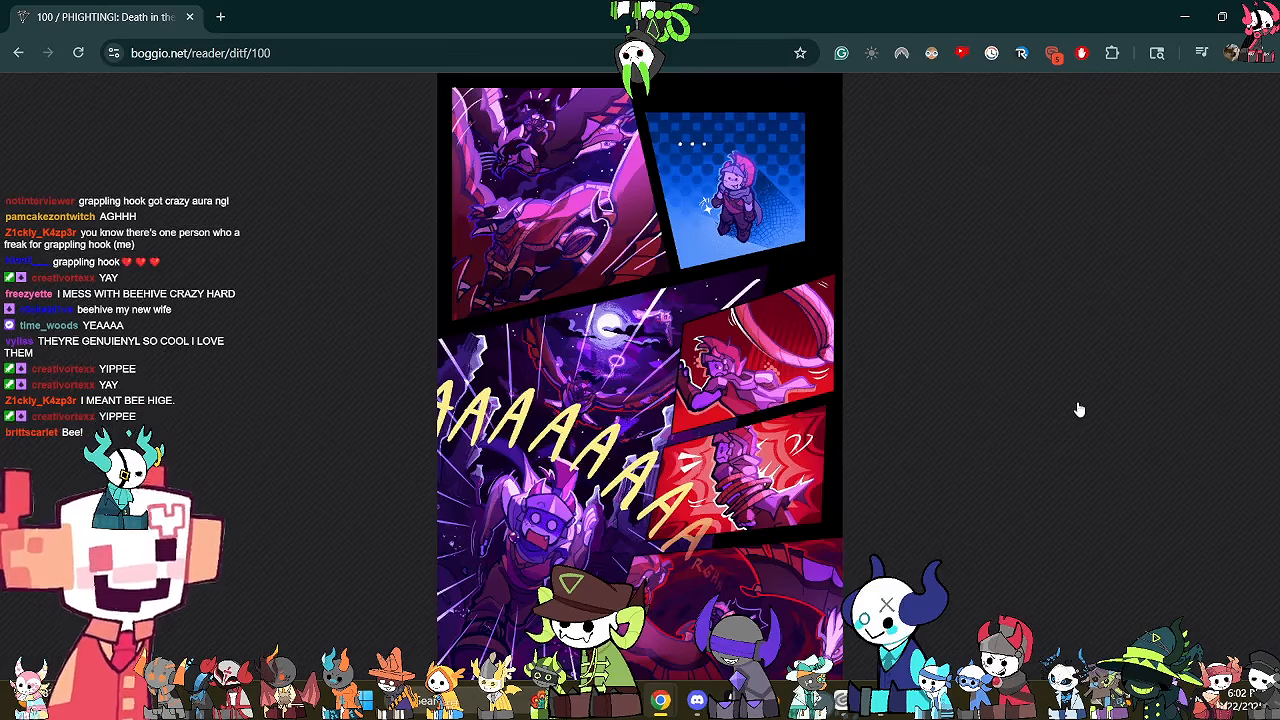
# Advance the Death in the Family comic from page 100 to page 103.
pyautogui.click(1080, 410)
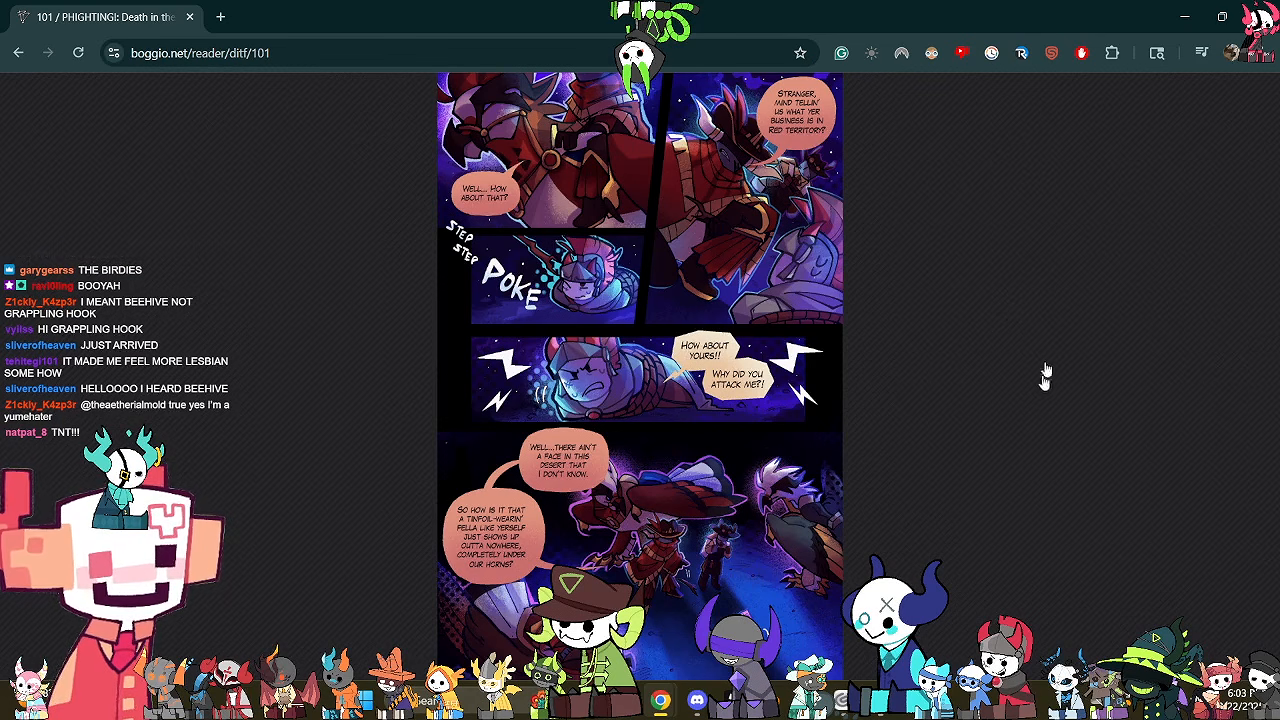
pyautogui.click(1036, 401)
pyautogui.click(1036, 402)
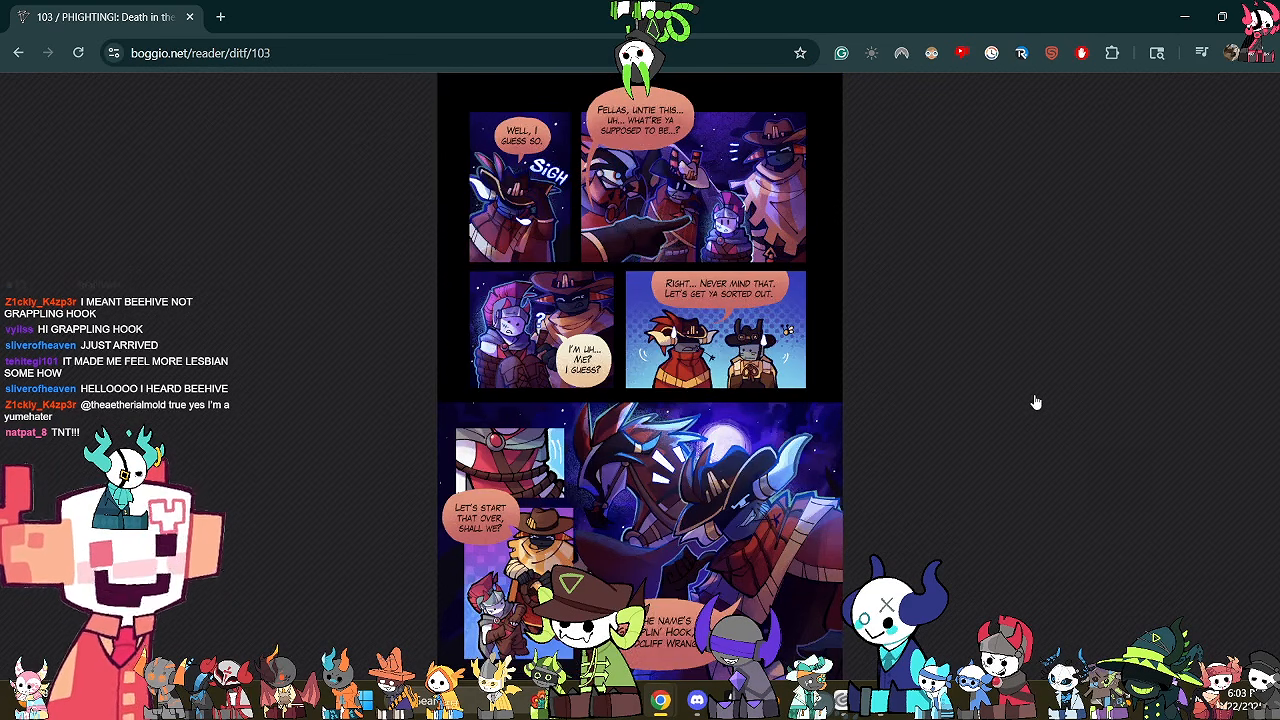
# Magnify comic page 103 and examine its lower panels with the horned cowboy and the tied-up knight.
pyautogui.click(580, 268)
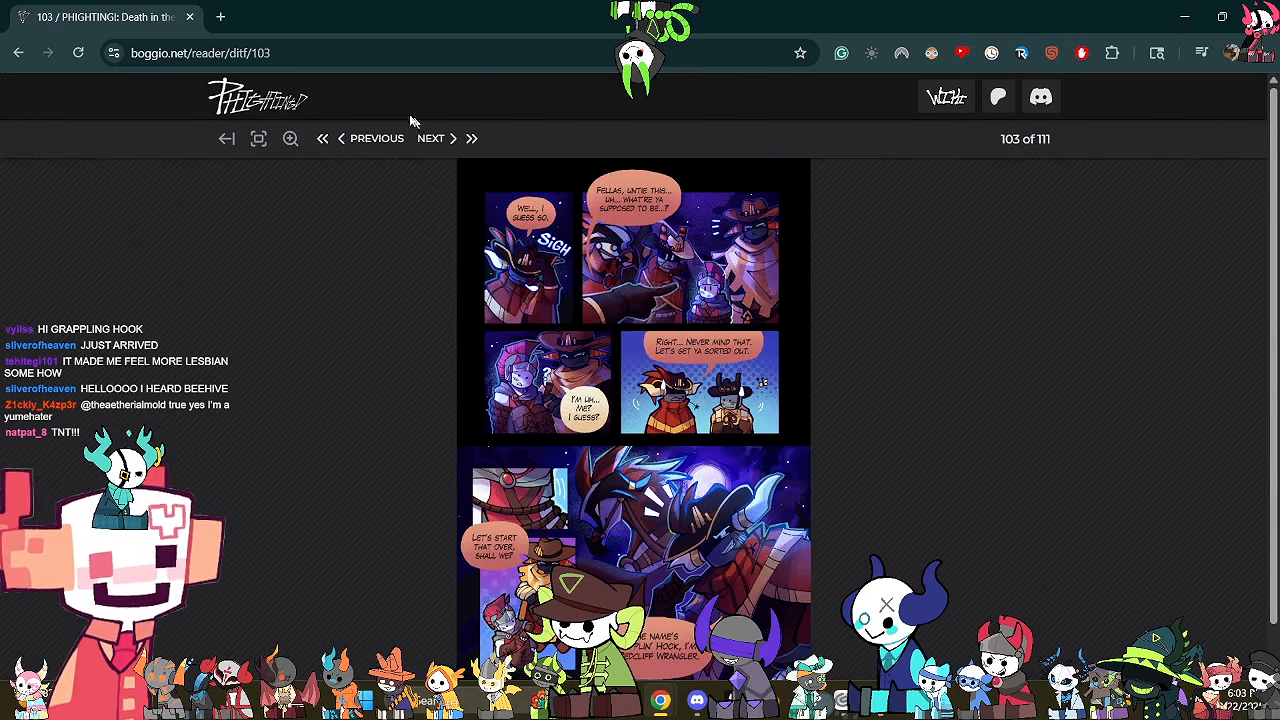
pyautogui.click(290, 138)
pyautogui.scroll(-5, 678, 435)
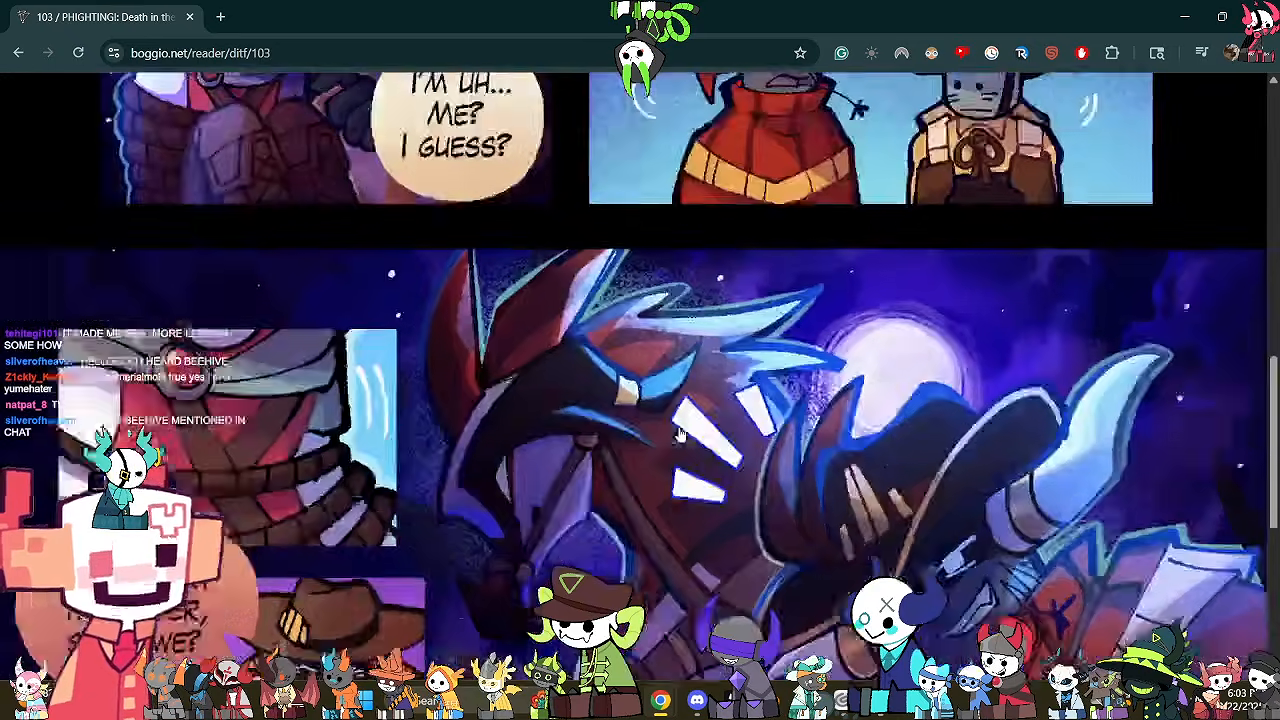
pyautogui.scroll(-3, 678, 435)
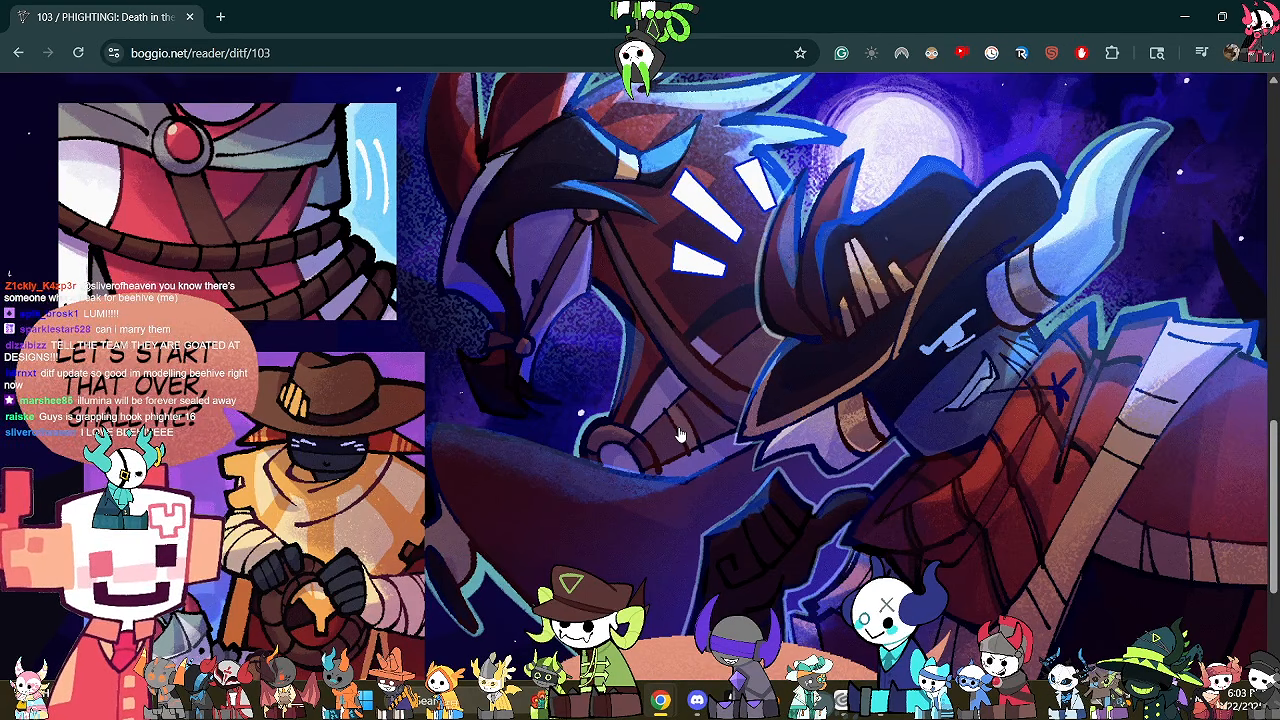
pyautogui.scroll(5, 679, 435)
pyautogui.scroll(-5, 679, 435)
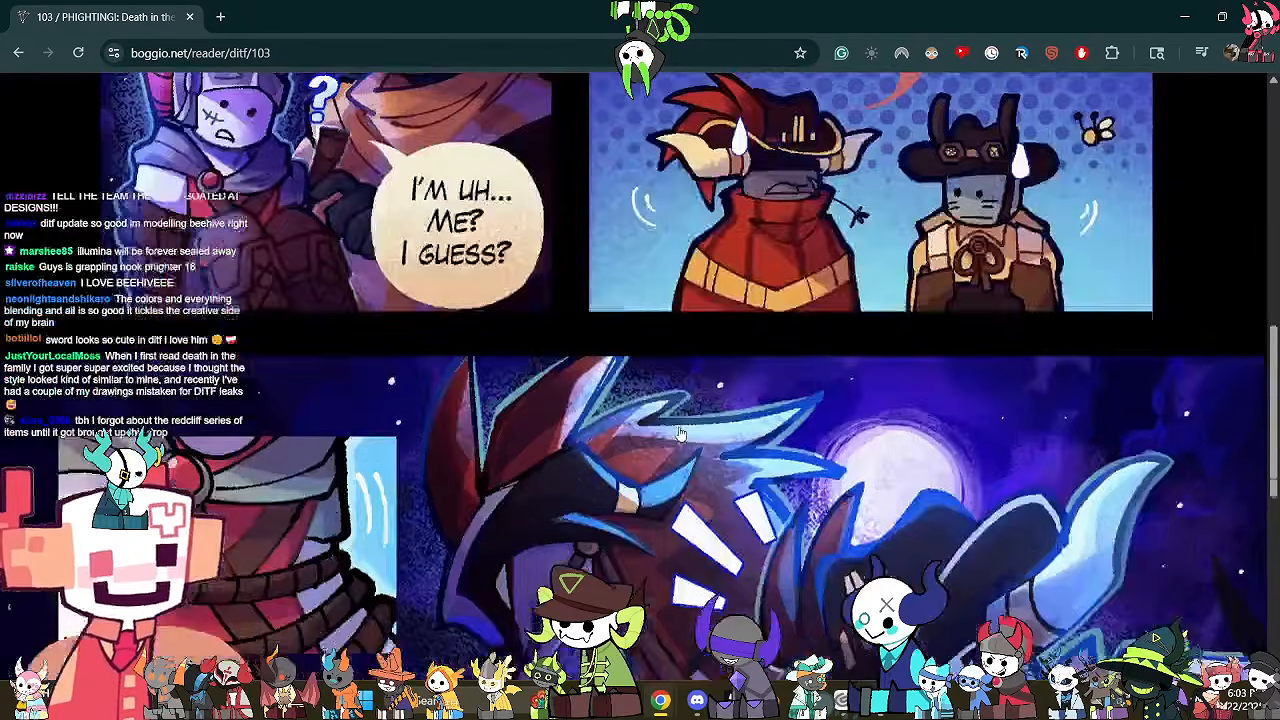
pyautogui.scroll(-2, 679, 435)
pyautogui.scroll(1, 679, 435)
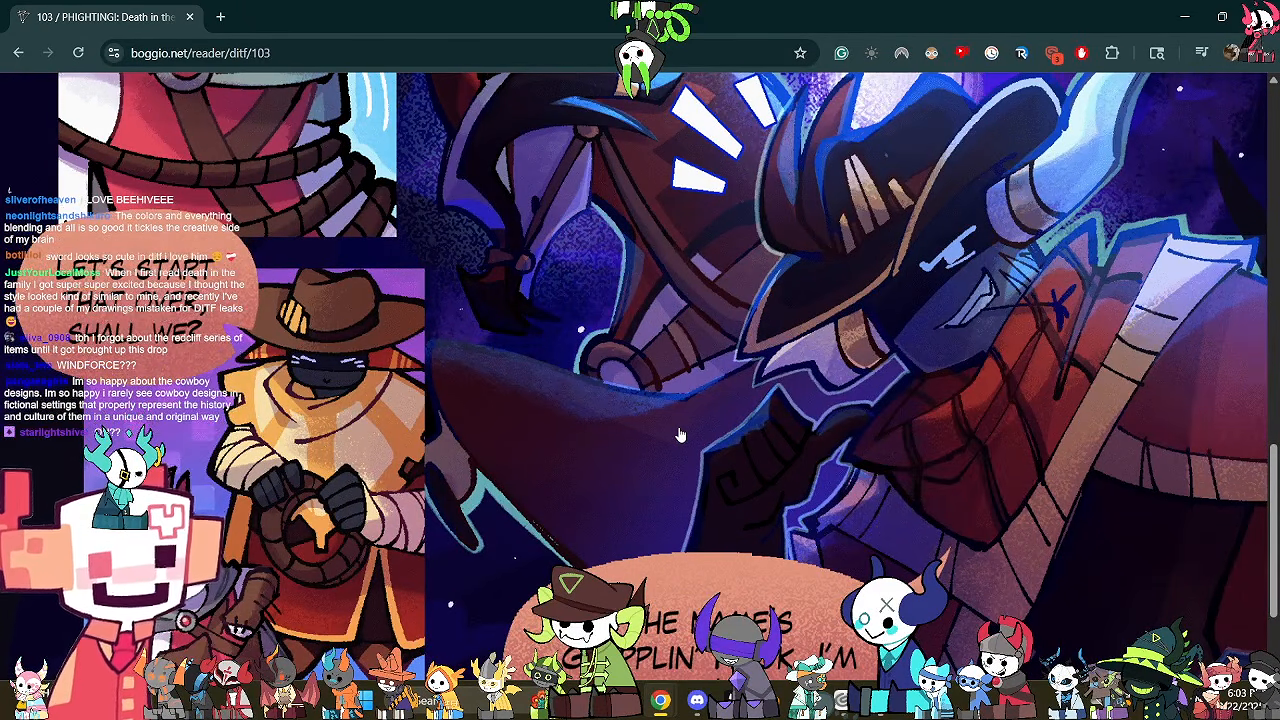
pyautogui.scroll(1, 679, 435)
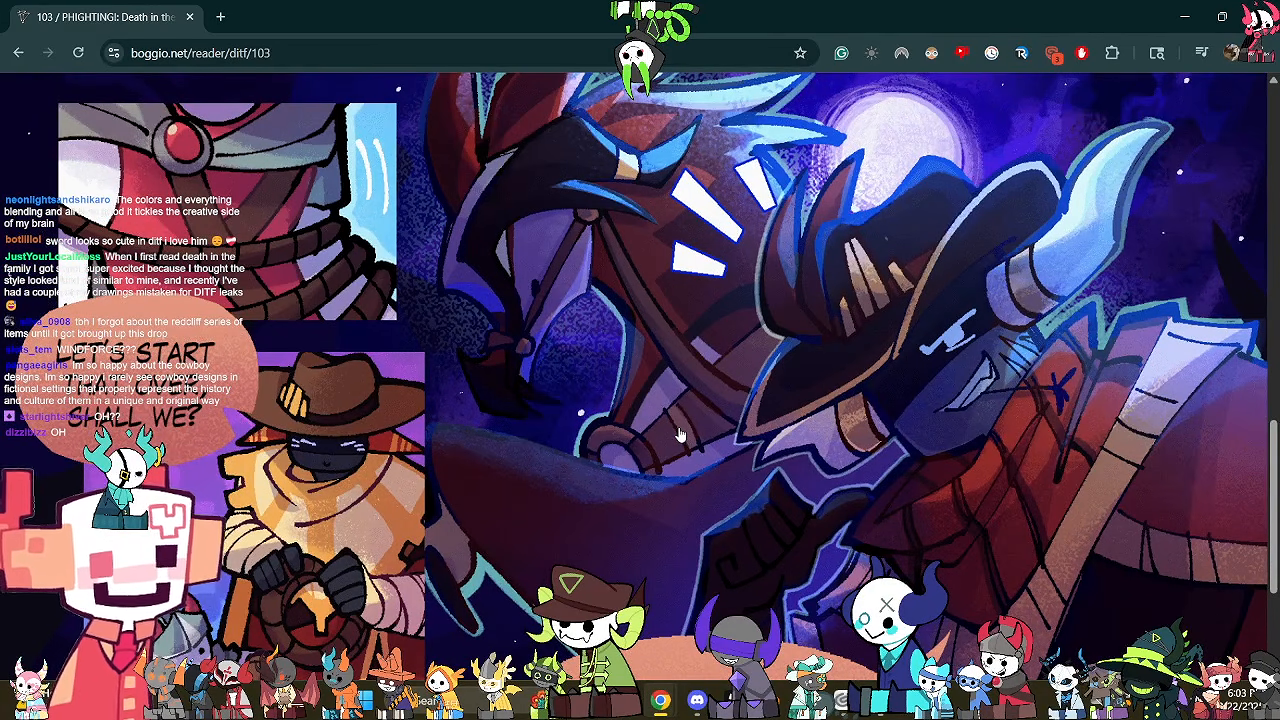
pyautogui.scroll(1, 679, 435)
pyautogui.scroll(-2, 679, 435)
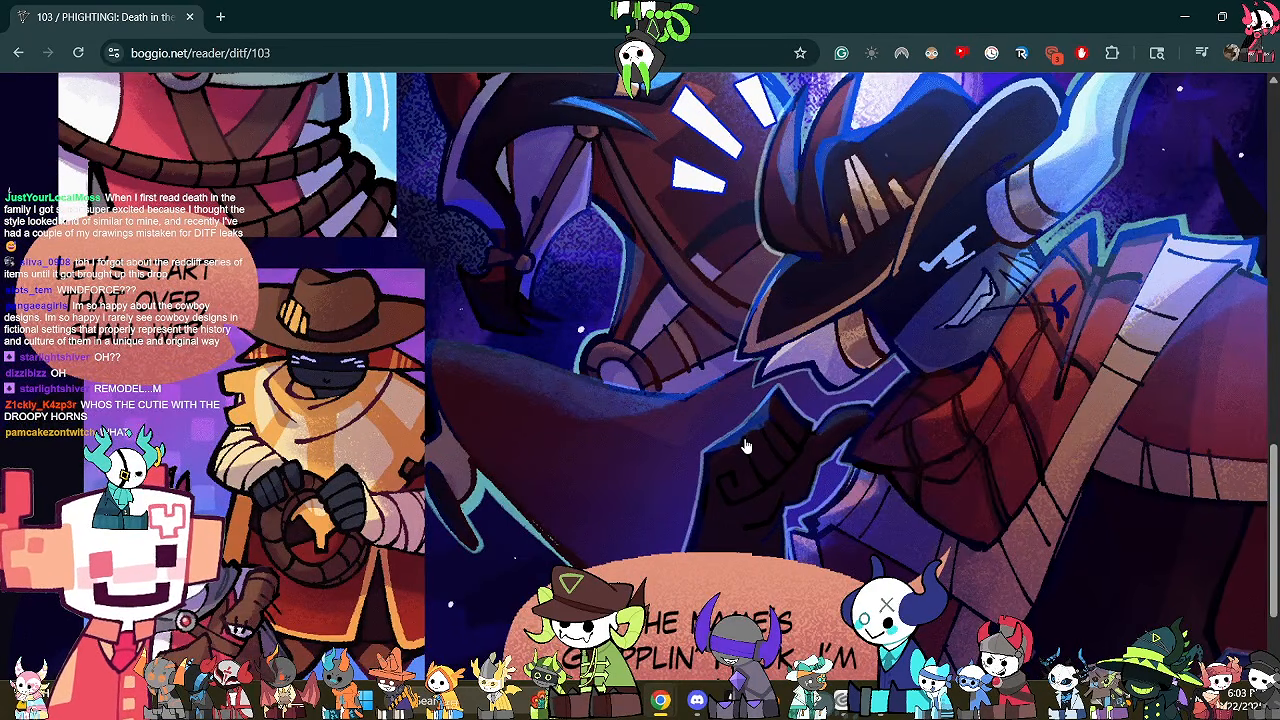
pyautogui.scroll(2, 943, 423)
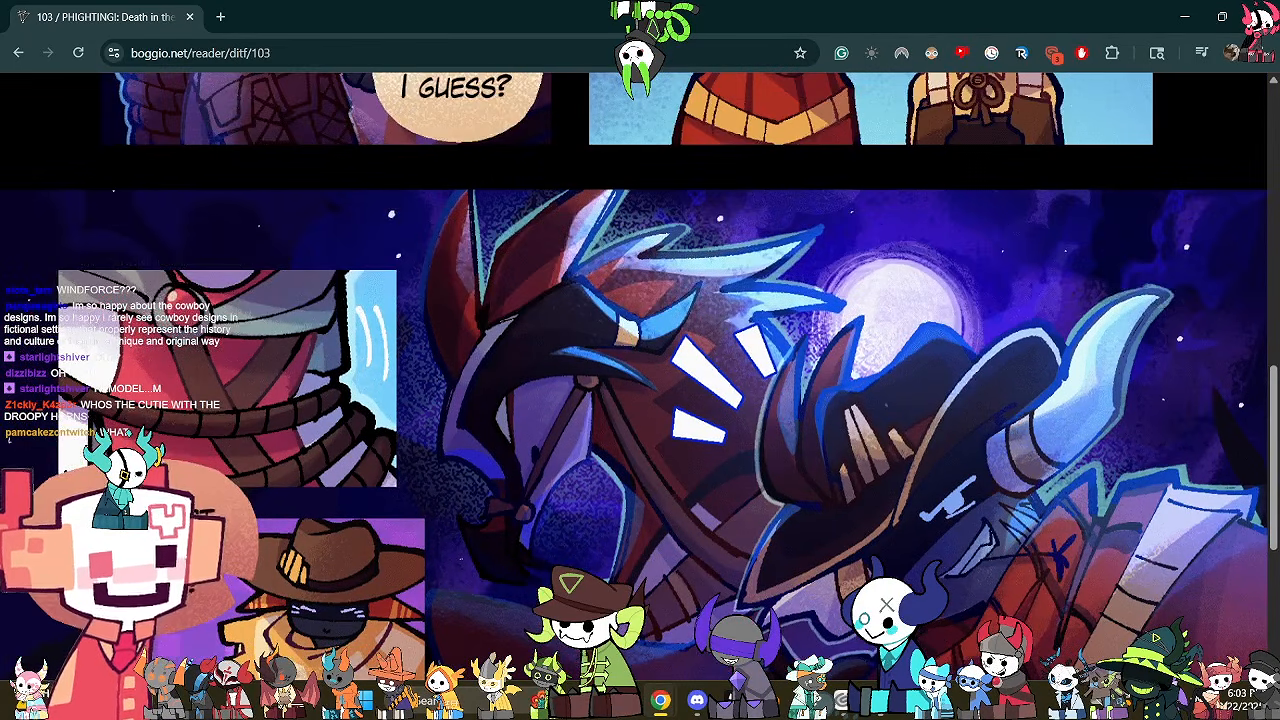
pyautogui.scroll(-4, 778, 410)
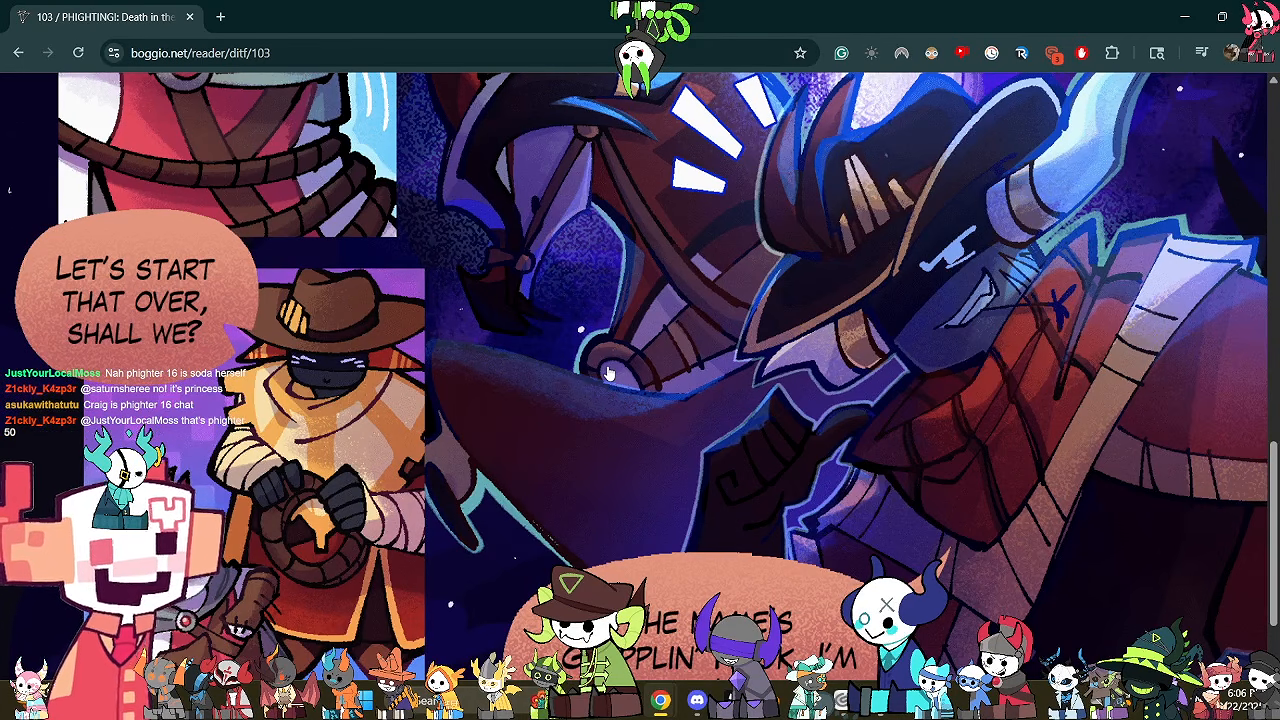
# Review all the enlarged panels of page 103, from the opening dialogue down to the moonlit horse scene.
pyautogui.scroll(10, 519, 332)
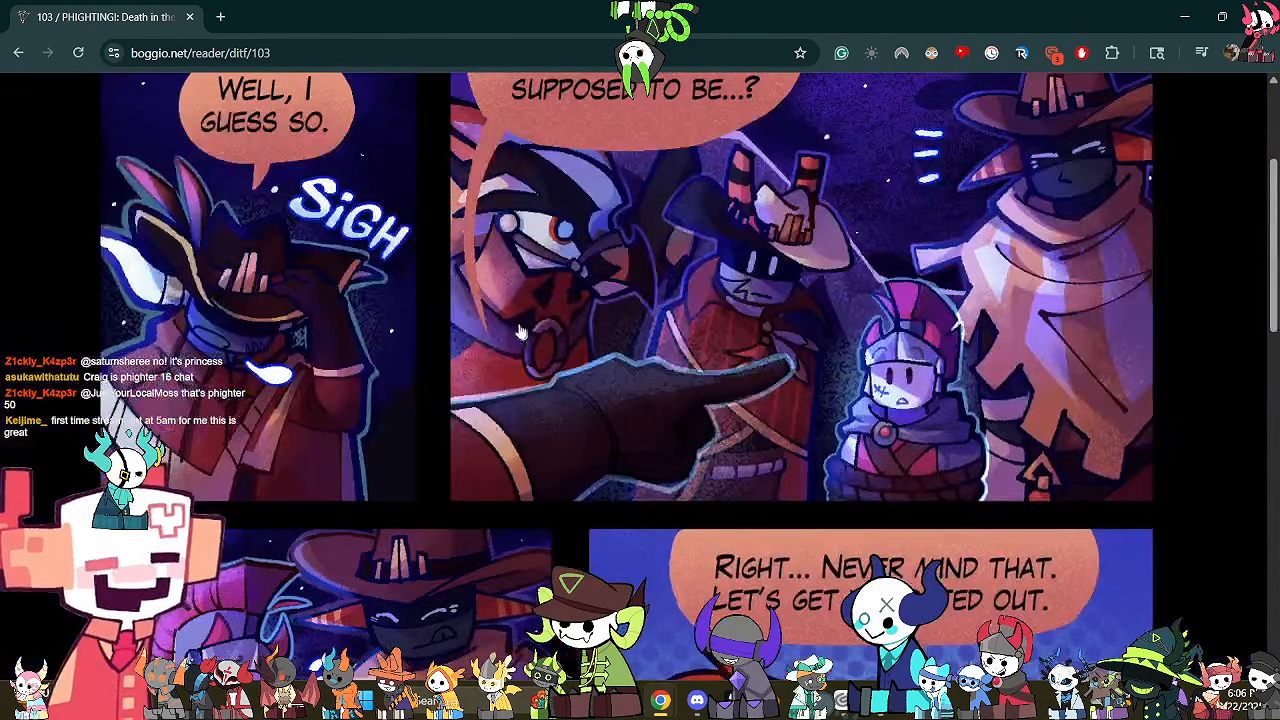
pyautogui.scroll(-10, 696, 336)
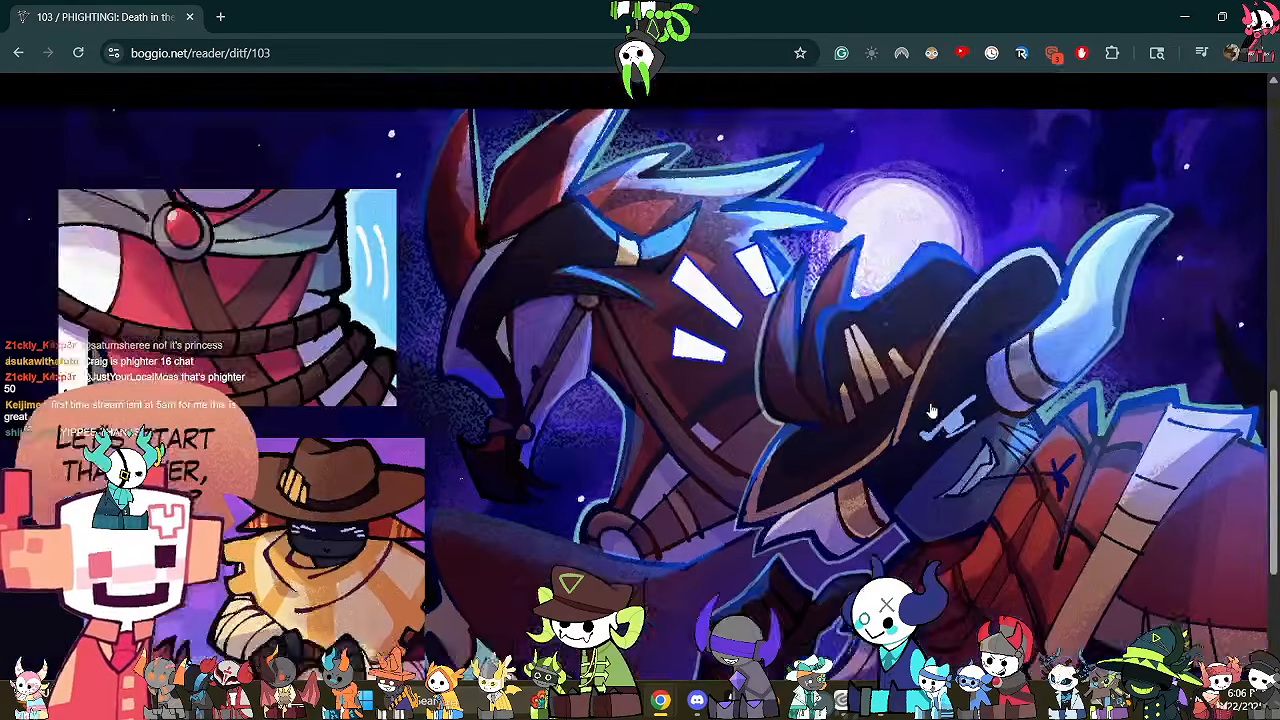
pyautogui.scroll(15, 930, 410)
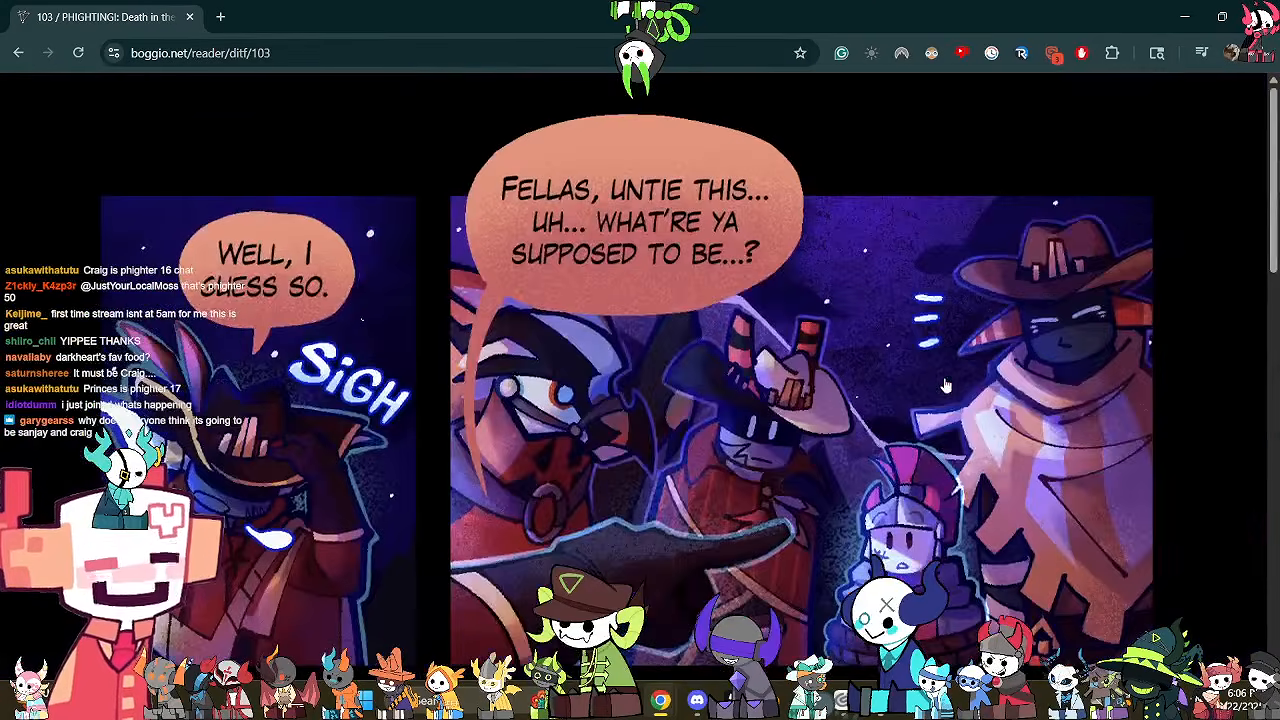
pyautogui.scroll(-3, 760, 400)
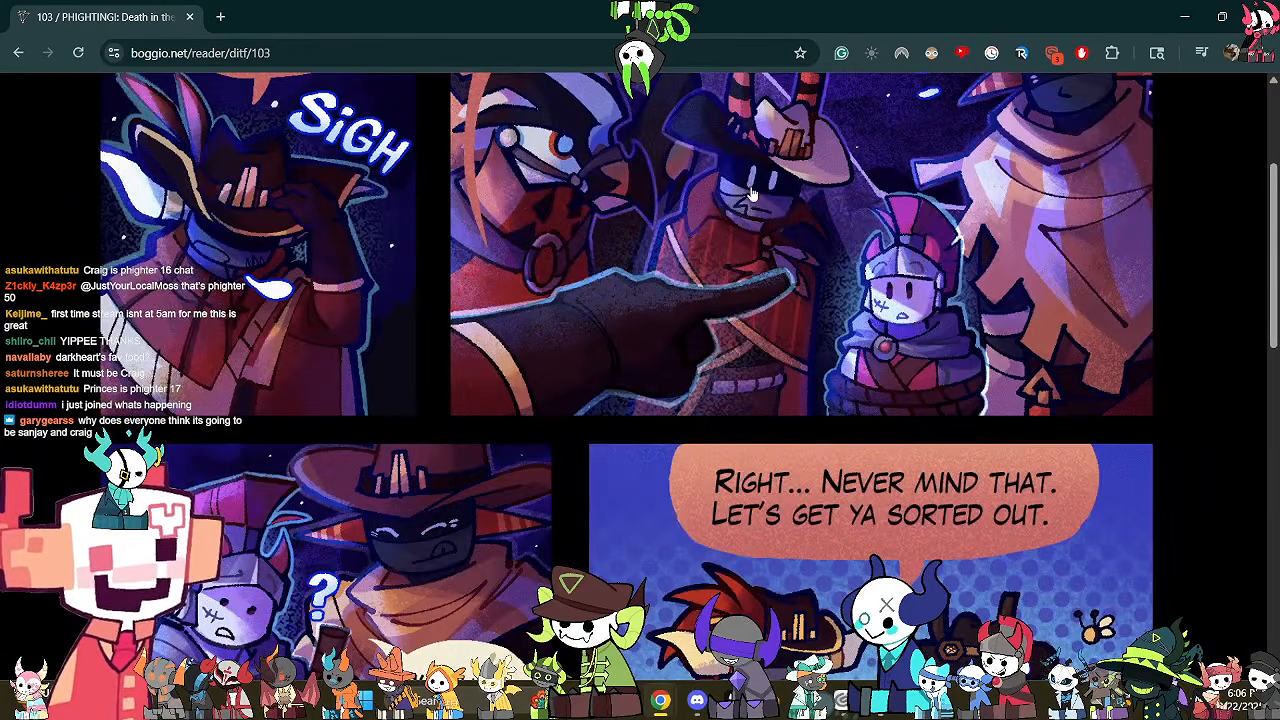
pyautogui.scroll(-6, 903, 285)
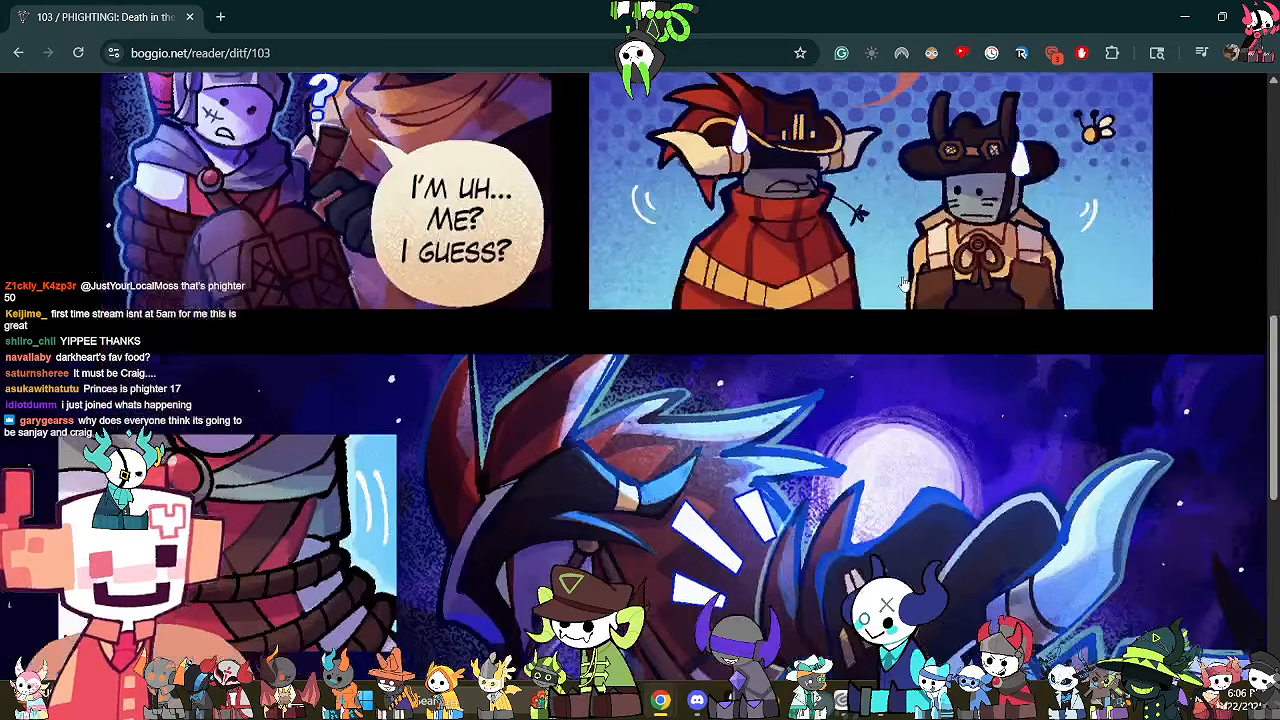
pyautogui.scroll(3, 903, 285)
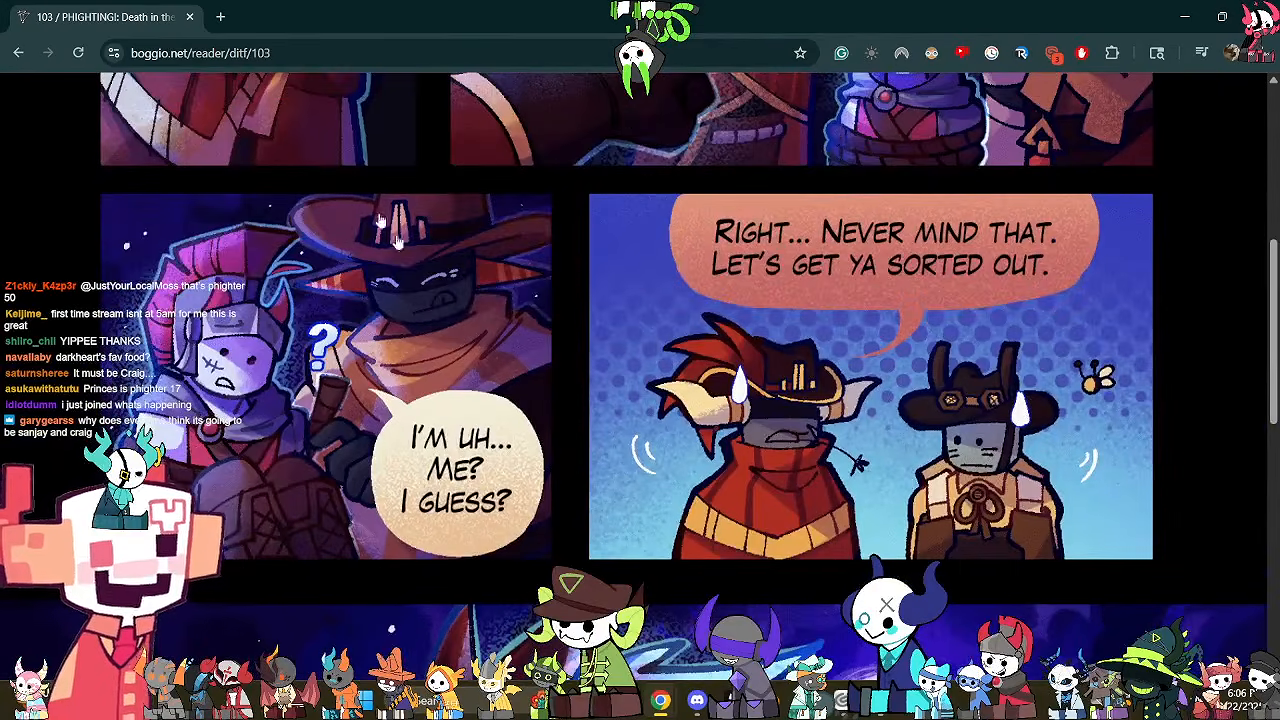
pyautogui.scroll(3, 395, 240)
# Return to the comic's chapter list and open page 102.
pyautogui.click(19, 53)
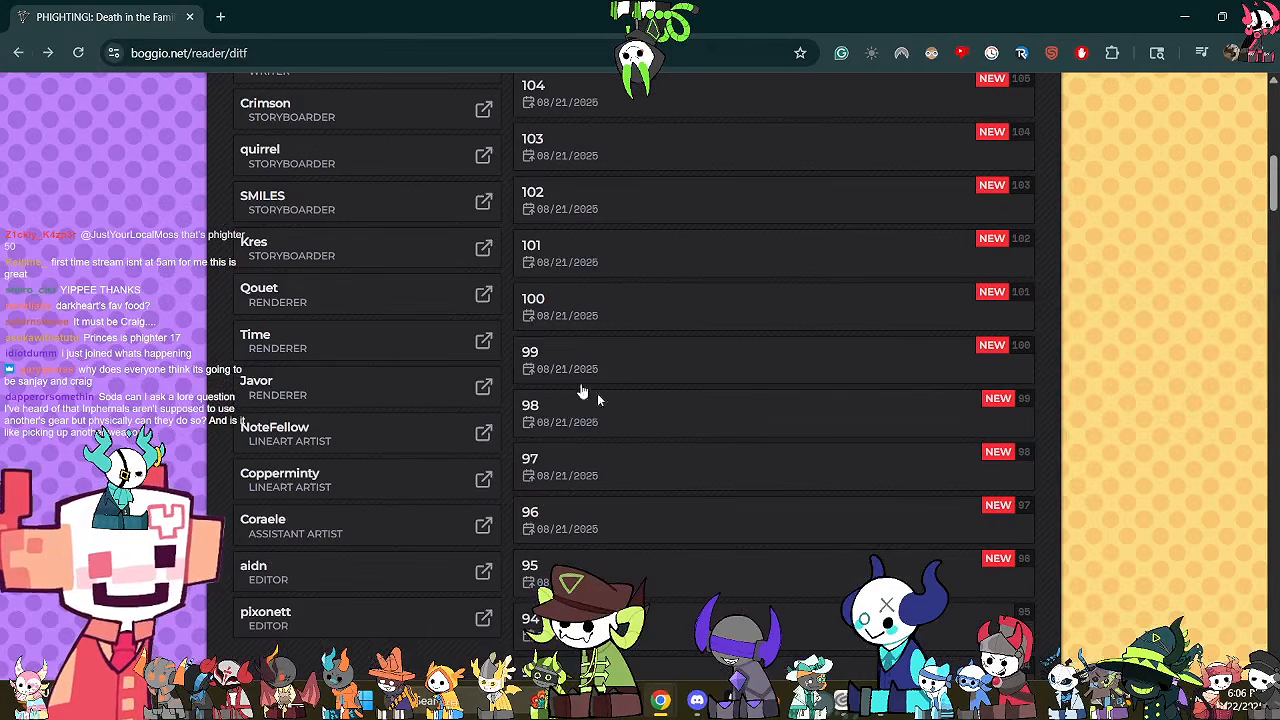
pyautogui.scroll(-3, 743, 480)
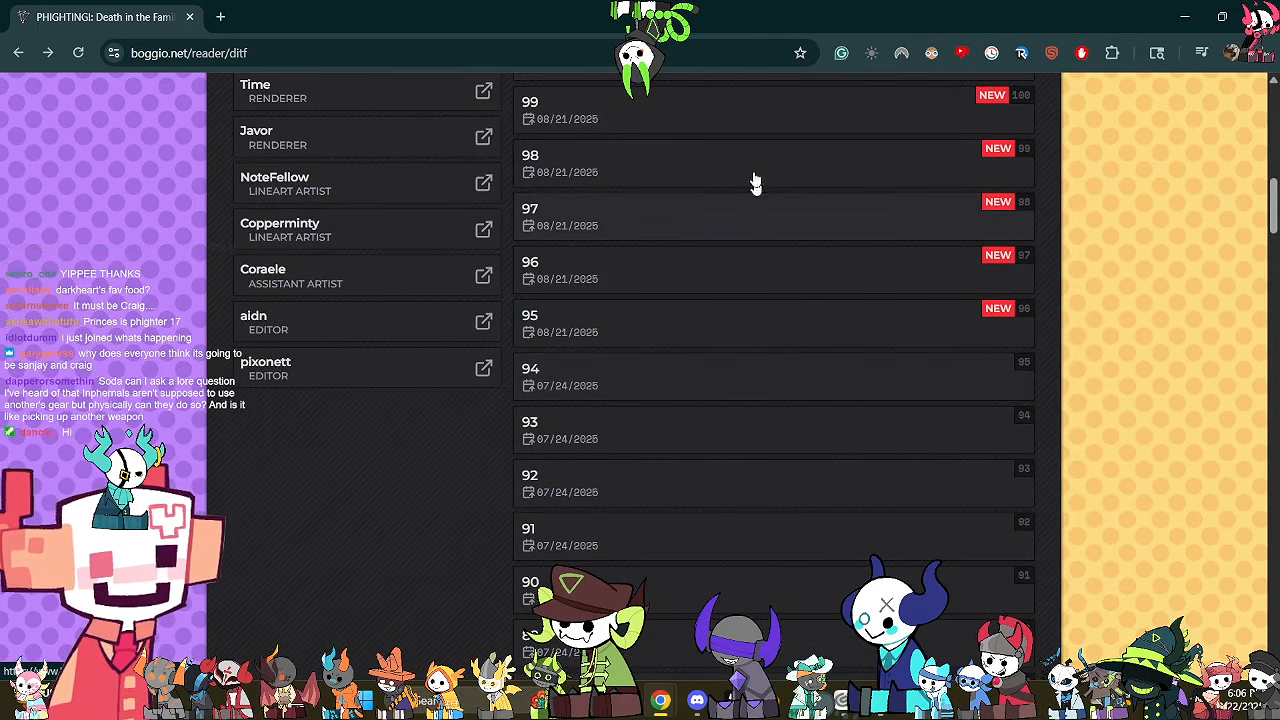
pyautogui.scroll(2, 754, 183)
pyautogui.click(690, 172)
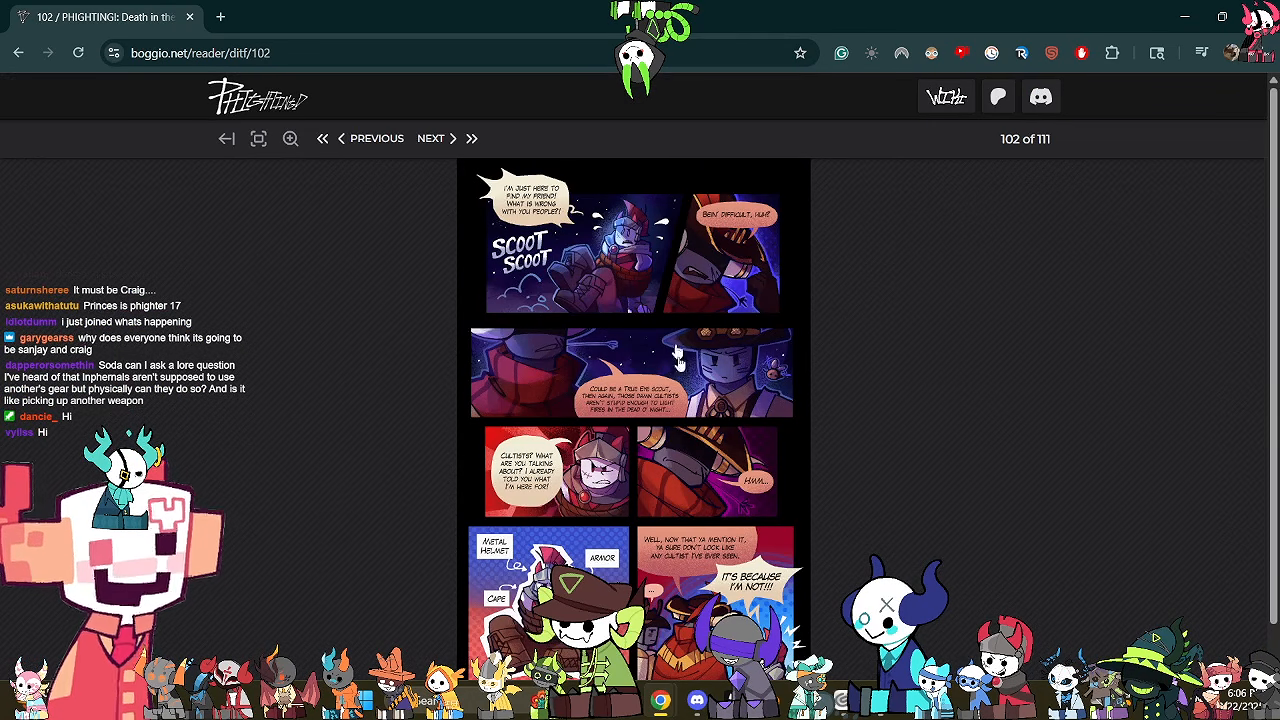
# Read onward from page 102 to page 105, briefly stepping back a page on the way.
pyautogui.click(1005, 401)
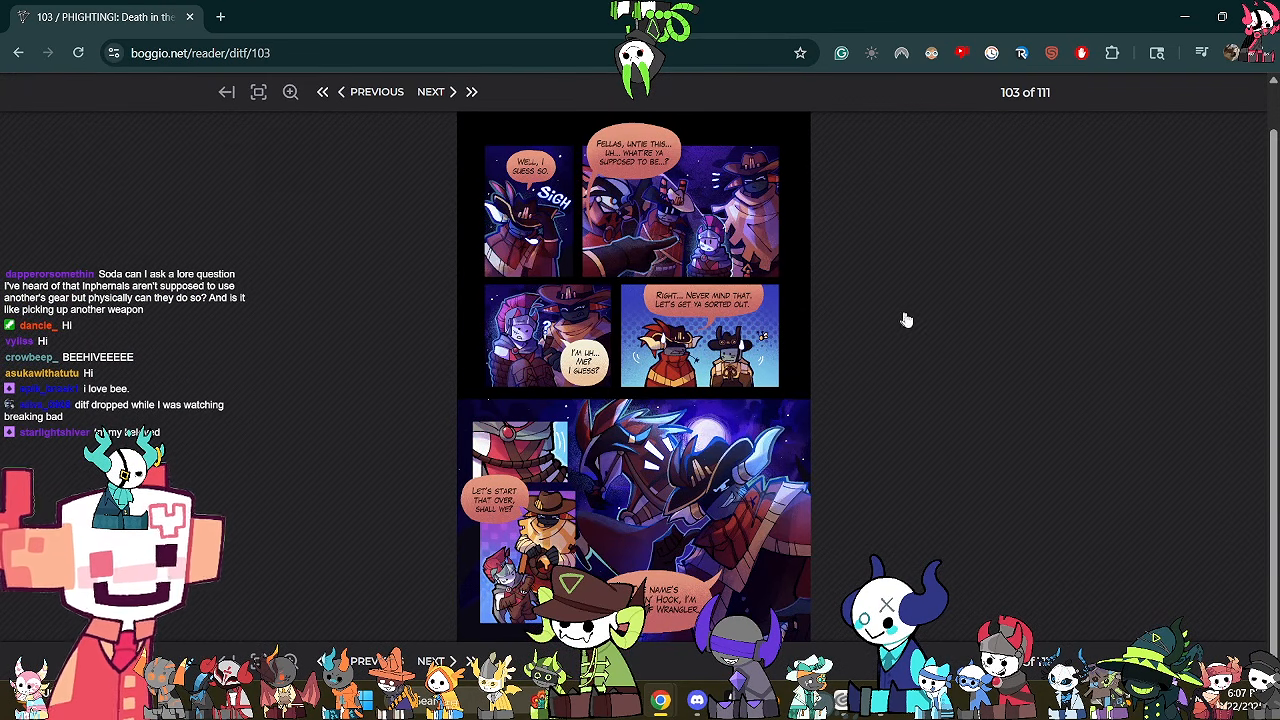
pyautogui.click(866, 434)
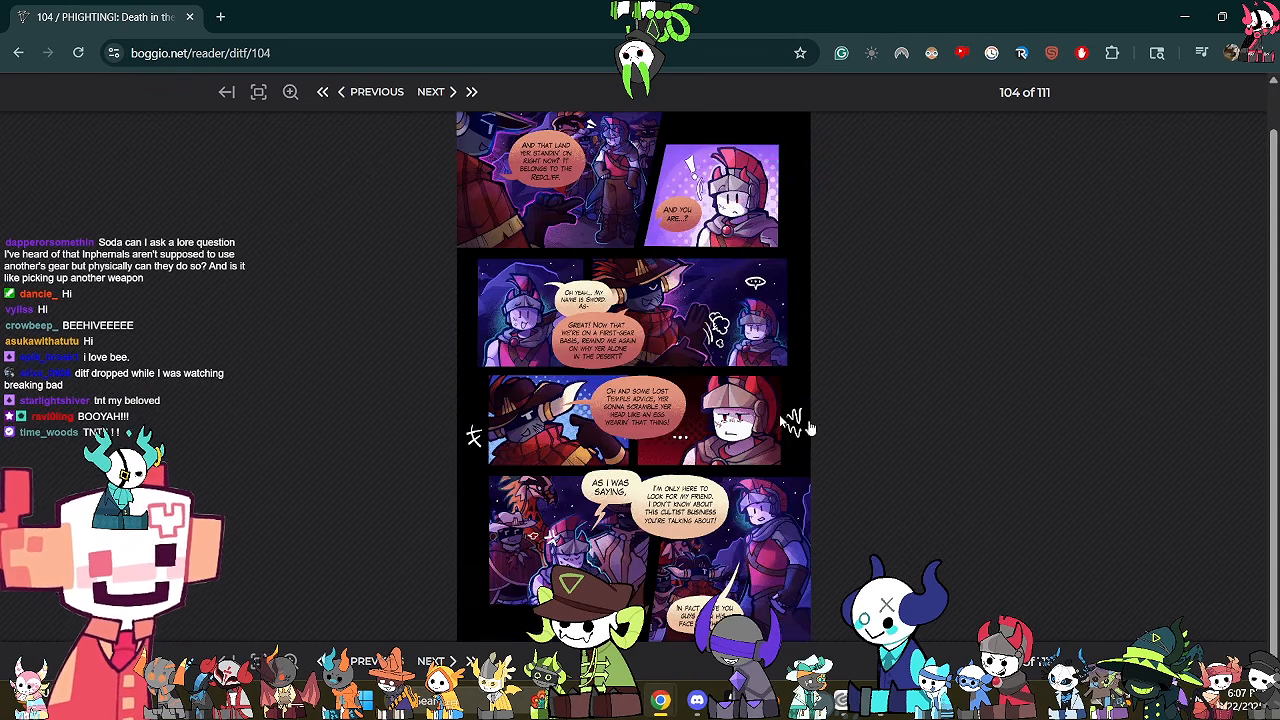
pyautogui.click(319, 361)
pyautogui.click(858, 296)
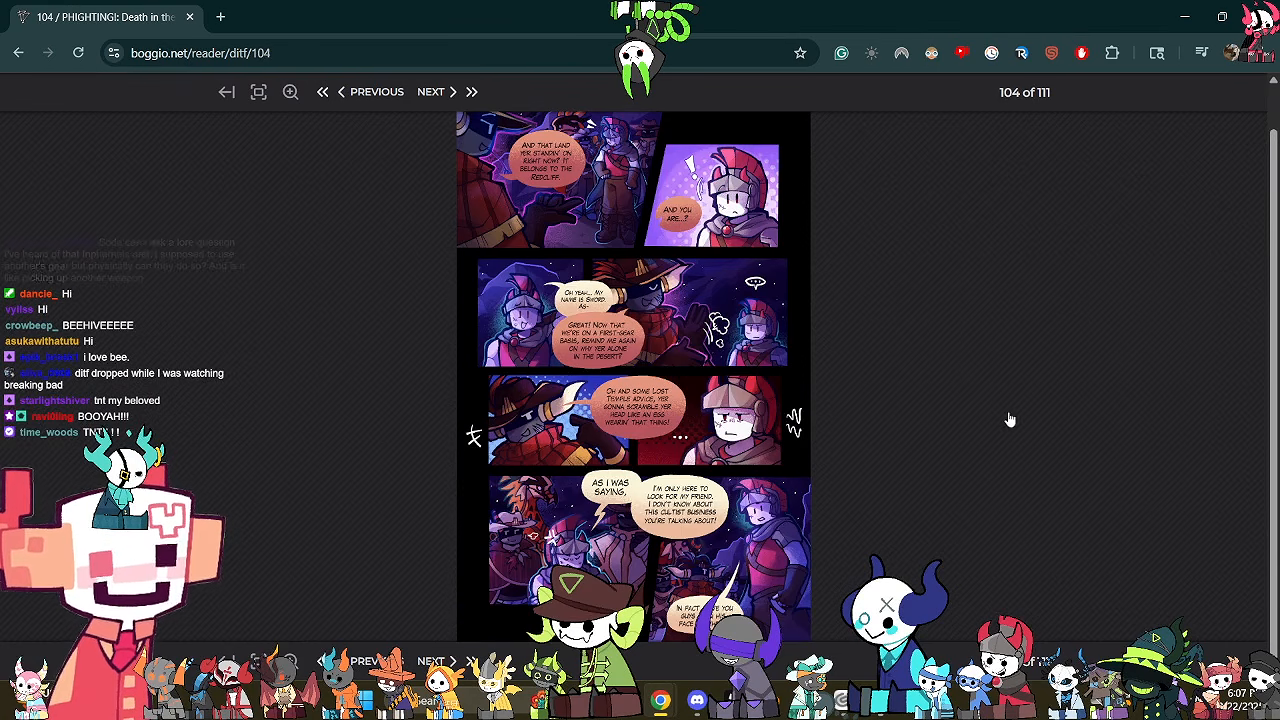
pyautogui.click(912, 321)
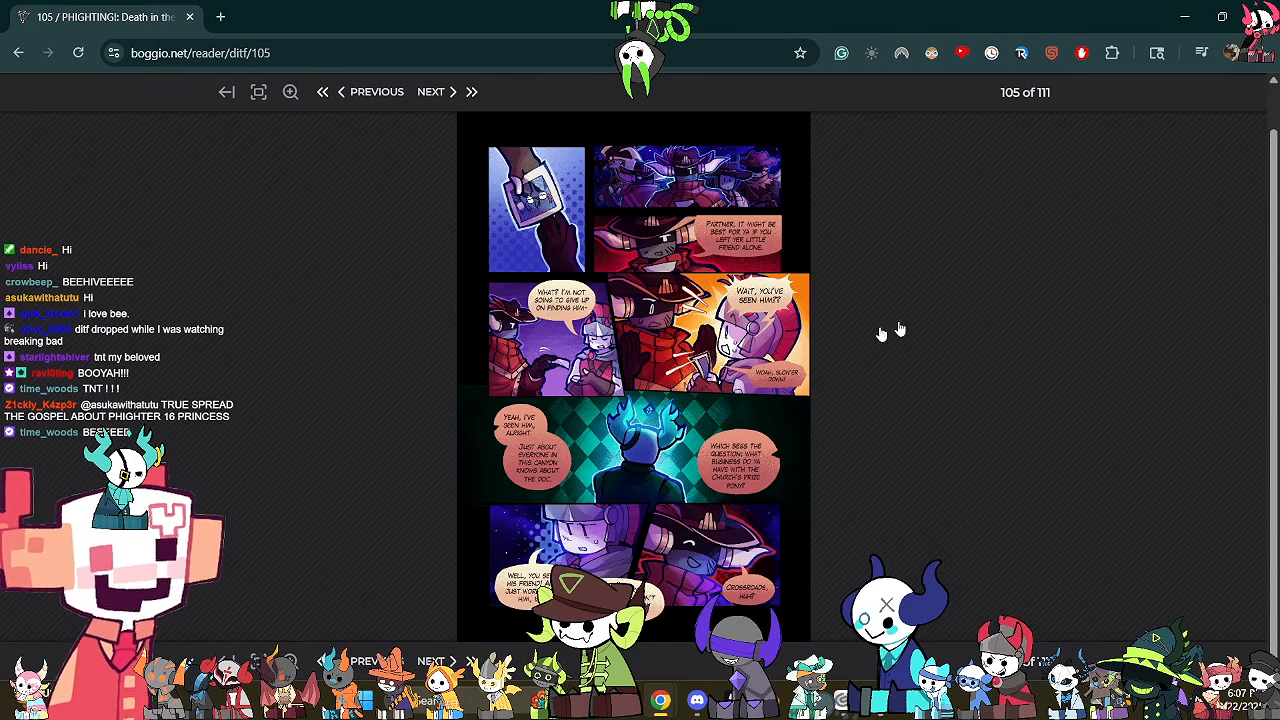
# Page the comic back from page 105 to page 101.
pyautogui.click(409, 354)
pyautogui.click(360, 466)
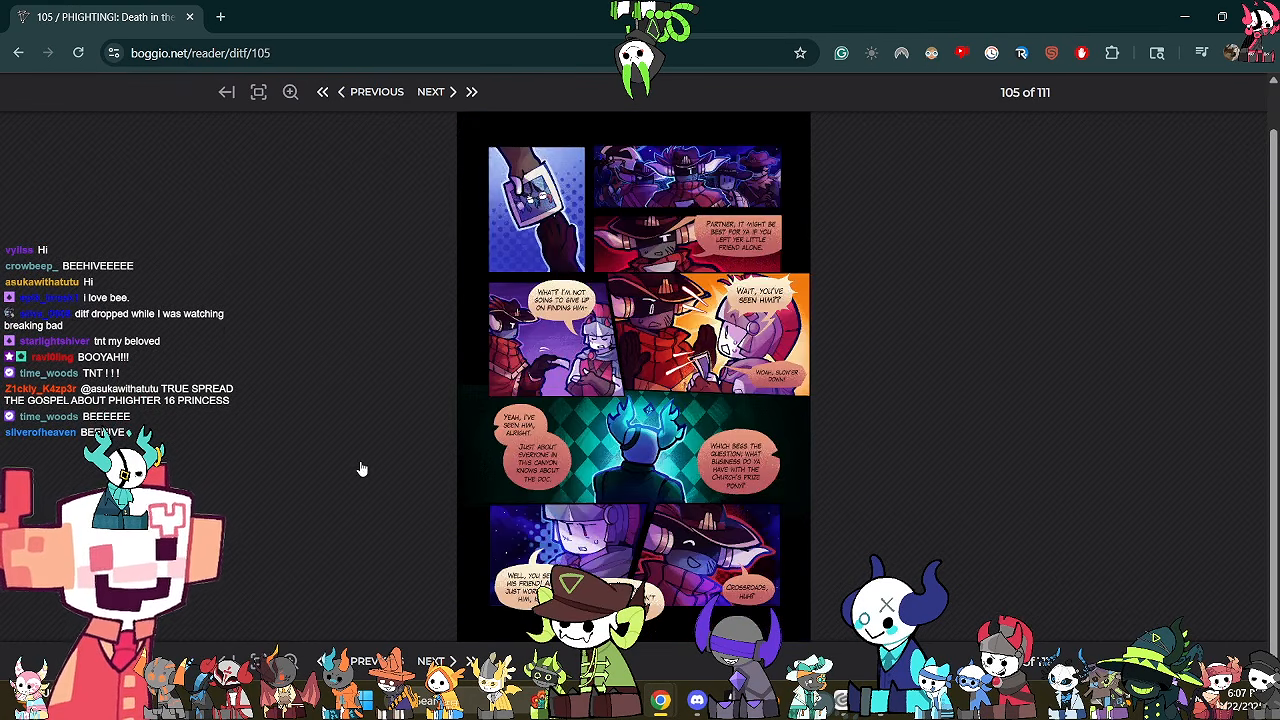
pyautogui.click(360, 466)
pyautogui.click(362, 469)
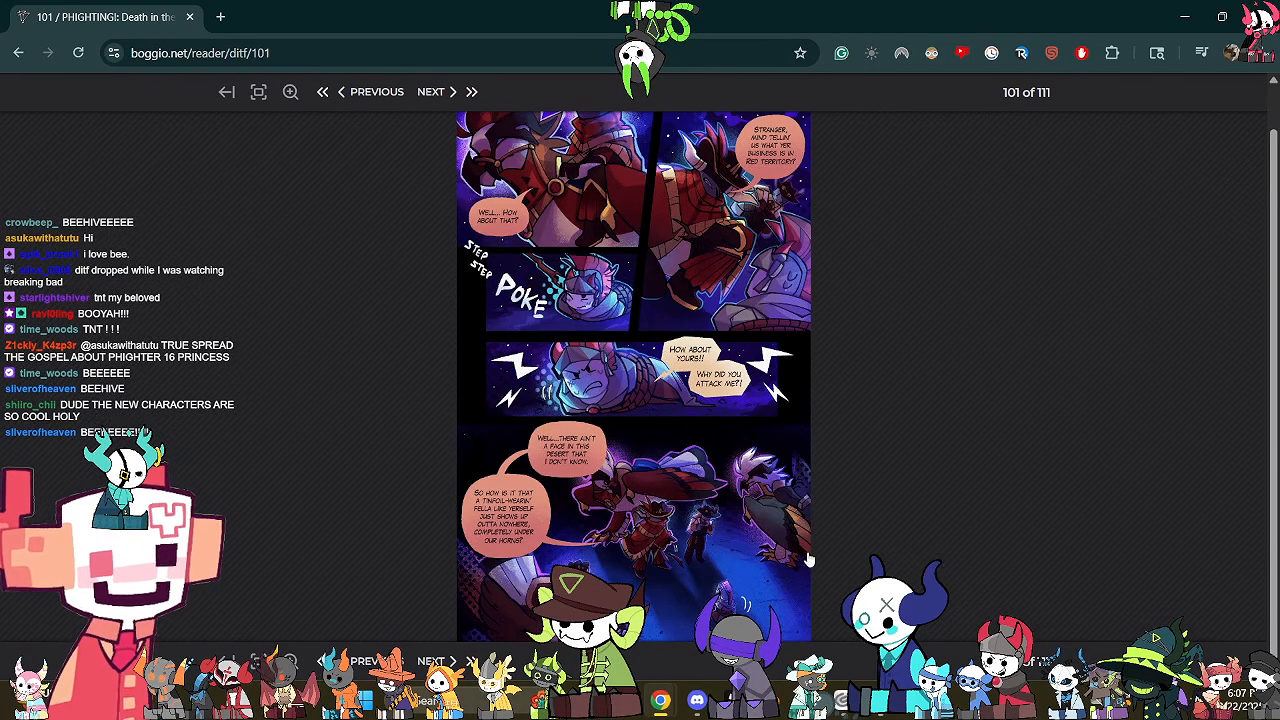
# Page forward through the comic from page 101 past page 106.
pyautogui.click(963, 495)
pyautogui.click(963, 495)
pyautogui.click(963, 495)
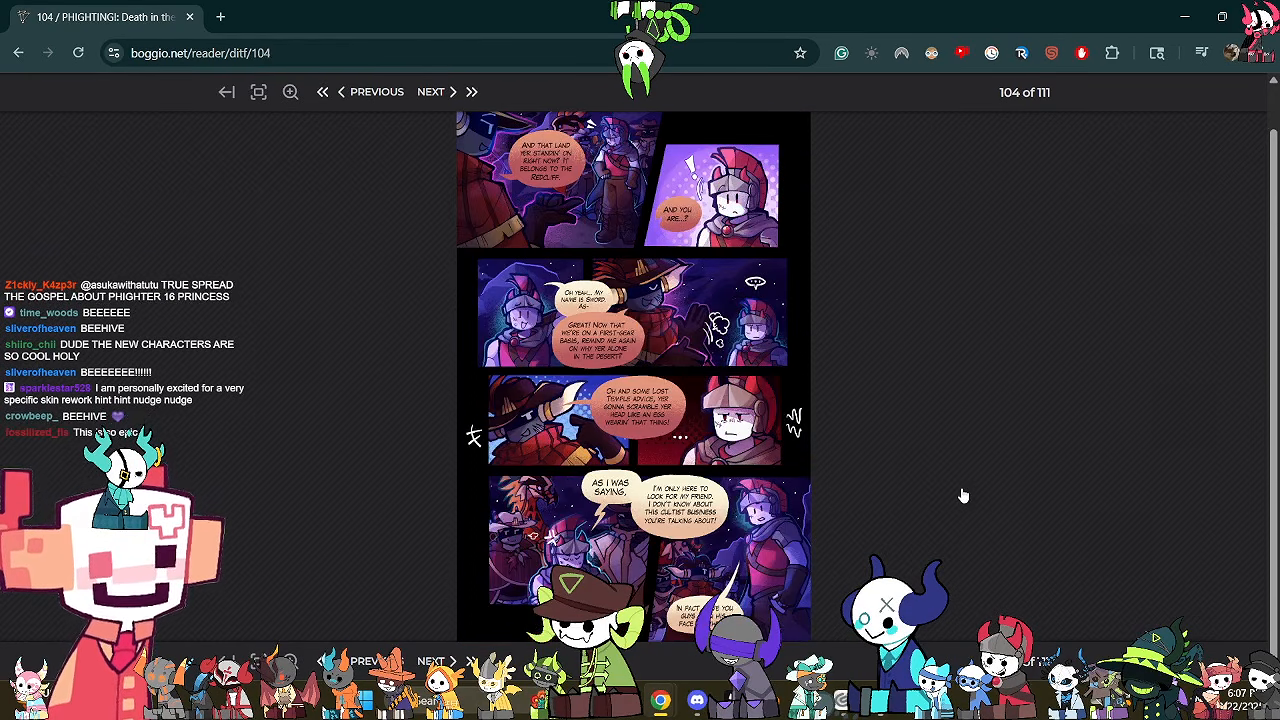
pyautogui.click(963, 495)
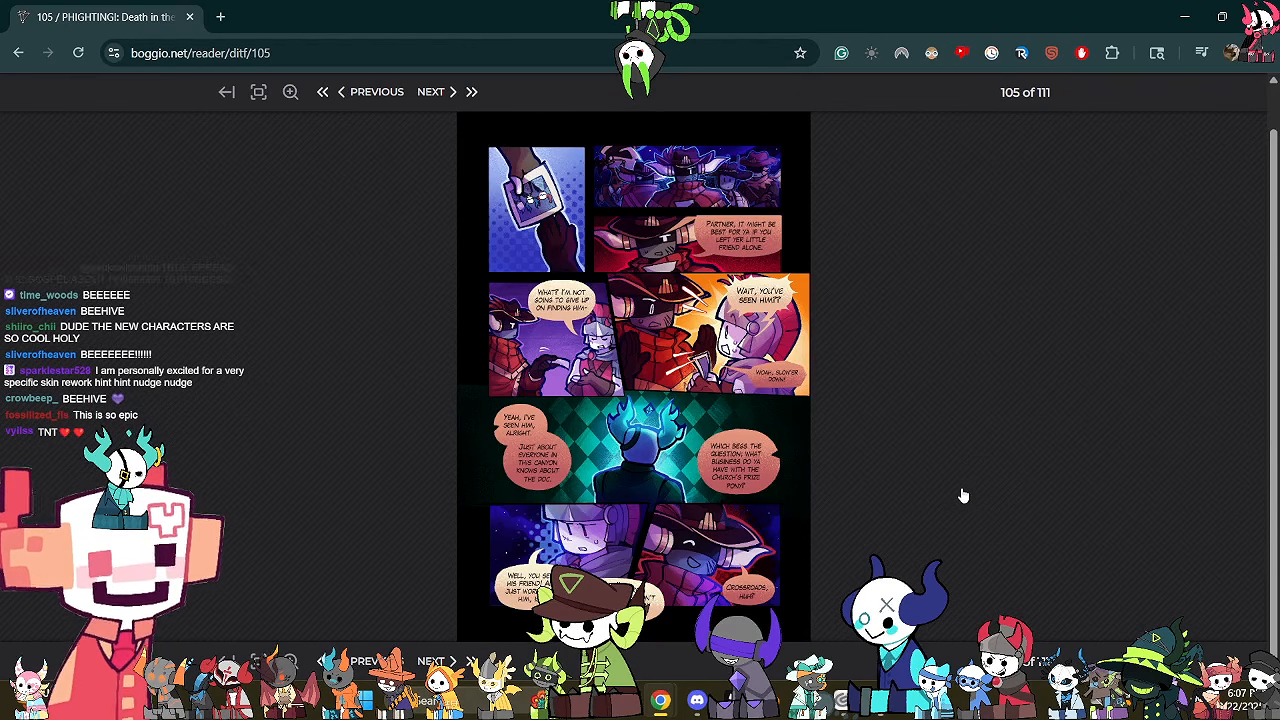
pyautogui.click(963, 495)
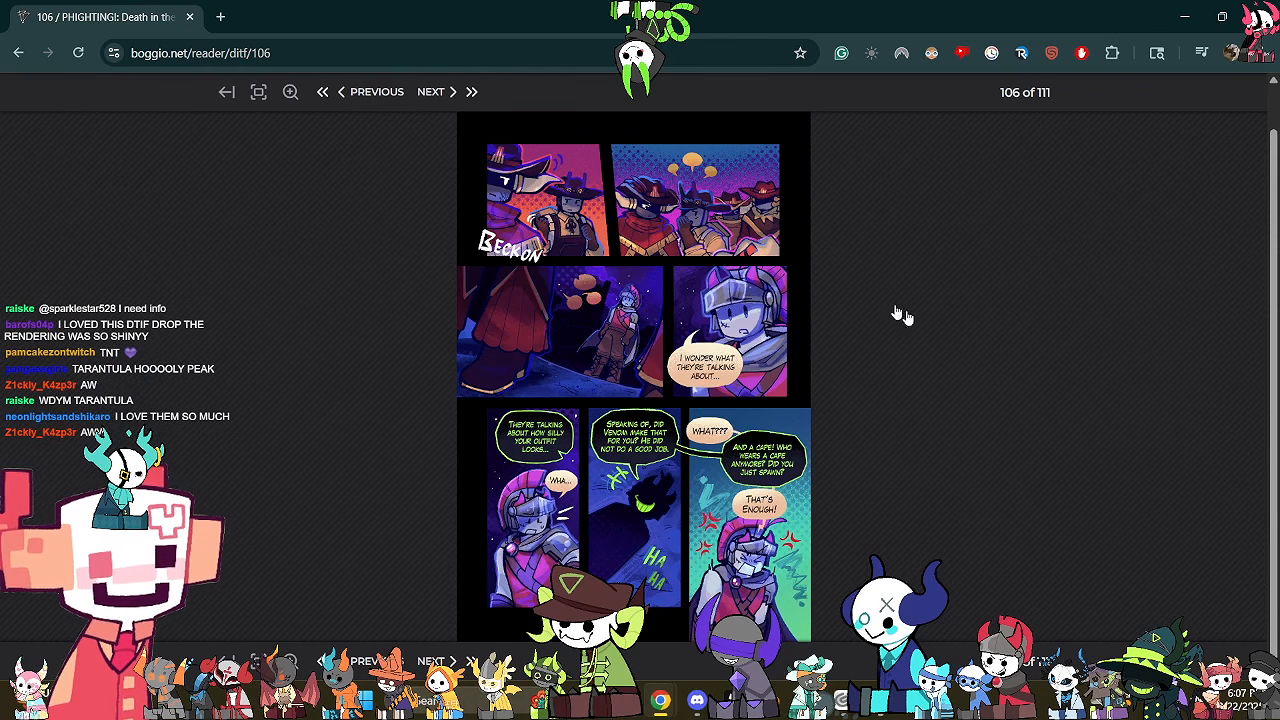
pyautogui.click(928, 329)
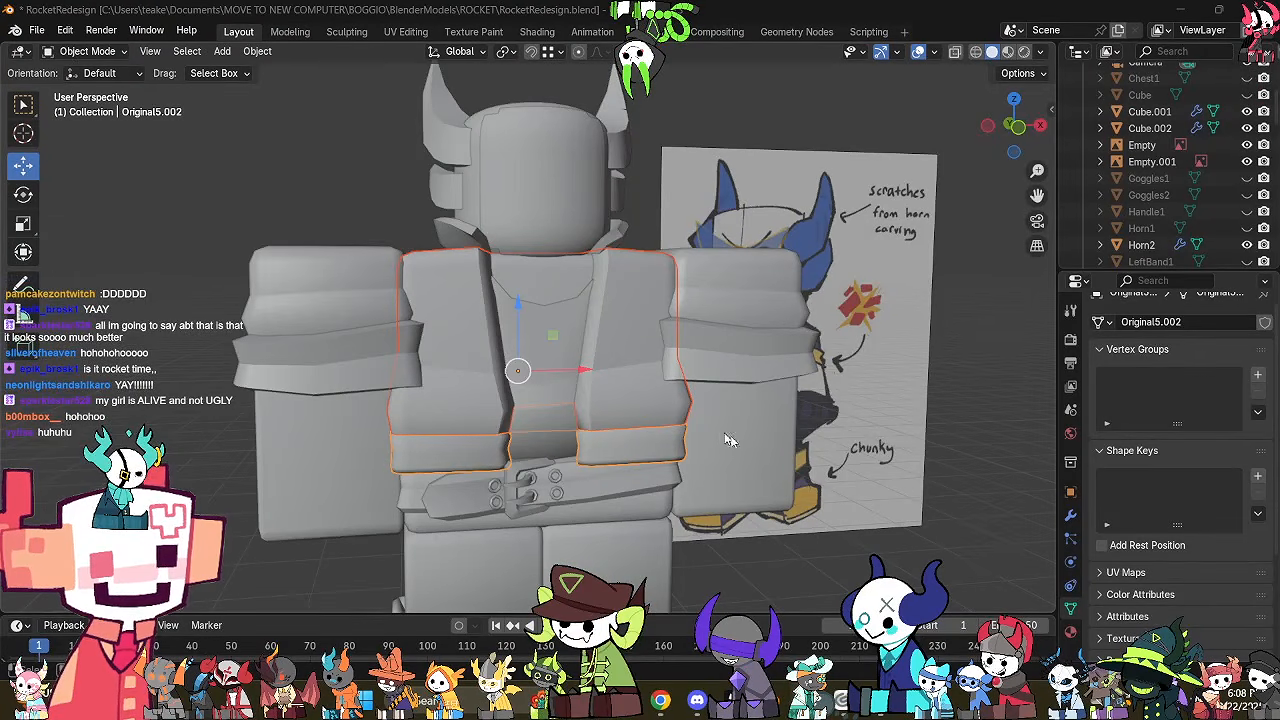
# Inspect the Rocket character's jacket and torso in wireframe and restore solid shading.
pyautogui.moveTo(842, 465)
pyautogui.mouseDown(button='middle')
pyautogui.moveTo(751, 463)
pyautogui.moveTo(663, 430)
pyautogui.moveTo(708, 465)
pyautogui.moveTo(712, 417)
pyautogui.mouseUp(button='middle')
pyautogui.hotkey('shift', 'z')
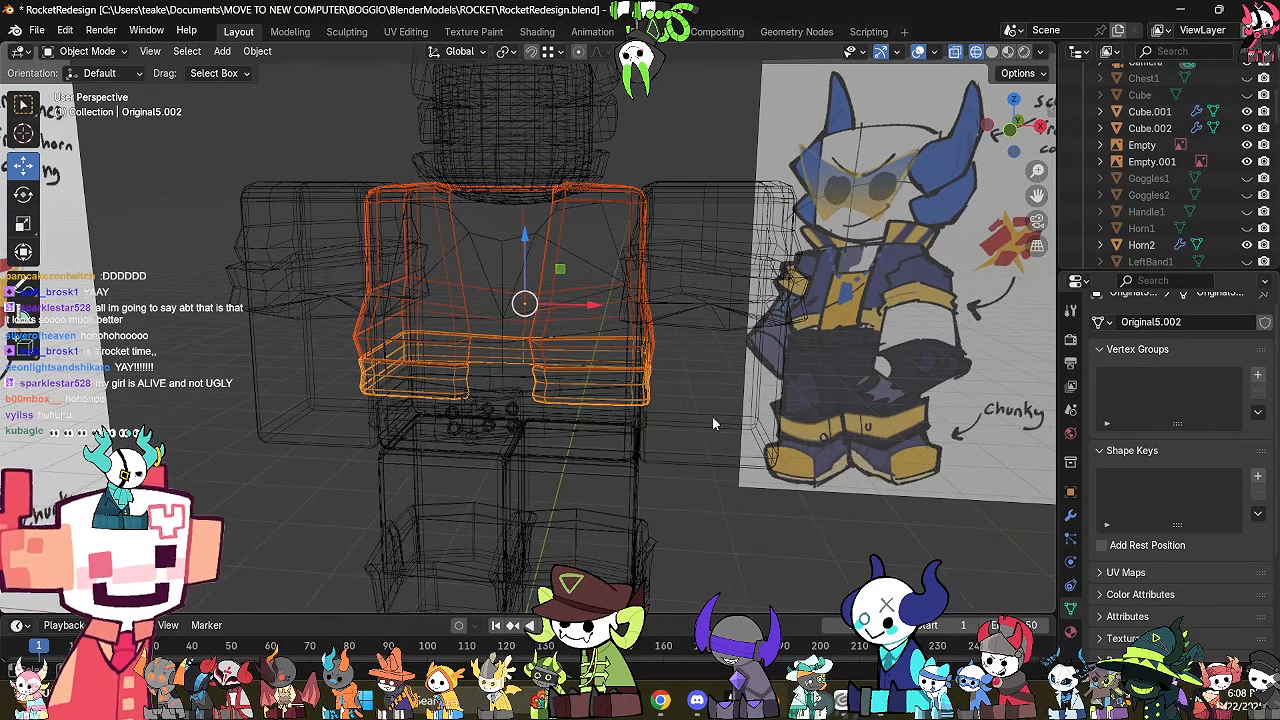
pyautogui.click(992, 51)
pyautogui.moveTo(624, 377); pyautogui.dragTo(713, 503, button='middle')
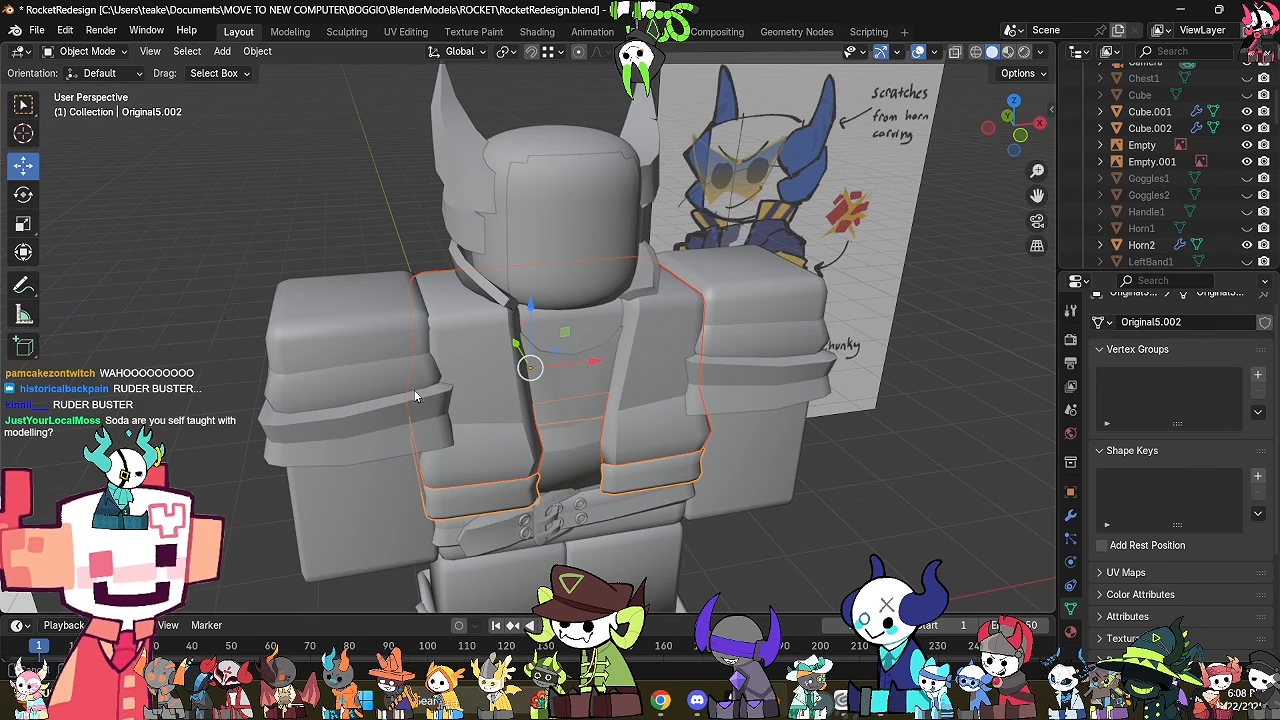
pyautogui.moveTo(415, 390); pyautogui.dragTo(623, 360, button='middle')
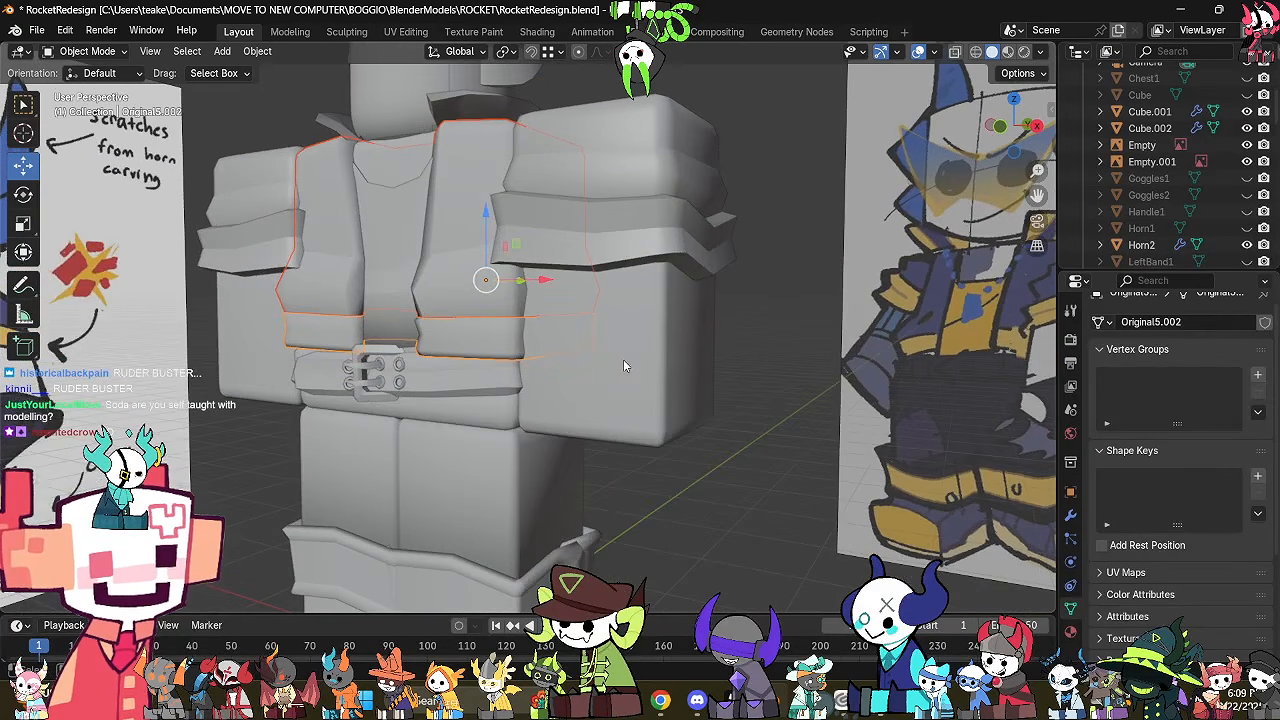
# Open the sleeve band on the upper arm for editing and scale its whole mesh to about 0.994.
pyautogui.moveTo(687, 387)
pyautogui.mouseDown(button='middle')
pyautogui.moveTo(639, 412)
pyautogui.moveTo(654, 294)
pyautogui.moveTo(673, 333)
pyautogui.moveTo(663, 388)
pyautogui.mouseUp(button='middle')
pyautogui.click(660, 392)
pyautogui.press('Tab')
pyautogui.moveTo(749, 462)
pyautogui.mouseDown(button='middle')
pyautogui.moveTo(668, 452)
pyautogui.moveTo(734, 478)
pyautogui.mouseUp(button='middle')
pyautogui.hotkey('alt', 'z')
pyautogui.press('2')
pyautogui.hotkey('alt', 'z')
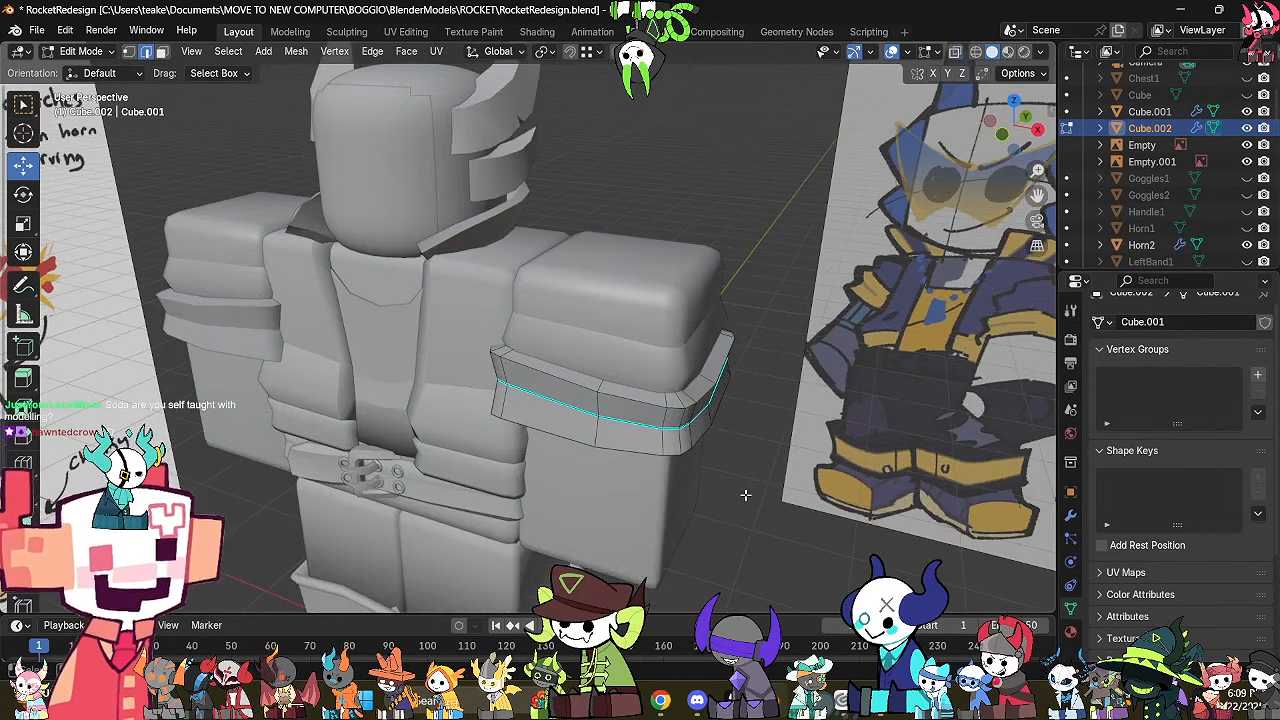
pyautogui.scroll(5, 786, 486)
pyautogui.press('a')
pyautogui.press('s')
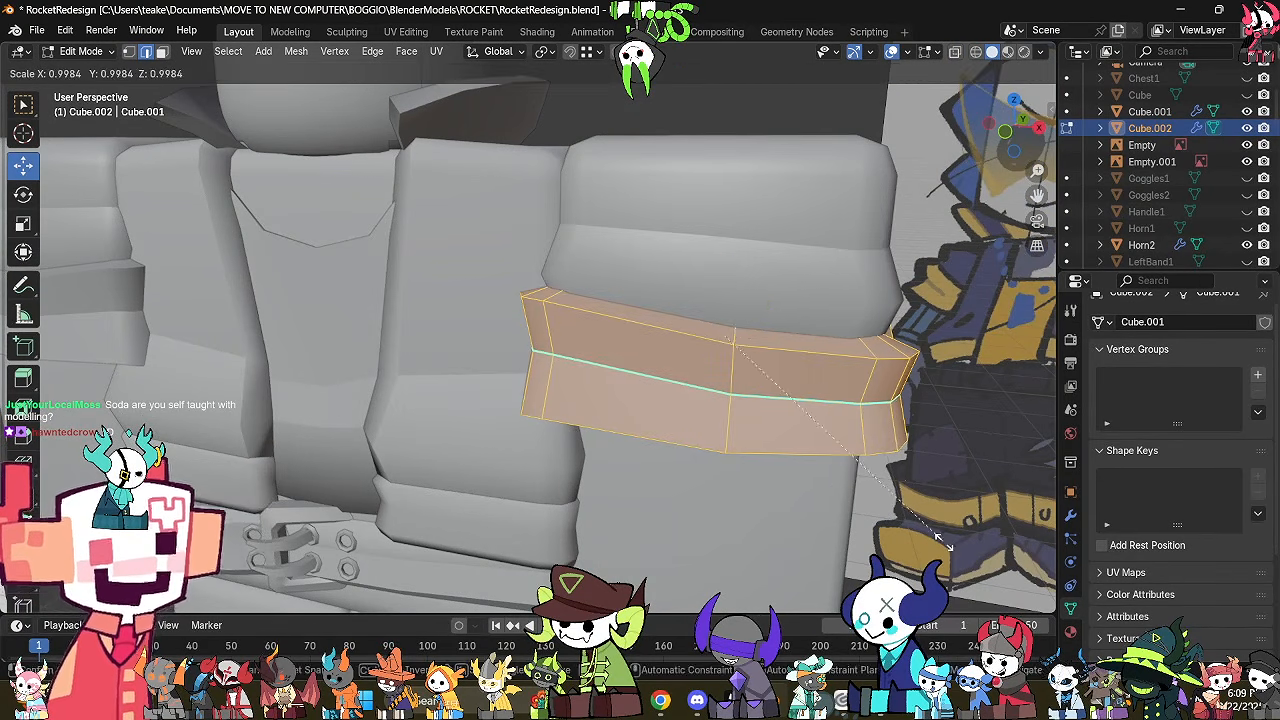
pyautogui.click(941, 541)
# Scale the entire sleeve band by a further factor of about 0.979 and finish editing it.
pyautogui.moveTo(907, 528); pyautogui.dragTo(871, 495, button='middle')
pyautogui.press('s')
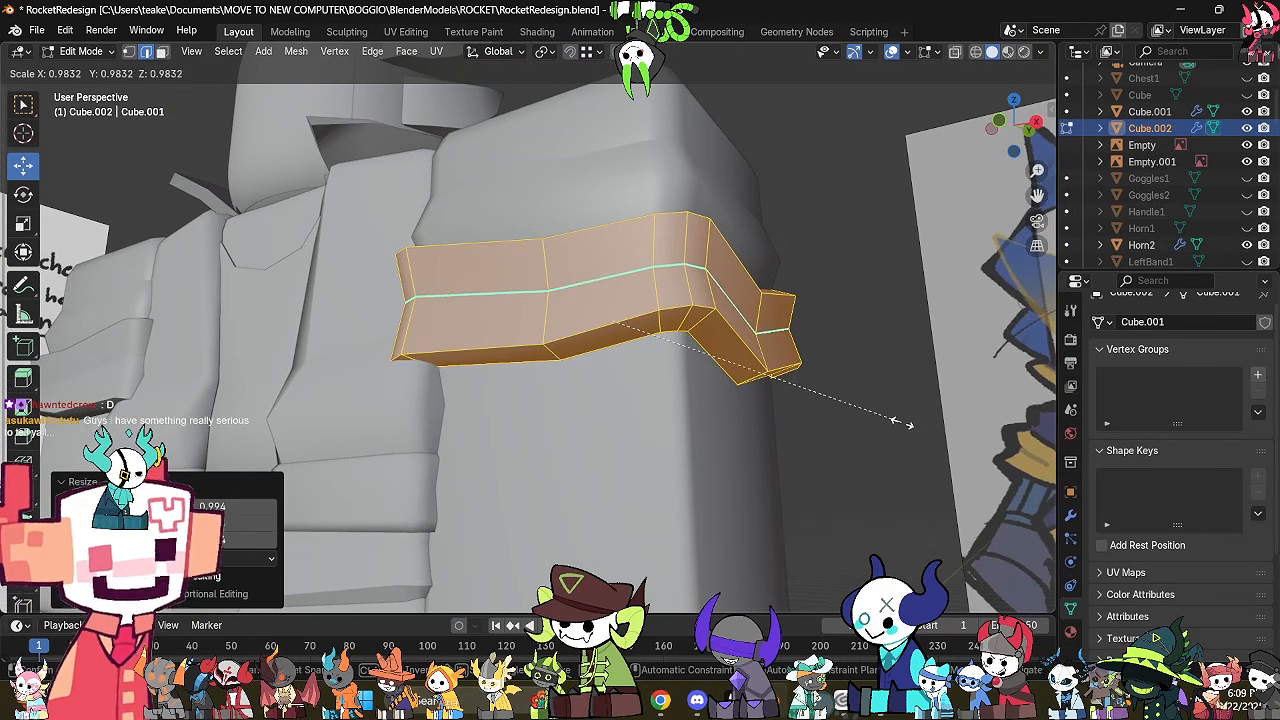
pyautogui.click(900, 425)
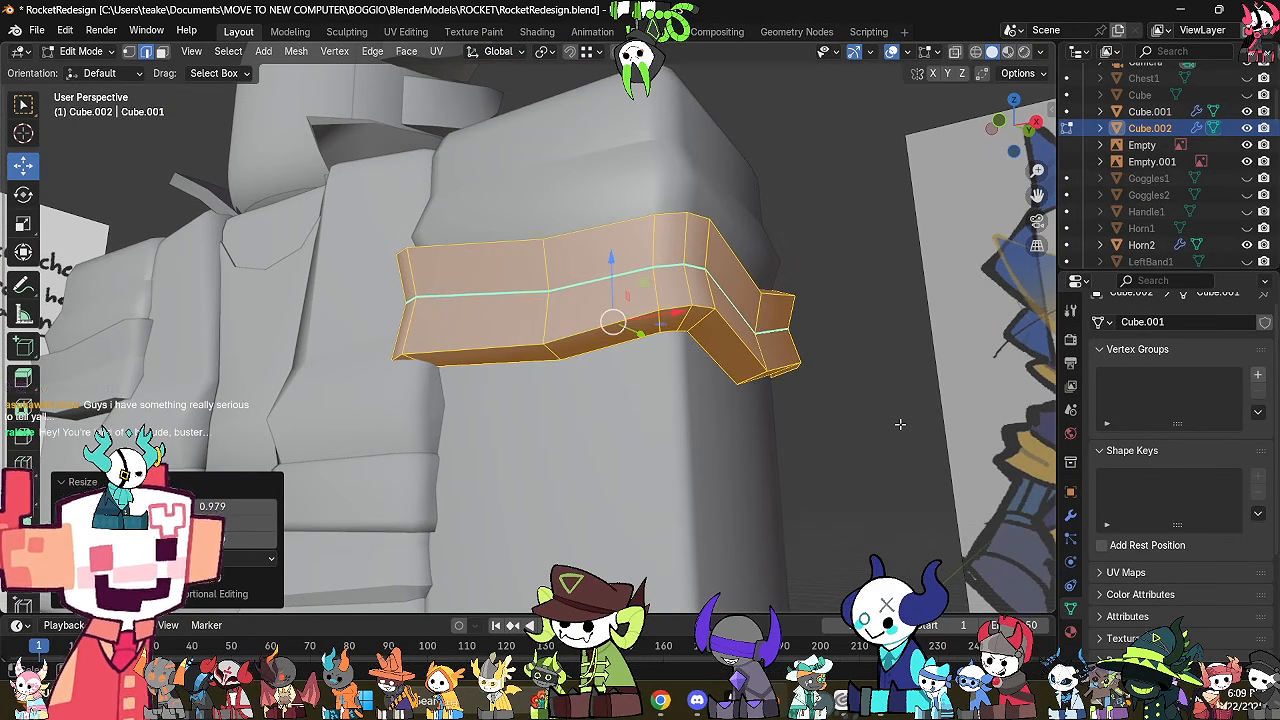
pyautogui.press('Tab')
# Duplicate the faces at the lower end of the arm block in the front view and separate them into their own object.
pyautogui.moveTo(900, 425); pyautogui.dragTo(943, 347, button='middle')
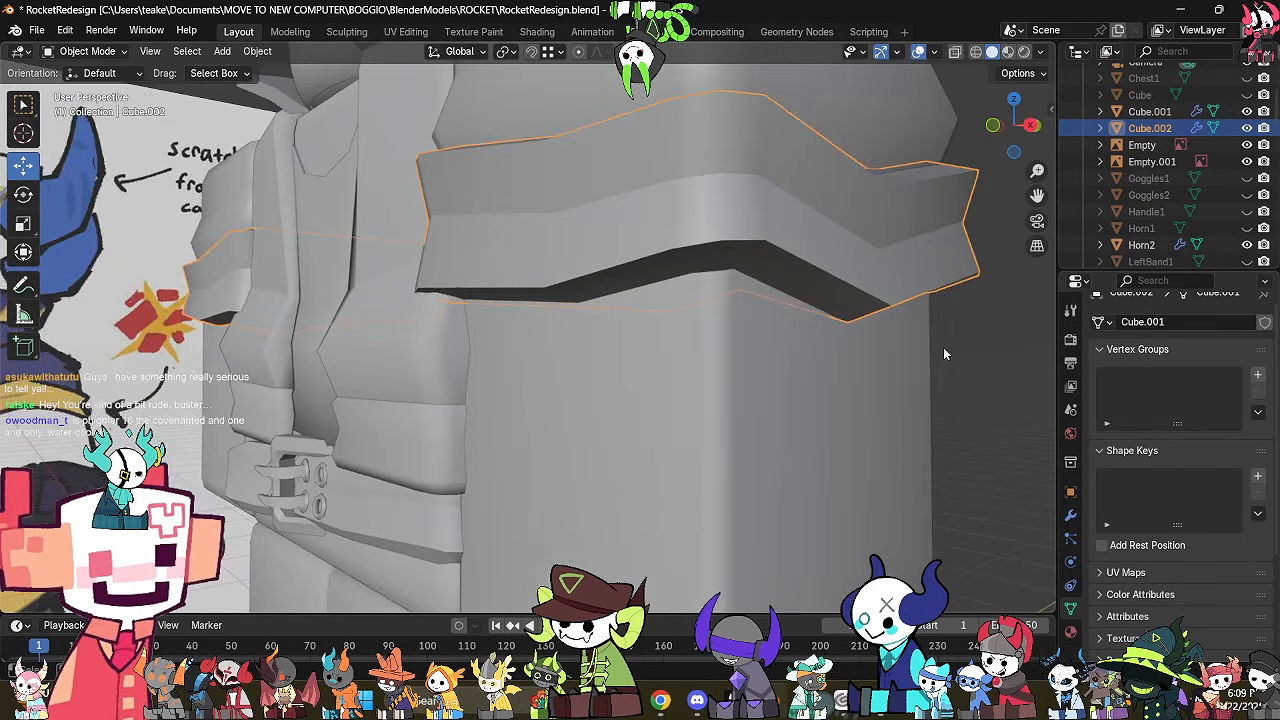
pyautogui.scroll(-4, 911, 384)
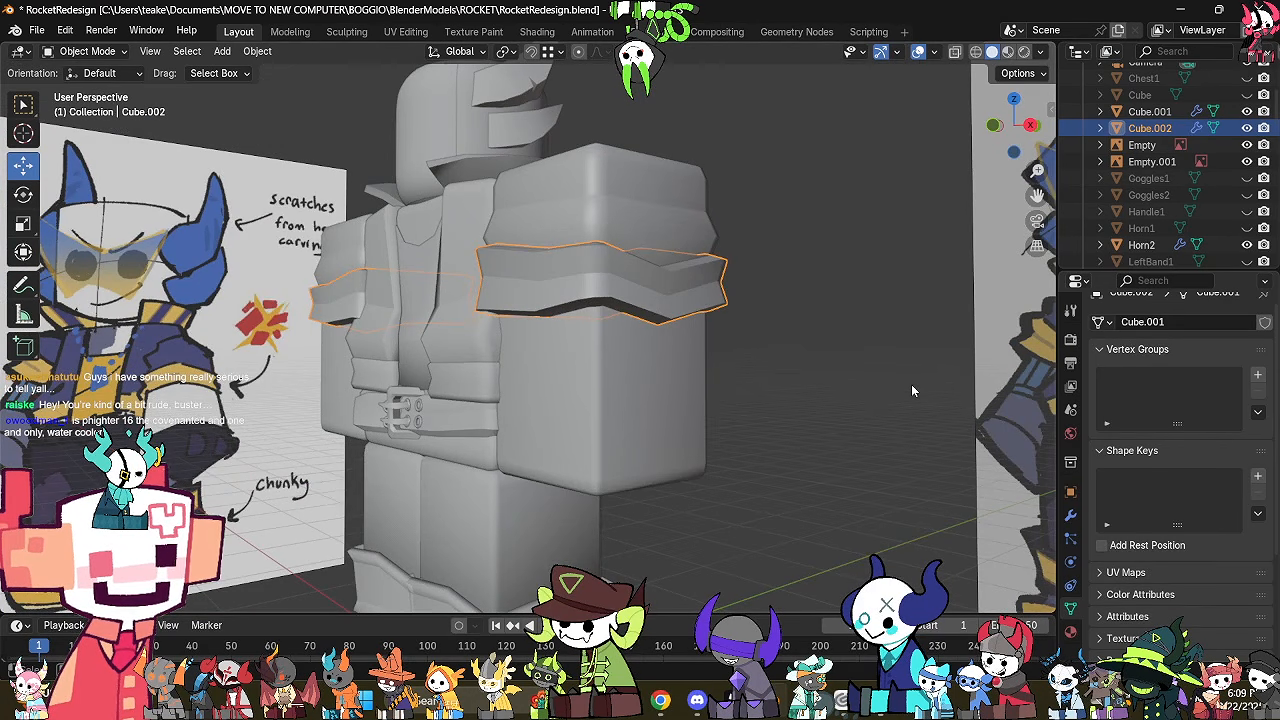
pyautogui.moveTo(911, 384); pyautogui.dragTo(971, 402, button='middle')
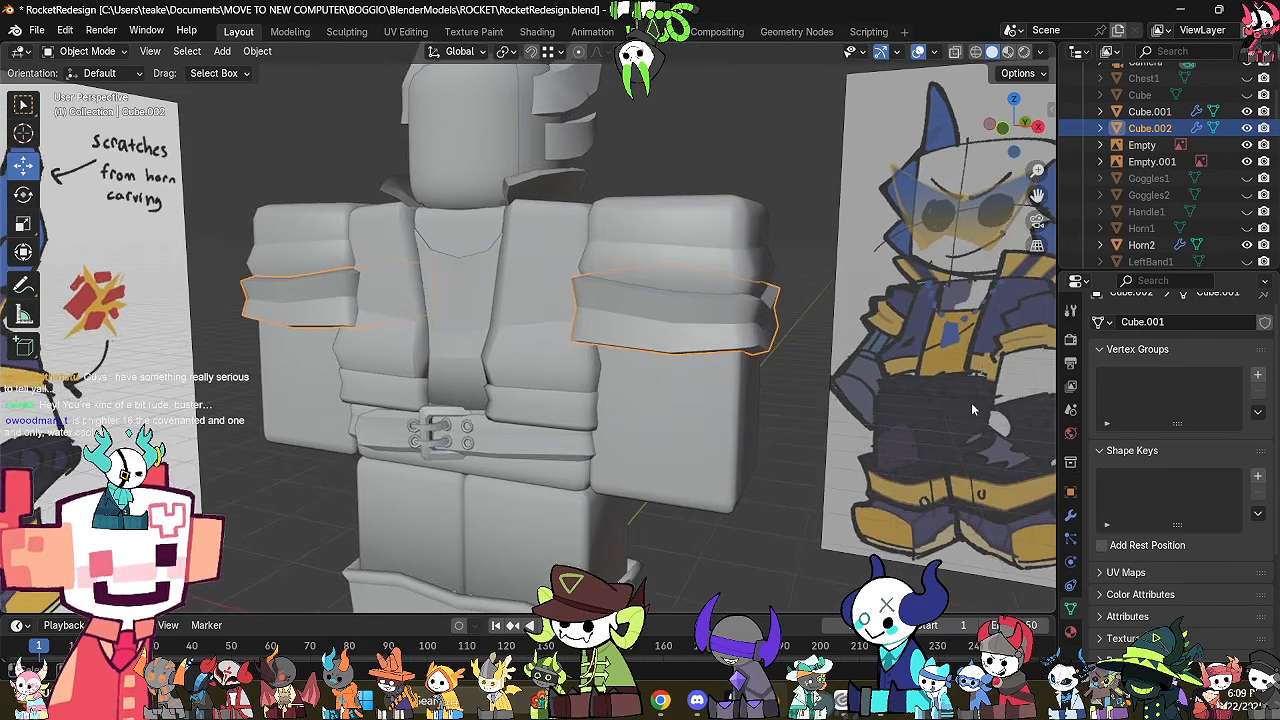
pyautogui.moveTo(1004, 334); pyautogui.dragTo(4, 345, button='middle')
pyautogui.moveTo(602, 374); pyautogui.dragTo(504, 239, button='middle')
pyautogui.click(702, 320)
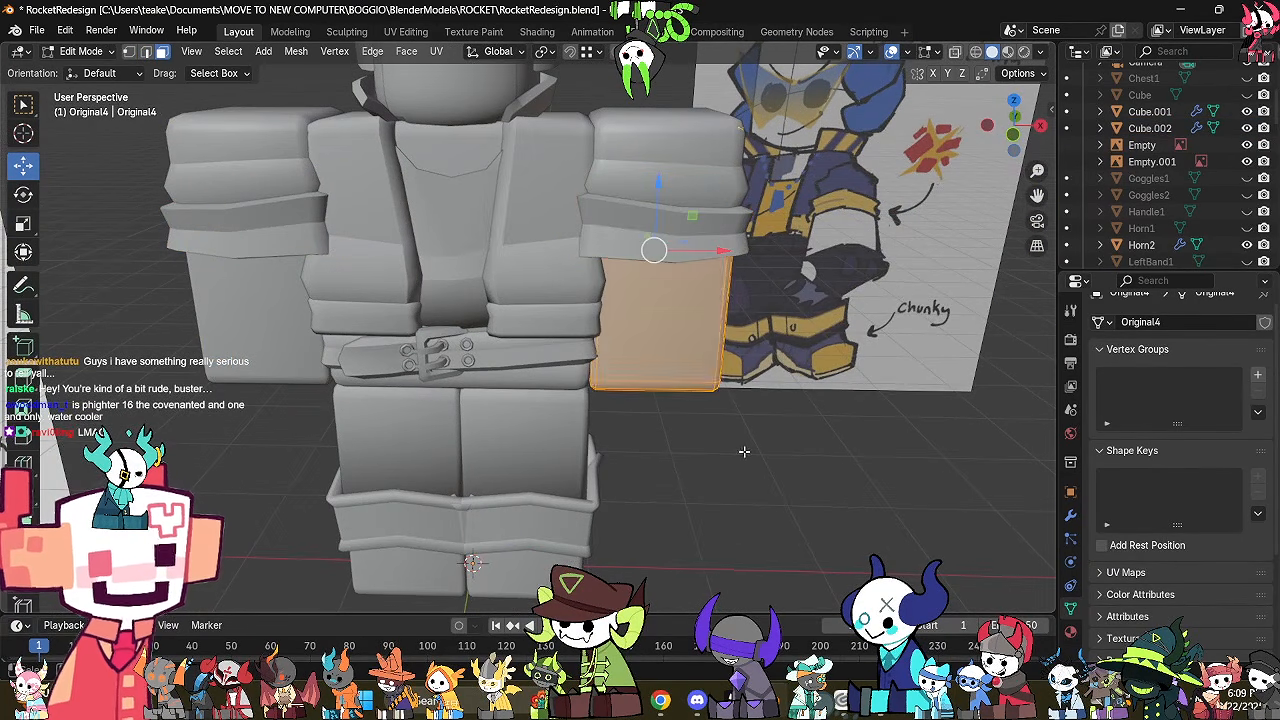
pyautogui.press('Tab')
pyautogui.press('KP_1')
pyautogui.hotkey('alt', 'z')
pyautogui.scroll(3, 700, 362)
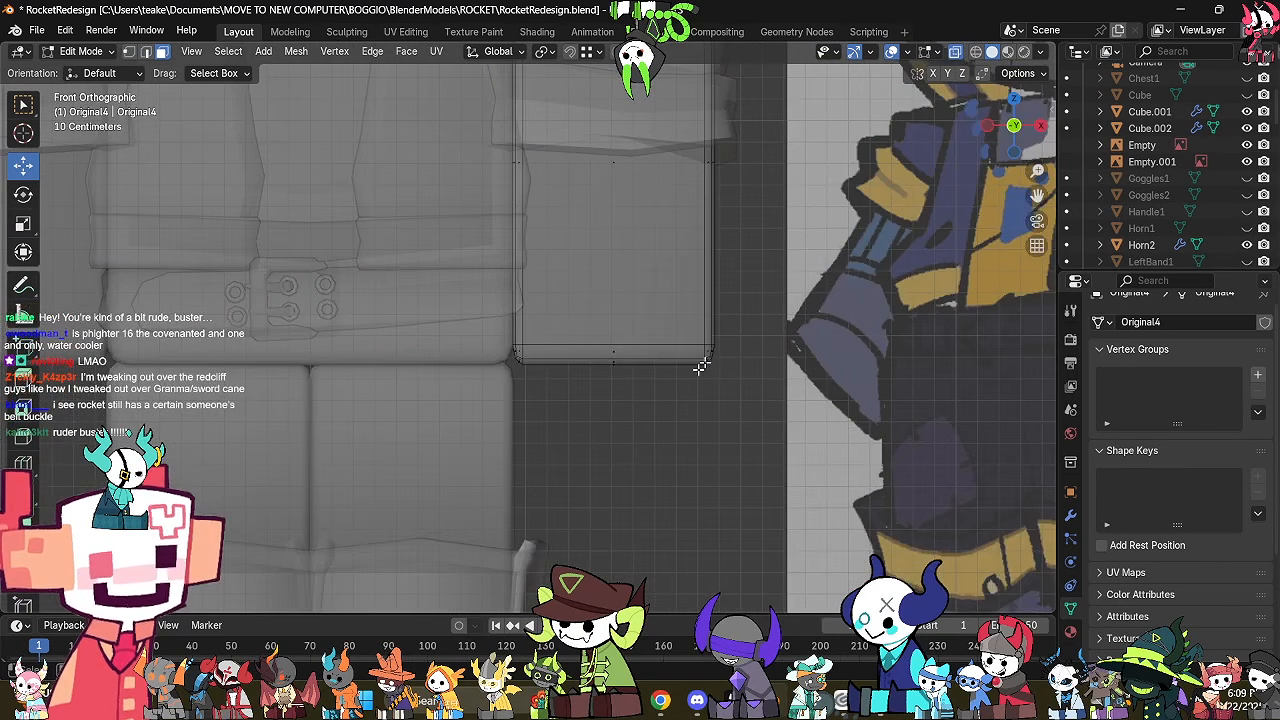
pyautogui.moveTo(435, 425); pyautogui.dragTo(820, 318)
pyautogui.hotkey('shift', 'd')
pyautogui.rightClick(840, 288)
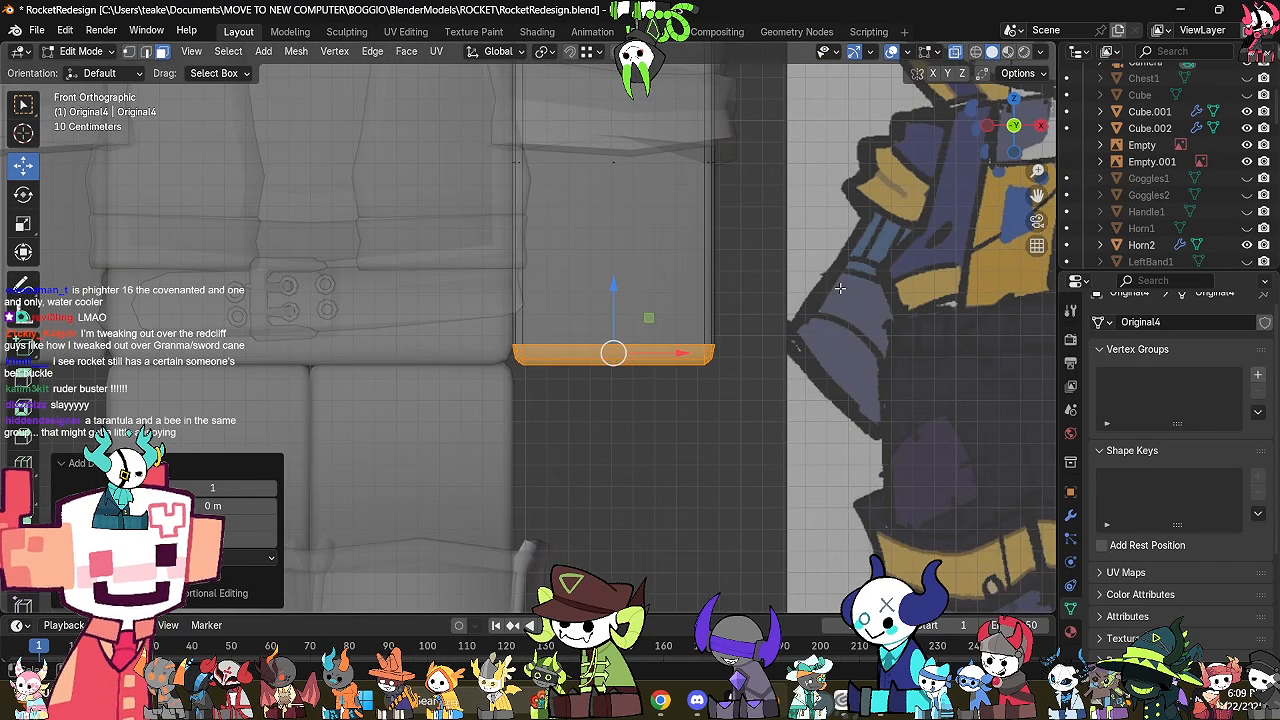
pyautogui.press('p')
pyautogui.click(840, 288)
pyautogui.press('Tab')
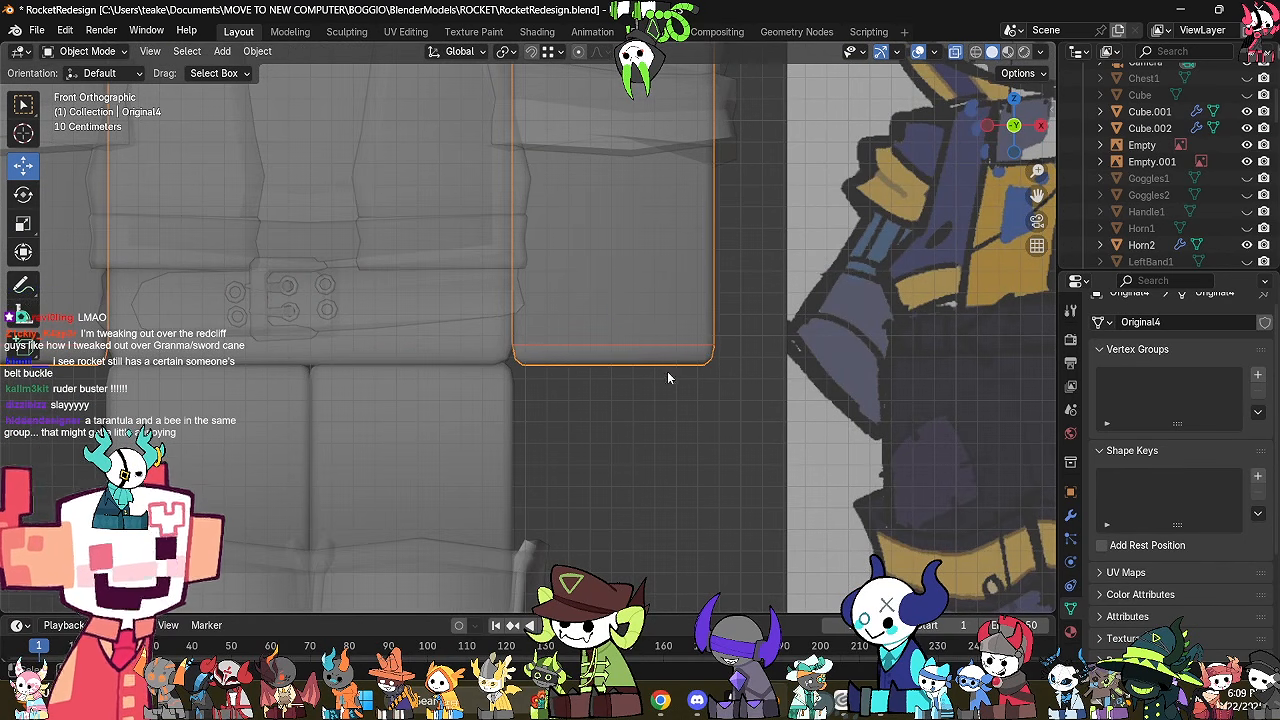
# Extrude the upper edge loop of the separated arm-end piece straight up along Z to form a glove over the lower forearm.
pyautogui.scroll(2, 647, 388)
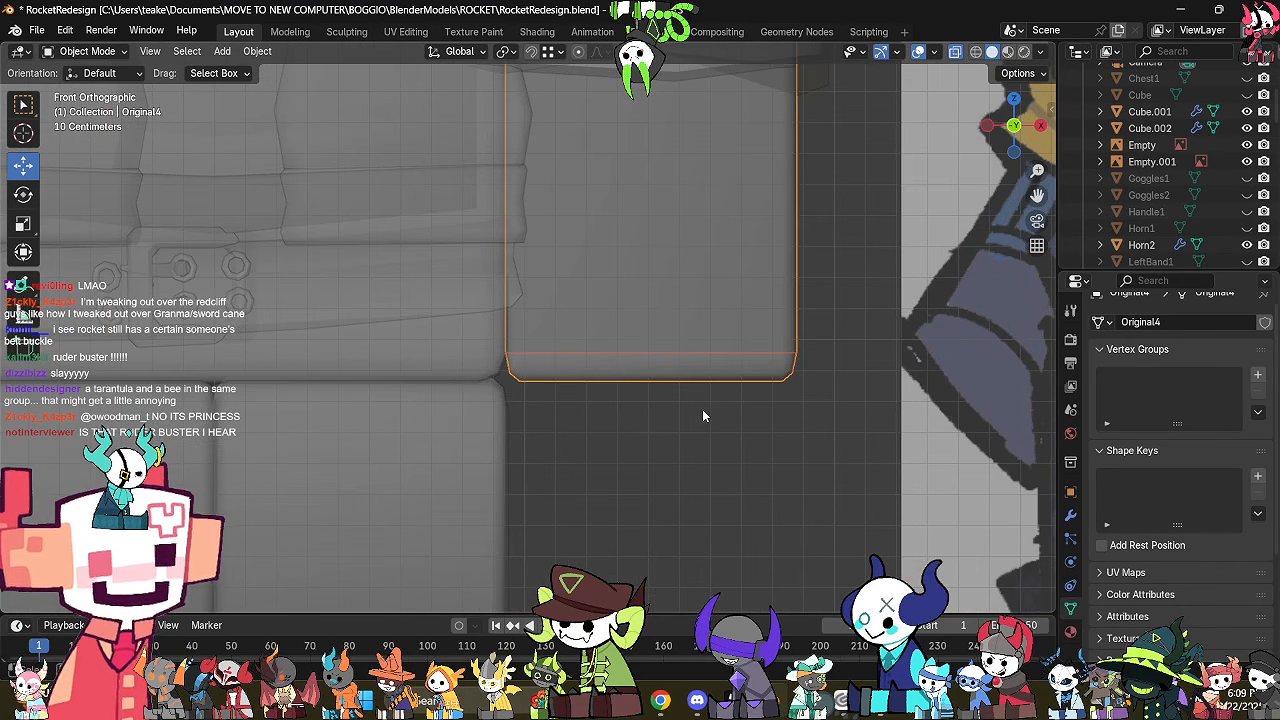
pyautogui.click(652, 366)
pyautogui.press('Tab')
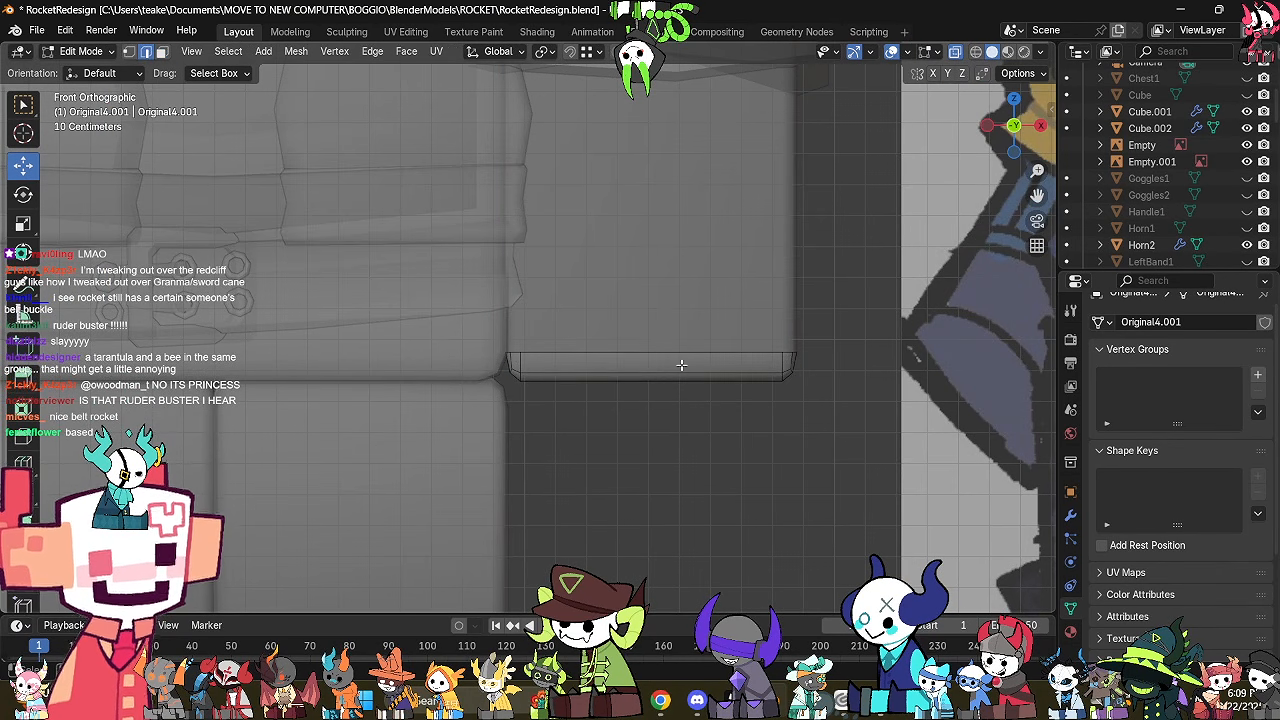
pyautogui.click(665, 355)
pyautogui.press('e')
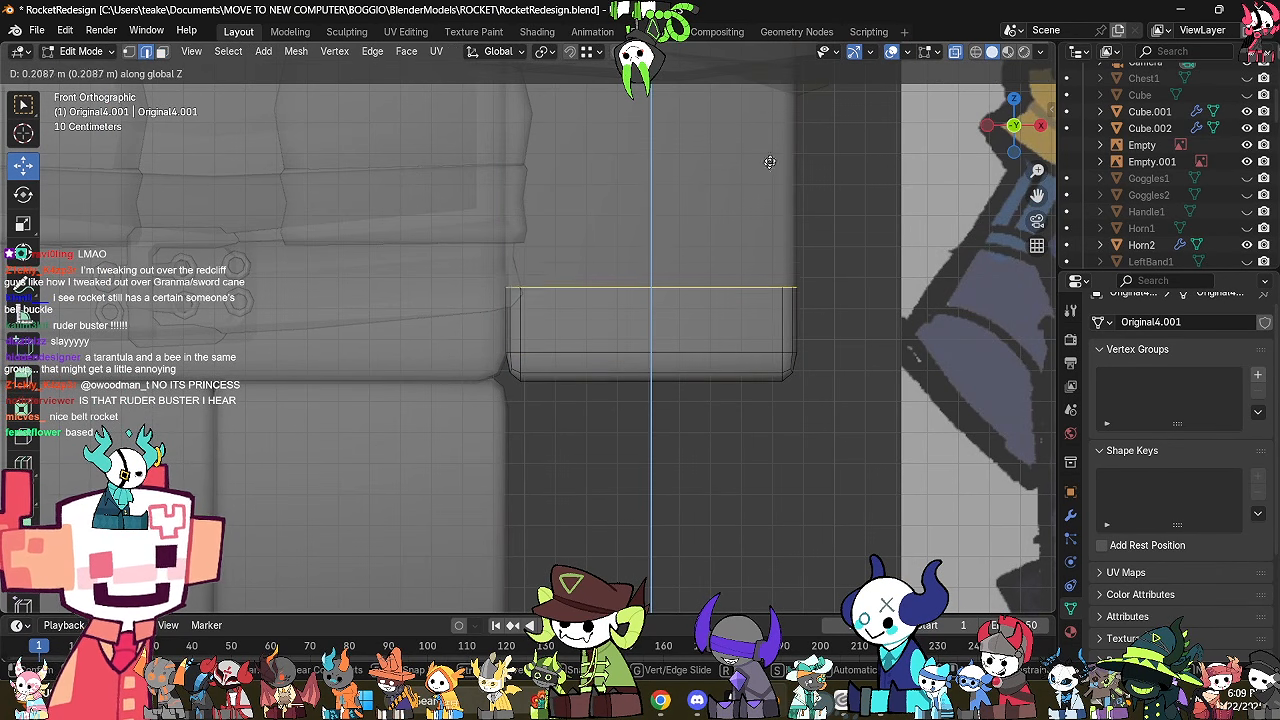
pyautogui.click(783, 149)
pyautogui.scroll(-5, 783, 150)
pyautogui.keyDown('shift'); pyautogui.moveTo(772, 334); pyautogui.dragTo(762, 432, button='middle'); pyautogui.keyUp('shift')
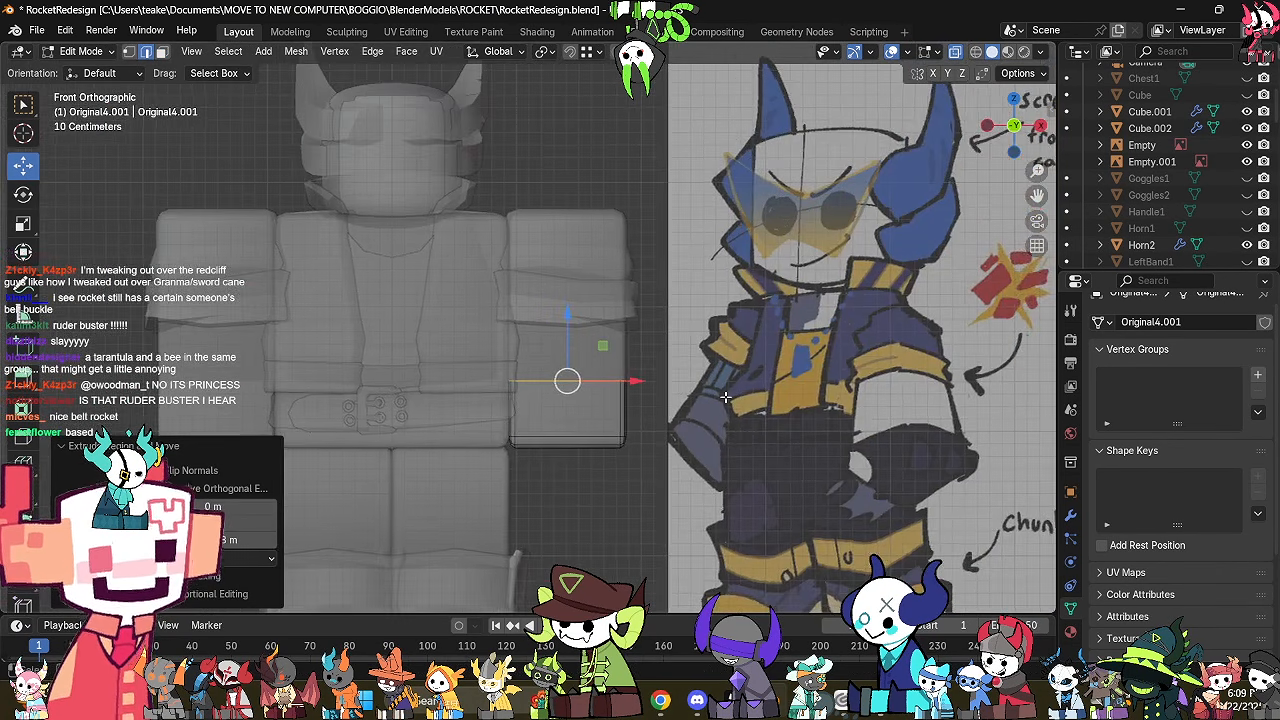
# Scale the whole glove piece slightly larger so it sits just outside the forearm, and check the fit in solid view.
pyautogui.scroll(4, 775, 440)
pyautogui.press('a')
pyautogui.press('s')
pyautogui.click(860, 481)
pyautogui.moveTo(860, 481); pyautogui.dragTo(812, 422, button='middle')
pyautogui.press('Tab')
pyautogui.press('Tab')
pyautogui.hotkey('alt', 'z')
pyautogui.keyDown('shift'); pyautogui.moveTo(740, 375); pyautogui.dragTo(766, 438, button='middle'); pyautogui.keyUp('shift')
pyautogui.hotkey('alt', 'z')
pyautogui.scroll(-1, 680, 408)
pyautogui.press('Tab')
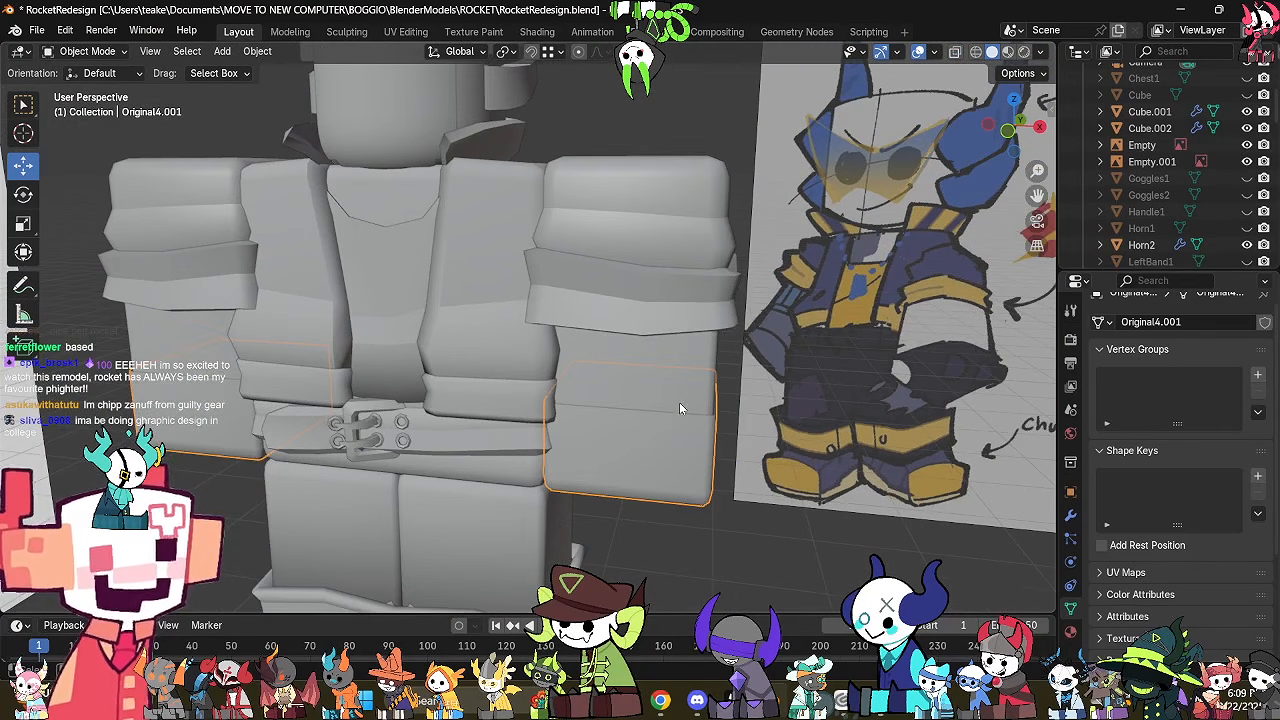
# Examine the collar's vertices around the neck in see-through and solid view.
pyautogui.keyDown('shift'); pyautogui.moveTo(656, 335); pyautogui.dragTo(795, 402, button='middle'); pyautogui.keyUp('shift')
pyautogui.moveTo(719, 192); pyautogui.dragTo(739, 367, button='middle')
pyautogui.click(697, 328)
pyautogui.press('Tab')
pyautogui.hotkey('alt', 'z')
pyautogui.press('1')
pyautogui.scroll(4, 740, 368)
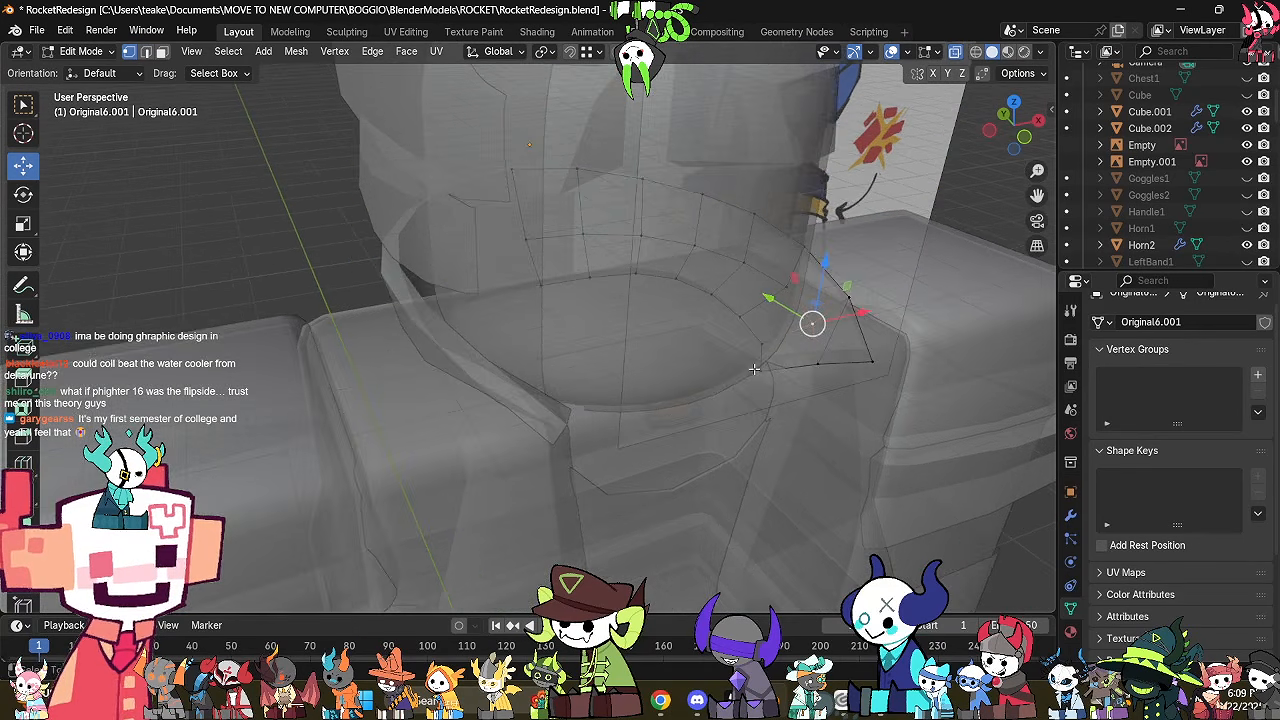
pyautogui.scroll(-2, 705, 400)
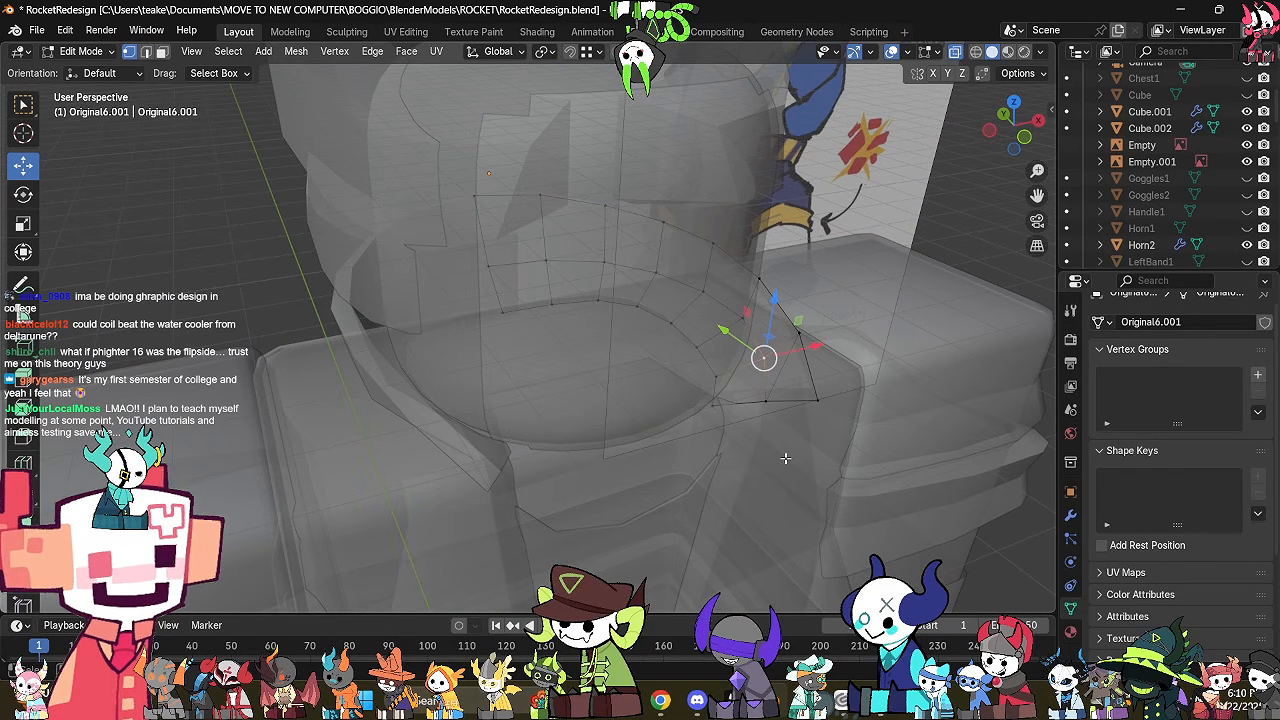
pyautogui.scroll(-1, 936, 354)
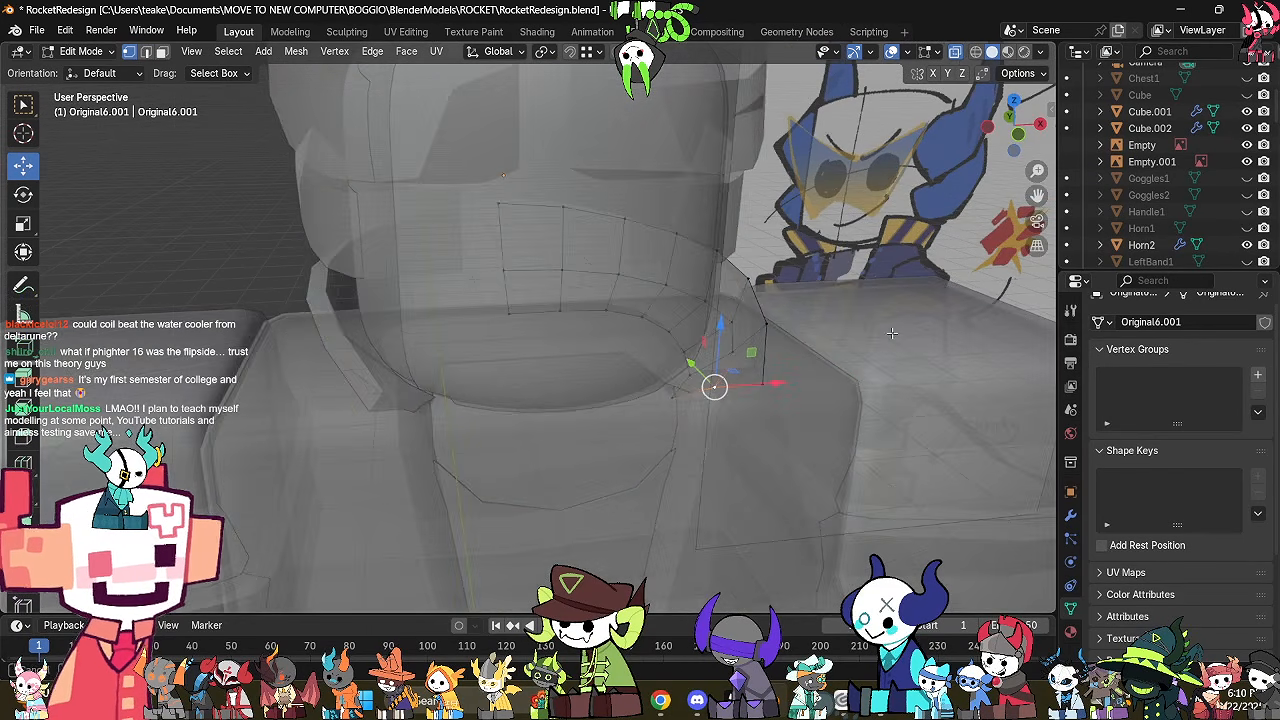
pyautogui.hotkey('alt', 'z')
pyautogui.scroll(-3, 752, 370)
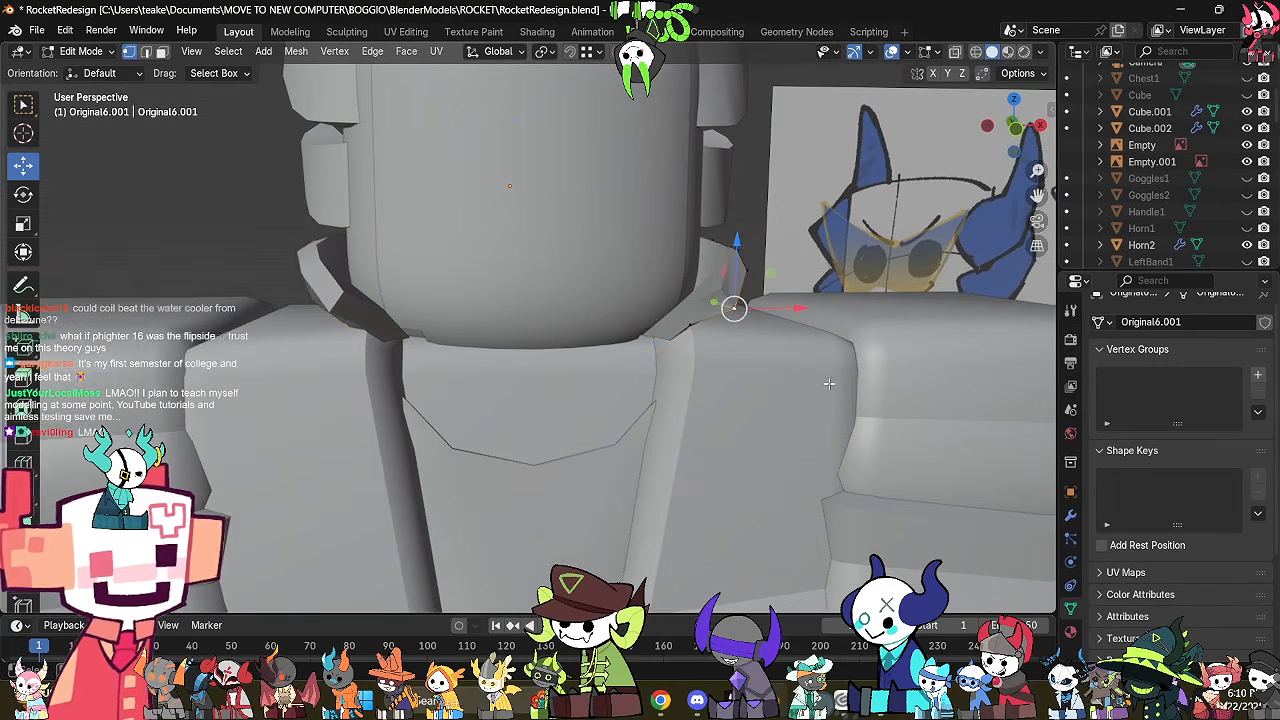
pyautogui.press('Tab')
# Inspect the jacket from behind and compare the model's front with the reference drawing.
pyautogui.scroll(-3, 821, 396)
pyautogui.moveTo(821, 397)
pyautogui.mouseDown(button='middle')
pyautogui.moveTo(630, 418)
pyautogui.moveTo(680, 410)
pyautogui.moveTo(708, 432)
pyautogui.moveTo(714, 343)
pyautogui.moveTo(503, 300)
pyautogui.moveTo(711, 249)
pyautogui.moveTo(633, 352)
pyautogui.moveTo(680, 241)
pyautogui.mouseUp(button='middle')
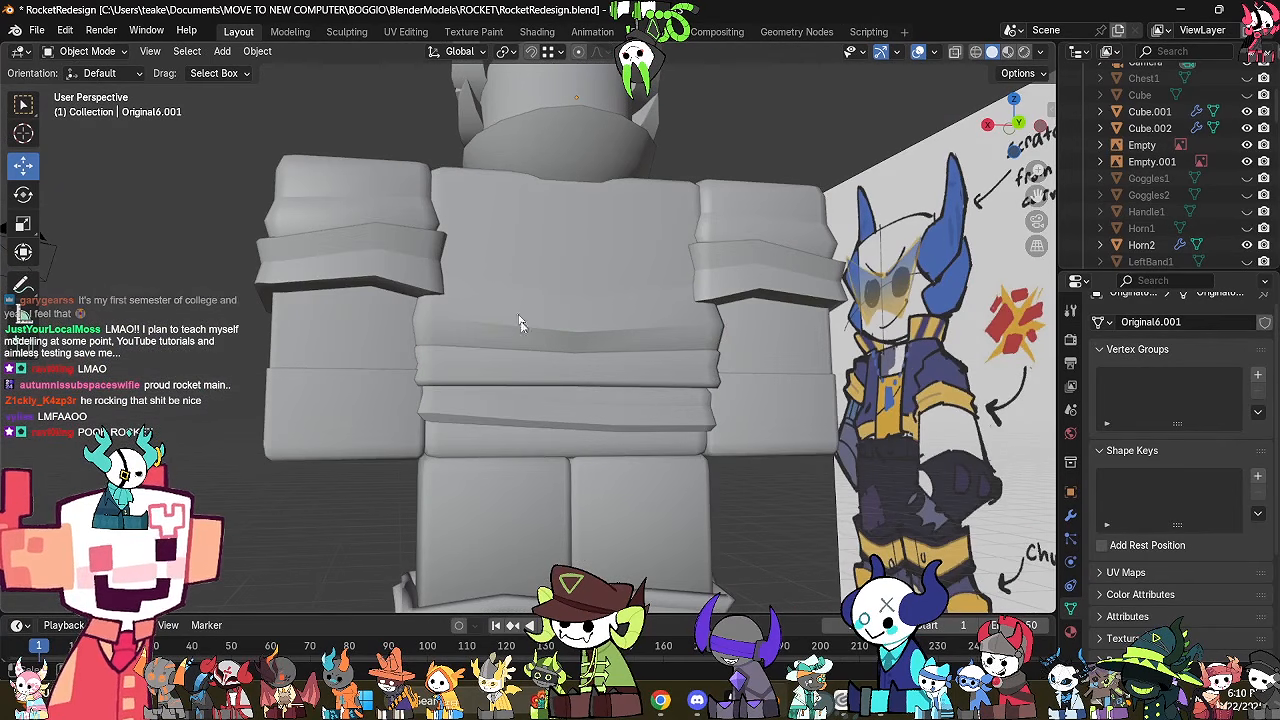
pyautogui.click(545, 245)
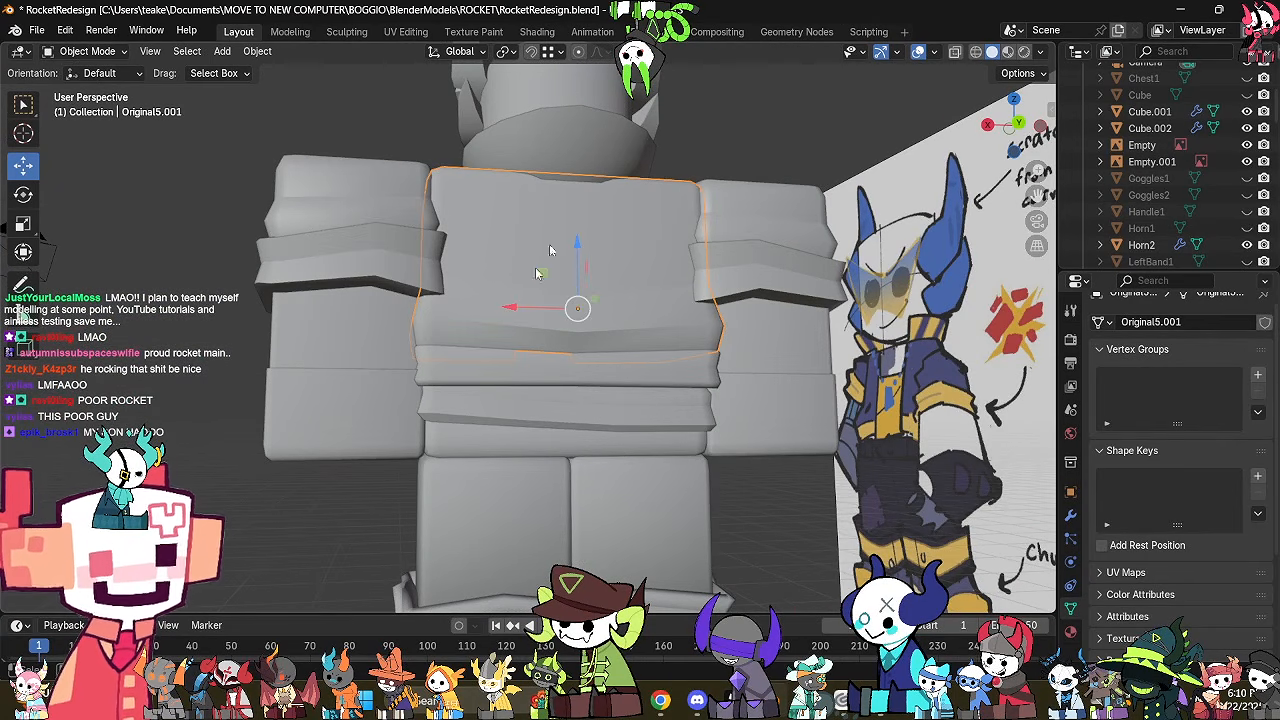
pyautogui.moveTo(582, 373); pyautogui.dragTo(838, 428, button='middle')
pyautogui.scroll(-4, 766, 430)
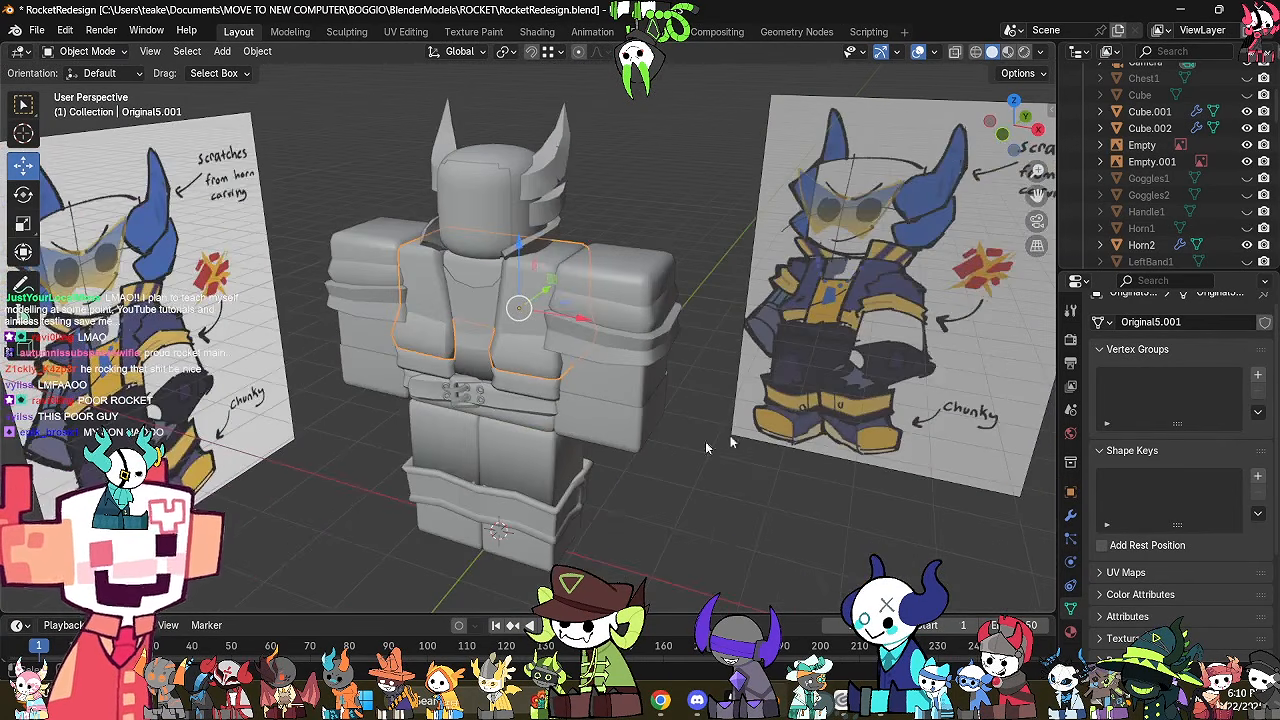
pyautogui.moveTo(666, 450); pyautogui.dragTo(712, 436, button='middle')
pyautogui.scroll(5, 712, 436)
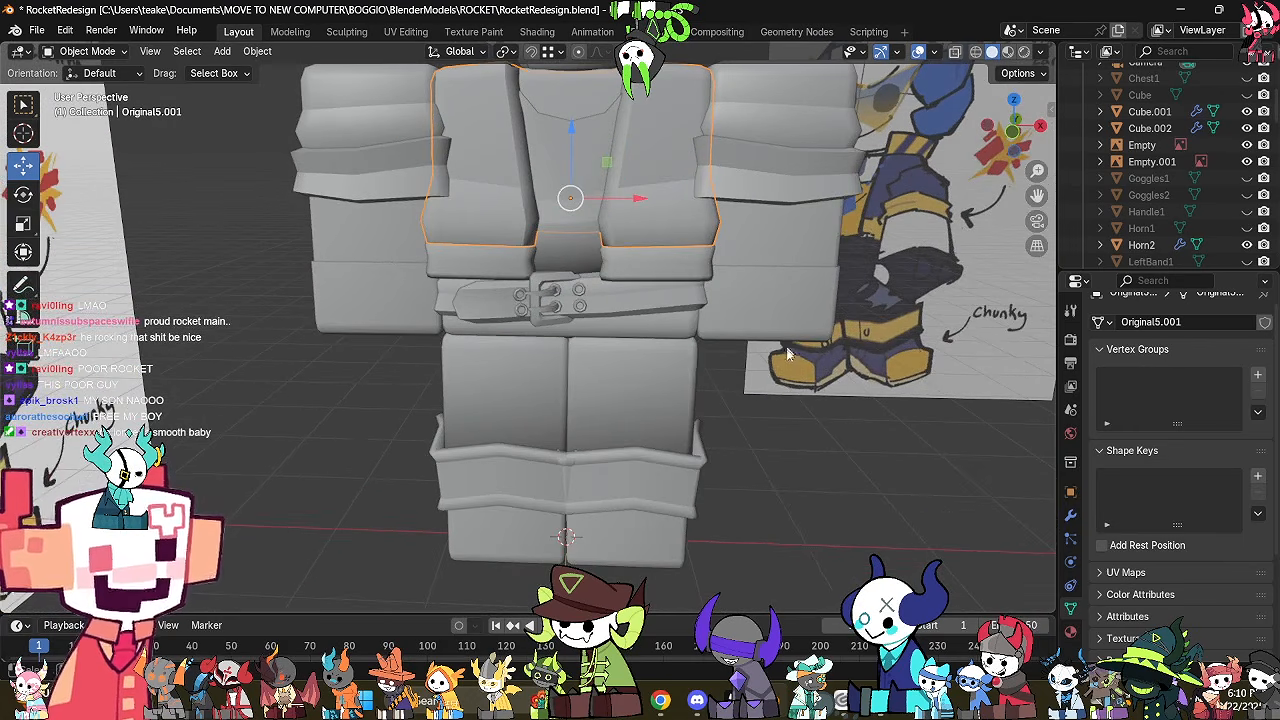
# Scale the bottom edge loop of the trouser leg piece outward to about 1.048.
pyautogui.moveTo(672, 380); pyautogui.dragTo(678, 448, button='middle')
pyautogui.click(630, 400)
pyautogui.press('Tab')
pyautogui.hotkey('alt', 'z')
pyautogui.keyDown('alt'); pyautogui.click(576, 382); pyautogui.keyUp('alt')
pyautogui.hotkey('alt', 'z')
pyautogui.keyDown('alt'); pyautogui.scroll(2, 580, 390); pyautogui.keyUp('alt')
pyautogui.scroll(2, 686, 442)
pyautogui.click(1071, 516)
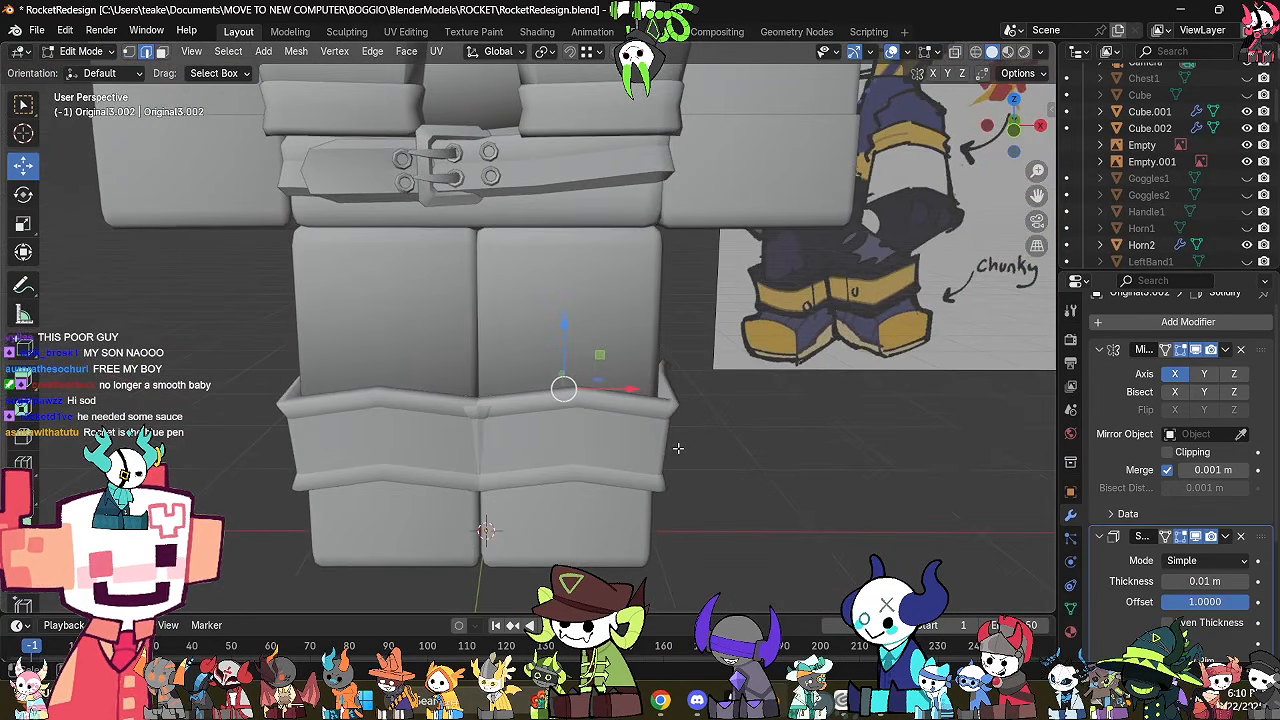
pyautogui.scroll(1, 678, 448)
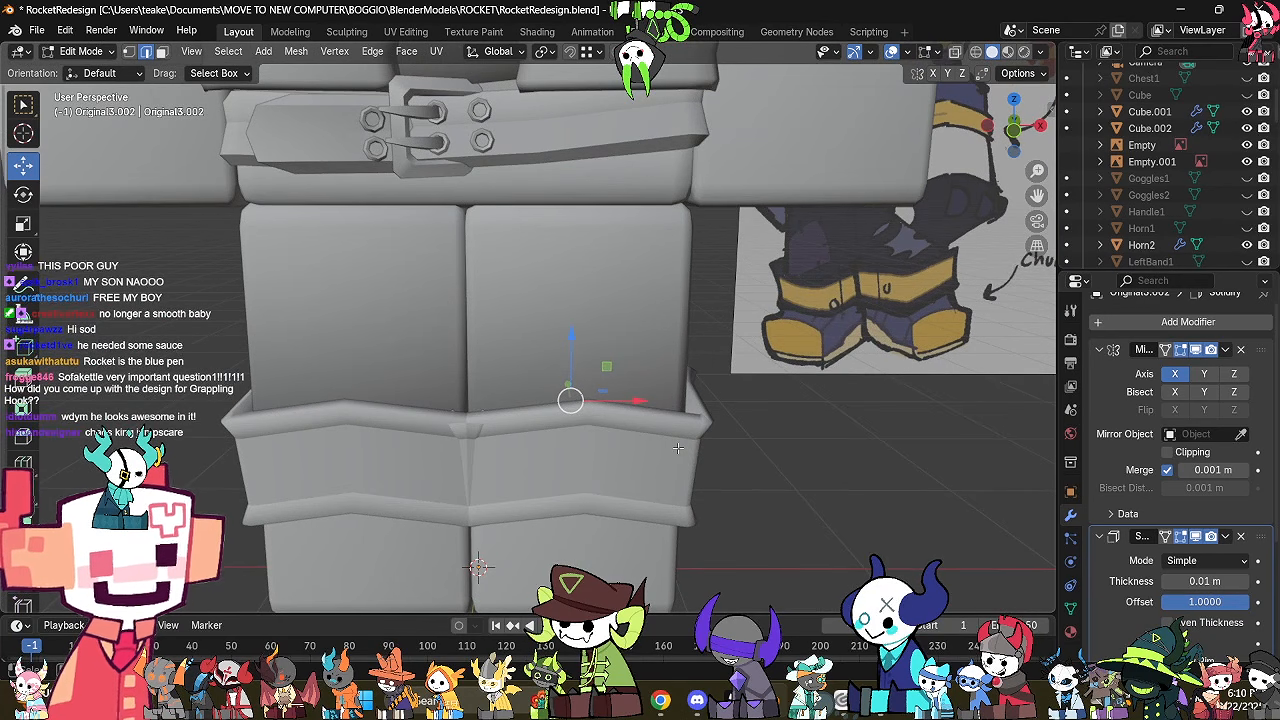
pyautogui.hotkey('alt', 'z')
pyautogui.press('s')
pyautogui.click(823, 508)
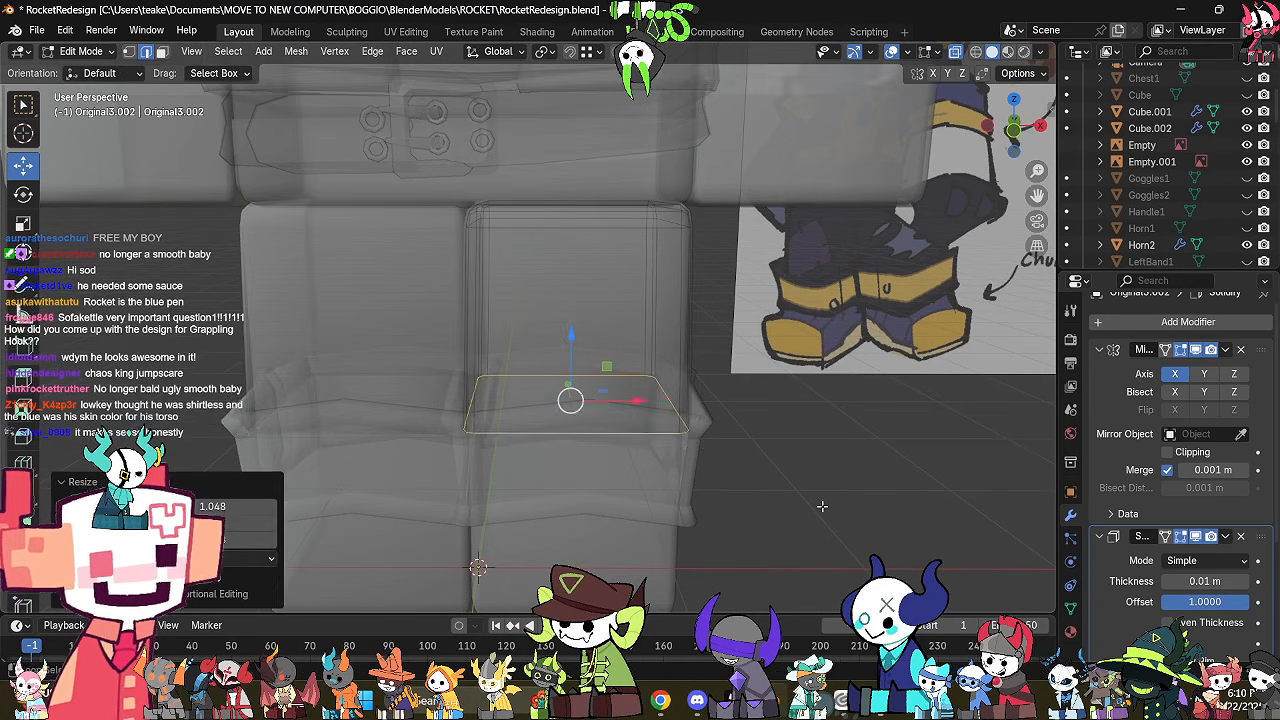
pyautogui.hotkey('alt', 'z')
# Add one loop cut across the upper part of the trouser leg and scale it to about 0.973.
pyautogui.moveTo(823, 508); pyautogui.dragTo(759, 612, button='middle')
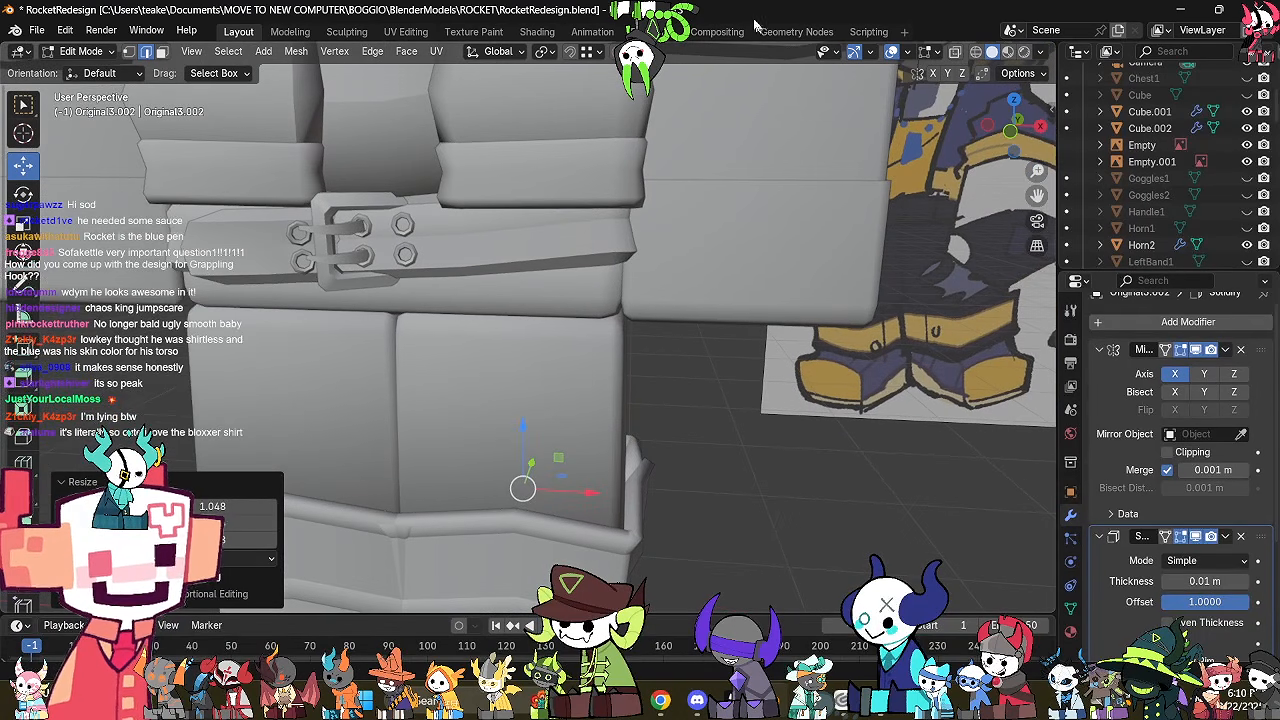
pyautogui.moveTo(734, 448); pyautogui.dragTo(764, 426, button='middle')
pyautogui.hotkey('ctrl', 'r')
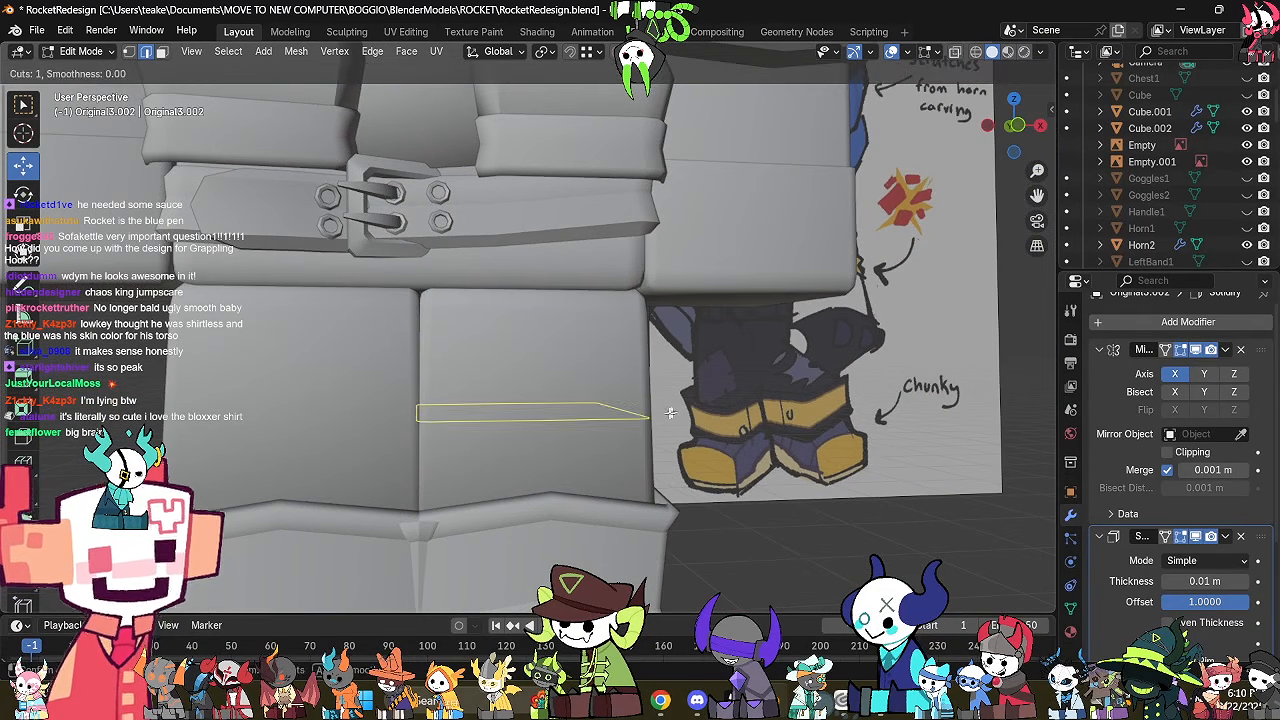
pyautogui.click(672, 411)
pyautogui.click(726, 384)
pyautogui.press('s')
pyautogui.click(788, 421)
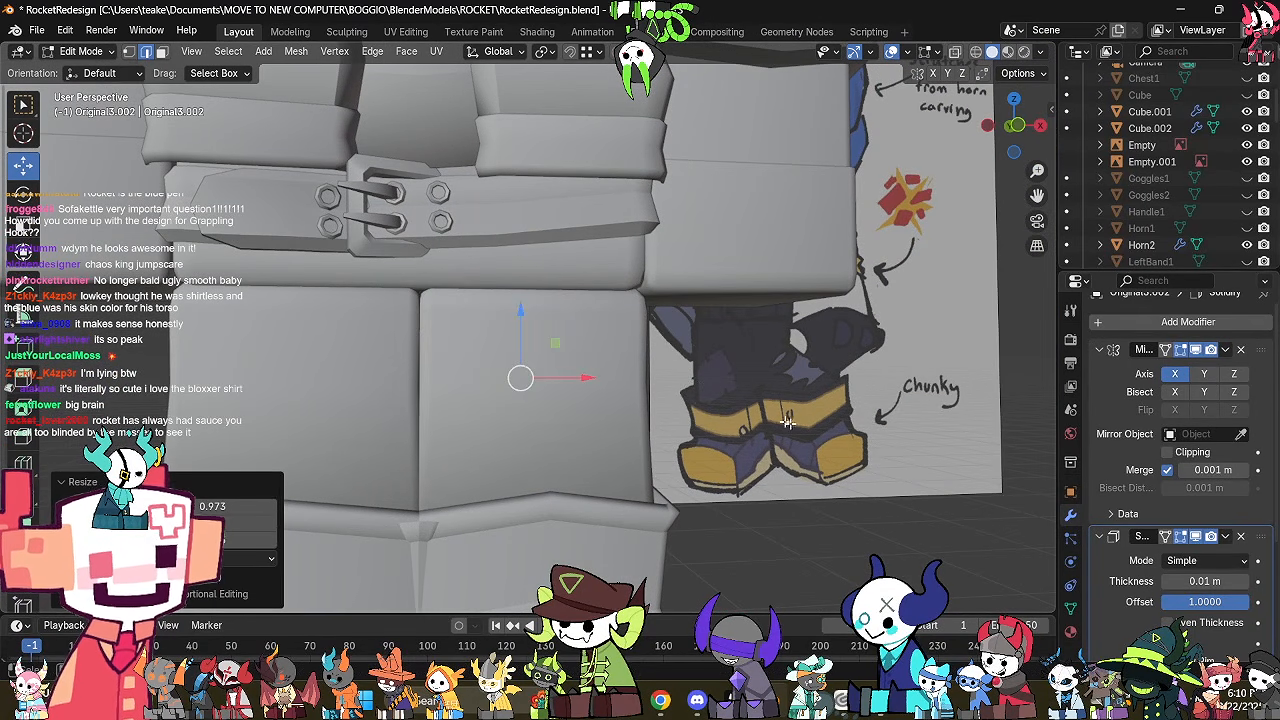
# Tilt the new trouser leg loop slightly in the front view and mark it as sharp.
pyautogui.click(1019, 126)
pyautogui.hotkey('ctrl', 'e')
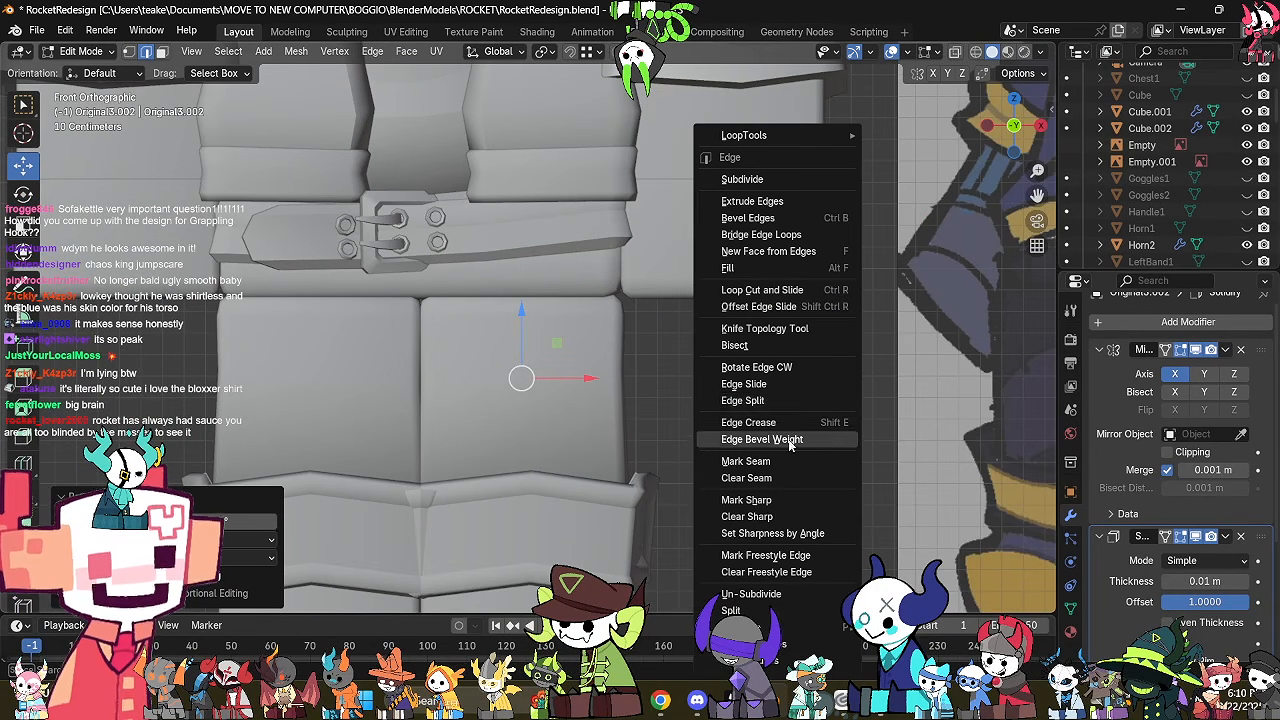
pyautogui.click(770, 502)
pyautogui.keyDown('shift'); pyautogui.moveTo(714, 417); pyautogui.dragTo(779, 358, button='middle'); pyautogui.keyUp('shift')
pyautogui.hotkey('alt', 'z')
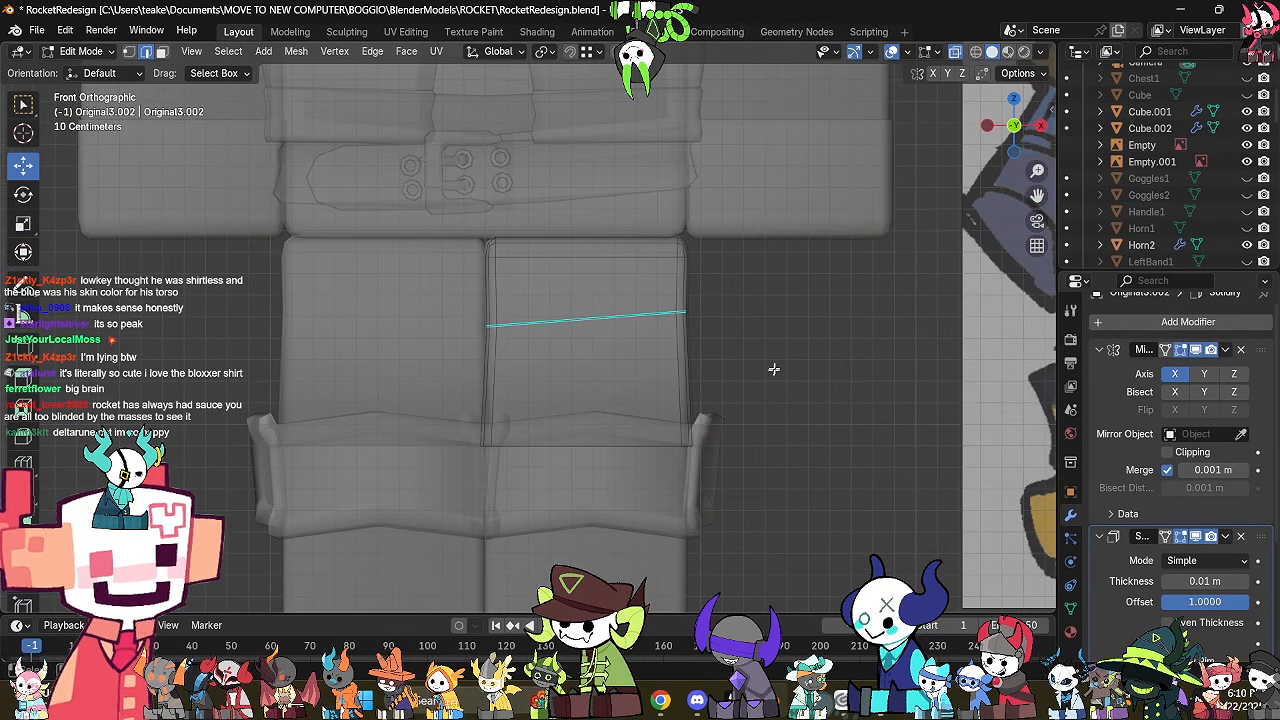
pyautogui.hotkey('alt', 'z')
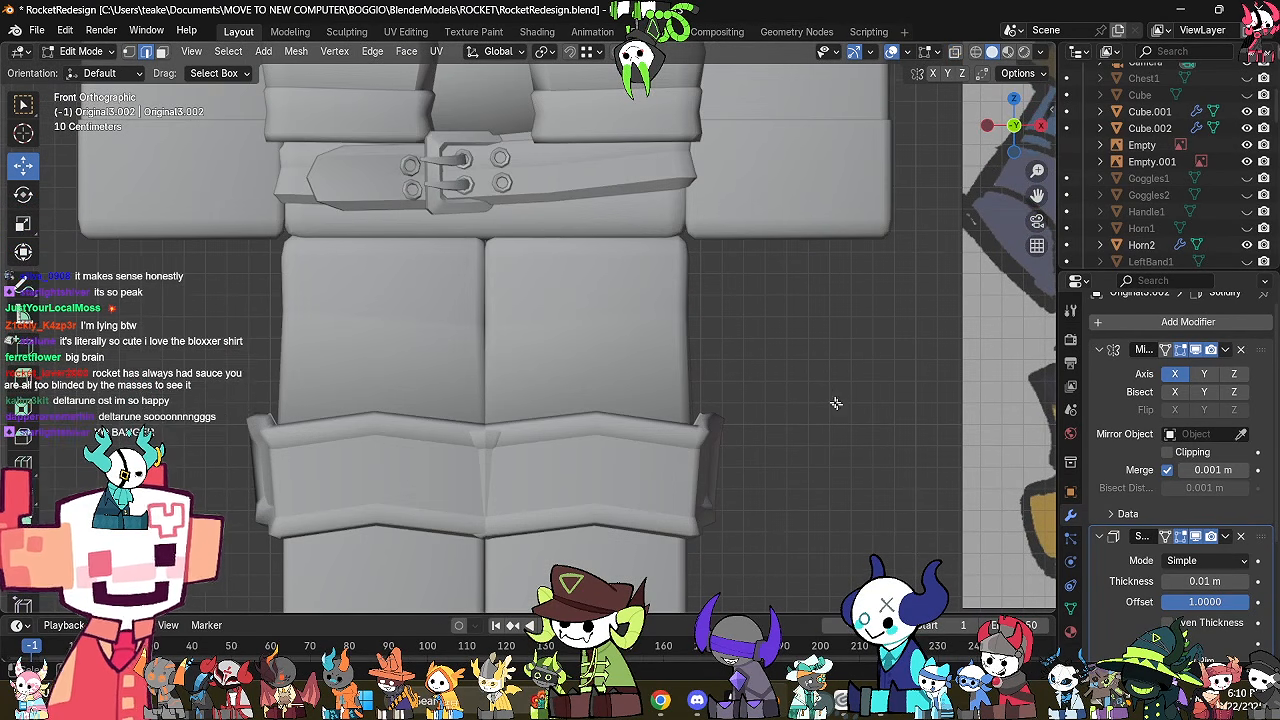
# Leave editing of the trouser leg and add a new cube mesh to the scene.
pyautogui.moveTo(858, 396); pyautogui.dragTo(845, 318, button='middle')
pyautogui.scroll(-6, 788, 454)
pyautogui.press('Tab')
pyautogui.press('Tab')
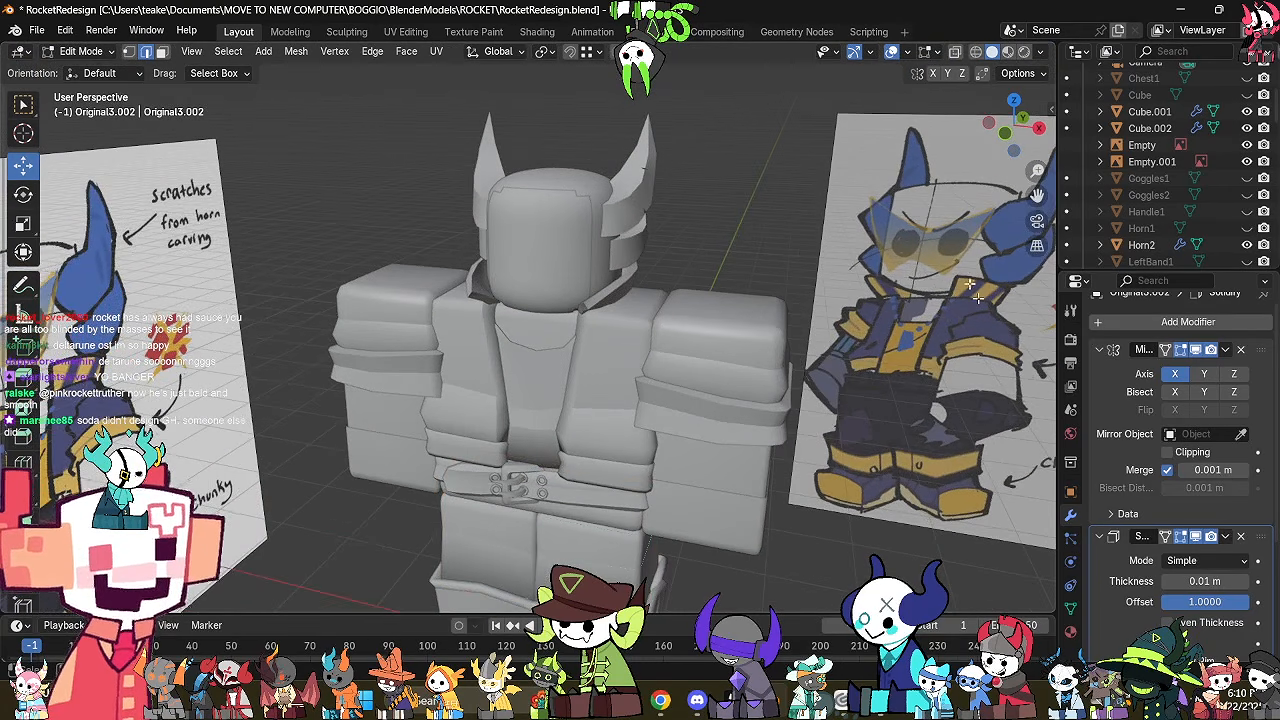
pyautogui.press('Tab')
pyautogui.click(620, 230)
pyautogui.hotkey('shift', 'a')
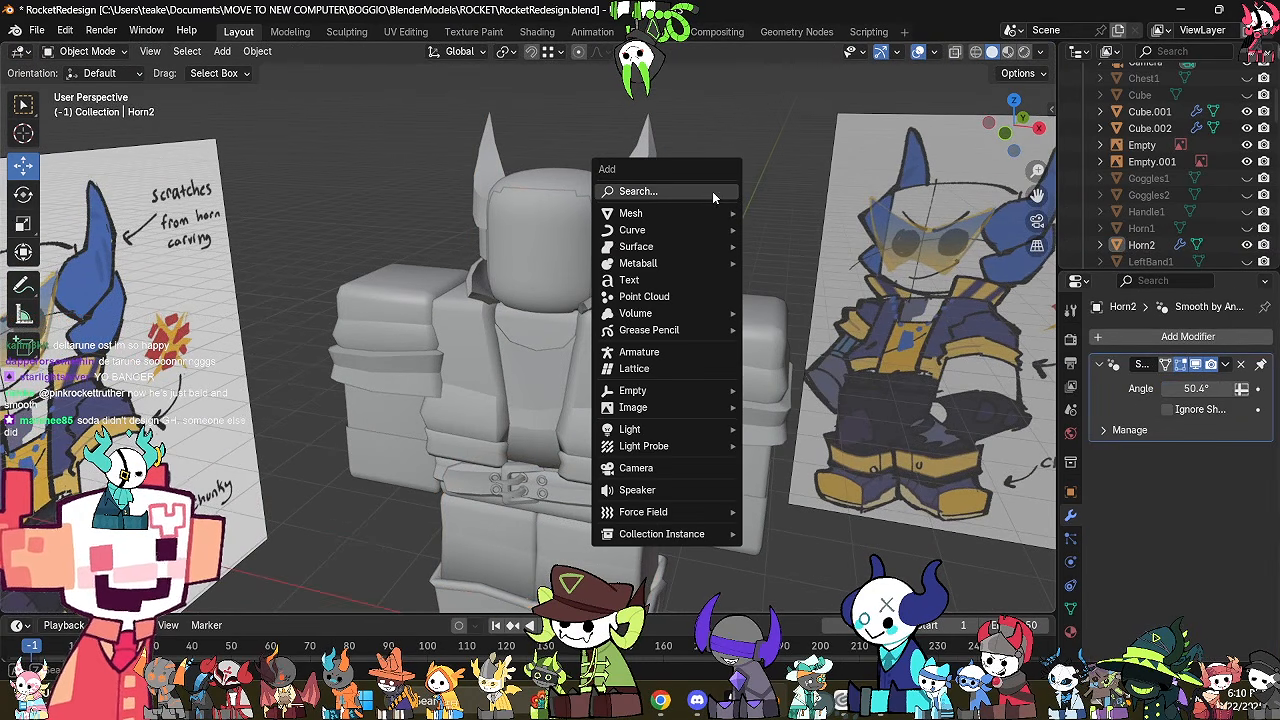
pyautogui.moveTo(714, 212)
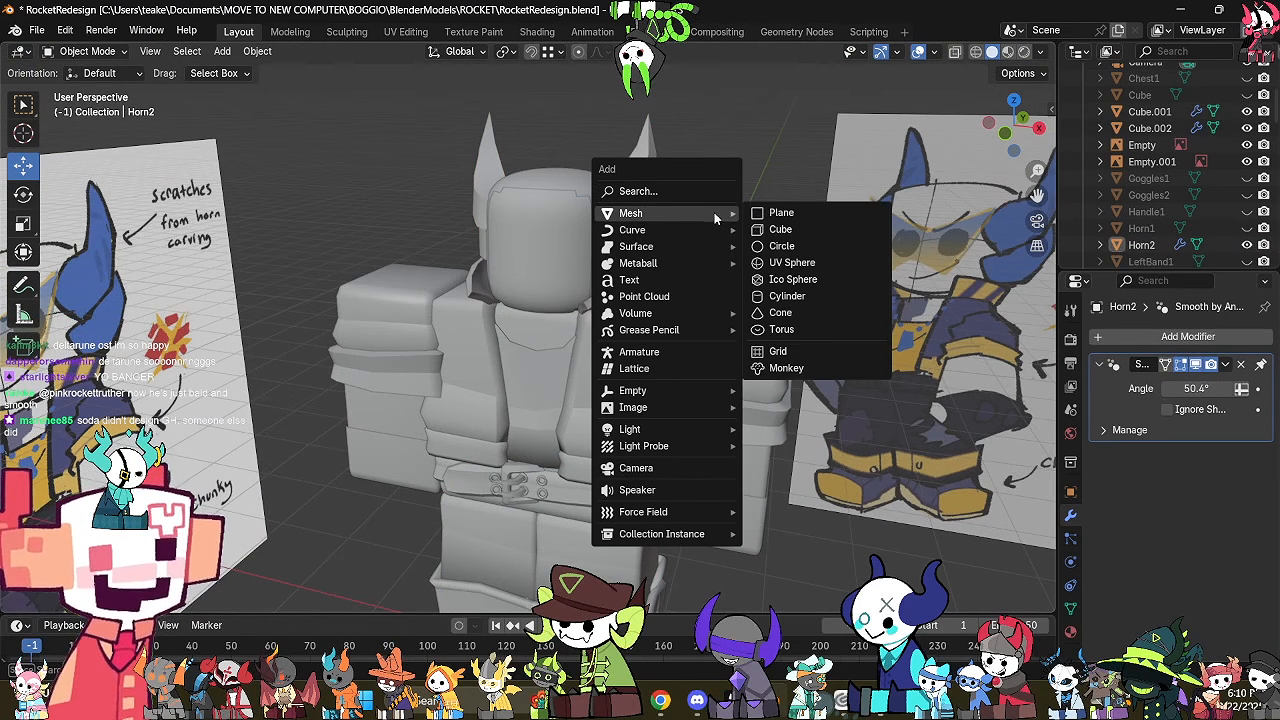
pyautogui.click(824, 230)
# Merge all of the new cube's vertices into a single vertex.
pyautogui.press('Tab')
pyautogui.scroll(-5, 767, 420)
pyautogui.scroll(4, 767, 420)
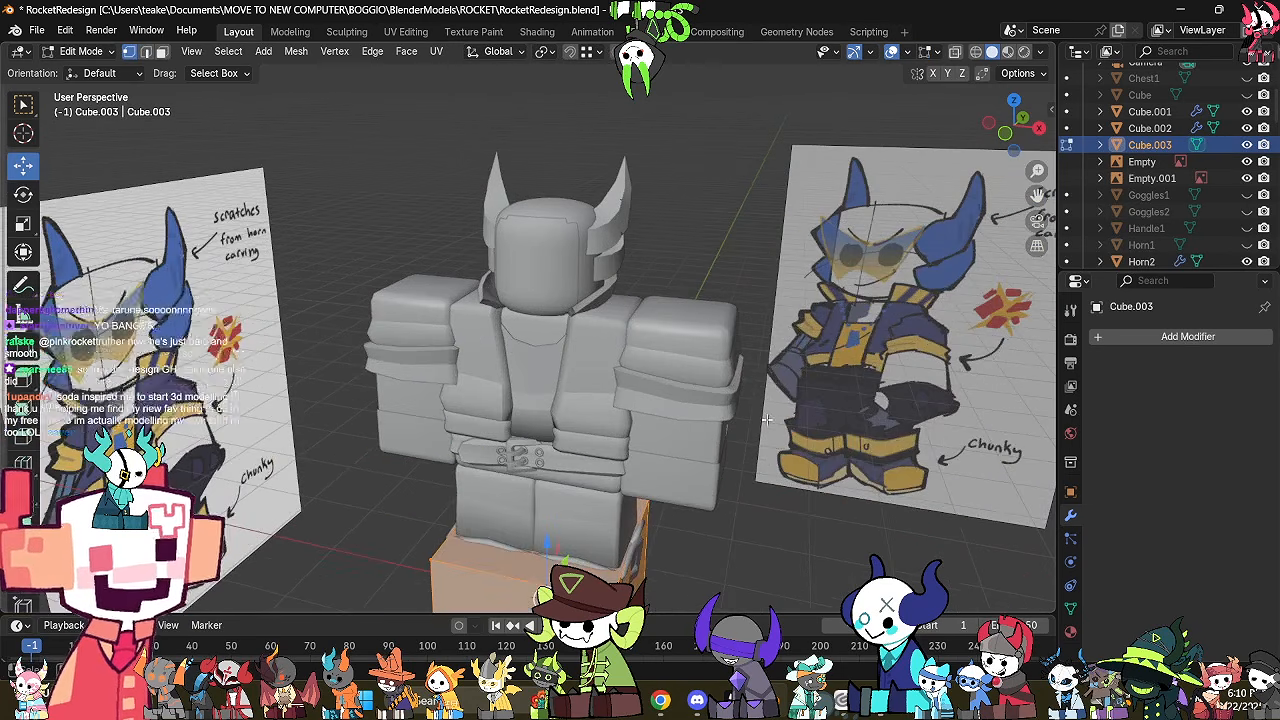
pyautogui.press('m')
pyautogui.click(682, 277)
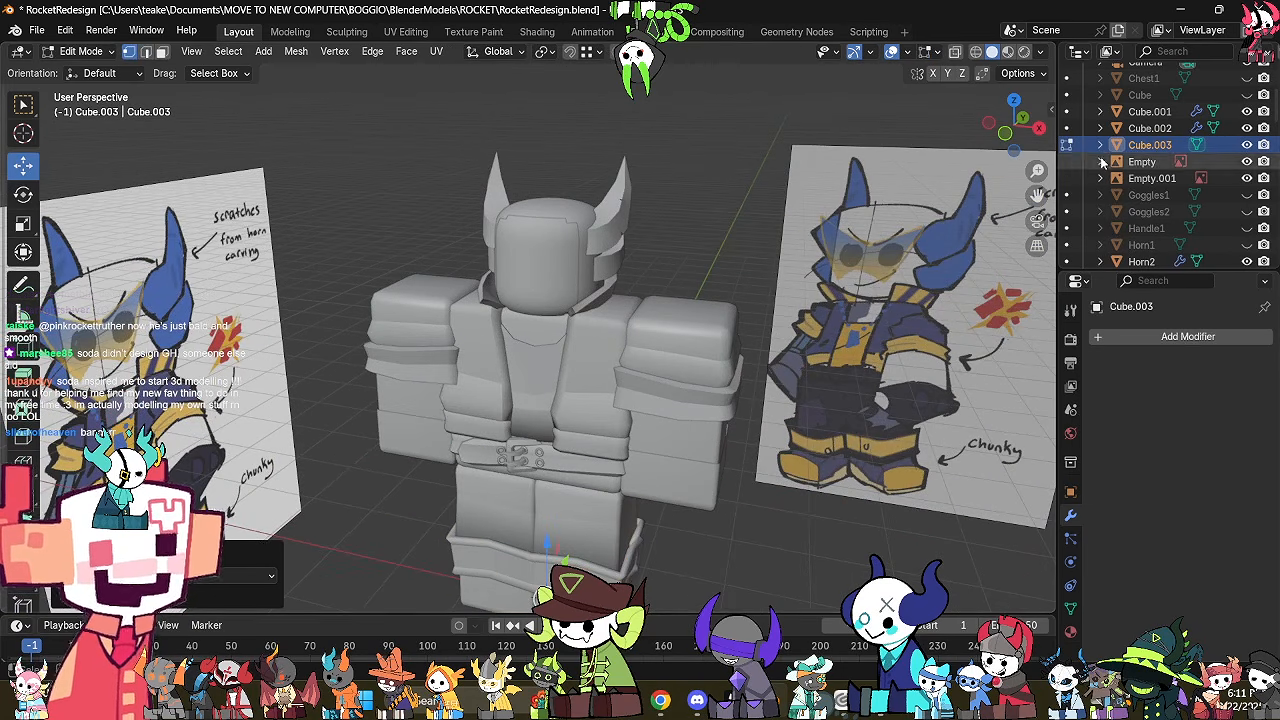
# Add a Mirror modifier on the X axis to the single-vertex object, working in the front view.
pyautogui.click(1014, 140)
pyautogui.click(1173, 337)
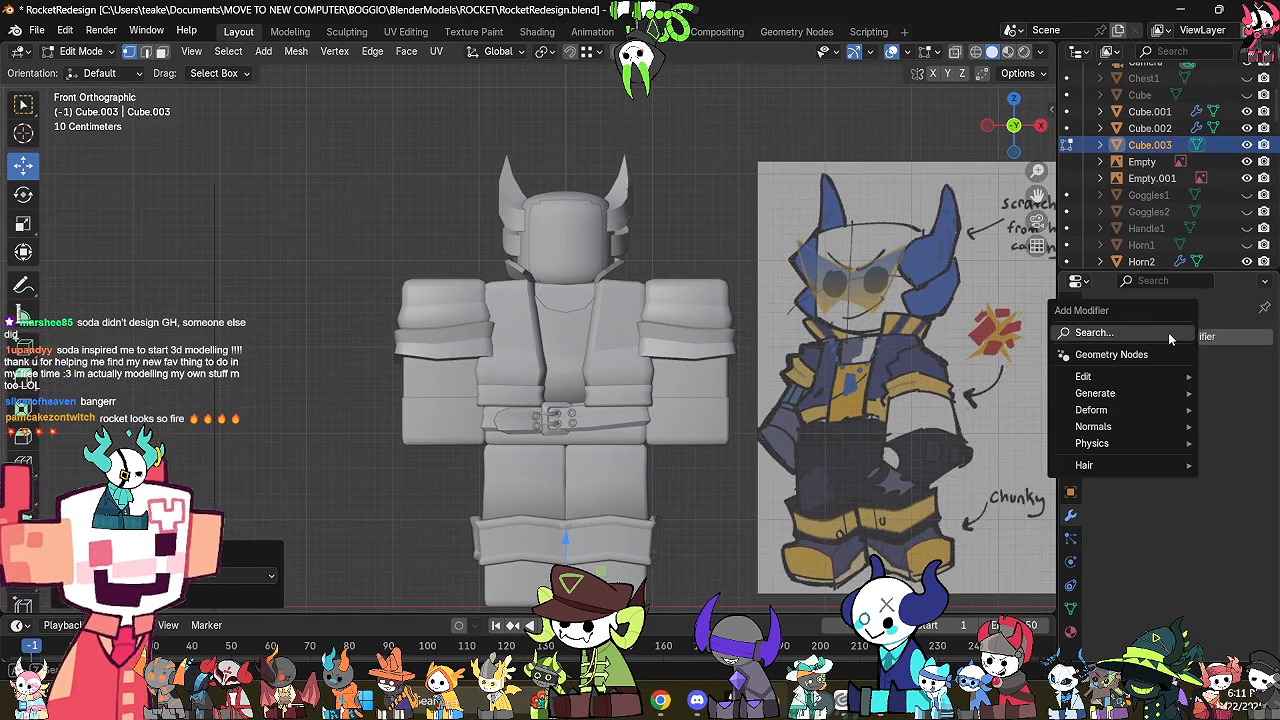
pyautogui.click(1173, 340)
pyautogui.press('Return')
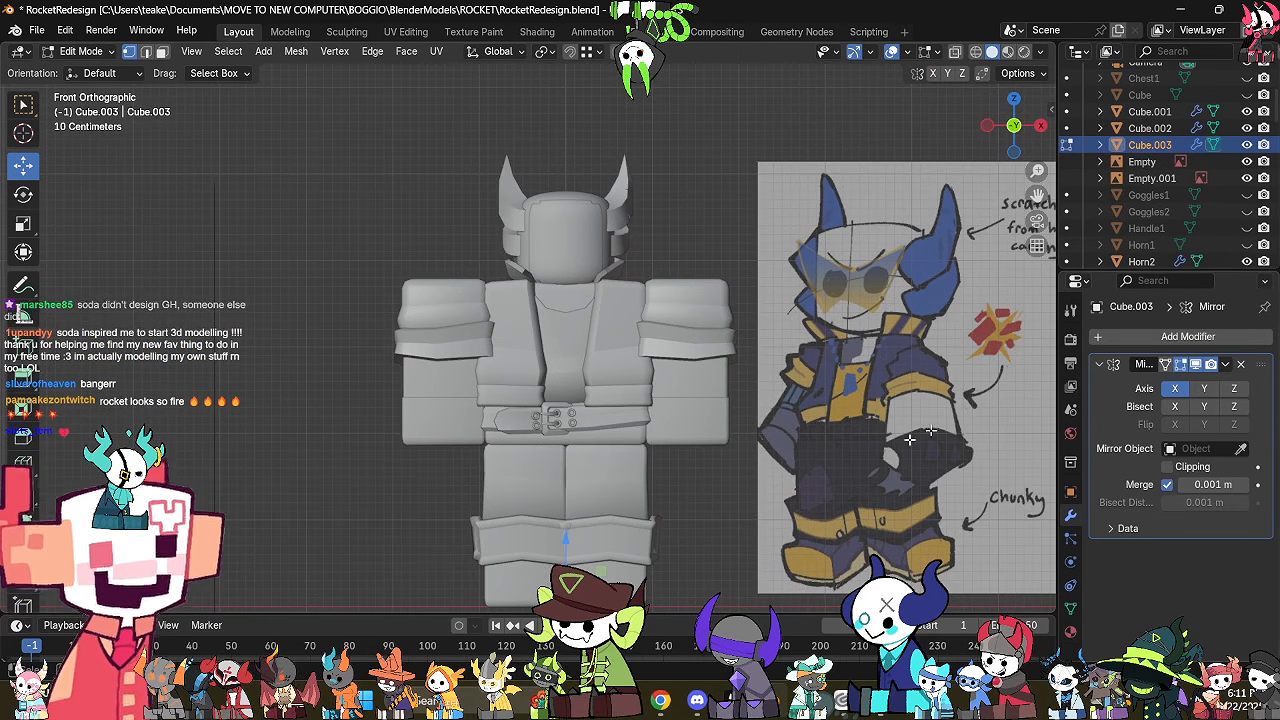
# Move the mirrored vertex off the centre line and forward, with X-ray on, then raise it to eye level on the head.
pyautogui.press('g')
pyautogui.click(904, 190)
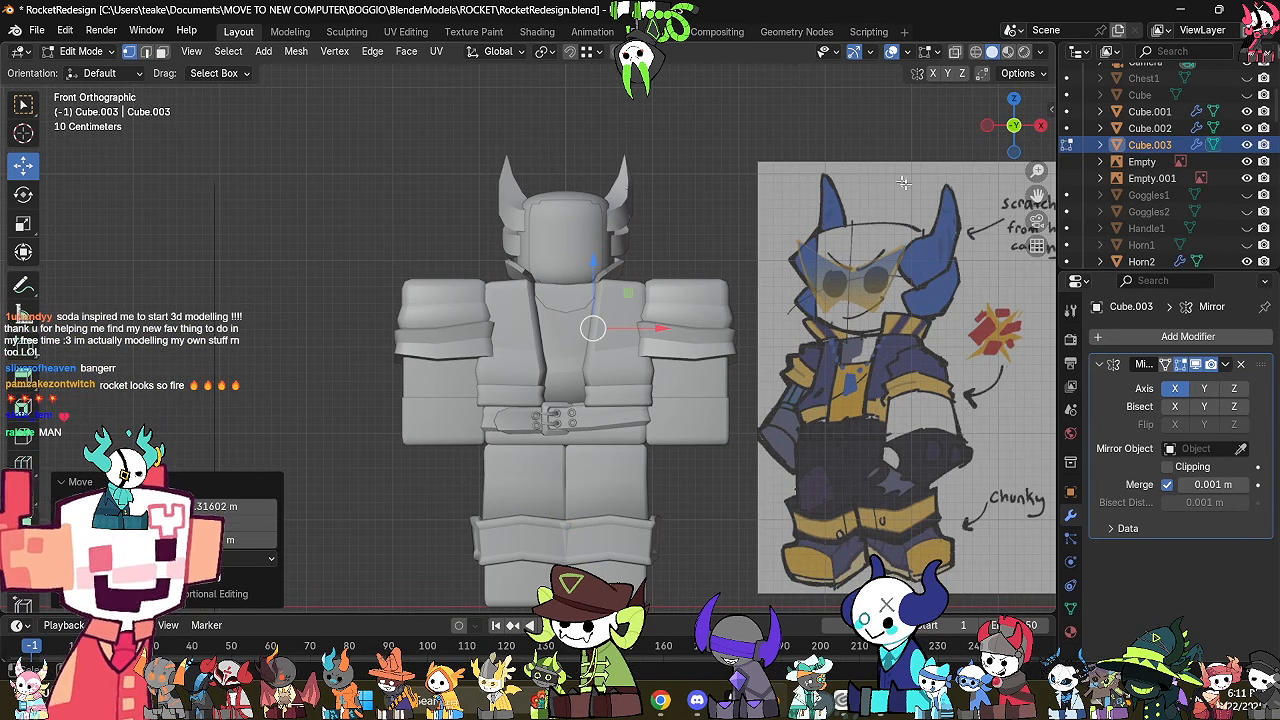
pyautogui.moveTo(810, 353); pyautogui.dragTo(541, 357, button='middle')
pyautogui.hotkey('alt', 'z')
pyautogui.moveTo(539, 347); pyautogui.dragTo(489, 357)
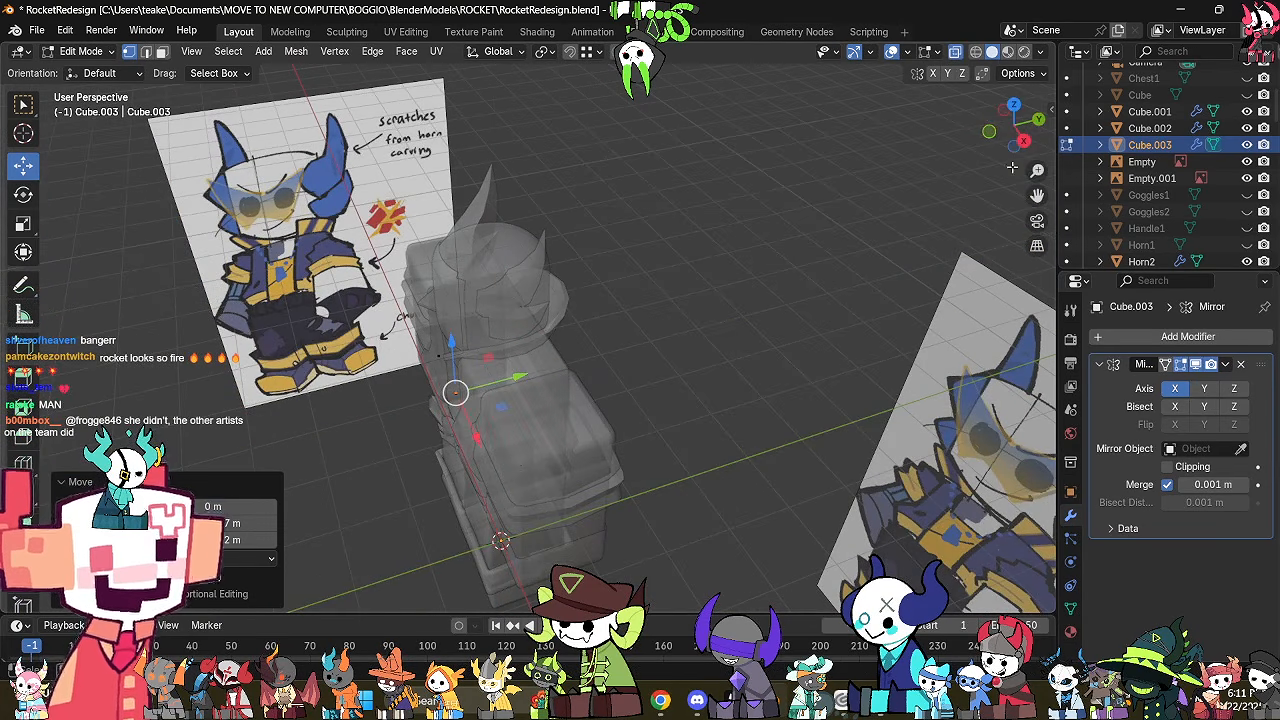
pyautogui.click(992, 132)
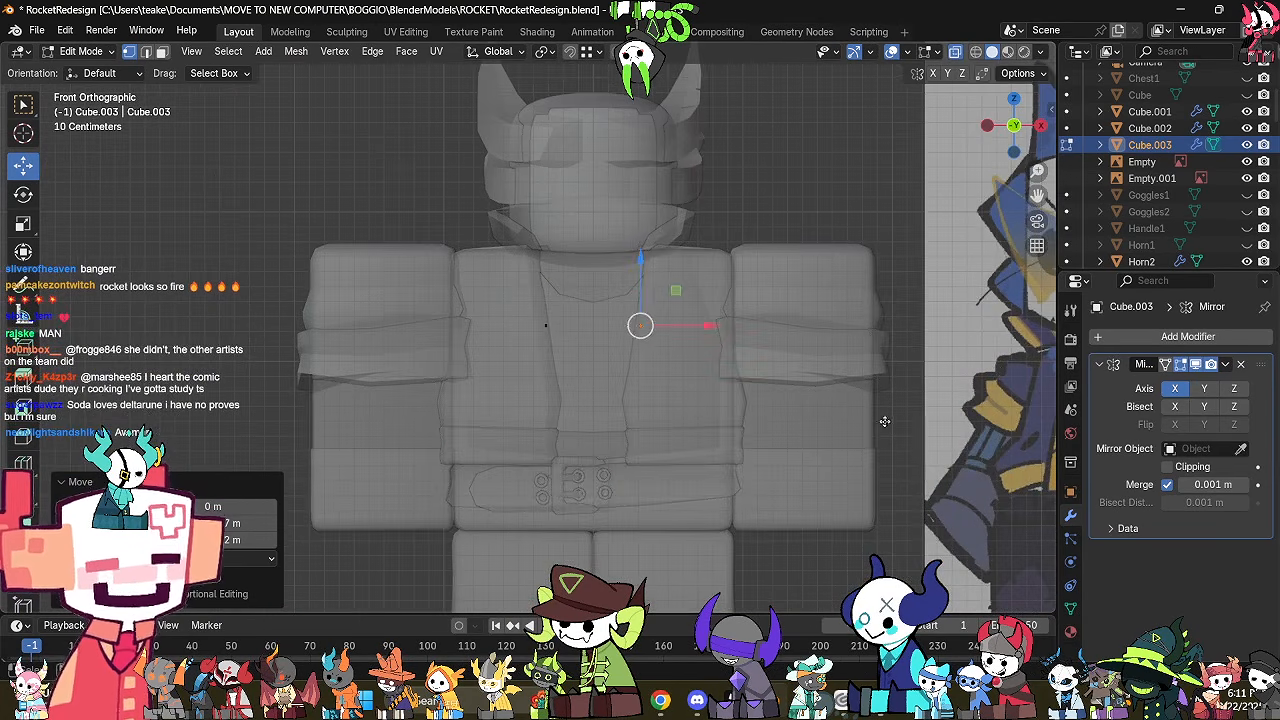
pyautogui.press('g')
pyautogui.click(870, 264)
# Switch the viewport to Material Preview and examine the head and the mirrored vertices from several angles.
pyautogui.keyDown('shift'); pyautogui.moveTo(746, 257); pyautogui.dragTo(731, 362, button='middle'); pyautogui.keyUp('shift')
pyautogui.press('z')
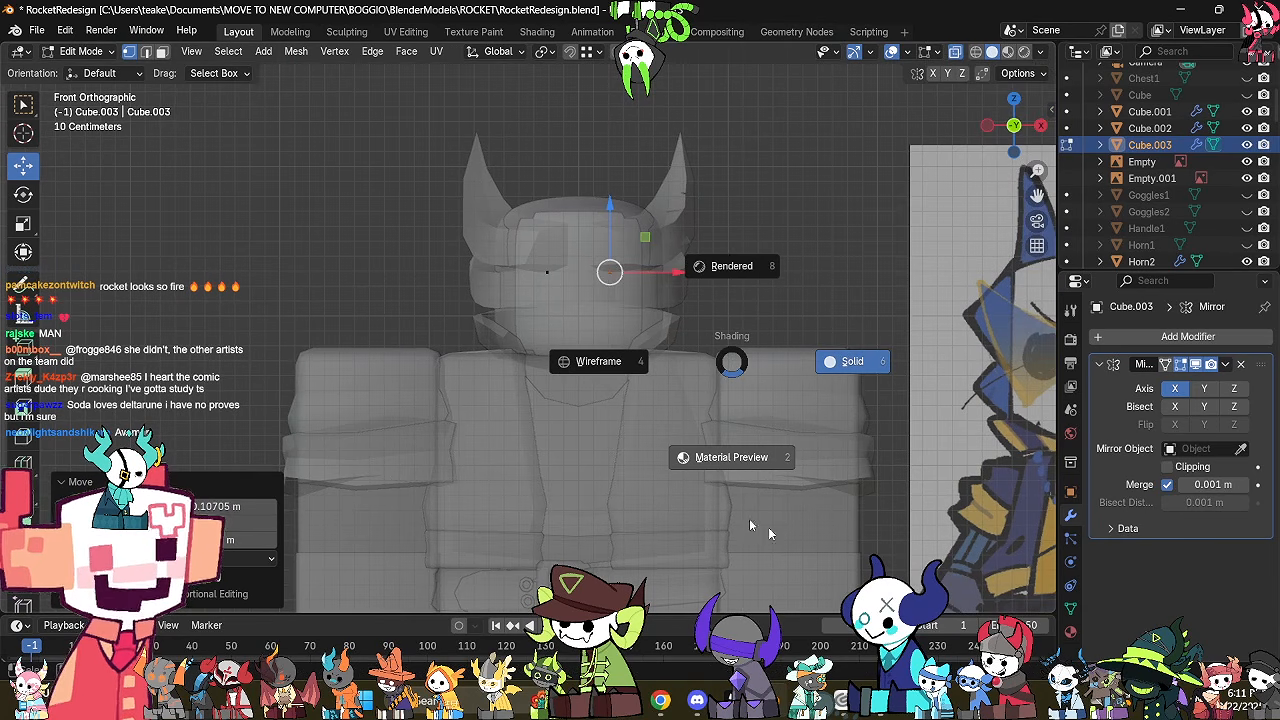
pyautogui.scroll(4, 609, 263)
pyautogui.moveTo(549, 156); pyautogui.dragTo(523, 378, button='middle')
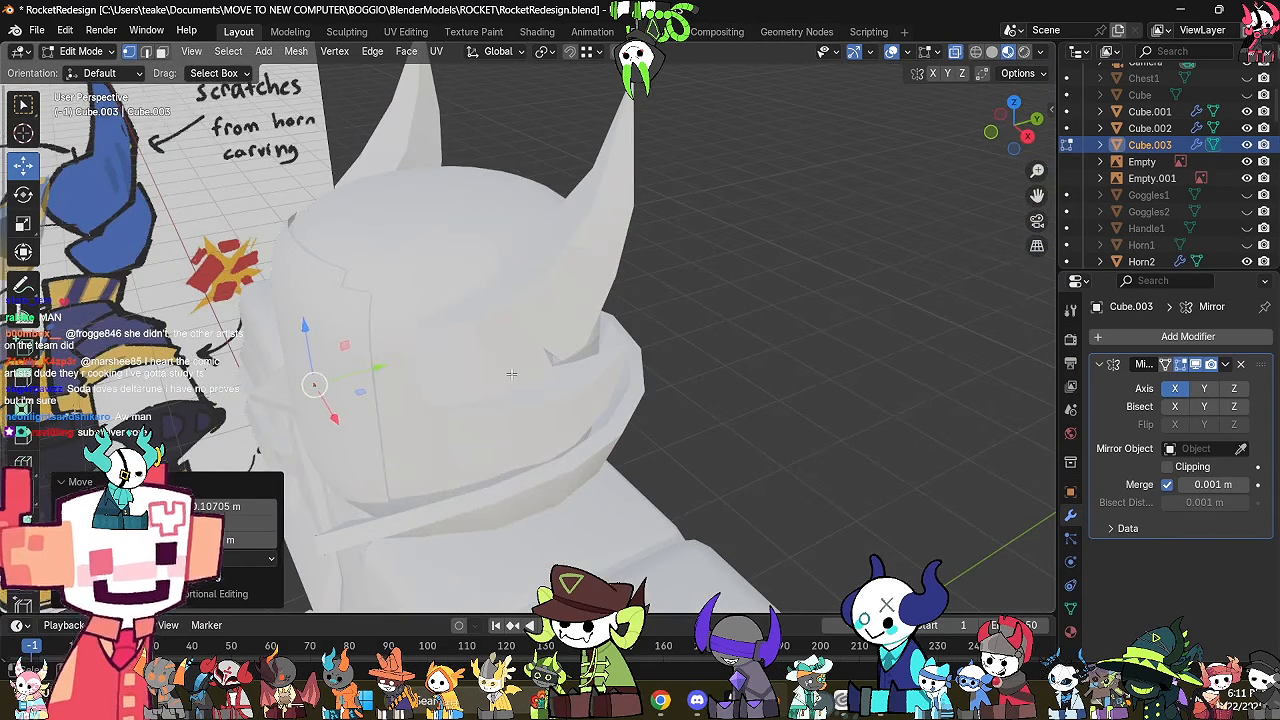
pyautogui.press('Tab')
pyautogui.press('Tab')
pyautogui.moveTo(303, 285); pyautogui.dragTo(453, 290, button='middle')
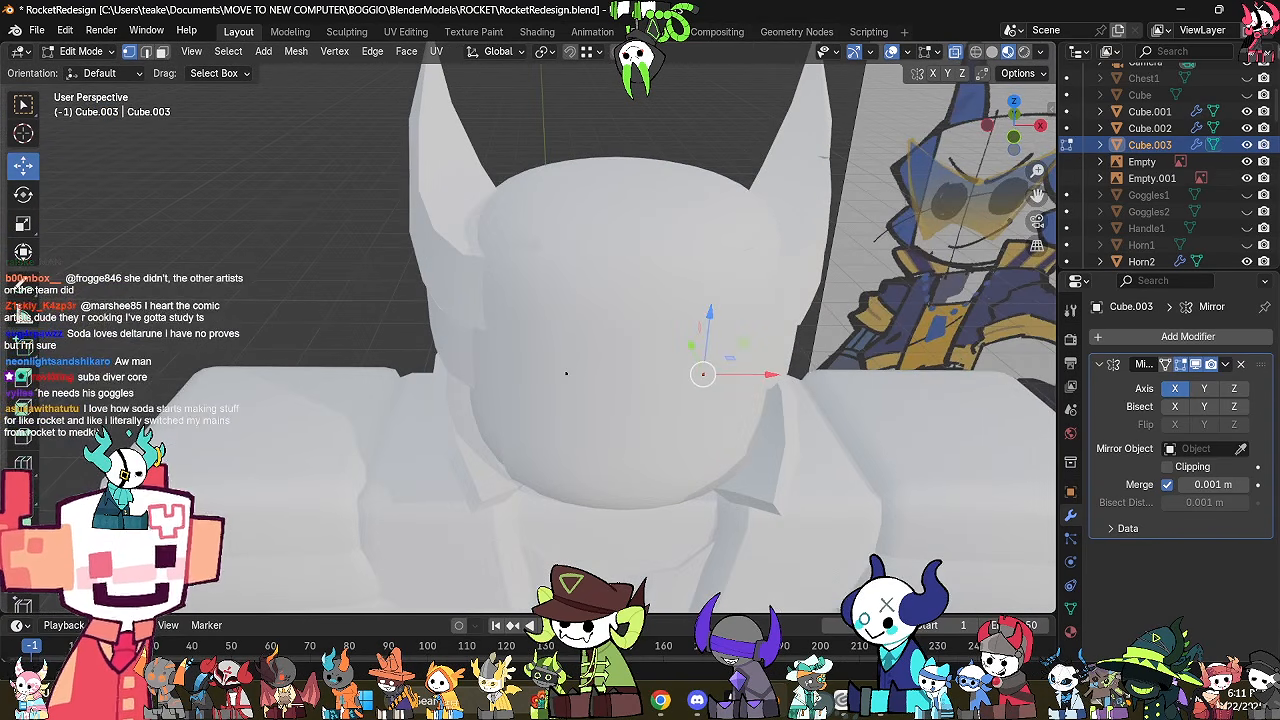
# In the Shading workspace, select the face mesh and connect the Original7_diff.png texture's Alpha output to the Principled BSDF's Alpha input.
pyautogui.click(541, 36)
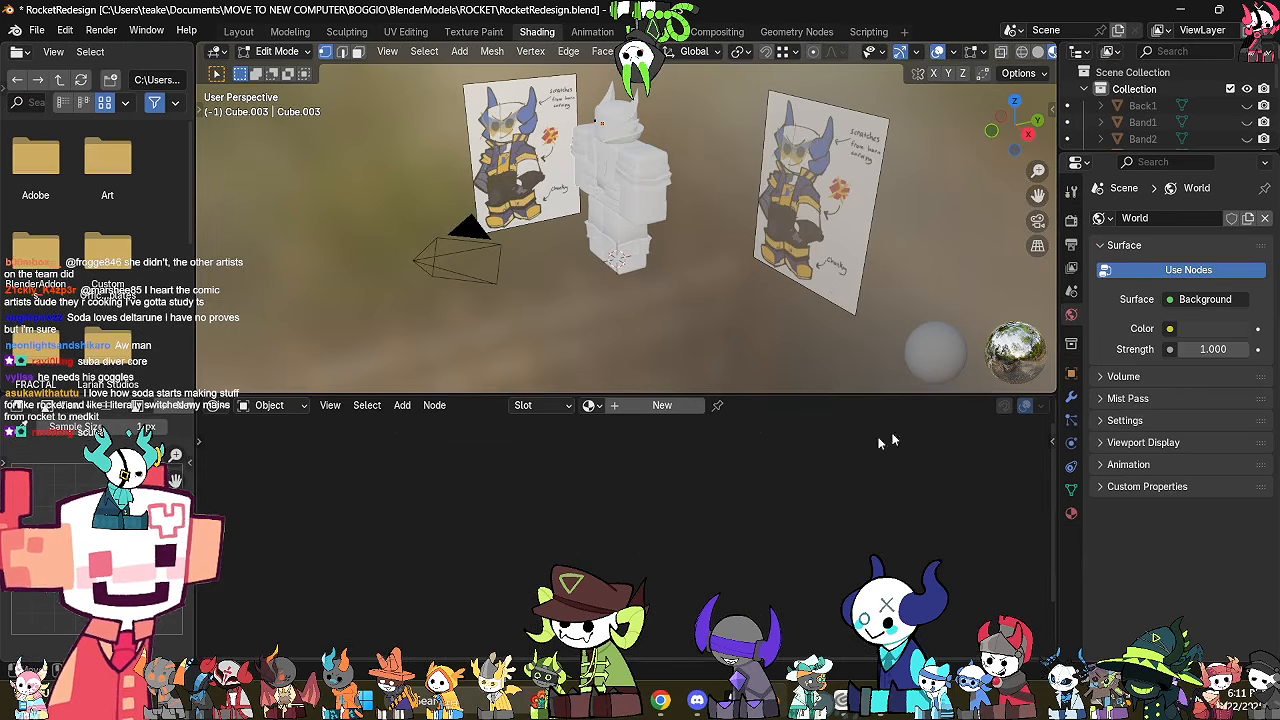
pyautogui.moveTo(640, 260)
pyautogui.mouseDown(button='middle')
pyautogui.moveTo(680, 255)
pyautogui.moveTo(717, 195)
pyautogui.moveTo(715, 217)
pyautogui.mouseUp(button='middle')
pyautogui.scroll(6, 719, 215)
pyautogui.press('Tab')
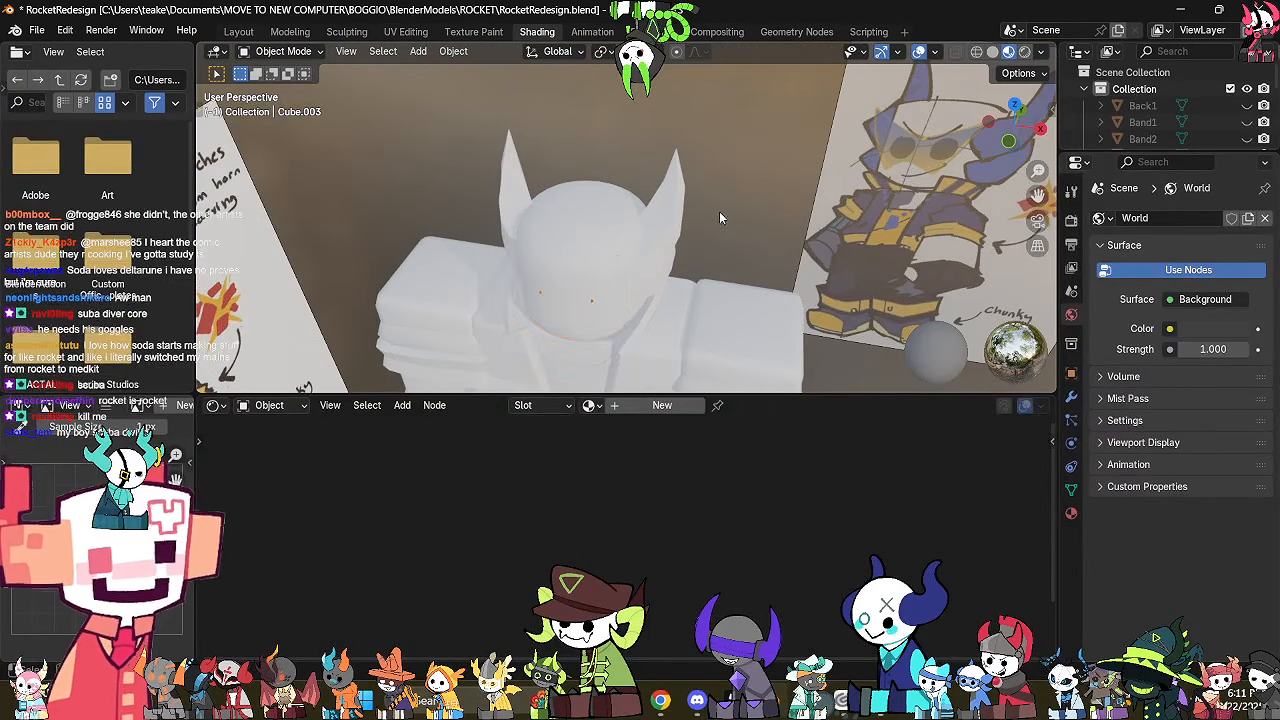
pyautogui.click(570, 290)
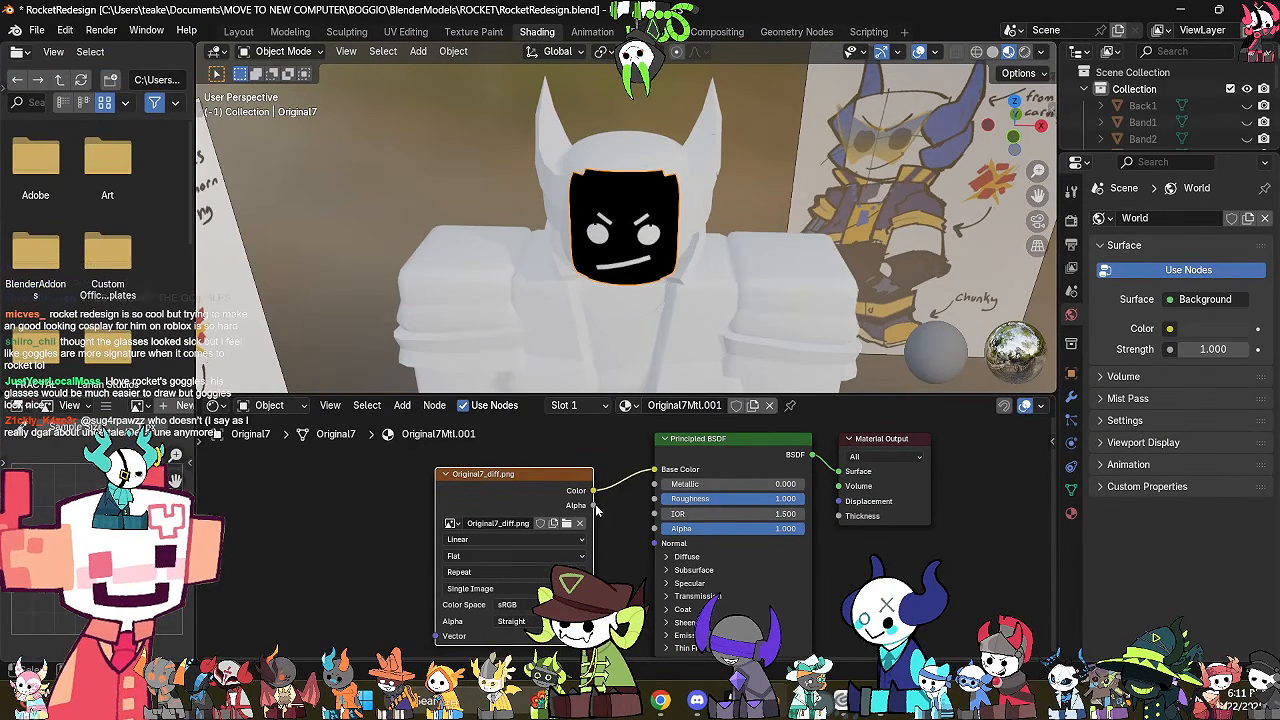
pyautogui.moveTo(596, 508); pyautogui.dragTo(655, 528)
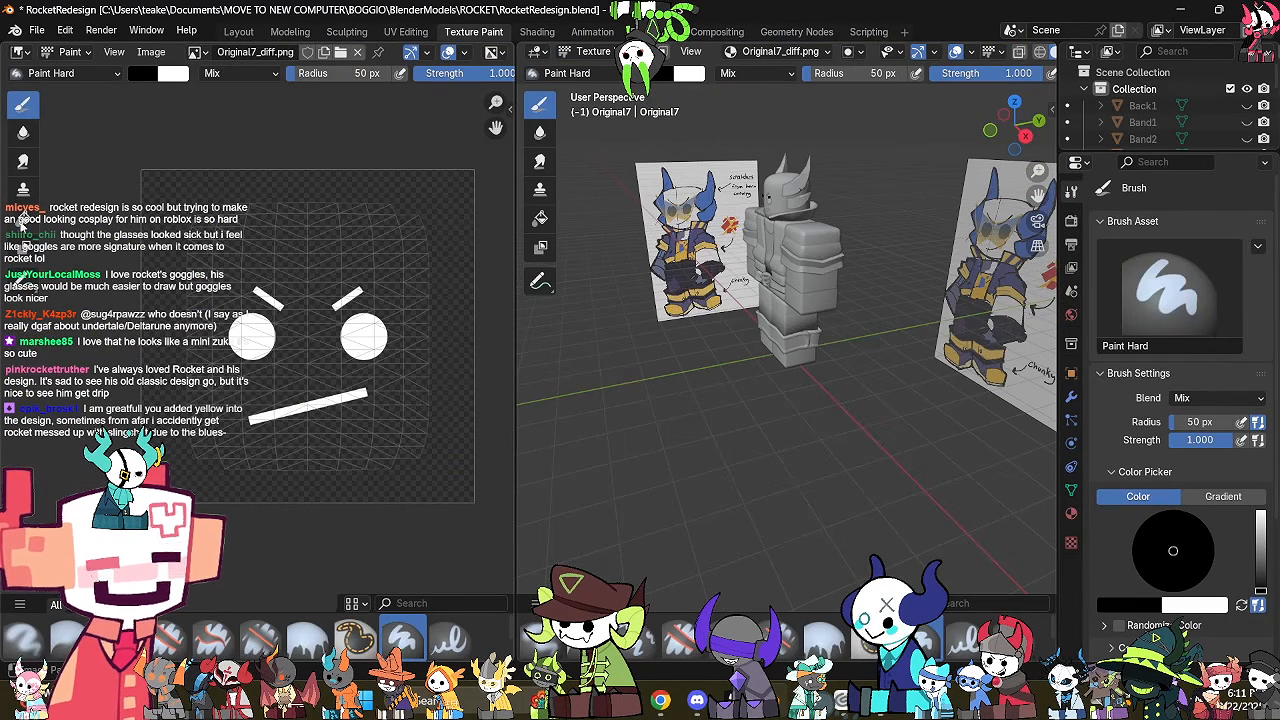
# Fill the white eyes, mouth and eyebrows of the face texture with black.
pyautogui.click(23, 218)
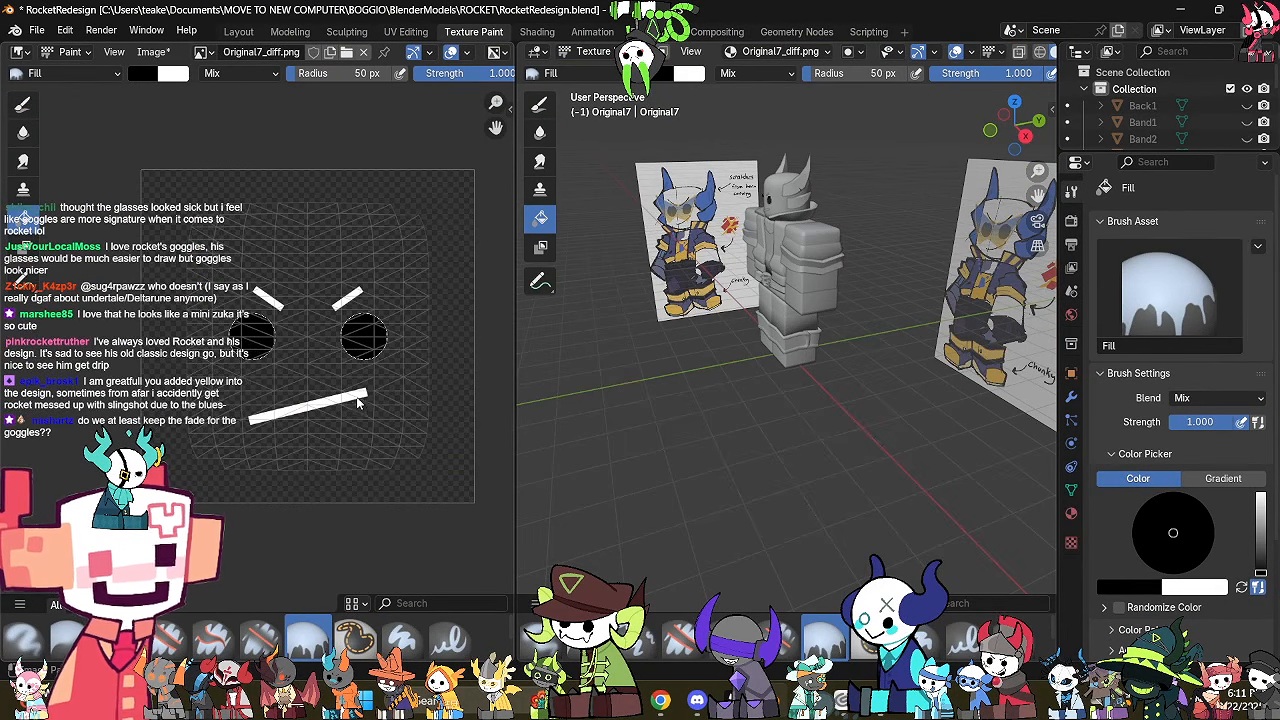
pyautogui.click(349, 300)
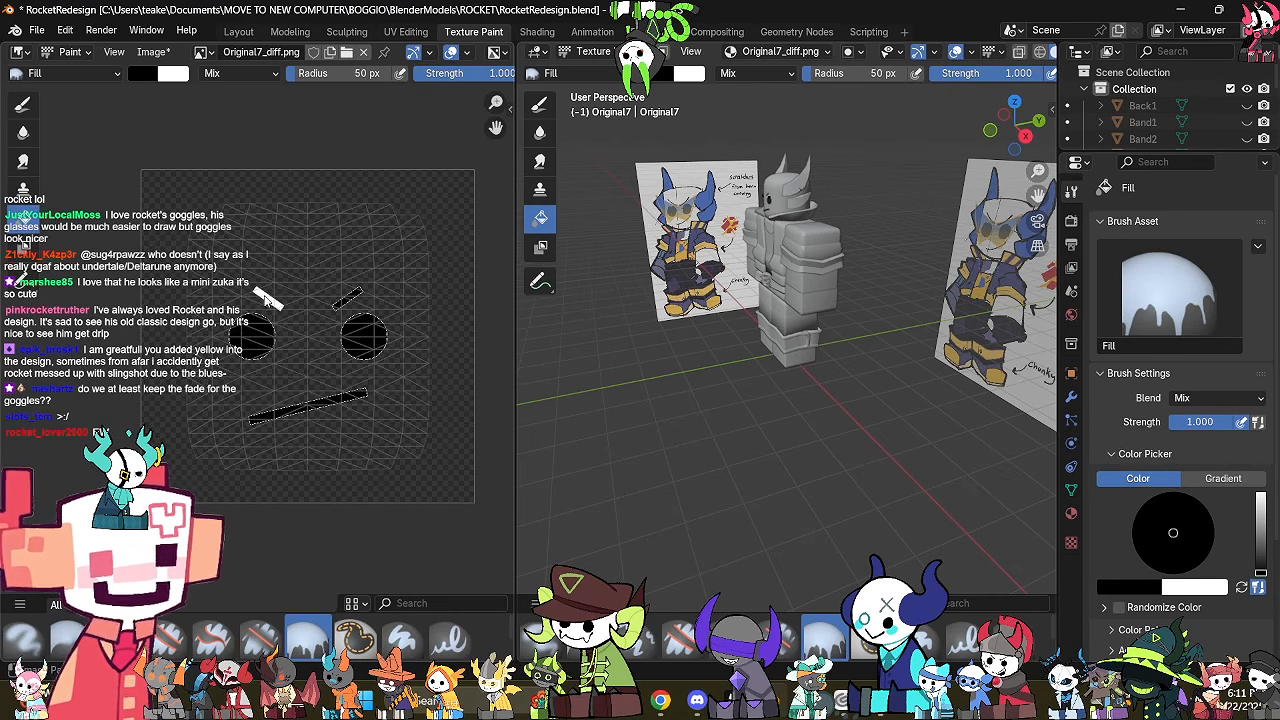
# Return to the Modeling workspace and show the face up close in Material Preview in Object Mode.
pyautogui.click(291, 32)
pyautogui.moveTo(615, 278); pyautogui.dragTo(751, 280, button='middle')
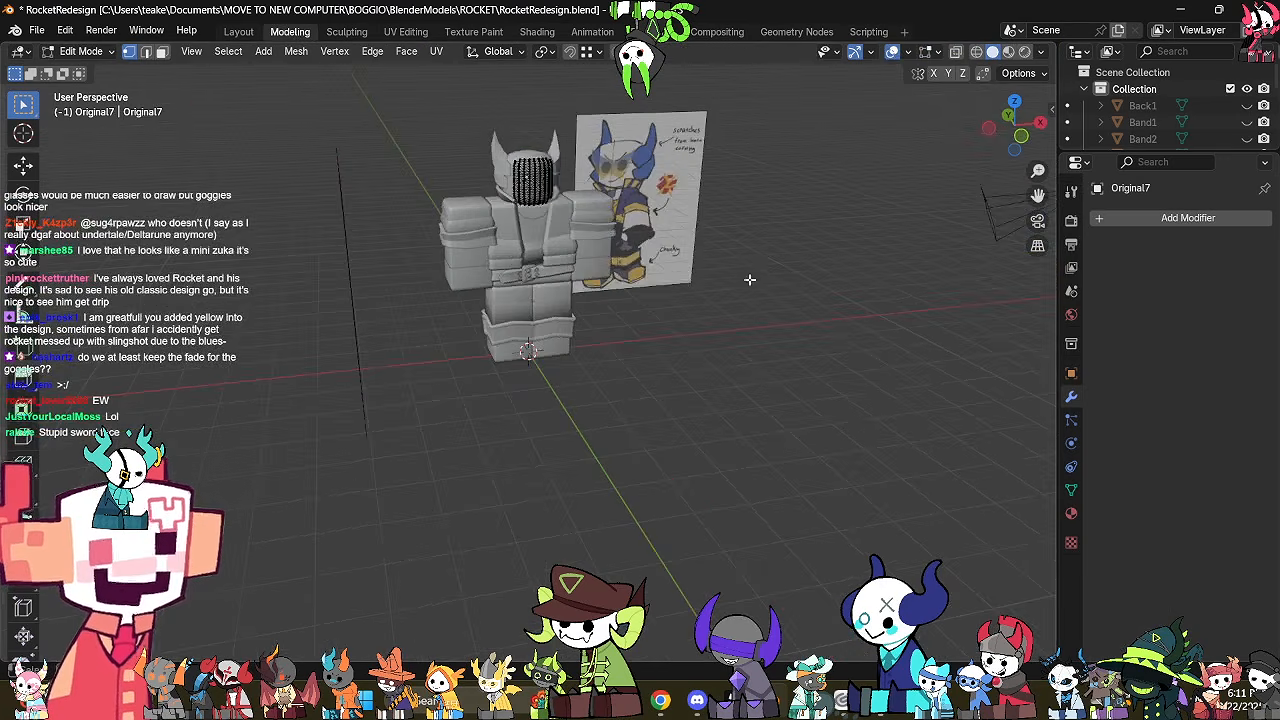
pyautogui.scroll(4, 700, 281)
pyautogui.press('Tab')
pyautogui.press('z')
pyautogui.click(647, 360)
pyautogui.keyDown('shift'); pyautogui.moveTo(650, 252); pyautogui.dragTo(614, 446, button='middle'); pyautogui.keyUp('shift')
pyautogui.scroll(4, 616, 456)
pyautogui.scroll(1, 554, 337)
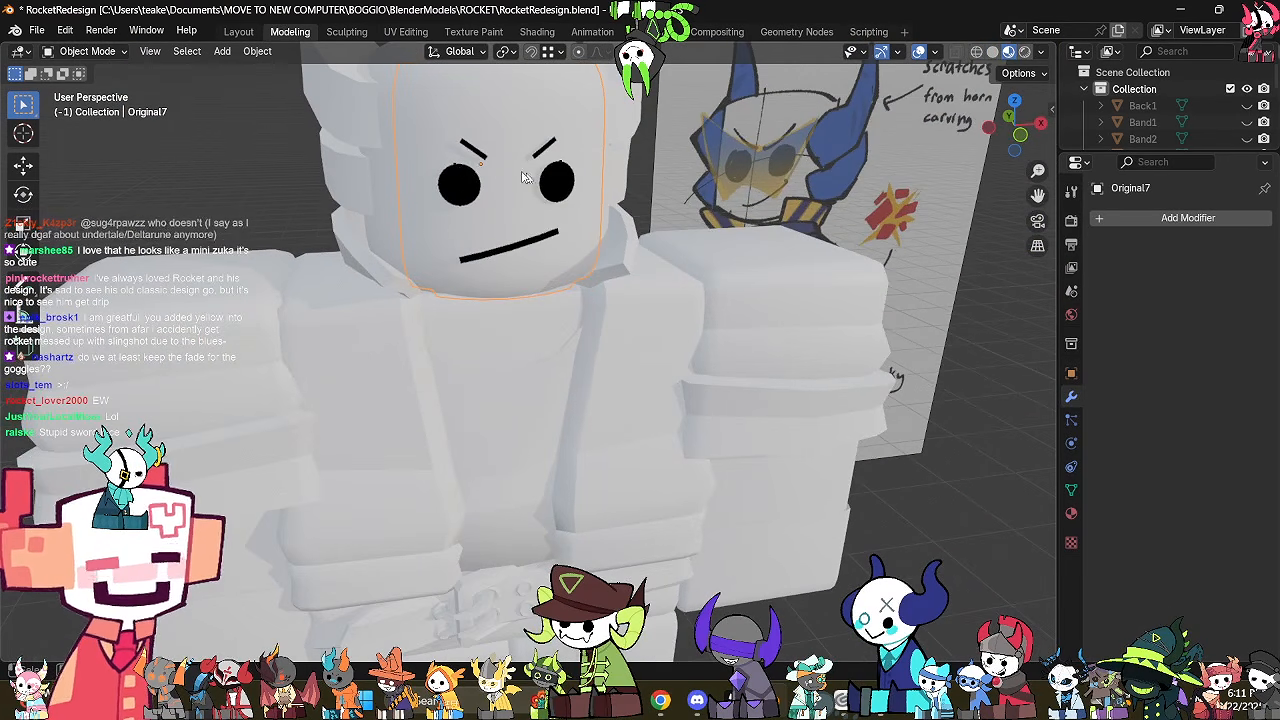
# Open the mirrored single-vertex object for editing and align the view to the front of the head.
pyautogui.click(456, 170)
pyautogui.press('Tab')
pyautogui.keyDown('shift'); pyautogui.moveTo(644, 120); pyautogui.dragTo(729, 352, button='middle'); pyautogui.keyUp('shift')
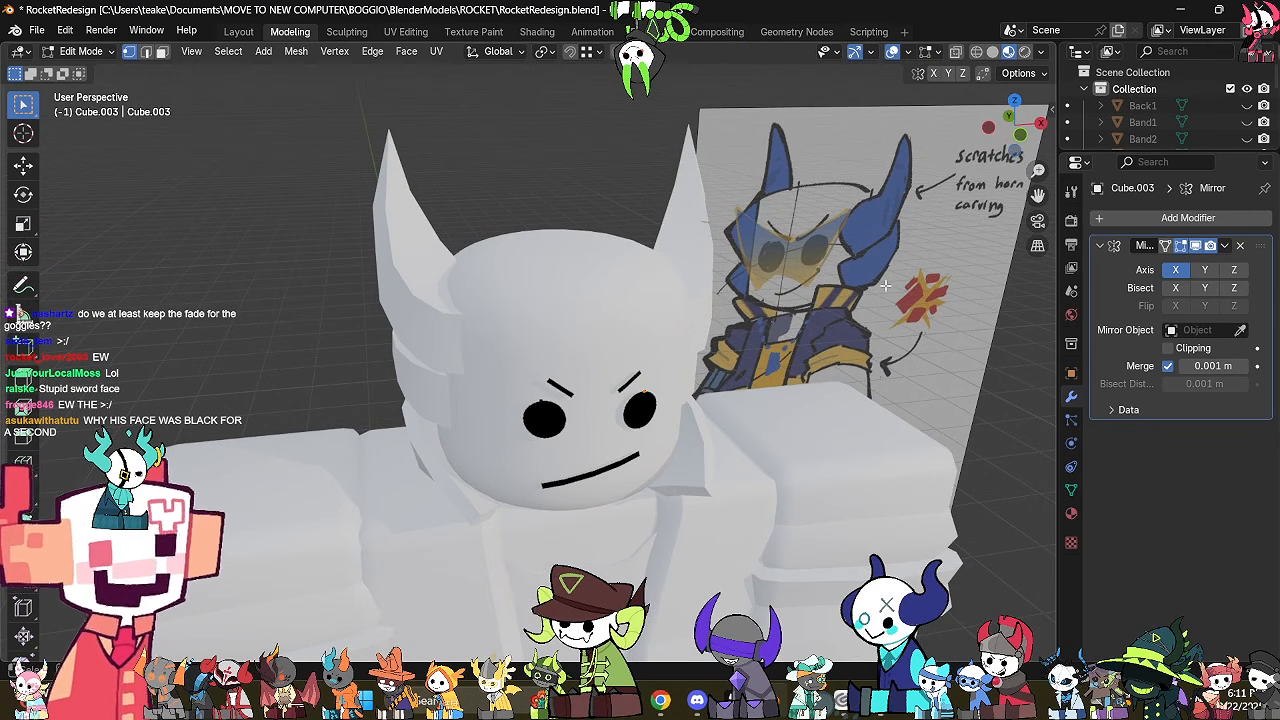
pyautogui.moveTo(1030, 147); pyautogui.dragTo(1040, 112)
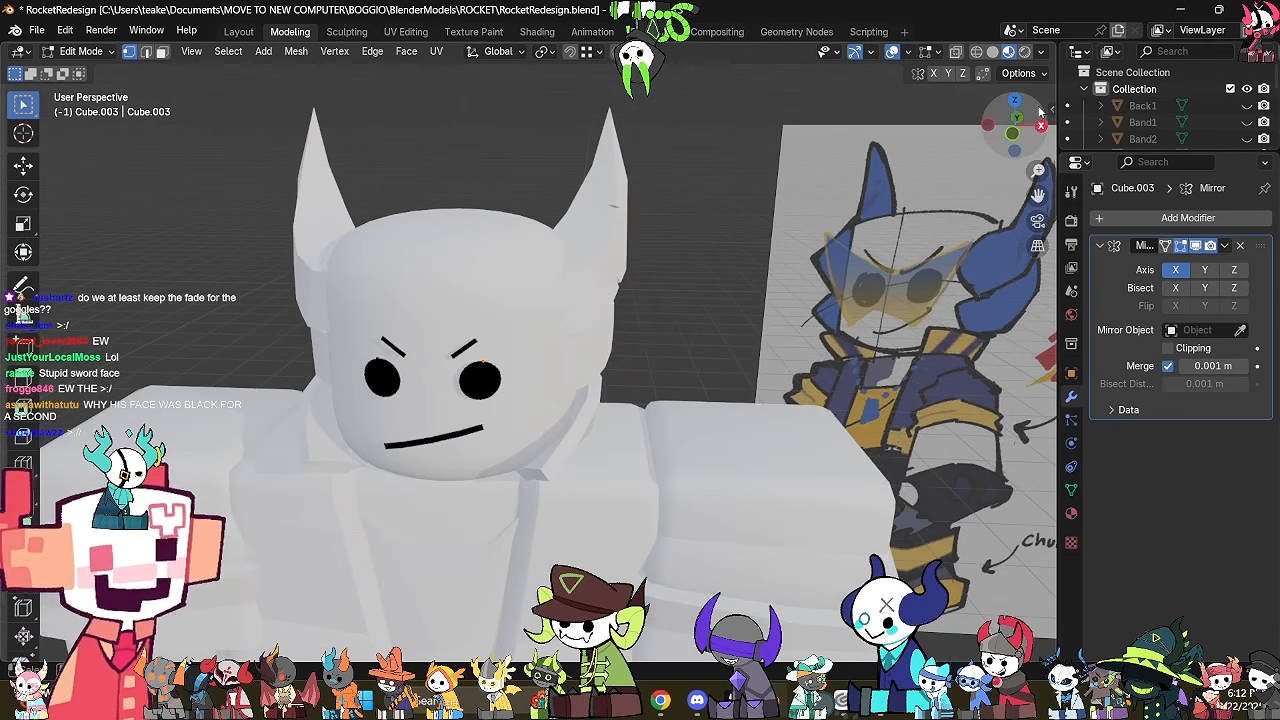
pyautogui.click(1012, 133)
pyautogui.scroll(3, 870, 247)
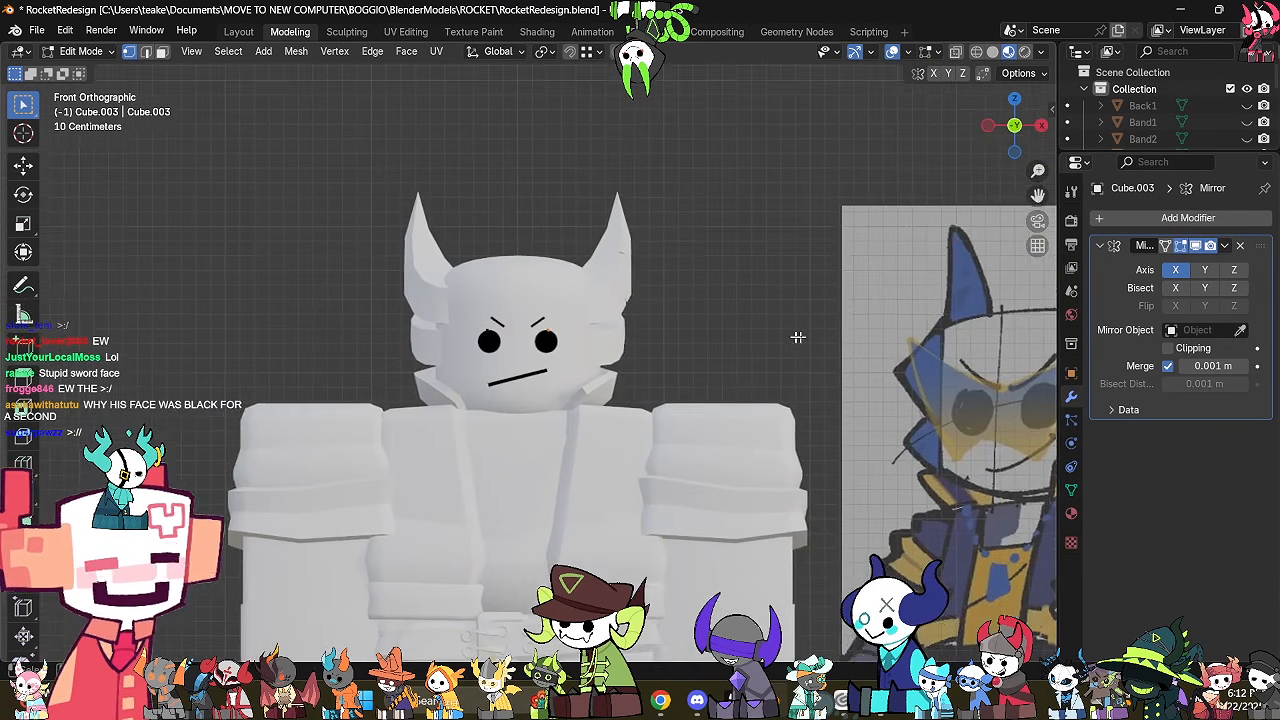
# Try repositioning the mirrored vertex near the inner brow with solid shading on.
pyautogui.press('Tab')
pyautogui.press('Tab')
pyautogui.press('z')
pyautogui.click(884, 400)
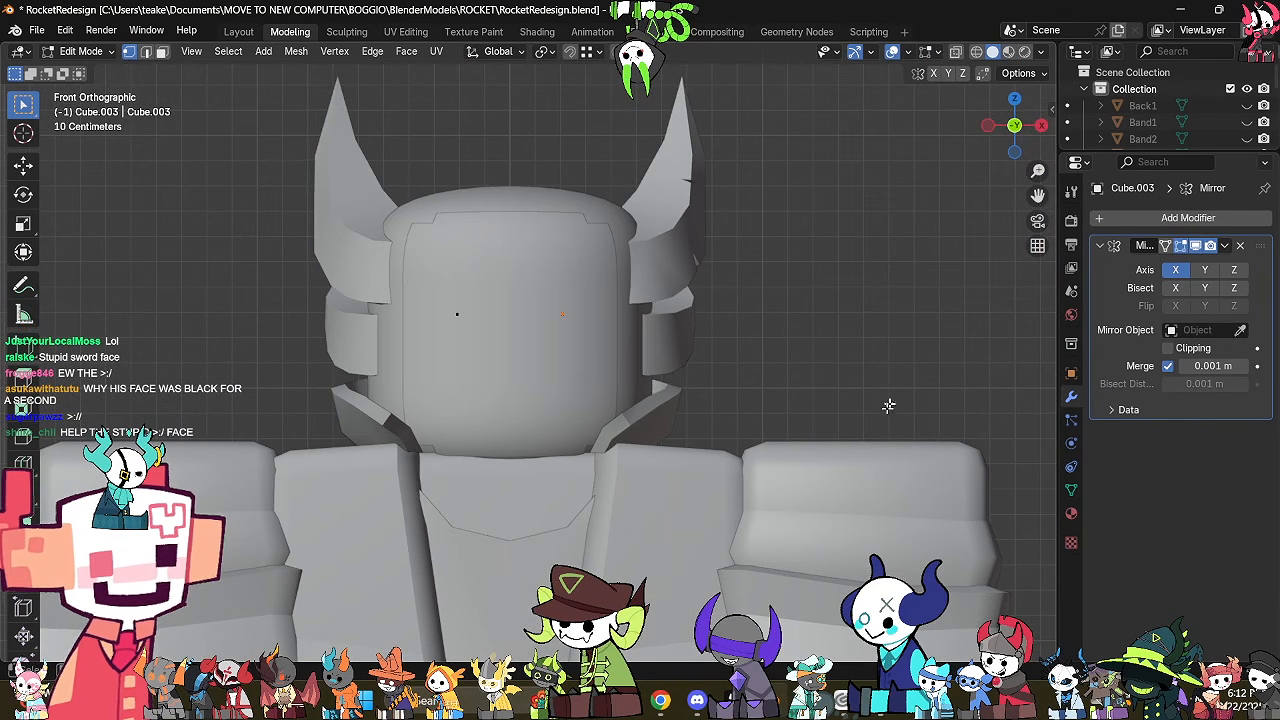
pyautogui.press('g')
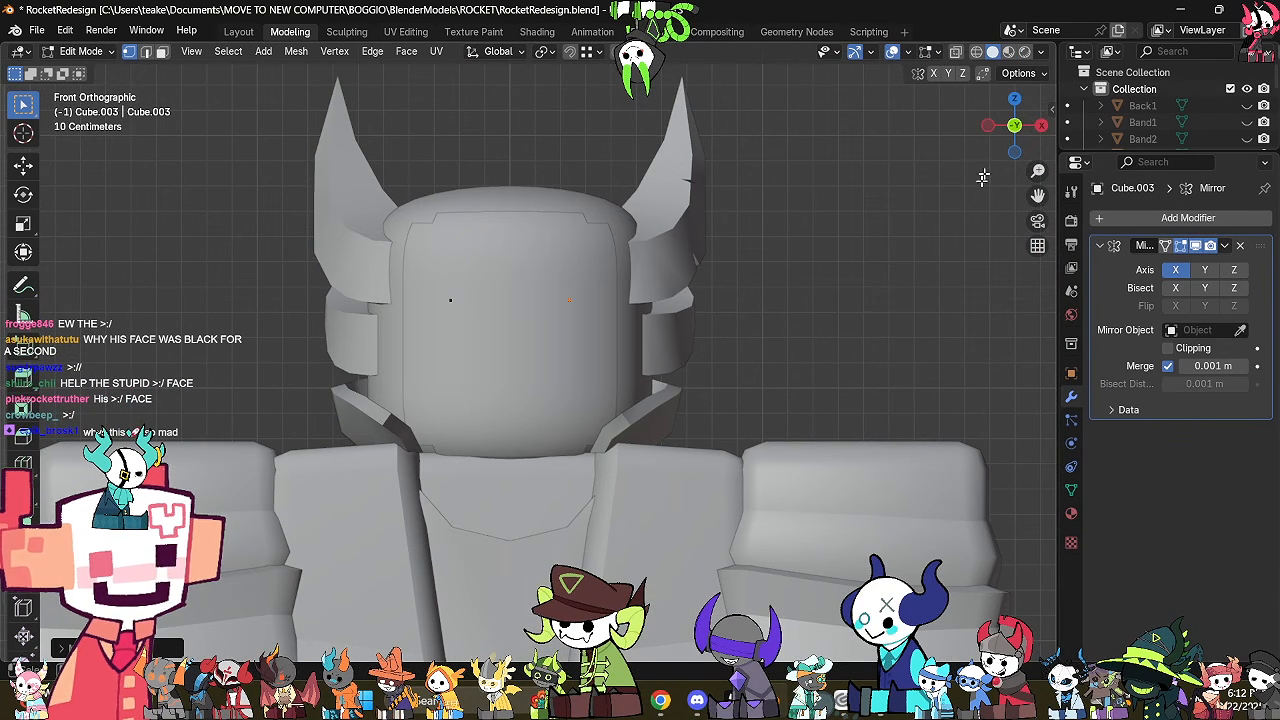
pyautogui.click(724, 352)
# Turn on X-ray and Material Preview, and place the mirrored vertex above and outside the eye near the temple.
pyautogui.hotkey('alt', 'z')
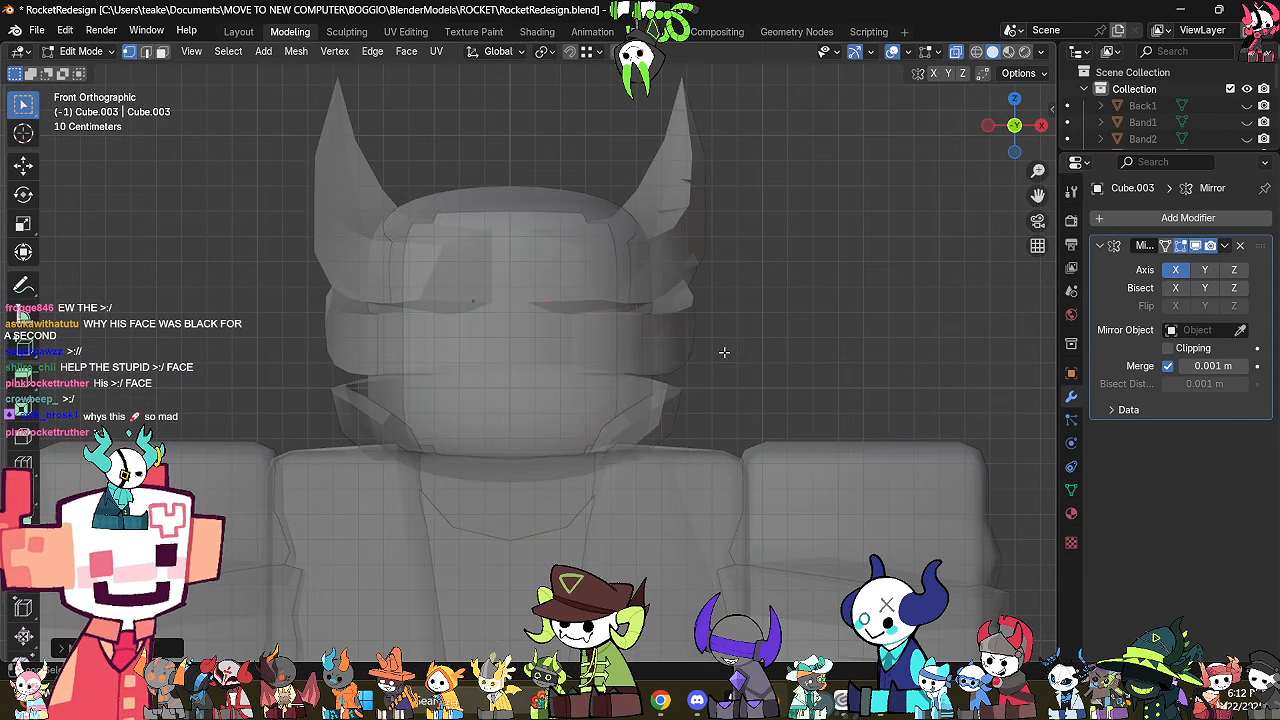
pyautogui.press('z')
pyautogui.click(771, 500)
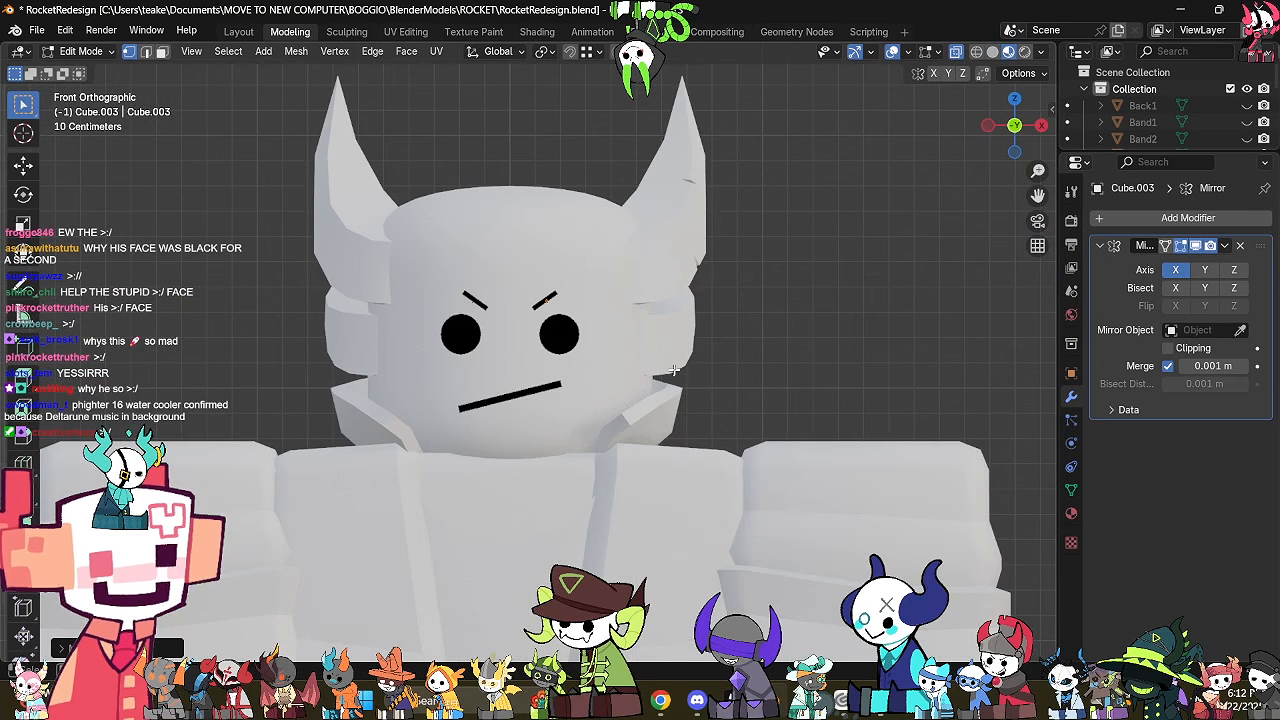
pyautogui.press('g')
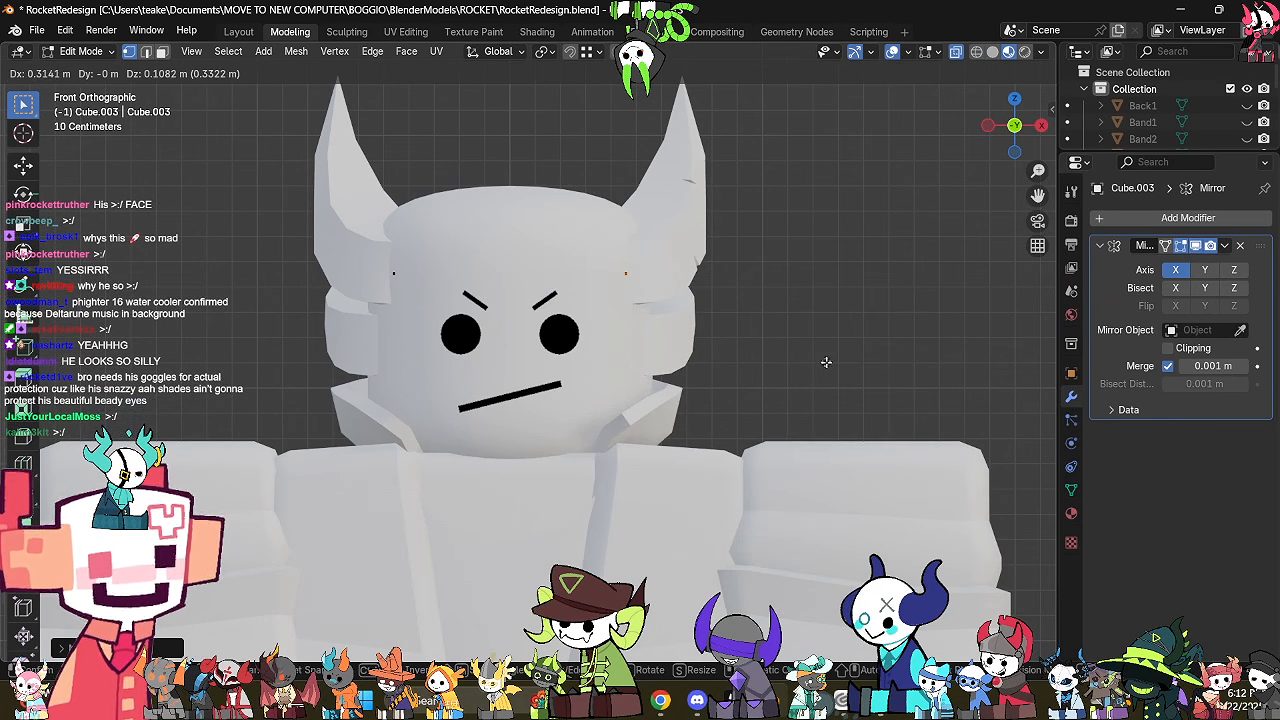
pyautogui.click(828, 362)
# Enable Clipping on the Mirror modifier and extrude the vertex in segments from the temple down and inward below the eyebrow.
pyautogui.scroll(4, 808, 377)
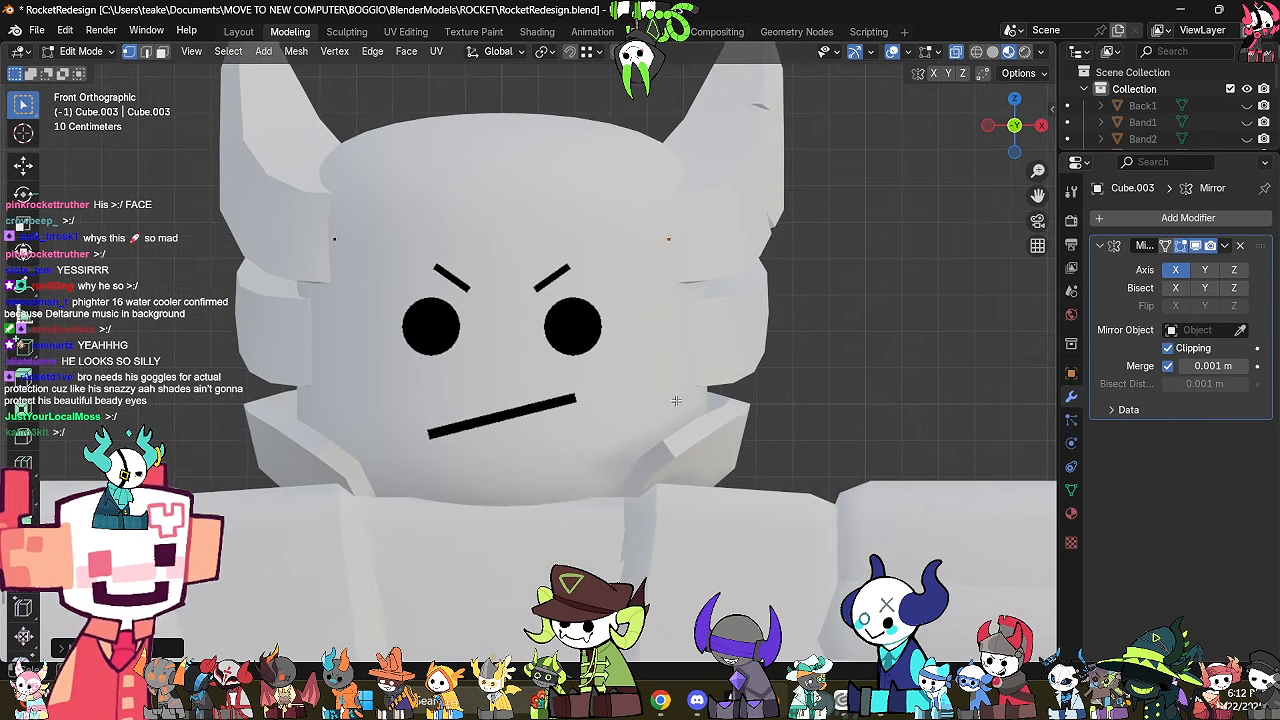
pyautogui.press('g')
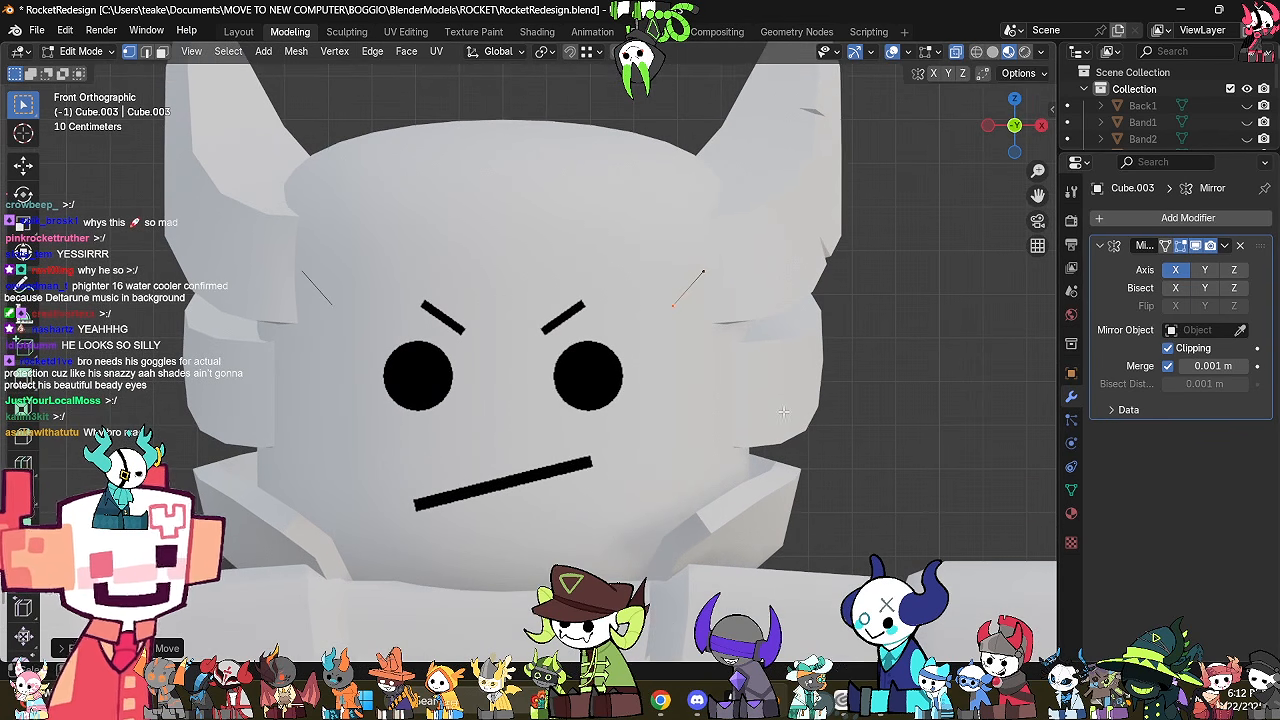
pyautogui.click(629, 456)
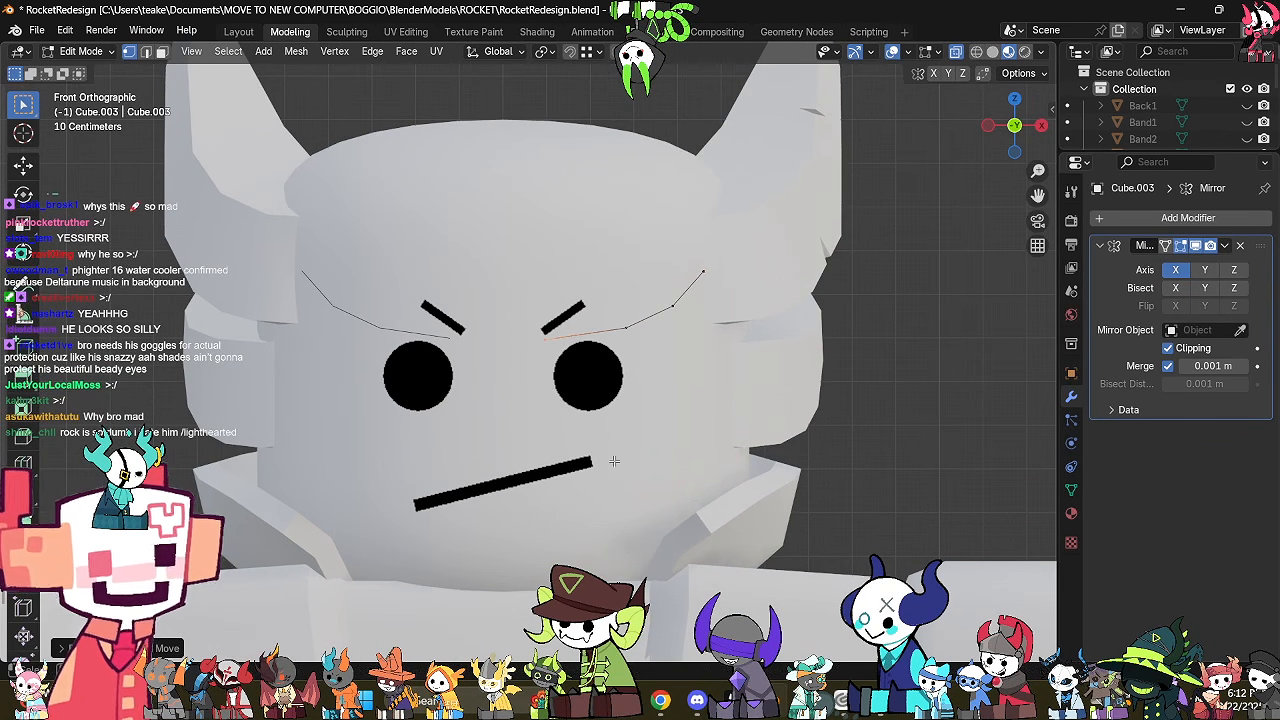
# Move the whole extruded brow line about 0.04 m inward and 0.066 m up, as seen from the front.
pyautogui.moveTo(614, 461); pyautogui.dragTo(614, 430, button='middle')
pyautogui.scroll(-5, 618, 438)
pyautogui.moveTo(481, 396); pyautogui.dragTo(105, 141, button='middle')
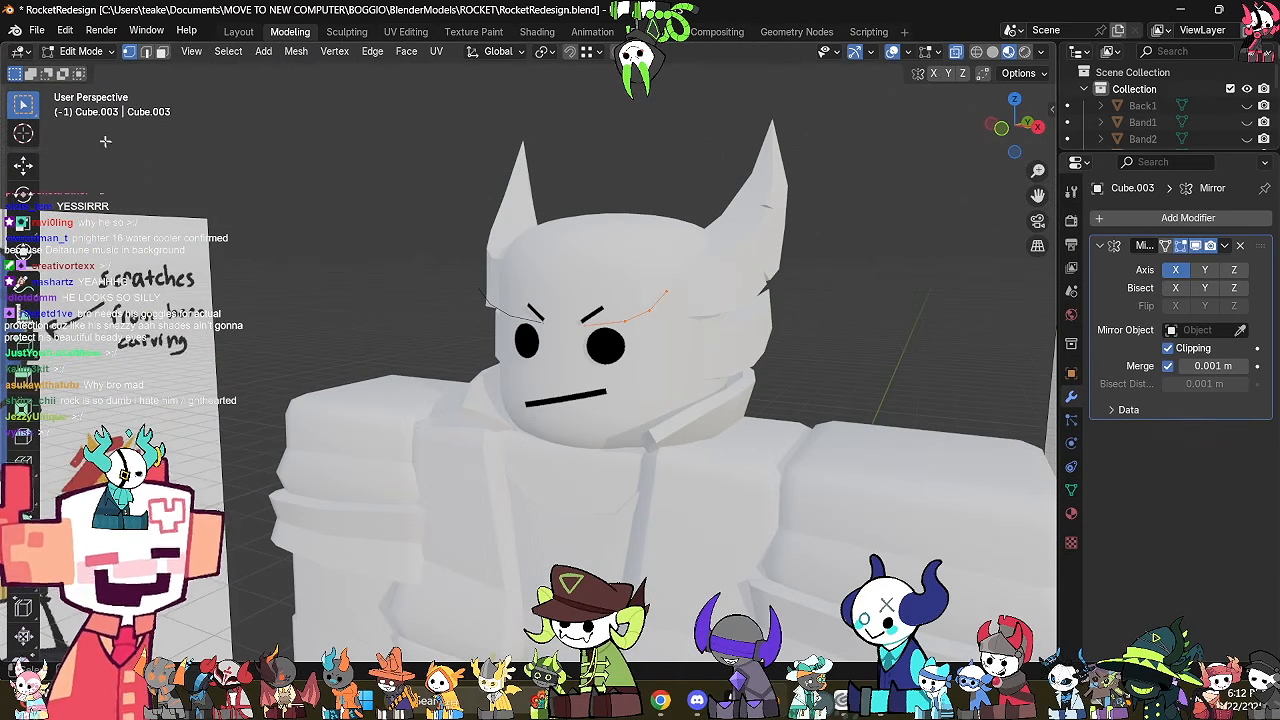
pyautogui.click(24, 165)
pyautogui.moveTo(790, 450); pyautogui.dragTo(722, 453, button='middle')
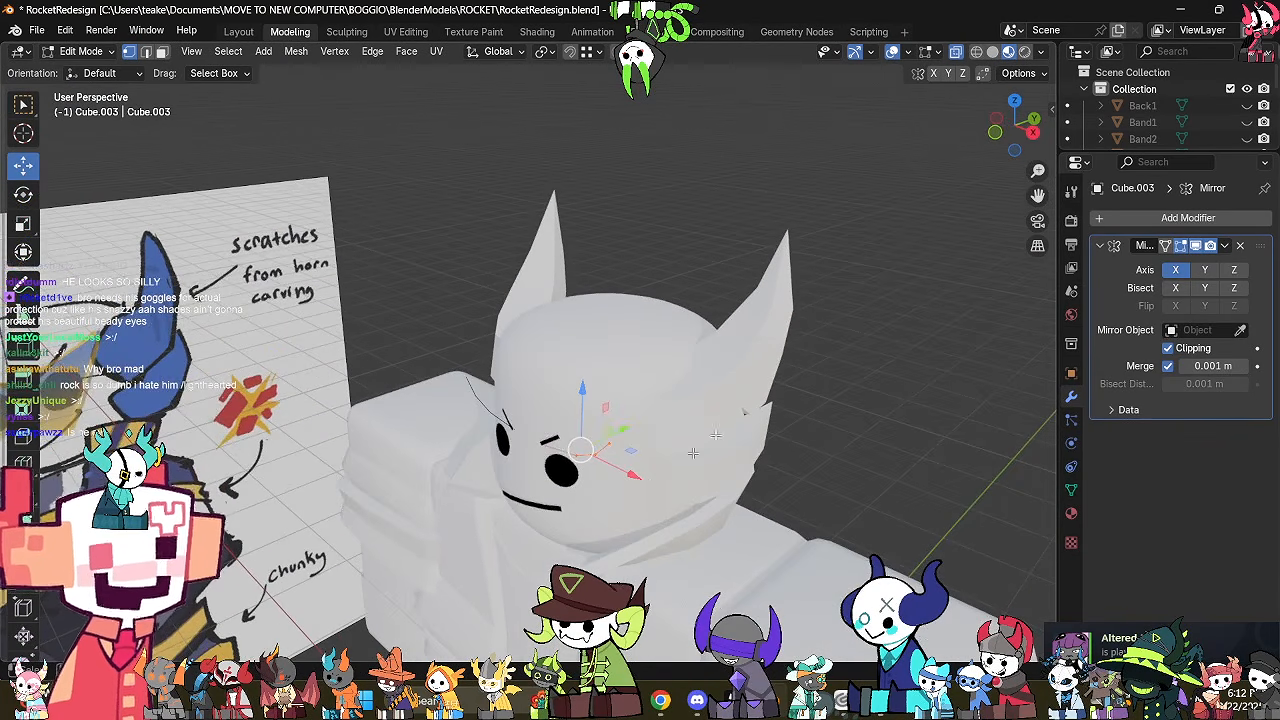
pyautogui.click(994, 137)
pyautogui.scroll(4, 667, 441)
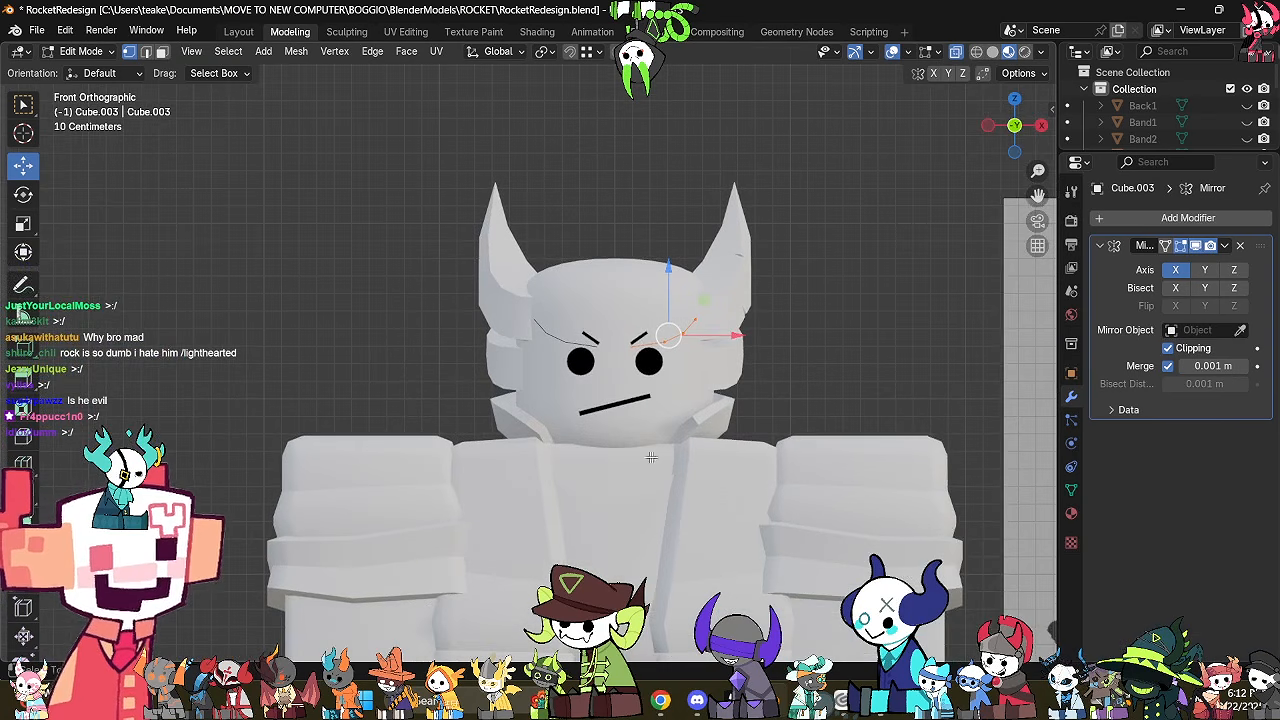
pyautogui.scroll(2, 667, 441)
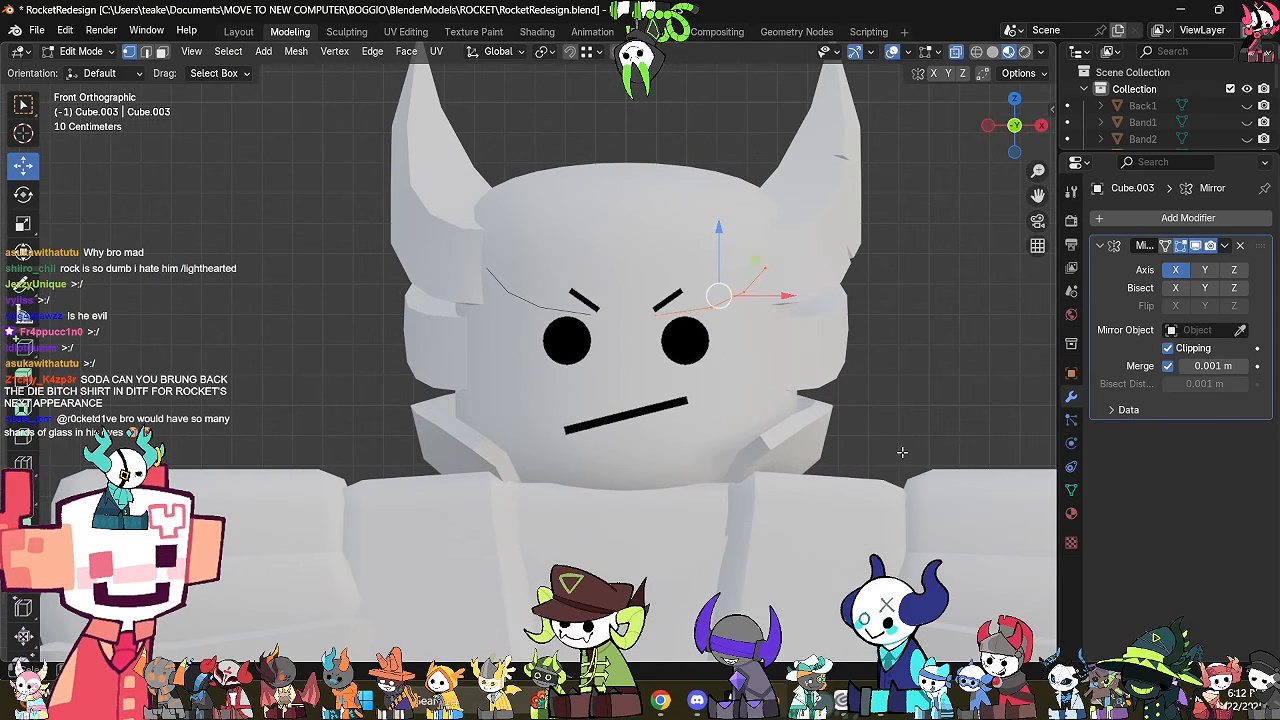
pyautogui.press('g')
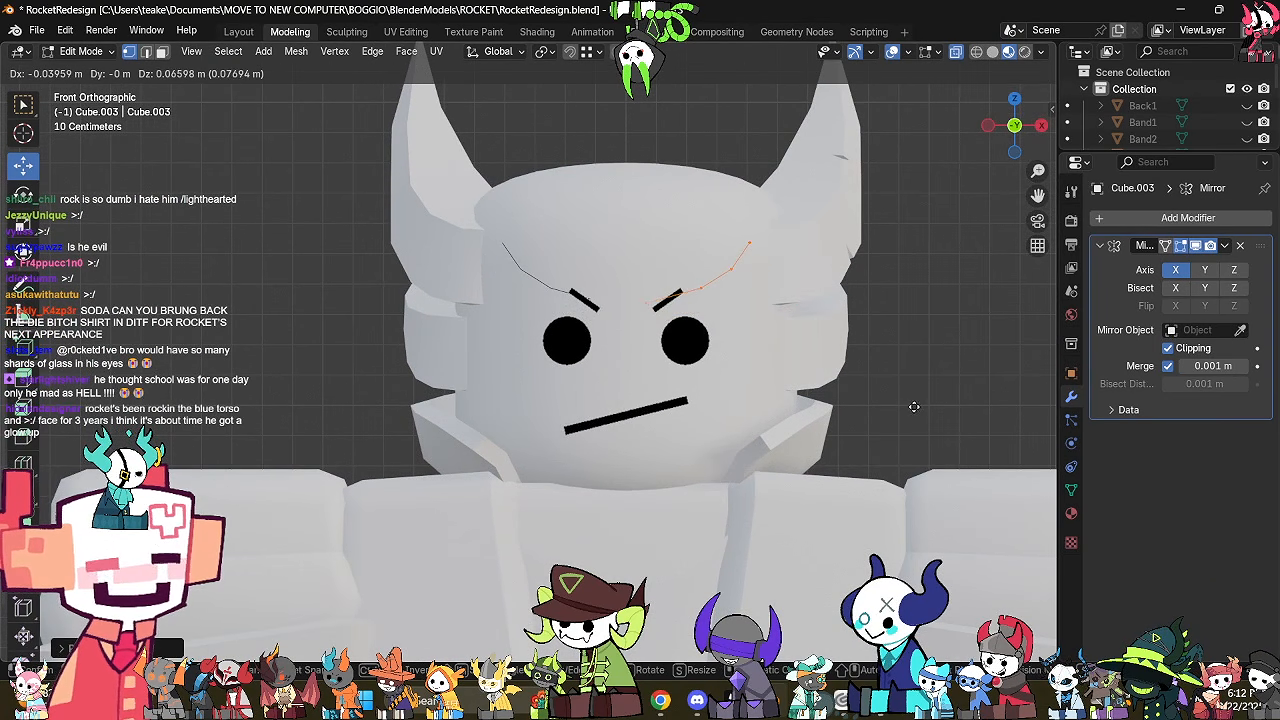
pyautogui.click(913, 407)
# Reposition the brow-line vertex above the eye and extrude the inner end to the mirror centre at the nose bridge.
pyautogui.scroll(2, 793, 316)
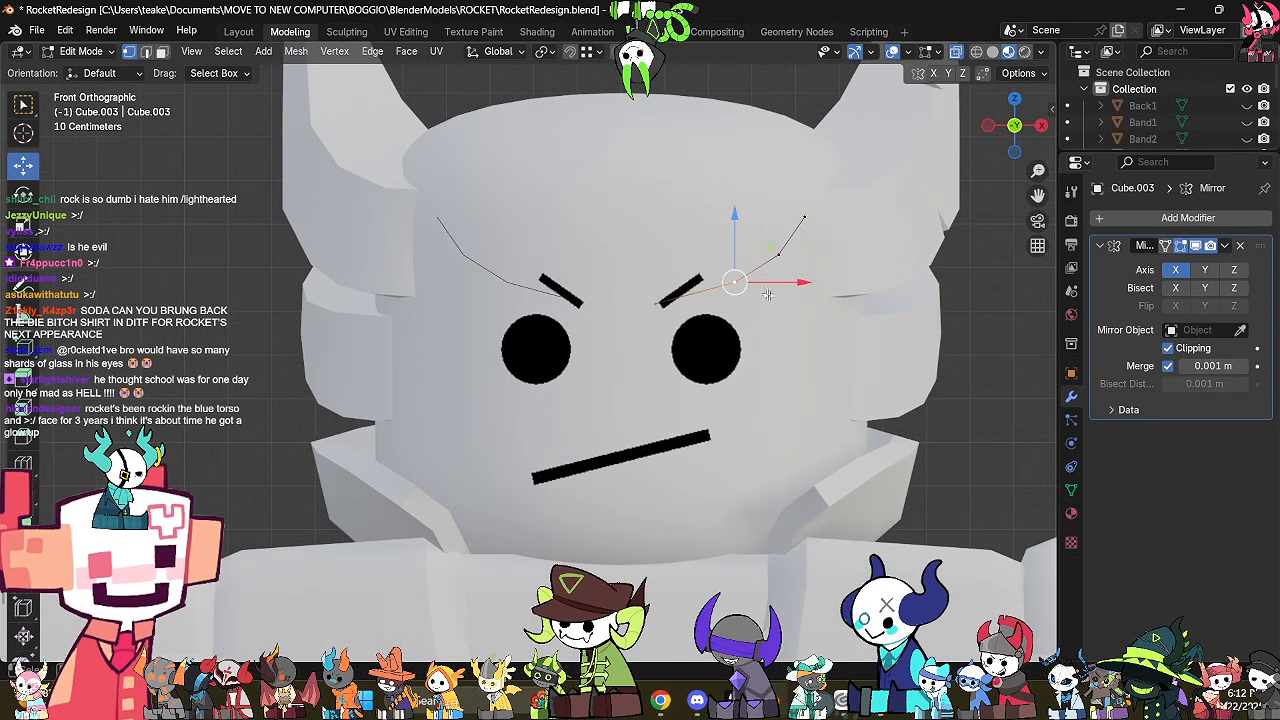
pyautogui.press('g')
pyautogui.click(705, 320)
pyautogui.press('g')
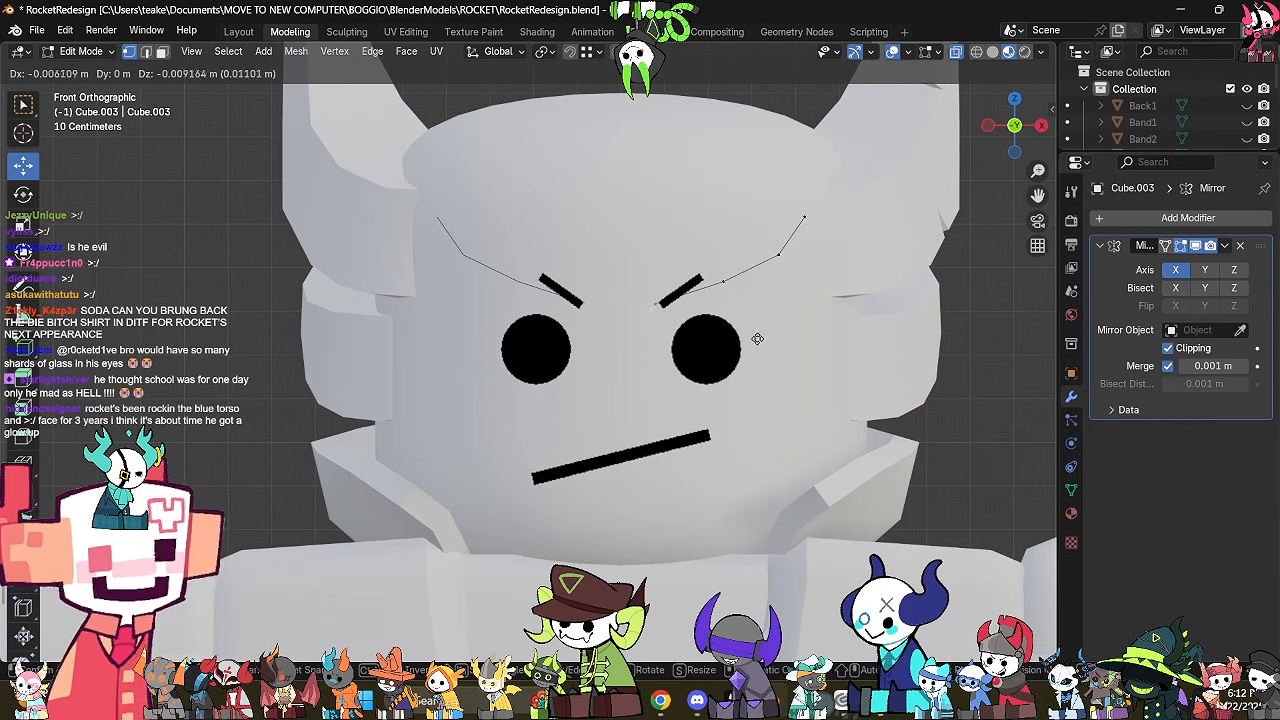
pyautogui.click(710, 354)
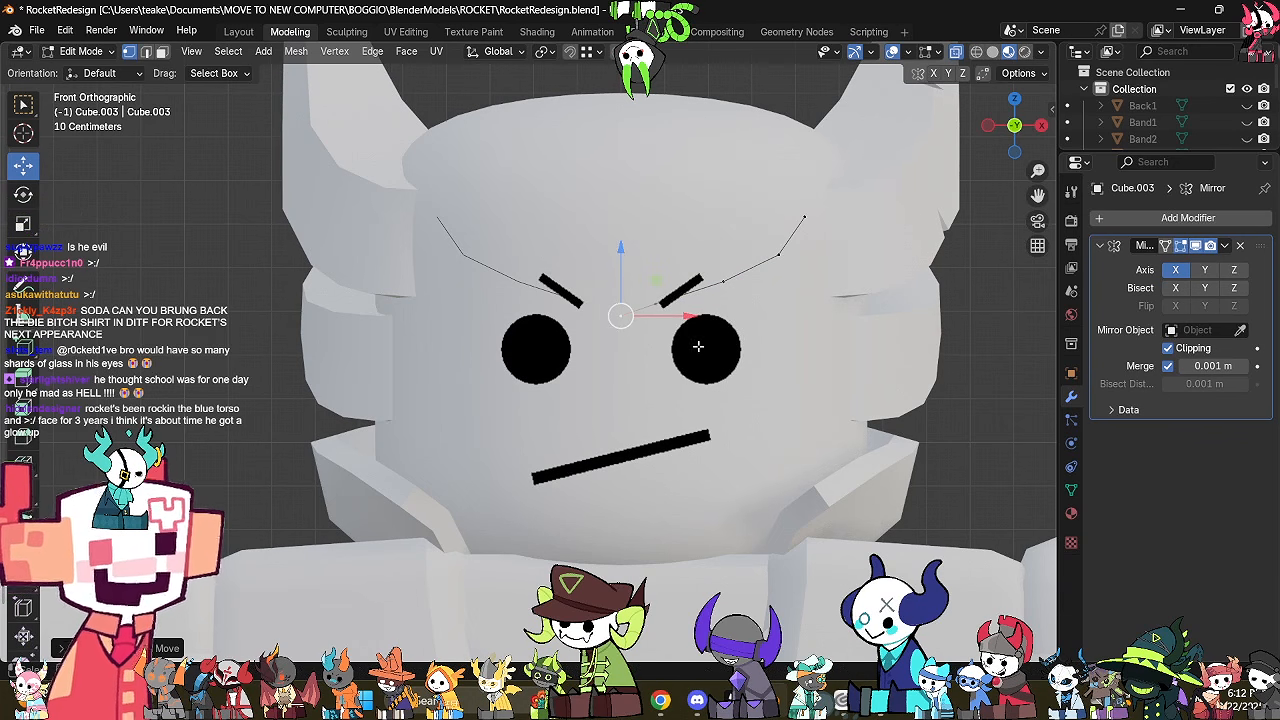
pyautogui.press('g')
pyautogui.click(704, 344)
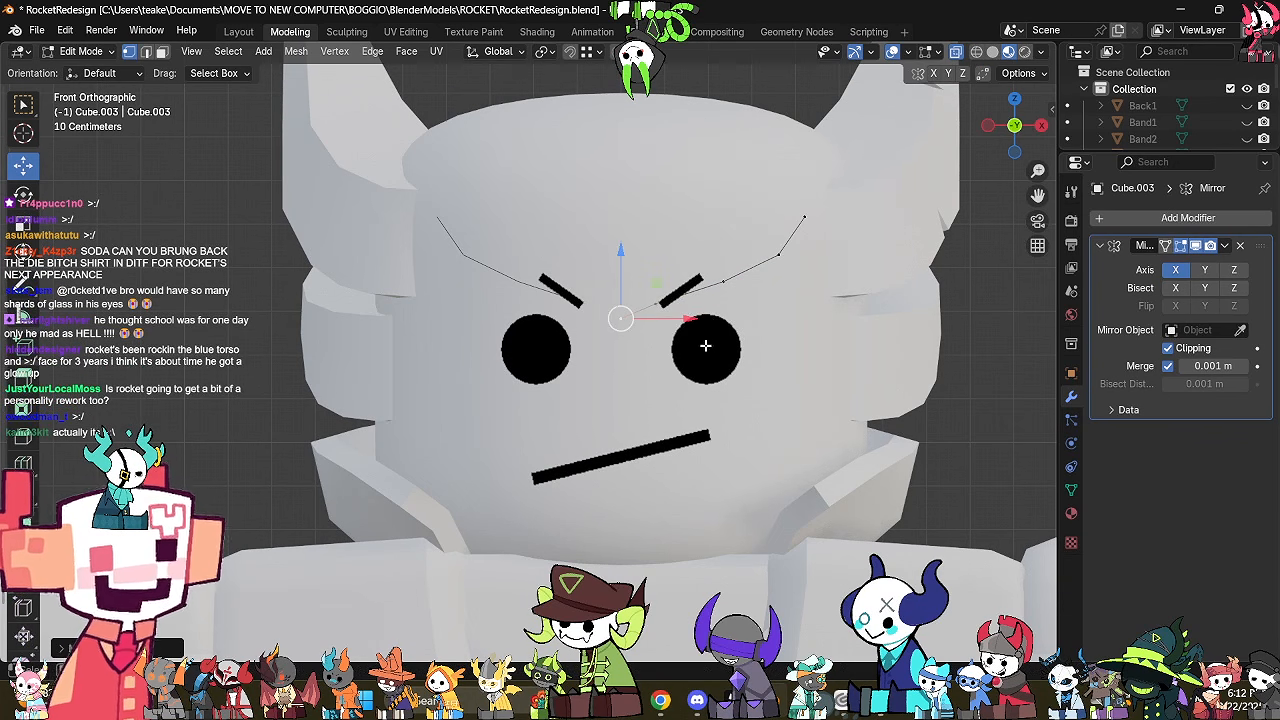
# Move the temple vertex slightly up and outward, and extrude the outline down the face's side and along the cheek to the mirror centre.
pyautogui.press('g')
pyautogui.click(876, 262)
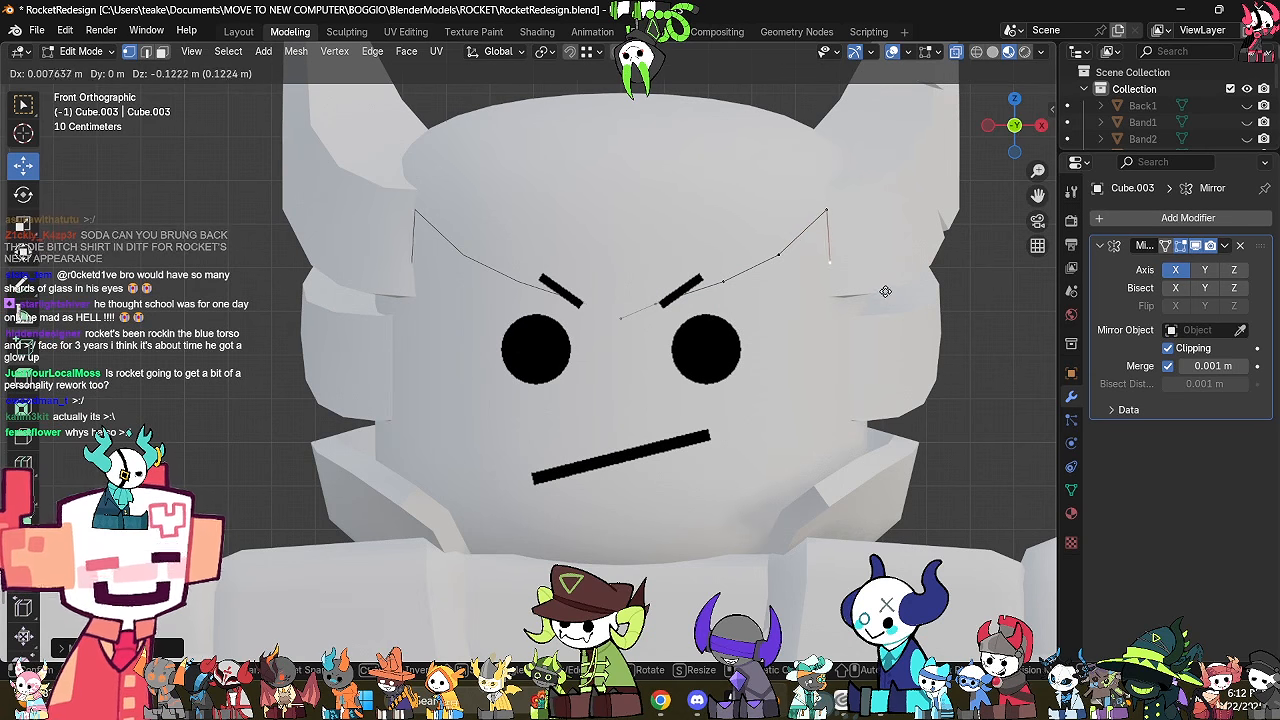
pyautogui.press('e')
pyautogui.click(858, 396)
pyautogui.press('e')
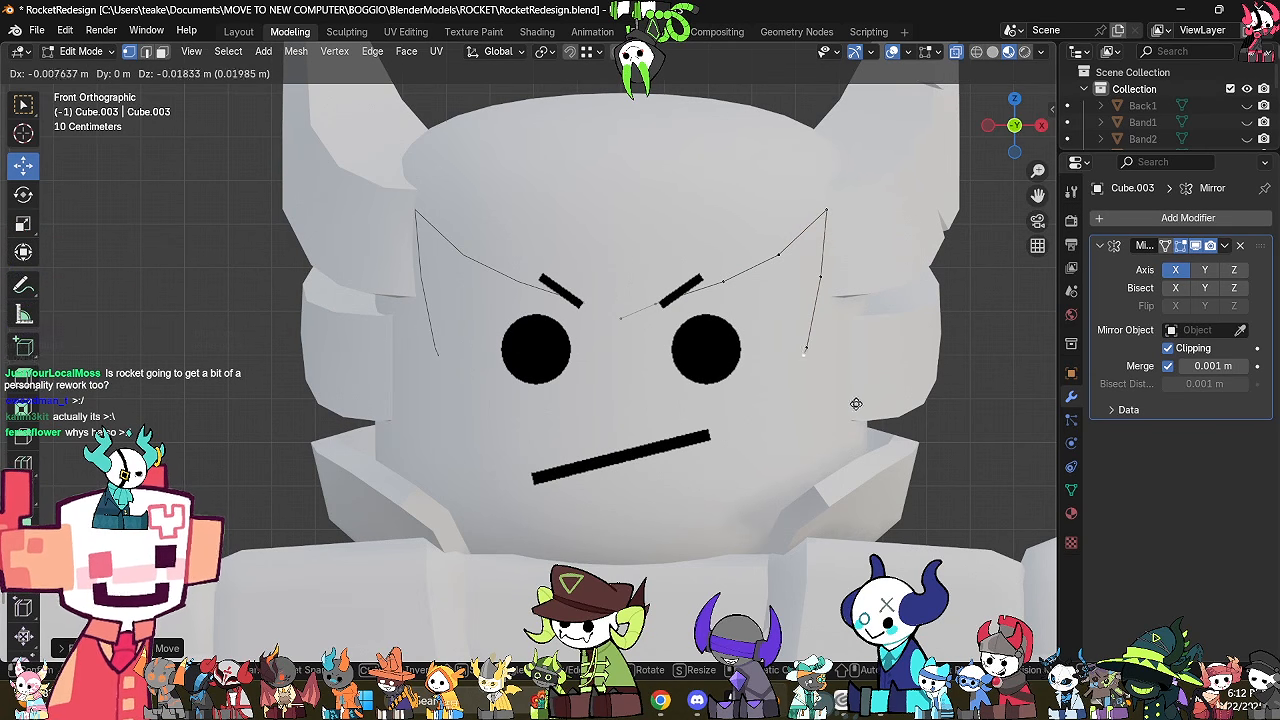
pyautogui.click(837, 465)
pyautogui.press('e')
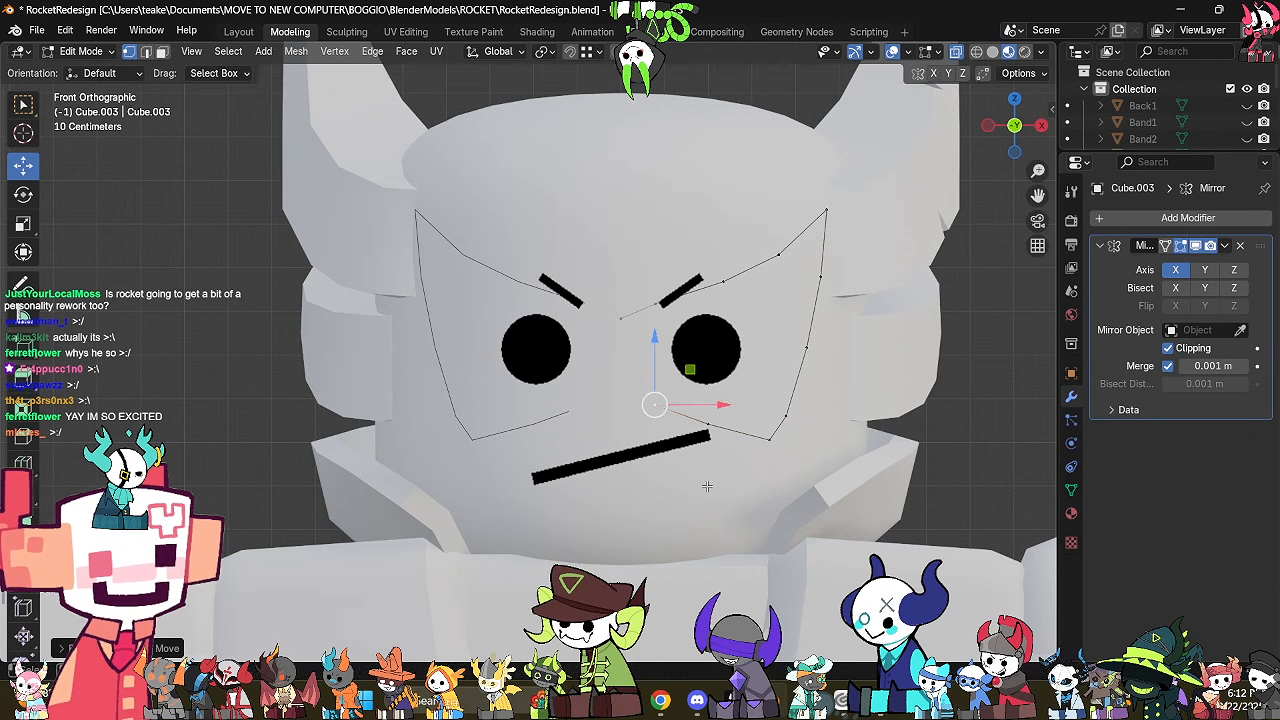
pyautogui.click(657, 465)
# Select the entire goggle outline and move it along Y toward the front of the face.
pyautogui.moveTo(755, 438); pyautogui.dragTo(501, 435, button='middle')
pyautogui.scroll(-6, 706, 434)
pyautogui.press('a')
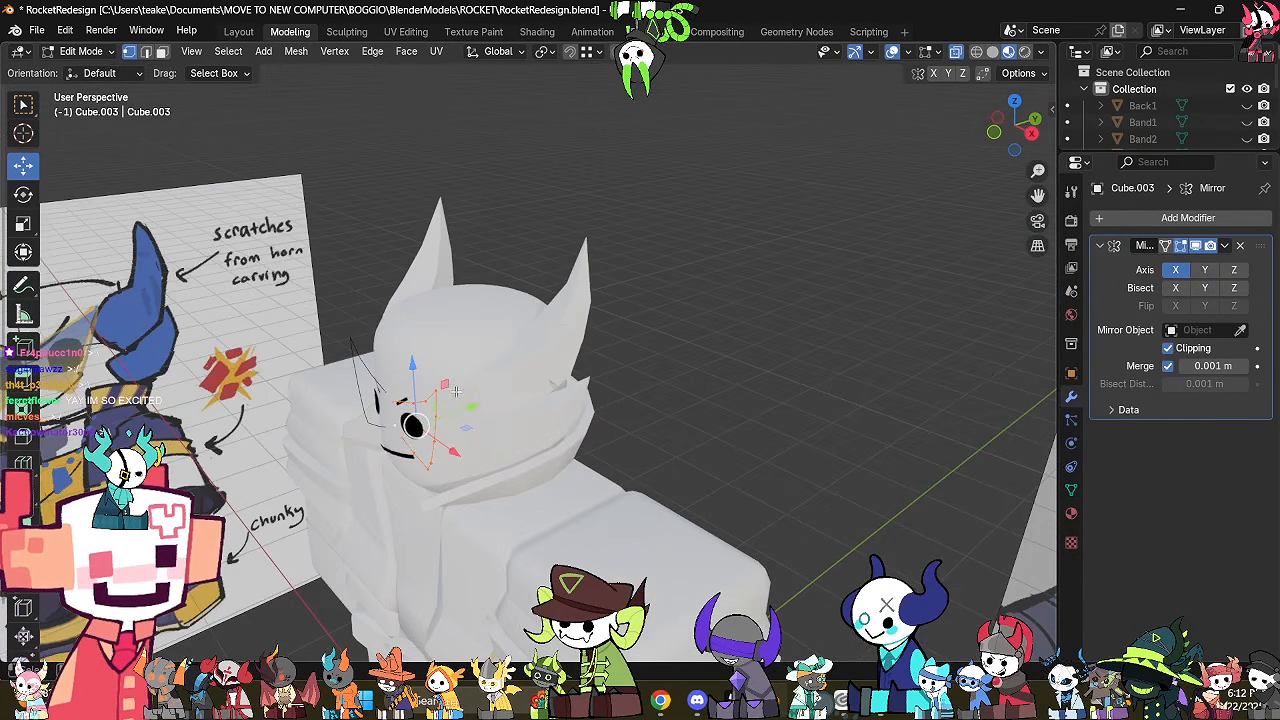
pyautogui.moveTo(462, 410); pyautogui.dragTo(447, 416)
pyautogui.moveTo(447, 416); pyautogui.dragTo(1049, 214, button='middle')
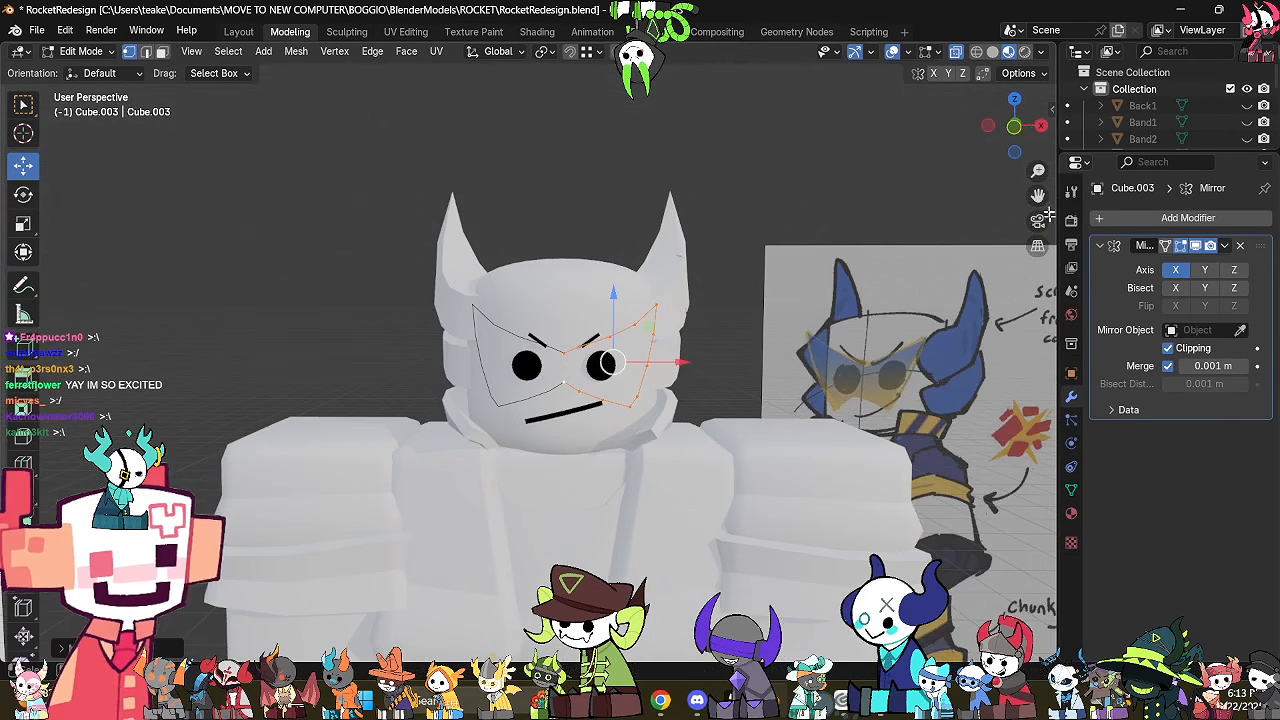
# Lower the outline's bottom centre vertex and shift the neighbouring bottom vertices outward to form a smooth arch above the mouth.
pyautogui.click(1014, 130)
pyautogui.scroll(5, 676, 381)
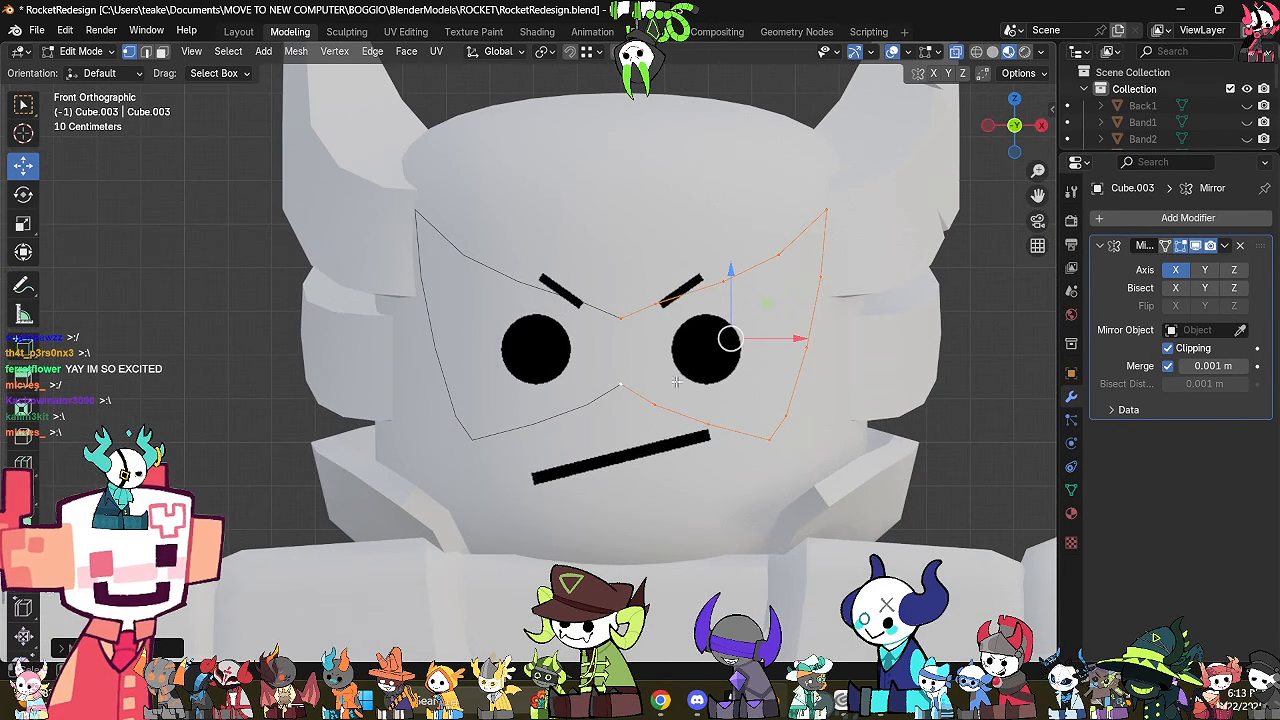
pyautogui.moveTo(676, 381); pyautogui.dragTo(609, 411)
pyautogui.press('g')
pyautogui.click(650, 420)
pyautogui.click(661, 421)
pyautogui.press('g')
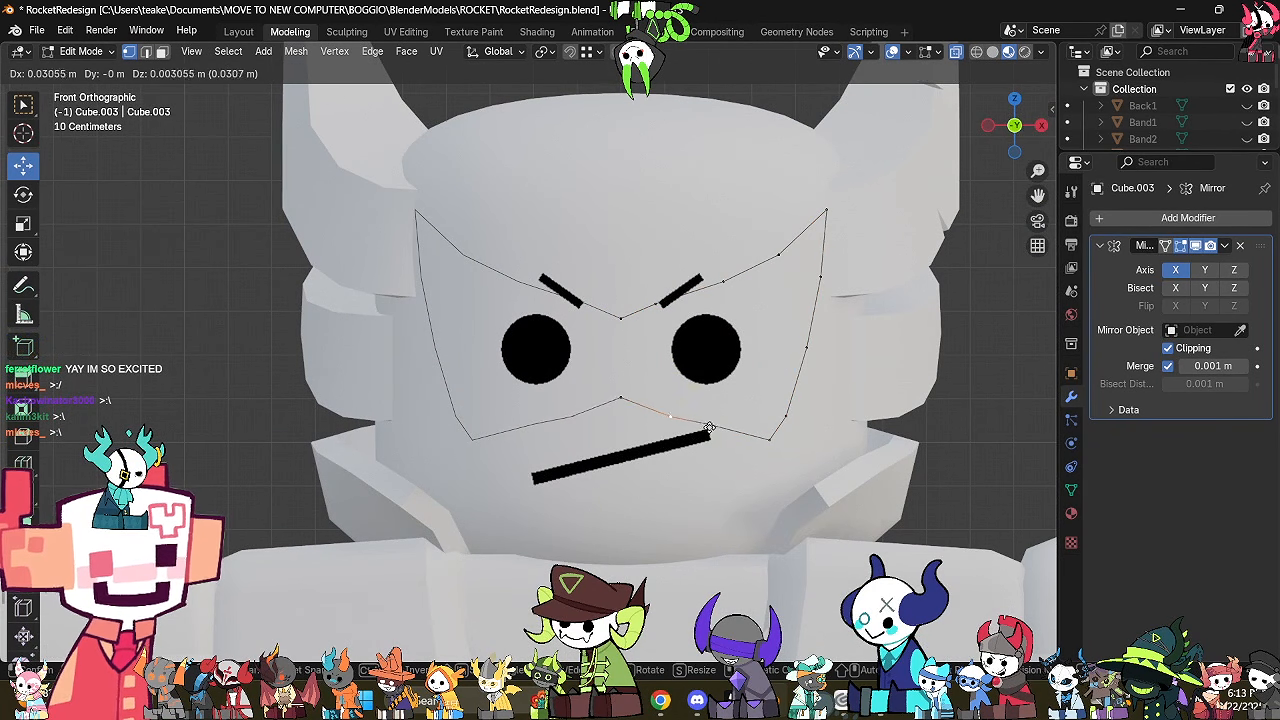
pyautogui.click(672, 410)
pyautogui.click(723, 430)
pyautogui.press('g')
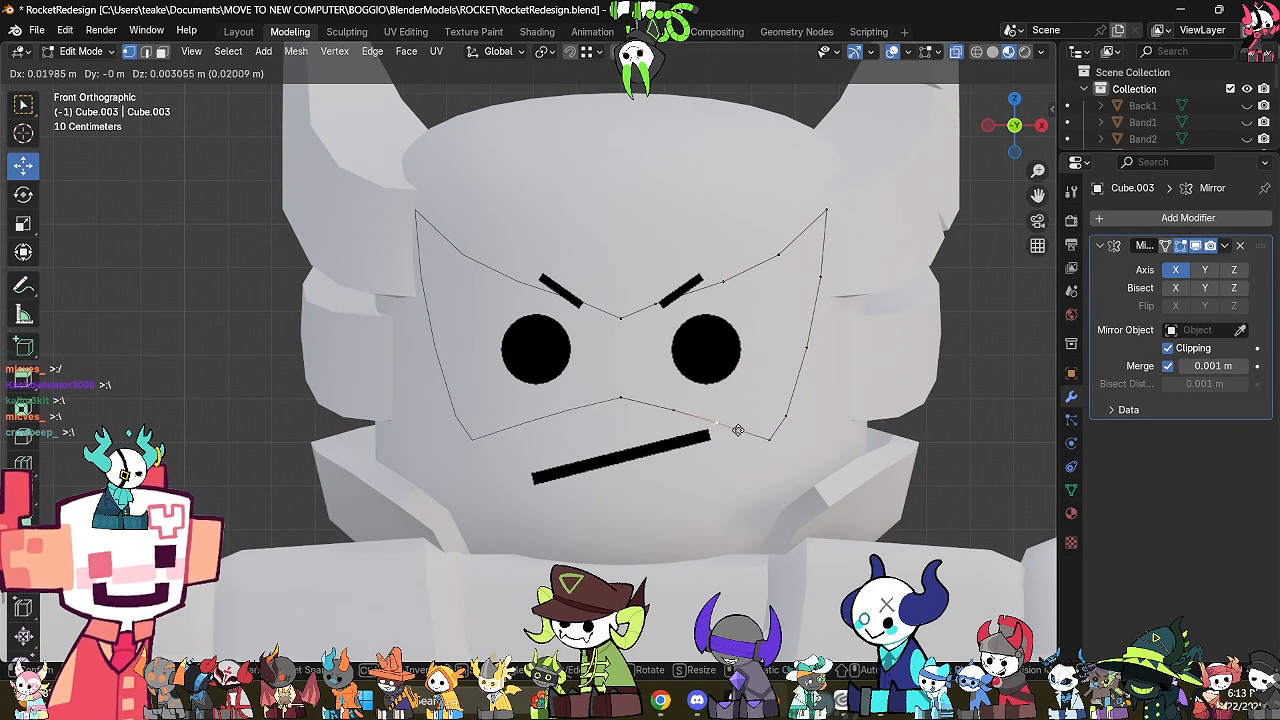
pyautogui.click(738, 427)
pyautogui.click(618, 388)
pyautogui.press('g')
pyautogui.click(660, 400)
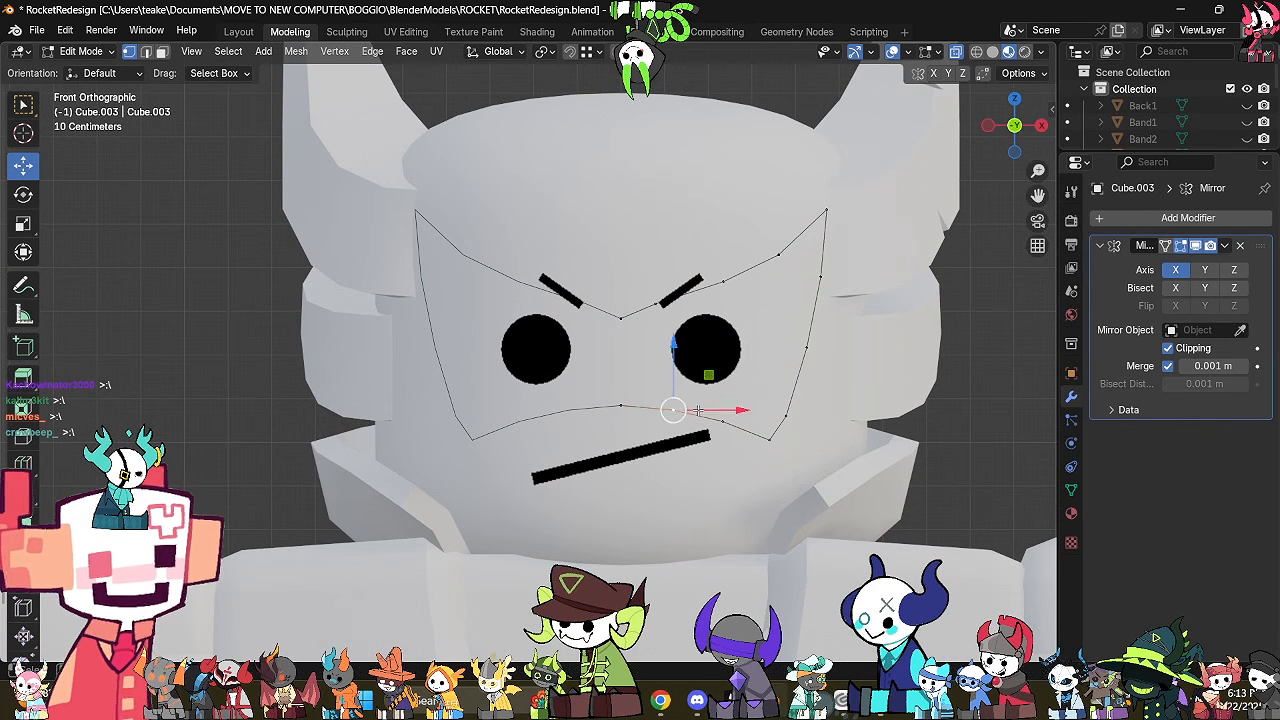
# Raise the outline's top centre vertex and move the adjacent vertex outward and up to smooth the curve between the eyebrows.
pyautogui.click(624, 319)
pyautogui.press('g')
pyautogui.click(649, 317)
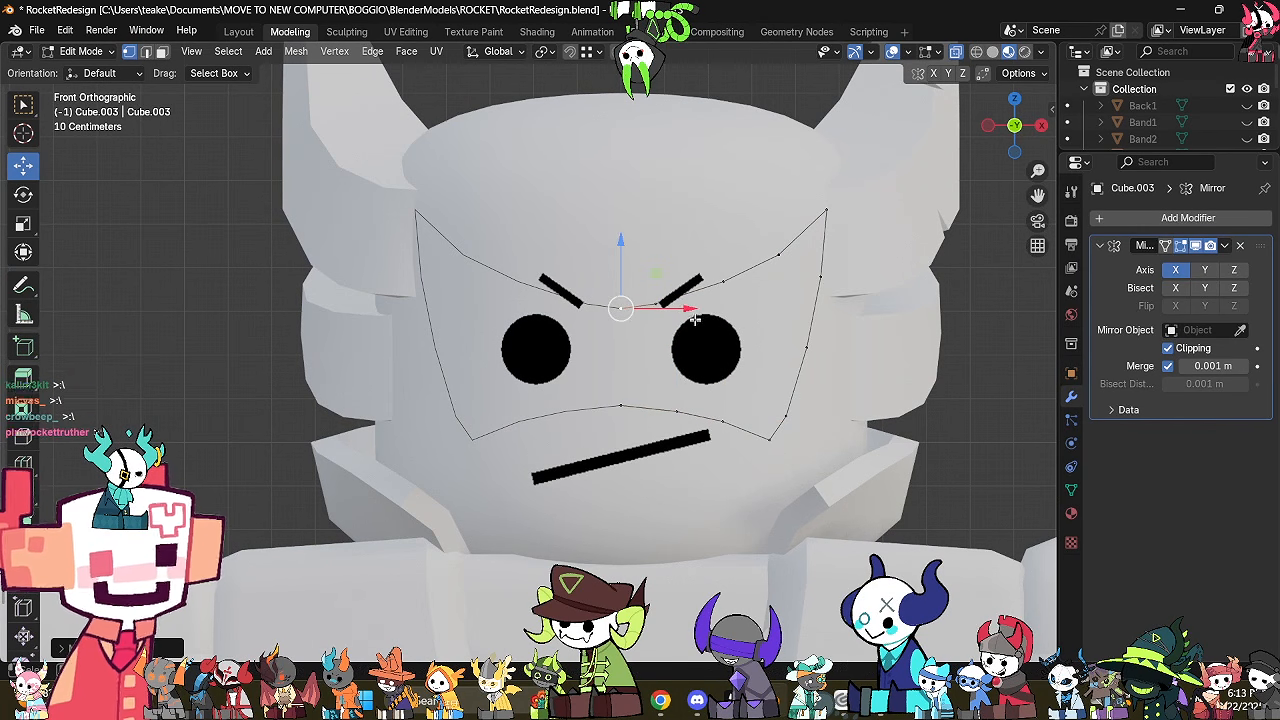
pyautogui.click(680, 309)
pyautogui.press('g')
pyautogui.click(707, 306)
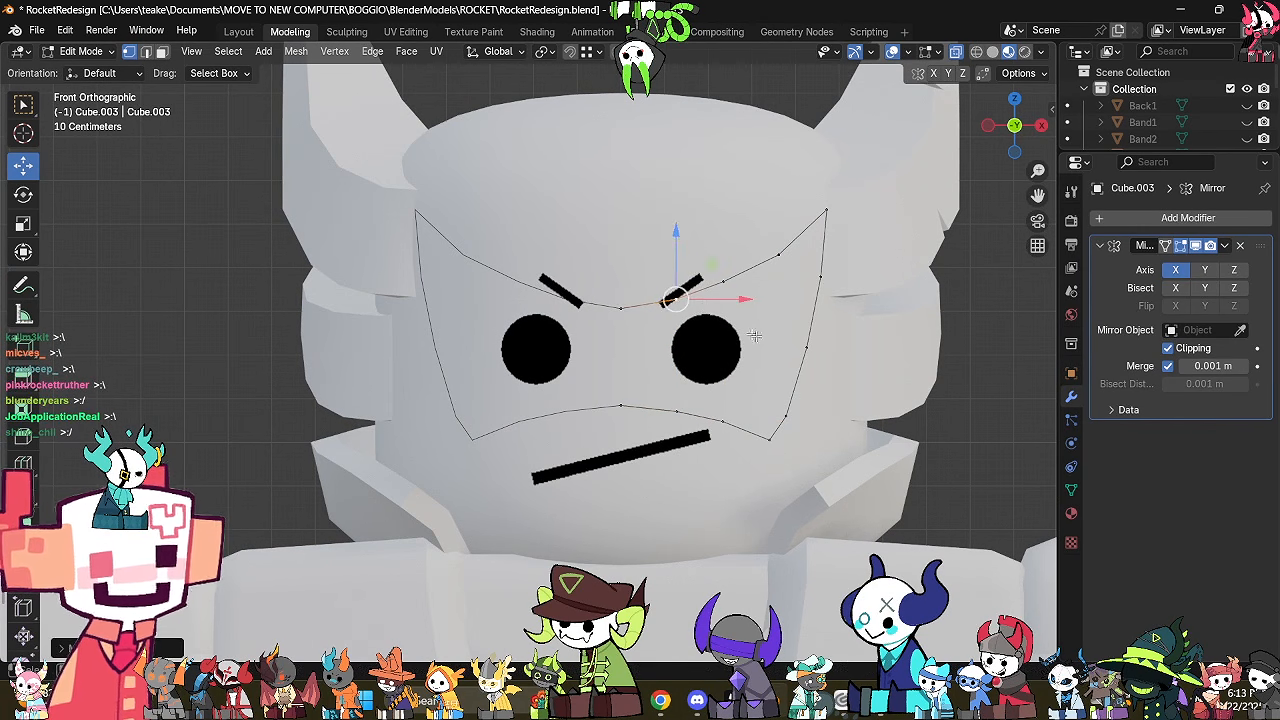
# Scale up the entire goggle outline by a factor of about 1.14.
pyautogui.scroll(-2, 750, 345)
pyautogui.press('a')
pyautogui.press('s')
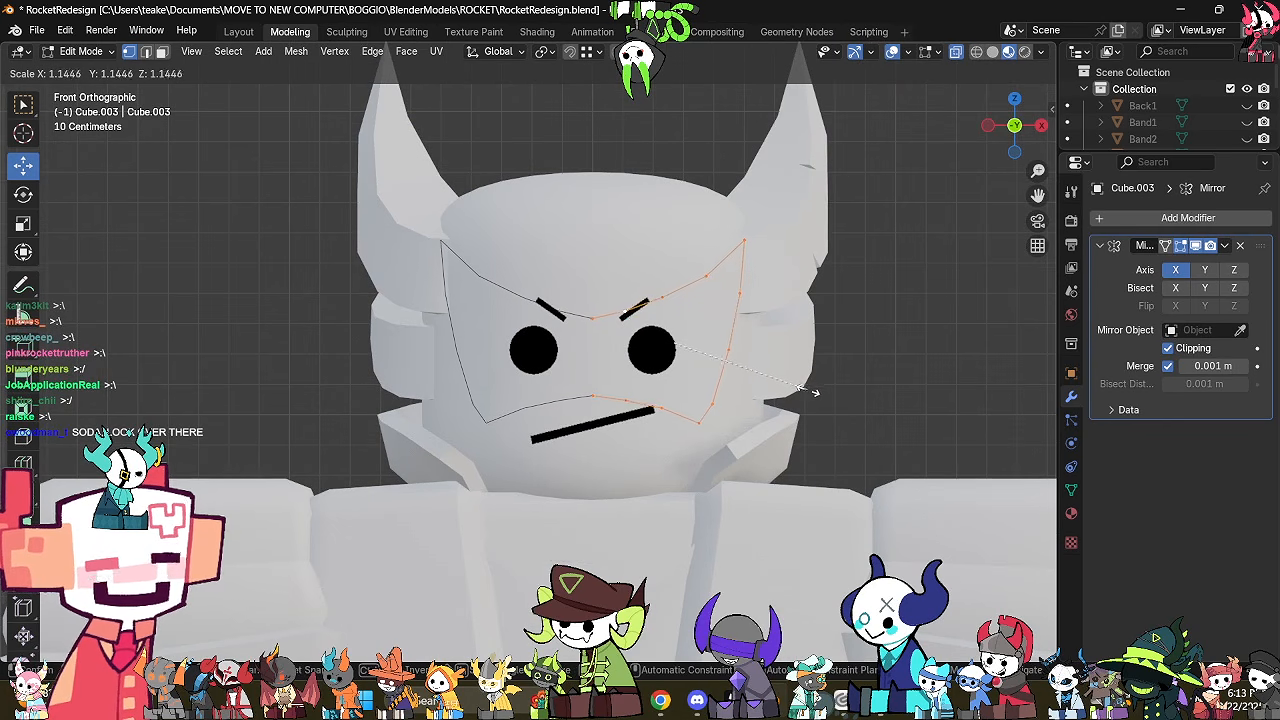
pyautogui.click(806, 381)
# Select the outline's upper outer corner vertex and switch to solid shading with X-ray on.
pyautogui.moveTo(806, 381); pyautogui.dragTo(717, 374, button='middle')
pyautogui.keyDown('shift'); pyautogui.moveTo(502, 325); pyautogui.dragTo(767, 363, button='middle'); pyautogui.keyUp('shift')
pyautogui.press('2')
pyautogui.scroll(-3, 767, 363)
pyautogui.hotkey('alt', 'z')
pyautogui.press('1')
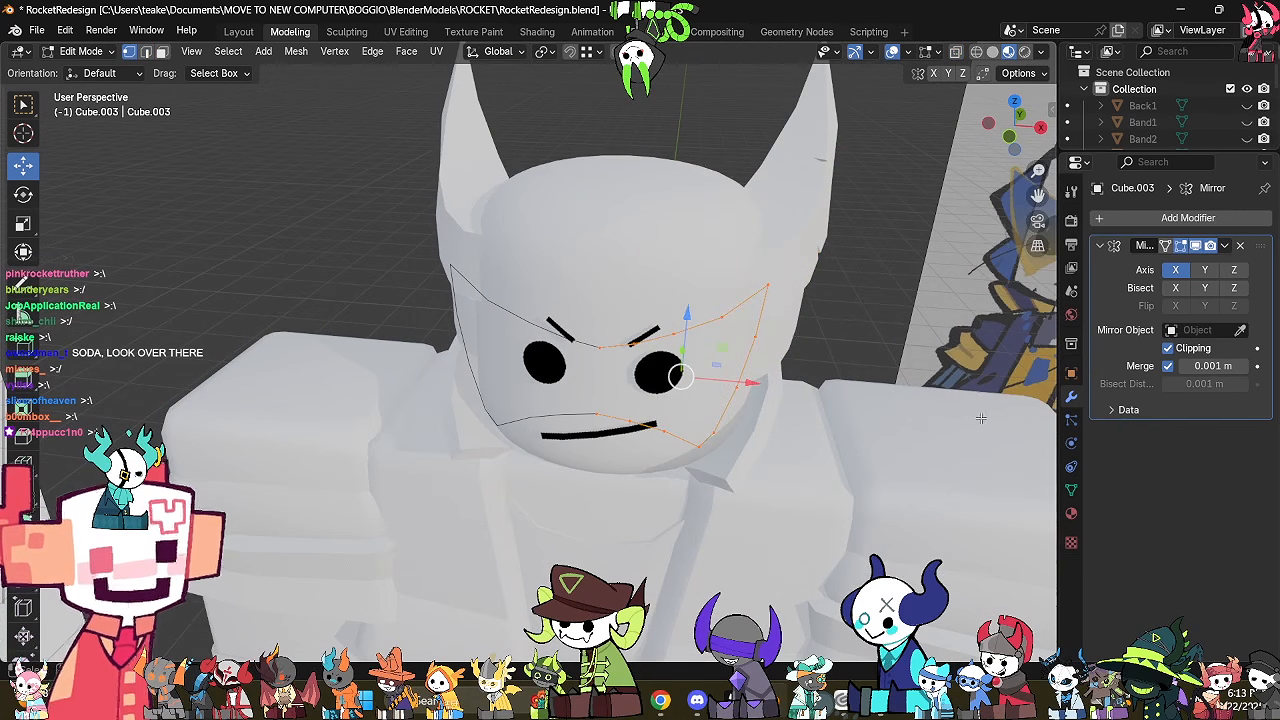
pyautogui.click(769, 287)
pyautogui.press('z')
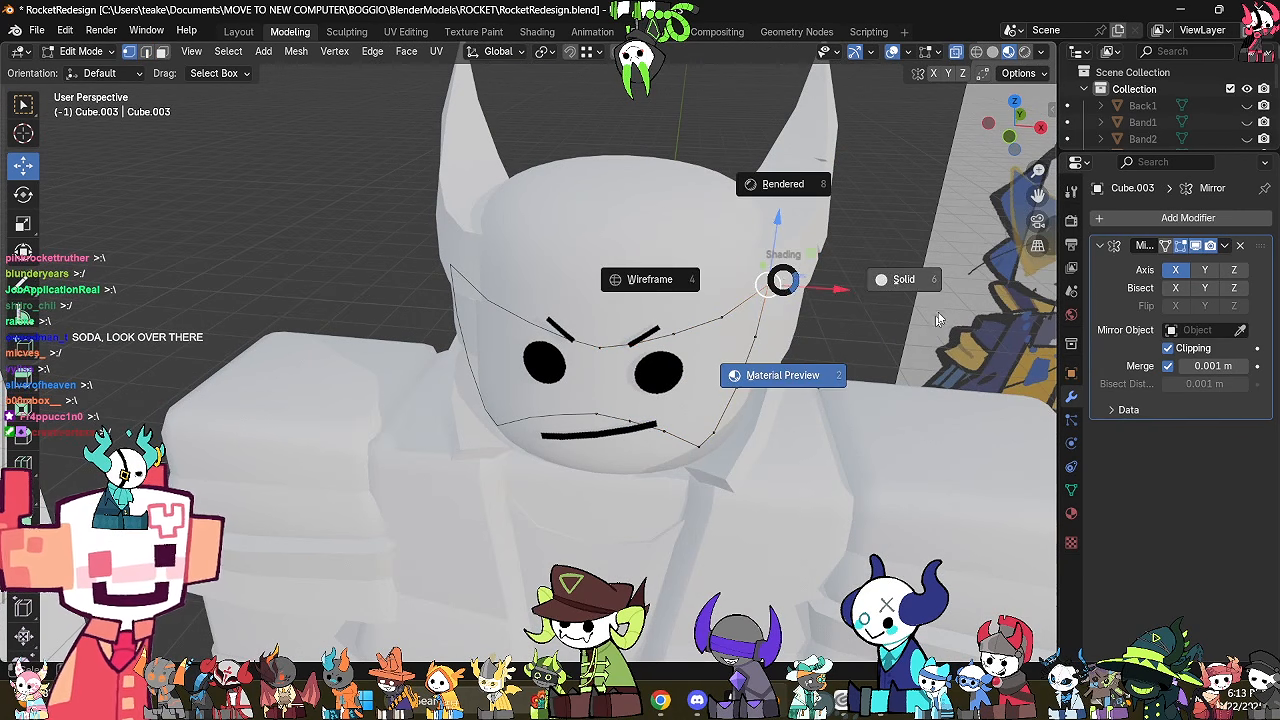
pyautogui.click(900, 290)
# Try moving the outline's outer side vertices back along Y.
pyautogui.moveTo(826, 417); pyautogui.dragTo(695, 177, button='middle')
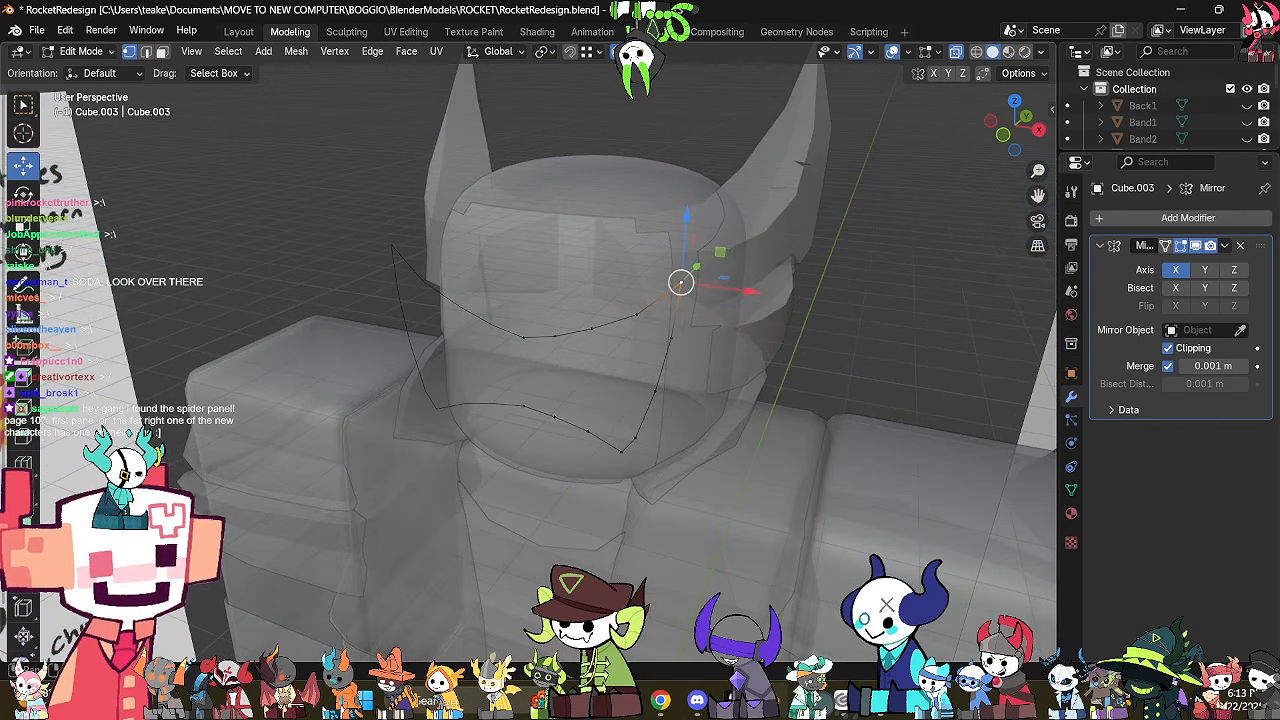
pyautogui.moveTo(809, 348); pyautogui.dragTo(748, 366, button='middle')
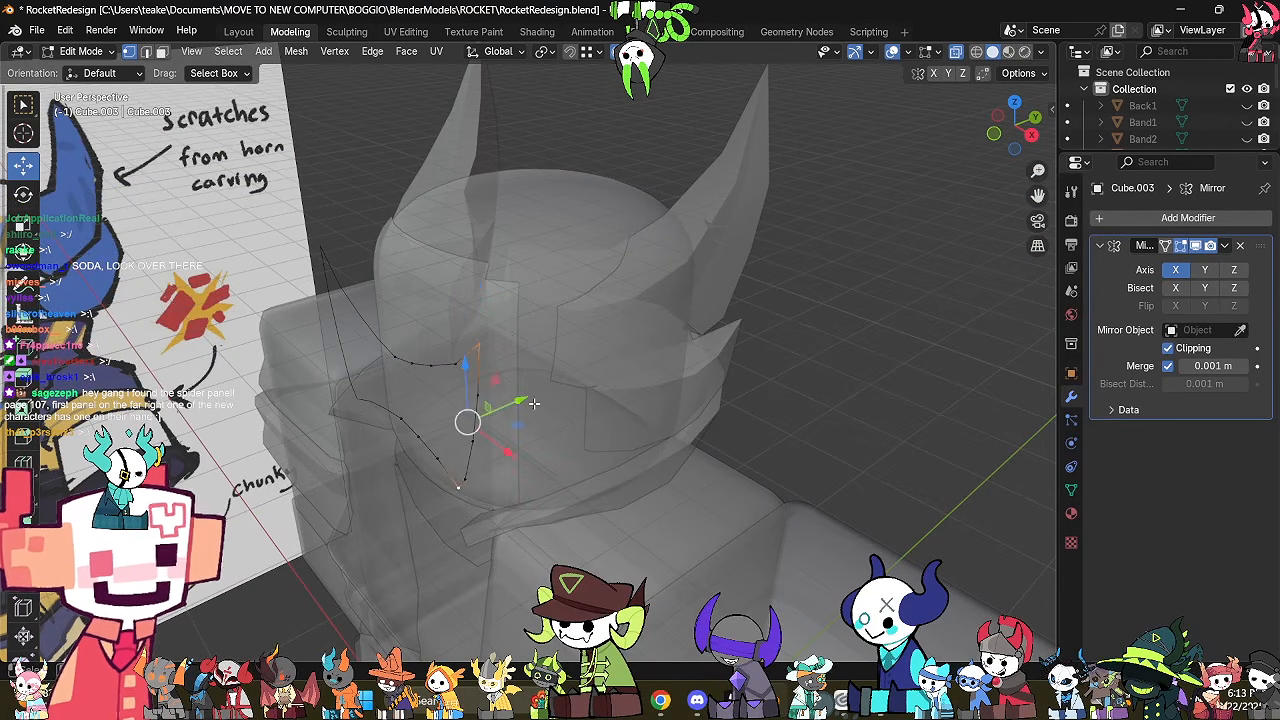
pyautogui.moveTo(534, 402); pyautogui.dragTo(571, 414)
pyautogui.scroll(-3, 566, 414)
pyautogui.click(1014, 102)
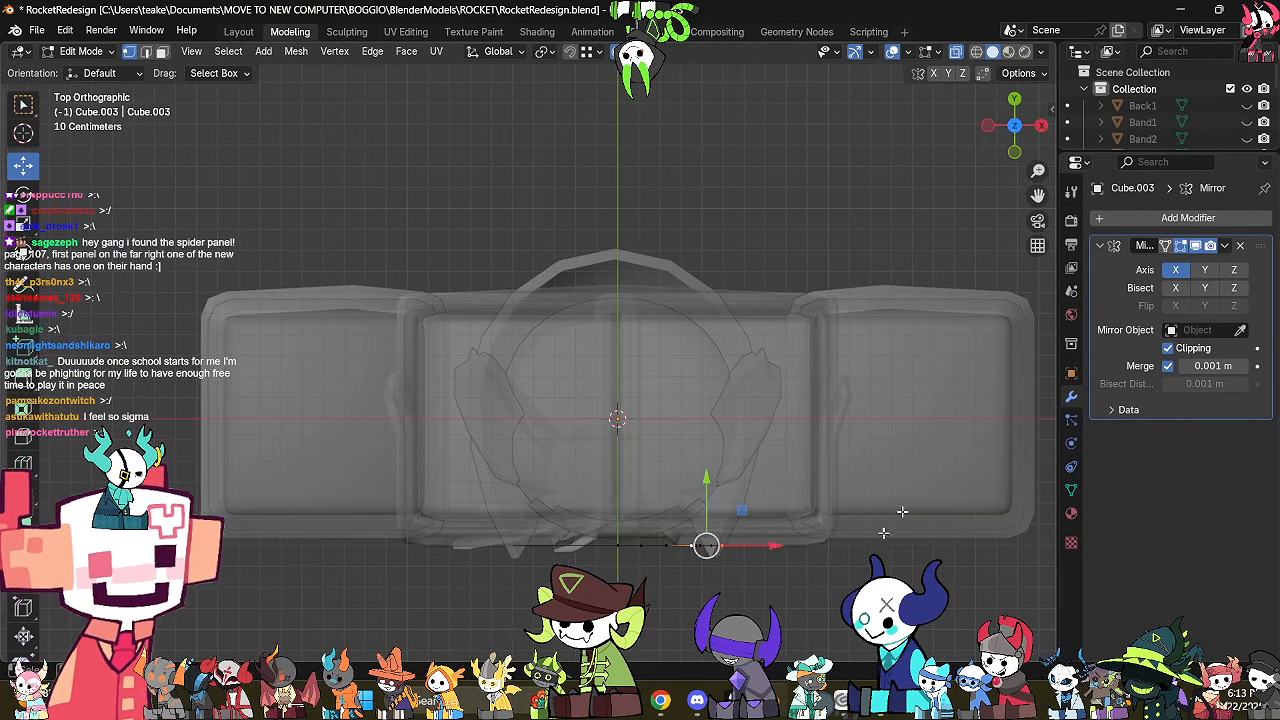
# Select the outline's outer side vertices, and rotate them in top view and shift them back along Y to wrap around the head.
pyautogui.moveTo(815, 580); pyautogui.dragTo(829, 424, button='middle')
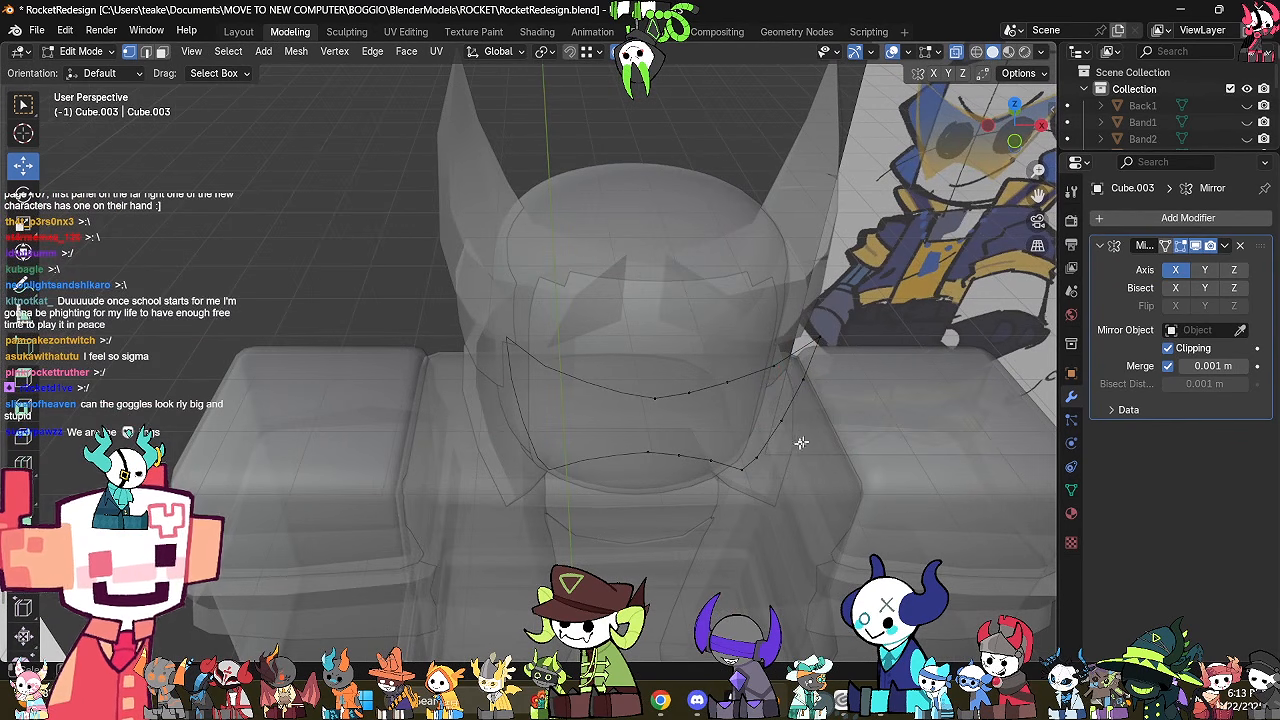
pyautogui.keyDown('shift'); pyautogui.click(745, 470); pyautogui.keyUp('shift')
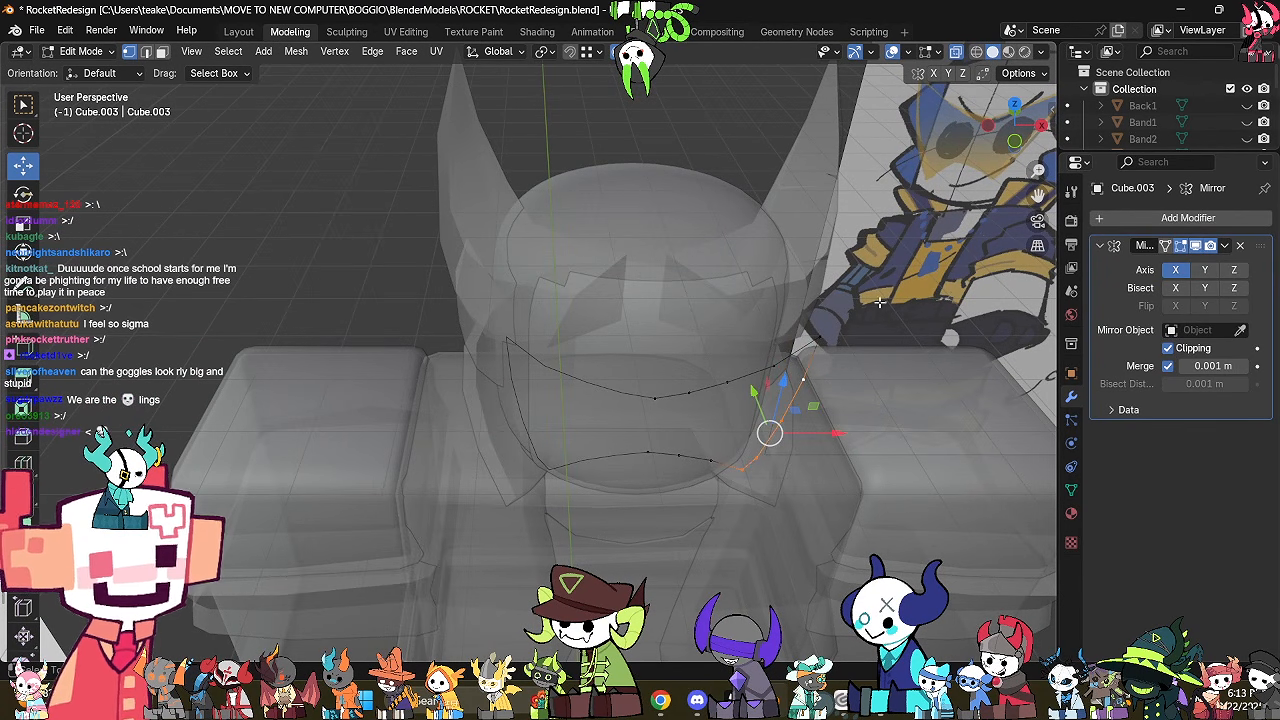
pyautogui.keyDown('shift'); pyautogui.click(803, 399); pyautogui.keyUp('shift')
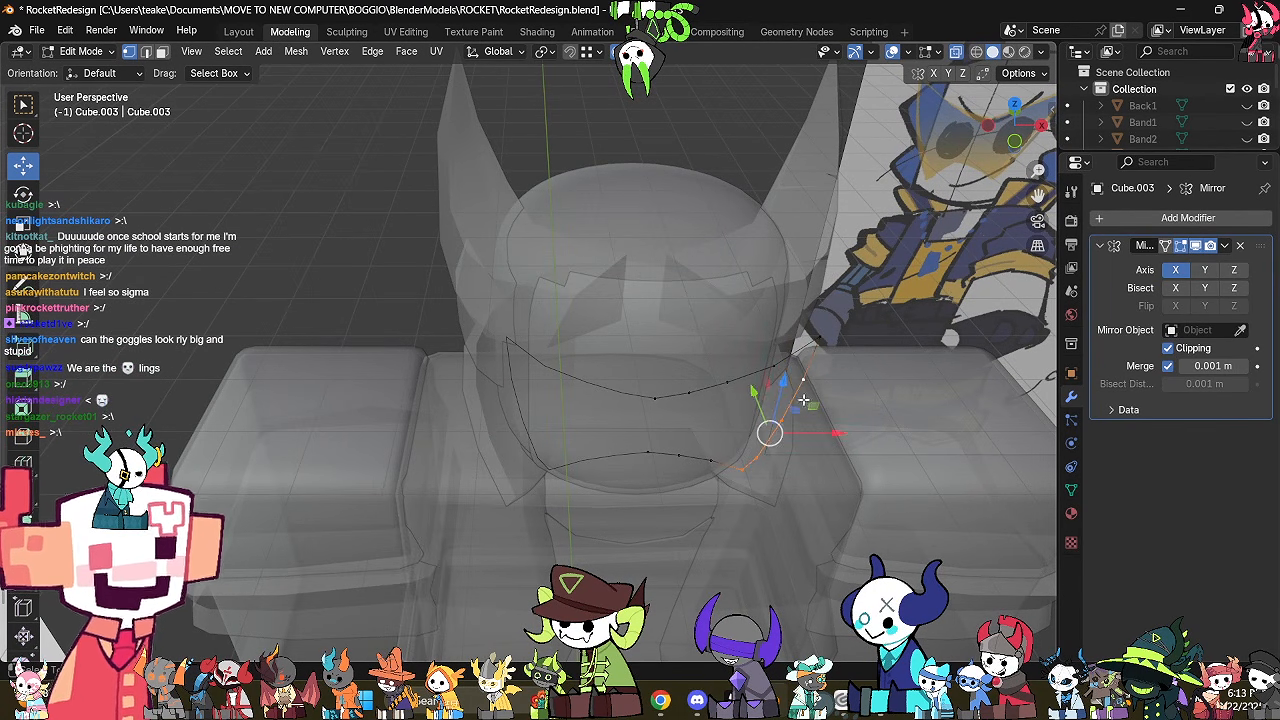
pyautogui.click(1014, 104)
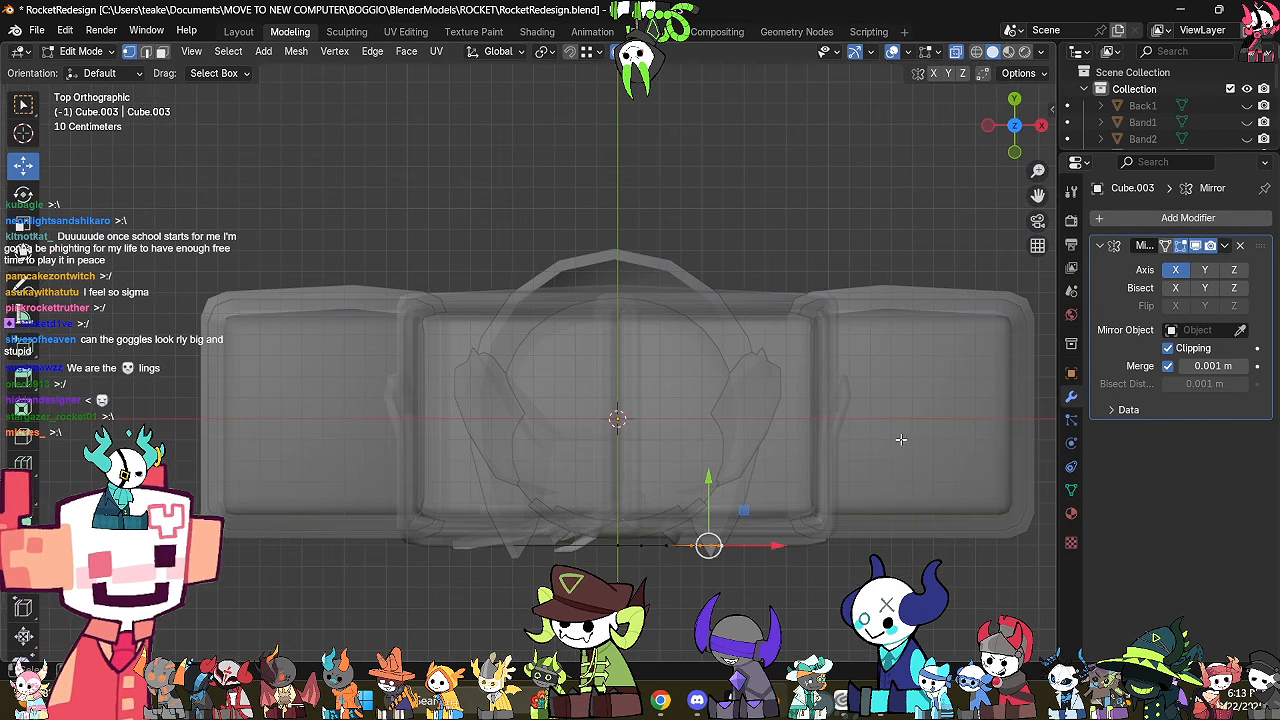
pyautogui.press('r')
pyautogui.click(954, 335)
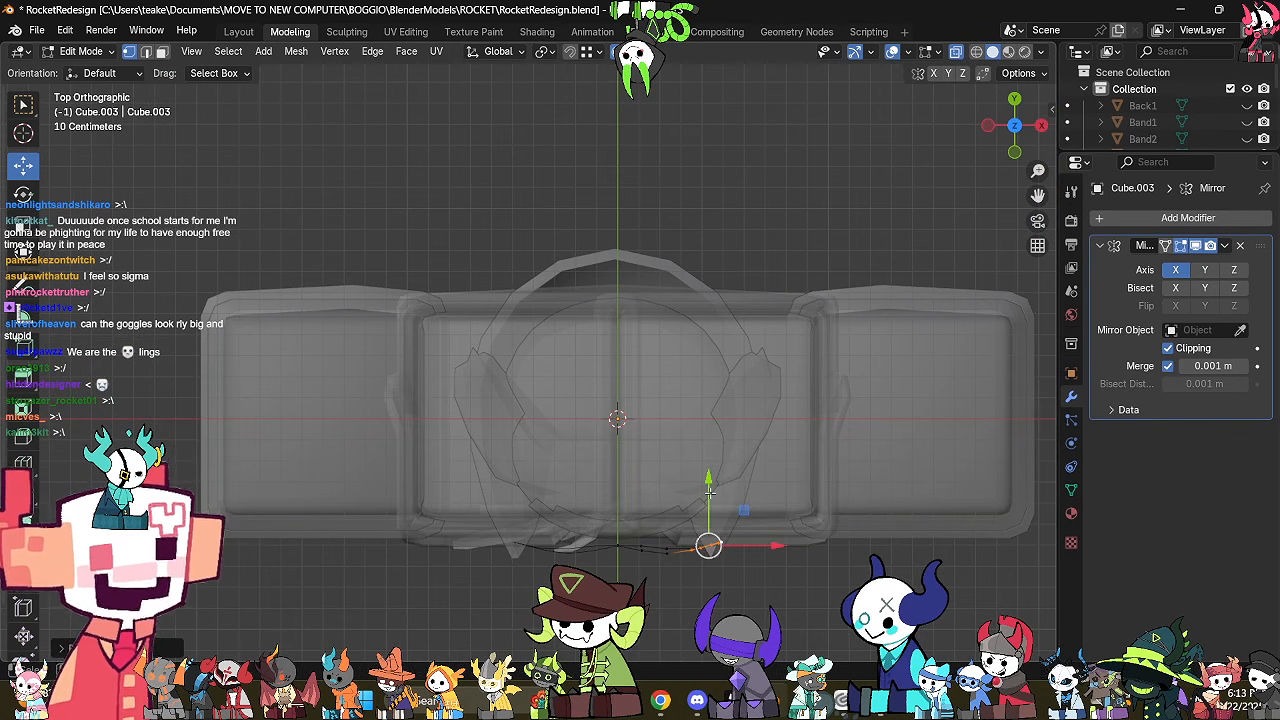
pyautogui.moveTo(708, 490); pyautogui.dragTo(792, 474)
pyautogui.press('r')
pyautogui.click(959, 490)
# Extrude the goggle outline's edges, scale the new loop outward and shift it along X to form a flat frame band.
pyautogui.moveTo(805, 540); pyautogui.dragTo(773, 167, button='middle')
pyautogui.hotkey('alt', 'z')
pyautogui.scroll(2, 785, 448)
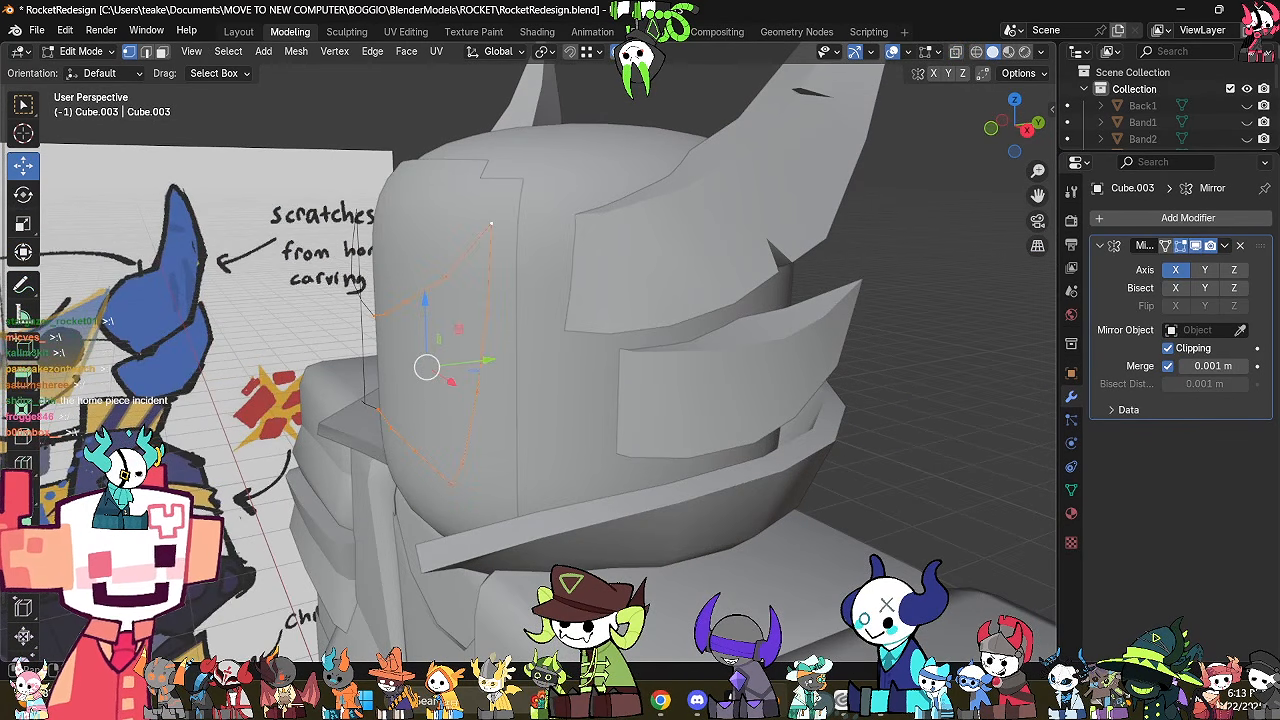
pyautogui.moveTo(715, 228); pyautogui.dragTo(790, 272, button='middle')
pyautogui.moveTo(823, 380); pyautogui.dragTo(763, 370, button='middle')
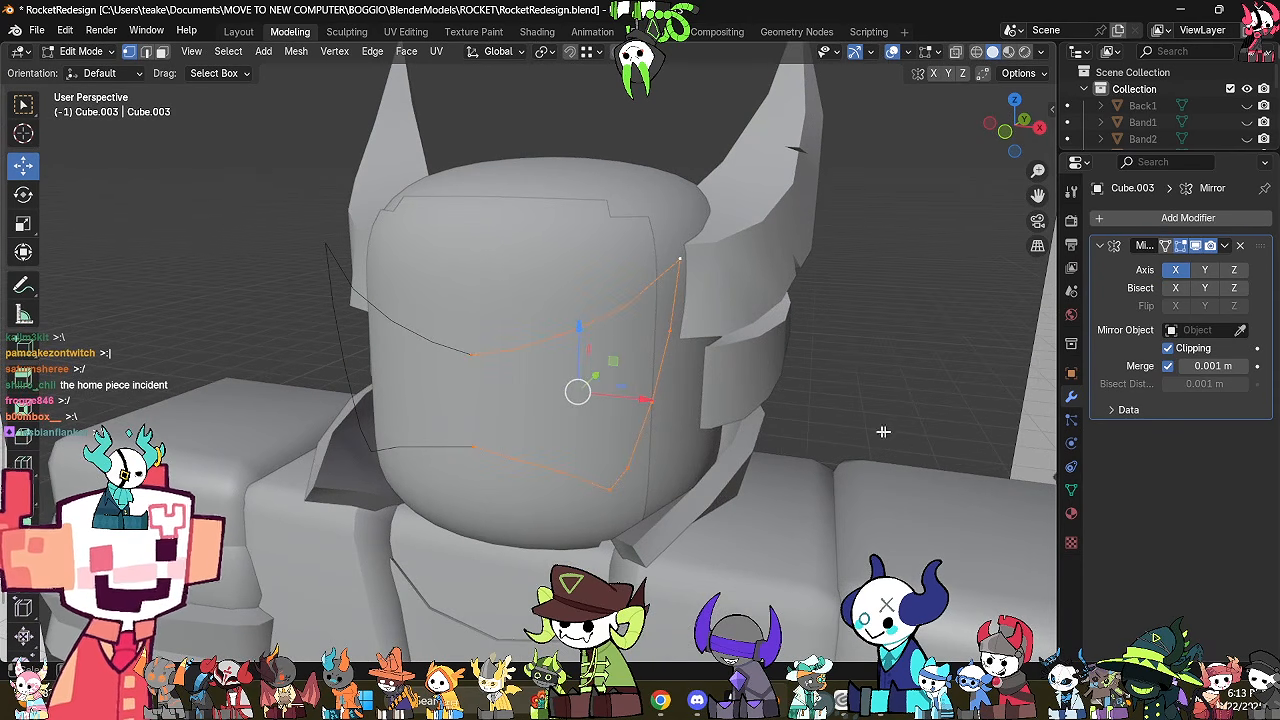
pyautogui.hotkey('alt', 'e')
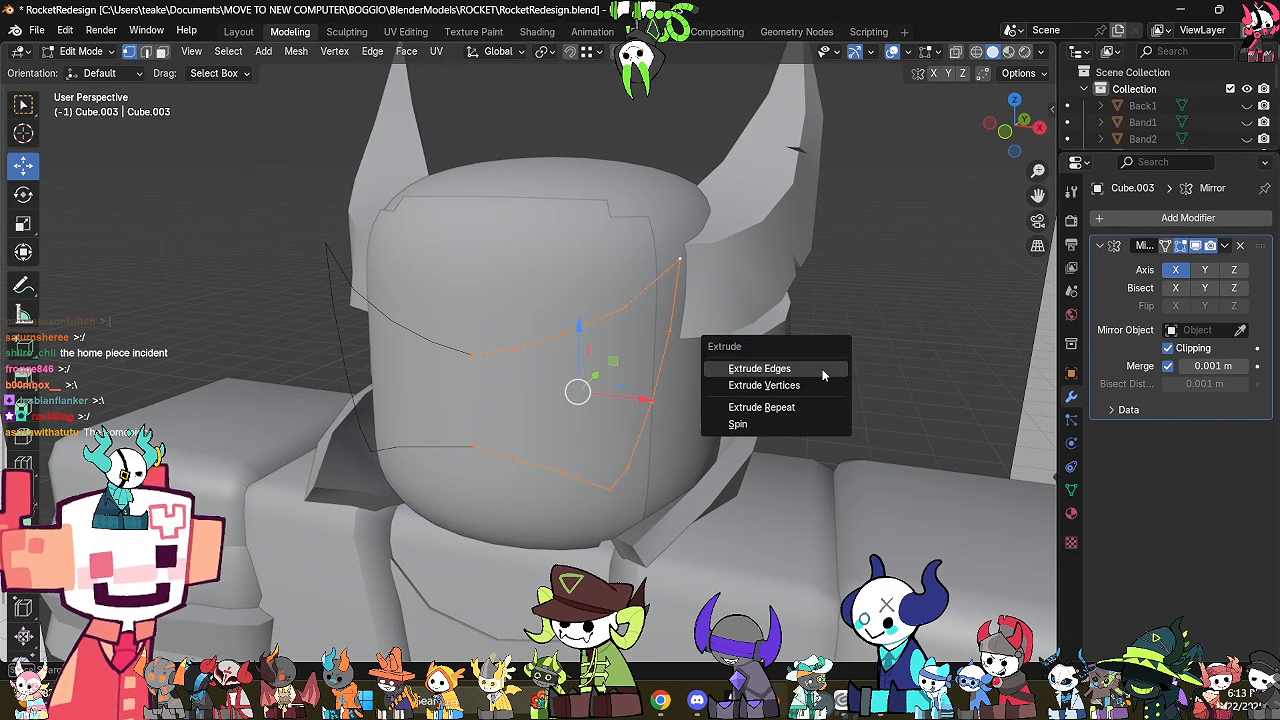
pyautogui.press('Escape')
pyautogui.press('s')
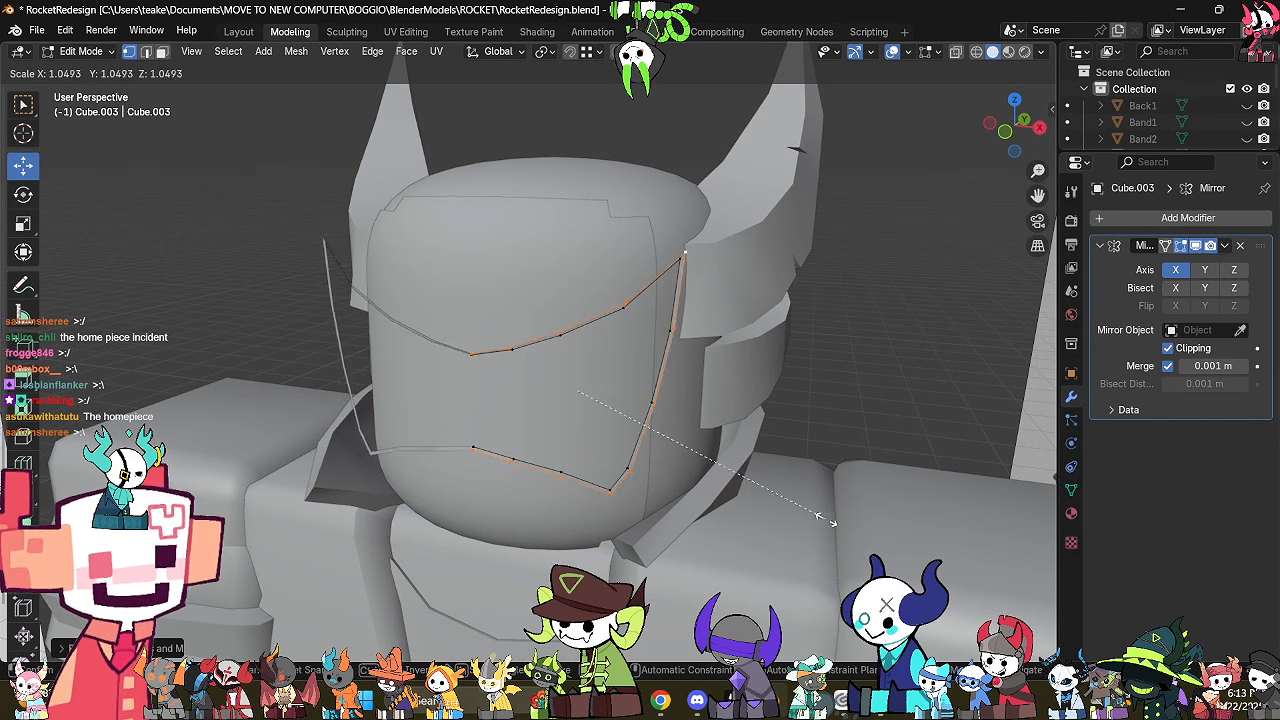
pyautogui.click(877, 557)
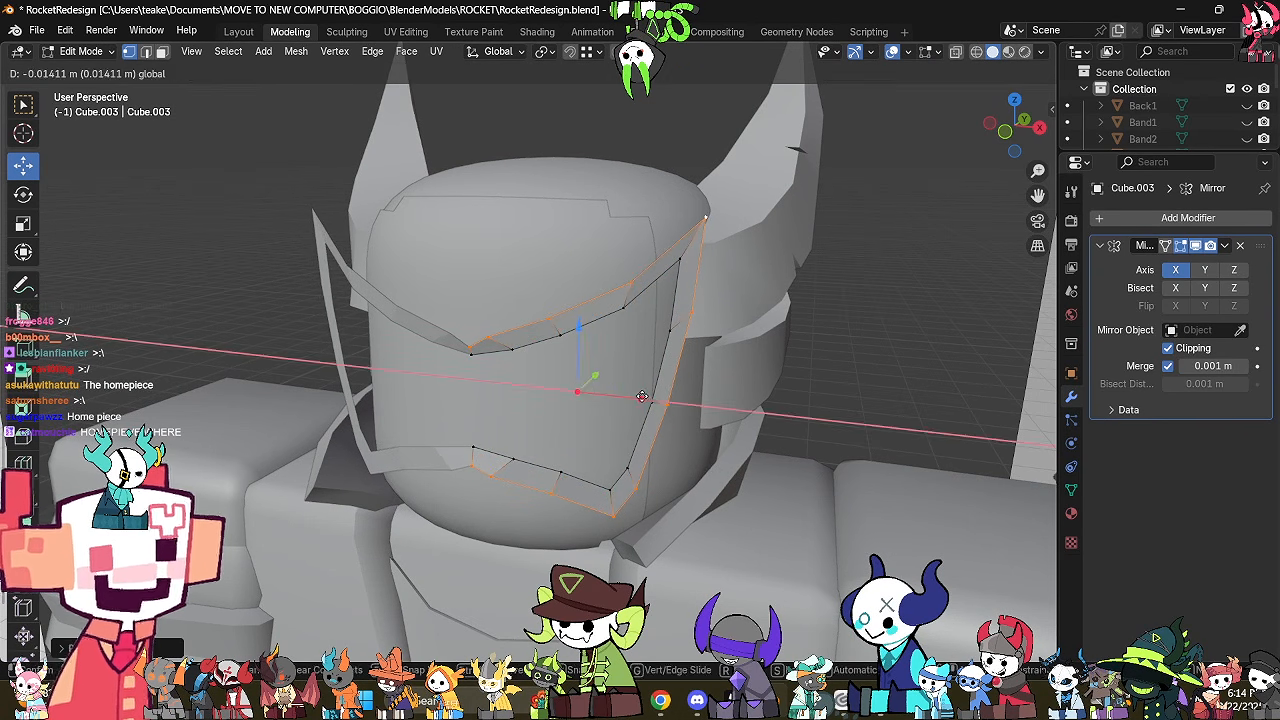
# Adjust the height of the outer edge's lower and upper centre vertices along Z to even the band's width at the nose line.
pyautogui.moveTo(650, 400); pyautogui.dragTo(600, 434, button='middle')
pyautogui.scroll(3, 640, 460)
pyautogui.click(629, 462)
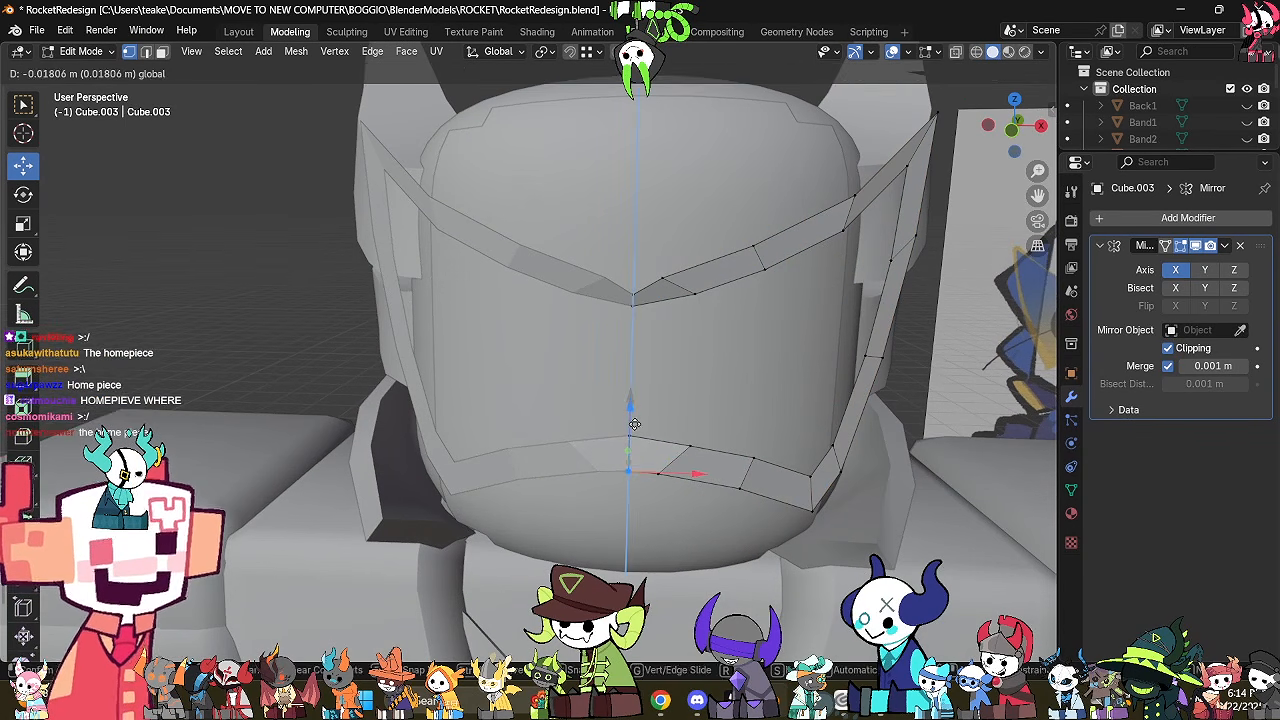
pyautogui.click(633, 293)
pyautogui.moveTo(636, 246); pyautogui.dragTo(655, 227)
# In front view, move the outer-edge vertices next to the centre on the upper and lower bands outward to align with the inner edge.
pyautogui.click(666, 275)
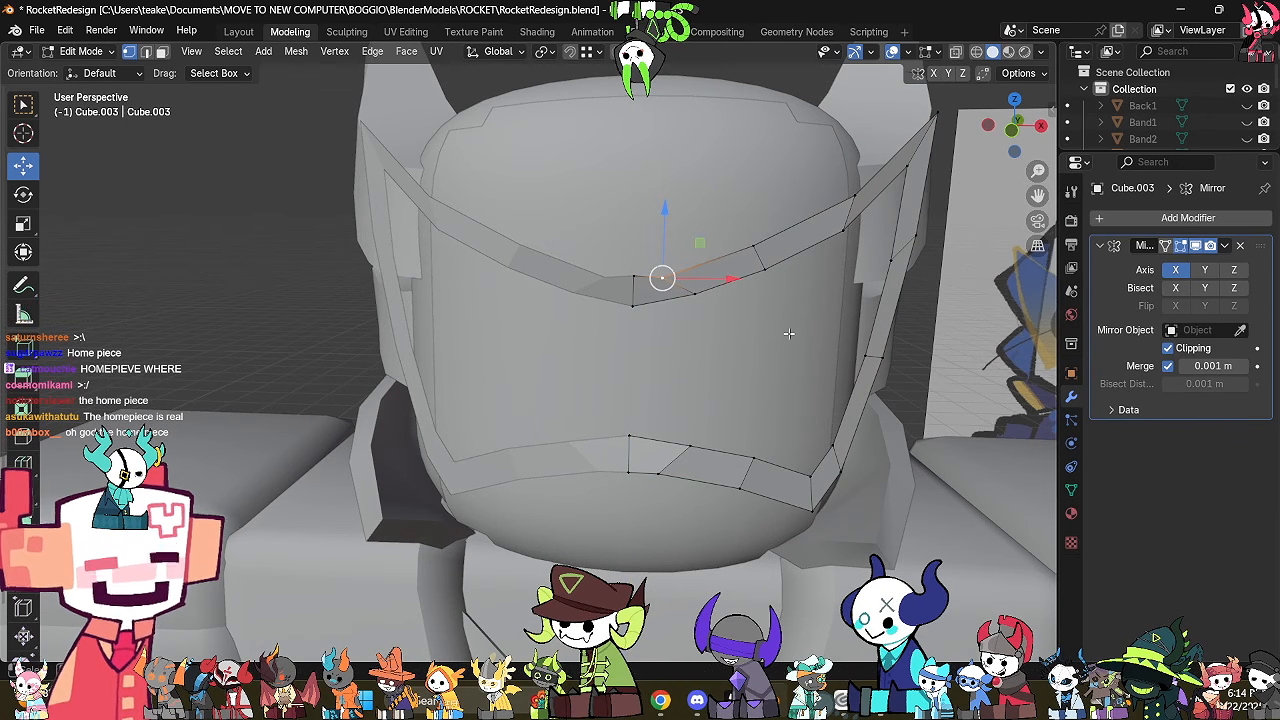
pyautogui.click(1014, 125)
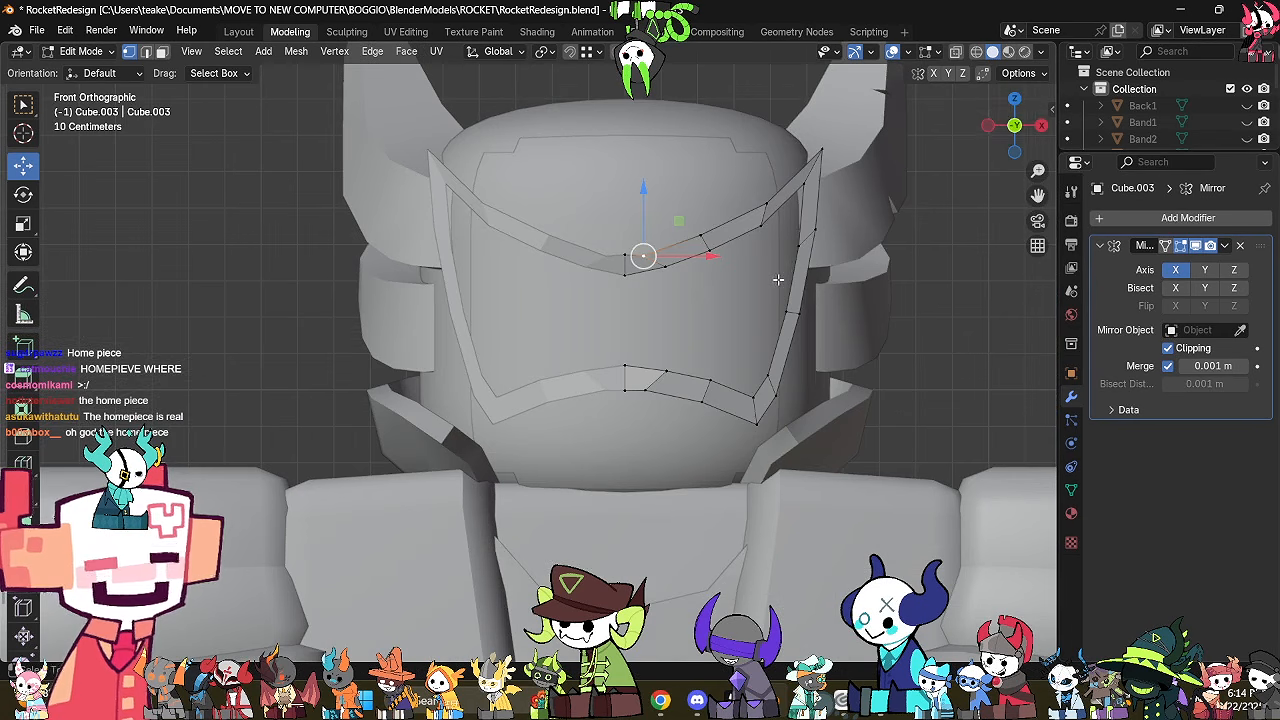
pyautogui.scroll(5, 613, 445)
pyautogui.press('g')
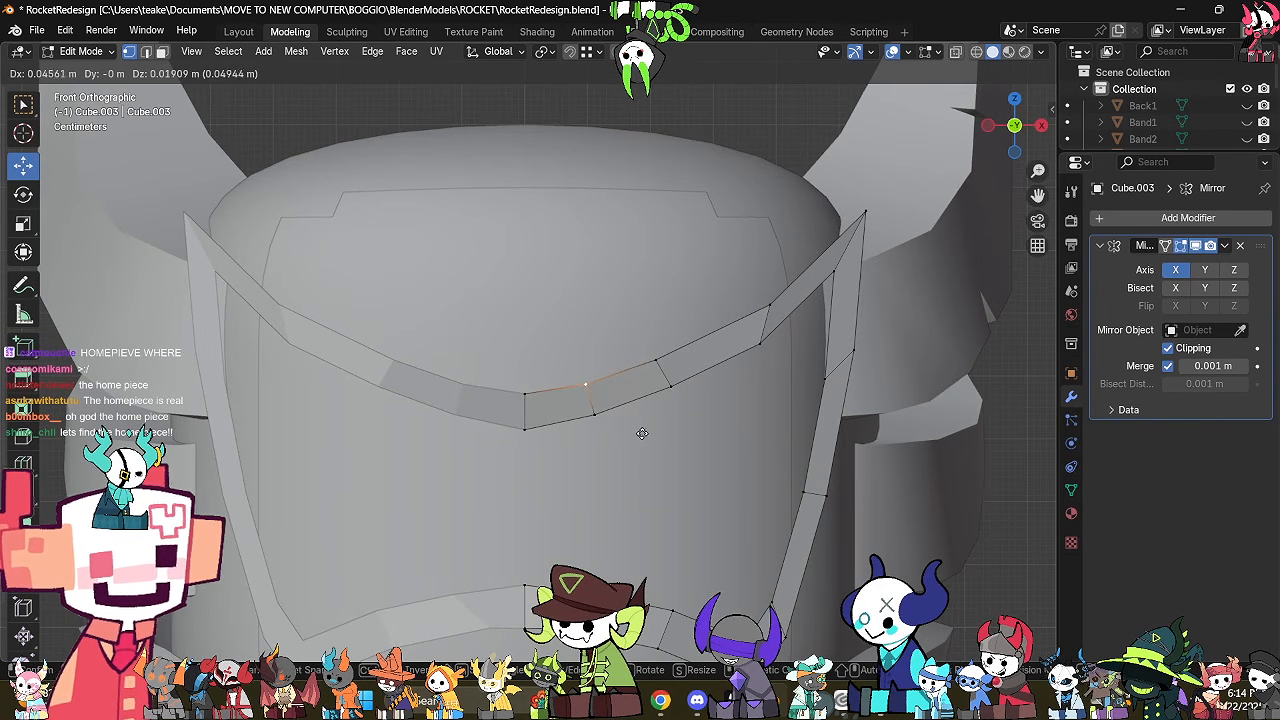
pyautogui.click(642, 433)
pyautogui.keyDown('shift'); pyautogui.moveTo(614, 570); pyautogui.dragTo(608, 453, button='middle'); pyautogui.keyUp('shift')
pyautogui.click(566, 518)
pyautogui.press('g')
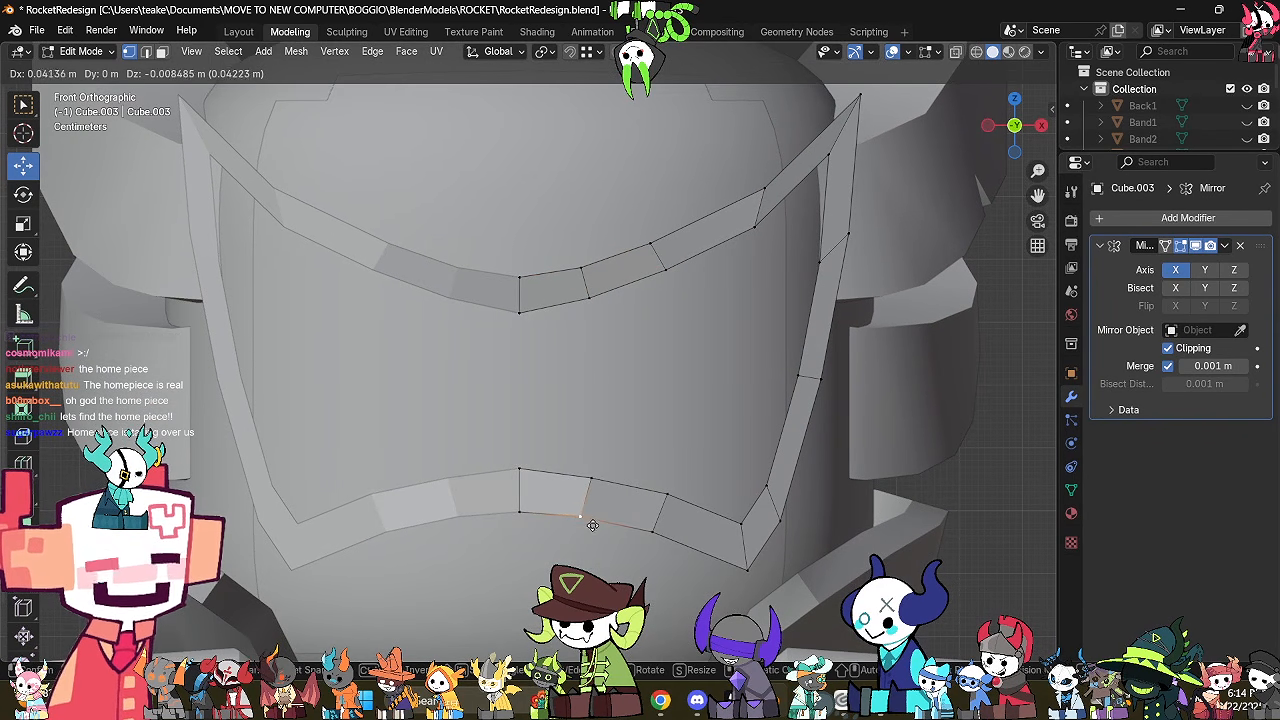
pyautogui.click(593, 525)
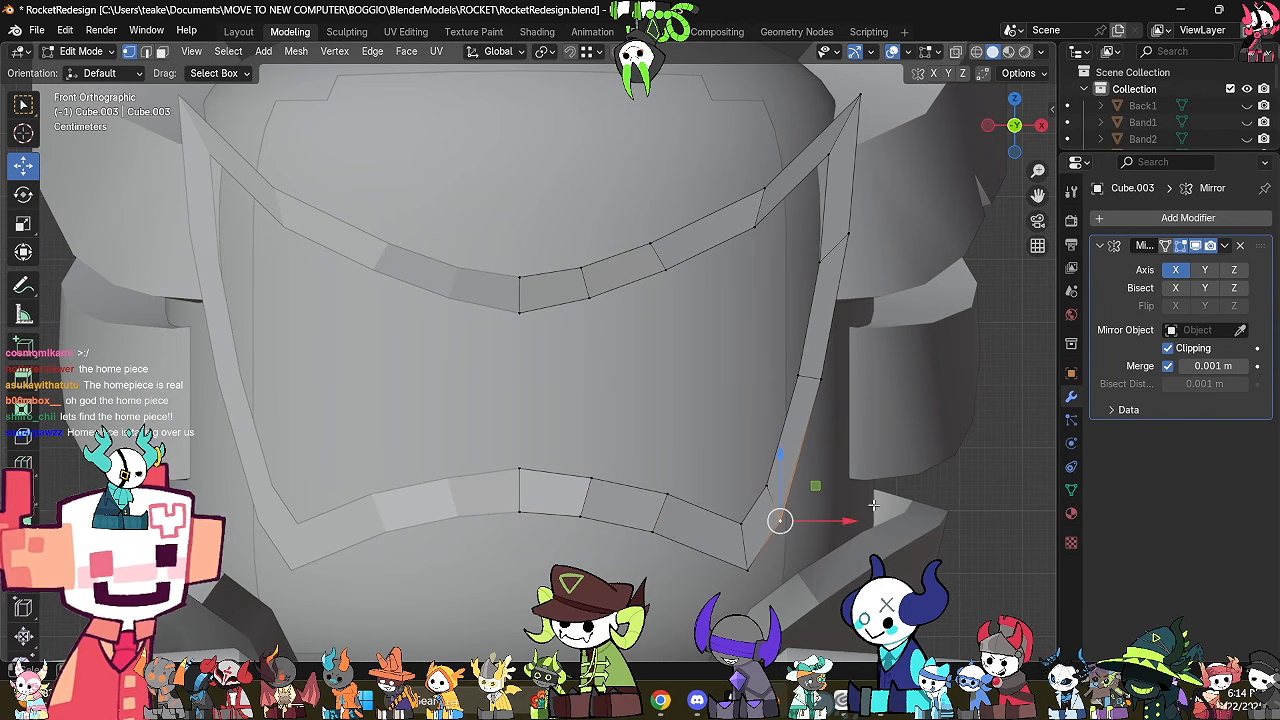
# Reposition the outer-edge vertex just above the frame's lower corner to even out the band's width.
pyautogui.moveTo(873, 505); pyautogui.dragTo(823, 489, button='middle')
pyautogui.scroll(-2, 823, 489)
pyautogui.press('g')
pyautogui.click(777, 502)
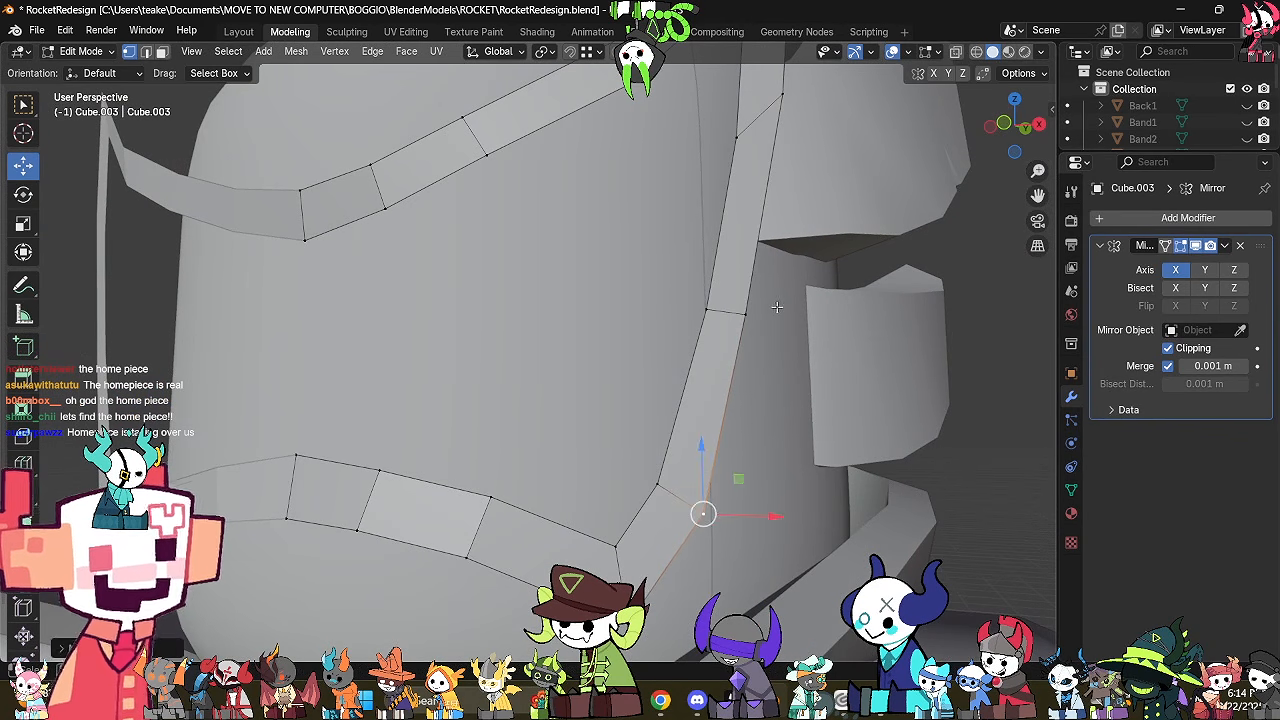
# Reposition the outer-edge vertices on the frame's side, upper band and upper corner tip to follow the inner edge.
pyautogui.moveTo(754, 320); pyautogui.dragTo(709, 543, button='middle')
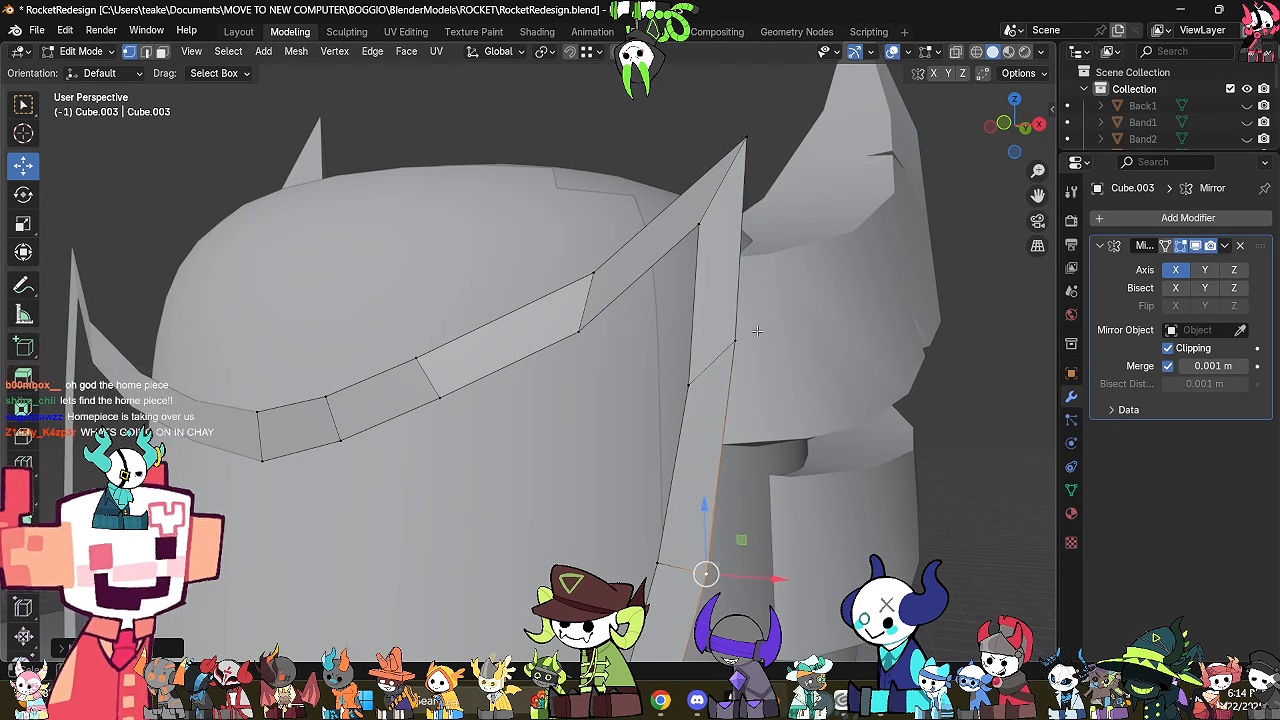
pyautogui.press('g')
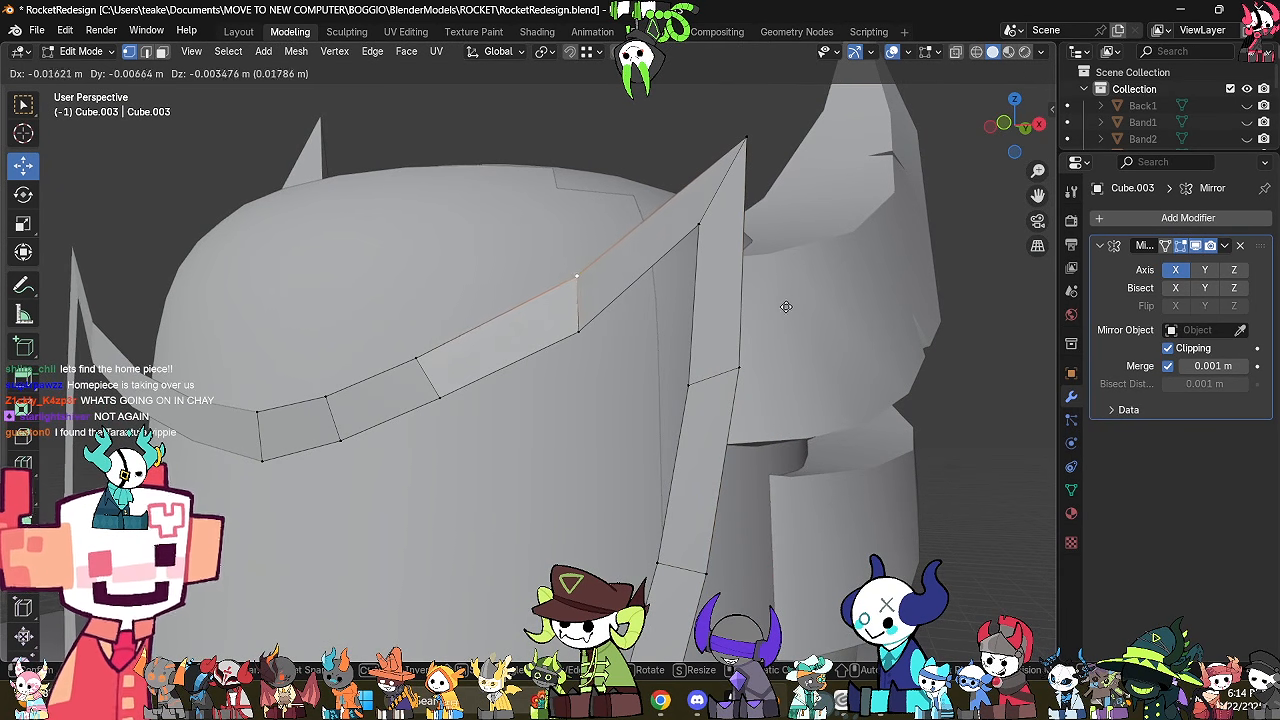
pyautogui.click(773, 320)
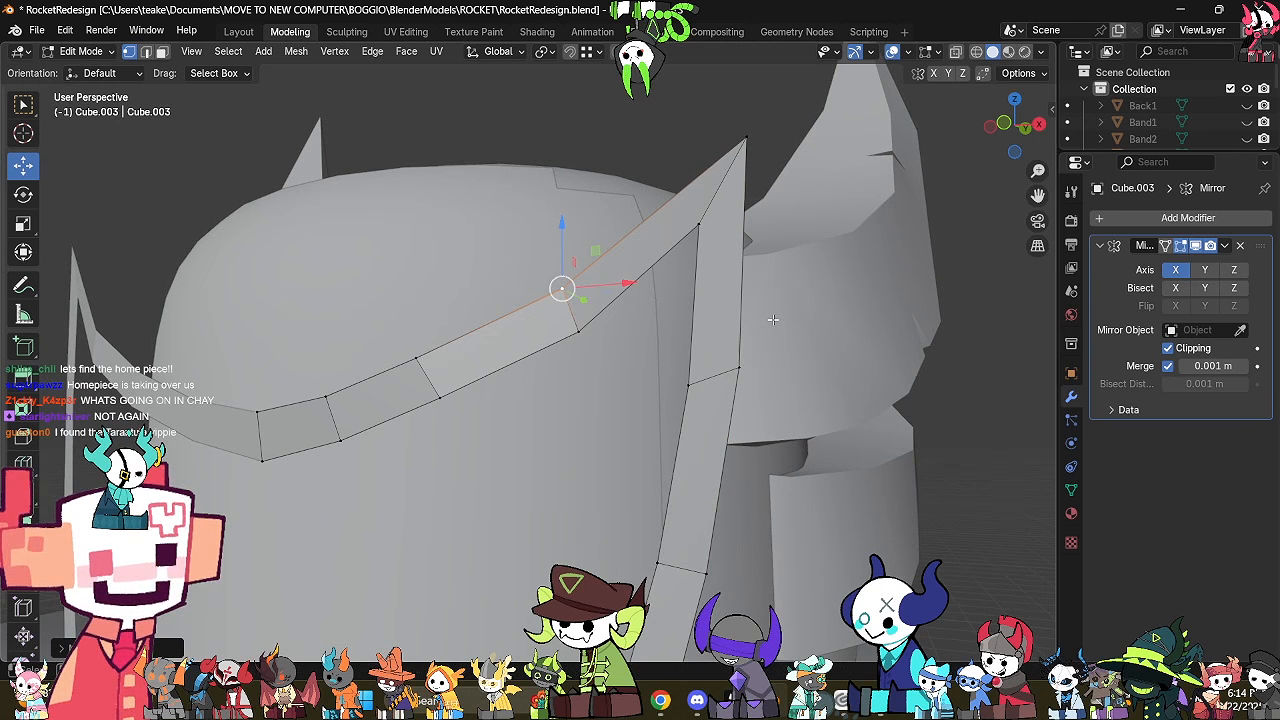
pyautogui.click(741, 132)
pyautogui.press('g')
pyautogui.click(836, 217)
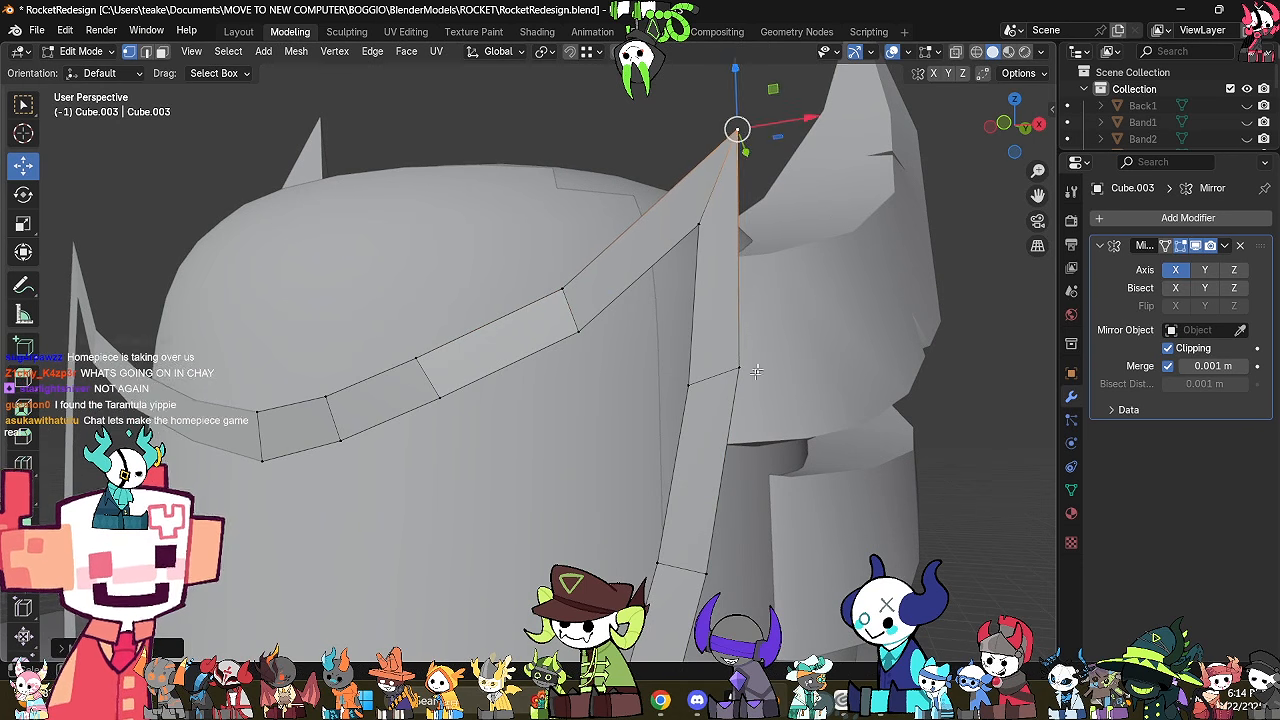
# Select the goggle frame's inner edge loop and apply auto smooth shading at 30° to the object.
pyautogui.scroll(-4, 705, 408)
pyautogui.moveTo(698, 410); pyautogui.dragTo(866, 462, button='middle')
pyautogui.press('2')
pyautogui.moveTo(806, 498); pyautogui.dragTo(748, 476, button='middle')
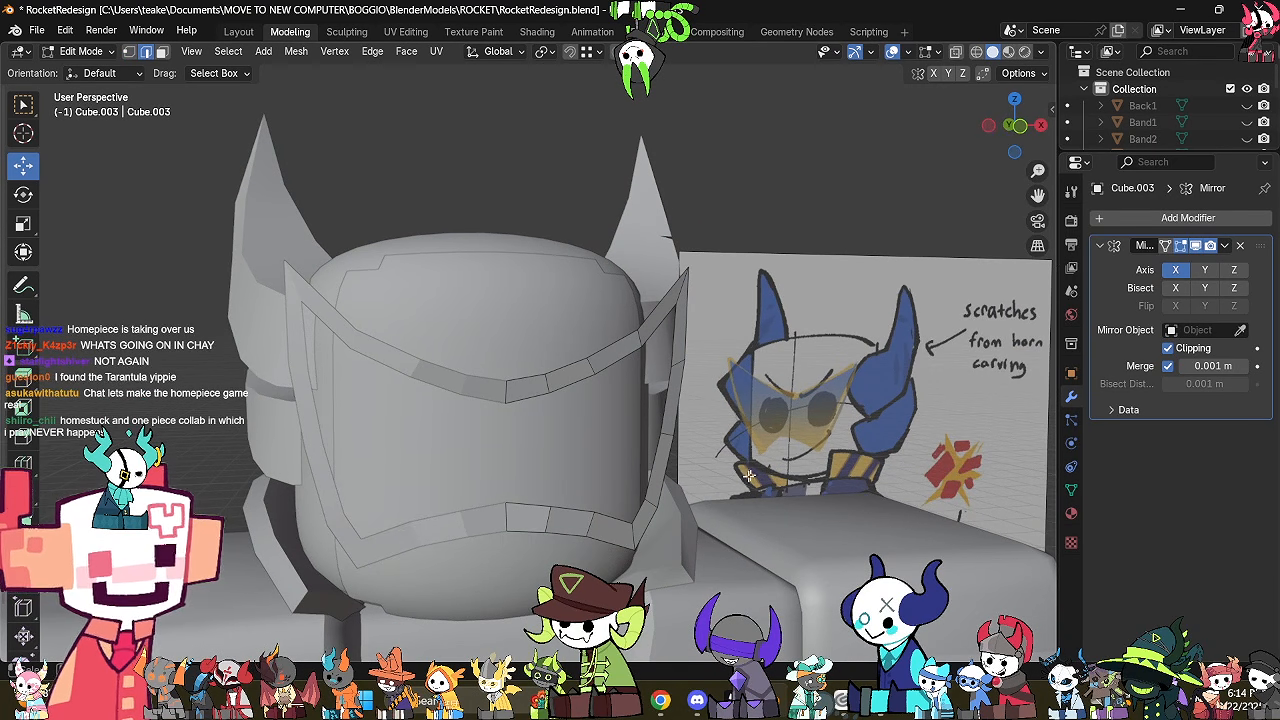
pyautogui.keyDown('alt'); pyautogui.click(617, 506); pyautogui.keyUp('alt')
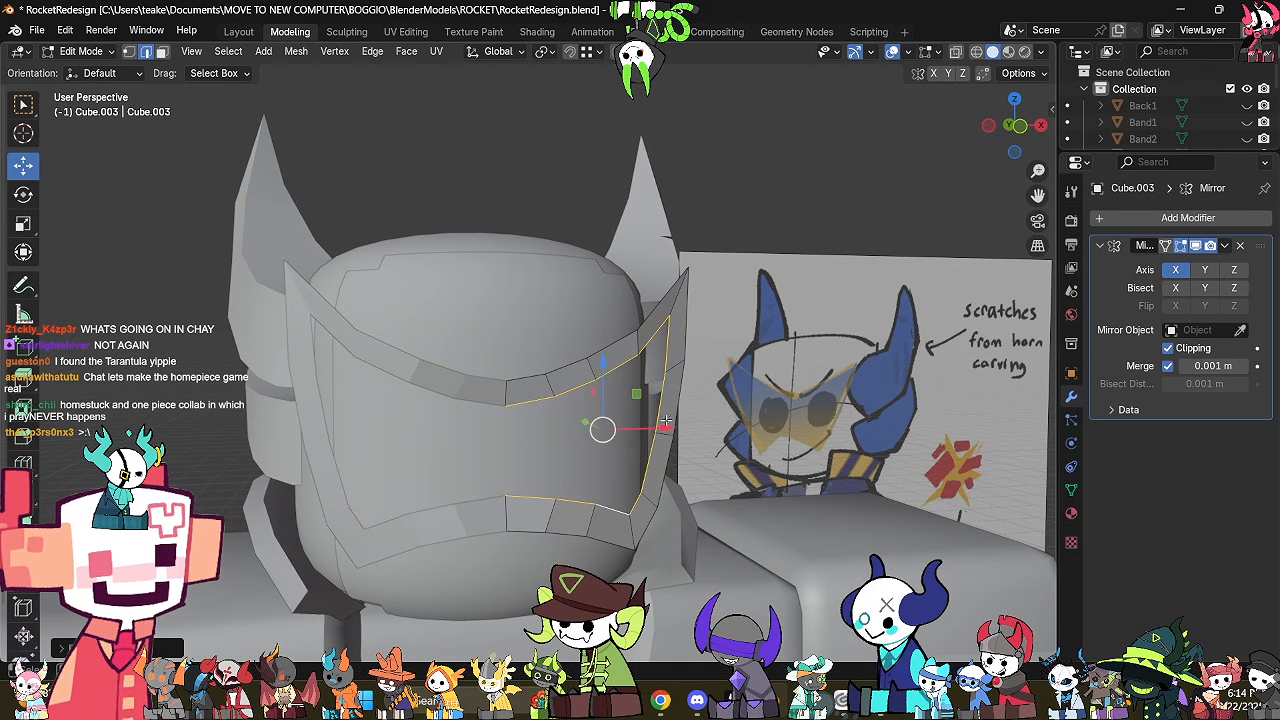
pyautogui.press('Tab')
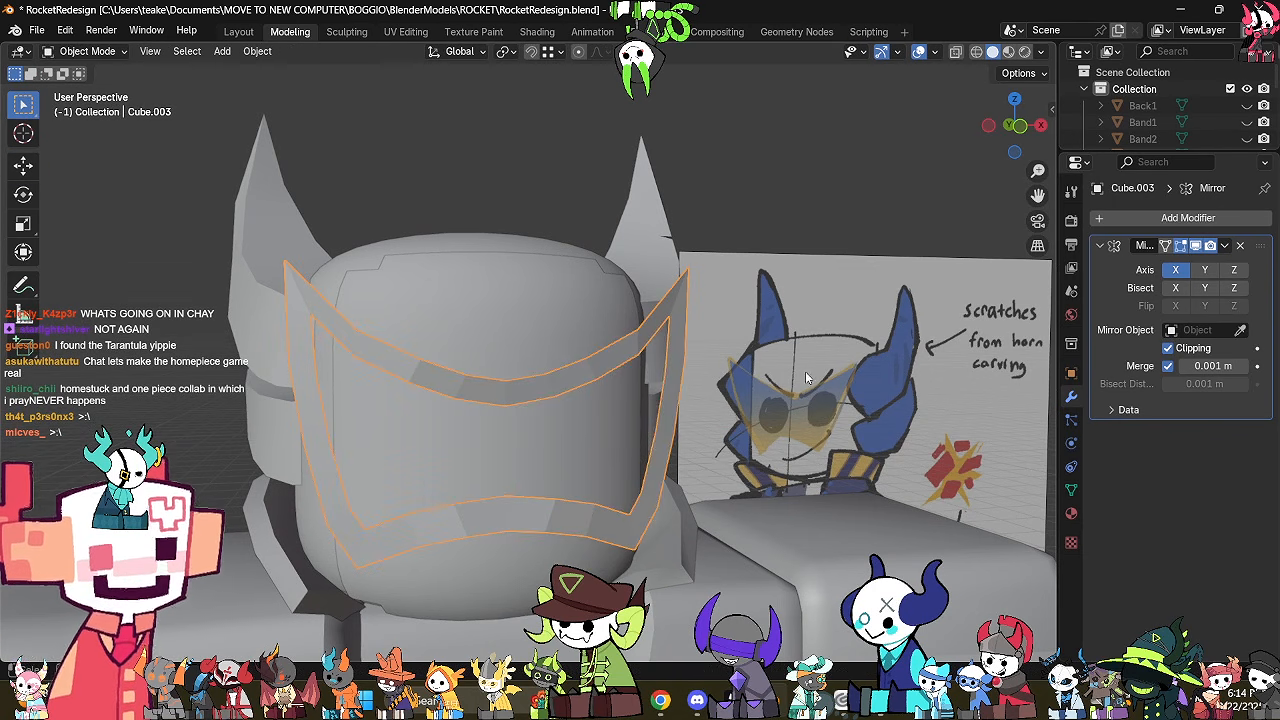
pyautogui.rightClick(808, 372)
pyautogui.click(808, 372)
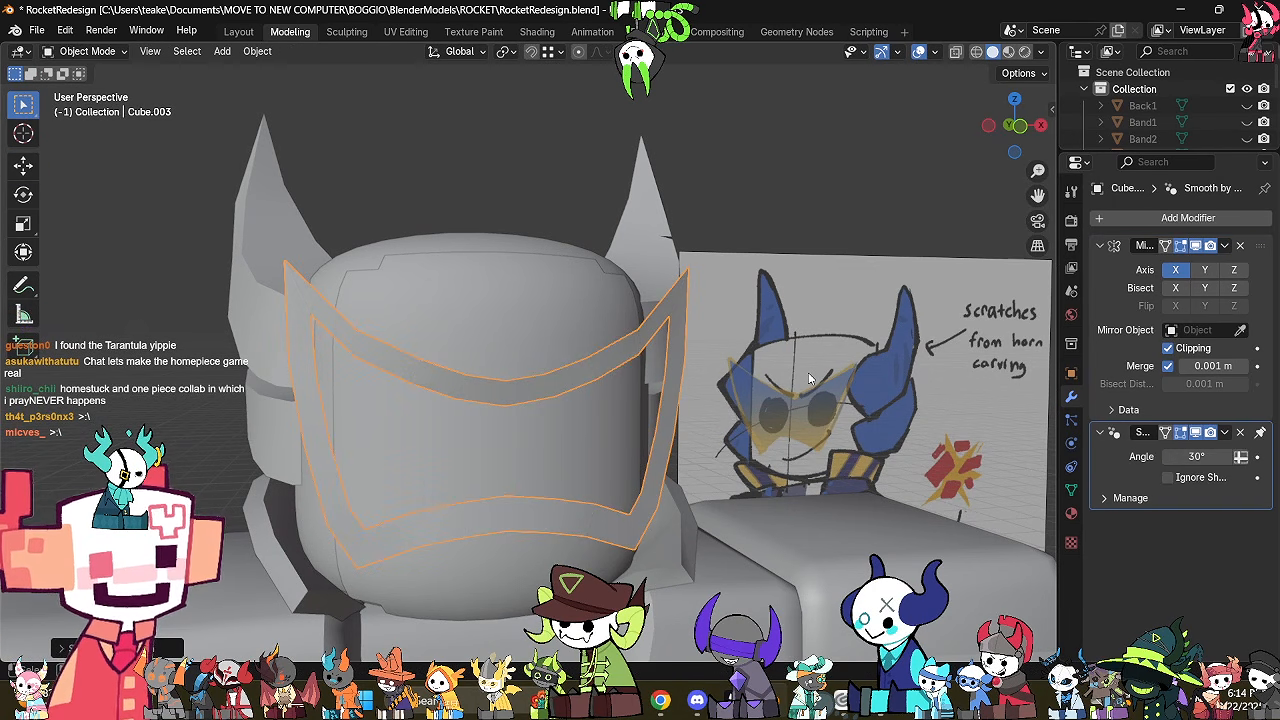
pyautogui.press('Tab')
# Scale the frame's inner edge loop down and shift it slightly inward along X to thicken the band.
pyautogui.moveTo(808, 372); pyautogui.dragTo(838, 422, button='middle')
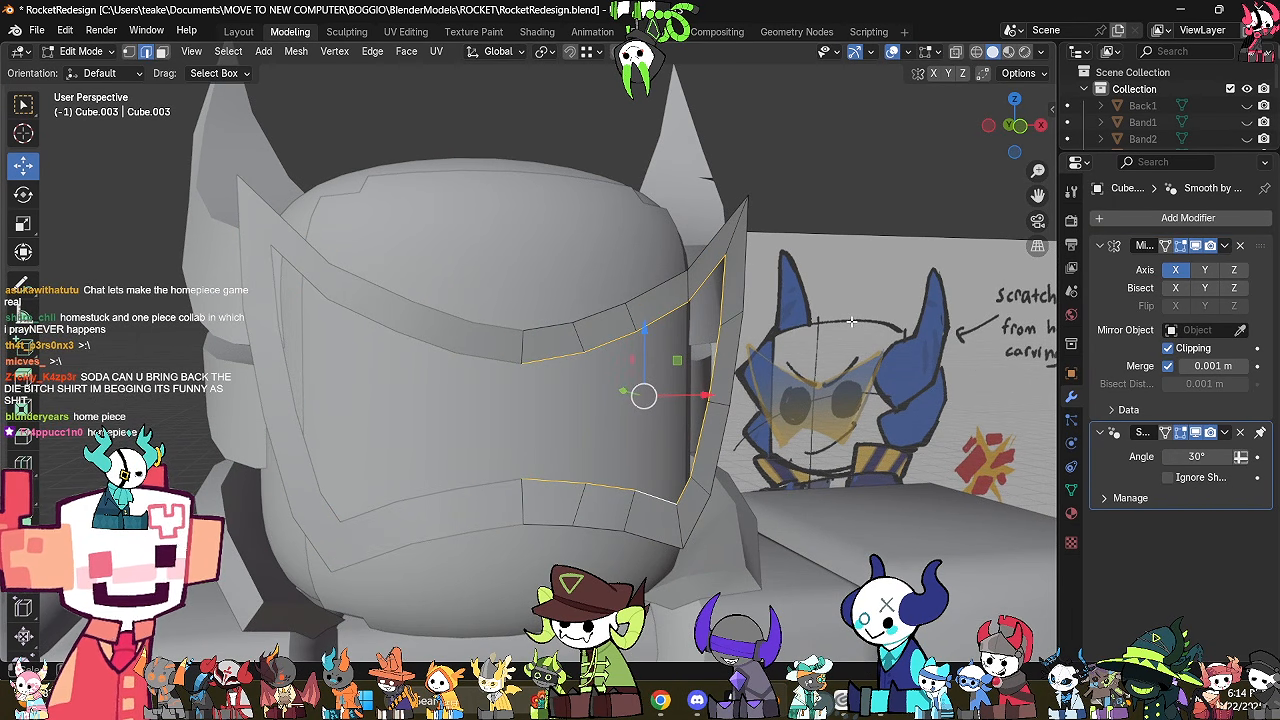
pyautogui.press('s')
pyautogui.click(820, 333)
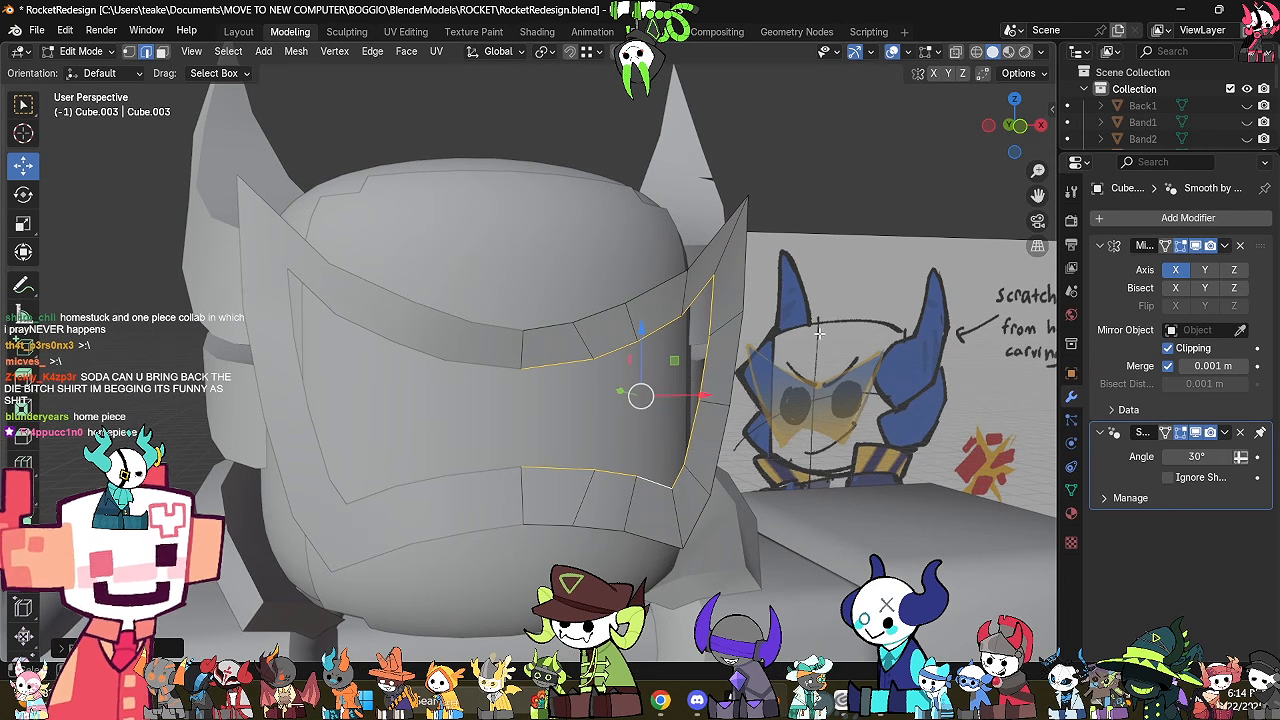
pyautogui.moveTo(694, 395); pyautogui.dragTo(687, 395)
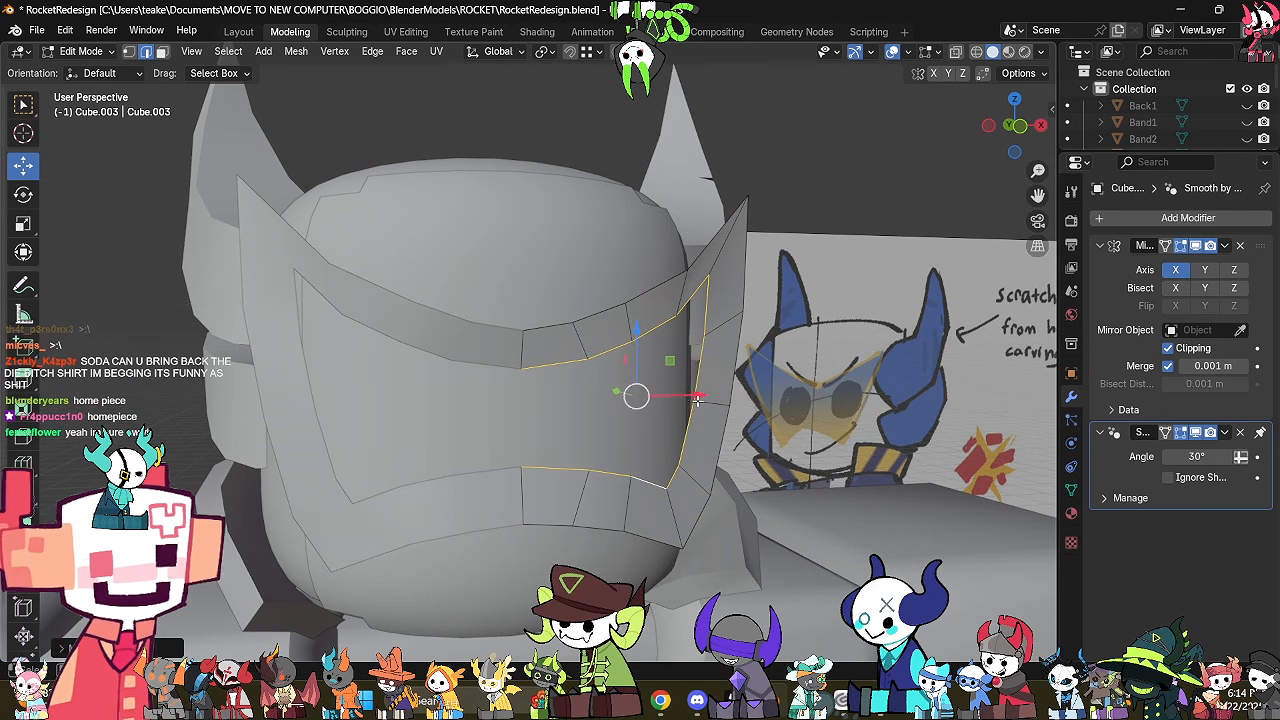
# Extrude the goggle frame's faces to give the frame thickness.
pyautogui.scroll(-1, 687, 395)
pyautogui.moveTo(687, 395); pyautogui.dragTo(760, 425, button='middle')
pyautogui.press('e')
pyautogui.click(597, 430)
# In front view with X-ray on, lower the lower band's inner-edge vertices at the centre and the pair beside them.
pyautogui.click(1016, 123)
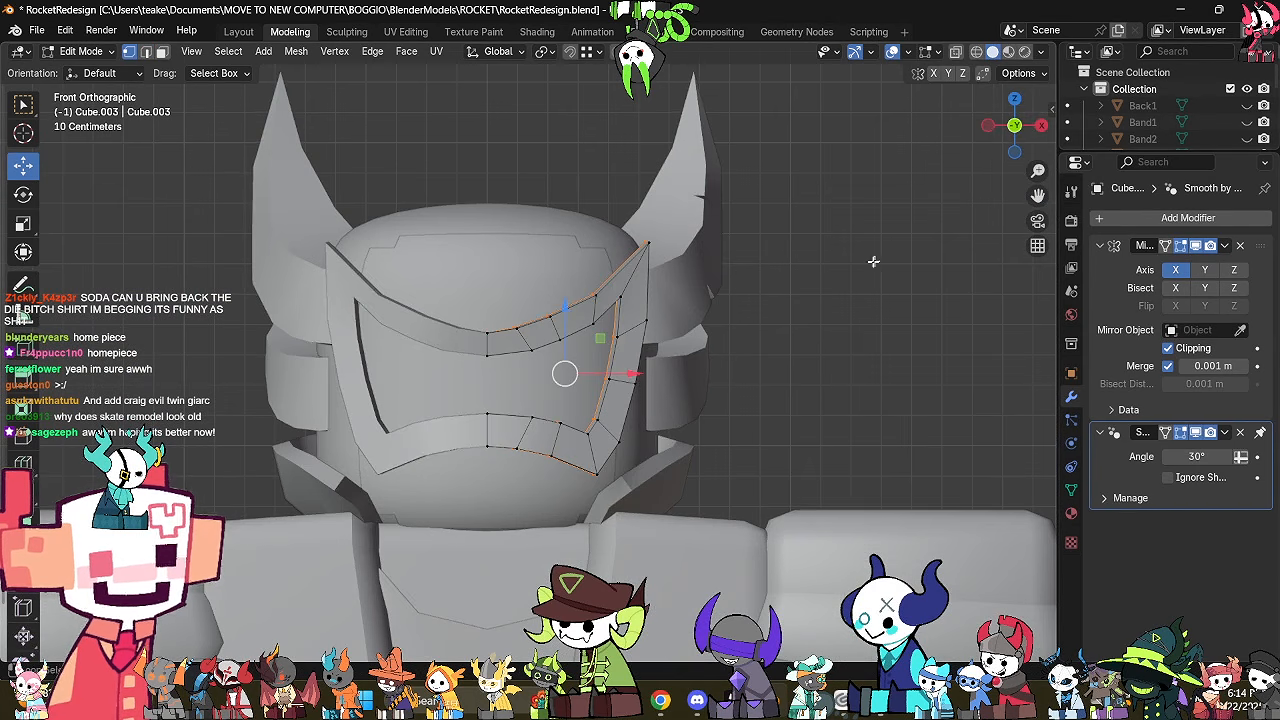
pyautogui.hotkey('alt', 'z')
pyautogui.scroll(5, 652, 398)
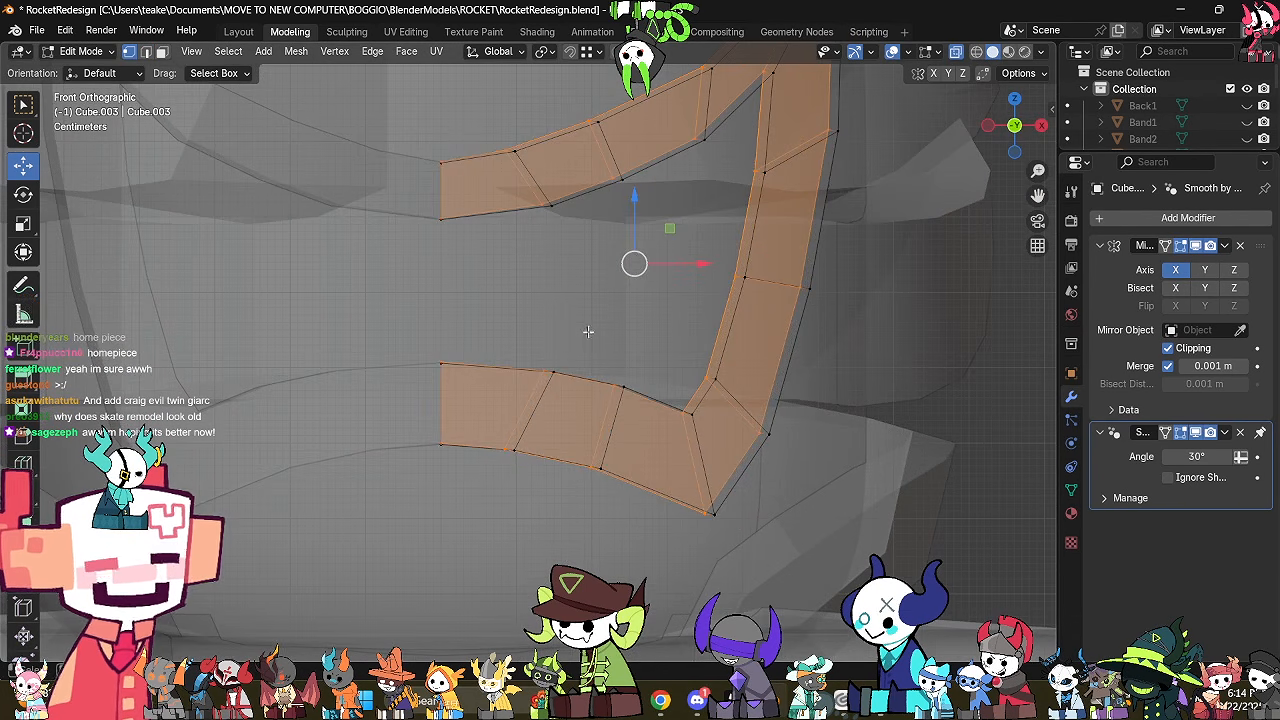
pyautogui.click(553, 372)
pyautogui.press('g')
pyautogui.click(663, 370)
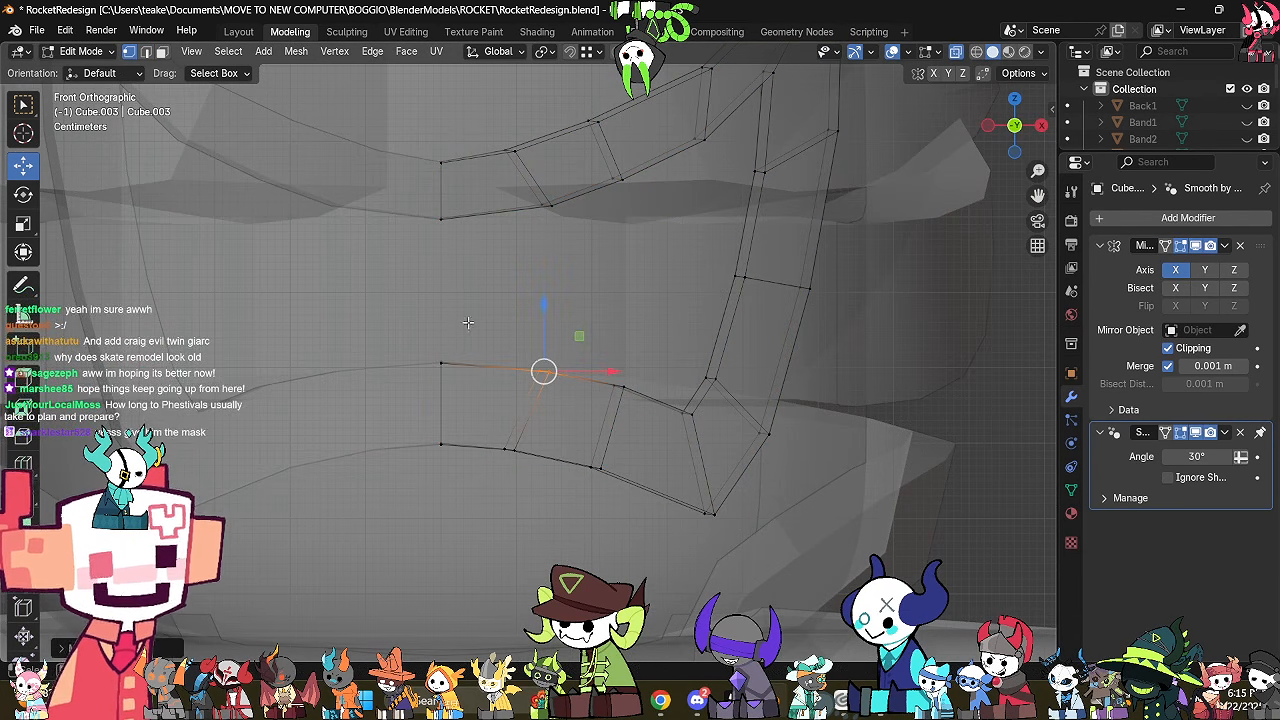
pyautogui.moveTo(412, 337); pyautogui.dragTo(500, 392)
pyautogui.press('g')
pyautogui.click(502, 413)
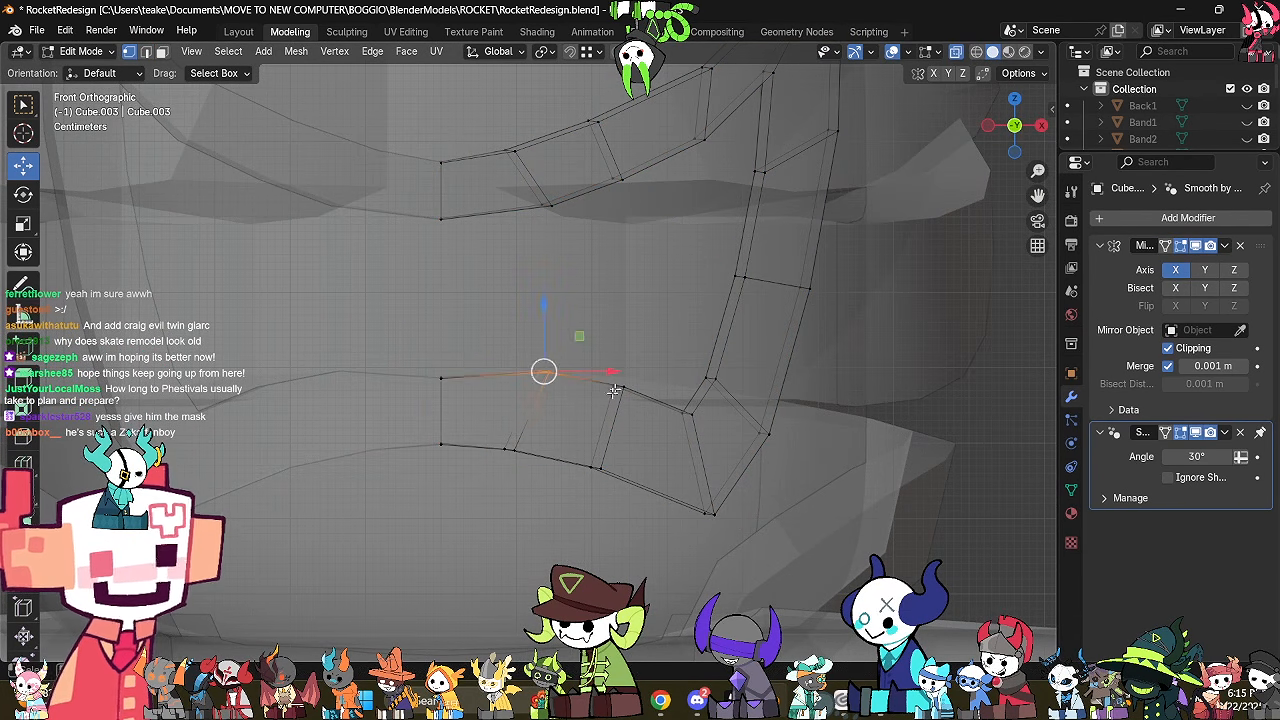
pyautogui.press('g')
pyautogui.click(598, 423)
# Lower the lower band's next inner vertex pair by about 0.021 m and its inner corner vertices by about 0.029 m.
pyautogui.moveTo(654, 355); pyautogui.dragTo(602, 419)
pyautogui.press('g')
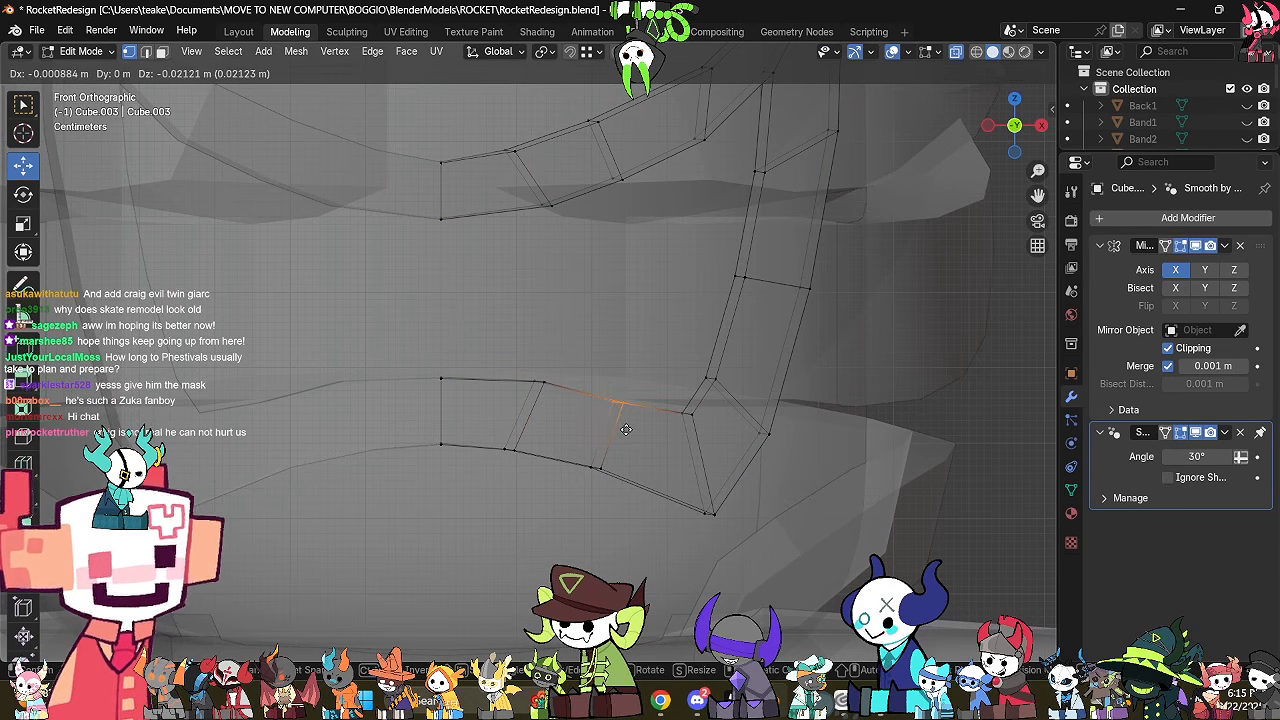
pyautogui.click(626, 429)
pyautogui.moveTo(692, 412); pyautogui.dragTo(694, 414)
pyautogui.press('g')
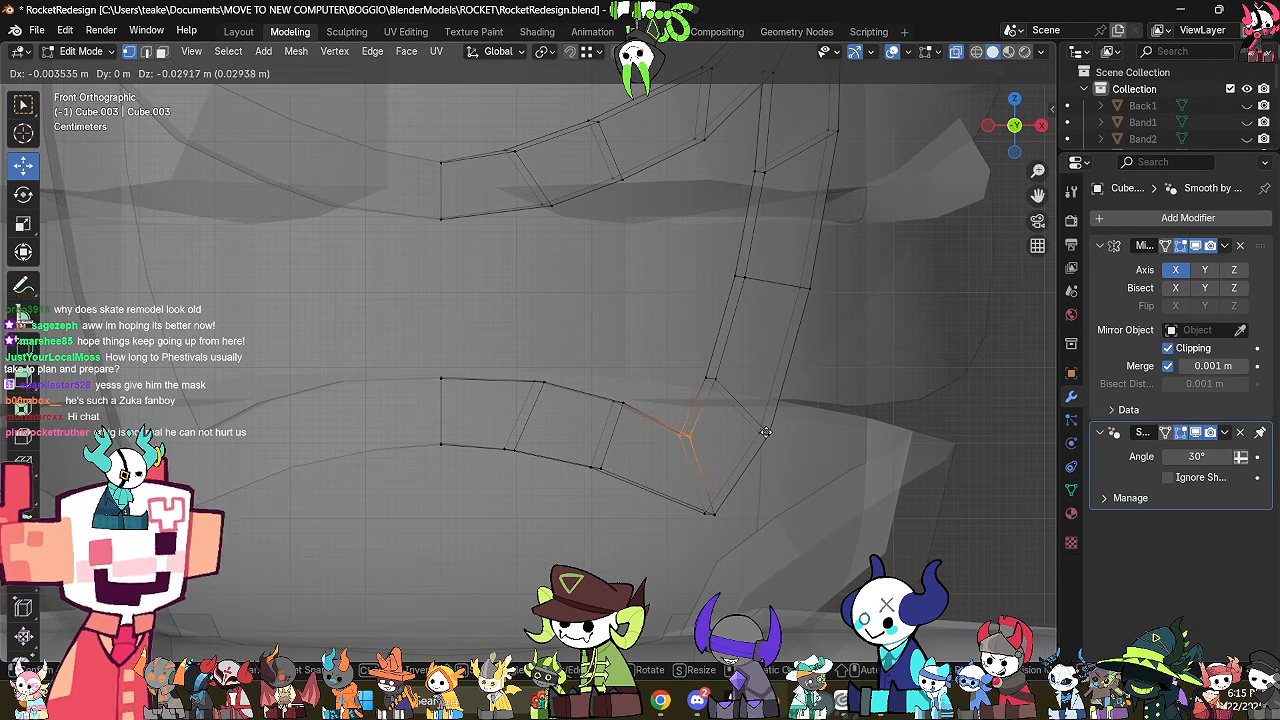
pyautogui.click(765, 432)
pyautogui.hotkey('alt', 'z')
pyautogui.scroll(-3, 800, 400)
pyautogui.press('Tab')
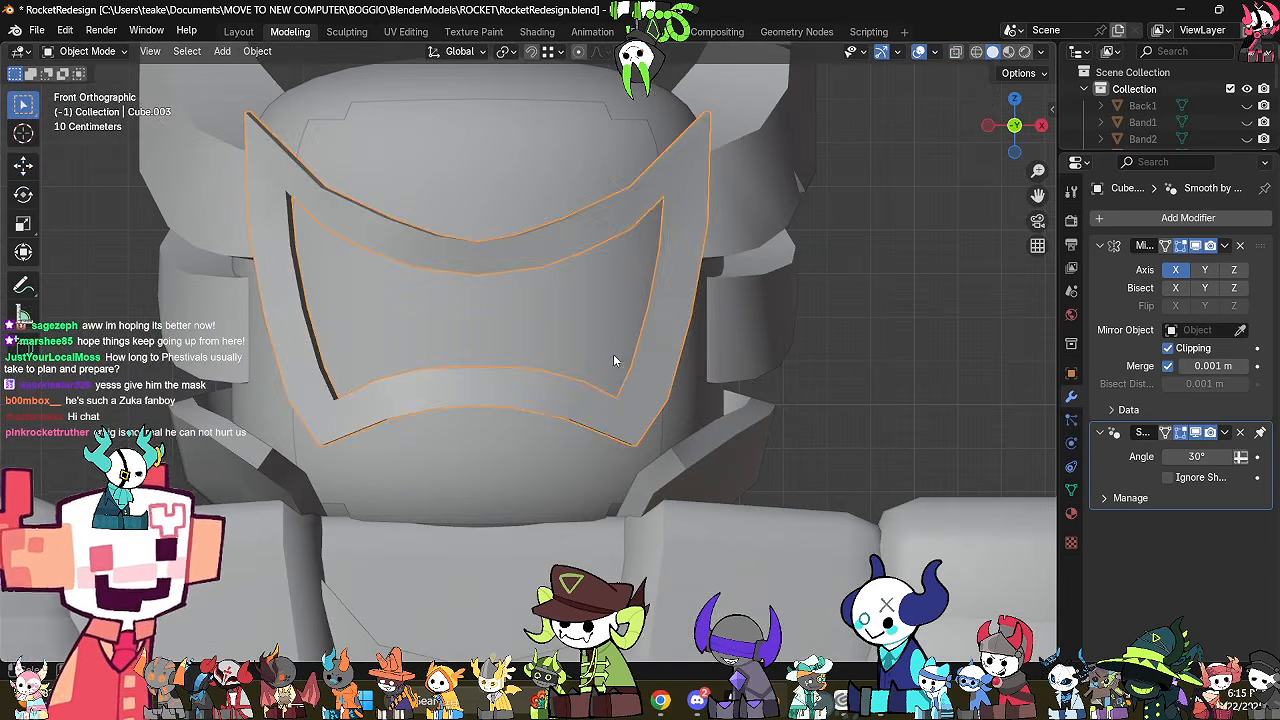
# Select the entire goggle frame mesh and recalculate its normals.
pyautogui.moveTo(613, 354); pyautogui.dragTo(518, 450, button='middle')
pyautogui.press('Tab')
pyautogui.press('a')
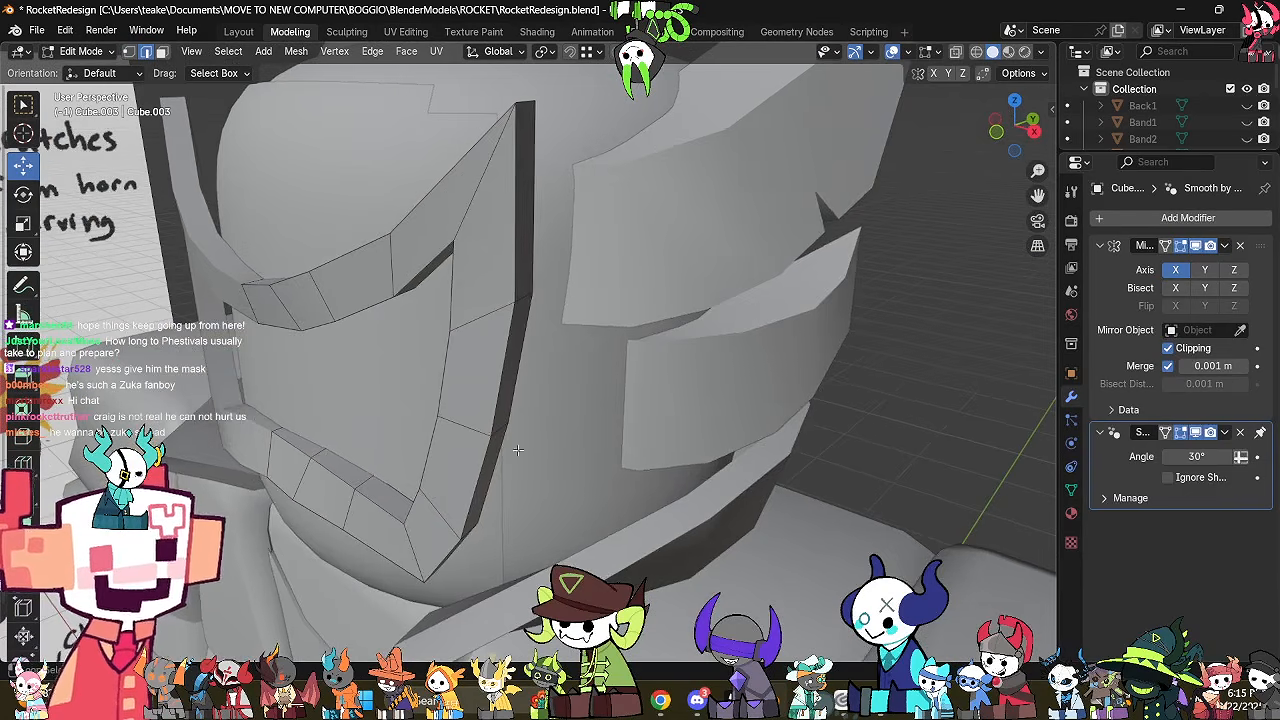
pyautogui.hotkey('alt', 'z')
pyautogui.press('l')
pyautogui.hotkey('alt', 'z')
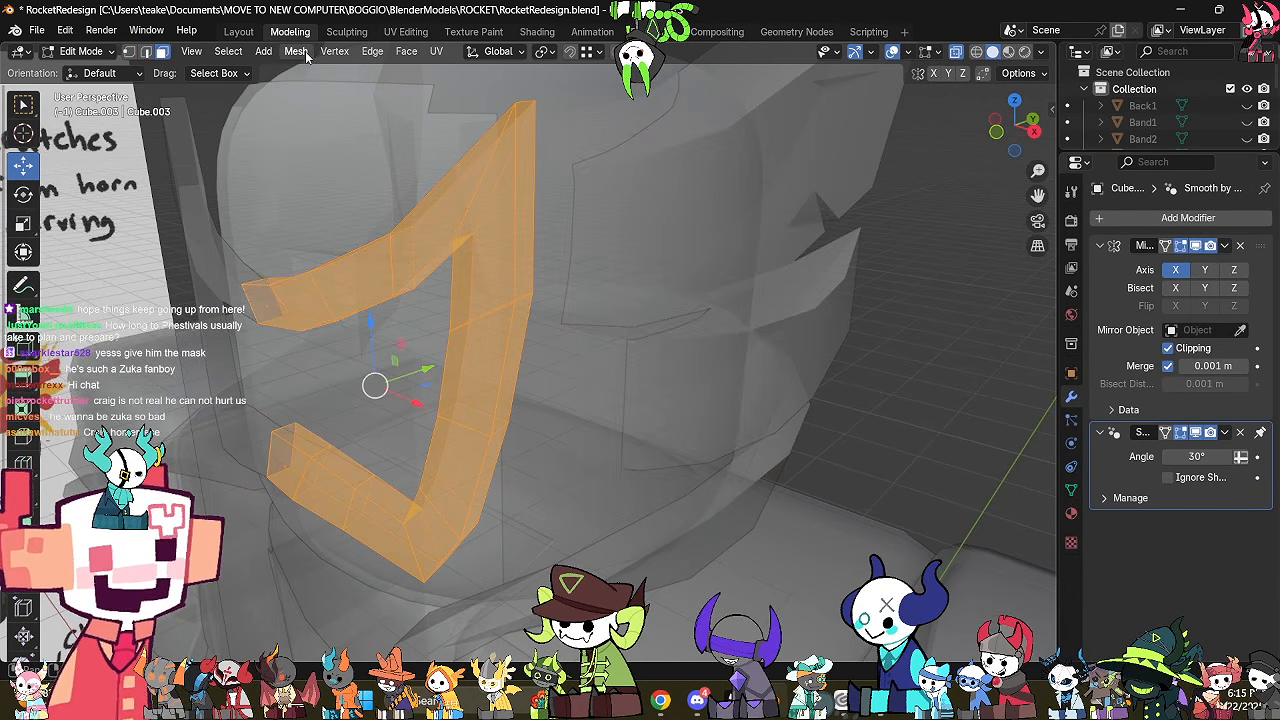
pyautogui.click(296, 51)
pyautogui.moveTo(323, 330)
pyautogui.click(532, 350)
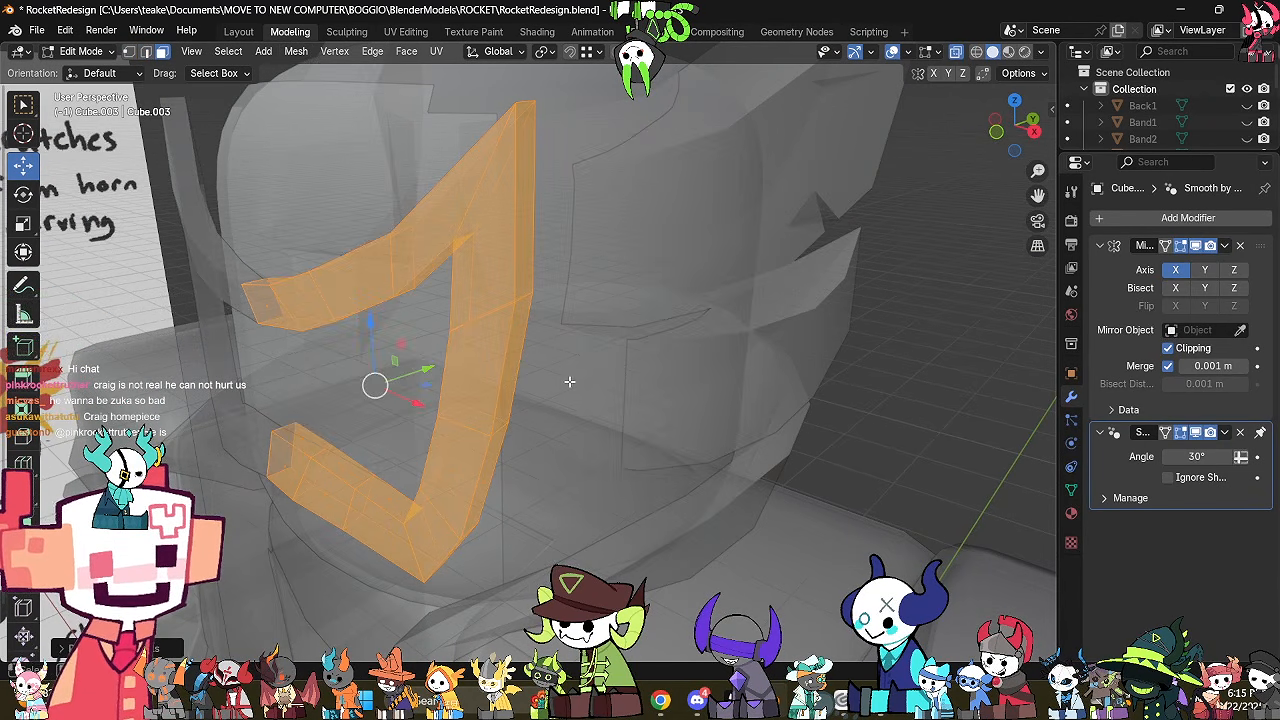
pyautogui.hotkey('alt', 'z')
pyautogui.press('Tab')
pyautogui.press('Tab')
# In front view, move the goggle frame's lower outer corner vertices about 0.013 m outward and 0.025 m down.
pyautogui.moveTo(426, 420); pyautogui.dragTo(614, 508, button='middle')
pyautogui.hotkey('alt', 'a')
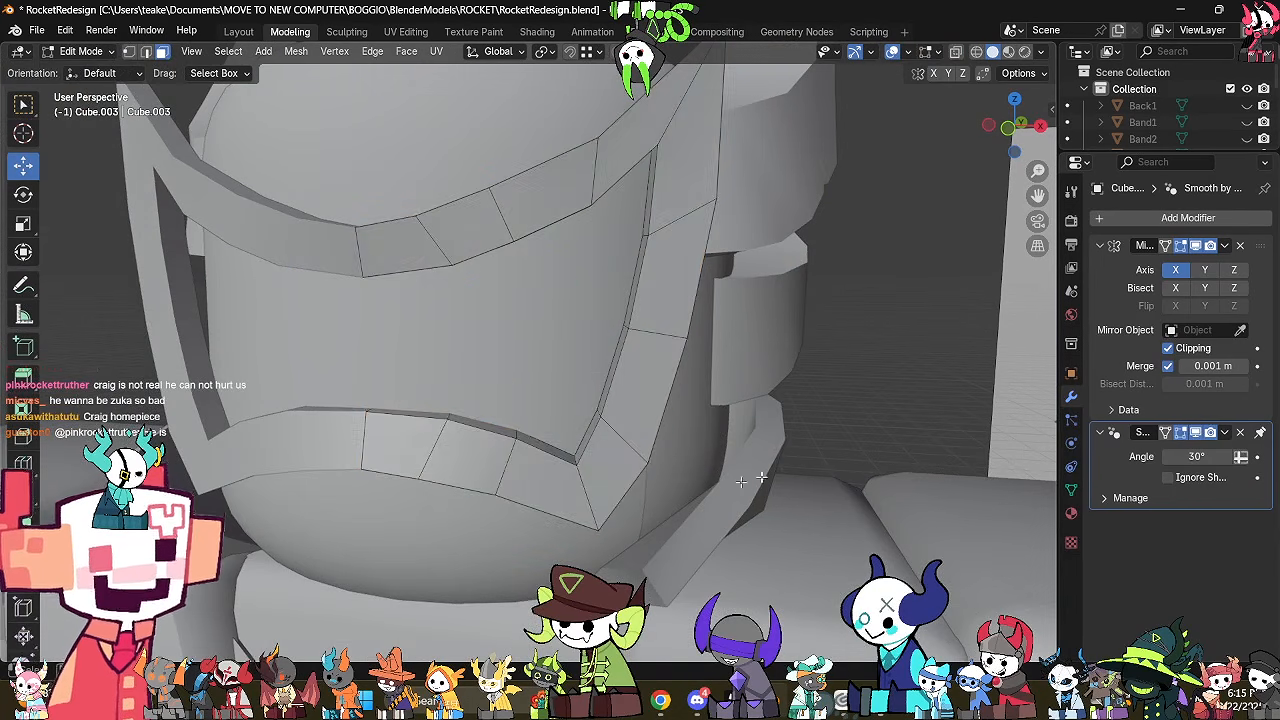
pyautogui.hotkey('alt', 'z')
pyautogui.click(597, 529)
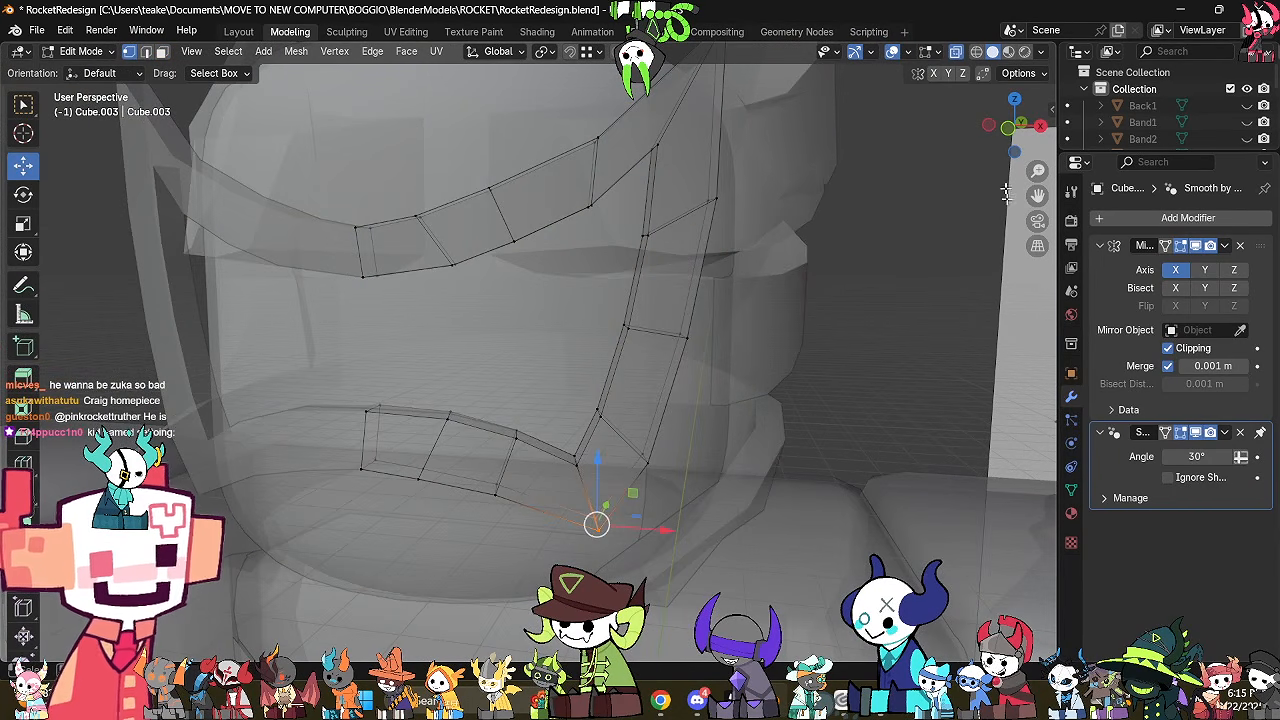
pyautogui.click(1012, 133)
pyautogui.press('g')
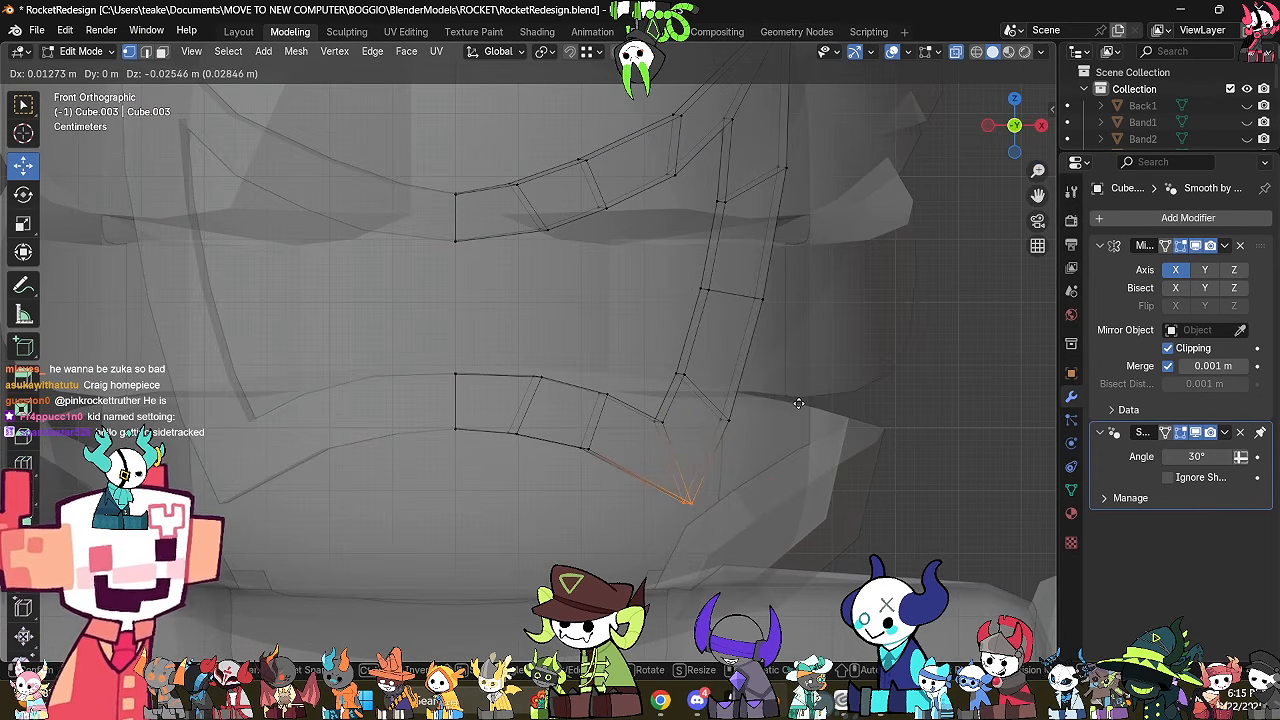
pyautogui.click(799, 403)
# Push the goggle frame's lower outer corner vertices back toward the head along the Y axis.
pyautogui.hotkey('alt', 'z')
pyautogui.moveTo(778, 422); pyautogui.dragTo(572, 360, button='middle')
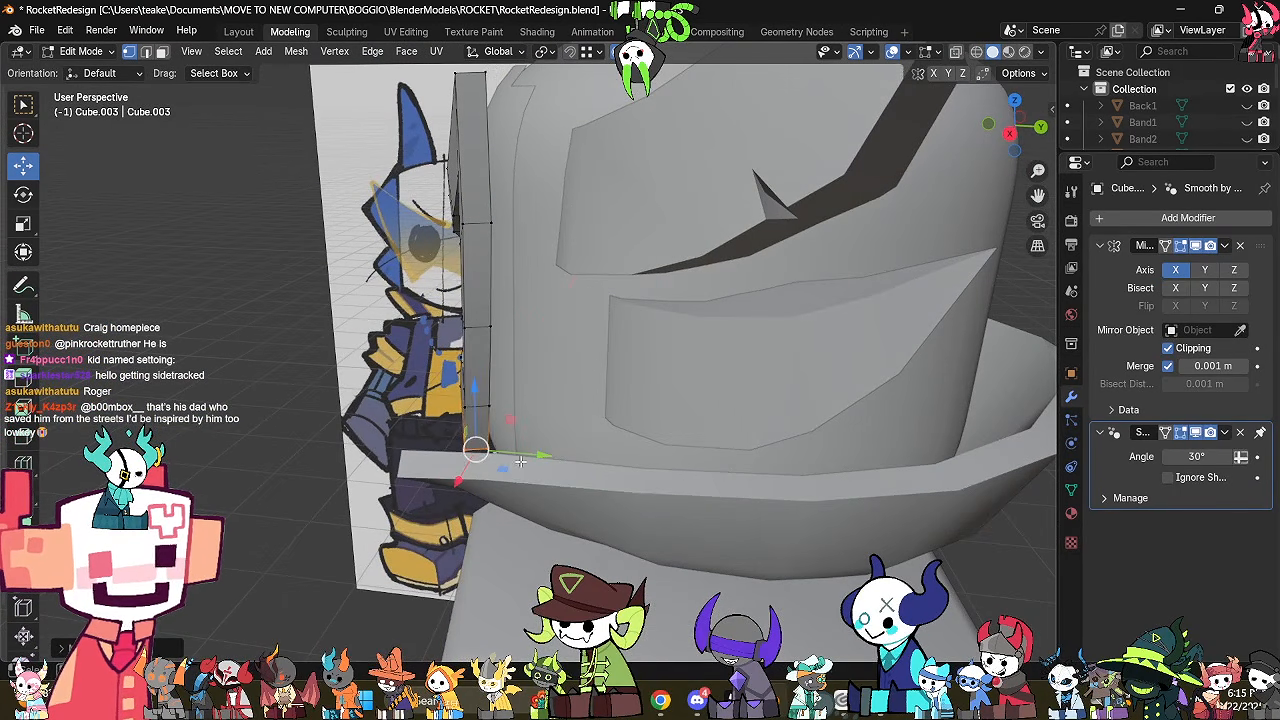
pyautogui.moveTo(520, 461); pyautogui.dragTo(549, 459)
pyautogui.moveTo(549, 459)
pyautogui.mouseDown(button='middle')
pyautogui.moveTo(737, 381)
pyautogui.moveTo(565, 364)
pyautogui.moveTo(742, 406)
pyautogui.mouseUp(button='middle')
# Select the goggle frame's pointed upper corner vertices and shift them back along the Y axis.
pyautogui.hotkey('alt', 'z')
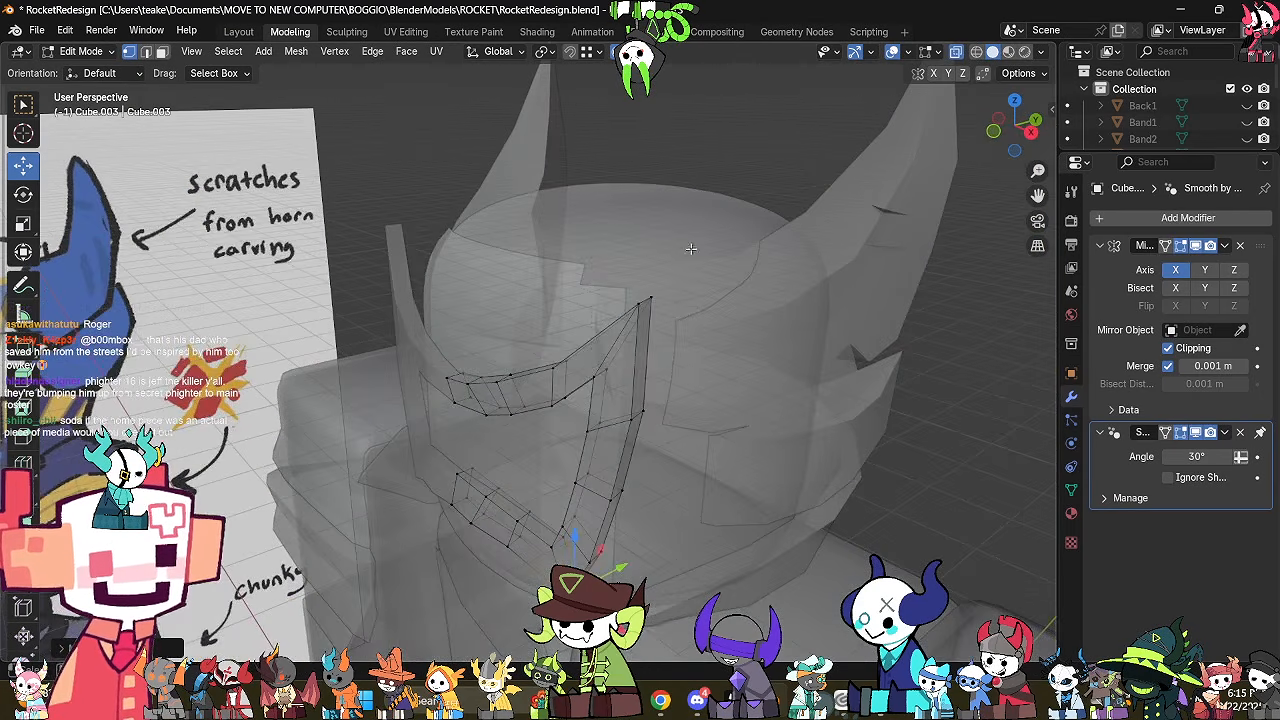
pyautogui.moveTo(643, 297)
pyautogui.mouseDown(button='middle')
pyautogui.moveTo(601, 312)
pyautogui.moveTo(512, 263)
pyautogui.mouseUp(button='middle')
pyautogui.hotkey('alt', 'z')
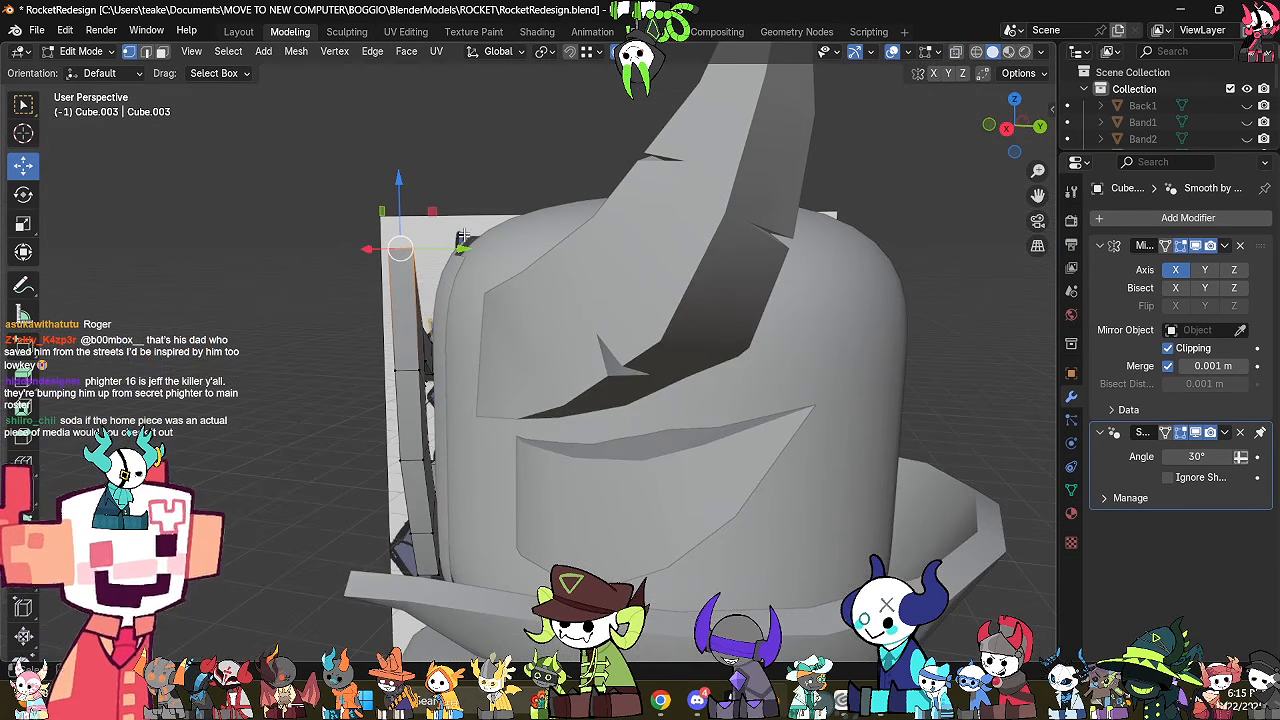
pyautogui.moveTo(464, 249); pyautogui.dragTo(482, 252)
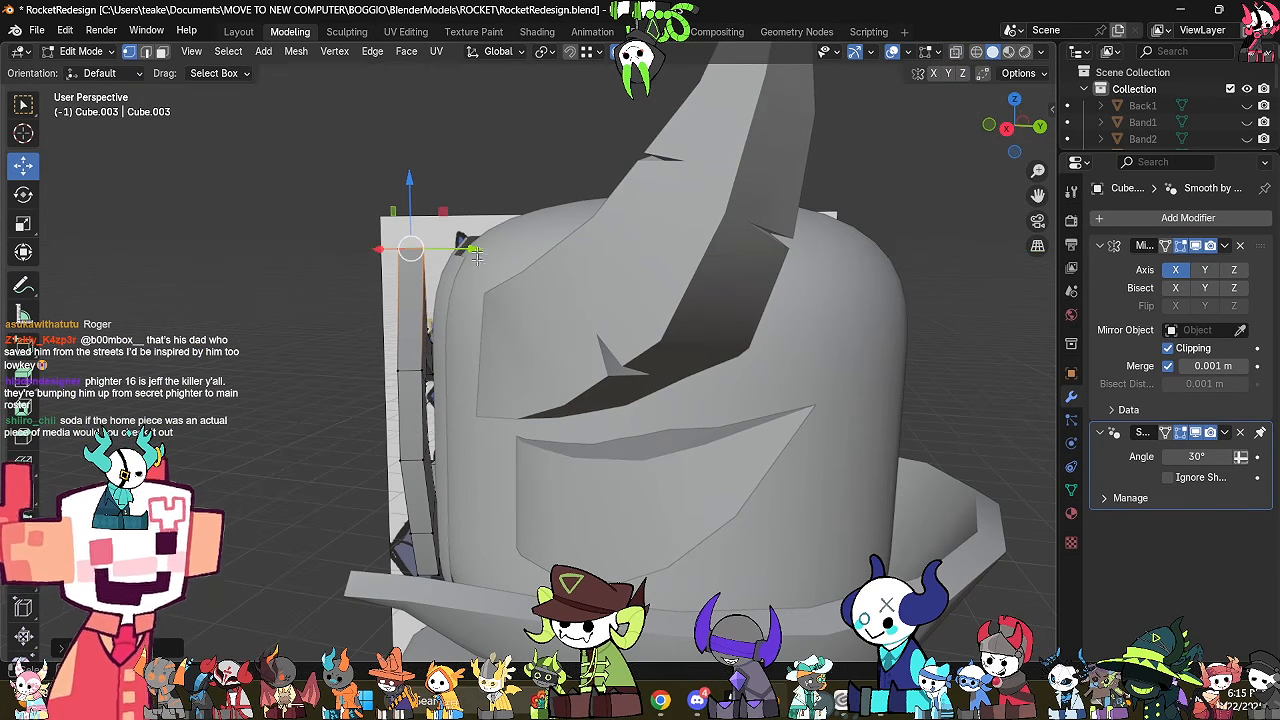
pyautogui.moveTo(482, 252); pyautogui.dragTo(676, 336, button='middle')
# Examine the goggle frame's shape on the head from the front and side against the reference drawing.
pyautogui.press('Tab')
pyautogui.press('Tab')
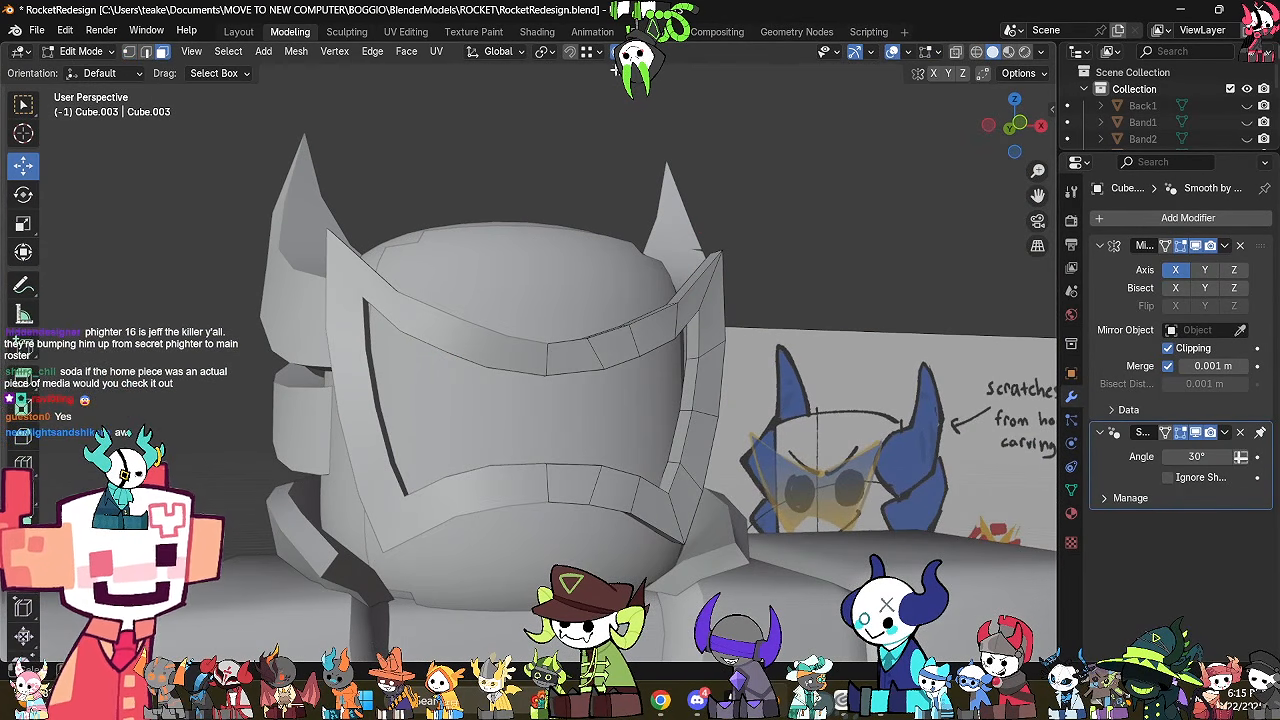
pyautogui.keyDown('shift'); pyautogui.moveTo(866, 302); pyautogui.dragTo(855, 278, button='middle'); pyautogui.keyUp('shift')
pyautogui.scroll(2, 856, 278)
pyautogui.moveTo(831, 320); pyautogui.dragTo(770, 293, button='middle')
pyautogui.scroll(-2, 770, 293)
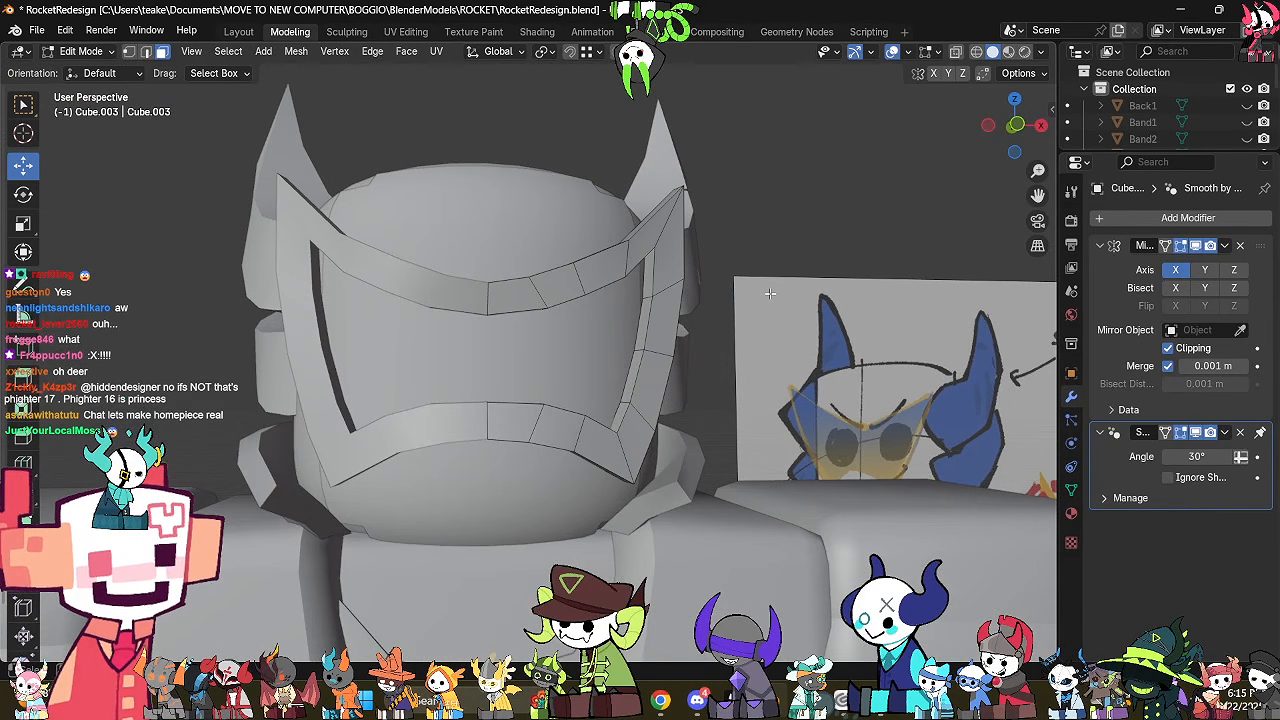
pyautogui.moveTo(770, 293); pyautogui.dragTo(575, 400, button='middle')
pyautogui.hotkey('alt', 'z')
pyautogui.hotkey('alt', 'z')
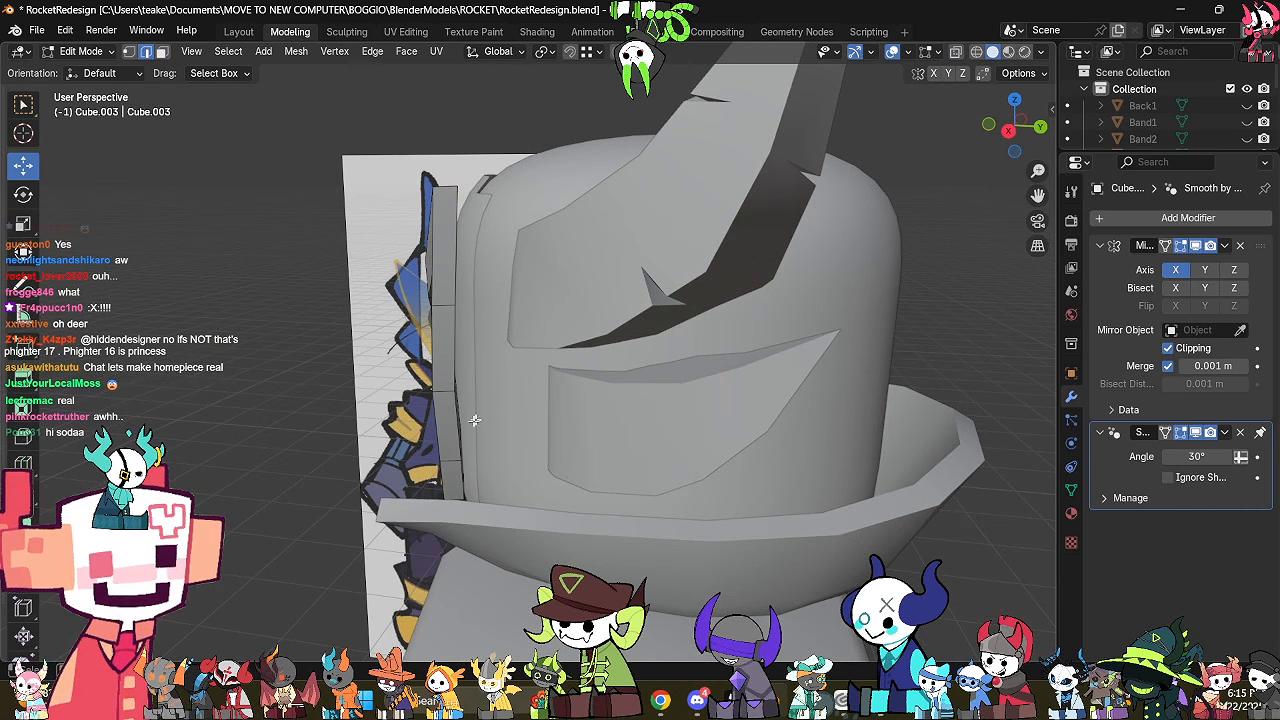
# Select only the side edges of the frame's back outer loop and relax them with LoopTools.
pyautogui.hotkey('alt', 'z')
pyautogui.moveTo(455, 420); pyautogui.dragTo(492, 433, button='middle')
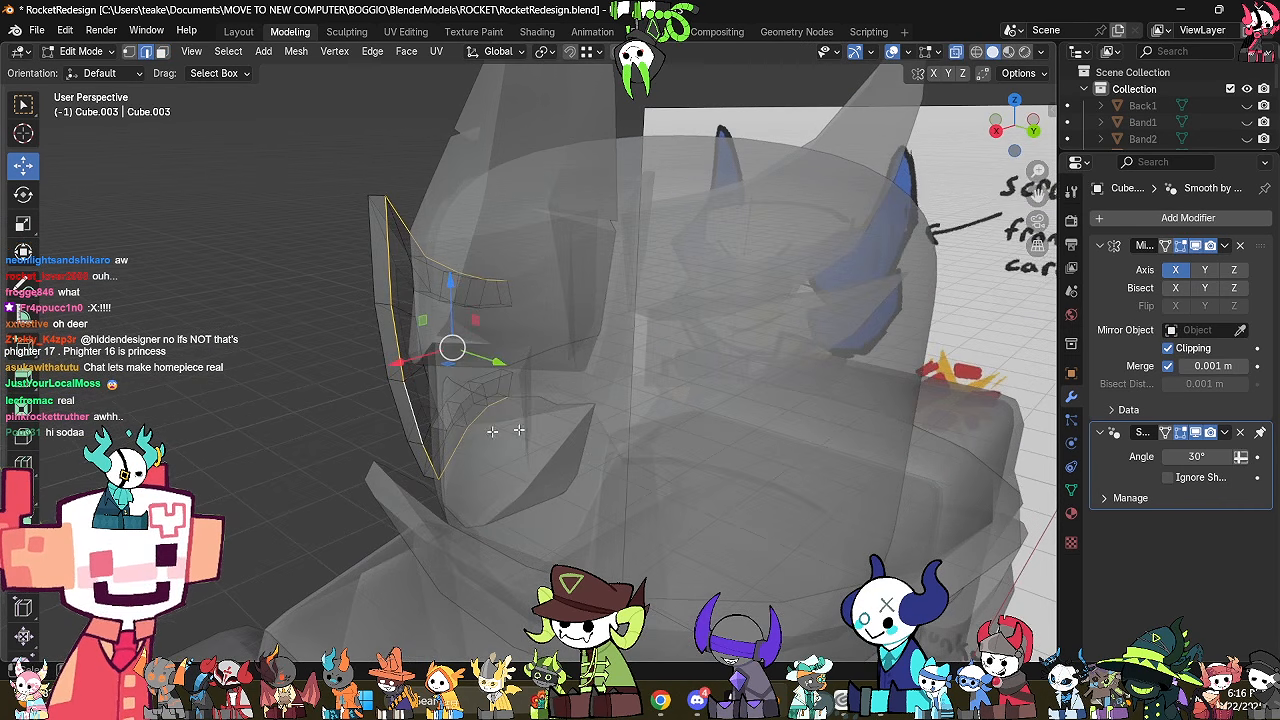
pyautogui.keyDown('ctrl'); pyautogui.moveTo(464, 464); pyautogui.dragTo(452, 464); pyautogui.keyUp('ctrl')
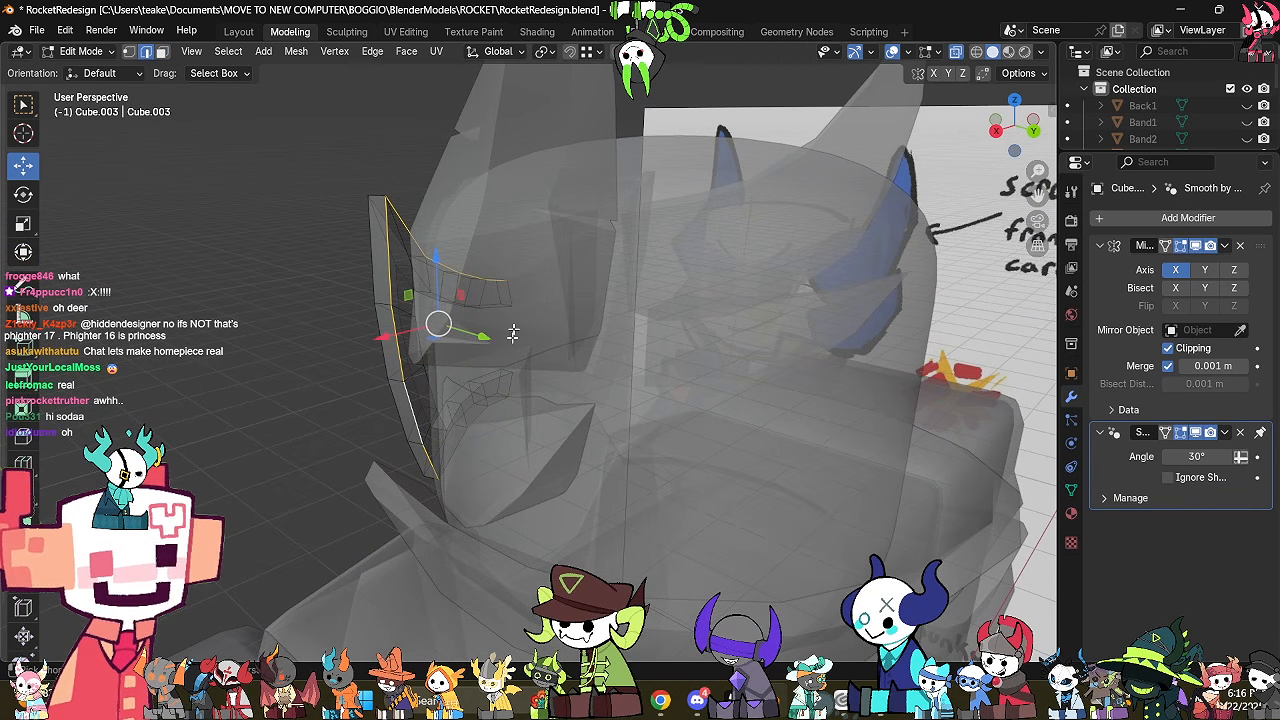
pyautogui.keyDown('ctrl'); pyautogui.moveTo(467, 313); pyautogui.dragTo(487, 304); pyautogui.keyUp('ctrl')
pyautogui.keyDown('ctrl'); pyautogui.moveTo(511, 209); pyautogui.dragTo(406, 282); pyautogui.keyUp('ctrl')
pyautogui.hotkey('alt', 'z')
pyautogui.hotkey('ctrl', 'e')
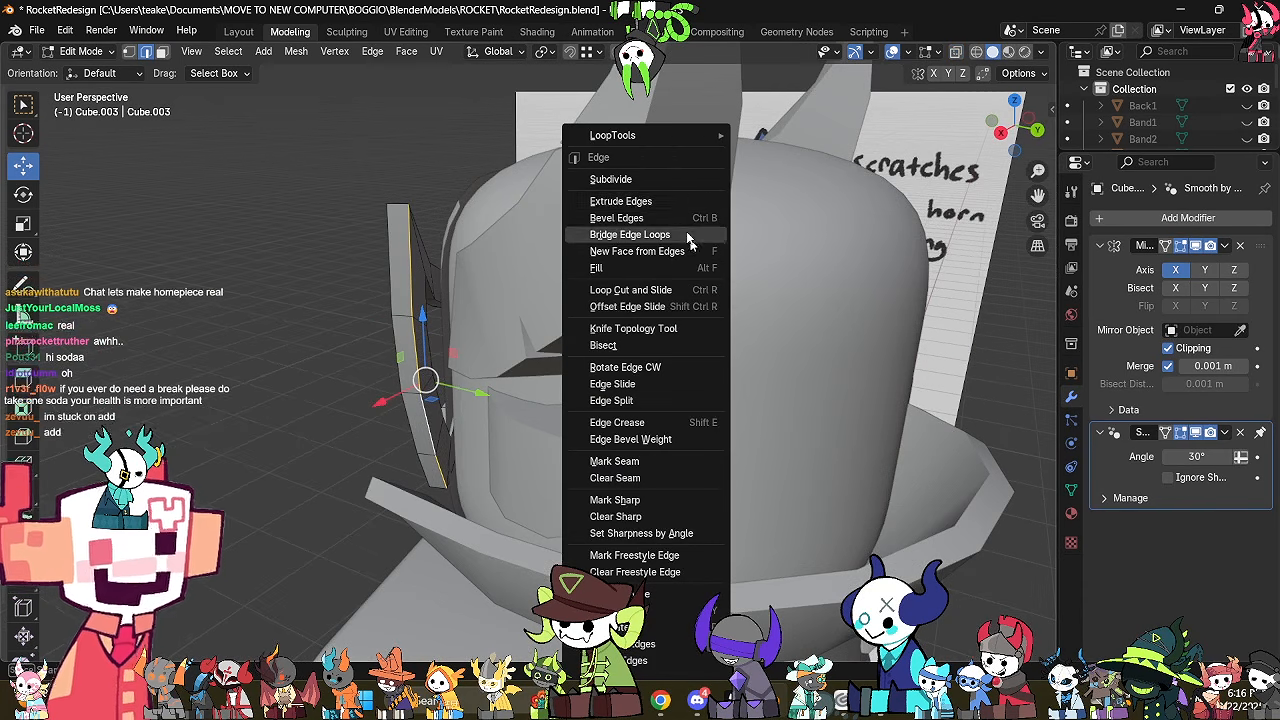
pyautogui.moveTo(670, 138)
pyautogui.click(768, 235)
# Select the front outer edges along the frame's side up to its pointed corner and relax them with LoopTools.
pyautogui.moveTo(609, 376); pyautogui.dragTo(571, 443, button='middle')
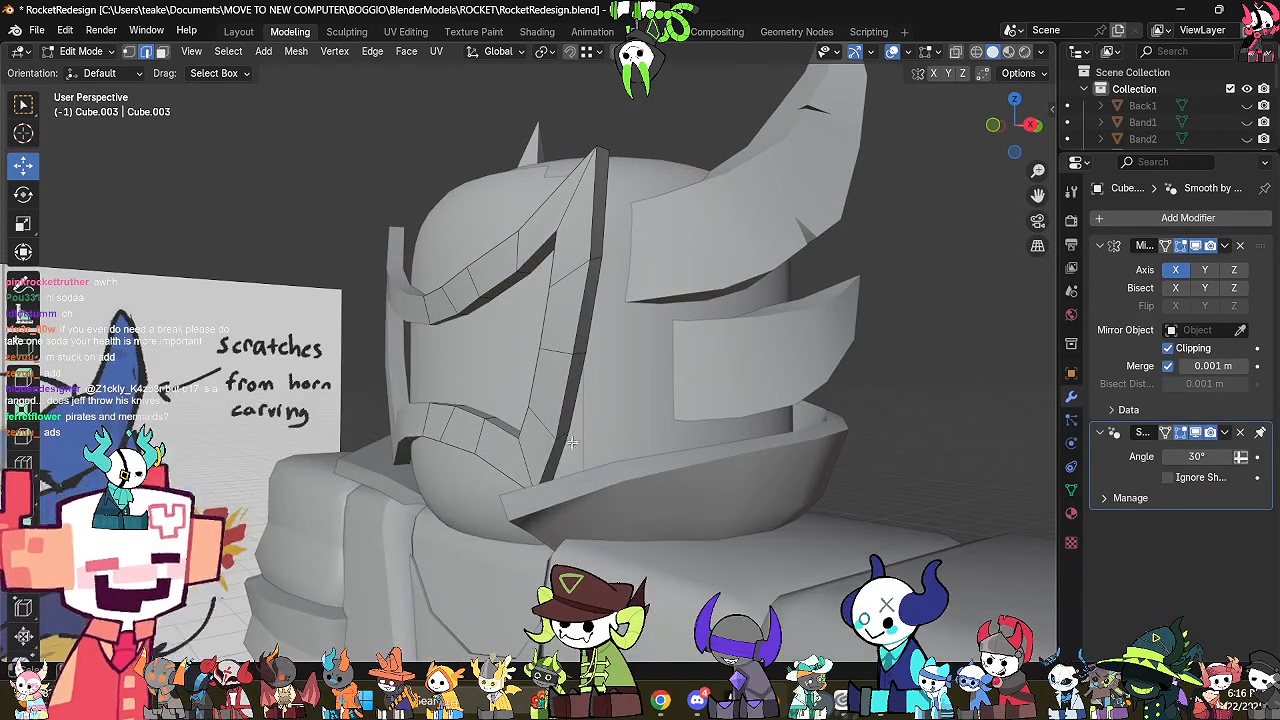
pyautogui.keyDown('shift'); pyautogui.click(573, 369); pyautogui.keyUp('shift')
pyautogui.keyDown('shift'); pyautogui.click(591, 287); pyautogui.keyUp('shift')
pyautogui.keyDown('shift'); pyautogui.click(602, 243); pyautogui.keyUp('shift')
pyautogui.hotkey('ctrl', 'z')
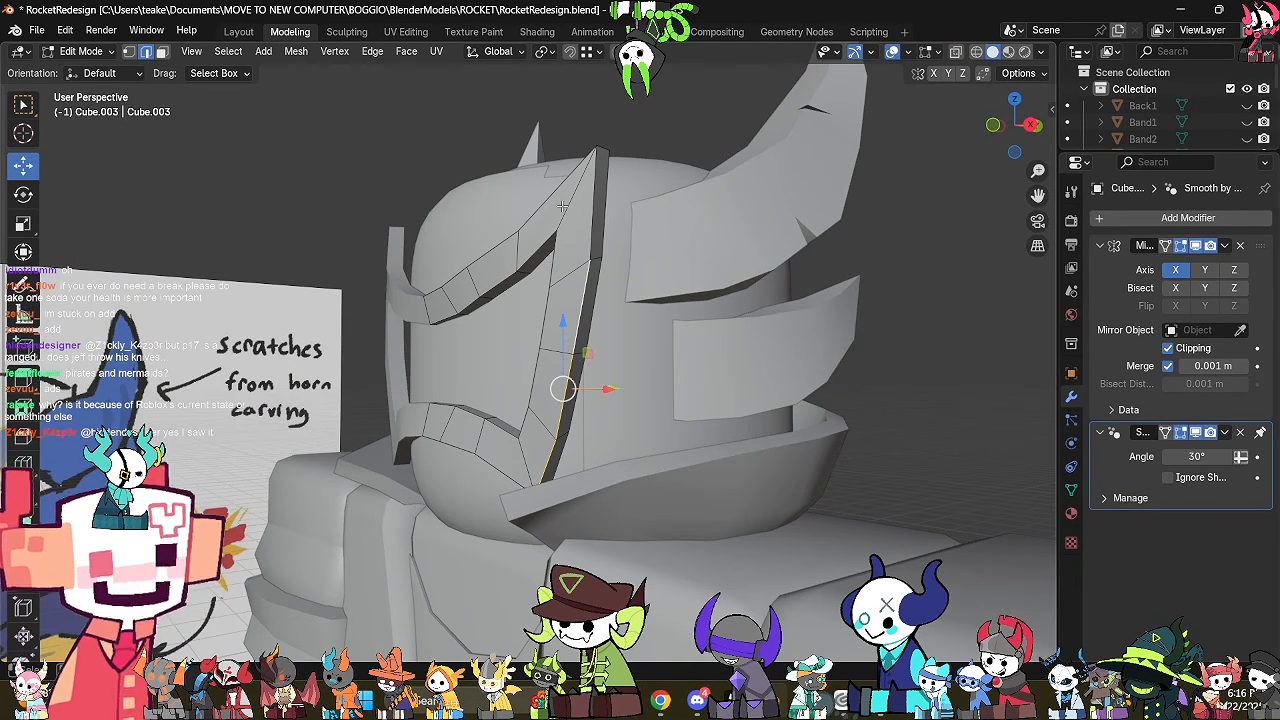
pyautogui.keyDown('shift'); pyautogui.click(607, 218); pyautogui.keyUp('shift')
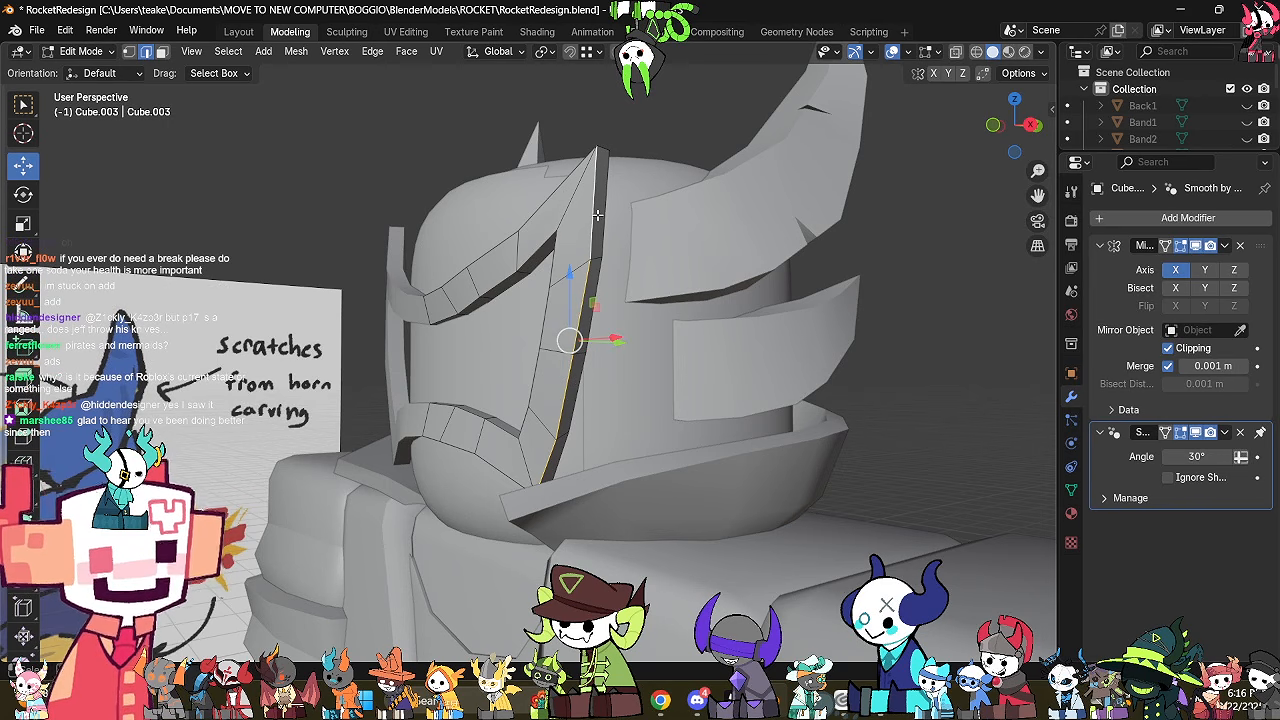
pyautogui.hotkey('ctrl', 'e')
pyautogui.moveTo(751, 140)
pyautogui.click(849, 234)
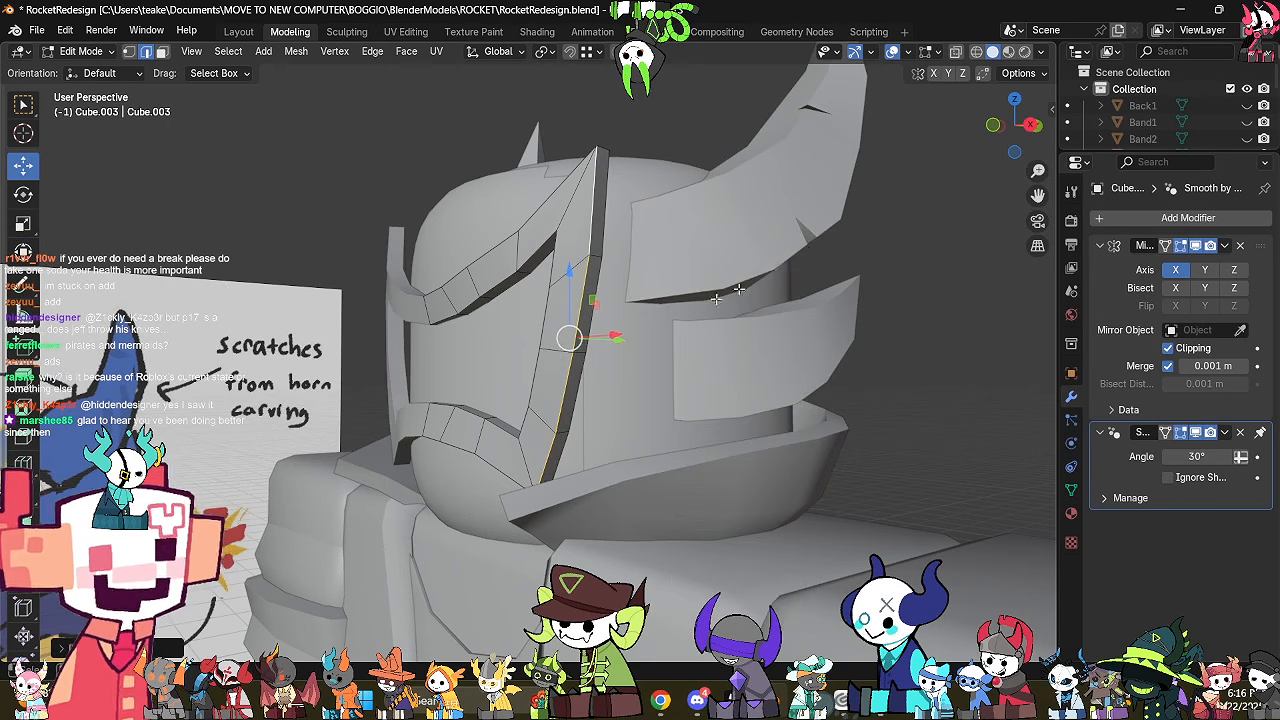
# Select the edges along the underside of the frame's lower band and relax them with LoopTools.
pyautogui.moveTo(690, 300); pyautogui.dragTo(669, 421, button='middle')
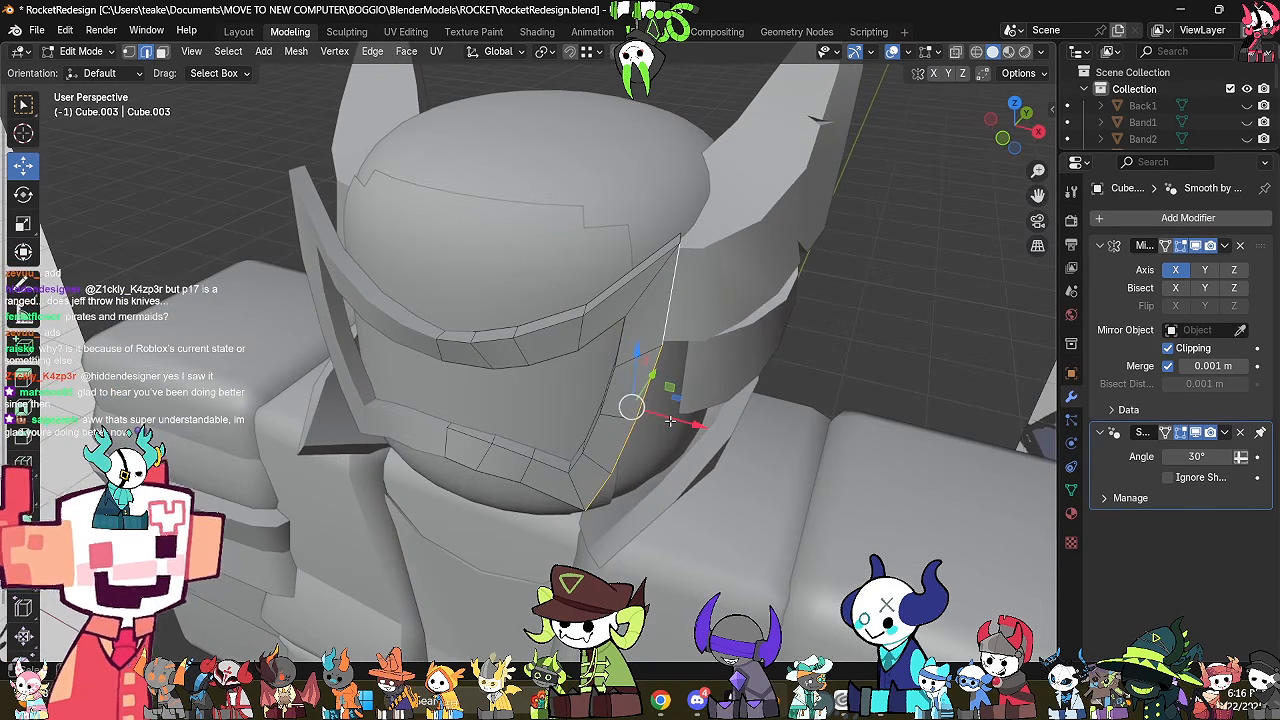
pyautogui.moveTo(570, 505); pyautogui.dragTo(592, 403, button='middle')
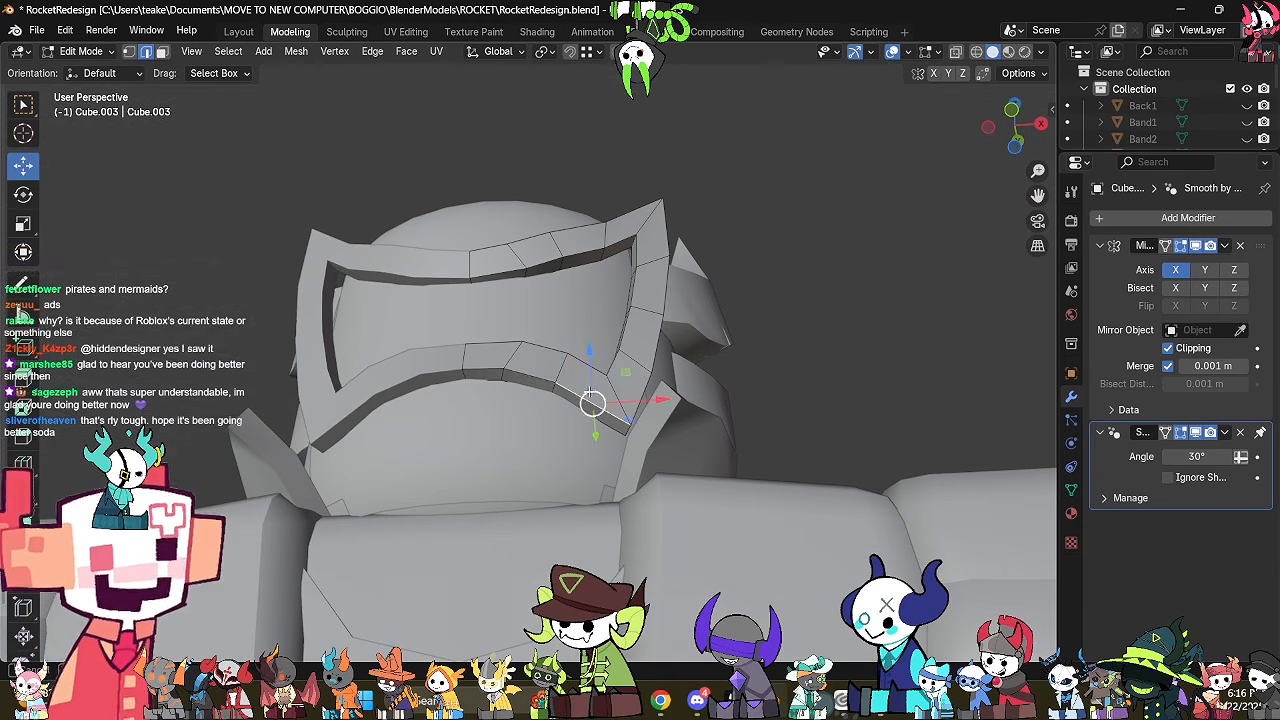
pyautogui.click(529, 371)
pyautogui.rightClick(540, 378)
pyautogui.moveTo(640, 135)
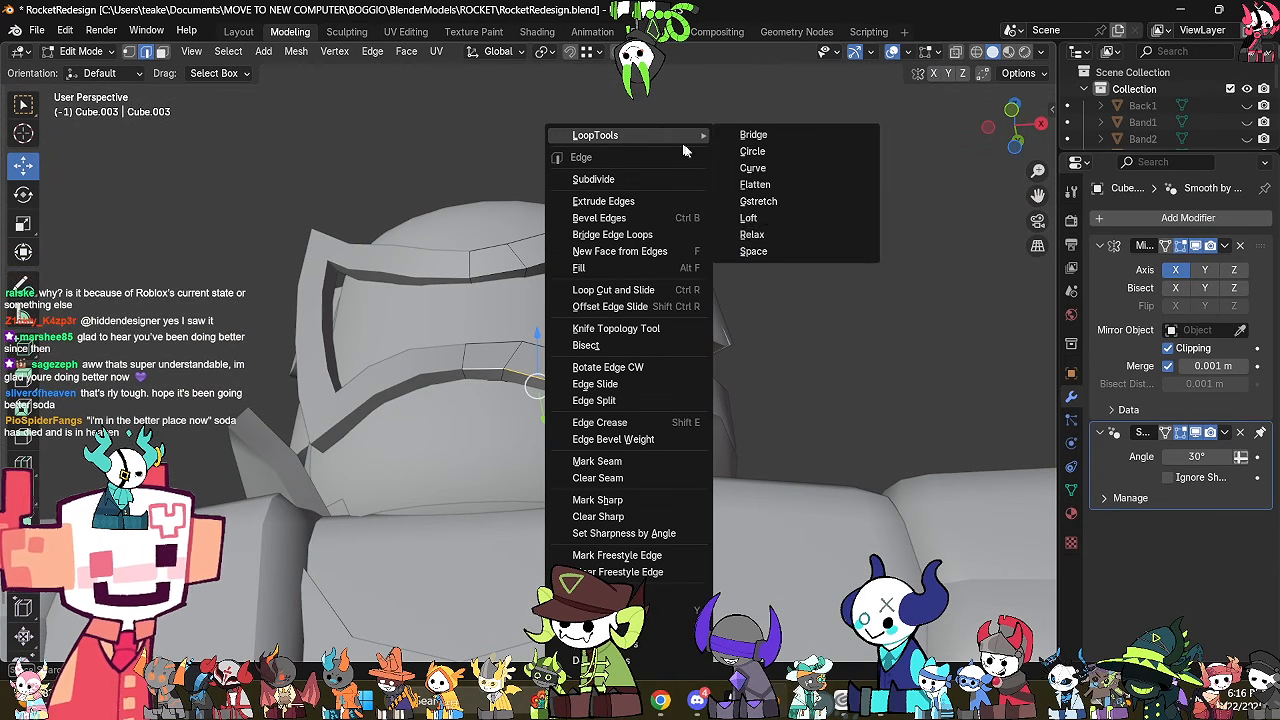
pyautogui.click(773, 234)
# Select the edges along the upper side of the frame's lower band and relax them with LoopTools.
pyautogui.moveTo(727, 318); pyautogui.dragTo(533, 500, button='middle')
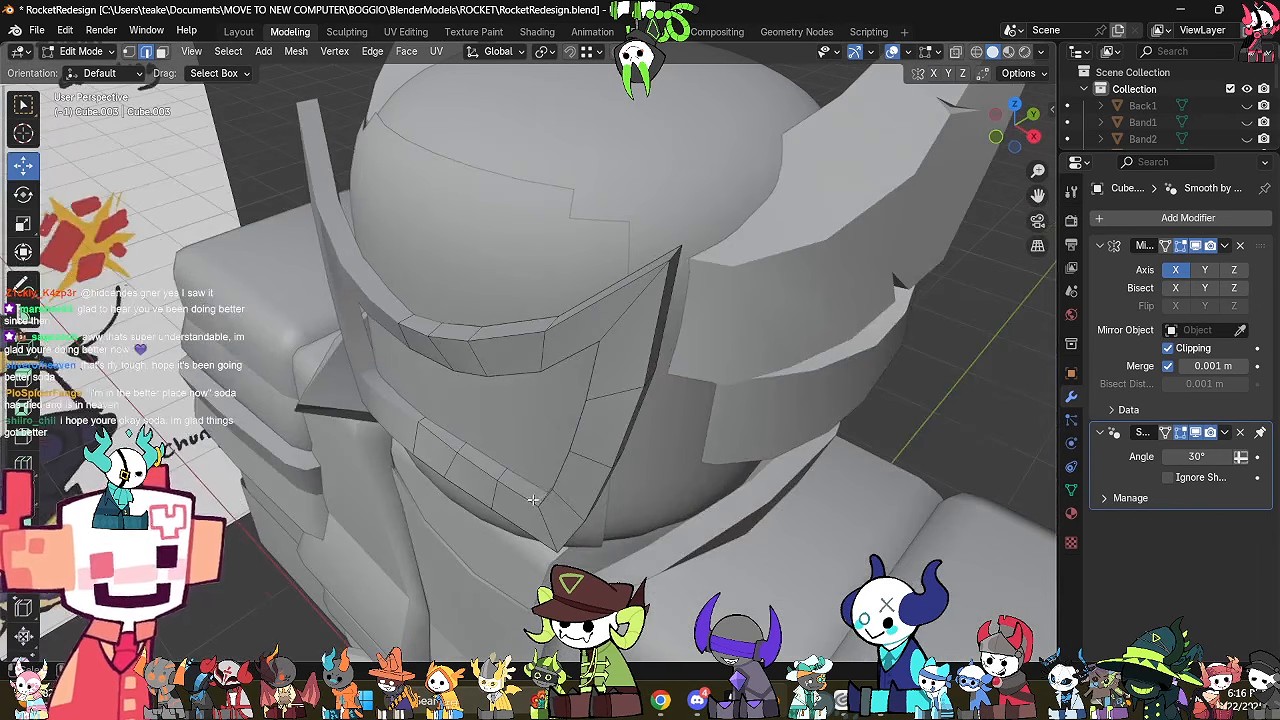
pyautogui.keyDown('shift'); pyautogui.click(481, 465); pyautogui.keyUp('shift')
pyautogui.keyDown('shift'); pyautogui.click(447, 441); pyautogui.keyUp('shift')
pyautogui.rightClick(474, 419)
pyautogui.moveTo(609, 135)
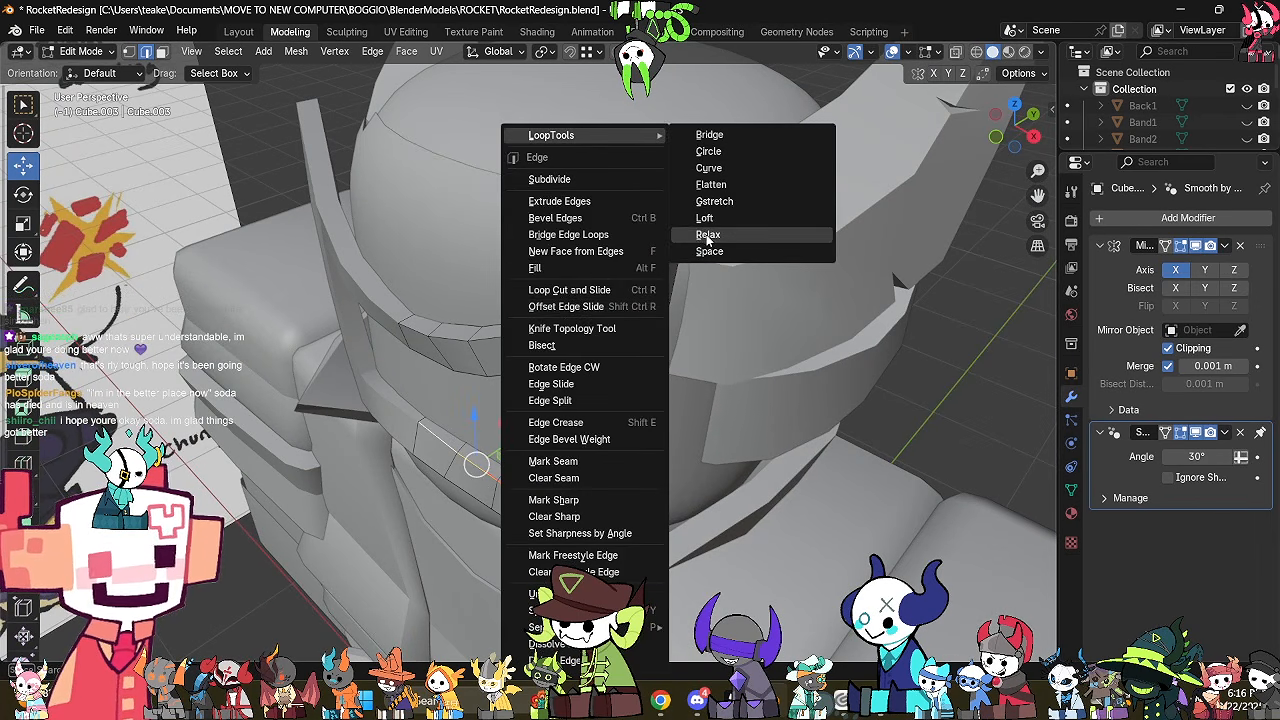
pyautogui.click(707, 234)
# Select the vertices of the frame's lower side section and rotate them about -7° in top view.
pyautogui.moveTo(707, 234); pyautogui.dragTo(801, 410, button='middle')
pyautogui.press('1')
pyautogui.hotkey('alt', 'z')
pyautogui.moveTo(734, 443); pyautogui.dragTo(735, 314, button='middle')
pyautogui.moveTo(735, 314); pyautogui.dragTo(582, 556)
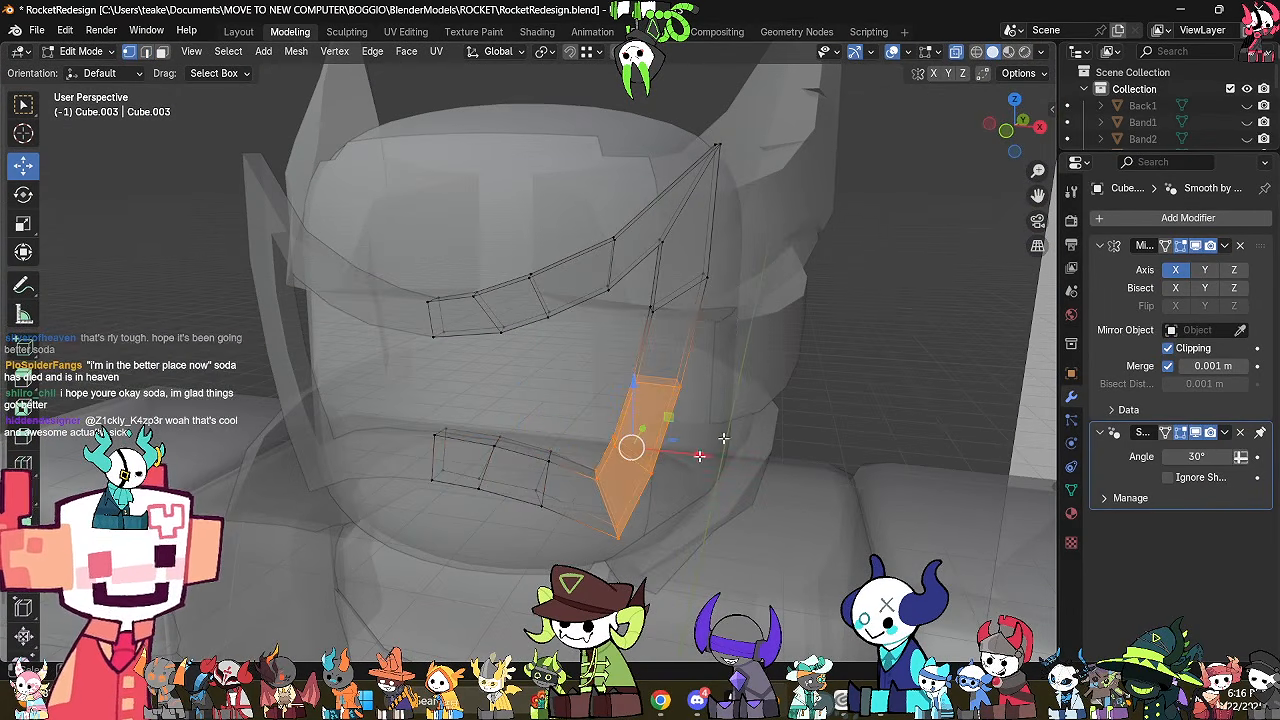
pyautogui.moveTo(723, 438); pyautogui.dragTo(605, 431, button='middle')
pyautogui.hotkey('alt', 'z')
pyautogui.moveTo(705, 377); pyautogui.dragTo(585, 493, button='middle')
pyautogui.click(1014, 116)
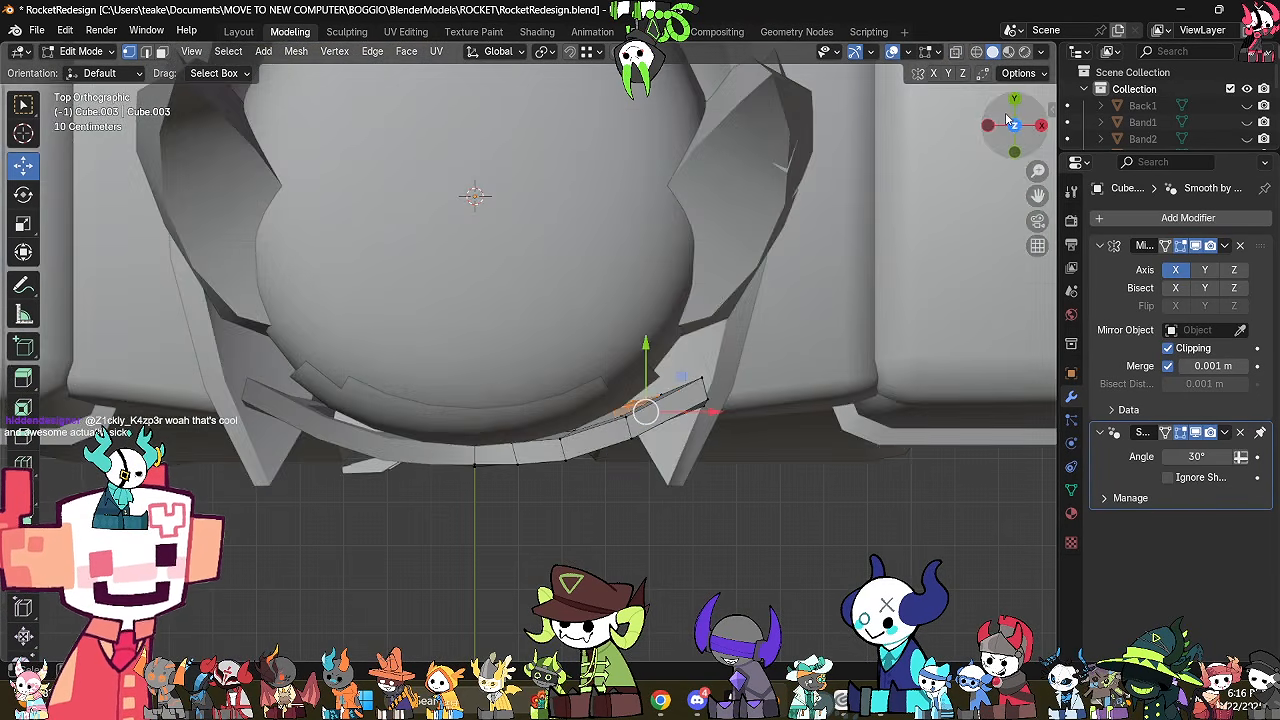
pyautogui.hotkey('alt', 'z')
pyautogui.press('r')
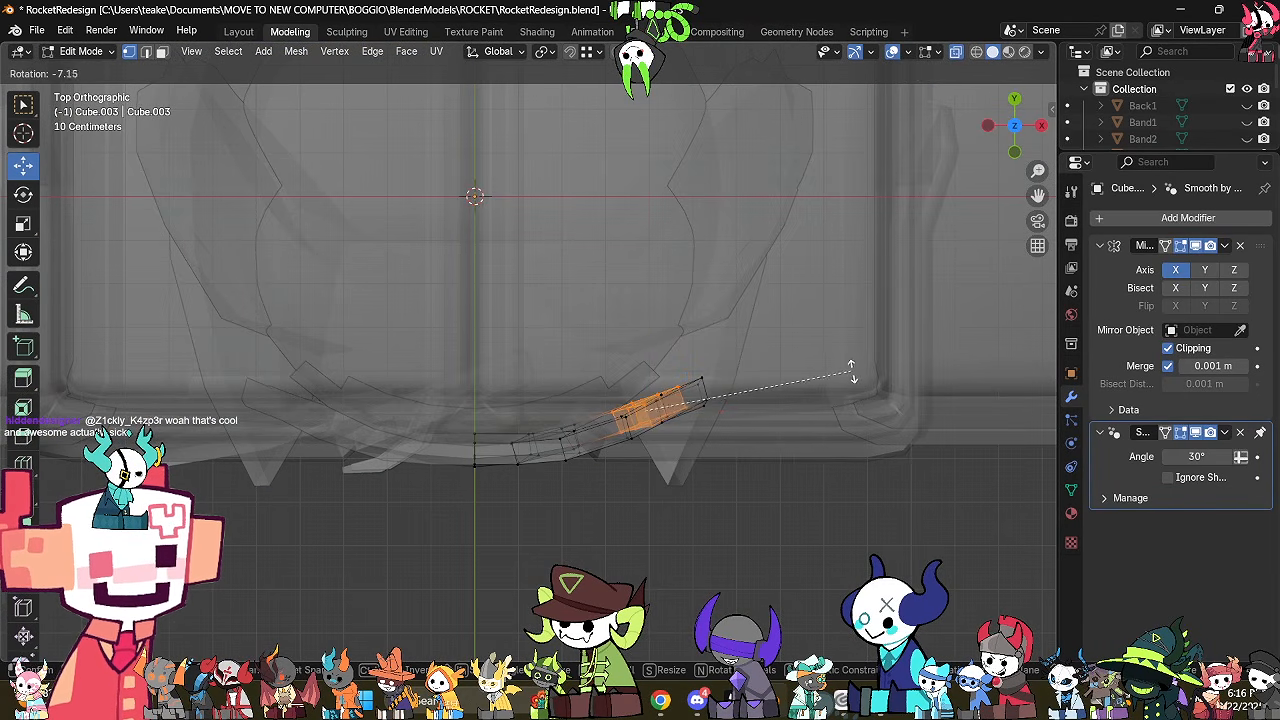
pyautogui.click(851, 372)
# Examine how the goggle frame curves around the face from the side, above and front, with and without X-ray.
pyautogui.hotkey('alt', 'z')
pyautogui.press('Tab')
pyautogui.moveTo(851, 372); pyautogui.dragTo(570, 287, button='middle')
pyautogui.press('Tab')
pyautogui.press('Tab')
pyautogui.scroll(-1, 610, 235)
pyautogui.press('Tab')
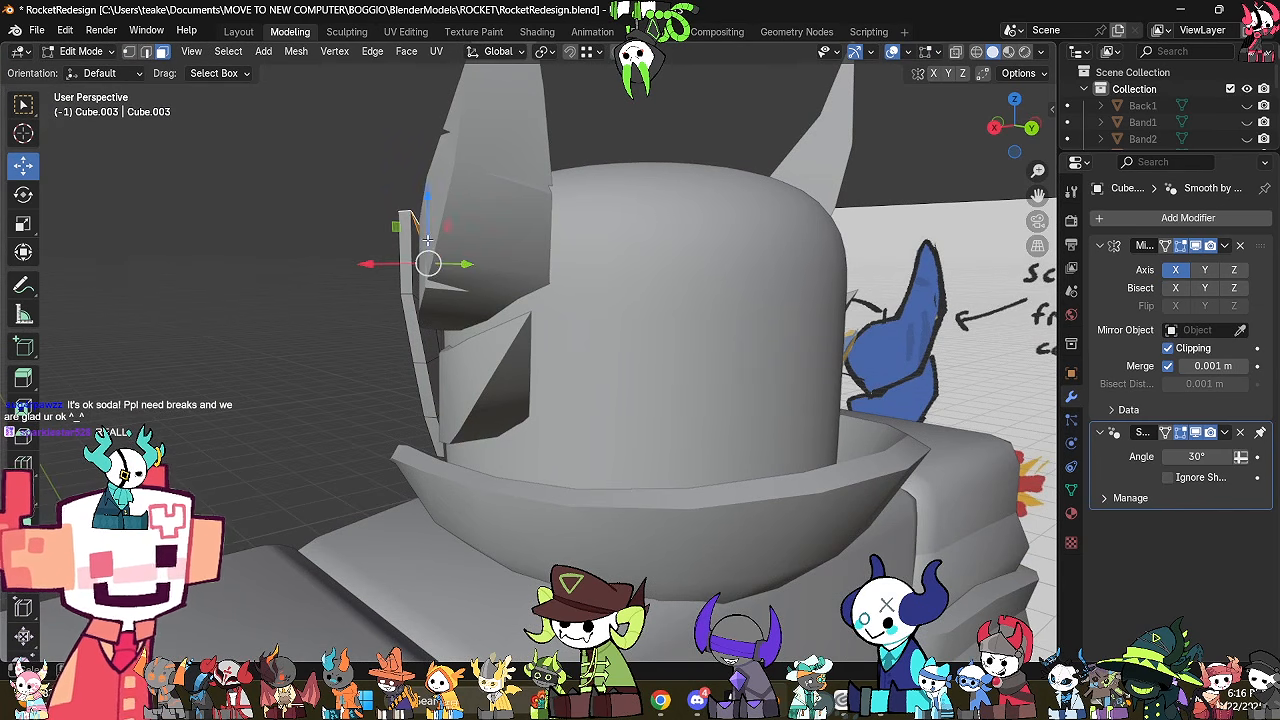
pyautogui.moveTo(427, 240); pyautogui.dragTo(722, 443, button='middle')
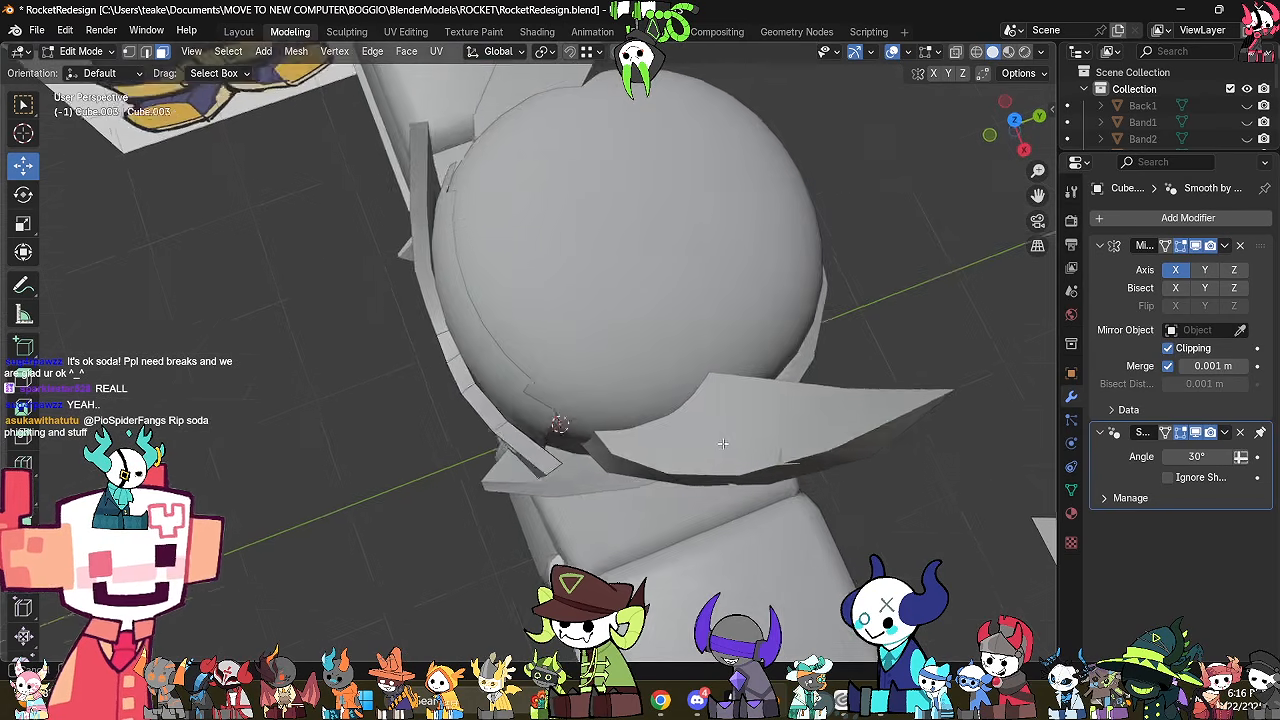
pyautogui.scroll(3, 722, 443)
pyautogui.hotkey('alt', 'z')
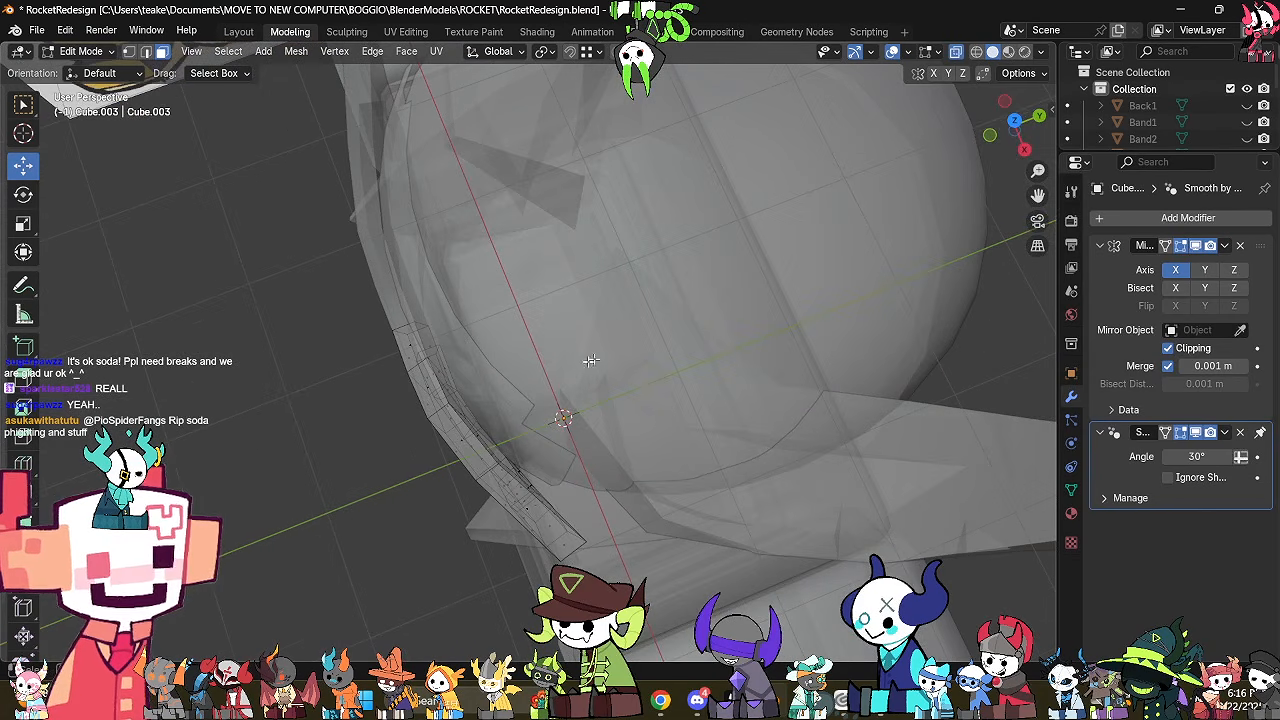
pyautogui.click(1021, 122)
pyautogui.scroll(1, 854, 314)
pyautogui.moveTo(525, 394); pyautogui.dragTo(571, 380, button='middle')
pyautogui.click(452, 430)
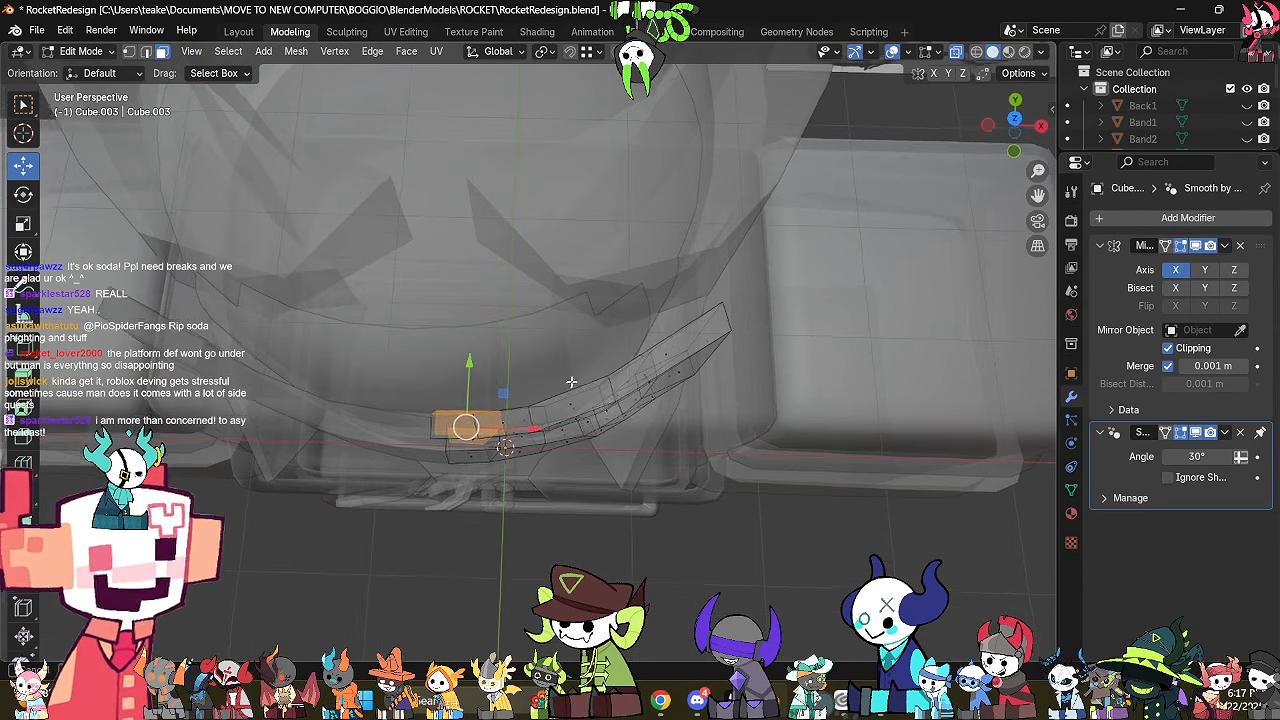
pyautogui.click(662, 544)
pyautogui.hotkey('alt', 'z')
pyautogui.moveTo(662, 544)
pyautogui.mouseDown(button='middle')
pyautogui.moveTo(669, 437)
pyautogui.moveTo(736, 401)
pyautogui.mouseUp(button='middle')
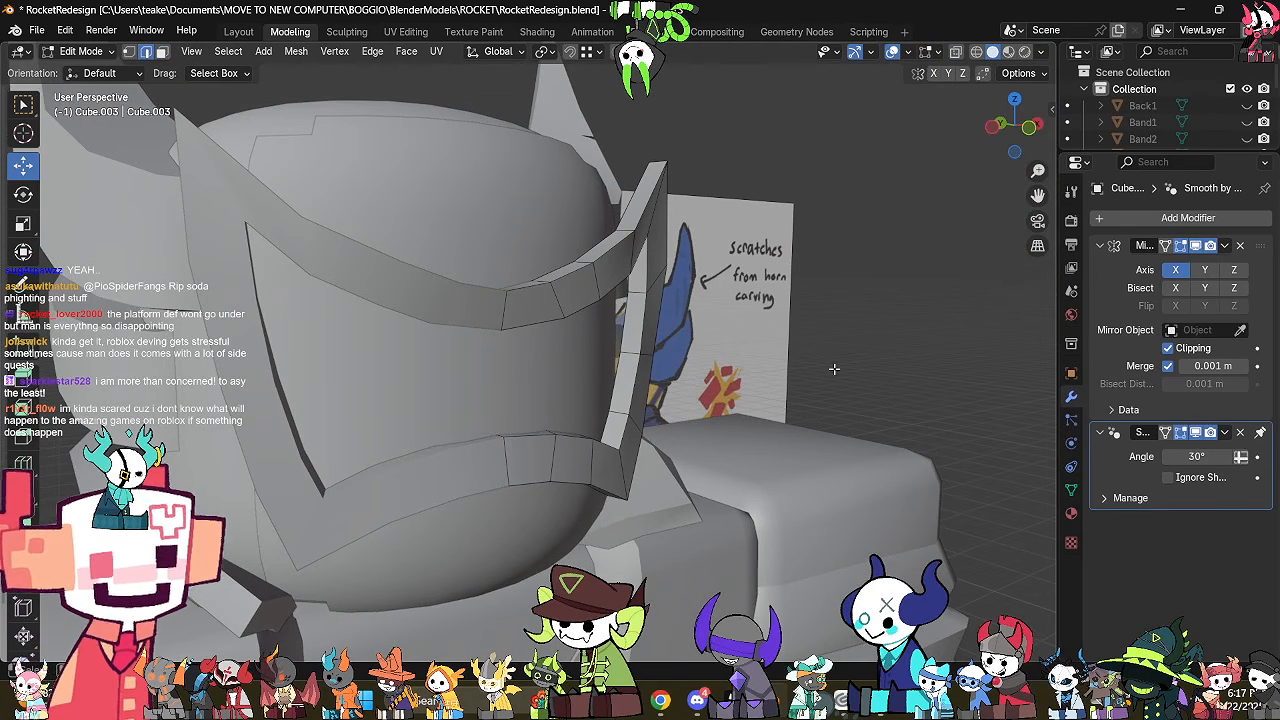
# Select the edge loop around the back of the frame's inner opening and mark it as a seam.
pyautogui.keyDown('shift'); pyautogui.moveTo(652, 560); pyautogui.dragTo(706, 384, button='middle'); pyautogui.keyUp('shift')
pyautogui.moveTo(695, 289); pyautogui.dragTo(686, 325, button='middle')
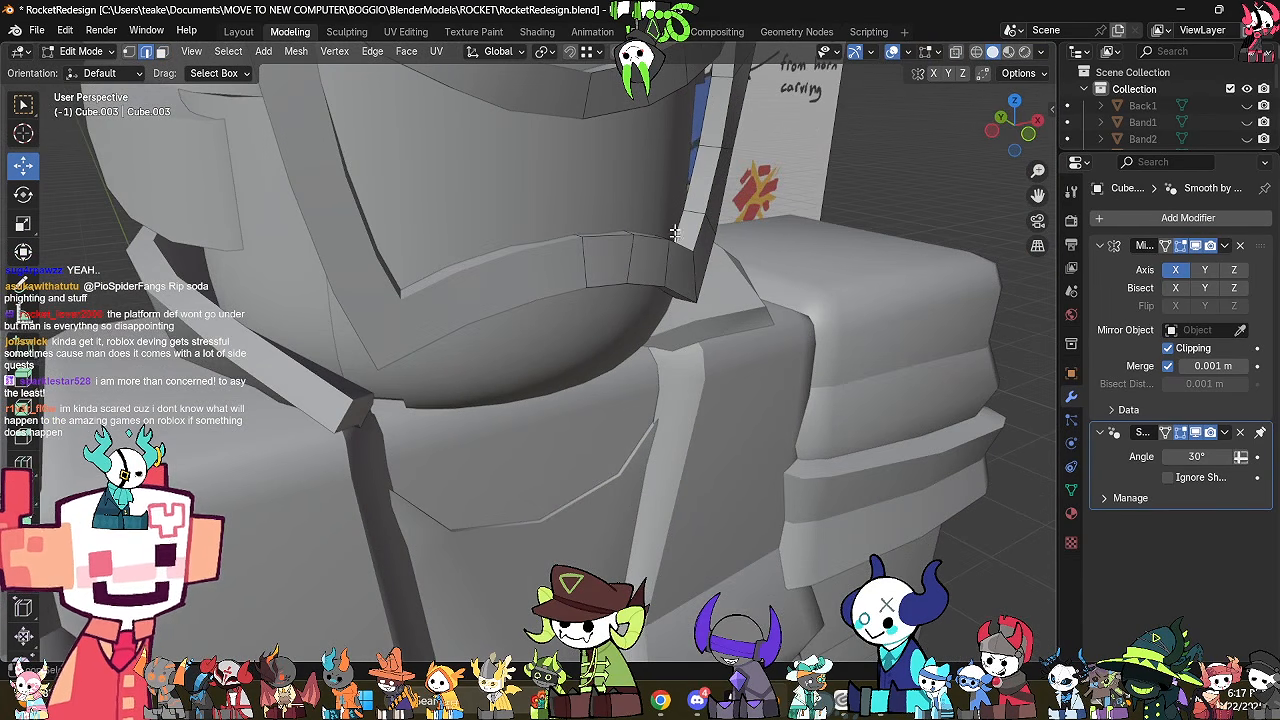
pyautogui.keyDown('alt'); pyautogui.click(687, 178); pyautogui.keyUp('alt')
pyautogui.moveTo(684, 186); pyautogui.dragTo(576, 302, button='middle')
pyautogui.hotkey('alt', 'z')
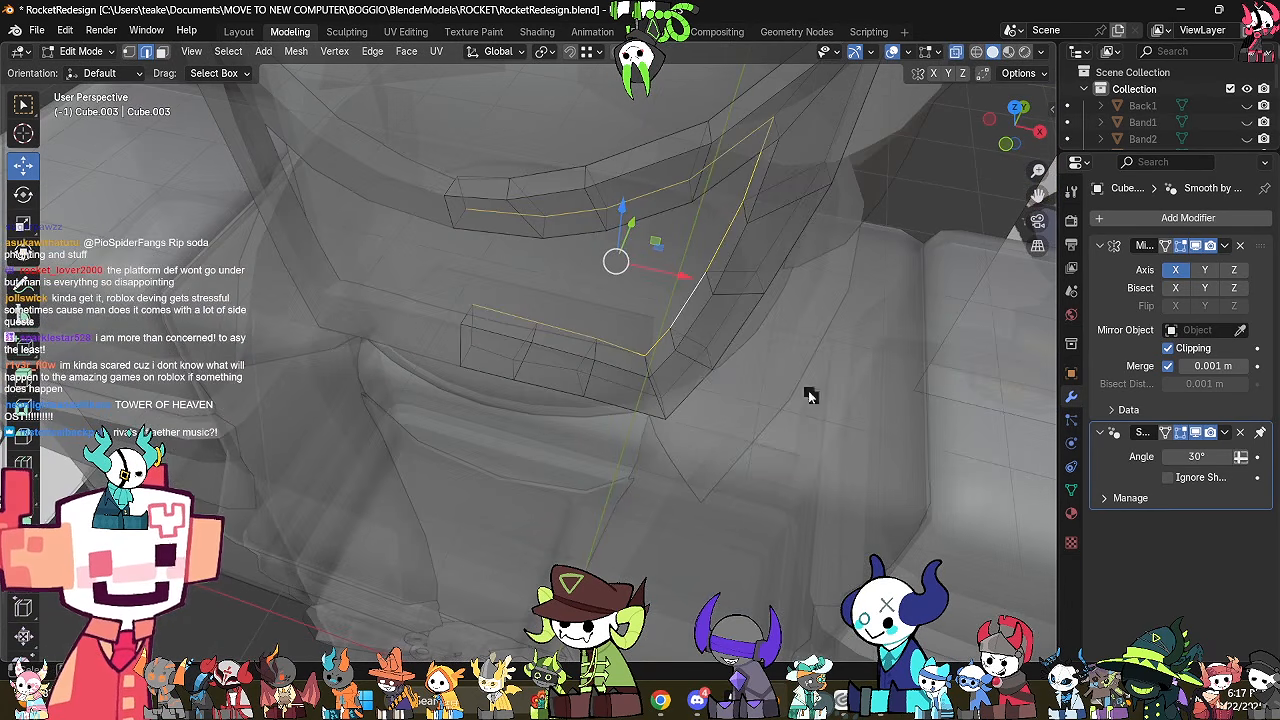
pyautogui.hotkey('ctrl', 'e')
pyautogui.click(762, 461)
pyautogui.hotkey('alt', 'z')
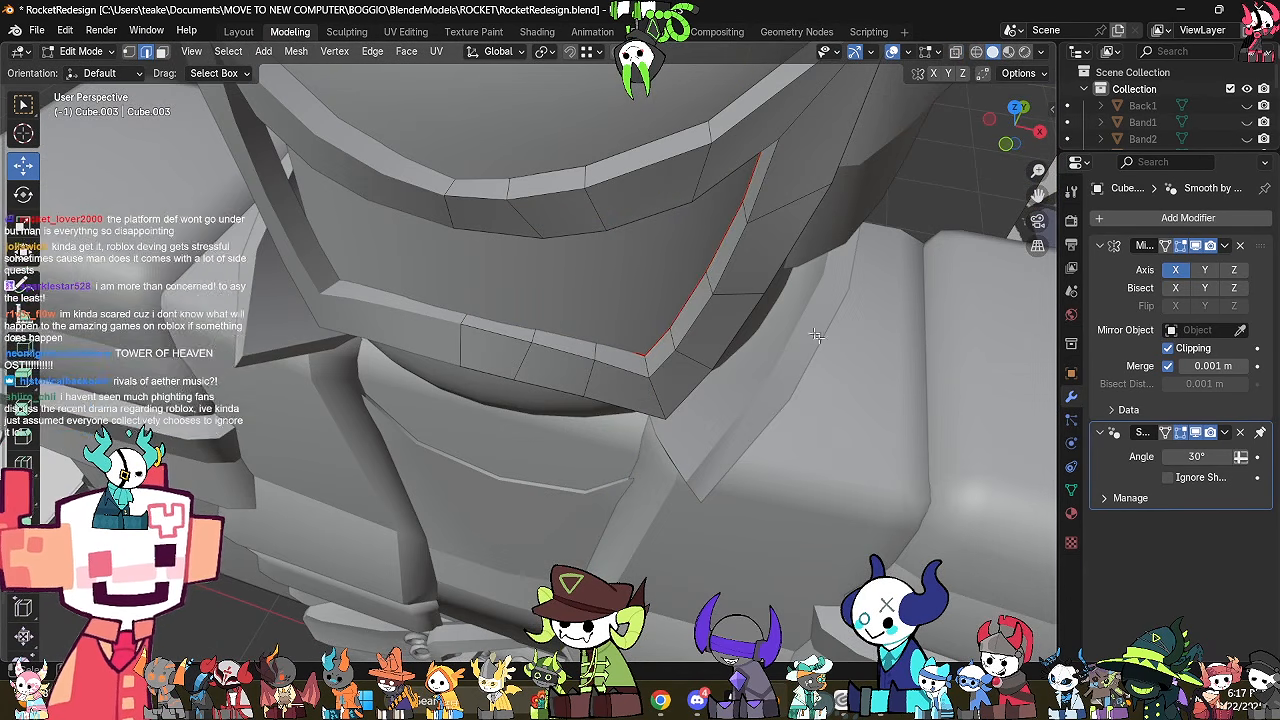
# Mark the goggle frame's back outer edge loop as a seam.
pyautogui.moveTo(829, 438); pyautogui.dragTo(569, 421, button='middle')
pyautogui.hotkey('ctrl', 'e')
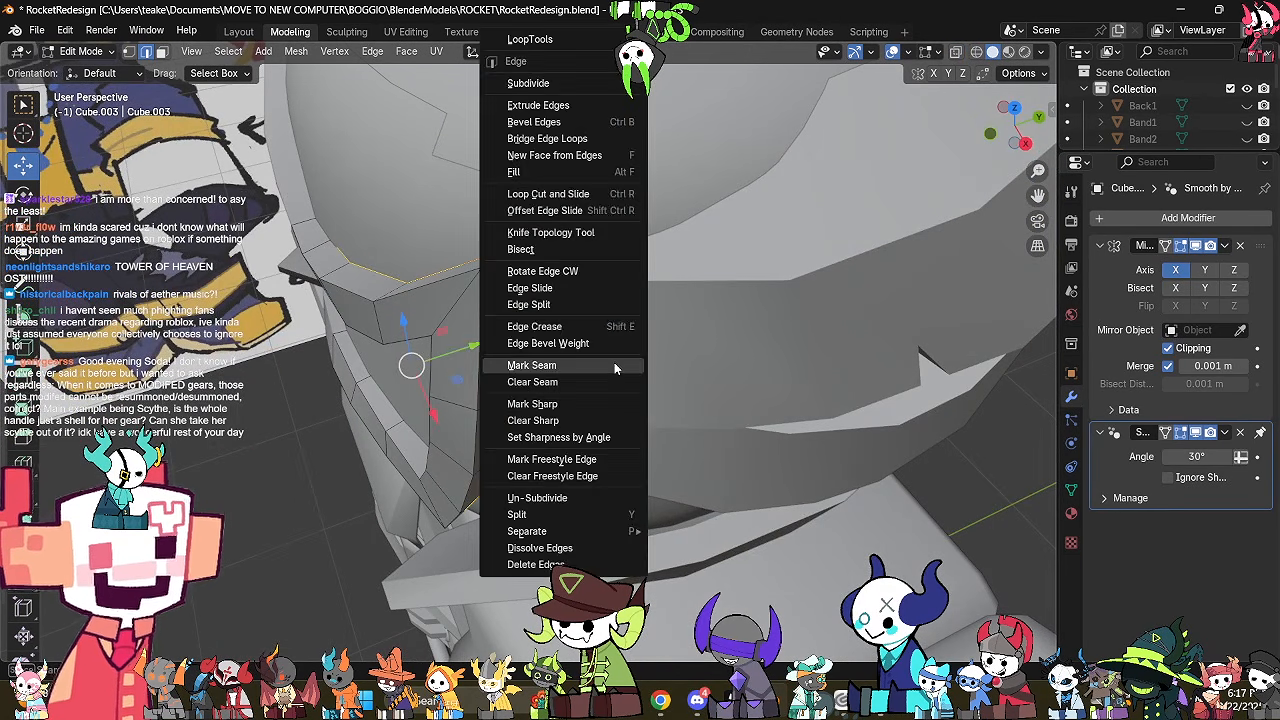
pyautogui.click(614, 362)
# Select the seam-bounded faces on the back of the goggle frame.
pyautogui.moveTo(614, 362)
pyautogui.mouseDown(button='middle')
pyautogui.moveTo(400, 314)
pyautogui.moveTo(399, 169)
pyautogui.mouseUp(button='middle')
pyautogui.hotkey('alt', 'z')
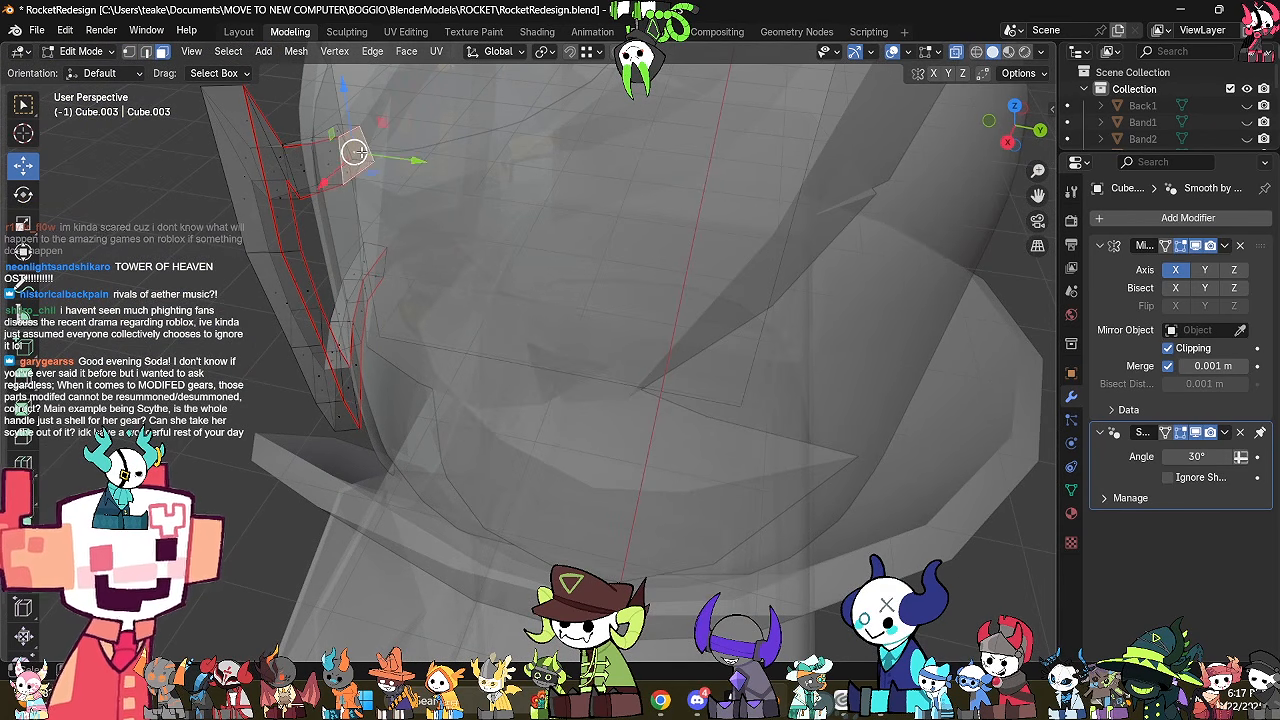
pyautogui.press('l')
pyautogui.hotkey('alt', 'z')
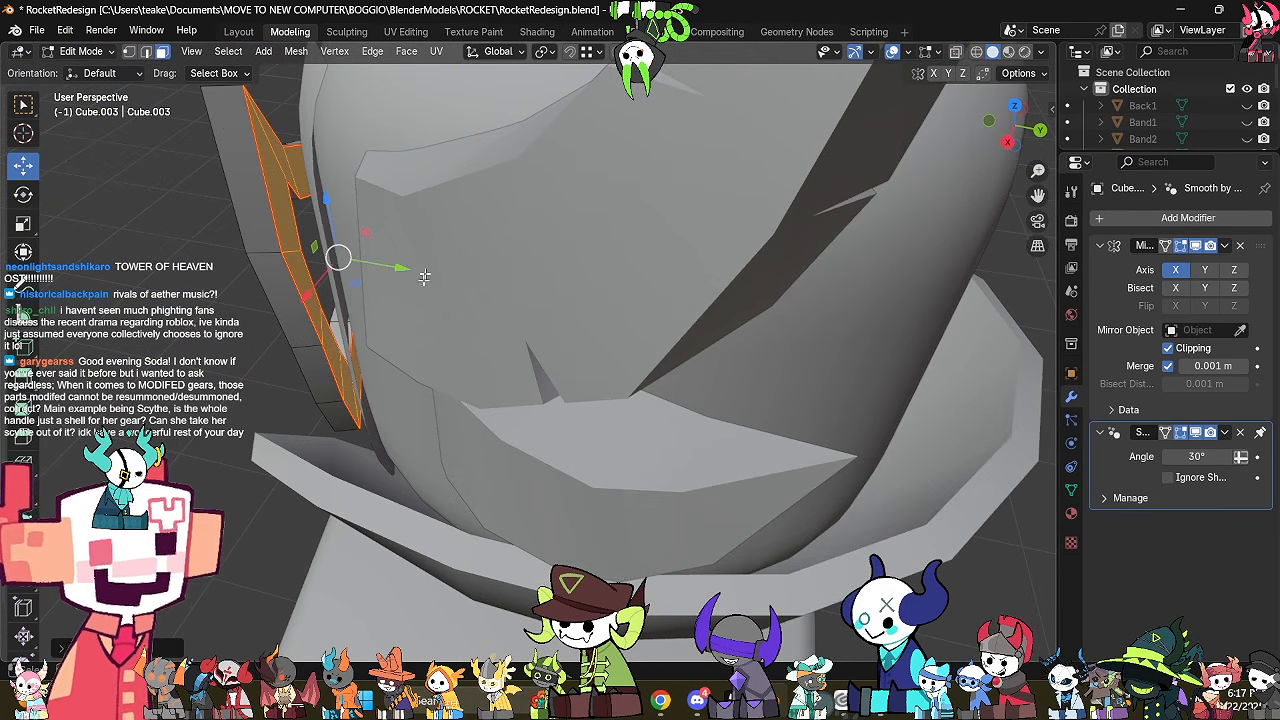
# Move the goggle frame slightly forward along Y, away from the face.
pyautogui.moveTo(360, 216)
pyautogui.mouseDown(button='middle')
pyautogui.moveTo(353, 196)
pyautogui.moveTo(400, 240)
pyautogui.moveTo(498, 262)
pyautogui.moveTo(623, 360)
pyautogui.moveTo(561, 367)
pyautogui.mouseUp(button='middle')
pyautogui.moveTo(573, 335); pyautogui.dragTo(561, 358)
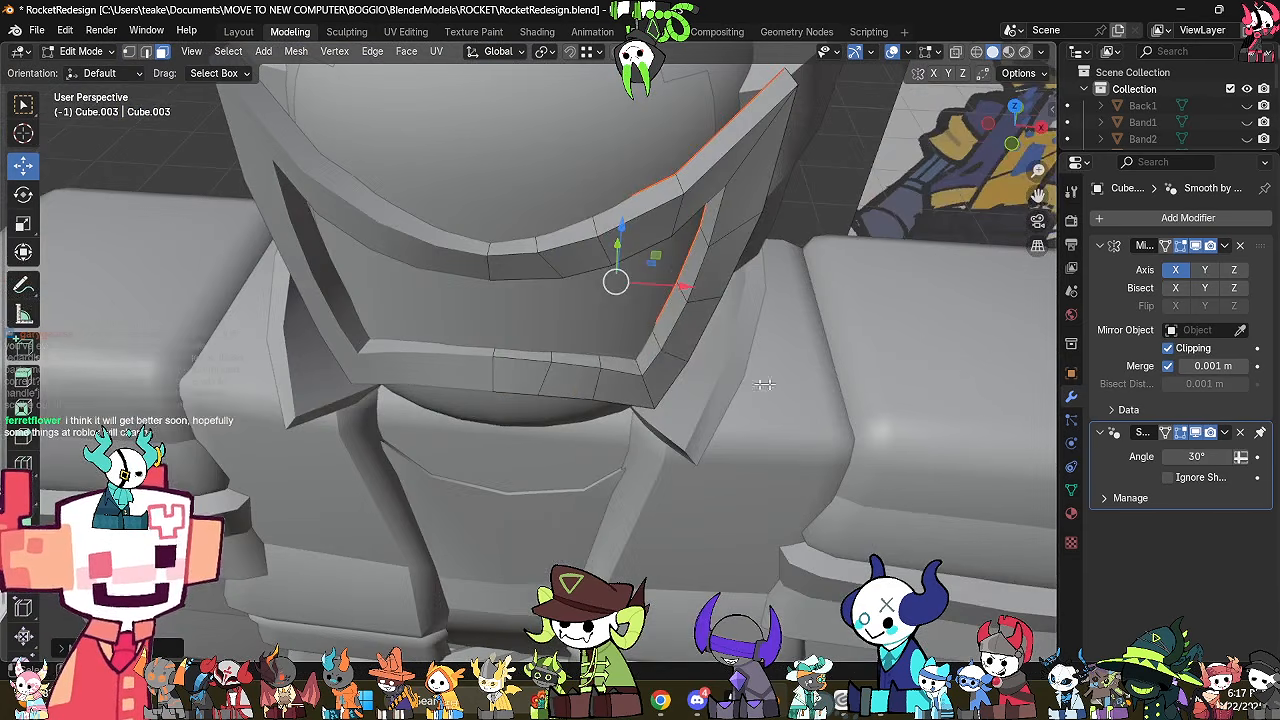
pyautogui.moveTo(763, 384); pyautogui.dragTo(604, 503, button='middle')
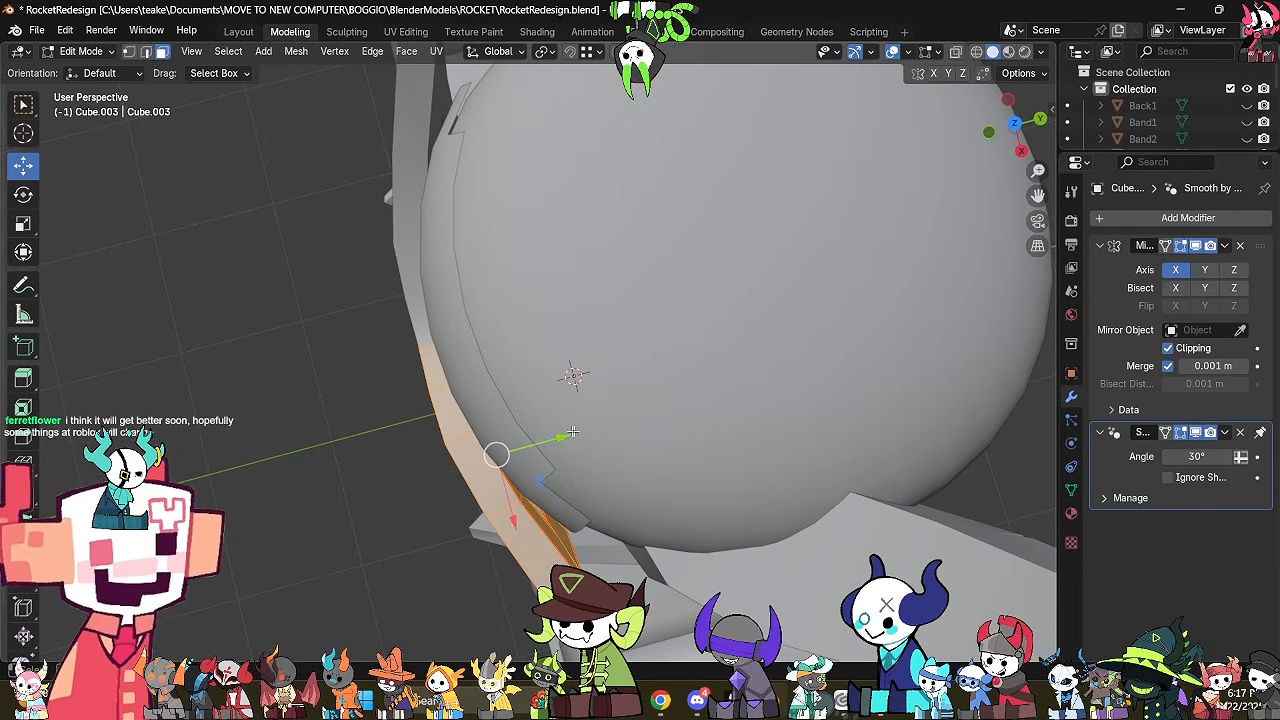
pyautogui.moveTo(566, 435); pyautogui.dragTo(549, 439)
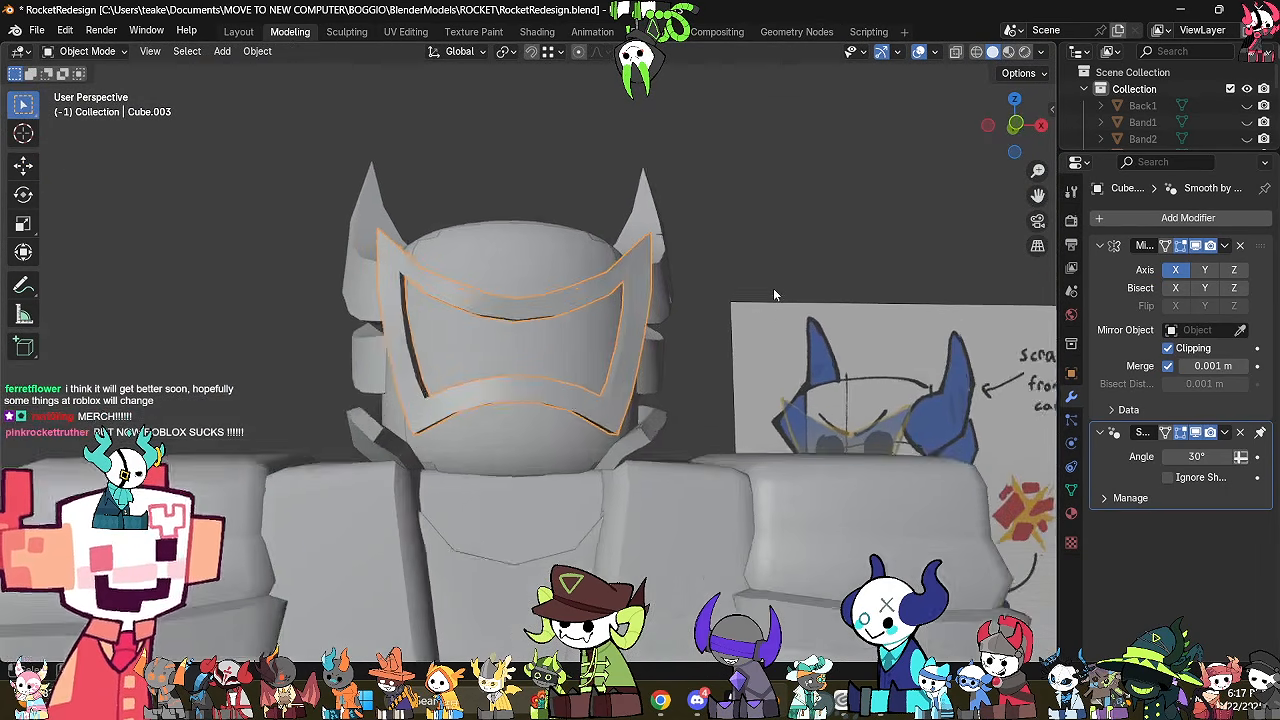
# Compare the goggles' shape with the reference drawing from the front and slightly to the side.
pyautogui.moveTo(773, 288); pyautogui.dragTo(802, 330, button='middle')
pyautogui.press('Tab')
pyautogui.moveTo(860, 362); pyautogui.dragTo(900, 380, button='middle')
pyautogui.press('Tab')
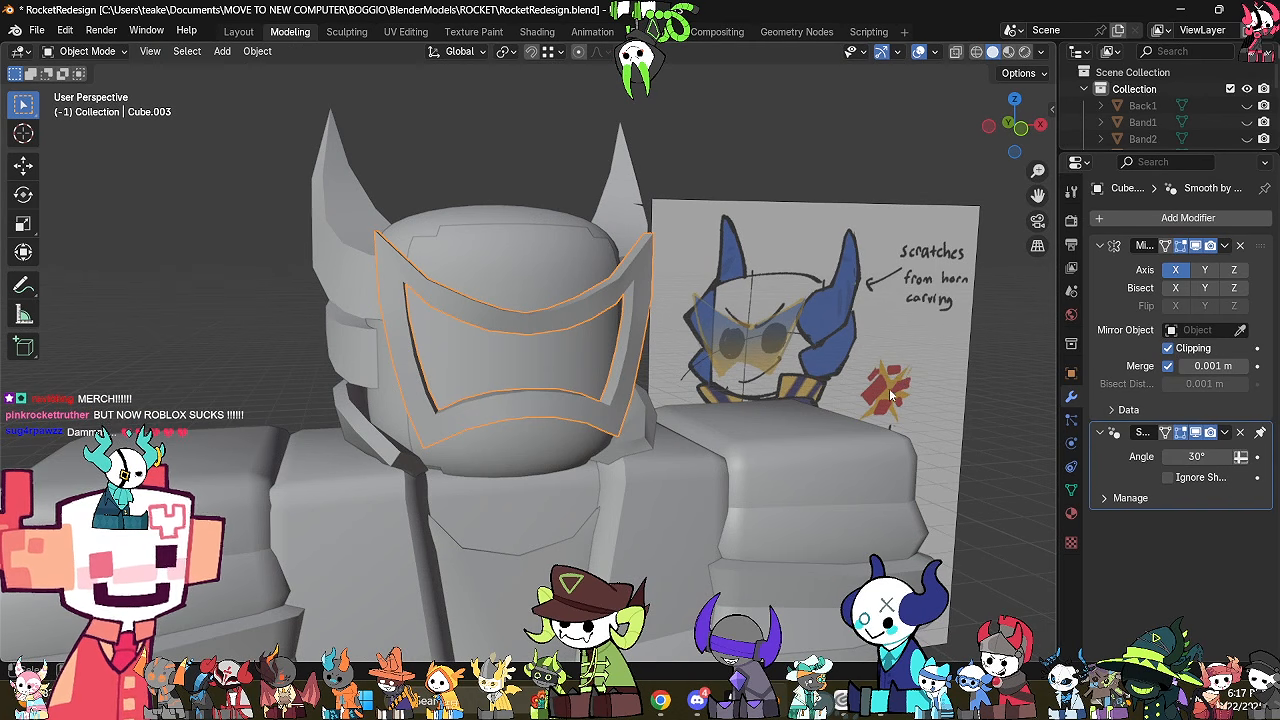
pyautogui.moveTo(890, 395); pyautogui.dragTo(862, 362, button='middle')
pyautogui.press('Tab')
pyautogui.click(828, 329)
pyautogui.scroll(2, 828, 329)
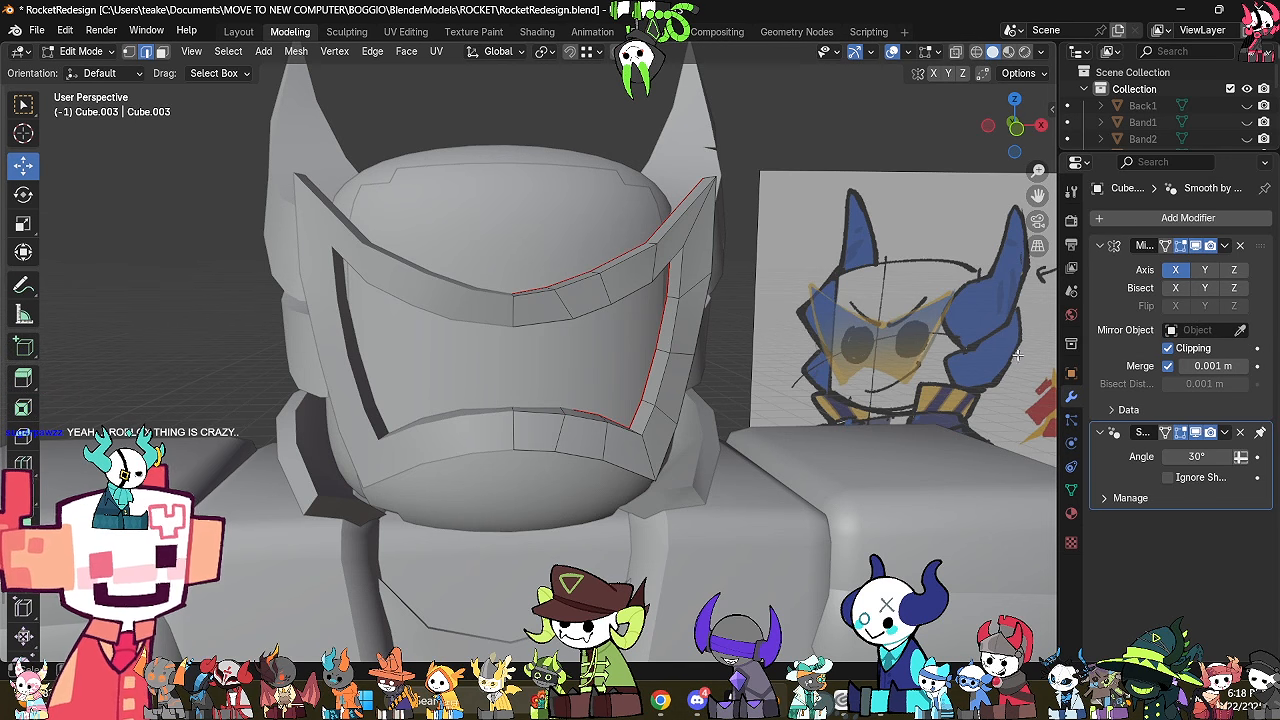
# Duplicate the front edge loop around the frame's inner opening and separate it into its own object.
pyautogui.moveTo(710, 376); pyautogui.dragTo(649, 381, button='middle')
pyautogui.moveTo(596, 434); pyautogui.dragTo(636, 478, button='middle')
pyautogui.hotkey('alt', 'z')
pyautogui.hotkey('alt', 'z')
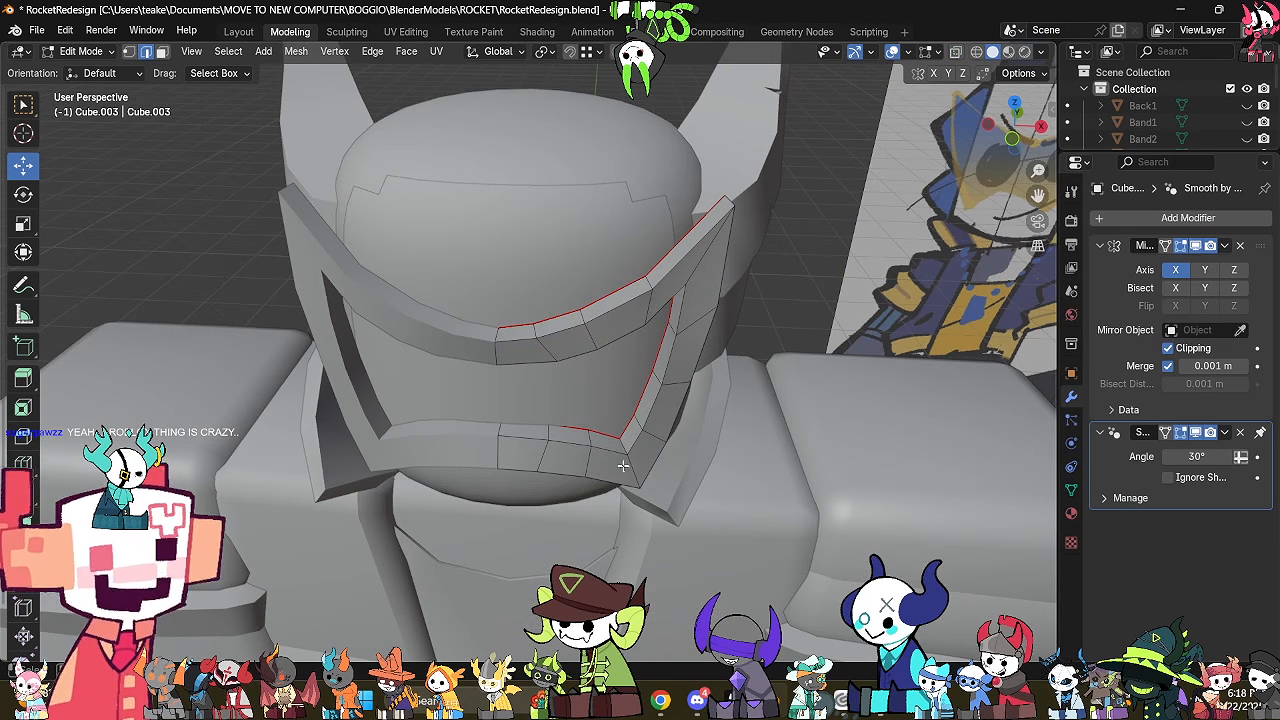
pyautogui.keyDown('alt'); pyautogui.click(614, 455); pyautogui.keyUp('alt')
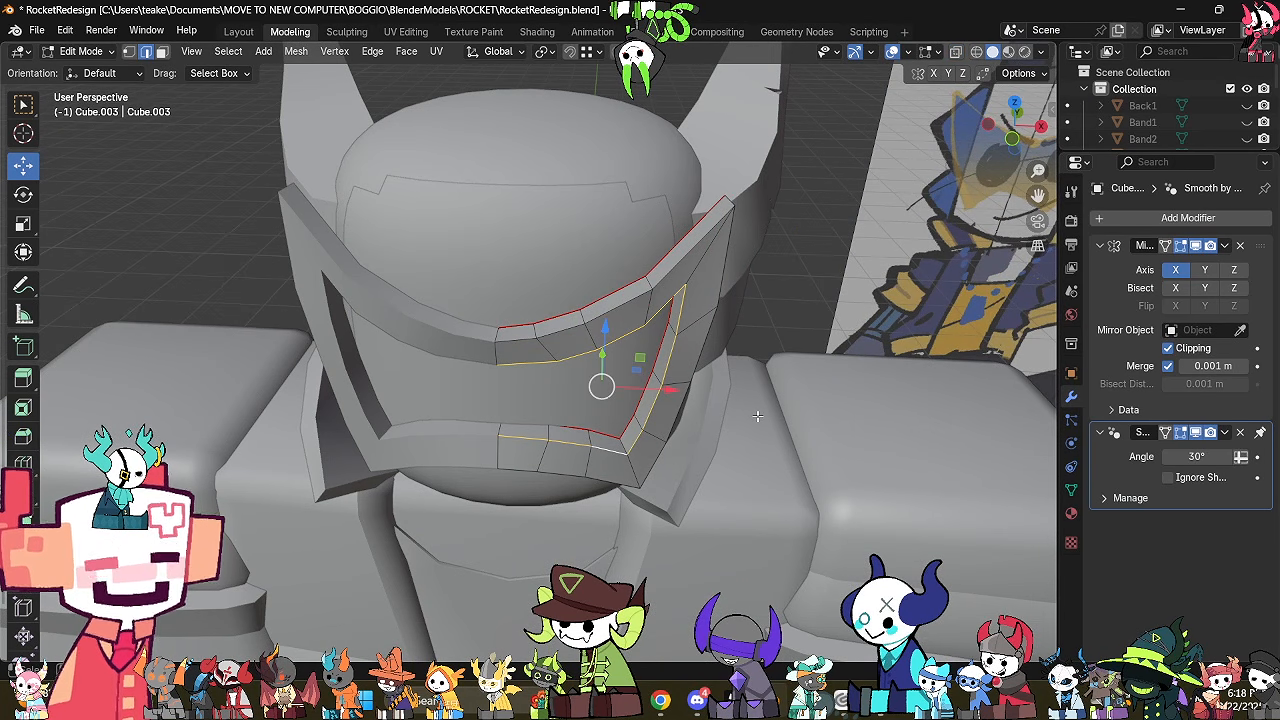
pyautogui.keyDown('shift'); pyautogui.moveTo(757, 415); pyautogui.dragTo(734, 410, button='middle'); pyautogui.keyUp('shift')
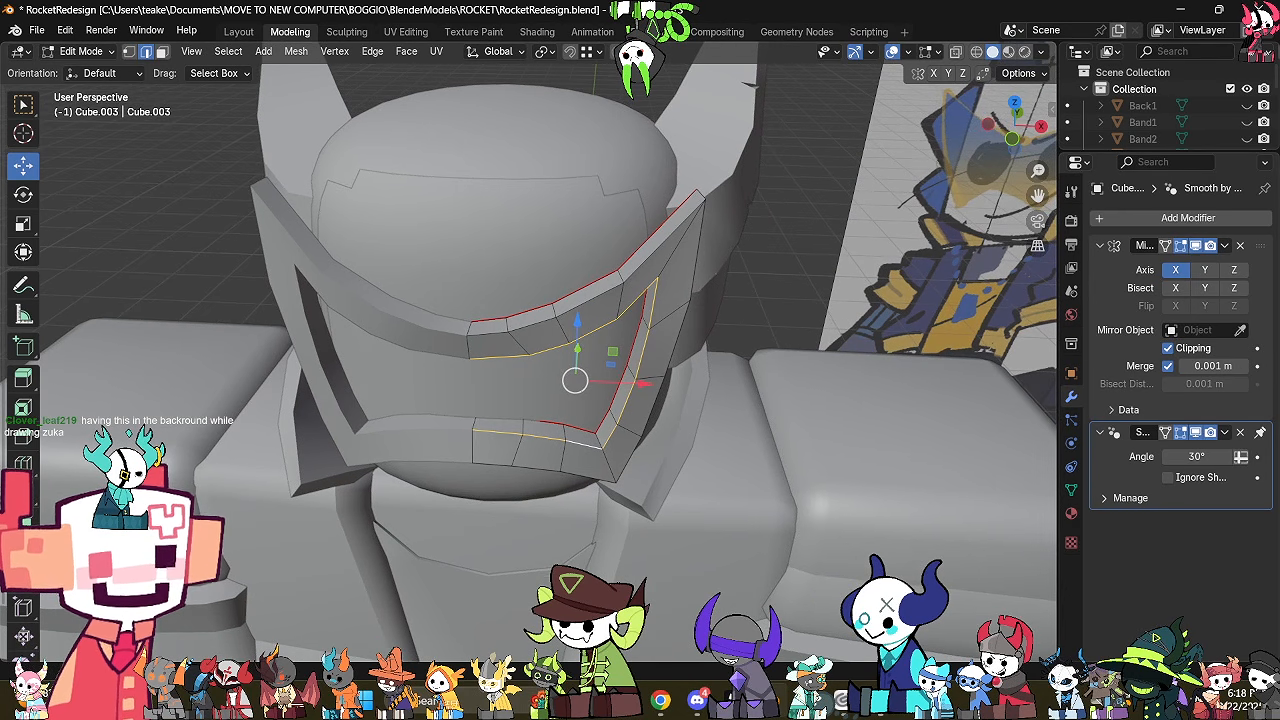
pyautogui.moveTo(753, 355); pyautogui.dragTo(563, 314, button='middle')
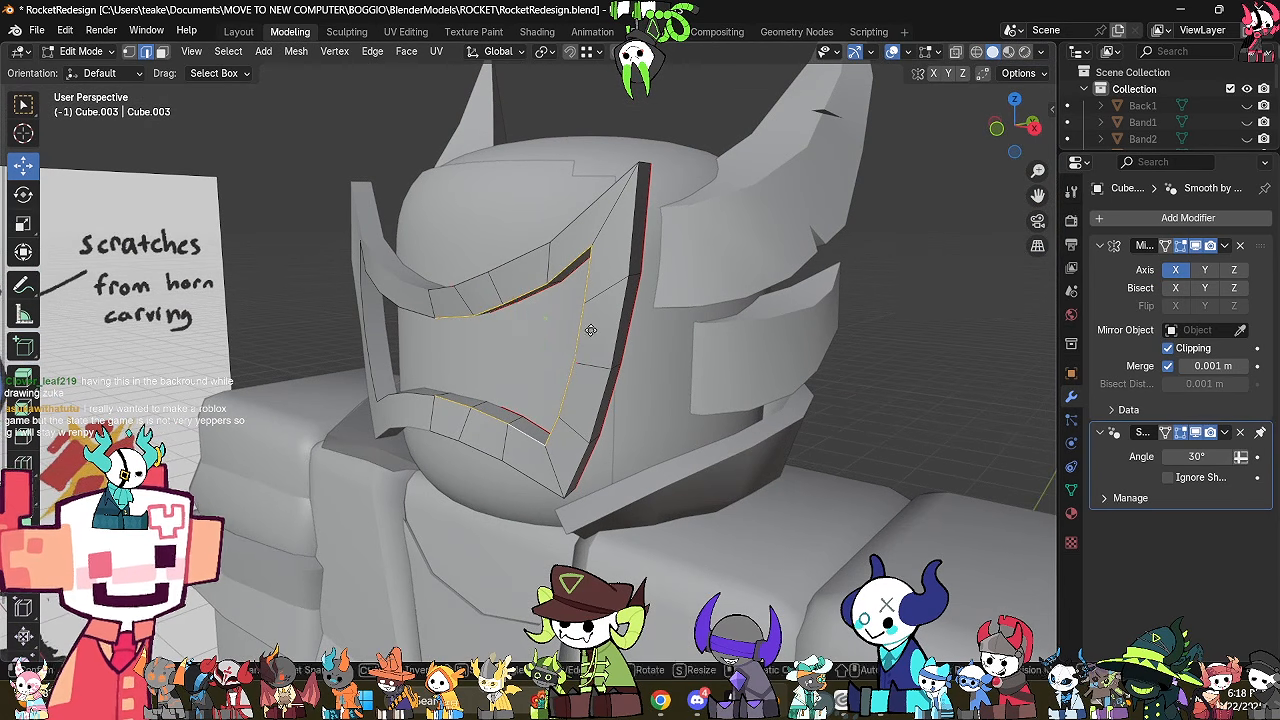
pyautogui.press('p')
pyautogui.click(590, 329)
pyautogui.press('Tab')
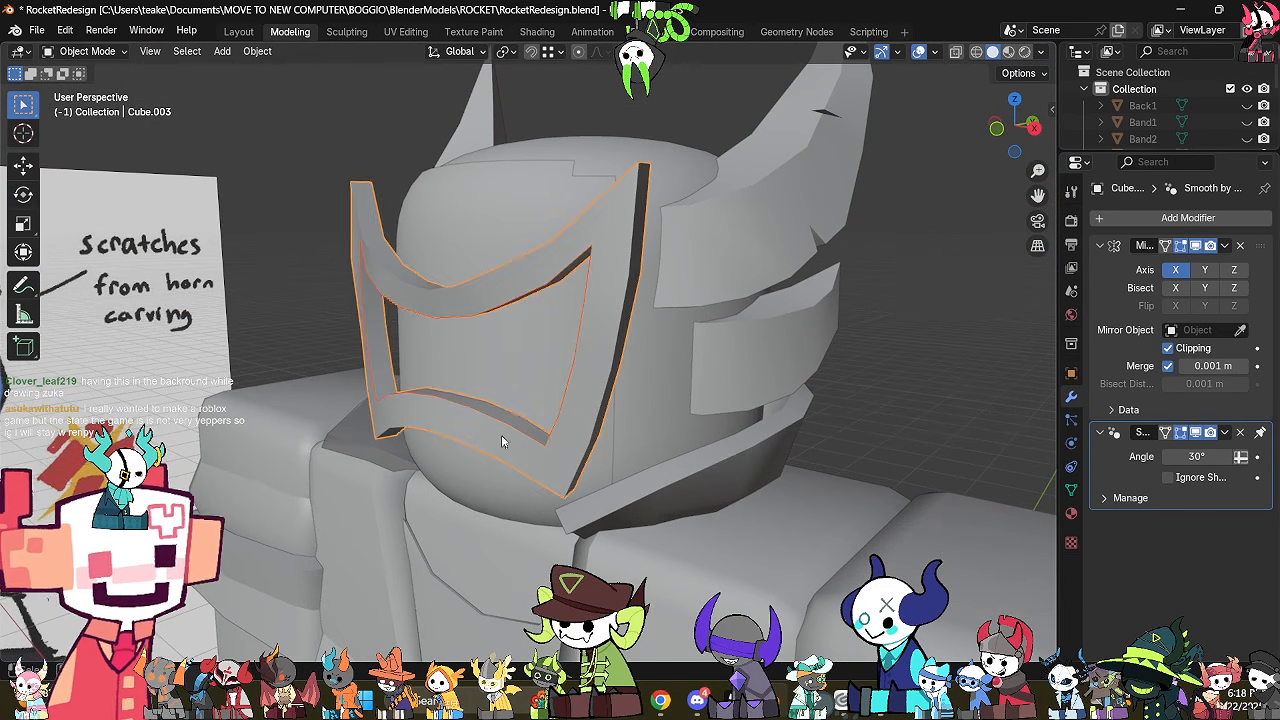
# Edit the separated loop and fill lens faces between its opposing upper and lower edges, working outward from the middle.
pyautogui.click(502, 421)
pyautogui.press('Tab')
pyautogui.press('a')
pyautogui.moveTo(502, 421); pyautogui.dragTo(543, 397, button='middle')
pyautogui.keyDown('shift'); pyautogui.click(493, 329); pyautogui.keyUp('shift')
pyautogui.press('f')
pyautogui.click(537, 424)
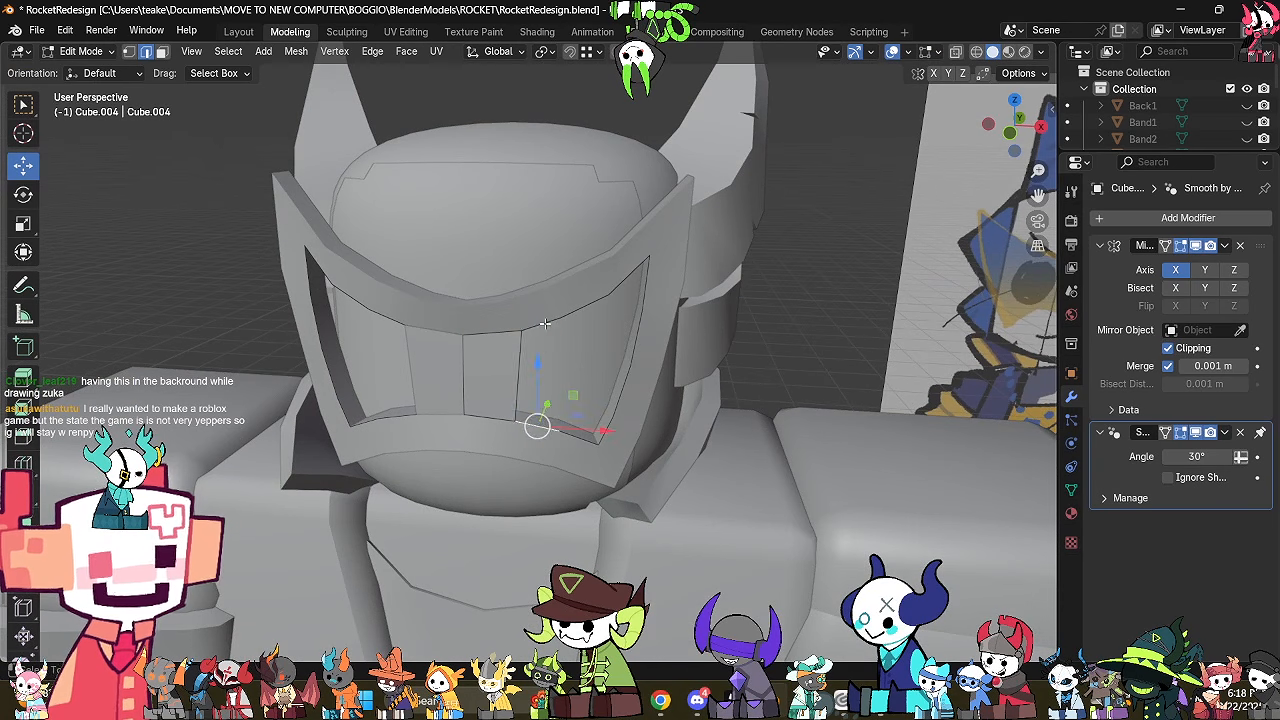
pyautogui.keyDown('shift'); pyautogui.click(544, 323); pyautogui.keyUp('shift')
pyautogui.press('f')
pyautogui.click(568, 434)
pyautogui.keyDown('shift'); pyautogui.click(585, 313); pyautogui.keyUp('shift')
pyautogui.press('f')
# Close the lens's outer end by filling the remaining corner gaps with triangular faces.
pyautogui.click(633, 350)
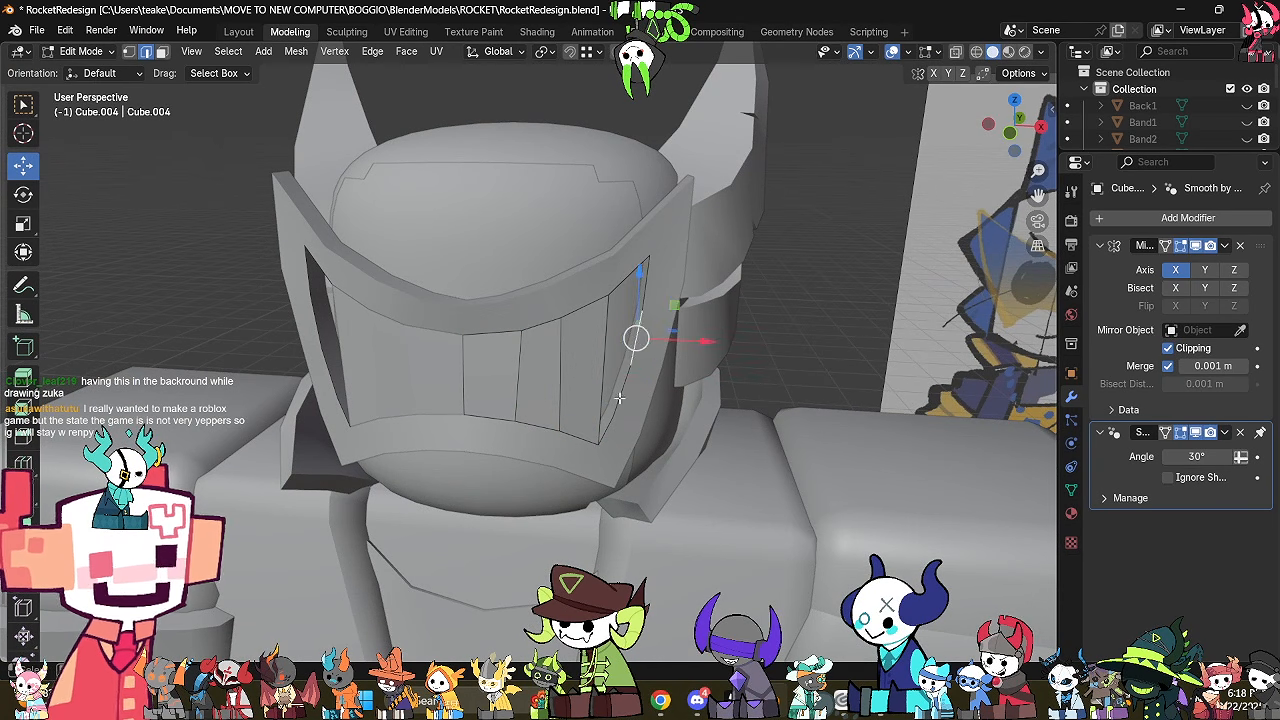
pyautogui.click(621, 399)
pyautogui.press('2')
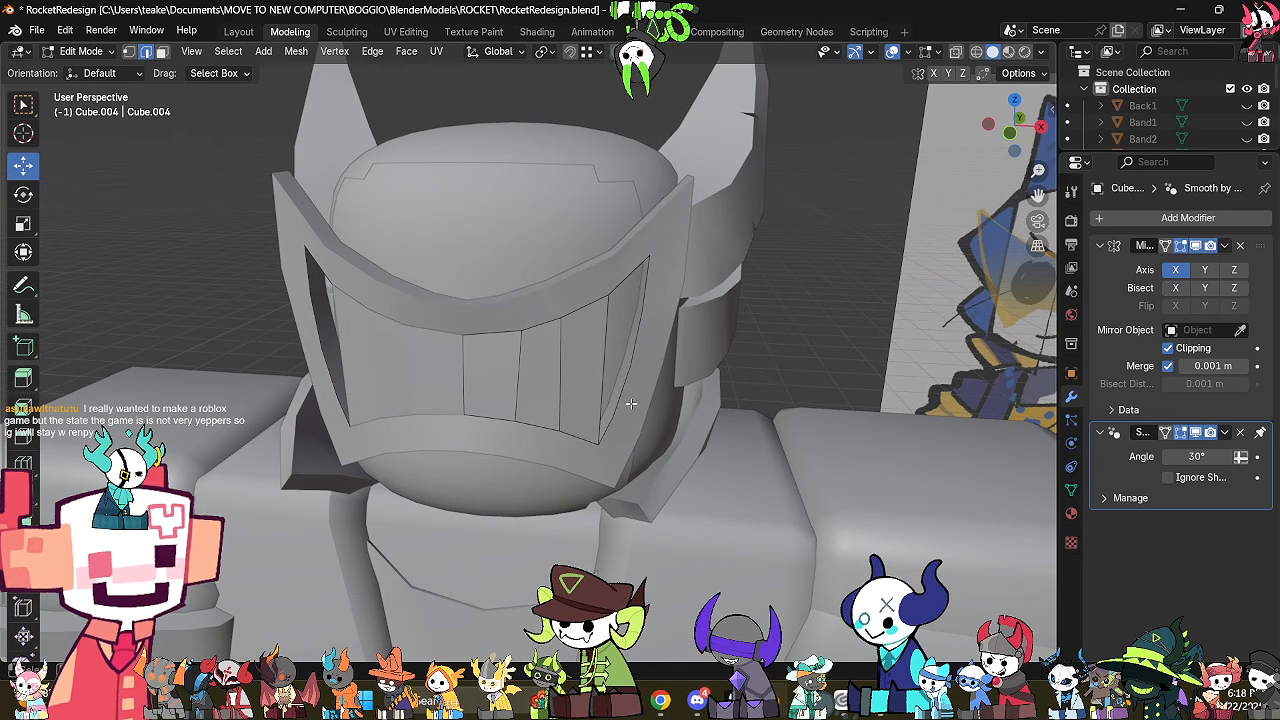
pyautogui.click(623, 388)
pyautogui.keyDown('shift'); pyautogui.click(605, 384); pyautogui.keyUp('shift')
pyautogui.press('f')
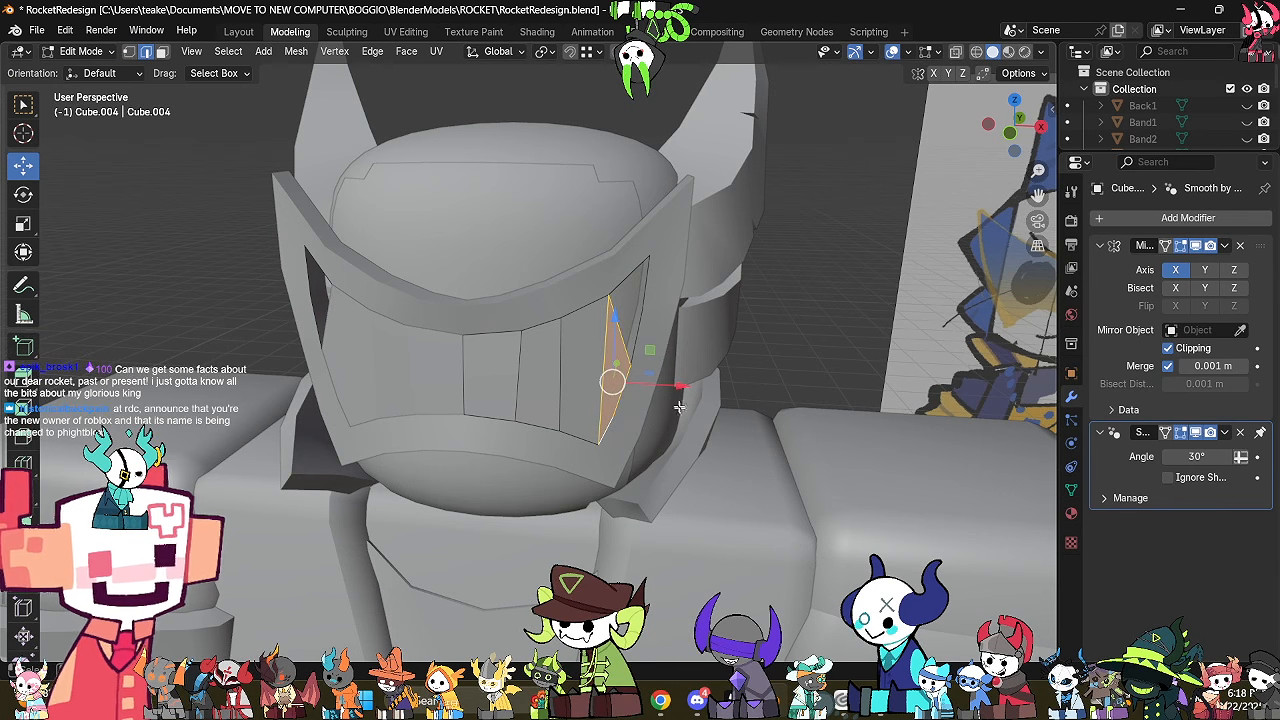
pyautogui.click(627, 322)
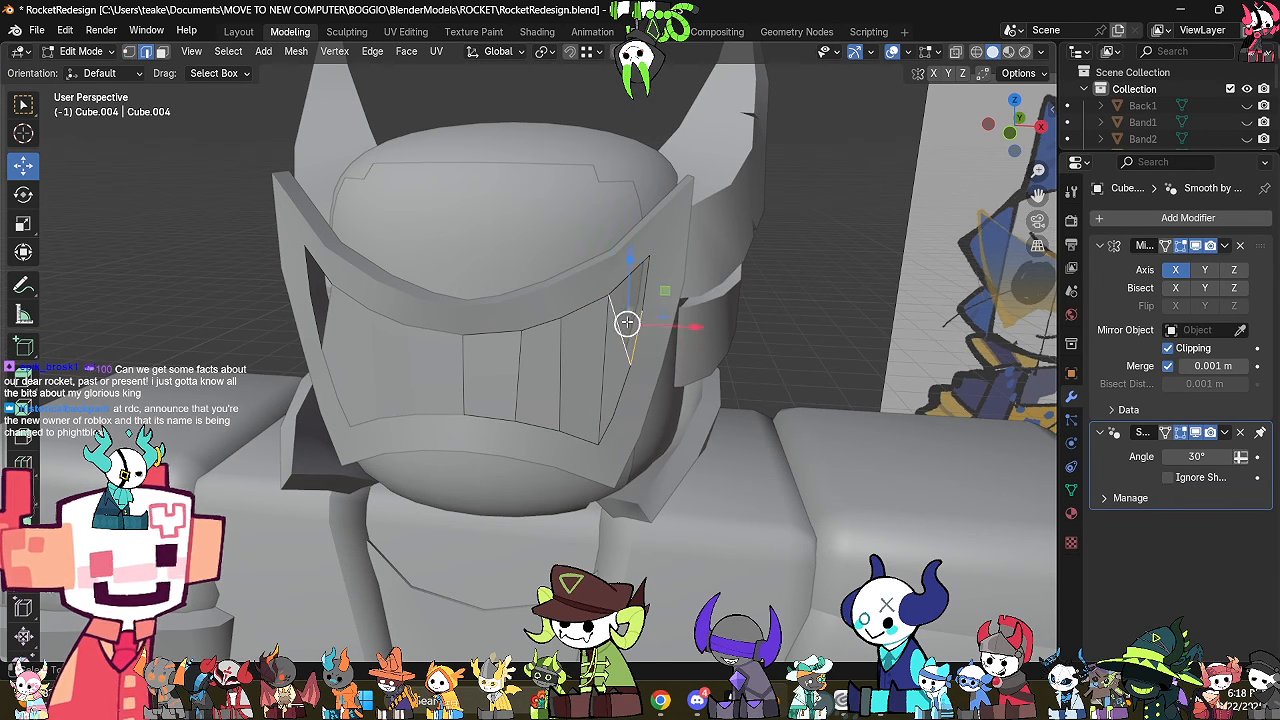
pyautogui.press('f')
# Select the whole lens and move it slightly back into the frame along Y.
pyautogui.press('a')
pyautogui.moveTo(706, 357); pyautogui.dragTo(564, 418, button='middle')
pyautogui.moveTo(535, 379); pyautogui.dragTo(547, 378)
pyautogui.press('Tab')
# Check the goggles in Material Preview shading, and return to solid shading with the frame's mesh in front view with X-ray.
pyautogui.moveTo(550, 374)
pyautogui.mouseDown(button='middle')
pyautogui.moveTo(582, 340)
pyautogui.moveTo(906, 185)
pyautogui.moveTo(818, 135)
pyautogui.moveTo(678, 262)
pyautogui.mouseUp(button='middle')
pyautogui.rightClick(826, 212)
pyautogui.click(826, 212)
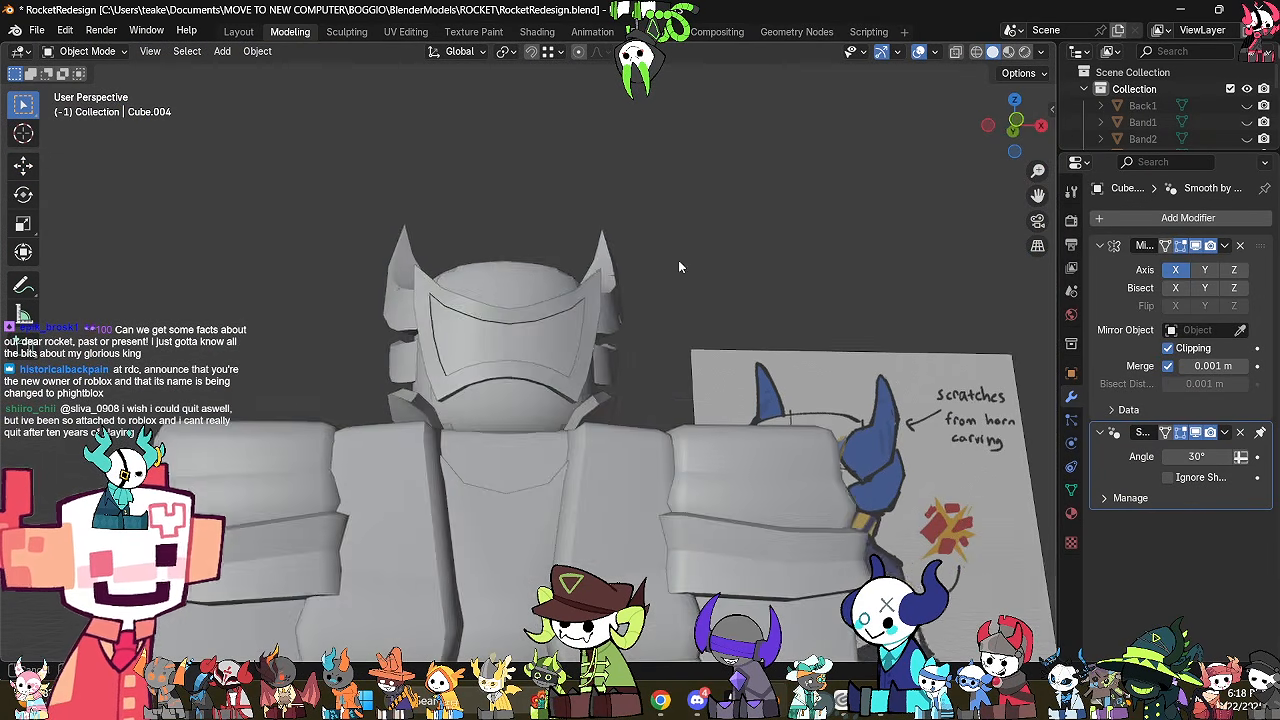
pyautogui.press('z')
pyautogui.click(690, 400)
pyautogui.moveTo(690, 400)
pyautogui.mouseDown(button='middle')
pyautogui.moveTo(580, 480)
pyautogui.moveTo(543, 449)
pyautogui.moveTo(447, 452)
pyautogui.moveTo(553, 376)
pyautogui.moveTo(535, 358)
pyautogui.moveTo(510, 394)
pyautogui.mouseUp(button='middle')
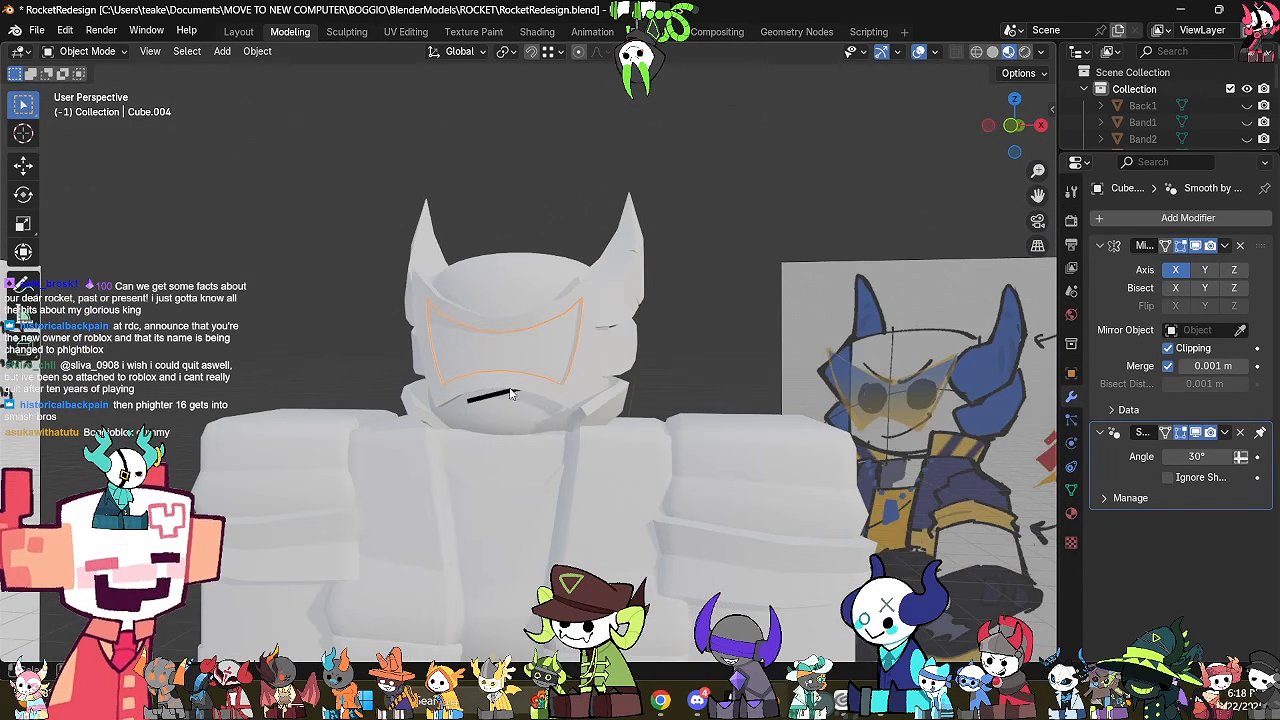
pyautogui.click(1011, 125)
pyautogui.press('Tab')
pyautogui.scroll(4, 545, 405)
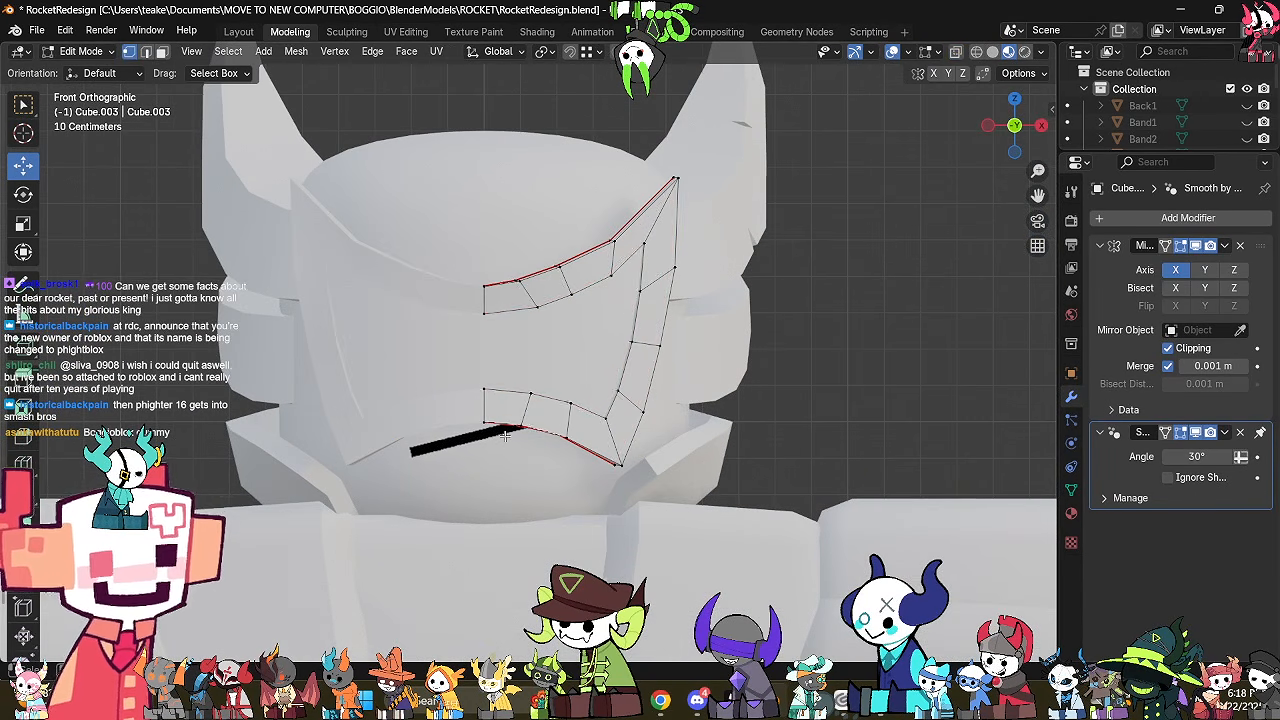
pyautogui.hotkey('alt', 'z')
pyautogui.press('z')
pyautogui.click(708, 414)
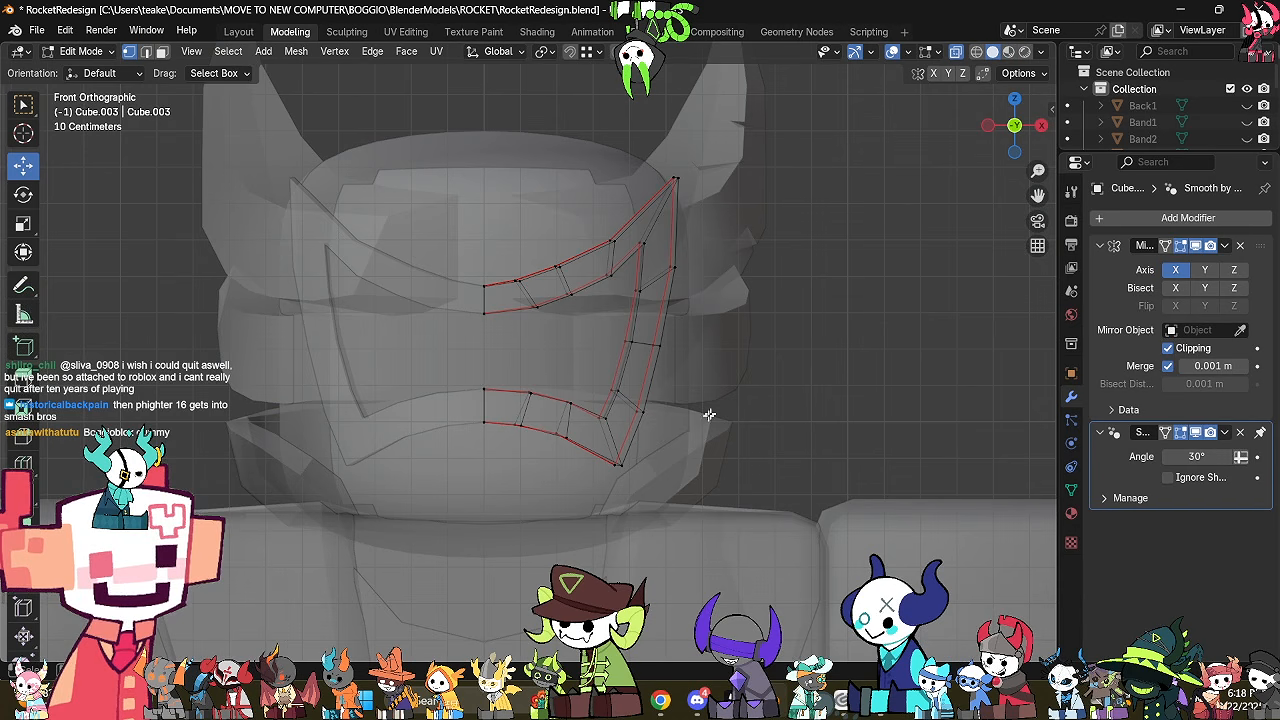
# Try to move the vertices of the frame's lower middle section in front view.
pyautogui.moveTo(448, 440); pyautogui.dragTo(448, 441)
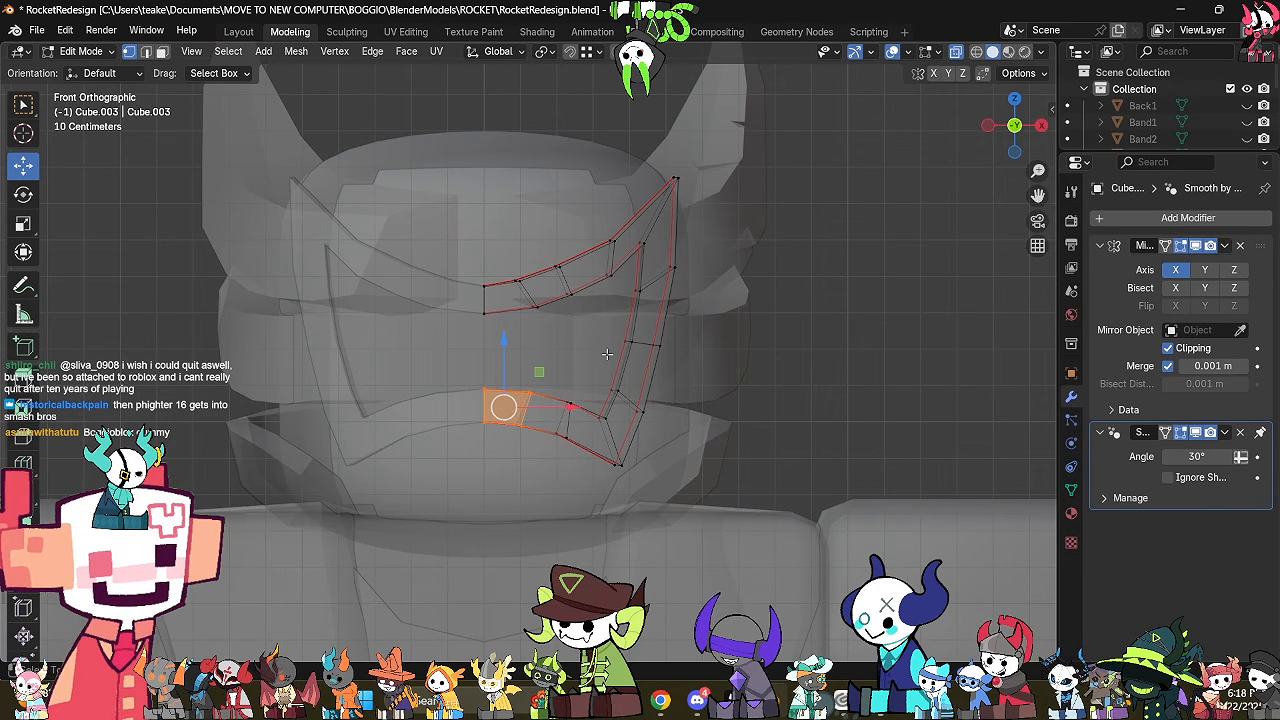
pyautogui.keyDown('shift'); pyautogui.moveTo(549, 462); pyautogui.dragTo(549, 462); pyautogui.keyUp('shift')
pyautogui.hotkey('alt', 'z')
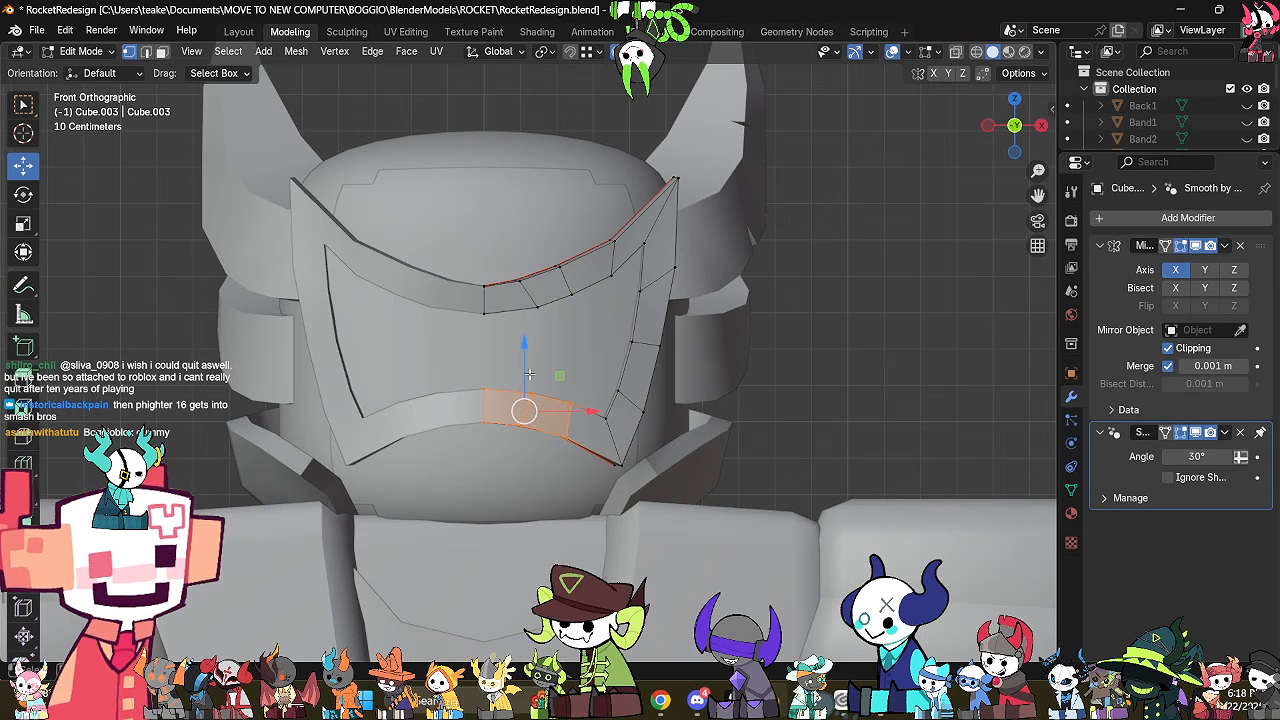
pyautogui.press('g')
pyautogui.click(553, 352)
pyautogui.hotkey('ctrl', 'z')
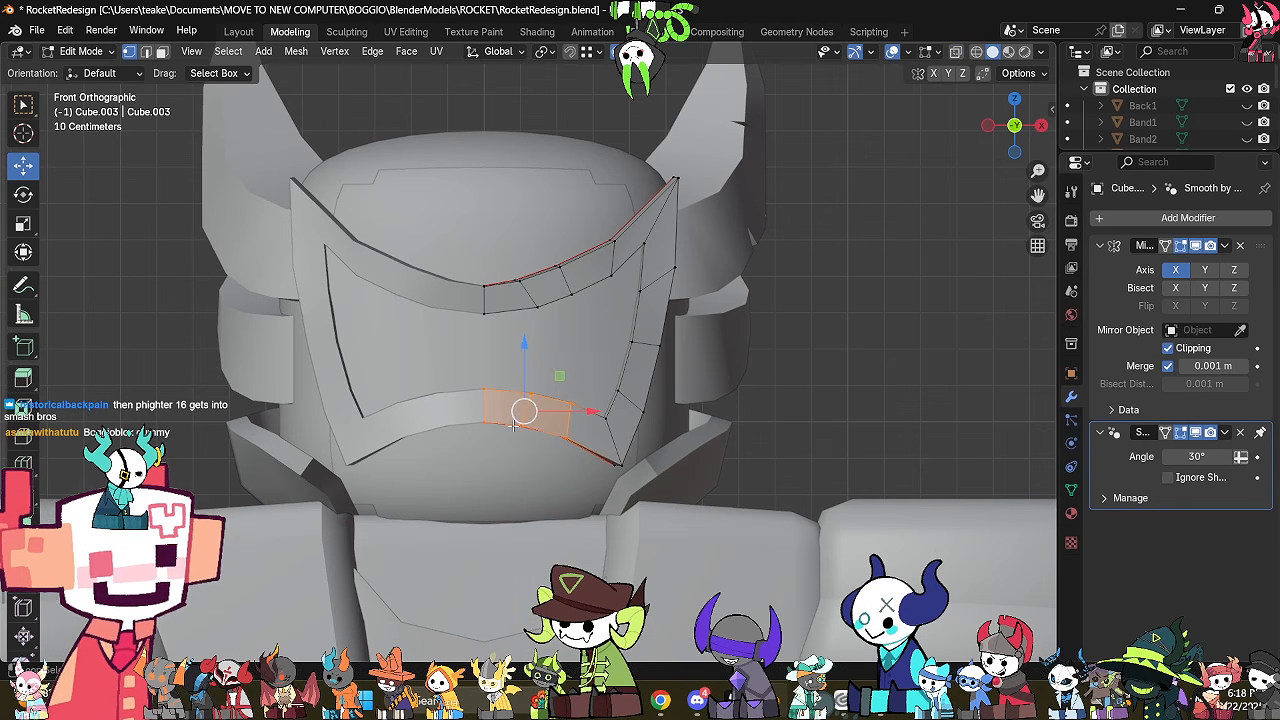
pyautogui.hotkey('alt', 'z')
pyautogui.press('Tab')
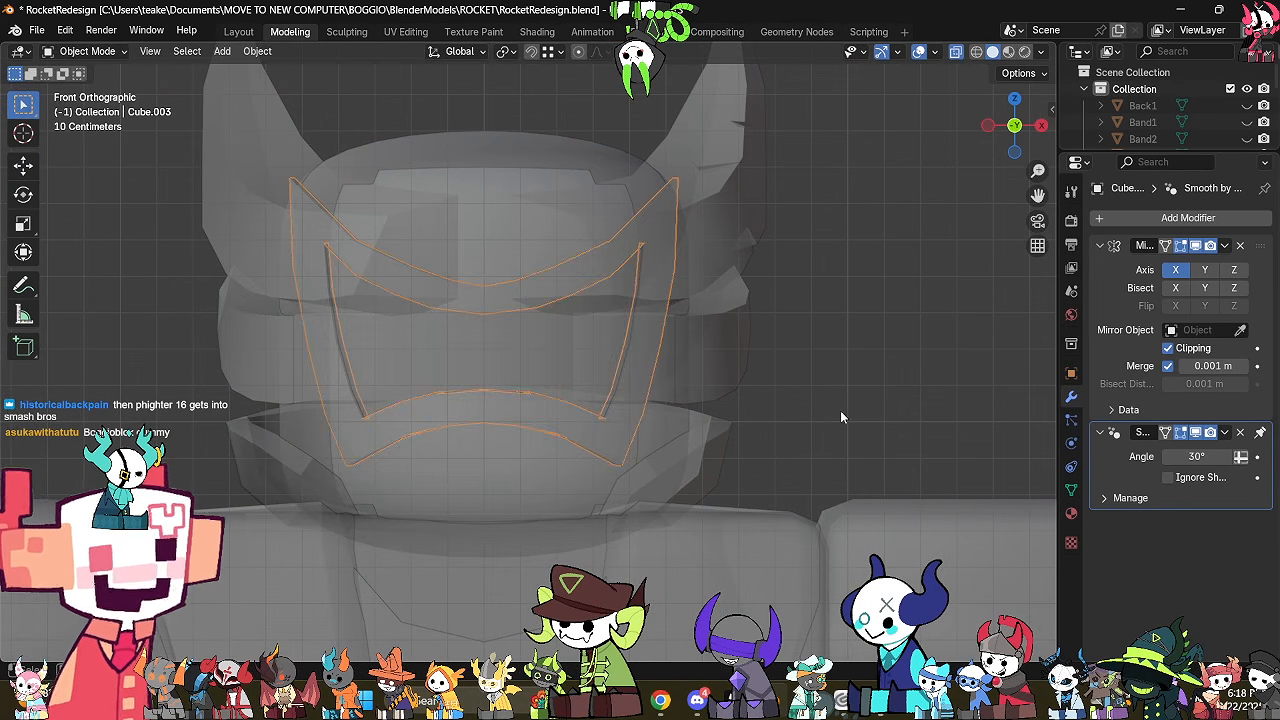
# Turn off X-ray and select the entire goggle frame mesh for editing.
pyautogui.hotkey('alt', 'z')
pyautogui.click(861, 352)
pyautogui.click(632, 376)
pyautogui.press('Tab')
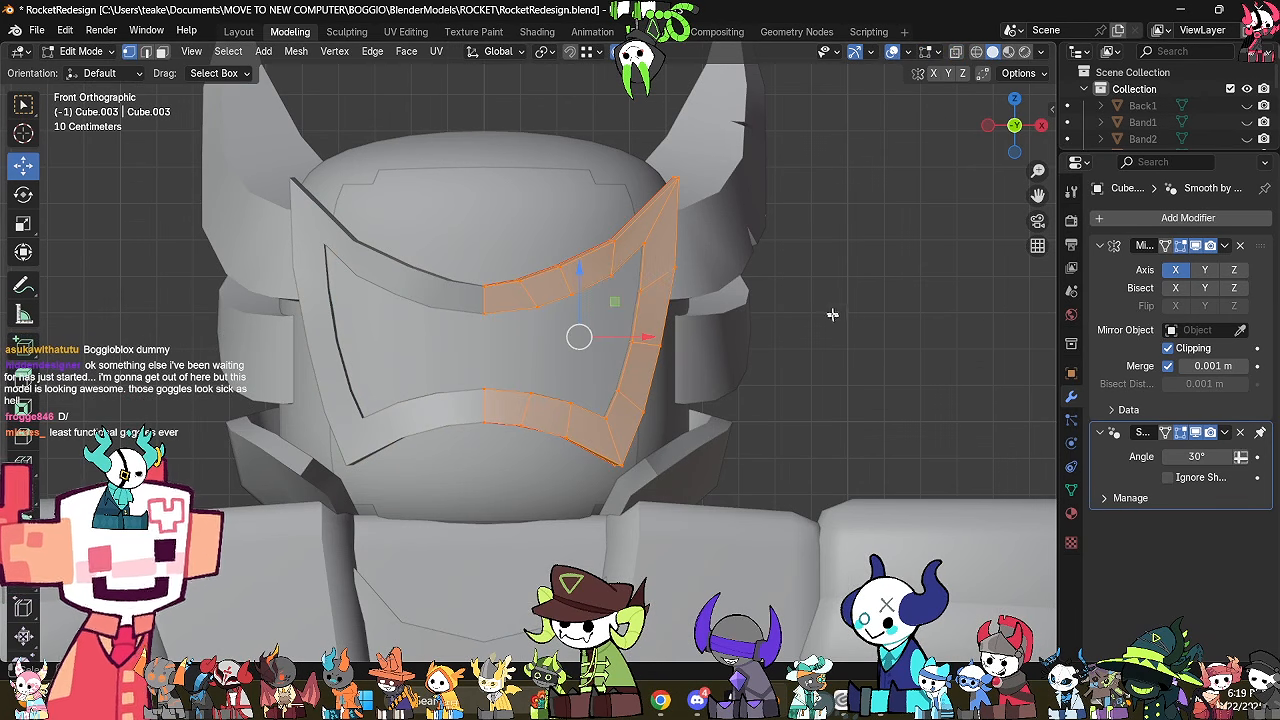
pyautogui.hotkey('alt', 's')
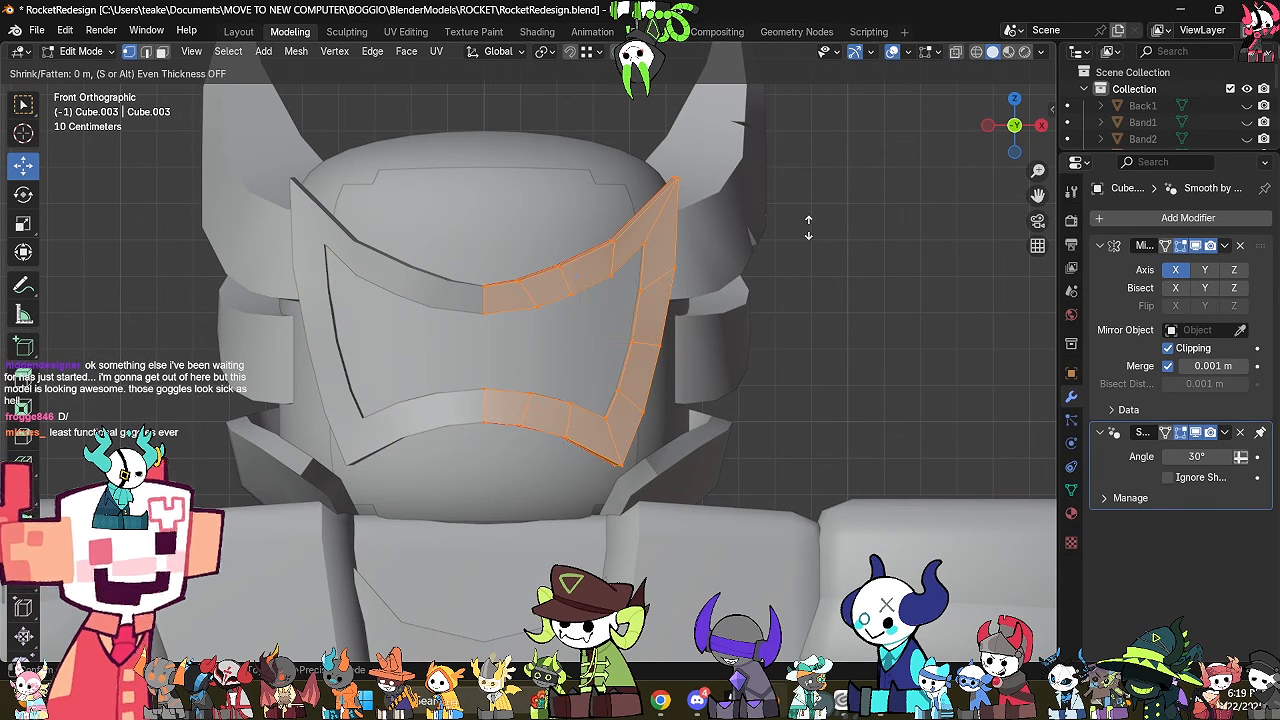
pyautogui.click(809, 233)
pyautogui.hotkey('ctrl', 'z')
pyautogui.hotkey('alt', 's')
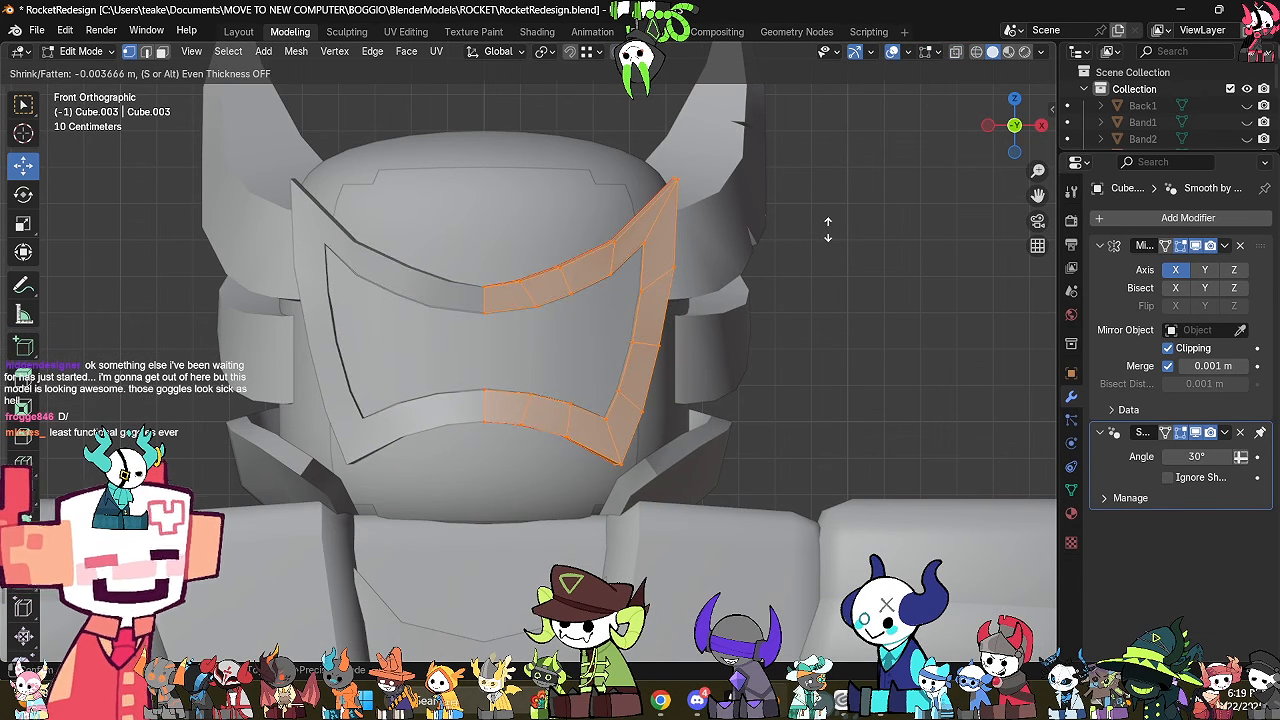
pyautogui.rightClick(828, 240)
# Shrink/Fatten the whole goggle frame along its normals with an offset of -0.00666 m.
pyautogui.hotkey('alt', 's')
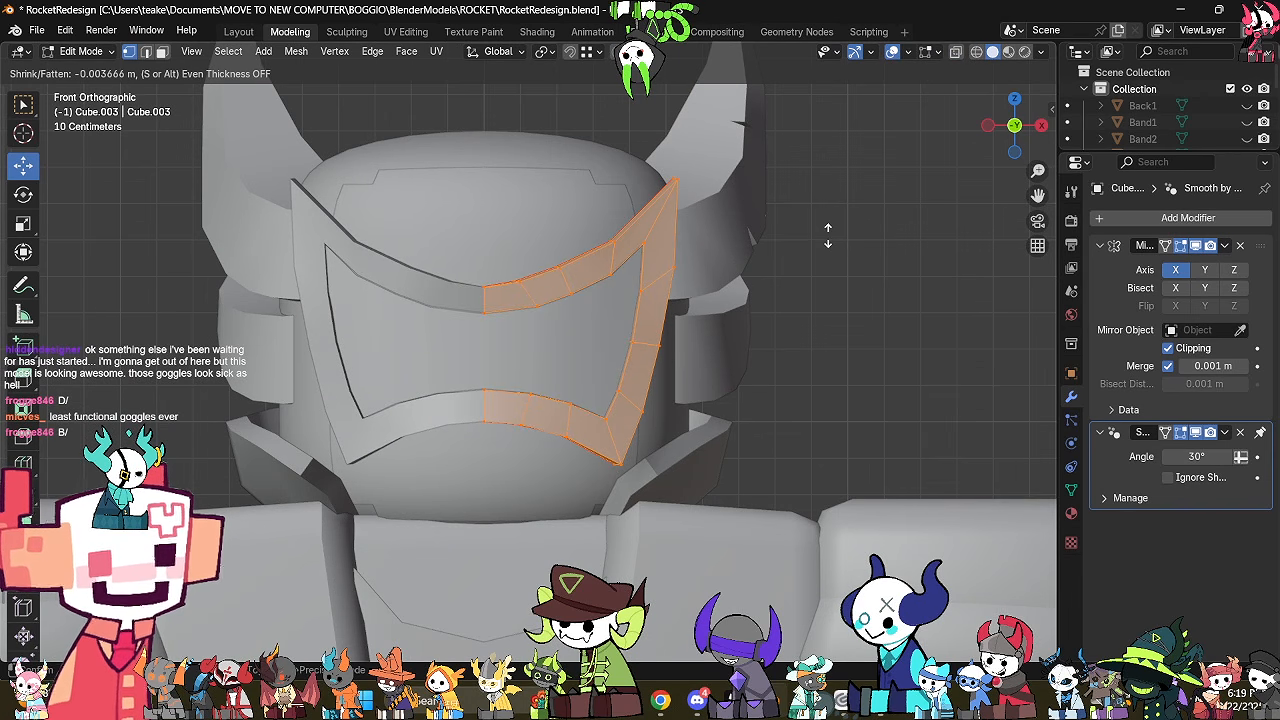
pyautogui.click(826, 241)
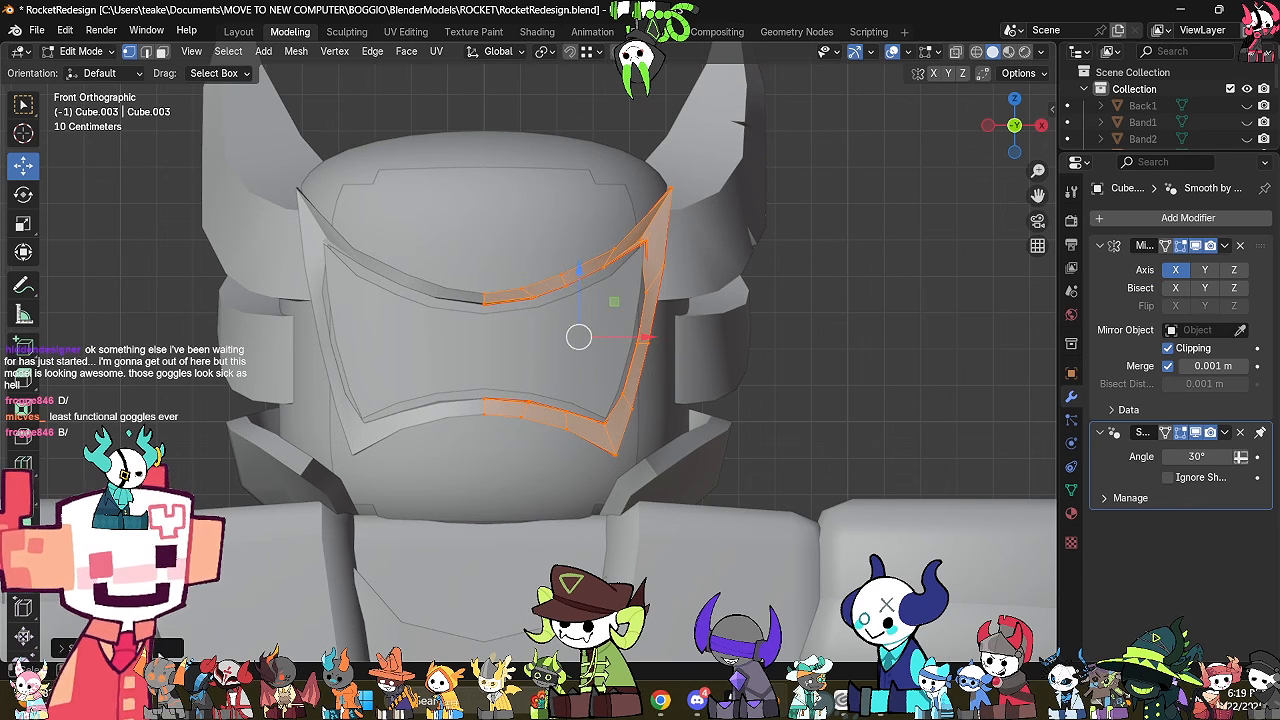
pyautogui.click(66, 648)
pyautogui.moveTo(232, 589); pyautogui.dragTo(200, 589)
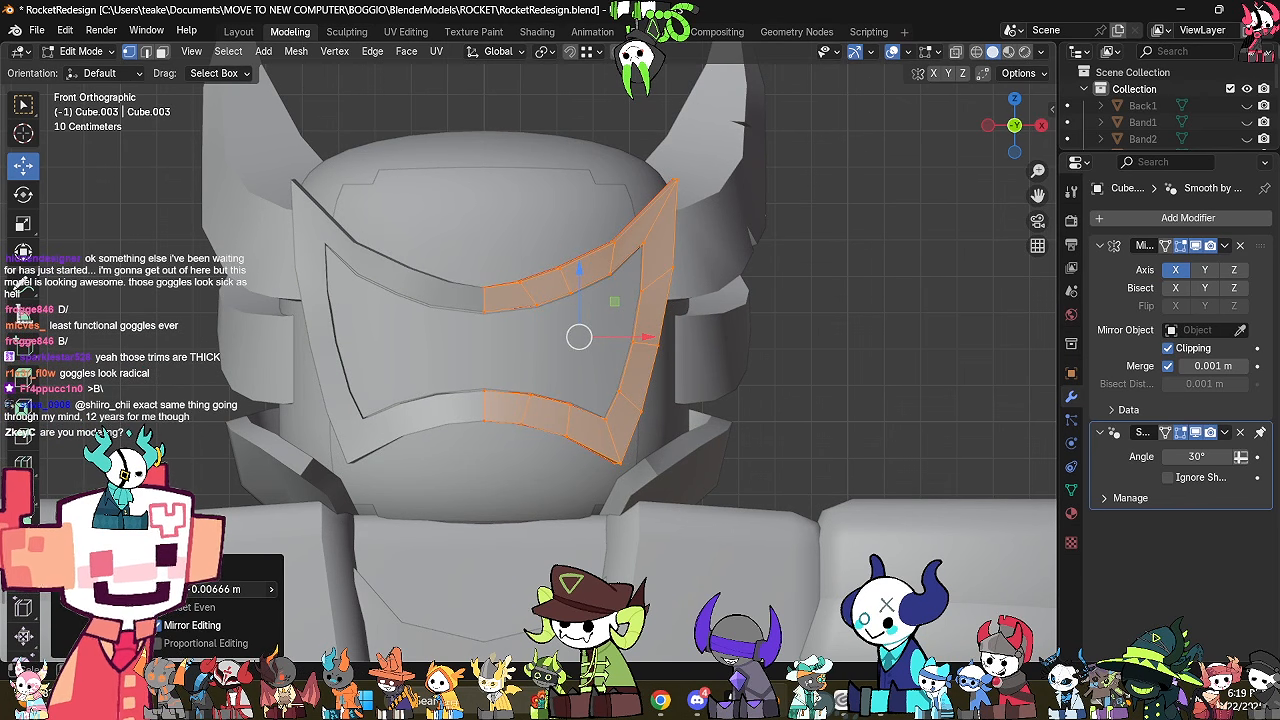
# Switch to editing the lens object and scale its whole mesh up by 1.094.
pyautogui.press('Tab')
pyautogui.click(567, 353)
pyautogui.moveTo(567, 353); pyautogui.dragTo(557, 412, button='middle')
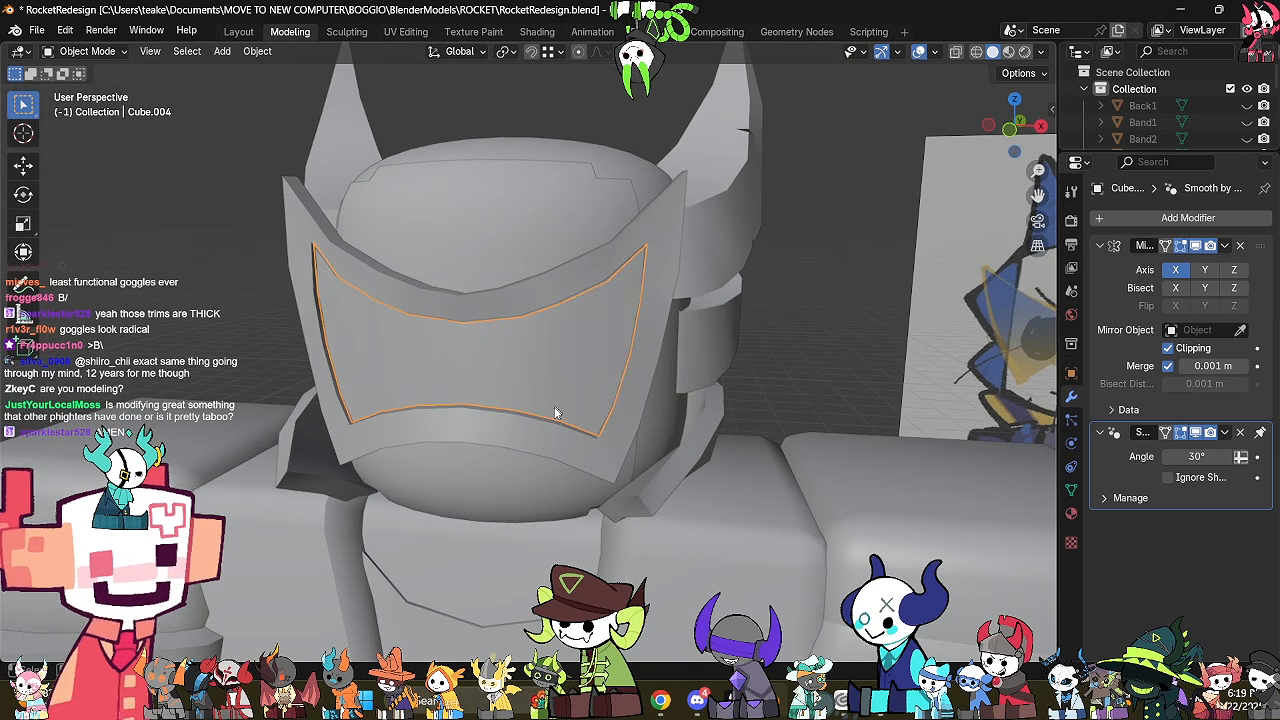
pyautogui.press('Tab')
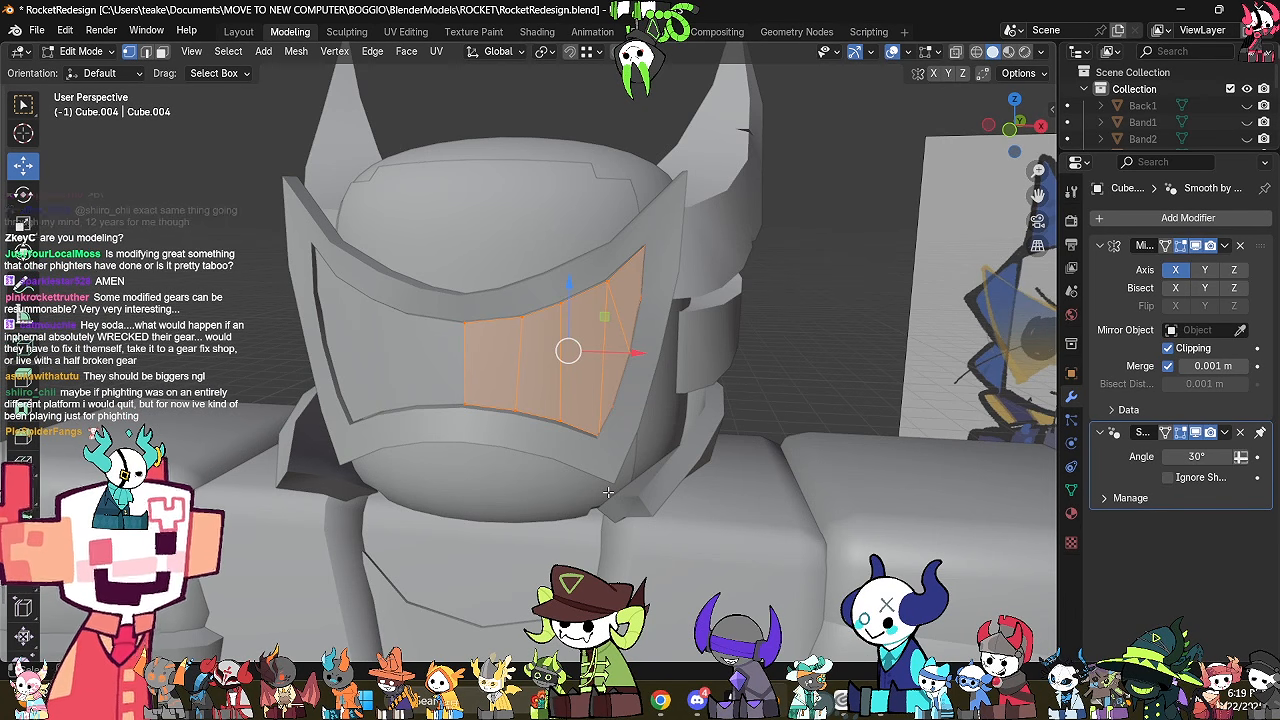
pyautogui.moveTo(607, 492); pyautogui.dragTo(541, 478, button='middle')
pyautogui.press('s')
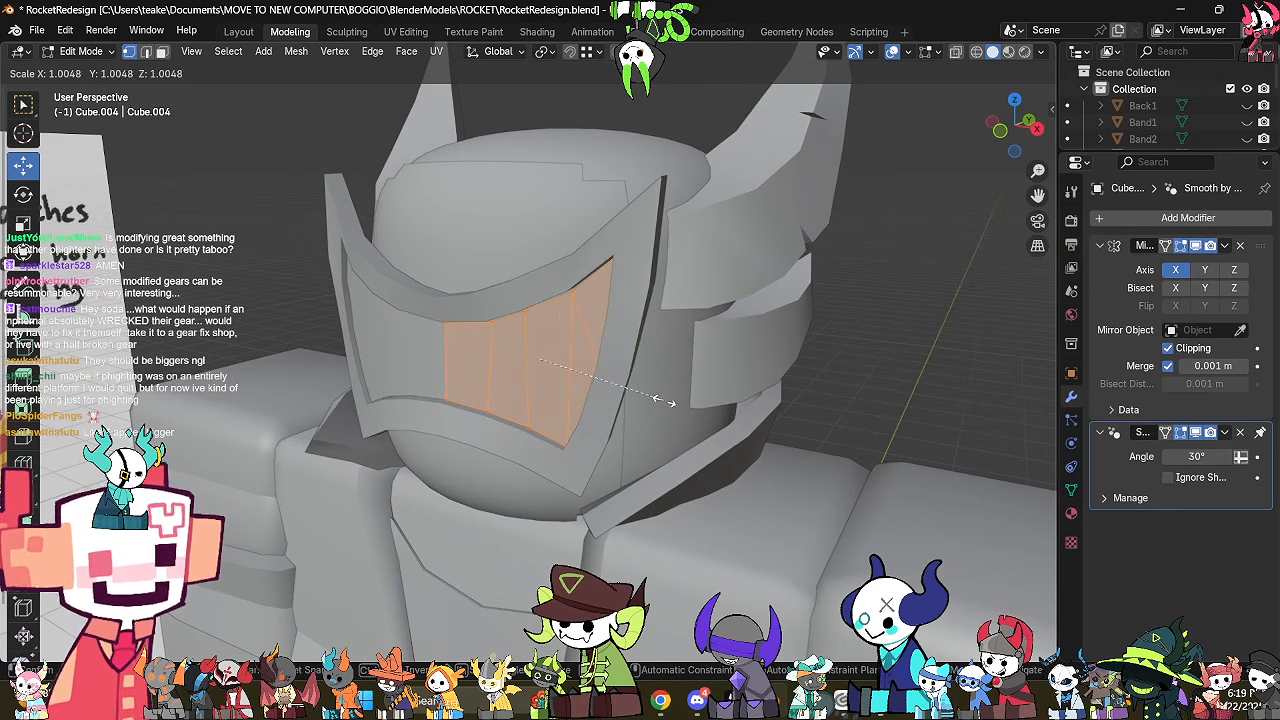
pyautogui.click(675, 405)
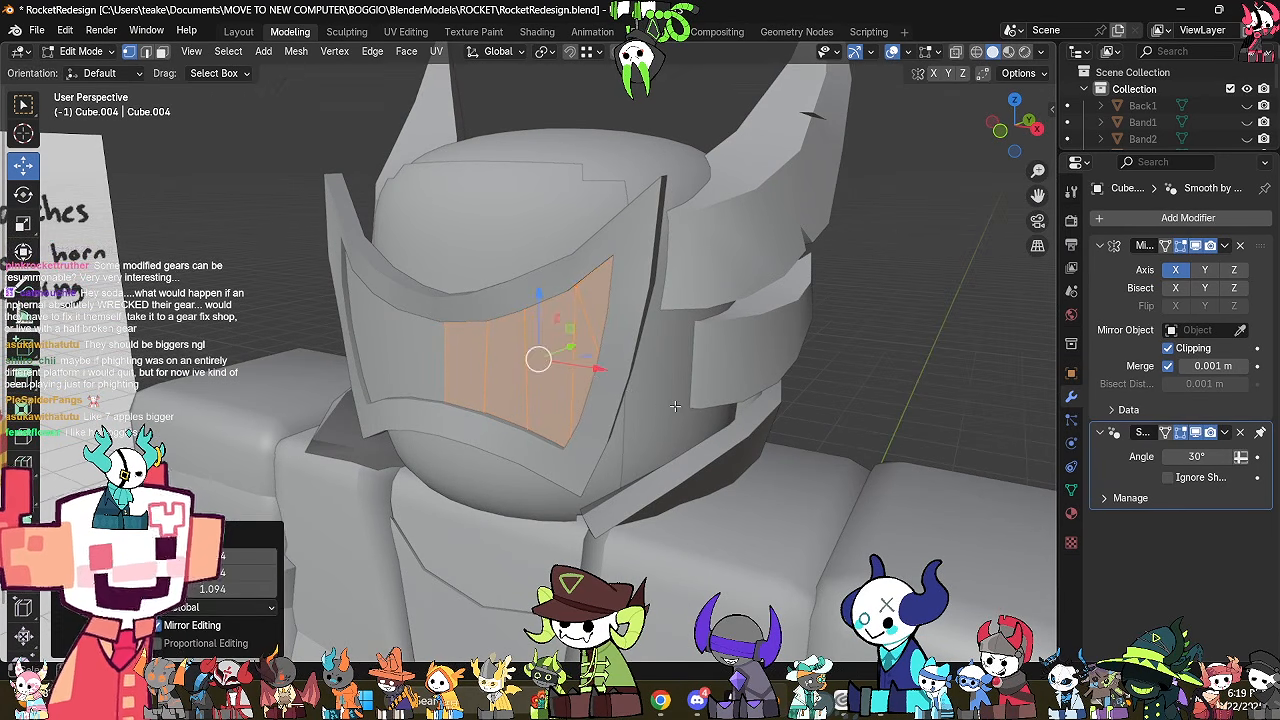
# Examine how the goggle lens sits inside the frame and against the head from several angles.
pyautogui.moveTo(685, 409); pyautogui.dragTo(782, 431, button='middle')
pyautogui.hotkey('alt', 'z')
pyautogui.moveTo(700, 445); pyautogui.dragTo(824, 488, button='middle')
pyautogui.hotkey('alt', 'z')
pyautogui.press('Tab')
pyautogui.press('Tab')
pyautogui.press('Tab')
pyautogui.click(899, 431)
pyautogui.click(632, 384)
pyautogui.moveTo(634, 385); pyautogui.dragTo(587, 366, button='middle')
pyautogui.press('Tab')
pyautogui.hotkey('alt', 'z')
pyautogui.hotkey('alt', 'z')
pyautogui.press('Tab')
pyautogui.moveTo(838, 293); pyautogui.dragTo(704, 327, button='middle')
# Select the edges along the outer rear rim of the goggle frame for editing.
pyautogui.click(546, 291)
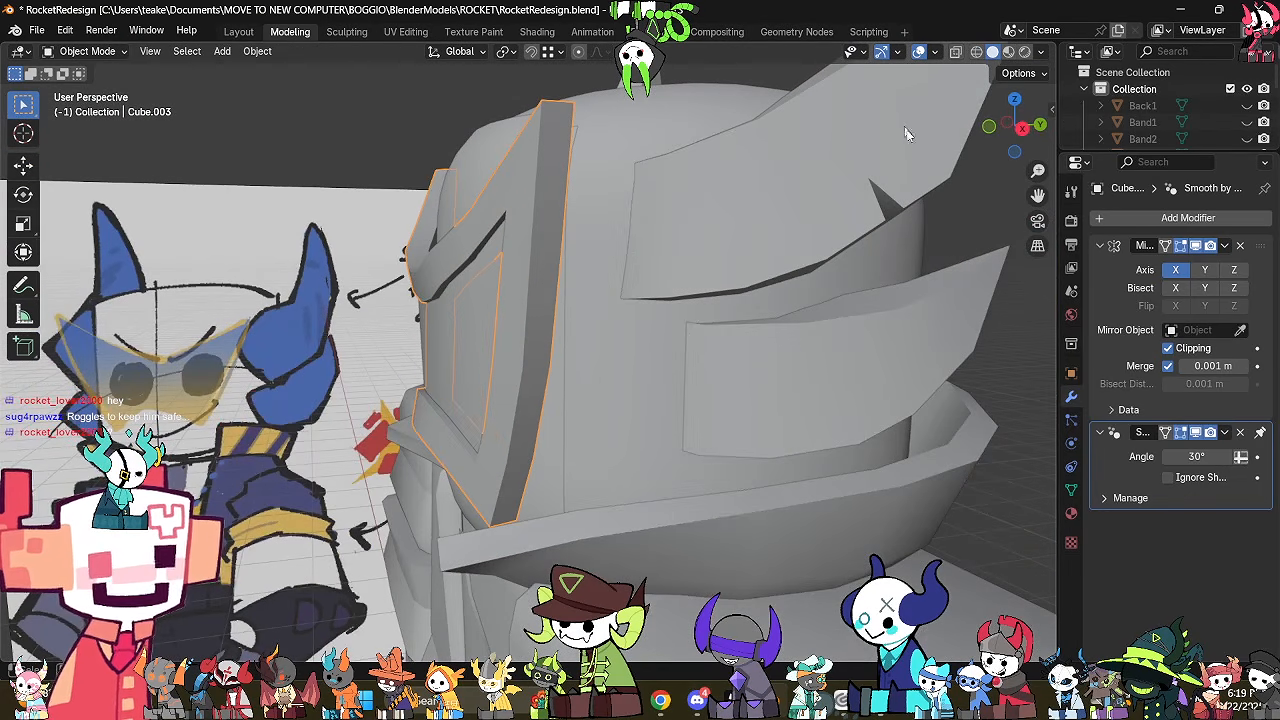
pyautogui.click(1022, 128)
pyautogui.press('Tab')
pyautogui.hotkey('alt', 'z')
pyautogui.moveTo(643, 423)
pyautogui.mouseDown(button='middle')
pyautogui.moveTo(509, 529)
pyautogui.moveTo(543, 502)
pyautogui.moveTo(530, 526)
pyautogui.mouseUp(button='middle')
pyautogui.hotkey('alt', 'z')
pyautogui.moveTo(502, 518); pyautogui.dragTo(506, 512)
pyautogui.moveTo(506, 512); pyautogui.dragTo(489, 484, button='middle')
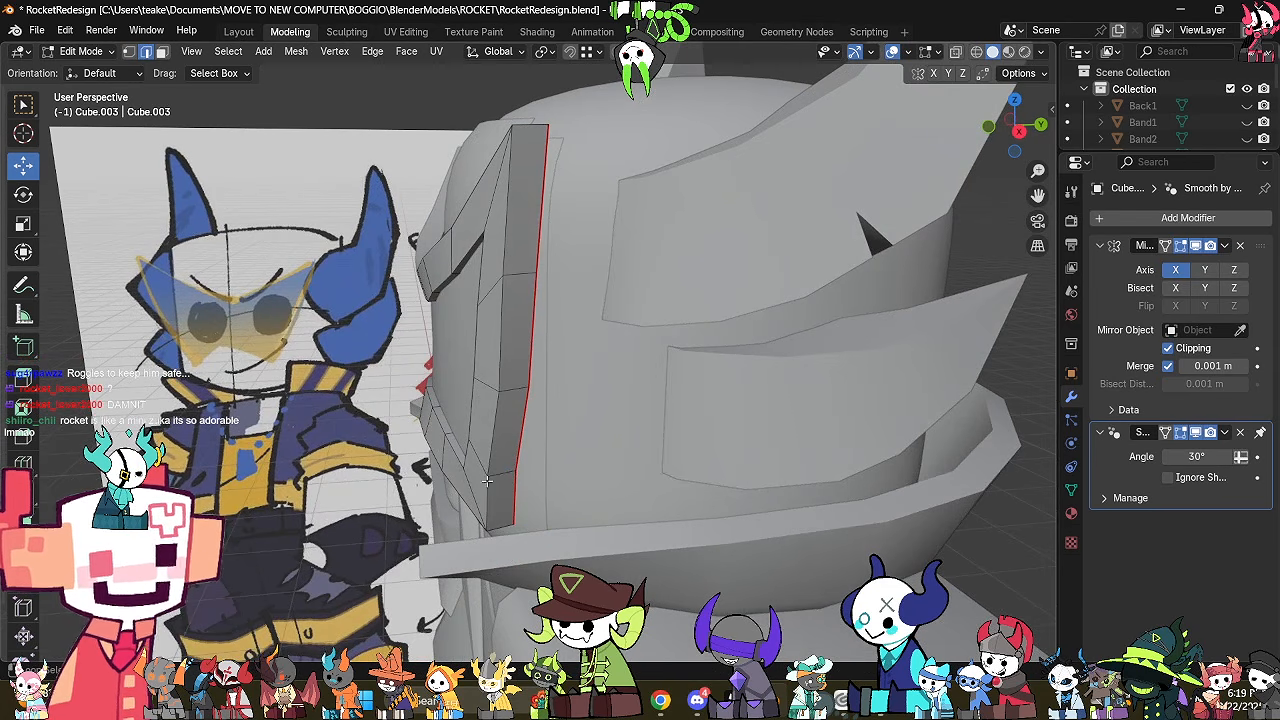
pyautogui.moveTo(667, 504); pyautogui.dragTo(548, 472, button='middle')
pyautogui.moveTo(494, 441); pyautogui.dragTo(502, 443)
pyautogui.moveTo(505, 440); pyautogui.dragTo(450, 533, button='middle')
pyautogui.press('Tab')
pyautogui.press('Tab')
pyautogui.moveTo(480, 527); pyautogui.dragTo(491, 529)
pyautogui.moveTo(491, 529); pyautogui.dragTo(403, 400, button='middle')
pyautogui.press('Tab')
pyautogui.press('Tab')
pyautogui.scroll(-4, 547, 515)
pyautogui.press('Tab')
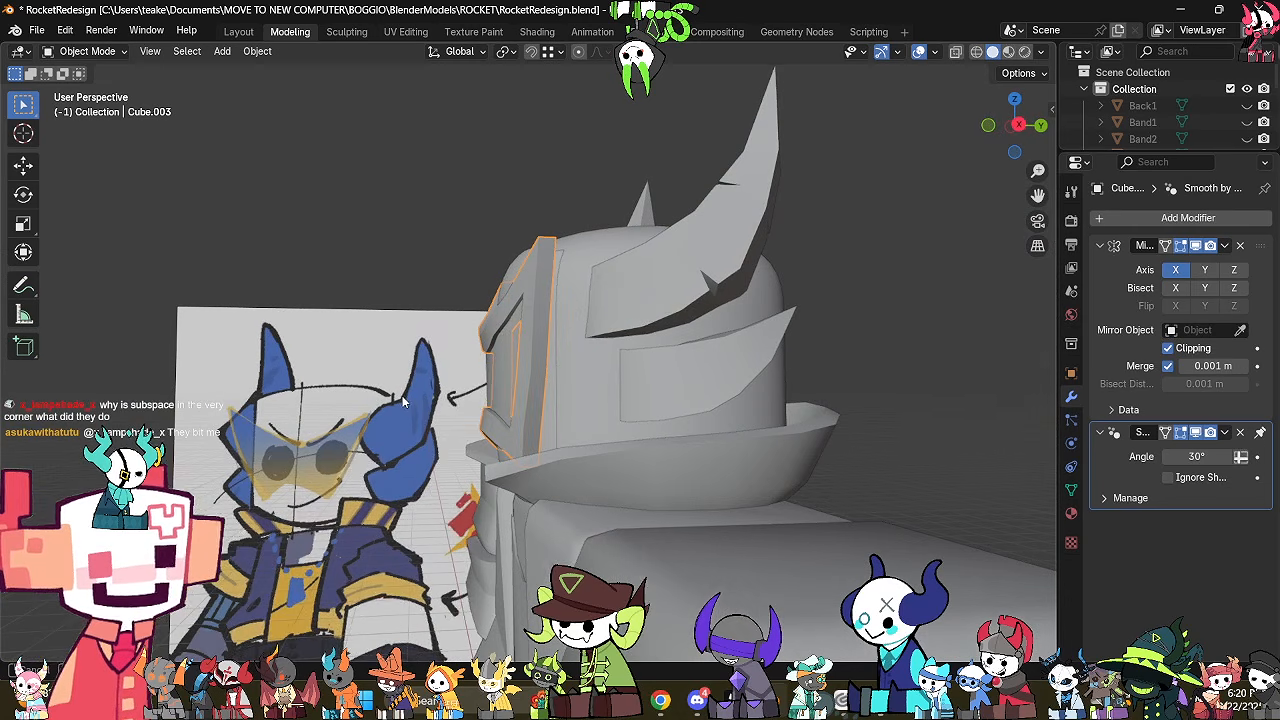
pyautogui.moveTo(901, 279); pyautogui.dragTo(544, 401, button='middle')
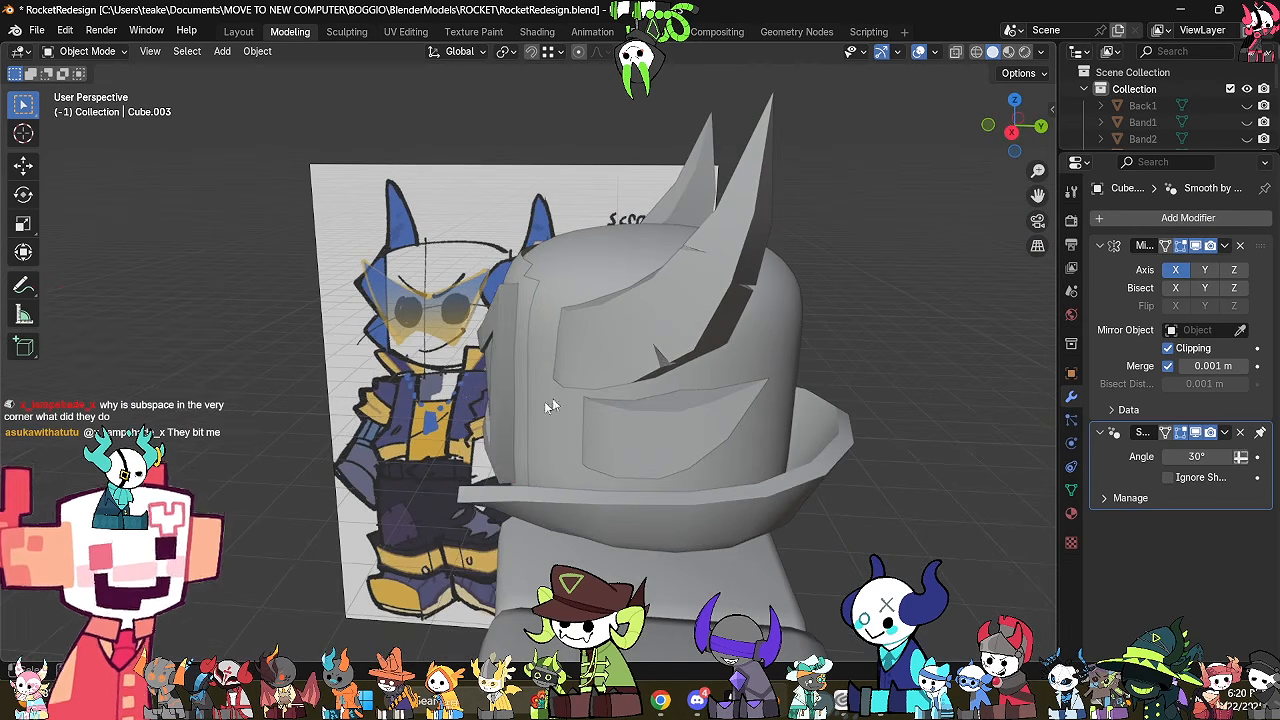
# Complete the edge selection on the goggle frame's rear side and smooth it with LoopTools Relax.
pyautogui.press('Tab')
pyautogui.scroll(4, 553, 498)
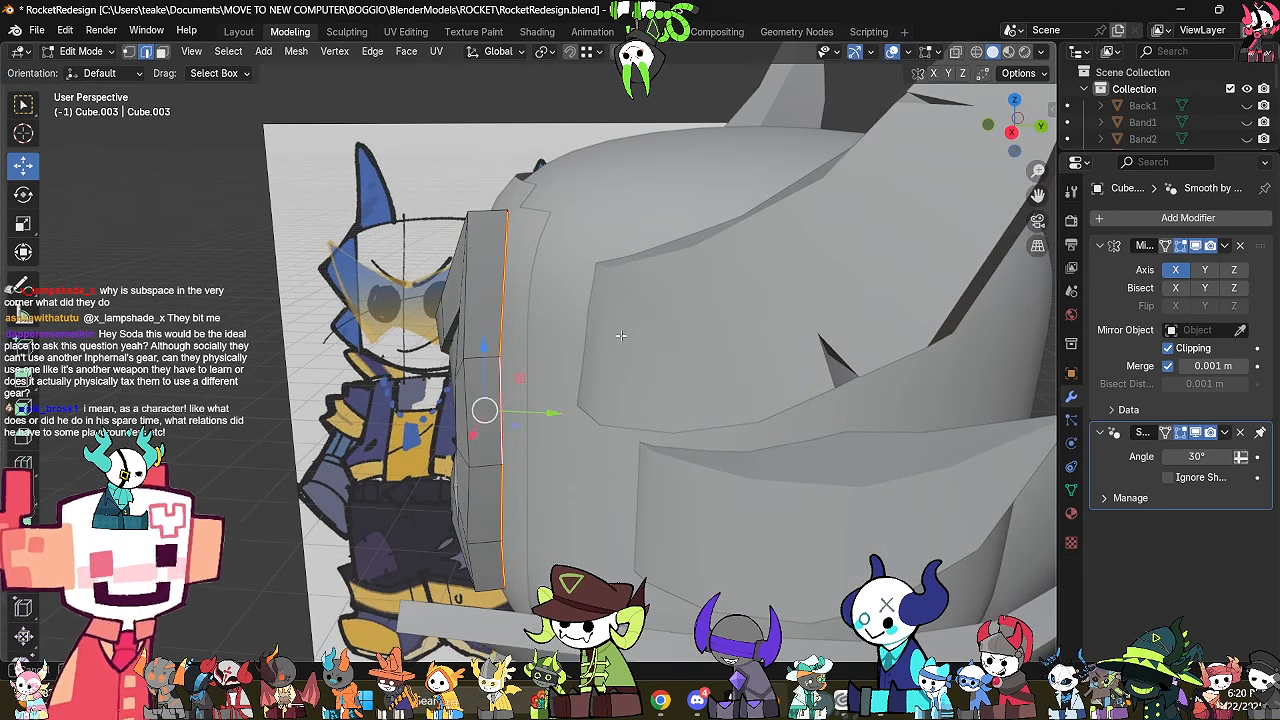
pyautogui.hotkey('alt', 'z')
pyautogui.moveTo(620, 336); pyautogui.dragTo(520, 311, button='middle')
pyautogui.moveTo(453, 312); pyautogui.dragTo(452, 314)
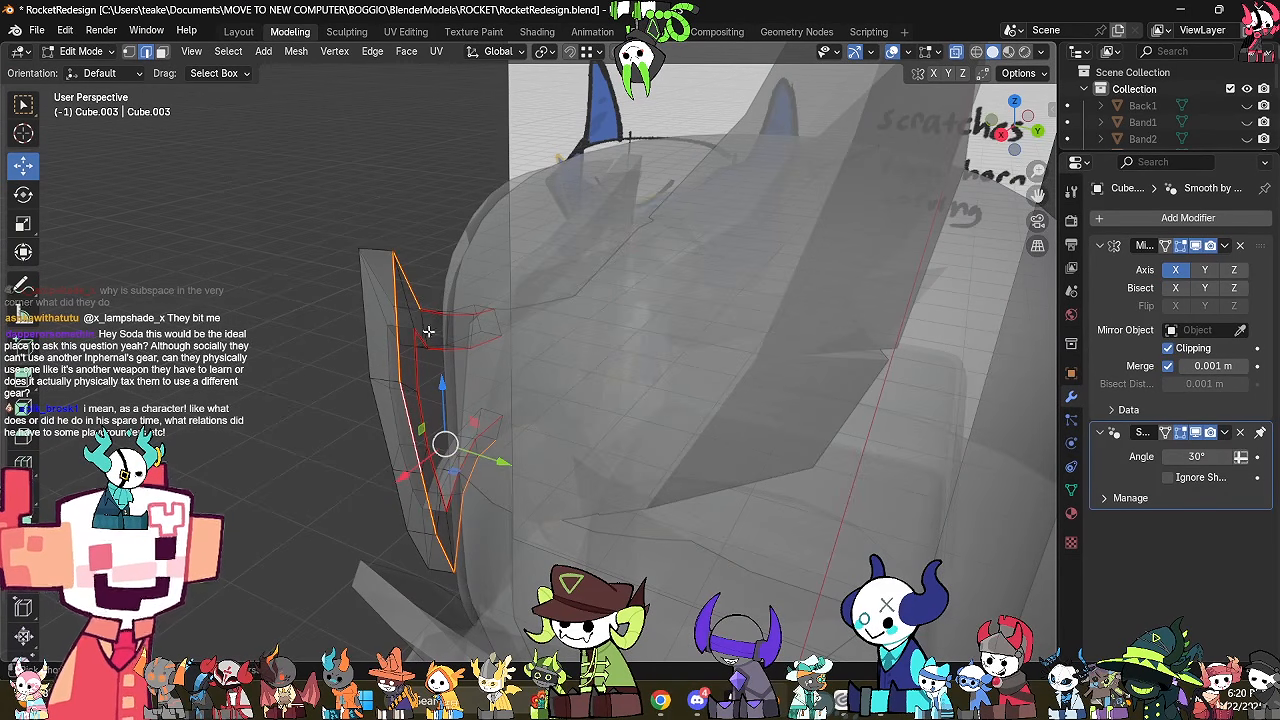
pyautogui.moveTo(406, 300); pyautogui.dragTo(504, 402, button='middle')
pyautogui.moveTo(440, 537); pyautogui.dragTo(440, 537)
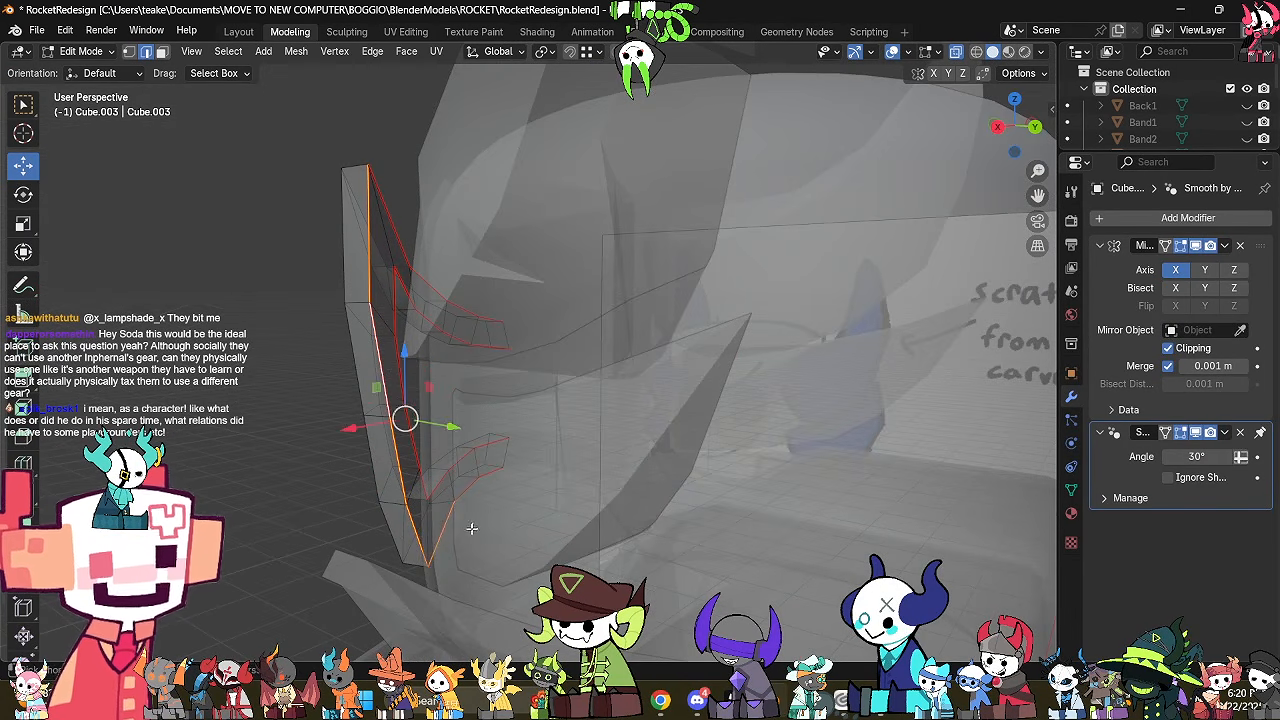
pyautogui.hotkey('ctrl', 'e')
pyautogui.moveTo(613, 92)
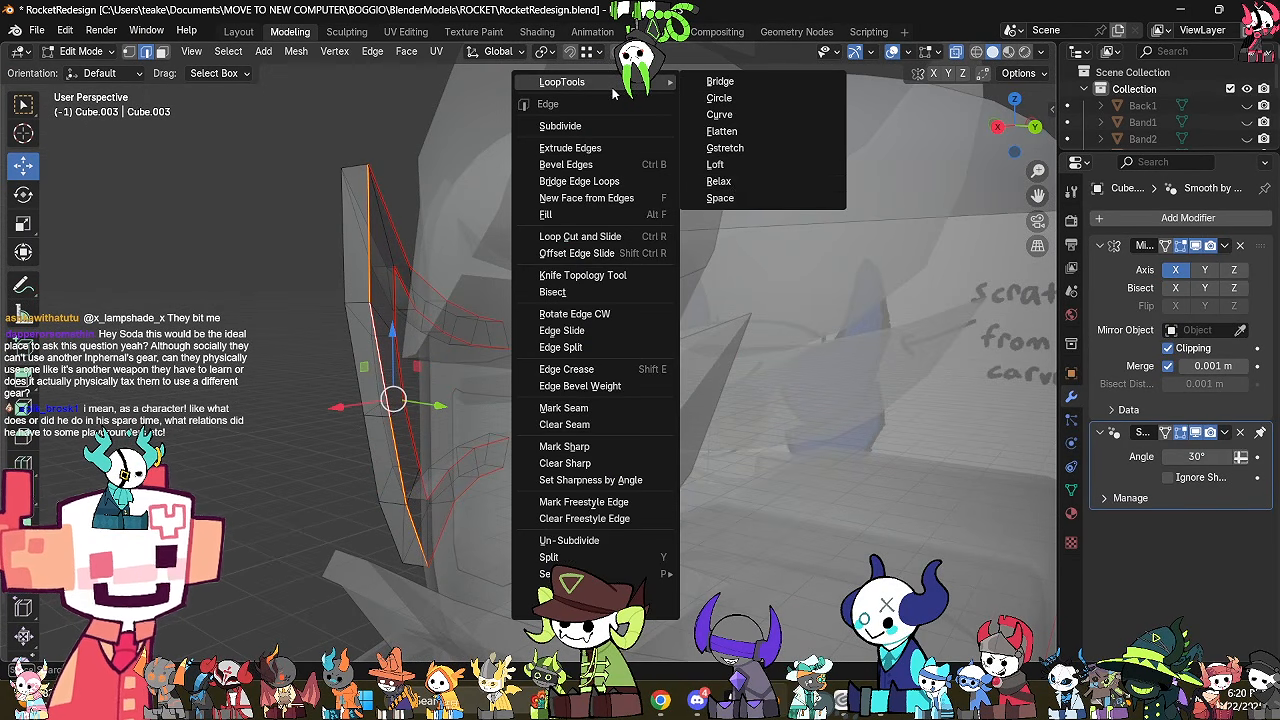
pyautogui.click(718, 181)
pyautogui.moveTo(640, 330); pyautogui.dragTo(741, 456, button='middle')
pyautogui.press('Tab')
# Examine the mesh of the horns on the side of the head and how they meet the head.
pyautogui.scroll(-2, 760, 446)
pyautogui.click(889, 379)
pyautogui.moveTo(889, 379)
pyautogui.mouseDown(button='middle')
pyautogui.moveTo(811, 362)
pyautogui.moveTo(766, 370)
pyautogui.moveTo(888, 443)
pyautogui.moveTo(779, 399)
pyautogui.moveTo(622, 420)
pyautogui.mouseUp(button='middle')
pyautogui.click(766, 370)
pyautogui.press('Tab')
pyautogui.hotkey('alt', 'z')
pyautogui.moveTo(729, 491); pyautogui.dragTo(641, 496, button='middle')
pyautogui.hotkey('alt', 'z')
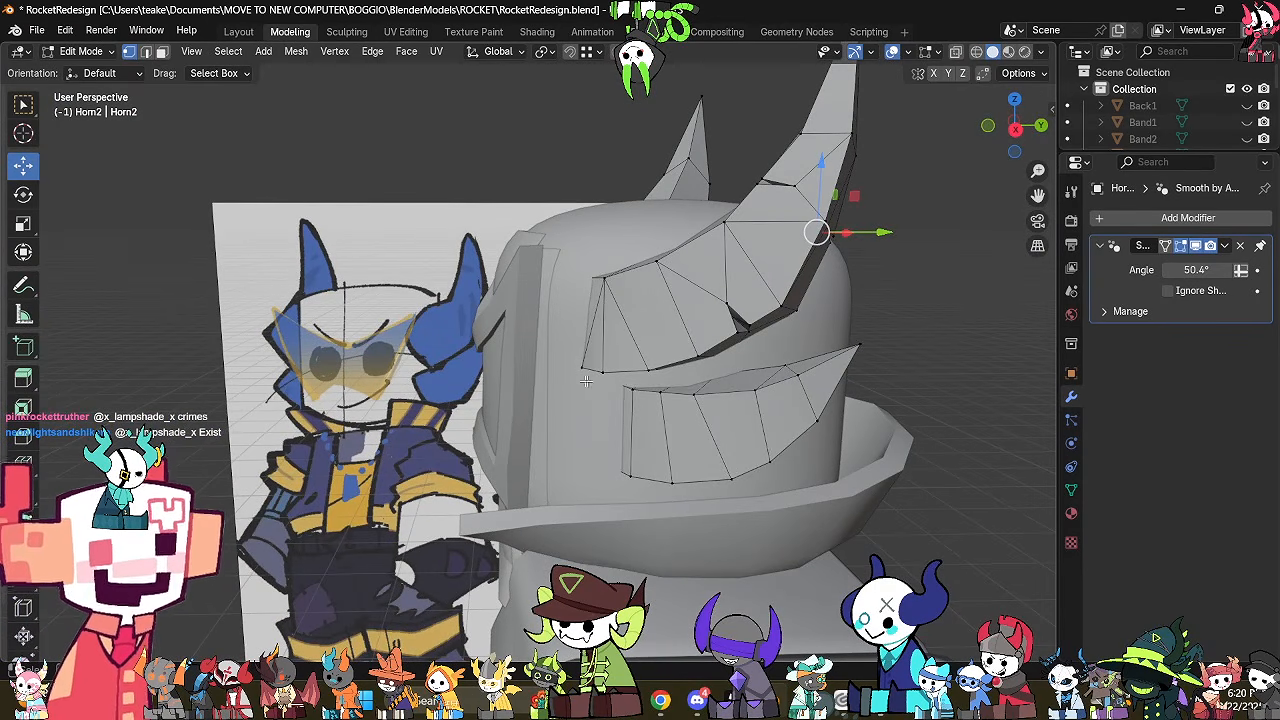
pyautogui.press('Tab')
pyautogui.moveTo(586, 381); pyautogui.dragTo(735, 440, button='middle')
pyautogui.moveTo(613, 421); pyautogui.dragTo(655, 242, button='middle')
# Merge all vertices of the head mesh by distance and clear the selection.
pyautogui.click(655, 242)
pyautogui.press('Tab')
pyautogui.press('a')
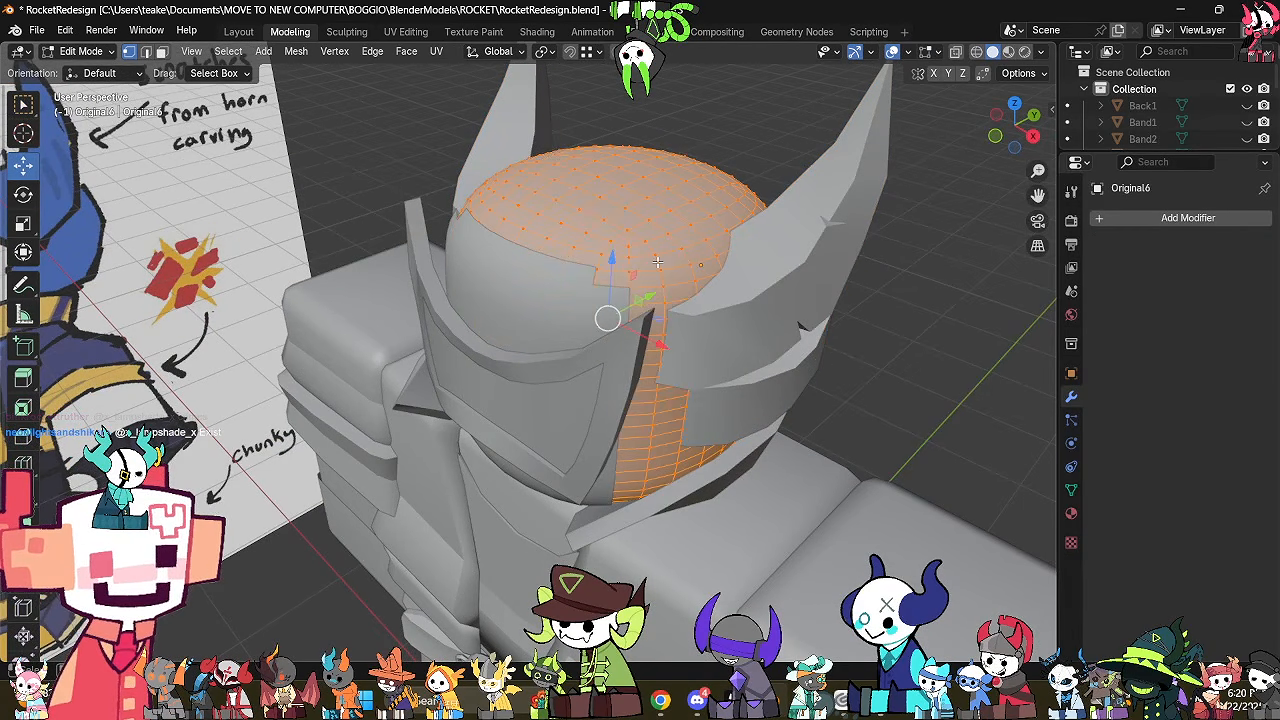
pyautogui.press('m')
pyautogui.click(560, 320)
pyautogui.hotkey('alt', 'a')
# Duplicate three adjacent horizontal face loops around the head in place and separate the copy into its own object.
pyautogui.moveTo(600, 310); pyautogui.dragTo(660, 409, button='middle')
pyautogui.keyDown('alt'); pyautogui.click(777, 368); pyautogui.keyUp('alt')
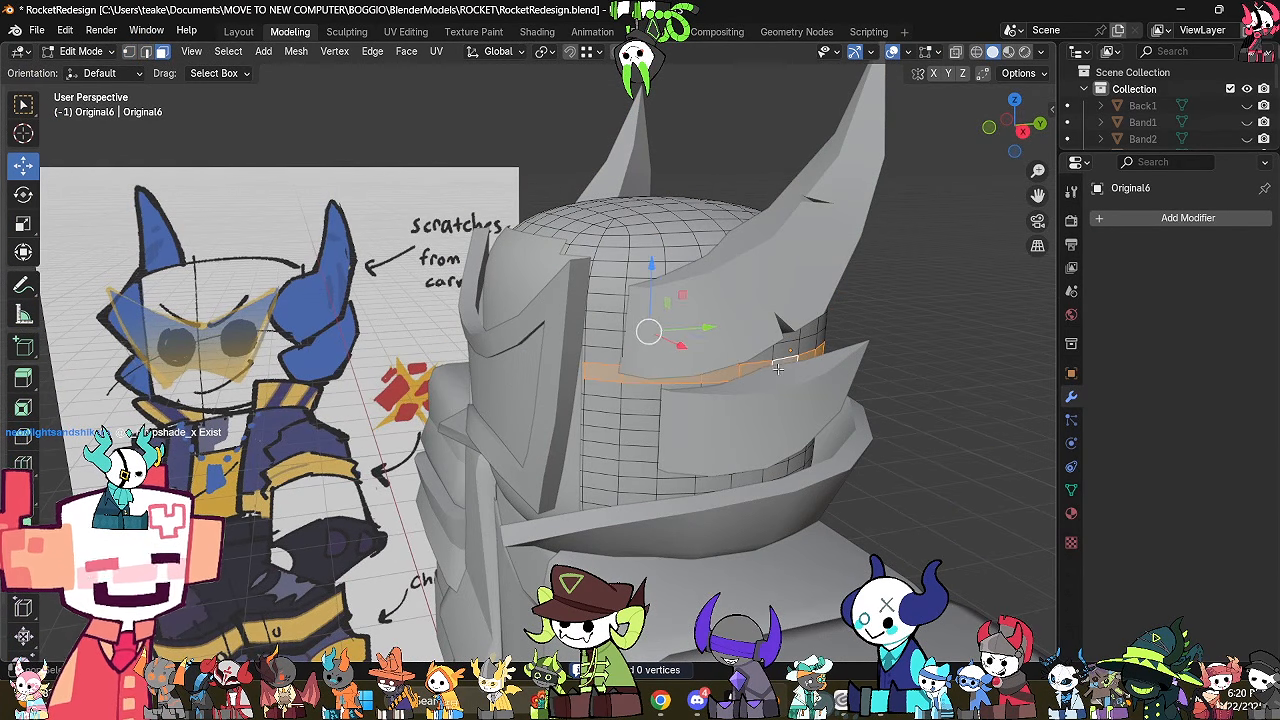
pyautogui.moveTo(917, 408); pyautogui.dragTo(760, 374, button='middle')
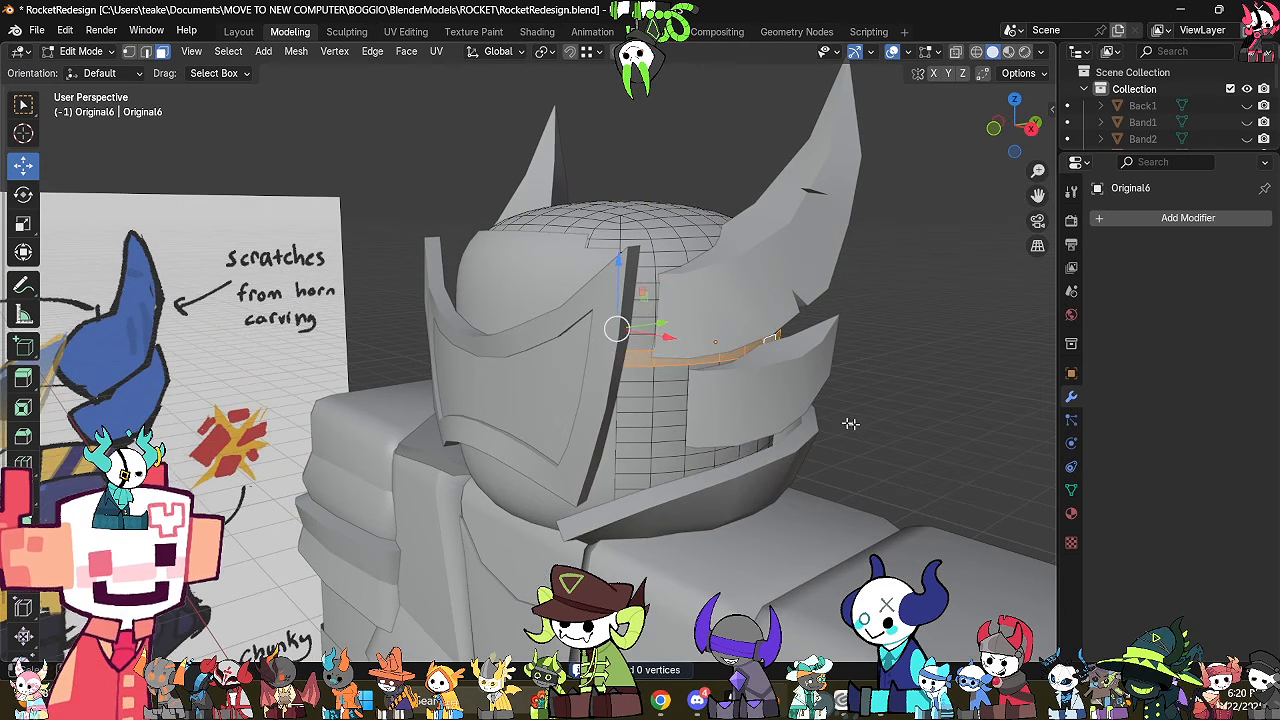
pyautogui.hotkey('ctrl', 'z')
pyautogui.keyDown('alt'); pyautogui.keyDown('shift'); pyautogui.click(718, 365); pyautogui.keyUp('shift'); pyautogui.keyUp('alt')
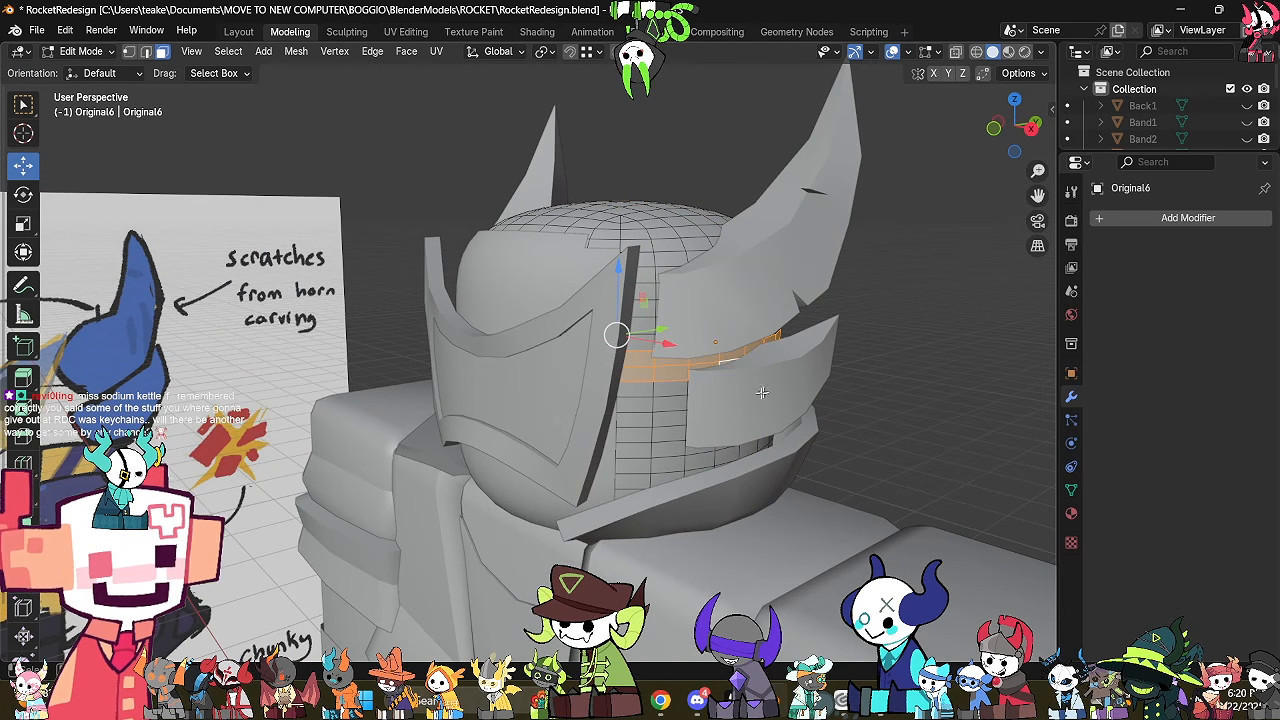
pyautogui.hotkey('shift', 'd')
pyautogui.rightClick(846, 389)
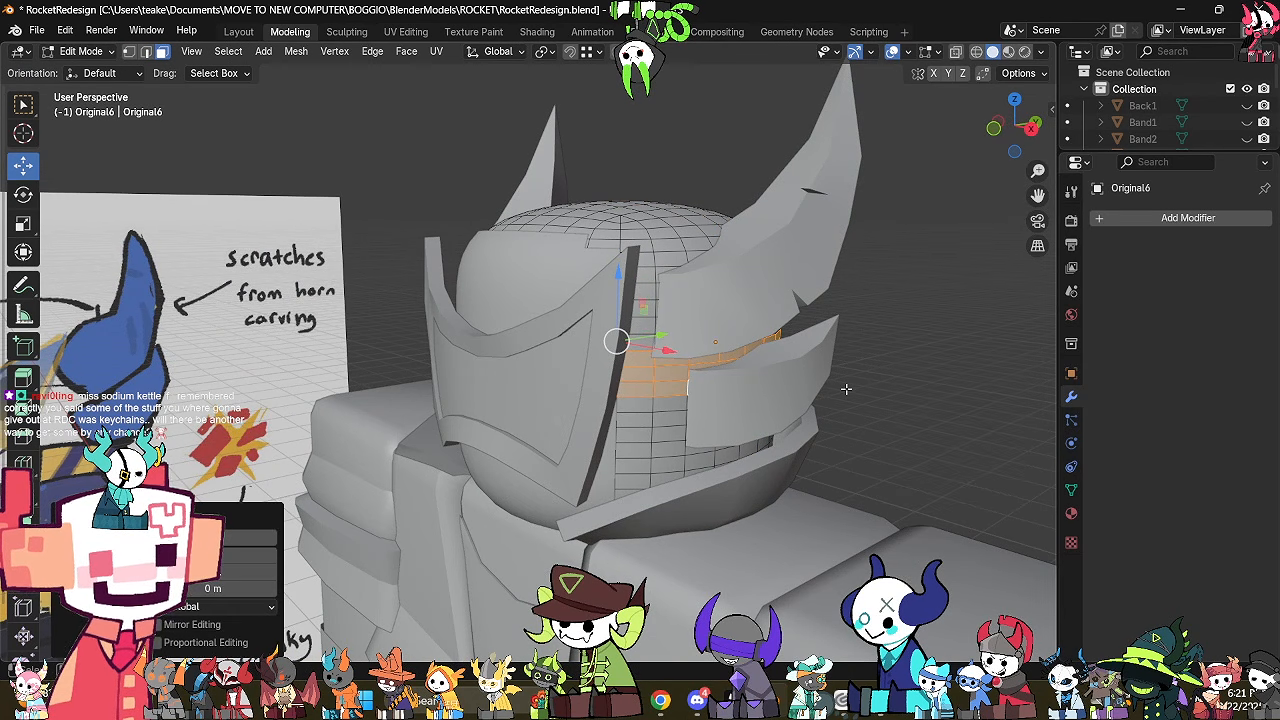
pyautogui.press('p')
pyautogui.click(846, 389)
pyautogui.press('Tab')
pyautogui.click(655, 377)
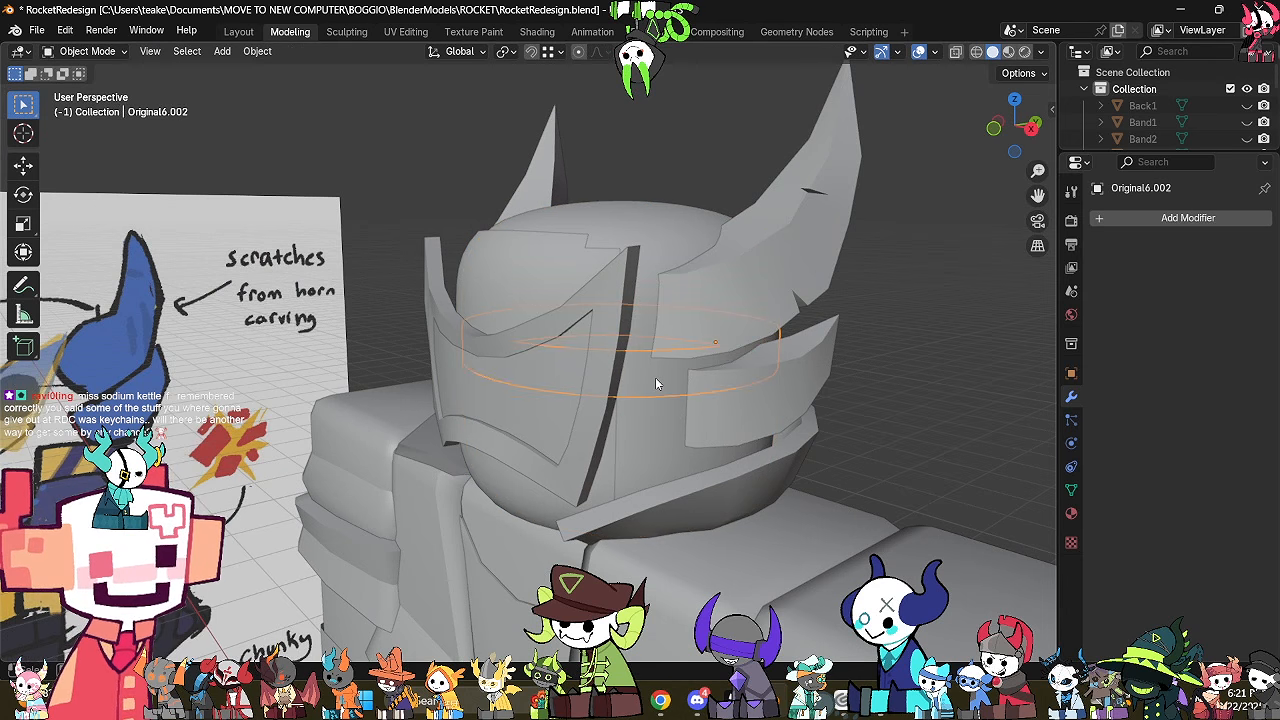
# Scale the separated band's mesh up so it sits outside the head surface.
pyautogui.press('Tab')
pyautogui.press('s')
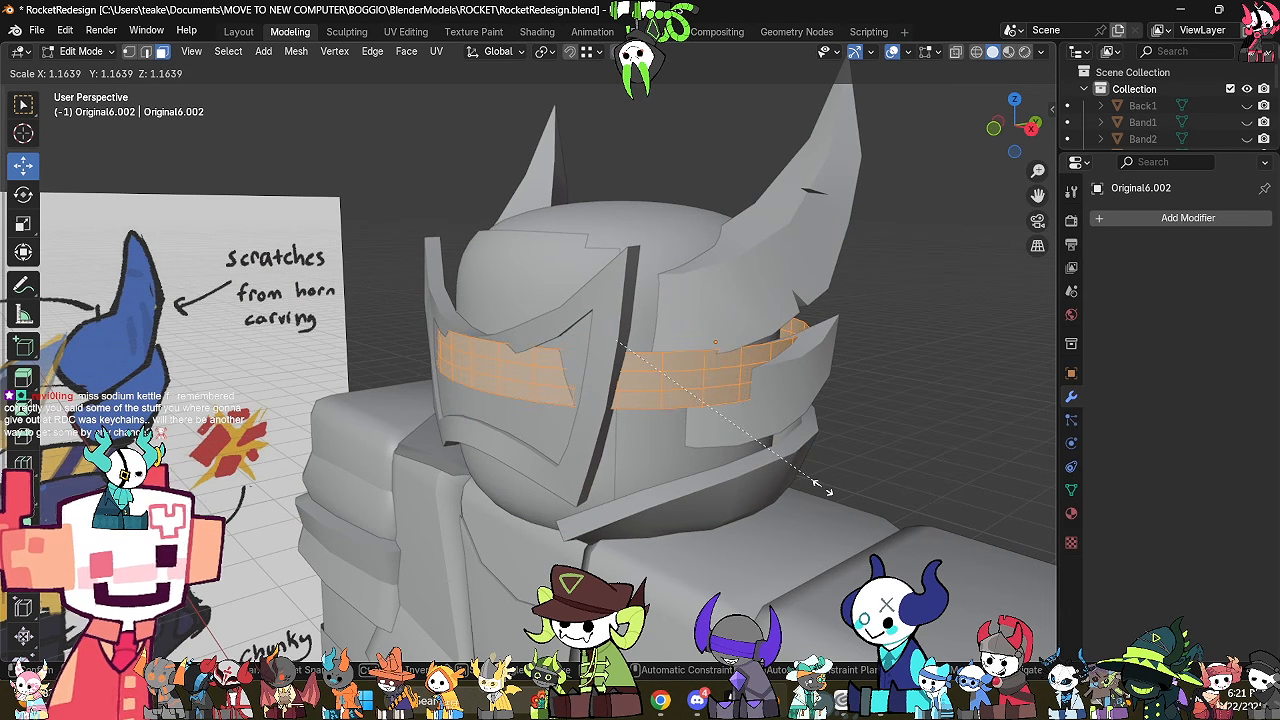
pyautogui.click(790, 470)
pyautogui.moveTo(790, 470); pyautogui.dragTo(574, 497, button='middle')
pyautogui.moveTo(709, 558); pyautogui.dragTo(796, 534, button='middle')
# Dissolve the two inner horizontal edge loops of the band.
pyautogui.click(883, 557)
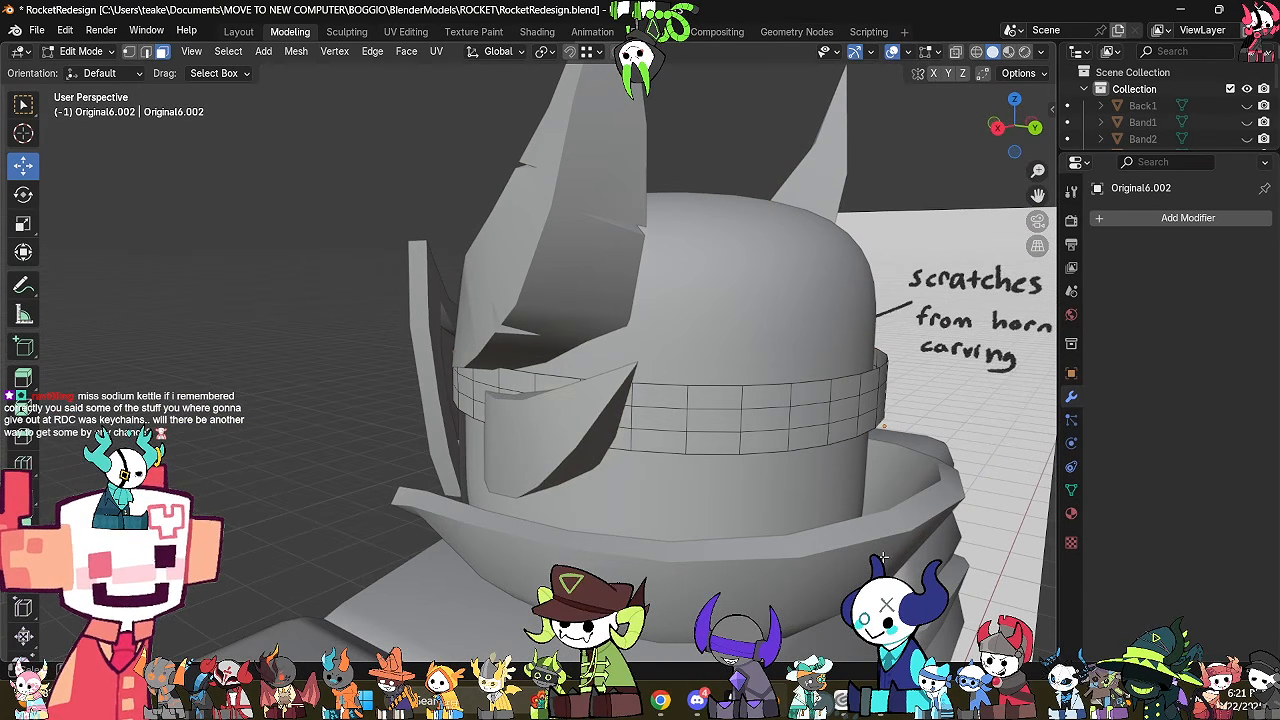
pyautogui.keyDown('alt'); pyautogui.keyDown('shift'); pyautogui.click(805, 408); pyautogui.keyUp('shift'); pyautogui.keyUp('alt')
pyautogui.rightClick(805, 410)
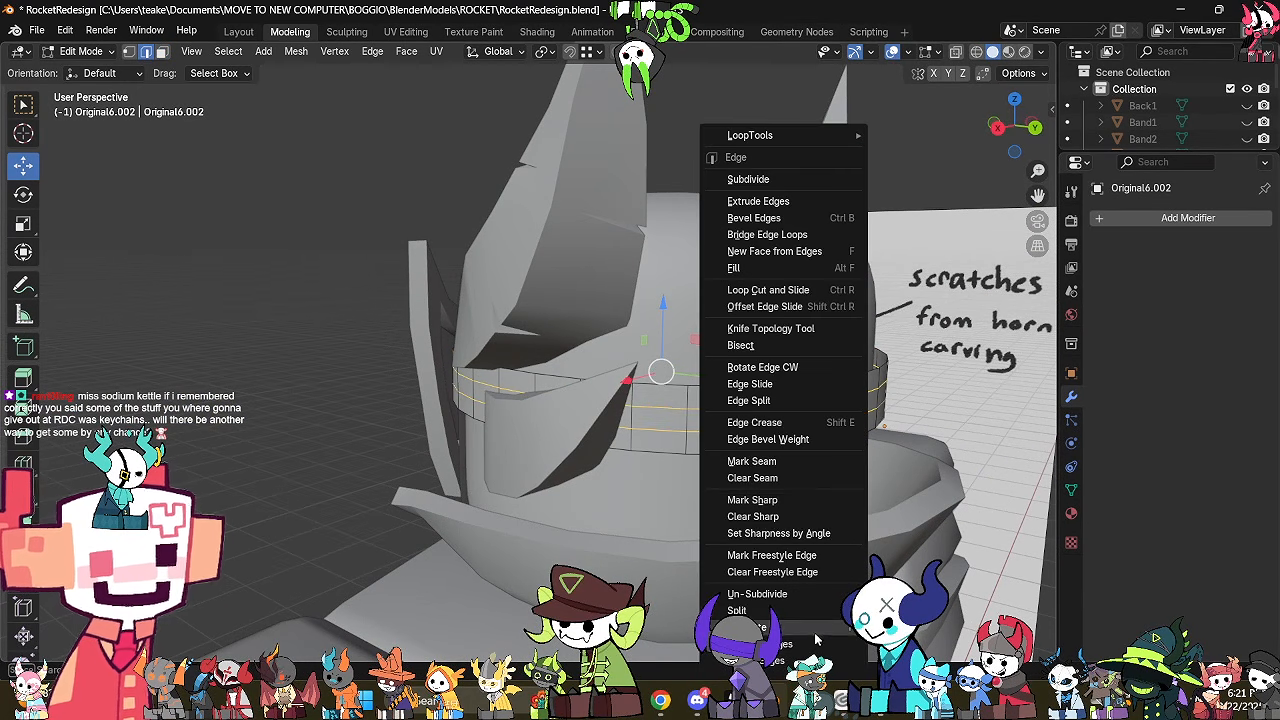
pyautogui.click(798, 640)
# Scale the whole band by 1.503 along Z and by 0.980 uniformly.
pyautogui.press('a')
pyautogui.press('s')
pyautogui.press('z')
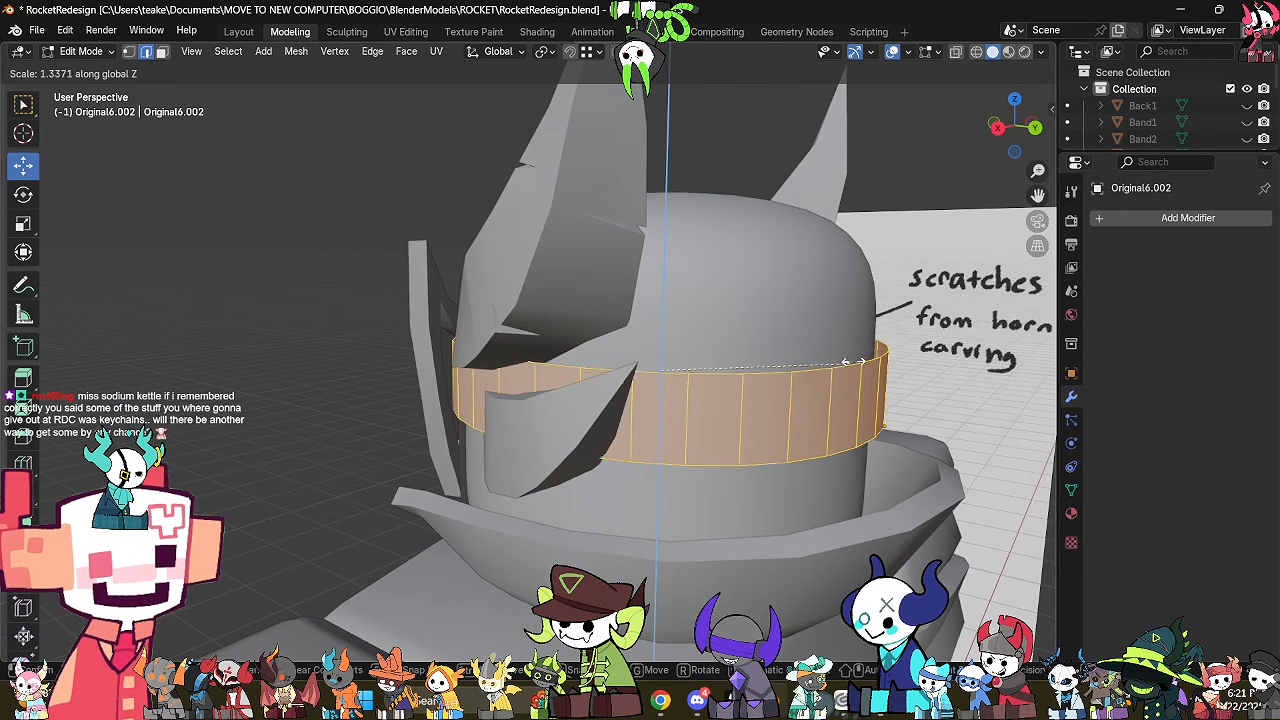
pyautogui.click(795, 440)
pyautogui.moveTo(795, 440)
pyautogui.mouseDown(button='middle')
pyautogui.moveTo(793, 429)
pyautogui.moveTo(839, 447)
pyautogui.moveTo(795, 472)
pyautogui.moveTo(709, 472)
pyautogui.mouseUp(button='middle')
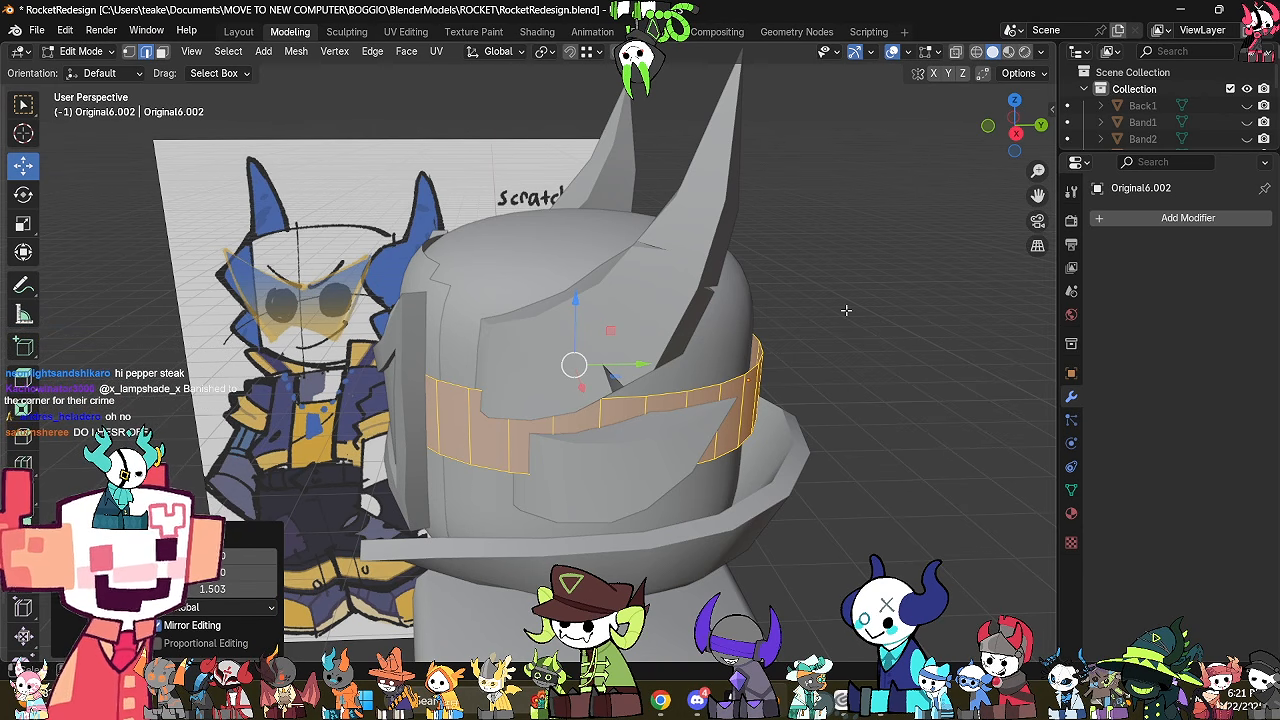
pyautogui.moveTo(847, 311); pyautogui.dragTo(884, 447, button='middle')
pyautogui.press('s')
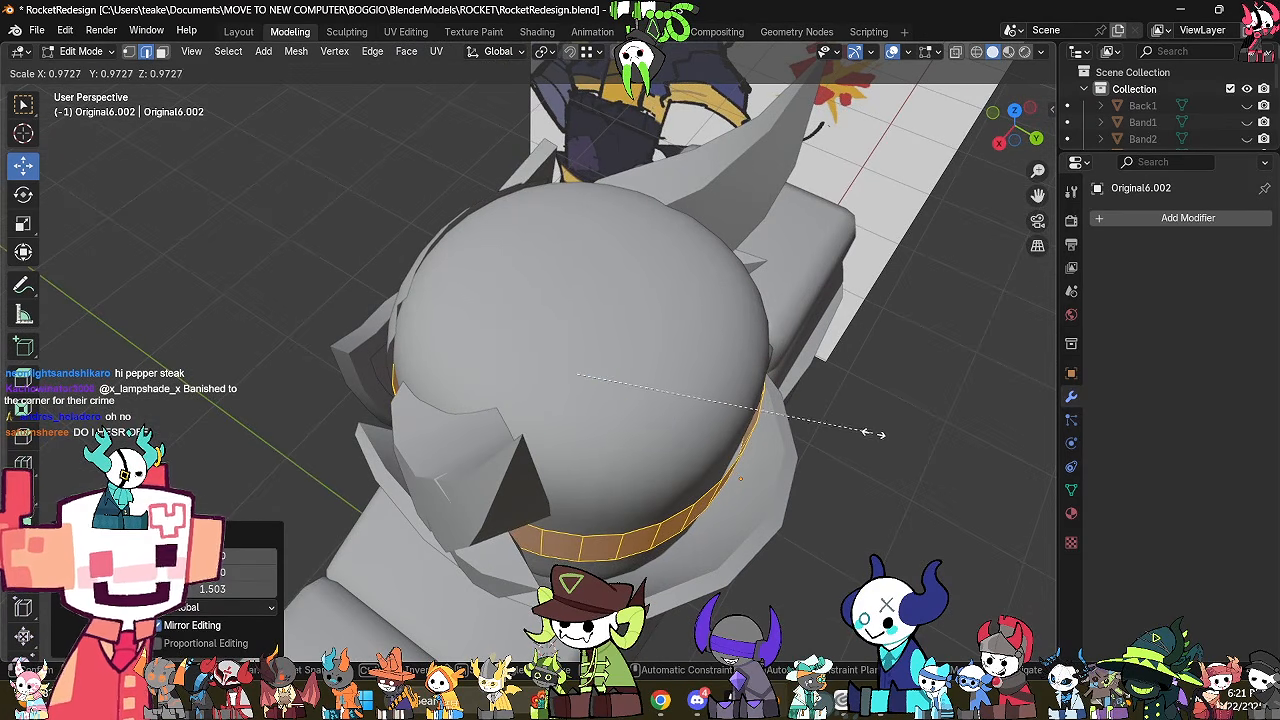
pyautogui.click(876, 435)
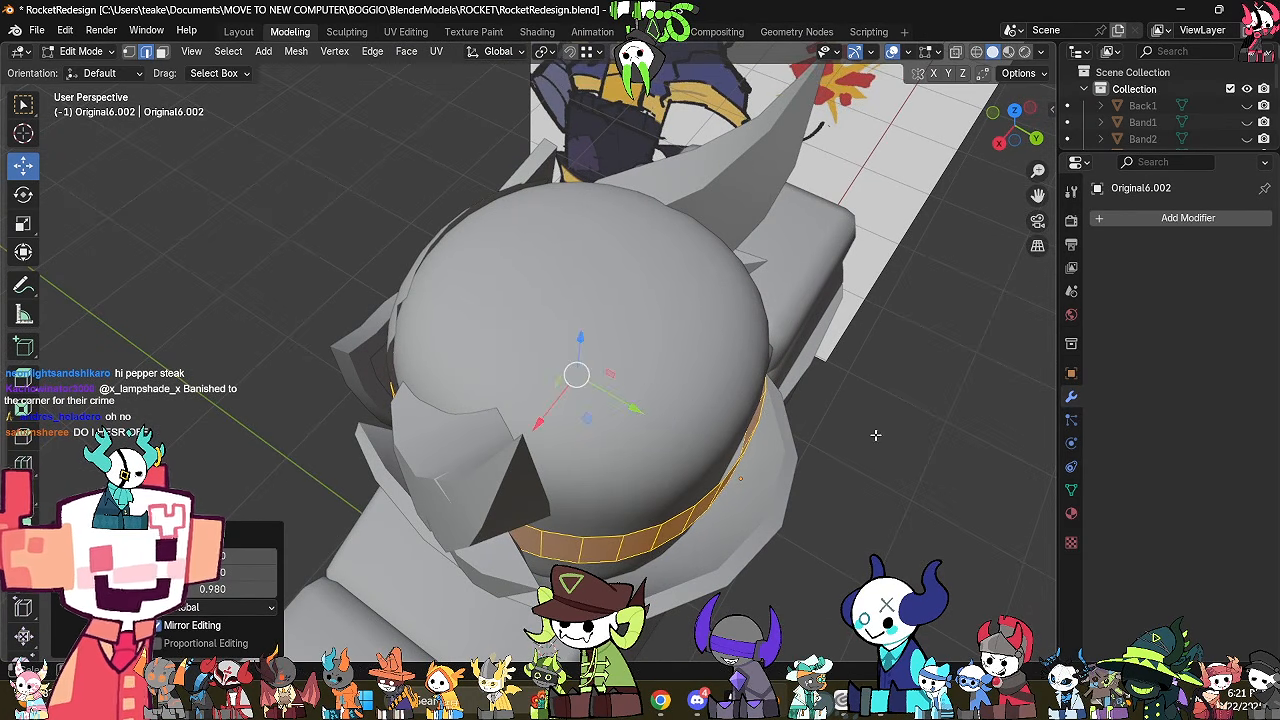
# Delete the band's front faces behind the goggles, using the top view with X-ray on.
pyautogui.moveTo(877, 434); pyautogui.dragTo(713, 533, button='middle')
pyautogui.press('3')
pyautogui.hotkey('alt', 'z')
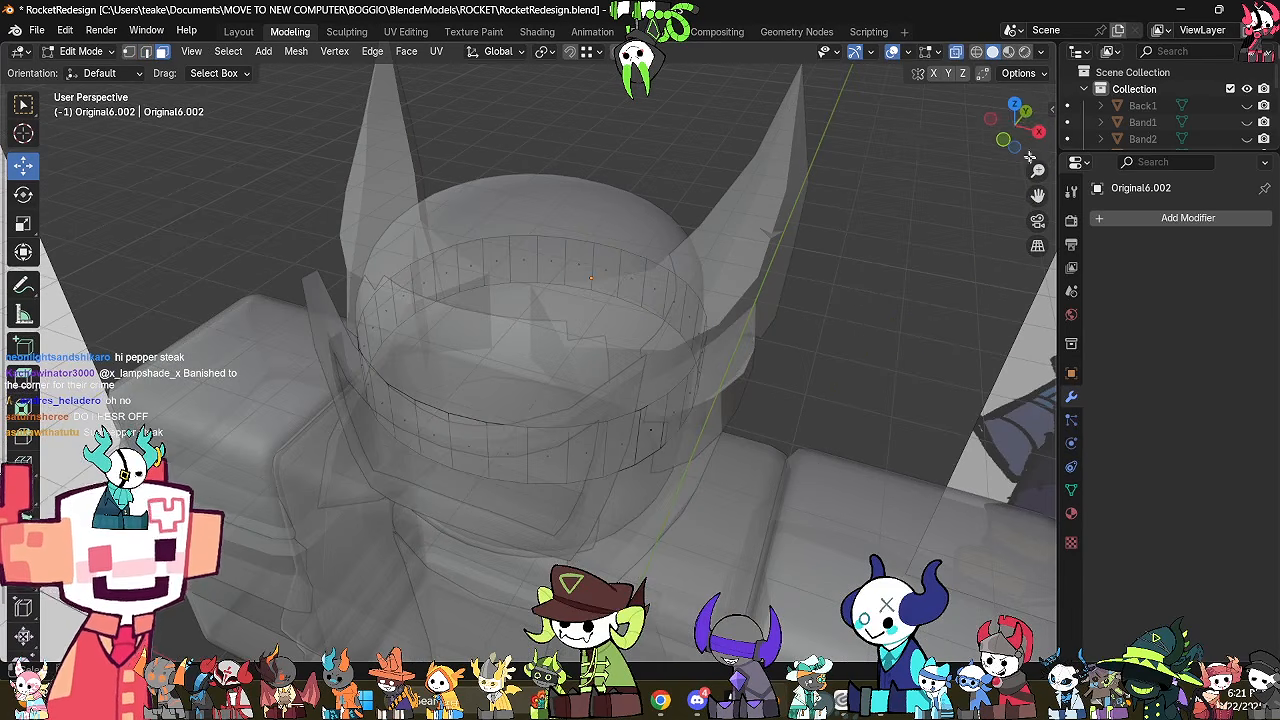
pyautogui.click(1015, 104)
pyautogui.moveTo(400, 445); pyautogui.dragTo(634, 590)
pyautogui.rightClick(690, 663)
pyautogui.click(690, 663)
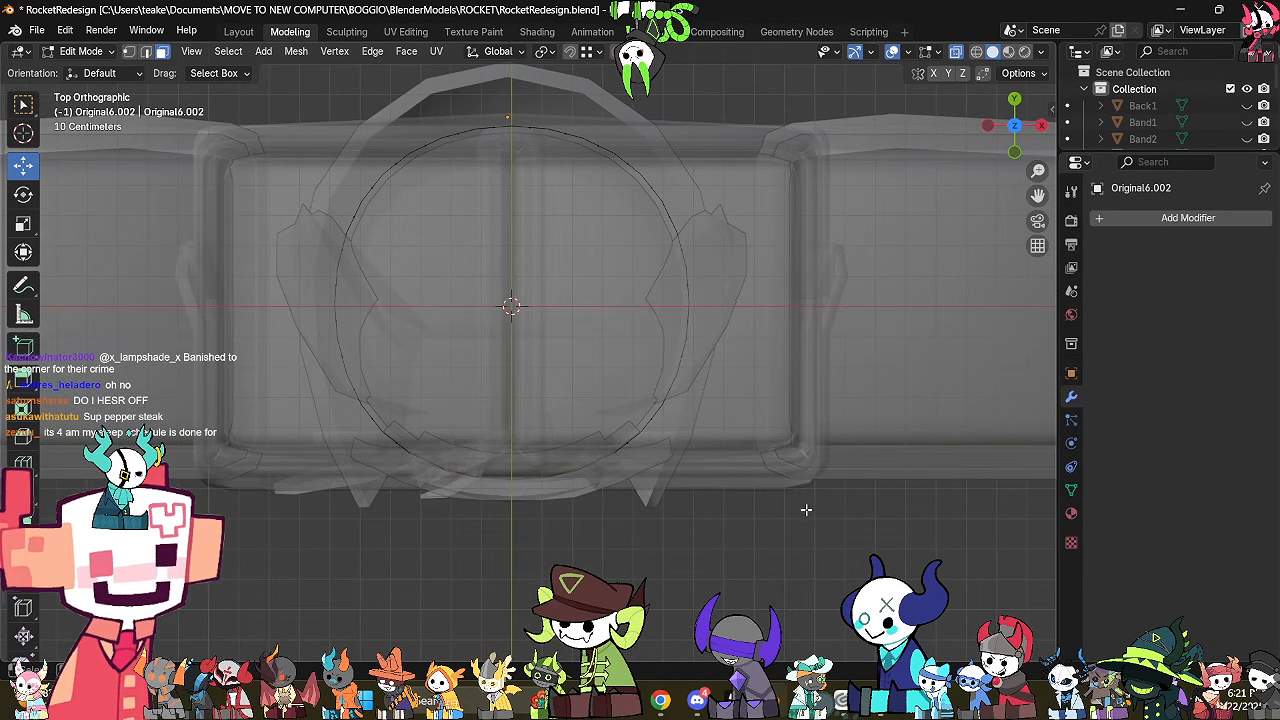
pyautogui.moveTo(806, 509); pyautogui.dragTo(751, 369, button='middle')
# Dissolve every other vertical edge around the band to reduce its segments.
pyautogui.moveTo(575, 449); pyautogui.dragTo(543, 457, button='middle')
pyautogui.hotkey('alt', 'z')
pyautogui.moveTo(690, 452); pyautogui.dragTo(596, 449, button='middle')
pyautogui.hotkey('alt', 'z')
pyautogui.click(593, 448)
pyautogui.moveTo(673, 429); pyautogui.dragTo(640, 480, button='middle')
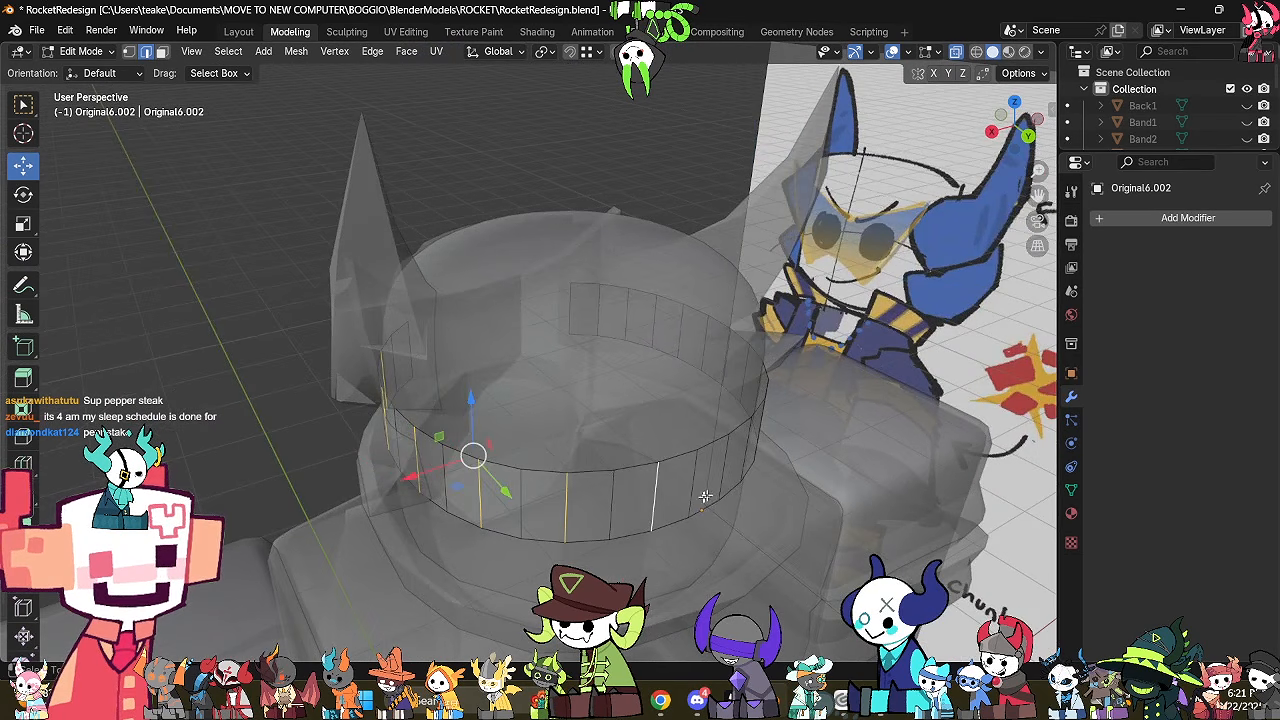
pyautogui.moveTo(729, 482); pyautogui.dragTo(659, 497, button='middle')
pyautogui.moveTo(613, 540); pyautogui.dragTo(545, 481, button='middle')
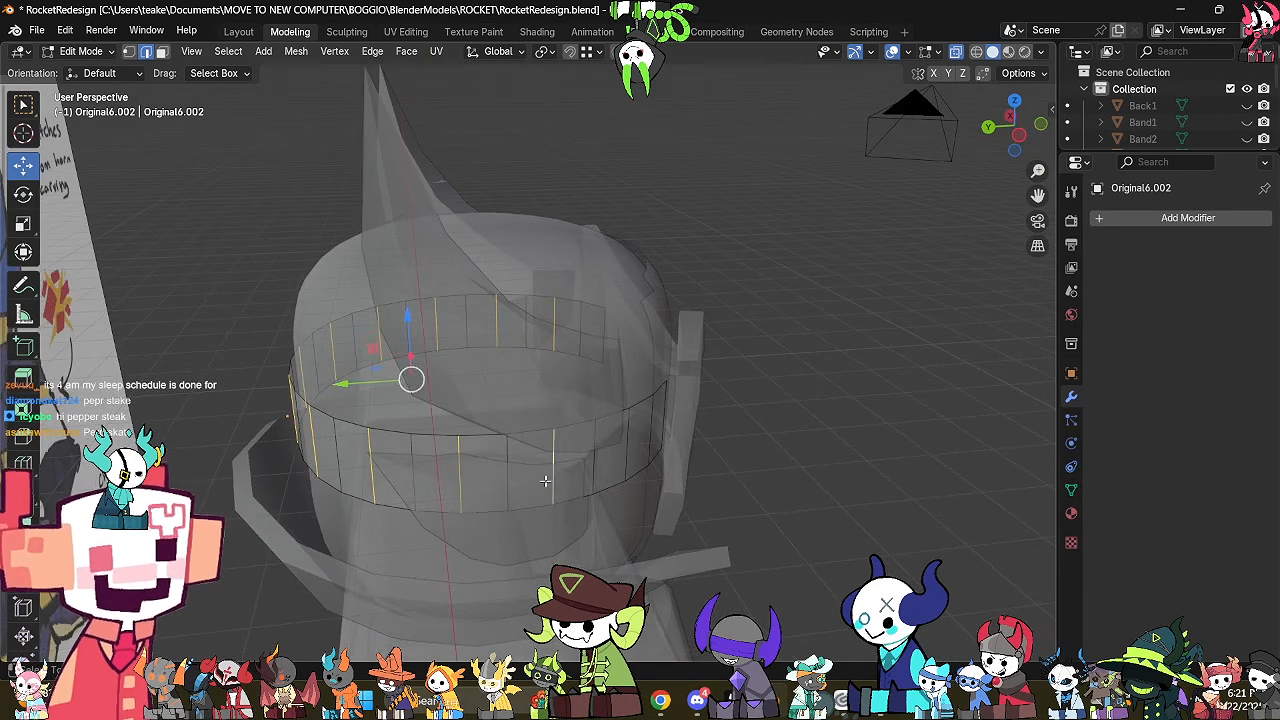
pyautogui.keyDown('shift'); pyautogui.click(622, 458); pyautogui.keyUp('shift')
pyautogui.moveTo(622, 458); pyautogui.dragTo(606, 488, button='middle')
pyautogui.rightClick(819, 486)
pyautogui.click(790, 644)
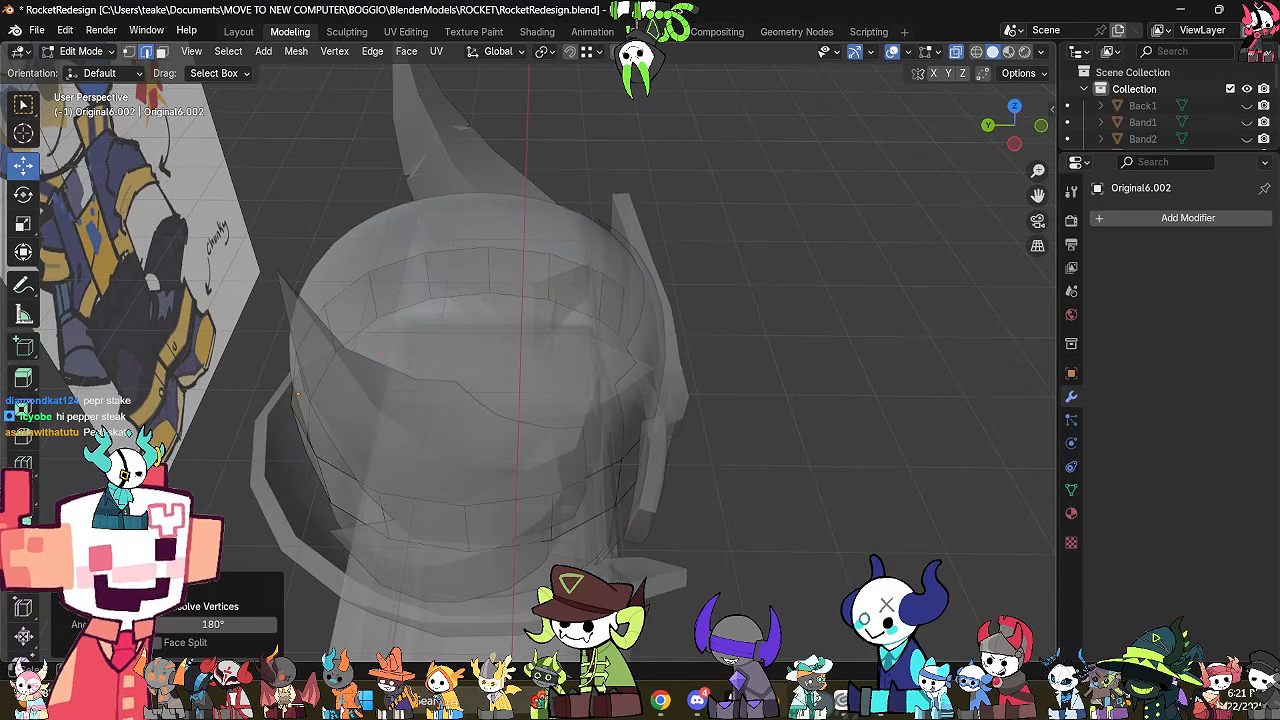
# Turn off X-ray and scale the whole band by 1.113 along Z.
pyautogui.hotkey('alt', 'z')
pyautogui.moveTo(620, 400); pyautogui.dragTo(869, 436, button='middle')
pyautogui.press('Tab')
pyautogui.press('Tab')
pyautogui.press('a')
pyautogui.hotkey('alt', 'z')
pyautogui.hotkey('alt', 'z')
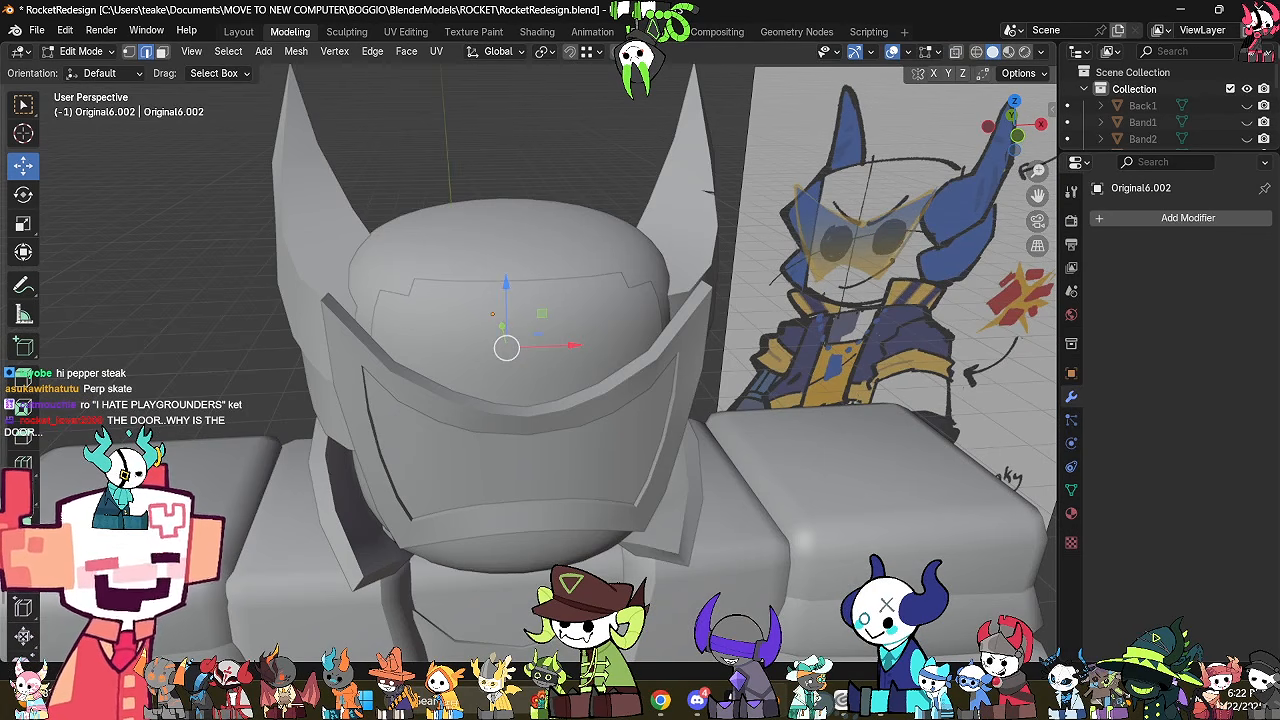
pyautogui.moveTo(655, 448); pyautogui.dragTo(820, 449, button='middle')
pyautogui.press('s')
pyautogui.press('z')
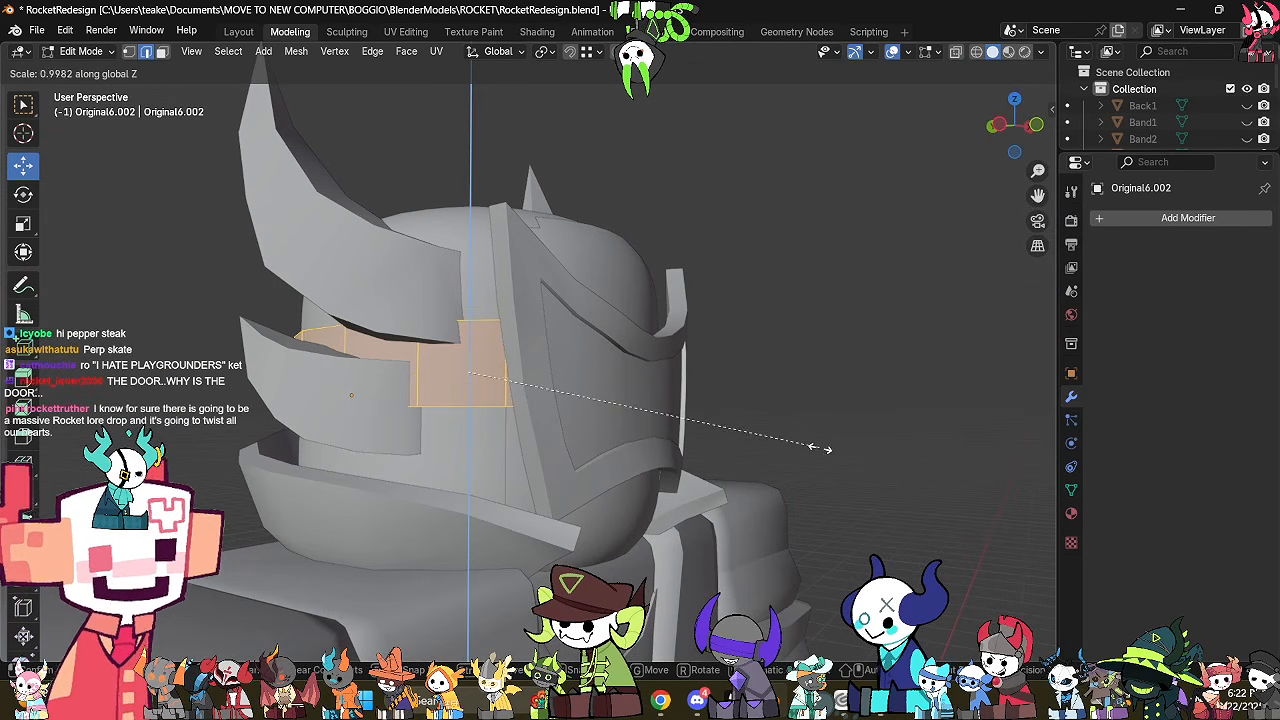
pyautogui.click(857, 434)
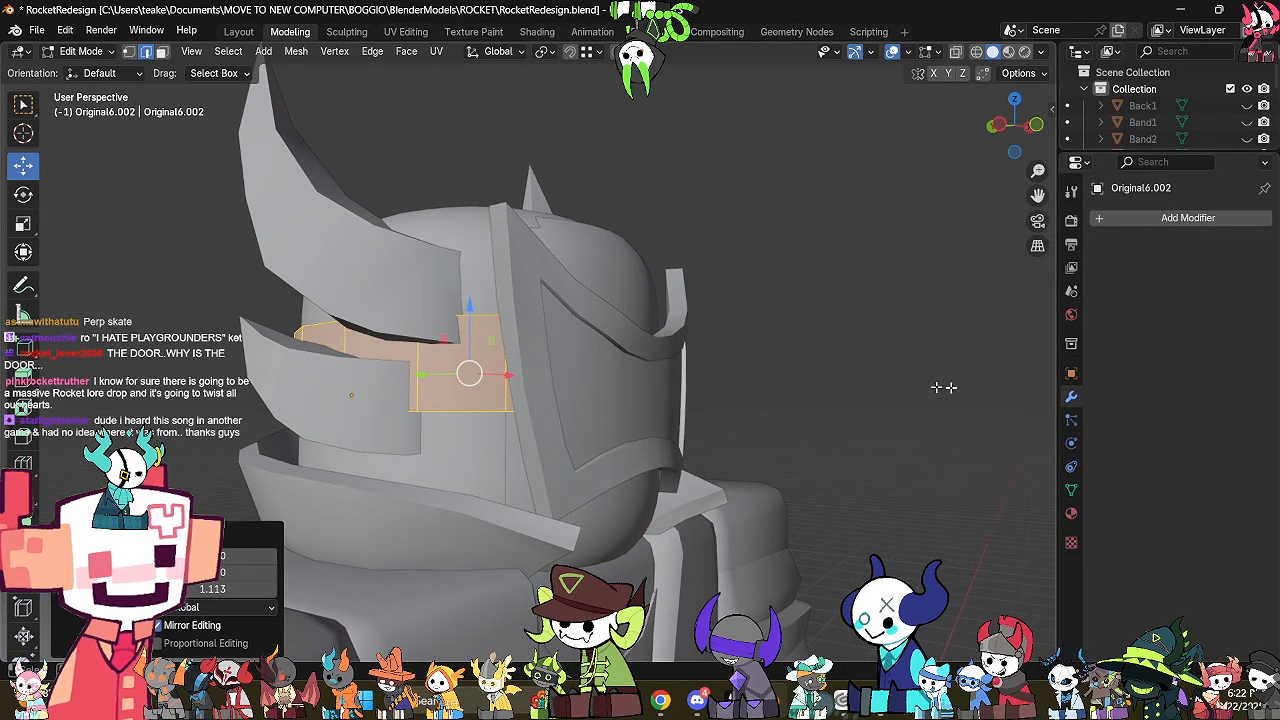
# Move the band's two front end edges about -0.06 m along Y toward the goggle frame.
pyautogui.moveTo(857, 434); pyautogui.dragTo(609, 415, button='middle')
pyautogui.moveTo(811, 486); pyautogui.dragTo(891, 491, button='middle')
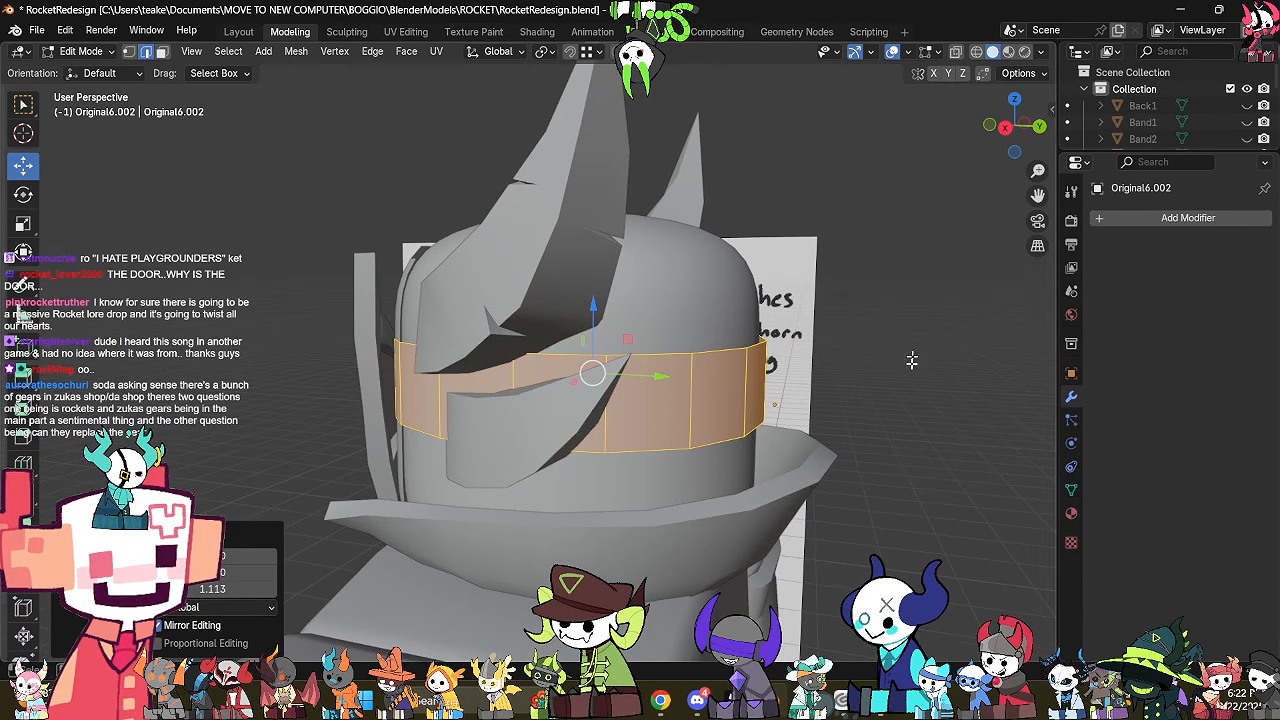
pyautogui.moveTo(913, 360)
pyautogui.mouseDown(button='middle')
pyautogui.moveTo(905, 455)
pyautogui.moveTo(899, 434)
pyautogui.moveTo(932, 385)
pyautogui.mouseUp(button='middle')
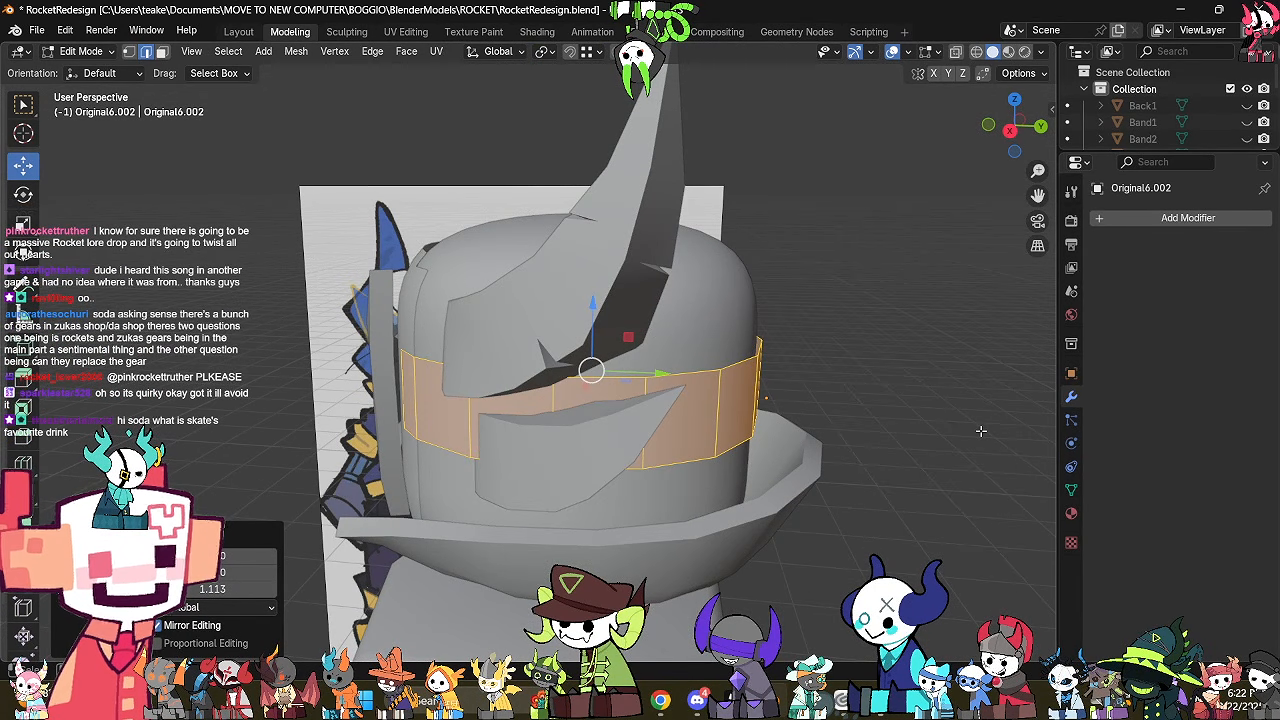
pyautogui.moveTo(983, 433)
pyautogui.mouseDown(button='middle')
pyautogui.moveTo(1040, 429)
pyautogui.moveTo(5, 455)
pyautogui.moveTo(28, 425)
pyautogui.moveTo(624, 521)
pyautogui.mouseUp(button='middle')
pyautogui.hotkey('alt', 'z')
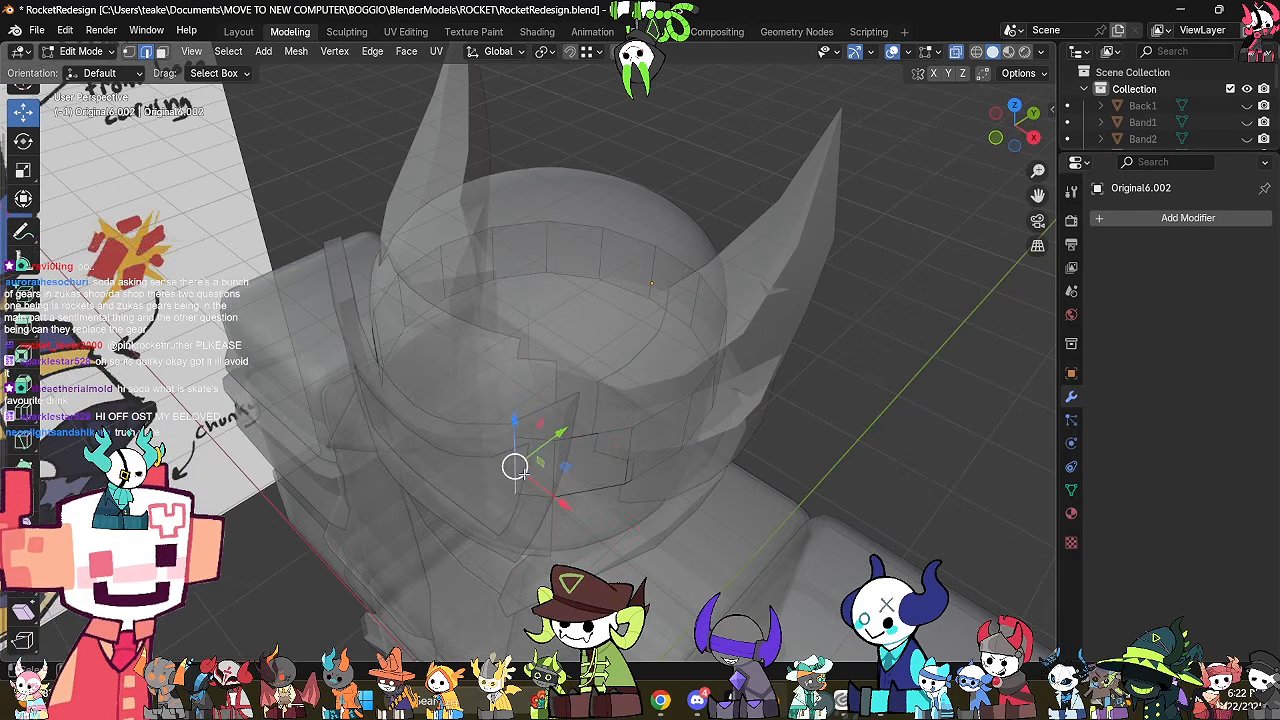
pyautogui.moveTo(519, 473)
pyautogui.mouseDown(button='middle')
pyautogui.moveTo(390, 408)
pyautogui.moveTo(646, 391)
pyautogui.moveTo(630, 390)
pyautogui.mouseUp(button='middle')
pyautogui.hotkey('alt', 'z')
pyautogui.moveTo(583, 378); pyautogui.dragTo(604, 380)
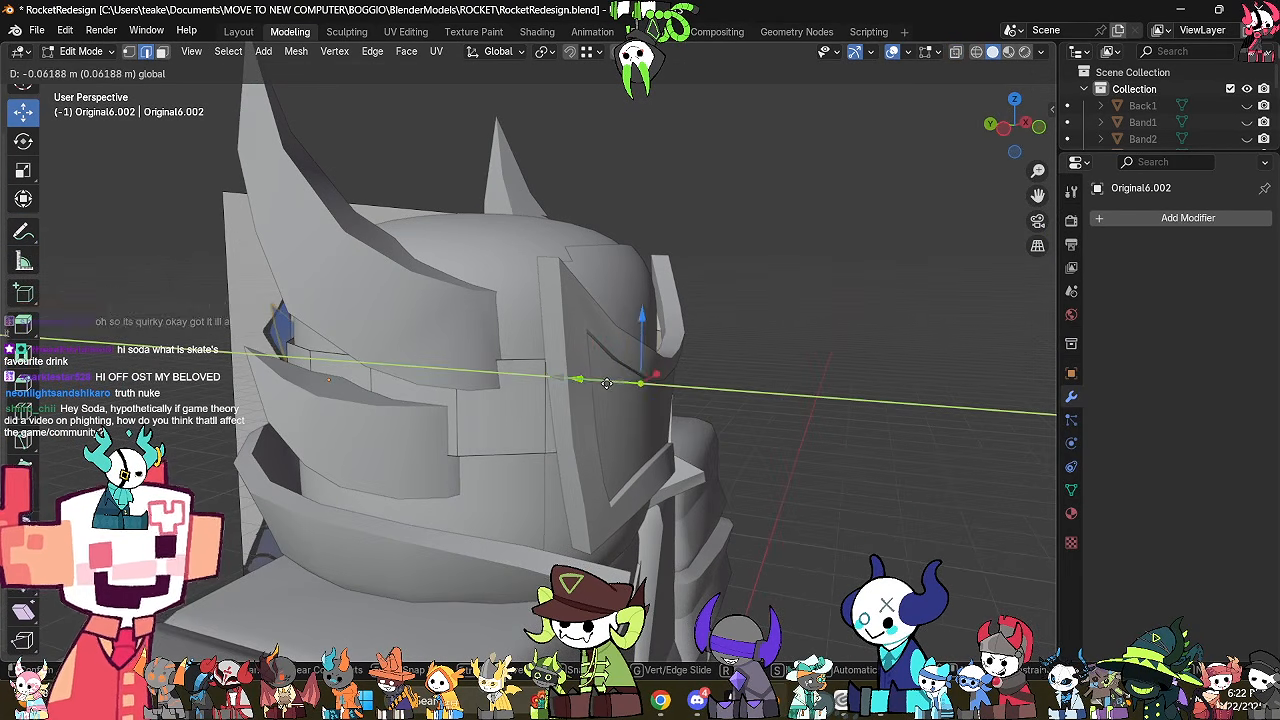
# Scale the band's two front end edges by 1.246, viewed from above with X-ray on.
pyautogui.moveTo(604, 381); pyautogui.dragTo(507, 537, button='middle')
pyautogui.hotkey('alt', 'z')
pyautogui.press('s')
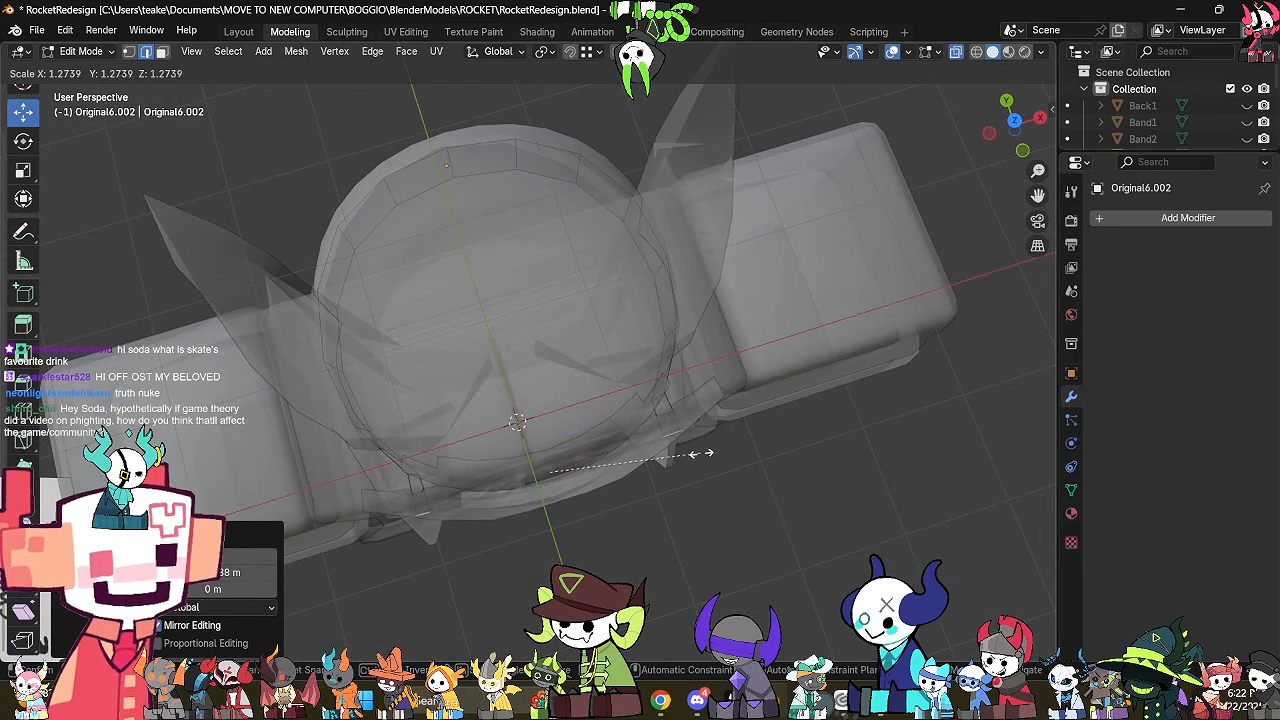
pyautogui.click(697, 454)
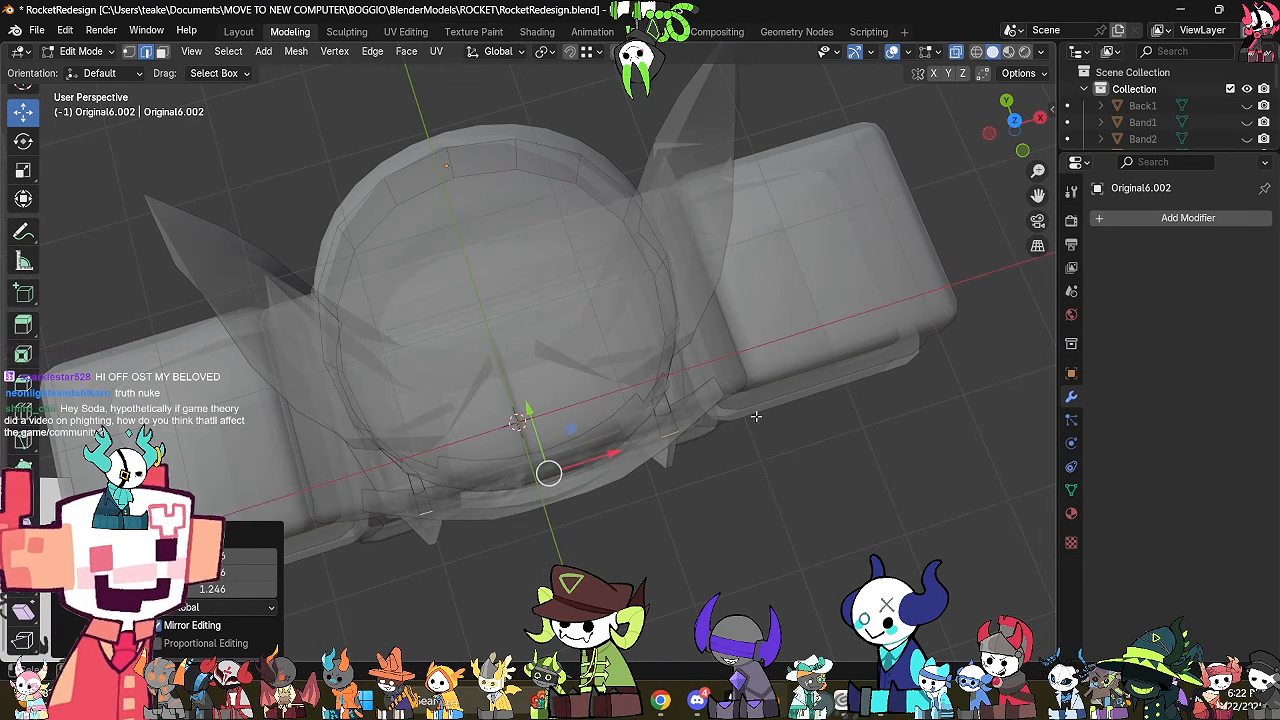
# Scale the next vertices behind the band's front ends outward by about 1.05 and turn off X-ray.
pyautogui.click(663, 399)
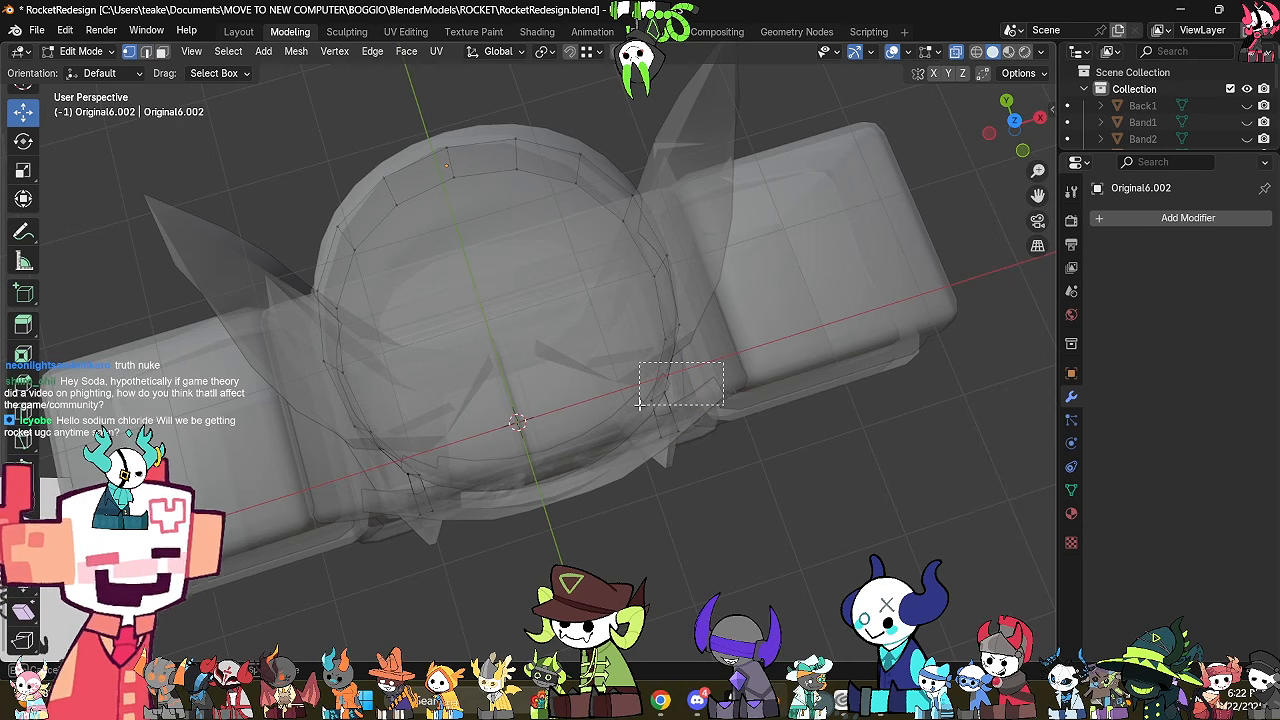
pyautogui.press('s')
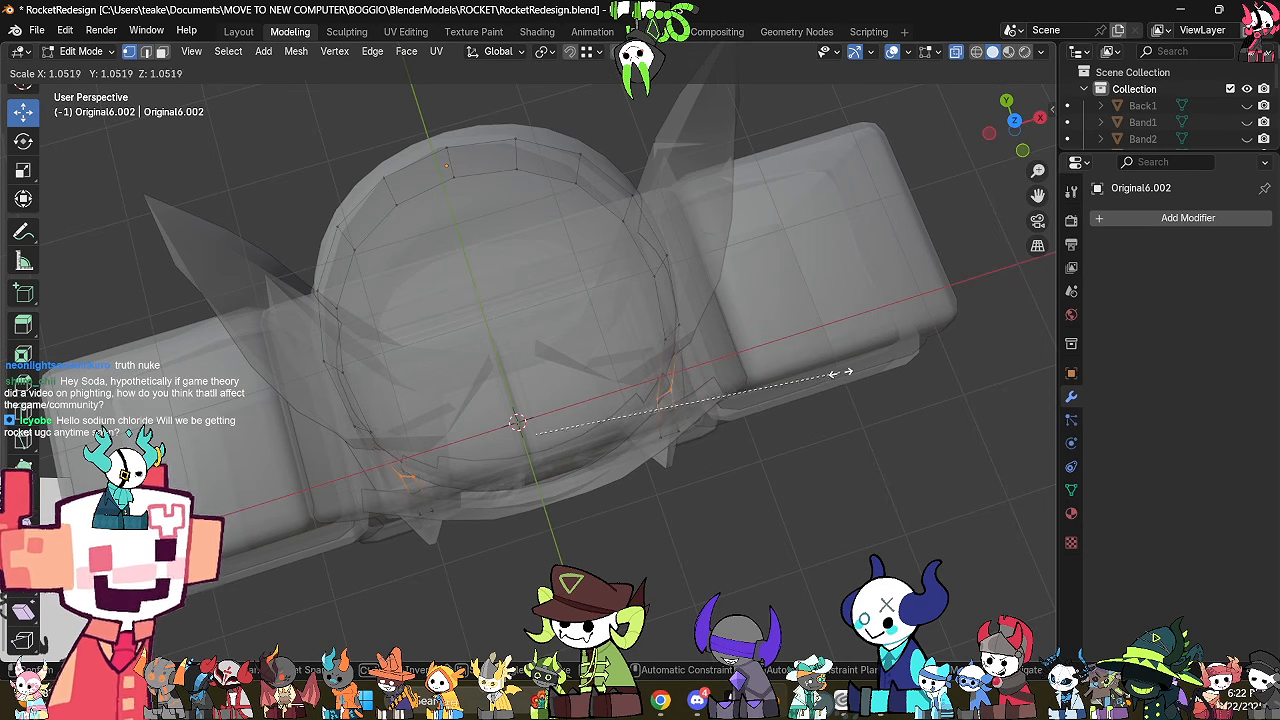
pyautogui.click(853, 369)
pyautogui.moveTo(778, 474); pyautogui.dragTo(646, 433, button='middle')
pyautogui.hotkey('alt', 'z')
# Delete the -X half of the band's vertices in front view with X-ray on.
pyautogui.click(541, 418)
pyautogui.moveTo(541, 418); pyautogui.dragTo(632, 406, button='middle')
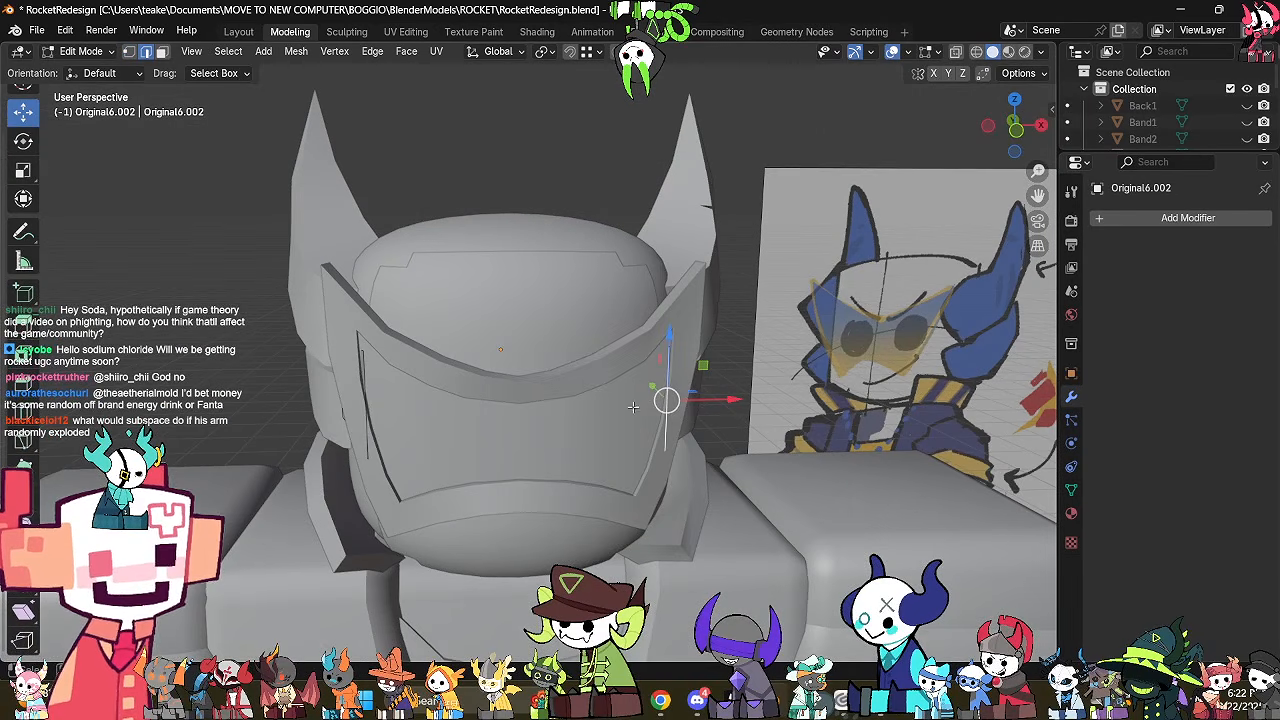
pyautogui.keyDown('shift'); pyautogui.click(362, 407); pyautogui.keyUp('shift')
pyautogui.moveTo(831, 433); pyautogui.dragTo(563, 423, button='middle')
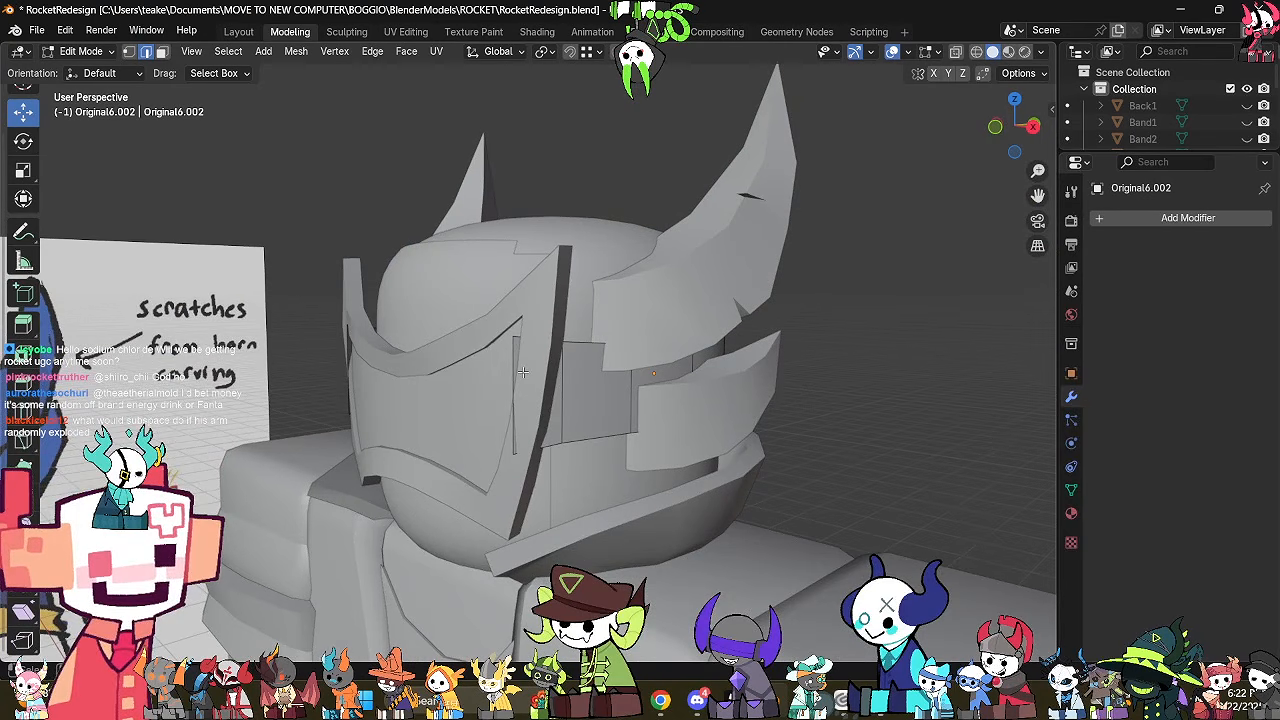
pyautogui.moveTo(663, 418); pyautogui.dragTo(701, 416, button='middle')
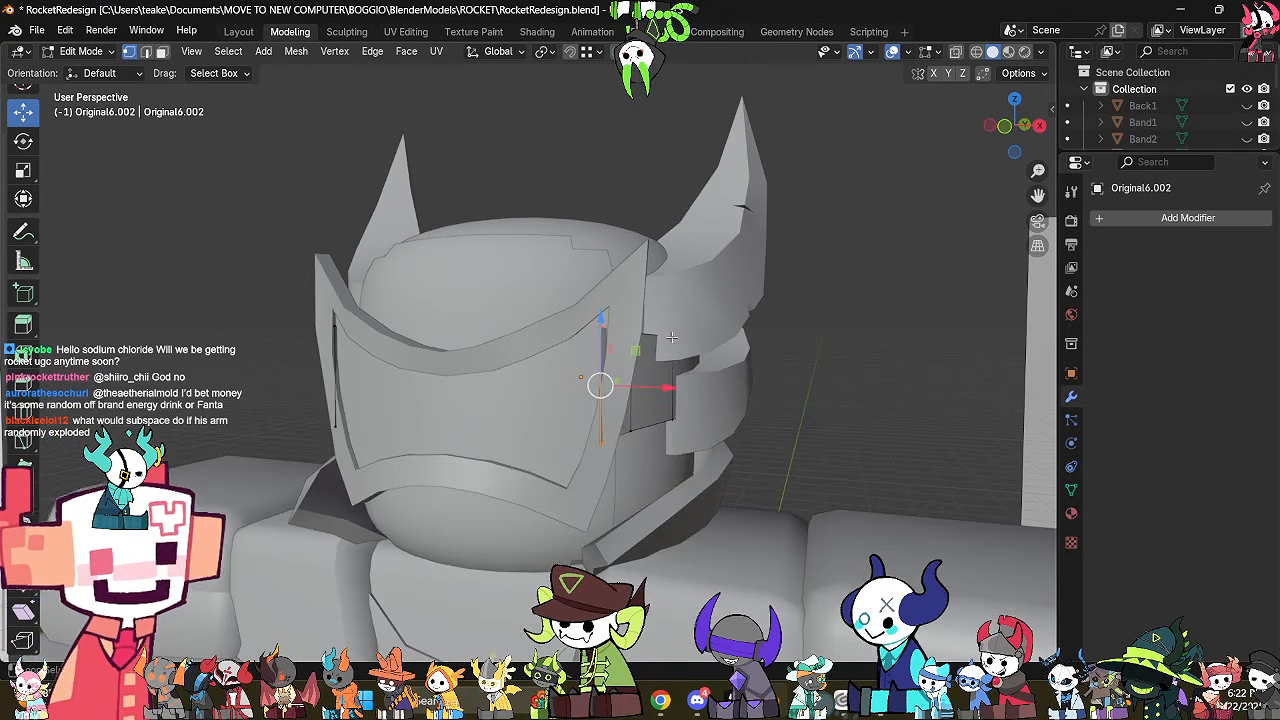
pyautogui.hotkey('alt', 'z')
pyautogui.click(1005, 126)
pyautogui.moveTo(257, 226); pyautogui.dragTo(470, 529)
pyautogui.rightClick(651, 465)
pyautogui.click(654, 661)
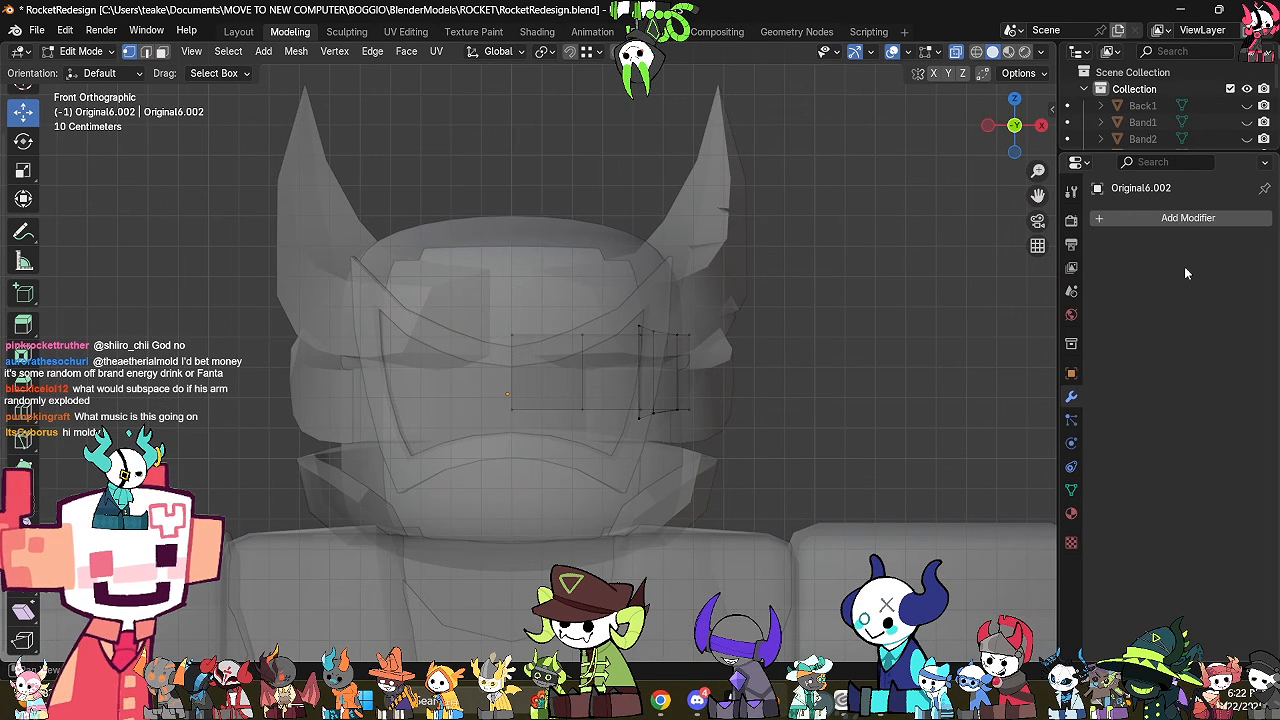
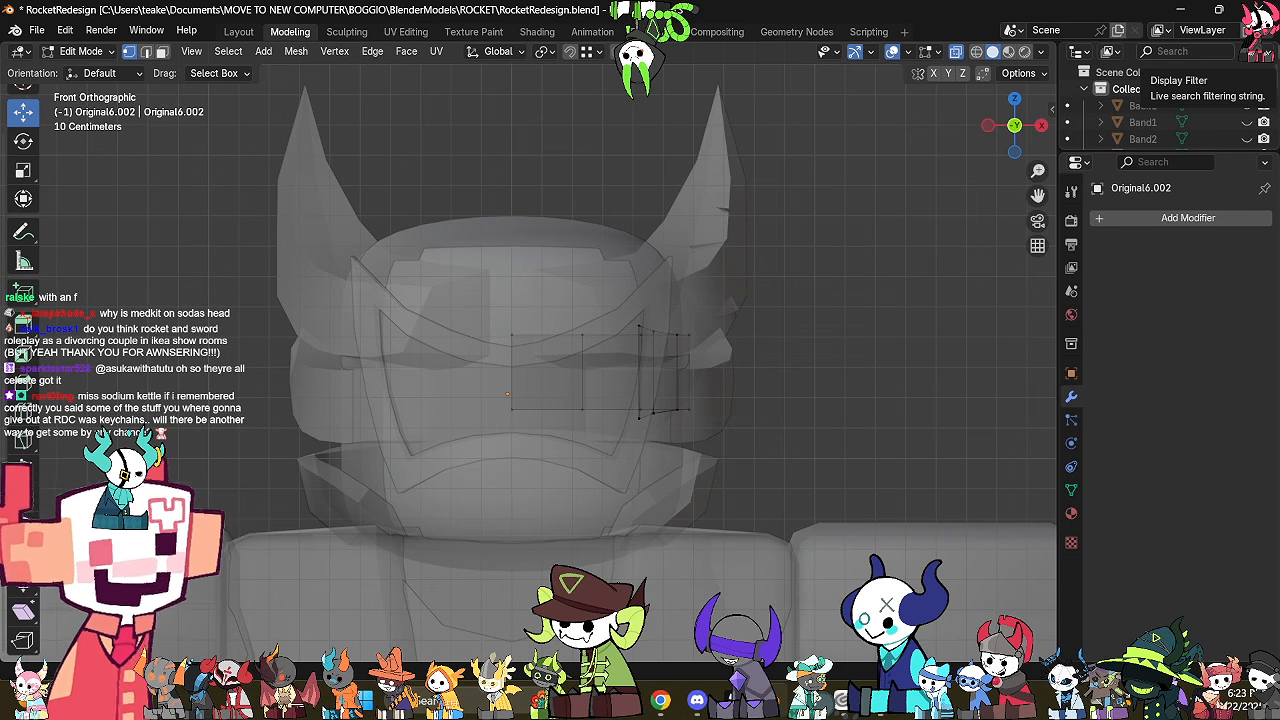
# Scale down the band's front end edge and the vertical edge behind it to taper the band.
pyautogui.moveTo(880, 399); pyautogui.dragTo(587, 381, button='middle')
pyautogui.press('2')
pyautogui.moveTo(507, 342); pyautogui.dragTo(491, 363, button='middle')
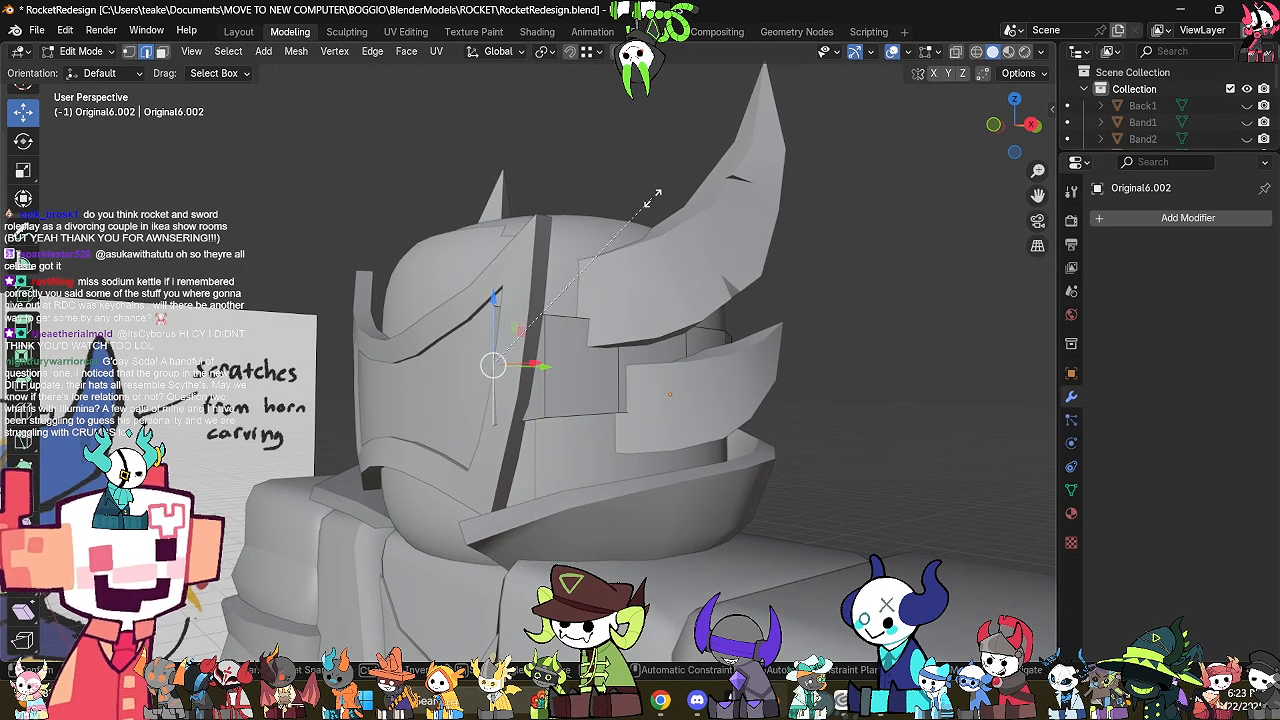
pyautogui.press('s')
pyautogui.click(625, 213)
pyautogui.click(548, 372)
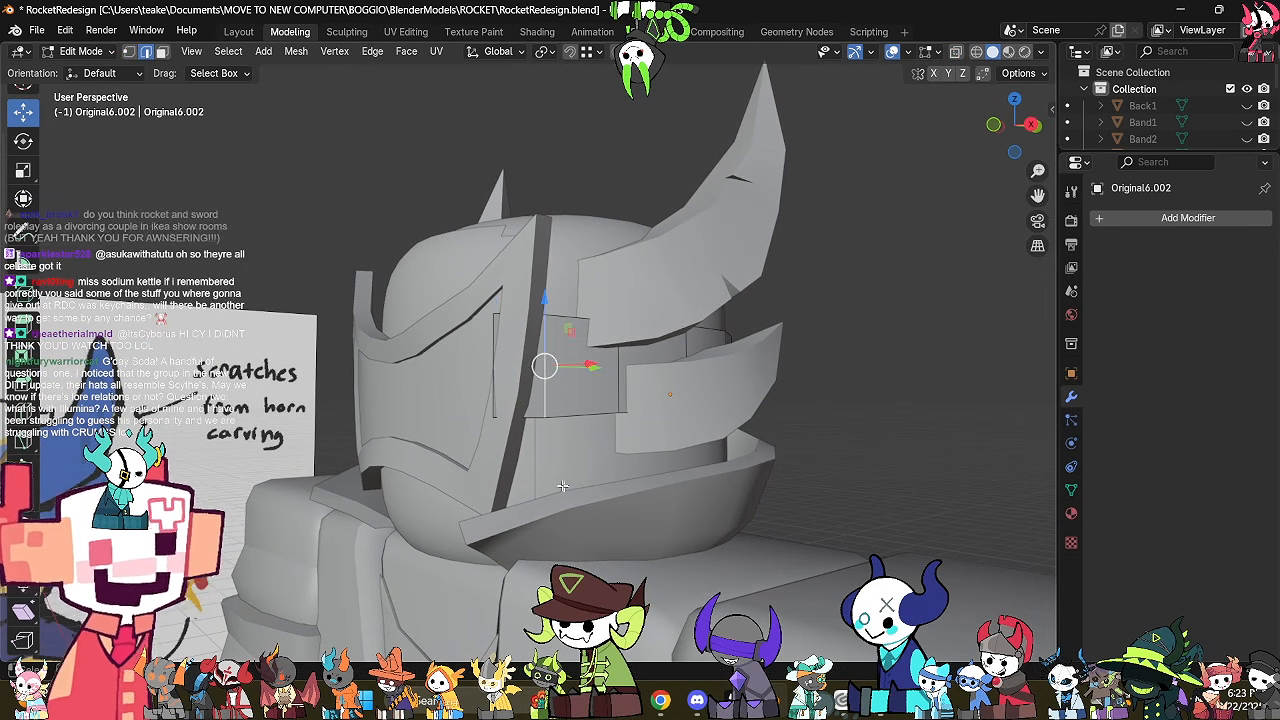
pyautogui.press('s')
pyautogui.click(552, 481)
# Adjust the position of the band's front end edge along Y behind the goggle frame, undoing the surplus move.
pyautogui.click(511, 367)
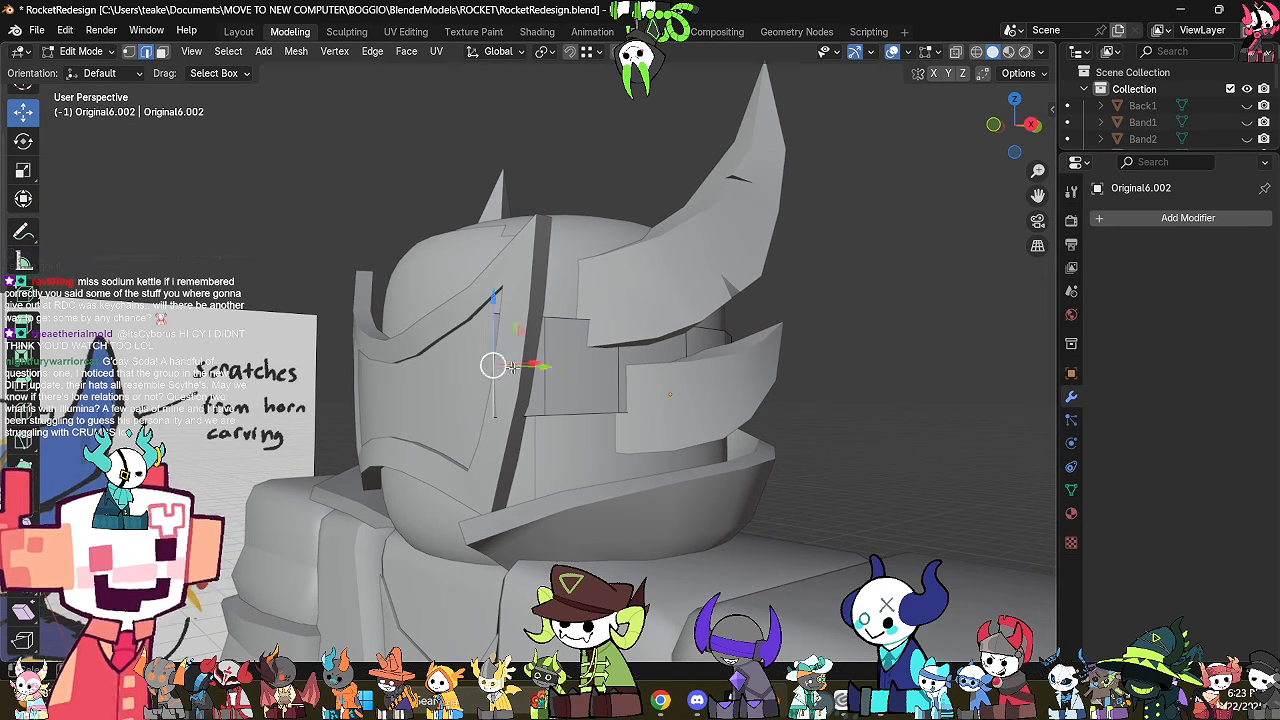
pyautogui.click(540, 361)
pyautogui.moveTo(541, 362); pyautogui.dragTo(505, 365, button='middle')
pyautogui.moveTo(544, 371); pyautogui.dragTo(557, 373)
pyautogui.moveTo(557, 373); pyautogui.dragTo(641, 416, button='middle')
pyautogui.moveTo(555, 408); pyautogui.dragTo(665, 455, button='middle')
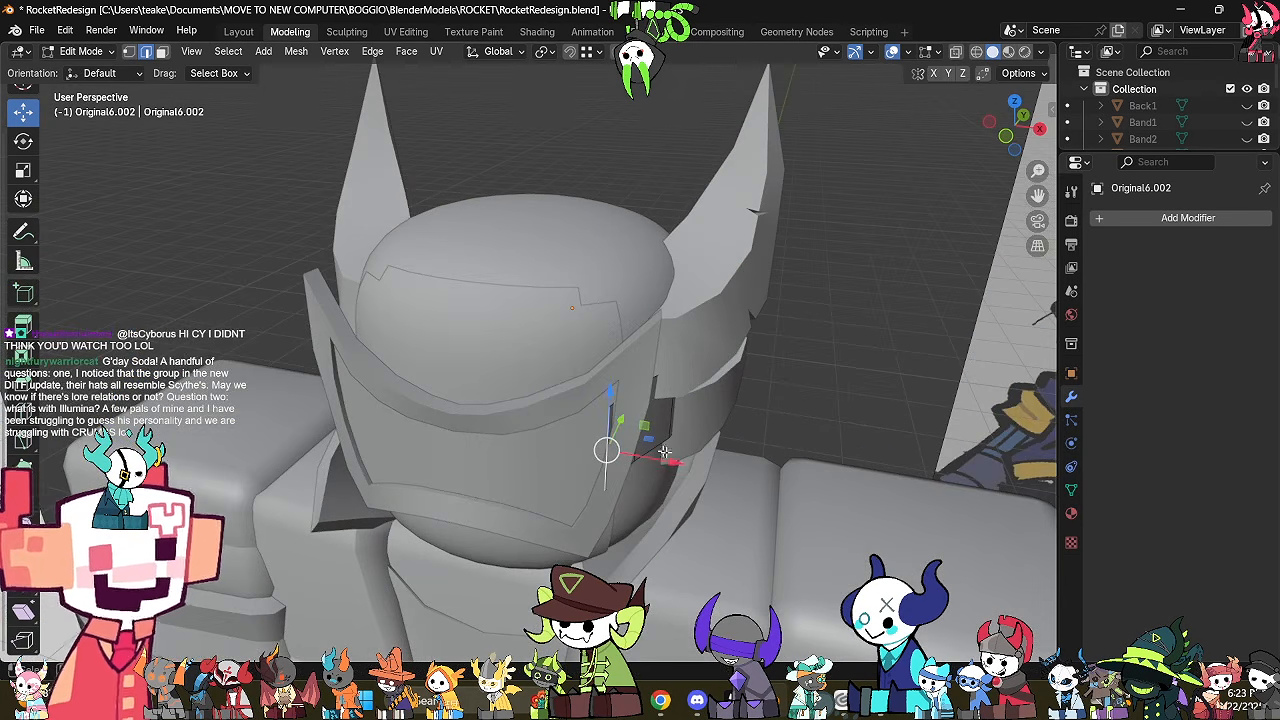
pyautogui.moveTo(700, 390); pyautogui.dragTo(640, 386, button='middle')
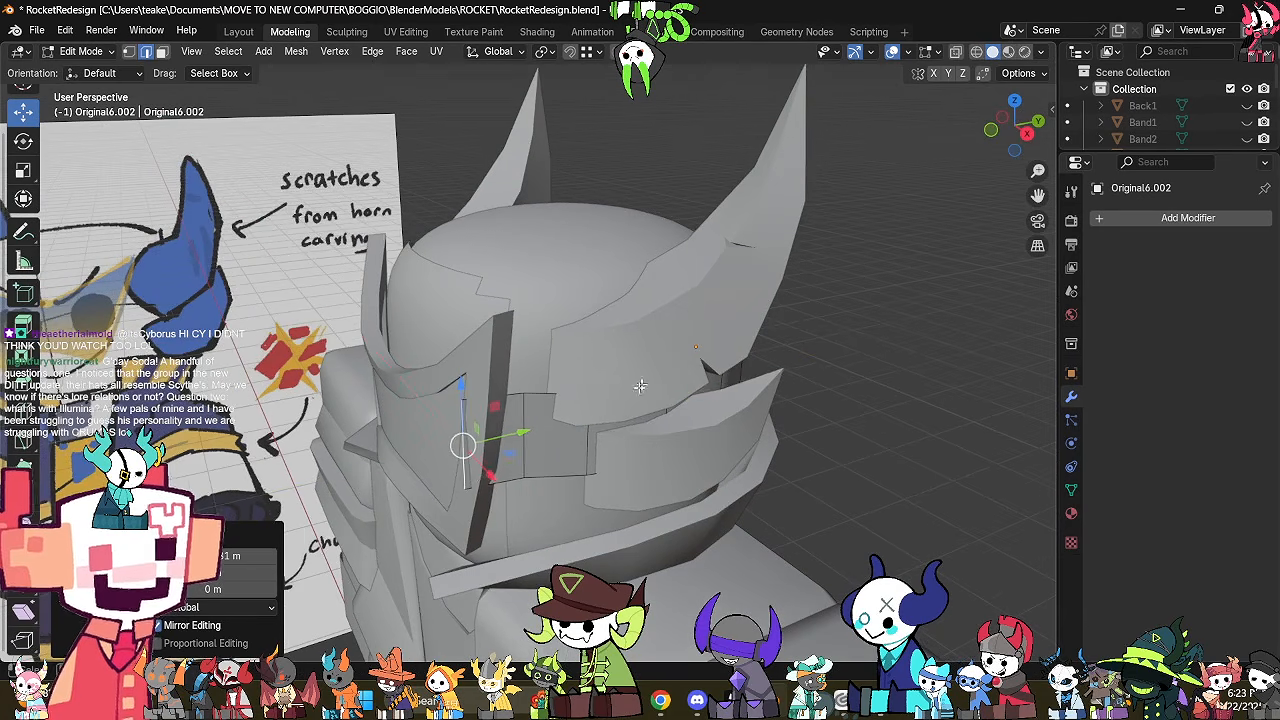
pyautogui.moveTo(512, 449); pyautogui.dragTo(556, 435)
pyautogui.hotkey('ctrl', 'z')
# Rotate the band's front end edge in side view with X-ray on, refining its slant in a second pass.
pyautogui.moveTo(556, 435); pyautogui.dragTo(455, 430, button='middle')
pyautogui.click(1040, 128)
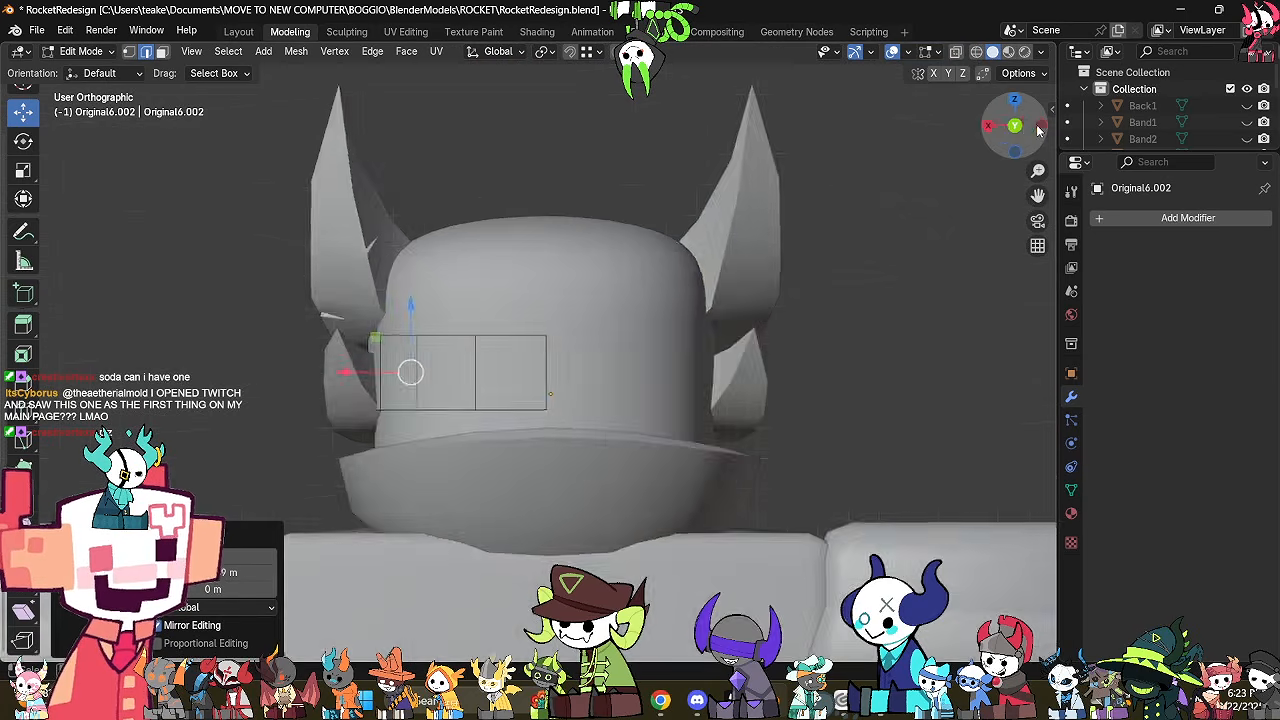
pyautogui.hotkey('alt', 'z')
pyautogui.press('r')
pyautogui.click(718, 350)
pyautogui.hotkey('alt', 'z')
pyautogui.moveTo(718, 350); pyautogui.dragTo(617, 404, button='middle')
pyautogui.hotkey('alt', 'z')
pyautogui.press('r')
pyautogui.click(860, 390)
pyautogui.hotkey('alt', 'z')
# Add a Mirror modifier on the X axis to the band and enable Clipping.
pyautogui.press('Tab')
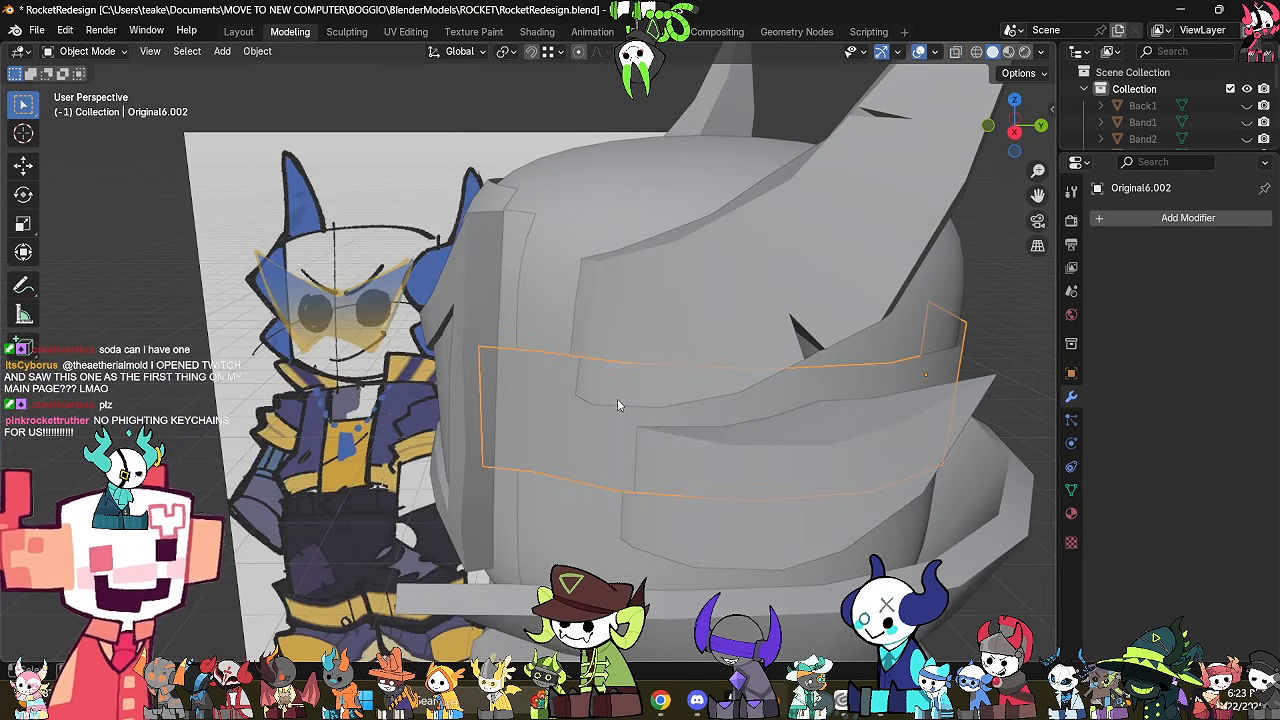
pyautogui.click(1138, 218)
pyautogui.click(960, 252)
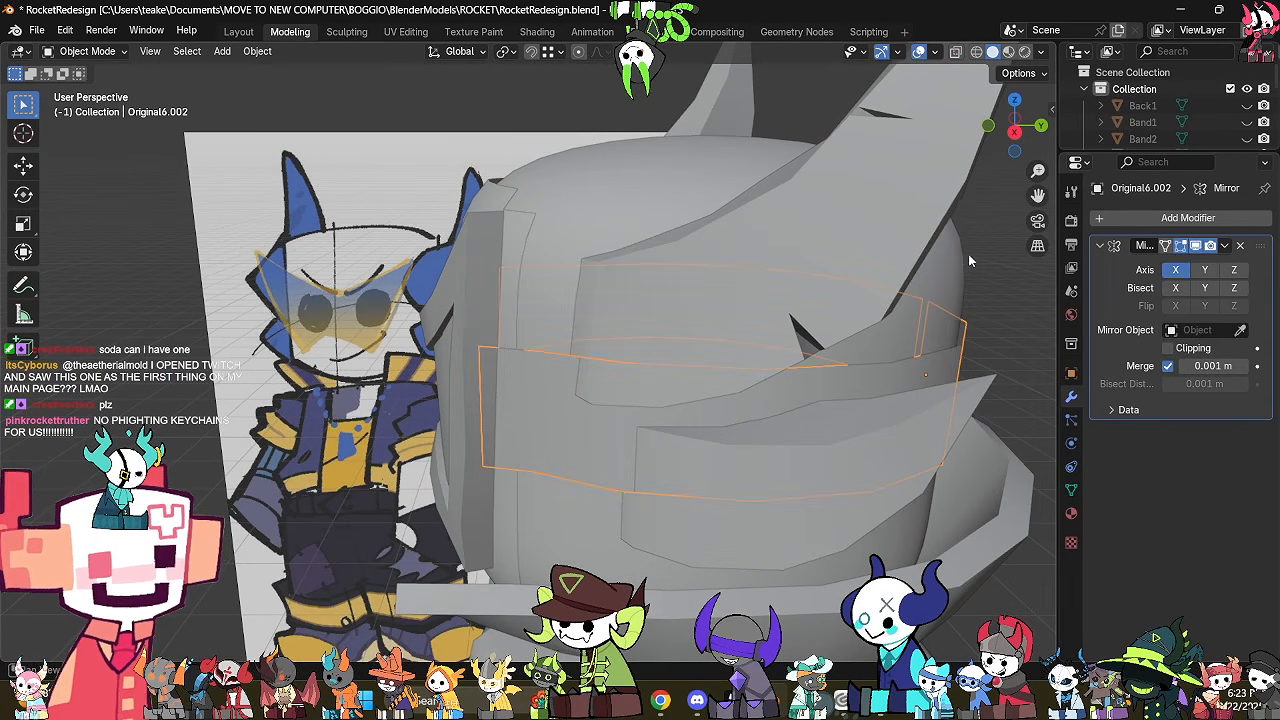
pyautogui.moveTo(968, 254); pyautogui.dragTo(768, 457, button='middle')
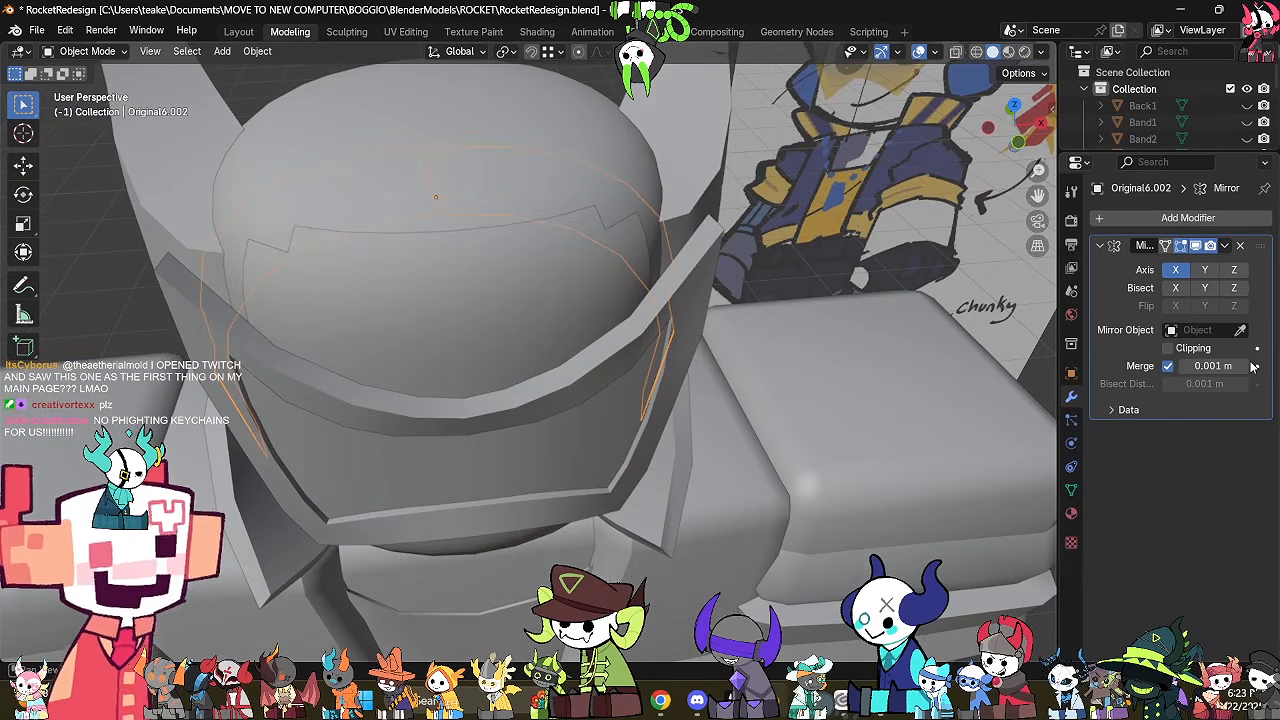
pyautogui.keyDown('shift'); pyautogui.moveTo(543, 286); pyautogui.dragTo(565, 412, button='middle'); pyautogui.keyUp('shift')
# Close the gap between the band's centre vertices at the back of the head along the mirror line.
pyautogui.press('Tab')
pyautogui.hotkey('alt', 'z')
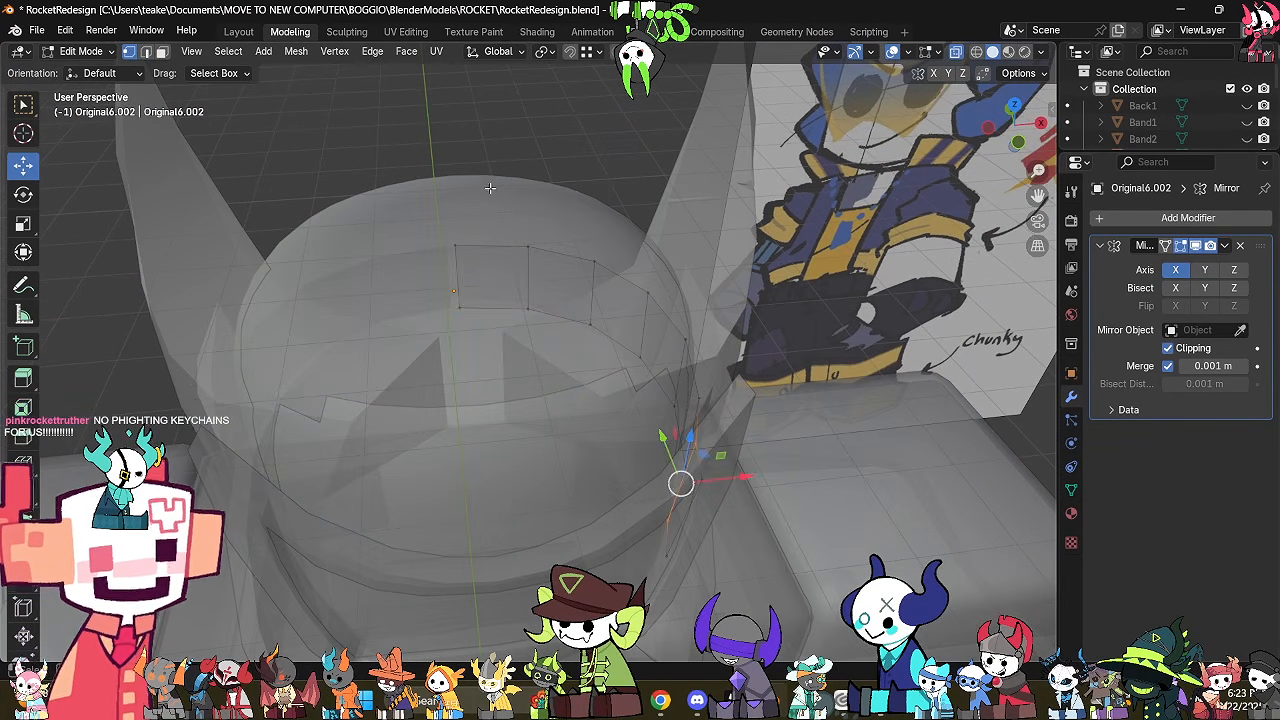
pyautogui.moveTo(420, 215); pyautogui.dragTo(500, 312)
pyautogui.press('Tab')
pyautogui.hotkey('alt', 'z')
# Inspect the mirrored band around the back and sides of the head and check its mesh.
pyautogui.moveTo(456, 455); pyautogui.dragTo(512, 346, button='middle')
pyautogui.moveTo(918, 427); pyautogui.dragTo(700, 445, button='middle')
pyautogui.press('Tab')
pyautogui.press('Tab')
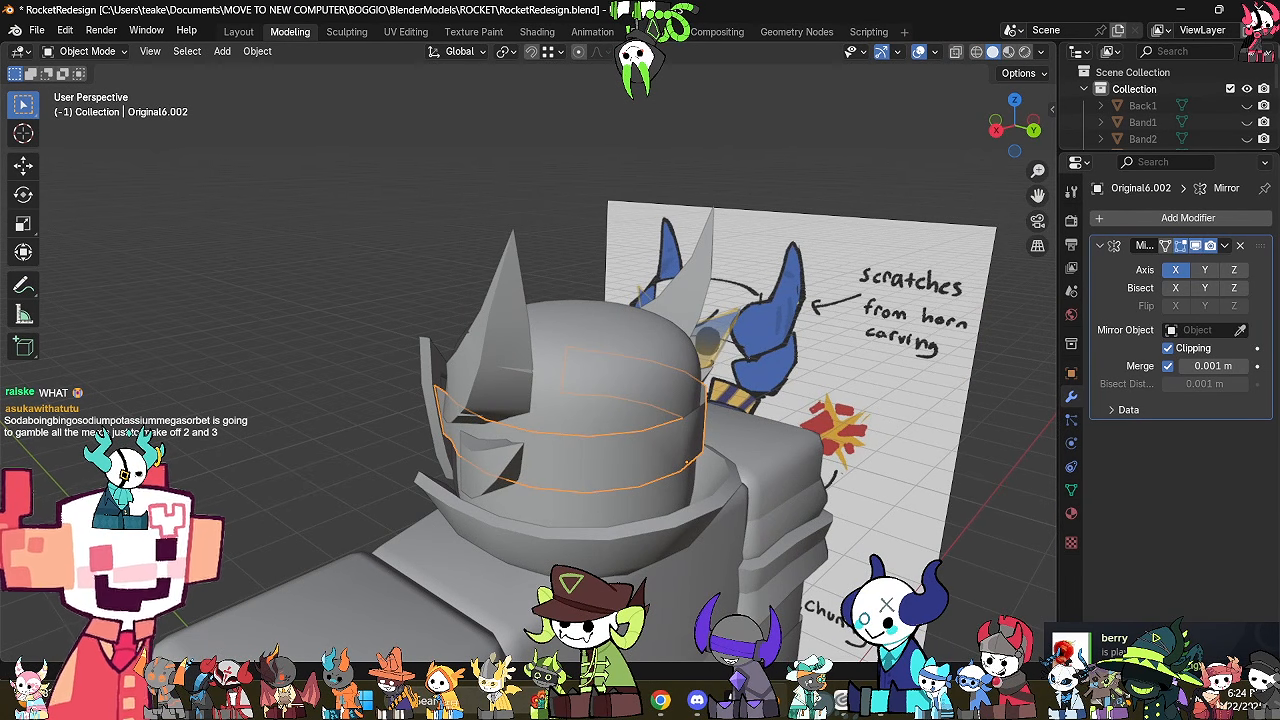
pyautogui.moveTo(501, 397); pyautogui.dragTo(579, 351, button='middle')
pyautogui.press('Tab')
pyautogui.hotkey('alt', 'z')
pyautogui.scroll(2, 644, 366)
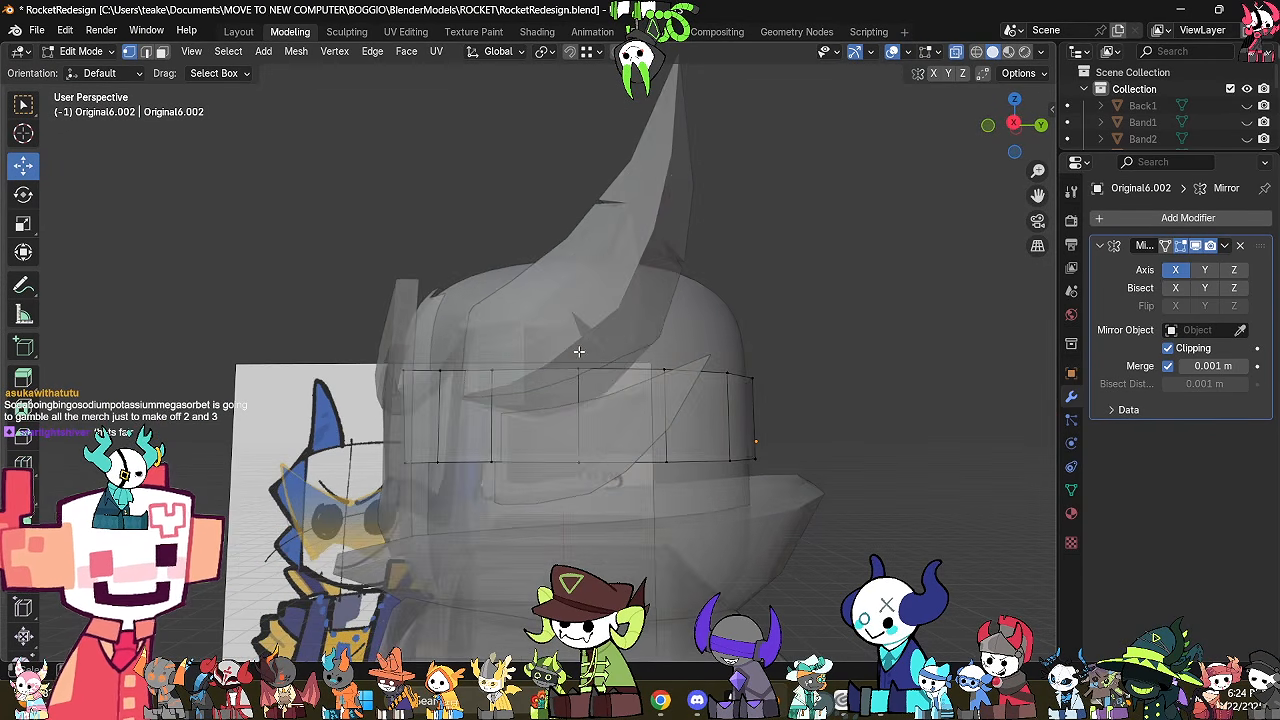
pyautogui.hotkey('alt', 'z')
pyautogui.moveTo(814, 363); pyautogui.dragTo(821, 421, button='middle')
pyautogui.keyDown('alt'); pyautogui.click(753, 458); pyautogui.keyUp('alt')
pyautogui.hotkey('alt', 'z')
pyautogui.hotkey('alt', 'z')
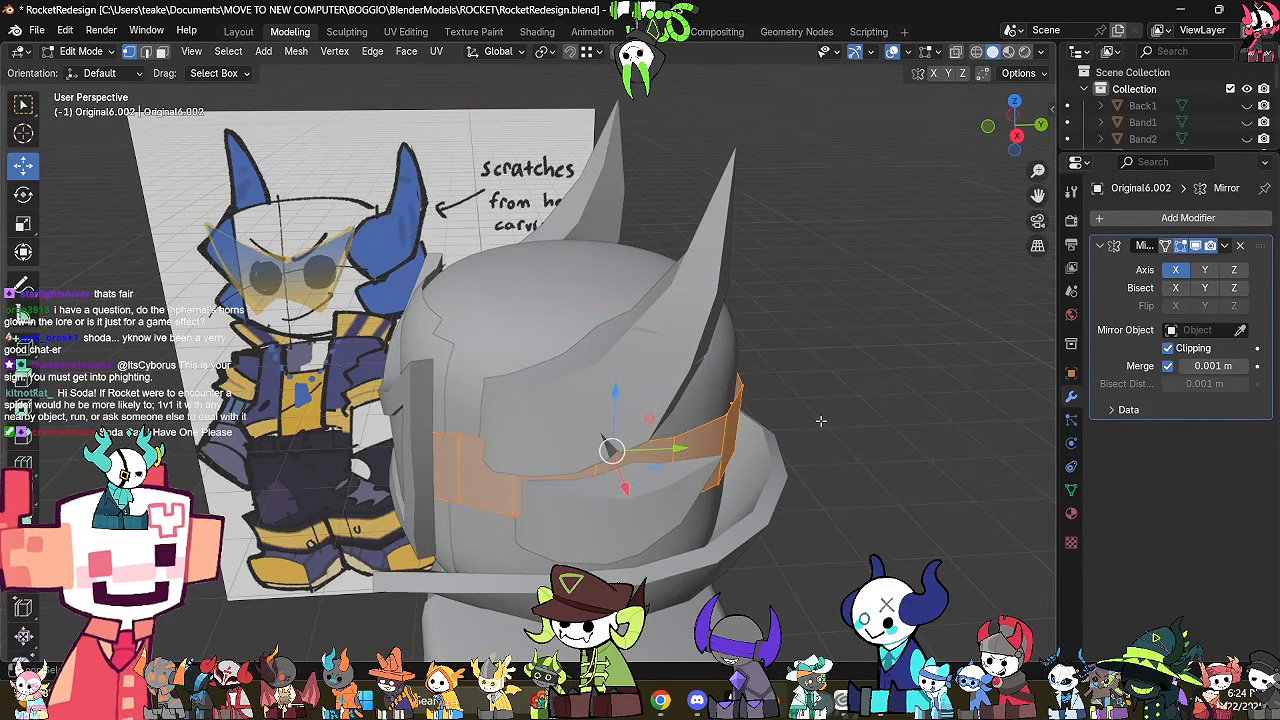
pyautogui.press('Tab')
pyautogui.moveTo(742, 440); pyautogui.dragTo(572, 485, button='middle')
pyautogui.press('Tab')
pyautogui.press('Tab')
# Examine the goggle frame's mesh and how the band meets it on both sides of the head.
pyautogui.click(683, 350)
pyautogui.press('Tab')
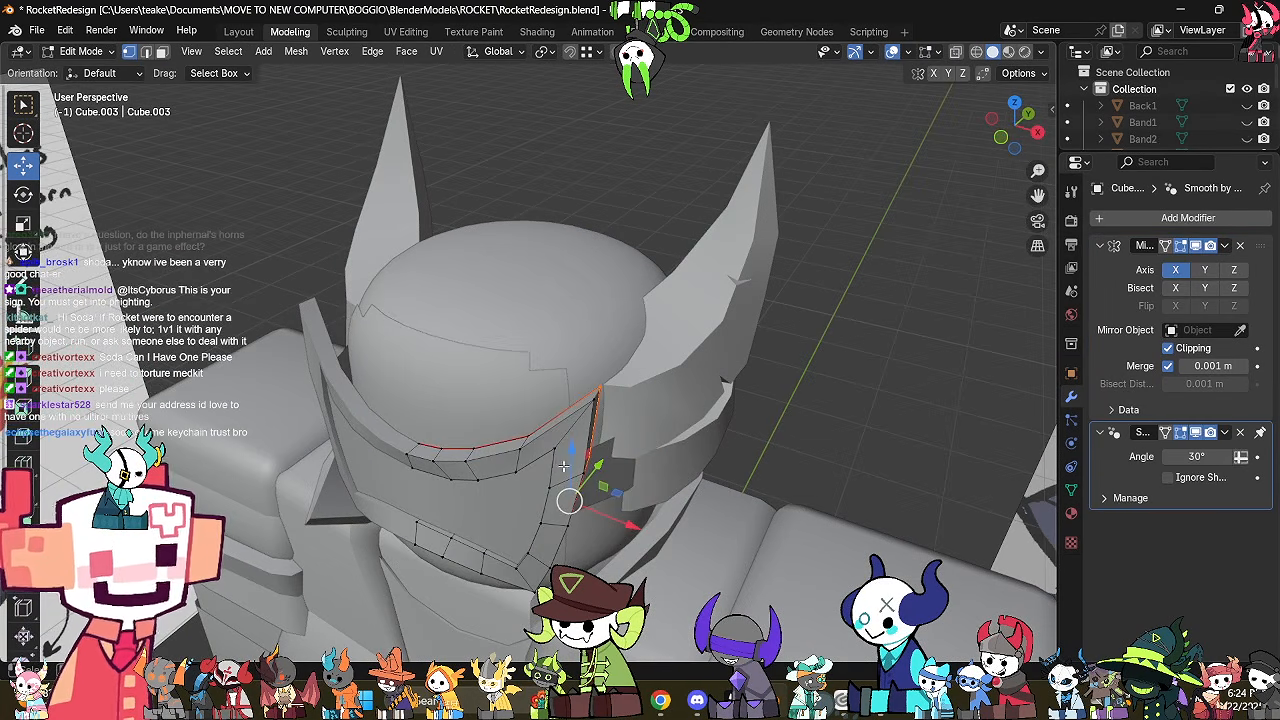
pyautogui.hotkey('alt', 'z')
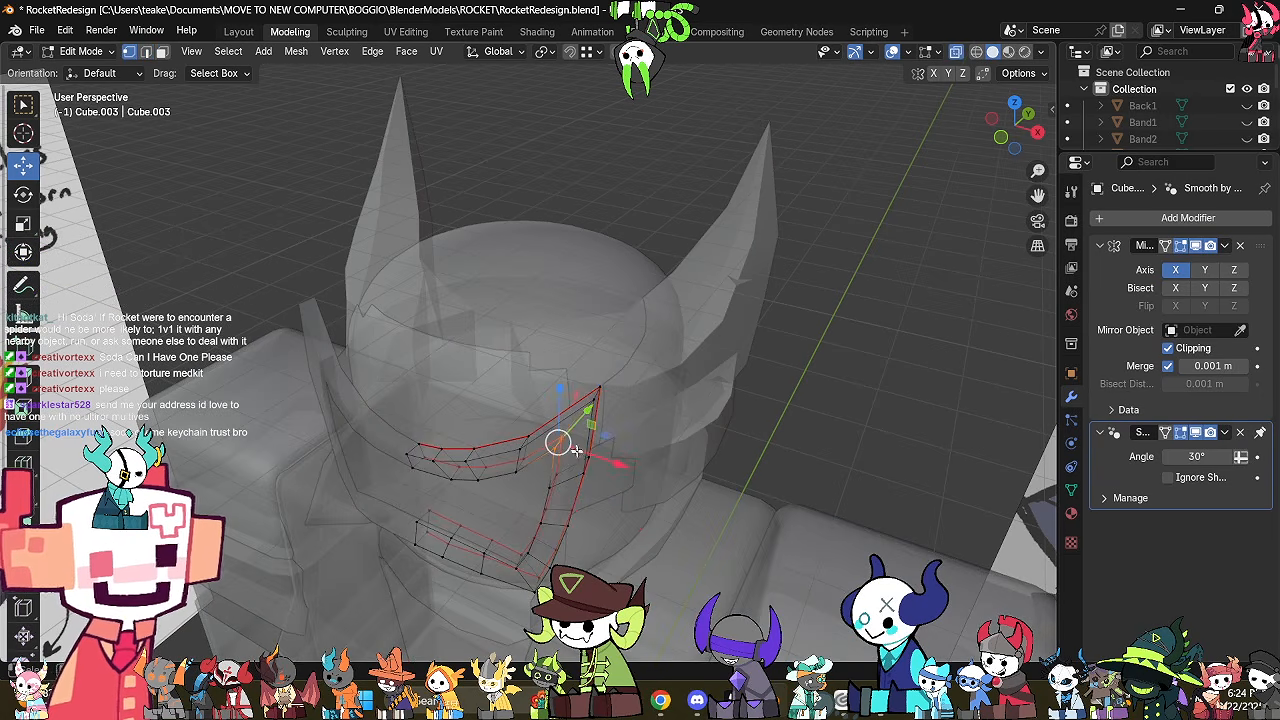
pyautogui.moveTo(552, 455); pyautogui.dragTo(585, 471, button='middle')
pyautogui.hotkey('alt', 'z')
pyautogui.scroll(4, 469, 376)
pyautogui.press('Tab')
pyautogui.scroll(-4, 637, 379)
pyautogui.click(636, 412)
pyautogui.press('Tab')
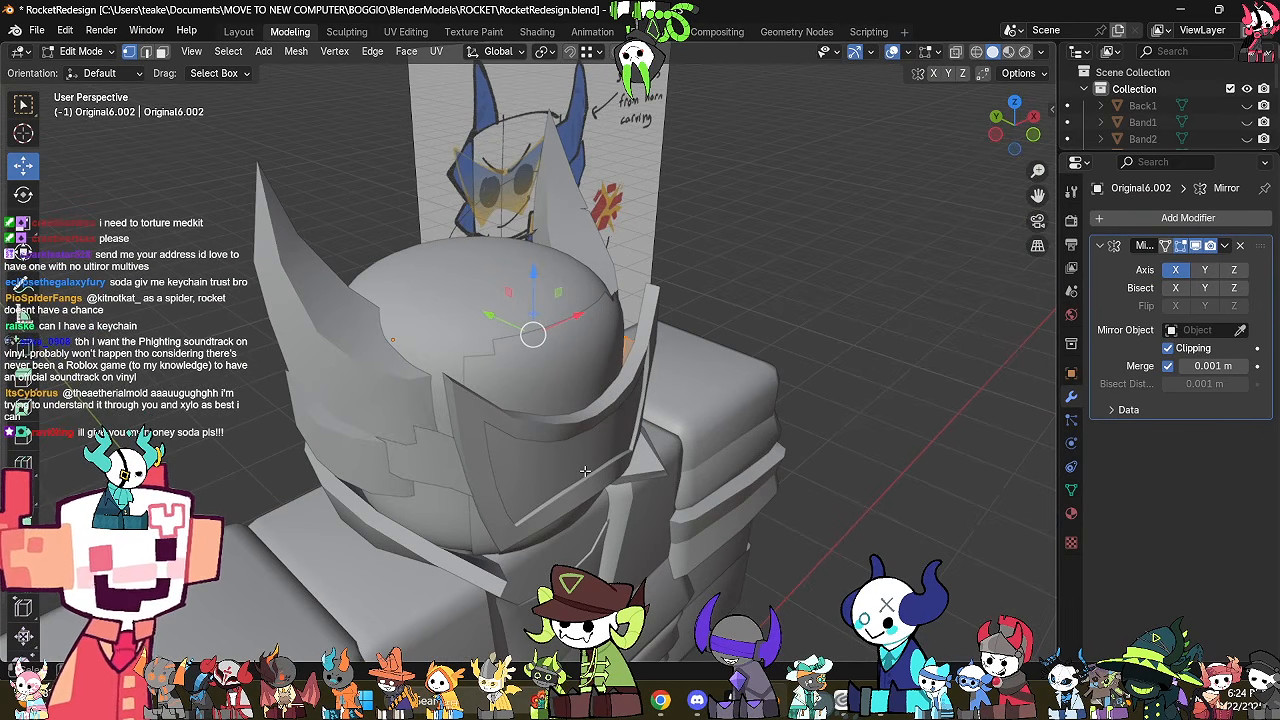
pyautogui.moveTo(519, 462); pyautogui.dragTo(809, 410, button='middle')
pyautogui.press('Tab')
# Delete the -X half of the Horn2 mesh in front view and add a Mirror modifier on the X axis.
pyautogui.click(692, 407)
pyautogui.press('Tab')
pyautogui.hotkey('alt', 'z')
pyautogui.moveTo(473, 321); pyautogui.dragTo(532, 322, button='middle')
pyautogui.click(1016, 127)
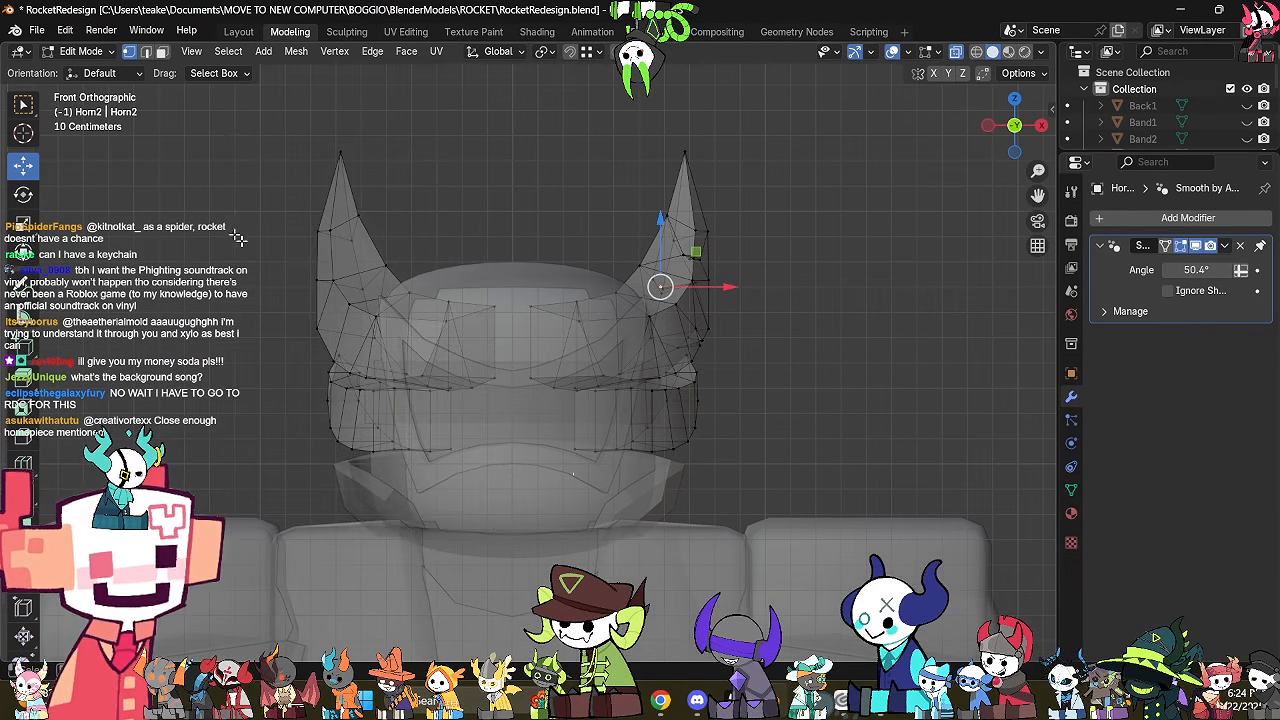
pyautogui.moveTo(237, 118); pyautogui.dragTo(312, 232)
pyautogui.moveTo(283, 183); pyautogui.dragTo(522, 532)
pyautogui.rightClick(720, 534)
pyautogui.click(721, 536)
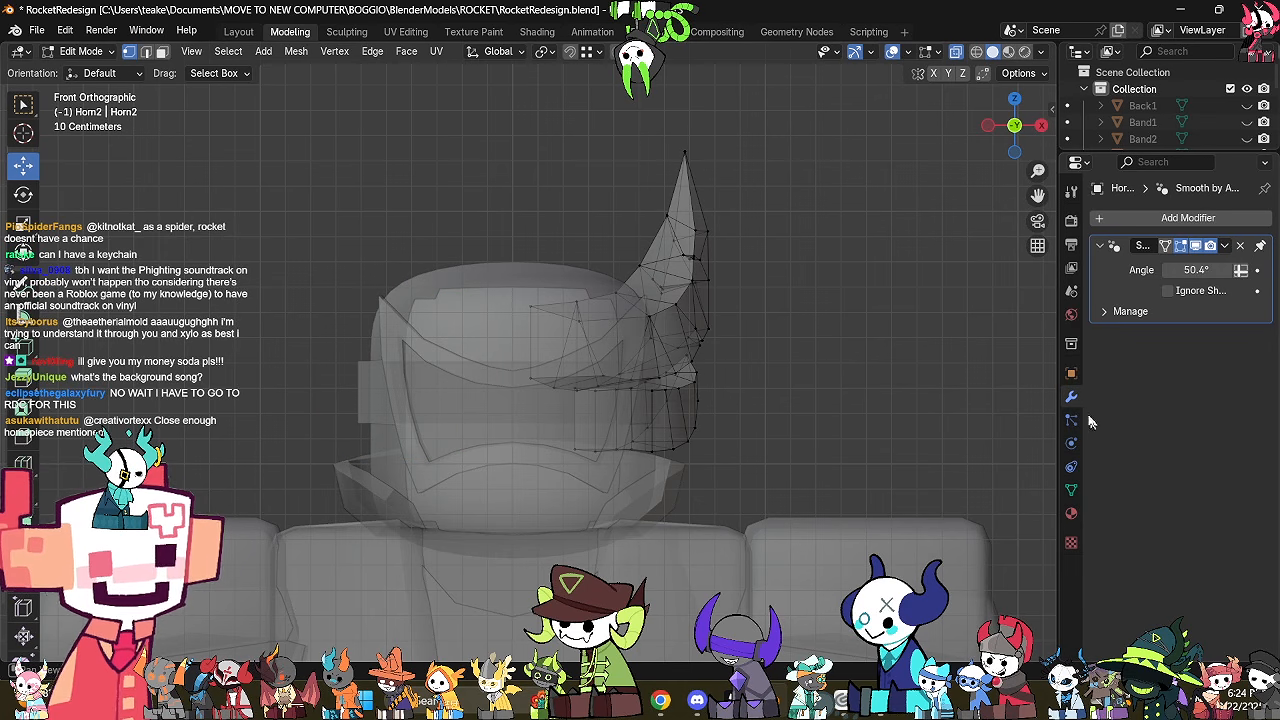
pyautogui.click(1188, 217)
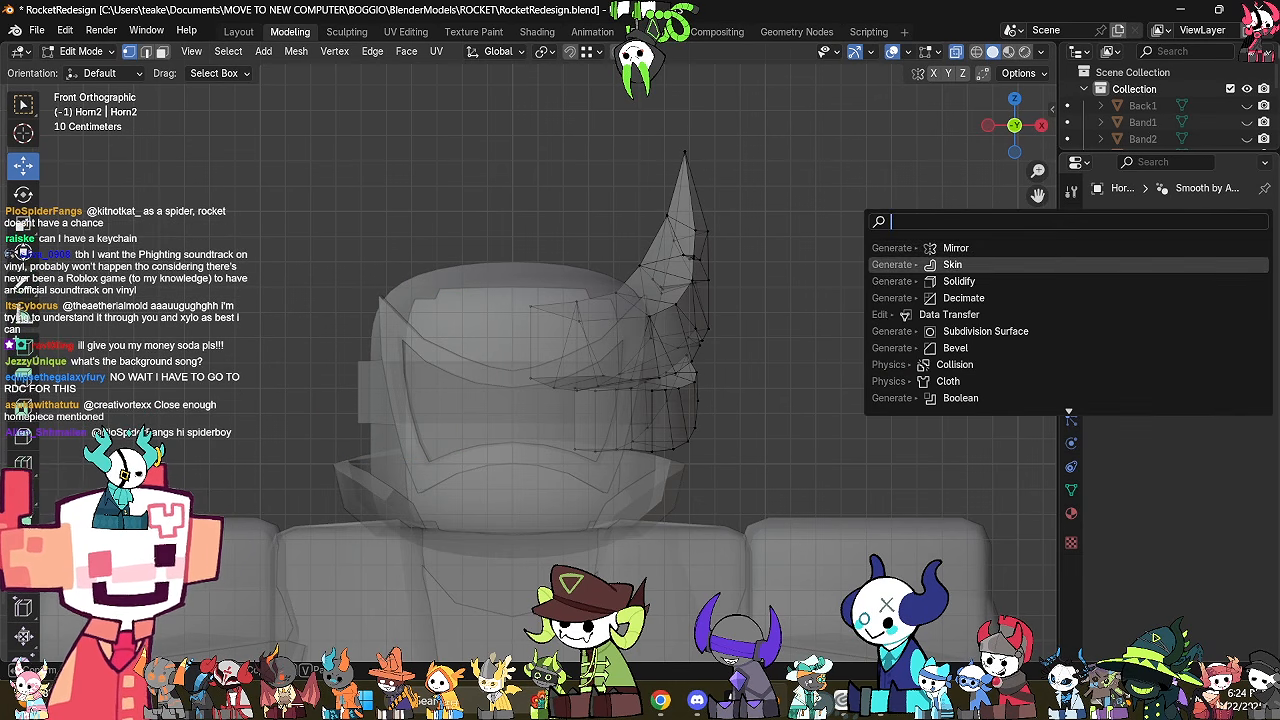
pyautogui.click(930, 246)
# Select the whole linked lower horn piece and adjust its height along Z, with X-ray off.
pyautogui.moveTo(930, 345); pyautogui.dragTo(661, 399, button='middle')
pyautogui.press('l')
pyautogui.hotkey('alt', 'z')
pyautogui.moveTo(633, 368); pyautogui.dragTo(635, 392)
pyautogui.moveTo(680, 412); pyautogui.dragTo(598, 260, button='middle')
pyautogui.press('g')
pyautogui.press('z')
pyautogui.click(680, 386)
# Examine the shape and placement of the horns in the reference drawing.
pyautogui.press('Tab')
pyautogui.press('Tab')
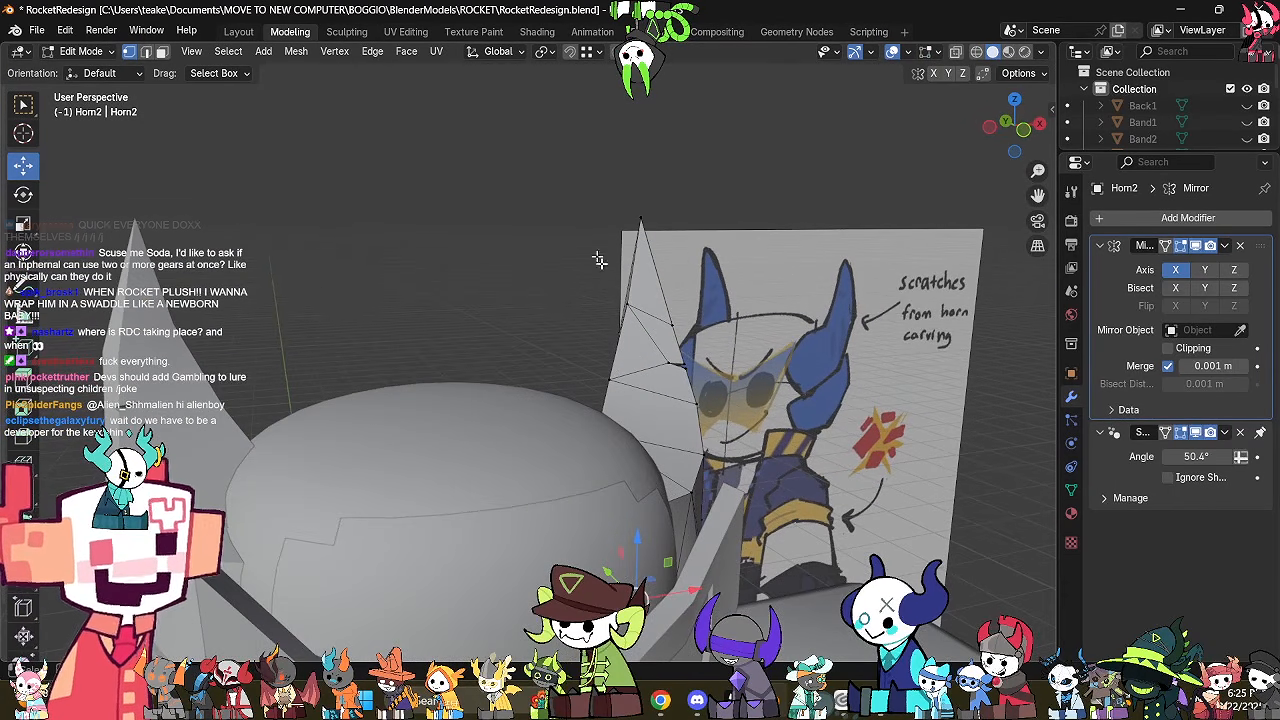
pyautogui.moveTo(846, 424)
pyautogui.mouseDown(button='middle')
pyautogui.moveTo(633, 404)
pyautogui.moveTo(754, 380)
pyautogui.moveTo(835, 402)
pyautogui.moveTo(745, 378)
pyautogui.moveTo(782, 397)
pyautogui.mouseUp(button='middle')
pyautogui.press('Tab')
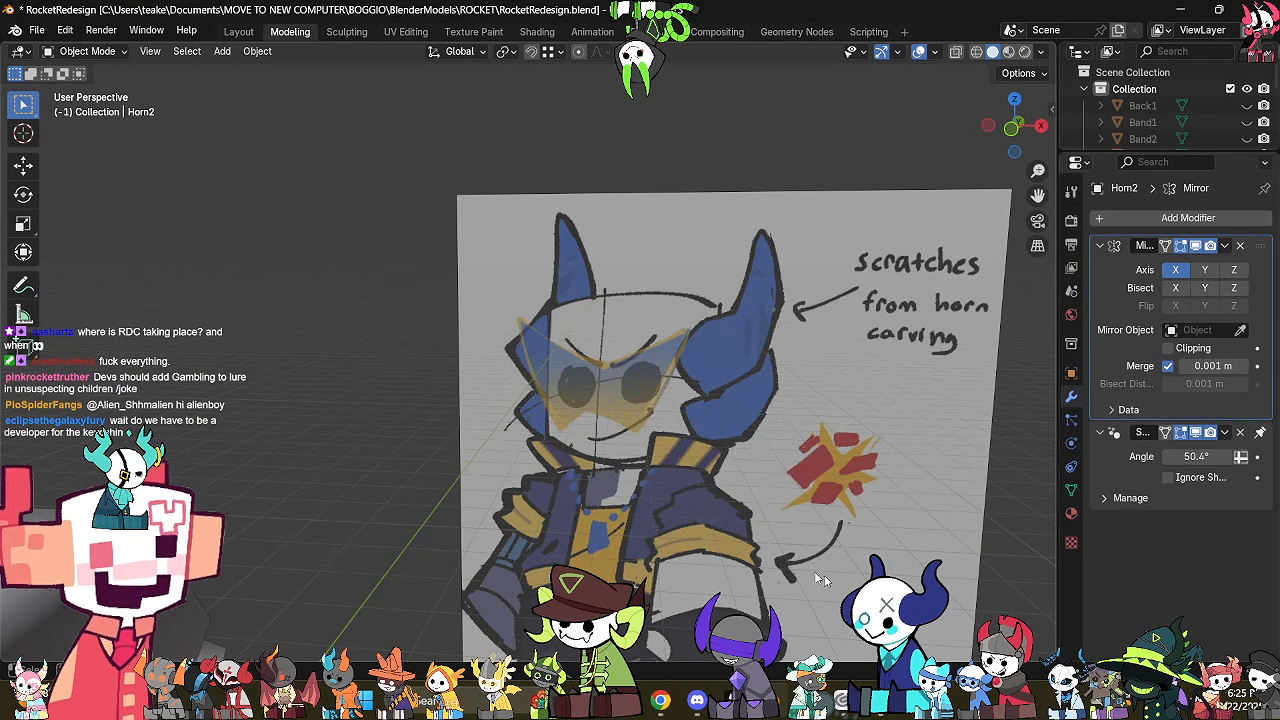
pyautogui.scroll(4, 718, 380)
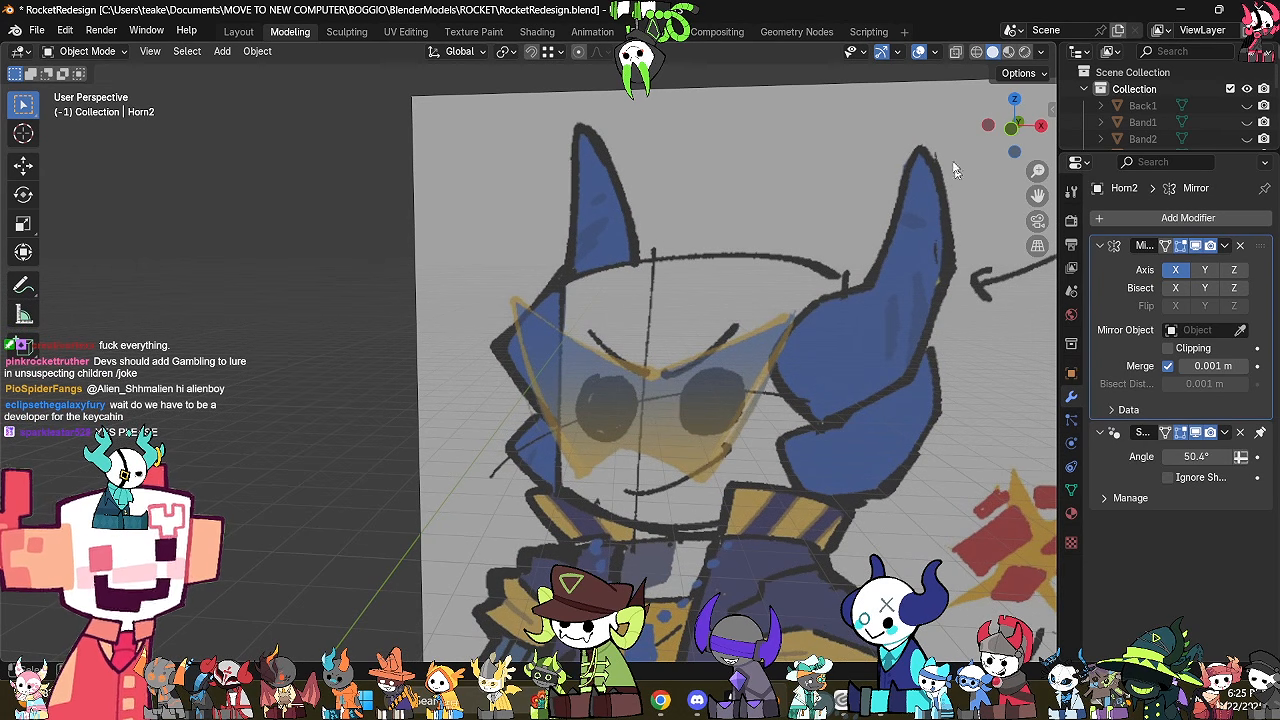
pyautogui.scroll(-5, 533, 493)
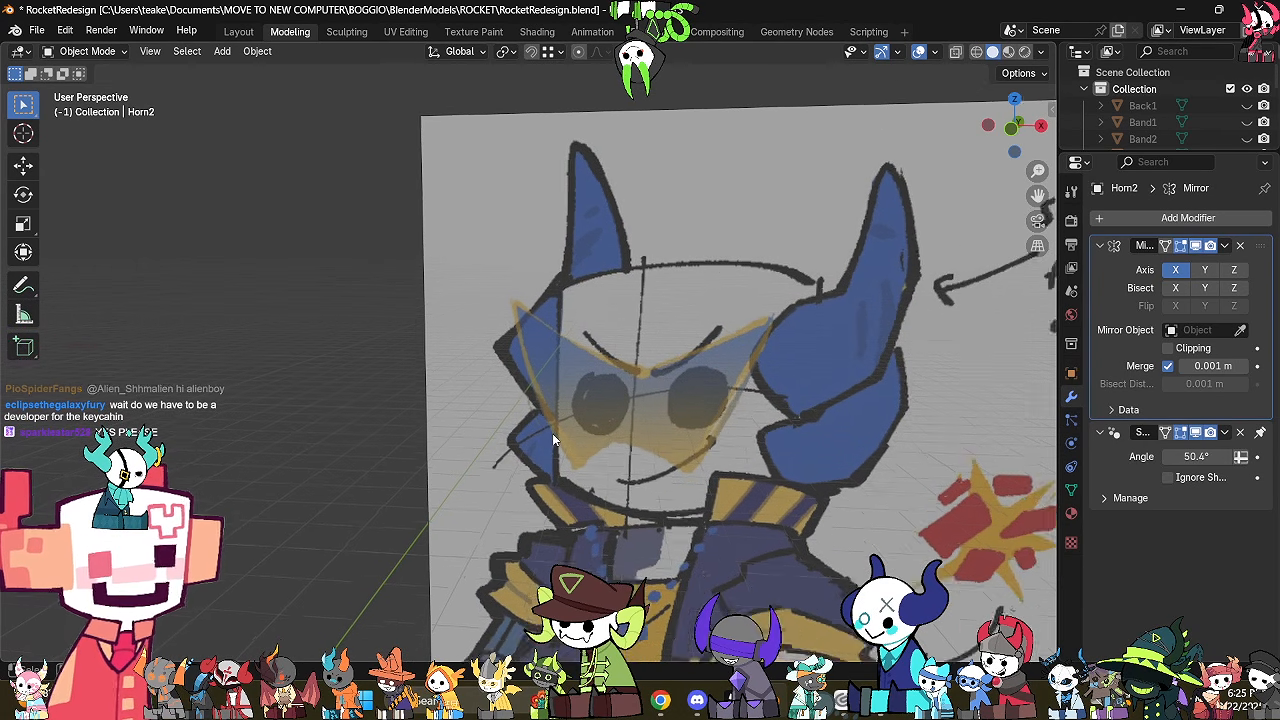
pyautogui.keyDown('shift'); pyautogui.moveTo(515, 493); pyautogui.dragTo(778, 499, button='middle'); pyautogui.keyUp('shift')
# Bevel the tip vertex of the upper horn piece on Horn2 with the Bevel tool affecting vertices.
pyautogui.click(320, 312)
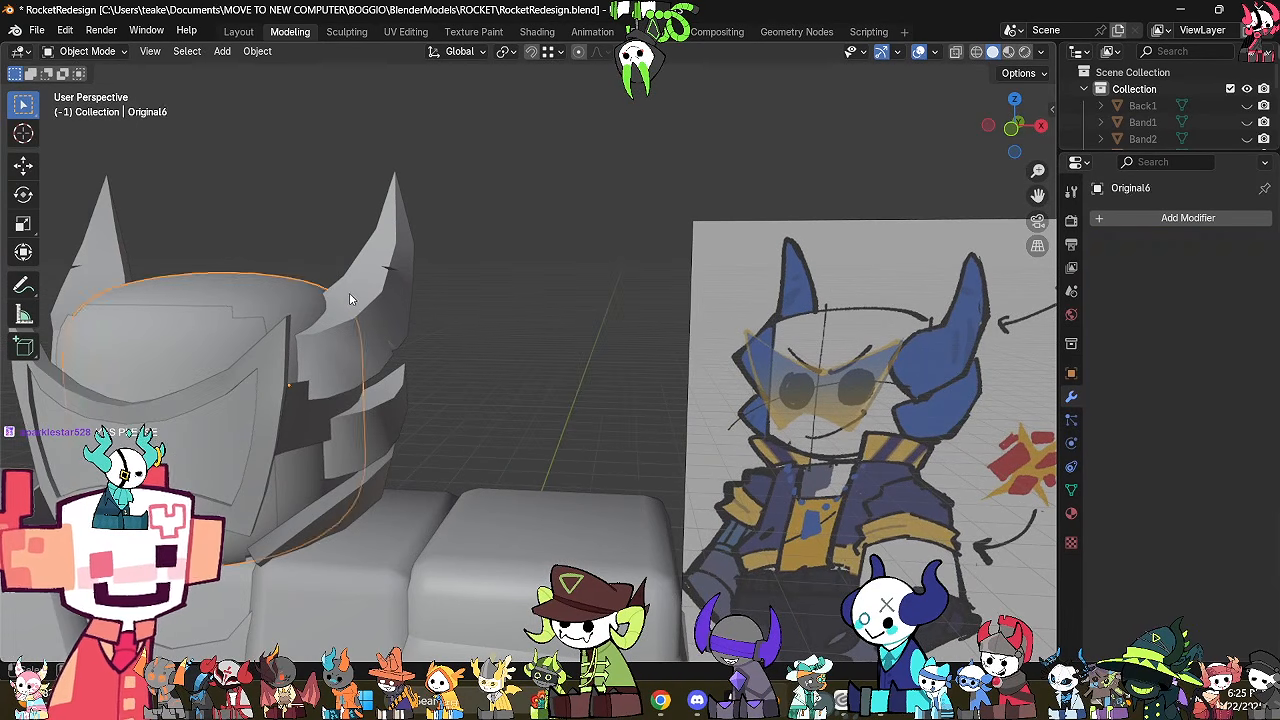
pyautogui.click(378, 285)
pyautogui.keyDown('shift'); pyautogui.moveTo(378, 285); pyautogui.dragTo(678, 388, button='middle'); pyautogui.keyUp('shift')
pyautogui.press('Tab')
pyautogui.scroll(2, 700, 385)
pyautogui.click(1036, 247)
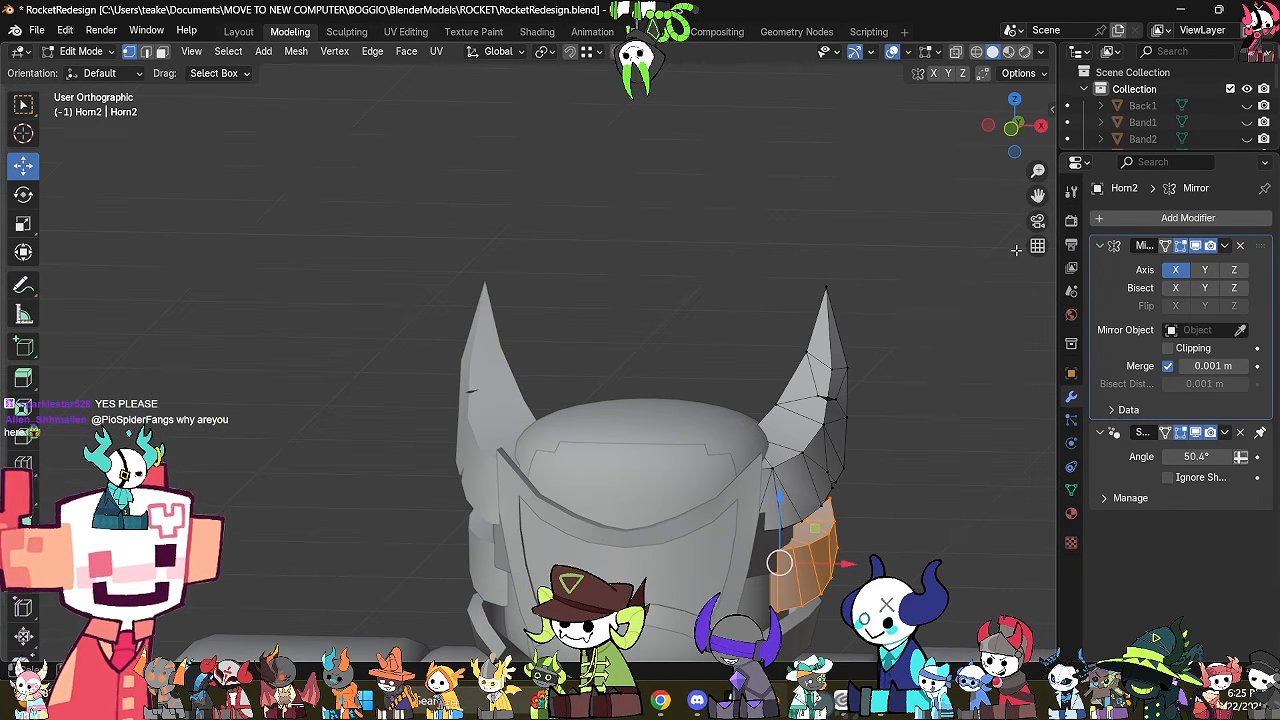
pyautogui.scroll(2, 874, 366)
pyautogui.click(1037, 246)
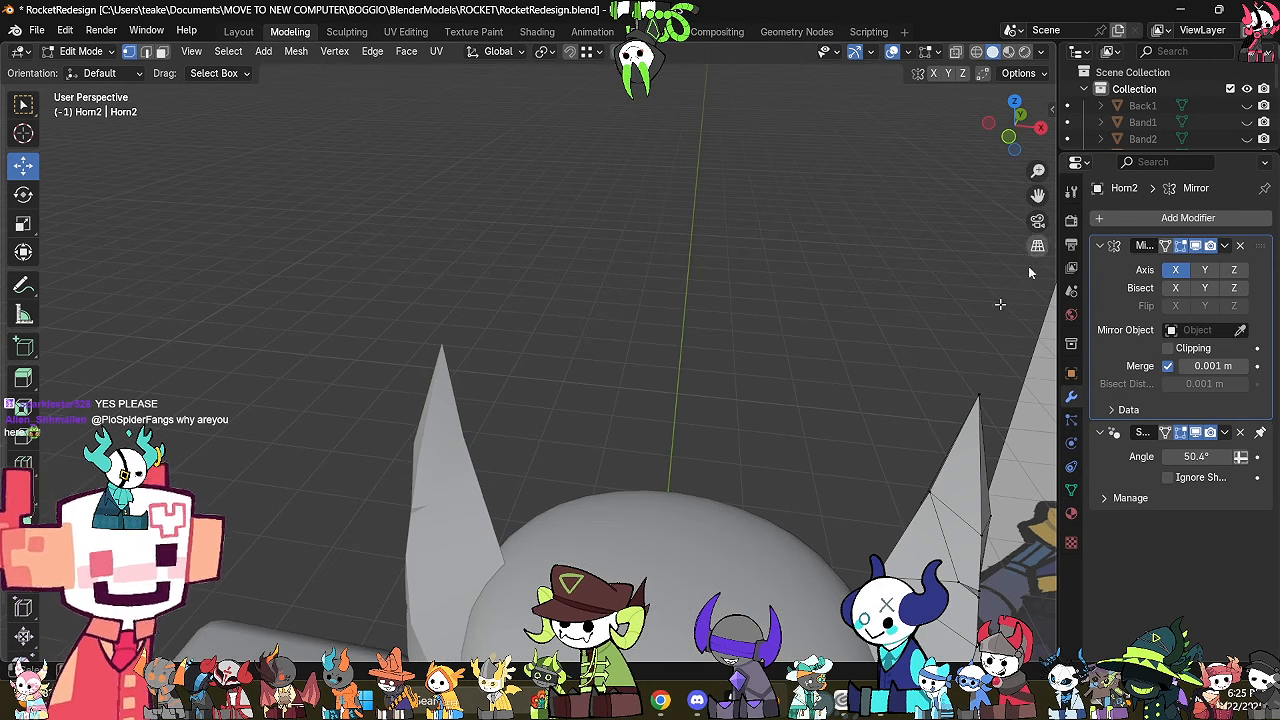
pyautogui.scroll(2, 704, 383)
pyautogui.keyDown('shift'); pyautogui.moveTo(704, 383); pyautogui.dragTo(622, 367, button='middle'); pyautogui.keyUp('shift')
pyautogui.click(768, 331)
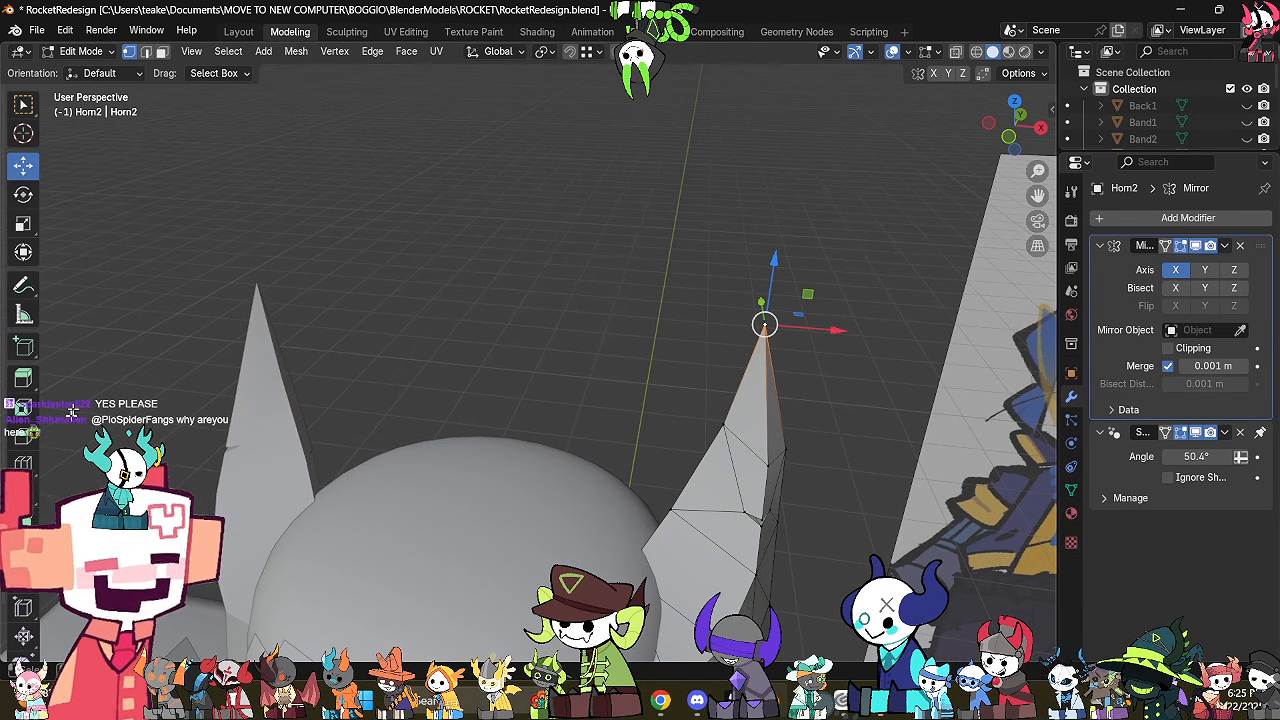
pyautogui.click(24, 437)
pyautogui.click(227, 73)
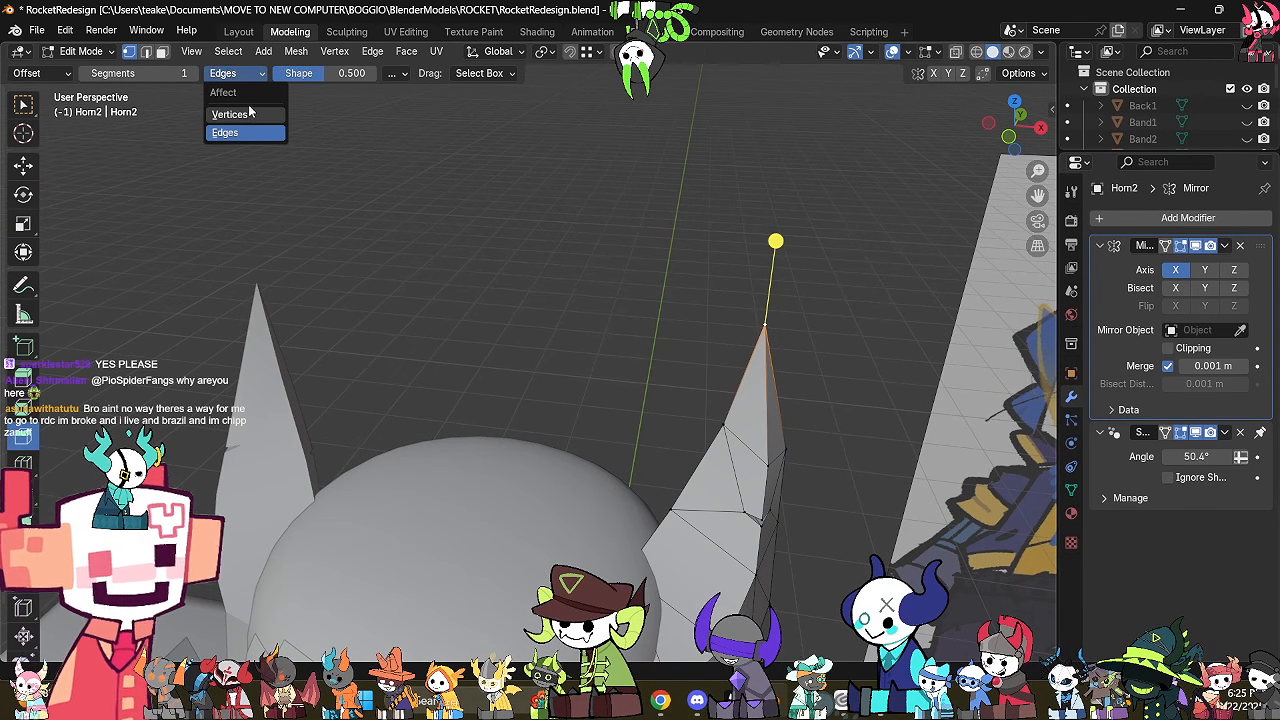
pyautogui.click(240, 114)
pyautogui.moveTo(764, 247); pyautogui.dragTo(860, 272)
pyautogui.click(823, 449)
# Bevel the pointed tip vertex of the lower horn piece.
pyautogui.scroll(-4, 823, 449)
pyautogui.moveTo(823, 449); pyautogui.dragTo(487, 456, button='middle')
pyautogui.press('Tab')
pyautogui.press('Tab')
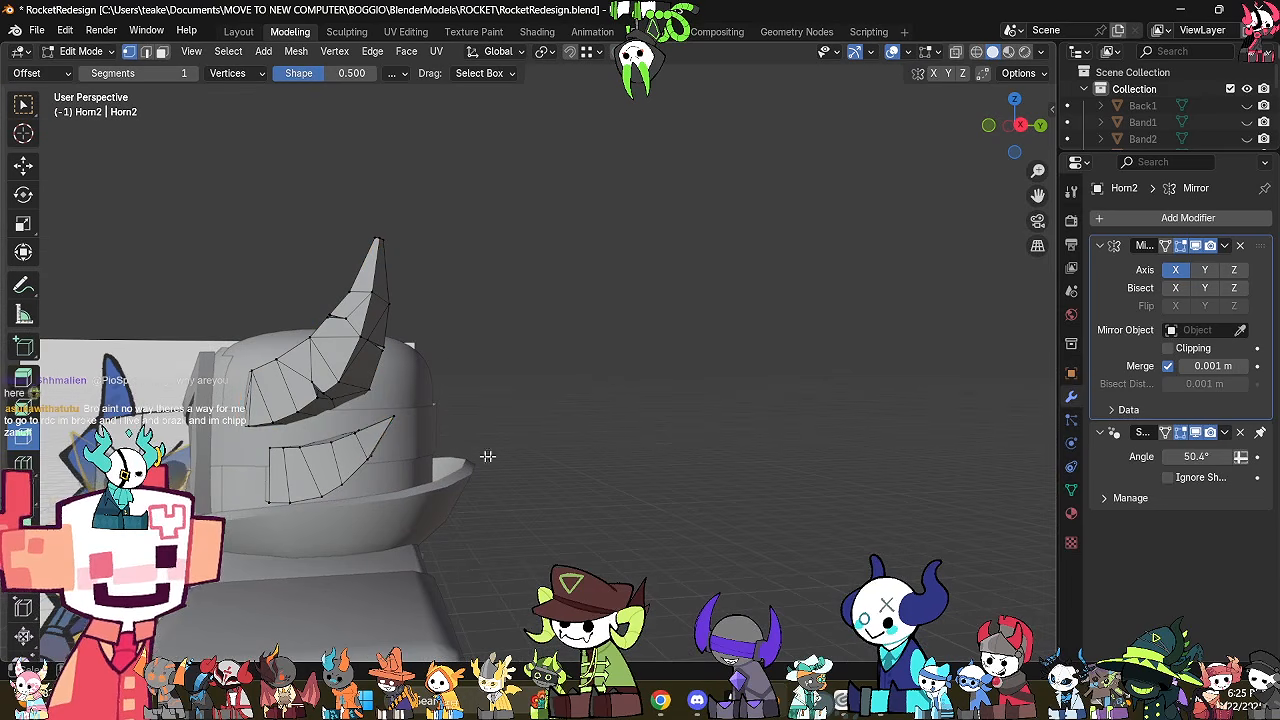
pyautogui.click(400, 420)
pyautogui.hotkey('ctrl', 'b')
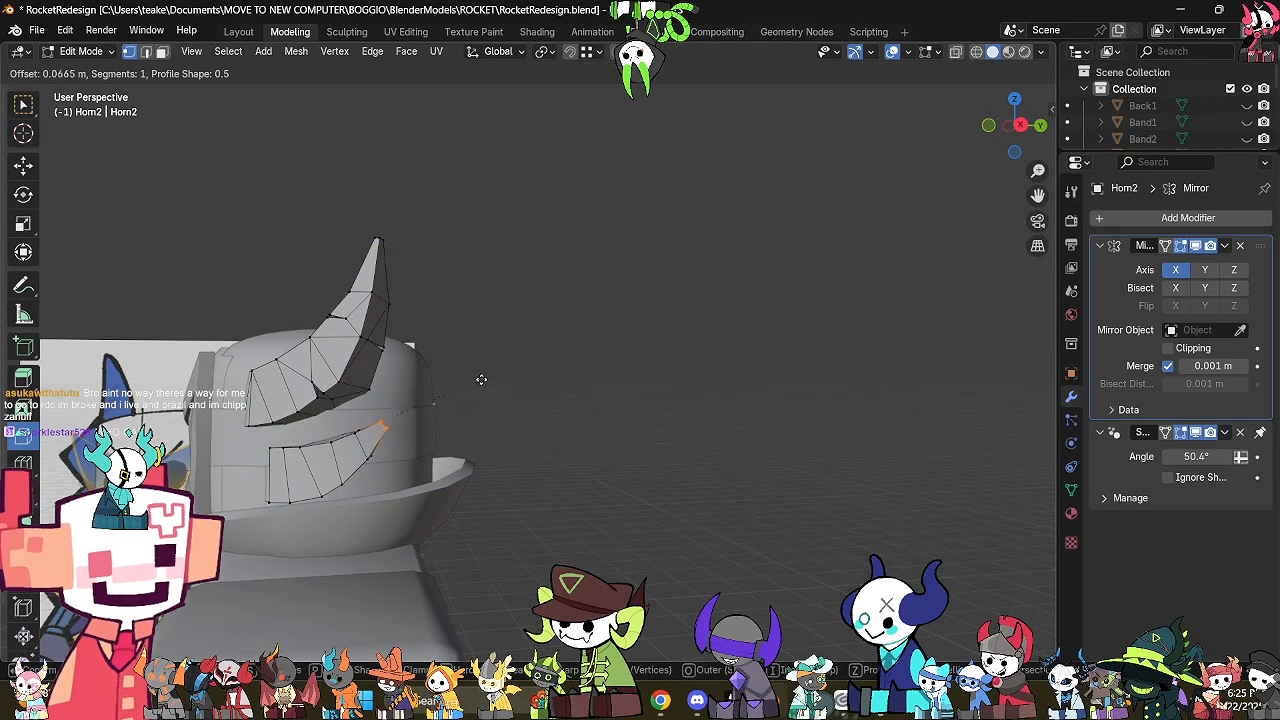
pyautogui.click(588, 407)
# Examine the beveled horn tips from the side and front against the reference drawing.
pyautogui.press('Tab')
pyautogui.moveTo(588, 407); pyautogui.dragTo(786, 448, button='middle')
pyautogui.press('Tab')
pyautogui.press('a')
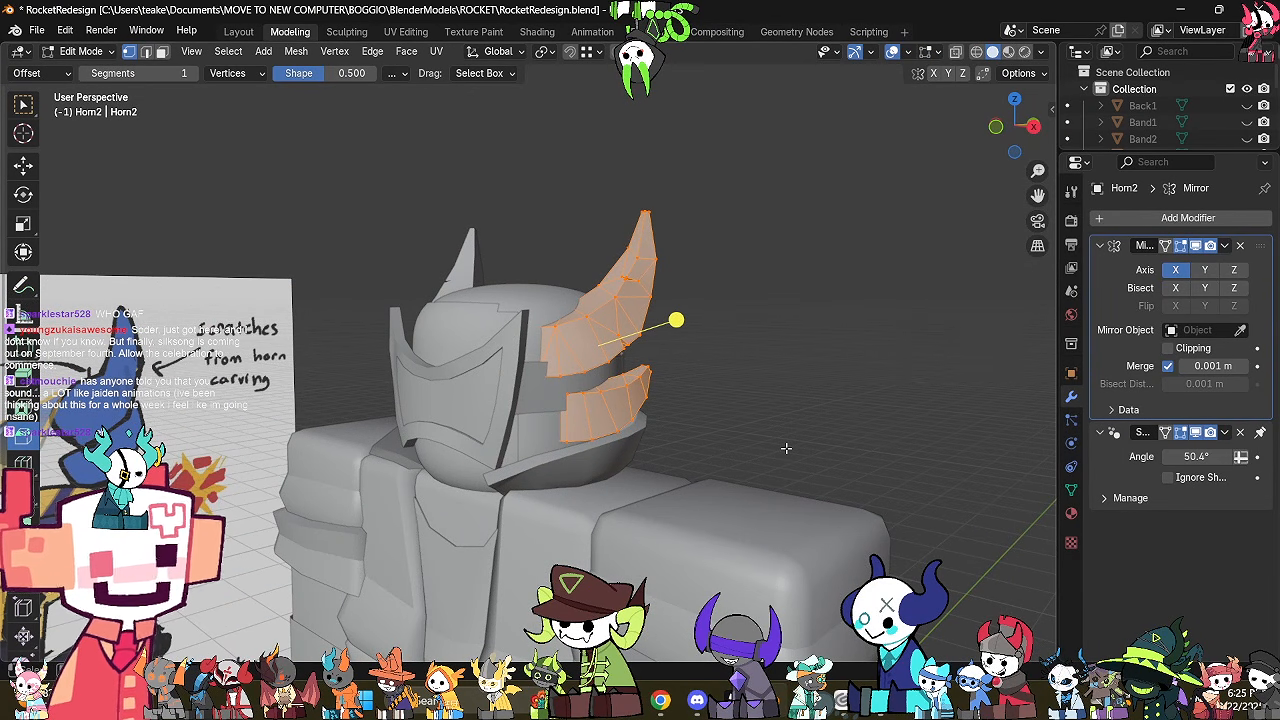
pyautogui.moveTo(706, 439); pyautogui.dragTo(598, 396, button='middle')
pyautogui.press('Tab')
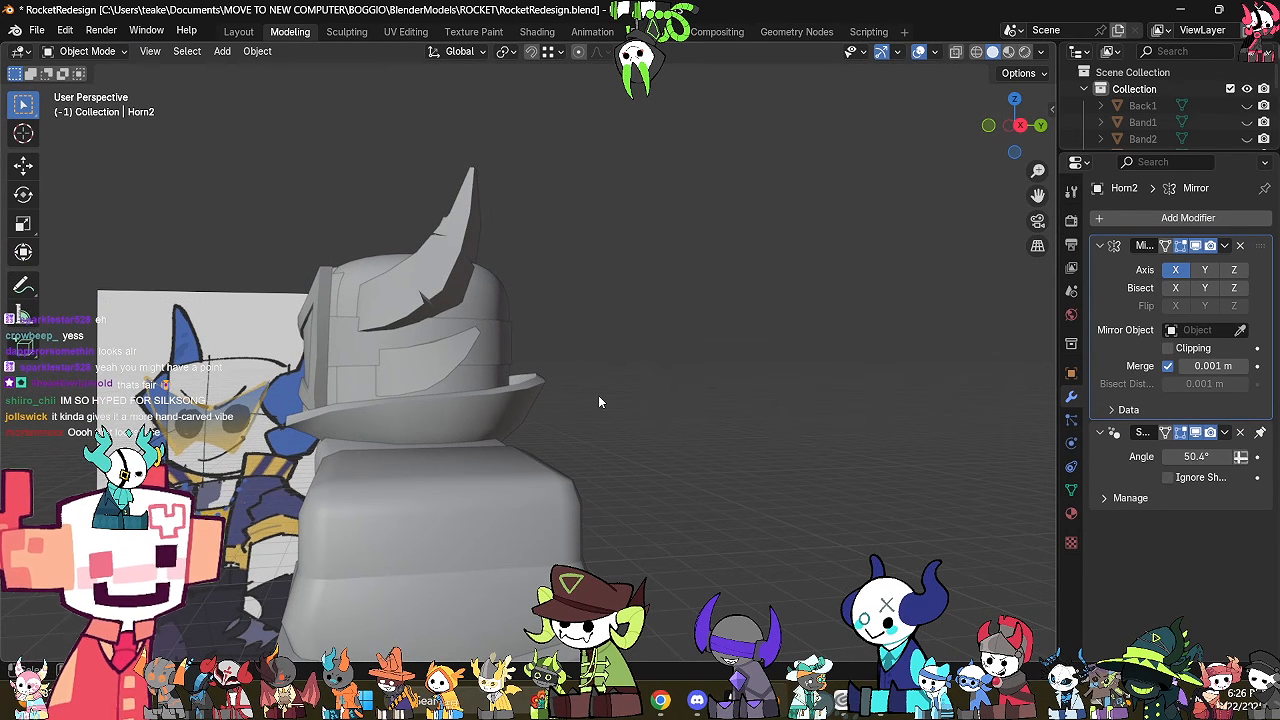
pyautogui.keyDown('shift'); pyautogui.moveTo(598, 395); pyautogui.dragTo(650, 420, button='middle'); pyautogui.keyUp('shift')
pyautogui.moveTo(670, 422); pyautogui.dragTo(695, 449, button='middle')
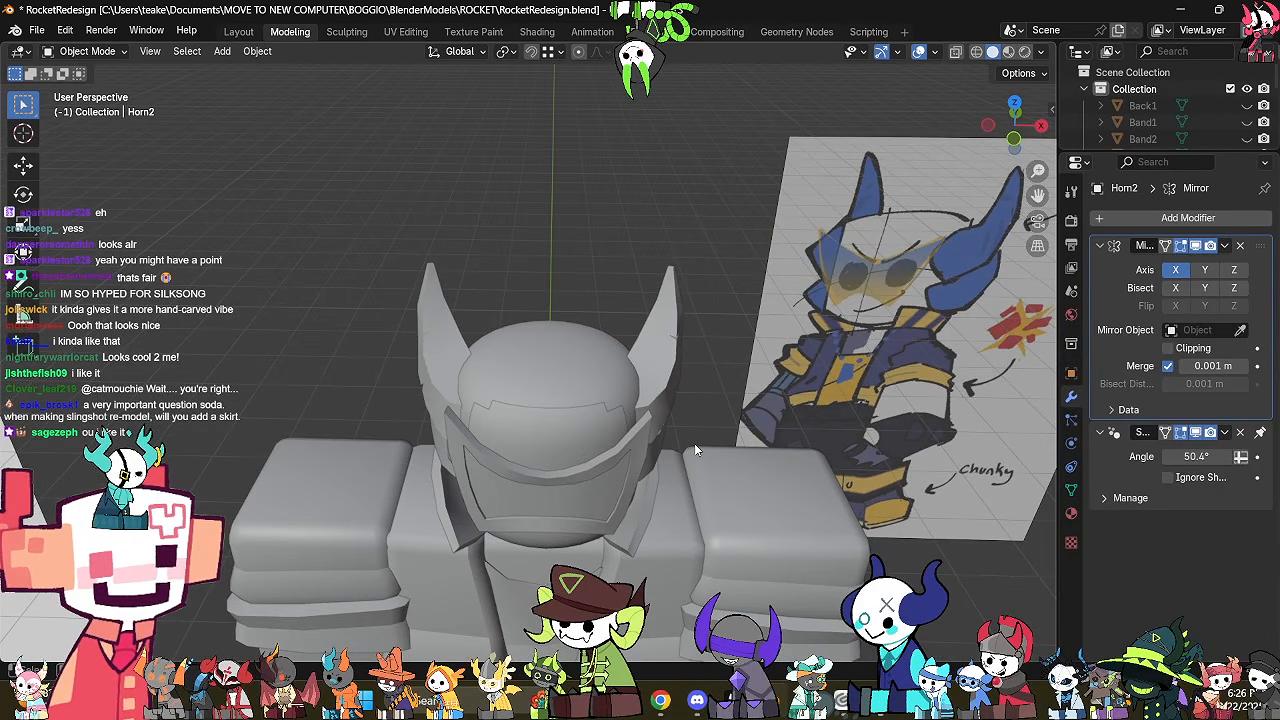
# Undo the tip bevels on both the upper and lower horn pieces.
pyautogui.press('Tab')
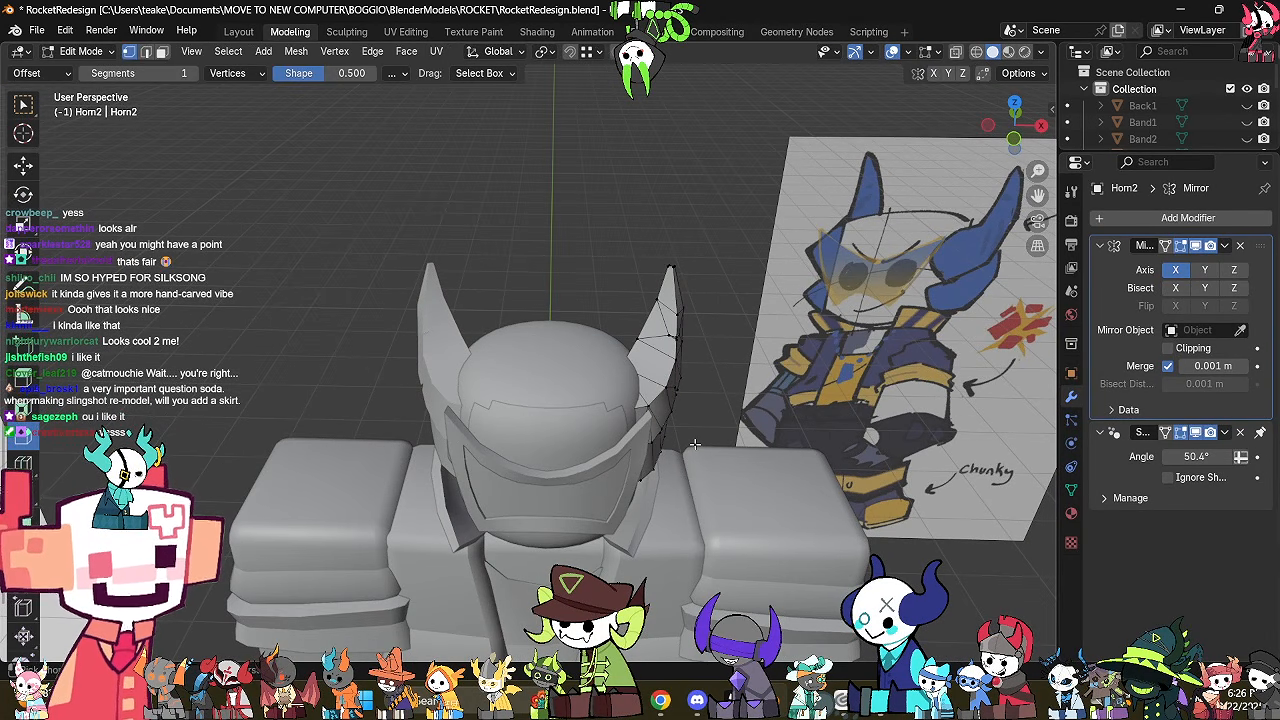
pyautogui.press('a')
pyautogui.hotkey('alt', 'a')
pyautogui.press('Tab')
pyautogui.hotkey('alt', 'a')
pyautogui.hotkey('ctrl', 'z')
pyautogui.hotkey('ctrl', 'z')
pyautogui.hotkey('ctrl', 'z')
pyautogui.hotkey('ctrl', 'z')
pyautogui.hotkey('ctrl', 'z')
pyautogui.hotkey('ctrl', 'z')
pyautogui.hotkey('ctrl', 'z')
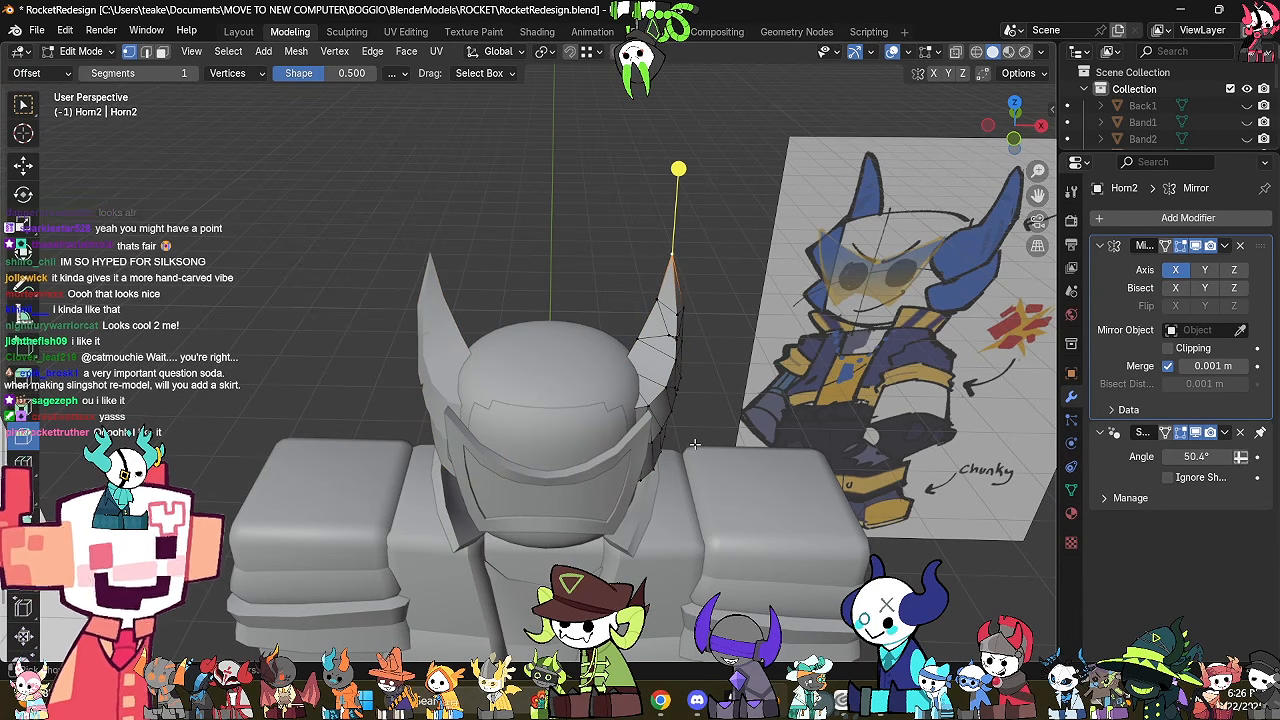
# Examine the topology of both horn pieces from several angles in solid and X-ray display.
pyautogui.moveTo(694, 444); pyautogui.dragTo(601, 399, button='middle')
pyautogui.scroll(2, 663, 366)
pyautogui.press('a')
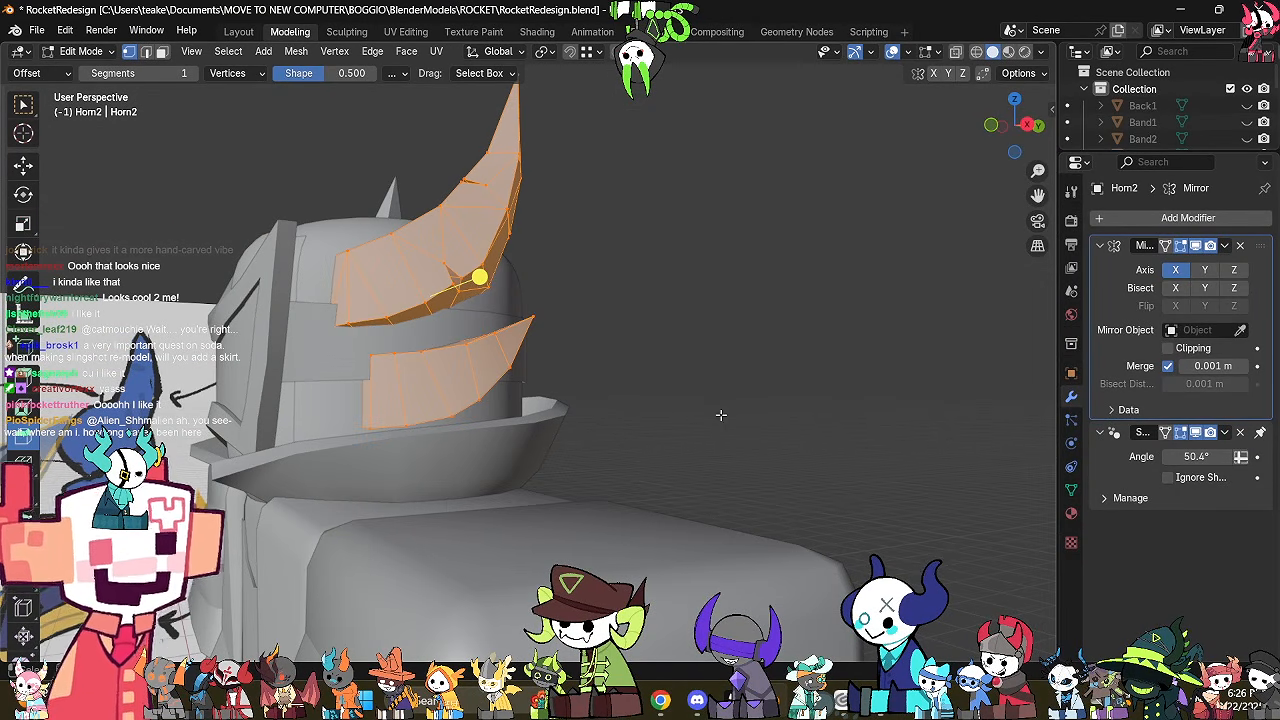
pyautogui.hotkey('alt', 'z')
pyautogui.moveTo(720, 417); pyautogui.dragTo(770, 438, button='middle')
pyautogui.click(659, 512)
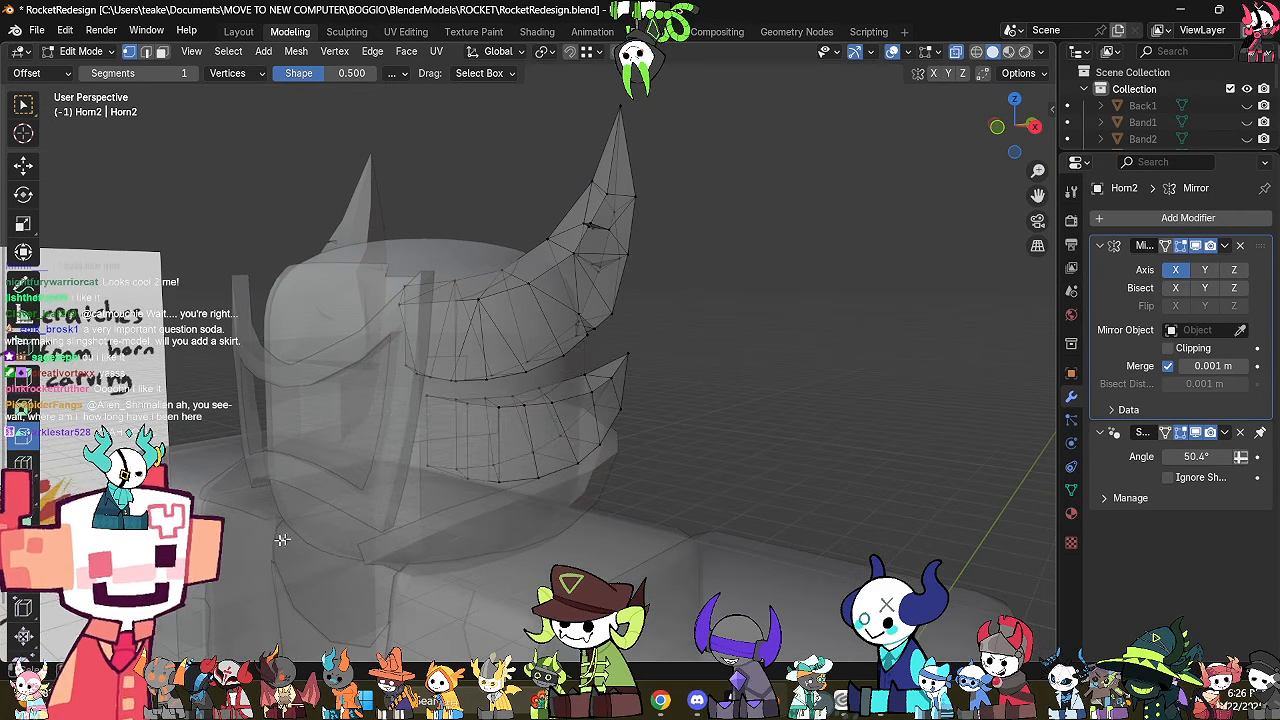
pyautogui.moveTo(279, 541); pyautogui.dragTo(566, 514)
pyautogui.press('2')
pyautogui.moveTo(566, 520); pyautogui.dragTo(530, 528, button='middle')
pyautogui.hotkey('alt', 'z')
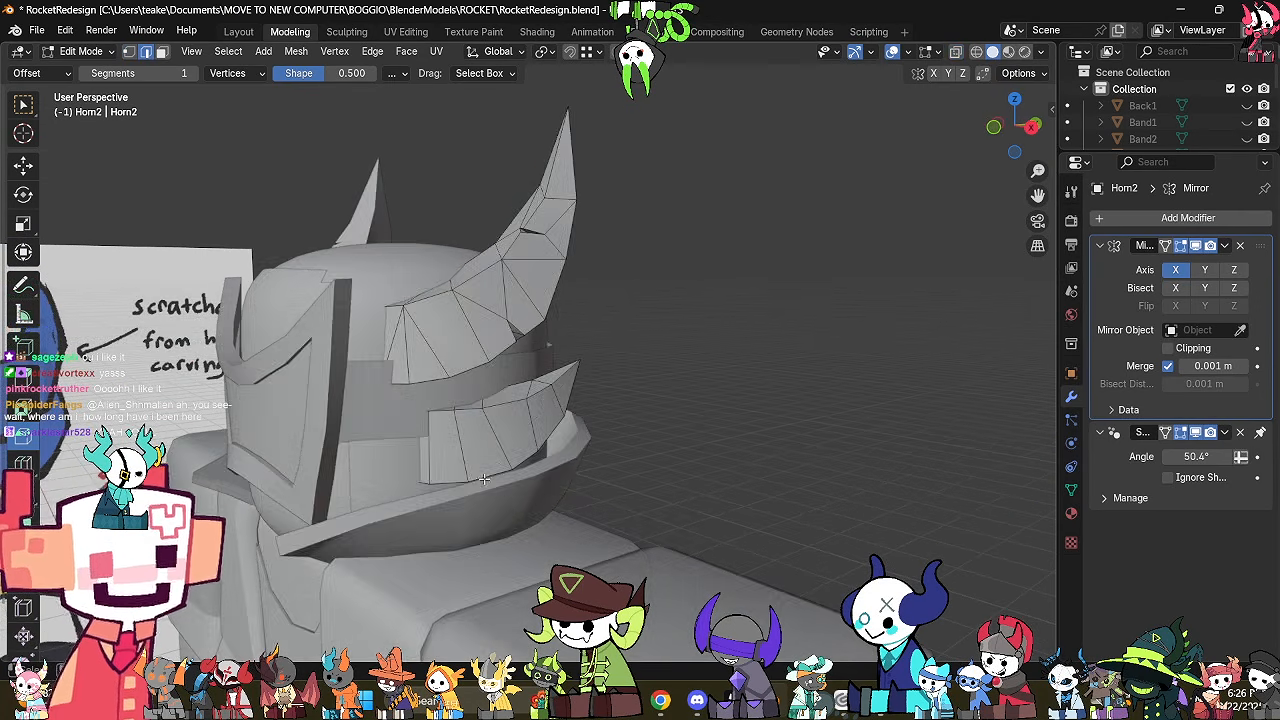
pyautogui.hotkey('alt', 'z')
pyautogui.moveTo(483, 480); pyautogui.dragTo(540, 516, button='middle')
pyautogui.hotkey('alt', 'z')
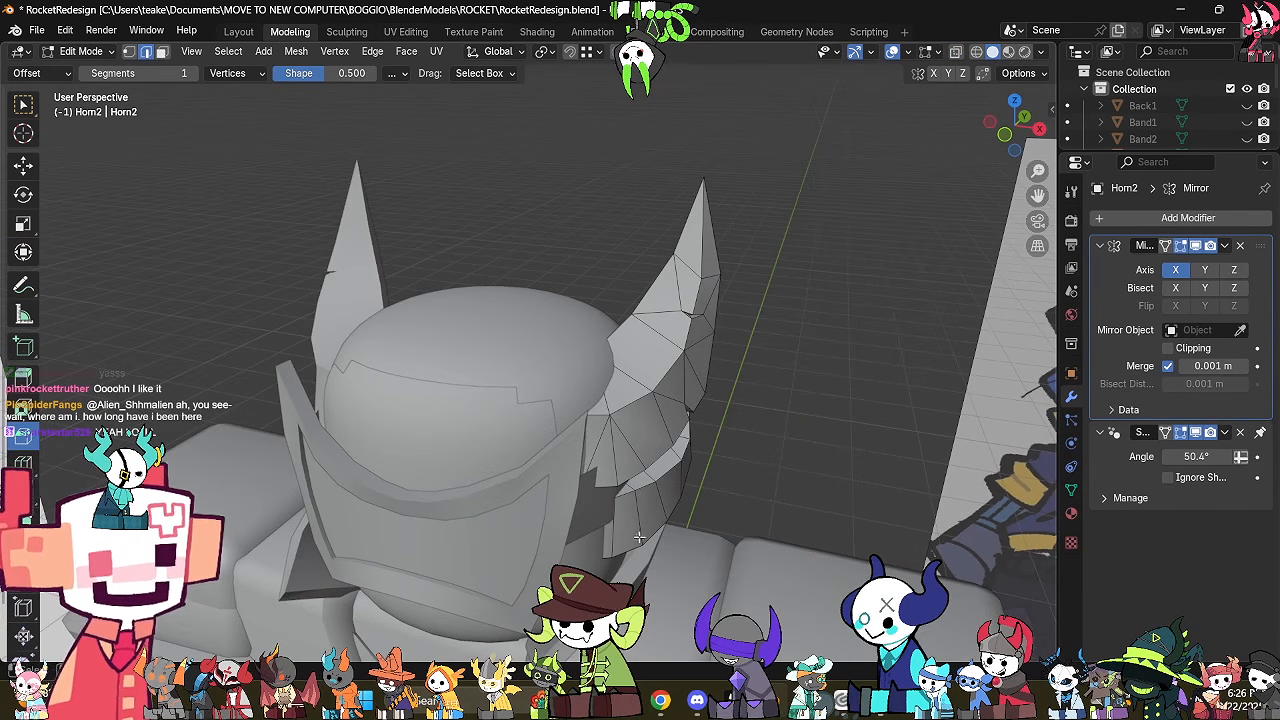
# Select alternating edge loops along the lower horn piece to inspect how they run around it, ending with them deselected.
pyautogui.hotkey('alt', 'z')
pyautogui.moveTo(634, 537); pyautogui.dragTo(621, 493, button='middle')
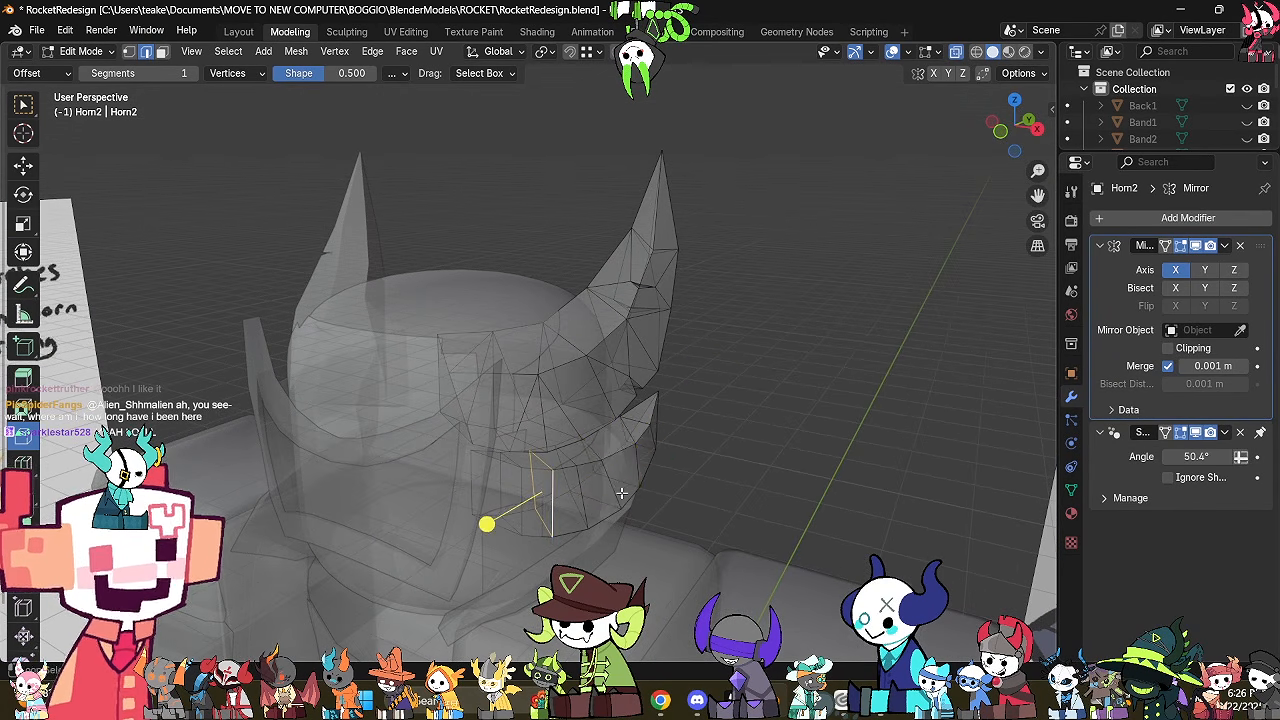
pyautogui.moveTo(862, 500); pyautogui.dragTo(763, 452, button='middle')
pyautogui.keyDown('shift'); pyautogui.moveTo(509, 432); pyautogui.dragTo(672, 462, button='middle'); pyautogui.keyUp('shift')
pyautogui.scroll(4, 675, 434)
pyautogui.hotkey('alt', 'z')
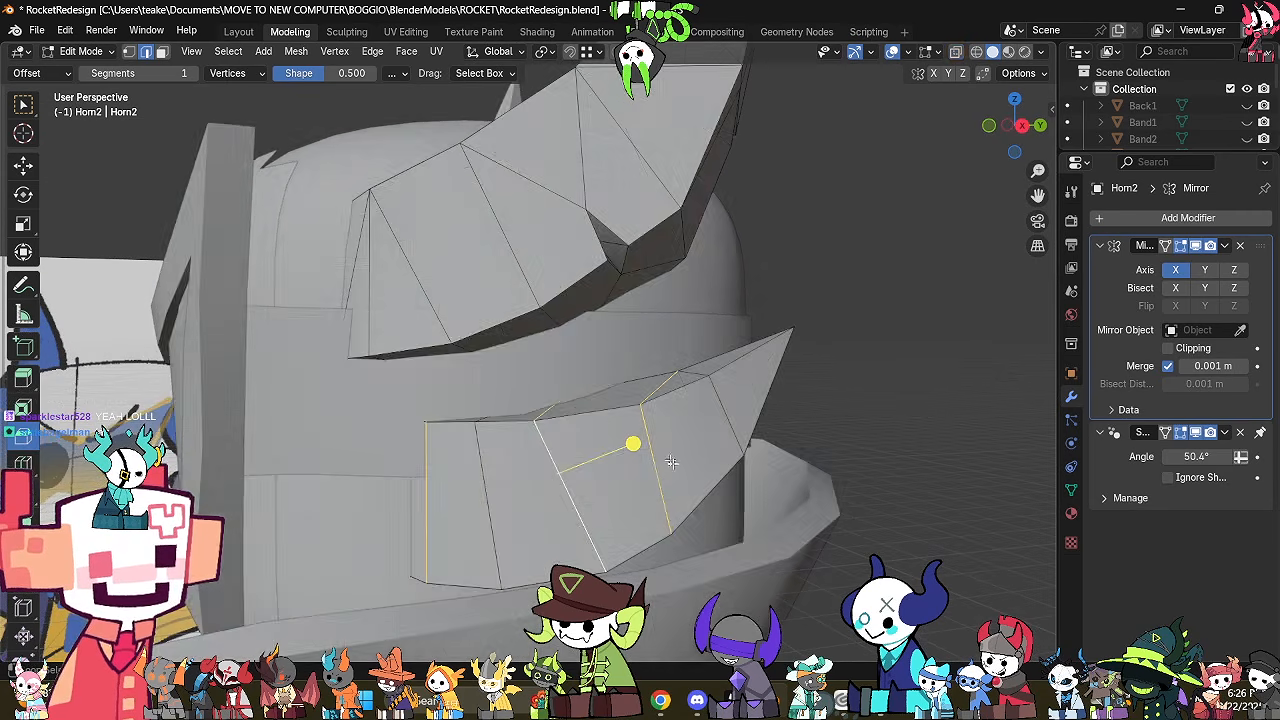
pyautogui.hotkey('alt', 'z')
pyautogui.moveTo(708, 503)
pyautogui.mouseDown(button='middle')
pyautogui.moveTo(740, 522)
pyautogui.moveTo(711, 525)
pyautogui.mouseUp(button='middle')
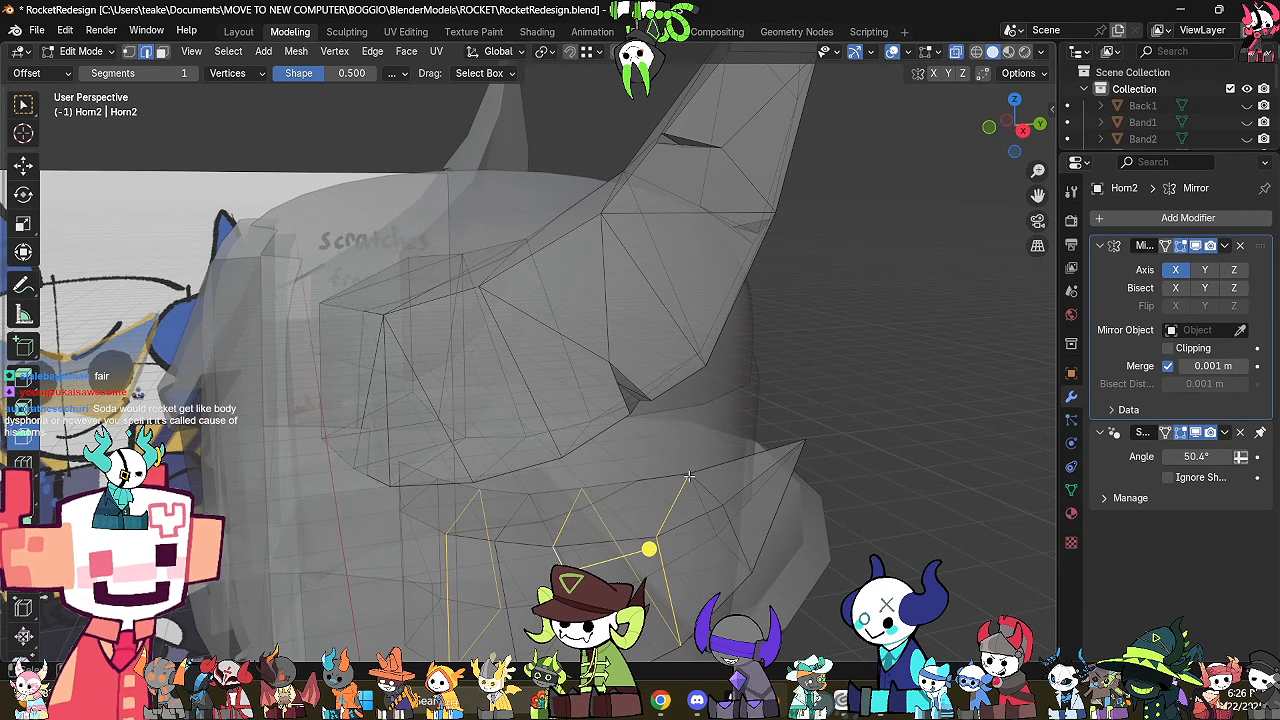
pyautogui.keyDown('shift'); pyautogui.moveTo(677, 609); pyautogui.dragTo(686, 507, button='middle'); pyautogui.keyUp('shift')
pyautogui.hotkey('alt', 'z')
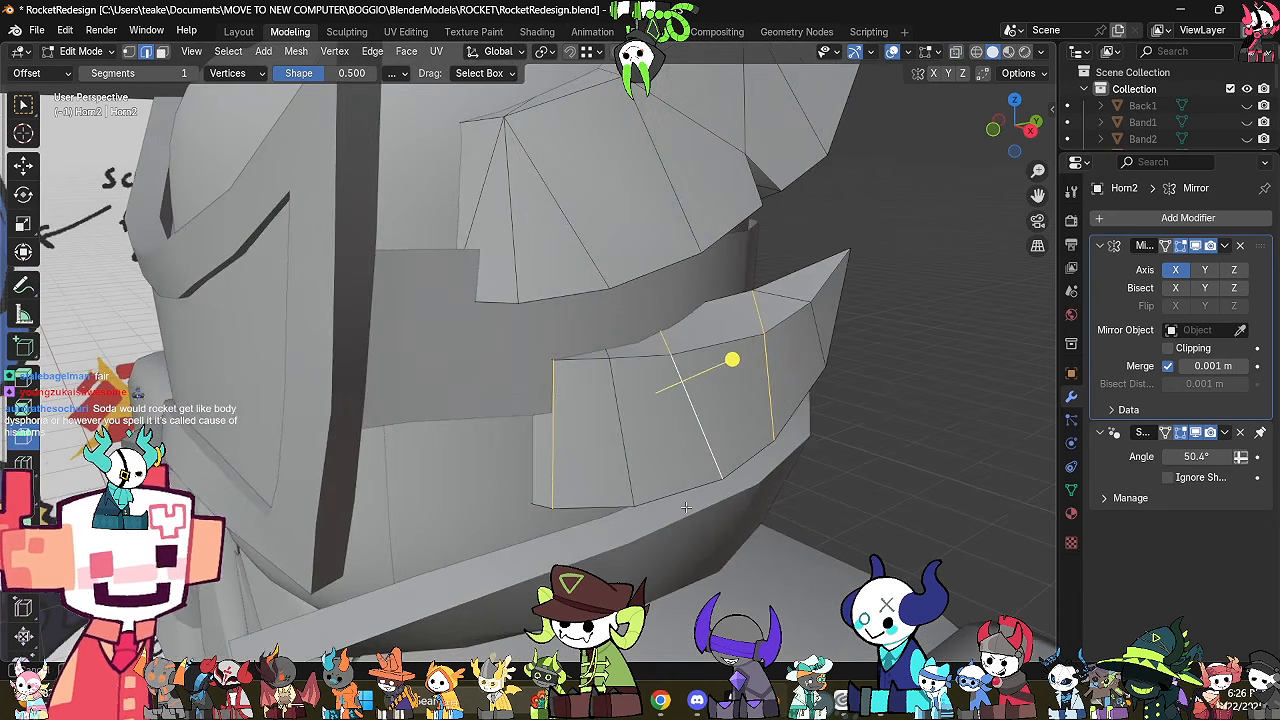
pyautogui.hotkey('alt', 'z')
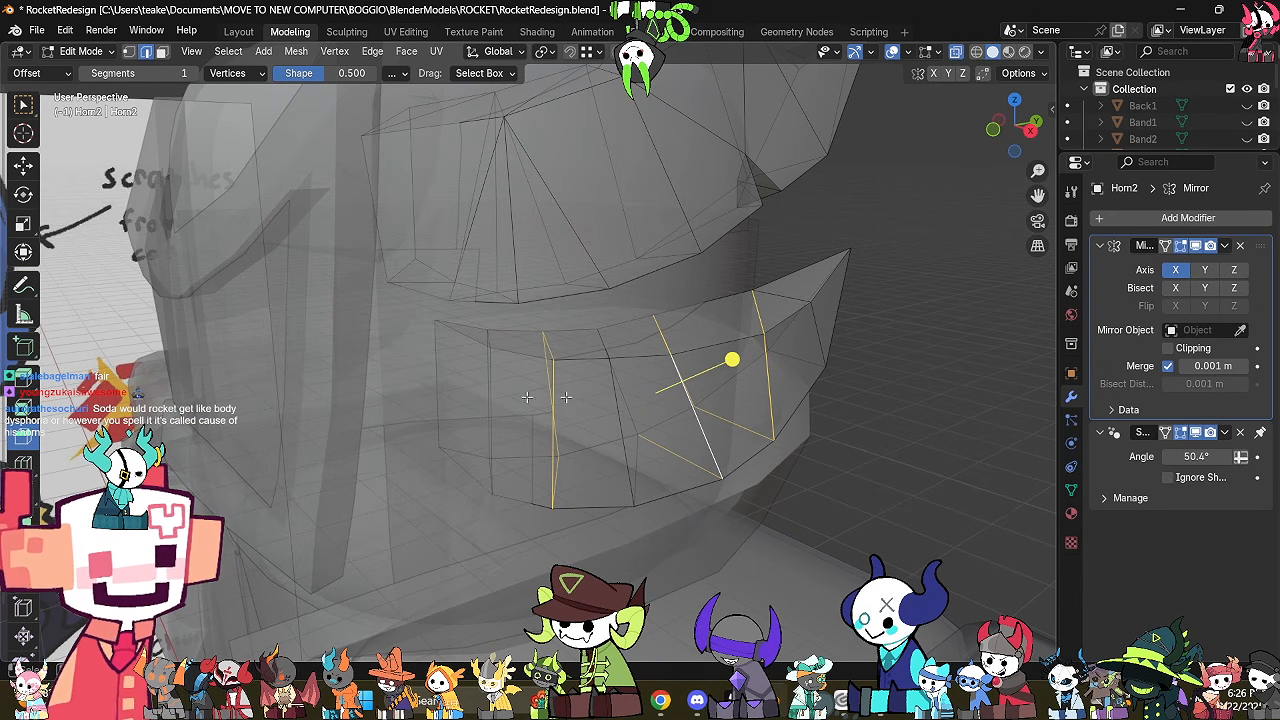
pyautogui.moveTo(673, 503)
pyautogui.mouseDown(button='middle')
pyautogui.moveTo(652, 510)
pyautogui.moveTo(577, 477)
pyautogui.moveTo(659, 504)
pyautogui.mouseUp(button='middle')
pyautogui.hotkey('alt', 'z')
pyautogui.click(652, 507)
# Inspect the edges near the lower horn's tip in X-ray, in both edge and vertex selection modes.
pyautogui.scroll(-3, 657, 507)
pyautogui.scroll(5, 661, 504)
pyautogui.hotkey('alt', 'z')
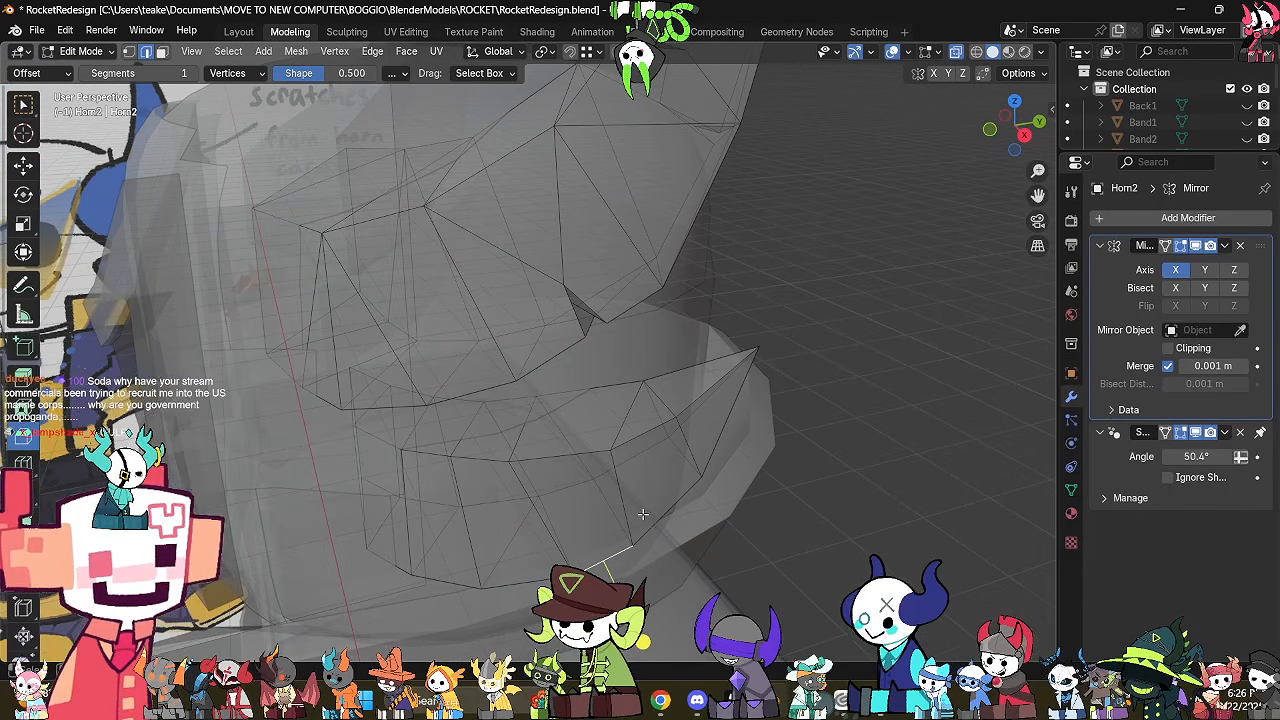
pyautogui.click(852, 514)
pyautogui.click(609, 498)
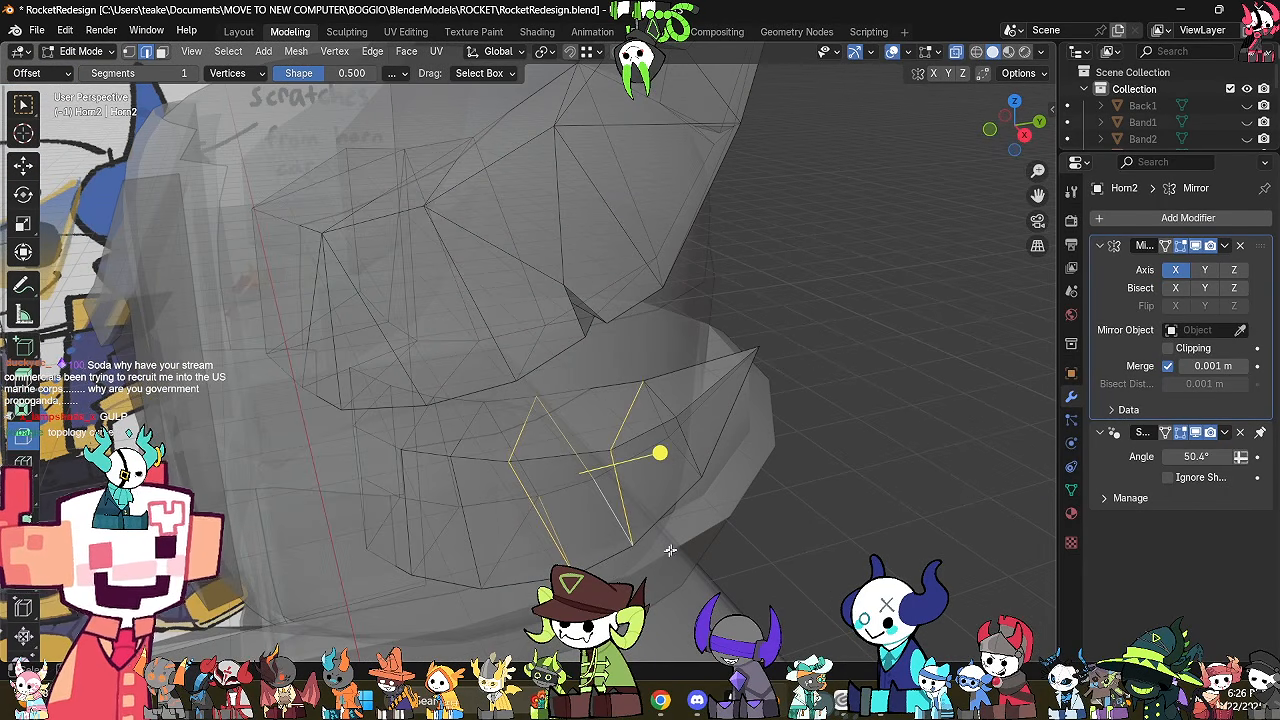
pyautogui.moveTo(671, 551); pyautogui.dragTo(560, 501, button='middle')
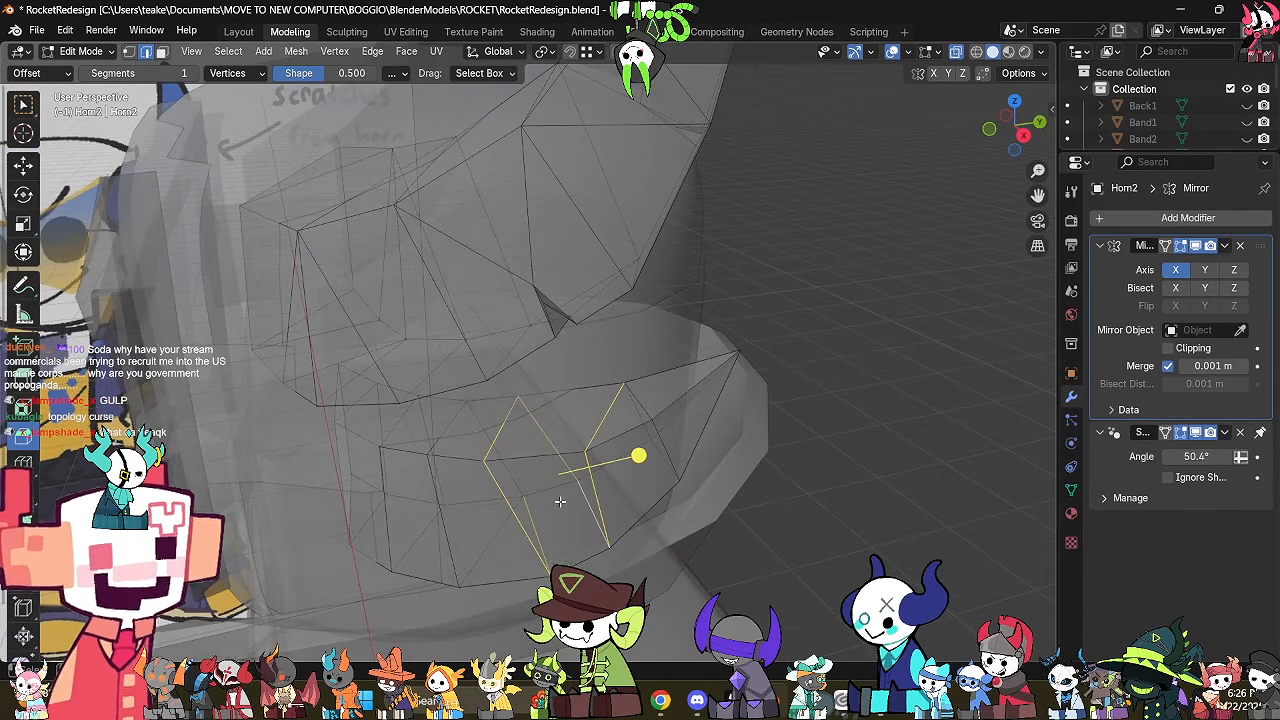
pyautogui.press('1')
pyautogui.click(761, 515)
pyautogui.keyDown('shift'); pyautogui.moveTo(761, 515); pyautogui.dragTo(779, 478, button='middle'); pyautogui.keyUp('shift')
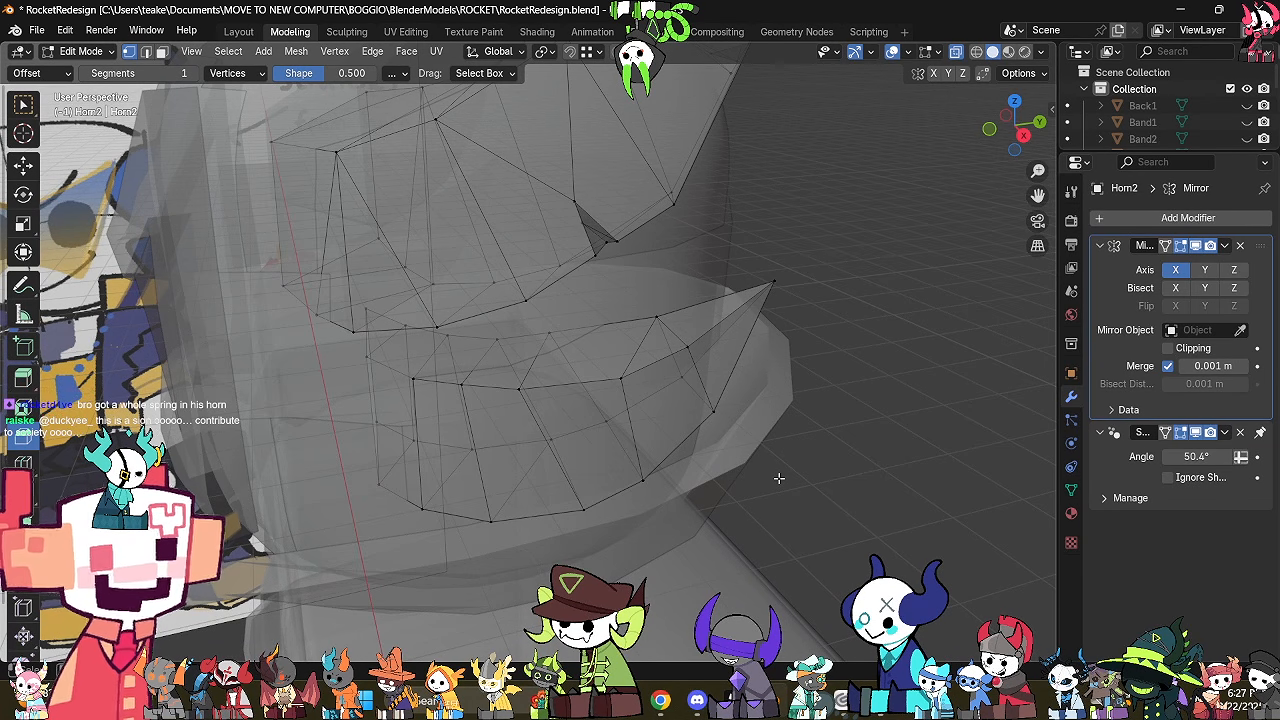
# Examine the lower horn's front end and its fit against the head, with and without X-ray.
pyautogui.moveTo(698, 509); pyautogui.dragTo(706, 483, button='middle')
pyautogui.hotkey('alt', 'z')
pyautogui.press('2')
pyautogui.hotkey('alt', 'z')
pyautogui.moveTo(639, 416); pyautogui.dragTo(679, 437, button='middle')
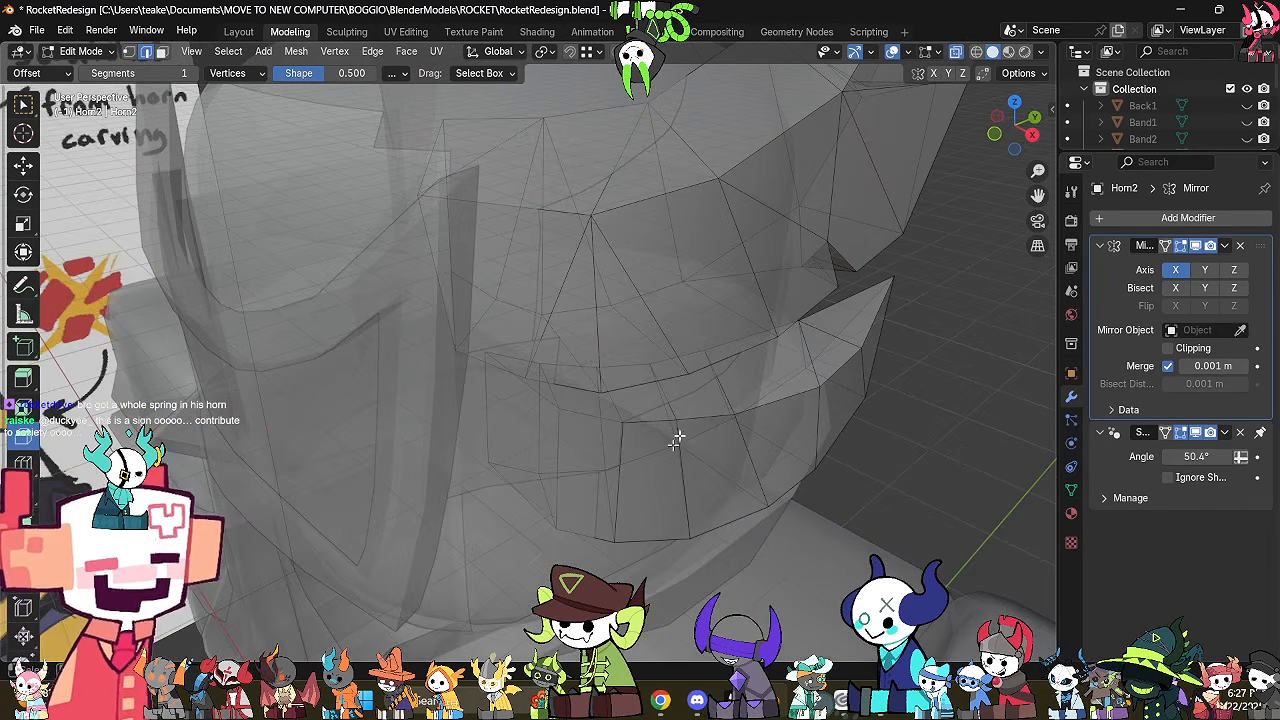
pyautogui.click(741, 521)
pyautogui.moveTo(741, 521); pyautogui.dragTo(737, 464, button='middle')
pyautogui.hotkey('alt', 'z')
# Select the entire Horn2 mesh and scale it by 1.044.
pyautogui.press('a')
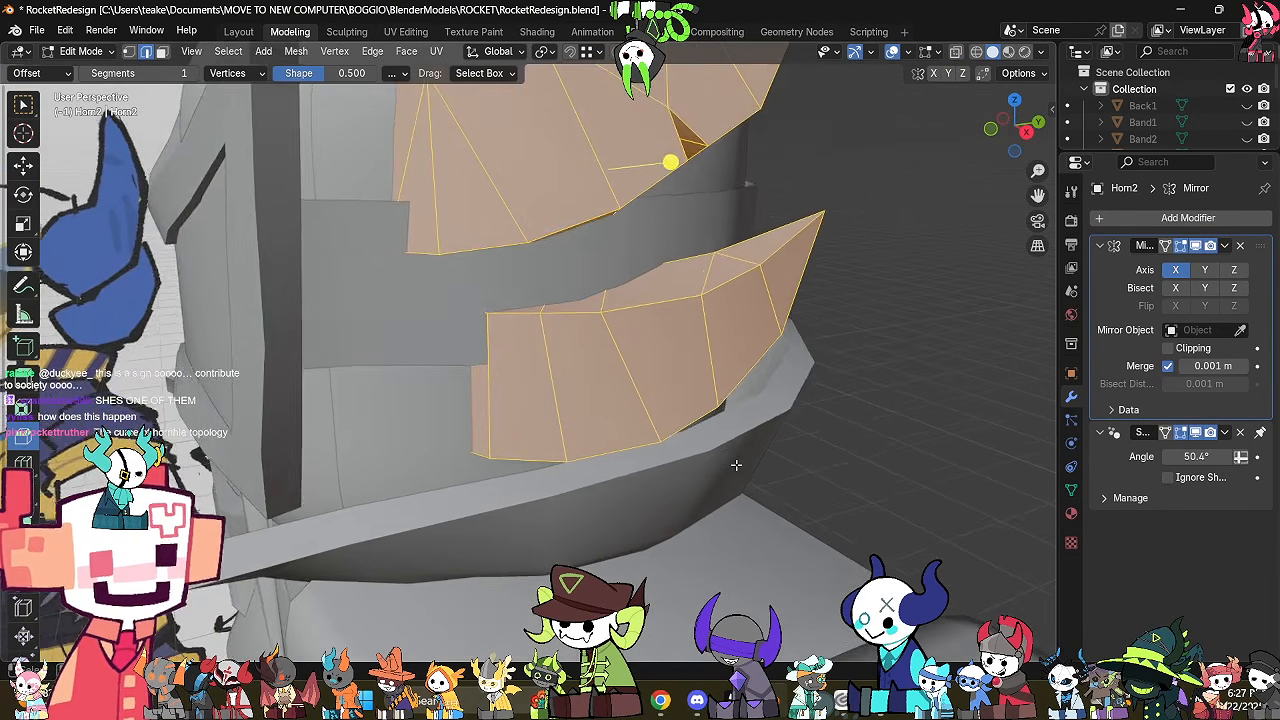
pyautogui.scroll(-2, 737, 467)
pyautogui.press('s')
pyautogui.click(724, 543)
pyautogui.hotkey('ctrl', 'z')
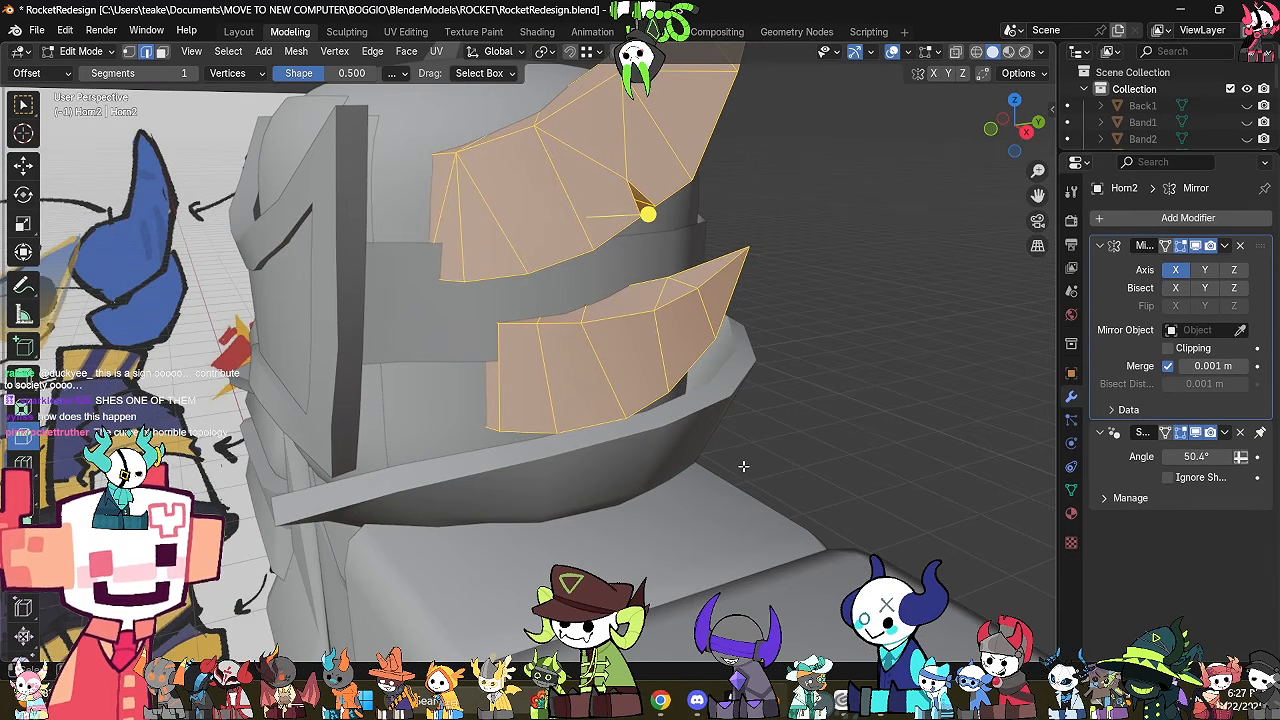
pyautogui.scroll(-3, 743, 466)
pyautogui.moveTo(716, 461); pyautogui.dragTo(648, 480, button='middle')
pyautogui.press('s')
pyautogui.click(745, 480)
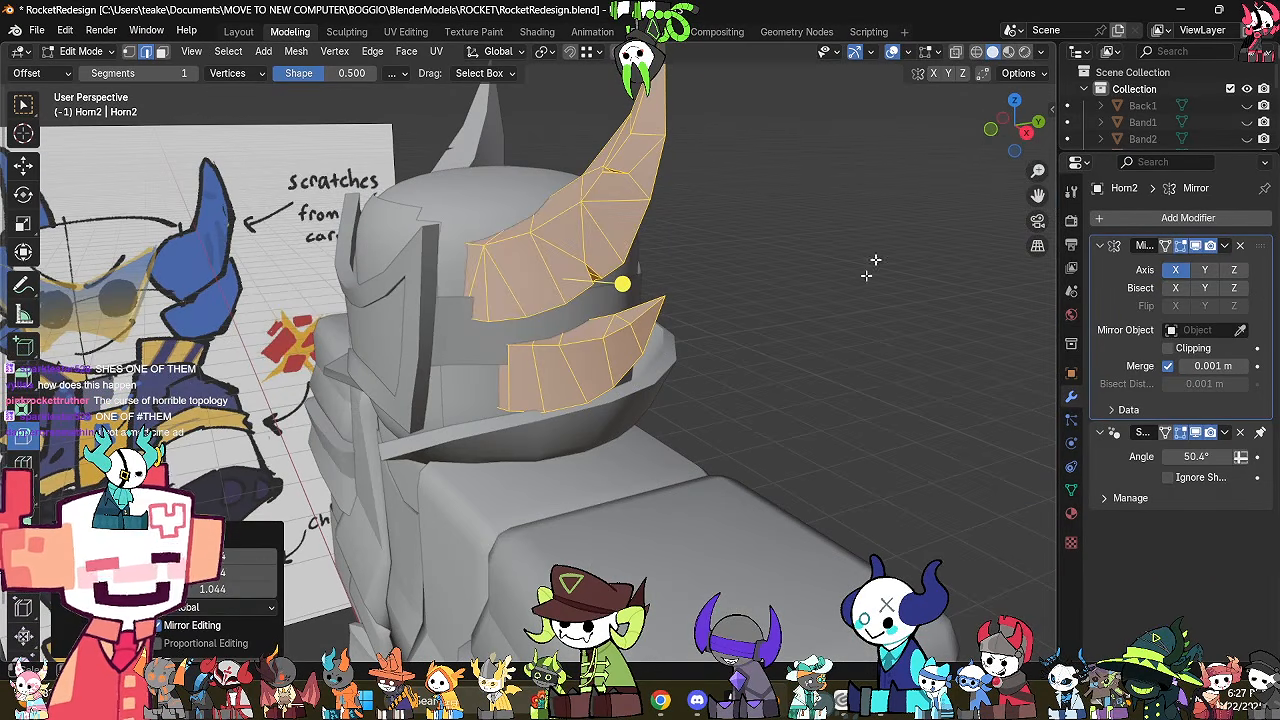
# Reposition the whole Horn2 mesh against the side of the head in top view.
pyautogui.click(1016, 102)
pyautogui.press('g')
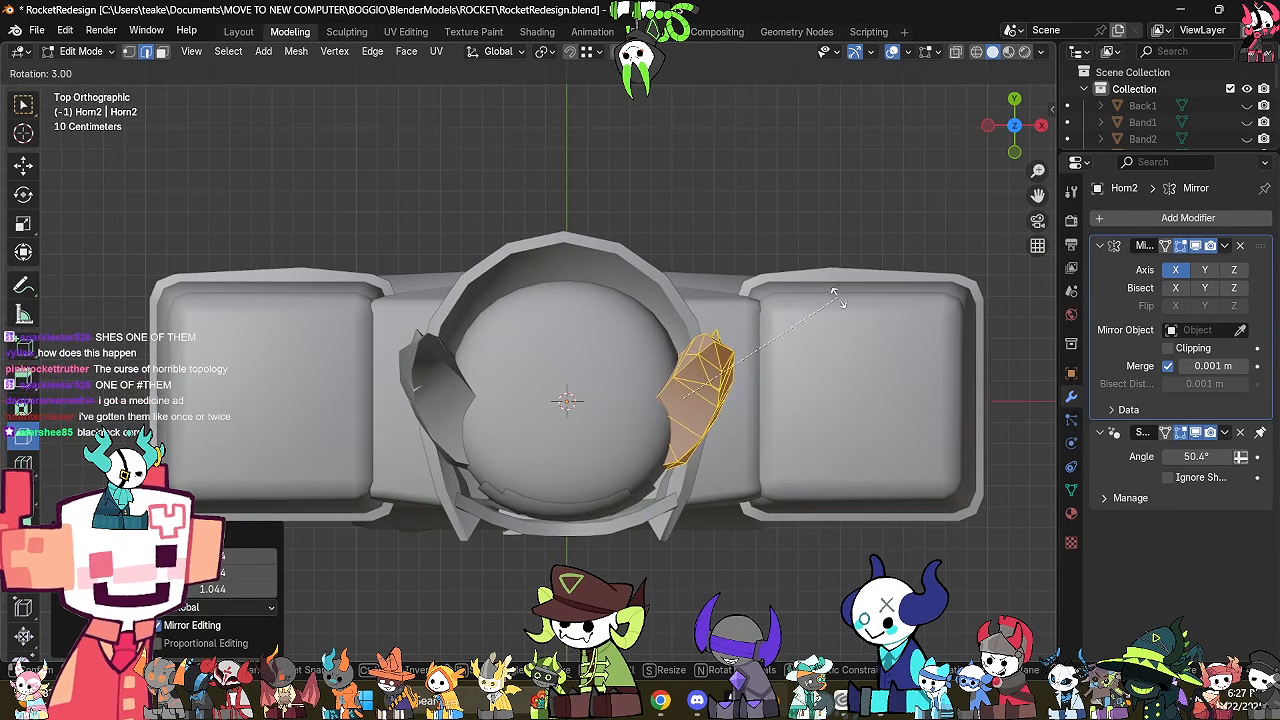
pyautogui.press('Escape')
pyautogui.press('g')
pyautogui.click(790, 368)
# Select all vertices of the lower horn piece with X-ray and try moving the piece slightly down toward the collar.
pyautogui.moveTo(784, 402); pyautogui.dragTo(449, 449, button='middle')
pyautogui.scroll(3, 648, 318)
pyautogui.press('1')
pyautogui.hotkey('alt', 'z')
pyautogui.moveTo(423, 480); pyautogui.dragTo(758, 298)
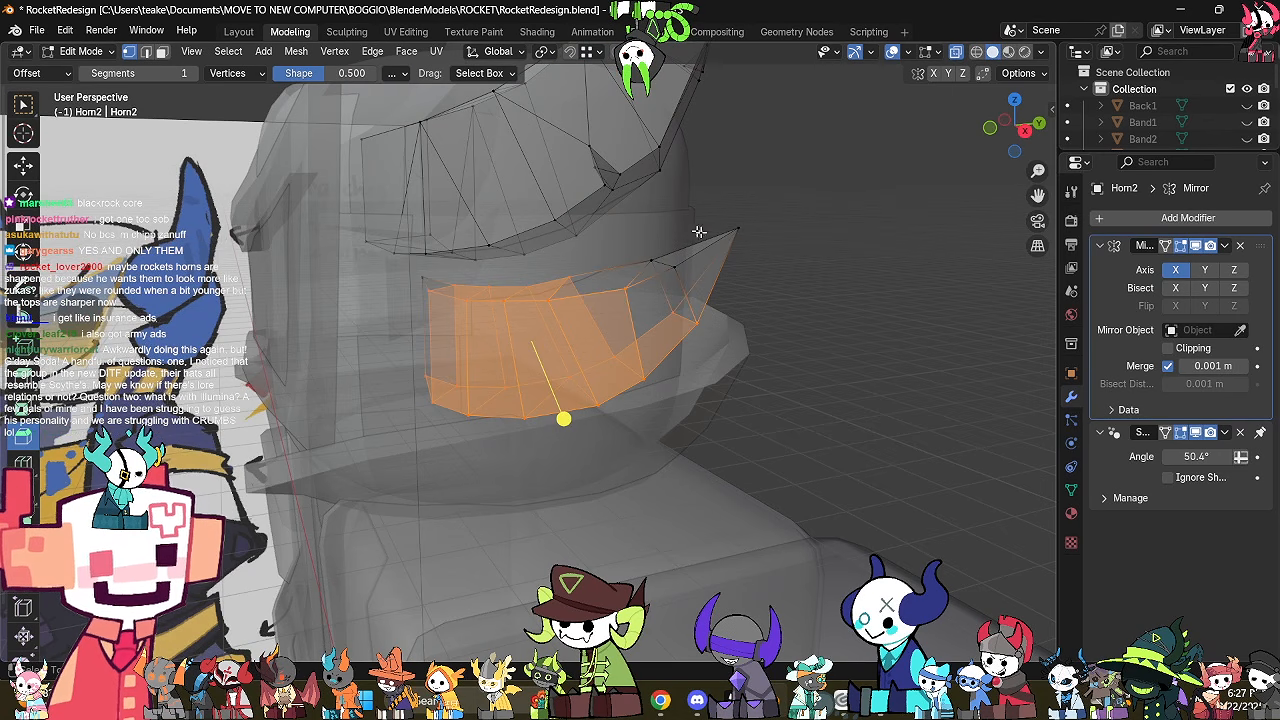
pyautogui.keyDown('shift'); pyautogui.click(732, 232); pyautogui.keyUp('shift')
pyautogui.keyDown('shift'); pyautogui.click(657, 259); pyautogui.keyUp('shift')
pyautogui.keyDown('shift'); pyautogui.click(680, 268); pyautogui.keyUp('shift')
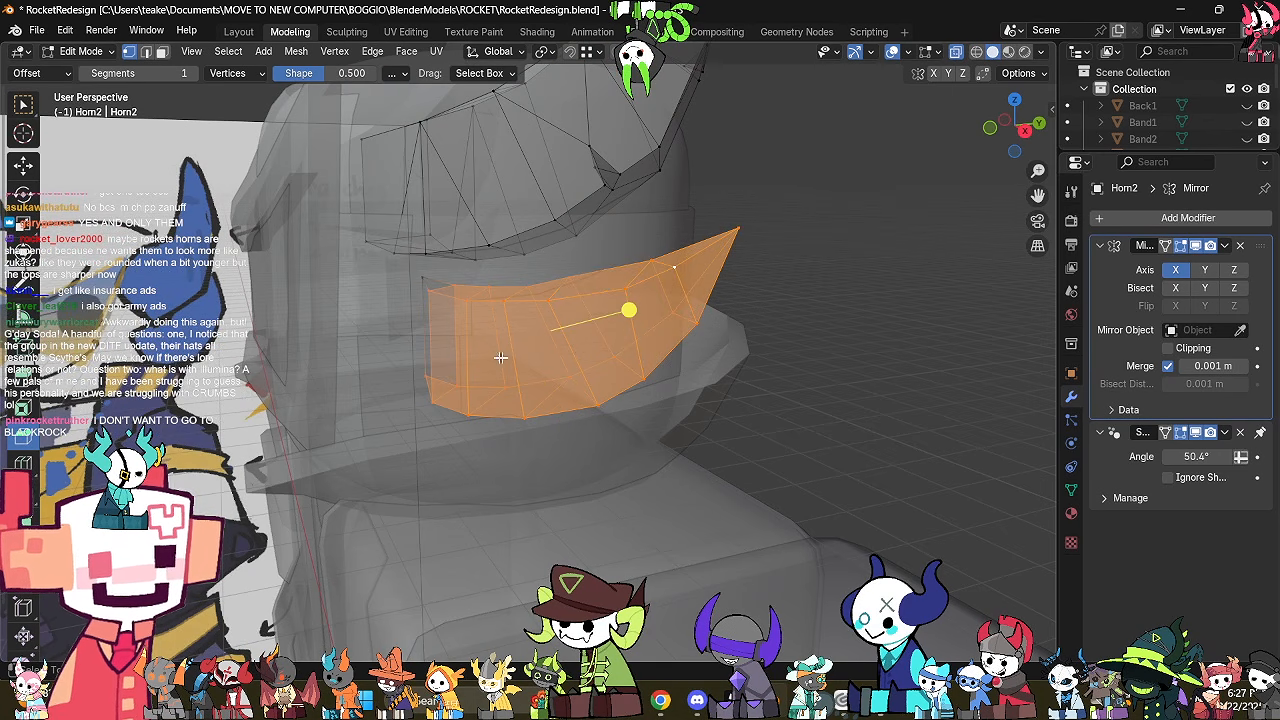
pyautogui.keyDown('shift'); pyautogui.click(422, 280); pyautogui.keyUp('shift')
pyautogui.hotkey('alt', 'z')
pyautogui.moveTo(570, 303); pyautogui.dragTo(648, 306, button='middle')
pyautogui.press('g')
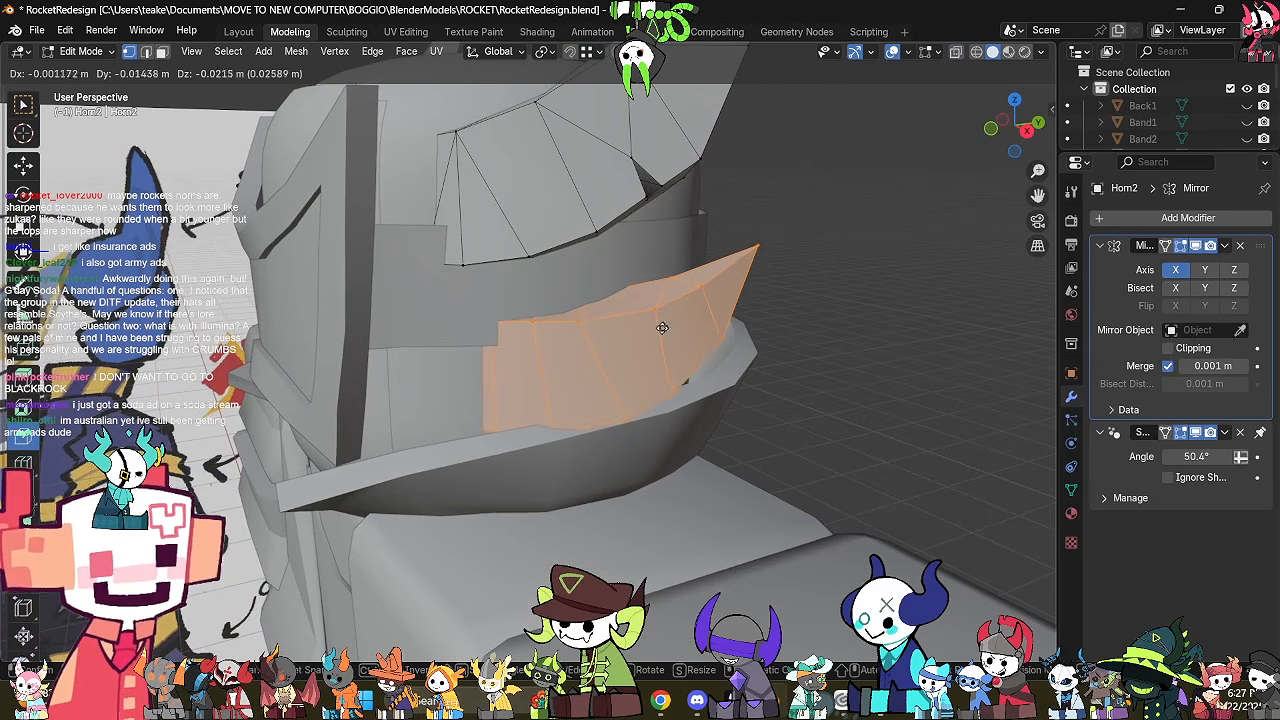
pyautogui.click(663, 334)
pyautogui.hotkey('ctrl', 'z')
# Switch from the horn to the goggle strap and narrow its whole mesh by scaling it to about 0.67 along Z.
pyautogui.moveTo(705, 335); pyautogui.dragTo(617, 268, button='middle')
pyautogui.press('Tab')
pyautogui.click(550, 299)
pyautogui.press('Tab')
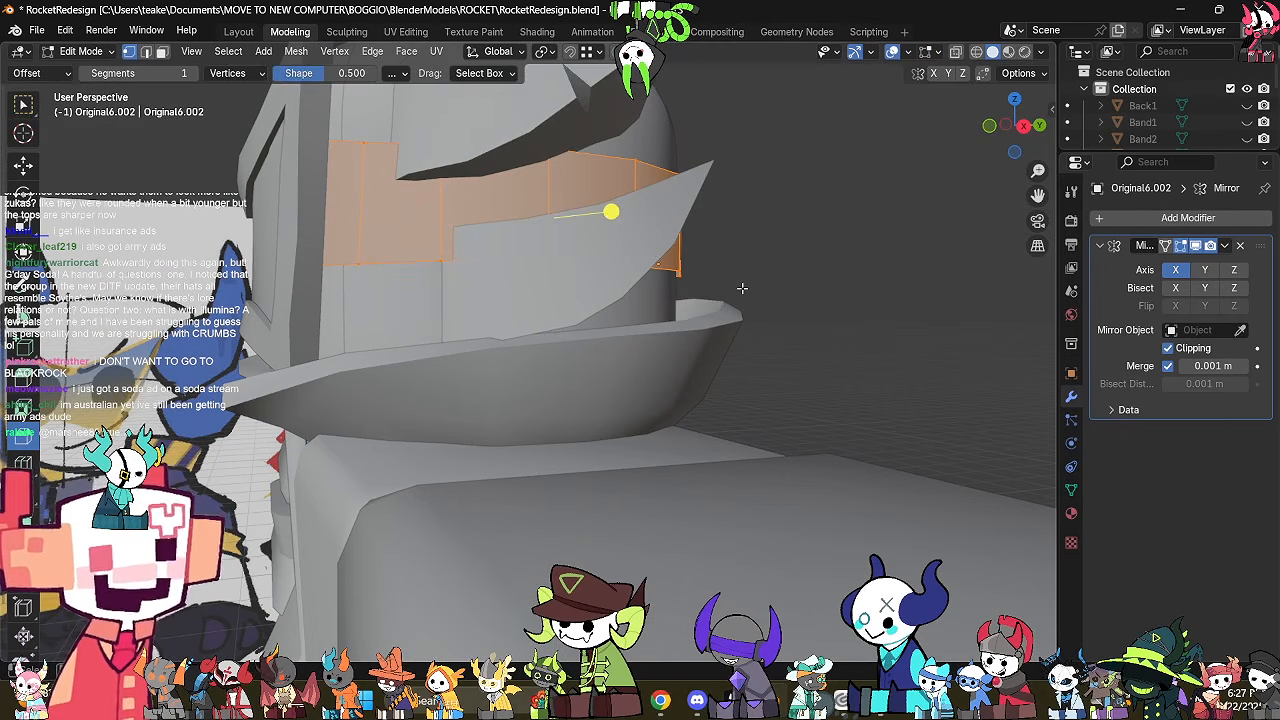
pyautogui.press('s')
pyautogui.press('z')
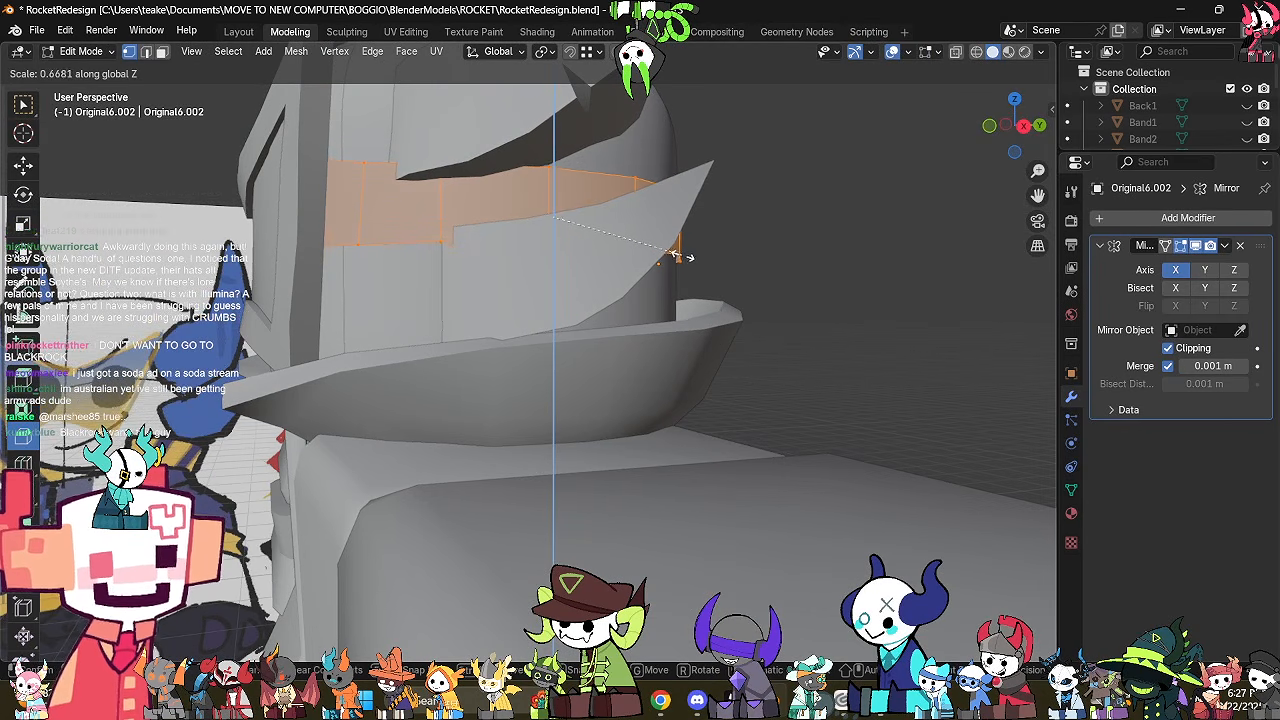
pyautogui.click(680, 257)
pyautogui.moveTo(680, 257); pyautogui.dragTo(762, 357, button='middle')
pyautogui.press('2')
pyautogui.press('Tab')
pyautogui.press('Tab')
pyautogui.scroll(4, 550, 315)
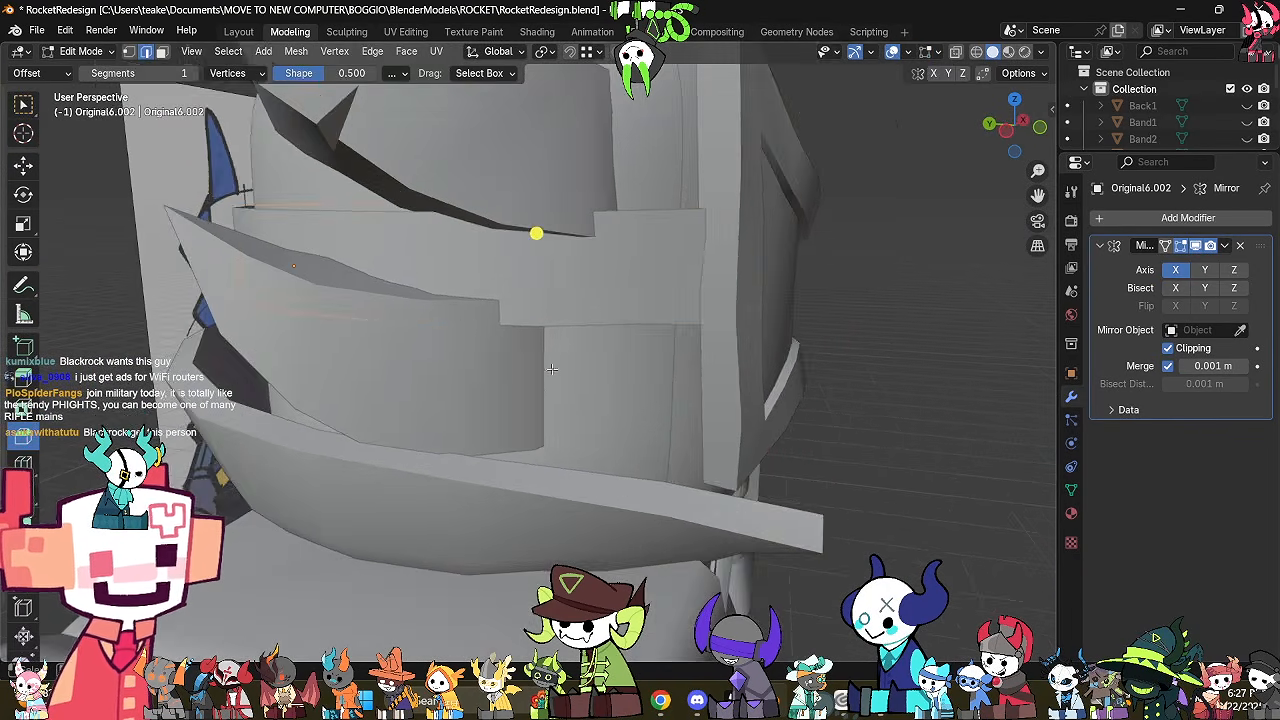
# Try raising the strap's lower-edge vertex at the front end of the lower horn straight up along Z.
pyautogui.moveTo(550, 315); pyautogui.dragTo(585, 406, button='middle')
pyautogui.hotkey('alt', 'z')
pyautogui.press('1')
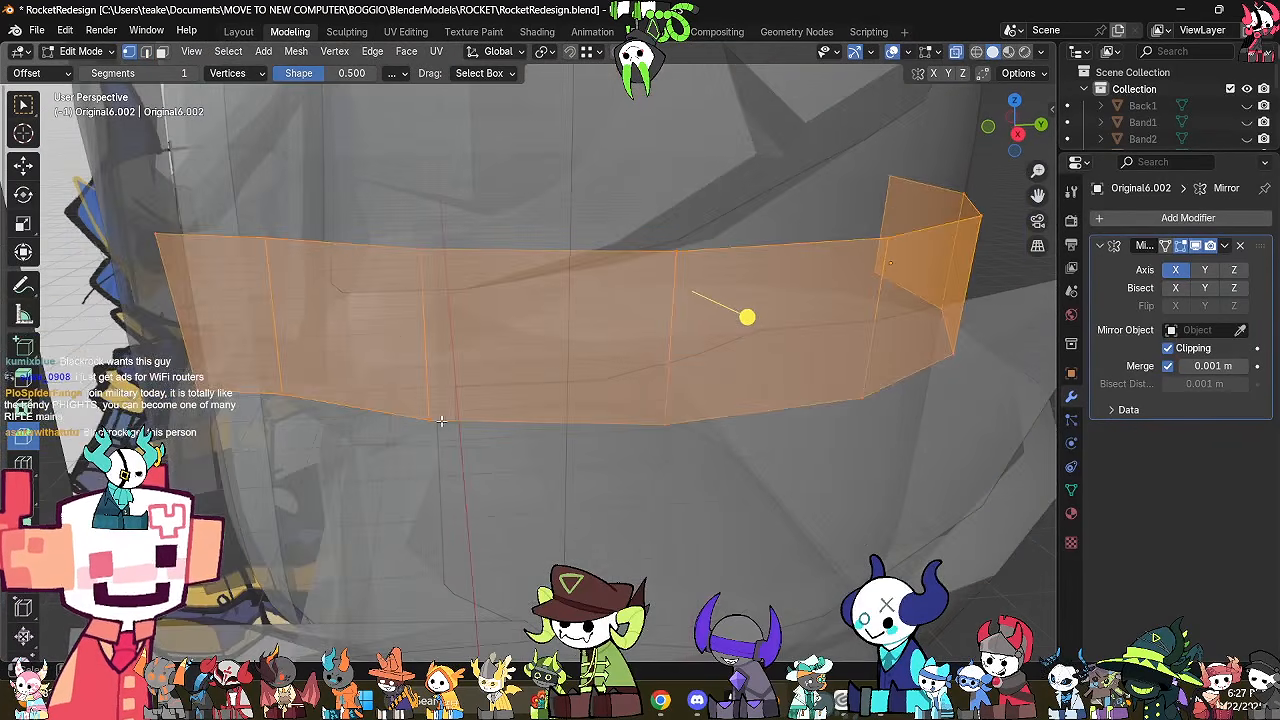
pyautogui.click(440, 421)
pyautogui.hotkey('alt', 'z')
pyautogui.moveTo(486, 424); pyautogui.dragTo(512, 428, button='middle')
pyautogui.click(38, 175)
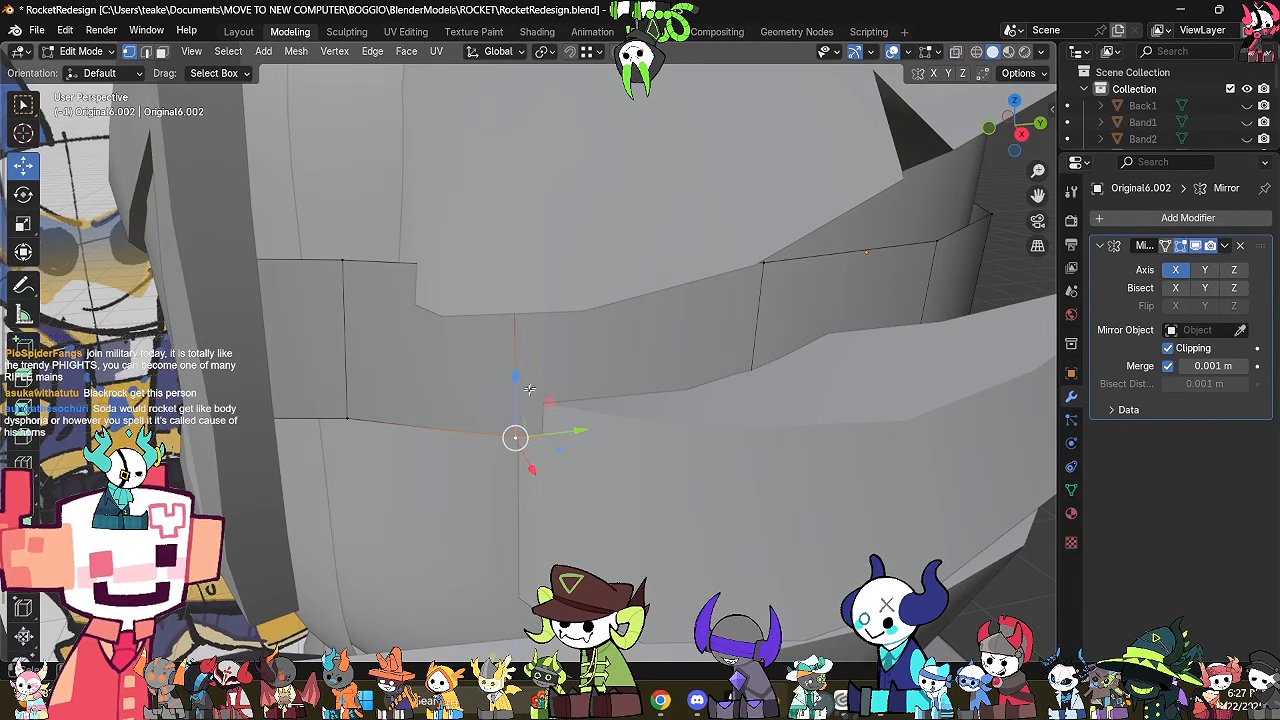
pyautogui.moveTo(520, 382); pyautogui.dragTo(524, 332)
# Try moving the next lower-edge strap vertex up and forward so that it follows the lower horn's top edge.
pyautogui.hotkey('alt', 'z')
pyautogui.click(742, 420)
pyautogui.hotkey('alt', 'z')
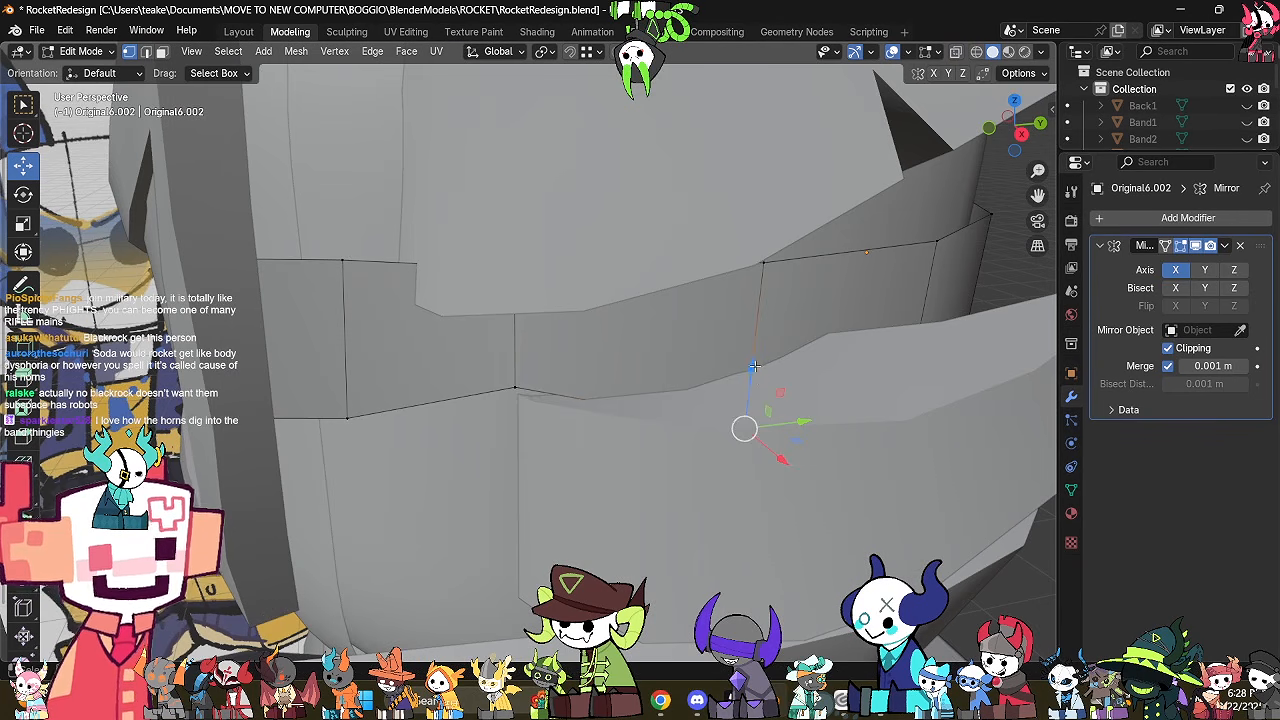
pyautogui.moveTo(754, 370); pyautogui.dragTo(822, 304)
pyautogui.moveTo(821, 306); pyautogui.dragTo(763, 306, button='middle')
pyautogui.press('g')
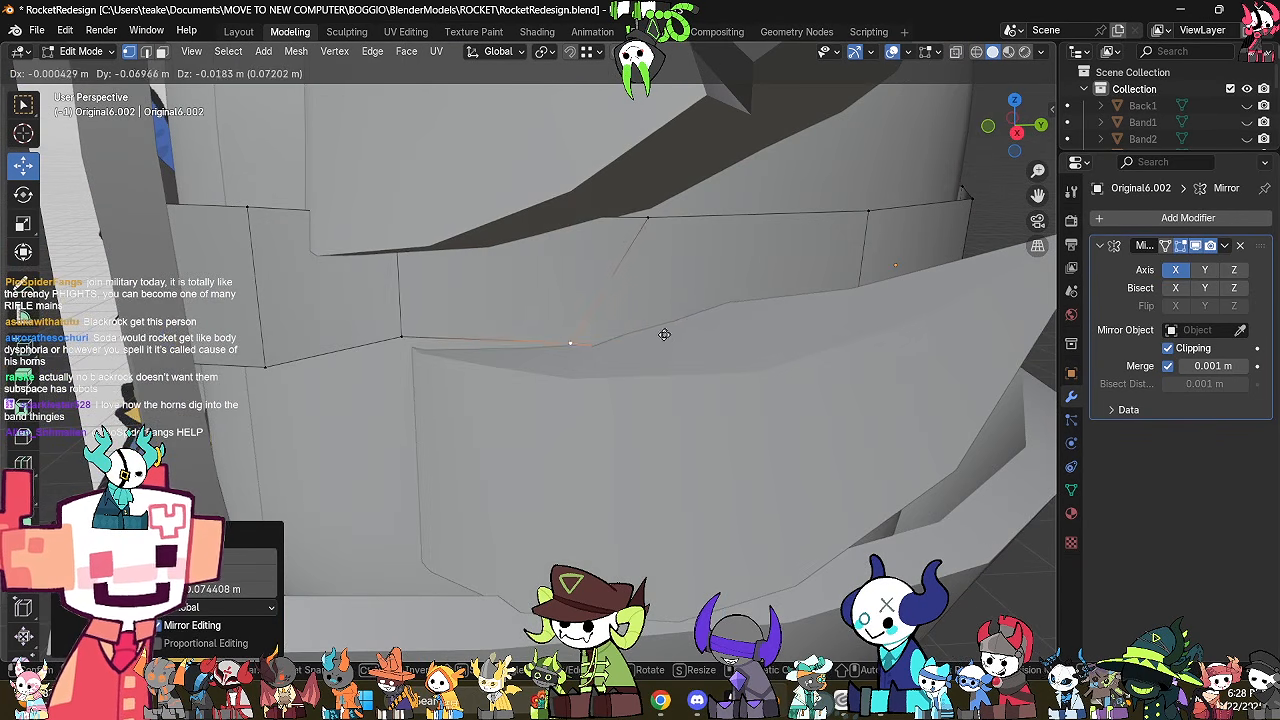
pyautogui.click(665, 334)
# Try raising the strap's lower-edge vertex near the tip of the lower horn along Z.
pyautogui.hotkey('alt', 'z')
pyautogui.moveTo(790, 358); pyautogui.dragTo(591, 332, button='middle')
pyautogui.click(746, 352)
pyautogui.hotkey('alt', 'z')
pyautogui.press('g')
pyautogui.rightClick(717, 298)
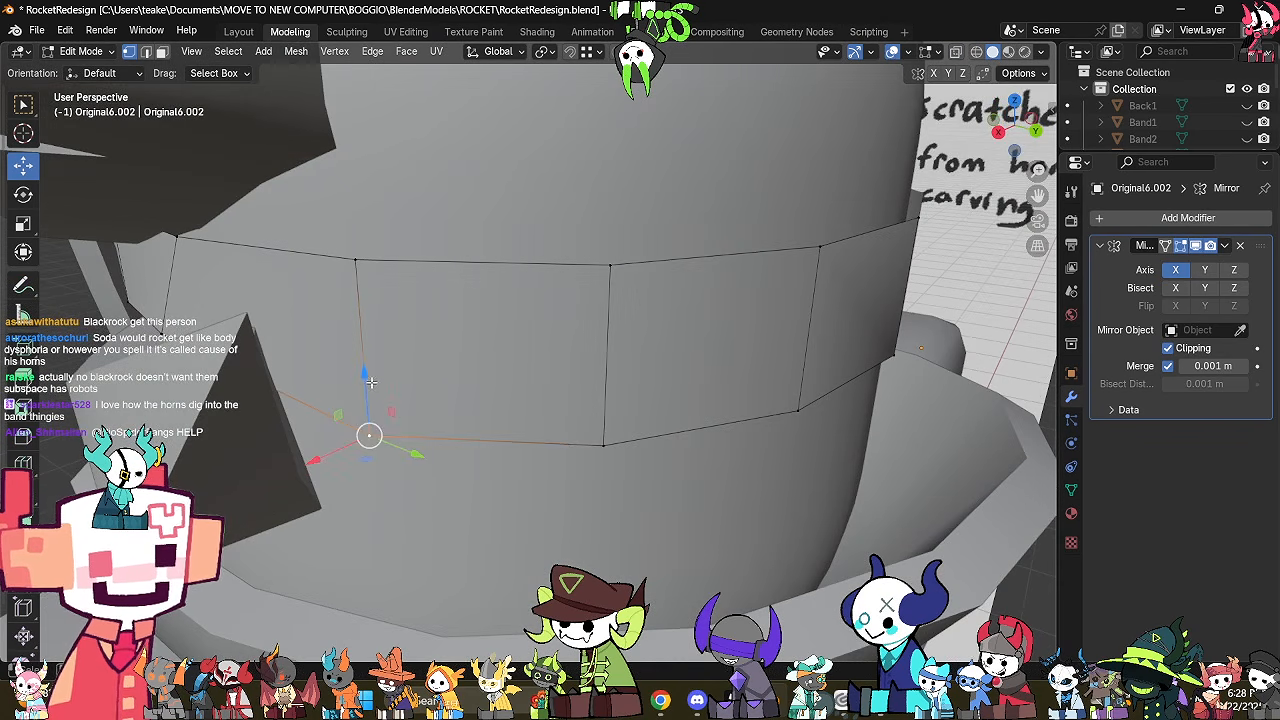
pyautogui.moveTo(370, 382); pyautogui.dragTo(377, 307)
pyautogui.moveTo(384, 310); pyautogui.dragTo(456, 325, button='middle')
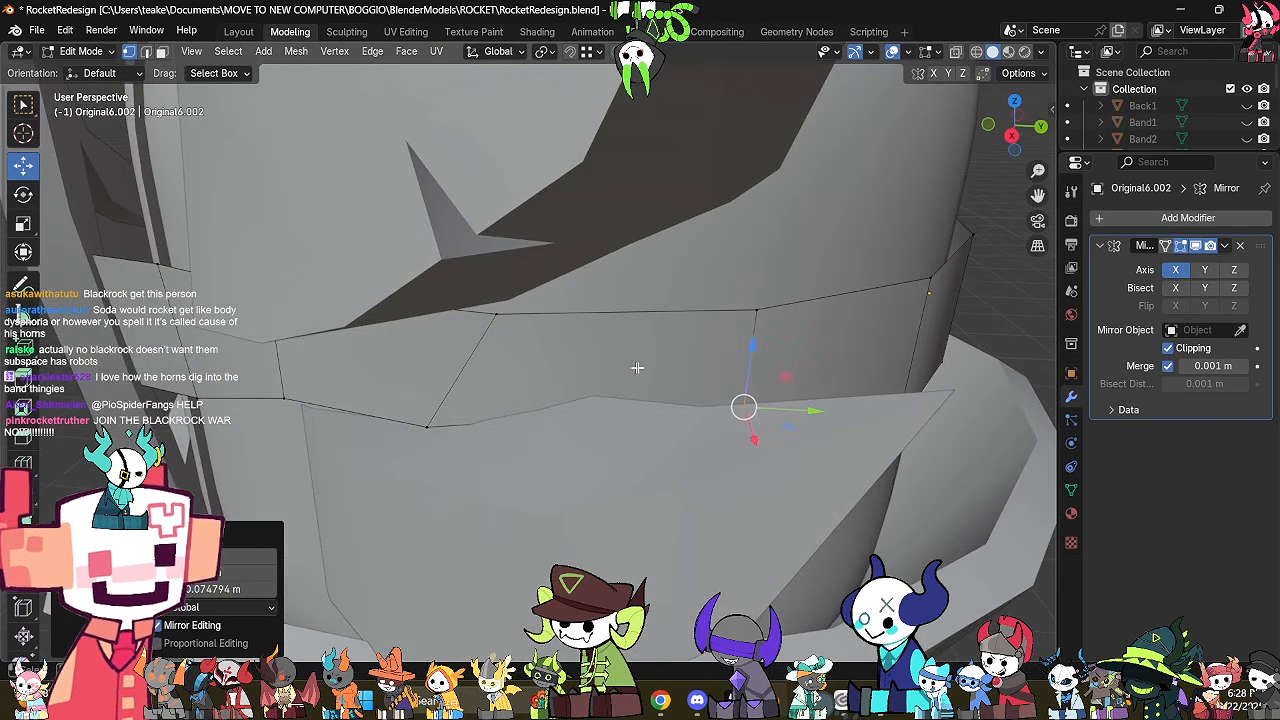
# Undo the vertex moves along the strap's lower edge and return to Object Mode.
pyautogui.hotkey('ctrl', 'z')
pyautogui.moveTo(637, 368); pyautogui.dragTo(598, 358, button='middle')
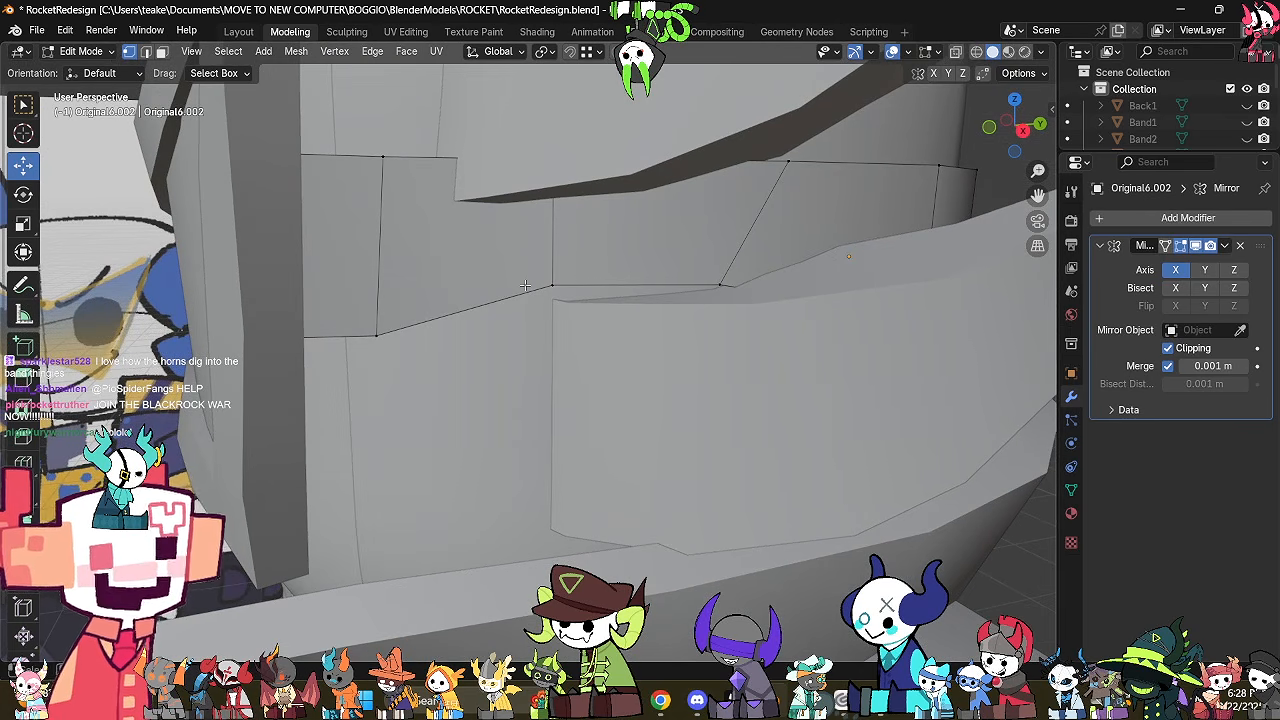
pyautogui.hotkey('ctrl', 'z')
pyautogui.hotkey('ctrl', 'z')
pyautogui.hotkey('ctrl', 'z')
pyautogui.hotkey('ctrl', 'z')
pyautogui.scroll(-5, 525, 285)
pyautogui.press('Tab')
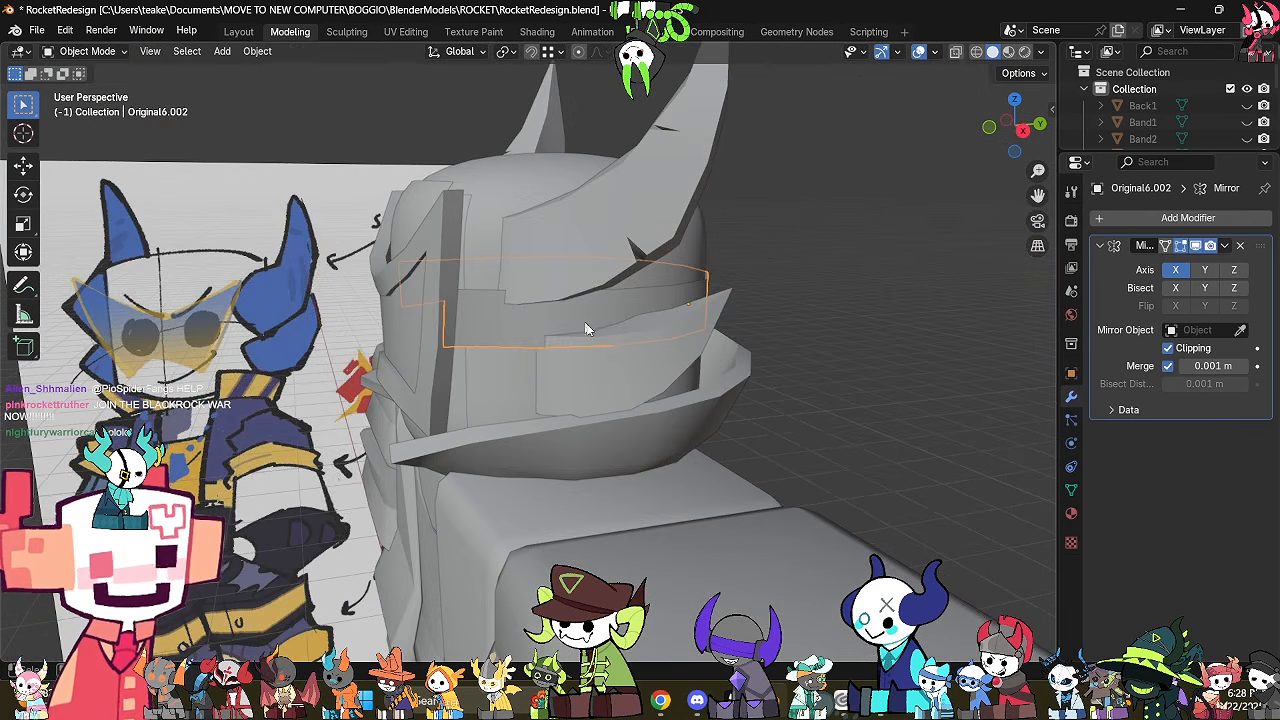
# Open the mesh of the mirrored horns for editing.
pyautogui.moveTo(586, 329); pyautogui.dragTo(666, 337, button='middle')
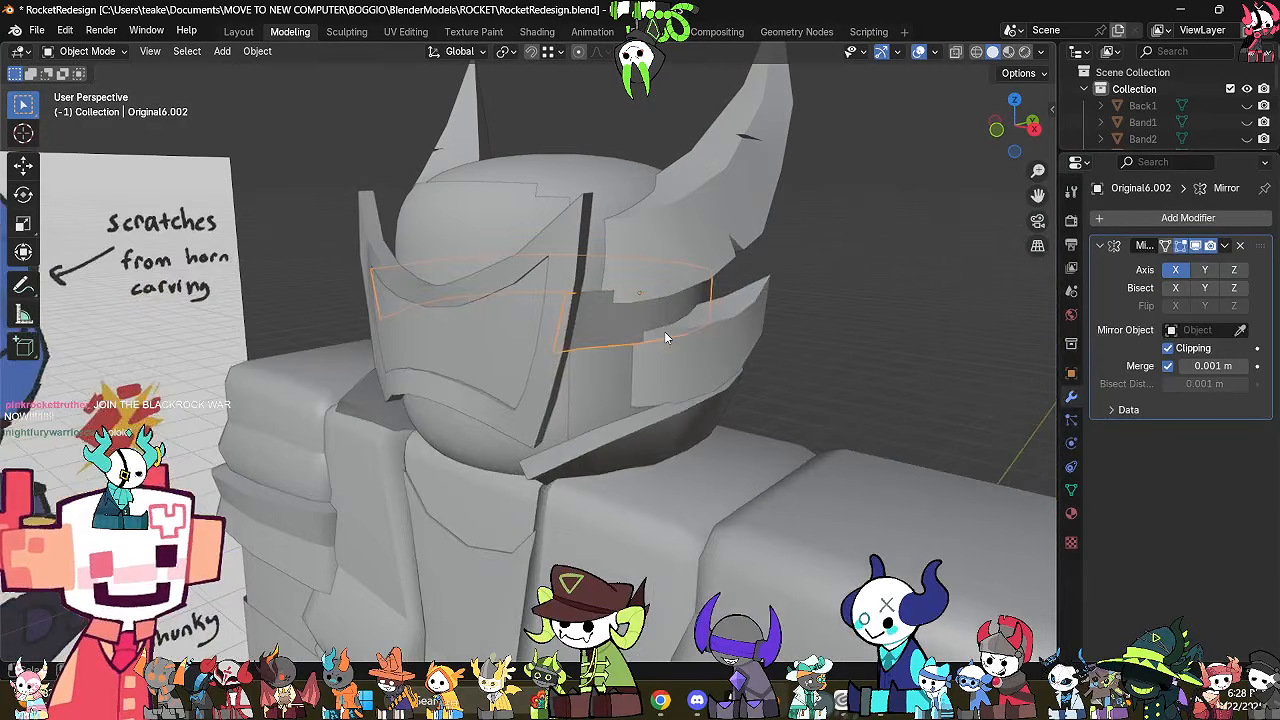
pyautogui.click(642, 260)
pyautogui.press('Tab')
# Try to move the separate lower horn piece slightly down along Z.
pyautogui.hotkey('alt', 'z')
pyautogui.moveTo(770, 340)
pyautogui.mouseDown(button='middle')
pyautogui.moveTo(724, 322)
pyautogui.moveTo(758, 344)
pyautogui.mouseUp(button='middle')
pyautogui.click(794, 483)
pyautogui.moveTo(793, 483); pyautogui.dragTo(763, 463, button='middle')
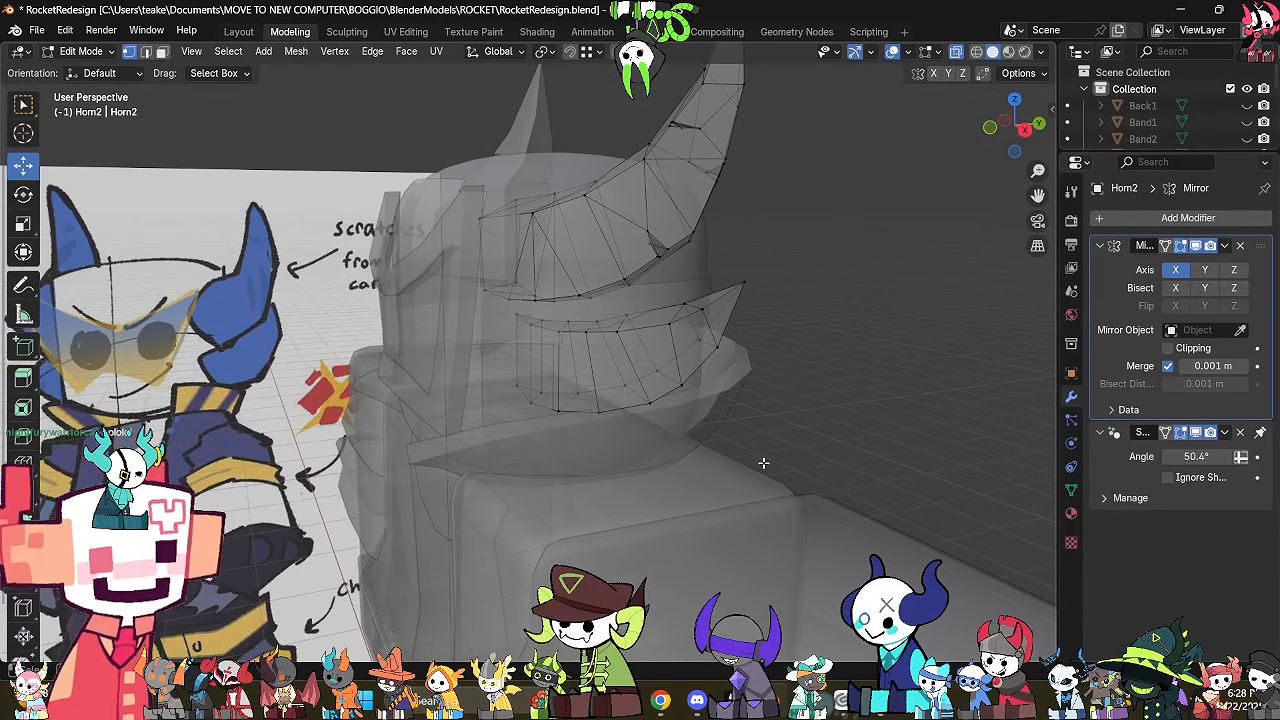
pyautogui.press('l')
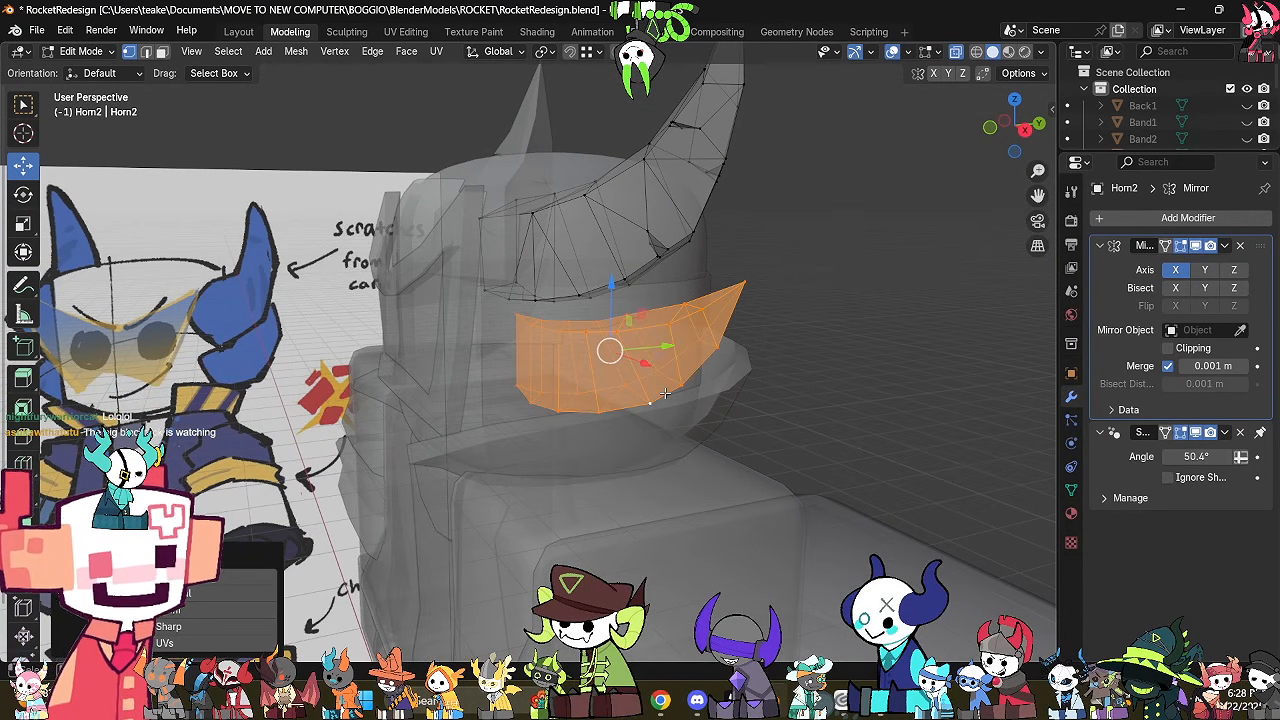
pyautogui.hotkey('alt', 'z')
pyautogui.moveTo(608, 302); pyautogui.dragTo(608, 310)
pyautogui.hotkey('ctrl', 'z')
# Raise the whole upper horn piece slightly along Z and return to Object Mode.
pyautogui.moveTo(608, 309); pyautogui.dragTo(632, 365, button='middle')
pyautogui.click(686, 298)
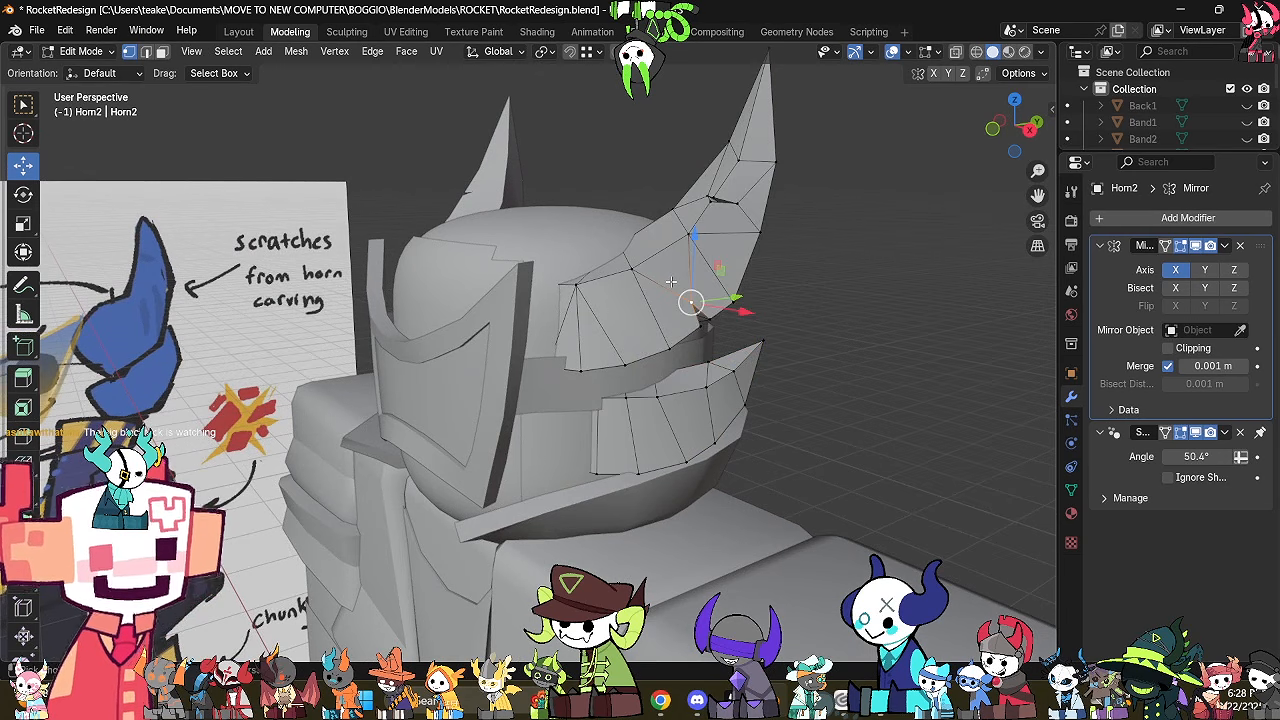
pyautogui.press('l')
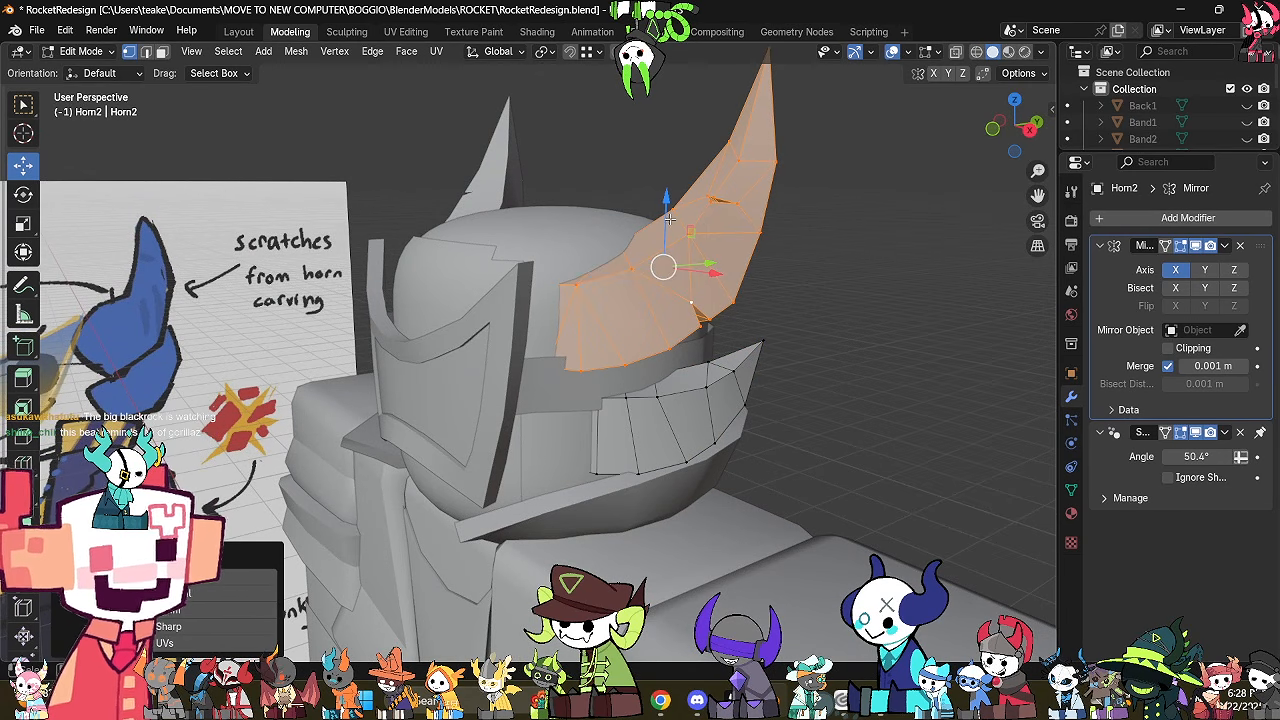
pyautogui.moveTo(669, 216); pyautogui.dragTo(669, 197)
pyautogui.press('Tab')
# Lower the entire mesh of the strap around the head very slightly along Z.
pyautogui.click(888, 278)
pyautogui.scroll(1, 705, 365)
pyautogui.moveTo(705, 365); pyautogui.dragTo(646, 377, button='middle')
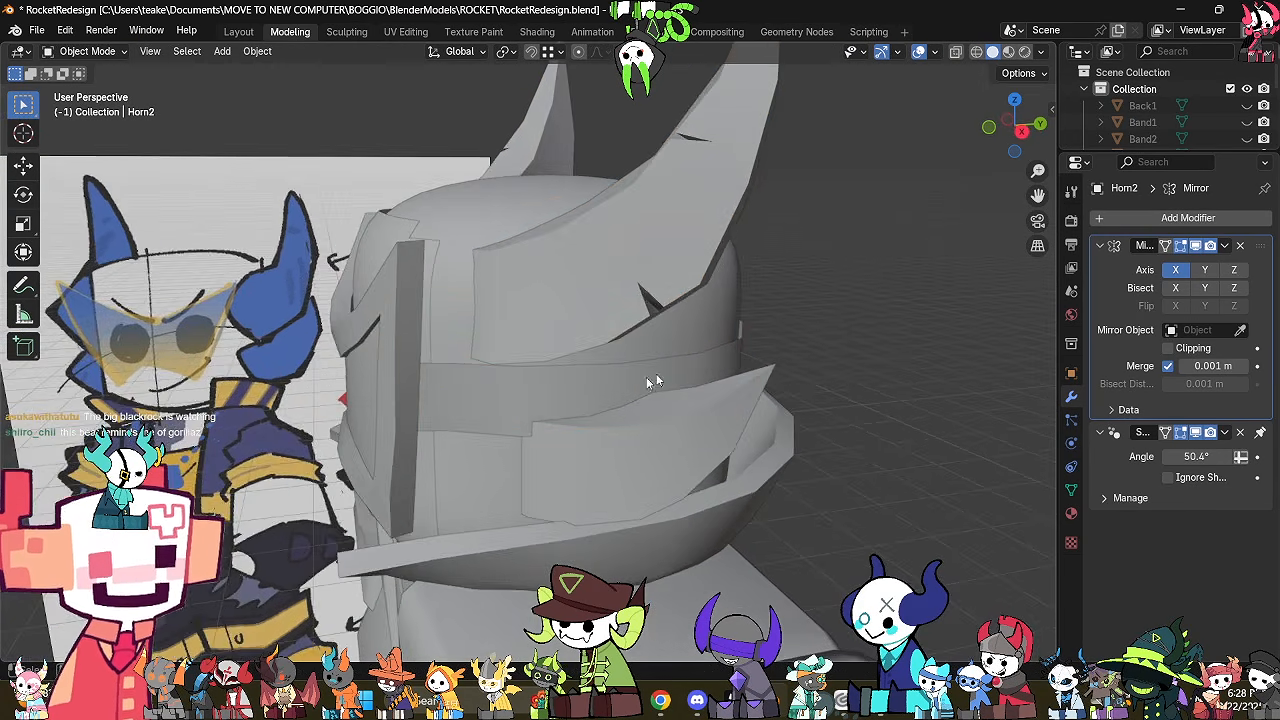
pyautogui.click(491, 421)
pyautogui.moveTo(525, 382); pyautogui.dragTo(532, 352, button='middle')
pyautogui.press('Tab')
pyautogui.press('l')
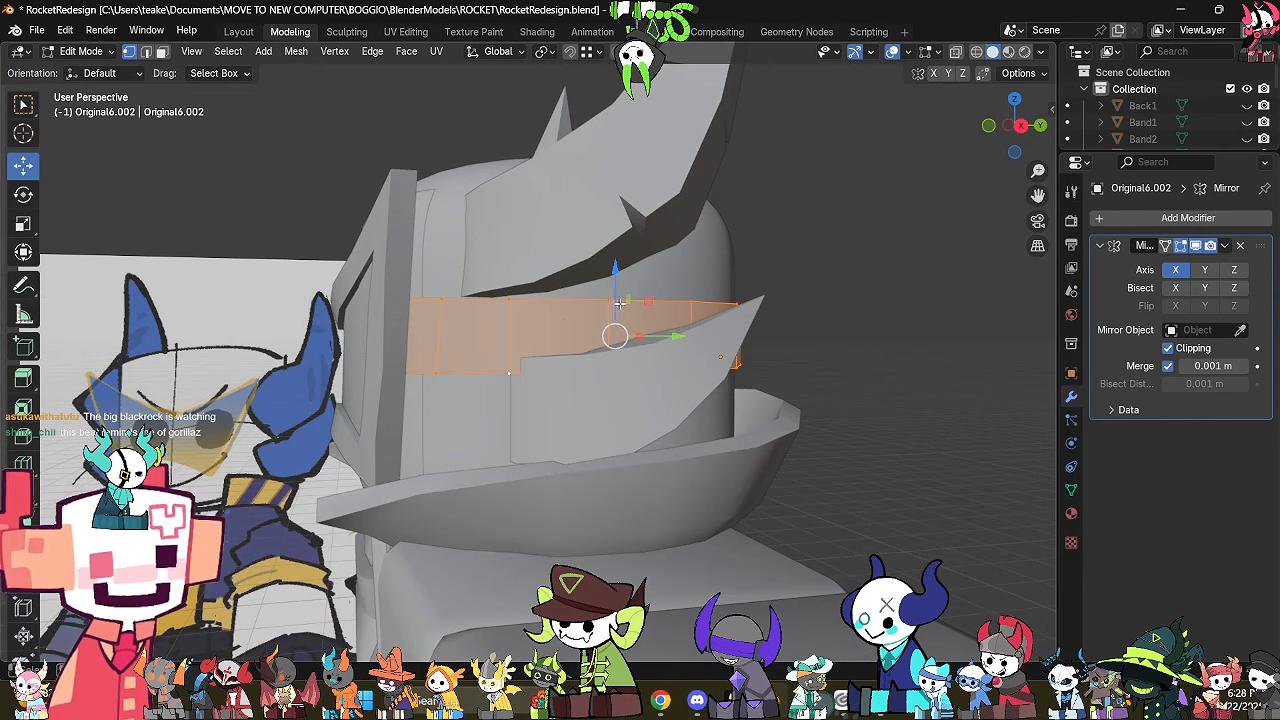
pyautogui.moveTo(620, 303); pyautogui.dragTo(620, 305)
# Try to raise only the lower edge loop of the head strap, then leave Edit Mode.
pyautogui.hotkey('alt', 'z')
pyautogui.moveTo(350, 457); pyautogui.dragTo(900, 355)
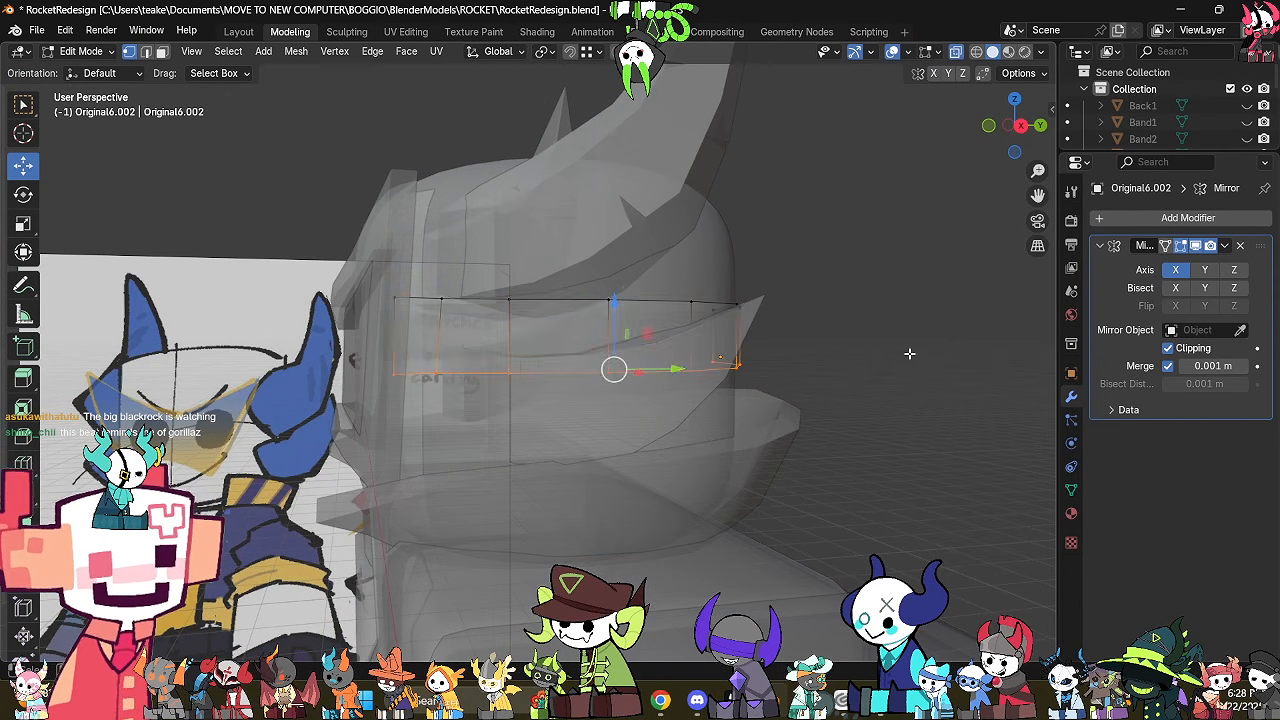
pyautogui.hotkey('alt', 'z')
pyautogui.moveTo(626, 326)
pyautogui.mouseDown()
pyautogui.moveTo(651, 324)
pyautogui.moveTo(630, 315)
pyautogui.mouseUp()
pyautogui.hotkey('ctrl', 'z')
pyautogui.moveTo(630, 315); pyautogui.dragTo(391, 366, button='middle')
pyautogui.press('Tab')
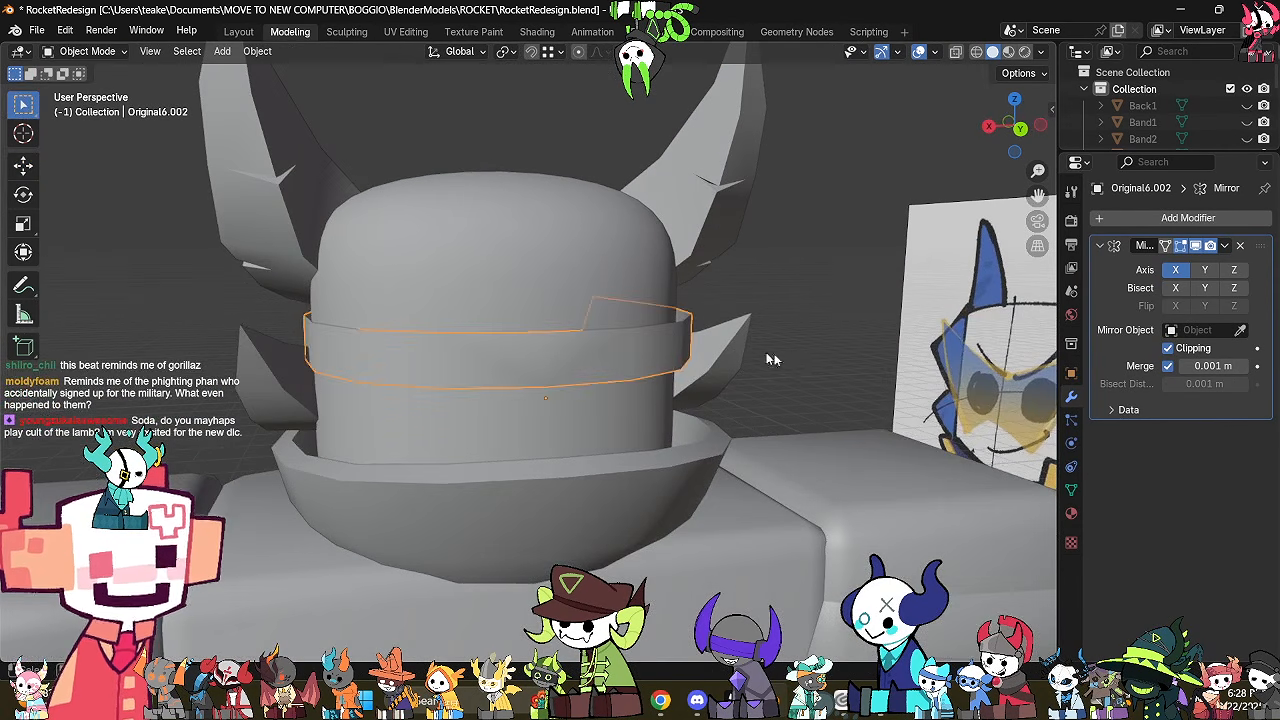
# Duplicate the head strap as a new object and open the copy's mesh for editing.
pyautogui.moveTo(771, 357); pyautogui.dragTo(943, 362, button='middle')
pyautogui.click(614, 344)
pyautogui.moveTo(690, 376); pyautogui.dragTo(754, 388, button='middle')
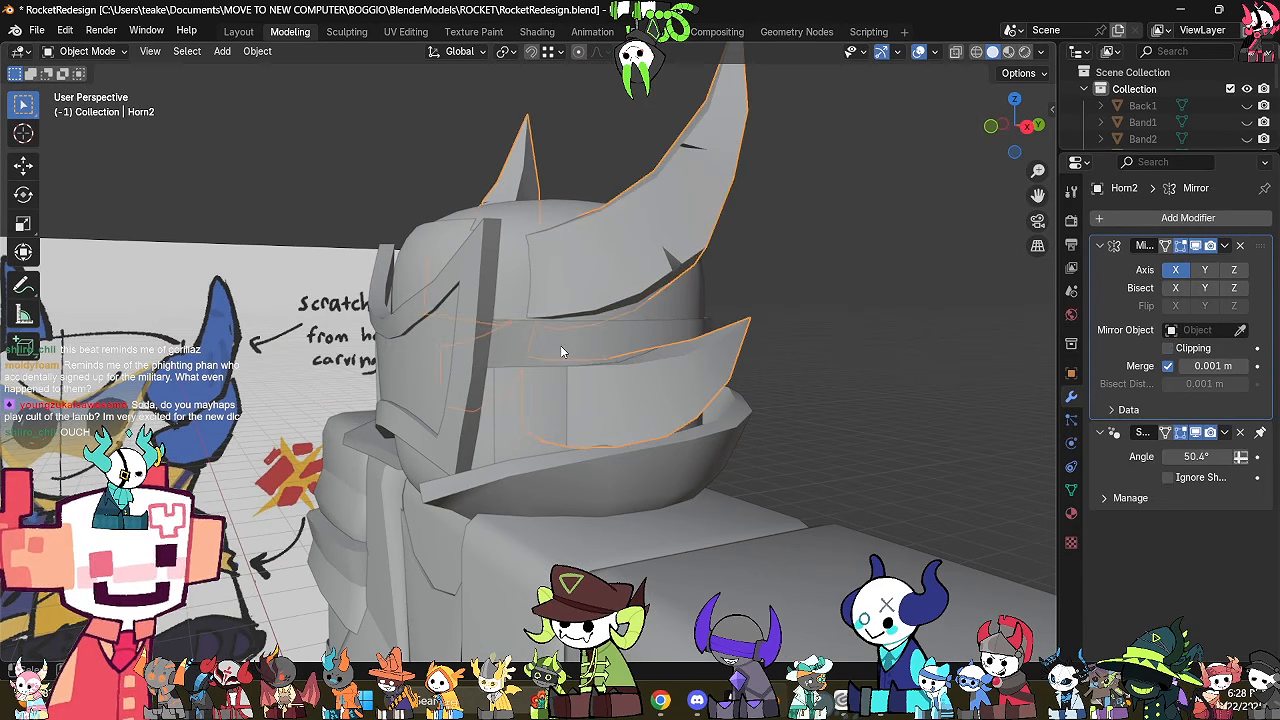
pyautogui.click(562, 349)
pyautogui.click(619, 330)
pyautogui.press('Tab')
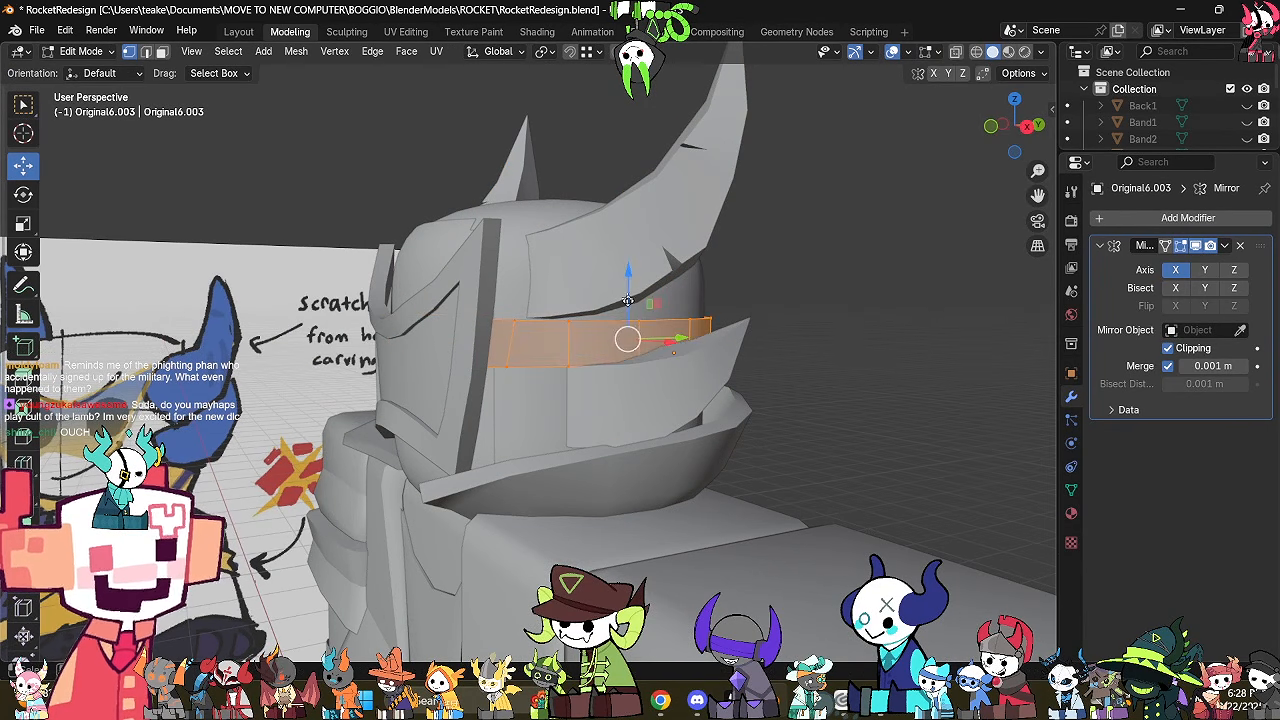
# Move the duplicated strap straight down about 0.32 m to form a second strap beneath the original.
pyautogui.moveTo(628, 300); pyautogui.dragTo(632, 381)
pyautogui.hotkey('ctrl', 'z')
pyautogui.moveTo(628, 296); pyautogui.dragTo(626, 388)
pyautogui.moveTo(628, 388); pyautogui.dragTo(843, 543, button='middle')
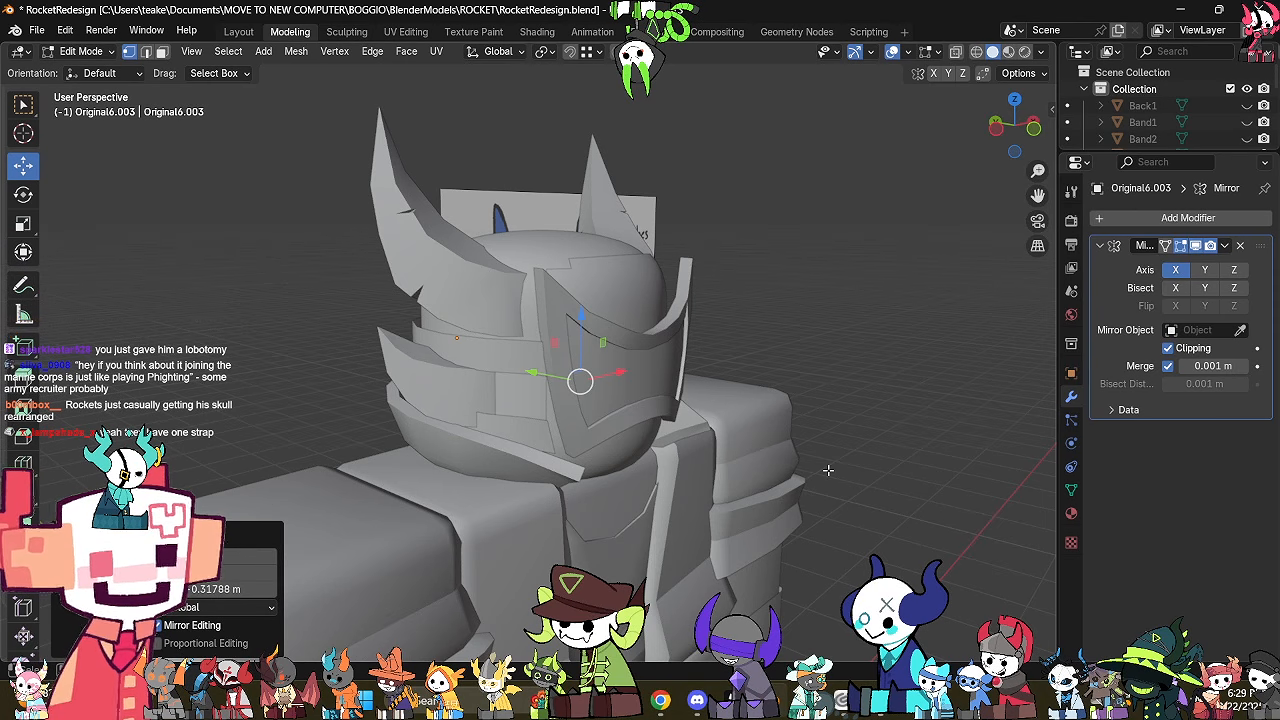
# Move the lower front edge of the duplicated strap slightly along X to fit it against the jaw.
pyautogui.moveTo(608, 430); pyautogui.dragTo(700, 414, button='middle')
pyautogui.moveTo(435, 530)
pyautogui.mouseDown(button='middle')
pyautogui.moveTo(480, 537)
pyautogui.moveTo(702, 479)
pyautogui.moveTo(577, 529)
pyautogui.moveTo(690, 562)
pyautogui.moveTo(548, 569)
pyautogui.mouseUp(button='middle')
pyautogui.hotkey('alt', 'z')
pyautogui.press('2')
pyautogui.scroll(3, 622, 480)
pyautogui.click(573, 484)
pyautogui.hotkey('alt', 'z')
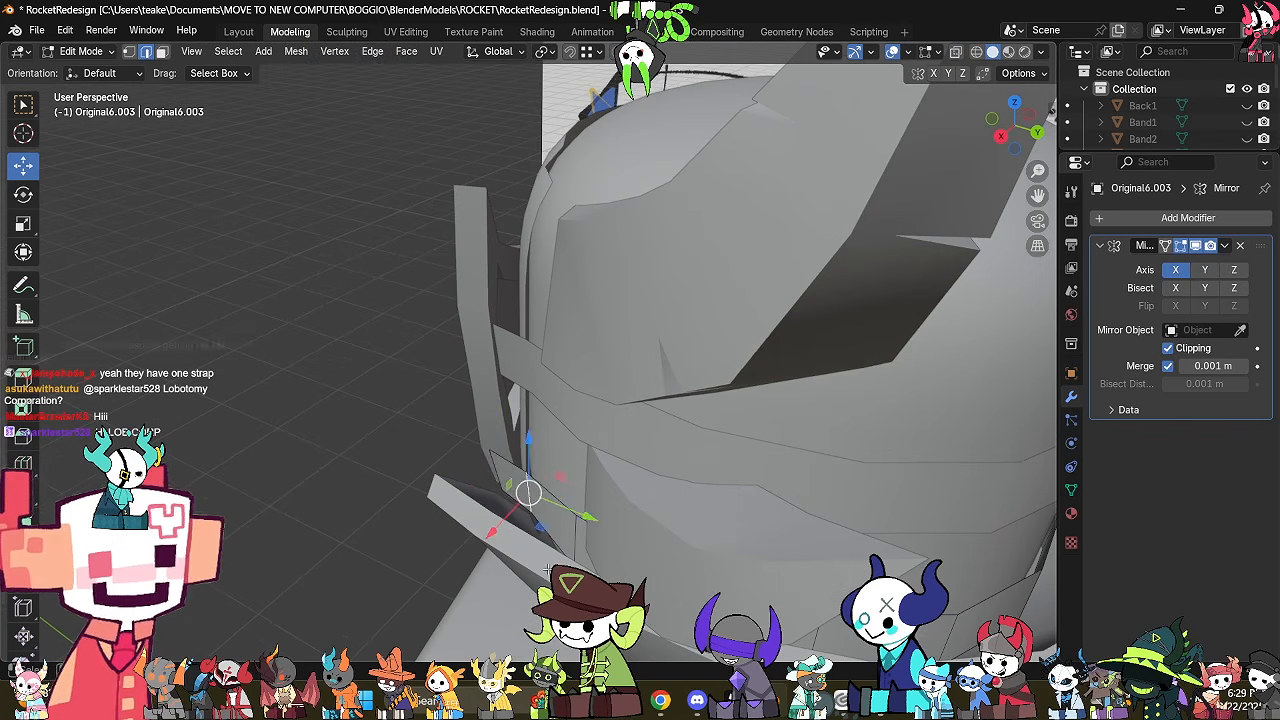
pyautogui.moveTo(517, 510); pyautogui.dragTo(488, 528, button='middle')
pyautogui.moveTo(543, 426)
pyautogui.keyDown('shift'); pyautogui.mouseDown(button='middle')
pyautogui.moveTo(612, 340)
pyautogui.moveTo(570, 391)
pyautogui.moveTo(540, 366)
pyautogui.moveTo(654, 419)
pyautogui.mouseUp(button='middle'); pyautogui.keyUp('shift')
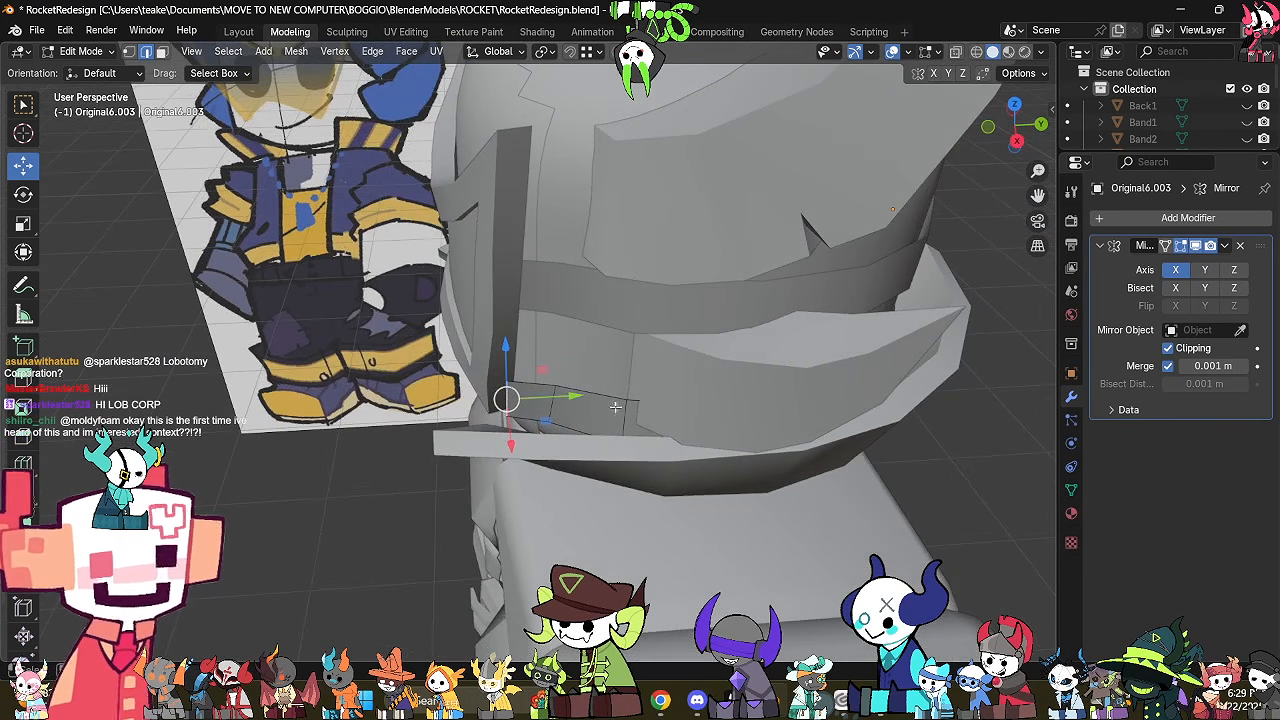
pyautogui.moveTo(615, 406); pyautogui.dragTo(627, 440, button='middle')
pyautogui.moveTo(578, 428); pyautogui.dragTo(571, 432)
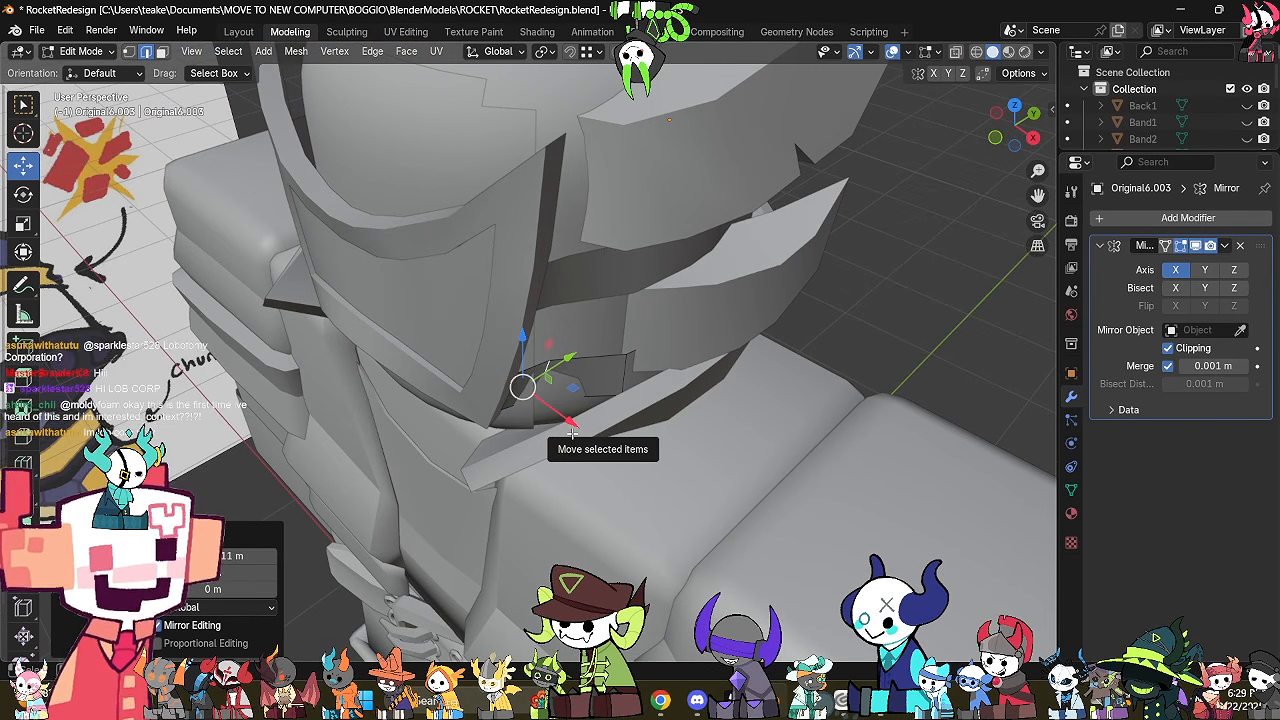
pyautogui.moveTo(571, 432); pyautogui.dragTo(586, 425, button='middle')
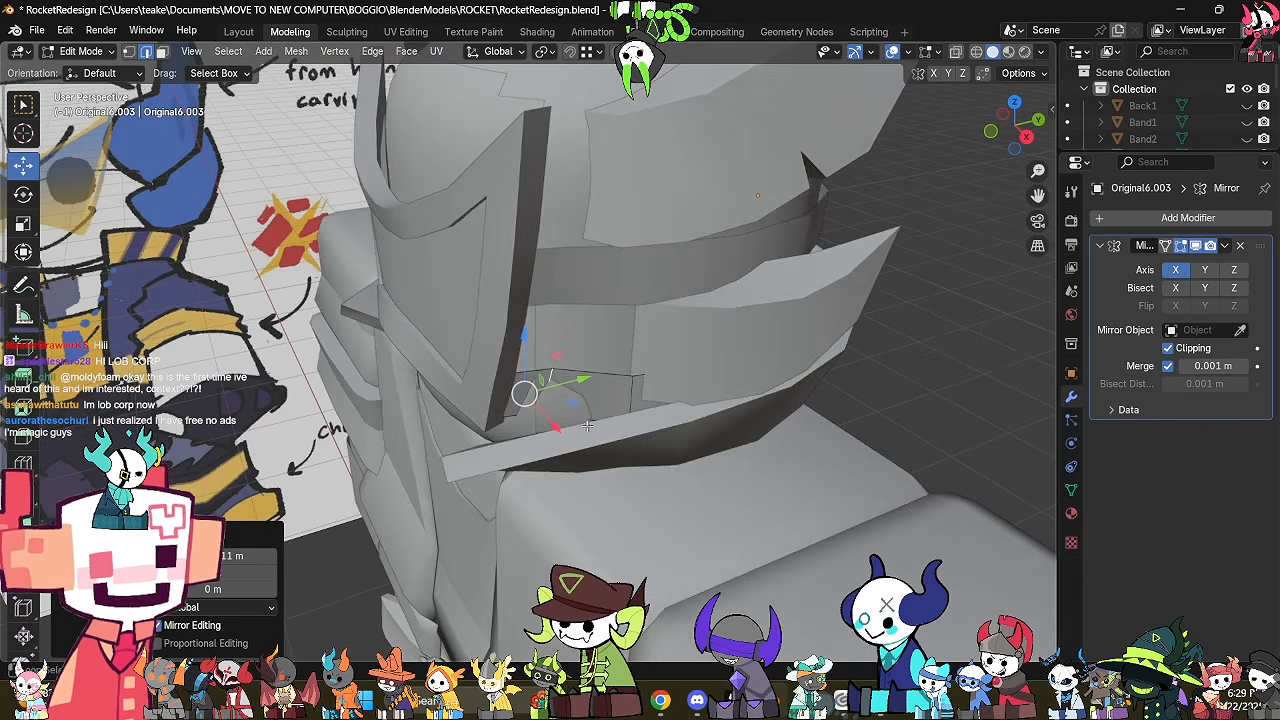
# Shift the duplicated strap's lower vertex outward about 0.04 m along X and raise its front corner vertex along Z.
pyautogui.hotkey('alt', 'z')
pyautogui.hotkey('alt', 'z')
pyautogui.press('g')
pyautogui.press('x')
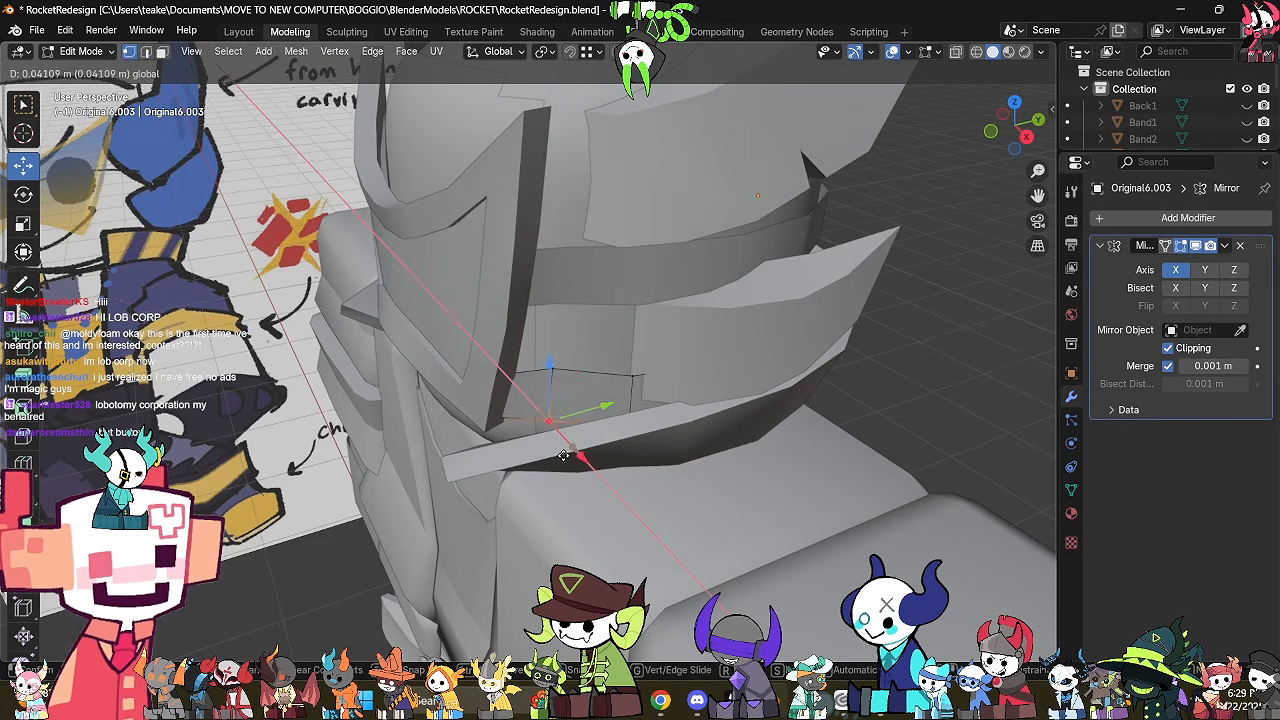
pyautogui.moveTo(563, 455); pyautogui.dragTo(560, 451)
pyautogui.moveTo(556, 446); pyautogui.dragTo(534, 438, button='middle')
pyautogui.click(506, 371)
pyautogui.moveTo(507, 338); pyautogui.dragTo(508, 323)
# Fine-tune the duplicated strap's lower front vertex along X and return to Object Mode.
pyautogui.moveTo(542, 398)
pyautogui.mouseDown(button='middle')
pyautogui.moveTo(522, 400)
pyautogui.moveTo(567, 431)
pyautogui.moveTo(548, 405)
pyautogui.mouseUp(button='middle')
pyautogui.hotkey('alt', 'z')
pyautogui.hotkey('alt', 'z')
pyautogui.press('g')
pyautogui.press('g')
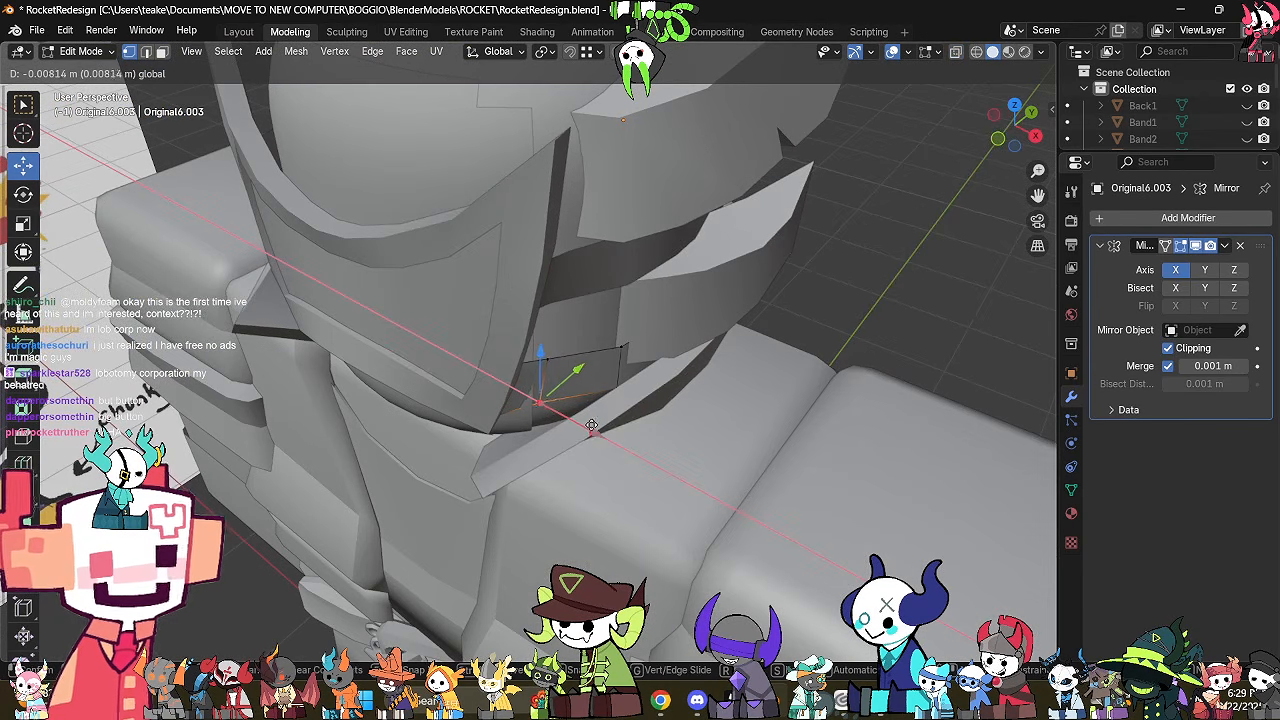
pyautogui.moveTo(591, 425); pyautogui.dragTo(592, 431)
pyautogui.moveTo(592, 431); pyautogui.dragTo(520, 339, button='middle')
pyautogui.press('Tab')
# Delete the duplicated lower strap object.
pyautogui.scroll(-1, 546, 392)
pyautogui.click(872, 287)
pyautogui.click(554, 389)
pyautogui.press('Tab')
pyautogui.scroll(3, 646, 456)
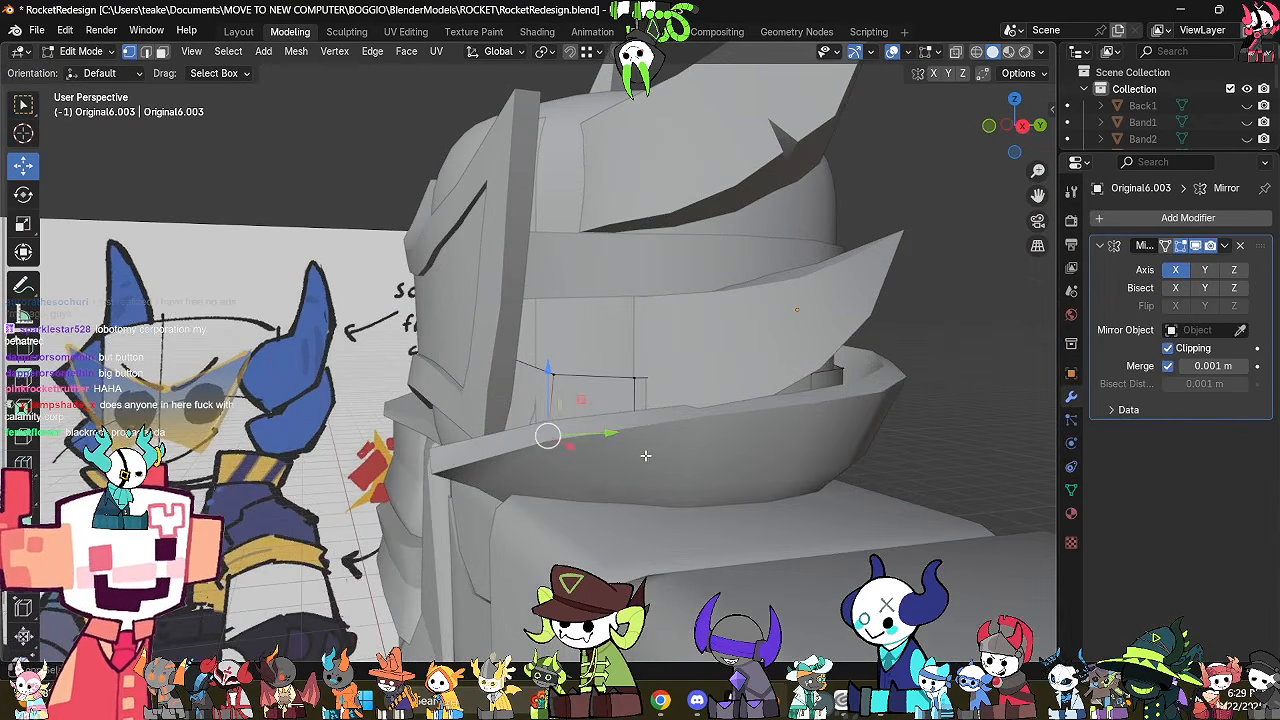
pyautogui.scroll(-3, 646, 456)
pyautogui.press('Tab')
pyautogui.moveTo(672, 461); pyautogui.dragTo(393, 346, button='middle')
pyautogui.press('Delete')
# Clear the custom split normals data from the original head strap.
pyautogui.click(393, 346)
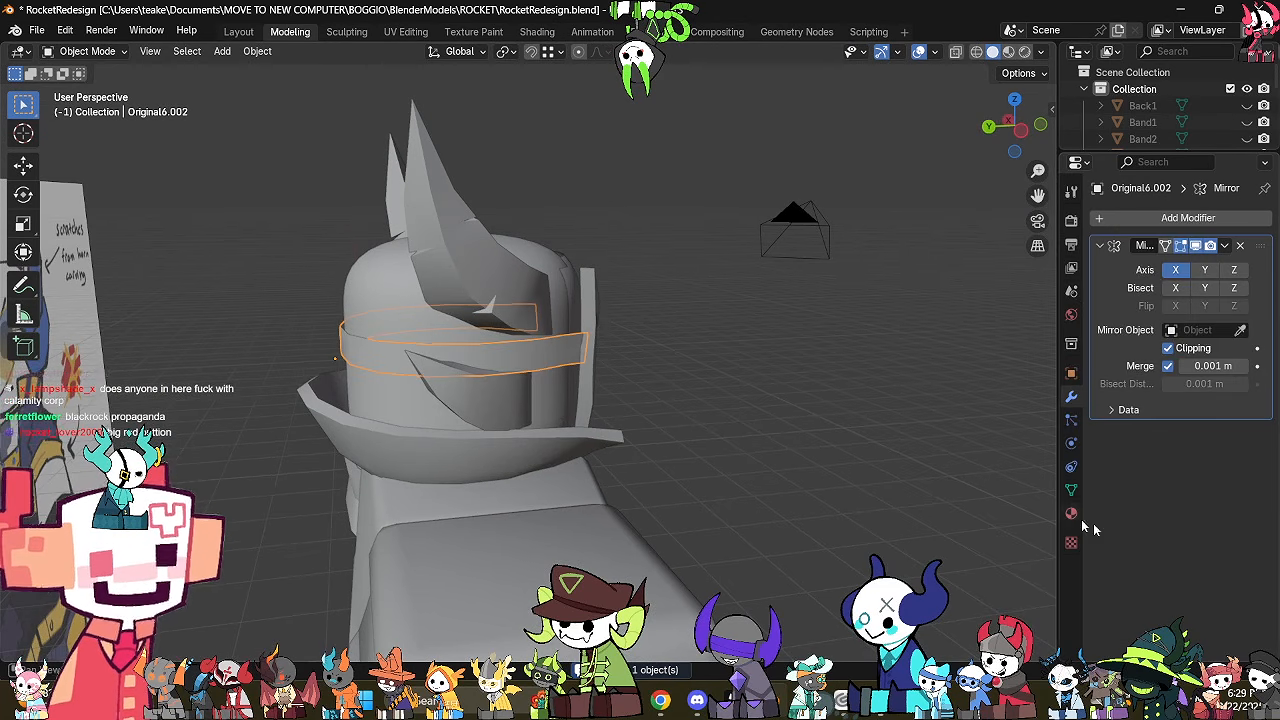
pyautogui.click(1071, 490)
pyautogui.click(1156, 576)
pyautogui.scroll(-1, 1175, 600)
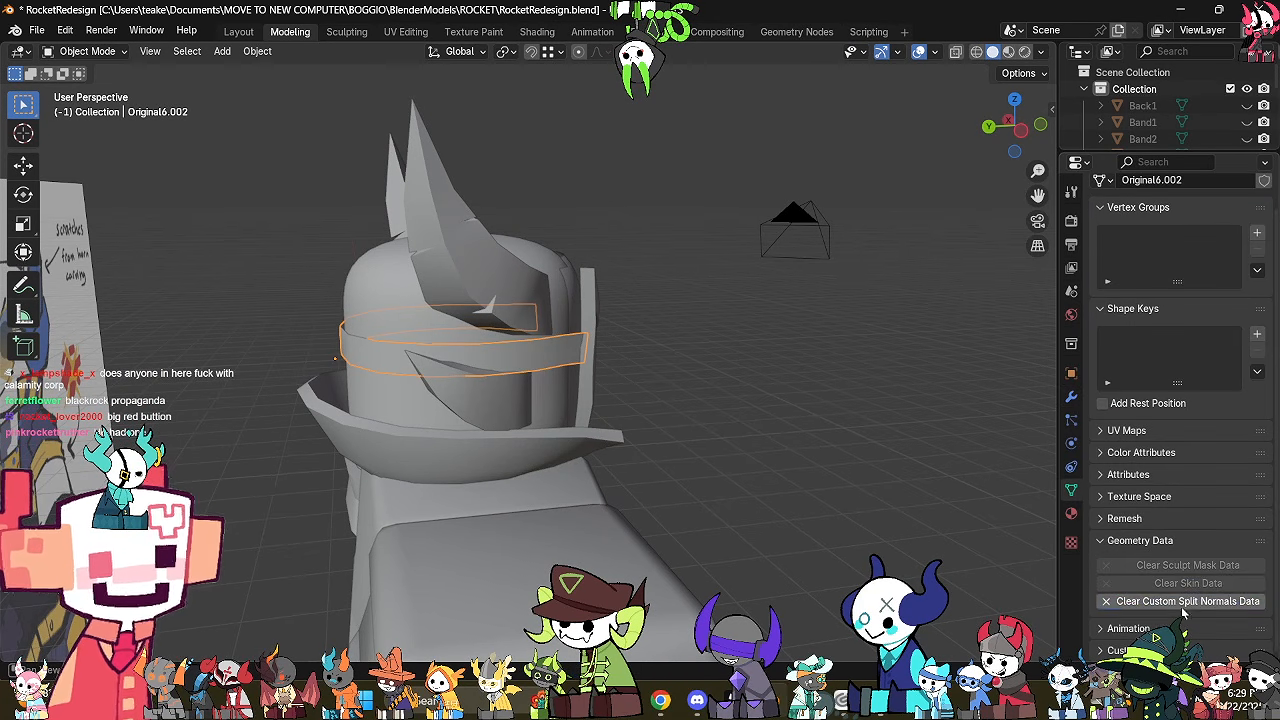
pyautogui.click(1183, 603)
# Examine the visor frame's full mesh in Edit Mode with see-through display.
pyautogui.moveTo(603, 394); pyautogui.dragTo(387, 459, button='middle')
pyautogui.scroll(4, 529, 347)
pyautogui.click(531, 353)
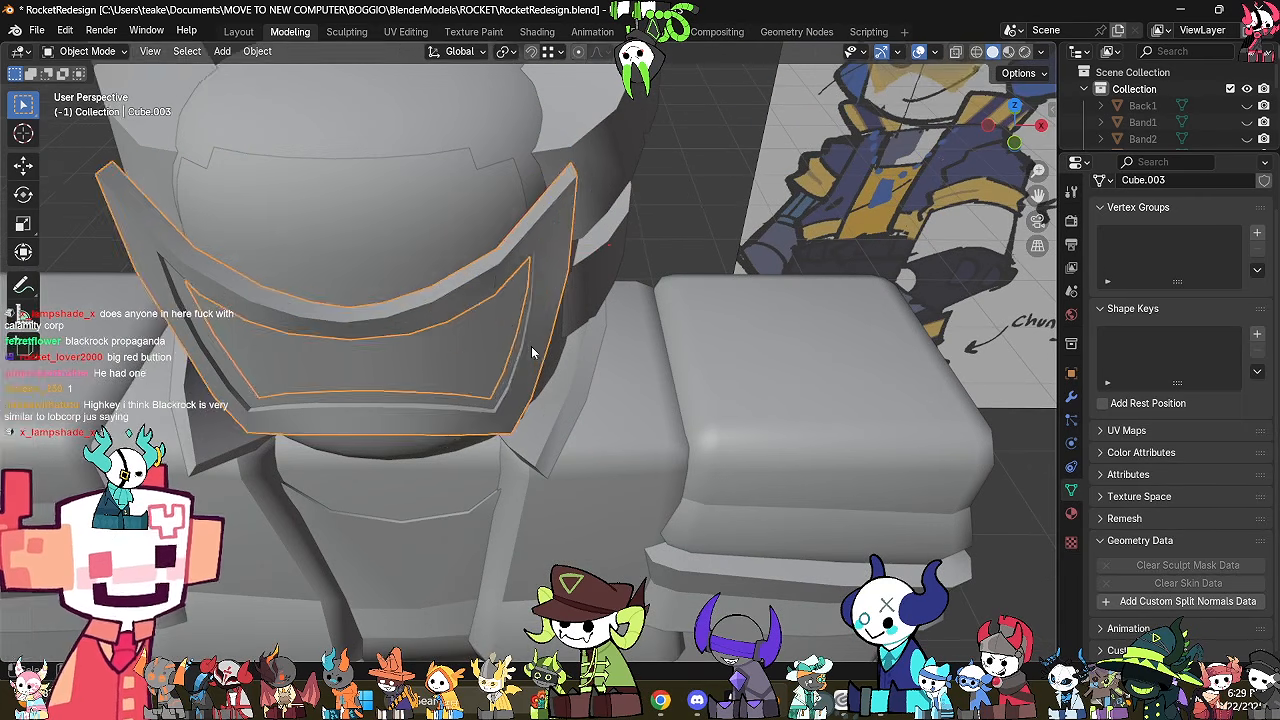
pyautogui.press('Tab')
pyautogui.hotkey('alt', 'z')
pyautogui.press('a')
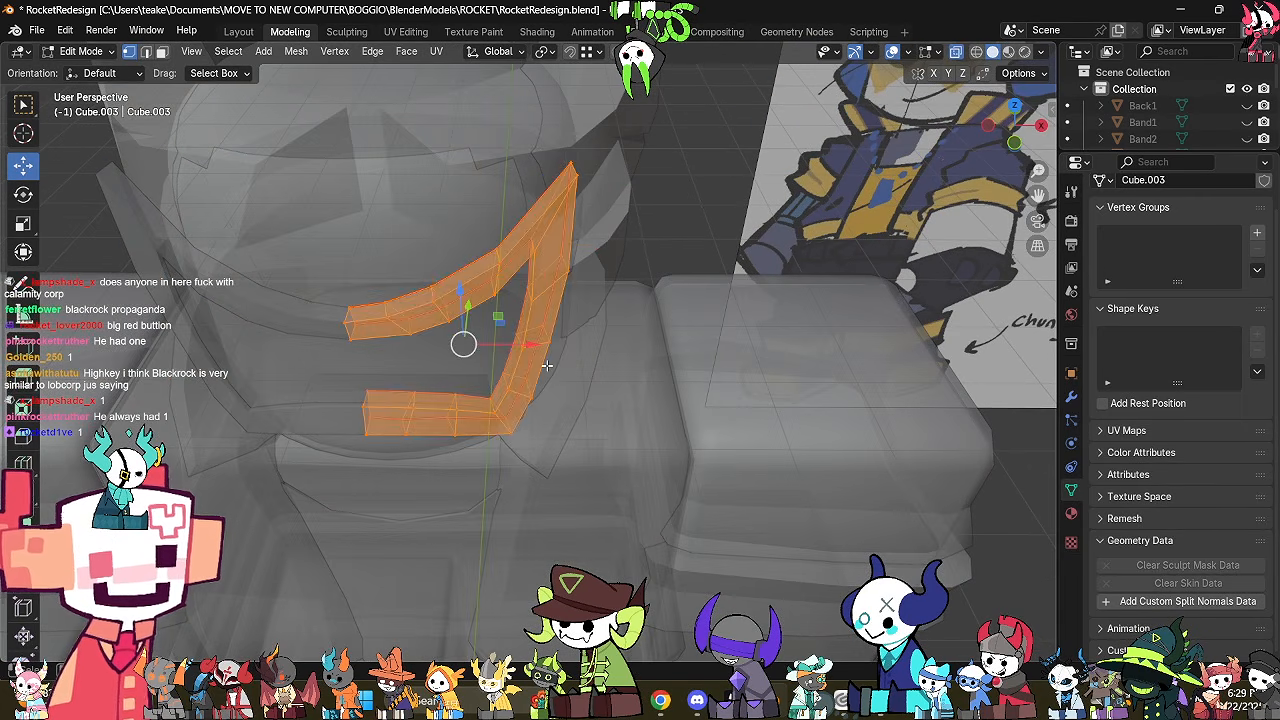
pyautogui.moveTo(534, 359); pyautogui.dragTo(570, 328, button='middle')
pyautogui.hotkey('alt', 'z')
pyautogui.scroll(-2, 570, 327)
pyautogui.press('Tab')
pyautogui.moveTo(671, 396); pyautogui.dragTo(610, 372, button='middle')
# Switch the viewport shading to Material Preview with the face seen from the front.
pyautogui.click(452, 317)
pyautogui.moveTo(530, 315); pyautogui.dragTo(585, 345, button='middle')
pyautogui.scroll(-3, 587, 347)
pyautogui.click(589, 353)
pyautogui.press('z')
pyautogui.click(656, 480)
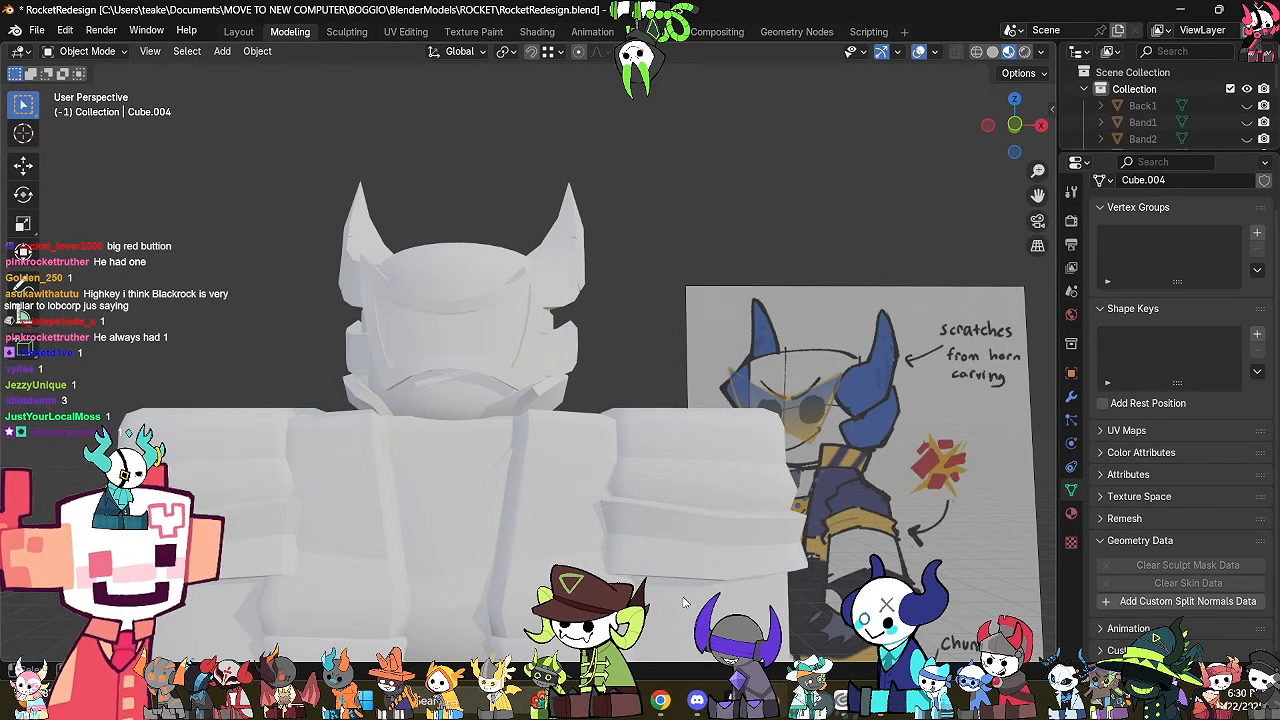
# Hide the visor's inner lens piece.
pyautogui.moveTo(542, 305); pyautogui.dragTo(464, 338, button='middle')
pyautogui.click(525, 367)
pyautogui.moveTo(525, 367); pyautogui.dragTo(808, 313, button='middle')
pyautogui.press('h')
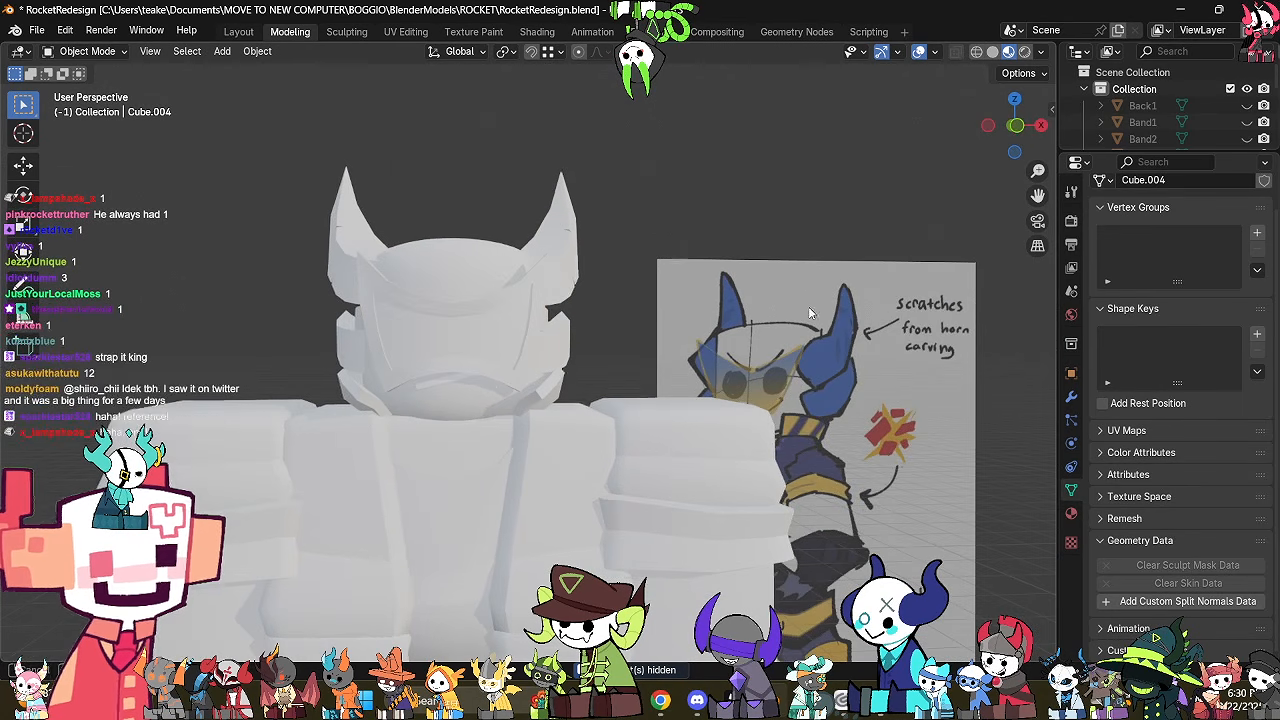
# From the front view in Solid shading, raise the visor frame's whole lower rim about 0.062 m along Z.
pyautogui.click(1017, 126)
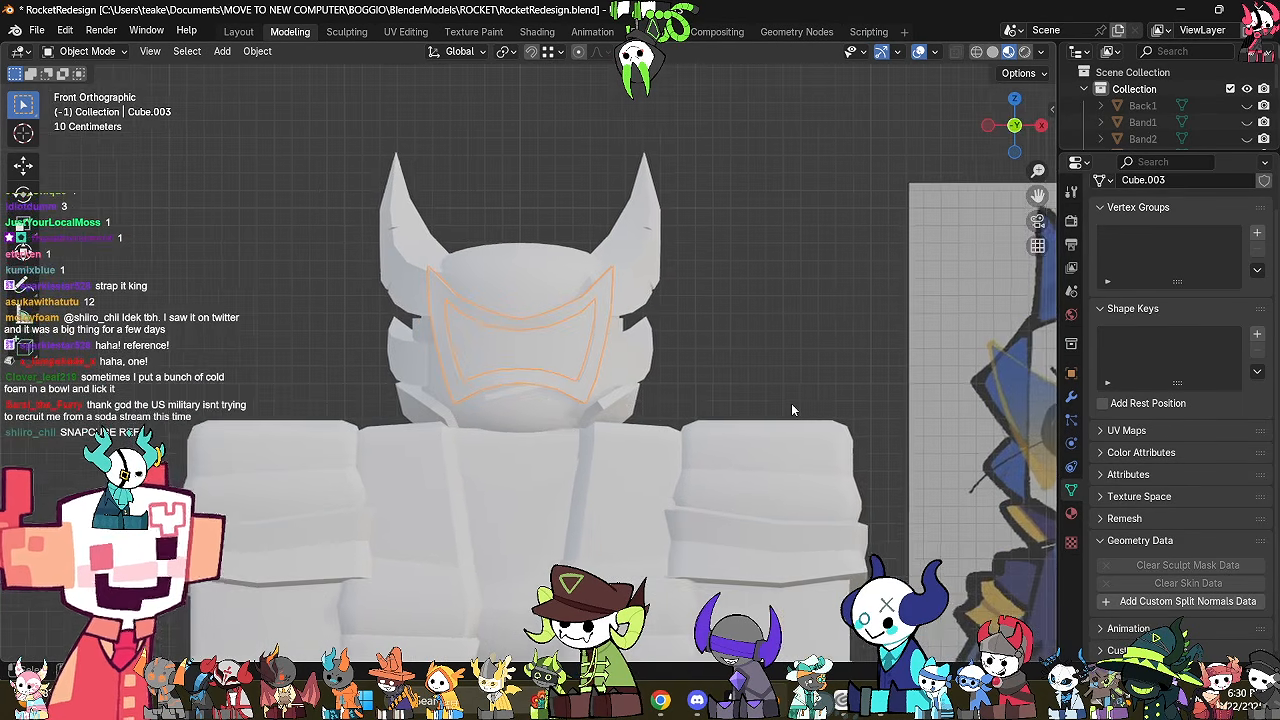
pyautogui.scroll(4, 794, 409)
pyautogui.press('Tab')
pyautogui.press('Tab')
pyautogui.press('z')
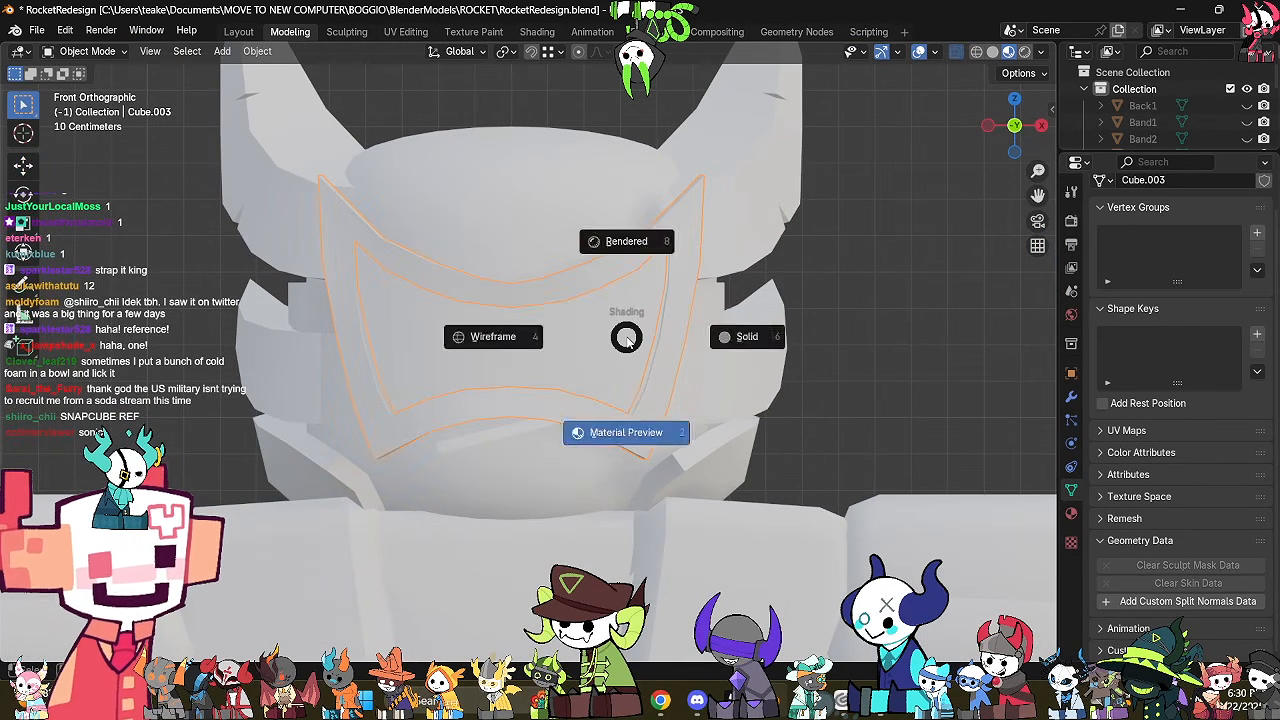
pyautogui.click(749, 448)
pyautogui.press('Tab')
pyautogui.moveTo(464, 466); pyautogui.dragTo(710, 382)
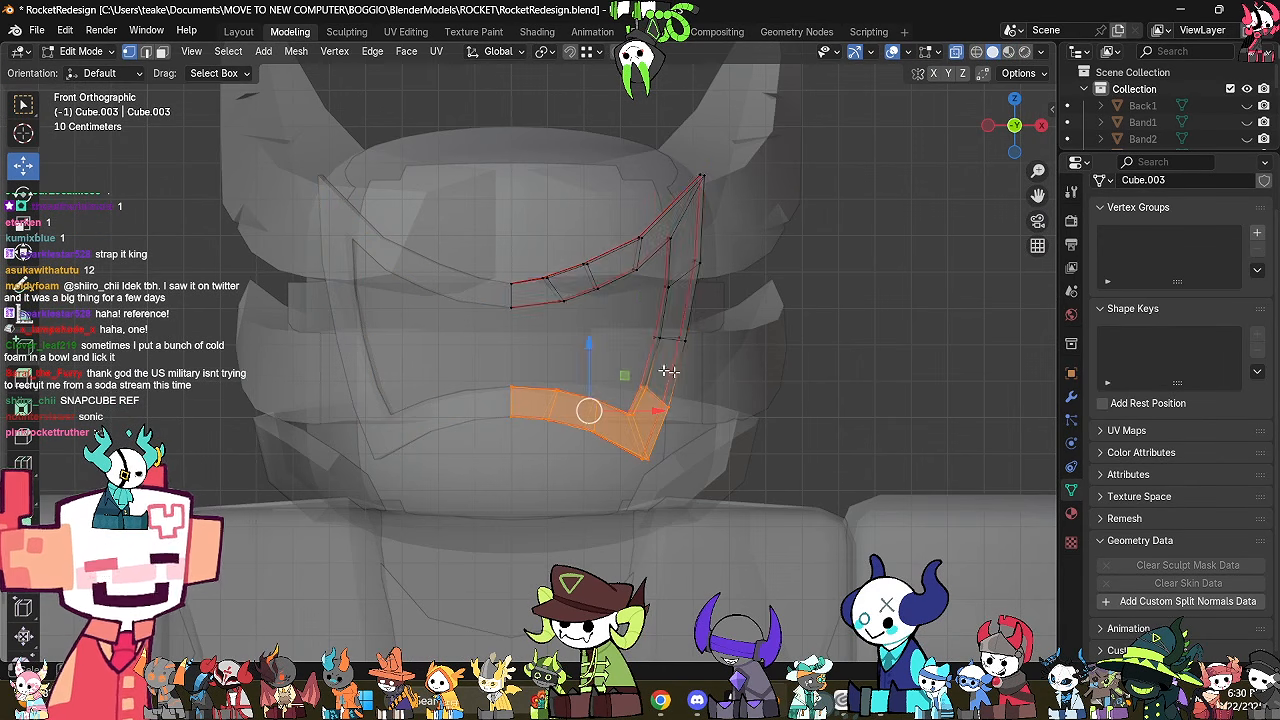
pyautogui.hotkey('alt', 'z')
pyautogui.press('g')
pyautogui.press('z')
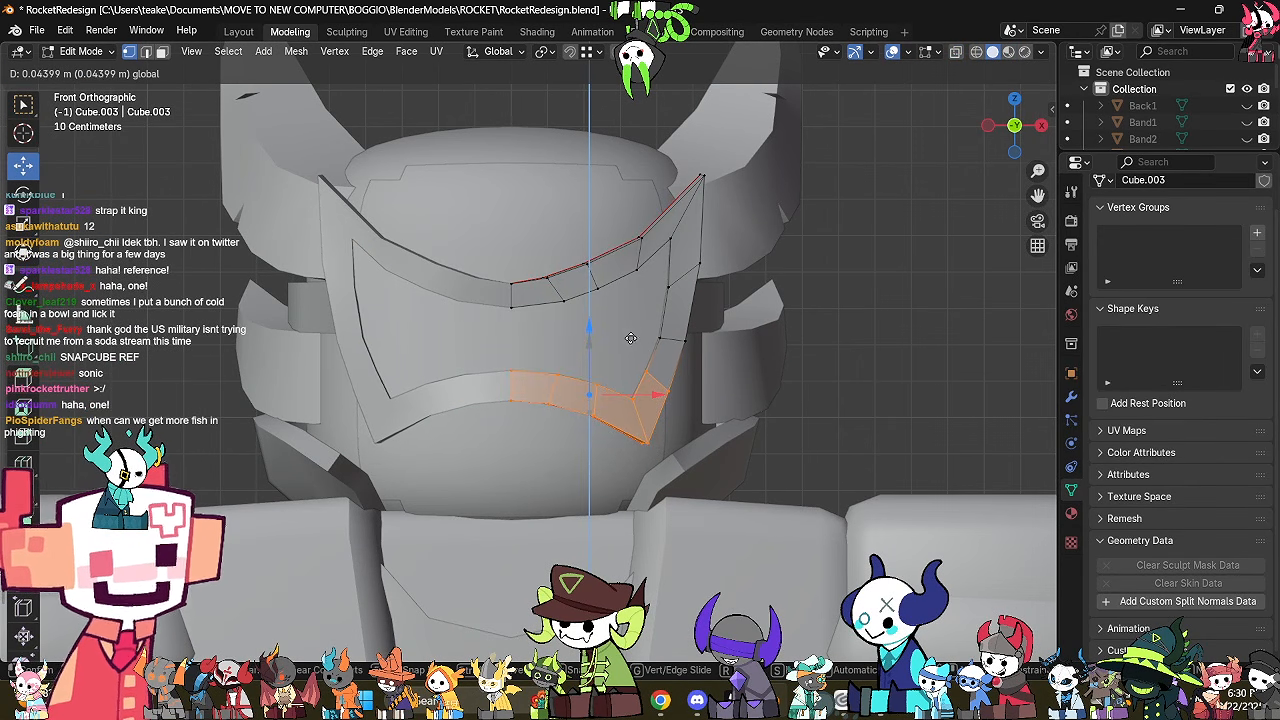
pyautogui.click(706, 397)
# In Material Preview, move the visor frame's lower outer corner slightly outward and down, then return to Object Mode.
pyautogui.press('z')
pyautogui.click(745, 545)
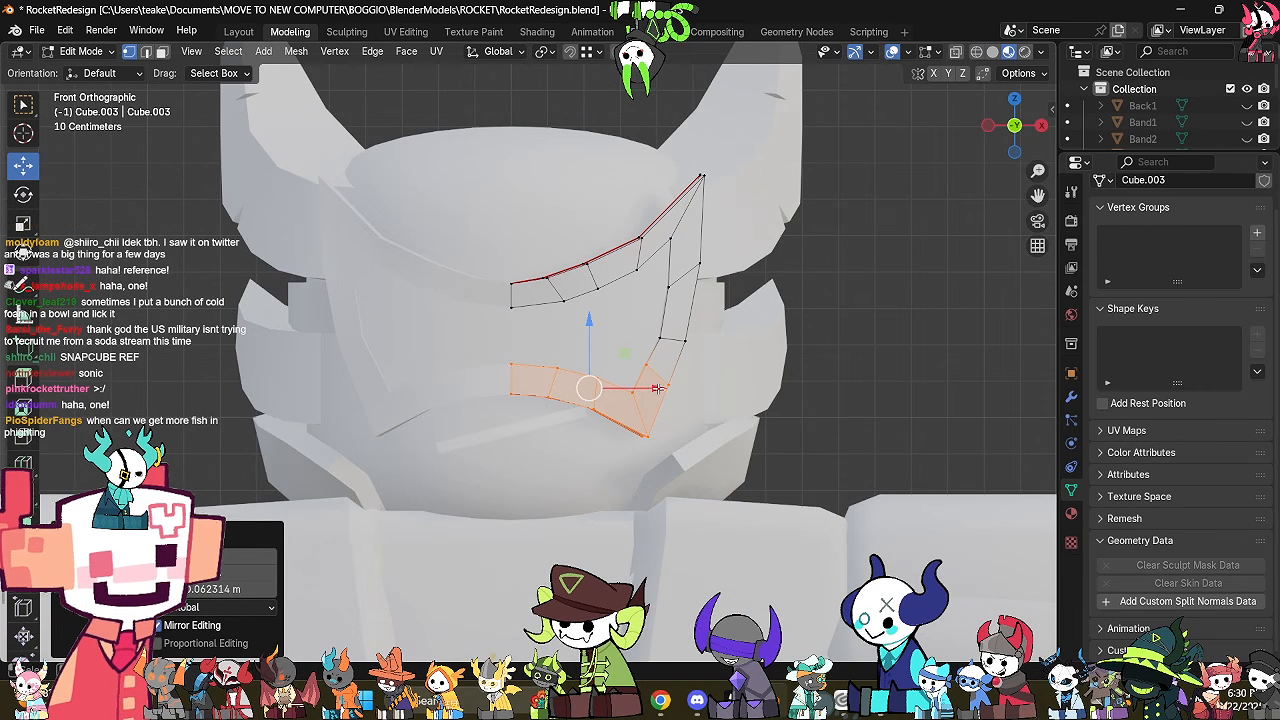
pyautogui.click(753, 470)
pyautogui.hotkey('alt', 'z')
pyautogui.moveTo(567, 473); pyautogui.dragTo(712, 356)
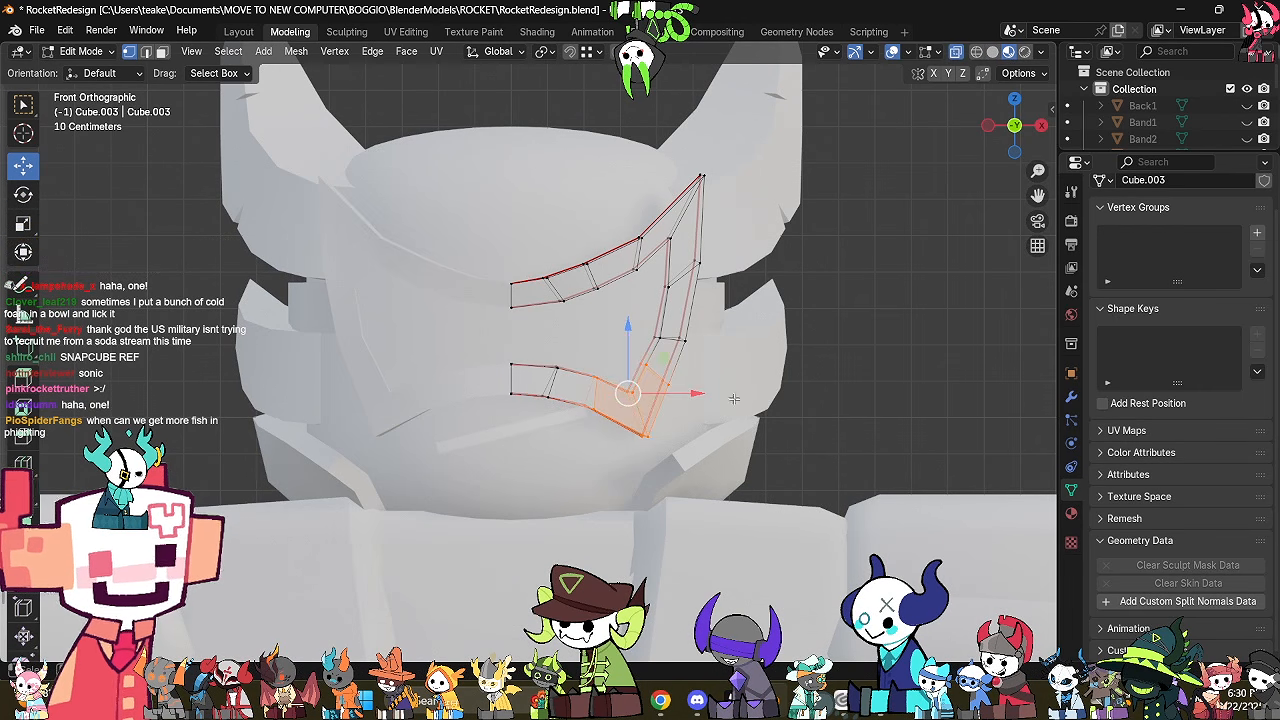
pyautogui.press('g')
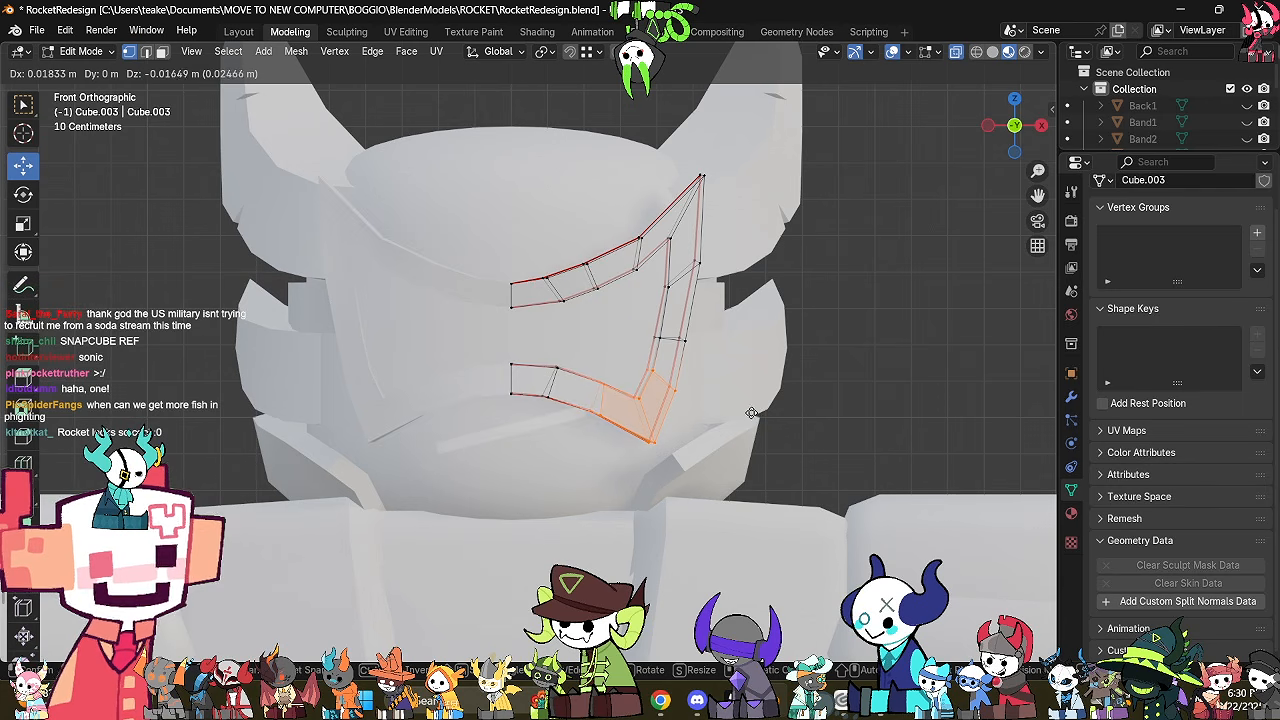
pyautogui.click(760, 425)
pyautogui.moveTo(777, 443)
pyautogui.mouseDown(button='middle')
pyautogui.moveTo(715, 464)
pyautogui.moveTo(934, 354)
pyautogui.moveTo(659, 383)
pyautogui.moveTo(735, 392)
pyautogui.mouseUp(button='middle')
pyautogui.press('Tab')
pyautogui.hotkey('alt', 'z')
# Hide the visor's inner lens piece again and check the face from an angled view.
pyautogui.click(542, 325)
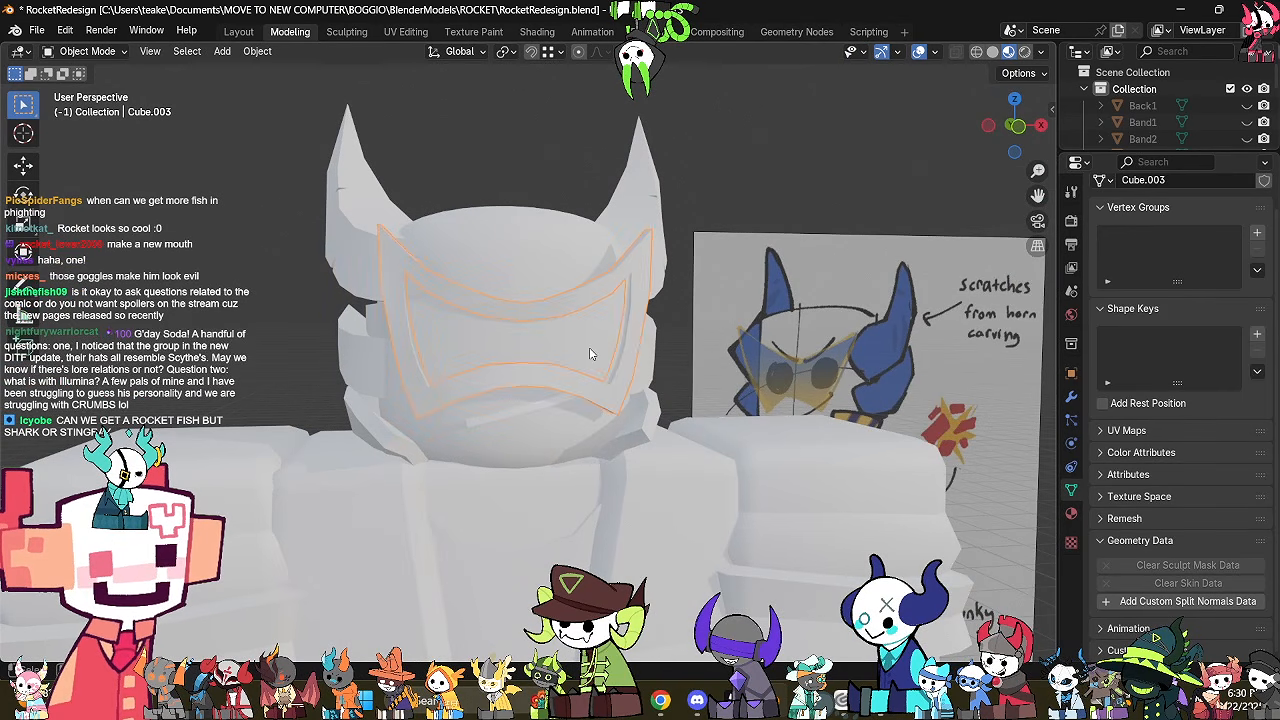
pyautogui.press('h')
pyautogui.moveTo(589, 353); pyautogui.dragTo(815, 406, button='middle')
pyautogui.hotkey('alt', 'h')
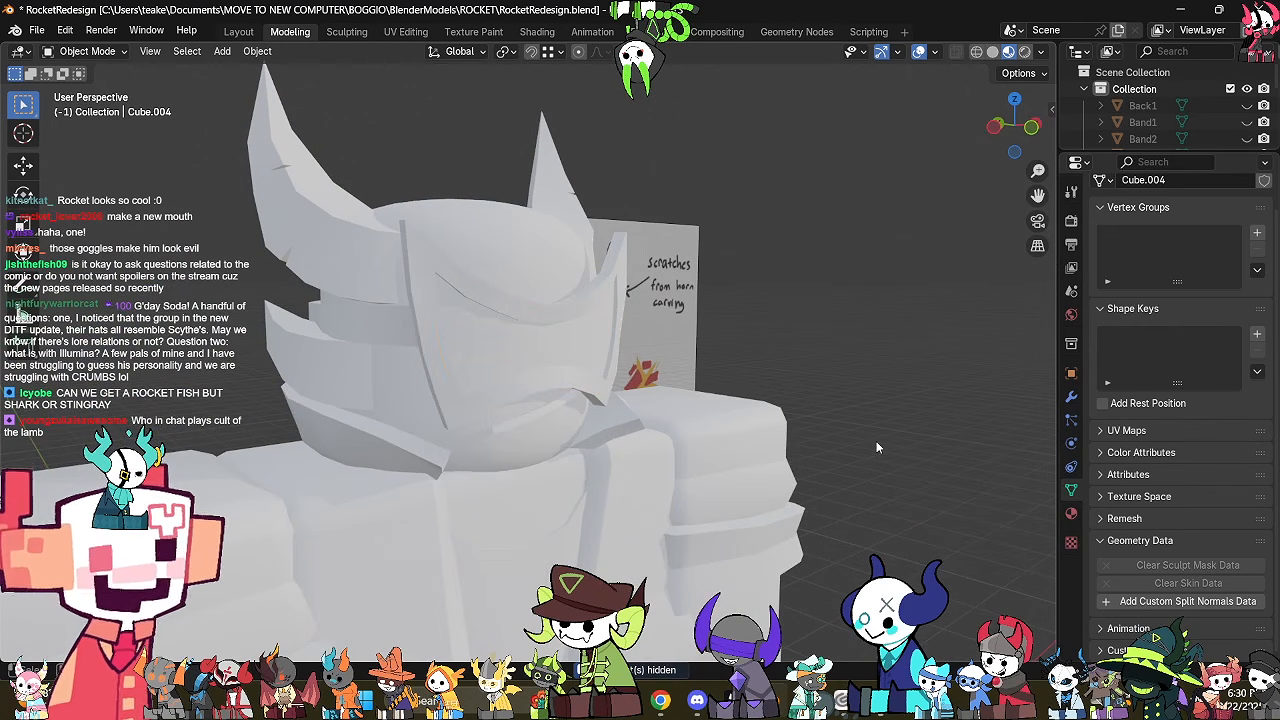
pyautogui.moveTo(876, 447); pyautogui.dragTo(828, 447, button='middle')
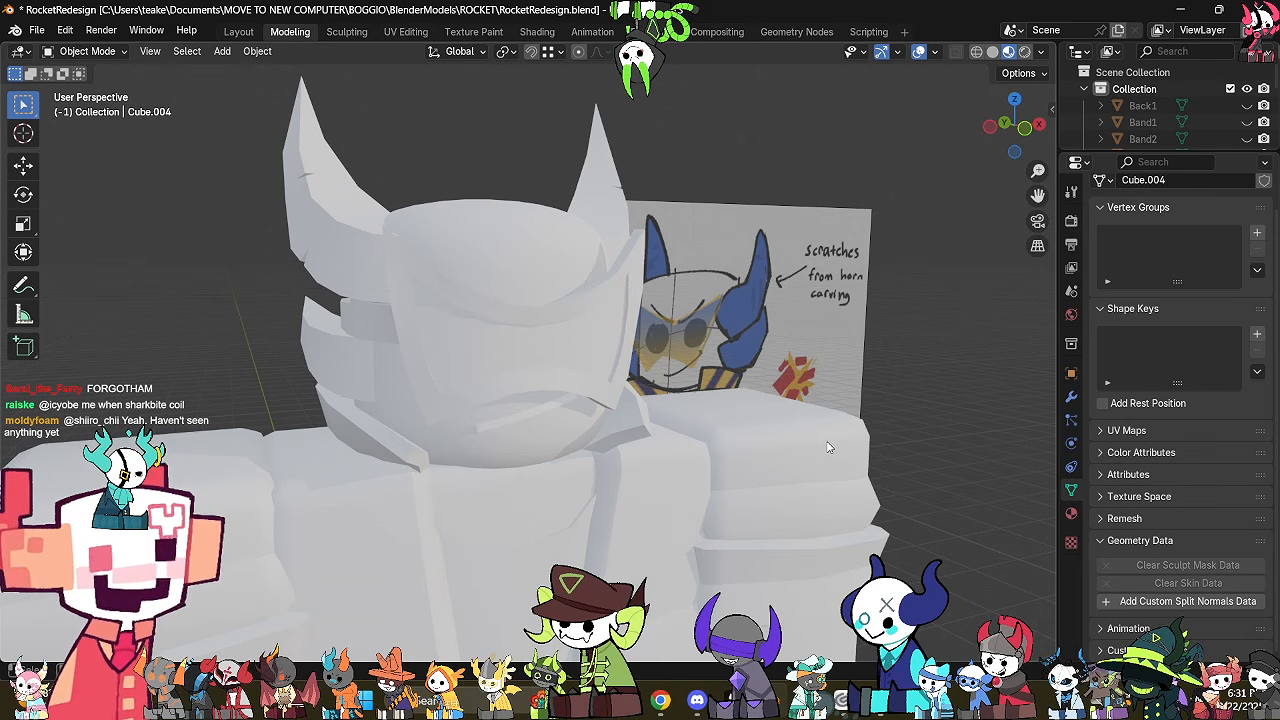
# Switch the viewport to Solid shading and open the visor frame's mesh for editing.
pyautogui.press('z')
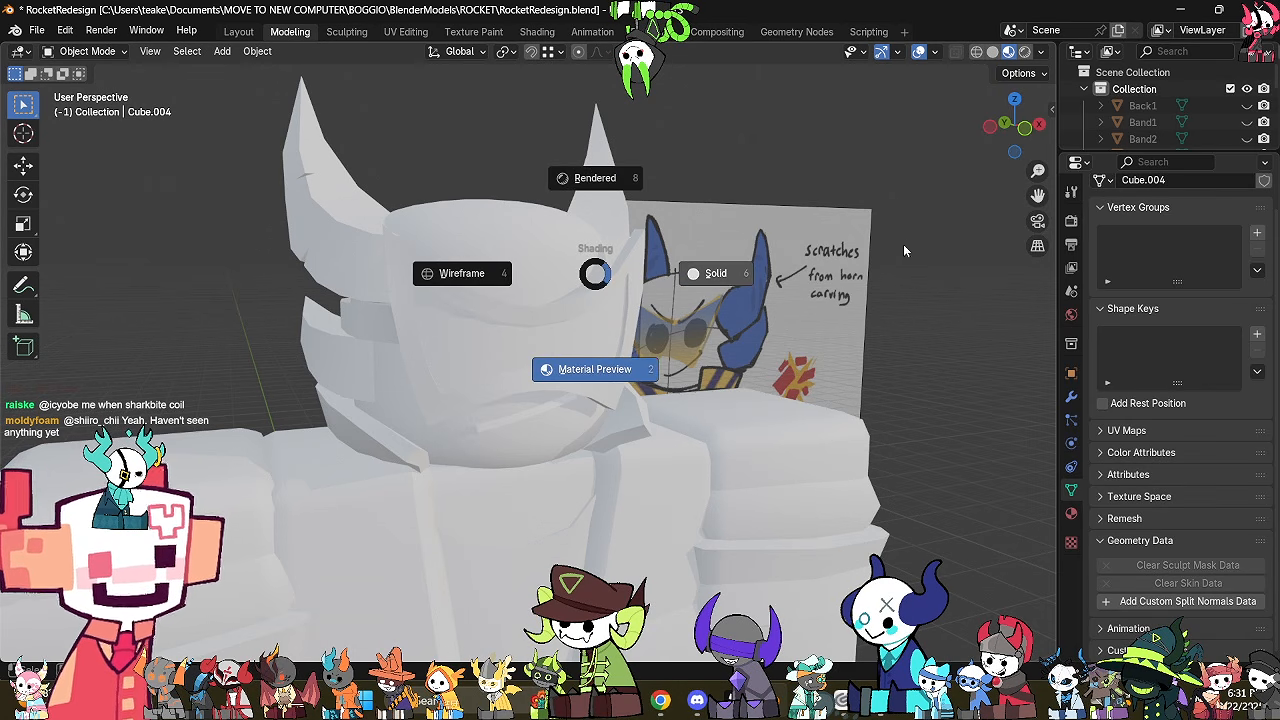
pyautogui.click(631, 271)
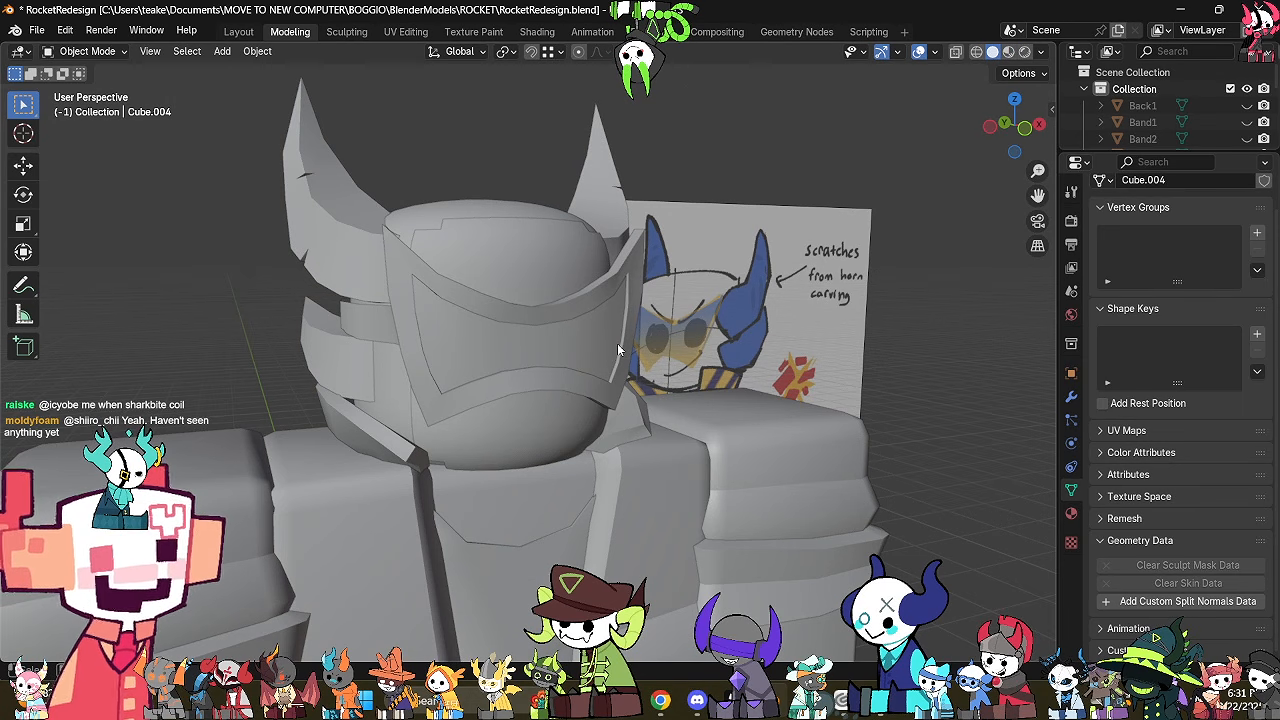
pyautogui.click(617, 343)
pyautogui.moveTo(617, 343); pyautogui.dragTo(662, 444, button='middle')
pyautogui.press('Tab')
pyautogui.press('Tab')
pyautogui.click(618, 374)
pyautogui.press('Tab')
# Relax the inner edge of the visor frame's upper rim with LoopTools, then return to Object Mode.
pyautogui.hotkey('alt', 'z')
pyautogui.press('2')
pyautogui.scroll(4, 713, 473)
pyautogui.hotkey('alt', 'z')
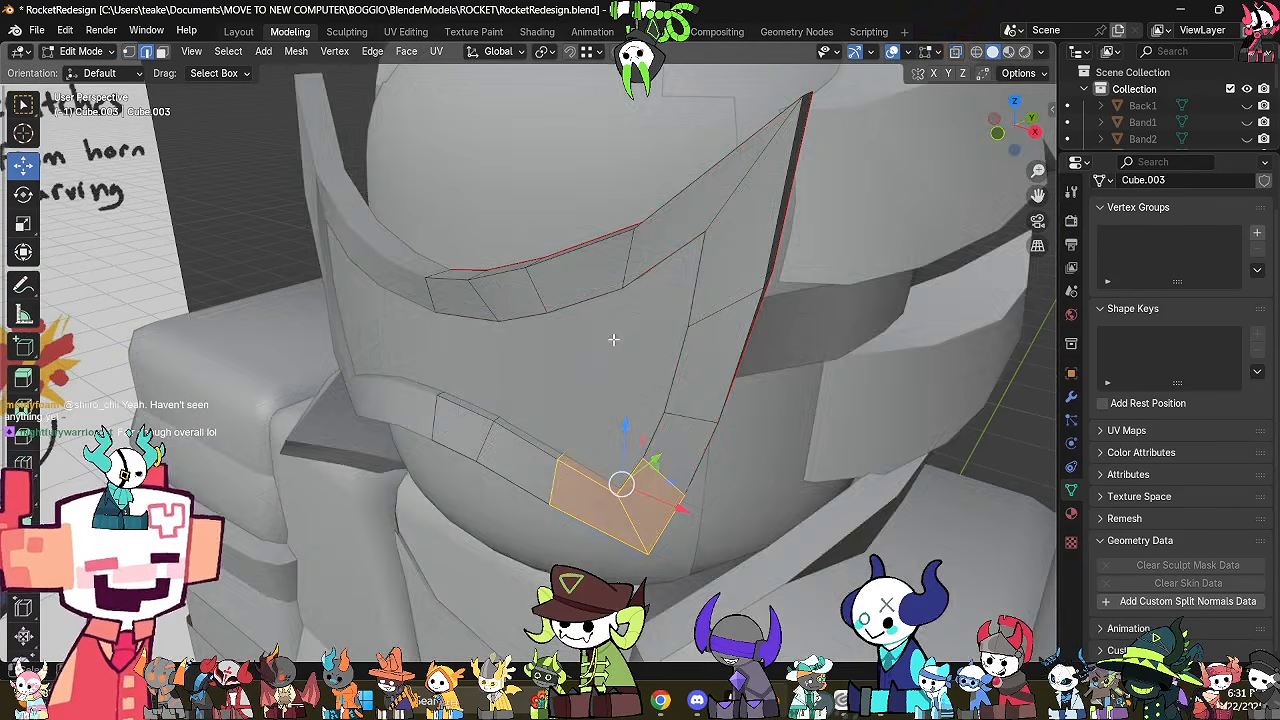
pyautogui.hotkey('alt', 'z')
pyautogui.moveTo(609, 306); pyautogui.dragTo(649, 333, button='middle')
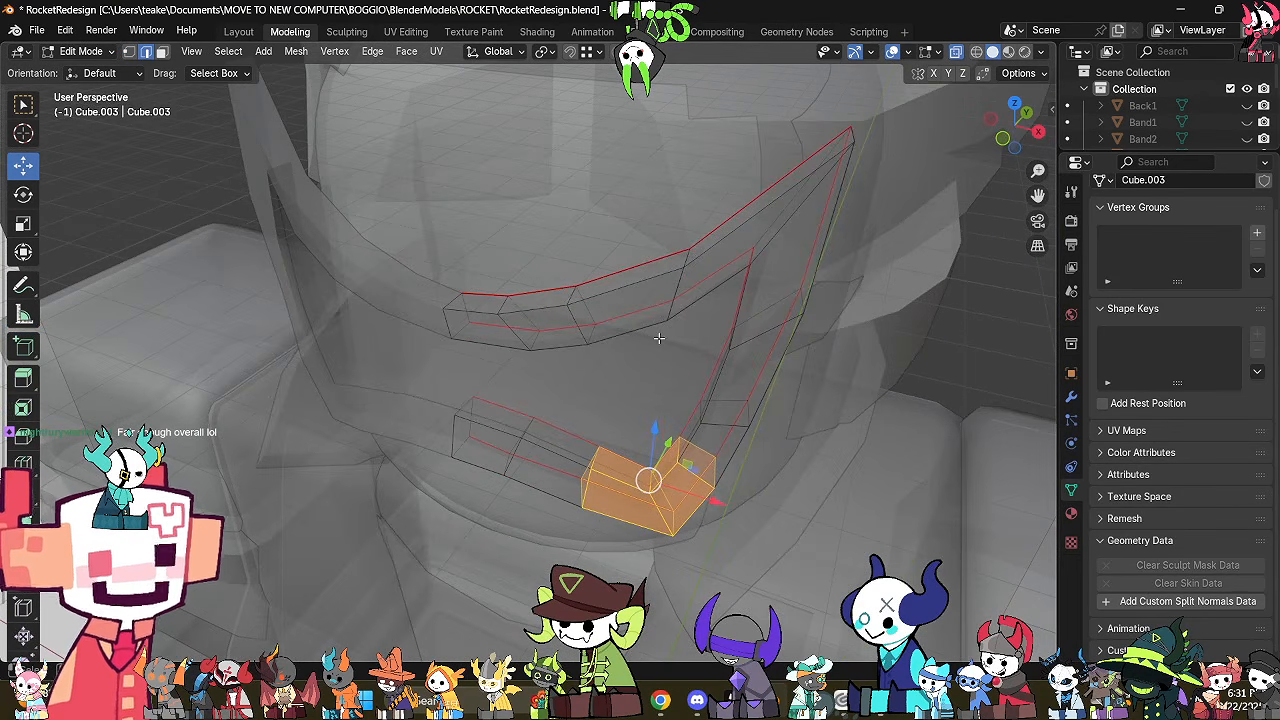
pyautogui.click(650, 326)
pyautogui.keyDown('shift'); pyautogui.click(705, 301); pyautogui.keyUp('shift')
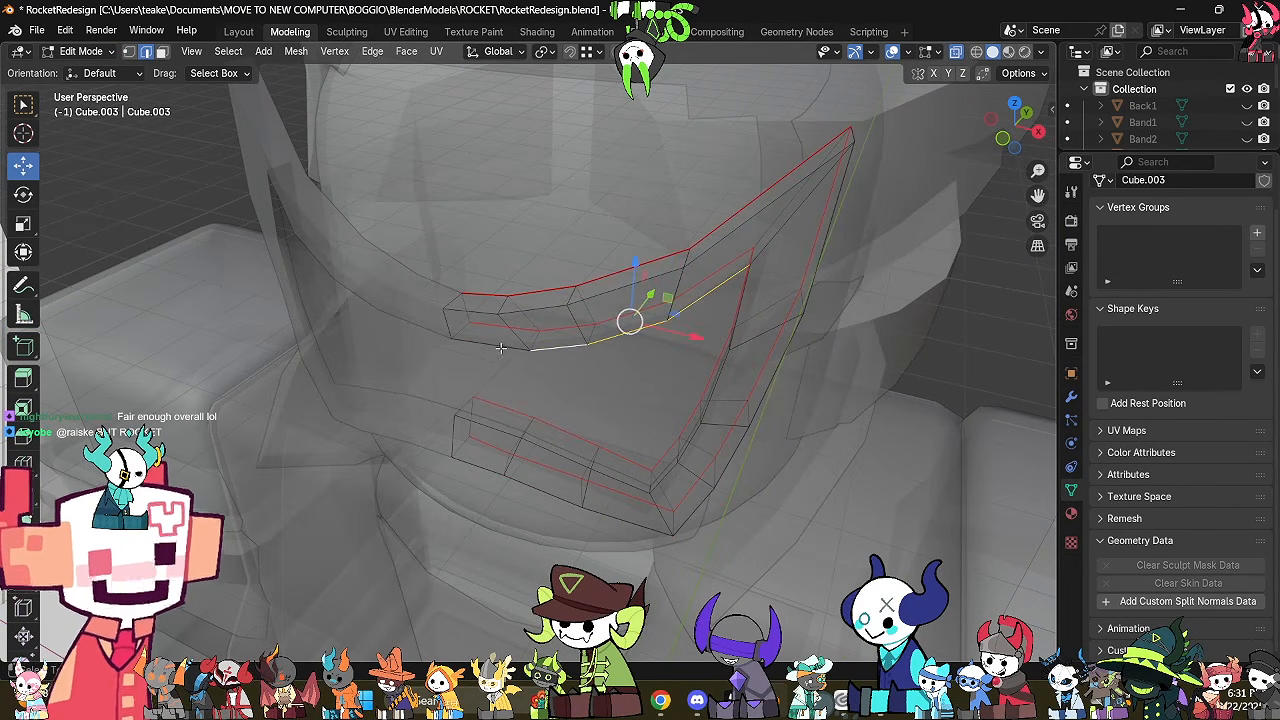
pyautogui.rightClick(620, 222)
pyautogui.moveTo(640, 134)
pyautogui.click(773, 240)
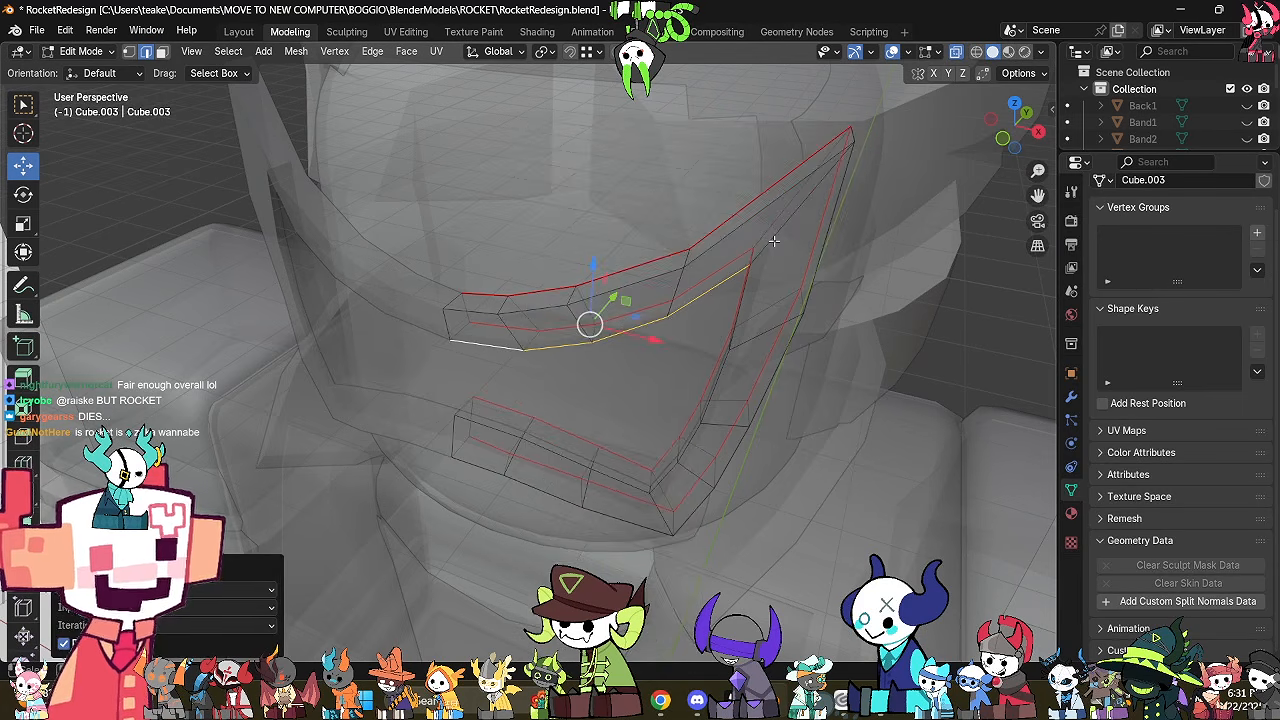
pyautogui.moveTo(773, 240)
pyautogui.mouseDown(button='middle')
pyautogui.moveTo(773, 422)
pyautogui.moveTo(725, 463)
pyautogui.moveTo(678, 400)
pyautogui.mouseUp(button='middle')
pyautogui.press('Tab')
pyautogui.hotkey('alt', 'z')
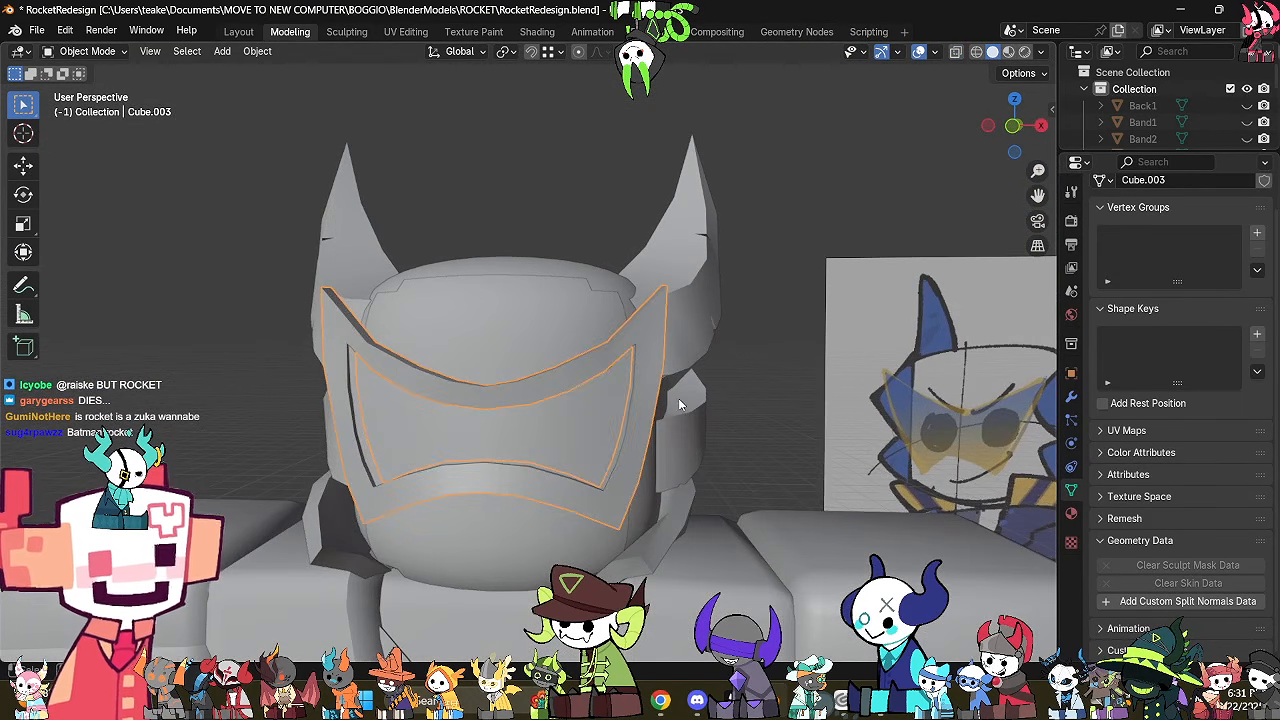
# Review the helmet from the front and compare the whole body and legs with the reference drawing.
pyautogui.press('Tab')
pyautogui.moveTo(746, 437)
pyautogui.mouseDown(button='middle')
pyautogui.moveTo(689, 412)
pyautogui.moveTo(682, 448)
pyautogui.moveTo(766, 503)
pyautogui.moveTo(871, 449)
pyautogui.moveTo(818, 503)
pyautogui.moveTo(742, 470)
pyautogui.moveTo(544, 483)
pyautogui.moveTo(725, 489)
pyautogui.moveTo(411, 489)
pyautogui.moveTo(489, 431)
pyautogui.moveTo(526, 346)
pyautogui.moveTo(676, 362)
pyautogui.mouseUp(button='middle')
pyautogui.hotkey('alt', 'z')
pyautogui.press('Tab')
pyautogui.hotkey('alt', 'z')
pyautogui.click(817, 487)
pyautogui.scroll(-4, 411, 489)
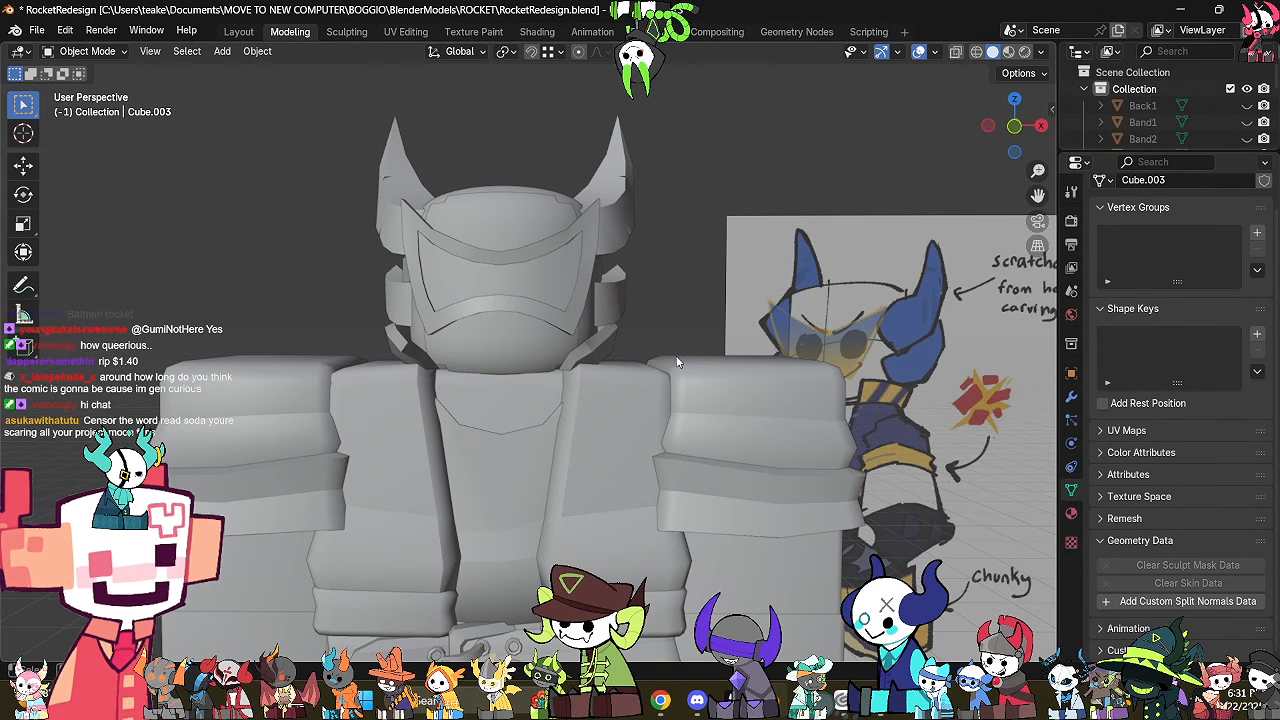
pyautogui.moveTo(716, 377)
pyautogui.keyDown('shift'); pyautogui.mouseDown(button='middle')
pyautogui.moveTo(745, 314)
pyautogui.moveTo(786, 359)
pyautogui.moveTo(645, 398)
pyautogui.moveTo(800, 423)
pyautogui.moveTo(681, 417)
pyautogui.moveTo(628, 390)
pyautogui.moveTo(554, 415)
pyautogui.mouseUp(button='middle'); pyautogui.keyUp('shift')
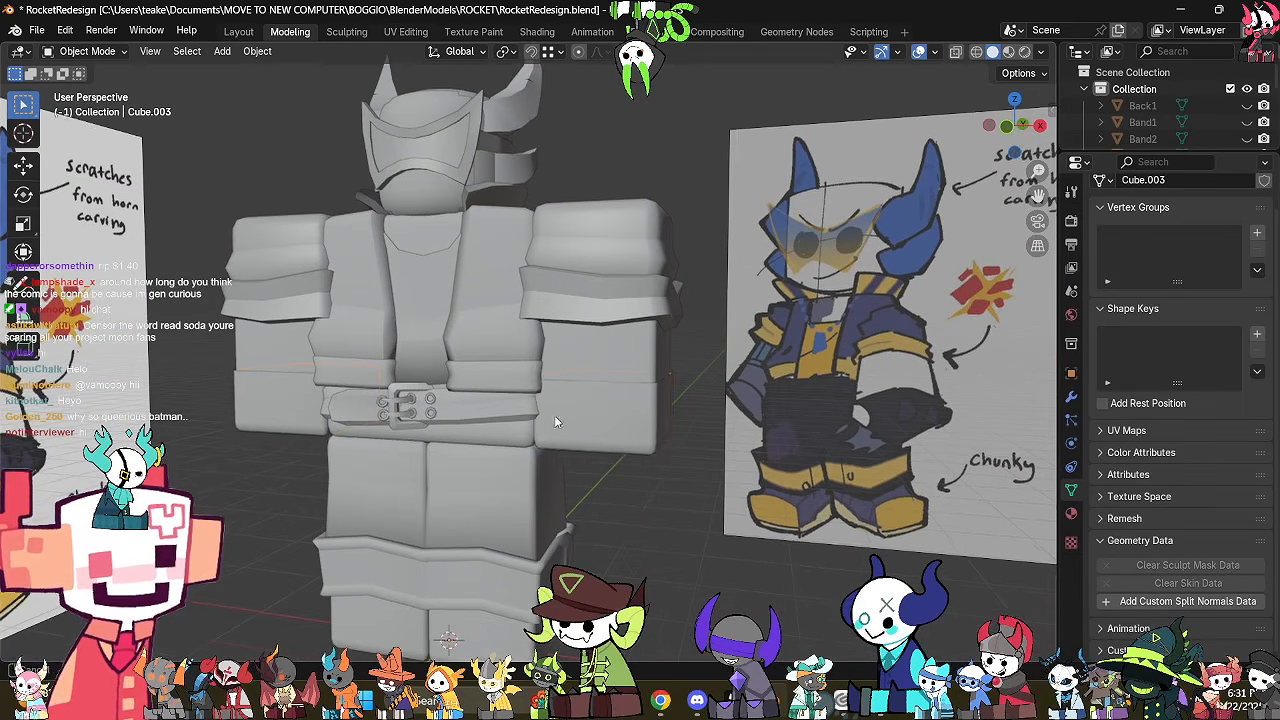
pyautogui.click(600, 425)
pyautogui.moveTo(650, 461); pyautogui.dragTo(710, 504, button='middle')
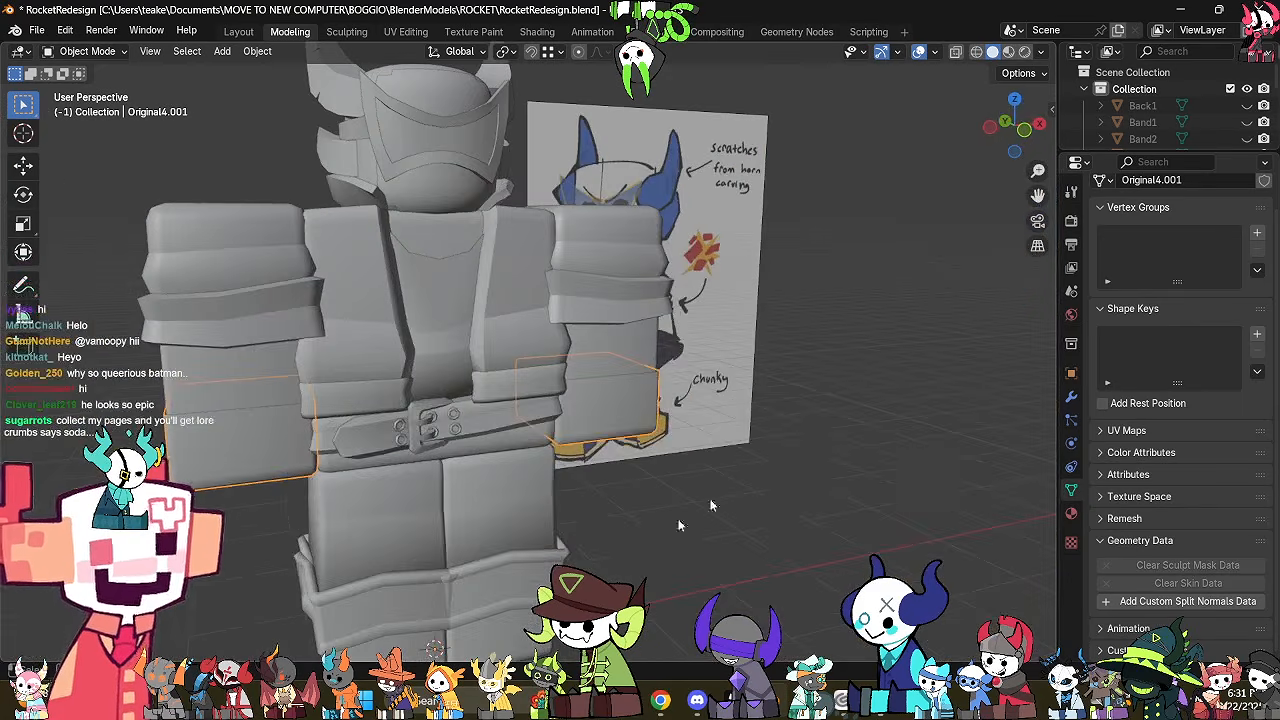
pyautogui.keyDown('shift'); pyautogui.moveTo(565, 585); pyautogui.dragTo(661, 472, button='middle'); pyautogui.keyUp('shift')
pyautogui.scroll(1, 661, 472)
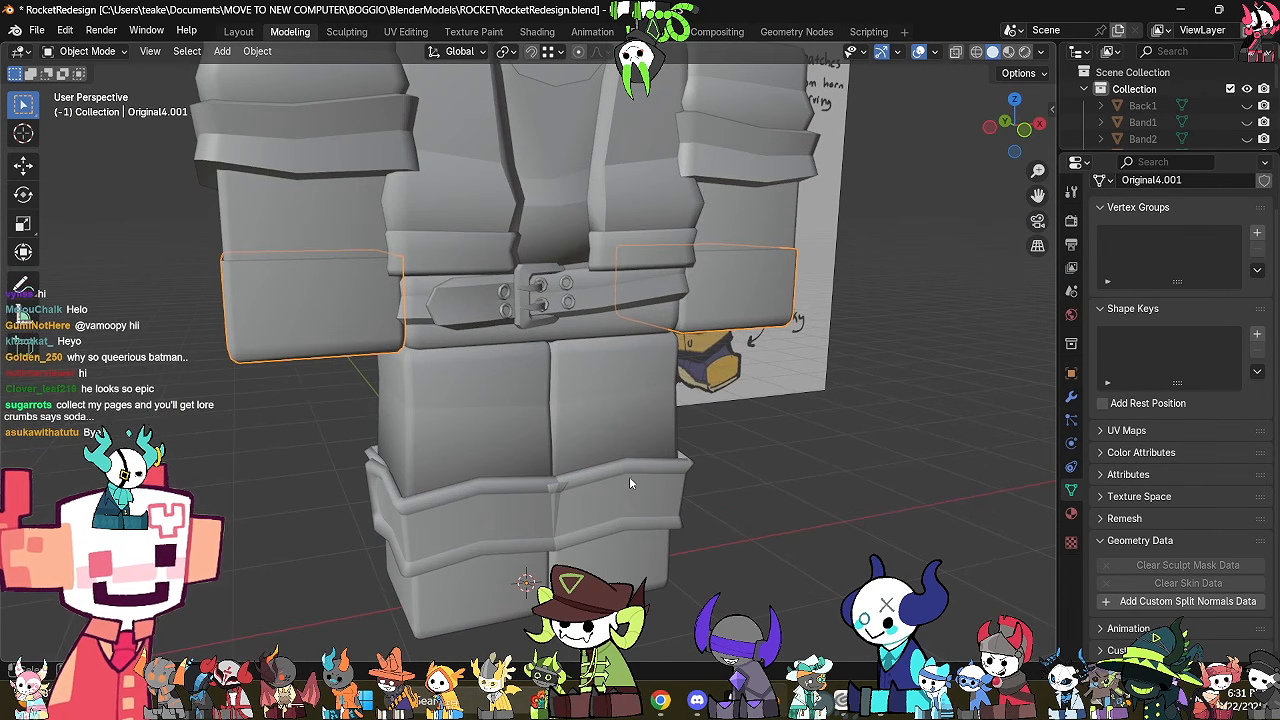
# Edit the upper leg piece and add a horizontal loop cut around its lower half, below the existing sharp loop.
pyautogui.click(576, 407)
pyautogui.press('Tab')
pyautogui.hotkey('alt', 'z')
pyautogui.scroll(2, 691, 485)
pyautogui.moveTo(691, 485); pyautogui.dragTo(732, 497, button='middle')
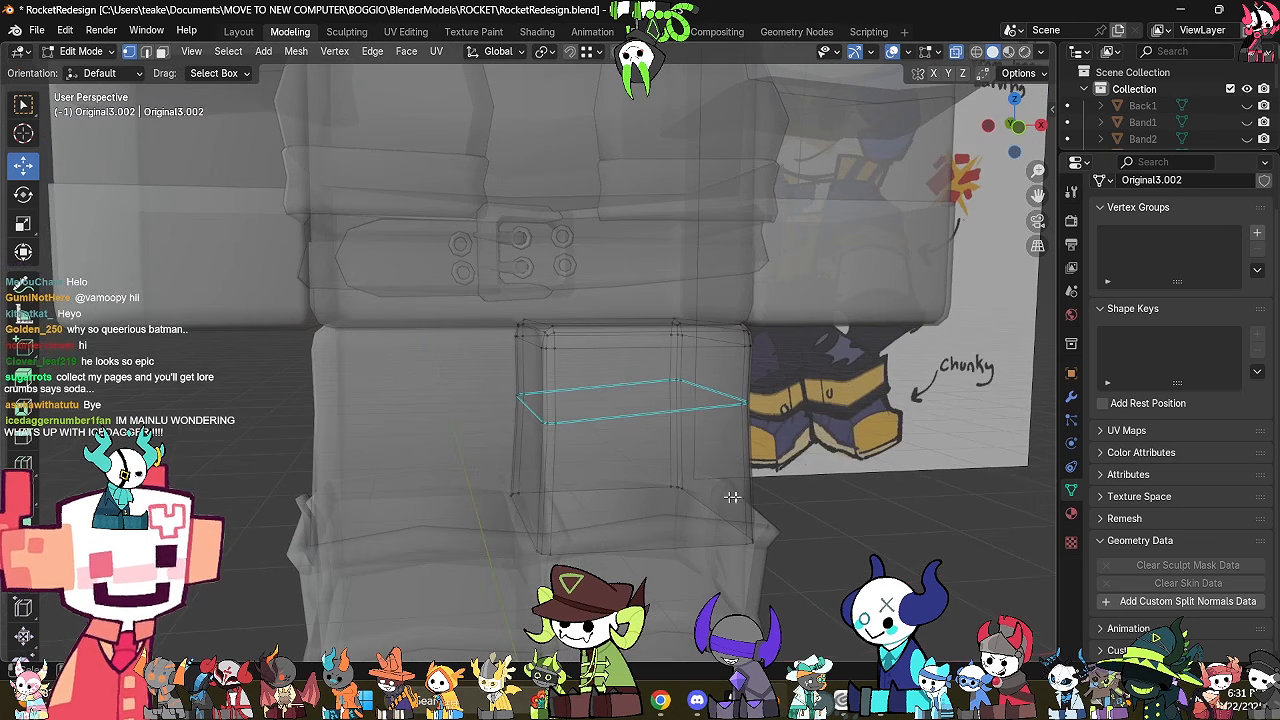
pyautogui.click(836, 491)
pyautogui.click(825, 500)
pyautogui.hotkey('alt', 'z')
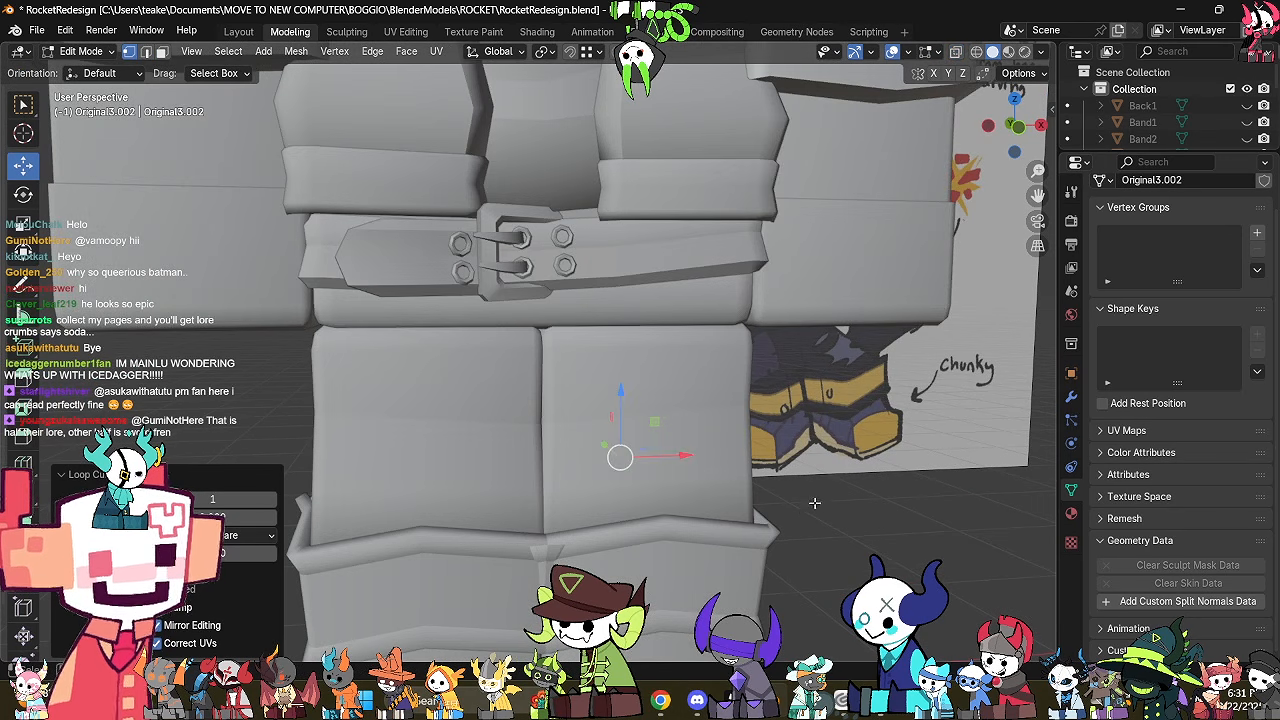
# Add another horizontal loop just above the new one, scaled to about 0.972, and enlarge the lower loop to about 1.033.
pyautogui.hotkey('alt', 'z')
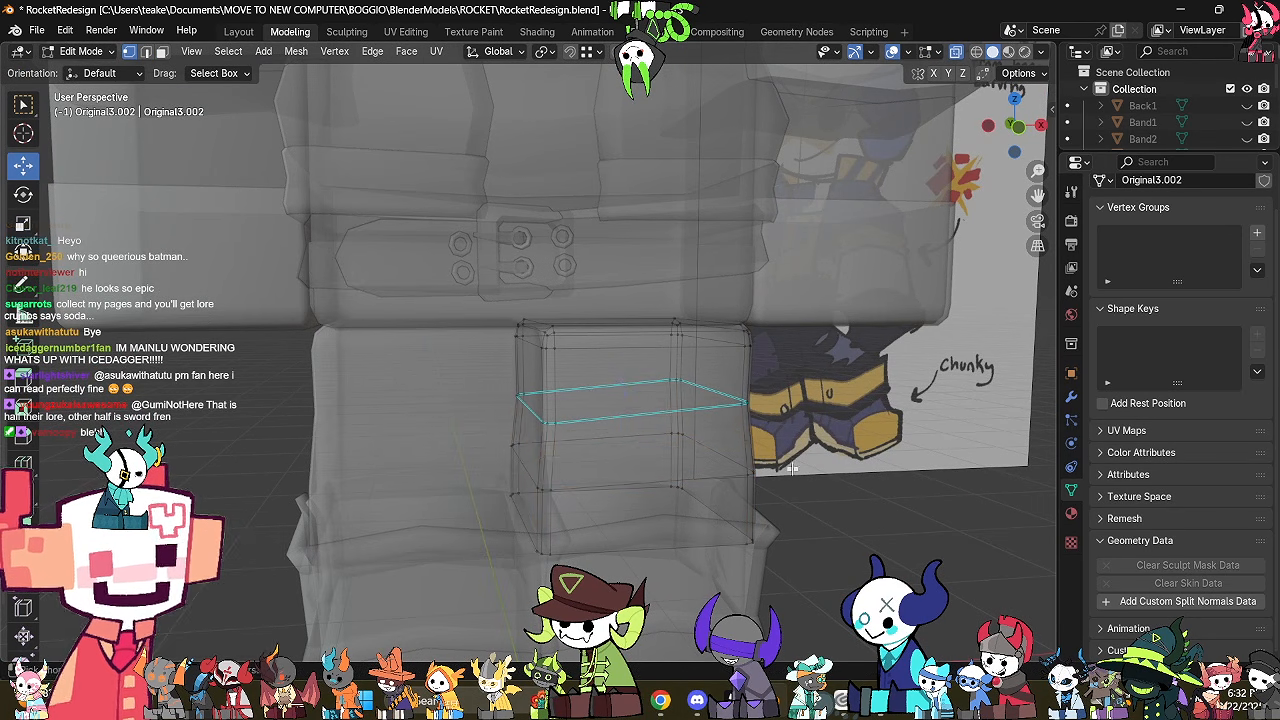
pyautogui.press('s')
pyautogui.click(821, 459)
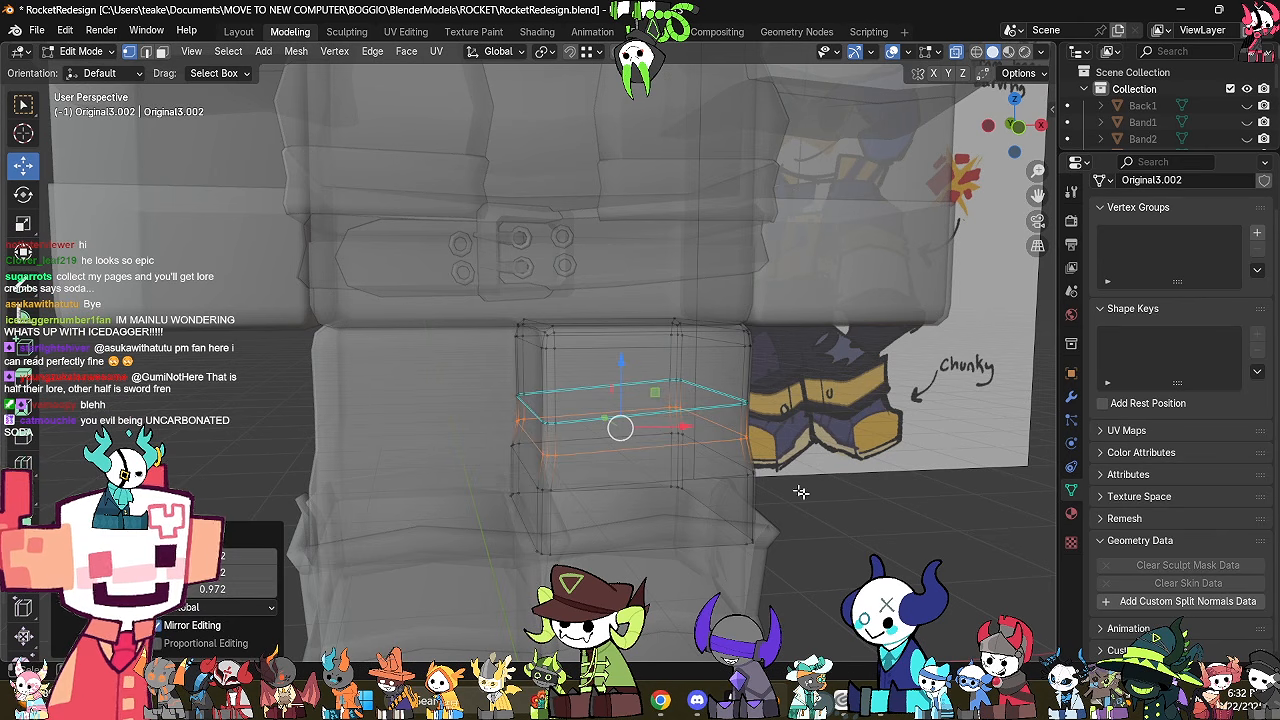
pyautogui.press('2')
pyautogui.click(826, 526)
pyautogui.keyDown('alt'); pyautogui.click(624, 485); pyautogui.keyUp('alt')
pyautogui.press('s')
pyautogui.click(854, 536)
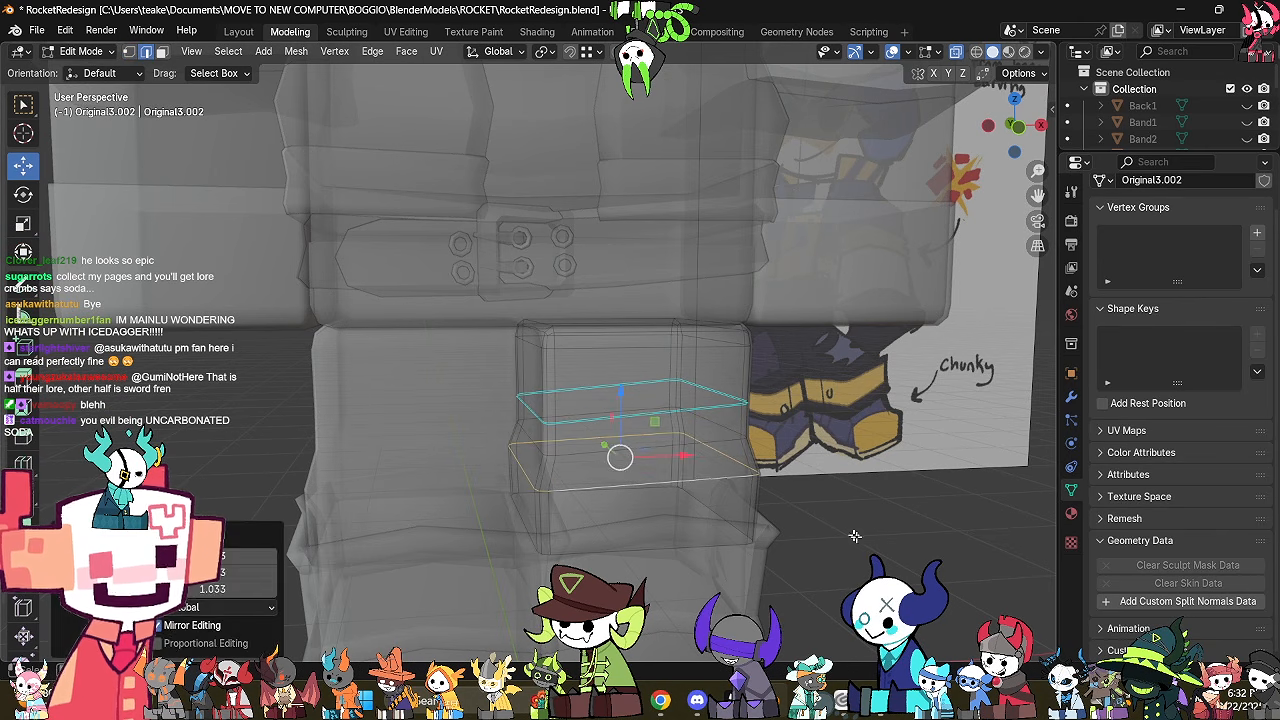
# Select the outer vertical edge loops running over the upper leg's corners and dissolve them.
pyautogui.click(868, 546)
pyautogui.moveTo(868, 546); pyautogui.dragTo(701, 531, button='middle')
pyautogui.hotkey('alt', 'z')
pyautogui.hotkey('alt', 'z')
pyautogui.keyDown('shift'); pyautogui.click(706, 383); pyautogui.keyUp('shift')
pyautogui.moveTo(795, 455); pyautogui.dragTo(662, 411, button='middle')
pyautogui.keyDown('alt'); pyautogui.keyDown('shift'); pyautogui.click(617, 373); pyautogui.keyUp('shift'); pyautogui.keyUp('alt')
pyautogui.moveTo(708, 462); pyautogui.dragTo(606, 475, button='middle')
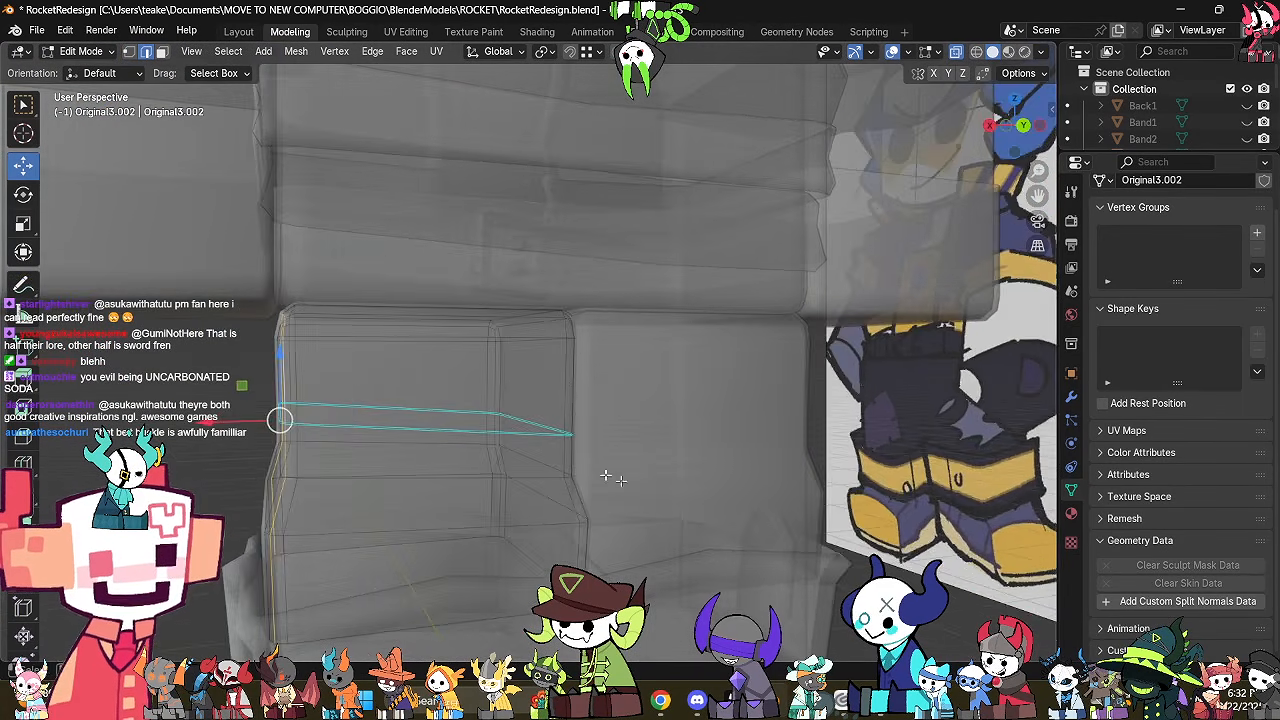
pyautogui.moveTo(568, 385); pyautogui.dragTo(812, 322, button='middle')
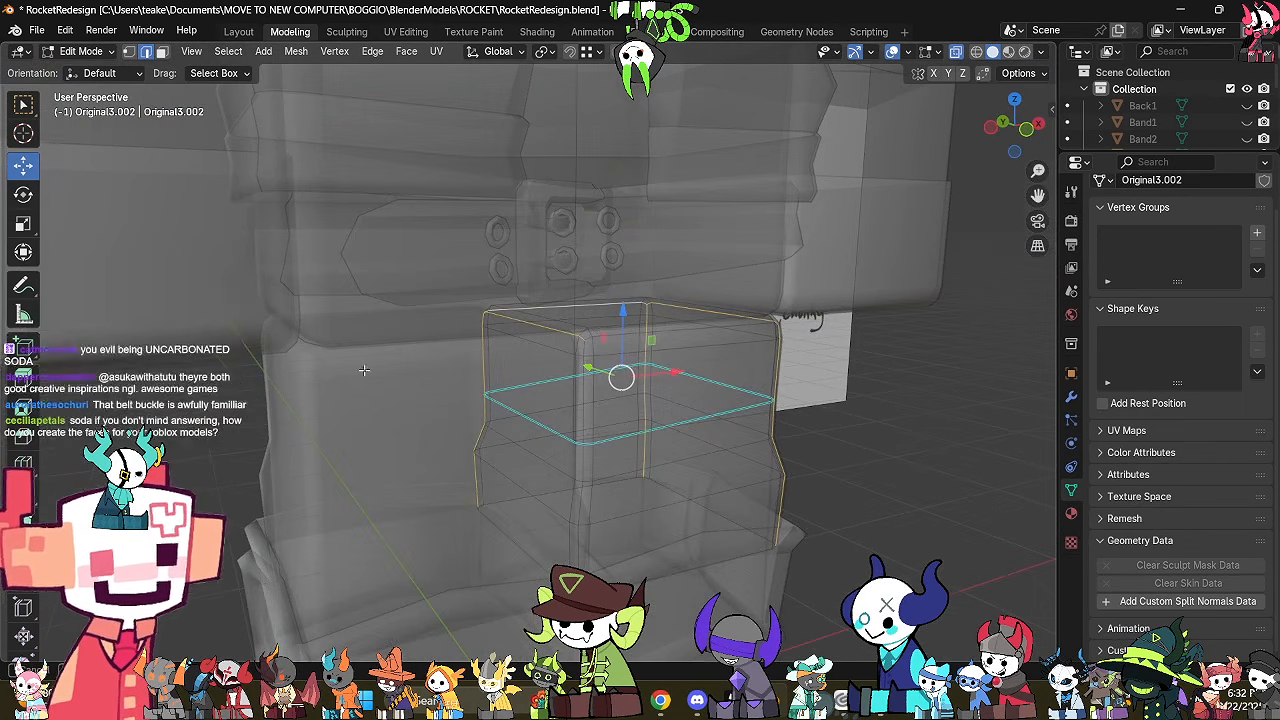
pyautogui.keyDown('alt'); pyautogui.keyDown('shift'); pyautogui.click(598, 339); pyautogui.keyUp('shift'); pyautogui.keyUp('alt')
pyautogui.keyDown('alt'); pyautogui.keyDown('shift'); pyautogui.click(586, 368); pyautogui.keyUp('shift'); pyautogui.keyUp('alt')
pyautogui.moveTo(690, 523); pyautogui.dragTo(673, 508, button='middle')
pyautogui.rightClick(673, 509)
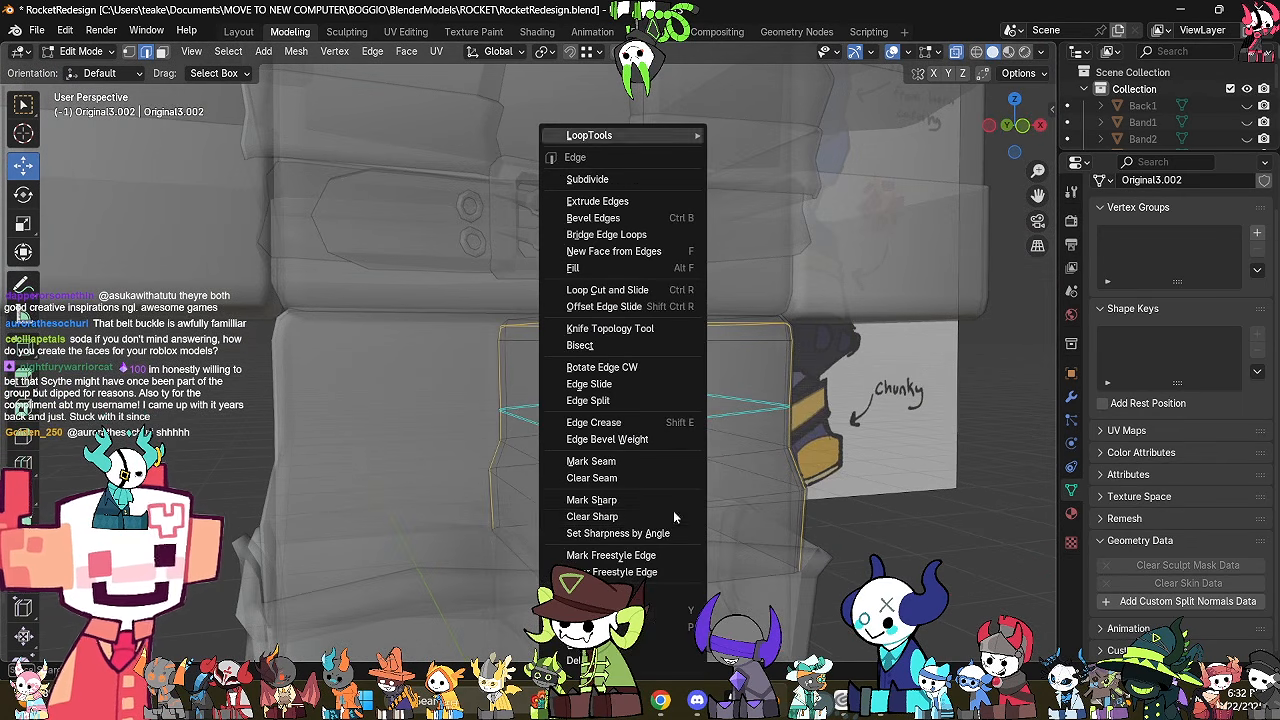
pyautogui.click(664, 644)
pyautogui.hotkey('alt', 'z')
pyautogui.moveTo(751, 486); pyautogui.dragTo(694, 476, button='middle')
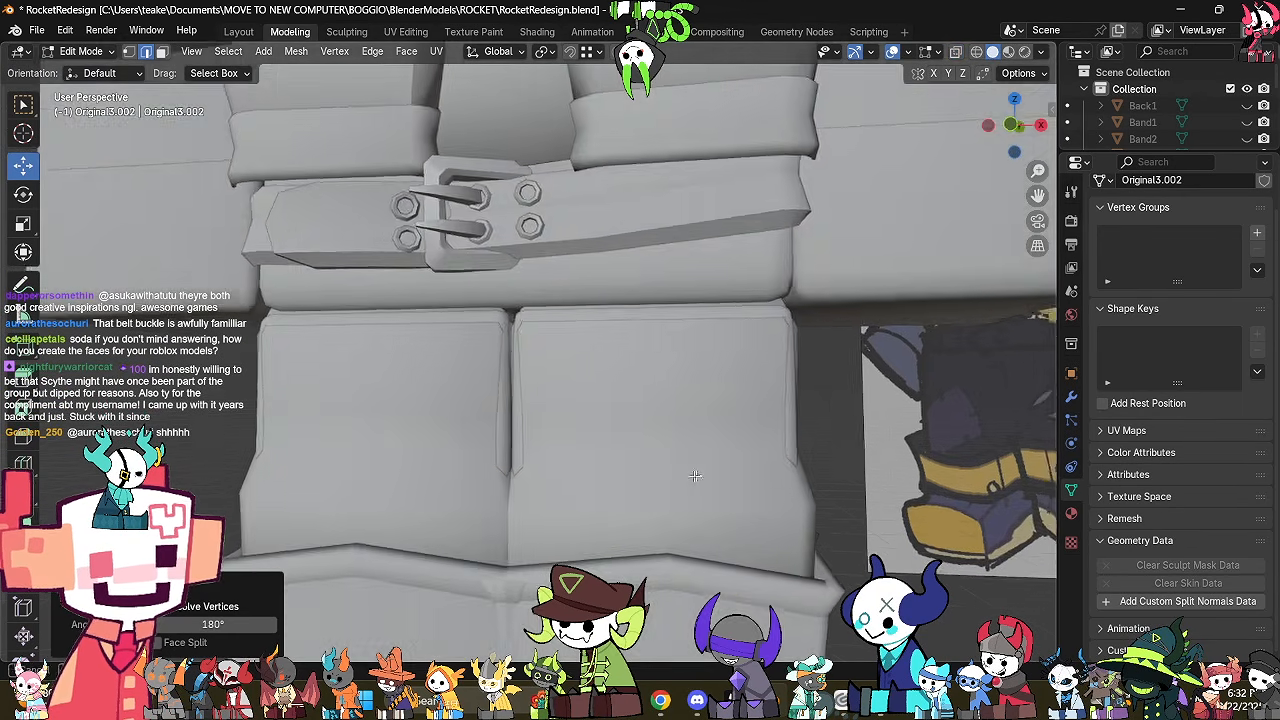
# Scale the narrow horizontal loop below the upper leg's sharp loop to about 1.015.
pyautogui.hotkey('alt', 'z')
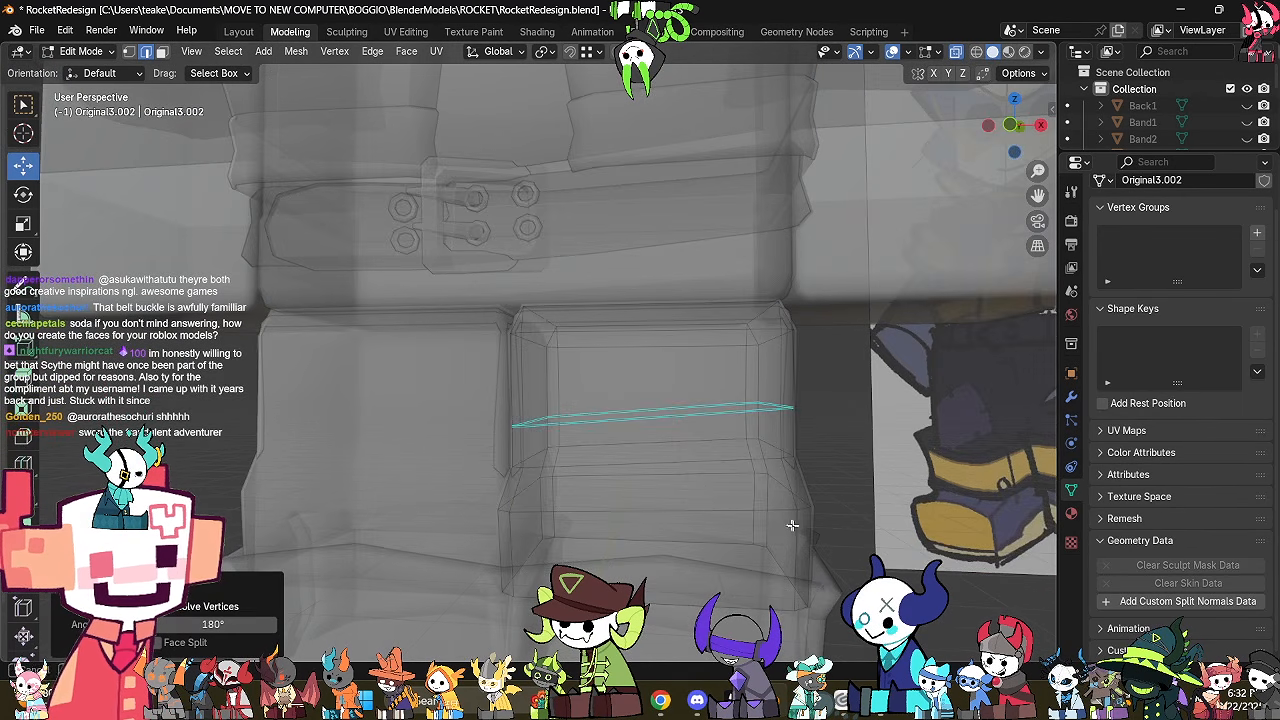
pyautogui.moveTo(791, 525); pyautogui.dragTo(844, 480, button='middle')
pyautogui.hotkey('ctrl', 'l')
pyautogui.click(910, 404)
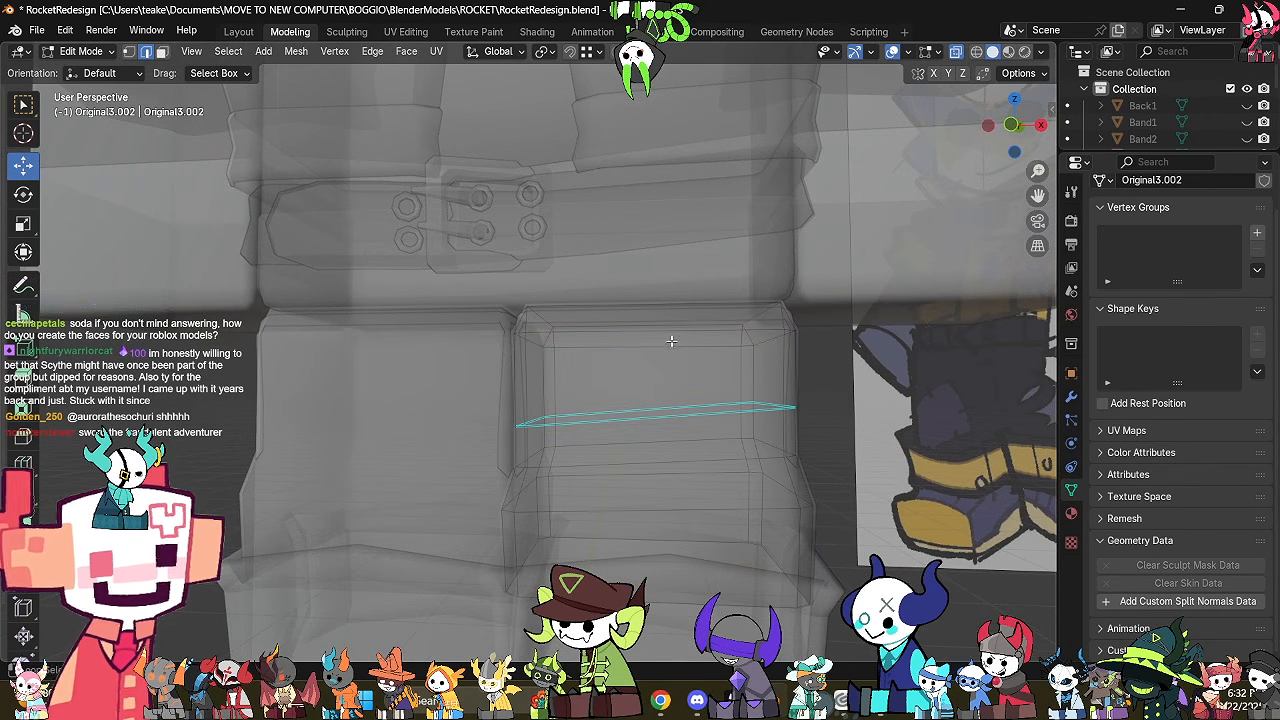
pyautogui.keyDown('alt'); pyautogui.click(675, 340); pyautogui.keyUp('alt')
pyautogui.hotkey('alt', 'z')
pyautogui.moveTo(650, 285); pyautogui.dragTo(668, 383)
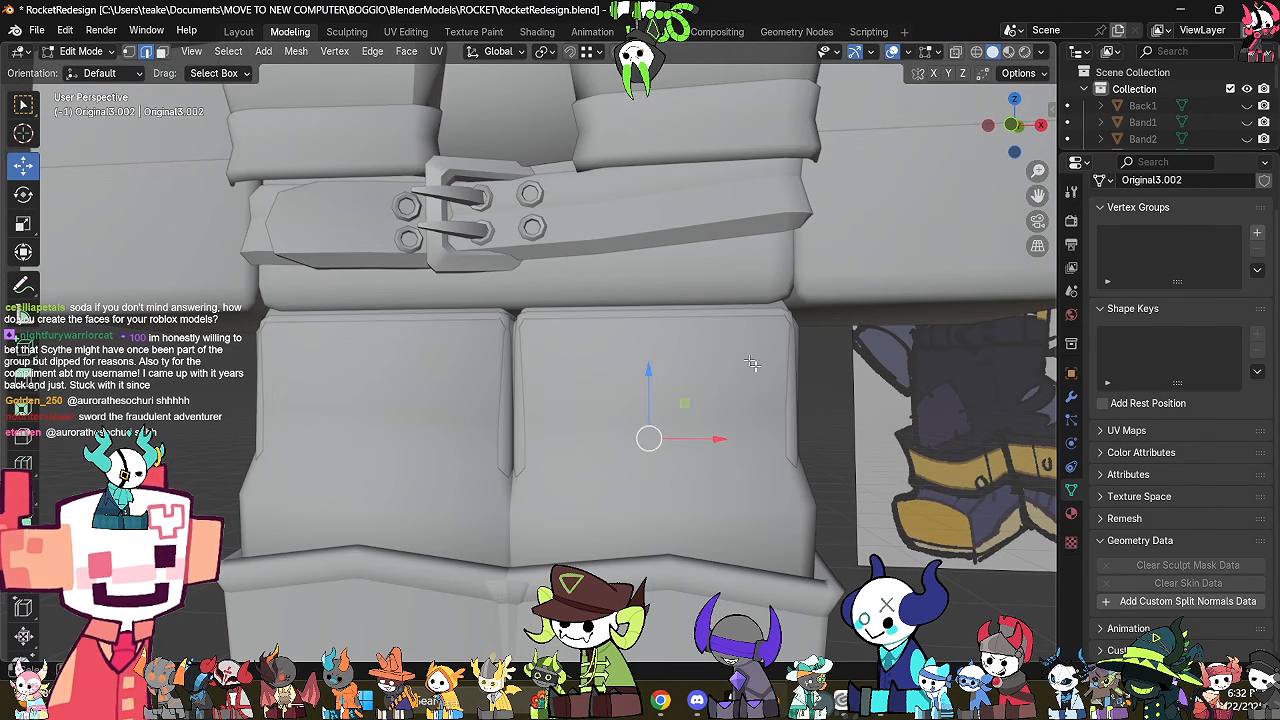
pyautogui.press('s')
pyautogui.click(893, 479)
pyautogui.moveTo(885, 476); pyautogui.dragTo(856, 473, button='middle')
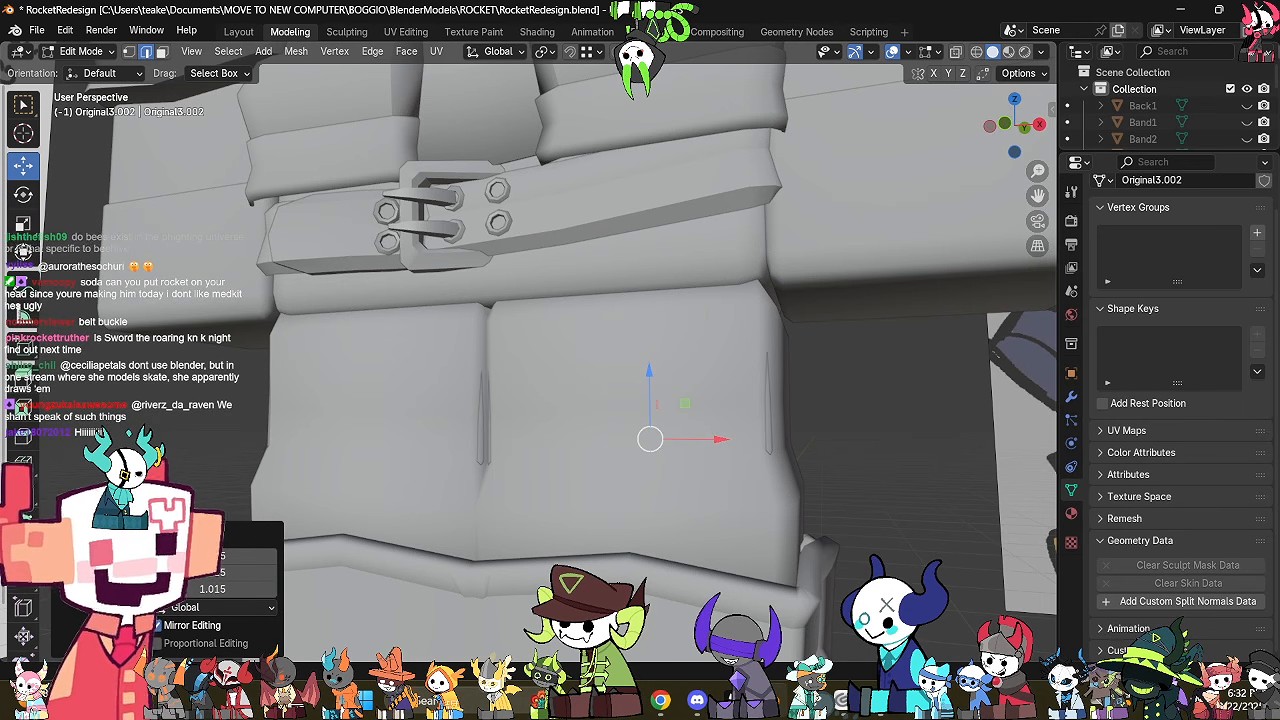
# Reselect the upper leg's narrow horizontal loop and enlarge it again to about 1.013.
pyautogui.moveTo(720, 386); pyautogui.dragTo(737, 438, button='middle')
pyautogui.hotkey('alt', 'z')
pyautogui.hotkey('alt', 'a')
pyautogui.hotkey('alt', 'z')
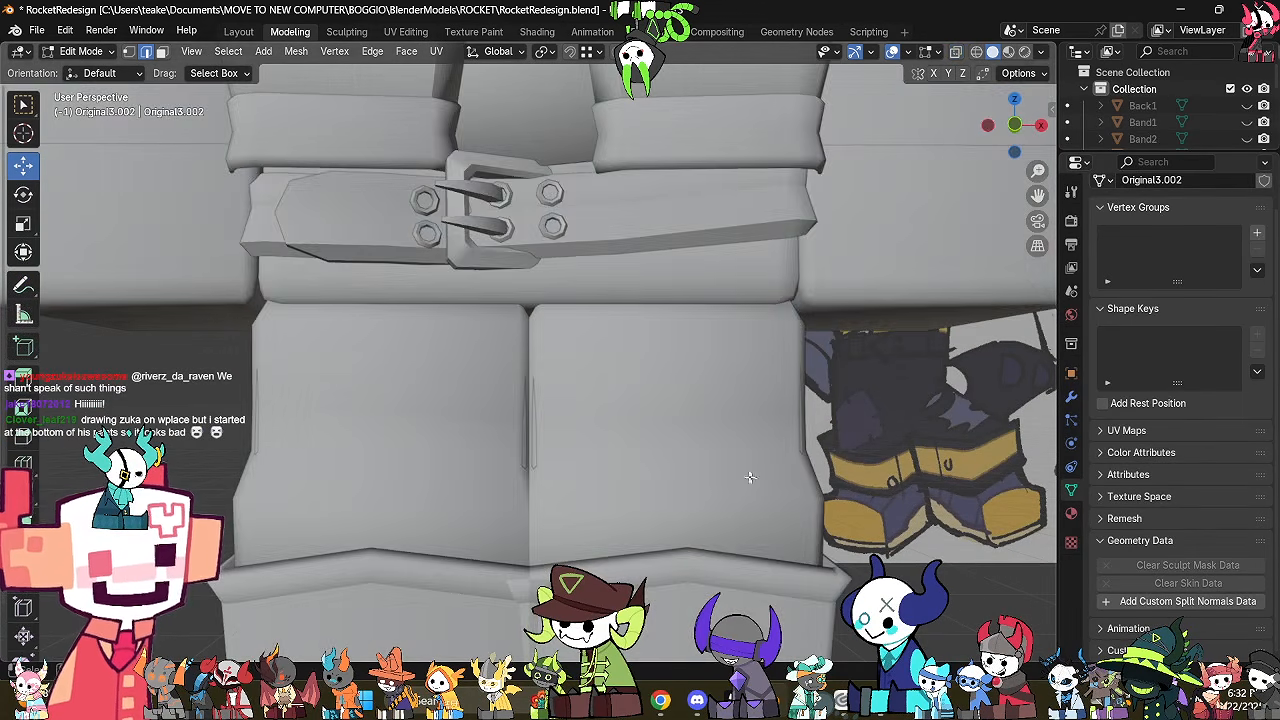
pyautogui.hotkey('alt', 'z')
pyautogui.keyDown('alt'); pyautogui.click(682, 458); pyautogui.keyUp('alt')
pyautogui.moveTo(713, 468); pyautogui.dragTo(696, 466, button='middle')
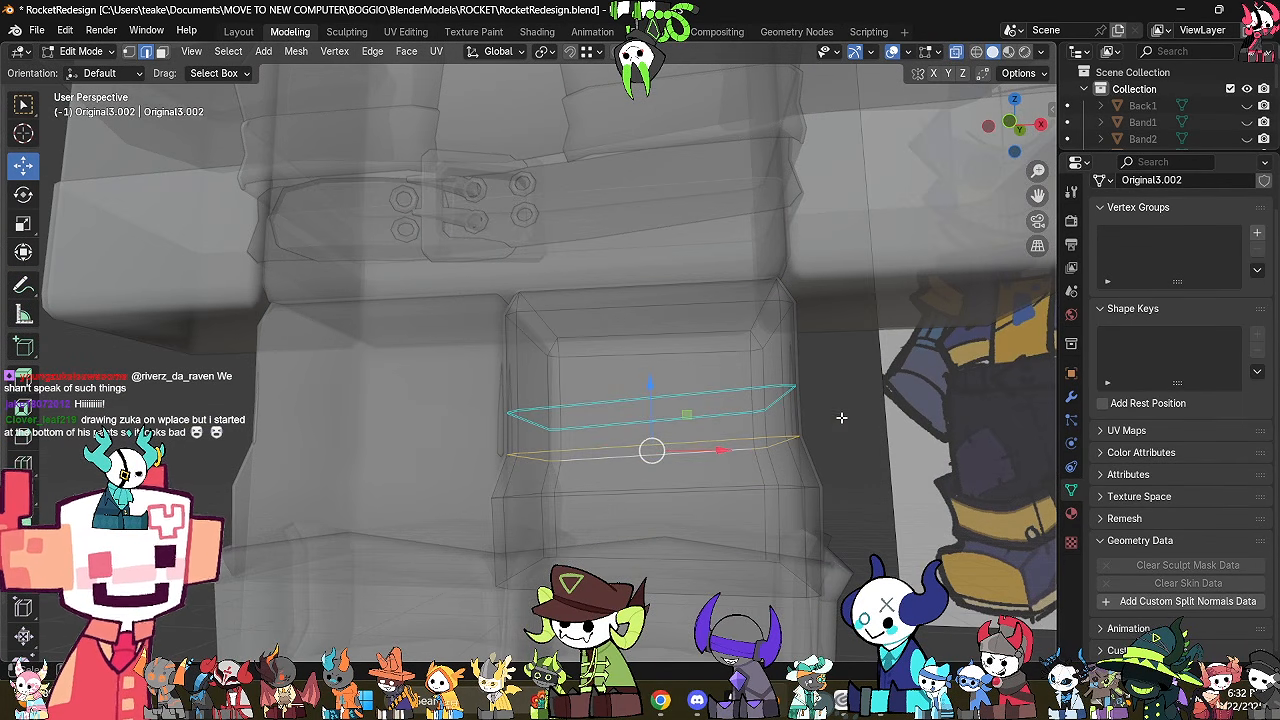
pyautogui.click(842, 416)
pyautogui.hotkey('alt', 'z')
pyautogui.moveTo(832, 455); pyautogui.dragTo(820, 520, button='middle')
pyautogui.hotkey('ctrl', 'z')
pyautogui.press('s')
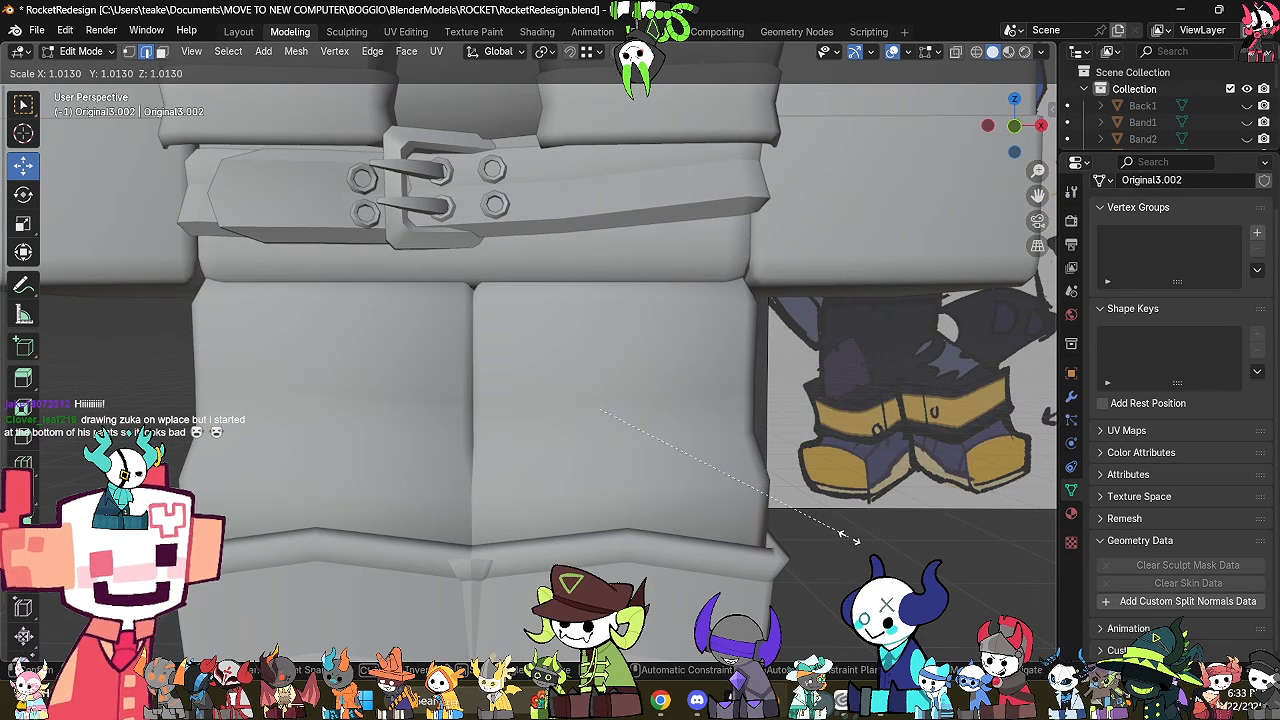
pyautogui.click(848, 537)
# Mark the narrow horizontal loop around the upper leg as sharp.
pyautogui.hotkey('alt', 'z')
pyautogui.click(856, 517)
pyautogui.keyDown('alt'); pyautogui.click(600, 427); pyautogui.keyUp('alt')
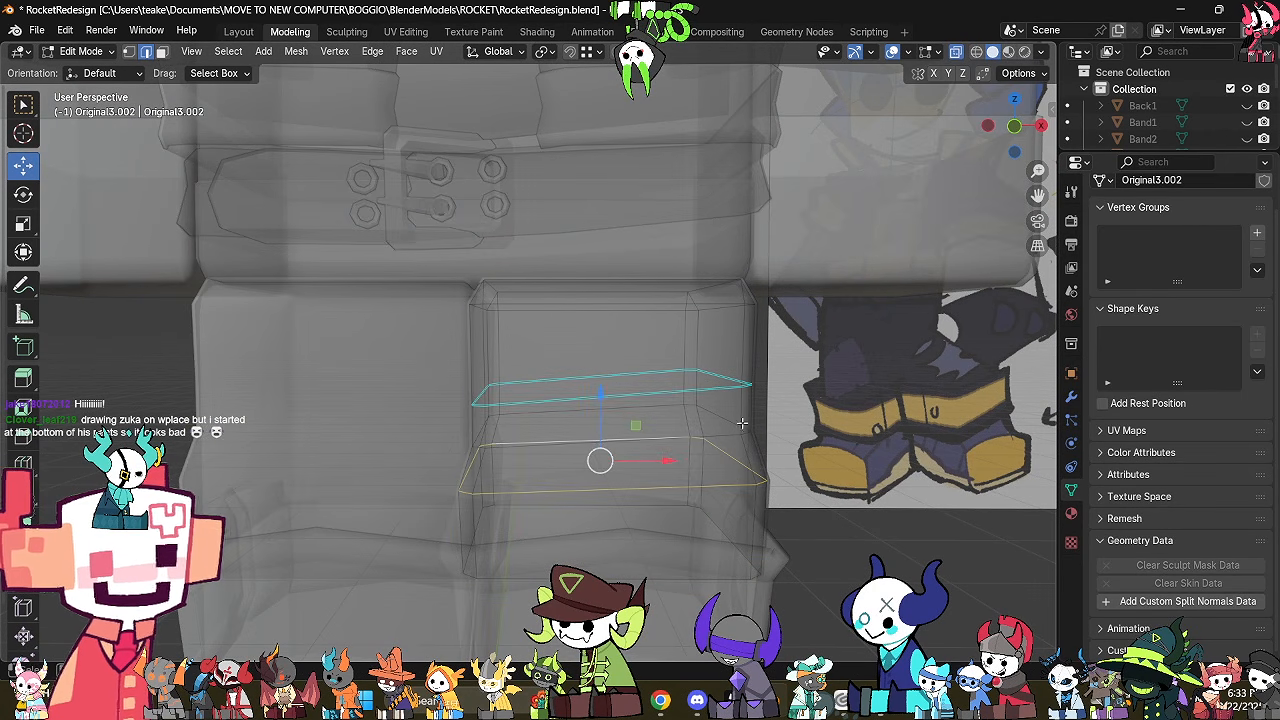
pyautogui.click(832, 441)
pyautogui.keyDown('alt'); pyautogui.click(674, 413); pyautogui.keyUp('alt')
pyautogui.rightClick(842, 436)
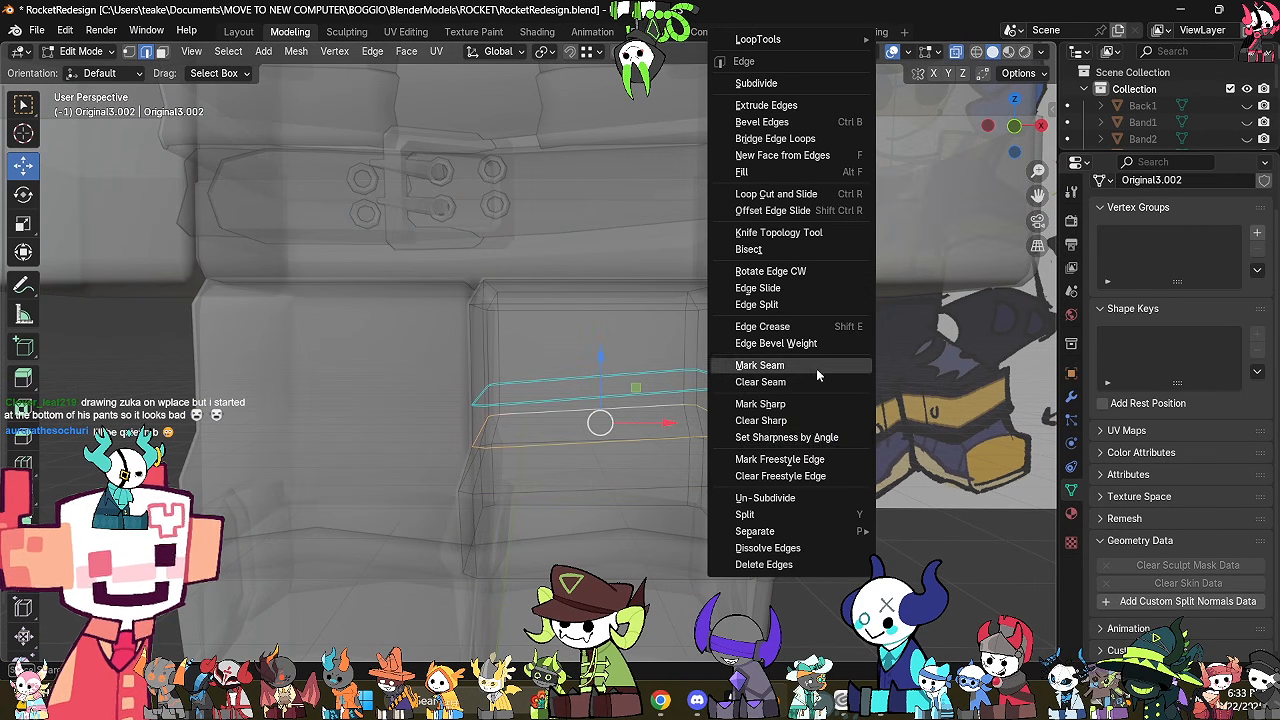
pyautogui.click(815, 366)
pyautogui.rightClick(819, 401)
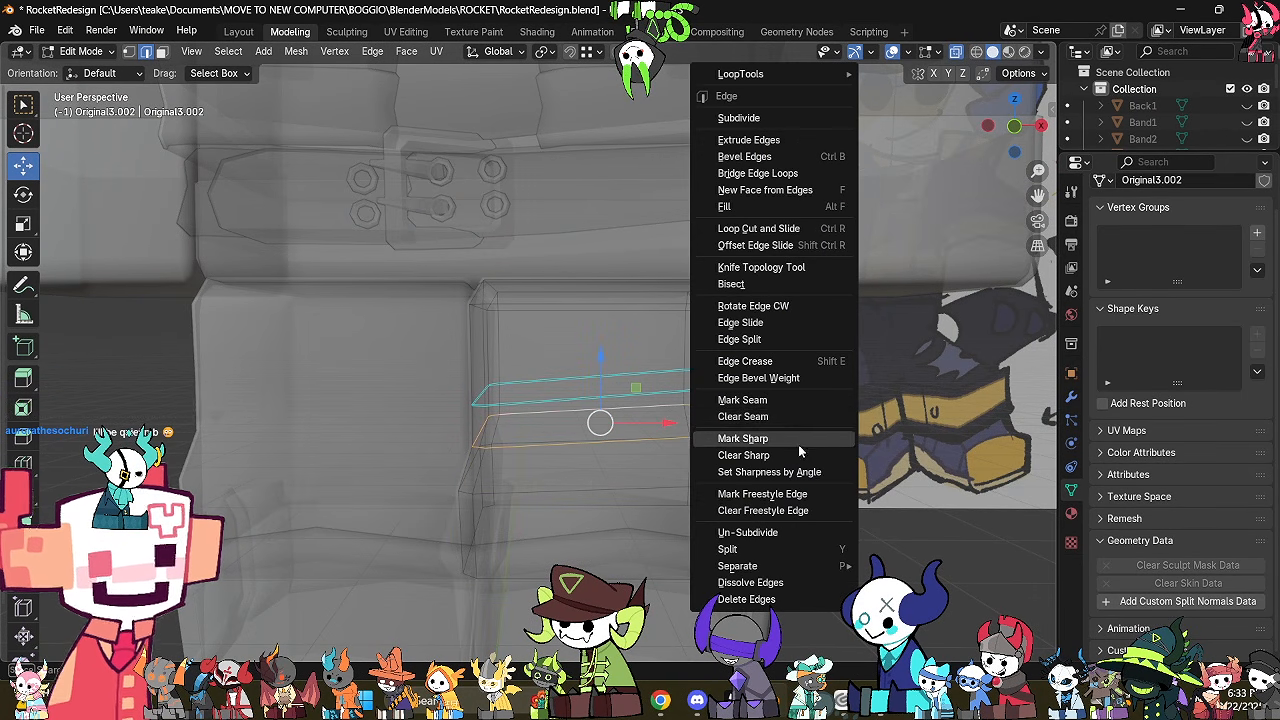
pyautogui.click(798, 441)
pyautogui.hotkey('alt', 'z')
# Slightly rescale the upper sharp loop around the leg, then return to Object Mode.
pyautogui.click(891, 471)
pyautogui.hotkey('alt', 'z')
pyautogui.moveTo(737, 408); pyautogui.dragTo(691, 377, button='middle')
pyautogui.hotkey('alt', 'z')
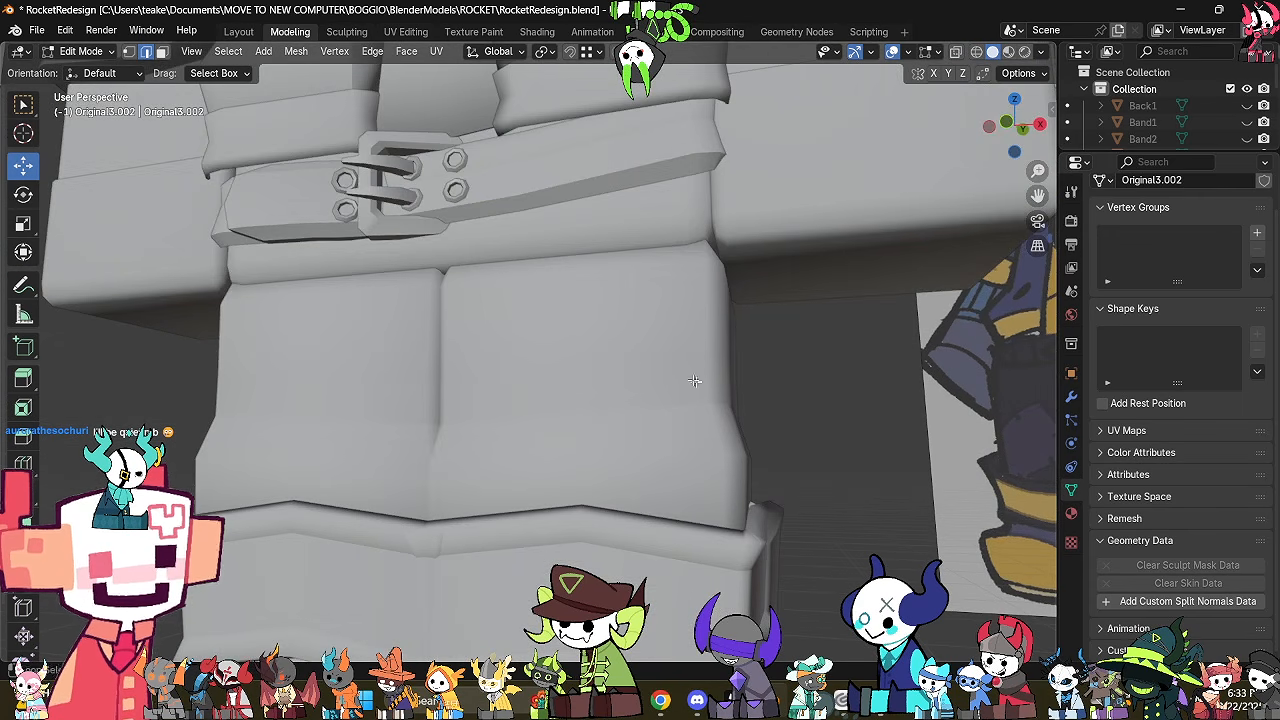
pyautogui.hotkey('alt', 'z')
pyautogui.keyDown('alt'); pyautogui.click(653, 357); pyautogui.keyUp('alt')
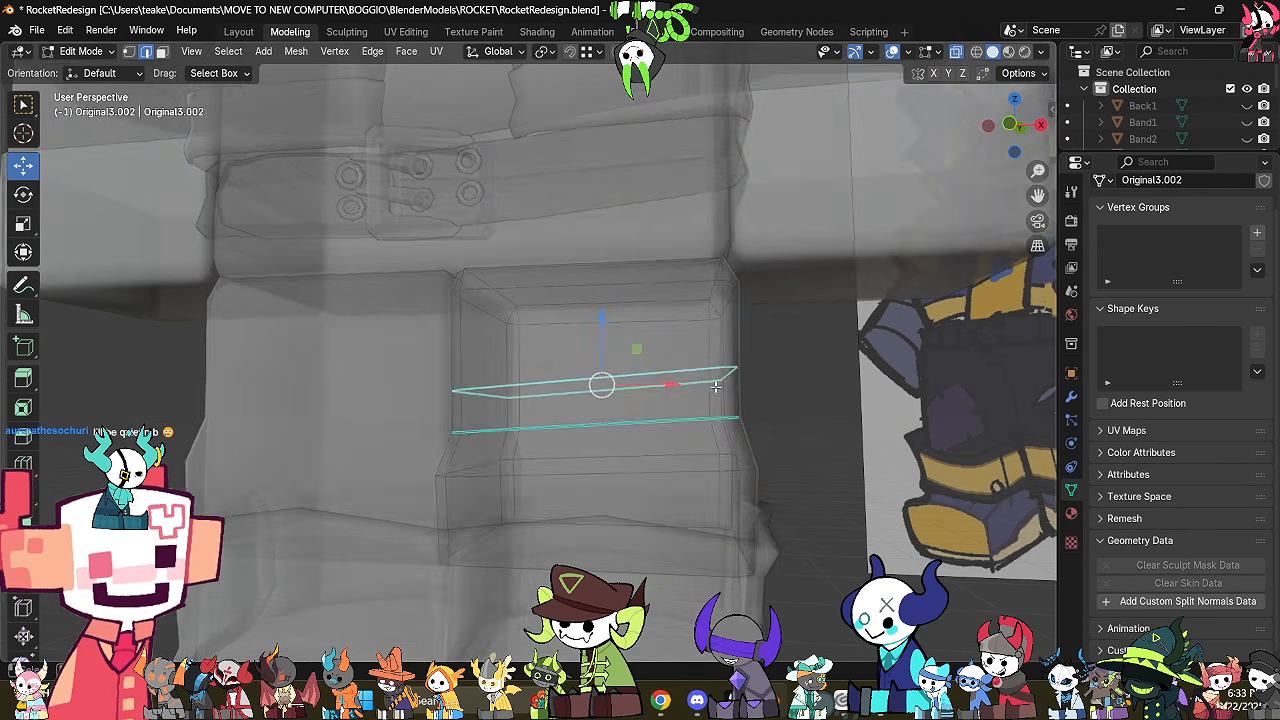
pyautogui.hotkey('alt', 'z')
pyautogui.press('s')
pyautogui.click(800, 441)
pyautogui.moveTo(800, 441)
pyautogui.mouseDown(button='middle')
pyautogui.moveTo(743, 426)
pyautogui.moveTo(620, 427)
pyautogui.moveTo(752, 468)
pyautogui.moveTo(810, 447)
pyautogui.moveTo(613, 414)
pyautogui.moveTo(780, 444)
pyautogui.mouseUp(button='middle')
pyautogui.scroll(-2, 810, 447)
pyautogui.press('Tab')
# Shrink the wide loop below the upper leg's two sharp loops to about 0.951.
pyautogui.press('Tab')
pyautogui.hotkey('alt', 'z')
pyautogui.keyDown('alt'); pyautogui.keyDown('shift'); pyautogui.click(676, 429); pyautogui.keyUp('shift'); pyautogui.keyUp('alt')
pyautogui.moveTo(676, 429); pyautogui.dragTo(829, 486, button='middle')
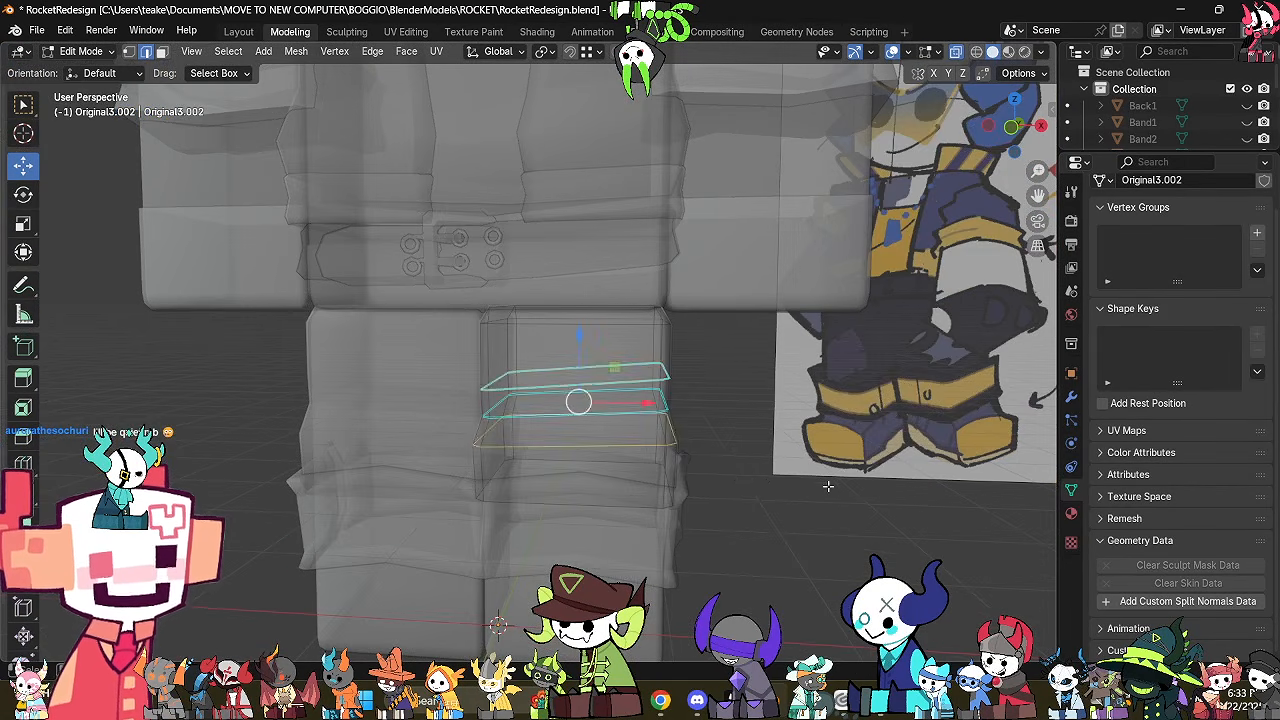
pyautogui.click(829, 486)
pyautogui.keyDown('alt'); pyautogui.click(674, 436); pyautogui.keyUp('alt')
pyautogui.hotkey('alt', 'z')
pyautogui.press('s')
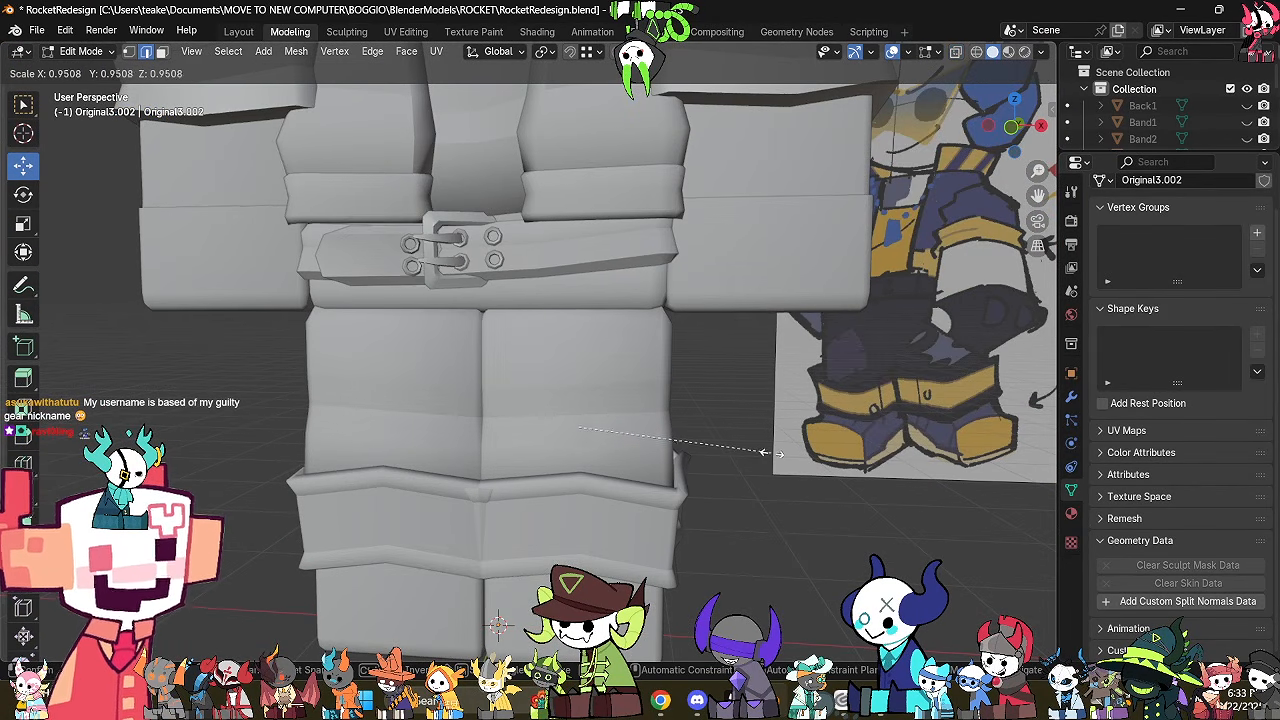
pyautogui.click(771, 453)
pyautogui.click(781, 509)
# Add one vertical loop cut through the middle of the upper leg piece.
pyautogui.moveTo(775, 505); pyautogui.dragTo(783, 530, button='middle')
pyautogui.press('Tab')
pyautogui.hotkey('alt', 'z')
pyautogui.press('Tab')
pyautogui.hotkey('ctrl', 'r')
pyautogui.doubleClick(614, 430)
pyautogui.scroll(2, 614, 430)
pyautogui.moveTo(614, 430); pyautogui.dragTo(611, 424, button='middle')
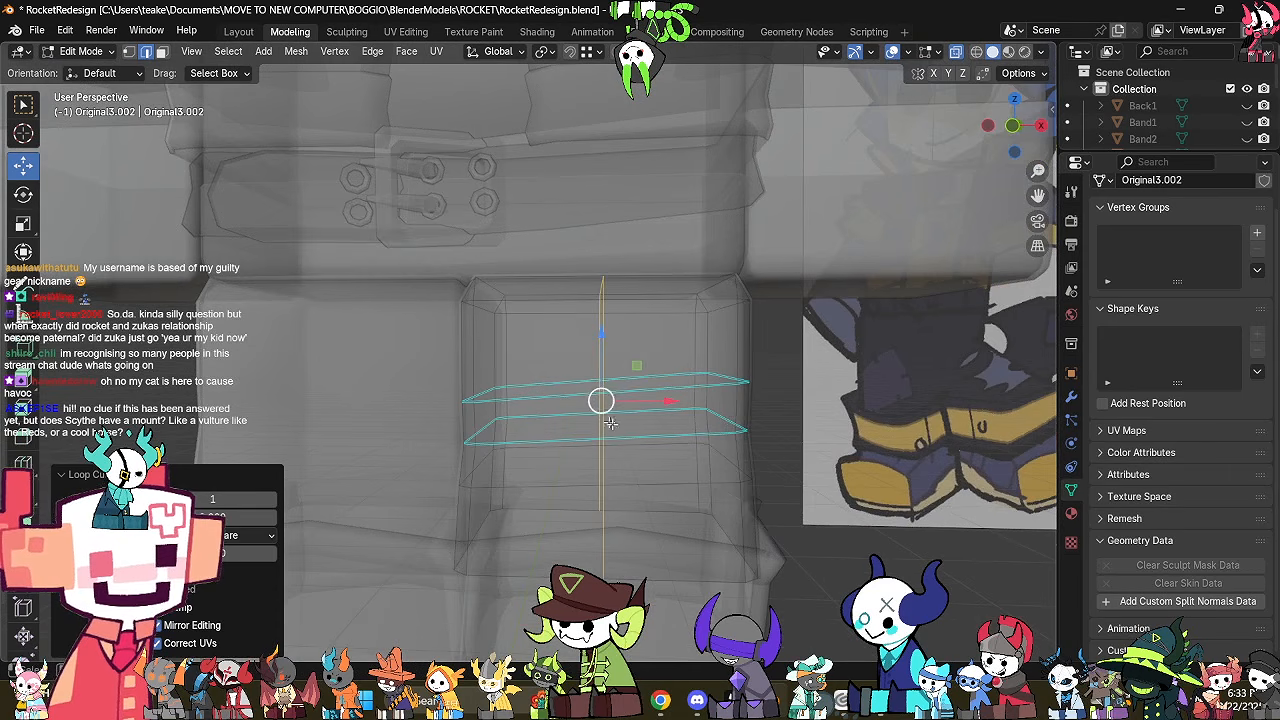
# Shift the front middle vertices of the upper leg's sharp loops downward and slightly sideways, then return to Object Mode.
pyautogui.click(641, 407)
pyautogui.moveTo(564, 455); pyautogui.dragTo(563, 457)
pyautogui.hotkey('alt', 'z')
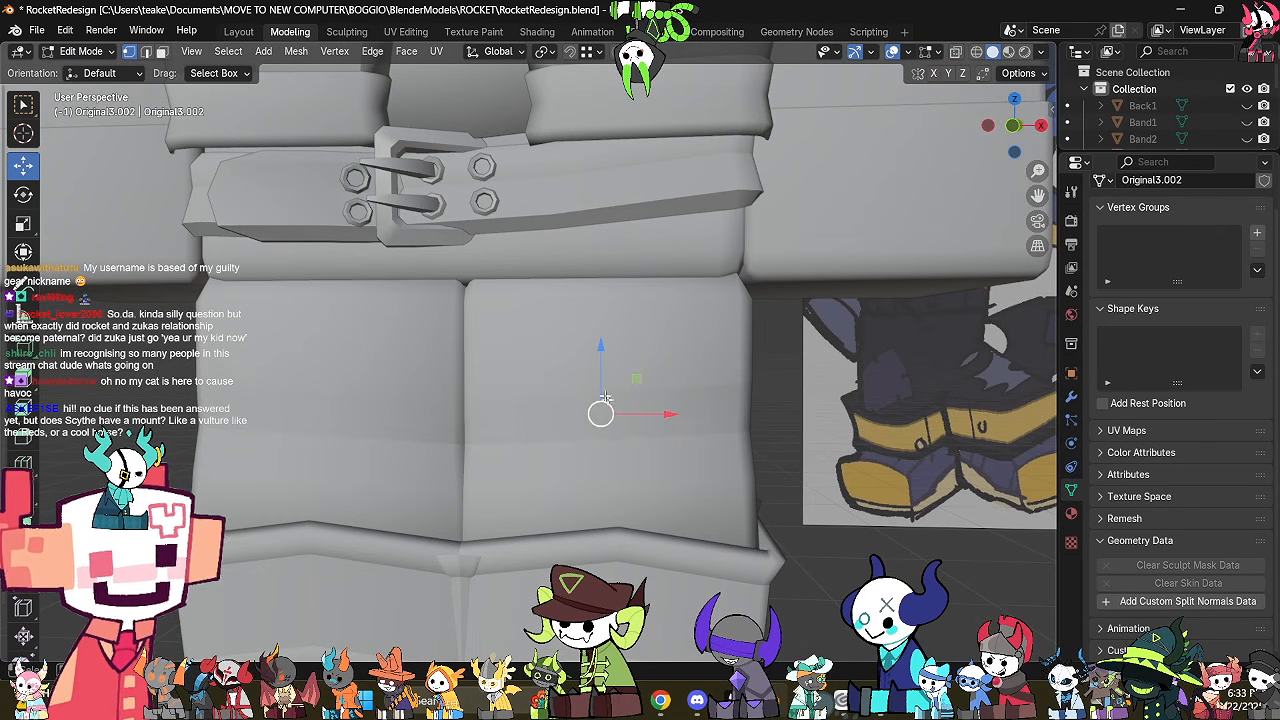
pyautogui.moveTo(598, 377); pyautogui.dragTo(593, 398)
pyautogui.moveTo(645, 433); pyautogui.dragTo(610, 433)
pyautogui.press('Tab')
pyautogui.moveTo(720, 453); pyautogui.dragTo(586, 434, button='middle')
pyautogui.click(845, 449)
pyautogui.moveTo(845, 449); pyautogui.dragTo(664, 443, button='middle')
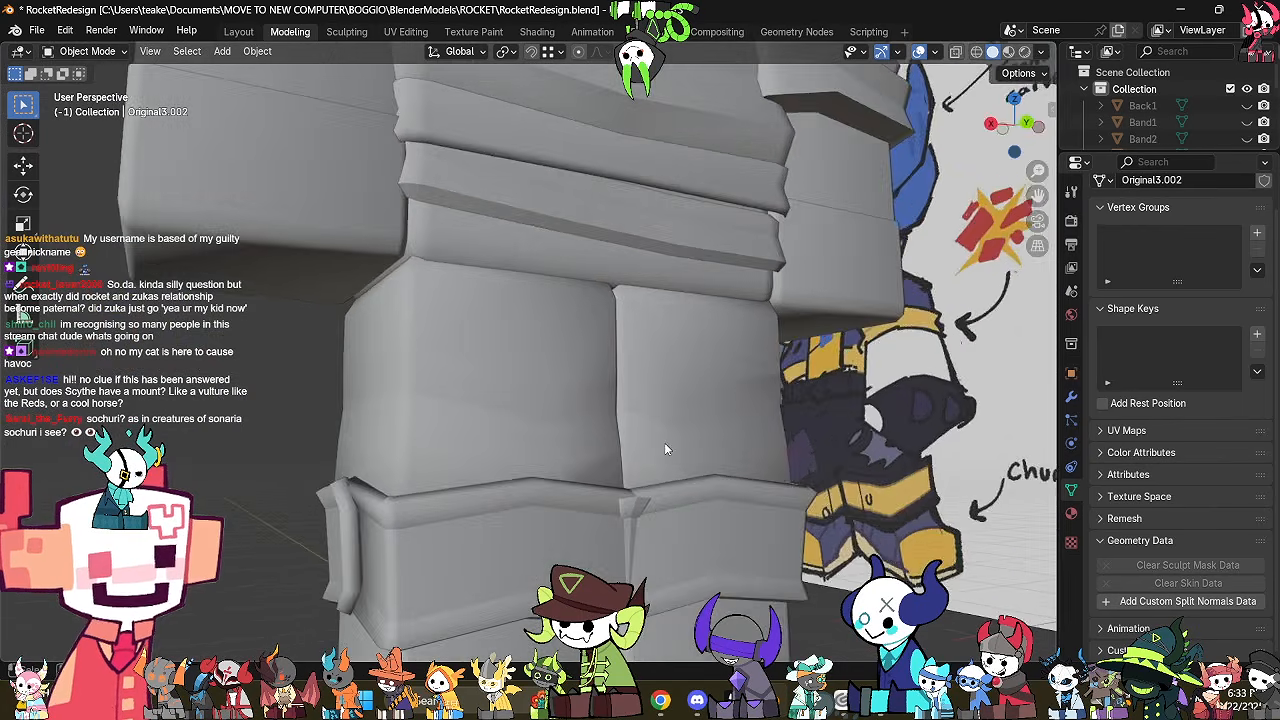
# Examine the reshaped upper legs and the bands below them from several sides.
pyautogui.scroll(-4, 664, 443)
pyautogui.moveTo(543, 432); pyautogui.dragTo(814, 461, button='middle')
pyautogui.moveTo(648, 467)
pyautogui.mouseDown(button='middle')
pyautogui.moveTo(771, 453)
pyautogui.moveTo(687, 447)
pyautogui.moveTo(828, 481)
pyautogui.moveTo(636, 490)
pyautogui.moveTo(820, 461)
pyautogui.moveTo(771, 460)
pyautogui.mouseUp(button='middle')
pyautogui.moveTo(690, 459); pyautogui.dragTo(625, 480, button='middle')
pyautogui.click(617, 484)
pyautogui.keyDown('shift'); pyautogui.moveTo(733, 297); pyautogui.dragTo(795, 290, button='middle'); pyautogui.keyUp('shift')
pyautogui.click(689, 420)
pyautogui.click(629, 363)
pyautogui.moveTo(629, 363); pyautogui.dragTo(598, 416, button='middle')
pyautogui.press('Tab')
pyautogui.keyDown('shift'); pyautogui.moveTo(626, 374); pyautogui.dragTo(637, 421, button='middle'); pyautogui.keyUp('shift')
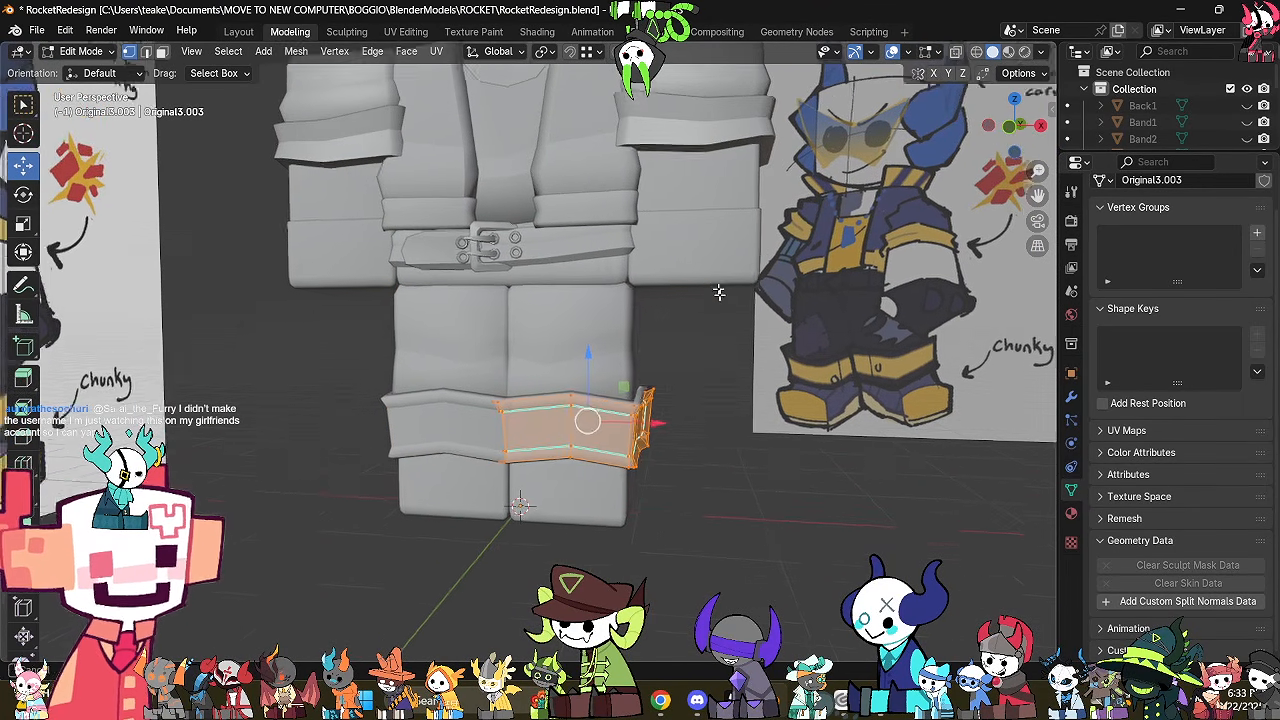
pyautogui.press('Tab')
# Remove the Solidify modifier from the upper leg piece.
pyautogui.click(586, 363)
pyautogui.press('Tab')
pyautogui.scroll(3, 640, 400)
pyautogui.press('2')
pyautogui.hotkey('alt', 'z')
pyautogui.moveTo(745, 438); pyautogui.dragTo(713, 461, button='middle')
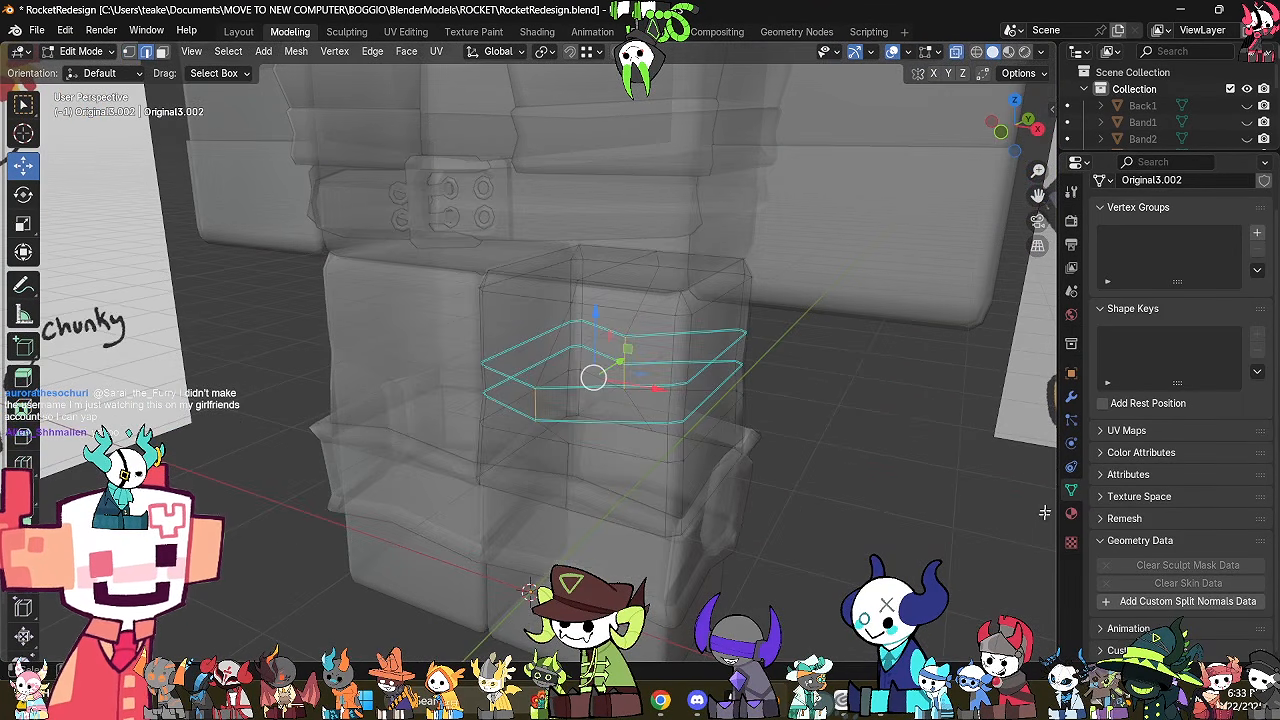
pyautogui.click(1071, 397)
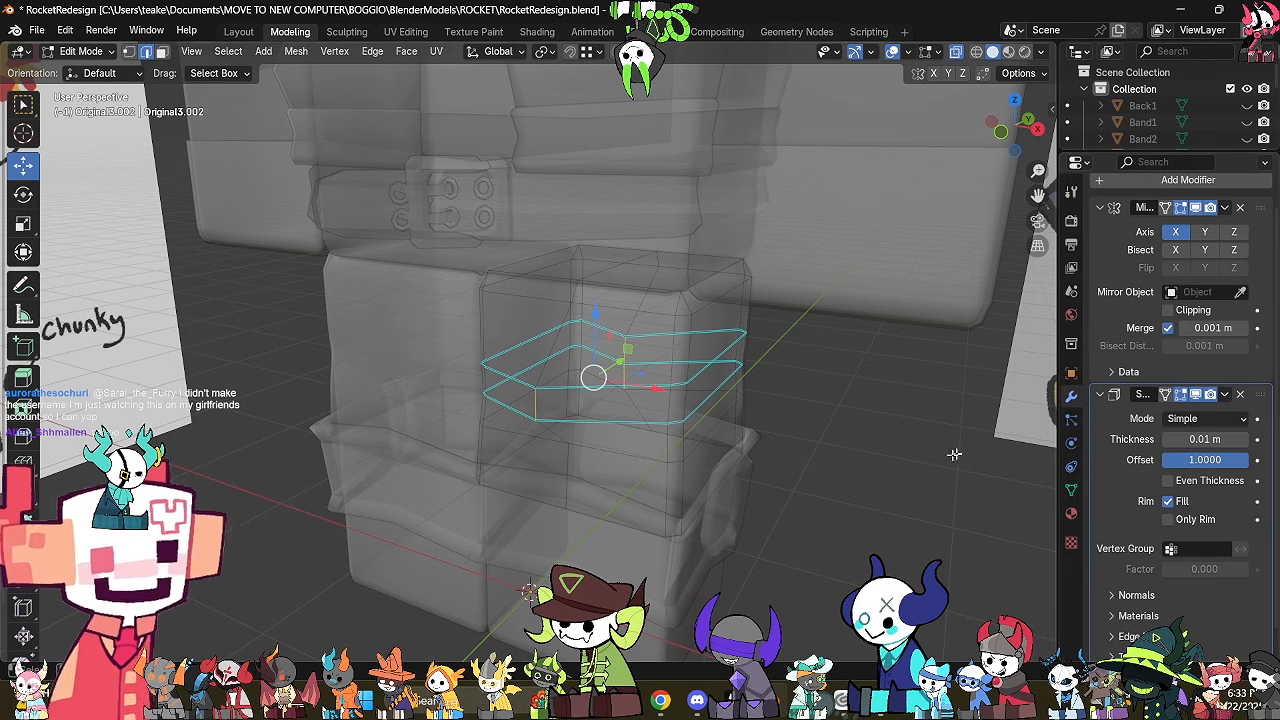
pyautogui.click(1241, 394)
pyautogui.hotkey('alt', 'z')
pyautogui.moveTo(808, 430)
pyautogui.mouseDown(button='middle')
pyautogui.moveTo(777, 406)
pyautogui.moveTo(796, 440)
pyautogui.mouseUp(button='middle')
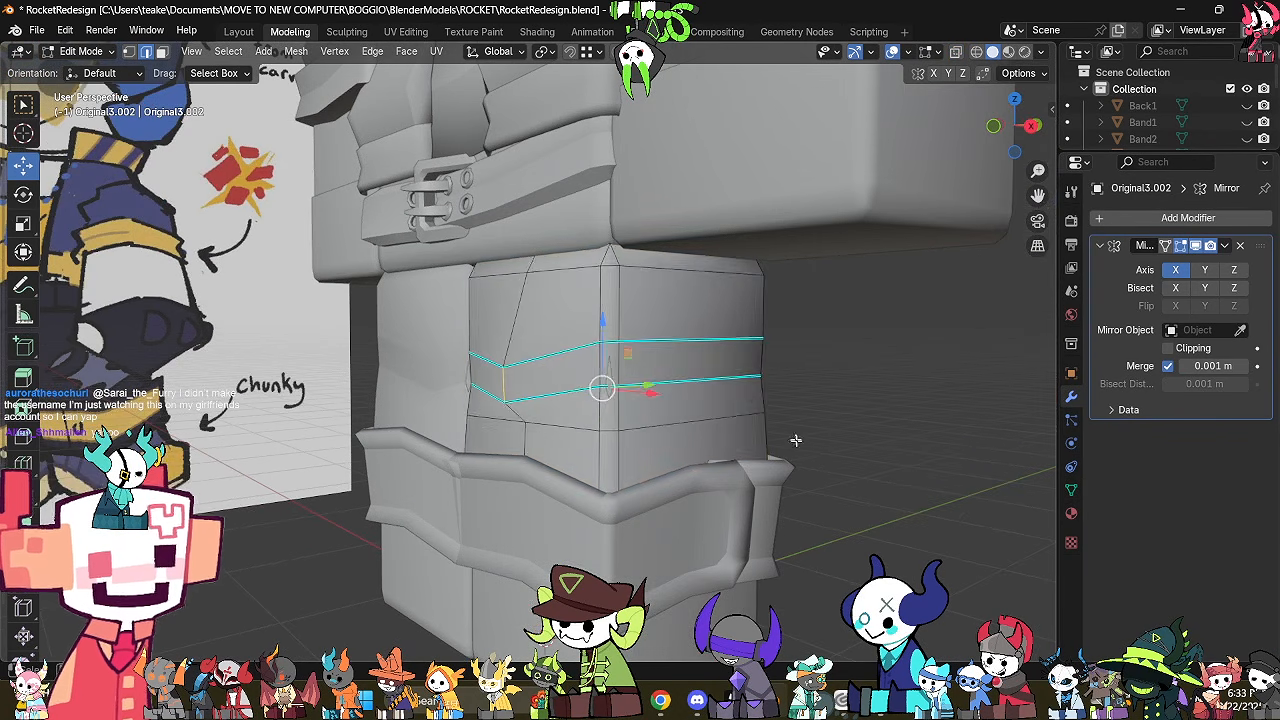
# Scale the whole upper leg mesh up to about 1.014.
pyautogui.press('a')
pyautogui.press('s')
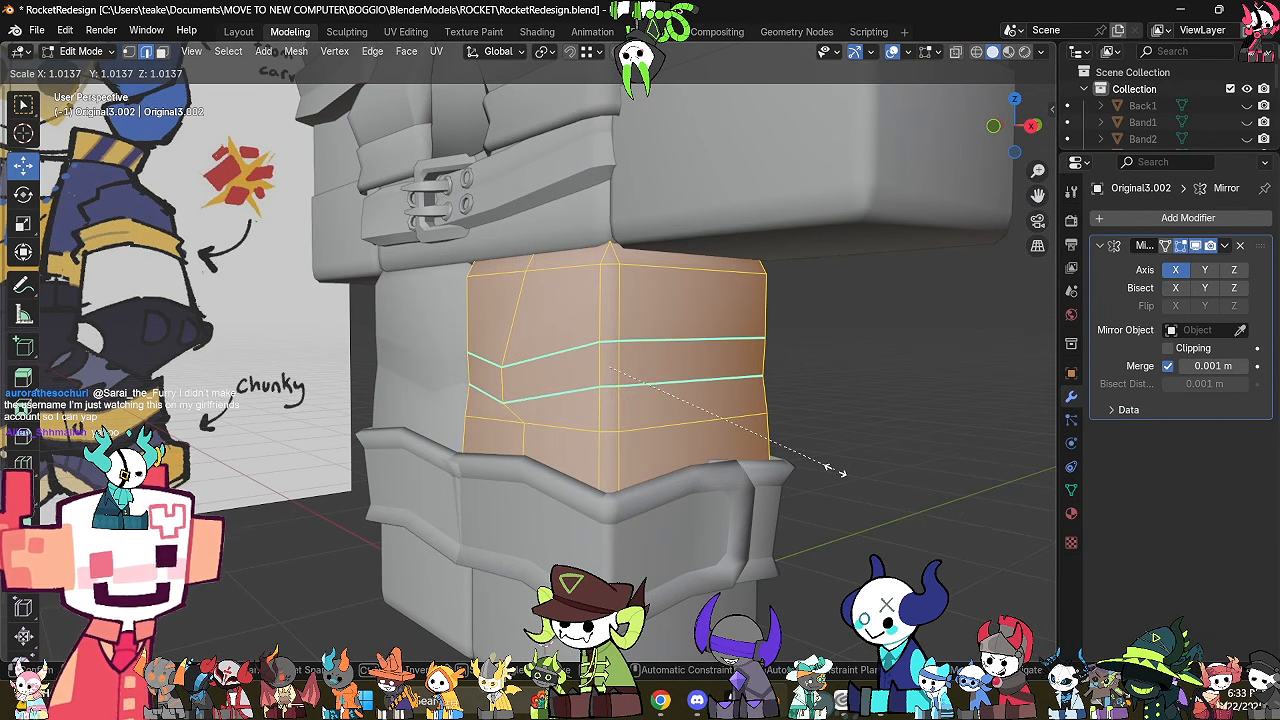
pyautogui.click(833, 469)
pyautogui.moveTo(831, 469); pyautogui.dragTo(824, 517, button='middle')
pyautogui.click(788, 510)
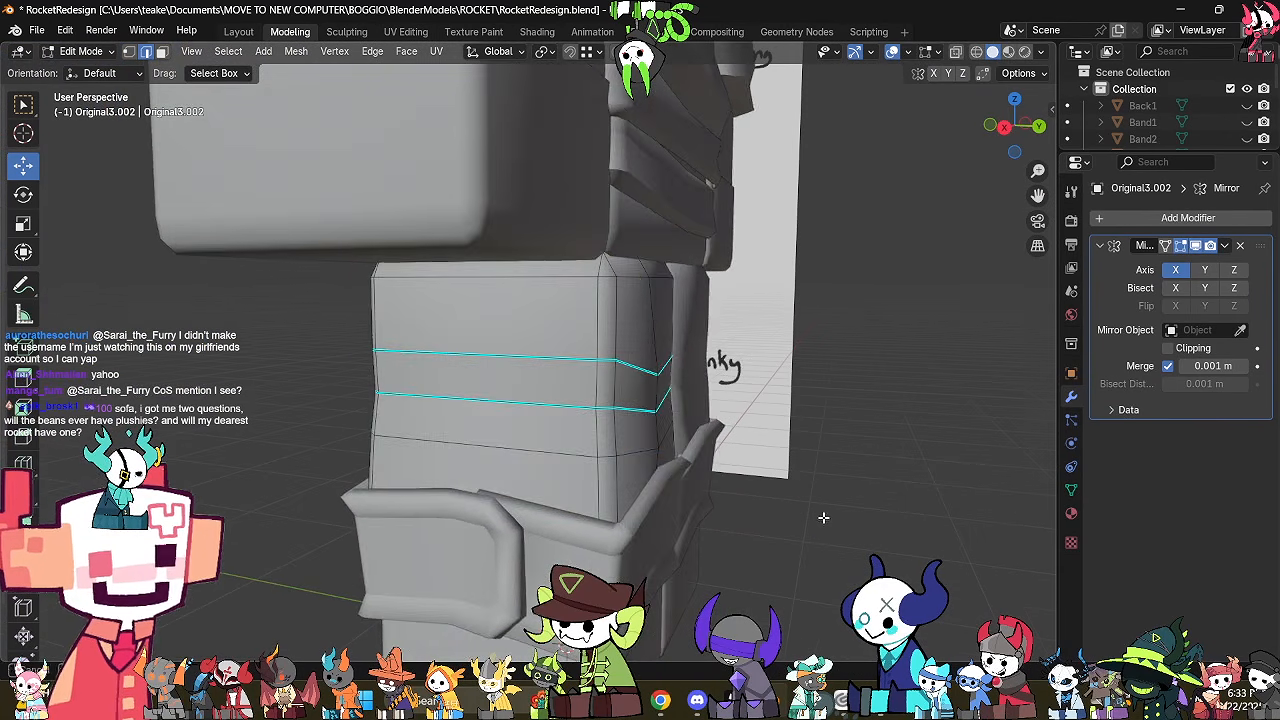
# Raise the top edge loop of the upper leg by about 0.01 m.
pyautogui.hotkey('alt', 'z')
pyautogui.keyDown('alt'); pyautogui.click(577, 280); pyautogui.keyUp('alt')
pyautogui.moveTo(579, 280); pyautogui.dragTo(706, 300, button='middle')
pyautogui.hotkey('alt', 'z')
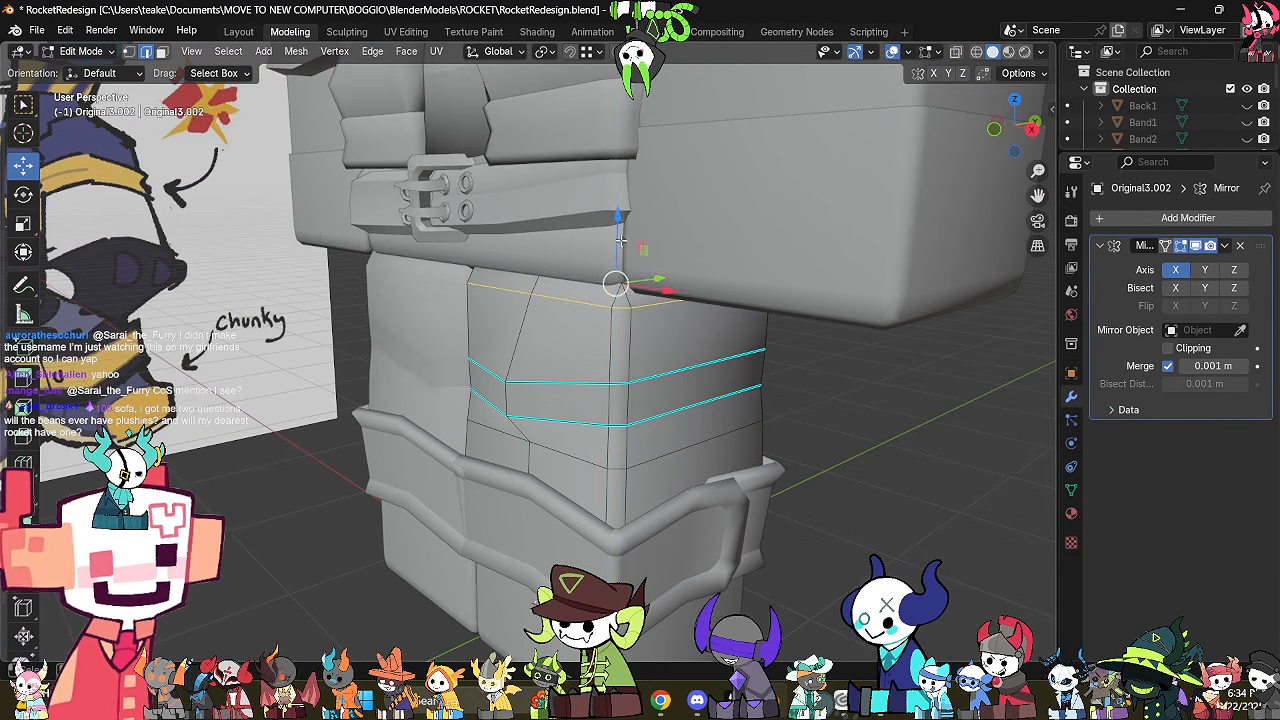
pyautogui.moveTo(621, 238); pyautogui.dragTo(643, 240)
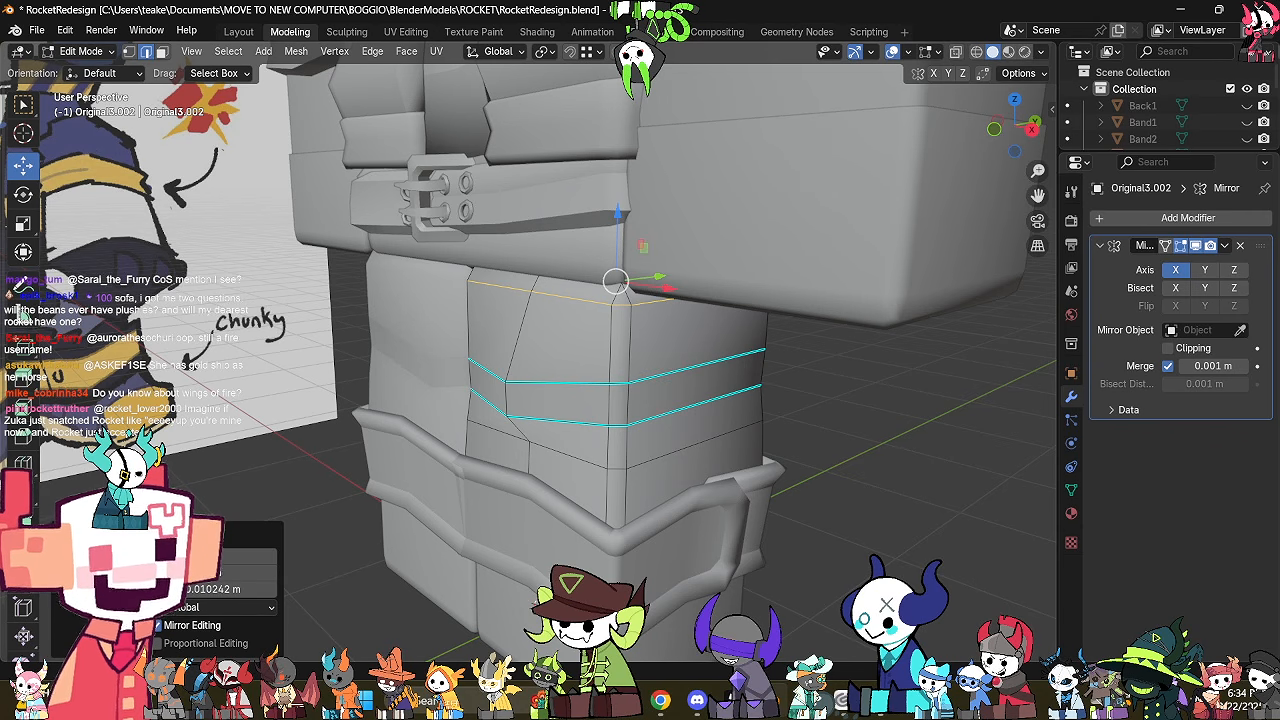
# Mark the upper leg's top edge loop as a seam.
pyautogui.moveTo(826, 455); pyautogui.dragTo(874, 468, button='middle')
pyautogui.scroll(2, 874, 468)
pyautogui.hotkey('ctrl', 'e')
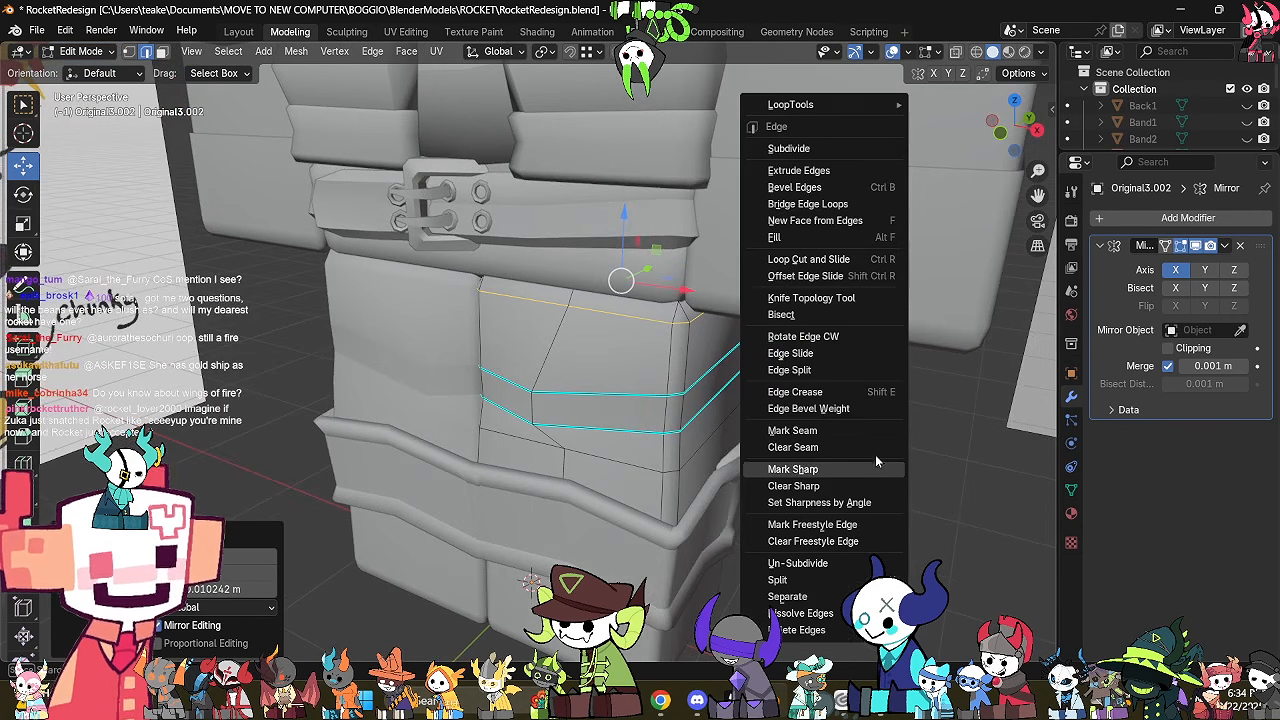
pyautogui.click(834, 425)
pyautogui.hotkey('alt', 'z')
pyautogui.moveTo(743, 429); pyautogui.dragTo(790, 475, button='middle')
pyautogui.click(811, 449)
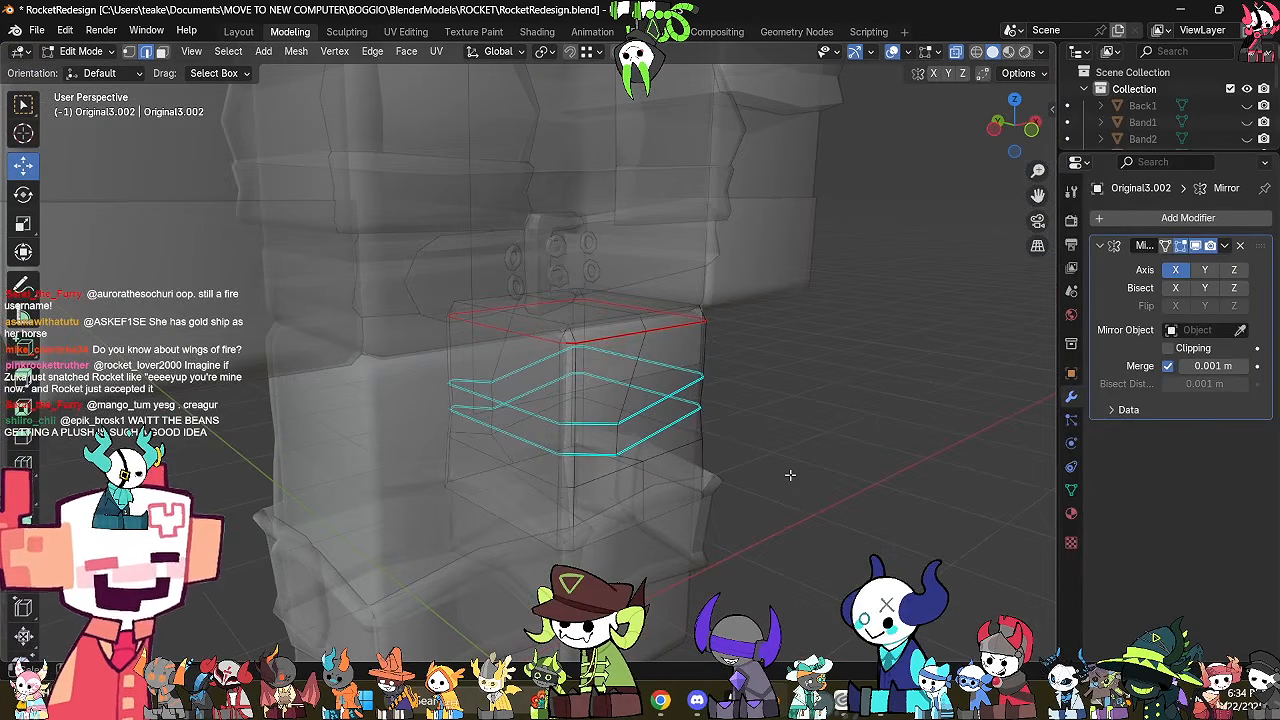
# Mark a vertical run of edges on the upper leg as a seam and unwrap the whole mesh.
pyautogui.moveTo(695, 492); pyautogui.dragTo(540, 505, button='middle')
pyautogui.moveTo(534, 537); pyautogui.dragTo(566, 440)
pyautogui.moveTo(600, 491)
pyautogui.mouseDown(button='middle')
pyautogui.moveTo(614, 523)
pyautogui.moveTo(621, 494)
pyautogui.mouseUp(button='middle')
pyautogui.hotkey('ctrl', 'e')
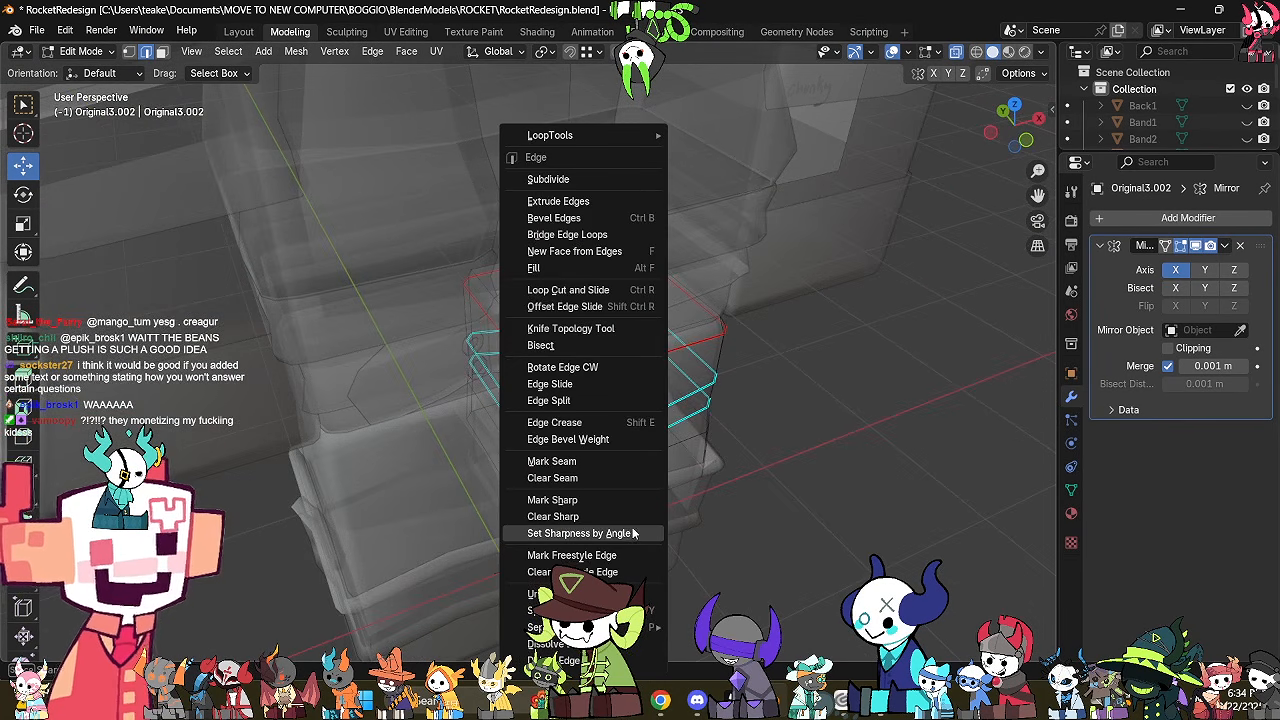
pyautogui.click(612, 461)
pyautogui.press('a')
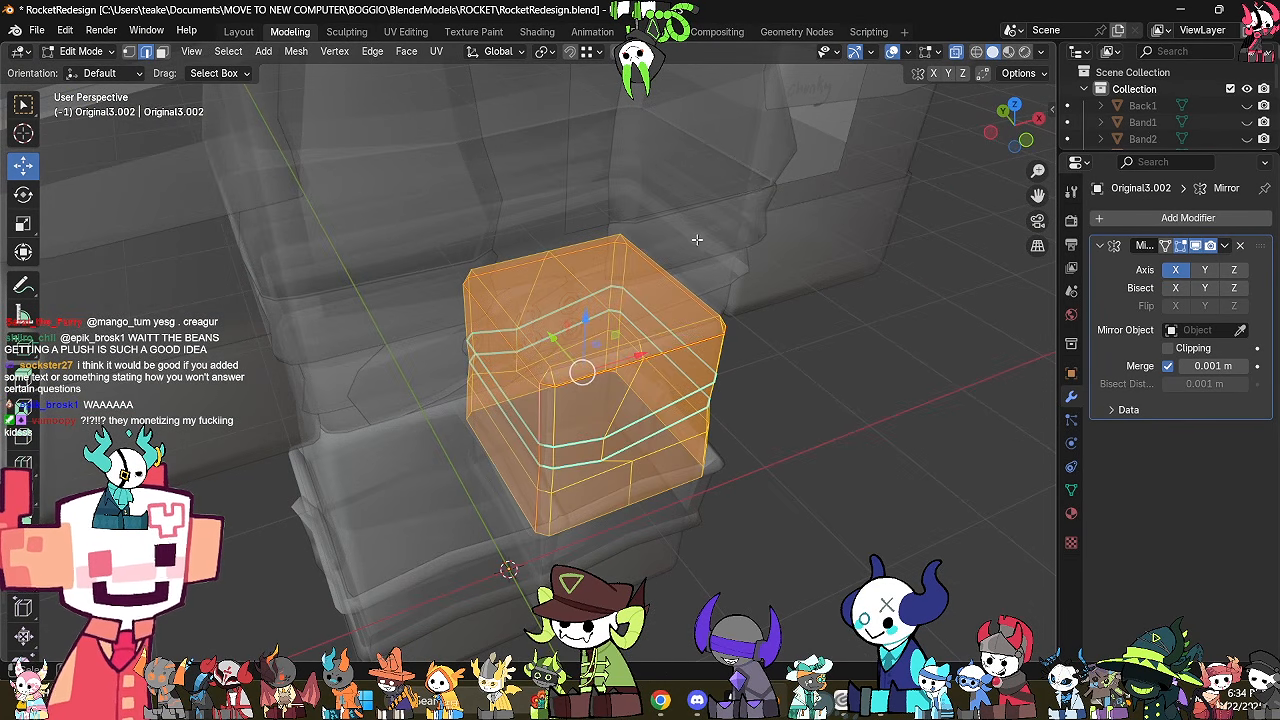
pyautogui.press('u')
pyautogui.click(686, 135)
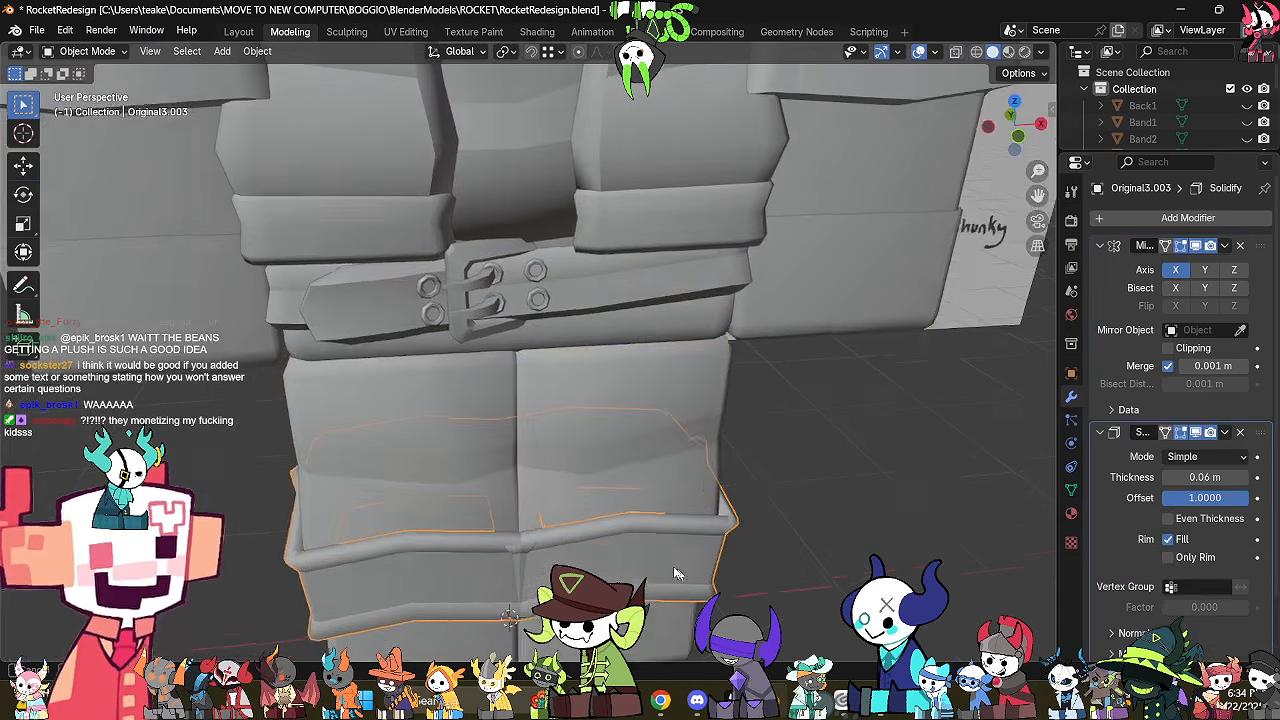
# Examine the leg band's sharp loops, corner edges and overlapping flap in Edit Mode from several sides.
pyautogui.press('Tab')
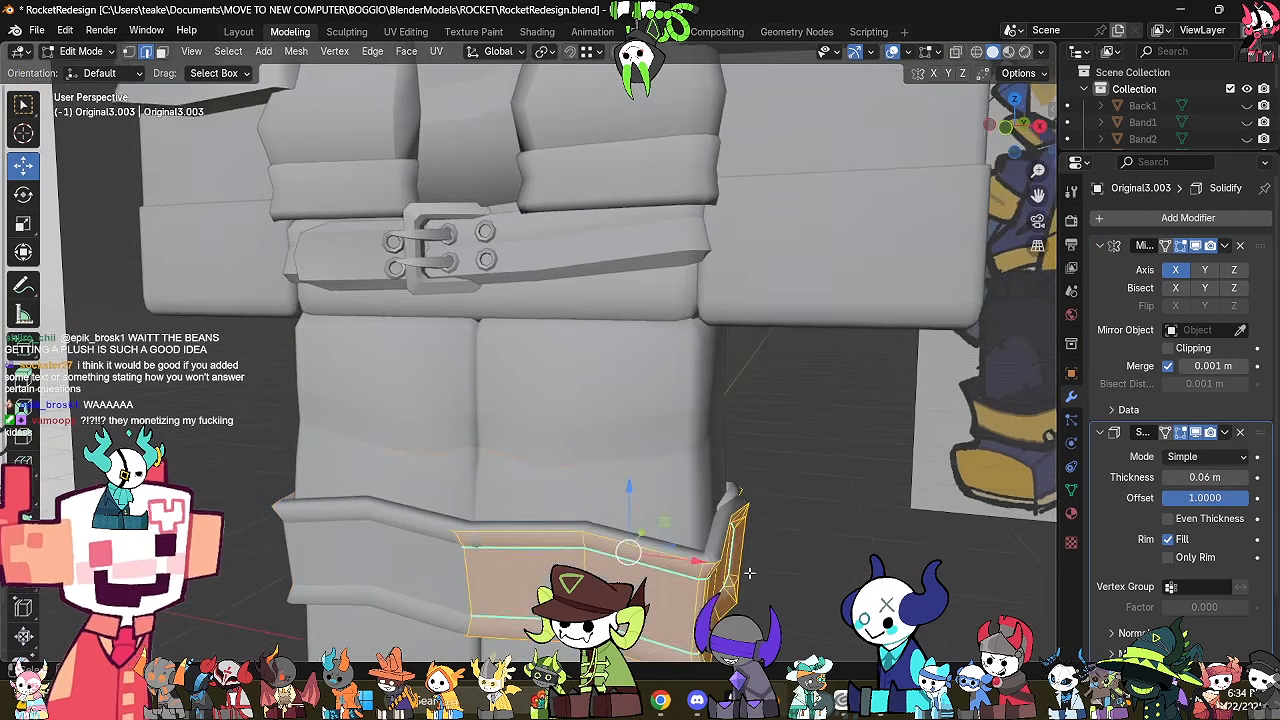
pyautogui.keyDown('shift'); pyautogui.moveTo(749, 573); pyautogui.dragTo(744, 502, button='middle'); pyautogui.keyUp('shift')
pyautogui.press('Tab')
pyautogui.scroll(2, 744, 502)
pyautogui.press('Tab')
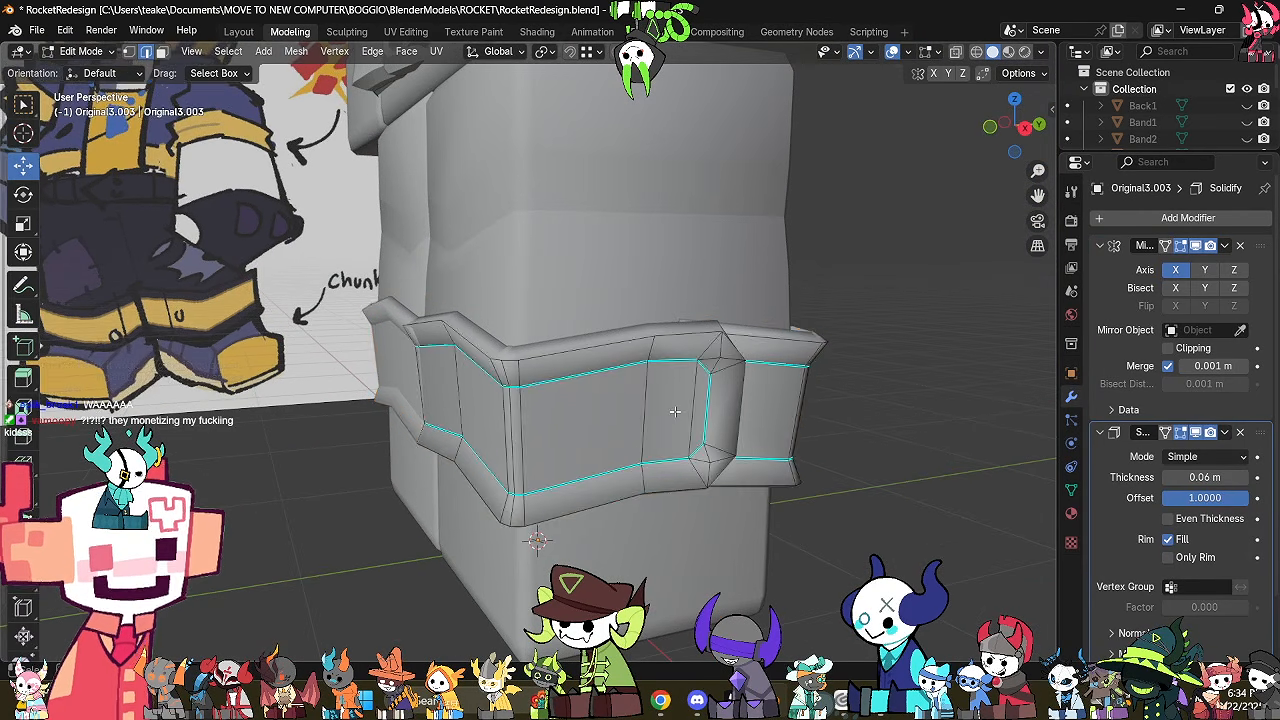
pyautogui.moveTo(675, 411)
pyautogui.mouseDown(button='middle')
pyautogui.moveTo(552, 456)
pyautogui.moveTo(628, 440)
pyautogui.moveTo(742, 510)
pyautogui.mouseUp(button='middle')
pyautogui.scroll(2, 620, 429)
pyautogui.scroll(-1, 673, 457)
pyautogui.moveTo(664, 487); pyautogui.dragTo(650, 462, button='middle')
pyautogui.scroll(2, 729, 506)
pyautogui.click(885, 469)
pyautogui.keyDown('shift'); pyautogui.moveTo(854, 485); pyautogui.dragTo(802, 438, button='middle'); pyautogui.keyUp('shift')
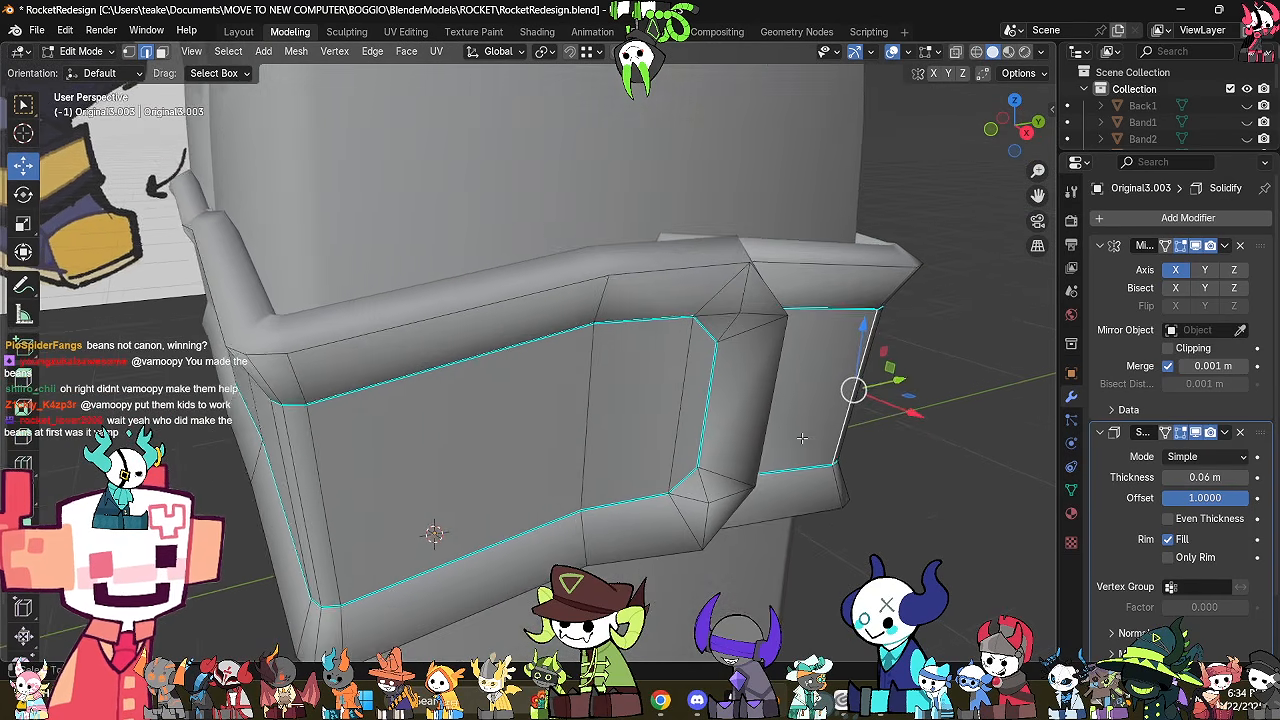
pyautogui.scroll(-2, 804, 436)
pyautogui.moveTo(728, 469); pyautogui.dragTo(760, 457, button='middle')
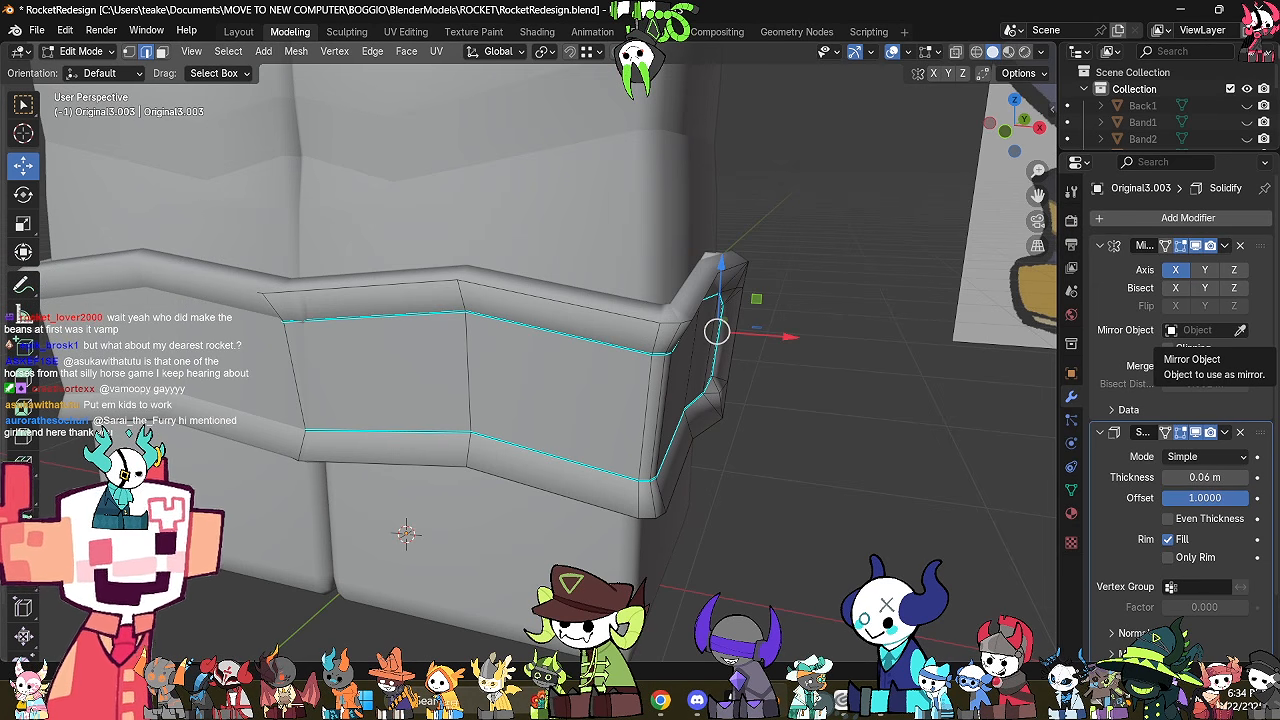
pyautogui.moveTo(447, 340); pyautogui.dragTo(606, 300, button='middle')
pyautogui.hotkey('alt', 'z')
pyautogui.moveTo(700, 325); pyautogui.dragTo(620, 363, button='middle')
pyautogui.moveTo(845, 440); pyautogui.dragTo(795, 510, button='middle')
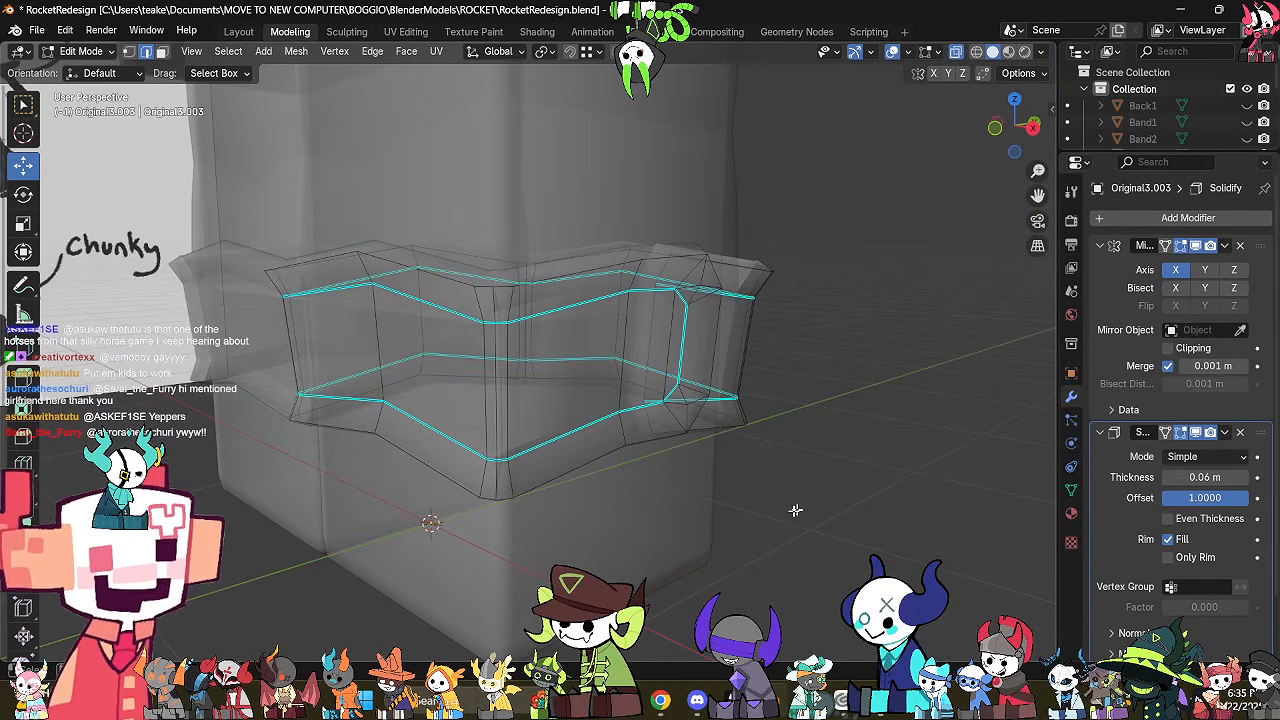
# Dissolve the redundant vertical edge loops at the corners of the leg band.
pyautogui.keyDown('alt'); pyautogui.click(585, 421); pyautogui.keyUp('alt')
pyautogui.moveTo(623, 451); pyautogui.dragTo(800, 512, button='middle')
pyautogui.hotkey('alt', 'z')
pyautogui.hotkey('alt', 'z')
pyautogui.press('Tab')
pyautogui.hotkey('alt', 'z')
pyautogui.press('Tab')
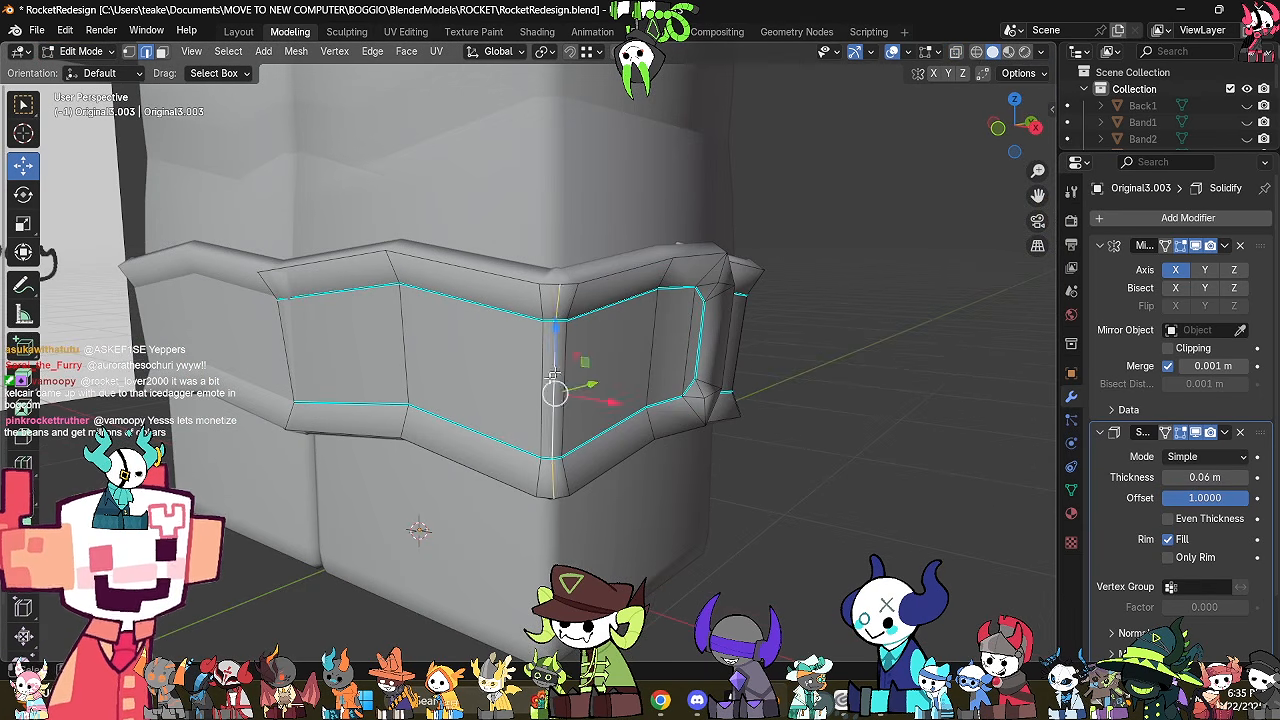
pyautogui.moveTo(553, 376); pyautogui.dragTo(641, 472, button='middle')
pyautogui.hotkey('alt', 'z')
pyautogui.moveTo(425, 482); pyautogui.dragTo(491, 488, button='middle')
pyautogui.keyDown('alt'); pyautogui.keyDown('shift'); pyautogui.click(475, 497); pyautogui.keyUp('shift'); pyautogui.keyUp('alt')
pyautogui.rightClick(726, 578)
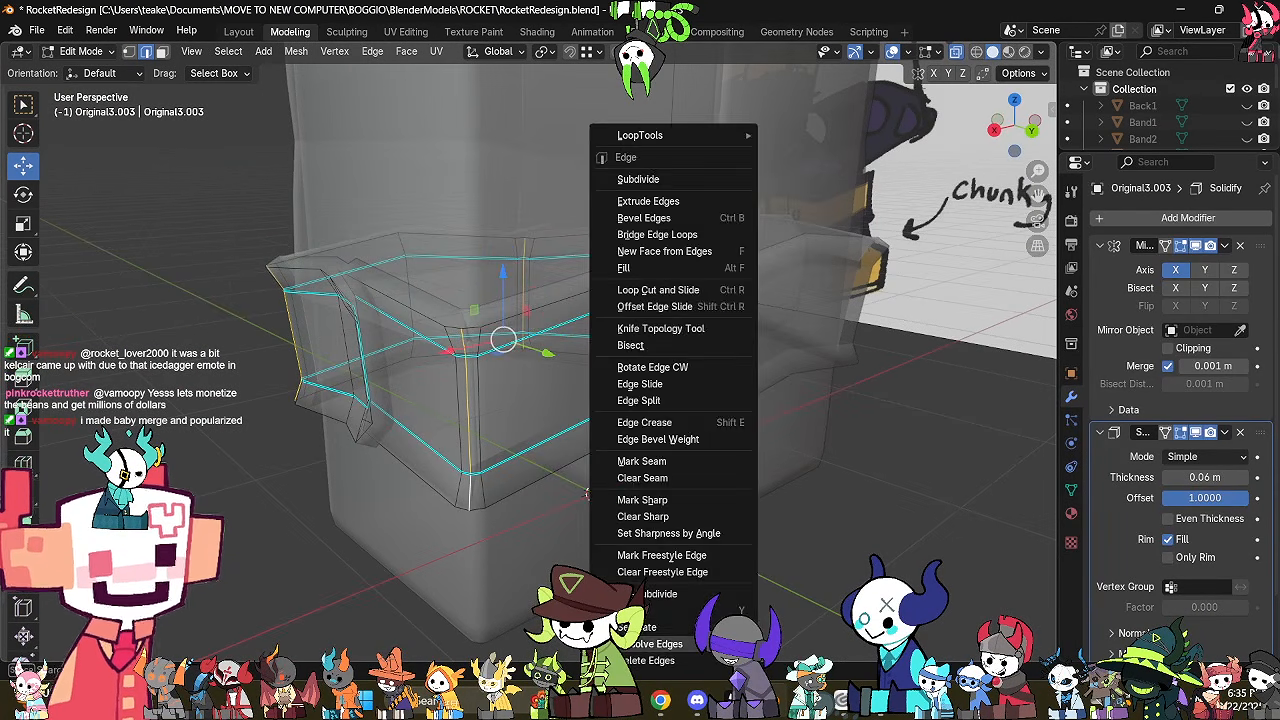
pyautogui.click(664, 645)
pyautogui.hotkey('alt', 'z')
pyautogui.moveTo(654, 580); pyautogui.dragTo(734, 506, button='middle')
pyautogui.press('Tab')
pyautogui.press('Tab')
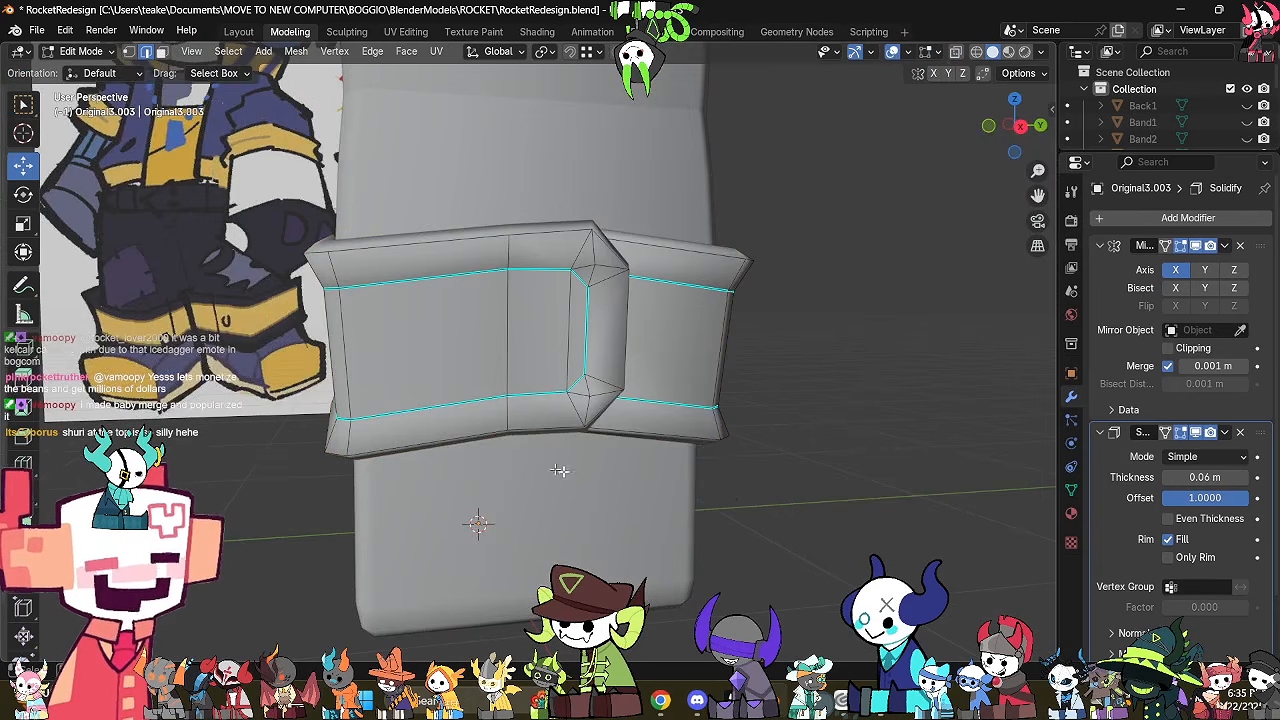
# Examine the cleaned-up leg band and its overlapping flap around the leg and against the reference drawing.
pyautogui.moveTo(563, 471); pyautogui.dragTo(677, 493, button='middle')
pyautogui.moveTo(765, 493)
pyautogui.mouseDown(button='middle')
pyautogui.moveTo(720, 494)
pyautogui.moveTo(777, 531)
pyautogui.moveTo(734, 526)
pyautogui.moveTo(749, 537)
pyautogui.moveTo(633, 556)
pyautogui.mouseUp(button='middle')
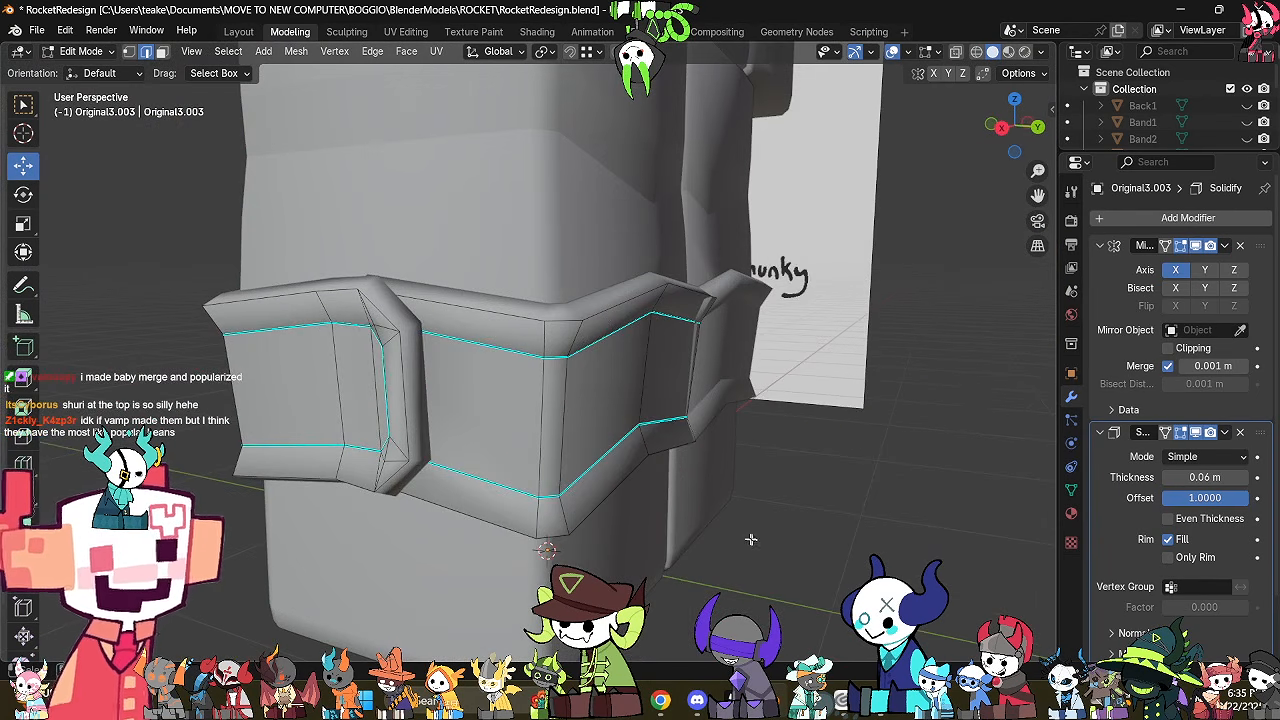
pyautogui.moveTo(751, 539); pyautogui.dragTo(665, 564, button='middle')
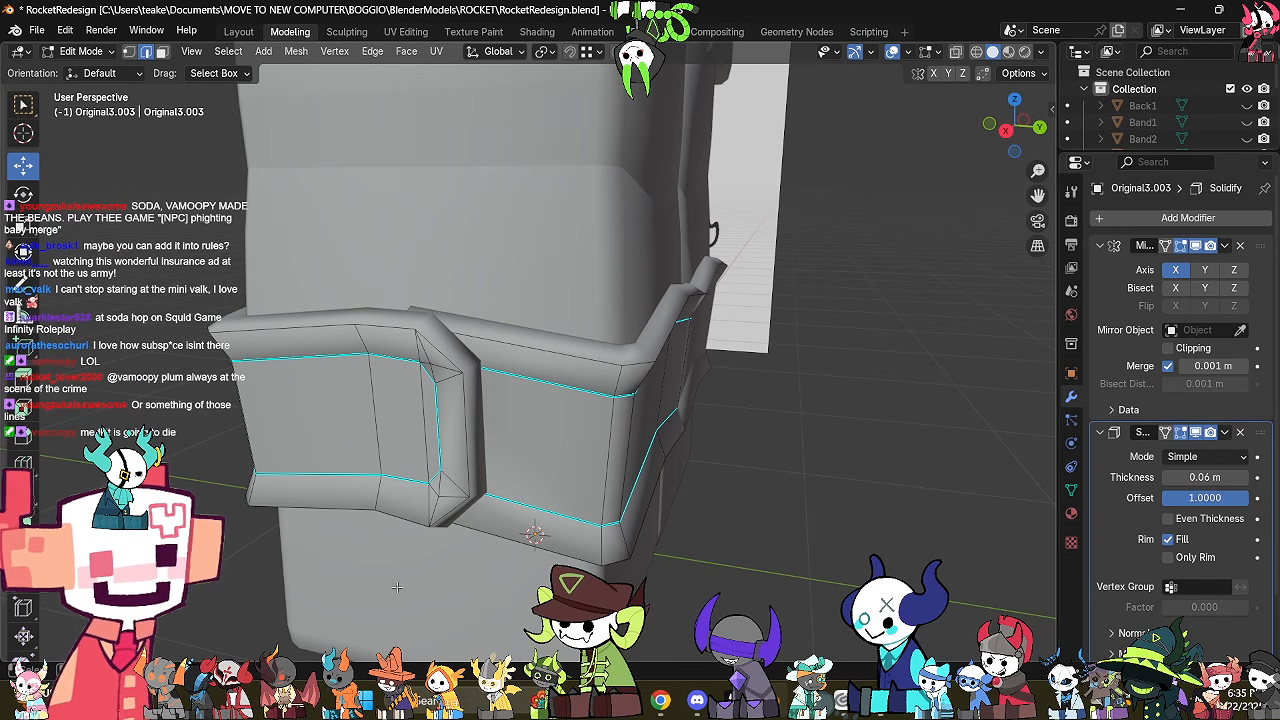
pyautogui.moveTo(479, 459); pyautogui.dragTo(722, 492, button='middle')
pyautogui.press('Tab')
pyautogui.scroll(-5, 660, 473)
pyautogui.click(696, 494)
pyautogui.keyDown('shift'); pyautogui.moveTo(655, 304); pyautogui.dragTo(649, 374, button='middle'); pyautogui.keyUp('shift')
pyautogui.click(576, 438)
pyautogui.keyDown('shift'); pyautogui.moveTo(690, 306); pyautogui.dragTo(606, 468, button='middle'); pyautogui.keyUp('shift')
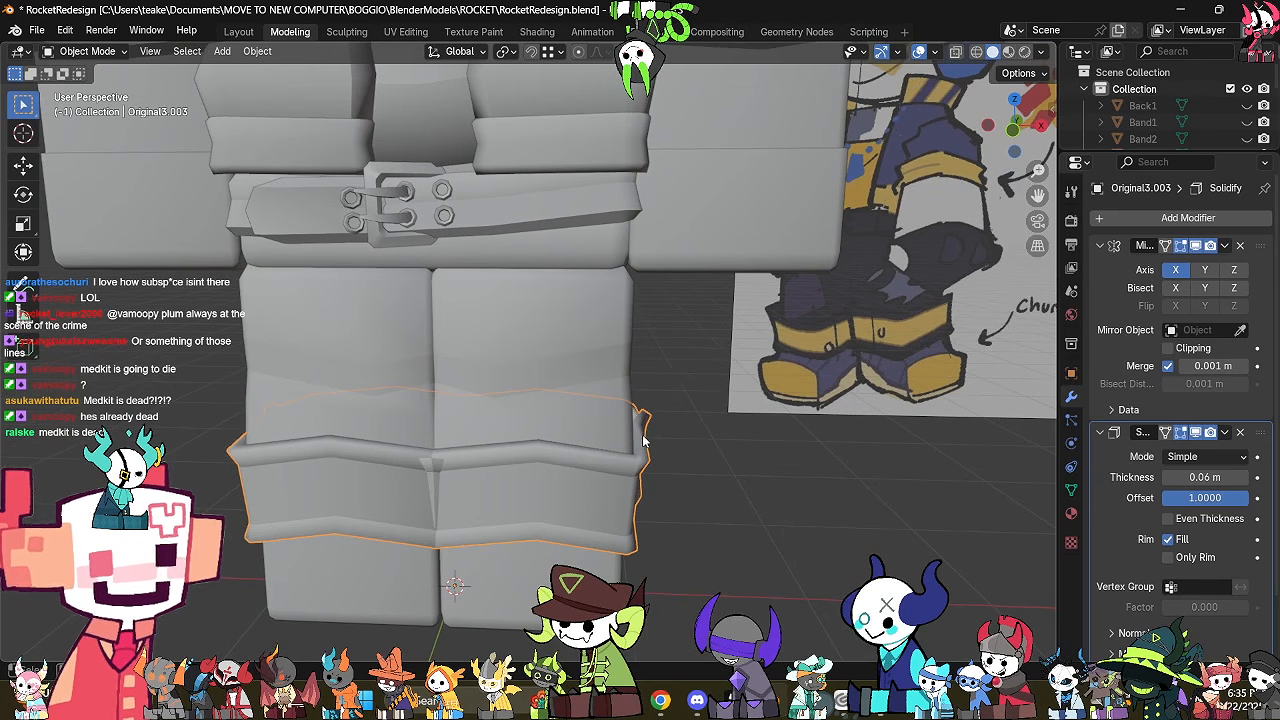
# Lower the middle vertices along the leg band's bottom edge slightly and return to Object Mode.
pyautogui.press('Tab')
pyautogui.keyDown('shift'); pyautogui.moveTo(706, 493); pyautogui.dragTo(703, 400, button='middle'); pyautogui.keyUp('shift')
pyautogui.scroll(2, 749, 483)
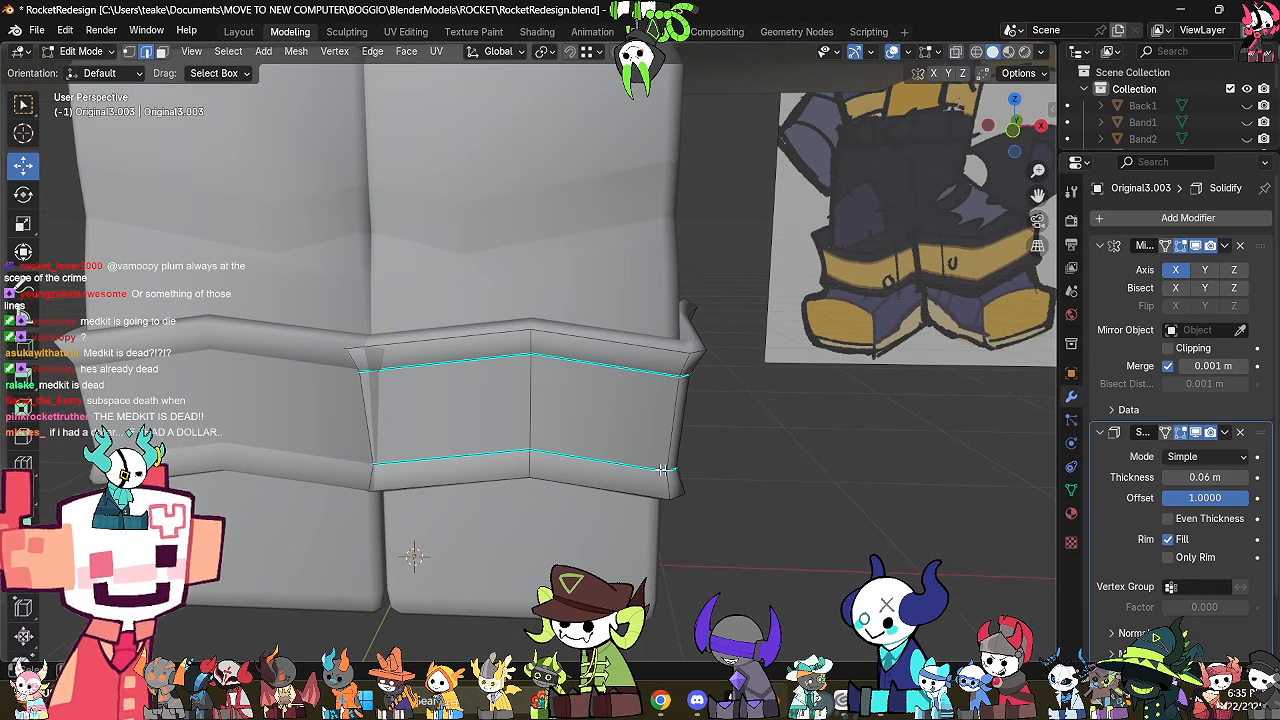
pyautogui.keyDown('alt'); pyautogui.click(640, 462); pyautogui.keyUp('alt')
pyautogui.moveTo(677, 472); pyautogui.dragTo(588, 514, button='middle')
pyautogui.hotkey('alt', 'z')
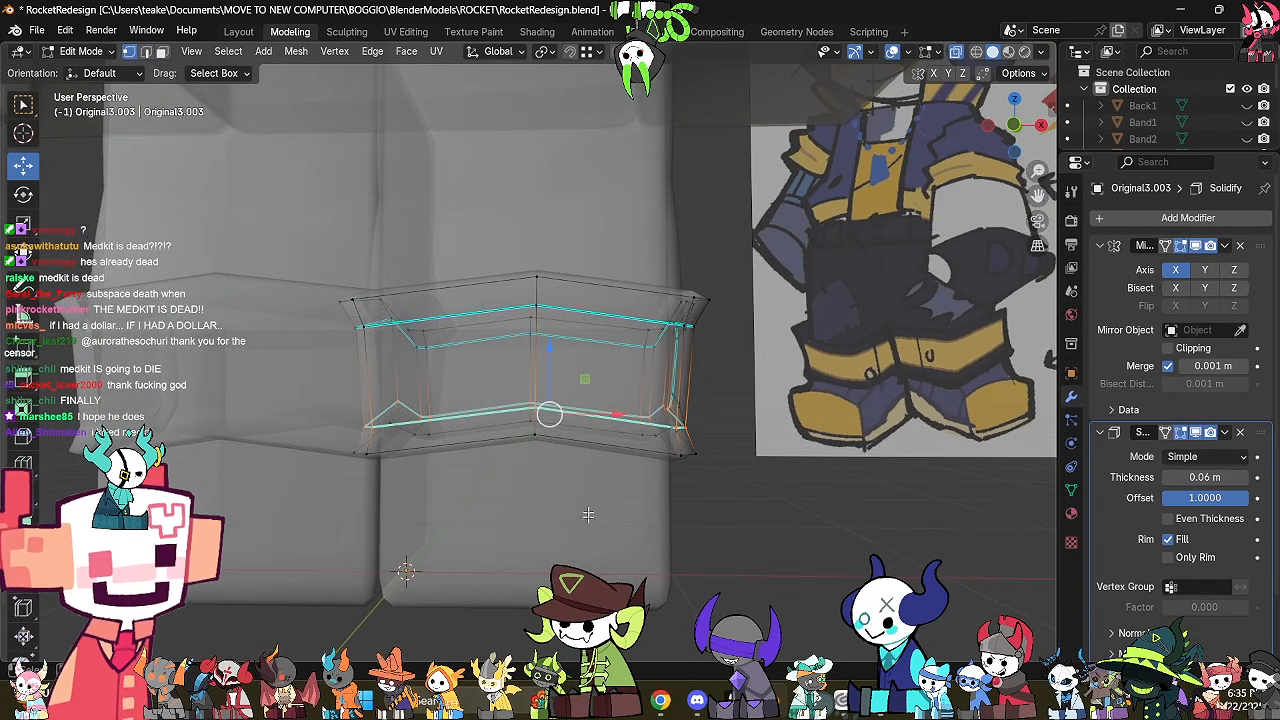
pyautogui.moveTo(598, 360); pyautogui.dragTo(578, 421)
pyautogui.hotkey('alt', 'z')
pyautogui.scroll(-3, 584, 424)
pyautogui.press('Tab')
pyautogui.click(811, 480)
pyautogui.keyDown('shift'); pyautogui.moveTo(688, 372); pyautogui.dragTo(697, 506, button='middle'); pyautogui.keyUp('shift')
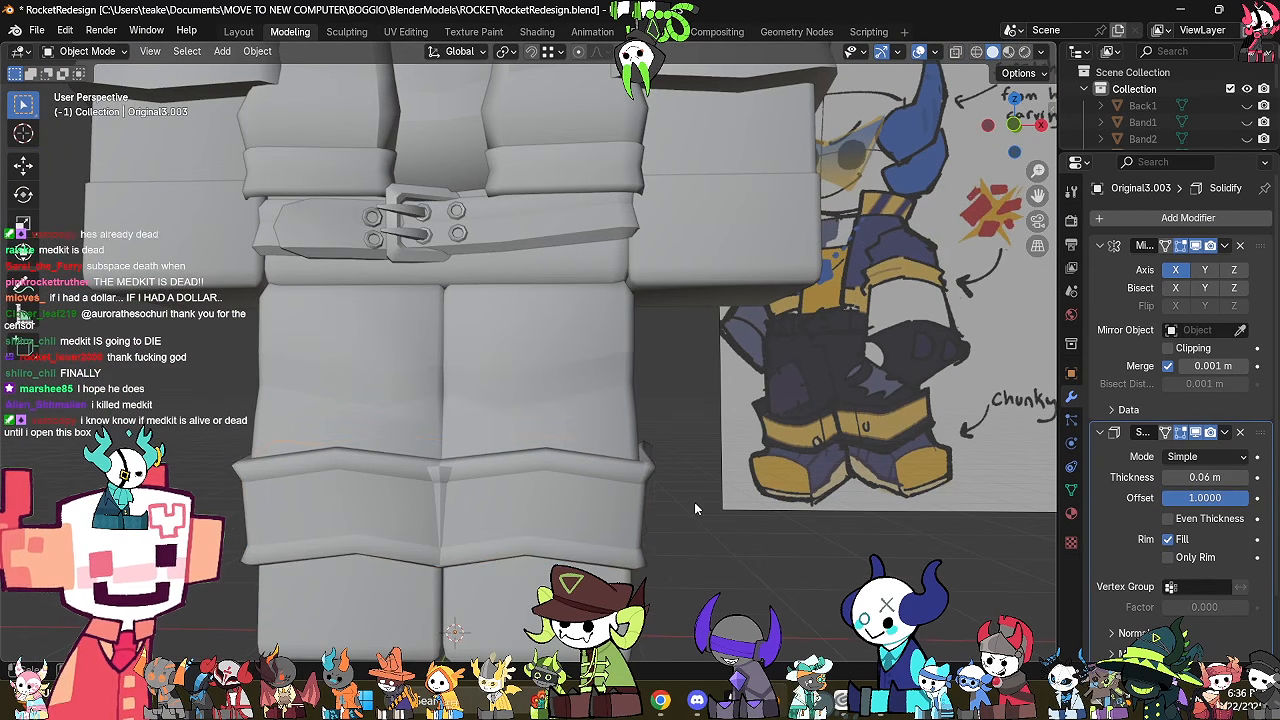
# Mark the leg band's upper and lower sharp loops and the flap's vertical edge as seams, then return to Object Mode.
pyautogui.click(643, 521)
pyautogui.press('Tab')
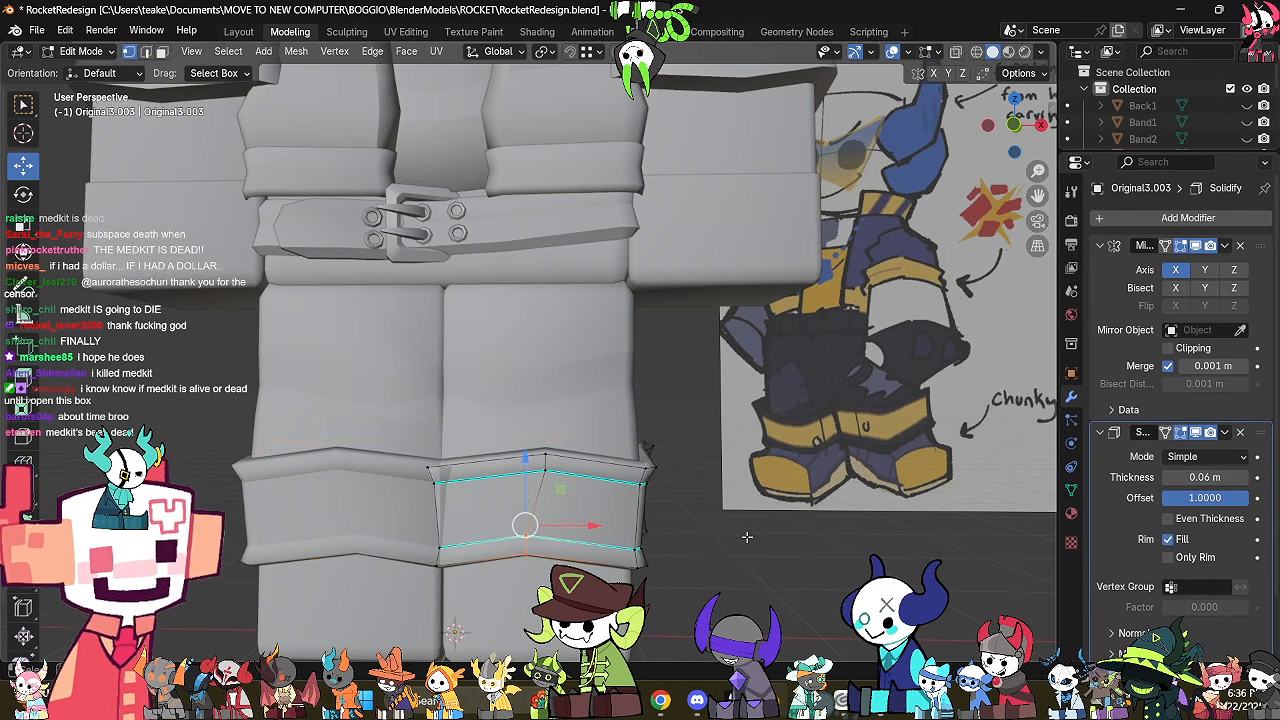
pyautogui.keyDown('shift'); pyautogui.moveTo(748, 536); pyautogui.dragTo(617, 428, button='middle'); pyautogui.keyUp('shift')
pyautogui.press('2')
pyautogui.scroll(2, 743, 498)
pyautogui.scroll(-2, 753, 440)
pyautogui.scroll(1, 682, 470)
pyautogui.keyDown('alt'); pyautogui.click(606, 499); pyautogui.keyUp('alt')
pyautogui.keyDown('alt'); pyautogui.keyDown('shift'); pyautogui.click(646, 406); pyautogui.keyUp('shift'); pyautogui.keyUp('alt')
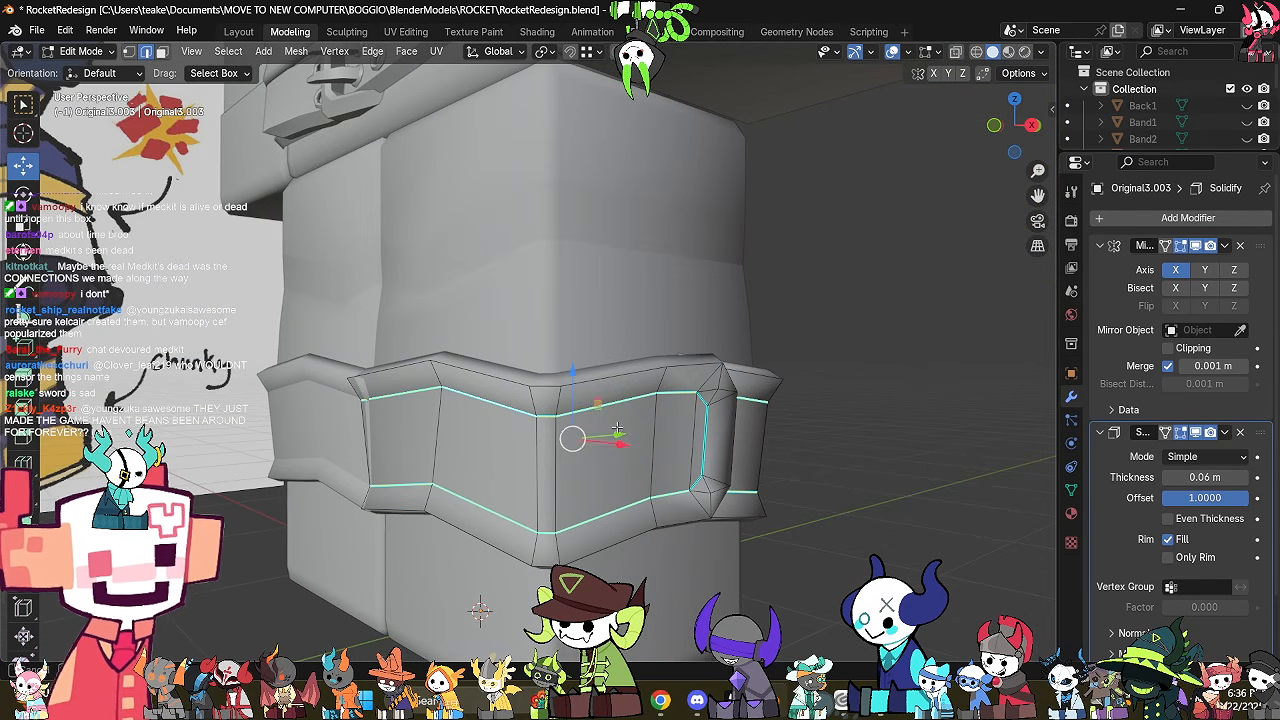
pyautogui.hotkey('ctrl', 'z')
pyautogui.keyDown('alt'); pyautogui.keyDown('shift'); pyautogui.click(712, 442); pyautogui.keyUp('shift'); pyautogui.keyUp('alt')
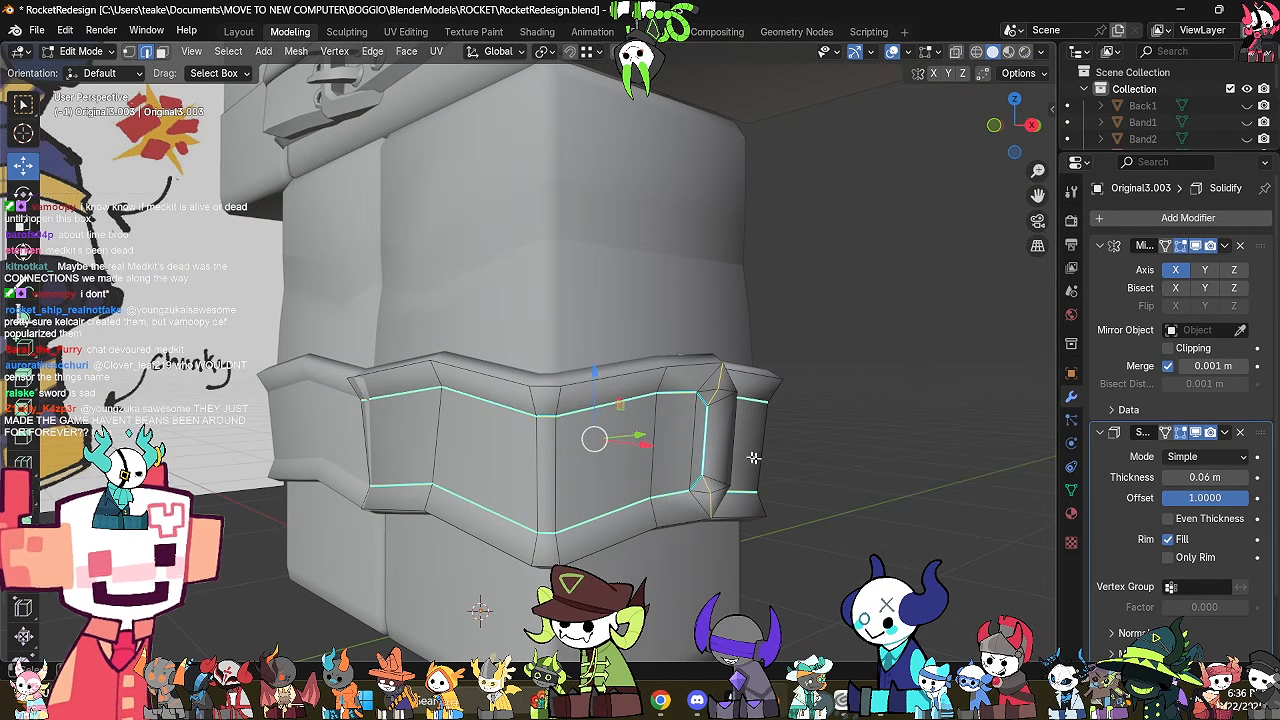
pyautogui.hotkey('ctrl', 'z')
pyautogui.keyDown('shift'); pyautogui.click(706, 402); pyautogui.keyUp('shift')
pyautogui.keyDown('shift'); pyautogui.click(708, 437); pyautogui.keyUp('shift')
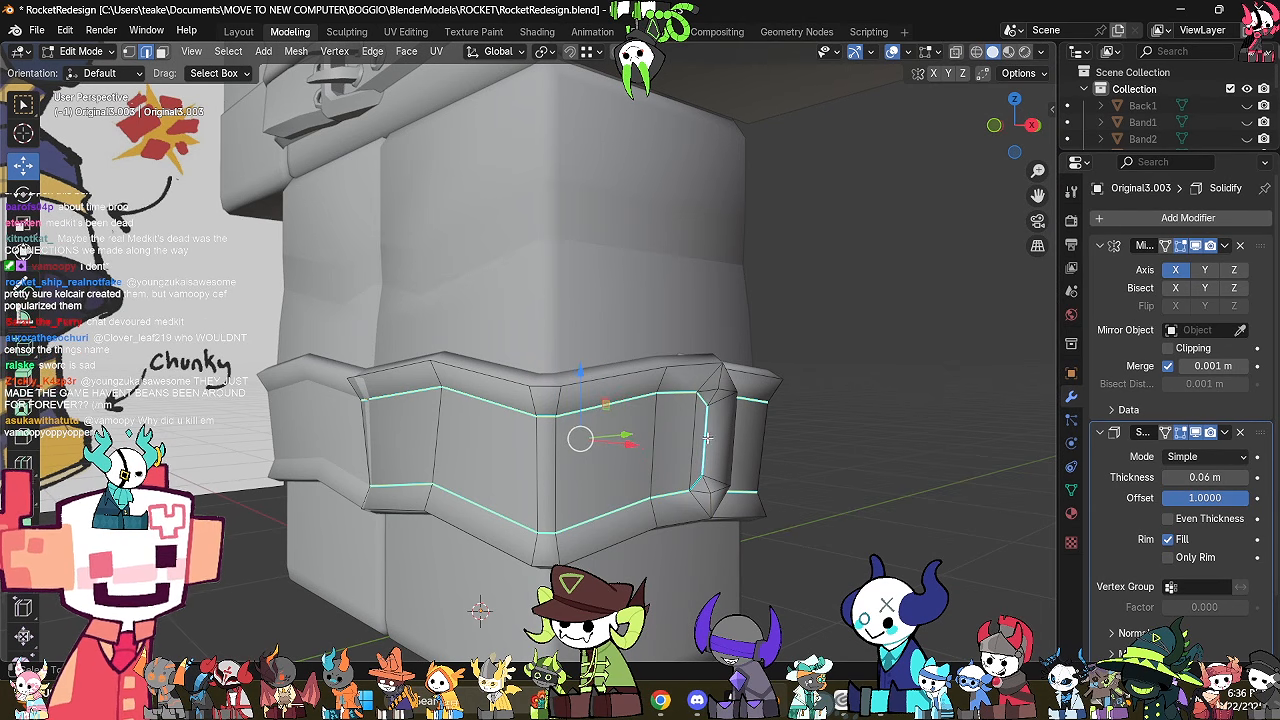
pyautogui.hotkey('alt', 'z')
pyautogui.hotkey('ctrl', 'e')
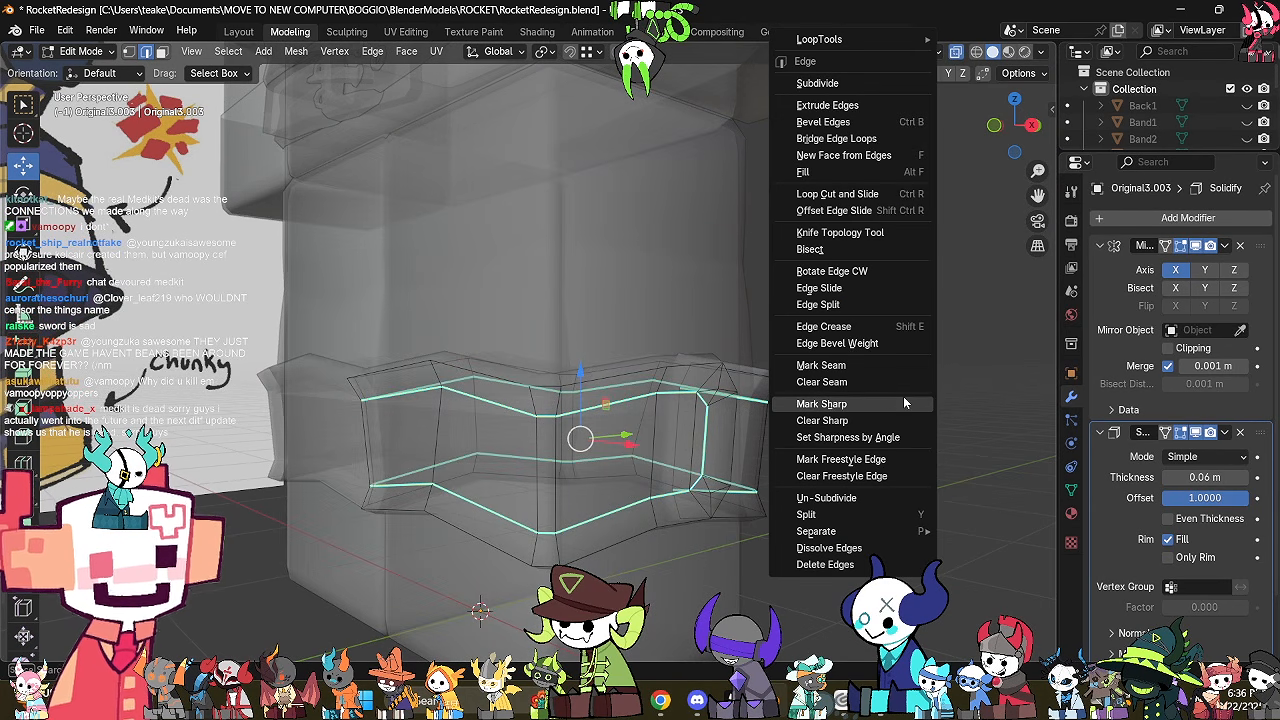
pyautogui.click(855, 366)
pyautogui.moveTo(854, 366); pyautogui.dragTo(807, 424, button='middle')
pyautogui.hotkey('alt', 'z')
pyautogui.hotkey('alt', 'z')
pyautogui.hotkey('alt', 'z')
pyautogui.press('Tab')
pyautogui.scroll(-4, 706, 454)
pyautogui.keyDown('shift'); pyautogui.moveTo(728, 350); pyautogui.dragTo(738, 476, button='middle'); pyautogui.keyUp('shift')
pyautogui.scroll(-3, 738, 476)
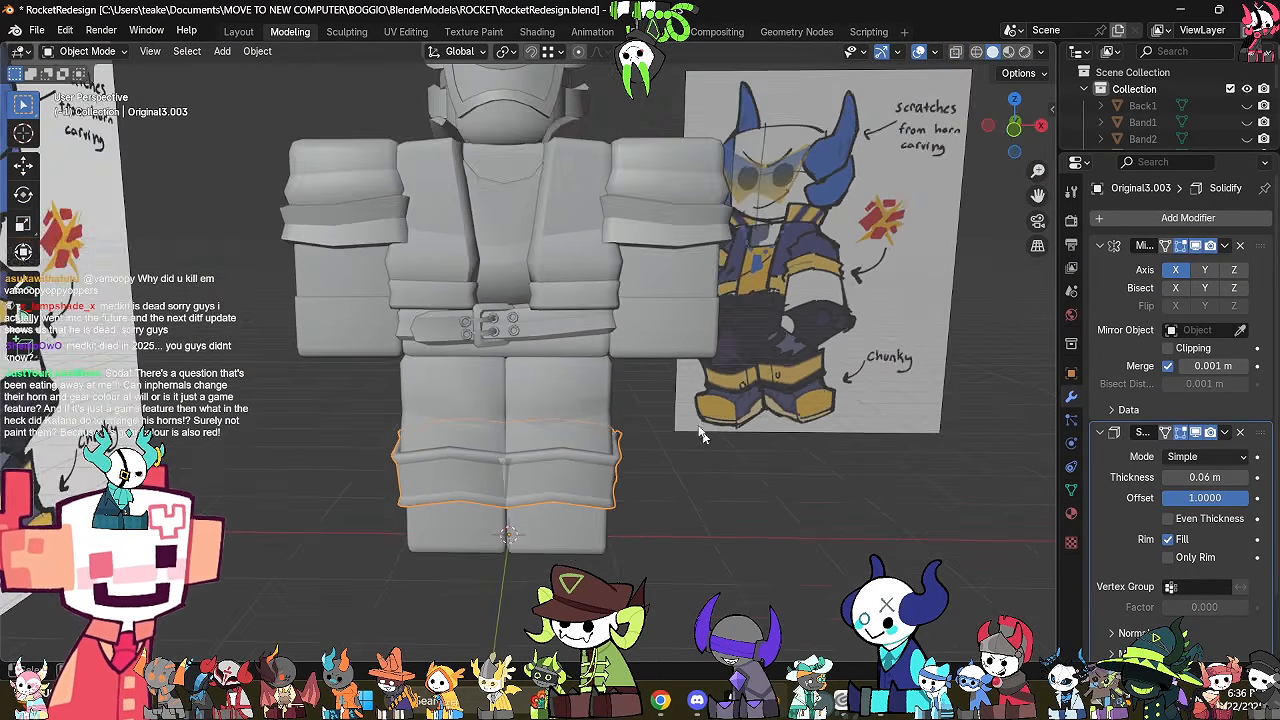
# Compare the full figure with the reference drawing and select the mirrored hand blocks at the ends of the arms.
pyautogui.moveTo(702, 434); pyautogui.dragTo(655, 422, button='middle')
pyautogui.scroll(2, 586, 412)
pyautogui.scroll(-3, 588, 416)
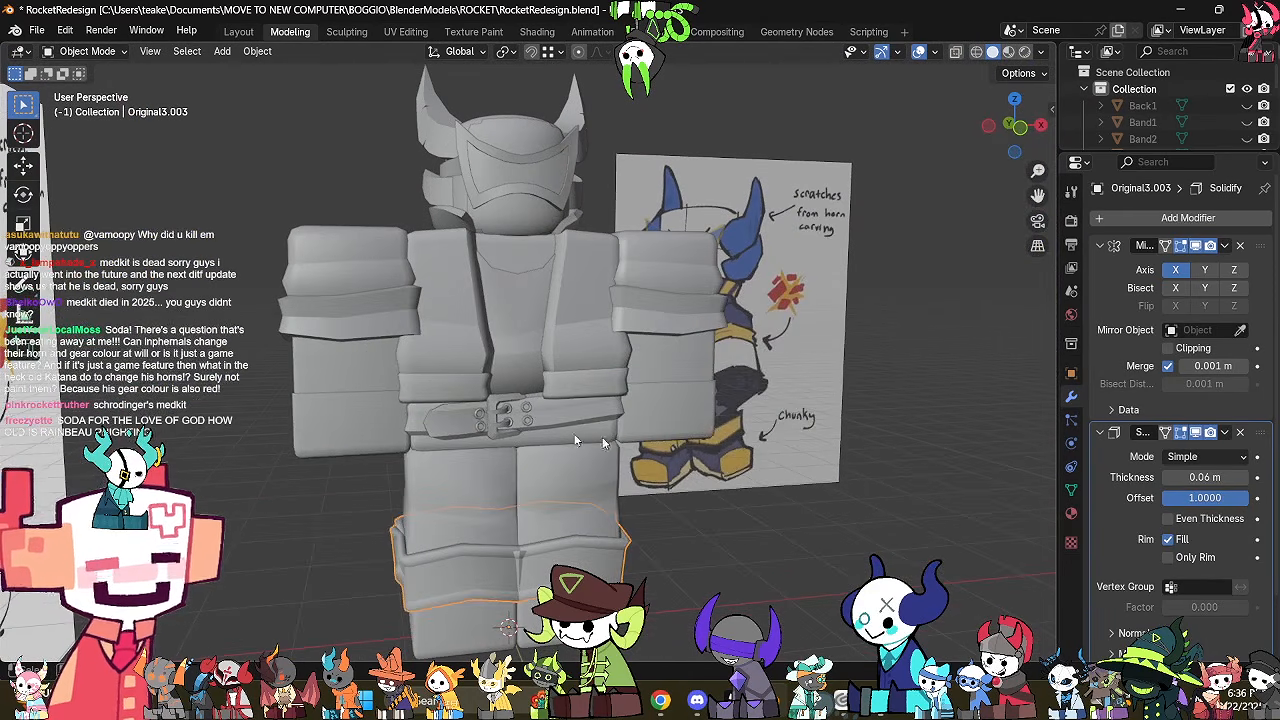
pyautogui.click(664, 418)
pyautogui.scroll(2, 665, 450)
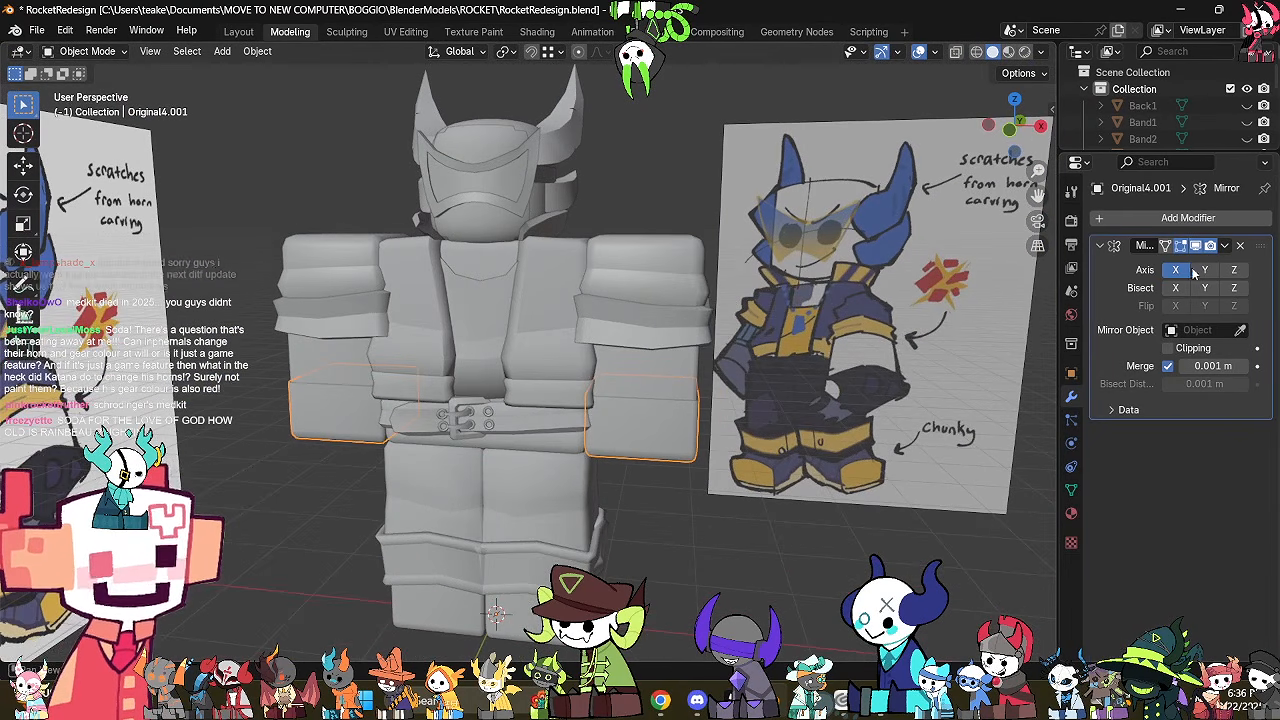
pyautogui.keyDown('shift'); pyautogui.moveTo(503, 454); pyautogui.dragTo(598, 444, button='middle'); pyautogui.keyUp('shift')
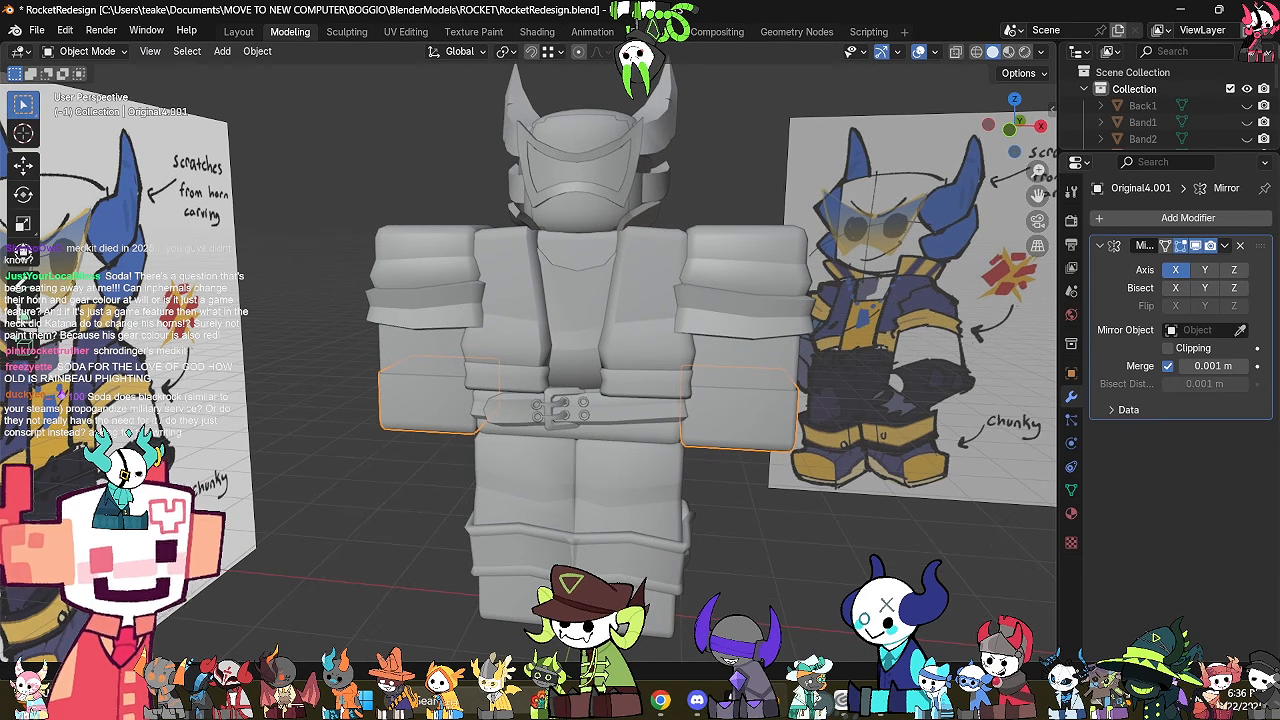
pyautogui.hotkey('ctrl', 's')
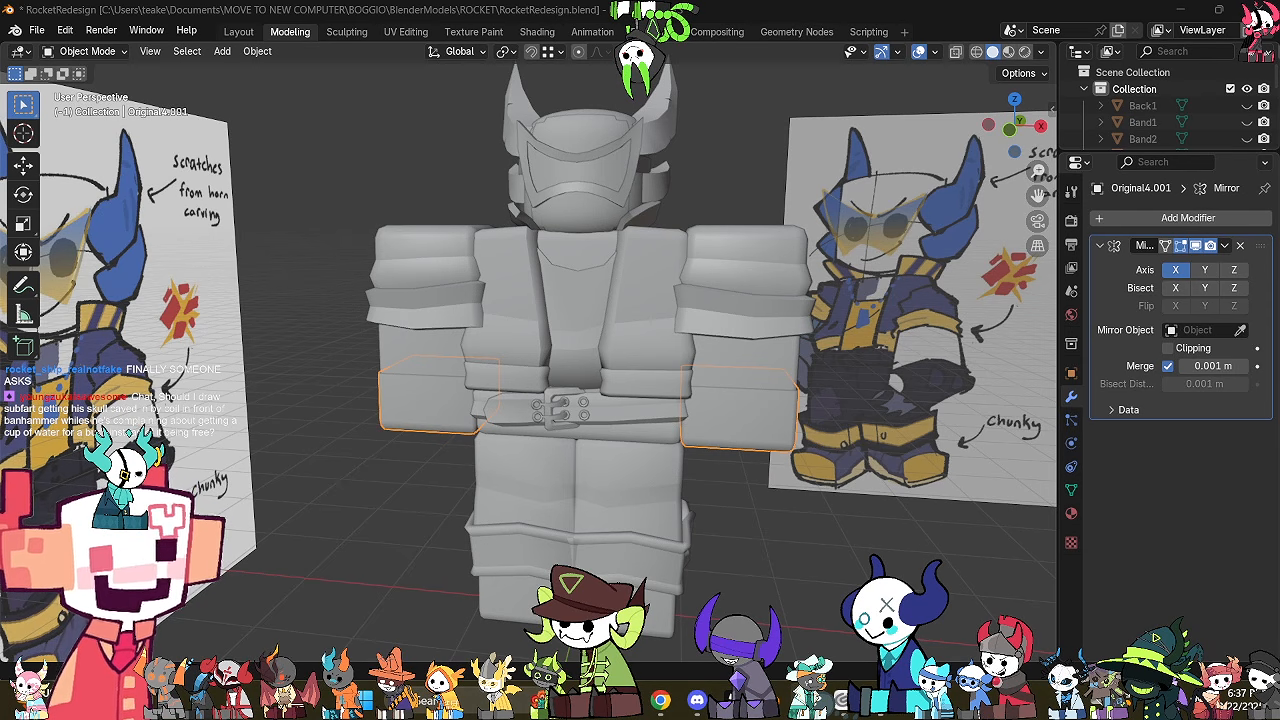
# Dissolve the redundant vertical corner edges and bottom edges of the hand block's bevel in Edit Mode.
pyautogui.moveTo(735, 458); pyautogui.dragTo(657, 479, button='middle')
pyautogui.press('Tab')
pyautogui.hotkey('alt', 'z')
pyautogui.scroll(1, 664, 495)
pyautogui.click(686, 557)
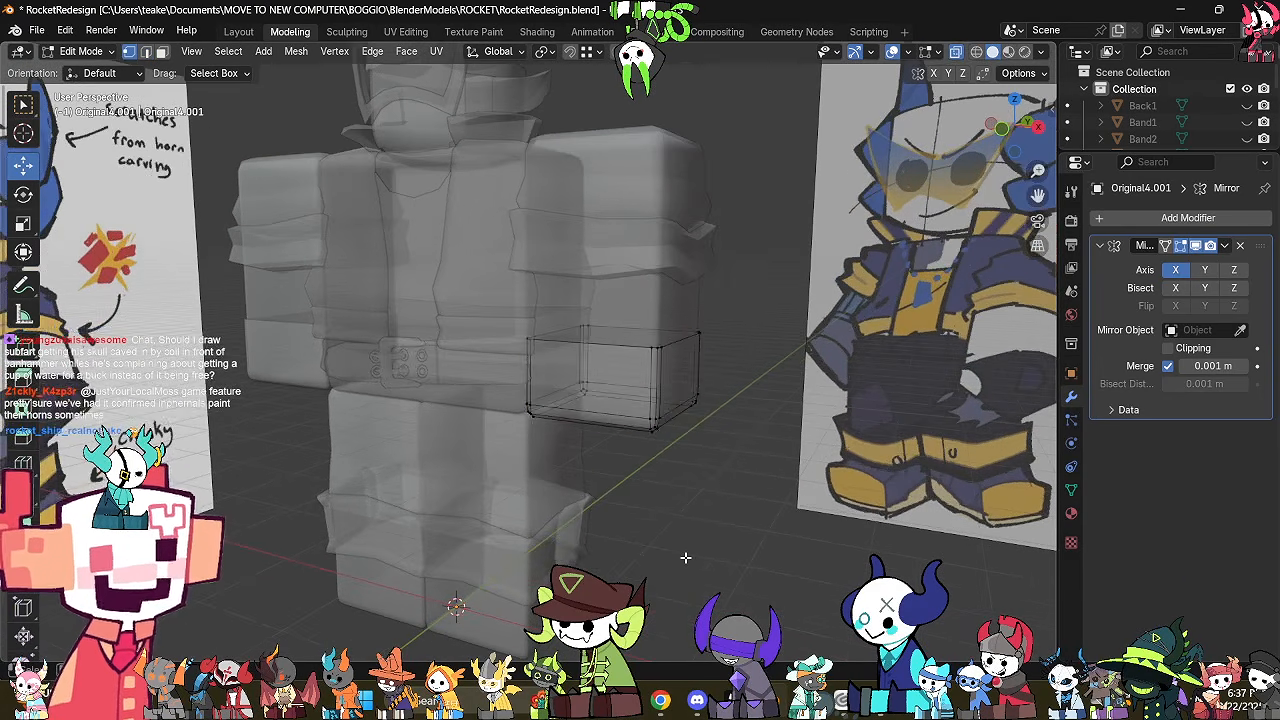
pyautogui.moveTo(686, 557); pyautogui.dragTo(674, 547, button='middle')
pyautogui.scroll(3, 674, 547)
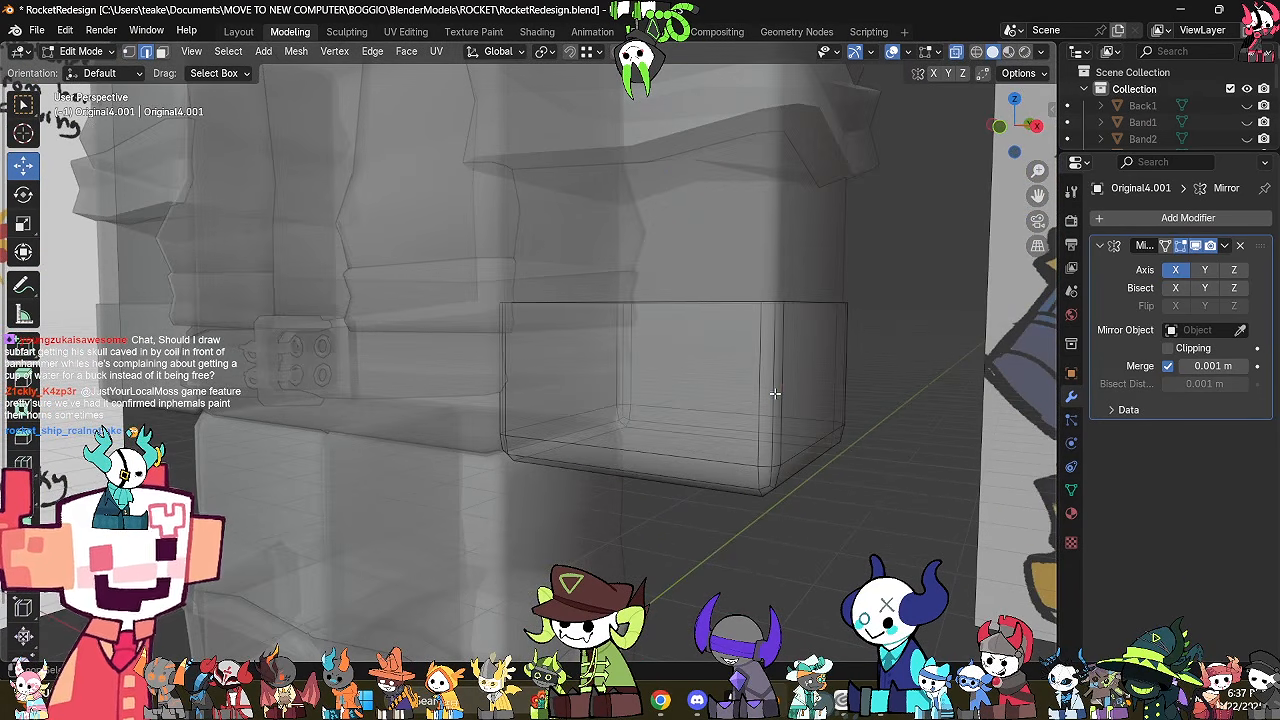
pyautogui.click(774, 393)
pyautogui.moveTo(774, 393); pyautogui.dragTo(775, 470, button='middle')
pyautogui.hotkey('alt', 'z')
pyautogui.keyDown('shift'); pyautogui.click(513, 482); pyautogui.keyUp('shift')
pyautogui.keyDown('shift'); pyautogui.click(736, 422); pyautogui.keyUp('shift')
pyautogui.keyDown('shift'); pyautogui.click(742, 472); pyautogui.keyUp('shift')
pyautogui.hotkey('alt', 'z')
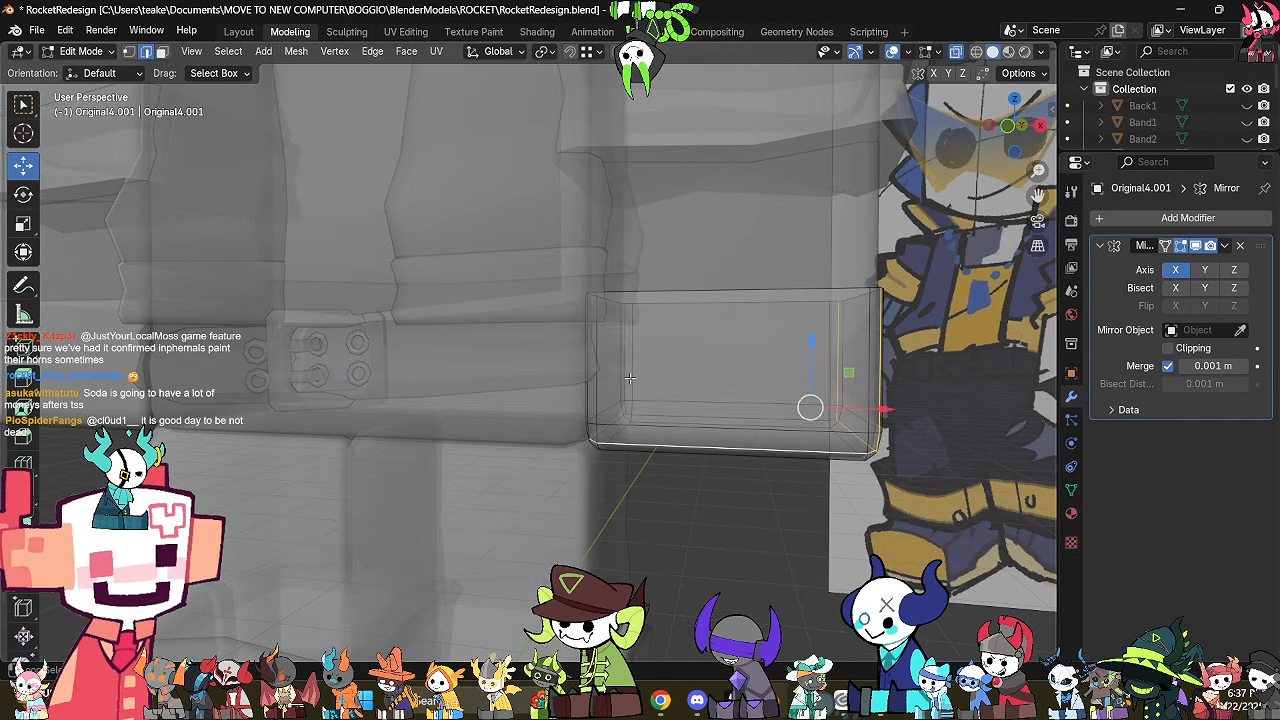
pyautogui.moveTo(643, 413); pyautogui.dragTo(689, 489, button='middle')
pyautogui.keyDown('shift'); pyautogui.click(670, 432); pyautogui.keyUp('shift')
pyautogui.keyDown('shift'); pyautogui.click(712, 348); pyautogui.keyUp('shift')
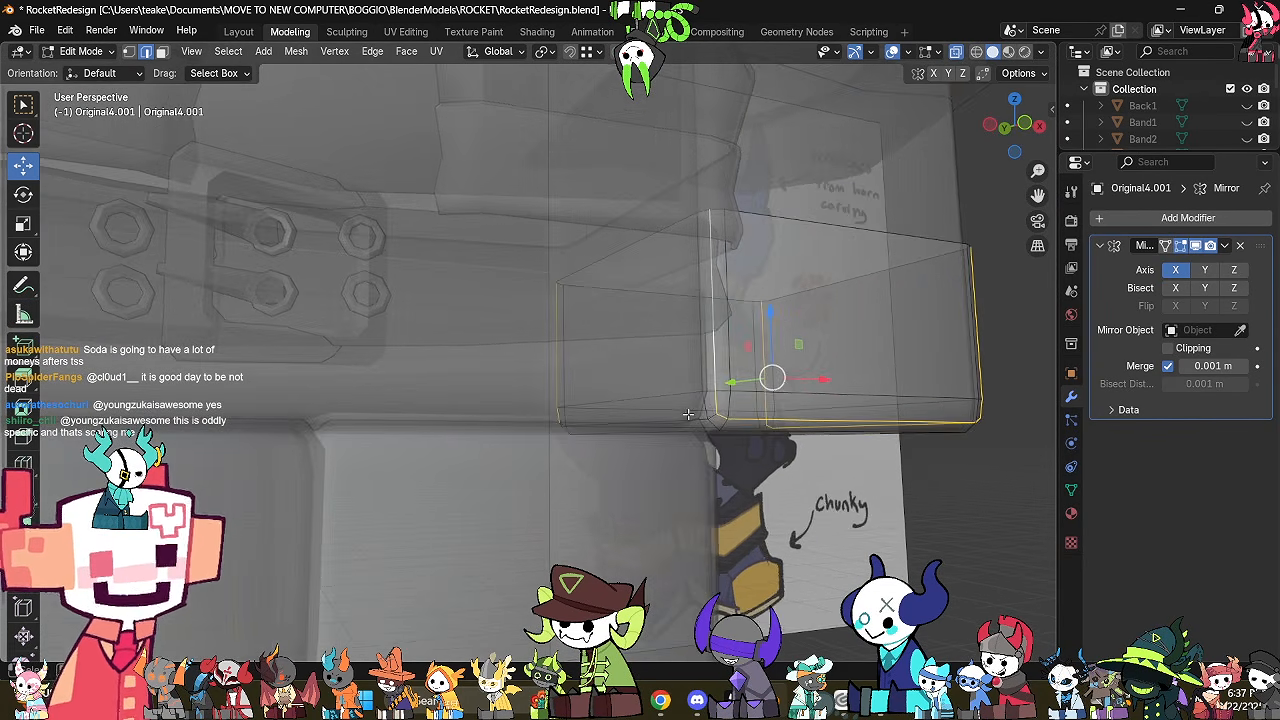
pyautogui.moveTo(688, 413); pyautogui.dragTo(736, 471, button='middle')
pyautogui.keyDown('shift'); pyautogui.click(731, 424); pyautogui.keyUp('shift')
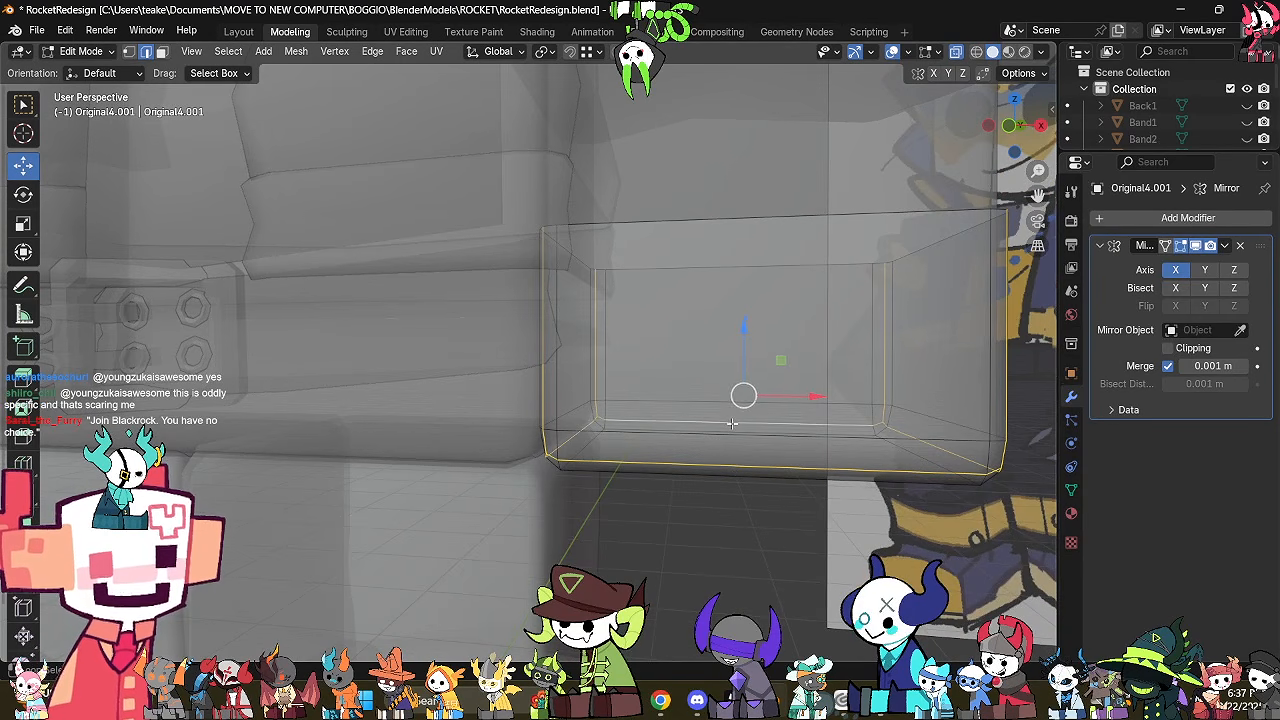
pyautogui.rightClick(778, 506)
pyautogui.click(772, 644)
pyautogui.scroll(-1, 773, 587)
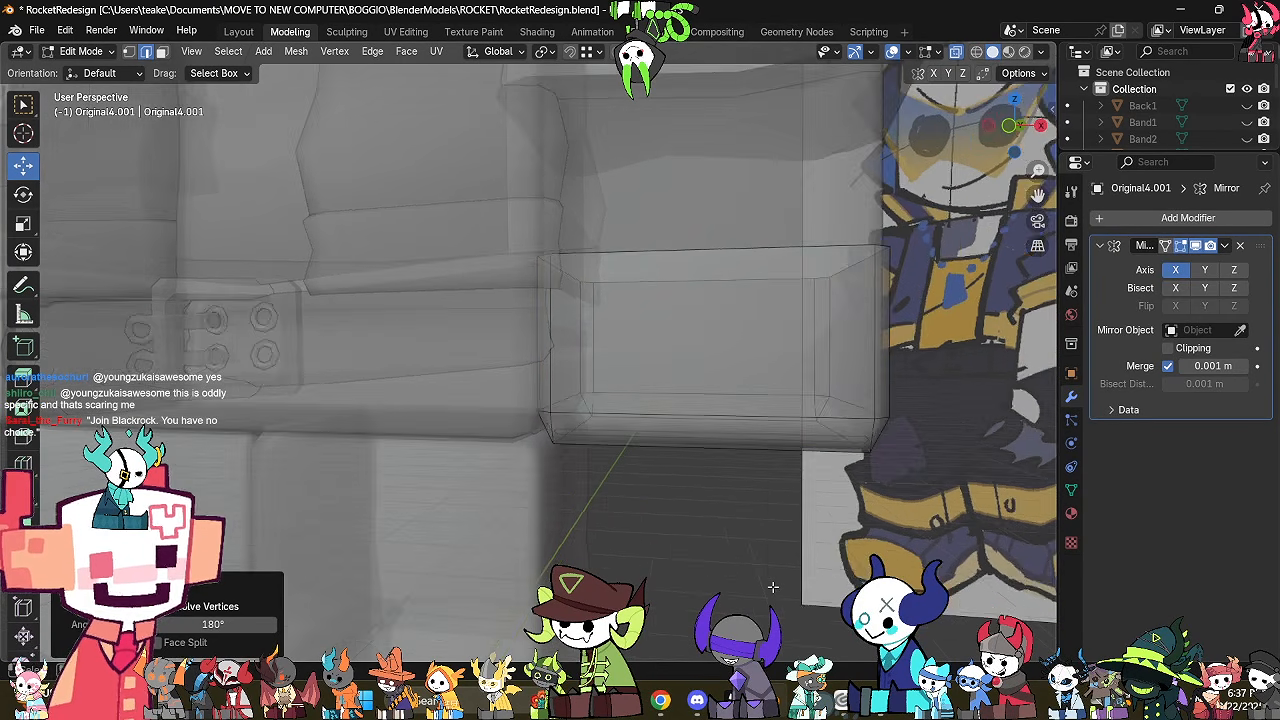
pyautogui.scroll(-1, 772, 587)
pyautogui.hotkey('alt', 'z')
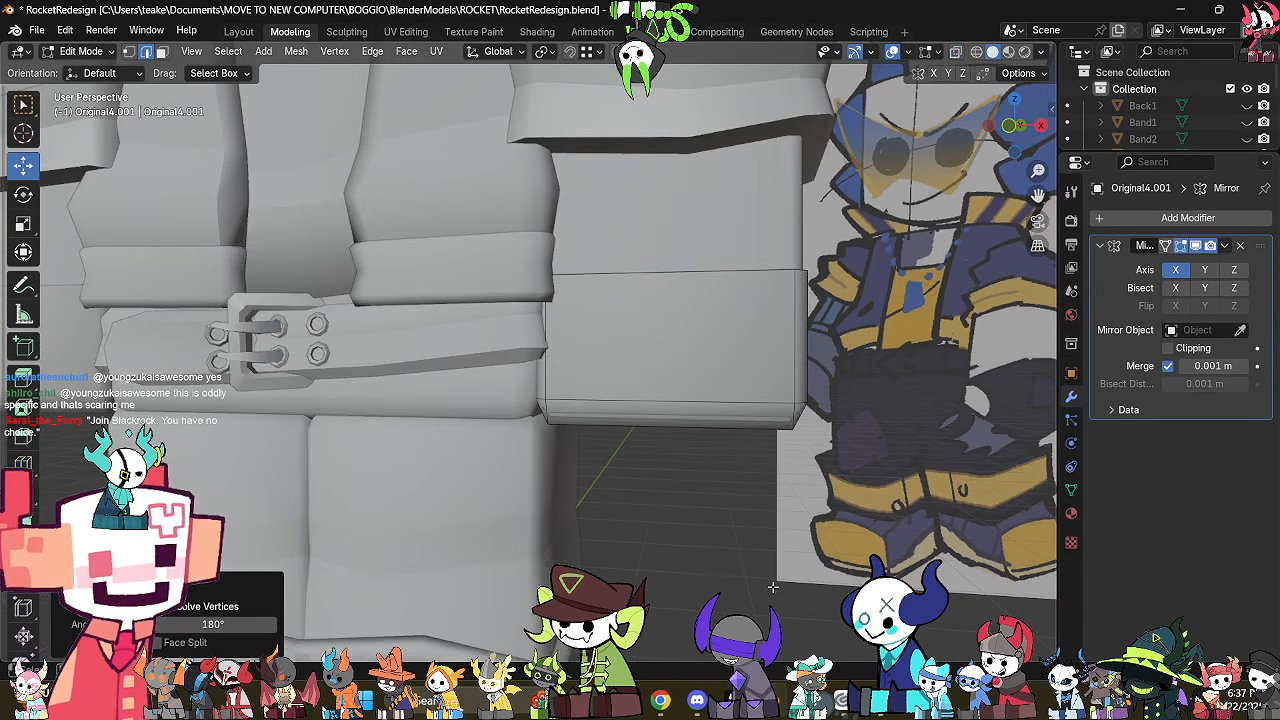
# Raise the hand block's bottom row of vertices about 0.016 m in the front view.
pyautogui.hotkey('alt', 'z')
pyautogui.moveTo(616, 434); pyautogui.dragTo(617, 432, button='middle')
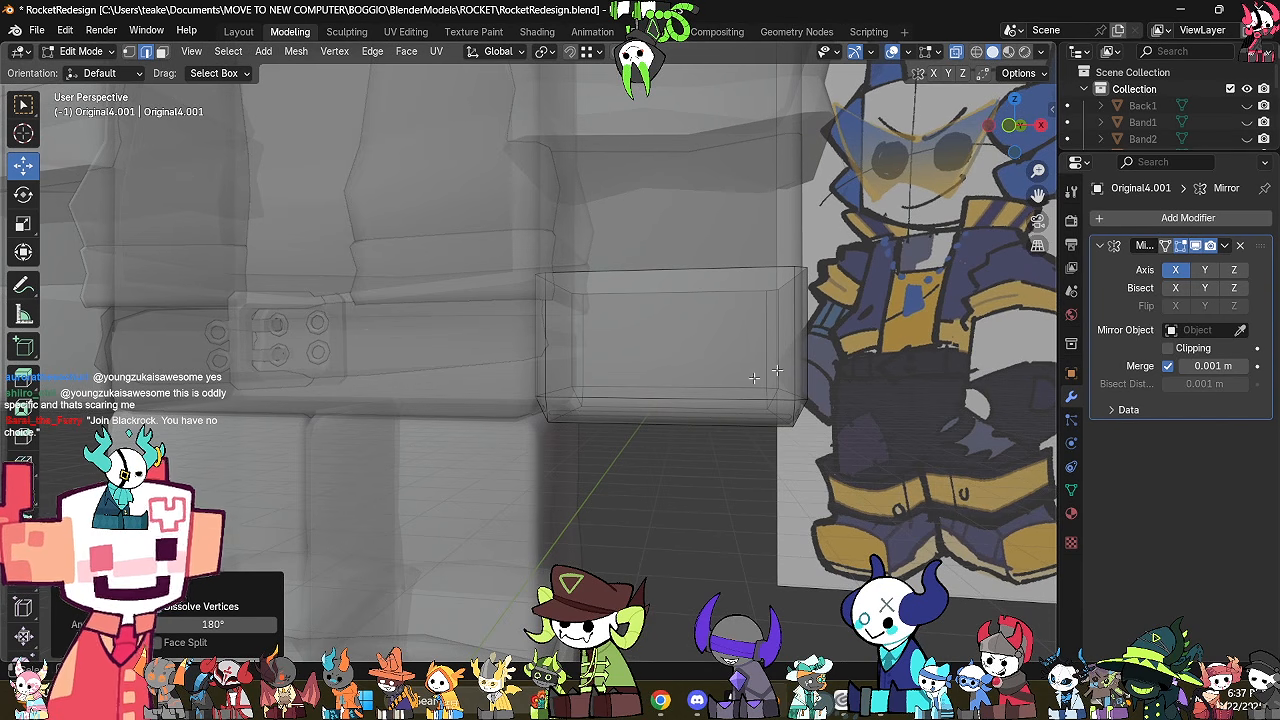
pyautogui.click(1010, 127)
pyautogui.hotkey('alt', 'z')
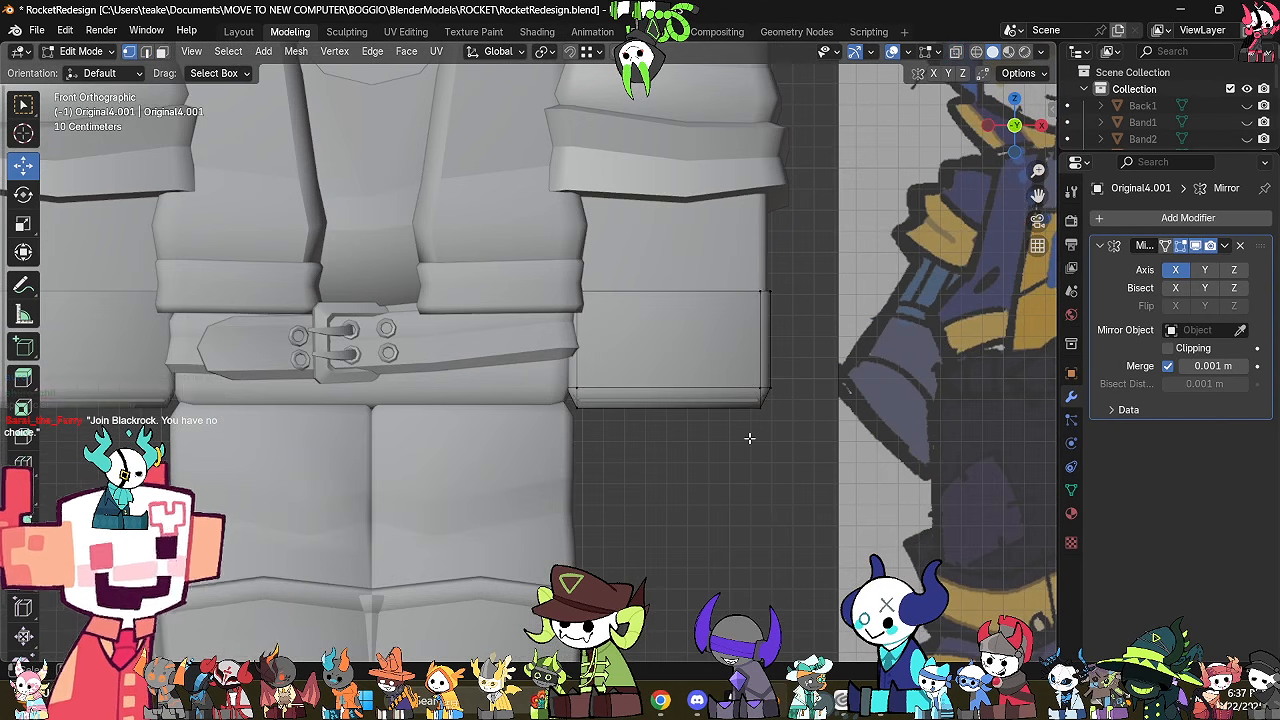
pyautogui.hotkey('alt', 'z')
pyautogui.moveTo(504, 443); pyautogui.dragTo(821, 386)
pyautogui.hotkey('ctrl', 'z')
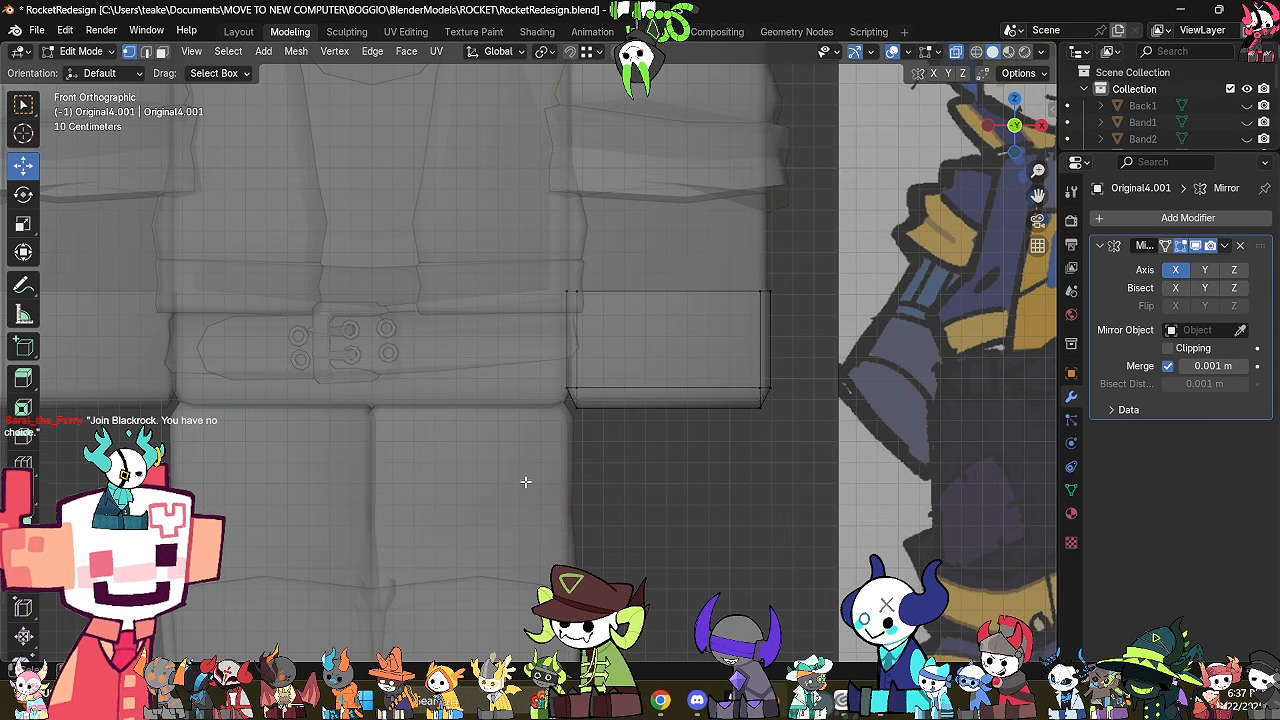
pyautogui.moveTo(525, 481); pyautogui.dragTo(827, 397)
pyautogui.moveTo(668, 367); pyautogui.dragTo(669, 362)
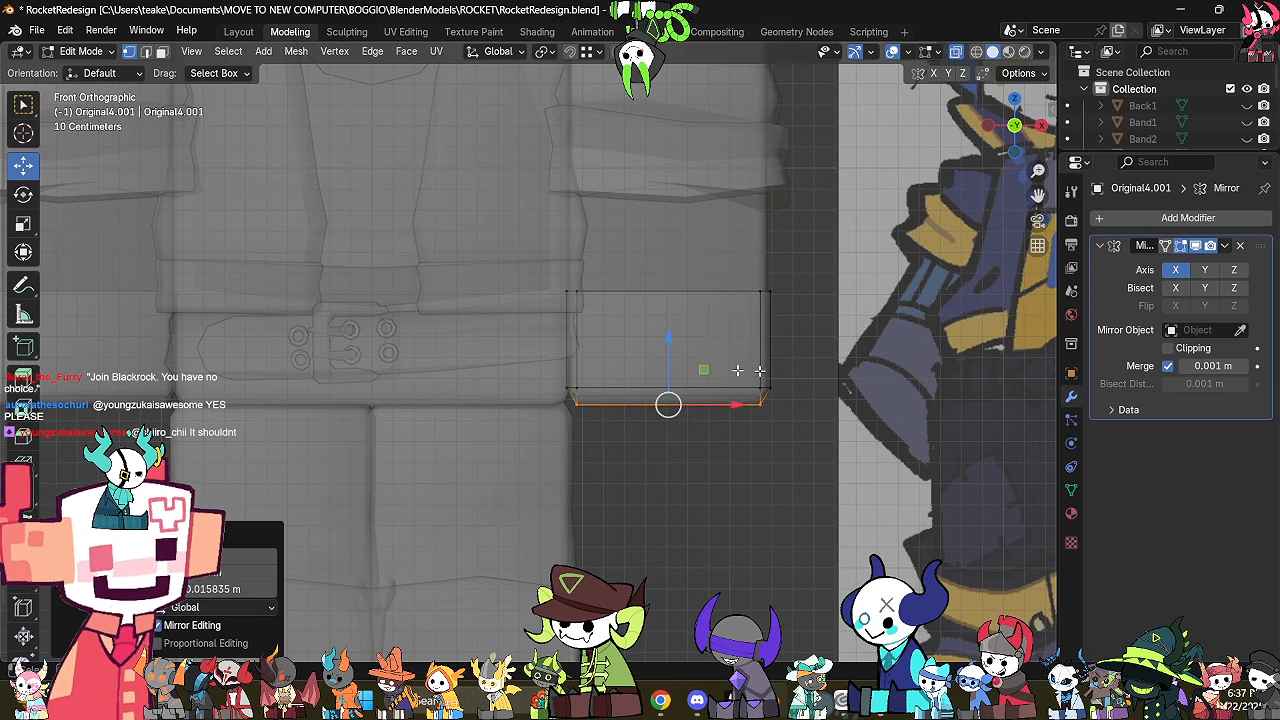
# Adjust the height of the hand block's two lower vertex rows slightly, check the shape and return to Object Mode.
pyautogui.moveTo(806, 345); pyautogui.dragTo(531, 454)
pyautogui.moveTo(672, 341); pyautogui.dragTo(703, 352)
pyautogui.hotkey('alt', 'z')
pyautogui.press('Tab')
pyautogui.moveTo(755, 449); pyautogui.dragTo(800, 385, button='middle')
pyautogui.press('Tab')
pyautogui.click(876, 515)
pyautogui.press('3')
pyautogui.click(708, 389)
pyautogui.moveTo(708, 389); pyautogui.dragTo(734, 489, button='middle')
pyautogui.press('Tab')
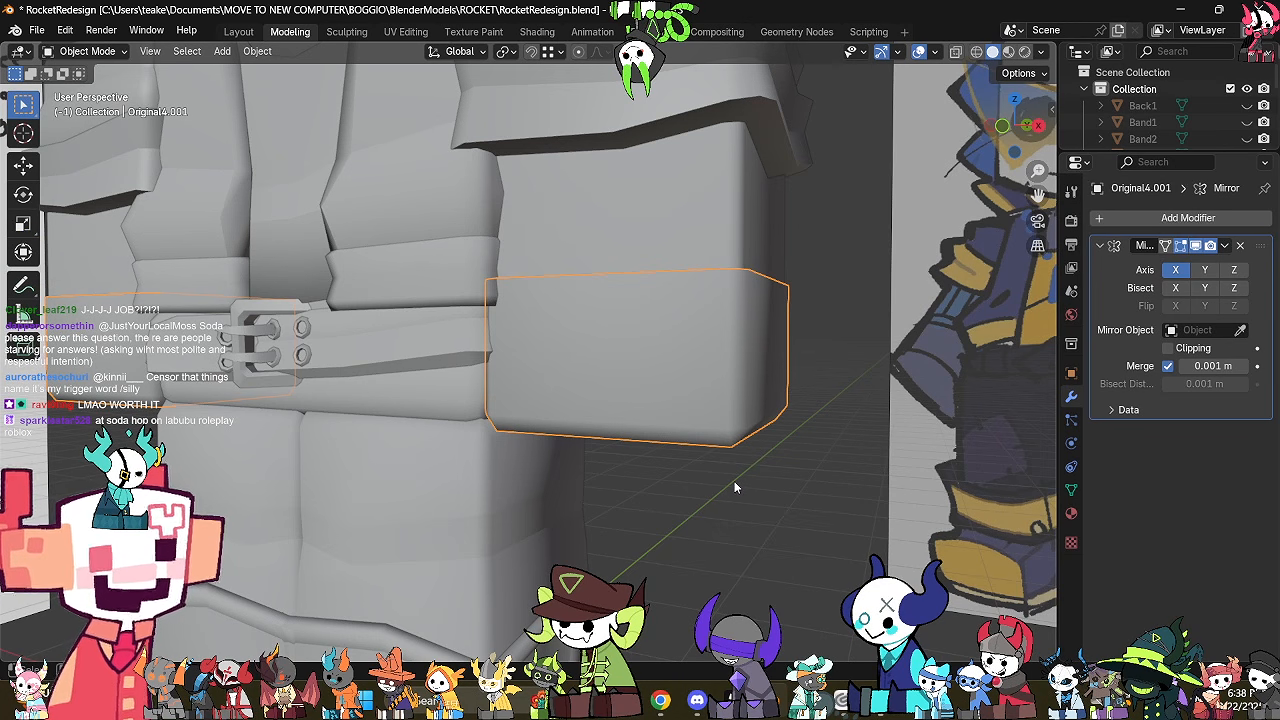
# Add a six-sided cylinder mesh to the scene.
pyautogui.press('Tab')
pyautogui.hotkey('alt', 'z')
pyautogui.moveTo(734, 487); pyautogui.dragTo(771, 531, button='middle')
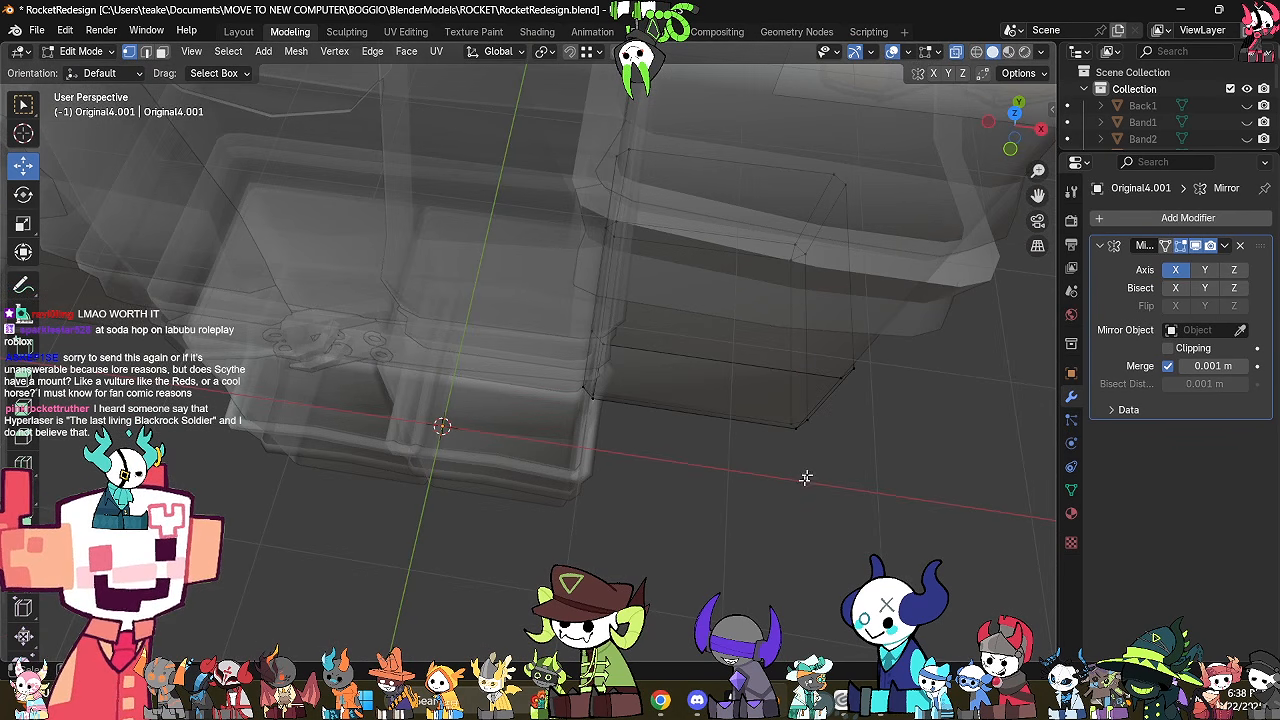
pyautogui.press('Tab')
pyautogui.scroll(-1, 739, 465)
pyautogui.click(717, 496)
pyautogui.hotkey('shift', 'a')
pyautogui.moveTo(823, 341)
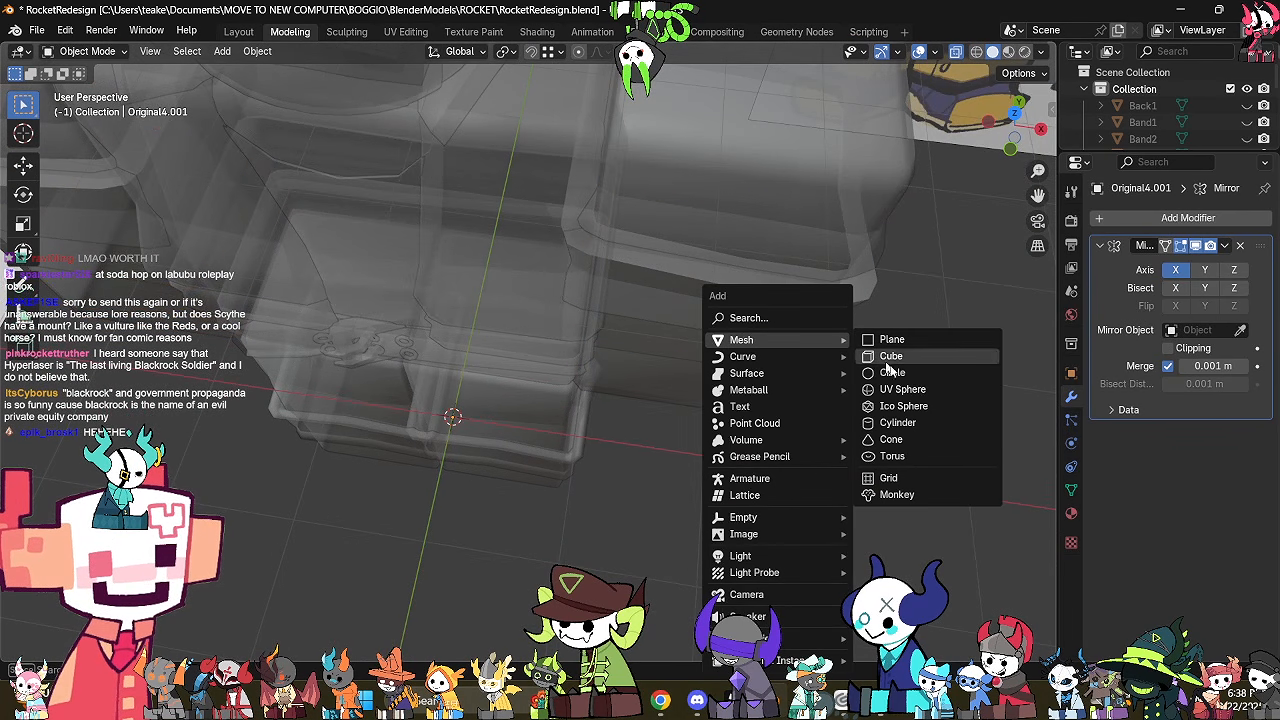
pyautogui.click(899, 423)
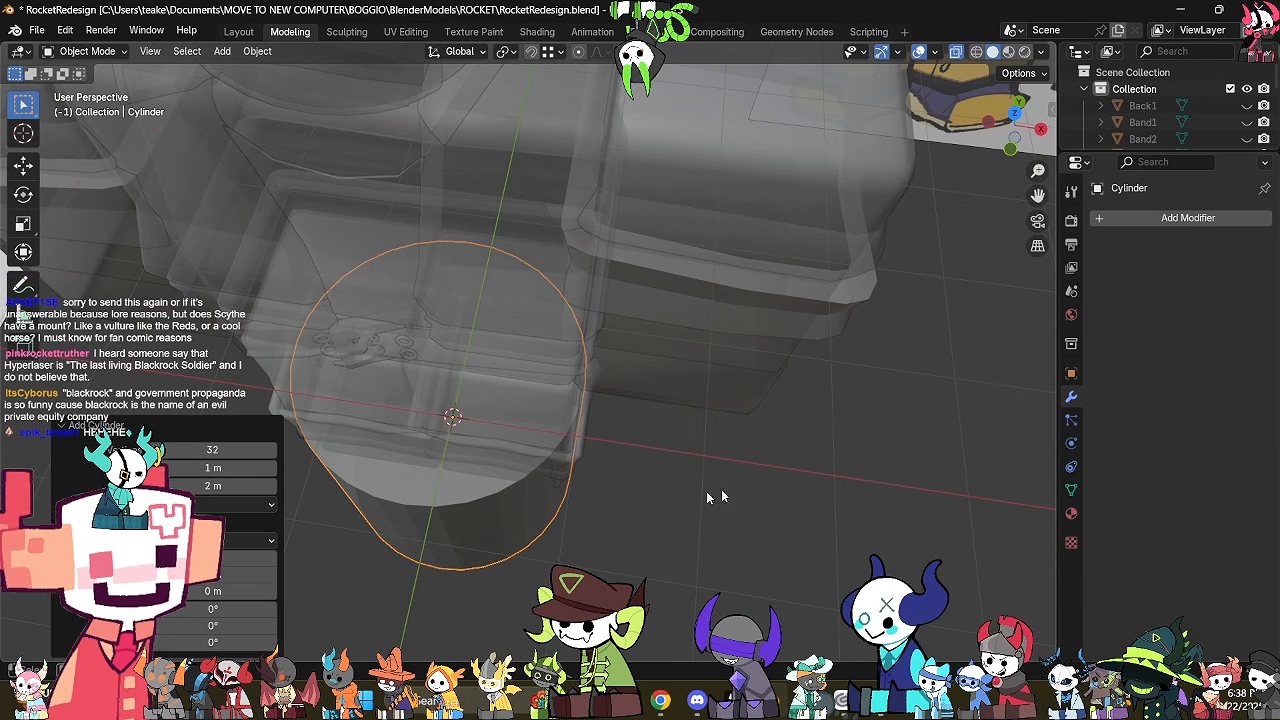
pyautogui.moveTo(212, 451); pyautogui.dragTo(150, 451)
pyautogui.click(274, 451)
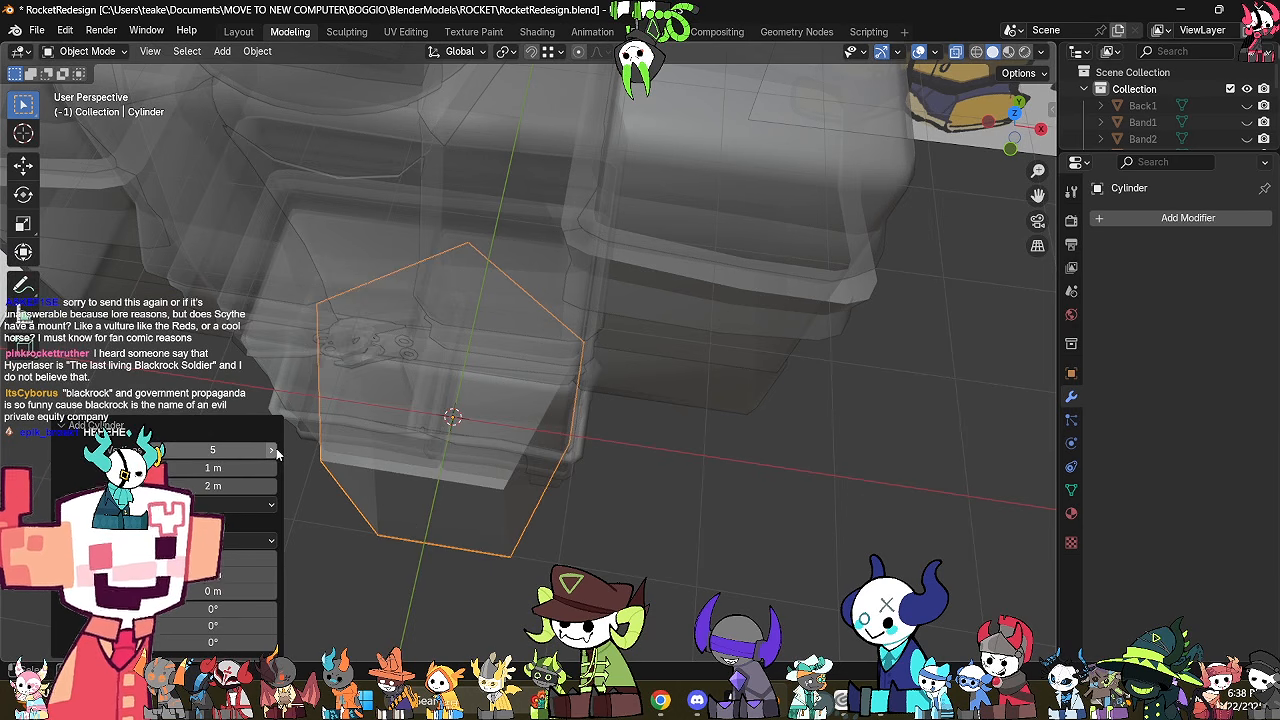
# Add an X-axis Mirror modifier to the cylinder and rotate its mesh a quarter turn in the side view.
pyautogui.press('Tab')
pyautogui.moveTo(600, 491); pyautogui.dragTo(957, 214, button='middle')
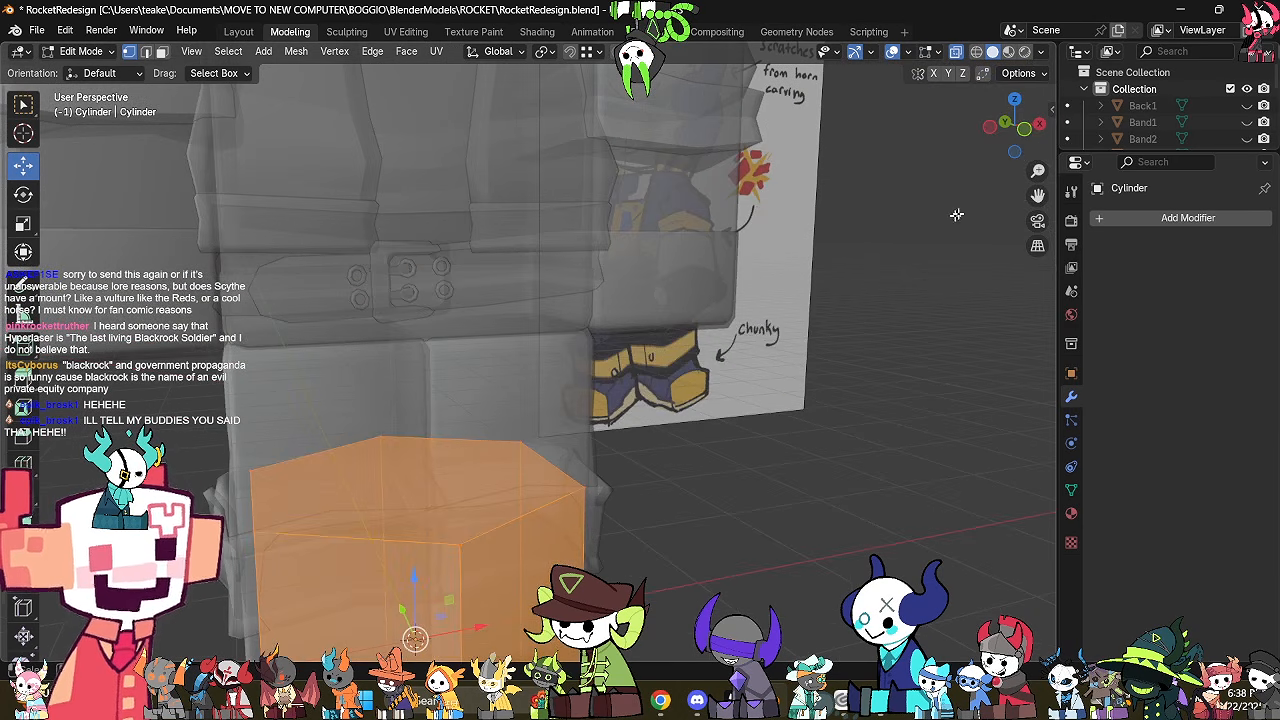
pyautogui.click(988, 131)
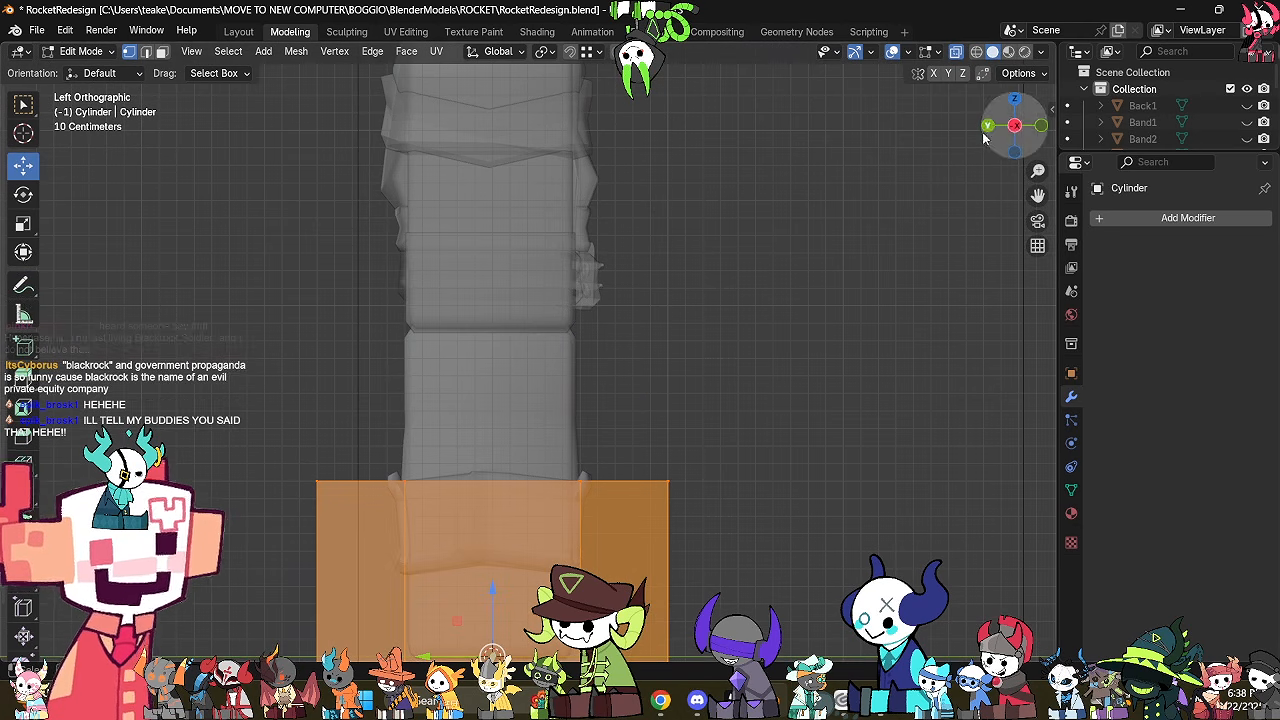
pyautogui.click(1162, 225)
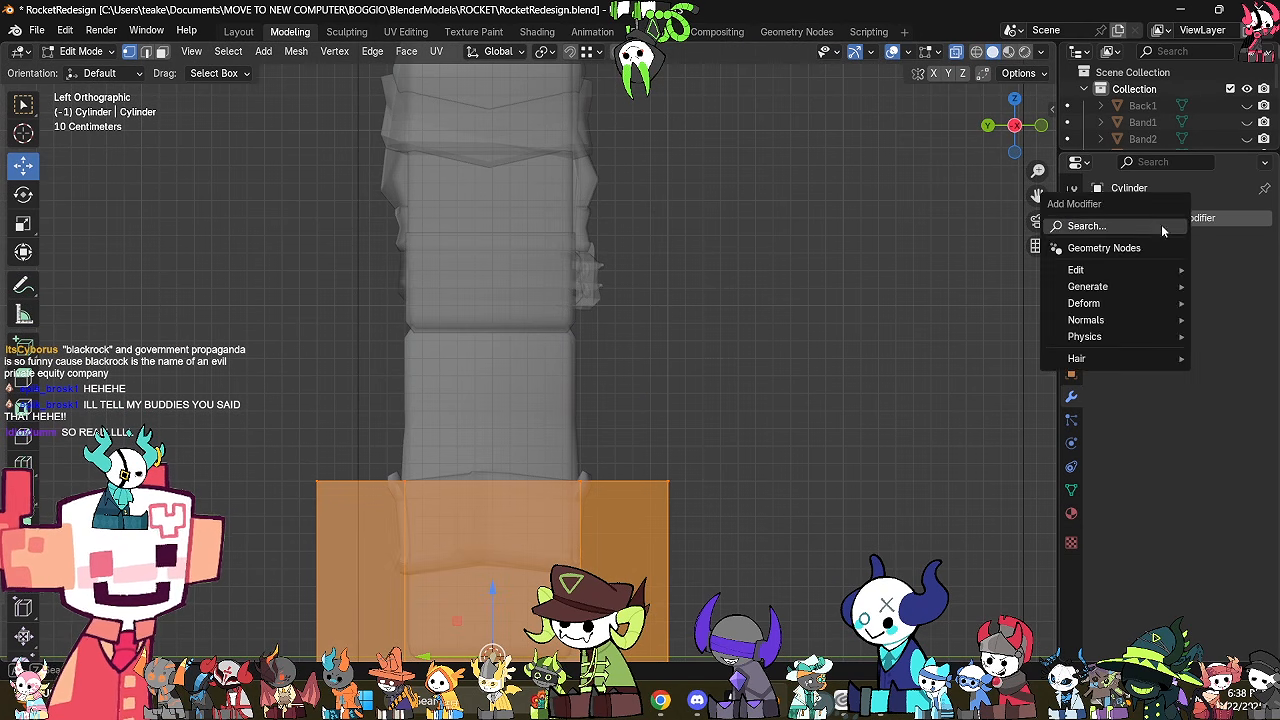
pyautogui.click(1162, 223)
pyautogui.click(960, 255)
pyautogui.scroll(-4, 594, 417)
pyautogui.press('r')
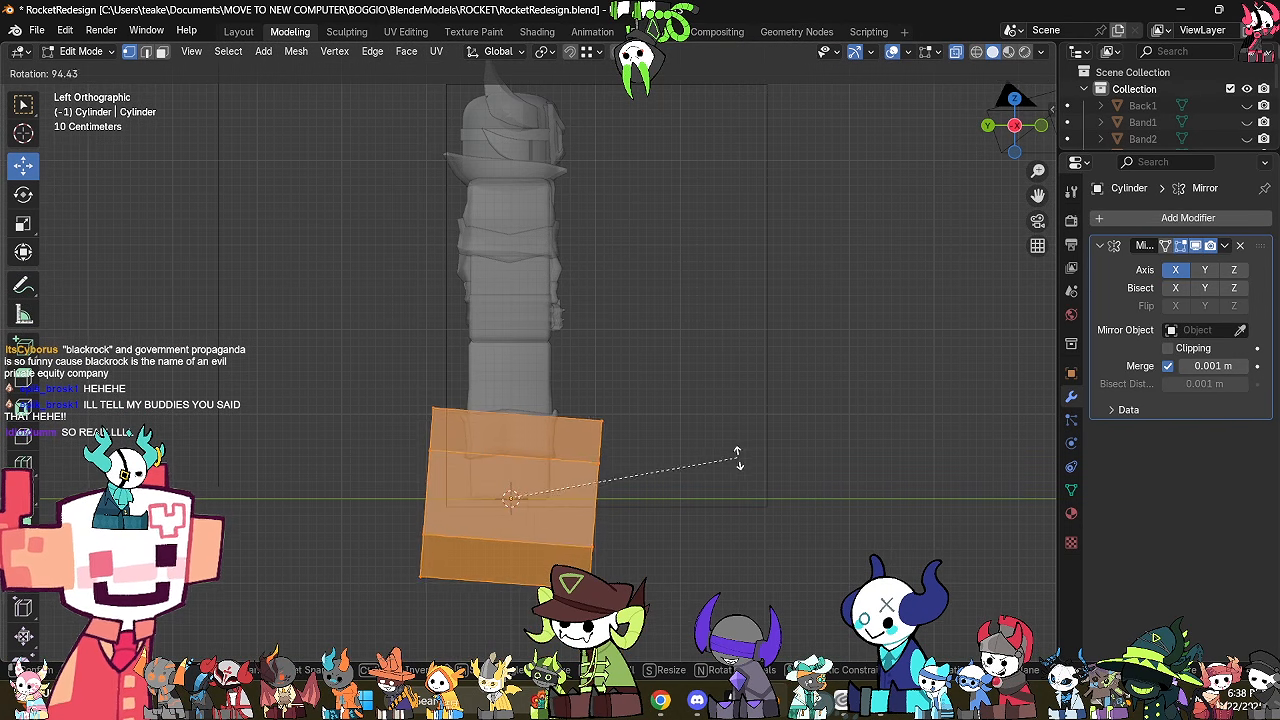
pyautogui.click(743, 441)
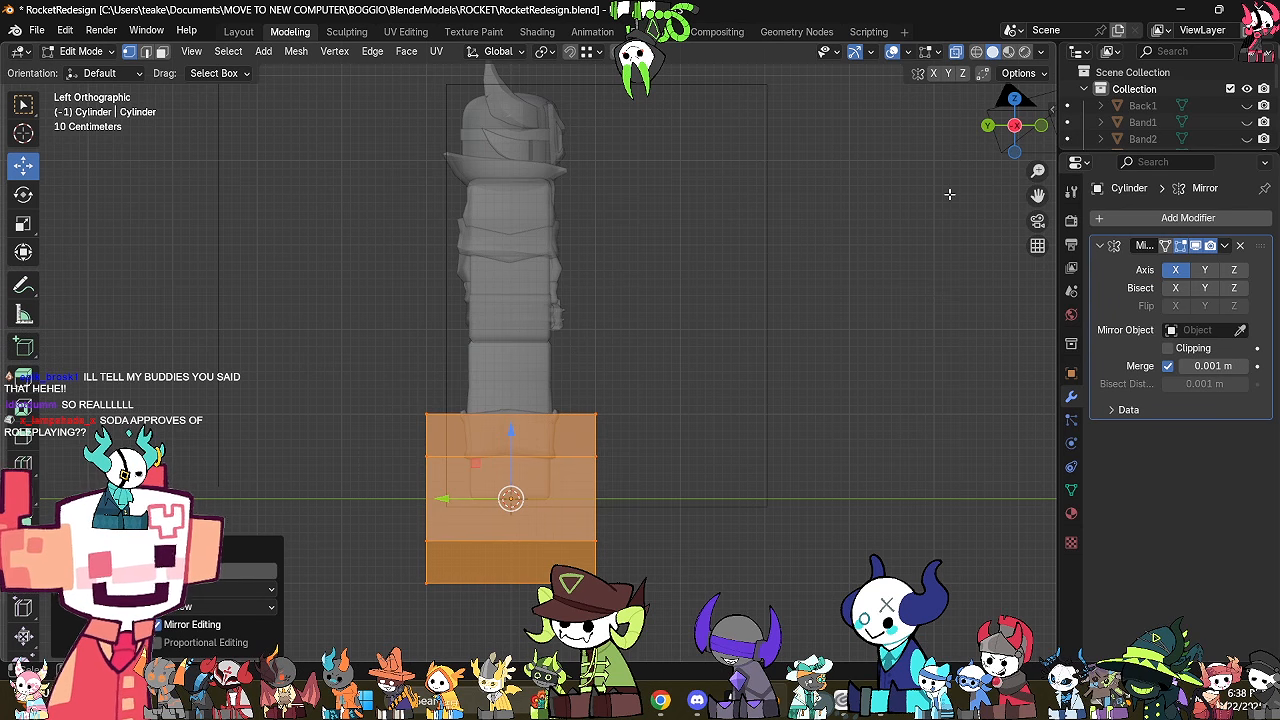
# Shrink the hexagonal cylinder to about 0.31 of its size and place it beside the hip at the hand's inner edge.
pyautogui.click(1041, 125)
pyautogui.press('g')
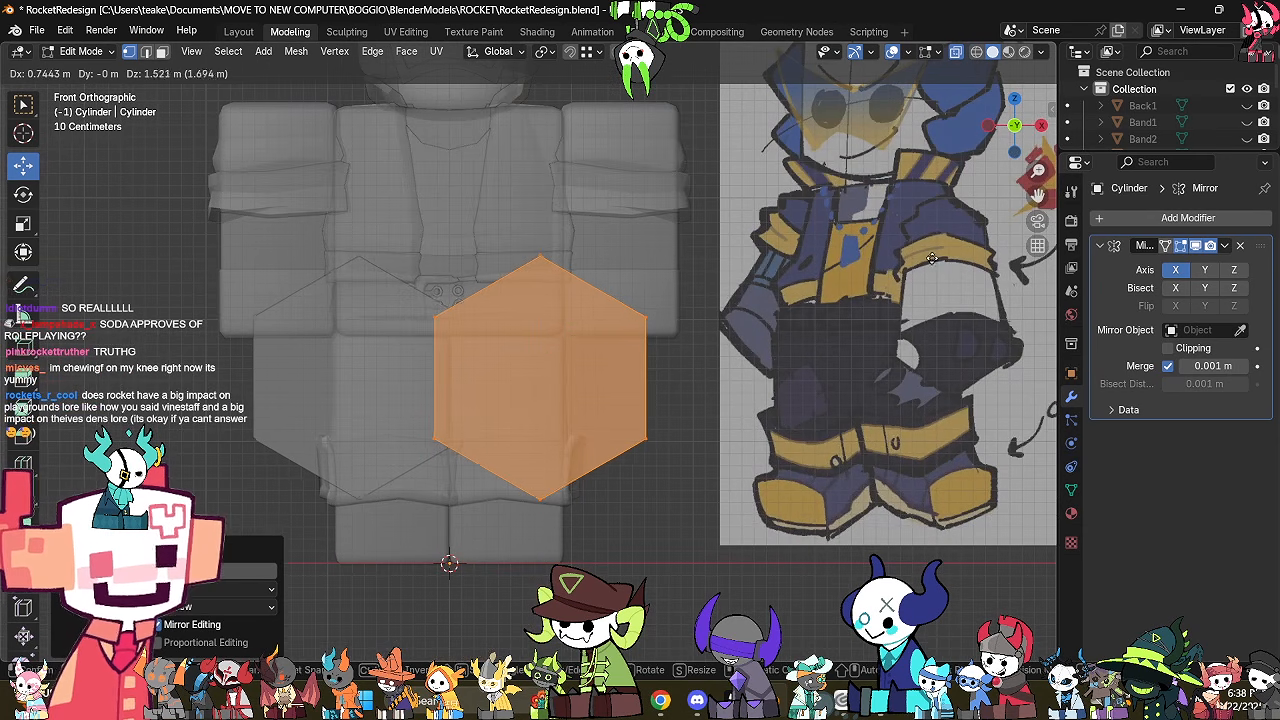
pyautogui.click(933, 255)
pyautogui.press('s')
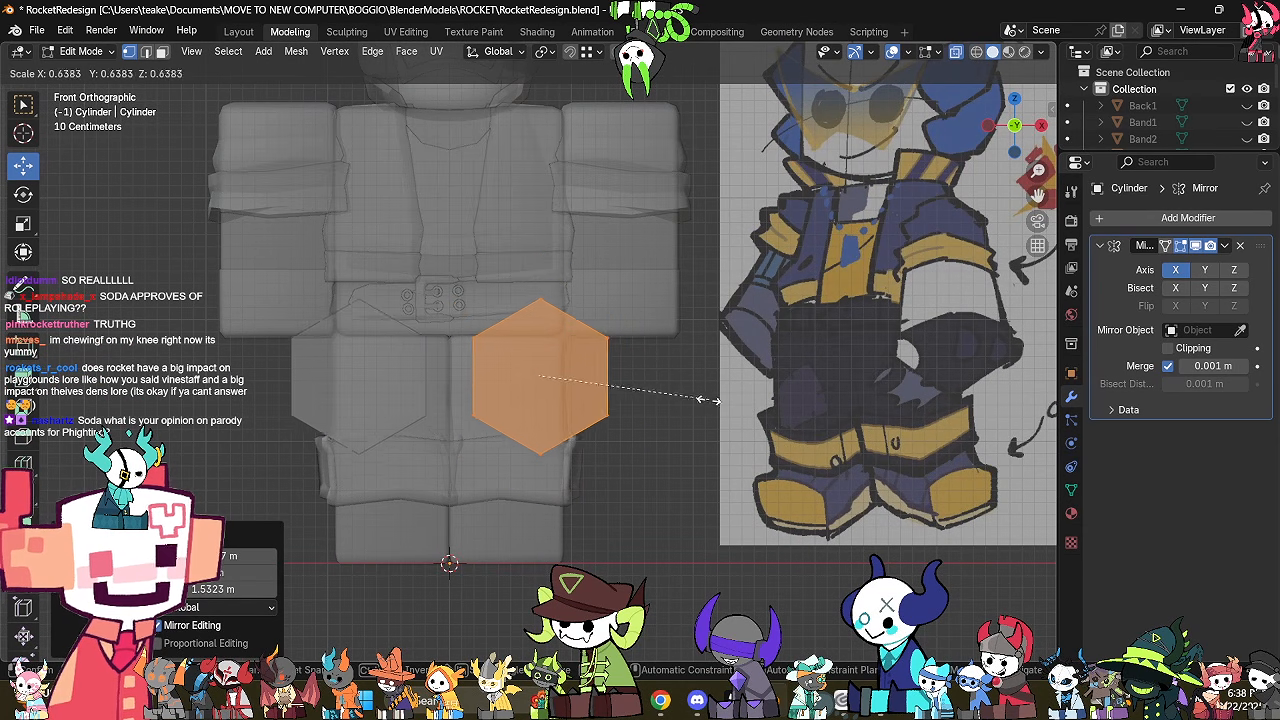
pyautogui.click(617, 351)
pyautogui.press('g')
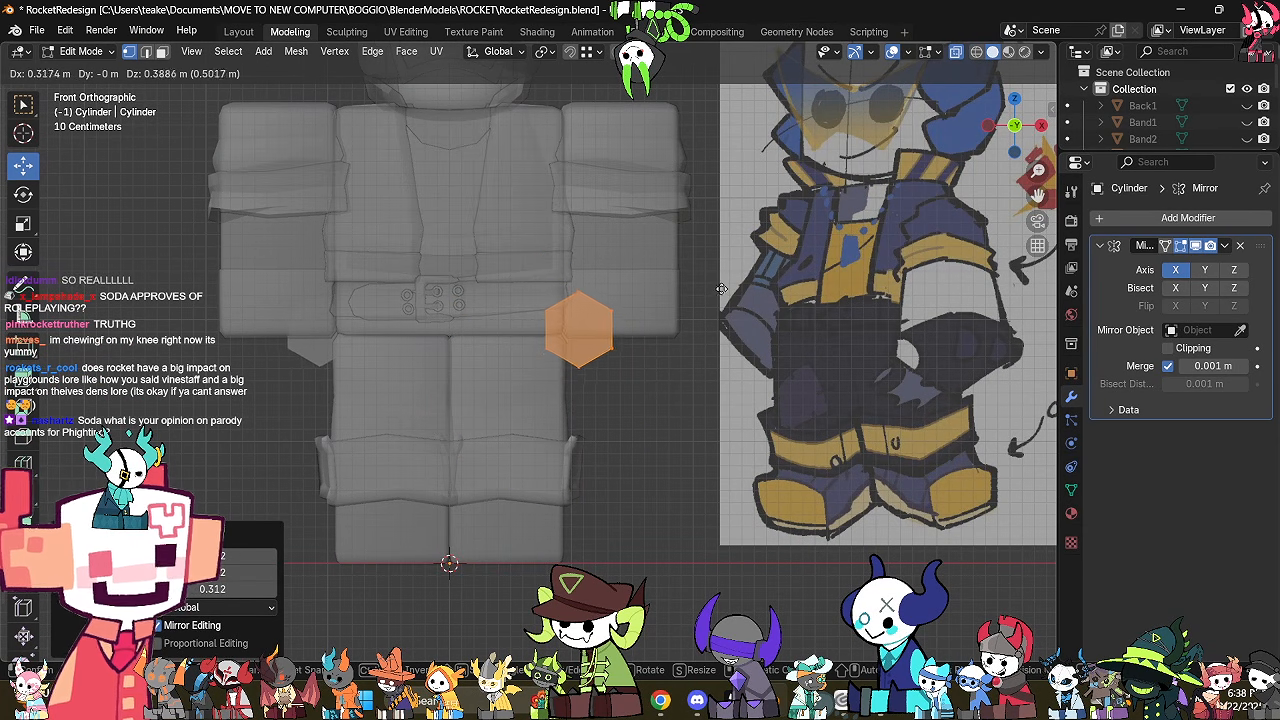
pyautogui.click(718, 304)
# Scale the hexagonal cylinder by 0.705 and slide it along Y toward the front of the figure.
pyautogui.moveTo(707, 344); pyautogui.dragTo(668, 366, button='middle')
pyautogui.scroll(3, 655, 370)
pyautogui.press('s')
pyautogui.click(795, 347)
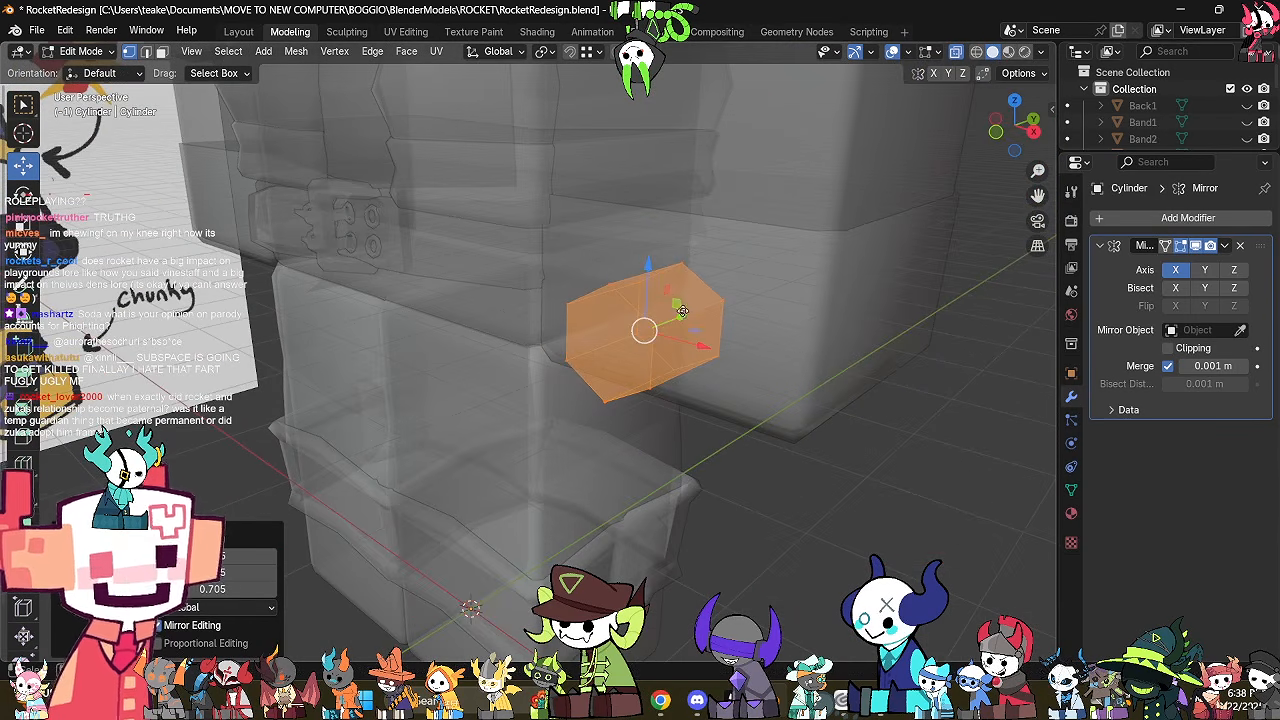
pyautogui.moveTo(682, 312); pyautogui.dragTo(631, 323)
pyautogui.hotkey('ctrl', 'z')
pyautogui.moveTo(774, 346); pyautogui.dragTo(714, 361, button='middle')
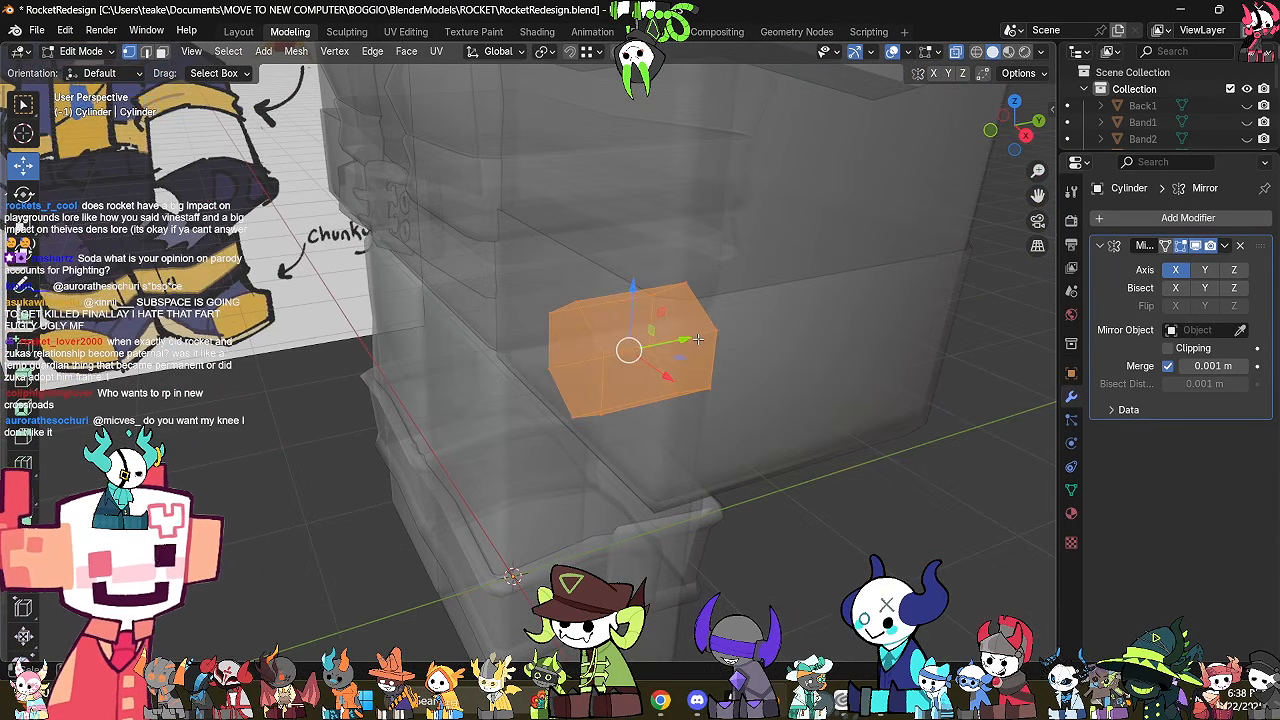
pyautogui.moveTo(697, 339); pyautogui.dragTo(572, 363)
# Delete the hexagonal cylinder from the scene in Object Mode.
pyautogui.moveTo(574, 363); pyautogui.dragTo(768, 363, button='middle')
pyautogui.press('Tab')
pyautogui.press('Delete')
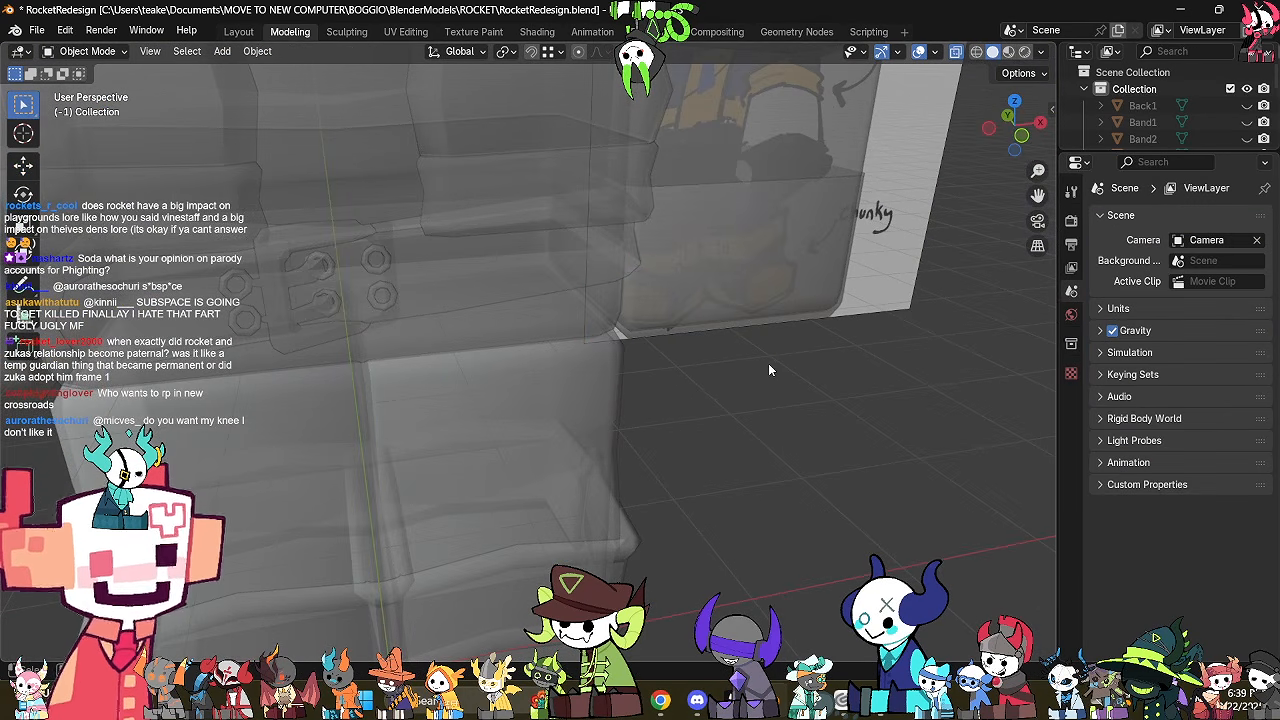
pyautogui.press('Home')
# Try adding a plane mesh to the scene.
pyautogui.hotkey('shift', 'a')
pyautogui.moveTo(721, 209)
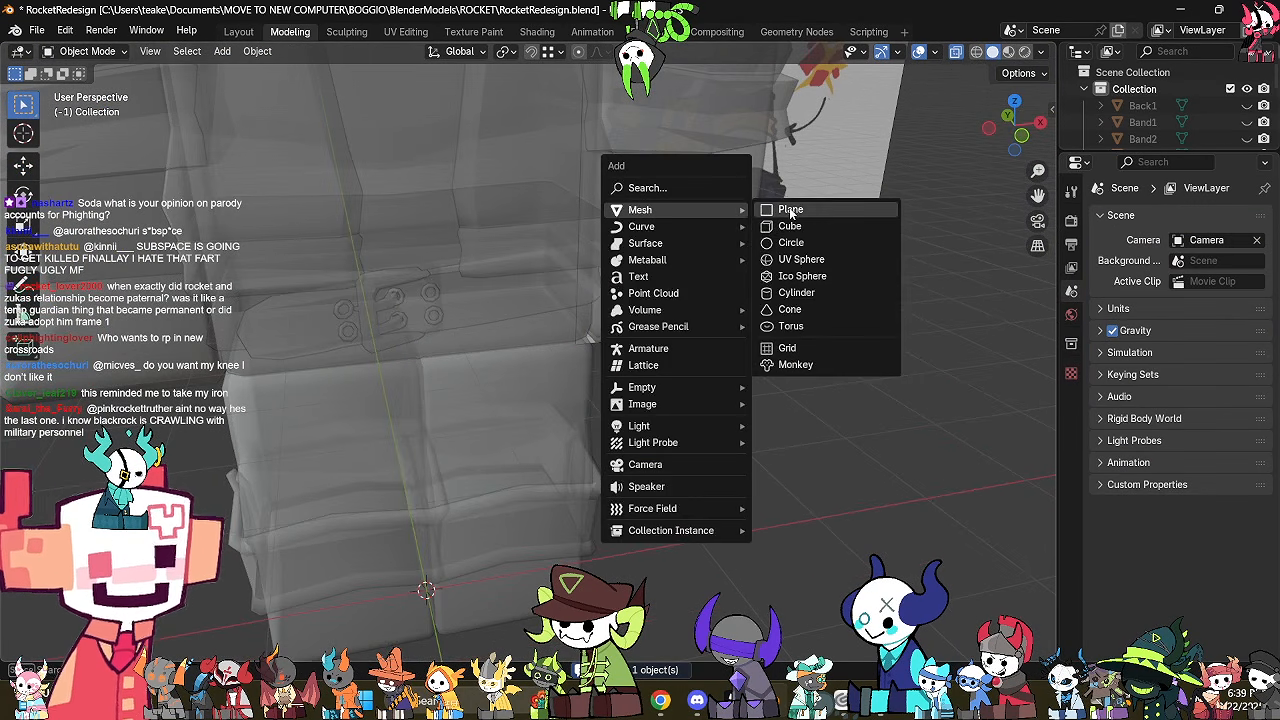
pyautogui.click(790, 211)
pyautogui.hotkey('ctrl', 'z')
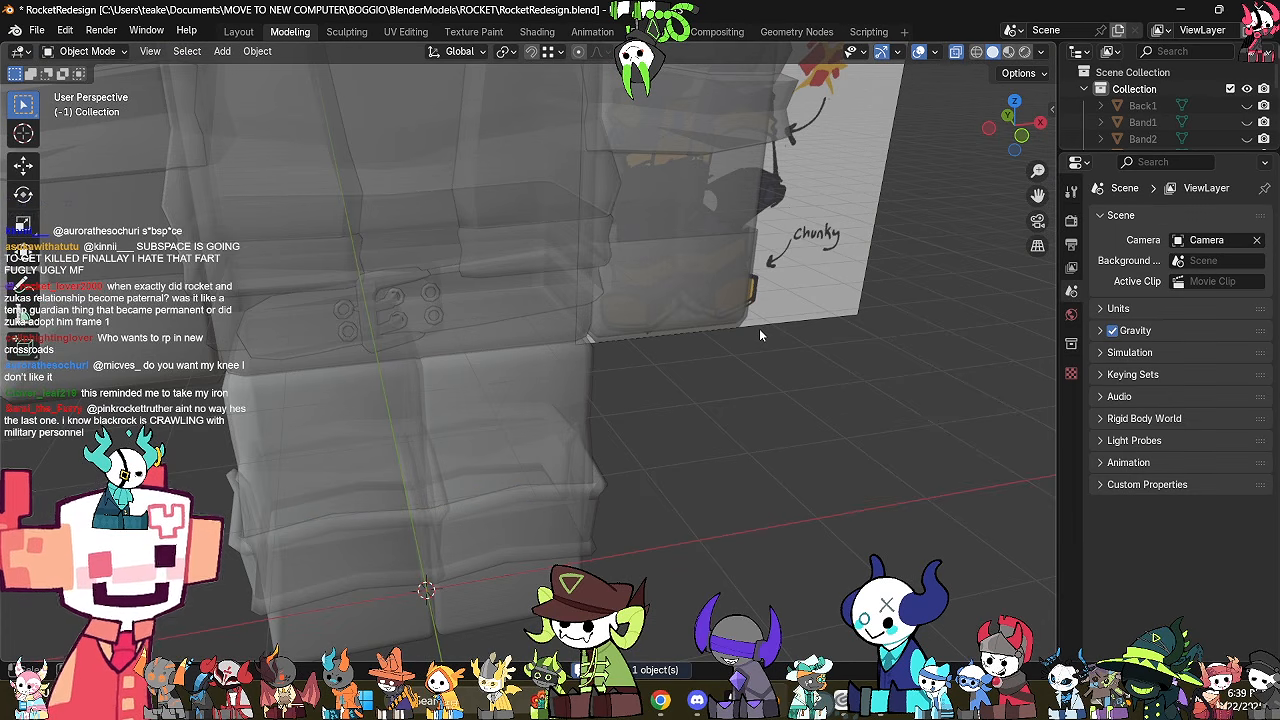
# Add a cube mesh to the scene and give it a Mirror modifier on the X axis.
pyautogui.scroll(-2, 704, 486)
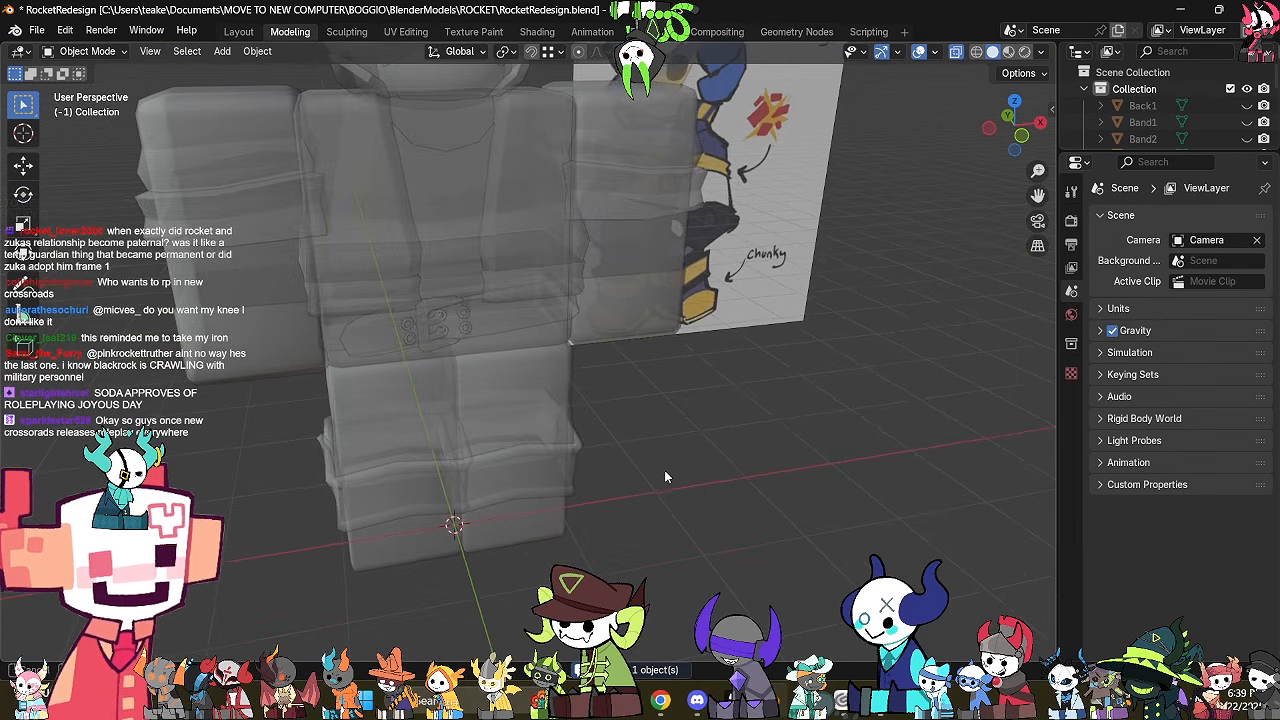
pyautogui.moveTo(664, 470); pyautogui.dragTo(657, 459, button='middle')
pyautogui.hotkey('shift', 'a')
pyautogui.moveTo(671, 378)
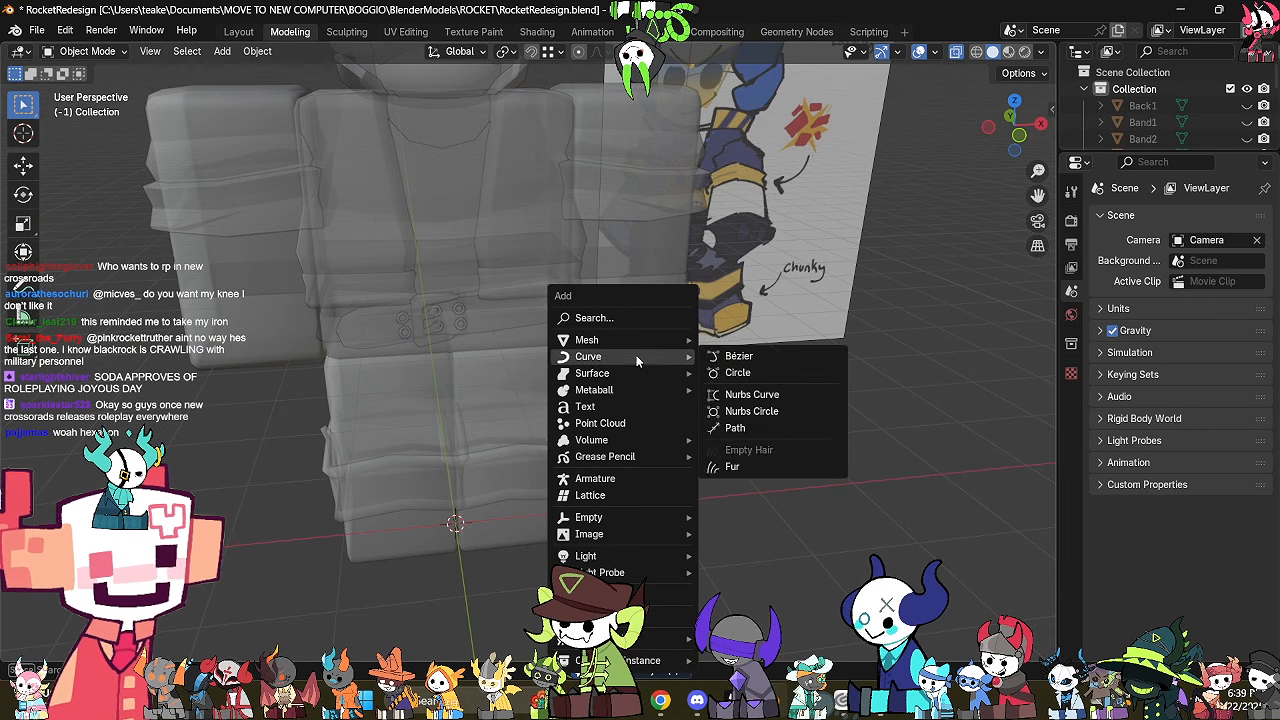
pyautogui.moveTo(640, 340)
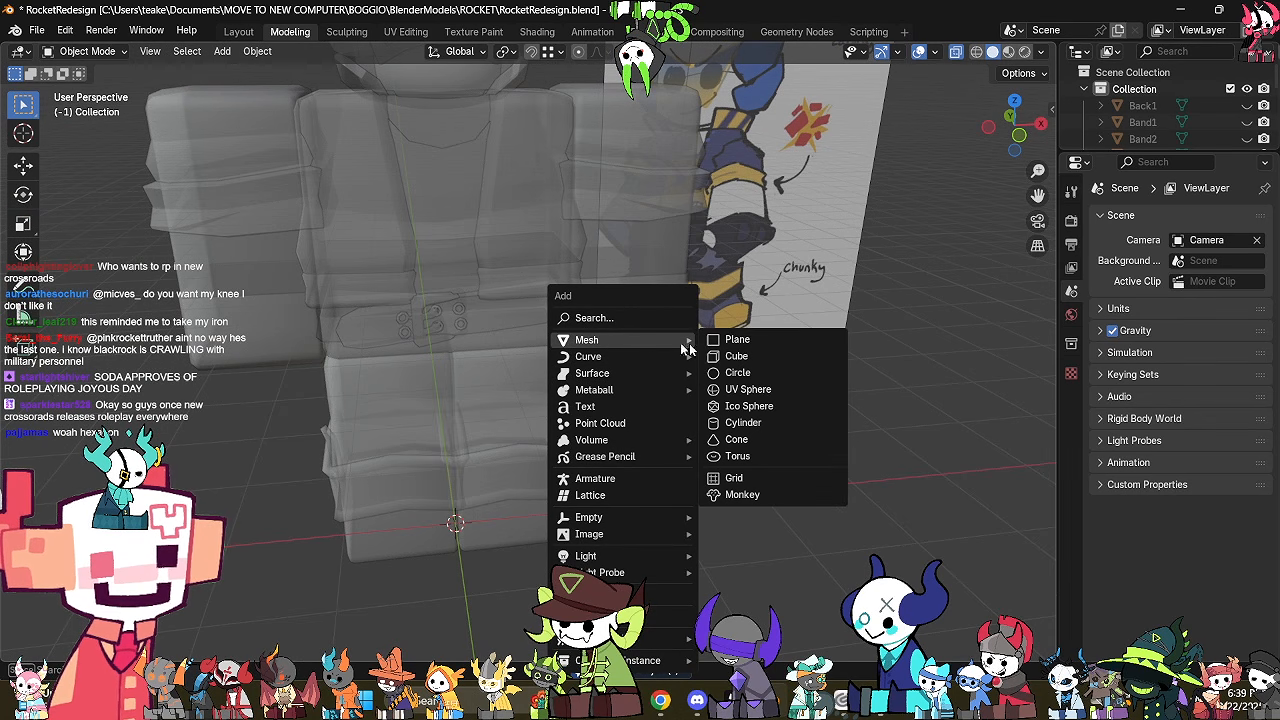
pyautogui.click(786, 358)
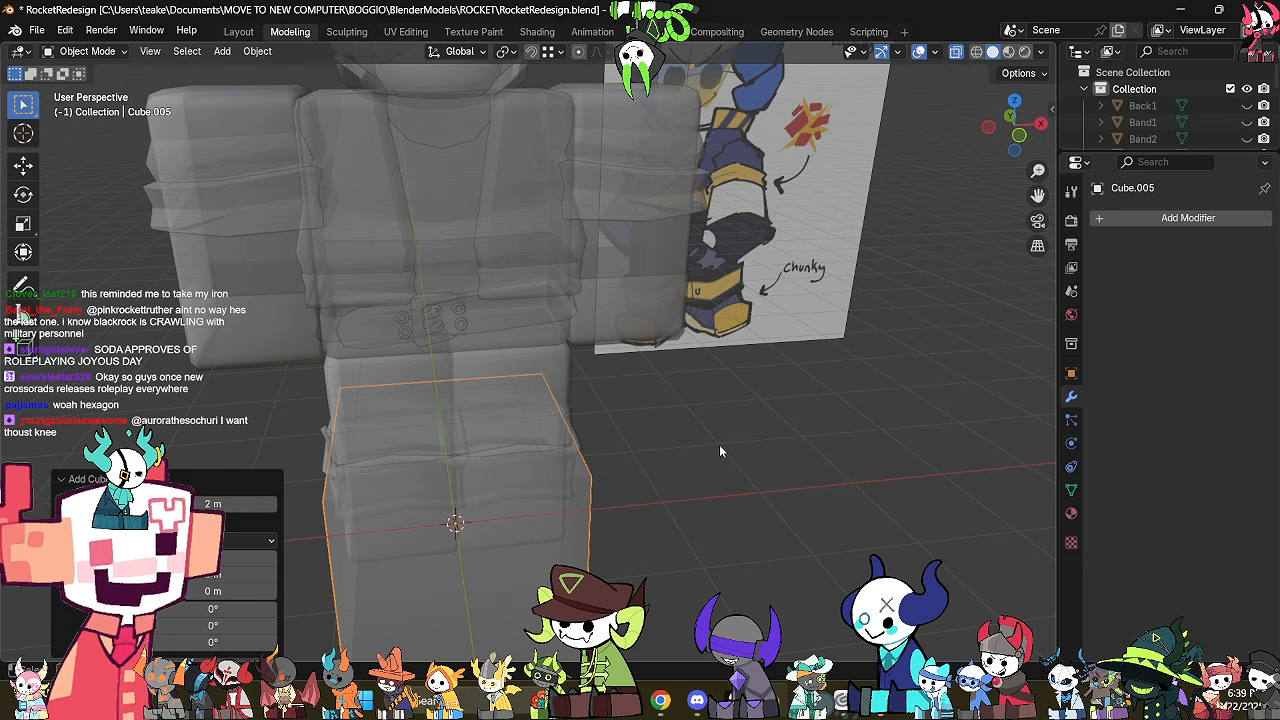
pyautogui.click(1188, 217)
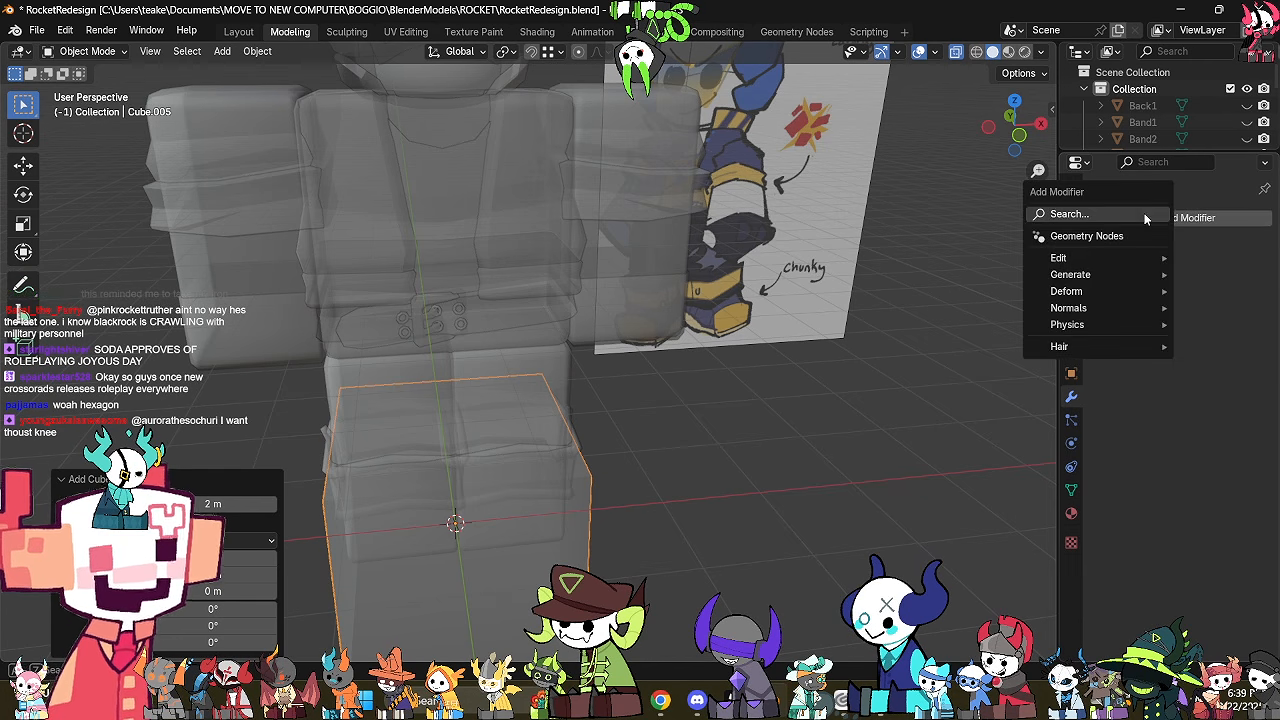
pyautogui.click(1186, 220)
pyautogui.click(952, 248)
# In Edit Mode, move the cube's geometry sideways and up about 1.24 m, and scale it by 0.5.
pyautogui.click(1019, 135)
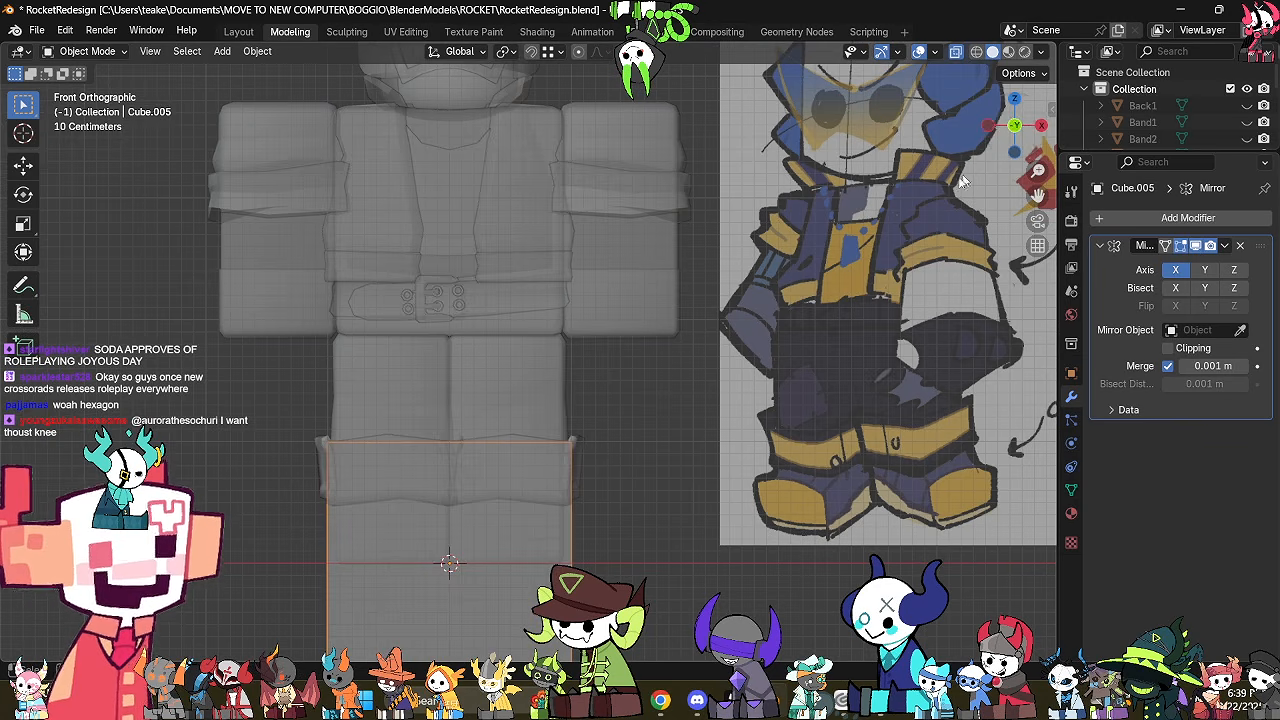
pyautogui.press('Tab')
pyautogui.press('g')
pyautogui.write('s')
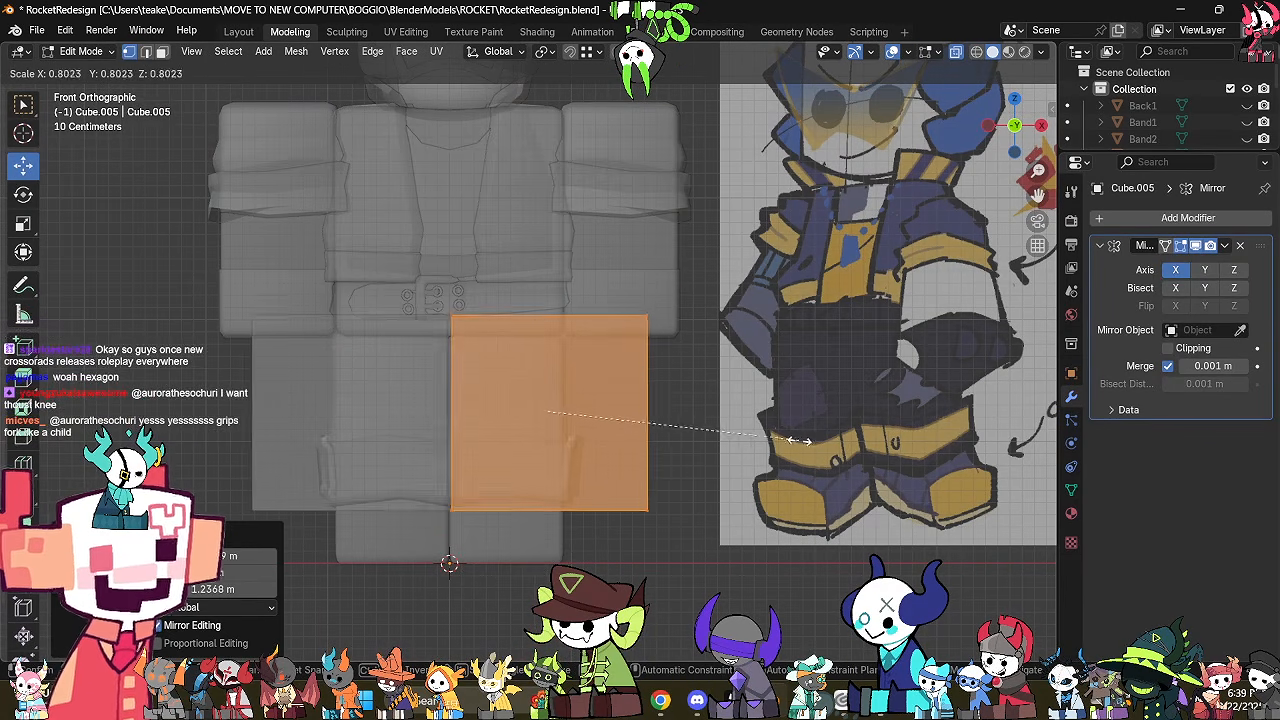
pyautogui.write('0.5')
pyautogui.press('Return')
# Move the cube to the front inner corner of the hand in top view and shrink it, finishing with a scale of about 0.738.
pyautogui.click(1016, 99)
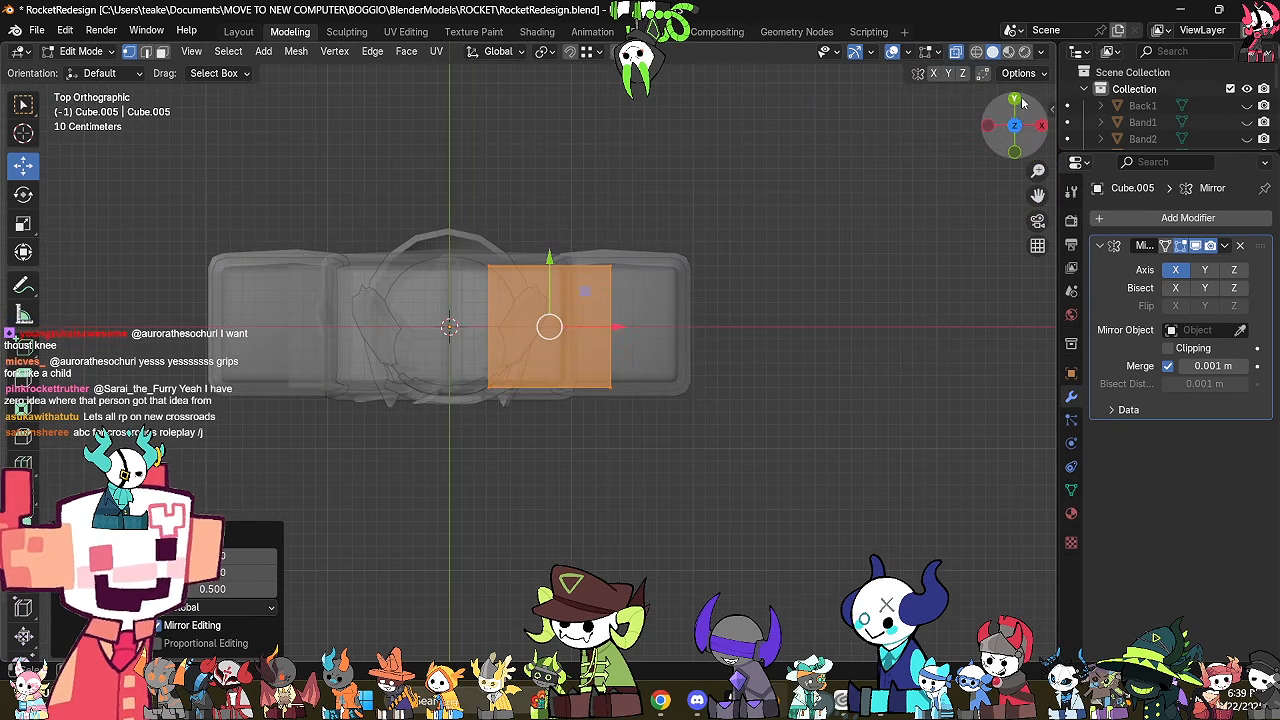
pyautogui.press('g')
pyautogui.click(742, 430)
pyautogui.press('s')
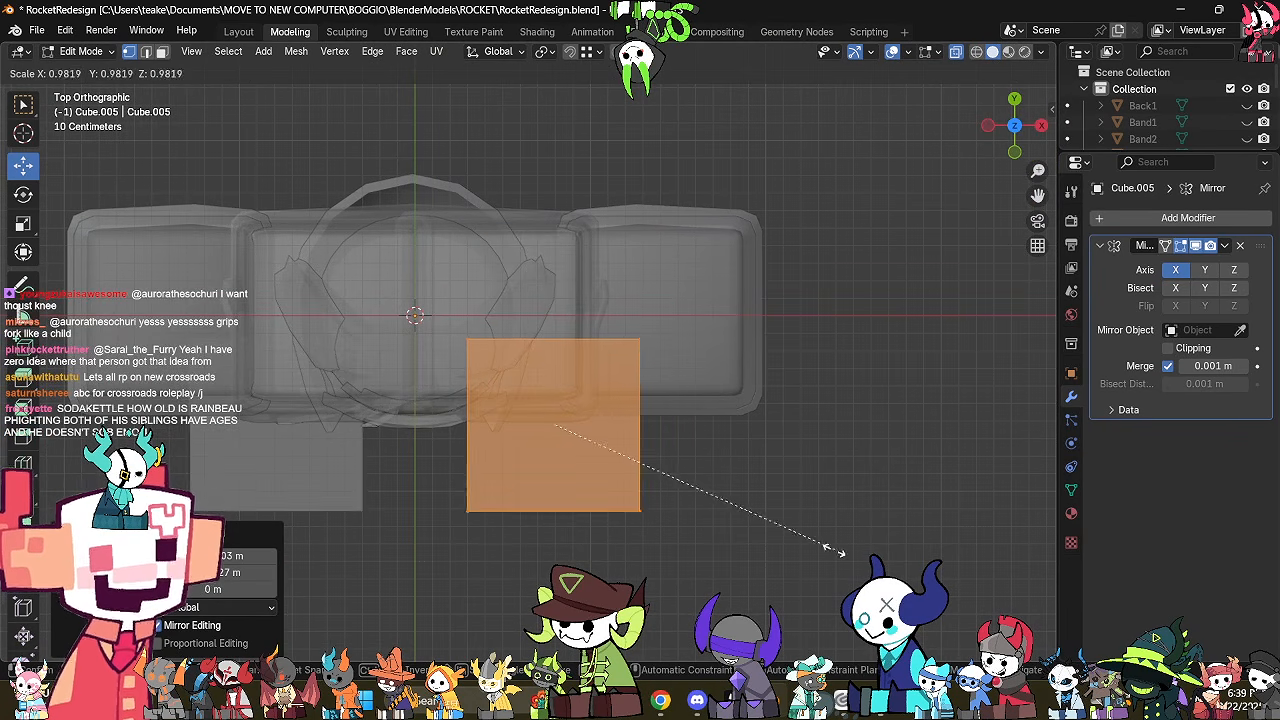
pyautogui.click(752, 511)
pyautogui.press('g')
pyautogui.click(780, 489)
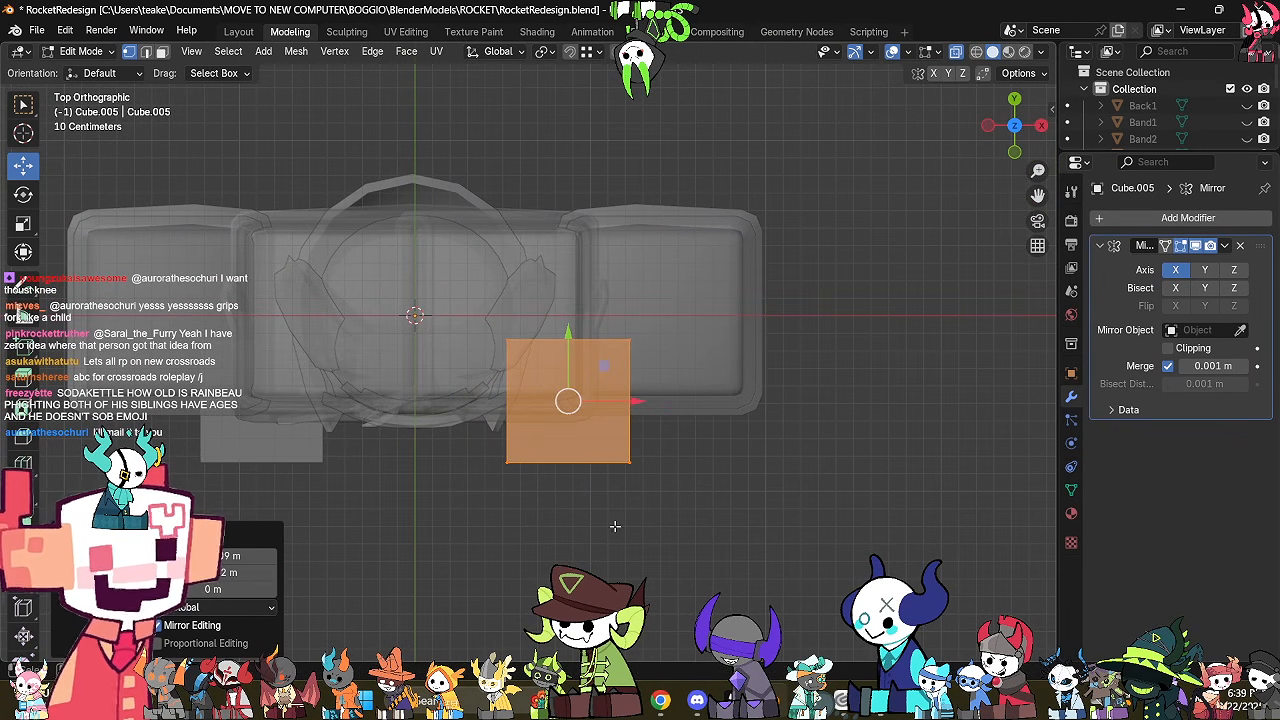
pyautogui.press('s')
pyautogui.click(558, 550)
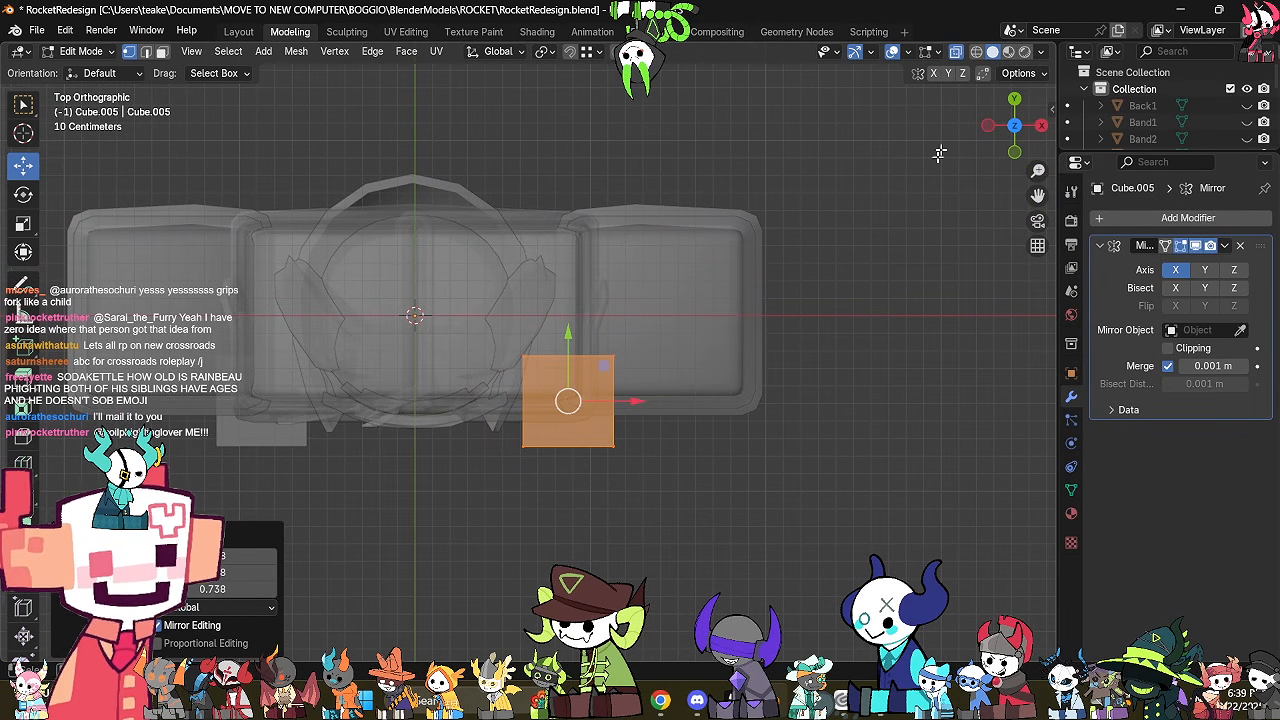
# Raise the cube about 0.61 m in front view so it overlaps the hand's lower inner corner, and return to Object Mode.
pyautogui.click(1014, 152)
pyautogui.scroll(2, 797, 460)
pyautogui.press('g')
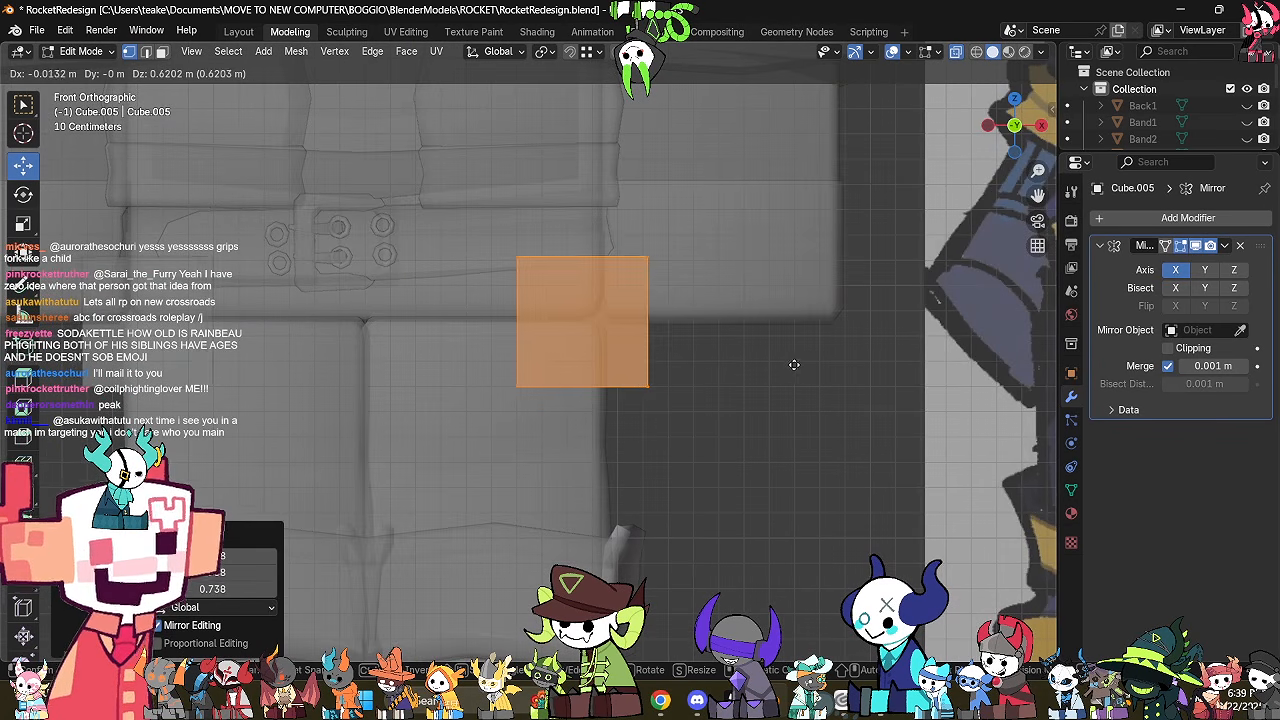
pyautogui.click(816, 367)
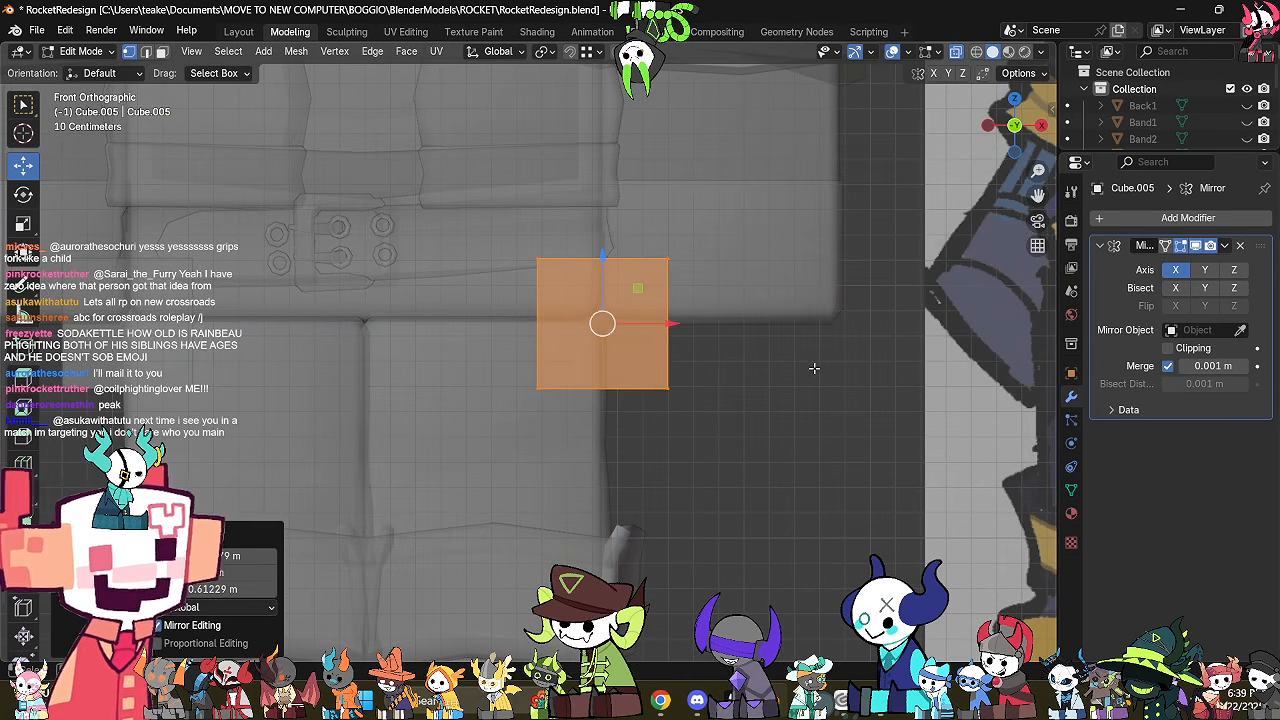
pyautogui.moveTo(816, 367); pyautogui.dragTo(829, 399, button='middle')
pyautogui.press('Tab')
# Add a Boolean Difference modifier to the hand block with the small cube as its cutting object.
pyautogui.click(754, 298)
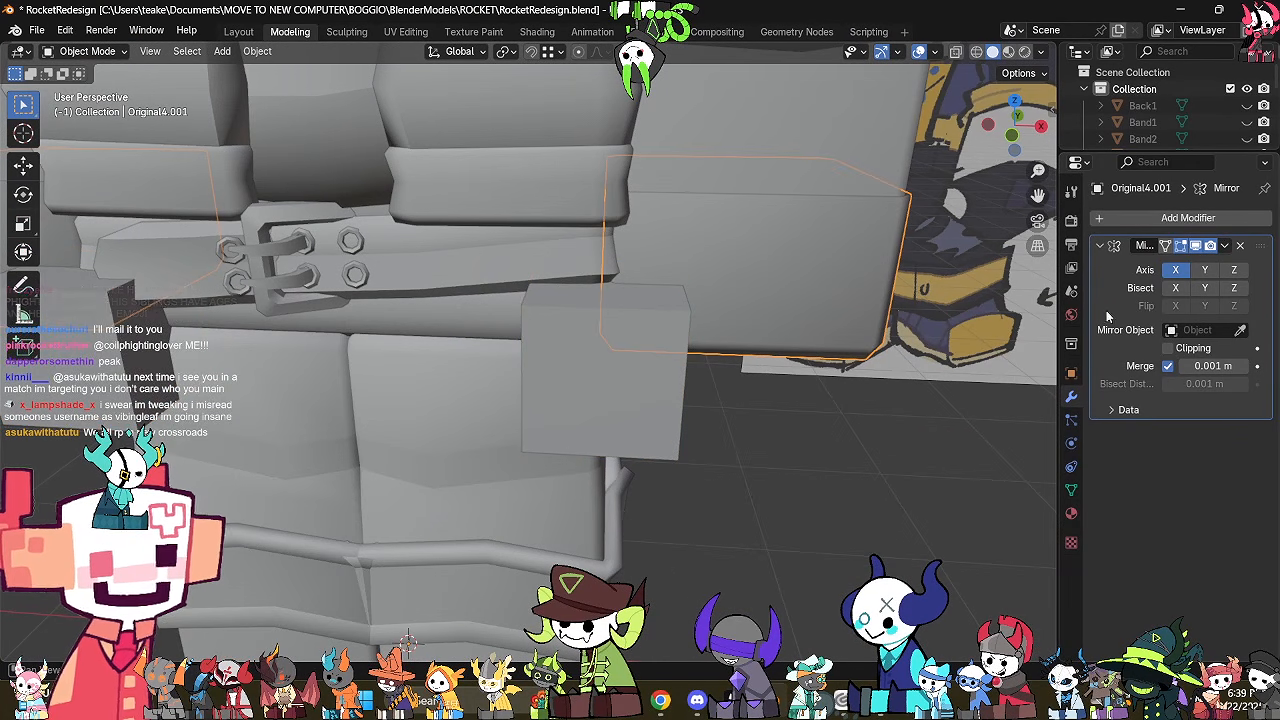
pyautogui.click(1188, 219)
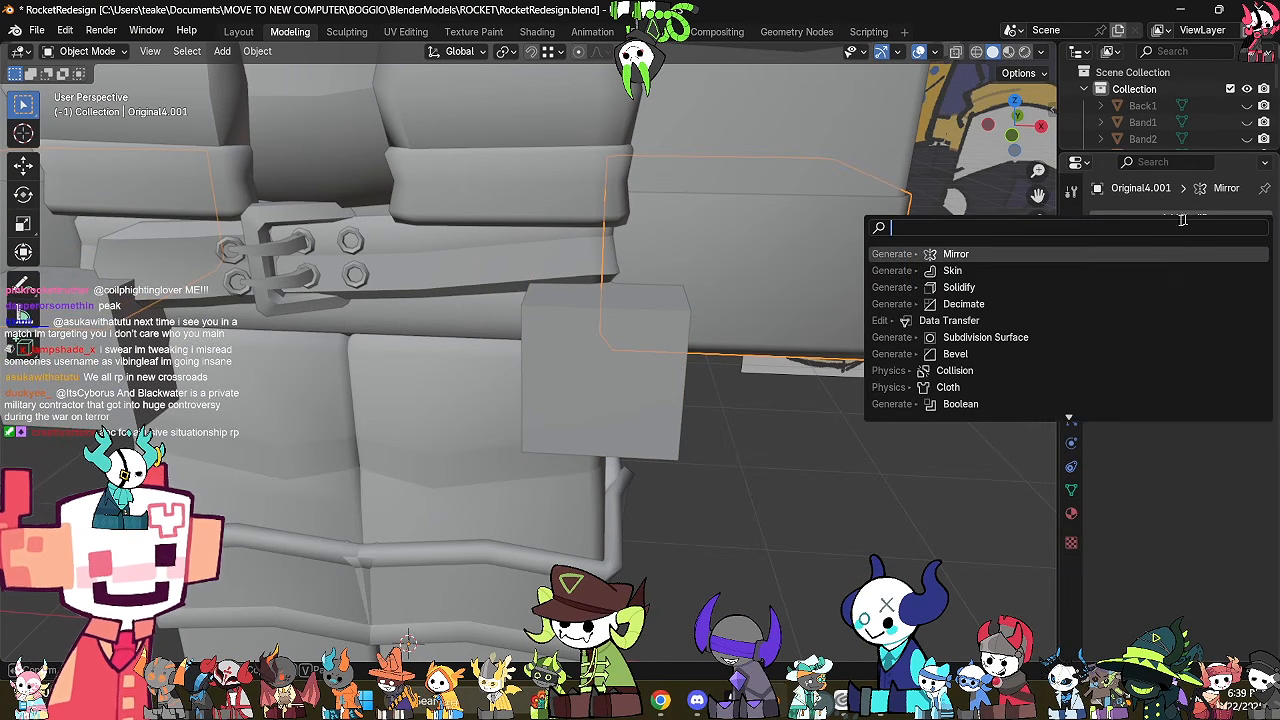
pyautogui.write('b')
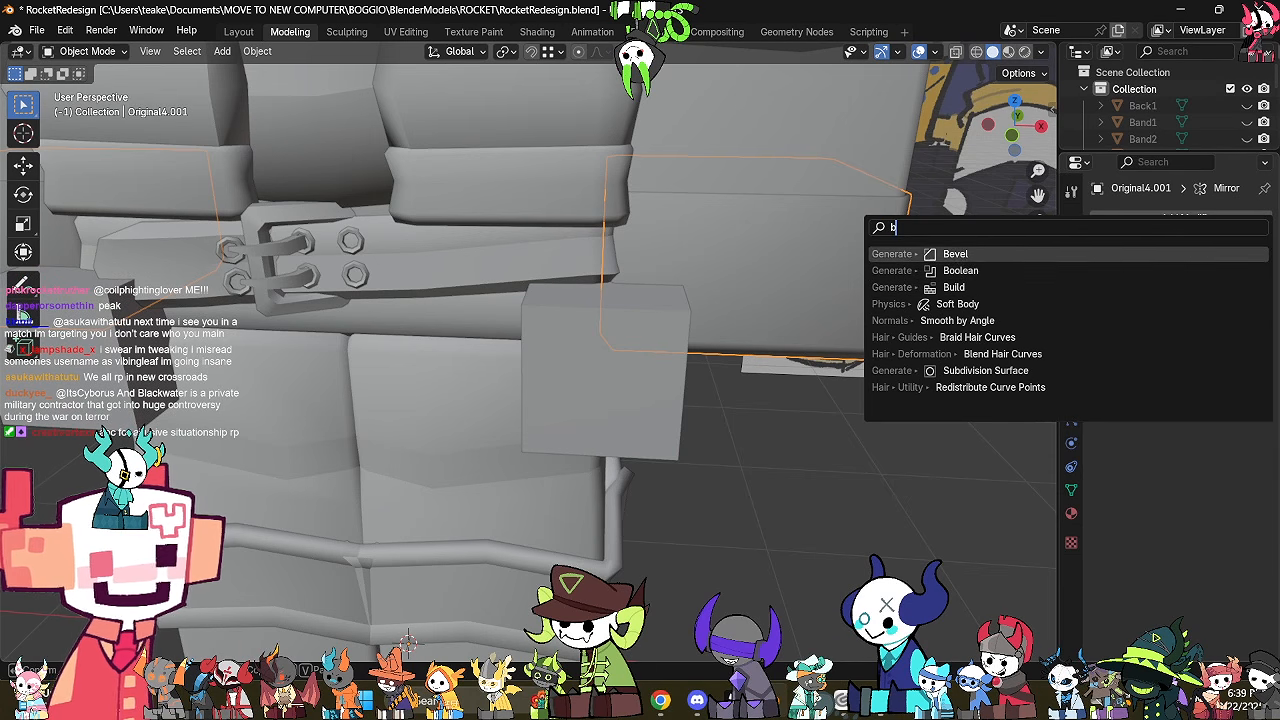
pyautogui.press('Down')
pyautogui.press('Return')
pyautogui.click(1240, 500)
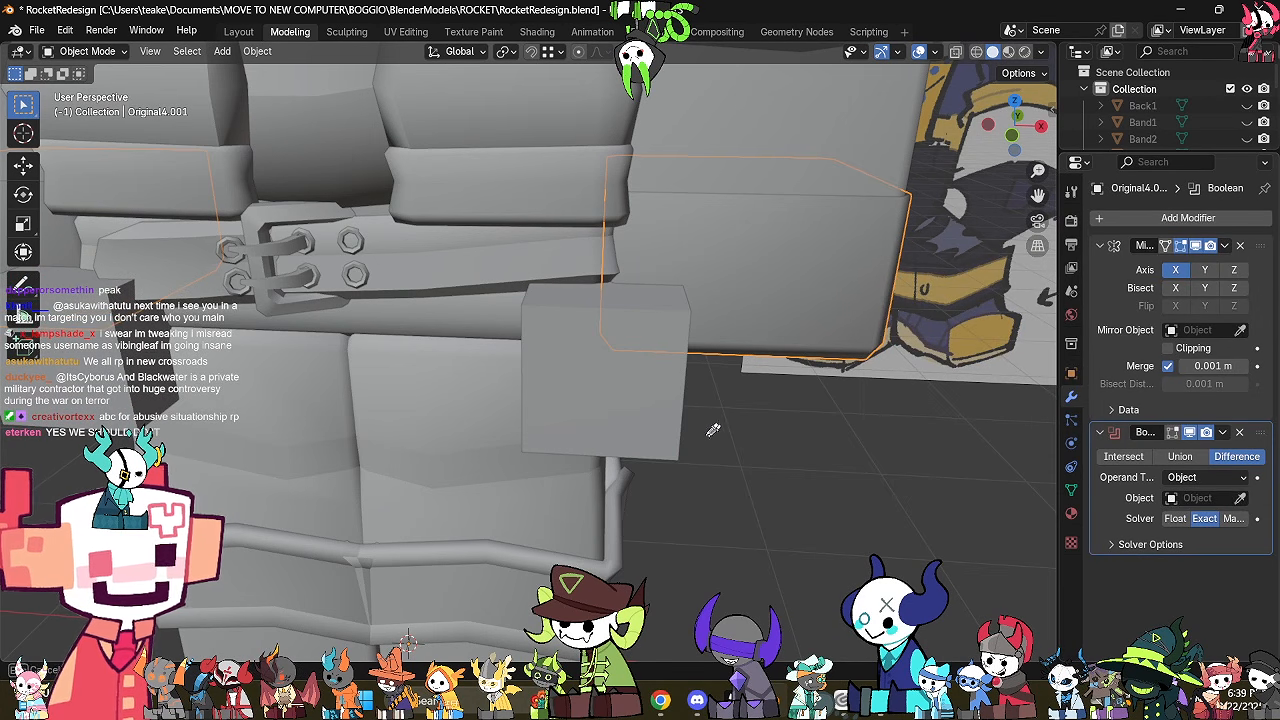
pyautogui.click(663, 414)
# Apply the hand block's Boolean modifier and hide the cutting cube.
pyautogui.moveTo(667, 417); pyautogui.dragTo(716, 399, button='middle')
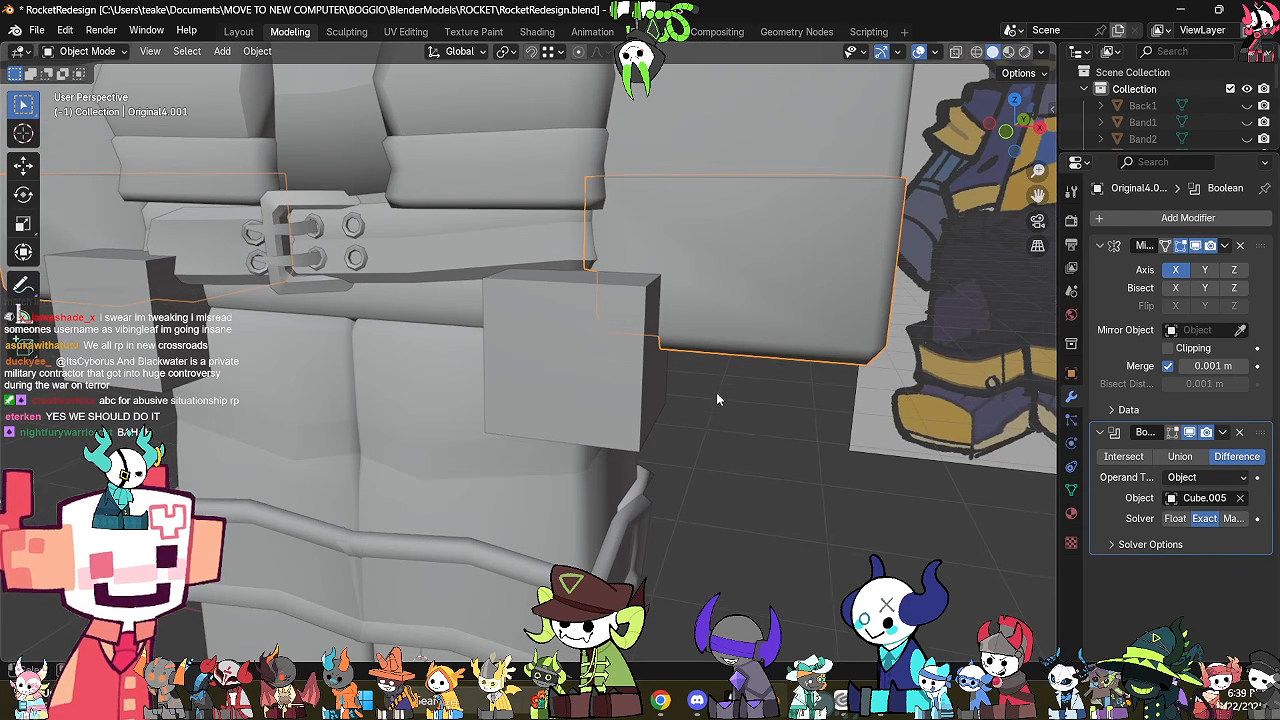
pyautogui.click(1223, 432)
pyautogui.click(1141, 452)
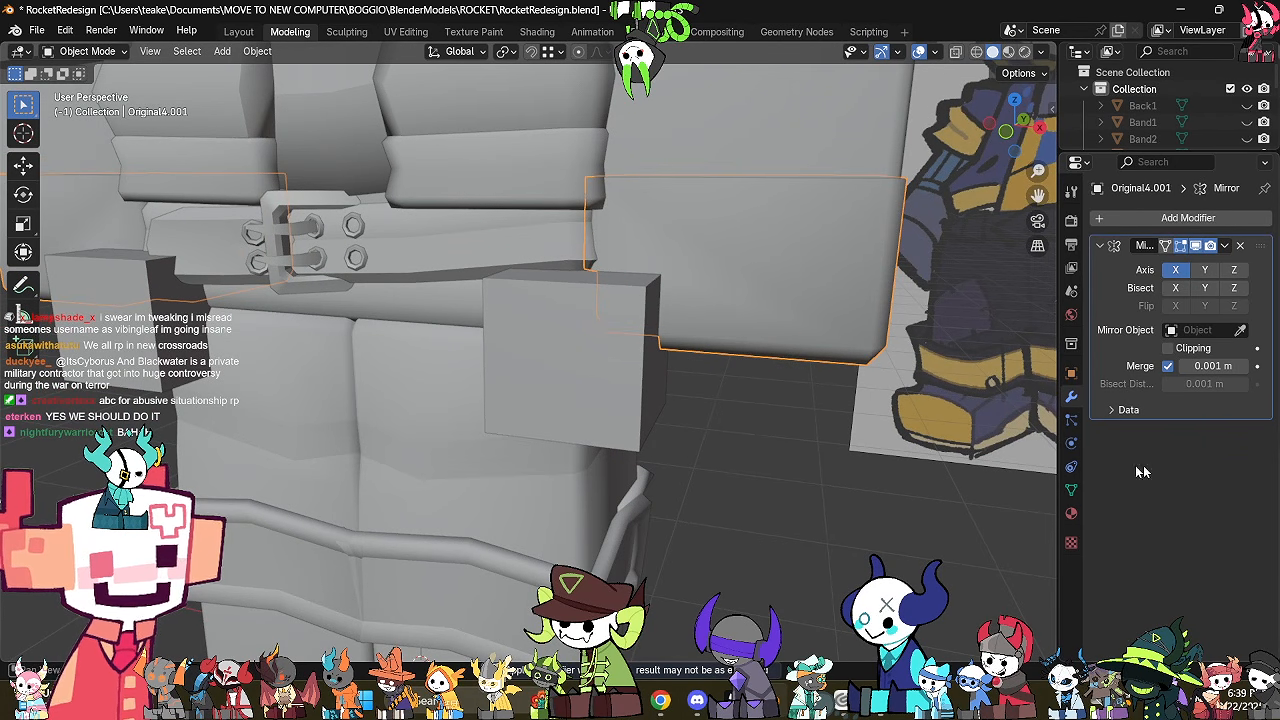
pyautogui.click(597, 387)
pyautogui.press('h')
# Delete the three inner faces of the notch cut into the hand block.
pyautogui.click(733, 338)
pyautogui.moveTo(738, 325); pyautogui.dragTo(775, 439, button='middle')
pyautogui.press('Tab')
pyautogui.hotkey('alt', 'z')
pyautogui.moveTo(770, 487)
pyautogui.mouseDown(button='middle')
pyautogui.moveTo(646, 517)
pyautogui.moveTo(637, 551)
pyautogui.moveTo(617, 511)
pyautogui.moveTo(700, 358)
pyautogui.moveTo(686, 400)
pyautogui.moveTo(611, 422)
pyautogui.moveTo(537, 423)
pyautogui.moveTo(529, 471)
pyautogui.moveTo(577, 448)
pyautogui.moveTo(567, 441)
pyautogui.moveTo(607, 455)
pyautogui.mouseUp(button='middle')
pyautogui.hotkey('alt', 'z')
pyautogui.hotkey('alt', 'z')
pyautogui.moveTo(697, 460); pyautogui.dragTo(589, 414, button='middle')
pyautogui.click(490, 398)
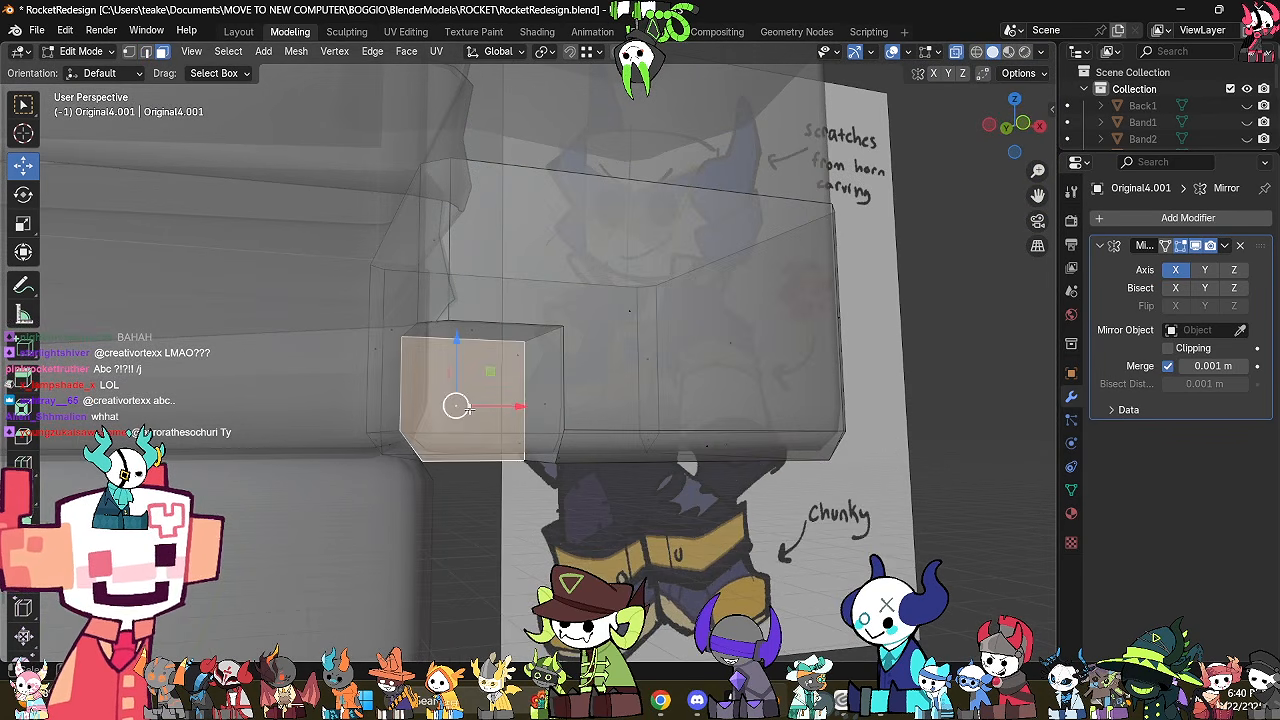
pyautogui.moveTo(488, 399); pyautogui.dragTo(565, 321, button='middle')
pyautogui.keyDown('shift'); pyautogui.click(545, 301); pyautogui.keyUp('shift')
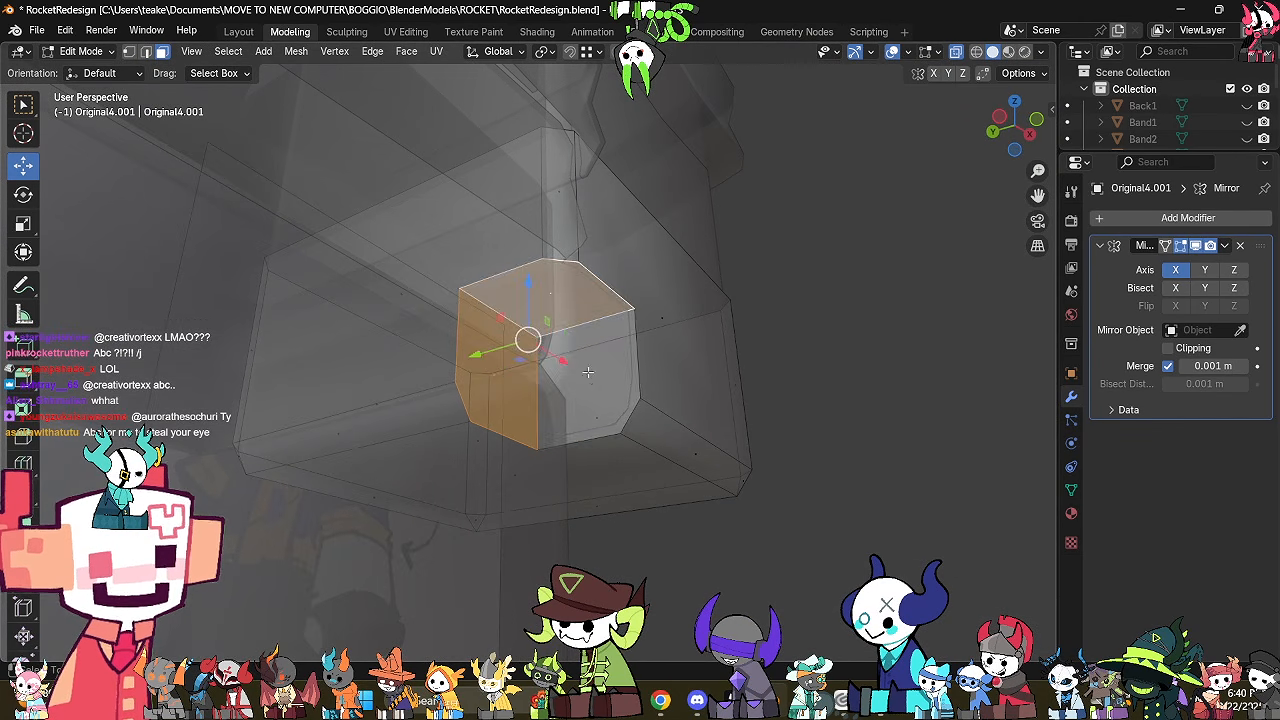
pyautogui.keyDown('shift'); pyautogui.click(593, 376); pyautogui.keyUp('shift')
pyautogui.rightClick(854, 453)
pyautogui.click(821, 660)
pyautogui.hotkey('alt', 'z')
# Bevel the notch's front and rear upper corner vertices with one segment to chamfer the opening.
pyautogui.moveTo(819, 412); pyautogui.dragTo(698, 419, button='middle')
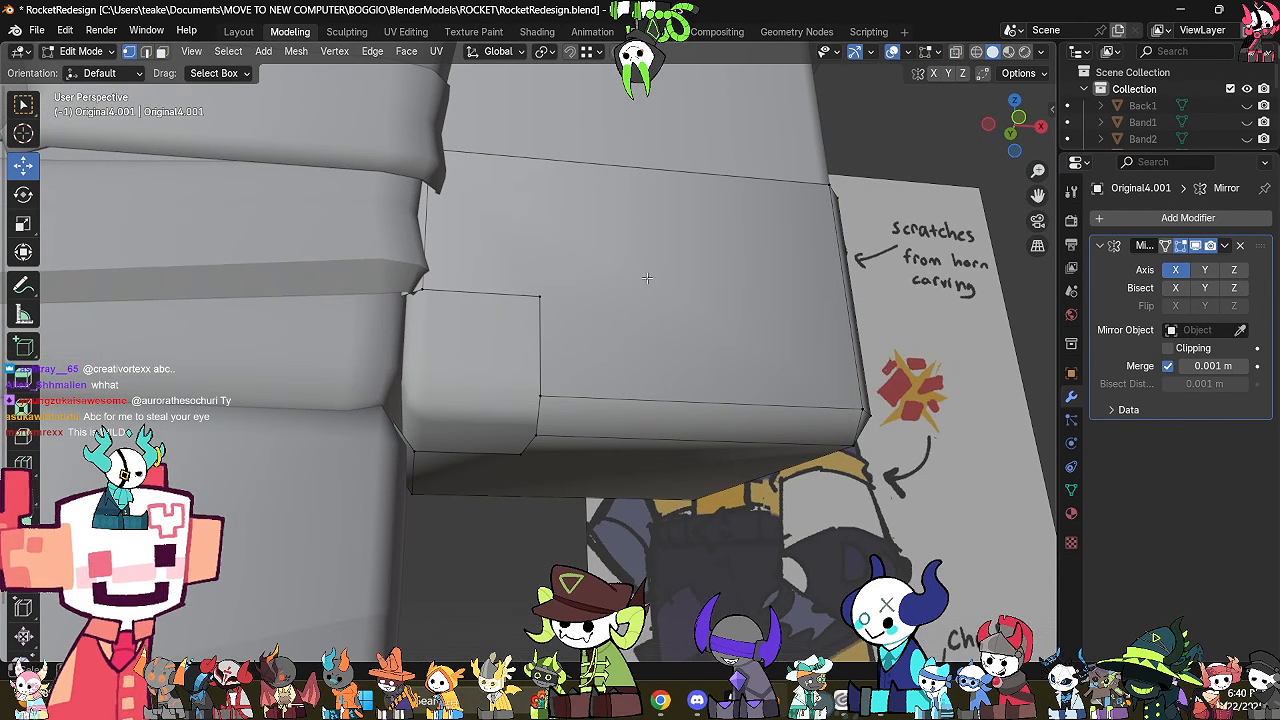
pyautogui.click(541, 297)
pyautogui.moveTo(773, 360); pyautogui.dragTo(741, 391, button='middle')
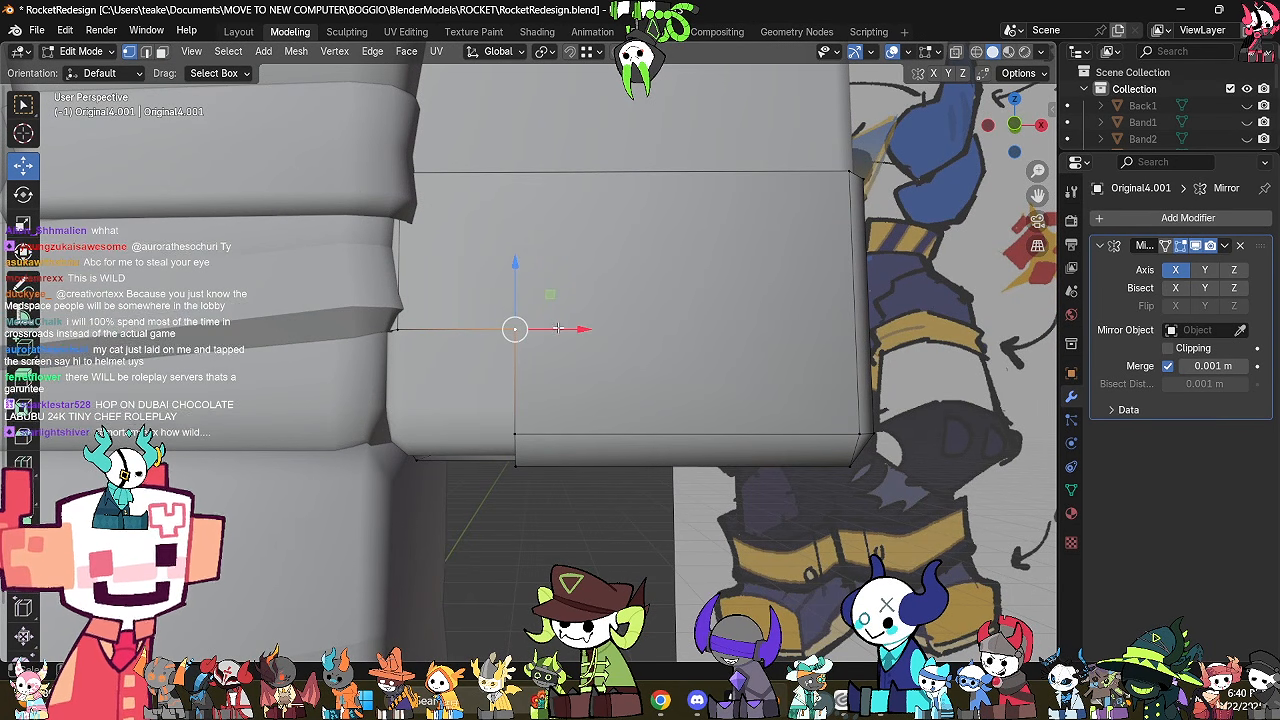
pyautogui.moveTo(514, 326); pyautogui.dragTo(566, 368, button='middle')
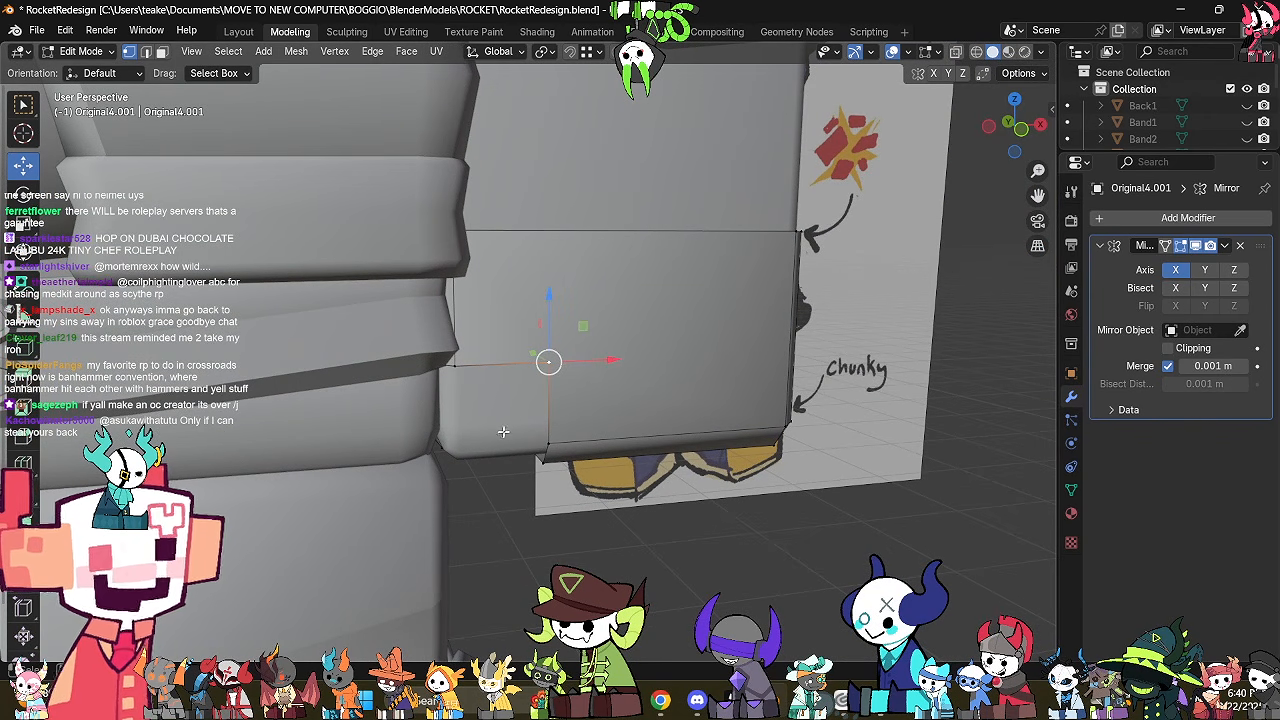
pyautogui.hotkey('alt', 'z')
pyautogui.moveTo(491, 421); pyautogui.dragTo(522, 368, button='middle')
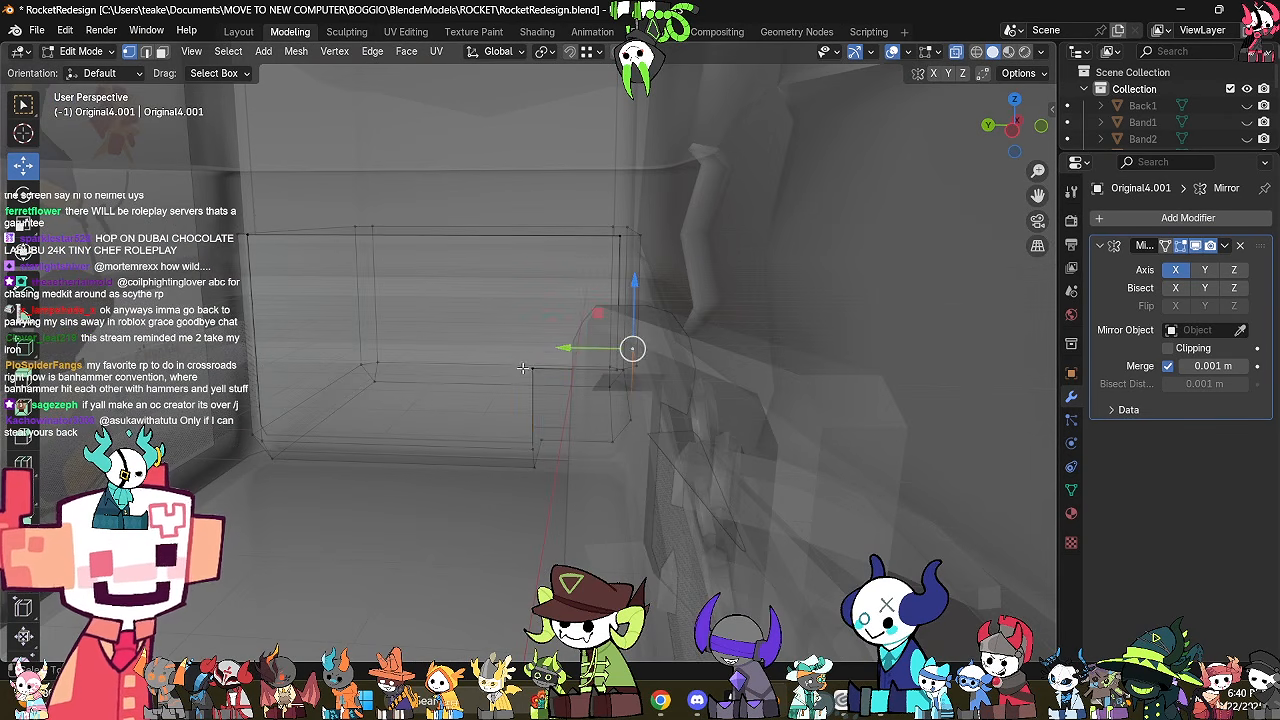
pyautogui.click(20, 434)
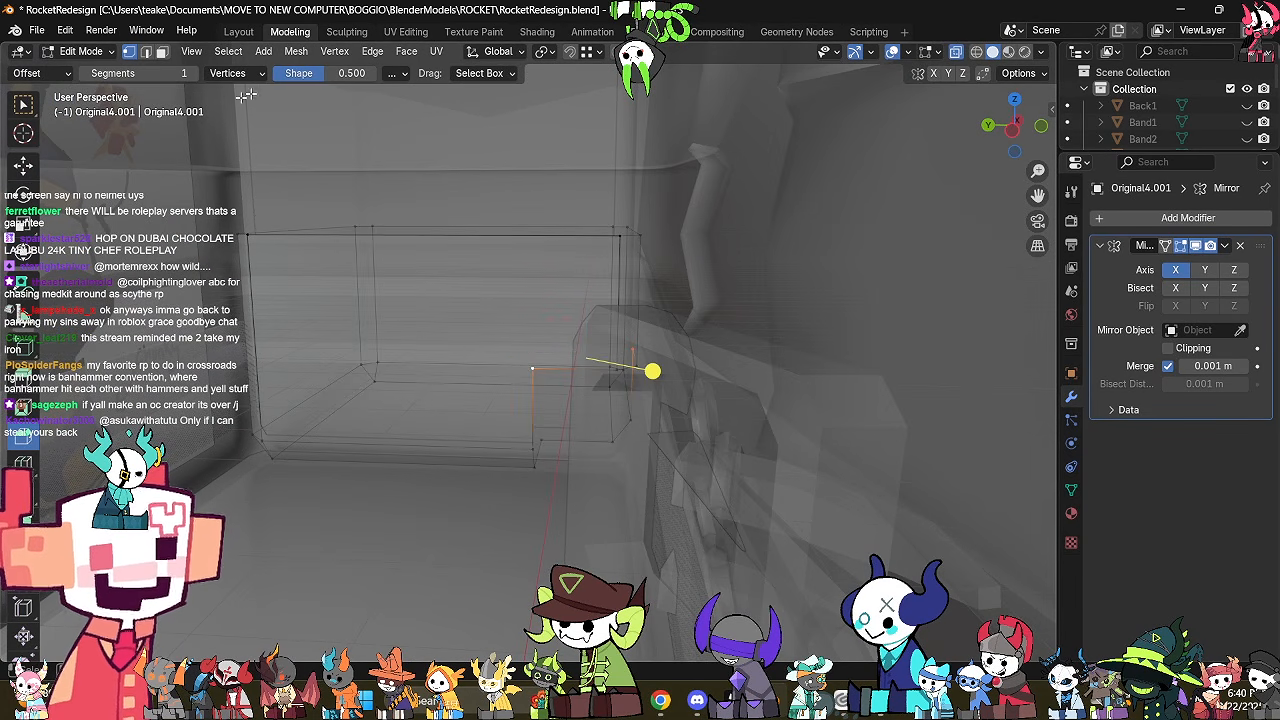
pyautogui.moveTo(652, 371); pyautogui.dragTo(680, 392)
pyautogui.moveTo(680, 392); pyautogui.dragTo(774, 395, button='middle')
pyautogui.click(774, 397)
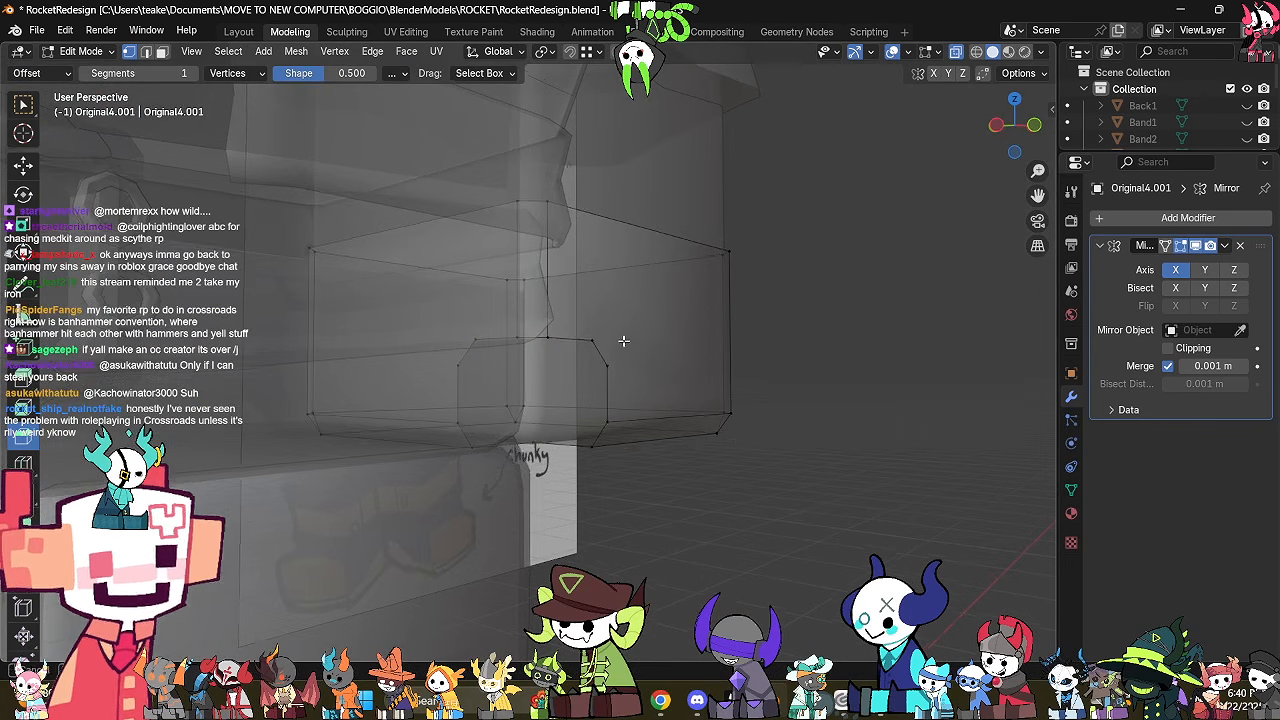
# Connect the lower chamfer vertex of the notch to the upper outer corner of the hand block's front face.
pyautogui.moveTo(623, 340)
pyautogui.mouseDown(button='middle')
pyautogui.moveTo(598, 354)
pyautogui.moveTo(598, 381)
pyautogui.mouseUp(button='middle')
pyautogui.hotkey('alt', 'z')
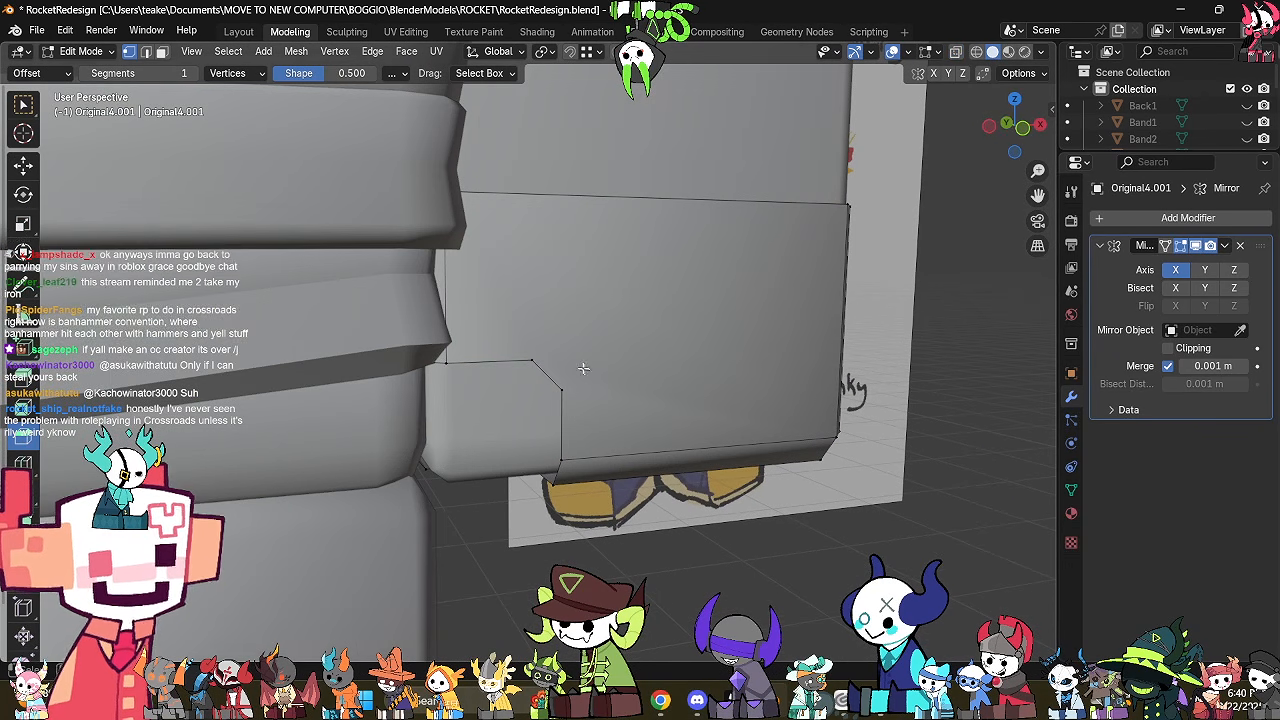
pyautogui.click(541, 364)
pyautogui.moveTo(812, 225); pyautogui.dragTo(664, 342, button='middle')
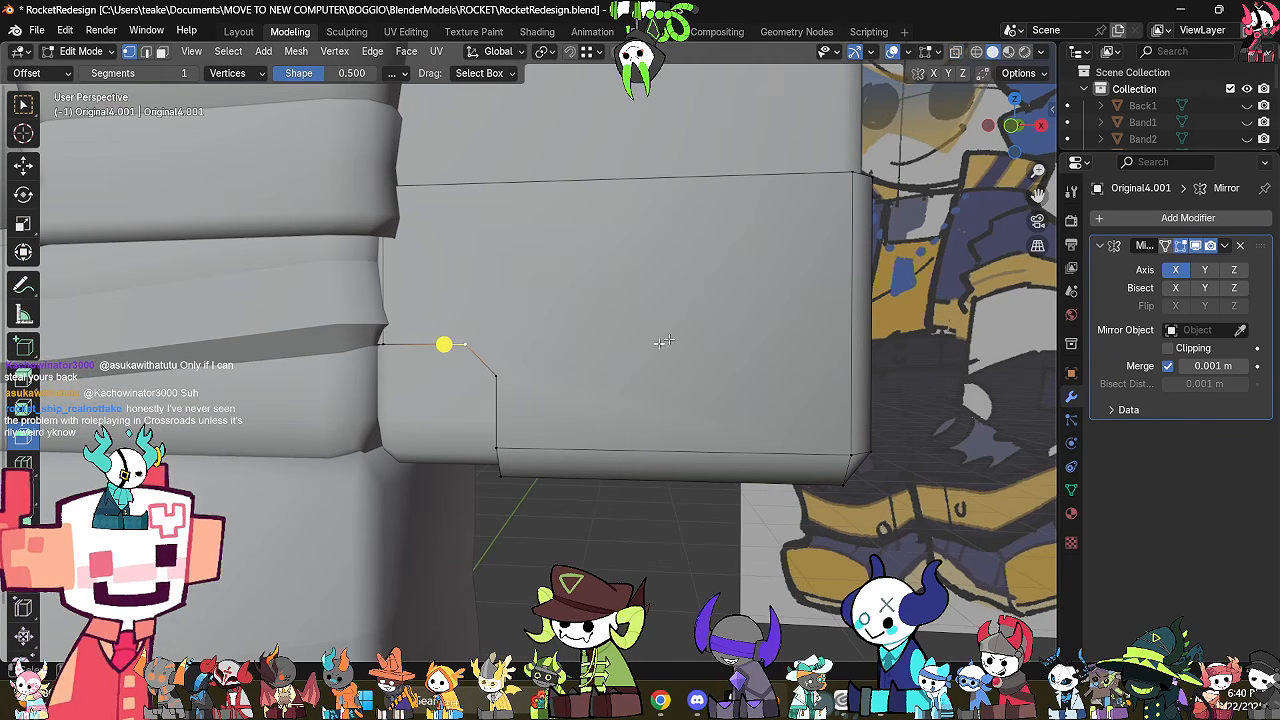
pyautogui.click(842, 189)
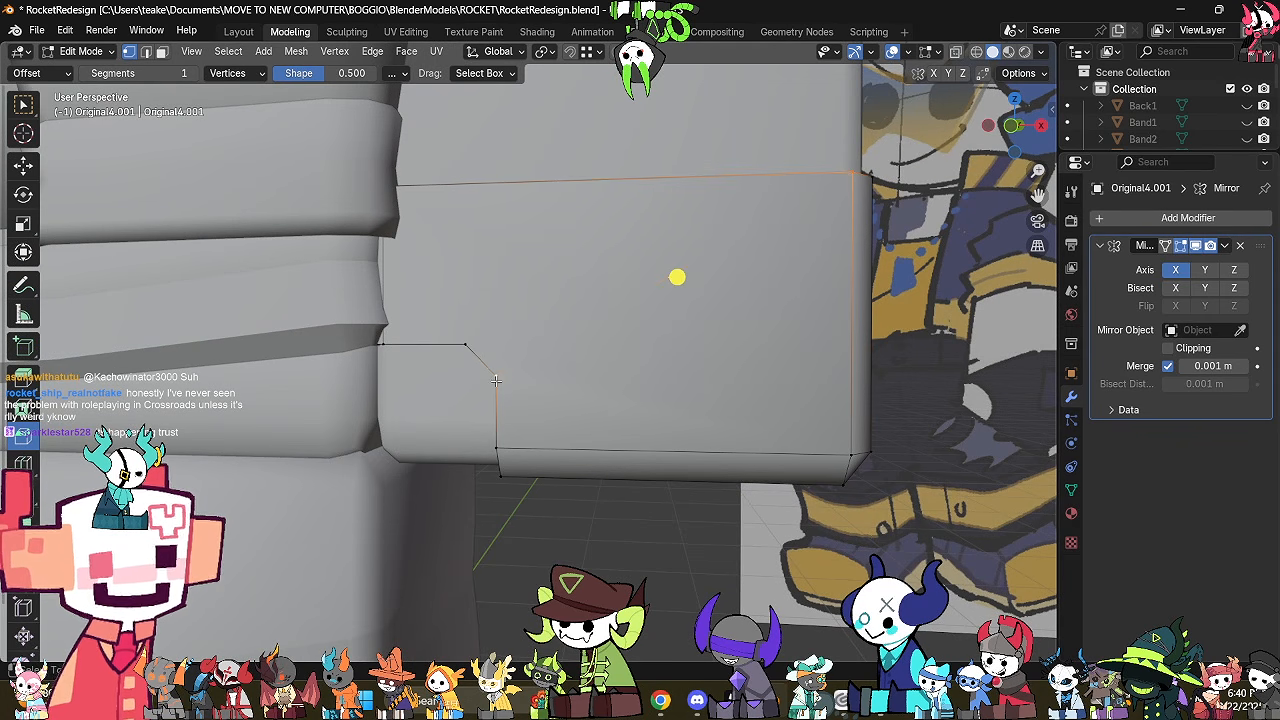
pyautogui.press('j')
pyautogui.moveTo(496, 380); pyautogui.dragTo(467, 395, button='middle')
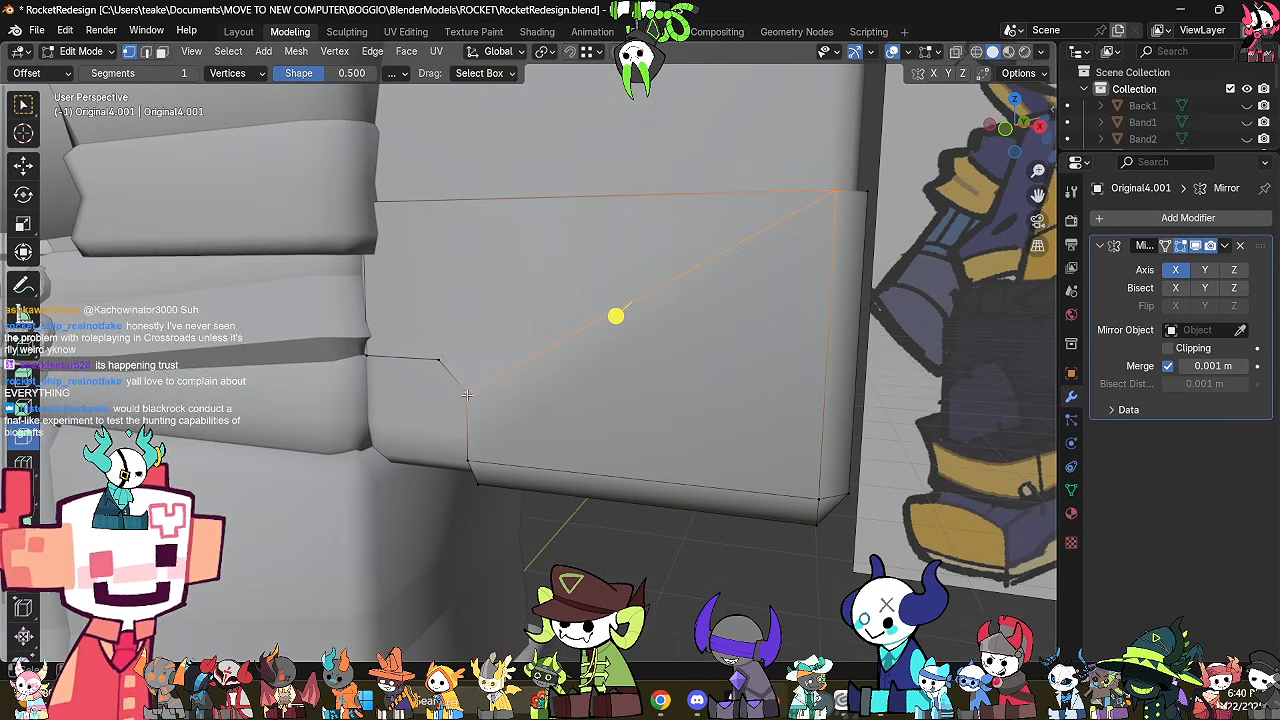
# Connect the upper chamfer vertex of the notch to the upper inner corner of the hand block's front face.
pyautogui.hotkey('alt', 'z')
pyautogui.moveTo(467, 348); pyautogui.dragTo(514, 378, button='middle')
pyautogui.click(514, 380)
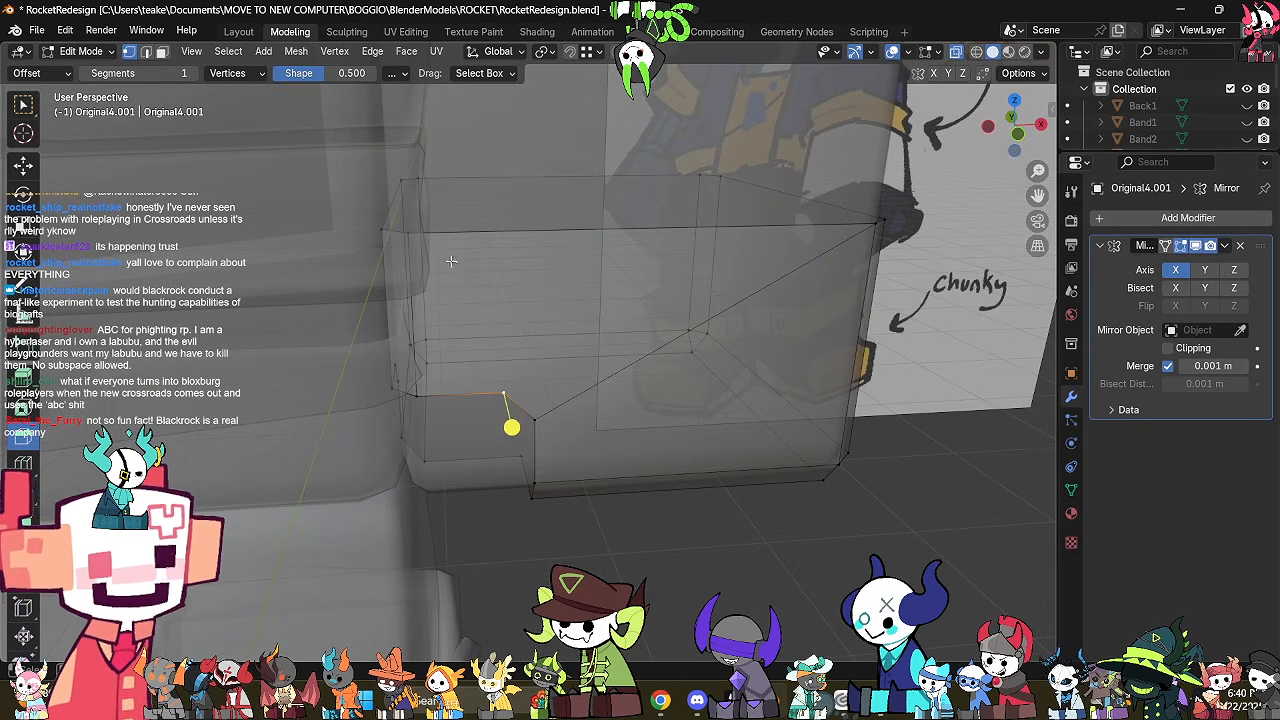
pyautogui.click(427, 240)
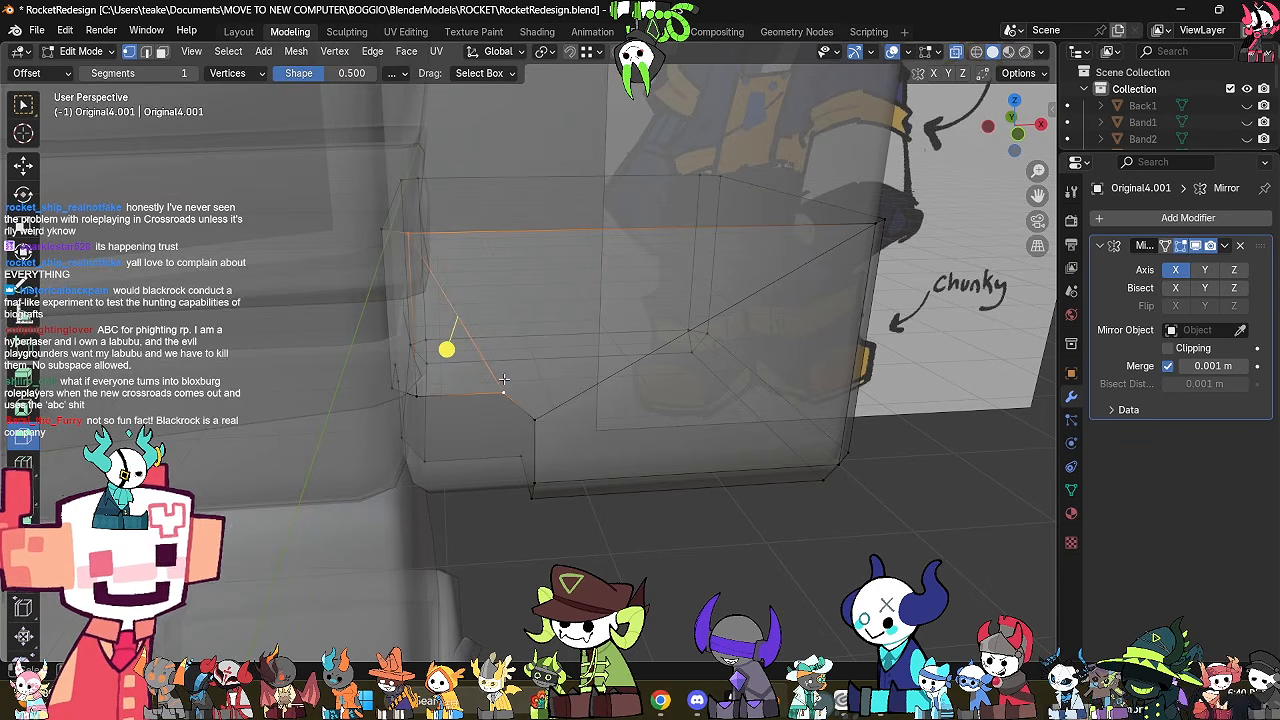
pyautogui.hotkey('alt', 'z')
pyautogui.moveTo(504, 379); pyautogui.dragTo(525, 354, button='middle')
pyautogui.press('Tab')
pyautogui.press('Tab')
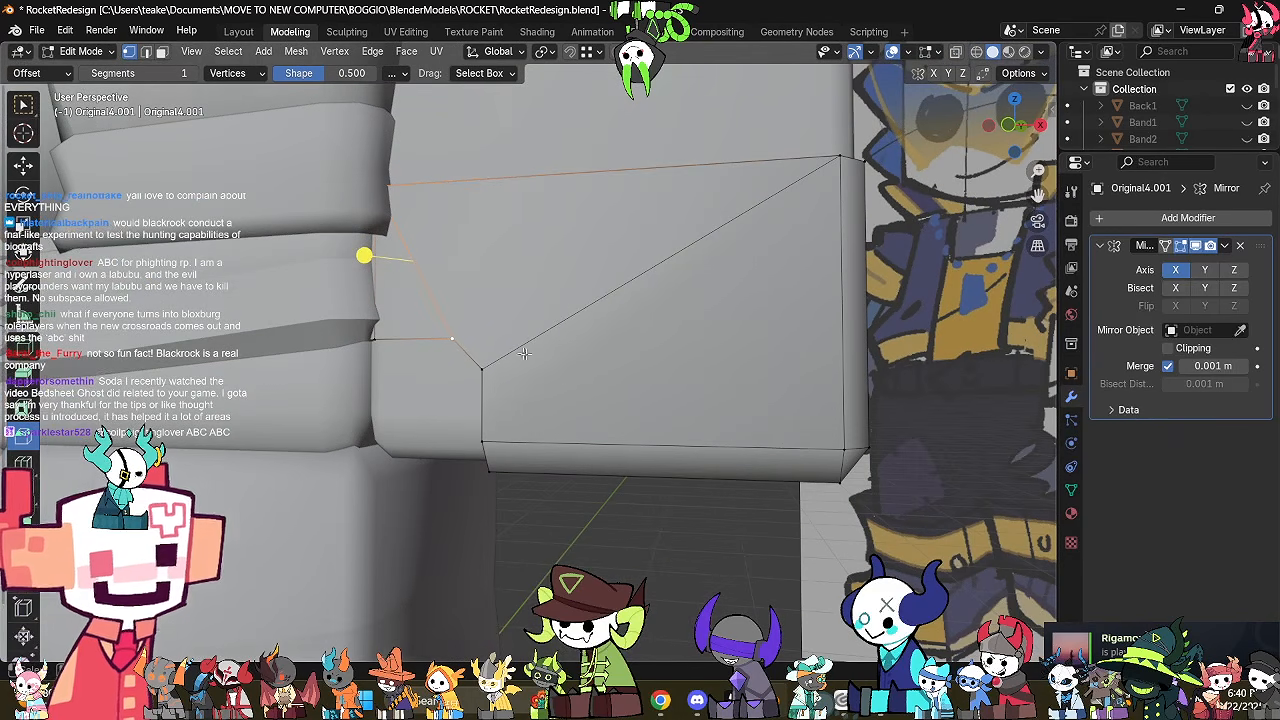
# Connect the lower chamfer vertex of the notch to the lower outer corner of the hand block's front face.
pyautogui.click(700, 436)
pyautogui.click(503, 374)
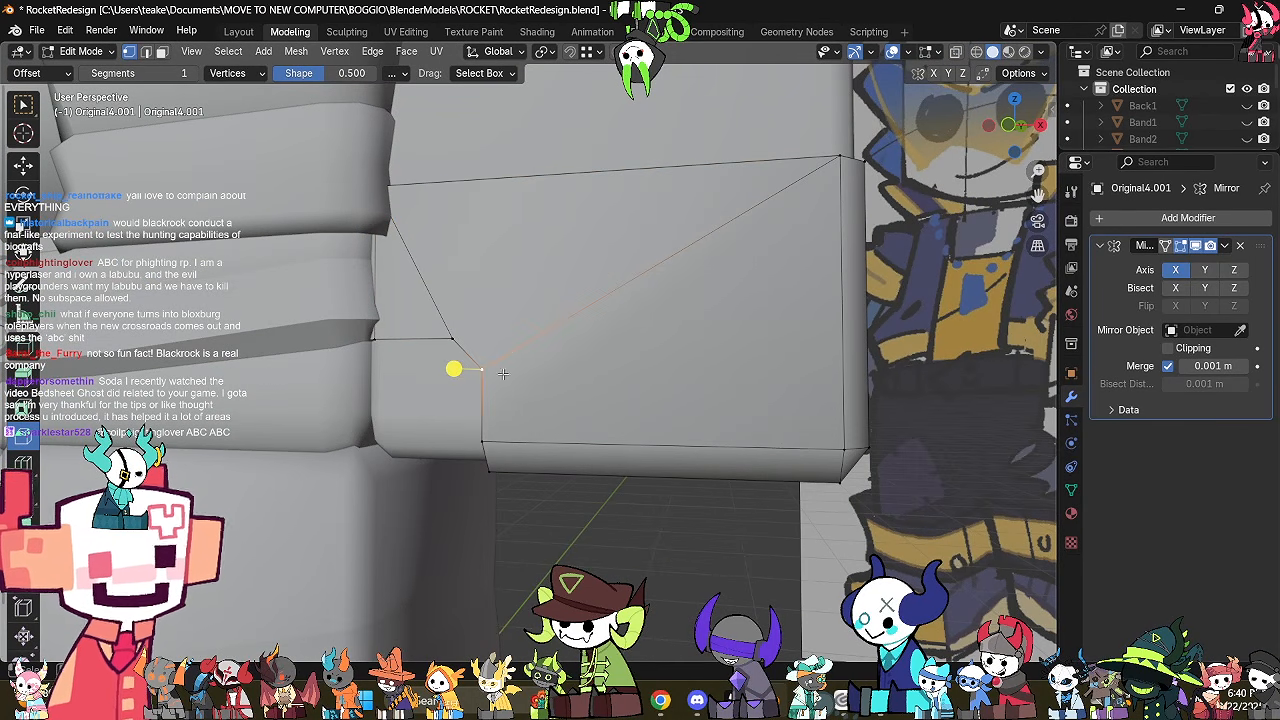
pyautogui.keyDown('shift'); pyautogui.click(841, 450); pyautogui.keyUp('shift')
pyautogui.press('Tab')
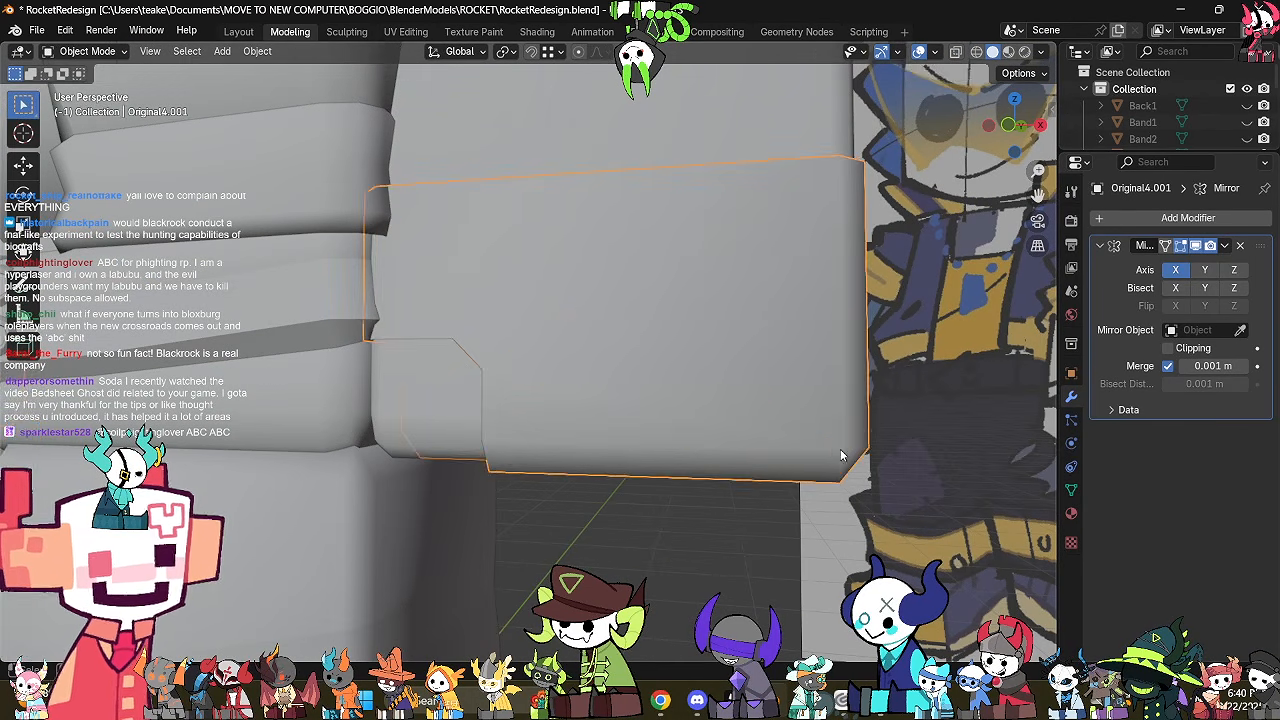
pyautogui.moveTo(843, 456); pyautogui.dragTo(747, 455, button='middle')
pyautogui.press('Tab')
pyautogui.moveTo(573, 409); pyautogui.dragTo(568, 376, button='middle')
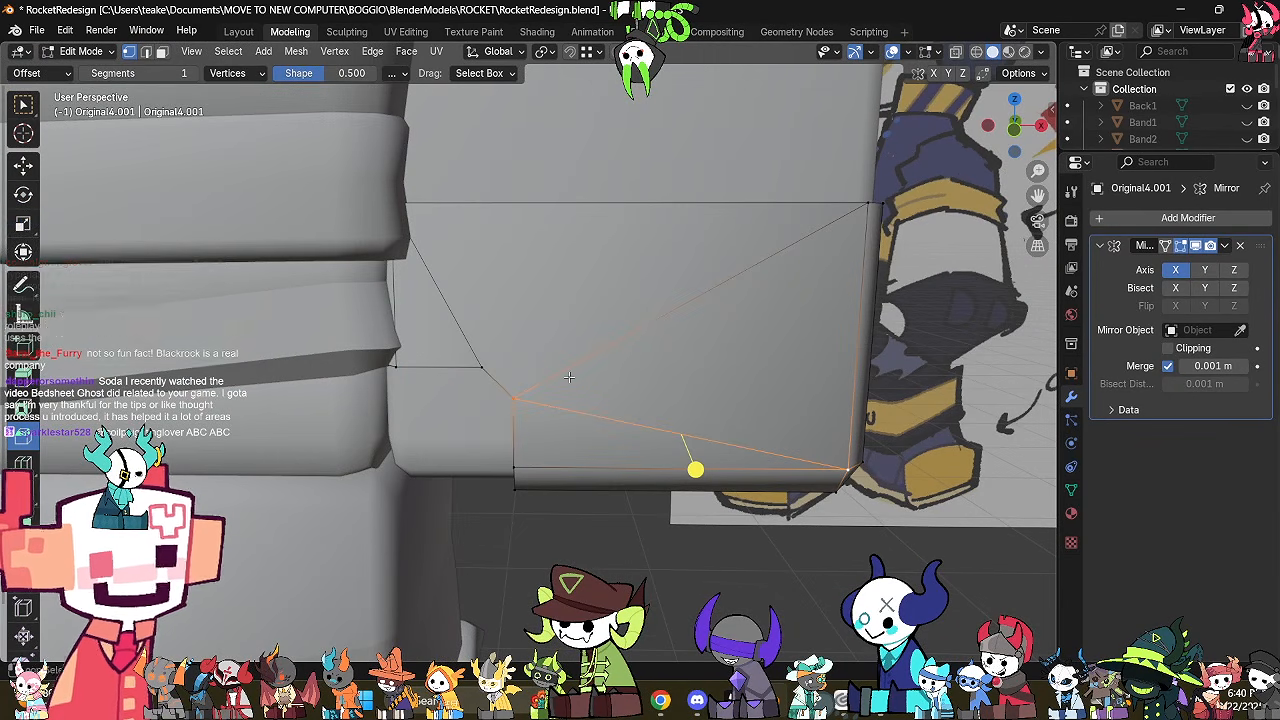
# Connect the front outer corner of the hand block's underside diagonally to its rear inner corner.
pyautogui.hotkey('alt', 'z')
pyautogui.moveTo(569, 376)
pyautogui.mouseDown(button='middle')
pyautogui.moveTo(360, 394)
pyautogui.moveTo(268, 382)
pyautogui.mouseUp(button='middle')
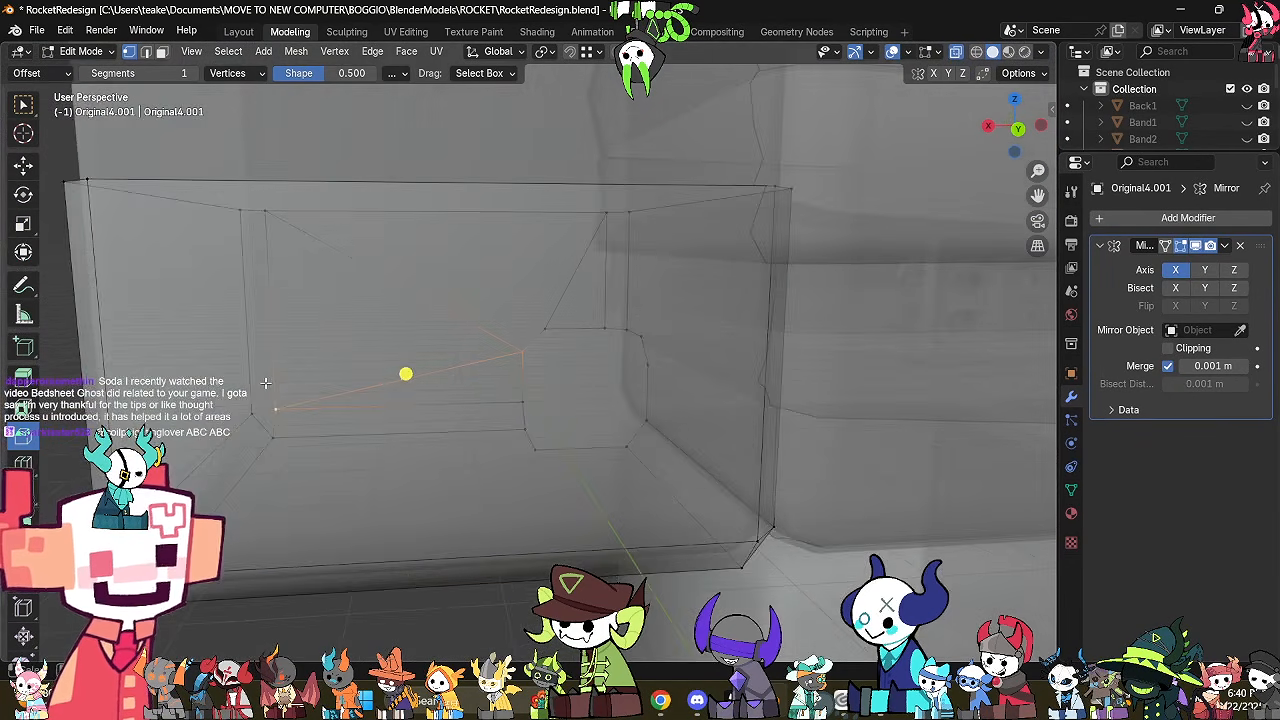
pyautogui.scroll(-3, 268, 382)
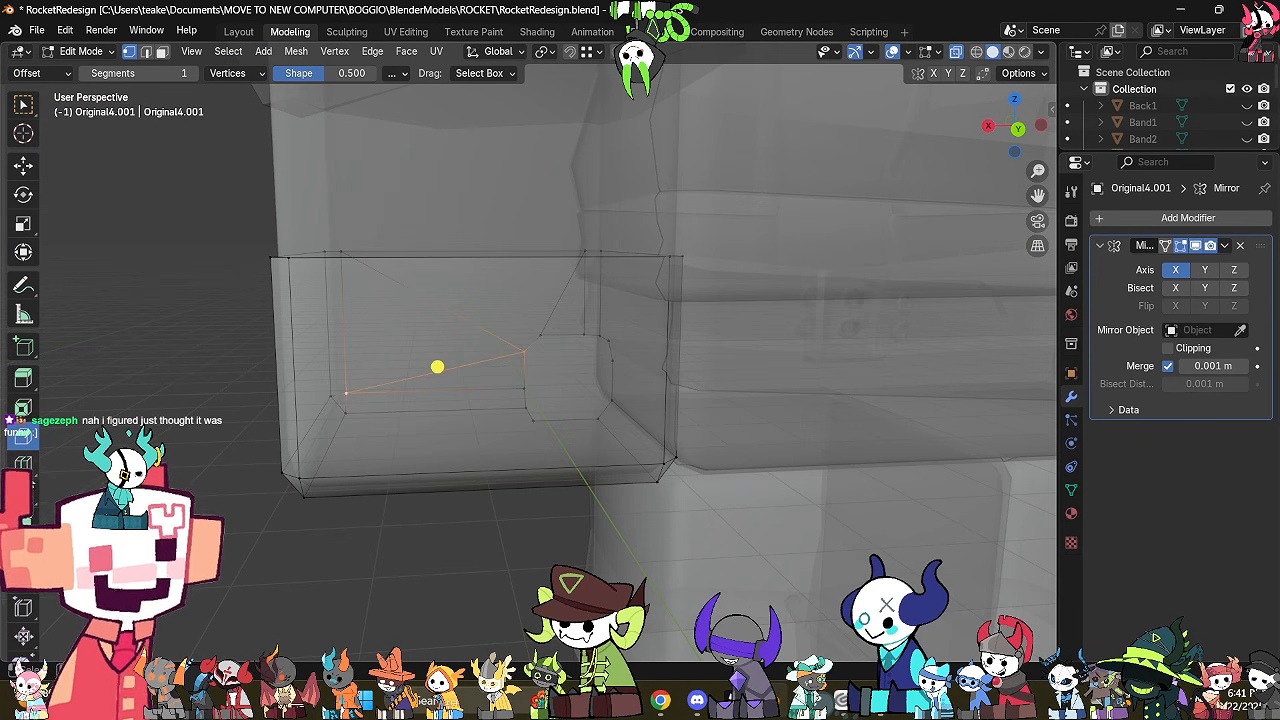
pyautogui.moveTo(591, 381); pyautogui.dragTo(708, 453, button='middle')
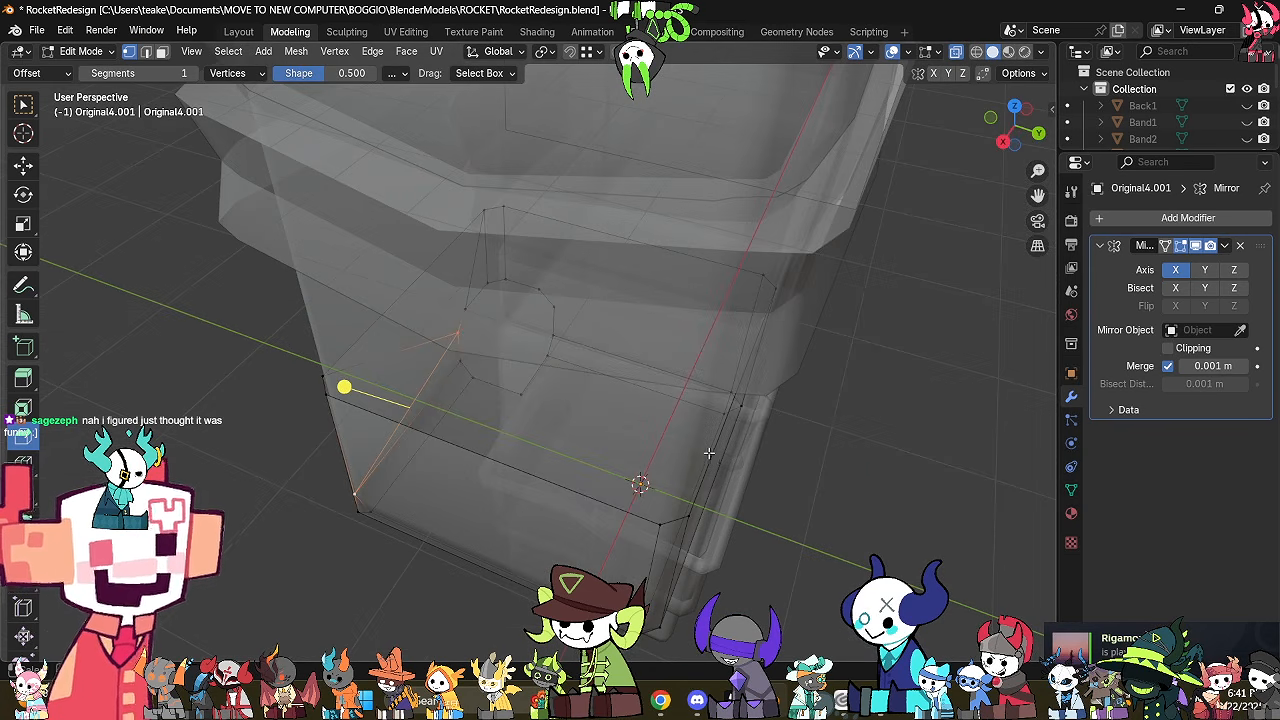
pyautogui.moveTo(543, 409); pyautogui.dragTo(514, 453, button='middle')
pyautogui.moveTo(514, 453); pyautogui.dragTo(536, 480)
pyautogui.moveTo(536, 480); pyautogui.dragTo(684, 391, button='middle')
pyautogui.click(693, 388)
pyautogui.click(732, 406)
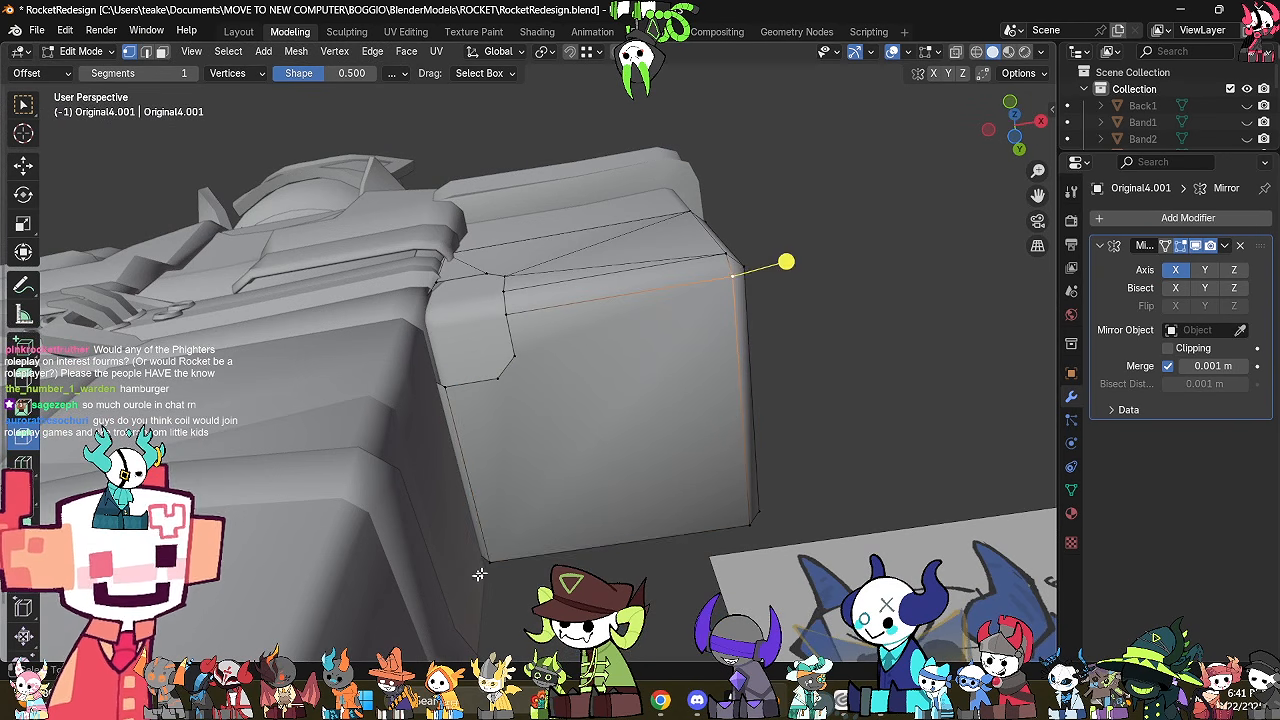
pyautogui.keyDown('shift'); pyautogui.click(481, 573); pyautogui.keyUp('shift')
# Connect the notch's two chamfer vertices on the underside to its front outer and rear inner corners.
pyautogui.click(524, 354)
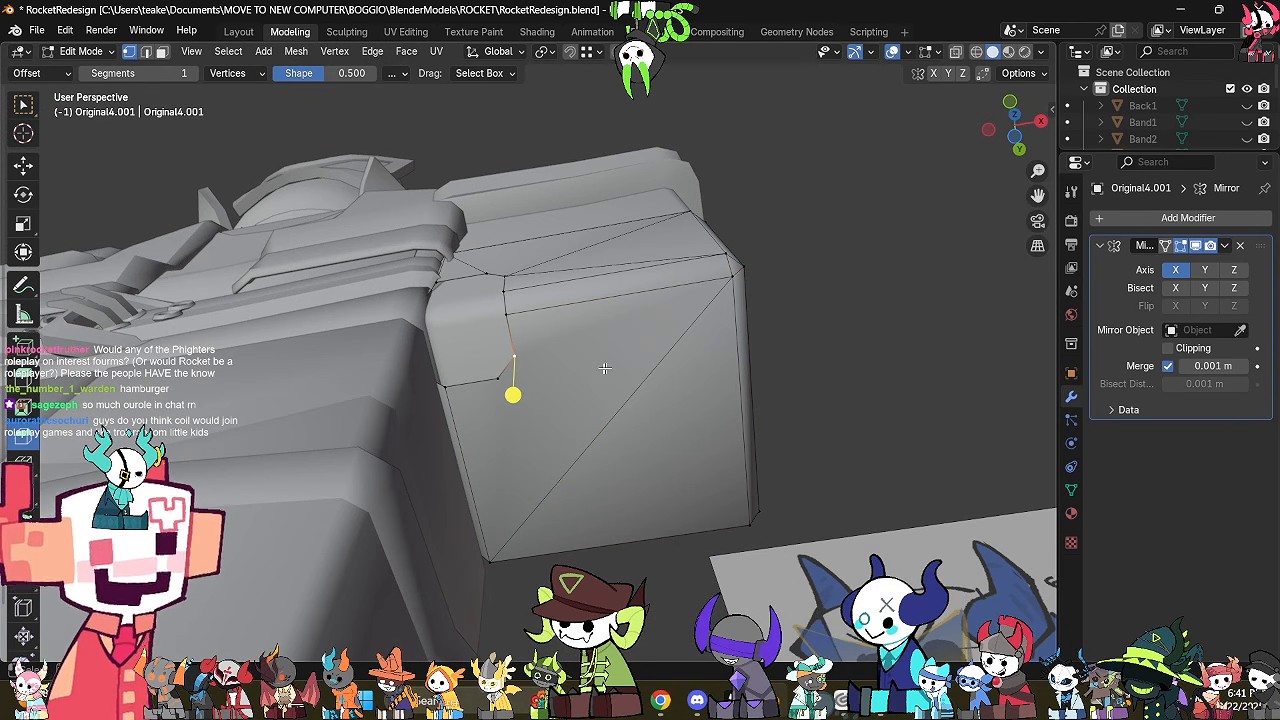
pyautogui.keyDown('shift'); pyautogui.click(735, 269); pyautogui.keyUp('shift')
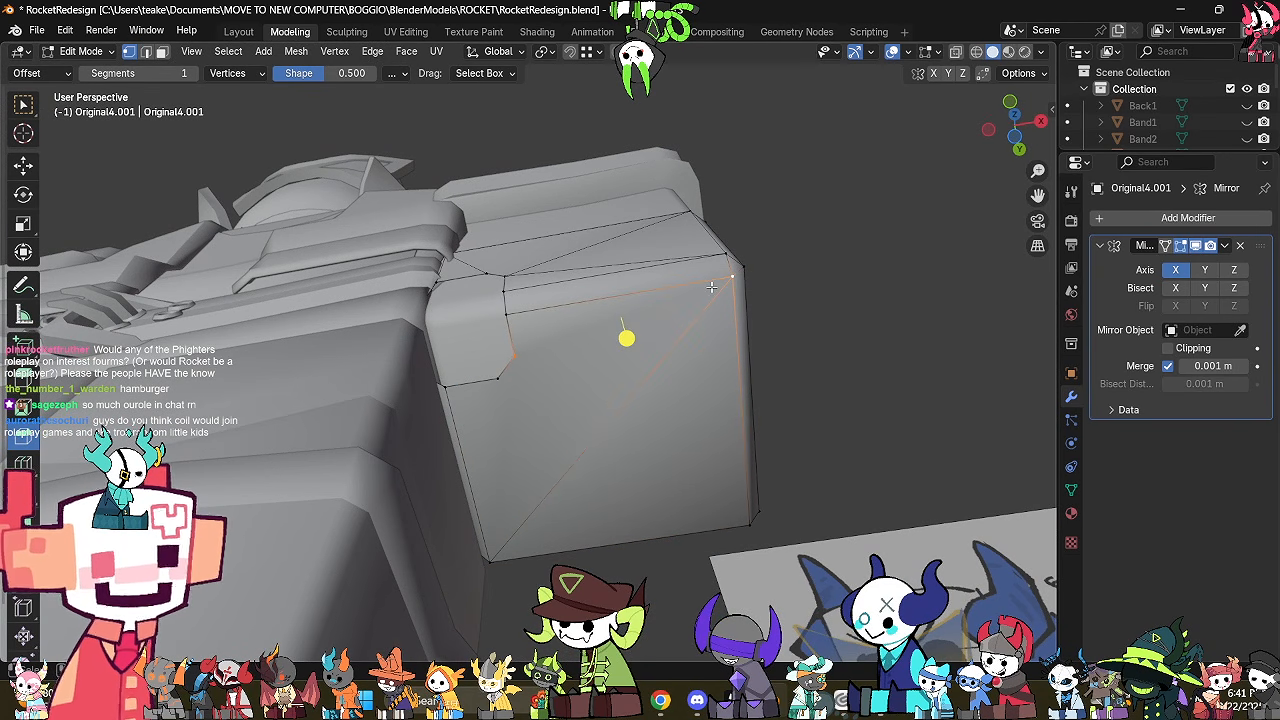
pyautogui.click(494, 384)
pyautogui.click(496, 552)
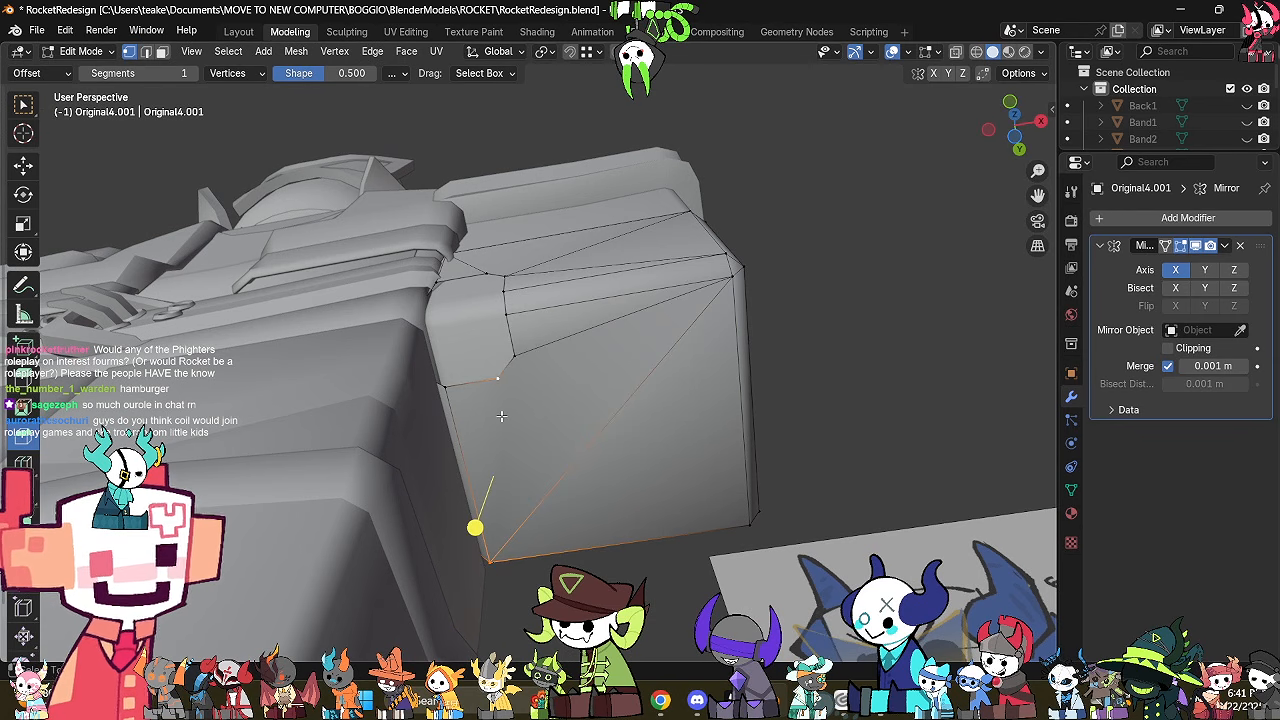
pyautogui.press('j')
# Examine the hand block's edge flow around the notch and underside in see-through view.
pyautogui.moveTo(502, 416)
pyautogui.mouseDown(button='middle')
pyautogui.moveTo(551, 391)
pyautogui.moveTo(592, 424)
pyautogui.moveTo(790, 482)
pyautogui.moveTo(749, 477)
pyautogui.moveTo(643, 385)
pyautogui.mouseUp(button='middle')
pyautogui.press('Tab')
pyautogui.press('Tab')
pyautogui.press('2')
pyautogui.hotkey('alt', 'z')
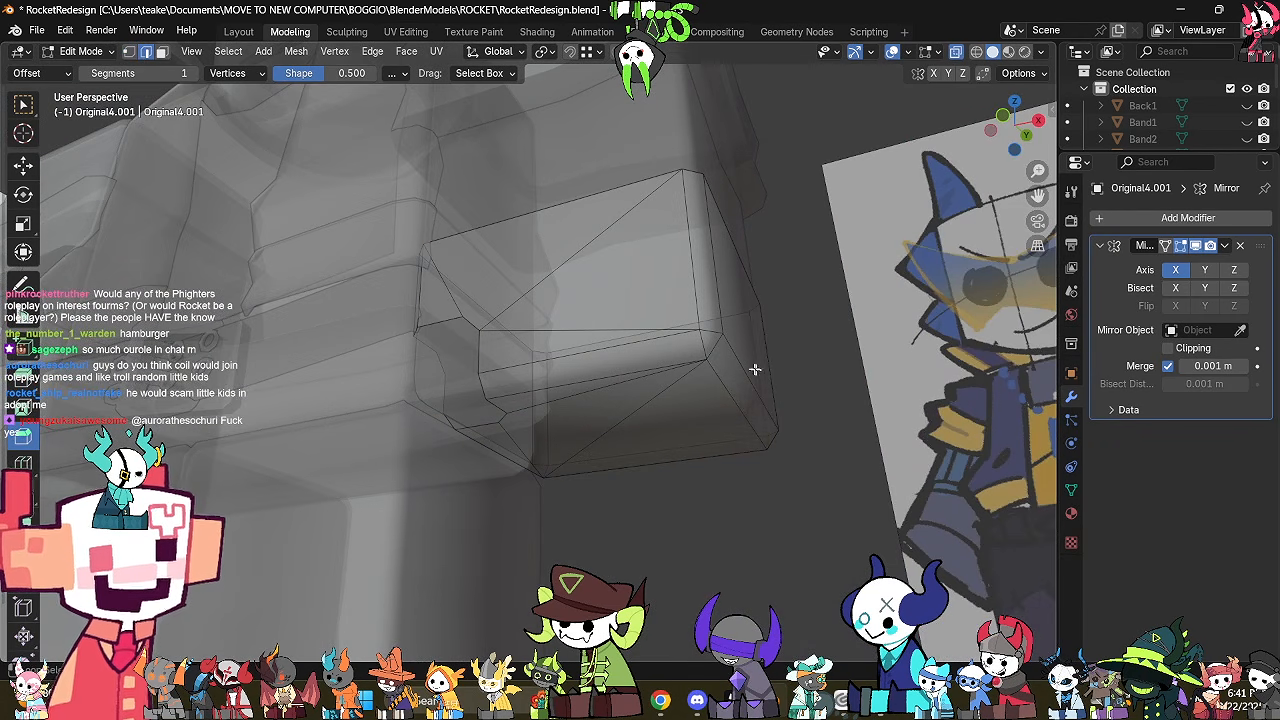
pyautogui.click(700, 369)
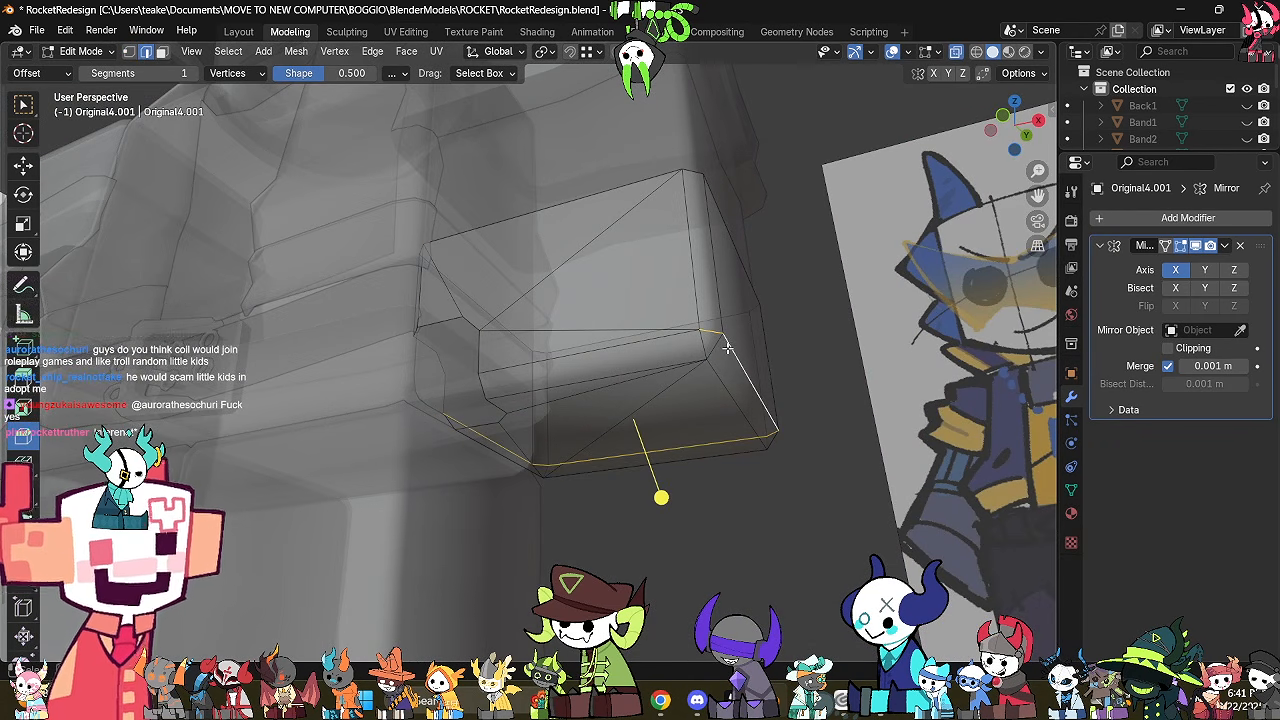
pyautogui.moveTo(700, 369); pyautogui.dragTo(794, 460, button='middle')
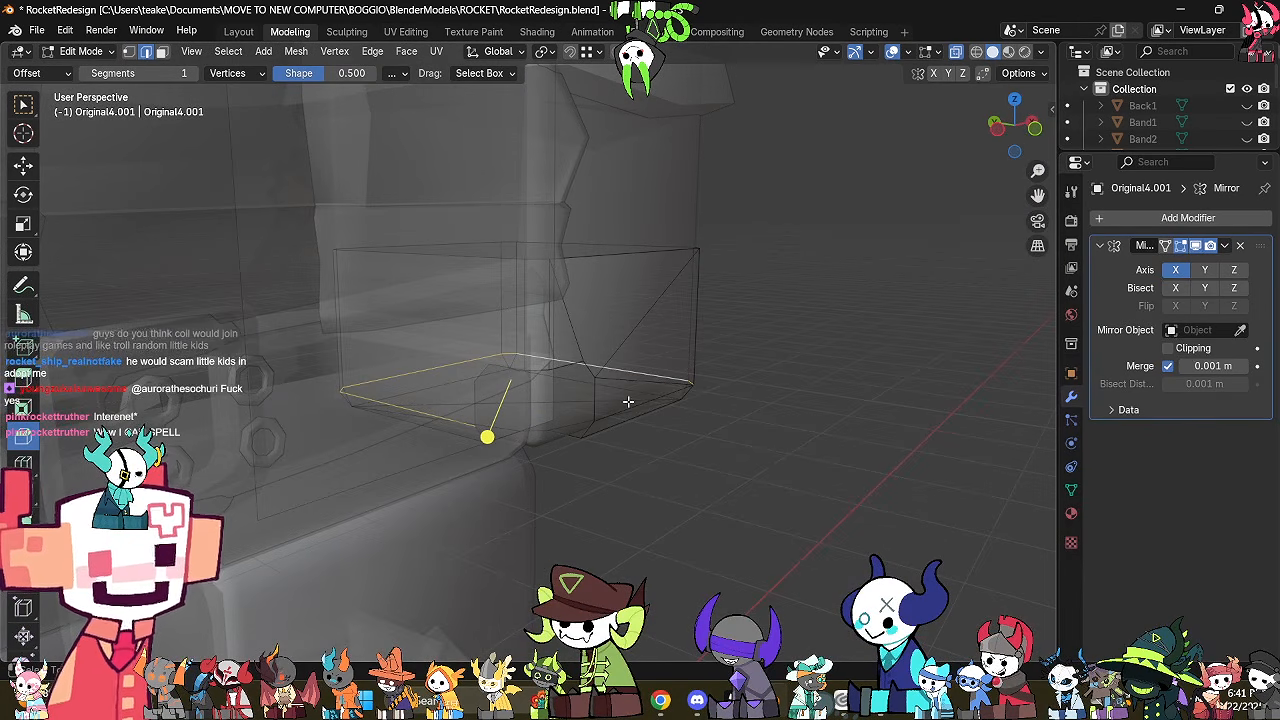
pyautogui.moveTo(714, 473); pyautogui.dragTo(683, 506, button='middle')
pyautogui.click(631, 483)
# Connect the notch's rear and front chamfer vertices on the inner side face to that face's upper rear and upper front corners.
pyautogui.press('Tab')
pyautogui.press('Tab')
pyautogui.press('1')
pyautogui.click(518, 387)
pyautogui.moveTo(517, 389); pyautogui.dragTo(291, 441, button='middle')
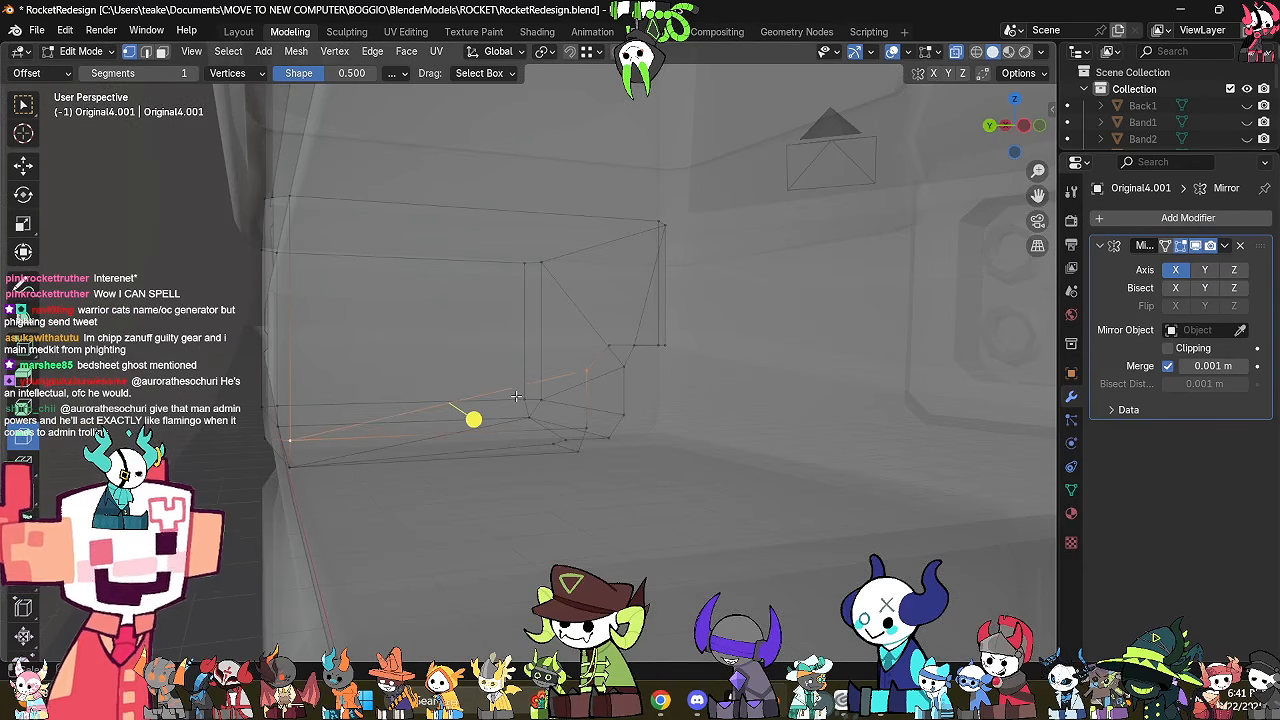
pyautogui.moveTo(515, 396); pyautogui.dragTo(495, 372, button='middle')
pyautogui.keyDown('shift'); pyautogui.click(247, 246); pyautogui.keyUp('shift')
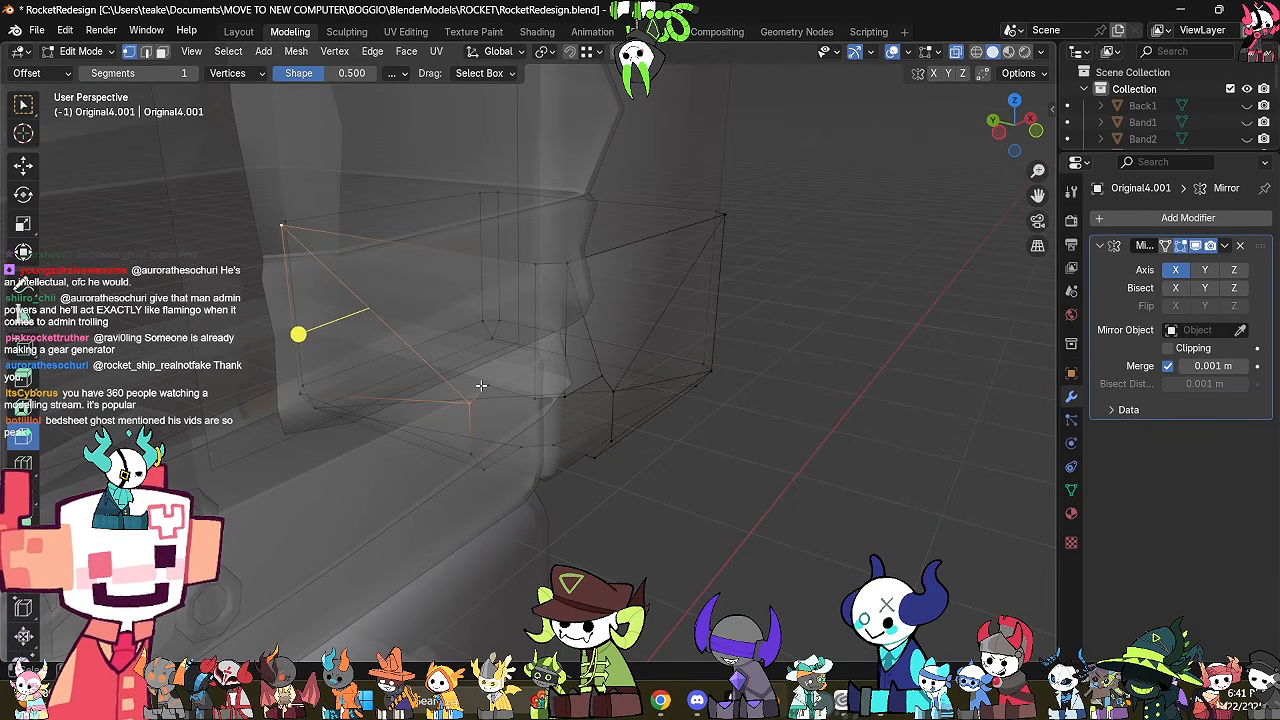
pyautogui.click(482, 386)
pyautogui.keyDown('shift'); pyautogui.click(536, 263); pyautogui.keyUp('shift')
pyautogui.press('j')
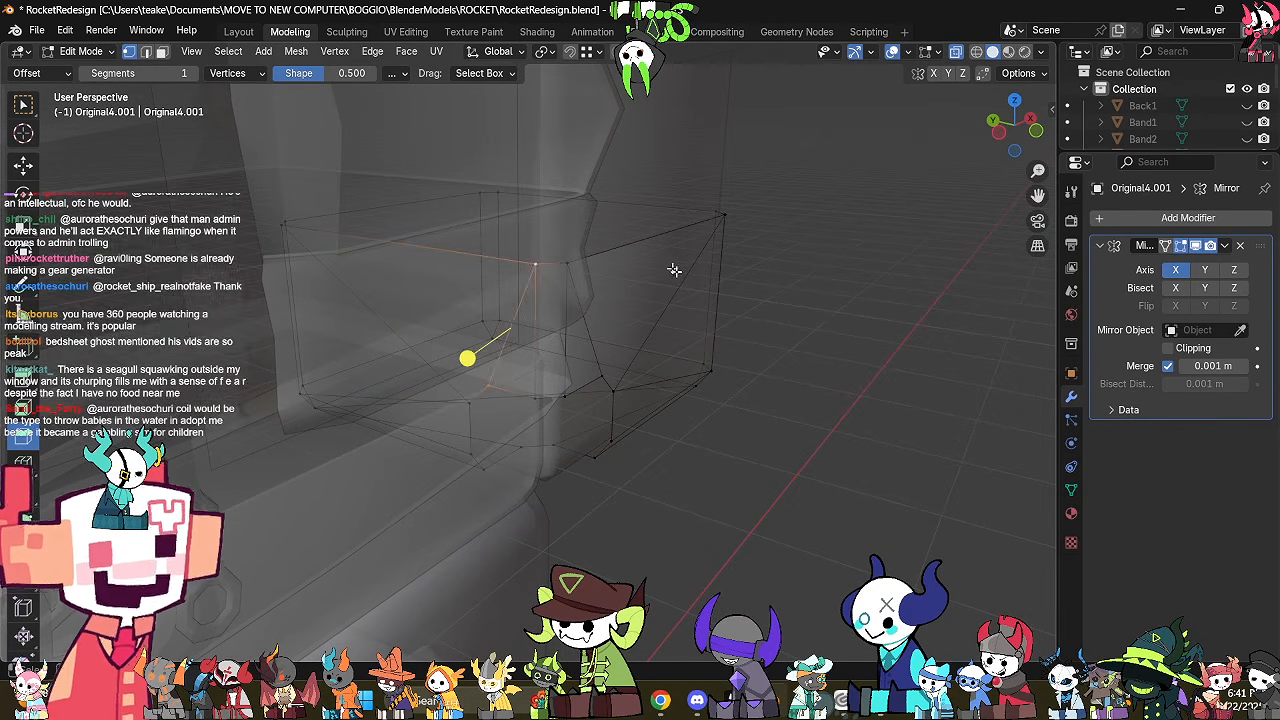
# Duplicate the edge loop around the notch opening in place and separate it into its own object.
pyautogui.moveTo(674, 269)
pyautogui.mouseDown(button='middle')
pyautogui.moveTo(586, 303)
pyautogui.moveTo(588, 245)
pyautogui.moveTo(558, 348)
pyautogui.moveTo(600, 363)
pyautogui.mouseUp(button='middle')
pyautogui.hotkey('alt', 'z')
pyautogui.press('2')
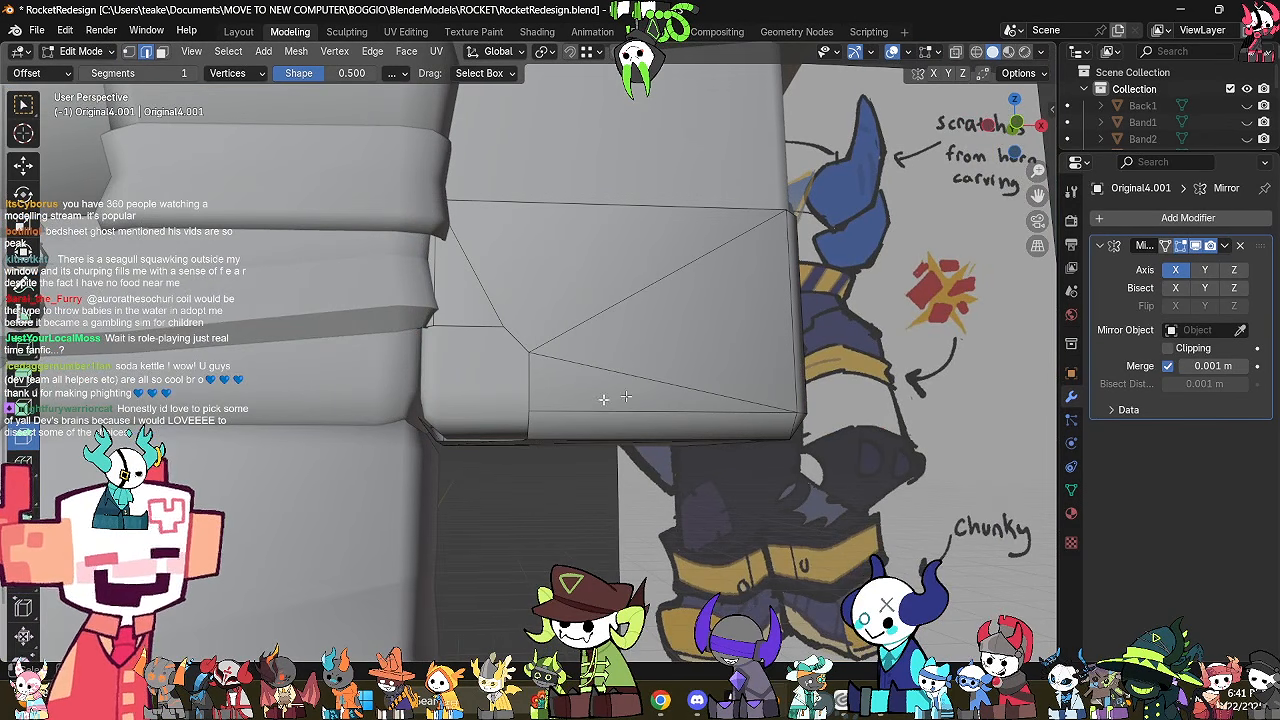
pyautogui.keyDown('alt'); pyautogui.click(527, 382); pyautogui.keyUp('alt')
pyautogui.hotkey('alt', 'z')
pyautogui.moveTo(527, 384); pyautogui.dragTo(583, 426, button='middle')
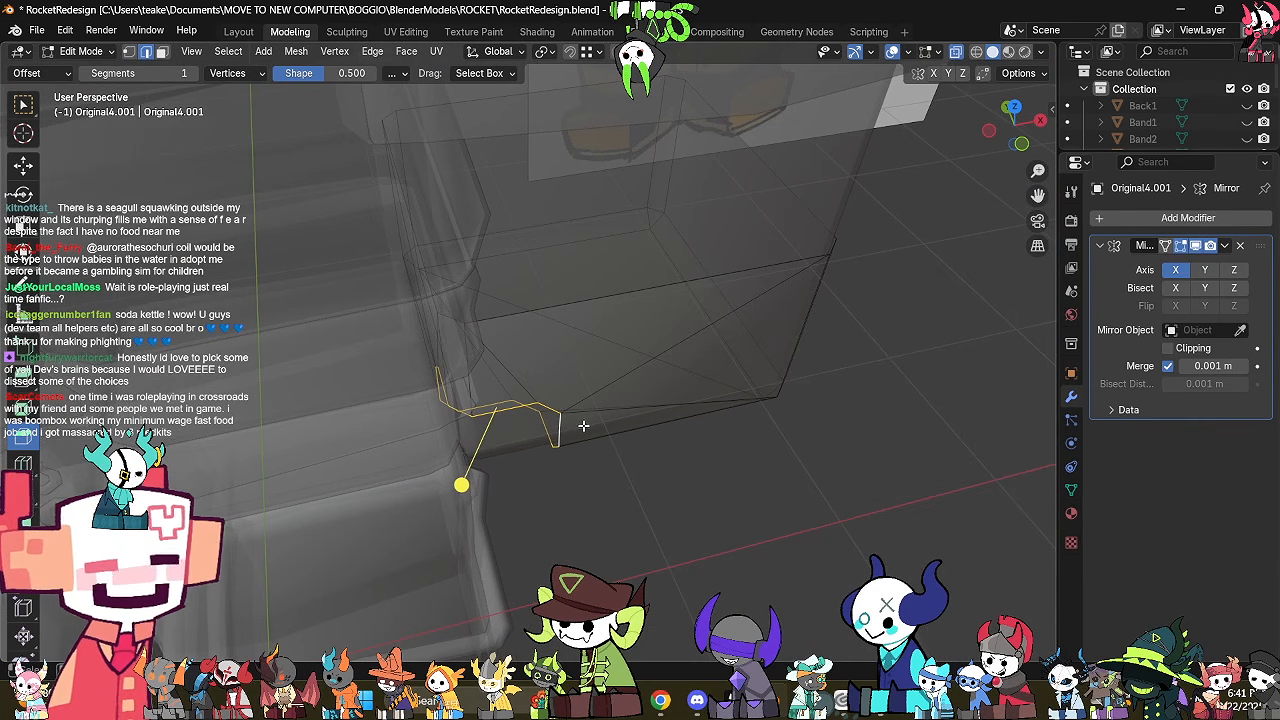
pyautogui.hotkey('shift', 'd')
pyautogui.rightClick(652, 441)
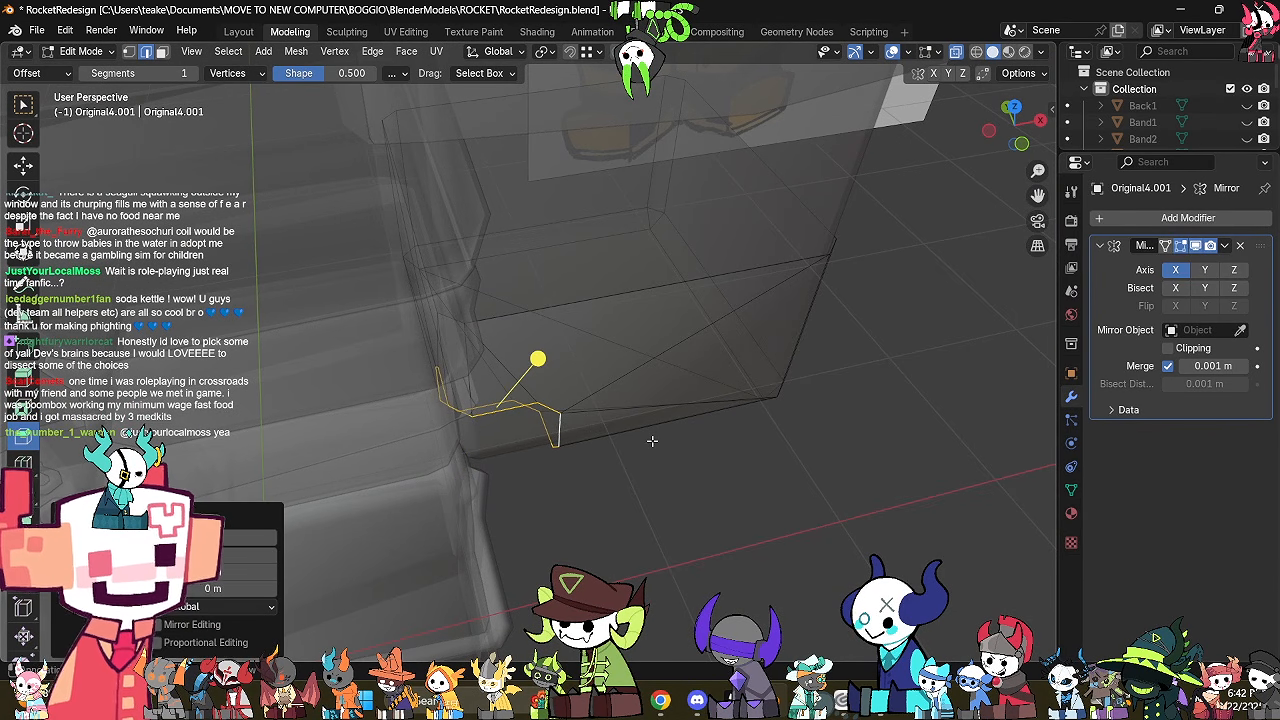
pyautogui.press('p')
pyautogui.click(652, 441)
pyautogui.press('Tab')
pyautogui.click(563, 441)
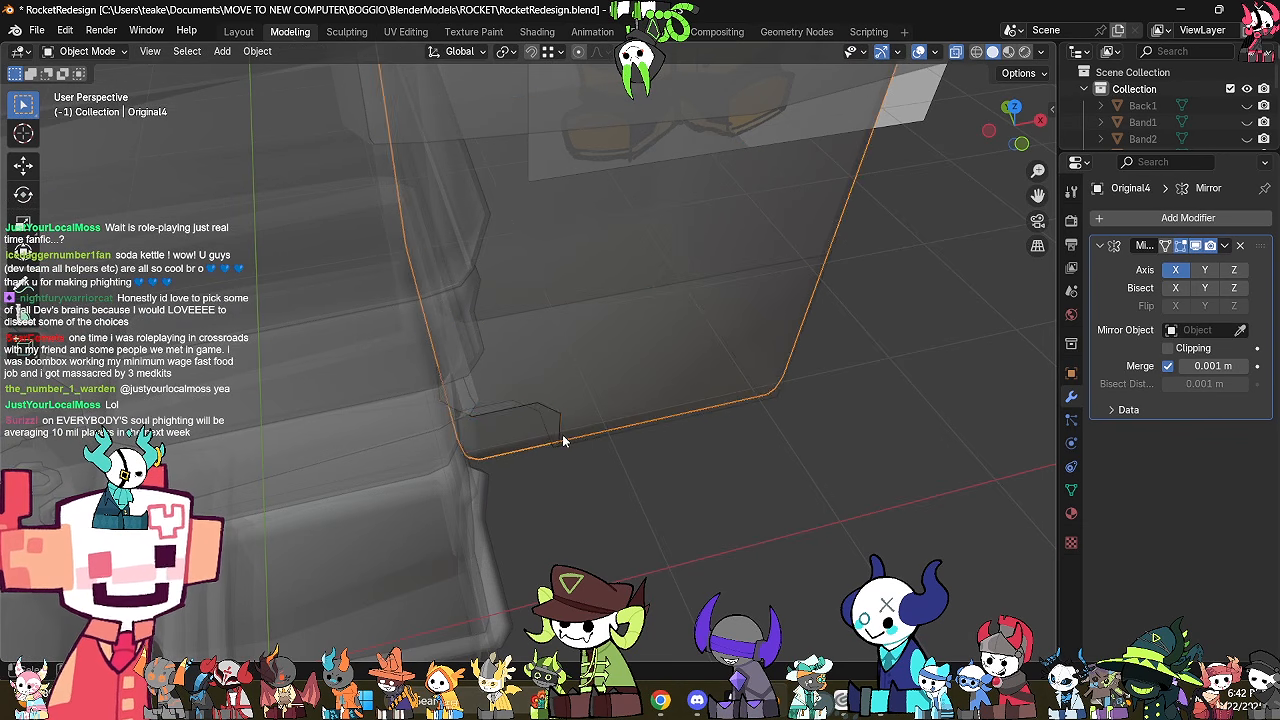
pyautogui.click(563, 441)
# Add a Skin modifier to the separated notch outline and shrink its skin radius to a thin band.
pyautogui.click(1188, 217)
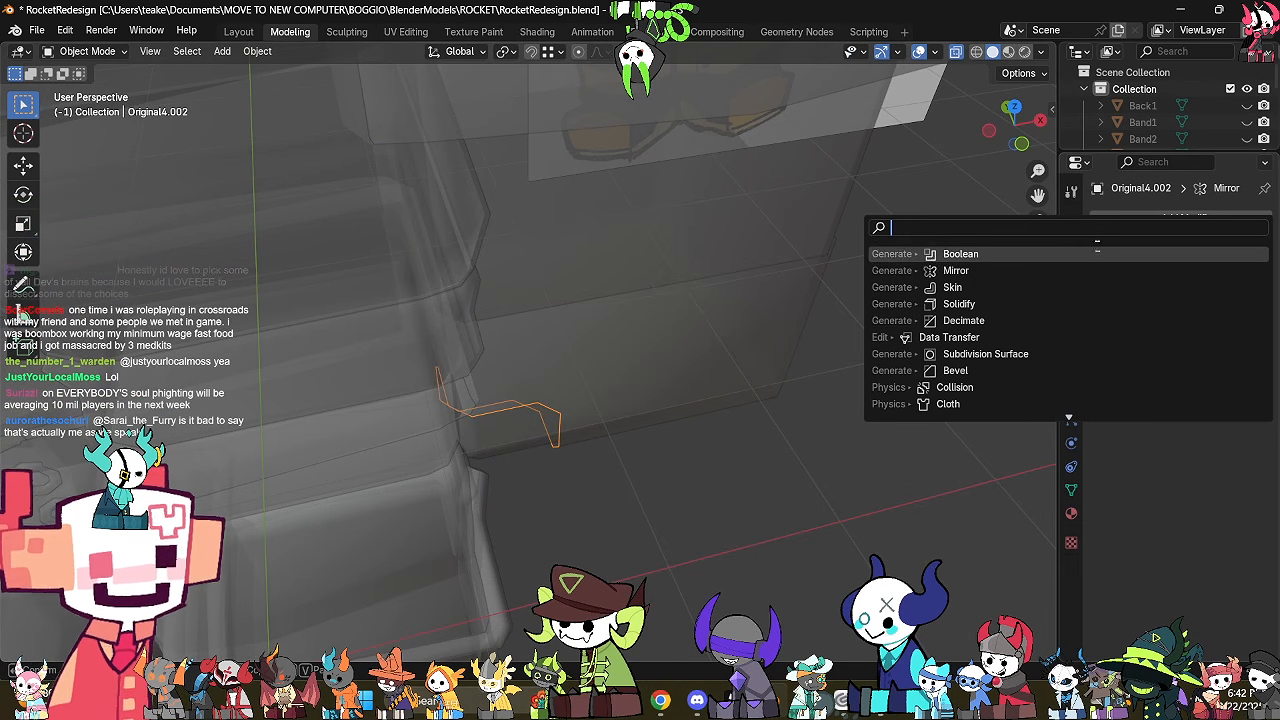
pyautogui.click(970, 287)
pyautogui.press('Tab')
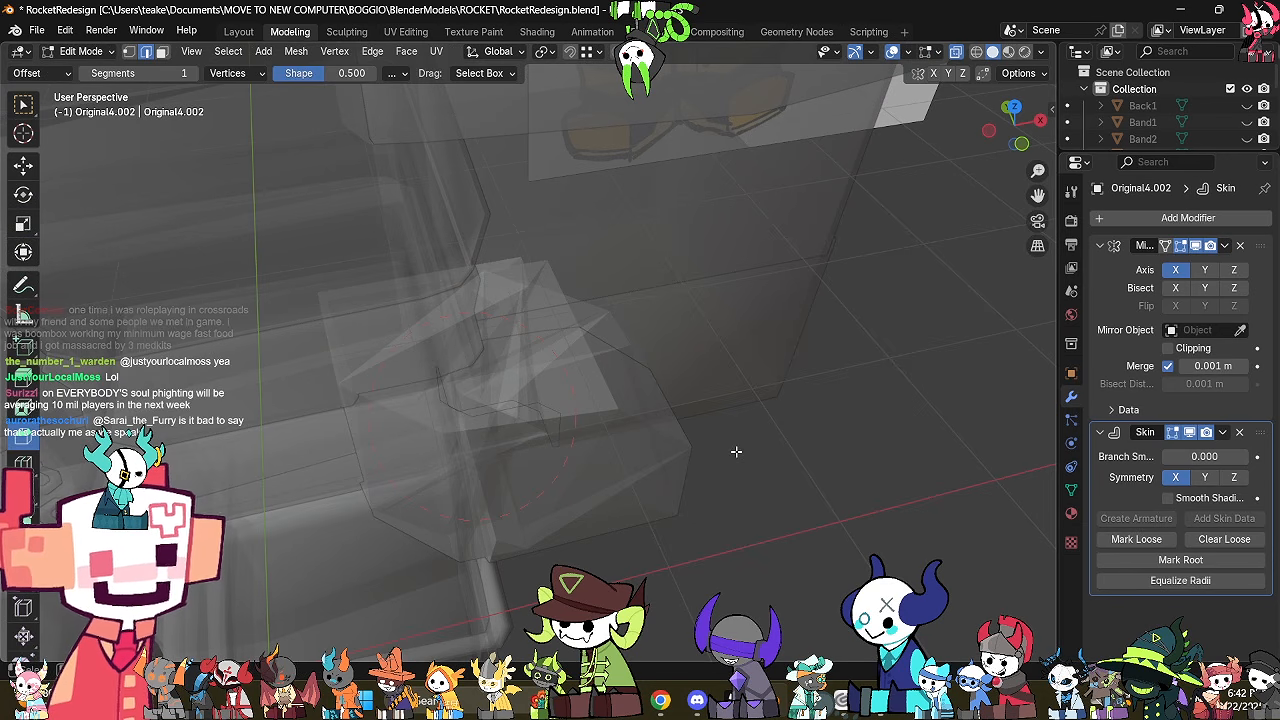
pyautogui.hotkey('ctrl', 'a')
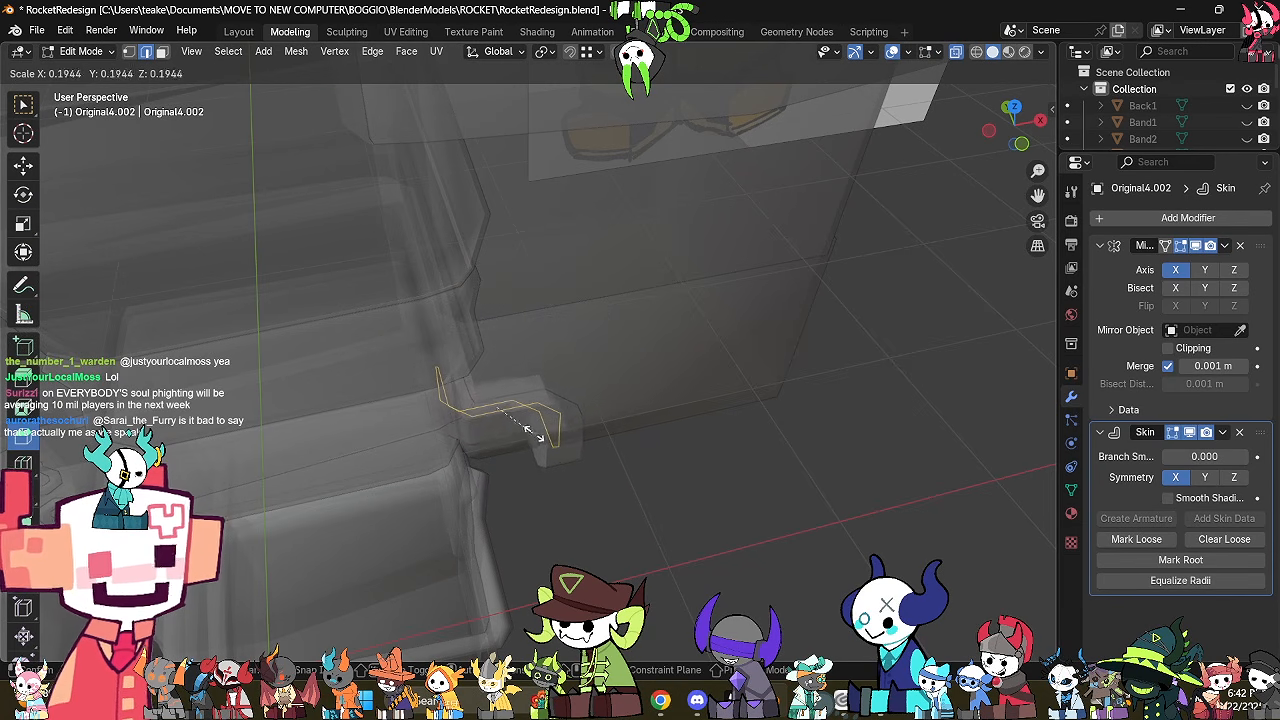
pyautogui.click(544, 486)
pyautogui.hotkey('alt', 'z')
pyautogui.moveTo(544, 486); pyautogui.dragTo(632, 414, button='middle')
pyautogui.press('Tab')
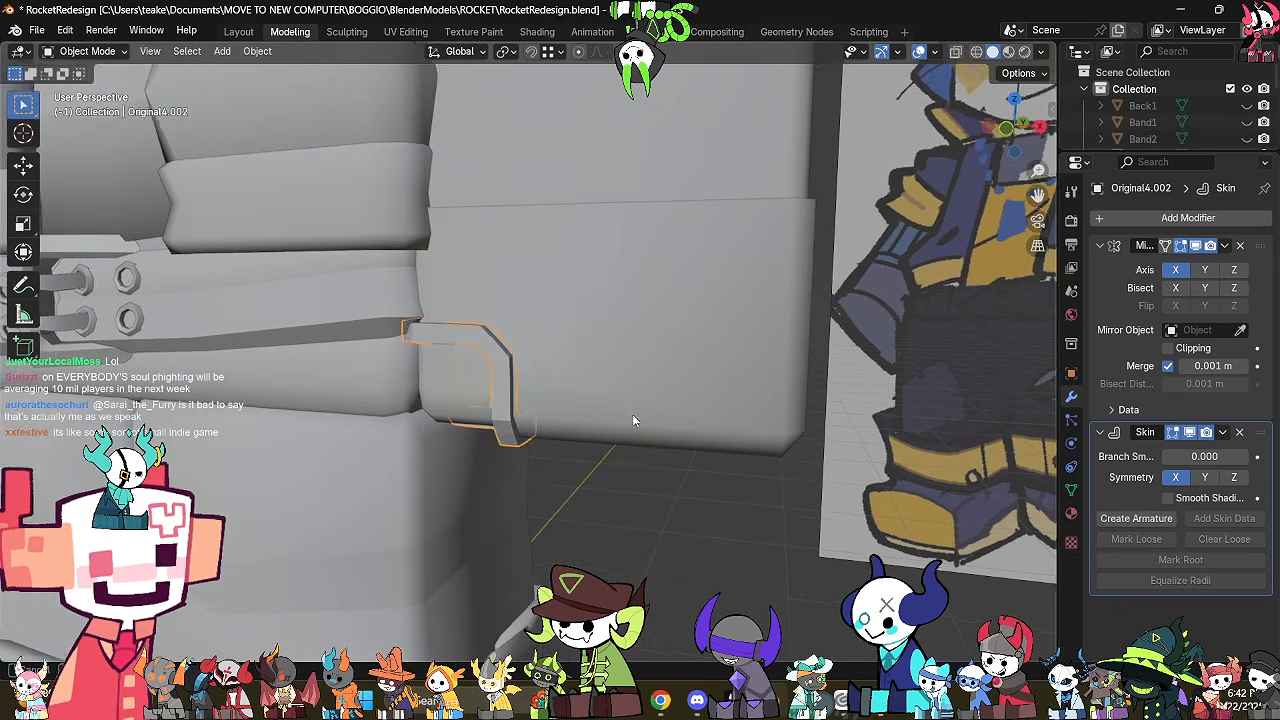
# Thicken the skinned trim around the notch slightly.
pyautogui.press('Tab')
pyautogui.press('s')
pyautogui.click(713, 480)
pyautogui.press('Tab')
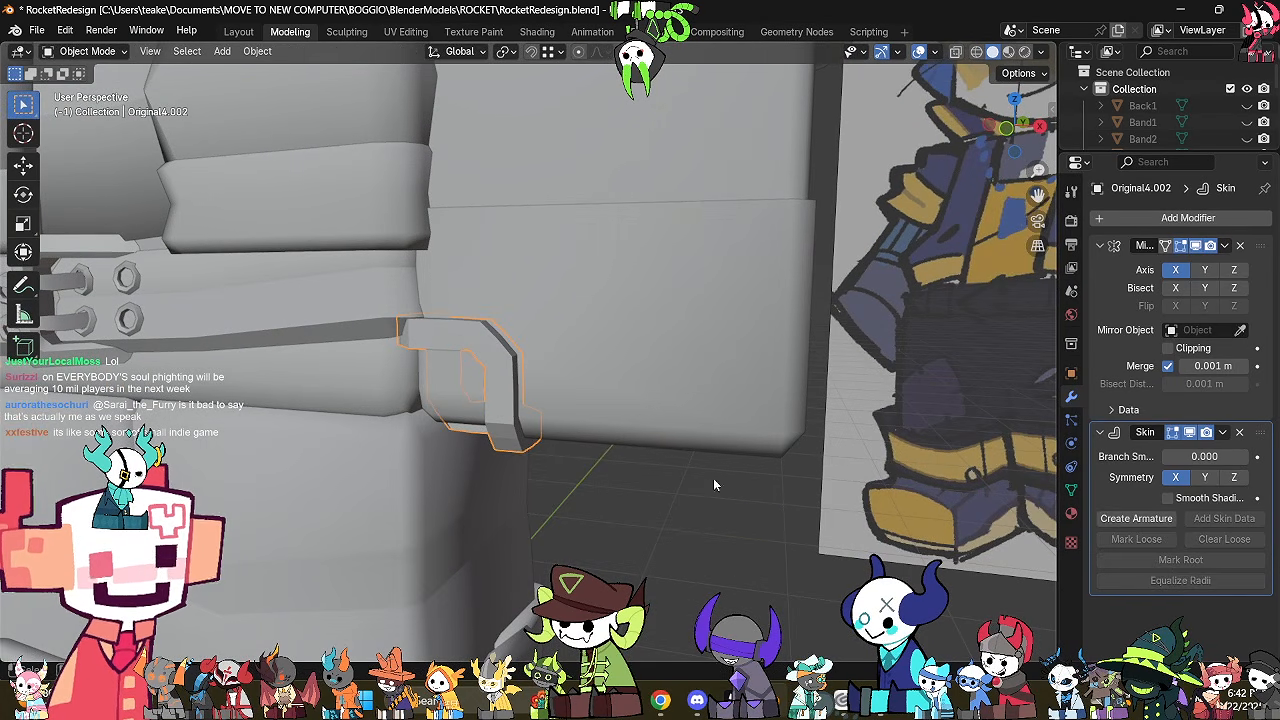
pyautogui.click(694, 399)
pyautogui.moveTo(694, 399)
pyautogui.mouseDown(button='middle')
pyautogui.moveTo(764, 302)
pyautogui.moveTo(683, 244)
pyautogui.moveTo(540, 340)
pyautogui.moveTo(816, 360)
pyautogui.moveTo(698, 411)
pyautogui.mouseUp(button='middle')
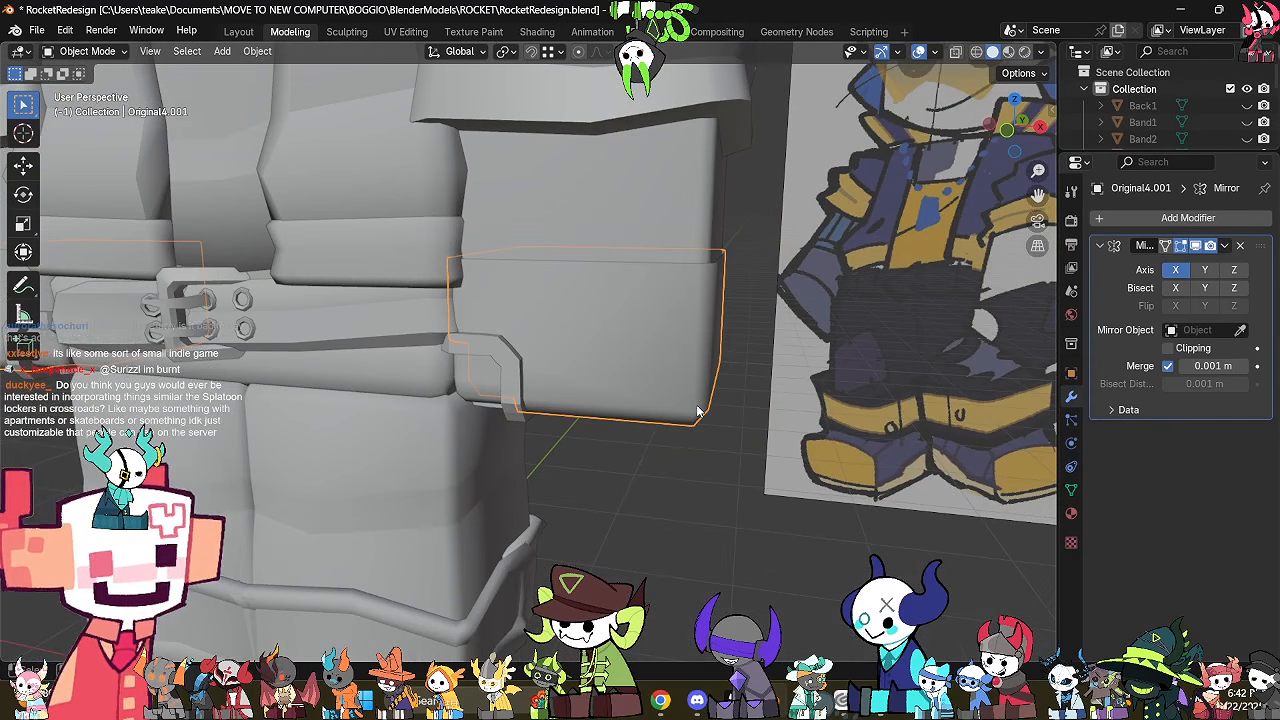
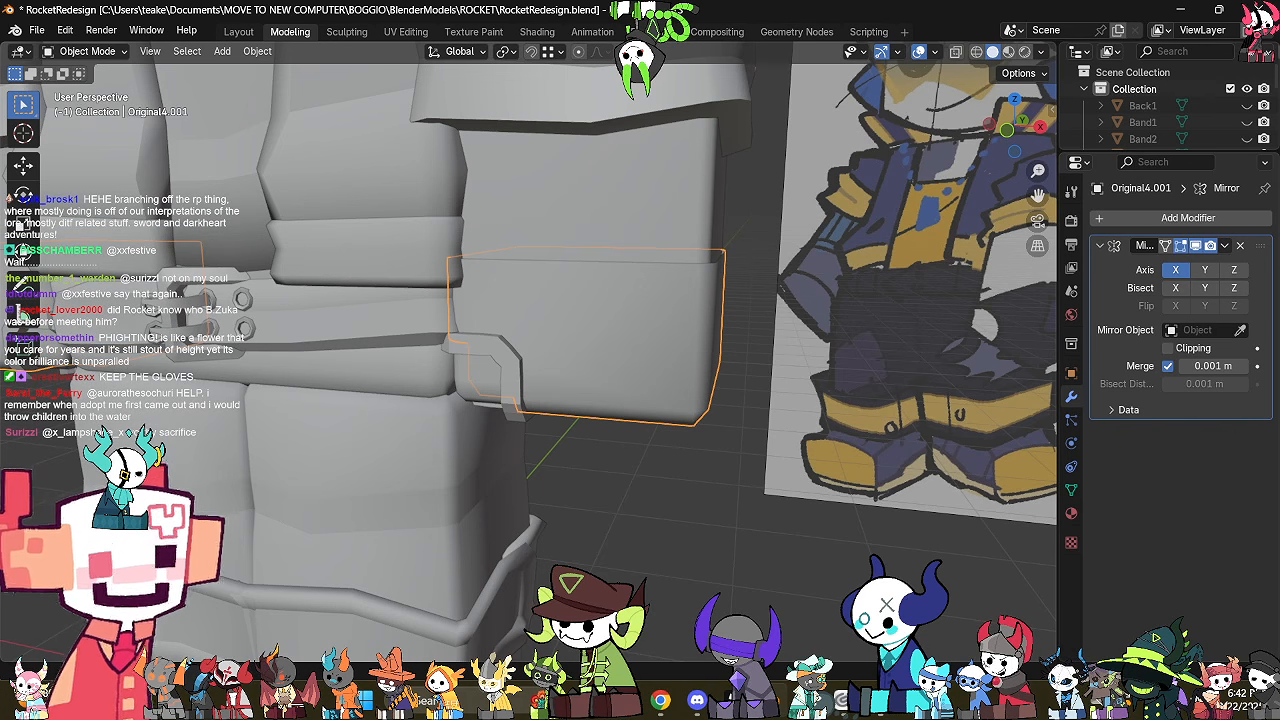
# Examine the skinned notch trim from the front, the inner side and below, including its edge loop in see-through view.
pyautogui.moveTo(563, 425); pyautogui.dragTo(505, 408, button='middle')
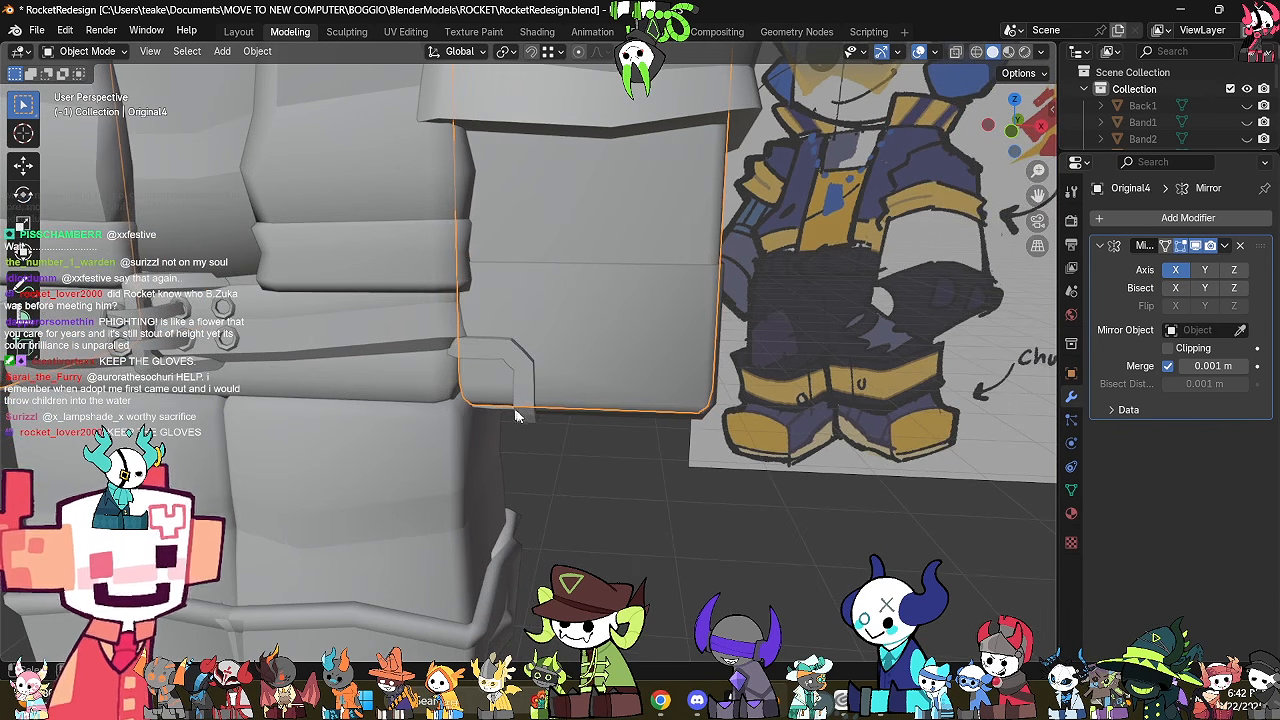
pyautogui.click(520, 417)
pyautogui.press('Tab')
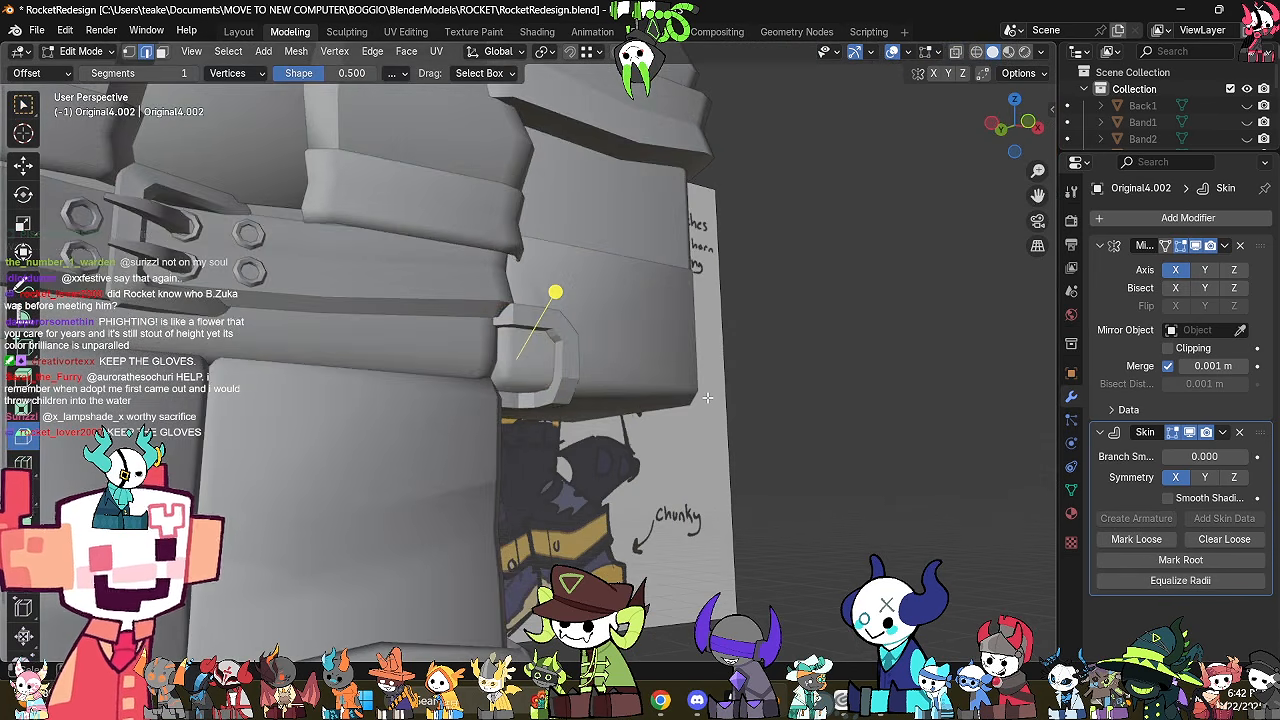
pyautogui.hotkey('alt', 'z')
pyautogui.scroll(2, 707, 398)
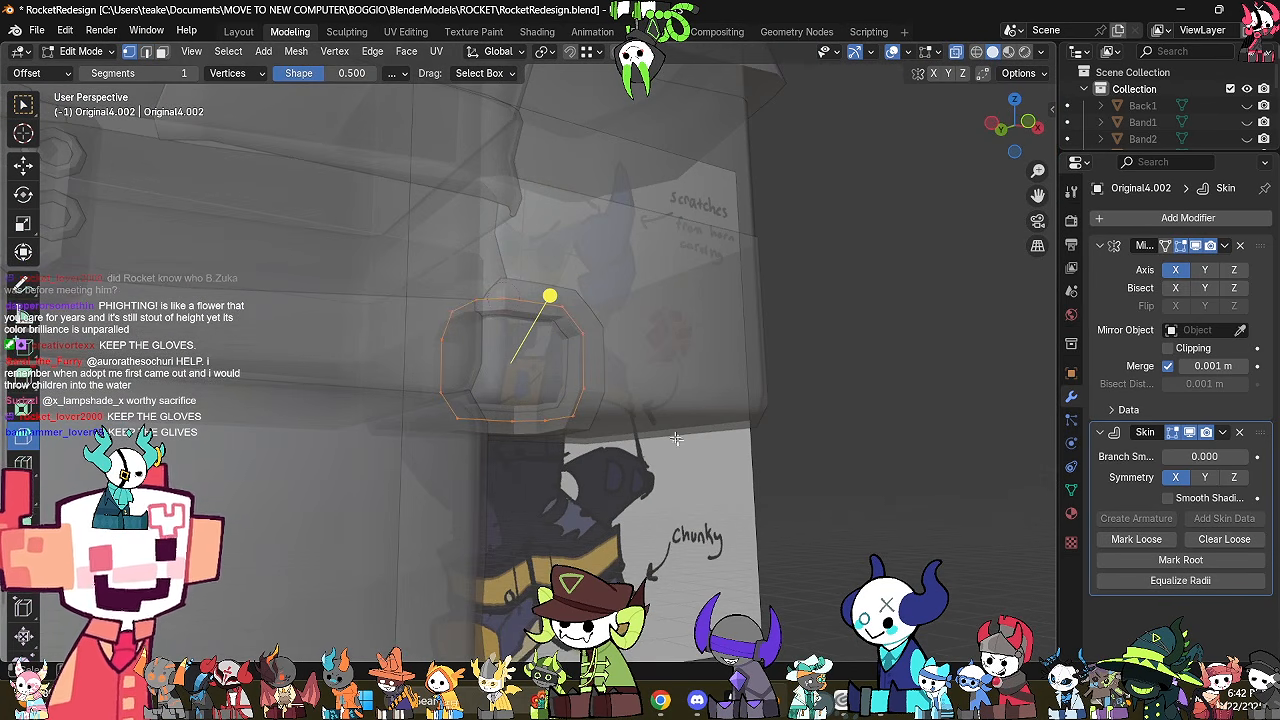
pyautogui.scroll(2, 700, 410)
pyautogui.hotkey('alt', 'z')
pyautogui.press('Tab')
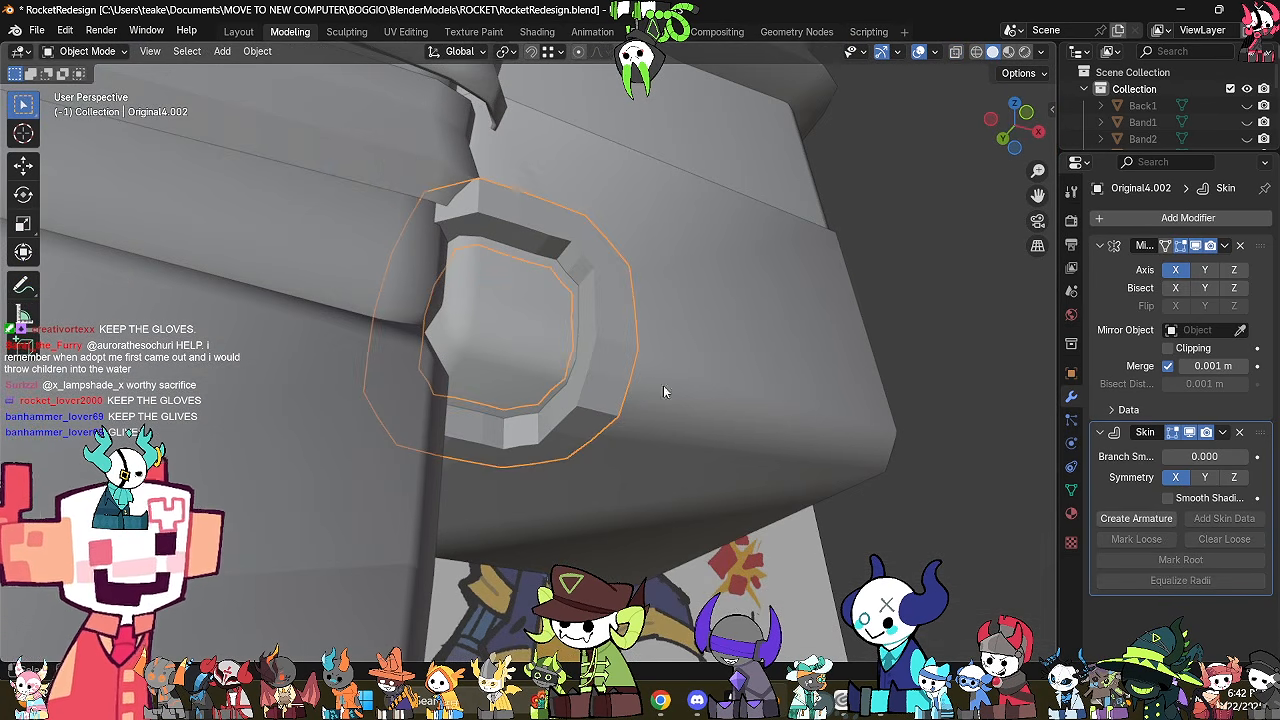
# Shade the notch trim auto smooth at 30° and enable smooth shading in its Skin modifier.
pyautogui.rightClick(863, 308)
pyautogui.click(843, 327)
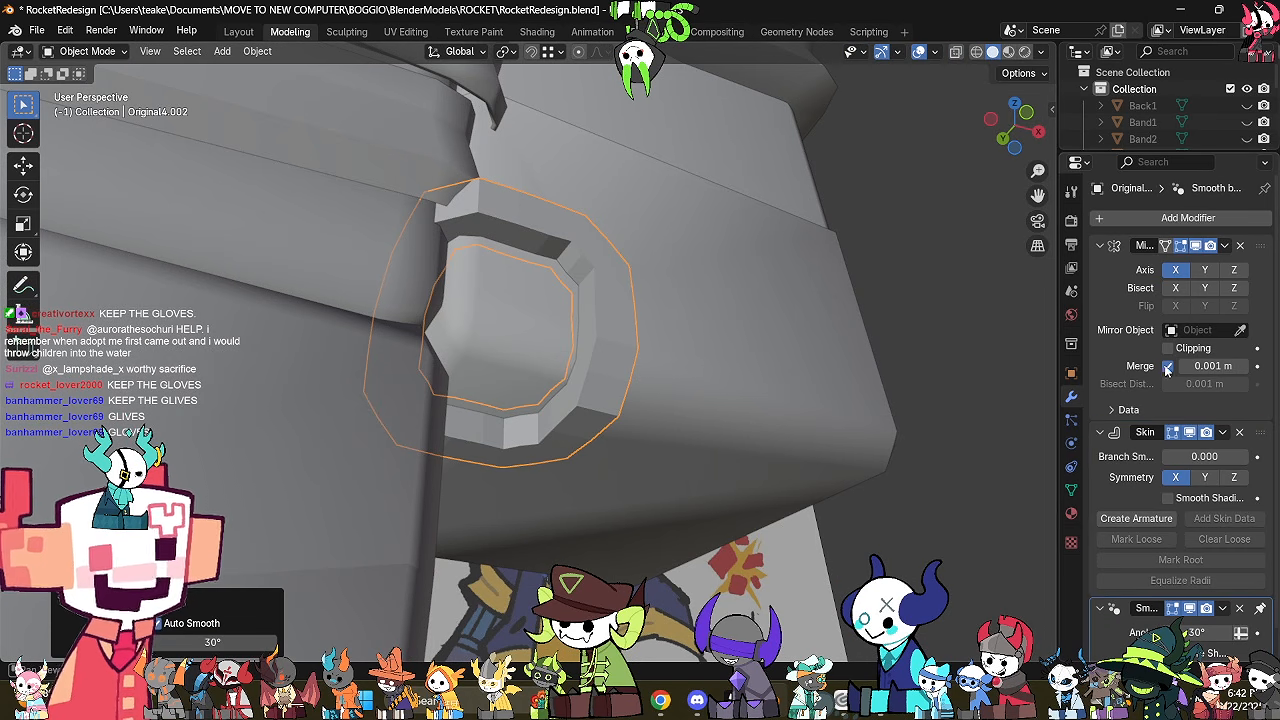
pyautogui.click(1168, 497)
# Examine how the smoothed trim fits the notch from the front and inner side, in see-through and solid views.
pyautogui.moveTo(960, 445)
pyautogui.mouseDown(button='middle')
pyautogui.moveTo(797, 437)
pyautogui.moveTo(766, 518)
pyautogui.mouseUp(button='middle')
pyautogui.press('Tab')
pyautogui.press('KP_1')
pyautogui.hotkey('alt', 'z')
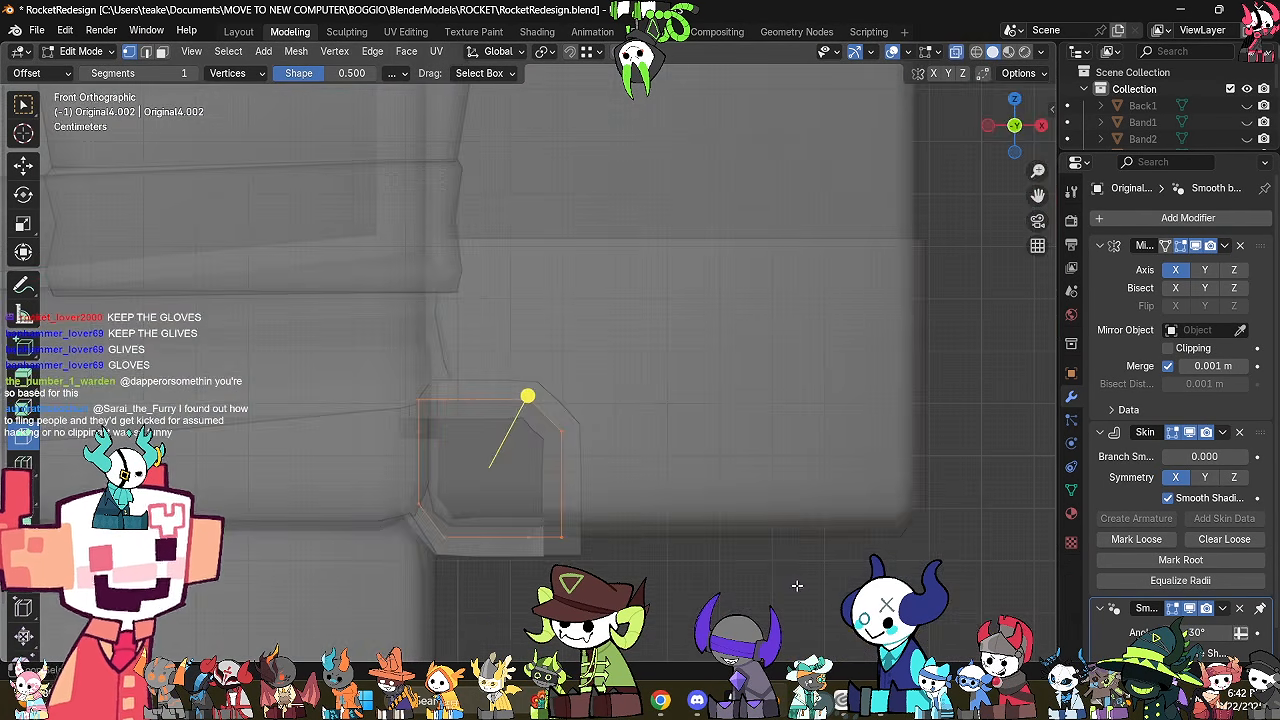
pyautogui.moveTo(667, 465); pyautogui.dragTo(707, 387, button='middle')
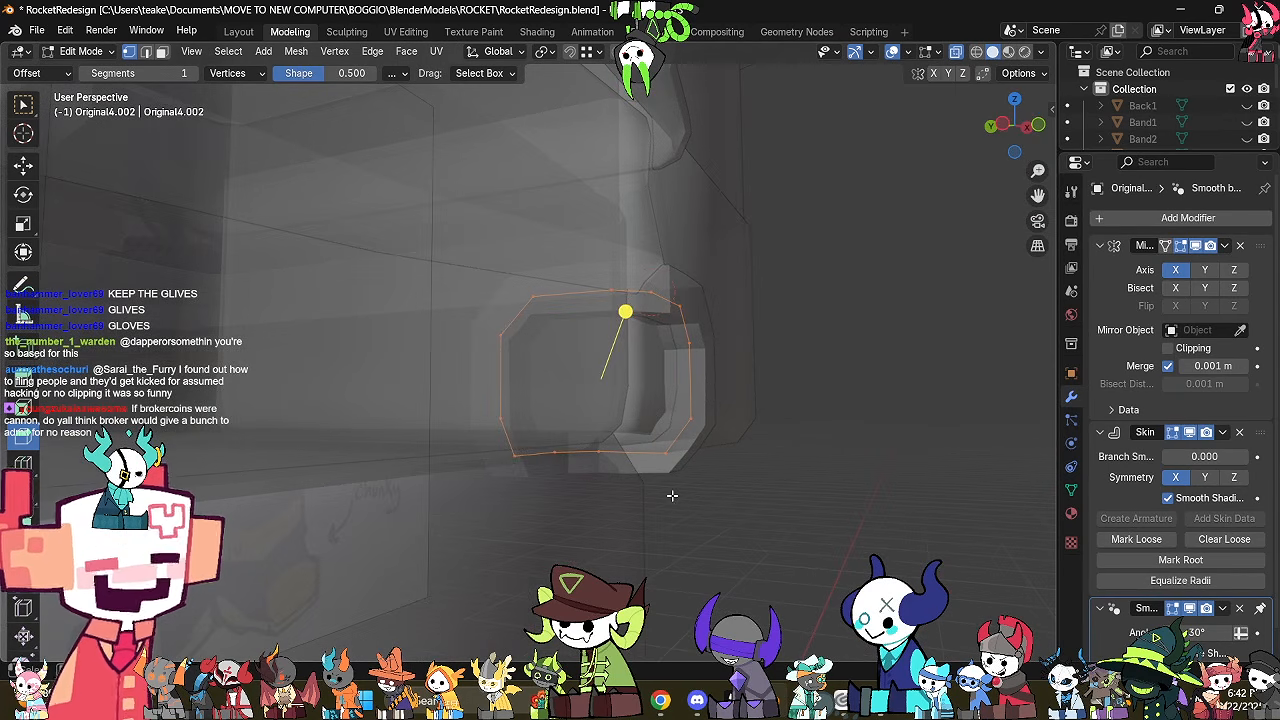
pyautogui.moveTo(672, 495)
pyautogui.mouseDown(button='middle')
pyautogui.moveTo(586, 457)
pyautogui.moveTo(548, 458)
pyautogui.mouseUp(button='middle')
pyautogui.hotkey('alt', 'z')
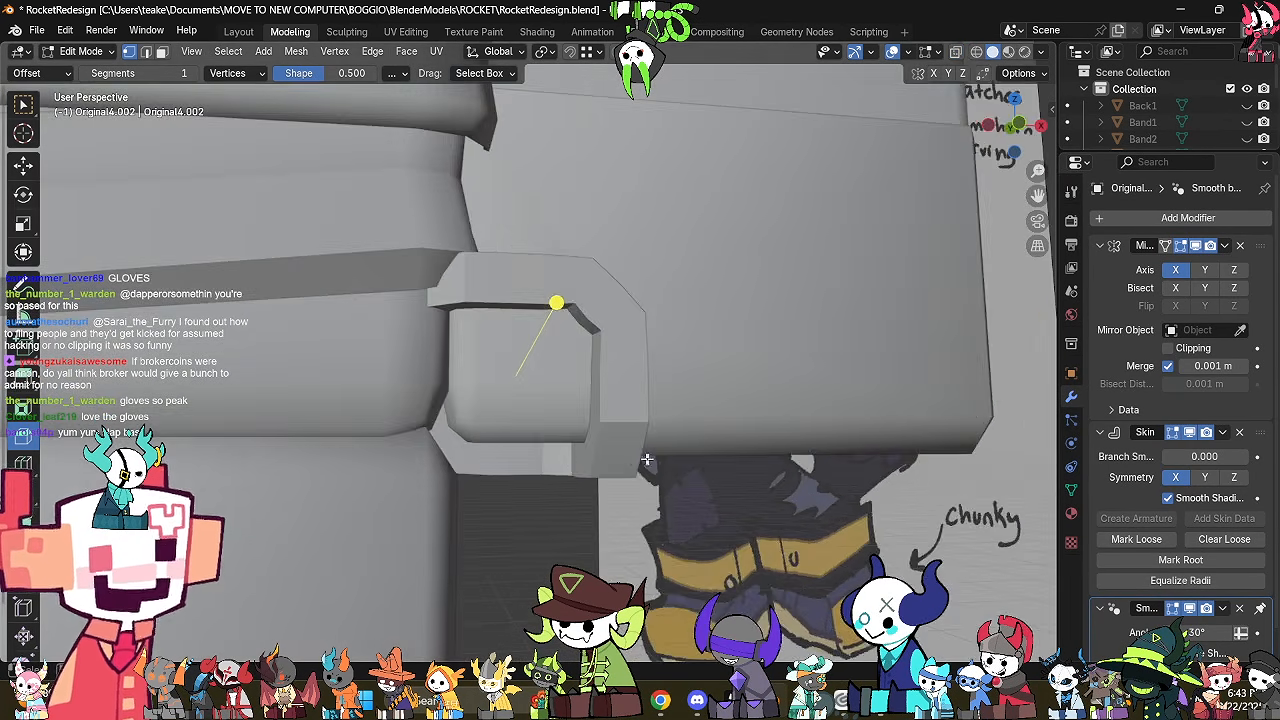
# Scale the path of the skinned notch trim up by 1.022 and again by 1.189.
pyautogui.moveTo(647, 459)
pyautogui.mouseDown(button='middle')
pyautogui.moveTo(616, 428)
pyautogui.moveTo(601, 479)
pyautogui.mouseUp(button='middle')
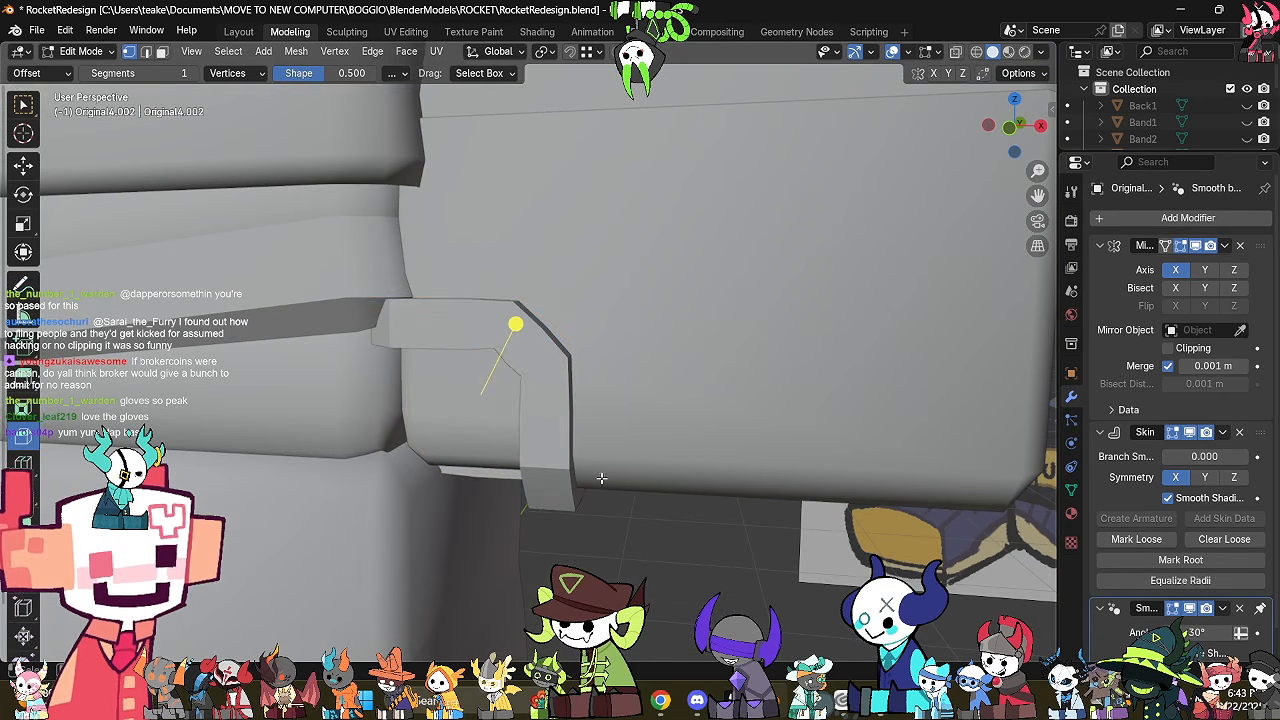
pyautogui.press('Tab')
pyautogui.press('Tab')
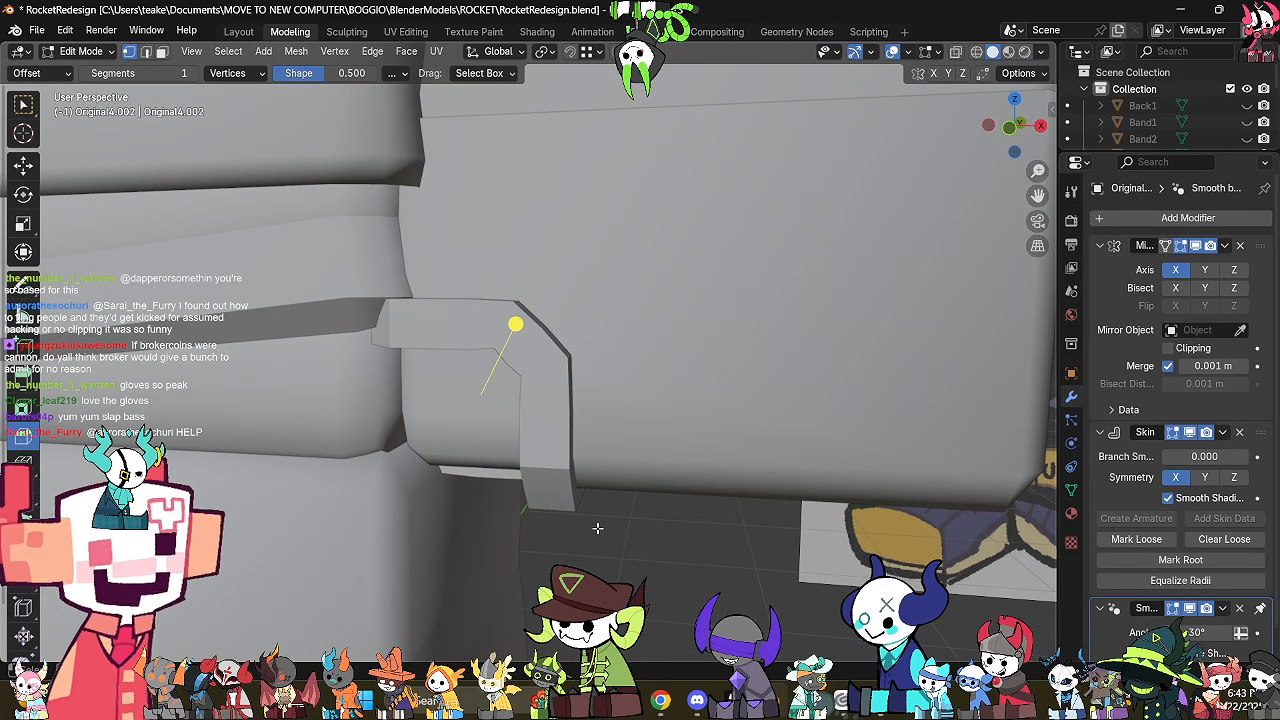
pyautogui.press('s')
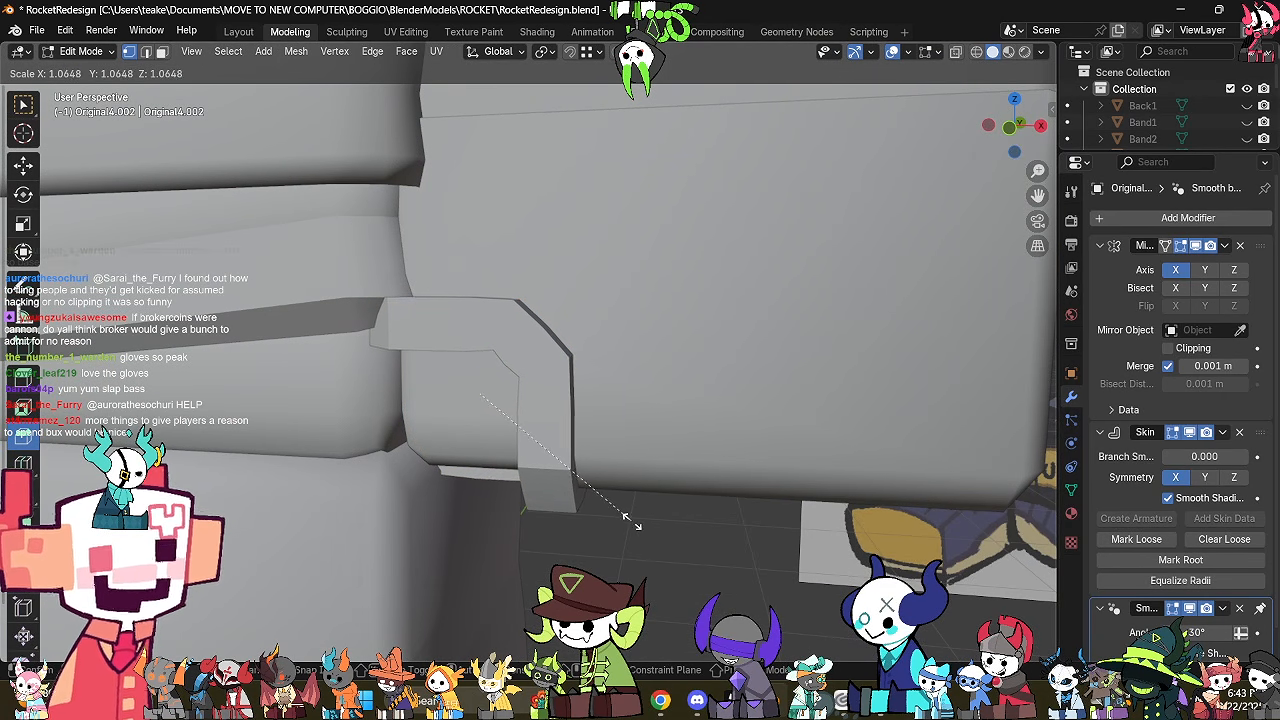
pyautogui.click(622, 510)
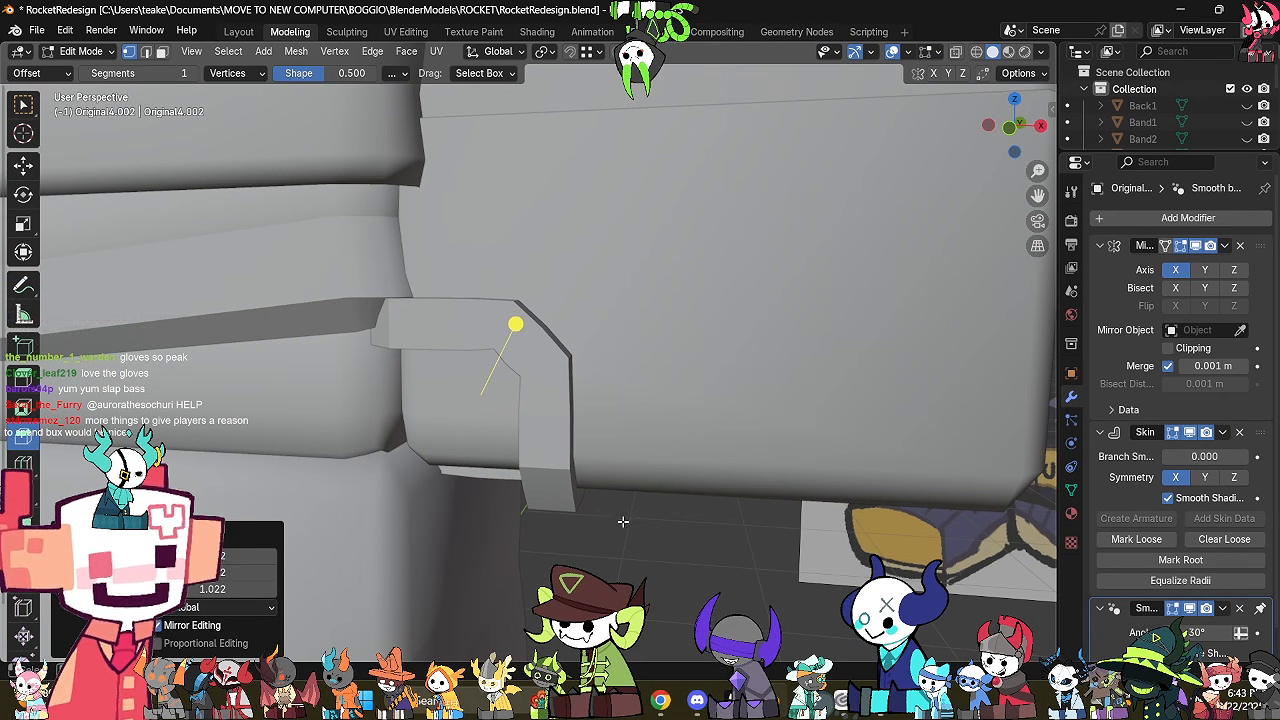
pyautogui.moveTo(622, 510); pyautogui.dragTo(652, 503, button='middle')
pyautogui.press('s')
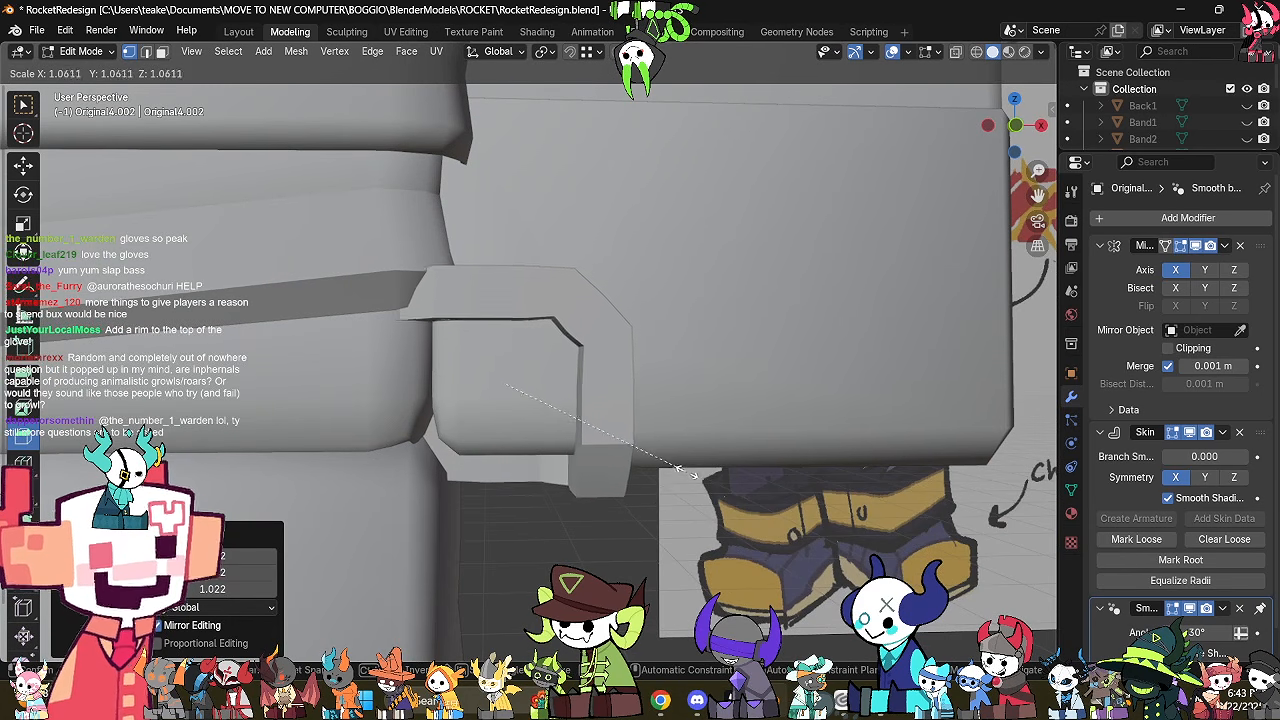
pyautogui.click(708, 486)
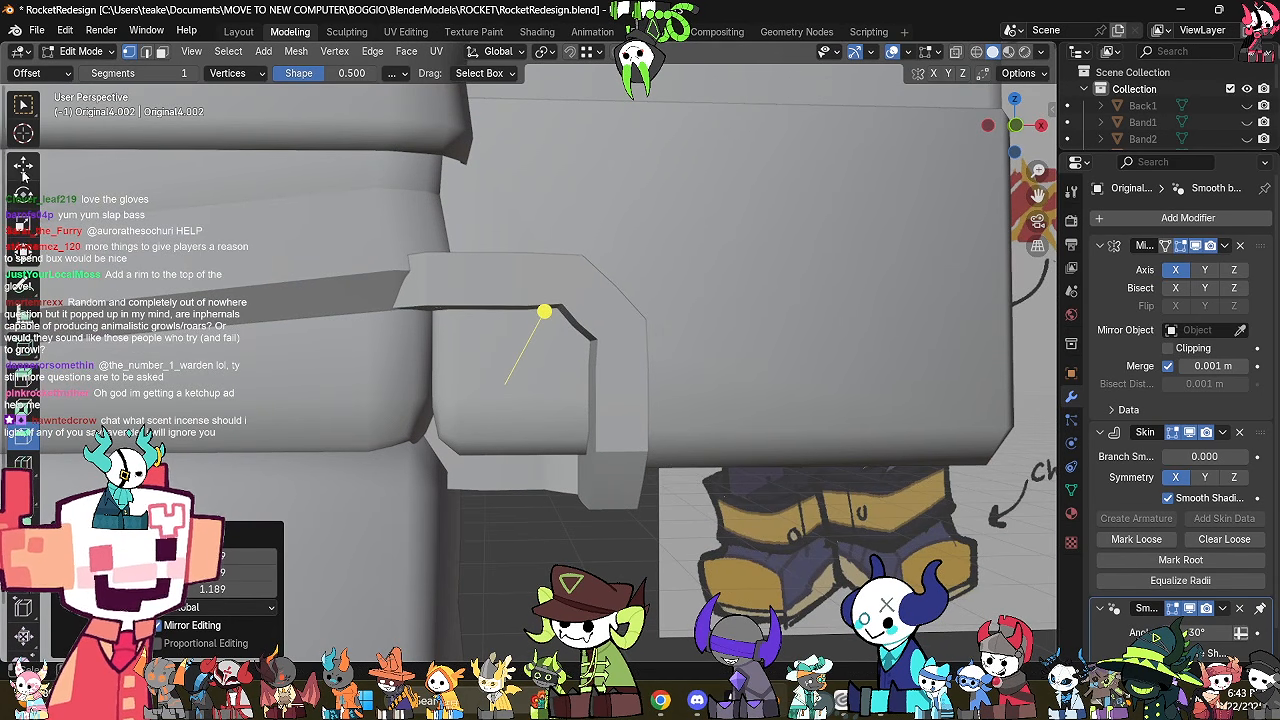
# Scale the notch trim's path down by 0.834, checking its fit in see-through view.
pyautogui.click(23, 172)
pyautogui.moveTo(592, 366); pyautogui.dragTo(668, 306, button='middle')
pyautogui.moveTo(735, 404); pyautogui.dragTo(648, 478, button='middle')
pyautogui.hotkey('alt', 'z')
pyautogui.press('s')
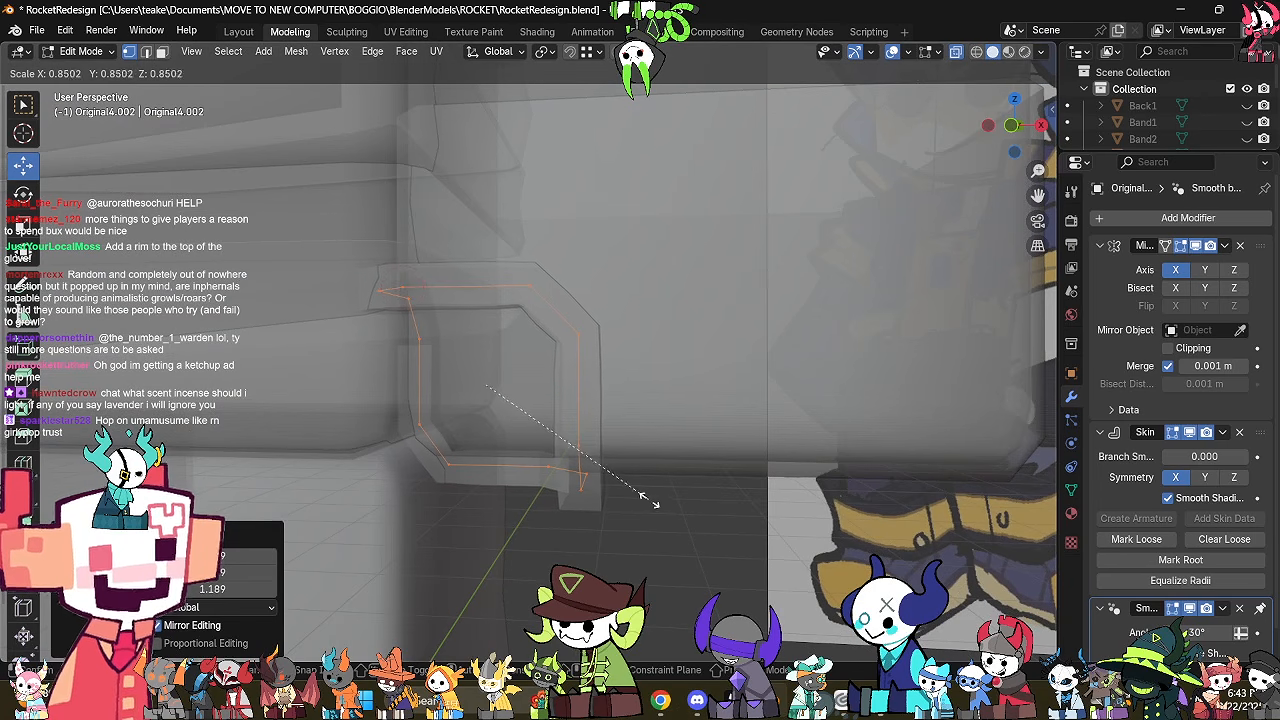
pyautogui.click(645, 497)
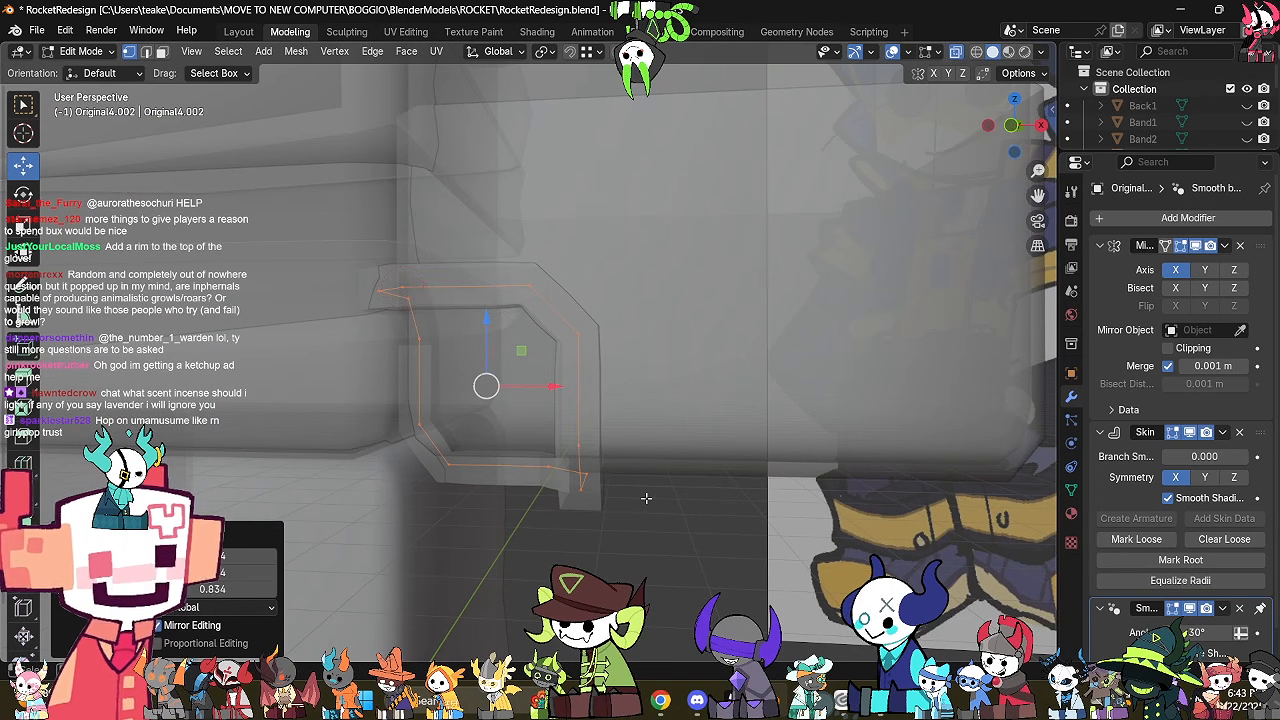
pyautogui.moveTo(646, 497)
pyautogui.mouseDown(button='middle')
pyautogui.moveTo(582, 317)
pyautogui.moveTo(484, 326)
pyautogui.moveTo(603, 457)
pyautogui.moveTo(532, 467)
pyautogui.moveTo(646, 485)
pyautogui.mouseUp(button='middle')
pyautogui.scroll(-2, 651, 494)
pyautogui.hotkey('alt', 'z')
pyautogui.press('Tab')
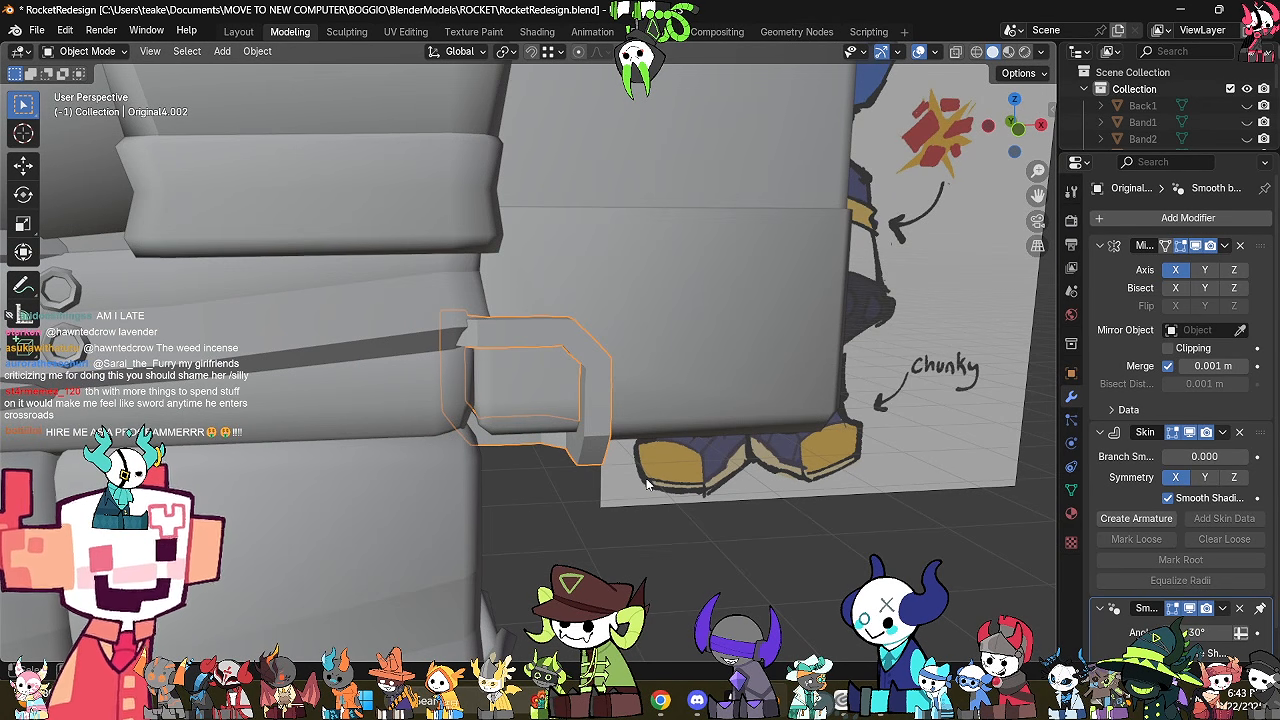
# Hide the notch trim and examine the mesh of the notched hand block beneath it.
pyautogui.moveTo(647, 485); pyautogui.dragTo(520, 542, button='middle')
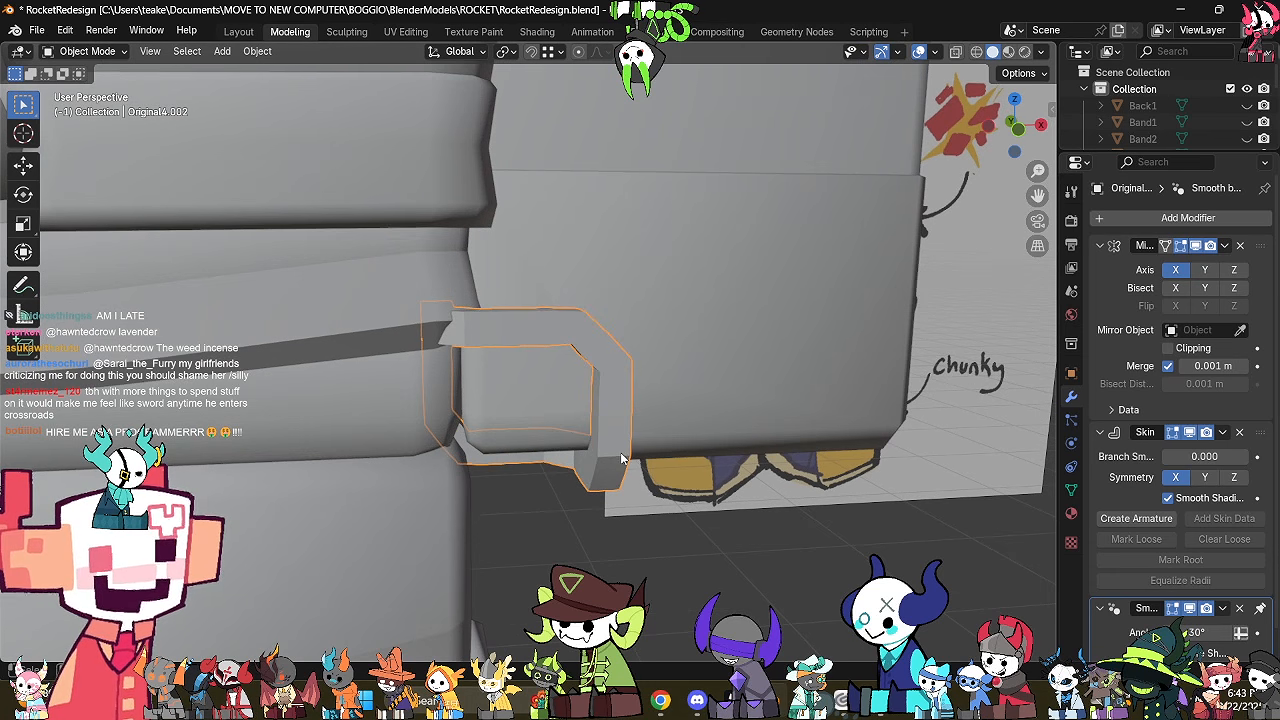
pyautogui.press('h')
pyautogui.click(690, 439)
pyautogui.press('Tab')
pyautogui.moveTo(691, 440); pyautogui.dragTo(728, 421, button='middle')
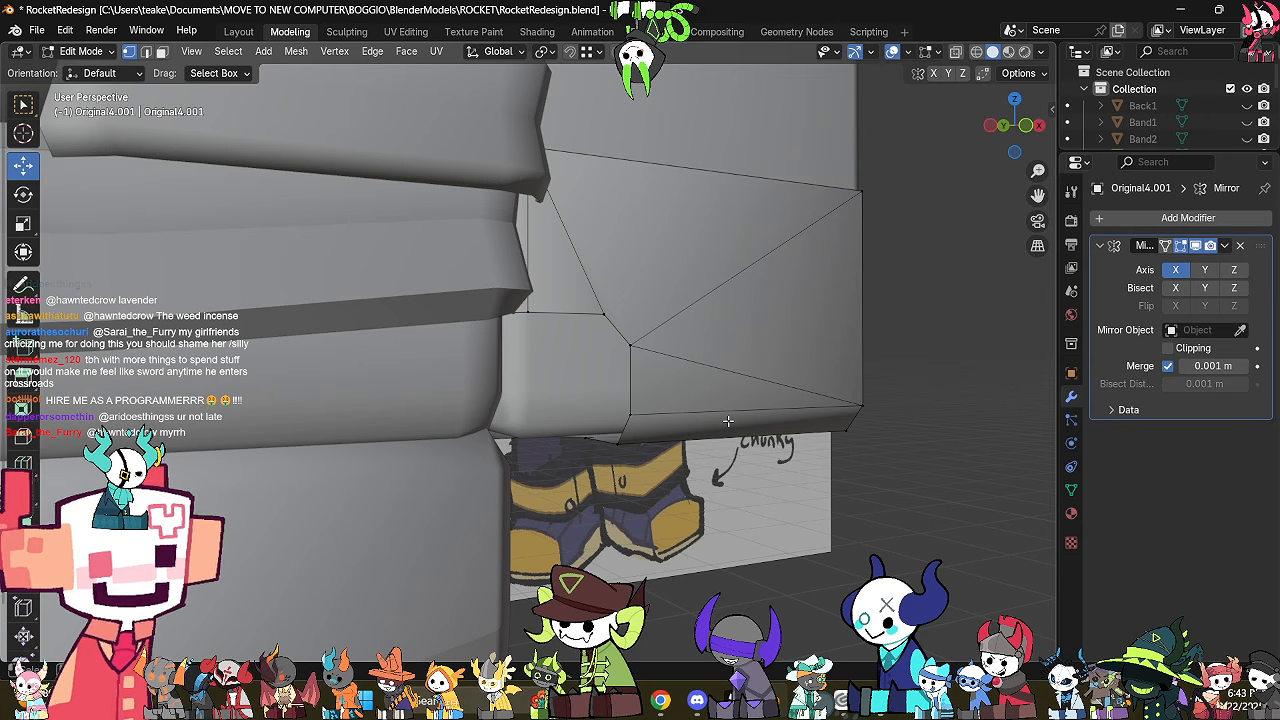
pyautogui.scroll(-4, 722, 458)
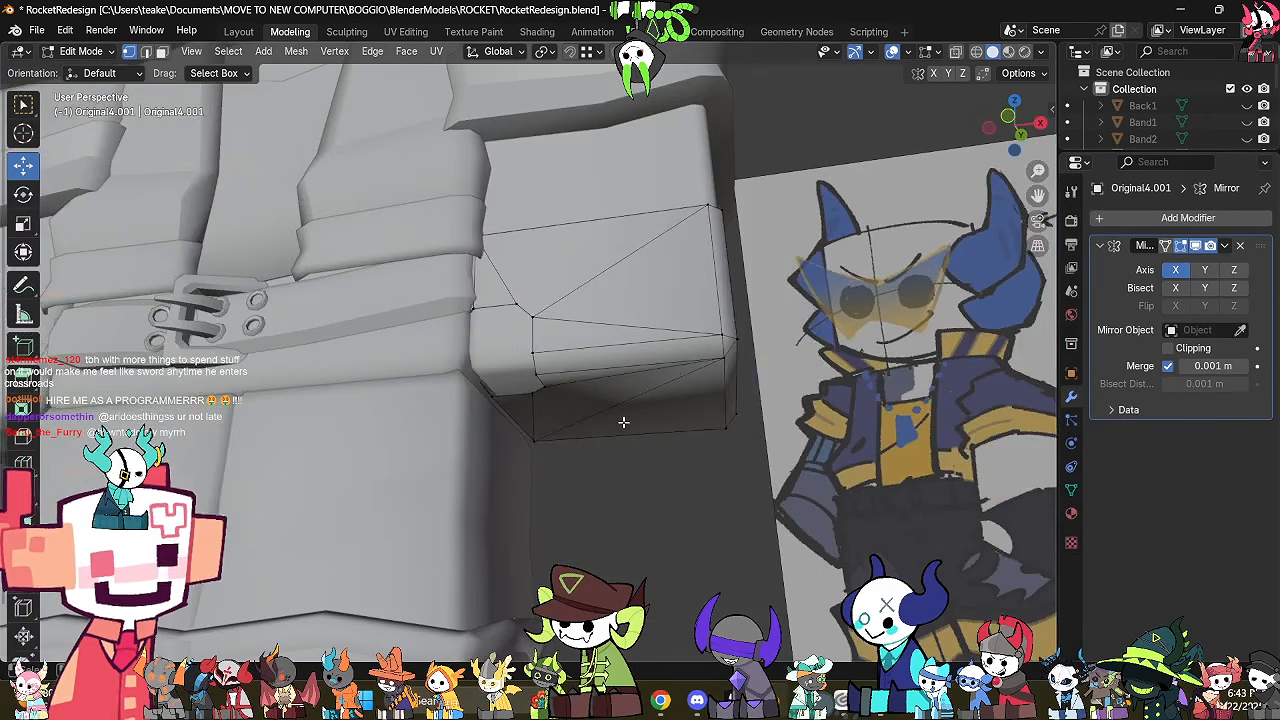
pyautogui.press('Tab')
pyautogui.moveTo(623, 427); pyautogui.dragTo(956, 327, button='middle')
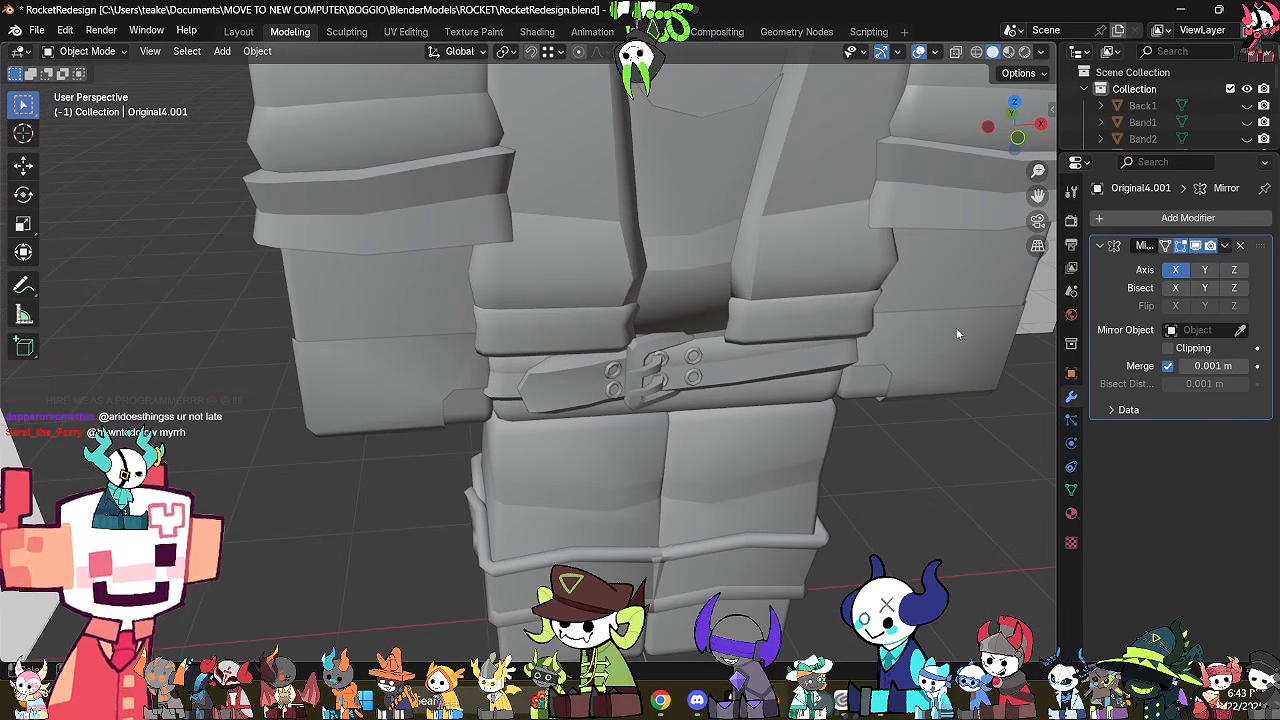
# Turn off the viewport display of the notched hand's Mirror modifier, and select the mirrored arm blocks with the outliner enlarged.
pyautogui.click(1196, 246)
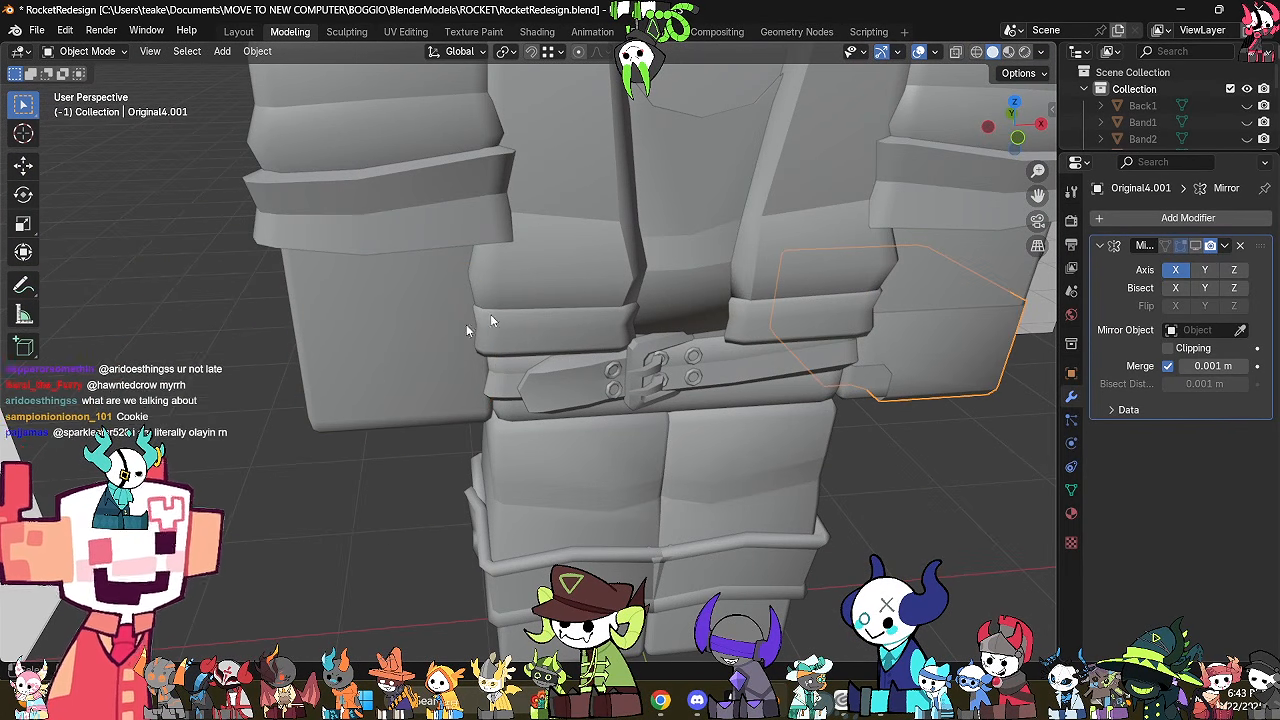
pyautogui.click(352, 348)
pyautogui.moveTo(355, 348)
pyautogui.mouseDown(button='middle')
pyautogui.moveTo(524, 298)
pyautogui.moveTo(350, 350)
pyautogui.mouseUp(button='middle')
pyautogui.scroll(-2, 526, 298)
pyautogui.moveTo(1058, 145); pyautogui.dragTo(1060, 297)
pyautogui.moveTo(433, 351); pyautogui.dragTo(581, 356, button='middle')
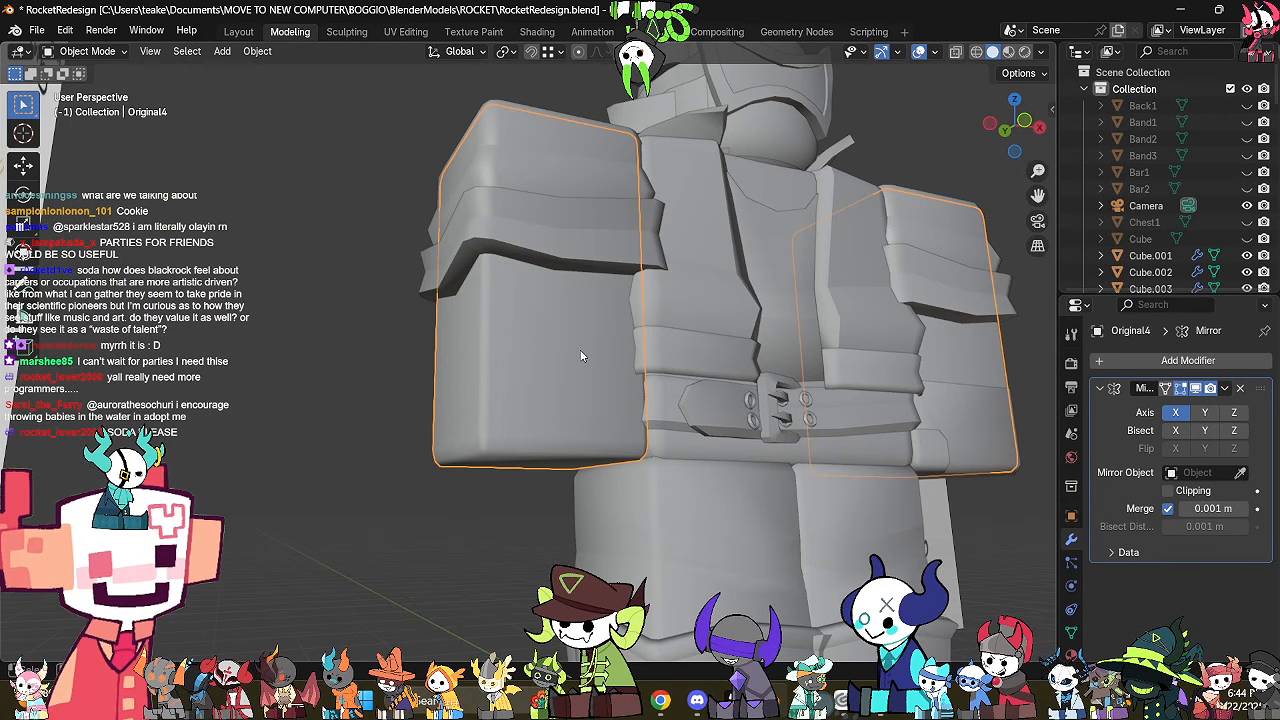
pyautogui.moveTo(621, 395); pyautogui.dragTo(605, 426, button='middle')
# Apply the Mirror modifier on the arm blocks.
pyautogui.press('Tab')
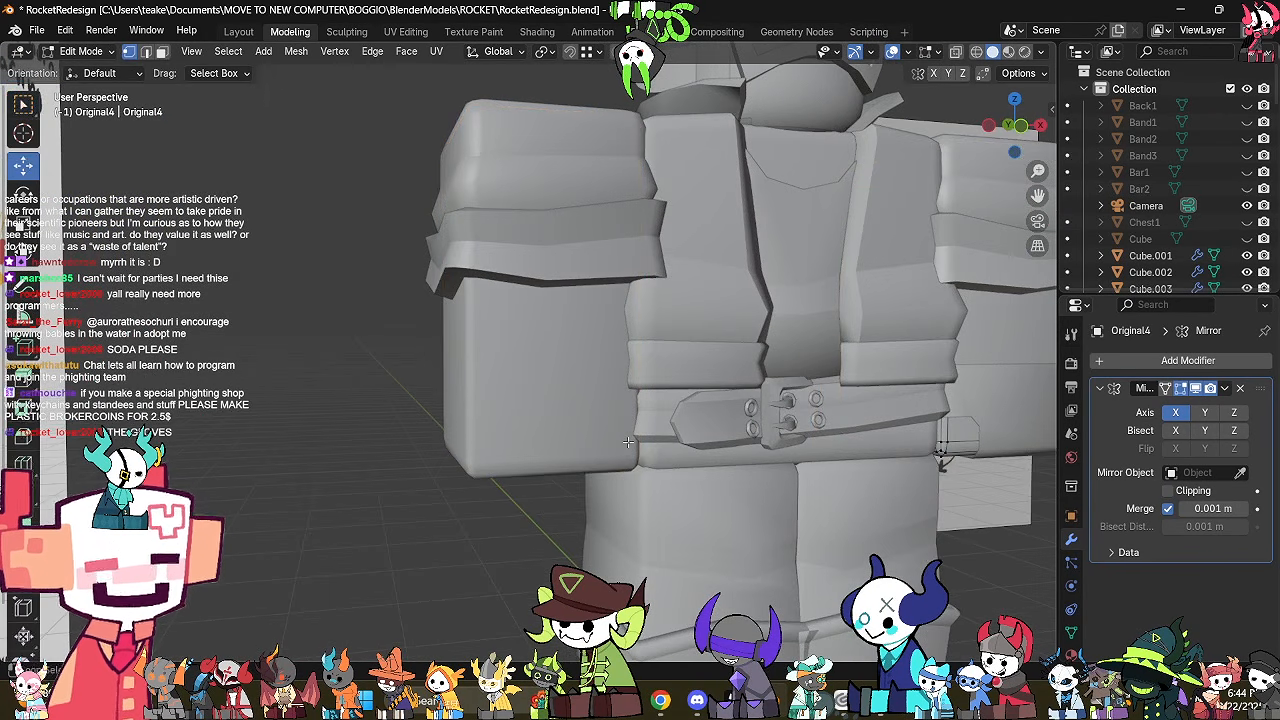
pyautogui.hotkey('alt', 'z')
pyautogui.press('Tab')
pyautogui.scroll(-2, 714, 374)
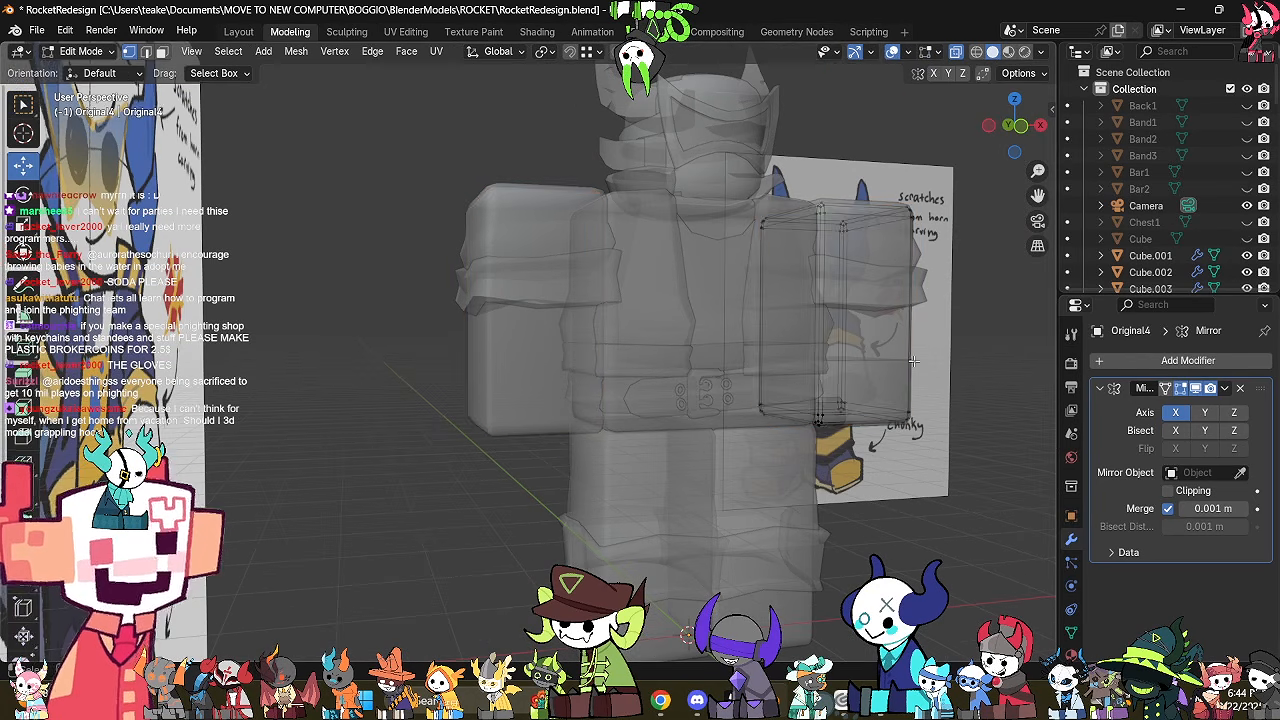
pyautogui.click(1224, 389)
pyautogui.click(1146, 407)
# Separate the arm on the notched hand's side from the arm mesh into its own object.
pyautogui.press('Tab')
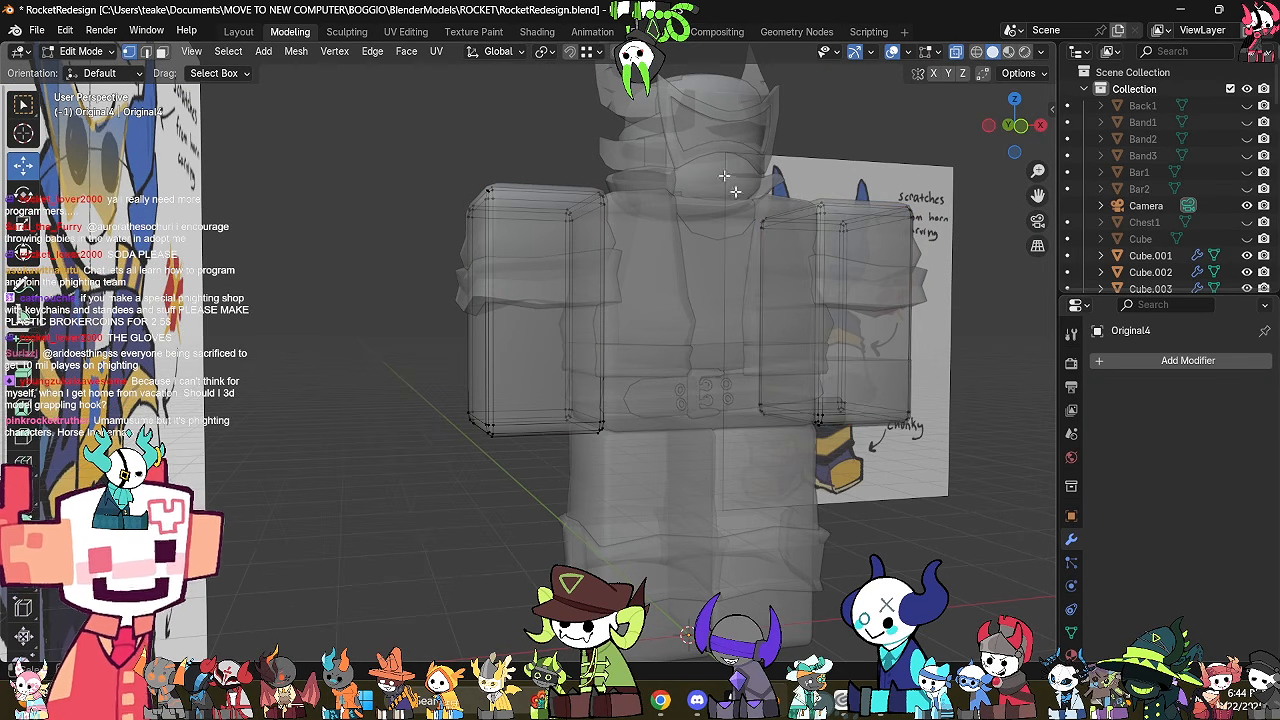
pyautogui.moveTo(780, 152); pyautogui.dragTo(977, 537)
pyautogui.press('p')
pyautogui.click(835, 222)
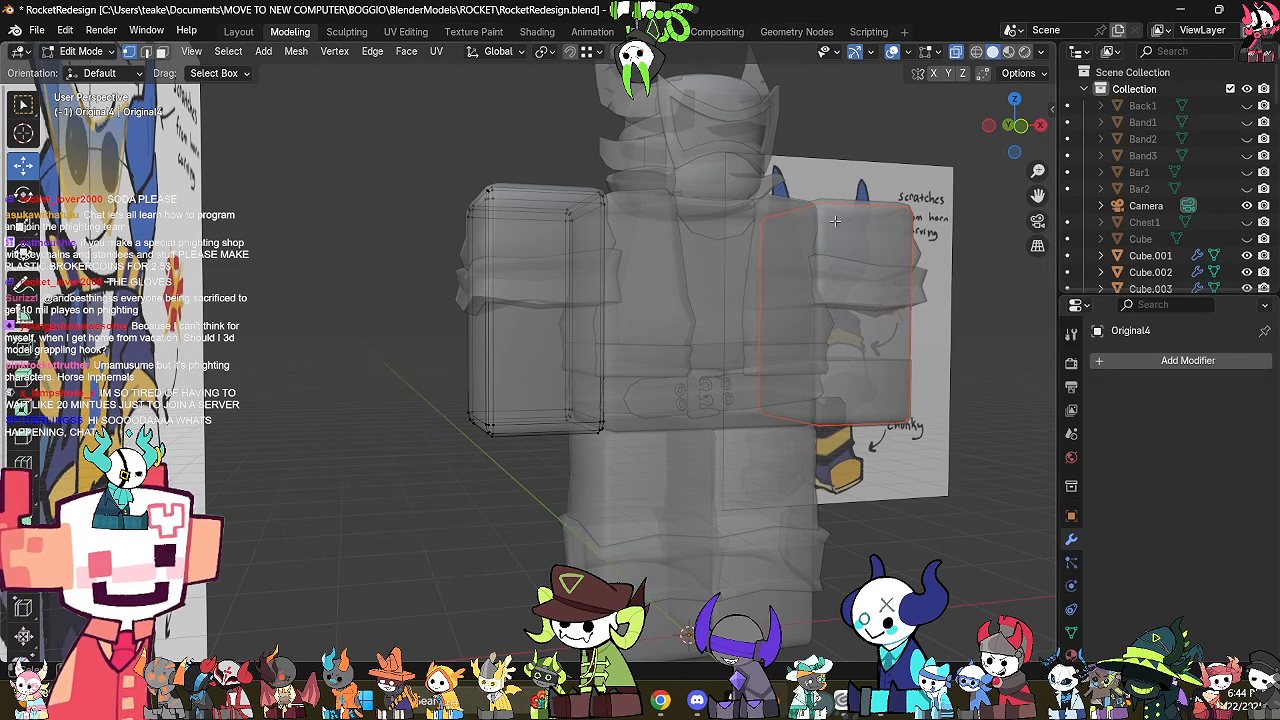
pyautogui.press('Tab')
pyautogui.hotkey('alt', 'z')
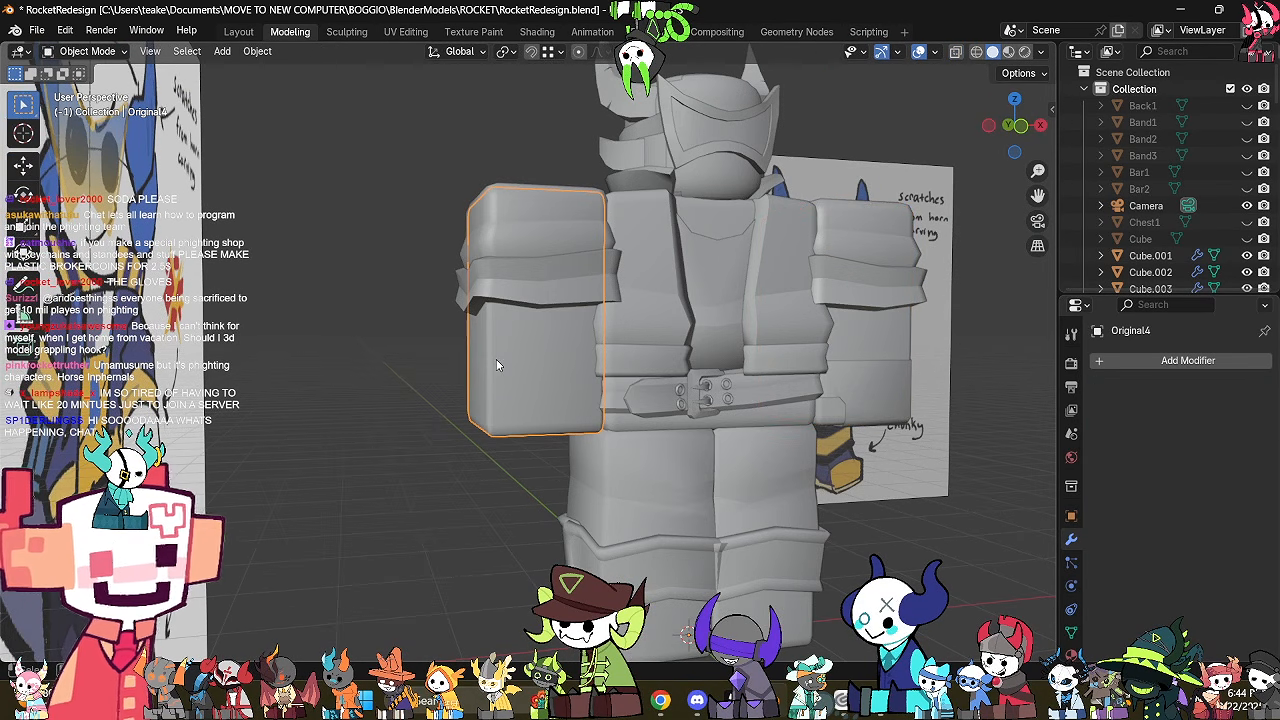
# Add a horizontal loop cut around the plain arm and slide it down to mark off the hand.
pyautogui.scroll(2, 497, 364)
pyautogui.press('Tab')
pyautogui.scroll(1, 472, 480)
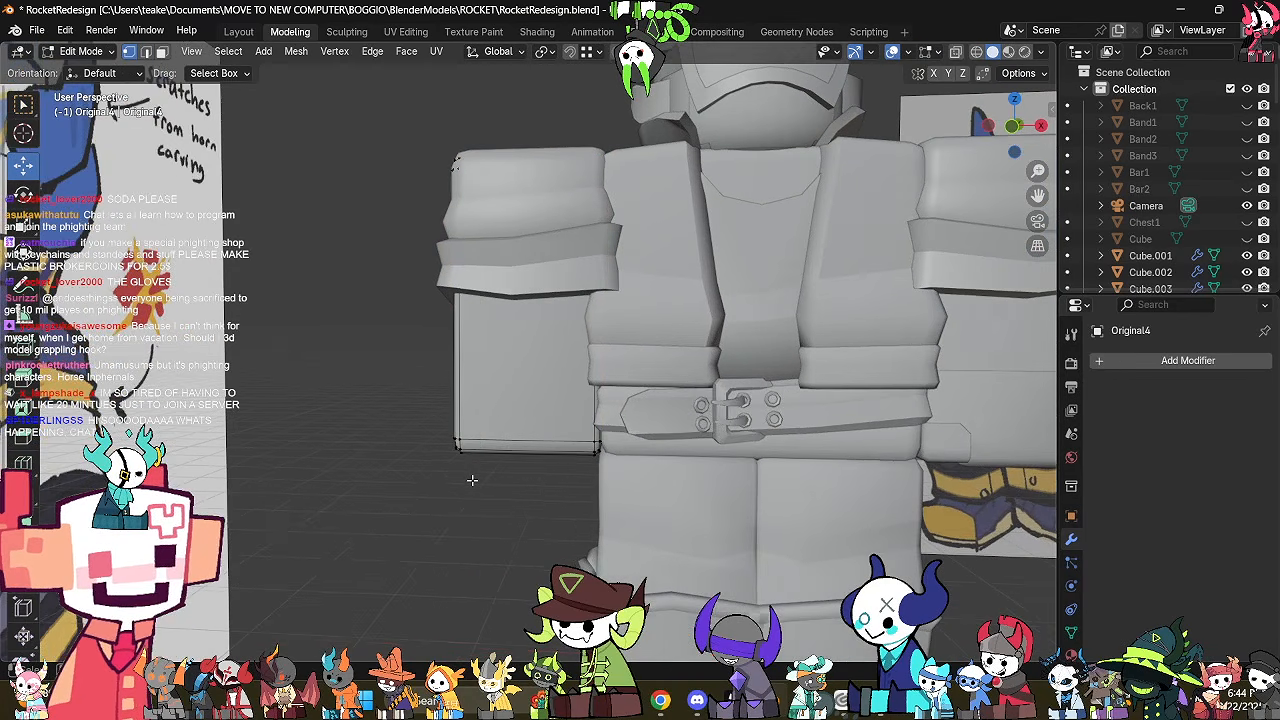
pyautogui.scroll(2, 472, 480)
pyautogui.hotkey('alt', 'z')
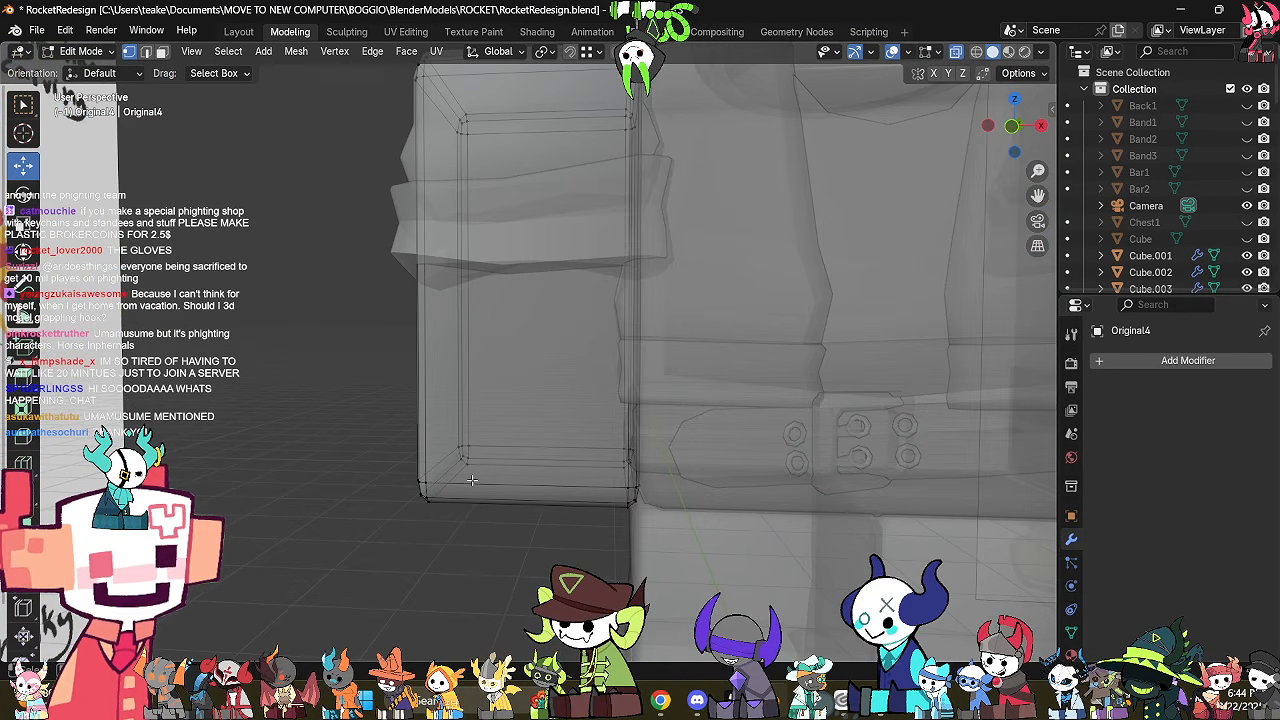
pyautogui.hotkey('alt', 'z')
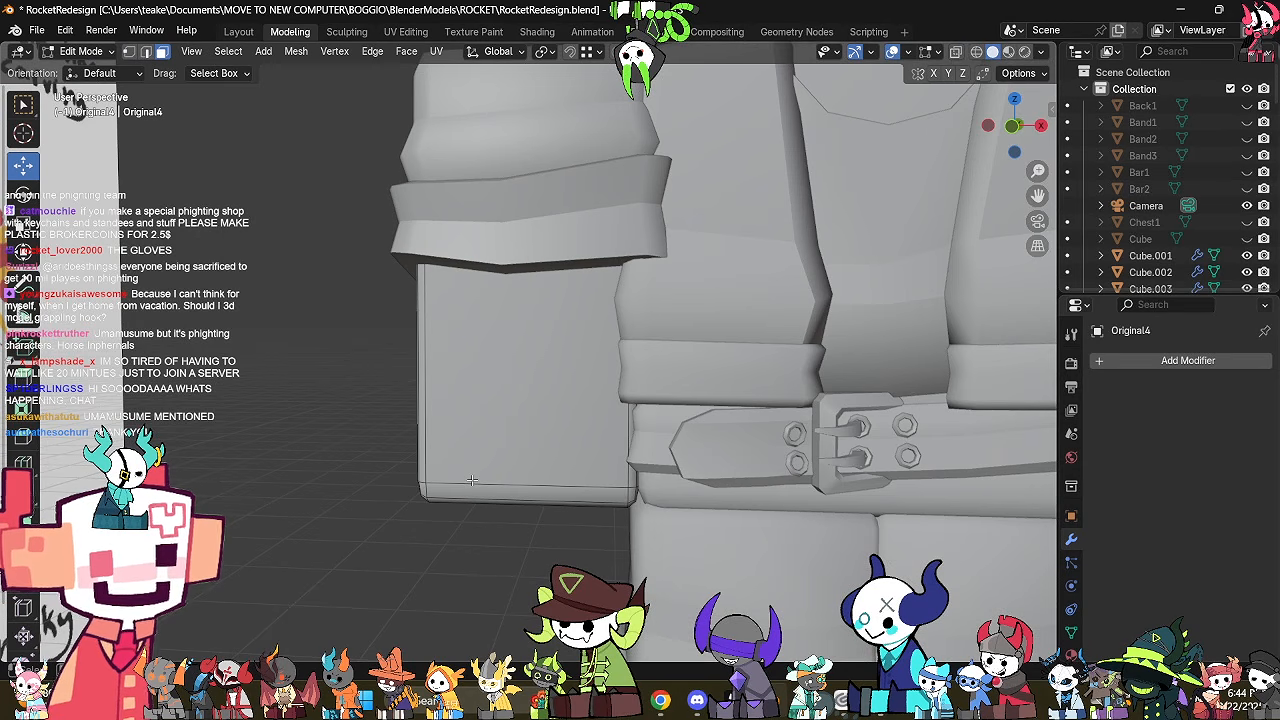
pyautogui.moveTo(472, 480)
pyautogui.keyDown('shift'); pyautogui.mouseDown(button='middle')
pyautogui.moveTo(451, 532)
pyautogui.moveTo(548, 450)
pyautogui.moveTo(606, 423)
pyautogui.moveTo(531, 442)
pyautogui.moveTo(532, 416)
pyautogui.mouseUp(button='middle'); pyautogui.keyUp('shift')
pyautogui.press('Tab')
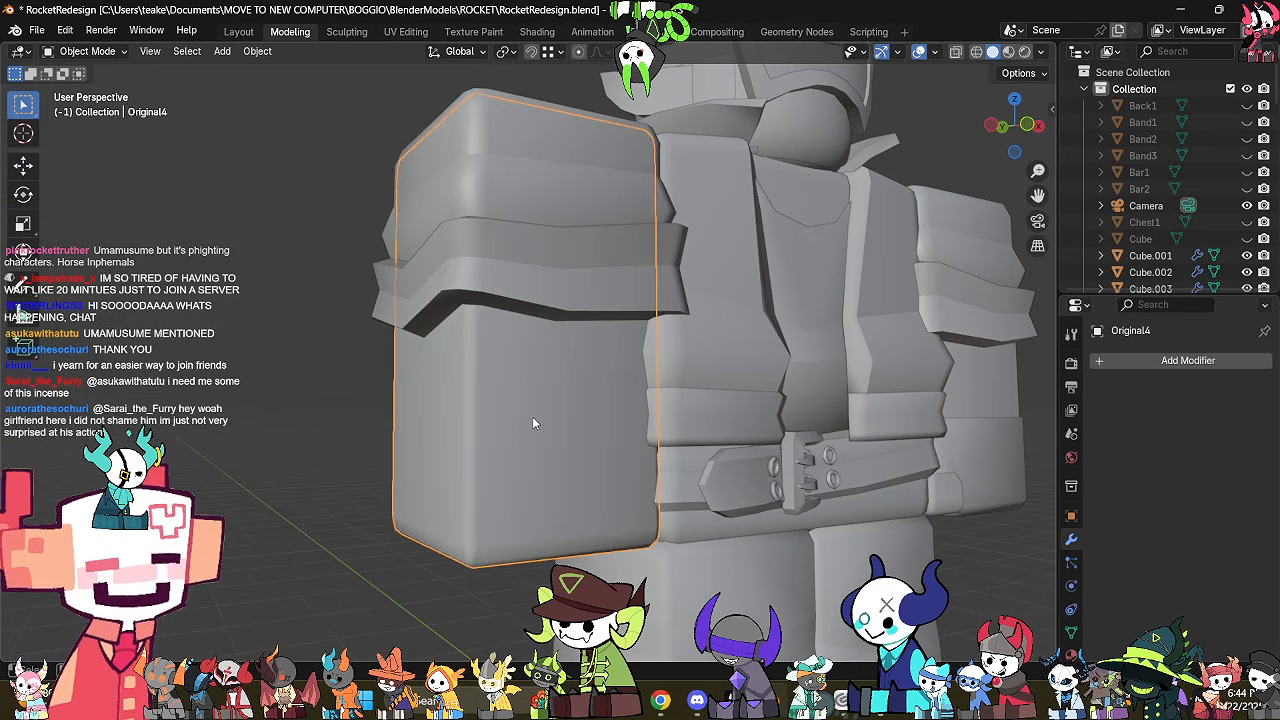
pyautogui.press('Tab')
pyautogui.hotkey('ctrl', 'r')
pyautogui.click(662, 390)
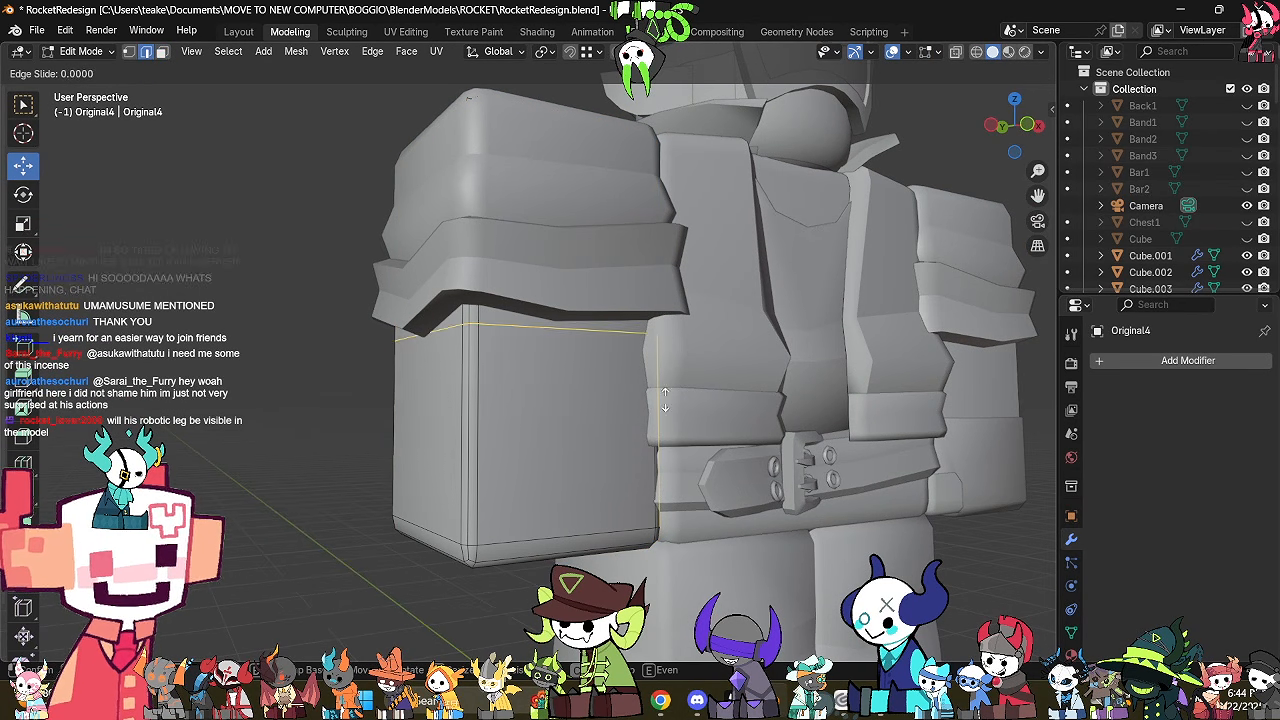
pyautogui.click(687, 505)
# Examine the plain arm against the belt and legs from the front, side and below.
pyautogui.scroll(-3, 685, 471)
pyautogui.moveTo(685, 471); pyautogui.dragTo(602, 450, button='middle')
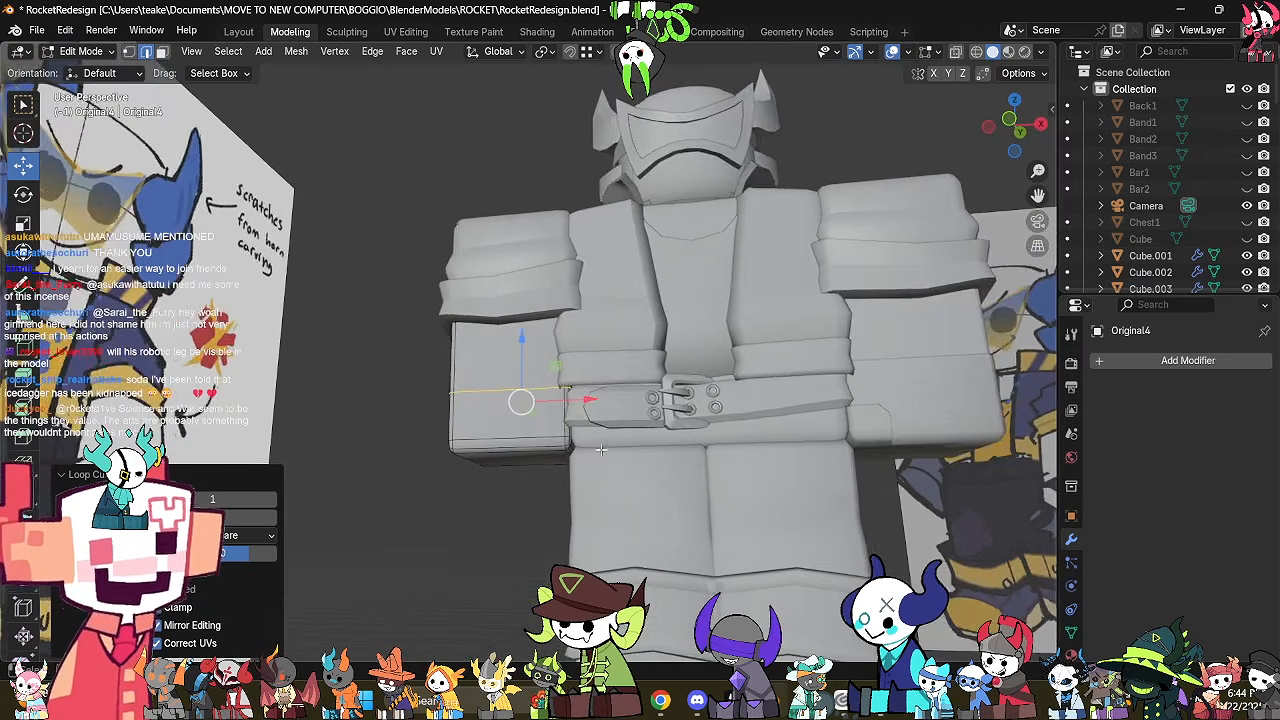
pyautogui.keyDown('shift'); pyautogui.moveTo(654, 498); pyautogui.dragTo(650, 388, button='middle'); pyautogui.keyUp('shift')
pyautogui.moveTo(680, 436); pyautogui.dragTo(656, 423, button='middle')
pyautogui.press('Tab')
pyautogui.moveTo(716, 499); pyautogui.dragTo(648, 490, button='middle')
pyautogui.scroll(3, 765, 384)
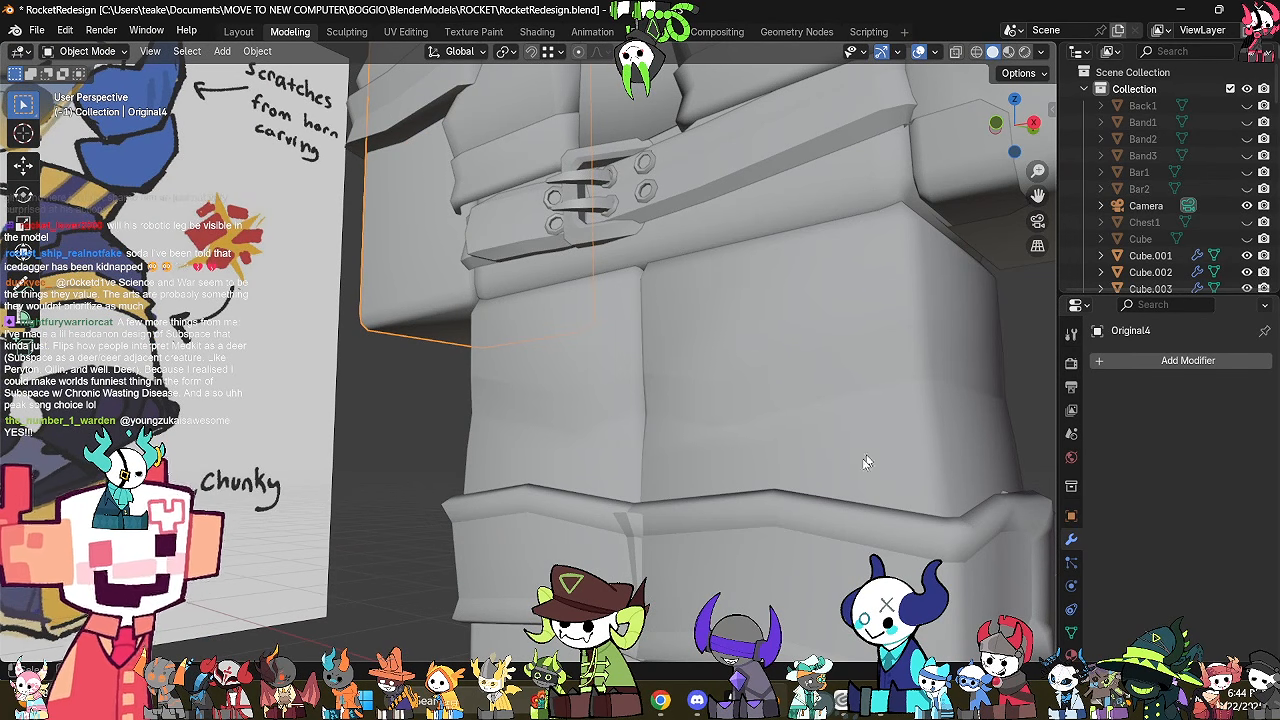
pyautogui.moveTo(858, 524); pyautogui.dragTo(798, 545, button='middle')
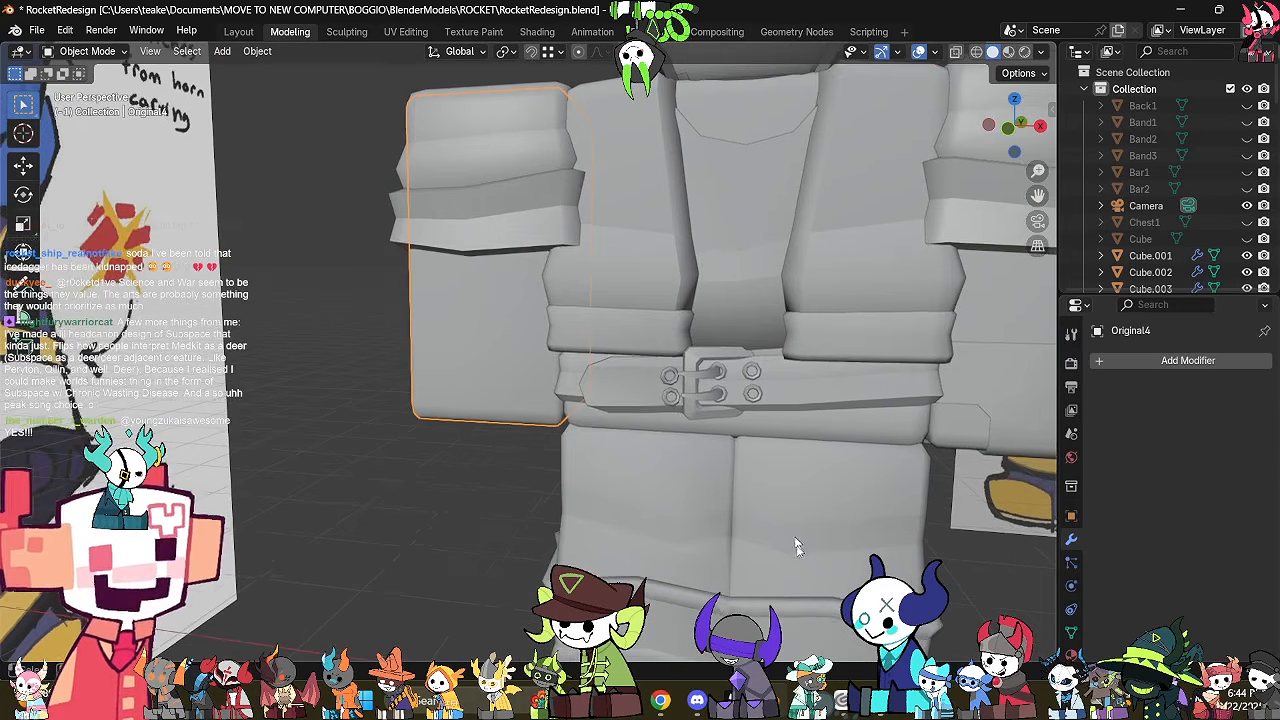
pyautogui.keyDown('shift'); pyautogui.moveTo(558, 314); pyautogui.dragTo(724, 404, button='middle'); pyautogui.keyUp('shift')
# Select the plain arm's faces below the loop cut and frame the view on them.
pyautogui.press('Tab')
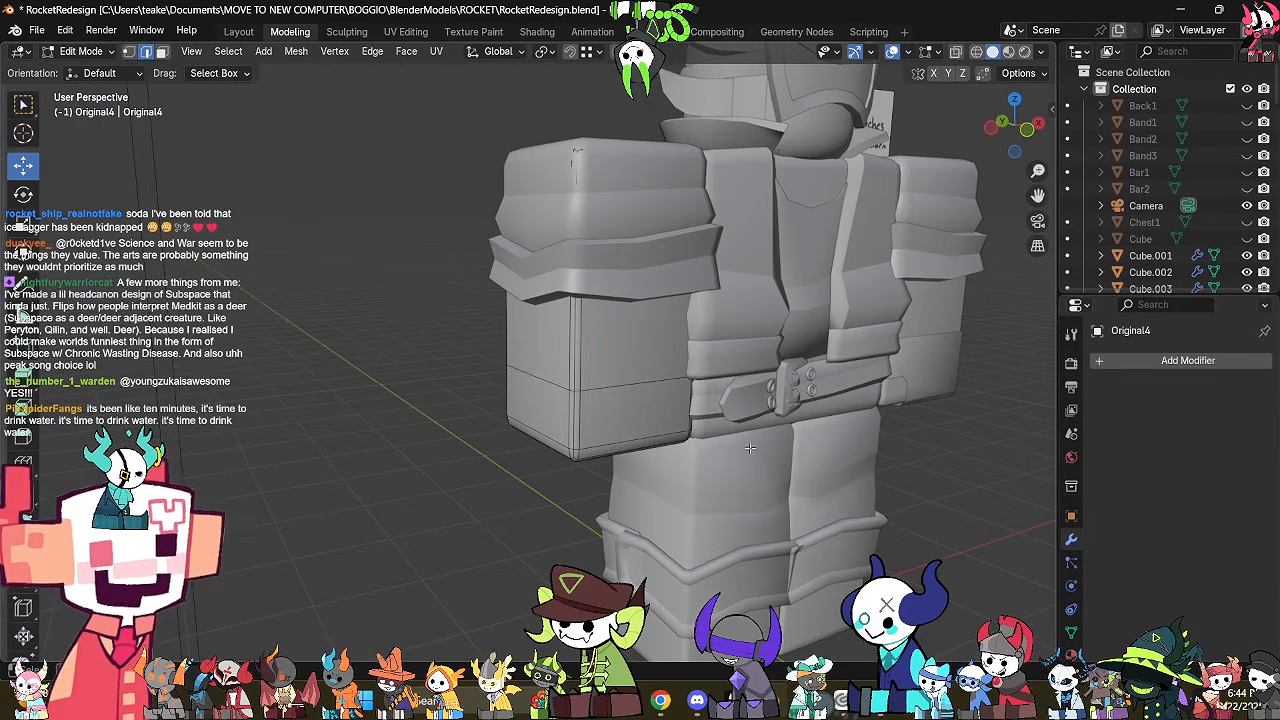
pyautogui.press('3')
pyautogui.moveTo(748, 457); pyautogui.dragTo(628, 434, button='middle')
pyautogui.hotkey('alt', 'z')
pyautogui.moveTo(397, 506); pyautogui.dragTo(771, 382)
pyautogui.press('KP_Decimal')
pyautogui.moveTo(760, 420); pyautogui.dragTo(795, 433, button='middle')
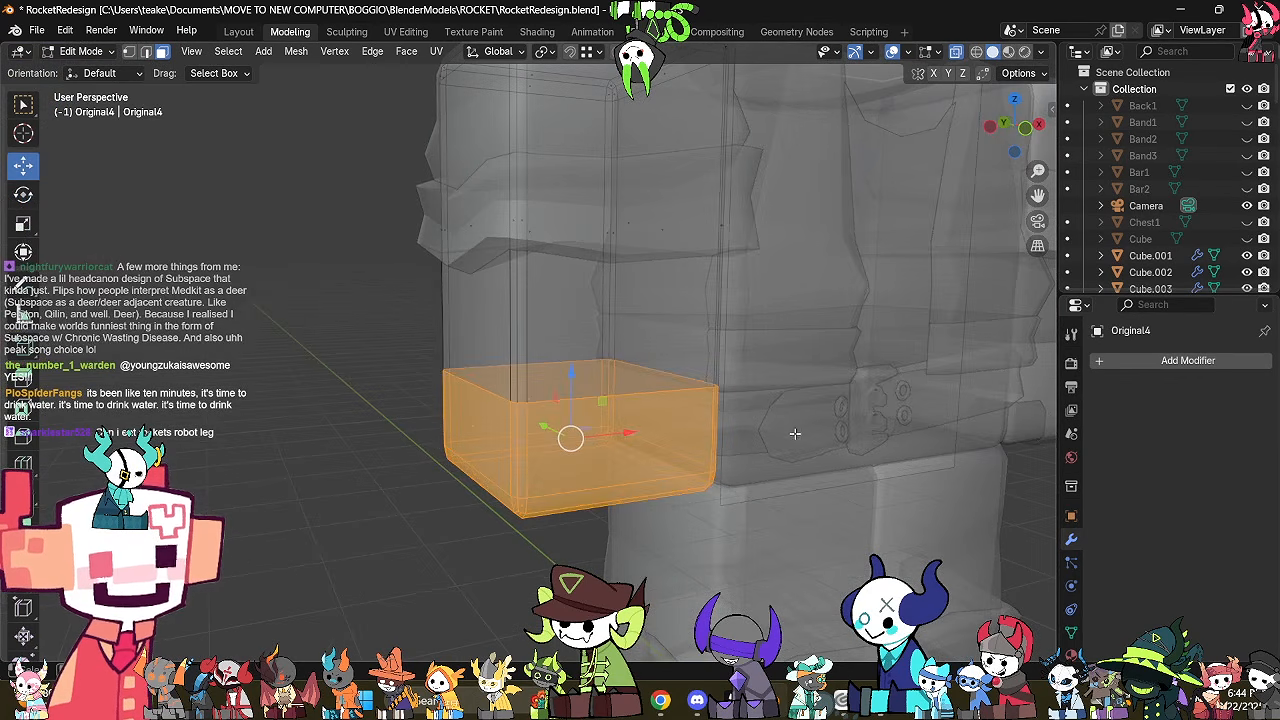
pyautogui.hotkey('alt', 'z')
pyautogui.click(660, 362)
pyautogui.hotkey('alt', 'z')
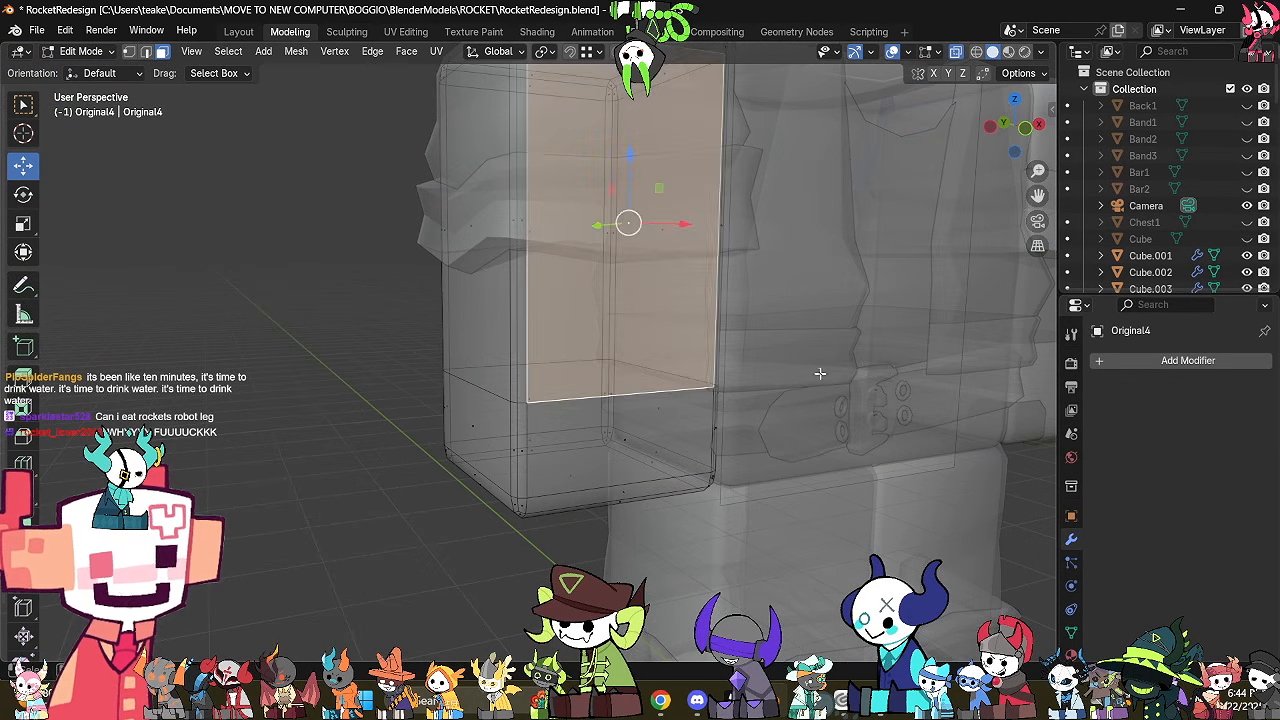
pyautogui.click(797, 355)
pyautogui.hotkey('ctrl', 'r')
pyautogui.doubleClick(772, 327)
pyautogui.click(773, 325)
pyautogui.press('3')
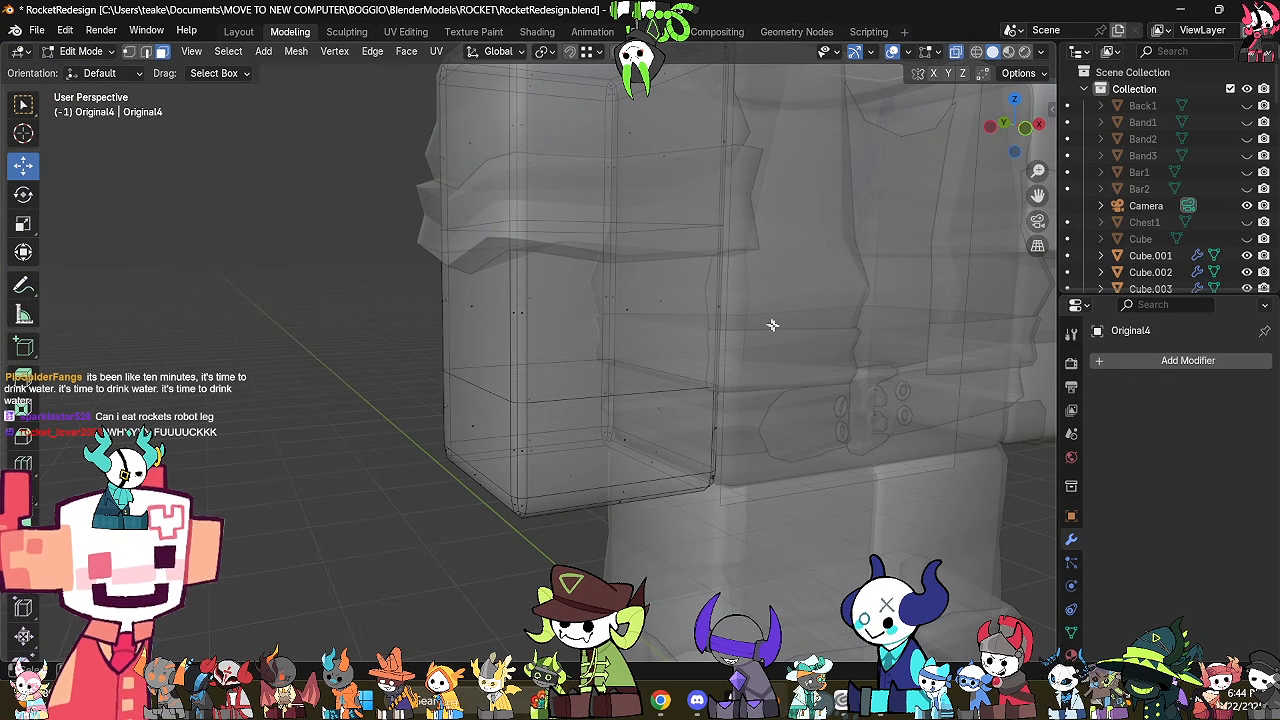
# Extrude the ring of arm faces above the loop cut inward along their normals by about 0.047 m.
pyautogui.click(719, 318)
pyautogui.hotkey('alt', 'z')
pyautogui.hotkey('alt', 'e')
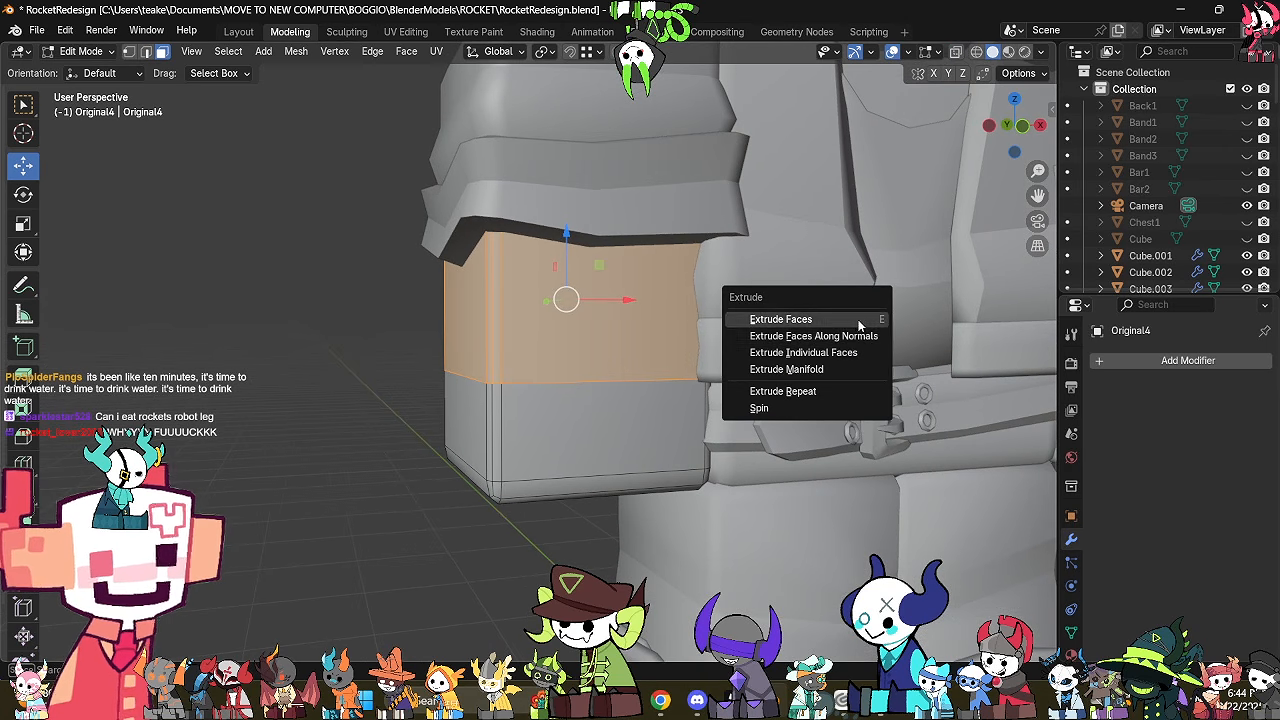
pyautogui.click(854, 341)
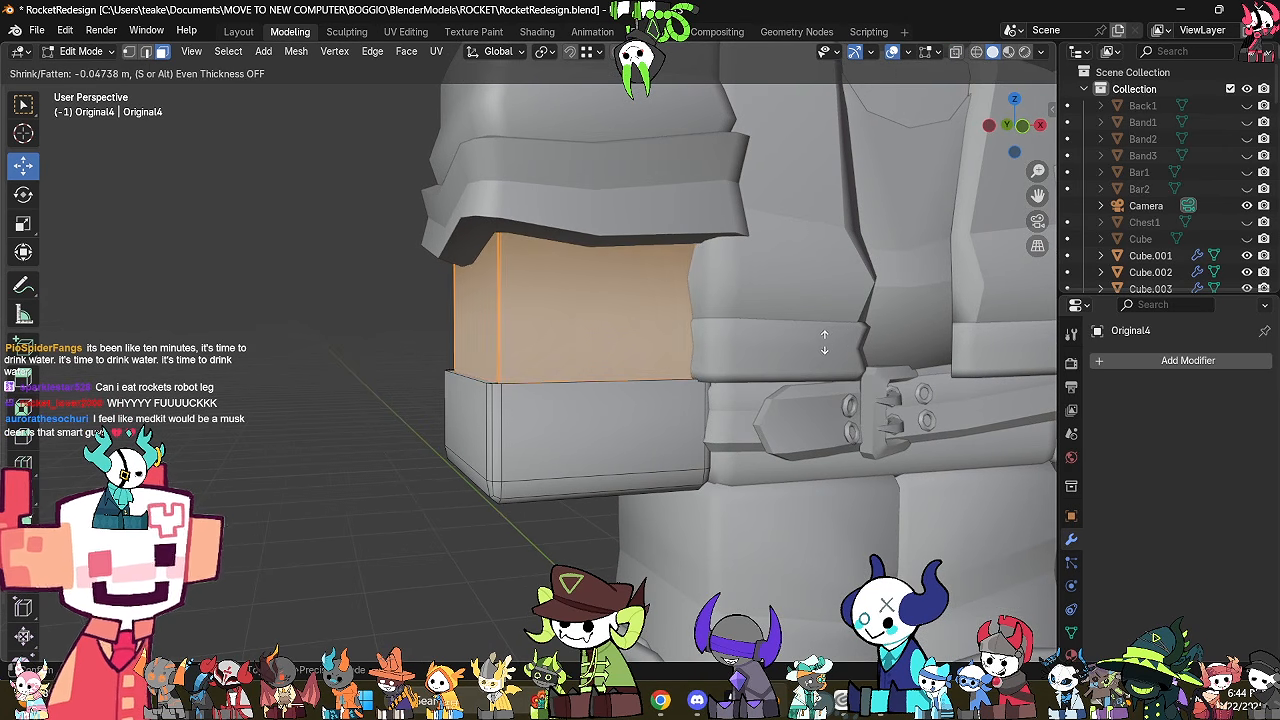
pyautogui.click(826, 338)
# Scale the inset arm faces by 0.876 along the Z axis.
pyautogui.moveTo(826, 338); pyautogui.dragTo(858, 374, button='middle')
pyautogui.press('s')
pyautogui.press('z')
pyautogui.click(812, 366)
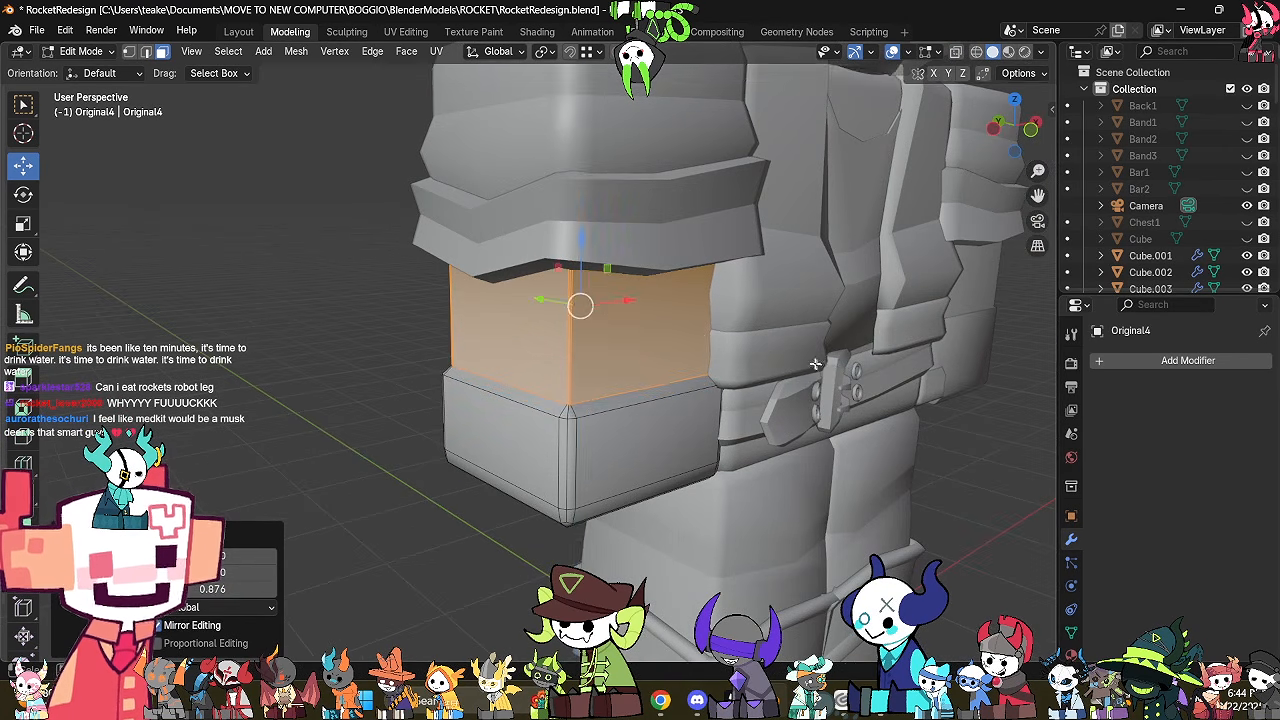
# Undo the Z scaling and the inward extrusion of the arm faces above the loop cut.
pyautogui.scroll(3, 816, 369)
pyautogui.moveTo(816, 370); pyautogui.dragTo(842, 384, button='middle')
pyautogui.press('Tab')
pyautogui.moveTo(728, 418); pyautogui.dragTo(884, 398, button='middle')
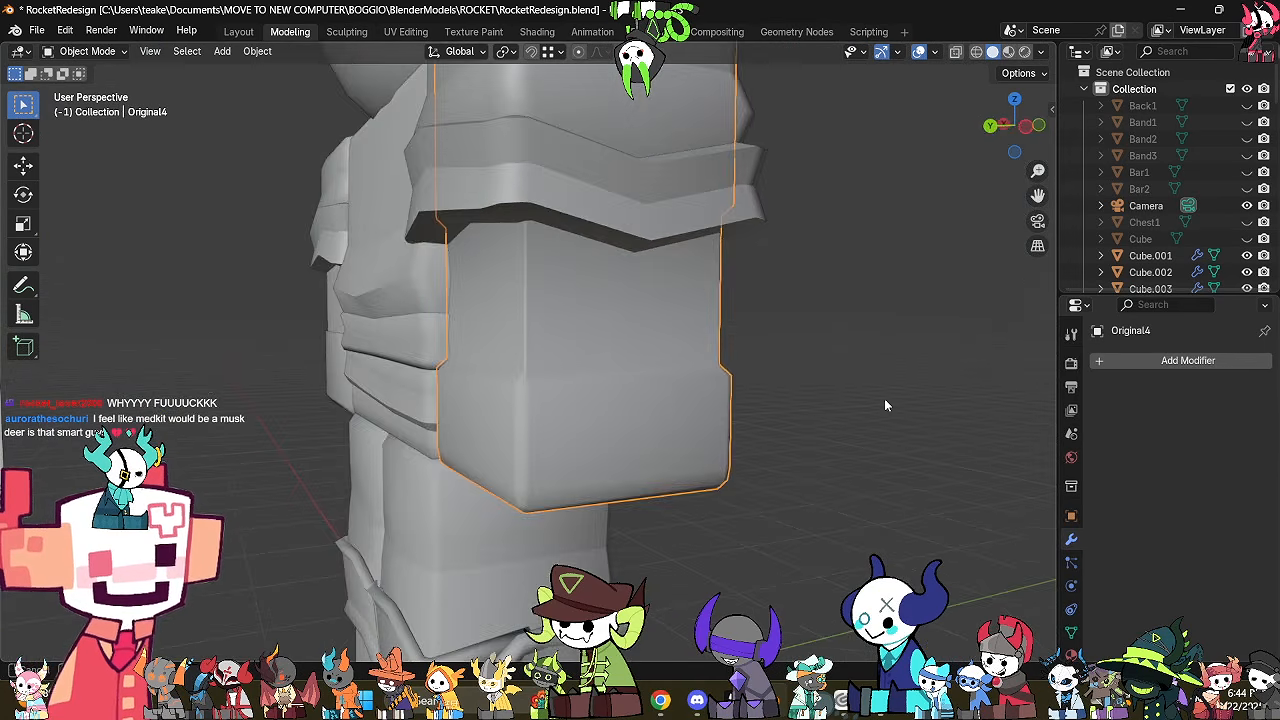
pyautogui.moveTo(660, 416); pyautogui.dragTo(676, 456, button='middle')
pyautogui.press('Tab')
pyautogui.click(799, 472)
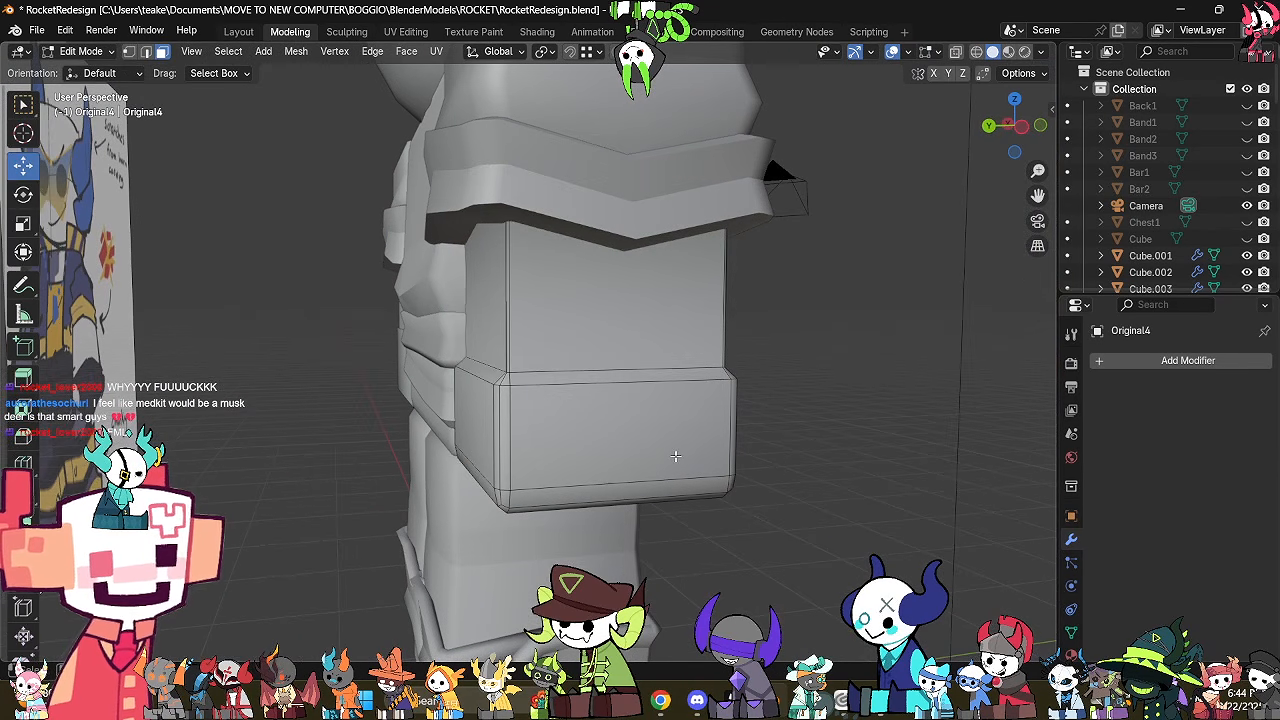
pyautogui.hotkey('ctrl', 'z')
pyautogui.hotkey('ctrl', 'z')
pyautogui.hotkey('ctrl', 'z')
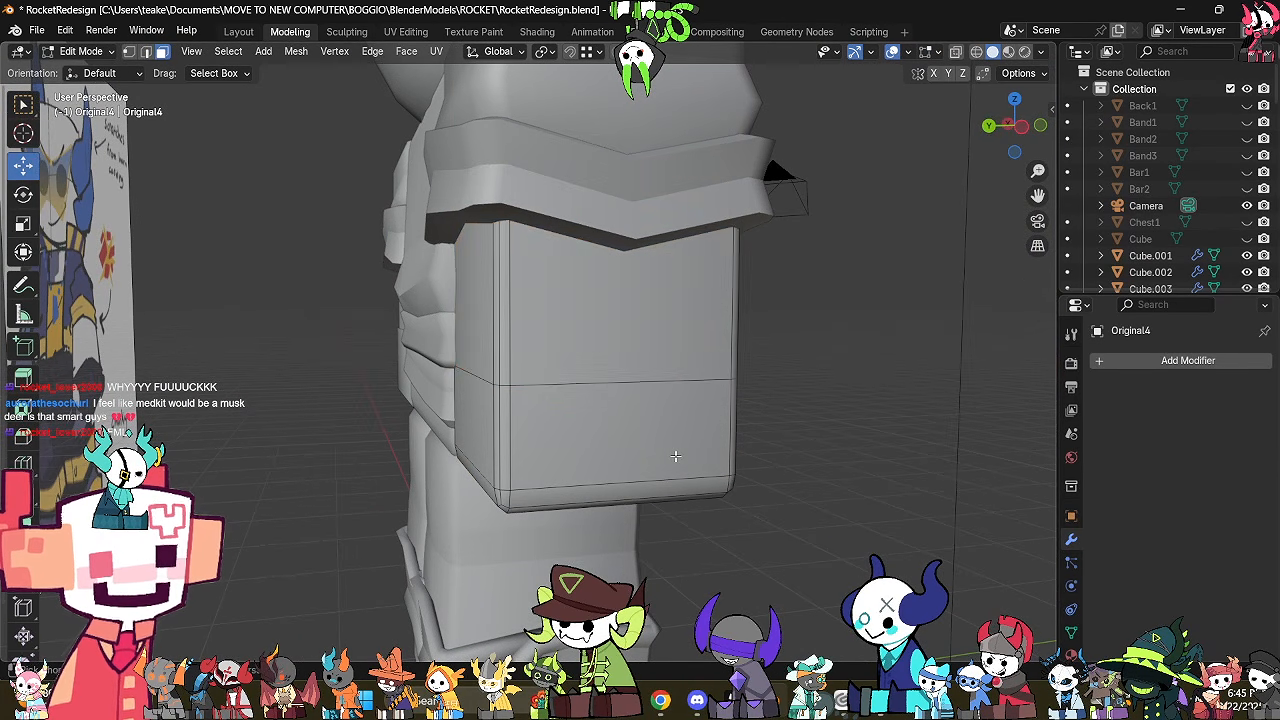
# Select the full ring of arm faces directly above the loop cut, including the hidden ones, and delete them.
pyautogui.moveTo(694, 463); pyautogui.dragTo(597, 451, button='middle')
pyautogui.hotkey('alt', 'z')
pyautogui.moveTo(807, 397); pyautogui.dragTo(860, 290, button='middle')
pyautogui.moveTo(860, 290); pyautogui.dragTo(397, 354)
pyautogui.rightClick(886, 426)
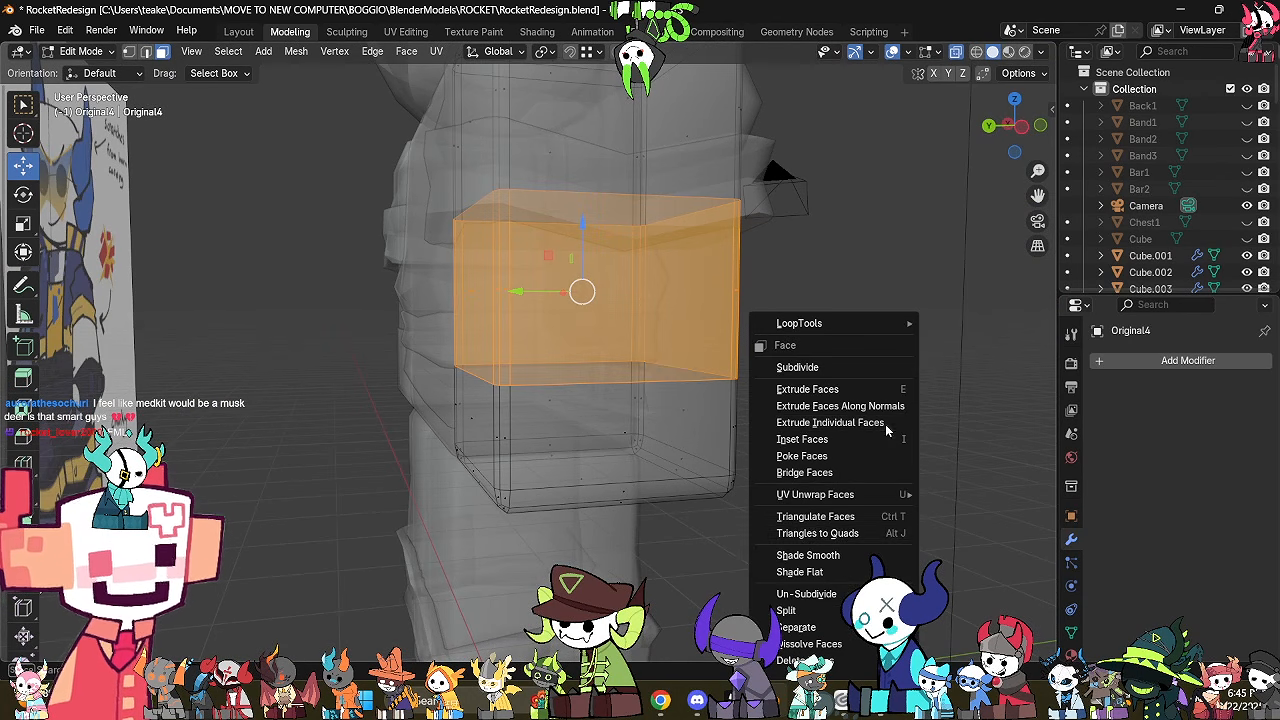
pyautogui.click(838, 660)
pyautogui.moveTo(823, 477); pyautogui.dragTo(785, 470, button='middle')
pyautogui.hotkey('alt', 'z')
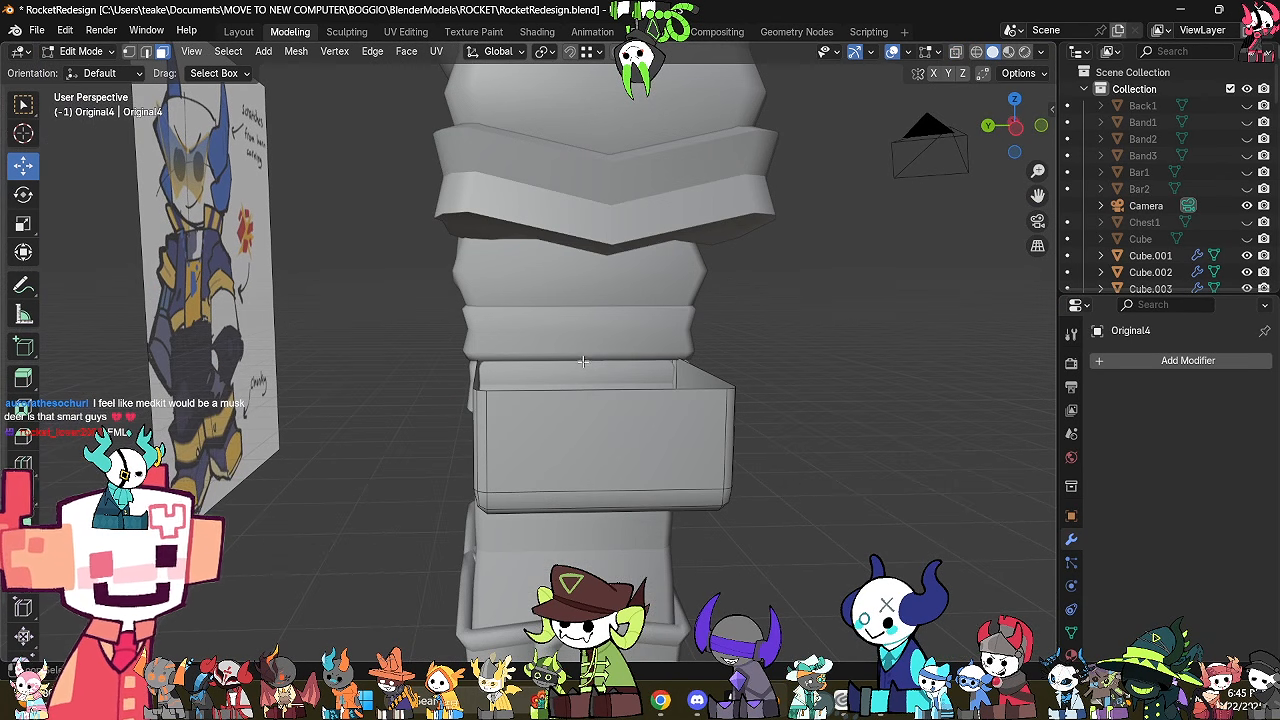
# Fill the open top of the detached hand block and the open underside of the upper arm with faces.
pyautogui.press('2')
pyautogui.keyDown('alt'); pyautogui.click(708, 374); pyautogui.keyUp('alt')
pyautogui.press('f')
pyautogui.click(836, 349)
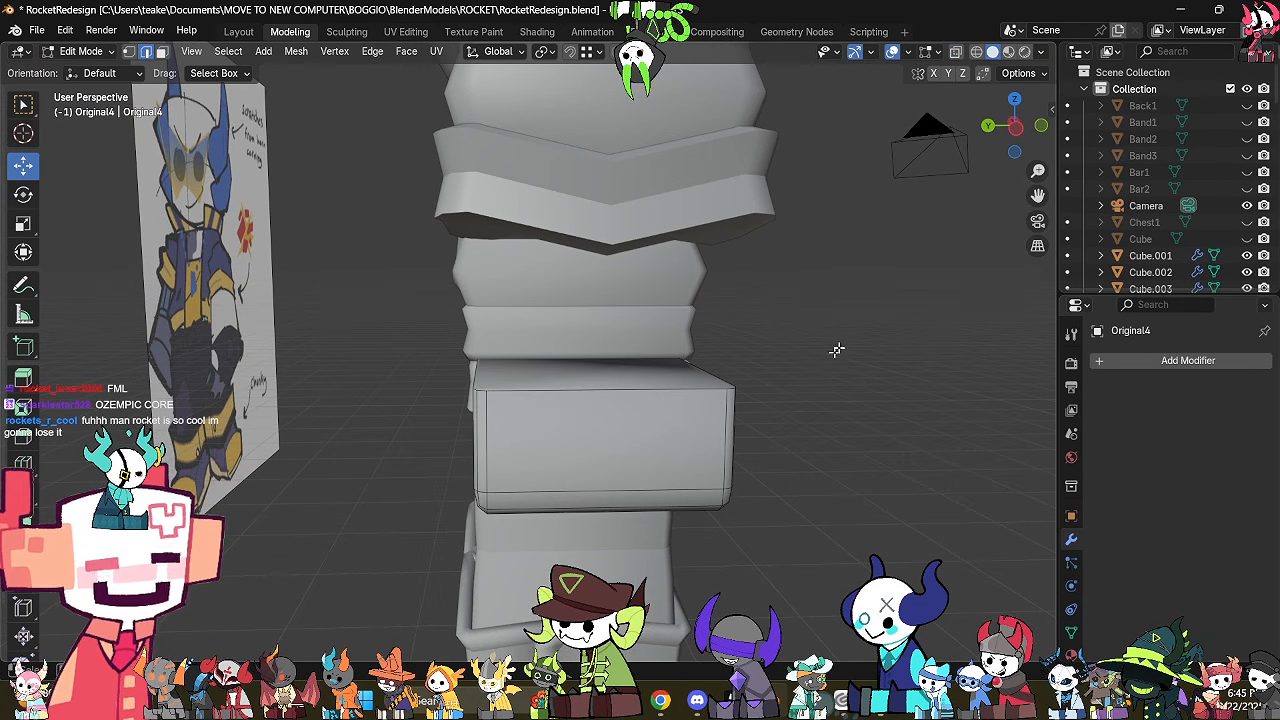
pyautogui.hotkey('alt', 'z')
pyautogui.keyDown('alt'); pyautogui.click(716, 202); pyautogui.keyUp('alt')
pyautogui.press('f')
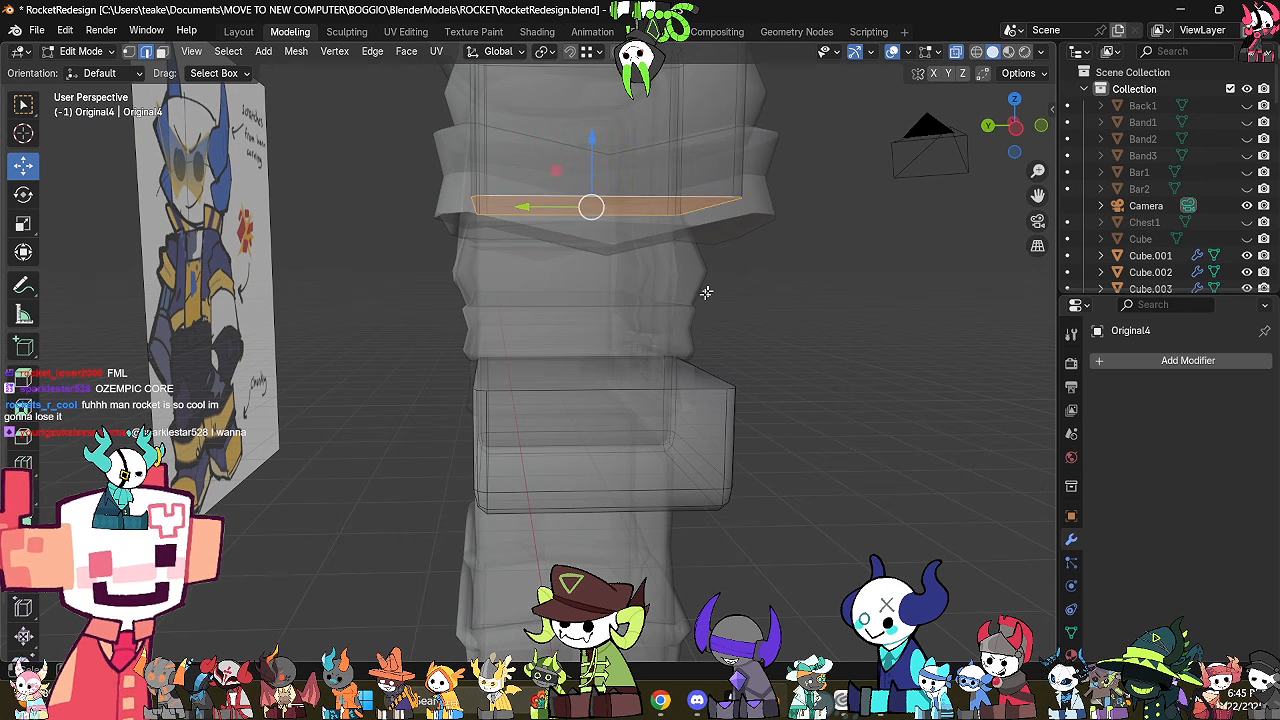
# Move the bottom vertices of the upper arm slightly down along the Z axis.
pyautogui.press('1')
pyautogui.moveTo(383, 267); pyautogui.dragTo(962, 152)
pyautogui.moveTo(592, 163); pyautogui.dragTo(601, 197)
pyautogui.hotkey('alt', 'z')
pyautogui.press('Tab')
pyautogui.click(868, 324)
pyautogui.moveTo(868, 324); pyautogui.dragTo(790, 368, button='middle')
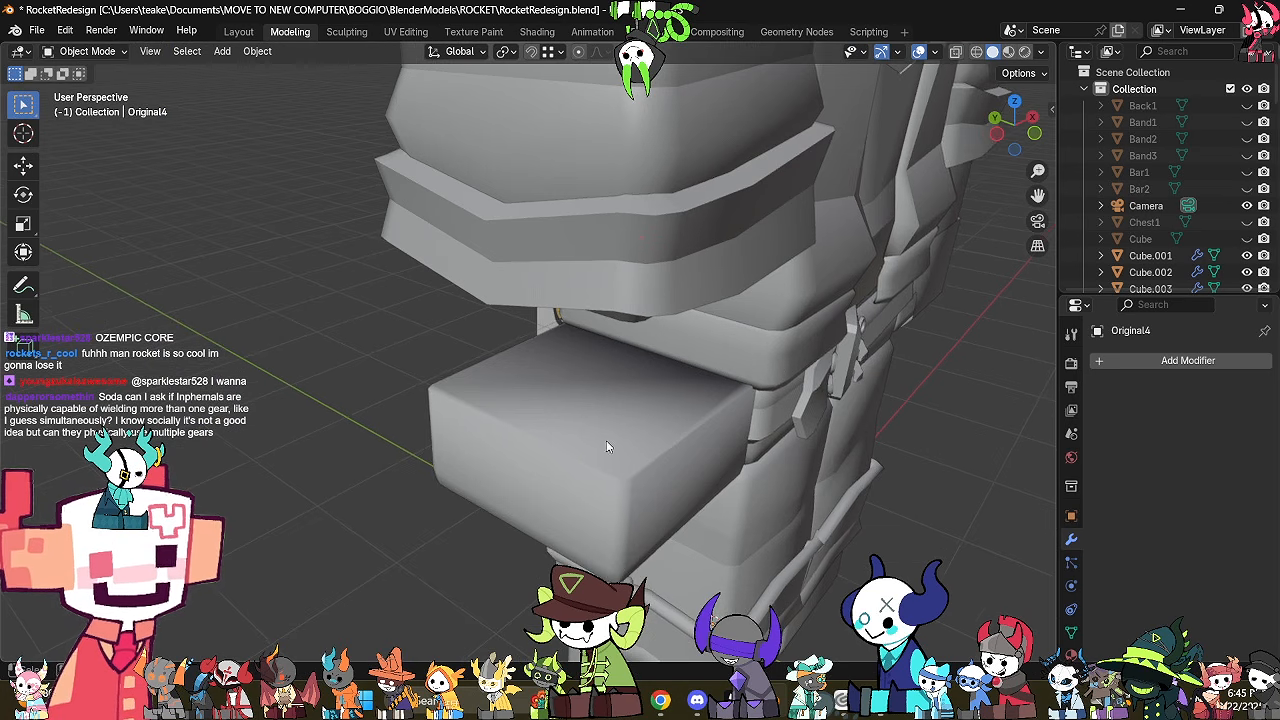
# Examine the shading and see-through shape of the hand block's filled top face from several angles.
pyautogui.click(606, 440)
pyautogui.press('Tab')
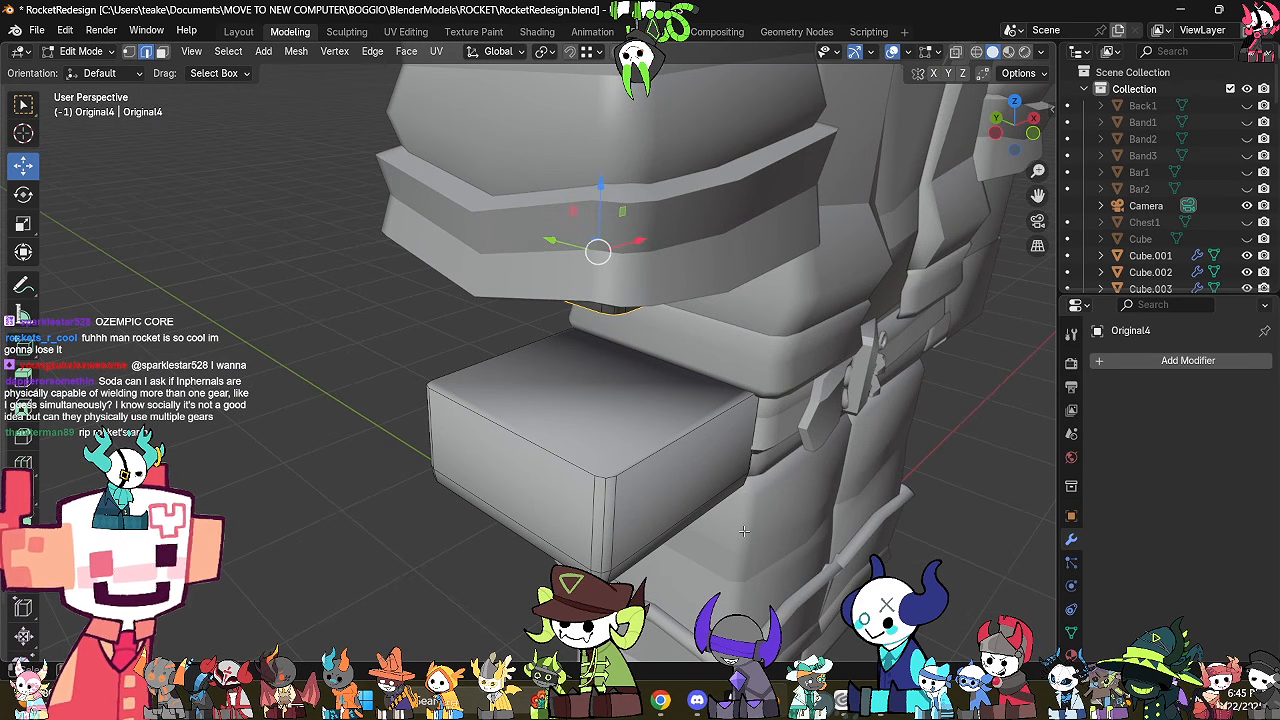
pyautogui.moveTo(752, 500); pyautogui.dragTo(713, 450, button='middle')
pyautogui.press('Tab')
pyautogui.hotkey('alt', 'z')
pyautogui.scroll(1, 713, 452)
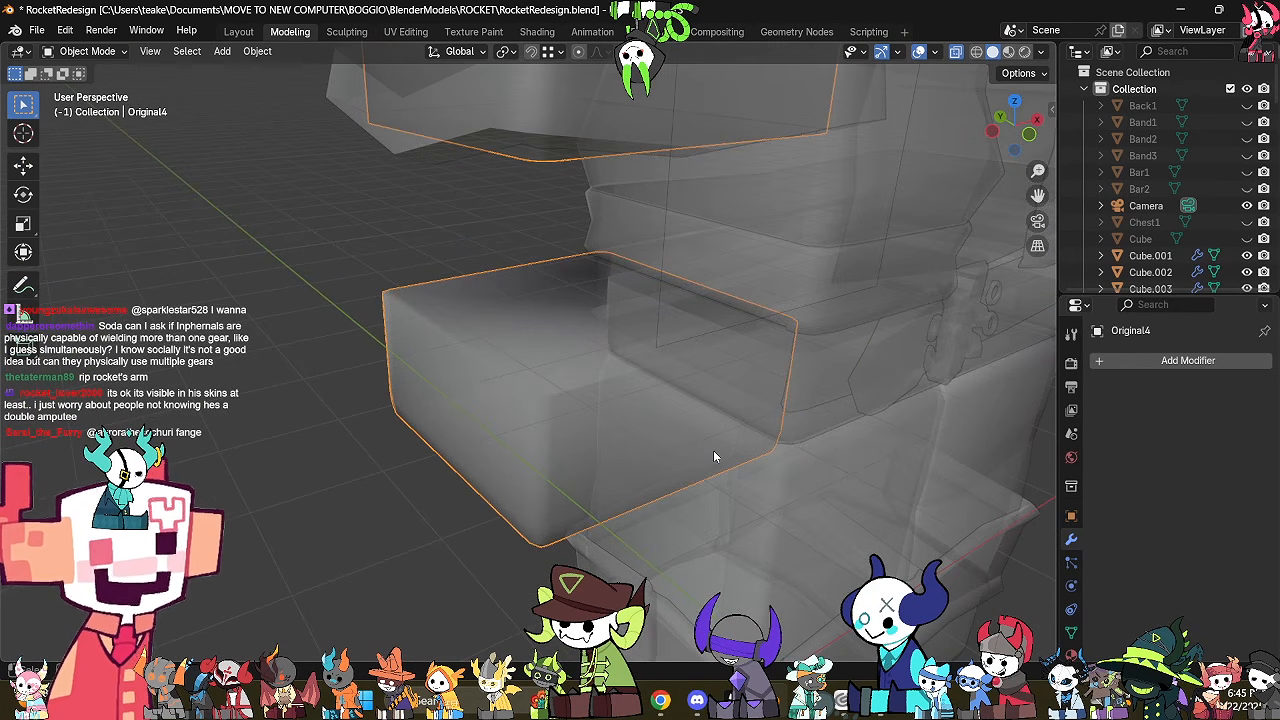
pyautogui.scroll(1, 713, 452)
pyautogui.moveTo(713, 456); pyautogui.dragTo(688, 405, button='middle')
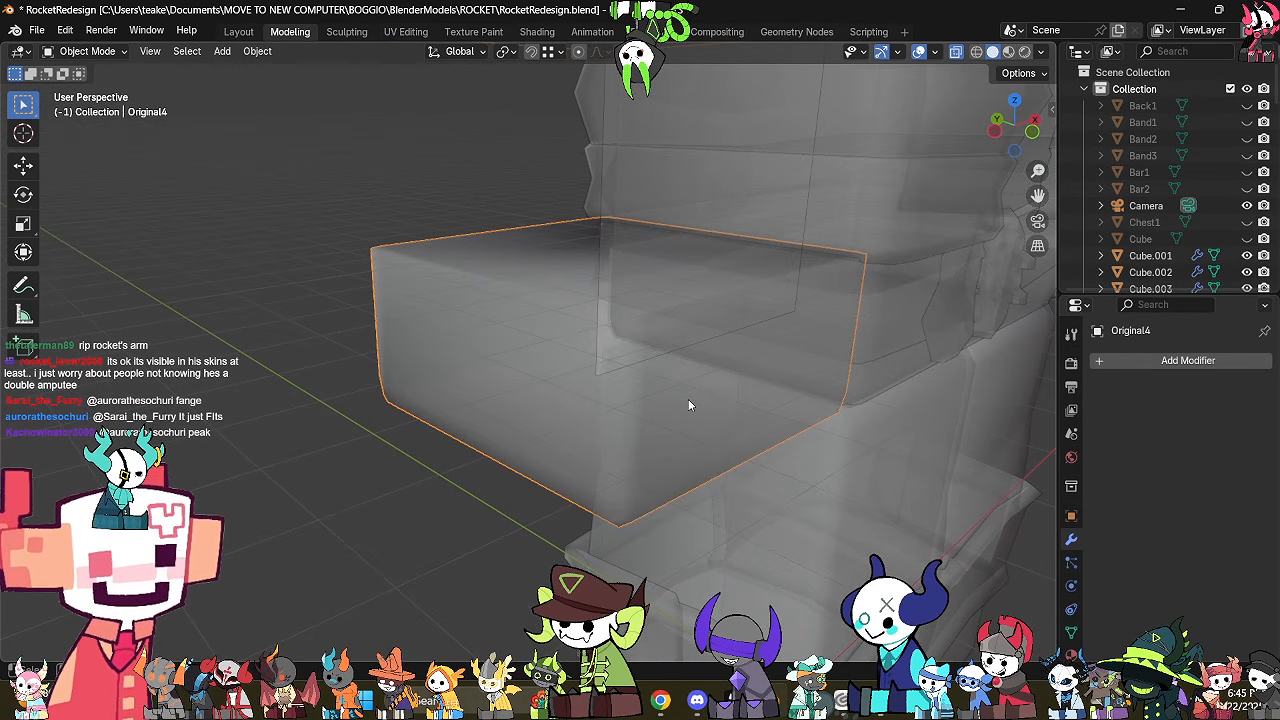
pyautogui.moveTo(720, 417); pyautogui.dragTo(667, 453, button='middle')
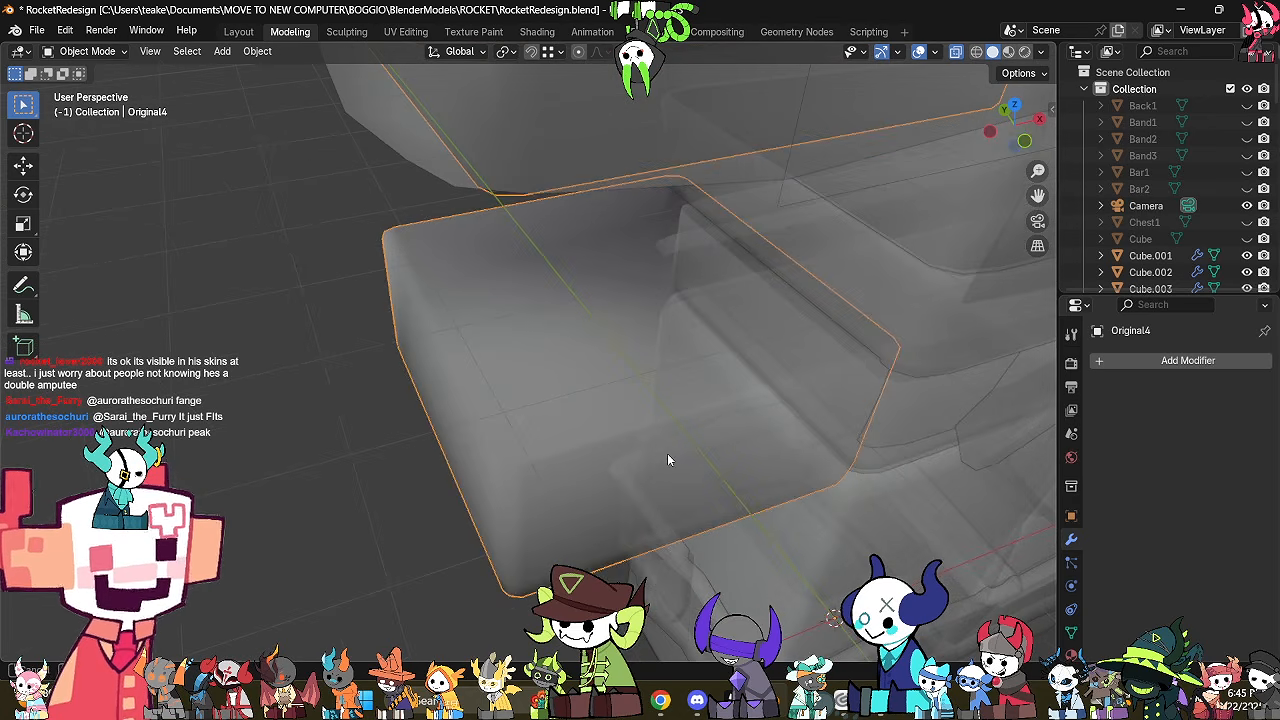
# Connect matching corner vertices across the outer side of the hand block's top face.
pyautogui.press('Tab')
pyautogui.press('1')
pyautogui.click(577, 488)
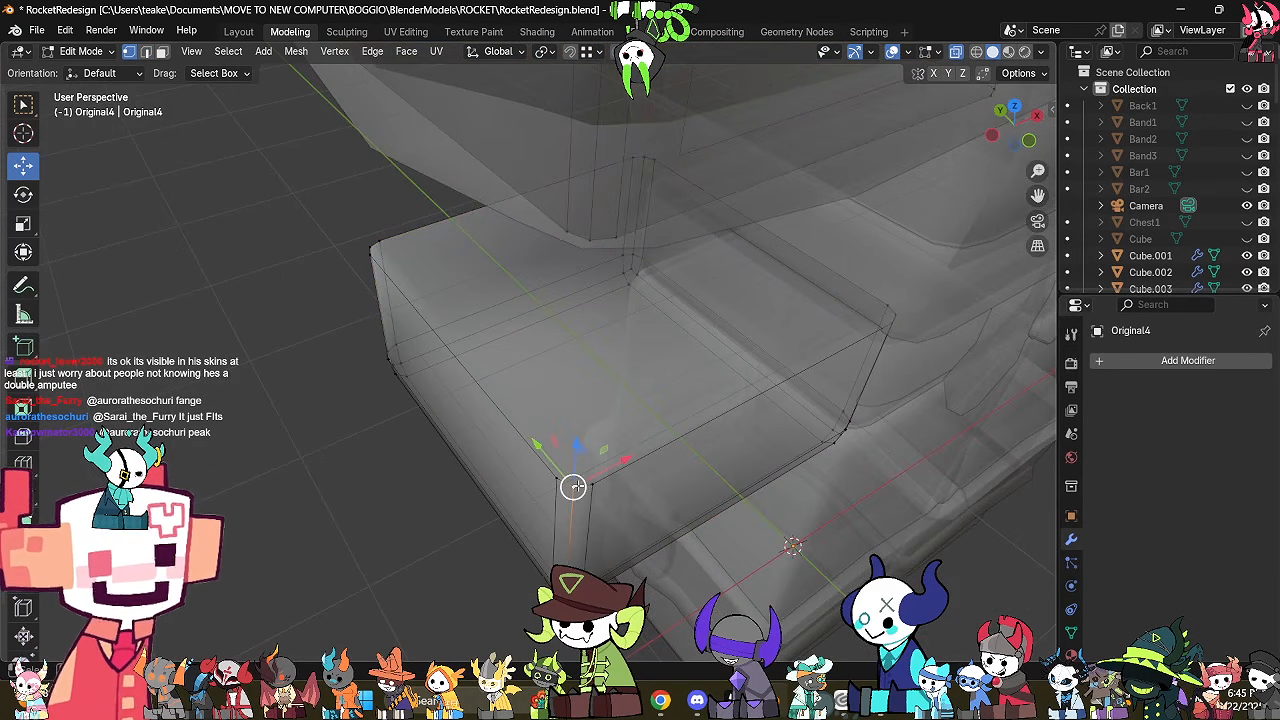
pyautogui.moveTo(576, 490); pyautogui.dragTo(612, 522, button='middle')
pyautogui.keyDown('shift'); pyautogui.click(358, 283); pyautogui.keyUp('shift')
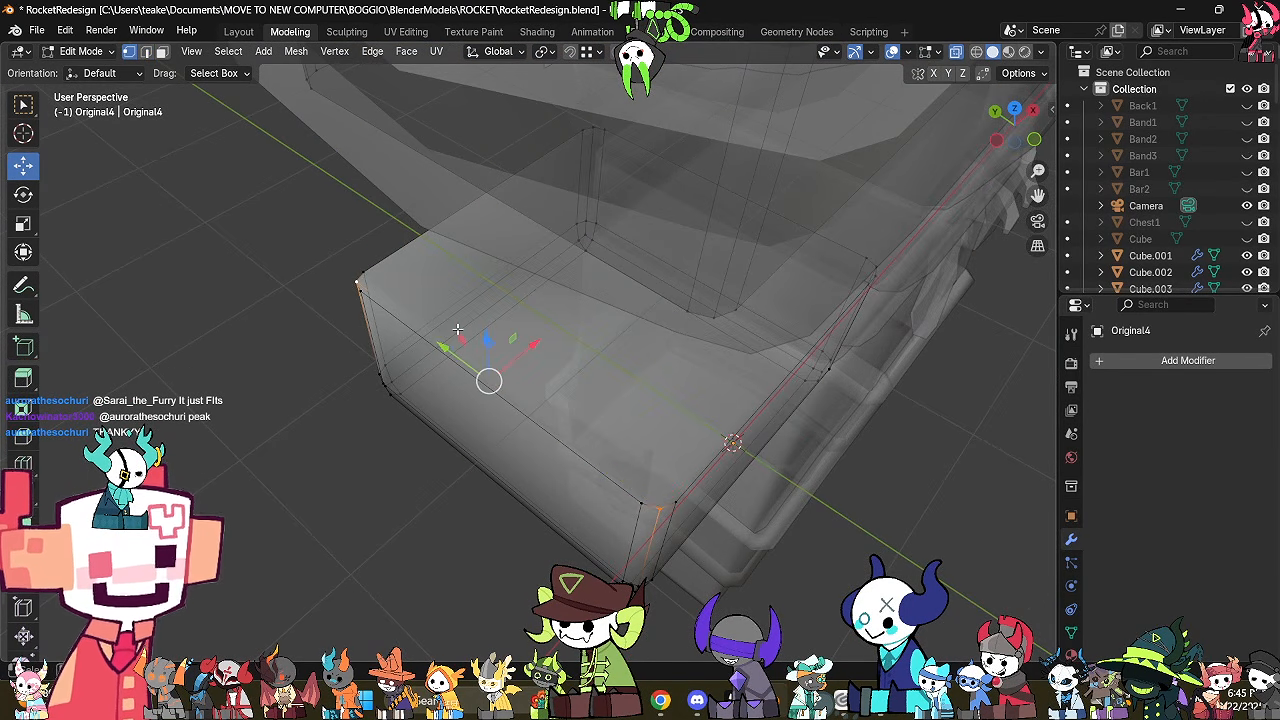
pyautogui.moveTo(569, 385); pyautogui.dragTo(594, 460, button='middle')
pyautogui.click(566, 460)
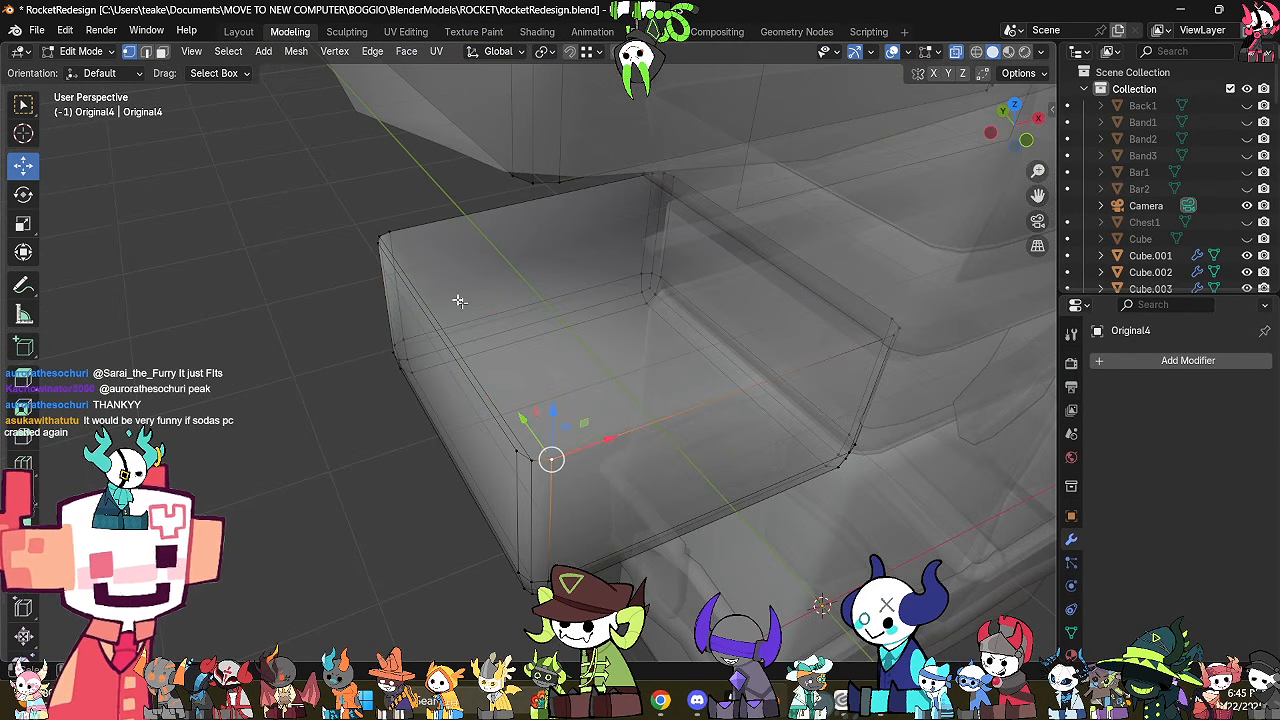
pyautogui.keyDown('shift'); pyautogui.click(416, 224); pyautogui.keyUp('shift')
pyautogui.moveTo(416, 224); pyautogui.dragTo(752, 258, button='middle')
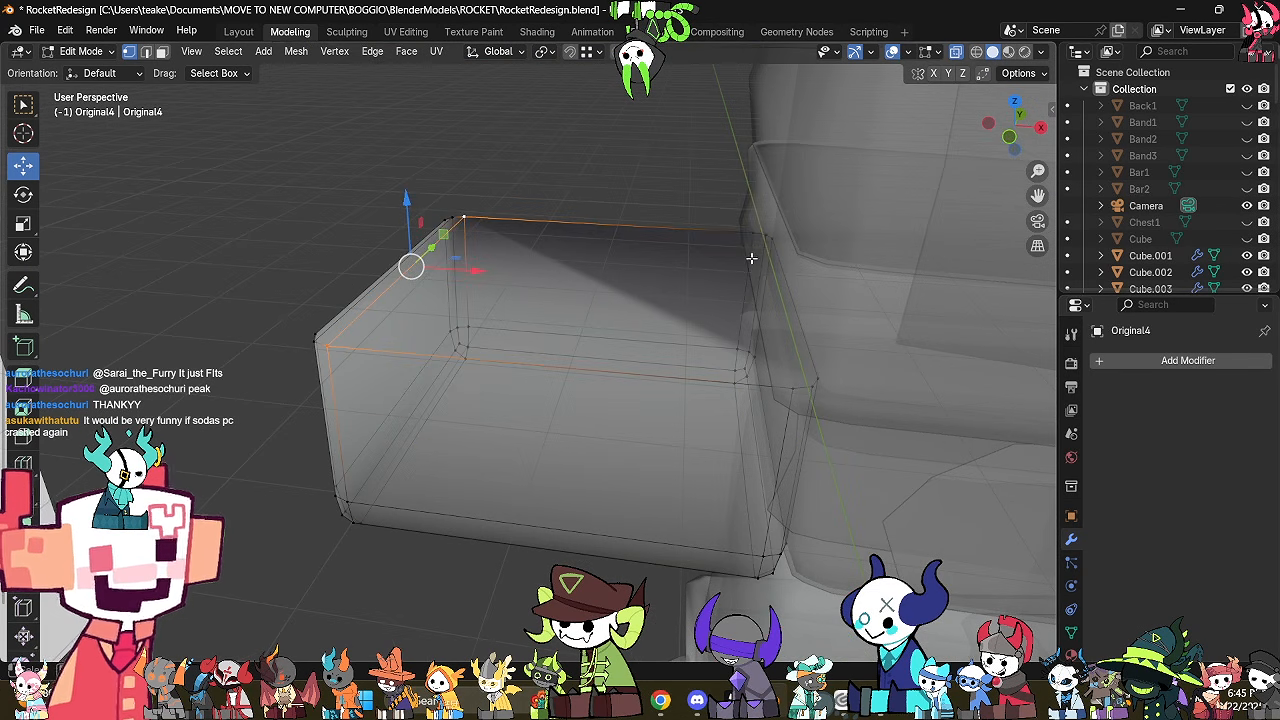
# Connect the remaining pairs of corner vertices across the hand block's top face with new edges.
pyautogui.click(753, 232)
pyautogui.keyDown('shift'); pyautogui.click(790, 386); pyautogui.keyUp('shift')
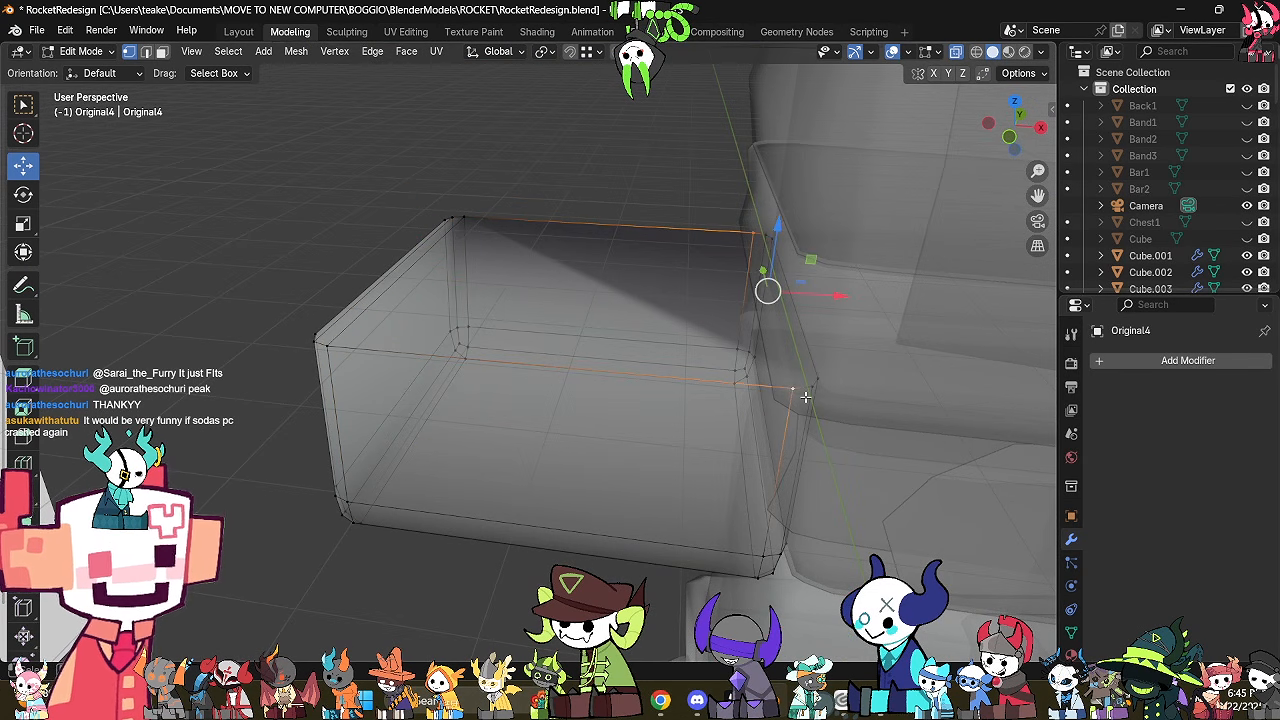
pyautogui.press('j')
pyautogui.click(812, 391)
pyautogui.moveTo(812, 391); pyautogui.dragTo(774, 380, button='middle')
pyautogui.keyDown('shift'); pyautogui.click(810, 259); pyautogui.keyUp('shift')
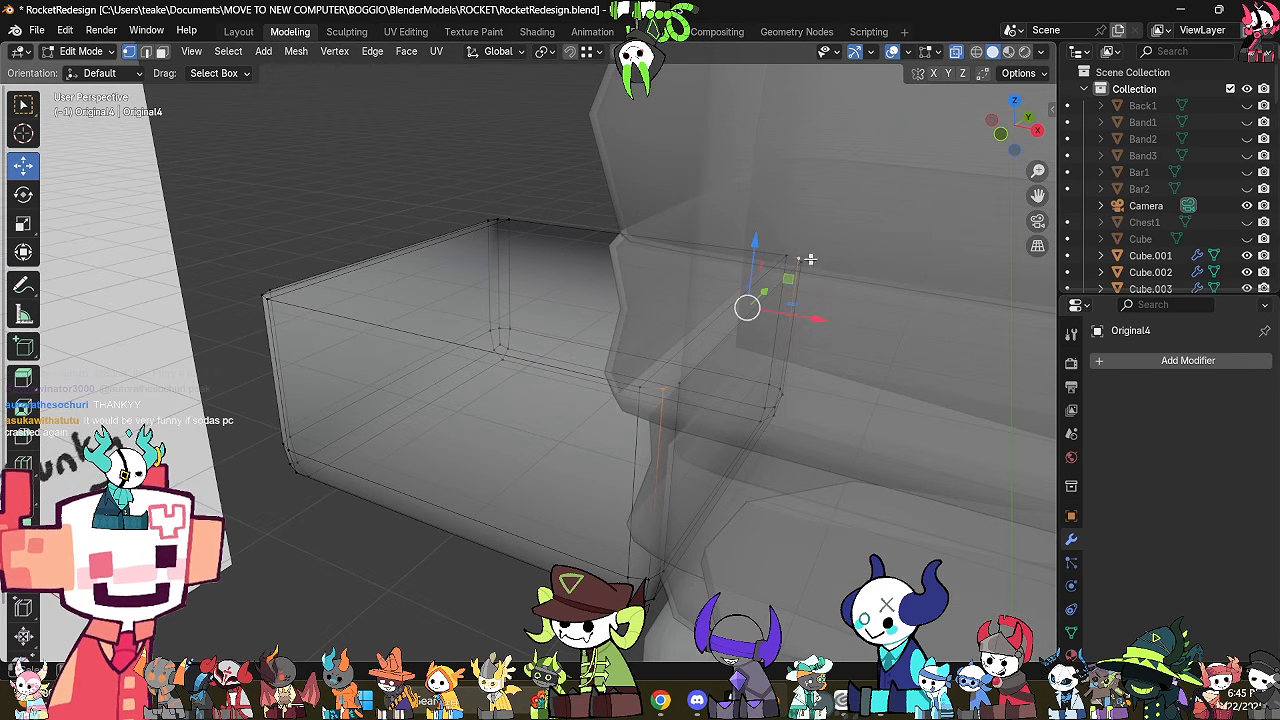
pyautogui.press('j')
# Return to Object Mode with see-through display off and apply Shade Smooth to the arm.
pyautogui.moveTo(584, 362); pyautogui.dragTo(757, 189, button='middle')
pyautogui.hotkey('alt', 'z')
pyautogui.press('Tab')
pyautogui.scroll(-3, 680, 394)
pyautogui.rightClick(756, 182)
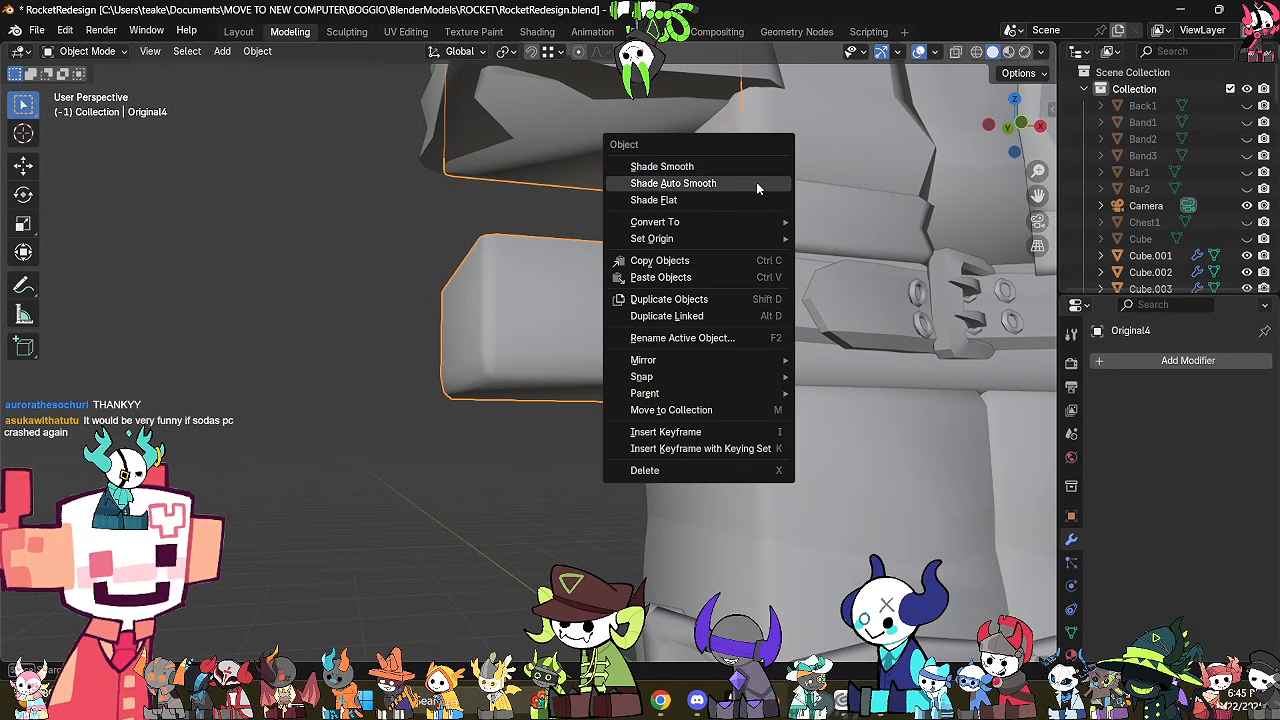
pyautogui.click(738, 168)
# Connect a front corner vertex to its matching rear one across the outer side of the upper arm's underside.
pyautogui.press('Tab')
pyautogui.keyDown('shift'); pyautogui.moveTo(662, 283); pyautogui.dragTo(641, 401, button='middle'); pyautogui.keyUp('shift')
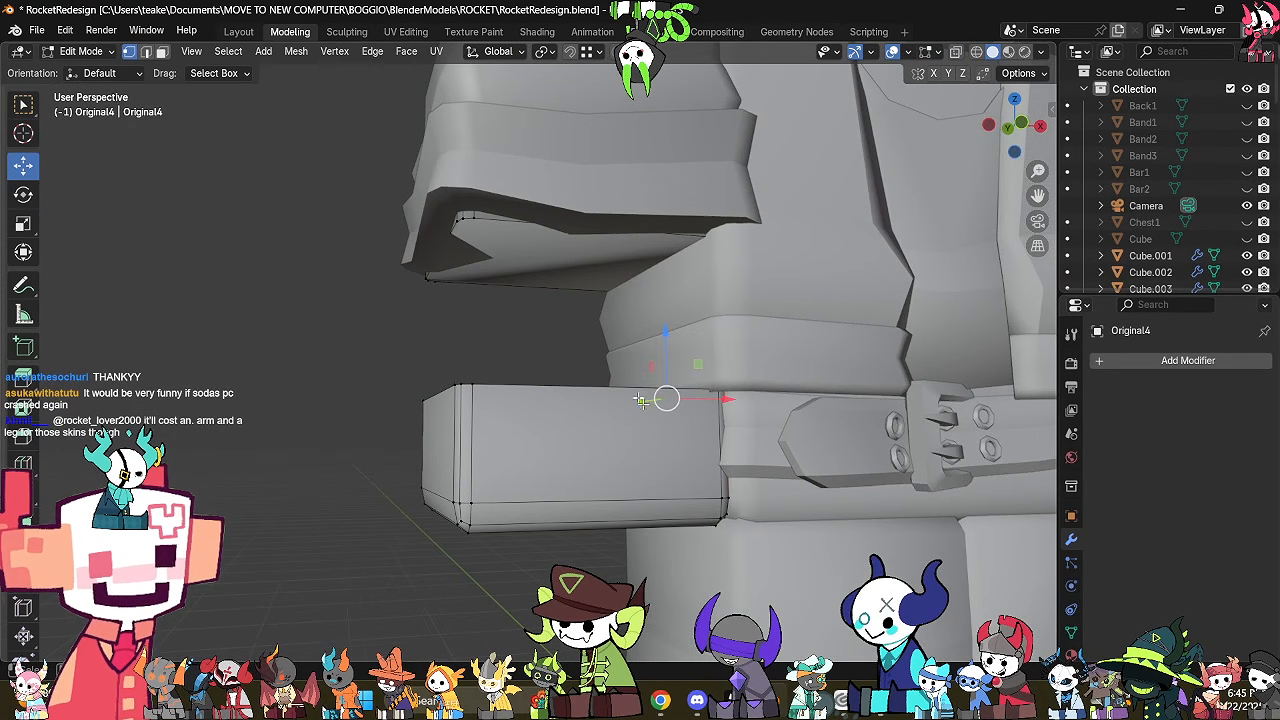
pyautogui.hotkey('alt', 'z')
pyautogui.click(438, 284)
pyautogui.keyDown('shift'); pyautogui.click(481, 218); pyautogui.keyUp('shift')
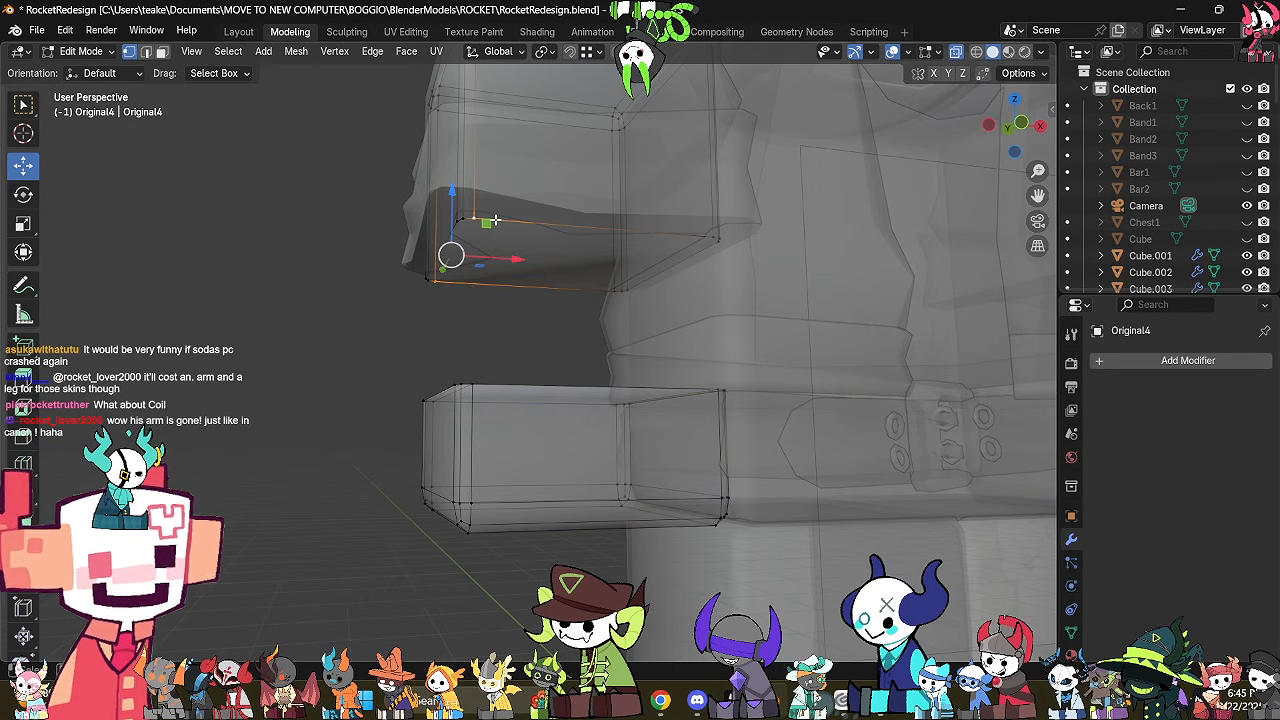
pyautogui.press('j')
# Connect the other corner vertex pairs across the upper arm's underside and leave mesh editing.
pyautogui.keyDown('shift'); pyautogui.moveTo(495, 220); pyautogui.dragTo(529, 307, button='middle'); pyautogui.keyUp('shift')
pyautogui.click(633, 349)
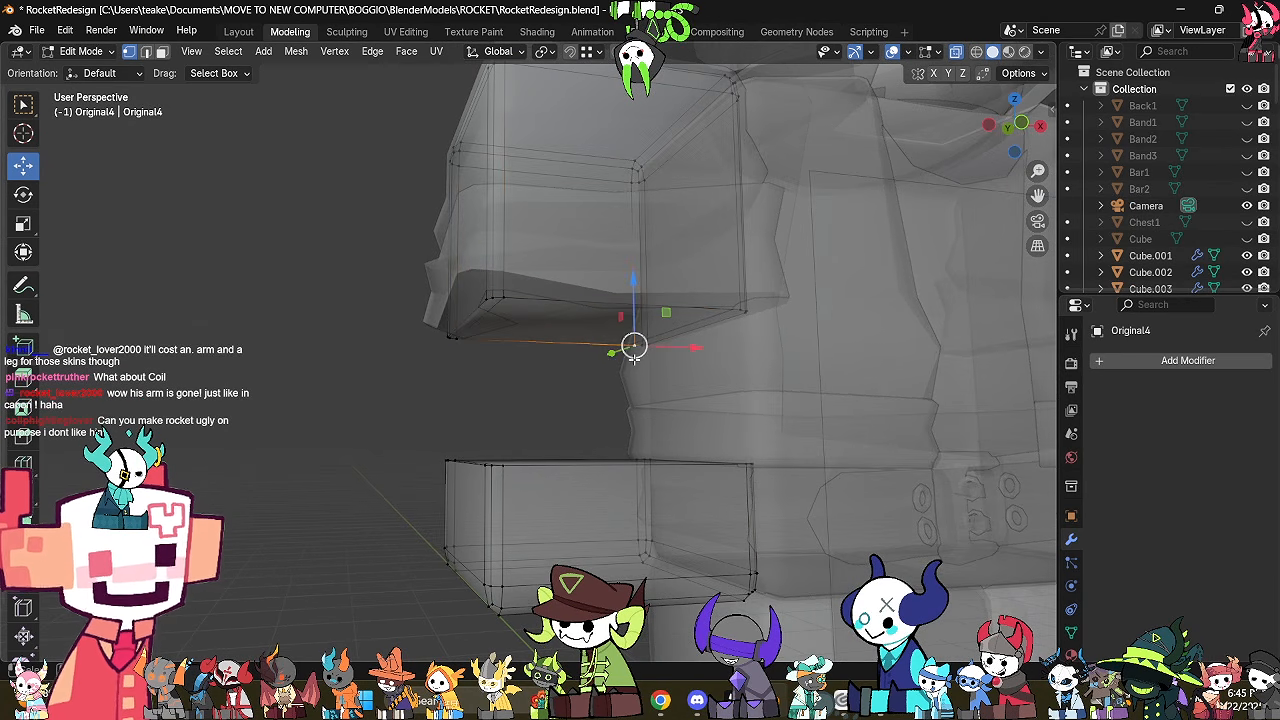
pyautogui.moveTo(636, 350); pyautogui.dragTo(620, 365, button='middle')
pyautogui.moveTo(721, 289); pyautogui.dragTo(433, 407, button='middle')
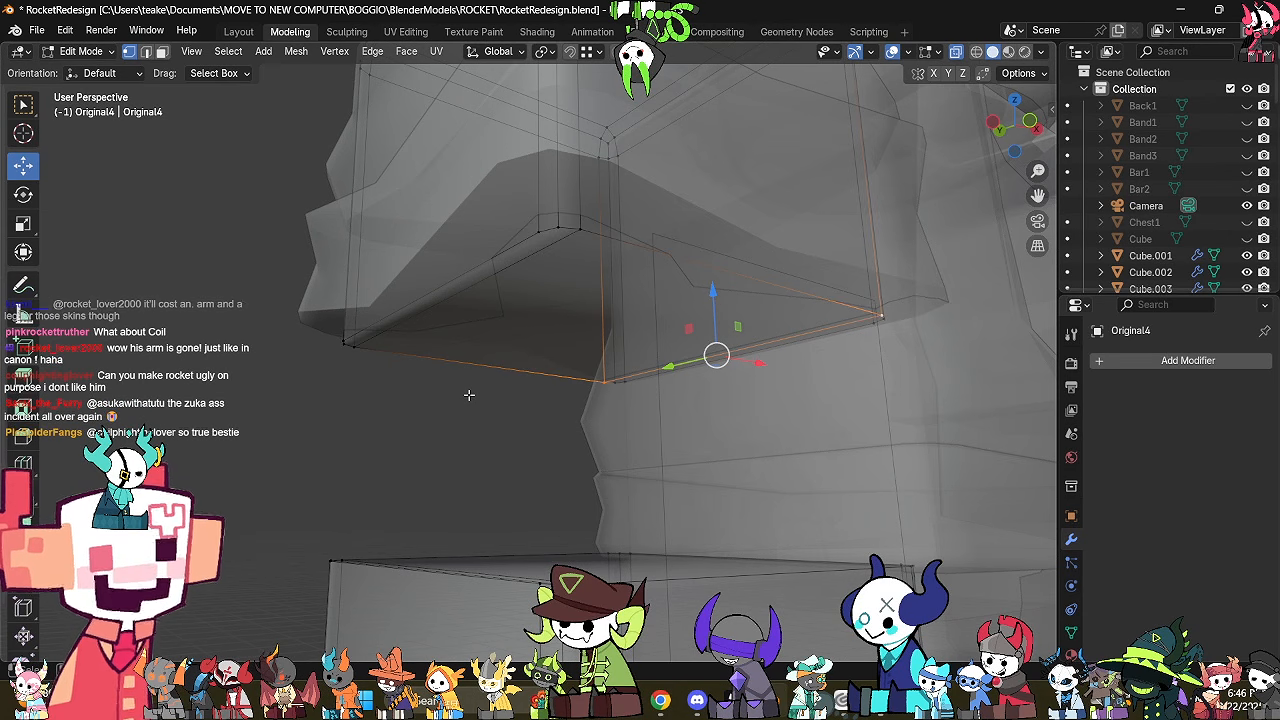
pyautogui.click(346, 348)
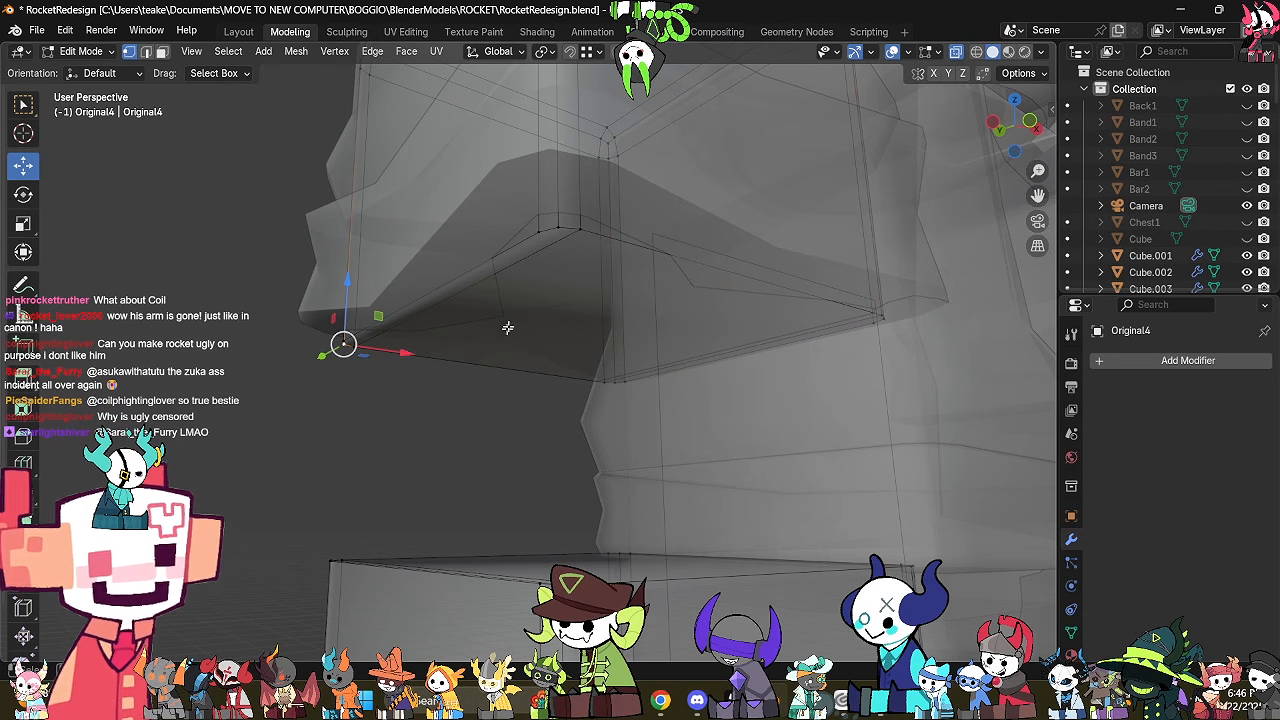
pyautogui.keyDown('shift'); pyautogui.click(561, 224); pyautogui.keyUp('shift')
pyautogui.press('Tab')
# Display the model in Material Preview shading, select the head, and open its face texture for texture painting.
pyautogui.scroll(-3, 788, 274)
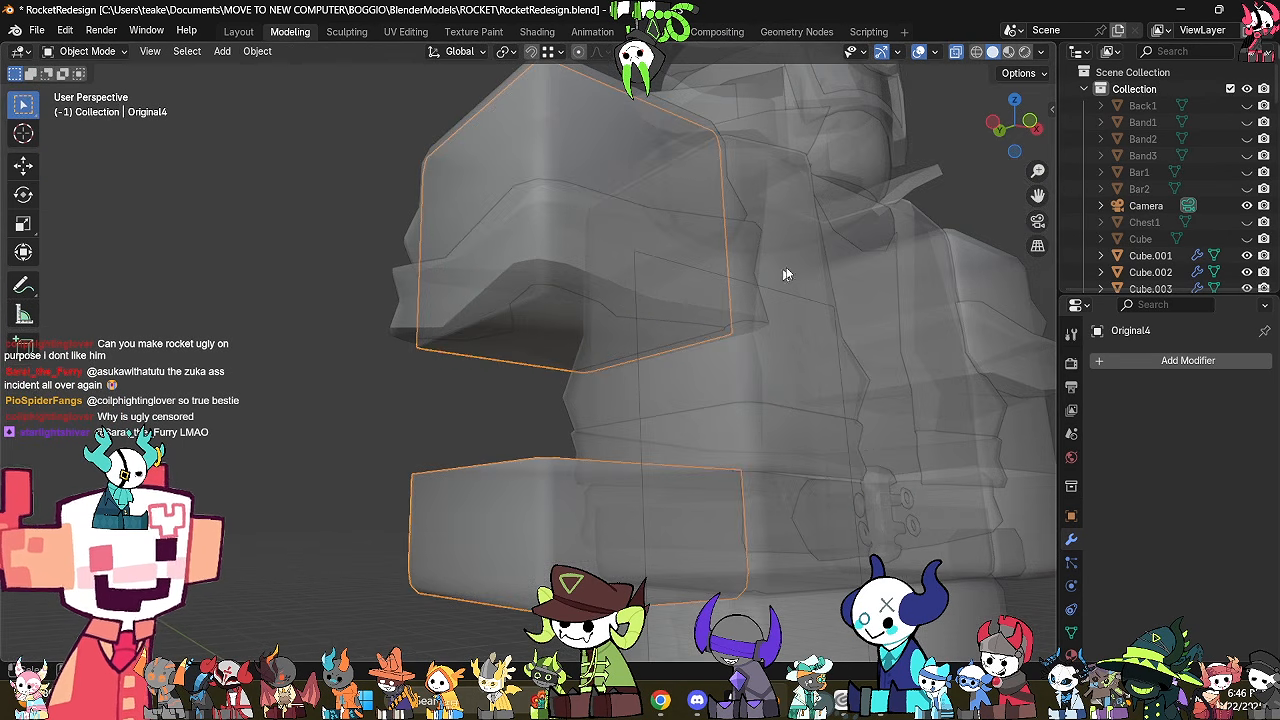
pyautogui.moveTo(788, 274); pyautogui.dragTo(643, 392, button='middle')
pyautogui.press('z')
pyautogui.click(655, 486)
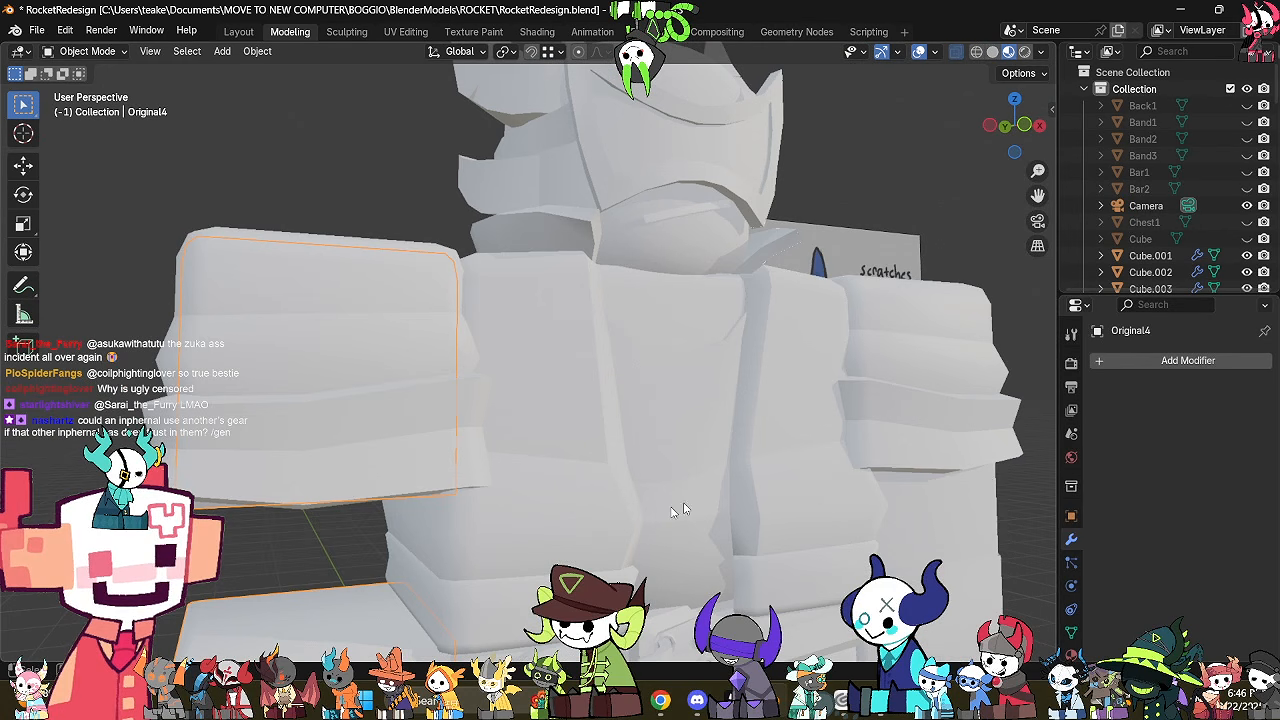
pyautogui.click(700, 224)
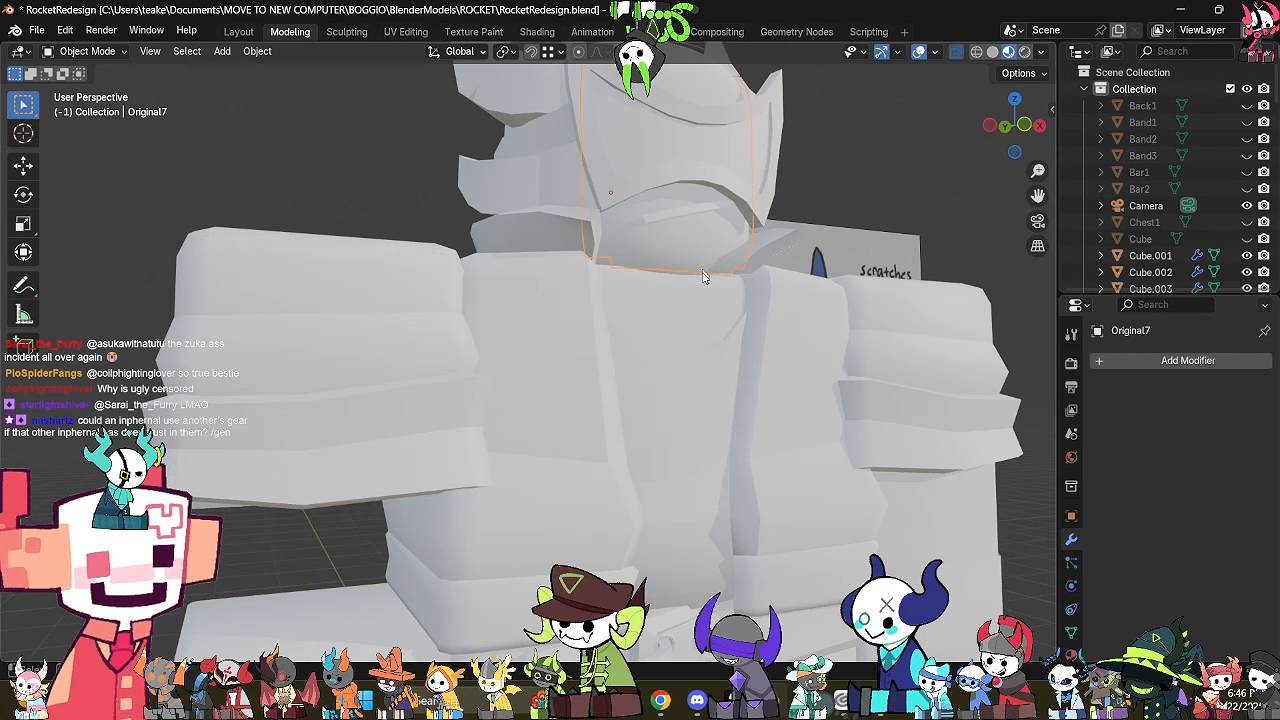
pyautogui.click(470, 31)
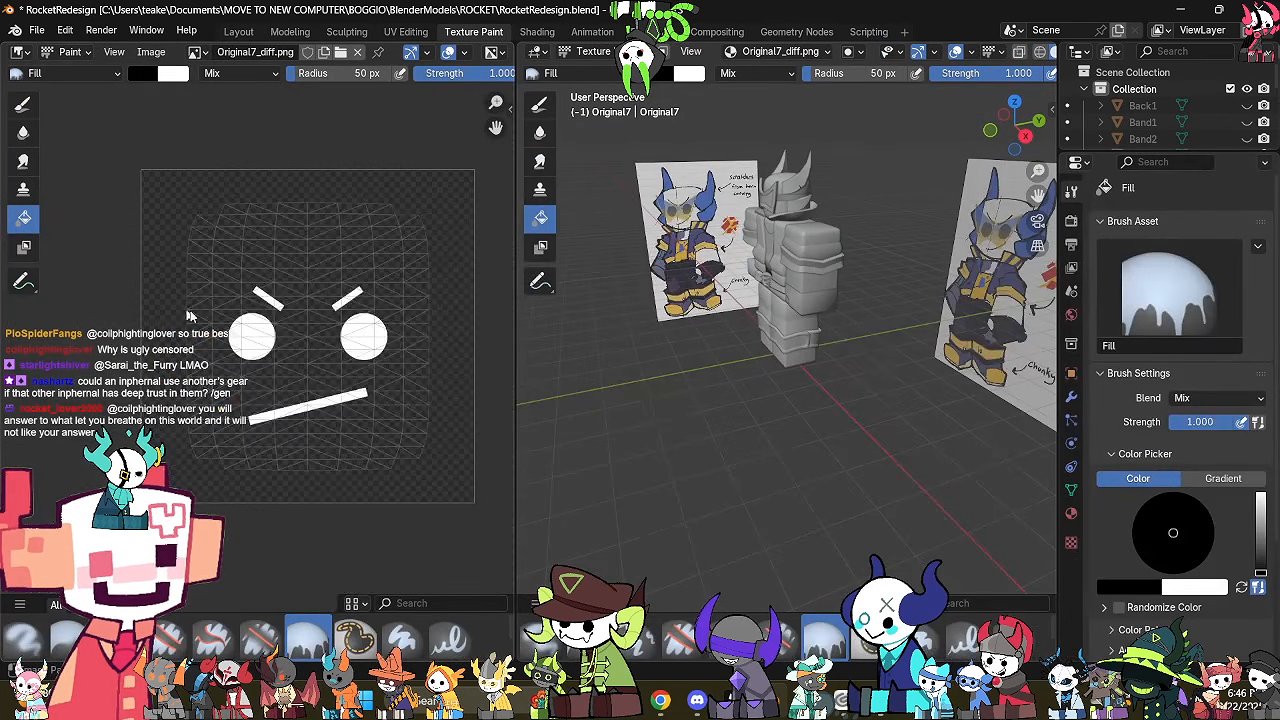
# Switch to the Paint Hard brush, set its radius to 22 px, and frame the character's face from the front.
pyautogui.scroll(2, 190, 316)
pyautogui.click(31, 100)
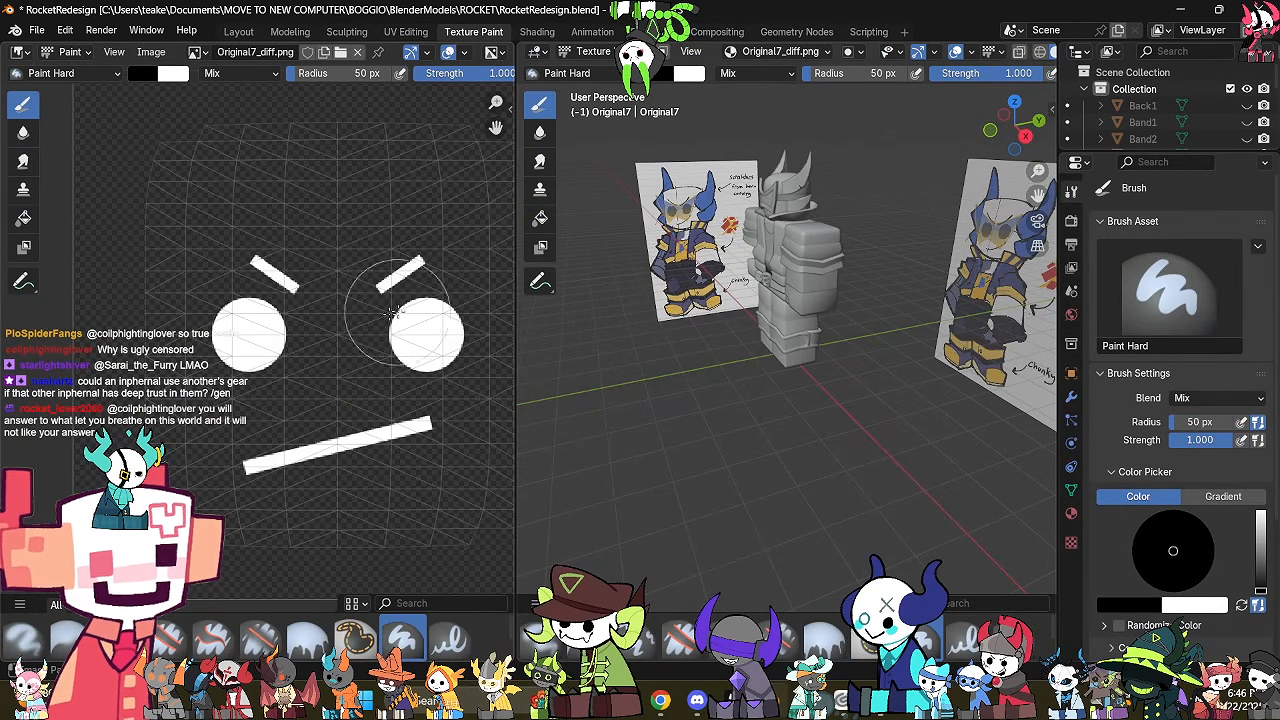
pyautogui.moveTo(319, 75); pyautogui.dragTo(305, 75)
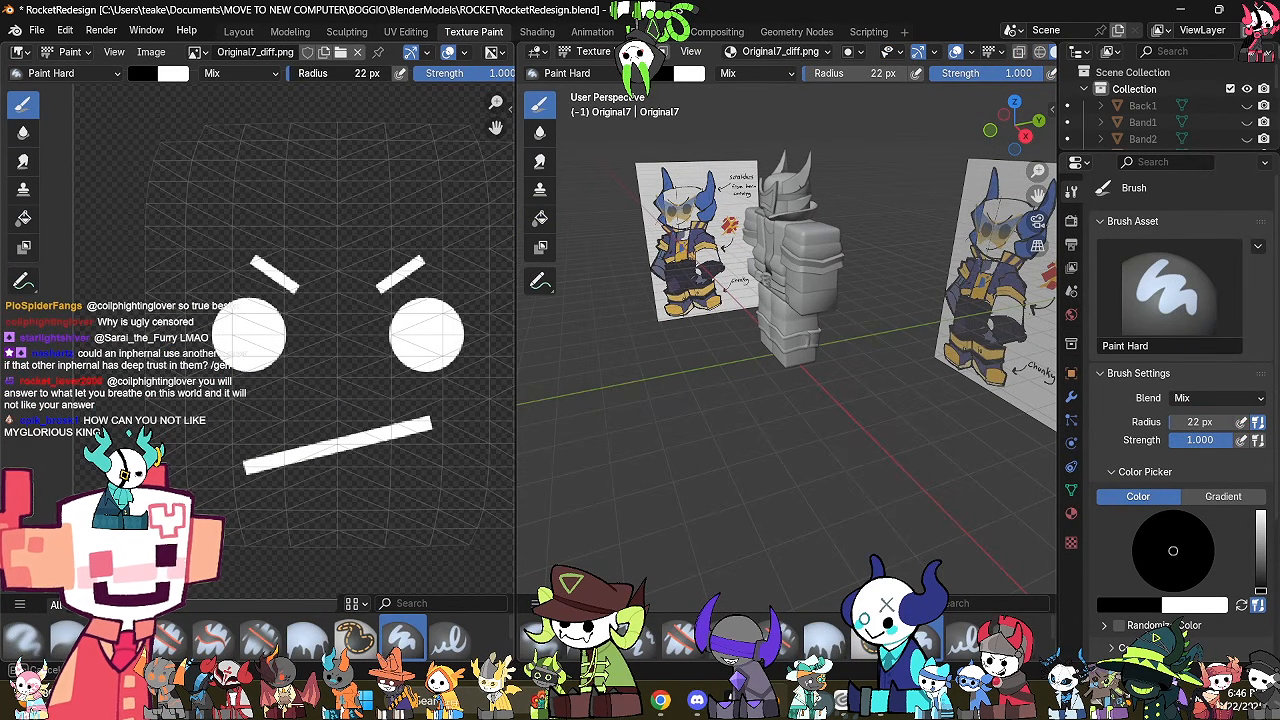
pyautogui.moveTo(790, 340); pyautogui.dragTo(828, 524, button='middle')
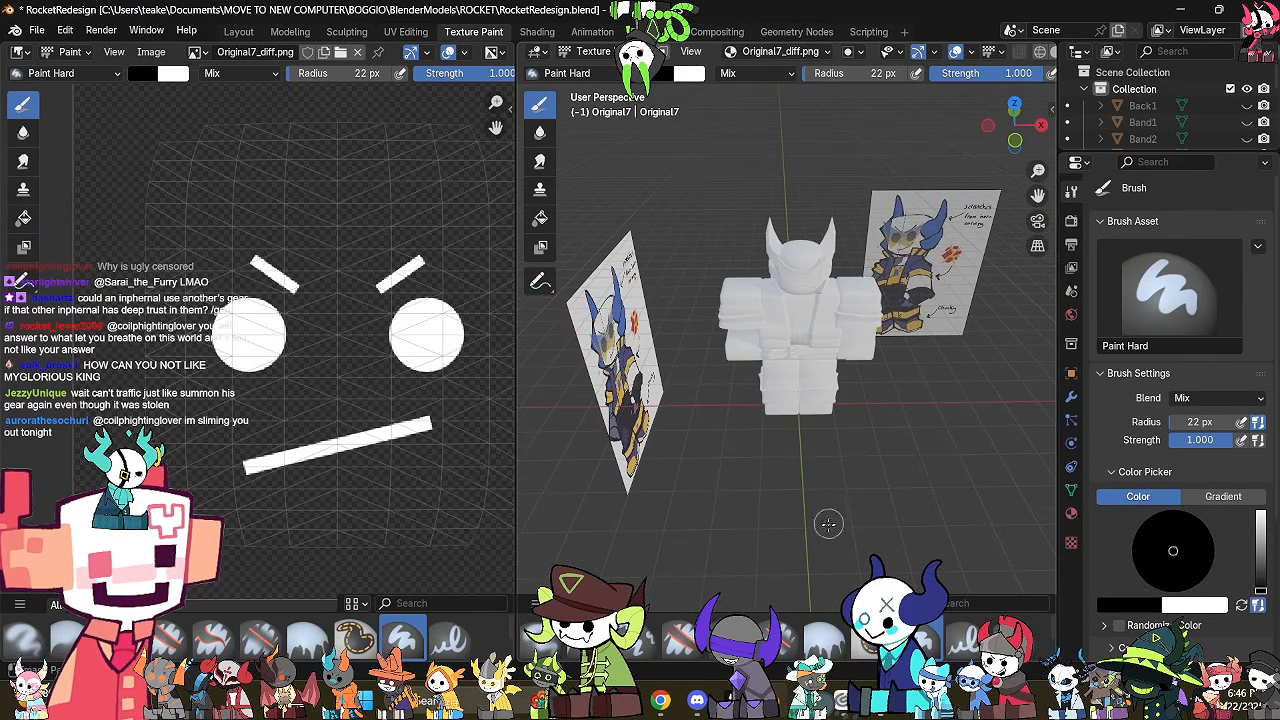
pyautogui.scroll(5, 828, 524)
pyautogui.keyDown('shift'); pyautogui.moveTo(820, 350); pyautogui.dragTo(820, 530, button='middle'); pyautogui.keyUp('shift')
pyautogui.moveTo(640, 460); pyautogui.dragTo(580, 423, button='middle')
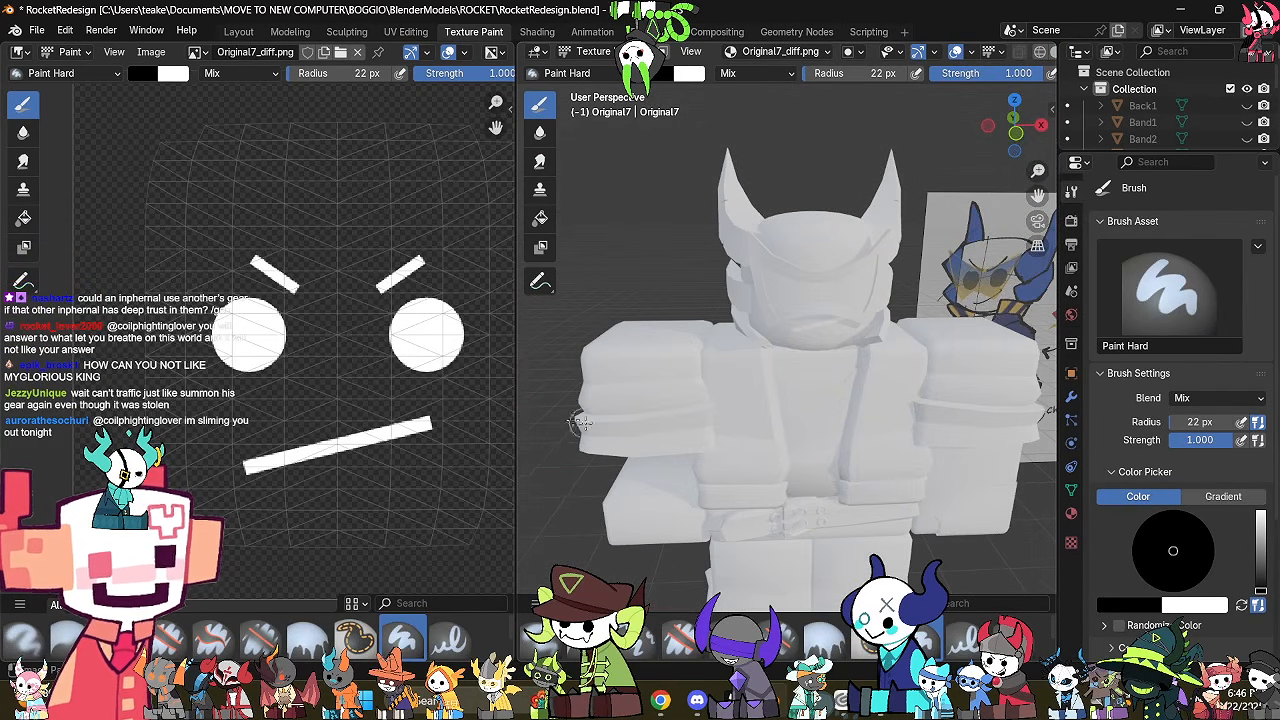
# Set the brush radius to 10 px and paint a black curled moustache above the mouth on the face texture.
pyautogui.scroll(2, 330, 365)
pyautogui.moveTo(340, 75); pyautogui.dragTo(320, 75)
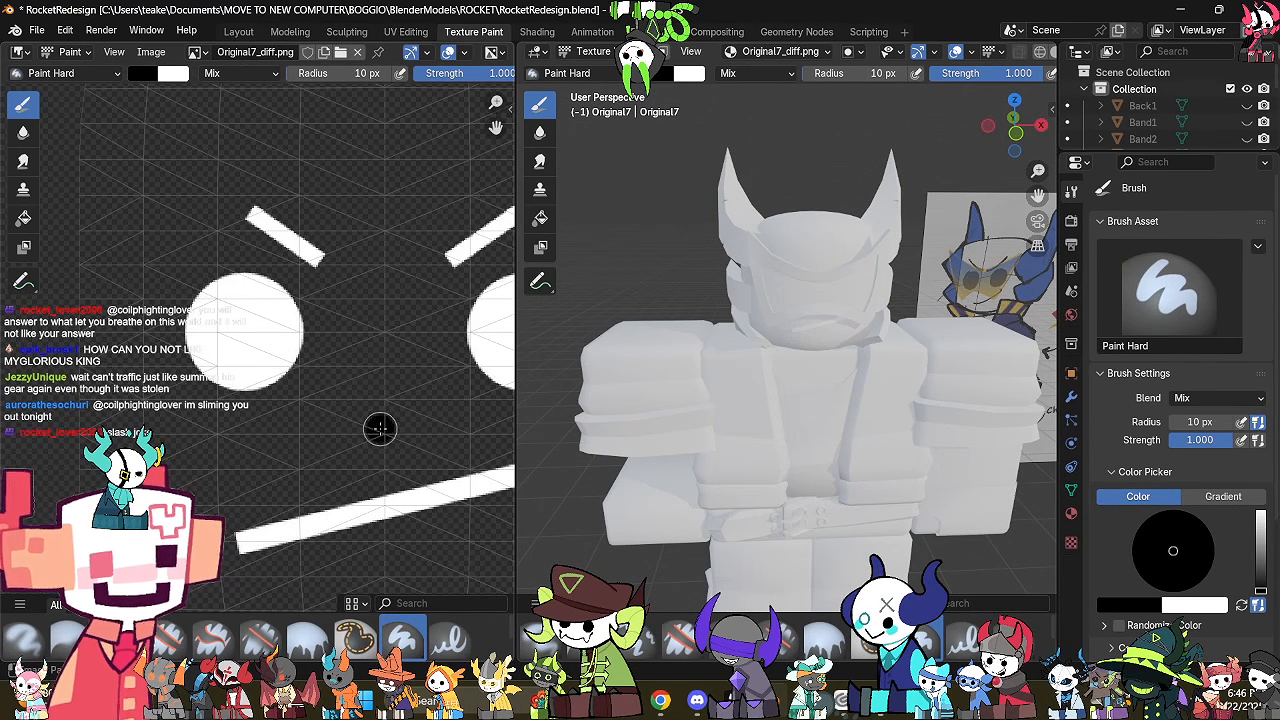
pyautogui.moveTo(380, 428)
pyautogui.mouseDown()
pyautogui.moveTo(345, 424)
pyautogui.moveTo(286, 470)
pyautogui.mouseUp()
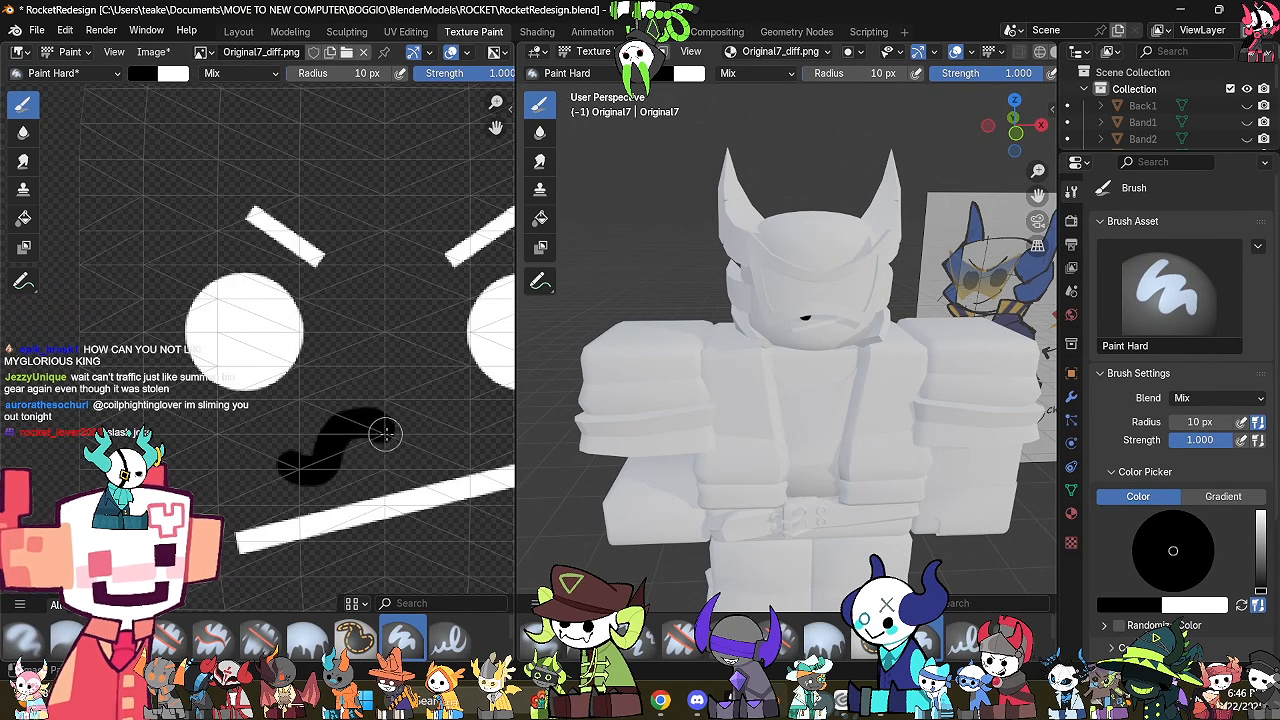
pyautogui.moveTo(382, 428)
pyautogui.mouseDown()
pyautogui.moveTo(428, 414)
pyautogui.moveTo(481, 455)
pyautogui.mouseUp()
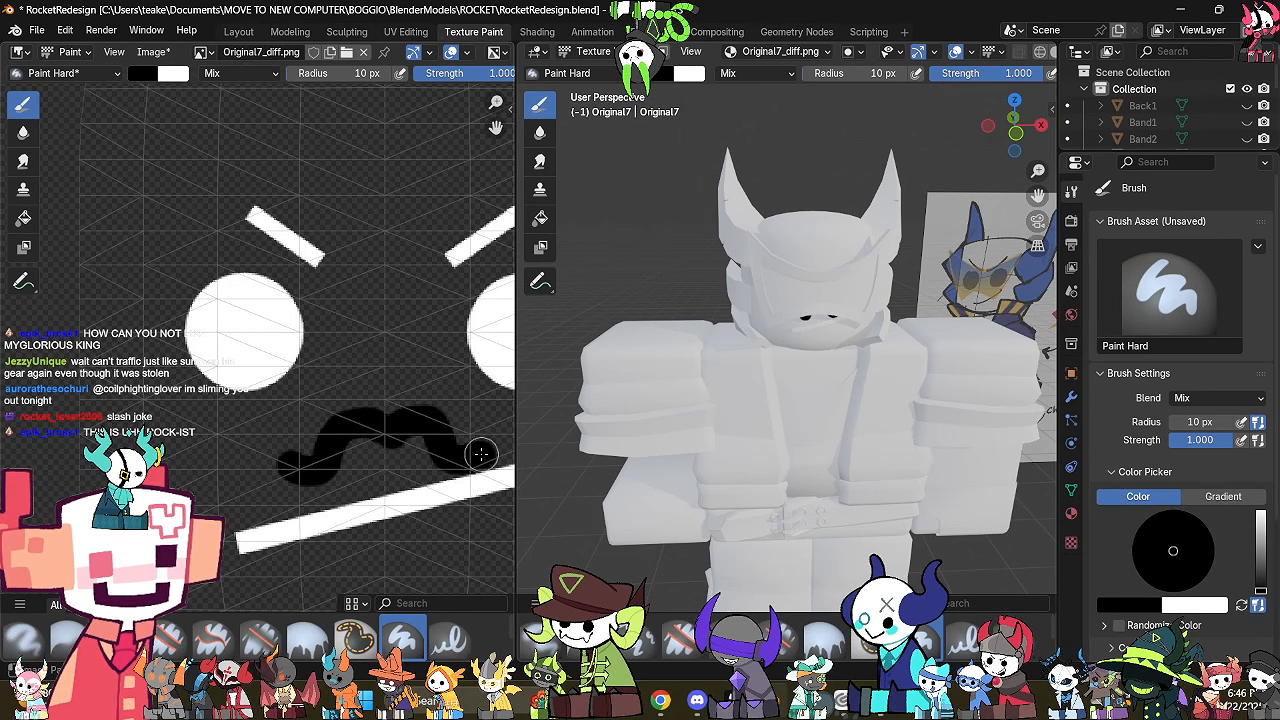
# Fill both eyes, the mouth bar and both eyebrows with black on the face texture.
pyautogui.scroll(-2, 485, 172)
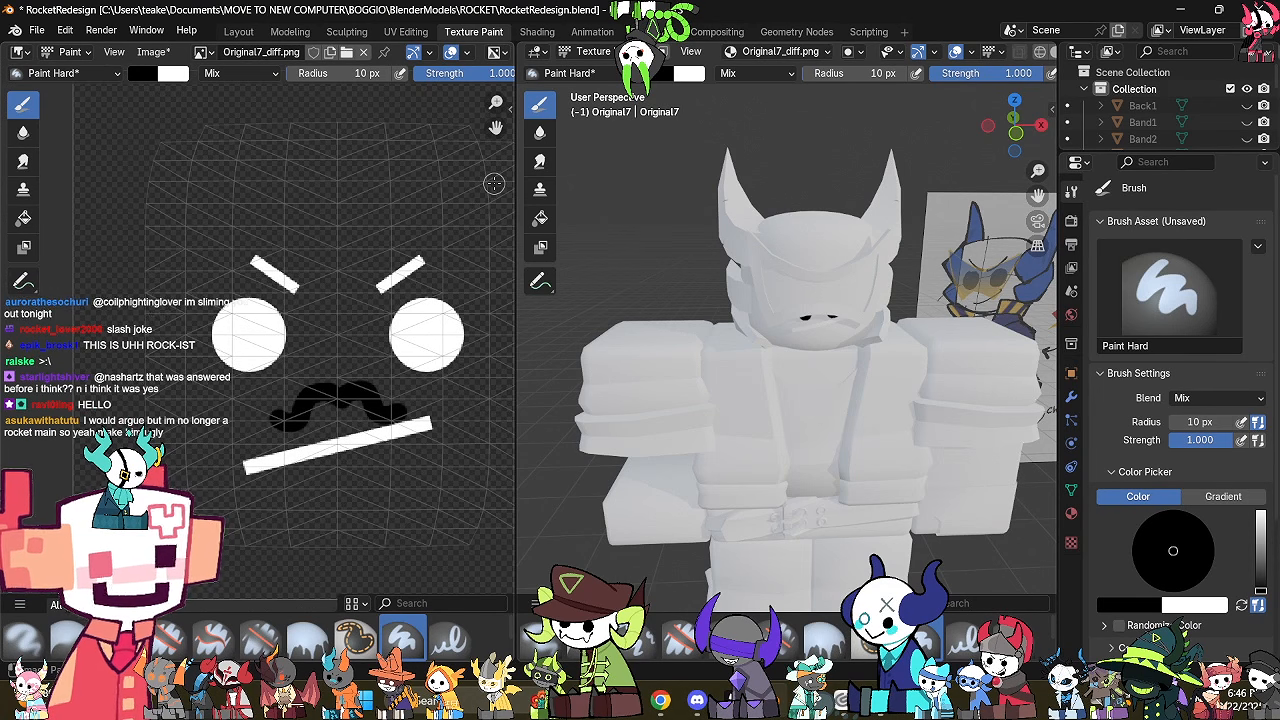
pyautogui.click(24, 218)
pyautogui.click(250, 334)
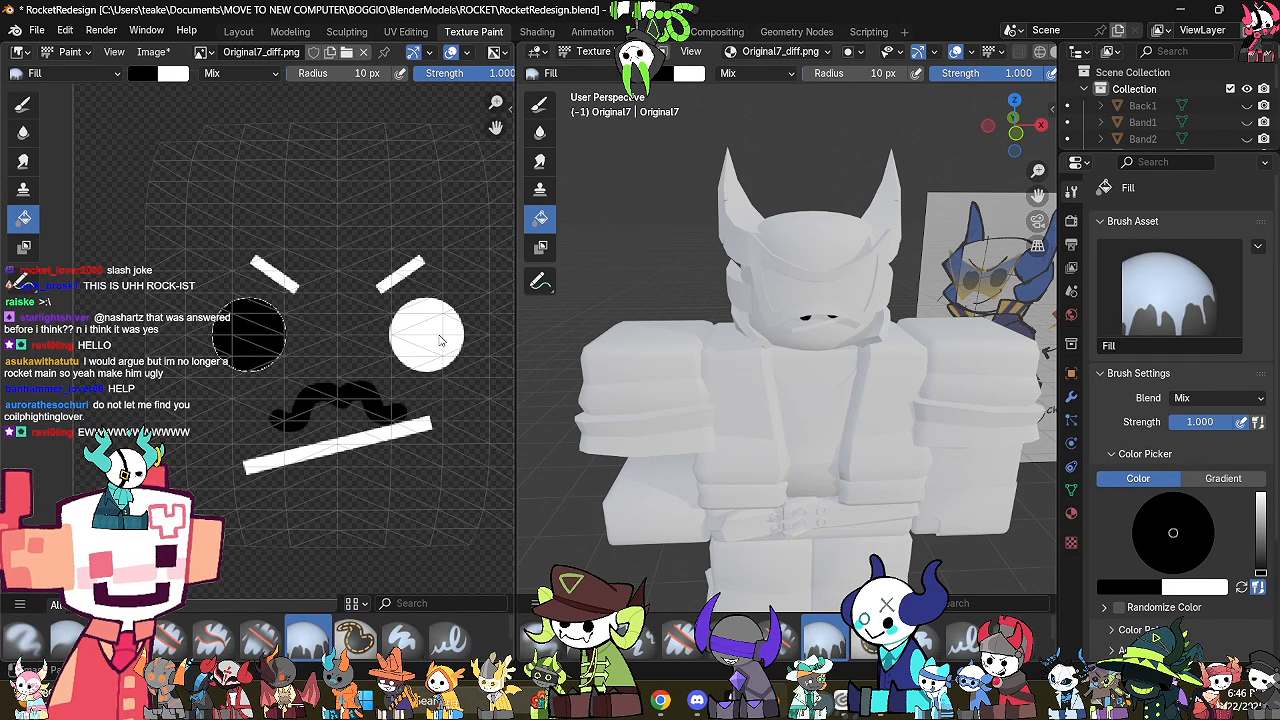
pyautogui.click(440, 341)
pyautogui.click(405, 433)
pyautogui.click(400, 280)
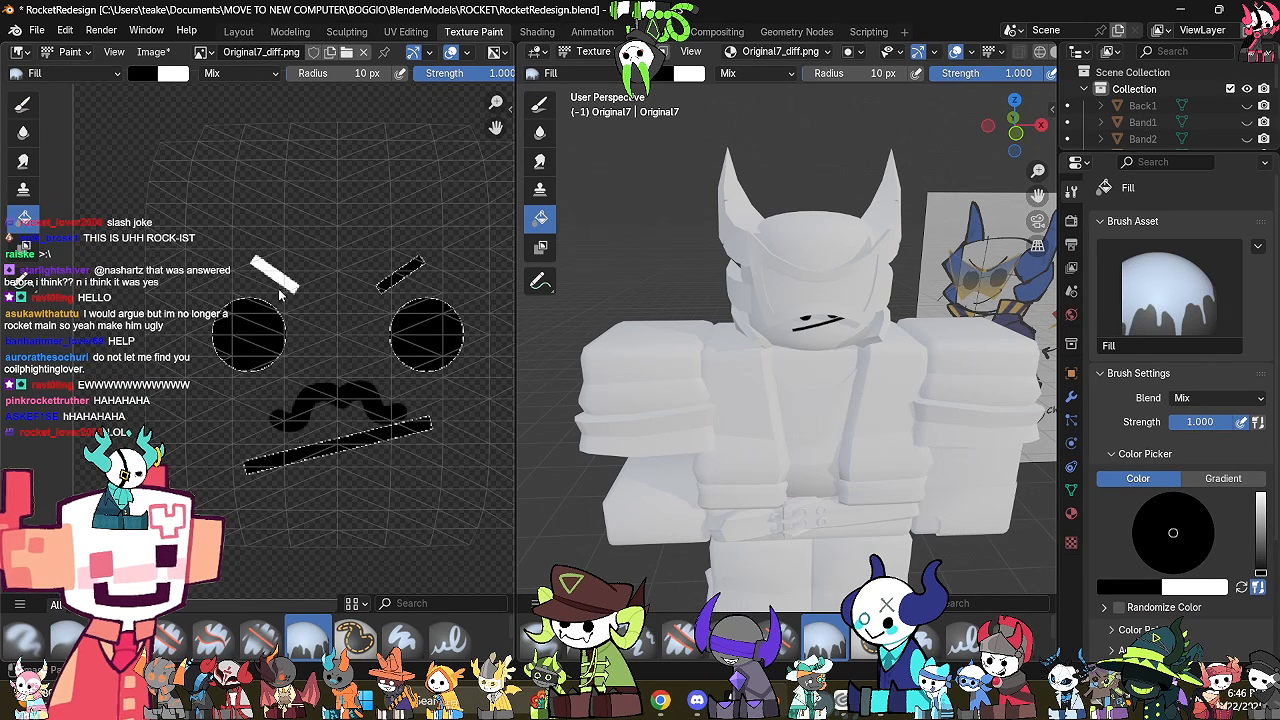
pyautogui.click(280, 280)
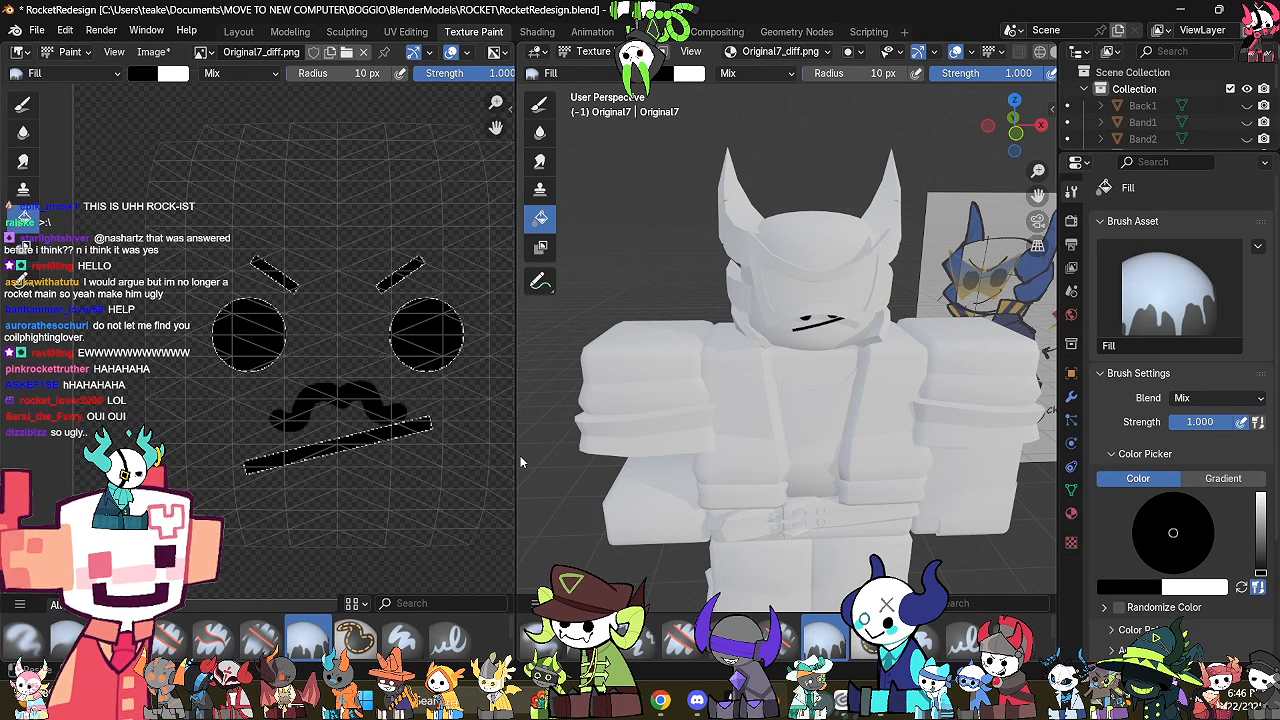
# Try a black fill directly on the model's face, undo it, and return to the Paint Hard brush.
pyautogui.moveTo(761, 376); pyautogui.dragTo(749, 347, button='middle')
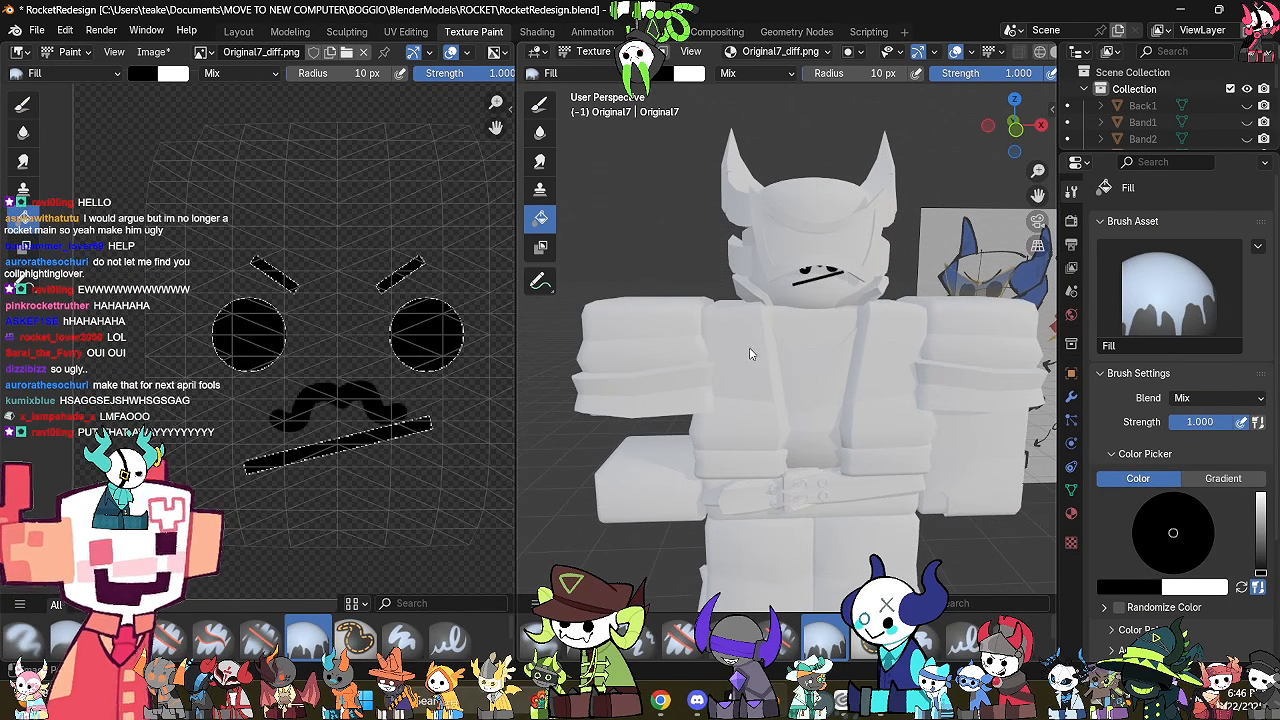
pyautogui.click(825, 248)
pyautogui.hotkey('ctrl', 'z')
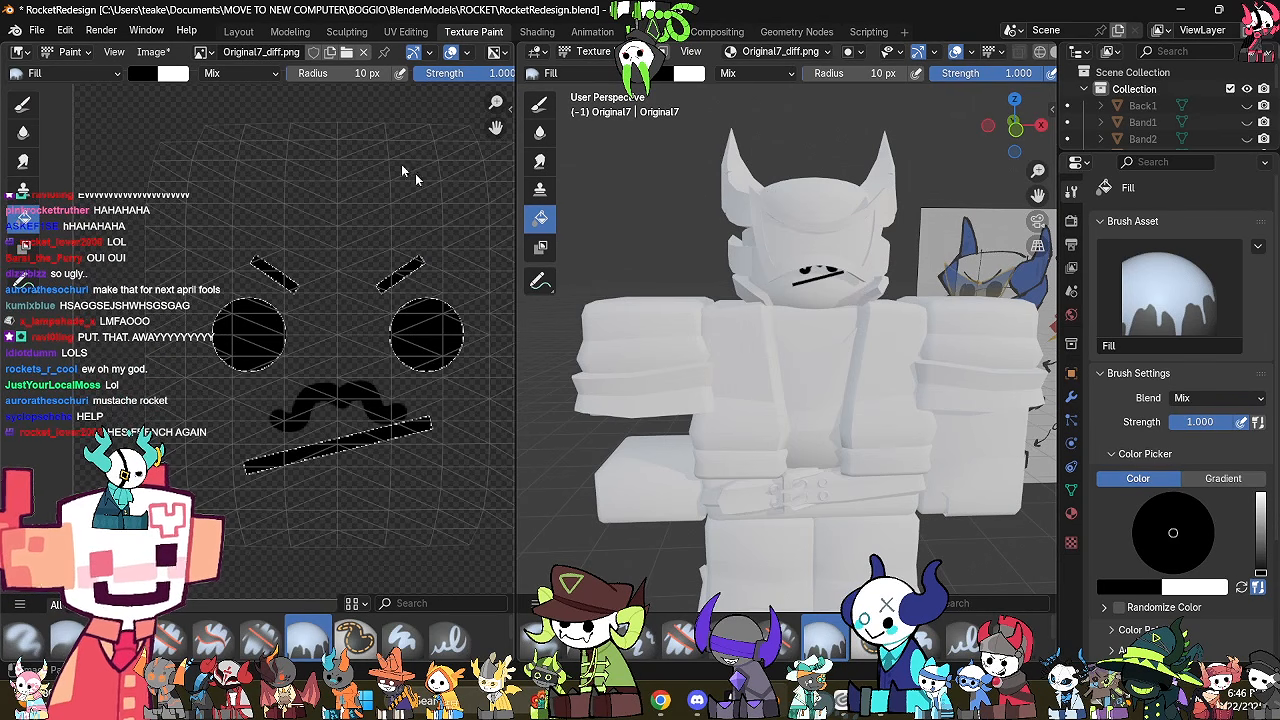
pyautogui.keyDown('shift'); pyautogui.moveTo(728, 336); pyautogui.dragTo(700, 378, button='middle'); pyautogui.keyUp('shift')
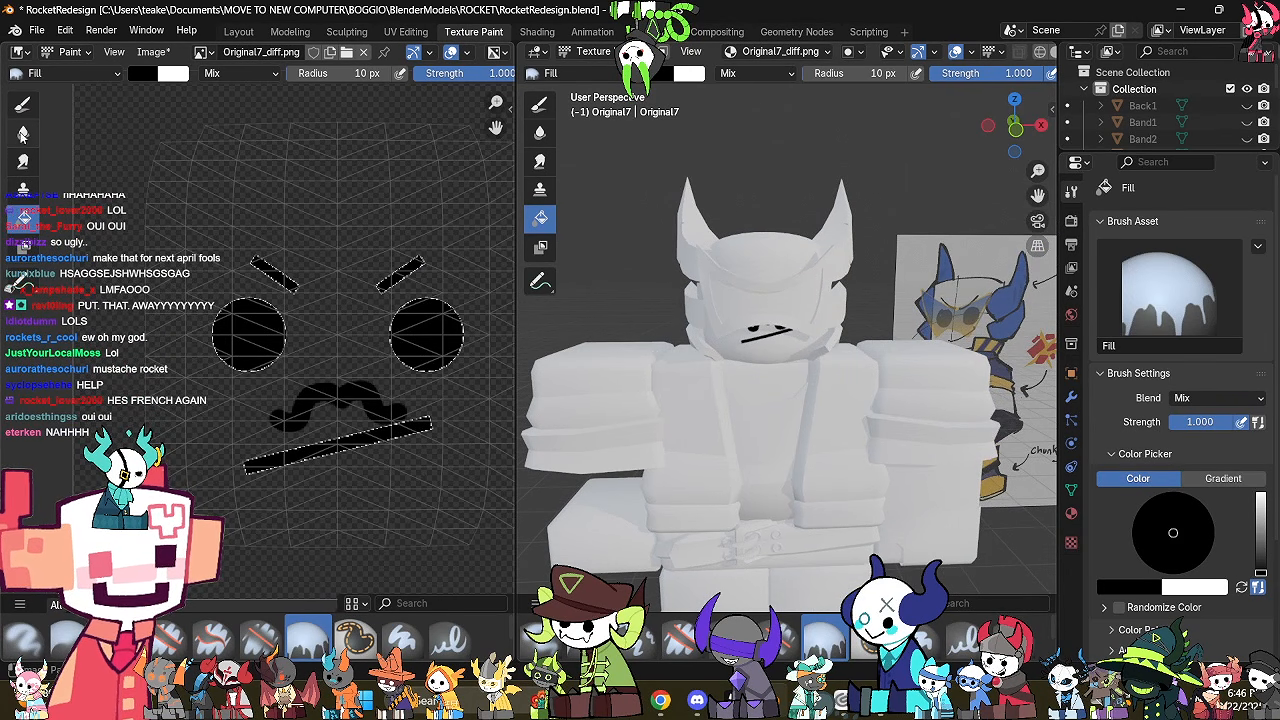
pyautogui.click(23, 104)
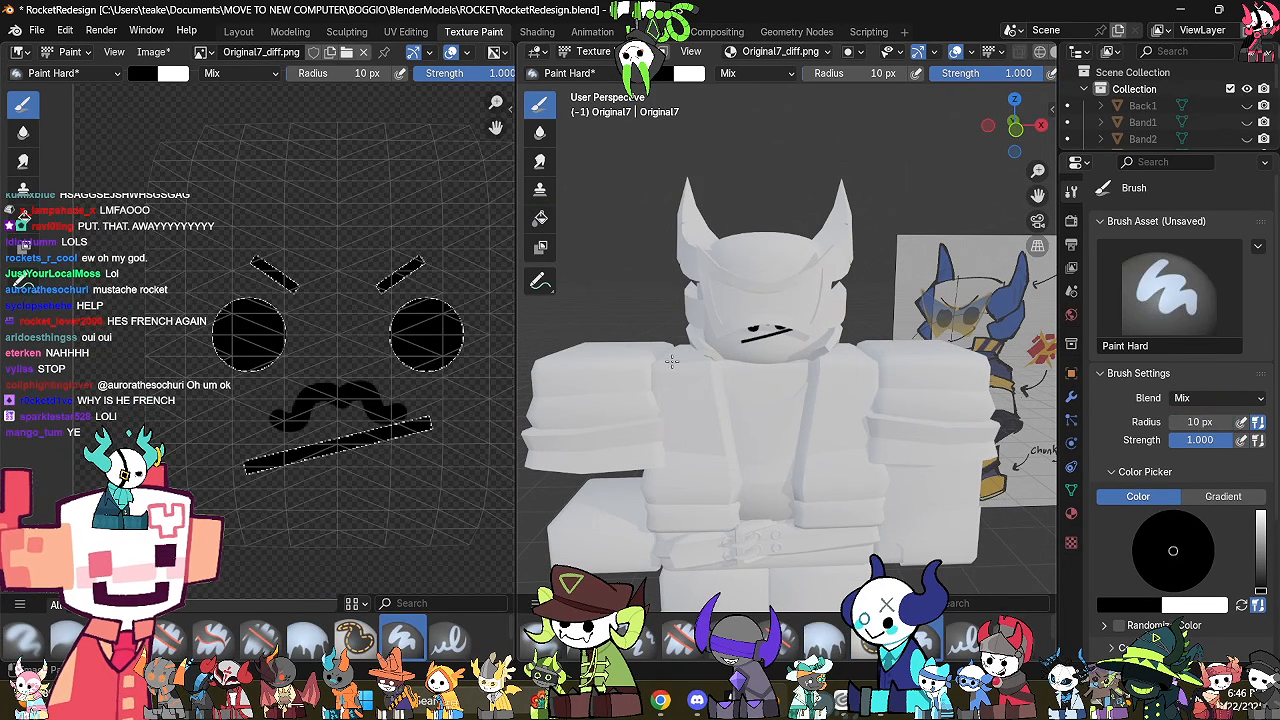
# View the painted face in the Modeling workspace, temporarily hiding the mask piece that covers it.
pyautogui.click(290, 31)
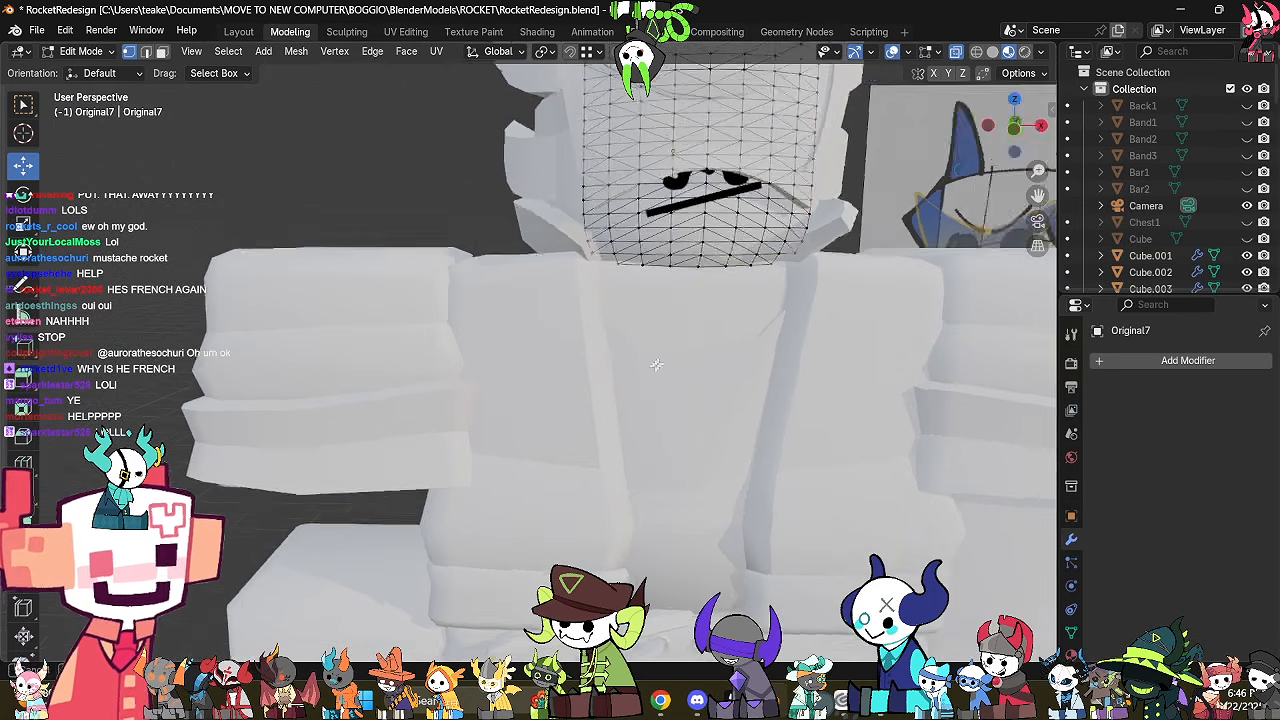
pyautogui.press('Tab')
pyautogui.scroll(-3, 732, 321)
pyautogui.click(677, 216)
pyautogui.press('h')
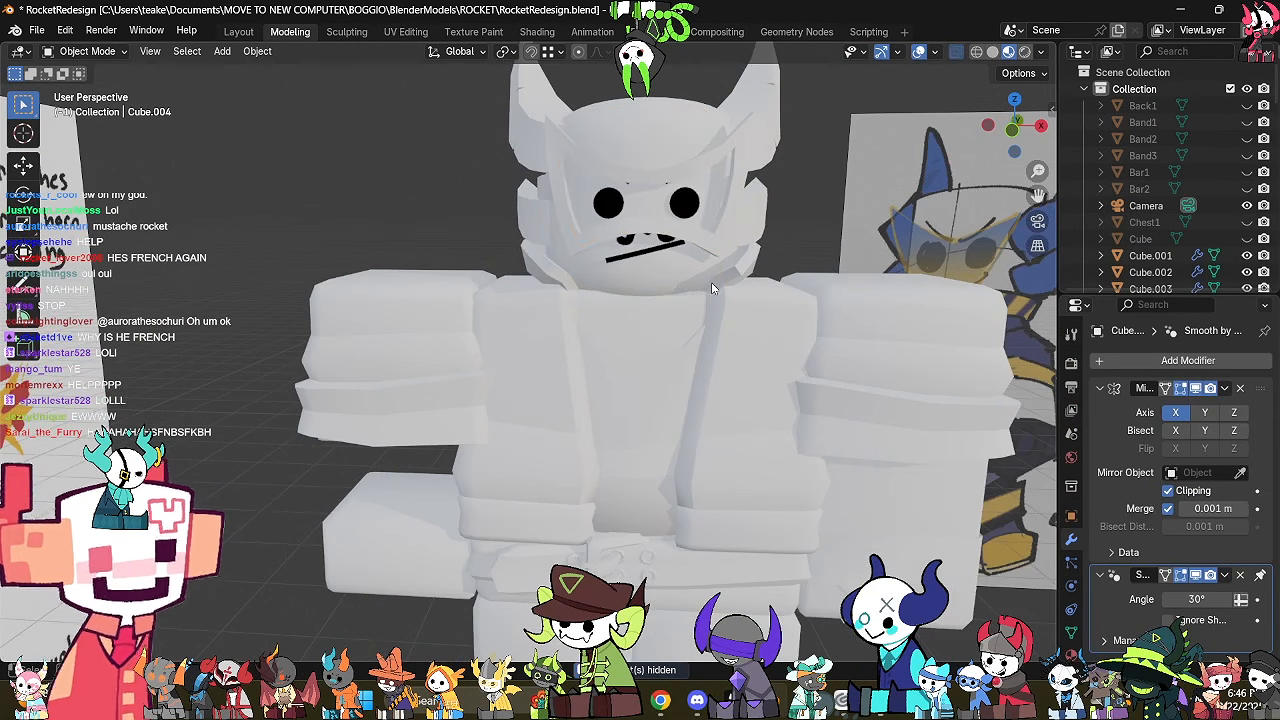
pyautogui.moveTo(711, 282)
pyautogui.mouseDown(button='middle')
pyautogui.moveTo(762, 304)
pyautogui.moveTo(677, 322)
pyautogui.moveTo(724, 313)
pyautogui.moveTo(799, 173)
pyautogui.moveTo(853, 150)
pyautogui.mouseUp(button='middle')
pyautogui.hotkey('ctrl', 'z')
# Switch the viewport to Solid shading, select the arm with the separated hand block, and examine its mesh.
pyautogui.press('z')
pyautogui.click(749, 438)
pyautogui.click(470, 440)
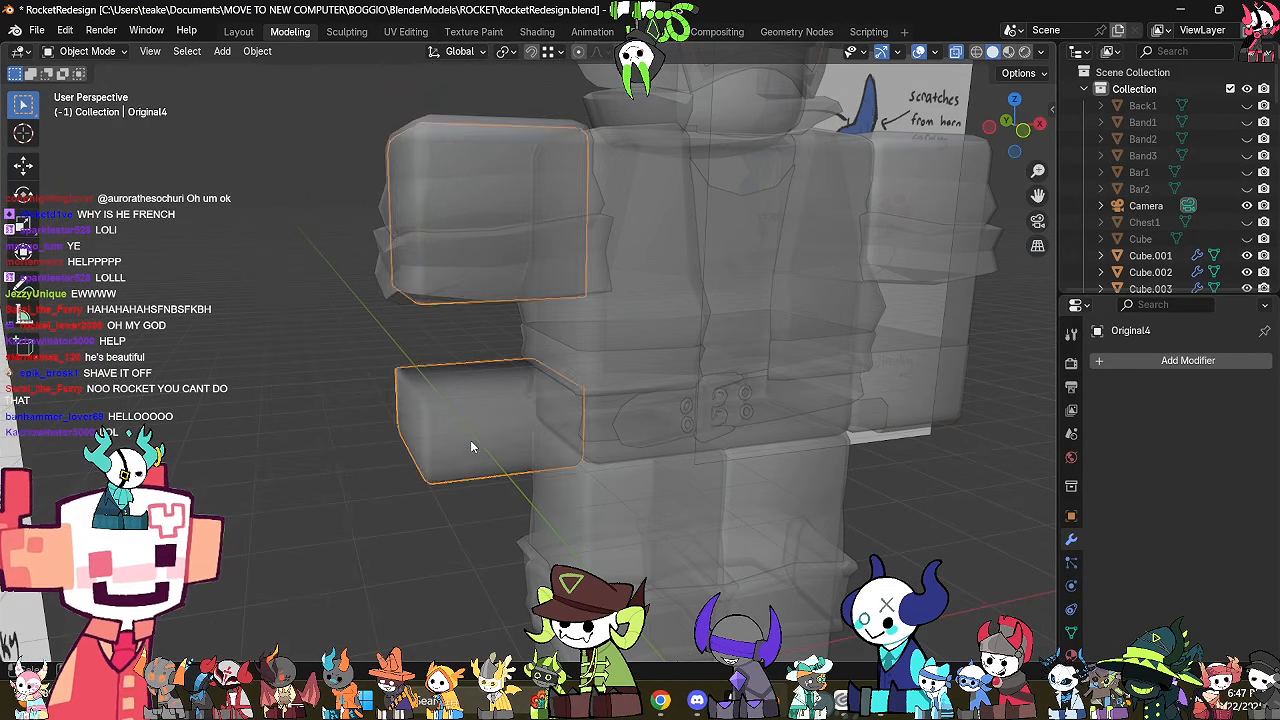
pyautogui.press('Tab')
pyautogui.click(454, 567)
pyautogui.moveTo(476, 510)
pyautogui.mouseDown(button='middle')
pyautogui.moveTo(571, 531)
pyautogui.moveTo(674, 489)
pyautogui.moveTo(586, 474)
pyautogui.mouseUp(button='middle')
pyautogui.scroll(3, 586, 472)
pyautogui.moveTo(682, 403); pyautogui.dragTo(645, 428, button='middle')
pyautogui.press('Tab')
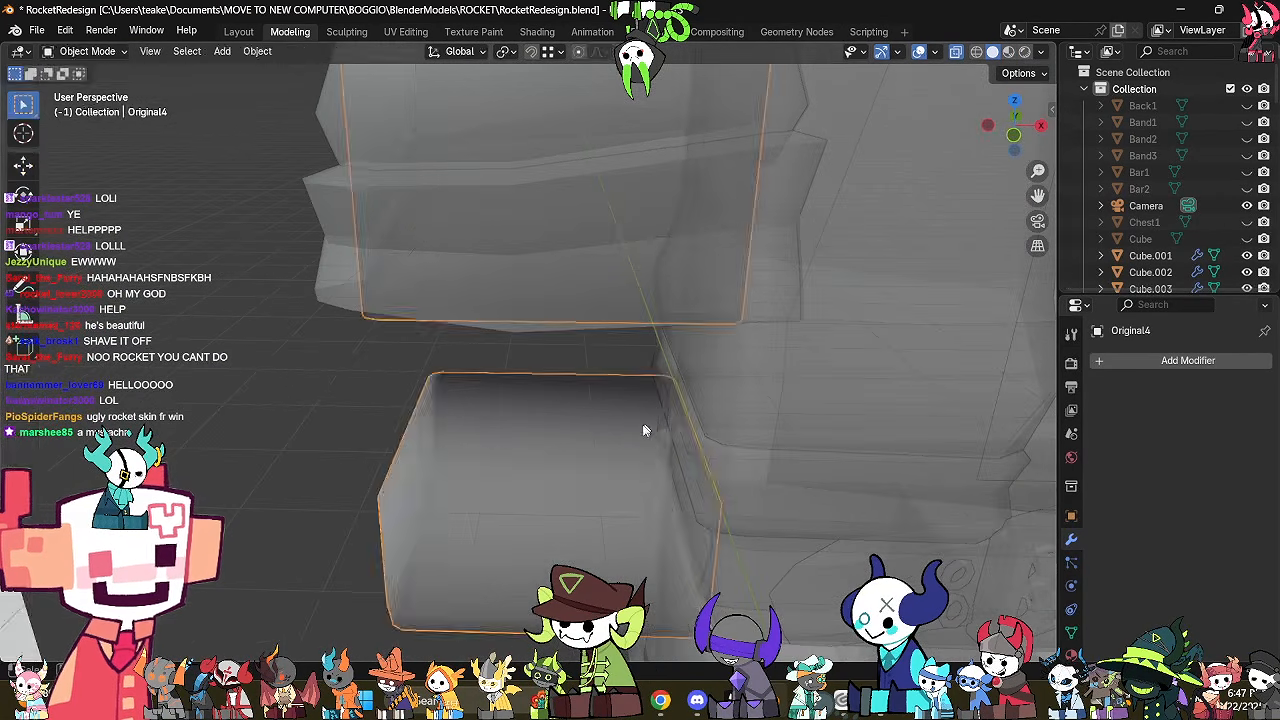
# Apply Shade Auto Smooth to the arm with the separated hand block.
pyautogui.scroll(-3, 643, 428)
pyautogui.click(373, 428)
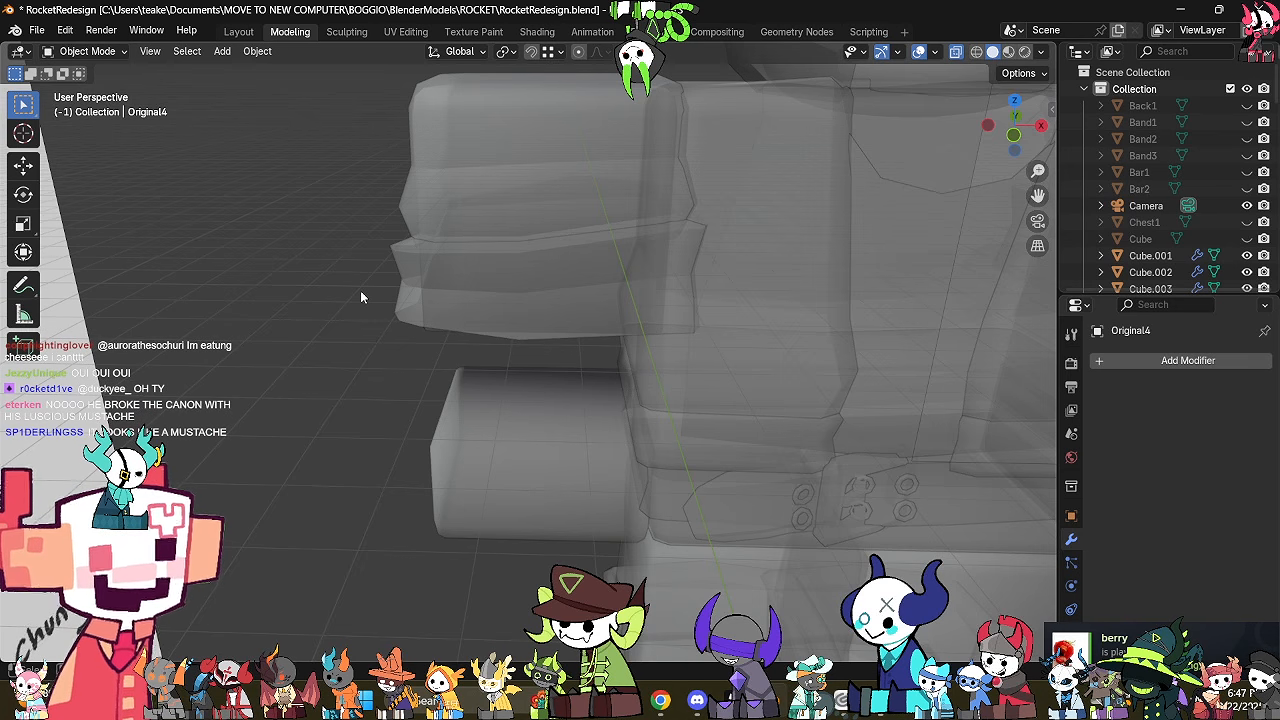
pyautogui.press('Tab')
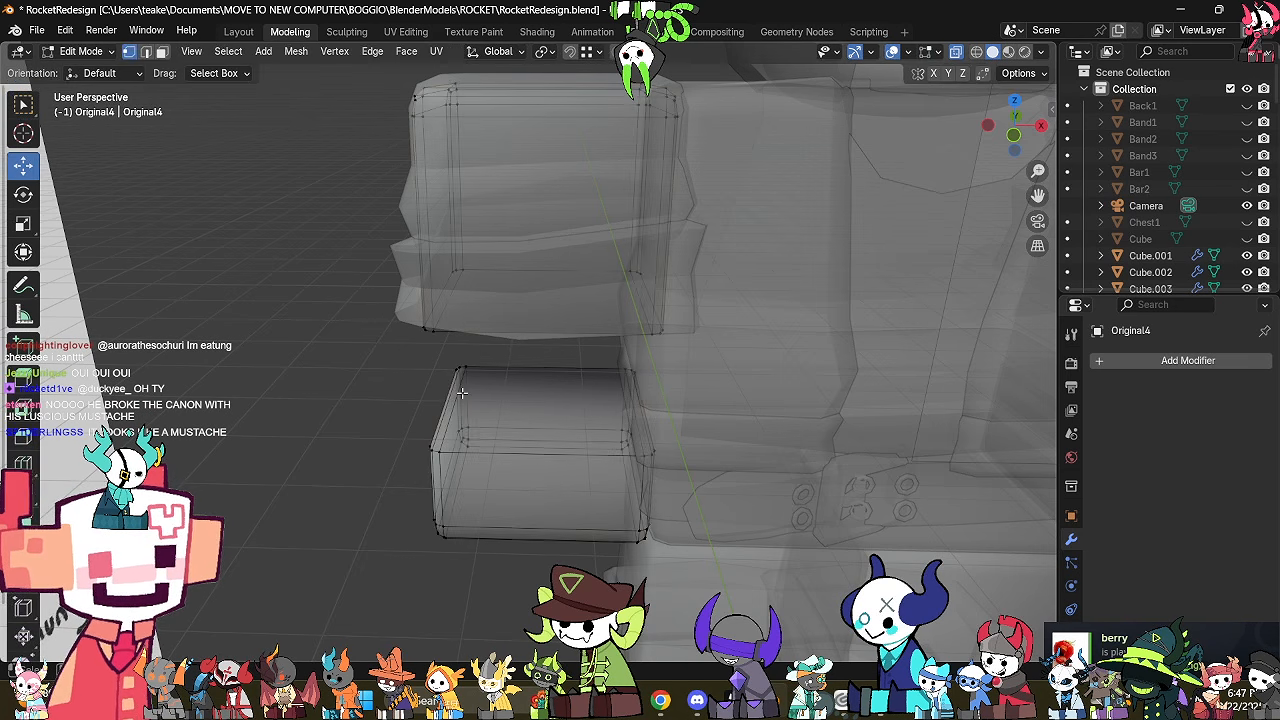
pyautogui.moveTo(540, 412); pyautogui.dragTo(511, 531, button='middle')
pyautogui.press('Tab')
pyautogui.rightClick(708, 395)
pyautogui.click(651, 371)
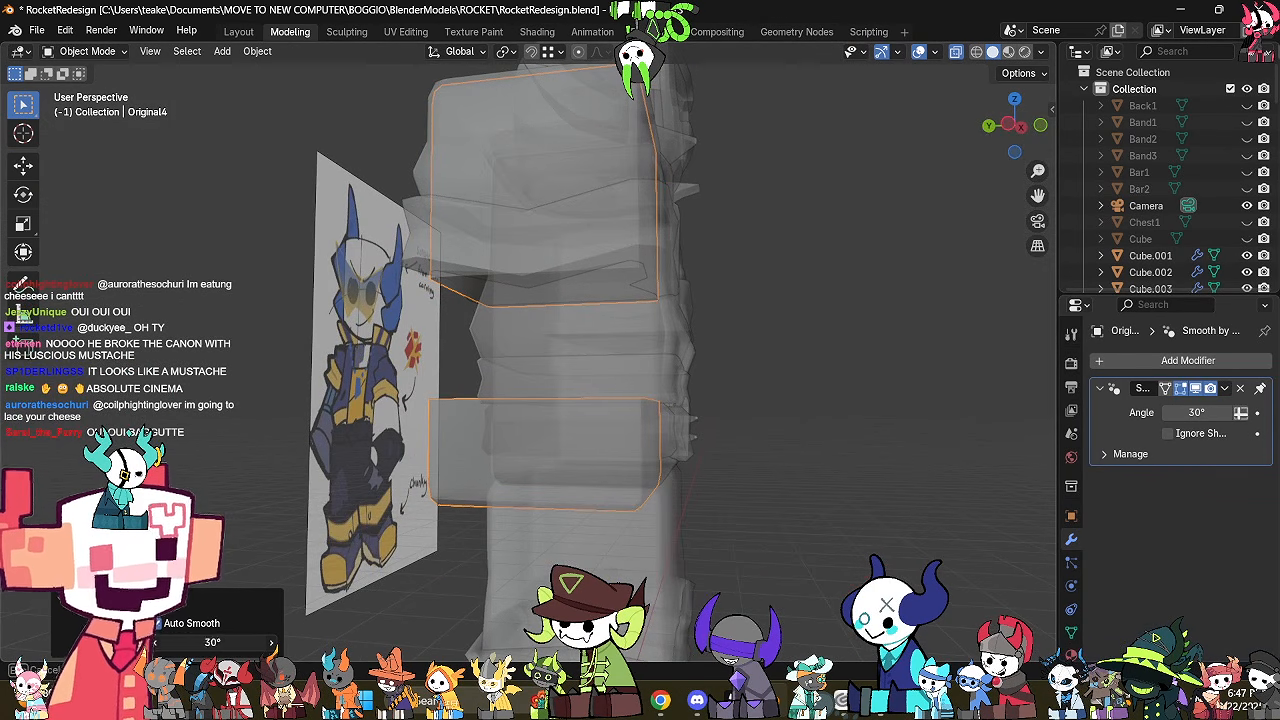
# Turn off X-ray and set the arm's auto smooth angle to 108°.
pyautogui.moveTo(592, 484); pyautogui.dragTo(511, 484, button='middle')
pyautogui.hotkey('alt', 'z')
pyautogui.press('Tab')
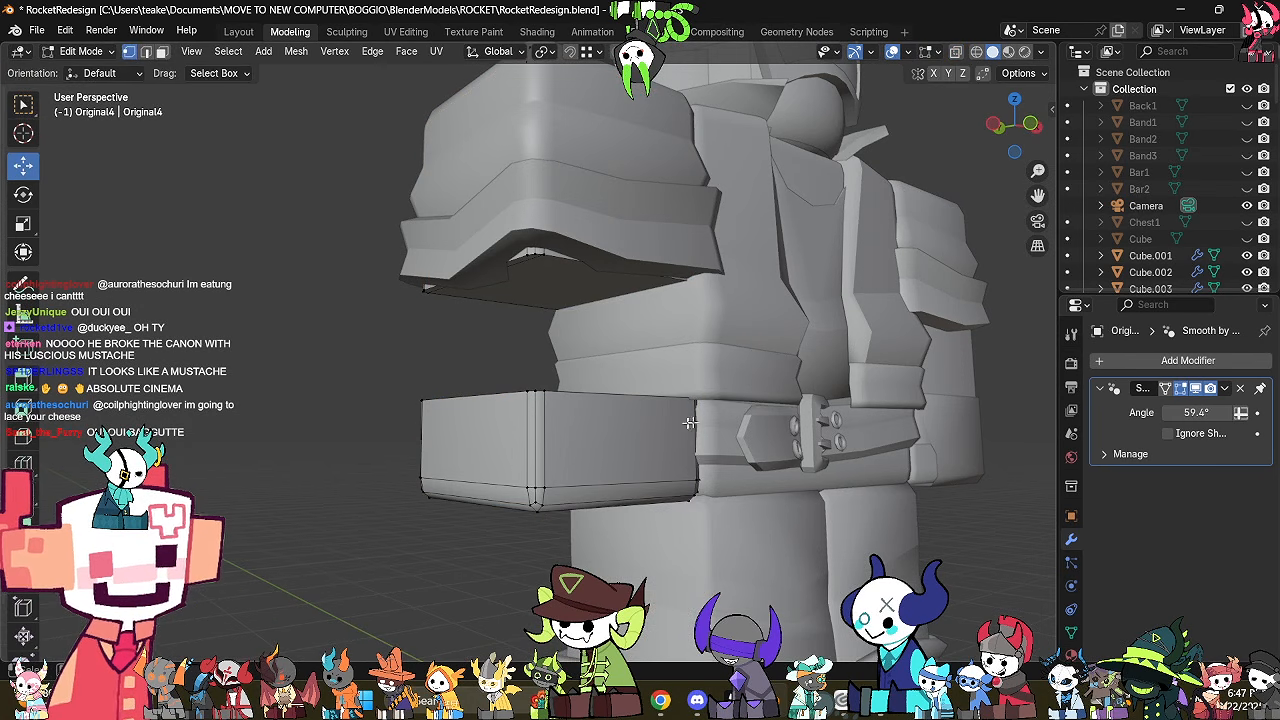
pyautogui.press('Tab')
pyautogui.rightClick(695, 333)
pyautogui.click(695, 316)
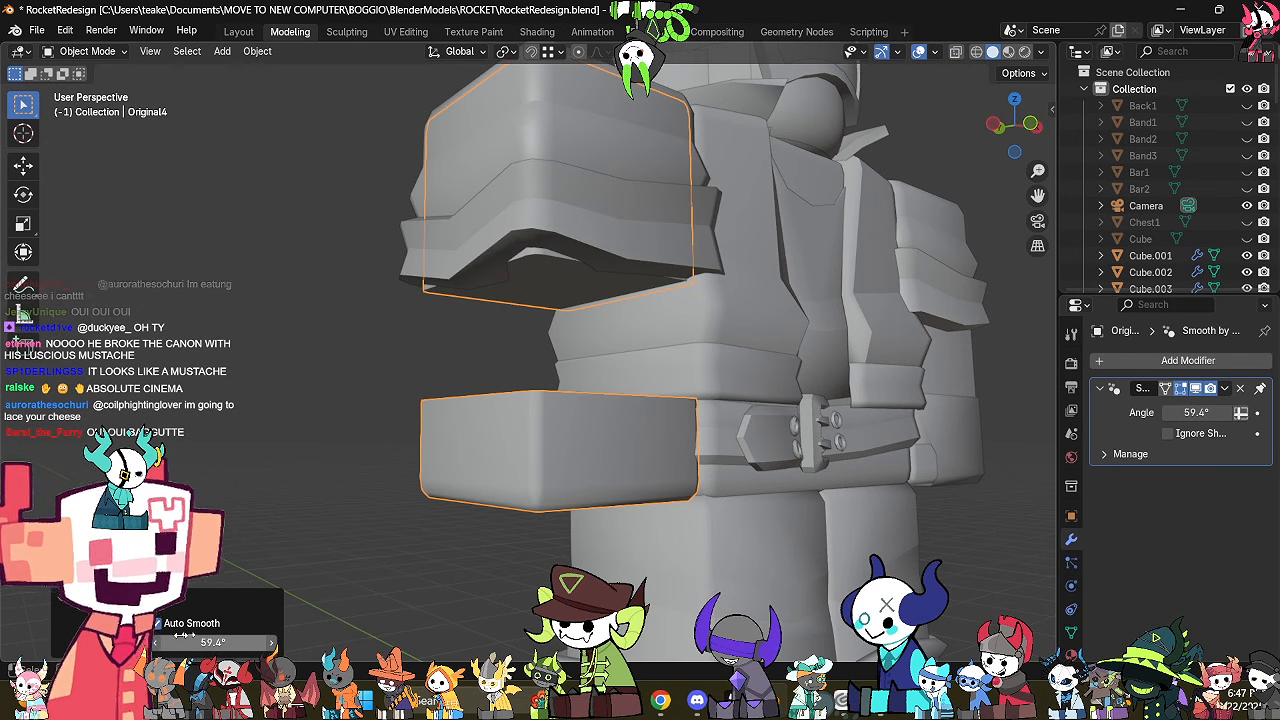
pyautogui.moveTo(213, 642); pyautogui.dragTo(262, 642)
# Select the vertices along the upper arm's lower end and move them down about 0.126 m.
pyautogui.press('Tab')
pyautogui.moveTo(686, 323); pyautogui.dragTo(553, 344, button='middle')
pyautogui.hotkey('alt', 'z')
pyautogui.click(386, 248)
pyautogui.keyDown('shift'); pyautogui.click(441, 348); pyautogui.keyUp('shift')
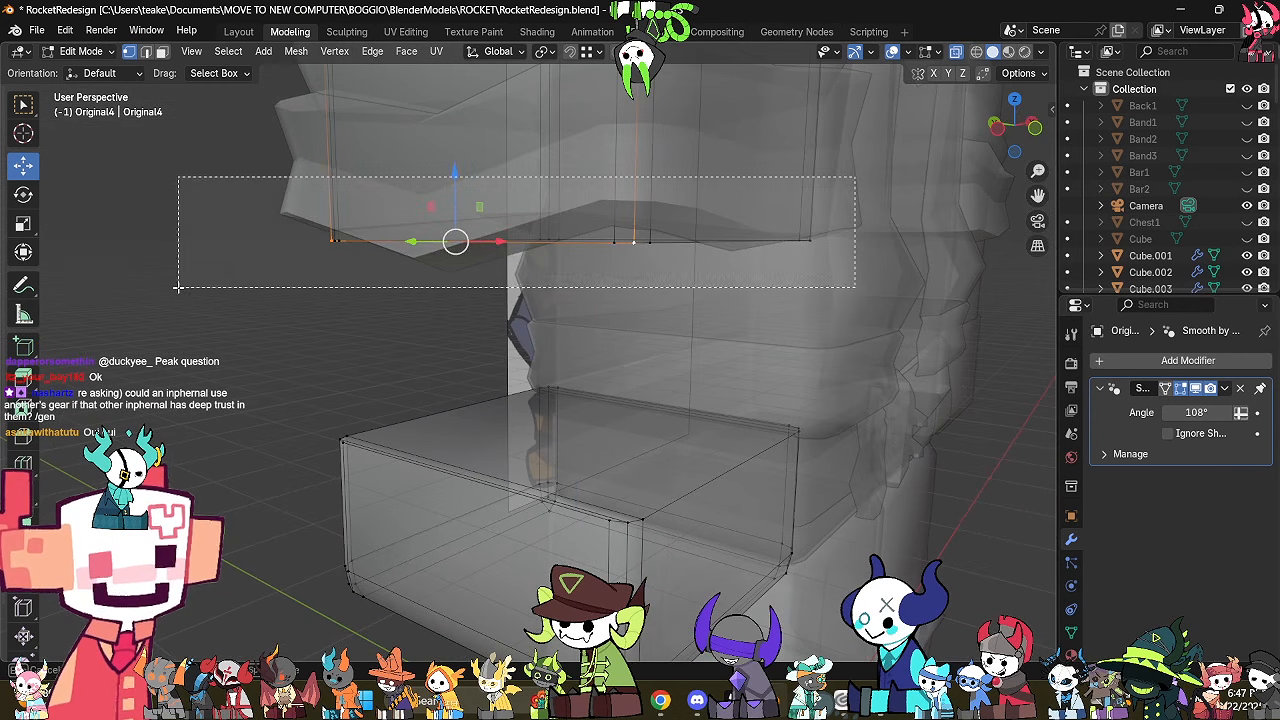
pyautogui.press('e')
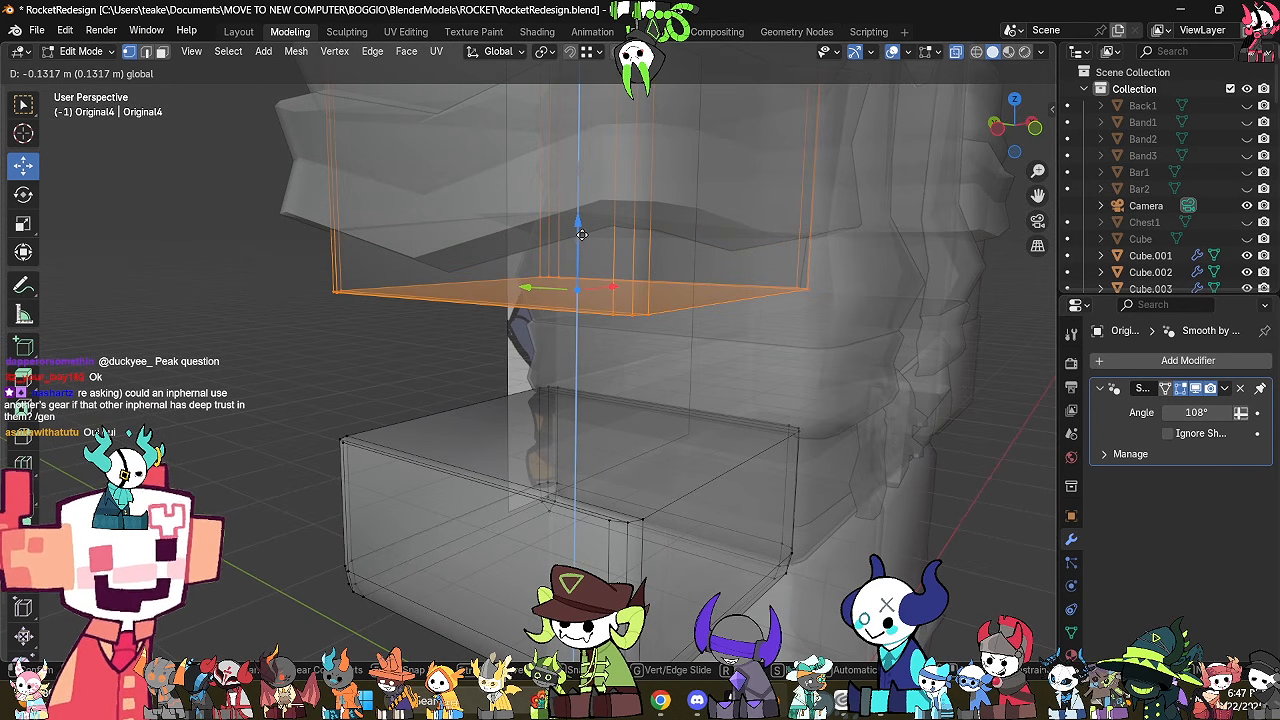
pyautogui.click(605, 234)
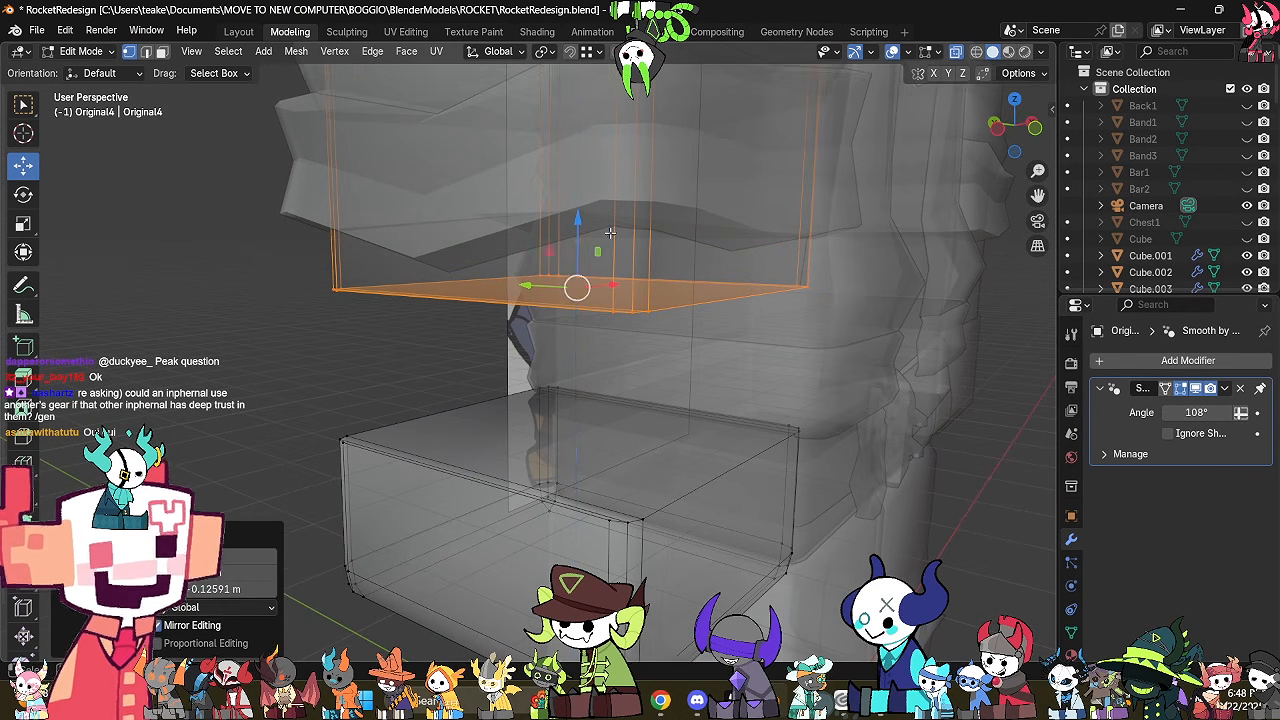
# Check the lengthened upper arm, turn off X-ray, and leave mesh editing with the arm deselected.
pyautogui.moveTo(590, 295); pyautogui.dragTo(597, 306, button='middle')
pyautogui.press('Tab')
pyautogui.press('Tab')
pyautogui.click(376, 397)
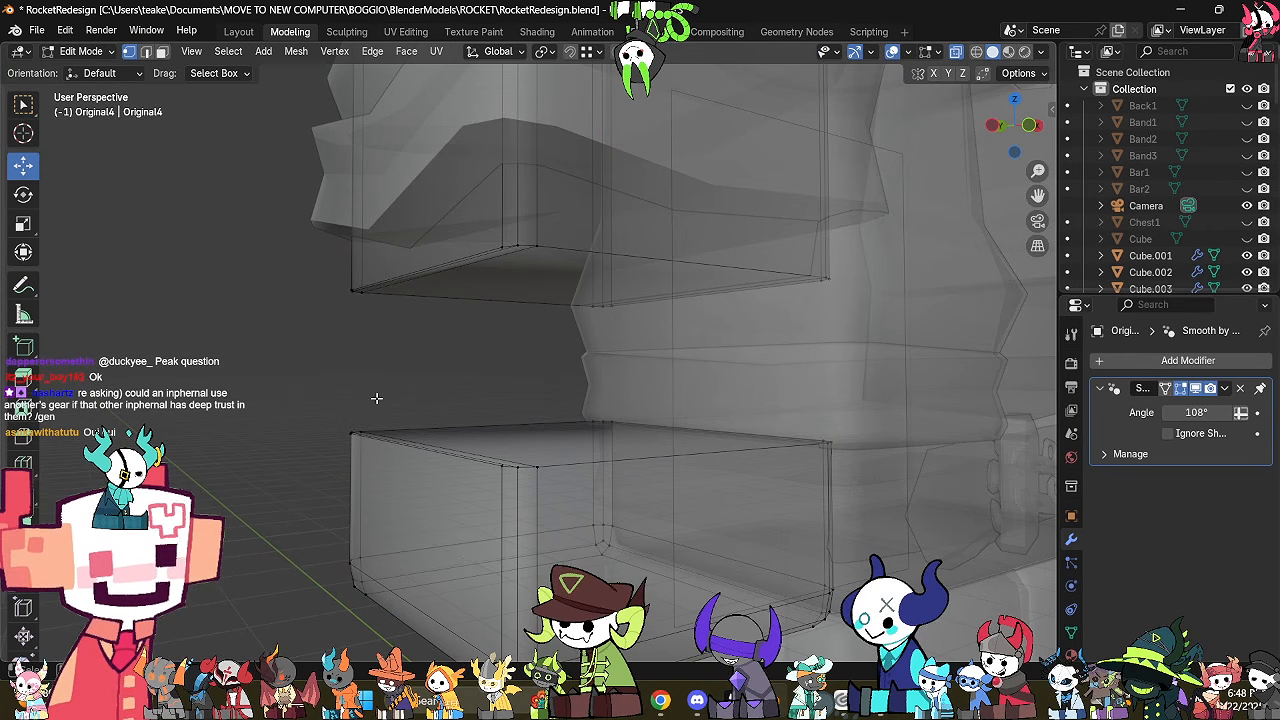
pyautogui.hotkey('alt', 'z')
pyautogui.scroll(-3, 377, 397)
pyautogui.press('Tab')
pyautogui.click(348, 415)
pyautogui.moveTo(348, 415); pyautogui.dragTo(558, 408, button='middle')
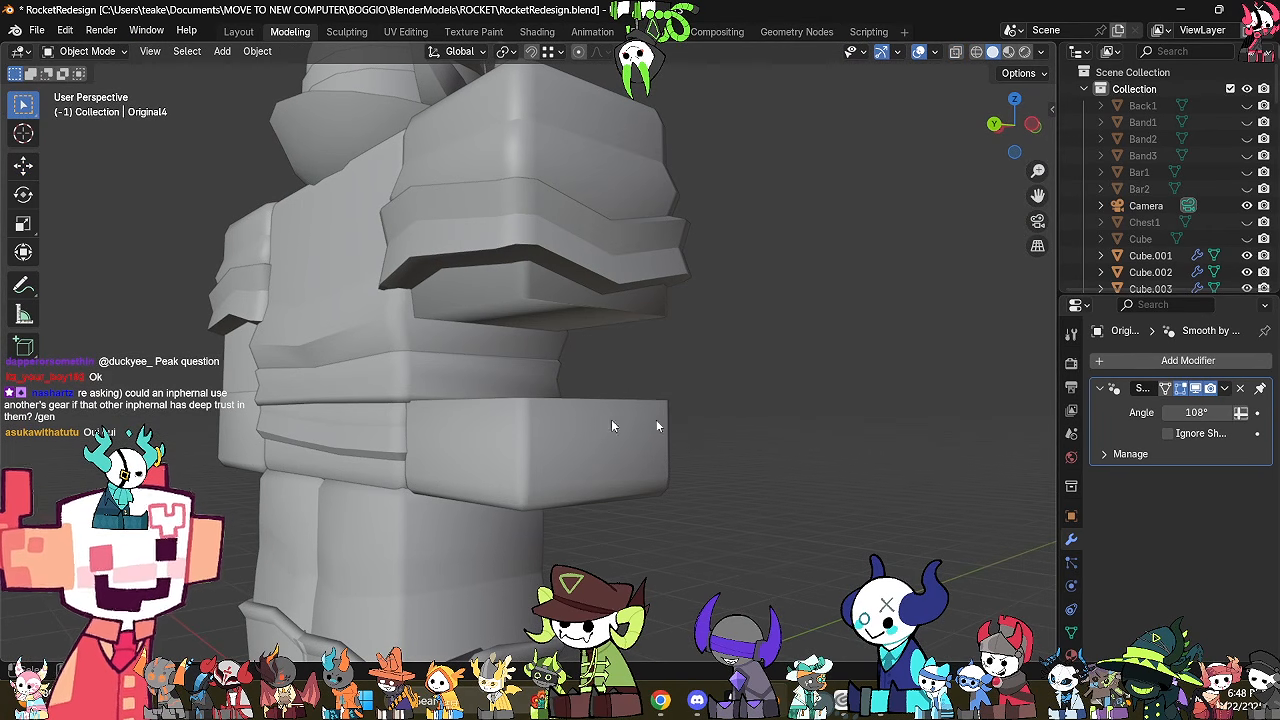
# Add a six-sided mesh cylinder with a 1 m radius and 2 m depth.
pyautogui.hotkey('shift', 'a')
pyautogui.moveTo(788, 345)
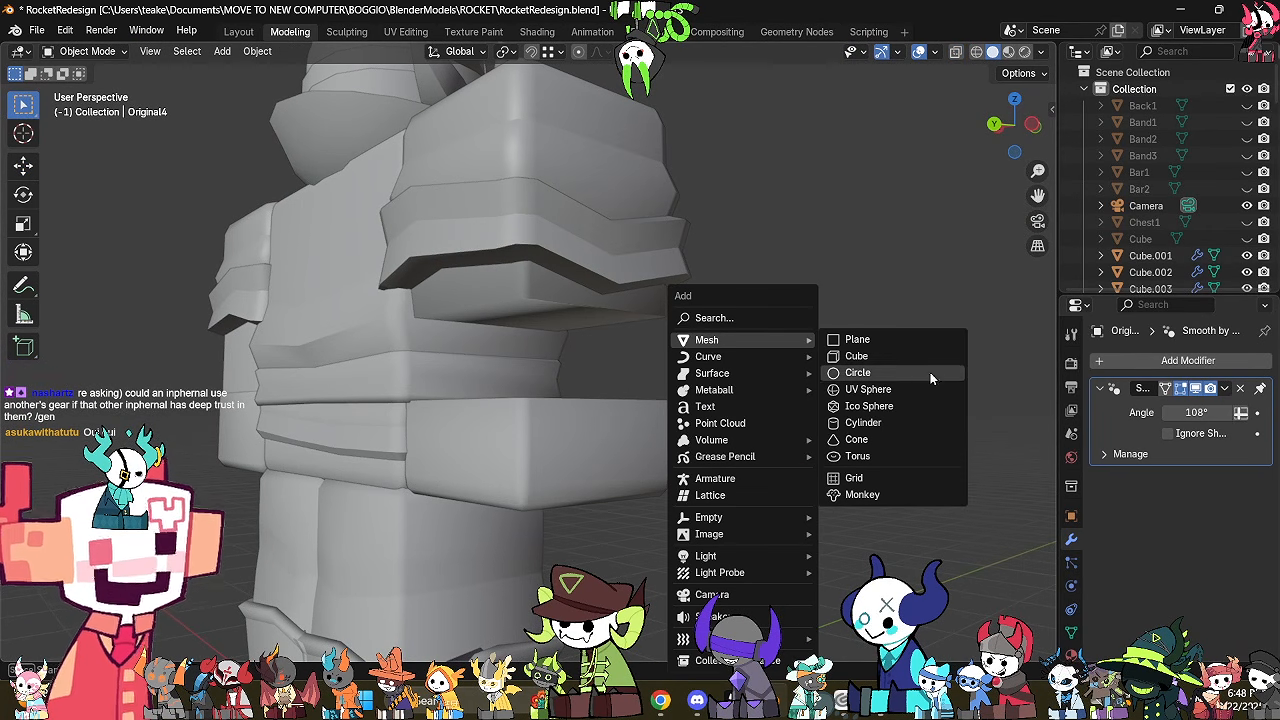
pyautogui.click(893, 424)
pyautogui.scroll(-2, 320, 484)
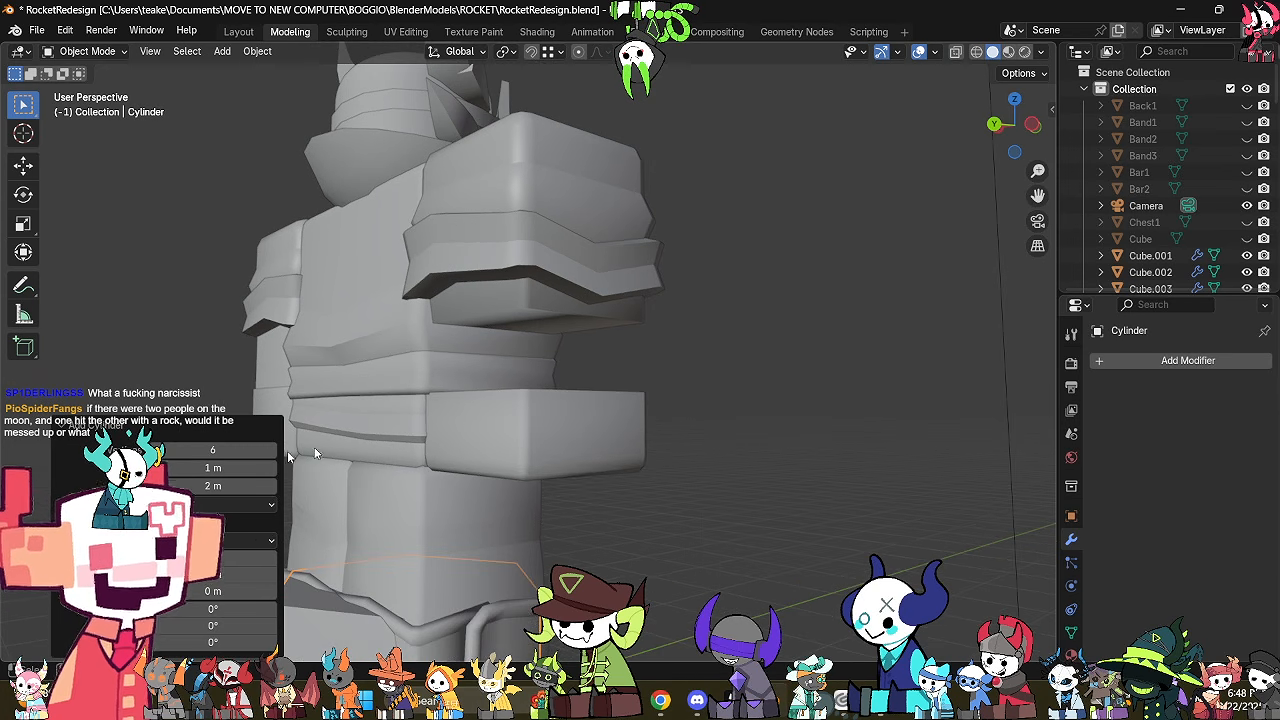
# In back view, raise the cylinder about 2.41 m into the gap above the hand block and scale it down to fit.
pyautogui.moveTo(314, 454); pyautogui.dragTo(691, 471, button='middle')
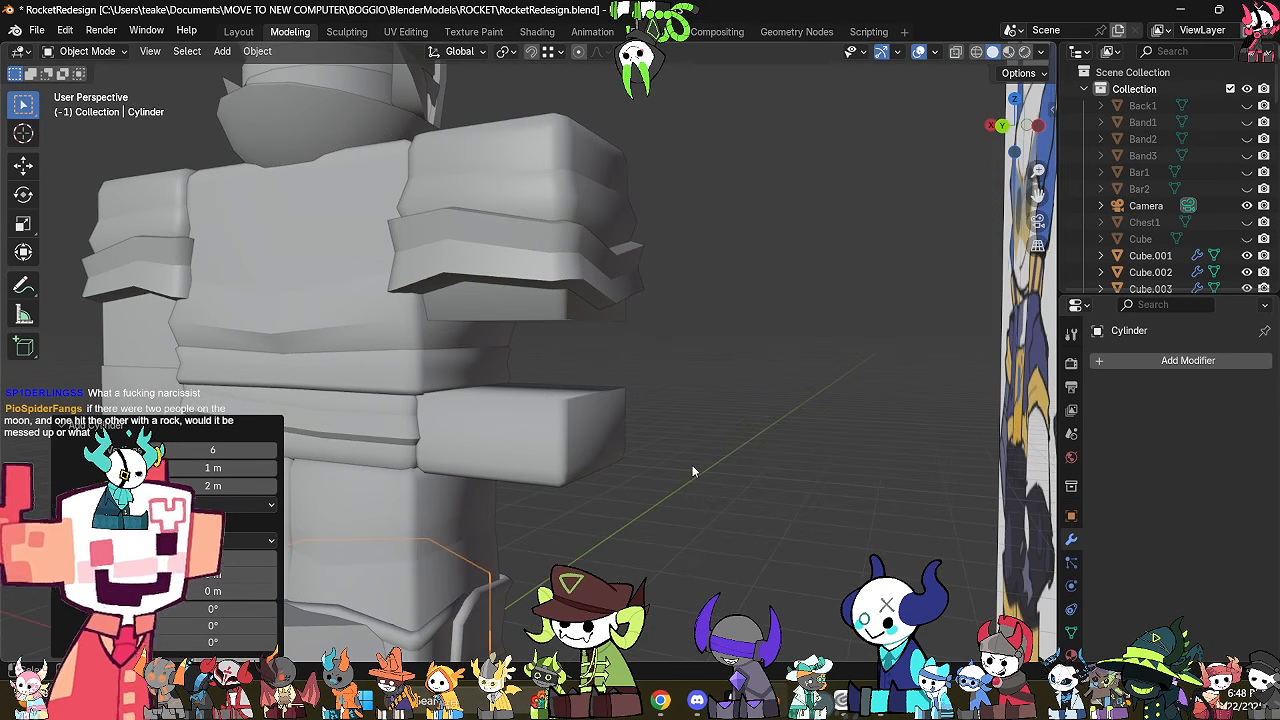
pyautogui.click(1003, 128)
pyautogui.scroll(-3, 672, 511)
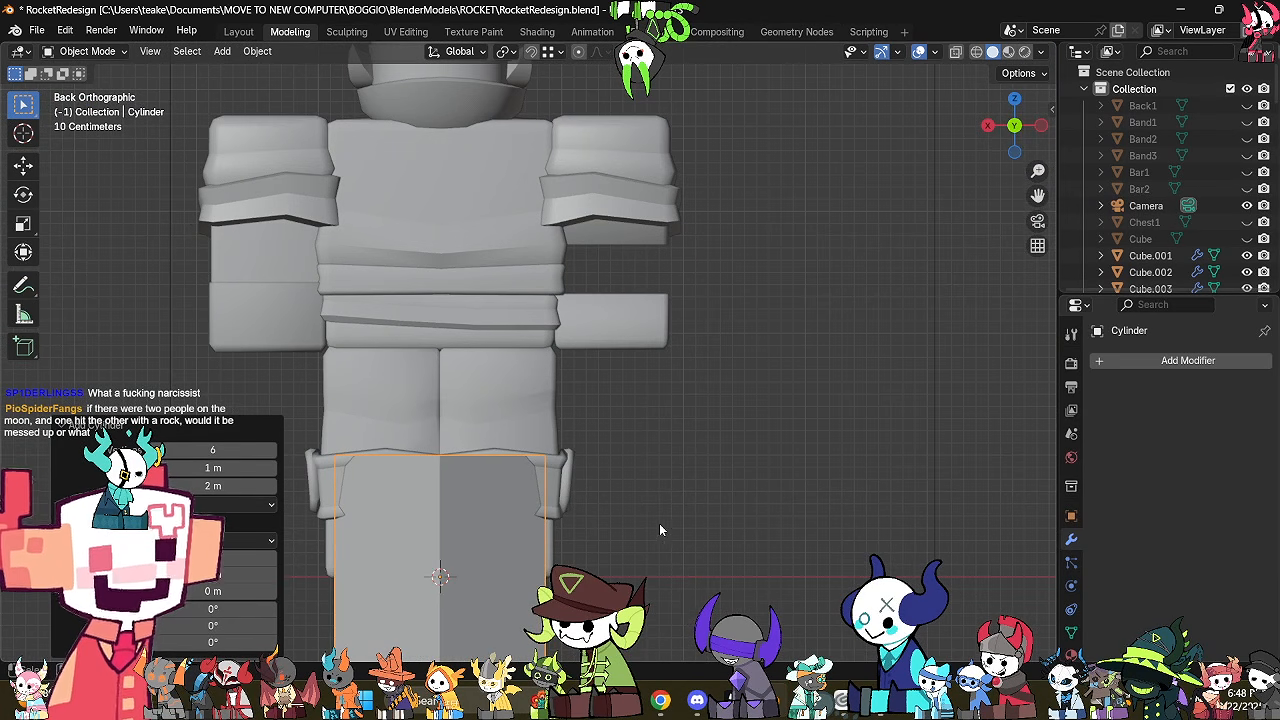
pyautogui.press('g')
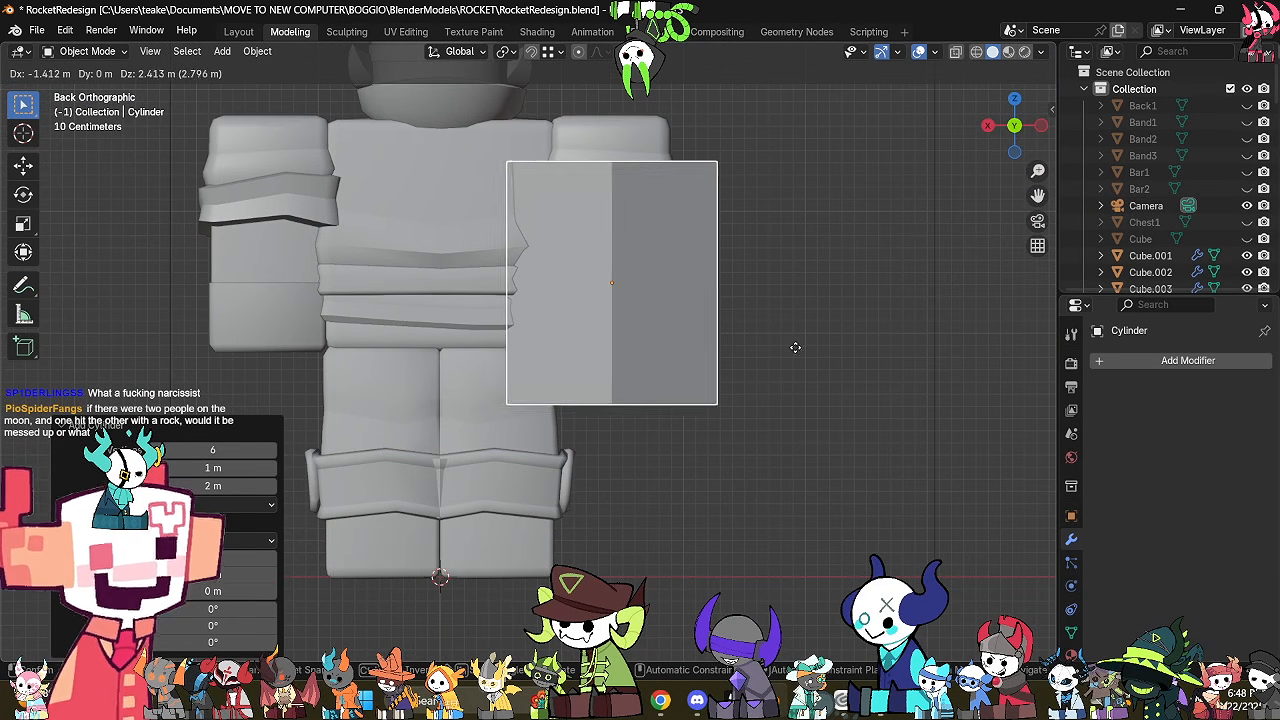
pyautogui.click(789, 350)
pyautogui.keyDown('shift'); pyautogui.moveTo(797, 466); pyautogui.dragTo(757, 499, button='middle'); pyautogui.keyUp('shift')
pyautogui.press('s')
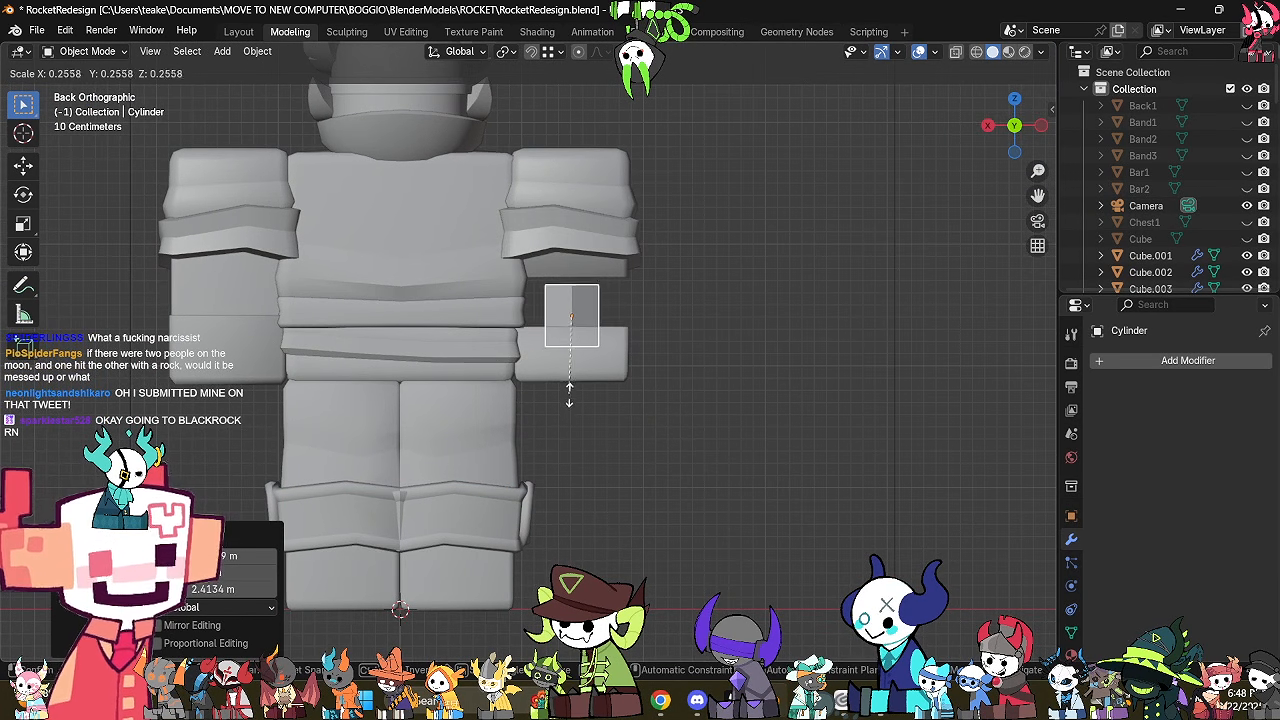
pyautogui.click(572, 348)
# Select the cylinder's top and bottom cap faces from the side and delete them.
pyautogui.click(1041, 122)
pyautogui.press('Tab')
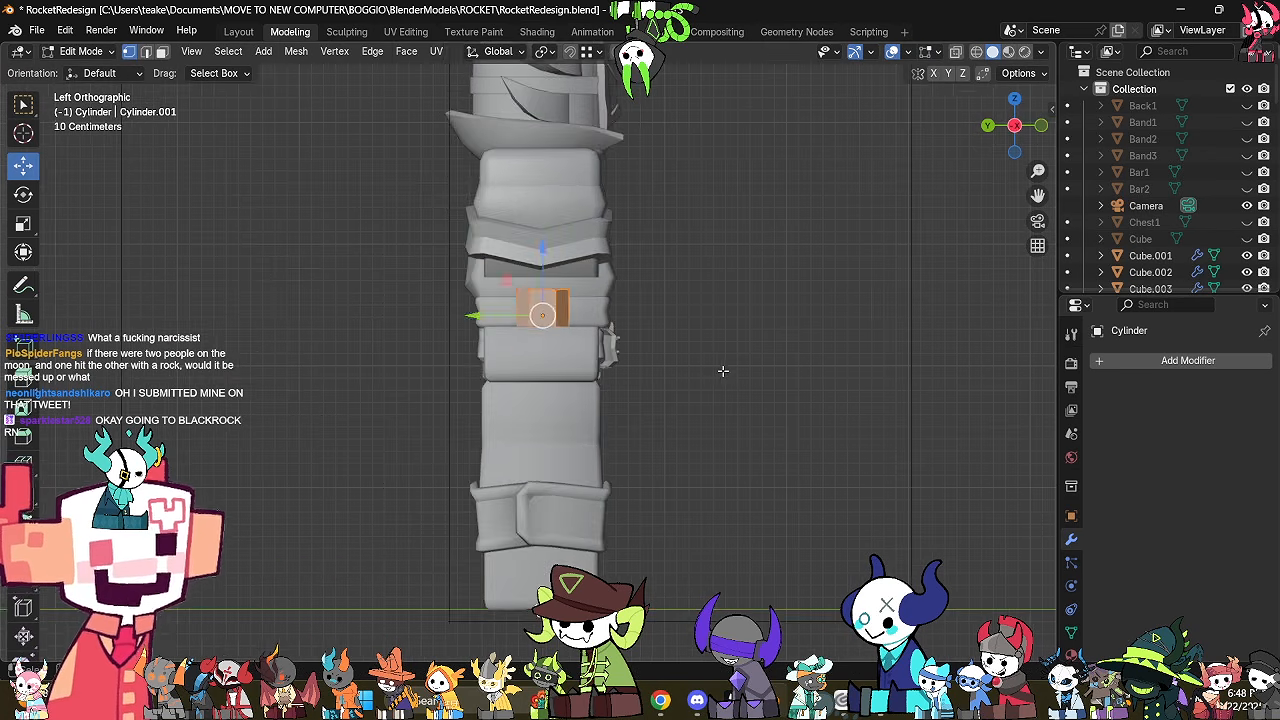
pyautogui.scroll(2, 686, 224)
pyautogui.press('2')
pyautogui.press('3')
pyautogui.moveTo(663, 196); pyautogui.dragTo(425, 279)
pyautogui.keyDown('shift'); pyautogui.moveTo(693, 328); pyautogui.dragTo(467, 377); pyautogui.keyUp('shift')
pyautogui.rightClick(774, 526)
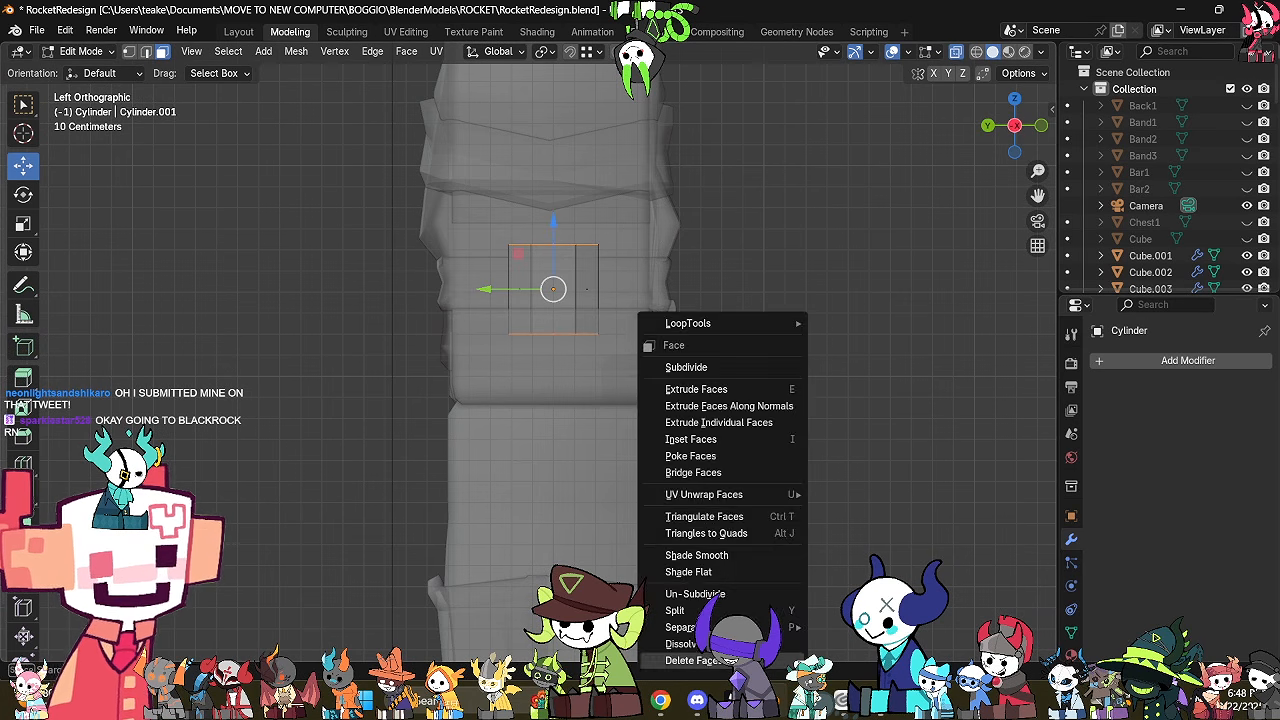
pyautogui.click(728, 660)
# Stretch the whole cylinder along Z by a factor of about 2.25 to bridge the upper arm and hand.
pyautogui.press('a')
pyautogui.press('s')
pyautogui.press('z')
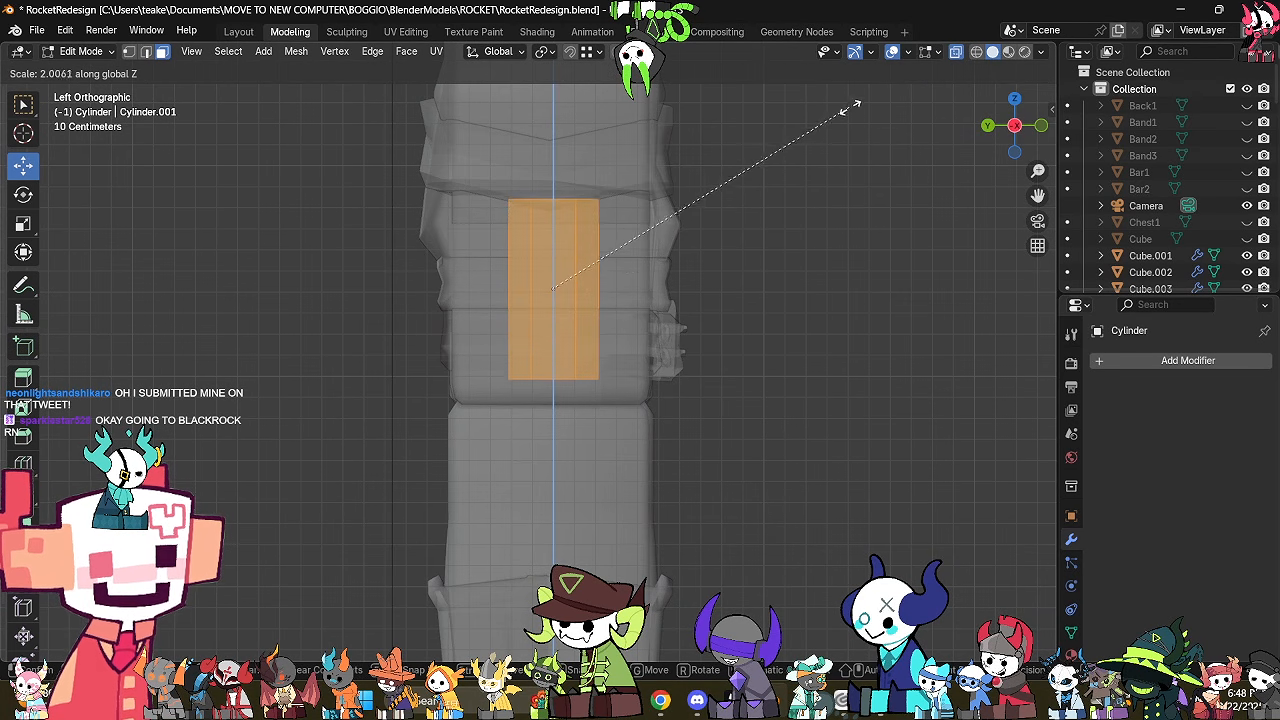
pyautogui.click(858, 92)
pyautogui.hotkey('alt', 'z')
pyautogui.moveTo(737, 306); pyautogui.dragTo(815, 368, button='middle')
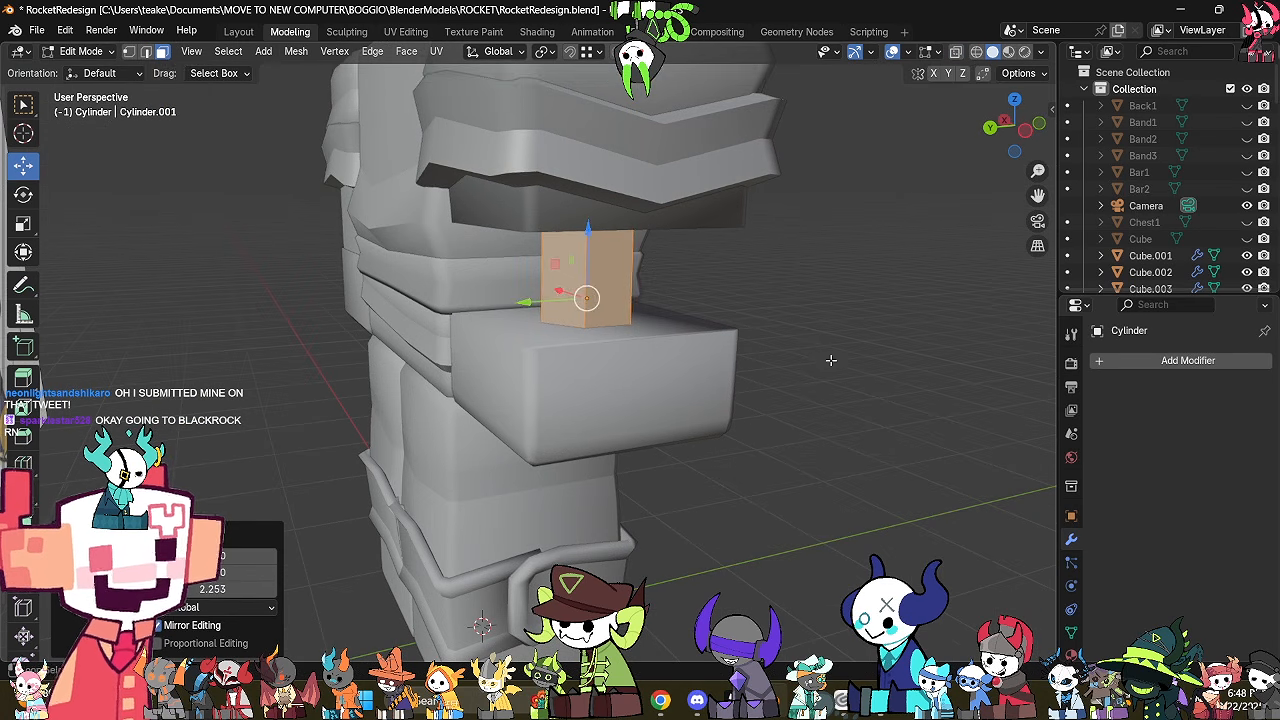
# Slim the cylinder with Shrink/Fatten by about -0.166 m and leave mesh editing.
pyautogui.hotkey('alt', 's')
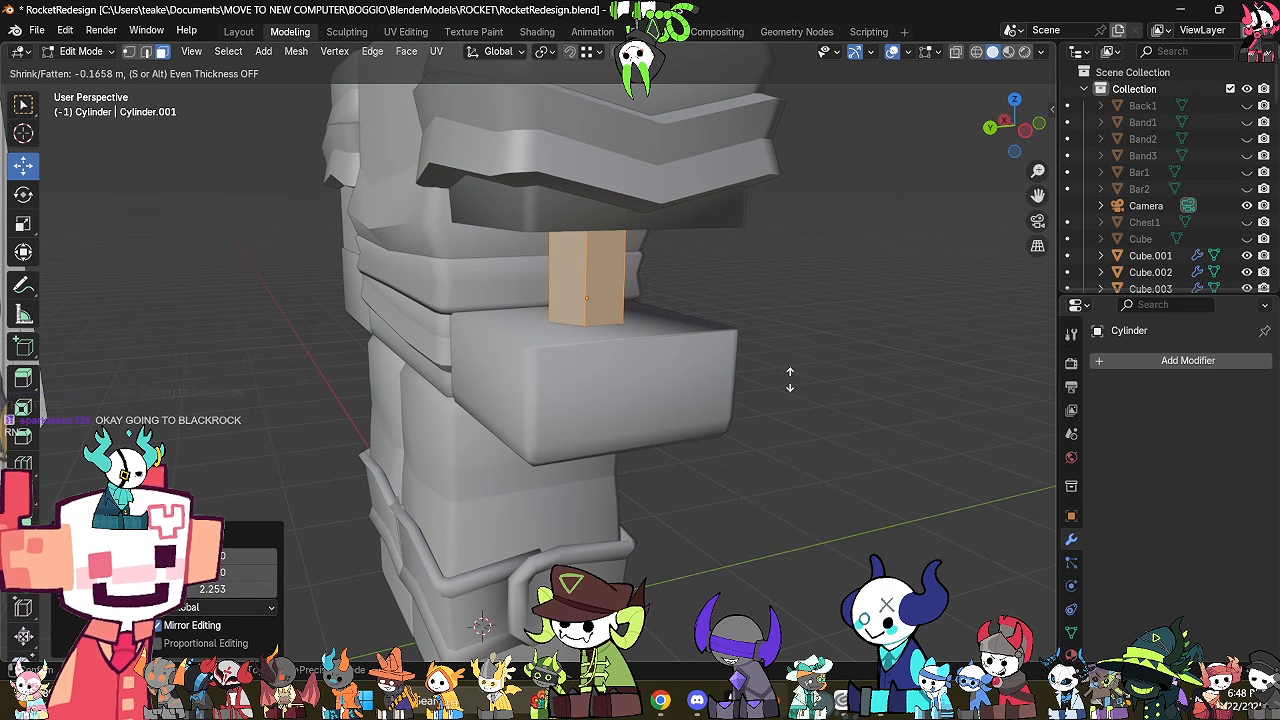
pyautogui.click(765, 390)
pyautogui.moveTo(745, 372); pyautogui.dragTo(639, 429, button='middle')
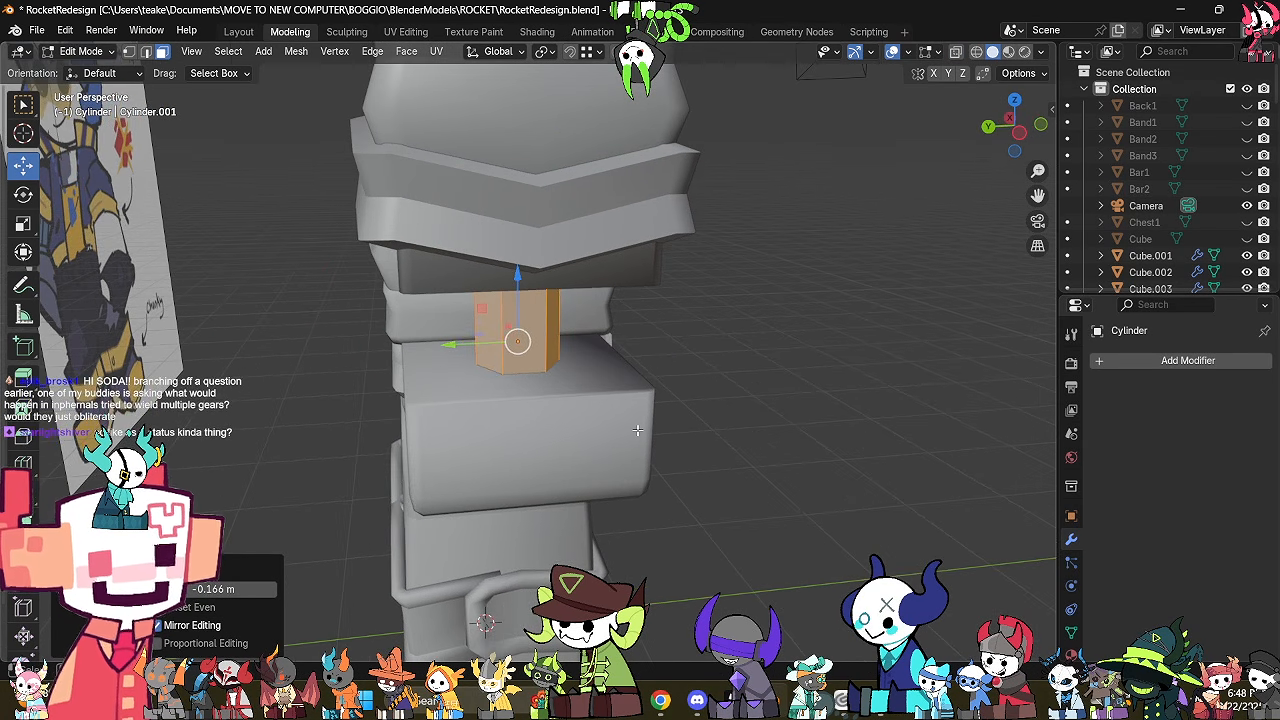
pyautogui.press('Tab')
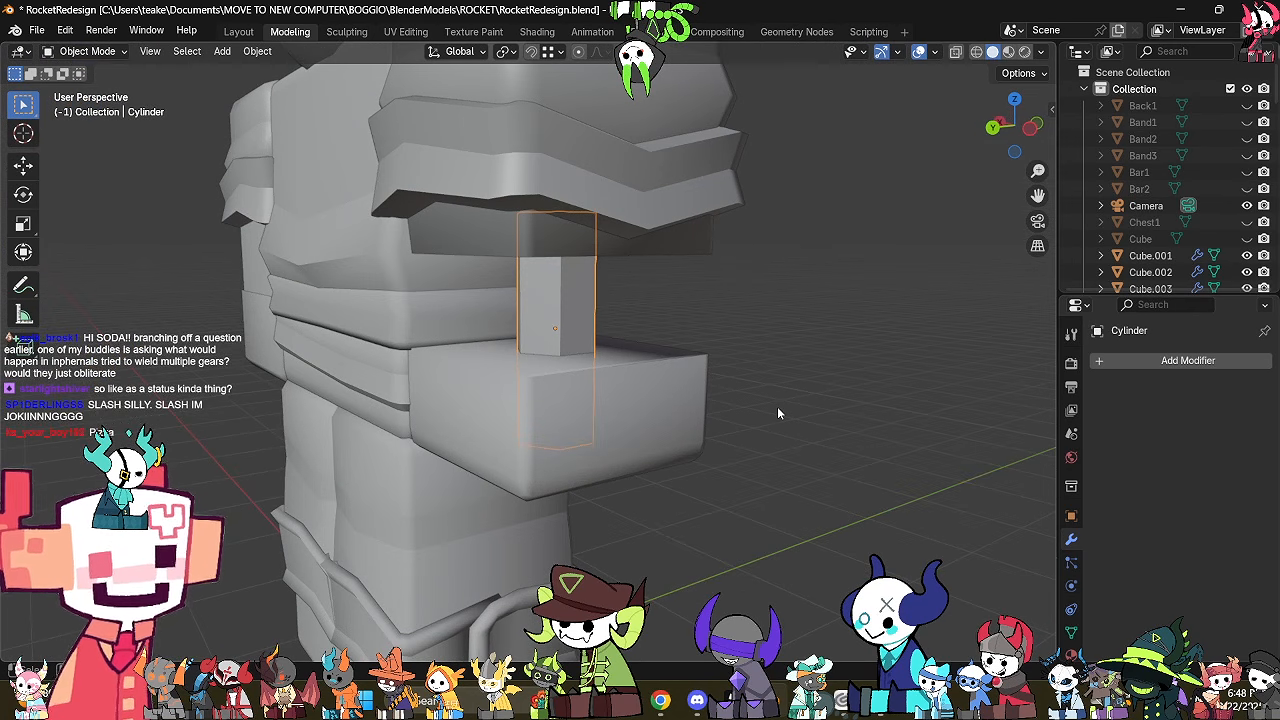
# Delete the old forearm cylinder and add a new mesh cylinder with 8 vertices.
pyautogui.press('Delete')
pyautogui.moveTo(770, 355); pyautogui.dragTo(820, 374, button='middle')
pyautogui.hotkey('shift', 'a')
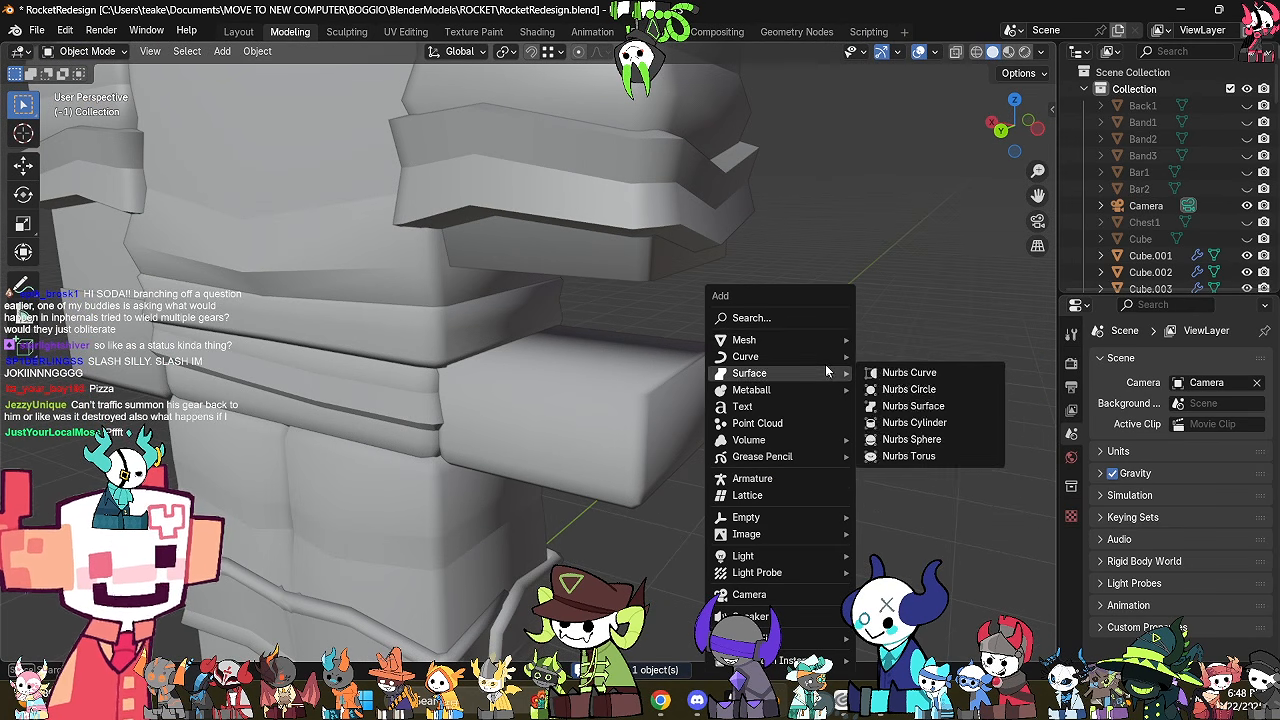
pyautogui.moveTo(830, 340)
pyautogui.click(917, 428)
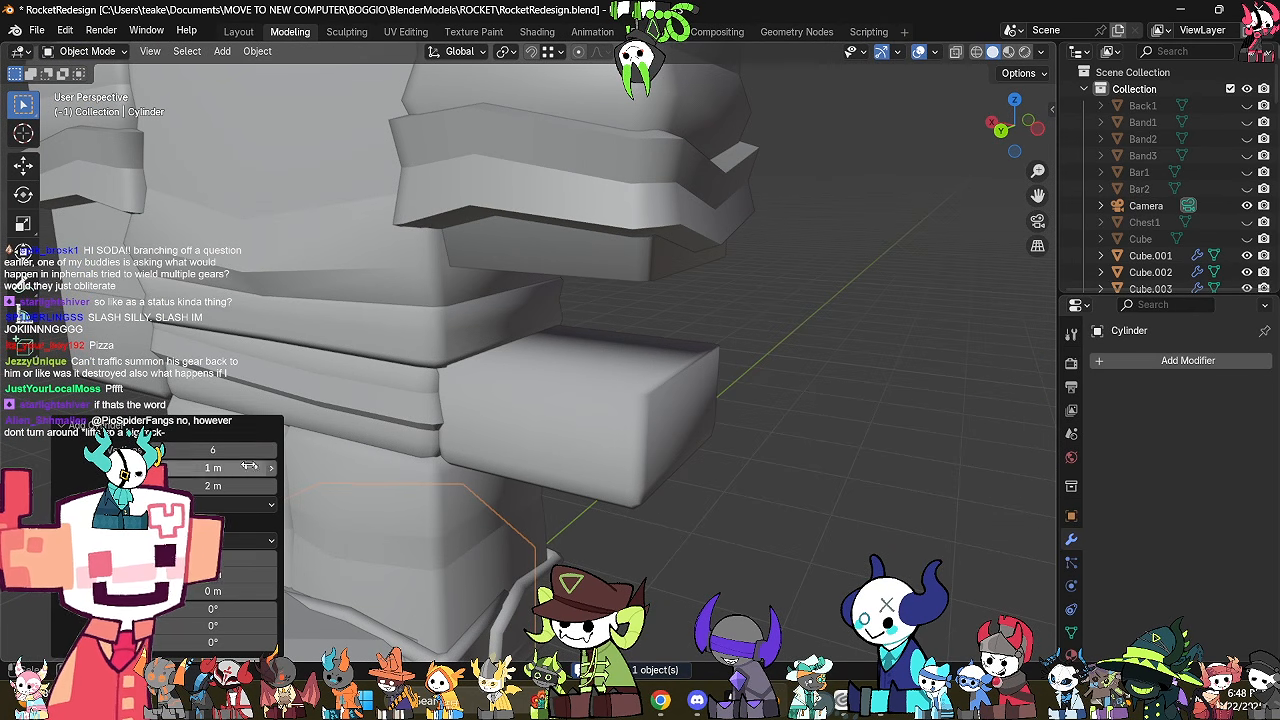
pyautogui.click(272, 450)
pyautogui.click(272, 450)
# In back view, raise the new cylinder's mesh about 2.44 m to the forearm gap and scale it to about 0.373.
pyautogui.moveTo(636, 459)
pyautogui.mouseDown(button='middle')
pyautogui.moveTo(672, 471)
pyautogui.moveTo(633, 437)
pyautogui.mouseUp(button='middle')
pyautogui.press('Tab')
pyautogui.scroll(-5, 672, 471)
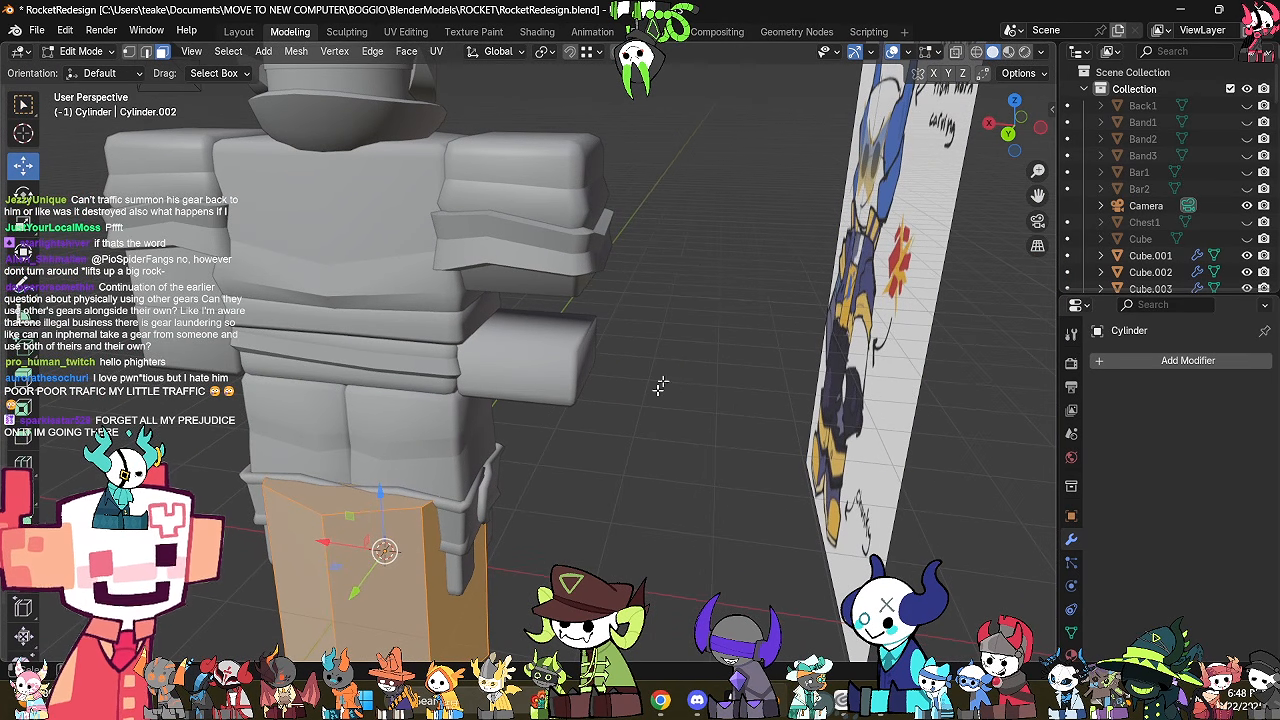
pyautogui.click(1010, 136)
pyautogui.scroll(2, 734, 377)
pyautogui.scroll(-2, 614, 471)
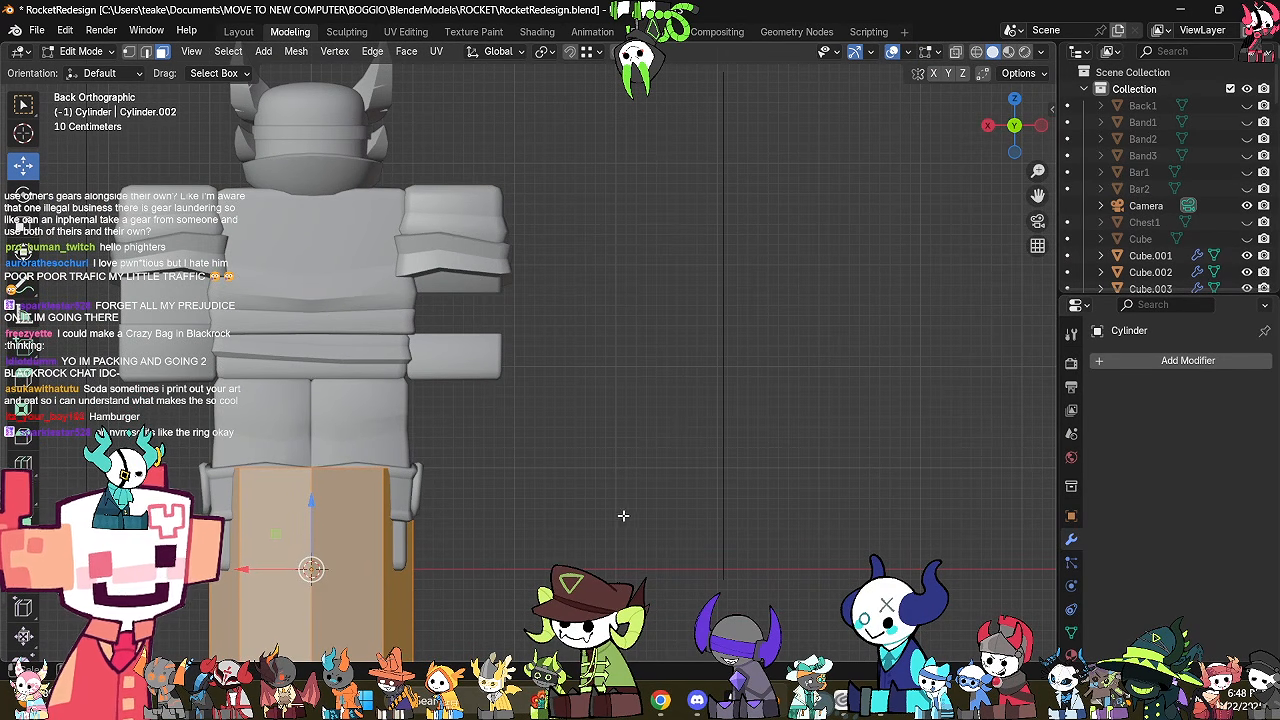
pyautogui.press('g')
pyautogui.click(749, 291)
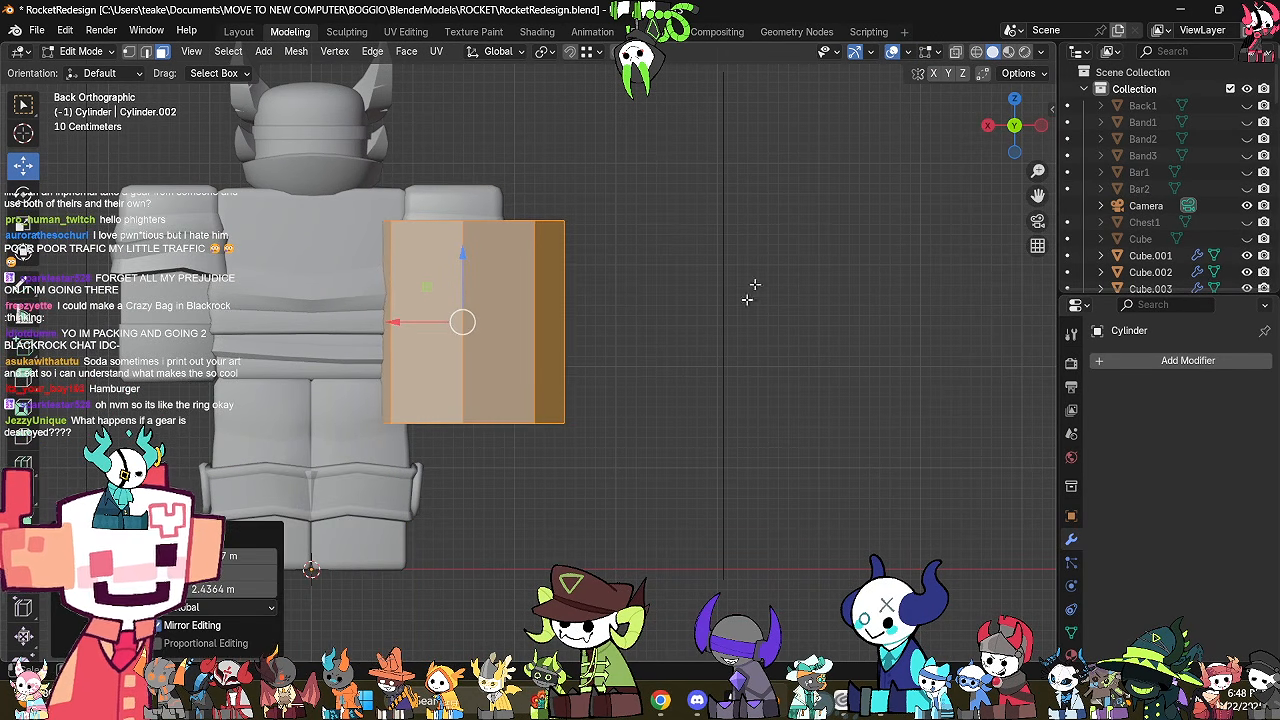
pyautogui.scroll(2, 749, 291)
pyautogui.press('s')
pyautogui.click(566, 360)
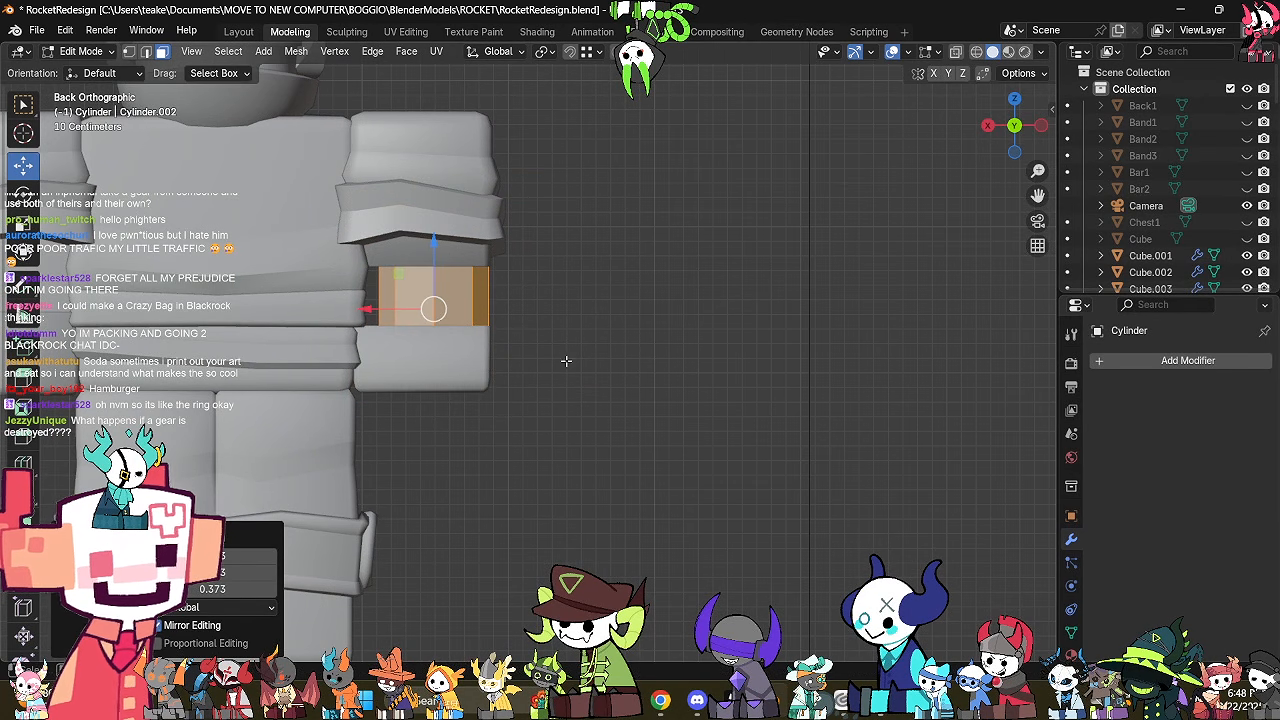
# Scale the whole cylinder down to about 0.522, and stretch it along Z by about 2.276 to span the gap.
pyautogui.scroll(4, 634, 383)
pyautogui.hotkey('alt', 'z')
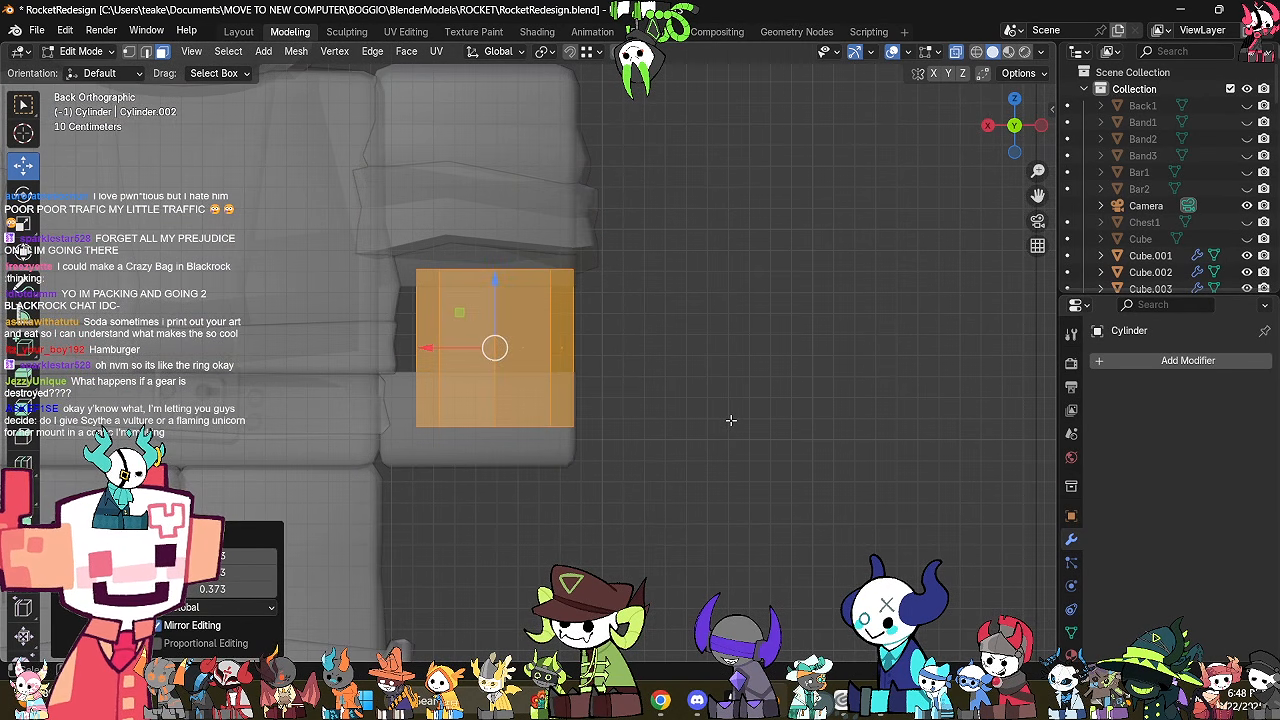
pyautogui.click(731, 420)
pyautogui.keyDown('shift'); pyautogui.moveTo(731, 421); pyautogui.dragTo(685, 483, button='middle'); pyautogui.keyUp('shift')
pyautogui.scroll(1, 685, 483)
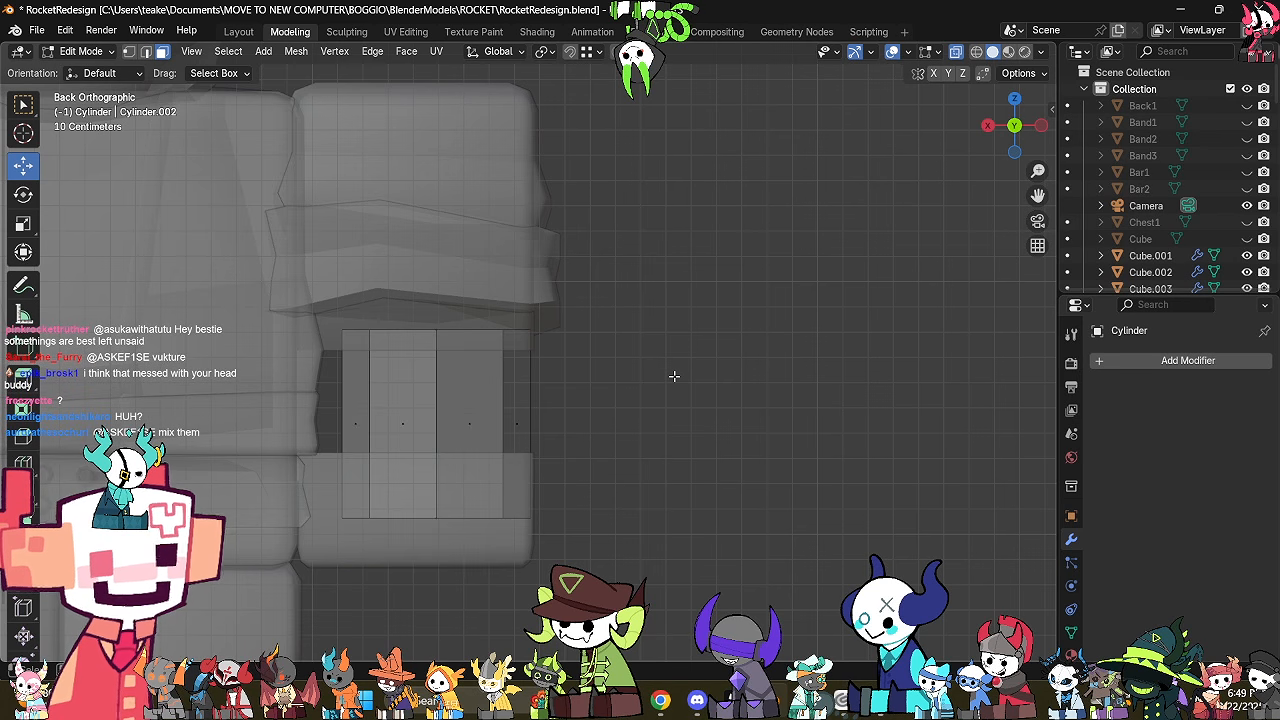
pyautogui.keyDown('shift'); pyautogui.moveTo(674, 376); pyautogui.dragTo(738, 358, button='middle'); pyautogui.keyUp('shift')
pyautogui.scroll(1, 738, 358)
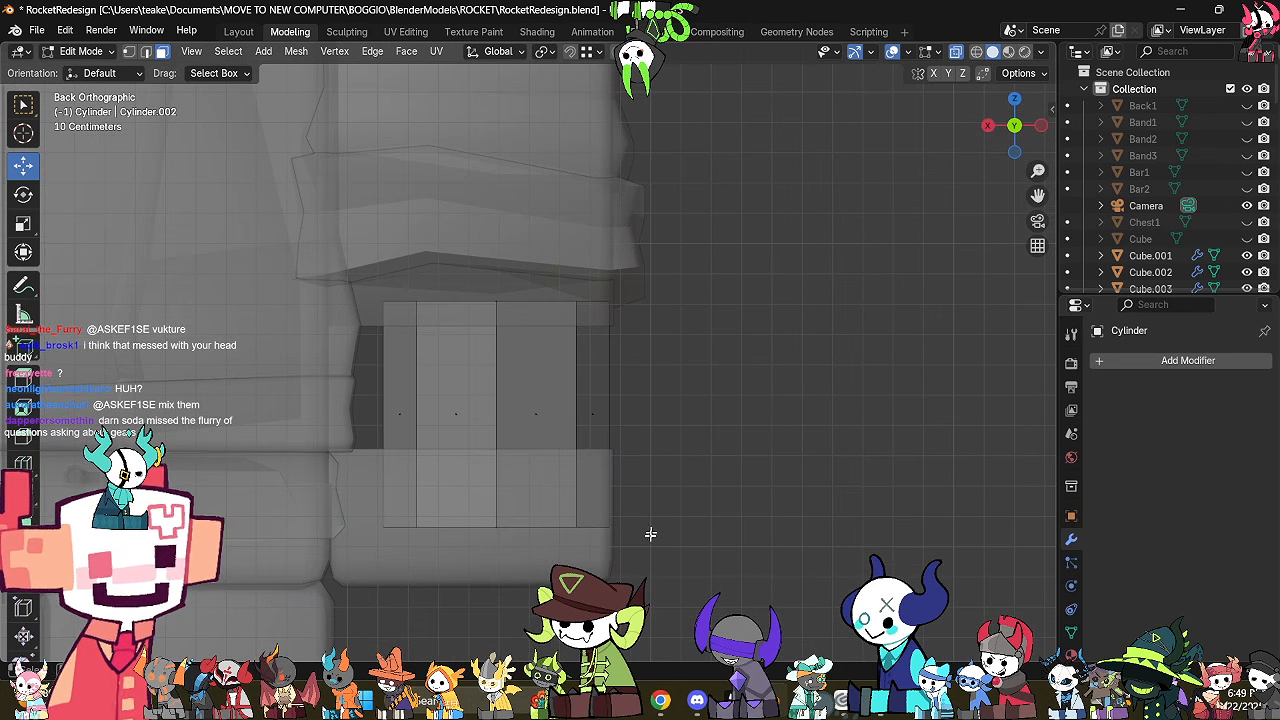
pyautogui.press('a')
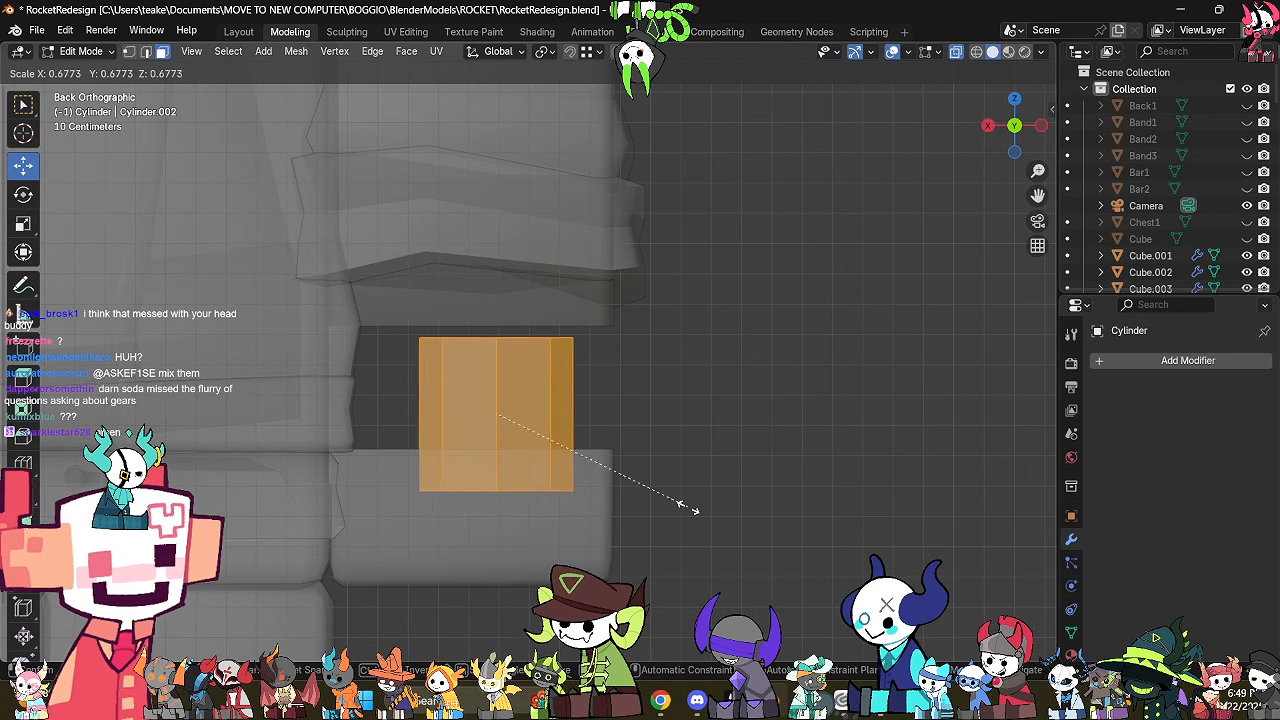
pyautogui.click(630, 500)
pyautogui.press('s')
pyautogui.press('z')
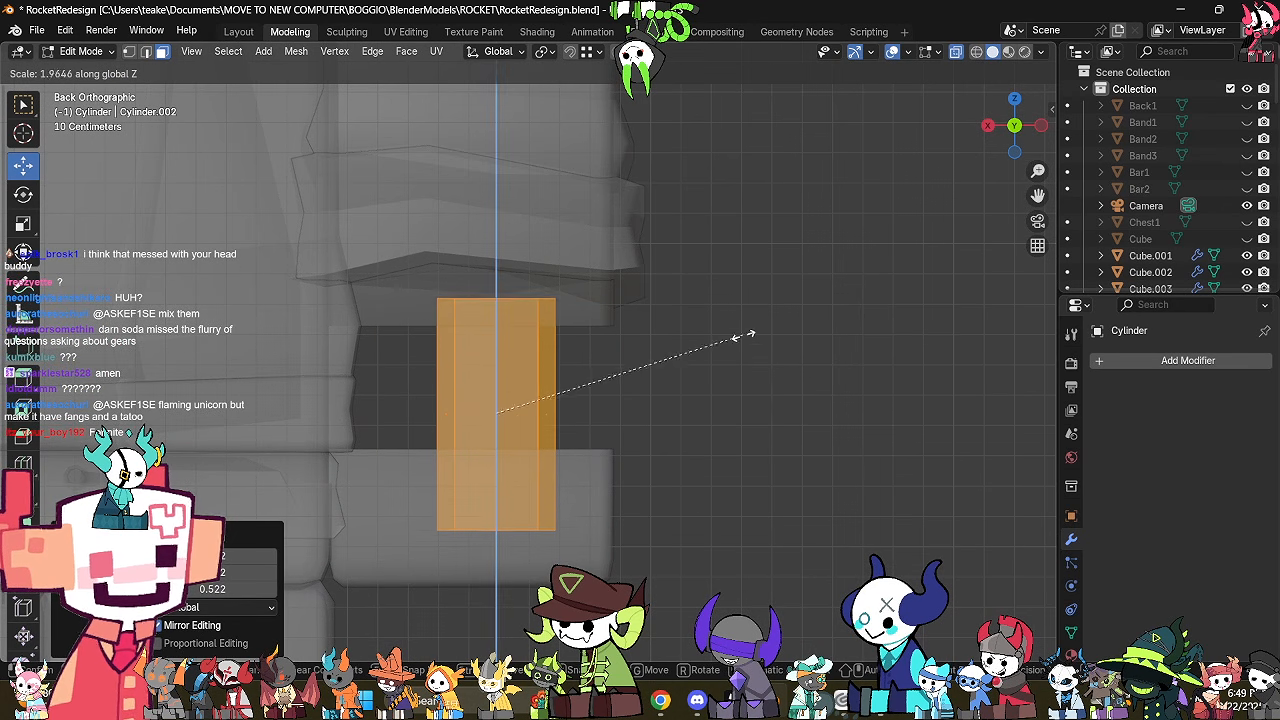
pyautogui.click(789, 289)
# Shift the cylinder along Y toward the back of the arm.
pyautogui.moveTo(743, 366); pyautogui.dragTo(547, 393, button='middle')
pyautogui.hotkey('alt', 'z')
pyautogui.press('g')
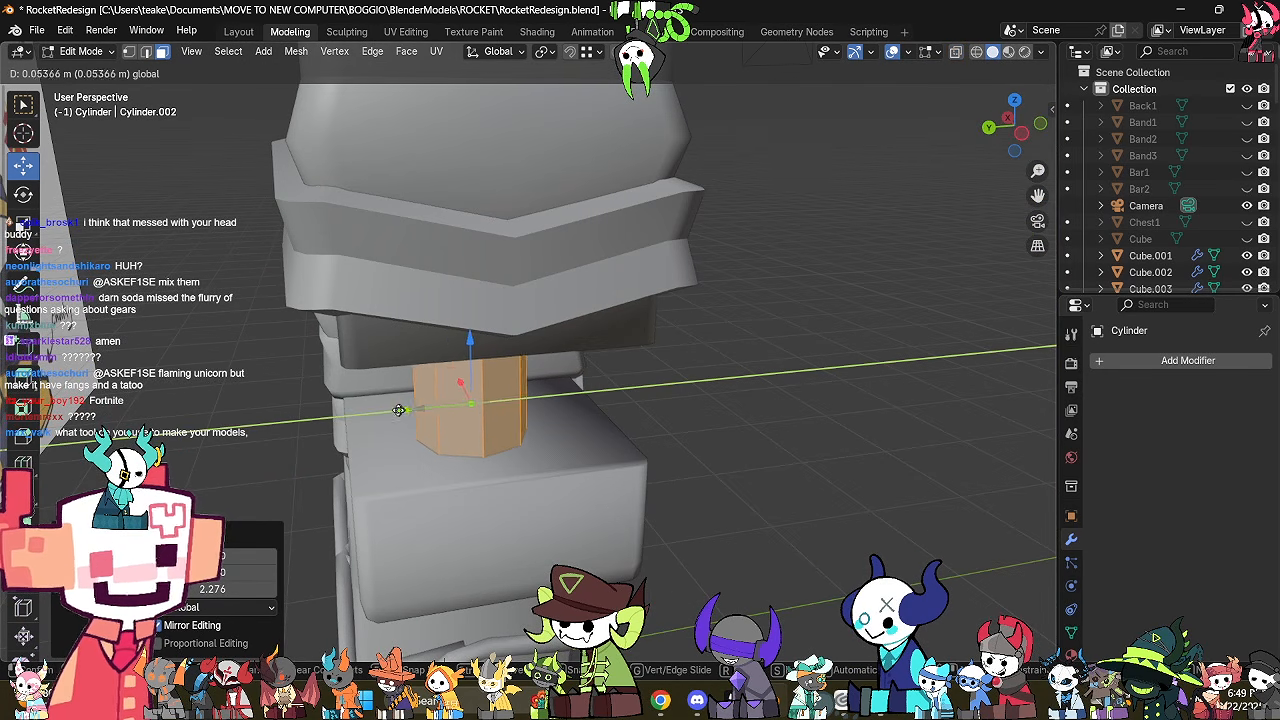
pyautogui.press('x')
pyautogui.moveTo(341, 423); pyautogui.dragTo(341, 423)
# Select the new cylinder's upper and lower cap faces with X-ray on and delete them.
pyautogui.moveTo(345, 423); pyautogui.dragTo(544, 411, button='middle')
pyautogui.hotkey('alt', 'z')
pyautogui.moveTo(665, 313); pyautogui.dragTo(405, 272)
pyautogui.moveTo(614, 394); pyautogui.dragTo(582, 510, button='middle')
pyautogui.rightClick(582, 510)
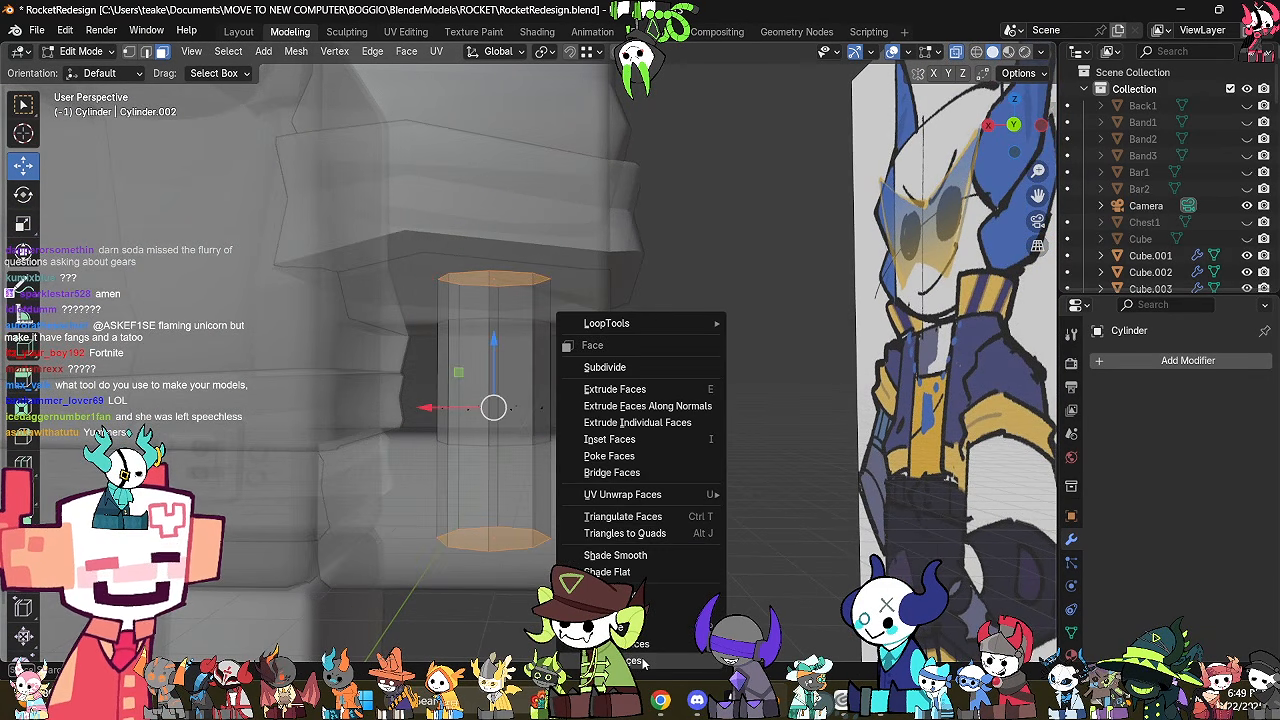
# Raise the whole cylinder about 0.089 m along Z and scale it down slimmer.
pyautogui.press('a')
pyautogui.hotkey('alt', 'z')
pyautogui.moveTo(497, 349); pyautogui.dragTo(526, 322)
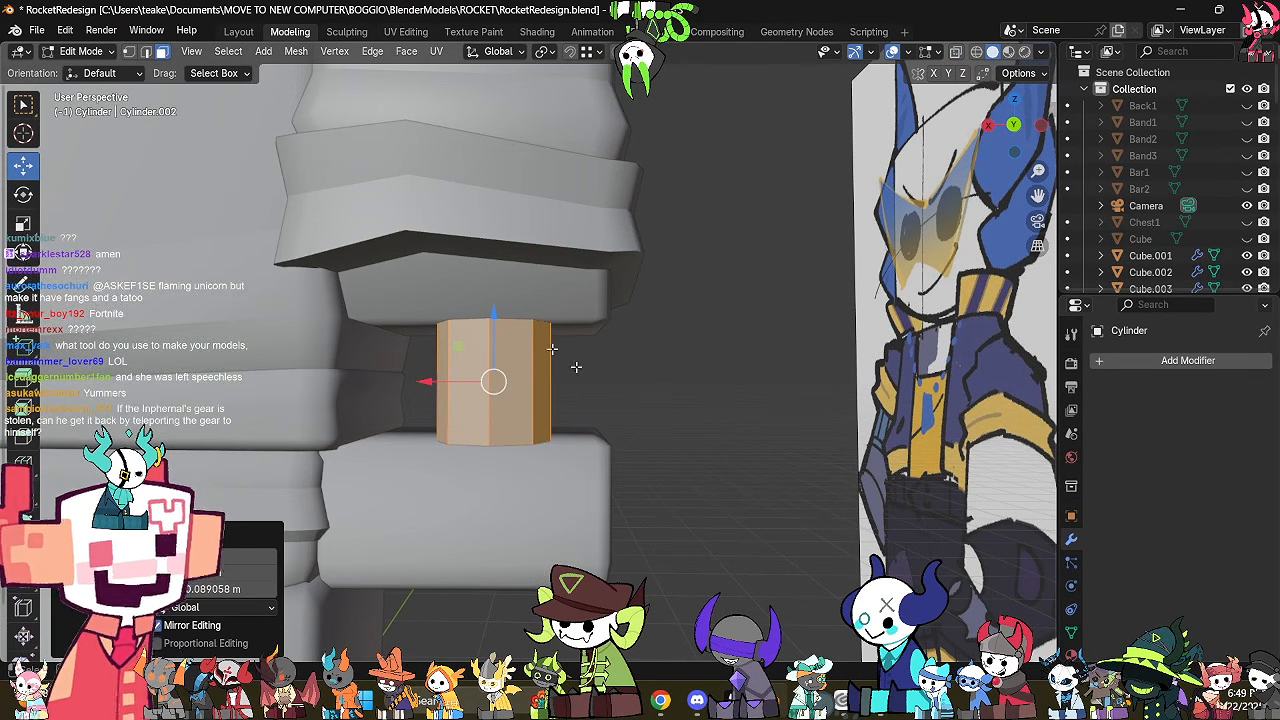
pyautogui.moveTo(577, 366); pyautogui.dragTo(637, 400, button='middle')
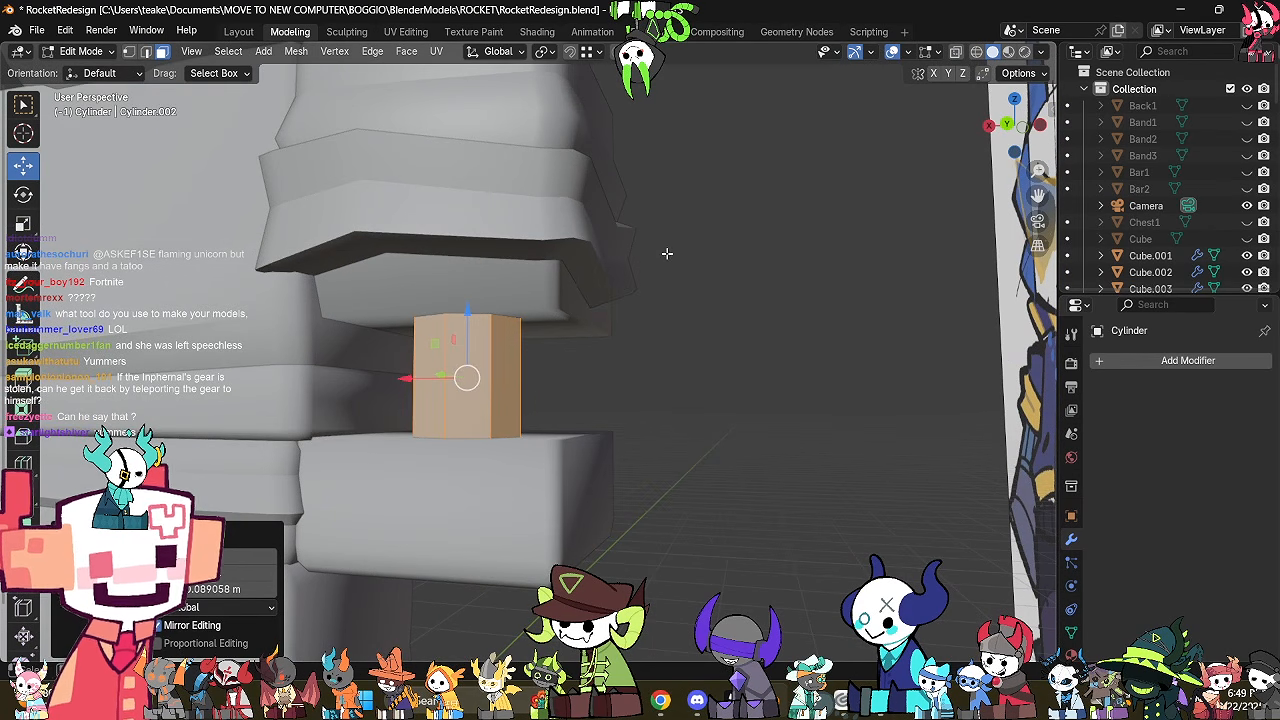
pyautogui.press('s')
pyautogui.click(630, 290)
pyautogui.press('Tab')
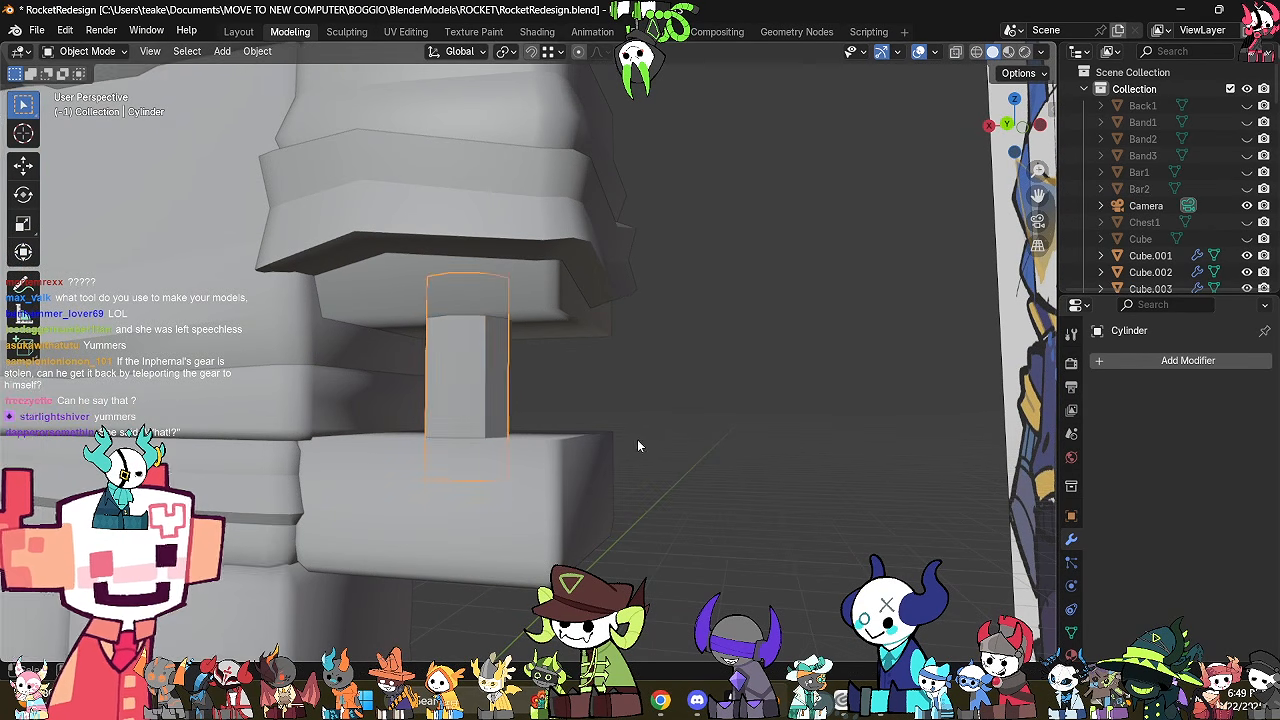
# In top view, enlarge the cylinder by about 1.117 and move it toward the front of the arm.
pyautogui.moveTo(637, 446); pyautogui.dragTo(669, 471, button='middle')
pyautogui.press('Tab')
pyautogui.hotkey('alt', 'z')
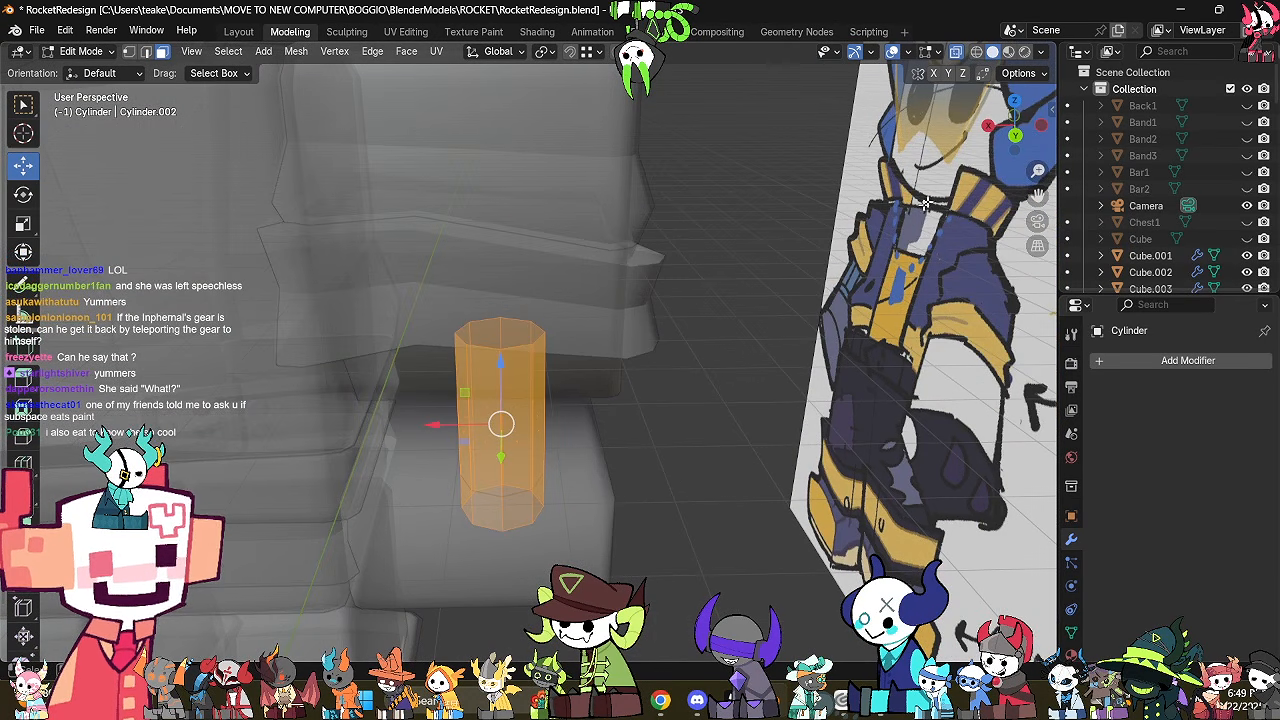
pyautogui.click(1016, 104)
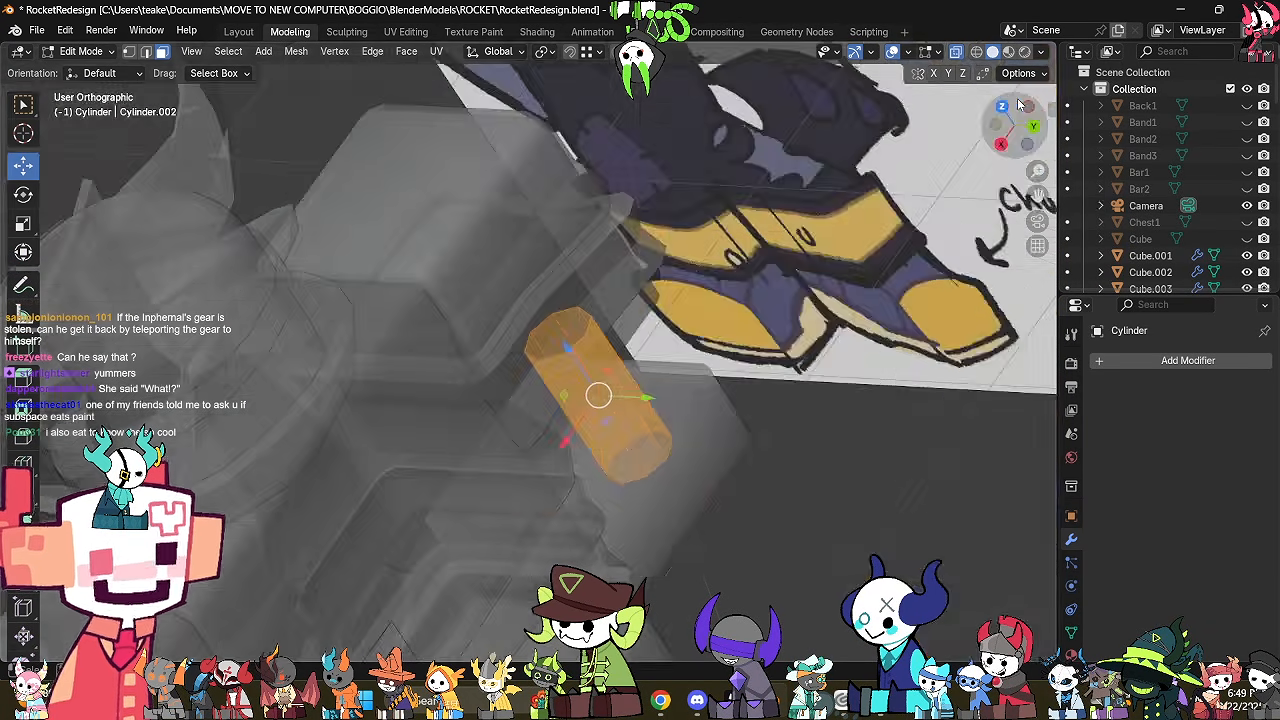
pyautogui.press('s')
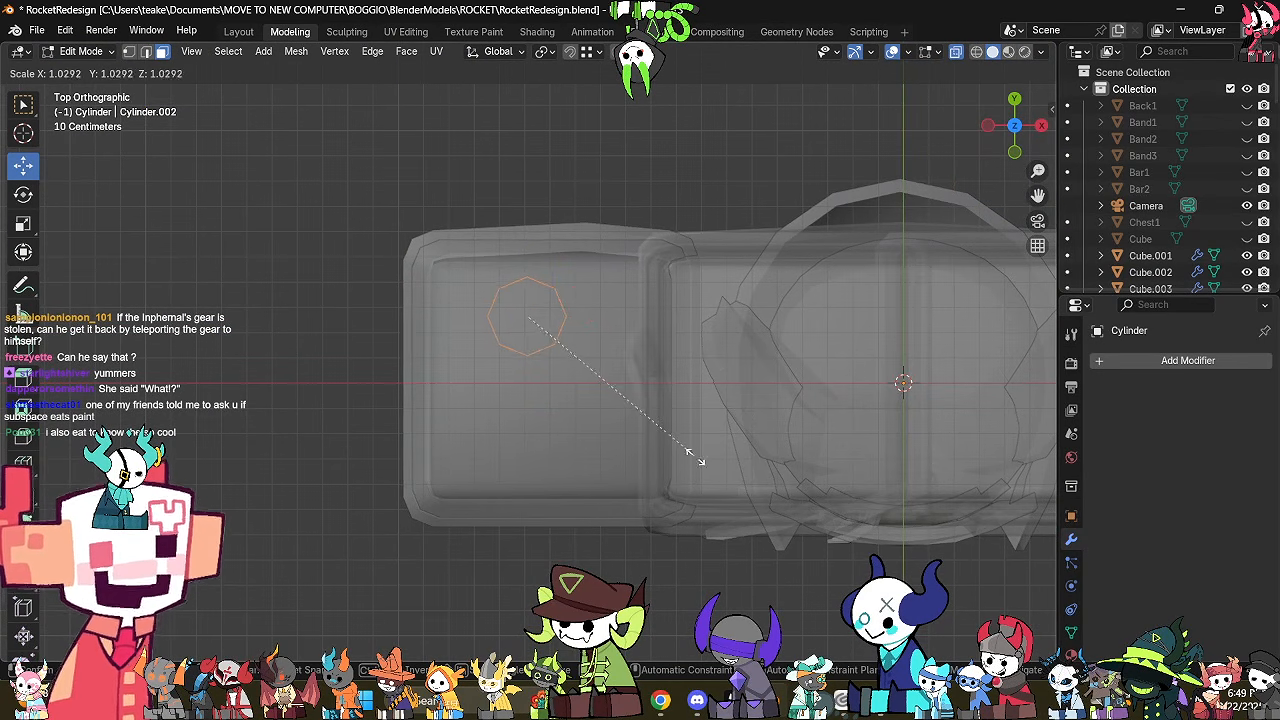
pyautogui.click(694, 451)
pyautogui.press('g')
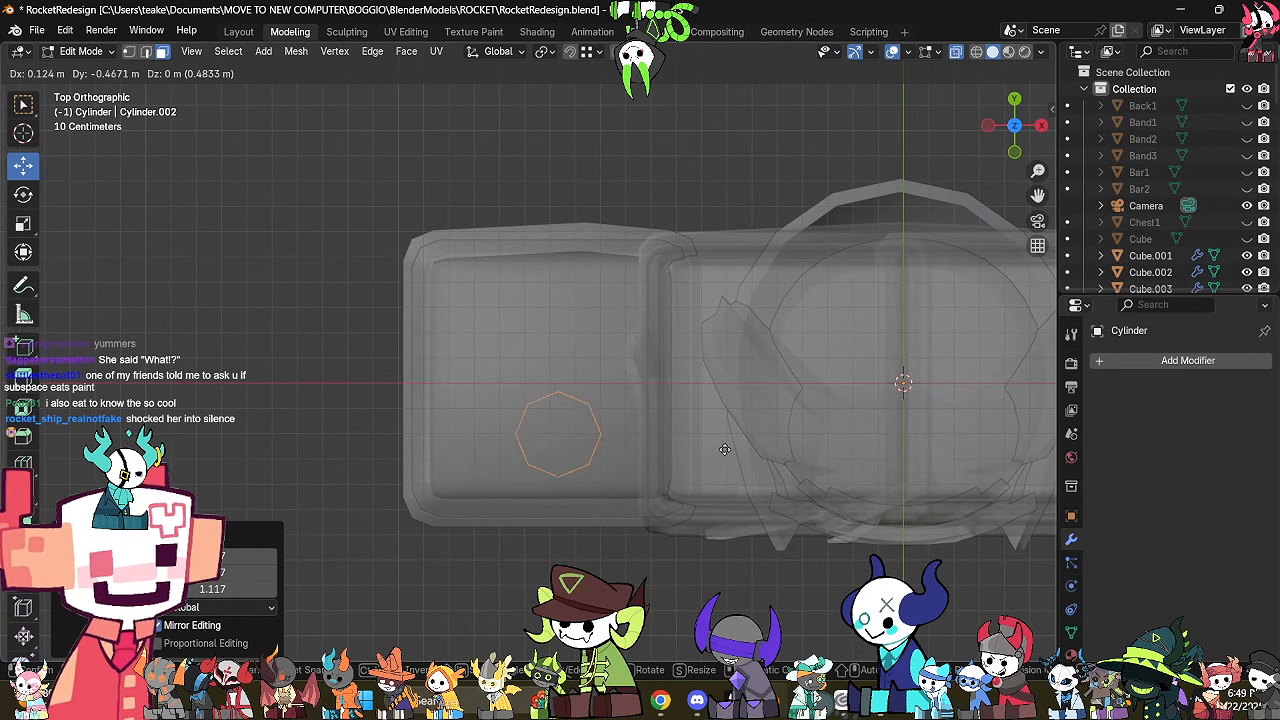
pyautogui.click(717, 465)
pyautogui.moveTo(672, 560); pyautogui.dragTo(583, 381, button='middle')
pyautogui.hotkey('alt', 'z')
pyautogui.press('Tab')
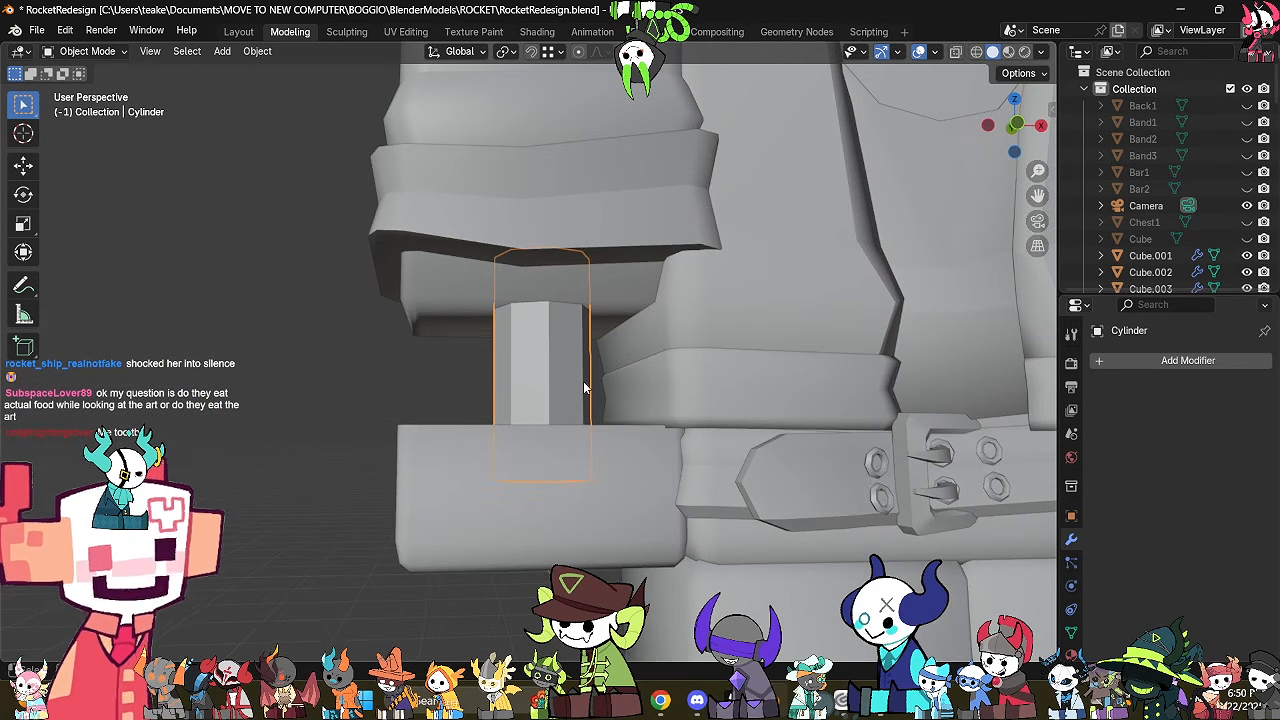
# Select the cylinder's upper ring of vertices and lower it along Z inside the upper arm.
pyautogui.moveTo(554, 426); pyautogui.dragTo(544, 426, button='middle')
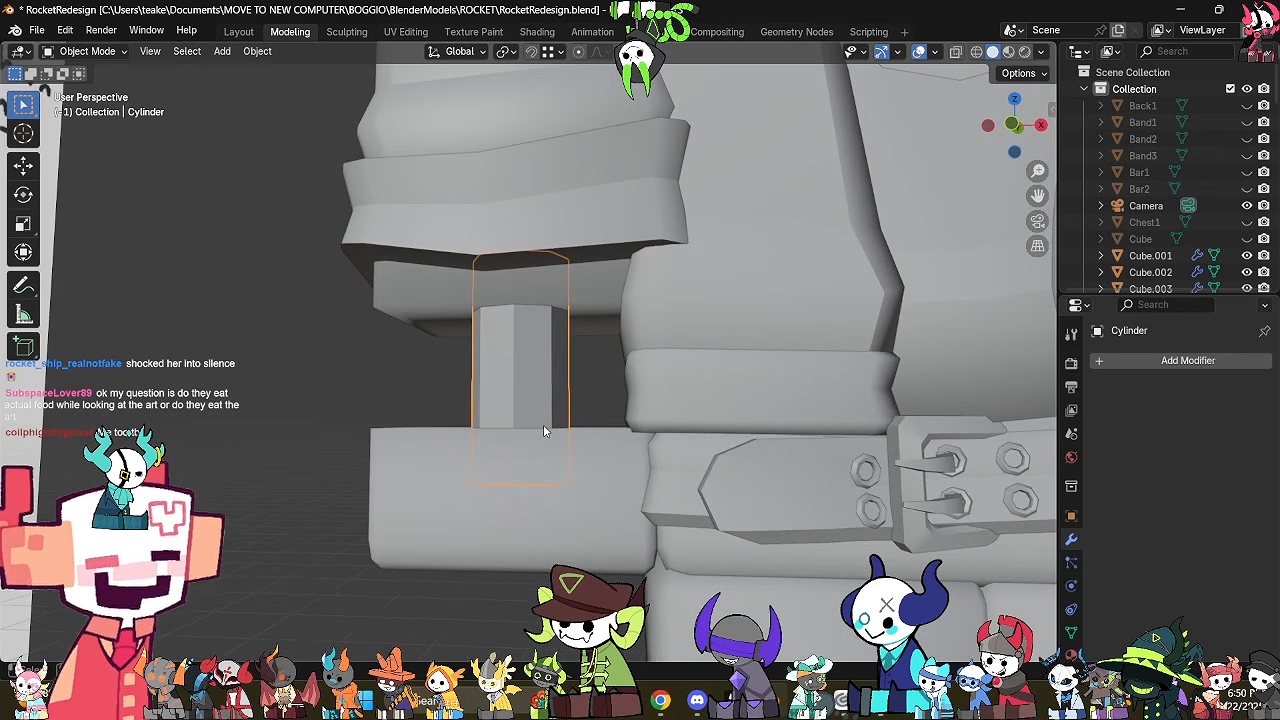
pyautogui.scroll(1, 544, 426)
pyautogui.press('Tab')
pyautogui.hotkey('alt', 'z')
pyautogui.moveTo(648, 250); pyautogui.dragTo(661, 254, button='middle')
pyautogui.moveTo(698, 188); pyautogui.dragTo(259, 293)
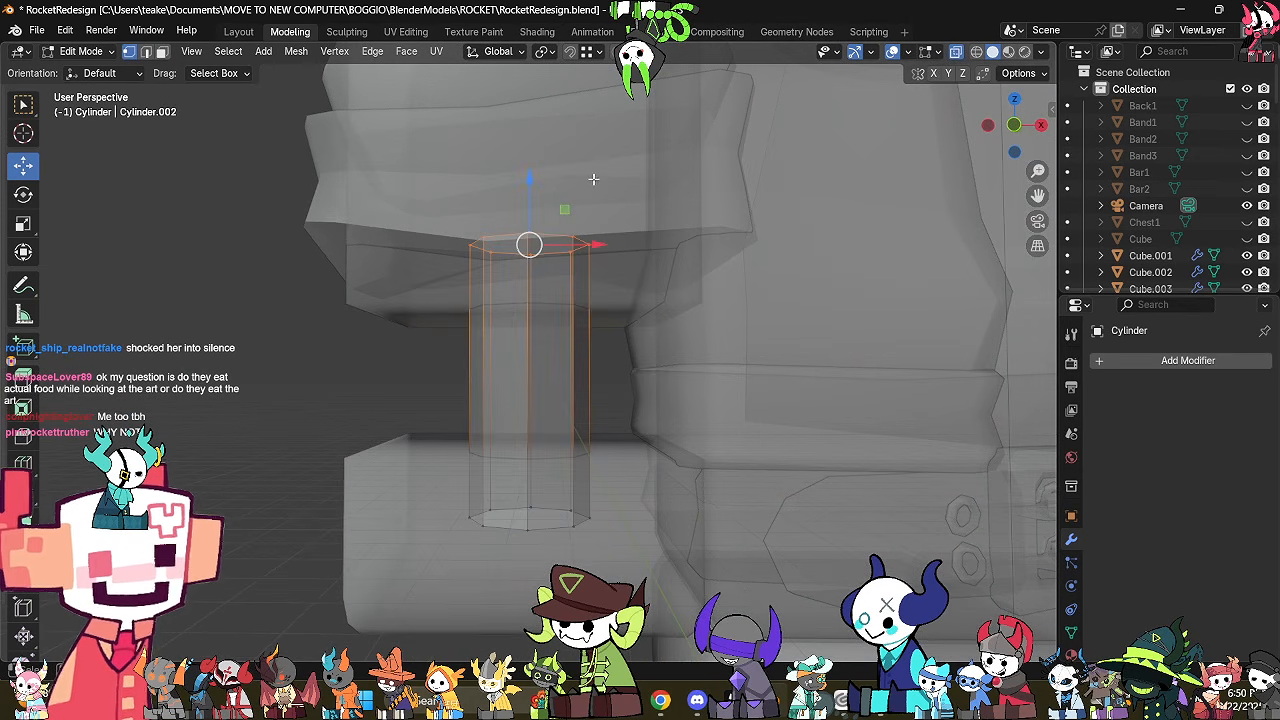
pyautogui.hotkey('alt', 'z')
pyautogui.moveTo(530, 202); pyautogui.dragTo(532, 255)
# Select the cylinder's lower ring of vertices, raise it along Z inside the hand block, and leave mesh editing.
pyautogui.hotkey('alt', 'z')
pyautogui.moveTo(380, 581); pyautogui.dragTo(700, 503)
pyautogui.moveTo(543, 472); pyautogui.dragTo(551, 447)
pyautogui.hotkey('alt', 'z')
pyautogui.press('Tab')
pyautogui.moveTo(555, 455); pyautogui.dragTo(674, 441, button='middle')
pyautogui.press('Tab')
pyautogui.press('Tab')
pyautogui.moveTo(759, 398); pyautogui.dragTo(706, 435, button='middle')
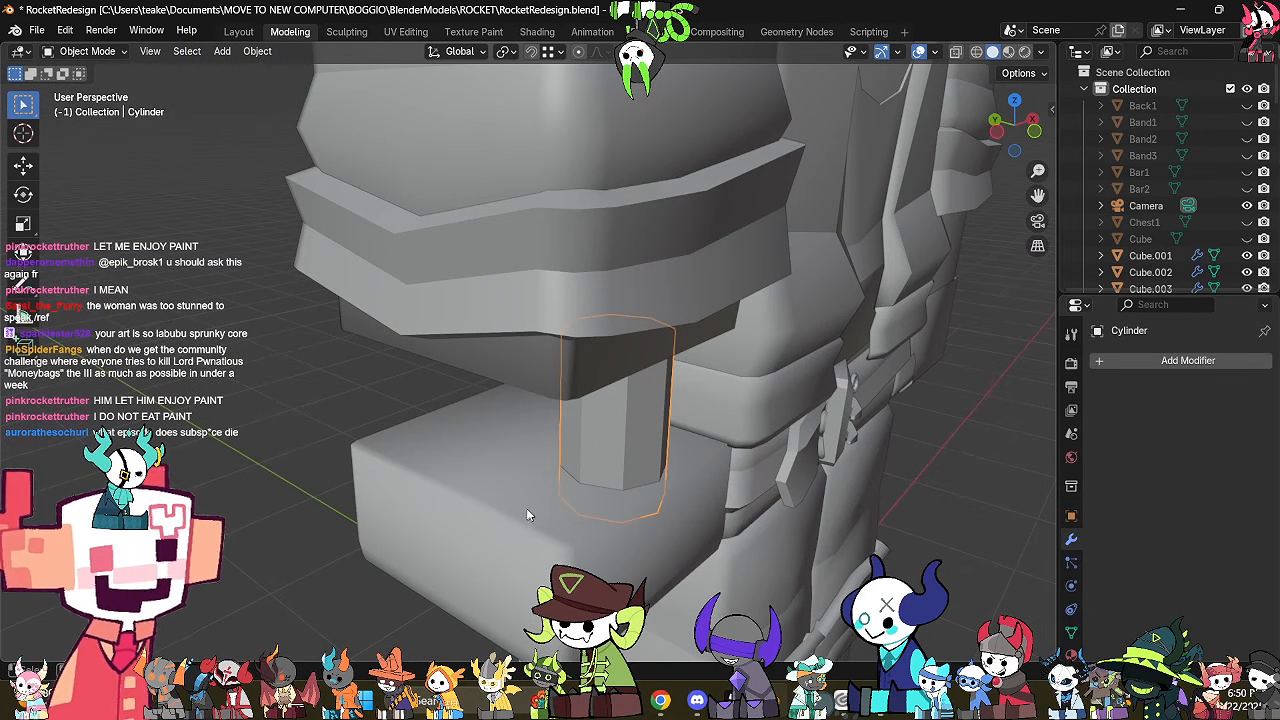
# Try duplicating the cylinder's mesh along X and delete the cylinder object.
pyautogui.moveTo(526, 508); pyautogui.dragTo(749, 424, button='middle')
pyautogui.press('Tab')
pyautogui.press('a')
pyautogui.hotkey('shift', 'd')
pyautogui.press('x')
pyautogui.click(552, 435)
pyautogui.press('Tab')
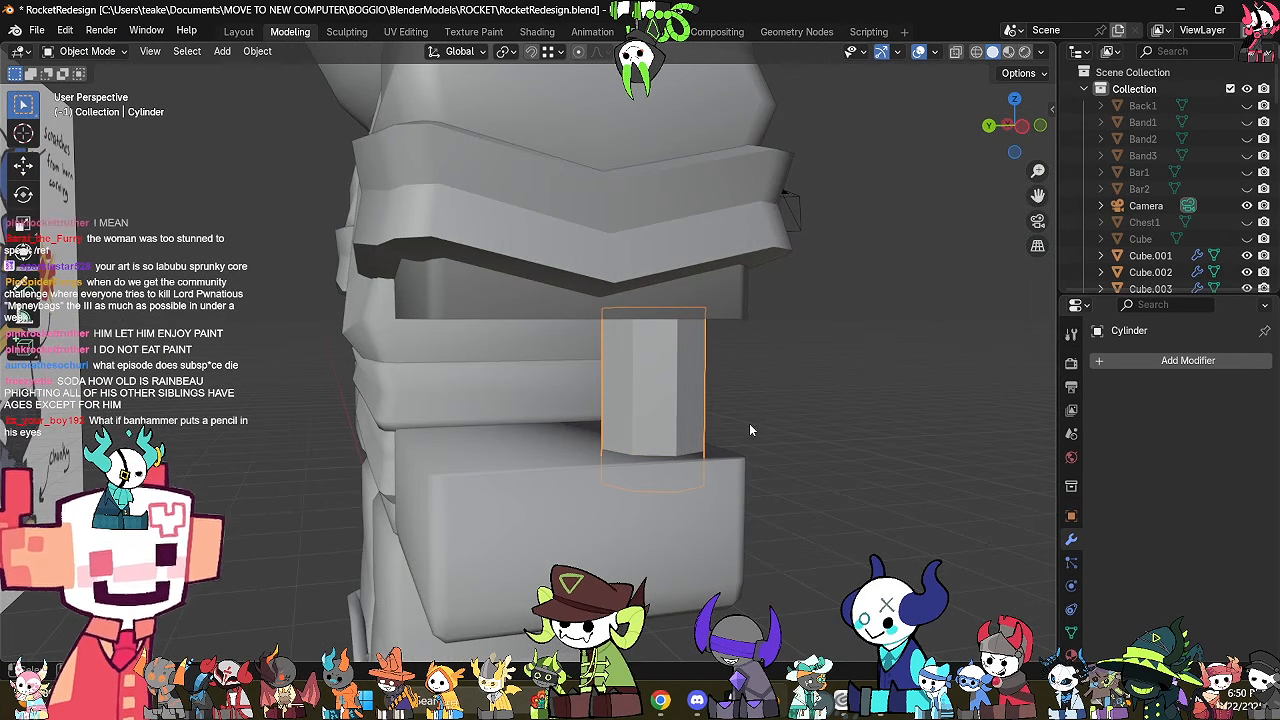
# Duplicate the hand block's upper faces in place and separate the copy into its own object.
pyautogui.click(580, 456)
pyautogui.press('Tab')
pyautogui.press('3')
pyautogui.moveTo(636, 490); pyautogui.dragTo(740, 457, button='middle')
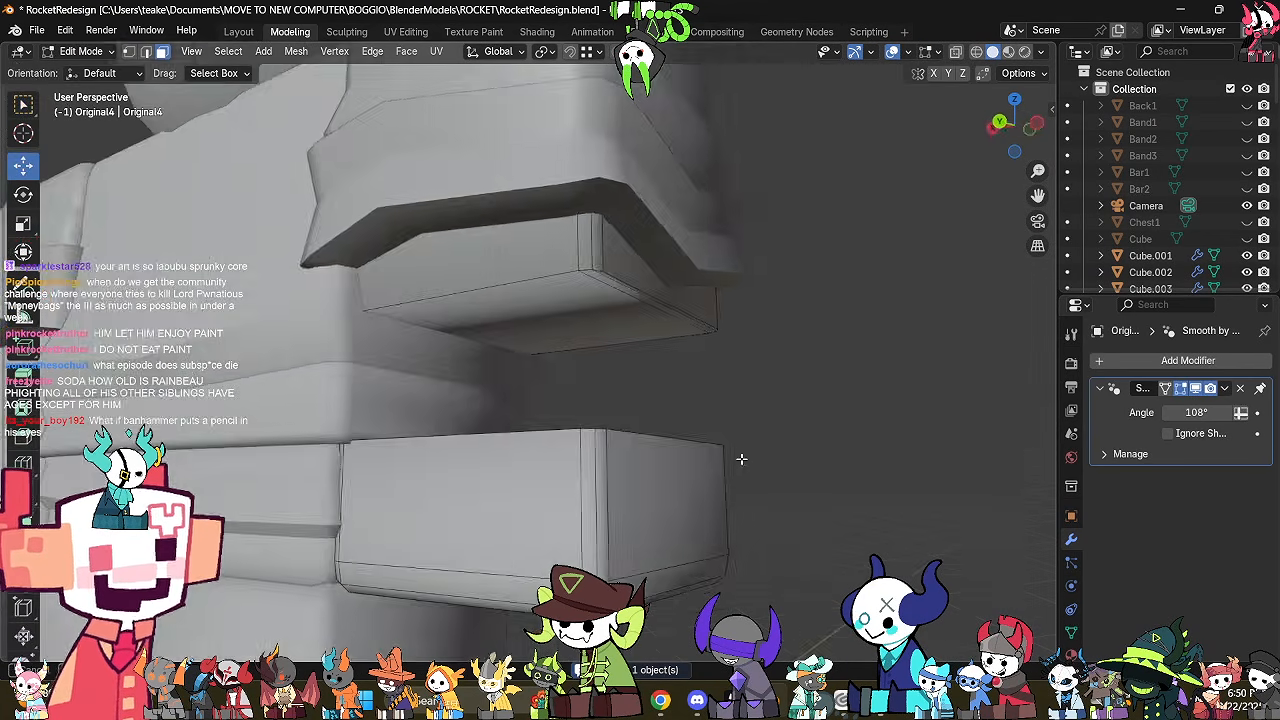
pyautogui.hotkey('alt', 'z')
pyautogui.moveTo(797, 381); pyautogui.dragTo(253, 461)
pyautogui.moveTo(878, 450); pyautogui.dragTo(892, 496, button='middle')
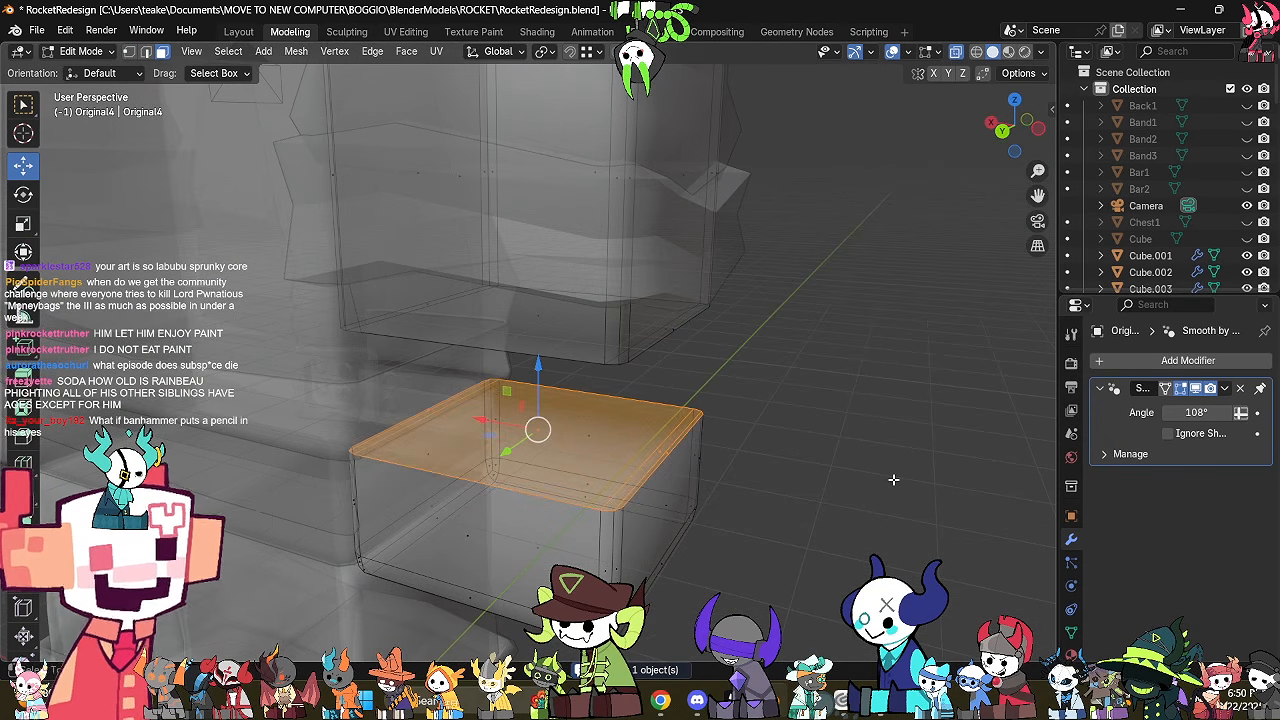
pyautogui.hotkey('shift', 'd')
pyautogui.rightClick(894, 481)
pyautogui.press('p')
pyautogui.click(894, 481)
pyautogui.hotkey('alt', 'z')
pyautogui.press('Tab')
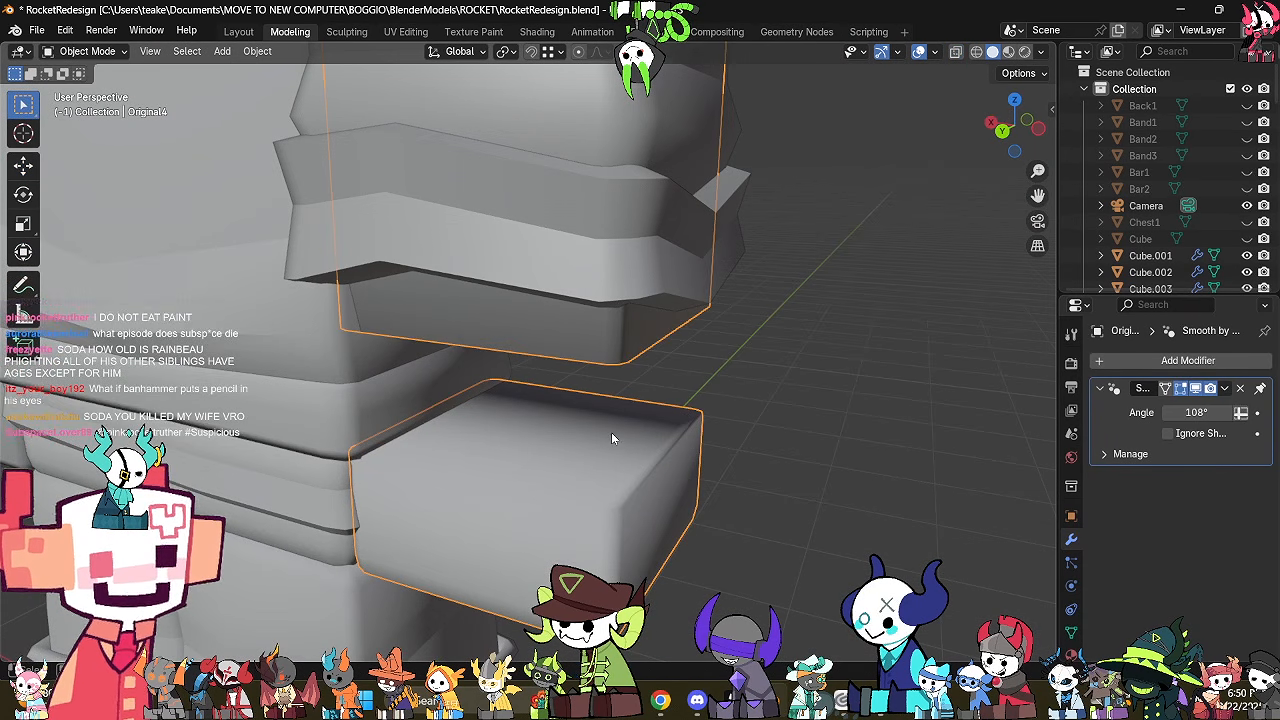
# Scale the separated face copy down so it sits inside the edges of the hand block's upper surface.
pyautogui.click(622, 458)
pyautogui.press('Tab')
pyautogui.press('s')
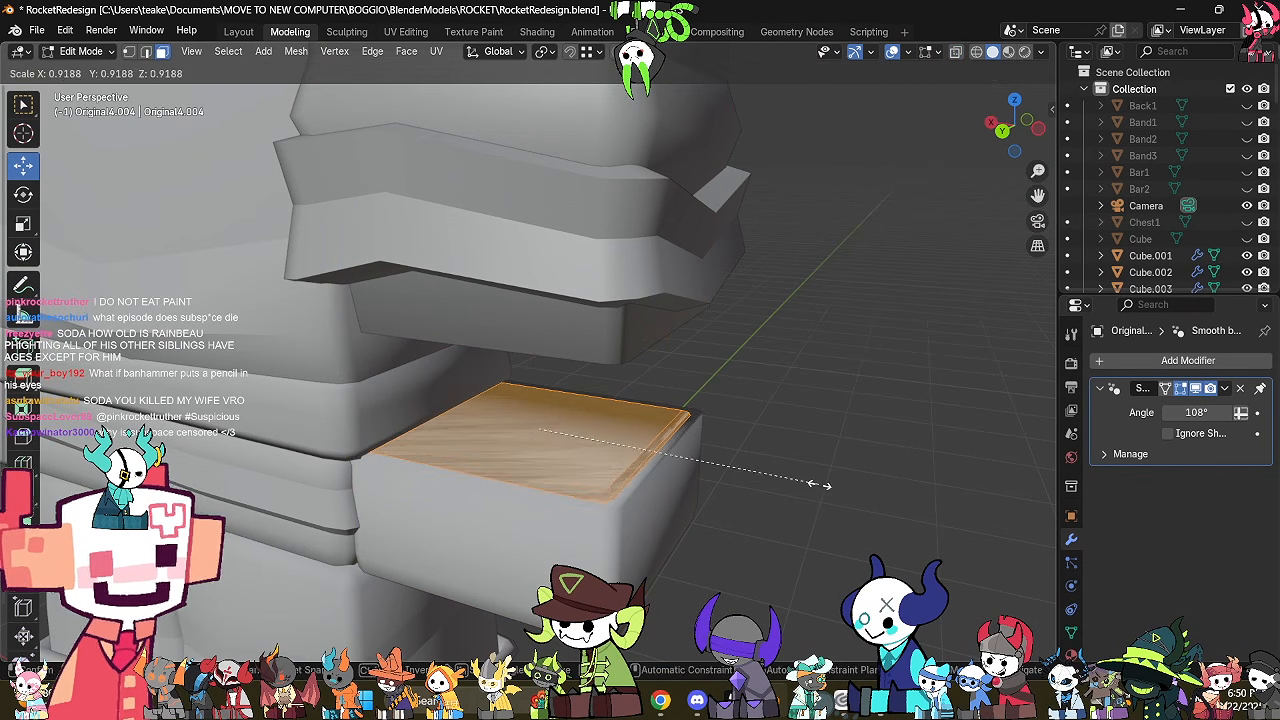
# Shrink the lower box's top face copy to about 0.92 and extrude it upward about 0.5 m into a block beneath the cuff.
pyautogui.click(816, 486)
pyautogui.press('e')
pyautogui.click(846, 378)
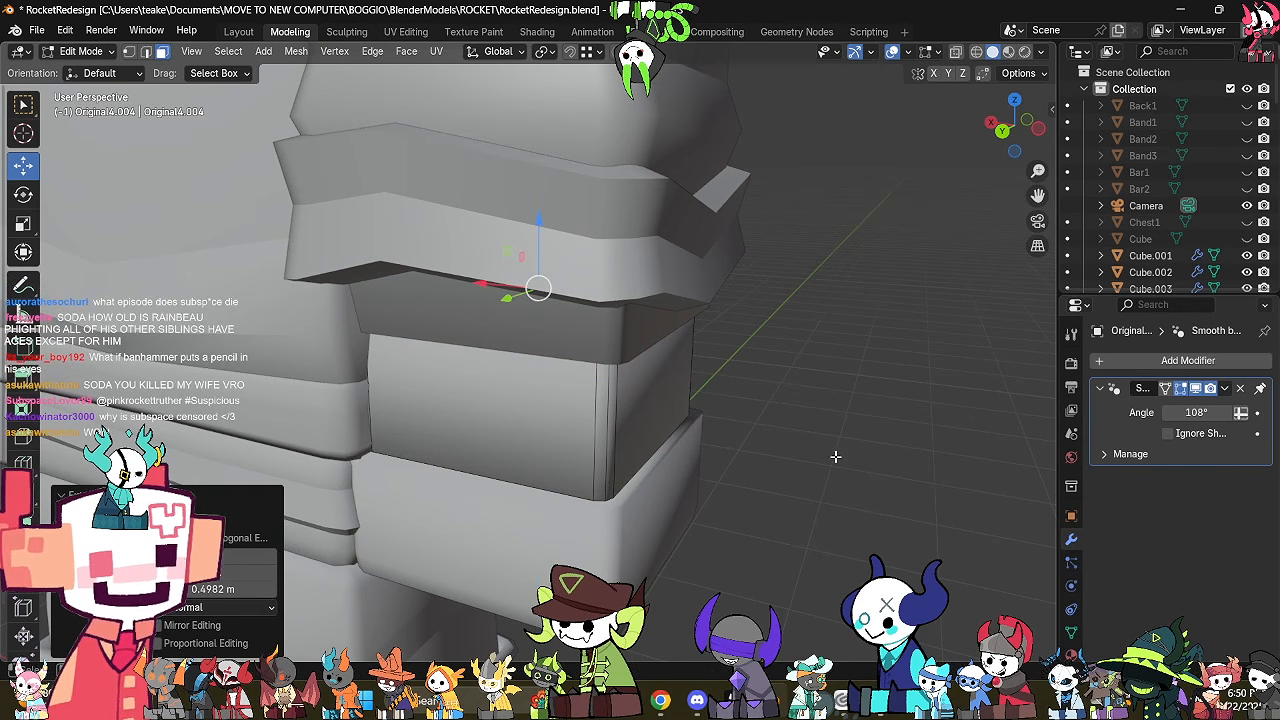
# Scale the whole extruded block to about 0.941 and stretch it along the global Z axis.
pyautogui.press('a')
pyautogui.press('s')
pyautogui.click(844, 406)
pyautogui.press('s')
pyautogui.press('z')
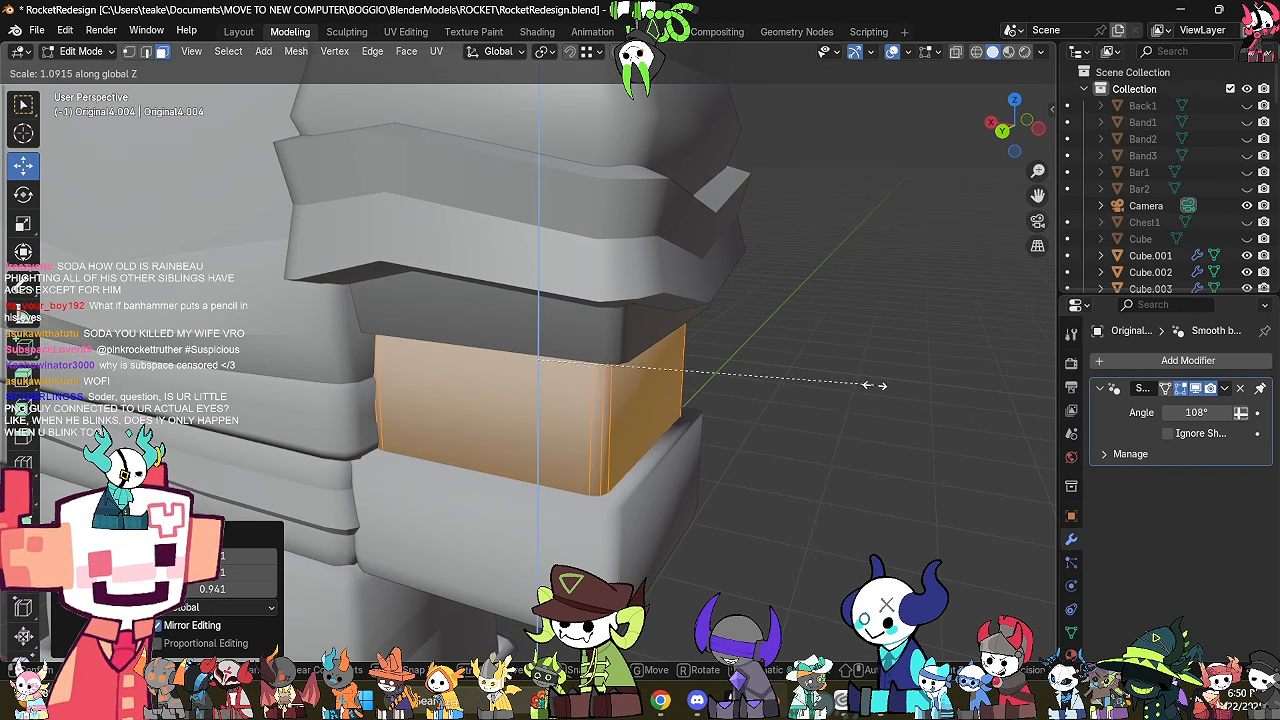
pyautogui.click(906, 349)
# Add two evenly spaced vertical loop cuts through the connecting block without sliding them.
pyautogui.moveTo(906, 352); pyautogui.dragTo(765, 532, button='middle')
pyautogui.hotkey('alt', 'z')
pyautogui.click(766, 489)
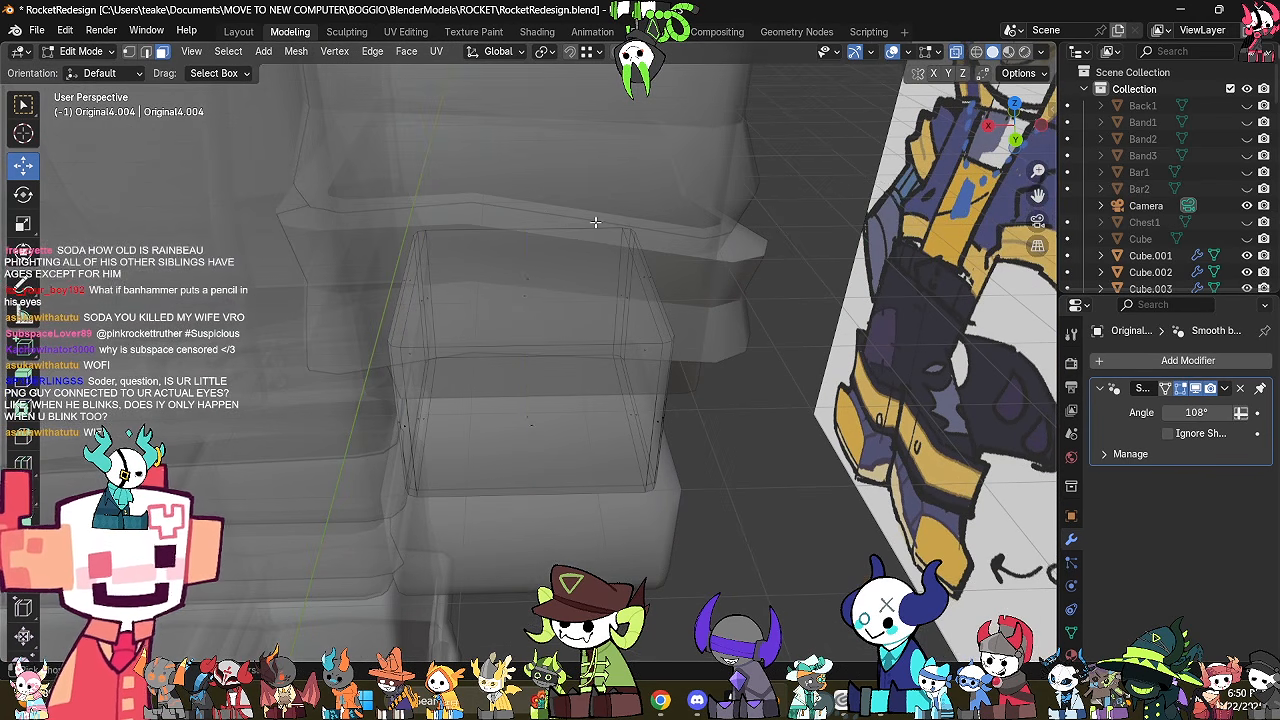
pyautogui.hotkey('ctrl', 'r')
pyautogui.scroll(1, 563, 215)
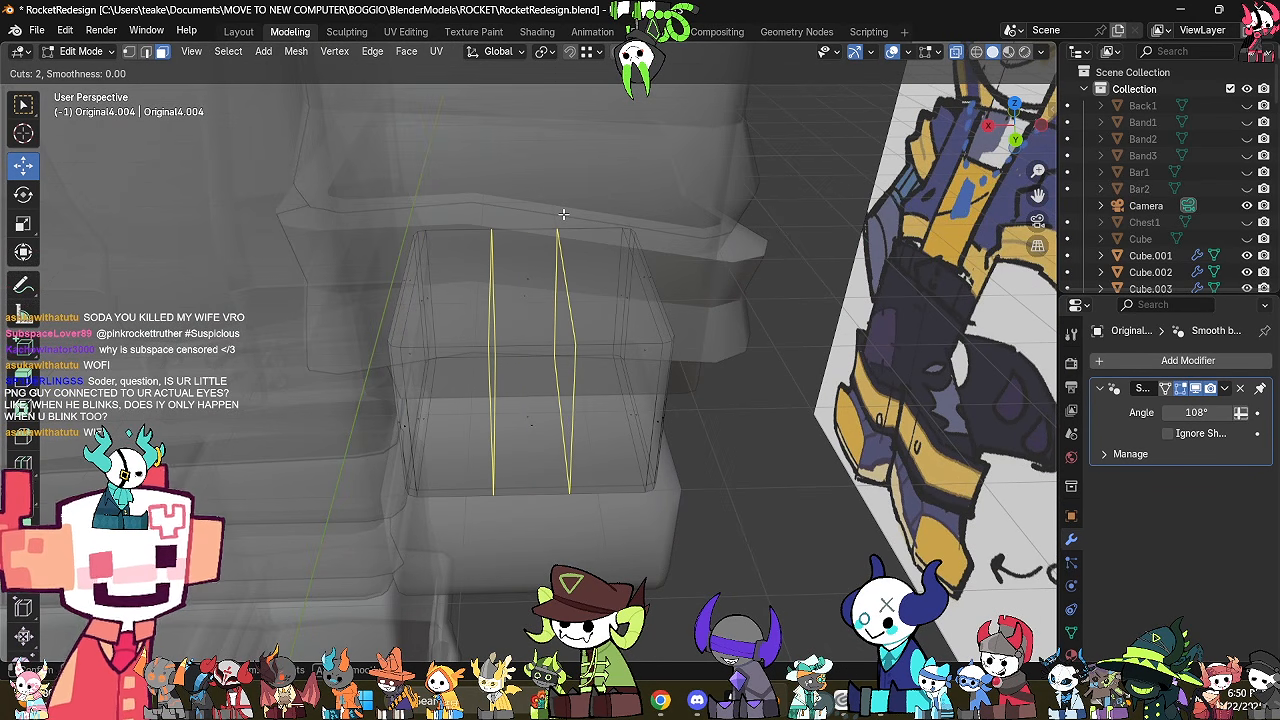
pyautogui.click(563, 215)
pyautogui.rightClick(563, 215)
# Add two more evenly spaced vertical loop cuts through the block's adjacent sides, perpendicular to the first pair.
pyautogui.moveTo(771, 443); pyautogui.dragTo(615, 440, button='middle')
pyautogui.hotkey('ctrl', 'r')
pyautogui.scroll(1, 569, 220)
pyautogui.click(568, 215)
pyautogui.rightClick(568, 215)
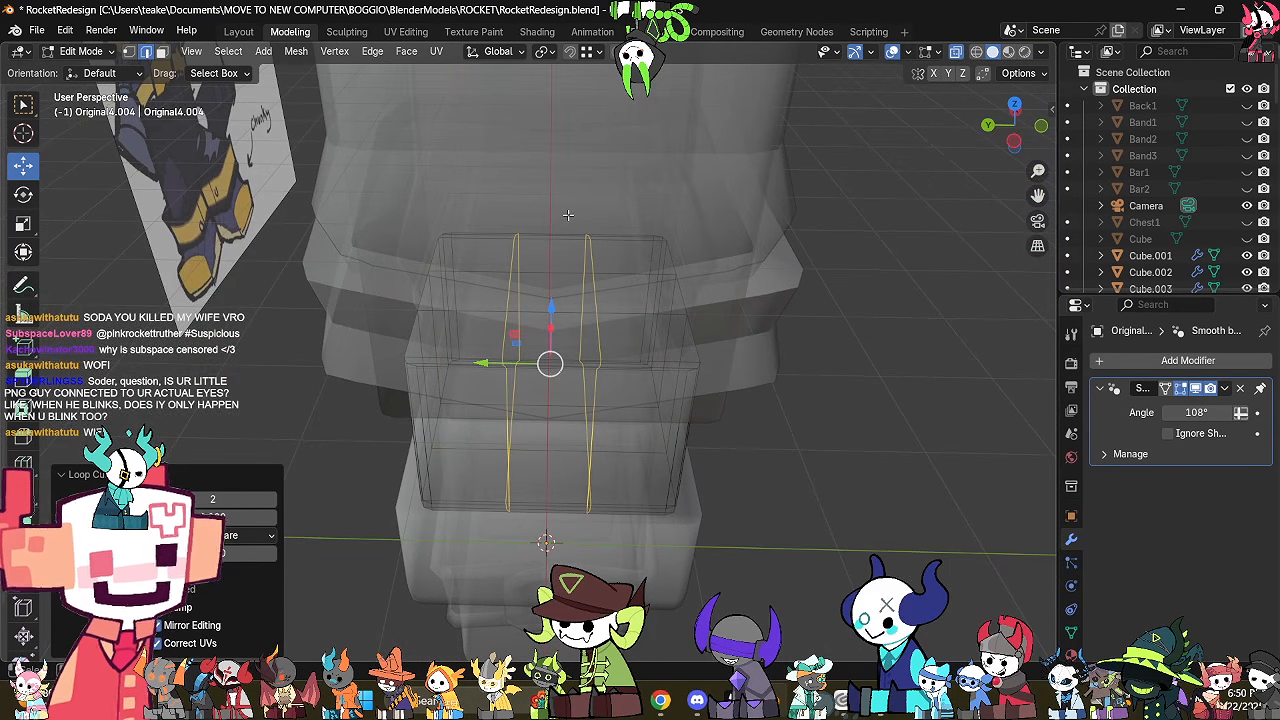
# Straighten each of the two new vertical loops by flattening it along the global Y axis, and leave nothing selected.
pyautogui.hotkey('alt', 'a')
pyautogui.press('s')
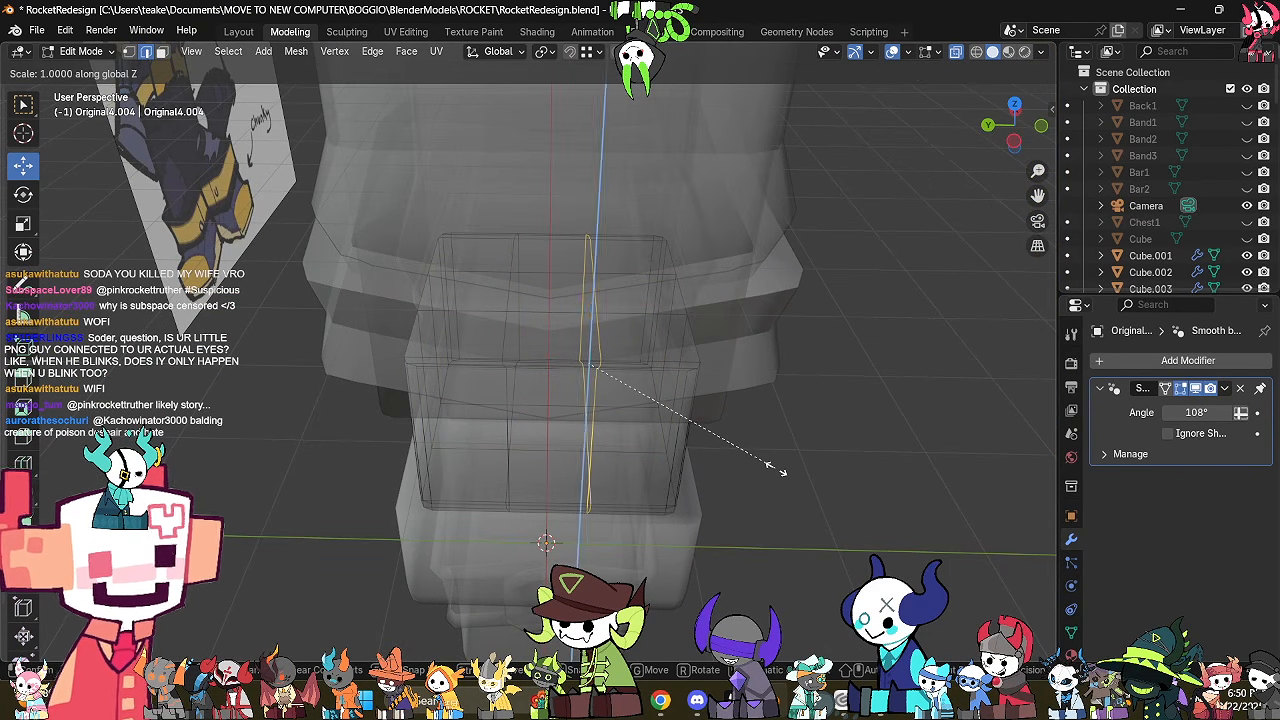
pyautogui.press('y')
pyautogui.press('Return')
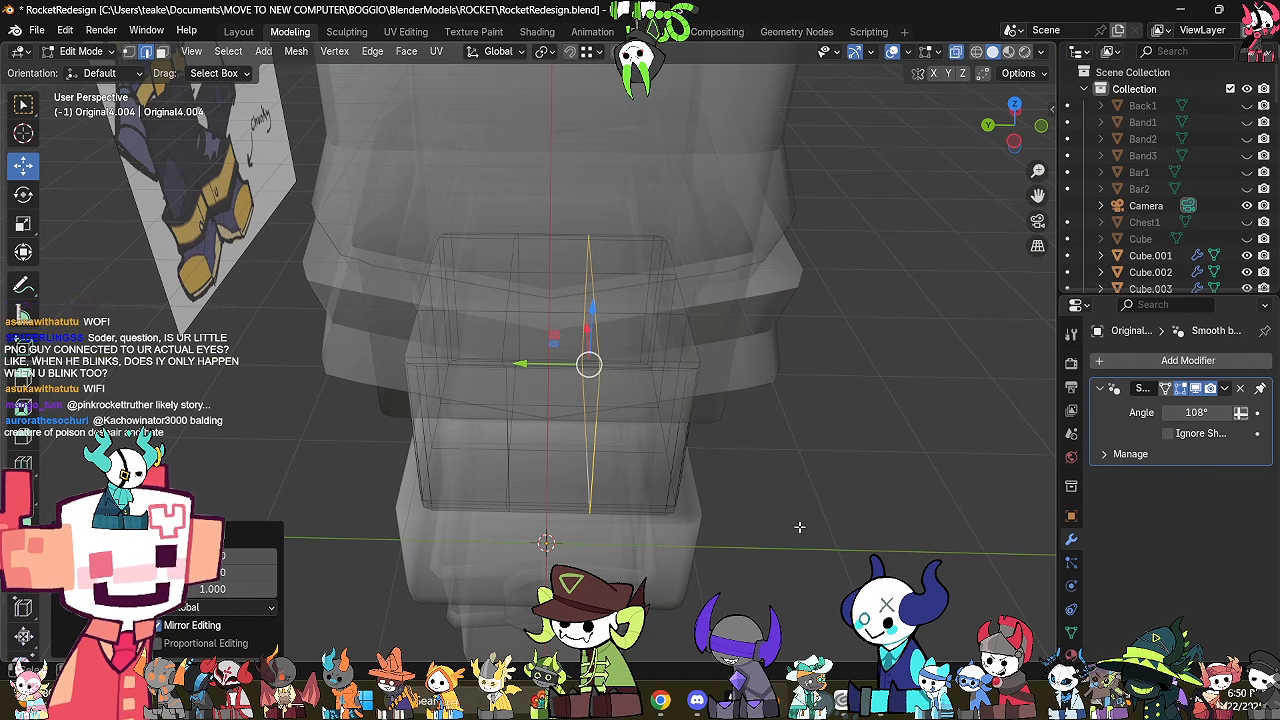
pyautogui.hotkey('alt', 'a')
pyautogui.press('s')
pyautogui.press('z')
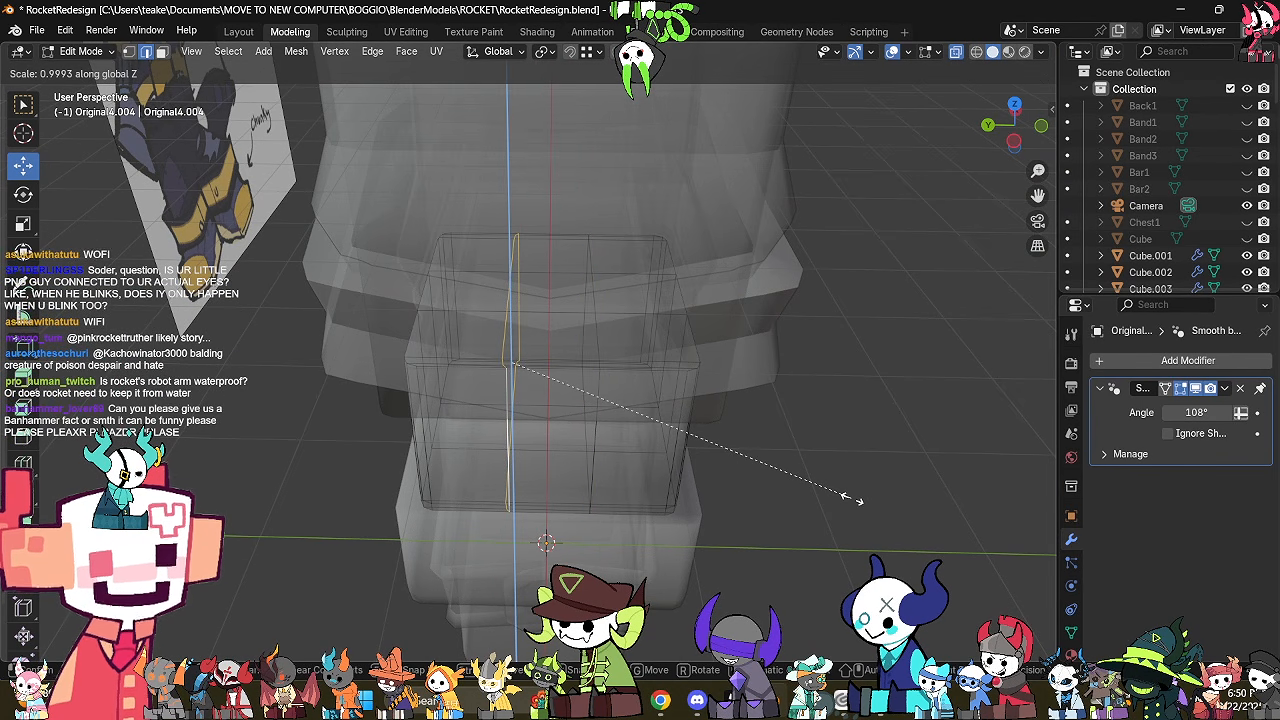
pyautogui.press('y')
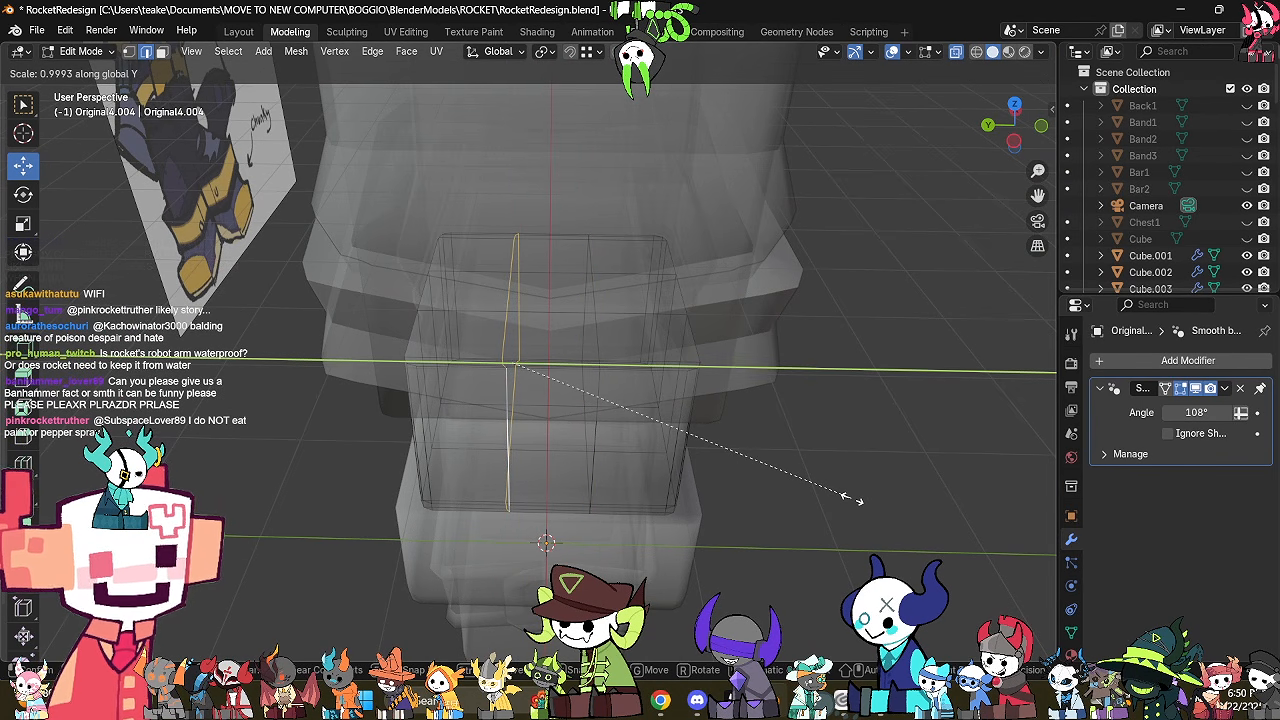
pyautogui.press('Return')
pyautogui.moveTo(852, 499); pyautogui.dragTo(760, 468, button='middle')
pyautogui.hotkey('alt', 'z')
pyautogui.moveTo(925, 430); pyautogui.dragTo(861, 414, button='middle')
pyautogui.hotkey('alt', 'z')
pyautogui.click(793, 499)
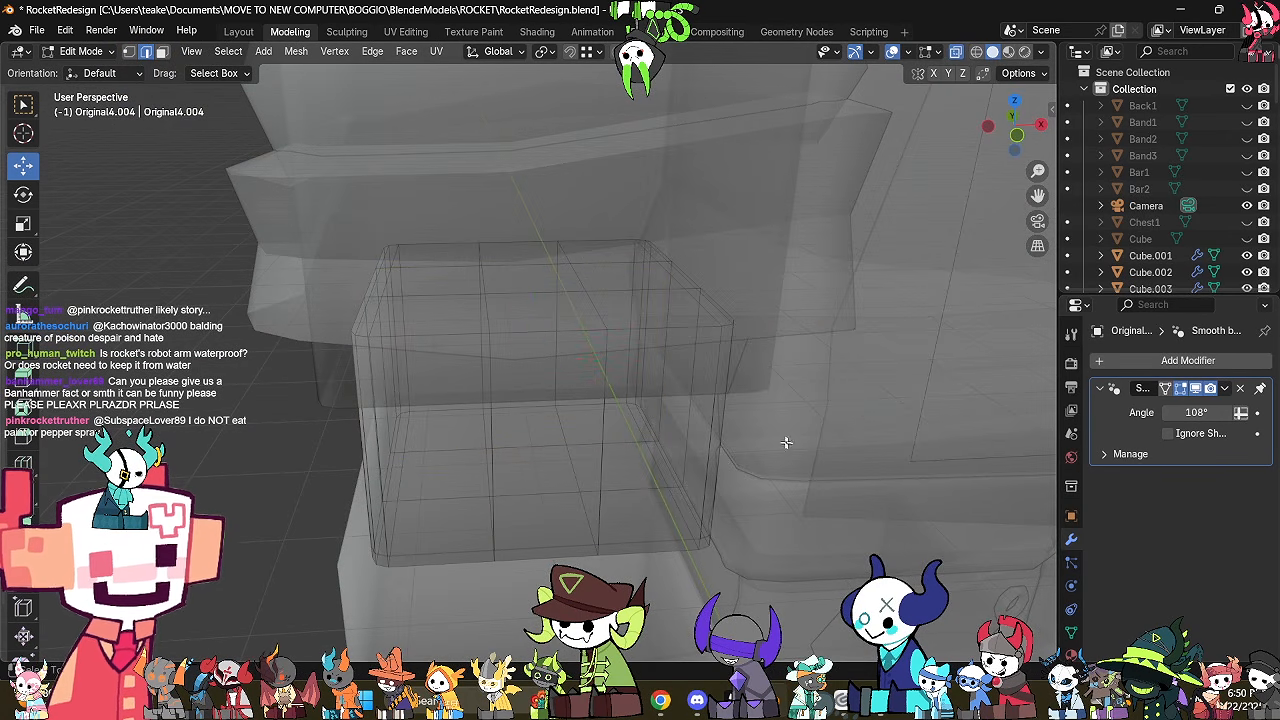
# Bevel all four vertical edge loops of the block with a 0.0378 m width and 2 segments.
pyautogui.moveTo(786, 442); pyautogui.dragTo(734, 420, button='middle')
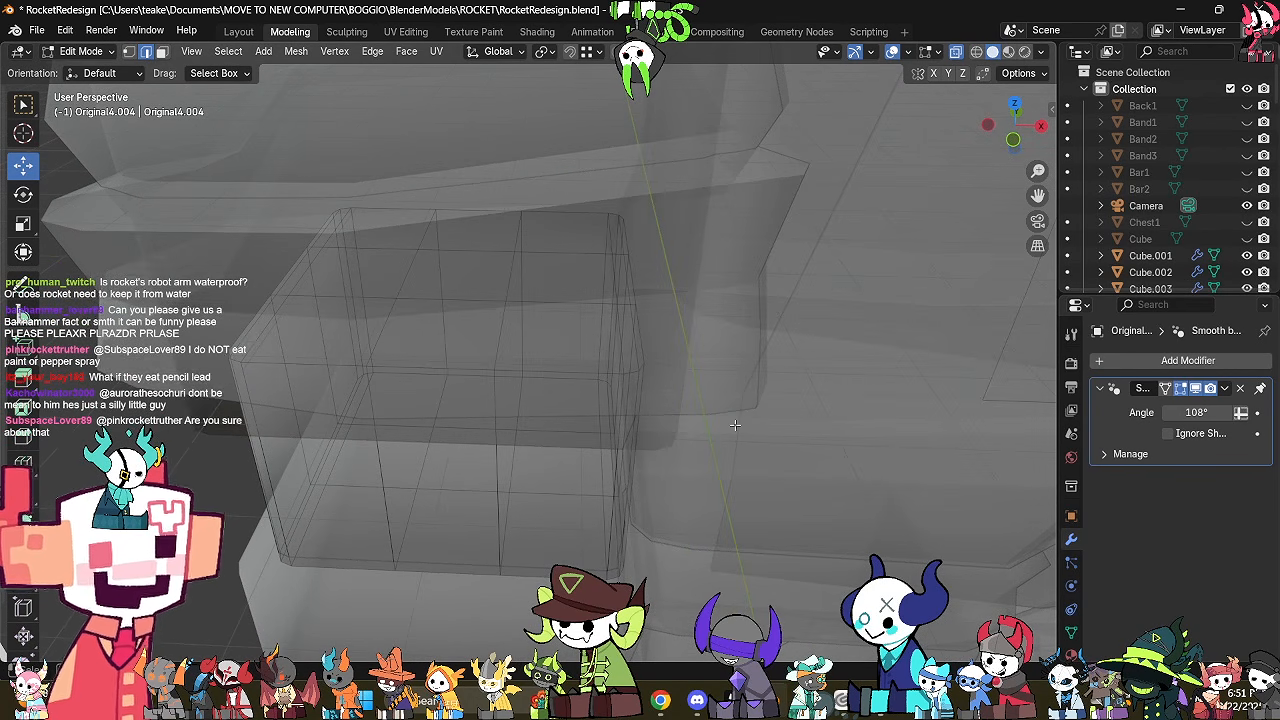
pyautogui.moveTo(735, 420); pyautogui.dragTo(751, 483, button='middle')
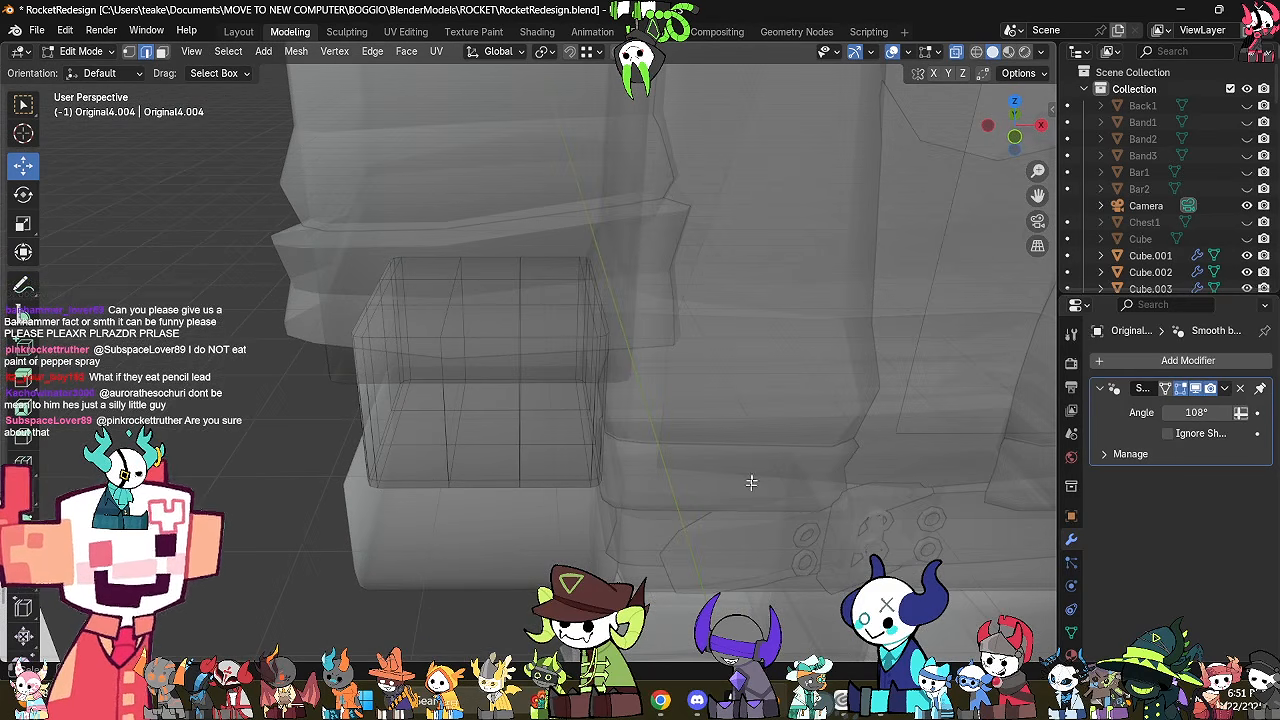
pyautogui.click(510, 440)
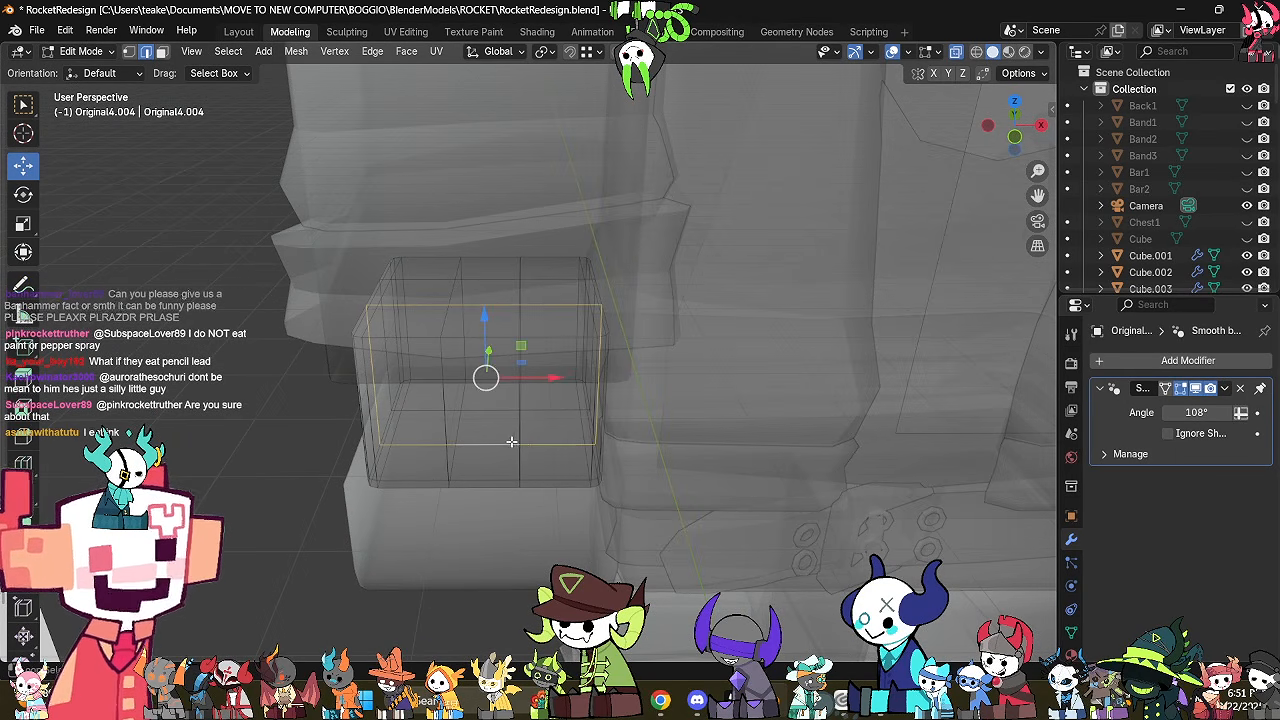
pyautogui.keyDown('alt'); pyautogui.keyDown('shift'); pyautogui.click(449, 458); pyautogui.keyUp('shift'); pyautogui.keyUp('alt')
pyautogui.moveTo(449, 459); pyautogui.dragTo(516, 464, button='middle')
pyautogui.moveTo(528, 411); pyautogui.dragTo(601, 410, button='middle')
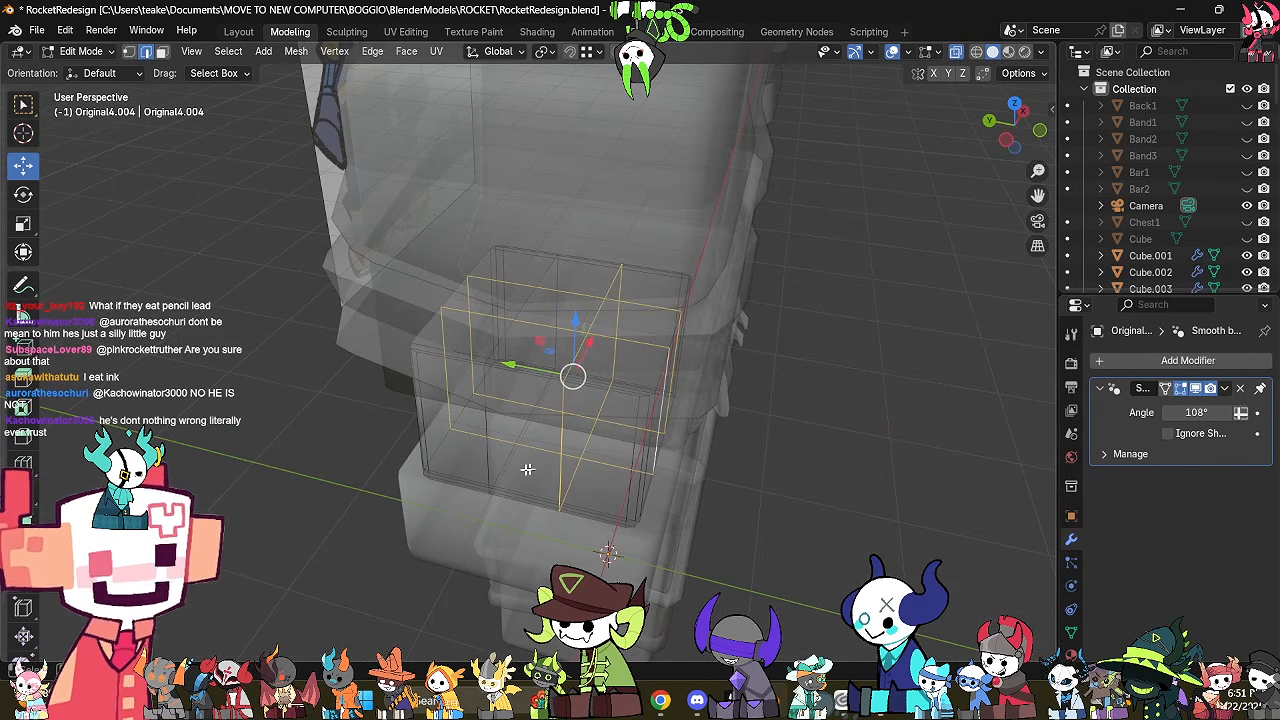
pyautogui.keyDown('alt'); pyautogui.keyDown('shift'); pyautogui.click(497, 465); pyautogui.keyUp('shift'); pyautogui.keyUp('alt')
pyautogui.hotkey('alt', 'z')
pyautogui.moveTo(778, 460); pyautogui.dragTo(697, 420, button='middle')
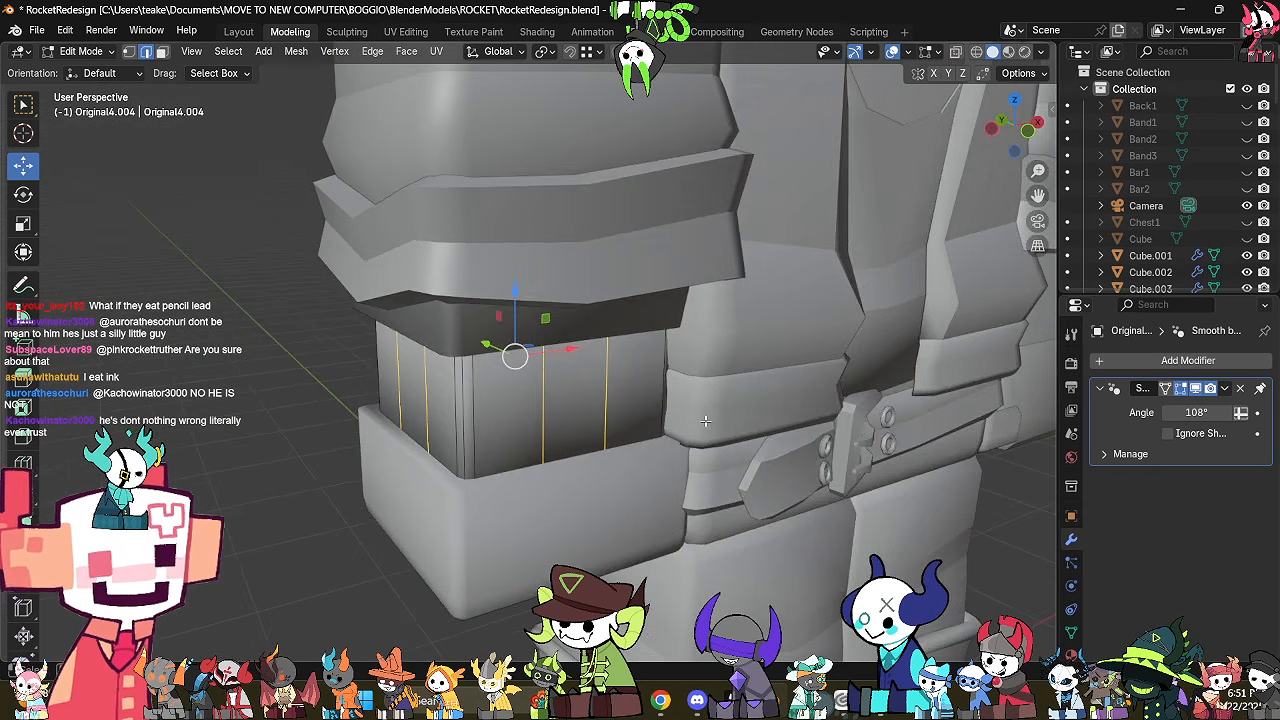
pyautogui.hotkey('alt', 'z')
pyautogui.hotkey('alt', 'z')
pyautogui.scroll(2, 729, 437)
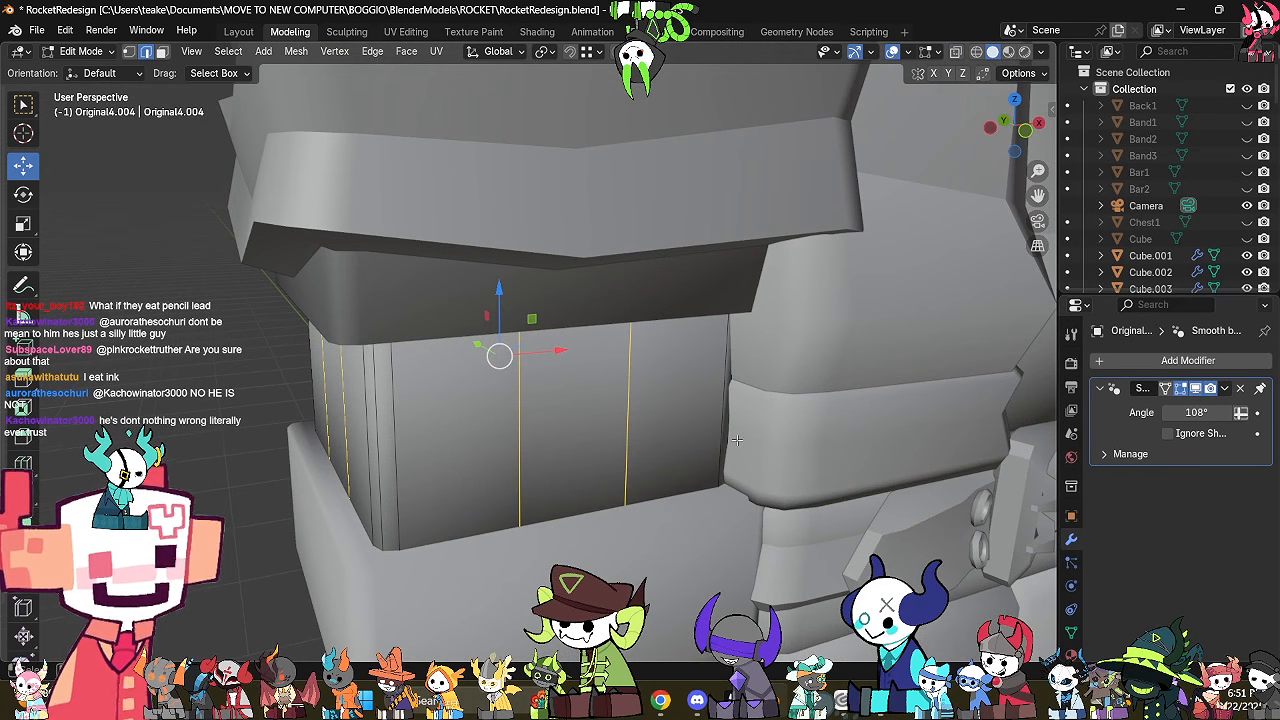
pyautogui.hotkey('ctrl', 'b')
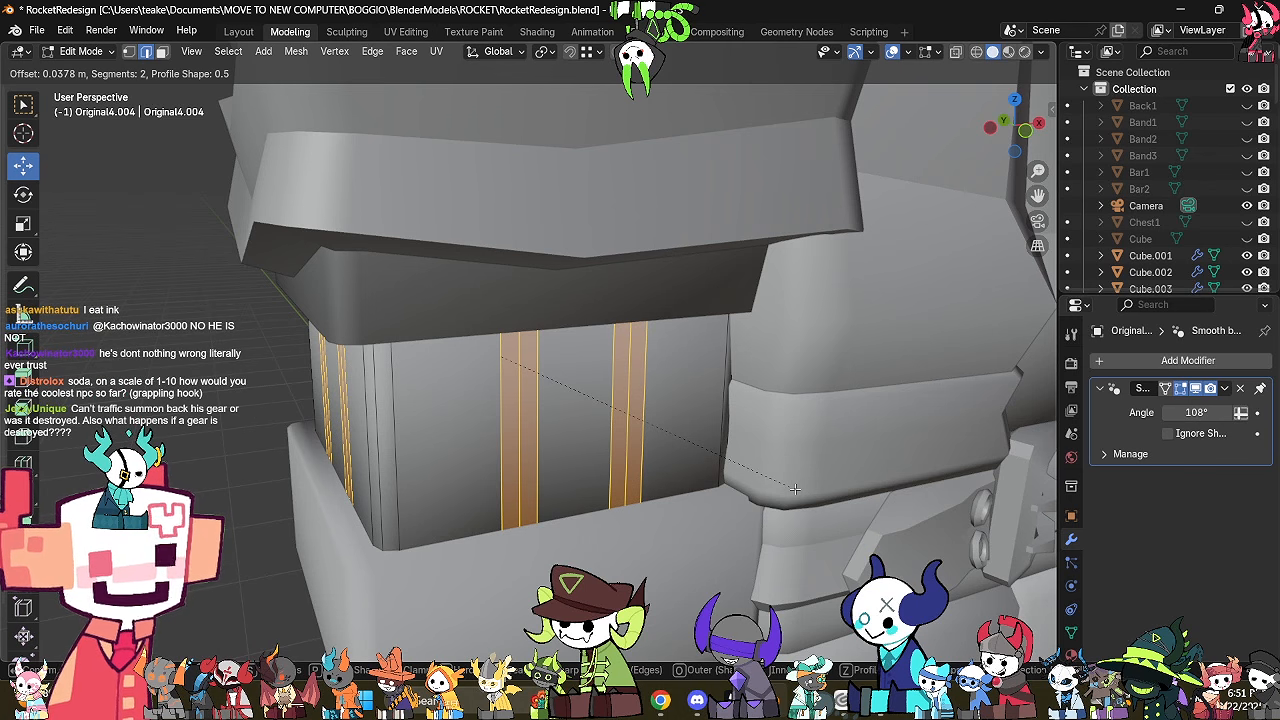
pyautogui.click(794, 489)
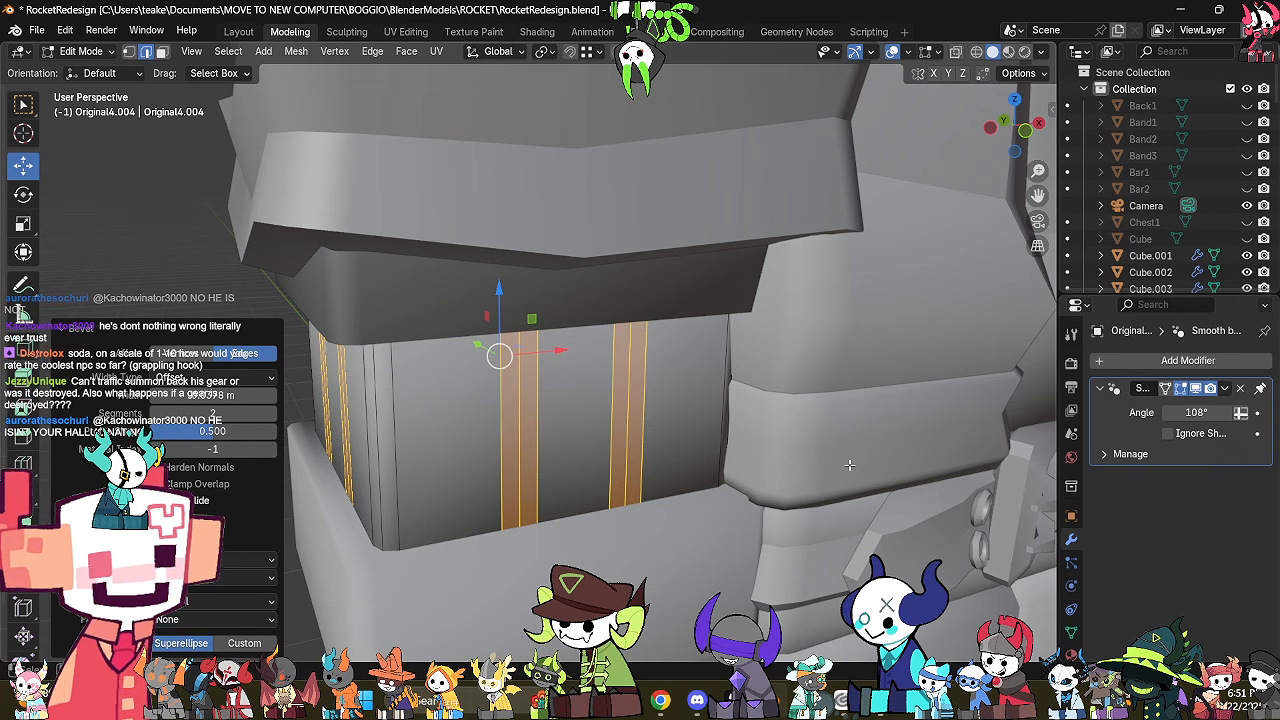
# Select the centre loop of each of the four bevelled strips and scale them inward to about 0.944 to form grooves.
pyautogui.hotkey('alt', 'a')
pyautogui.moveTo(704, 440); pyautogui.dragTo(752, 496, button='middle')
pyautogui.hotkey('alt', 'z')
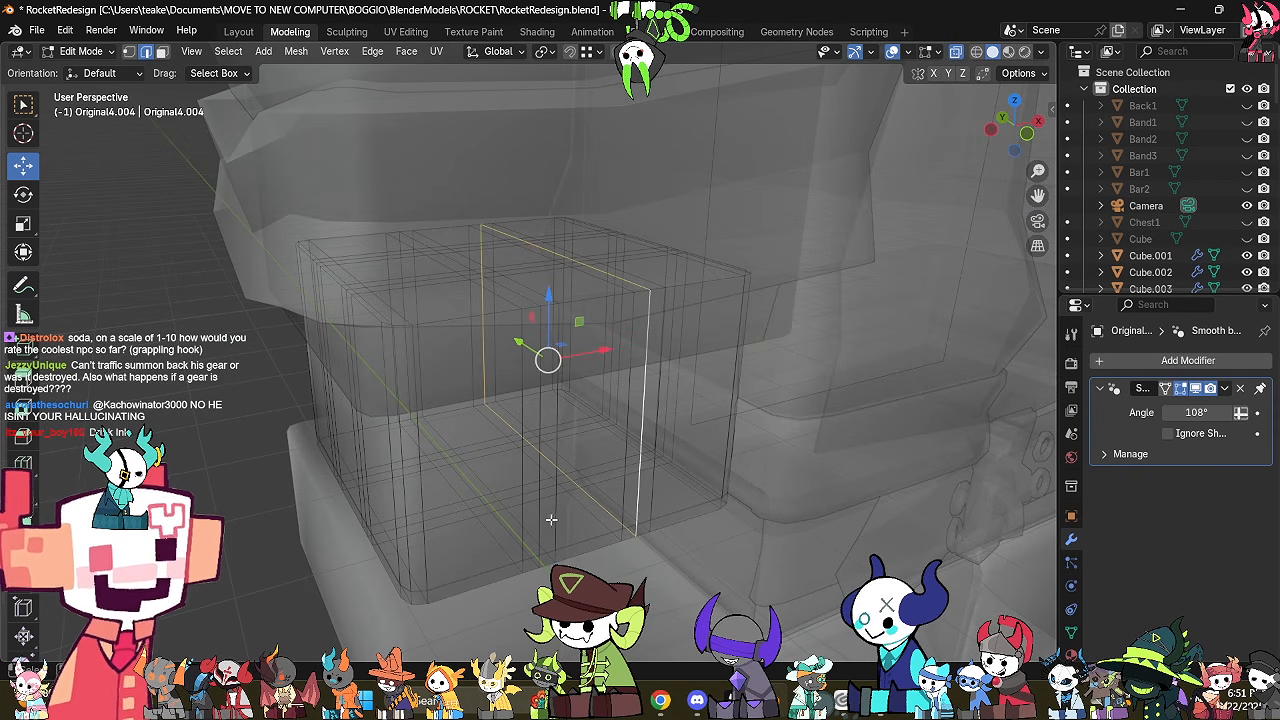
pyautogui.hotkey('alt', 'z')
pyautogui.moveTo(540, 520); pyautogui.dragTo(641, 512, button='middle')
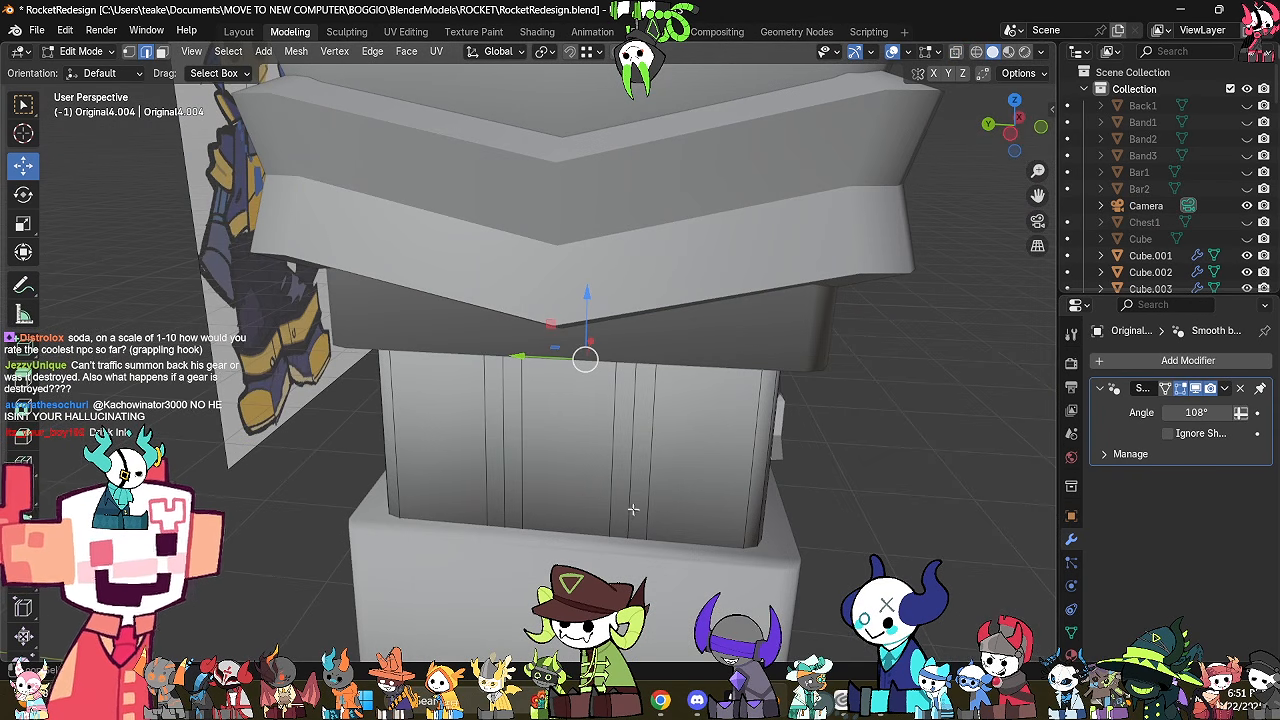
pyautogui.keyDown('shift'); pyautogui.click(507, 495); pyautogui.keyUp('shift')
pyautogui.moveTo(510, 492); pyautogui.dragTo(474, 492, button='middle')
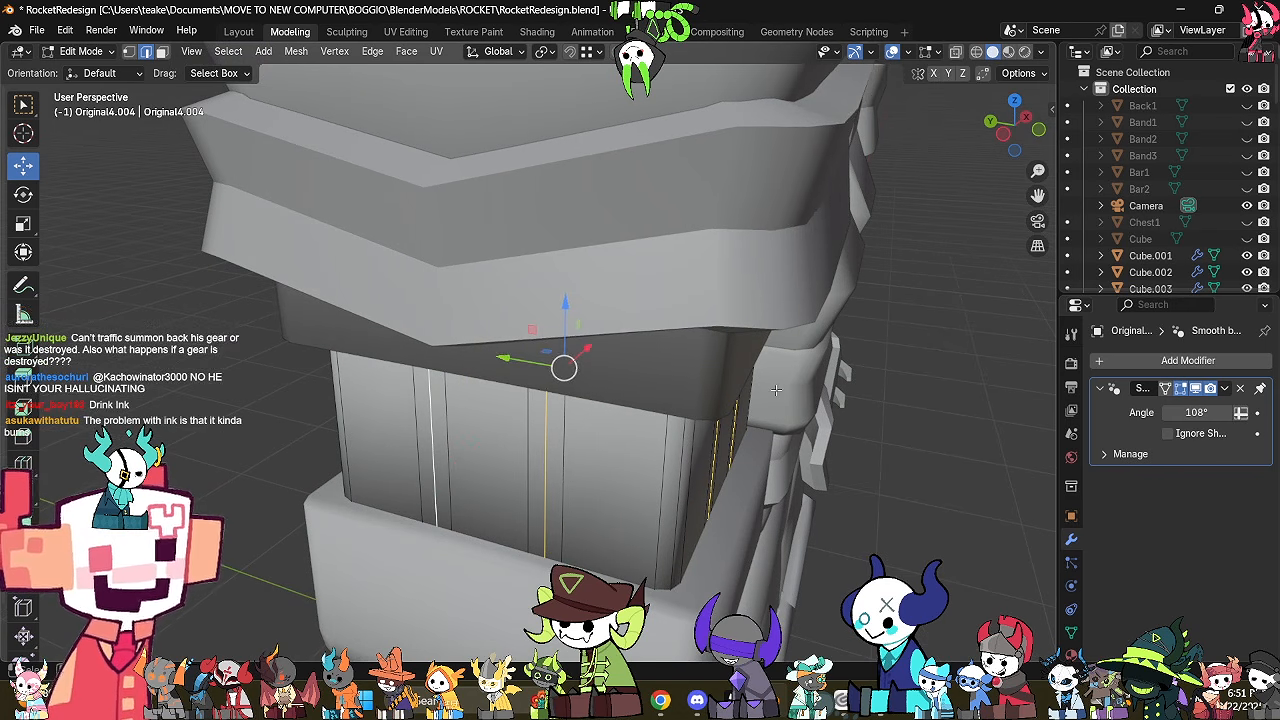
pyautogui.press('s')
pyautogui.press('x')
pyautogui.rightClick(808, 218)
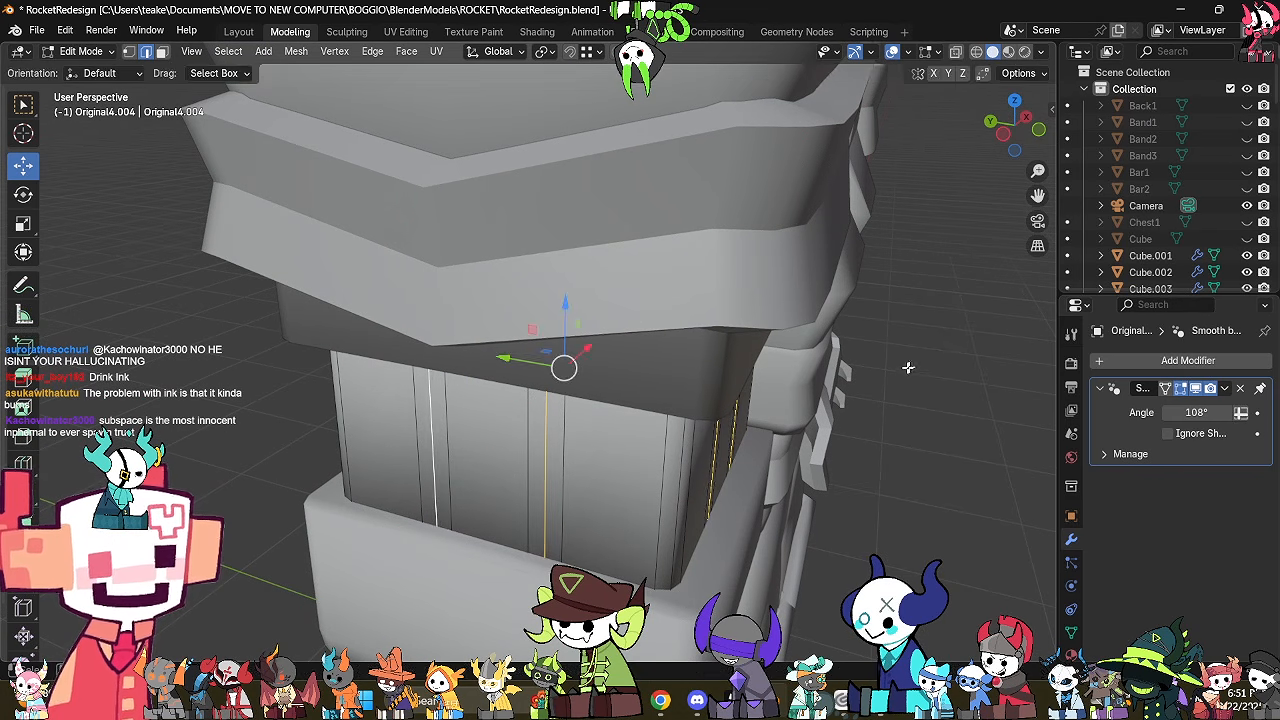
pyautogui.press('s')
pyautogui.click(870, 373)
# Mark the recessed centre edges of the grooves as sharp.
pyautogui.press('KP_Decimal')
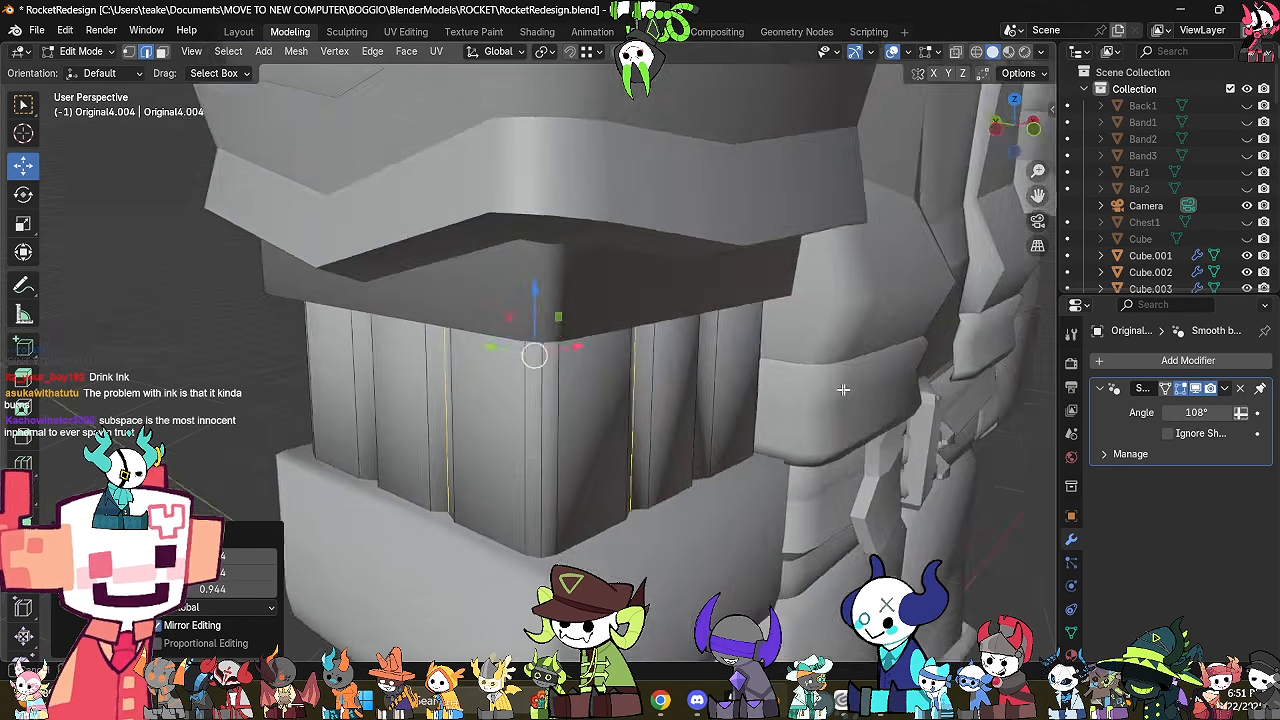
pyautogui.hotkey('ctrl', 'e')
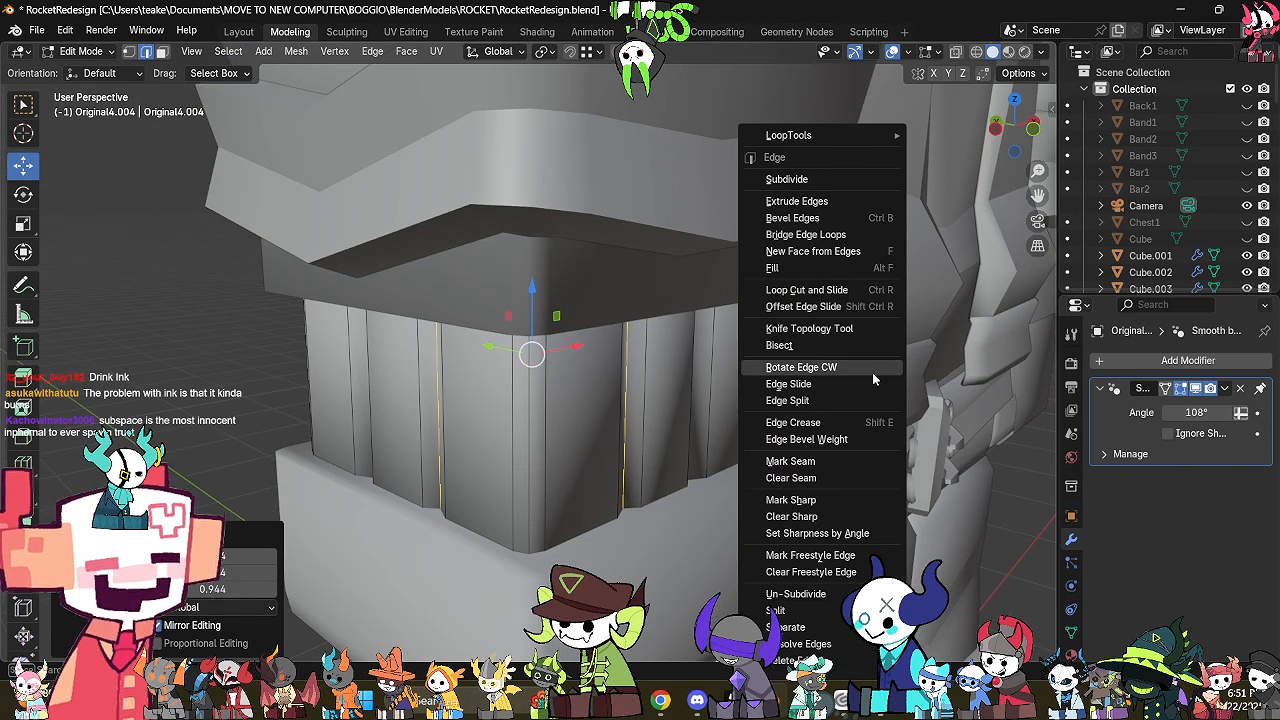
pyautogui.click(833, 500)
# Select the outer edge loops bordering every groove around the block and mark them as sharp.
pyautogui.moveTo(840, 510); pyautogui.dragTo(729, 519, button='middle')
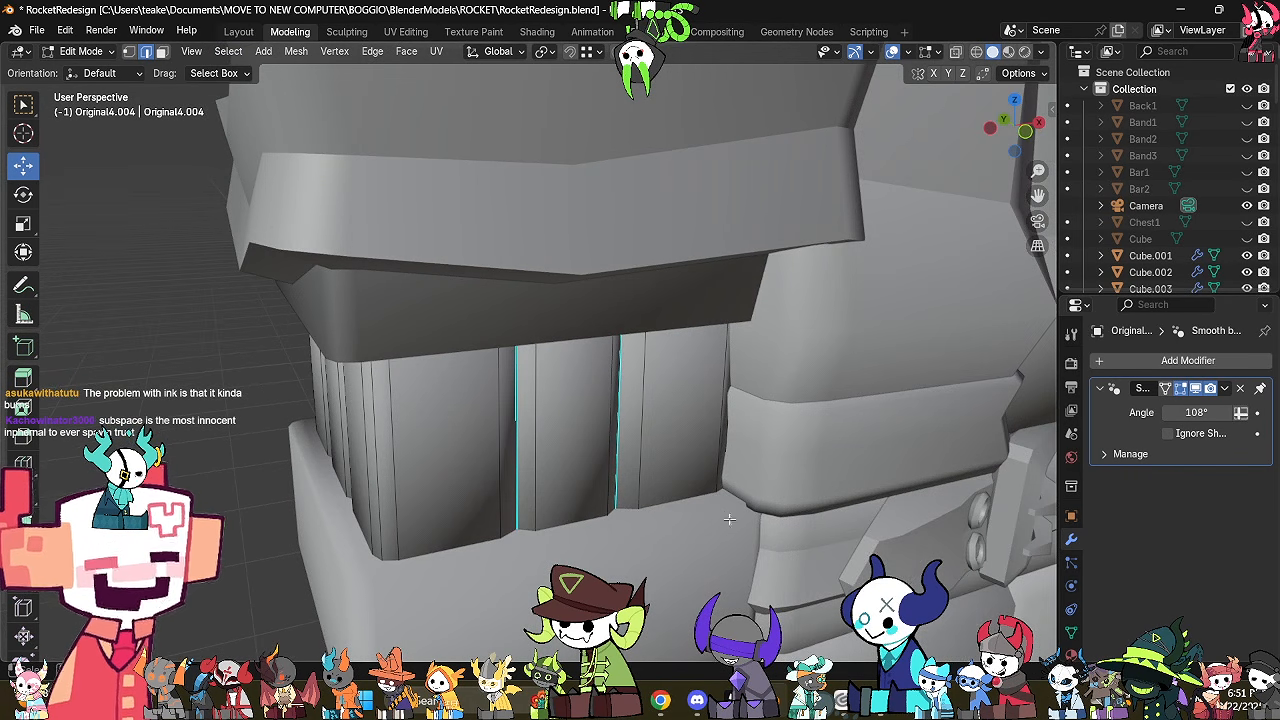
pyautogui.keyDown('shift'); pyautogui.click(502, 496); pyautogui.keyUp('shift')
pyautogui.moveTo(495, 500); pyautogui.dragTo(612, 491, button='middle')
pyautogui.keyDown('shift'); pyautogui.click(507, 507); pyautogui.keyUp('shift')
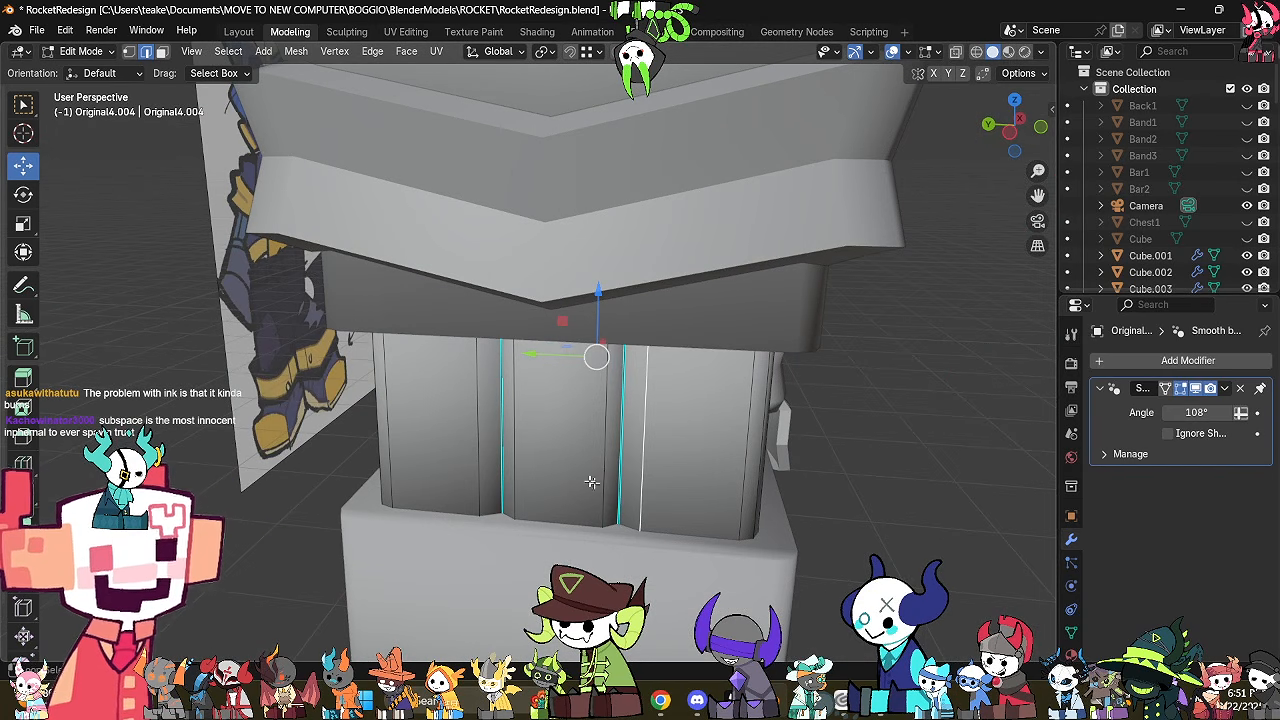
pyautogui.keyDown('shift'); pyautogui.click(476, 475); pyautogui.keyUp('shift')
pyautogui.moveTo(476, 475); pyautogui.dragTo(618, 466, button='middle')
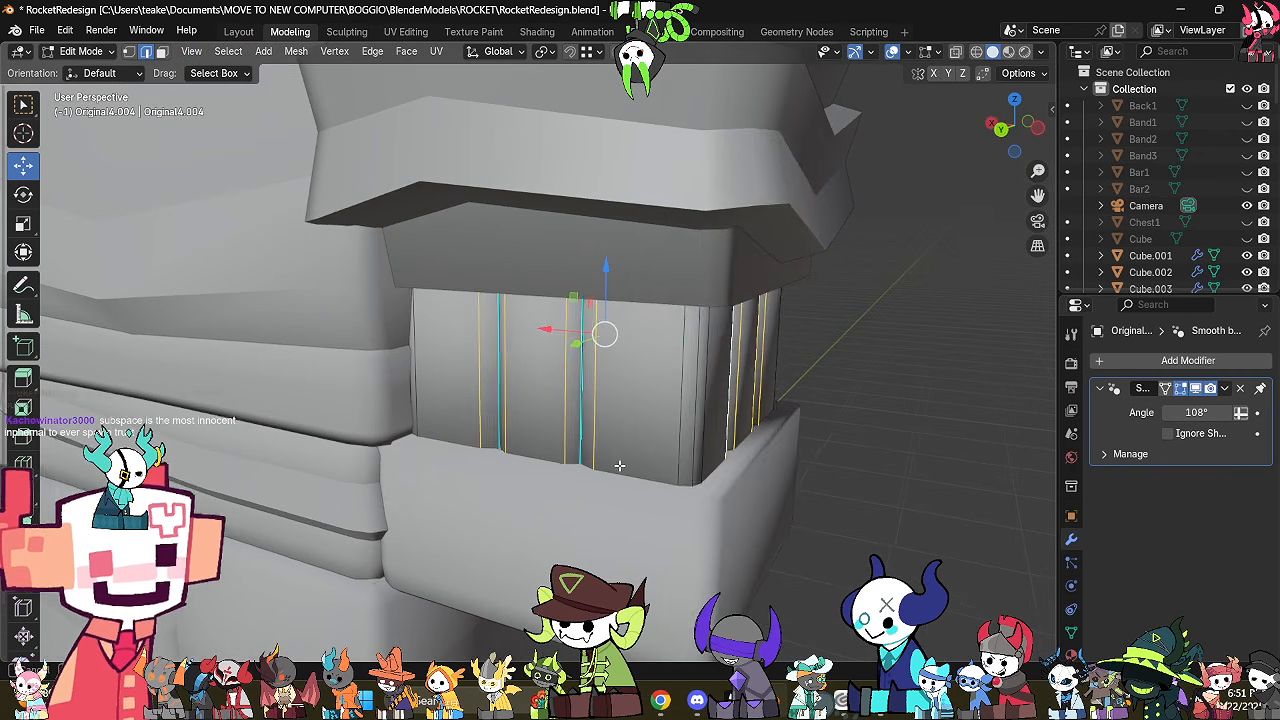
pyautogui.hotkey('ctrl', 'e')
pyautogui.click(774, 485)
# Examine the grooved block's shading and topology in Object and Edit Mode, with and without X-ray.
pyautogui.press('Tab')
pyautogui.hotkey('alt', 'z')
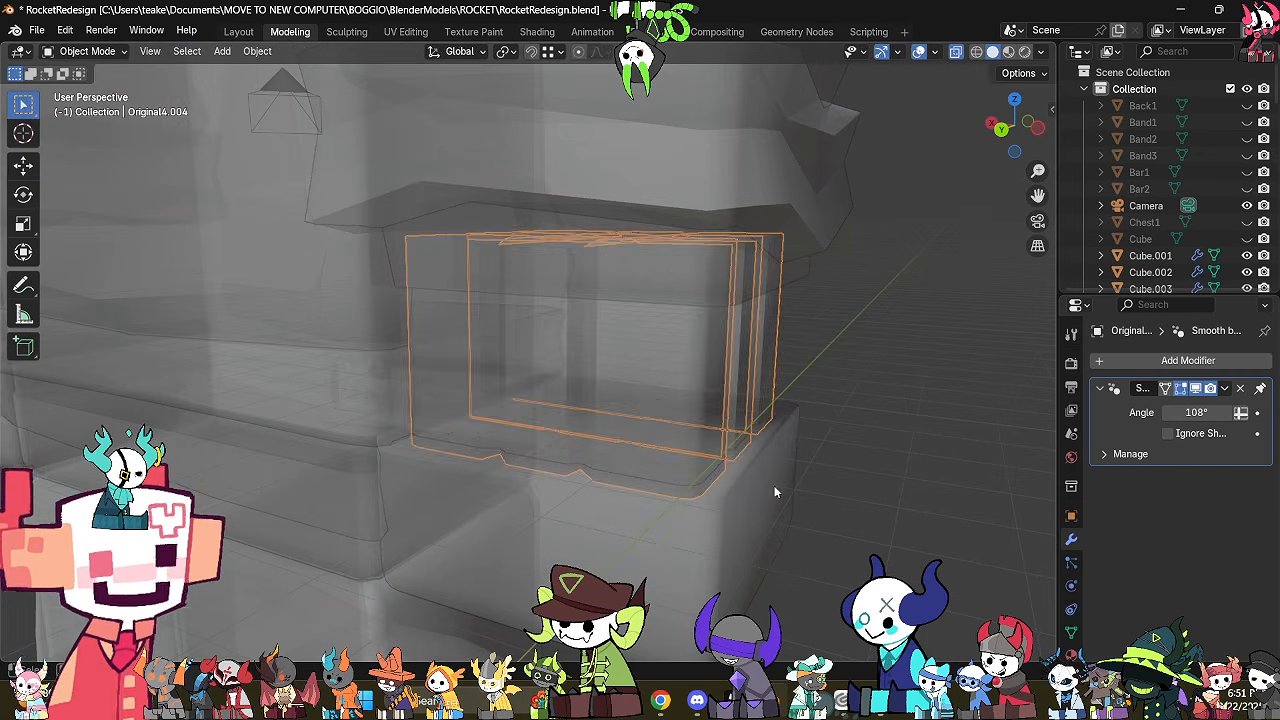
pyautogui.press('Tab')
pyautogui.hotkey('alt', 'z')
pyautogui.hotkey('alt', 'z')
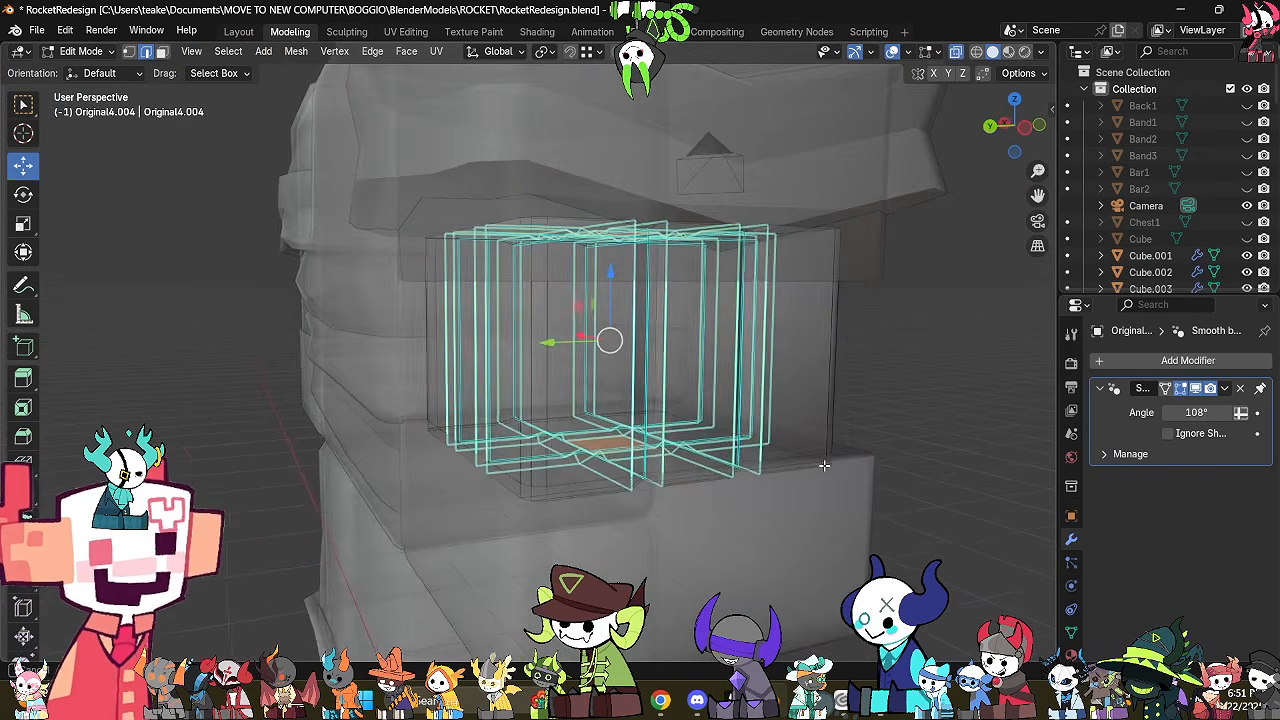
pyautogui.hotkey('alt', 'z')
pyautogui.press('Tab')
pyautogui.moveTo(745, 477)
pyautogui.mouseDown(button='middle')
pyautogui.moveTo(734, 488)
pyautogui.moveTo(749, 505)
pyautogui.moveTo(727, 491)
pyautogui.mouseUp(button='middle')
# Select the middle edges of the block's rounded vertical corners and dissolve them.
pyautogui.press('Tab')
pyautogui.press('3')
pyautogui.hotkey('alt', 'z')
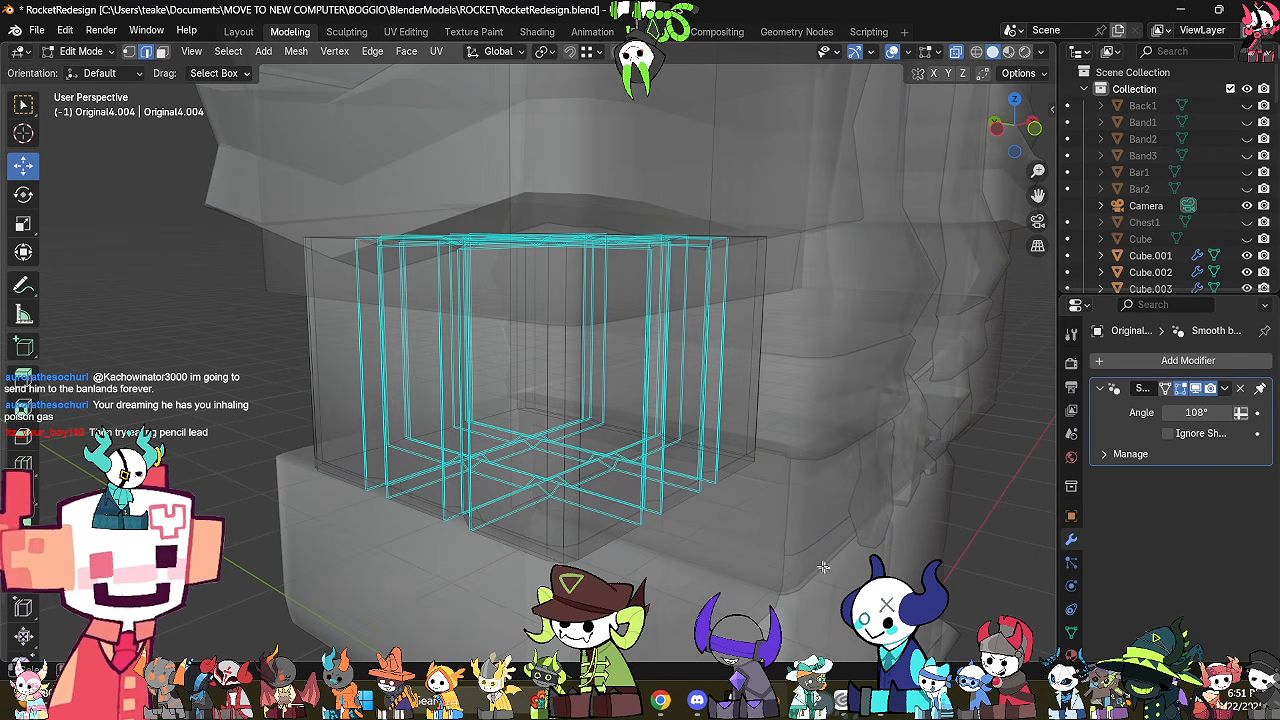
pyautogui.hotkey('alt', 'z')
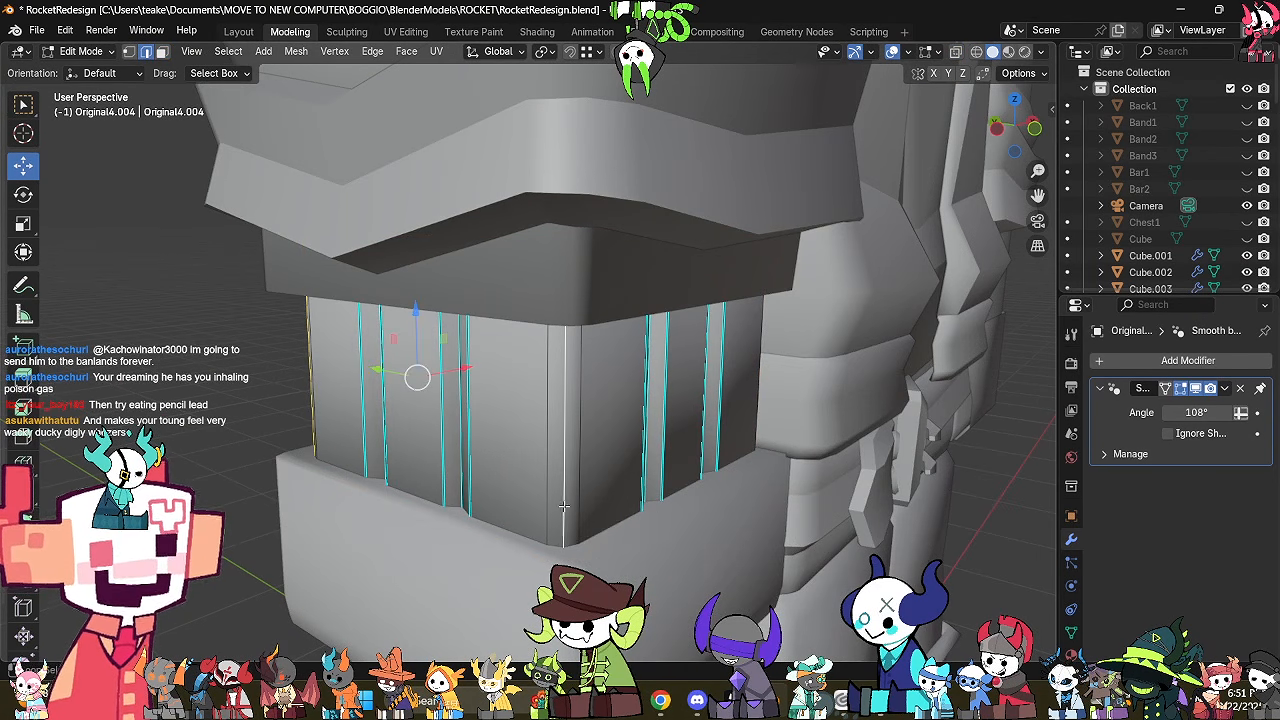
pyautogui.moveTo(564, 507); pyautogui.dragTo(602, 515, button='middle')
pyautogui.hotkey('alt', 'z')
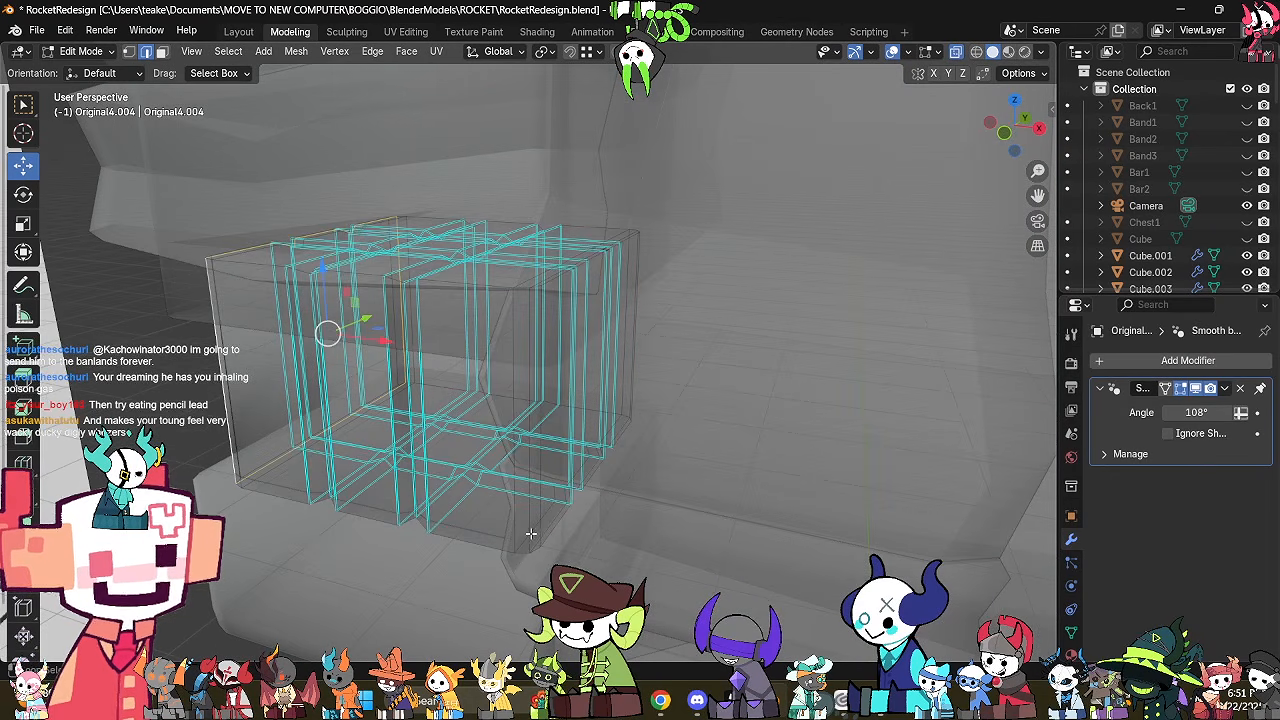
pyautogui.rightClick(756, 524)
pyautogui.click(700, 643)
pyautogui.hotkey('alt', 'z')
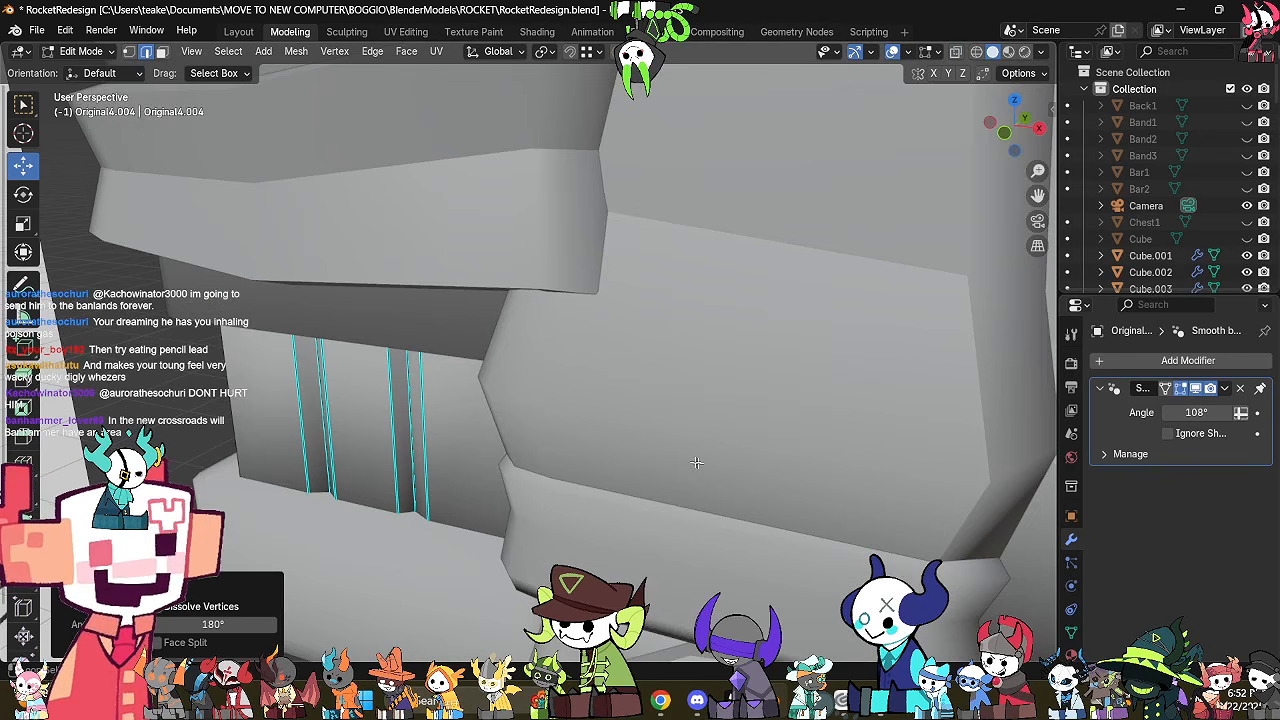
# Select the entire grooved block and scale it up slightly.
pyautogui.moveTo(697, 460); pyautogui.dragTo(823, 455, button='middle')
pyautogui.press('a')
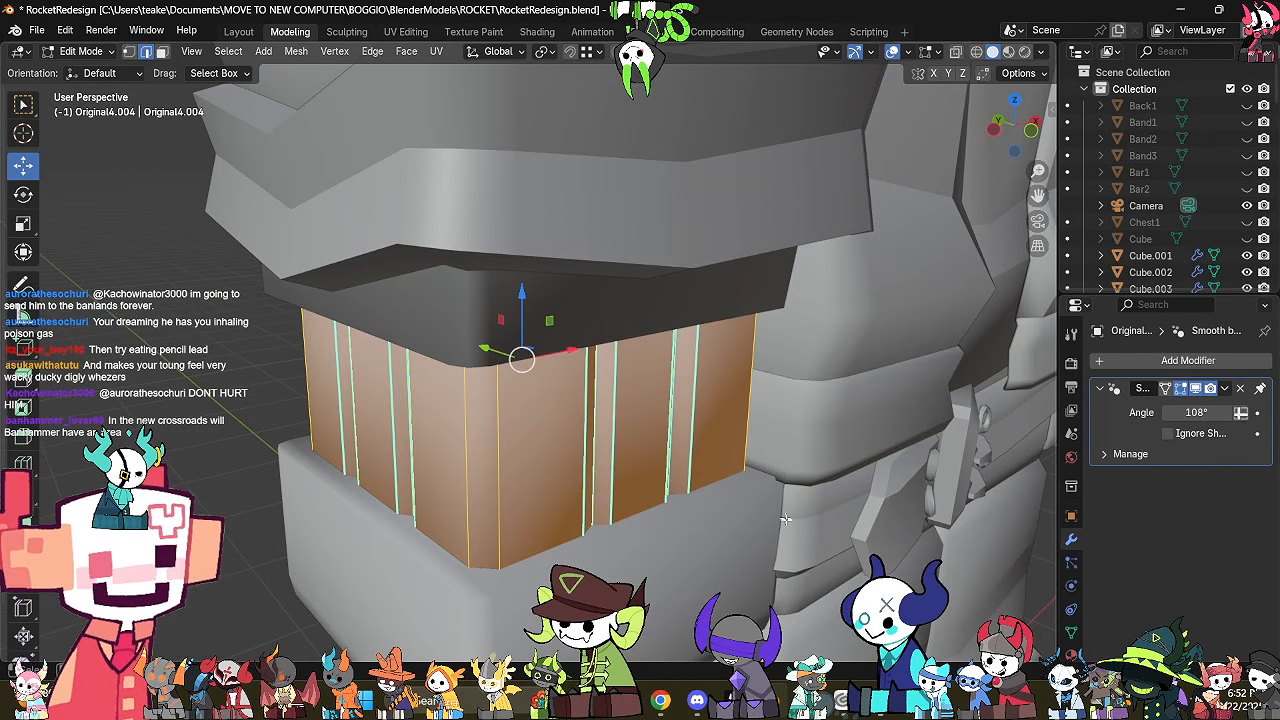
pyautogui.press('s')
pyautogui.click(793, 527)
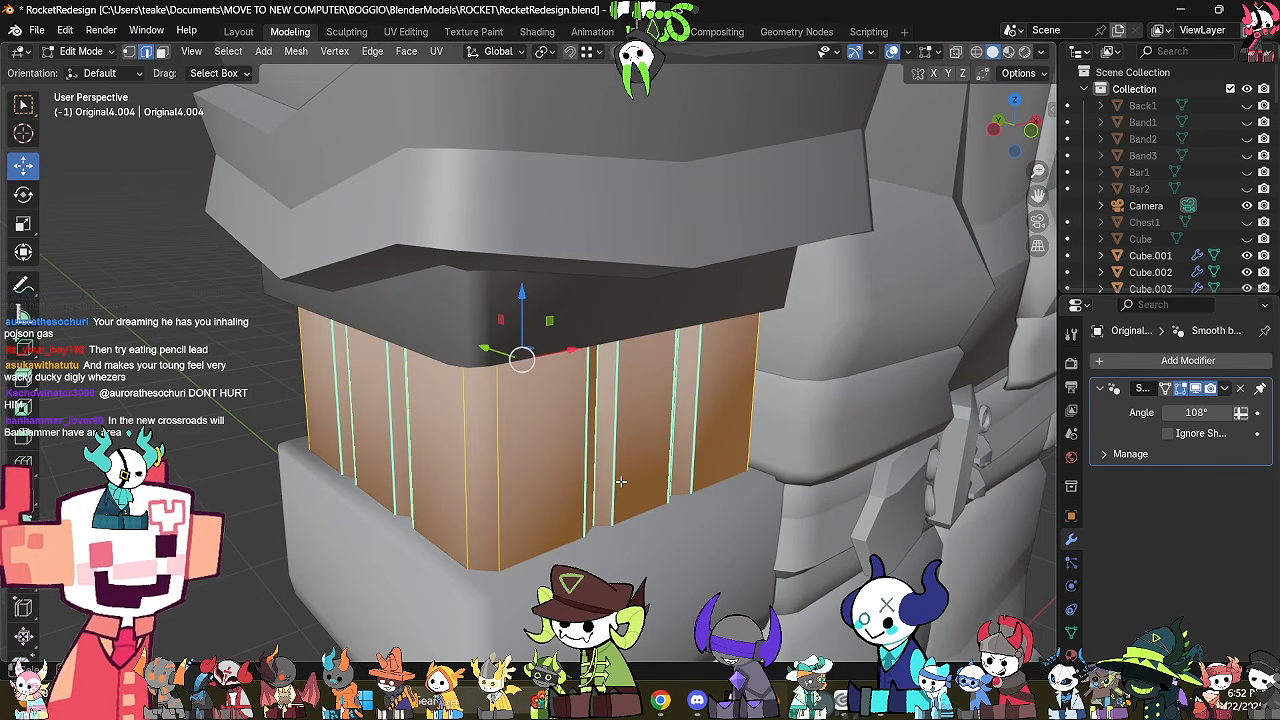
# Select the vertical edge loops at the grooved block's rounded corners and mark them as sharp.
pyautogui.moveTo(790, 527); pyautogui.dragTo(750, 528, button='middle')
pyautogui.hotkey('alt', 'a')
pyautogui.press('Tab')
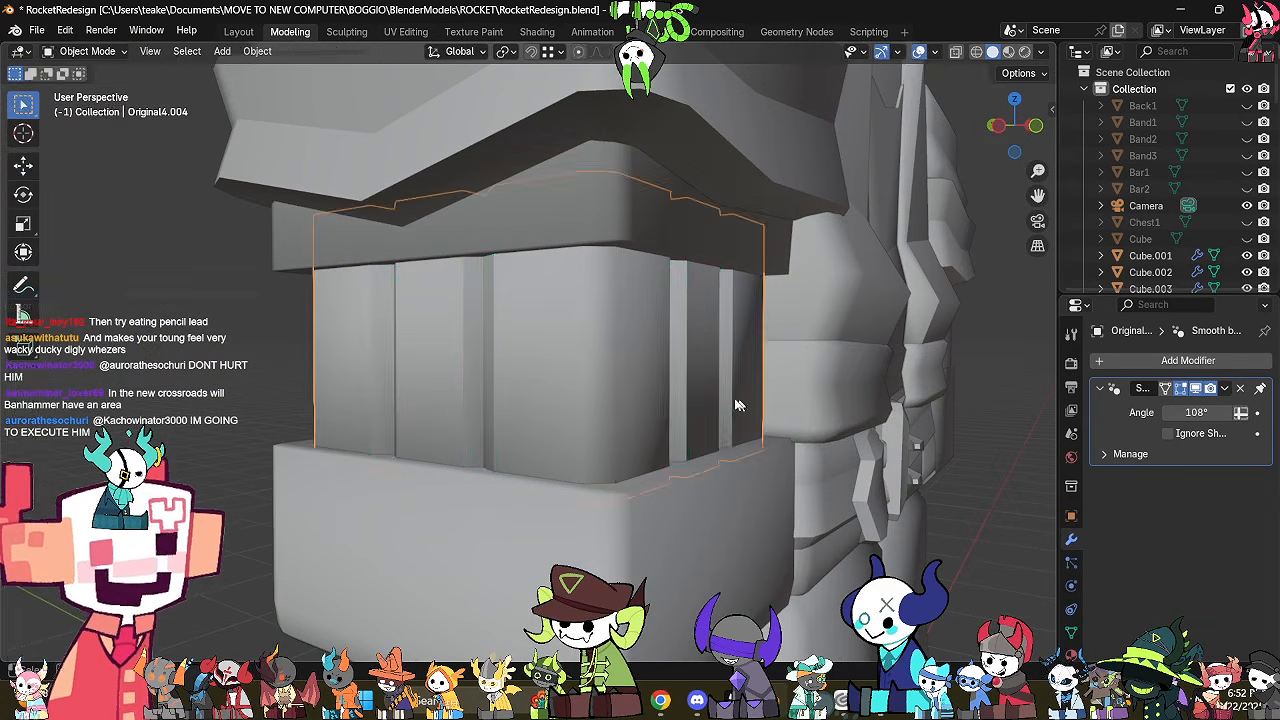
pyautogui.press('Tab')
pyautogui.moveTo(589, 431); pyautogui.dragTo(531, 493, button='middle')
pyautogui.hotkey('alt', 'z')
pyautogui.keyDown('alt'); pyautogui.keyDown('shift'); pyautogui.click(519, 479); pyautogui.keyUp('shift'); pyautogui.keyUp('alt')
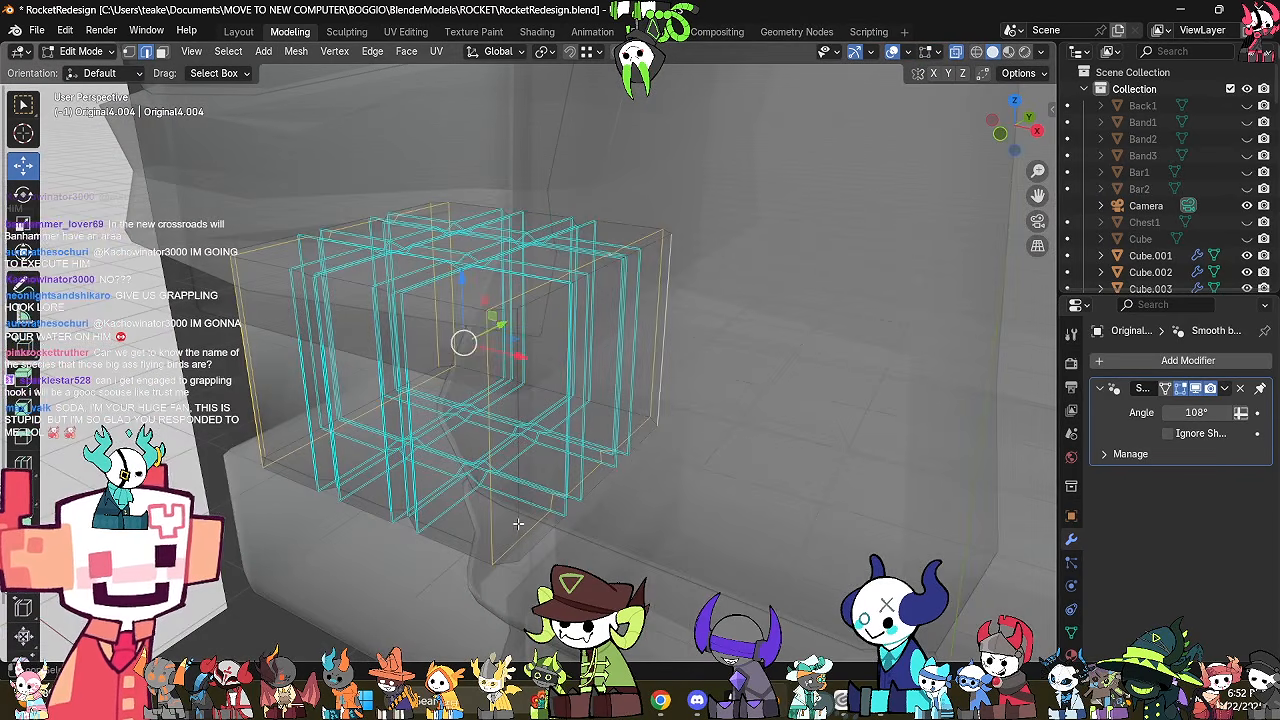
pyautogui.hotkey('ctrl', 'e')
pyautogui.click(744, 403)
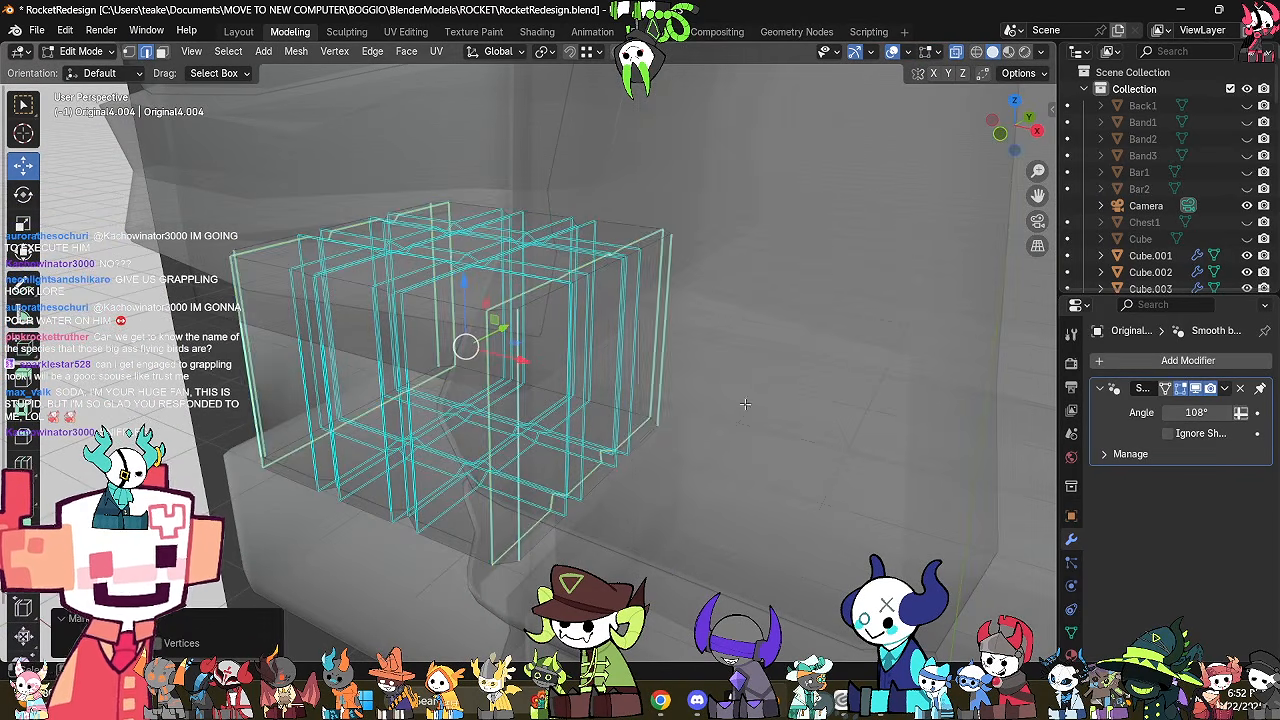
# In the left orthographic view, shift the side groove nearest the character's front outward along Y by about 0.03 m.
pyautogui.moveTo(629, 486); pyautogui.dragTo(800, 447, button='middle')
pyautogui.hotkey('alt', 'z')
pyautogui.press('Tab')
pyautogui.scroll(-1, 618, 472)
pyautogui.press('Tab')
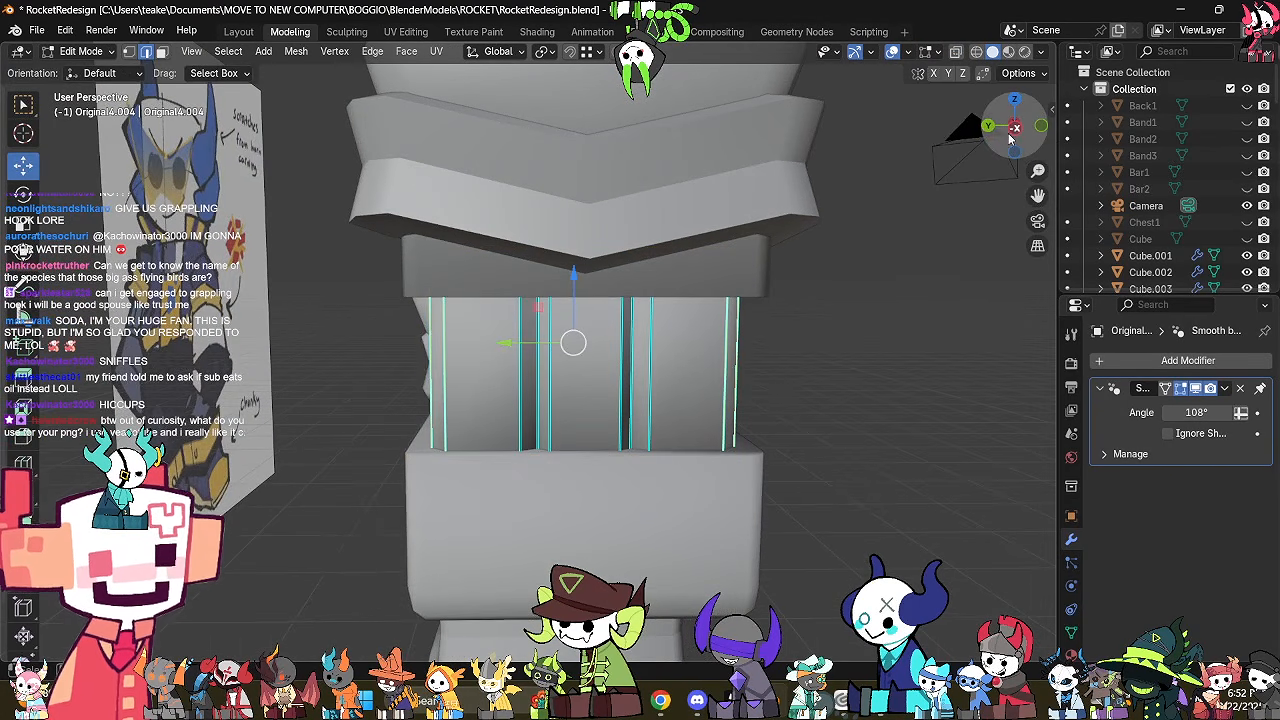
pyautogui.click(1010, 140)
pyautogui.hotkey('alt', 'z')
pyautogui.scroll(2, 652, 185)
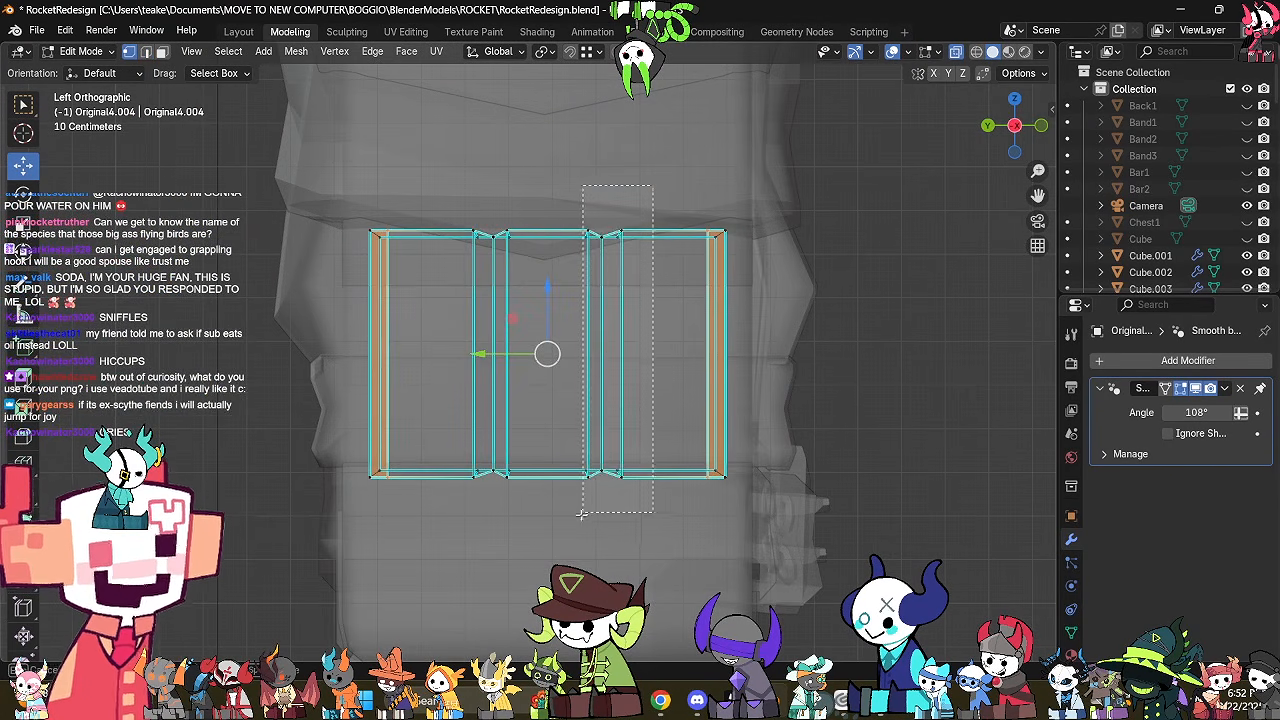
pyautogui.moveTo(582, 513); pyautogui.dragTo(583, 512)
pyautogui.press('g')
pyautogui.press('y')
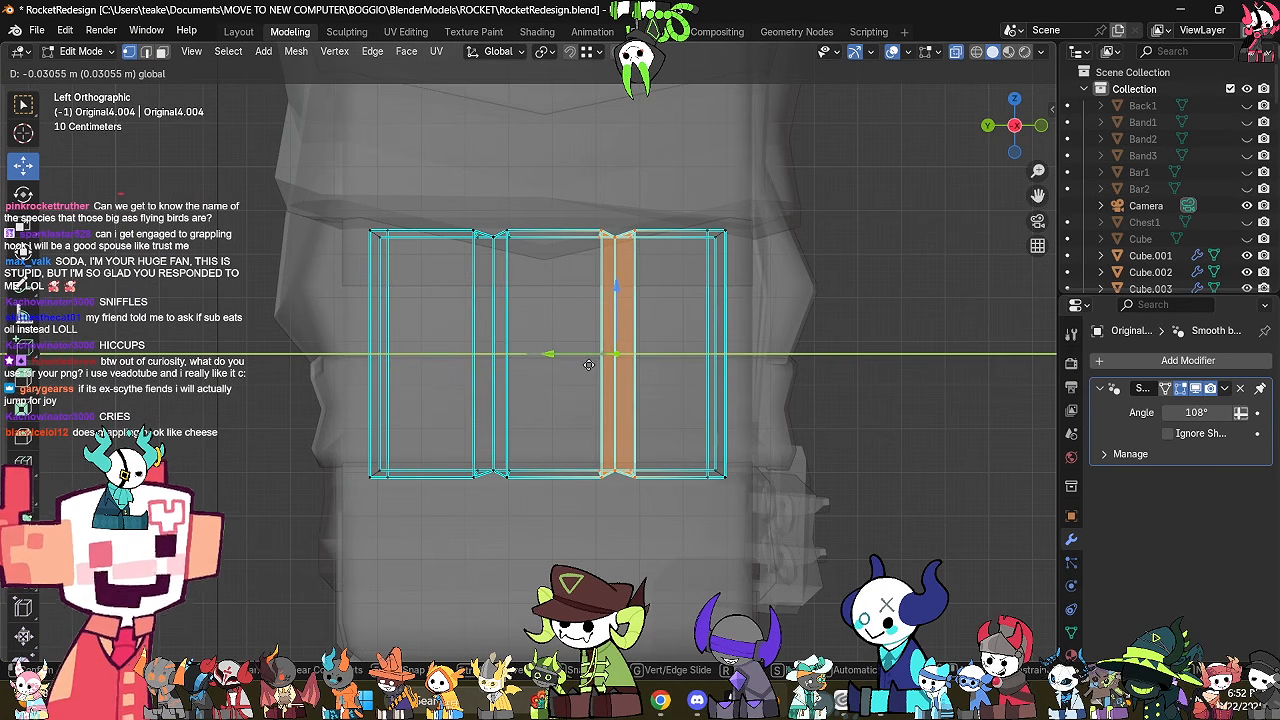
pyautogui.click(588, 364)
# Shift the side groove nearest the character's back outward along Y by about 0.009 m.
pyautogui.moveTo(473, 521); pyautogui.dragTo(473, 521)
pyautogui.hotkey('alt', 'z')
pyautogui.press('g')
pyautogui.press('g')
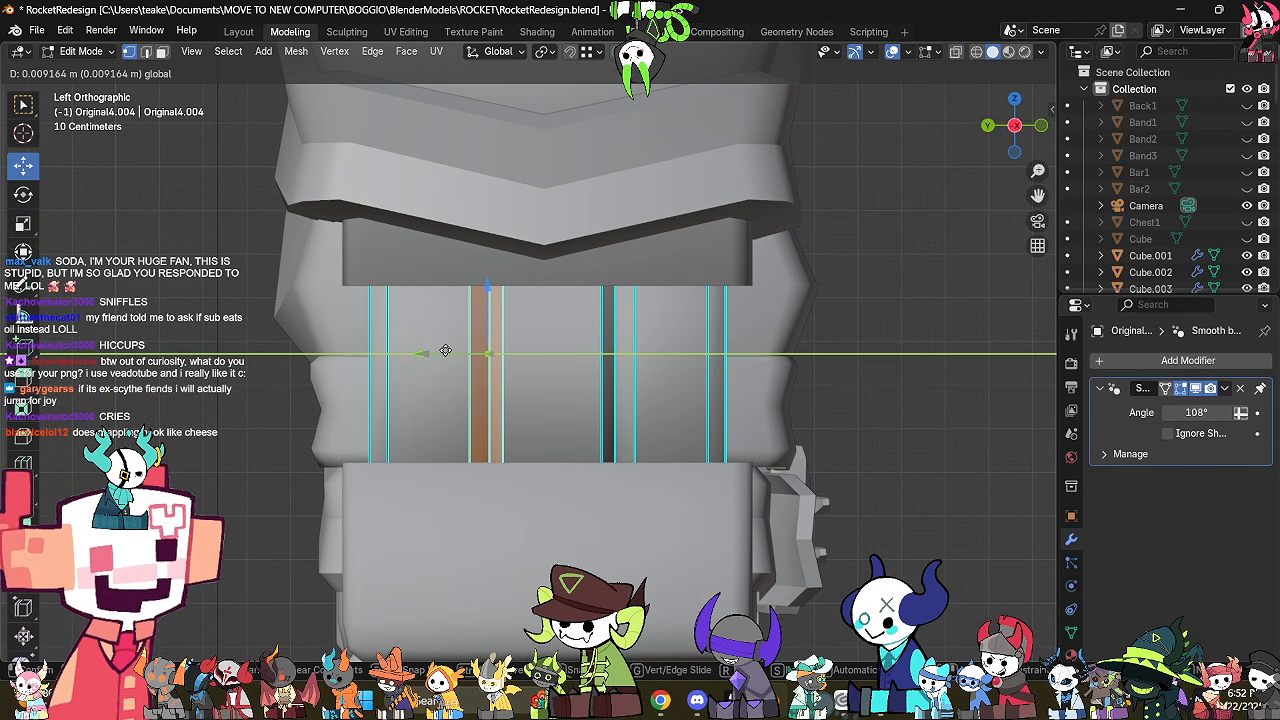
pyautogui.click(445, 350)
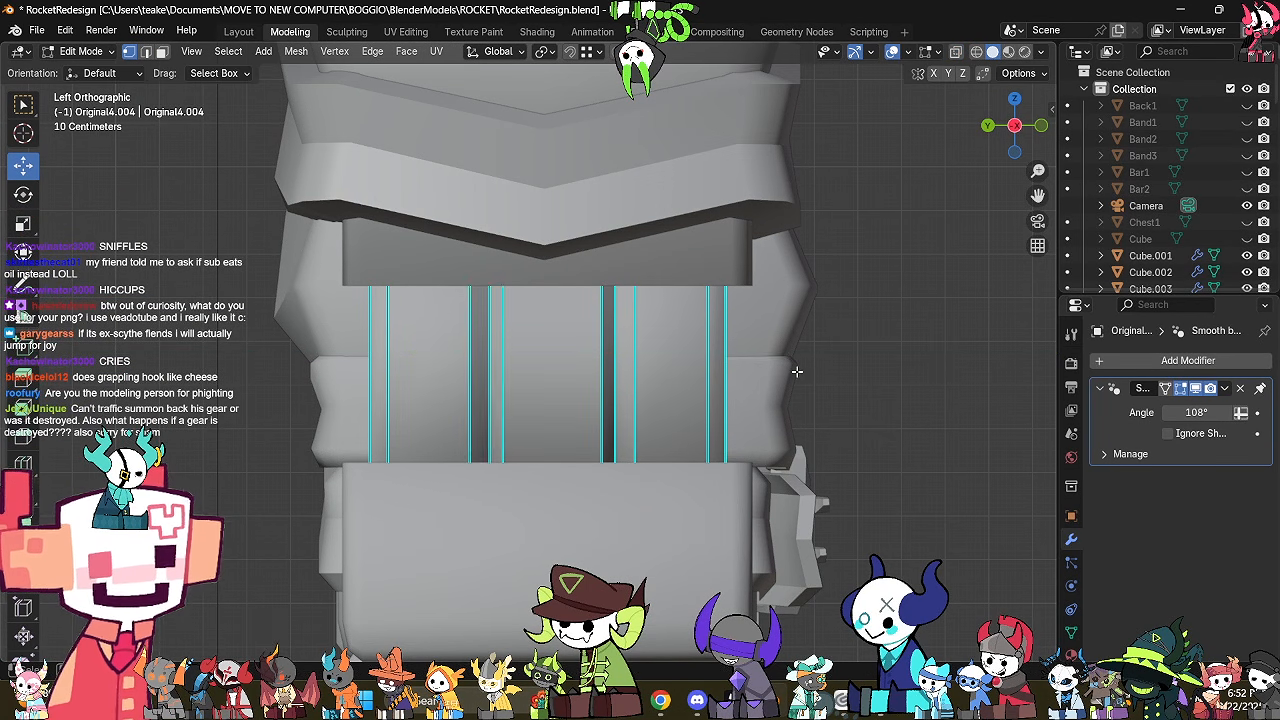
# In the front orthographic view, select the grooved block's front groove nearest the torso and move it slightly toward the torso along X.
pyautogui.press('Tab')
pyautogui.moveTo(486, 351); pyautogui.dragTo(669, 435, button='middle')
pyautogui.press('Tab')
pyautogui.keyDown('shift'); pyautogui.moveTo(760, 394); pyautogui.dragTo(710, 412, button='middle'); pyautogui.keyUp('shift')
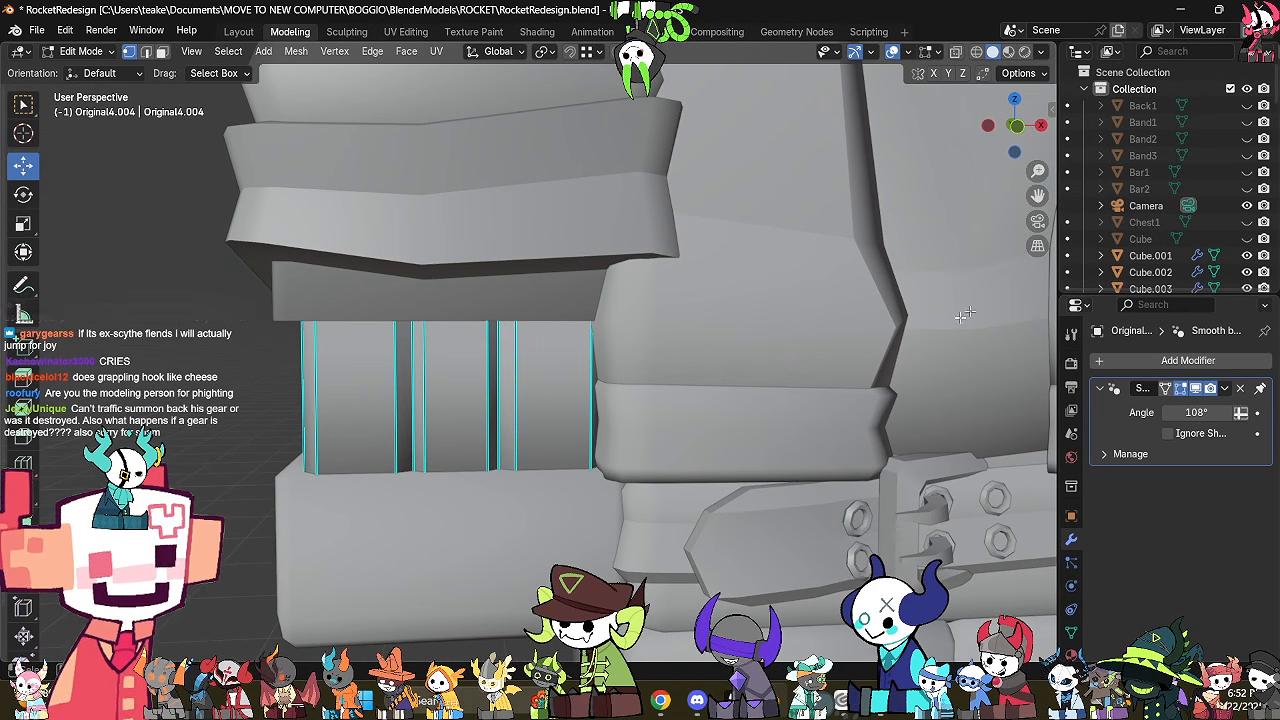
pyautogui.click(1017, 127)
pyautogui.hotkey('alt', 'z')
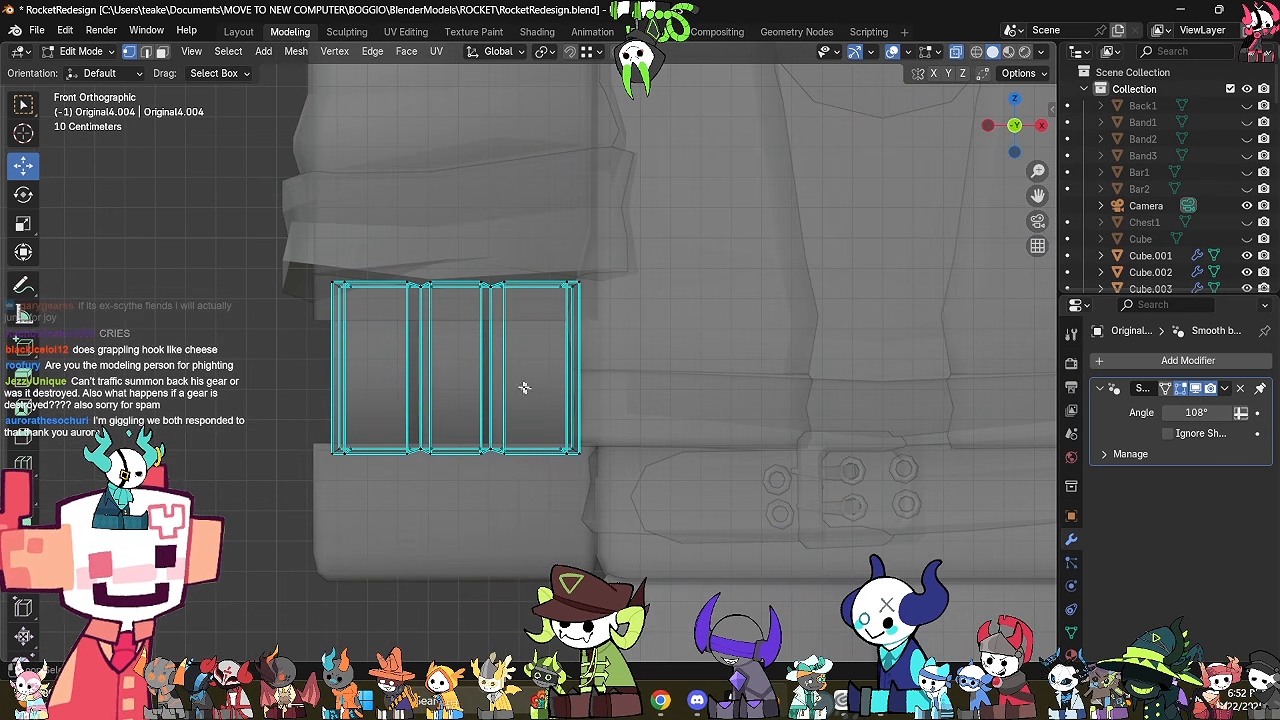
pyautogui.moveTo(473, 480); pyautogui.dragTo(472, 482)
pyautogui.moveTo(550, 368); pyautogui.dragTo(559, 370)
# Select the front groove farthest from the torso and shift it outward along X by about 0.02 m.
pyautogui.moveTo(435, 320); pyautogui.dragTo(405, 322)
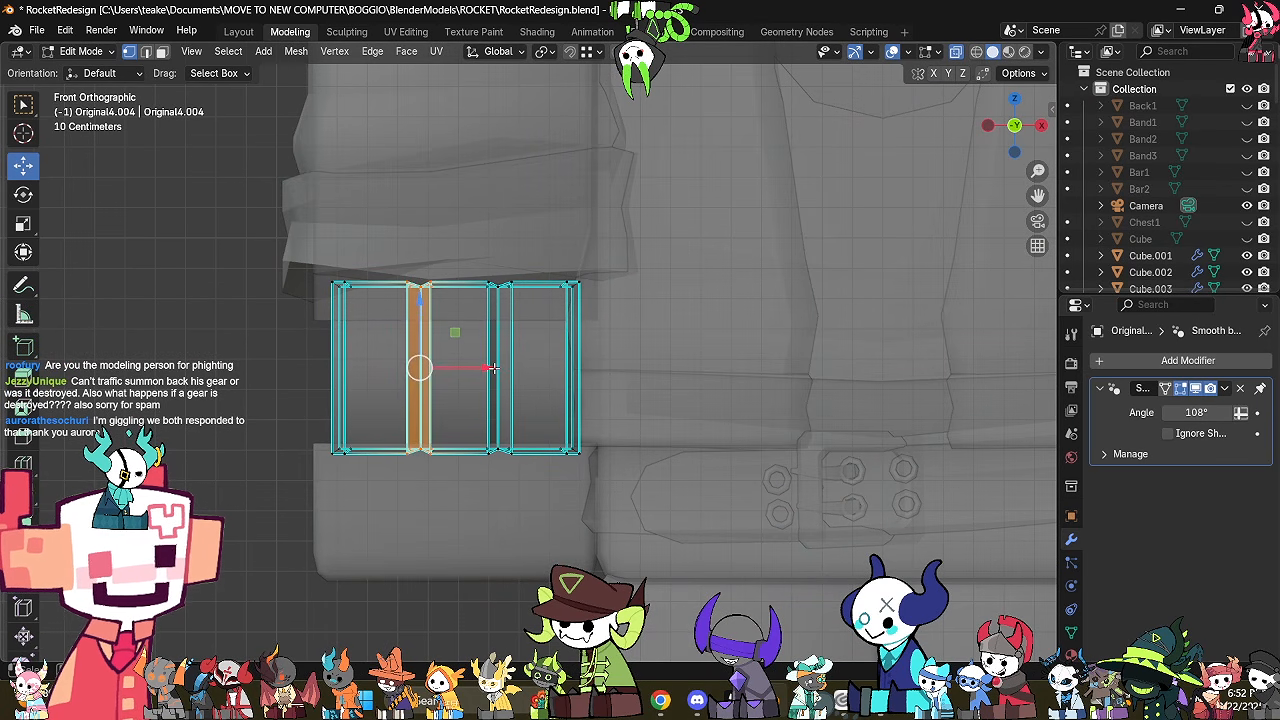
pyautogui.moveTo(493, 368); pyautogui.dragTo(483, 369)
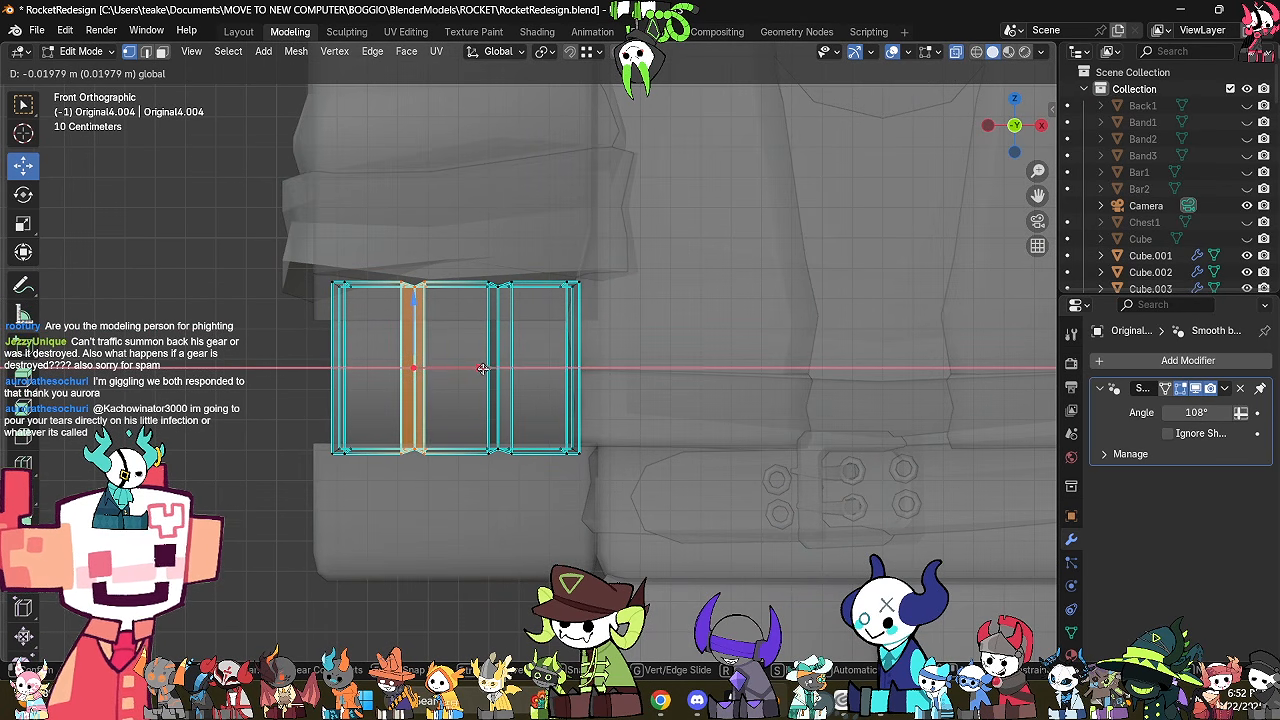
pyautogui.click(483, 369)
pyautogui.hotkey('alt', 'z')
pyautogui.press('Tab')
pyautogui.scroll(-2, 667, 450)
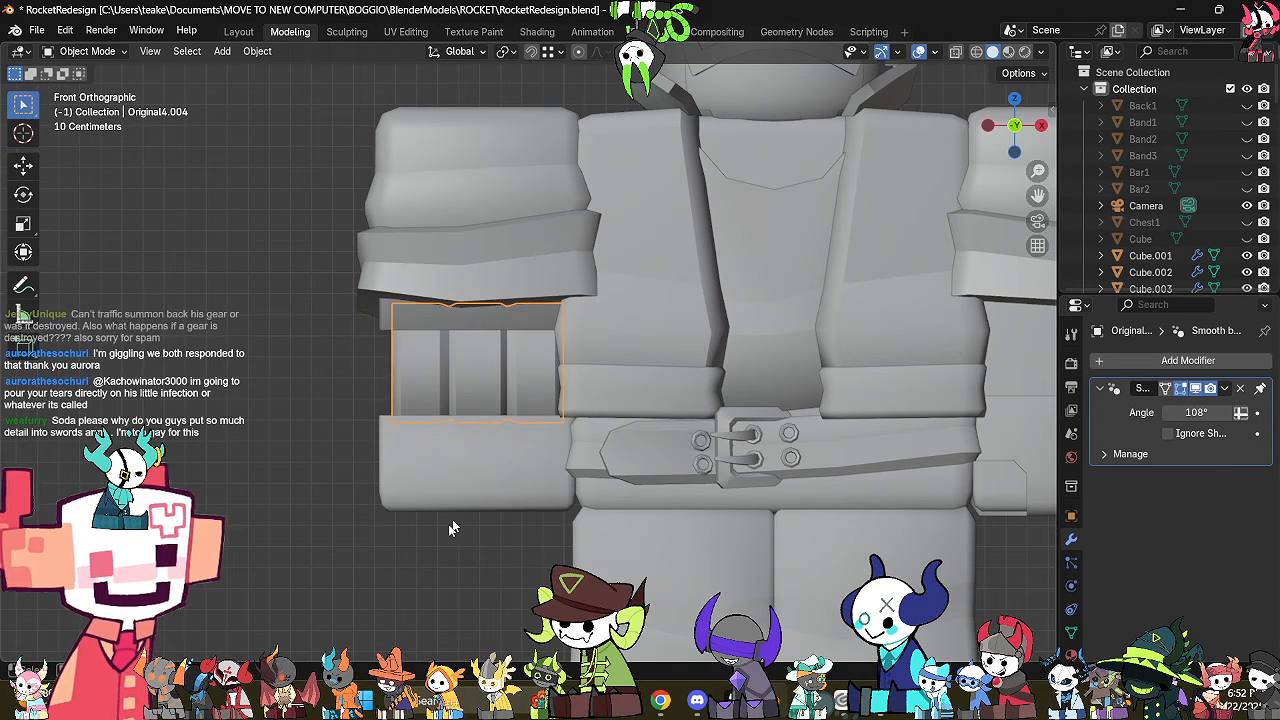
# Add two evenly spaced loop cuts running front to back through the arm's lower box.
pyautogui.click(540, 448)
pyautogui.moveTo(540, 448); pyautogui.dragTo(593, 463, button='middle')
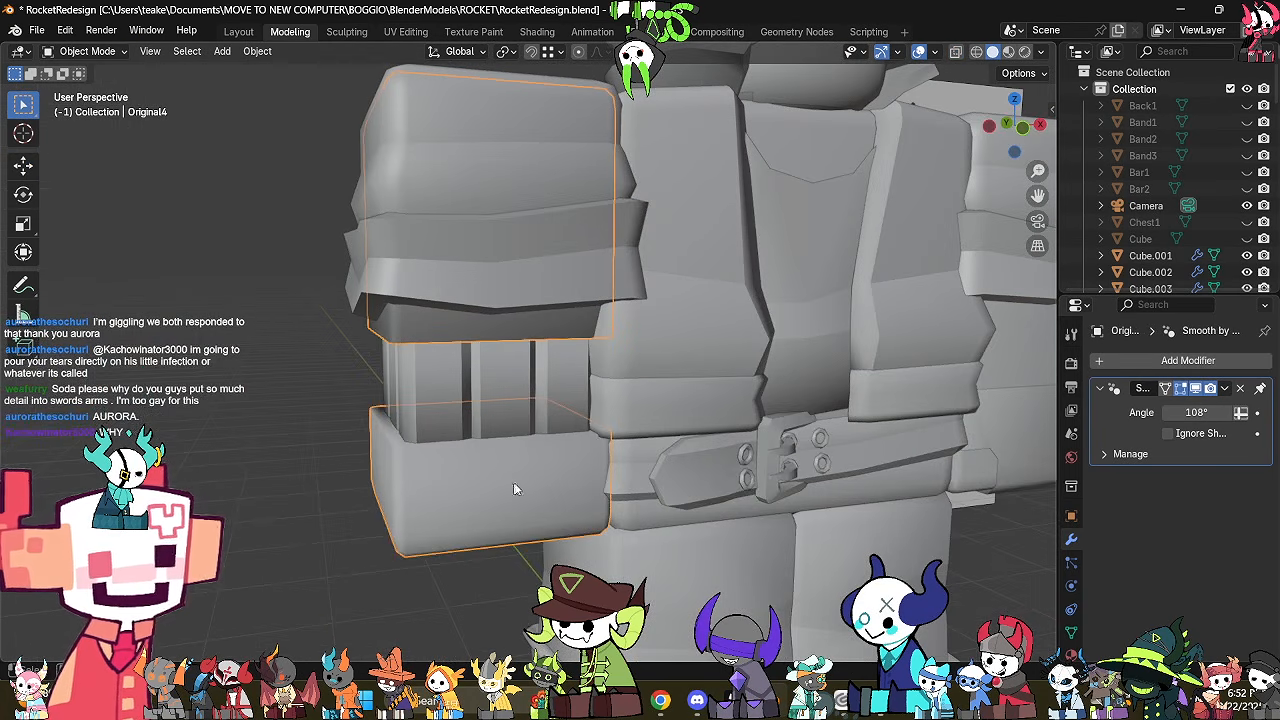
pyautogui.press('Tab')
pyautogui.moveTo(545, 498); pyautogui.dragTo(520, 420, button='middle')
pyautogui.hotkey('alt', 'z')
pyautogui.hotkey('ctrl', 'r')
pyautogui.scroll(1, 479, 383)
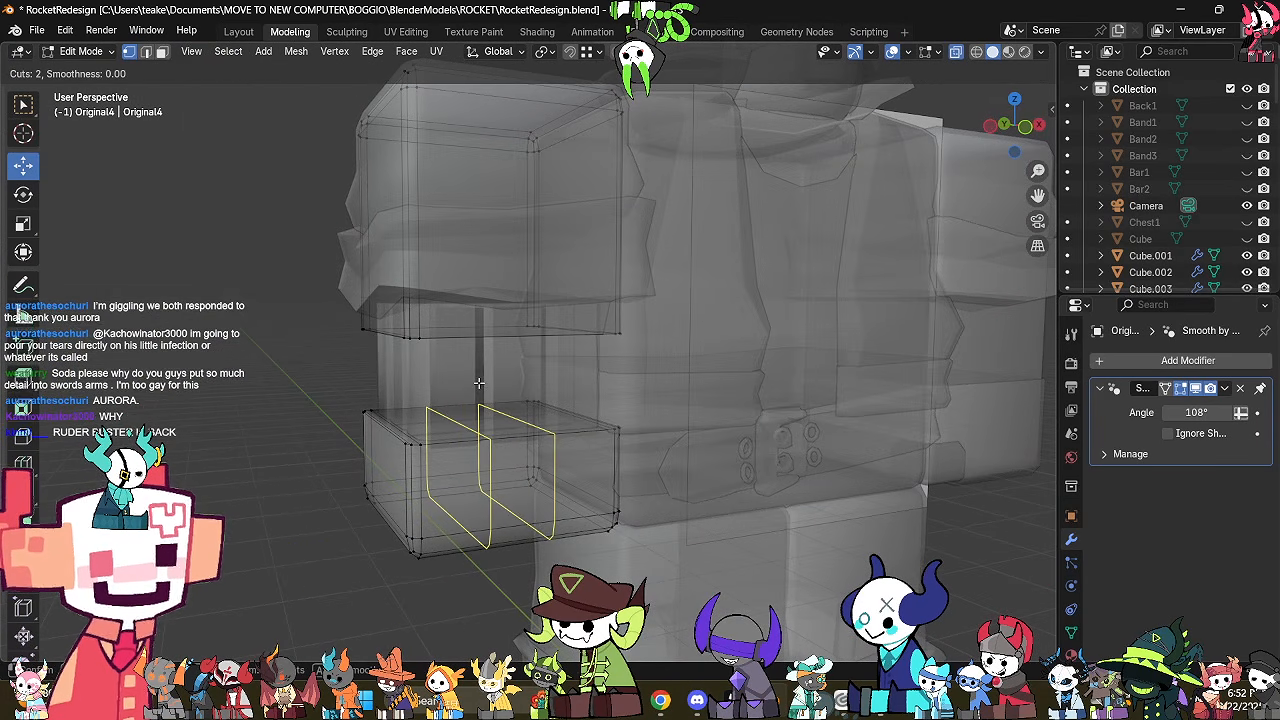
pyautogui.click(479, 383)
# Select the middle top face of the lower box and raise it about 0.09 m along Z.
pyautogui.moveTo(479, 385); pyautogui.dragTo(479, 415, button='middle')
pyautogui.click(479, 418)
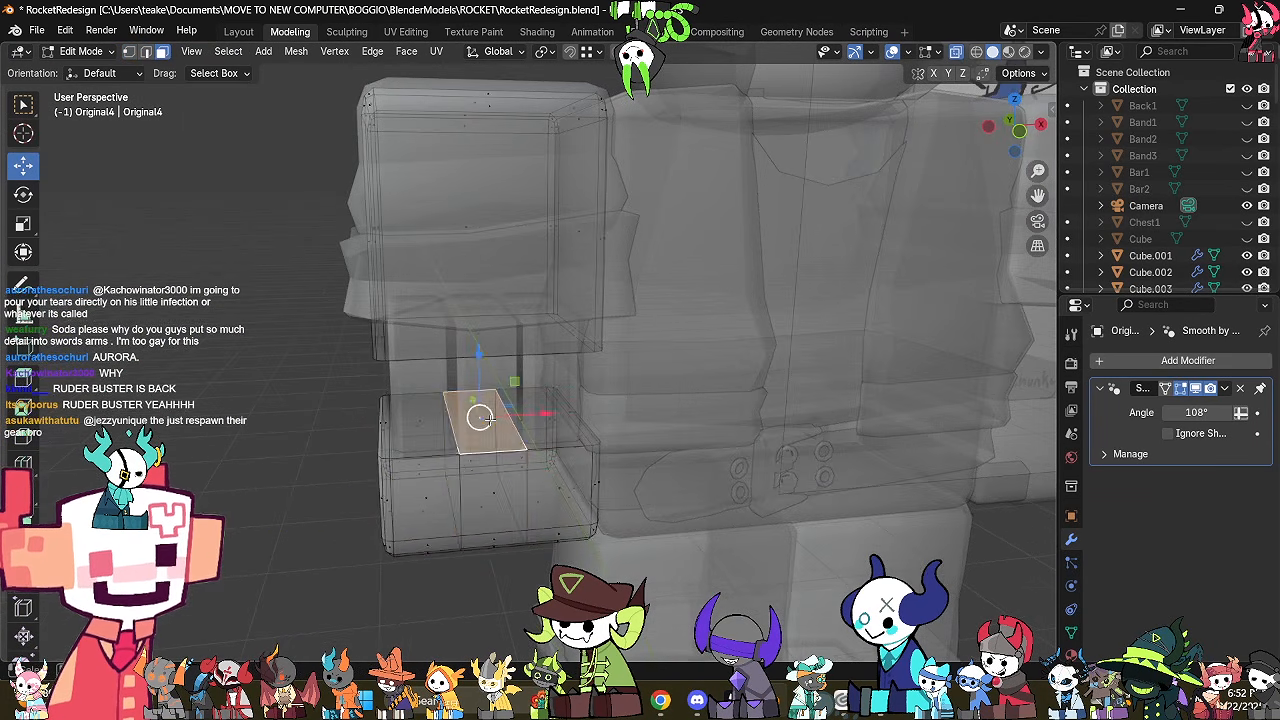
pyautogui.hotkey('alt', 'z')
pyautogui.press('g')
pyautogui.press('z')
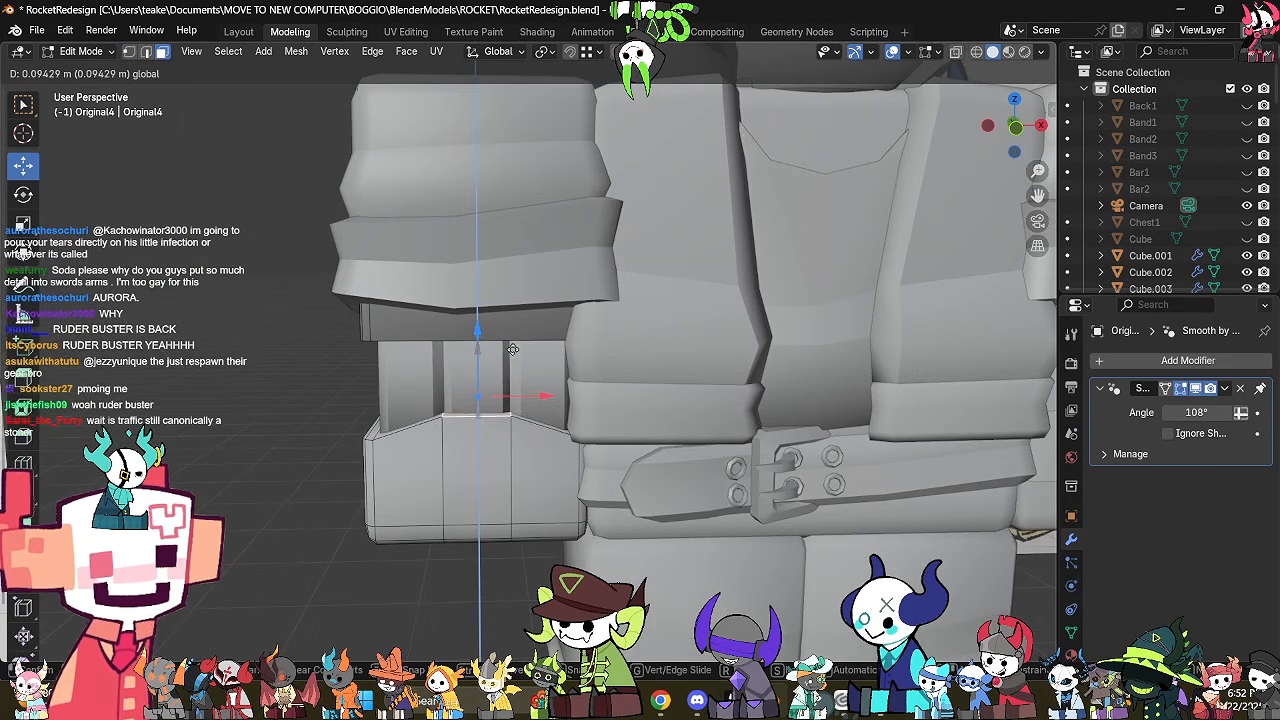
pyautogui.click(513, 349)
pyautogui.press('Tab')
# Apply Shade Auto Smooth to the arm object with an angle of 70.6°.
pyautogui.moveTo(513, 353); pyautogui.dragTo(690, 425, button='middle')
pyautogui.click(763, 469)
pyautogui.press('Tab')
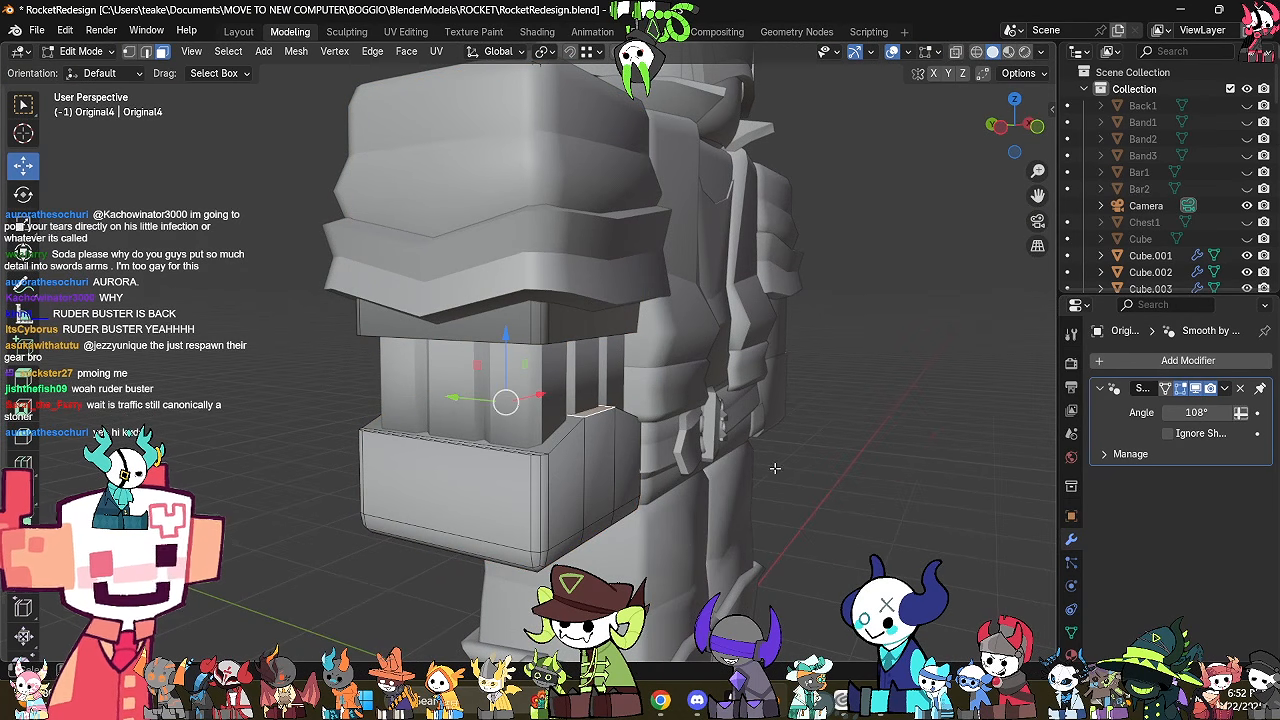
pyautogui.press('a')
pyautogui.scroll(2, 830, 528)
pyautogui.press('Tab')
pyautogui.rightClick(776, 368)
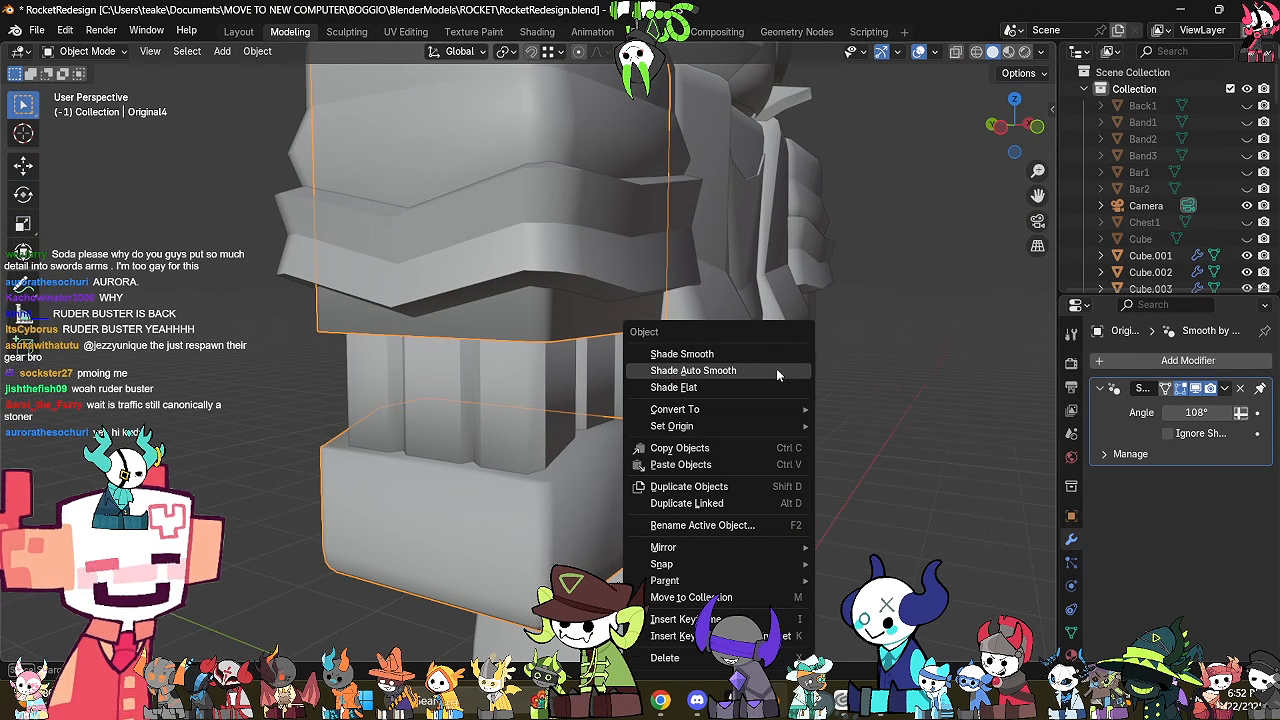
pyautogui.click(776, 368)
pyautogui.moveTo(230, 642); pyautogui.dragTo(190, 642)
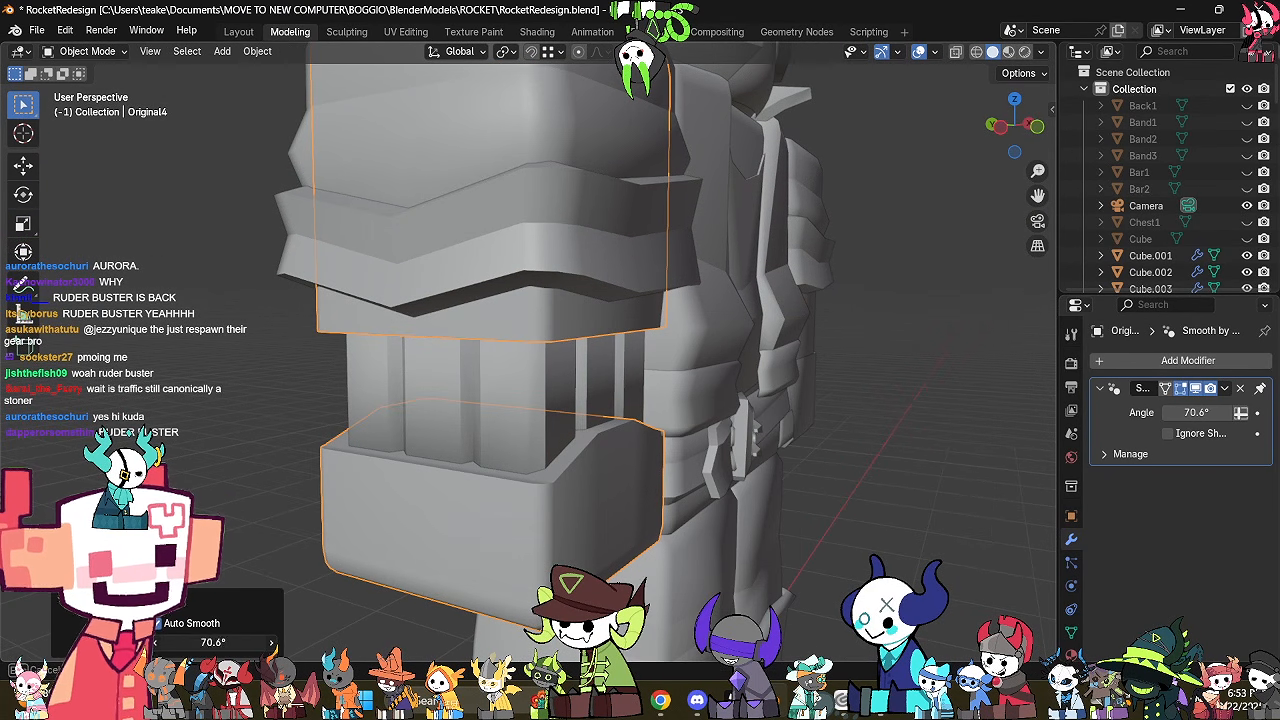
# Select the bottom faces of the upper arm block beneath the cuff and delete them.
pyautogui.moveTo(730, 435); pyautogui.dragTo(714, 510, button='middle')
pyautogui.scroll(-2, 664, 420)
pyautogui.press('Tab')
pyautogui.click(714, 510)
pyautogui.scroll(2, 837, 516)
pyautogui.moveTo(837, 516); pyautogui.dragTo(850, 415, button='middle')
pyautogui.press('3')
pyautogui.click(576, 185)
pyautogui.hotkey('alt', 'z')
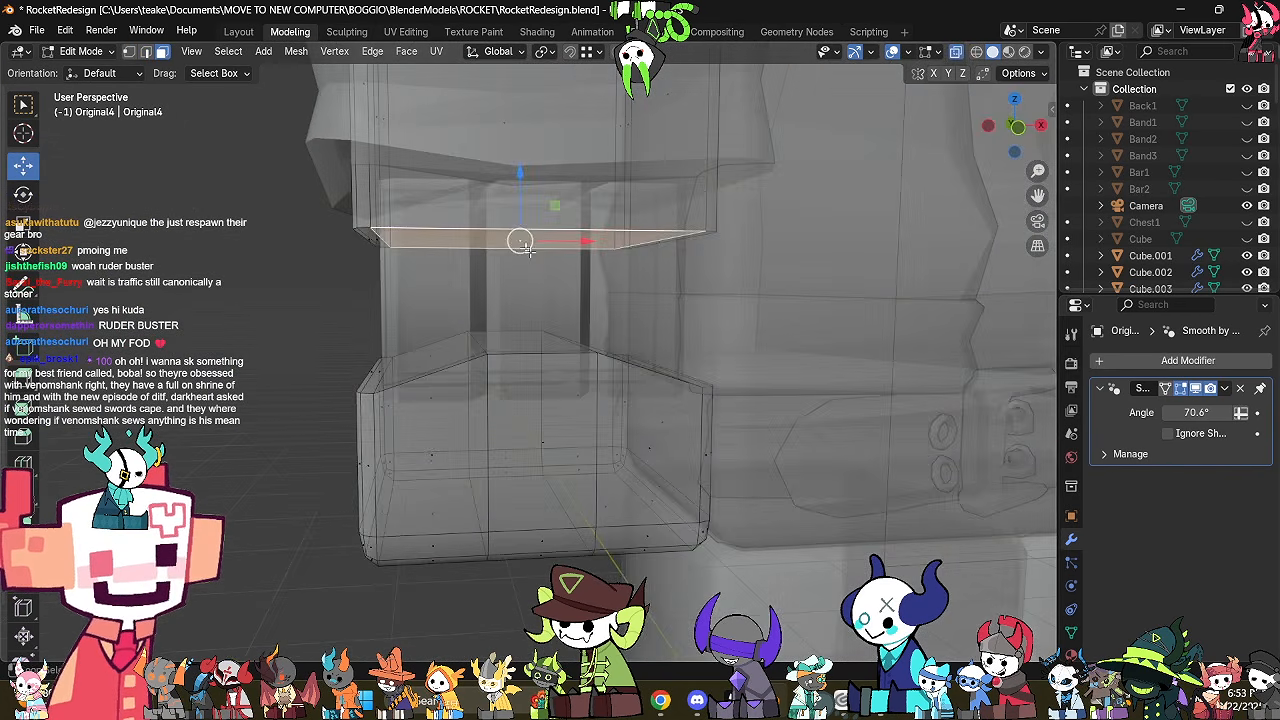
pyautogui.moveTo(576, 185); pyautogui.dragTo(600, 200, button='middle')
pyautogui.moveTo(280, 320); pyautogui.dragTo(712, 218)
pyautogui.rightClick(709, 291)
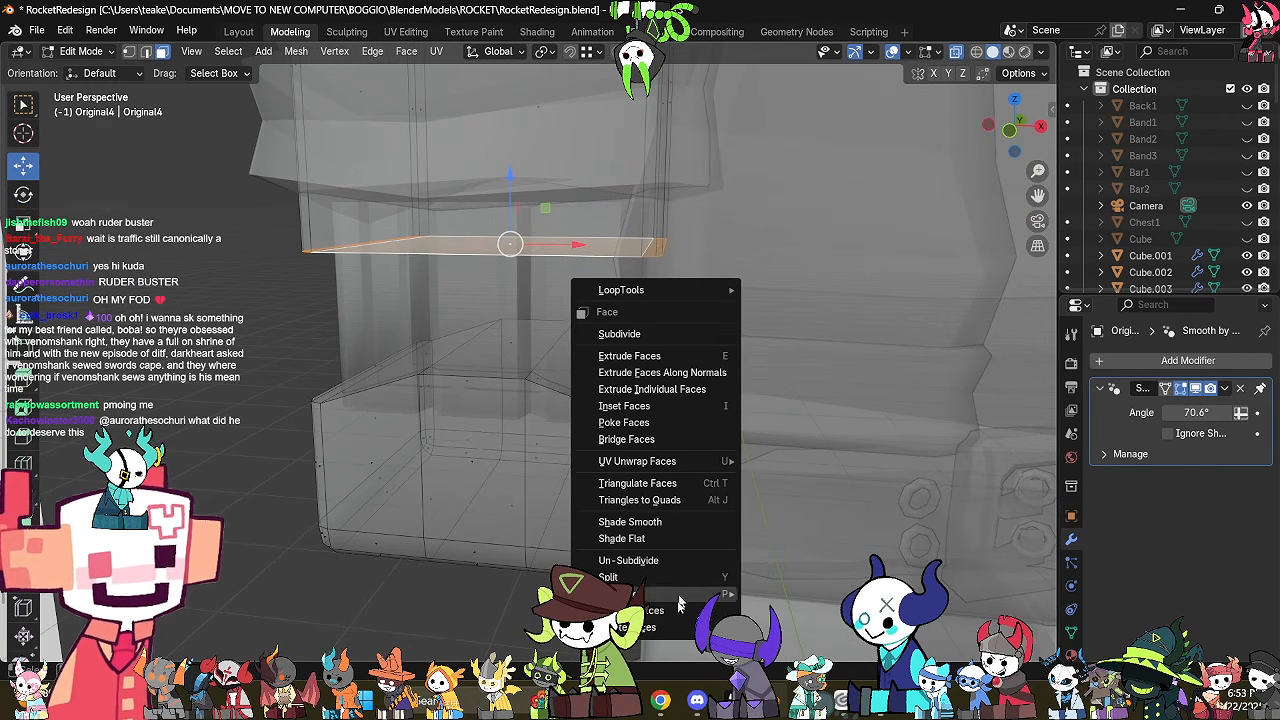
pyautogui.click(676, 627)
# Select the open bottom edge loop of the upper arm block and extrude it slightly downward along Z.
pyautogui.hotkey('alt', 'z')
pyautogui.moveTo(617, 286); pyautogui.dragTo(677, 288, button='middle')
pyautogui.press('2')
pyautogui.keyDown('alt'); pyautogui.click(552, 260); pyautogui.keyUp('alt')
pyautogui.moveTo(552, 260); pyautogui.dragTo(655, 208, button='middle')
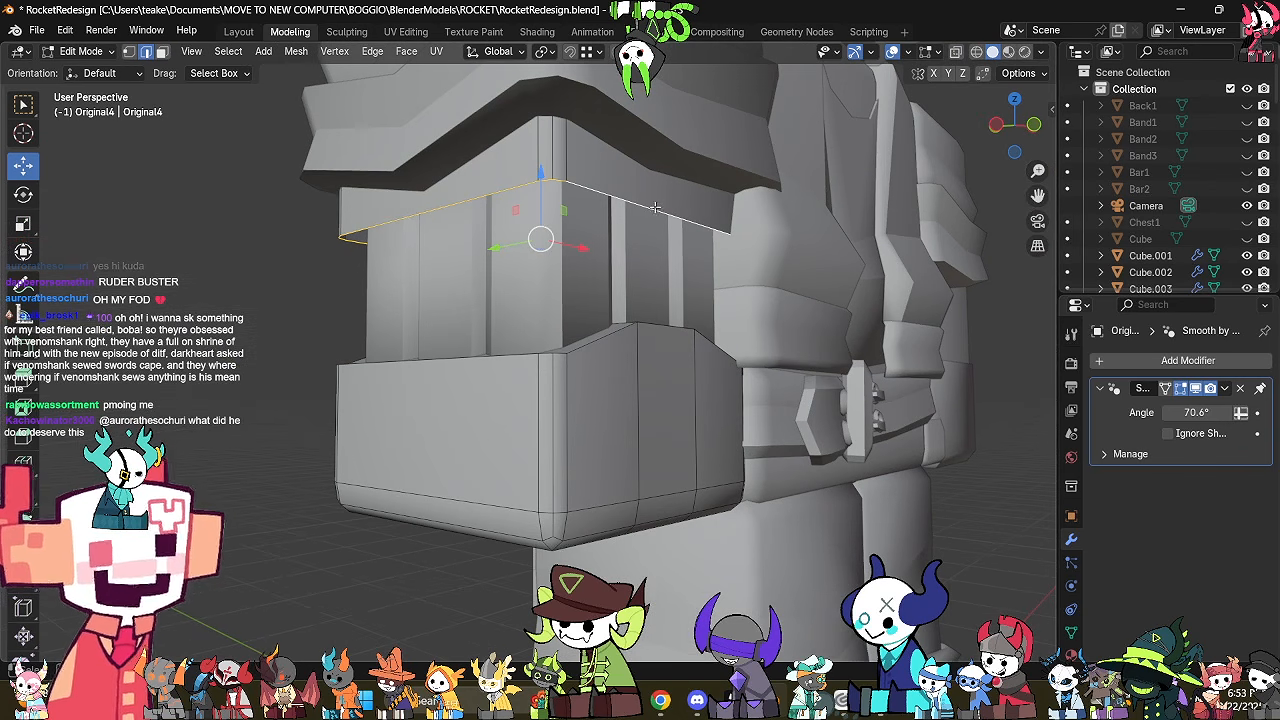
pyautogui.press('e')
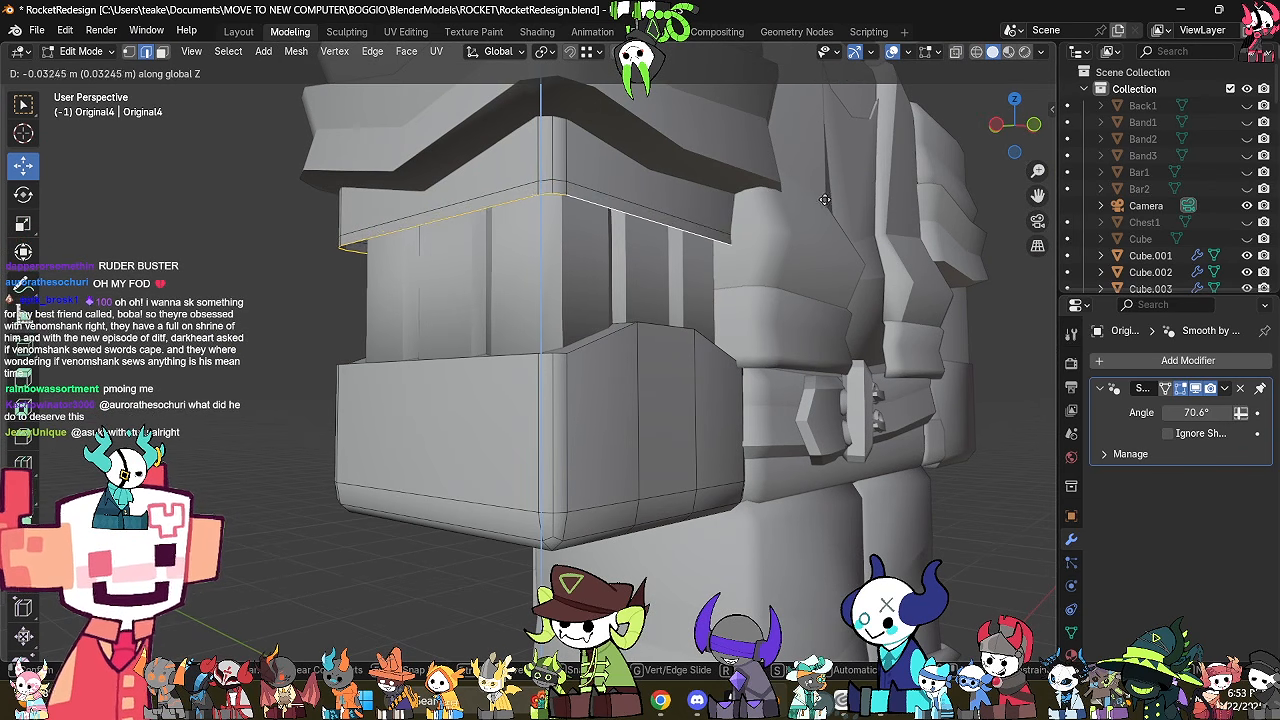
pyautogui.click(816, 206)
# Scale the extruded rim loop to 0.920 and nudge it up about 0.004 m along Z.
pyautogui.press('s')
pyautogui.click(796, 212)
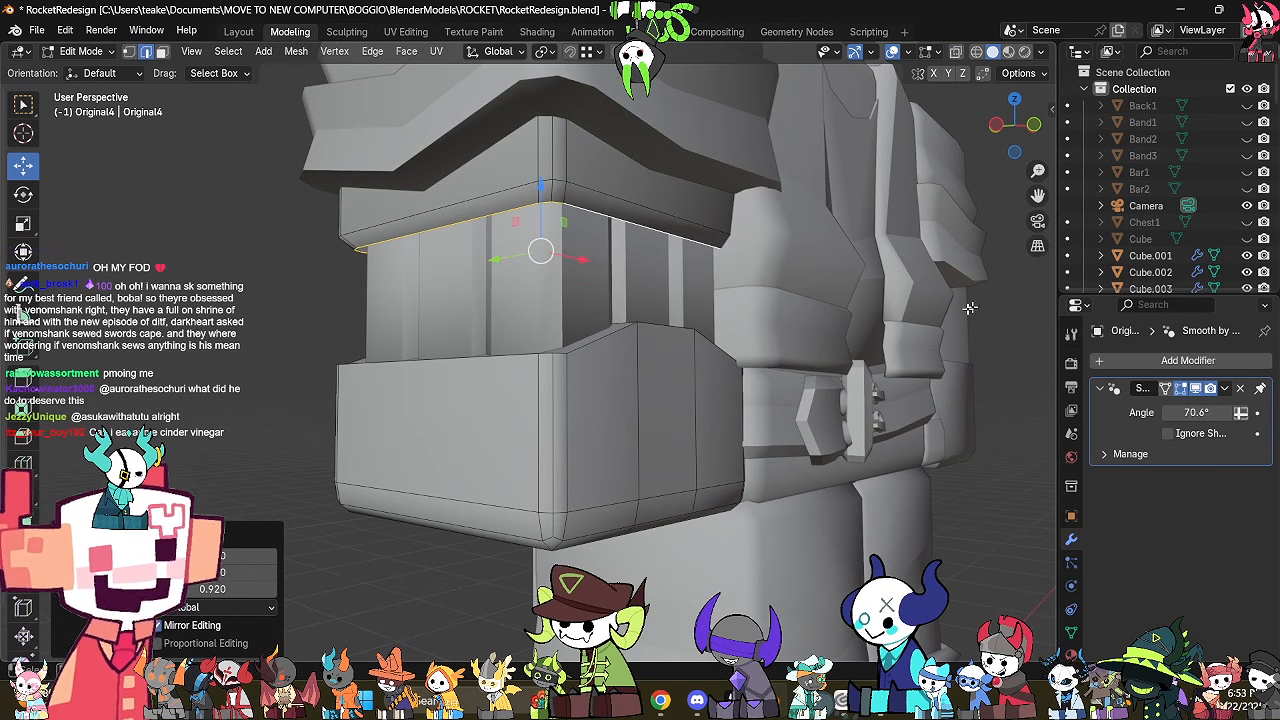
pyautogui.moveTo(538, 182); pyautogui.dragTo(541, 178)
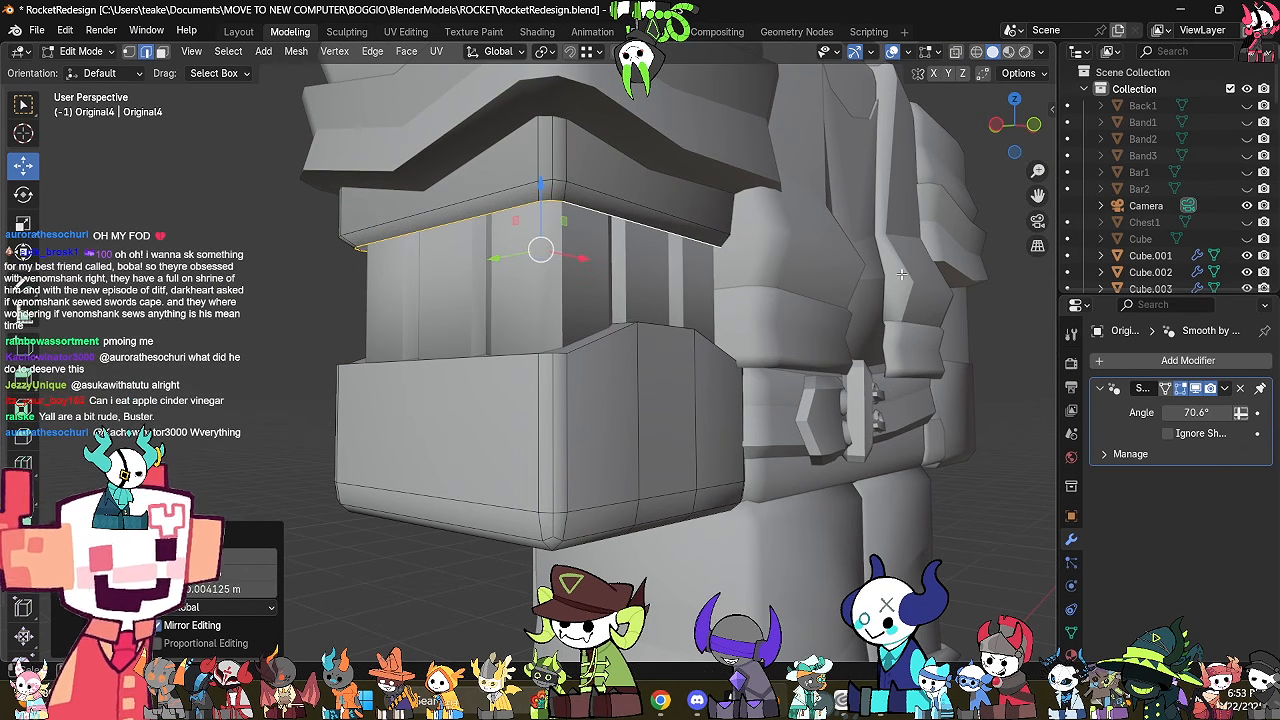
# Select the edge loop at the upper border of the tapered rim and mark it as sharp.
pyautogui.click(799, 264)
pyautogui.keyDown('alt'); pyautogui.click(663, 214); pyautogui.keyUp('alt')
pyautogui.rightClick(756, 309)
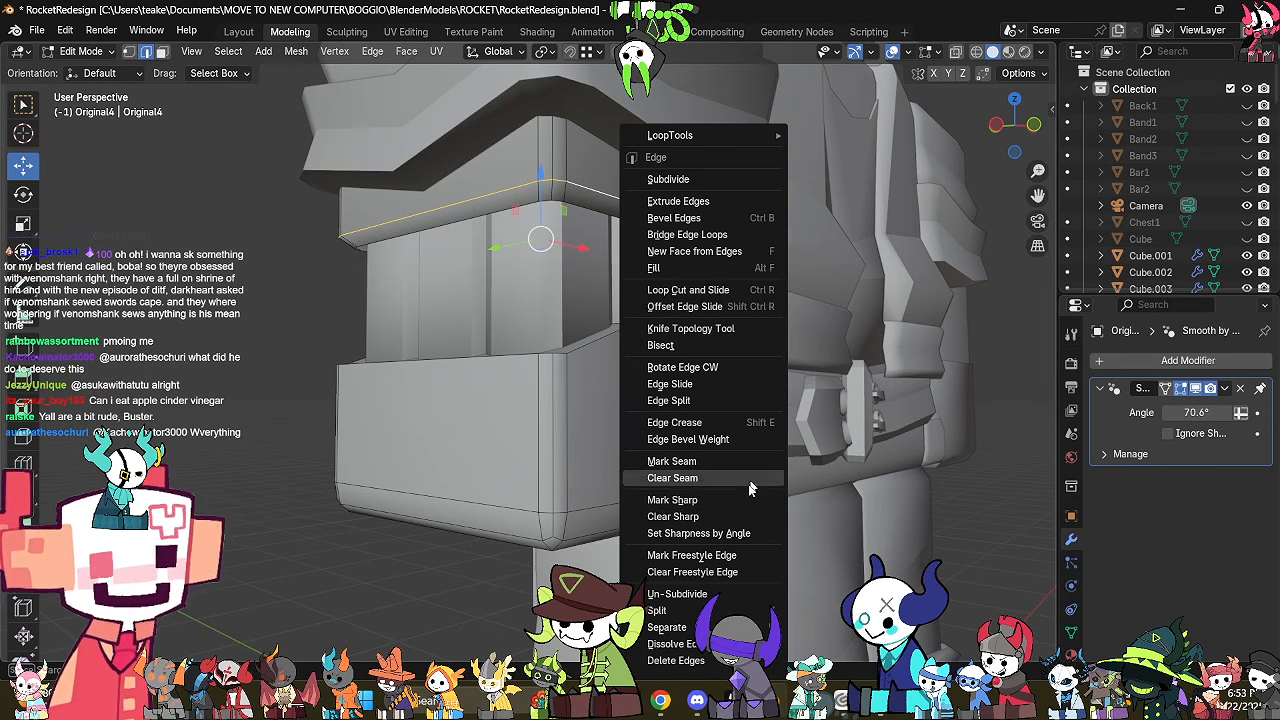
pyautogui.click(752, 500)
pyautogui.keyDown('shift'); pyautogui.moveTo(744, 370); pyautogui.dragTo(684, 412, button='middle'); pyautogui.keyUp('shift')
pyautogui.click(868, 278)
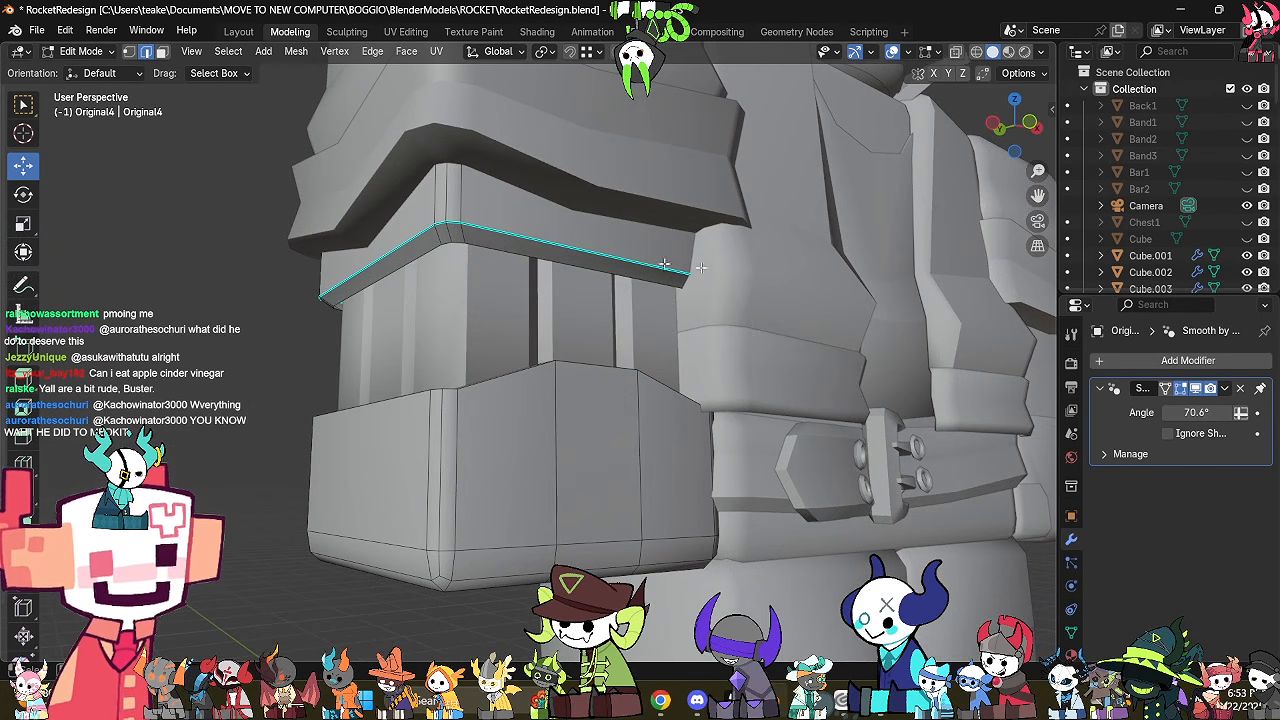
# Select the open lower edge loop of the tapered rim, close it with a face and check the shading.
pyautogui.keyDown('alt'); pyautogui.click(521, 254); pyautogui.keyUp('alt')
pyautogui.click(746, 257)
pyautogui.scroll(-3, 746, 262)
pyautogui.press('Tab')
pyautogui.moveTo(756, 362); pyautogui.dragTo(672, 322, button='middle')
pyautogui.press('Tab')
# Select the rim's bottom face and mark its surrounding edges as sharp.
pyautogui.scroll(2, 668, 320)
pyautogui.press('3')
pyautogui.click(504, 251)
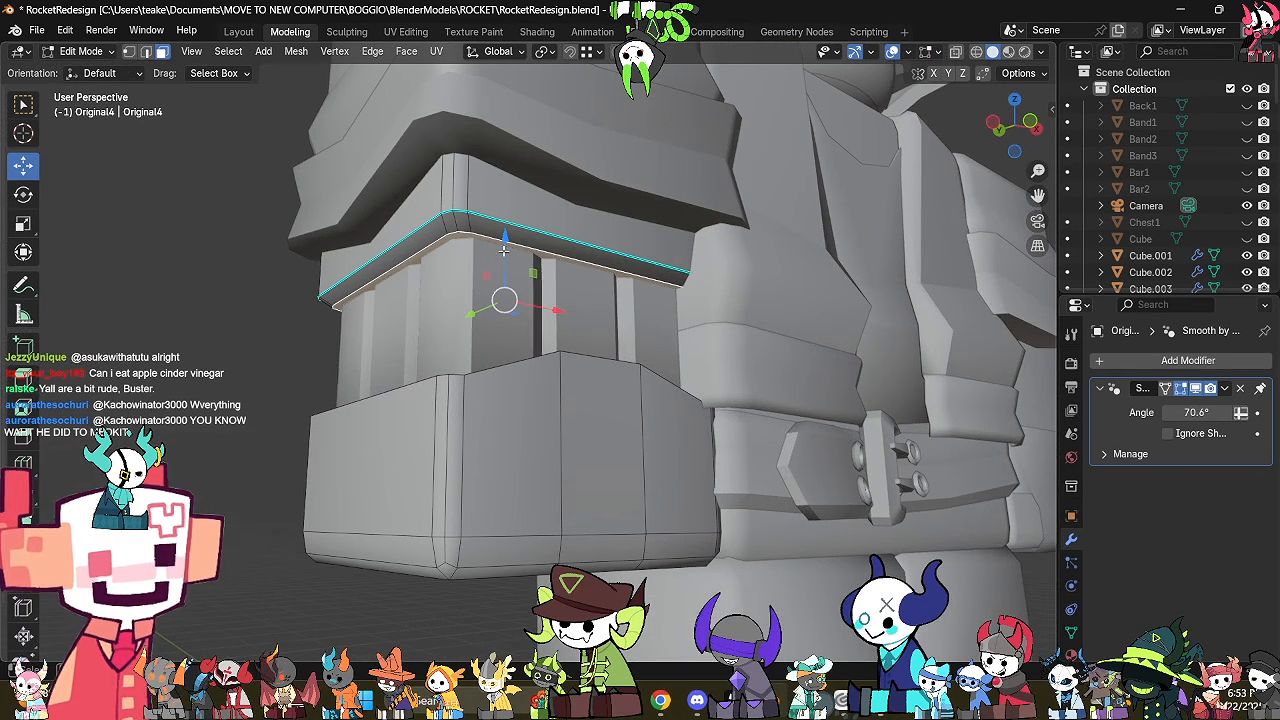
pyautogui.rightClick(831, 324)
pyautogui.press('Escape')
pyautogui.press('2')
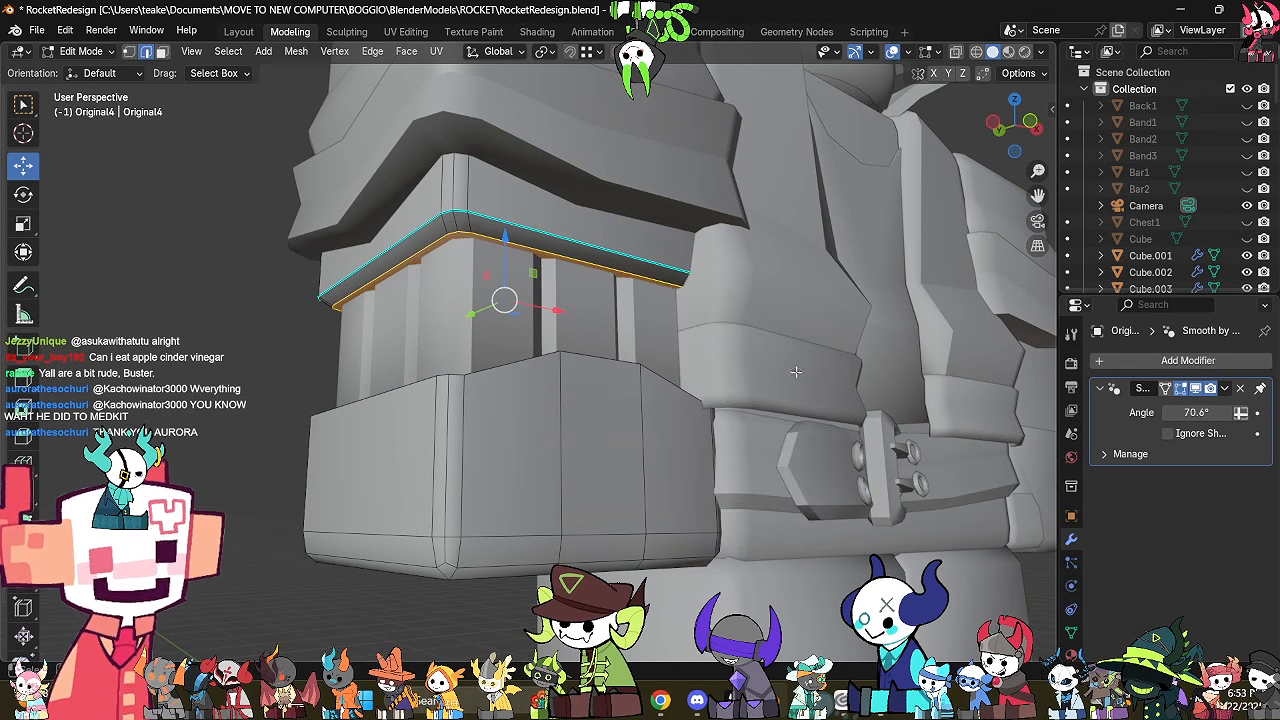
pyautogui.rightClick(760, 585)
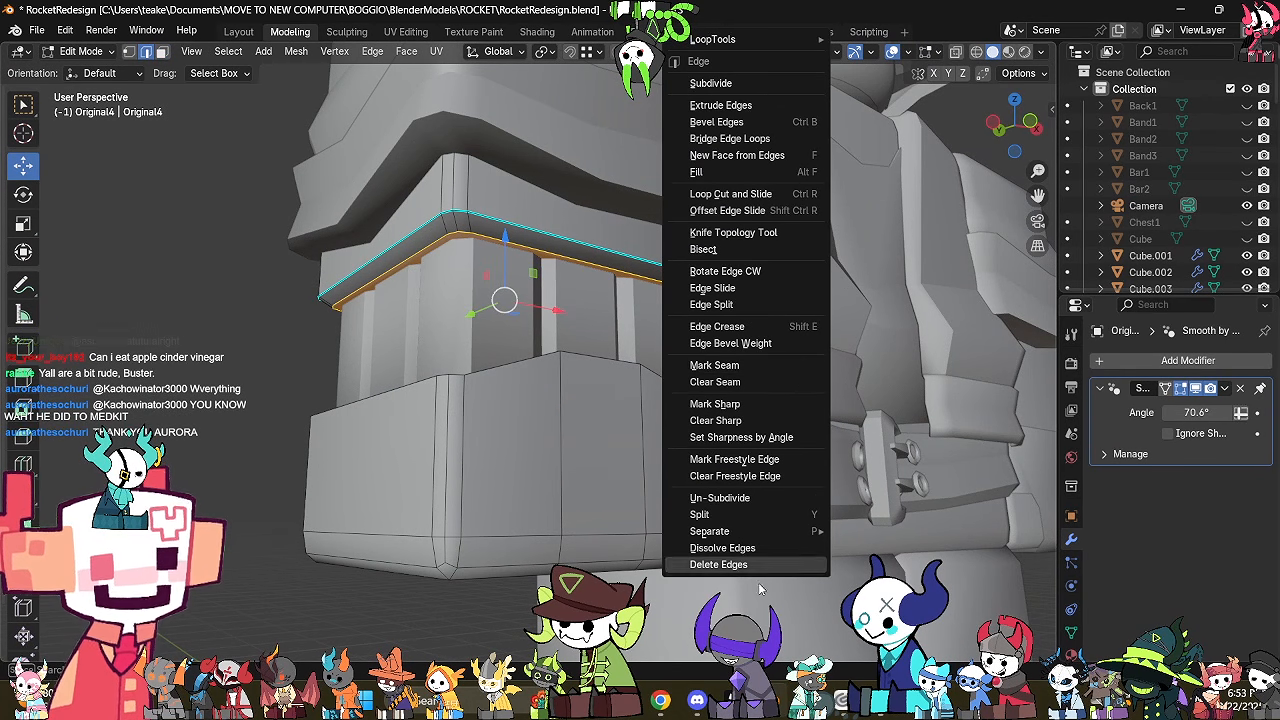
pyautogui.click(743, 406)
# Move the tapered rim under the cuff upward along Z and check the arm's overall shape.
pyautogui.moveTo(693, 333)
pyautogui.keyDown('shift'); pyautogui.mouseDown(button='middle')
pyautogui.moveTo(693, 361)
pyautogui.moveTo(614, 400)
pyautogui.moveTo(672, 356)
pyautogui.moveTo(708, 354)
pyautogui.moveTo(363, 395)
pyautogui.mouseUp(button='middle'); pyautogui.keyUp('shift')
pyautogui.scroll(-1, 693, 361)
pyautogui.press('Tab')
pyautogui.press('Tab')
pyautogui.hotkey('alt', 'z')
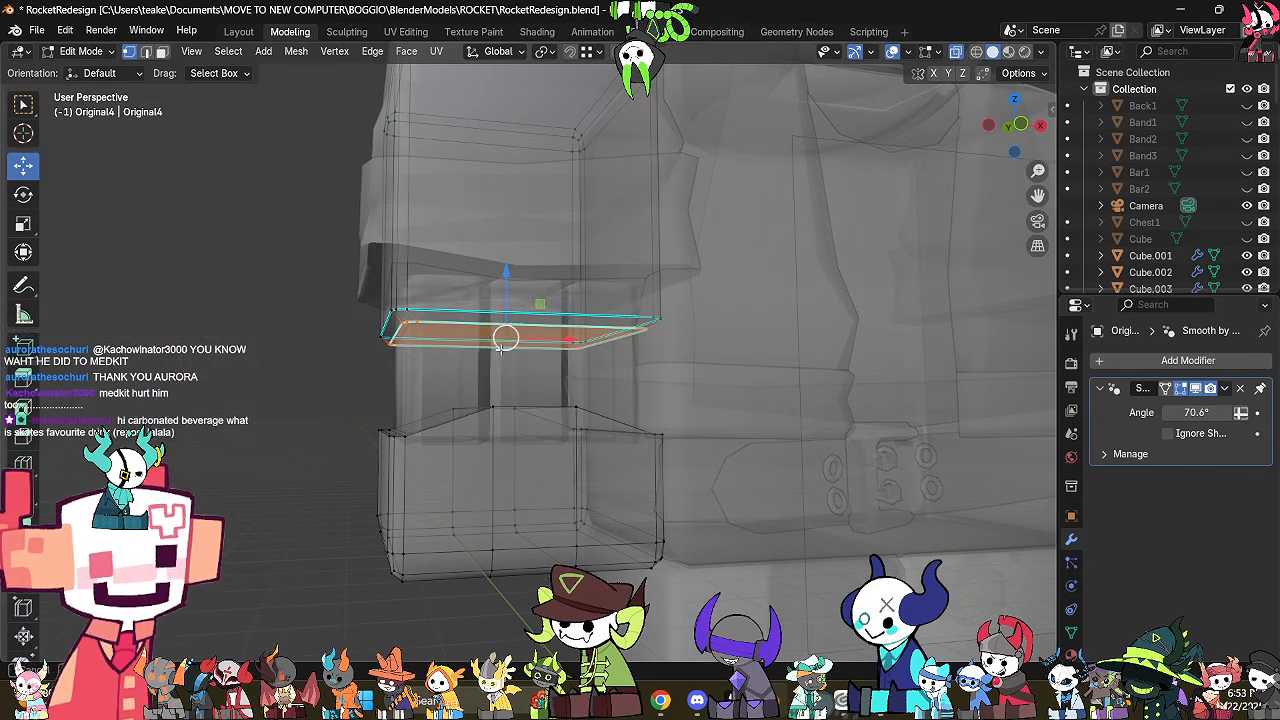
pyautogui.hotkey('alt', 'z')
pyautogui.press('g')
pyautogui.press('z')
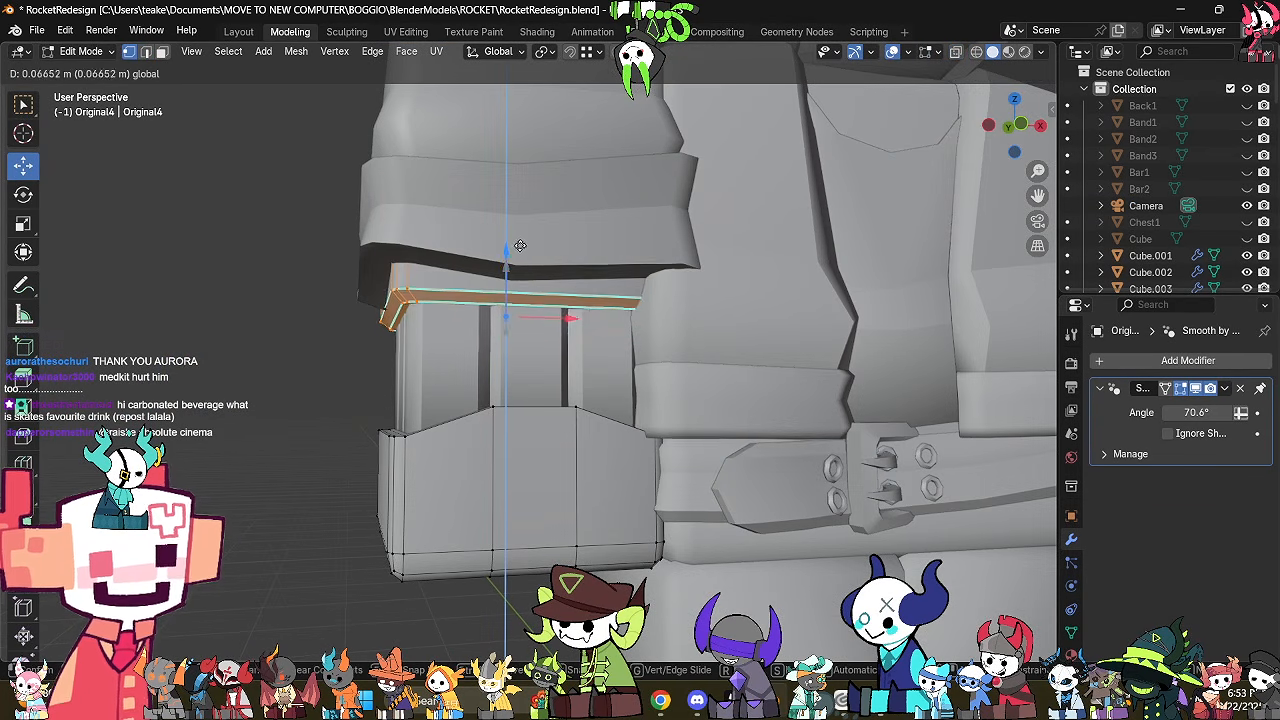
pyautogui.click(520, 254)
pyautogui.press('Tab')
pyautogui.moveTo(520, 254); pyautogui.dragTo(759, 365, button='middle')
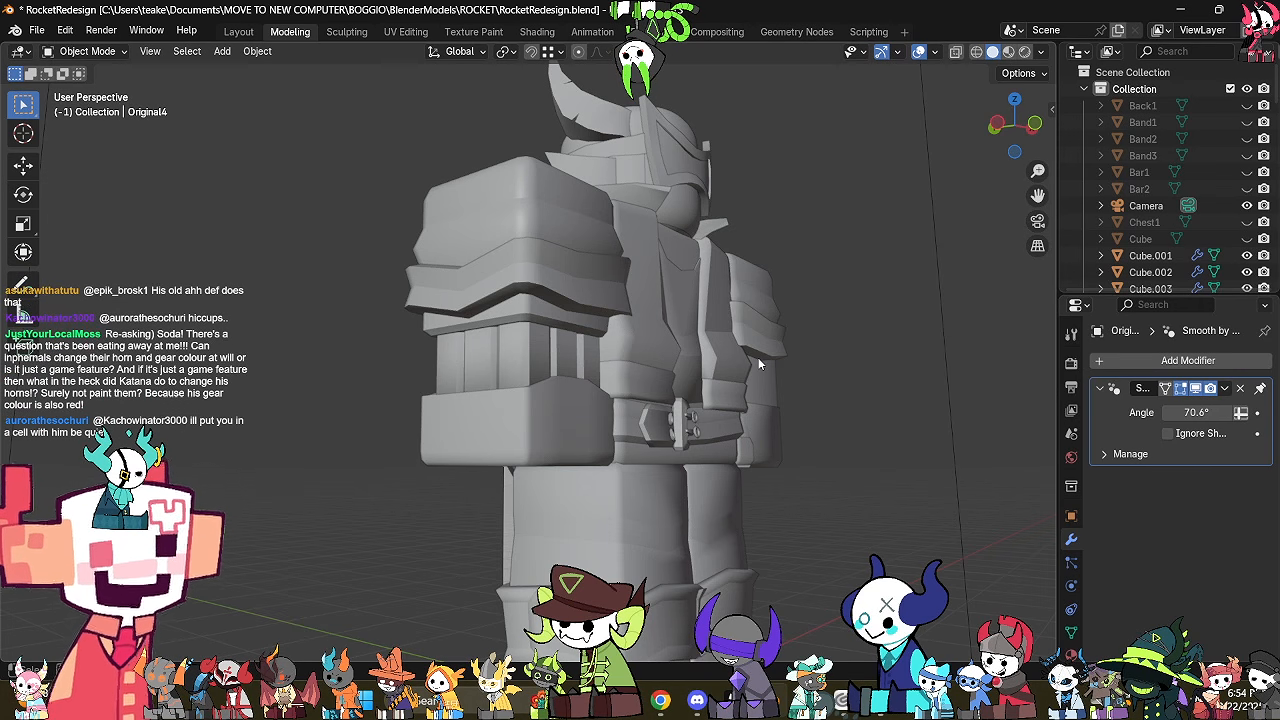
pyautogui.press('Tab')
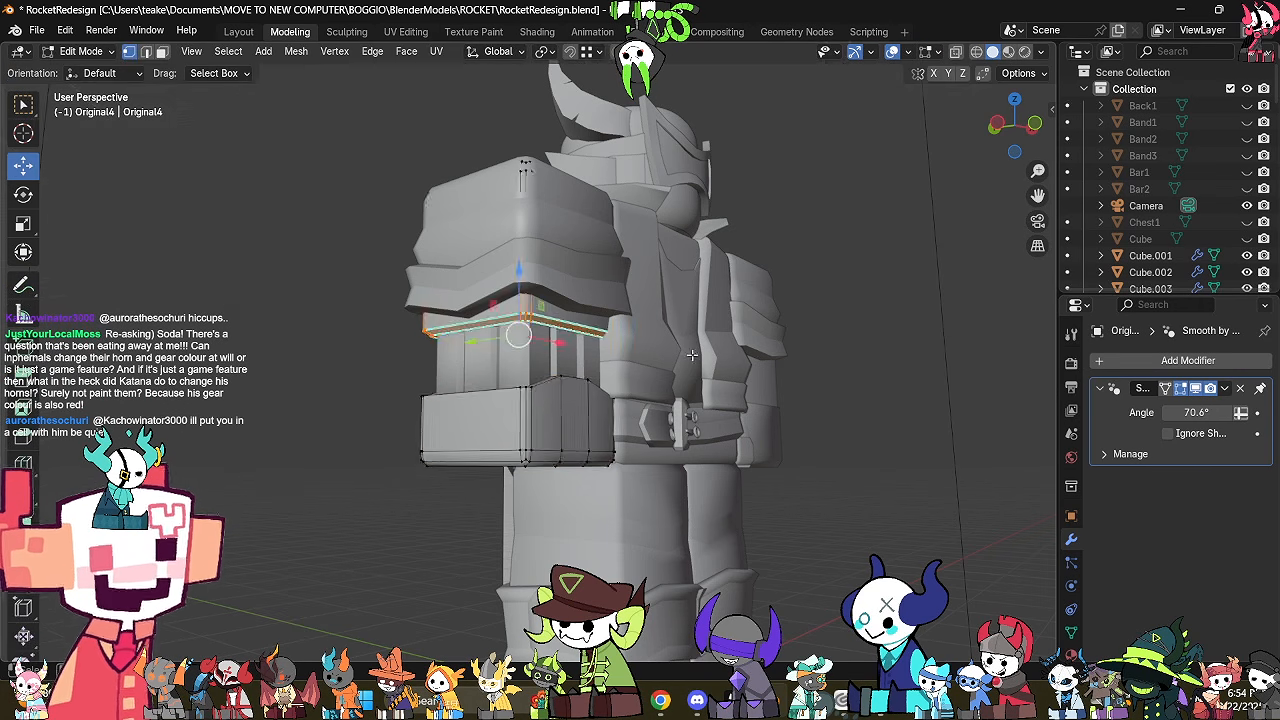
# Select the peaked edge loop around the upper border of the lower box and mark it as sharp.
pyautogui.press('KP_Decimal')
pyautogui.keyDown('shift'); pyautogui.moveTo(696, 437); pyautogui.dragTo(697, 382, button='middle'); pyautogui.keyUp('shift')
pyautogui.click(702, 513)
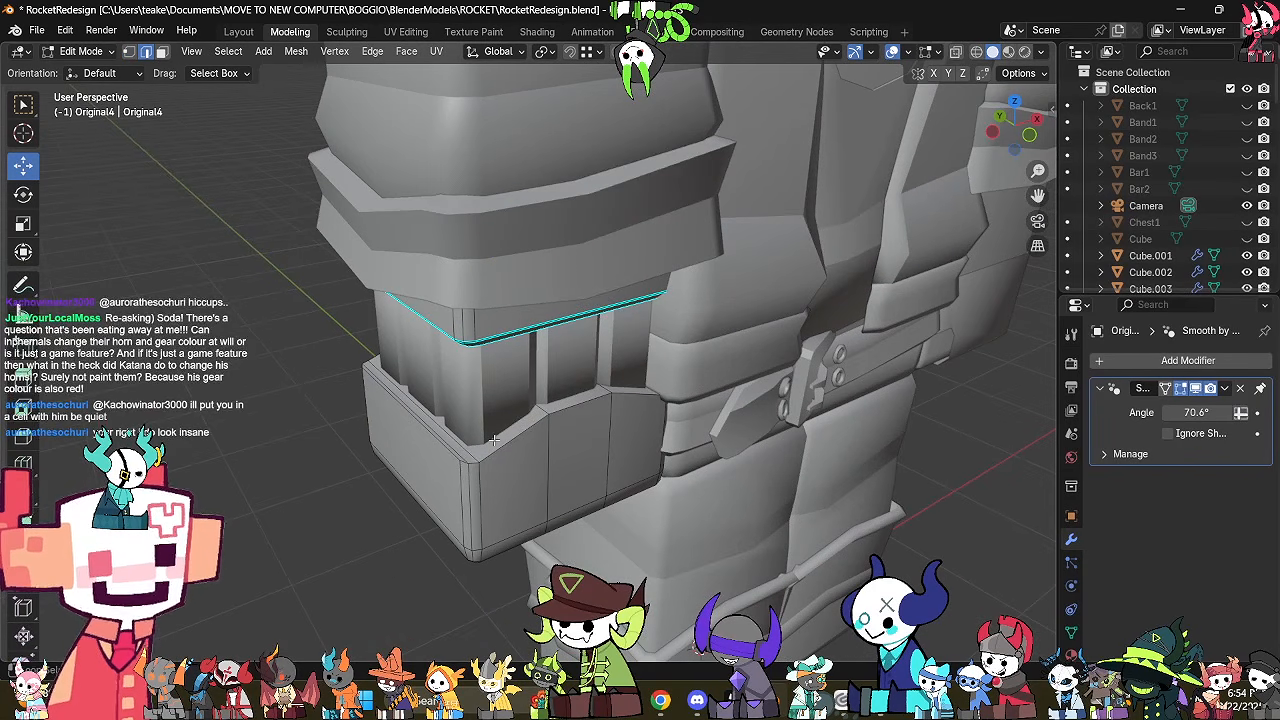
pyautogui.keyDown('alt'); pyautogui.click(494, 441); pyautogui.keyUp('alt')
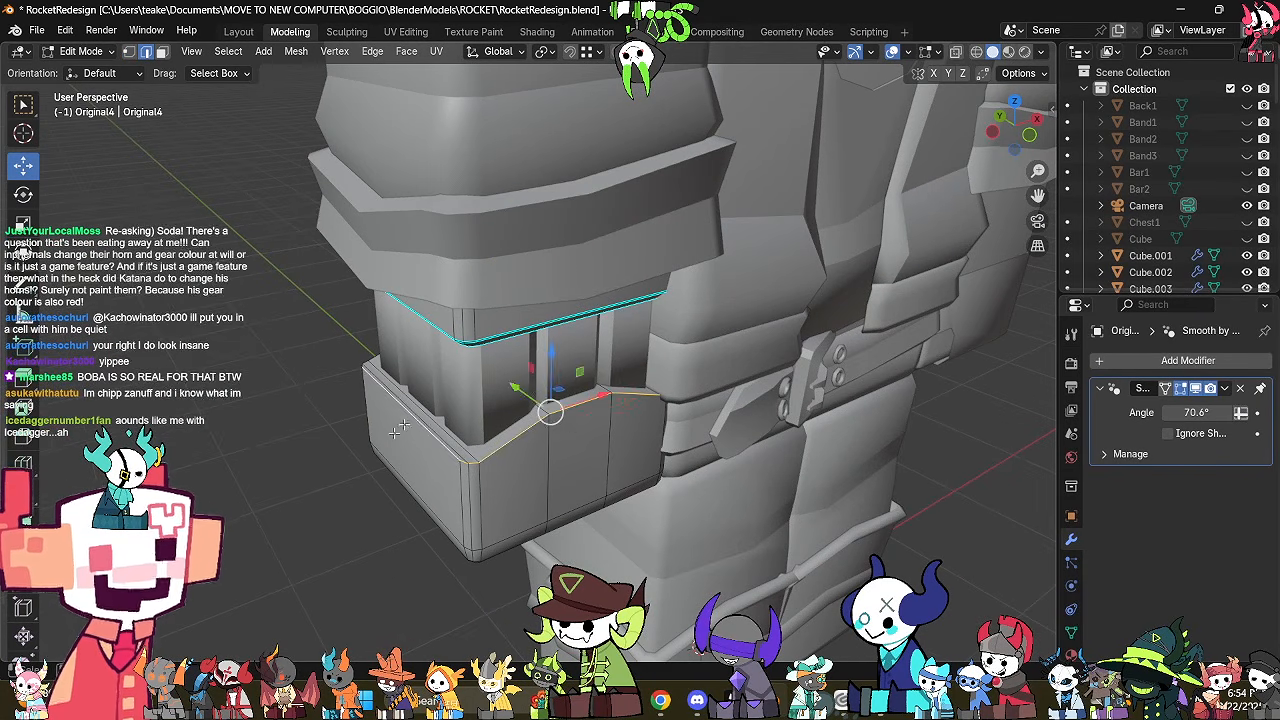
pyautogui.moveTo(432, 440); pyautogui.dragTo(586, 456, button='middle')
pyautogui.hotkey('alt', 'z')
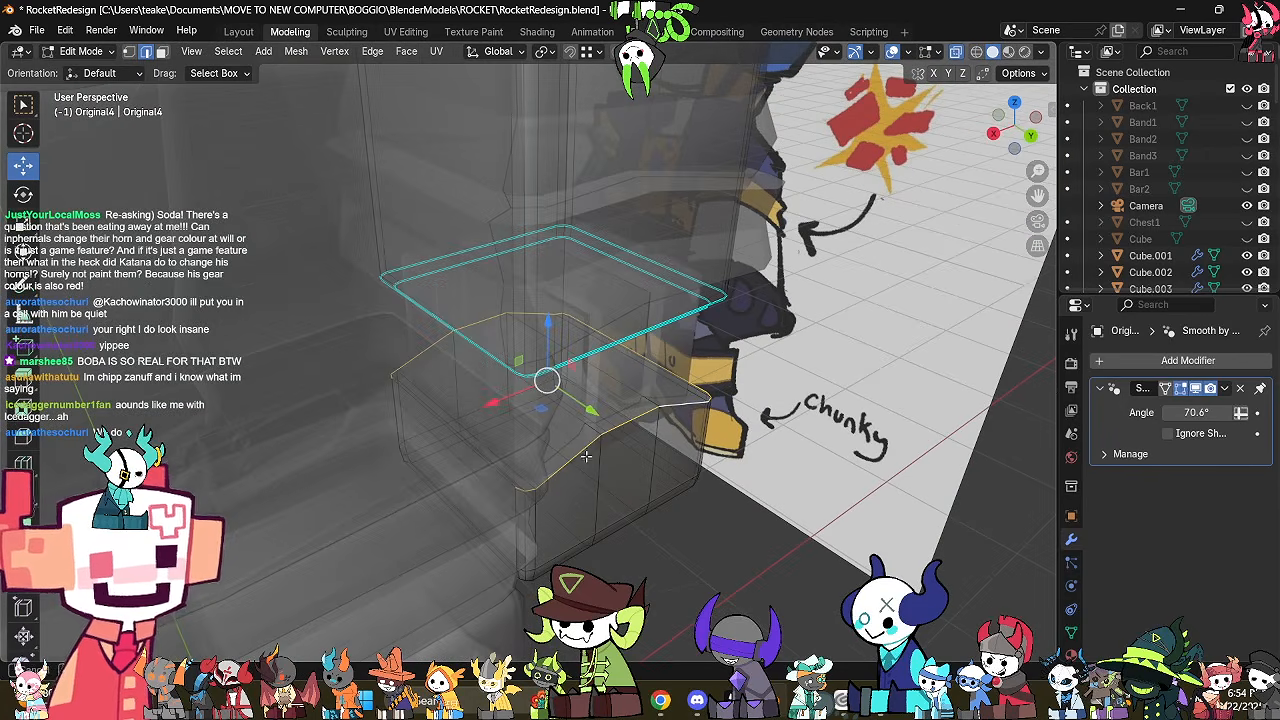
pyautogui.rightClick(578, 464)
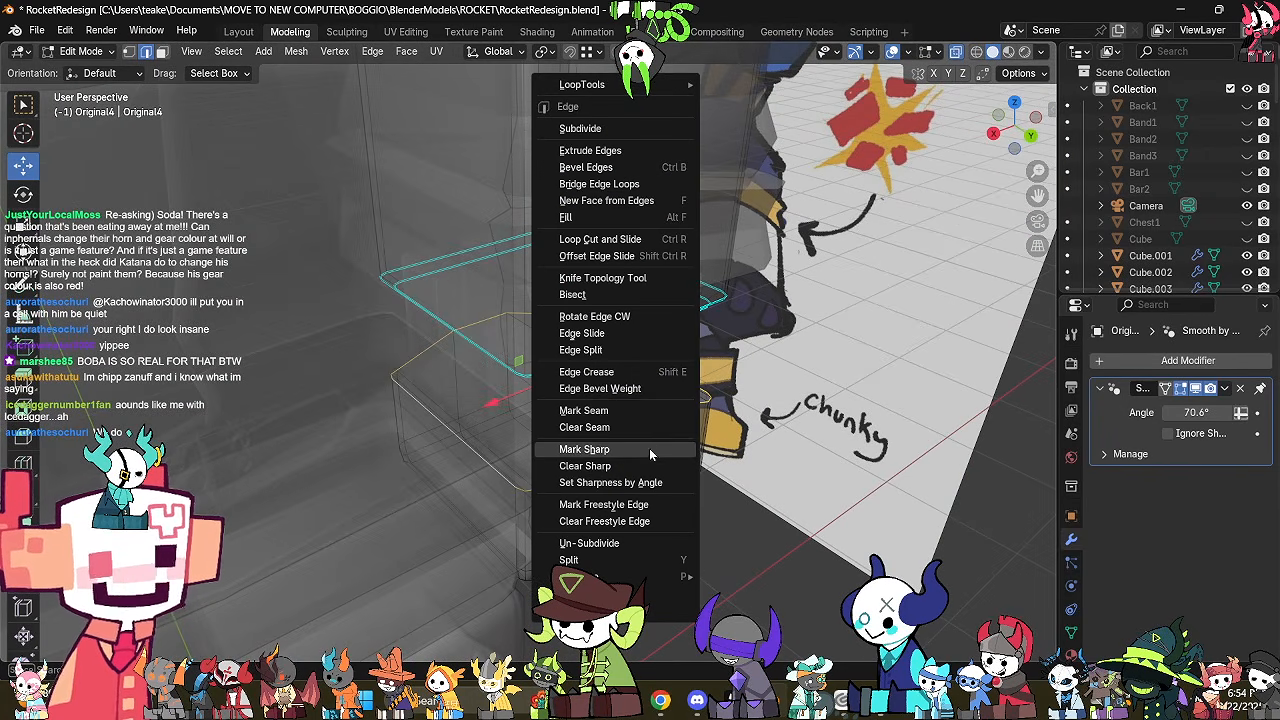
pyautogui.click(653, 450)
pyautogui.moveTo(709, 439); pyautogui.dragTo(654, 357, button='middle')
pyautogui.press('Tab')
pyautogui.press('Tab')
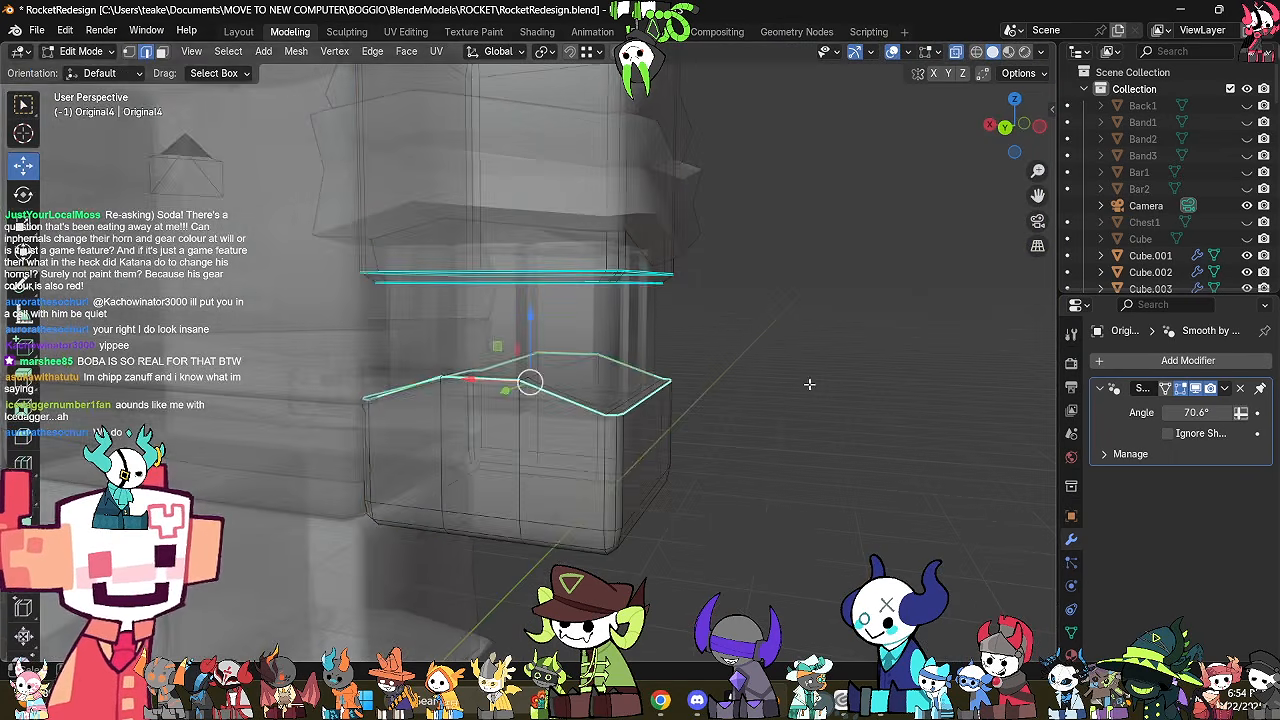
# Examine the lower box's shading around its upper border and its bottom bevel from several sides.
pyautogui.hotkey('alt', 'z')
pyautogui.moveTo(809, 383); pyautogui.dragTo(712, 384, button='middle')
pyautogui.click(792, 411)
pyautogui.press('Tab')
pyautogui.moveTo(792, 411); pyautogui.dragTo(741, 491, button='middle')
pyautogui.press('Tab')
pyautogui.press('Tab')
pyautogui.press('Tab')
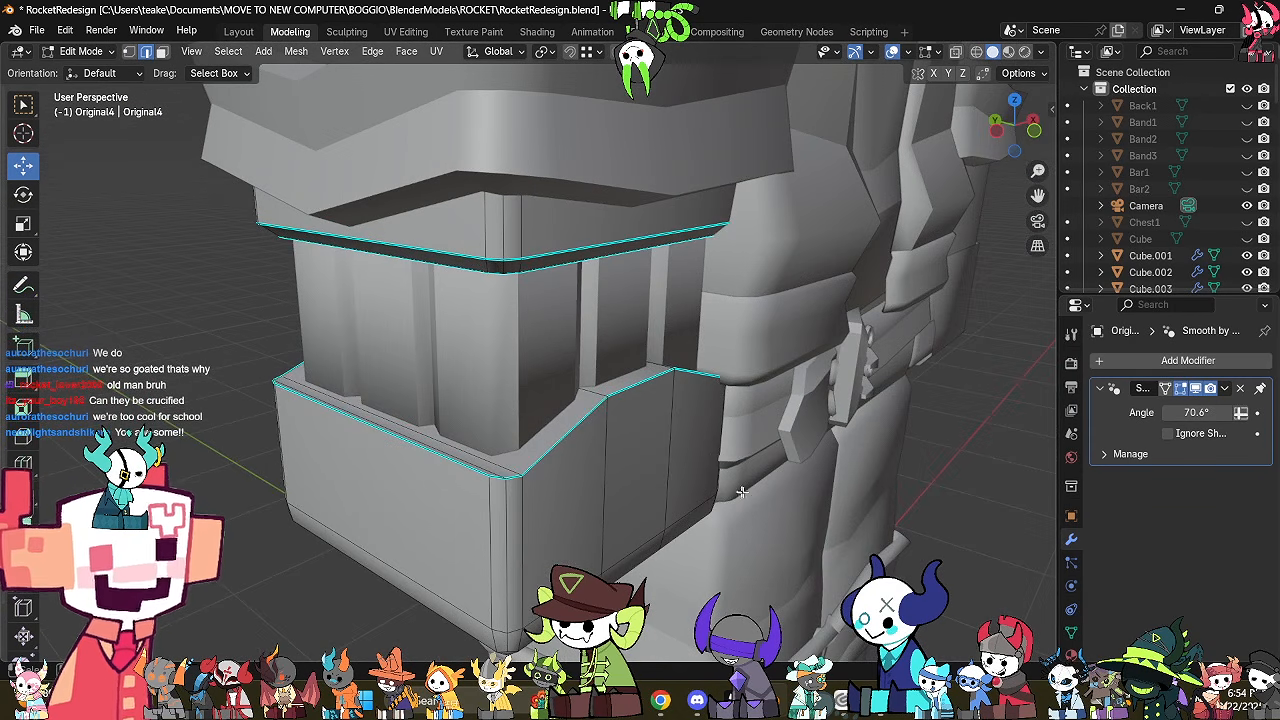
pyautogui.moveTo(793, 563); pyautogui.dragTo(888, 535, button='middle')
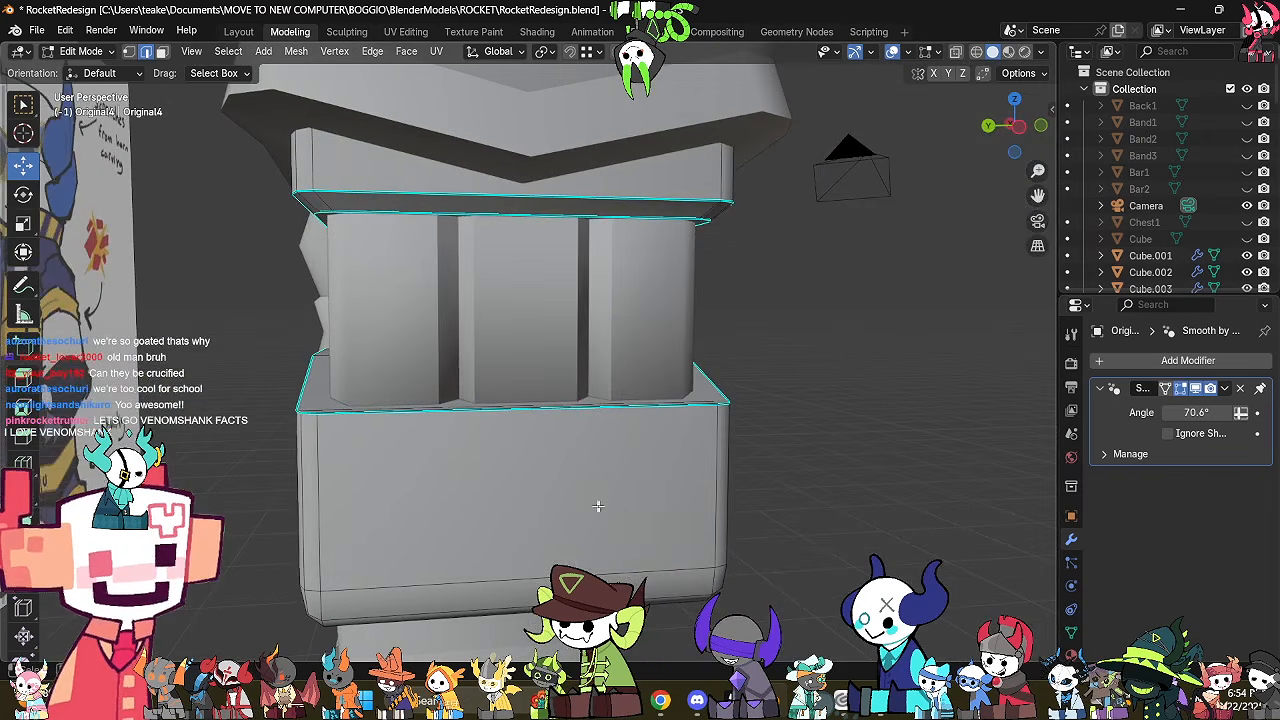
pyautogui.moveTo(599, 506); pyautogui.dragTo(771, 443, button='middle')
pyautogui.keyDown('alt'); pyautogui.click(609, 383); pyautogui.keyUp('alt')
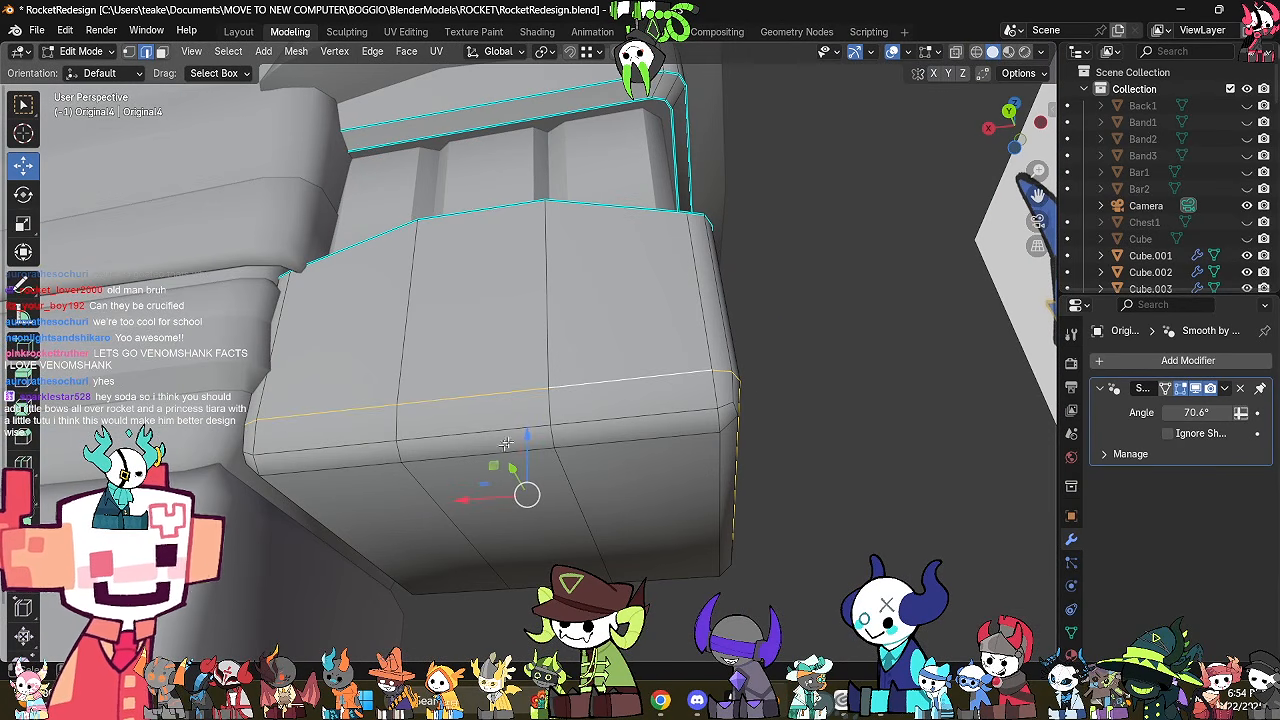
pyautogui.press('Tab')
pyautogui.moveTo(529, 440); pyautogui.dragTo(560, 530, button='middle')
pyautogui.press('Tab')
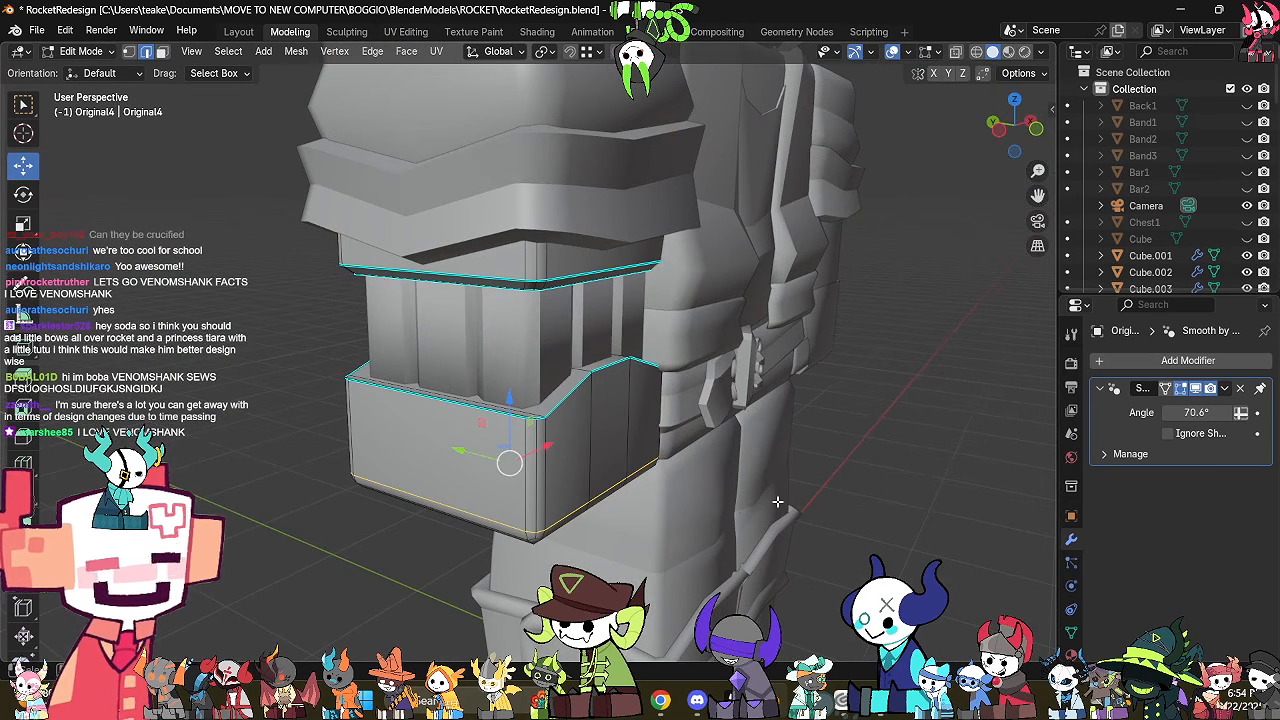
pyautogui.moveTo(680, 537); pyautogui.dragTo(689, 468, button='middle')
pyautogui.scroll(1, 689, 468)
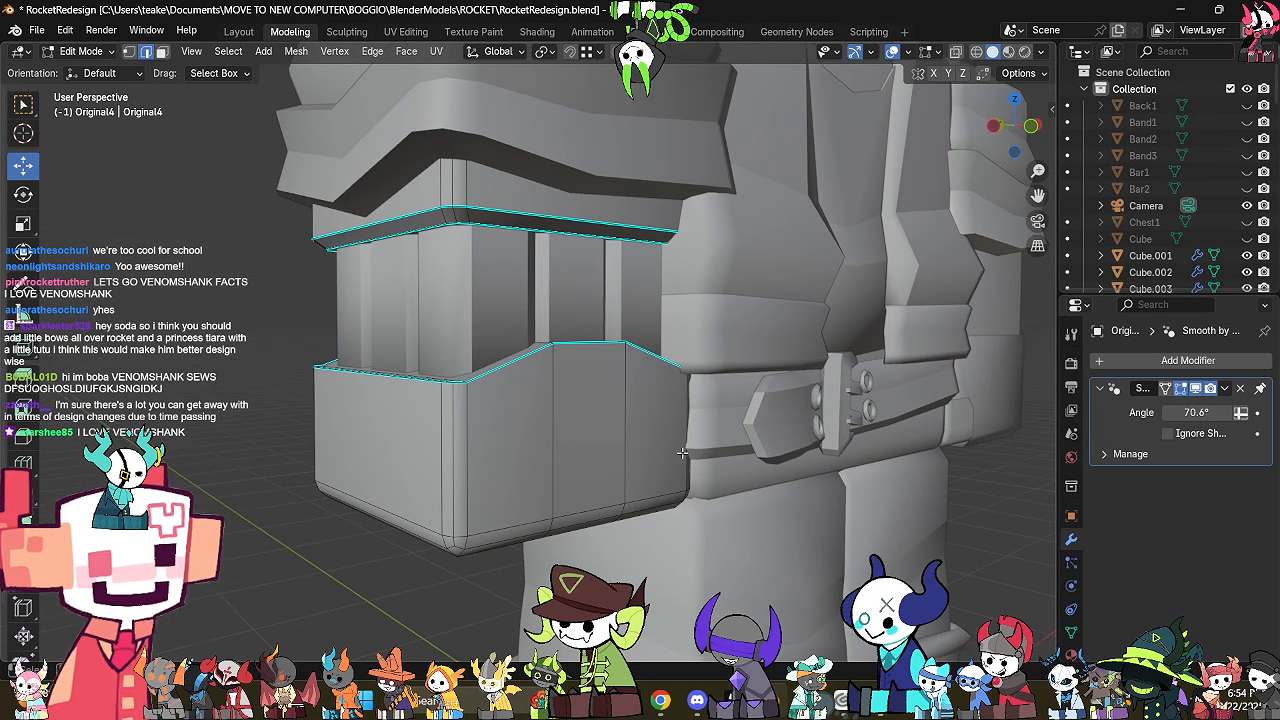
# Select the extra middle edge loop in the lower box's bottom bevel and dissolve it.
pyautogui.keyDown('alt'); pyautogui.click(479, 547); pyautogui.keyUp('alt')
pyautogui.press('KP_Divide')
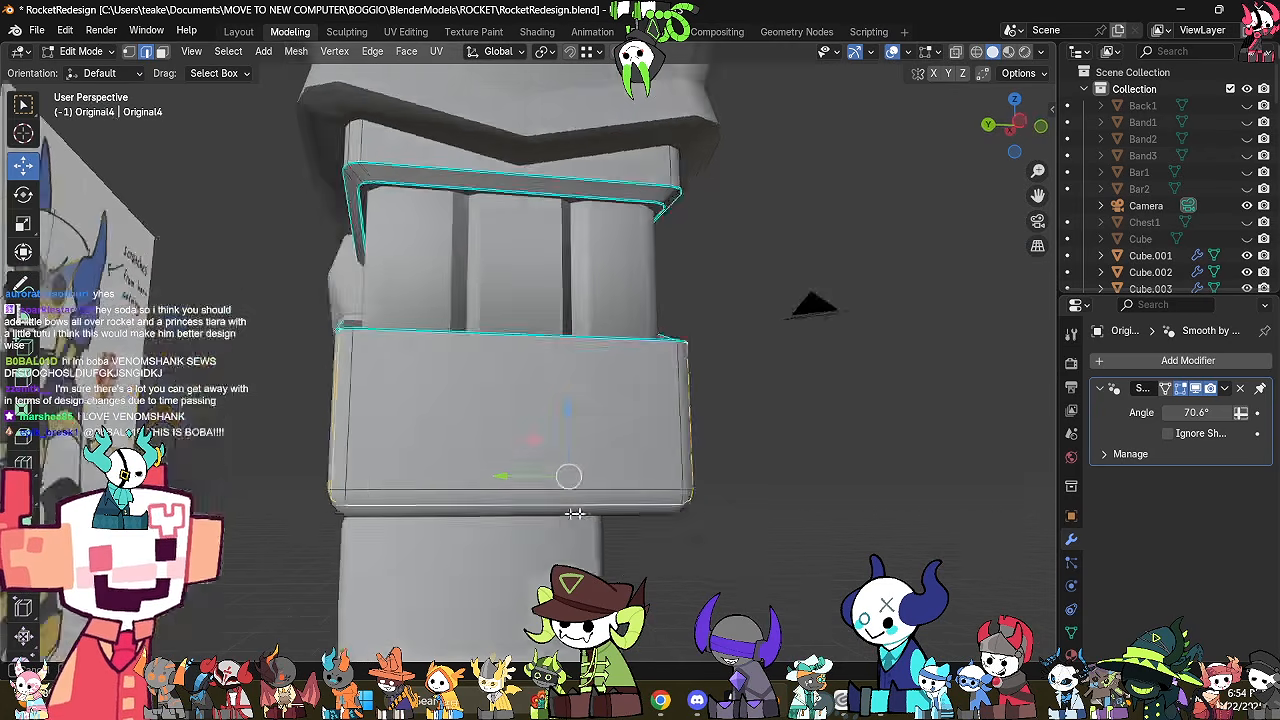
pyautogui.hotkey('alt', 'z')
pyautogui.press('KP_Divide')
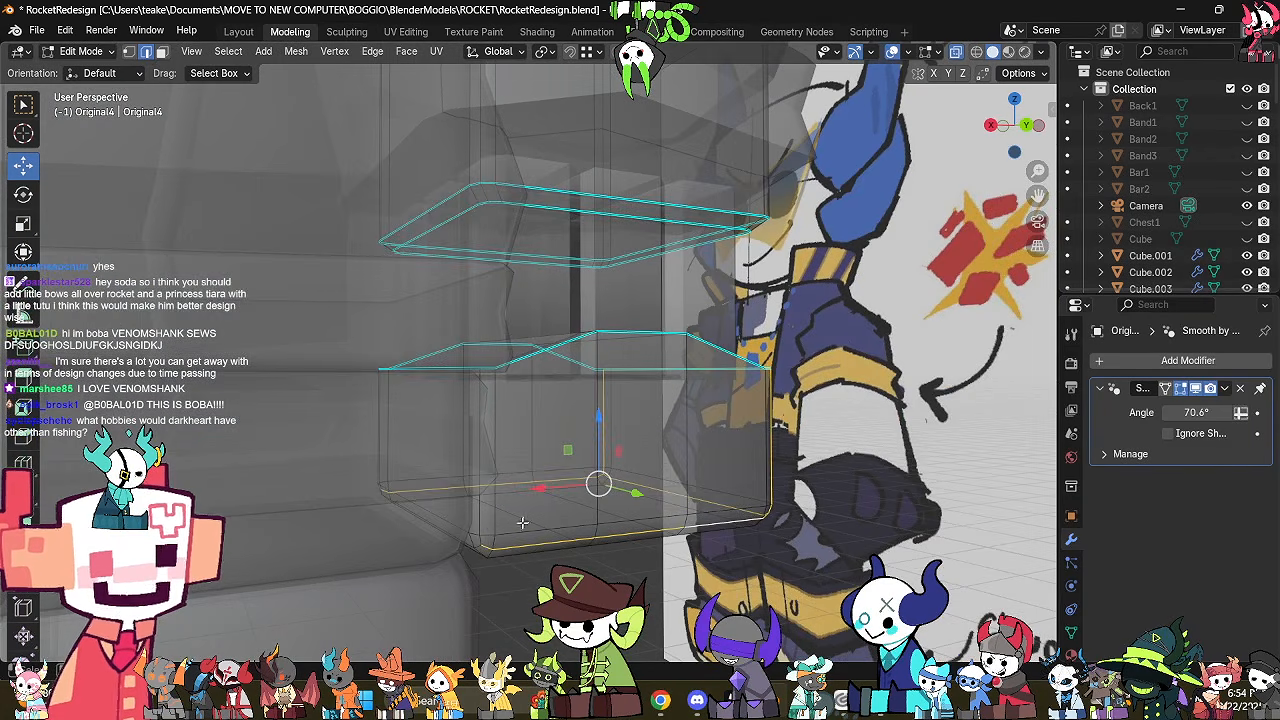
pyautogui.moveTo(480, 522); pyautogui.dragTo(470, 483, button='middle')
pyautogui.rightClick(658, 507)
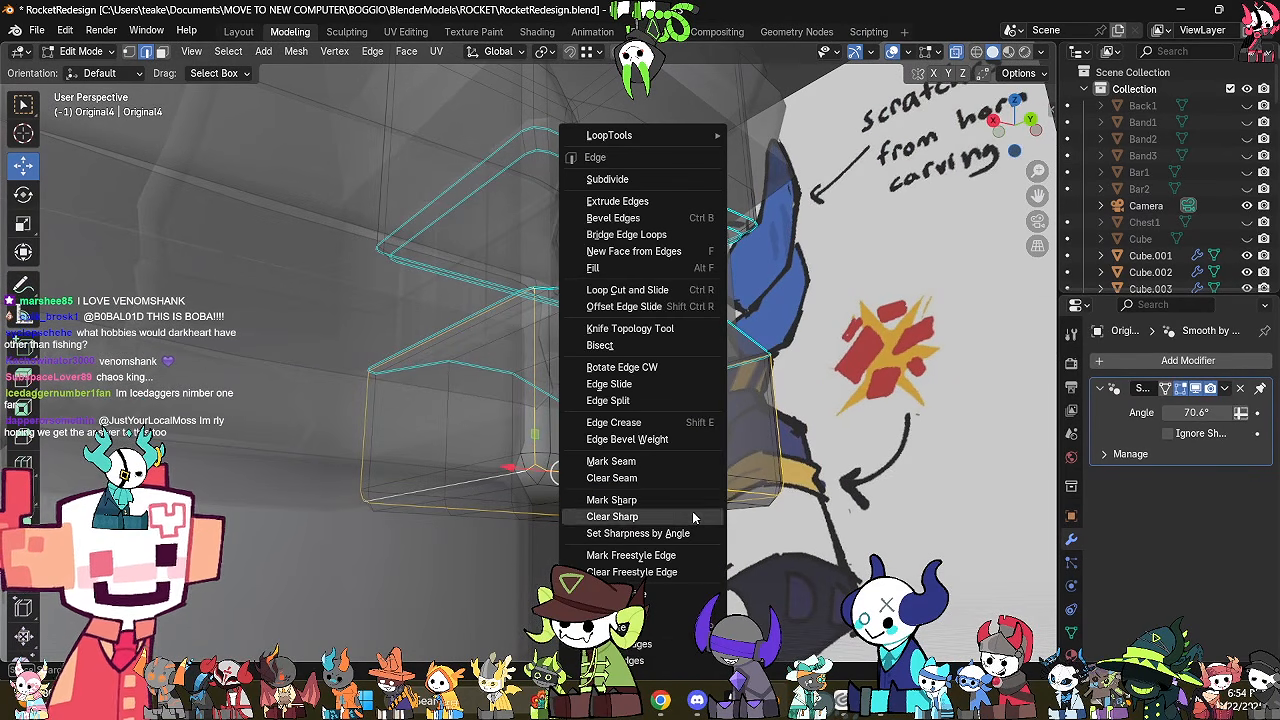
pyautogui.click(643, 641)
pyautogui.moveTo(656, 486)
pyautogui.mouseDown(button='middle')
pyautogui.moveTo(598, 486)
pyautogui.moveTo(557, 516)
pyautogui.mouseUp(button='middle')
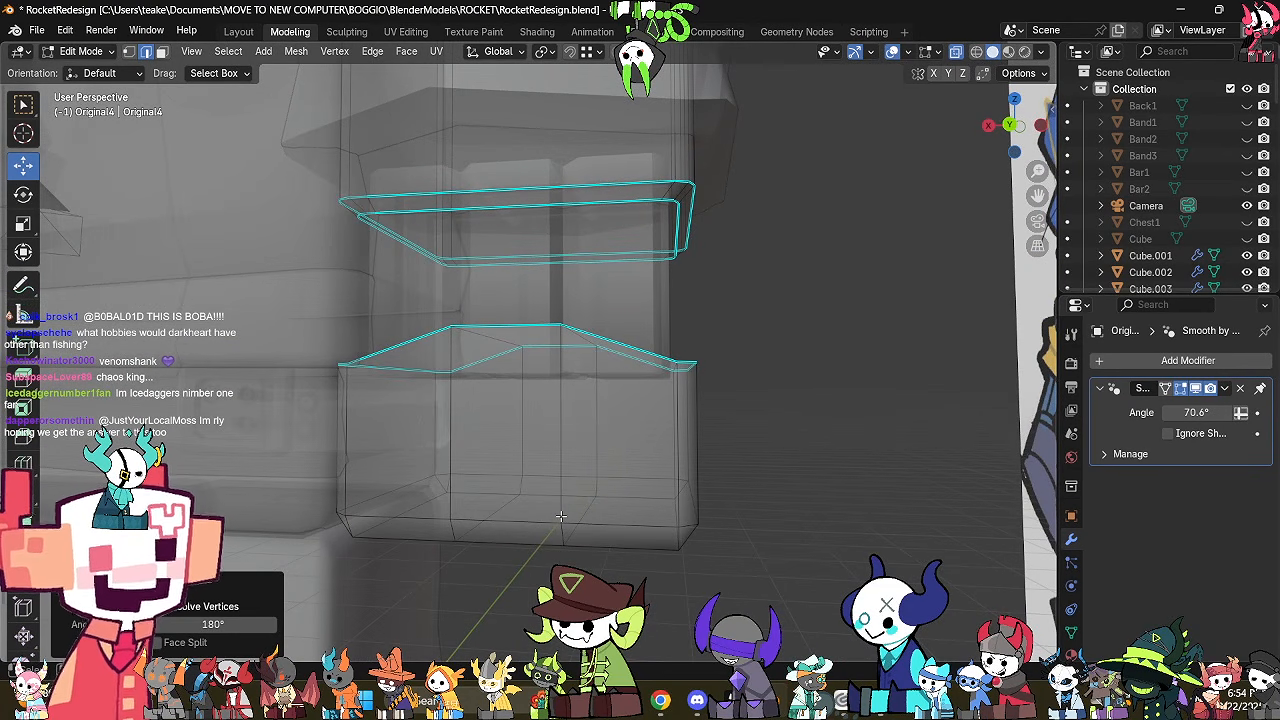
# Select the edge loop at the upper border of the lower box's bottom bevel and mark it as sharp.
pyautogui.keyDown('alt'); pyautogui.click(635, 509); pyautogui.keyUp('alt')
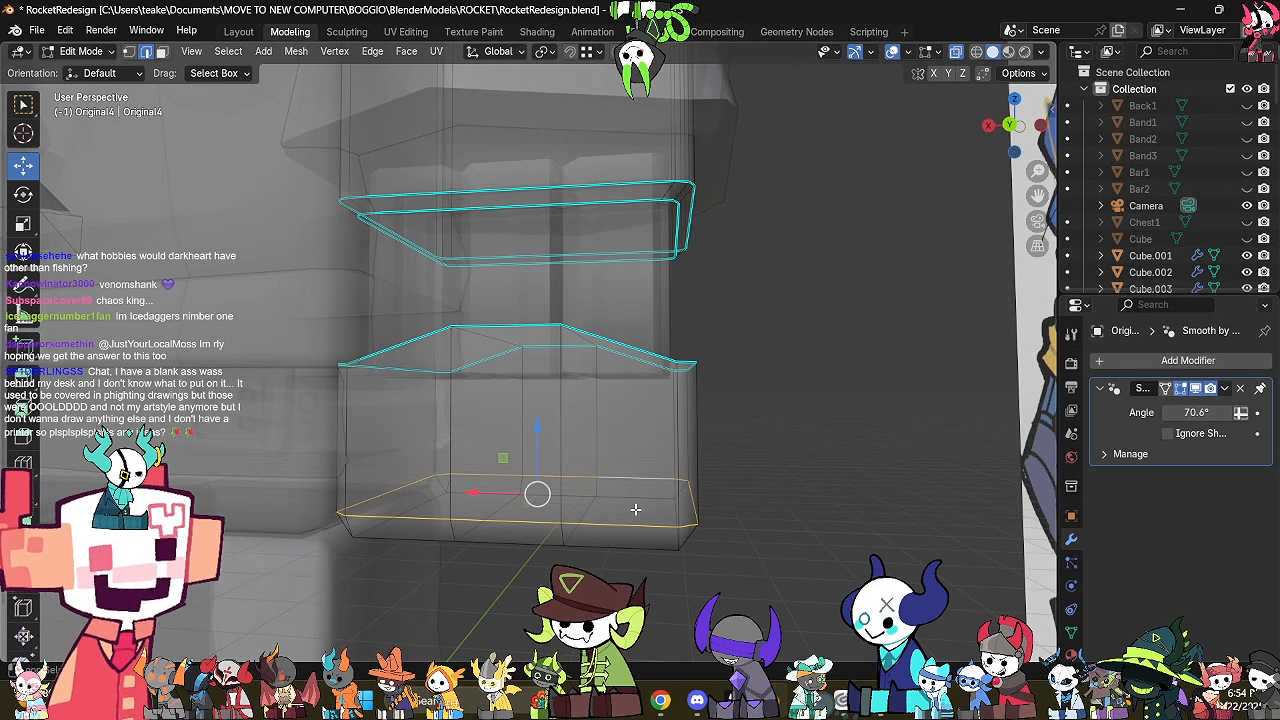
pyautogui.moveTo(807, 522)
pyautogui.mouseDown(button='middle')
pyautogui.moveTo(697, 489)
pyautogui.moveTo(682, 506)
pyautogui.moveTo(790, 515)
pyautogui.mouseUp(button='middle')
pyautogui.hotkey('ctrl', 'e')
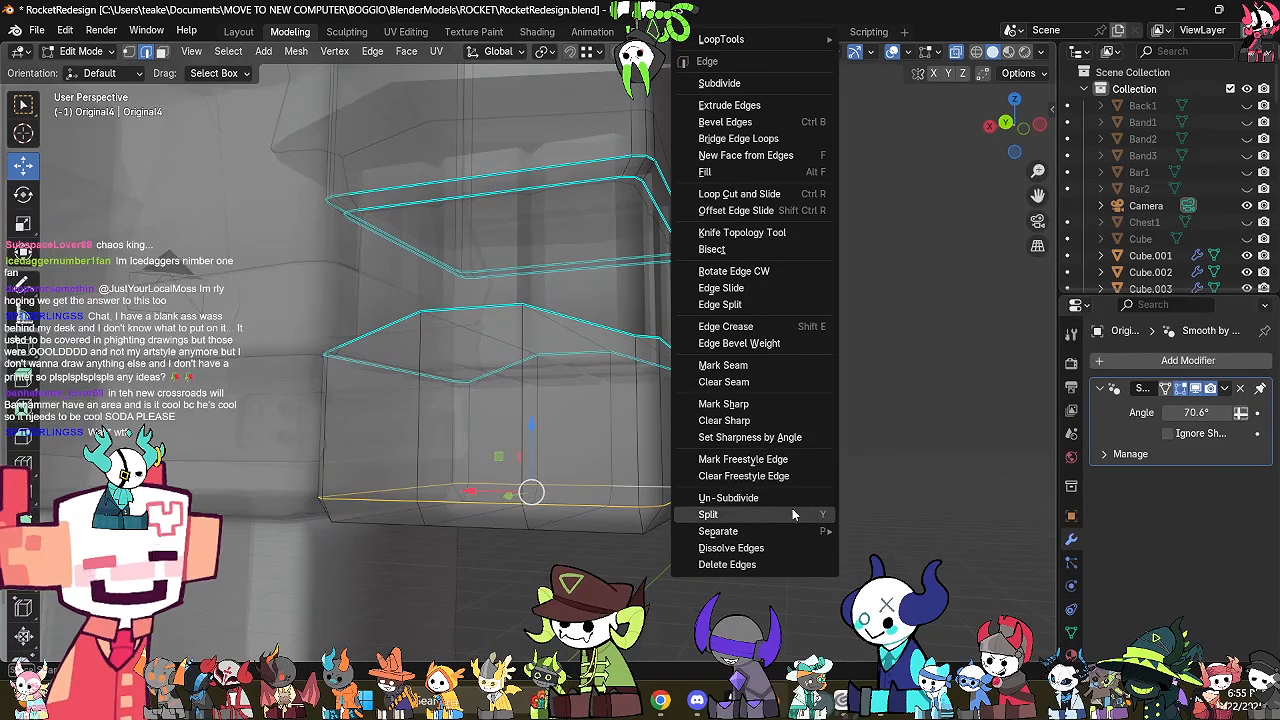
pyautogui.click(776, 411)
pyautogui.click(803, 461)
pyautogui.moveTo(803, 461); pyautogui.dragTo(797, 513, button='middle')
pyautogui.hotkey('alt', 'z')
pyautogui.press('Tab')
pyautogui.press('Tab')
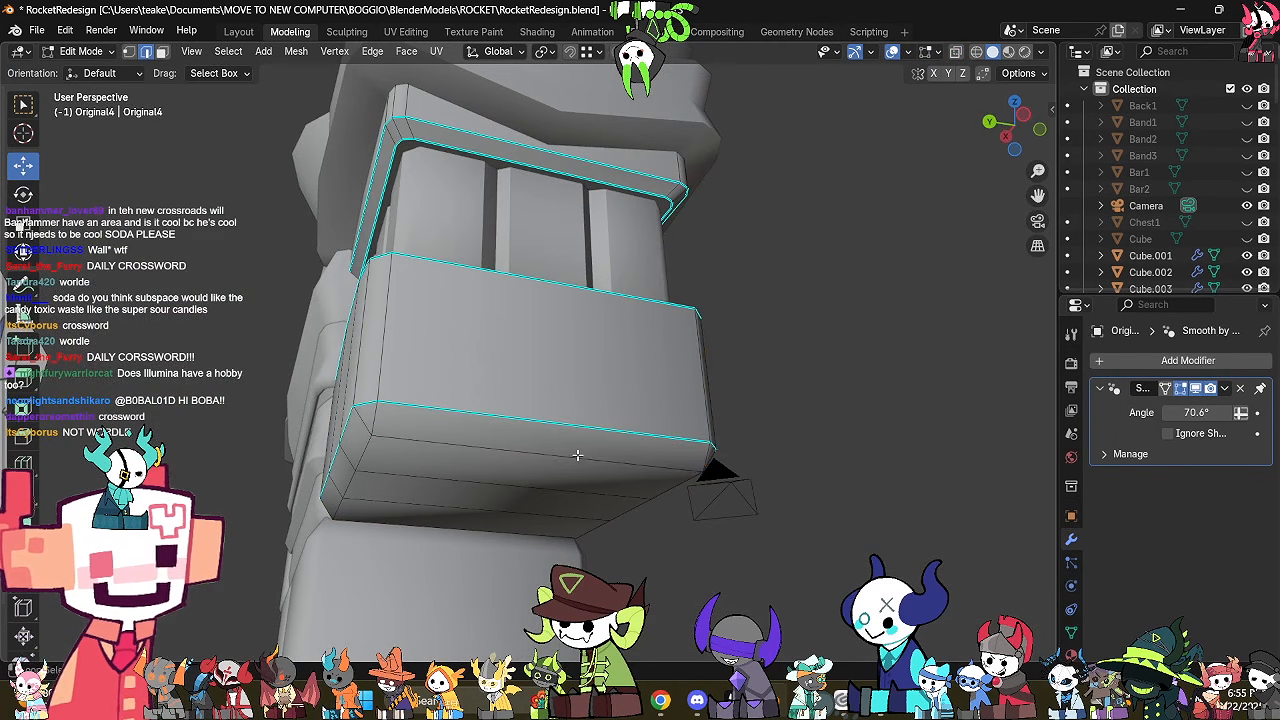
# Merge the middle bottom edge segments on both sides of the lower box so each pair of dividing lines meets at one point.
pyautogui.moveTo(577, 455); pyautogui.dragTo(761, 463, button='middle')
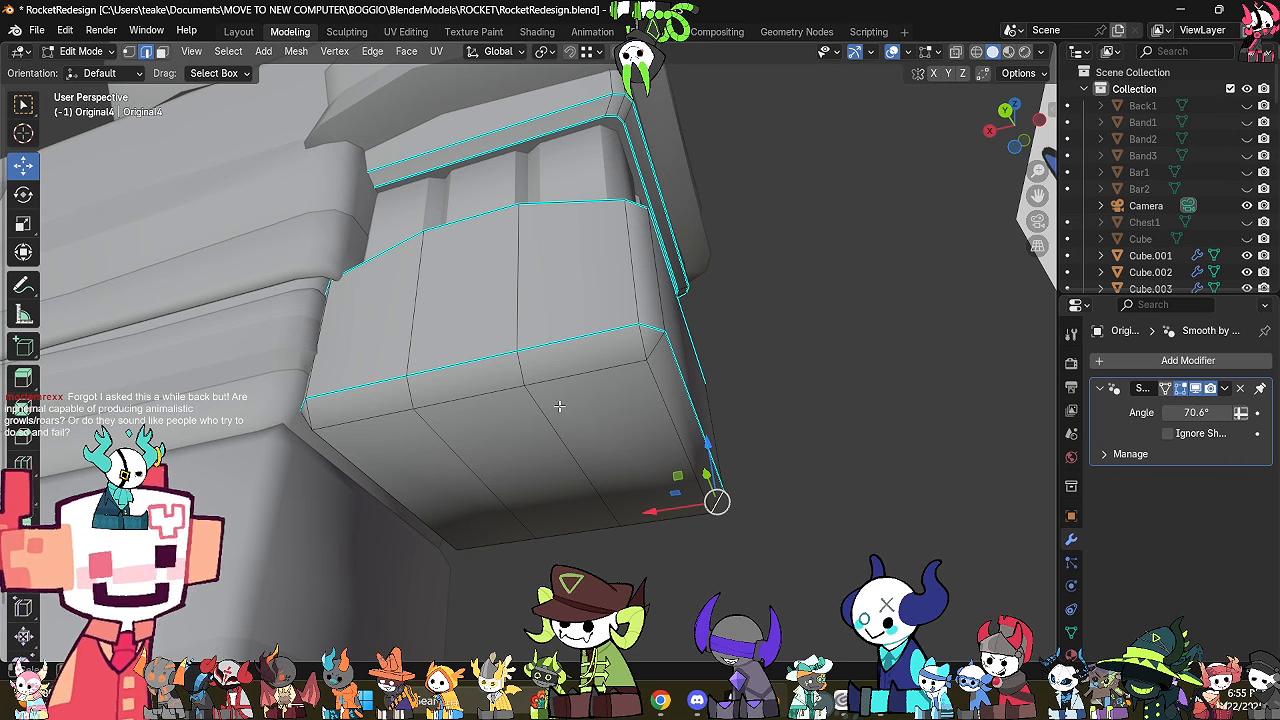
pyautogui.moveTo(757, 429); pyautogui.dragTo(549, 396, button='middle')
pyautogui.click(502, 537)
pyautogui.moveTo(513, 494); pyautogui.dragTo(446, 528, button='middle')
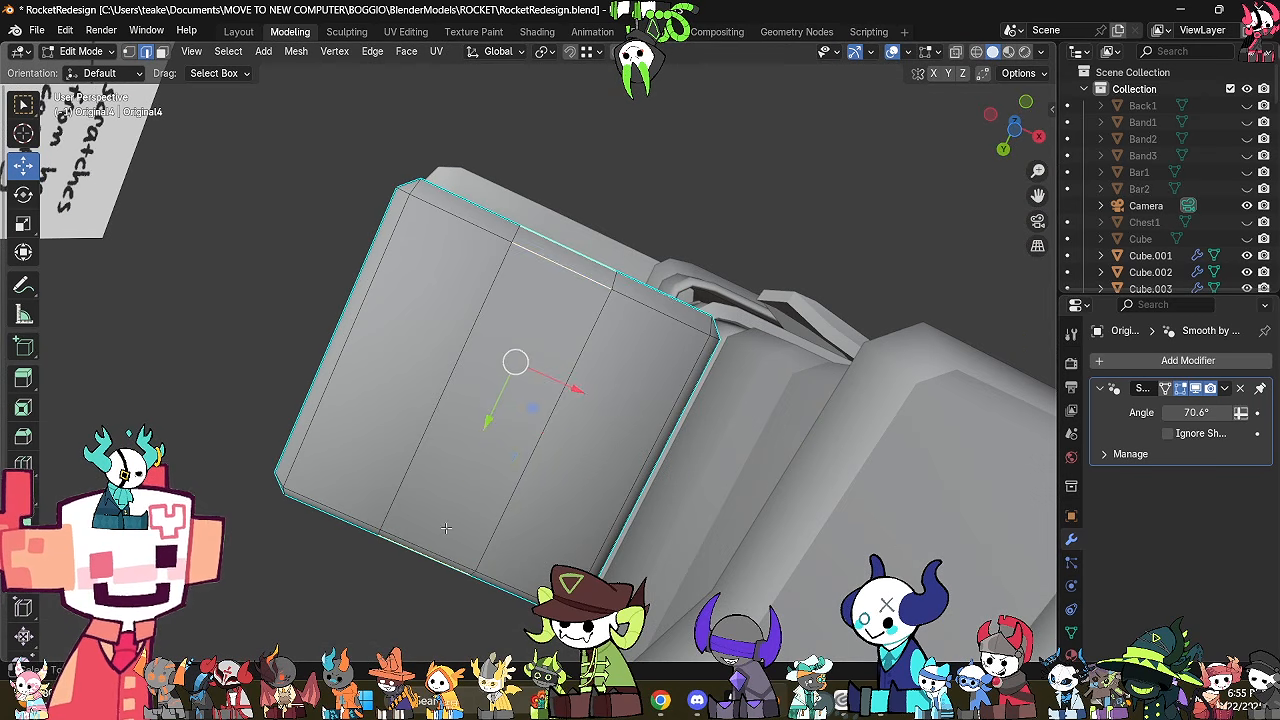
pyautogui.press('m')
pyautogui.click(654, 280)
pyautogui.moveTo(654, 280); pyautogui.dragTo(800, 435, button='middle')
pyautogui.press('Tab')
pyautogui.press('Tab')
# Select all the edges around the lower box's bottom face and mark them as sharp.
pyautogui.moveTo(601, 459); pyautogui.dragTo(707, 451, button='middle')
pyautogui.keyDown('shift'); pyautogui.click(563, 401); pyautogui.keyUp('shift')
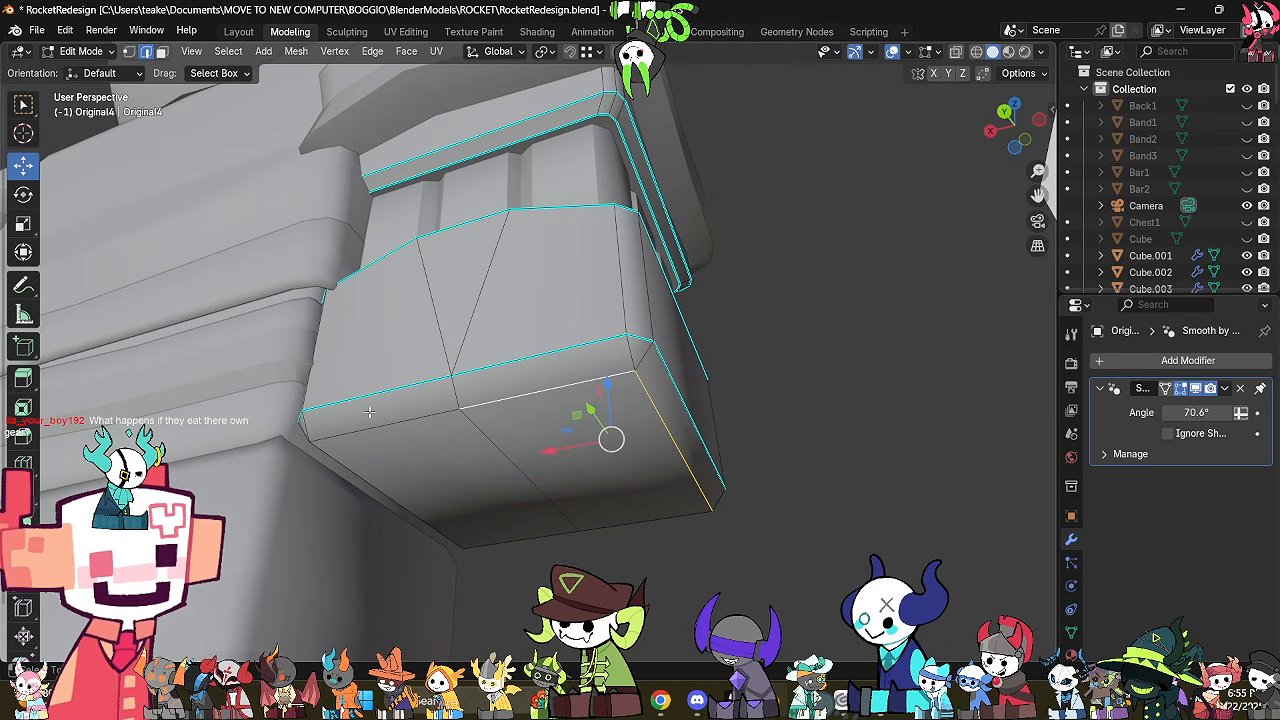
pyautogui.keyDown('shift'); pyautogui.click(383, 413); pyautogui.keyUp('shift')
pyautogui.moveTo(680, 456); pyautogui.dragTo(487, 466, button='middle')
pyautogui.keyDown('shift'); pyautogui.click(596, 466); pyautogui.keyUp('shift')
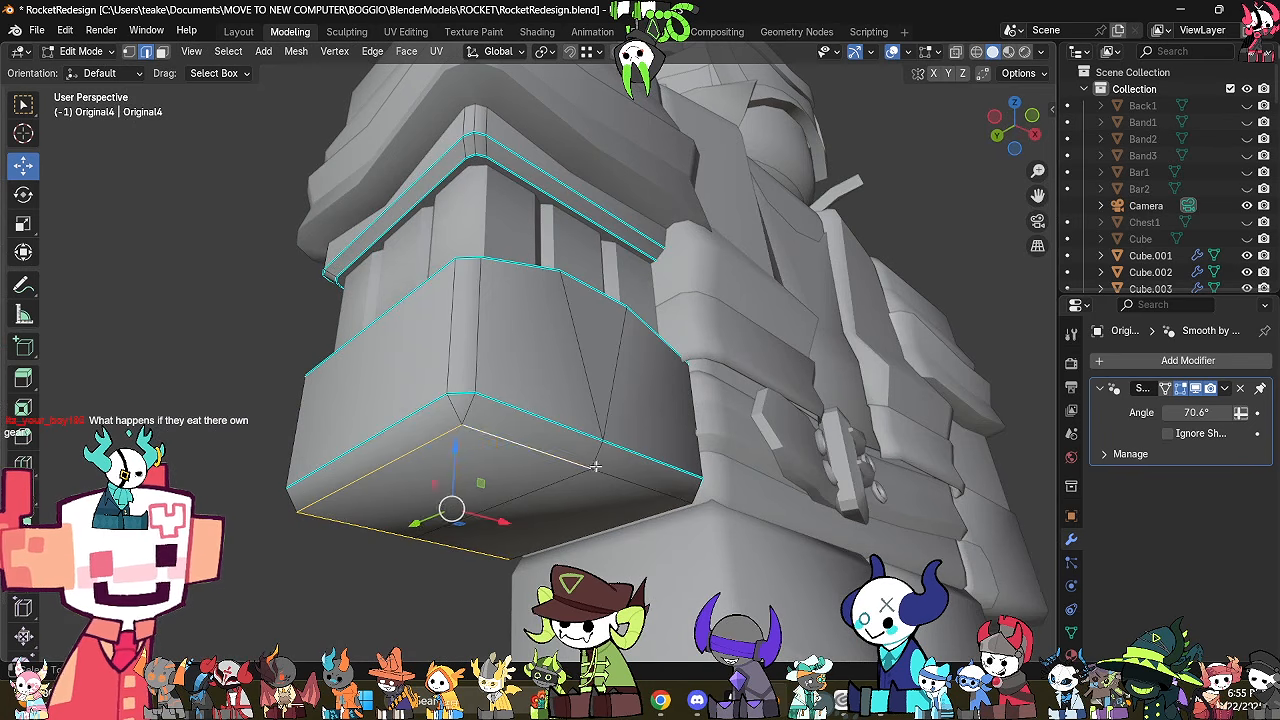
pyautogui.keyDown('shift'); pyautogui.click(660, 489); pyautogui.keyUp('shift')
pyautogui.moveTo(660, 489); pyautogui.dragTo(541, 476, button='middle')
pyautogui.hotkey('alt', 'z')
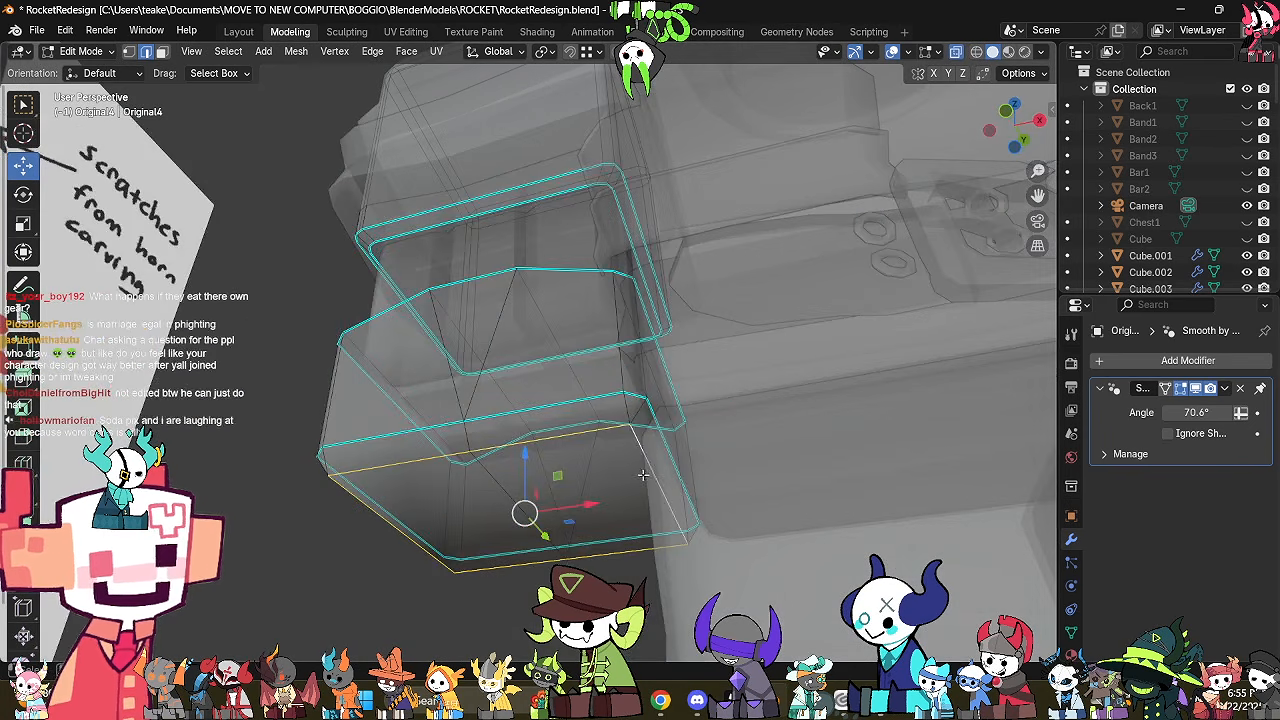
pyautogui.hotkey('ctrl', 'e')
pyautogui.click(780, 495)
pyautogui.hotkey('alt', 'z')
# Move the lower box's bottom edges upward along Z to flatten the bevel, and check the arm's shape.
pyautogui.moveTo(780, 495); pyautogui.dragTo(625, 503, button='middle')
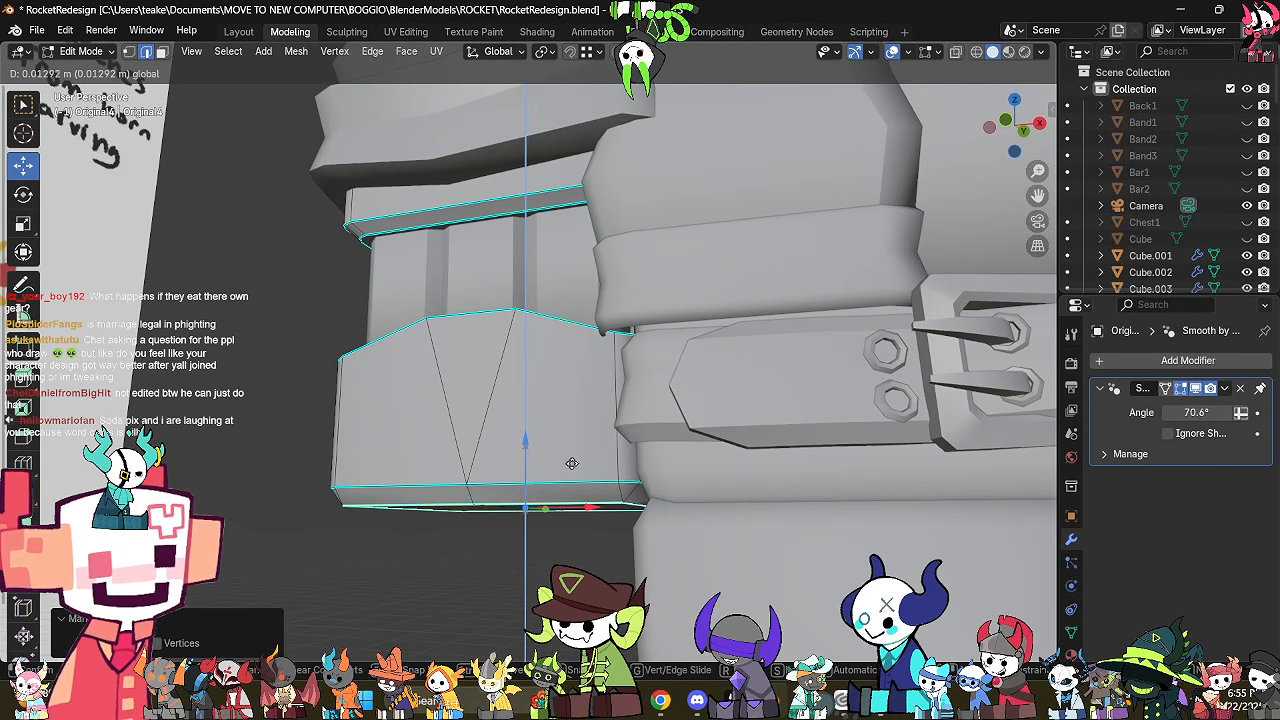
pyautogui.press('Tab')
pyautogui.moveTo(545, 545); pyautogui.dragTo(607, 425, button='middle')
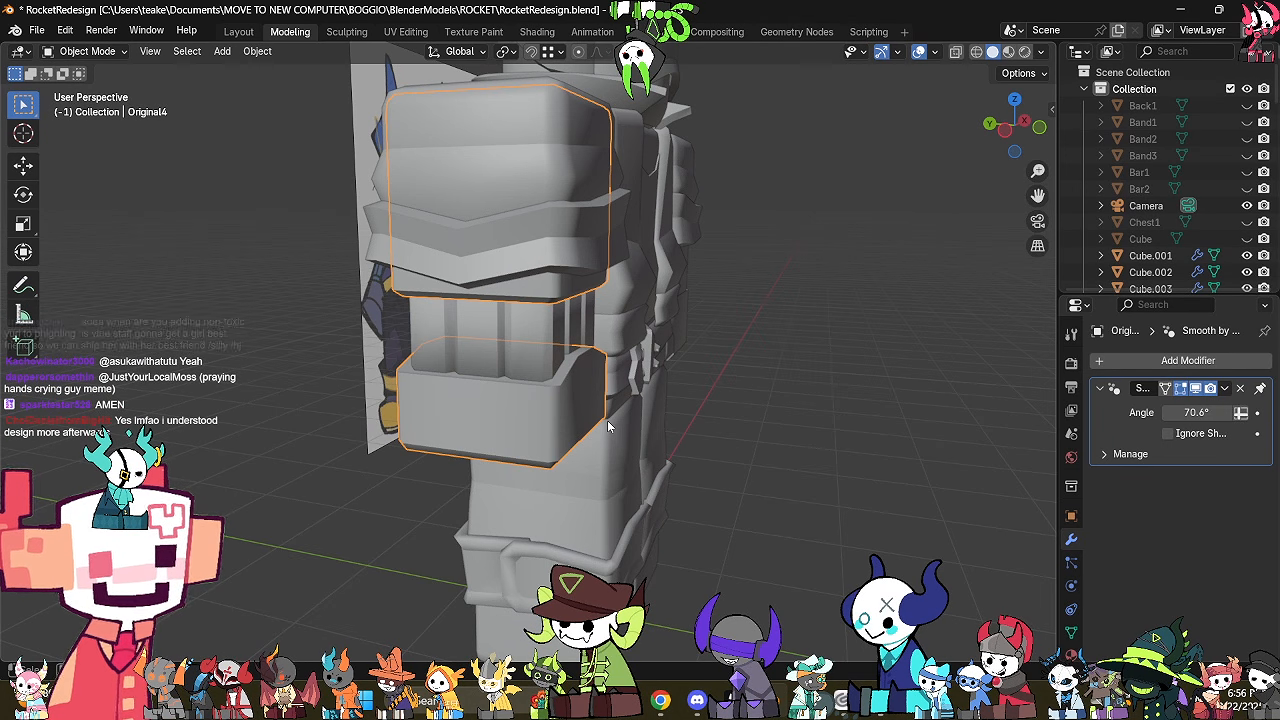
pyautogui.moveTo(605, 414); pyautogui.dragTo(520, 418, button='middle')
pyautogui.scroll(2, 522, 418)
pyautogui.moveTo(641, 404); pyautogui.dragTo(510, 403, button='middle')
# Select all the faces on top of the lower box around the grooved block and delete them.
pyautogui.press('Tab')
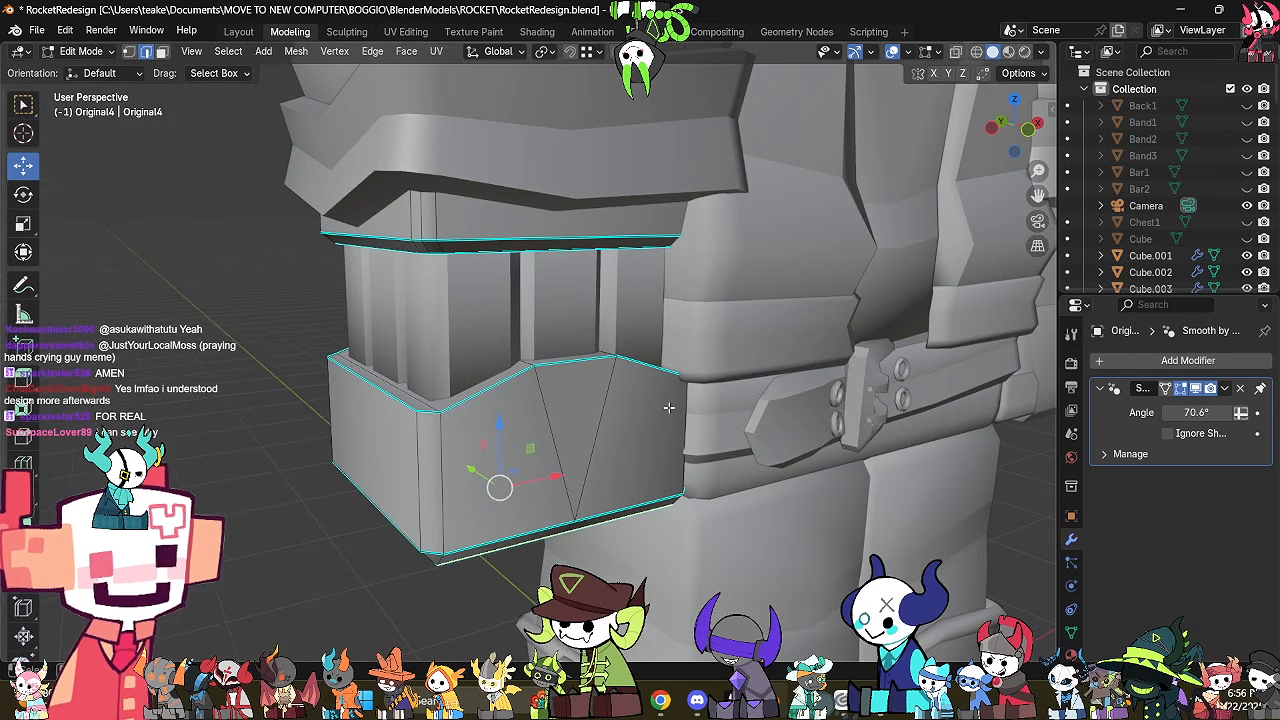
pyautogui.press('3')
pyautogui.click(428, 405)
pyautogui.keyDown('shift'); pyautogui.click(494, 381); pyautogui.keyUp('shift')
pyautogui.keyDown('shift'); pyautogui.click(570, 359); pyautogui.keyUp('shift')
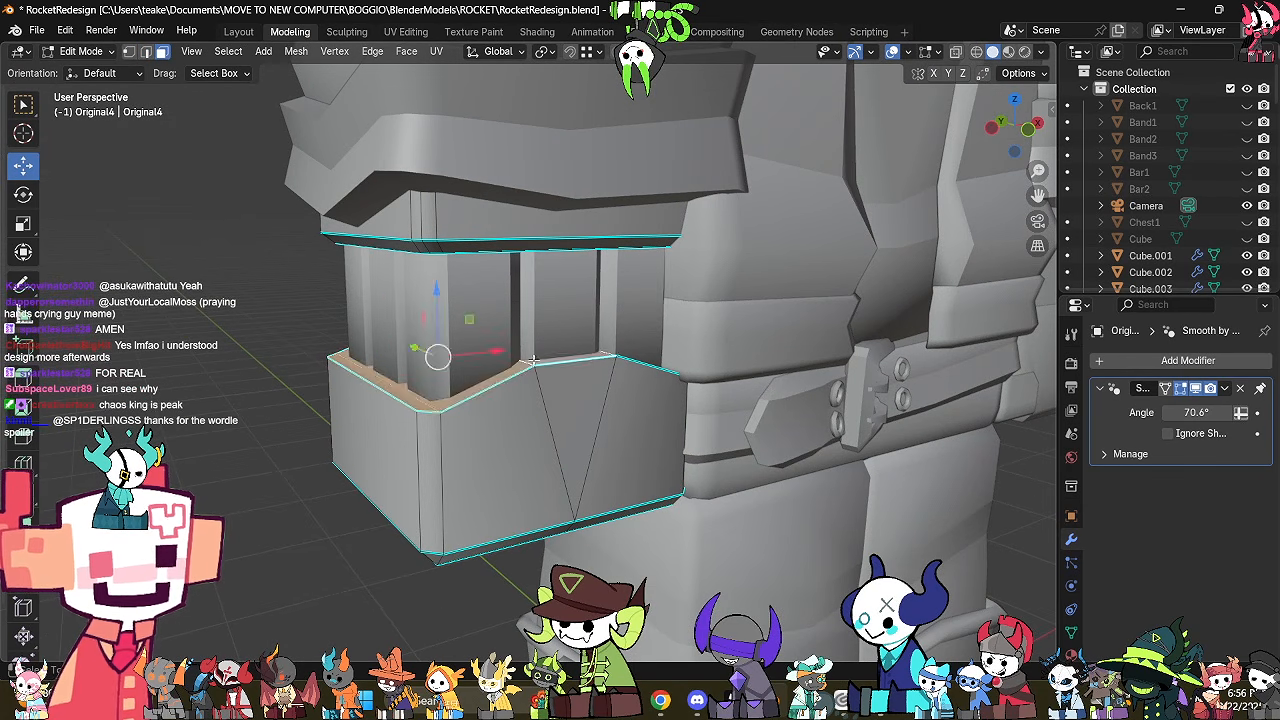
pyautogui.moveTo(676, 387); pyautogui.dragTo(614, 403, button='middle')
pyautogui.keyDown('shift'); pyautogui.click(601, 399); pyautogui.keyUp('shift')
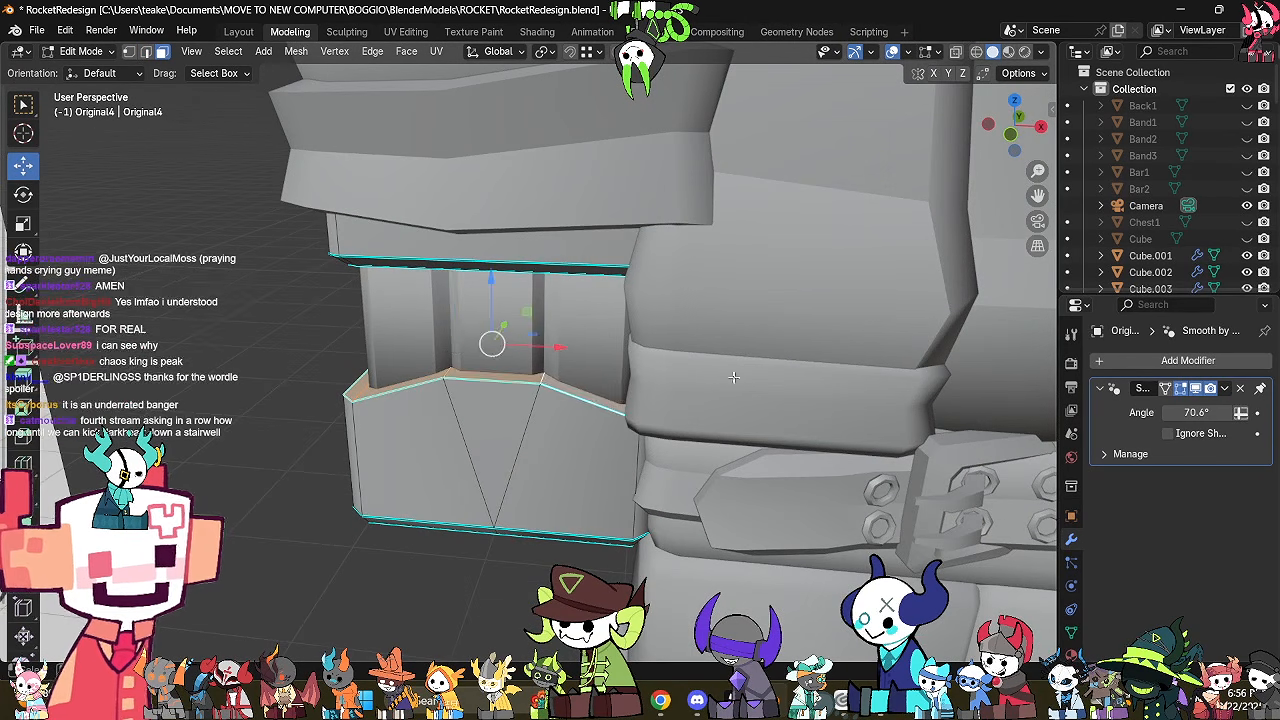
pyautogui.moveTo(736, 373); pyautogui.dragTo(692, 357, button='middle')
pyautogui.scroll(1, 706, 358)
pyautogui.hotkey('alt', 'z')
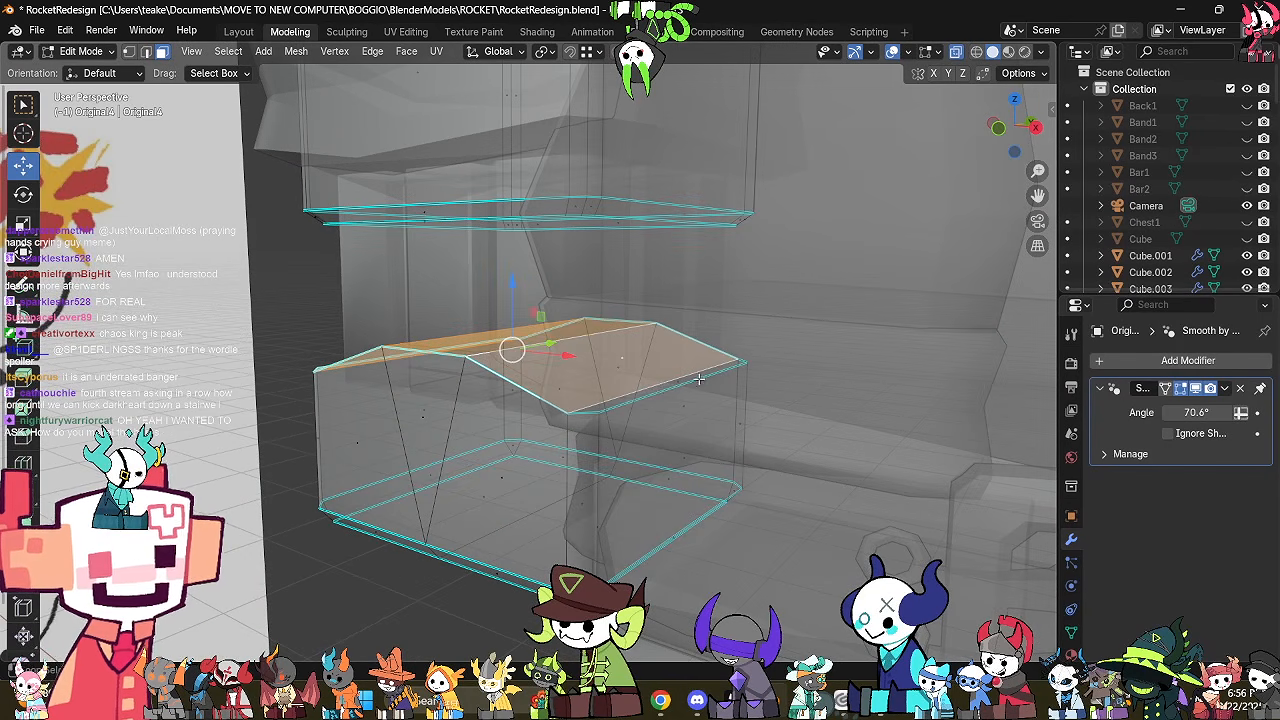
pyautogui.keyDown('shift'); pyautogui.click(661, 389); pyautogui.keyUp('shift')
pyautogui.rightClick(868, 473)
pyautogui.click(866, 663)
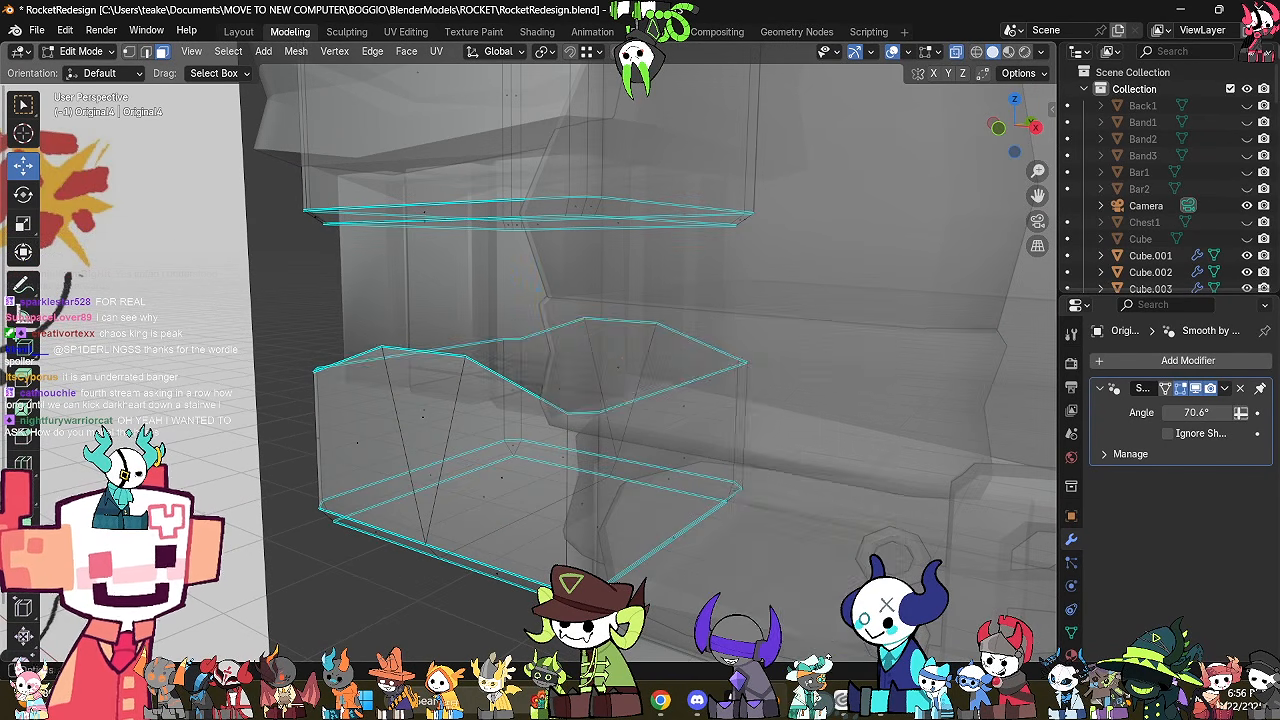
# Select the open upper edge loop of the lower box and fill it with a single face.
pyautogui.hotkey('alt', 'z')
pyautogui.moveTo(645, 403); pyautogui.dragTo(697, 414, button='middle')
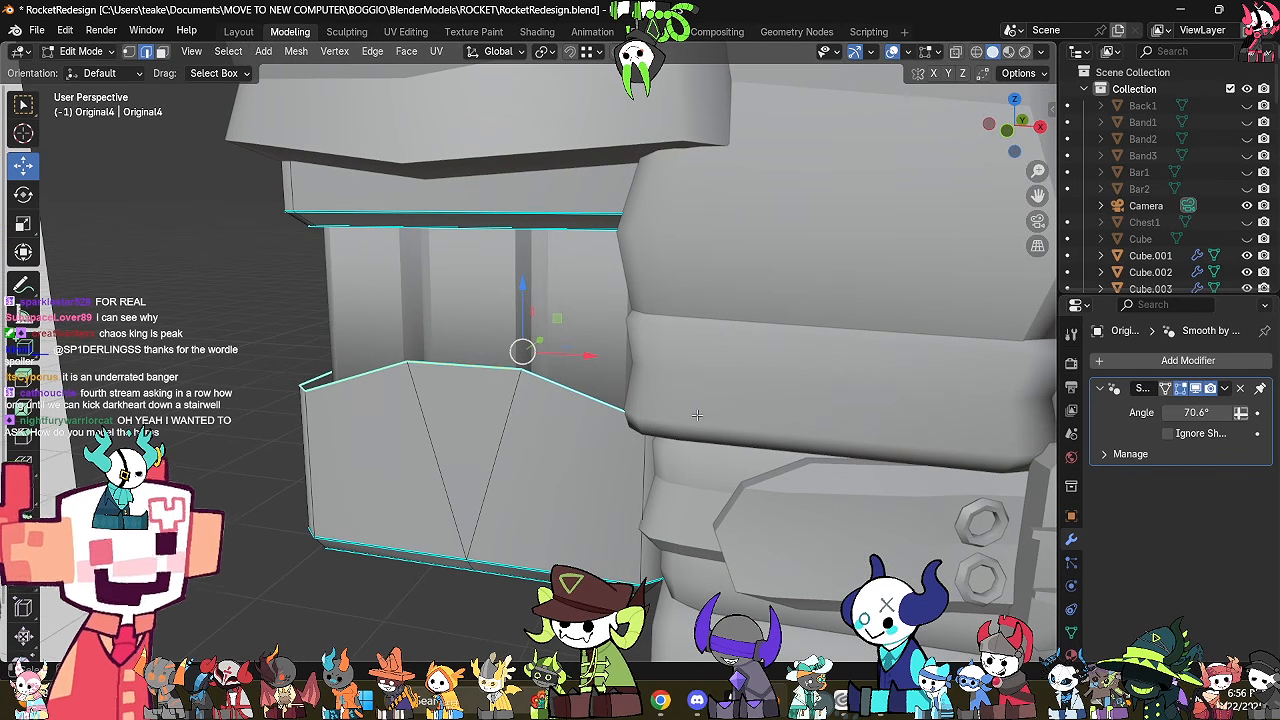
pyautogui.moveTo(710, 471); pyautogui.dragTo(719, 481, button='middle')
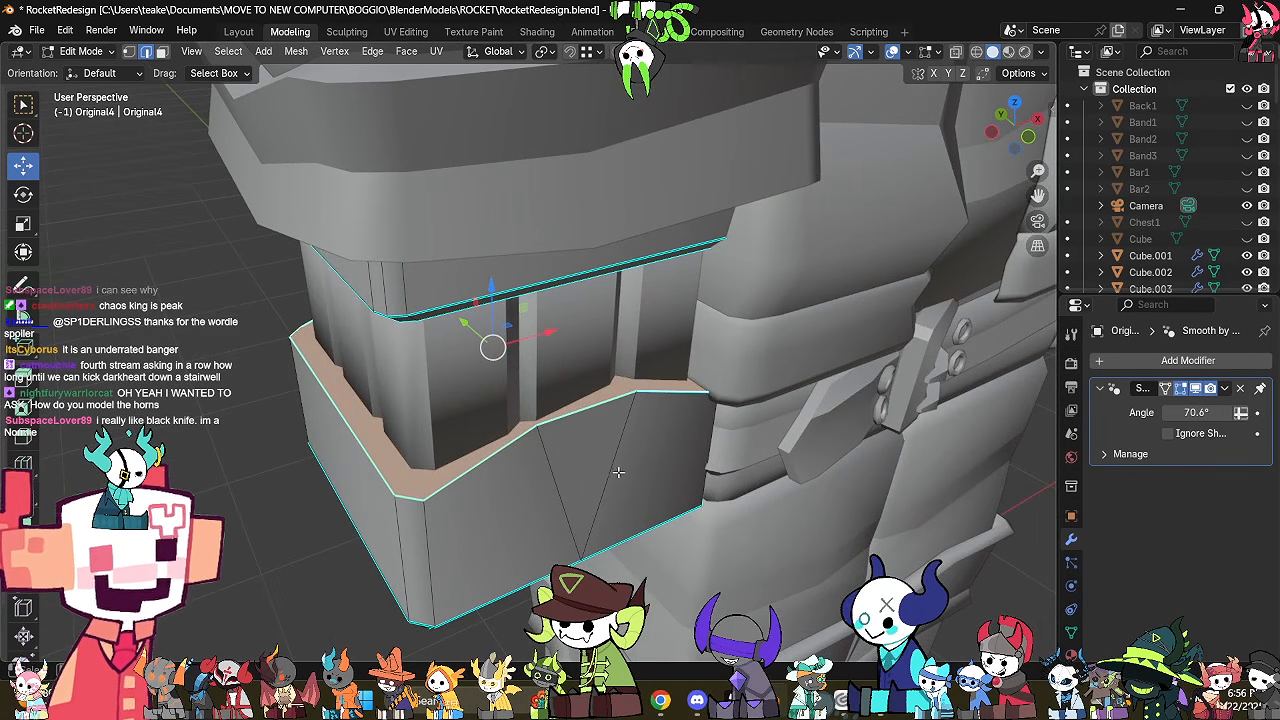
# Connect the front and rear peak vertices nearest the body with an edge across the lower box's top face.
pyautogui.press('1')
pyautogui.hotkey('alt', 'z')
pyautogui.click(532, 430)
pyautogui.moveTo(452, 346); pyautogui.dragTo(570, 340, button='middle')
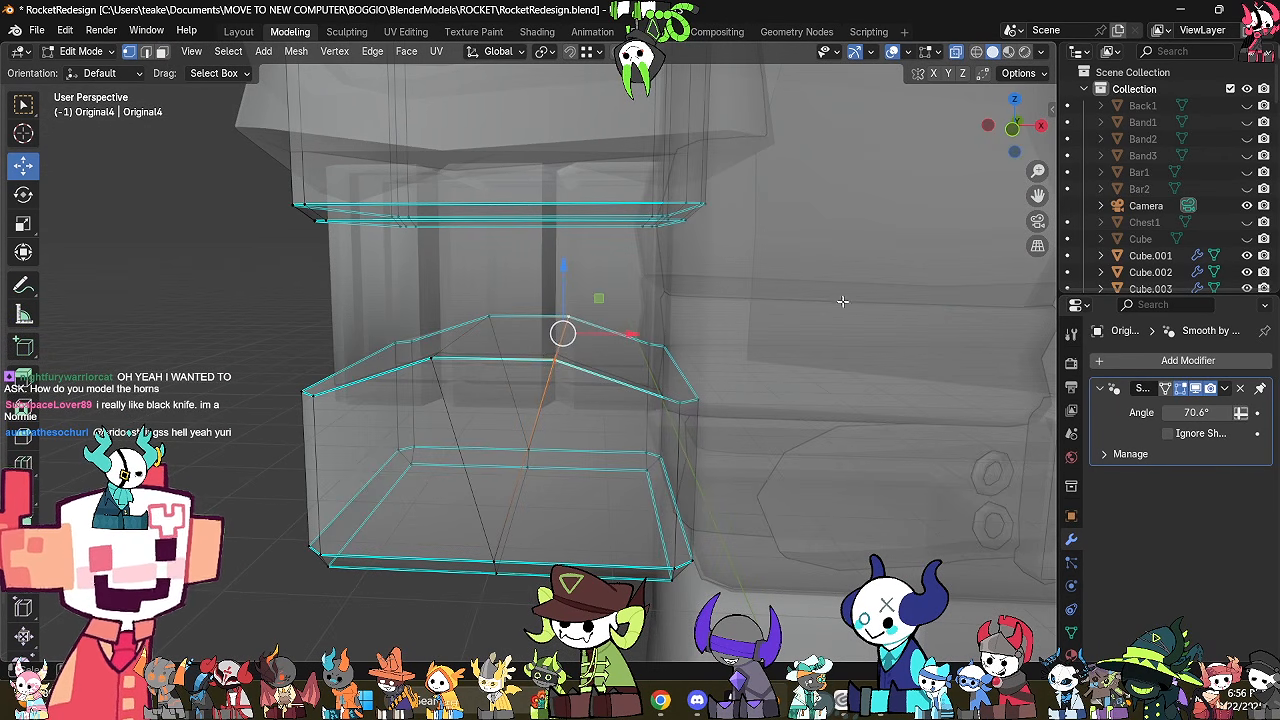
# Select the lower box's upper rim edges and bevel them with one segment about 0.03 m wide.
pyautogui.press('2')
pyautogui.press('3')
pyautogui.click(587, 361)
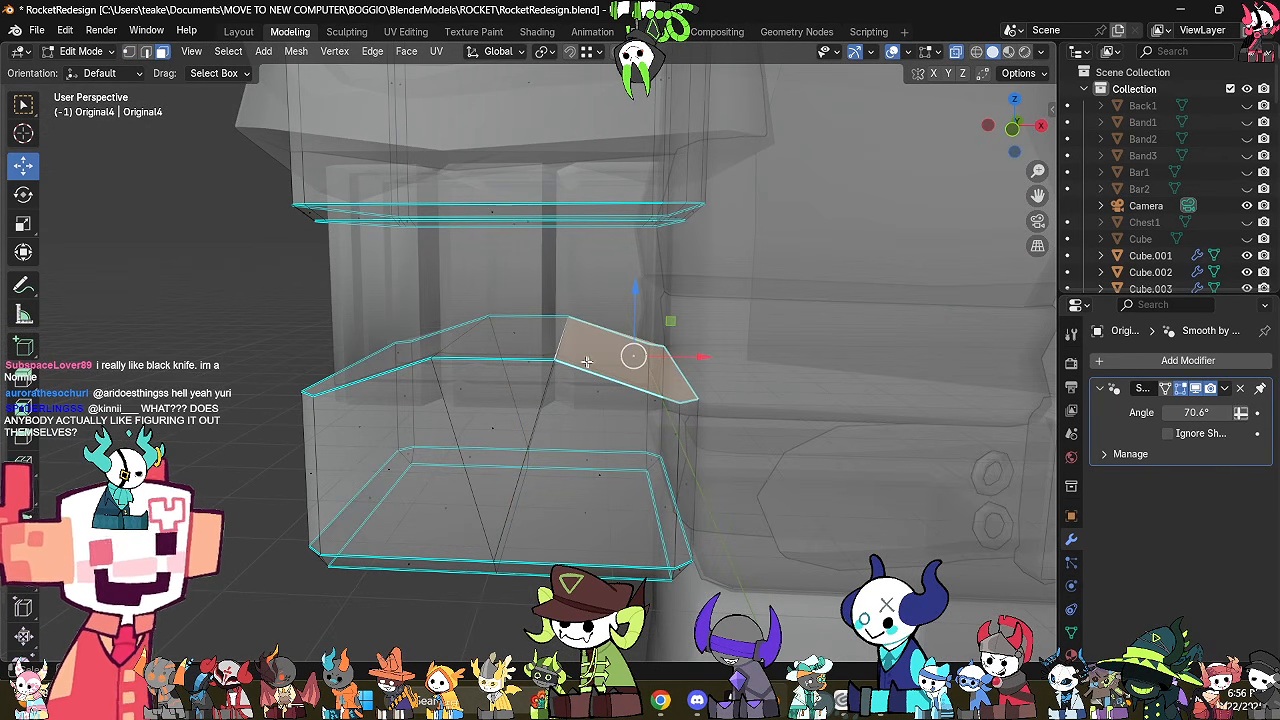
pyautogui.click(763, 277)
pyautogui.press('2')
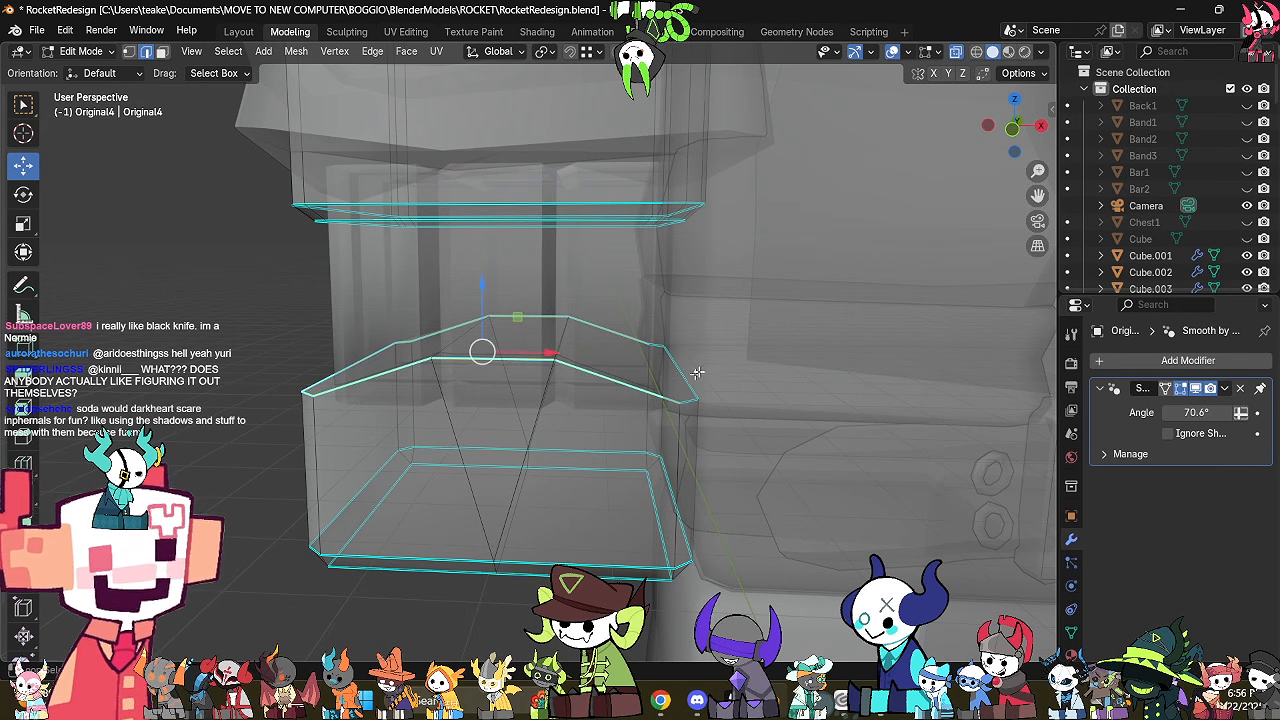
pyautogui.hotkey('alt', 'z')
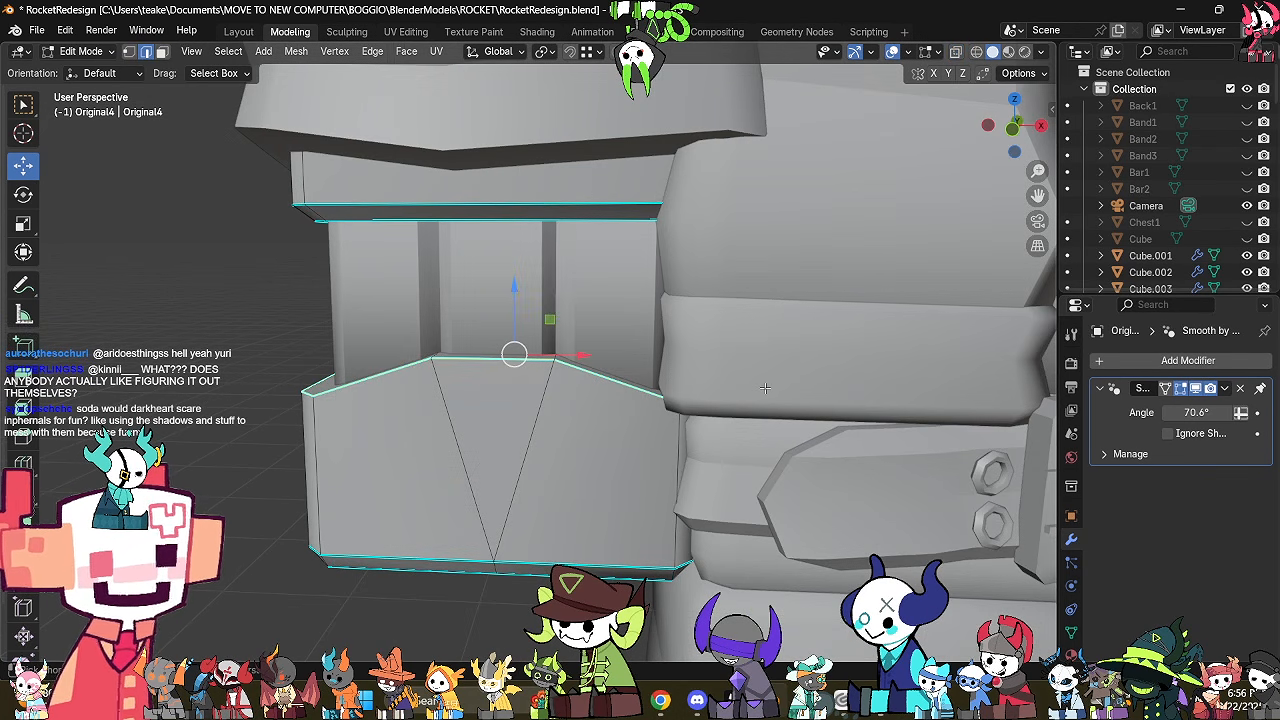
pyautogui.hotkey('ctrl', 'b')
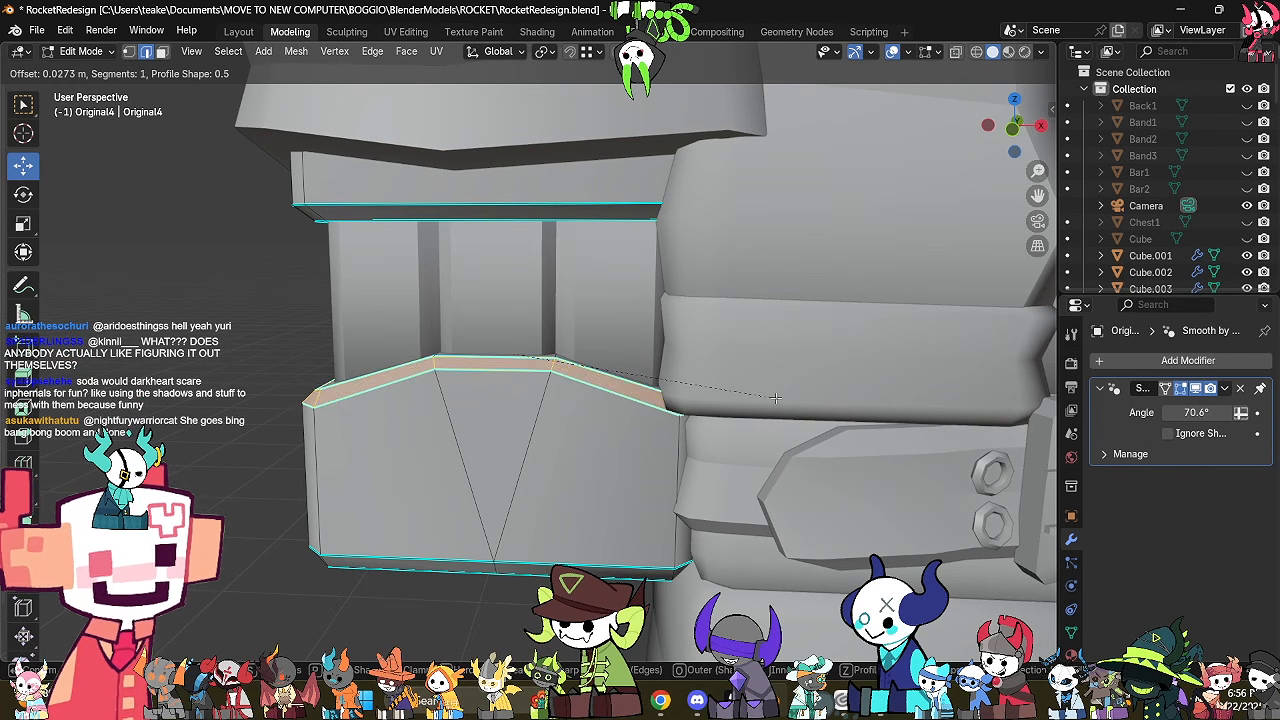
pyautogui.click(586, 420)
# Examine the lower box's bevelled rim in both object and edit mode.
pyautogui.moveTo(586, 420); pyautogui.dragTo(708, 401, button='middle')
pyautogui.press('Tab')
pyautogui.click(732, 435)
pyautogui.press('Tab')
pyautogui.hotkey('alt', 'z')
pyautogui.hotkey('alt', 'z')
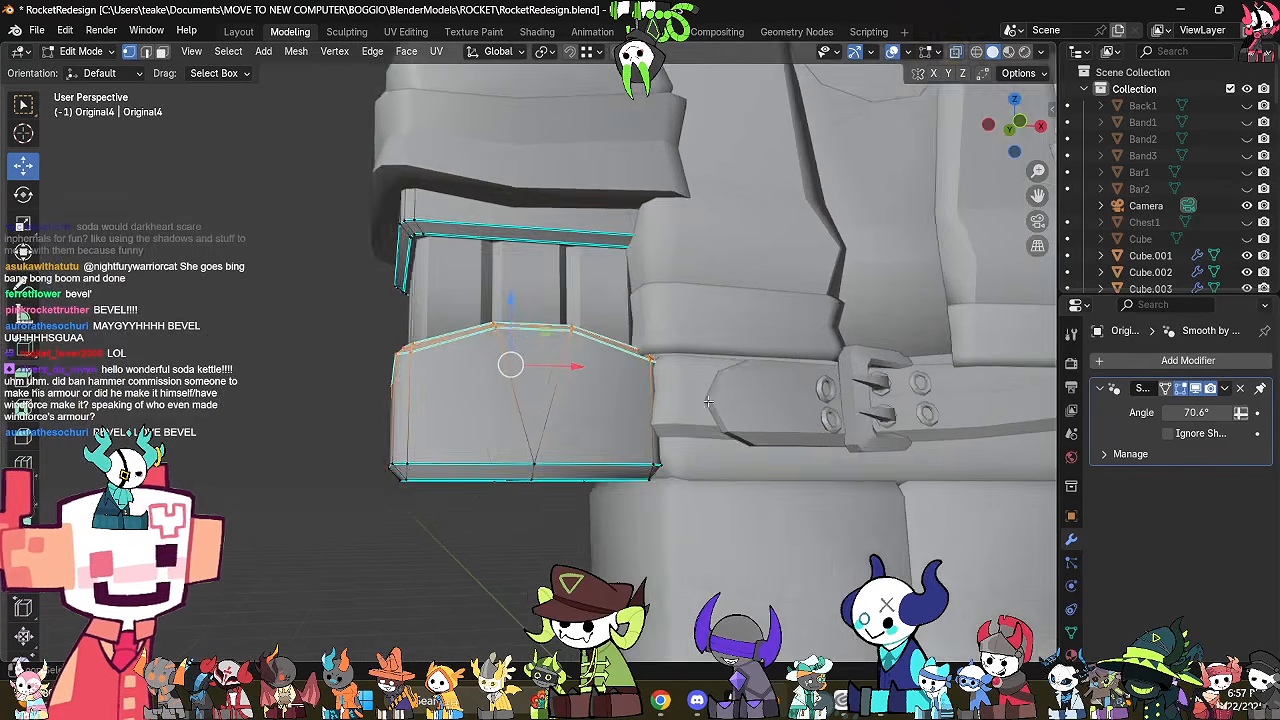
pyautogui.scroll(-3, 706, 403)
pyautogui.press('Tab')
pyautogui.click(460, 488)
pyautogui.moveTo(460, 488); pyautogui.dragTo(449, 515, button='middle')
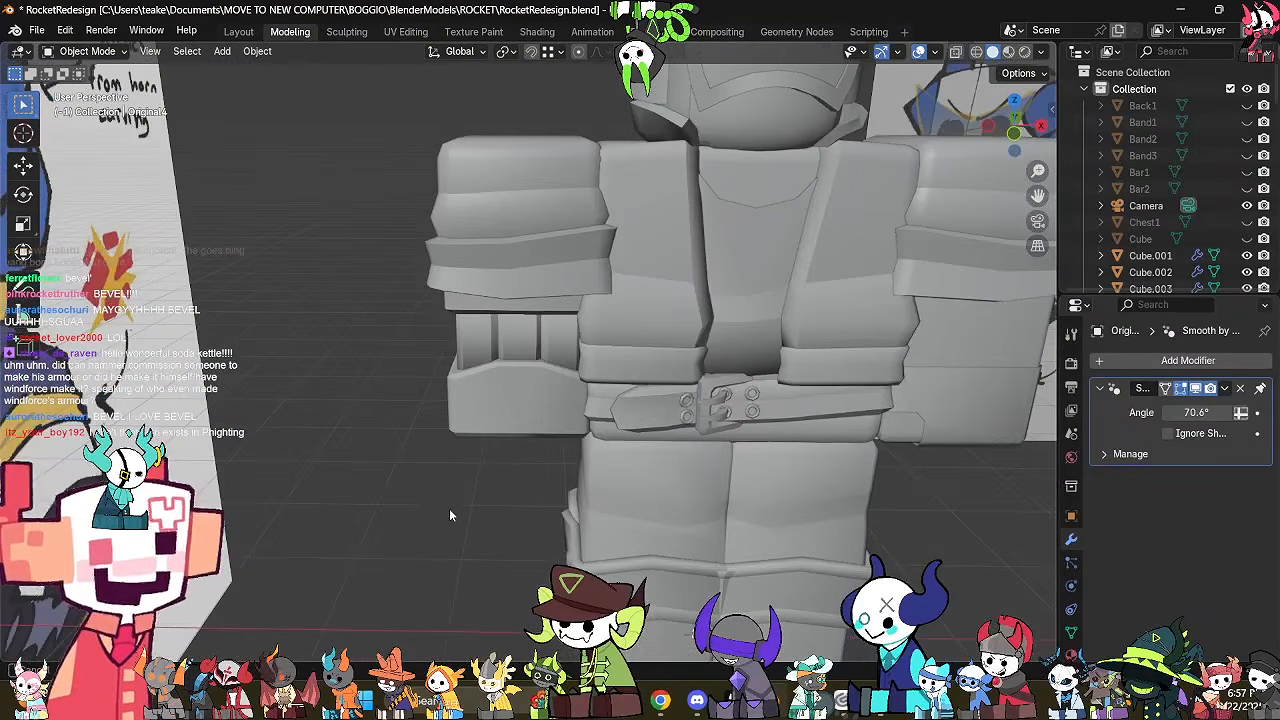
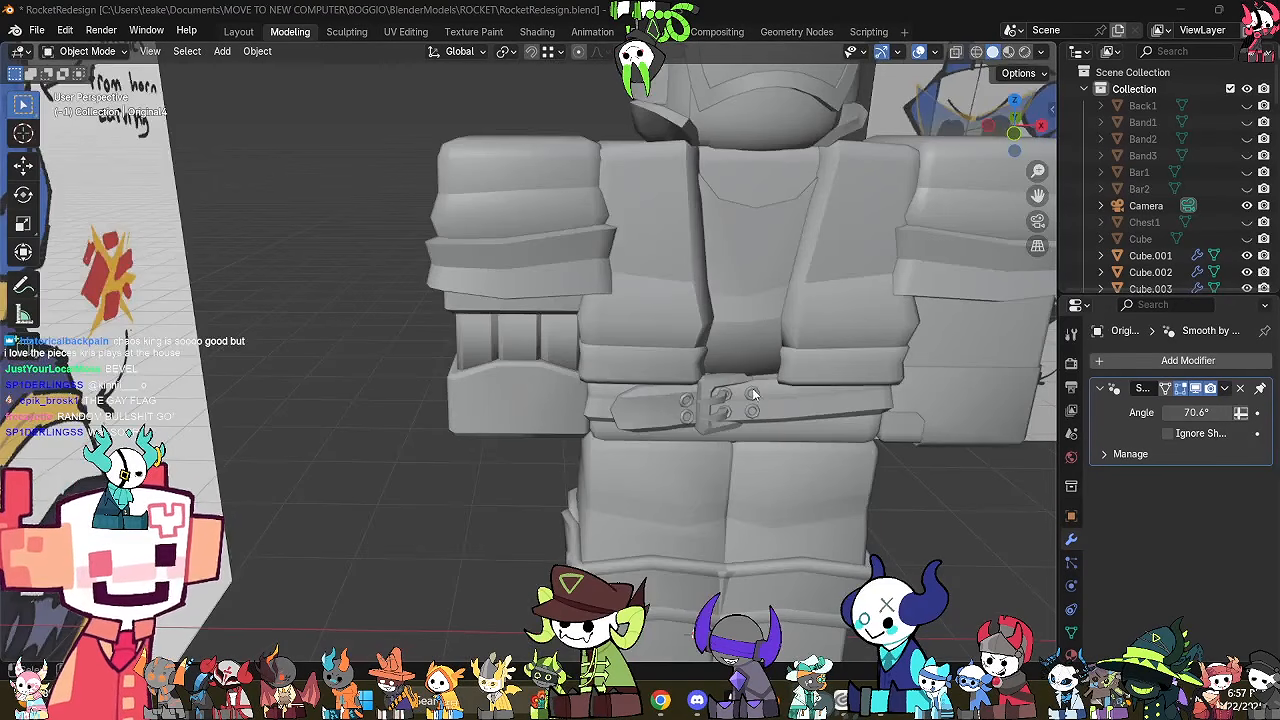
# Compare the redesigned arm with the rest of the character and the reference drawings from the front, side and back.
pyautogui.moveTo(753, 395); pyautogui.dragTo(914, 373, button='middle')
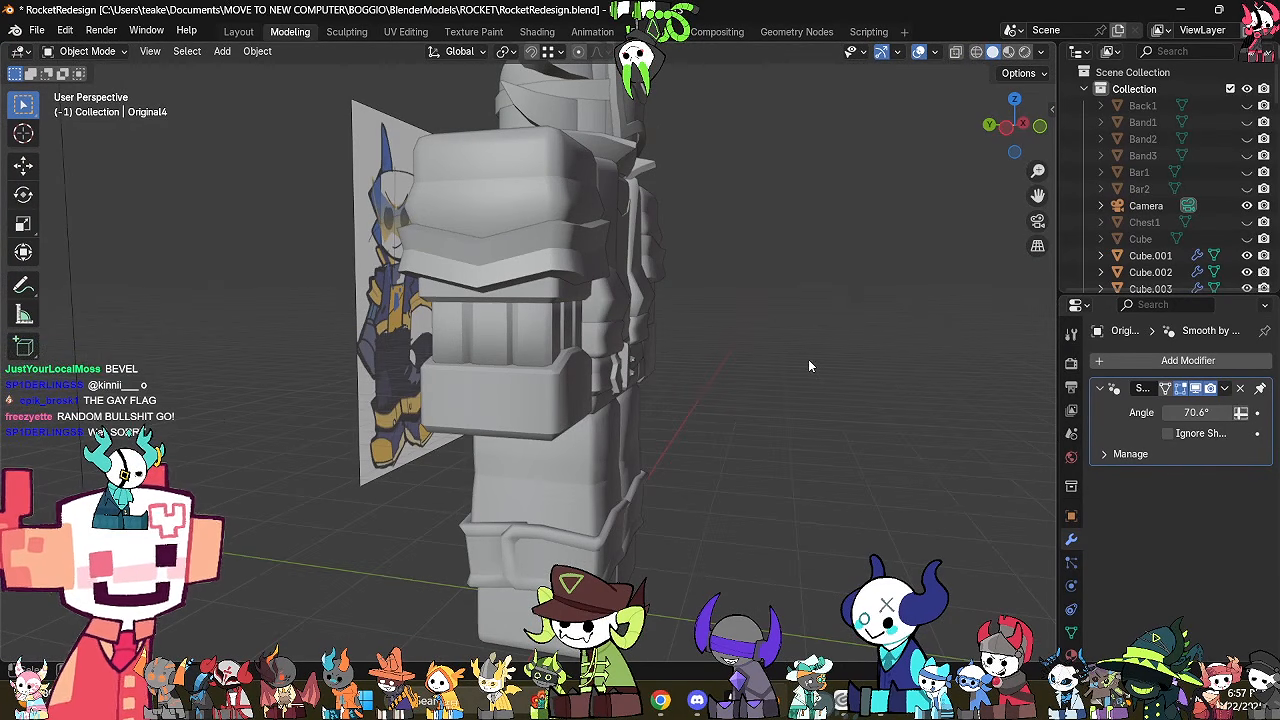
pyautogui.moveTo(797, 361); pyautogui.dragTo(699, 285, button='middle')
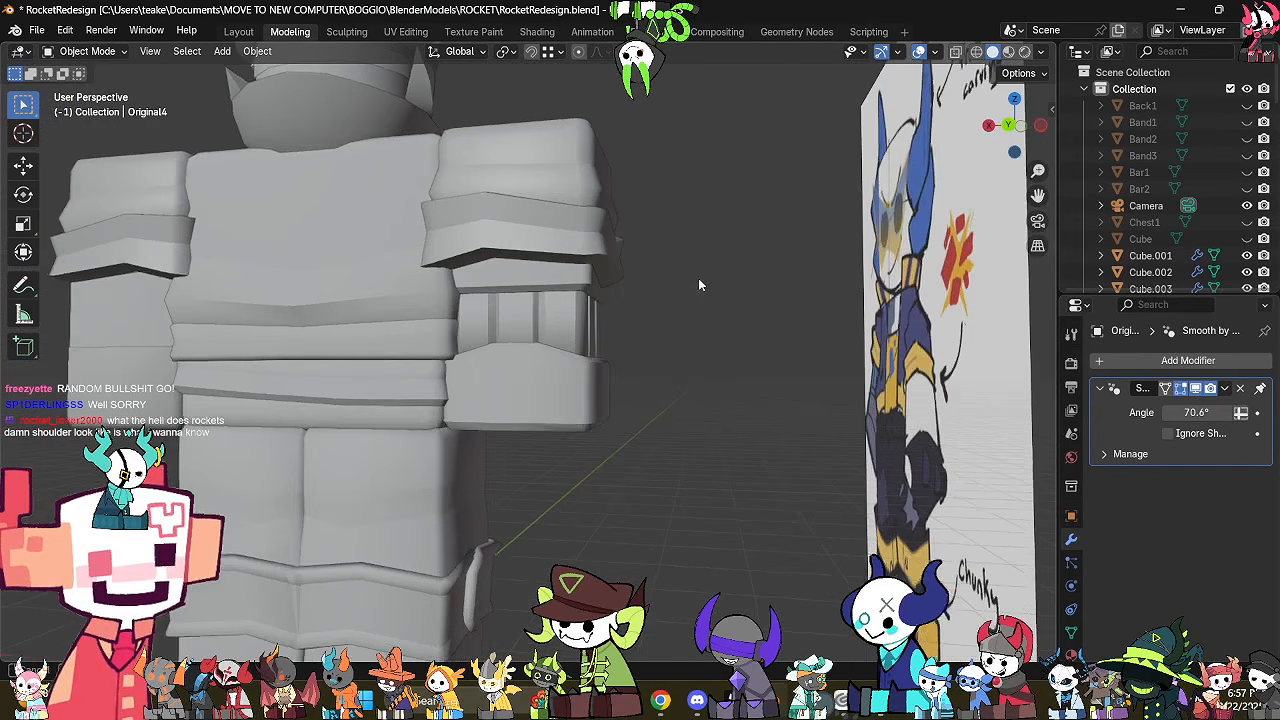
pyautogui.click(586, 288)
pyautogui.moveTo(586, 288)
pyautogui.keyDown('shift'); pyautogui.mouseDown(button='middle')
pyautogui.moveTo(703, 338)
pyautogui.moveTo(670, 355)
pyautogui.moveTo(748, 349)
pyautogui.moveTo(794, 383)
pyautogui.mouseUp(button='middle'); pyautogui.keyUp('shift')
pyautogui.press('Tab')
pyautogui.scroll(2, 706, 340)
pyautogui.hotkey('alt', 'z')
pyautogui.moveTo(905, 409)
pyautogui.mouseDown(button='middle')
pyautogui.moveTo(837, 366)
pyautogui.moveTo(908, 404)
pyautogui.moveTo(534, 374)
pyautogui.moveTo(597, 404)
pyautogui.moveTo(491, 430)
pyautogui.moveTo(402, 391)
pyautogui.moveTo(510, 387)
pyautogui.moveTo(884, 432)
pyautogui.moveTo(674, 378)
pyautogui.mouseUp(button='middle')
pyautogui.press('Tab')
pyautogui.click(908, 402)
pyautogui.hotkey('alt', 'z')
pyautogui.scroll(-4, 534, 374)
pyautogui.scroll(-3, 404, 393)
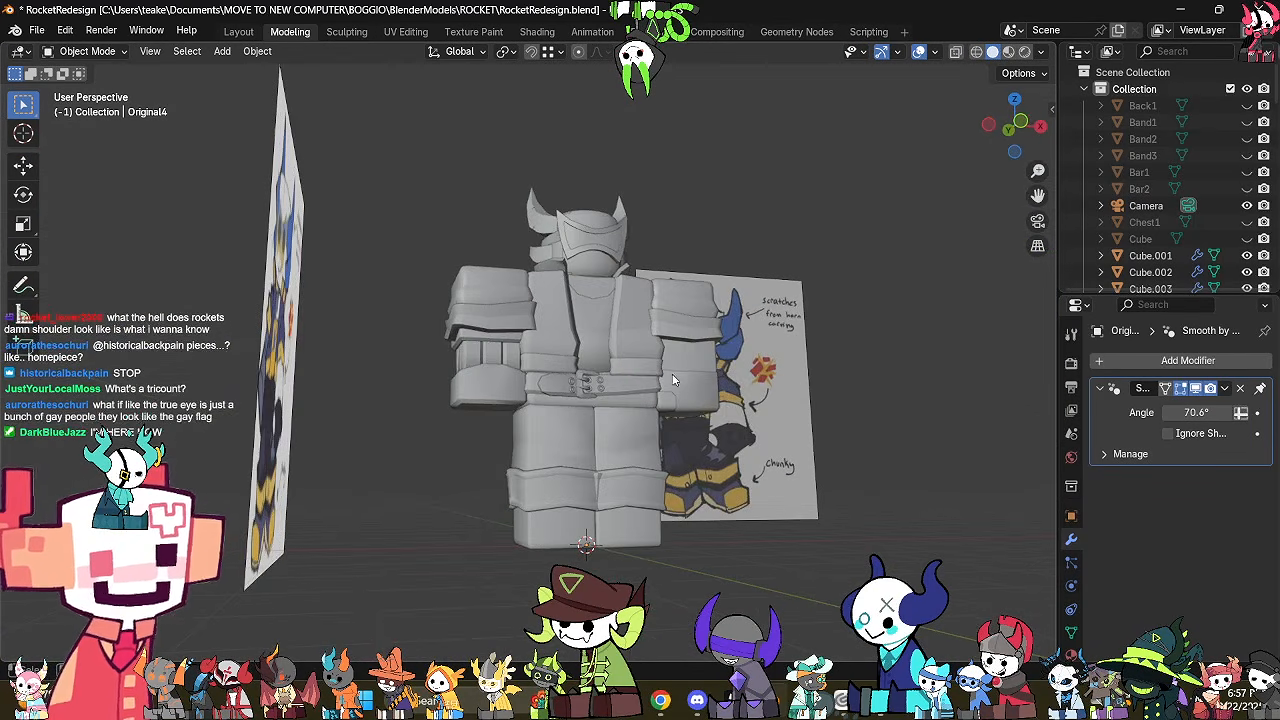
pyautogui.moveTo(742, 414); pyautogui.dragTo(631, 322, button='middle')
pyautogui.scroll(1, 696, 392)
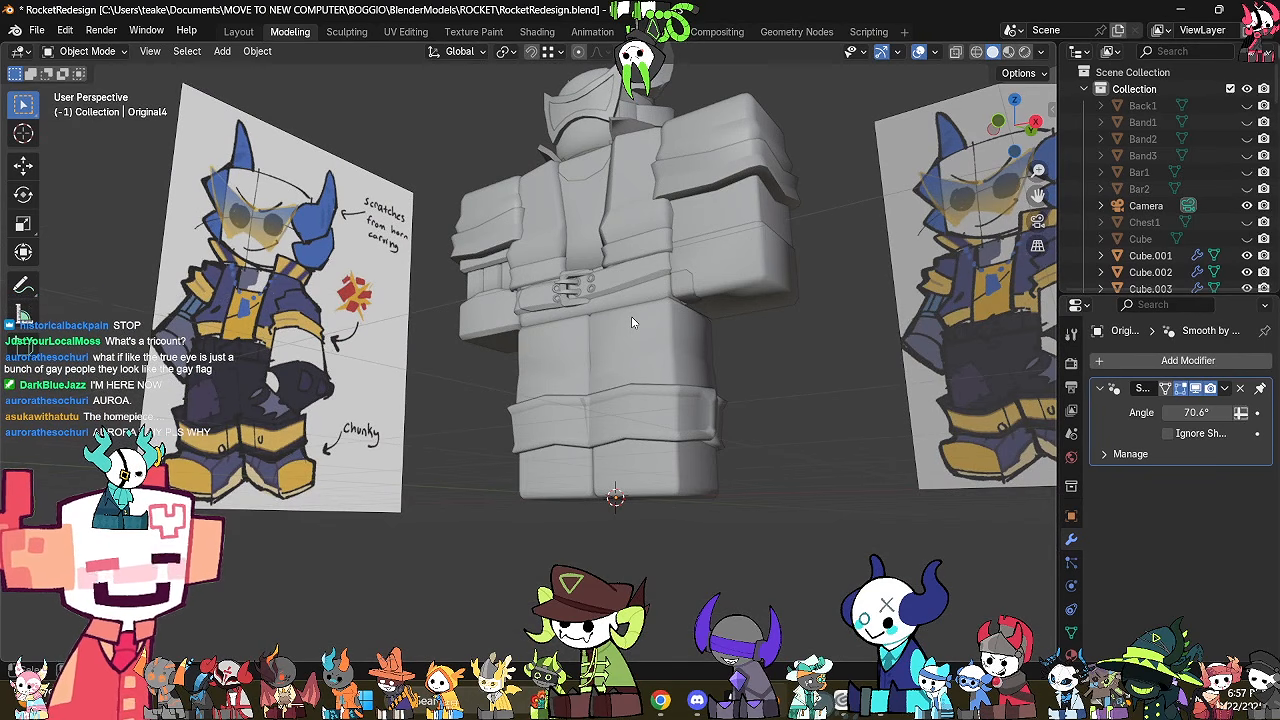
pyautogui.scroll(4, 843, 540)
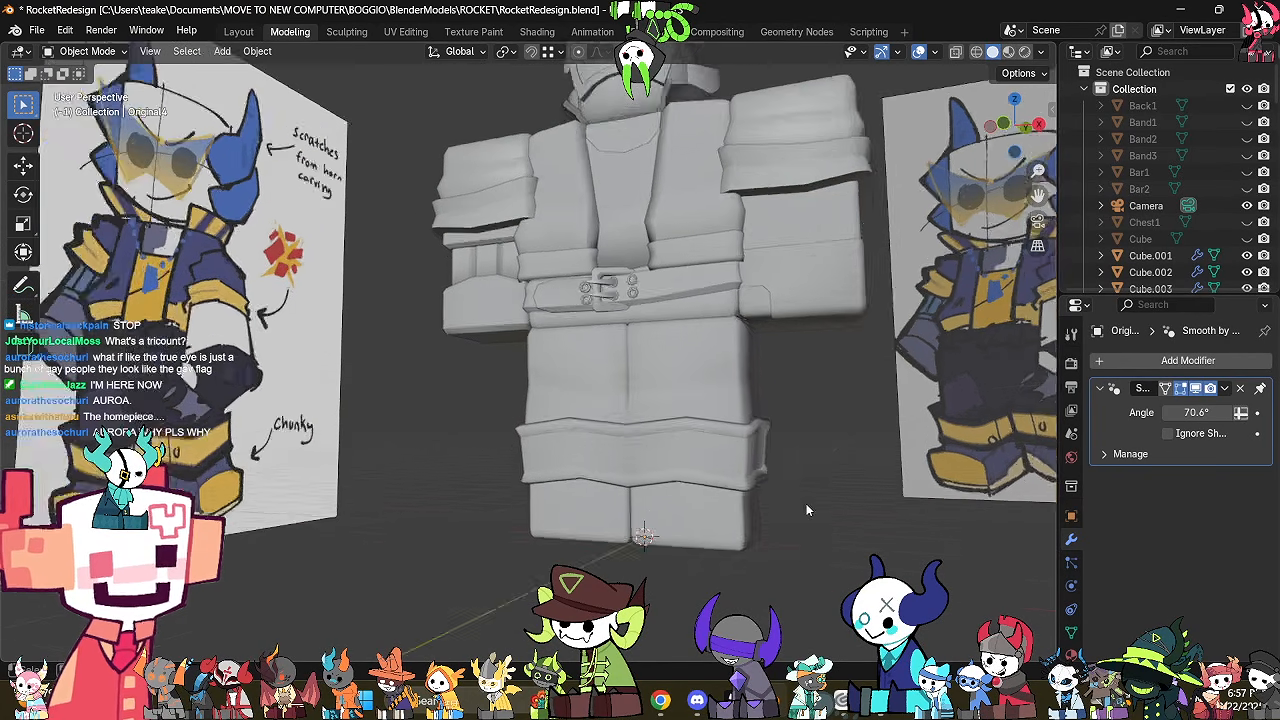
pyautogui.moveTo(743, 494); pyautogui.dragTo(783, 515, button='middle')
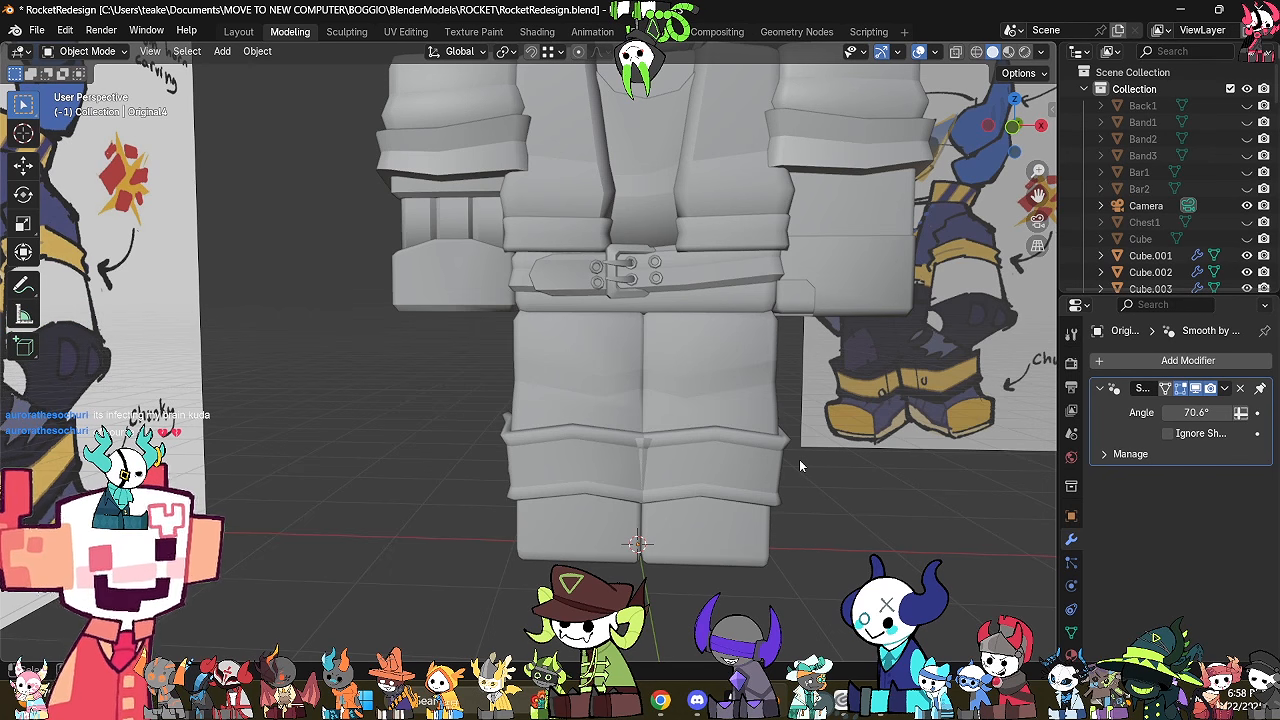
# Reopen the arm's mesh for editing, clear its selection and inspect the lower box's outer front corner.
pyautogui.moveTo(800, 465); pyautogui.dragTo(625, 412, button='middle')
pyautogui.press('Tab')
pyautogui.hotkey('alt', 'z')
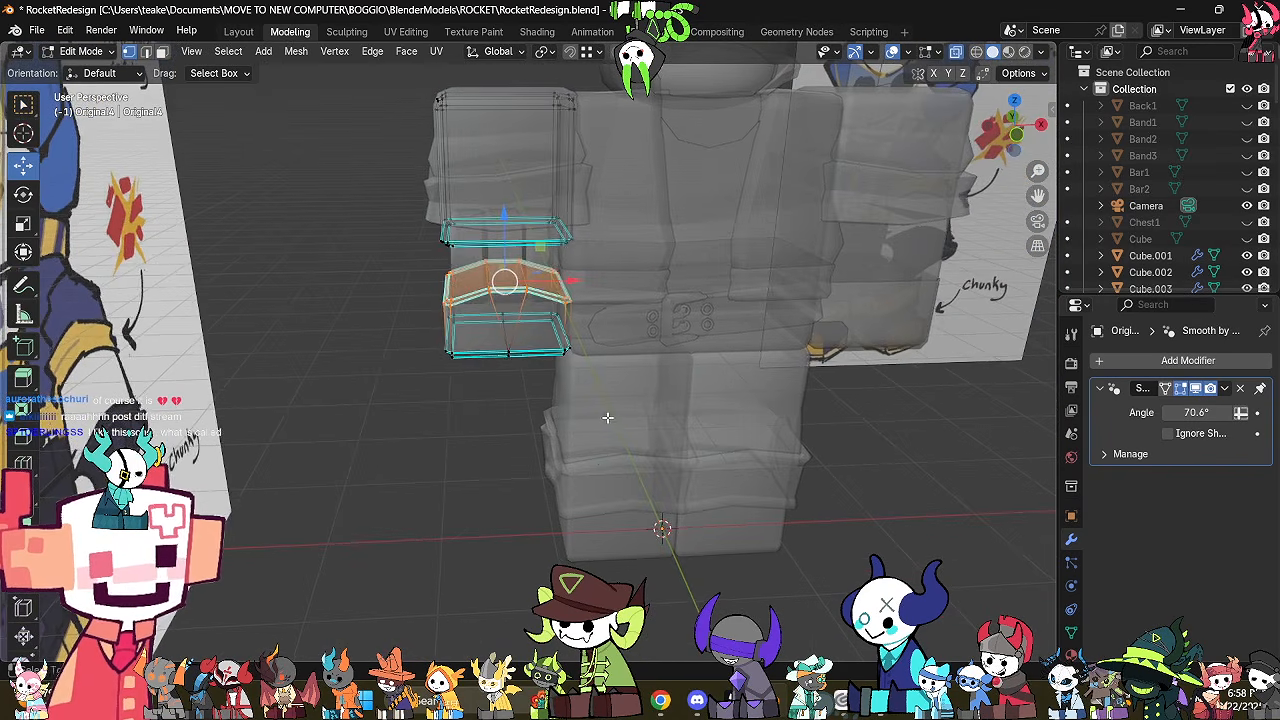
pyautogui.press('2')
pyautogui.scroll(1, 593, 456)
pyautogui.keyDown('shift'); pyautogui.moveTo(565, 480); pyautogui.dragTo(569, 542, button='middle'); pyautogui.keyUp('shift')
pyautogui.click(569, 510)
pyautogui.hotkey('alt', 'z')
pyautogui.press('1')
pyautogui.scroll(2, 569, 542)
pyautogui.scroll(1, 569, 542)
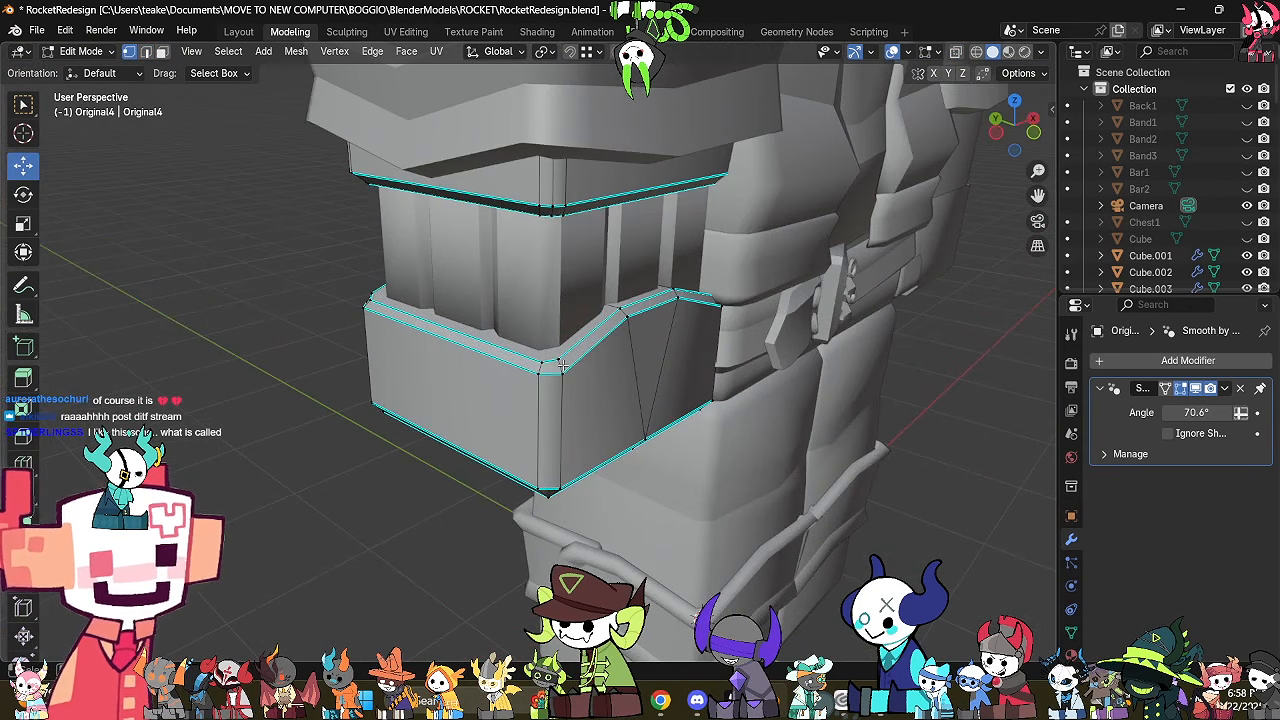
# Inspect the lower box's rim and corner topology from several sides, both solid and see-through.
pyautogui.moveTo(563, 367); pyautogui.dragTo(449, 386, button='middle')
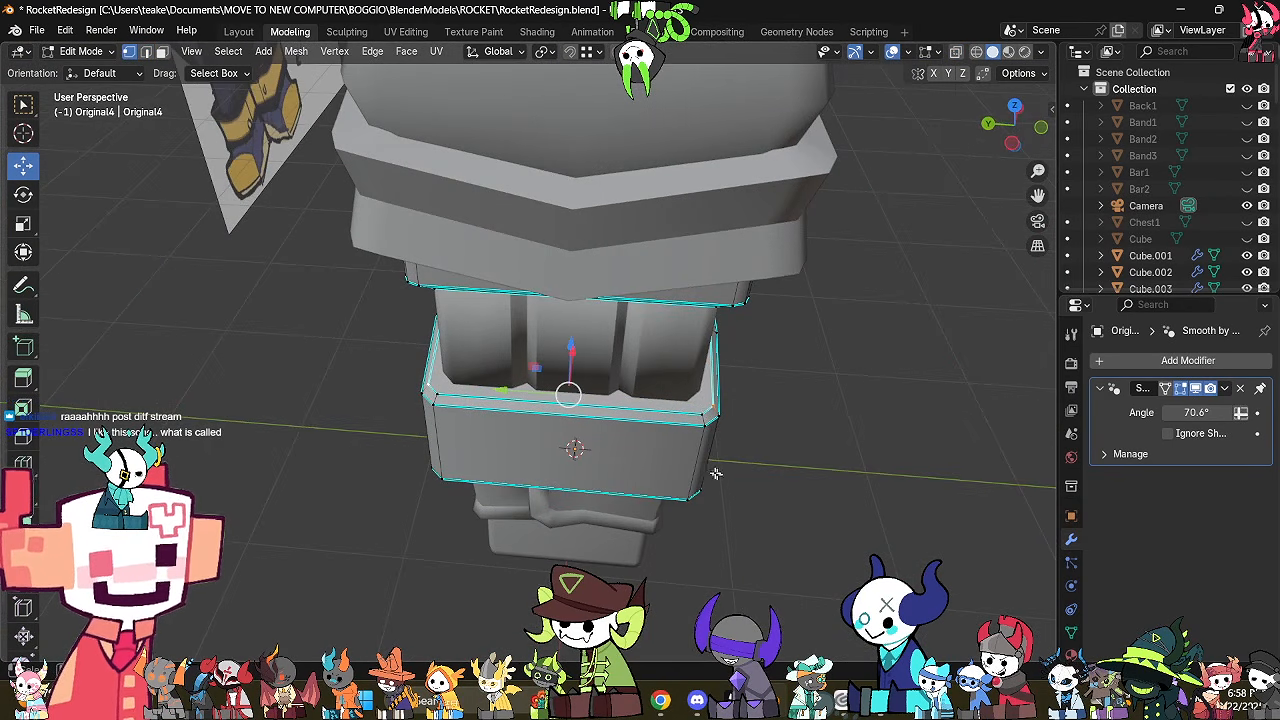
pyautogui.moveTo(702, 464); pyautogui.dragTo(343, 271, button='middle')
pyautogui.hotkey('alt', 'z')
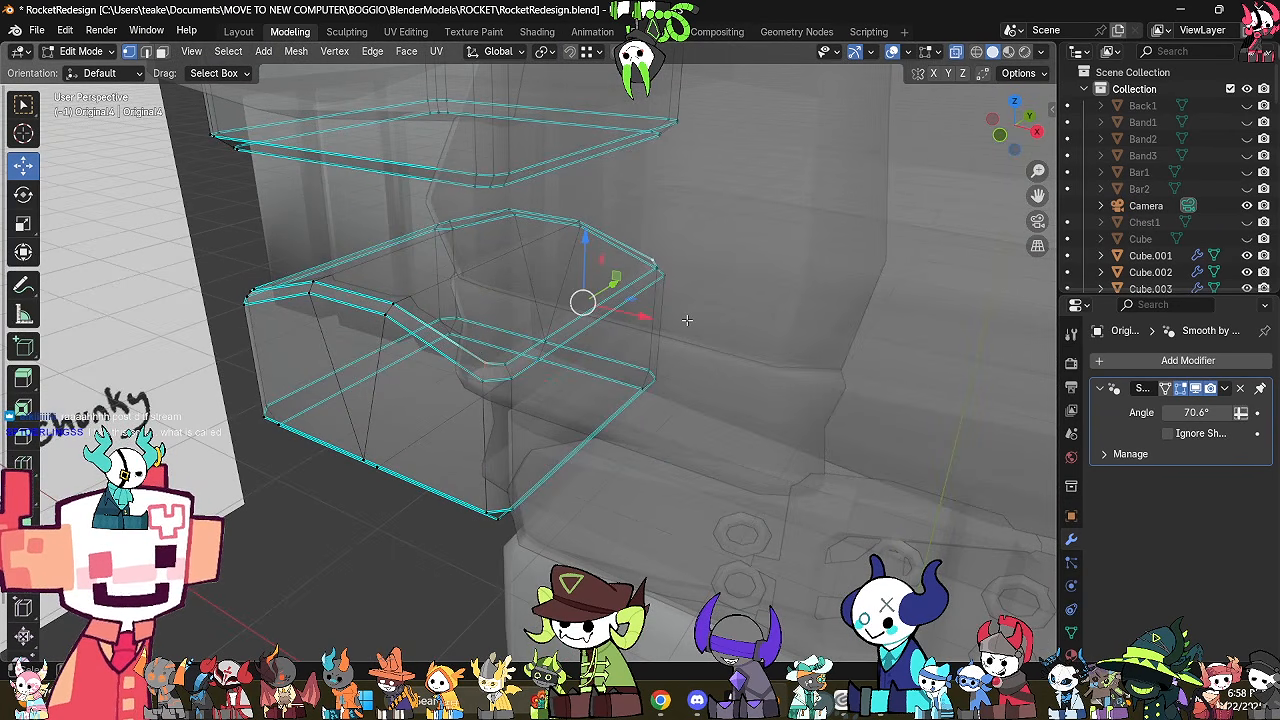
pyautogui.moveTo(687, 320); pyautogui.dragTo(686, 366, button='middle')
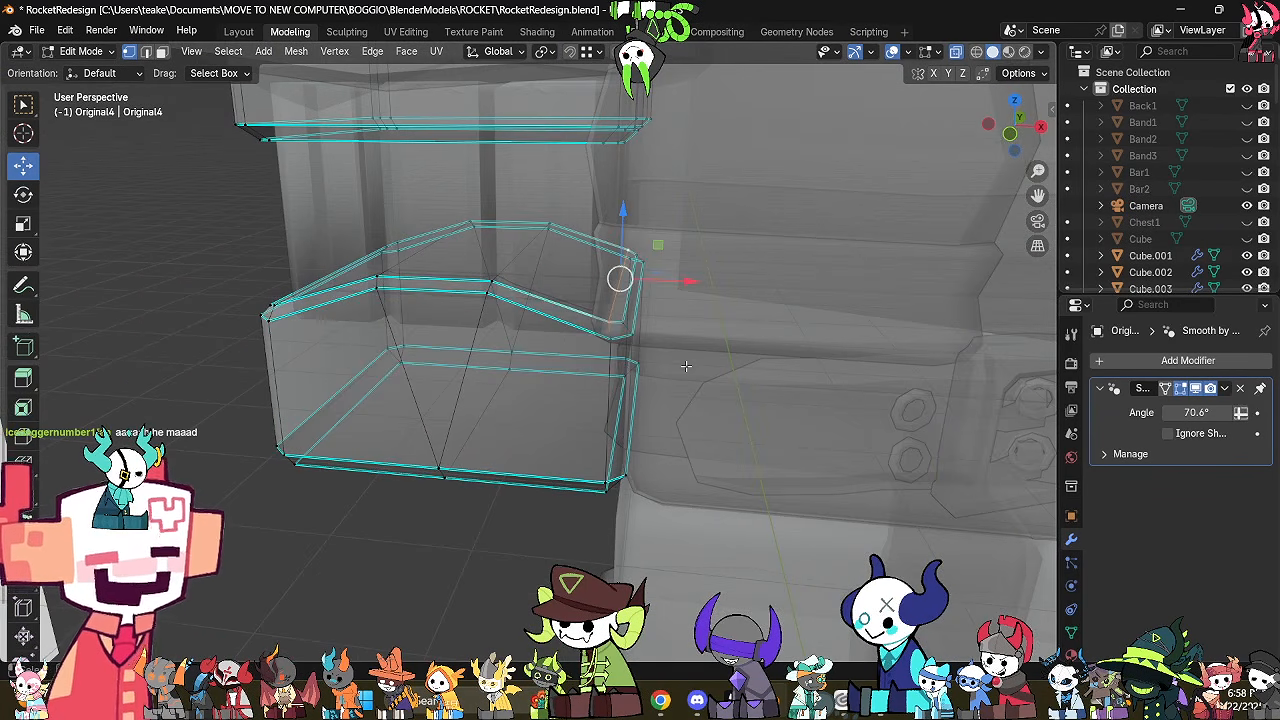
pyautogui.moveTo(820, 437); pyautogui.dragTo(714, 486, button='middle')
pyautogui.press('Tab')
pyautogui.press('Tab')
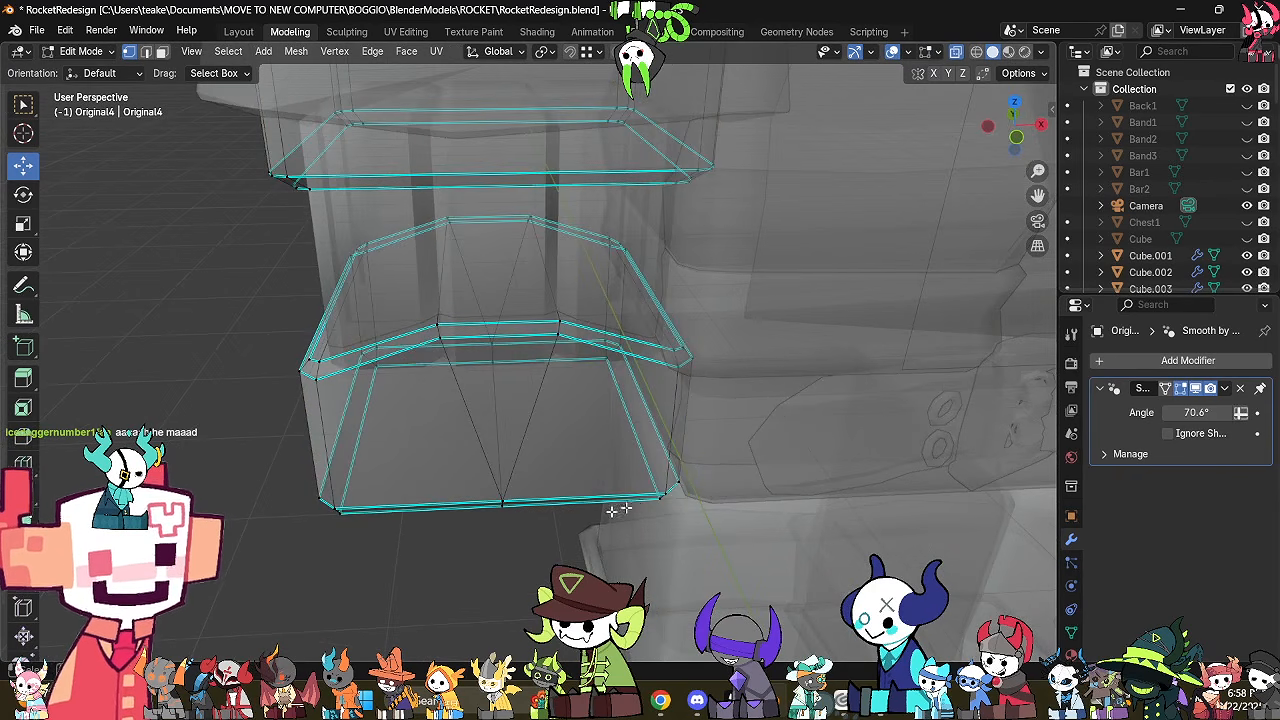
pyautogui.hotkey('alt', 'z')
pyautogui.moveTo(435, 547); pyautogui.dragTo(648, 515, button='middle')
pyautogui.scroll(-2, 649, 515)
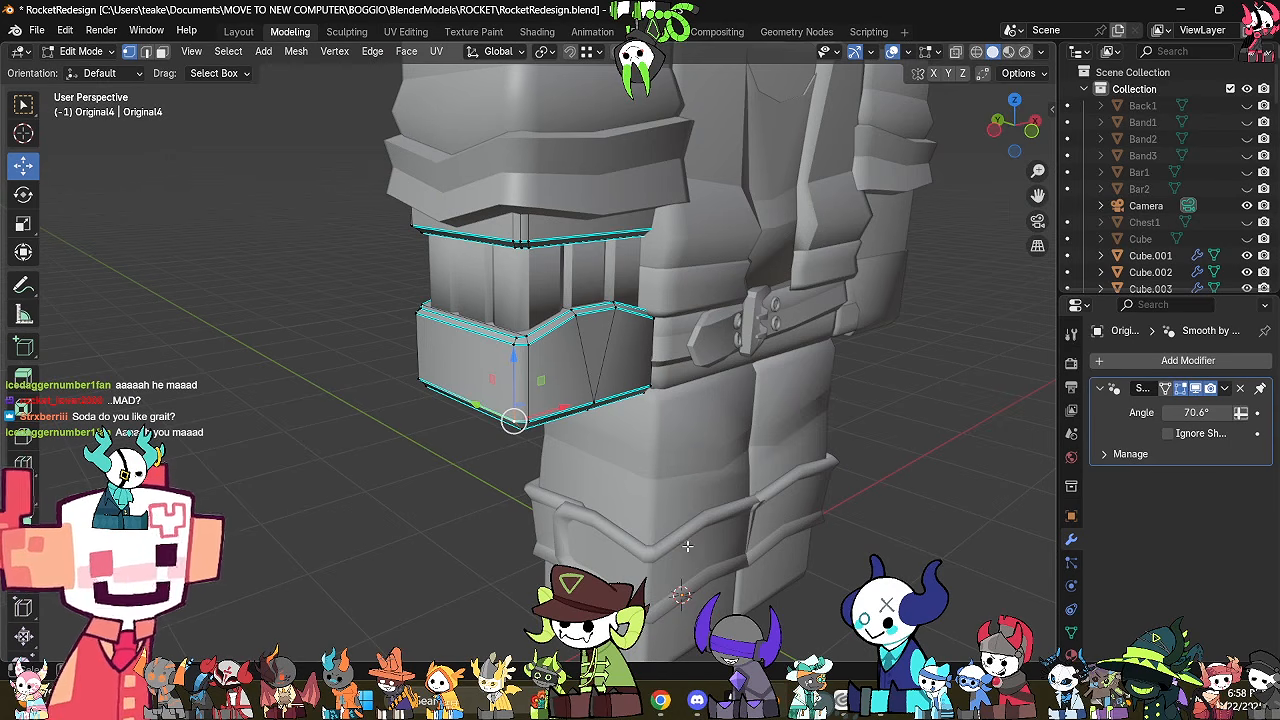
pyautogui.moveTo(687, 546); pyautogui.dragTo(648, 530, button='middle')
pyautogui.keyDown('shift'); pyautogui.moveTo(730, 539); pyautogui.dragTo(668, 616, button='middle'); pyautogui.keyUp('shift')
pyautogui.keyDown('shift'); pyautogui.moveTo(660, 488); pyautogui.dragTo(664, 636, button='middle'); pyautogui.keyUp('shift')
pyautogui.press('Tab')
pyautogui.moveTo(434, 454); pyautogui.dragTo(411, 375, button='middle')
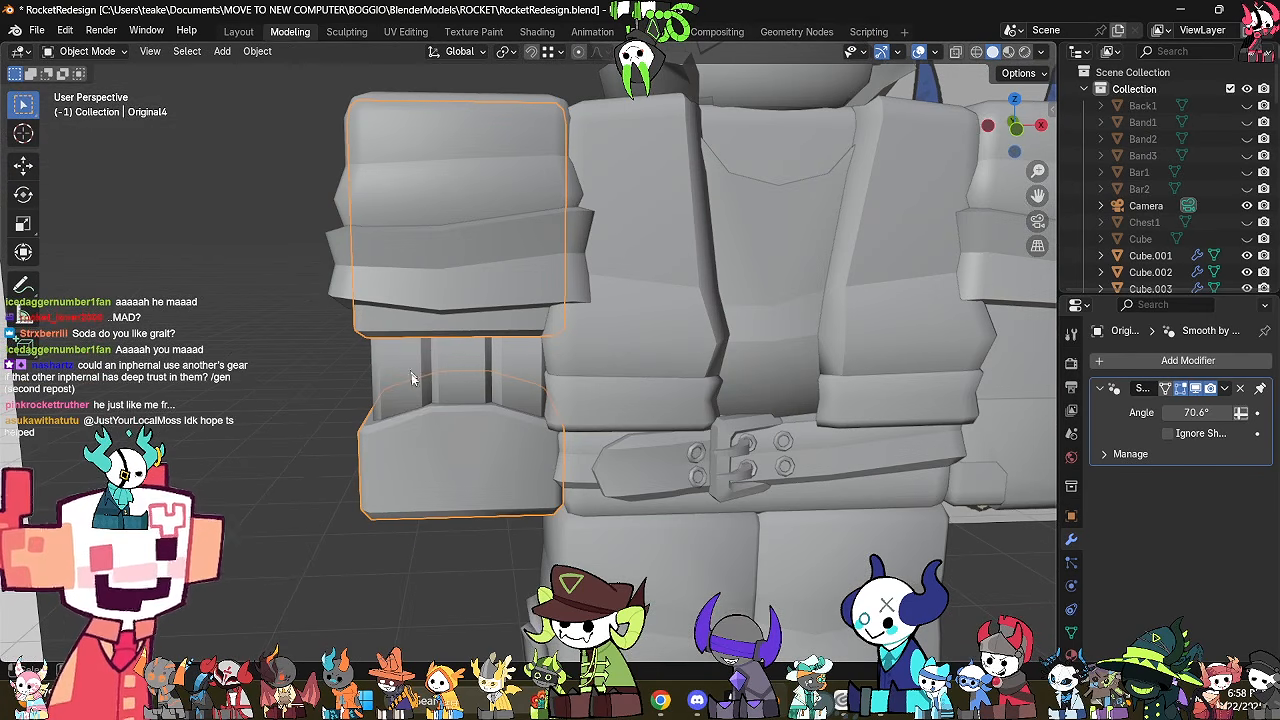
# Open the grooved block for editing, select the faces at its top end and delete them.
pyautogui.moveTo(391, 544); pyautogui.dragTo(457, 505, button='middle')
pyautogui.scroll(-3, 487, 511)
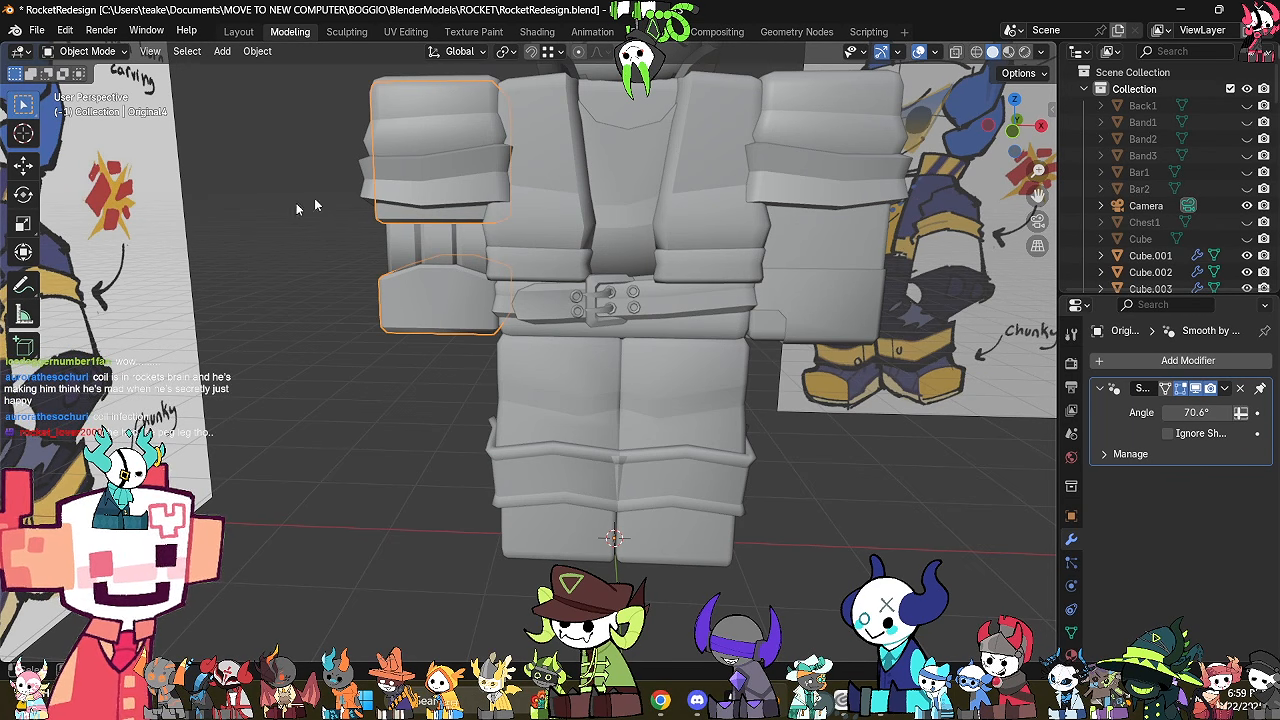
pyautogui.moveTo(576, 273); pyautogui.dragTo(605, 254, button='middle')
pyautogui.click(461, 251)
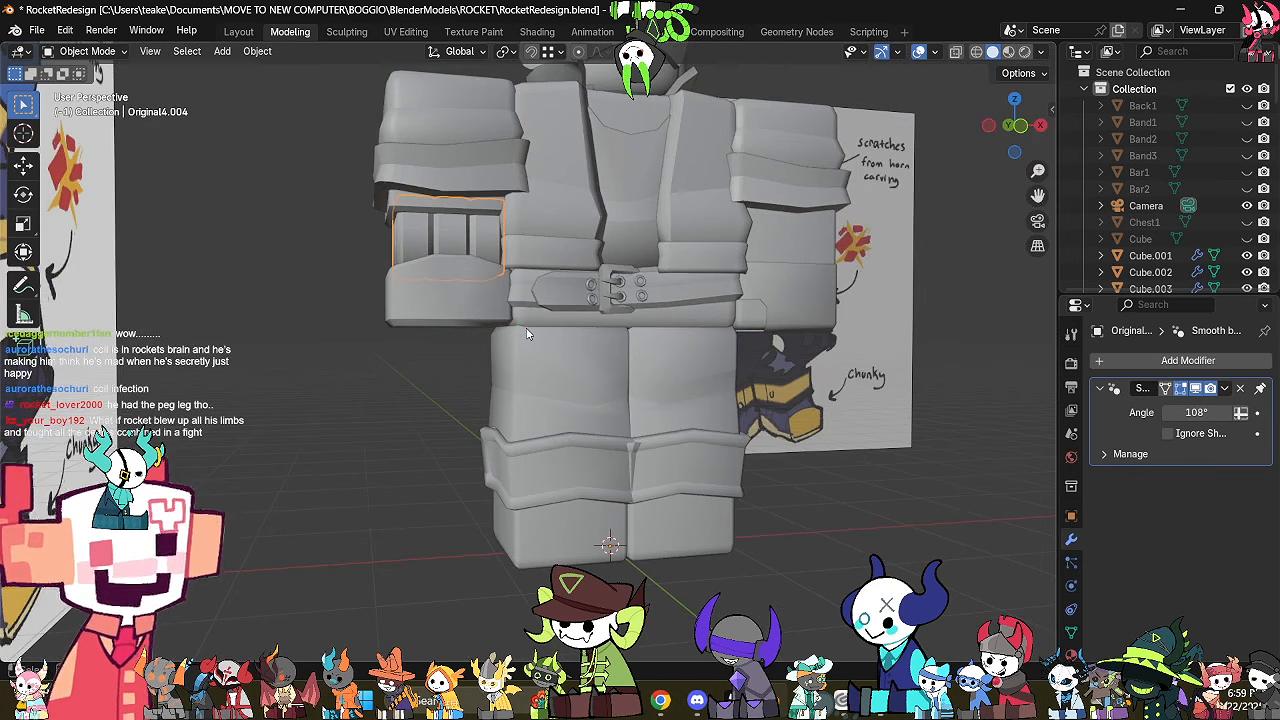
pyautogui.press('Tab')
pyautogui.moveTo(526, 333); pyautogui.dragTo(625, 336, button='middle')
pyautogui.keyDown('shift'); pyautogui.moveTo(625, 336); pyautogui.dragTo(834, 362, button='middle'); pyautogui.keyUp('shift')
pyautogui.press('3')
pyautogui.hotkey('alt', 'z')
pyautogui.click(1011, 131)
pyautogui.moveTo(893, 199); pyautogui.dragTo(600, 285)
pyautogui.rightClick(844, 433)
pyautogui.click(775, 438)
# Select the faces at the grooved block's bottom end and delete them.
pyautogui.moveTo(563, 487); pyautogui.dragTo(951, 389)
pyautogui.rightClick(957, 463)
pyautogui.click(960, 465)
pyautogui.moveTo(872, 461); pyautogui.dragTo(698, 484, button='middle')
pyautogui.hotkey('alt', 'z')
pyautogui.press('Tab')
# Select all of the grooved block's faces and check the remaining geometry from the front and back.
pyautogui.press('Tab')
pyautogui.press('a')
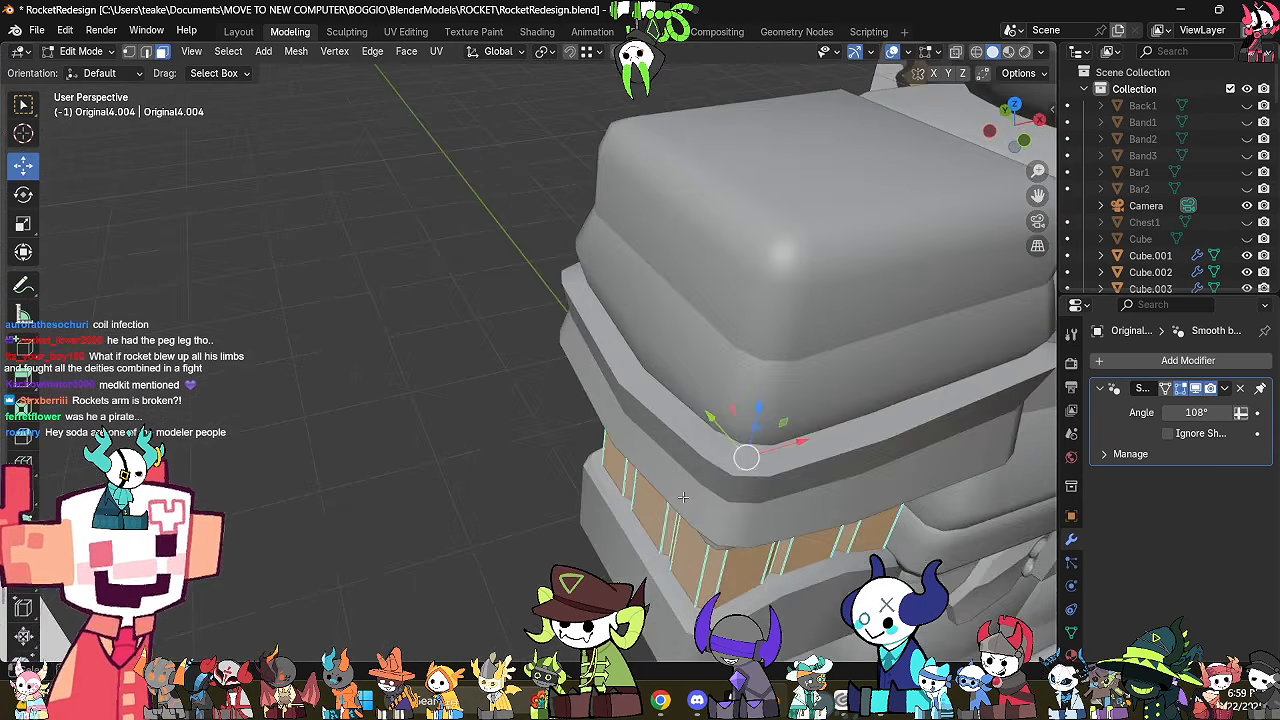
pyautogui.moveTo(493, 466); pyautogui.dragTo(614, 477, button='middle')
pyautogui.moveTo(479, 443); pyautogui.dragTo(722, 484, button='middle')
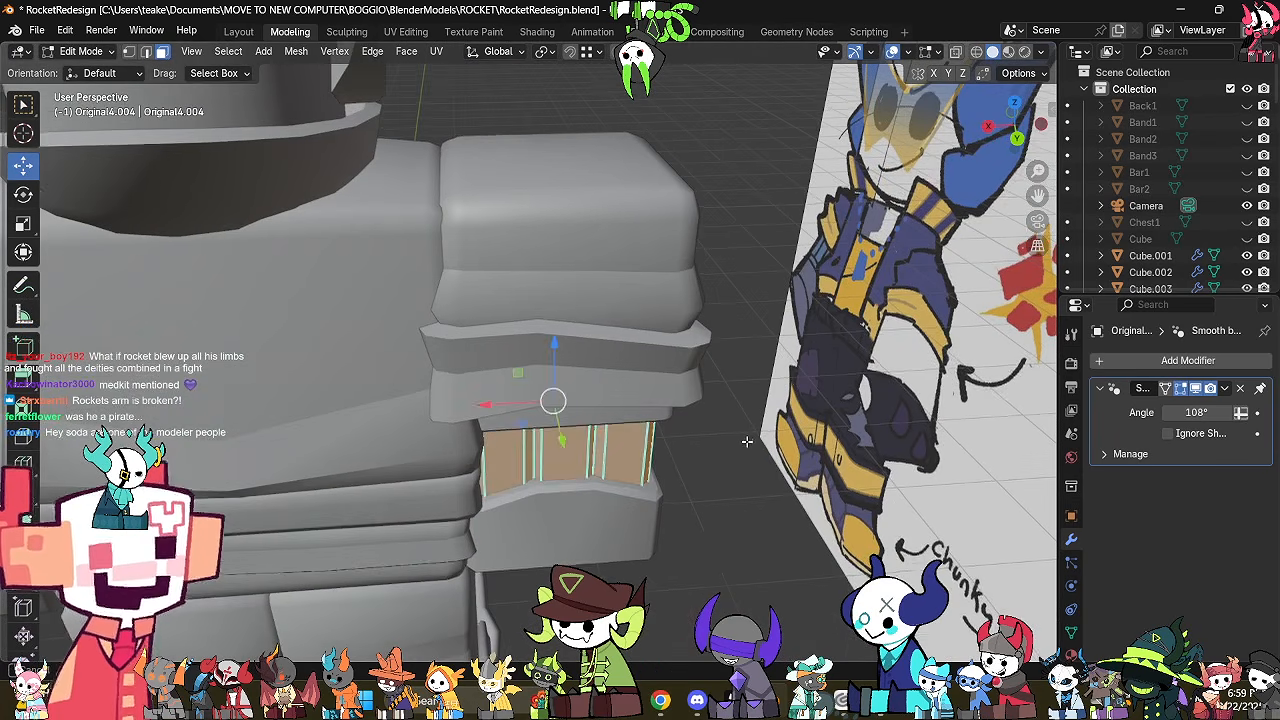
pyautogui.hotkey('alt', 'a')
pyautogui.moveTo(722, 487); pyautogui.dragTo(750, 408, button='middle')
pyautogui.moveTo(644, 430); pyautogui.dragTo(677, 484, button='middle')
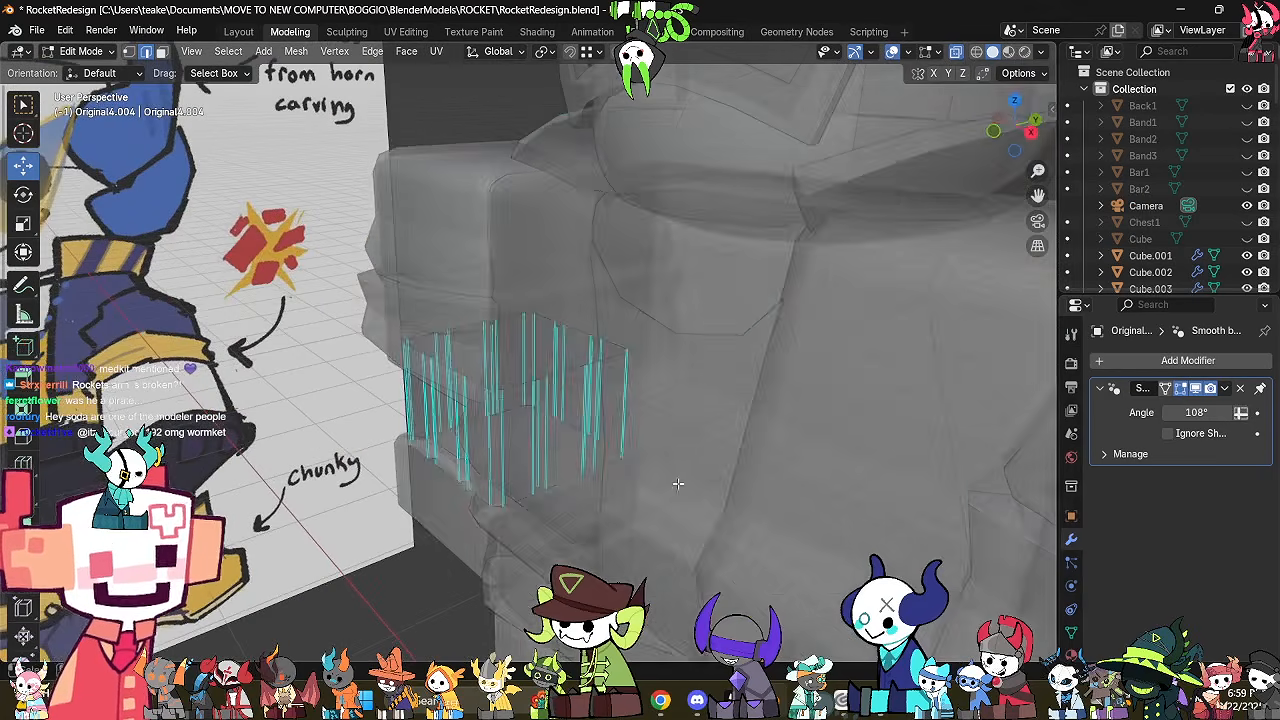
pyautogui.hotkey('alt', 'z')
pyautogui.press('Tab')
pyautogui.moveTo(596, 478); pyautogui.dragTo(562, 467, button='middle')
pyautogui.scroll(-3, 659, 468)
# Look over the belt strap and the leg cuffs by selecting them and viewing the strap's mesh.
pyautogui.click(657, 499)
pyautogui.press('Tab')
pyautogui.press('Tab')
pyautogui.click(636, 412)
pyautogui.press('Tab')
pyautogui.press('Tab')
pyautogui.scroll(4, 589, 499)
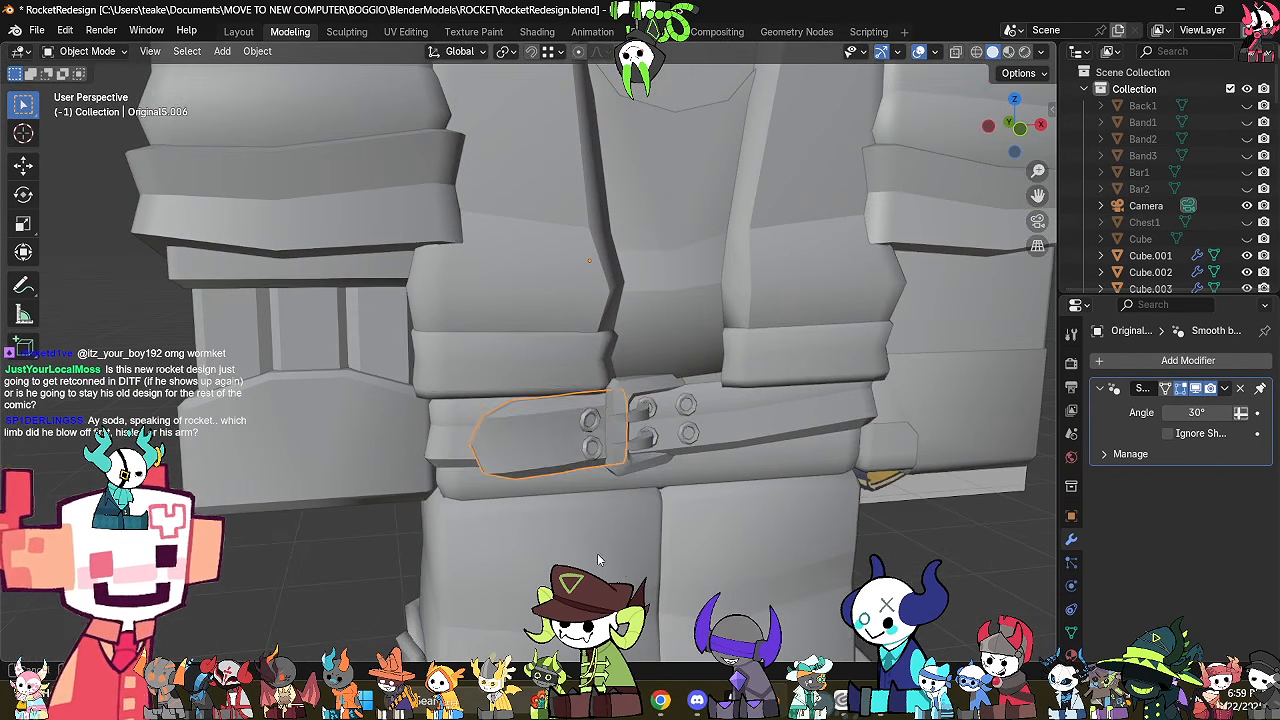
pyautogui.press('Tab')
pyautogui.scroll(1, 597, 552)
pyautogui.press('Tab')
pyautogui.scroll(-3, 597, 552)
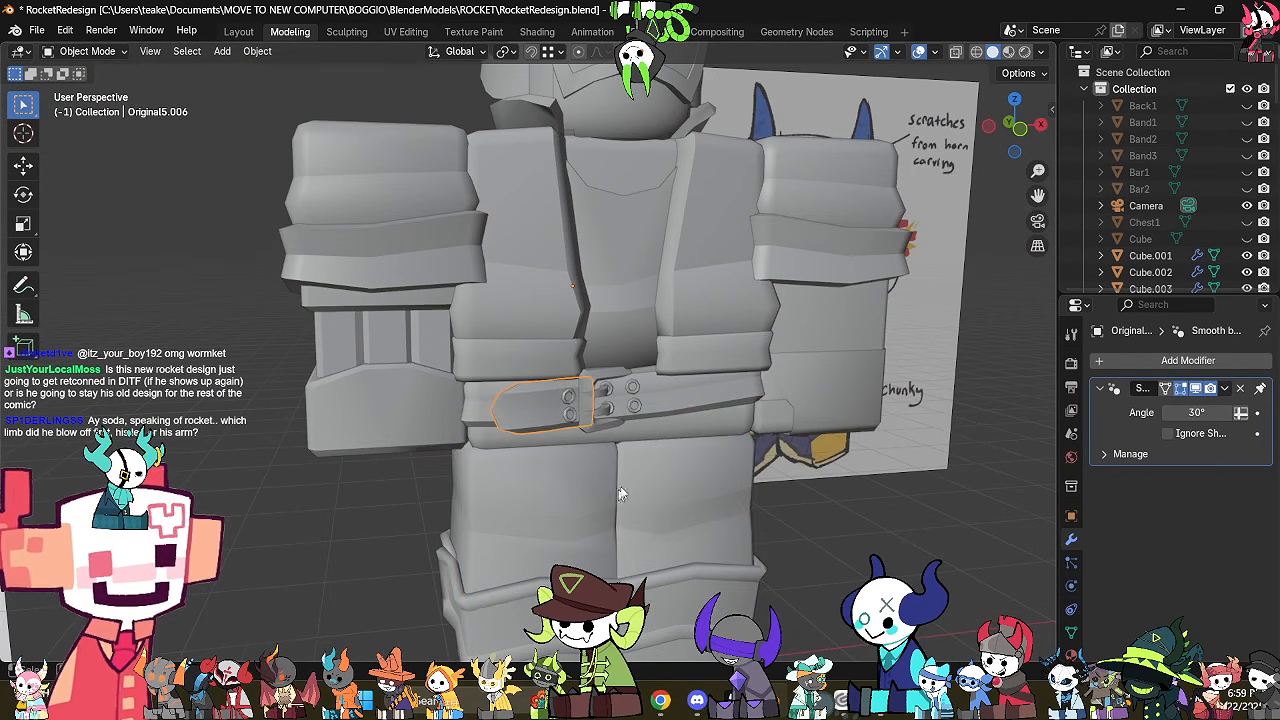
pyautogui.click(728, 500)
pyautogui.keyDown('shift'); pyautogui.moveTo(728, 500); pyautogui.dragTo(730, 451, button='middle'); pyautogui.keyUp('shift')
pyautogui.scroll(-1, 786, 481)
pyautogui.click(641, 447)
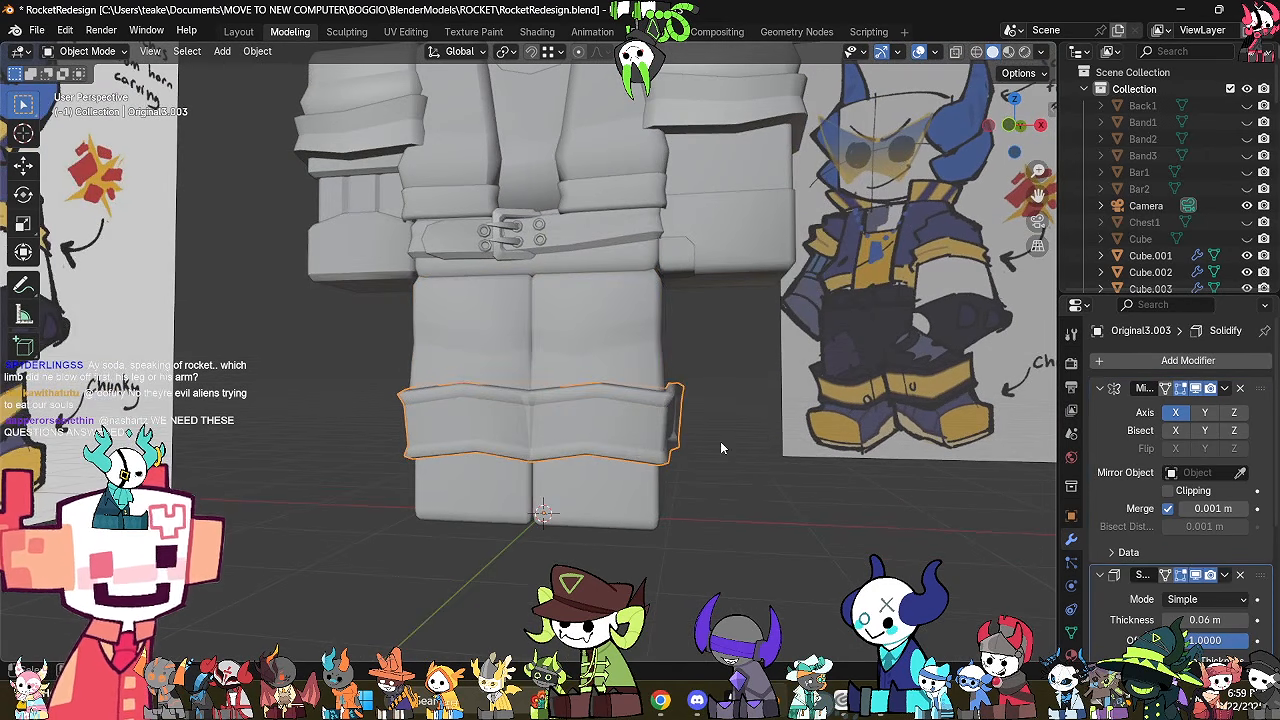
# Open the opposite arm's lower piece for editing and select the edge loop around its upper opening.
pyautogui.keyDown('shift'); pyautogui.moveTo(692, 352); pyautogui.dragTo(637, 443, button='middle'); pyautogui.keyUp('shift')
pyautogui.click(661, 374)
pyautogui.moveTo(668, 396); pyautogui.dragTo(668, 456, button='middle')
pyautogui.press('Tab')
pyautogui.keyDown('shift'); pyautogui.moveTo(580, 451); pyautogui.dragTo(477, 421, button='middle'); pyautogui.keyUp('shift')
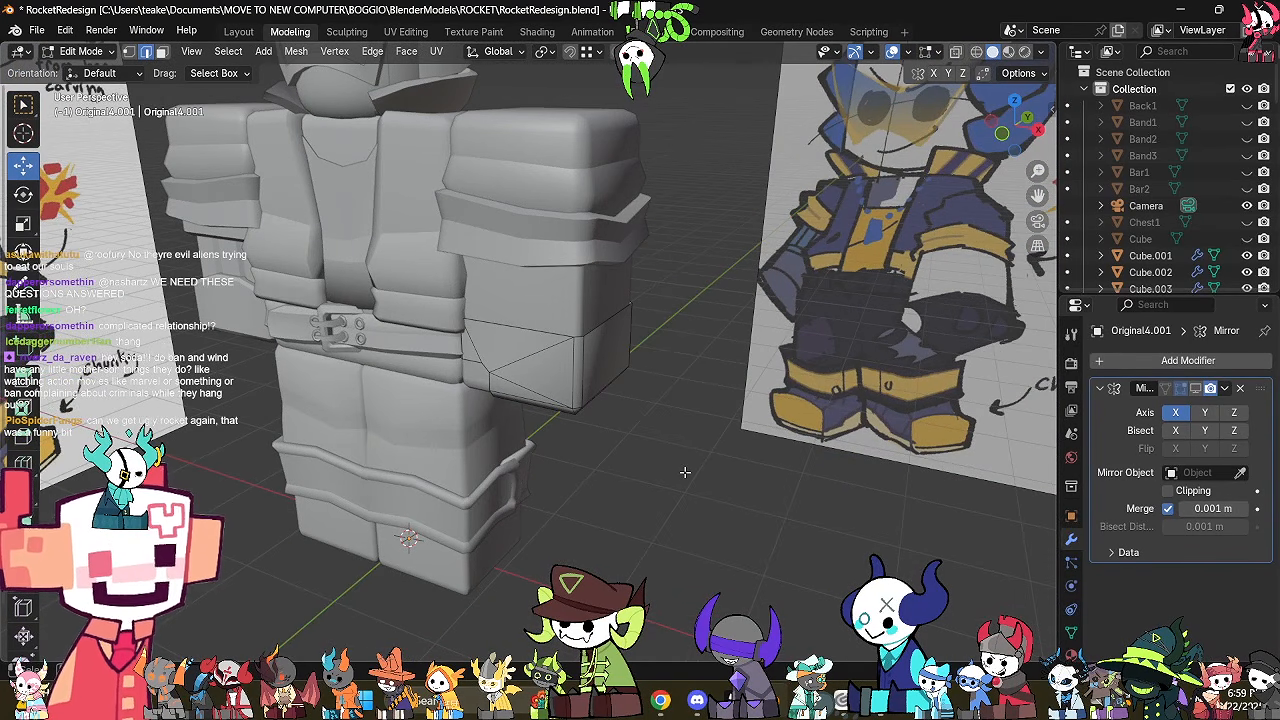
pyautogui.moveTo(685, 472); pyautogui.dragTo(573, 349, button='middle')
pyautogui.hotkey('alt', 'z')
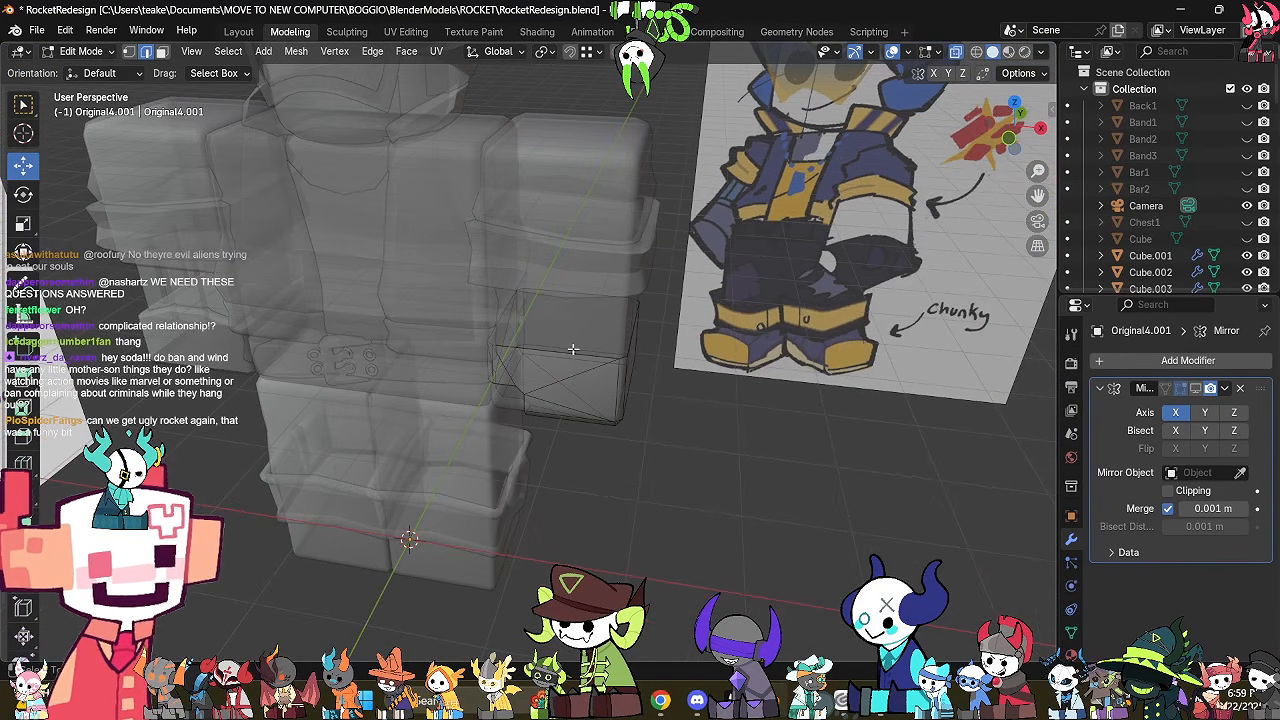
pyautogui.moveTo(734, 313); pyautogui.dragTo(731, 259, button='middle')
pyautogui.hotkey('alt', 'z')
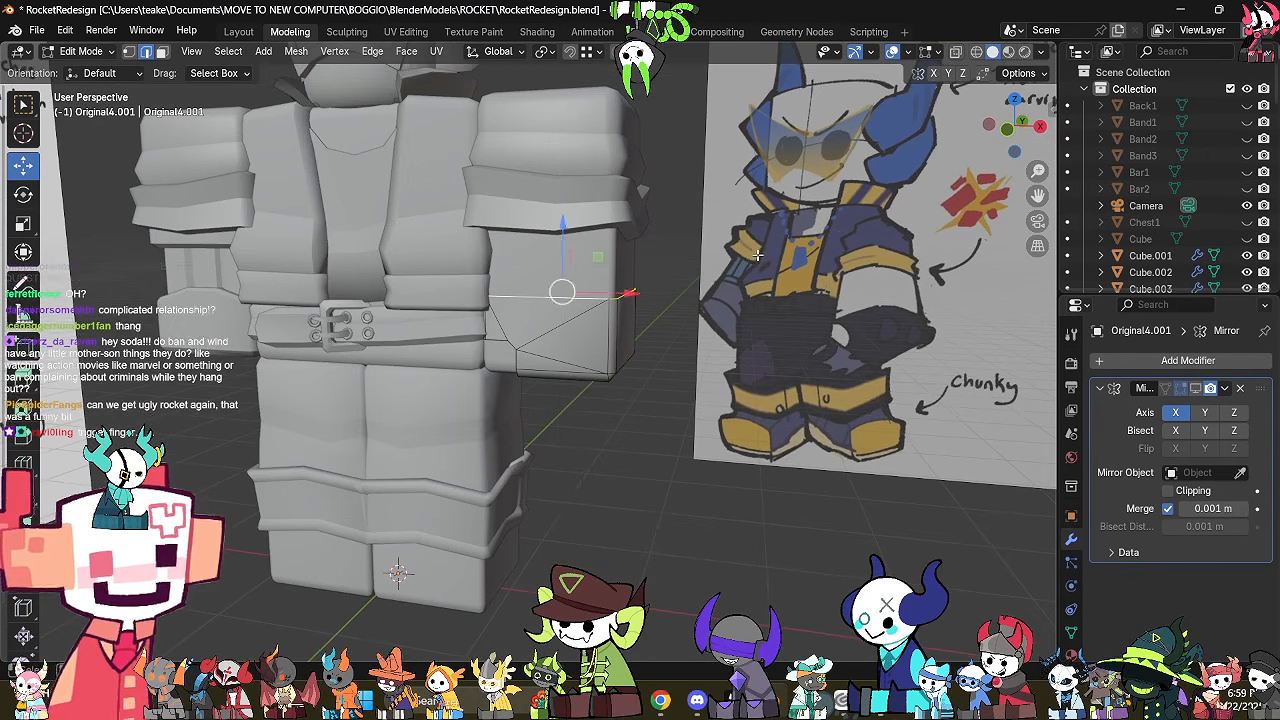
# Extrude the loop upward along Z by about 0.19 m, scale it up slightly, and lower it a little.
pyautogui.press('e')
pyautogui.press('z')
pyautogui.click(768, 231)
pyautogui.press('s')
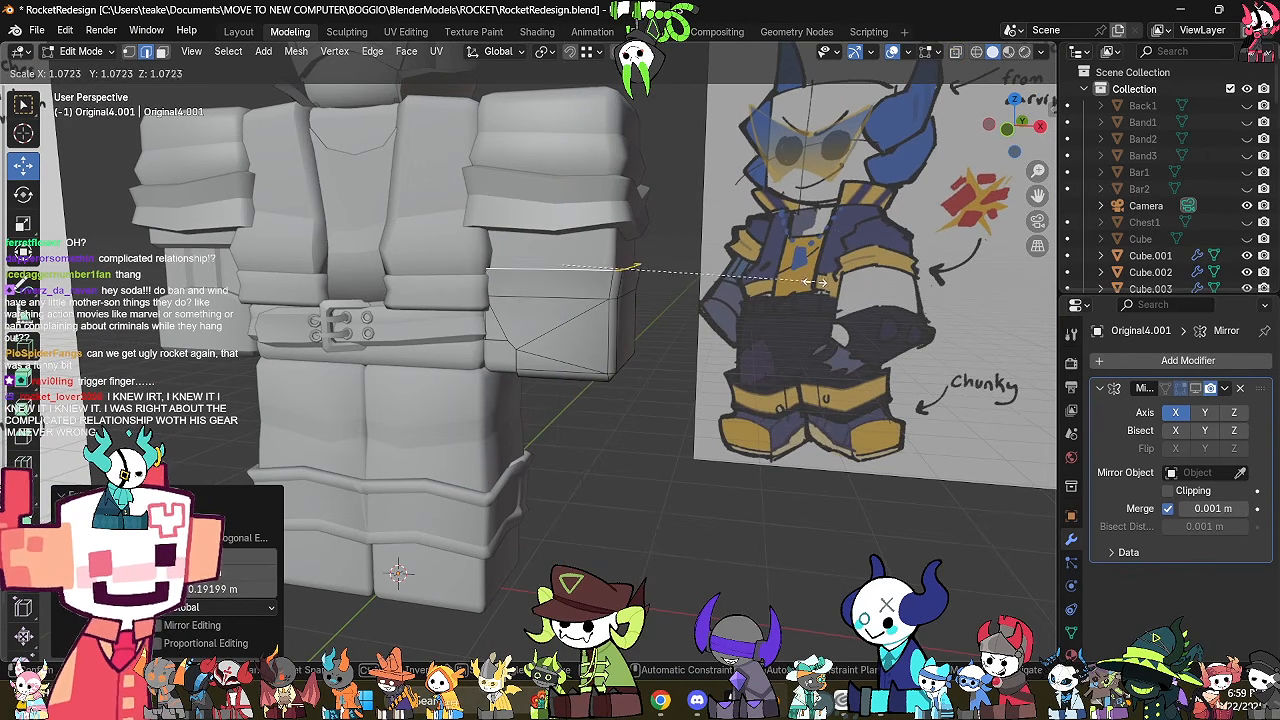
pyautogui.click(815, 283)
pyautogui.keyDown('shift'); pyautogui.moveTo(729, 347); pyautogui.dragTo(709, 372, button='middle'); pyautogui.keyUp('shift')
pyautogui.scroll(4, 709, 372)
pyautogui.moveTo(566, 155); pyautogui.dragTo(571, 172)
pyautogui.click(896, 368)
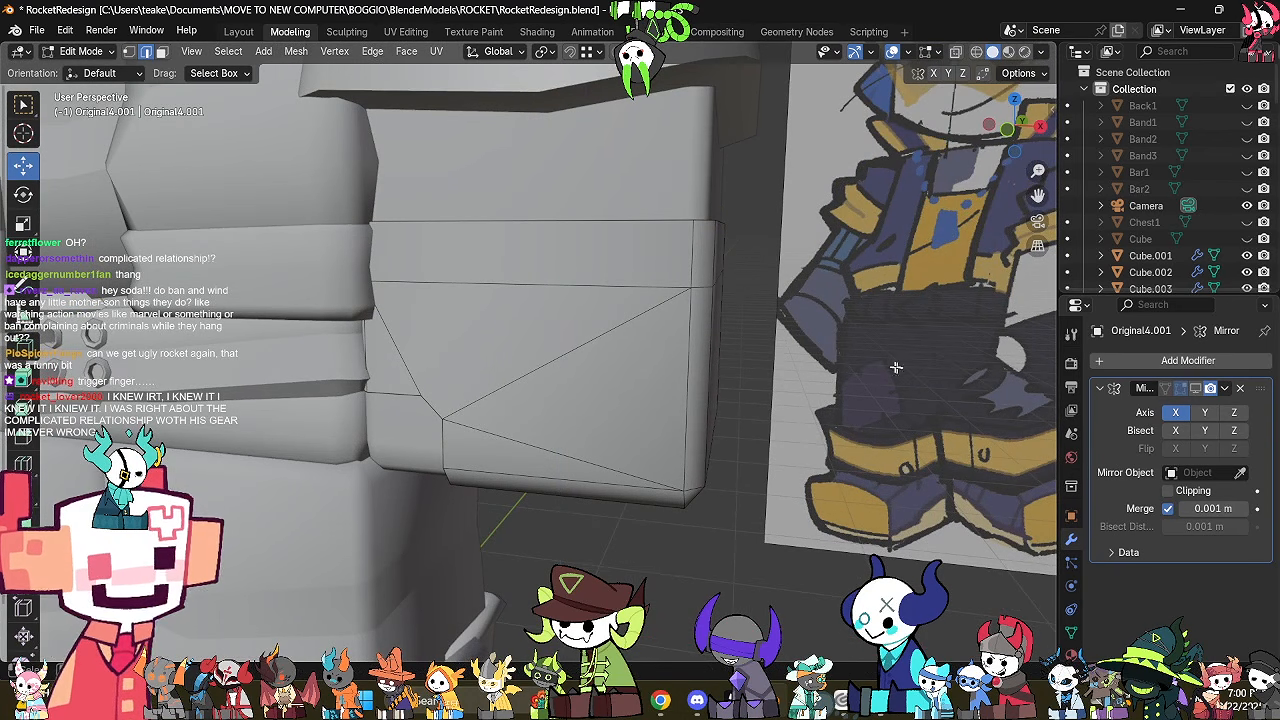
# Add one loop cut around the extruded band, just above its lower edge.
pyautogui.hotkey('ctrl', 'r')
pyautogui.click(735, 268)
pyautogui.click(737, 277)
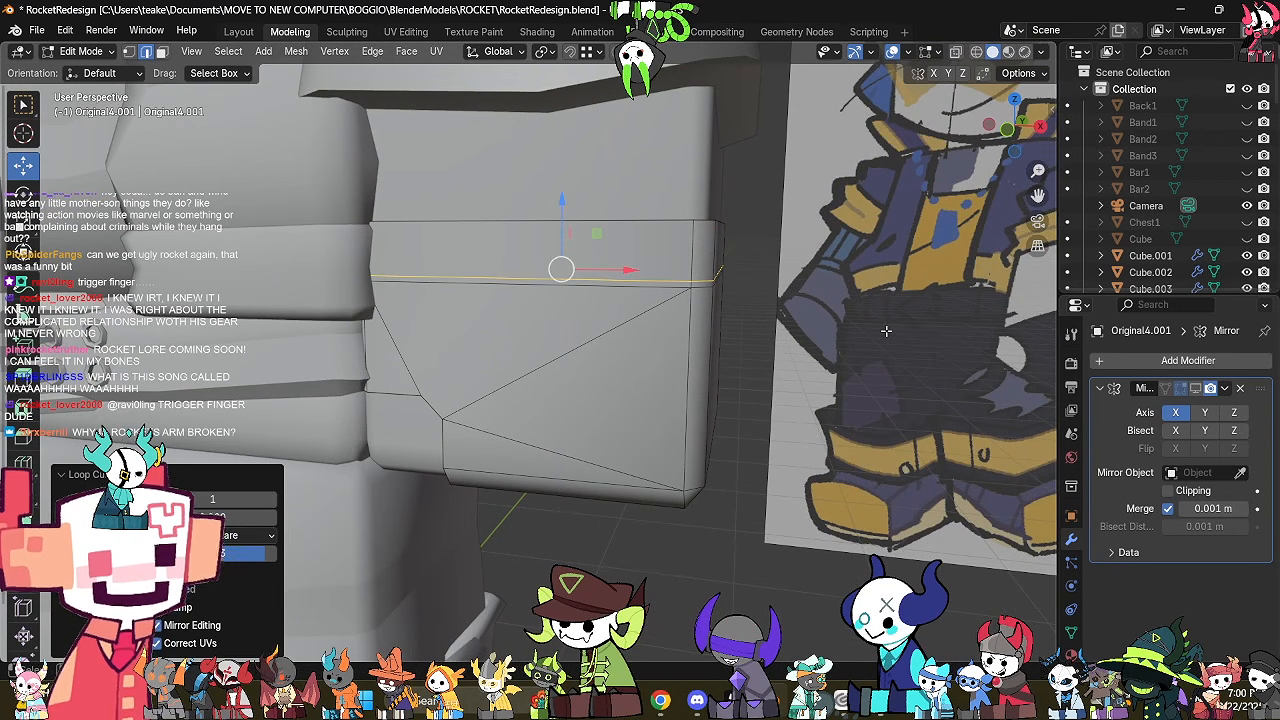
# Add another loop cut just above the band's lower edge and scale the loop inward to about 0.988.
pyautogui.click(721, 271)
pyautogui.hotkey('ctrl', 'r')
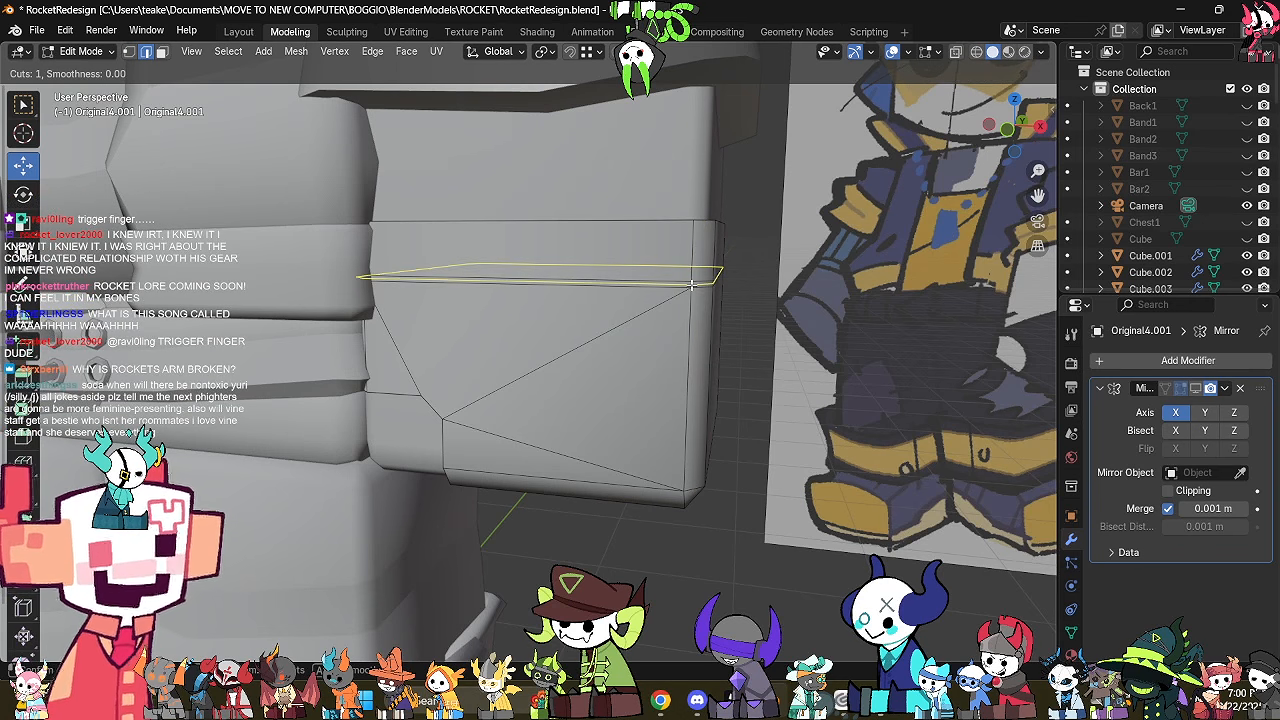
pyautogui.click(689, 283)
pyautogui.press('s')
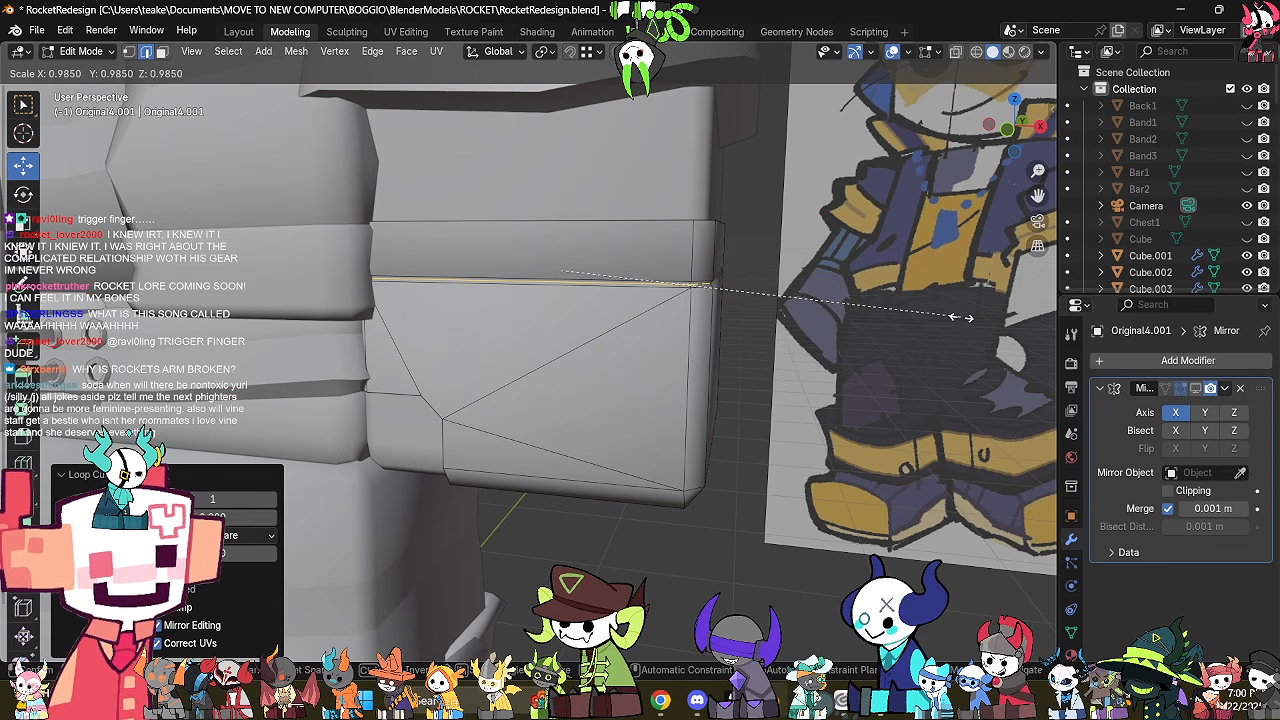
pyautogui.click(968, 318)
# Mark the inset loop and the neighbouring edge loops along the band's lower seam as sharp.
pyautogui.rightClick(783, 374)
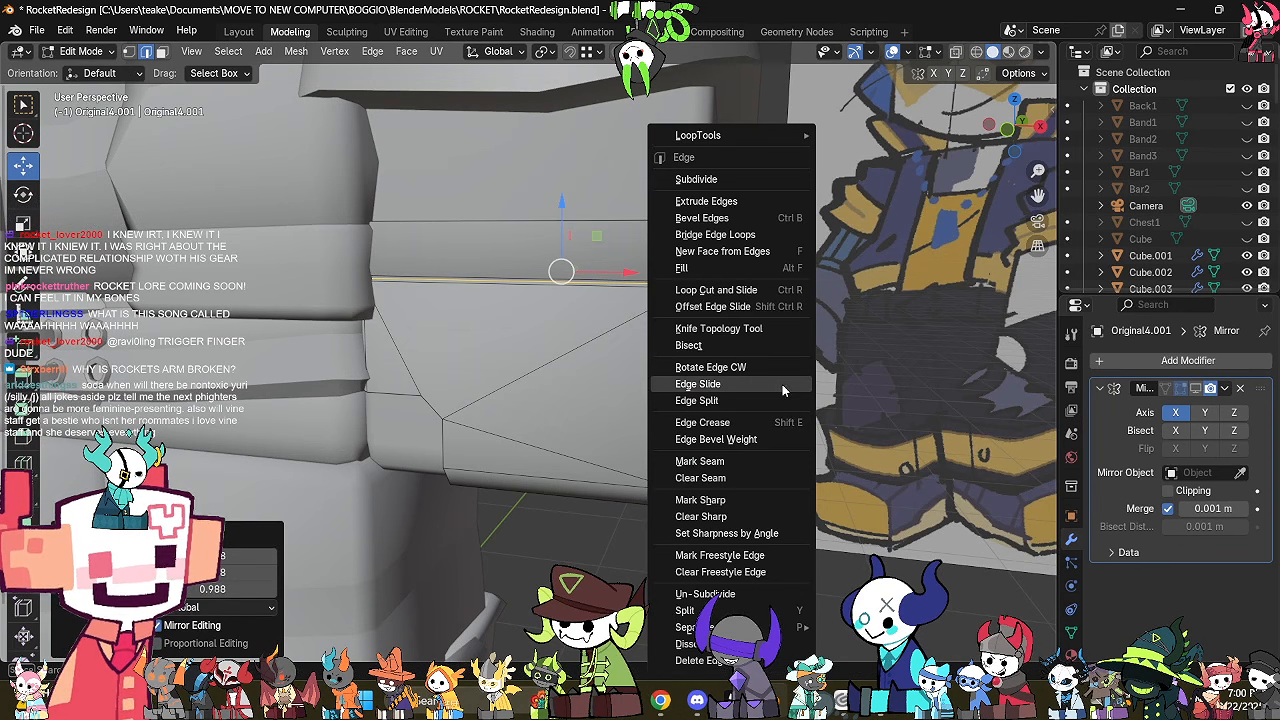
pyautogui.click(772, 503)
pyautogui.click(769, 510)
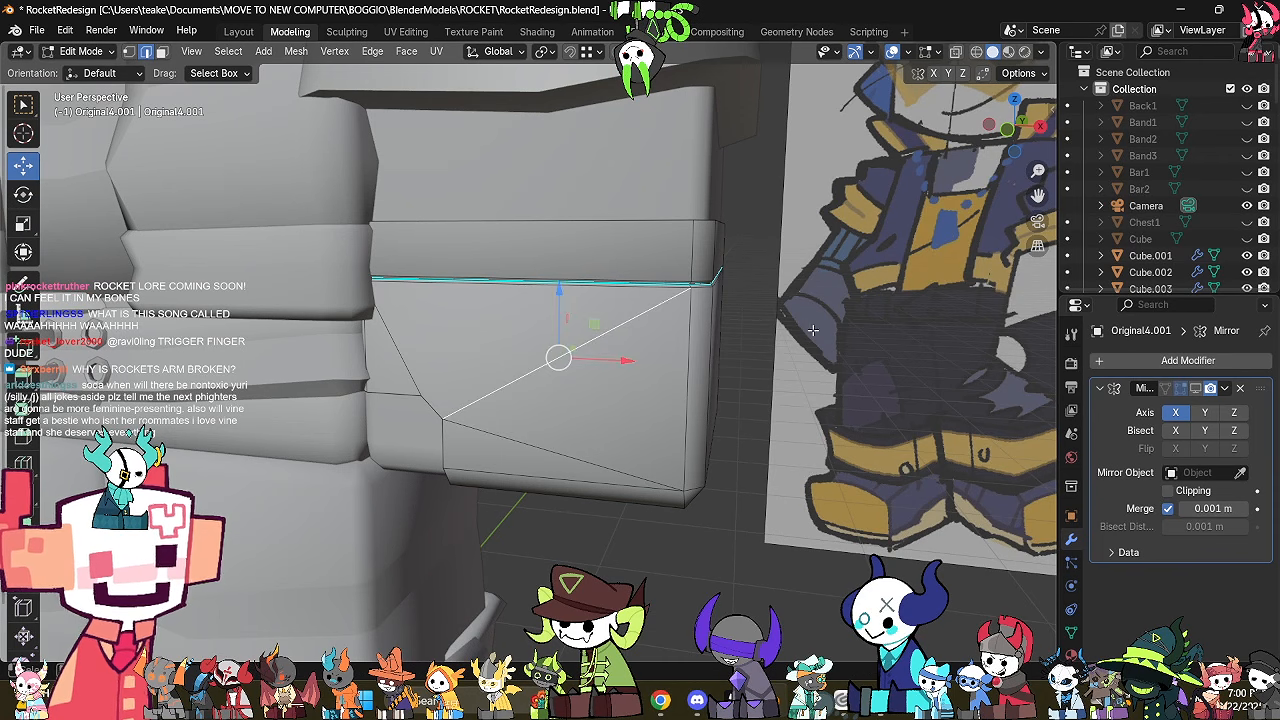
pyautogui.moveTo(725, 319); pyautogui.dragTo(500, 336, button='middle')
pyautogui.keyDown('alt'); pyautogui.keyDown('shift'); pyautogui.click(658, 324); pyautogui.keyUp('shift'); pyautogui.keyUp('alt')
pyautogui.rightClick(680, 355)
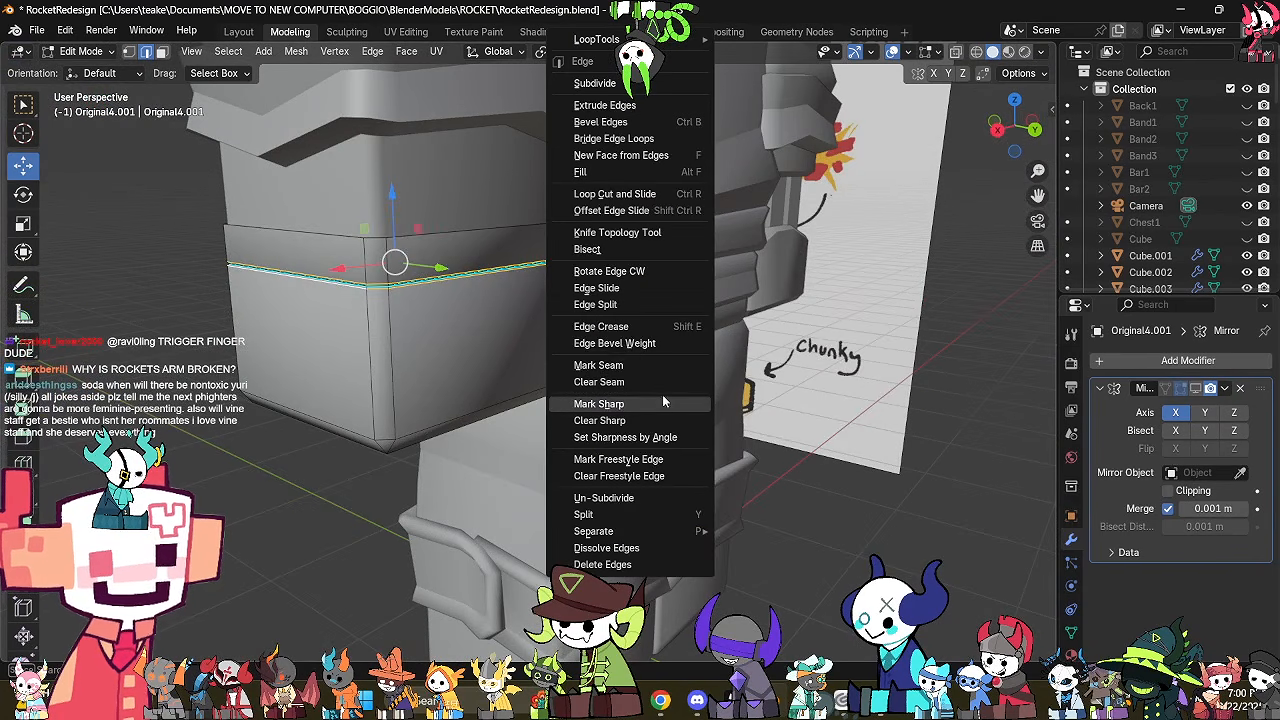
pyautogui.click(662, 402)
pyautogui.press('Tab')
pyautogui.moveTo(455, 387); pyautogui.dragTo(754, 376, button='middle')
pyautogui.press('Tab')
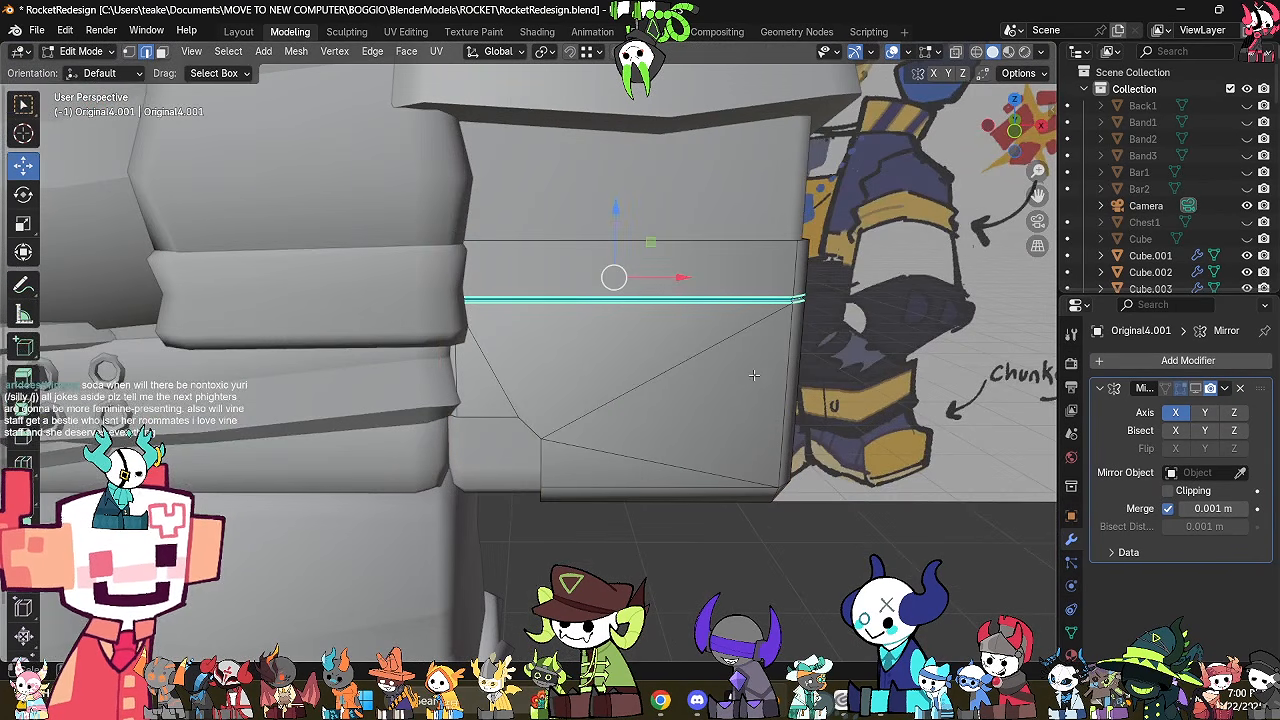
# Isolate the middle edge loop of the band's narrow groove in front view and scale it slightly.
pyautogui.keyDown('shift'); pyautogui.moveTo(890, 258); pyautogui.dragTo(816, 325, button='middle'); pyautogui.keyUp('shift')
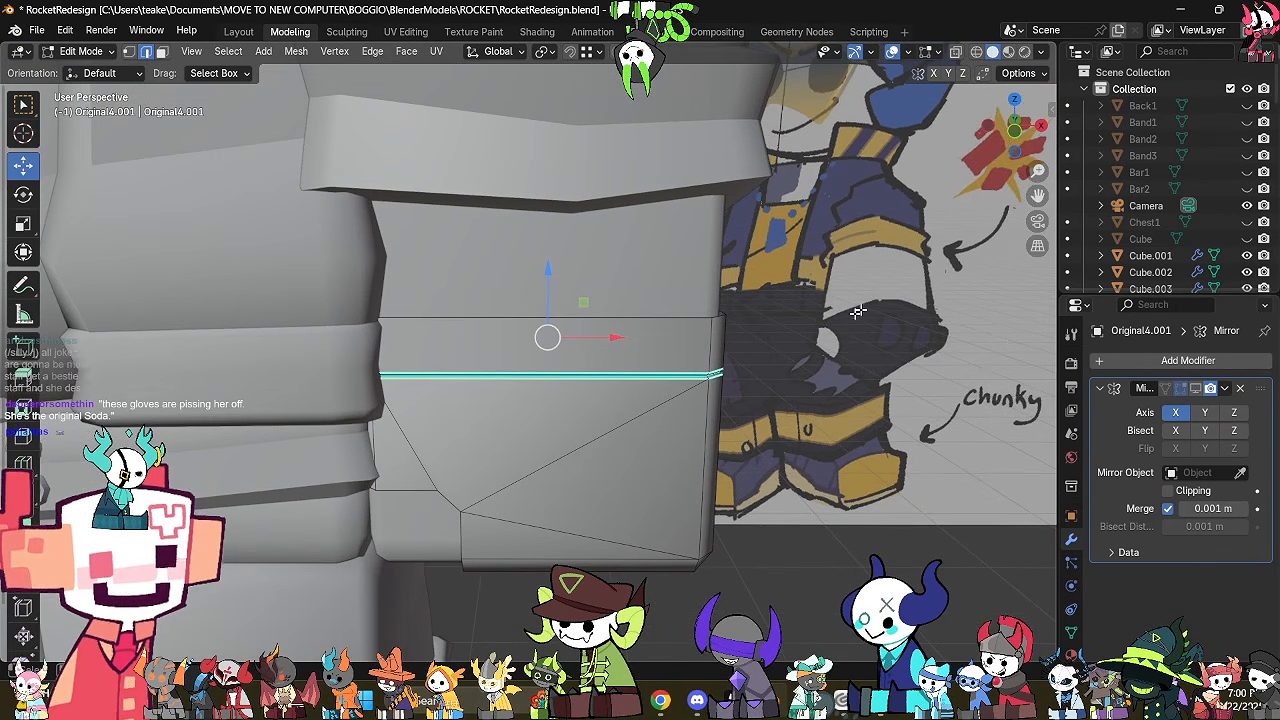
pyautogui.click(1024, 138)
pyautogui.hotkey('alt', 'z')
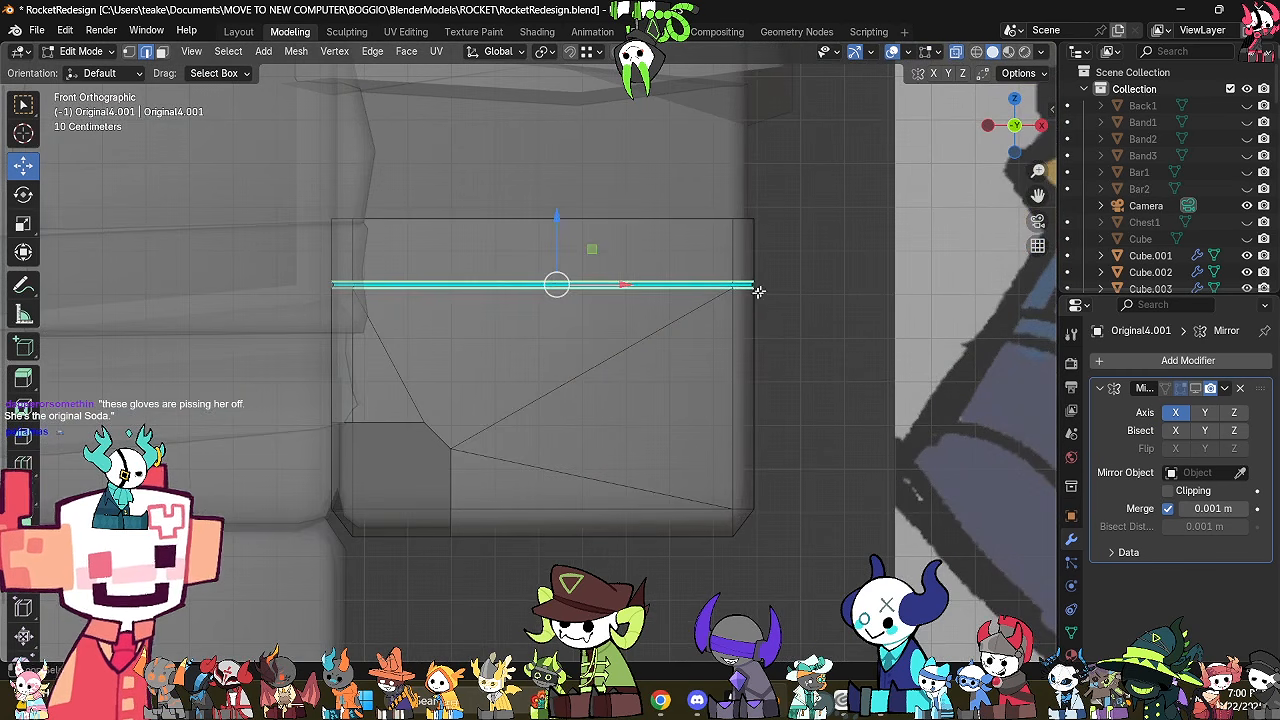
pyautogui.scroll(2, 631, 332)
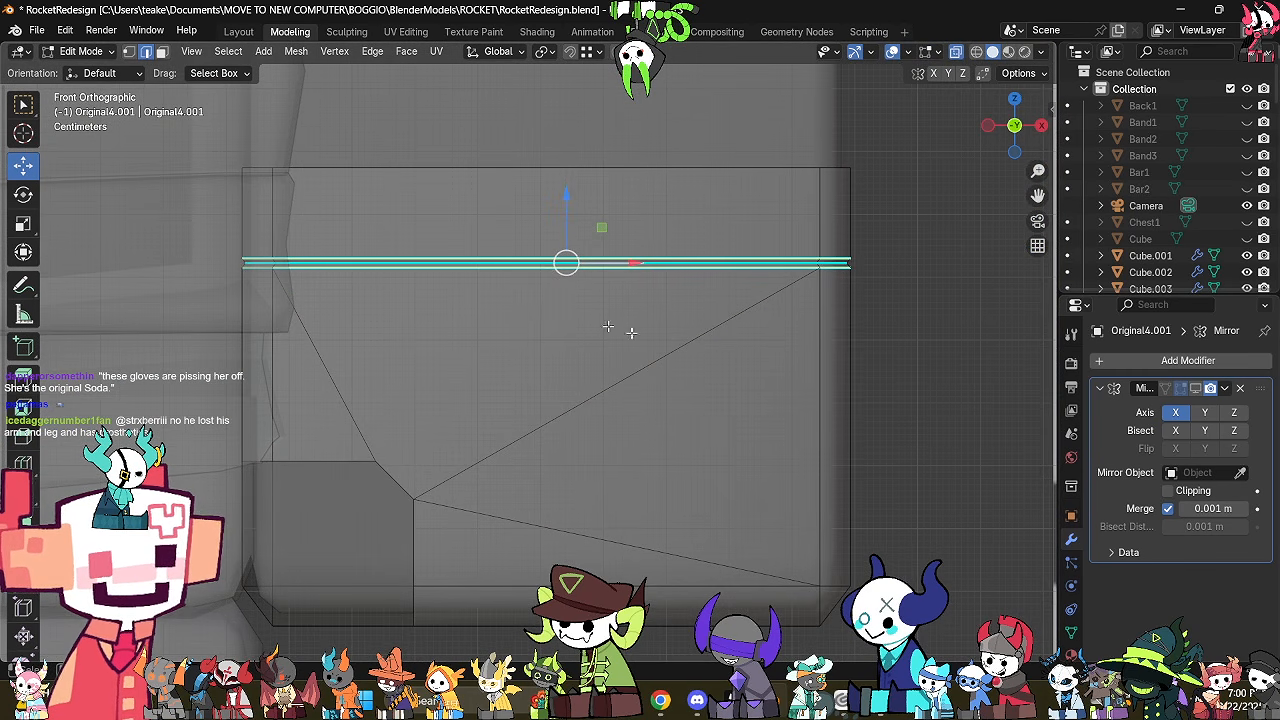
pyautogui.click(931, 372)
pyautogui.keyDown('alt'); pyautogui.click(838, 262); pyautogui.keyUp('alt')
pyautogui.hotkey('alt', 'z')
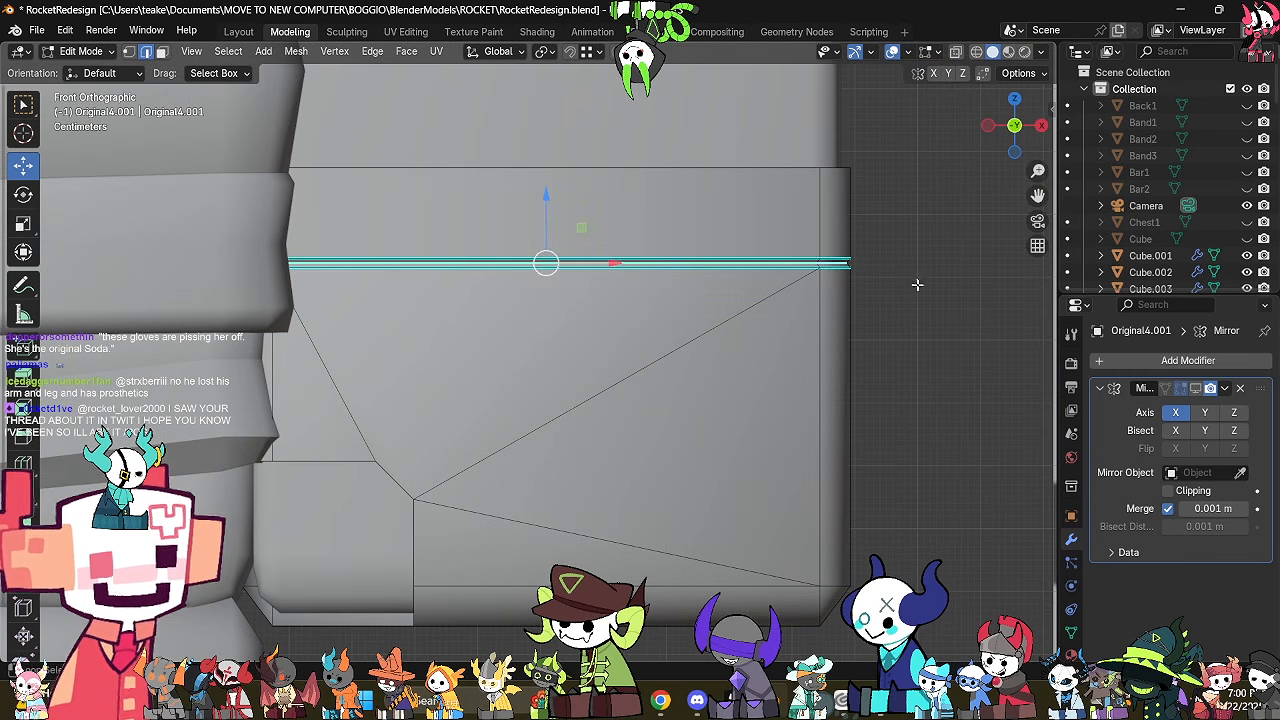
pyautogui.press('s')
pyautogui.click(931, 291)
pyautogui.click(946, 317)
# Select all the groove's edge loops, including the hidden back edges, and scale them along Z by about 2.075.
pyautogui.hotkey('alt', 'z')
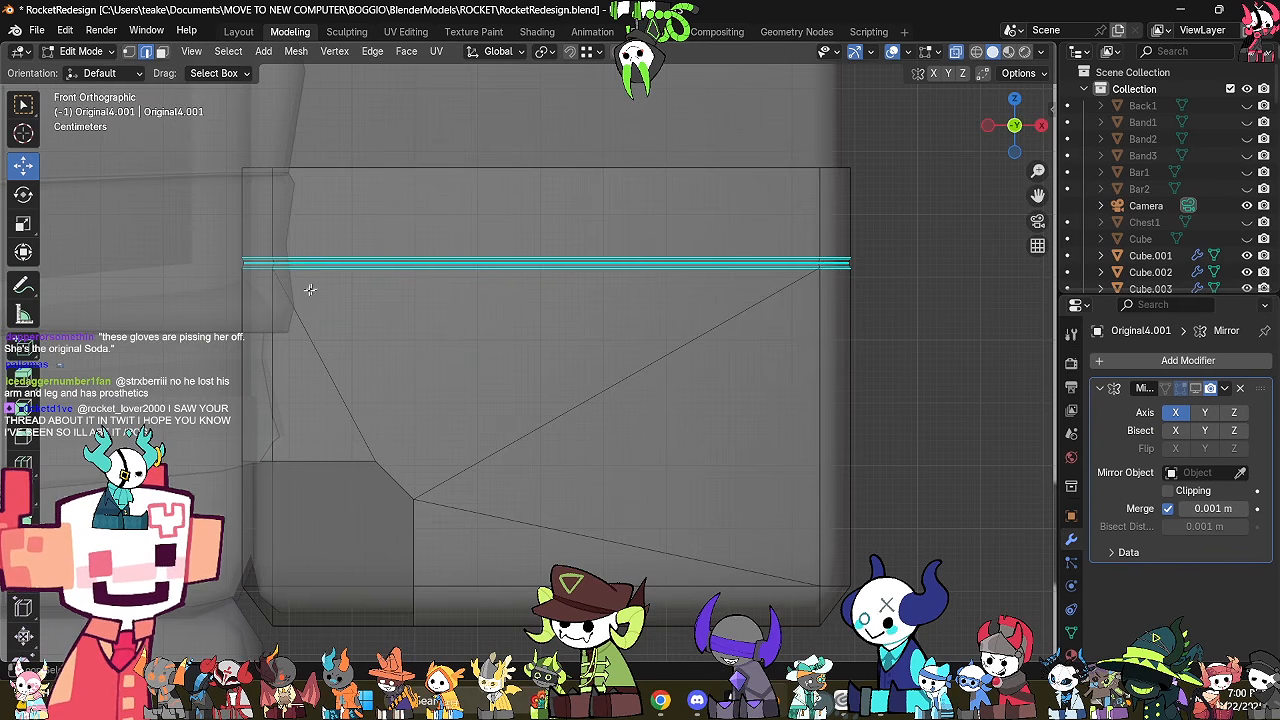
pyautogui.moveTo(184, 322); pyautogui.dragTo(1005, 250)
pyautogui.press('s')
pyautogui.press('z')
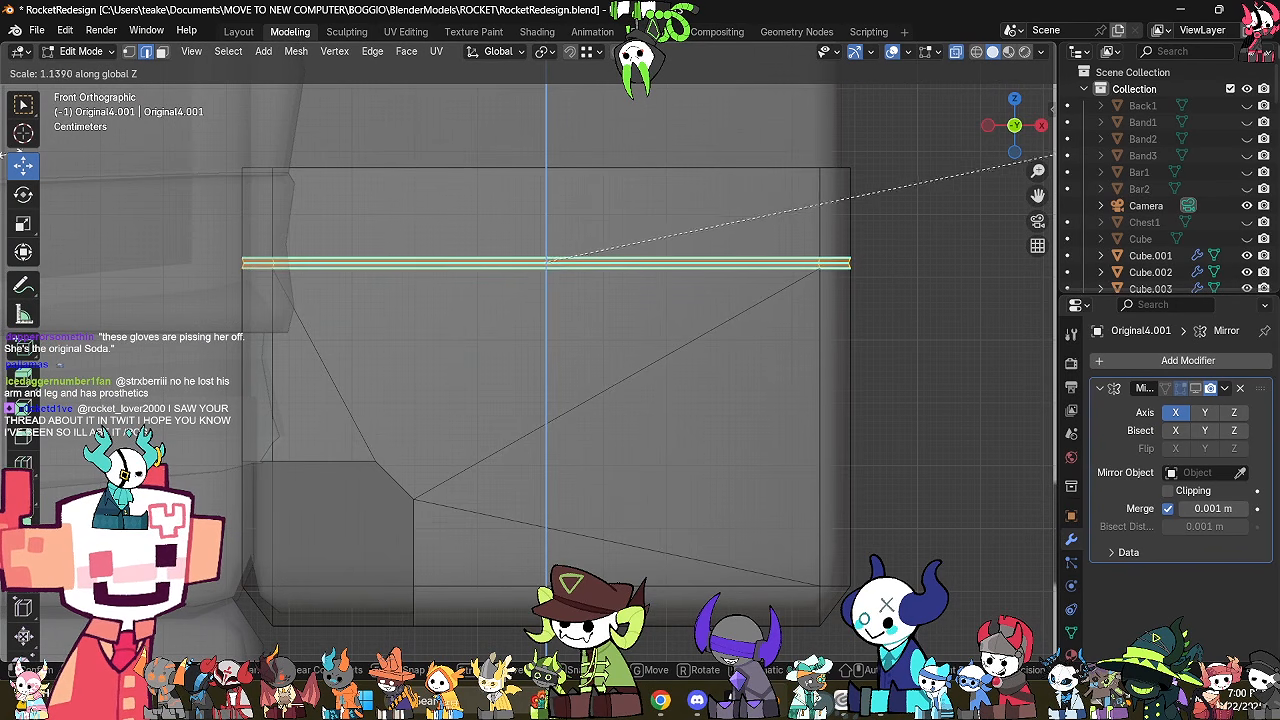
pyautogui.click(421, 626)
pyautogui.hotkey('alt', 'z')
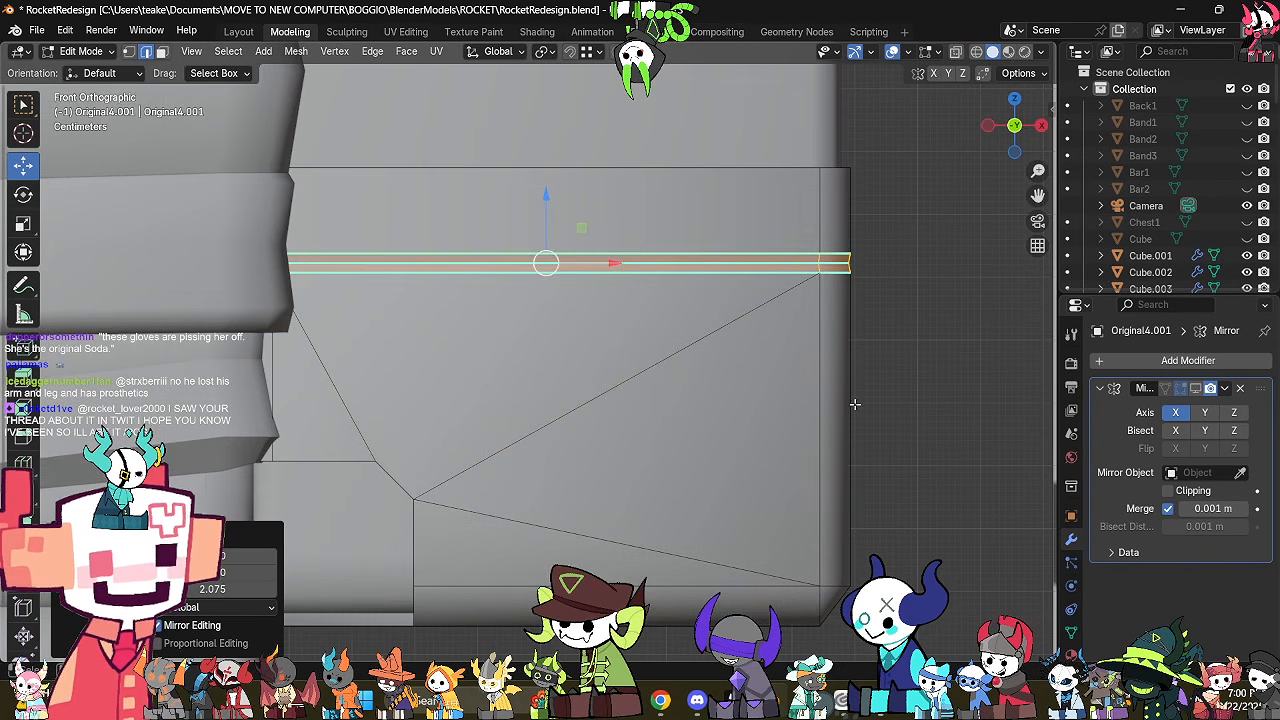
# Check the groove on the whole lower arm piece and widen its loops further by scaling along Z.
pyautogui.press('Tab')
pyautogui.moveTo(907, 378); pyautogui.dragTo(722, 385, button='middle')
pyautogui.click(492, 359)
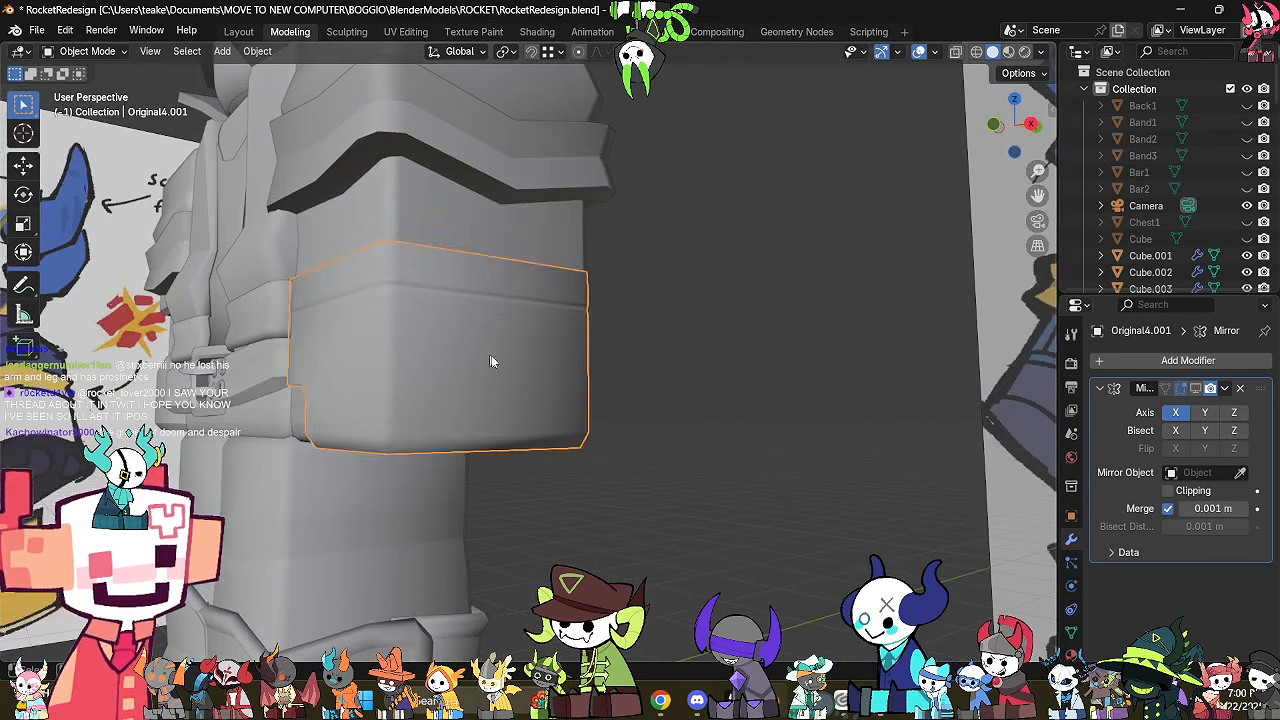
pyautogui.press('Tab')
pyautogui.moveTo(492, 361); pyautogui.dragTo(594, 408, button='middle')
pyautogui.press('s')
pyautogui.press('z')
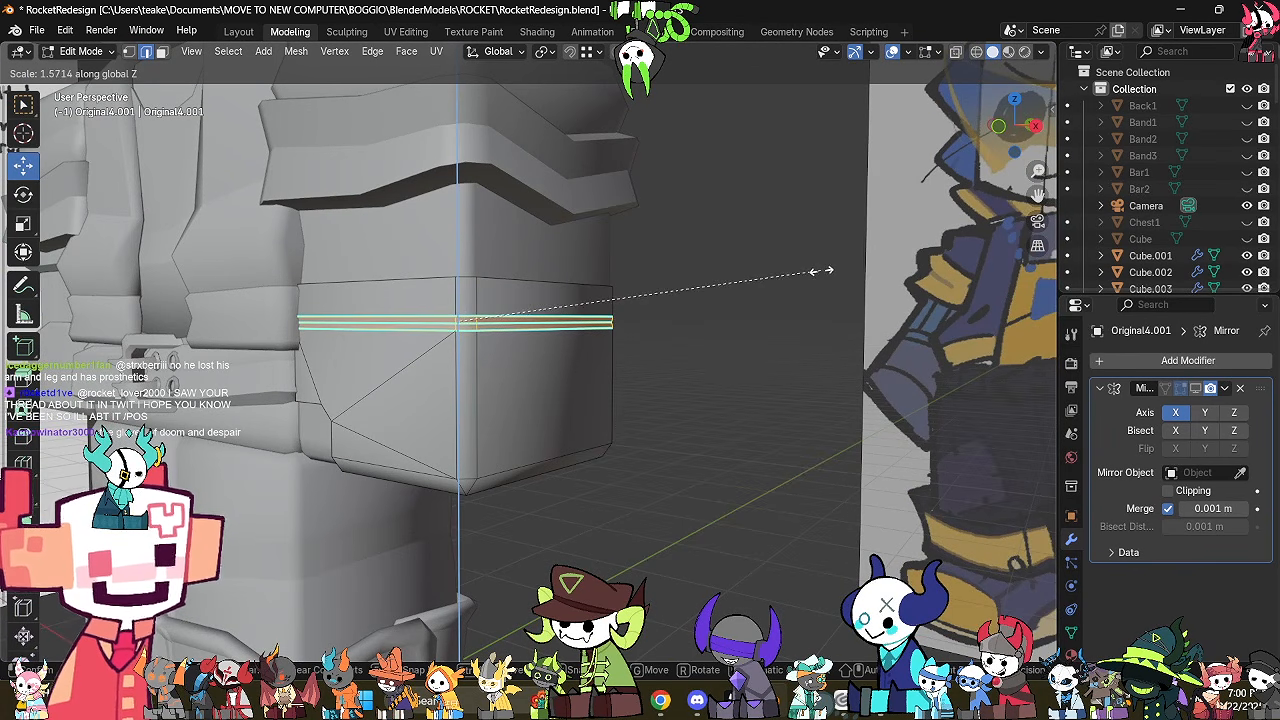
pyautogui.click(790, 290)
# Deepen the groove by scaling its middle edge loop inward to about 0.993 and inspect the shading.
pyautogui.moveTo(608, 325); pyautogui.dragTo(807, 430, button='middle')
pyautogui.press('s')
pyautogui.click(826, 360)
pyautogui.press('Tab')
pyautogui.press('Tab')
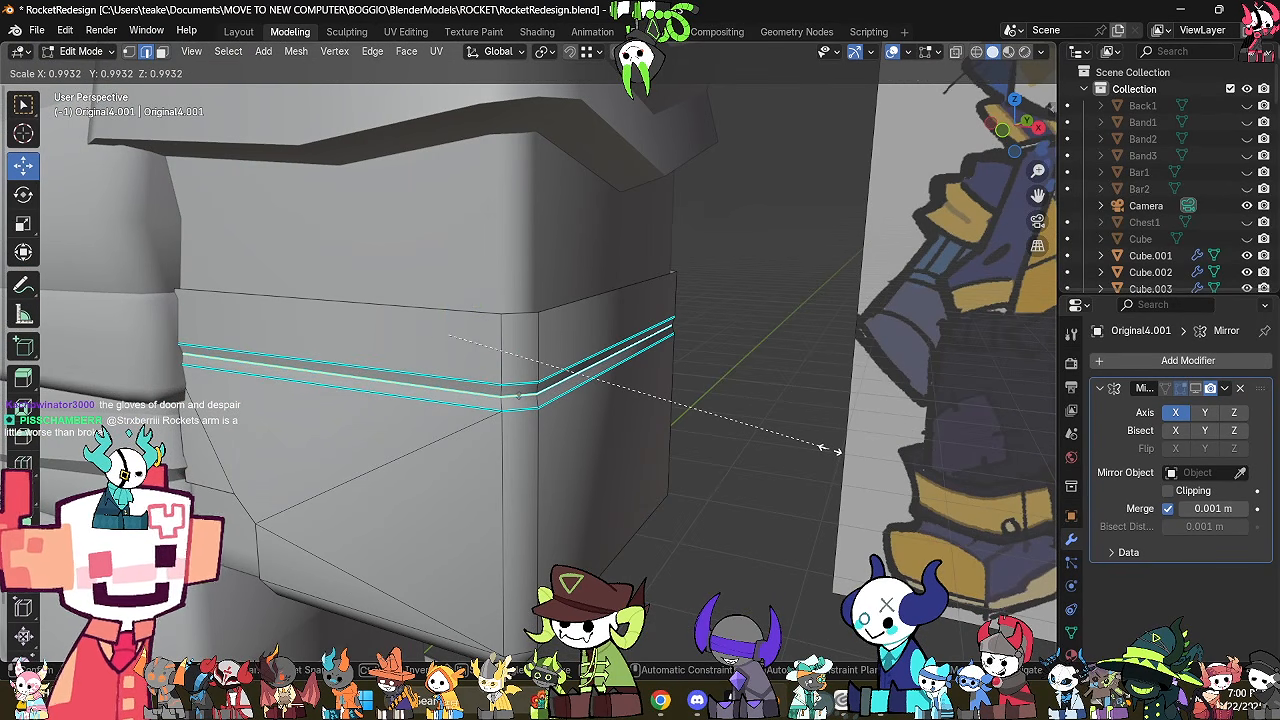
pyautogui.click(829, 449)
pyautogui.scroll(2, 509, 405)
pyautogui.scroll(-2, 509, 405)
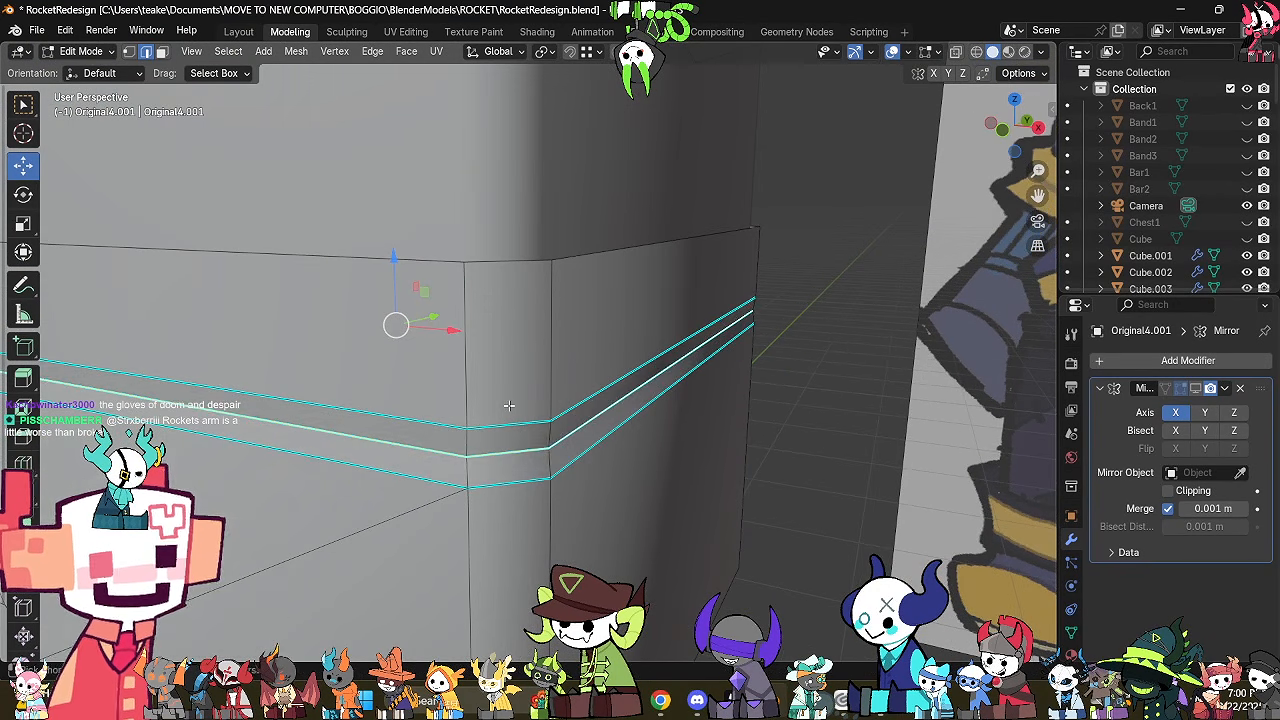
pyautogui.moveTo(509, 405); pyautogui.dragTo(760, 378, button='middle')
pyautogui.press('Tab')
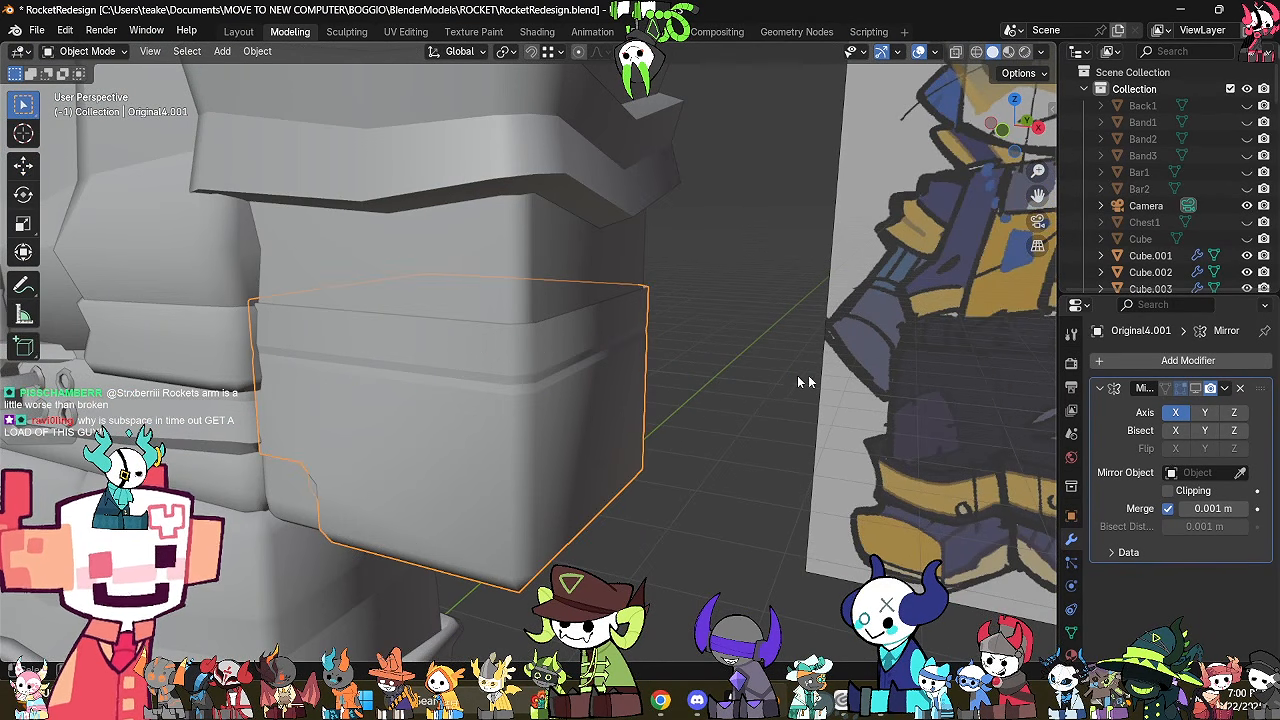
# Mark the groove's outer edge loops as sharp and scale them outward by about 1.011.
pyautogui.press('Tab')
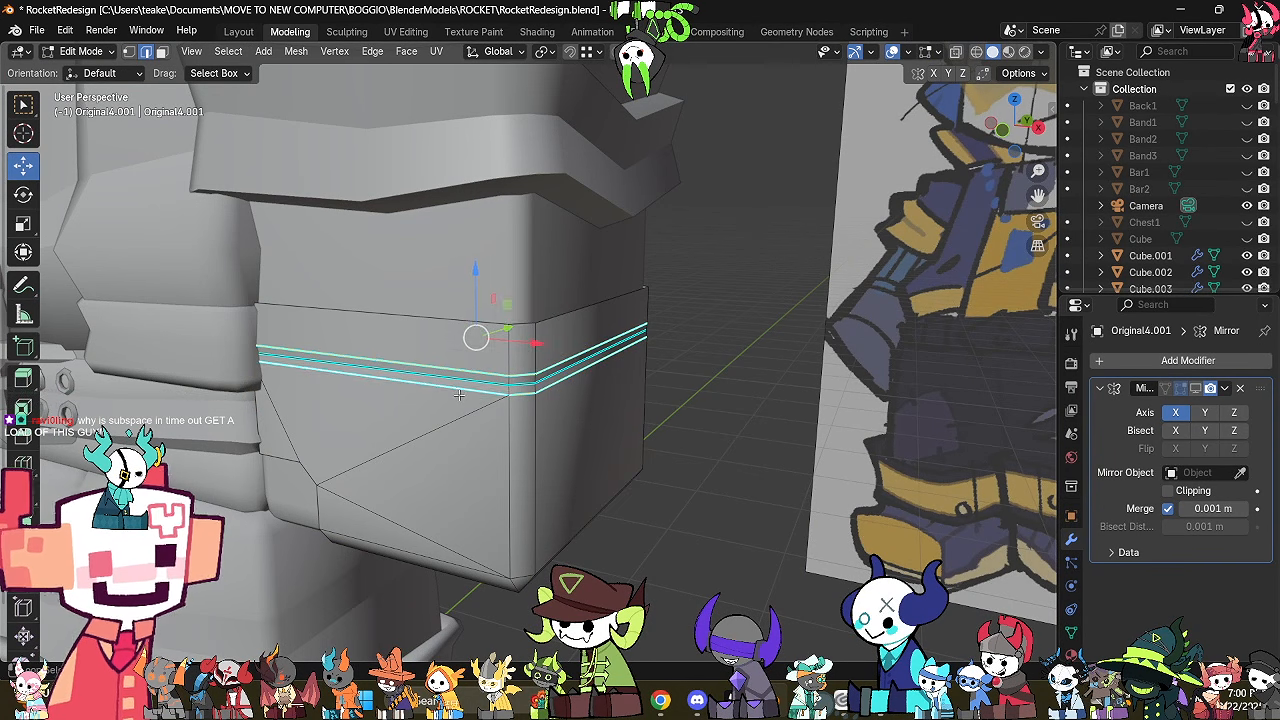
pyautogui.hotkey('alt', 'z')
pyautogui.moveTo(593, 400); pyautogui.dragTo(640, 395, button='middle')
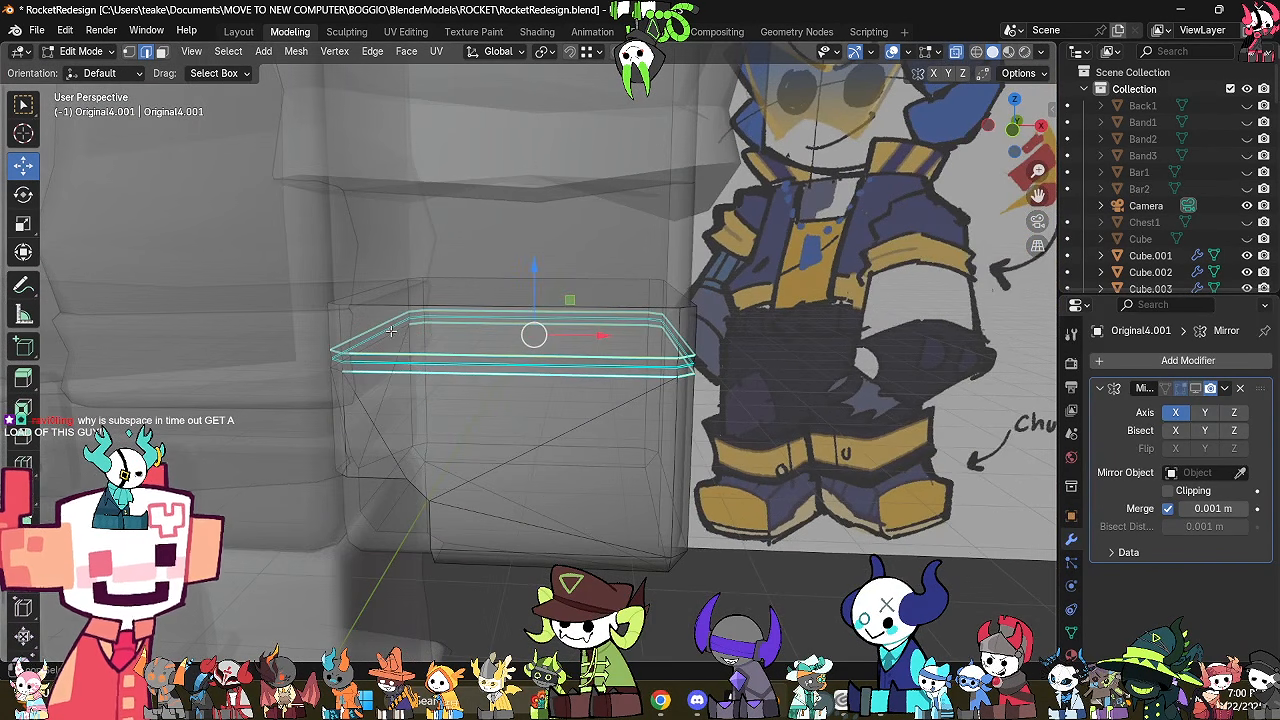
pyautogui.moveTo(455, 355); pyautogui.dragTo(537, 347, button='middle')
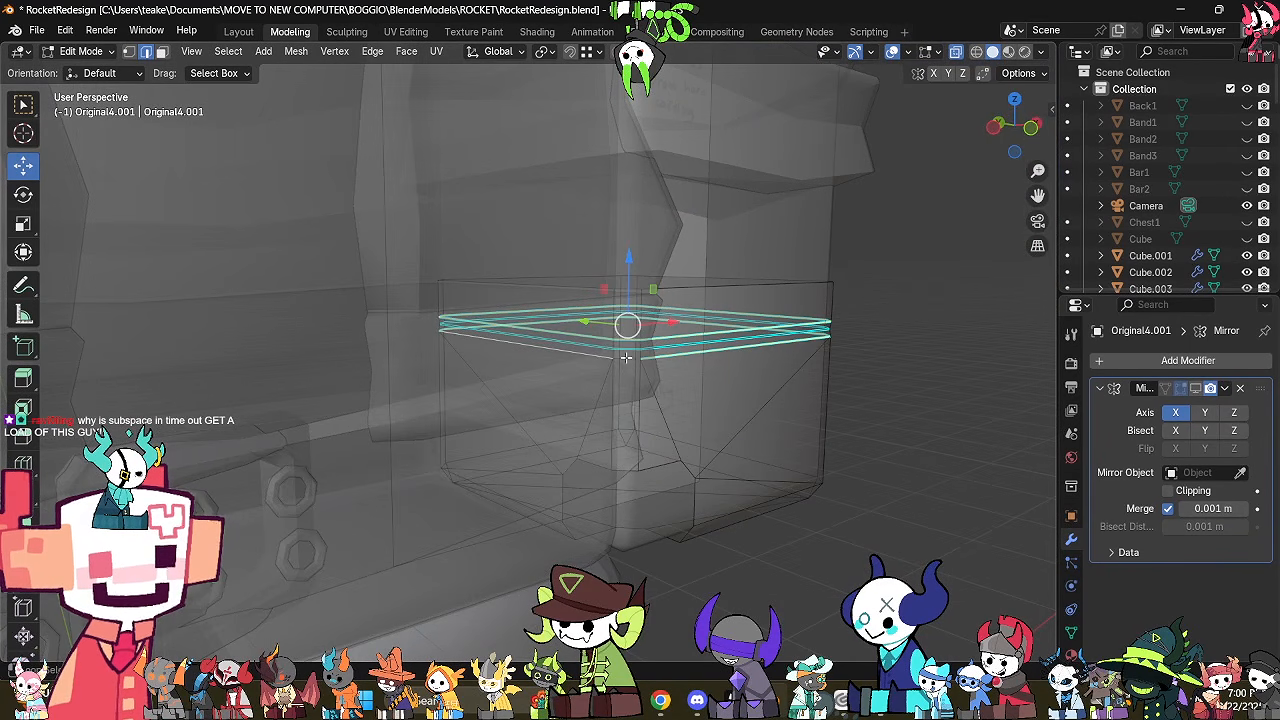
pyautogui.moveTo(662, 371); pyautogui.dragTo(622, 397, button='middle')
pyautogui.hotkey('ctrl', 'e')
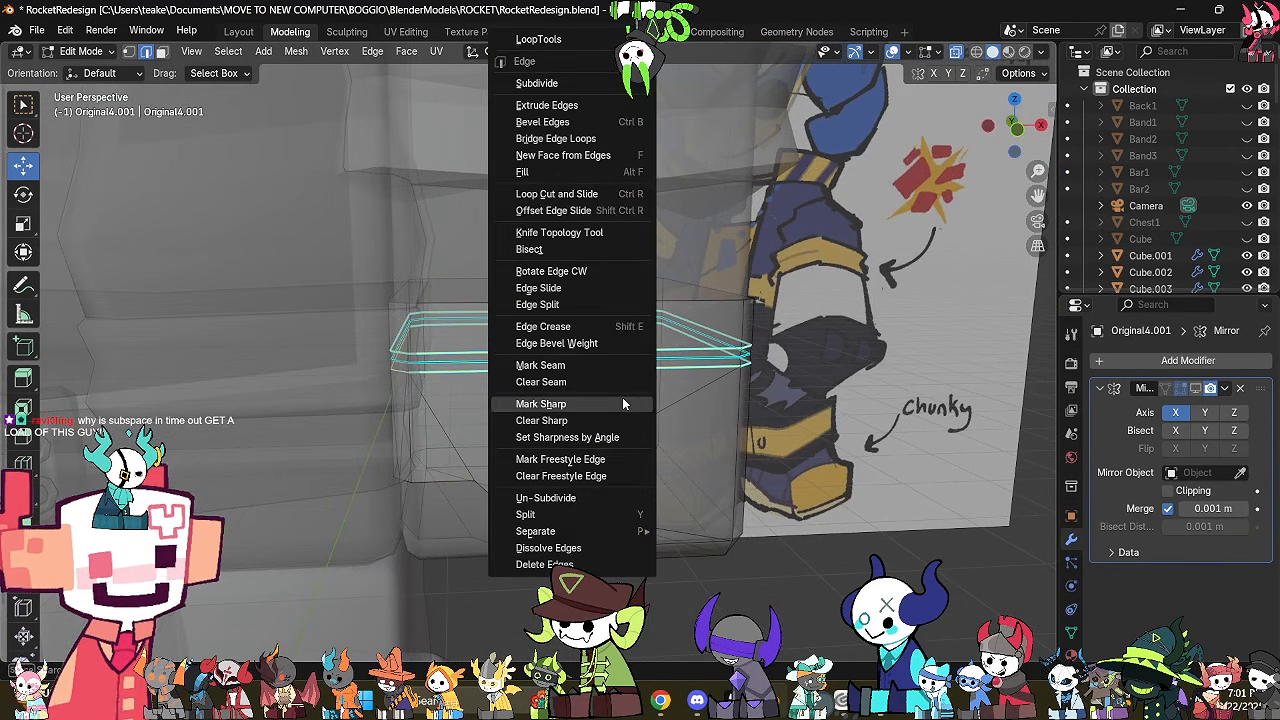
pyautogui.click(622, 397)
pyautogui.hotkey('alt', 'z')
pyautogui.press('s')
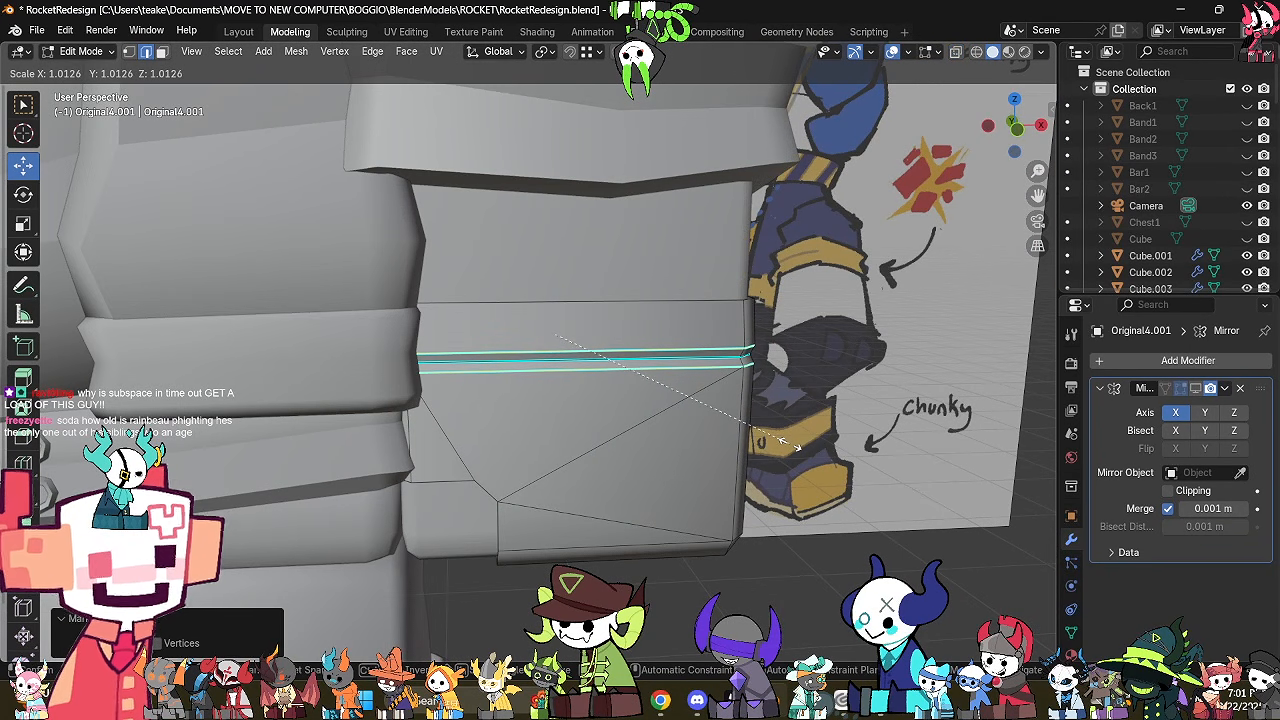
pyautogui.click(789, 444)
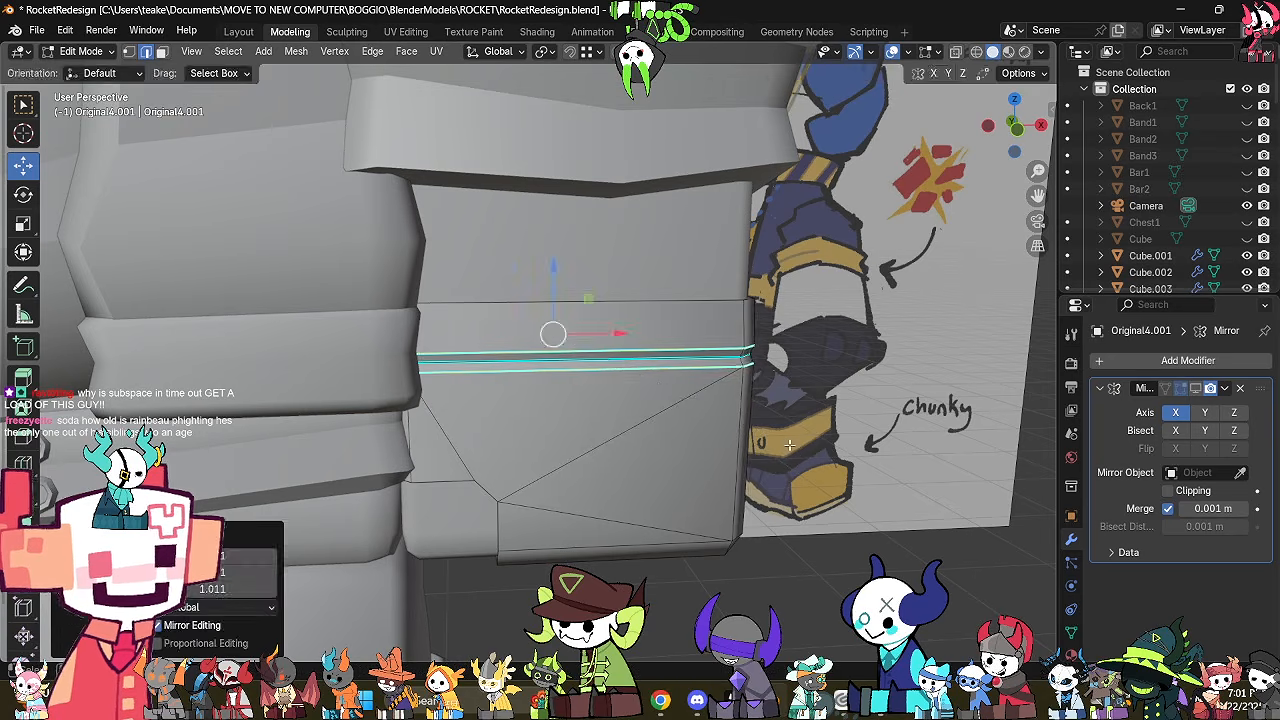
# Select the edge loop around the cuff's upper opening and scale it up by about 1.054.
pyautogui.press('Tab')
pyautogui.scroll(-1, 788, 457)
pyautogui.moveTo(788, 459); pyautogui.dragTo(700, 447, button='middle')
pyautogui.click(708, 491)
pyautogui.scroll(-2, 700, 485)
pyautogui.moveTo(562, 462); pyautogui.dragTo(557, 399, button='middle')
pyautogui.press('Tab')
pyautogui.click(658, 541)
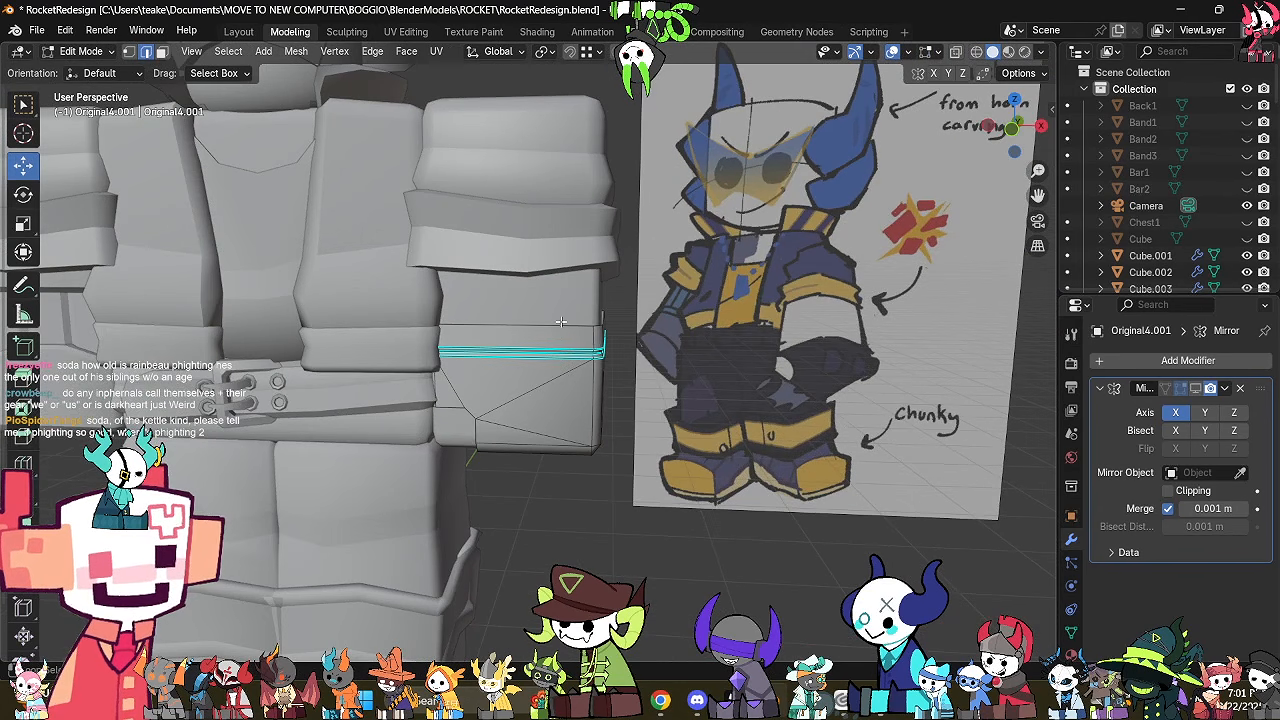
pyautogui.keyDown('alt'); pyautogui.click(588, 325); pyautogui.keyUp('alt')
pyautogui.scroll(1, 700, 362)
pyautogui.press('s')
pyautogui.click(734, 304)
pyautogui.press('e')
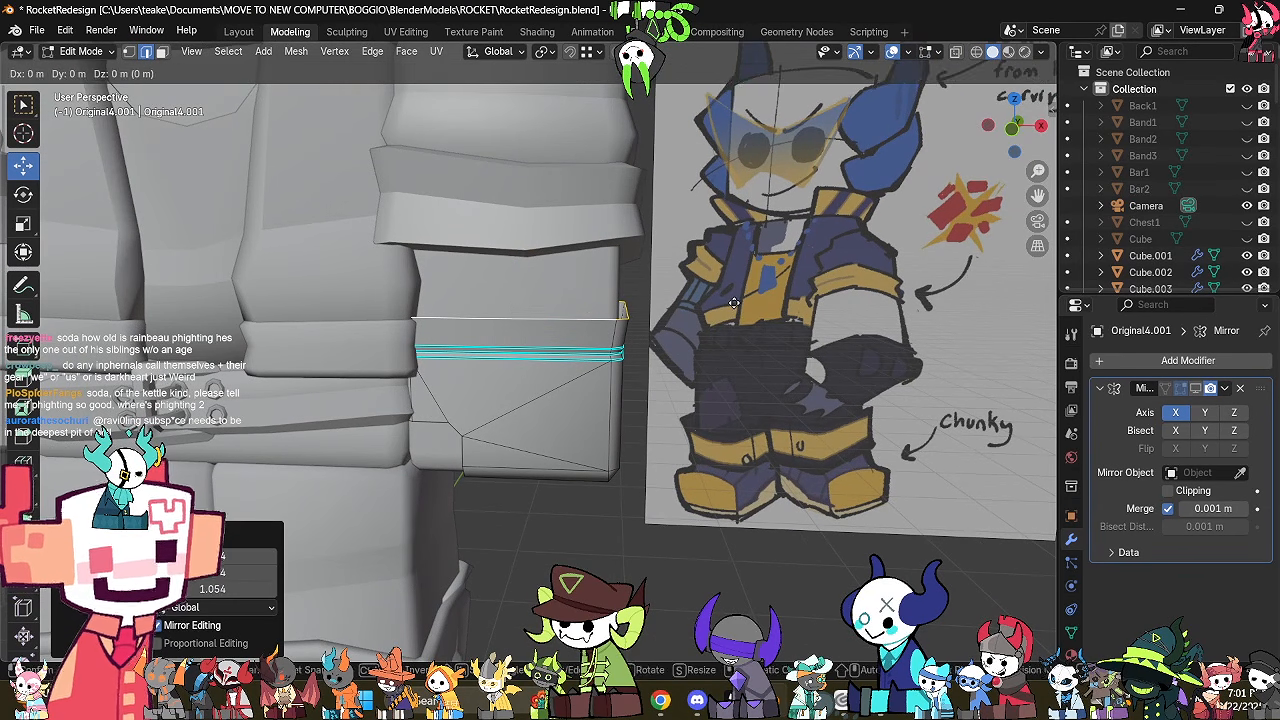
pyautogui.rightClick(788, 334)
pyautogui.hotkey('ctrl', 'z')
# Extrude the edges of the cuff's upper opening and scale them inward to form a rim.
pyautogui.hotkey('alt', 'e')
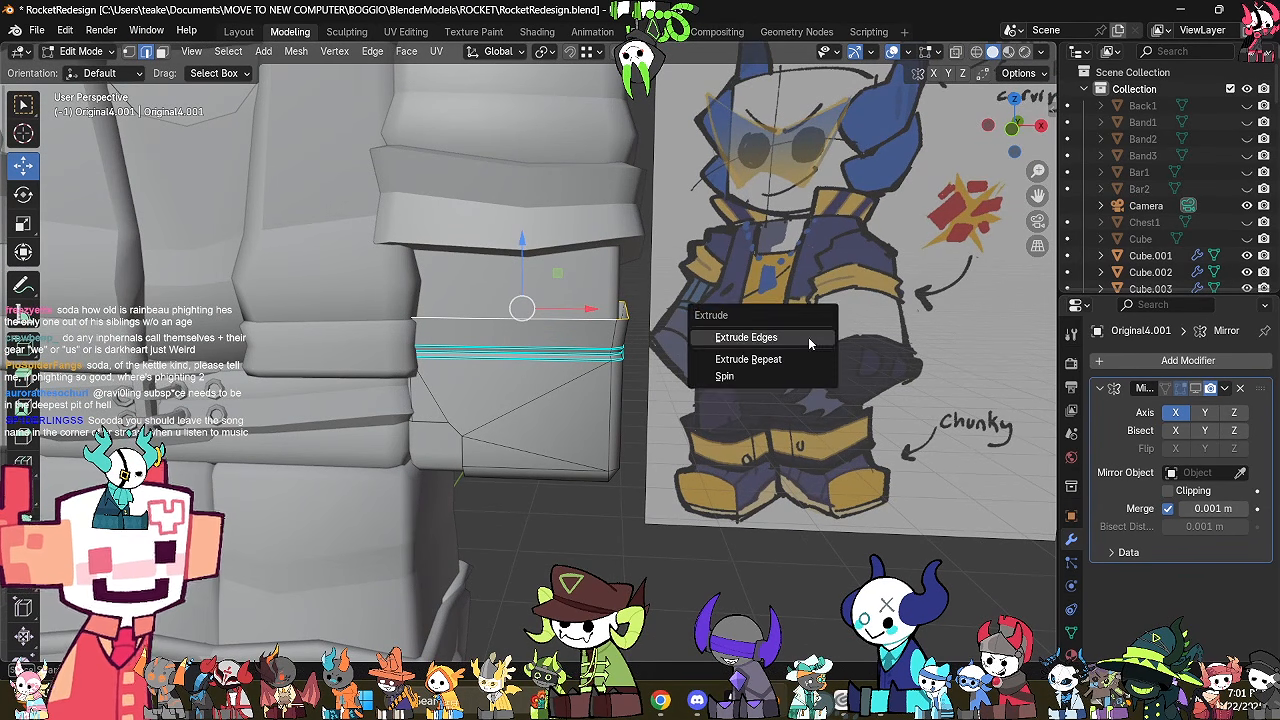
pyautogui.click(808, 338)
pyautogui.press('s')
pyautogui.click(859, 366)
pyautogui.moveTo(857, 367); pyautogui.dragTo(705, 442, button='middle')
pyautogui.press('Tab')
pyautogui.scroll(-2, 777, 413)
pyautogui.press('Tab')
pyautogui.scroll(2, 718, 454)
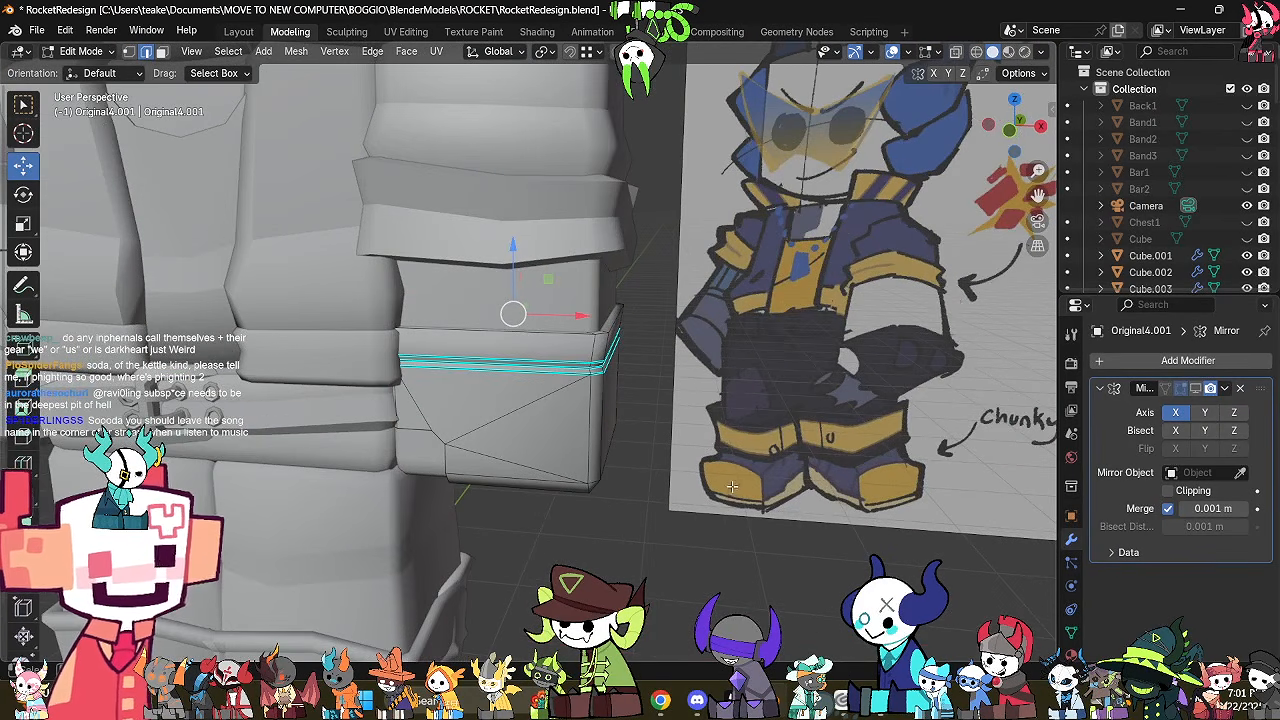
# Mark the outer edge loop of the cuff's upper rim as sharp.
pyautogui.moveTo(770, 432); pyautogui.dragTo(734, 462, button='middle')
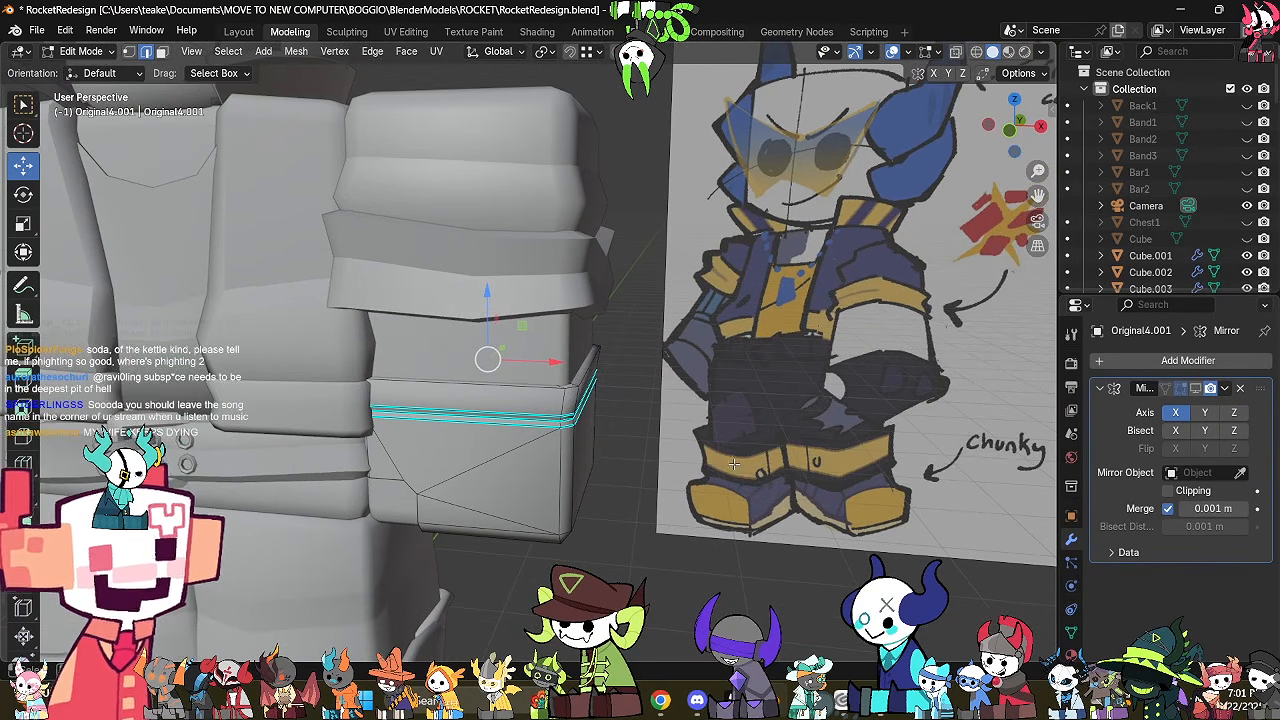
pyautogui.scroll(1, 763, 479)
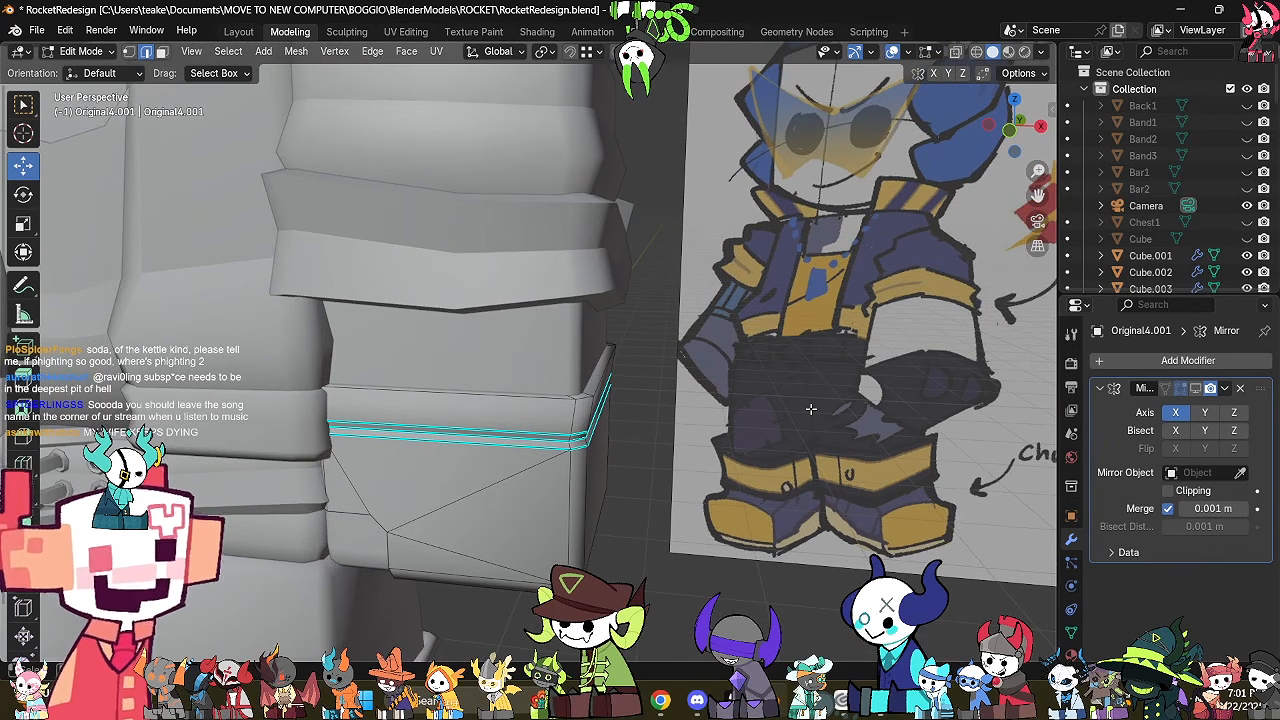
pyautogui.hotkey('alt', 'z')
pyautogui.hotkey('ctrl', 'e')
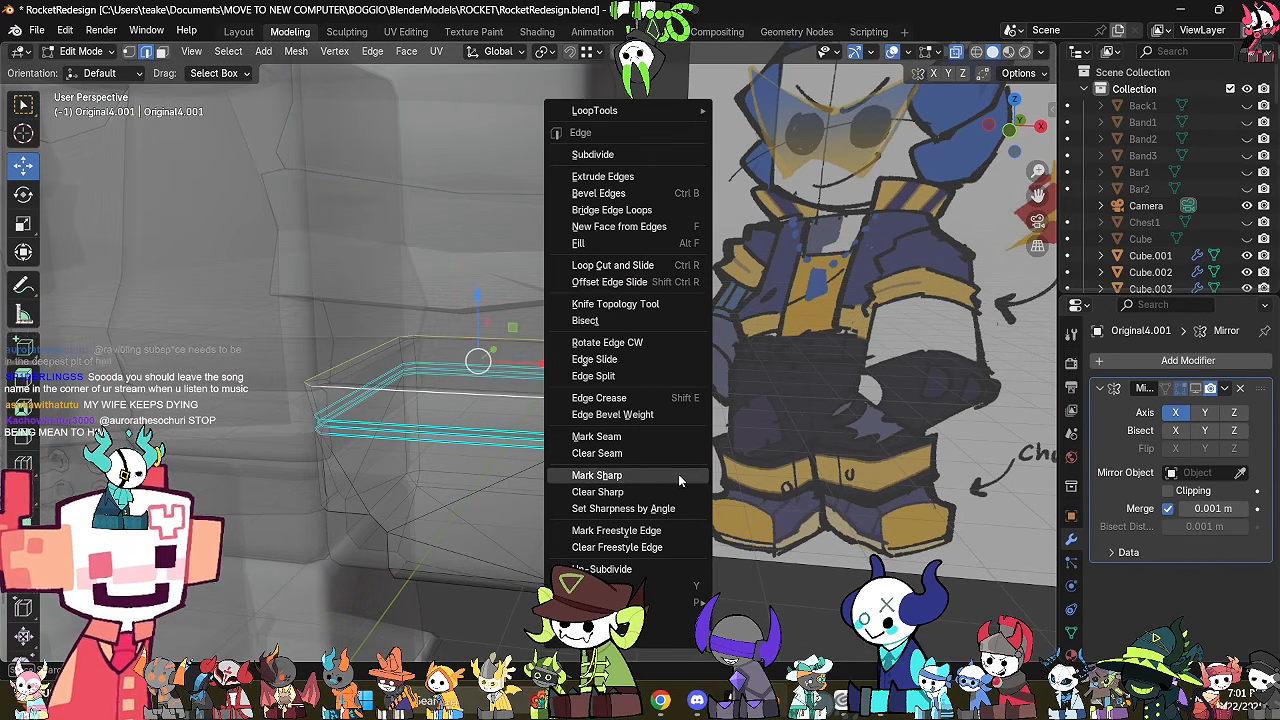
pyautogui.click(622, 478)
pyautogui.hotkey('alt', 'z')
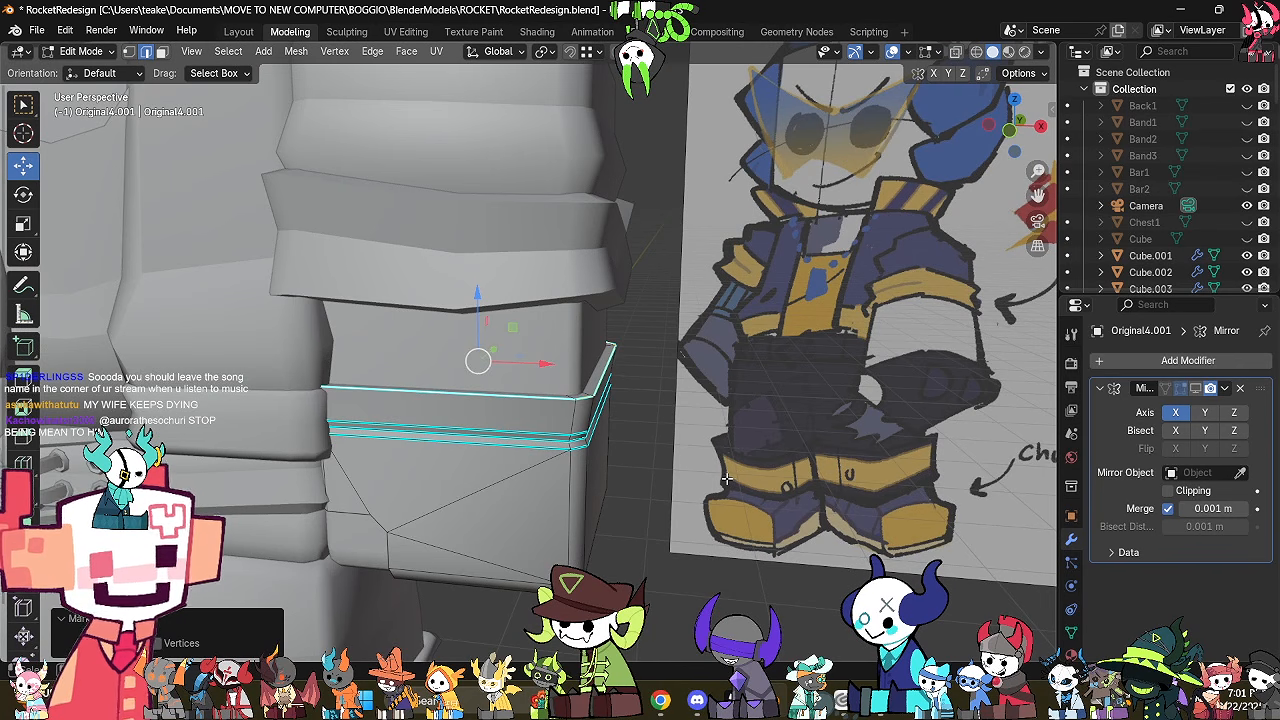
# Bevel the outer edge loop of the cuff's upper rim with one segment and scale the bevelled edges up by about 1.014.
pyautogui.moveTo(487, 320); pyautogui.dragTo(495, 330)
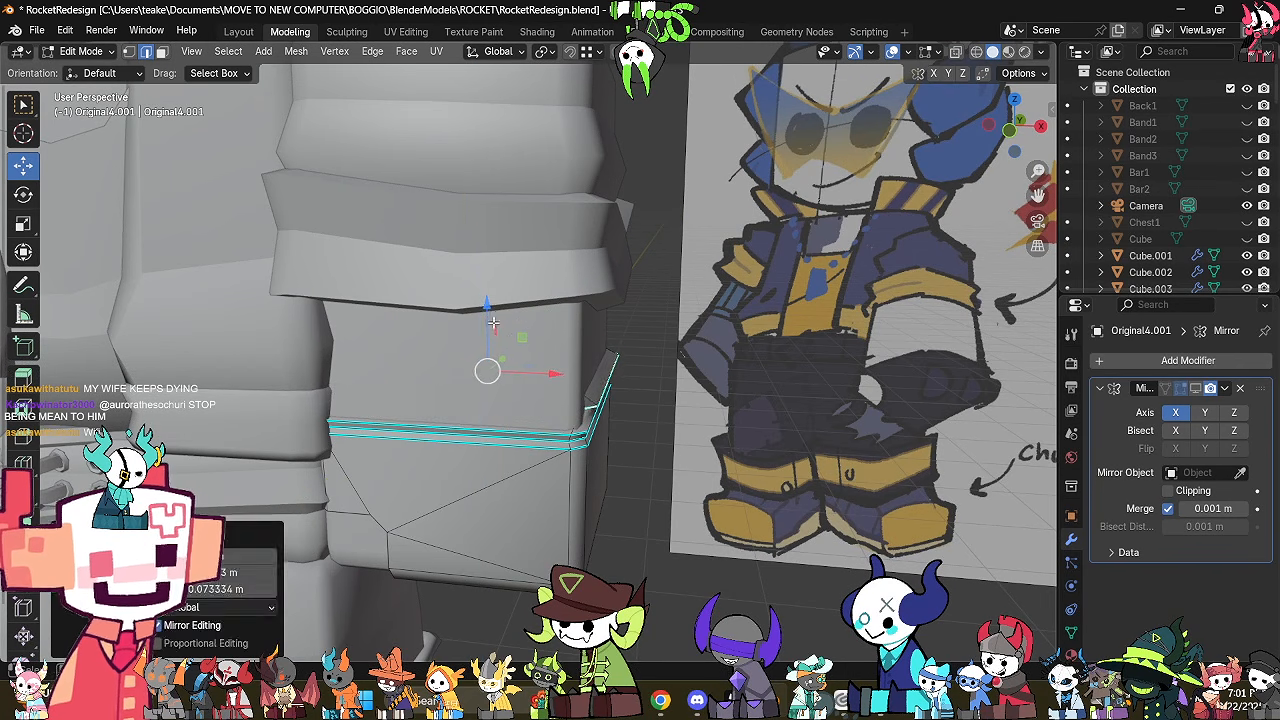
pyautogui.hotkey('ctrl', 'z')
pyautogui.moveTo(692, 386); pyautogui.dragTo(664, 380, button='middle')
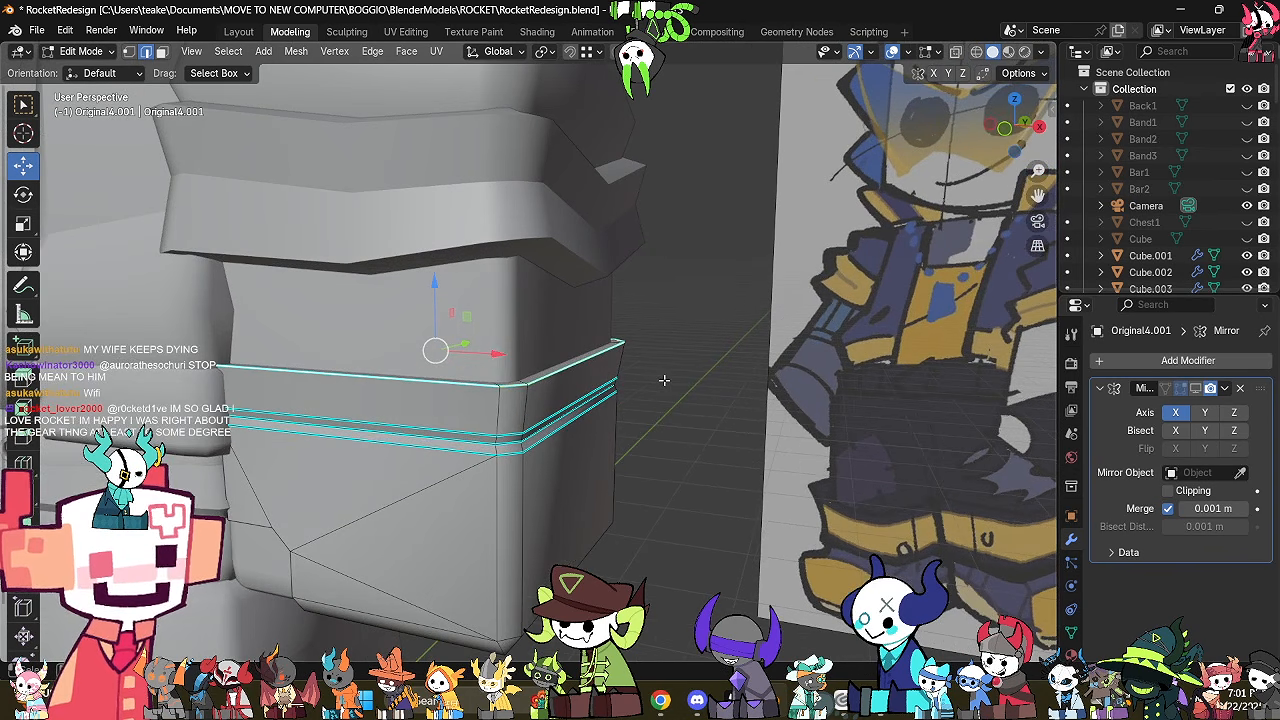
pyautogui.hotkey('ctrl', 'b')
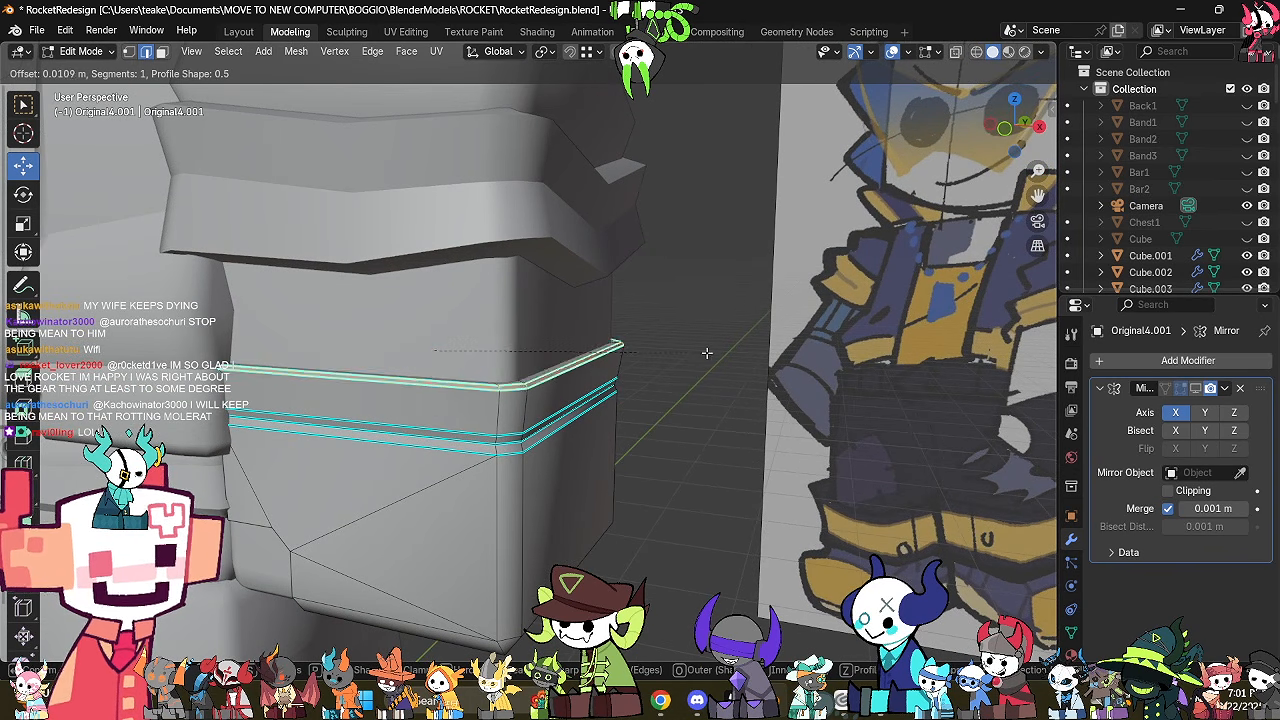
pyautogui.click(713, 357)
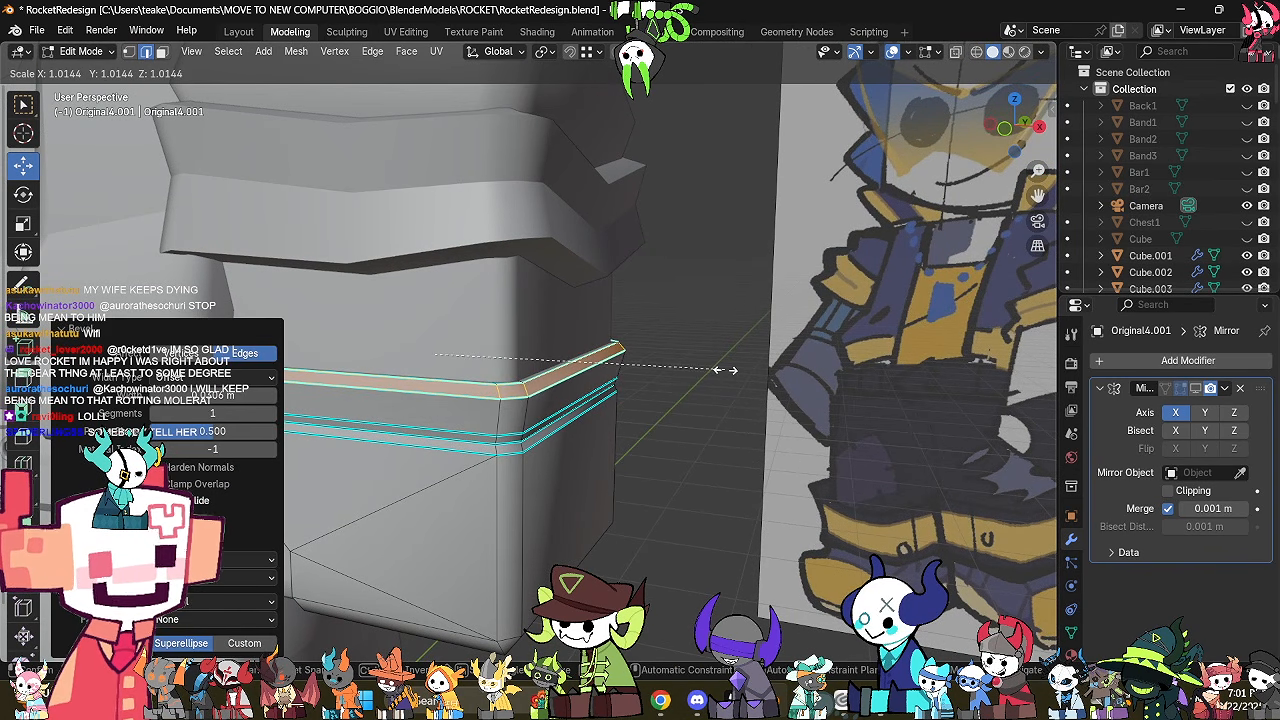
pyautogui.press('Tab')
pyautogui.moveTo(714, 382); pyautogui.dragTo(608, 357, button='middle')
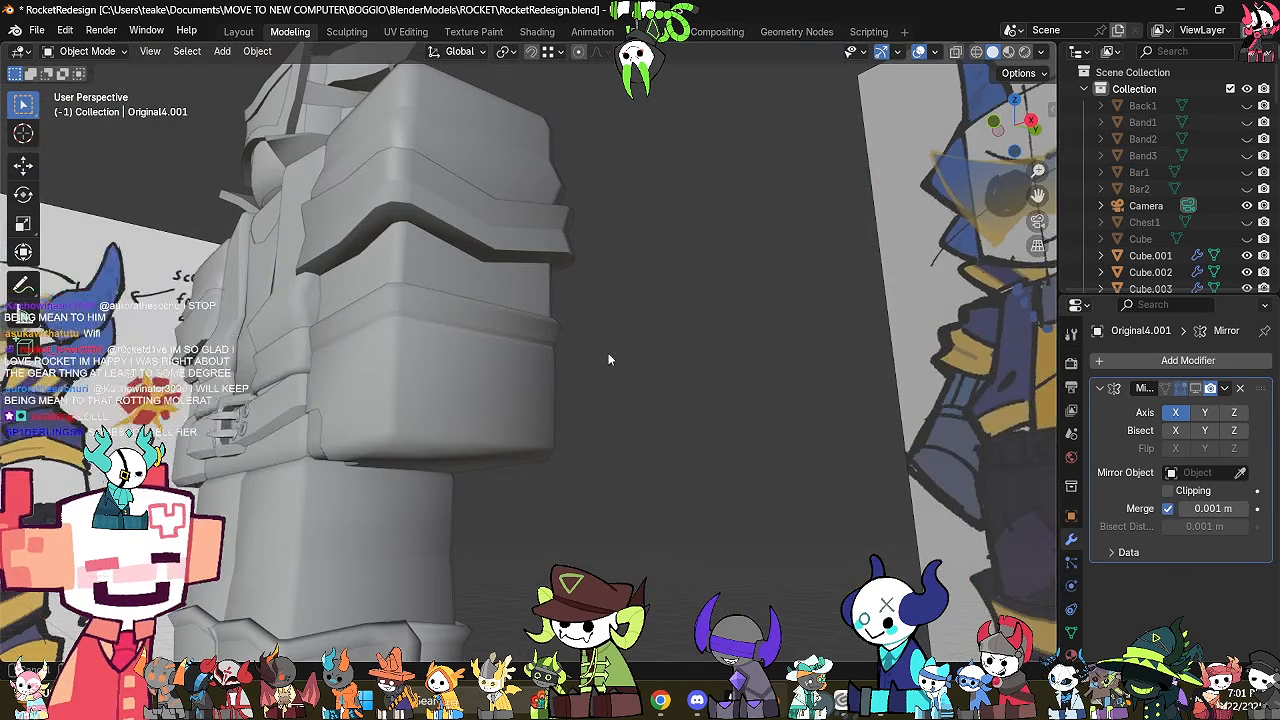
# Lower the inner edge loop of the cuff's upper opening by about 0.09 m and scale it inward.
pyautogui.click(546, 389)
pyautogui.moveTo(545, 388)
pyautogui.mouseDown(button='middle')
pyautogui.moveTo(630, 432)
pyautogui.moveTo(667, 427)
pyautogui.moveTo(638, 480)
pyautogui.moveTo(560, 397)
pyautogui.mouseUp(button='middle')
pyautogui.press('Tab')
pyautogui.hotkey('alt', 'z')
pyautogui.hotkey('alt', 'z')
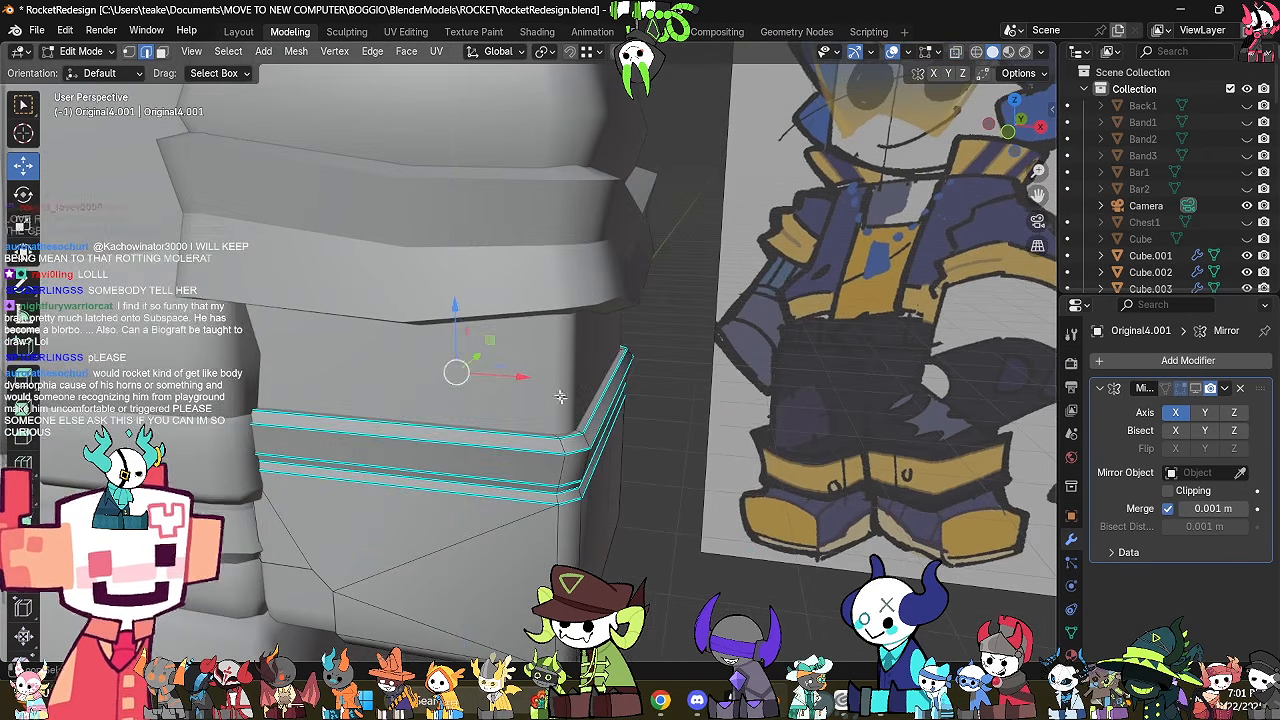
pyautogui.moveTo(468, 327); pyautogui.dragTo(475, 349)
pyautogui.press('s')
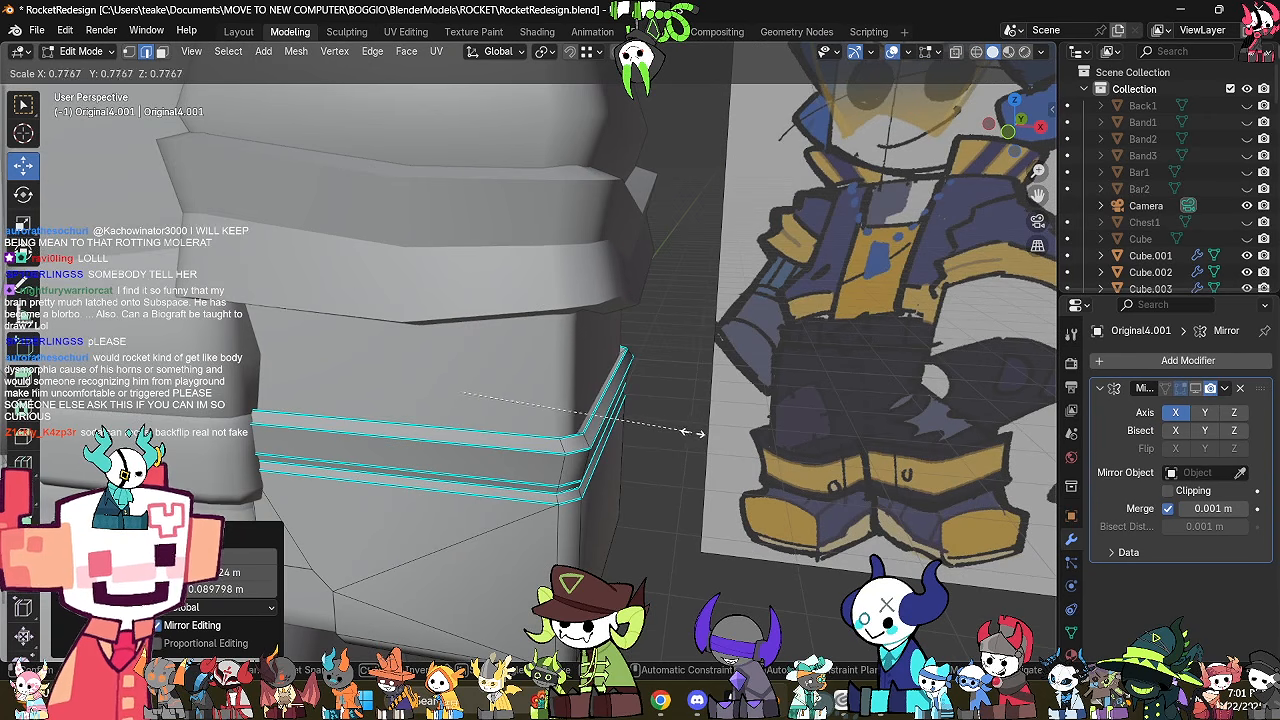
pyautogui.click(688, 432)
# Fine-tune the height of the cuff's inner rim edges by about 0.029 m and return to Object Mode.
pyautogui.hotkey('alt', 'z')
pyautogui.moveTo(680, 429); pyautogui.dragTo(522, 364, button='middle')
pyautogui.moveTo(462, 342); pyautogui.dragTo(490, 337)
pyautogui.hotkey('alt', 'z')
pyautogui.moveTo(586, 438); pyautogui.dragTo(569, 459, button='middle')
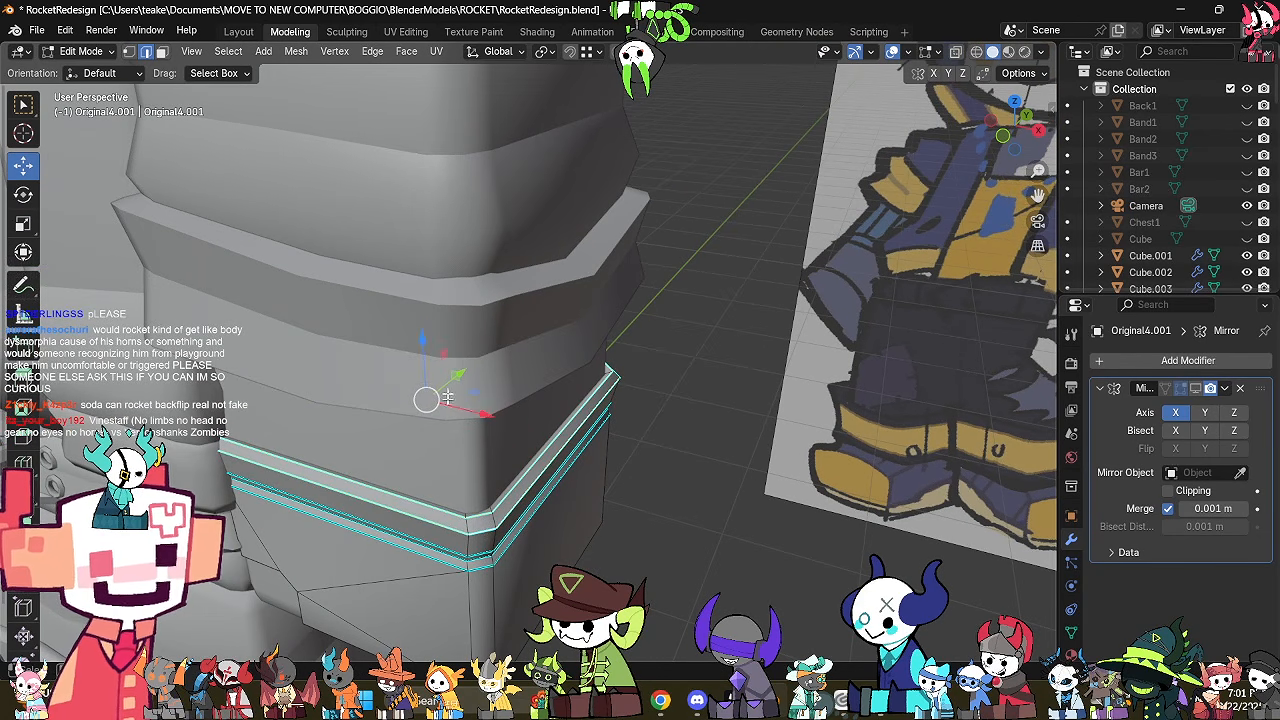
pyautogui.moveTo(426, 350); pyautogui.dragTo(462, 344)
pyautogui.moveTo(462, 344); pyautogui.dragTo(528, 323, button='middle')
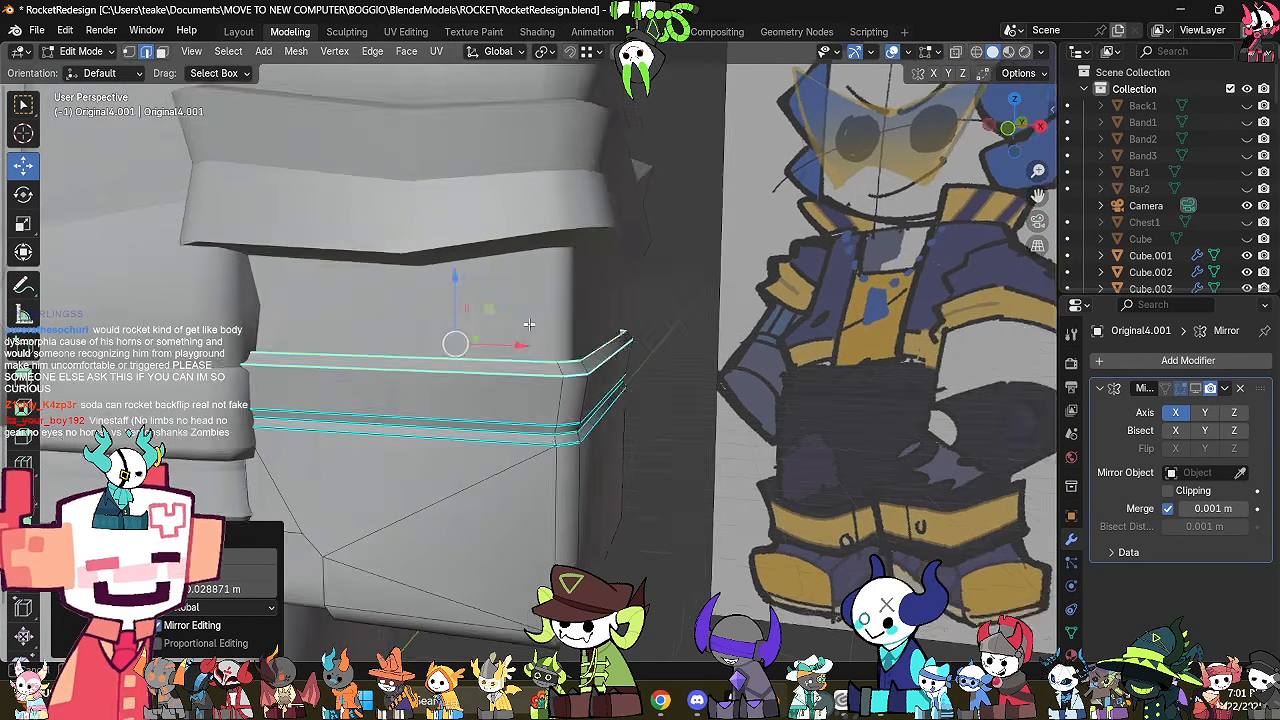
pyautogui.scroll(-3, 529, 324)
pyautogui.press('Tab')
# Examine both finished forearms from several angles and compare them with the reference drawing.
pyautogui.moveTo(580, 426); pyautogui.dragTo(676, 432, button='middle')
pyautogui.scroll(-4, 590, 468)
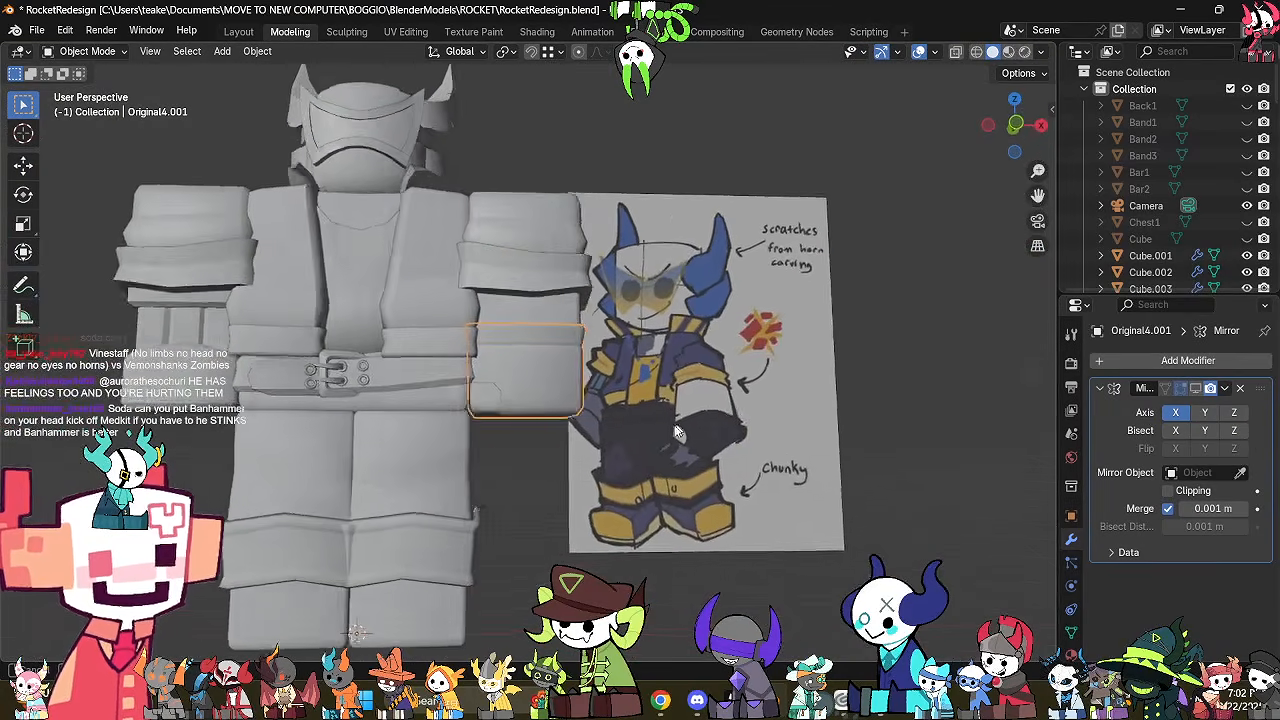
pyautogui.scroll(-5, 676, 432)
pyautogui.moveTo(570, 483); pyautogui.dragTo(516, 469, button='middle')
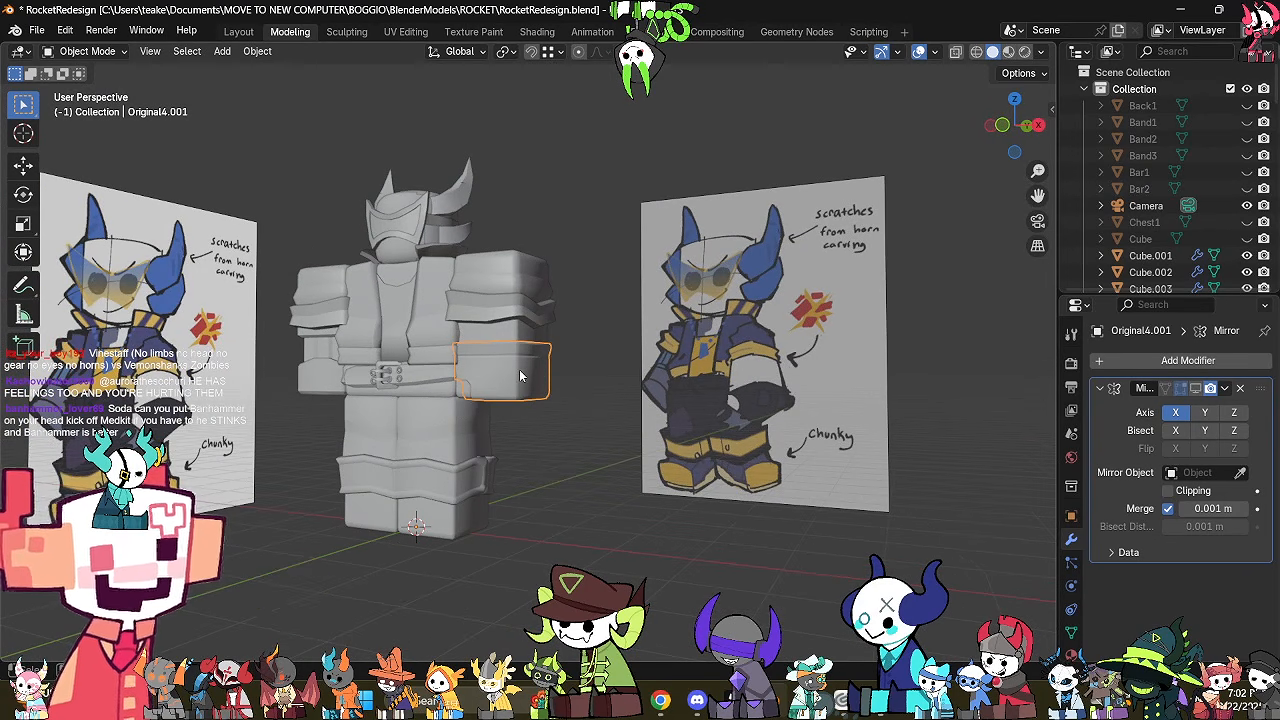
pyautogui.keyDown('shift'); pyautogui.moveTo(431, 410); pyautogui.dragTo(596, 424, button='middle'); pyautogui.keyUp('shift')
pyautogui.moveTo(478, 415); pyautogui.dragTo(530, 422, button='middle')
pyautogui.click(440, 388)
pyautogui.scroll(4, 467, 495)
pyautogui.moveTo(467, 495); pyautogui.dragTo(603, 496, button='middle')
pyautogui.click(416, 386)
pyautogui.click(488, 490)
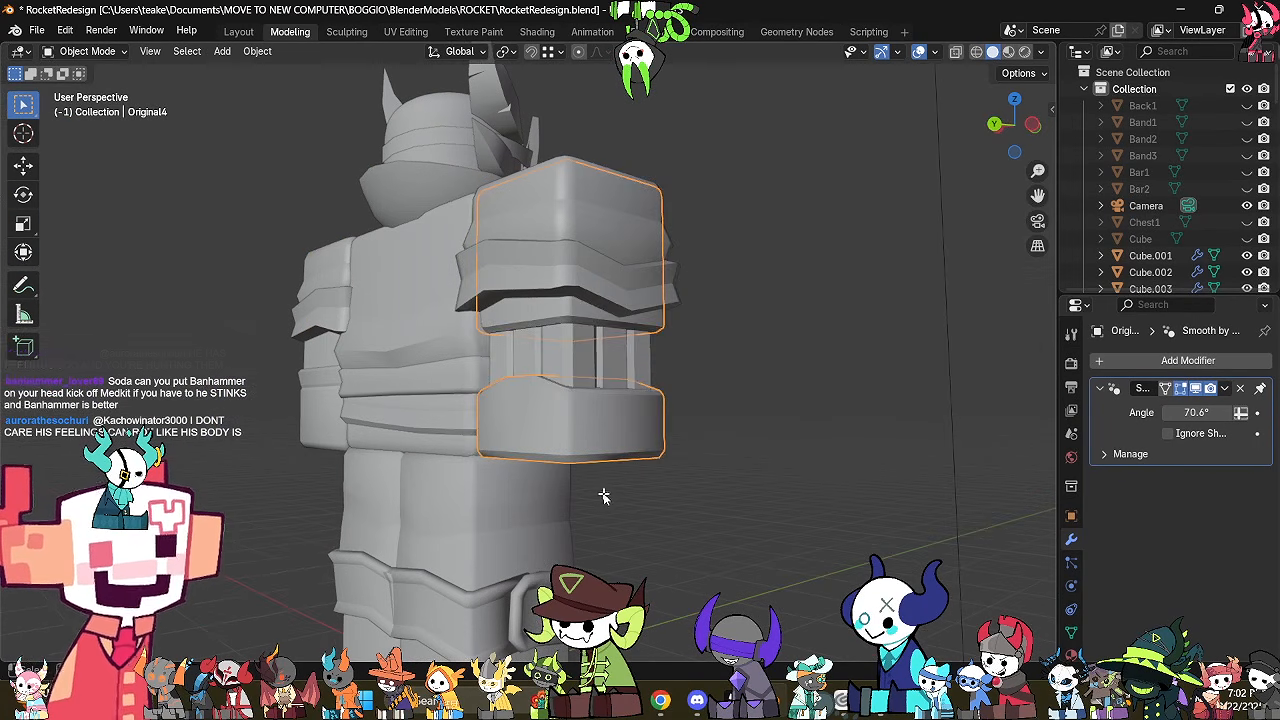
pyautogui.press('Tab')
pyautogui.moveTo(752, 524); pyautogui.dragTo(656, 552, button='middle')
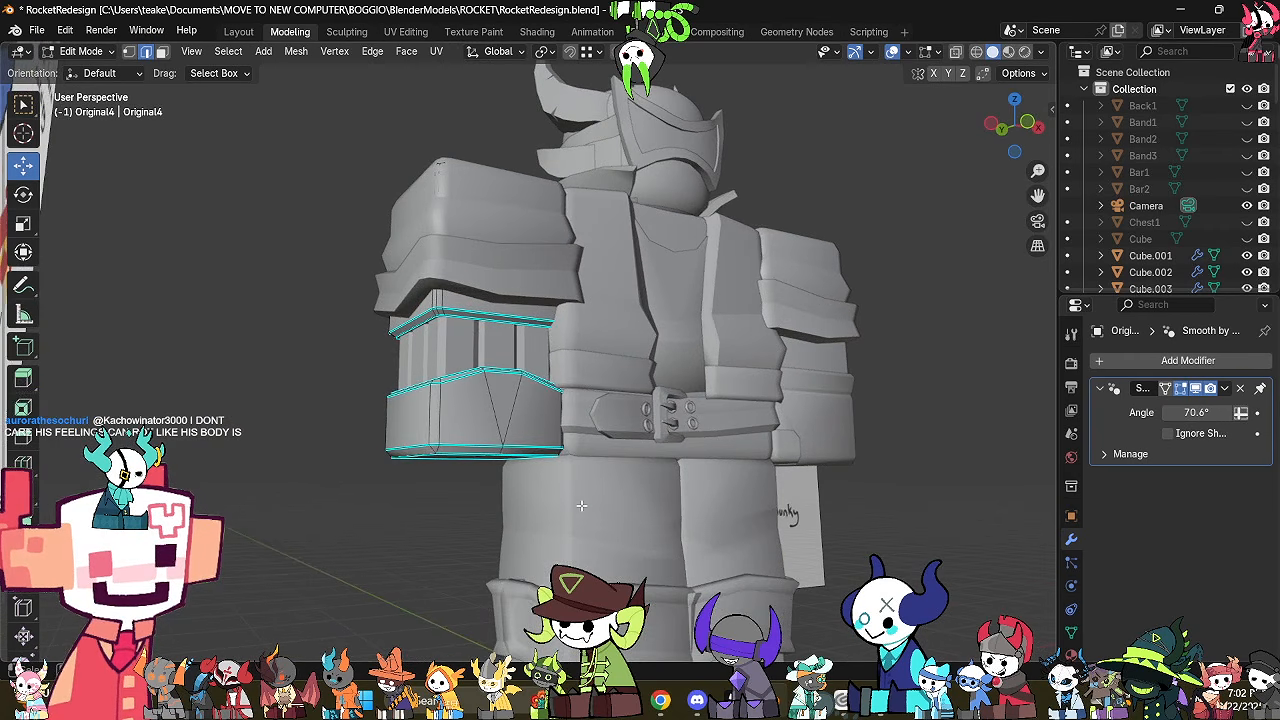
pyautogui.scroll(1, 600, 515)
pyautogui.moveTo(585, 507)
pyautogui.mouseDown(button='middle')
pyautogui.moveTo(546, 498)
pyautogui.moveTo(527, 577)
pyautogui.mouseUp(button='middle')
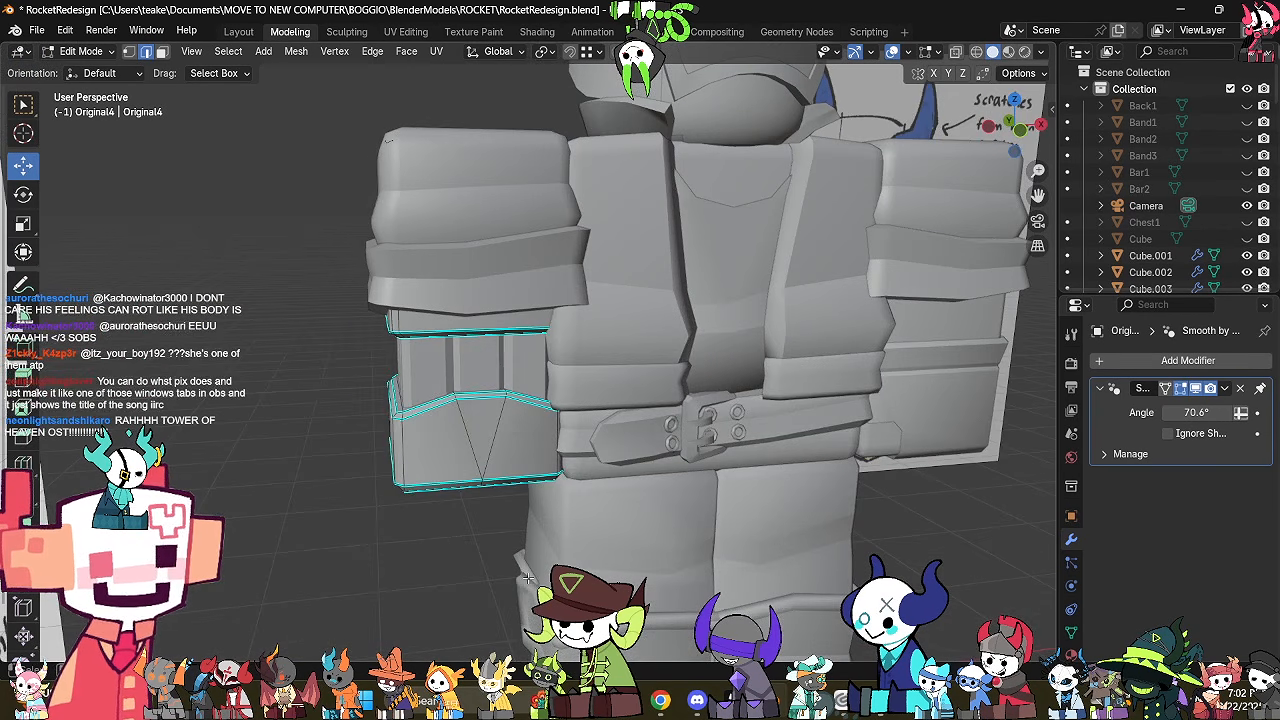
pyautogui.press('Tab')
pyautogui.scroll(-2, 590, 562)
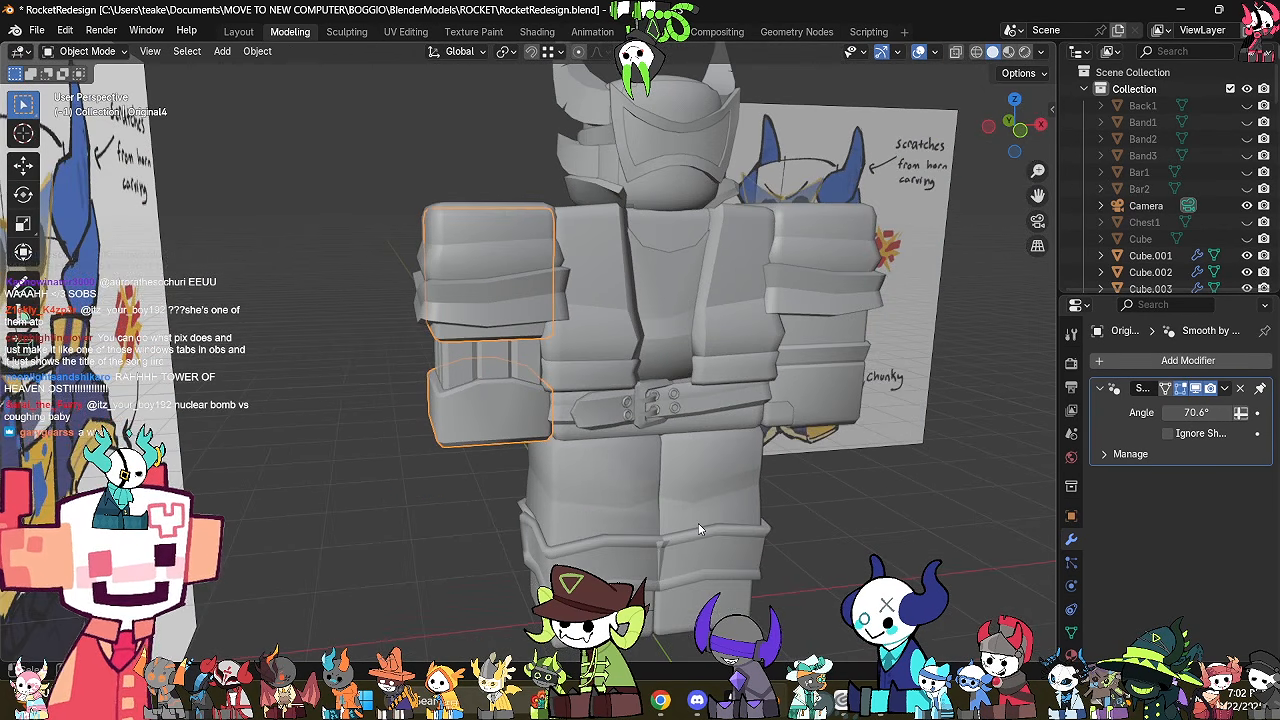
pyautogui.moveTo(700, 530); pyautogui.dragTo(676, 440, button='middle')
pyautogui.press('Tab')
pyautogui.press('Tab')
pyautogui.click(781, 380)
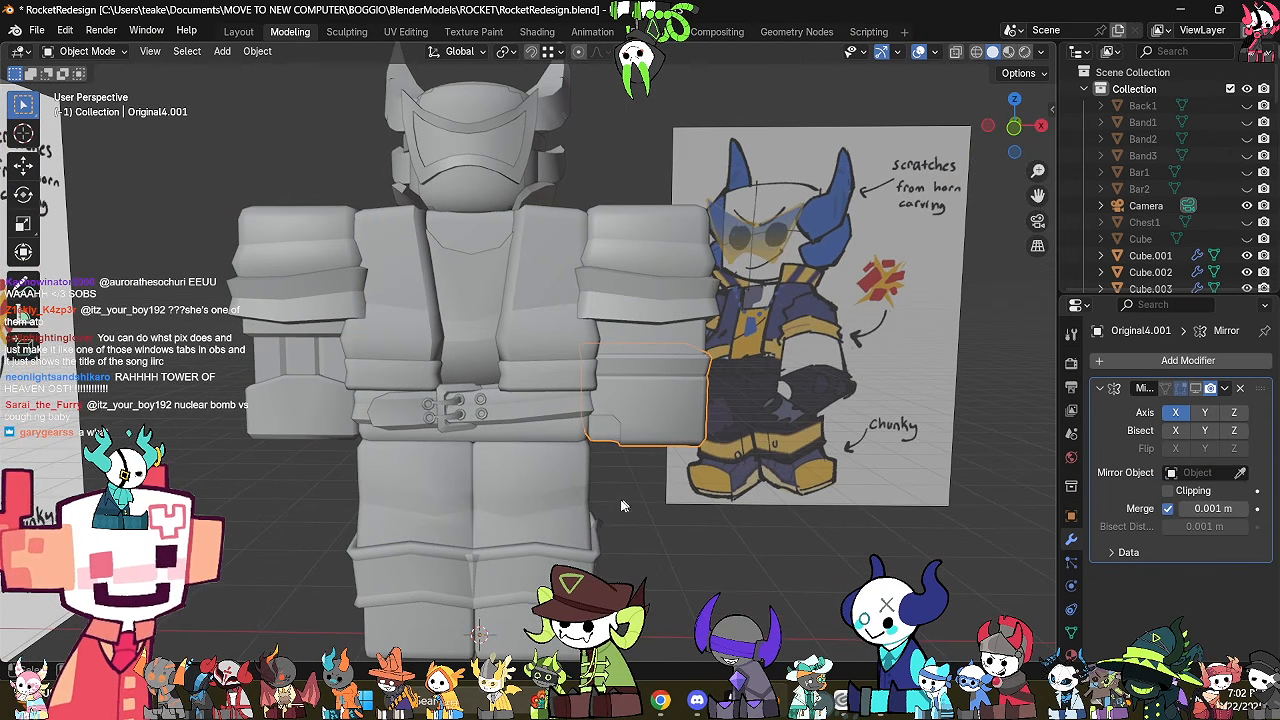
pyautogui.moveTo(589, 495); pyautogui.dragTo(602, 444, button='middle')
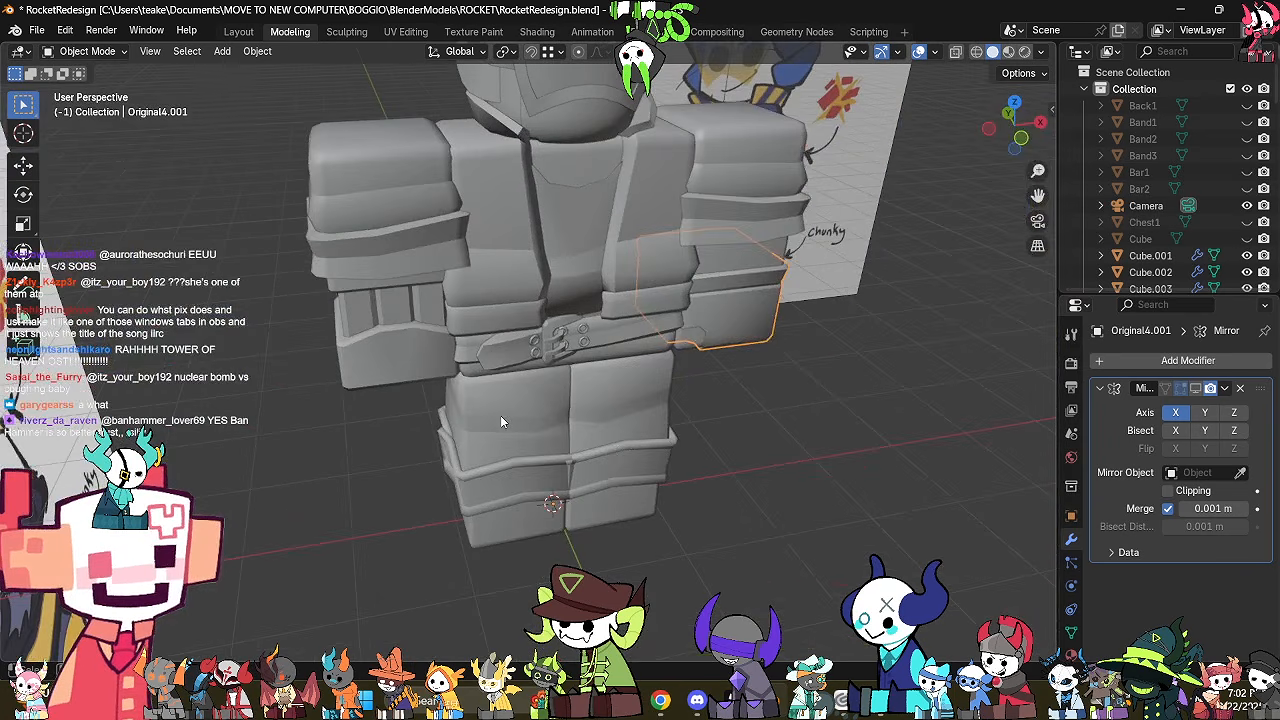
# Examine the leg piece and the chest panel meshes to decide which part to work on.
pyautogui.click(500, 420)
pyautogui.press('Tab')
pyautogui.moveTo(522, 507); pyautogui.dragTo(509, 372, button='middle')
pyautogui.press('Tab')
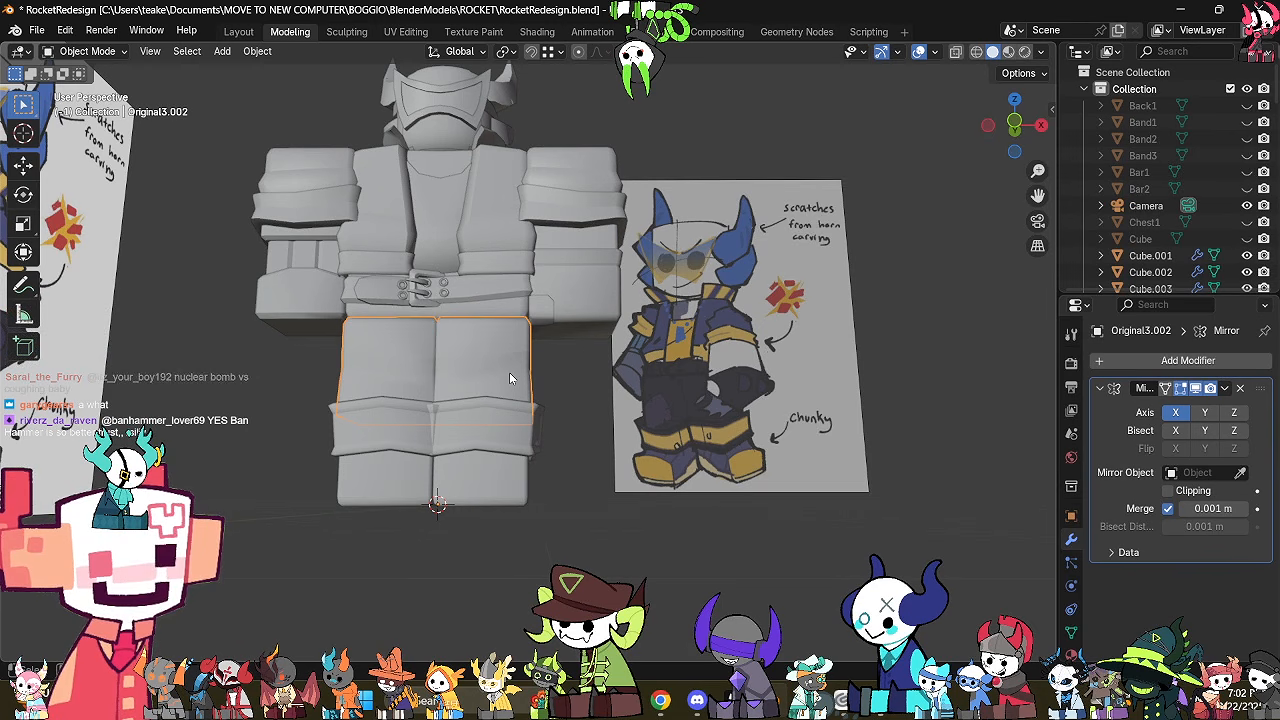
pyautogui.moveTo(452, 180); pyautogui.dragTo(589, 413, button='middle')
pyautogui.scroll(3, 553, 278)
pyautogui.click(678, 401)
pyautogui.click(482, 312)
pyautogui.press('Tab')
pyautogui.hotkey('alt', 'z')
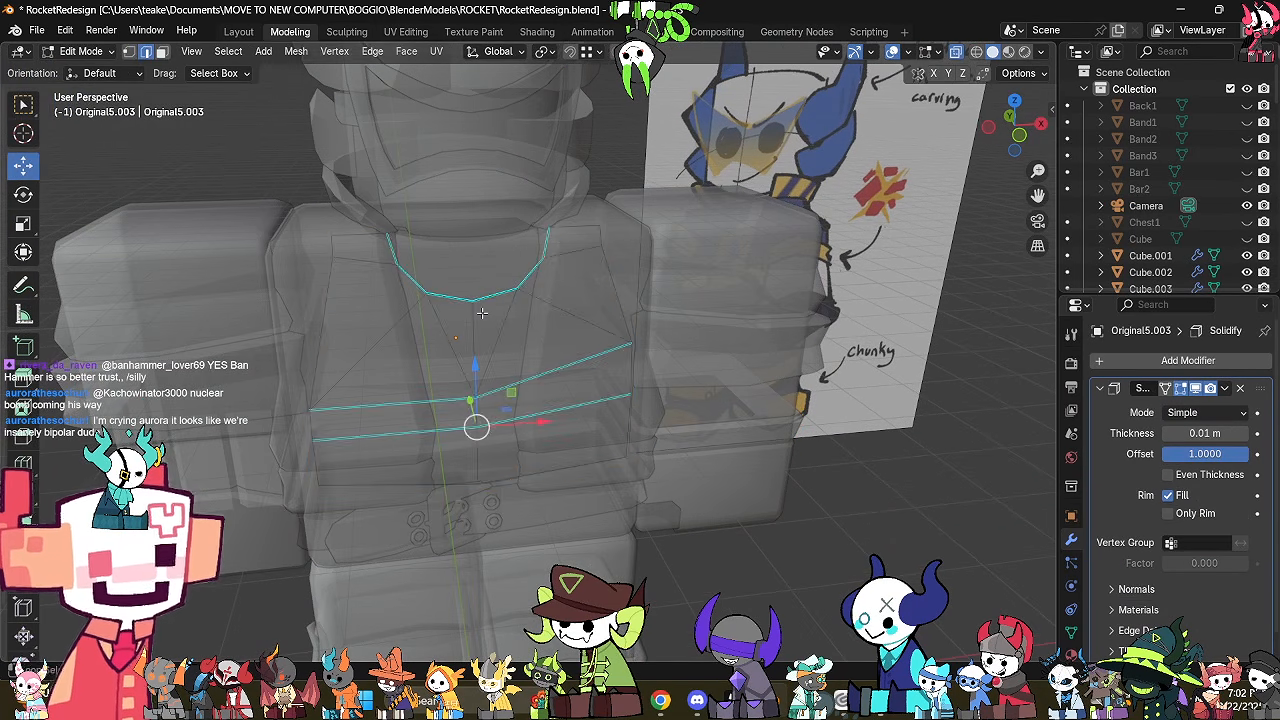
pyautogui.press('Tab')
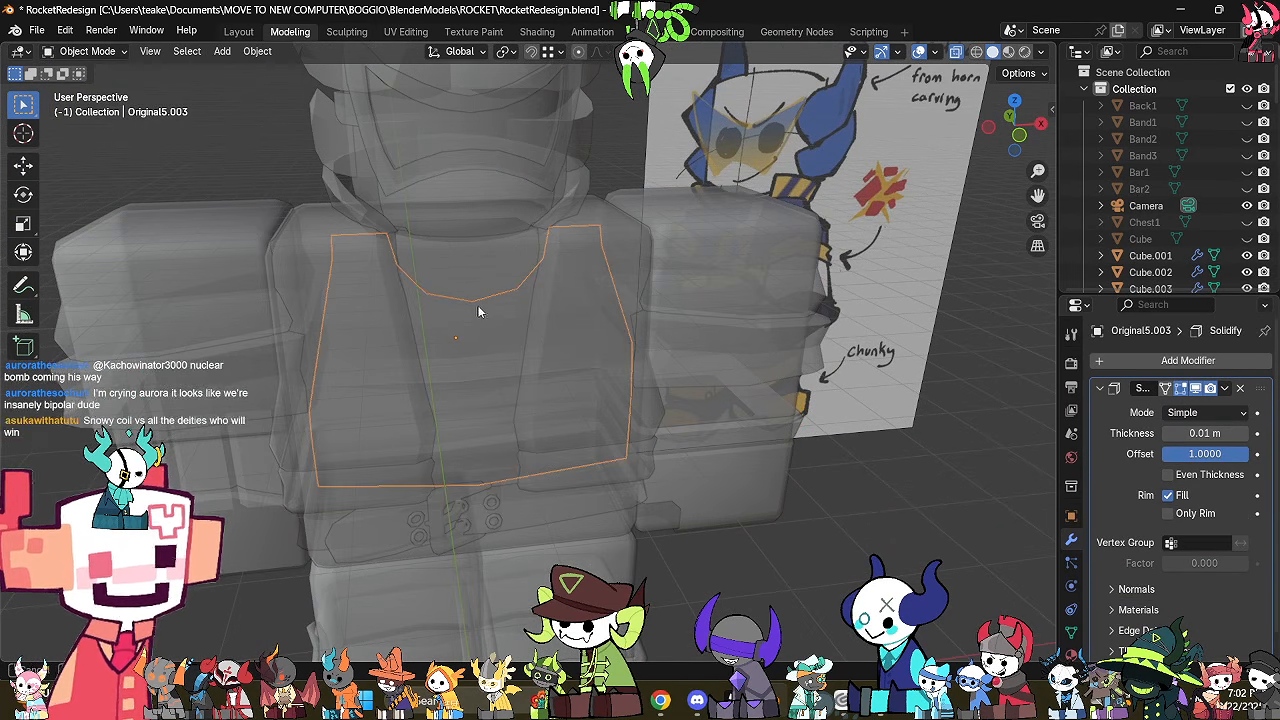
pyautogui.moveTo(478, 311); pyautogui.dragTo(479, 309, button='middle')
pyautogui.hotkey('alt', 'z')
# Duplicate the neck opening edges of the jacket mesh and separate them into their own object.
pyautogui.click(564, 284)
pyautogui.press('Tab')
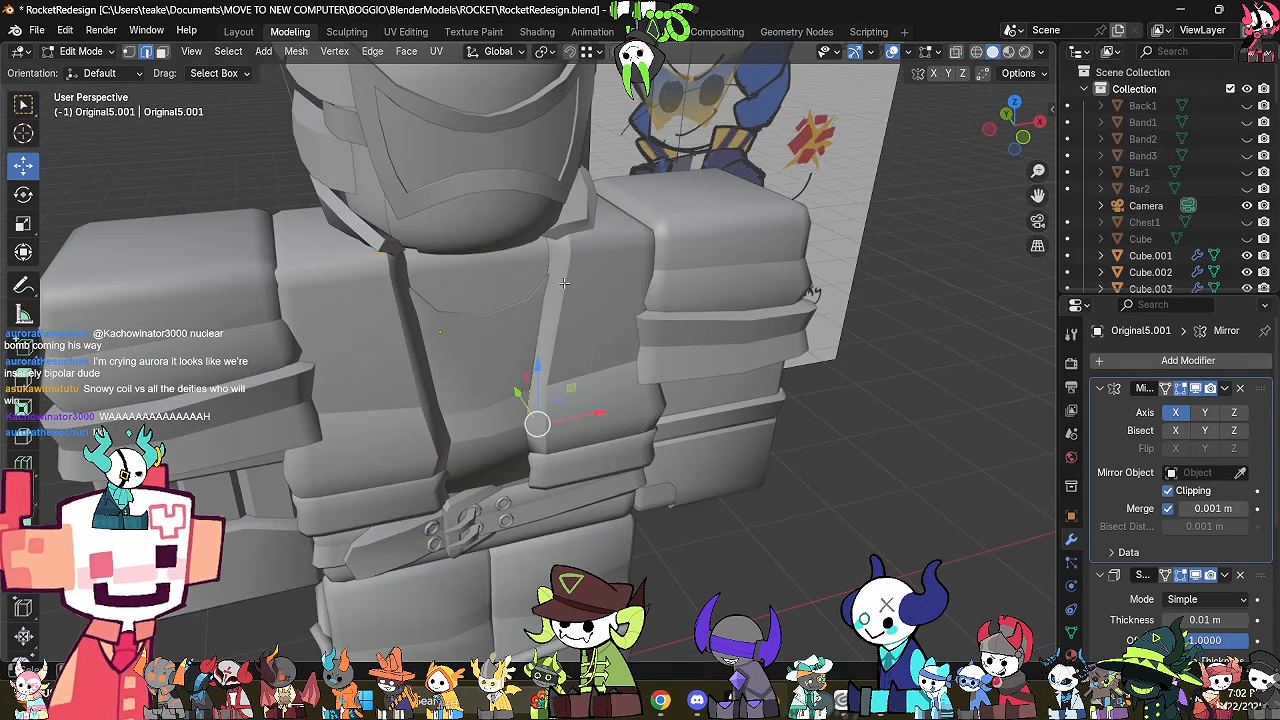
pyautogui.hotkey('alt', 'z')
pyautogui.moveTo(560, 284); pyautogui.dragTo(504, 373, button='middle')
pyautogui.hotkey('alt', 'z')
pyautogui.scroll(2, 580, 346)
pyautogui.hotkey('alt', 'z')
pyautogui.keyDown('shift'); pyautogui.rightClick(514, 349); pyautogui.keyUp('shift')
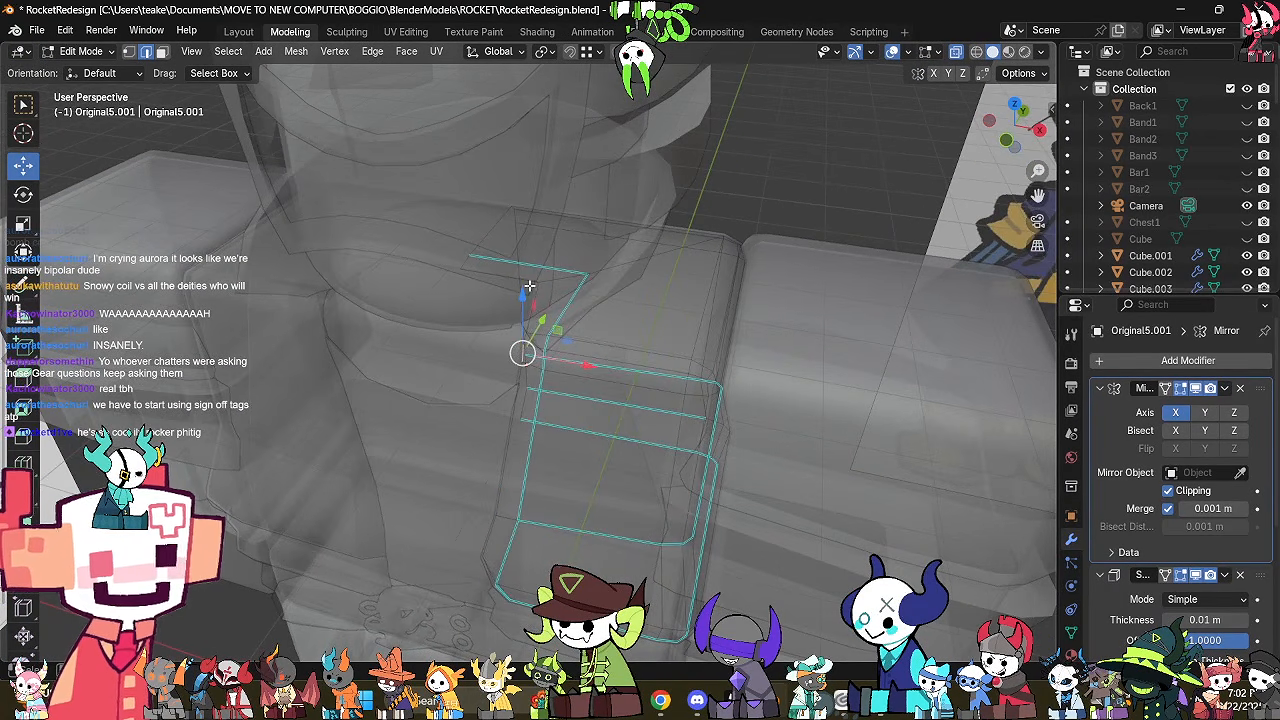
pyautogui.moveTo(524, 302); pyautogui.dragTo(614, 375, button='middle')
pyautogui.hotkey('alt', 'z')
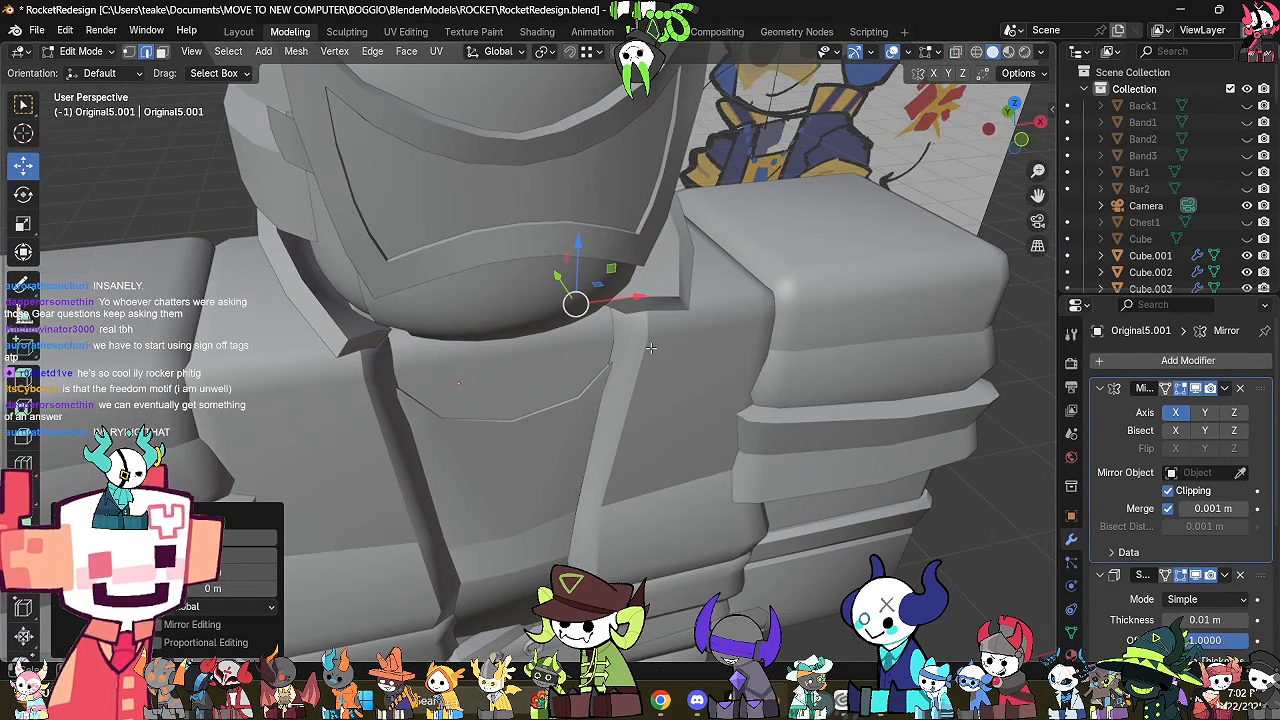
pyautogui.press('p')
pyautogui.click(651, 347)
pyautogui.hotkey('alt', 'z')
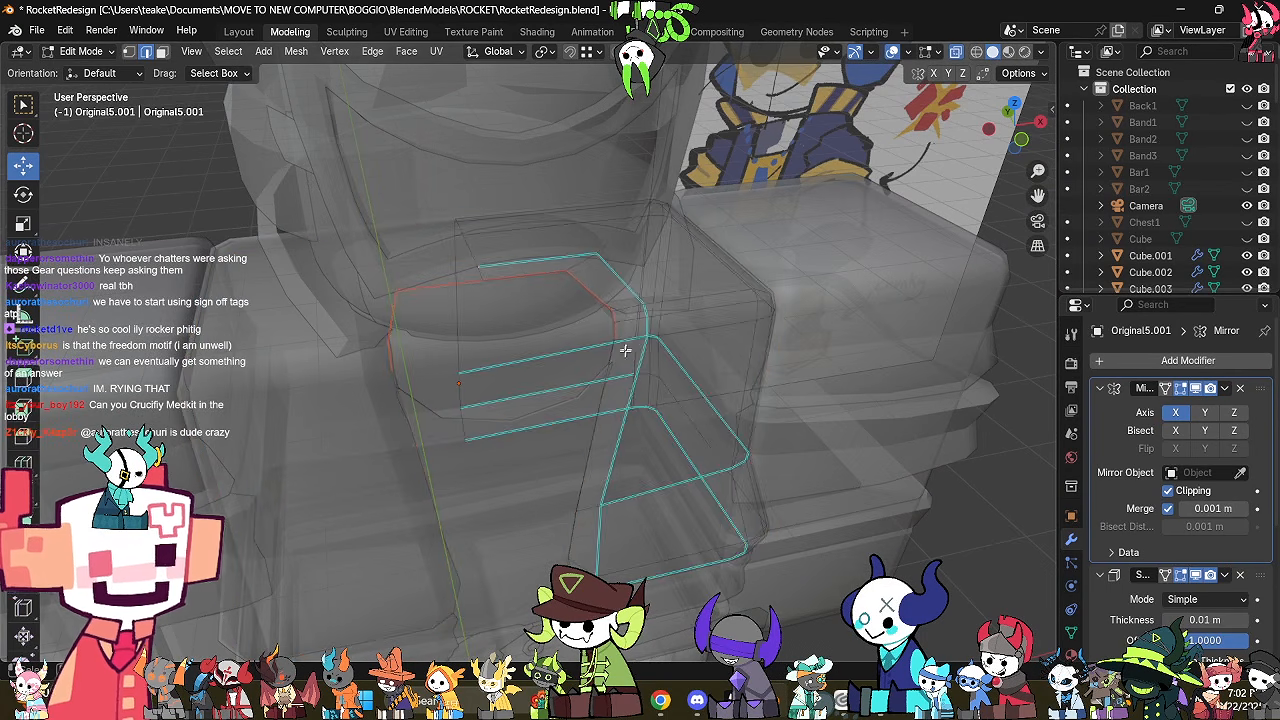
# Select the separated neck-line object, remove its Solidify modifier and enter Edit Mode.
pyautogui.press('Tab')
pyautogui.click(616, 332)
pyautogui.click(616, 332)
pyautogui.click(616, 335)
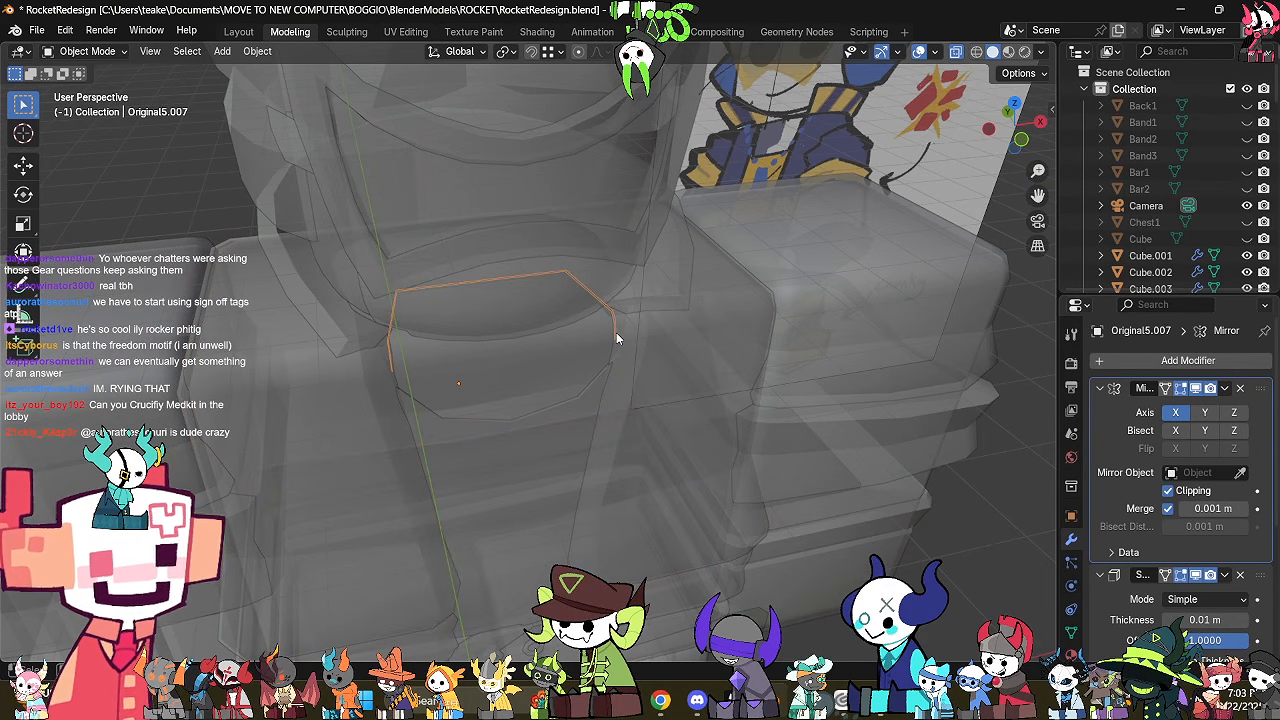
pyautogui.click(1240, 574)
pyautogui.press('Tab')
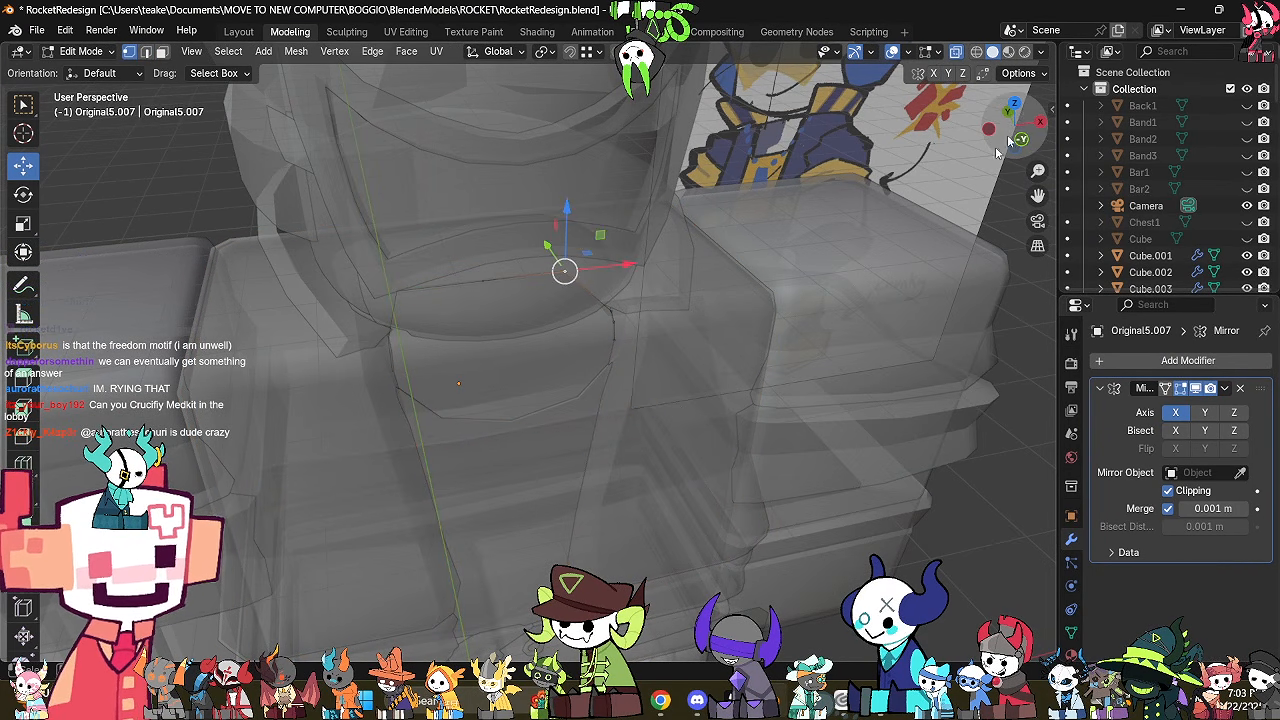
# In front orthographic view, extrude the neck line's front end vertex three times down to the centre of the chest.
pyautogui.moveTo(1008, 140); pyautogui.dragTo(985, 100)
pyautogui.hotkey('alt', 'z')
pyautogui.moveTo(662, 312); pyautogui.dragTo(646, 336, button='middle')
pyautogui.hotkey('alt', 'z')
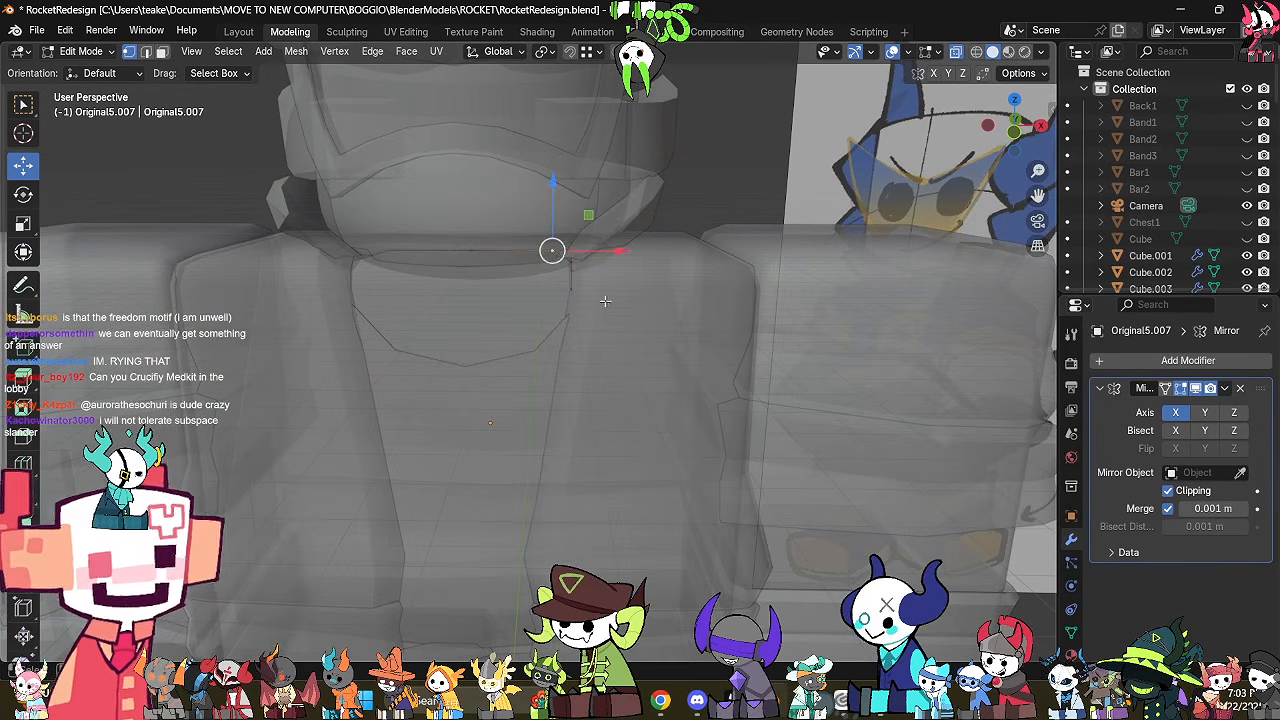
pyautogui.click(1013, 129)
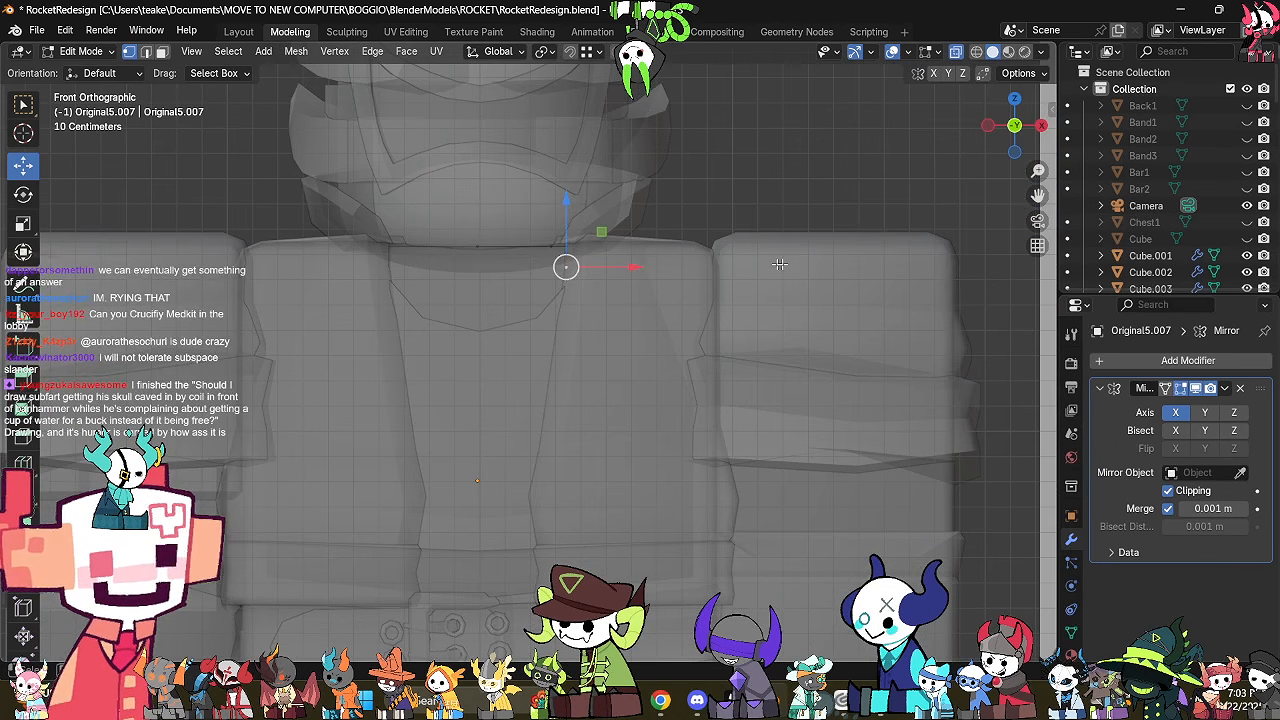
pyautogui.press('g')
pyautogui.click(727, 300)
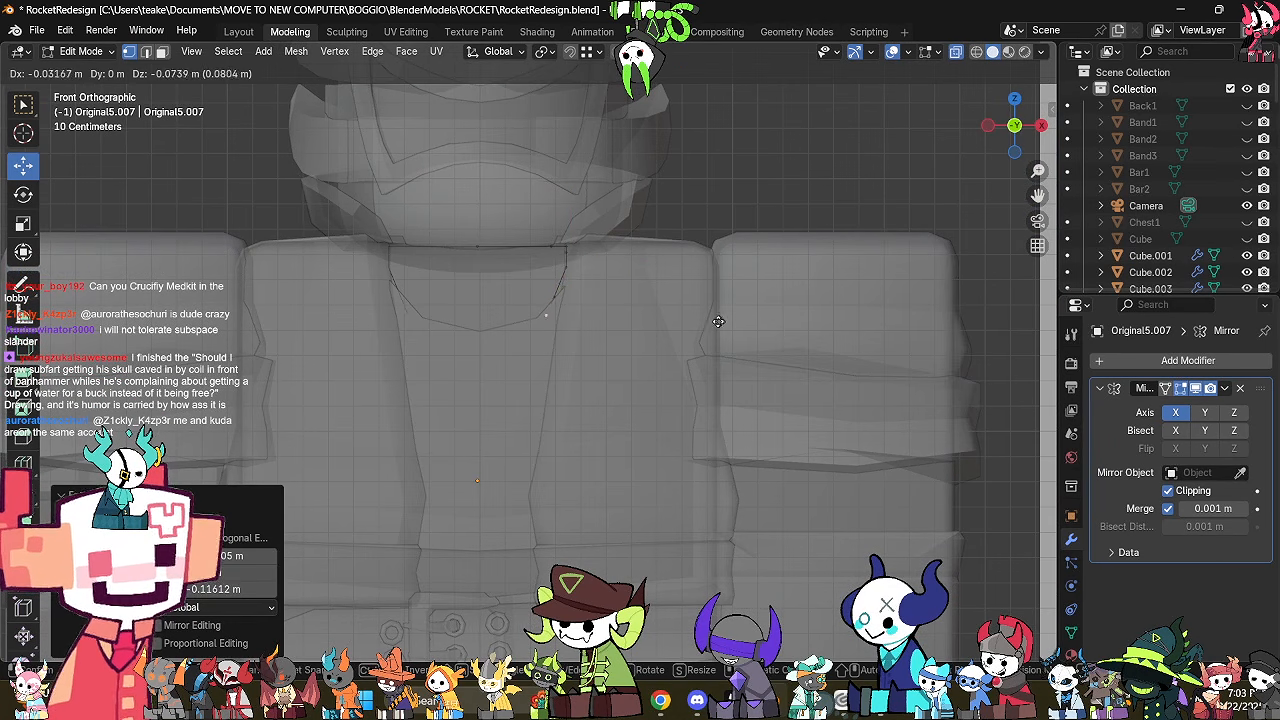
pyautogui.press('g')
pyautogui.click(668, 347)
pyautogui.press('g')
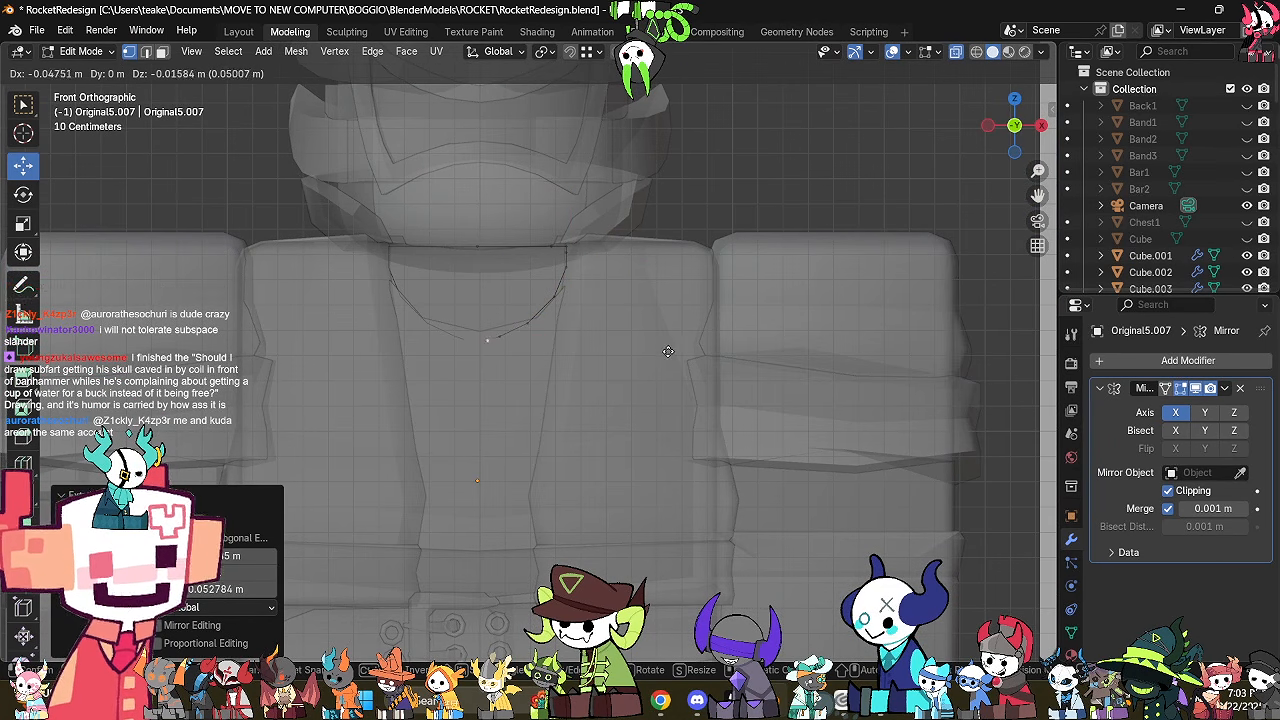
pyautogui.click(663, 354)
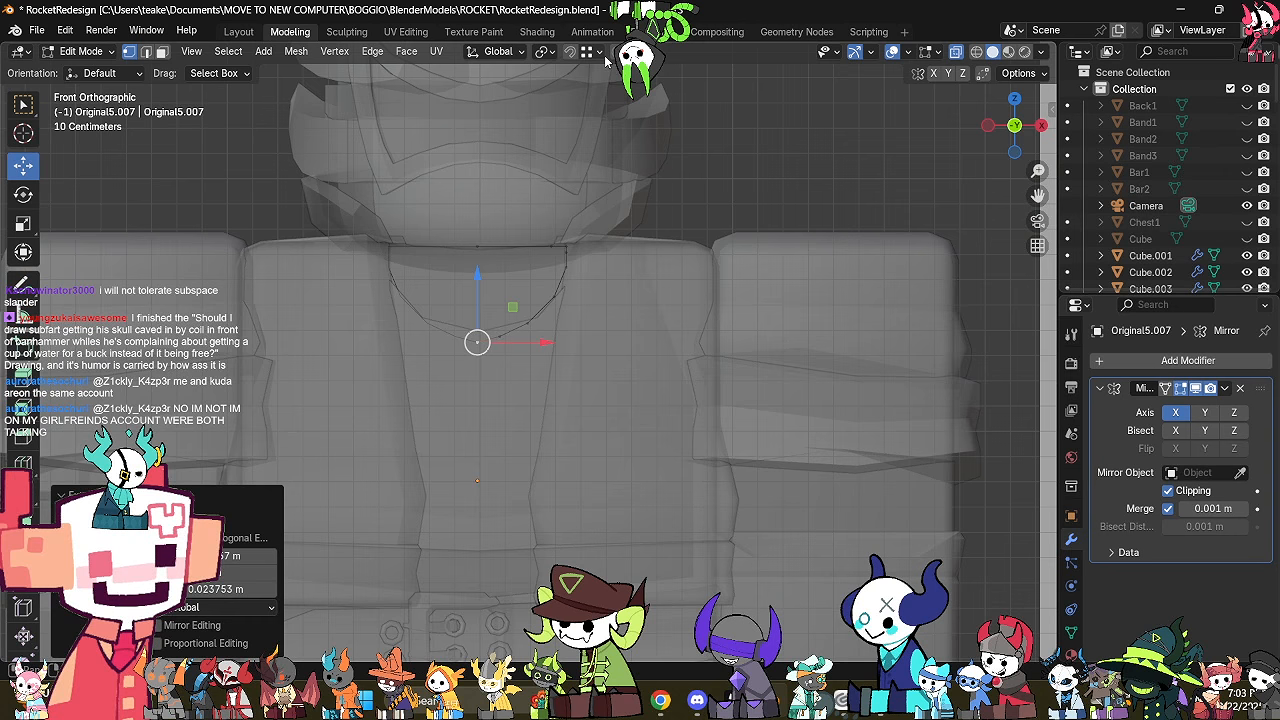
# Lower the neck line's centre point on the chest, adjust its position and select the whole line.
pyautogui.moveTo(478, 288); pyautogui.dragTo(480, 312)
pyautogui.moveTo(585, 333); pyautogui.dragTo(605, 338)
pyautogui.hotkey('alt', 'z')
pyautogui.hotkey('alt', 'z')
pyautogui.moveTo(573, 299); pyautogui.dragTo(692, 439, button='middle')
pyautogui.press('a')
pyautogui.hotkey('alt', 'z')
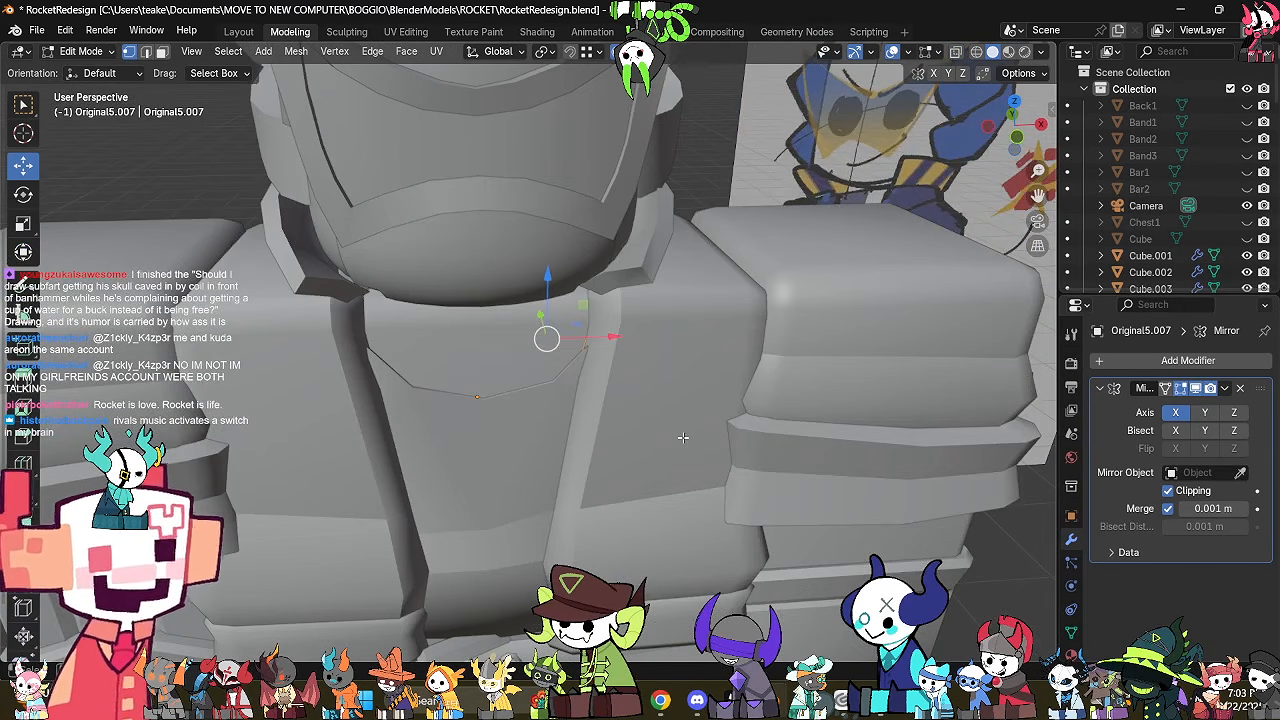
pyautogui.hotkey('alt', 'z')
pyautogui.hotkey('alt', 'z')
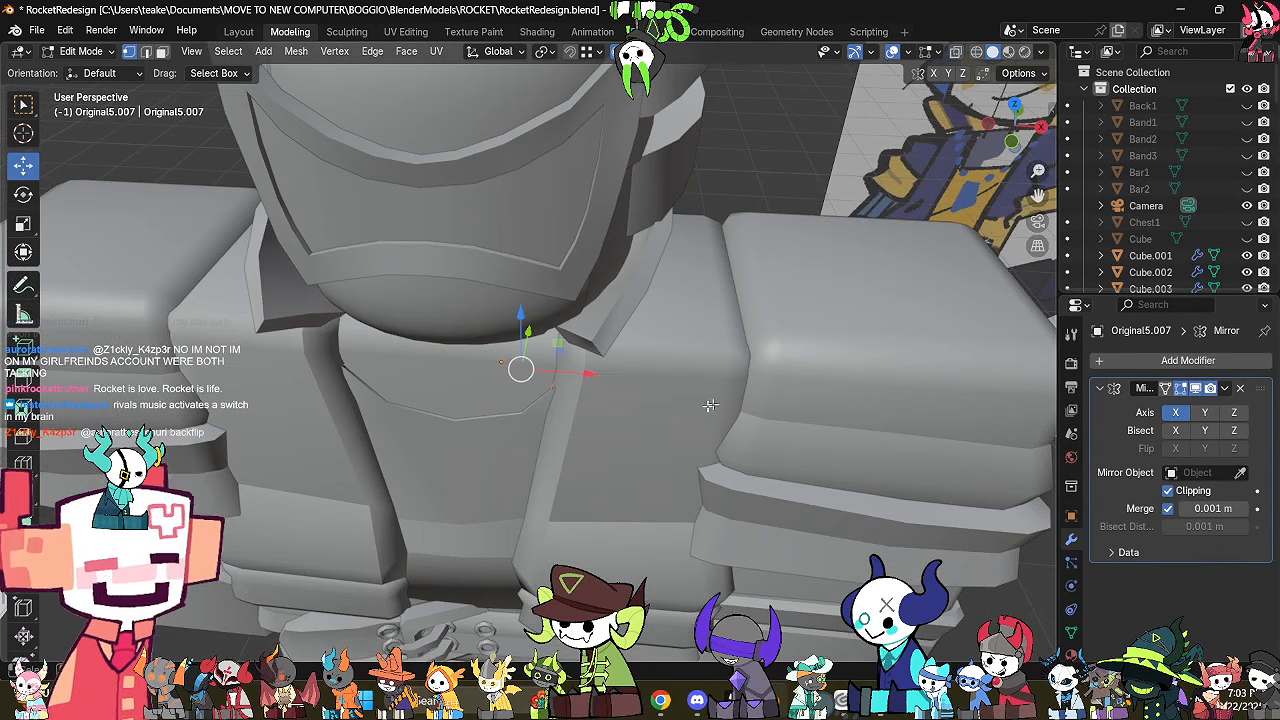
pyautogui.press('s')
pyautogui.click(727, 417)
pyautogui.hotkey('ctrl', 'z')
# Scale the whole neck line up around the neck and apply the object's scale in Object Mode.
pyautogui.moveTo(735, 425); pyautogui.dragTo(608, 399, button='middle')
pyautogui.hotkey('alt', 'z')
pyautogui.press('s')
pyautogui.click(707, 473)
pyautogui.hotkey('alt', 'z')
pyautogui.press('Tab')
pyautogui.hotkey('ctrl', 'a')
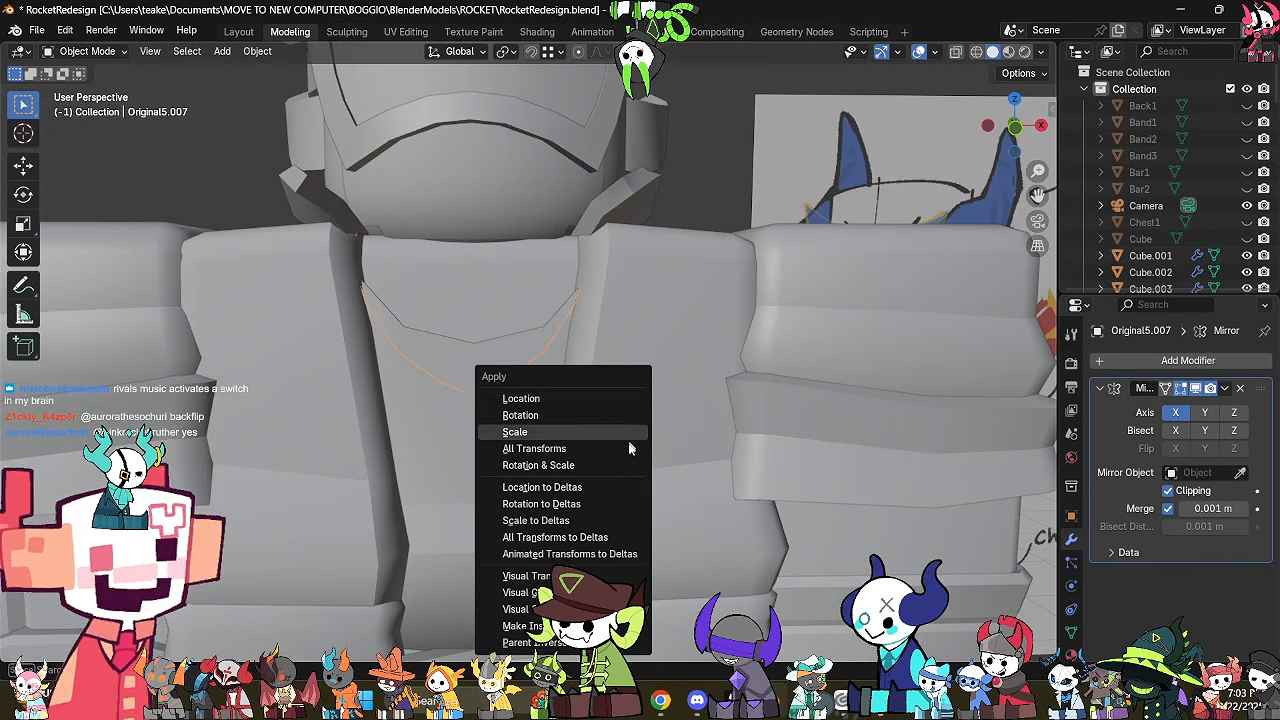
pyautogui.click(628, 440)
pyautogui.scroll(-5, 631, 409)
pyautogui.hotkey('alt', 'z')
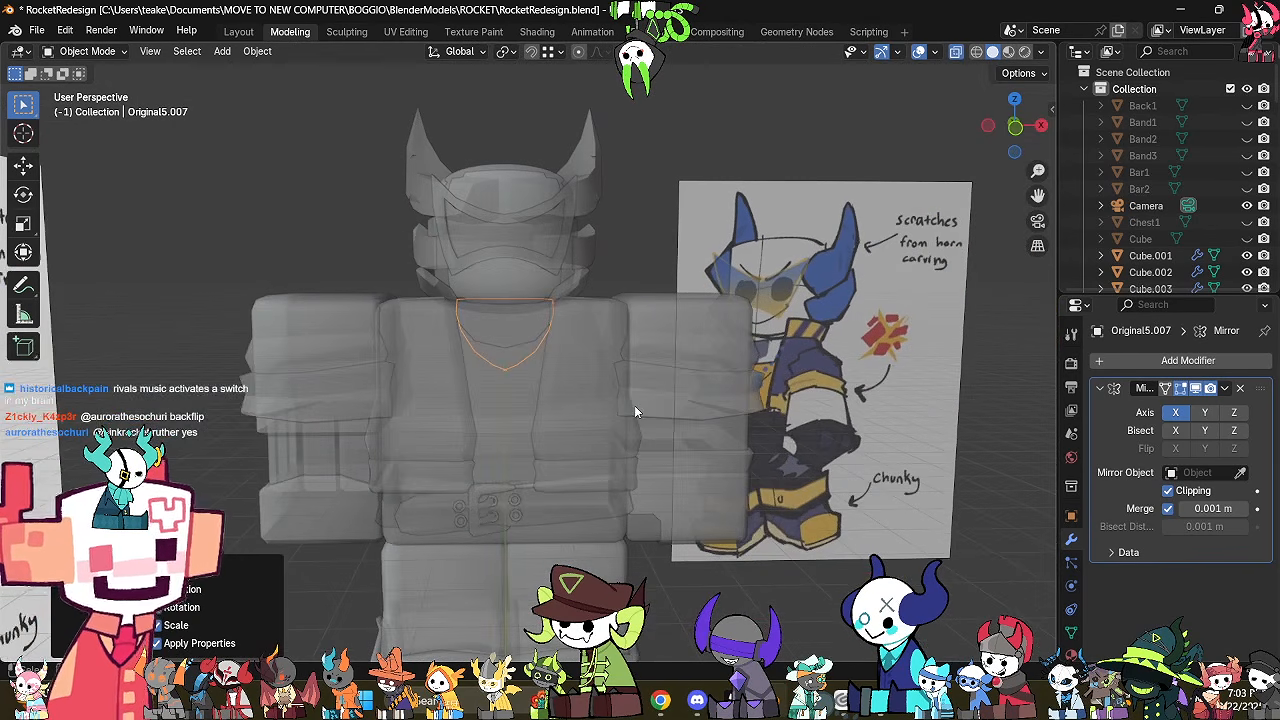
# Apply all transforms to the neck line object in Object Mode and return to Edit Mode.
pyautogui.scroll(5, 634, 405)
pyautogui.press('Tab')
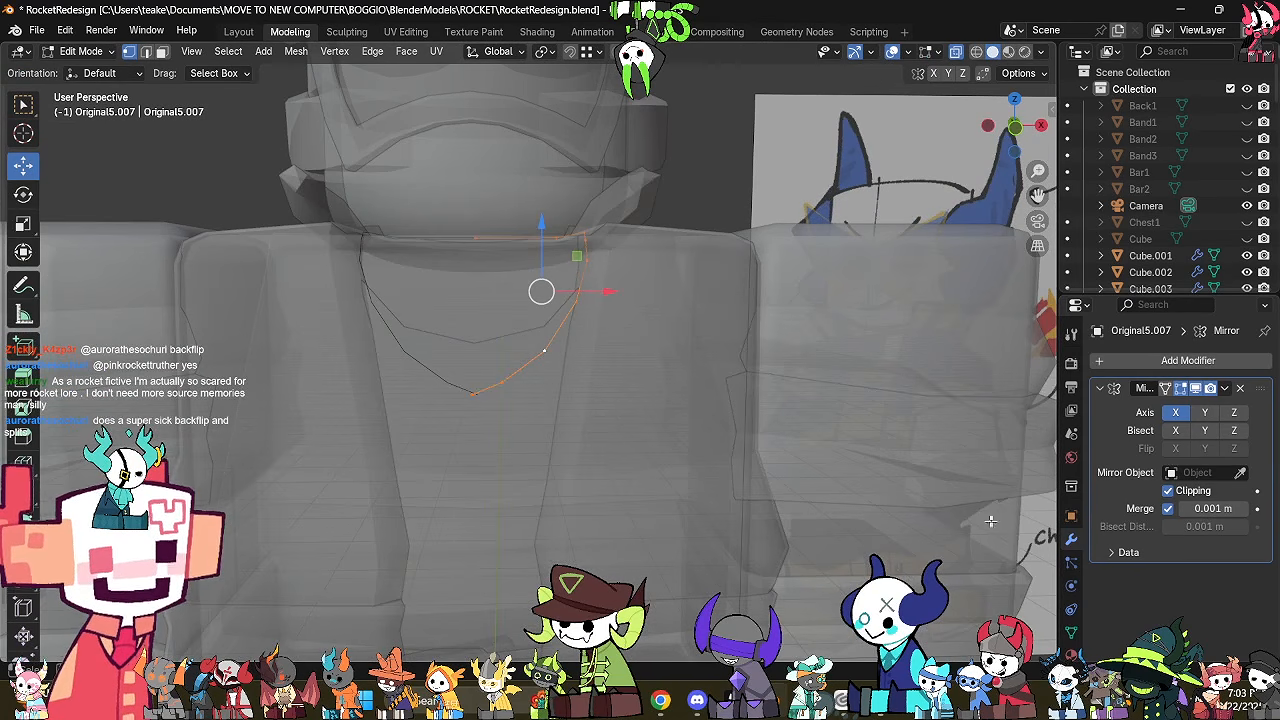
pyautogui.press('Tab')
pyautogui.hotkey('alt', 'z')
pyautogui.hotkey('ctrl', 'a')
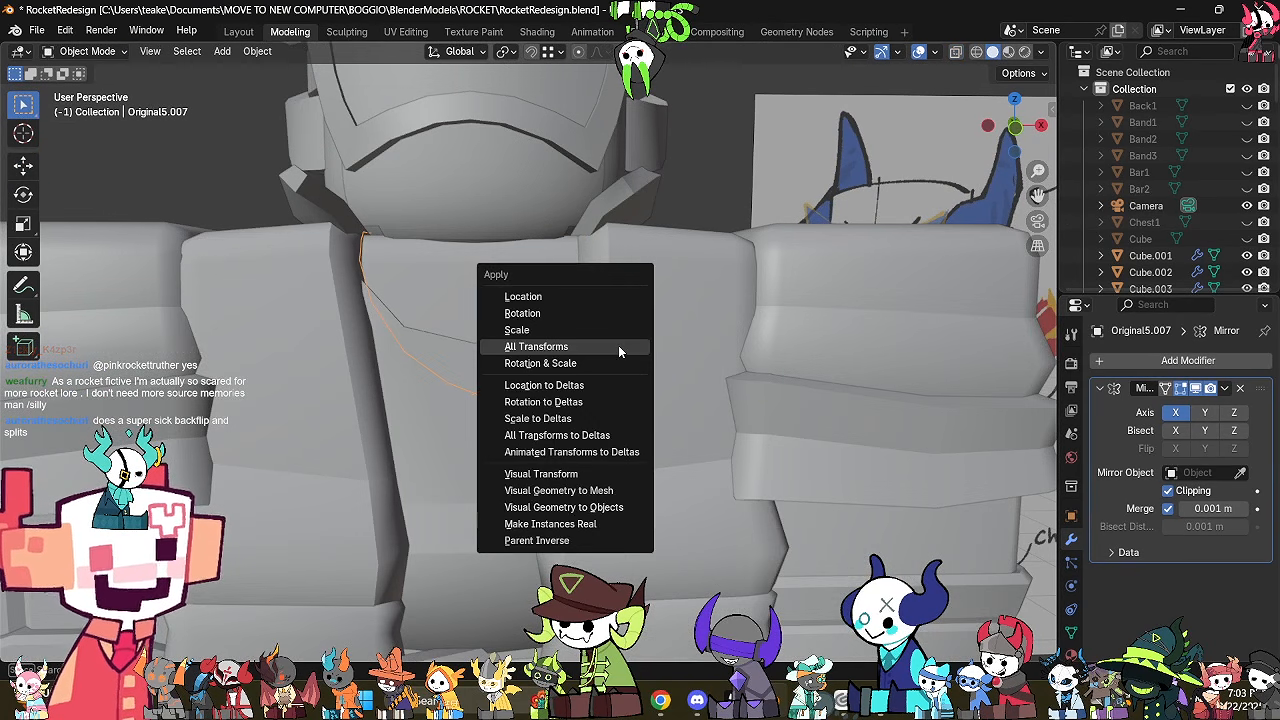
pyautogui.click(618, 345)
pyautogui.press('Tab')
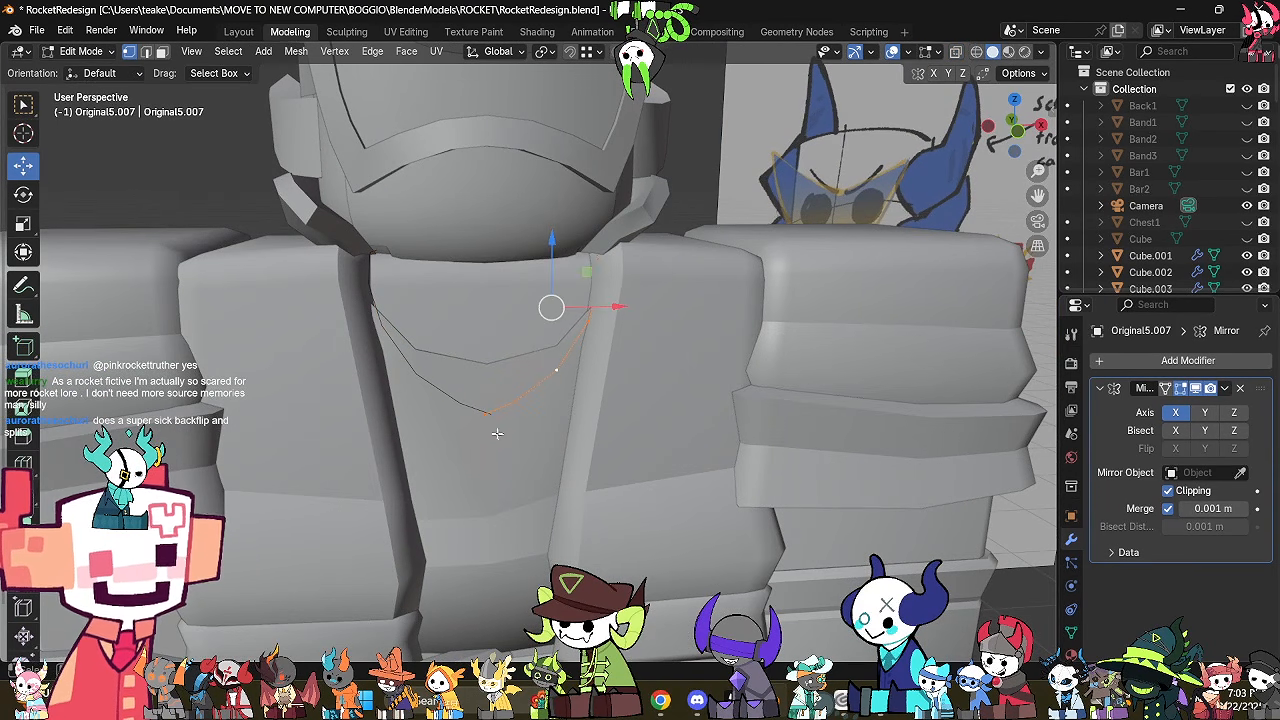
# Select the neck line's lowest centre point on the chest and adjust its position.
pyautogui.moveTo(550, 413); pyautogui.dragTo(551, 417)
pyautogui.moveTo(767, 406); pyautogui.dragTo(746, 486, button='middle')
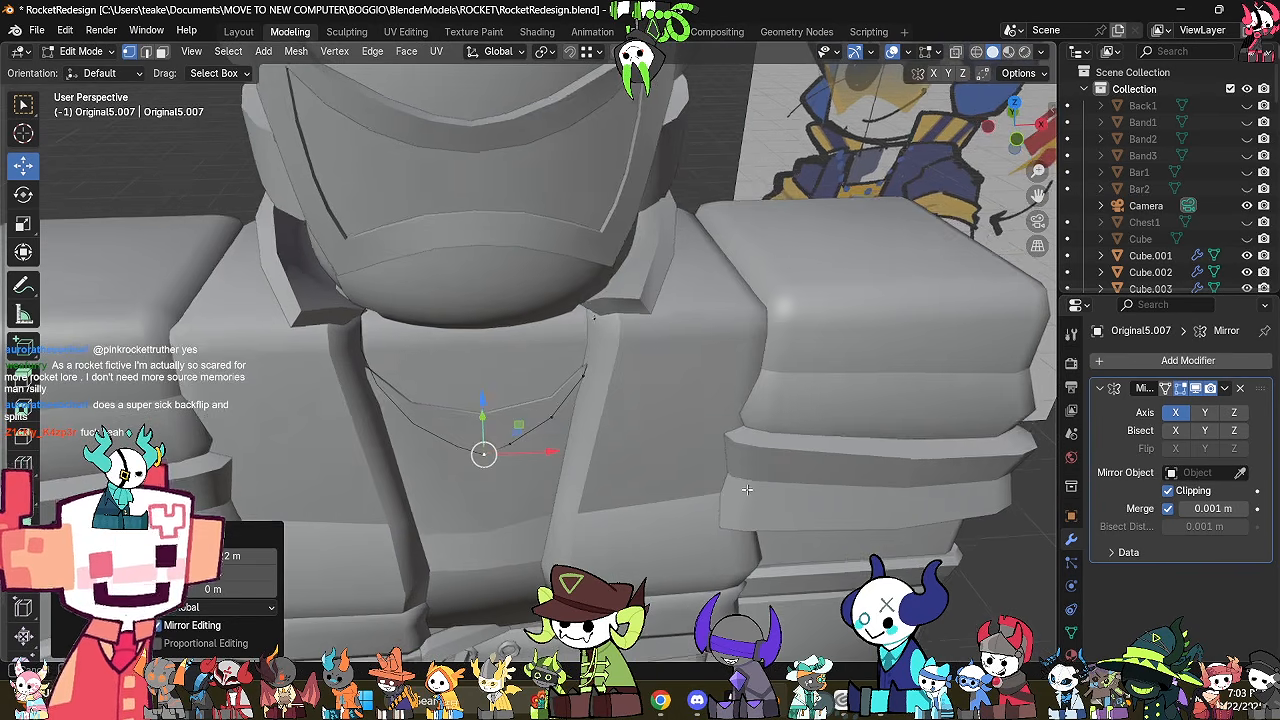
pyautogui.hotkey('alt', 'z')
pyautogui.moveTo(677, 392); pyautogui.dragTo(690, 370, button='middle')
pyautogui.hotkey('alt', 'z')
pyautogui.hotkey('alt', 'z')
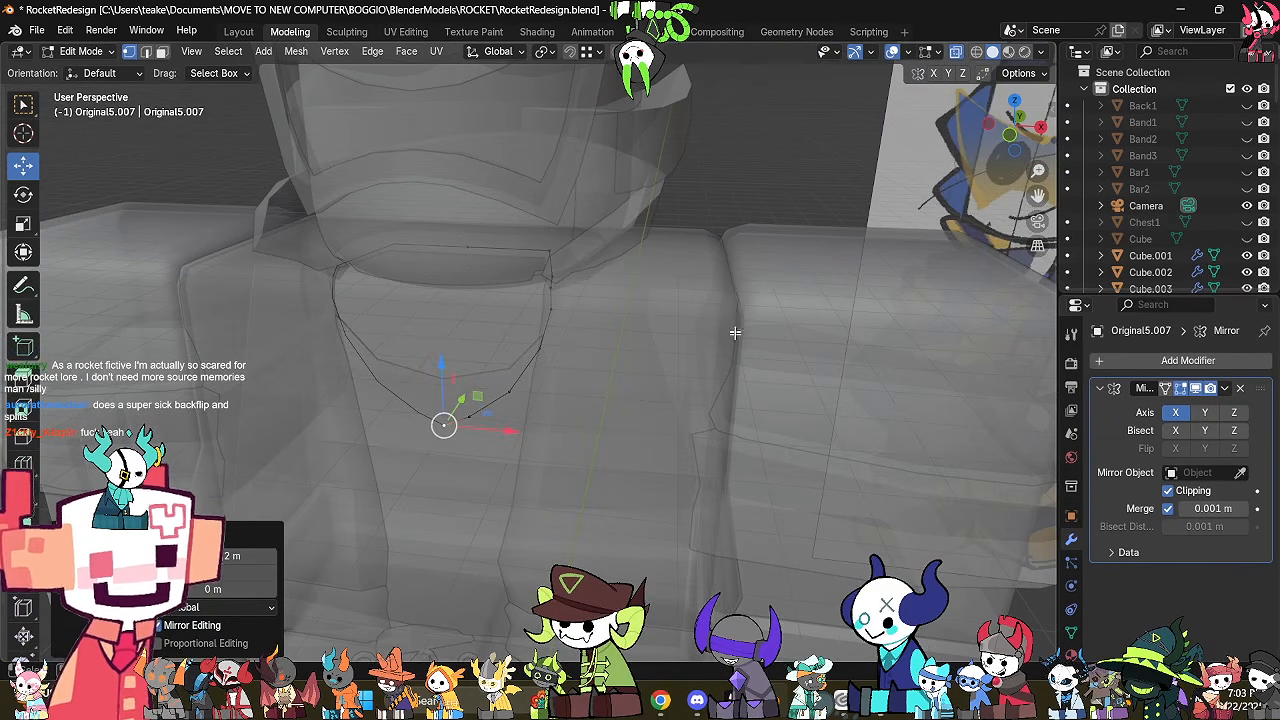
# Convert the neck line mesh to a curve in Object Mode.
pyautogui.press('Tab')
pyautogui.rightClick(700, 340)
pyautogui.moveTo(698, 378)
pyautogui.click(836, 390)
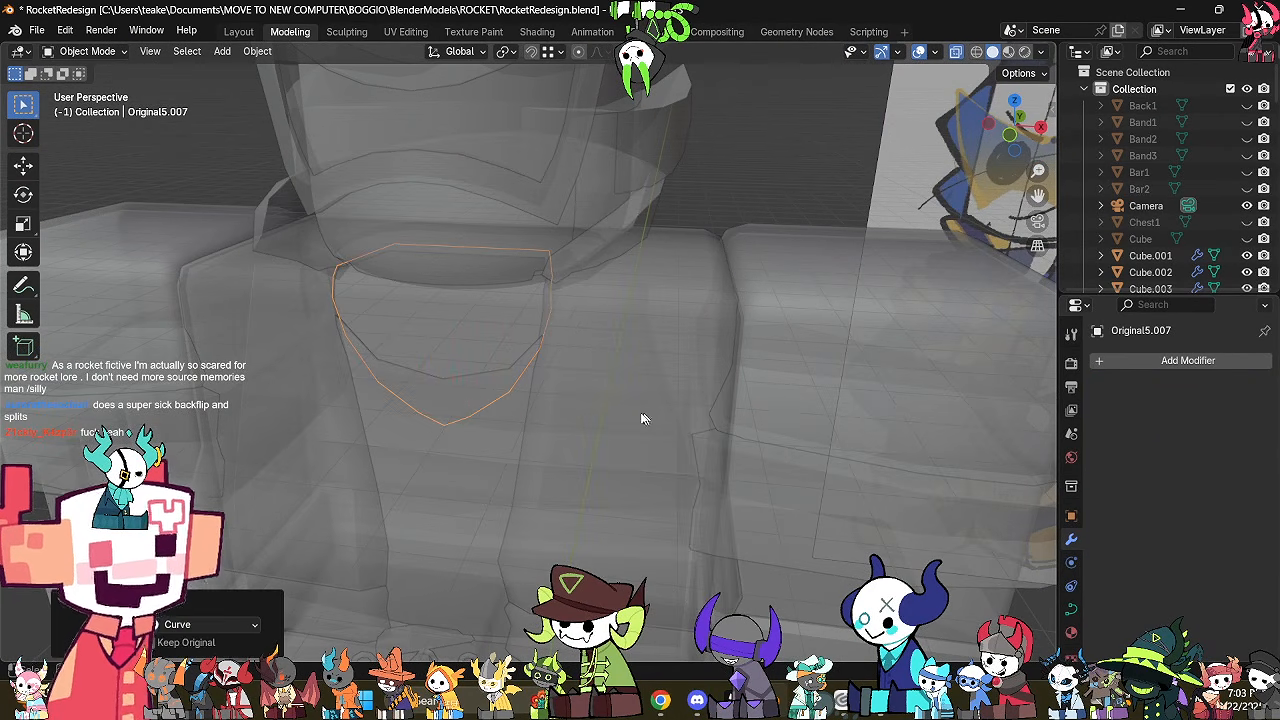
pyautogui.moveTo(603, 406); pyautogui.dragTo(815, 530, button='middle')
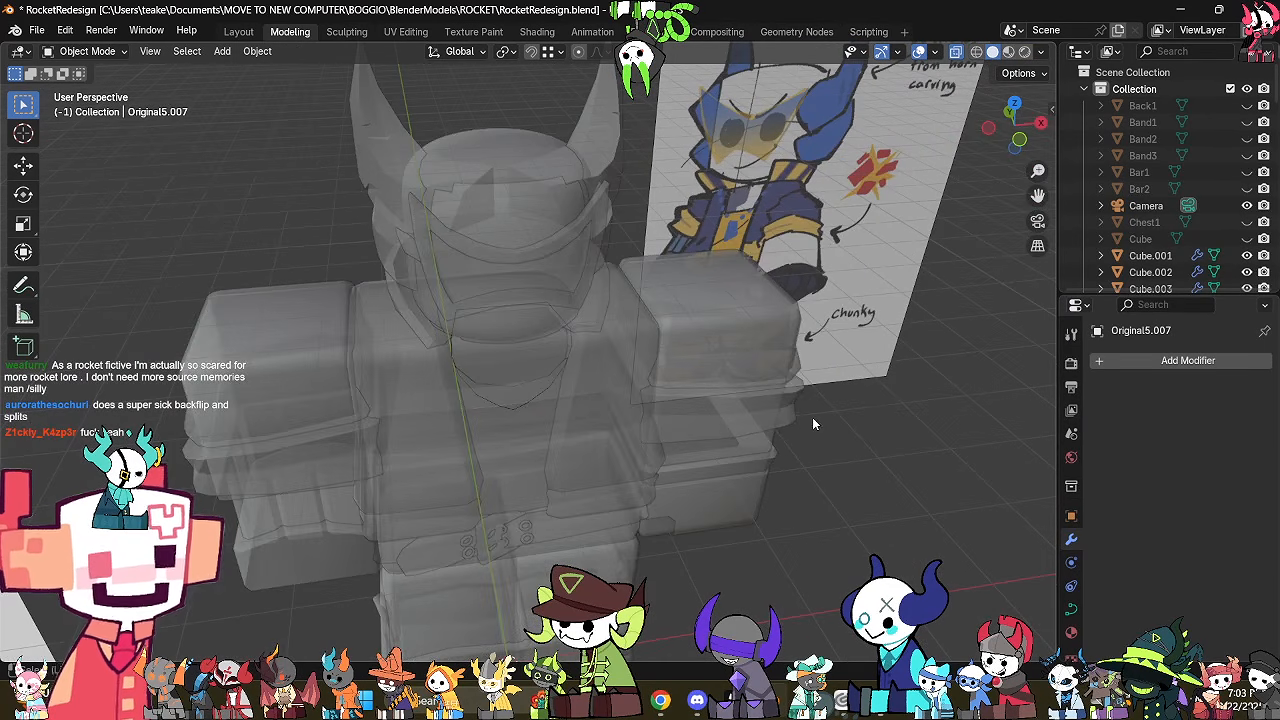
pyautogui.hotkey('alt', 'z')
pyautogui.moveTo(846, 472); pyautogui.dragTo(791, 458, button='middle')
# Add an icosphere with 1 subdivision, shade it smooth and scale it down to about 0.072.
pyautogui.hotkey('shift', 'a')
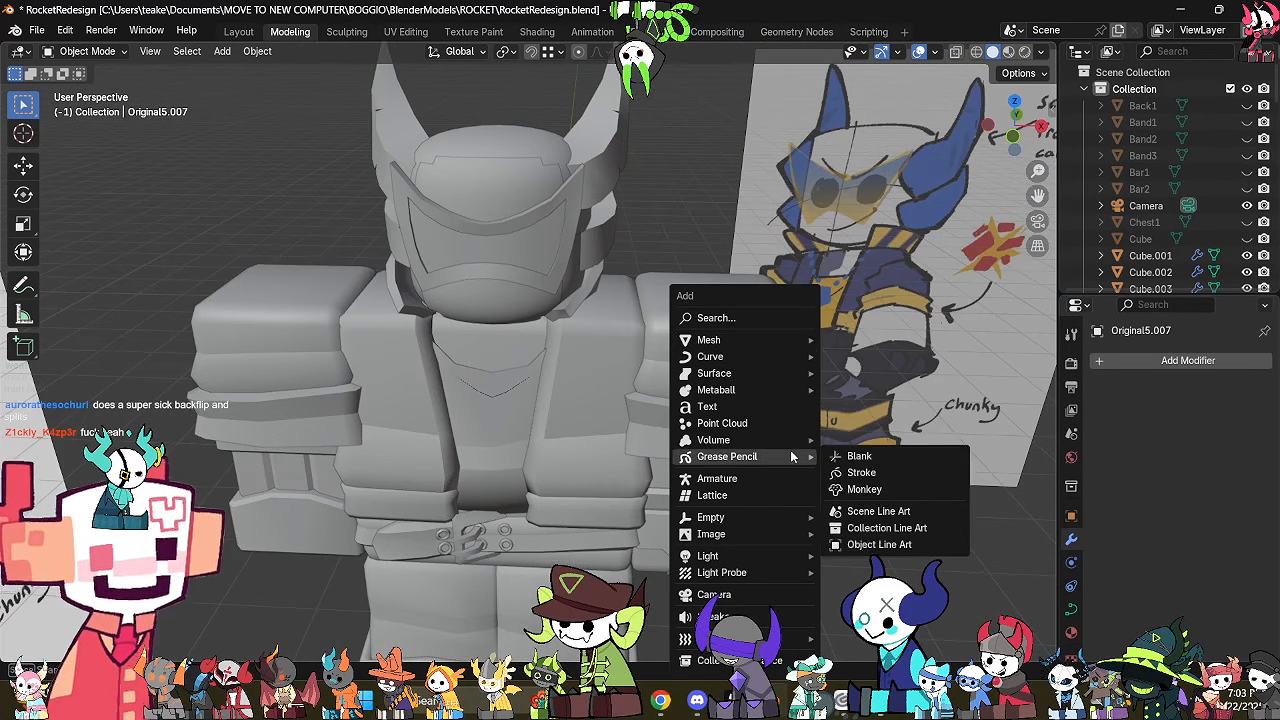
pyautogui.moveTo(740, 340)
pyautogui.click(891, 403)
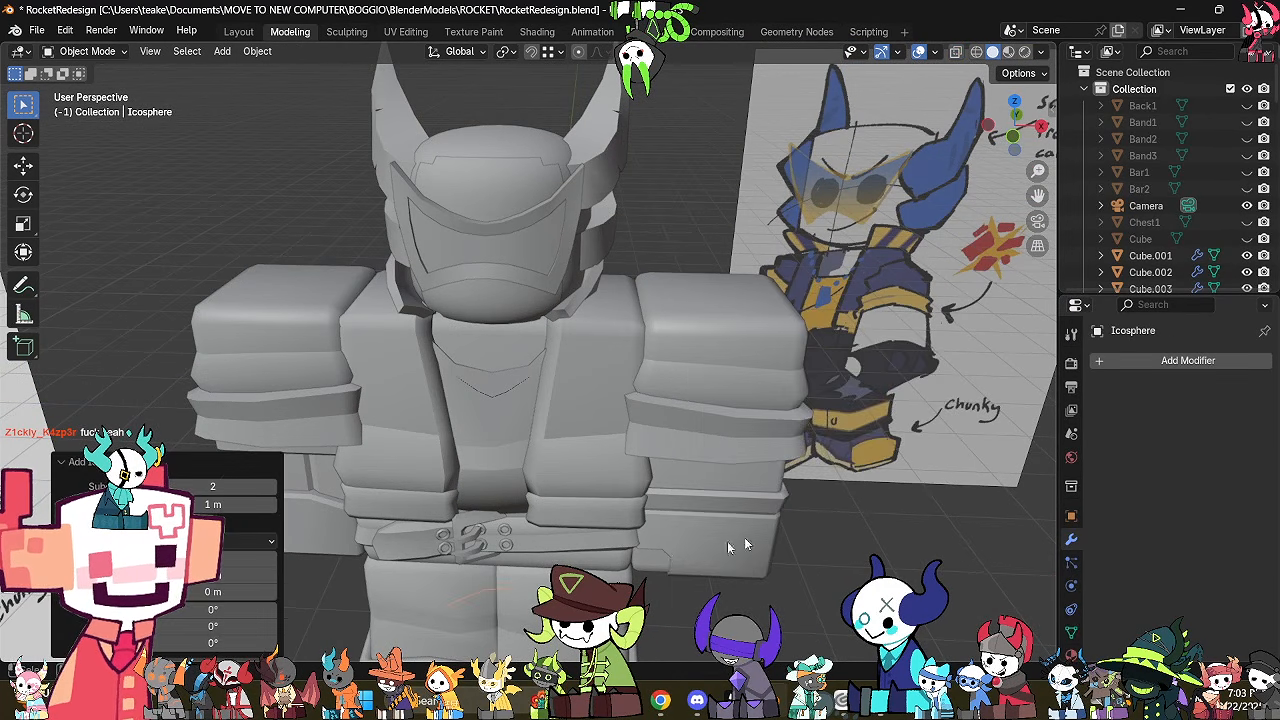
pyautogui.moveTo(731, 537); pyautogui.dragTo(360, 464, button='middle')
pyautogui.rightClick(950, 407)
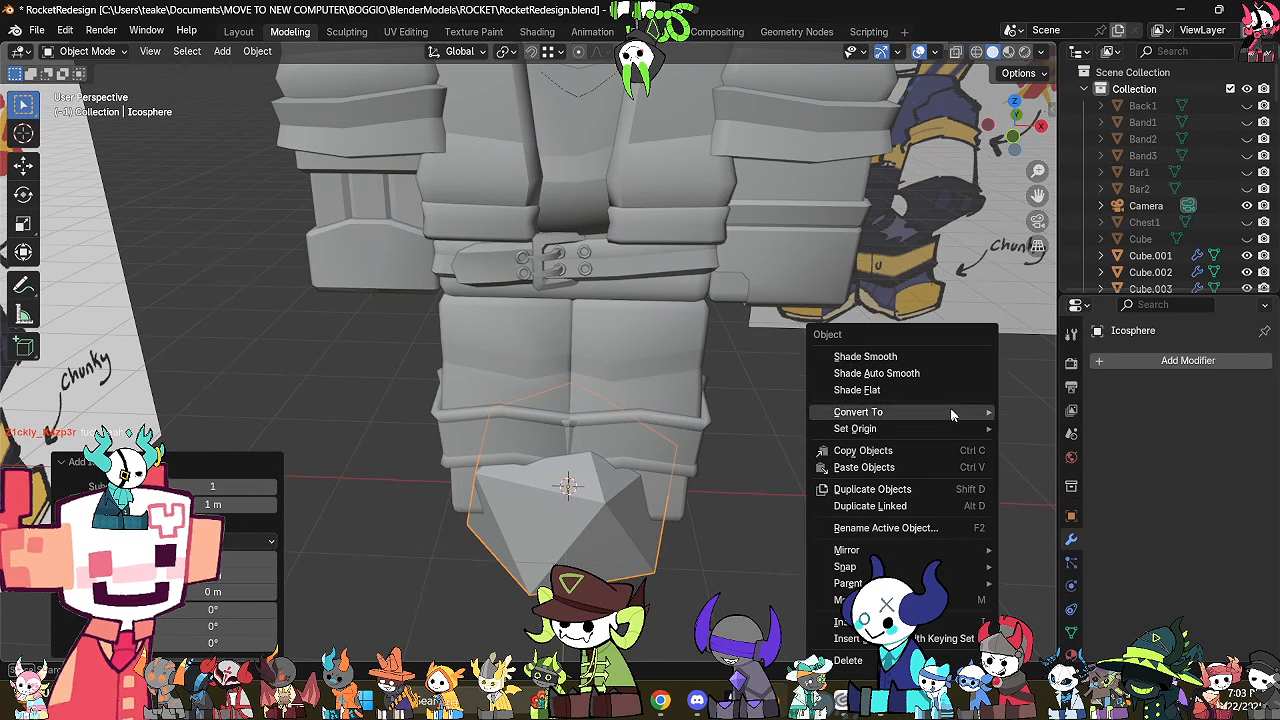
pyautogui.click(928, 350)
pyautogui.press('s')
pyautogui.click(593, 497)
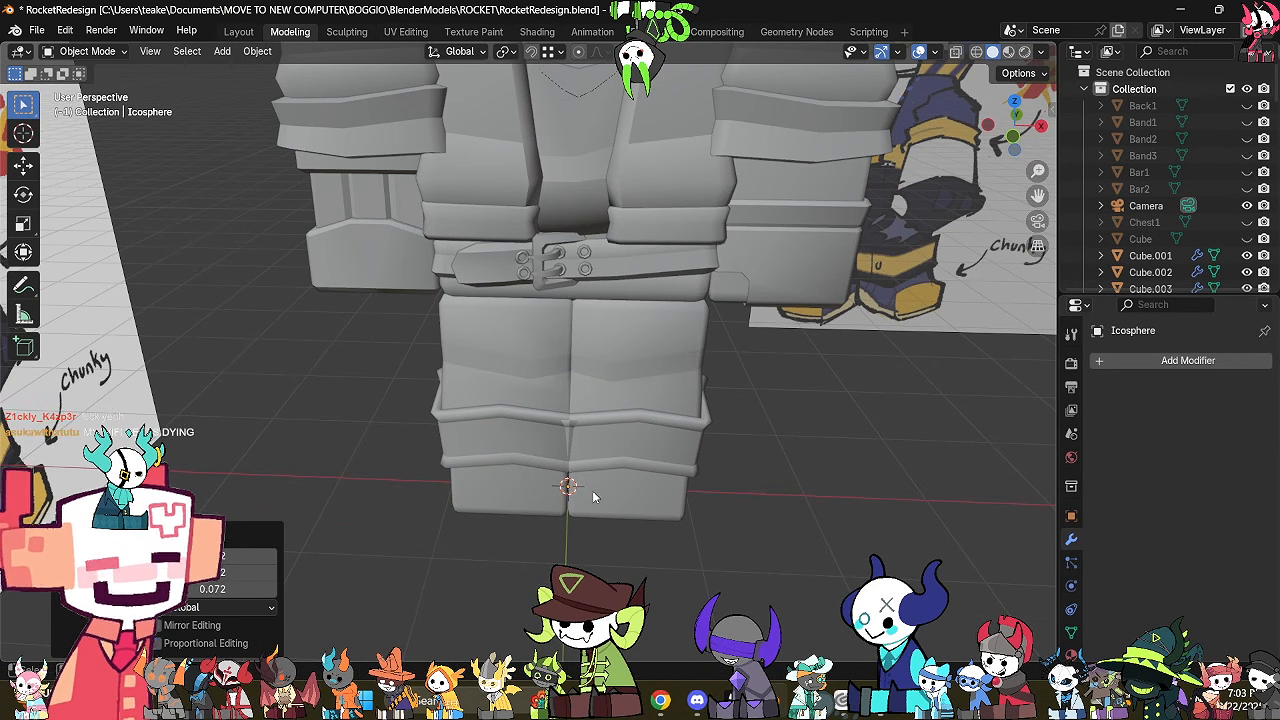
# Add an Array modifier to the icosphere with fit type Fit Curve, using the neck curve.
pyautogui.click(1156, 366)
pyautogui.write('a')
pyautogui.click(975, 411)
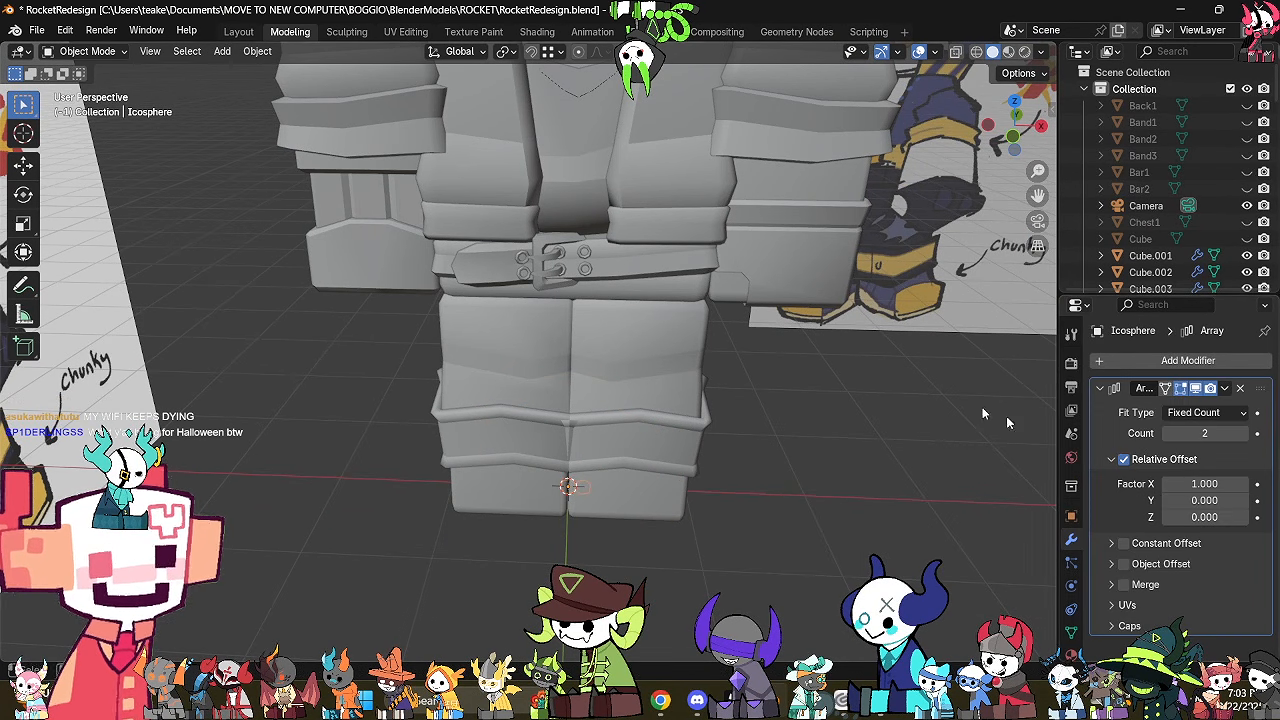
pyautogui.click(1203, 413)
pyautogui.click(1168, 452)
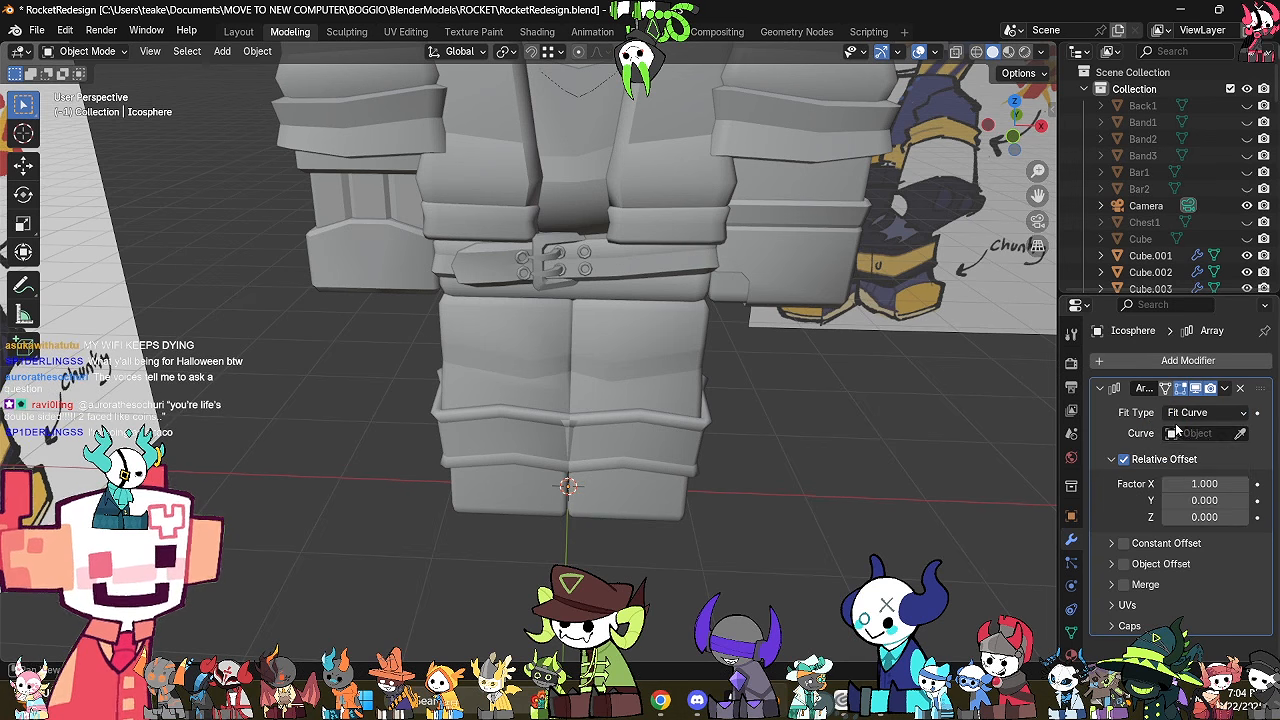
pyautogui.click(1205, 433)
pyautogui.click(1150, 460)
pyautogui.click(1192, 366)
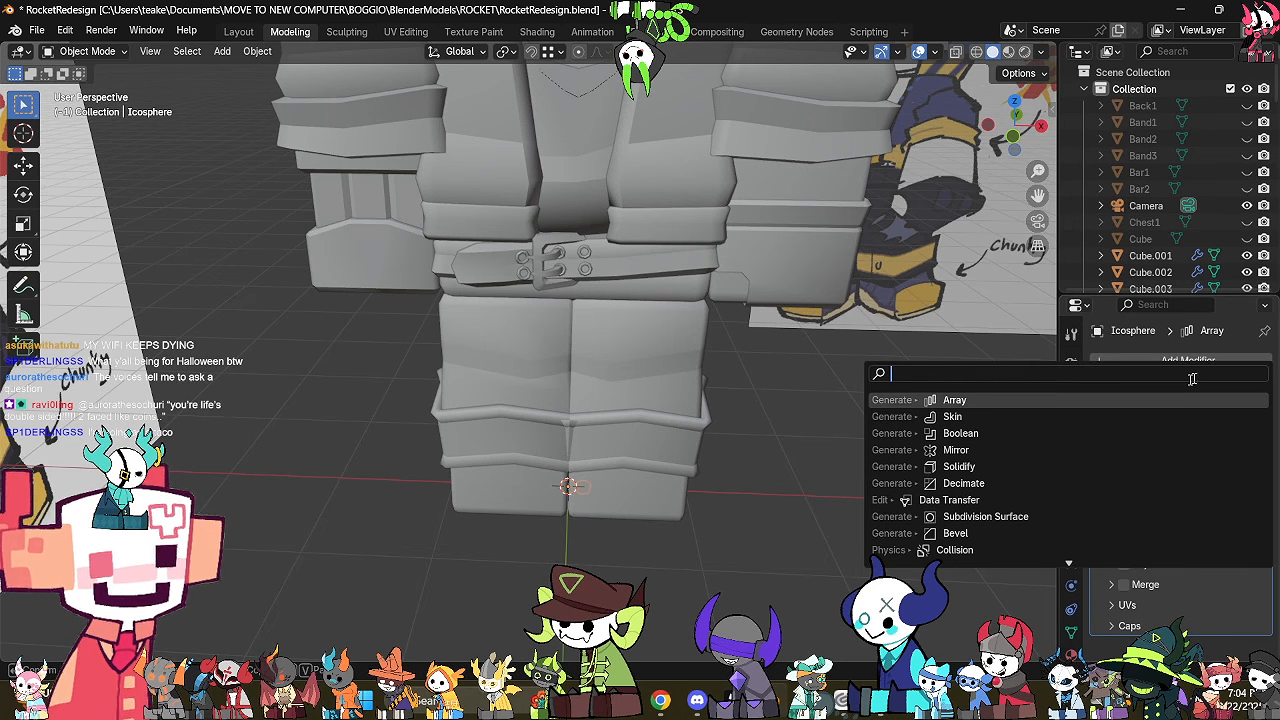
pyautogui.press('Escape')
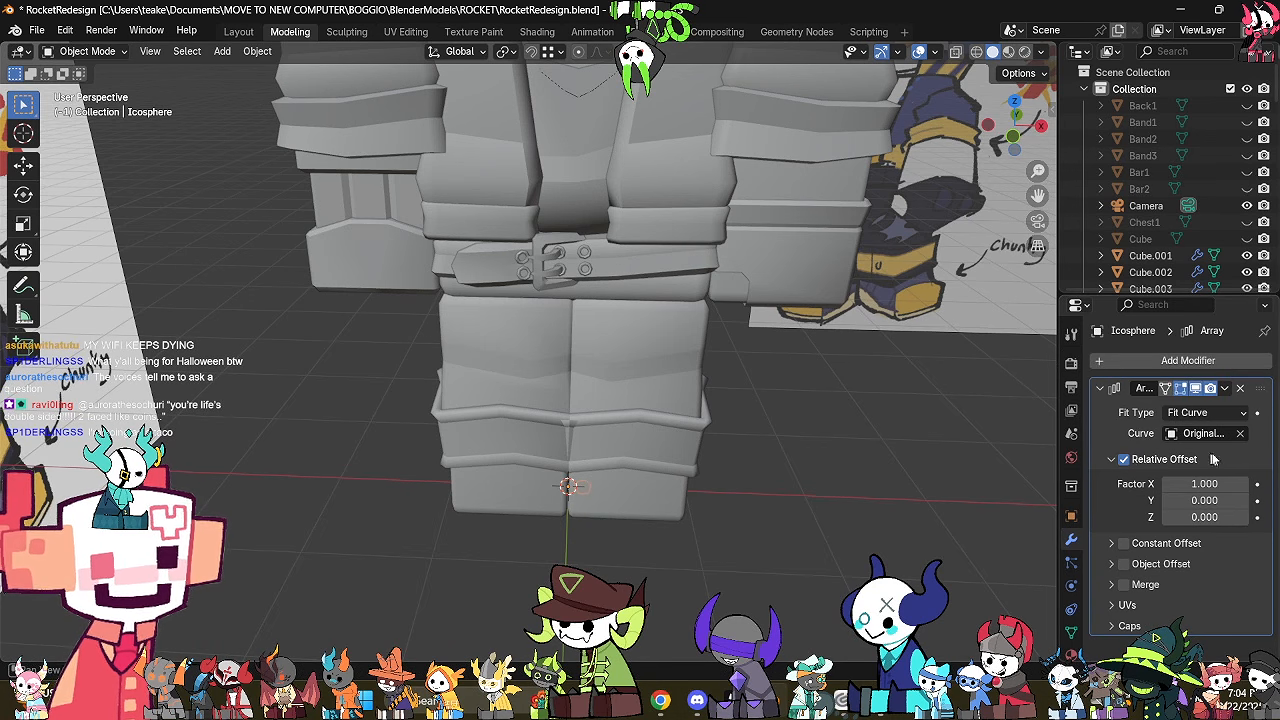
# Switch the array from relative offset to a constant offset with an X distance of 1.76 m.
pyautogui.click(1140, 458)
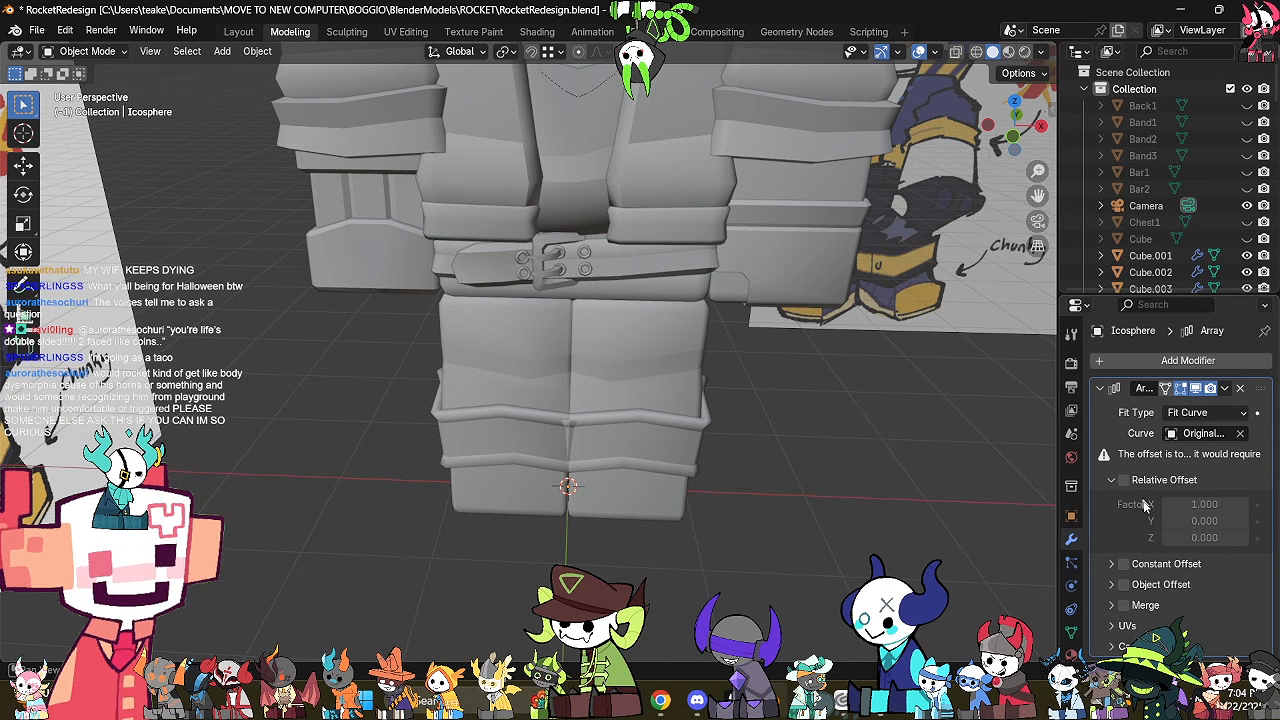
pyautogui.click(1113, 580)
pyautogui.scroll(-1, 1130, 578)
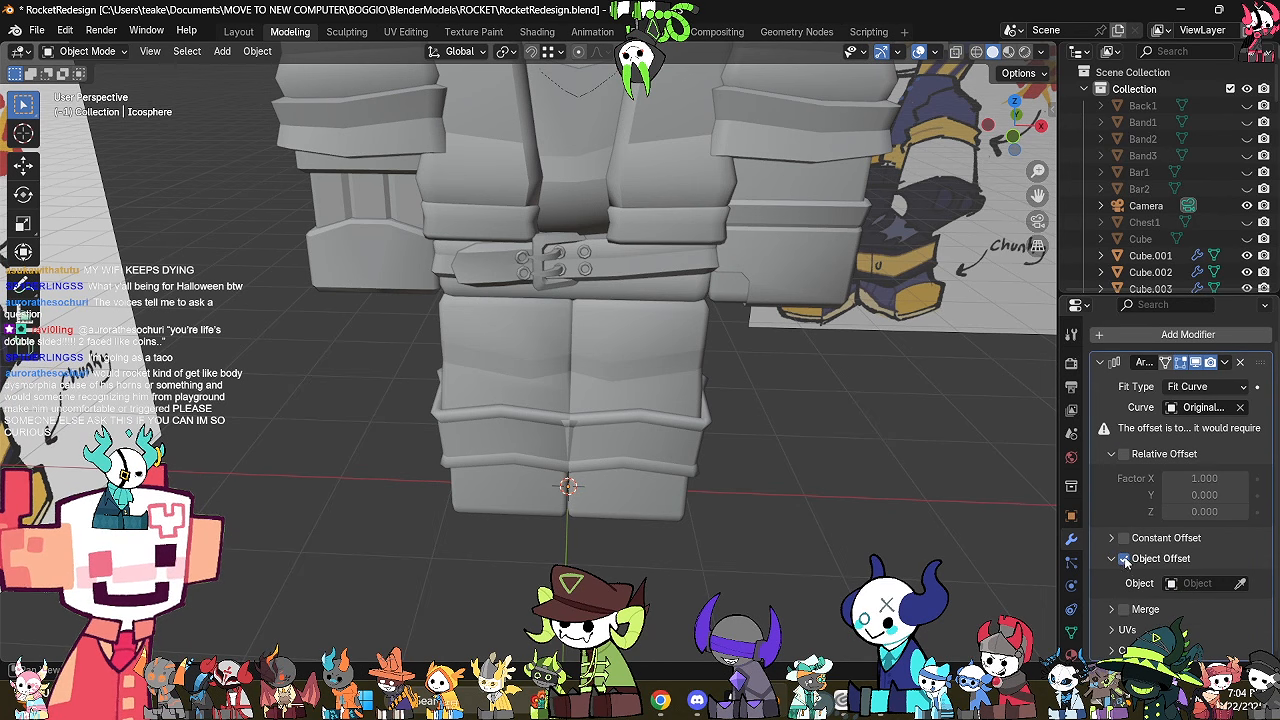
pyautogui.click(1125, 561)
pyautogui.click(1124, 539)
pyautogui.click(1111, 539)
pyautogui.hotkey('alt', 'z')
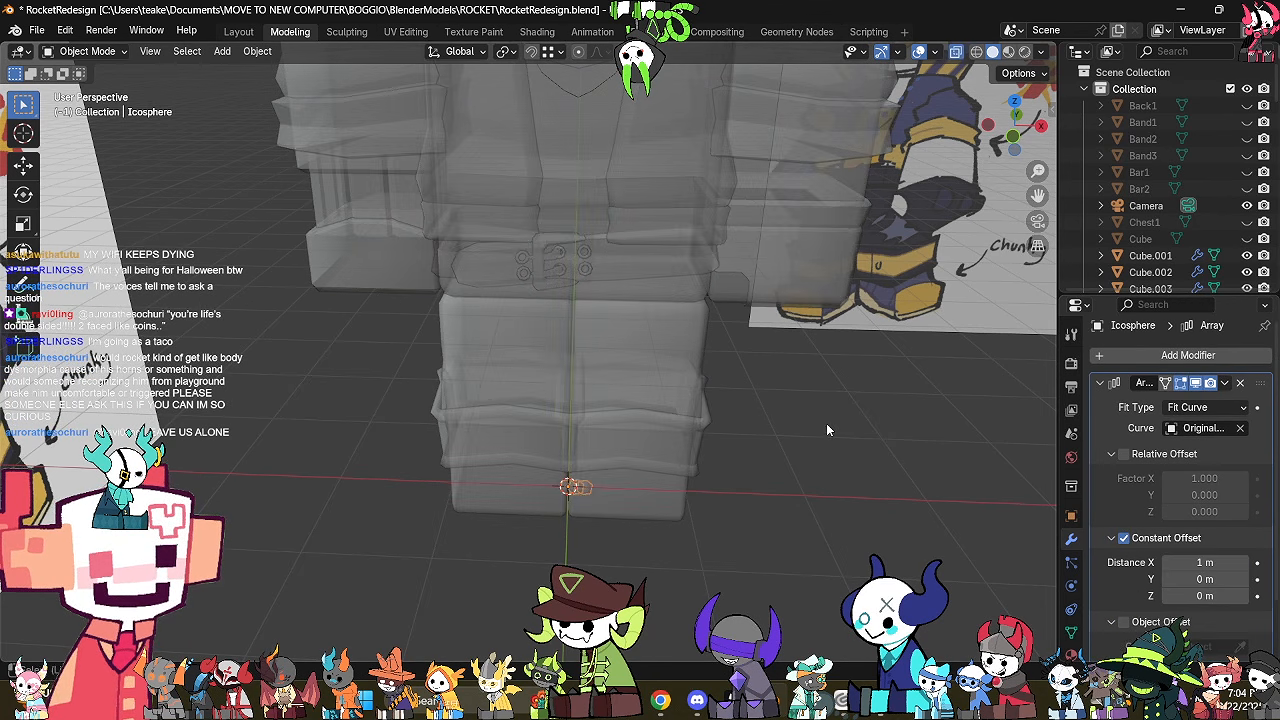
pyautogui.scroll(2, 826, 430)
pyautogui.keyDown('shift'); pyautogui.moveTo(778, 499); pyautogui.dragTo(698, 472, button='middle'); pyautogui.keyUp('shift')
pyautogui.scroll(-2, 1170, 512)
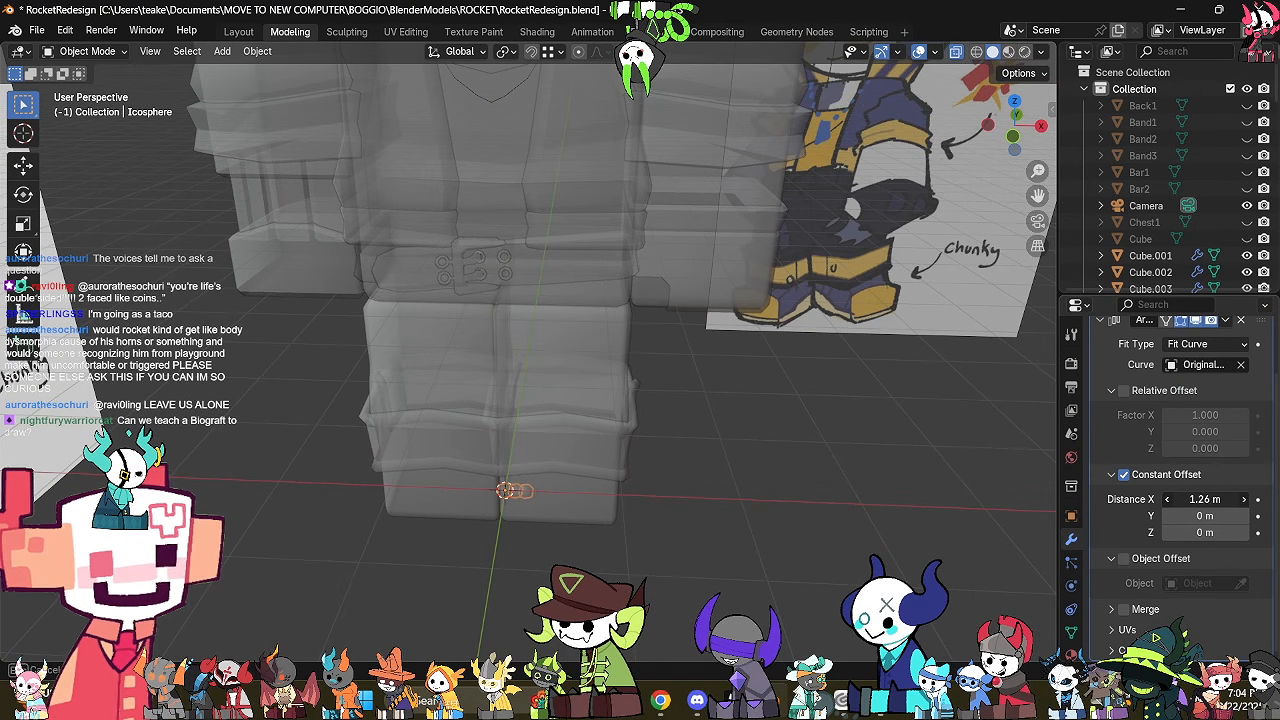
# Apply all transforms to the icosphere in Object Mode.
pyautogui.press('Tab')
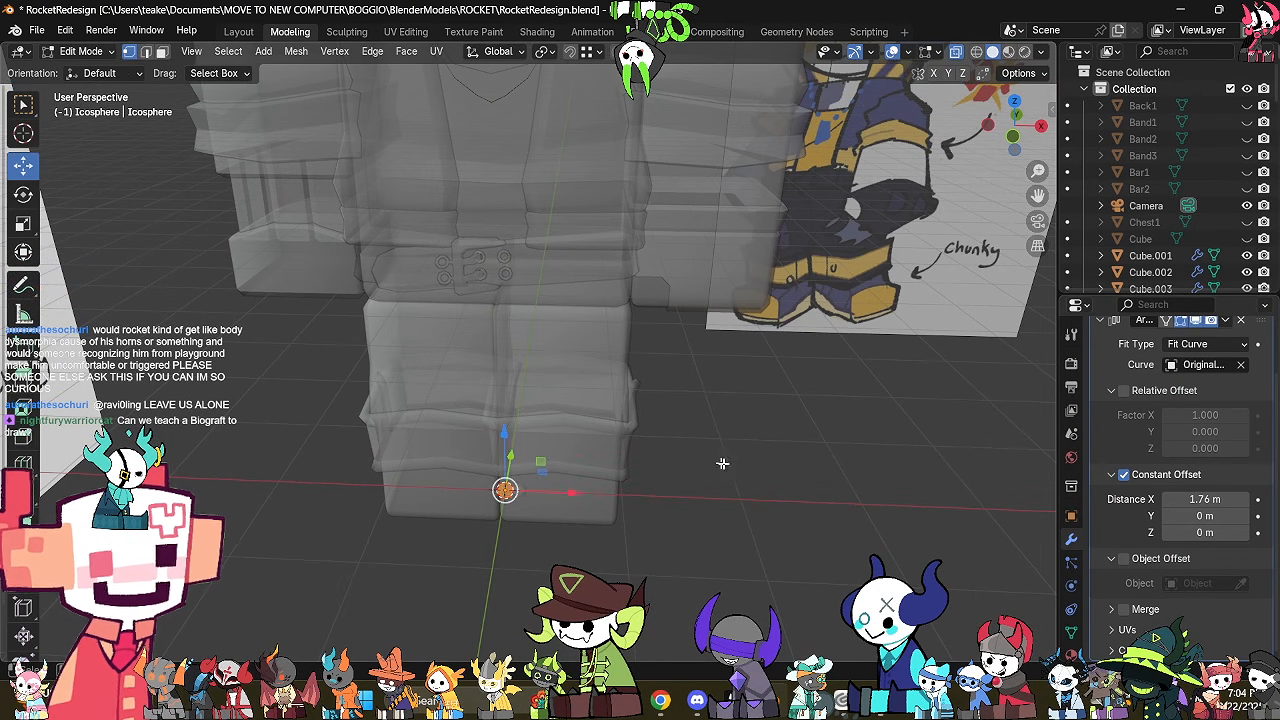
pyautogui.press('Tab')
pyautogui.hotkey('ctrl', 'a')
pyautogui.click(789, 428)
pyautogui.keyDown('shift'); pyautogui.moveTo(720, 366); pyautogui.dragTo(733, 440, button='middle'); pyautogui.keyUp('shift')
pyautogui.hotkey('alt', 'z')
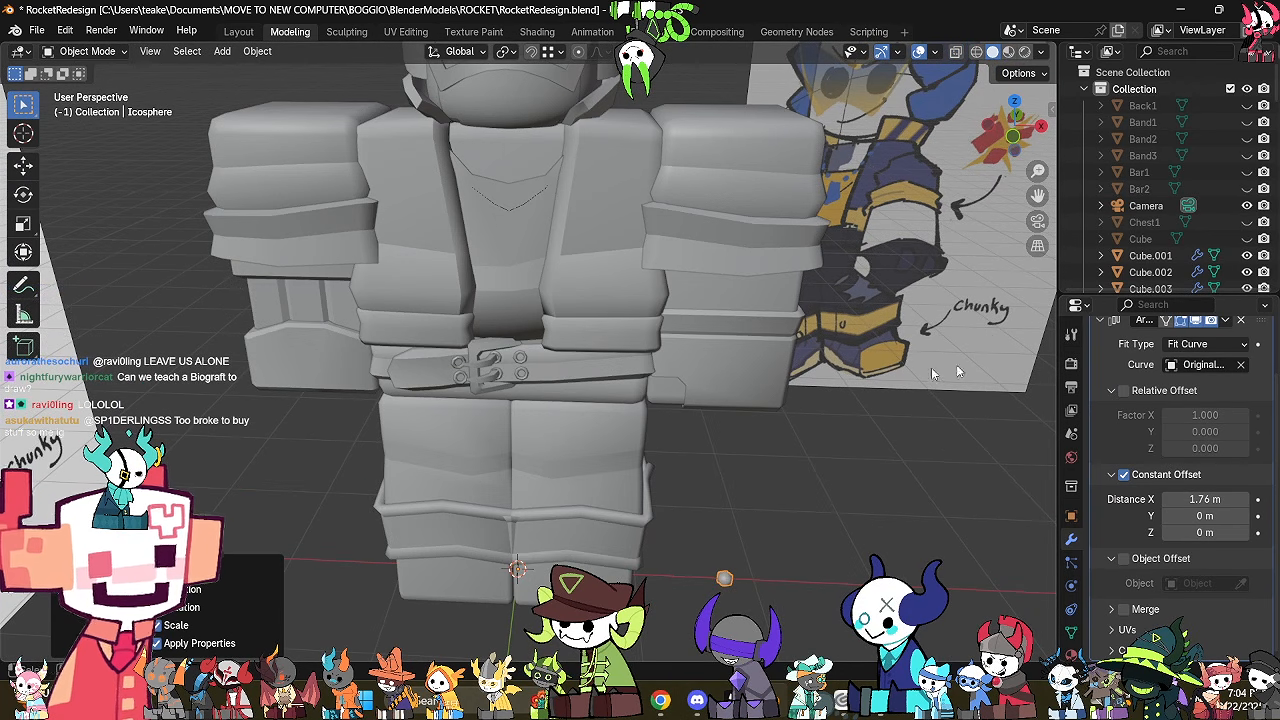
# Add a Curve modifier to the icosphere with the neck curve as its curve object.
pyautogui.keyDown('shift'); pyautogui.moveTo(836, 437); pyautogui.dragTo(843, 506, button='middle'); pyautogui.keyUp('shift')
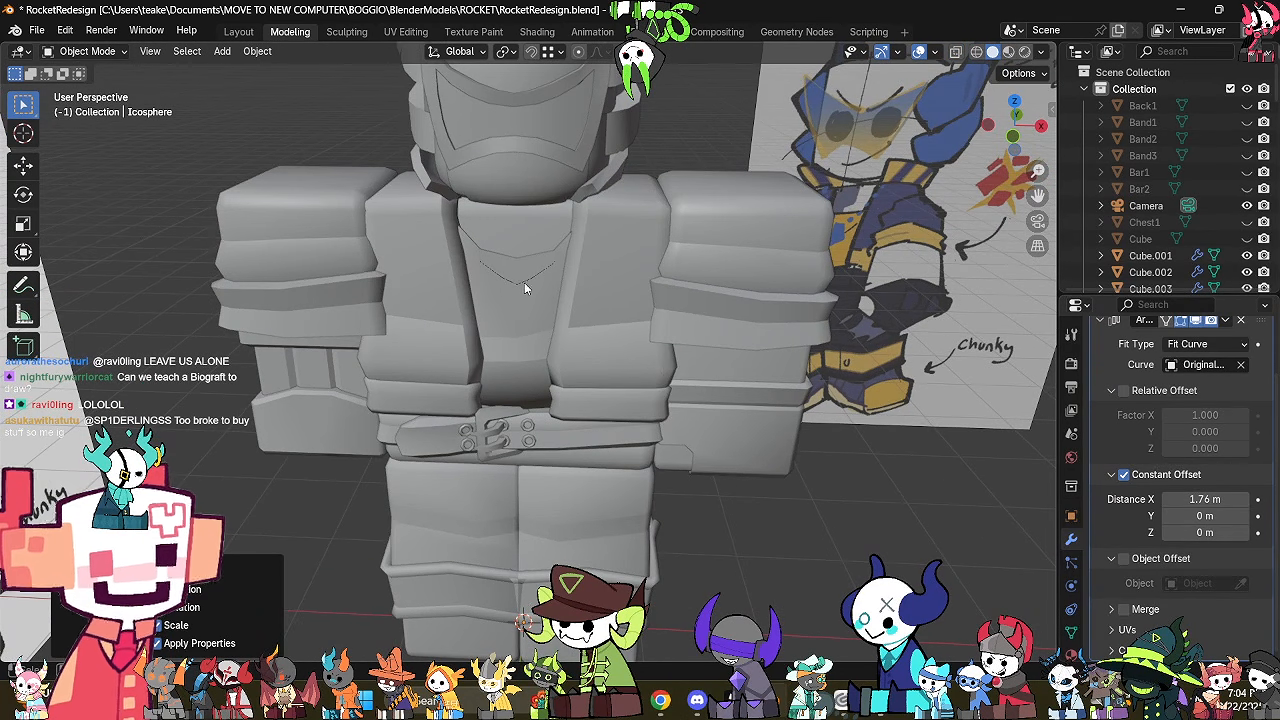
pyautogui.scroll(2, 1170, 450)
pyautogui.click(1180, 362)
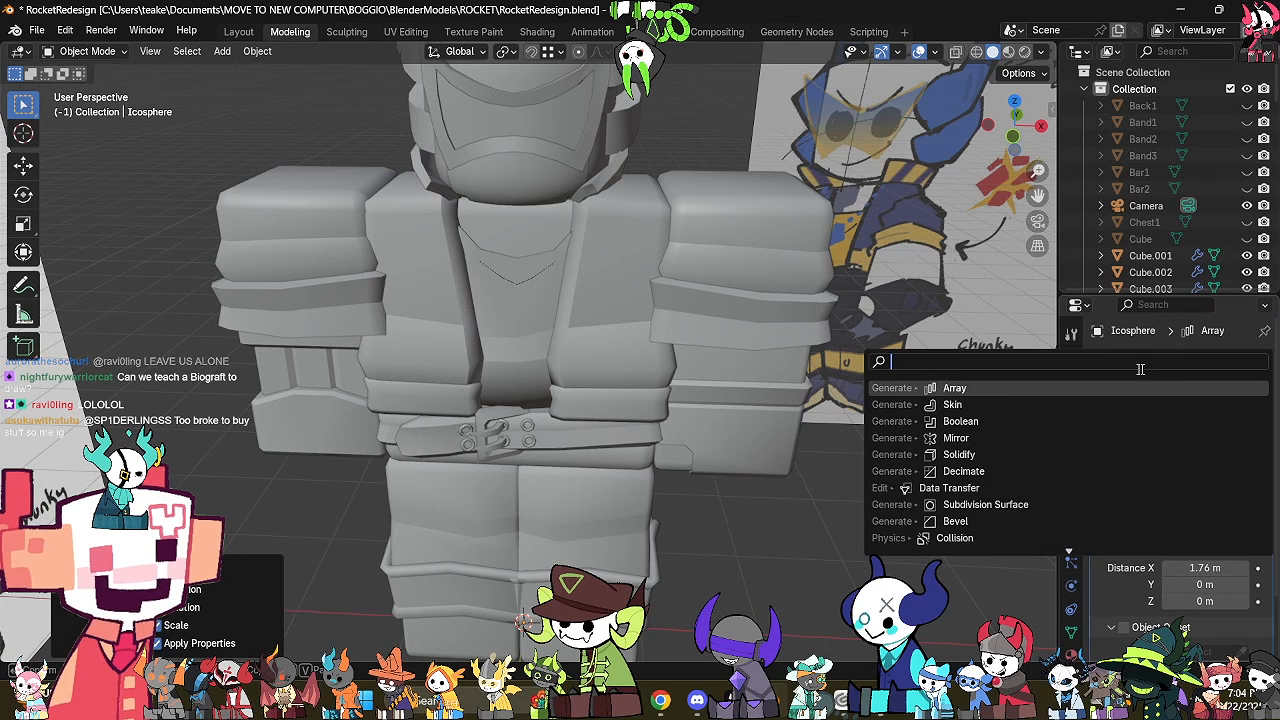
pyautogui.write('c')
pyautogui.click(985, 421)
pyautogui.scroll(-2, 1175, 440)
pyautogui.scroll(2, 1170, 510)
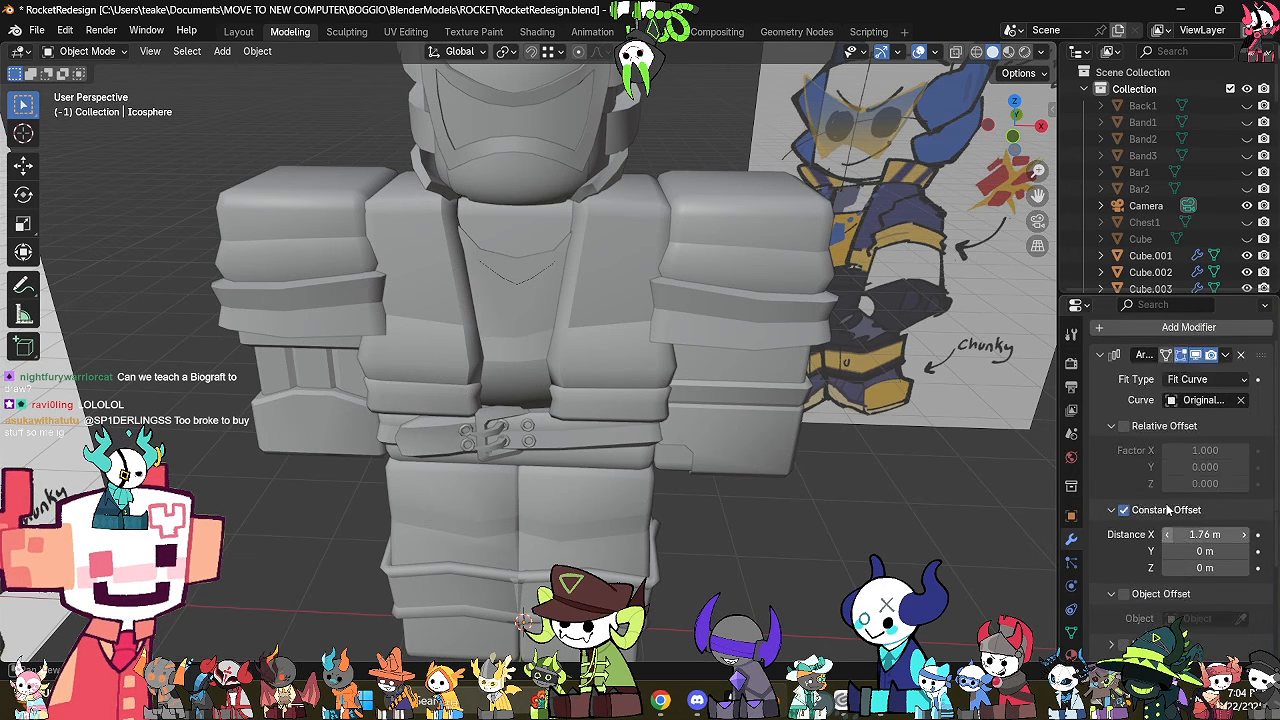
pyautogui.click(1102, 388)
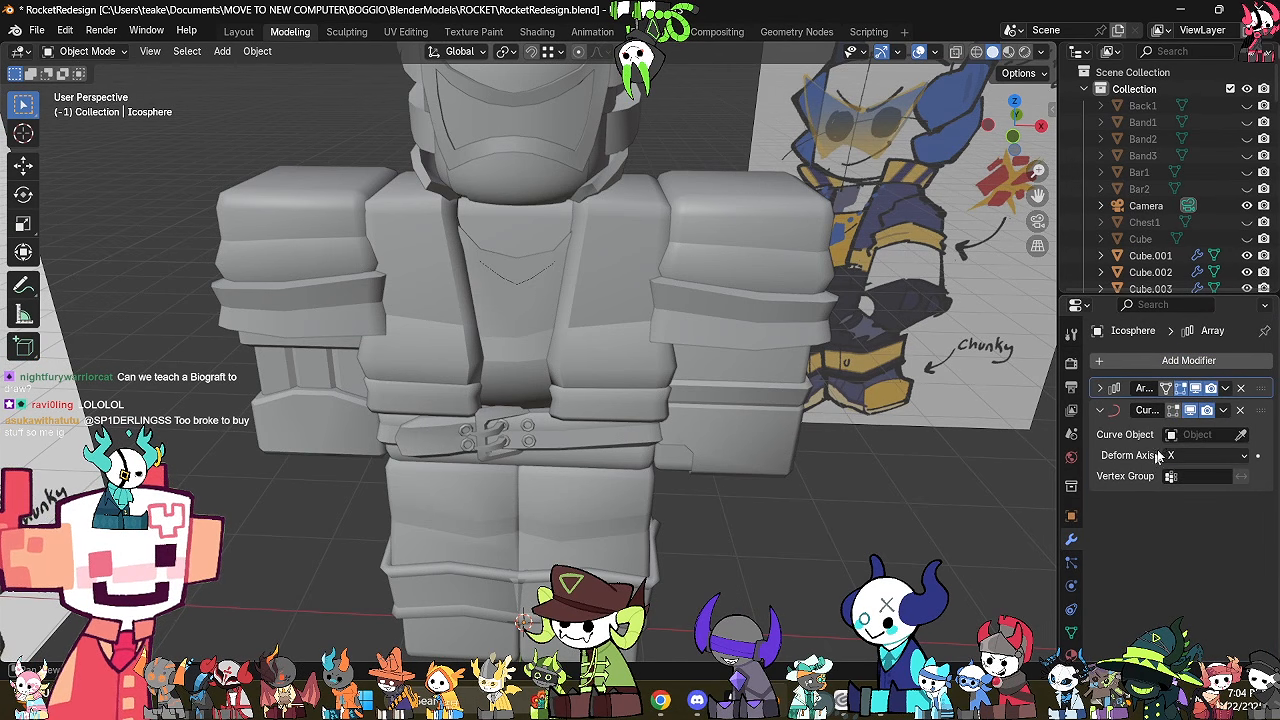
pyautogui.click(1182, 437)
pyautogui.click(1163, 460)
pyautogui.hotkey('alt', 'z')
pyautogui.moveTo(620, 428); pyautogui.dragTo(898, 459, button='middle')
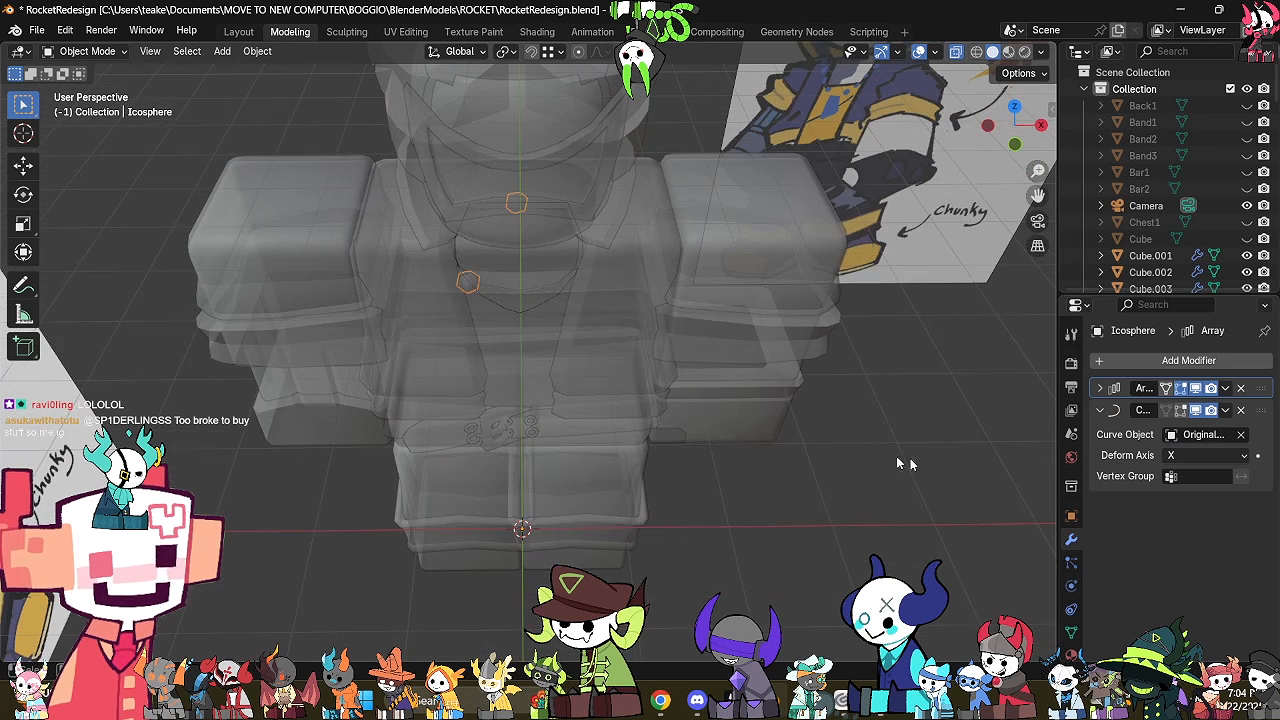
# Try placing the Curve modifier above the Array modifier and reapply the icosphere's transforms.
pyautogui.click(1265, 425)
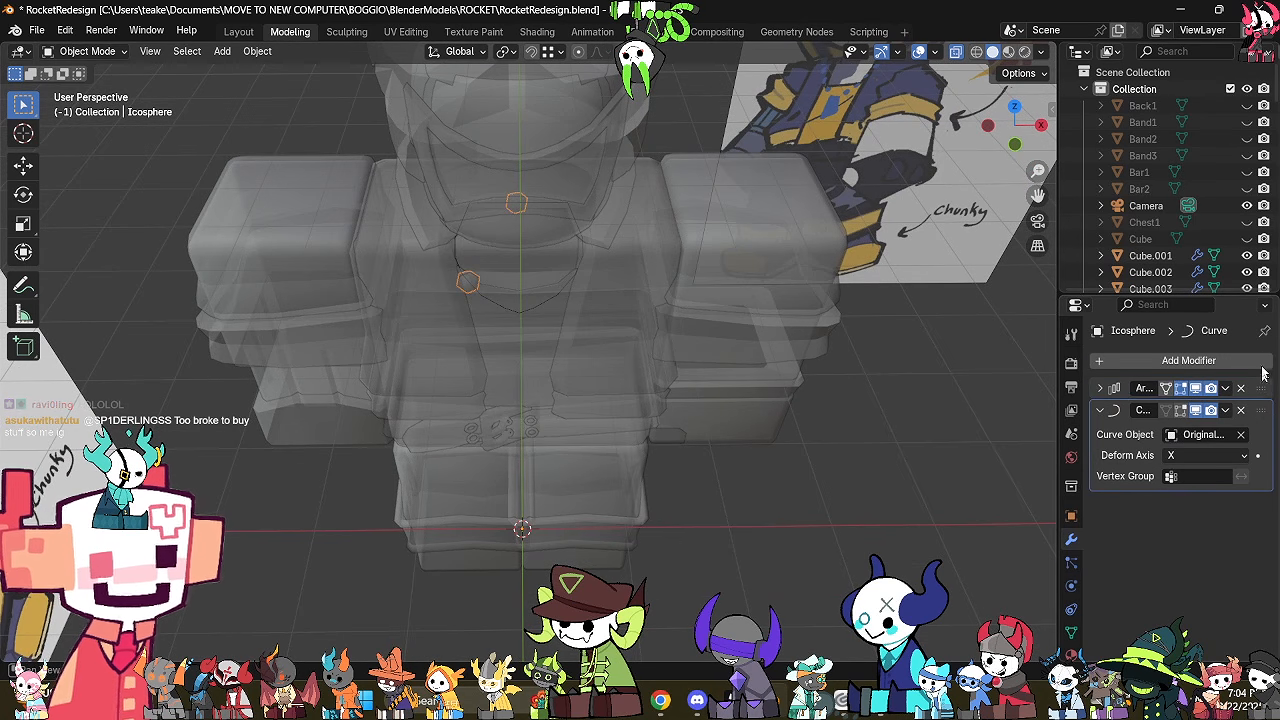
pyautogui.moveTo(1259, 410); pyautogui.dragTo(1256, 386)
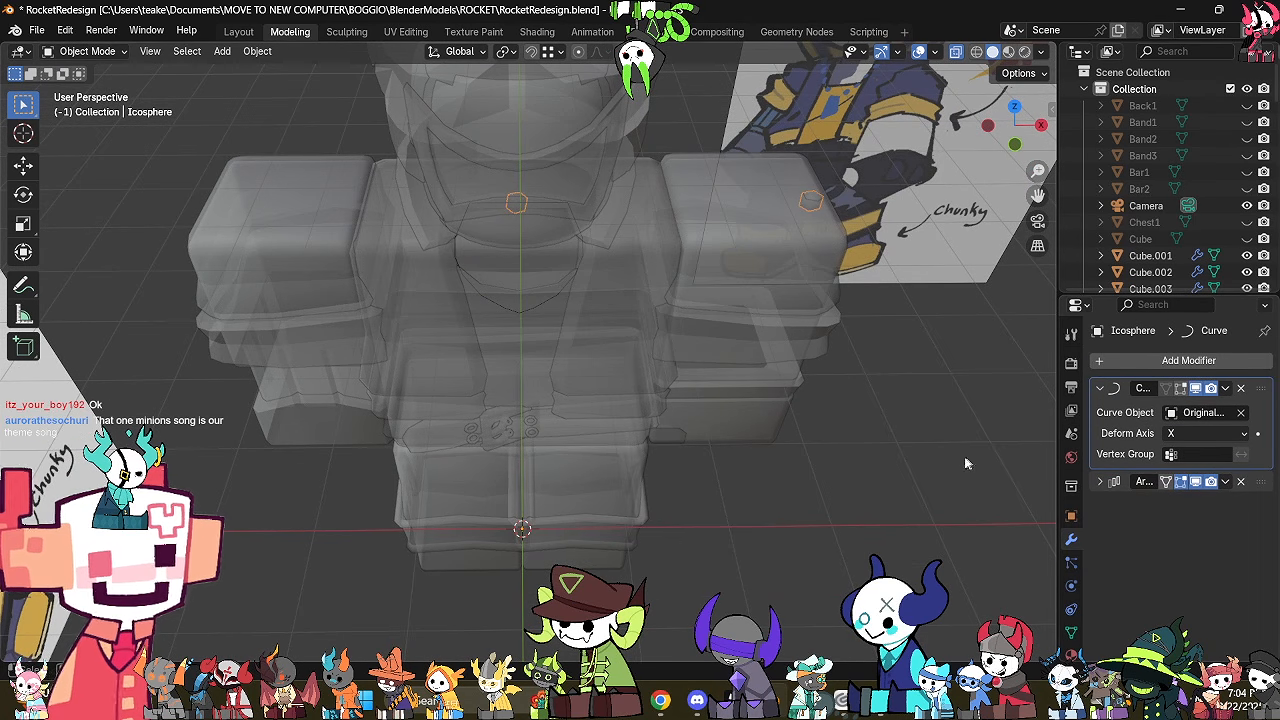
pyautogui.hotkey('ctrl', 'a')
pyautogui.click(884, 433)
pyautogui.hotkey('alt', 'z')
# Select the neck curve and apply all its transforms.
pyautogui.click(538, 309)
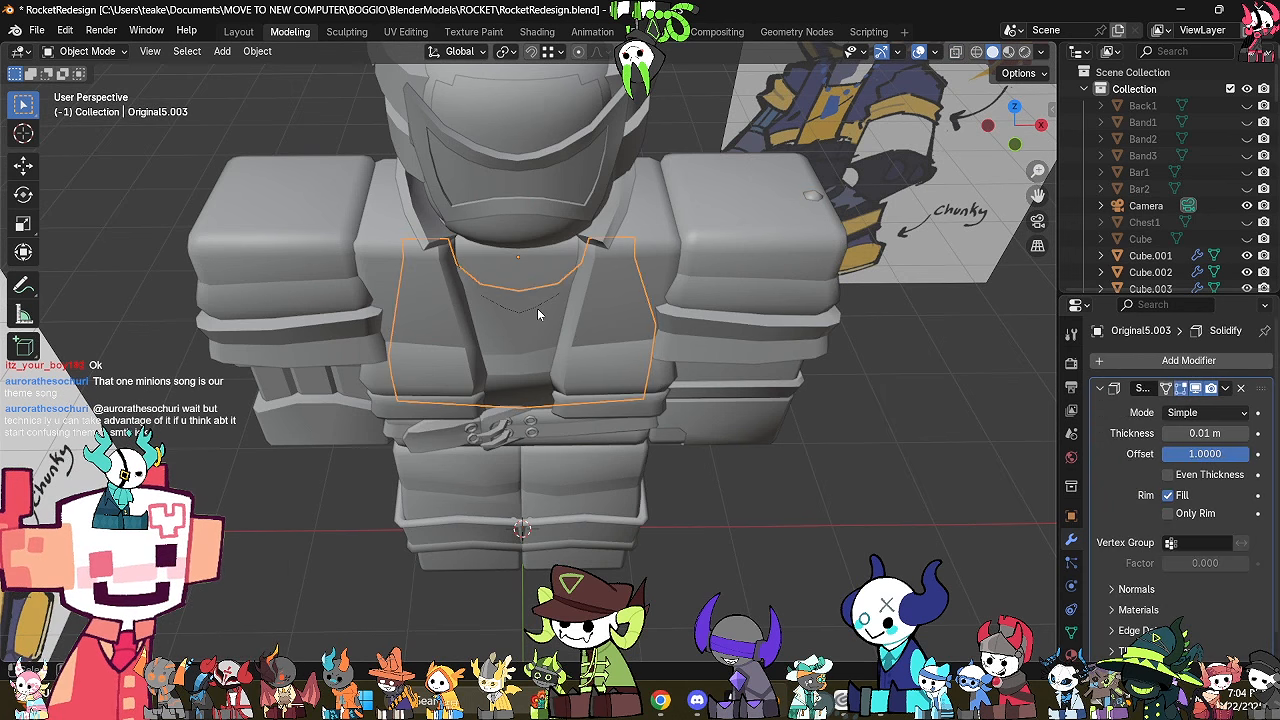
pyautogui.click(537, 308)
pyautogui.hotkey('ctrl', 'a')
pyautogui.click(537, 308)
pyautogui.hotkey('alt', 'z')
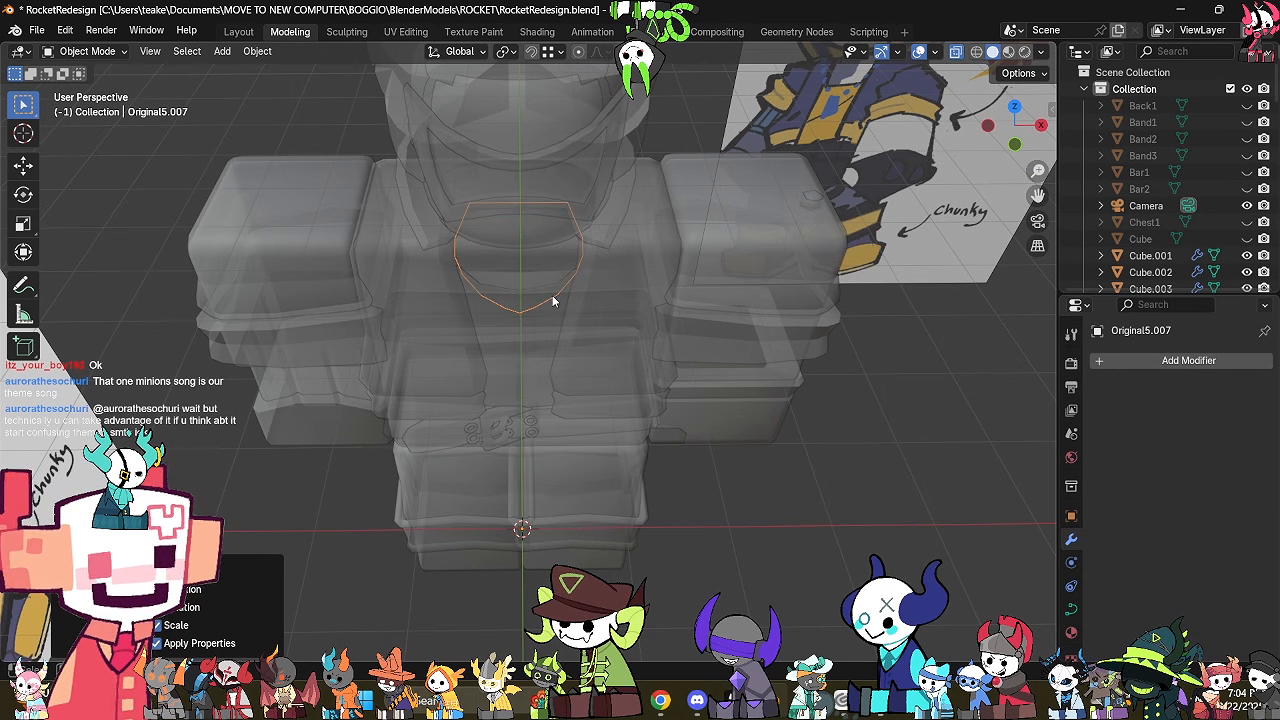
# Apply all transforms to the icosphere again and move its Curve modifier below the Array modifier.
pyautogui.click(812, 206)
pyautogui.click(812, 204)
pyautogui.press('Tab')
pyautogui.press('Tab')
pyautogui.hotkey('ctrl', 'a')
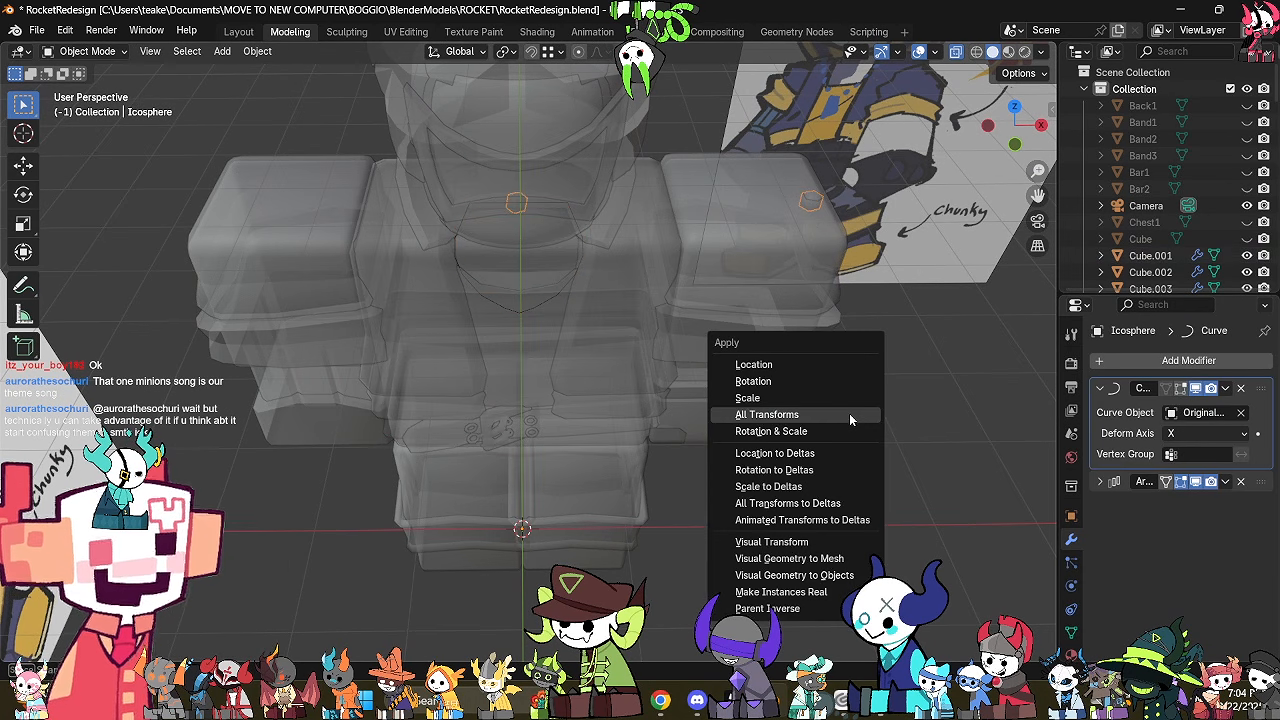
pyautogui.click(850, 418)
pyautogui.moveTo(1259, 392); pyautogui.dragTo(1251, 520)
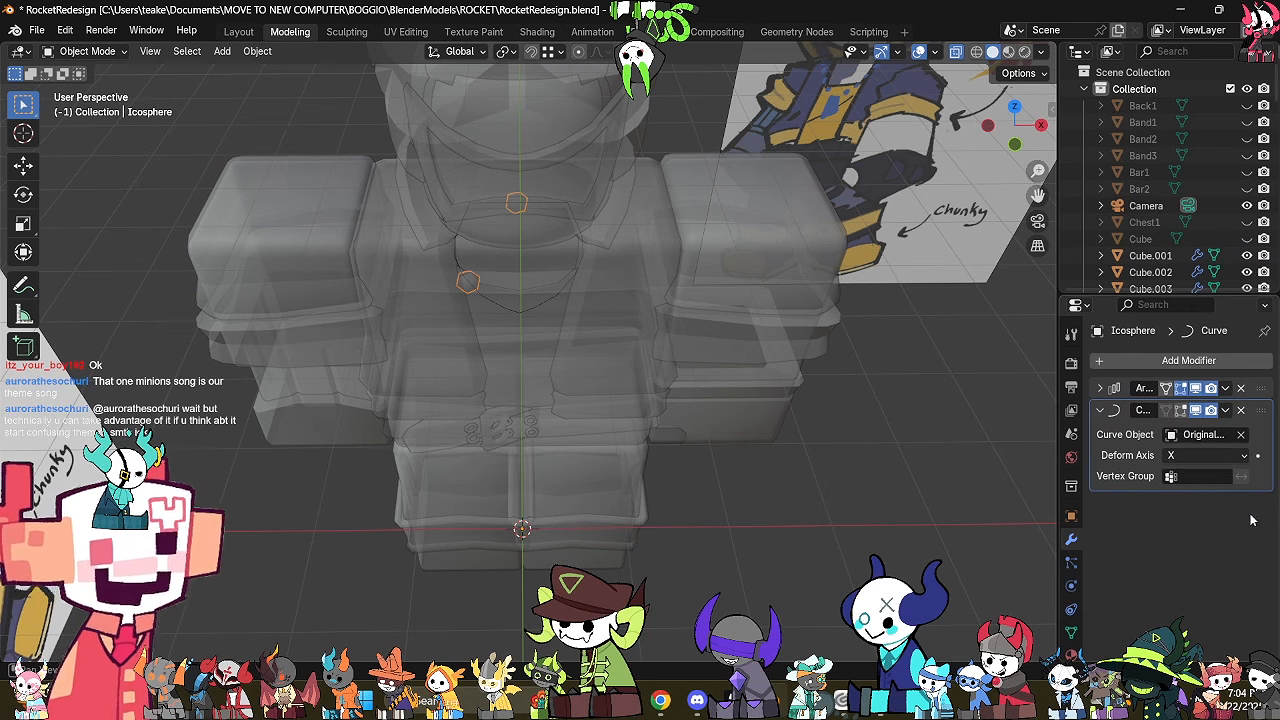
# Set the array's constant X offset to 0.13 m so the beads line up around the neck curve.
pyautogui.click(1101, 389)
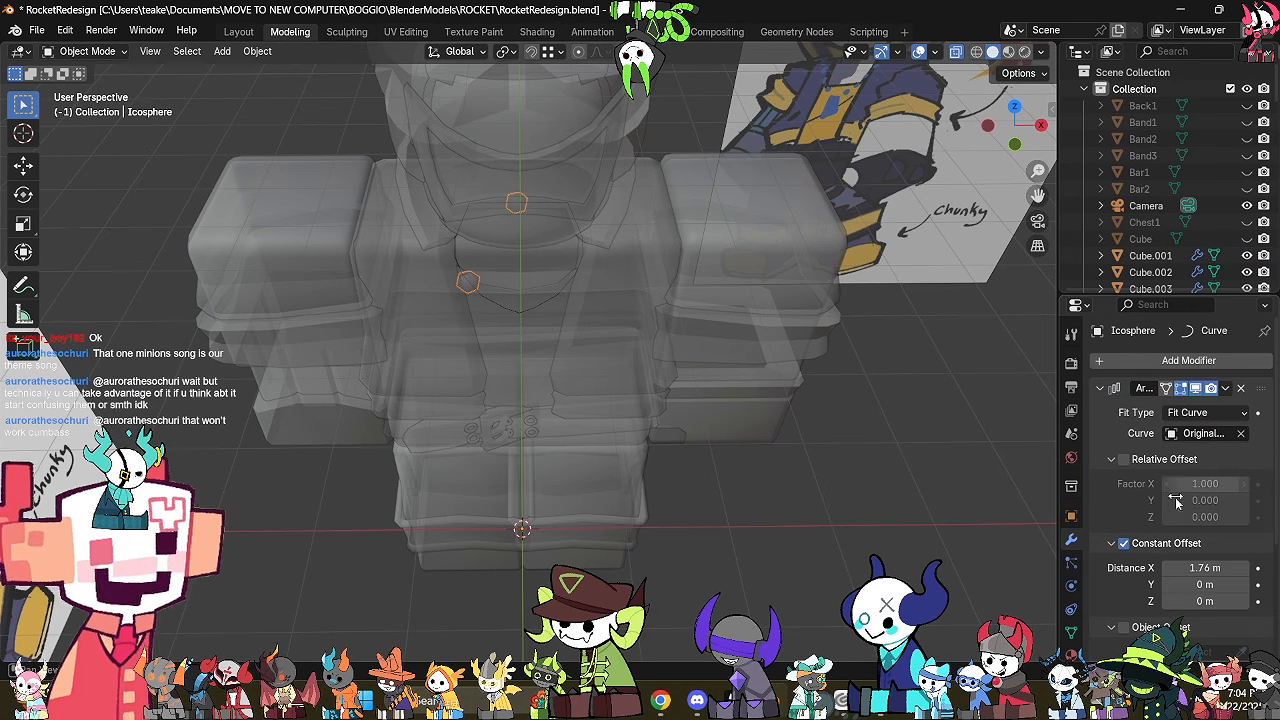
pyautogui.scroll(-1, 1182, 512)
pyautogui.moveTo(1212, 536); pyautogui.dragTo(1188, 534)
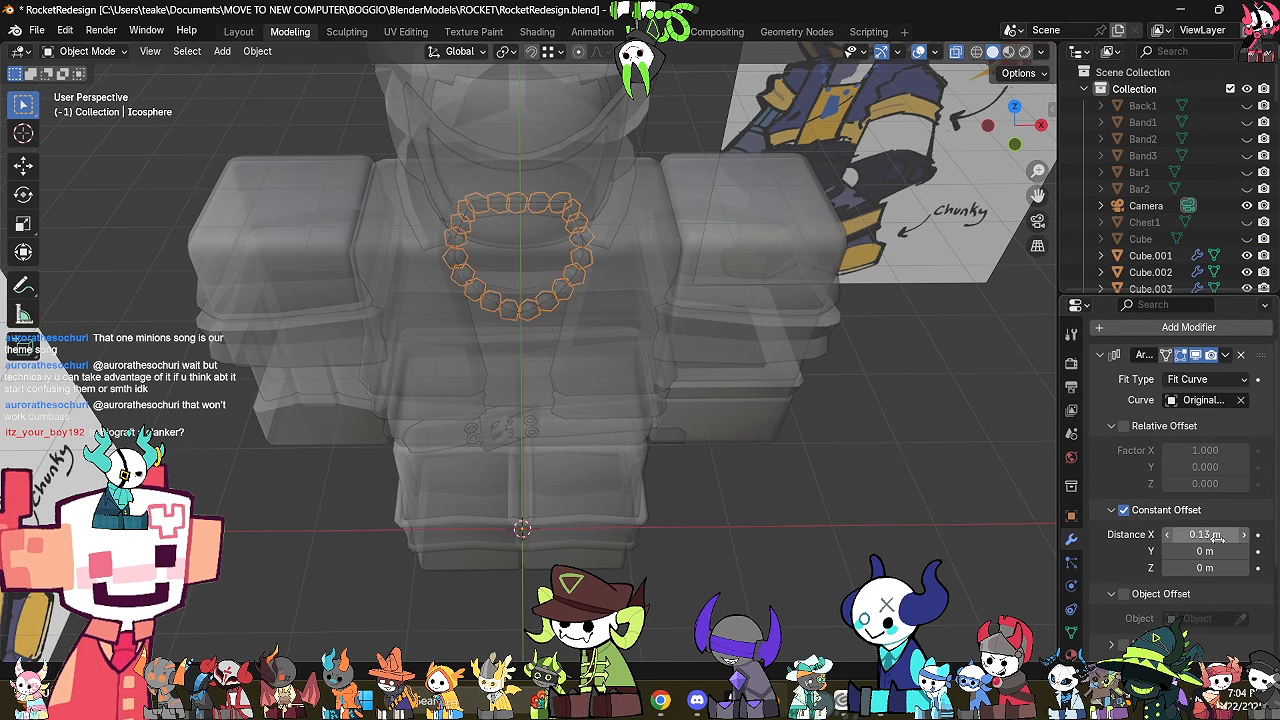
pyautogui.moveTo(810, 519); pyautogui.dragTo(817, 425, button='middle')
pyautogui.hotkey('alt', 'z')
pyautogui.scroll(3, 813, 517)
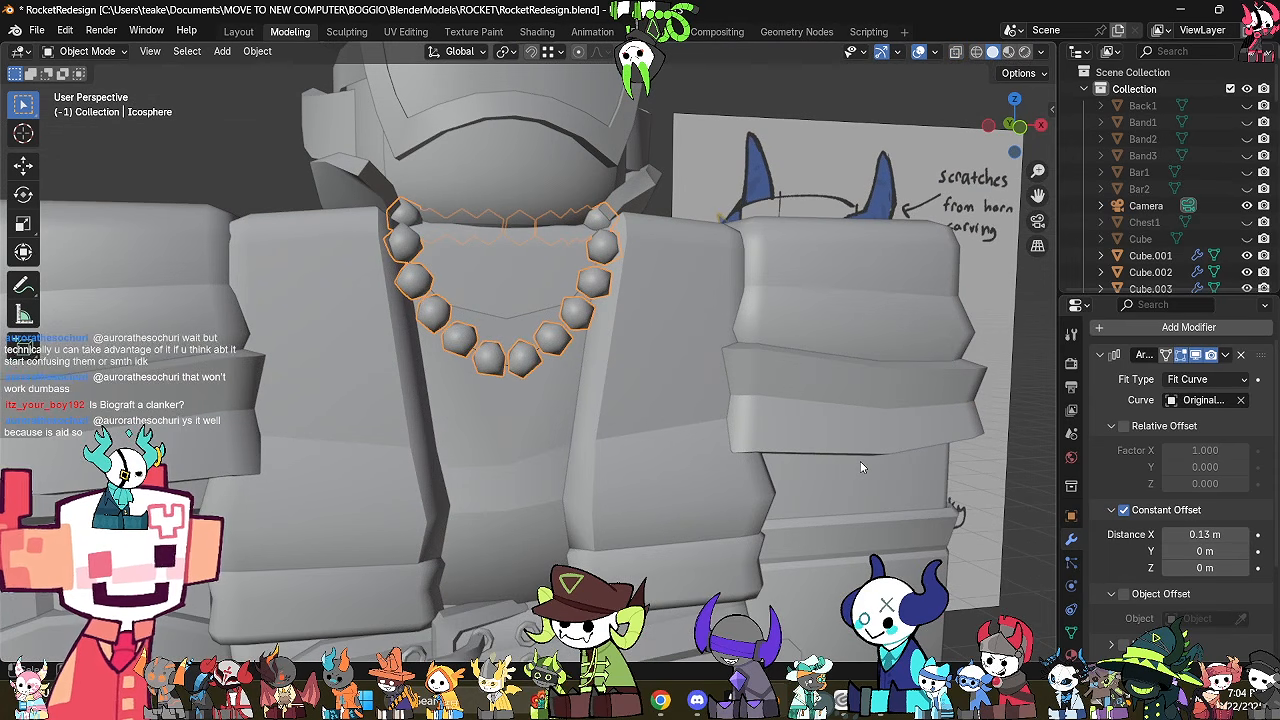
# Scale the source icosphere's mesh down to about 0.661 in Edit Mode to shrink the necklace beads.
pyautogui.moveTo(859, 459)
pyautogui.mouseDown(button='middle')
pyautogui.moveTo(833, 461)
pyautogui.moveTo(872, 434)
pyautogui.moveTo(843, 450)
pyautogui.moveTo(872, 462)
pyautogui.moveTo(859, 458)
pyautogui.moveTo(898, 202)
pyautogui.mouseUp(button='middle')
pyautogui.press('Tab')
pyautogui.hotkey('alt', 'z')
pyautogui.moveTo(771, 496)
pyautogui.keyDown('shift'); pyautogui.mouseDown(button='middle')
pyautogui.moveTo(740, 409)
pyautogui.moveTo(767, 212)
pyautogui.mouseUp(button='middle'); pyautogui.keyUp('shift')
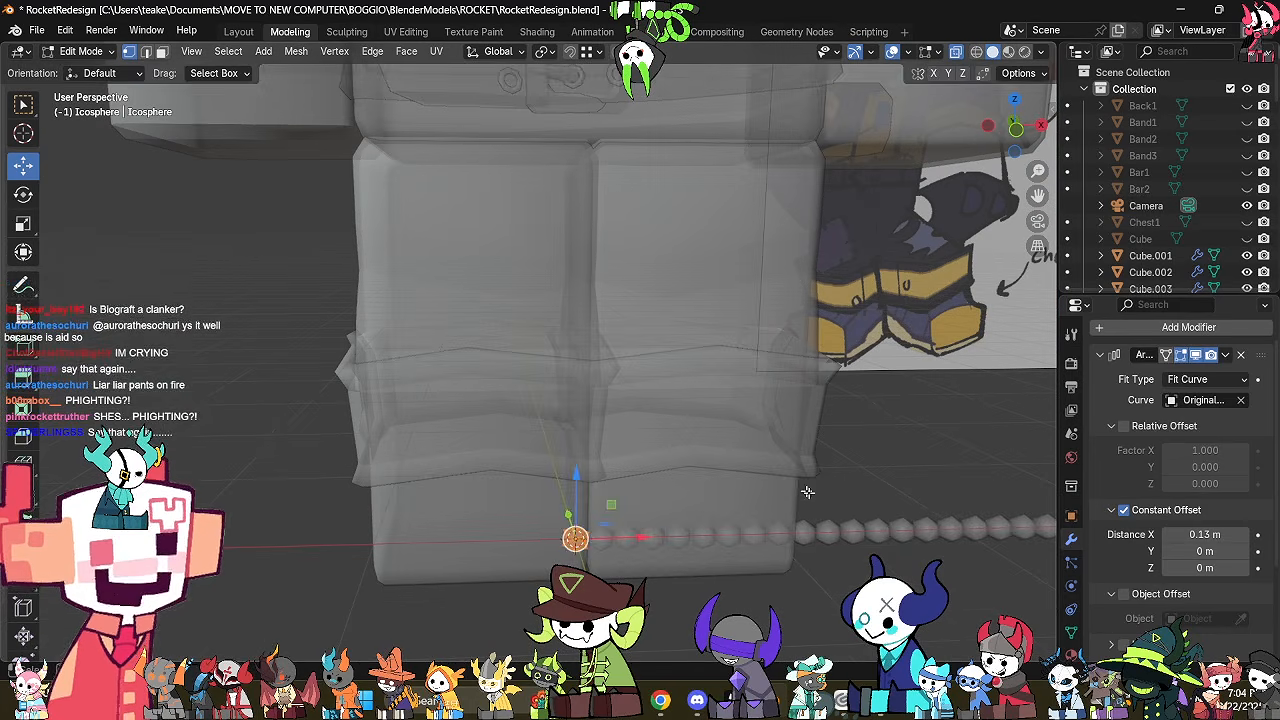
pyautogui.press('s')
pyautogui.click(730, 508)
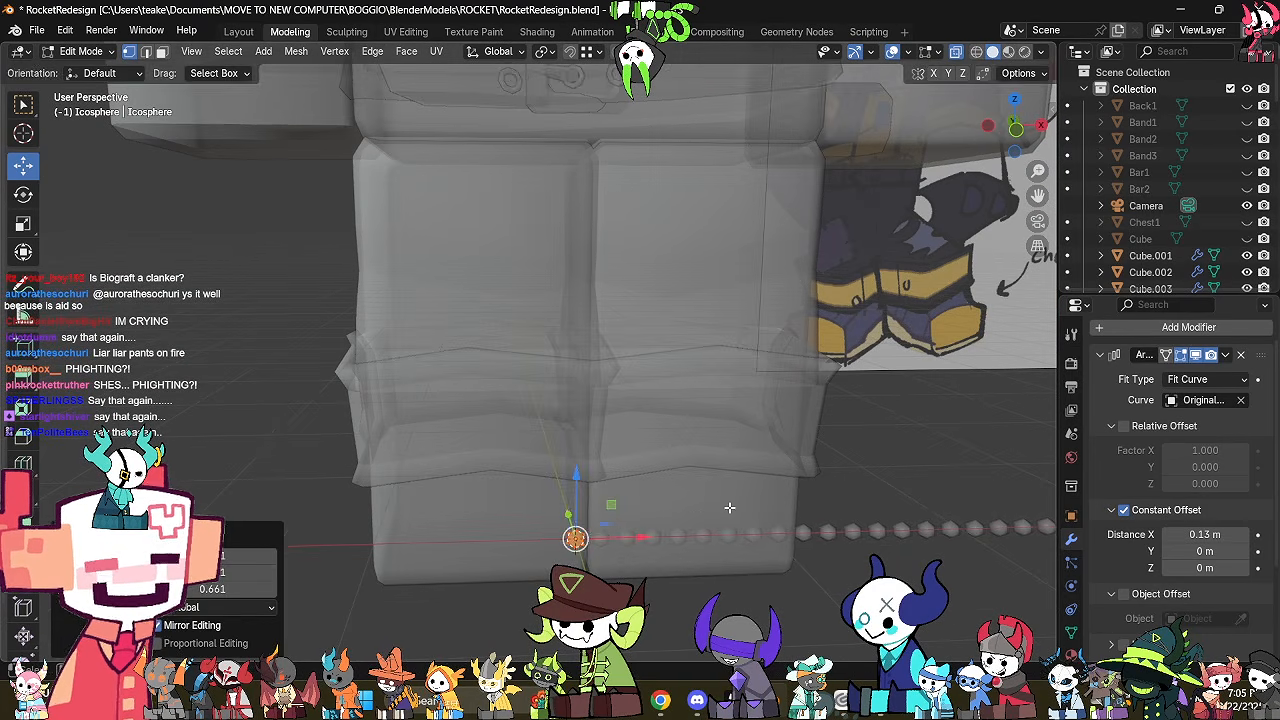
# Scale the source icosphere's mesh down once more to about 0.753 and return to Object Mode.
pyautogui.scroll(-4, 730, 508)
pyautogui.hotkey('alt', 'z')
pyautogui.keyDown('shift'); pyautogui.moveTo(767, 255); pyautogui.dragTo(760, 435, button='middle'); pyautogui.keyUp('shift')
pyautogui.press('Tab')
pyautogui.press('Tab')
pyautogui.hotkey('alt', 'z')
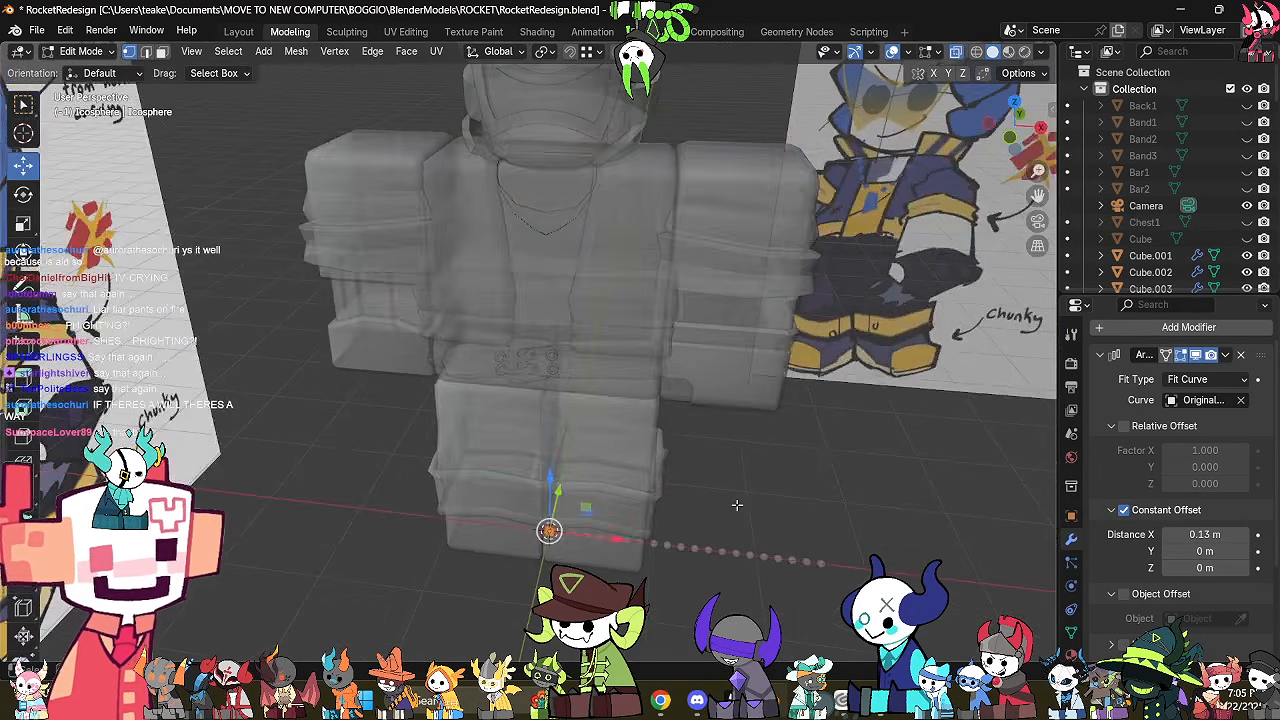
pyautogui.keyDown('shift'); pyautogui.moveTo(737, 506); pyautogui.dragTo(760, 354, button='middle'); pyautogui.keyUp('shift')
pyautogui.scroll(3, 800, 354)
pyautogui.press('s')
pyautogui.click(790, 366)
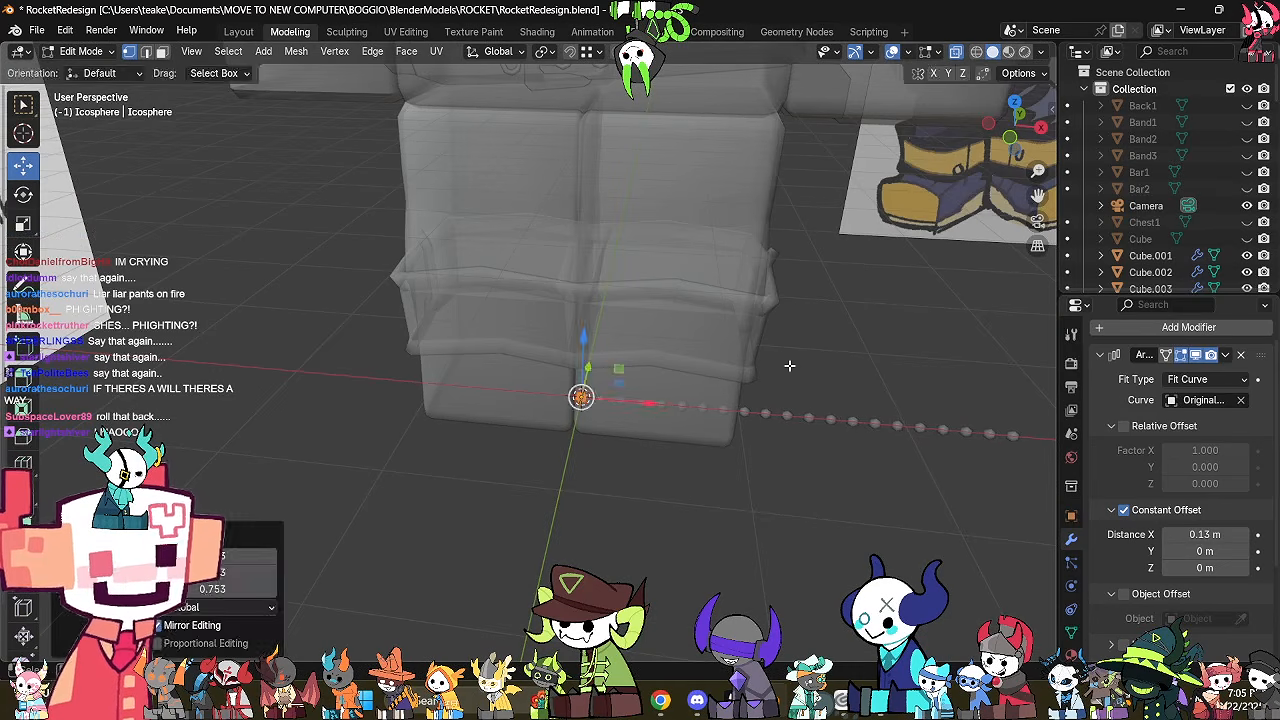
pyautogui.press('Tab')
# Examine the size and spacing of the beads around the neck with the necklace deselected.
pyautogui.scroll(-3, 740, 237)
pyautogui.keyDown('shift'); pyautogui.moveTo(740, 237); pyautogui.dragTo(610, 220, button='middle'); pyautogui.keyUp('shift')
pyautogui.hotkey('alt', 'z')
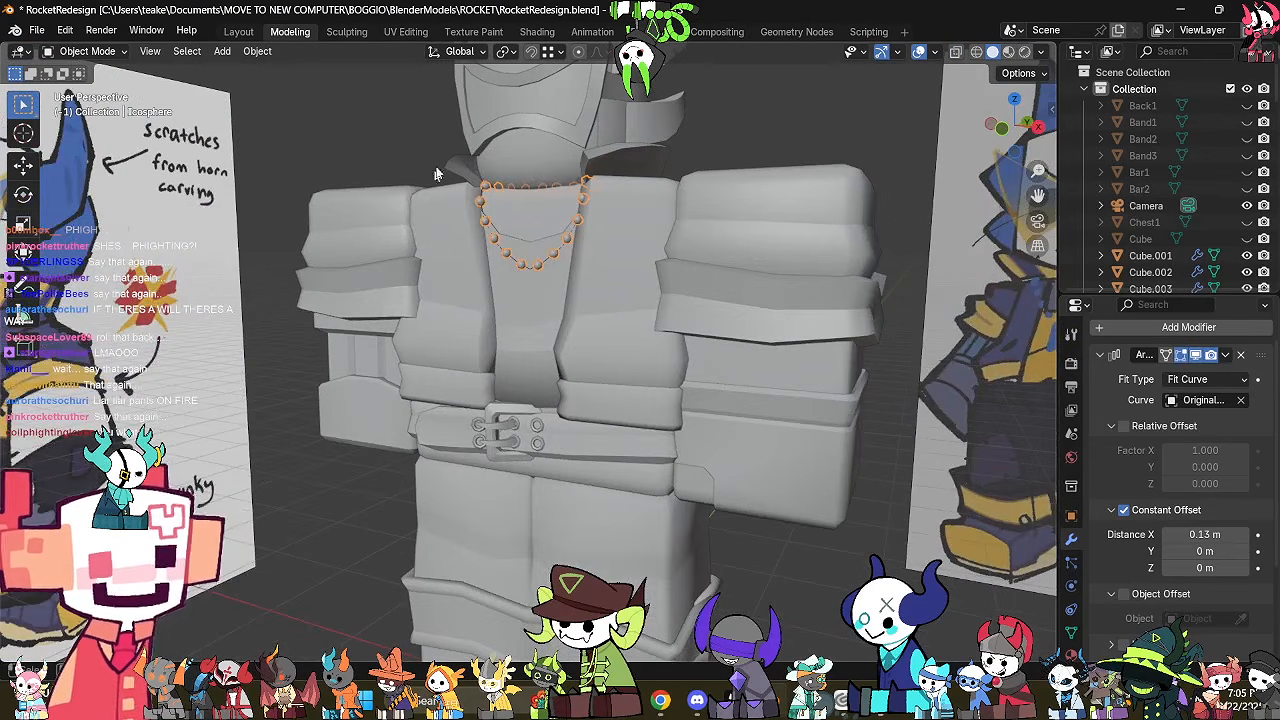
pyautogui.moveTo(743, 272); pyautogui.dragTo(776, 251, button='middle')
pyautogui.scroll(3, 746, 466)
pyautogui.press('Tab')
pyautogui.press('Tab')
pyautogui.click(798, 181)
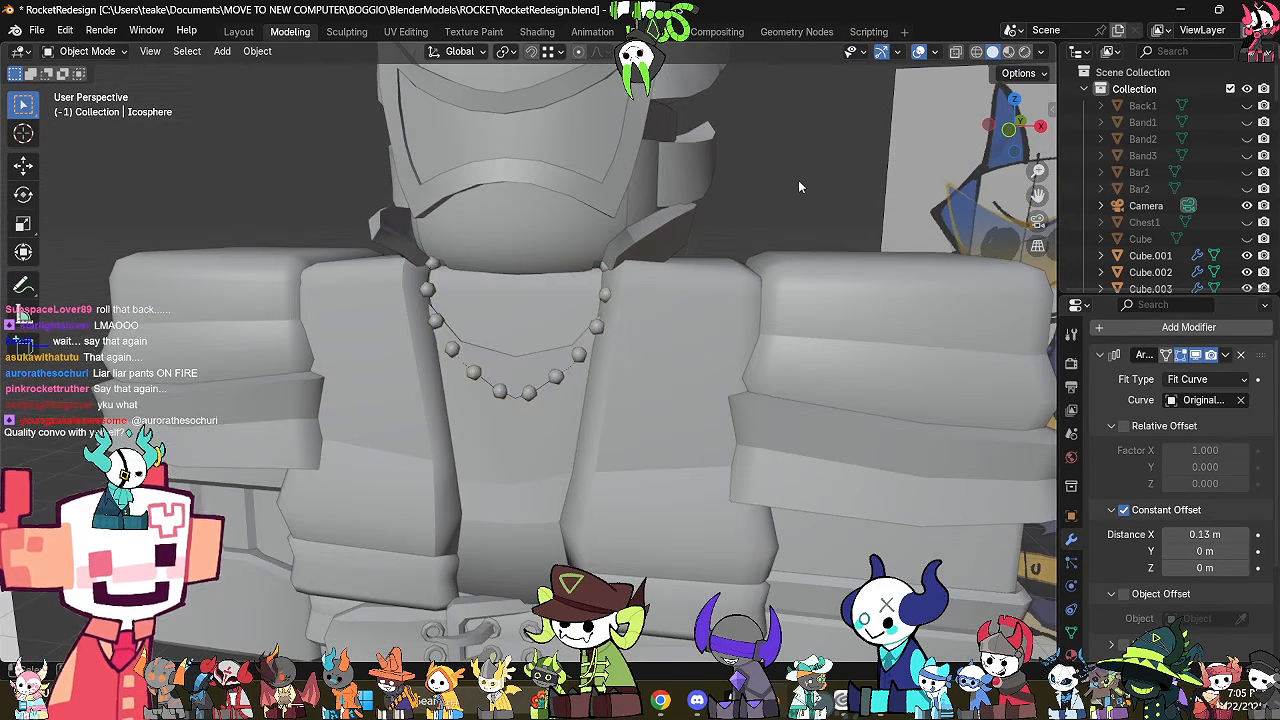
pyautogui.scroll(-3, 797, 183)
pyautogui.moveTo(792, 185)
pyautogui.mouseDown(button='middle')
pyautogui.moveTo(739, 158)
pyautogui.moveTo(787, 179)
pyautogui.mouseUp(button='middle')
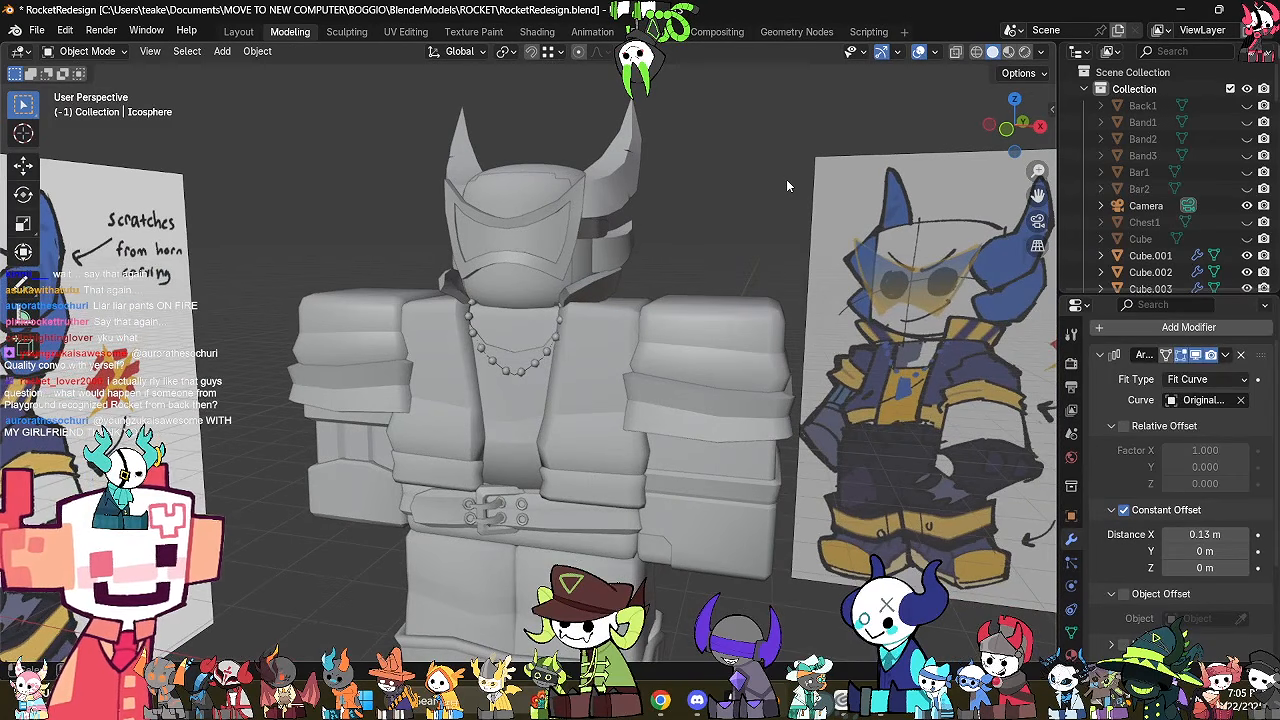
# Add a mesh plane and rotate it upright so that it faces the character's front.
pyautogui.hotkey('shift', 'a')
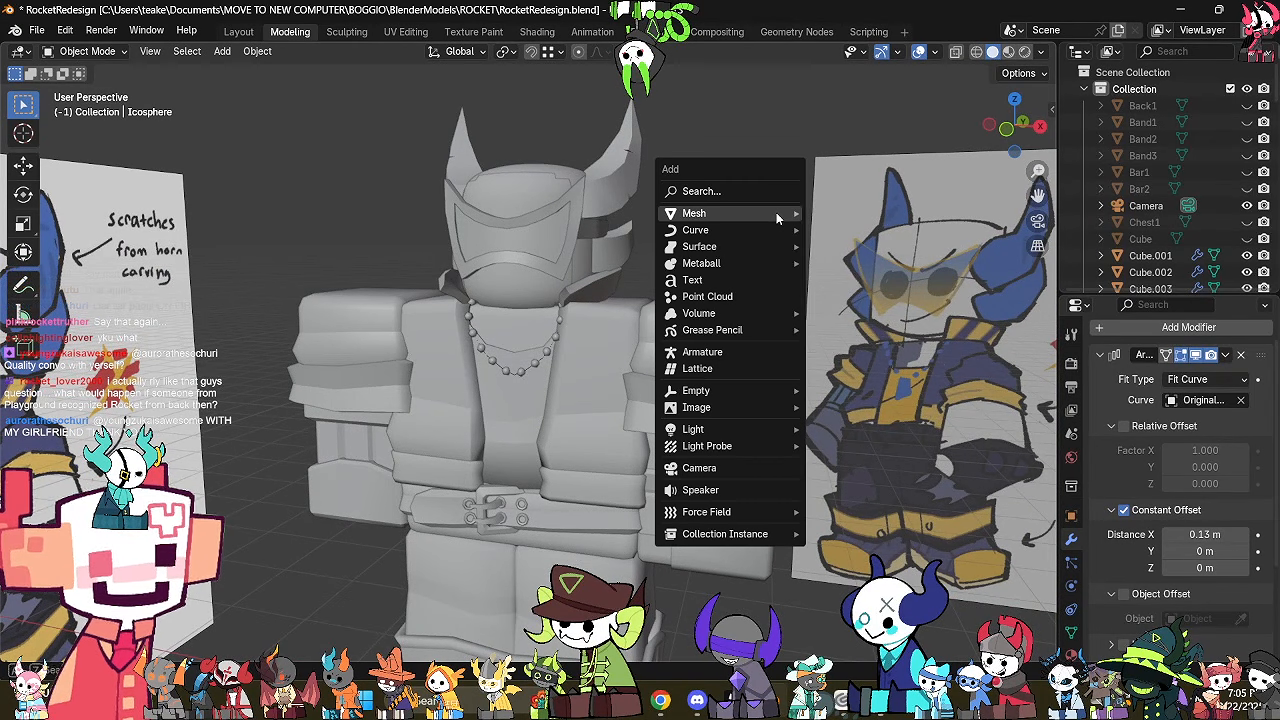
pyautogui.moveTo(778, 214)
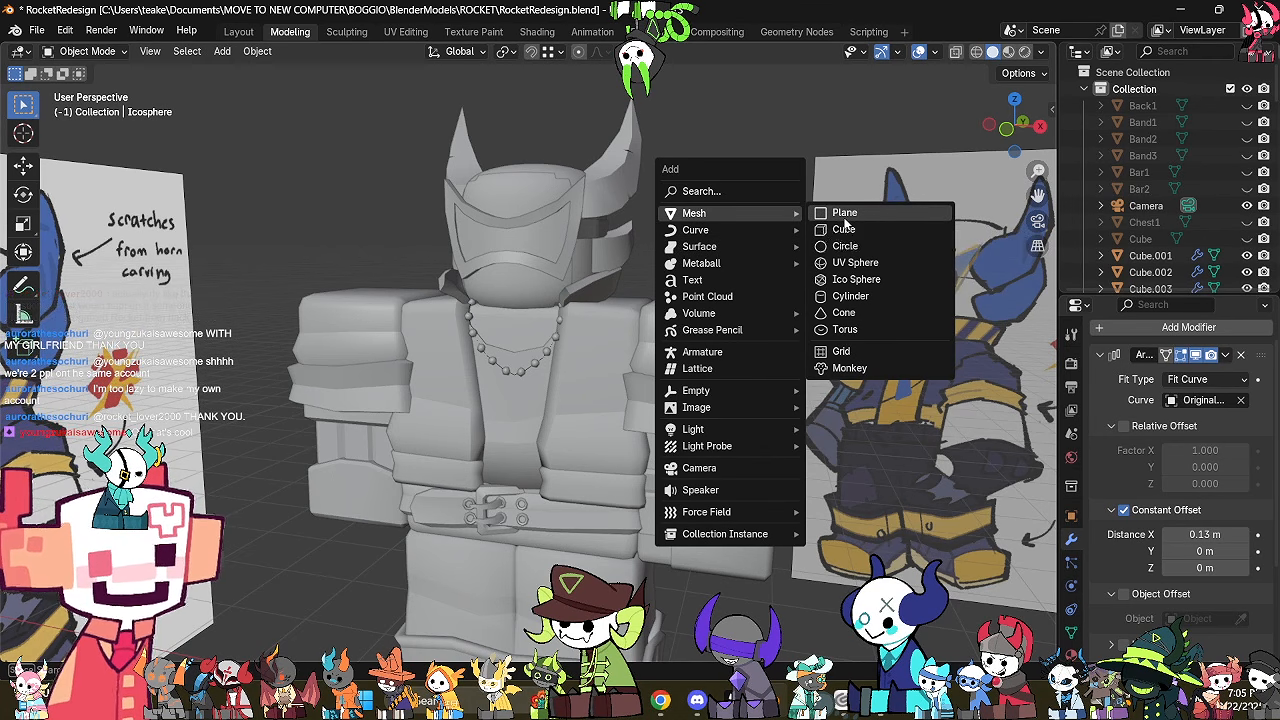
pyautogui.click(845, 218)
pyautogui.scroll(-2, 757, 370)
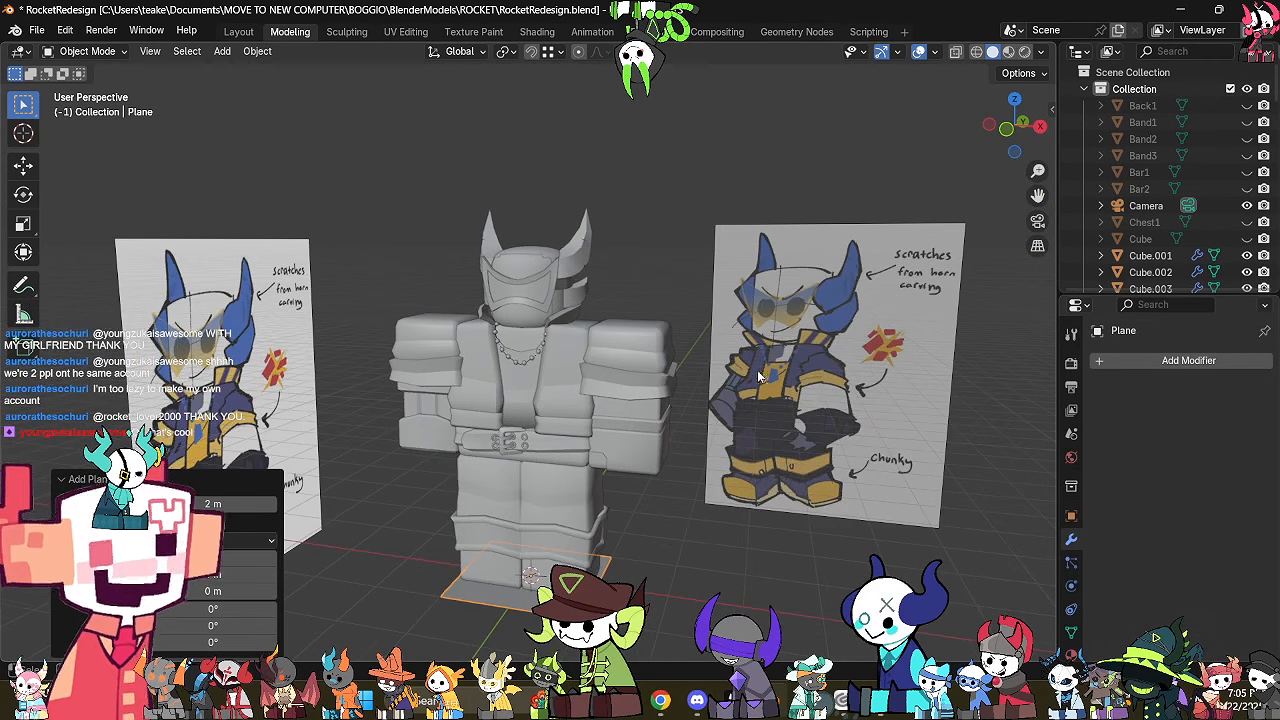
pyautogui.click(1040, 125)
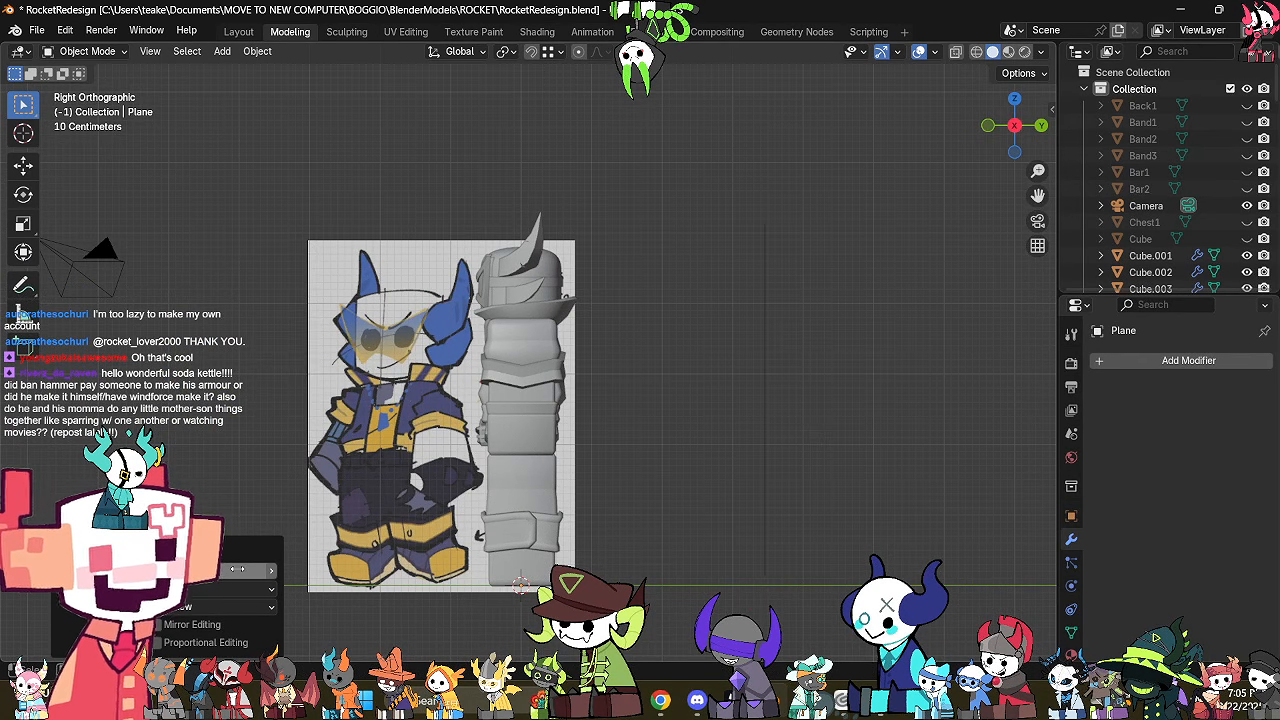
pyautogui.hotkey('alt', 'z')
pyautogui.moveTo(648, 452); pyautogui.dragTo(728, 504, button='middle')
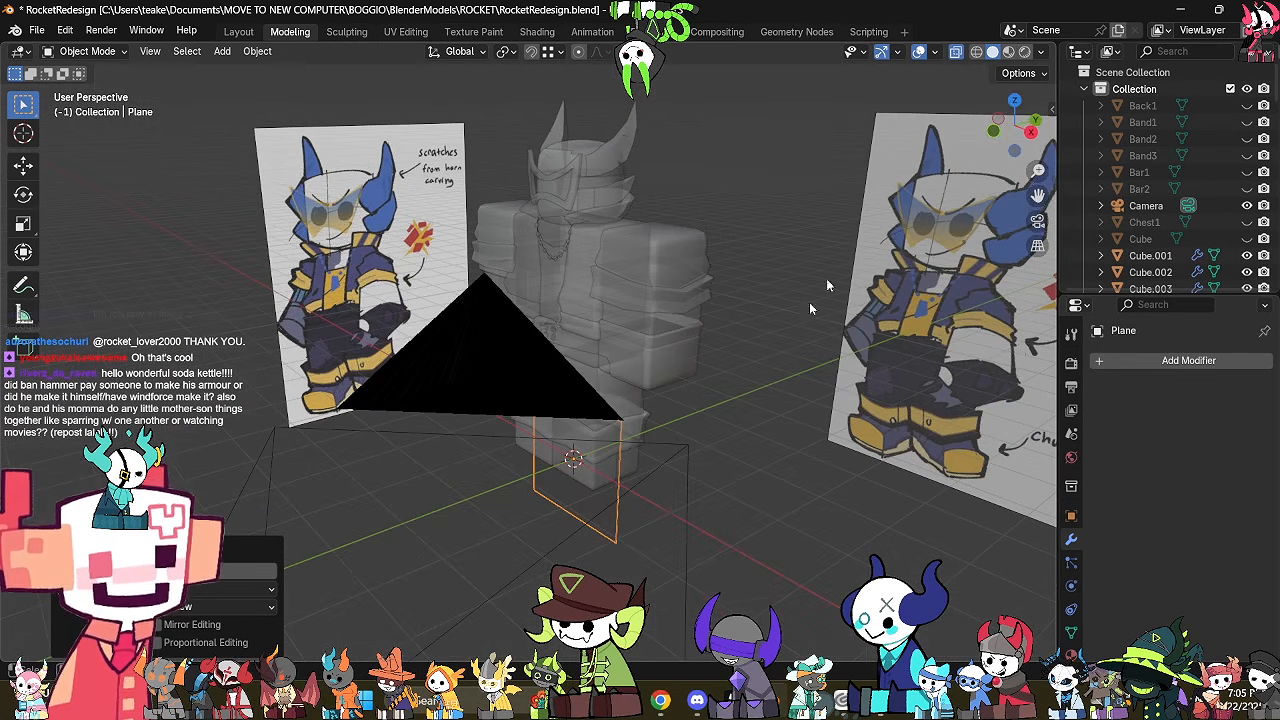
# Move the upright plane forward and about 2.11 m up, in front of the body.
pyautogui.click(1030, 130)
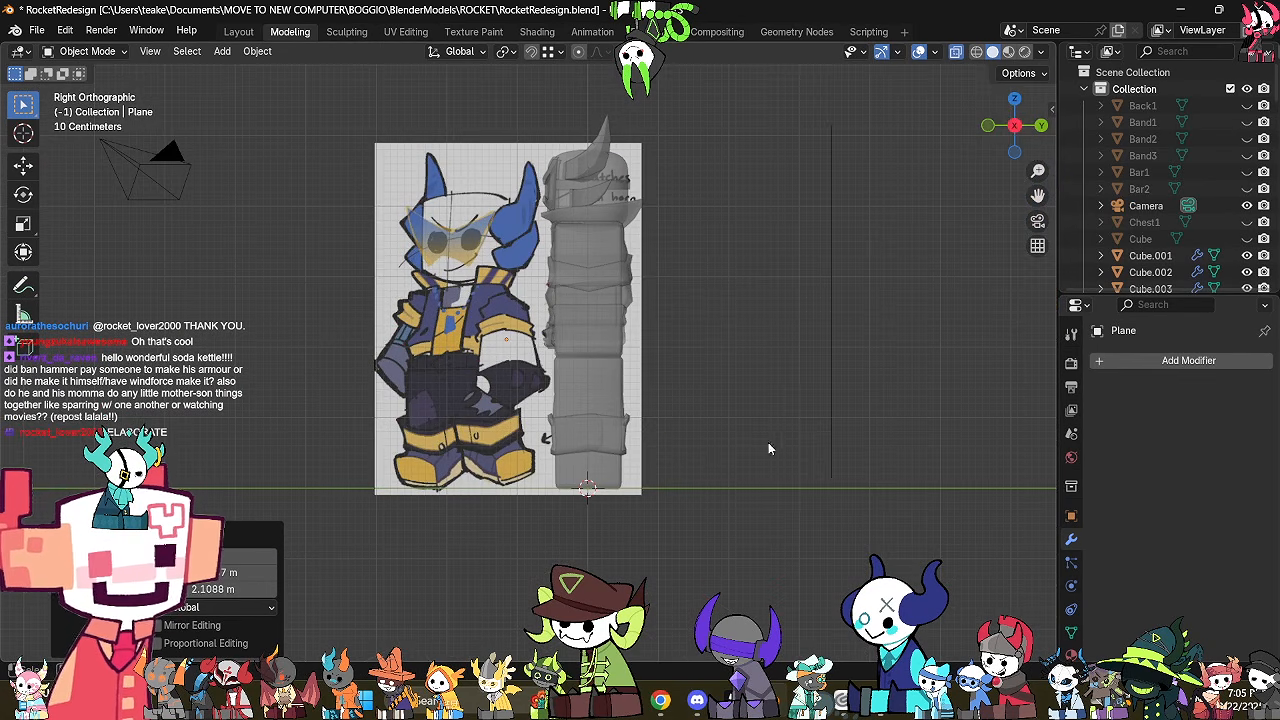
pyautogui.moveTo(603, 408); pyautogui.dragTo(709, 449, button='middle')
pyautogui.scroll(3, 709, 449)
# Taper the plane into a trapezoid by scaling its top edge narrower and adjusting the bottom edge's width.
pyautogui.press('Tab')
pyautogui.moveTo(575, 345); pyautogui.dragTo(625, 378, button='middle')
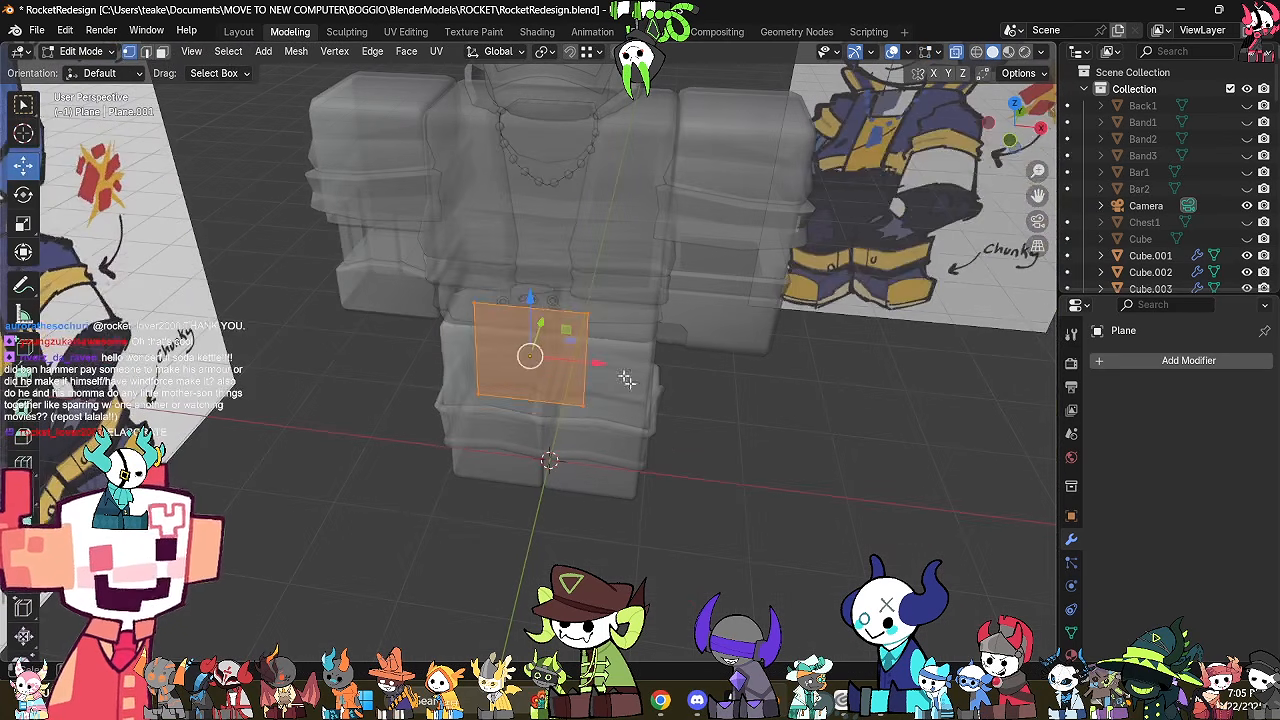
pyautogui.click(547, 312)
pyautogui.press('s')
pyautogui.click(608, 358)
pyautogui.click(556, 411)
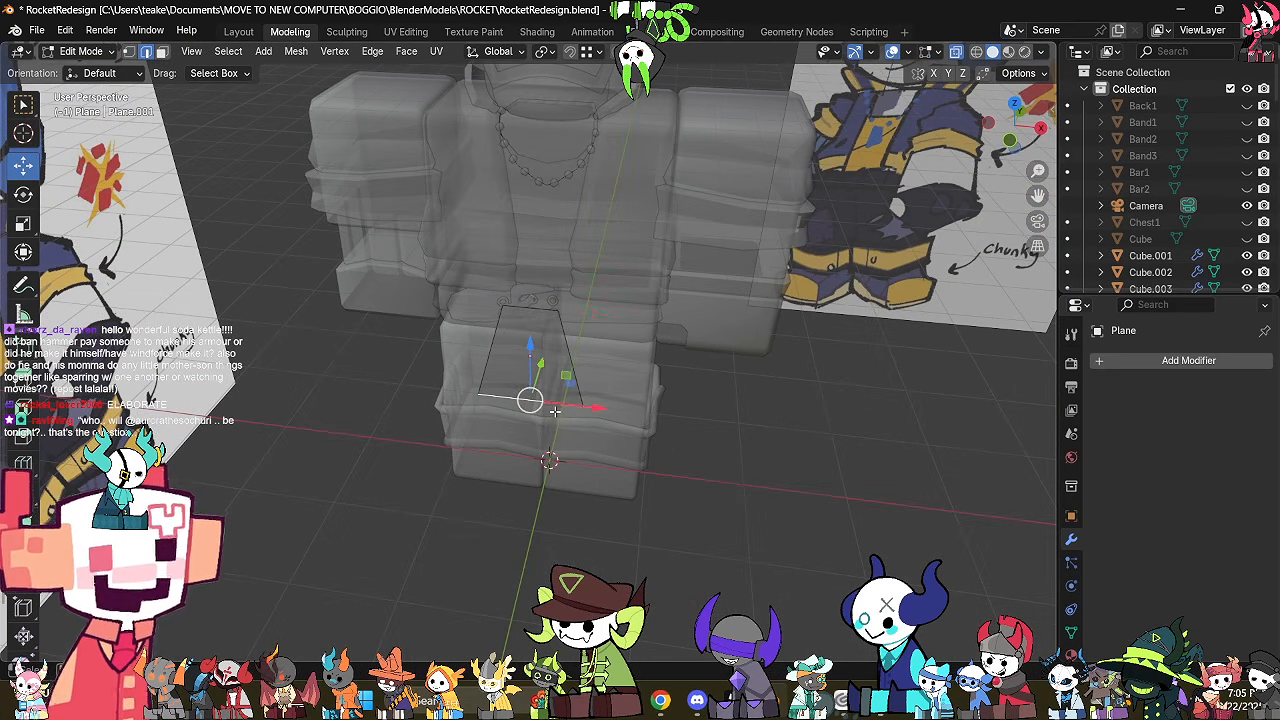
pyautogui.press('s')
pyautogui.click(647, 430)
# Scale the whole trapezoid down to about 0.328.
pyautogui.press('a')
pyautogui.moveTo(608, 352); pyautogui.dragTo(590, 390, button='middle')
pyautogui.press('s')
pyautogui.click(578, 372)
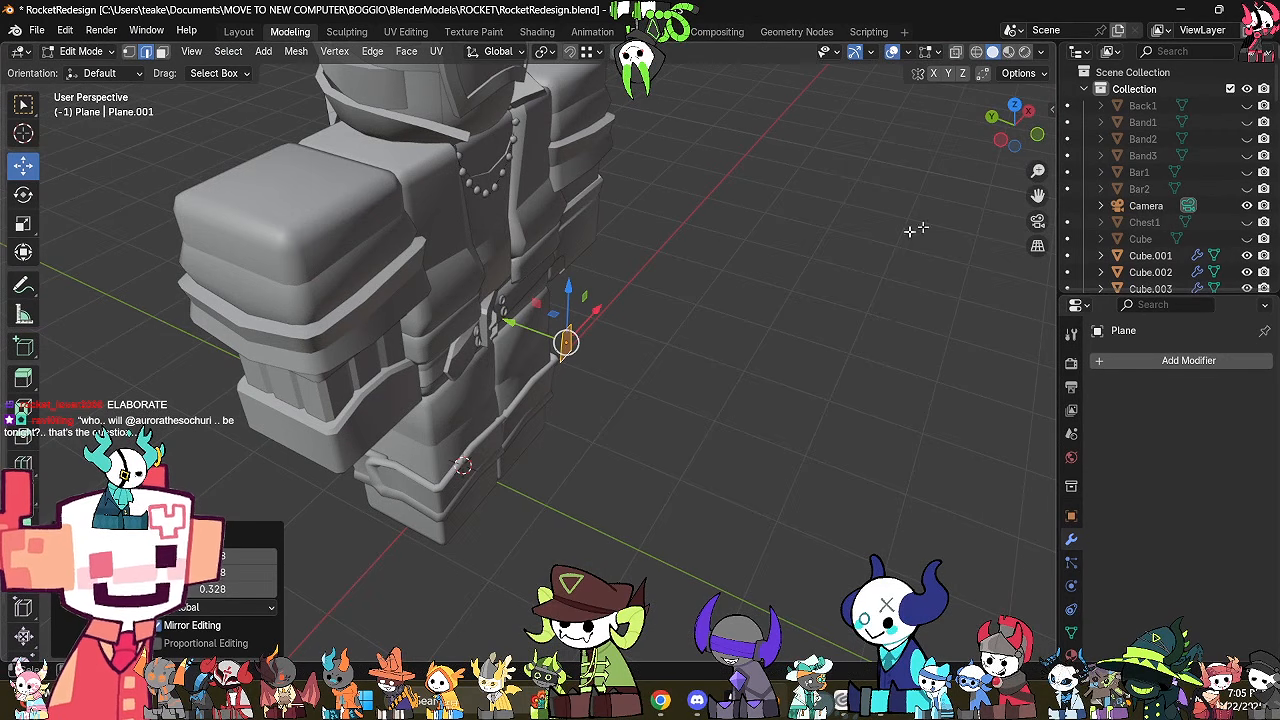
# Move the trapezoid up and closer to the character's chest in the side view.
pyautogui.click(1003, 141)
pyautogui.press('g')
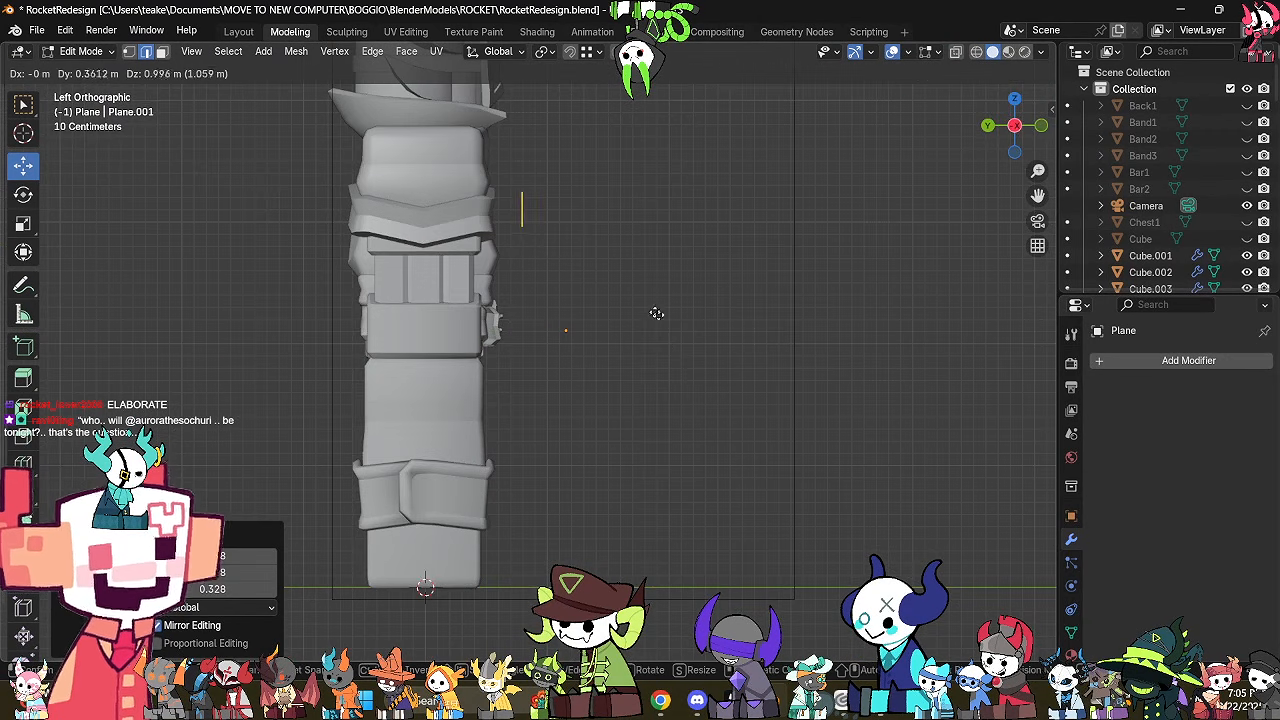
pyautogui.click(637, 300)
pyautogui.hotkey('alt', 'z')
pyautogui.keyDown('shift'); pyautogui.moveTo(634, 311); pyautogui.dragTo(657, 484, button='middle'); pyautogui.keyUp('shift')
pyautogui.scroll(3, 664, 465)
# Lower the trapezoid about 0.23 m and move it along Y to sit just below the front beads.
pyautogui.moveTo(634, 313); pyautogui.dragTo(525, 370, button='middle')
pyautogui.press('g')
pyautogui.press('z')
pyautogui.click(547, 343)
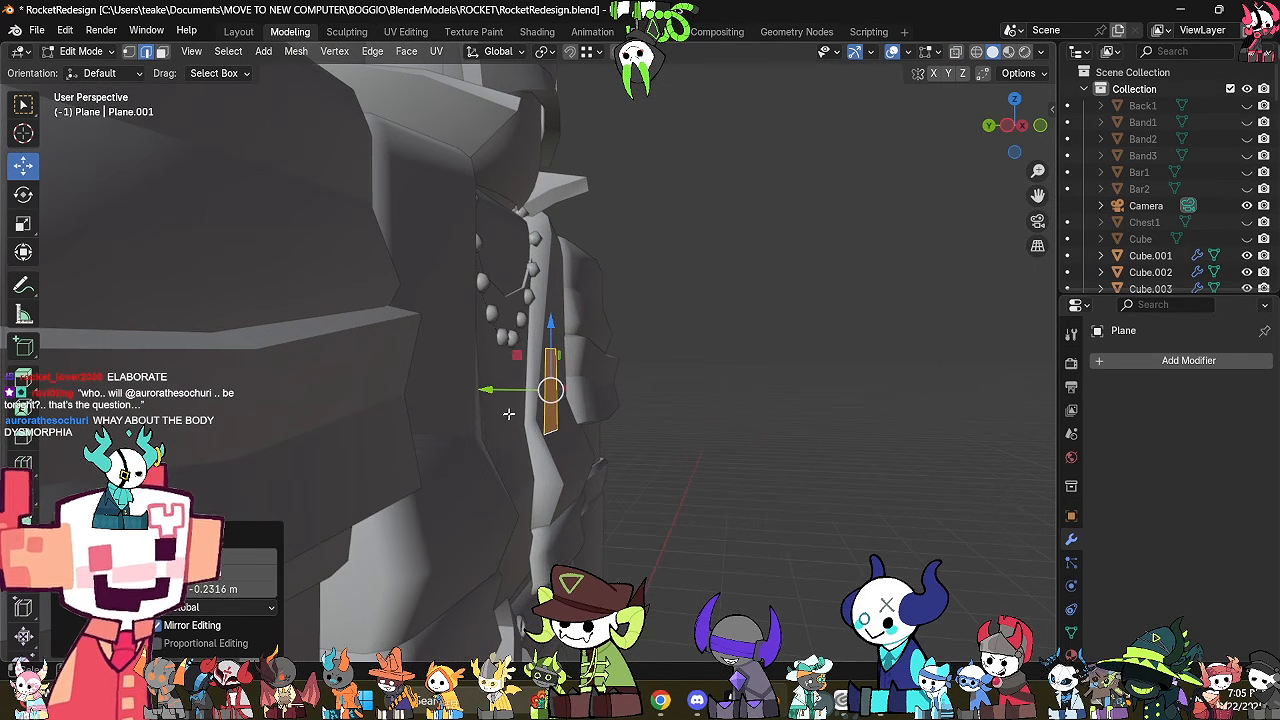
pyautogui.press('g')
pyautogui.press('y')
pyautogui.click(477, 380)
pyautogui.moveTo(662, 390); pyautogui.dragTo(658, 424, button='middle')
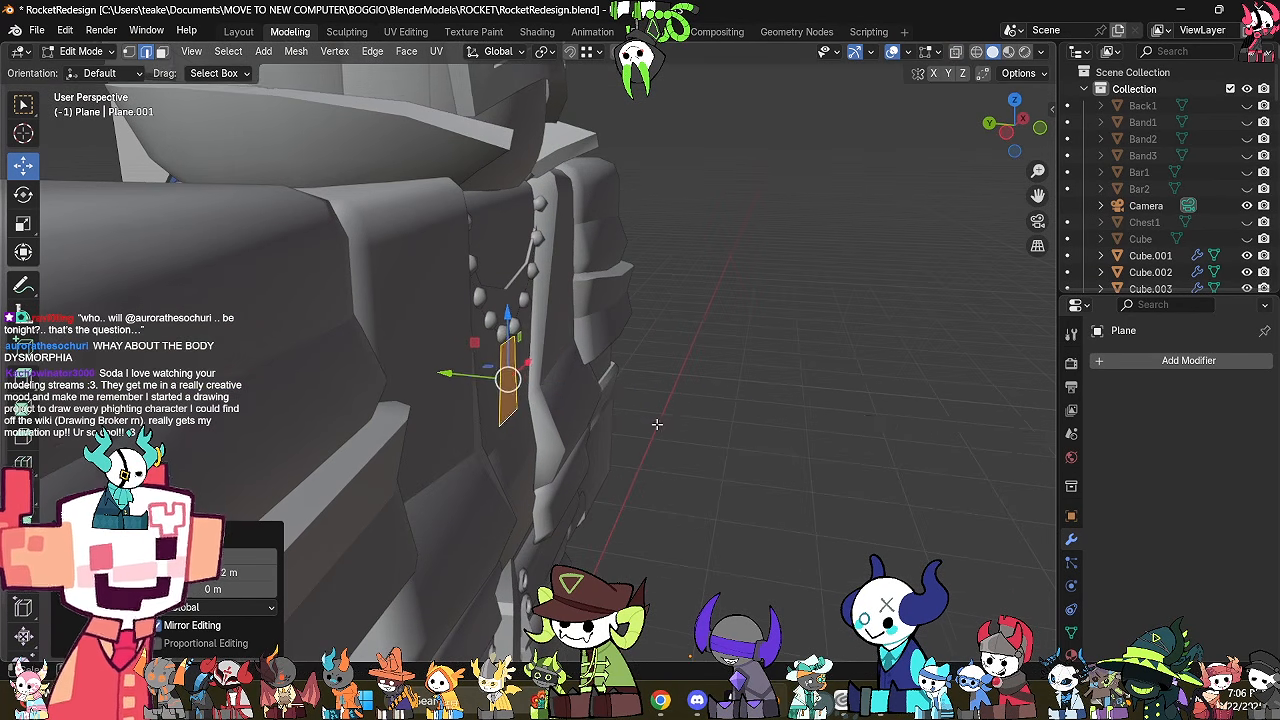
# Extrude the trapezoid into a thin slab and add a horizontal loop cut across its middle.
pyautogui.press('e')
pyautogui.hotkey('ctrl', 'z')
pyautogui.hotkey('ctrl', 'z')
pyautogui.moveTo(587, 402)
pyautogui.mouseDown(button='middle')
pyautogui.moveTo(645, 396)
pyautogui.moveTo(620, 407)
pyautogui.mouseUp(button='middle')
pyautogui.scroll(2, 650, 420)
pyautogui.hotkey('alt', 'z')
pyautogui.hotkey('ctrl', 'r')
pyautogui.click(620, 407)
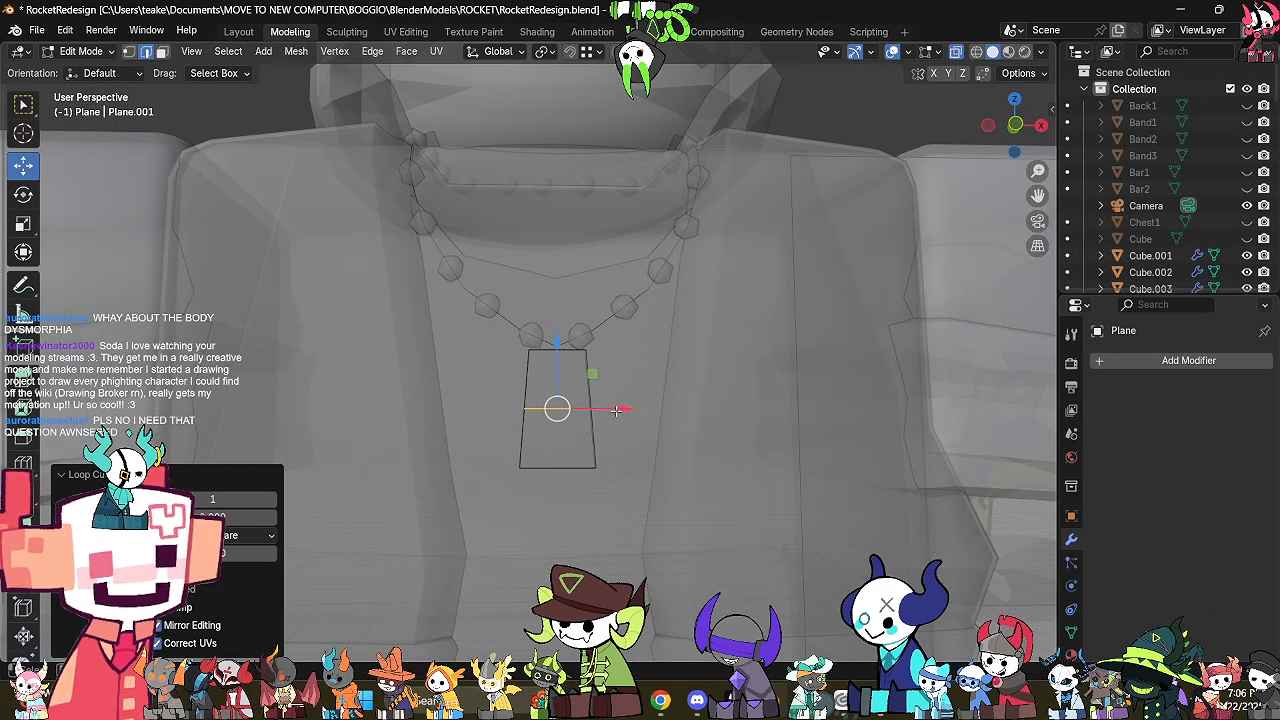
# Scale the whole pendant down slightly and raise it so its top meets the lowest beads.
pyautogui.press('KP_1')
pyautogui.press('a')
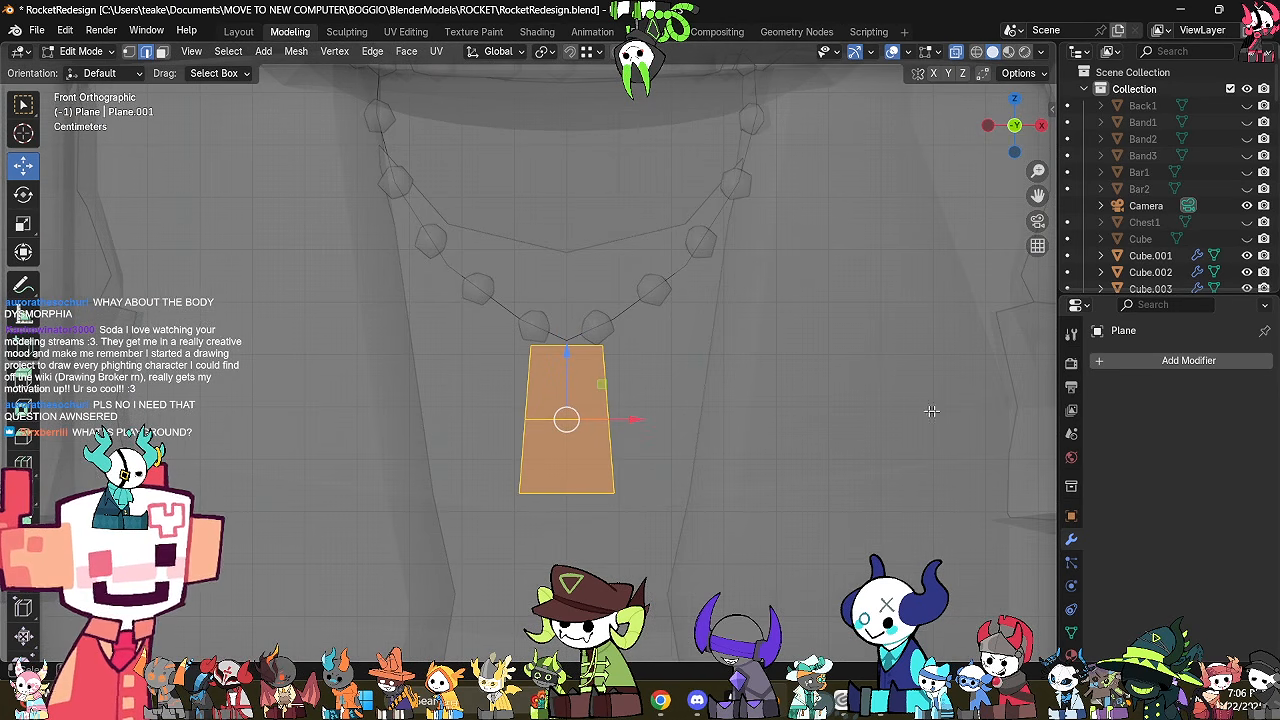
pyautogui.press('s')
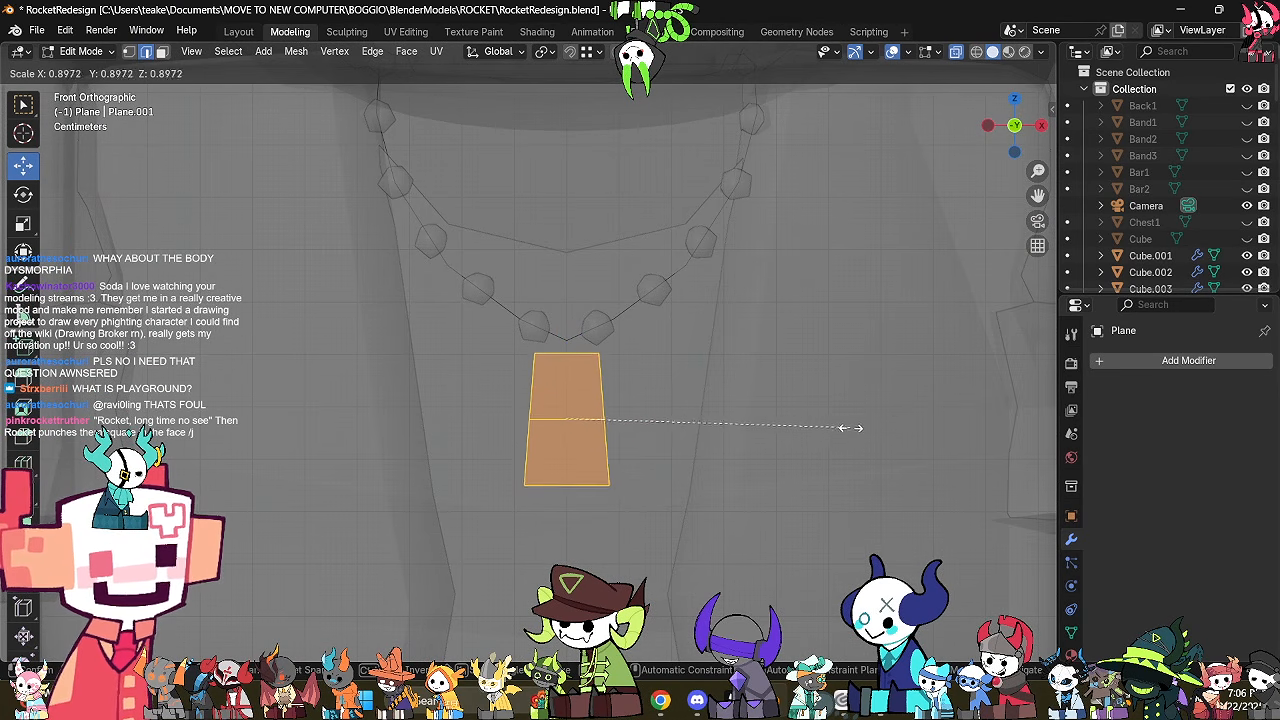
pyautogui.click(785, 435)
pyautogui.moveTo(583, 363); pyautogui.dragTo(583, 338)
pyautogui.click(631, 474)
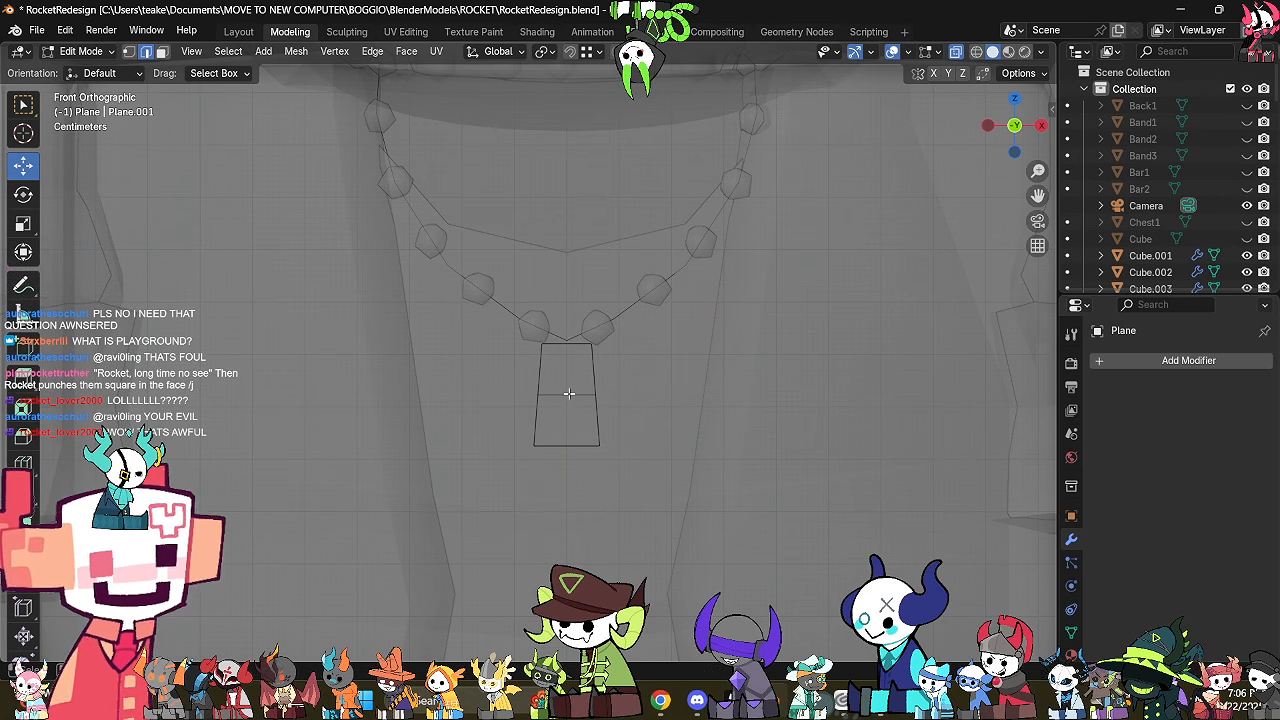
# Scale the pendant's middle horizontal edge loop slightly narrower.
pyautogui.click(572, 397)
pyautogui.press('s')
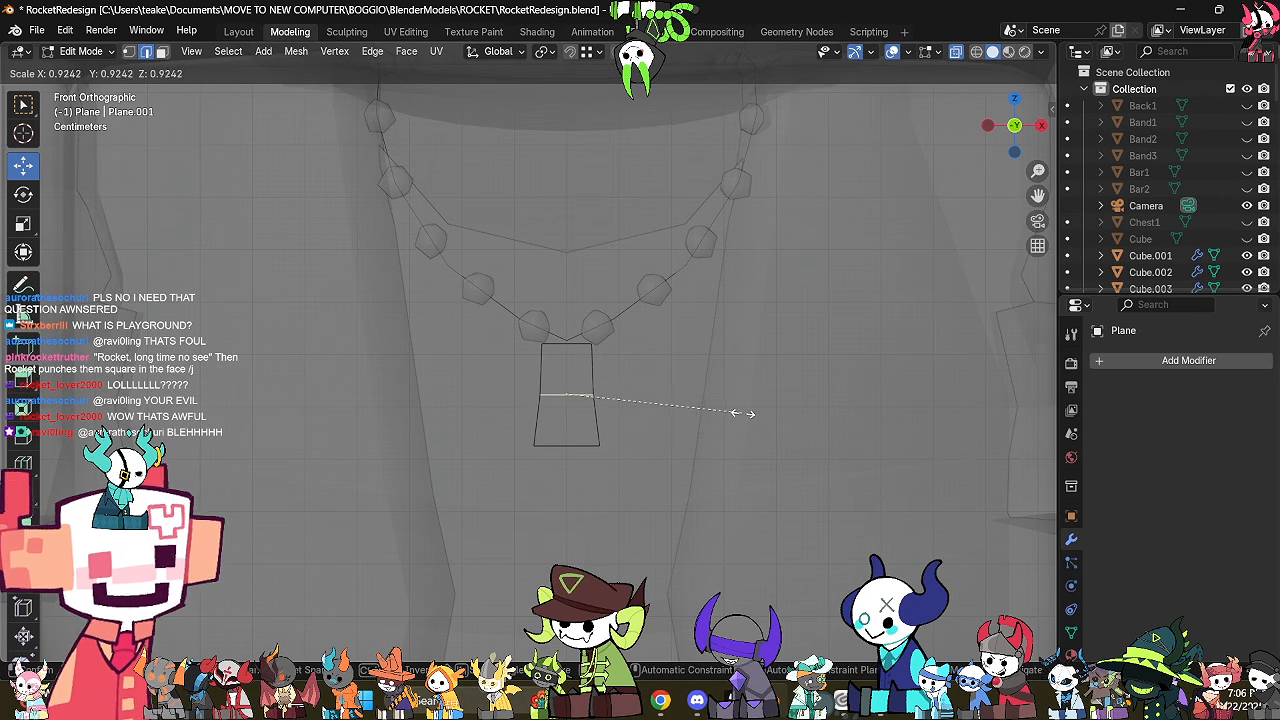
pyautogui.click(743, 414)
pyautogui.click(670, 506)
# Add a vertical loop cut down the centre of the pendant.
pyautogui.hotkey('ctrl', 'r')
pyautogui.doubleClick(571, 337)
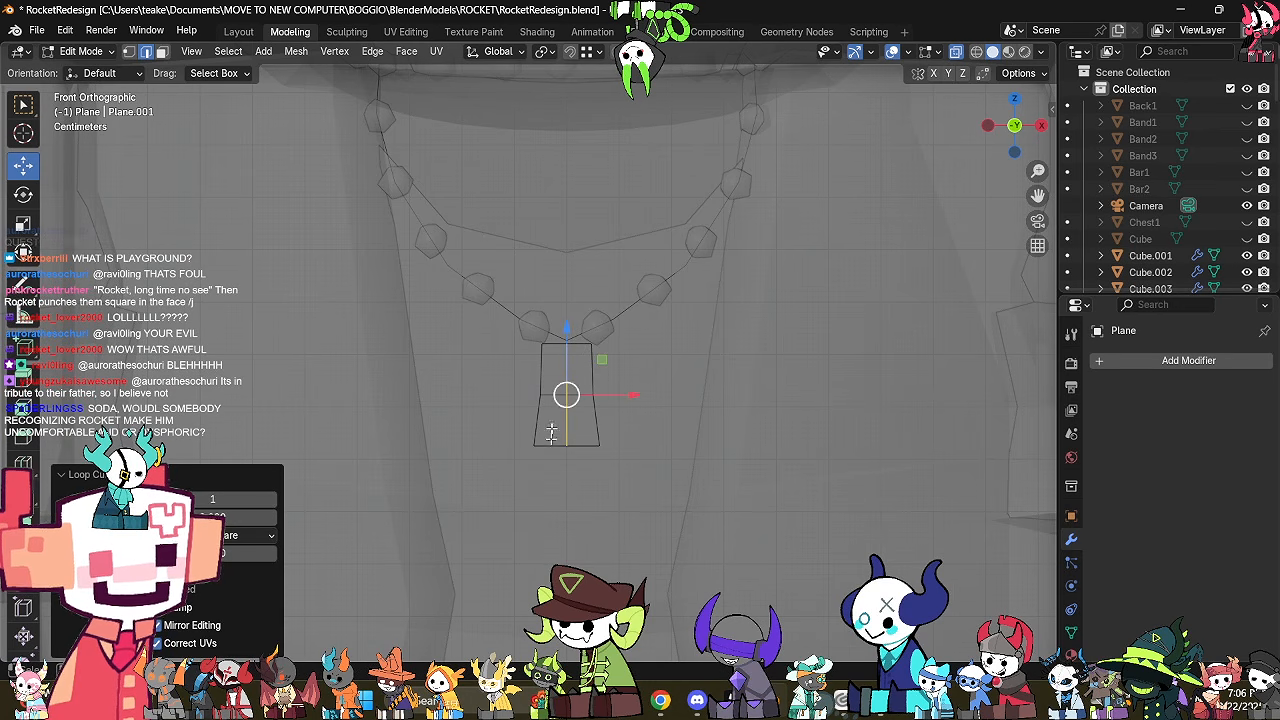
pyautogui.moveTo(549, 480); pyautogui.dragTo(573, 429)
pyautogui.hotkey('alt', 'z')
pyautogui.hotkey('alt', 'z')
pyautogui.hotkey('ctrl', 'z')
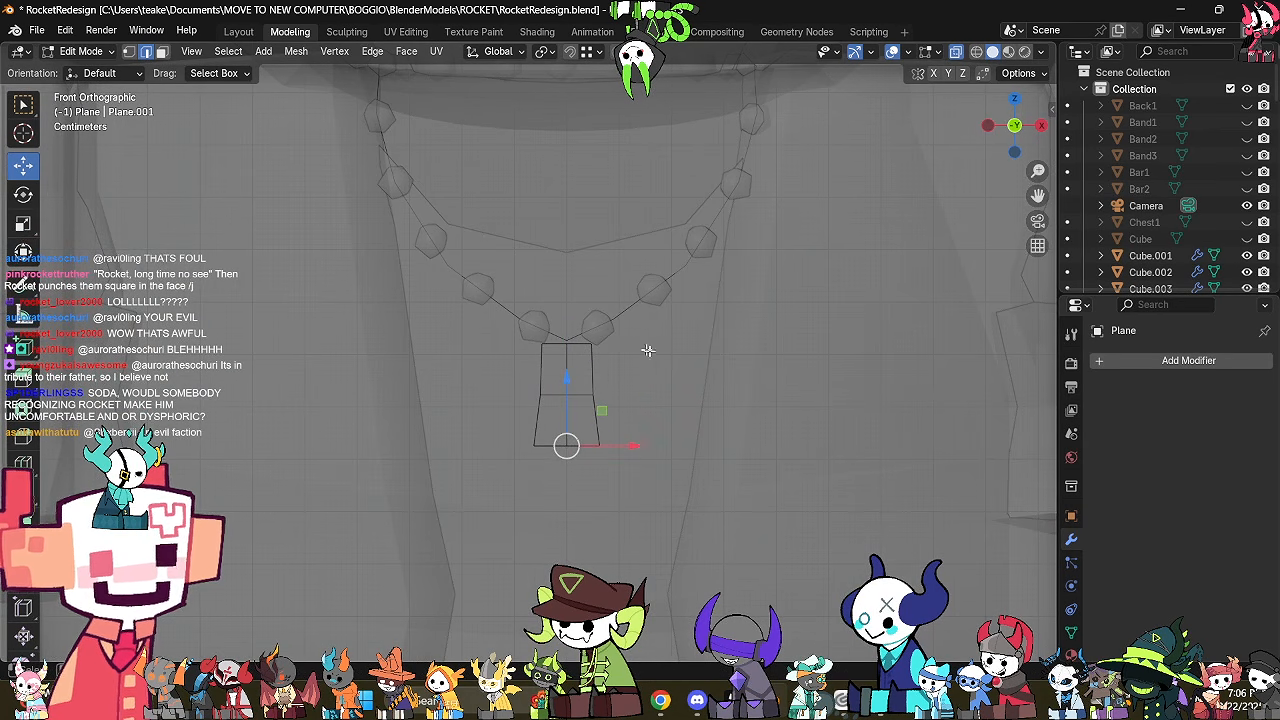
# Select the pendant's top edges and scale them narrower along the X axis.
pyautogui.hotkey('alt', 'z')
pyautogui.moveTo(648, 350); pyautogui.dragTo(551, 392, button='middle')
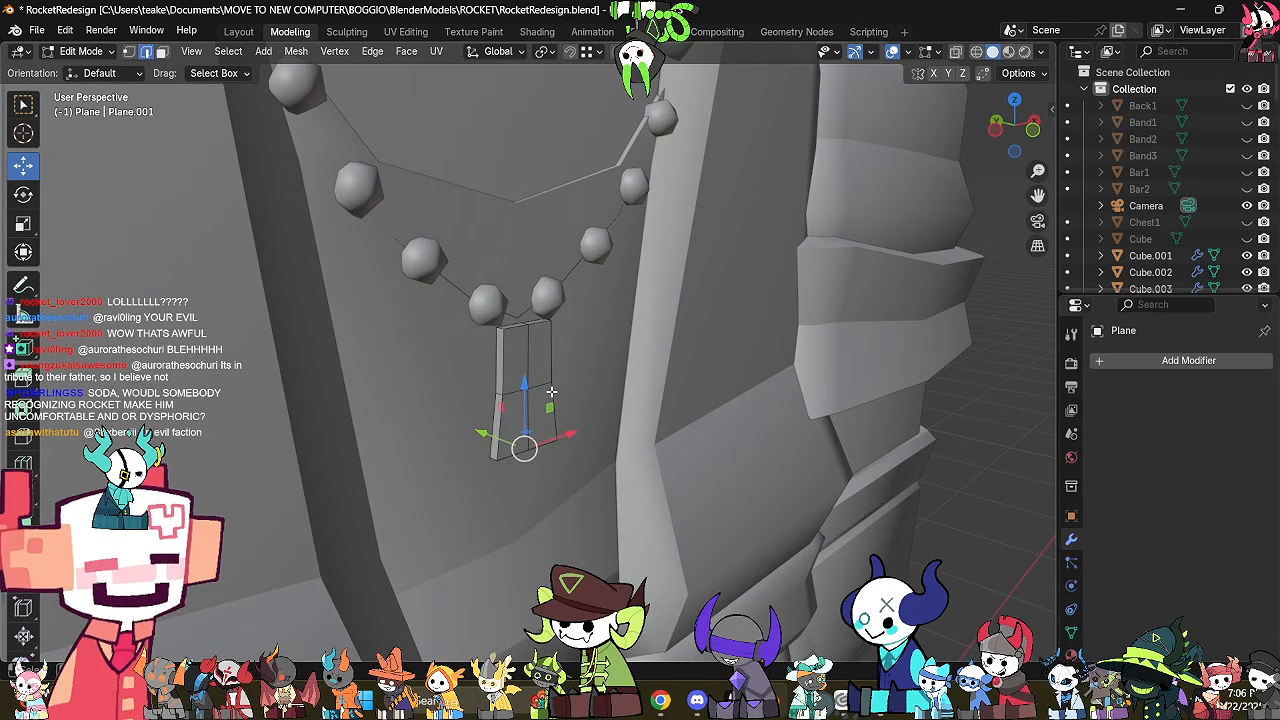
pyautogui.press('a')
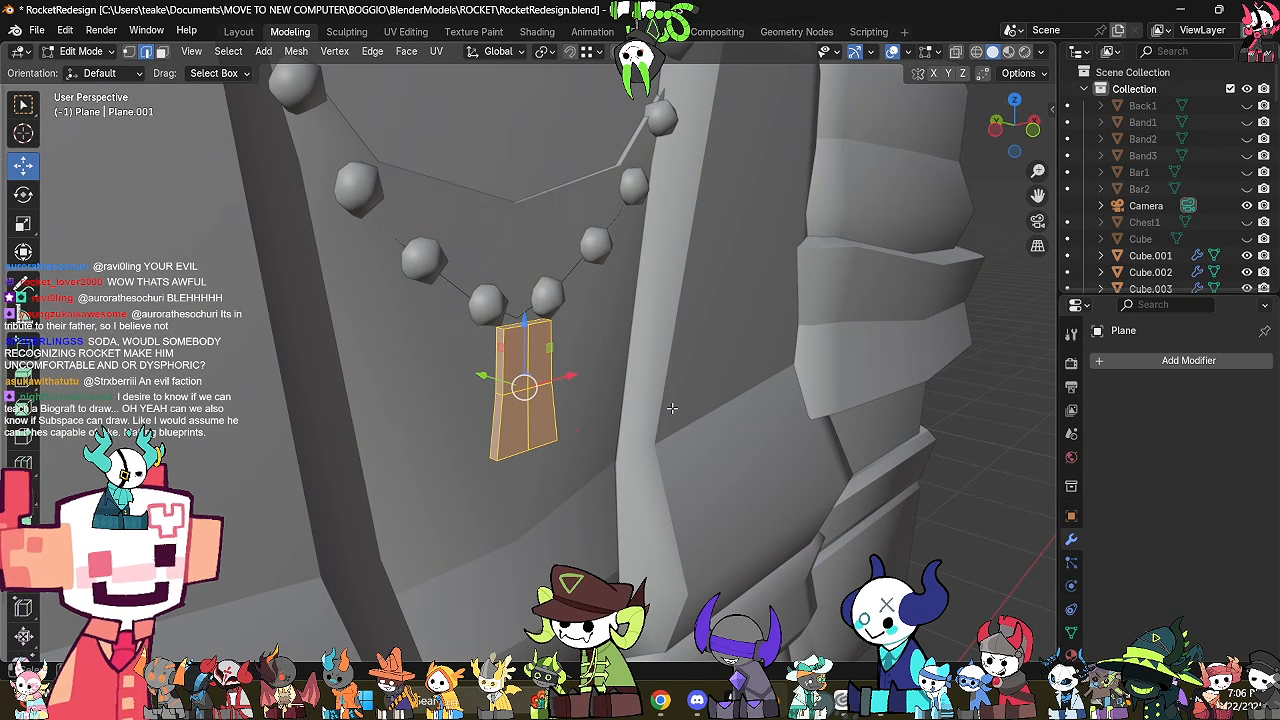
pyautogui.hotkey('alt', 'z')
pyautogui.hotkey('alt', 'z')
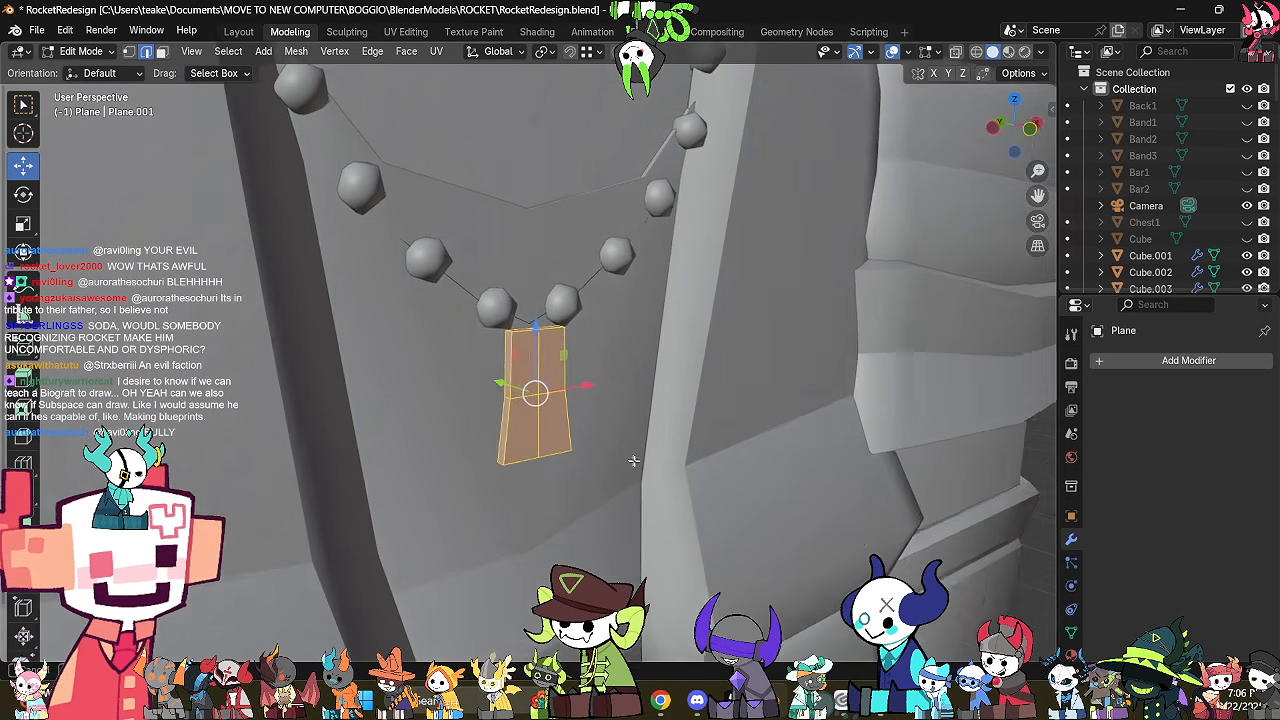
pyautogui.hotkey('alt', 'z')
pyautogui.moveTo(603, 280); pyautogui.dragTo(486, 335)
pyautogui.moveTo(660, 330); pyautogui.dragTo(745, 318, button='middle')
pyautogui.press('s')
pyautogui.press('x')
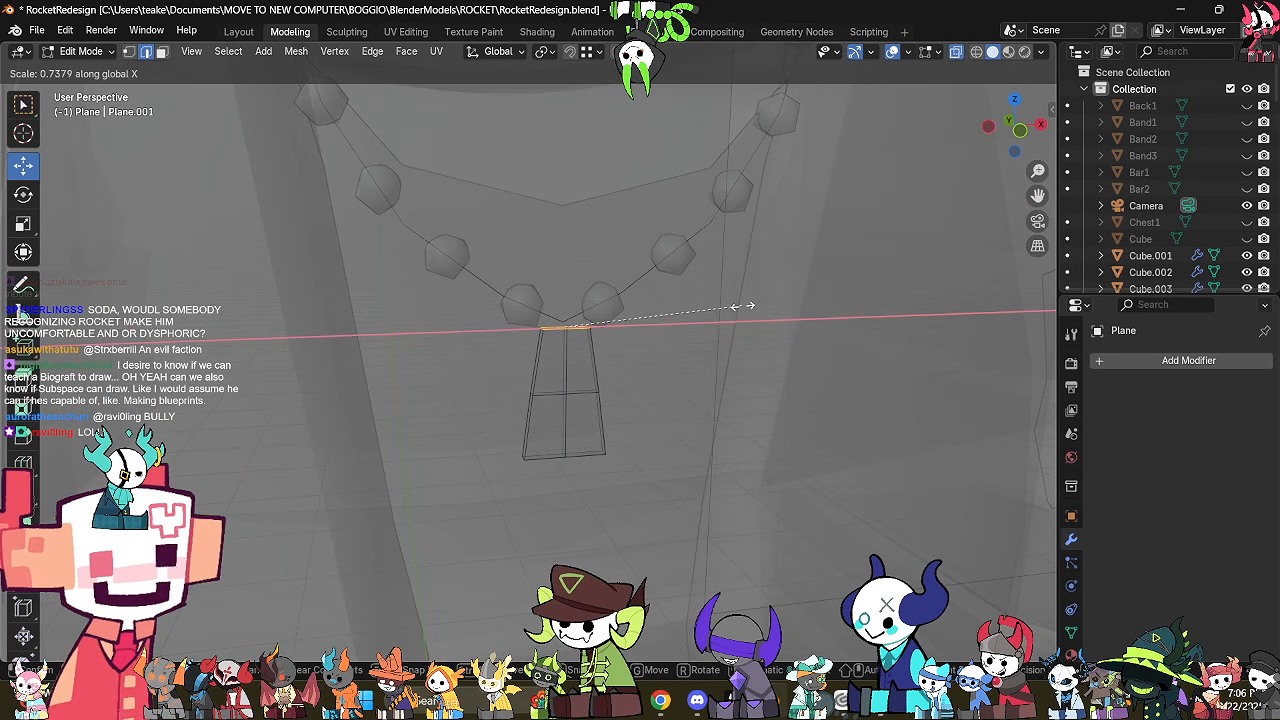
pyautogui.click(706, 316)
pyautogui.click(814, 463)
# Select the midpoint of the pendant's bottom edge and lower it slightly to form a shallow point.
pyautogui.moveTo(814, 463); pyautogui.dragTo(760, 445, button='middle')
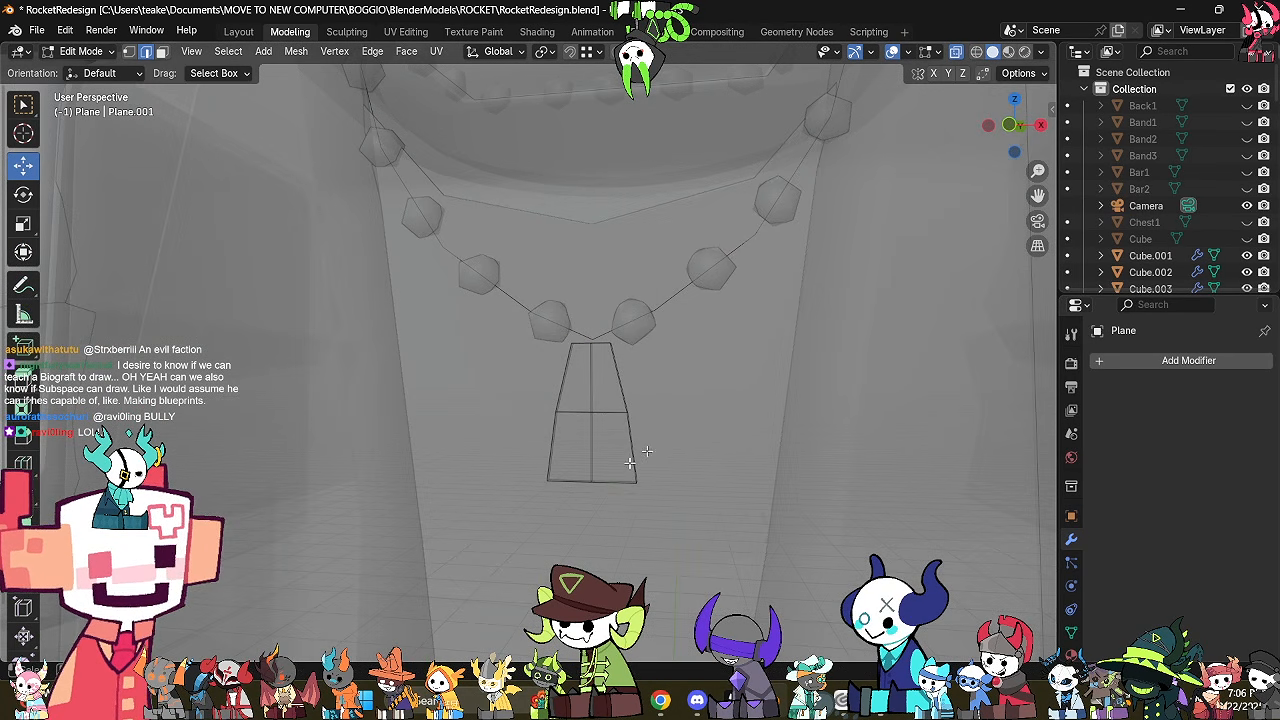
pyautogui.moveTo(609, 460); pyautogui.dragTo(549, 534)
pyautogui.moveTo(596, 422); pyautogui.dragTo(598, 440)
pyautogui.hotkey('alt', 'z')
pyautogui.moveTo(600, 440); pyautogui.dragTo(685, 372, button='middle')
pyautogui.scroll(-2, 694, 442)
pyautogui.press('Tab')
# Select the whole pendant and scale it up along the Y axis to thicken it.
pyautogui.press('Tab')
pyautogui.press('a')
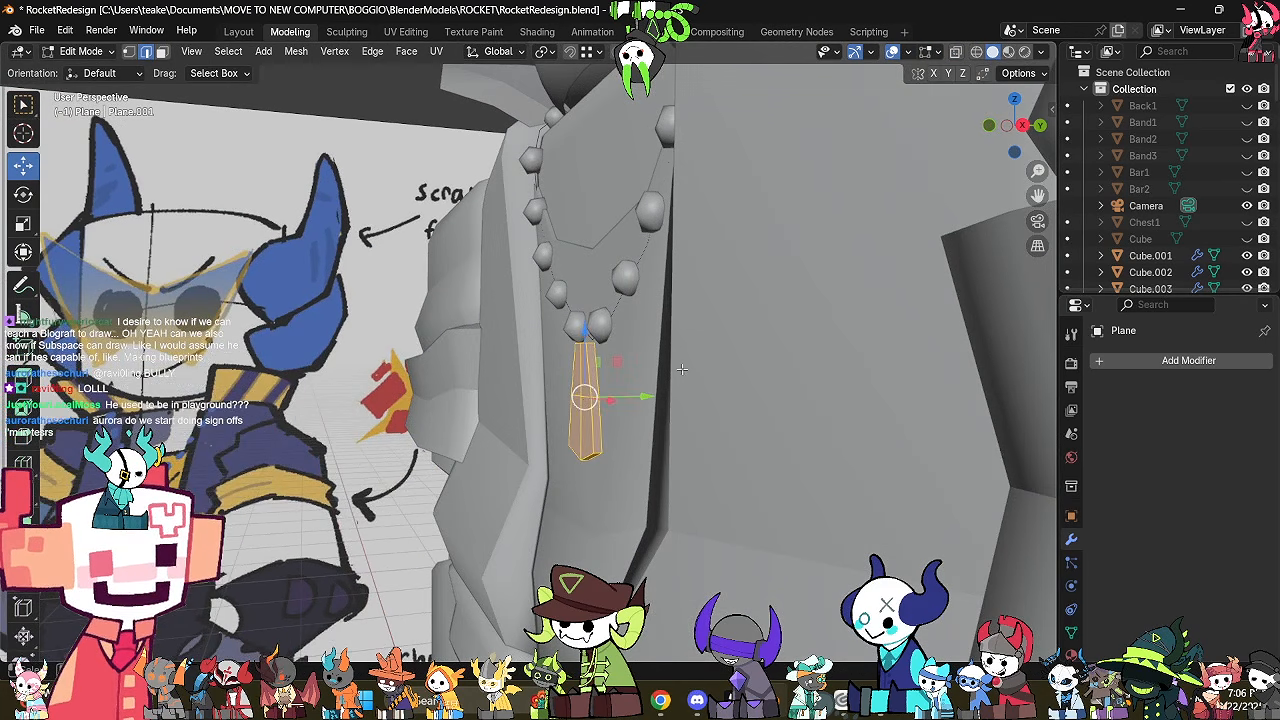
pyautogui.press('s')
pyautogui.press('x')
pyautogui.press('y')
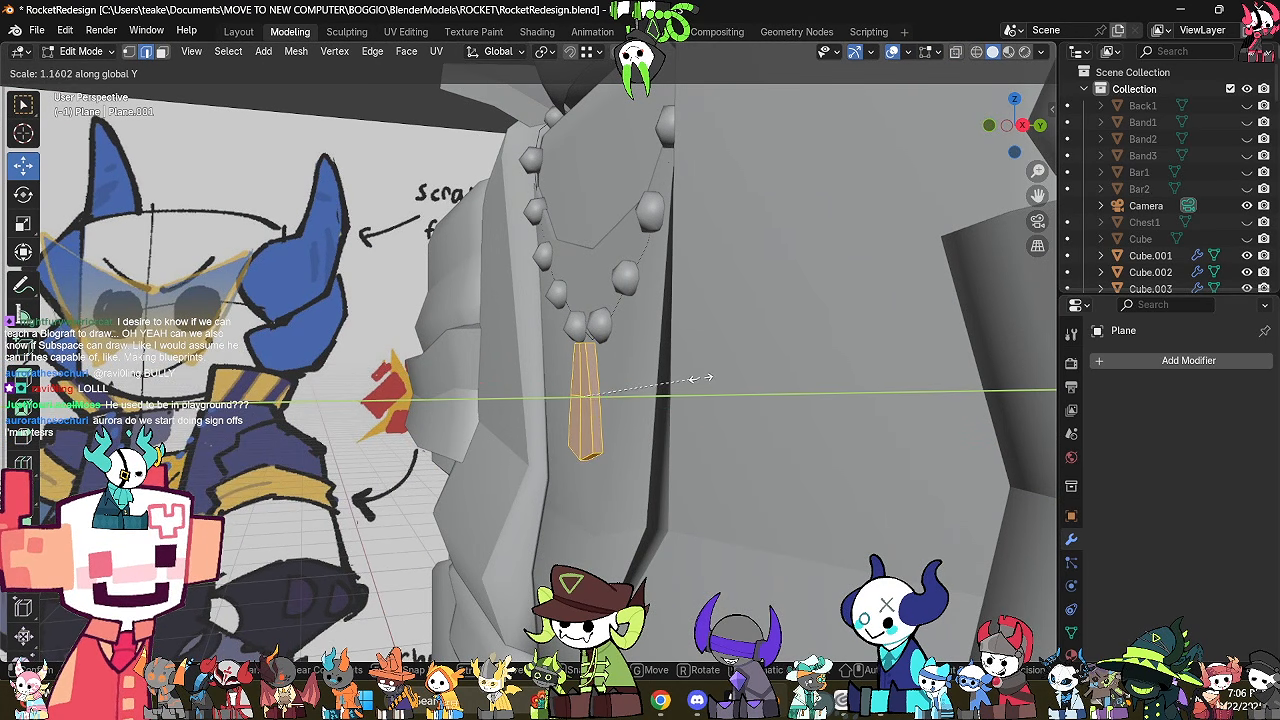
pyautogui.click(710, 384)
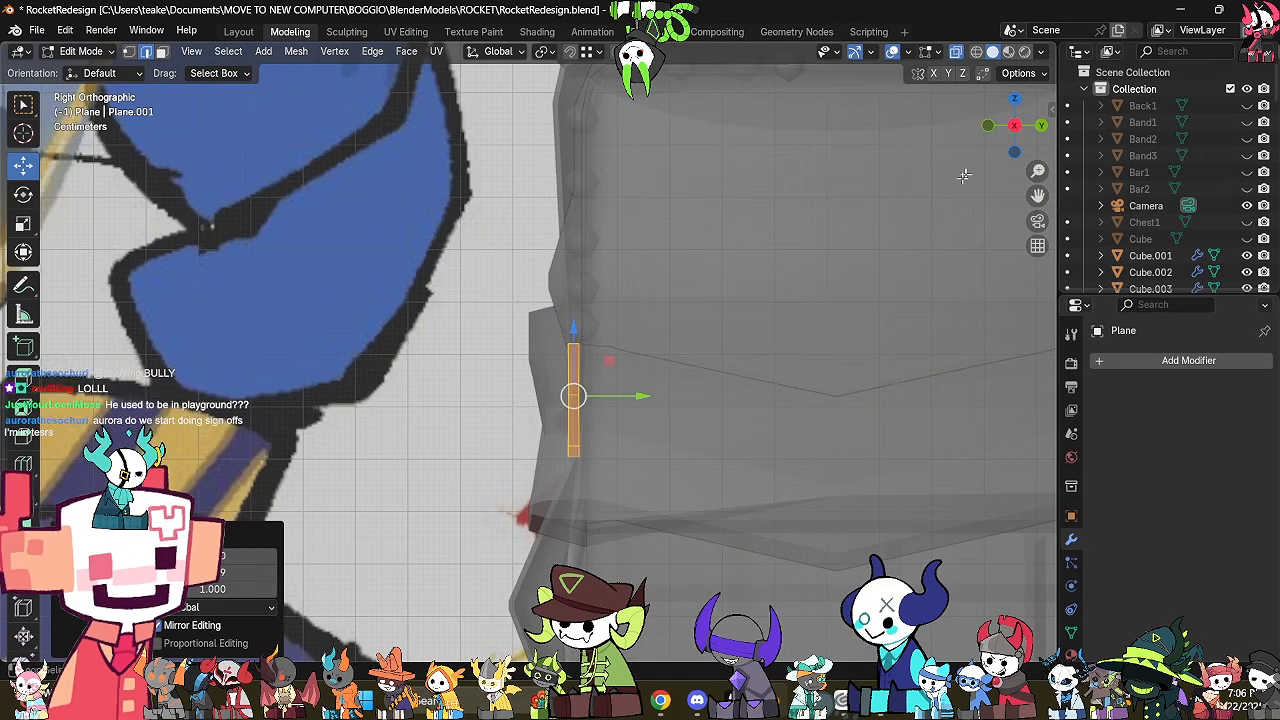
# Shift the pendant slightly back along Y, nudge it up against the beads and return to Object Mode.
pyautogui.click(1022, 125)
pyautogui.moveTo(628, 401); pyautogui.dragTo(634, 404)
pyautogui.moveTo(606, 350); pyautogui.dragTo(677, 349, button='middle')
pyautogui.hotkey('alt', 'z')
pyautogui.moveTo(590, 329); pyautogui.dragTo(592, 324)
pyautogui.press('Tab')
pyautogui.moveTo(638, 313); pyautogui.dragTo(716, 303, button='middle')
pyautogui.scroll(-3, 716, 303)
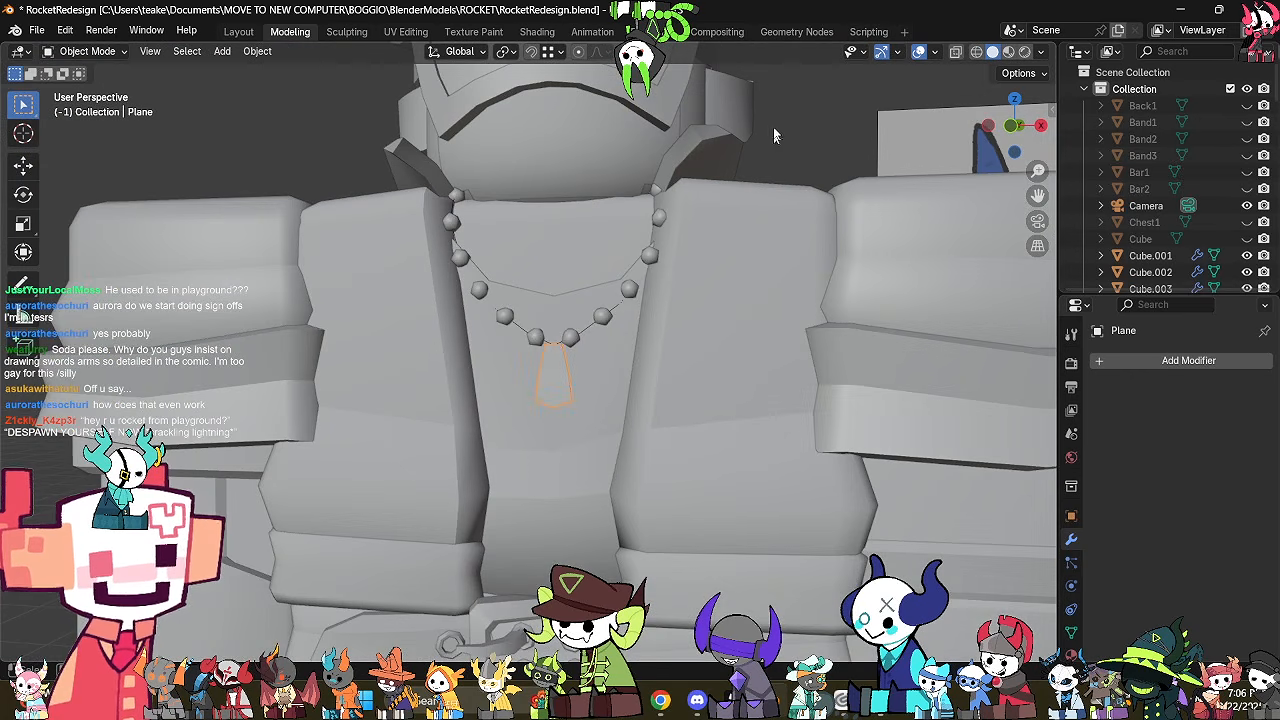
# Select the thin guide curve running through the necklace's beads and hide it.
pyautogui.click(776, 135)
pyautogui.scroll(-2, 779, 191)
pyautogui.moveTo(779, 191); pyautogui.dragTo(753, 269, button='middle')
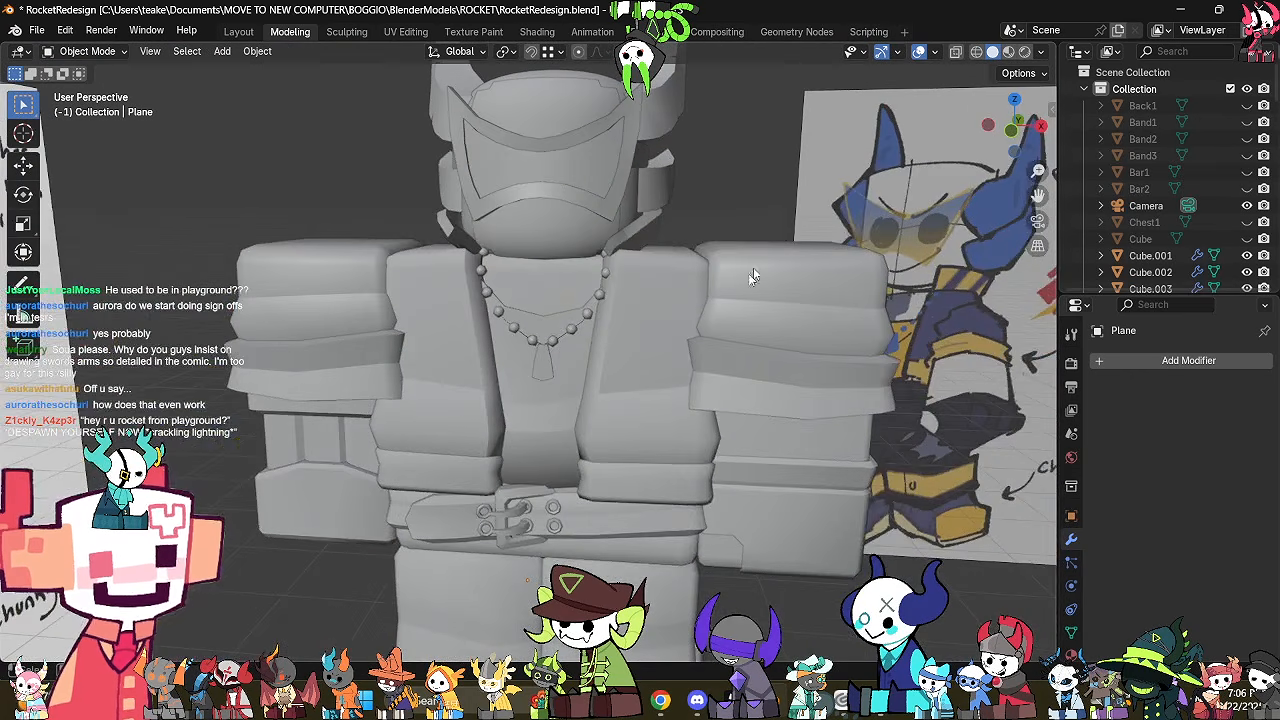
pyautogui.scroll(4, 580, 335)
pyautogui.click(585, 334)
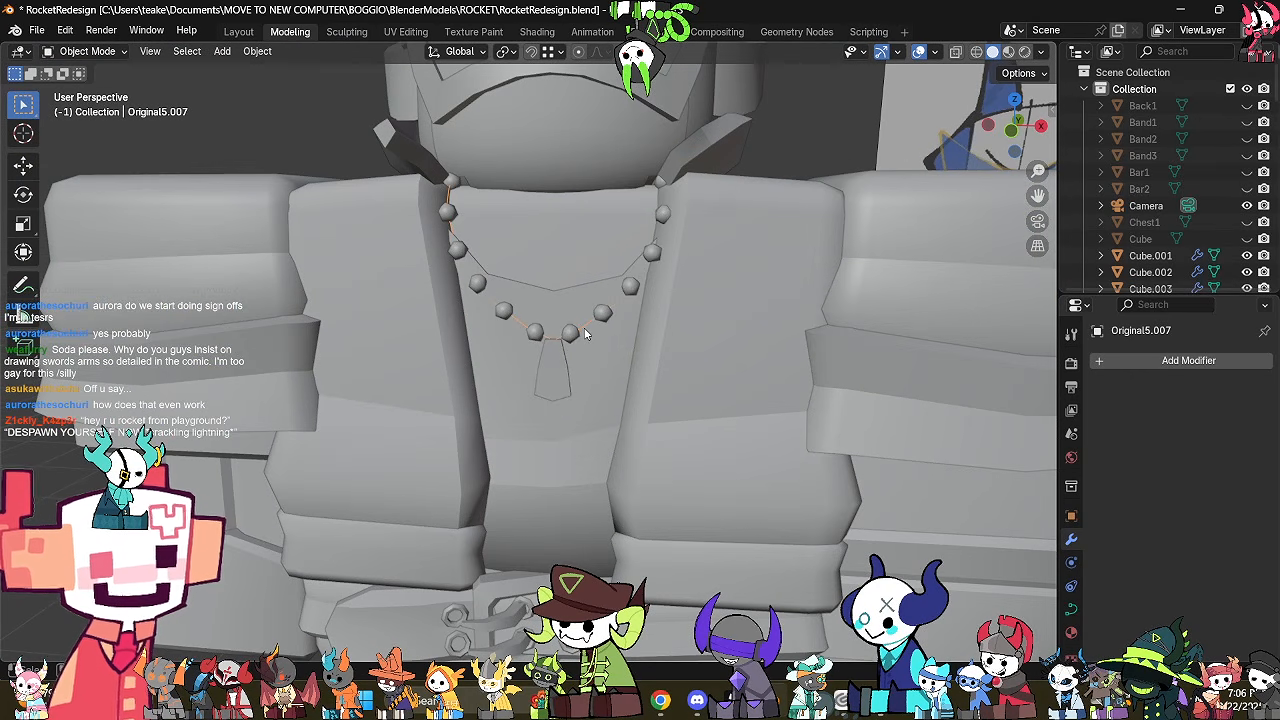
pyautogui.press('h')
pyautogui.scroll(-1, 586, 334)
pyautogui.moveTo(586, 334); pyautogui.dragTo(556, 335, button='middle')
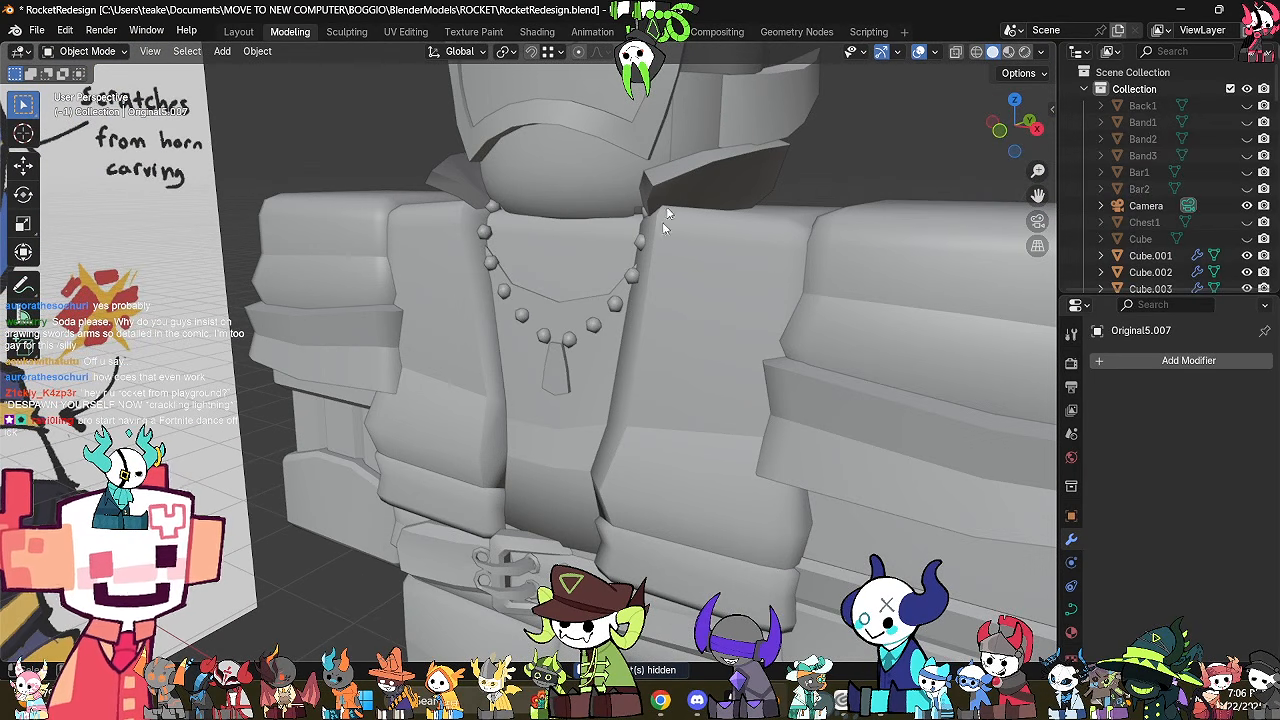
# Space the necklace beads out by setting their array's constant X offset to 0.13 m.
pyautogui.click(621, 302)
pyautogui.moveTo(541, 381); pyautogui.dragTo(590, 382, button='middle')
pyautogui.moveTo(1205, 567); pyautogui.dragTo(1172, 567)
pyautogui.scroll(3, 663, 360)
pyautogui.click(1245, 568)
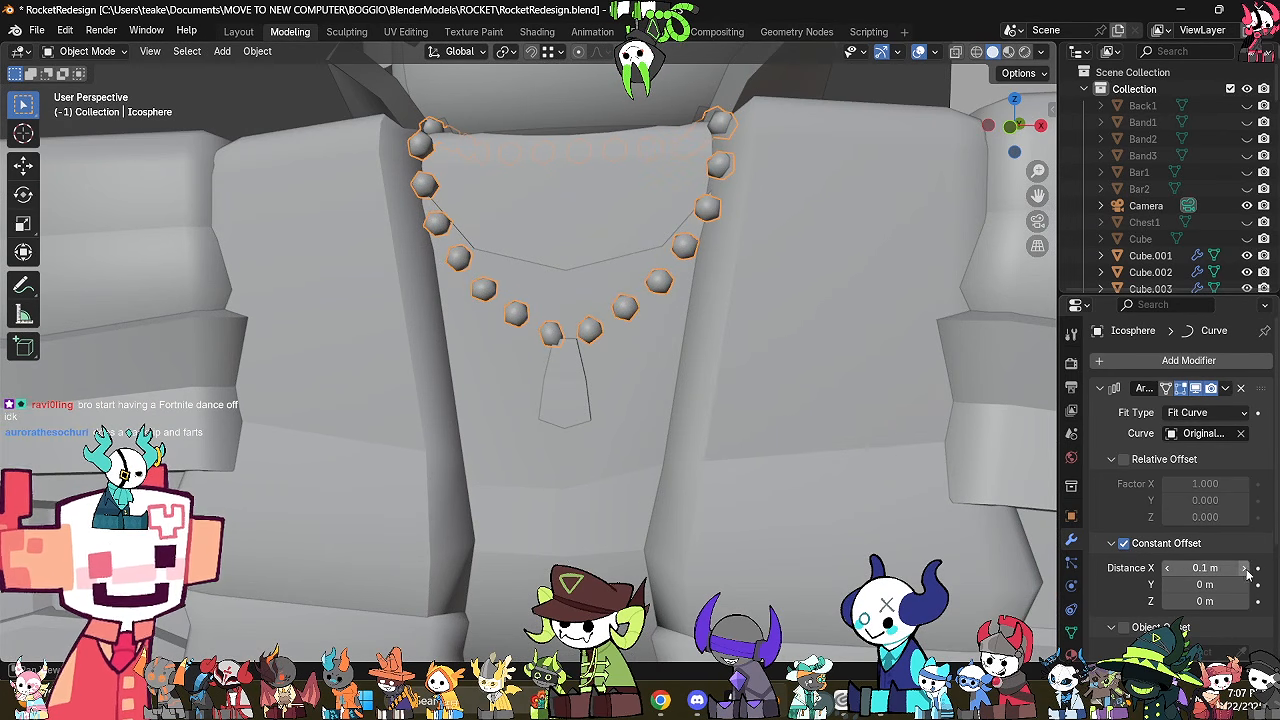
pyautogui.click(1246, 568)
pyautogui.click(1246, 568)
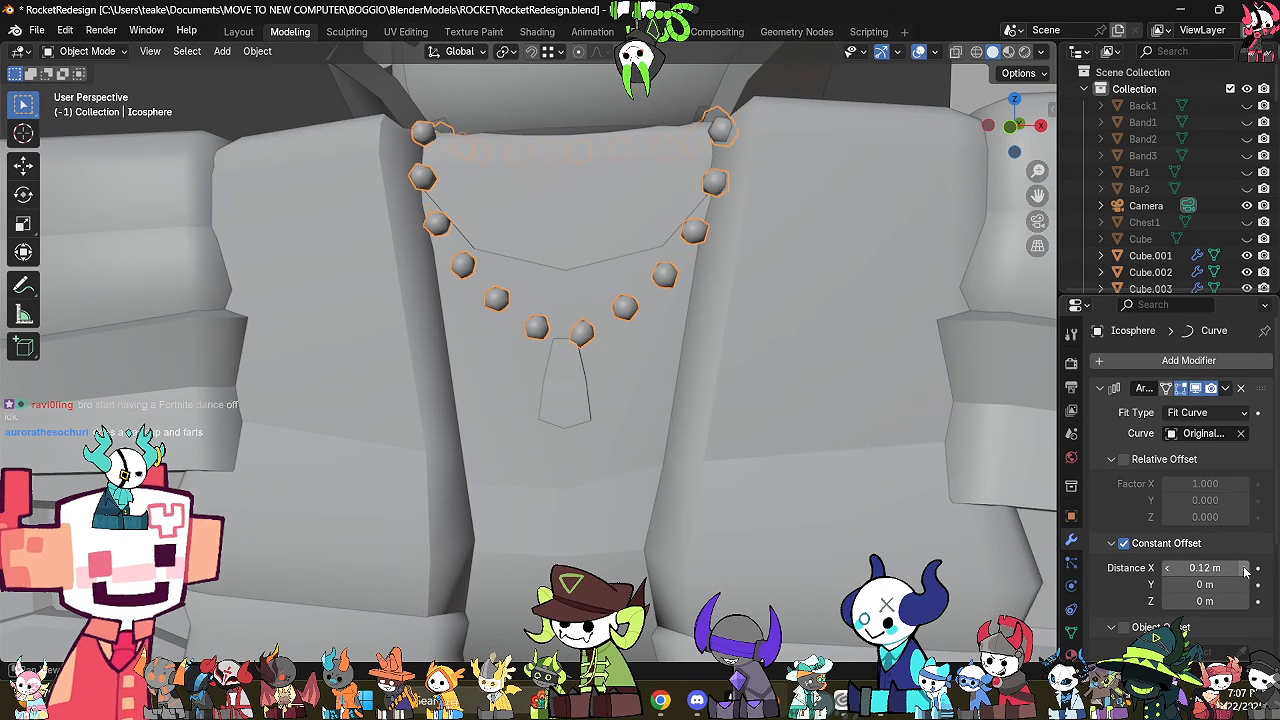
pyautogui.click(1246, 568)
pyautogui.scroll(-5, 728, 351)
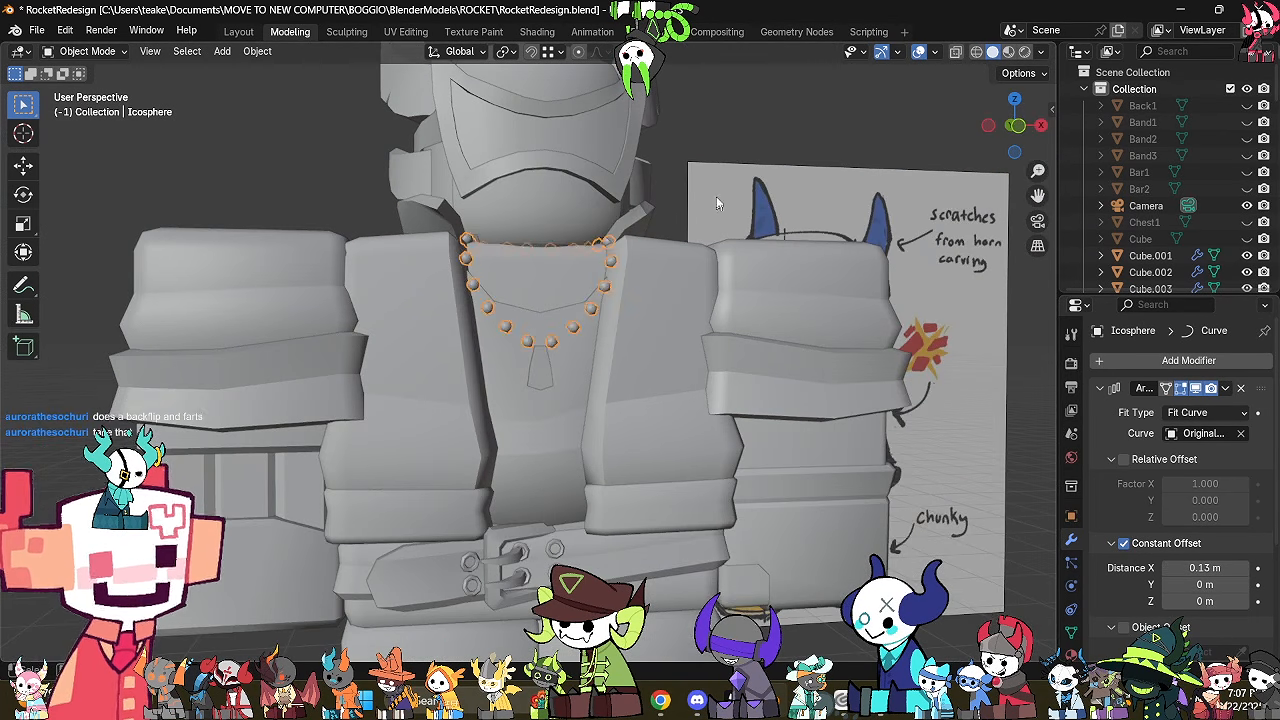
pyautogui.moveTo(716, 203); pyautogui.dragTo(615, 213, button='middle')
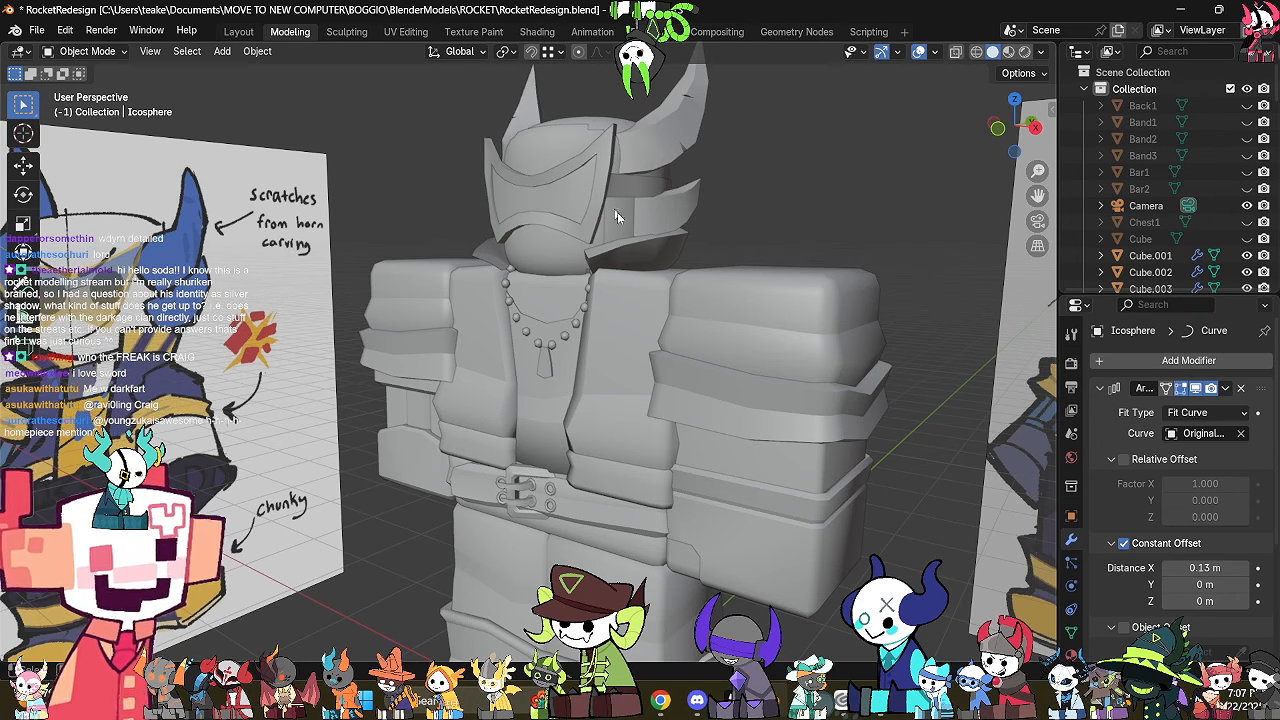
# Select the pendant through the X-ray display and open its mesh in Edit Mode.
pyautogui.moveTo(625, 388); pyautogui.dragTo(643, 389, button='middle')
pyautogui.scroll(3, 568, 363)
pyautogui.hotkey('alt', 'z')
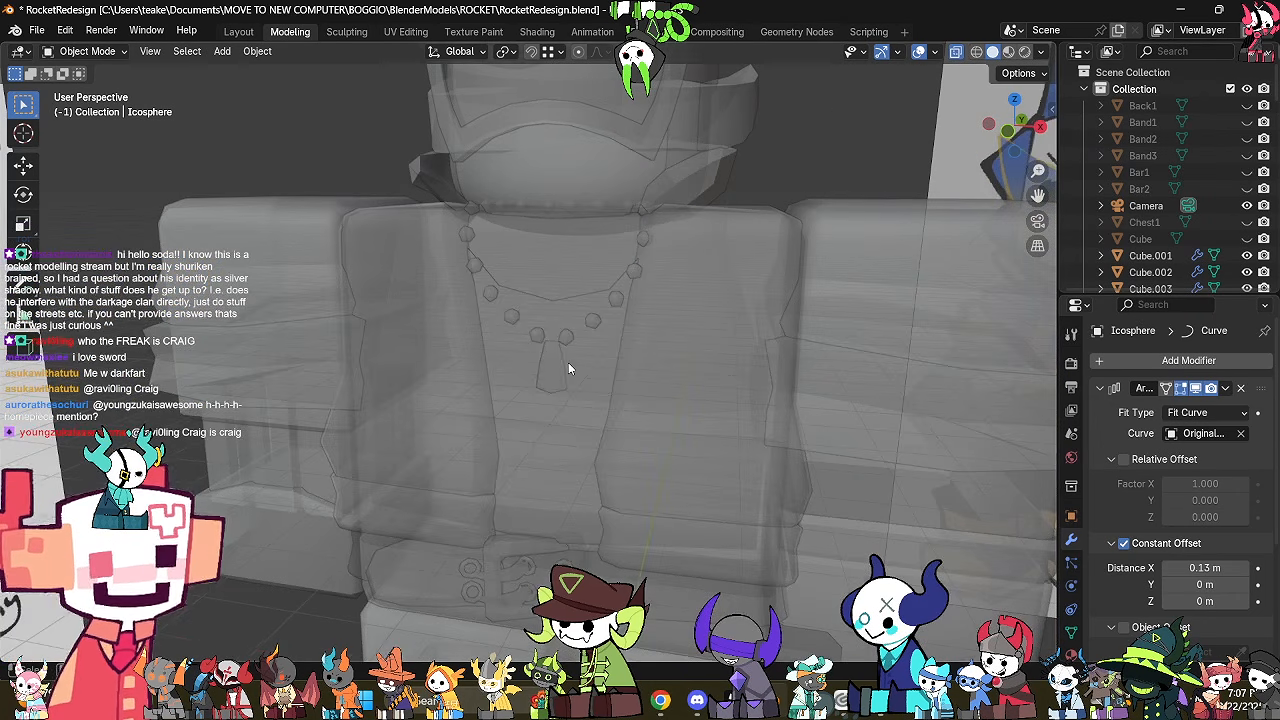
pyautogui.click(557, 357)
pyautogui.hotkey('alt', 'z')
pyautogui.press('Tab')
pyautogui.moveTo(557, 357); pyautogui.dragTo(652, 376, button='middle')
pyautogui.scroll(4, 617, 386)
pyautogui.click(606, 429)
pyautogui.scroll(2, 604, 430)
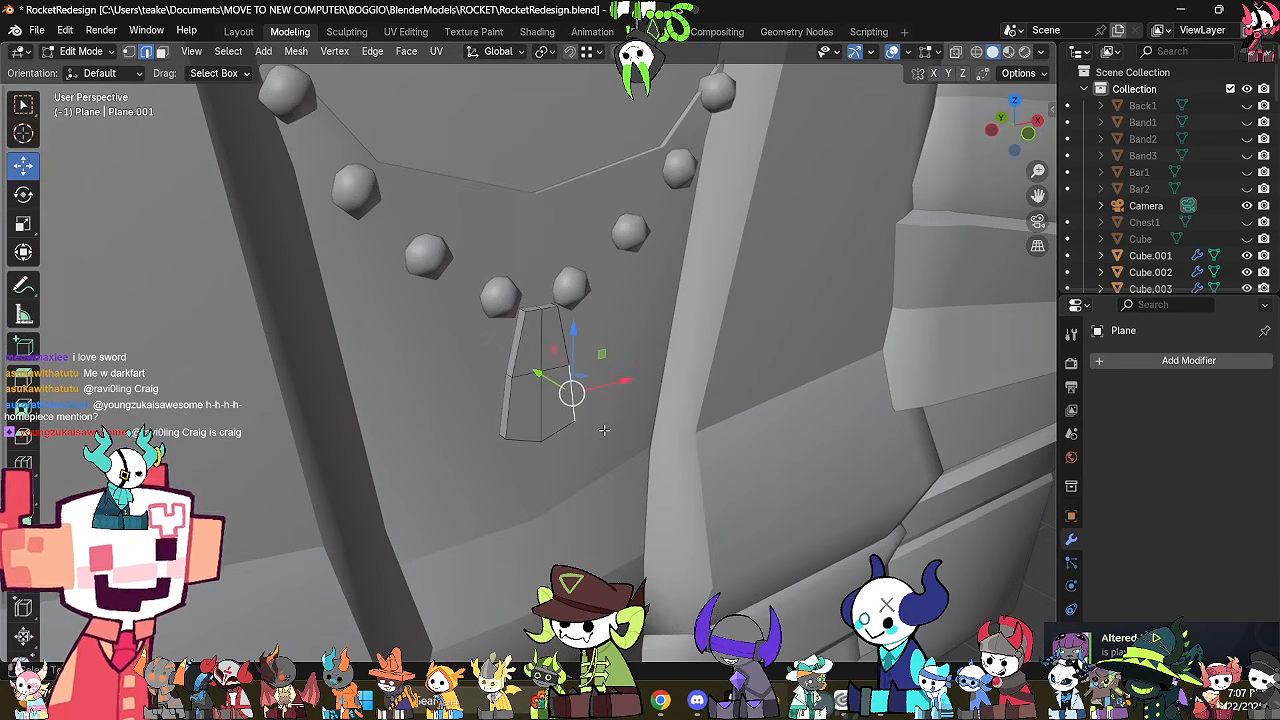
# Inset the front and back faces of the pendant's upper half by about 0.045 m and delete the inset faces.
pyautogui.keyDown('shift'); pyautogui.moveTo(604, 430); pyautogui.dragTo(620, 477, button='middle'); pyautogui.keyUp('shift')
pyautogui.press('3')
pyautogui.hotkey('alt', 'z')
pyautogui.moveTo(626, 426); pyautogui.dragTo(622, 394, button='middle')
pyautogui.click(1011, 126)
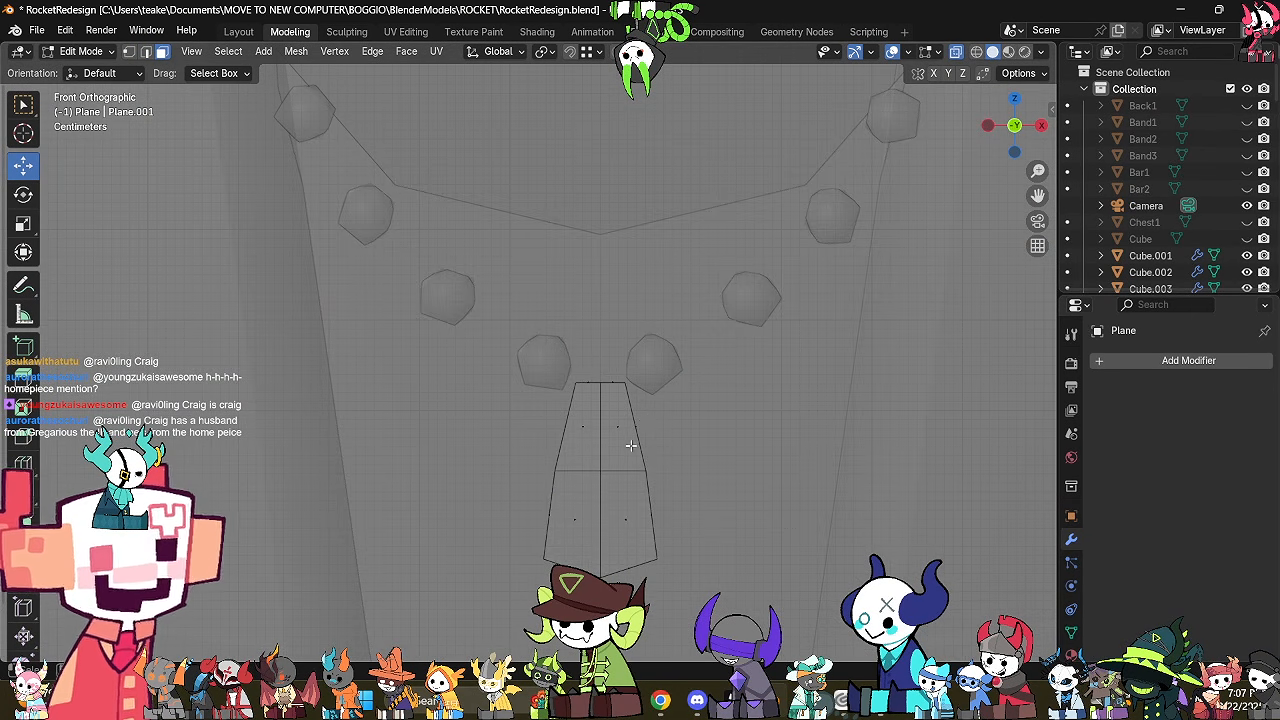
pyautogui.moveTo(630, 422); pyautogui.dragTo(580, 467)
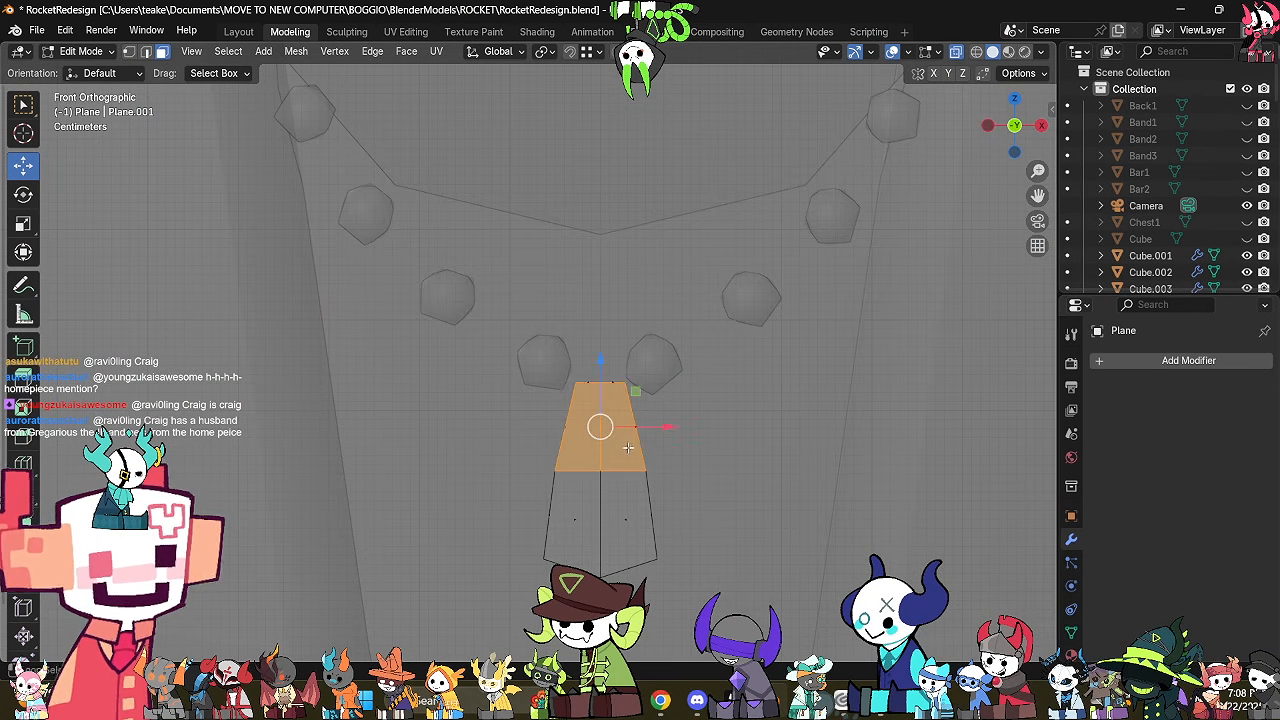
pyautogui.hotkey('alt', 'z')
pyautogui.keyDown('shift'); pyautogui.moveTo(690, 449); pyautogui.dragTo(655, 427, button='middle'); pyautogui.keyUp('shift')
pyautogui.press('i')
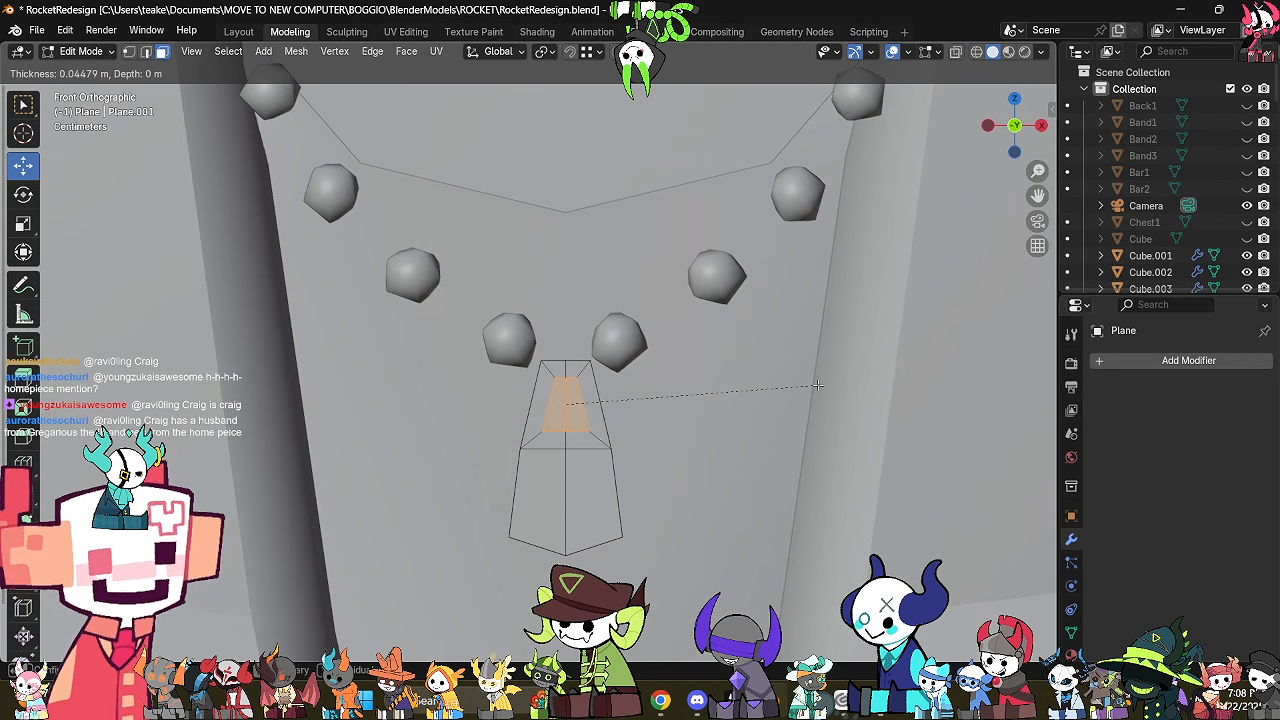
pyautogui.click(779, 600)
pyautogui.rightClick(779, 607)
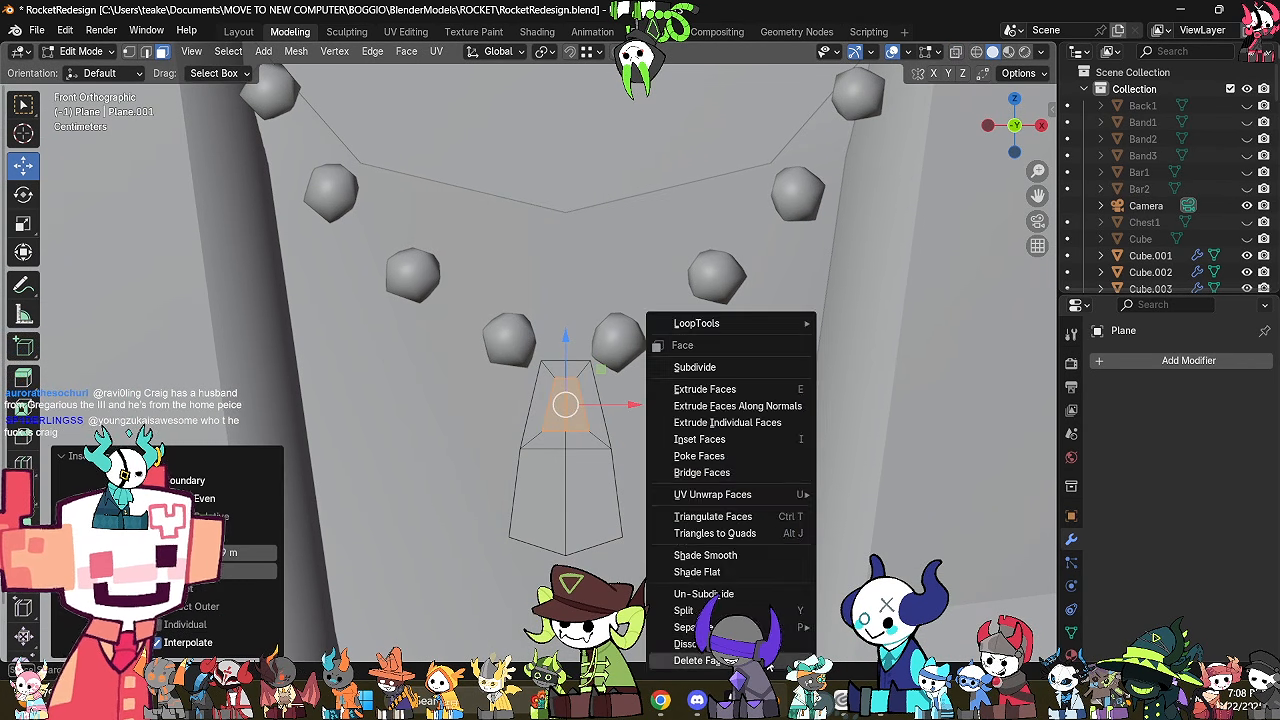
pyautogui.click(768, 662)
# Select the edge loops of the pendant's front and back openings and connect them with Bridge Edge Loops.
pyautogui.moveTo(748, 540); pyautogui.dragTo(665, 476, button='middle')
pyautogui.hotkey('alt', 'z')
pyautogui.press('2')
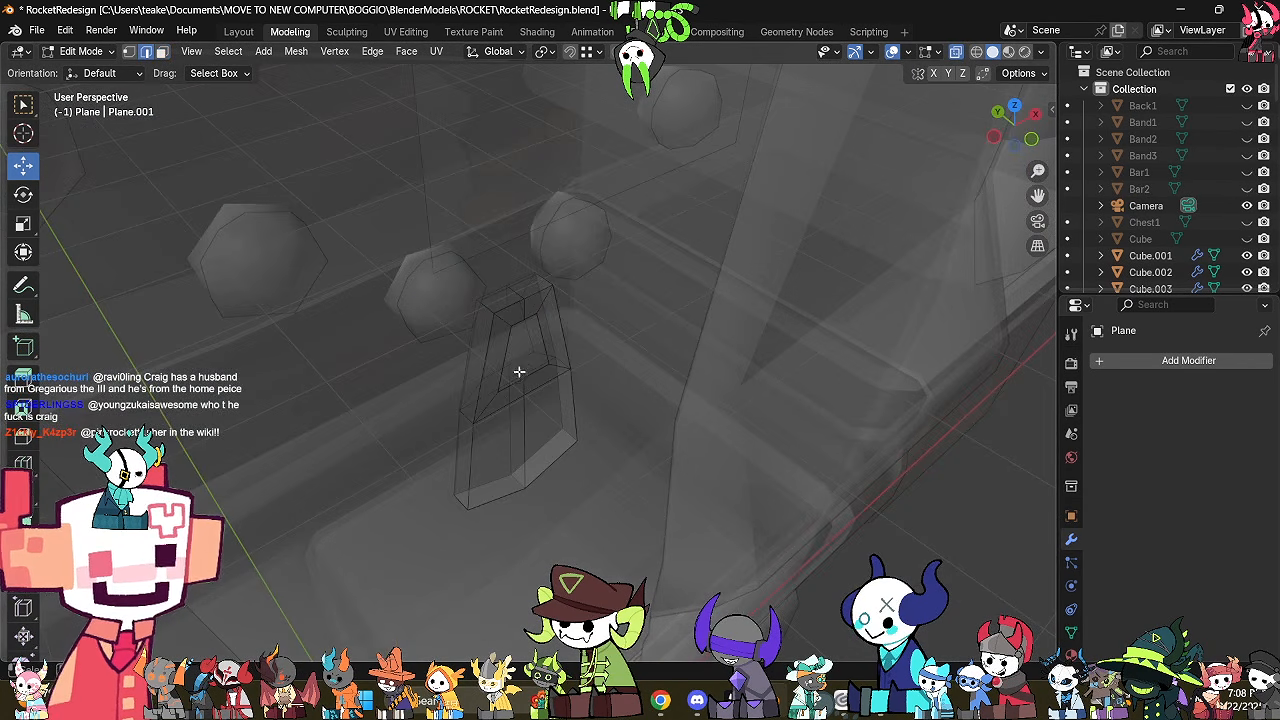
pyautogui.moveTo(520, 370); pyautogui.dragTo(493, 349, button='middle')
pyautogui.keyDown('alt'); pyautogui.click(538, 378); pyautogui.keyUp('alt')
pyautogui.keyDown('alt'); pyautogui.keyDown('shift'); pyautogui.click(548, 387); pyautogui.keyUp('shift'); pyautogui.keyUp('alt')
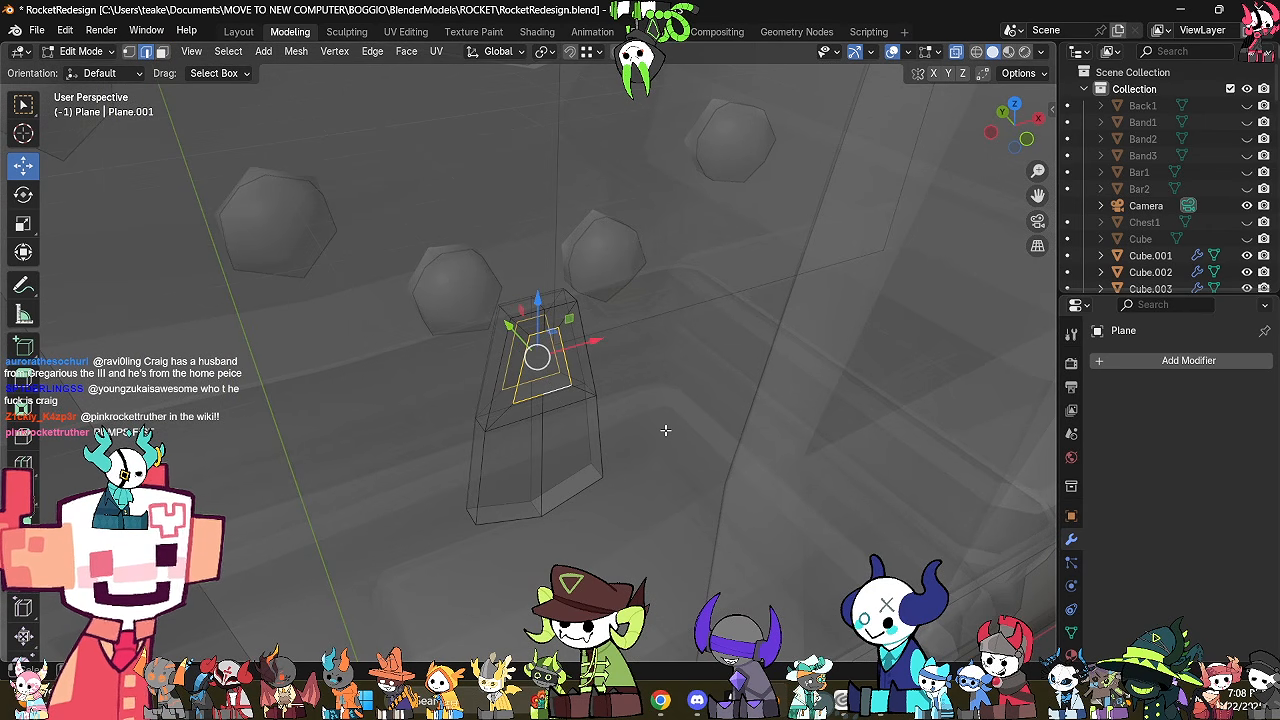
pyautogui.press('F3')
pyautogui.press('Return')
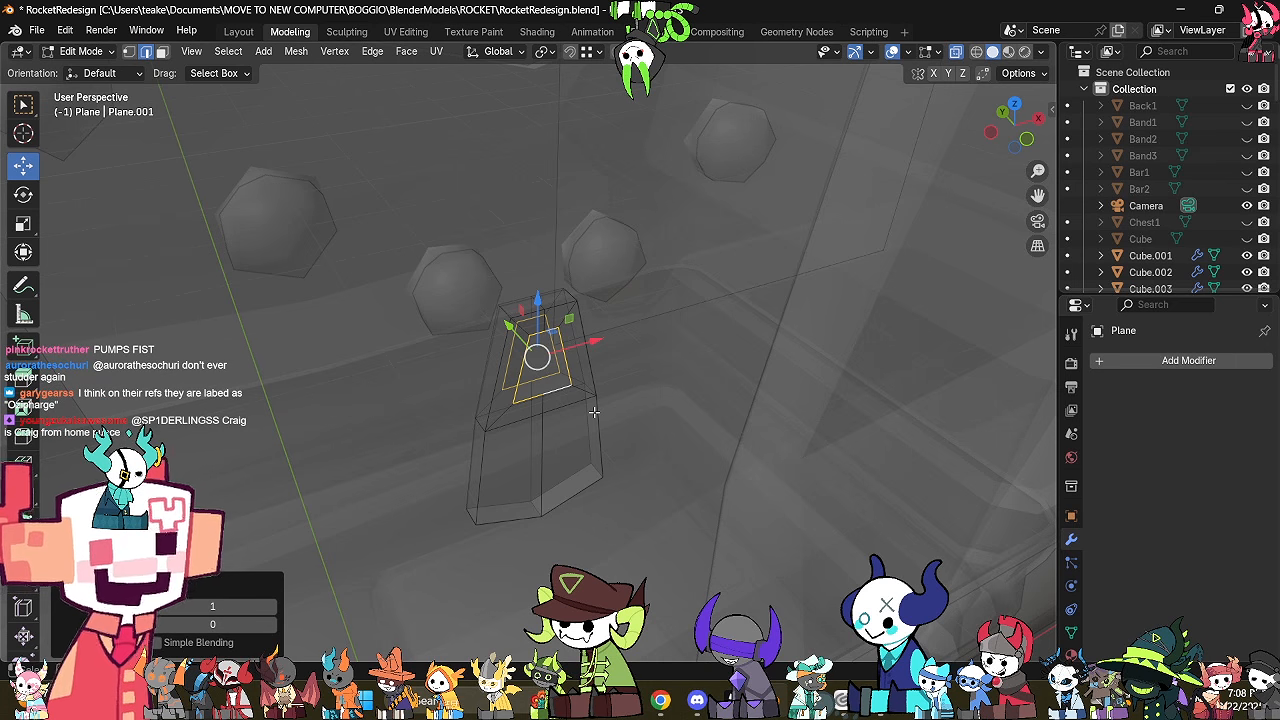
pyautogui.press('F3')
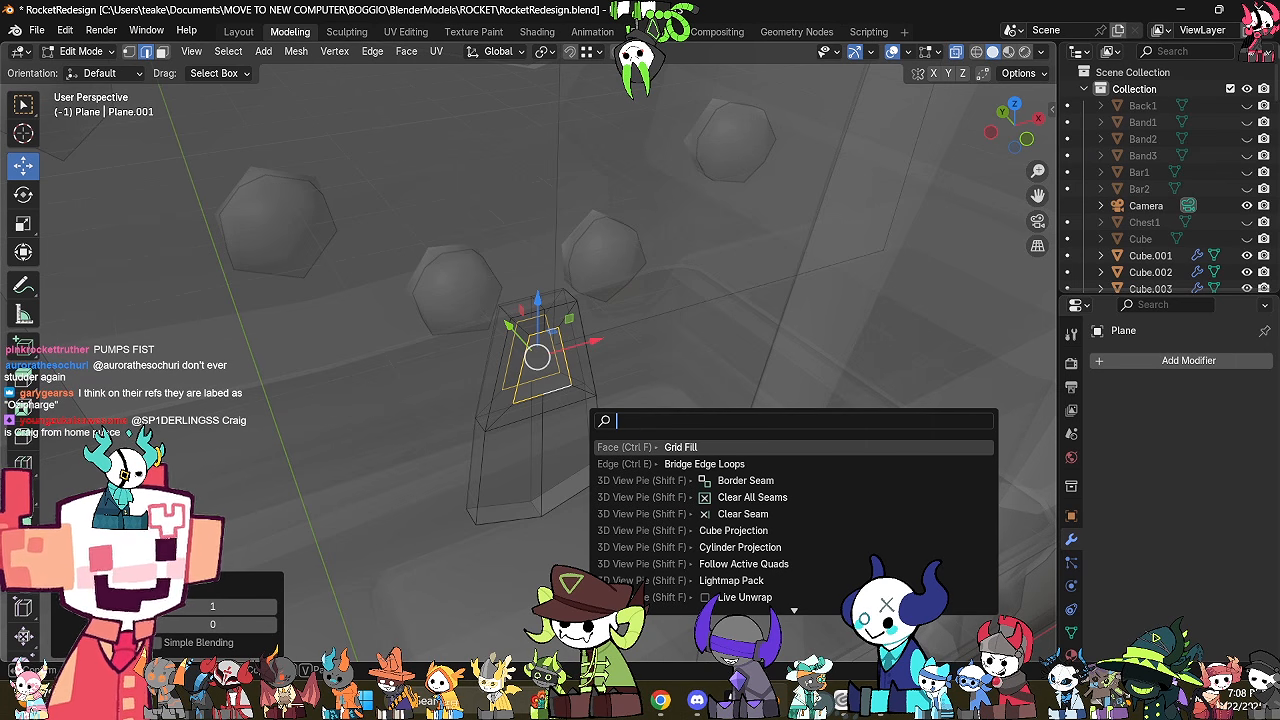
pyautogui.write('bri')
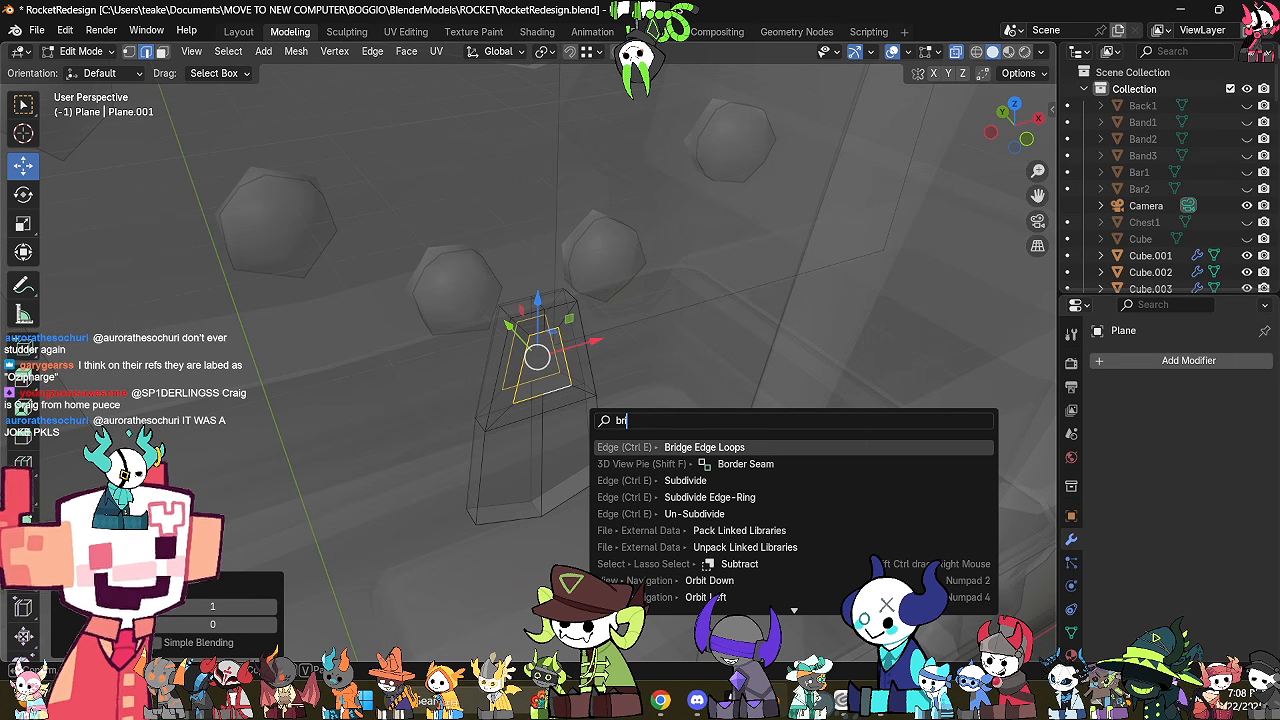
pyautogui.press('Return')
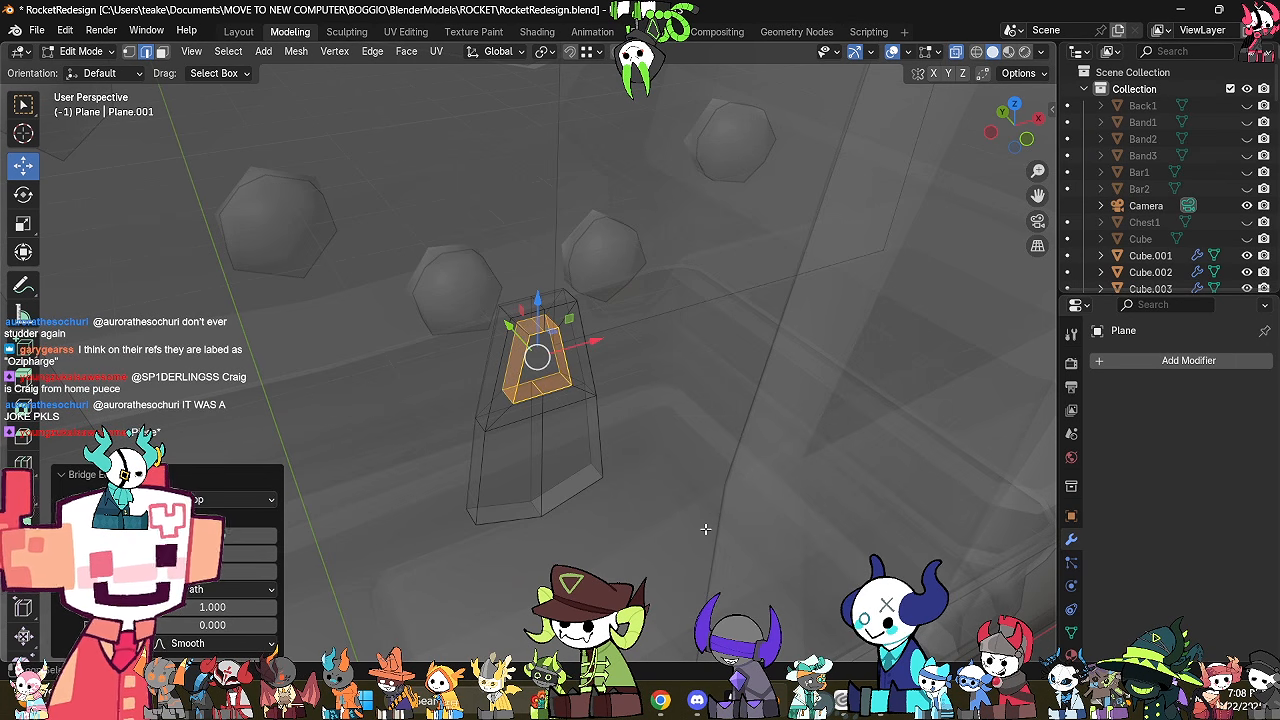
pyautogui.moveTo(705, 529); pyautogui.dragTo(517, 192, button='middle')
# Recalculate the normals of the whole pendant mesh to face outward.
pyautogui.press('Tab')
pyautogui.scroll(-2, 316, 189)
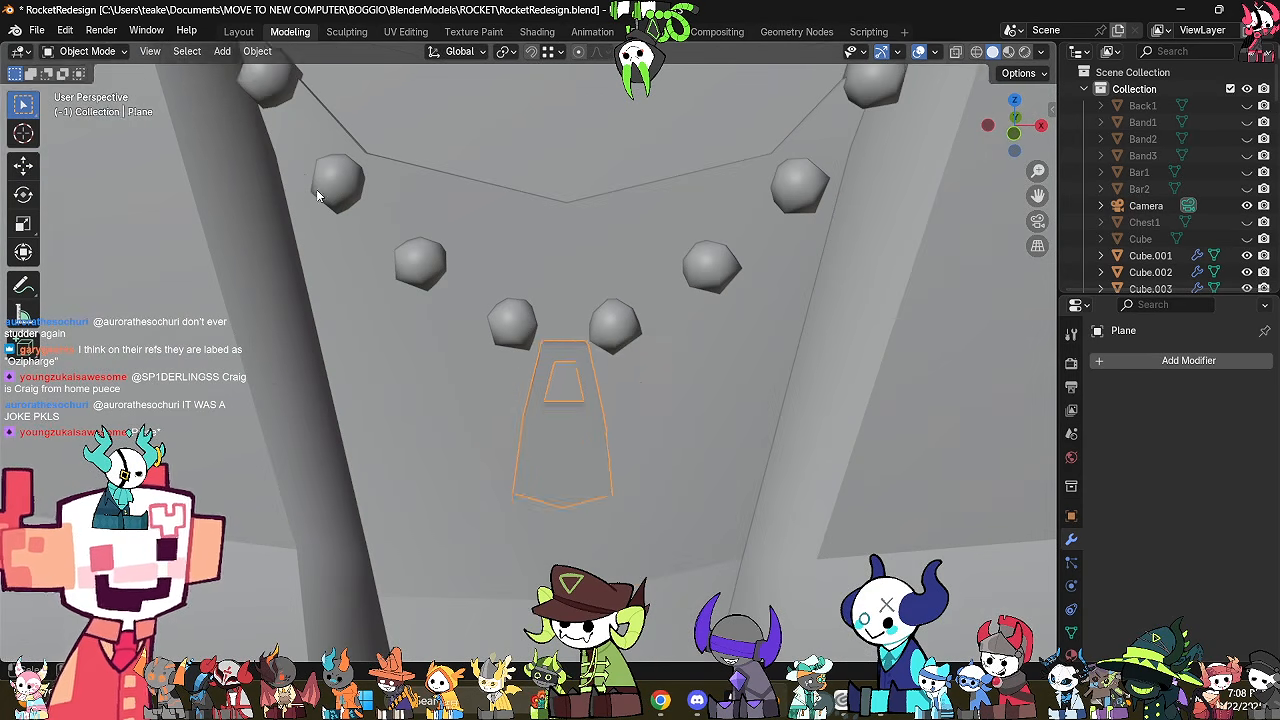
pyautogui.click(257, 51)
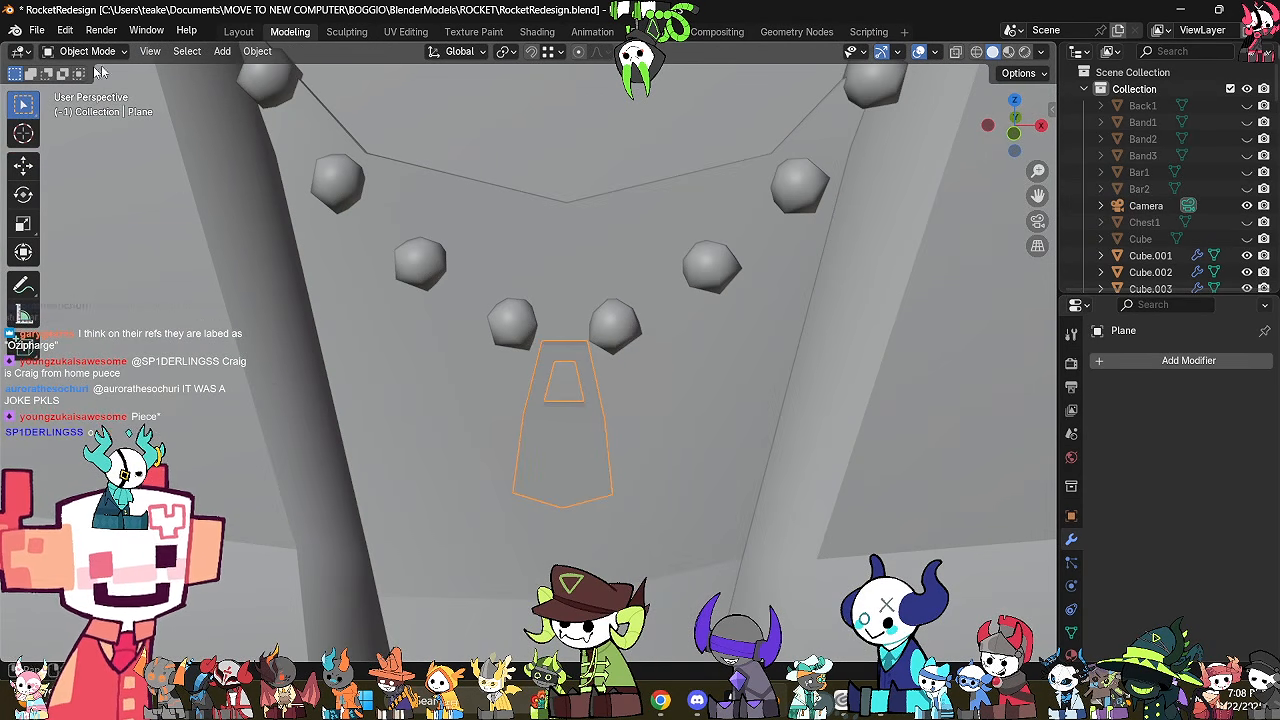
pyautogui.press('Tab')
pyautogui.click(296, 51)
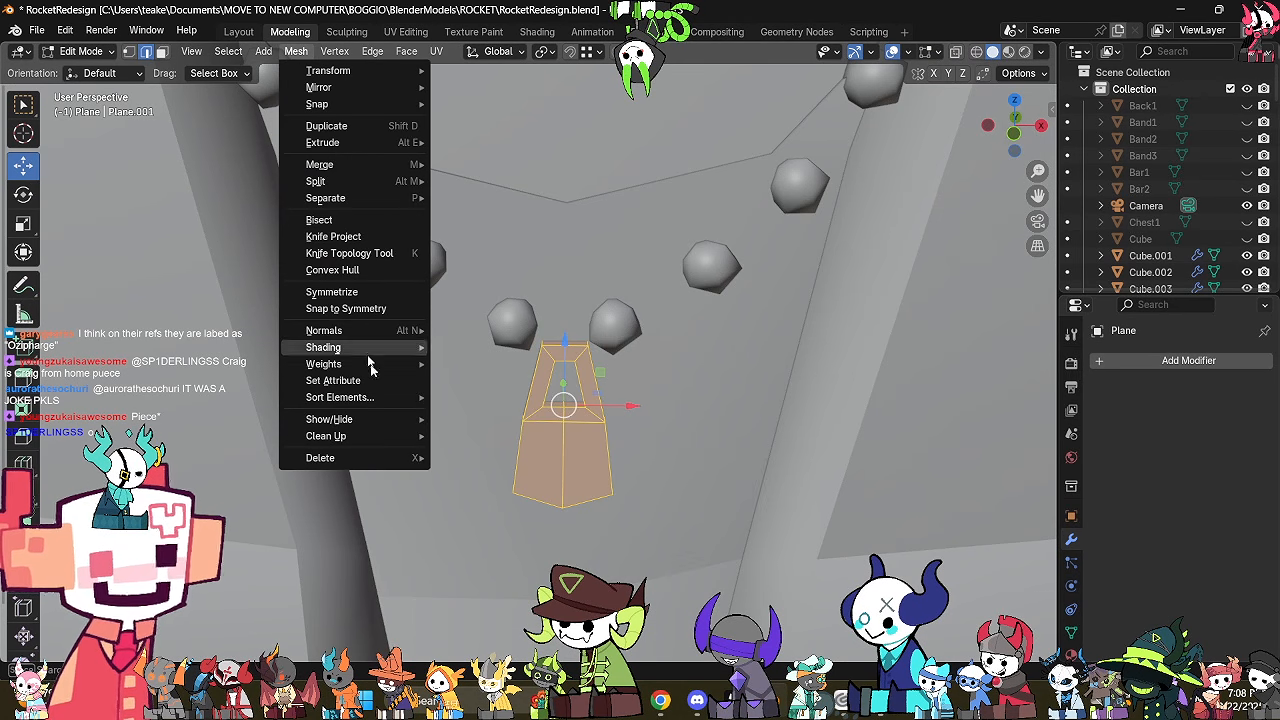
pyautogui.moveTo(374, 333)
pyautogui.click(476, 347)
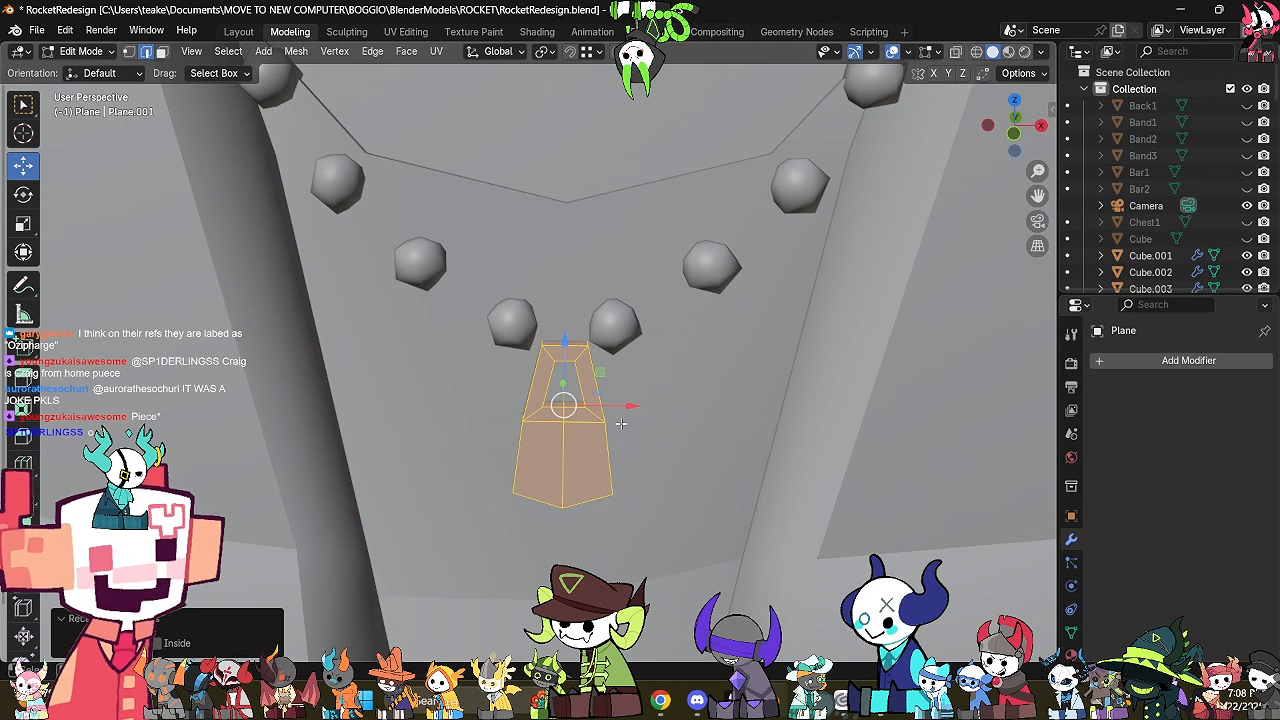
# Move the whole pendant slightly forward along Y in the side view and return to Object Mode.
pyautogui.hotkey('alt', 'z')
pyautogui.moveTo(621, 424); pyautogui.dragTo(508, 370, button='middle')
pyautogui.click(1041, 128)
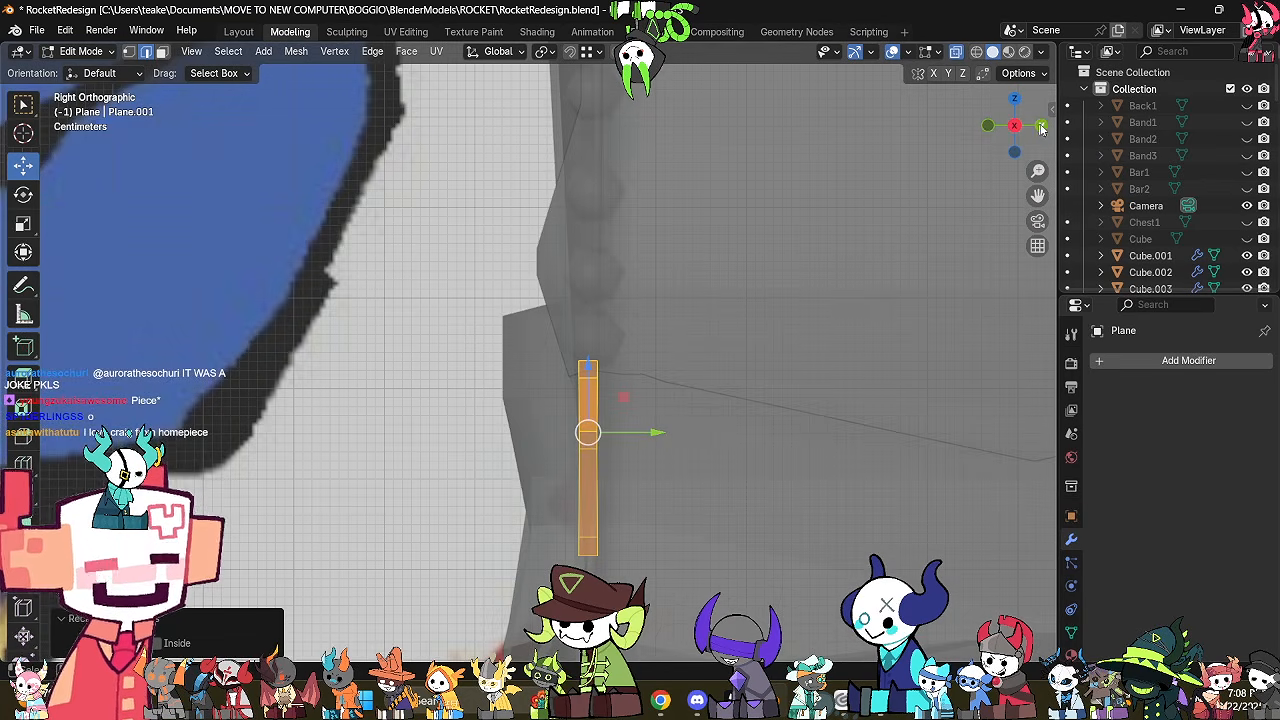
pyautogui.moveTo(661, 432); pyautogui.dragTo(656, 433)
pyautogui.hotkey('alt', 'z')
pyautogui.scroll(-4, 655, 433)
pyautogui.press('Tab')
pyautogui.moveTo(621, 422); pyautogui.dragTo(665, 487, button='middle')
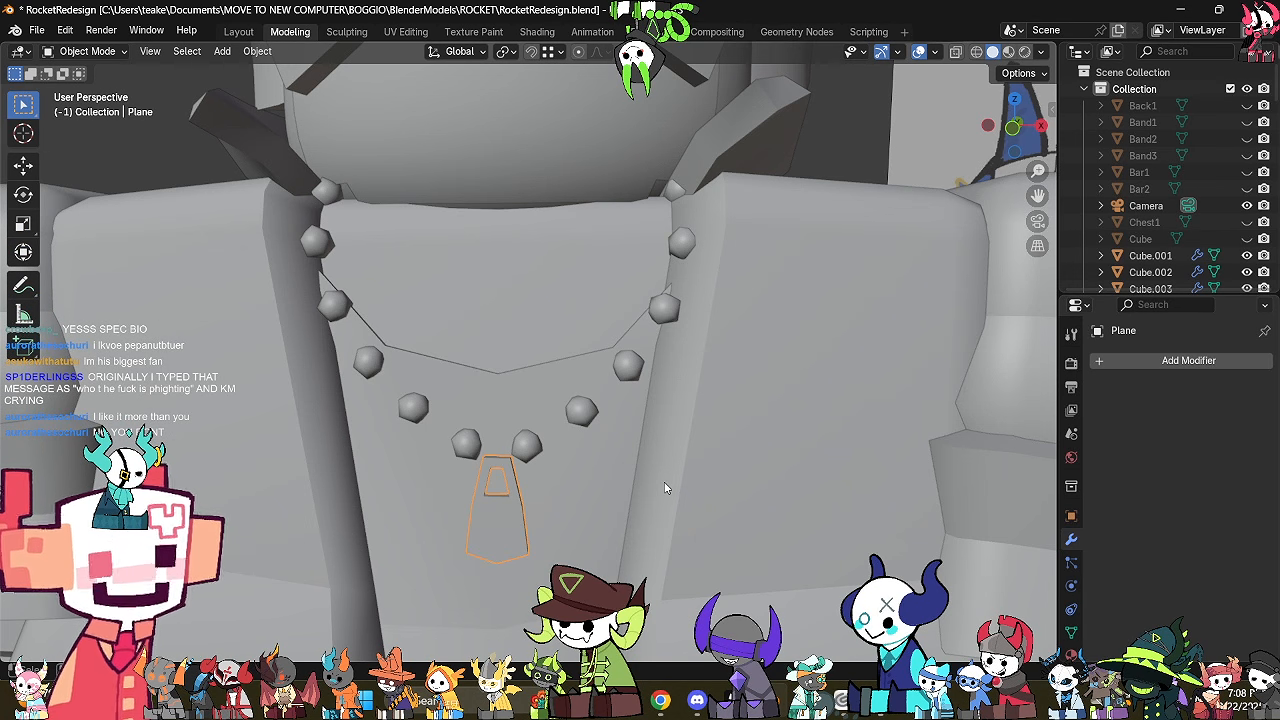
# Select the pendant's middle vertices with the opening's lower edge and lower them slightly along Z, then leave Edit Mode.
pyautogui.moveTo(617, 476); pyautogui.dragTo(441, 450, button='middle')
pyautogui.press('Tab')
pyautogui.hotkey('alt', 'z')
pyautogui.click(1022, 113)
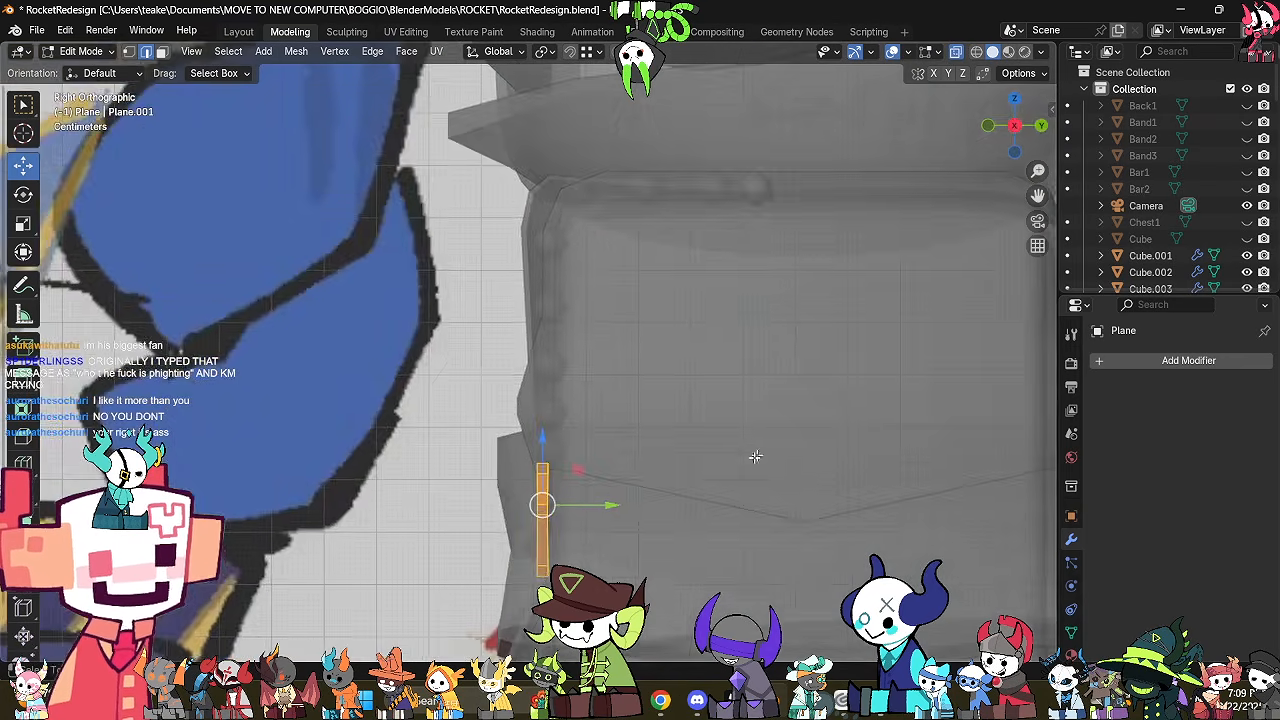
pyautogui.keyDown('shift'); pyautogui.moveTo(722, 493); pyautogui.dragTo(768, 371, button='middle'); pyautogui.keyUp('shift')
pyautogui.scroll(3, 768, 371)
pyautogui.click(659, 428)
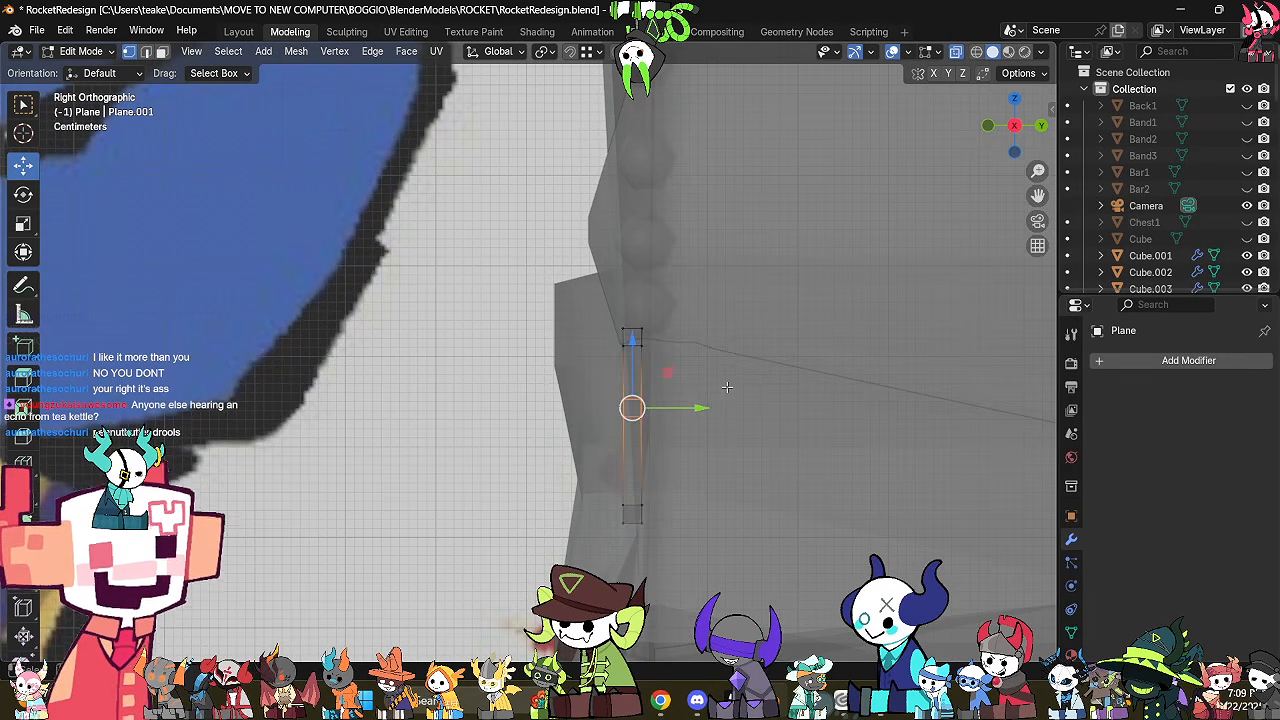
pyautogui.hotkey('alt', 'z')
pyautogui.moveTo(661, 423); pyautogui.dragTo(590, 395, button='middle')
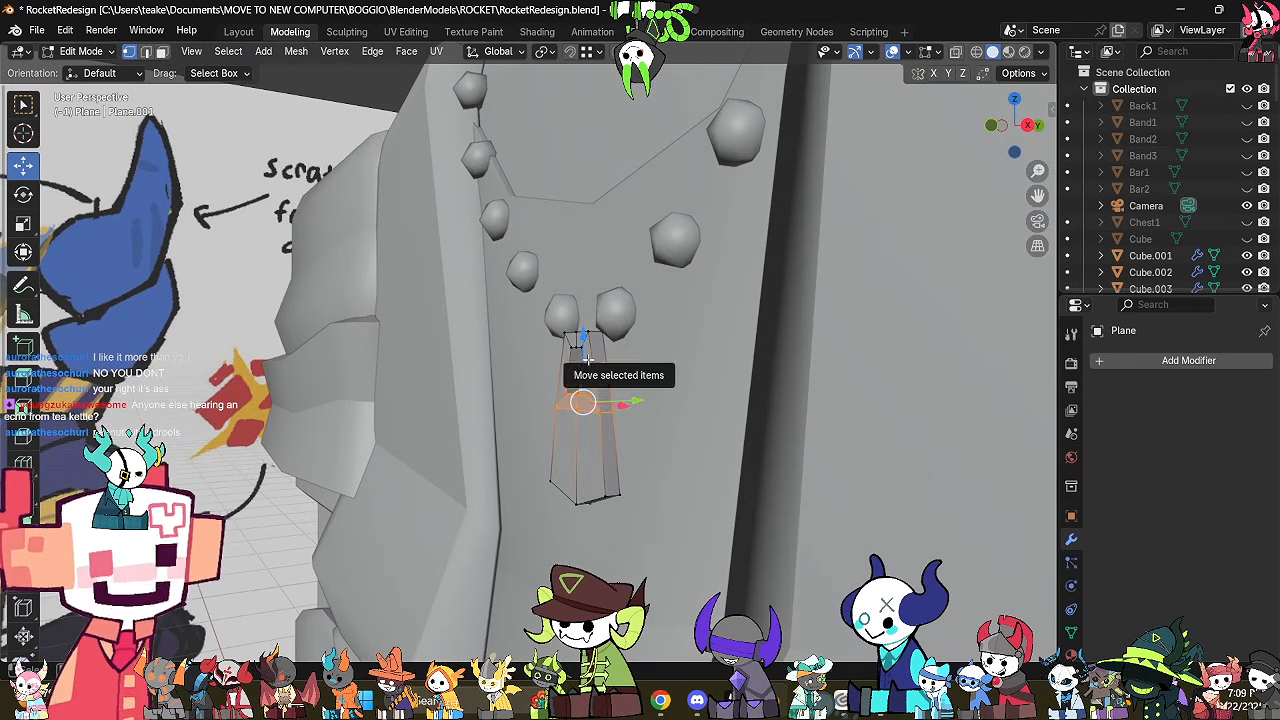
pyautogui.moveTo(590, 368); pyautogui.dragTo(593, 372)
pyautogui.moveTo(598, 374); pyautogui.dragTo(792, 363, button='middle')
pyautogui.moveTo(556, 426); pyautogui.dragTo(506, 425, button='middle')
pyautogui.press('Tab')
pyautogui.scroll(-3, 751, 373)
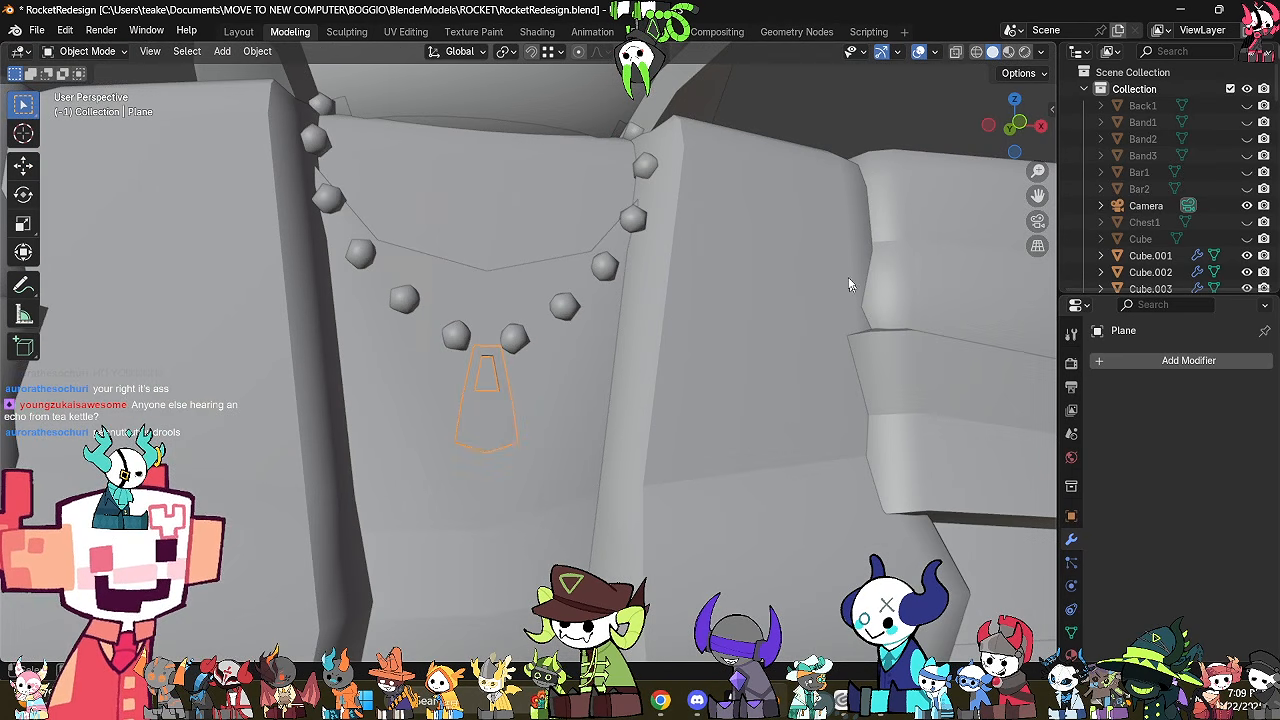
# Select the open jacket on the torso and enter Edit Mode with edge selection and X-ray display.
pyautogui.click(856, 122)
pyautogui.keyDown('shift'); pyautogui.moveTo(802, 270); pyautogui.dragTo(921, 511, button='middle'); pyautogui.keyUp('shift')
pyautogui.click(825, 454)
pyautogui.press('Tab')
pyautogui.moveTo(825, 454); pyautogui.dragTo(745, 517, button='middle')
pyautogui.hotkey('alt', 'z')
pyautogui.press('2')
pyautogui.moveTo(831, 443); pyautogui.dragTo(806, 322, button='middle')
pyautogui.hotkey('alt', 'z')
pyautogui.moveTo(733, 544); pyautogui.dragTo(737, 479, button='middle')
pyautogui.scroll(-3, 737, 479)
pyautogui.hotkey('alt', 'z')
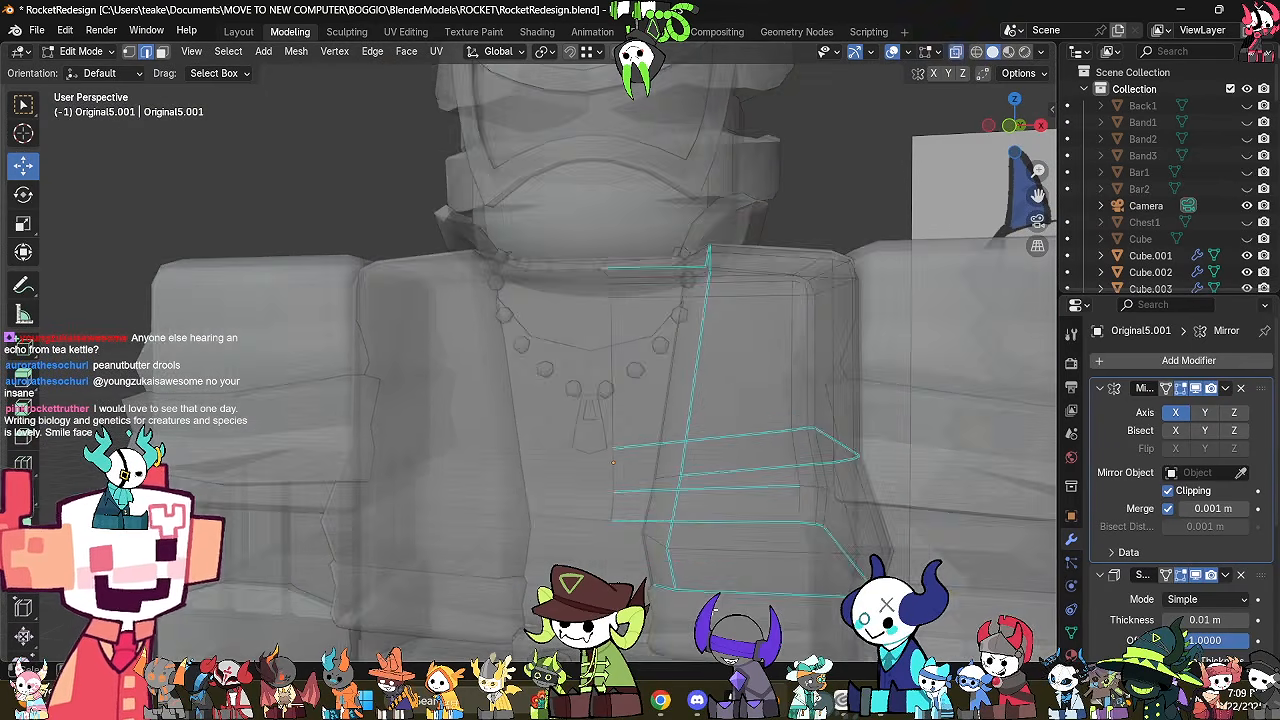
# Mark the edge loop along the jacket's front opening as sharp and return to Object Mode.
pyautogui.keyDown('shift'); pyautogui.moveTo(737, 546); pyautogui.dragTo(722, 481, button='middle'); pyautogui.keyUp('shift')
pyautogui.moveTo(692, 435); pyautogui.dragTo(663, 420, button='middle')
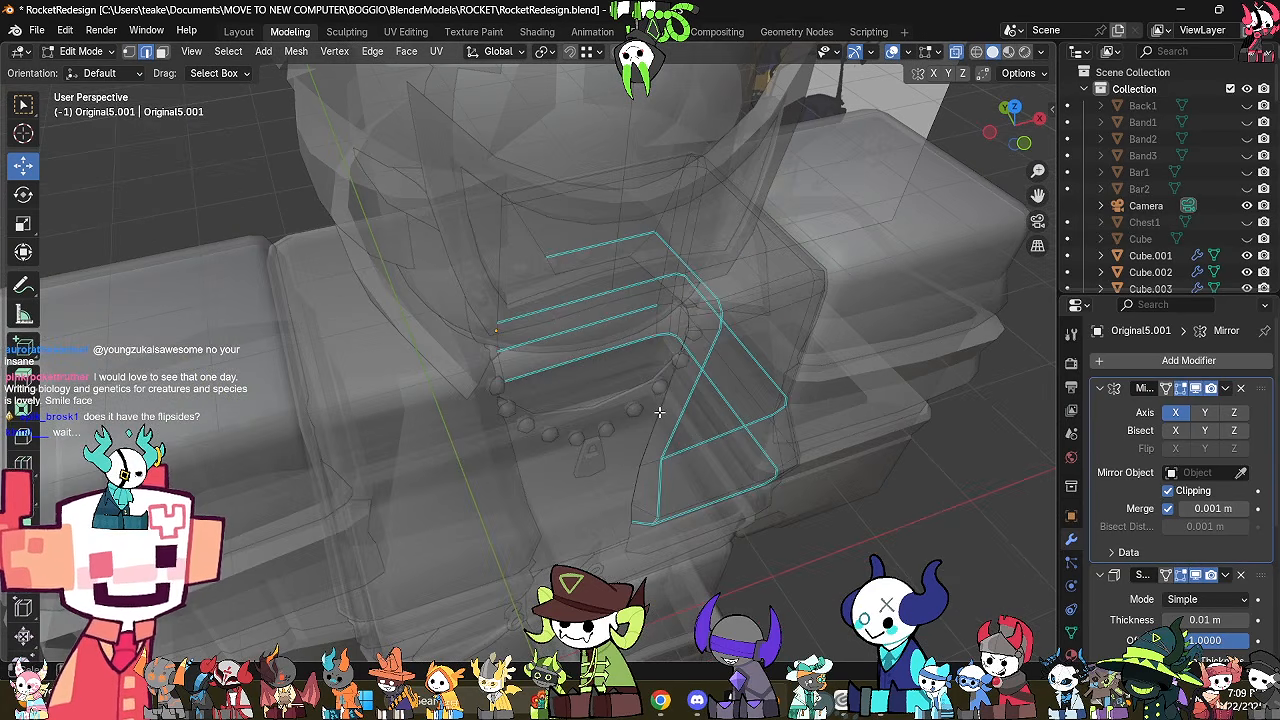
pyautogui.keyDown('alt'); pyautogui.click(663, 413); pyautogui.keyUp('alt')
pyautogui.rightClick(663, 413)
pyautogui.click(771, 498)
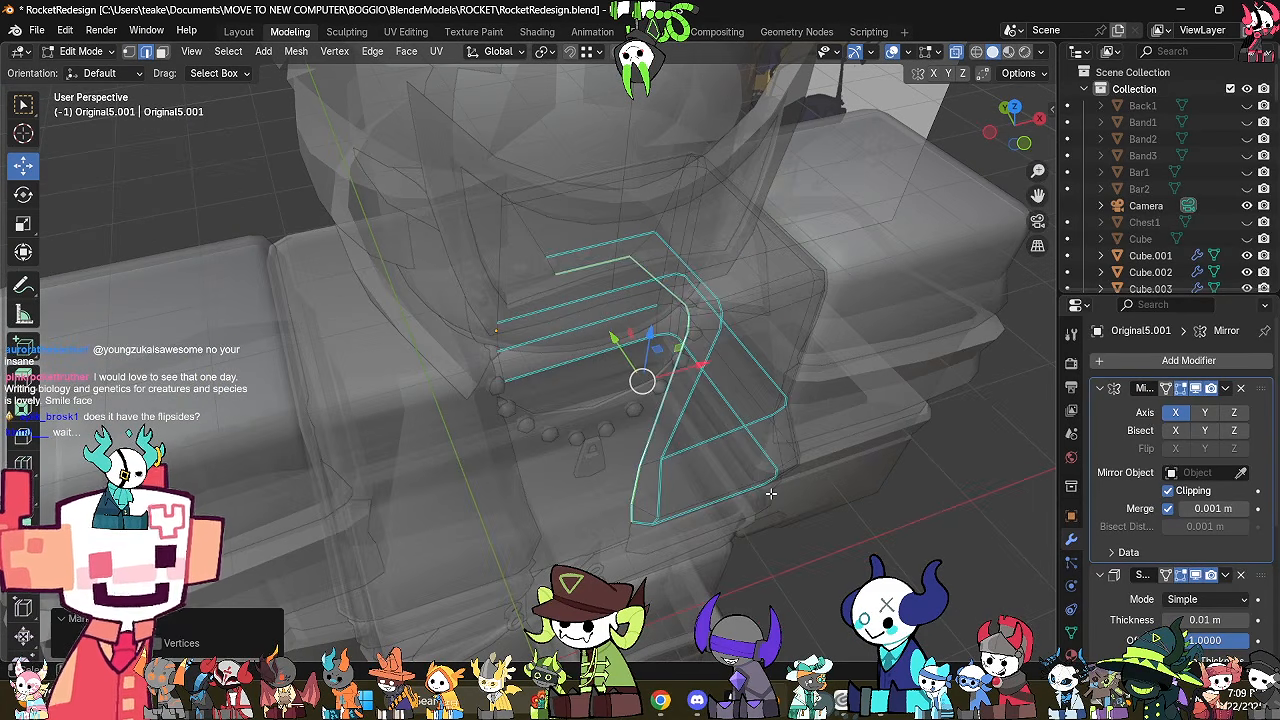
pyautogui.hotkey('alt', 'z')
pyautogui.moveTo(770, 490)
pyautogui.mouseDown(button='middle')
pyautogui.moveTo(702, 419)
pyautogui.moveTo(728, 433)
pyautogui.moveTo(738, 463)
pyautogui.moveTo(752, 417)
pyautogui.mouseUp(button='middle')
pyautogui.press('Tab')
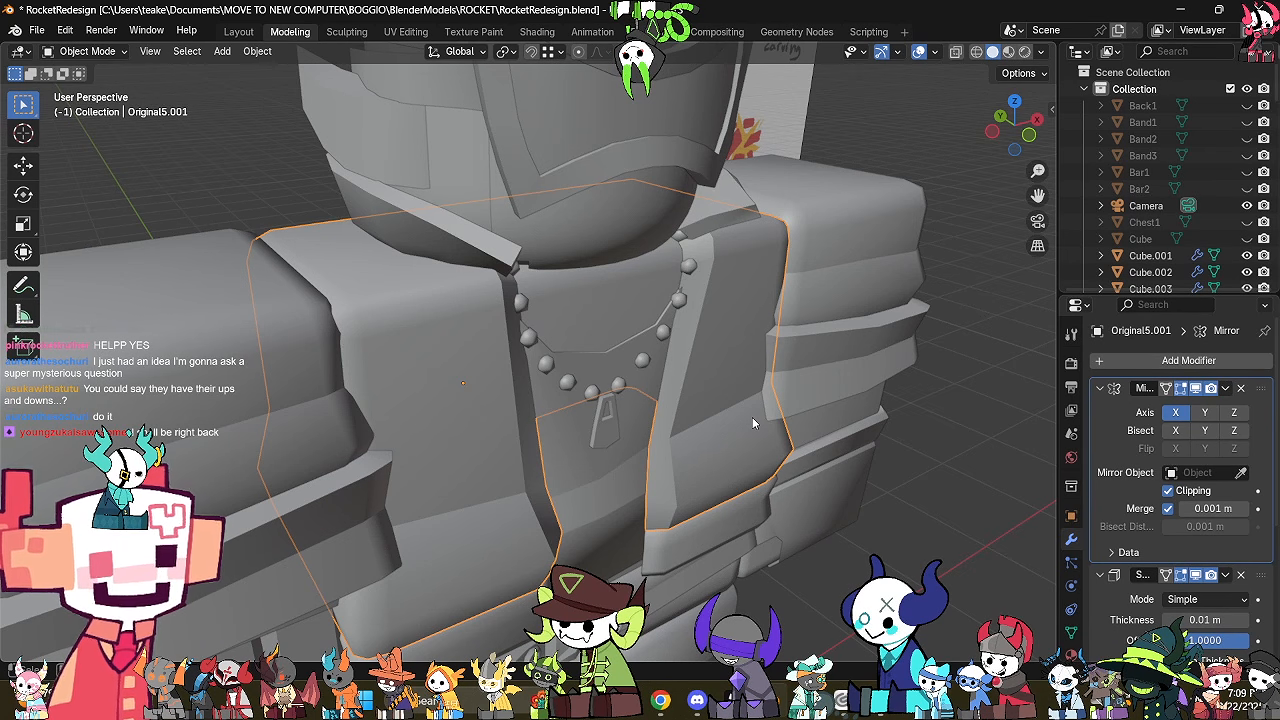
# Examine the jacket's sharp edges from other angles in Edit Mode with X-ray display, ending in Object Mode.
pyautogui.press('Tab')
pyautogui.moveTo(791, 506); pyautogui.dragTo(520, 410, button='middle')
pyautogui.hotkey('alt', 'z')
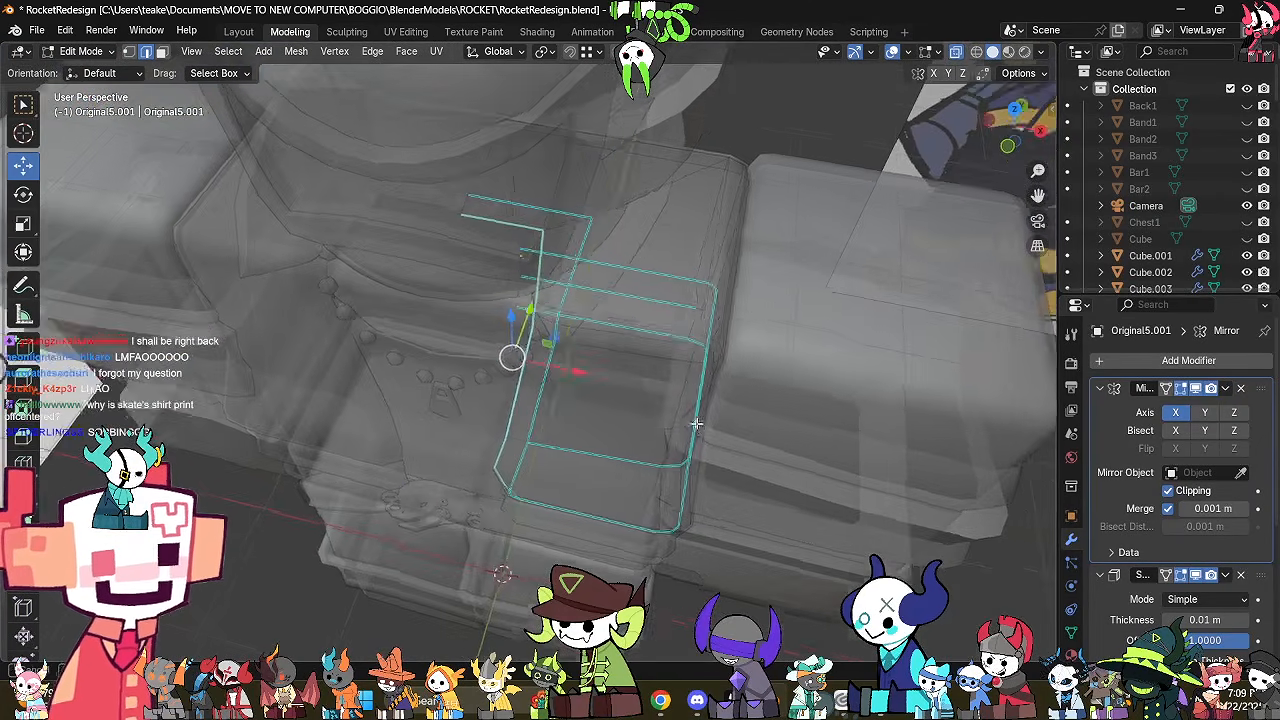
pyautogui.moveTo(697, 424)
pyautogui.mouseDown(button='middle')
pyautogui.moveTo(640, 383)
pyautogui.moveTo(683, 417)
pyautogui.moveTo(712, 350)
pyautogui.moveTo(748, 343)
pyautogui.mouseUp(button='middle')
pyautogui.hotkey('alt', 'z')
pyautogui.press('Tab')
pyautogui.moveTo(704, 420); pyautogui.dragTo(810, 446, button='middle')
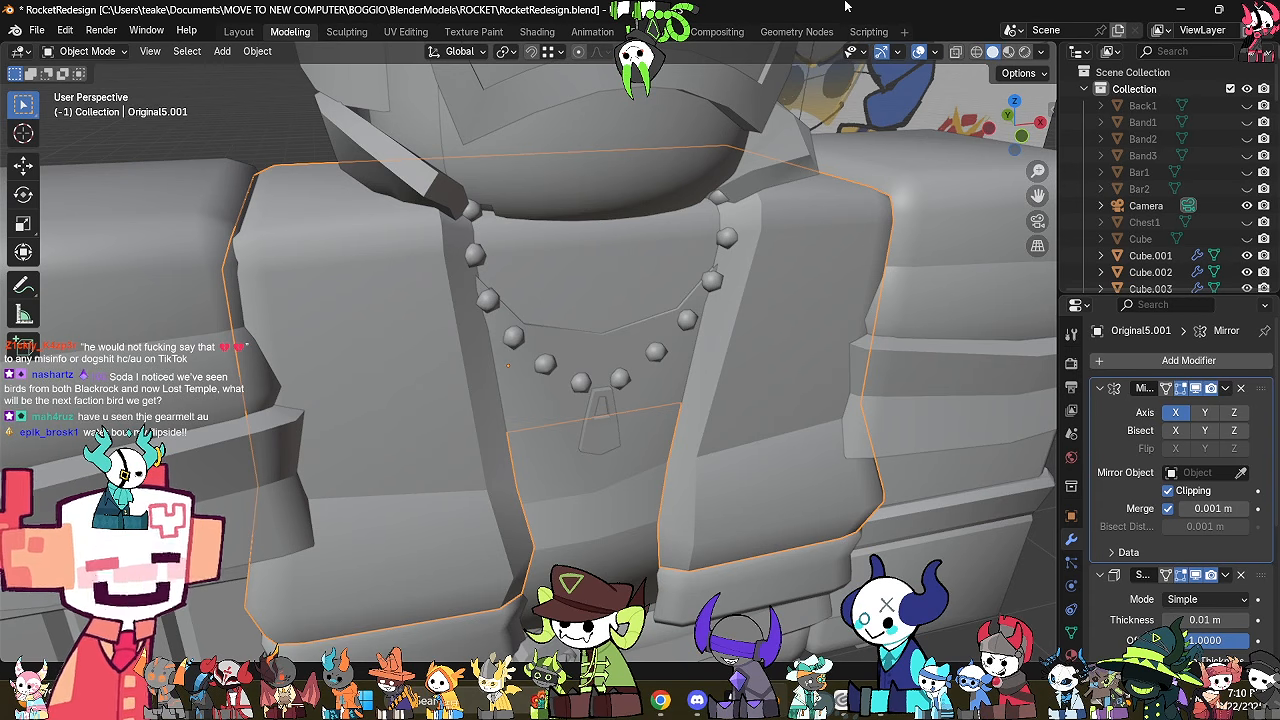
# Enter Edit Mode on the shirt under the jacket and flatten its bottom vertices by scaling them to 0 along Z.
pyautogui.moveTo(866, 97); pyautogui.dragTo(563, 391, button='middle')
pyautogui.moveTo(627, 440); pyautogui.dragTo(631, 493, button='middle')
pyautogui.click(657, 395)
pyautogui.scroll(-3, 616, 446)
pyautogui.press('Tab')
pyautogui.hotkey('alt', 'z')
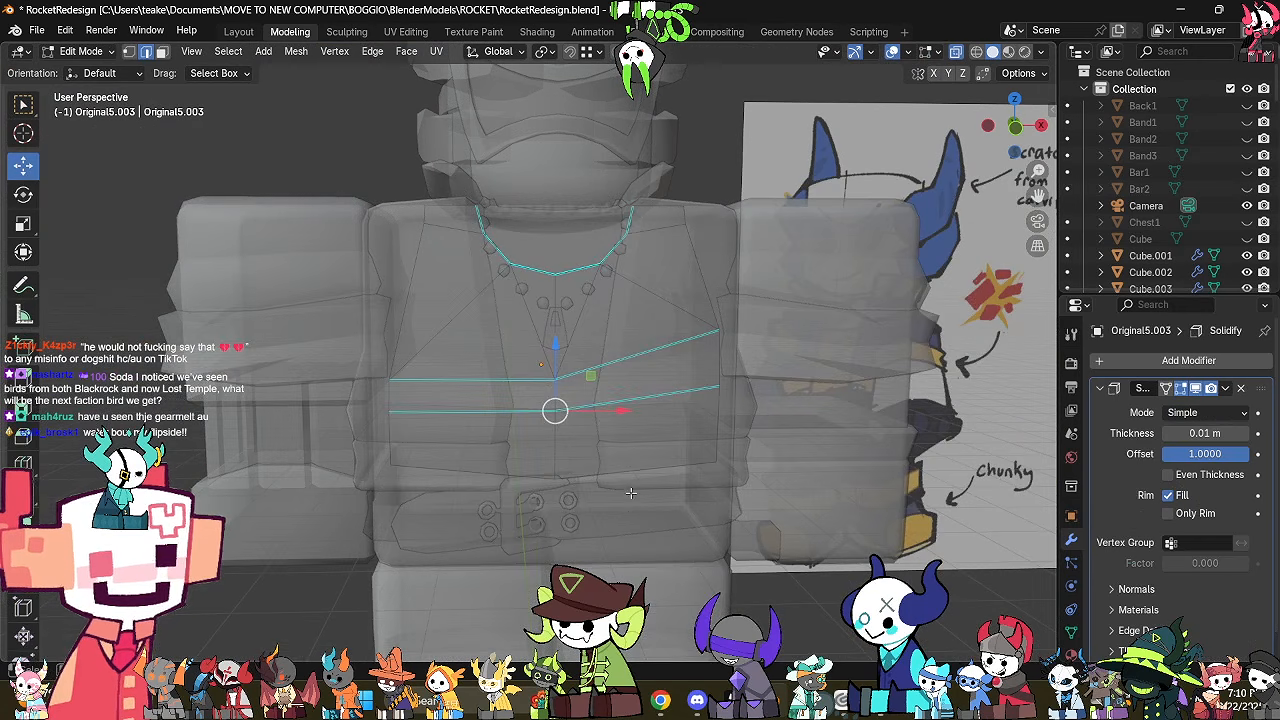
pyautogui.press('1')
pyautogui.moveTo(330, 530); pyautogui.dragTo(836, 452)
pyautogui.press('s')
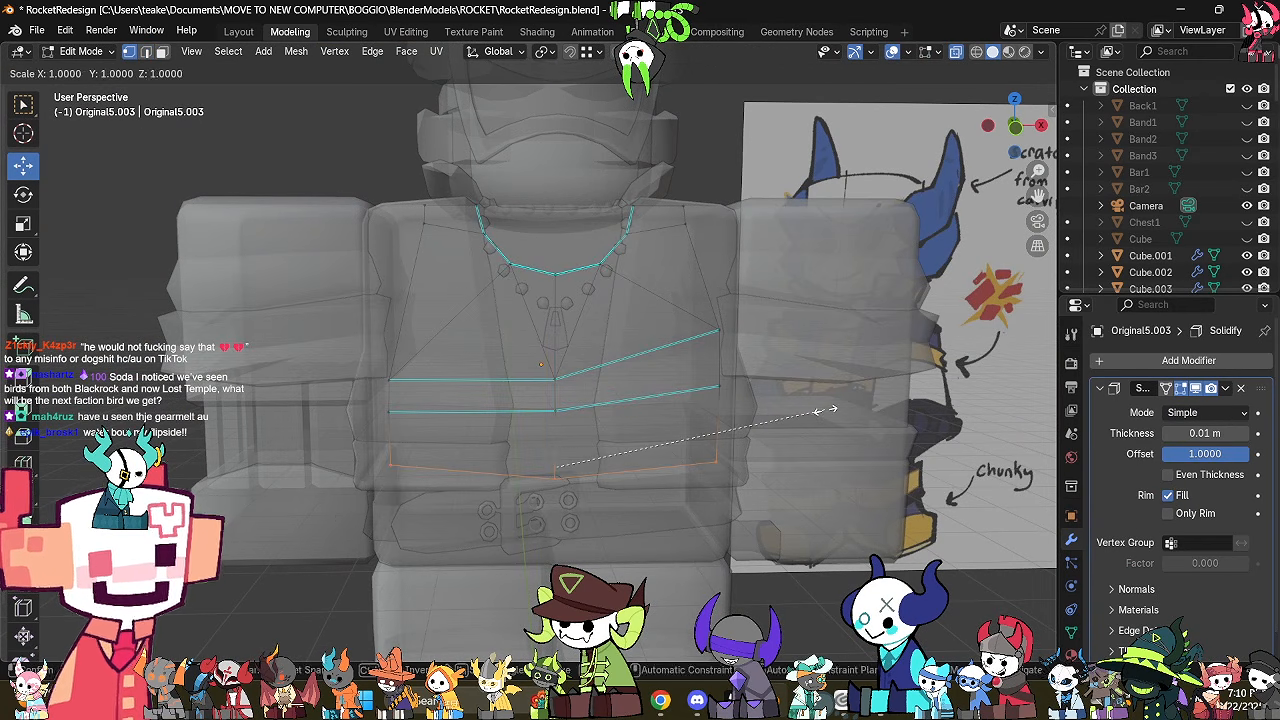
pyautogui.press('z')
pyautogui.press('0')
pyautogui.press('Return')
# Shift the flattened bottom edge of the shirt slightly along Z and check it in solid and X-ray display.
pyautogui.hotkey('alt', 'z')
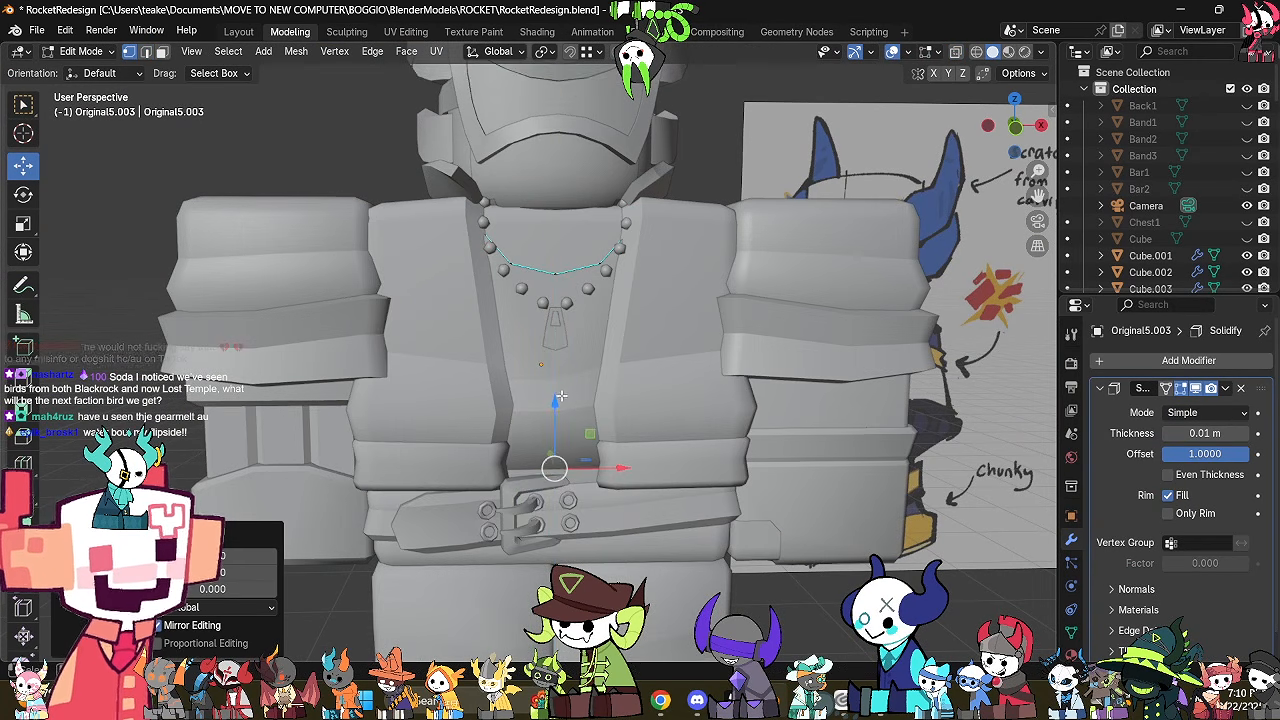
pyautogui.moveTo(556, 402); pyautogui.dragTo(582, 413)
pyautogui.moveTo(582, 413)
pyautogui.mouseDown(button='middle')
pyautogui.moveTo(659, 307)
pyautogui.moveTo(640, 398)
pyautogui.mouseUp(button='middle')
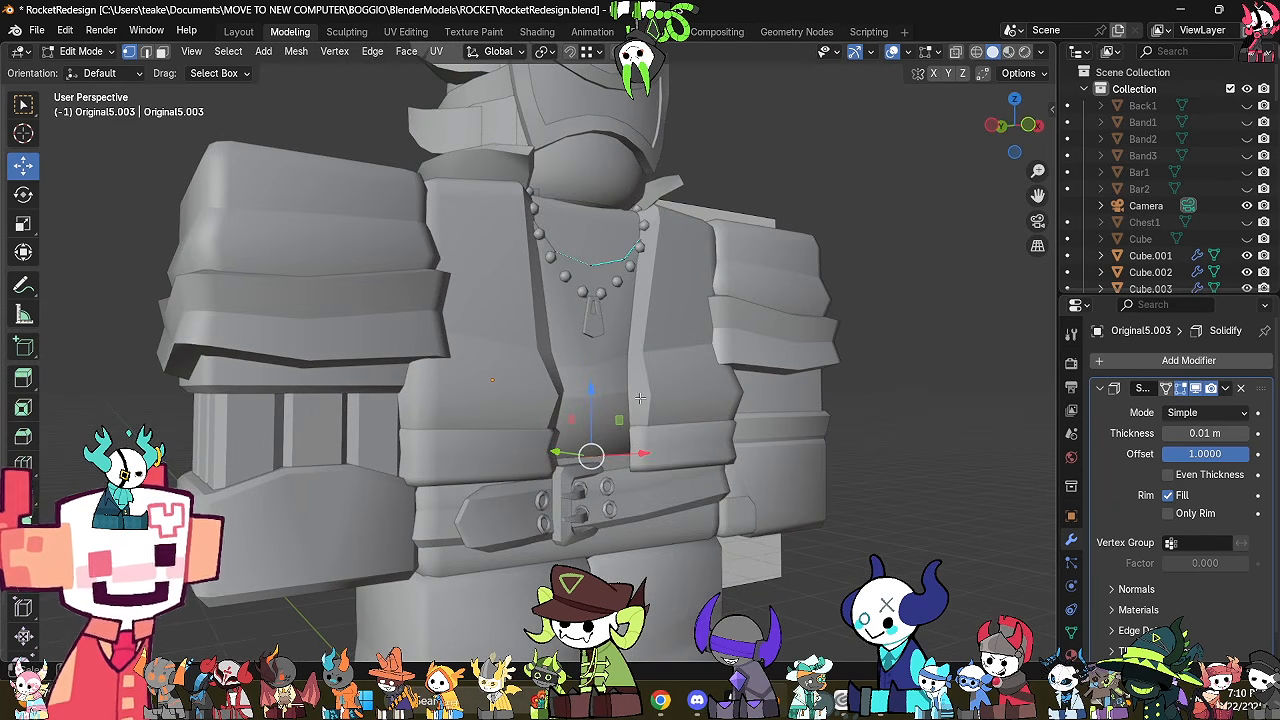
pyautogui.moveTo(705, 329); pyautogui.dragTo(644, 376, button='middle')
pyautogui.hotkey('alt', 'z')
pyautogui.moveTo(692, 424)
pyautogui.mouseDown(button='middle')
pyautogui.moveTo(677, 378)
pyautogui.moveTo(721, 406)
pyautogui.mouseUp(button='middle')
pyautogui.hotkey('alt', 'z')
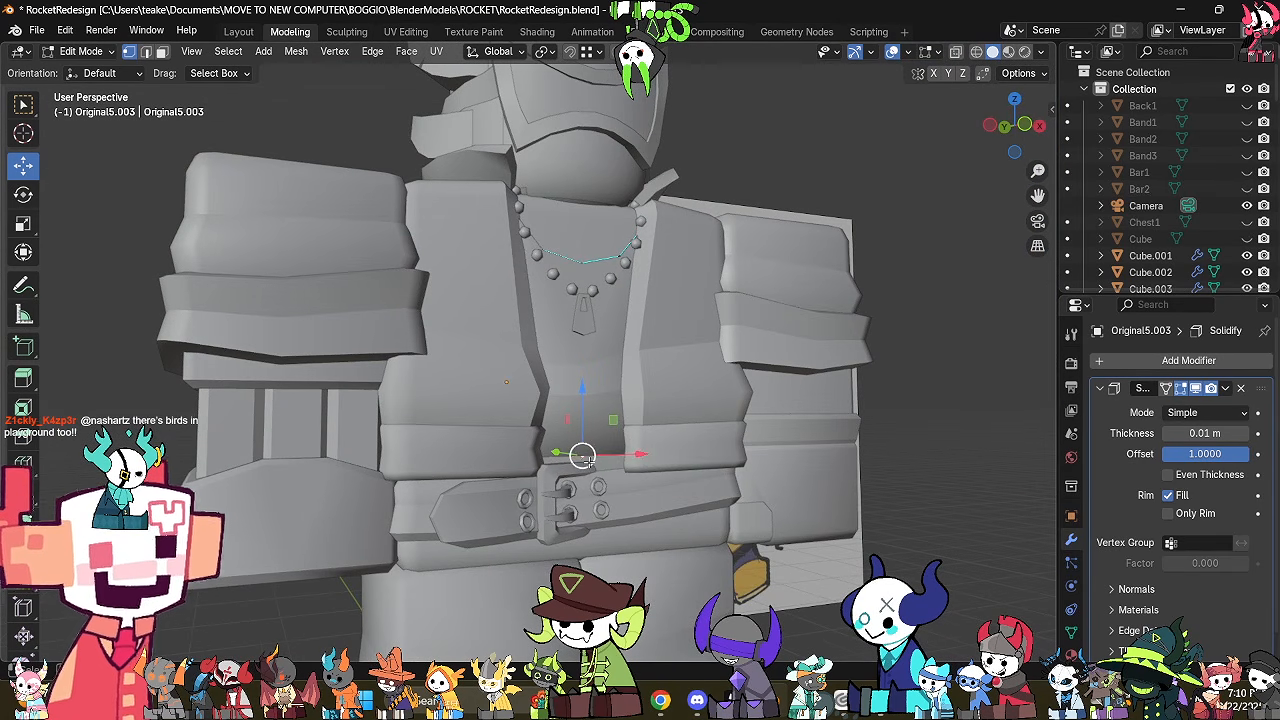
# Box-select the shirt's bottom vertices through the mesh and raise them about 0.018 m along Z.
pyautogui.scroll(1, 588, 465)
pyautogui.moveTo(600, 437); pyautogui.dragTo(560, 455, button='middle')
pyautogui.hotkey('alt', 'z')
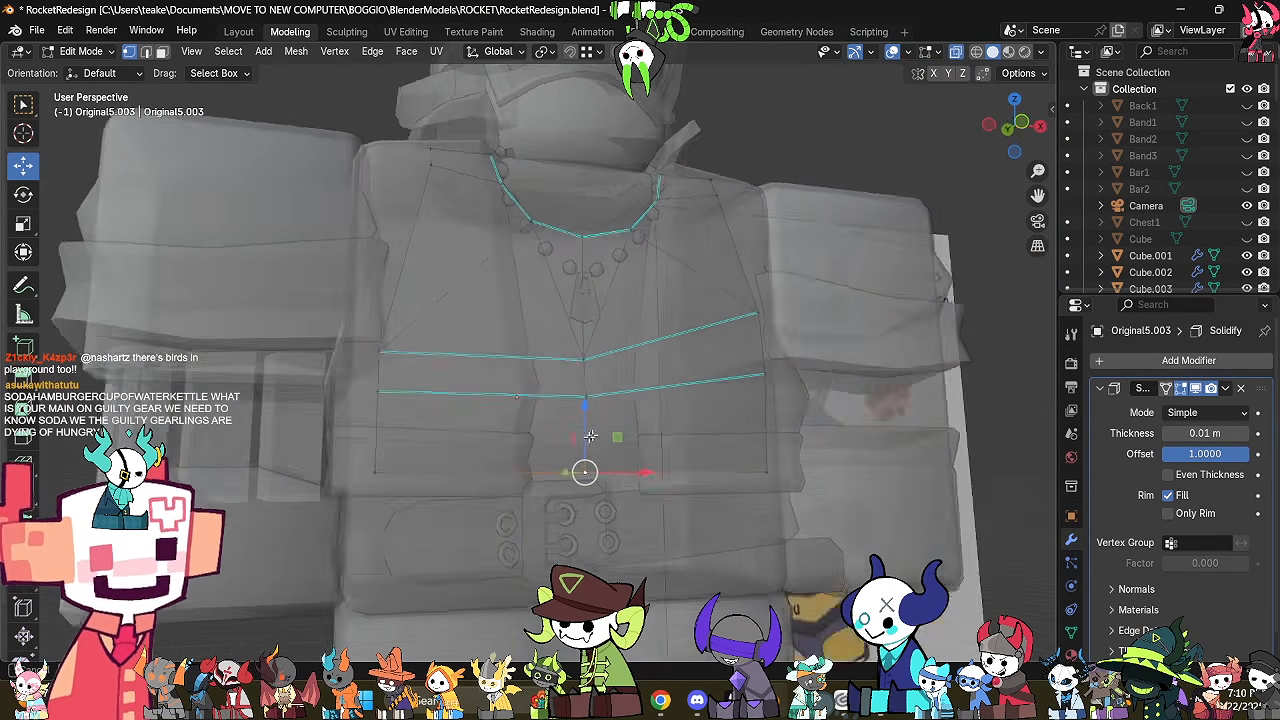
pyautogui.moveTo(358, 518); pyautogui.dragTo(822, 465)
pyautogui.hotkey('alt', 'z')
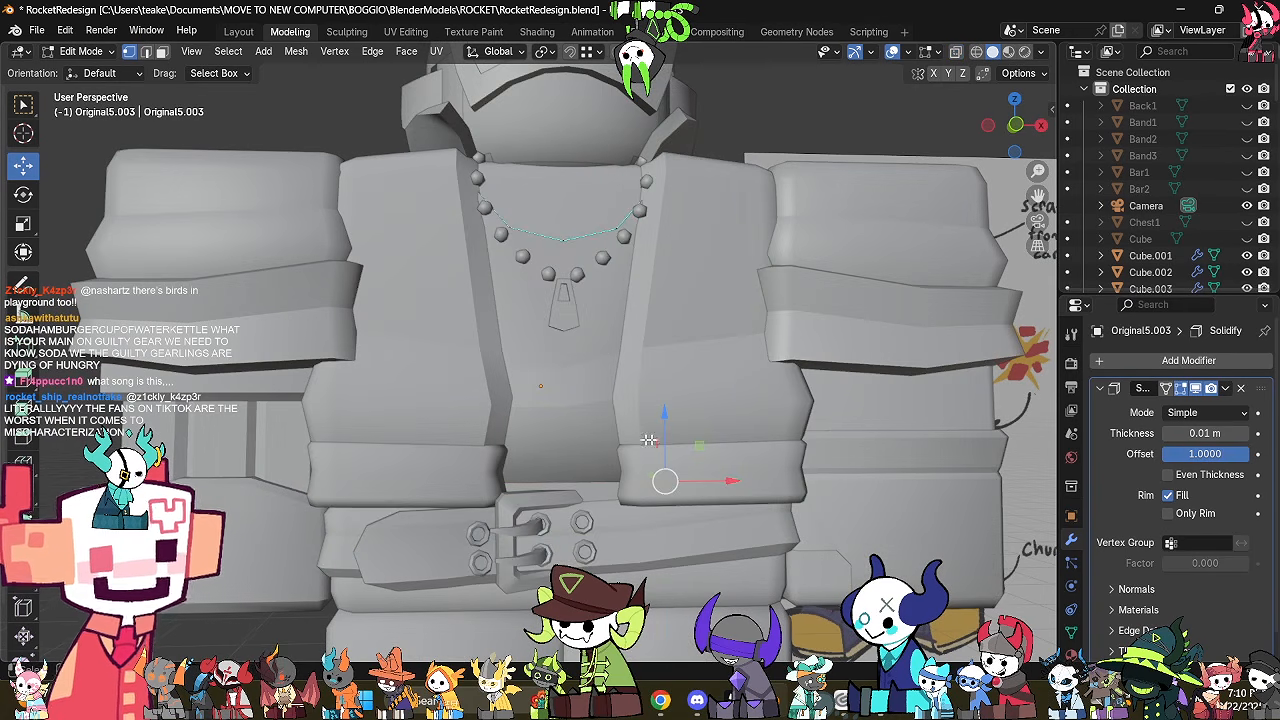
pyautogui.moveTo(668, 444); pyautogui.dragTo(686, 436)
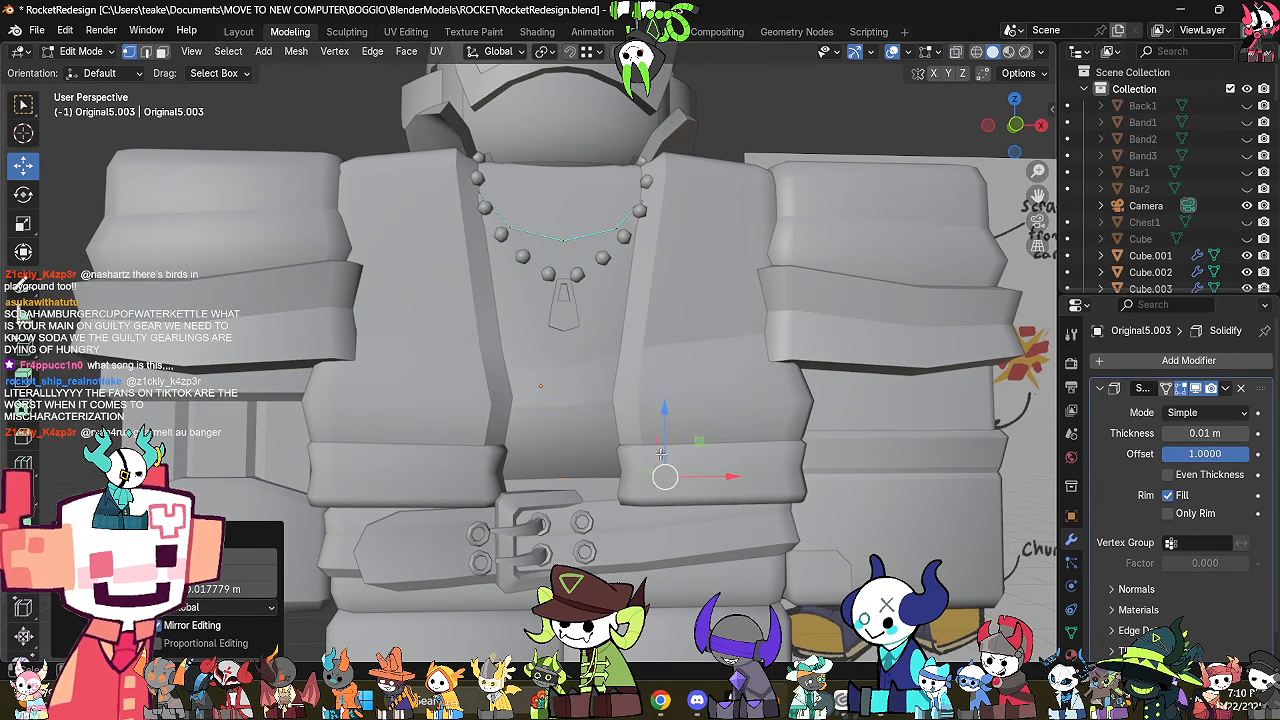
# Leave the shirt and enter Edit Mode on the band along the jacket's bottom, viewed from the back.
pyautogui.scroll(-2, 642, 476)
pyautogui.moveTo(642, 476); pyautogui.dragTo(841, 518, button='middle')
pyautogui.press('Tab')
pyautogui.moveTo(572, 460); pyautogui.dragTo(796, 404, button='middle')
pyautogui.click(638, 428)
pyautogui.press('Tab')
# Select the vertices at the centre back of the jacket's bottom band and lower them about 0.059 m along Z.
pyautogui.moveTo(638, 430); pyautogui.dragTo(688, 446, button='middle')
pyautogui.hotkey('alt', 'z')
pyautogui.moveTo(616, 470); pyautogui.dragTo(654, 492, button='middle')
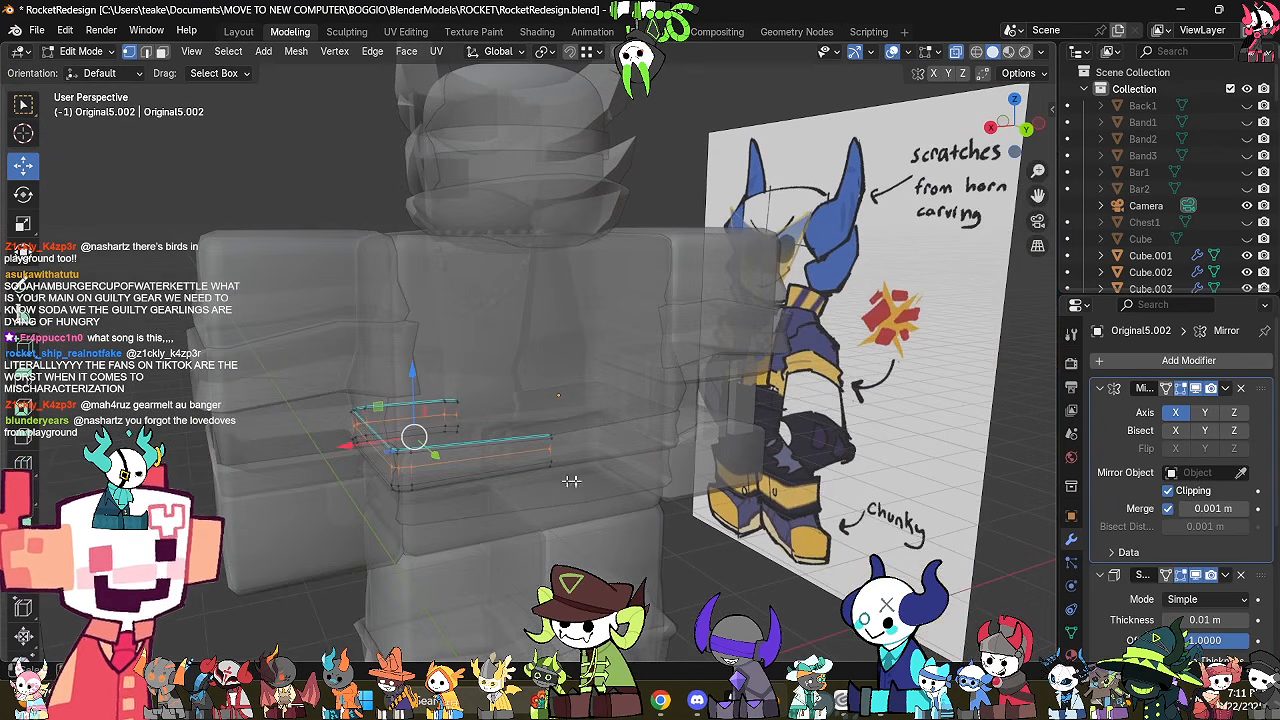
pyautogui.moveTo(545, 478); pyautogui.dragTo(580, 445)
pyautogui.keyDown('shift'); pyautogui.moveTo(580, 445); pyautogui.dragTo(594, 396, button='middle'); pyautogui.keyUp('shift')
pyautogui.scroll(1, 594, 396)
pyautogui.scroll(1, 594, 396)
pyautogui.hotkey('alt', 'z')
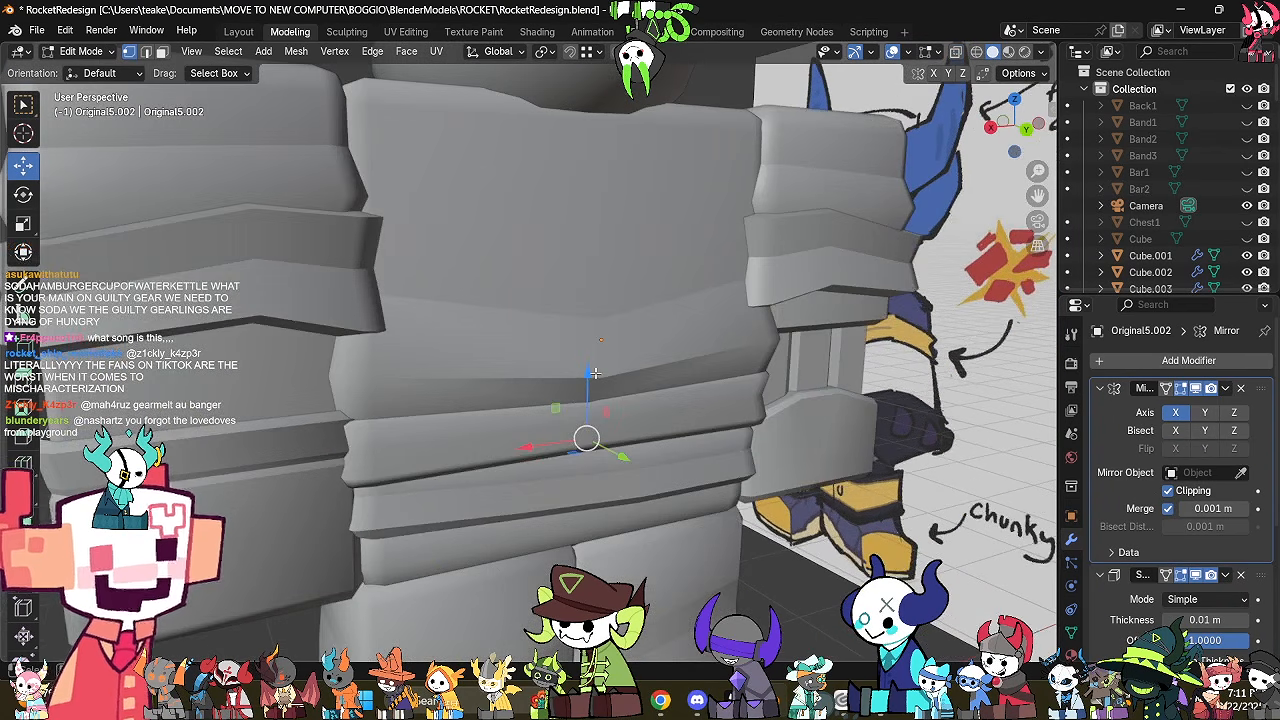
pyautogui.moveTo(594, 375); pyautogui.dragTo(604, 397)
pyautogui.scroll(-2, 603, 396)
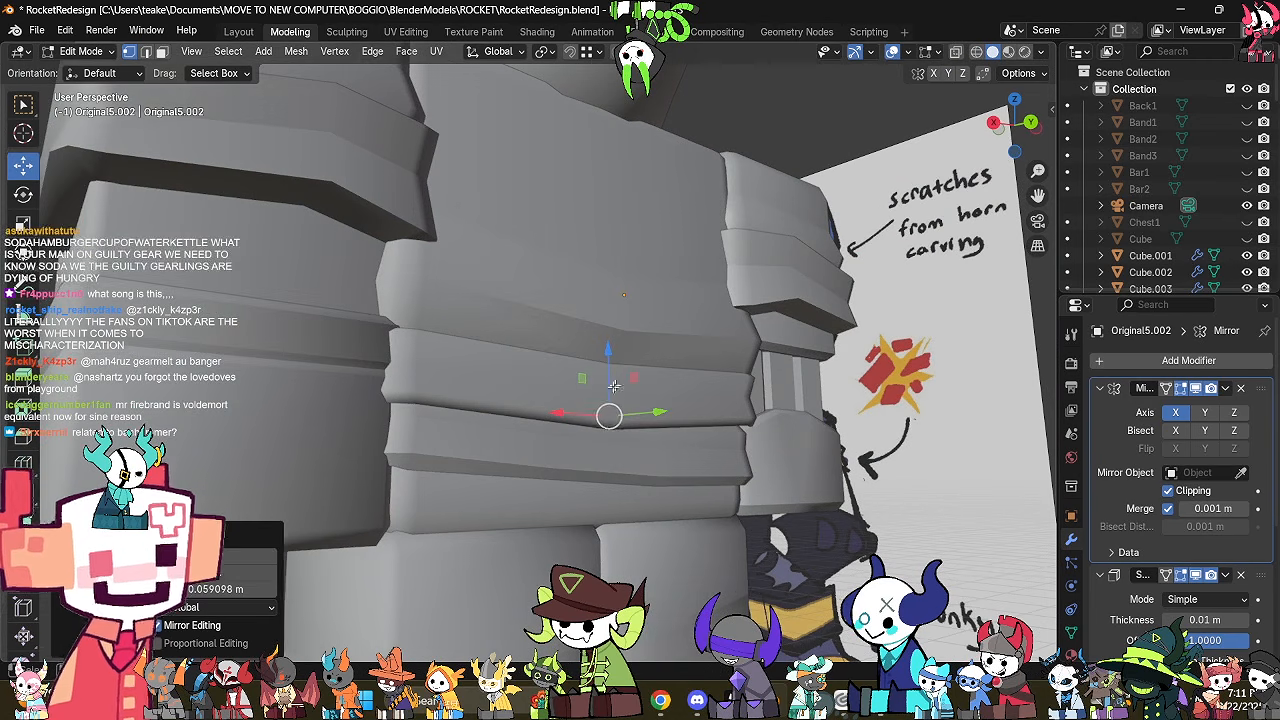
# Mark the horizontal edge loop through the middle of the jacket's bottom band as sharp and return to Object Mode.
pyautogui.hotkey('alt', 'z')
pyautogui.click(641, 520)
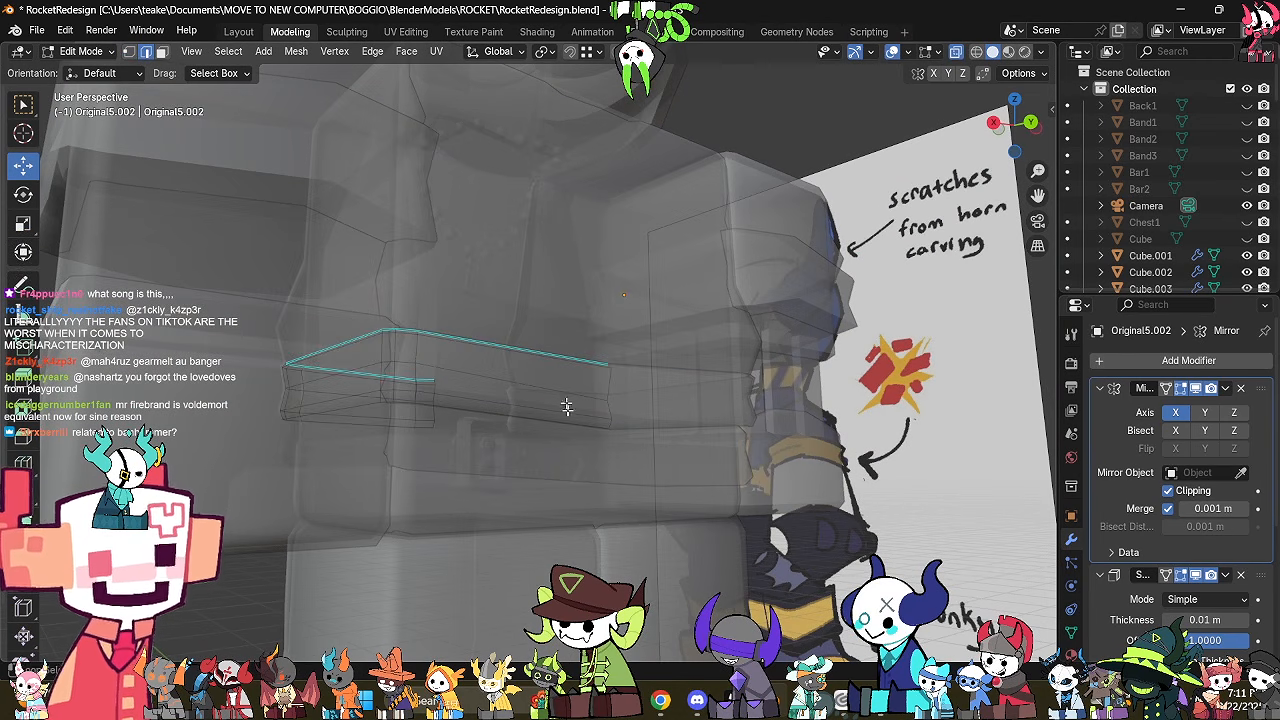
pyautogui.click(567, 404)
pyautogui.rightClick(709, 460)
pyautogui.click(706, 458)
pyautogui.hotkey('alt', 'z')
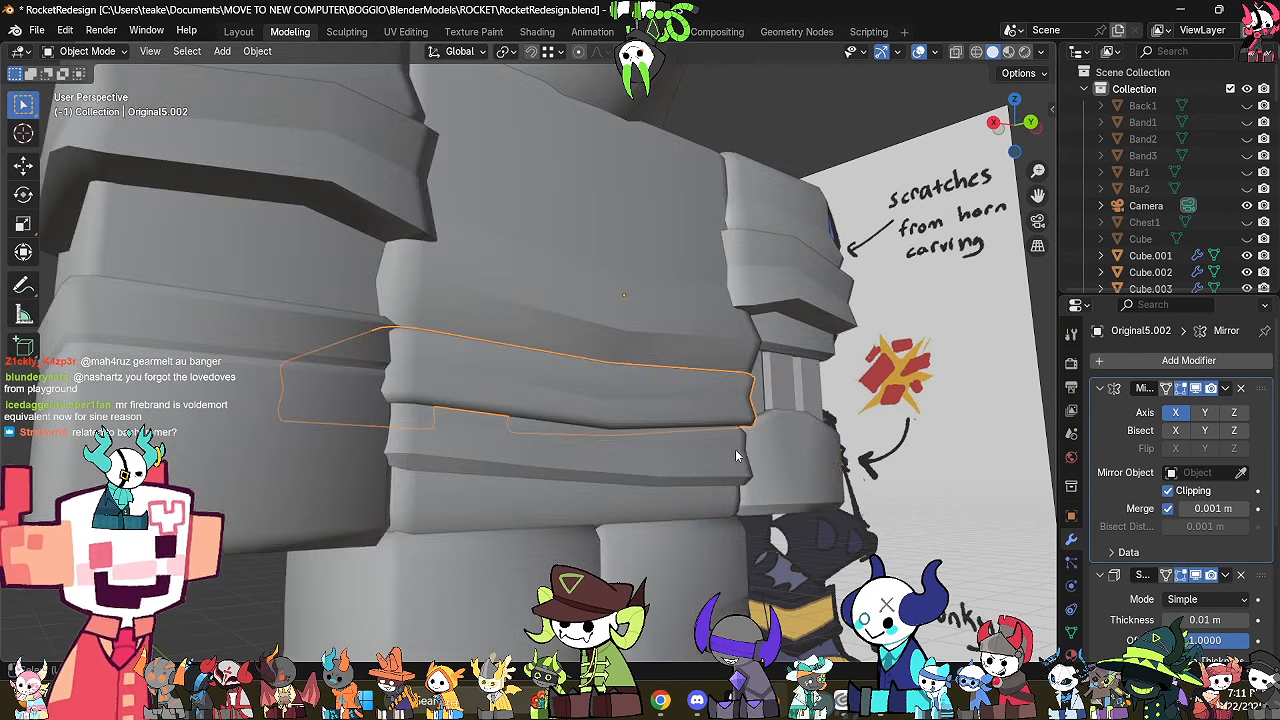
# Add a vertical loop cut midway across the back half of the jacket's bottom band.
pyautogui.moveTo(717, 451); pyautogui.dragTo(643, 466, button='middle')
pyautogui.hotkey('alt', 'z')
pyautogui.moveTo(548, 455); pyautogui.dragTo(656, 590, button='middle')
pyautogui.click(656, 590)
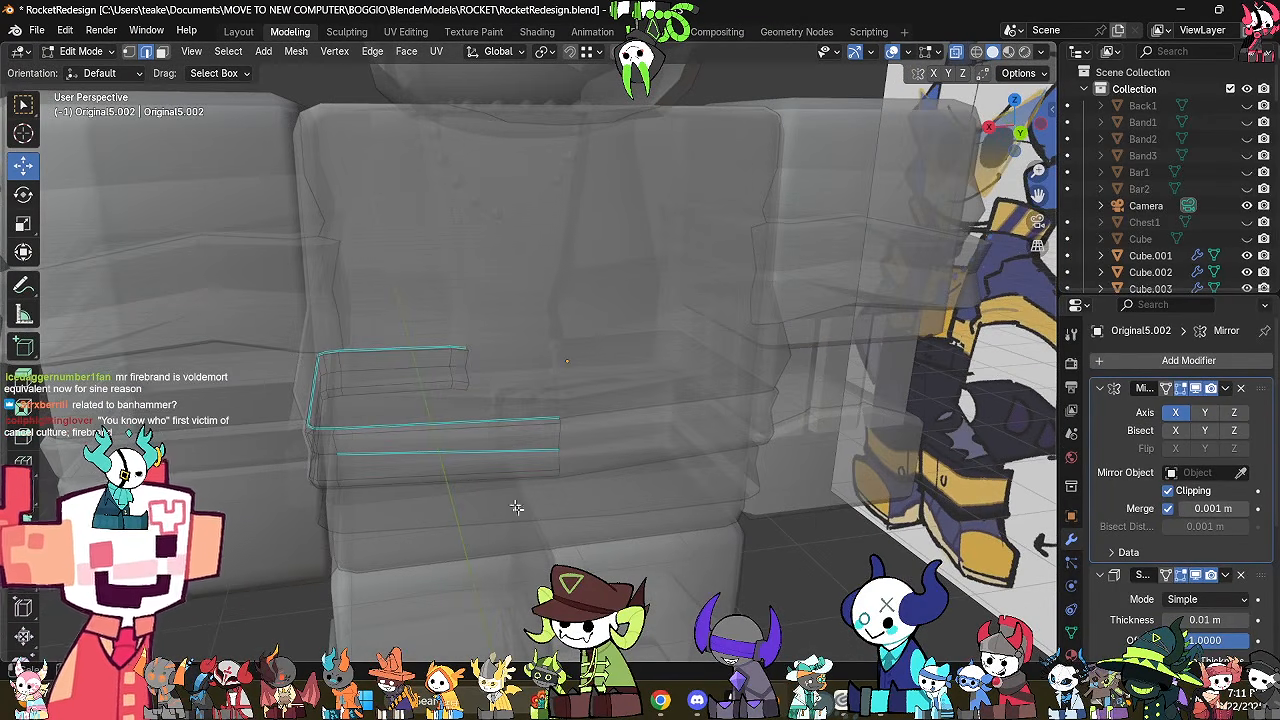
pyautogui.hotkey('ctrl', 'r')
pyautogui.click(469, 406)
pyautogui.rightClick(474, 407)
pyautogui.hotkey('alt', 'z')
pyautogui.moveTo(475, 408); pyautogui.dragTo(458, 326, button='middle')
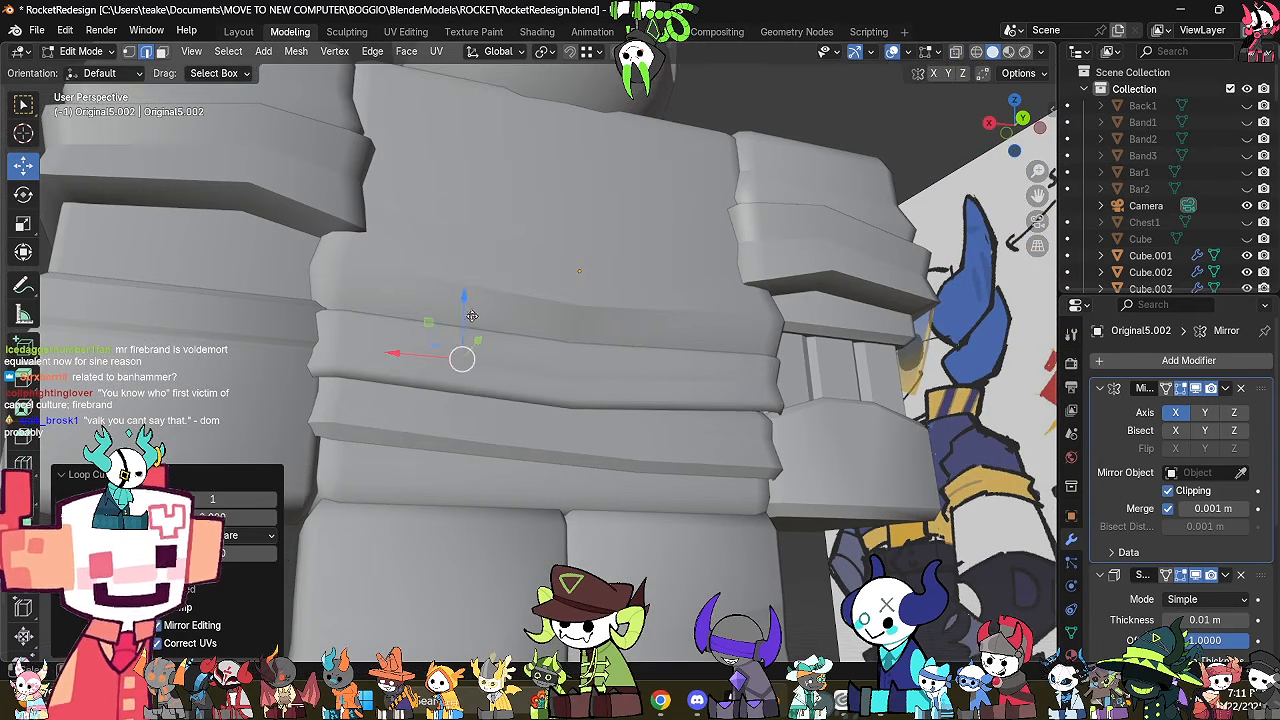
# Adjust the height of the bottom band's new loop and centre back vertices along Z to curve its lower edge.
pyautogui.moveTo(472, 316)
pyautogui.mouseDown()
pyautogui.moveTo(475, 328)
pyautogui.moveTo(472, 311)
pyautogui.mouseUp()
pyautogui.hotkey('ctrl', 'z')
pyautogui.hotkey('alt', 'z')
pyautogui.moveTo(472, 311); pyautogui.dragTo(578, 345, button='middle')
pyautogui.hotkey('alt', 'z')
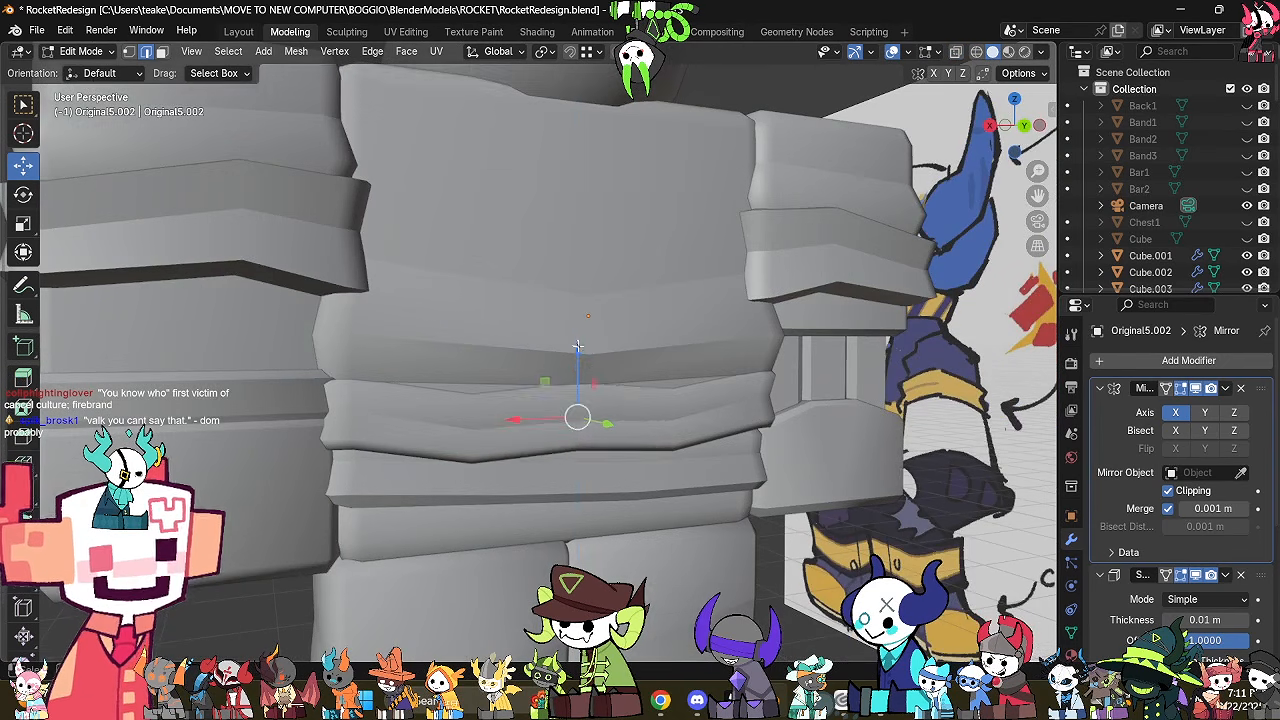
# Enter Edit Mode on the main jacket body and select the vertices at the centre of its back hem.
pyautogui.press('Tab')
pyautogui.click(602, 370)
pyautogui.press('Tab')
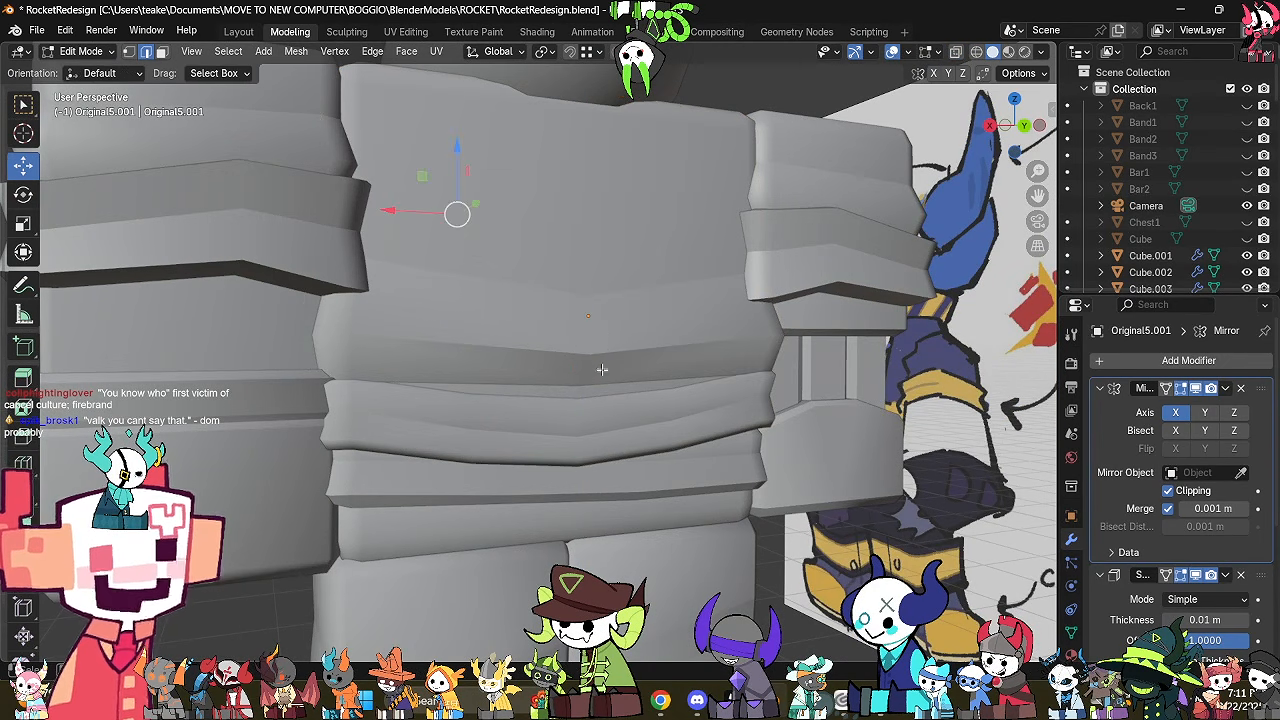
pyautogui.press('1')
pyautogui.hotkey('alt', 'z')
pyautogui.moveTo(594, 400); pyautogui.dragTo(666, 294, button='middle')
pyautogui.moveTo(645, 293); pyautogui.dragTo(582, 428)
pyautogui.hotkey('alt', 'z')
pyautogui.moveTo(640, 405); pyautogui.dragTo(638, 377, button='middle')
pyautogui.press('g')
pyautogui.press('z')
pyautogui.click(613, 325)
pyautogui.hotkey('ctrl', 'z')
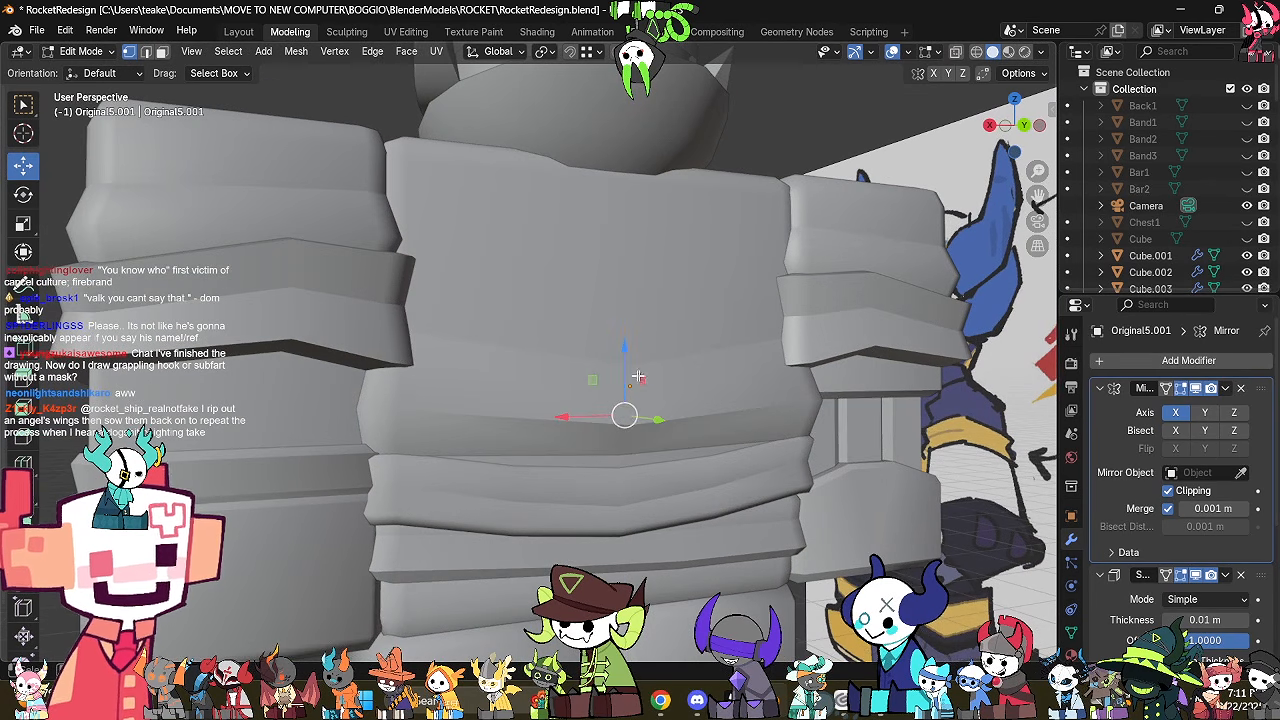
# Lower the selected centre back hem vertices of the jacket about 0.063 m along Z.
pyautogui.press('g')
pyautogui.press('z')
pyautogui.click(645, 390)
pyautogui.hotkey('alt', 'z')
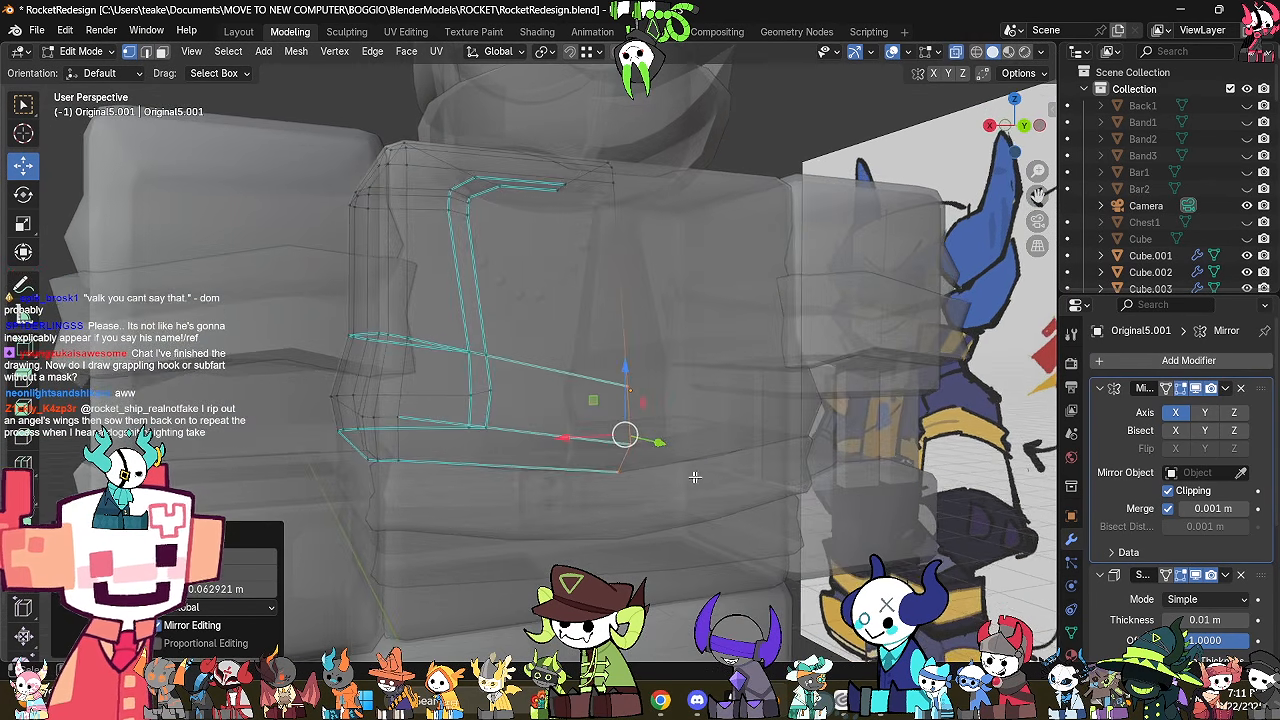
# Add a vertical loop cut down the jacket's back and lower its hem vertices about 0.041 m along Z.
pyautogui.click(714, 478)
pyautogui.moveTo(714, 478); pyautogui.dragTo(743, 541, button='middle')
pyautogui.hotkey('ctrl', 'r')
pyautogui.doubleClick(546, 264)
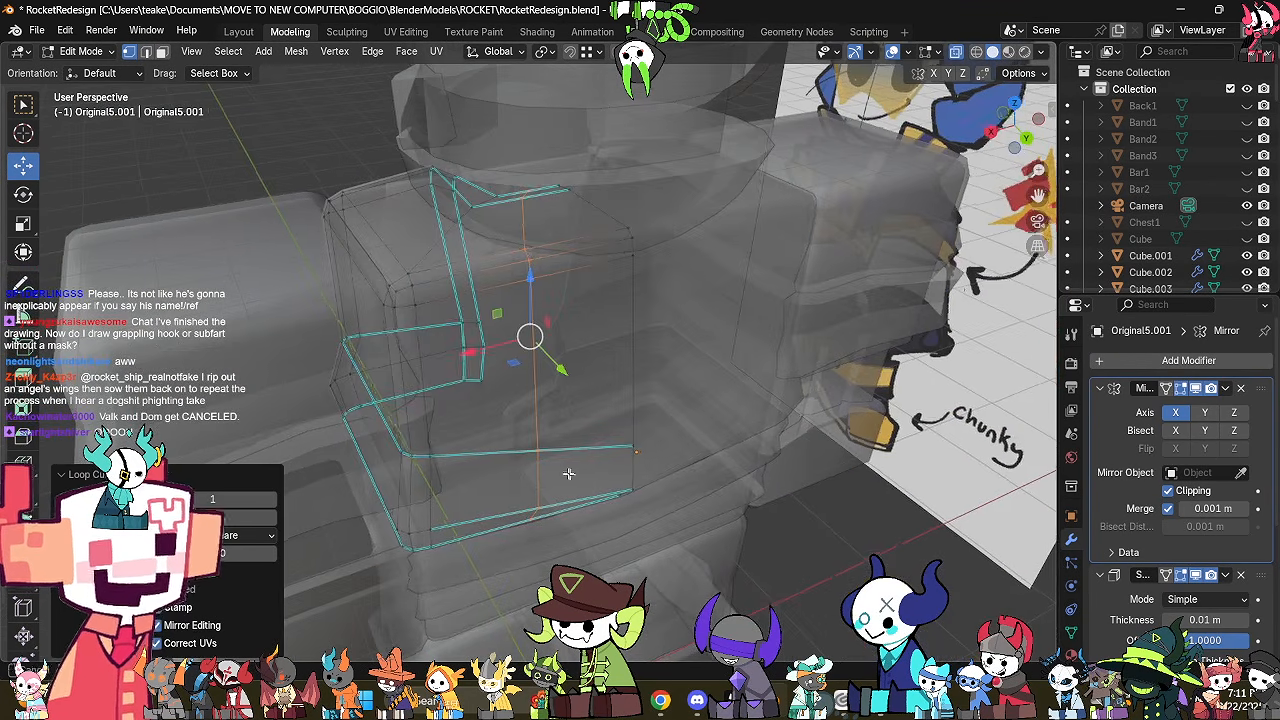
pyautogui.moveTo(568, 474); pyautogui.dragTo(564, 376, button='middle')
pyautogui.moveTo(571, 300); pyautogui.dragTo(591, 351, button='middle')
pyautogui.moveTo(588, 351); pyautogui.dragTo(524, 512)
pyautogui.hotkey('alt', 'z')
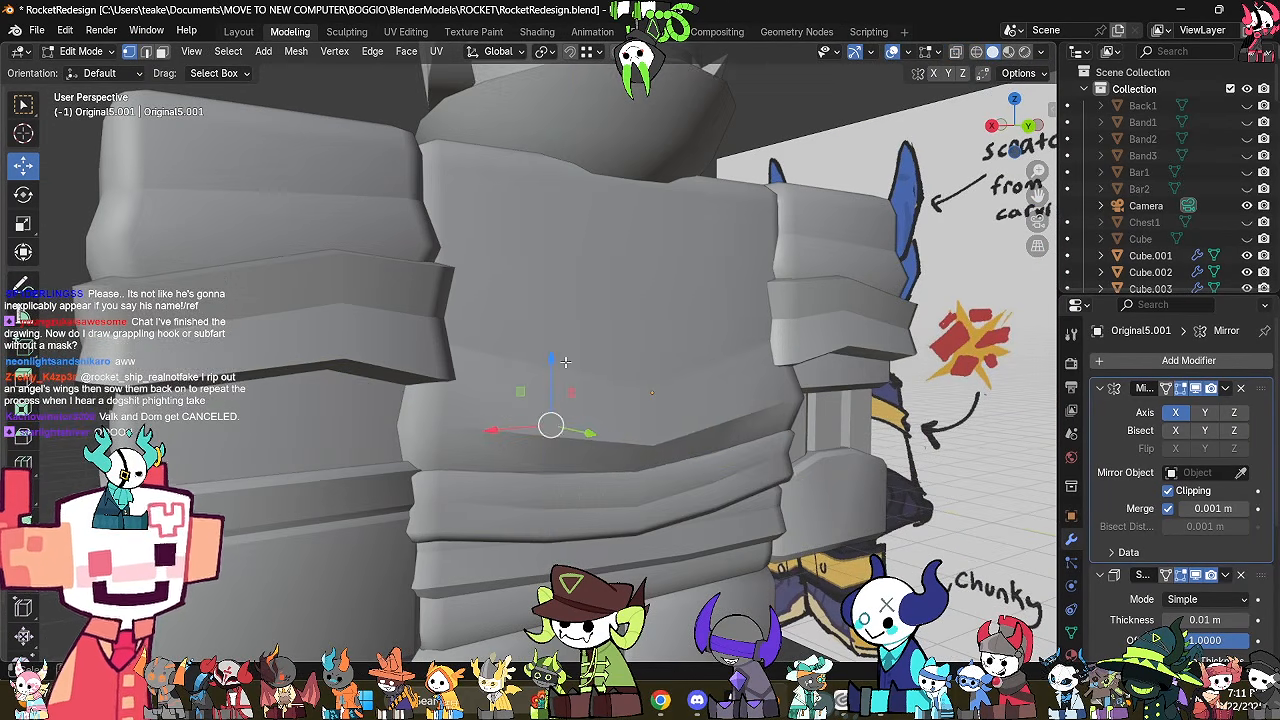
pyautogui.moveTo(562, 385); pyautogui.dragTo(563, 383)
# Merge the new loop's two back neckline vertices into the neighbouring centre vertices with At Last.
pyautogui.moveTo(566, 384); pyautogui.dragTo(648, 465, button='middle')
pyautogui.hotkey('alt', 'z')
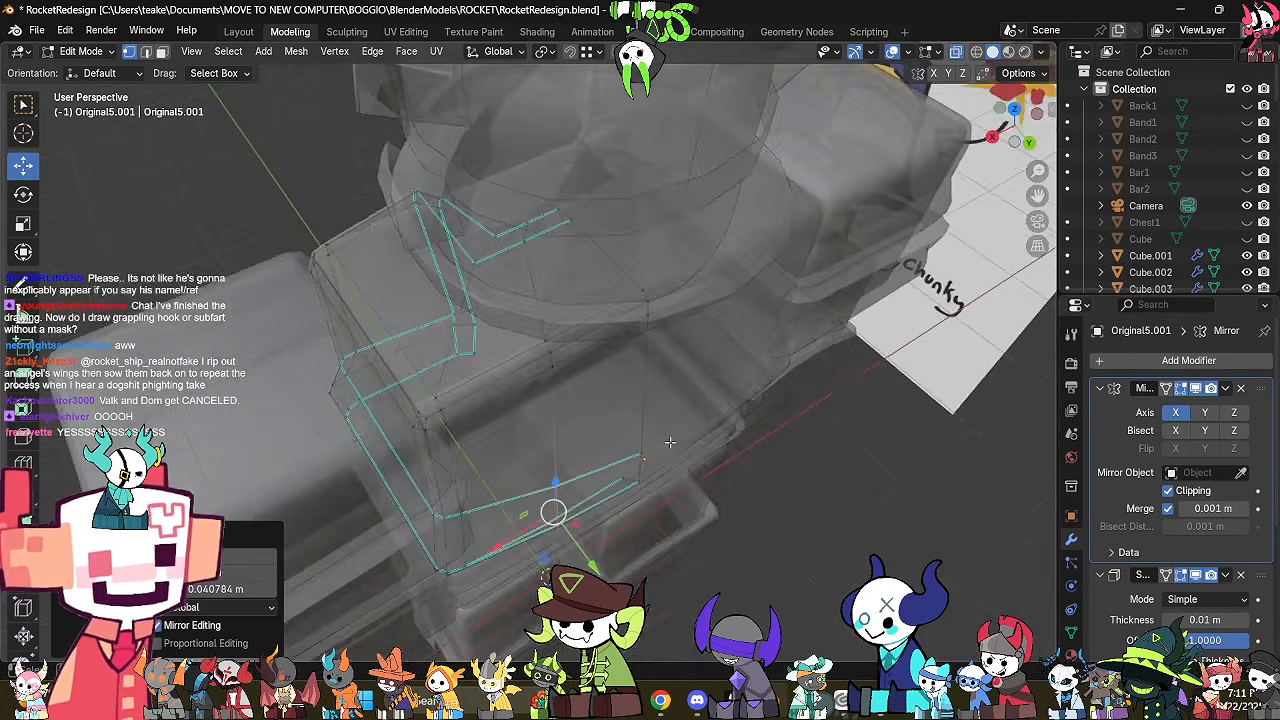
pyautogui.scroll(4, 614, 277)
pyautogui.press('2')
pyautogui.moveTo(642, 260); pyautogui.dragTo(634, 271, button='middle')
pyautogui.press('1')
pyautogui.click(516, 157)
pyautogui.keyDown('shift'); pyautogui.click(582, 112); pyautogui.keyUp('shift')
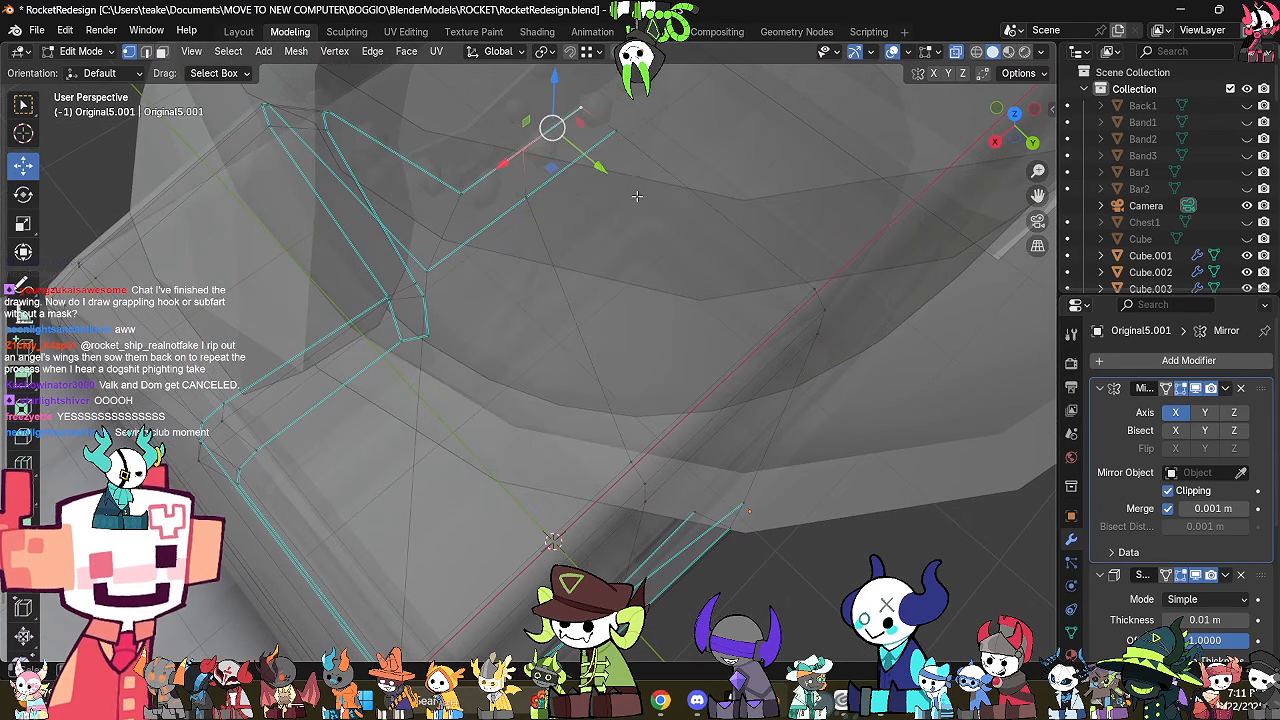
pyautogui.press('m')
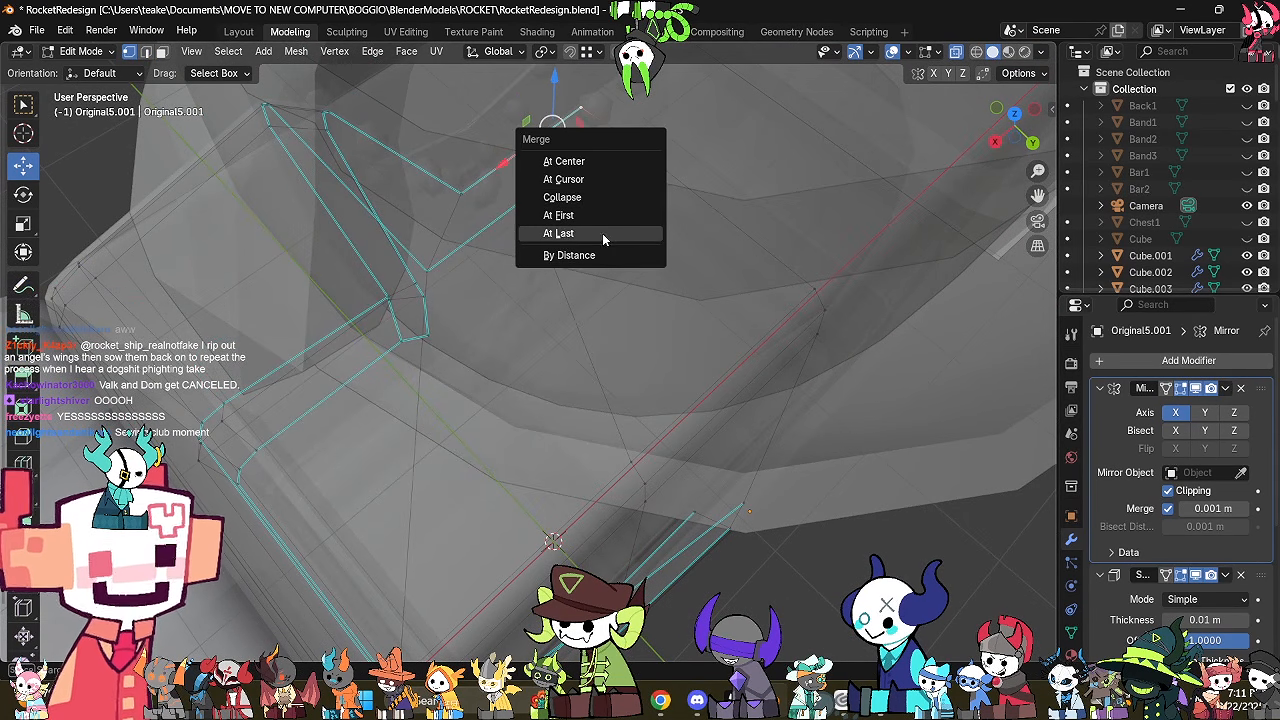
pyautogui.click(606, 233)
pyautogui.click(540, 193)
pyautogui.keyDown('shift'); pyautogui.click(616, 132); pyautogui.keyUp('shift')
pyautogui.press('m')
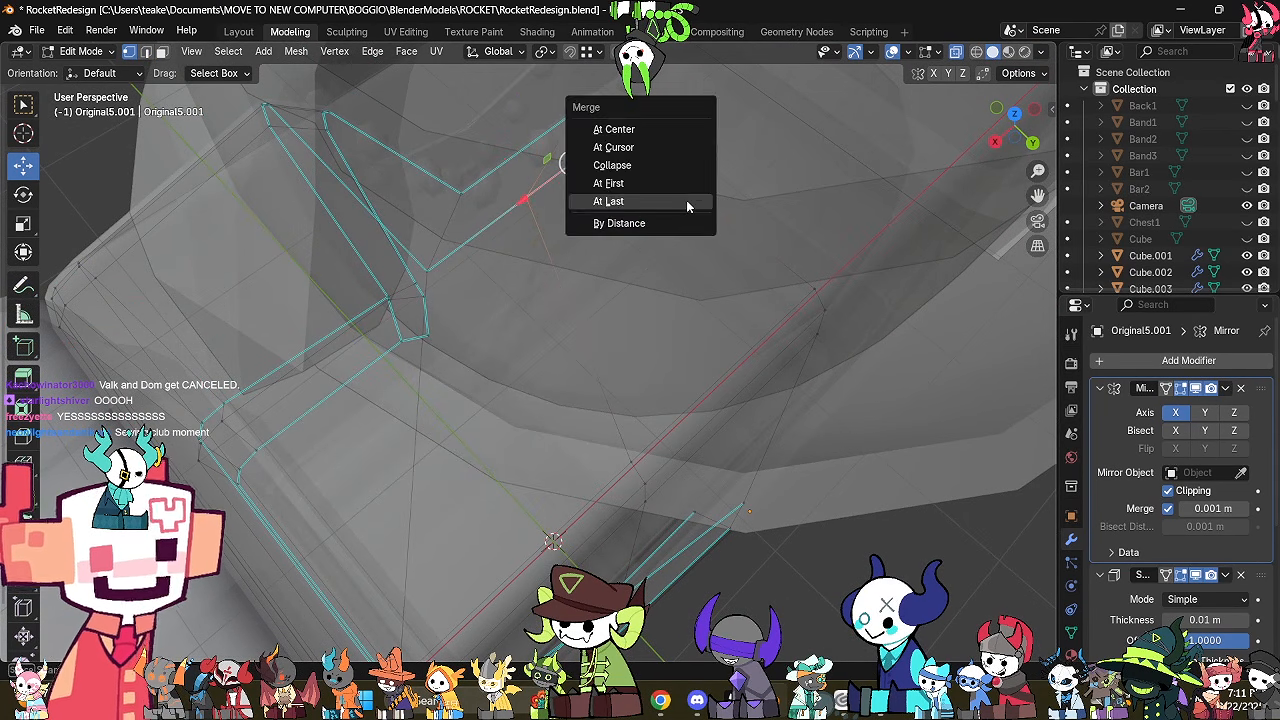
pyautogui.click(686, 204)
# Merge the new loop's three vertices along the upper back edge into the matching centre line vertices with At Last.
pyautogui.click(639, 444)
pyautogui.moveTo(769, 277); pyautogui.dragTo(755, 260, button='middle')
pyautogui.keyDown('shift'); pyautogui.click(800, 262); pyautogui.keyUp('shift')
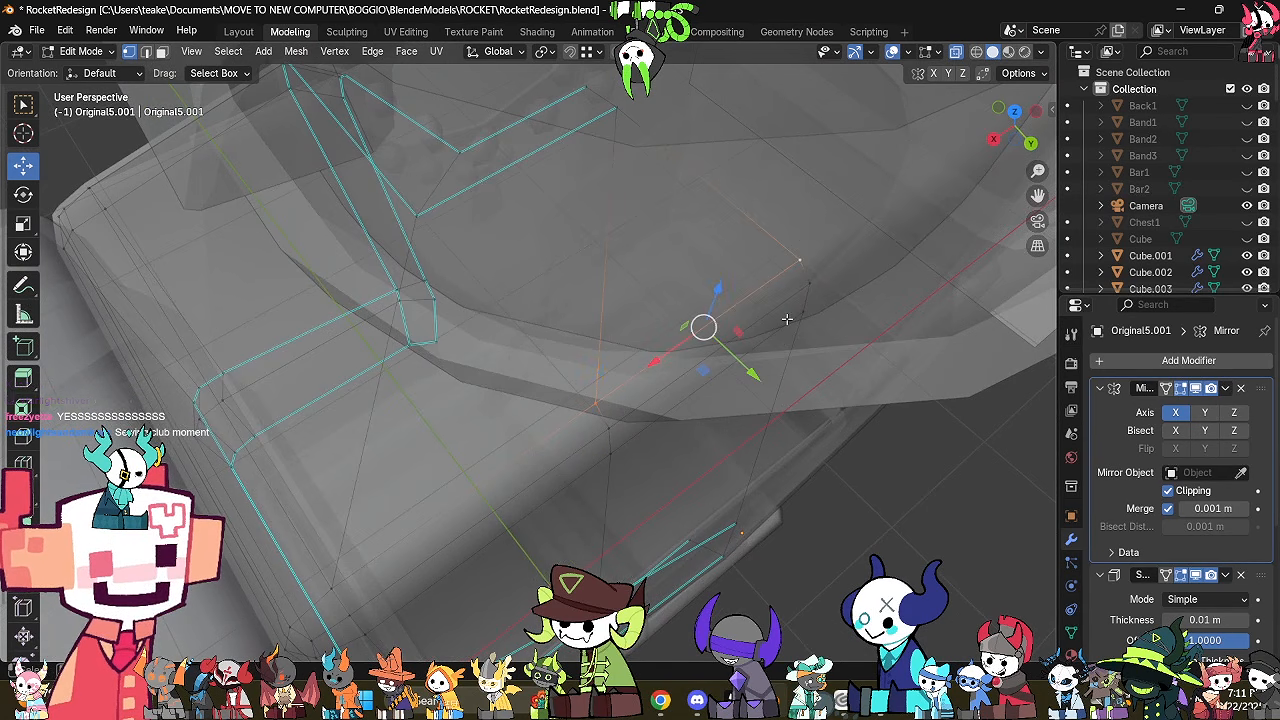
pyautogui.press('m')
pyautogui.click(787, 320)
pyautogui.click(600, 434)
pyautogui.keyDown('shift'); pyautogui.click(810, 283); pyautogui.keyUp('shift')
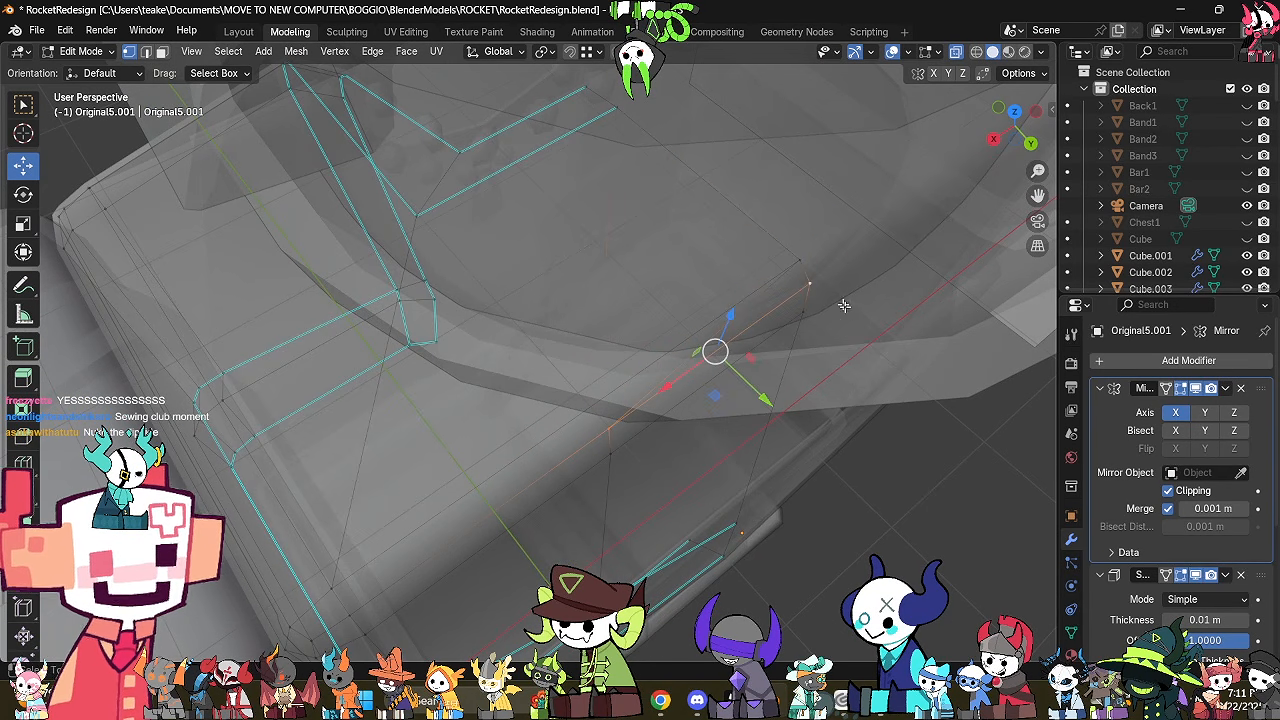
pyautogui.press('m')
pyautogui.click(846, 310)
pyautogui.click(610, 458)
pyautogui.keyDown('shift'); pyautogui.click(775, 305); pyautogui.keyUp('shift')
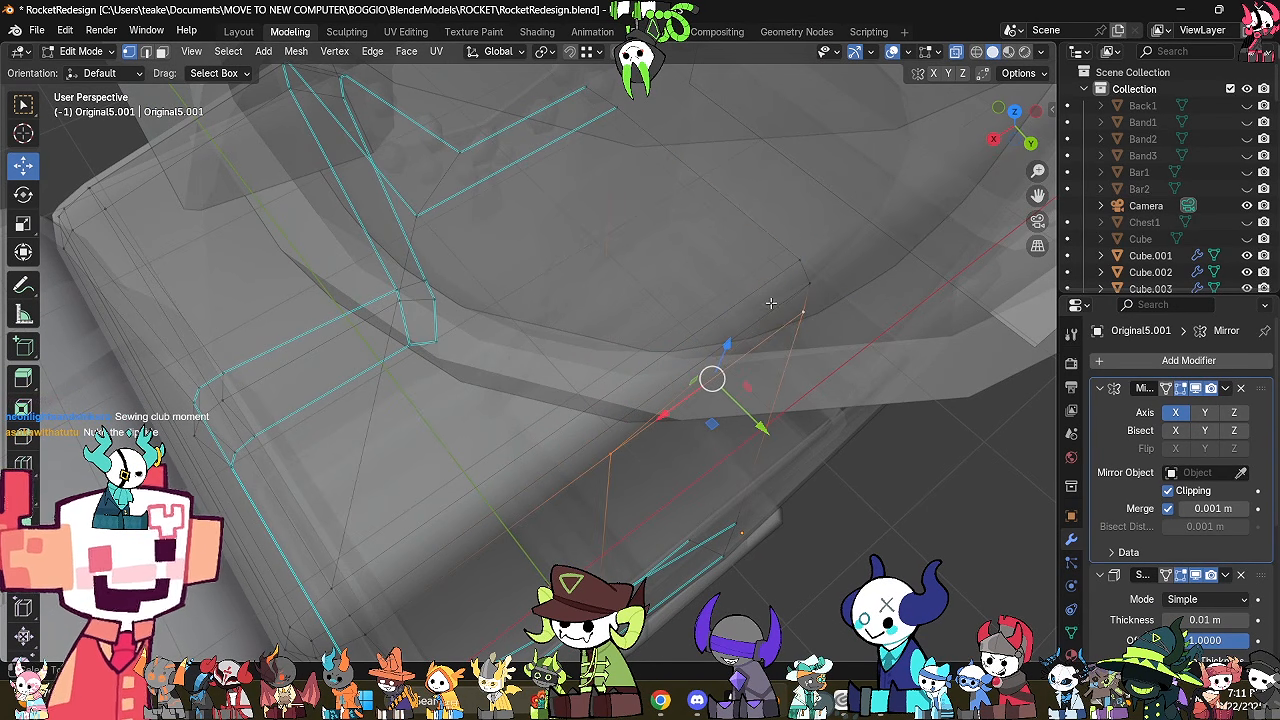
pyautogui.press('m')
pyautogui.click(811, 341)
# Examine the jacket's reshaped back and hem from several angles in solid and X-ray display.
pyautogui.scroll(-2, 790, 370)
pyautogui.moveTo(771, 385); pyautogui.dragTo(720, 304, button='middle')
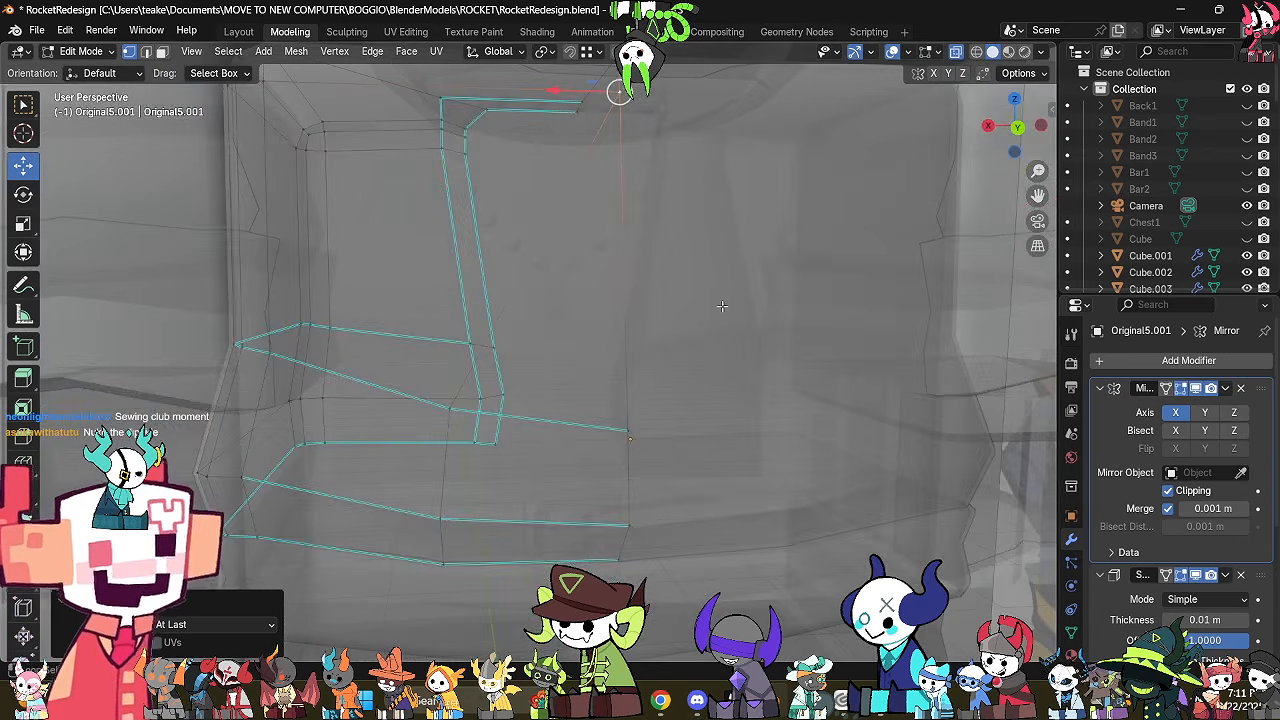
pyautogui.hotkey('alt', 'z')
pyautogui.scroll(-3, 671, 378)
pyautogui.moveTo(671, 378); pyautogui.dragTo(482, 290, button='middle')
pyautogui.press('2')
pyautogui.hotkey('alt', 'z')
pyautogui.moveTo(480, 537); pyautogui.dragTo(406, 474, button='middle')
pyautogui.hotkey('alt', 'z')
pyautogui.press('Tab')
pyautogui.press('Tab')
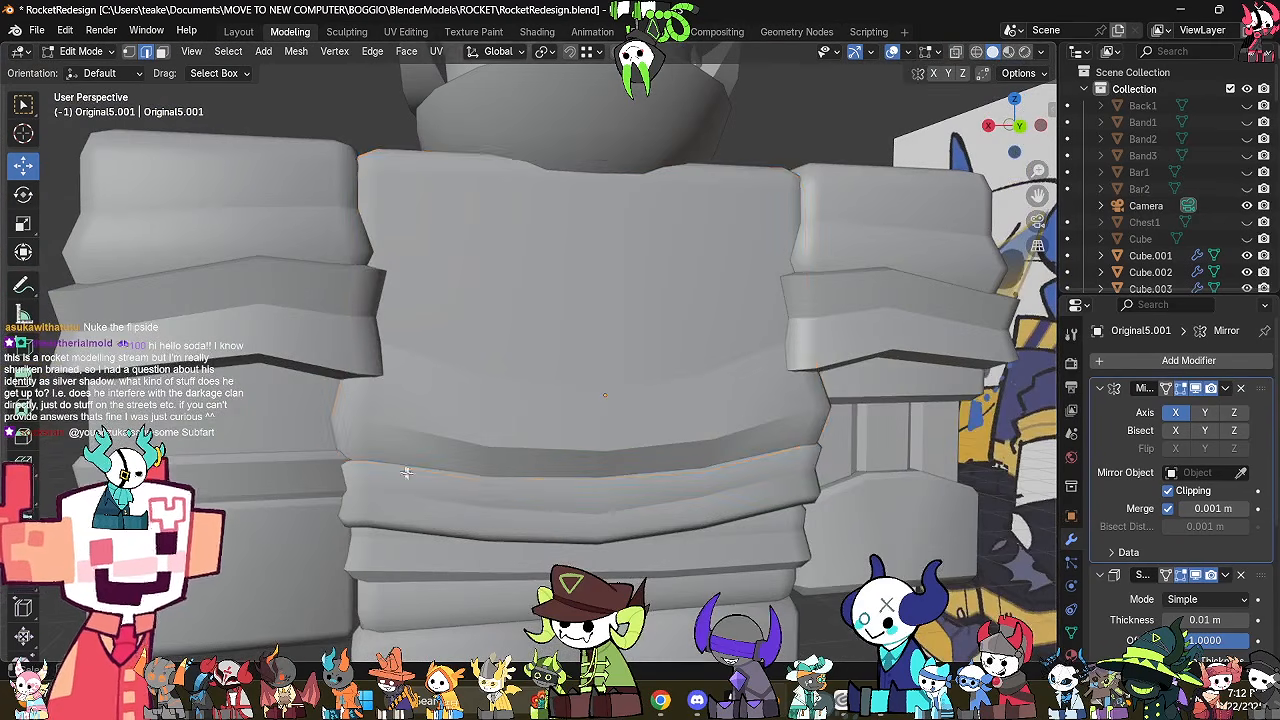
# Select the vertices at the centre of the jacket's back hem in vertex mode.
pyautogui.hotkey('alt', 'z')
pyautogui.moveTo(585, 531); pyautogui.dragTo(623, 480, button='middle')
pyautogui.hotkey('alt', 'z')
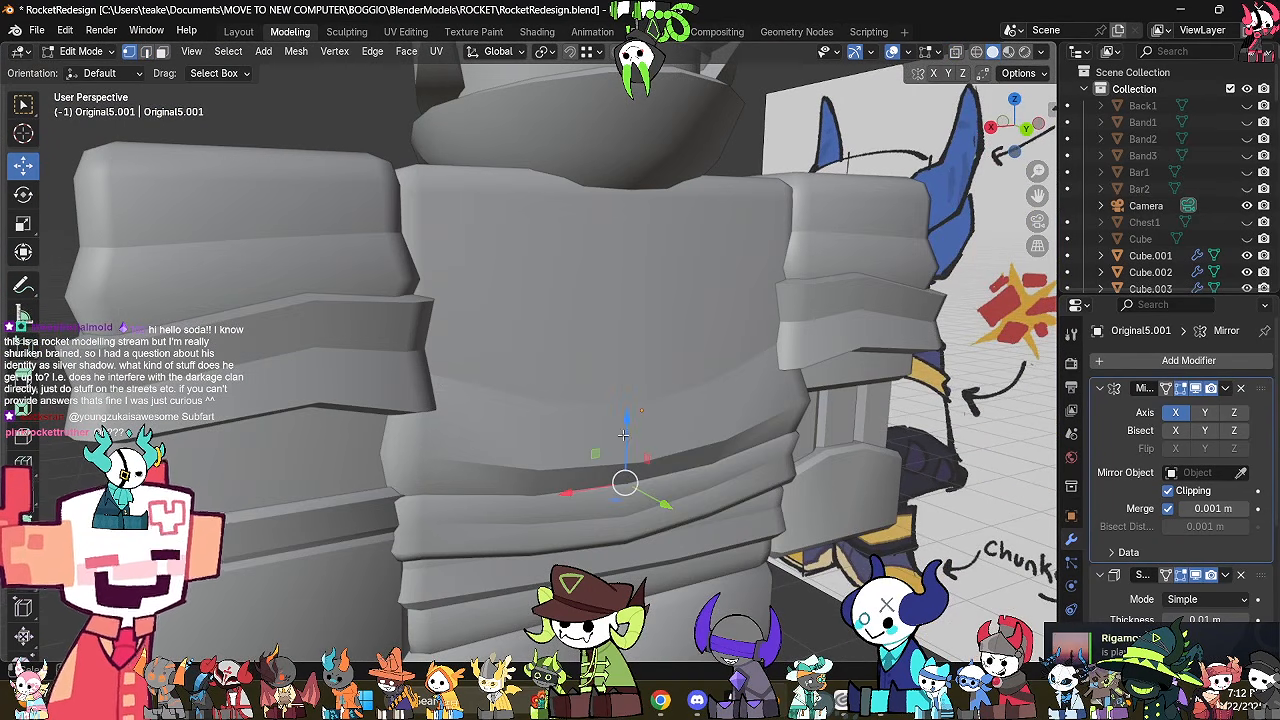
# Move the selected vertex on the vest's back hem vertically along Z.
pyautogui.press('g')
pyautogui.press('z')
pyautogui.click(634, 441)
pyautogui.press('Tab')
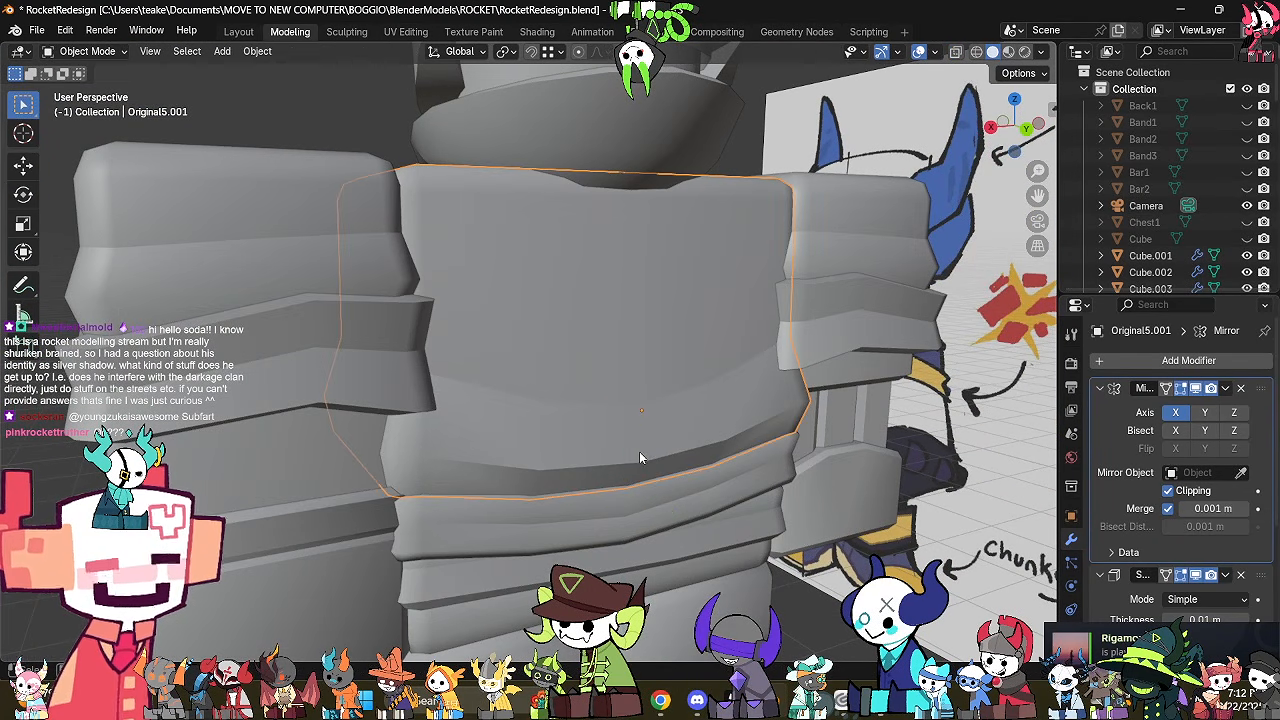
pyautogui.moveTo(644, 457); pyautogui.dragTo(682, 402, button='middle')
pyautogui.press('Tab')
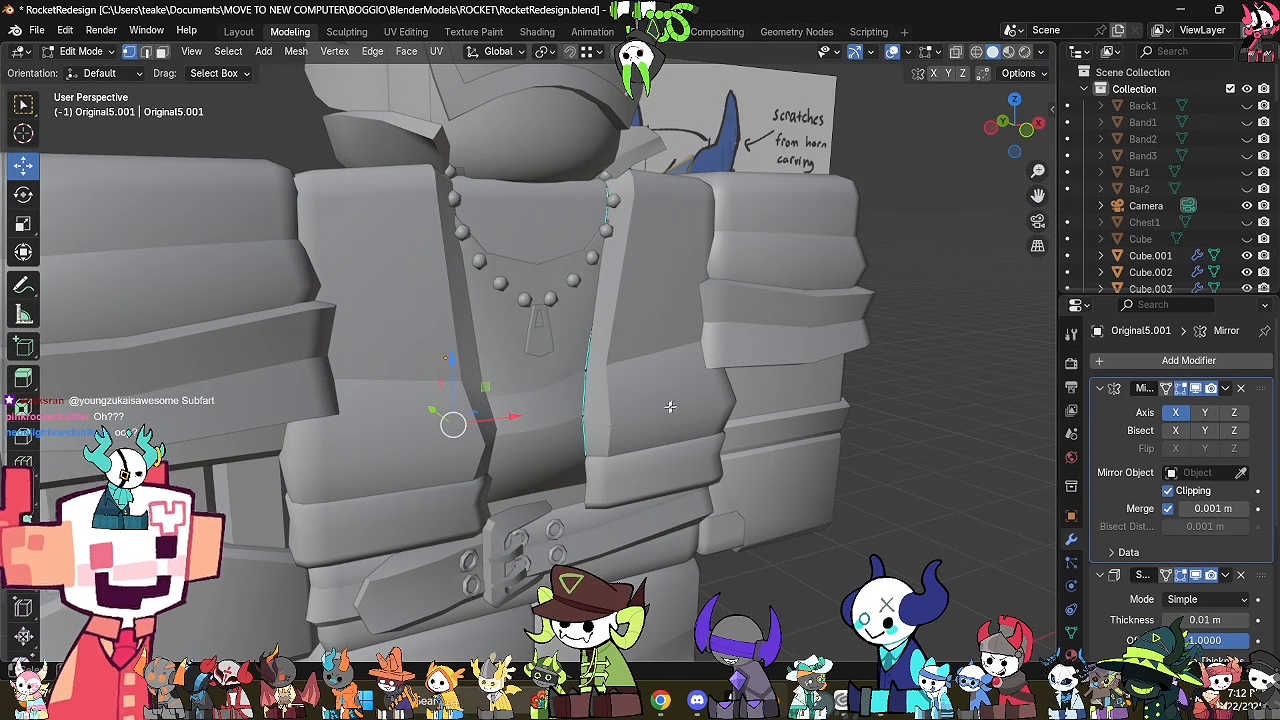
# Lower the inner vertex of the vest's back hem slightly along Z and select the adjoining edge.
pyautogui.moveTo(701, 411); pyautogui.dragTo(479, 398, button='middle')
pyautogui.hotkey('alt', 'z')
pyautogui.scroll(2, 518, 463)
pyautogui.click(459, 484)
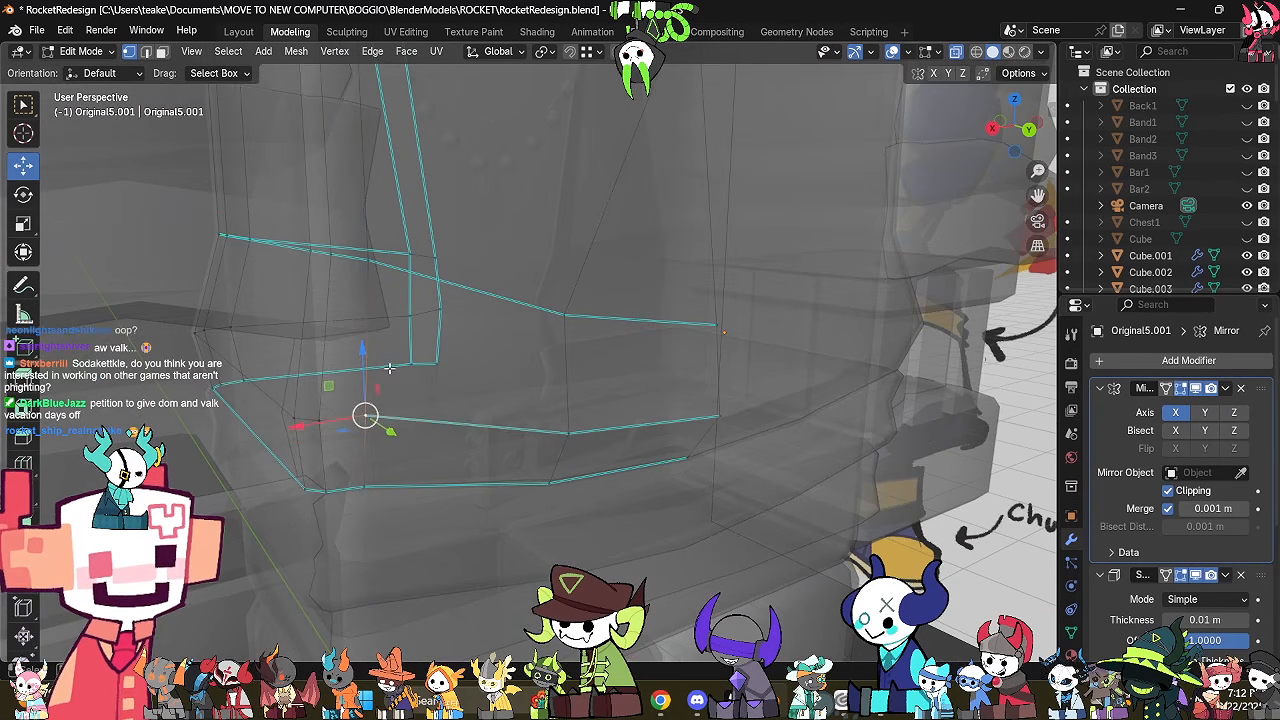
pyautogui.moveTo(371, 357); pyautogui.dragTo(381, 368)
pyautogui.press('2')
pyautogui.click(330, 435)
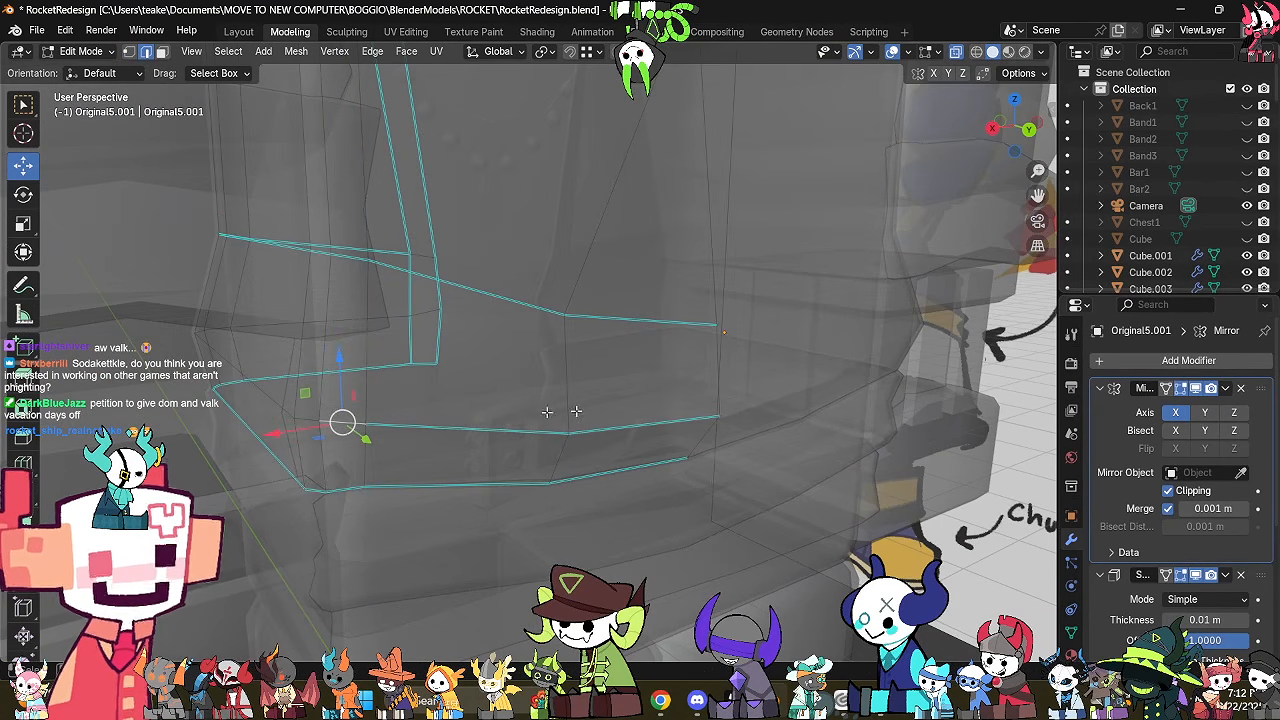
pyautogui.rightClick(730, 402)
pyautogui.click(727, 401)
pyautogui.hotkey('alt', 'z')
pyautogui.scroll(-3, 725, 400)
pyautogui.press('Tab')
pyautogui.moveTo(725, 400); pyautogui.dragTo(699, 410, button='middle')
# Lower the outer vertex of the vest's bottom hem slightly along Z.
pyautogui.press('Tab')
pyautogui.hotkey('alt', 'z')
pyautogui.press('1')
pyautogui.click(423, 437)
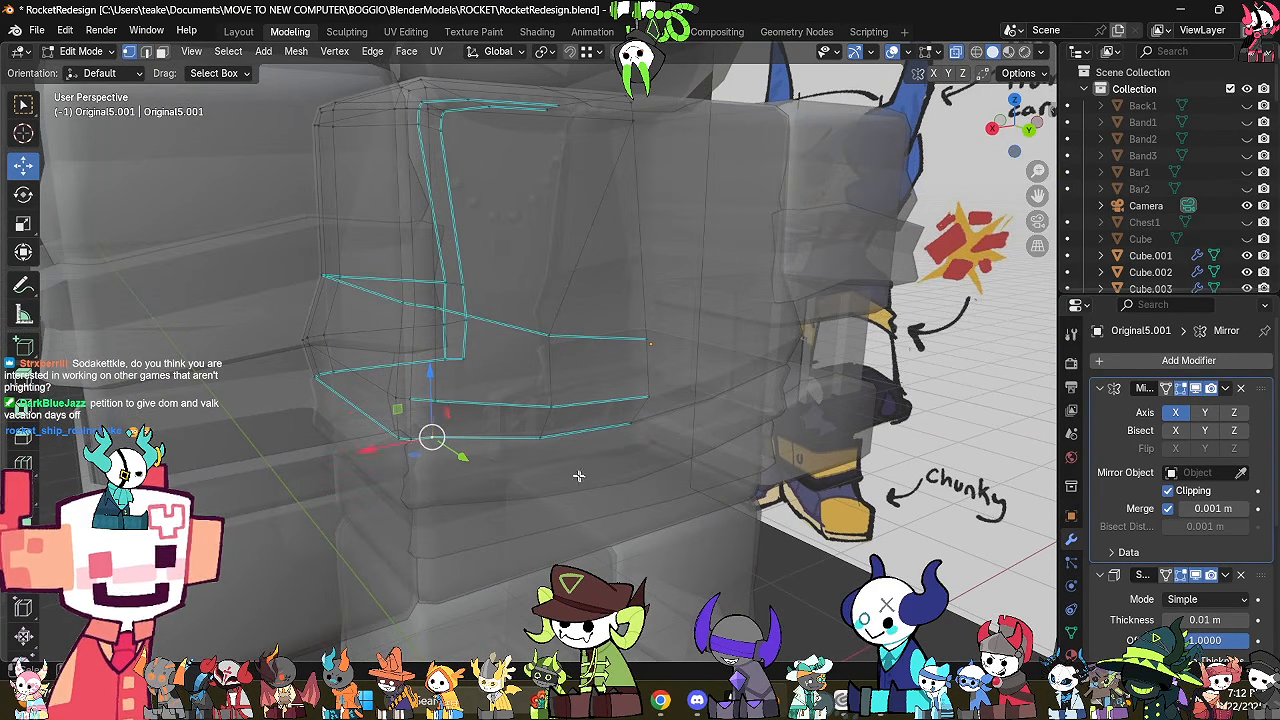
pyautogui.moveTo(430, 377); pyautogui.dragTo(430, 384)
# Inspect the vest's hem and corners in solid and see-through display from the back, side and front.
pyautogui.hotkey('alt', 'z')
pyautogui.press('Tab')
pyautogui.moveTo(637, 419); pyautogui.dragTo(689, 443, button='middle')
pyautogui.press('Tab')
pyautogui.hotkey('alt', 'z')
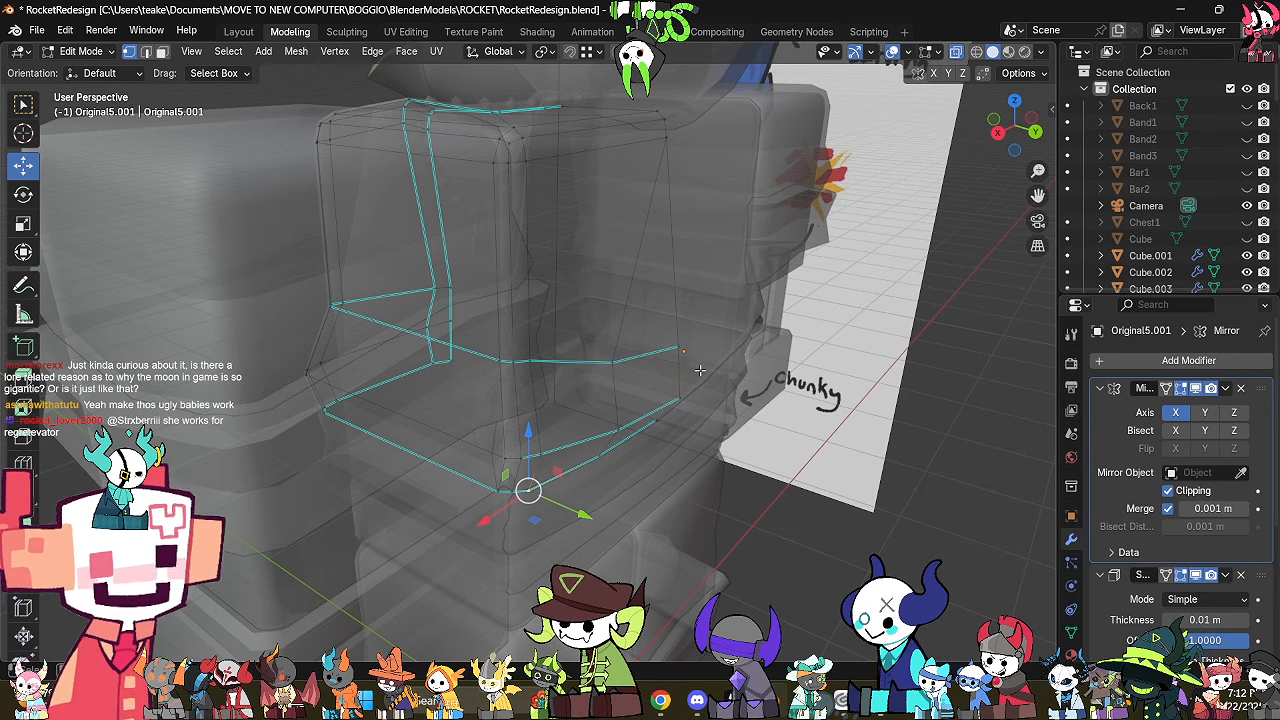
pyautogui.moveTo(406, 362); pyautogui.dragTo(657, 375, button='middle')
pyautogui.hotkey('alt', 'z')
pyautogui.hotkey('alt', 'z')
pyautogui.keyDown('shift'); pyautogui.moveTo(710, 284); pyautogui.dragTo(780, 332, button='middle'); pyautogui.keyUp('shift')
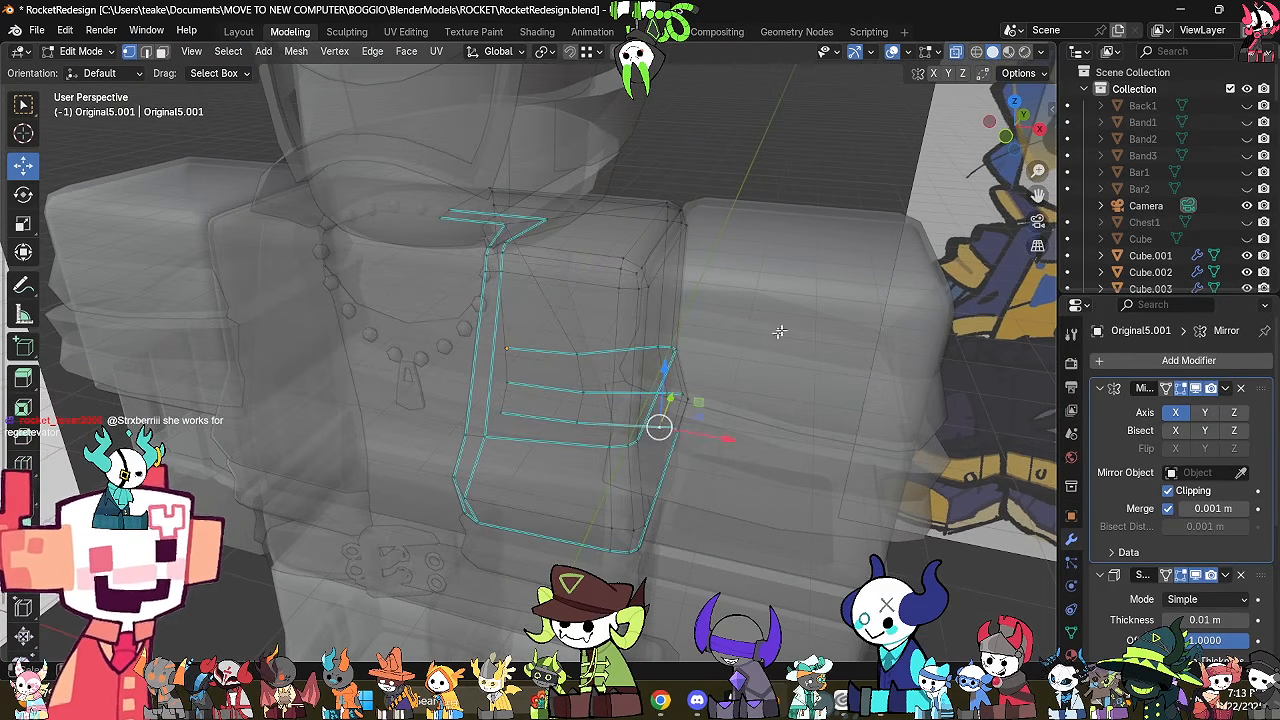
# Mark the edge loop around the top of the vest's shoulder as a seam.
pyautogui.press('2')
pyautogui.moveTo(595, 272); pyautogui.dragTo(618, 370, button='middle')
pyautogui.keyDown('alt'); pyautogui.click(597, 338); pyautogui.keyUp('alt')
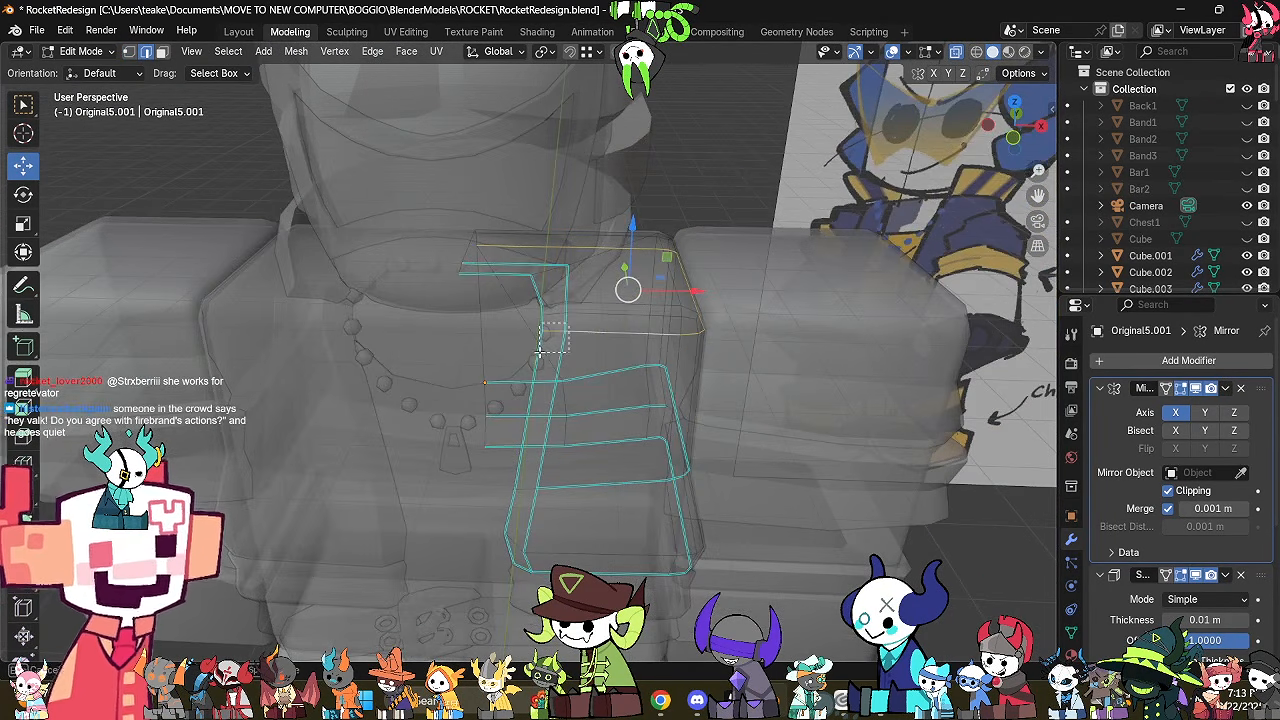
pyautogui.moveTo(569, 323)
pyautogui.mouseDown(button='middle')
pyautogui.moveTo(659, 364)
pyautogui.moveTo(681, 323)
pyautogui.moveTo(694, 356)
pyautogui.moveTo(629, 343)
pyautogui.mouseUp(button='middle')
pyautogui.hotkey('alt', 'z')
pyautogui.press('KP_1')
pyautogui.hotkey('alt', 'z')
pyautogui.scroll(3, 676, 359)
pyautogui.scroll(1, 675, 358)
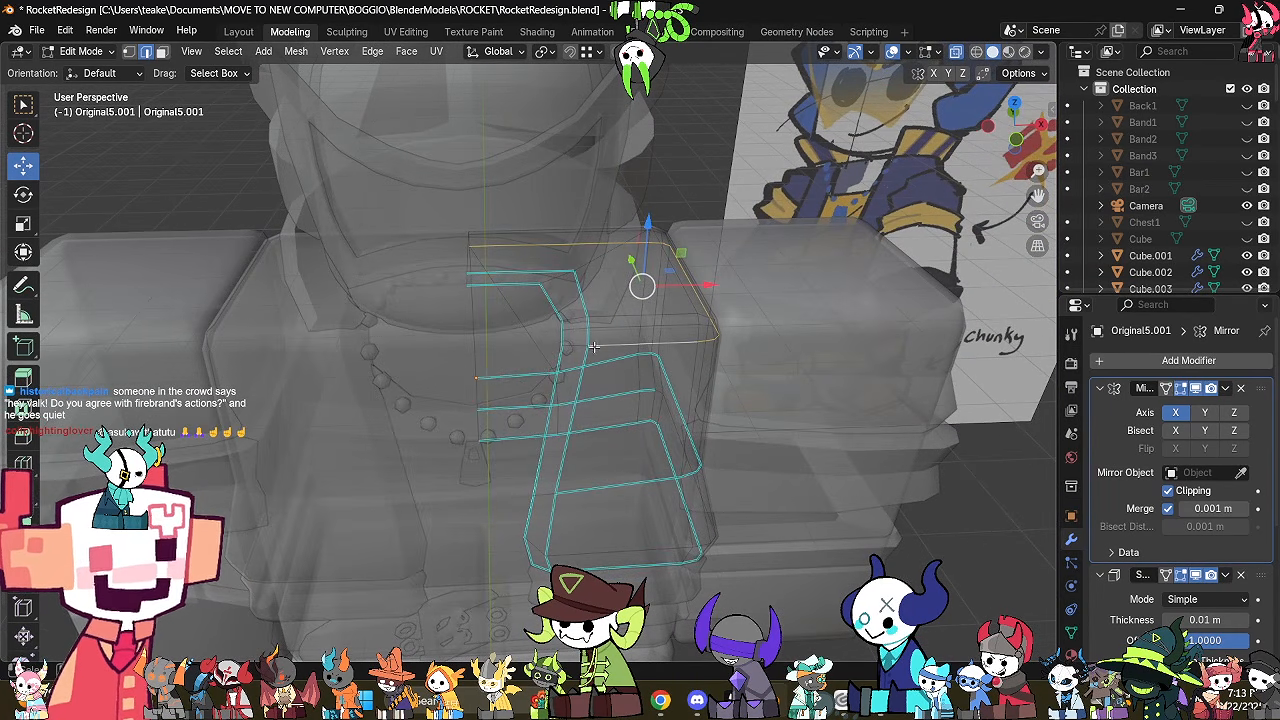
pyautogui.hotkey('ctrl', 'e')
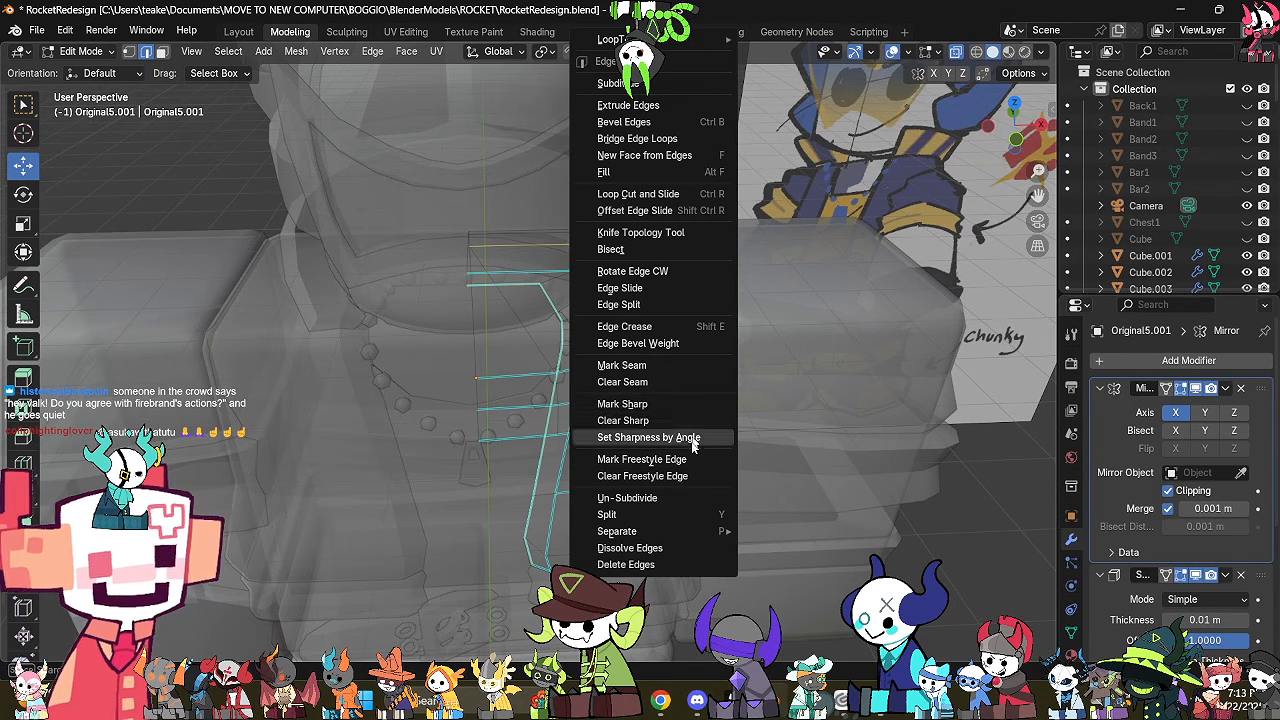
pyautogui.click(668, 367)
# Mark one more edge near the vest's neckline as a seam and return to Object Mode.
pyautogui.moveTo(668, 367)
pyautogui.mouseDown(button='middle')
pyautogui.moveTo(558, 363)
pyautogui.moveTo(609, 357)
pyautogui.moveTo(651, 306)
pyautogui.moveTo(725, 401)
pyautogui.moveTo(724, 440)
pyautogui.mouseUp(button='middle')
pyautogui.scroll(2, 654, 366)
pyautogui.click(500, 336)
pyautogui.hotkey('ctrl', 'e')
pyautogui.click(580, 365)
pyautogui.scroll(-3, 580, 362)
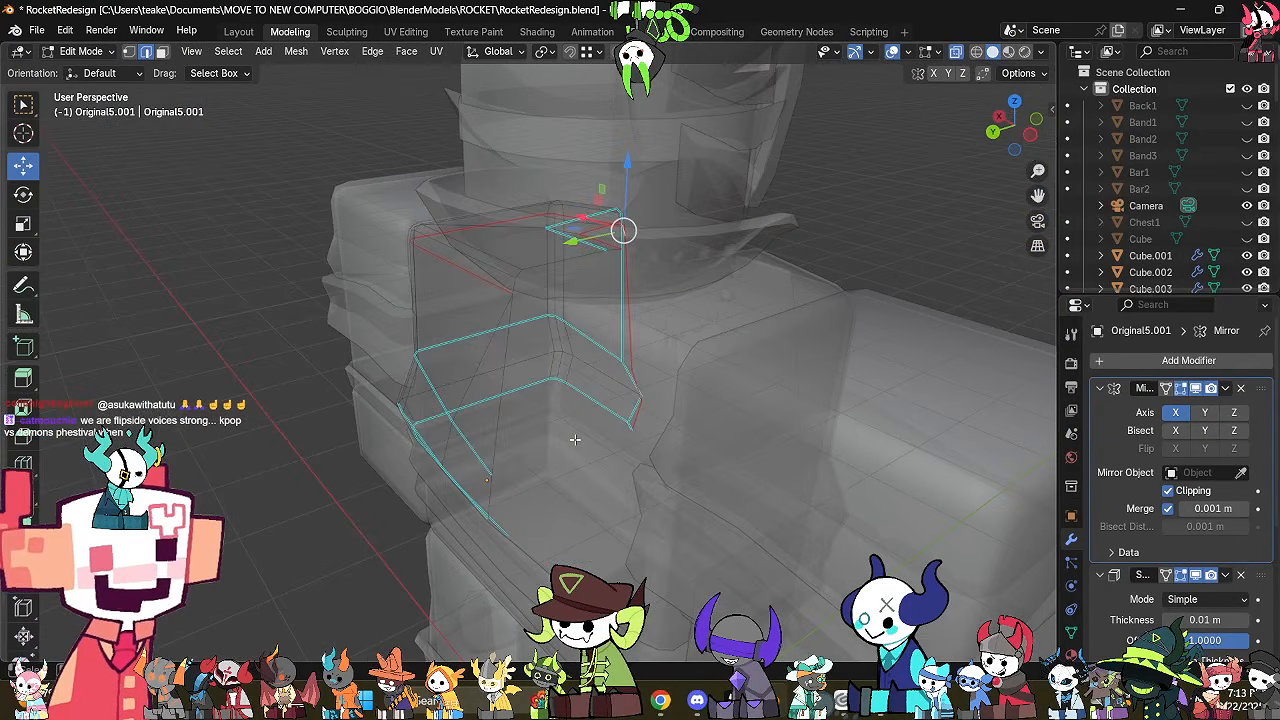
pyautogui.moveTo(575, 439)
pyautogui.mouseDown(button='middle')
pyautogui.moveTo(794, 471)
pyautogui.moveTo(586, 414)
pyautogui.moveTo(666, 414)
pyautogui.moveTo(675, 429)
pyautogui.mouseUp(button='middle')
pyautogui.press('Tab')
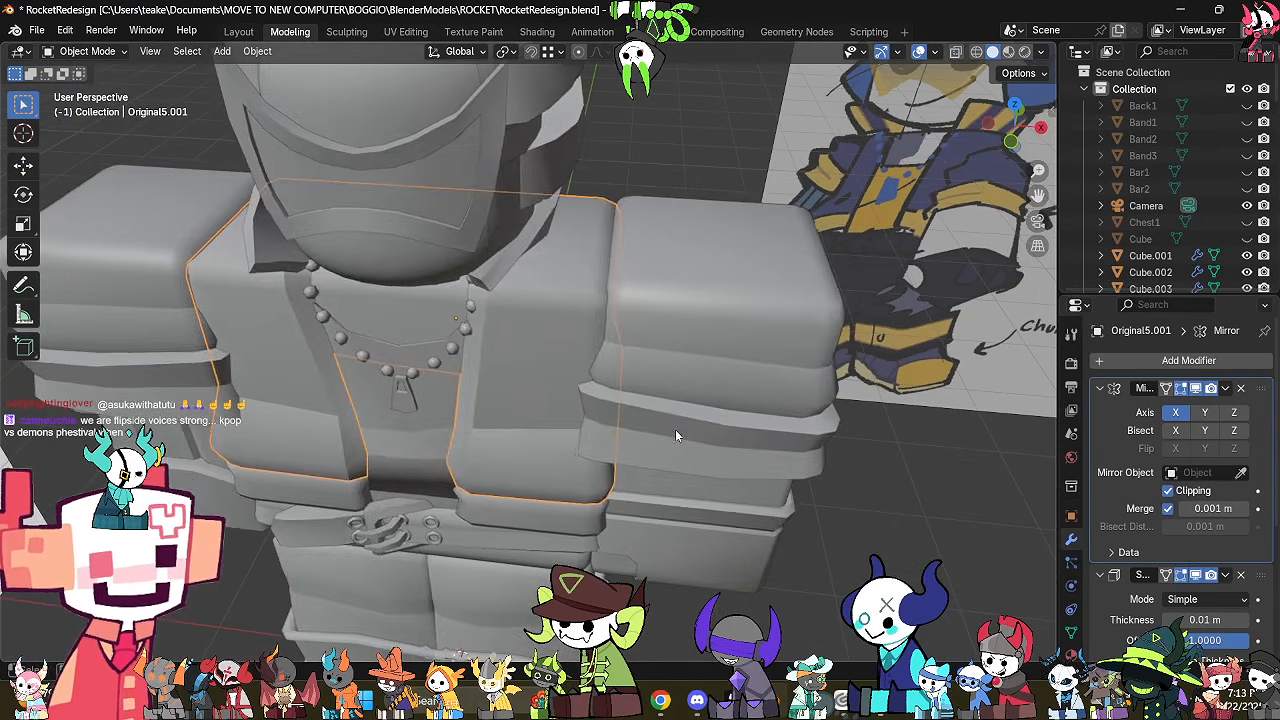
# Put the jacket collar in Edit Mode and examine the vertices around its front tip in see-through display.
pyautogui.hotkey('alt', 'z')
pyautogui.click(486, 271)
pyautogui.moveTo(486, 271); pyautogui.dragTo(666, 398, button='middle')
pyautogui.click(536, 299)
pyautogui.hotkey('alt', 'z')
pyautogui.press('Tab')
pyautogui.press('`')
pyautogui.press('Escape')
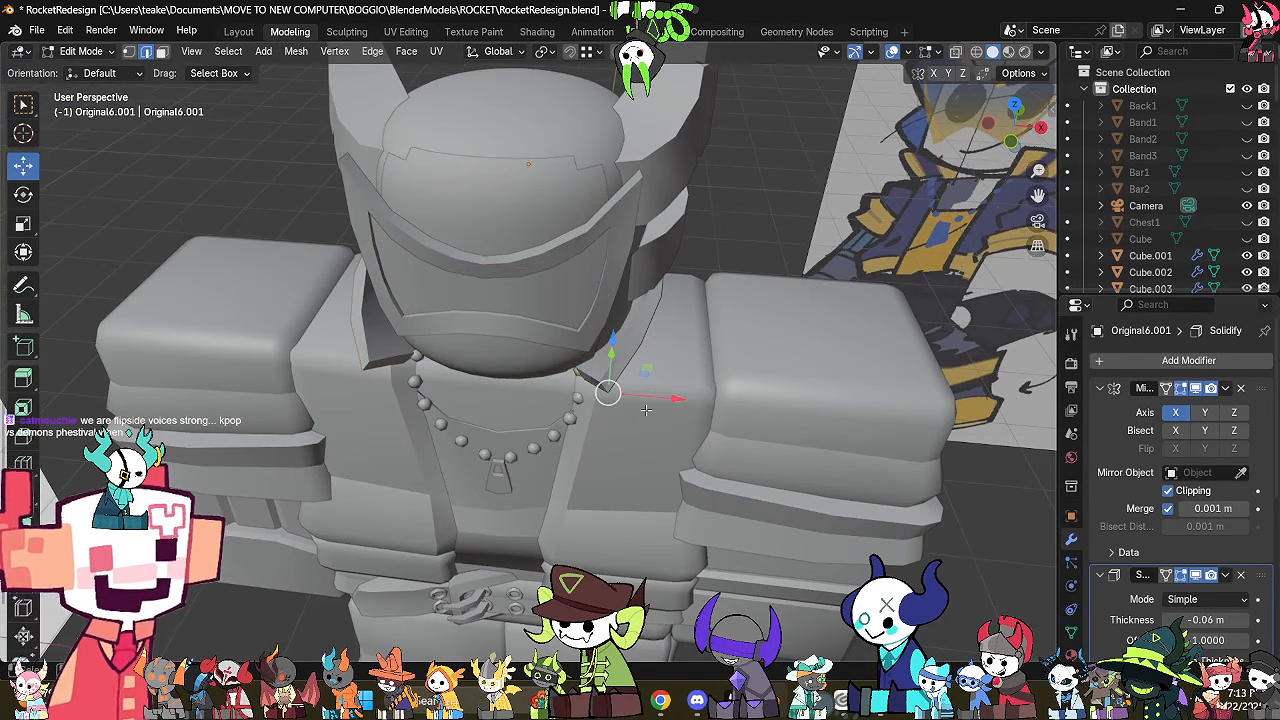
pyautogui.hotkey('alt', 'z')
pyautogui.scroll(2, 646, 410)
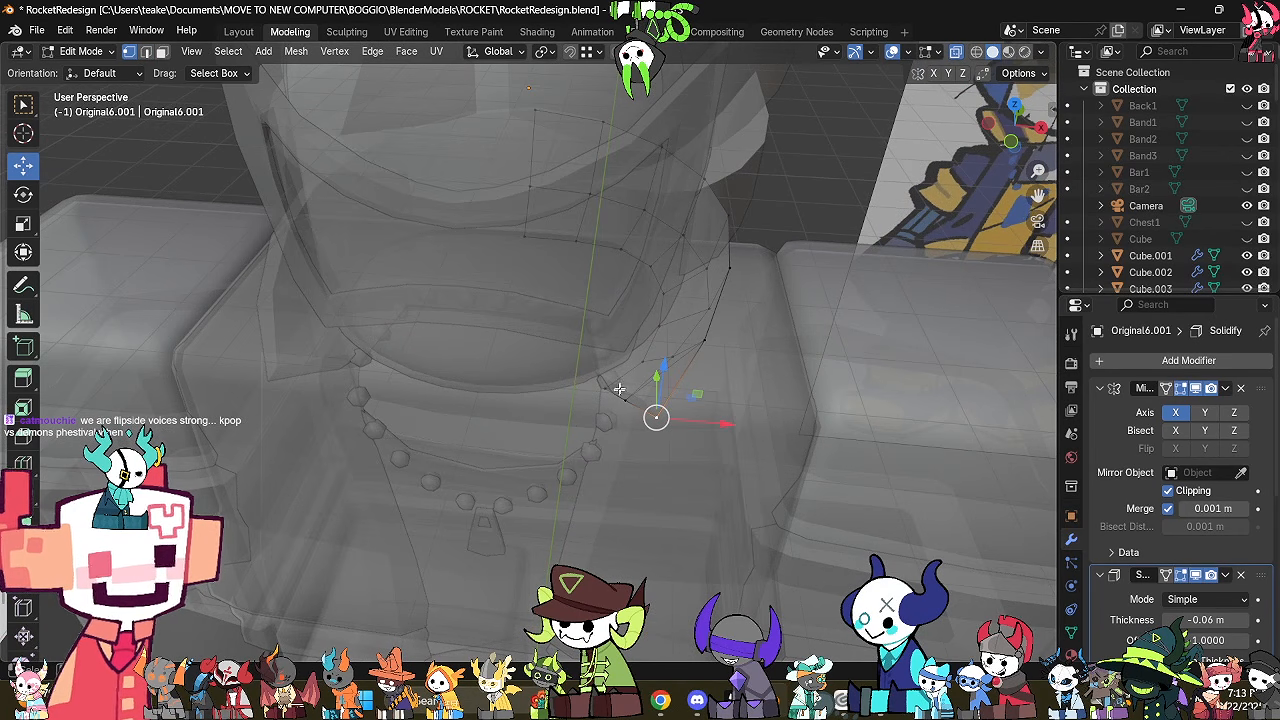
pyautogui.moveTo(700, 362); pyautogui.dragTo(737, 420, button='middle')
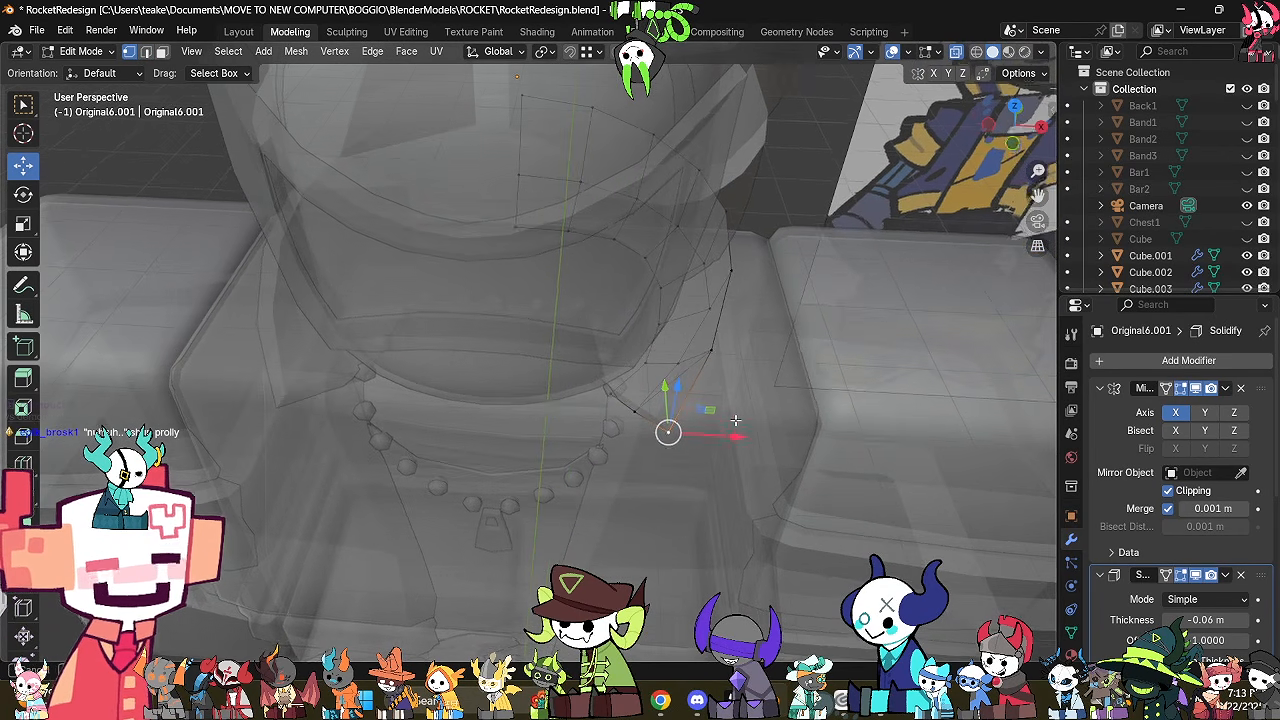
pyautogui.hotkey('alt', 'z')
pyautogui.hotkey('alt', 'z')
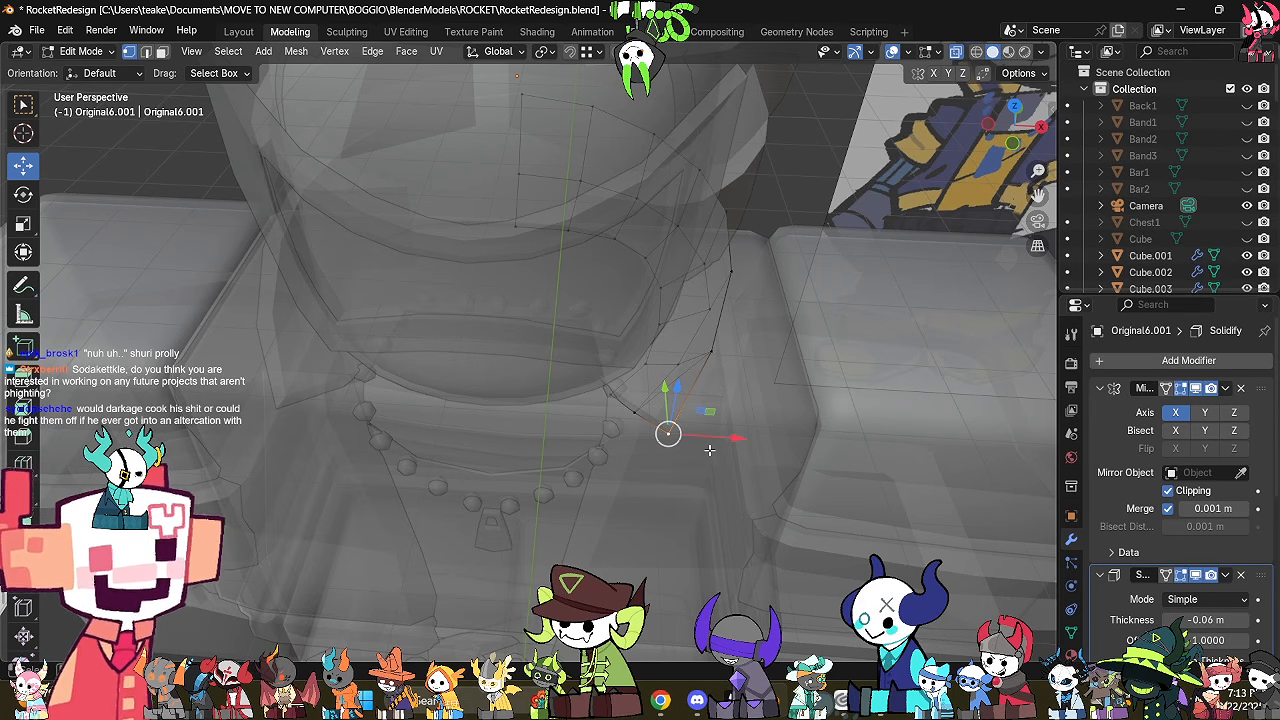
pyautogui.hotkey('alt', 'z')
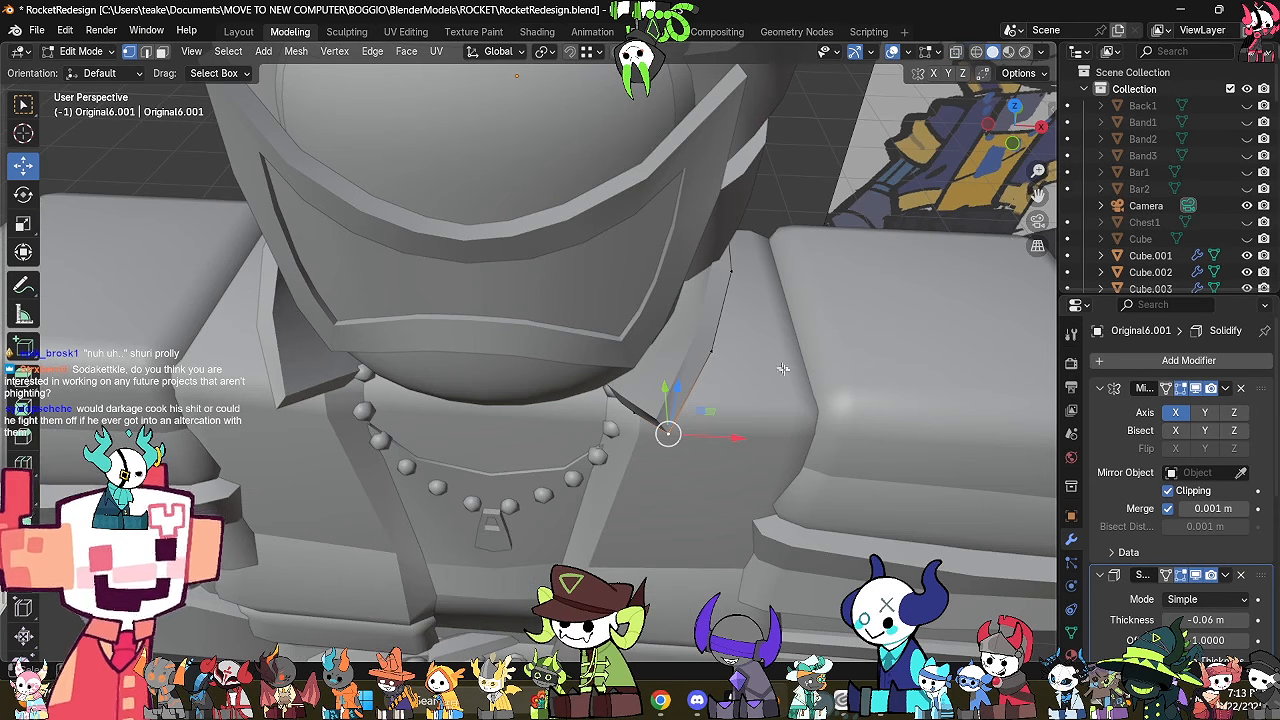
# Try to move the vertex at the collar's front tip.
pyautogui.moveTo(722, 388); pyautogui.dragTo(740, 467, button='middle')
pyautogui.press('g')
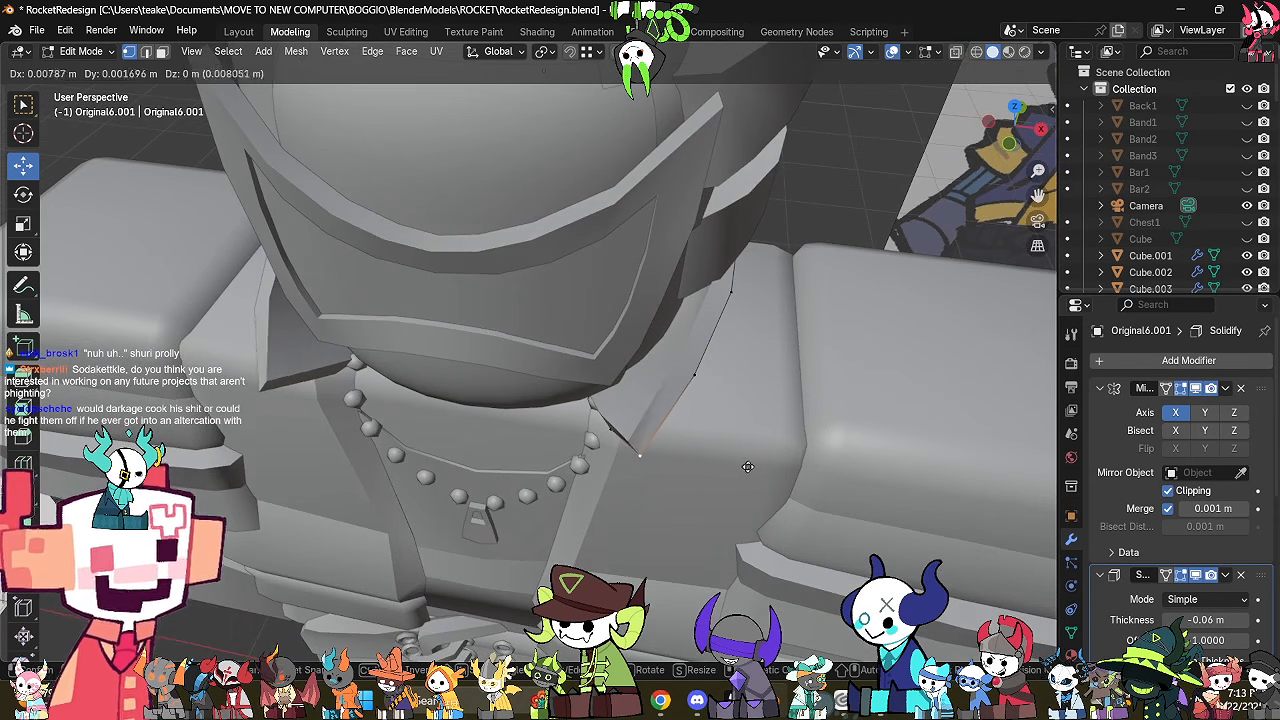
pyautogui.click(755, 474)
pyautogui.hotkey('ctrl', 'z')
pyautogui.moveTo(622, 412); pyautogui.dragTo(642, 371, button='middle')
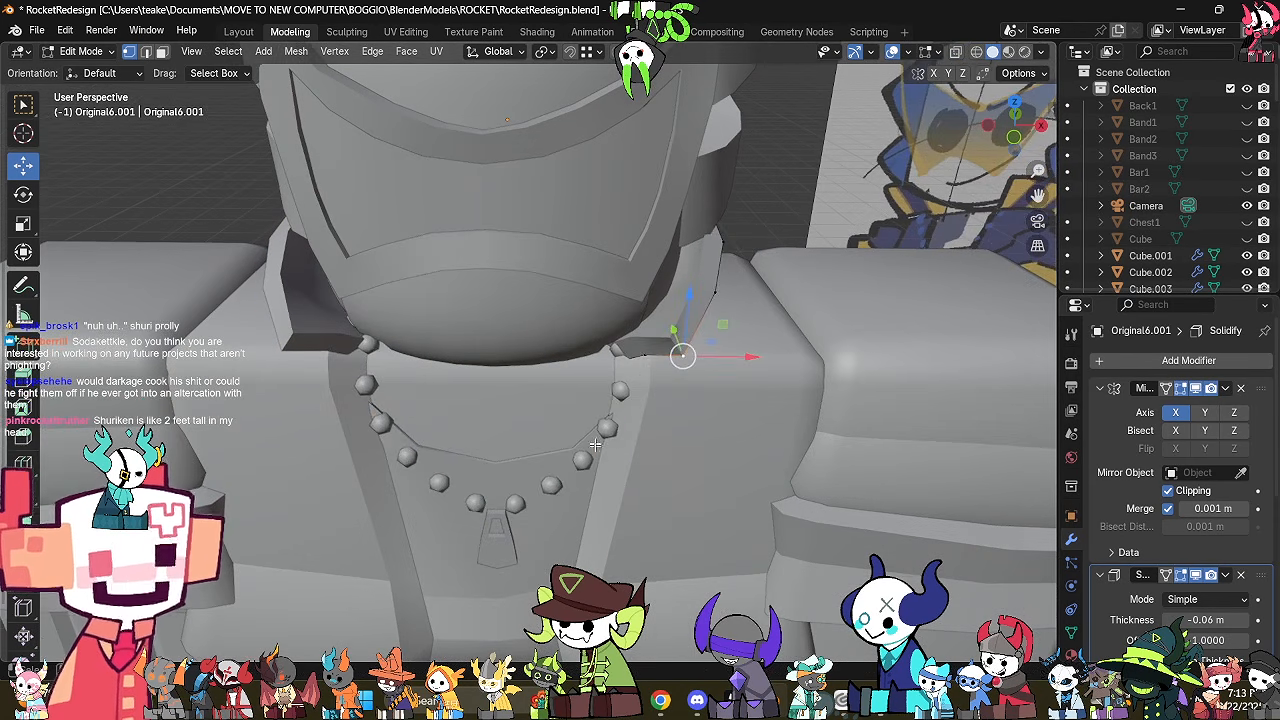
# Put the waistband under the belt in Edit Mode and scale its lower edge vertices.
pyautogui.press('Tab')
pyautogui.click(607, 430)
pyautogui.scroll(-6, 612, 410)
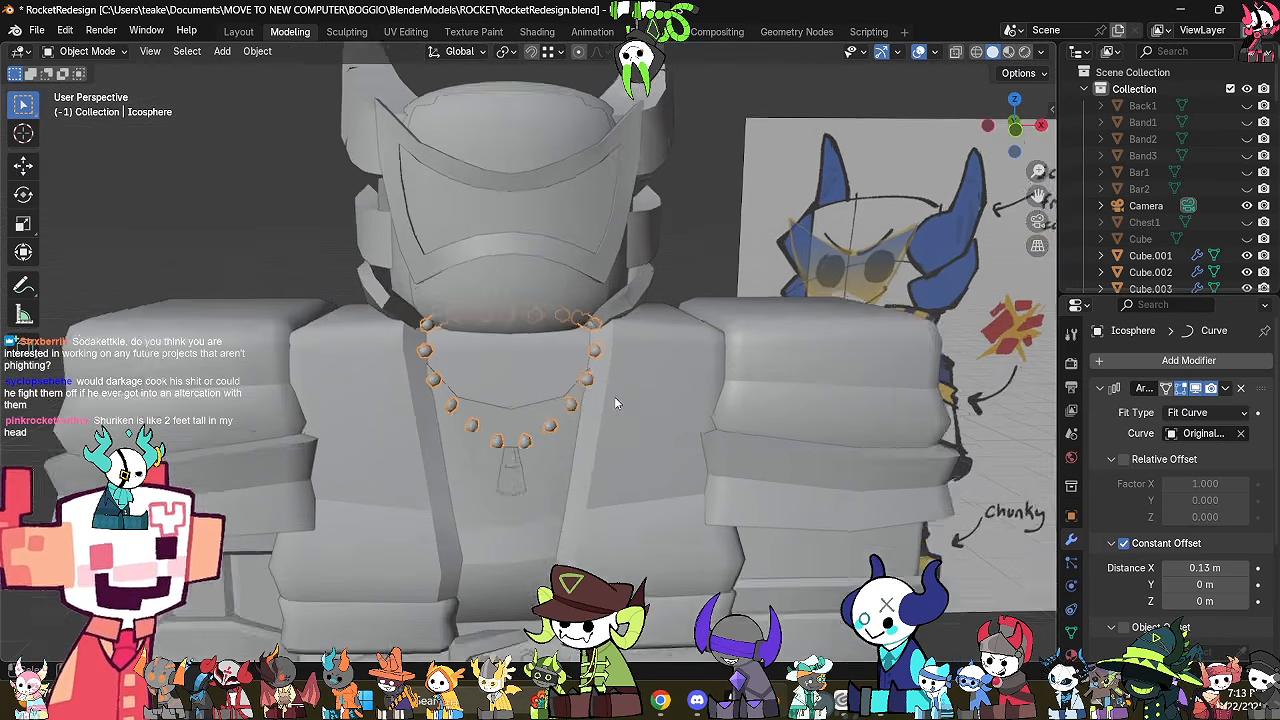
pyautogui.scroll(-5, 635, 400)
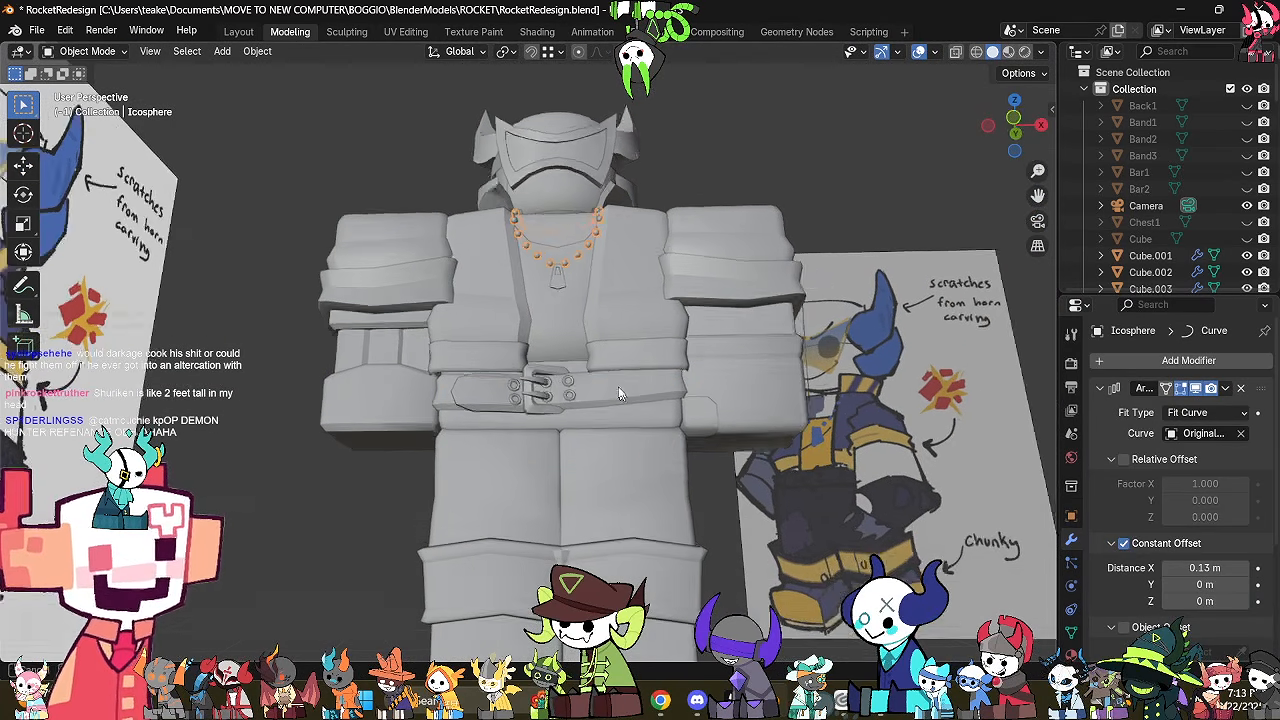
pyautogui.click(645, 400)
pyautogui.press('Tab')
pyautogui.scroll(2, 690, 450)
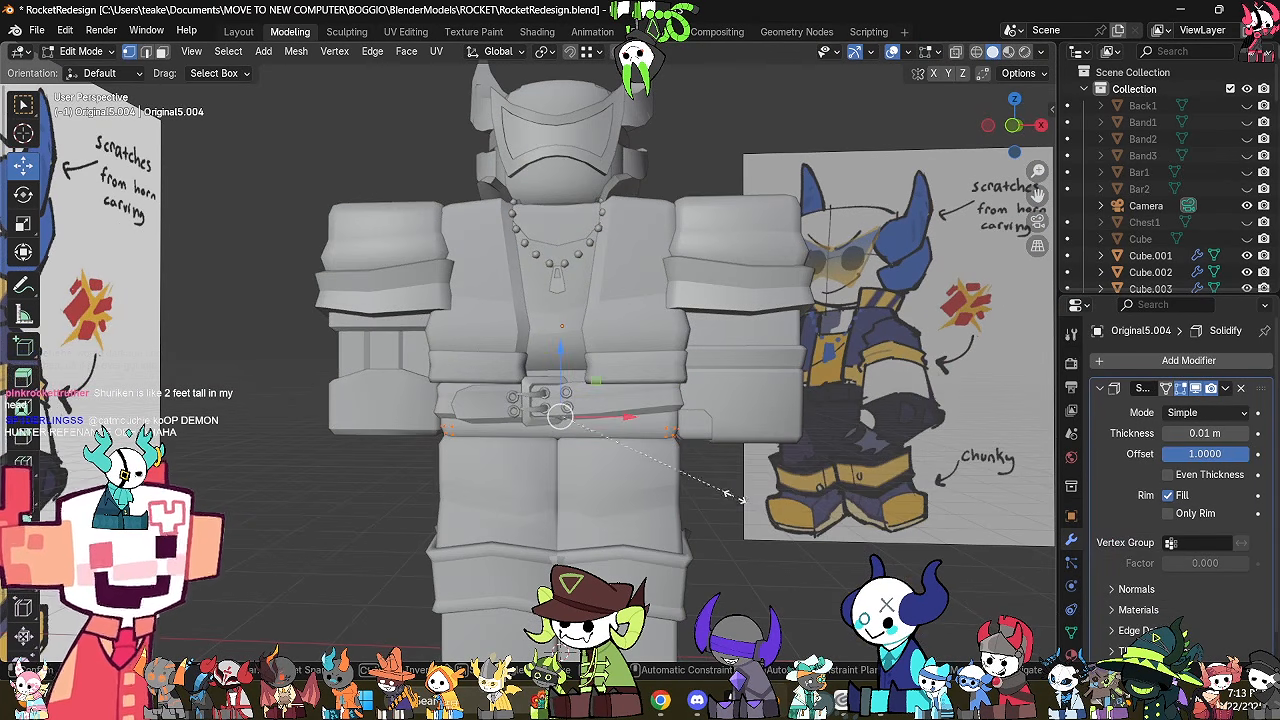
pyautogui.press('s')
pyautogui.click(737, 502)
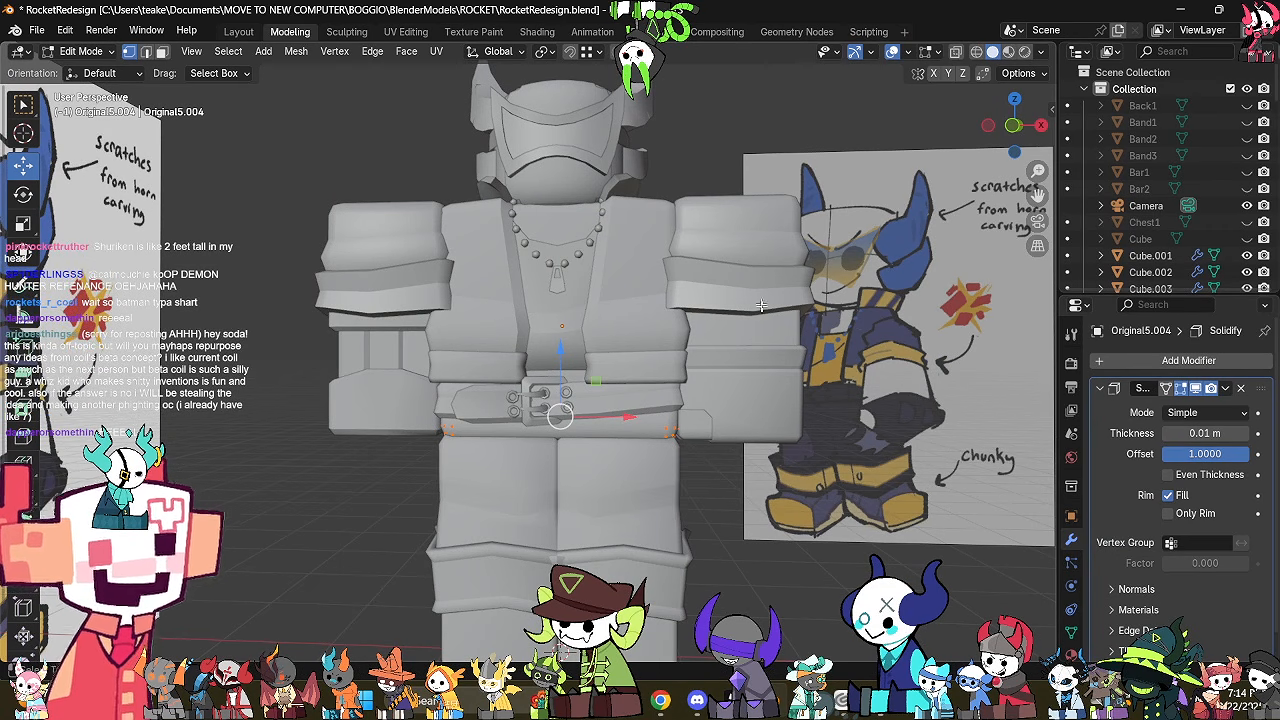
pyautogui.scroll(1, 773, 293)
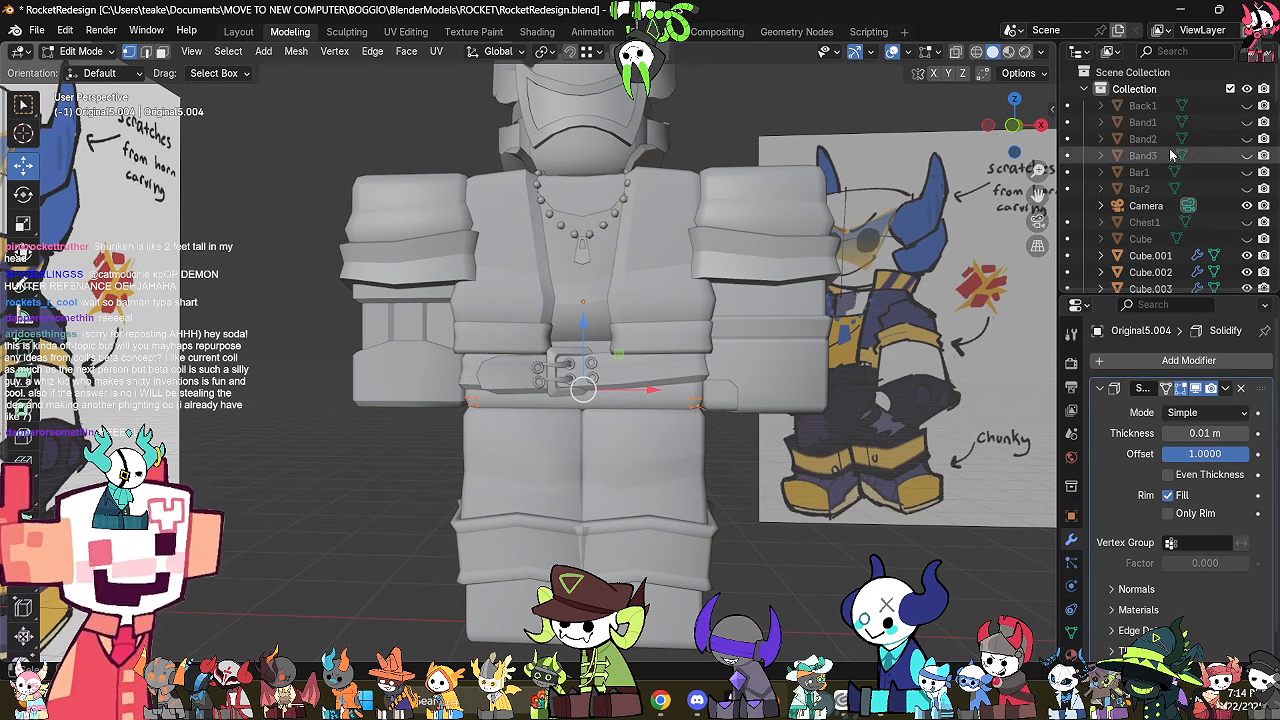
# Scale the waistband's lower edge again from the front view, checking its fit from several sides.
pyautogui.click(1012, 128)
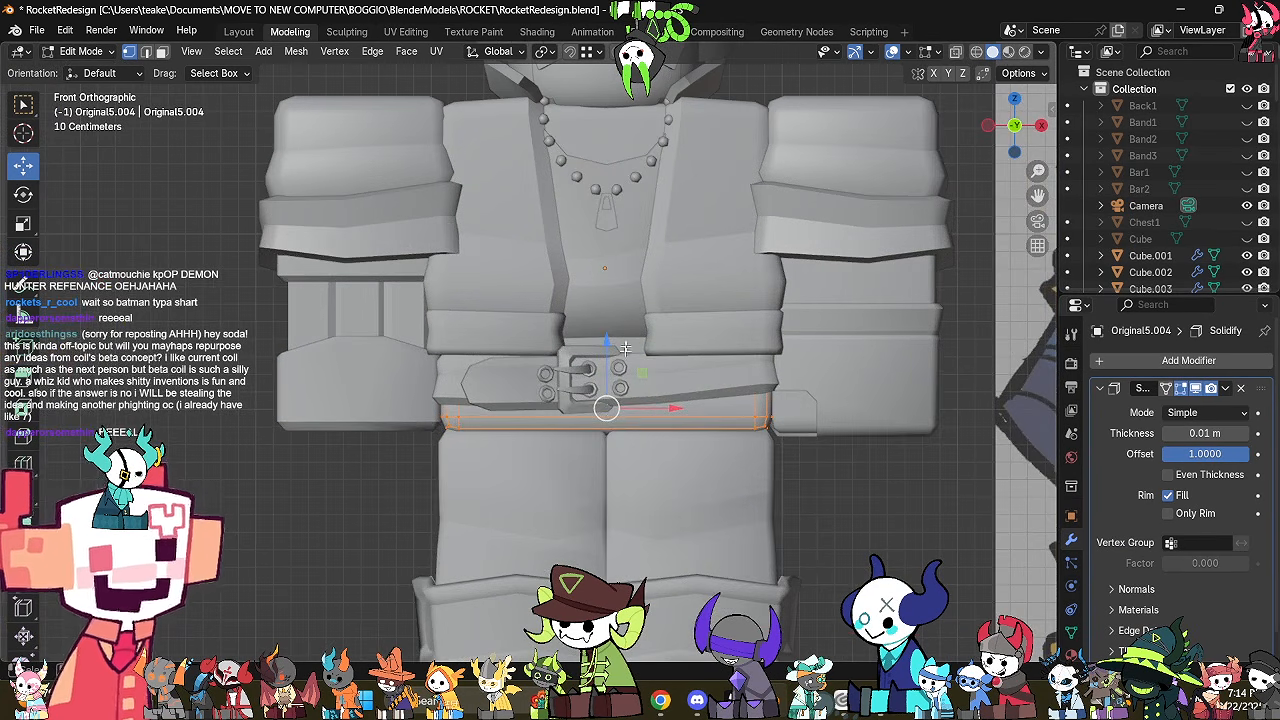
pyautogui.press('s')
pyautogui.click(702, 225)
pyautogui.hotkey('alt', 'z')
pyautogui.moveTo(763, 309); pyautogui.dragTo(861, 328, button='middle')
pyautogui.hotkey('alt', 'z')
pyautogui.moveTo(758, 399); pyautogui.dragTo(590, 438, button='middle')
pyautogui.hotkey('alt', 'z')
pyautogui.moveTo(490, 424); pyautogui.dragTo(767, 461, button='middle')
pyautogui.hotkey('alt', 'z')
pyautogui.press('Tab')
# Put the belt buckle and eyelets in Edit Mode and examine their edges in see-through and solid display.
pyautogui.click(647, 375)
pyautogui.moveTo(647, 375); pyautogui.dragTo(796, 387, button='middle')
pyautogui.scroll(4, 796, 387)
pyautogui.click(683, 418)
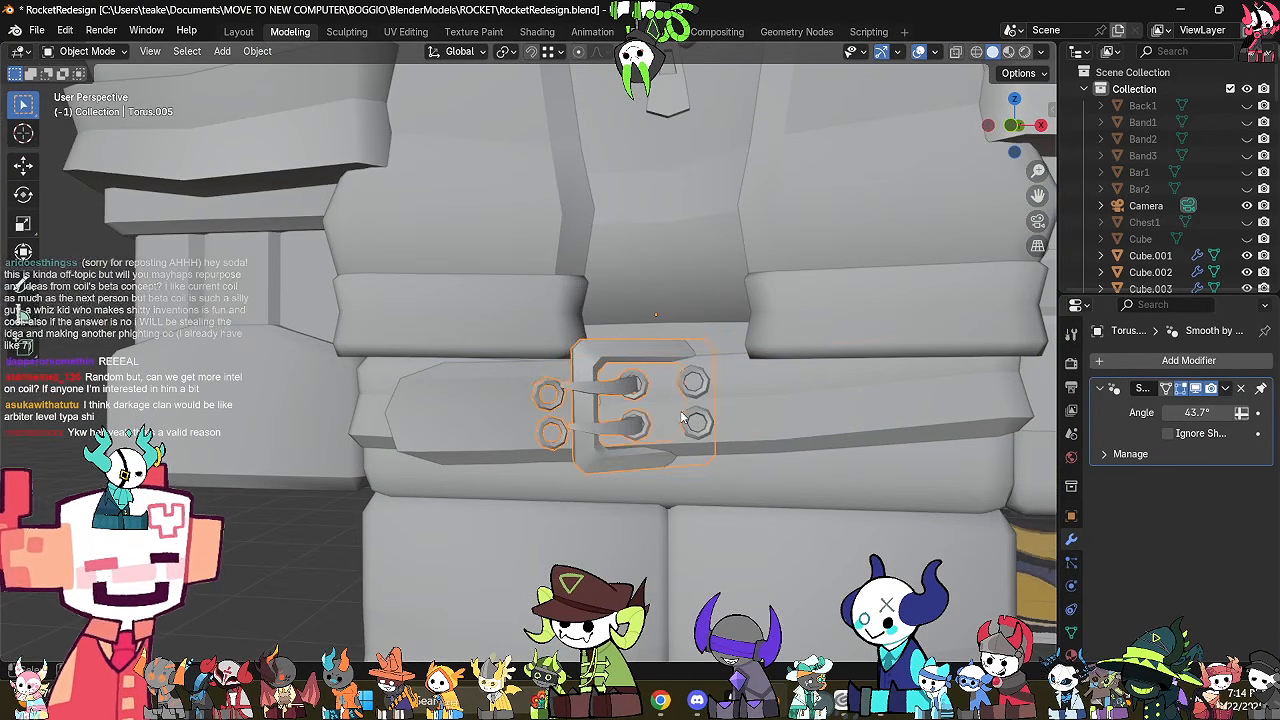
pyautogui.press('Tab')
pyautogui.click(739, 540)
pyautogui.moveTo(678, 520); pyautogui.dragTo(585, 388, button='middle')
pyautogui.press('2')
pyautogui.scroll(4, 700, 515)
pyautogui.hotkey('alt', 'z')
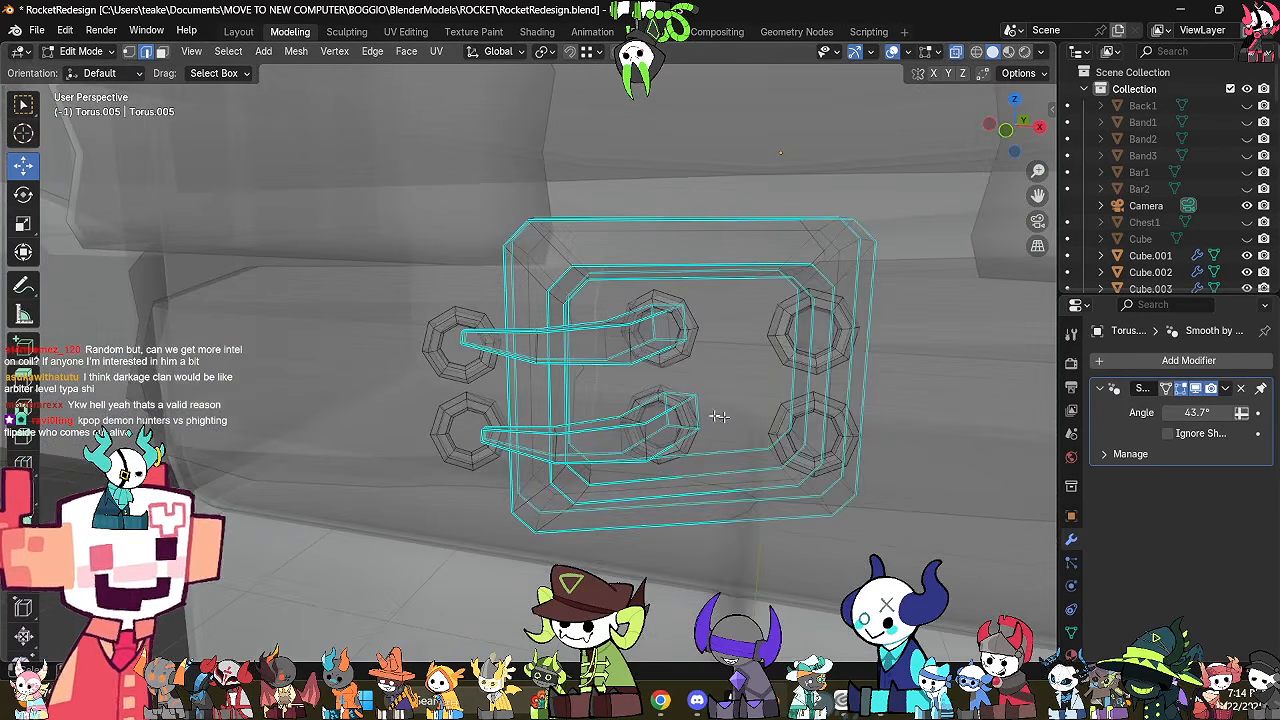
pyautogui.moveTo(720, 416); pyautogui.dragTo(701, 443, button='middle')
pyautogui.hotkey('alt', 'z')
pyautogui.press('Tab')
pyautogui.press('Tab')
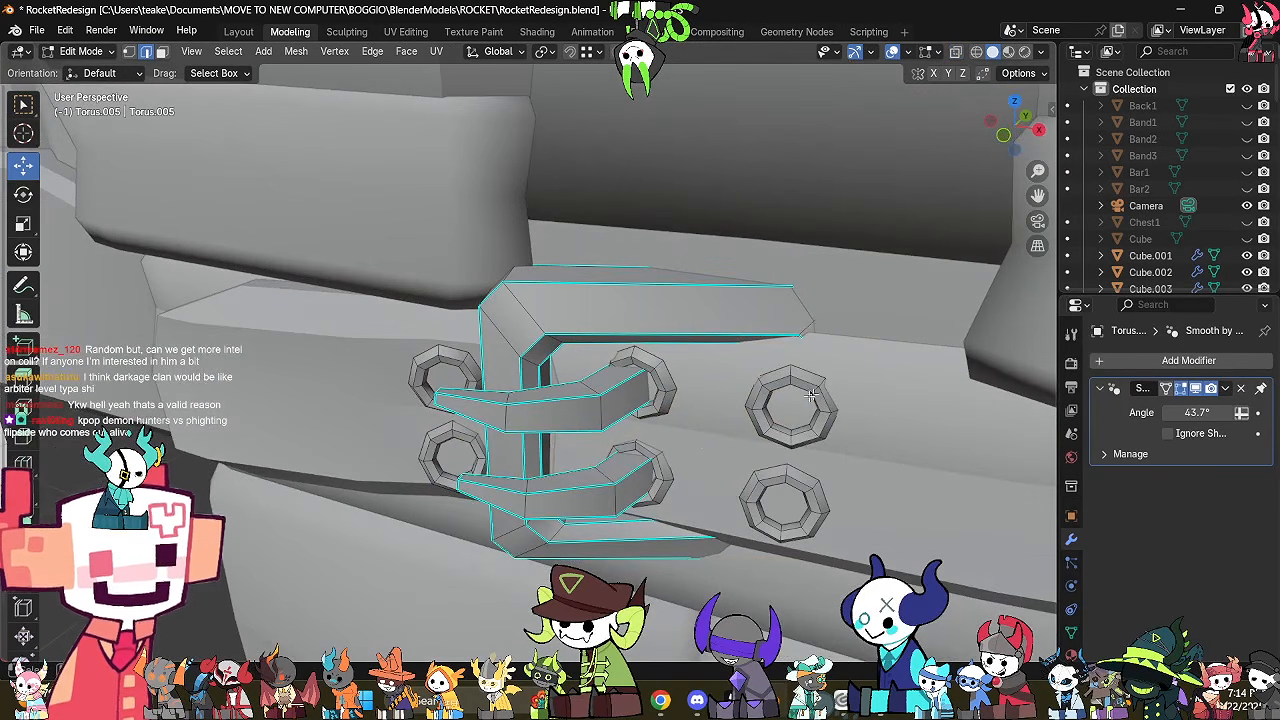
# Select the entire upper outer eyelet beside the buckle and nudge its position on the belt slightly.
pyautogui.moveTo(800, 435); pyautogui.dragTo(771, 280, button='middle')
pyautogui.hotkey('alt', 'z')
pyautogui.press('l')
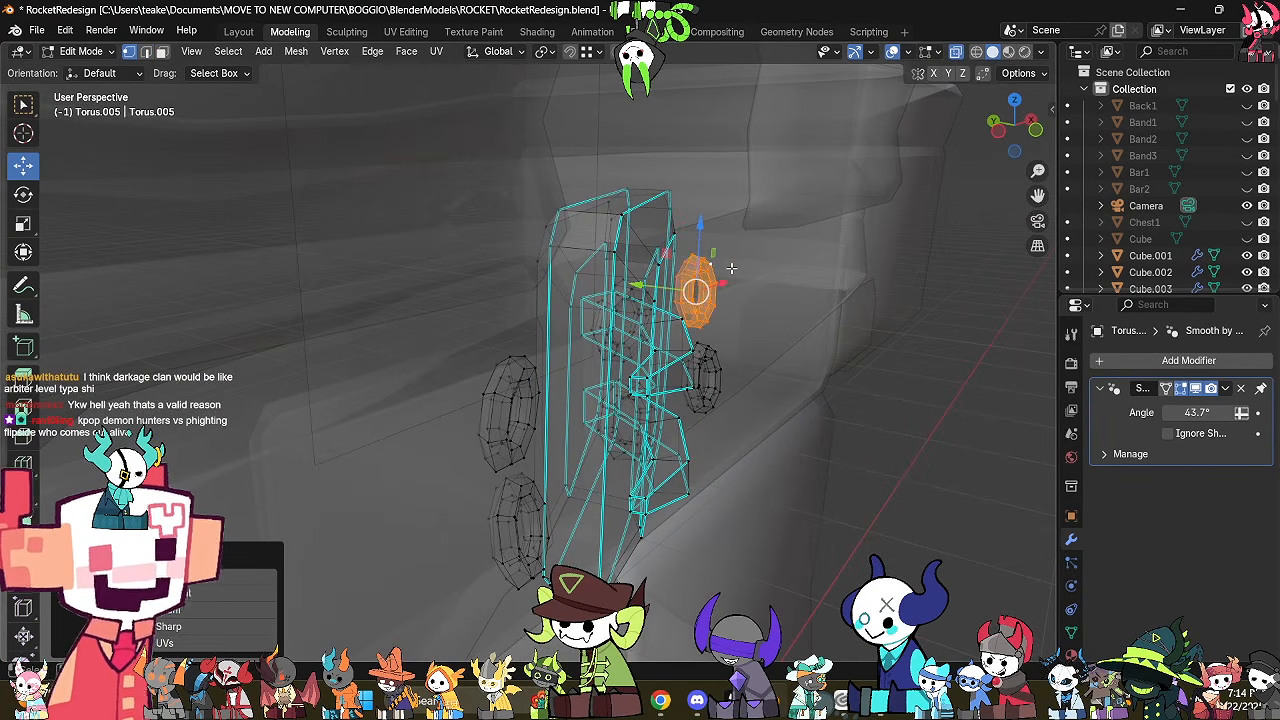
pyautogui.hotkey('alt', 'z')
pyautogui.scroll(2, 788, 370)
pyautogui.moveTo(788, 370); pyautogui.dragTo(780, 278, button='middle')
pyautogui.moveTo(719, 402); pyautogui.dragTo(718, 404)
pyautogui.moveTo(718, 404); pyautogui.dragTo(631, 530, button='middle')
pyautogui.press('Tab')
pyautogui.scroll(-3, 716, 417)
pyautogui.press('Tab')
pyautogui.scroll(-3, 600, 397)
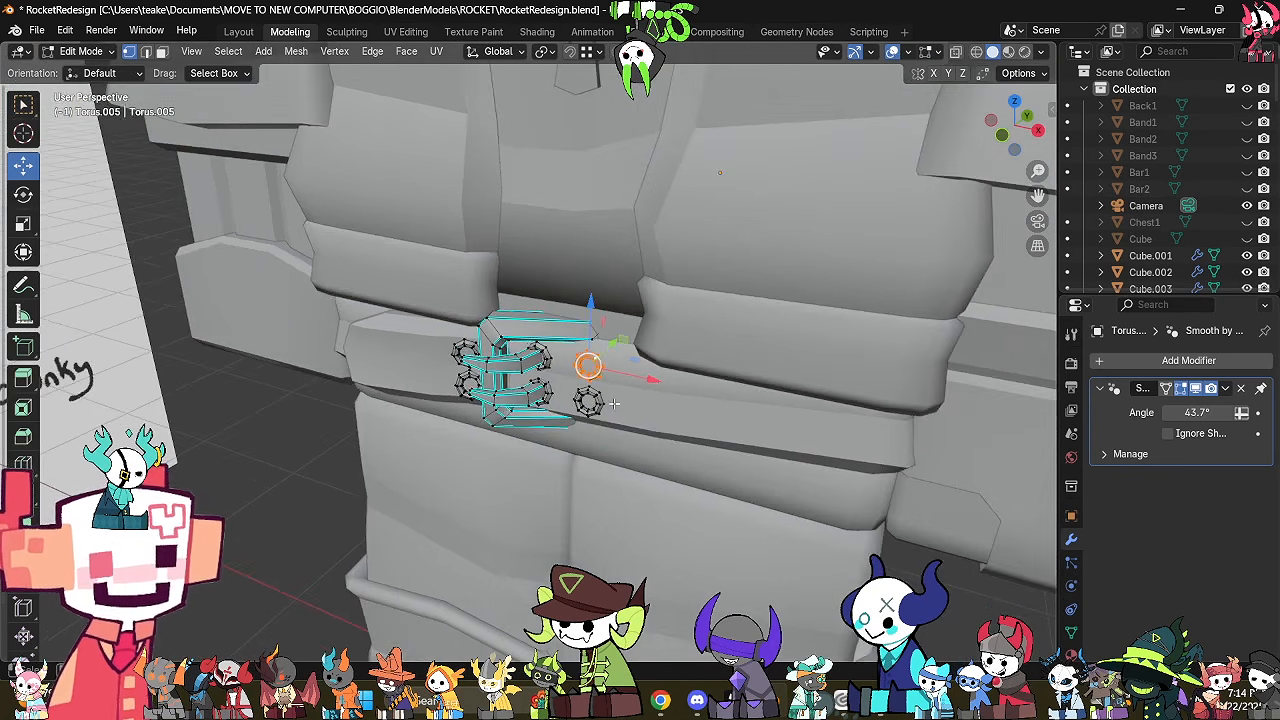
# Inspect the belt buckle in Object Mode, and the complete character against the reference drawings.
pyautogui.press('Tab')
pyautogui.moveTo(613, 404); pyautogui.dragTo(580, 406, button='middle')
pyautogui.click(265, 414)
pyautogui.moveTo(267, 413); pyautogui.dragTo(465, 386, button='middle')
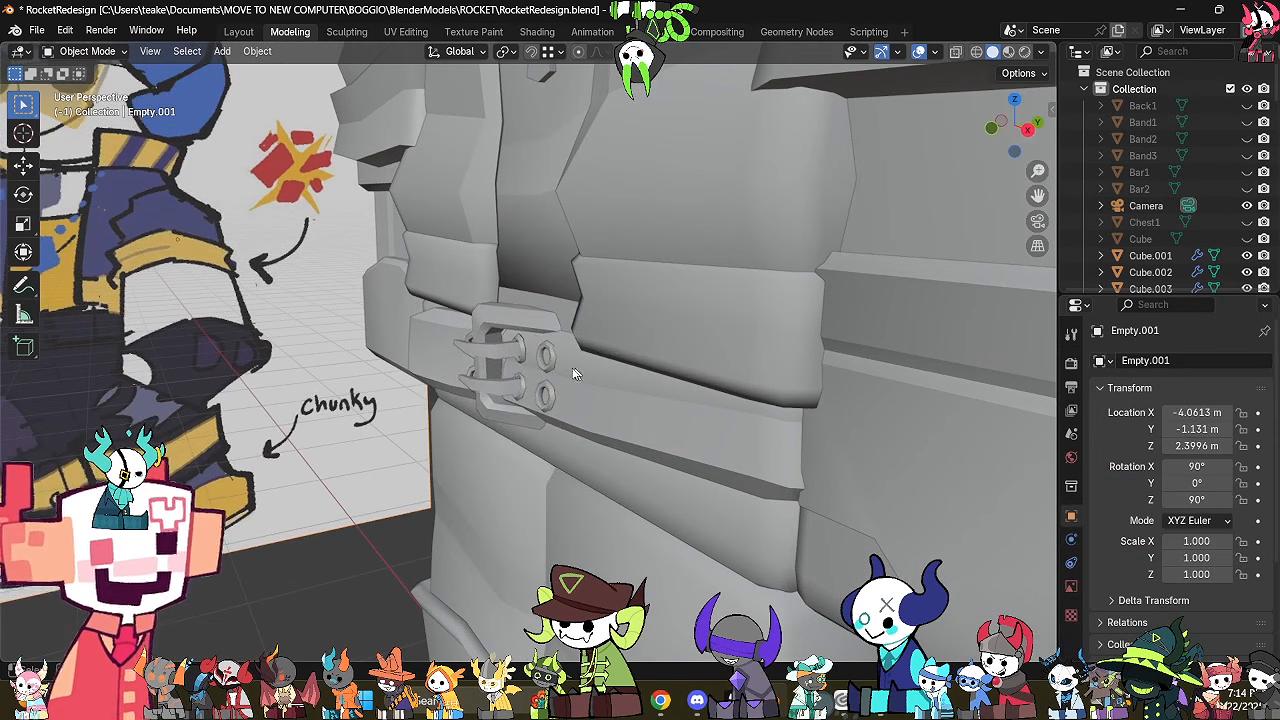
pyautogui.click(547, 370)
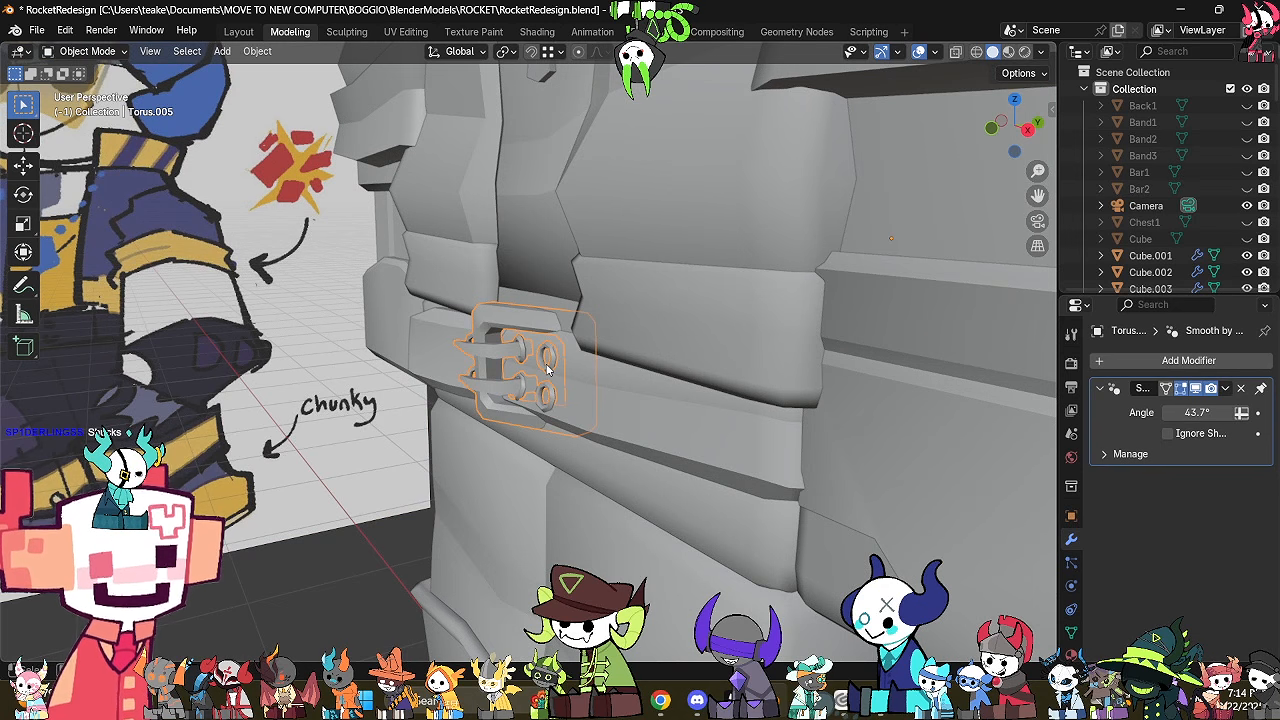
pyautogui.moveTo(608, 297)
pyautogui.mouseDown(button='middle')
pyautogui.moveTo(651, 334)
pyautogui.moveTo(615, 313)
pyautogui.mouseUp(button='middle')
pyautogui.scroll(-3, 608, 307)
pyautogui.scroll(-2, 608, 313)
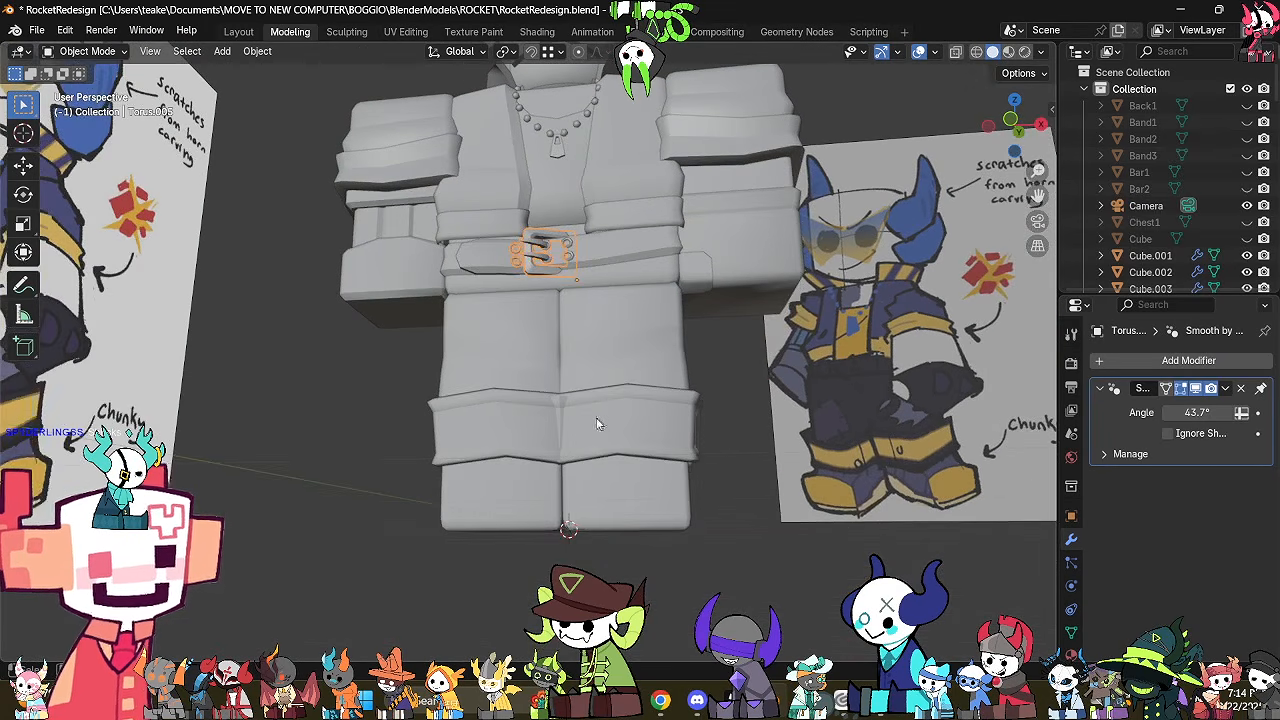
pyautogui.moveTo(597, 424)
pyautogui.mouseDown(button='middle')
pyautogui.moveTo(620, 400)
pyautogui.moveTo(737, 406)
pyautogui.moveTo(960, 378)
pyautogui.moveTo(610, 402)
pyautogui.mouseUp(button='middle')
pyautogui.scroll(-3, 643, 382)
pyautogui.moveTo(506, 390); pyautogui.dragTo(644, 446, button='middle')
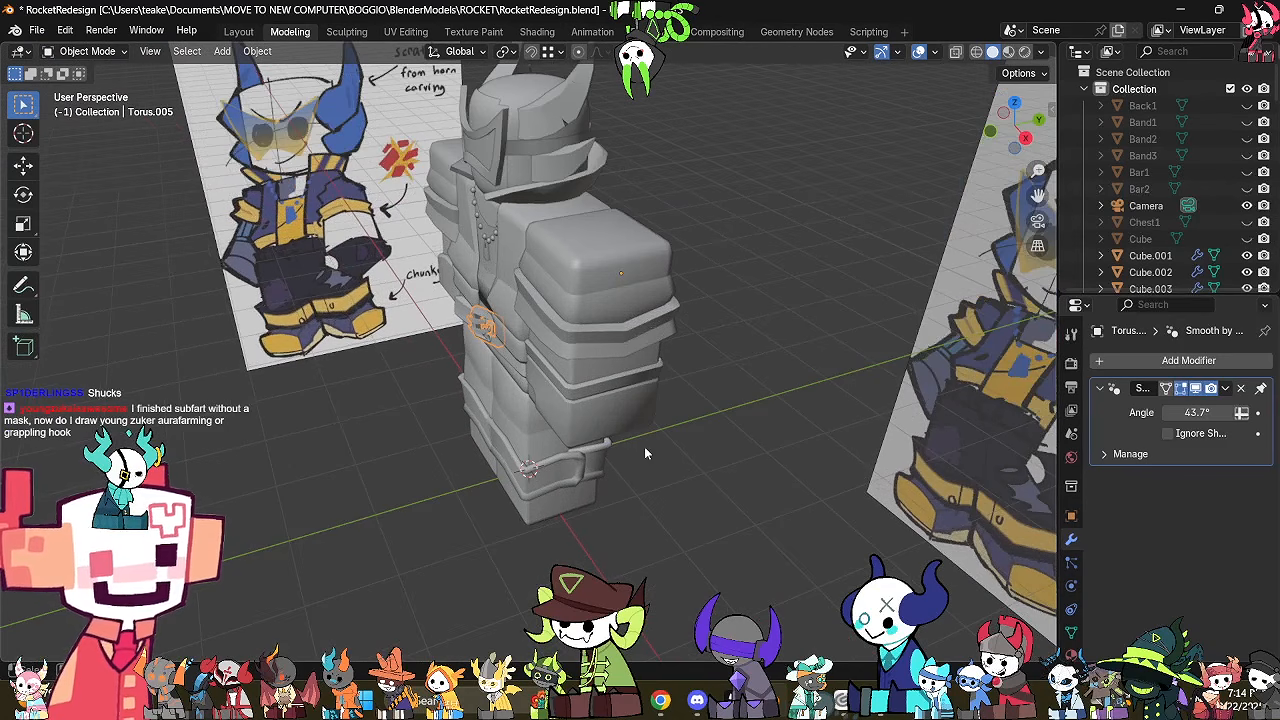
# Save the RocketRedesign file and bring the character's lower body into view.
pyautogui.click(36, 30)
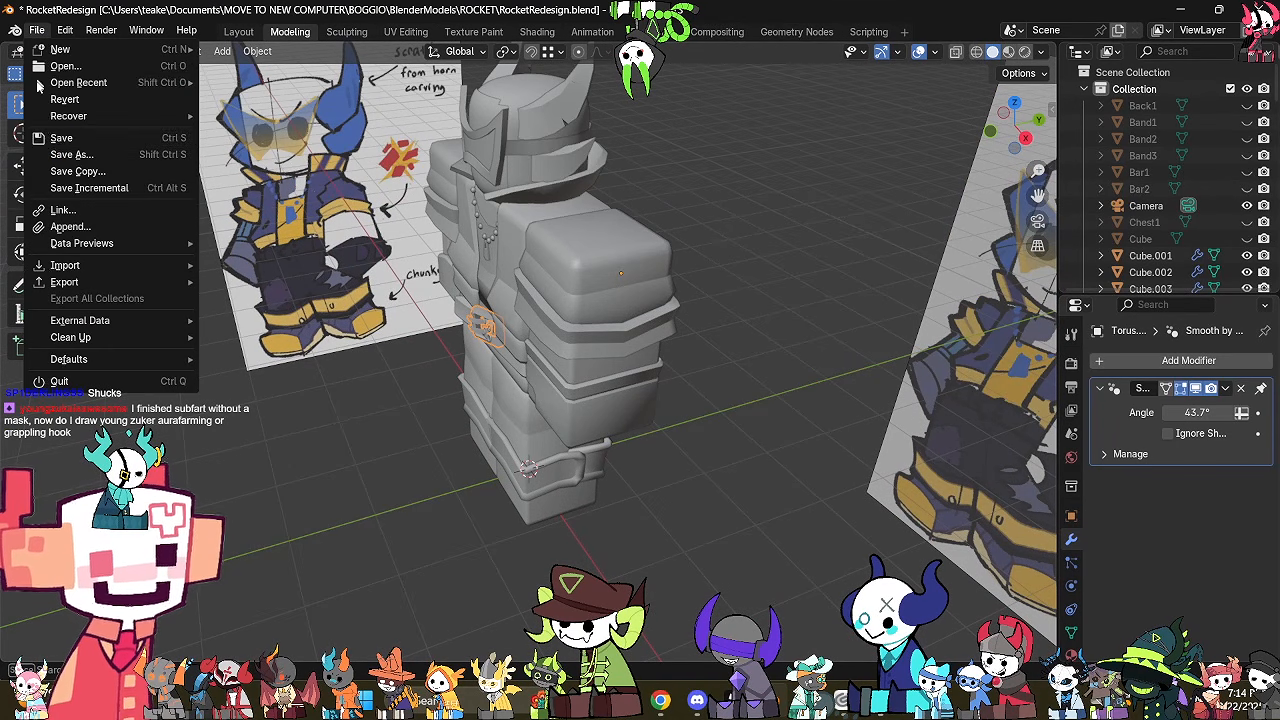
pyautogui.click(61, 143)
pyautogui.moveTo(500, 416); pyautogui.dragTo(554, 430, button='middle')
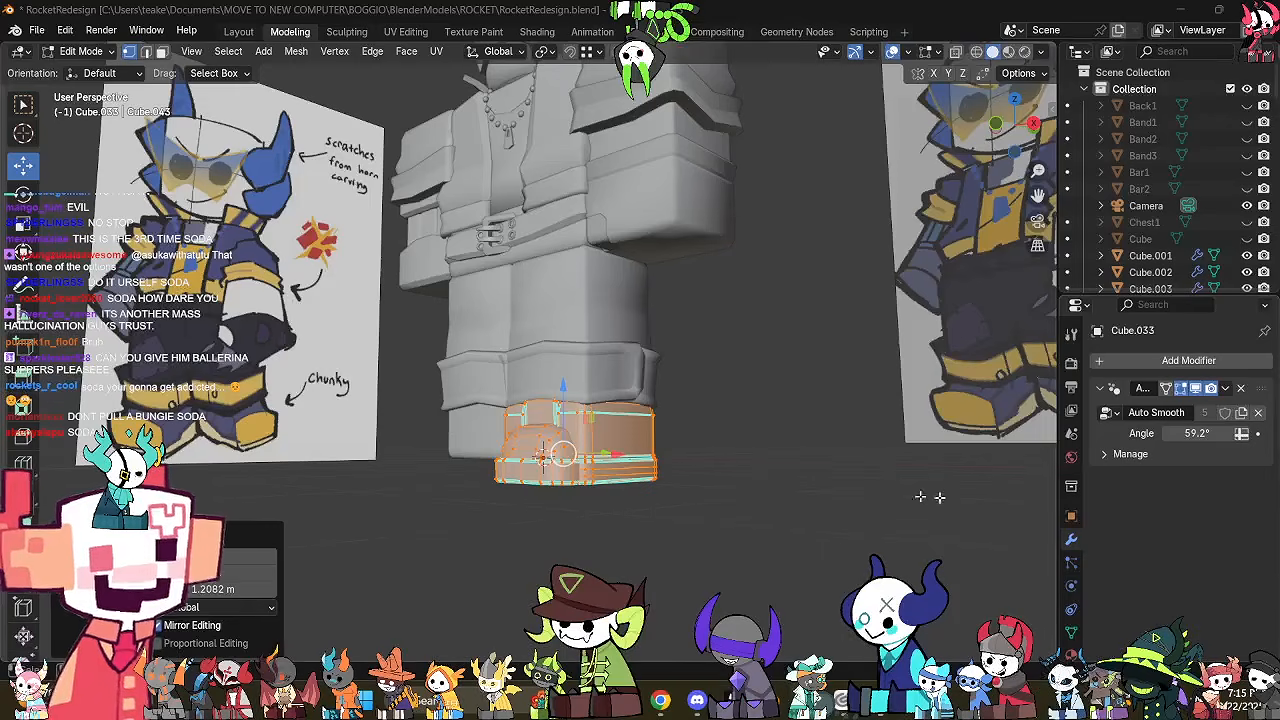
# Raise the entire boot mesh about 0.136 m along Z and check its fit under the trouser cuff from the side in see-through display.
pyautogui.moveTo(694, 468); pyautogui.dragTo(455, 478, button='middle')
pyautogui.scroll(3, 700, 459)
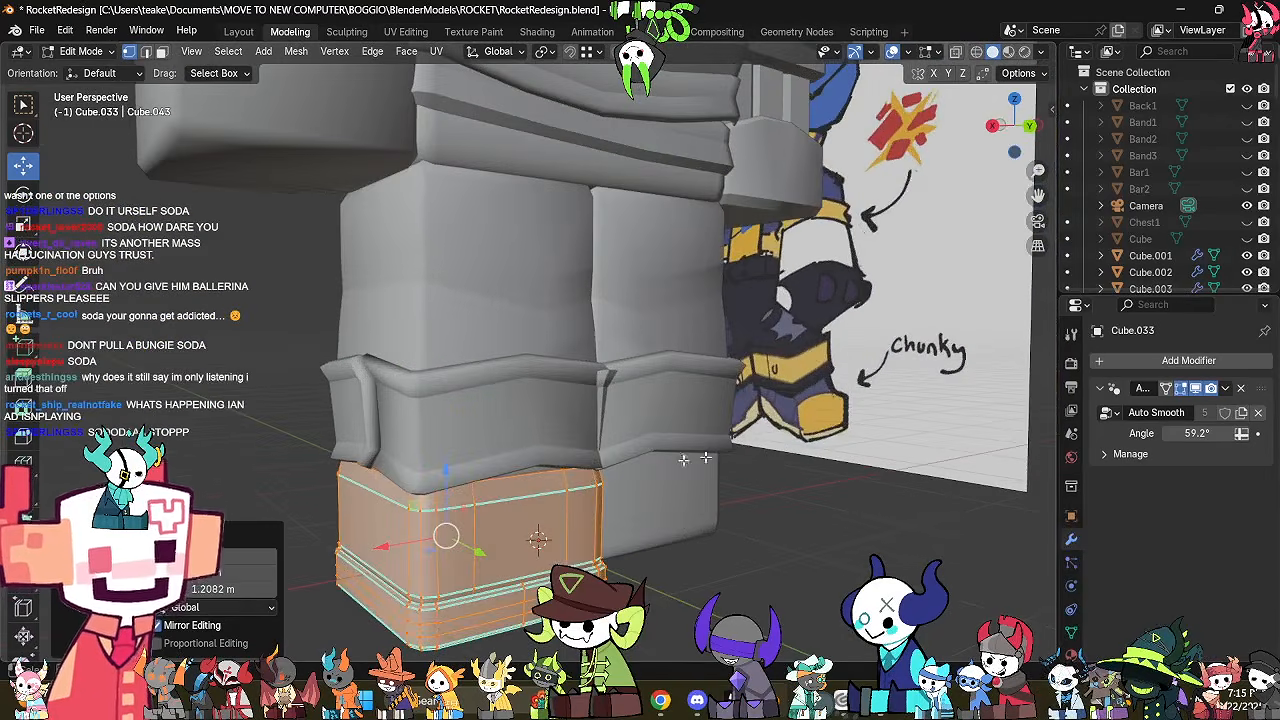
pyautogui.moveTo(683, 459)
pyautogui.mouseDown(button='middle')
pyautogui.moveTo(600, 460)
pyautogui.moveTo(680, 445)
pyautogui.moveTo(806, 325)
pyautogui.mouseUp(button='middle')
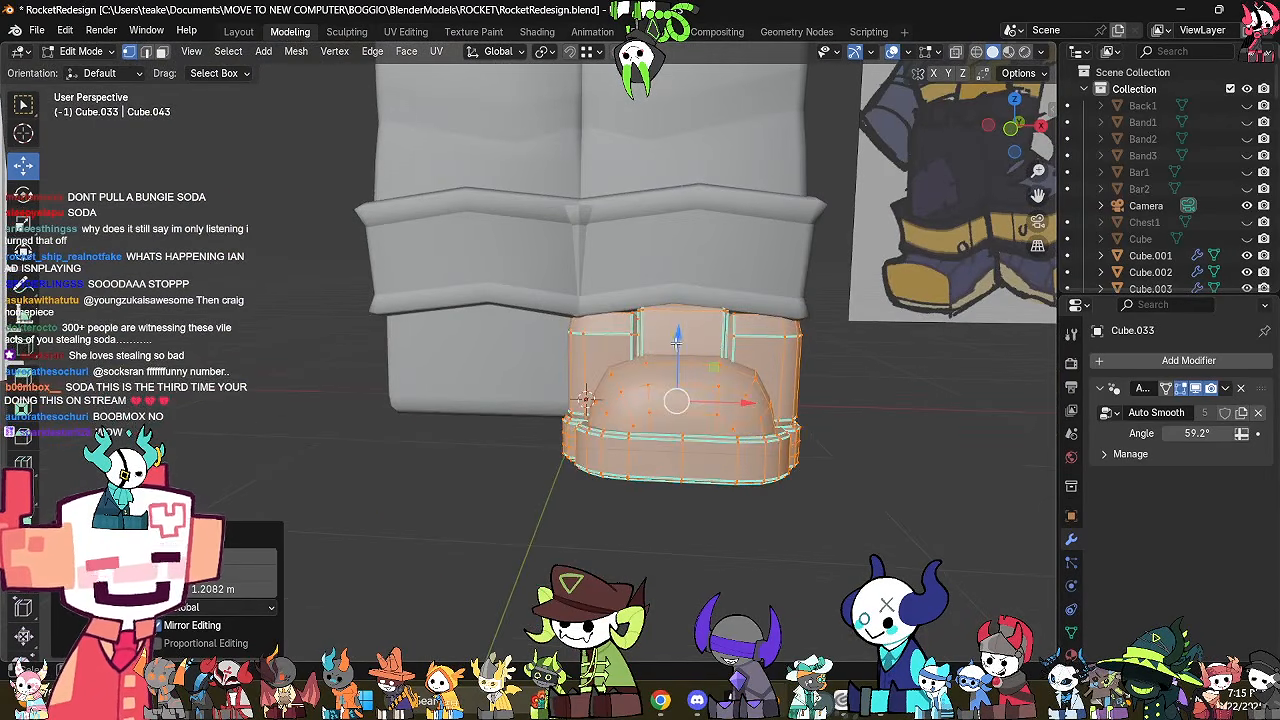
pyautogui.moveTo(676, 344); pyautogui.dragTo(678, 314)
pyautogui.moveTo(702, 319); pyautogui.dragTo(618, 318, button='middle')
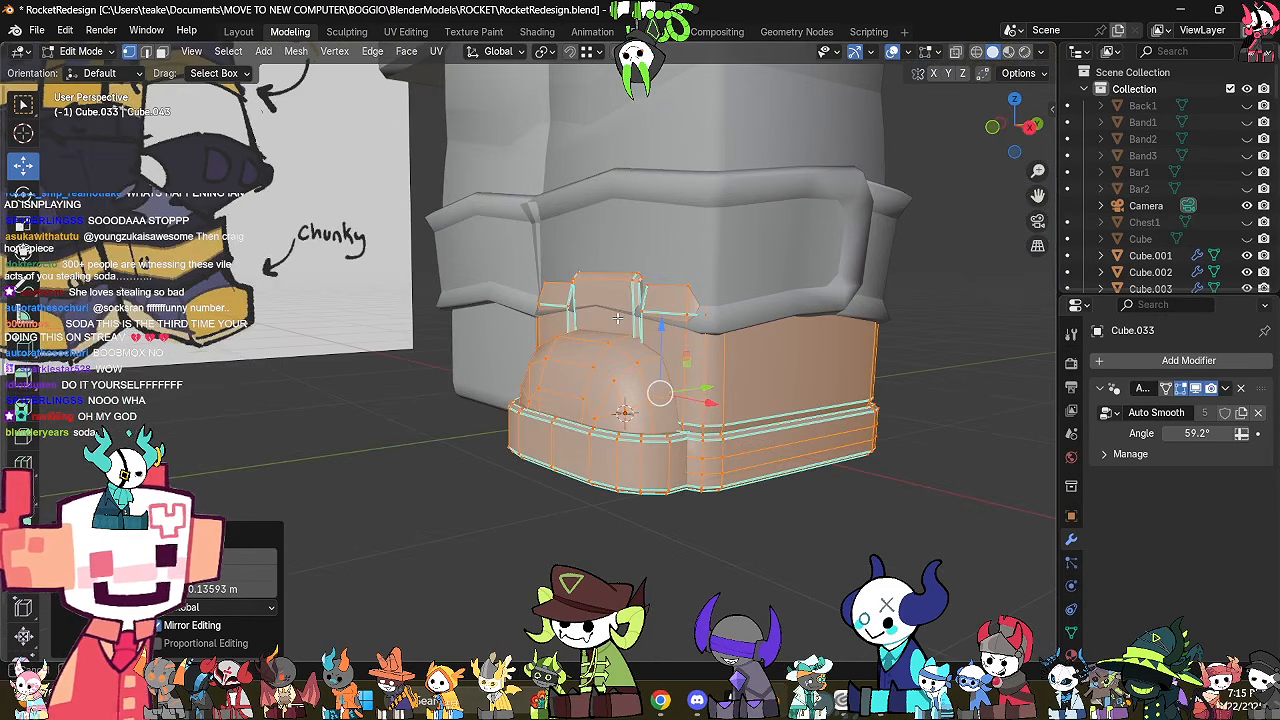
pyautogui.click(1027, 130)
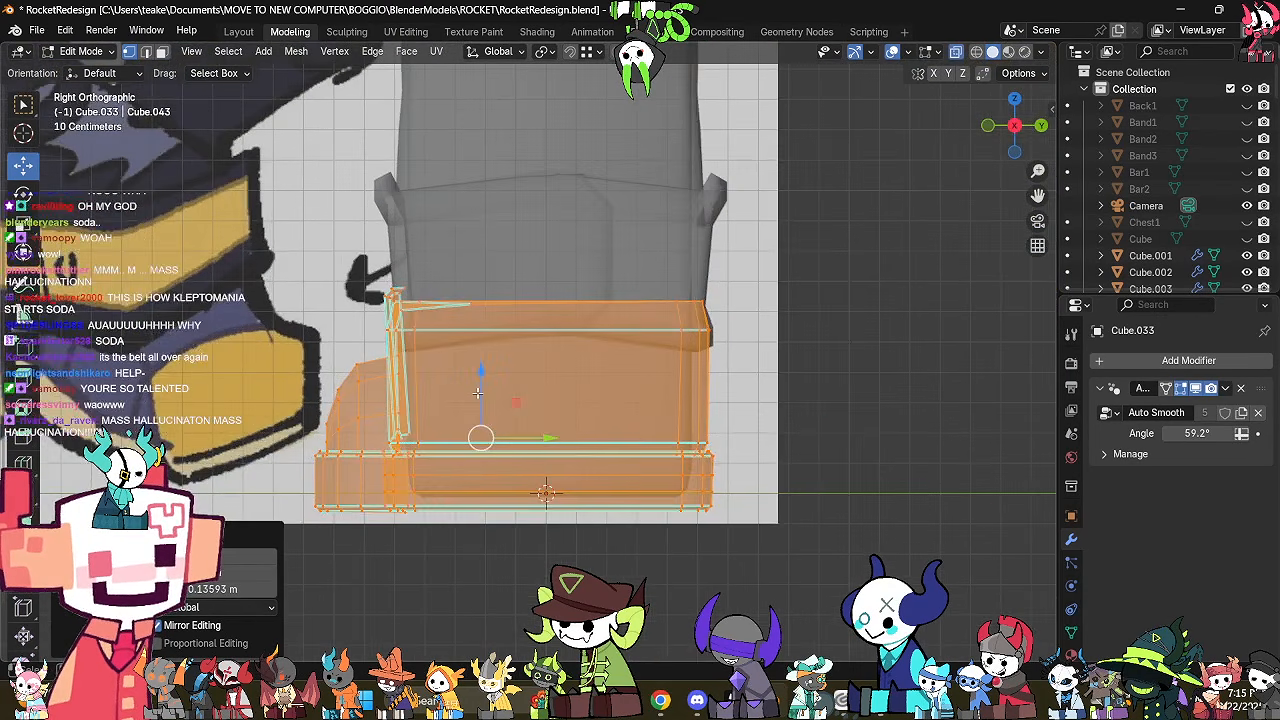
pyautogui.moveTo(478, 393); pyautogui.dragTo(592, 412, button='middle')
pyautogui.scroll(-4, 600, 420)
pyautogui.press('Tab')
pyautogui.click(740, 503)
pyautogui.keyDown('shift'); pyautogui.moveTo(740, 503); pyautogui.dragTo(641, 528, button='middle'); pyautogui.keyUp('shift')
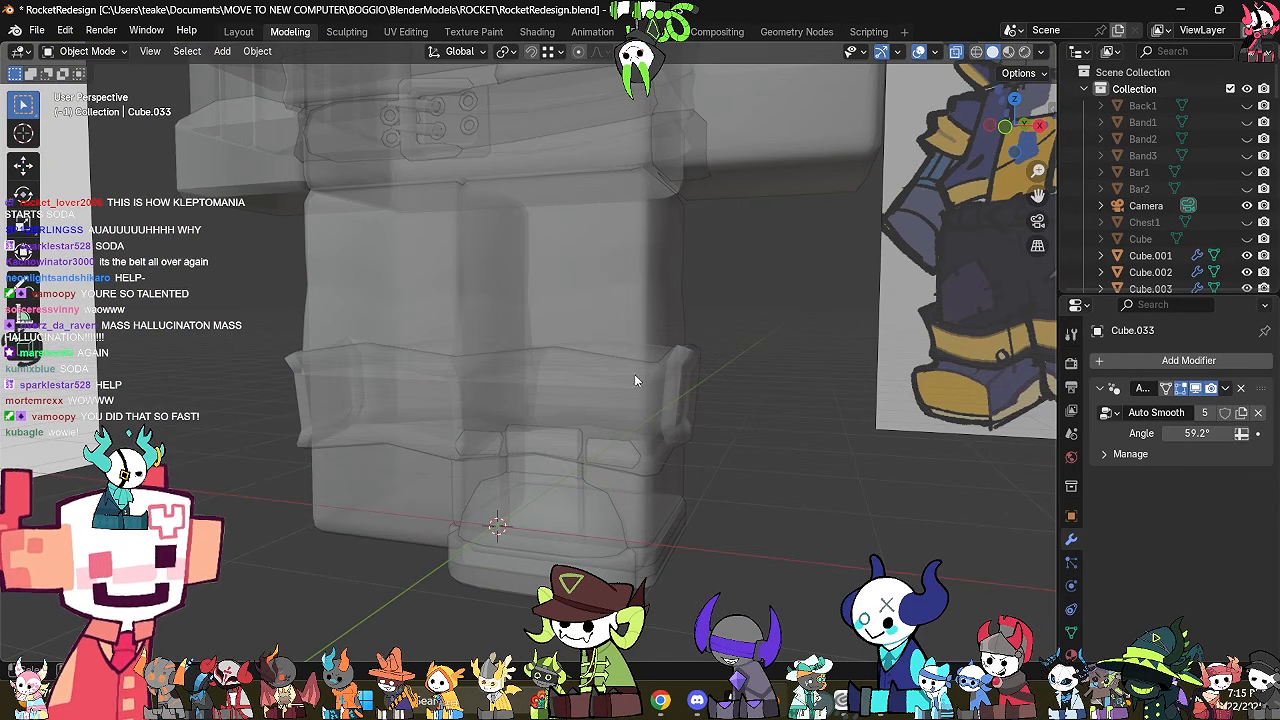
# Move the trouser cuff mesh slightly upward along Z above the boot in solid display.
pyautogui.click(656, 386)
pyautogui.press('Tab')
pyautogui.hotkey('alt', 'z')
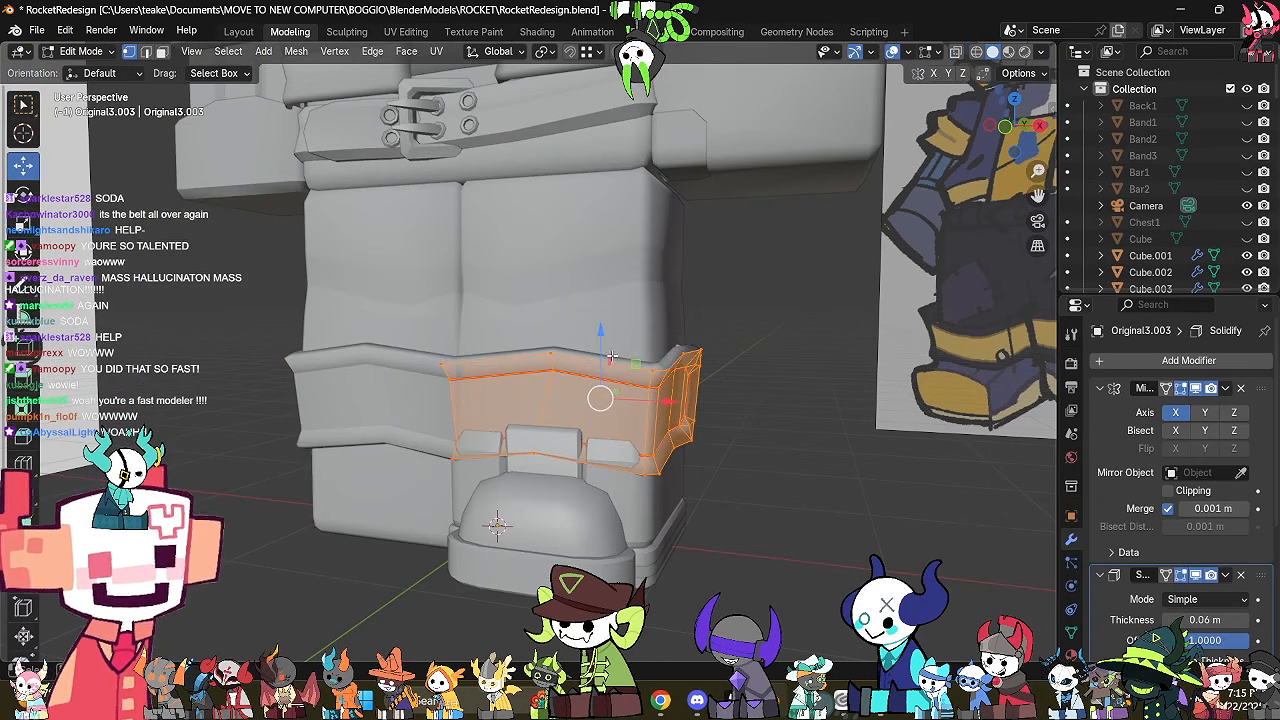
pyautogui.moveTo(600, 364); pyautogui.dragTo(600, 338)
pyautogui.press('Tab')
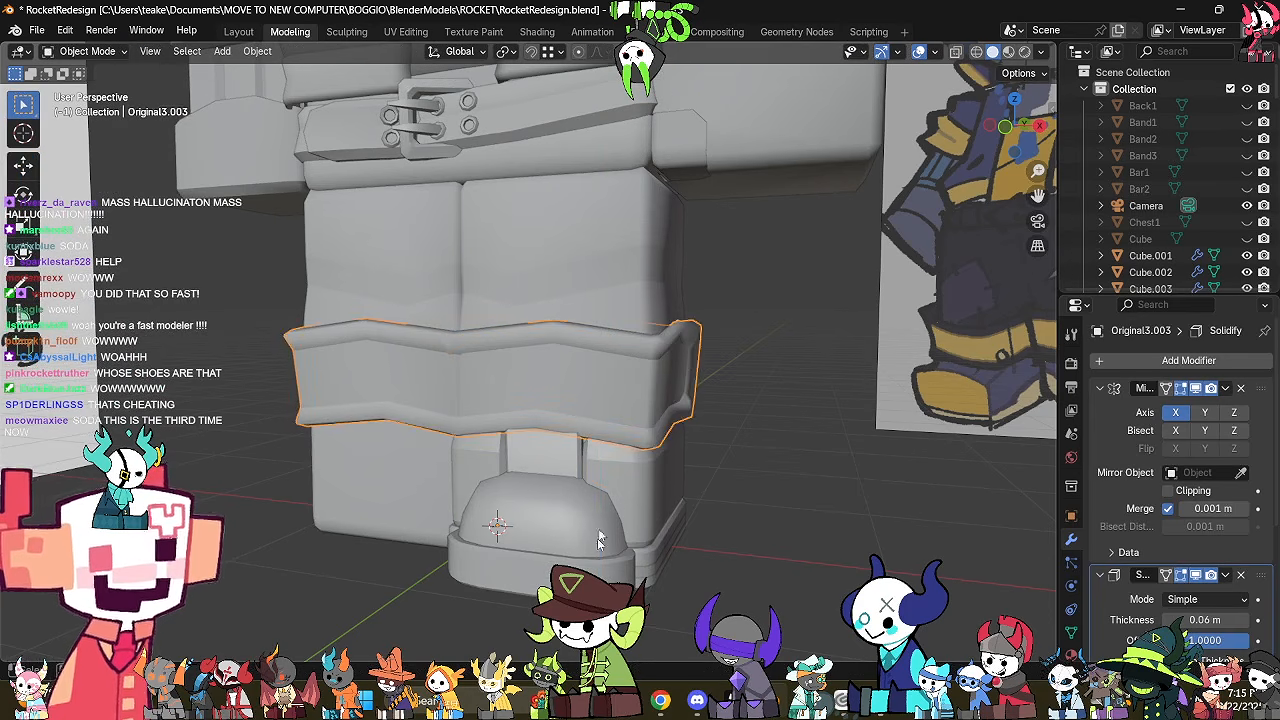
# Merge the rear boot sole's vertices by distance and dissolve the extra horizontal edge loops along its side.
pyautogui.click(598, 540)
pyautogui.moveTo(598, 540); pyautogui.dragTo(867, 152, button='middle')
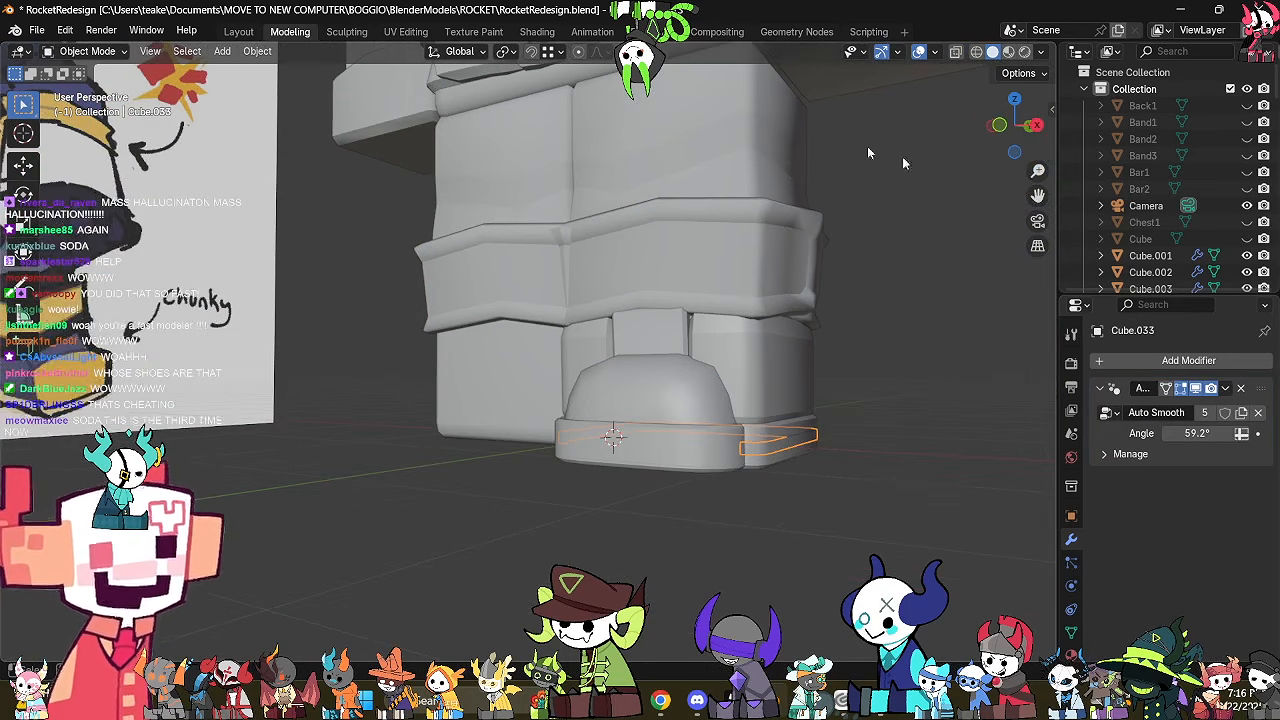
pyautogui.click(764, 468)
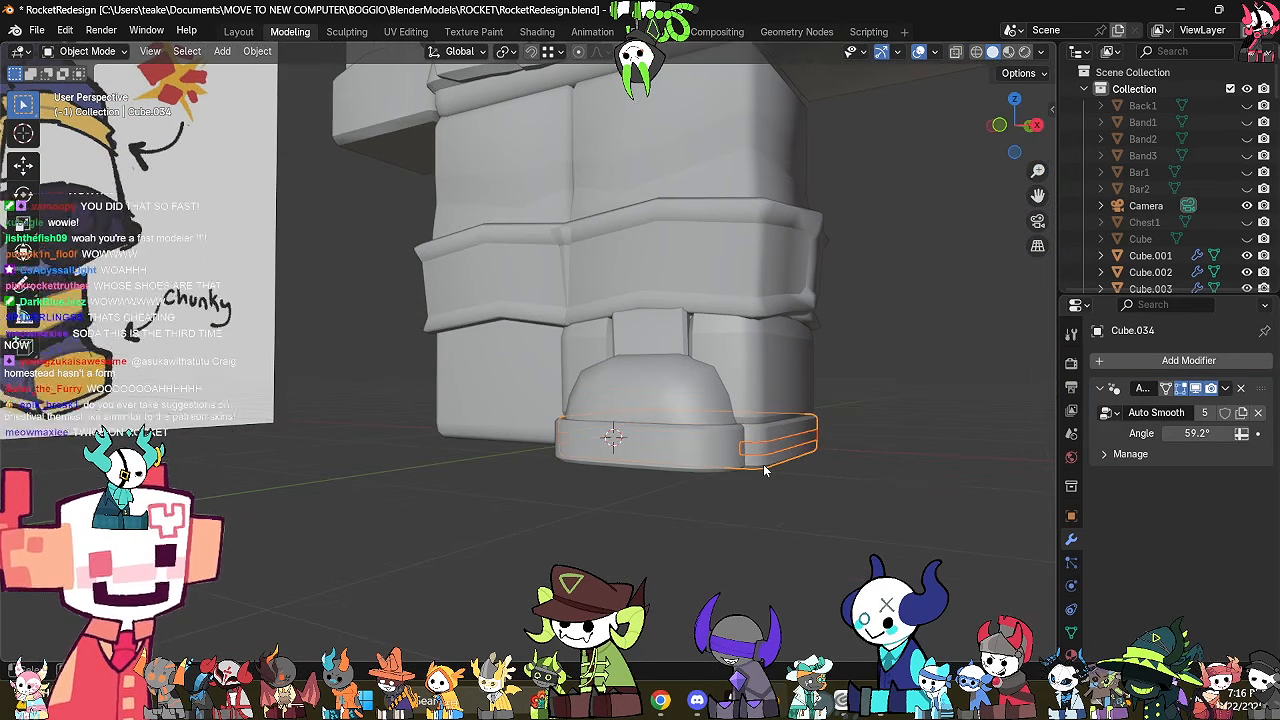
pyautogui.press('Tab')
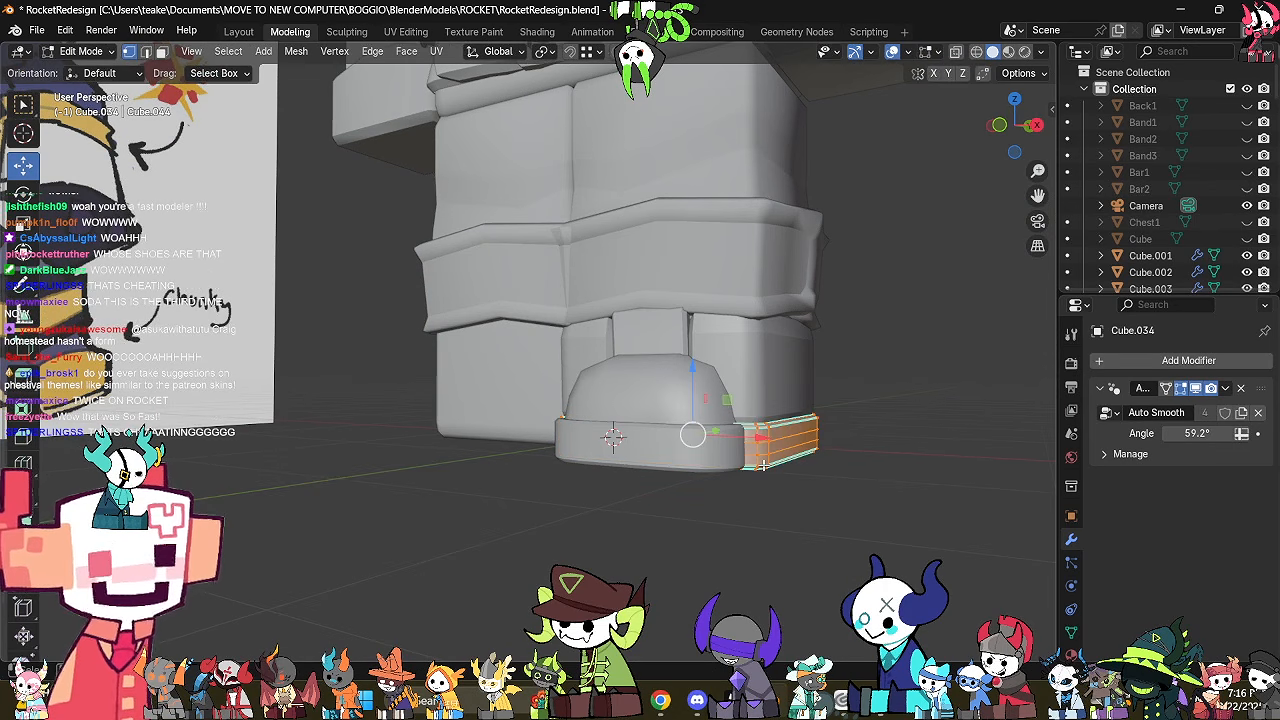
pyautogui.press('m')
pyautogui.click(750, 528)
pyautogui.scroll(3, 834, 491)
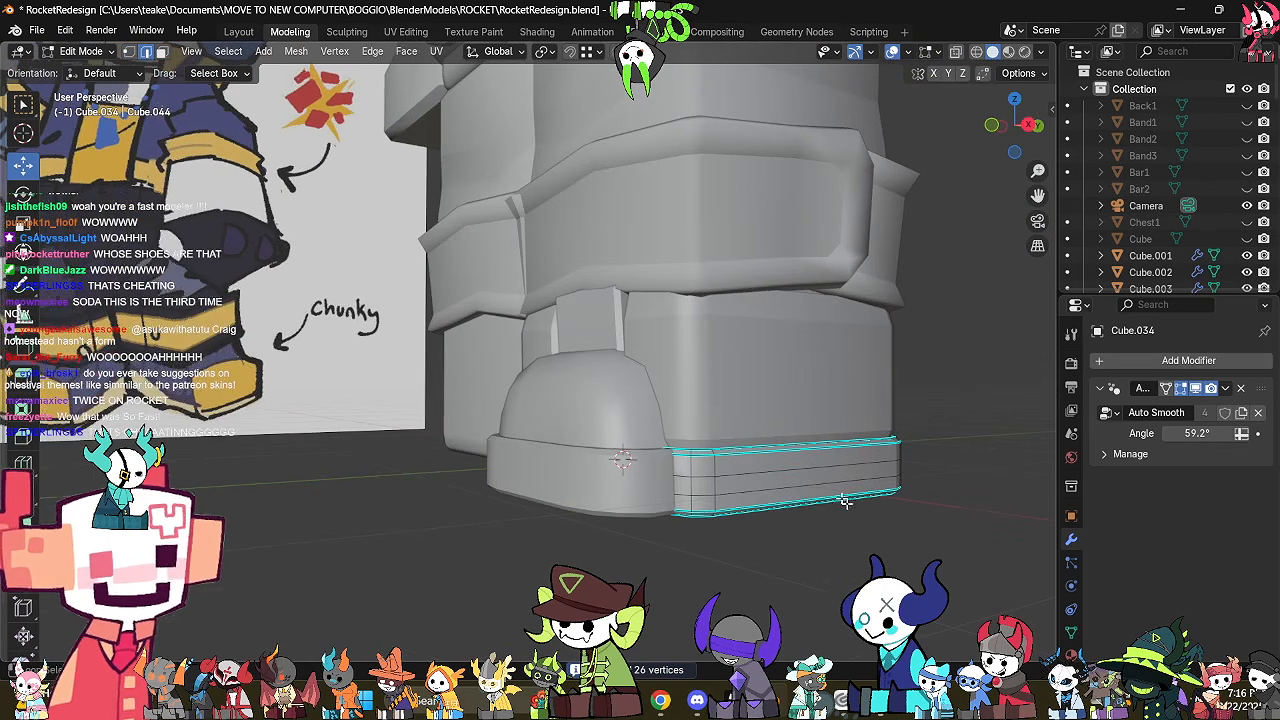
pyautogui.rightClick(843, 514)
pyautogui.click(843, 648)
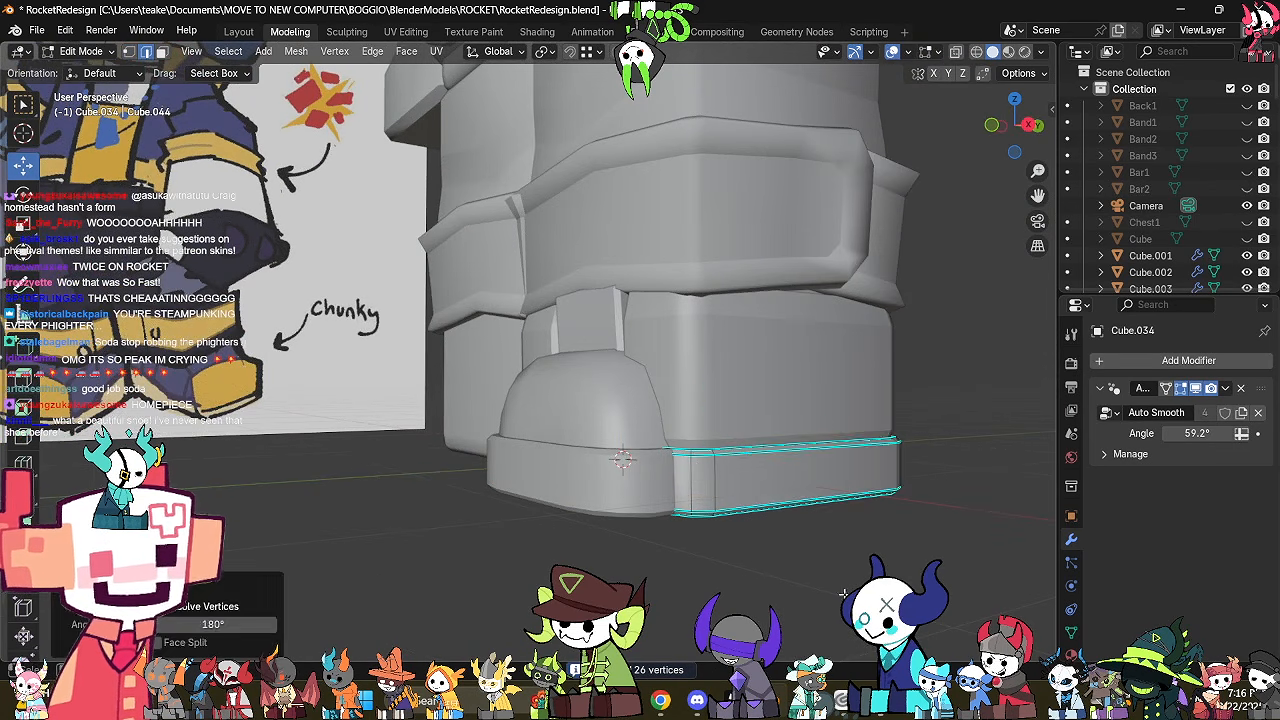
pyautogui.press('Tab')
# Compare the boot's toe cap with the reference drawing, and examine its edge layout up close in Edit Mode.
pyautogui.click(638, 432)
pyautogui.moveTo(638, 432); pyautogui.dragTo(606, 483, button='middle')
pyautogui.keyDown('shift'); pyautogui.moveTo(320, 294); pyautogui.dragTo(403, 275, button='middle'); pyautogui.keyUp('shift')
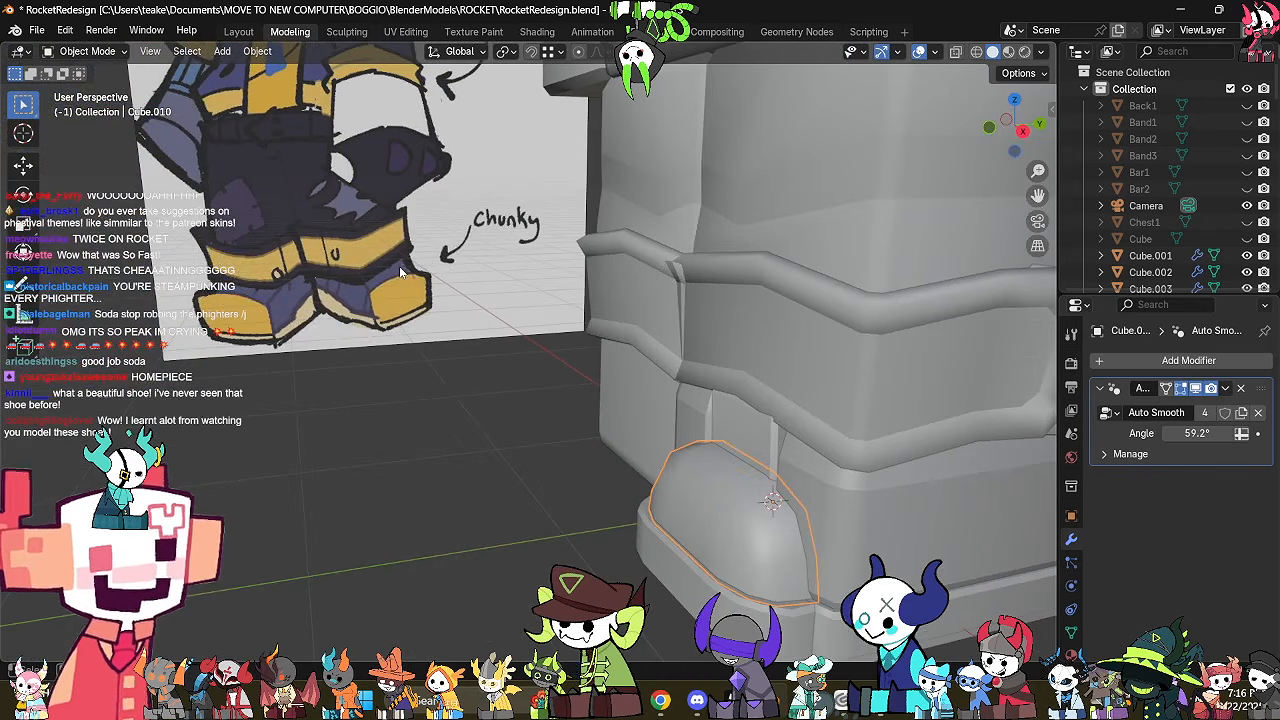
pyautogui.moveTo(490, 395); pyautogui.dragTo(626, 430, button='middle')
pyautogui.press('Tab')
pyautogui.moveTo(708, 354); pyautogui.dragTo(490, 360, button='middle')
pyautogui.click(767, 512)
pyautogui.scroll(4, 686, 366)
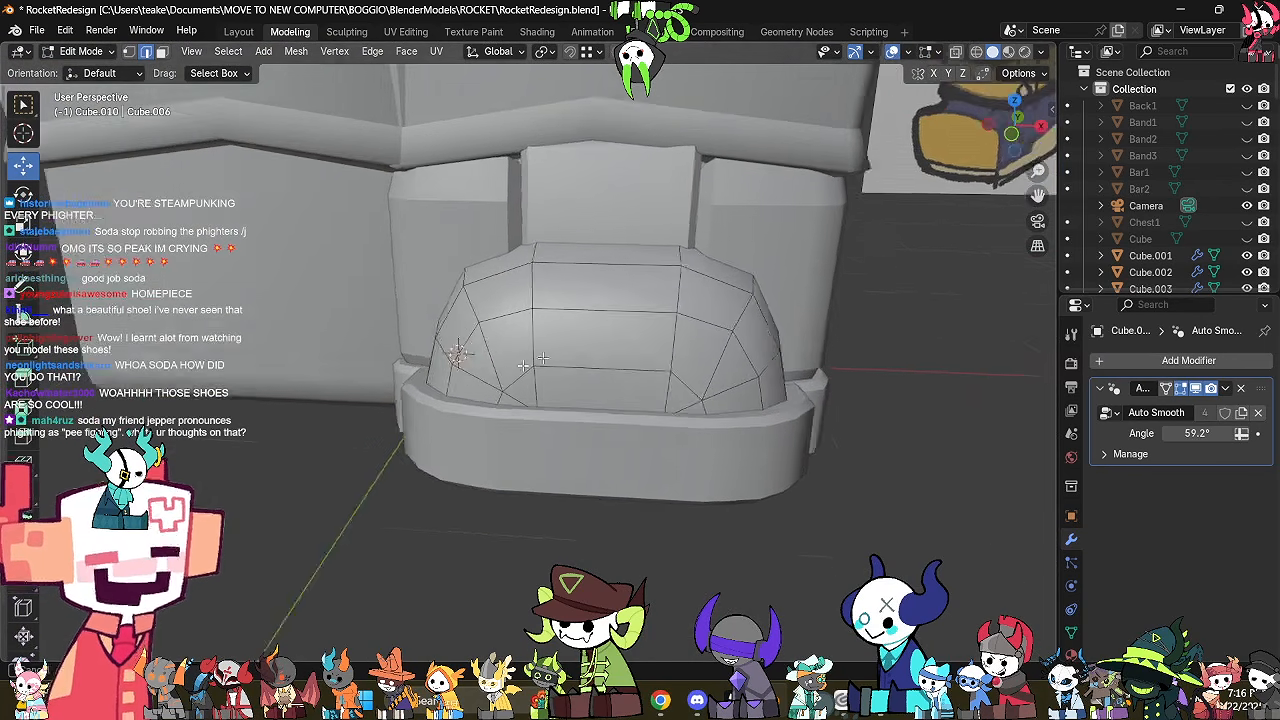
# Select the matching short edges on both sides of the toe cap in see-through display and collapse them with Merge.
pyautogui.moveTo(640, 364); pyautogui.dragTo(673, 369, button='middle')
pyautogui.click(651, 366)
pyautogui.hotkey('alt', 'z')
pyautogui.keyDown('shift'); pyautogui.click(698, 299); pyautogui.keyUp('shift')
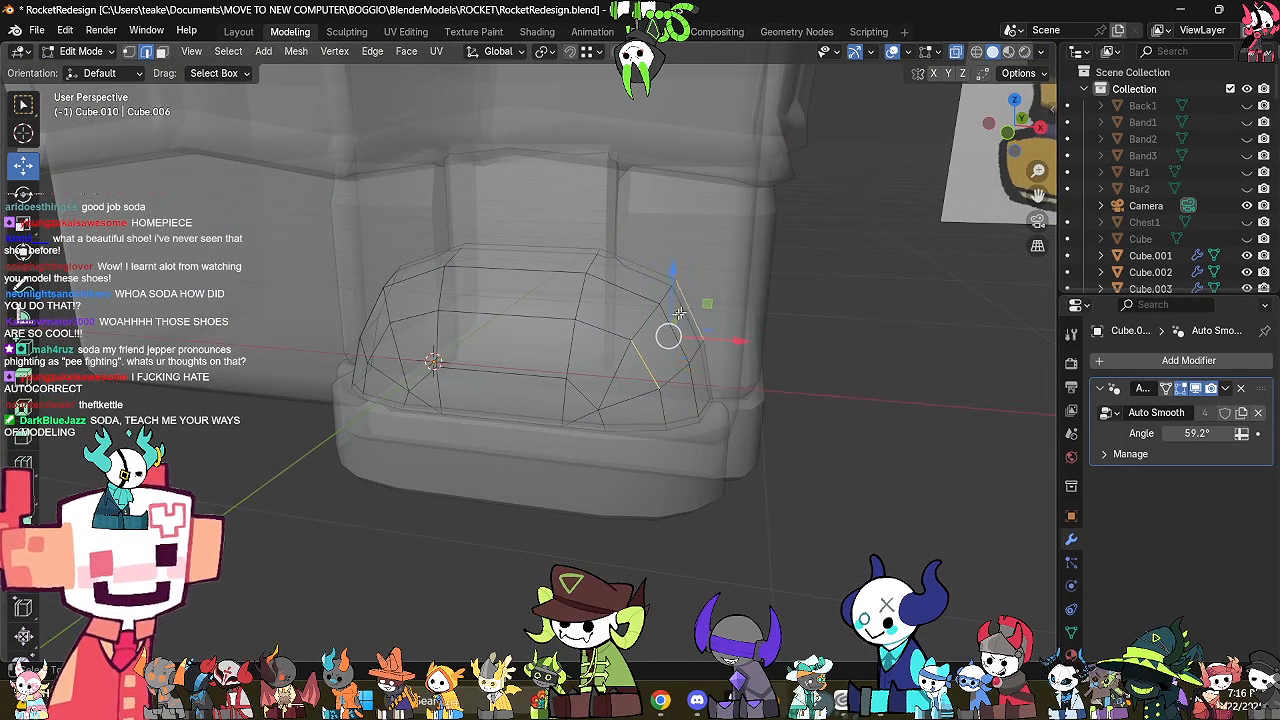
pyautogui.keyDown('shift'); pyautogui.click(674, 332); pyautogui.keyUp('shift')
pyautogui.moveTo(438, 353); pyautogui.dragTo(471, 358, button='middle')
pyautogui.keyDown('shift'); pyautogui.click(440, 366); pyautogui.keyUp('shift')
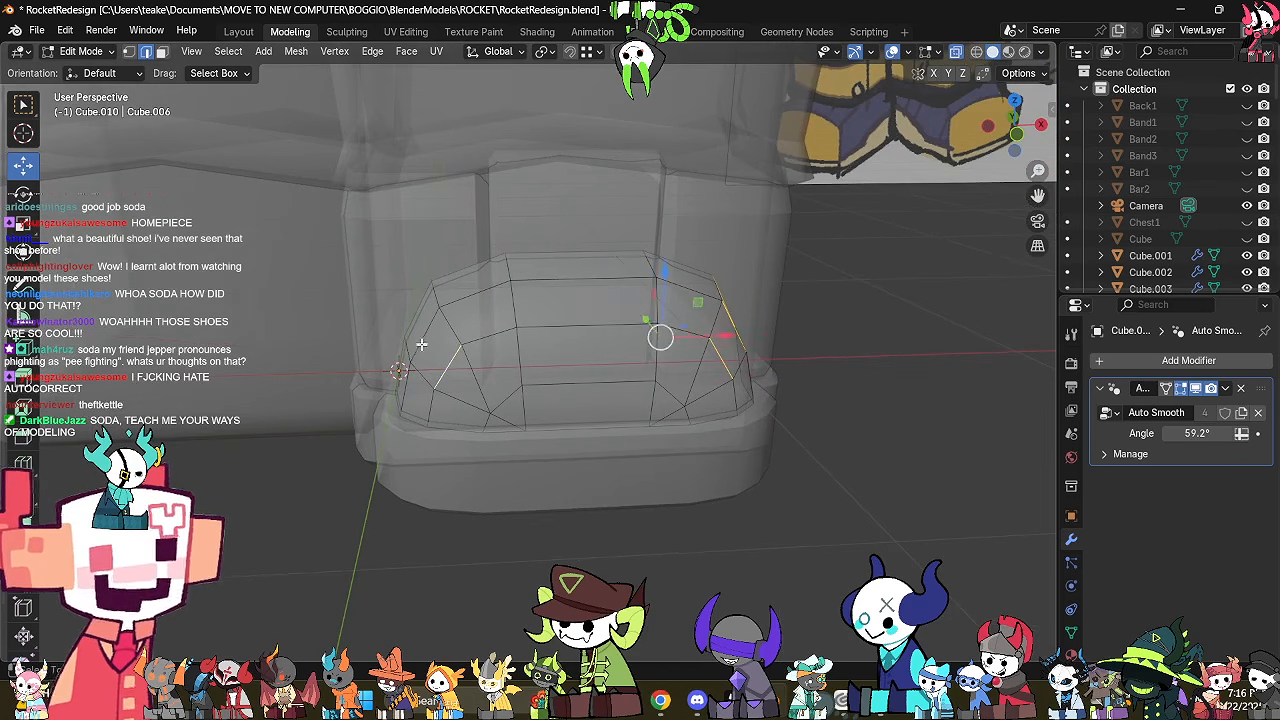
pyautogui.keyDown('shift'); pyautogui.click(421, 342); pyautogui.keyUp('shift')
pyautogui.keyDown('shift'); pyautogui.click(426, 304); pyautogui.keyUp('shift')
pyautogui.press('m')
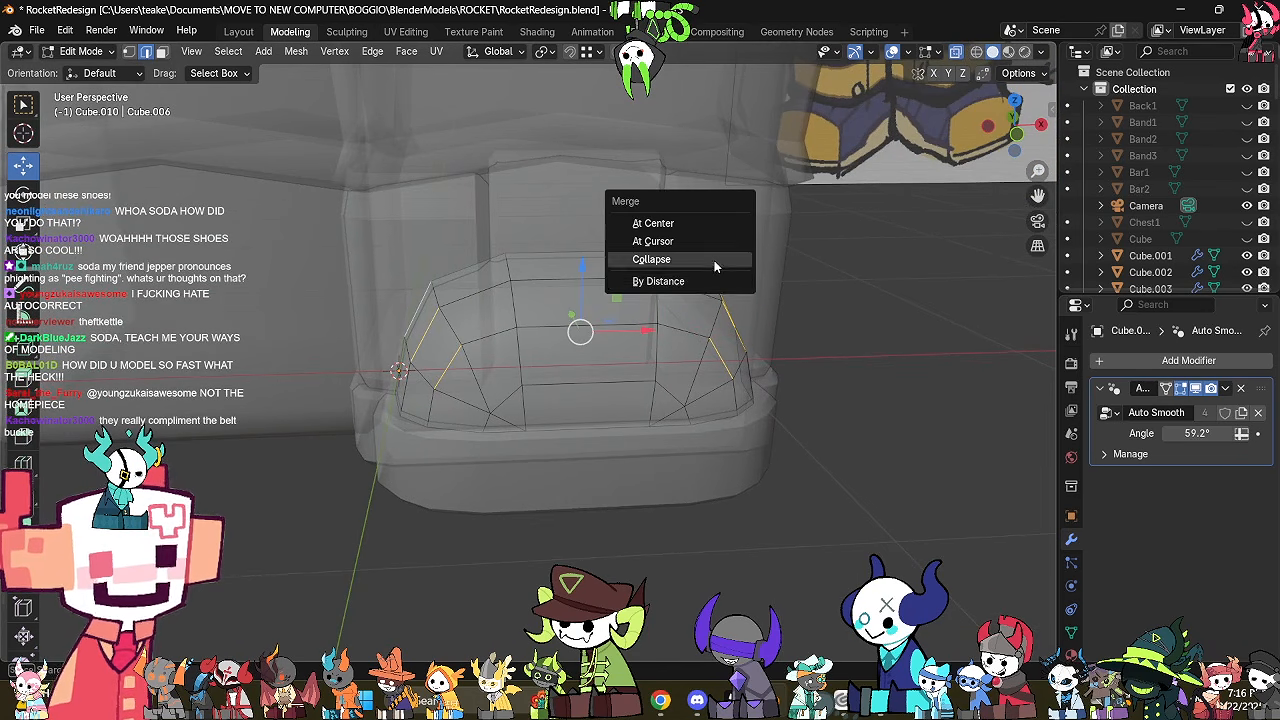
pyautogui.click(715, 261)
pyautogui.moveTo(715, 261); pyautogui.dragTo(817, 267, button='middle')
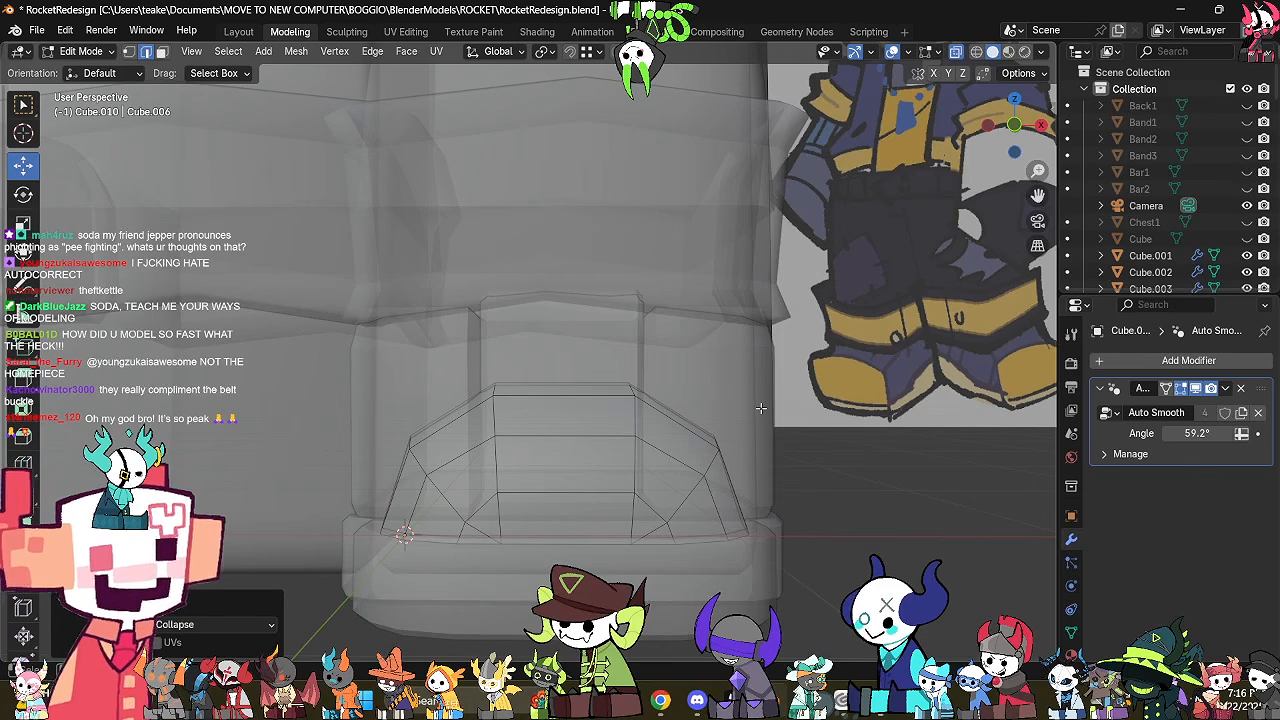
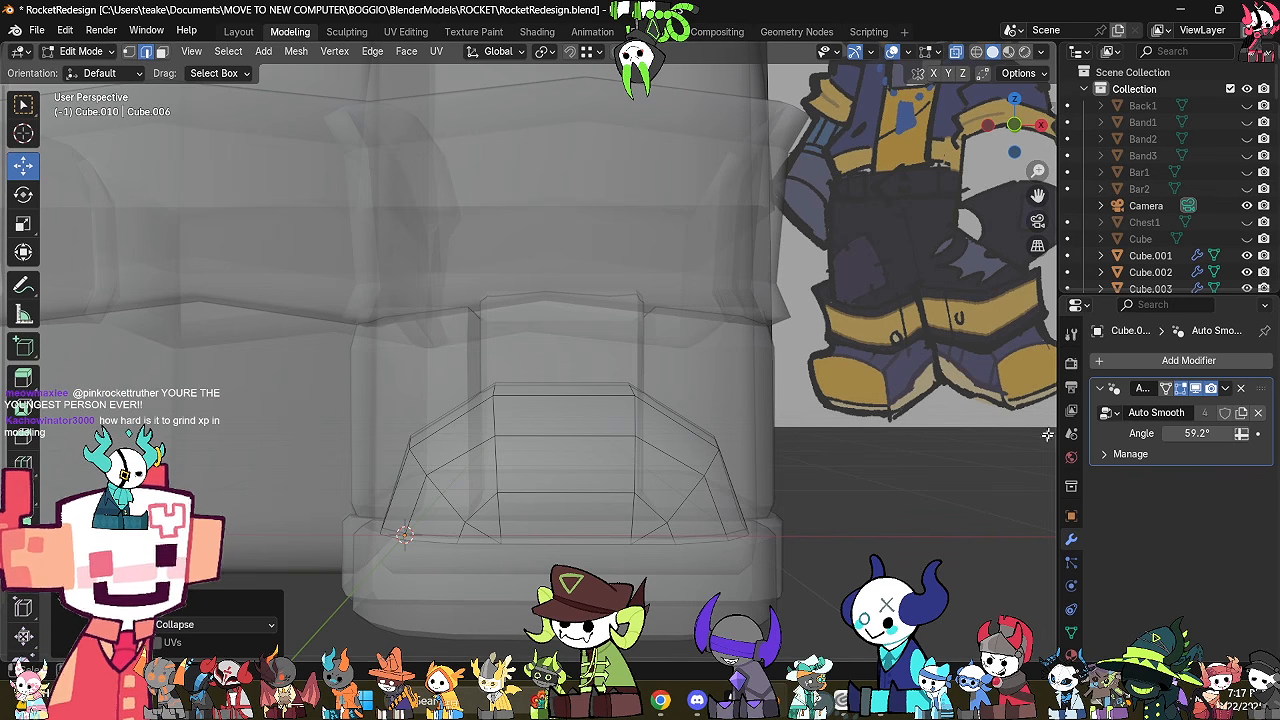
# Raise the diagonal edges at both toe cap corners about 0.066 m along Z in front view and scale them slightly.
pyautogui.moveTo(464, 325); pyautogui.dragTo(470, 315, button='middle')
pyautogui.click(1012, 122)
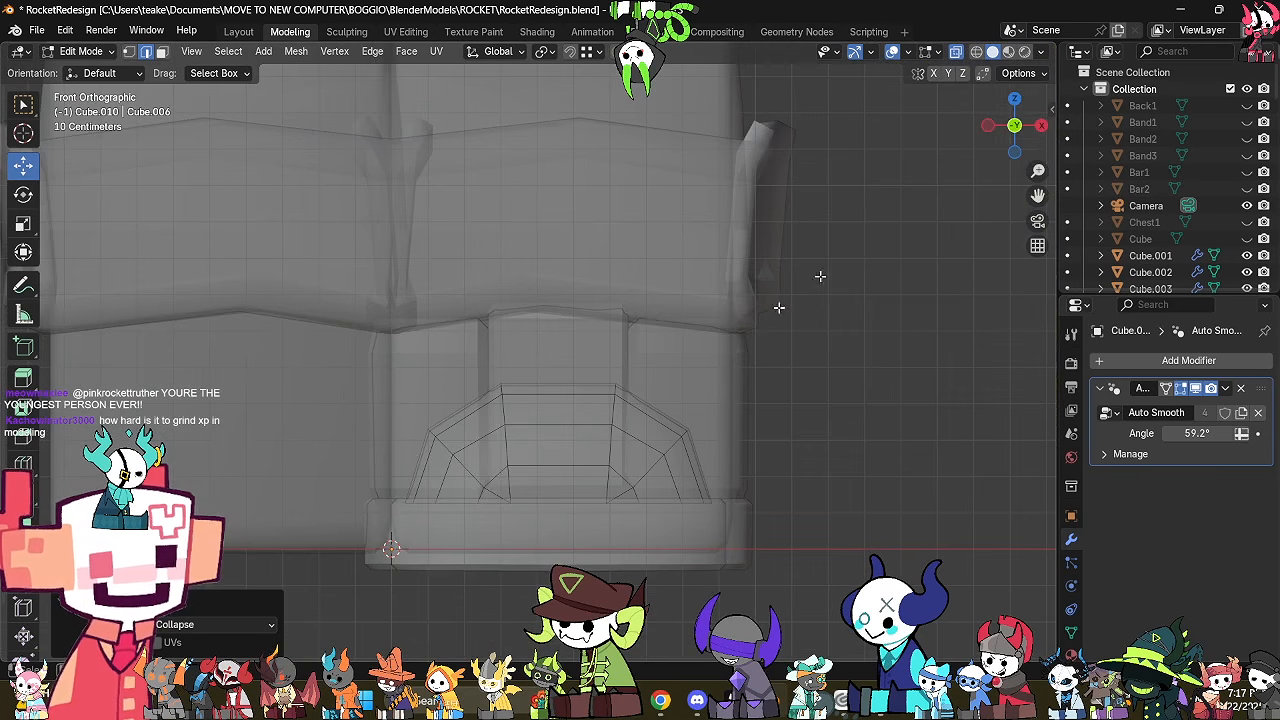
pyautogui.scroll(2, 568, 388)
pyautogui.click(687, 505)
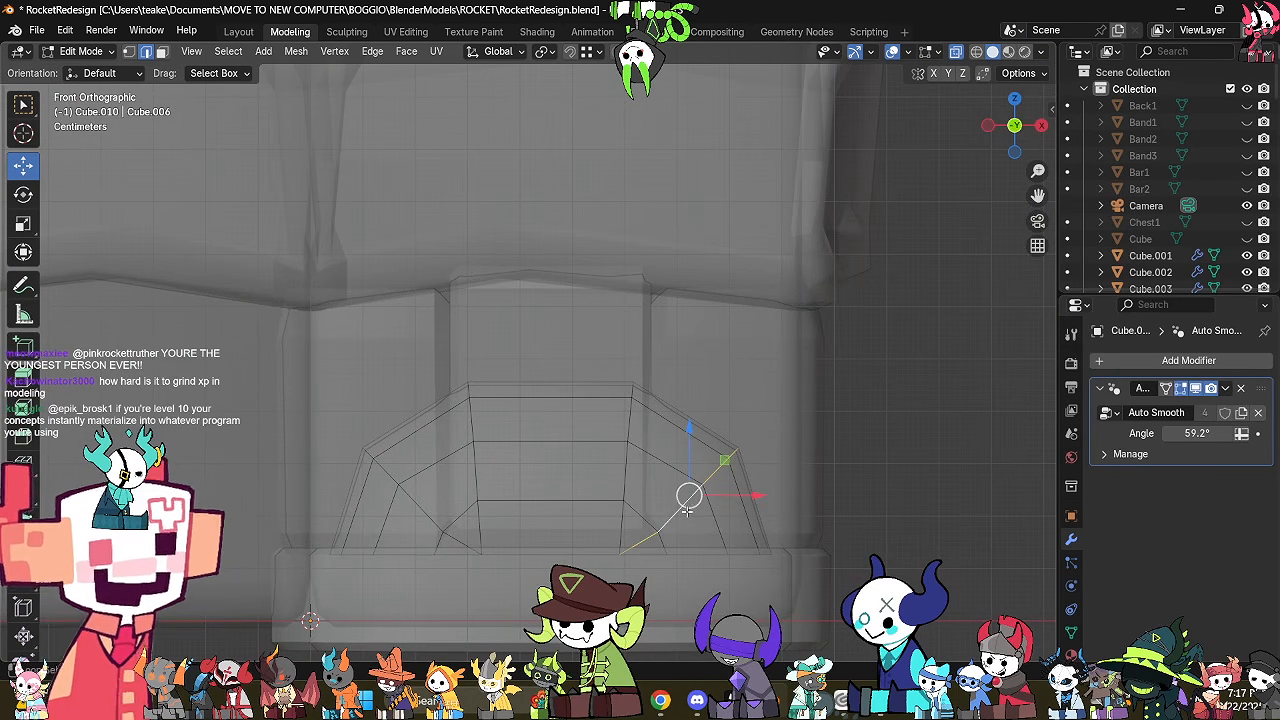
pyautogui.keyDown('shift'); pyautogui.click(660, 533); pyautogui.keyUp('shift')
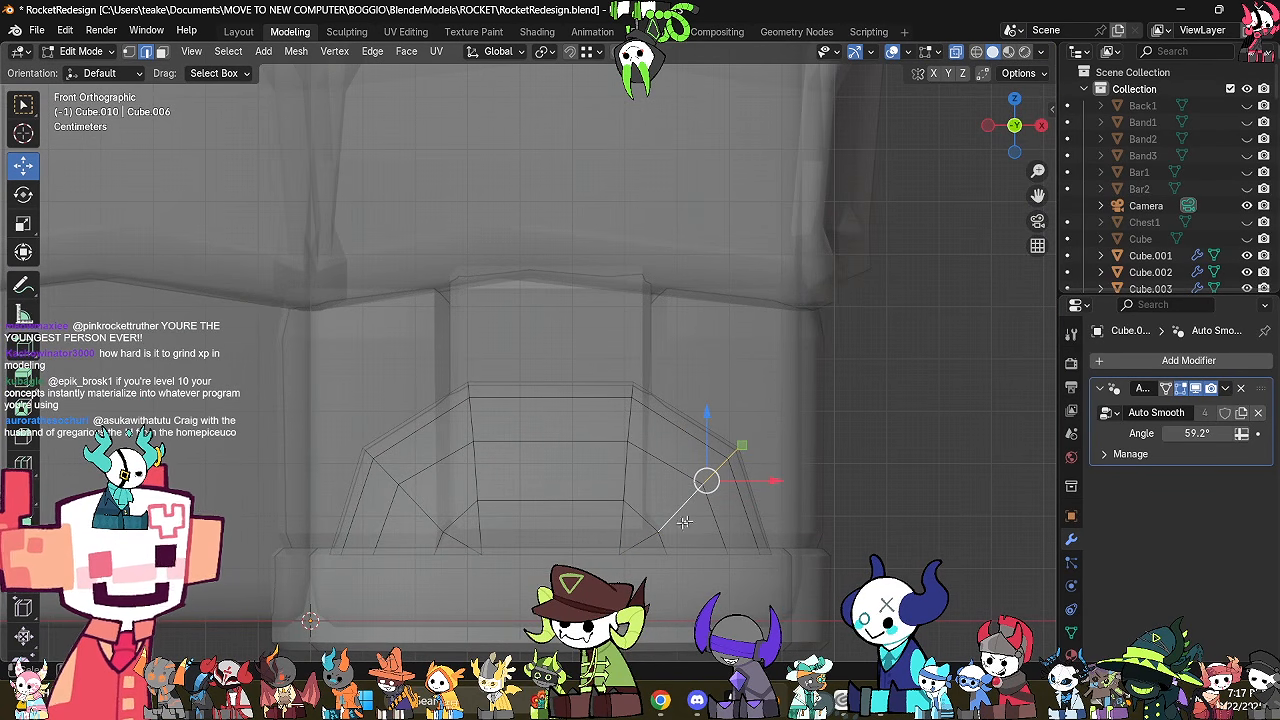
pyautogui.keyDown('shift'); pyautogui.click(412, 496); pyautogui.keyUp('shift')
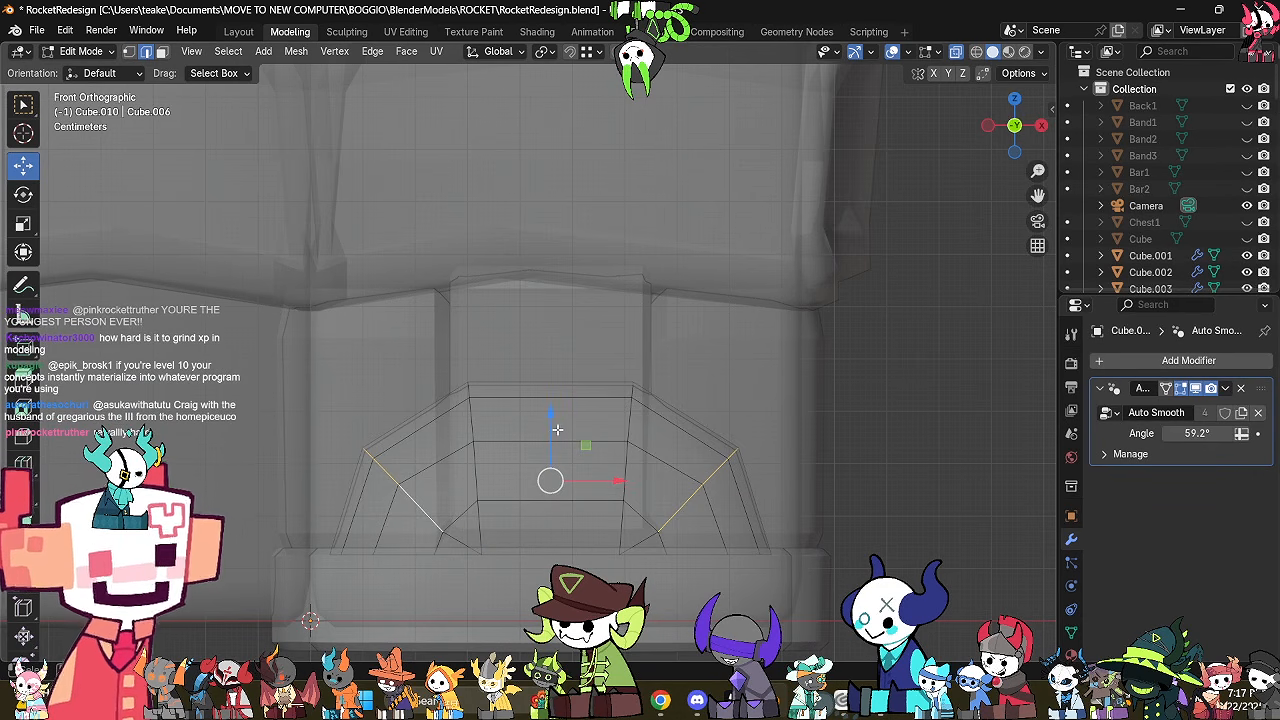
pyautogui.press('g')
pyautogui.press('z')
pyautogui.click(630, 392)
pyautogui.press('s')
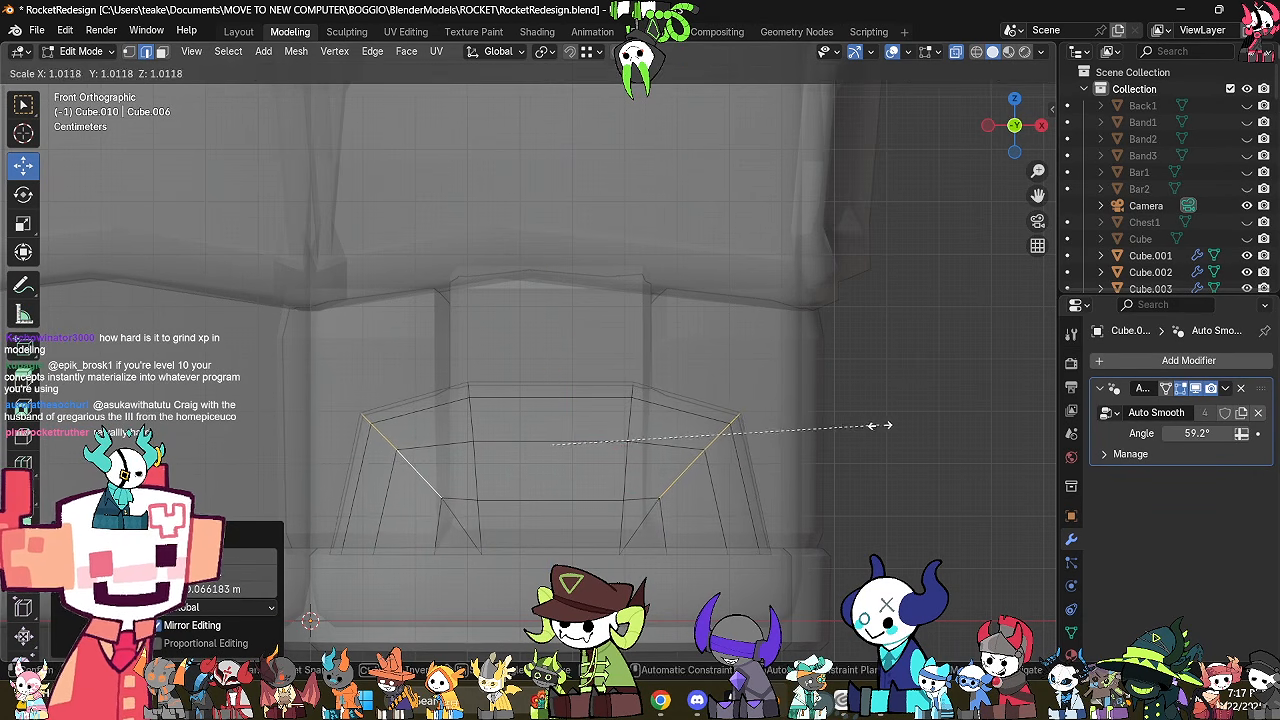
pyautogui.click(883, 427)
# Inspect the toe cap's shape from the front and side in Object Mode and Edit Mode.
pyautogui.hotkey('alt', 'z')
pyautogui.scroll(-1, 872, 424)
pyautogui.press('Tab')
pyautogui.moveTo(869, 423); pyautogui.dragTo(758, 439, button='middle')
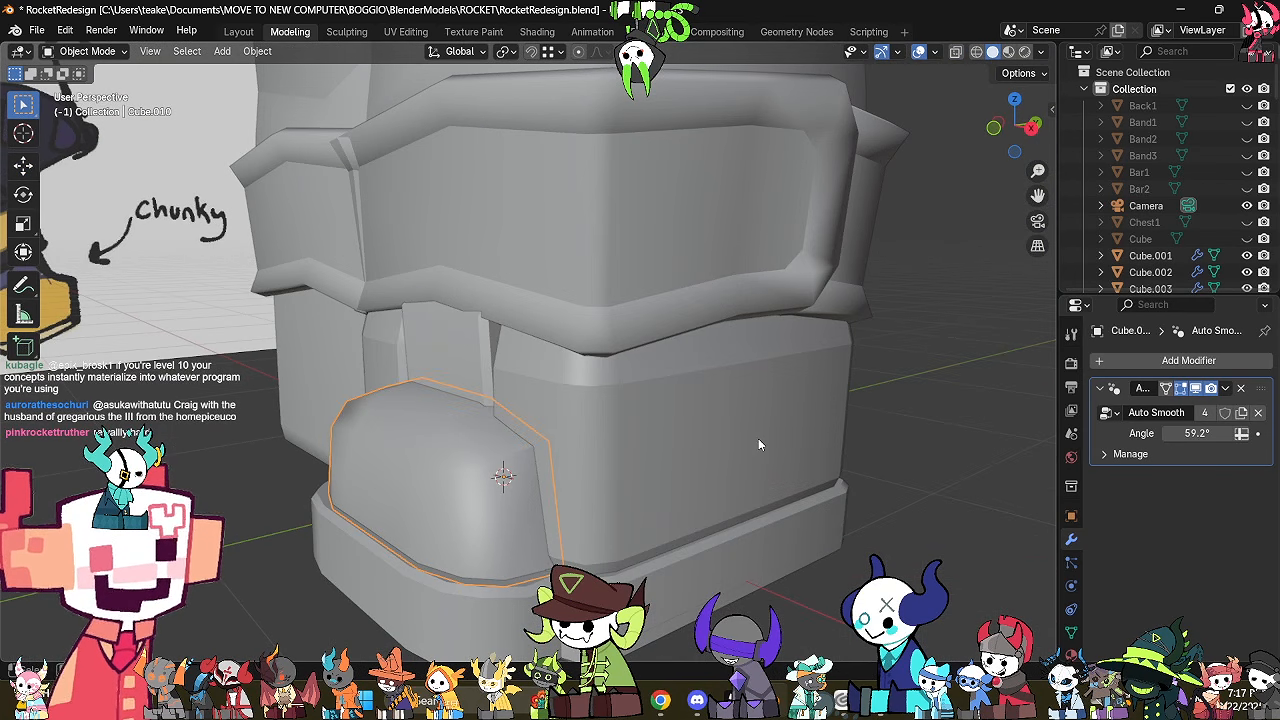
pyautogui.moveTo(758, 444); pyautogui.dragTo(593, 505, button='middle')
pyautogui.press('Tab')
pyautogui.hotkey('alt', 'z')
pyautogui.hotkey('alt', 'z')
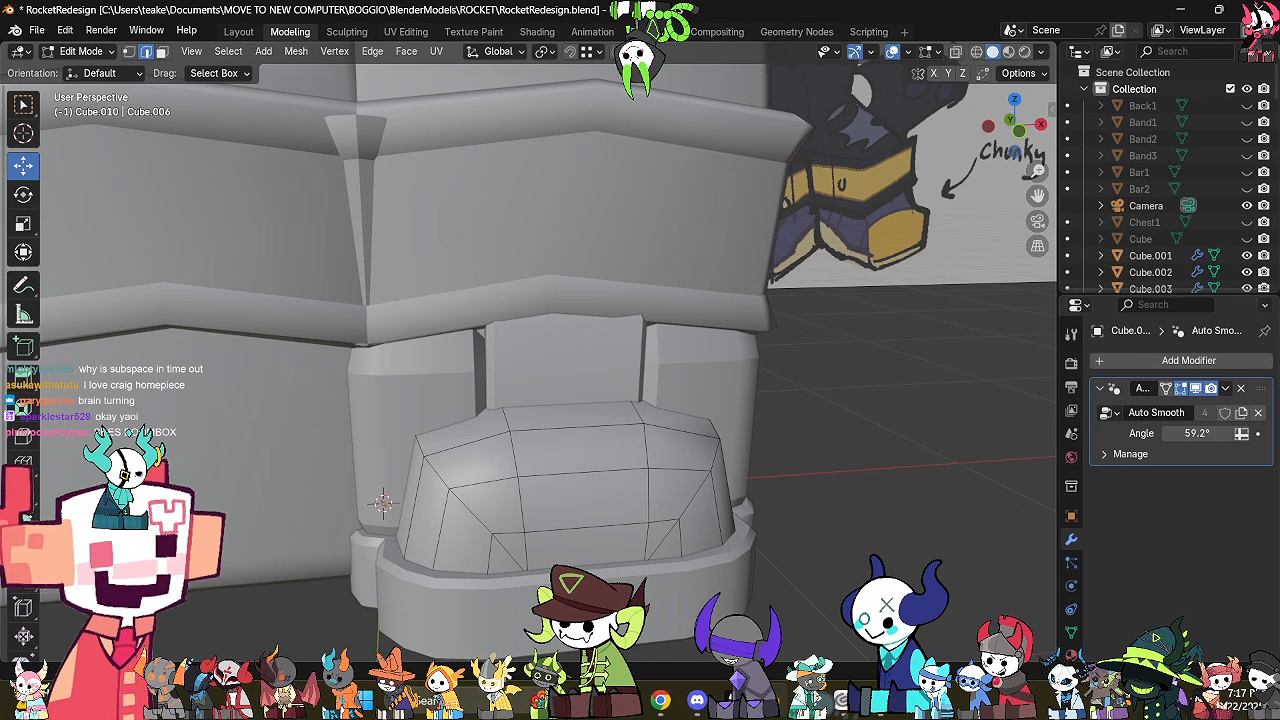
# Scale the toe cap's front edge loop along Z and again uniformly, checking its shape from above in Object Mode.
pyautogui.moveTo(964, 498); pyautogui.dragTo(600, 470, button='middle')
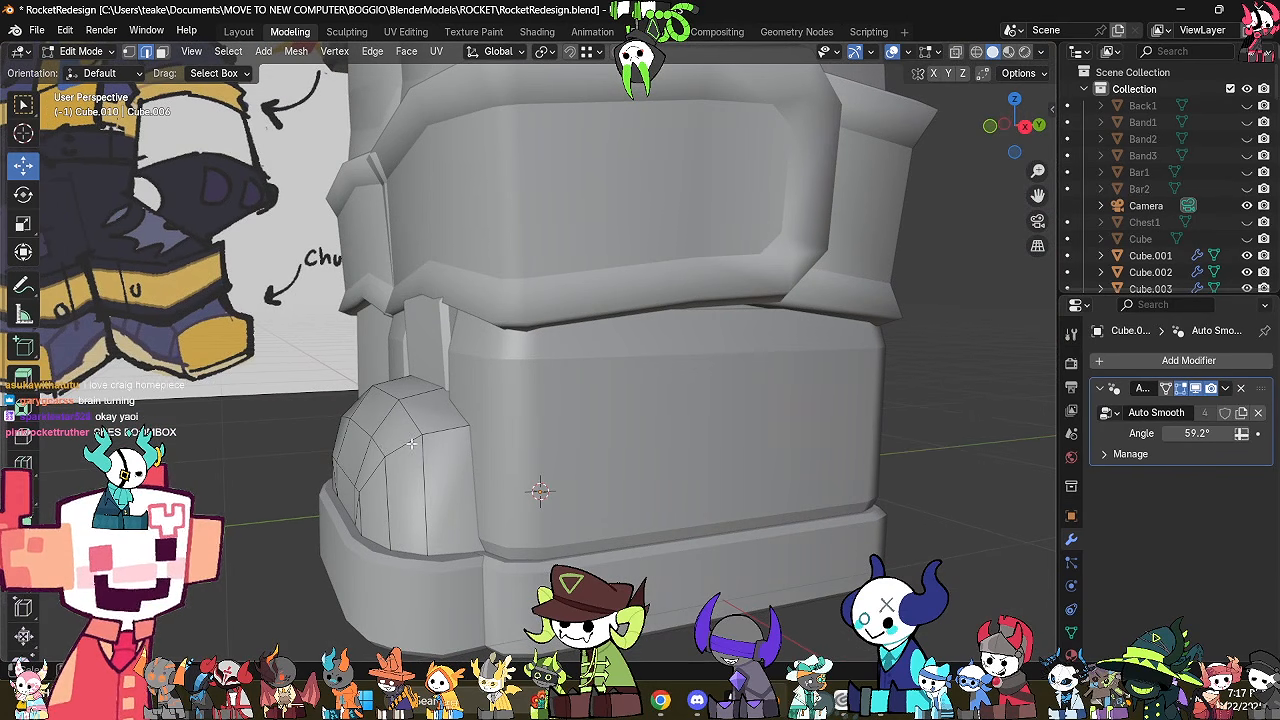
pyautogui.keyDown('alt'); pyautogui.click(398, 444); pyautogui.keyUp('alt')
pyautogui.press('s')
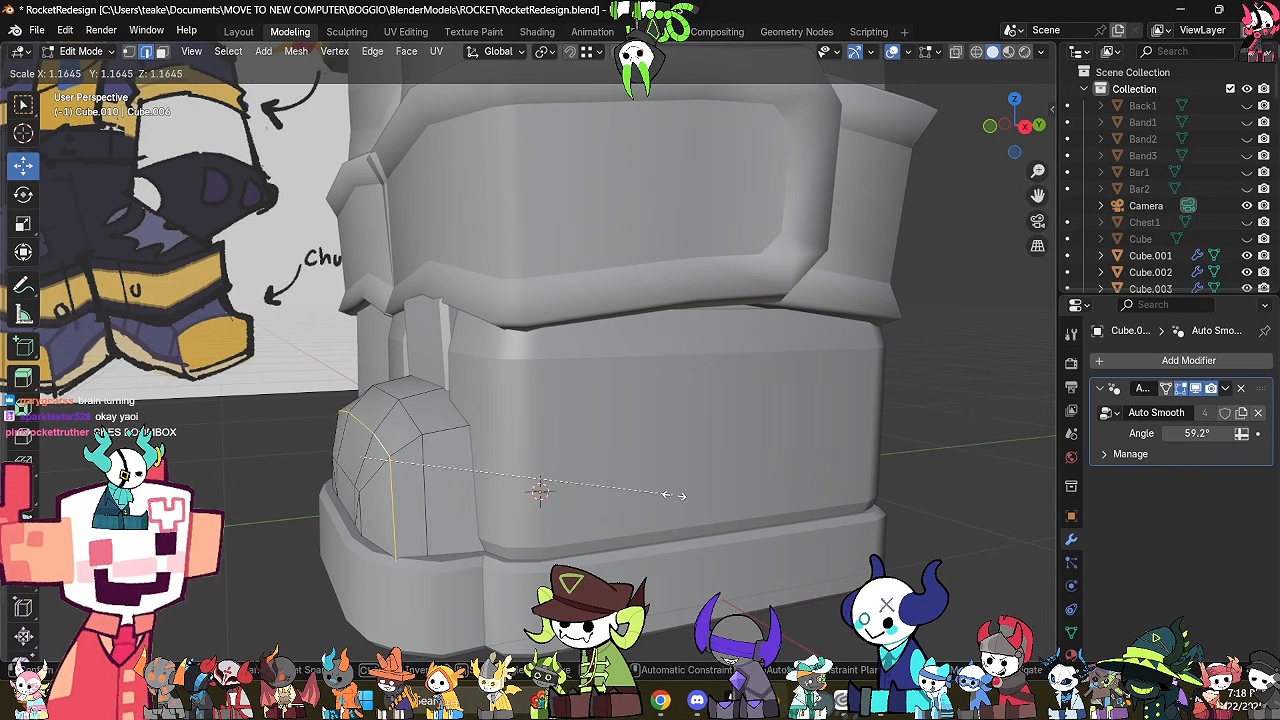
pyautogui.press('z')
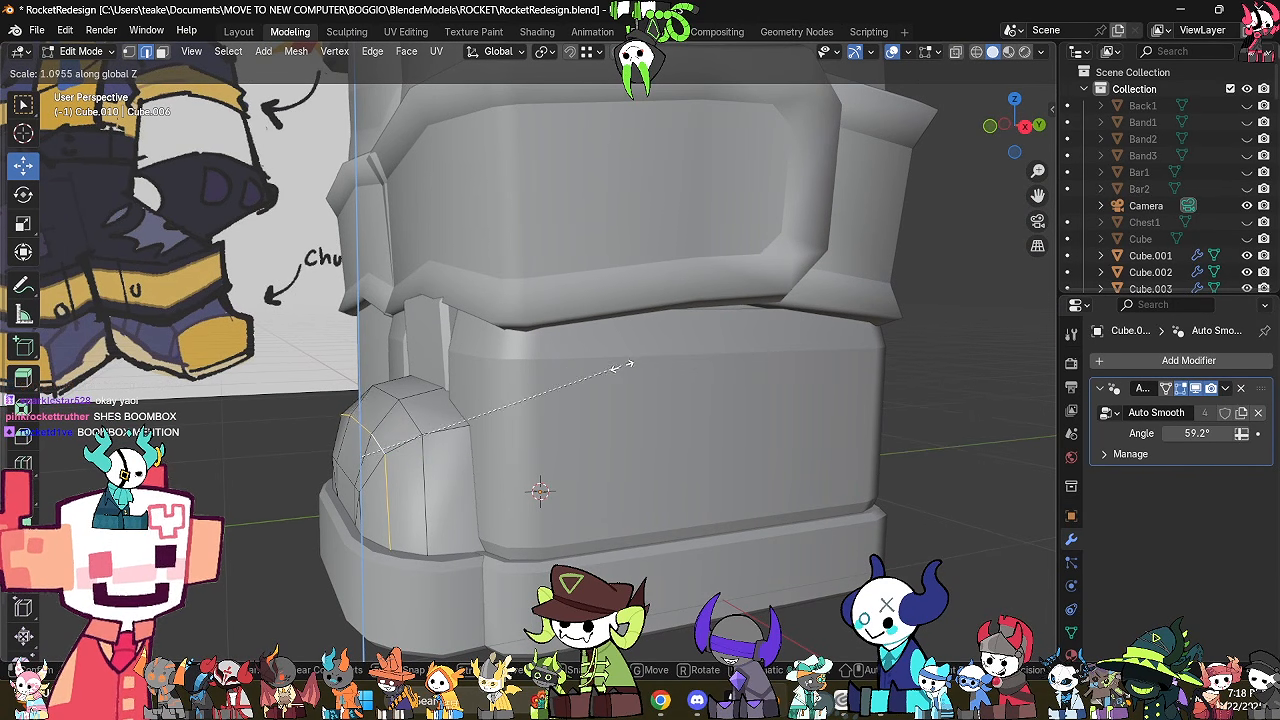
pyautogui.click(577, 408)
pyautogui.moveTo(577, 408); pyautogui.dragTo(548, 567, button='middle')
pyautogui.press('s')
pyautogui.click(843, 446)
pyautogui.press('Tab')
pyautogui.click(656, 601)
pyautogui.click(540, 518)
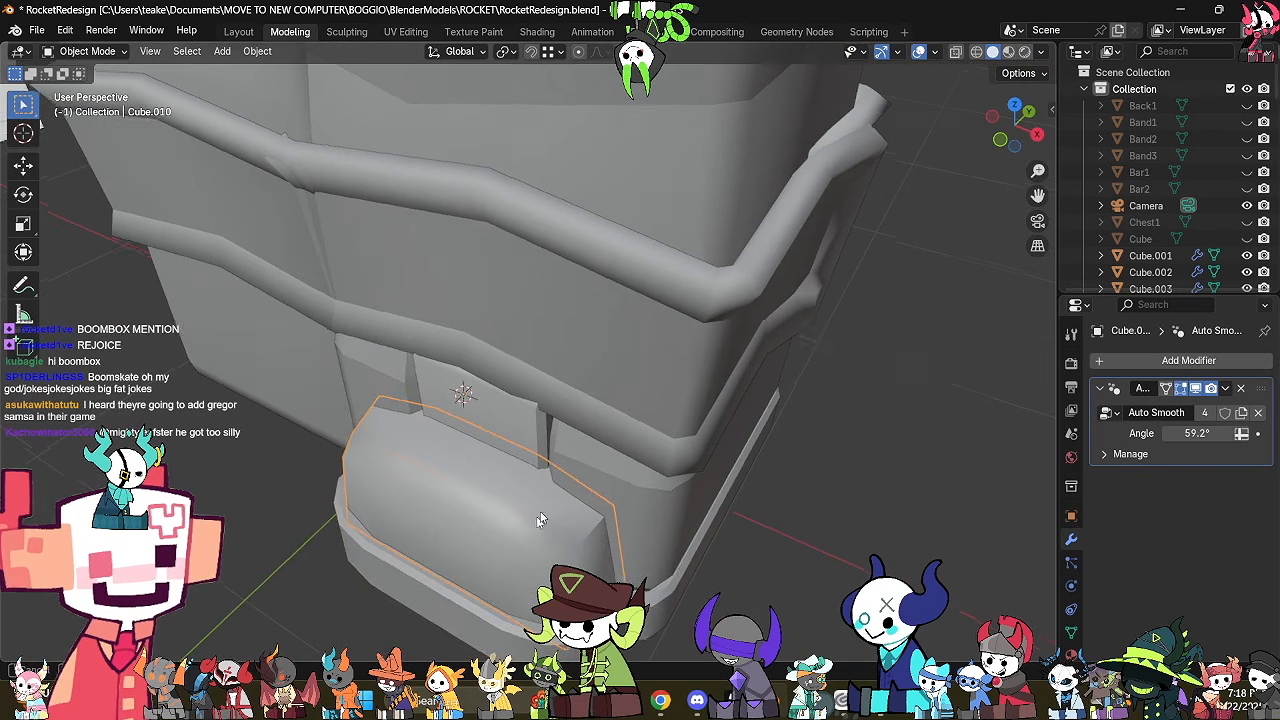
# Mark the edge loop framing the toe cap's front as sharp and check the shading in Object Mode.
pyautogui.press('Tab')
pyautogui.moveTo(765, 505); pyautogui.dragTo(794, 457, button='middle')
pyautogui.click(849, 423)
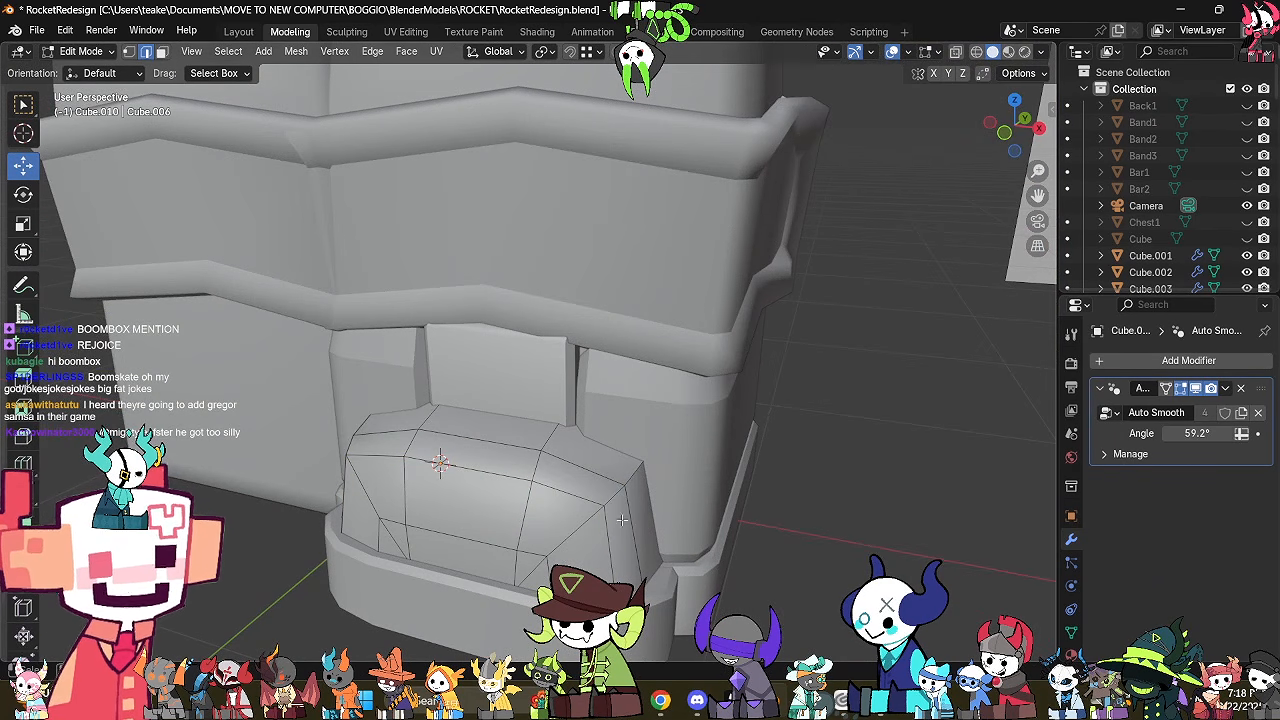
pyautogui.keyDown('alt'); pyautogui.click(580, 523); pyautogui.keyUp('alt')
pyautogui.hotkey('ctrl', 'e')
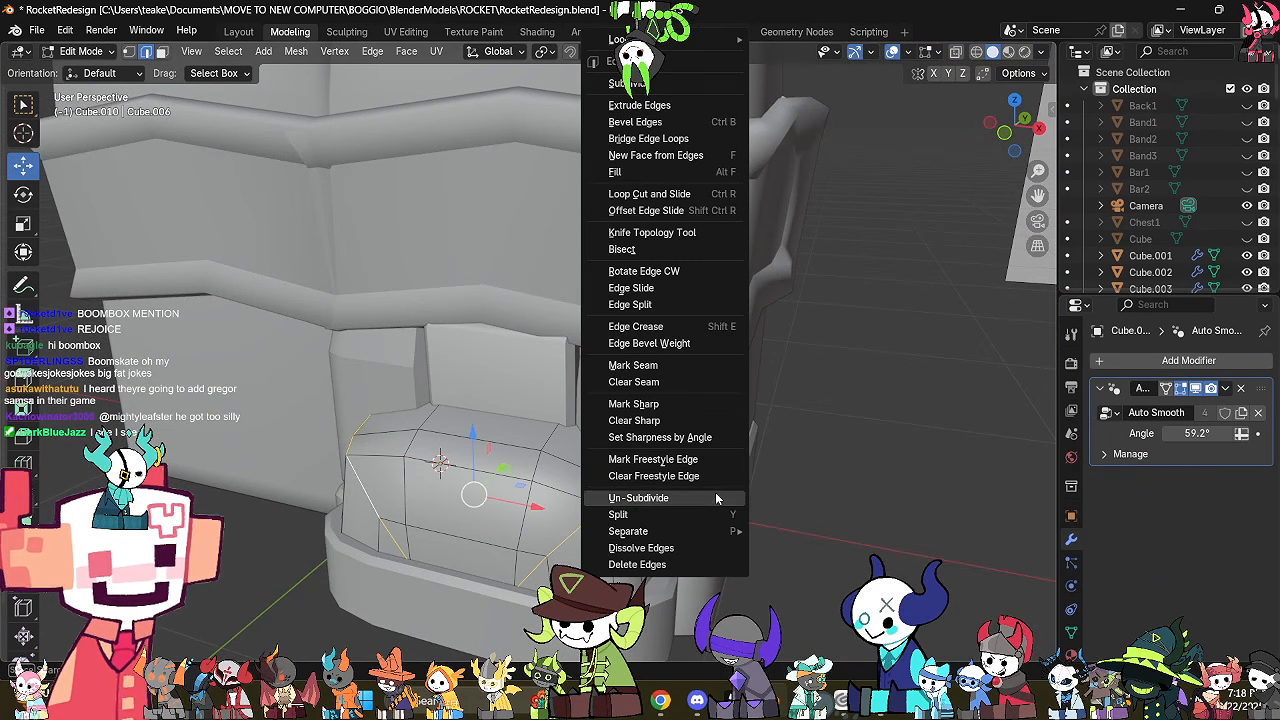
pyautogui.click(684, 405)
pyautogui.press('Tab')
pyautogui.moveTo(667, 423); pyautogui.dragTo(761, 418, button='middle')
pyautogui.press('Tab')
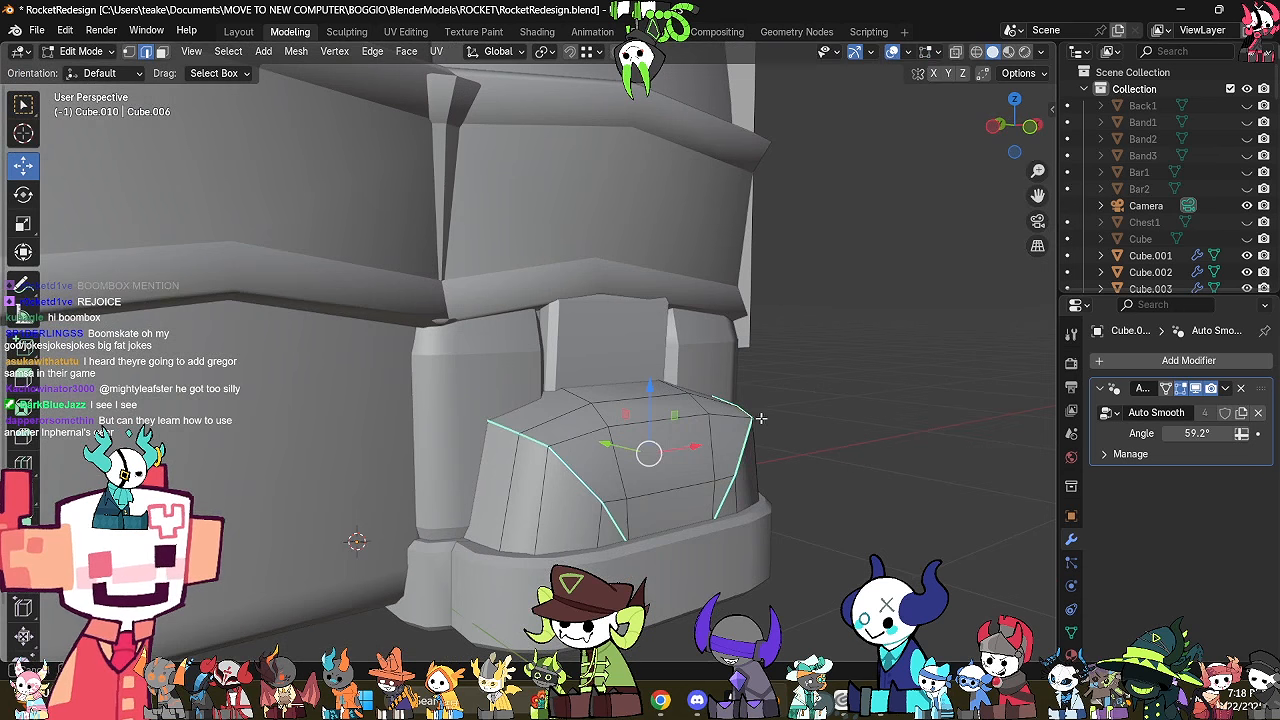
# Clear the sharp marking from the lower diagonal edges at both front corners of the toe cap.
pyautogui.click(594, 485)
pyautogui.keyDown('shift'); pyautogui.click(614, 518); pyautogui.keyUp('shift')
pyautogui.hotkey('ctrl', 'z')
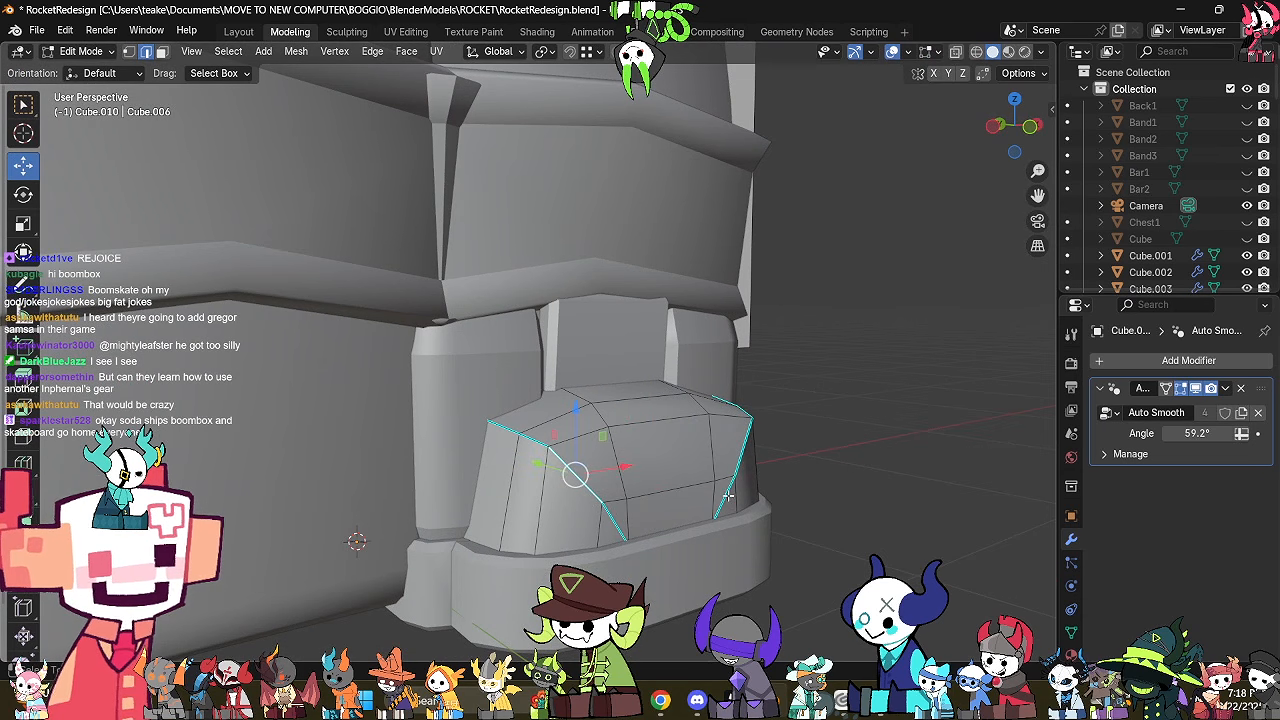
pyautogui.keyDown('shift'); pyautogui.click(728, 496); pyautogui.keyUp('shift')
pyautogui.hotkey('ctrl', 'e')
pyautogui.click(730, 517)
pyautogui.hotkey('alt', 'a')
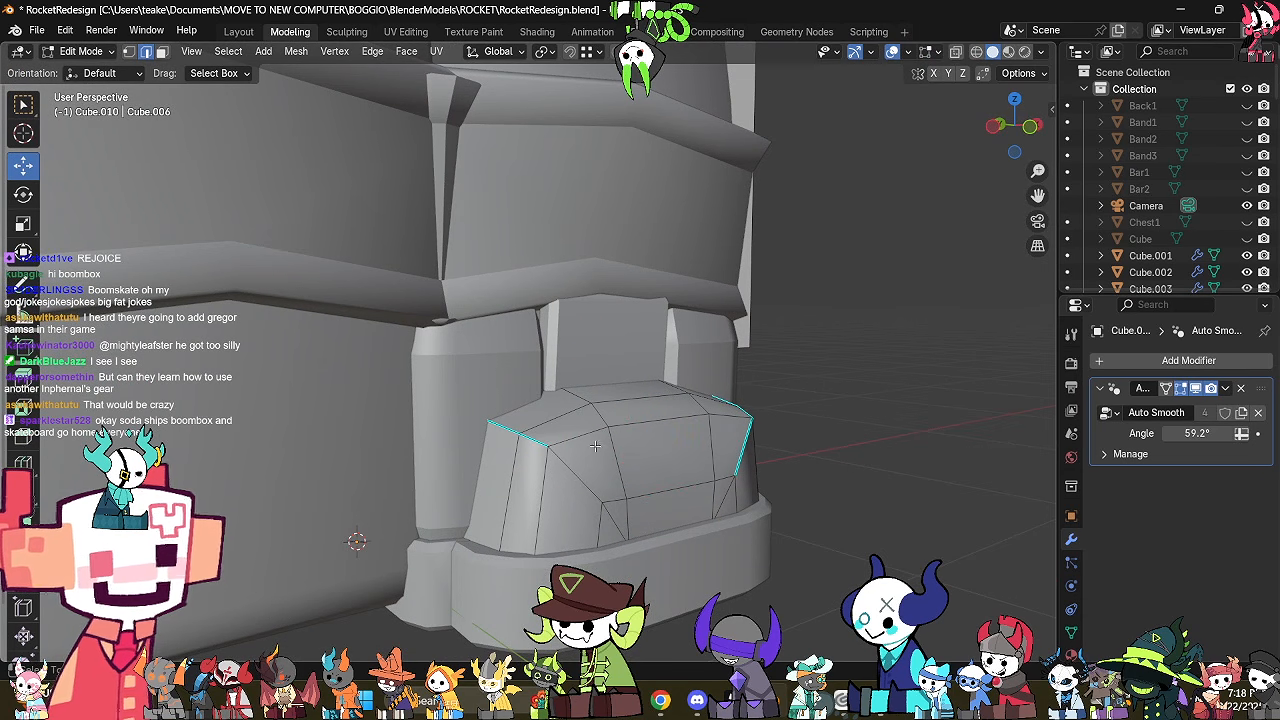
# Mark the horizontal edges along the toe cap's upper front rim as sharp.
pyautogui.click(594, 441)
pyautogui.keyDown('shift'); pyautogui.click(670, 420); pyautogui.keyUp('shift')
pyautogui.keyDown('shift'); pyautogui.click(735, 422); pyautogui.keyUp('shift')
pyautogui.hotkey('ctrl', 'z')
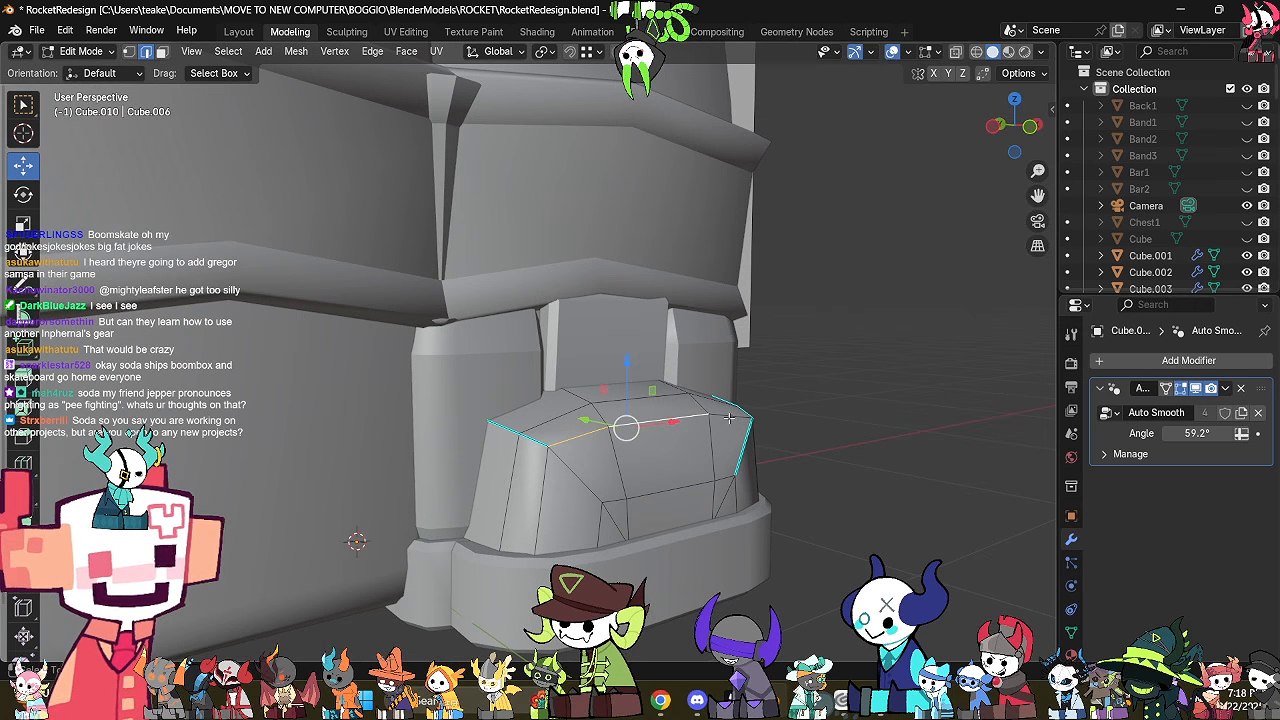
pyautogui.keyDown('shift'); pyautogui.click(730, 418); pyautogui.keyUp('shift')
pyautogui.hotkey('ctrl', 'e')
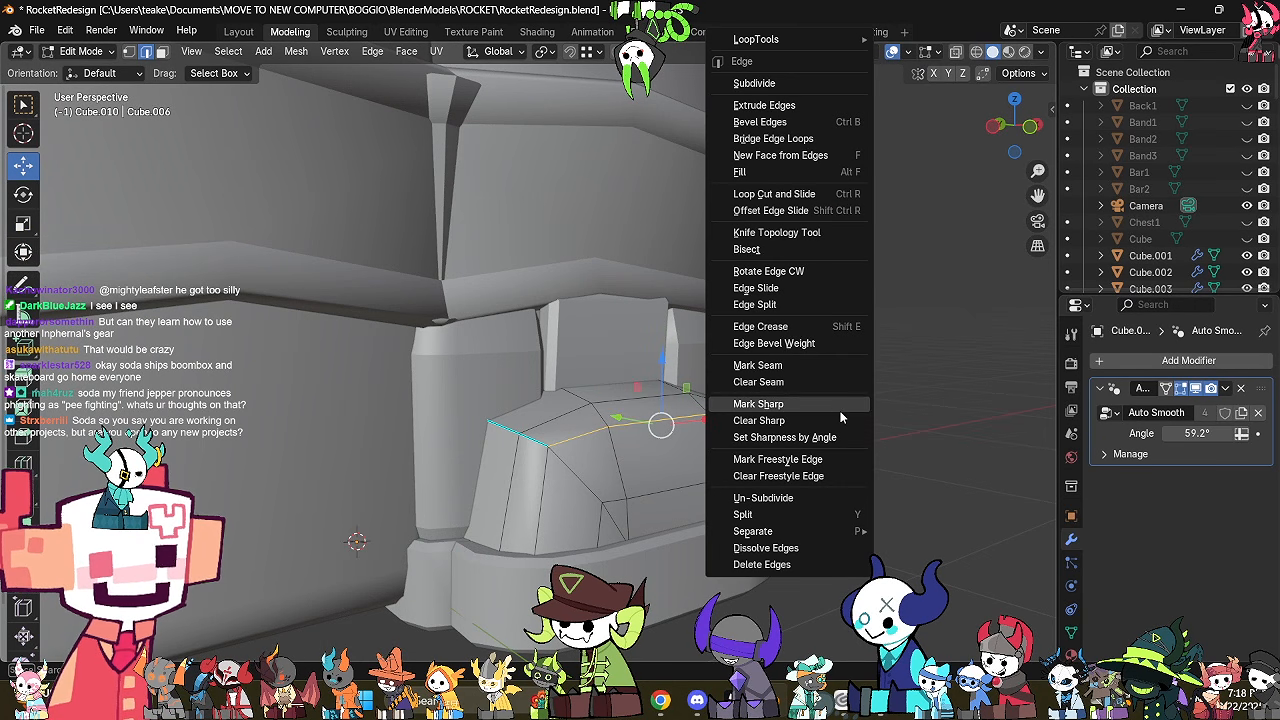
pyautogui.click(807, 365)
pyautogui.hotkey('ctrl', 'e')
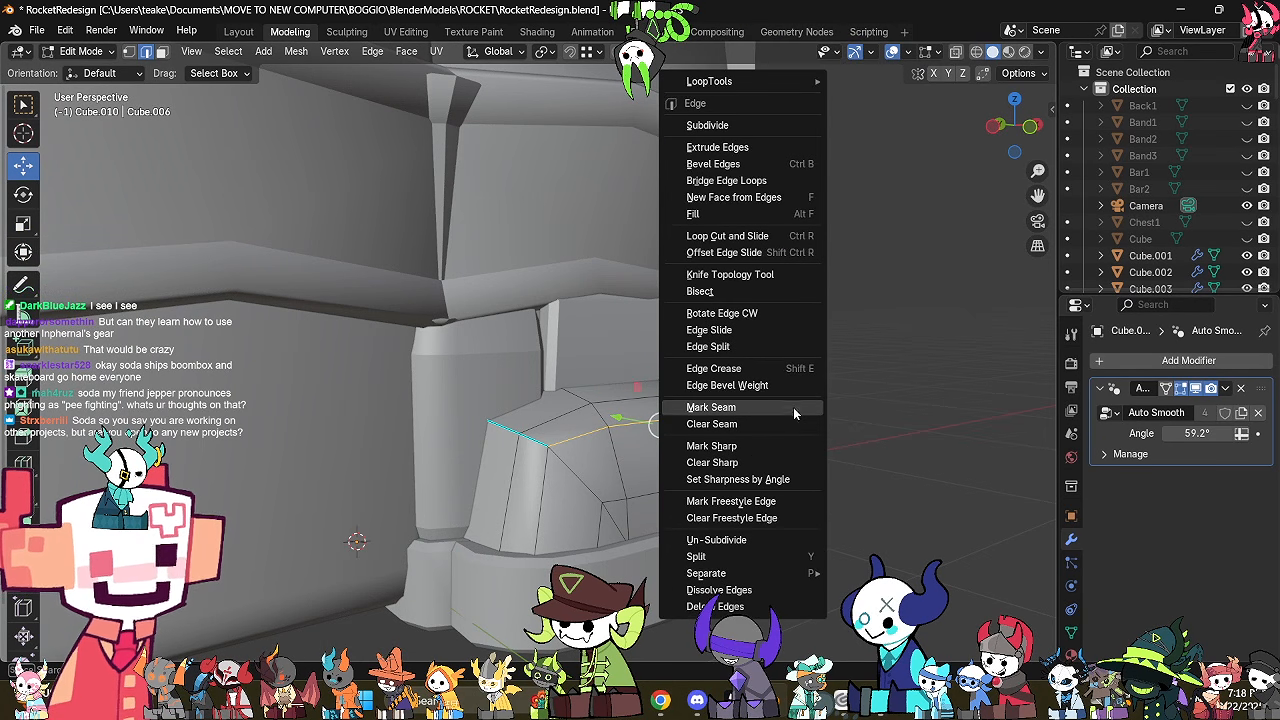
pyautogui.click(748, 446)
# Clear the sharp marking from the remaining diagonal edge at the toe cap's corner and check the shading in Object Mode.
pyautogui.hotkey('ctrl', 'e')
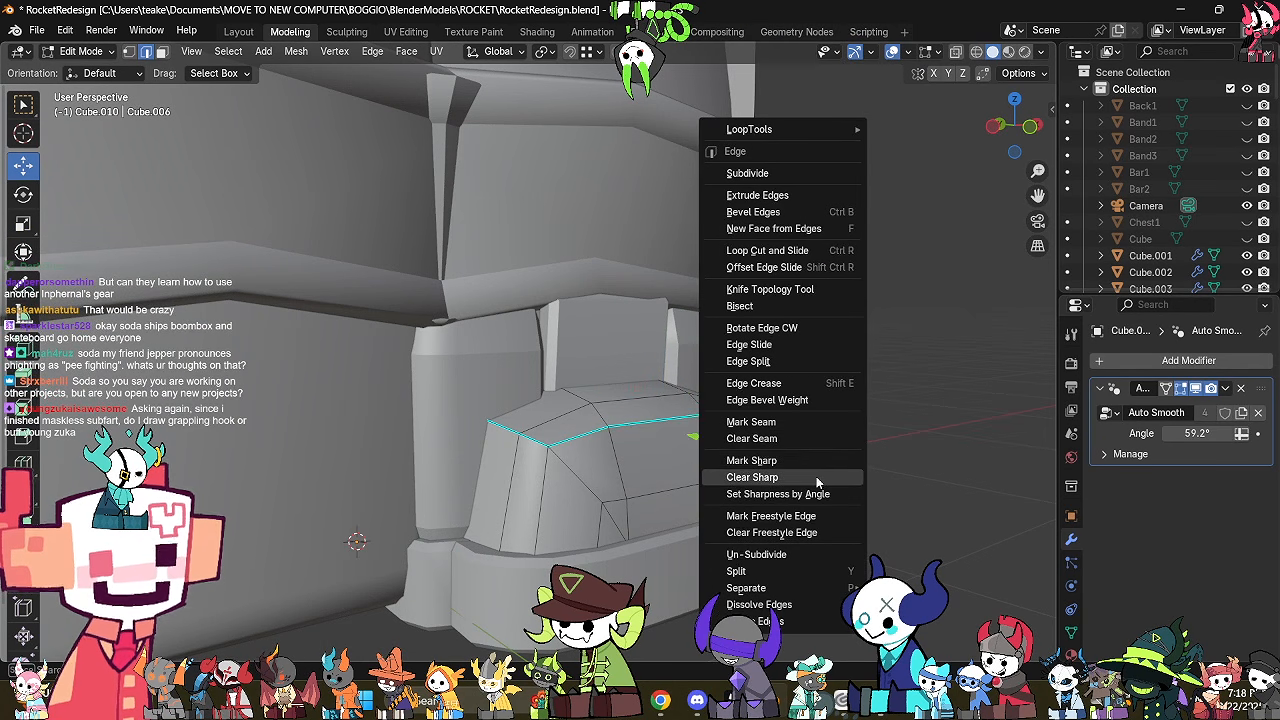
pyautogui.click(817, 482)
pyautogui.press('Tab')
pyautogui.scroll(-4, 814, 480)
pyautogui.moveTo(814, 480); pyautogui.dragTo(640, 507, button='middle')
pyautogui.press('Tab')
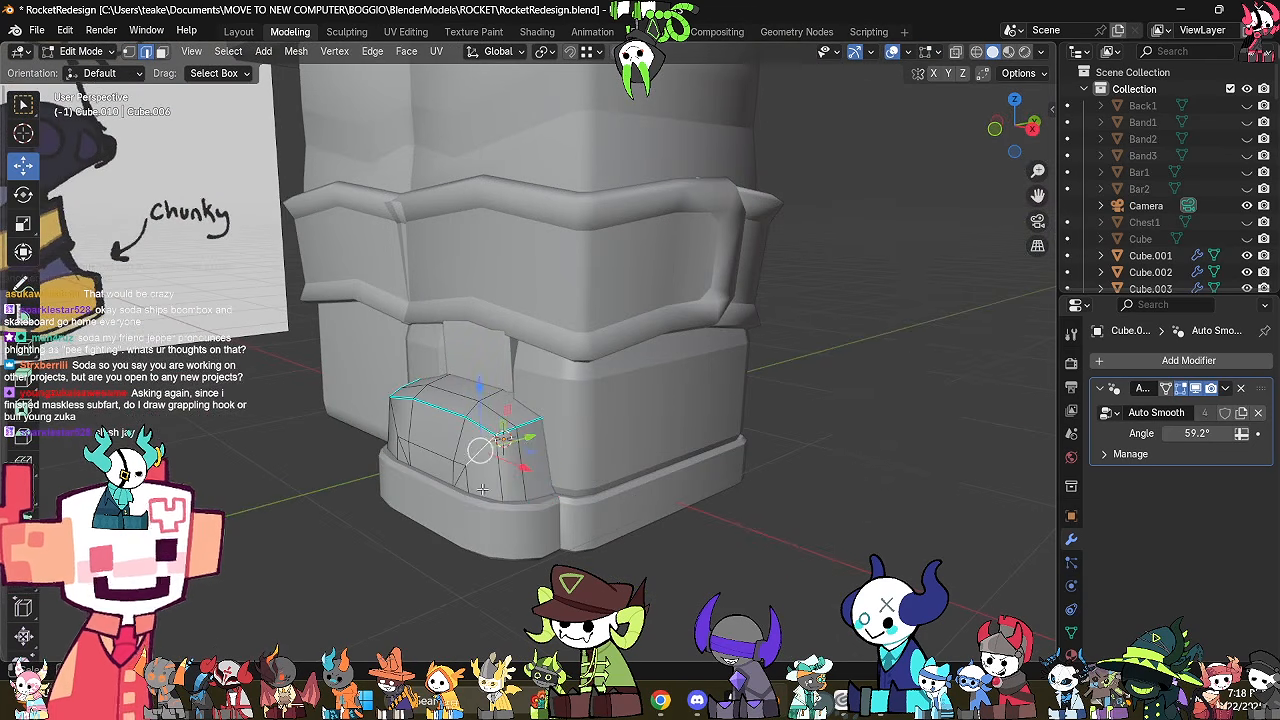
# Mark the vertical edges at both front corners of the toe cap as sharp and check the shading in Object Mode.
pyautogui.click(499, 479)
pyautogui.moveTo(499, 479); pyautogui.dragTo(566, 470, button='middle')
pyautogui.keyDown('shift'); pyautogui.click(507, 462); pyautogui.keyUp('shift')
pyautogui.rightClick(790, 403)
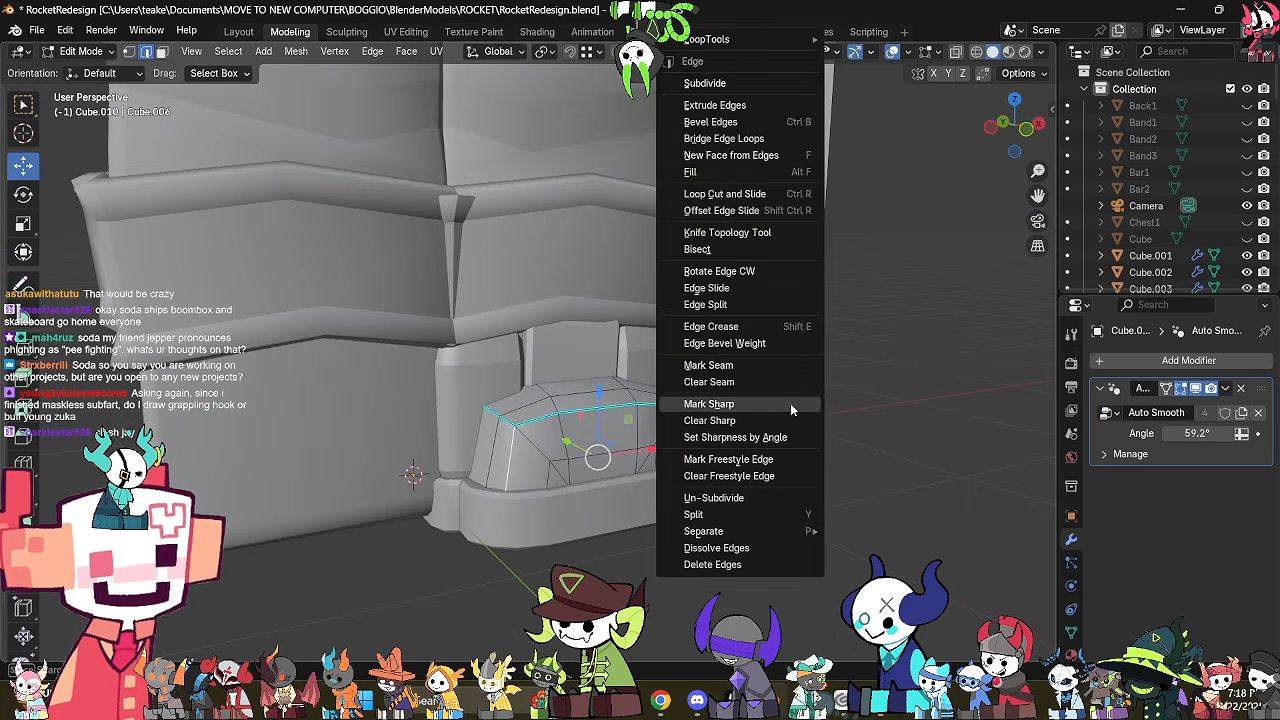
pyautogui.click(790, 403)
pyautogui.press('Tab')
pyautogui.click(812, 443)
pyautogui.scroll(-3, 812, 444)
pyautogui.moveTo(812, 444); pyautogui.dragTo(527, 457, button='middle')
pyautogui.click(526, 457)
pyautogui.scroll(2, 540, 462)
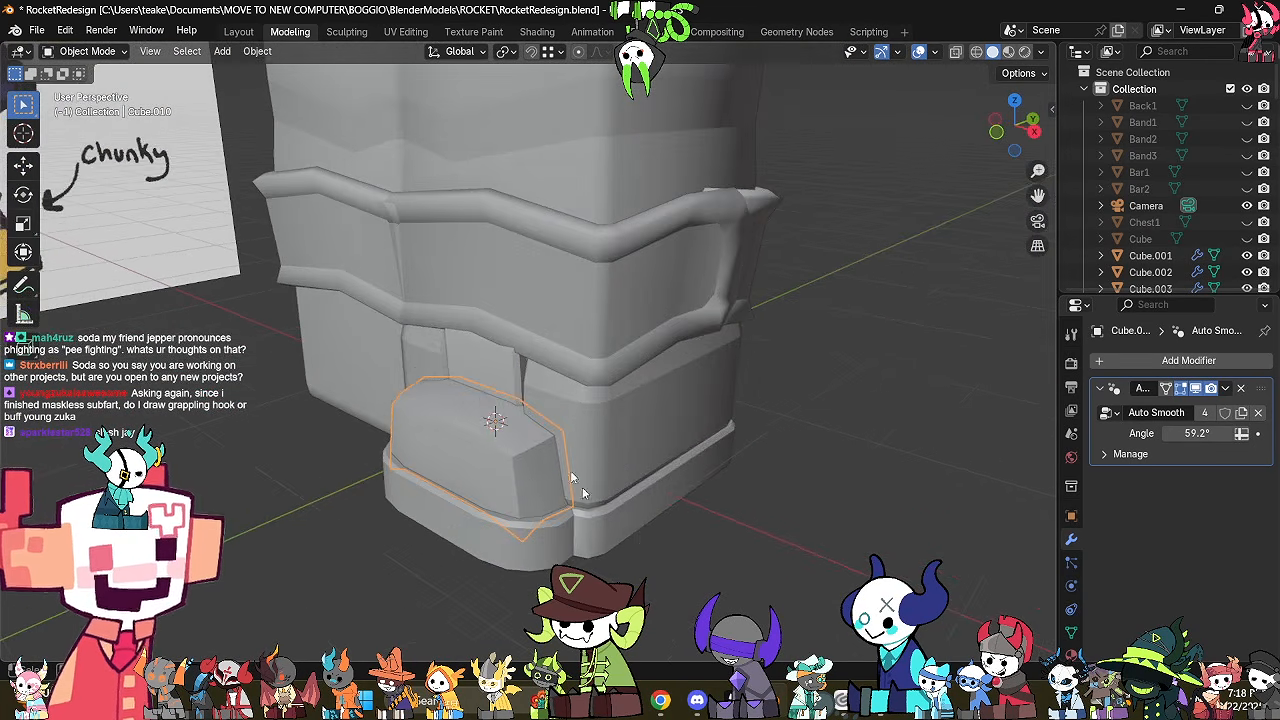
# Dissolve surplus vertical edges around the front of the boot's toe sole.
pyautogui.moveTo(584, 493); pyautogui.dragTo(759, 598, button='middle')
pyautogui.click(585, 562)
pyautogui.press('Tab')
pyautogui.scroll(1, 669, 606)
pyautogui.hotkey('alt', 'a')
pyautogui.hotkey('alt', 'z')
pyautogui.click(603, 566)
pyautogui.hotkey('alt', 'z')
pyautogui.keyDown('shift'); pyautogui.click(509, 576); pyautogui.keyUp('shift')
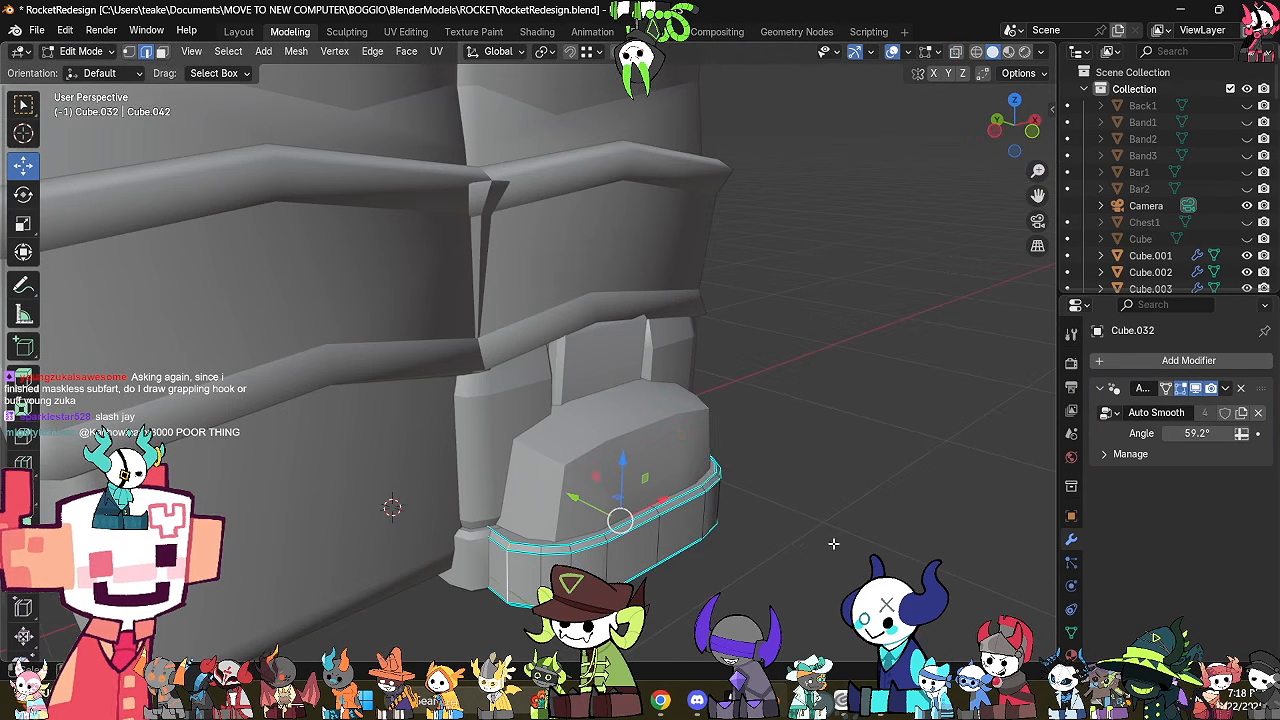
pyautogui.rightClick(834, 544)
pyautogui.click(785, 644)
# Dissolve the selected middle edge loop across the toe sole's front.
pyautogui.moveTo(797, 551); pyautogui.dragTo(740, 589, button='middle')
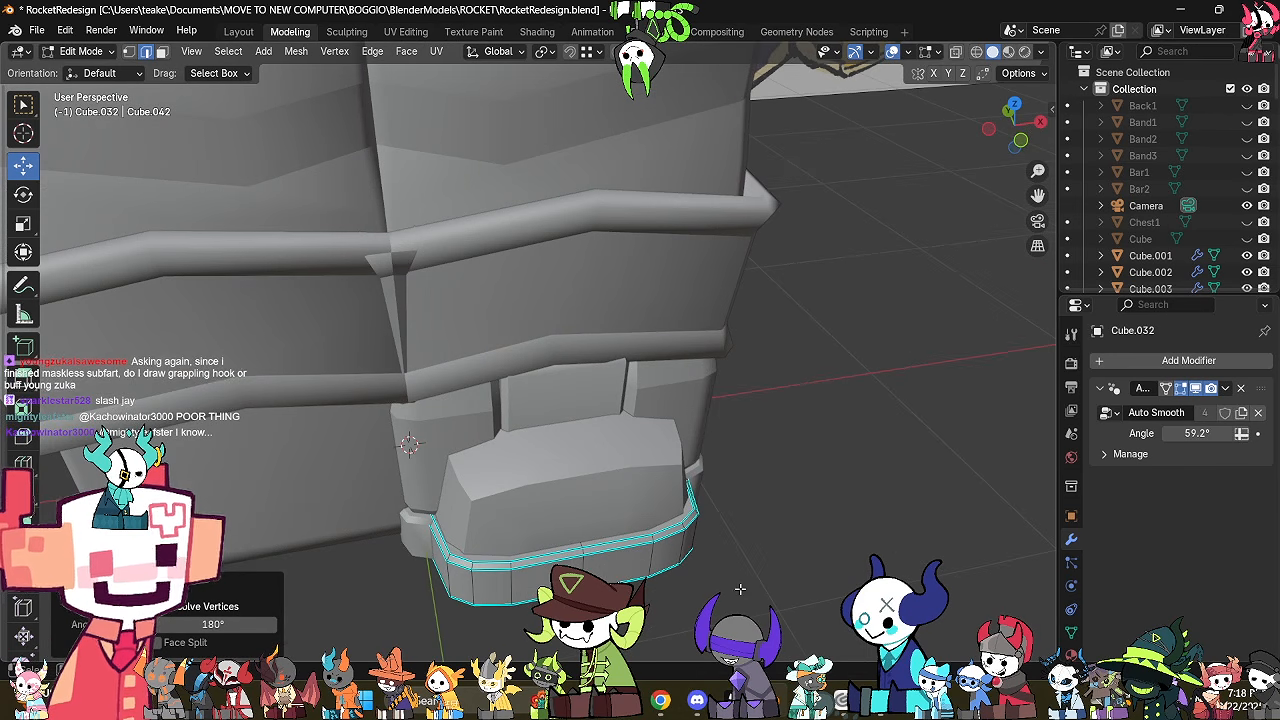
pyautogui.keyDown('alt'); pyautogui.click(591, 568); pyautogui.keyUp('alt')
pyautogui.hotkey('alt', 'z')
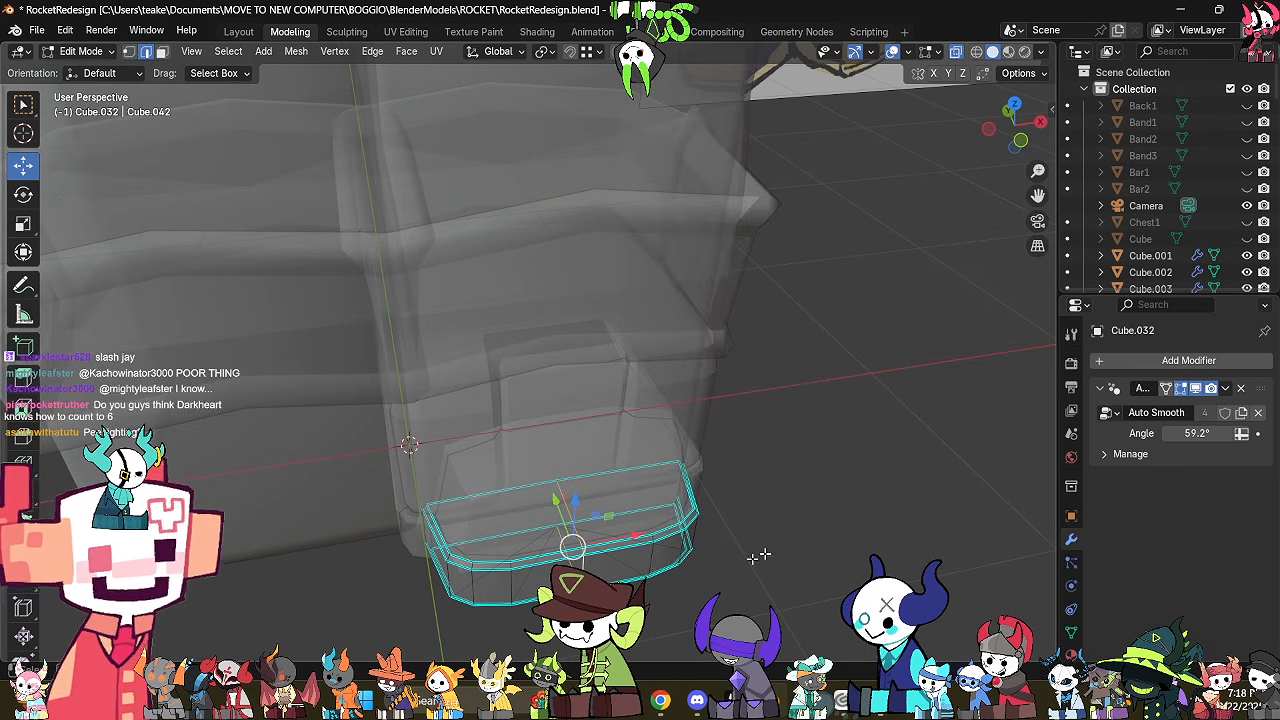
pyautogui.rightClick(779, 553)
pyautogui.click(780, 553)
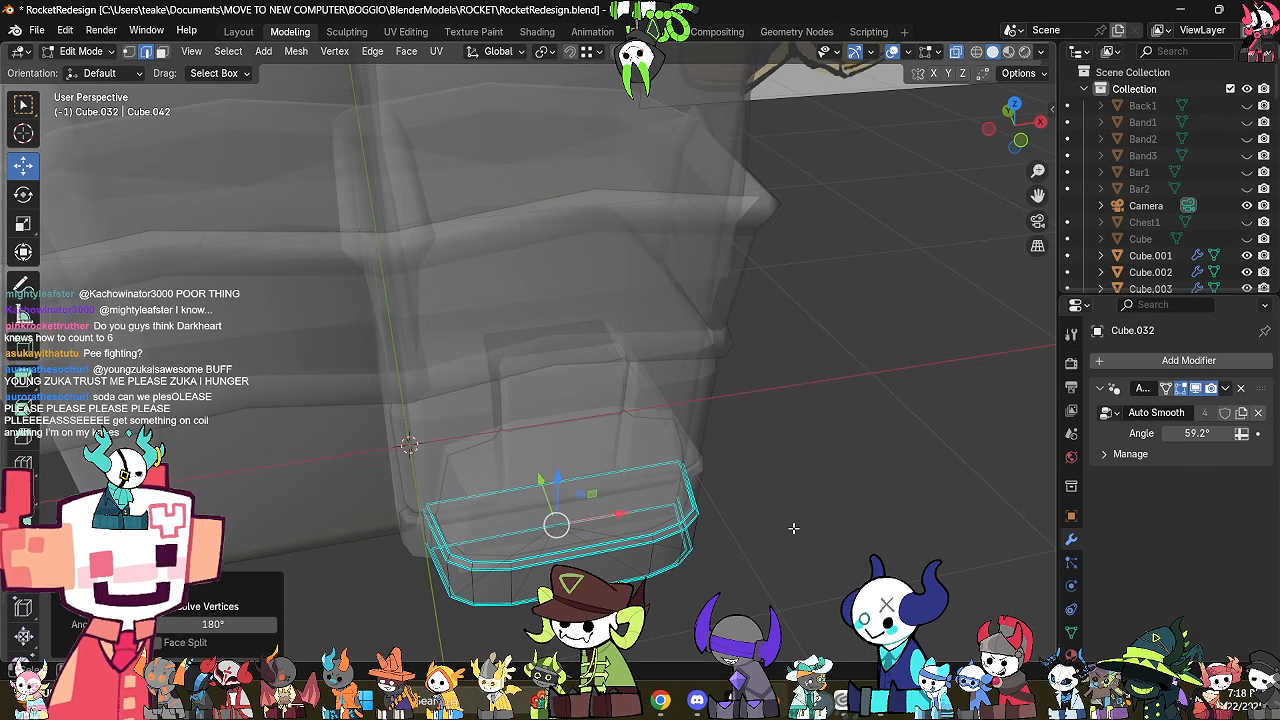
# Merge the vertices of the short edges at the toe sole's corner so it has a single corner edge.
pyautogui.moveTo(793, 528); pyautogui.dragTo(822, 544, button='middle')
pyautogui.hotkey('alt', 'z')
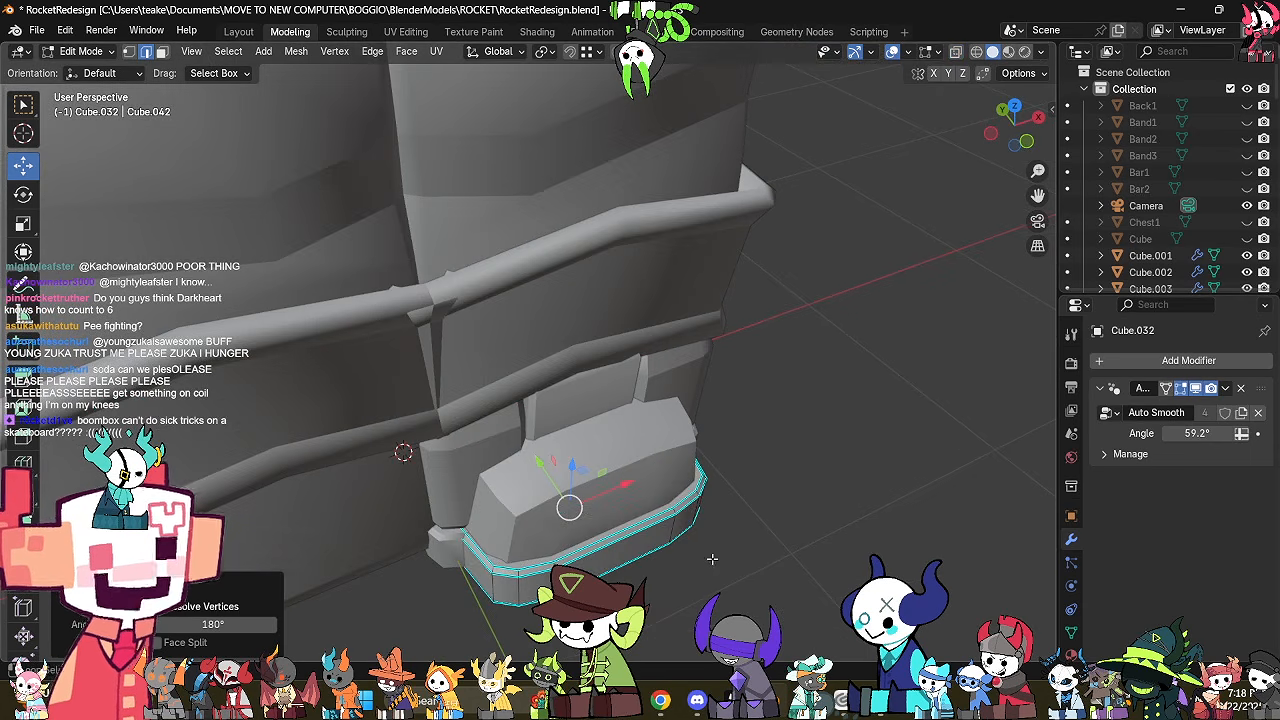
pyautogui.keyDown('shift'); pyautogui.moveTo(694, 560); pyautogui.dragTo(721, 436, button='middle'); pyautogui.keyUp('shift')
pyautogui.hotkey('alt', 'z')
pyautogui.scroll(2, 548, 532)
pyautogui.moveTo(548, 532); pyautogui.dragTo(581, 568, button='middle')
pyautogui.click(570, 540)
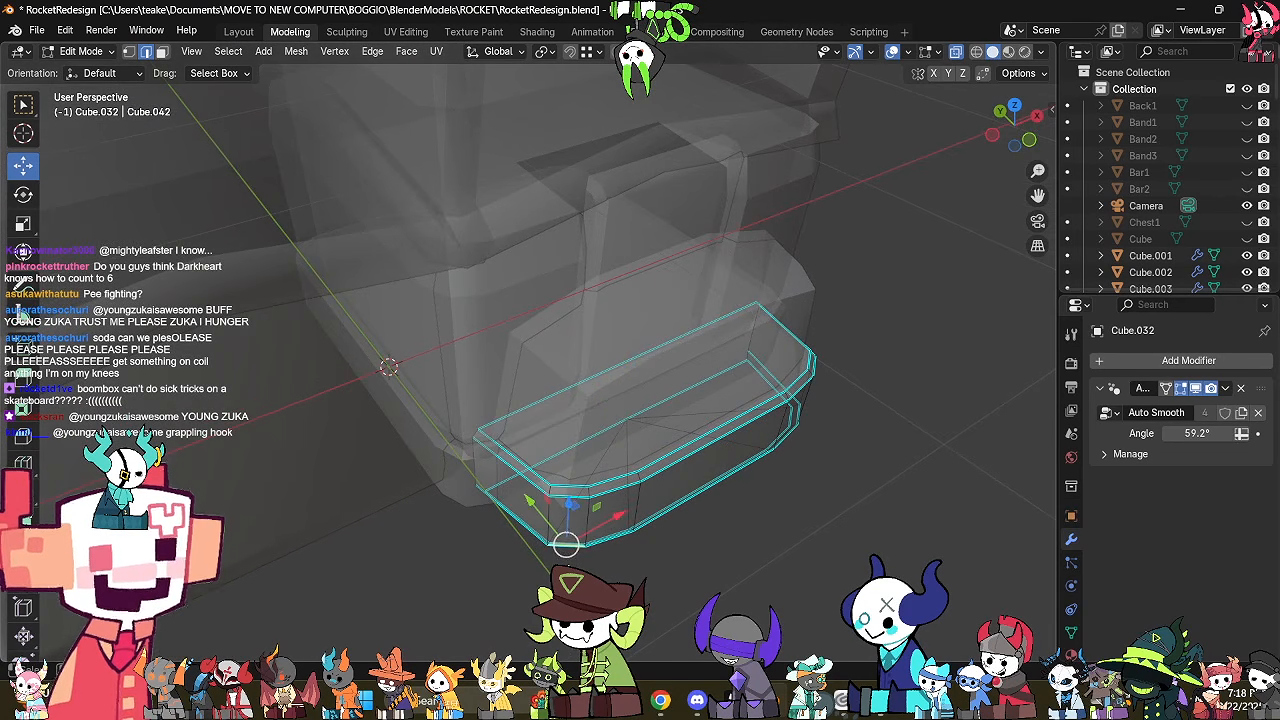
pyautogui.moveTo(564, 459)
pyautogui.mouseDown(button='middle')
pyautogui.moveTo(550, 448)
pyautogui.moveTo(563, 476)
pyautogui.mouseUp(button='middle')
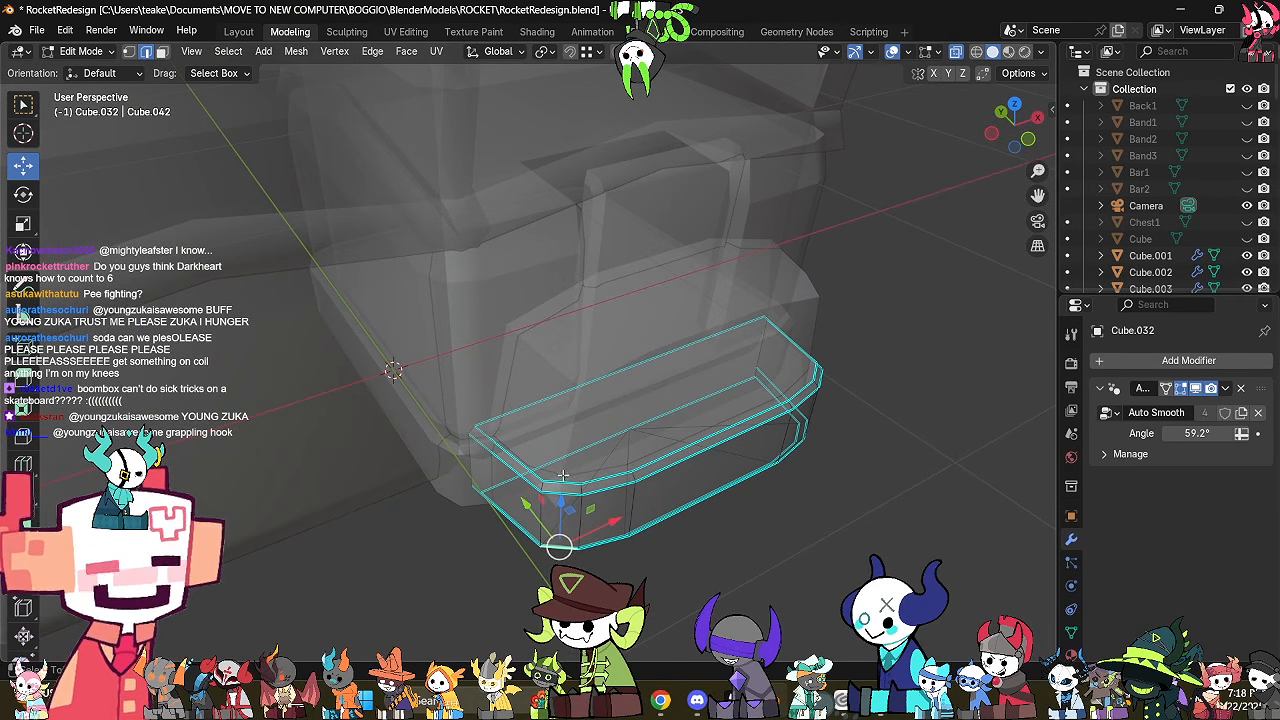
pyautogui.press('m')
pyautogui.click(749, 461)
pyautogui.moveTo(749, 461)
pyautogui.mouseDown(button='middle')
pyautogui.moveTo(766, 483)
pyautogui.moveTo(575, 490)
pyautogui.moveTo(600, 465)
pyautogui.moveTo(648, 470)
pyautogui.moveTo(656, 512)
pyautogui.moveTo(694, 486)
pyautogui.moveTo(749, 349)
pyautogui.mouseUp(button='middle')
pyautogui.press('m')
pyautogui.click(640, 434)
pyautogui.hotkey('alt', 'z')
pyautogui.hotkey('alt', 'z')
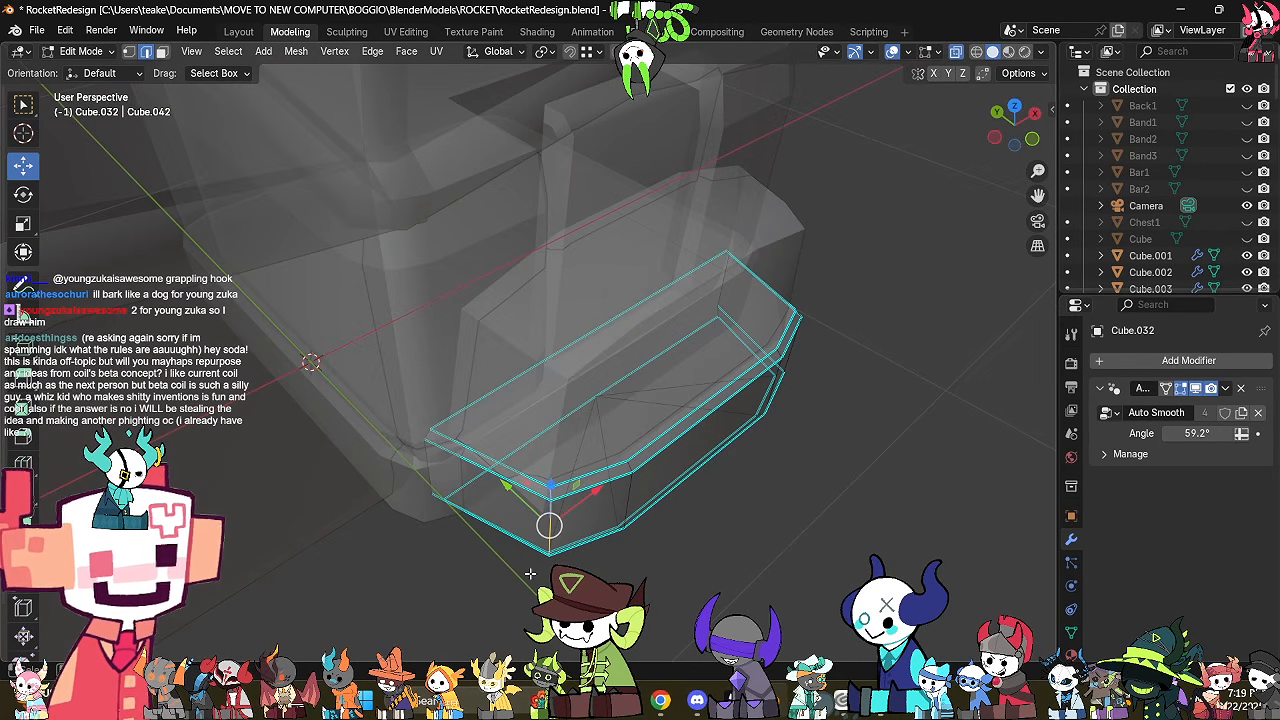
# Widen the toe sole's outer corner edges along X and shift them slightly back along Y.
pyautogui.moveTo(763, 508); pyautogui.dragTo(630, 520, button='middle')
pyautogui.hotkey('alt', 'z')
pyautogui.hotkey('alt', 'z')
pyautogui.hotkey('alt', 'z')
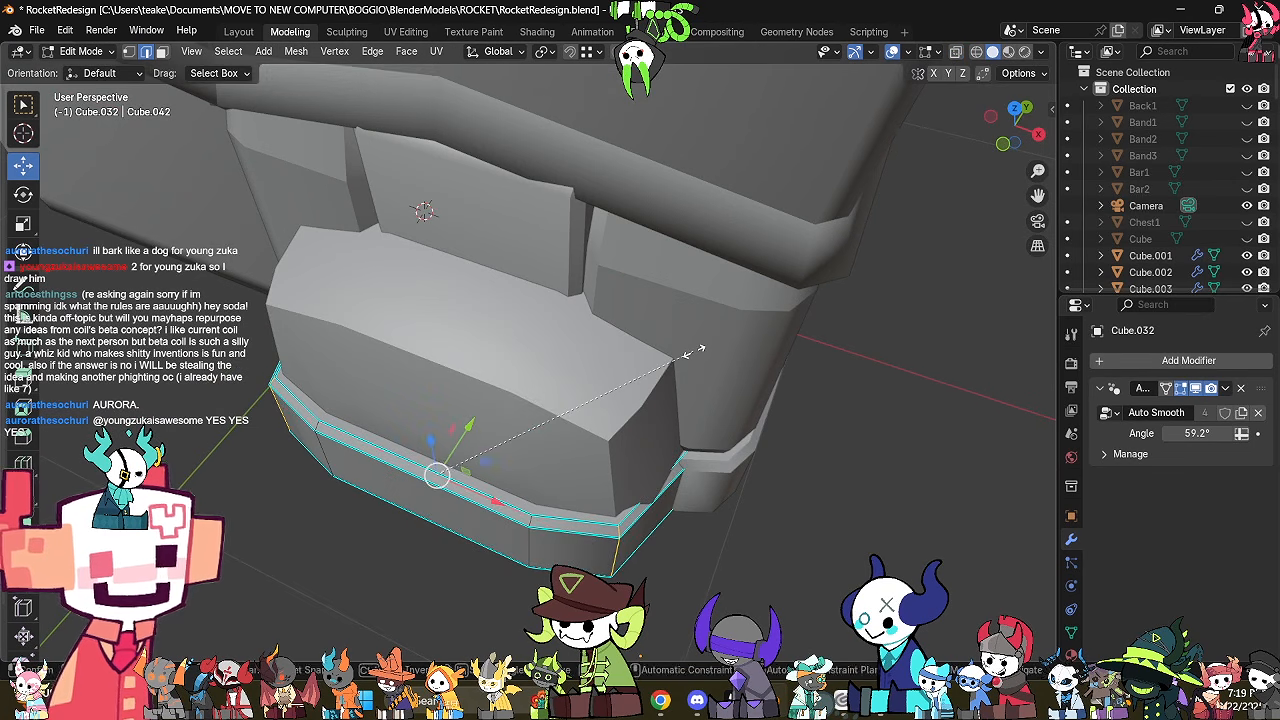
pyautogui.press('s')
pyautogui.press('x')
pyautogui.click(720, 368)
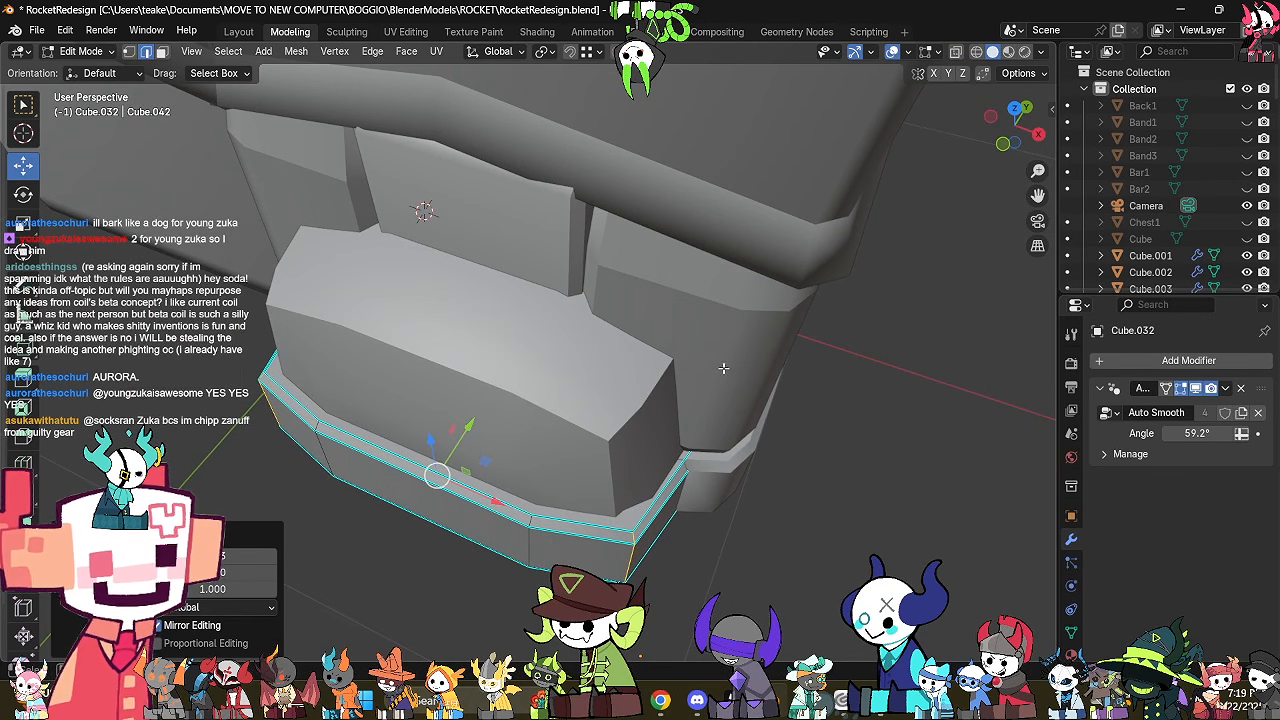
pyautogui.moveTo(471, 430); pyautogui.dragTo(487, 428)
pyautogui.moveTo(487, 428); pyautogui.dragTo(498, 376, button='middle')
pyautogui.moveTo(661, 429); pyautogui.dragTo(629, 432, button='middle')
pyautogui.hotkey('alt', 'z')
pyautogui.hotkey('alt', 'z')
pyautogui.moveTo(698, 405); pyautogui.dragTo(620, 435, button='middle')
pyautogui.hotkey('alt', 'z')
# Flatten the toe cap's bottom edge loop by scaling it to 0 along Z and check the shape in Object Mode.
pyautogui.press('Tab')
pyautogui.click(611, 406)
pyautogui.press('Tab')
pyautogui.hotkey('alt', 'z')
pyautogui.press('2')
pyautogui.keyDown('alt'); pyautogui.click(515, 373); pyautogui.keyUp('alt')
pyautogui.press('s')
pyautogui.press('z')
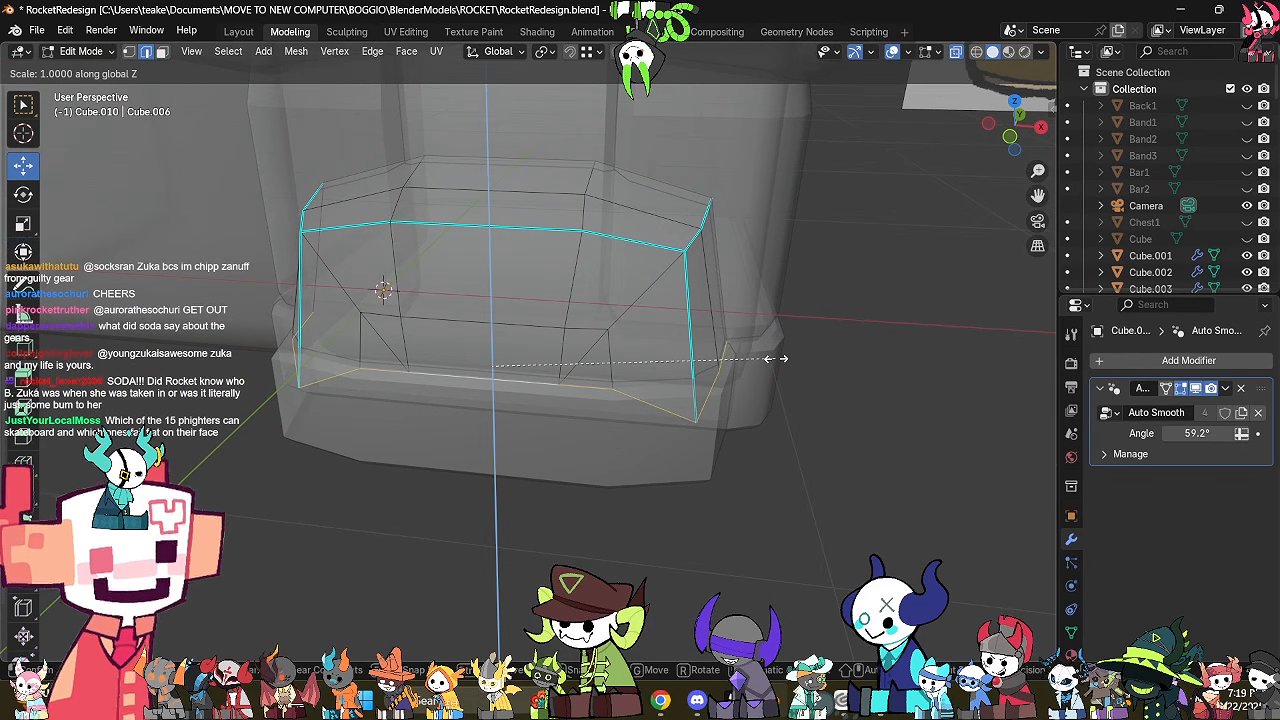
pyautogui.press('0')
pyautogui.click(777, 359)
pyautogui.hotkey('alt', 'z')
pyautogui.moveTo(736, 396); pyautogui.dragTo(668, 437, button='middle')
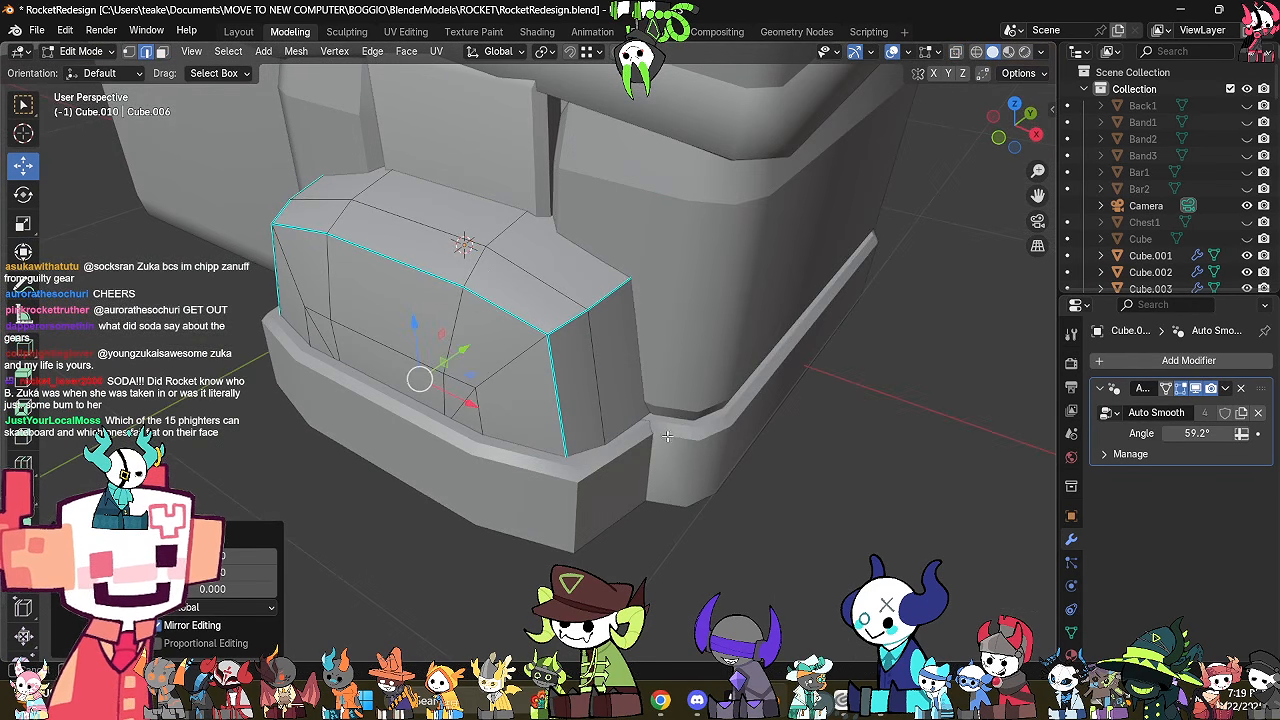
pyautogui.click(701, 487)
pyautogui.moveTo(700, 478); pyautogui.dragTo(820, 383, button='middle')
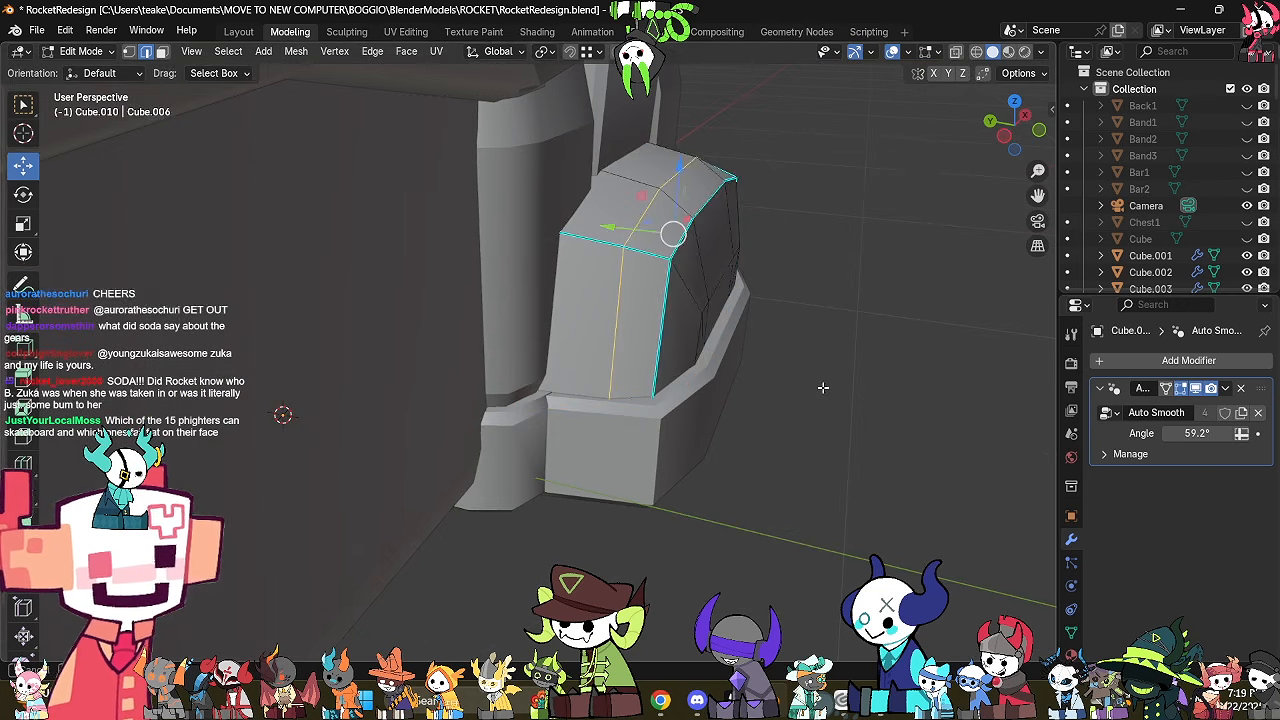
pyautogui.press('Tab')
pyautogui.moveTo(773, 429); pyautogui.dragTo(729, 508, button='middle')
pyautogui.press('Tab')
pyautogui.moveTo(622, 521); pyautogui.dragTo(608, 552, button='middle')
pyautogui.press('Tab')
# Move the two front vertical edges of the toe sole slightly forward along Y and check the outline.
pyautogui.click(597, 537)
pyautogui.press('Tab')
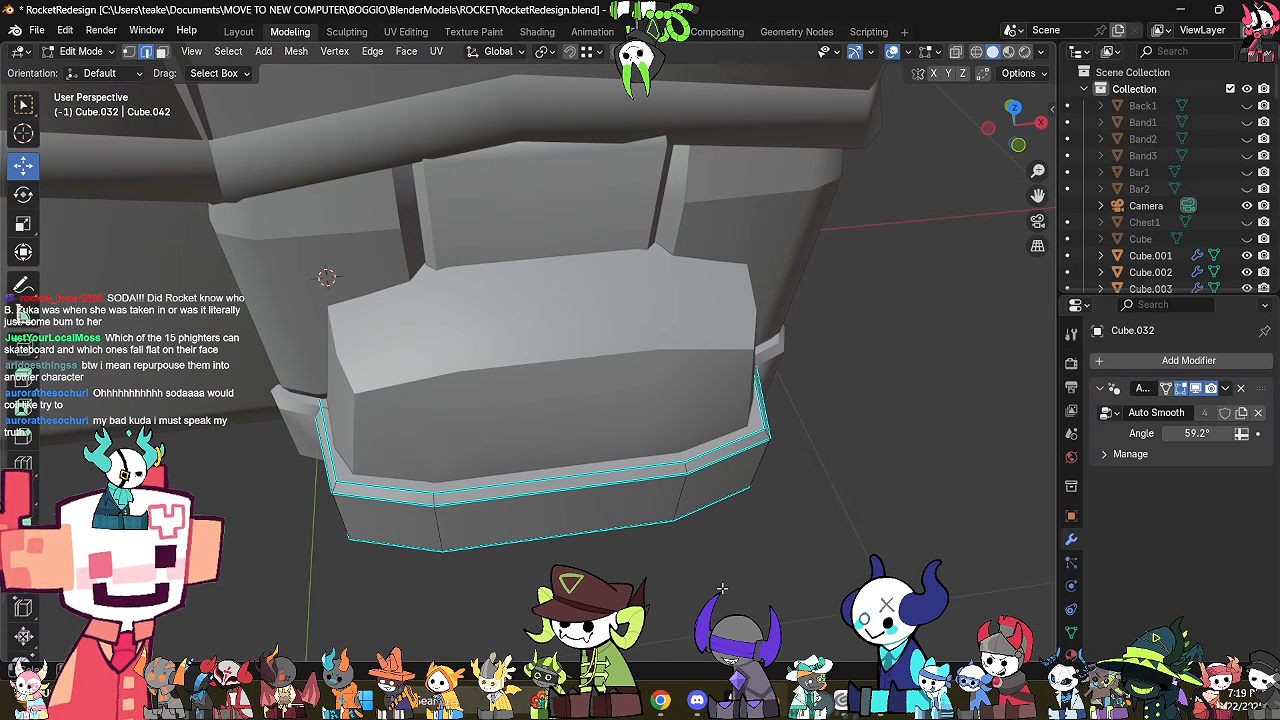
pyautogui.keyDown('alt'); pyautogui.click(687, 490); pyautogui.keyUp('alt')
pyautogui.keyDown('alt'); pyautogui.keyDown('shift'); pyautogui.click(452, 538); pyautogui.keyUp('shift'); pyautogui.keyUp('alt')
pyautogui.moveTo(530, 529); pyautogui.dragTo(563, 543, button='middle')
pyautogui.hotkey('alt', 'z')
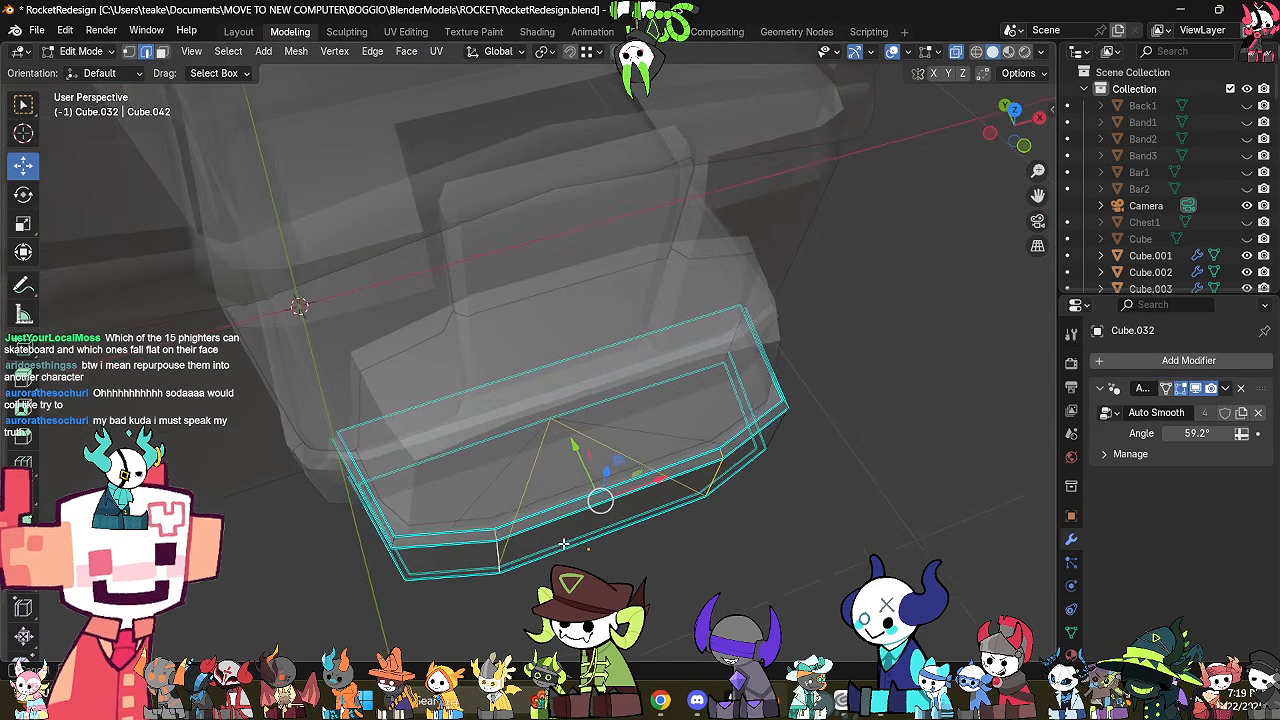
pyautogui.hotkey('alt', 'z')
pyautogui.moveTo(576, 446); pyautogui.dragTo(582, 457)
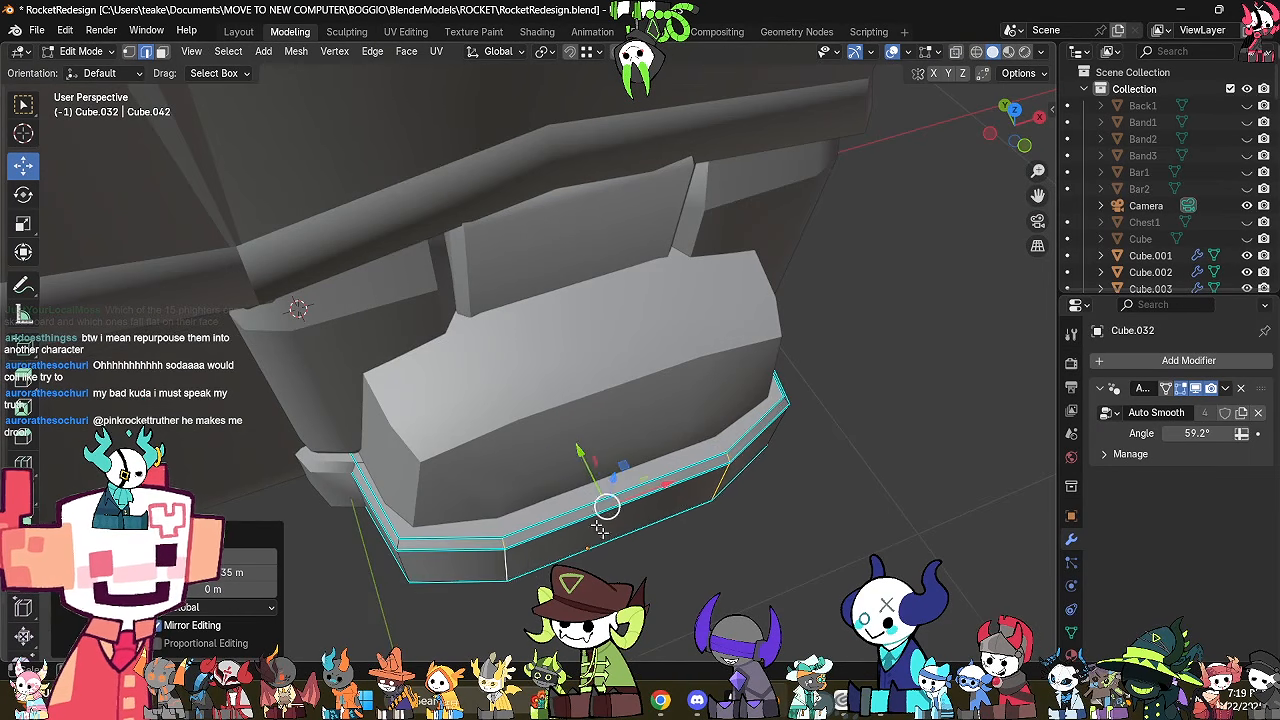
pyautogui.moveTo(650, 530); pyautogui.dragTo(534, 449, button='middle')
pyautogui.press('Tab')
pyautogui.press('Tab')
pyautogui.hotkey('alt', 'z')
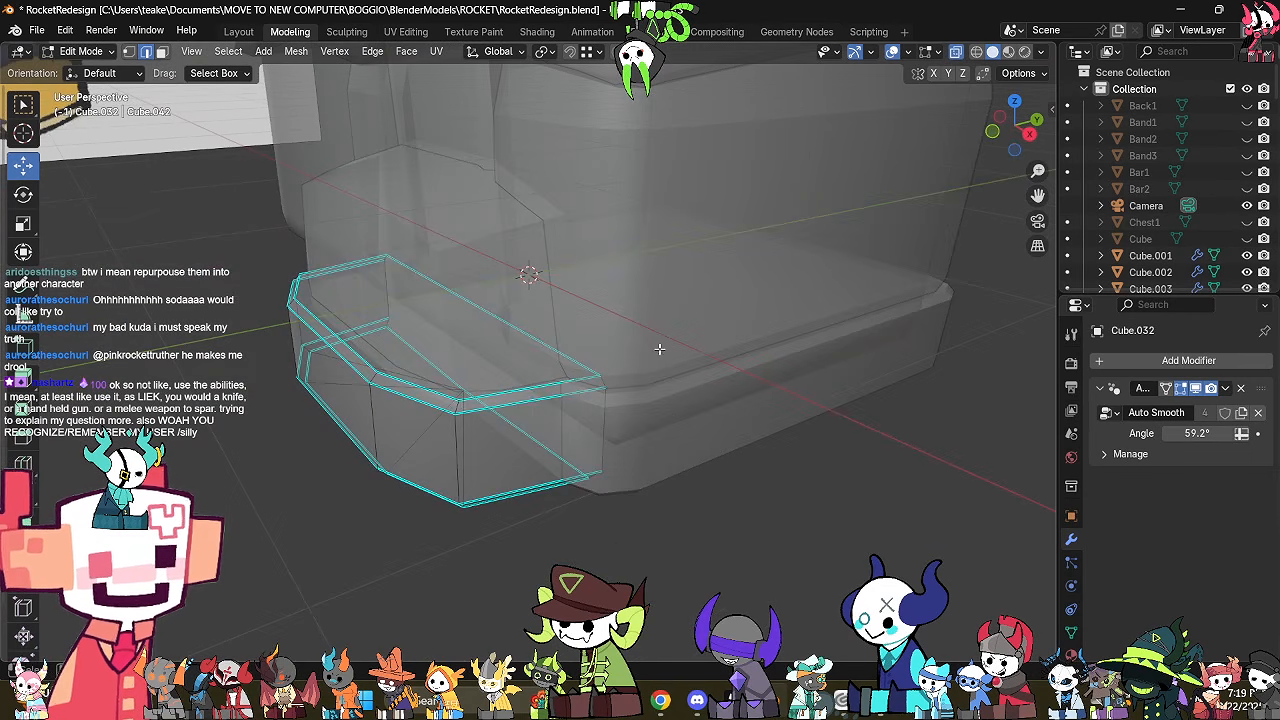
# Spread the toe sole's two front vertical edges apart by scaling them about 1.38 along X.
pyautogui.moveTo(656, 336); pyautogui.dragTo(530, 546)
pyautogui.moveTo(531, 531); pyautogui.dragTo(618, 543, button='middle')
pyautogui.moveTo(412, 246); pyautogui.dragTo(452, 305, button='middle')
pyautogui.moveTo(351, 295); pyautogui.dragTo(288, 418)
pyautogui.hotkey('alt', 'z')
pyautogui.moveTo(636, 368); pyautogui.dragTo(590, 500, button='middle')
pyautogui.press('s')
pyautogui.press('x')
pyautogui.click(786, 337)
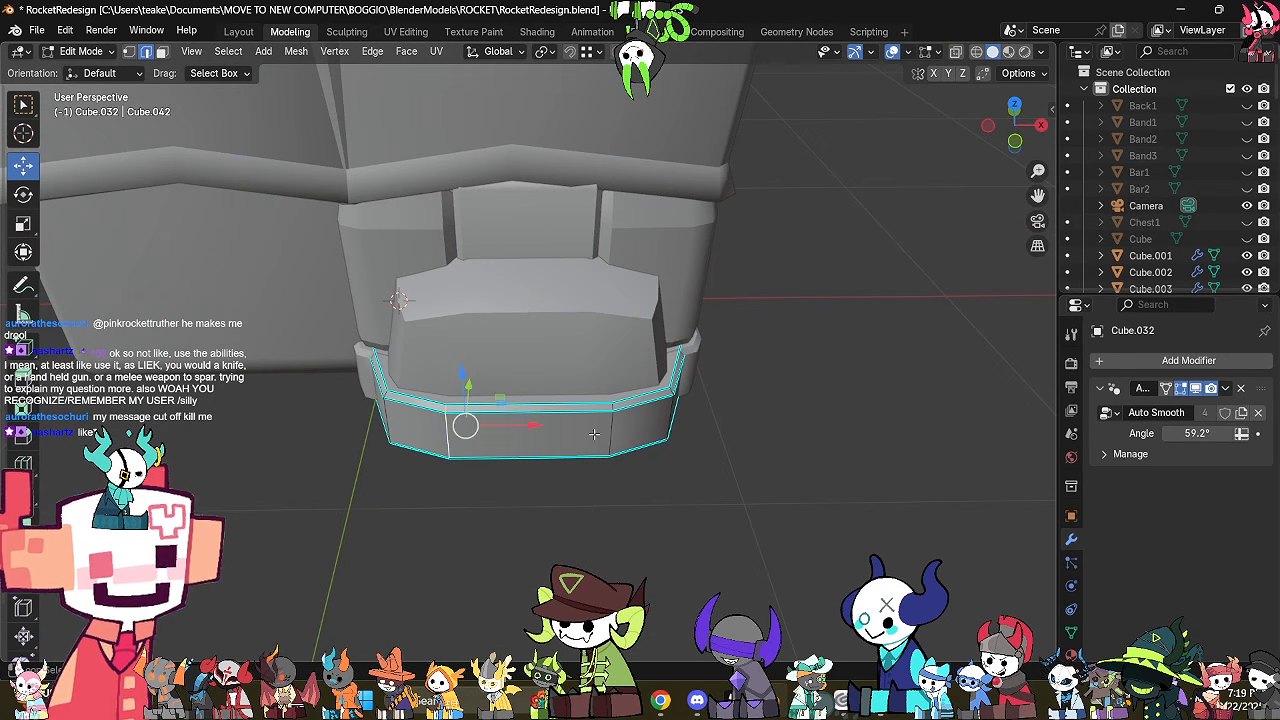
pyautogui.press('s')
pyautogui.press('x')
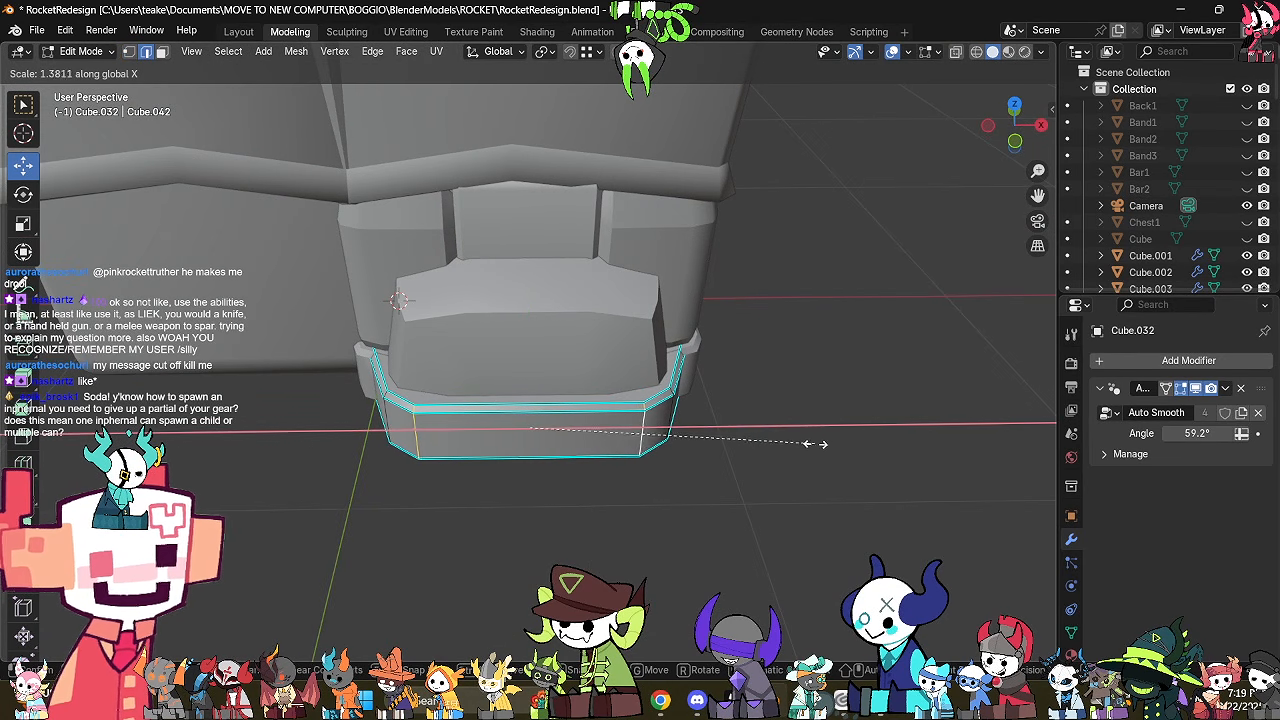
pyautogui.click(814, 443)
pyautogui.press('Tab')
pyautogui.moveTo(528, 429); pyautogui.dragTo(664, 466, button='middle')
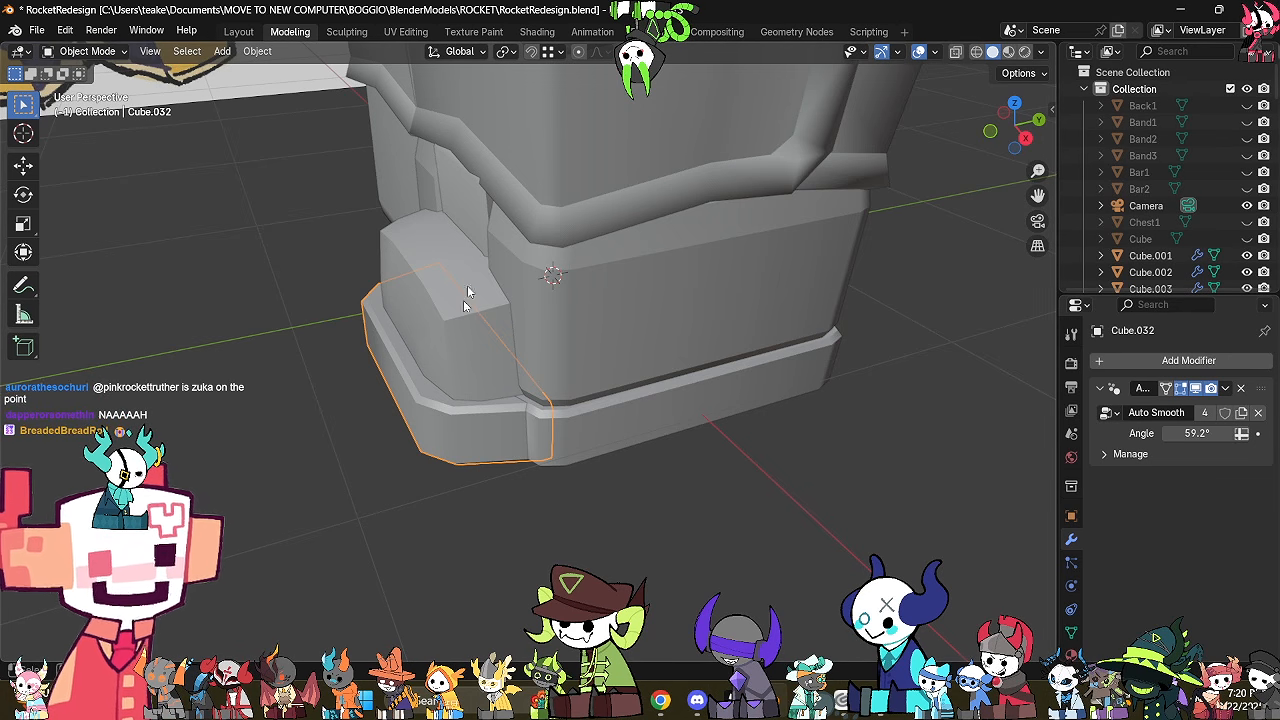
# Select the vertices of the toe sole's front and corners, scale them along X and nudge them back along Y.
pyautogui.moveTo(469, 289); pyautogui.dragTo(554, 505, button='middle')
pyautogui.press('Tab')
pyautogui.hotkey('alt', 'z')
pyautogui.click(449, 580)
pyautogui.moveTo(449, 580); pyautogui.dragTo(579, 540, button='middle')
pyautogui.scroll(2, 552, 538)
pyautogui.hotkey('alt', 'z')
pyautogui.hotkey('alt', 'z')
pyautogui.press('1')
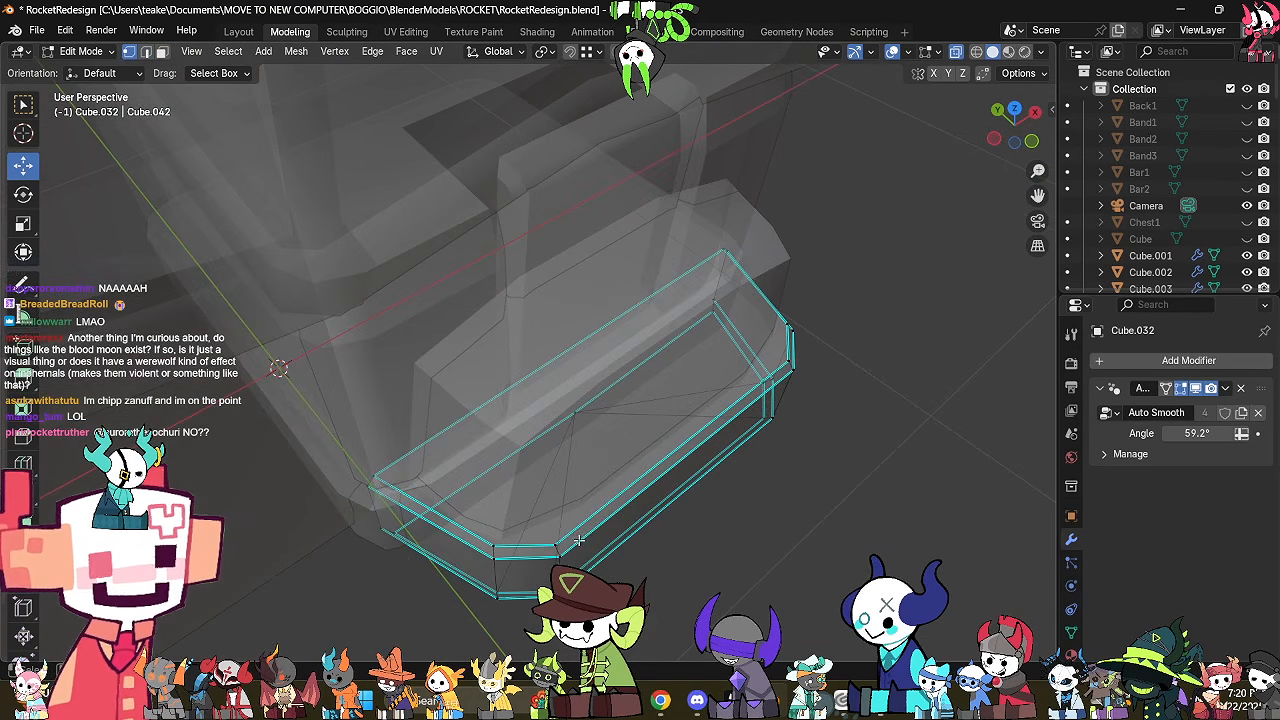
pyautogui.moveTo(589, 510); pyautogui.dragTo(473, 641)
pyautogui.moveTo(823, 469); pyautogui.dragTo(650, 480, button='middle')
pyautogui.moveTo(388, 592); pyautogui.dragTo(480, 497)
pyautogui.hotkey('alt', 'z')
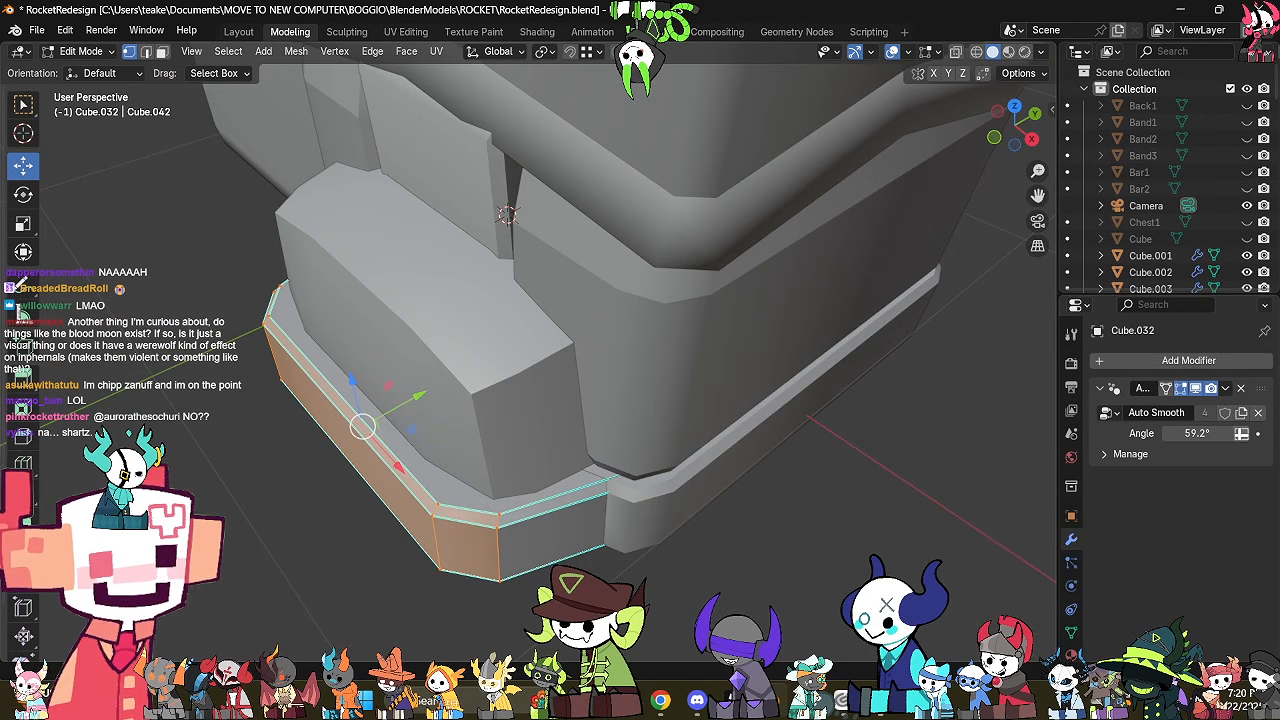
pyautogui.moveTo(747, 353); pyautogui.dragTo(704, 445, button='middle')
pyautogui.press('s')
pyautogui.press('x')
pyautogui.click(774, 440)
pyautogui.moveTo(395, 390); pyautogui.dragTo(412, 394)
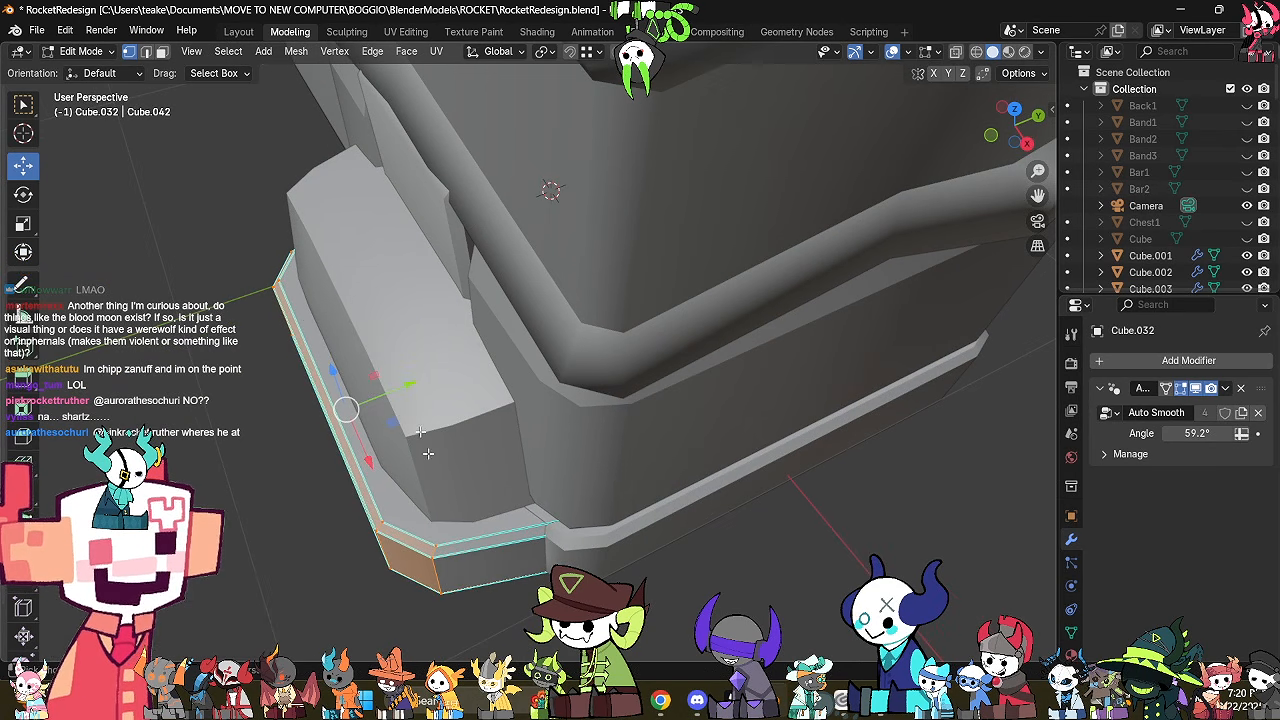
# Dissolve the horizontal edge low on the toe cap's front face.
pyautogui.press('Tab')
pyautogui.click(450, 473)
pyautogui.press('Tab')
pyautogui.moveTo(450, 473)
pyautogui.mouseDown(button='middle')
pyautogui.moveTo(486, 528)
pyautogui.moveTo(503, 491)
pyautogui.moveTo(521, 547)
pyautogui.moveTo(579, 536)
pyautogui.mouseUp(button='middle')
pyautogui.hotkey('alt', 'z')
pyautogui.press('2')
pyautogui.hotkey('alt', 'z')
pyautogui.hotkey('alt', 'a')
pyautogui.hotkey('alt', 'z')
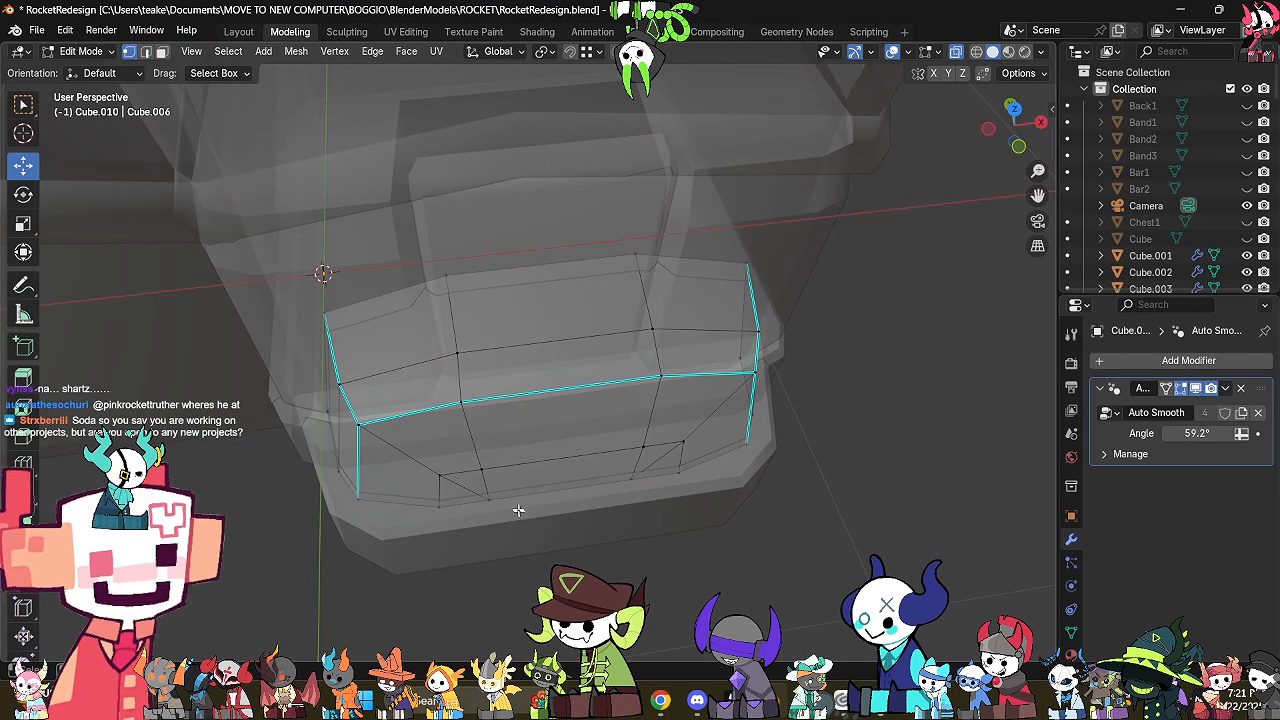
pyautogui.click(536, 468)
pyautogui.rightClick(700, 566)
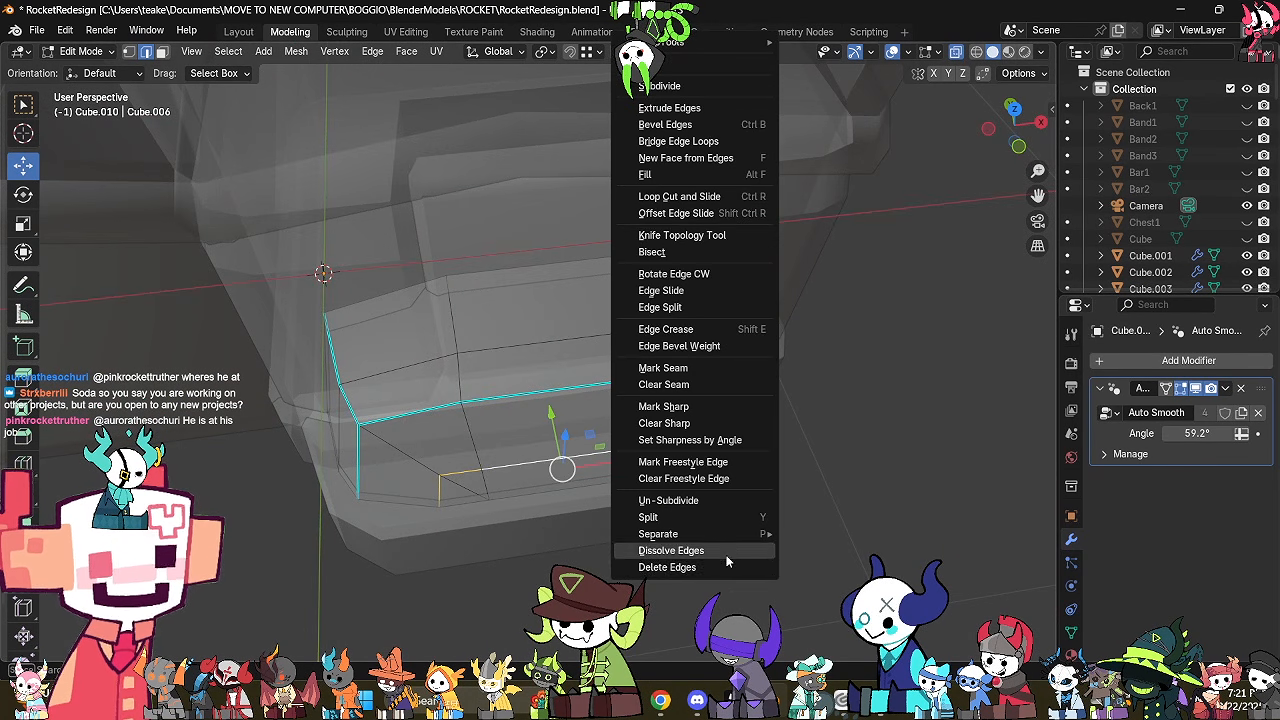
pyautogui.click(727, 551)
pyautogui.moveTo(694, 580); pyautogui.dragTo(640, 522, button='middle')
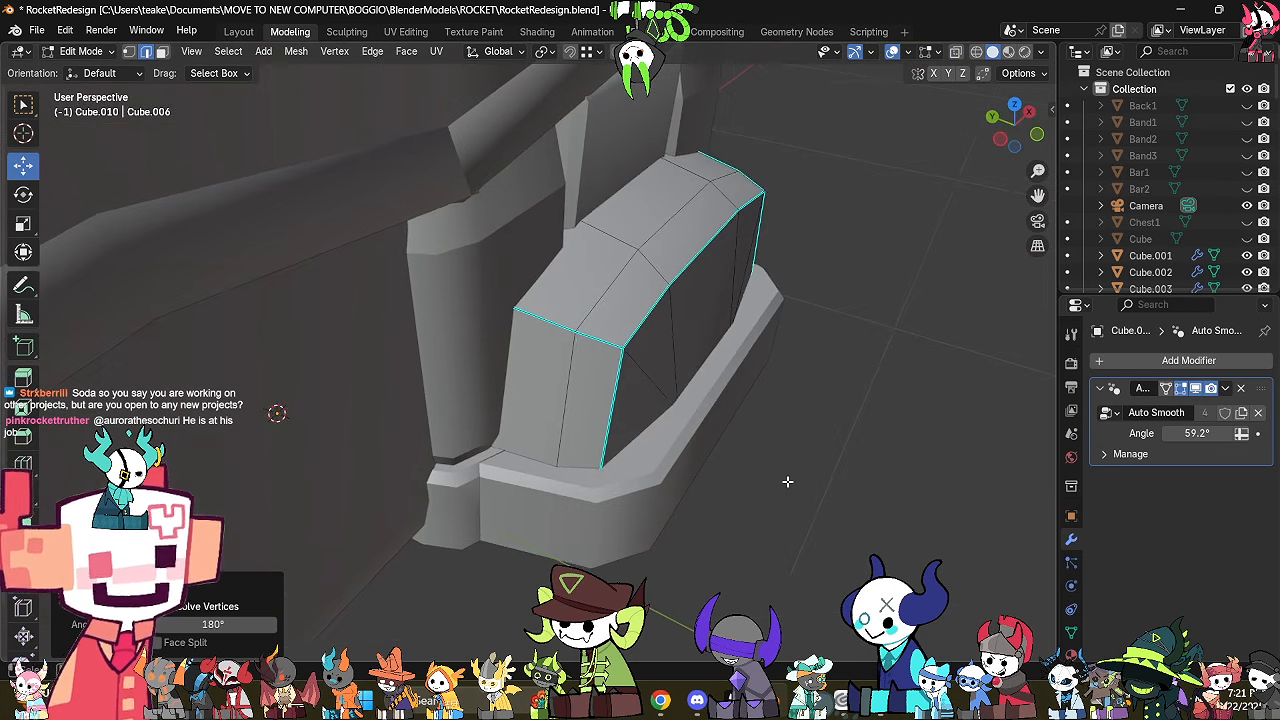
# Switch to editing the toe sole mesh and move its front edges slightly back along Y.
pyautogui.press('Tab')
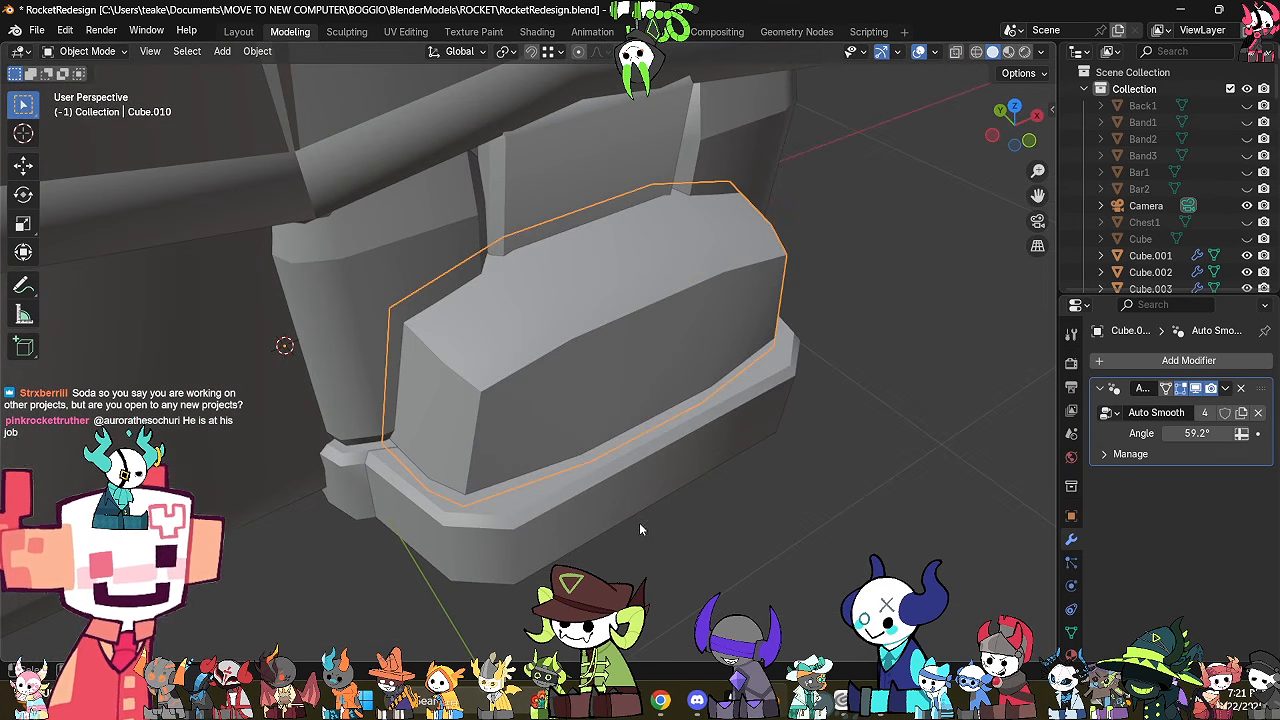
pyautogui.click(592, 499)
pyautogui.press('Tab')
pyautogui.hotkey('alt', 'z')
pyautogui.moveTo(592, 484); pyautogui.dragTo(627, 516, button='middle')
pyautogui.hotkey('alt', 'z')
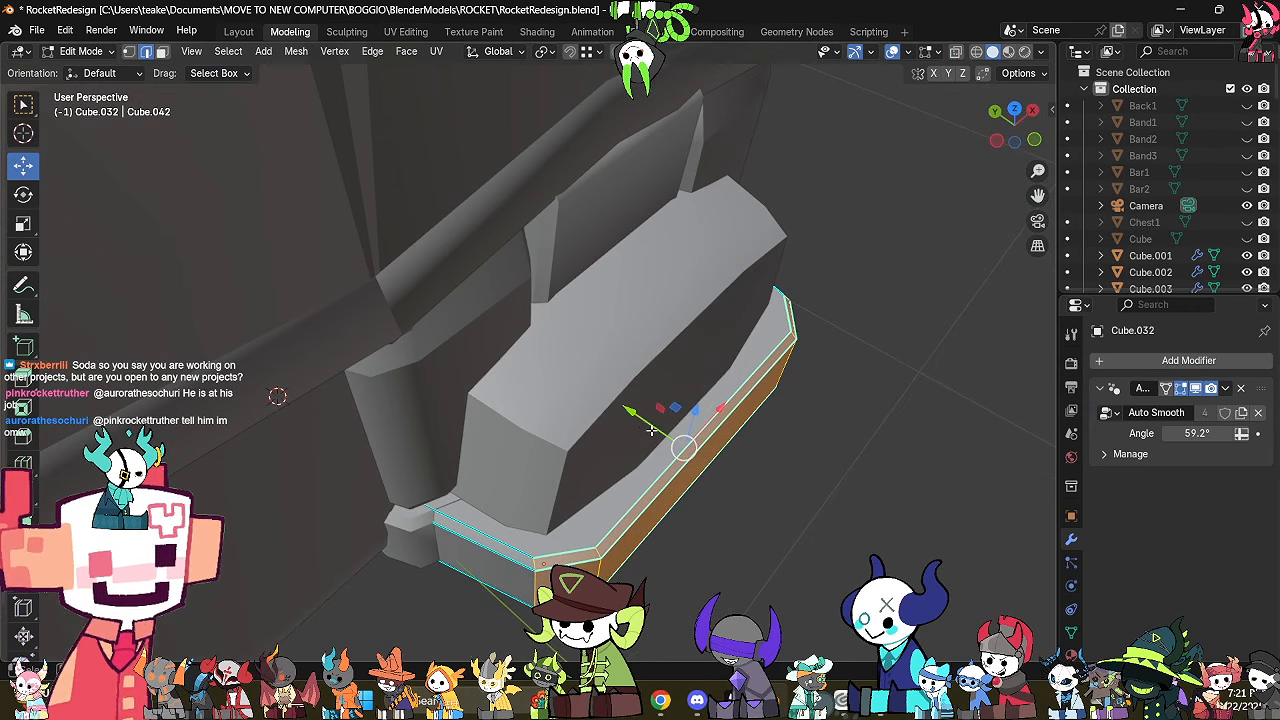
pyautogui.moveTo(633, 413); pyautogui.dragTo(621, 404)
# Scale the toe sole's selected front edges about 1.09 along X and check the shape from several sides.
pyautogui.press('s')
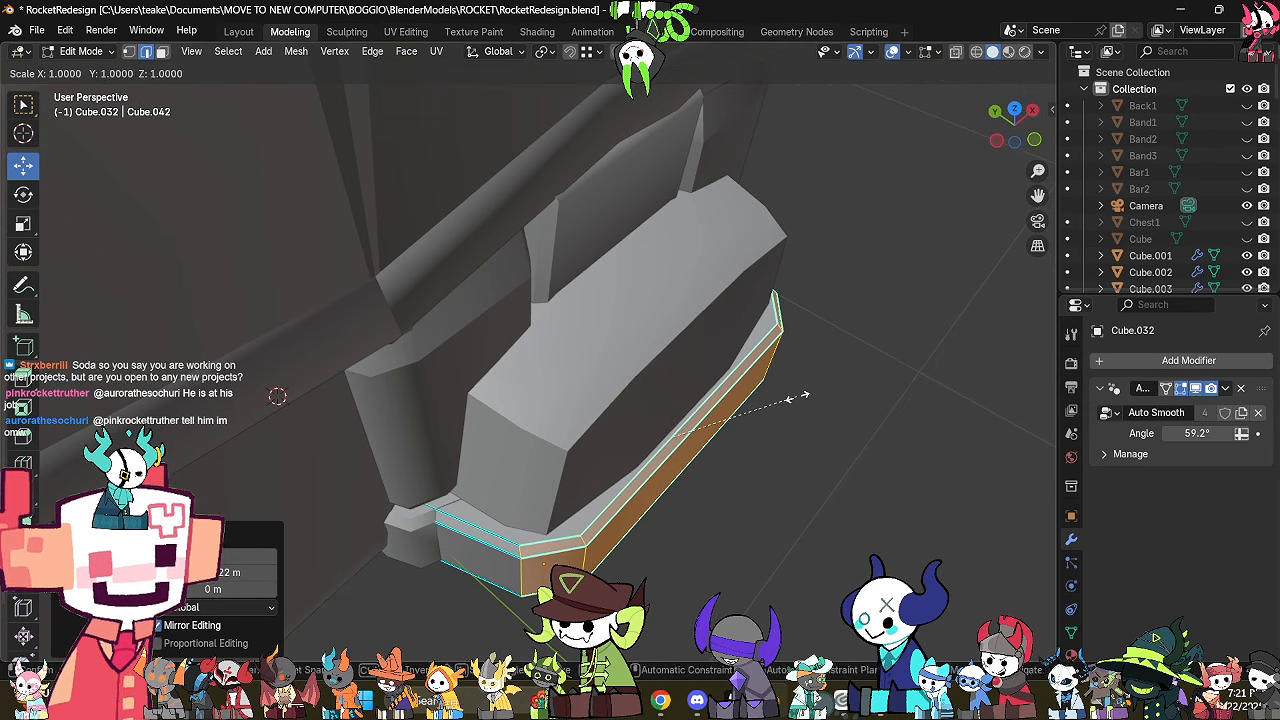
pyautogui.press('x')
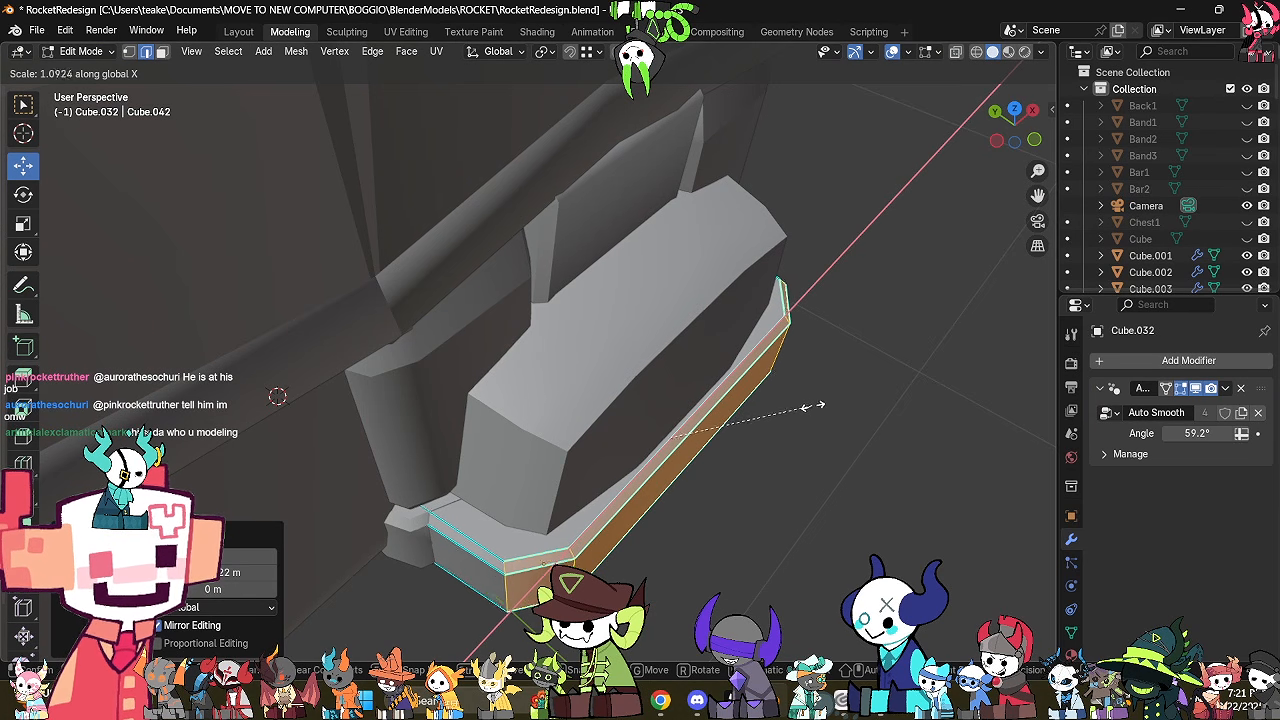
pyautogui.click(811, 403)
pyautogui.moveTo(811, 403); pyautogui.dragTo(728, 371, button='middle')
pyautogui.press('Tab')
pyautogui.moveTo(826, 437); pyautogui.dragTo(425, 525, button='middle')
pyautogui.press('Tab')
pyautogui.press('Tab')
pyautogui.press('Tab')
pyautogui.click(371, 605)
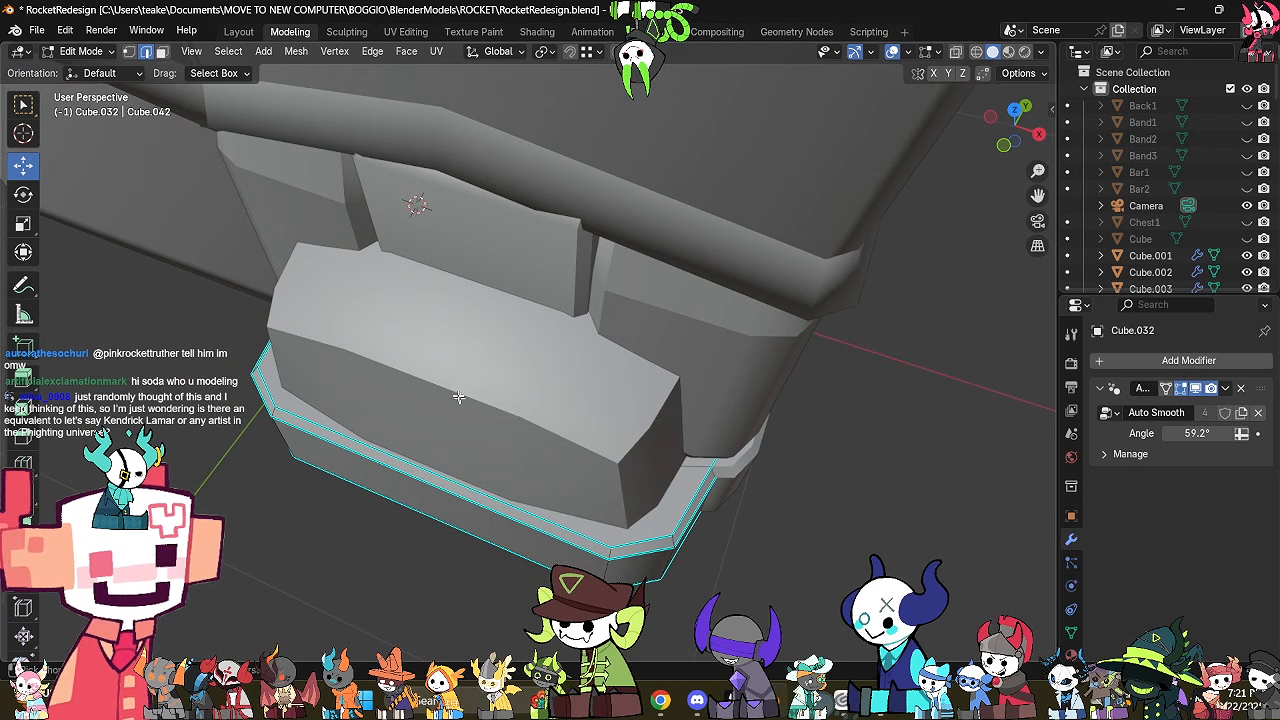
# Add two vertical loop cuts across the toe sole's front and move them slightly forward along Y.
pyautogui.hotkey('ctrl', 'r')
pyautogui.click(401, 487)
pyautogui.rightClick(401, 487)
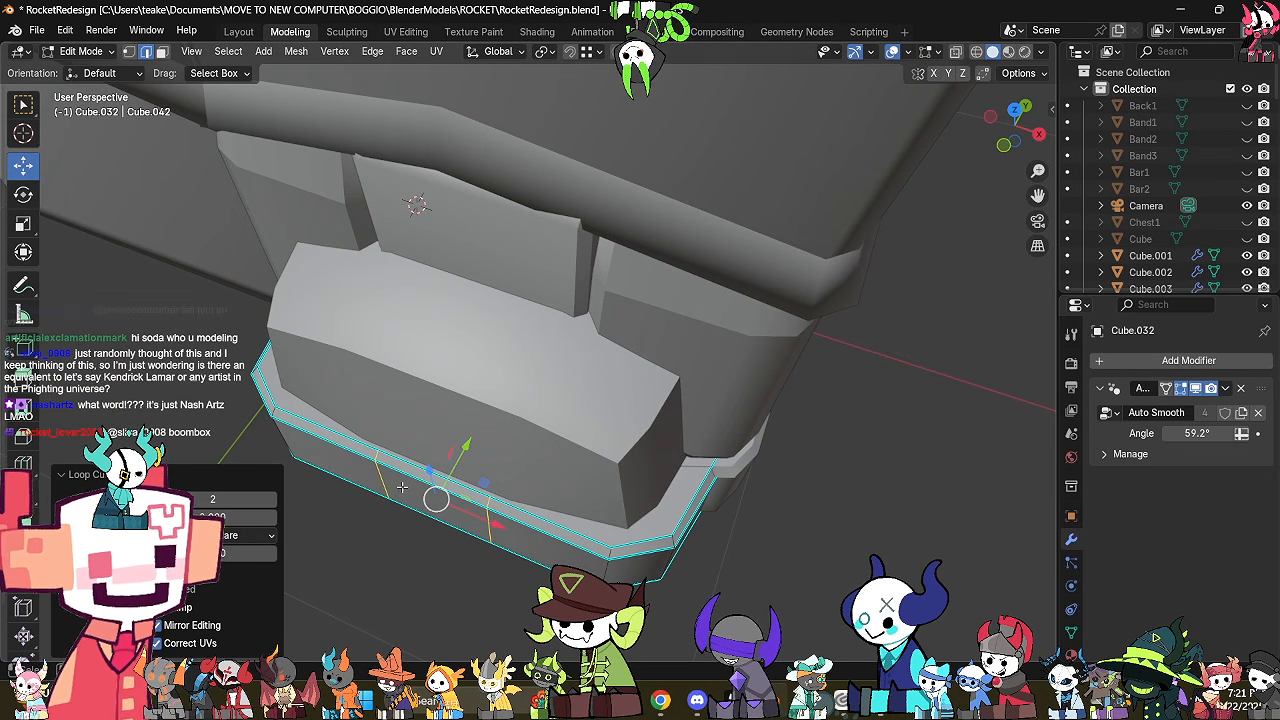
pyautogui.moveTo(468, 445); pyautogui.dragTo(462, 456)
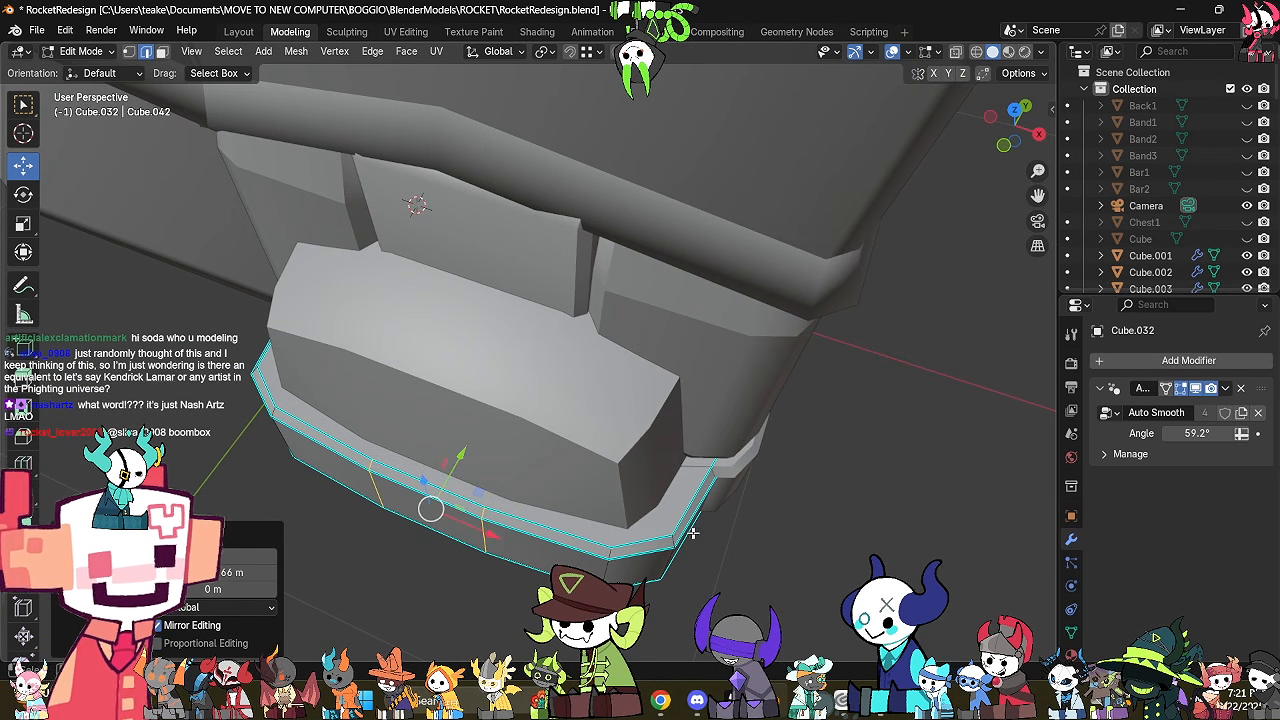
pyautogui.hotkey('alt', 'z')
pyautogui.press('Tab')
pyautogui.hotkey('alt', 'z')
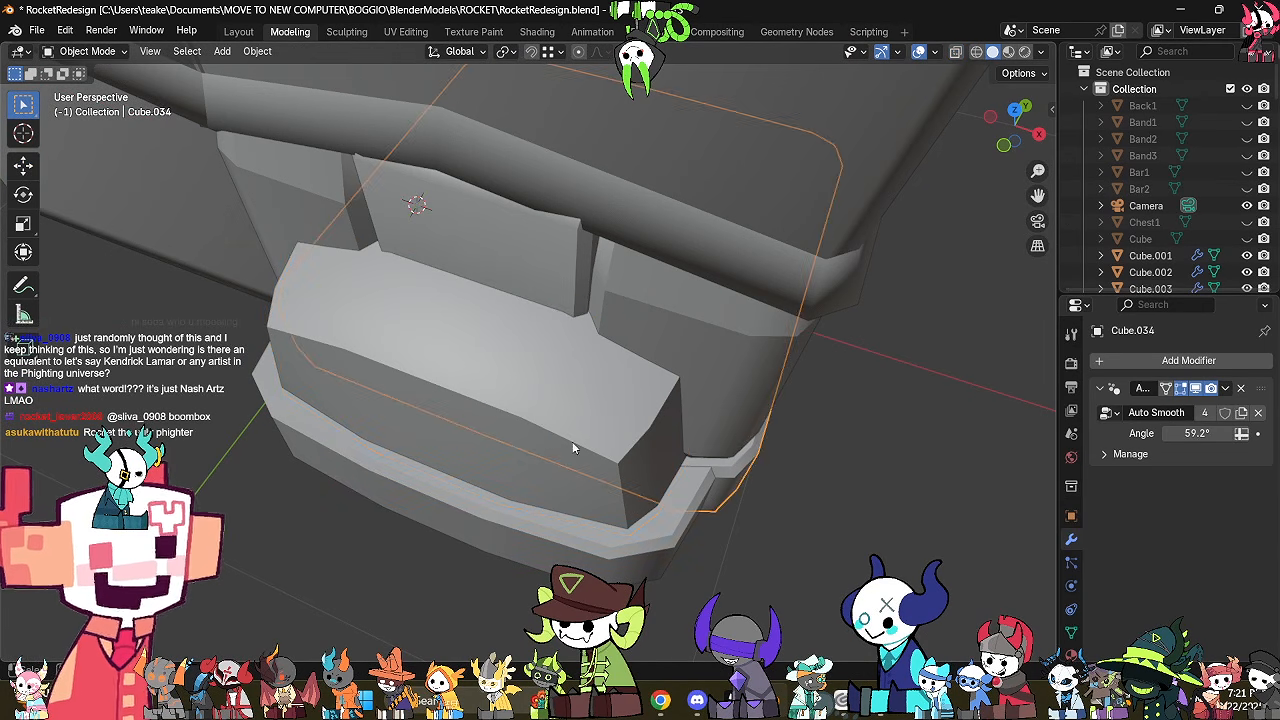
# Turn on the wireframe viewport display for the toe cap object.
pyautogui.click(1070, 516)
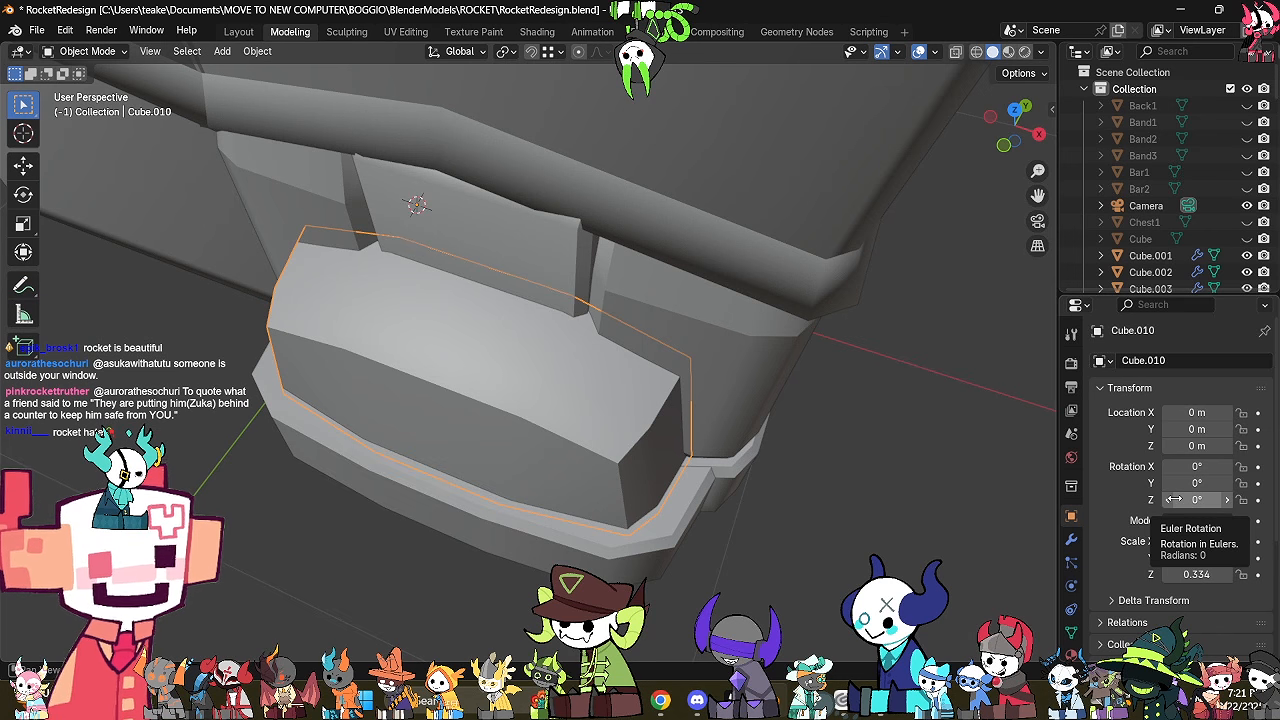
pyautogui.scroll(-4, 1117, 550)
pyautogui.click(1143, 584)
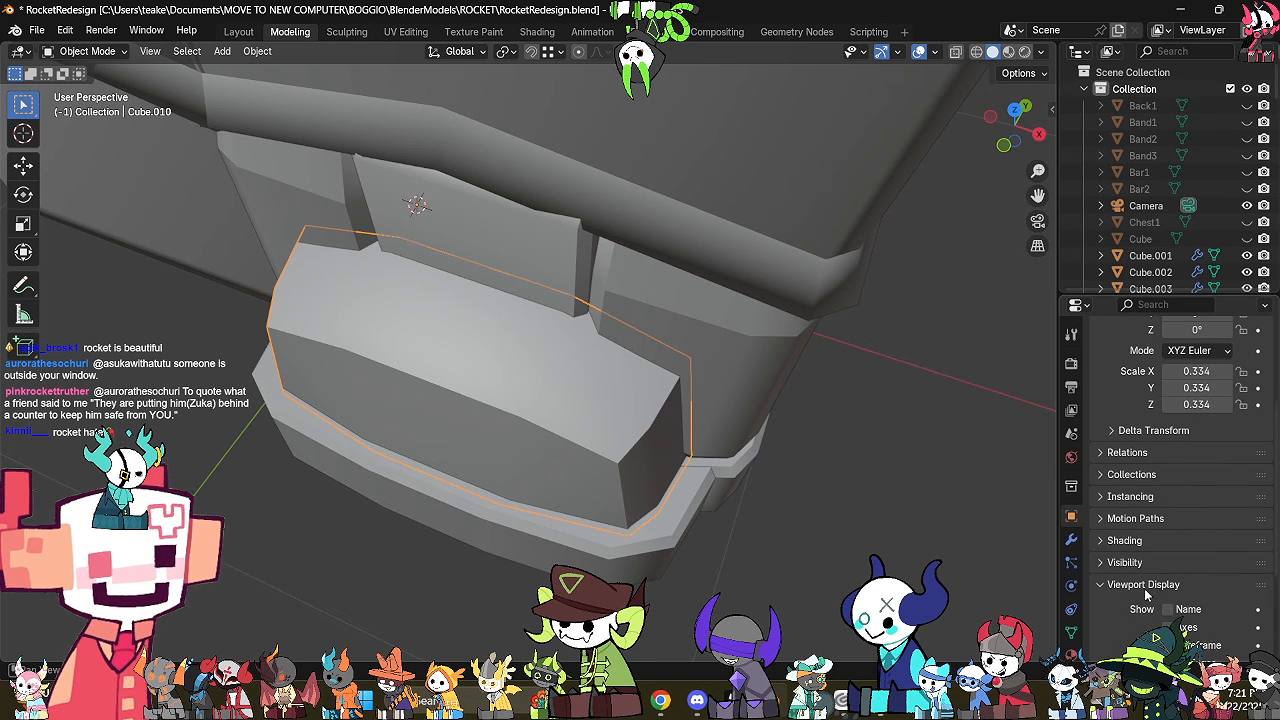
pyautogui.scroll(-2, 1170, 592)
pyautogui.click(1210, 547)
pyautogui.moveTo(766, 523); pyautogui.dragTo(735, 527, button='middle')
pyautogui.press('Tab')
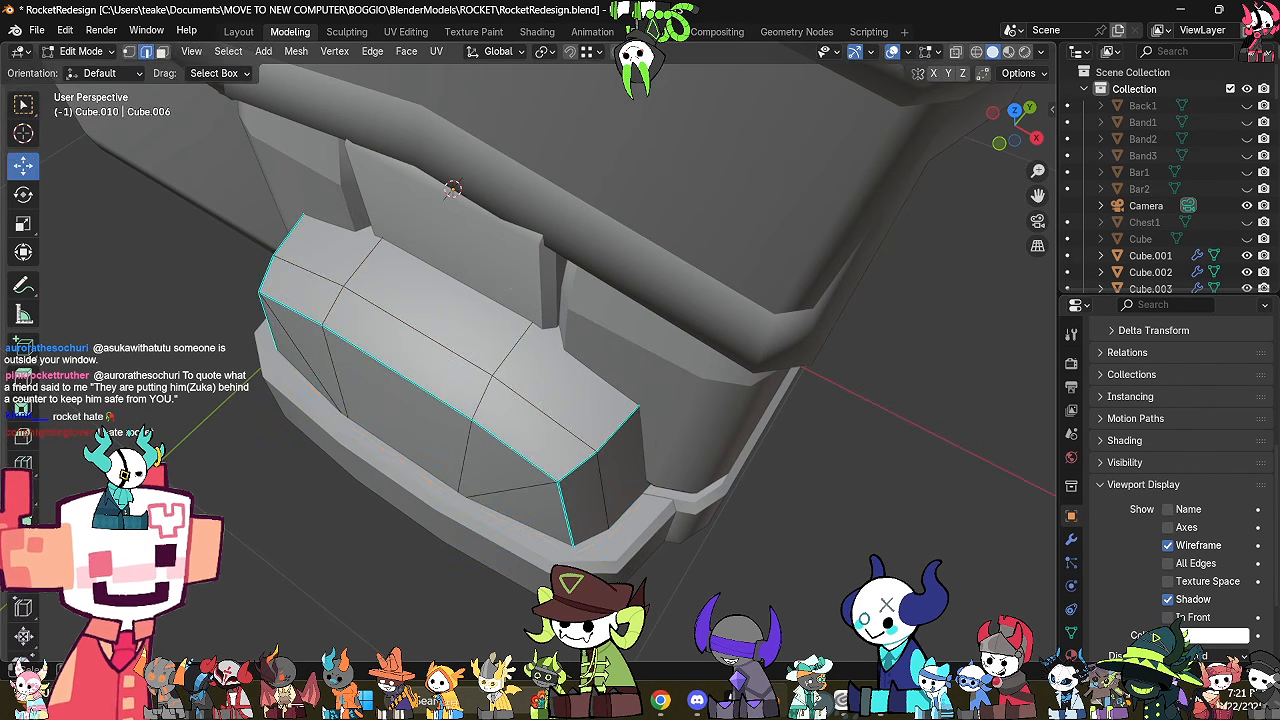
pyautogui.click(585, 557)
pyautogui.press('Tab')
# Select the toe sole's outer side vertices on both sides from the top view and move them slightly back along Y.
pyautogui.click(592, 571)
pyautogui.press('Tab')
pyautogui.hotkey('alt', 'z')
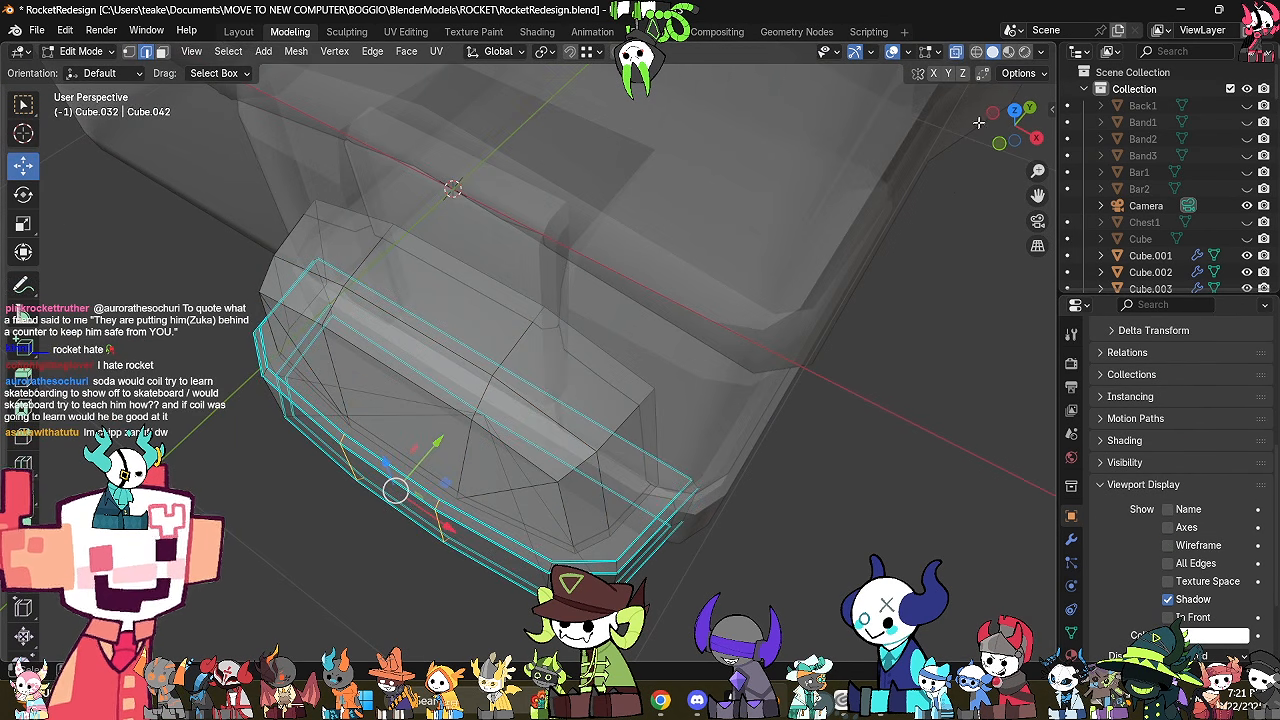
pyautogui.click(1014, 111)
pyautogui.keyDown('shift'); pyautogui.moveTo(816, 427); pyautogui.dragTo(789, 343, button='middle'); pyautogui.keyUp('shift')
pyautogui.scroll(2, 785, 380)
pyautogui.press('1')
pyautogui.moveTo(807, 433); pyautogui.dragTo(766, 472)
pyautogui.keyDown('alt'); pyautogui.click(258, 427); pyautogui.keyUp('alt')
pyautogui.hotkey('alt', 'z')
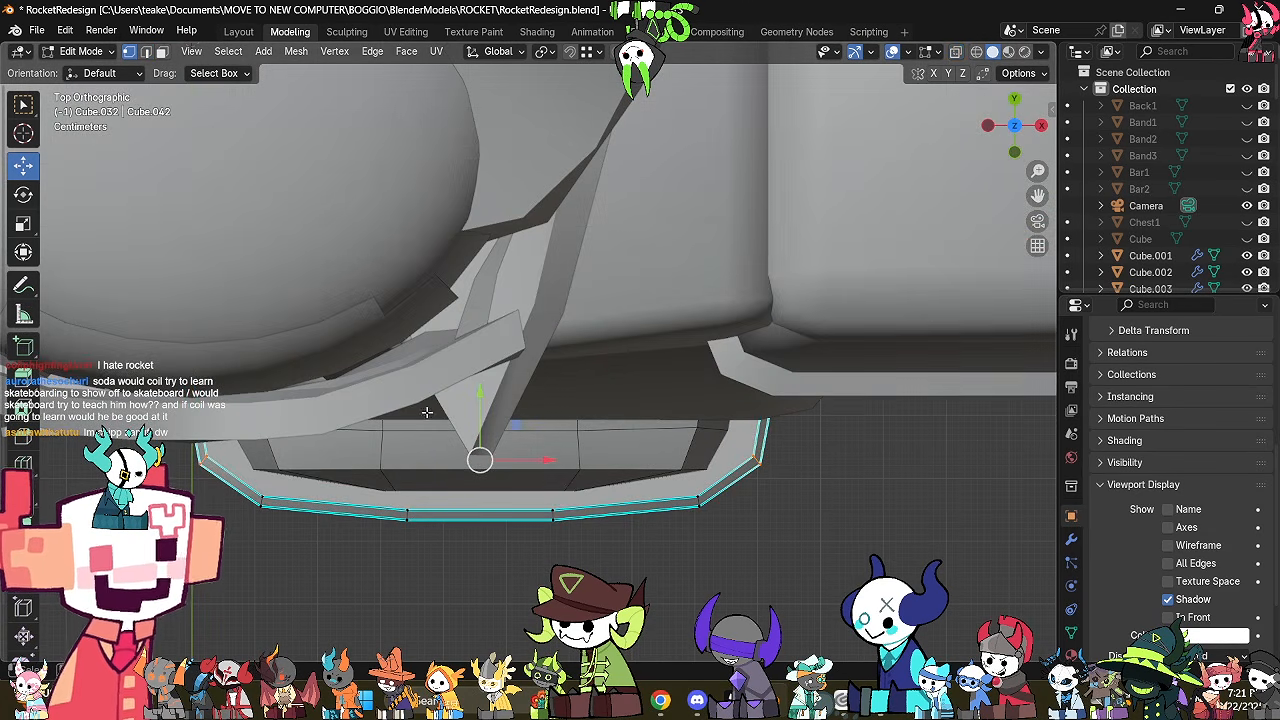
pyautogui.moveTo(428, 412); pyautogui.dragTo(411, 368, button='middle')
pyautogui.moveTo(448, 359); pyautogui.dragTo(463, 343)
# Select the vertices at both front corners of the toe sole and spread them apart by scaling along X.
pyautogui.hotkey('alt', 'z')
pyautogui.moveTo(577, 521); pyautogui.dragTo(634, 581)
pyautogui.moveTo(590, 572); pyautogui.dragTo(504, 507, button='middle')
pyautogui.keyDown('shift'); pyautogui.moveTo(570, 452); pyautogui.dragTo(480, 549); pyautogui.keyUp('shift')
pyautogui.hotkey('alt', 'z')
pyautogui.moveTo(479, 549); pyautogui.dragTo(728, 402, button='middle')
pyautogui.press('s')
pyautogui.press('x')
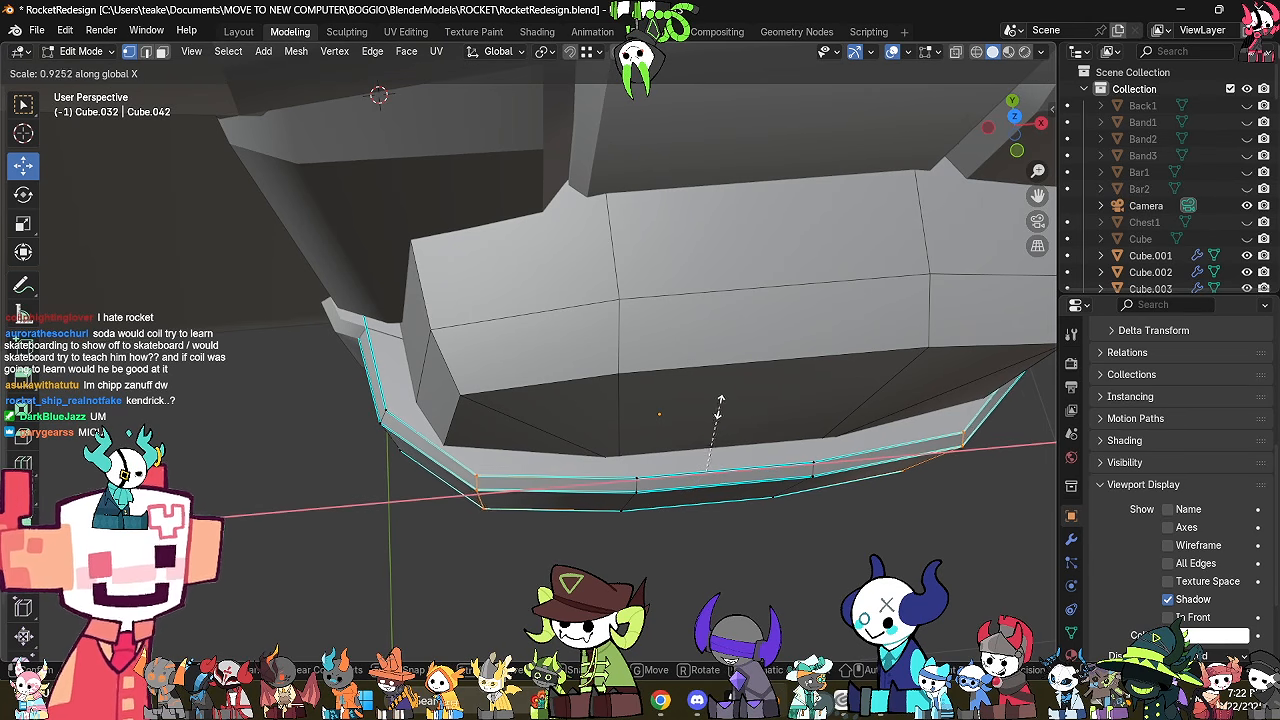
pyautogui.click(733, 395)
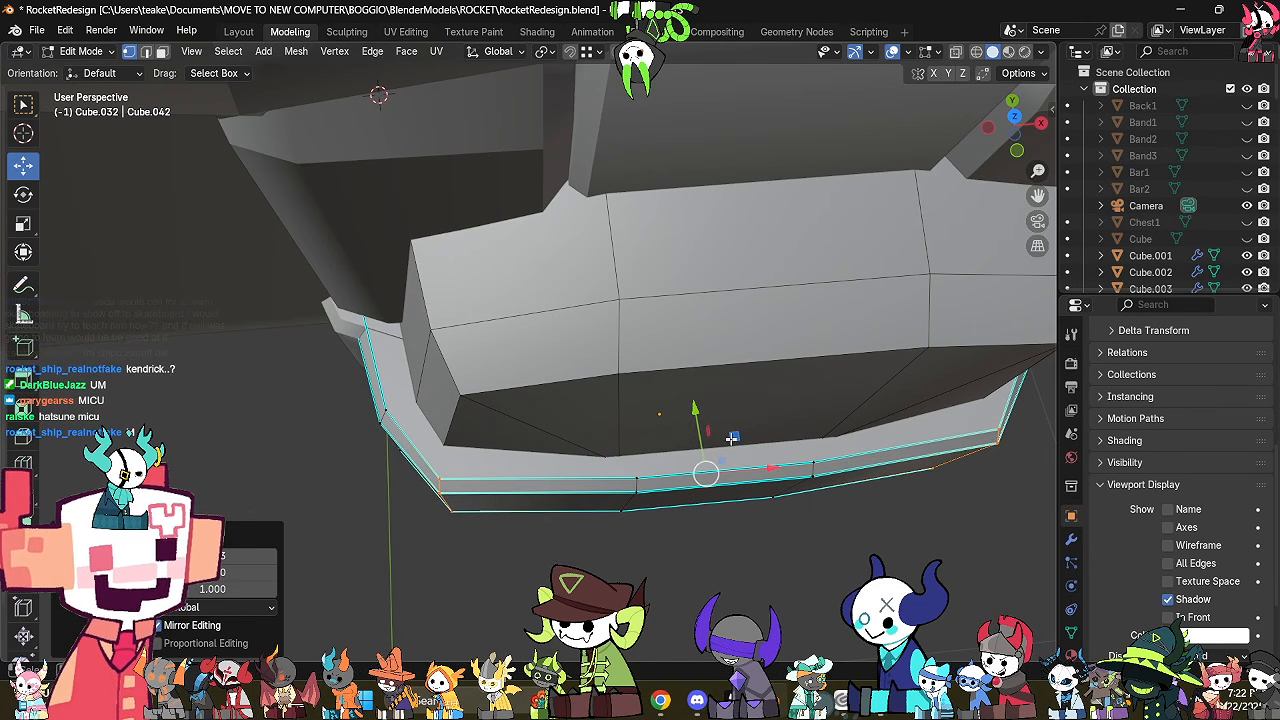
# Move the toe sole's front corner vertices slightly back along Y and widen them a little more along X.
pyautogui.moveTo(730, 430); pyautogui.dragTo(754, 443, button='middle')
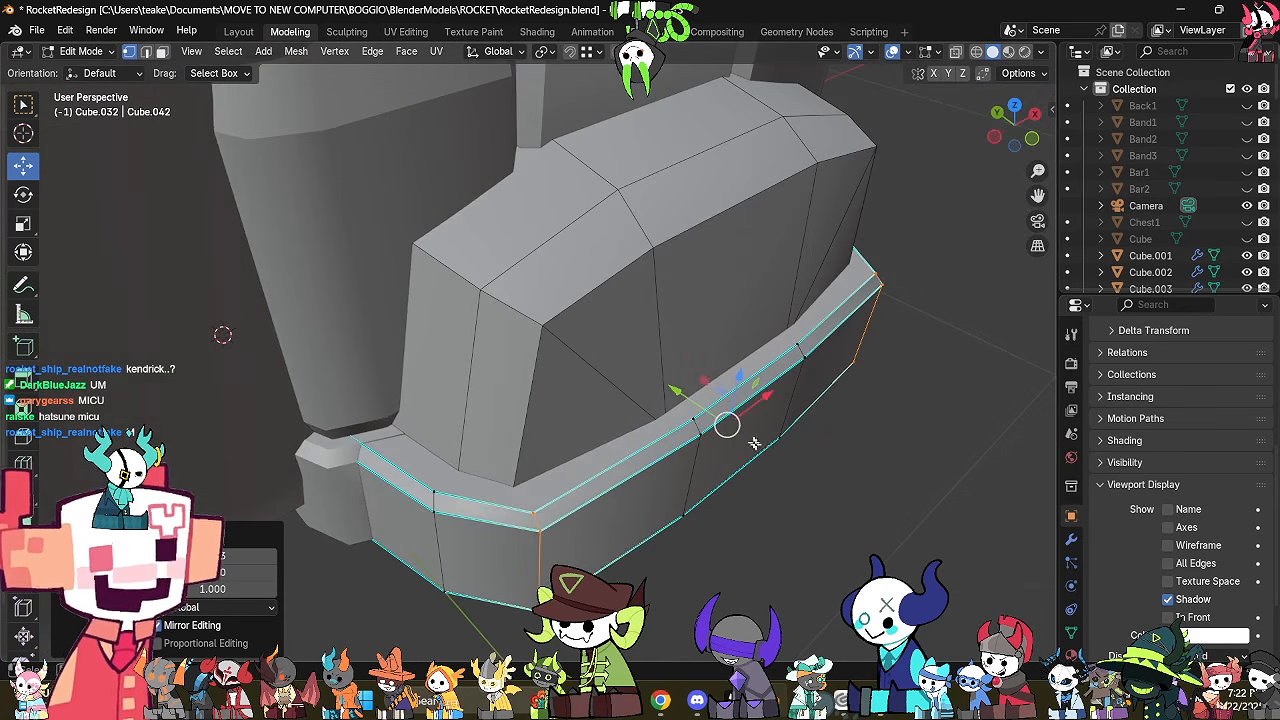
pyautogui.press('g')
pyautogui.press('y')
pyautogui.click(686, 402)
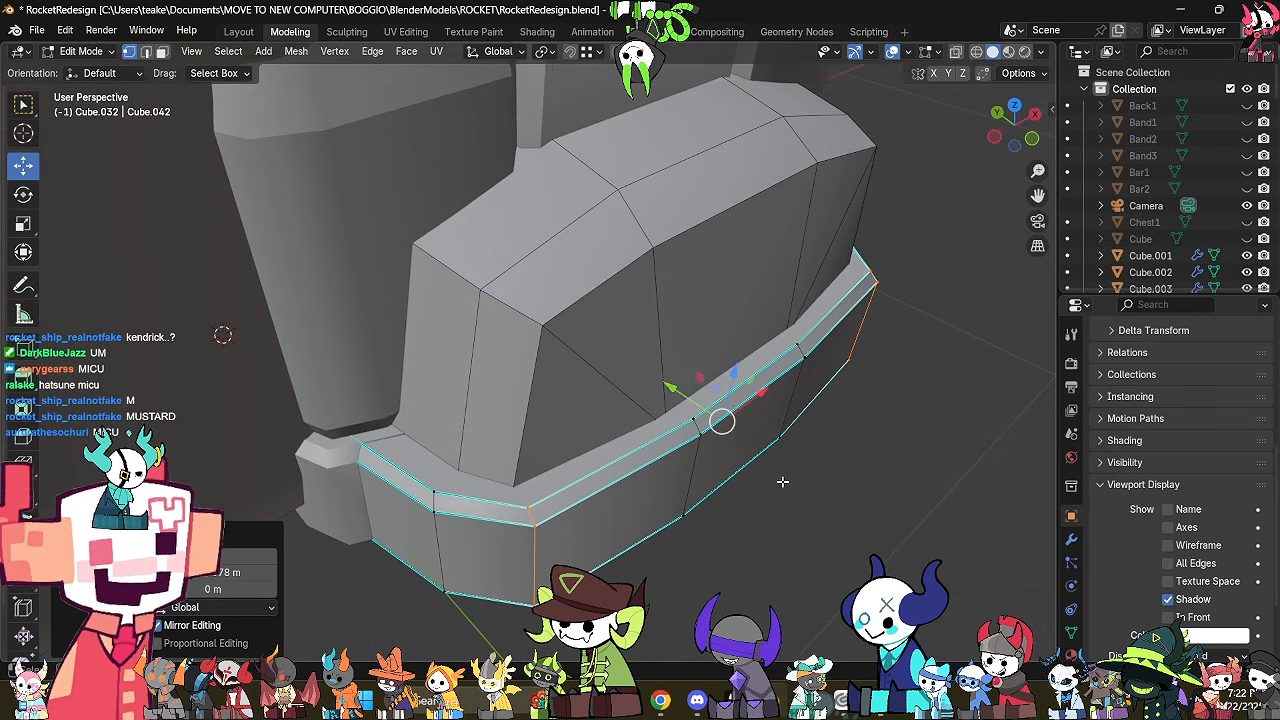
pyautogui.moveTo(783, 482); pyautogui.dragTo(611, 464, button='middle')
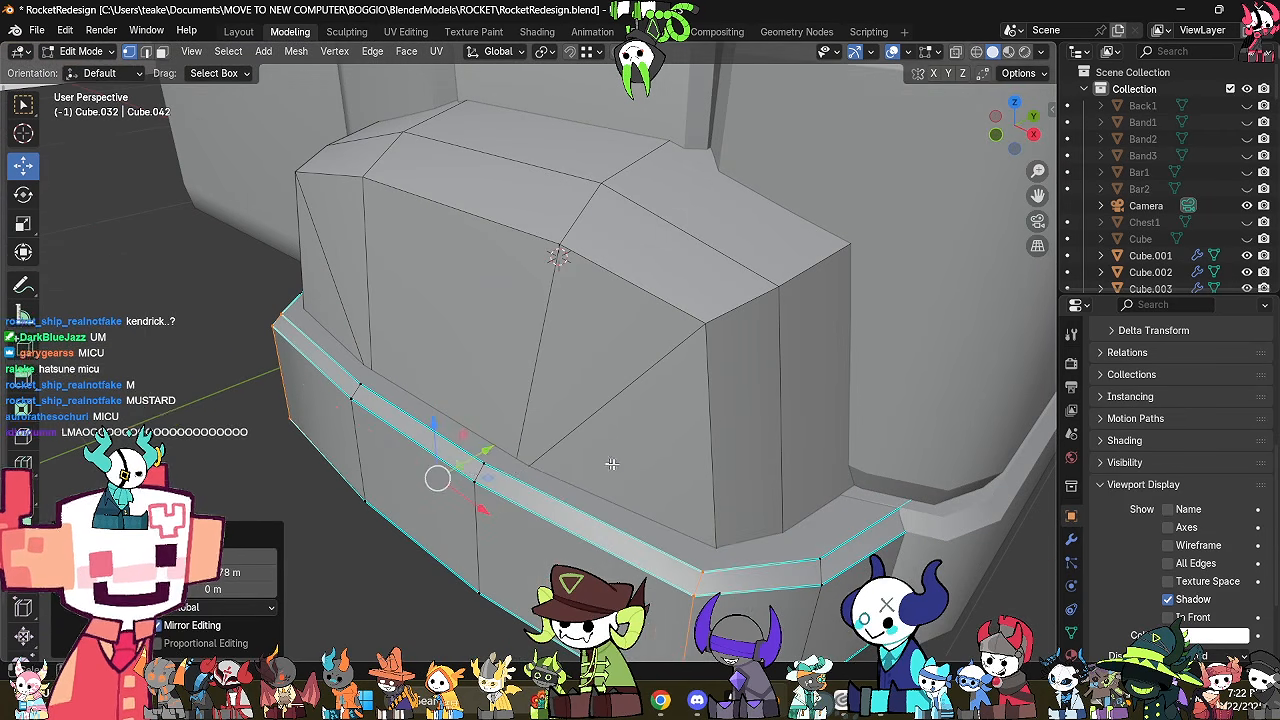
pyautogui.press('s')
pyautogui.press('x')
pyautogui.click(624, 468)
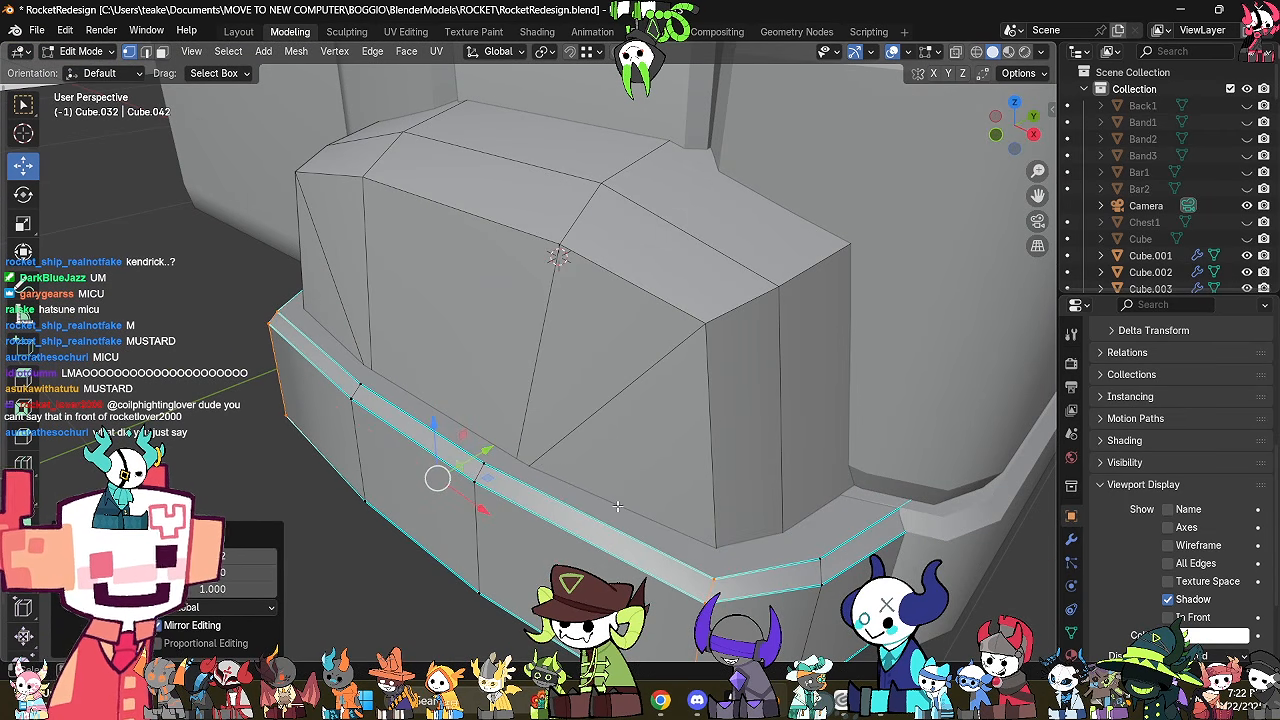
# Mark the vertical edges and short bevel edges at the toe sole's front corners as sharp.
pyautogui.rightClick(617, 507)
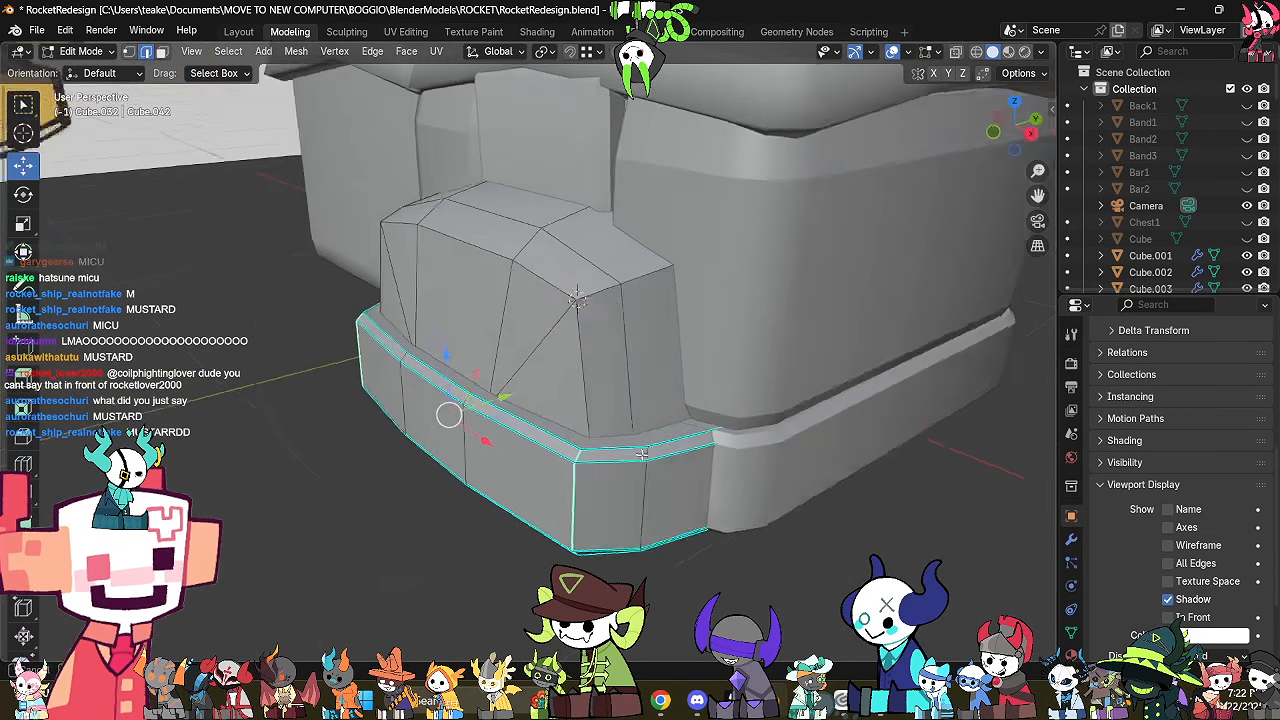
pyautogui.scroll(3, 649, 463)
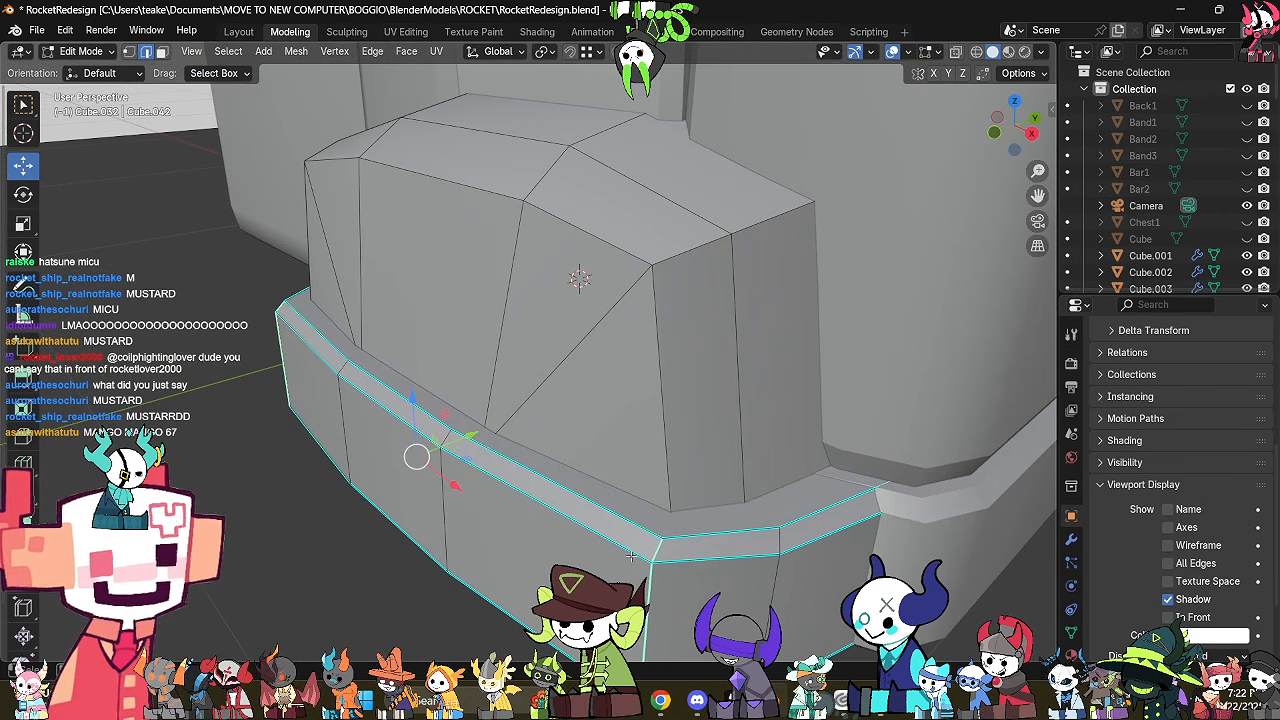
pyautogui.moveTo(631, 555); pyautogui.dragTo(579, 457, button='middle')
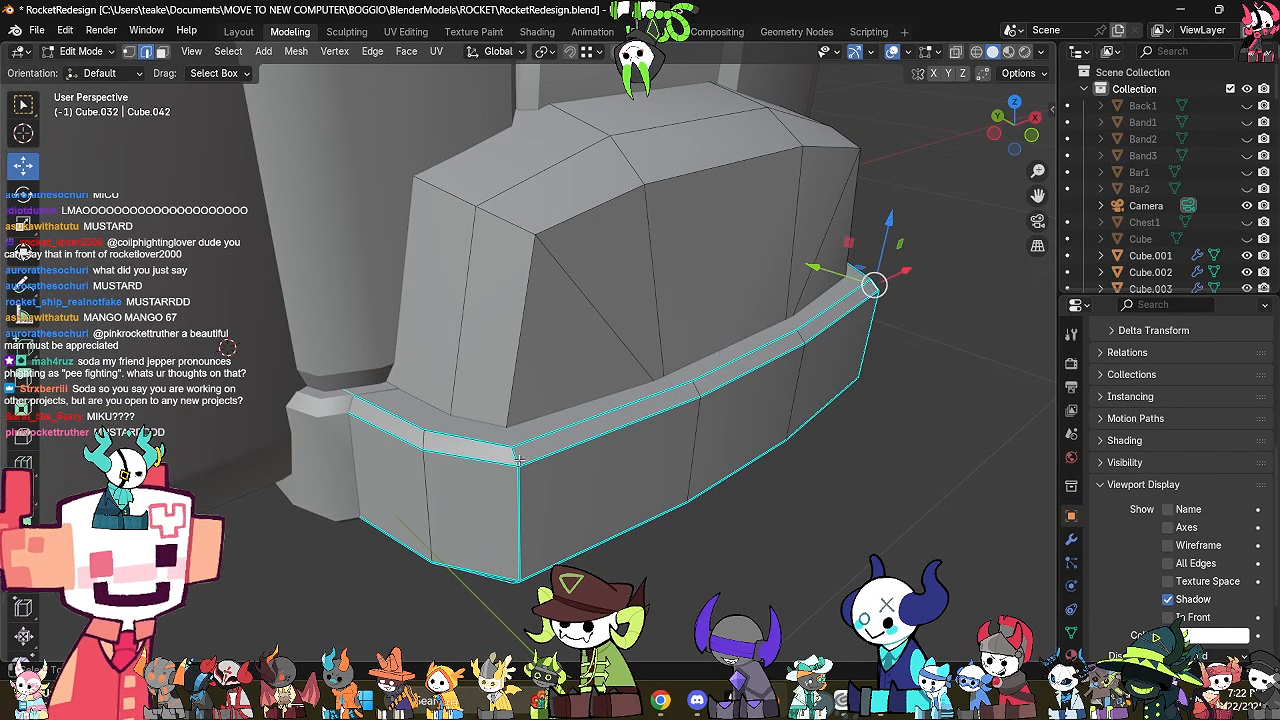
pyautogui.rightClick(680, 464)
pyautogui.click(664, 482)
pyautogui.press('Tab')
pyautogui.moveTo(664, 482); pyautogui.dragTo(713, 578, button='middle')
# Select the vertical edges on both sides of the toe sole, move them slightly forward along Y and scale them to about 0.988.
pyautogui.press('Tab')
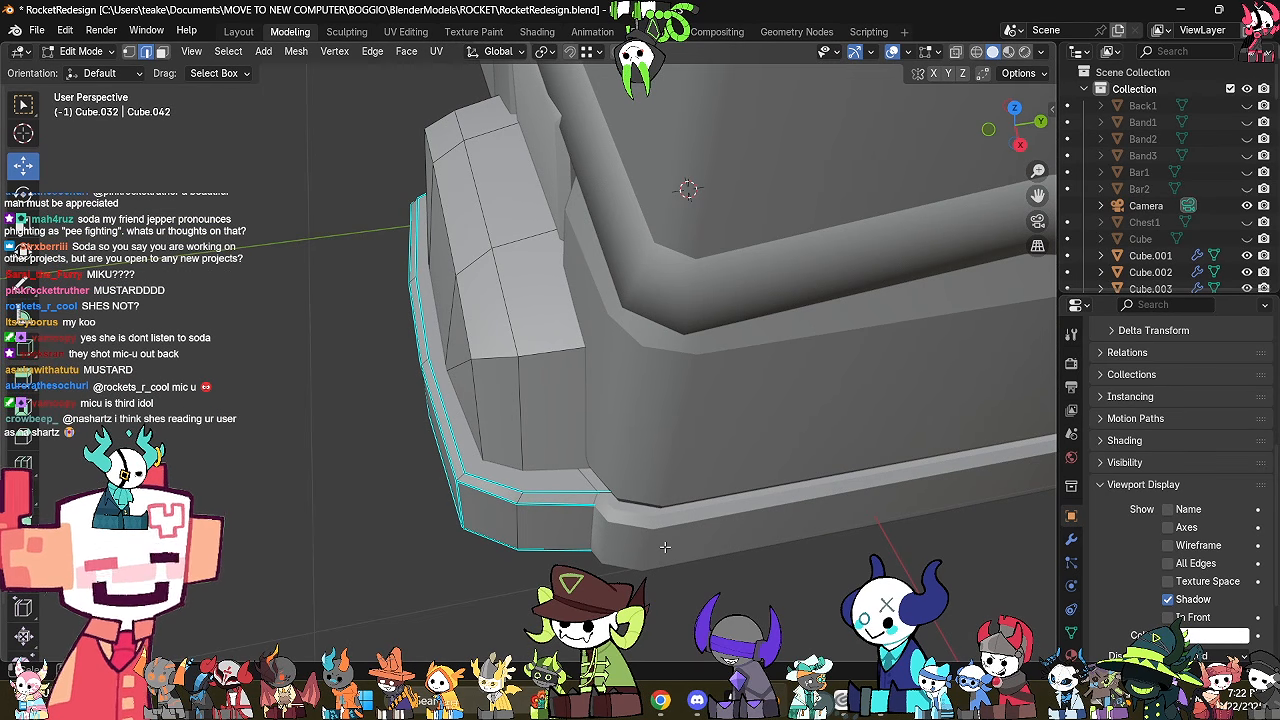
pyautogui.moveTo(639, 558); pyautogui.dragTo(677, 551, button='middle')
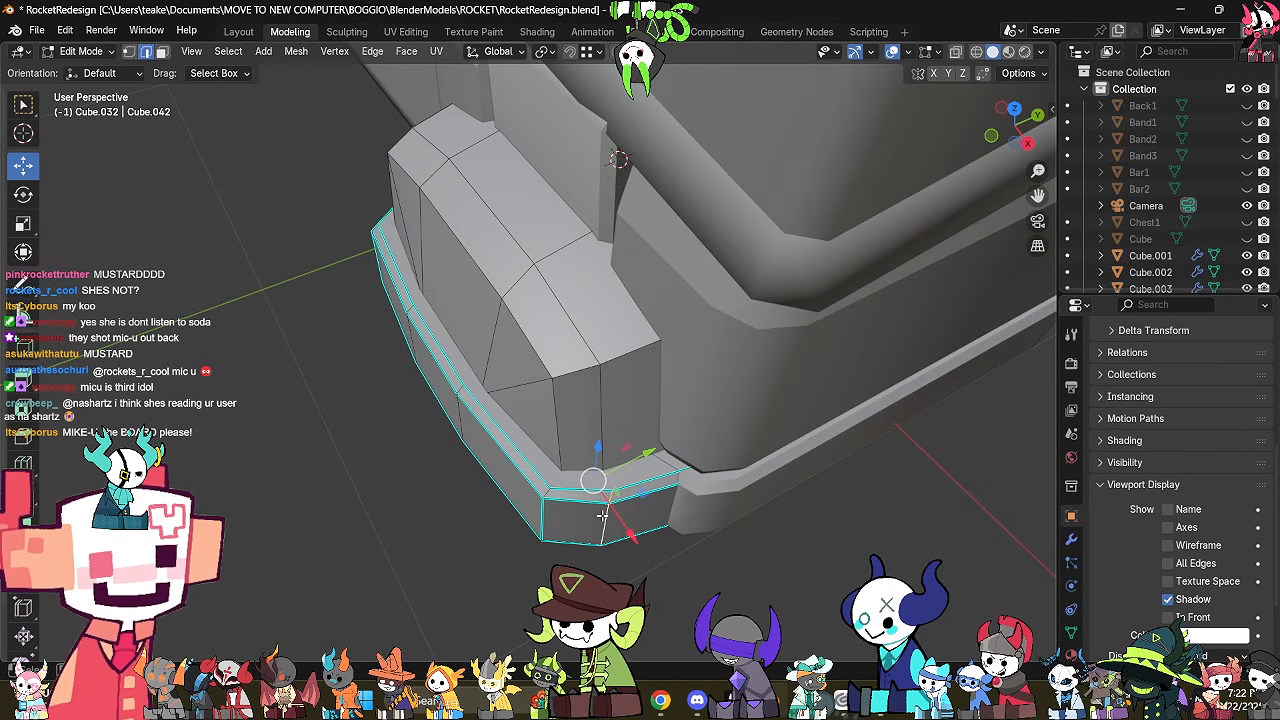
pyautogui.hotkey('alt', 'z')
pyautogui.moveTo(615, 515)
pyautogui.mouseDown(button='middle')
pyautogui.moveTo(420, 451)
pyautogui.moveTo(503, 449)
pyautogui.moveTo(626, 502)
pyautogui.mouseUp(button='middle')
pyautogui.keyDown('shift'); pyautogui.click(406, 440); pyautogui.keyUp('shift')
pyautogui.hotkey('alt', 'z')
pyautogui.moveTo(541, 322); pyautogui.dragTo(548, 327)
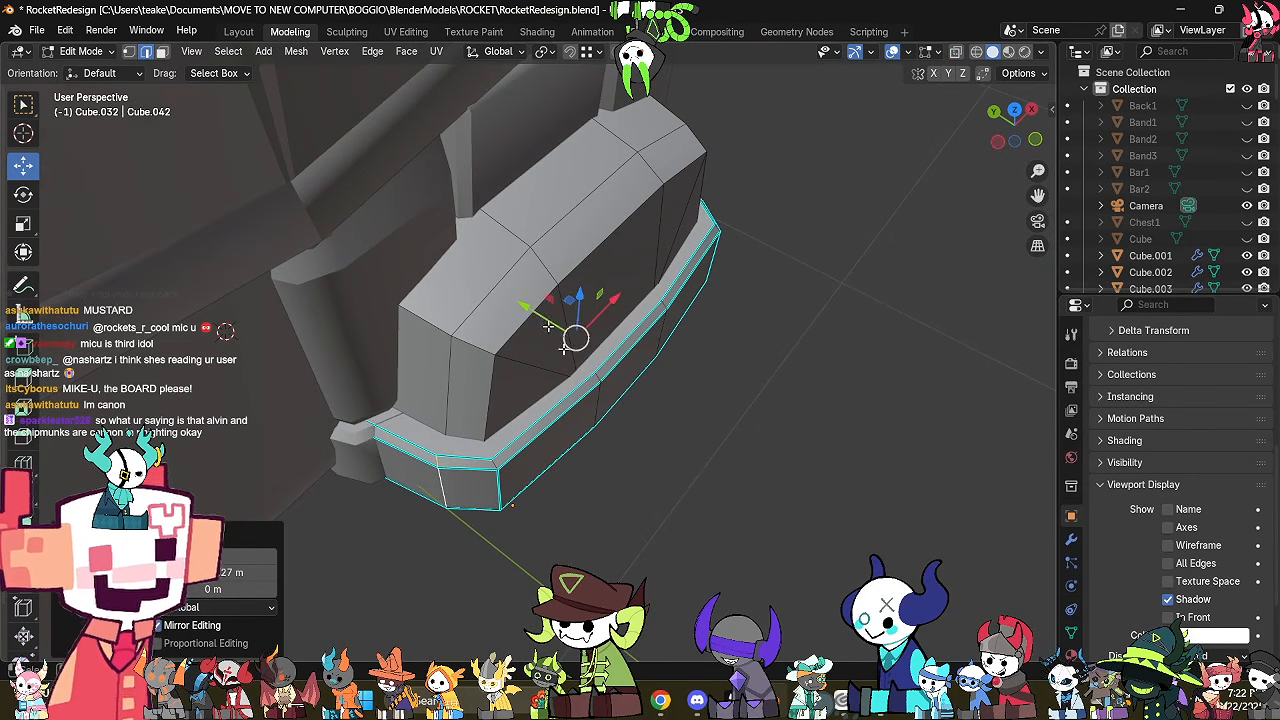
pyautogui.moveTo(706, 486)
pyautogui.mouseDown(button='middle')
pyautogui.moveTo(653, 420)
pyautogui.moveTo(726, 471)
pyautogui.mouseUp(button='middle')
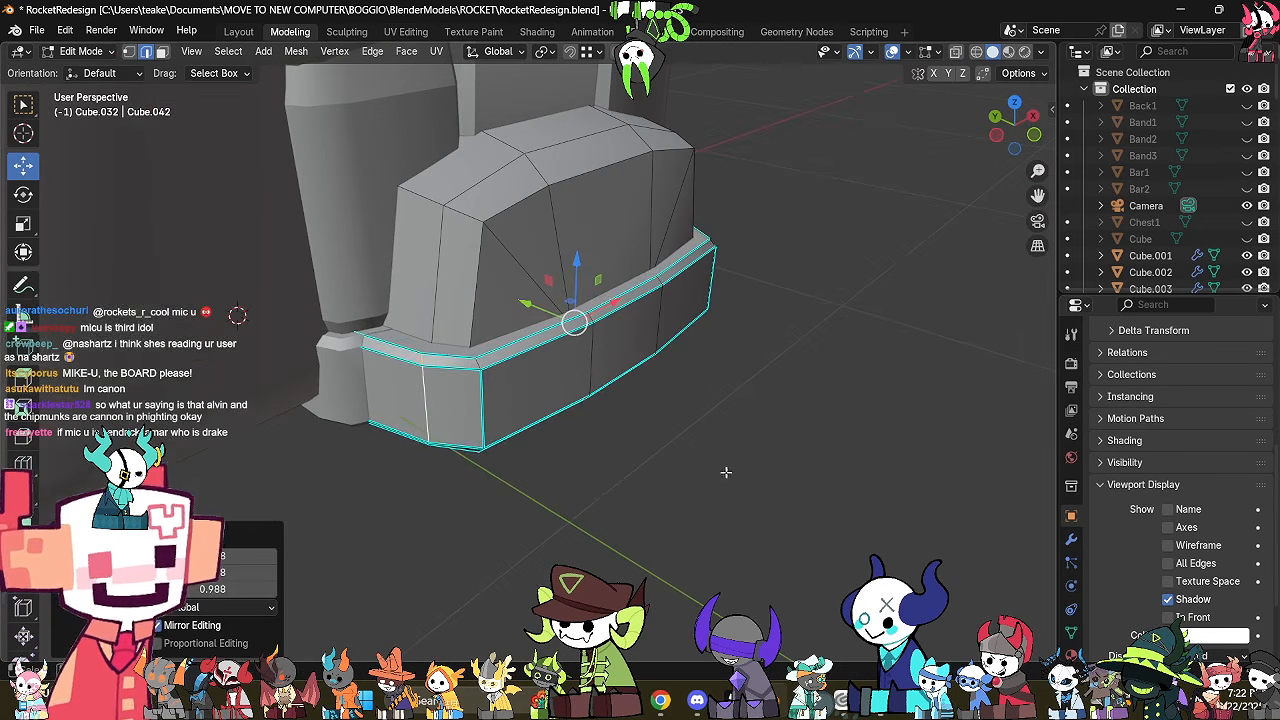
# Connect the toe sole's upper front vertices to its rear corner vertices with diagonal edges on both sides.
pyautogui.hotkey('alt', 'z')
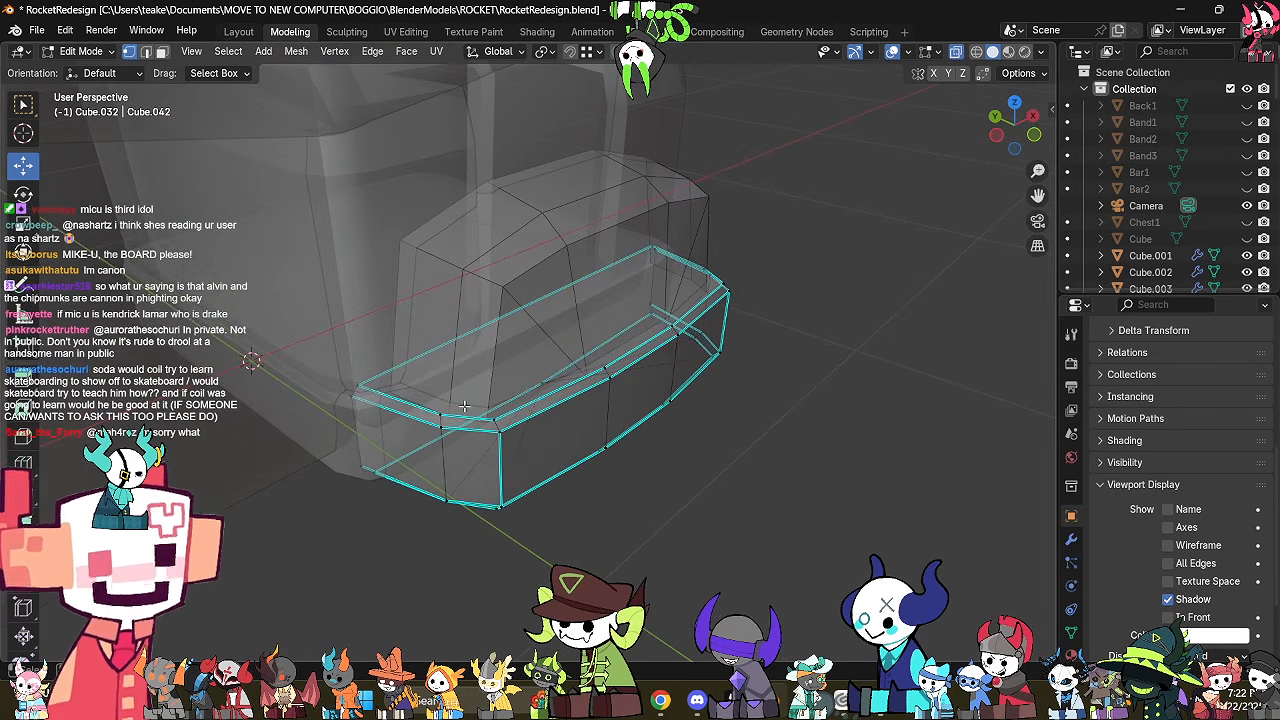
pyautogui.moveTo(465, 405)
pyautogui.mouseDown(button='middle')
pyautogui.moveTo(465, 372)
pyautogui.moveTo(538, 410)
pyautogui.moveTo(474, 406)
pyautogui.moveTo(486, 417)
pyautogui.mouseUp(button='middle')
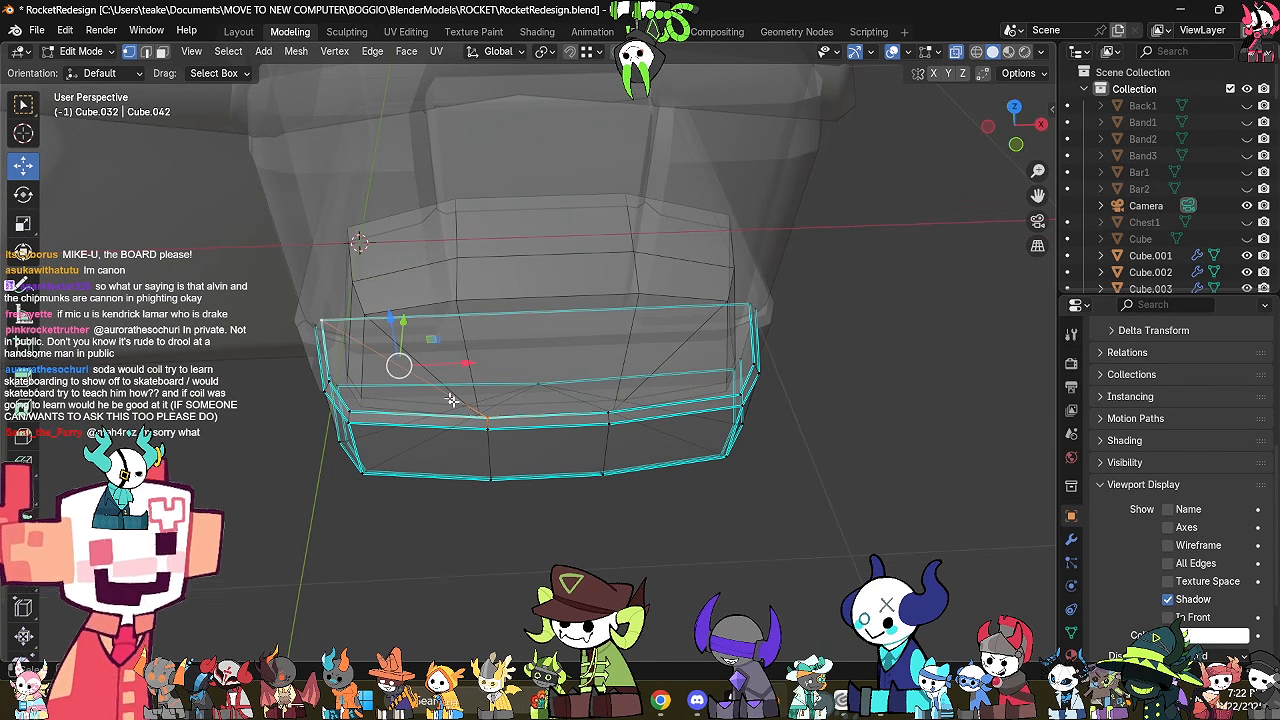
pyautogui.click(606, 411)
pyautogui.keyDown('shift'); pyautogui.click(750, 306); pyautogui.keyUp('shift')
pyautogui.moveTo(750, 306); pyautogui.dragTo(696, 322, button='middle')
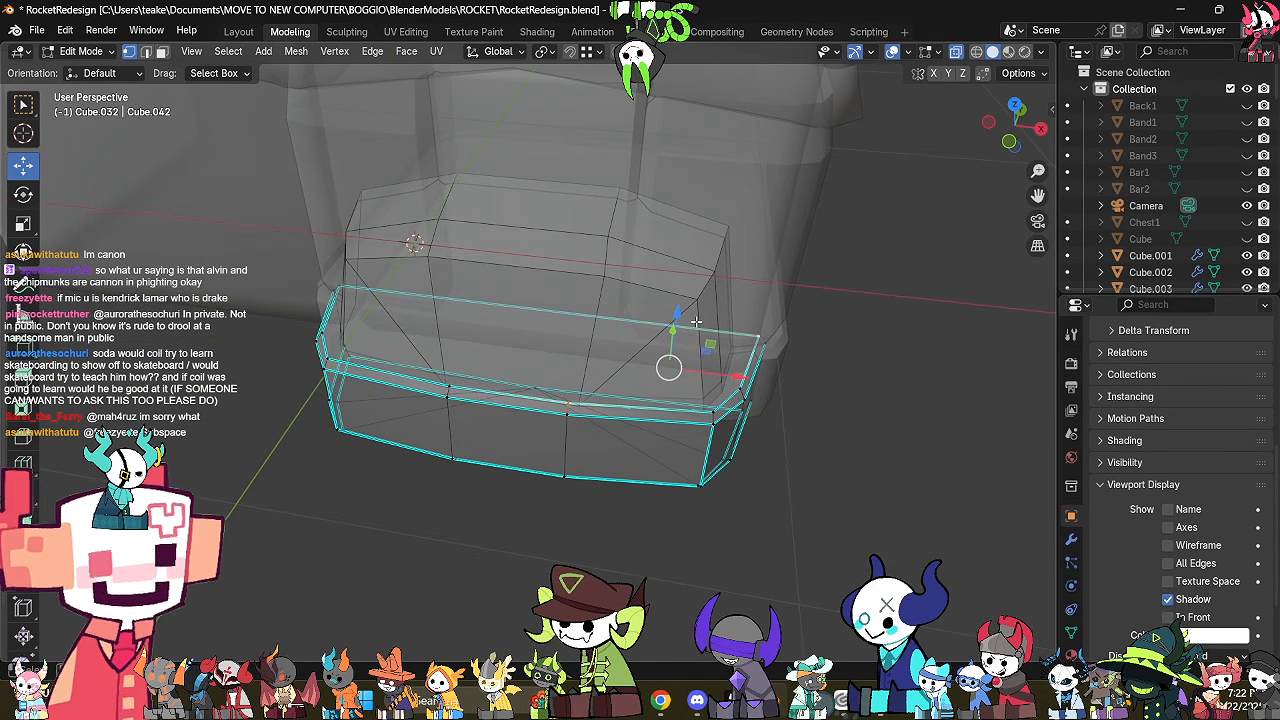
pyautogui.moveTo(446, 393)
pyautogui.mouseDown(button='middle')
pyautogui.moveTo(503, 429)
pyautogui.moveTo(374, 390)
pyautogui.moveTo(552, 463)
pyautogui.moveTo(375, 420)
pyautogui.moveTo(481, 342)
pyautogui.moveTo(520, 338)
pyautogui.moveTo(563, 429)
pyautogui.moveTo(588, 450)
pyautogui.mouseUp(button='middle')
pyautogui.press('Tab')
pyautogui.hotkey('alt', 'z')
# In the right view, annotate a wavy line along the lower side of the boot, rising toward the heel.
pyautogui.click(521, 338)
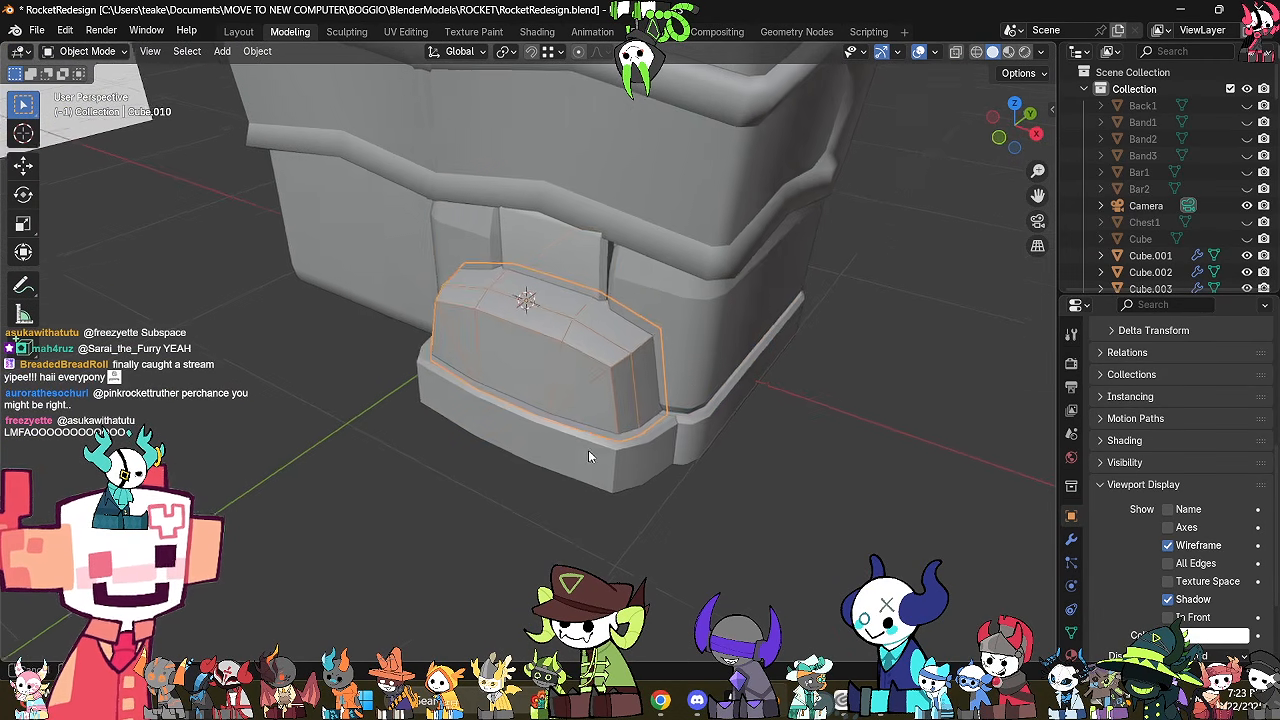
pyautogui.click(683, 340)
pyautogui.moveTo(683, 340); pyautogui.dragTo(652, 322, button='middle')
pyautogui.click(1025, 135)
pyautogui.scroll(-3, 591, 478)
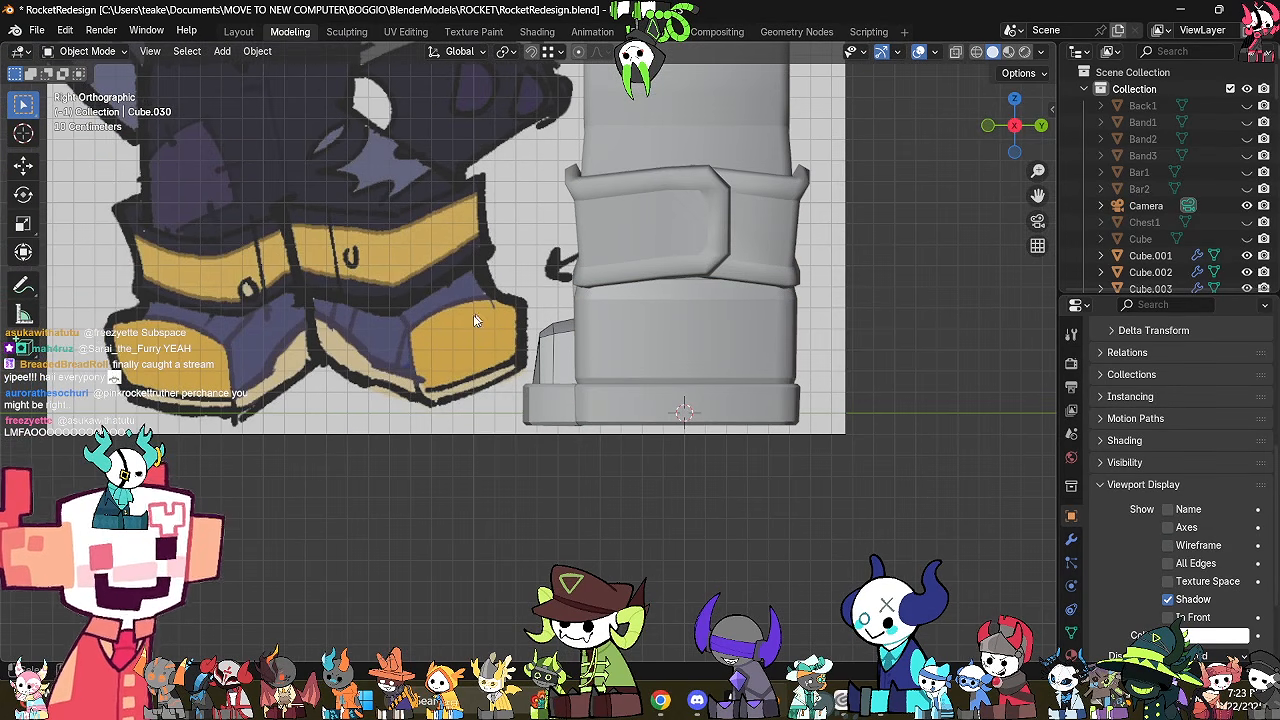
pyautogui.click(28, 288)
pyautogui.scroll(3, 505, 388)
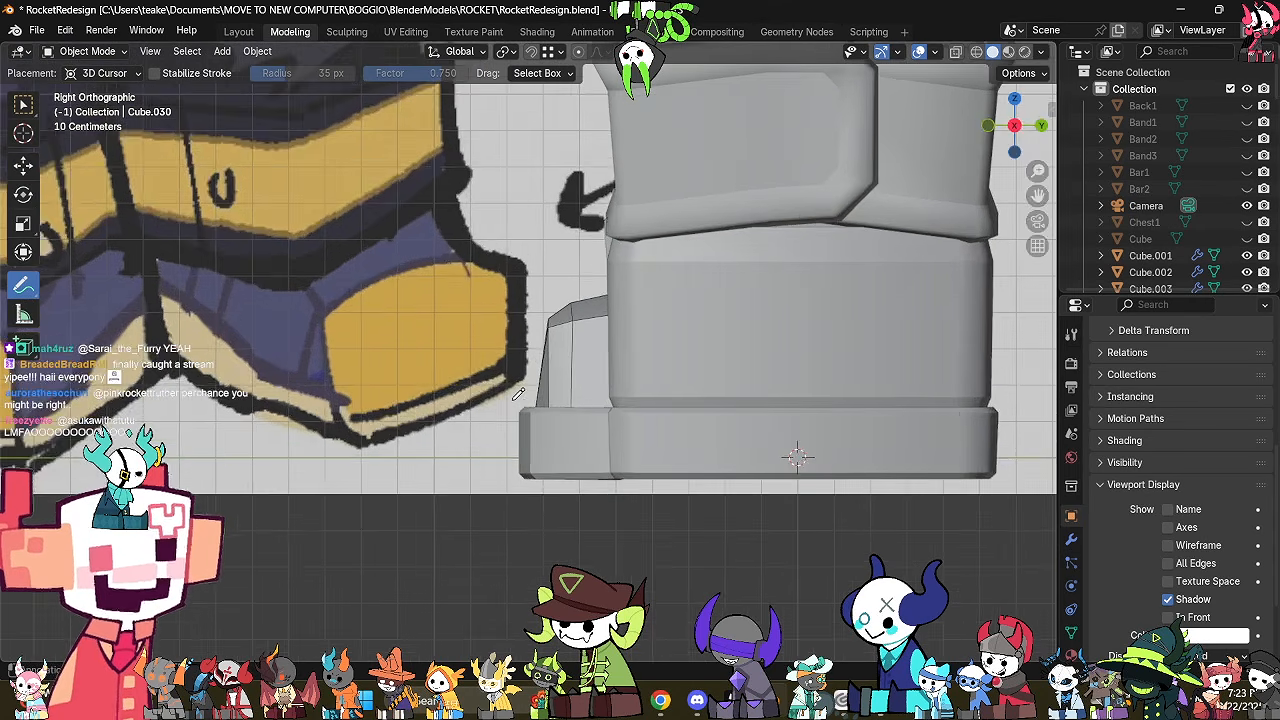
pyautogui.scroll(-1, 518, 393)
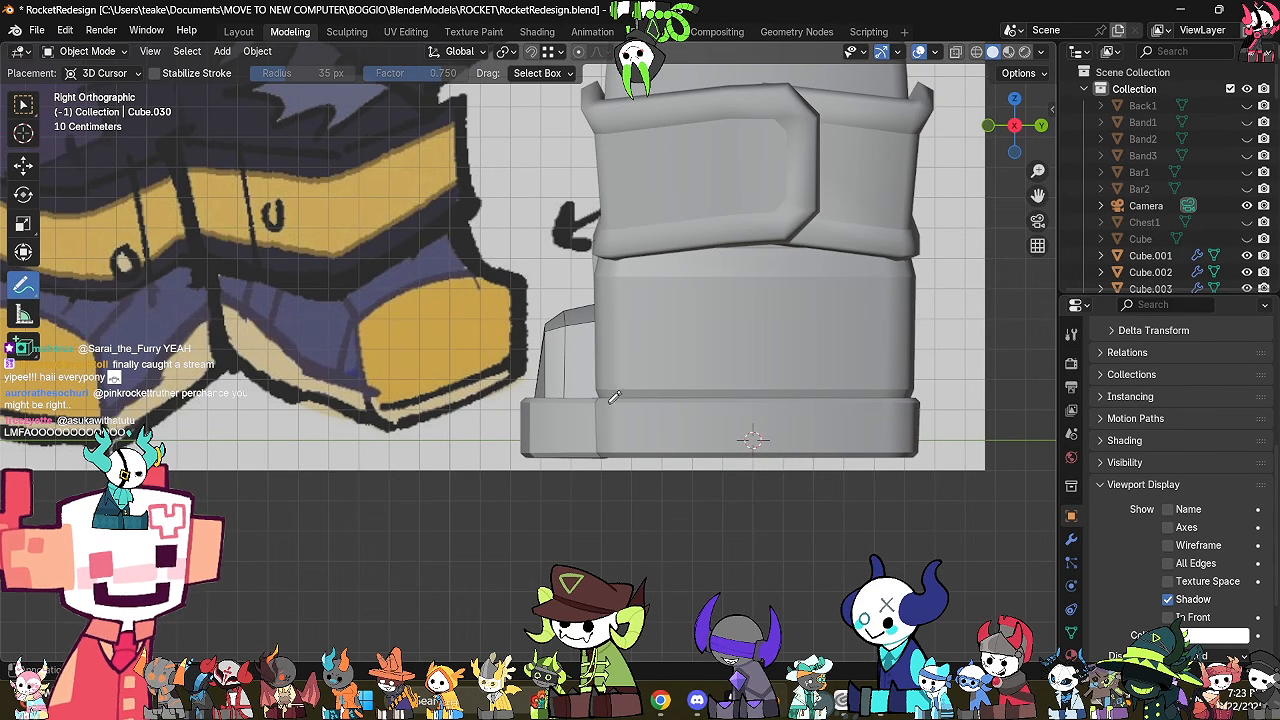
pyautogui.moveTo(598, 398); pyautogui.dragTo(640, 399)
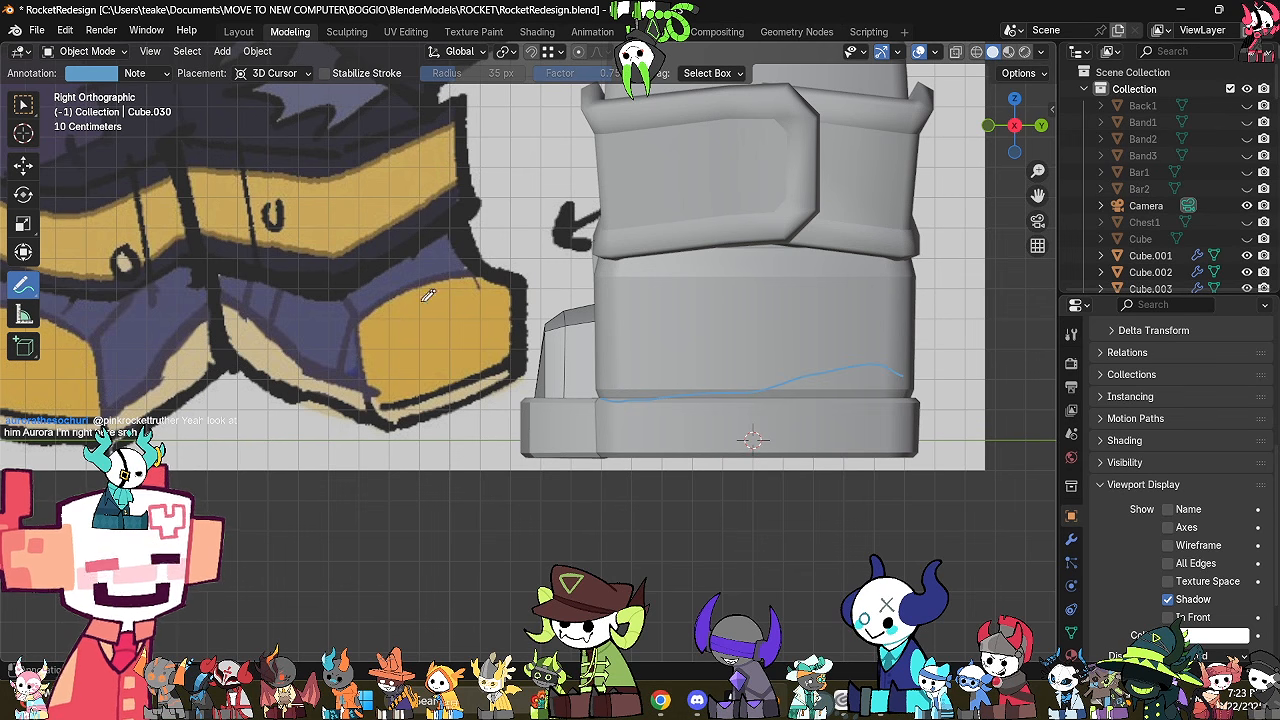
# Annotate two diagonal seam lines, curved heel strokes and the front opening's outline on the boot's side, following the reference drawing.
pyautogui.moveTo(634, 260); pyautogui.dragTo(752, 390)
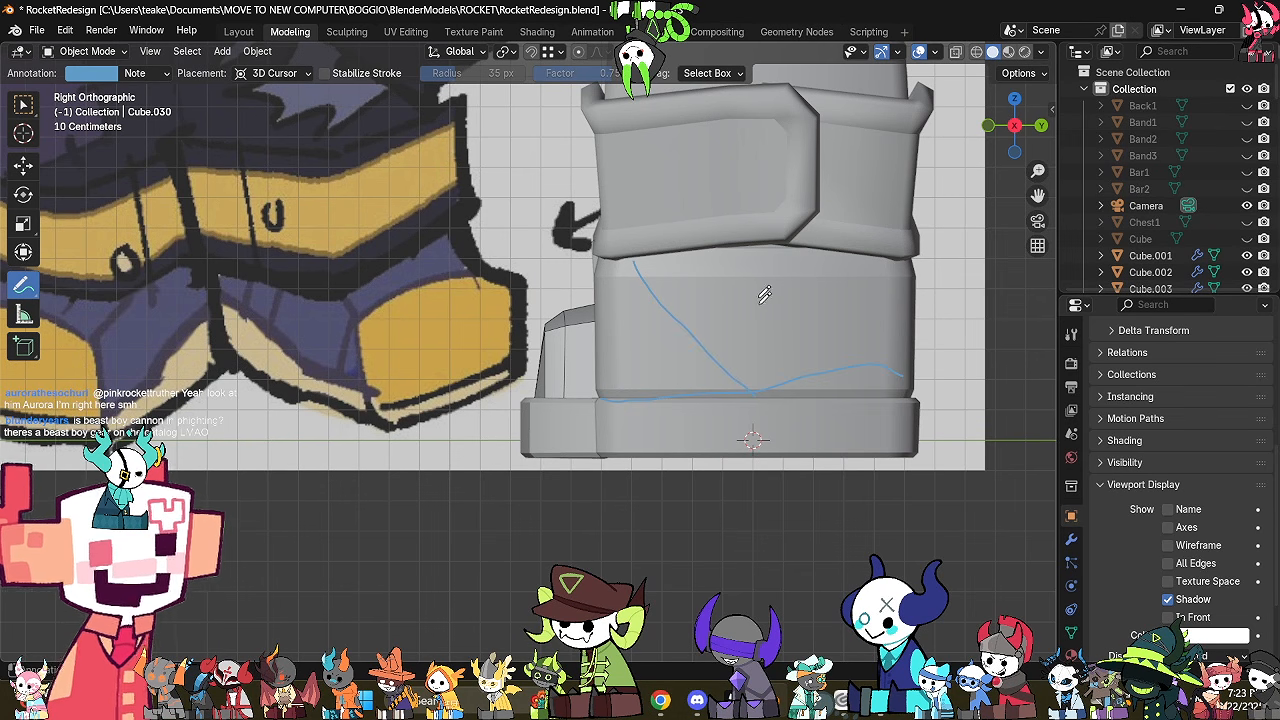
pyautogui.moveTo(758, 259); pyautogui.dragTo(842, 354)
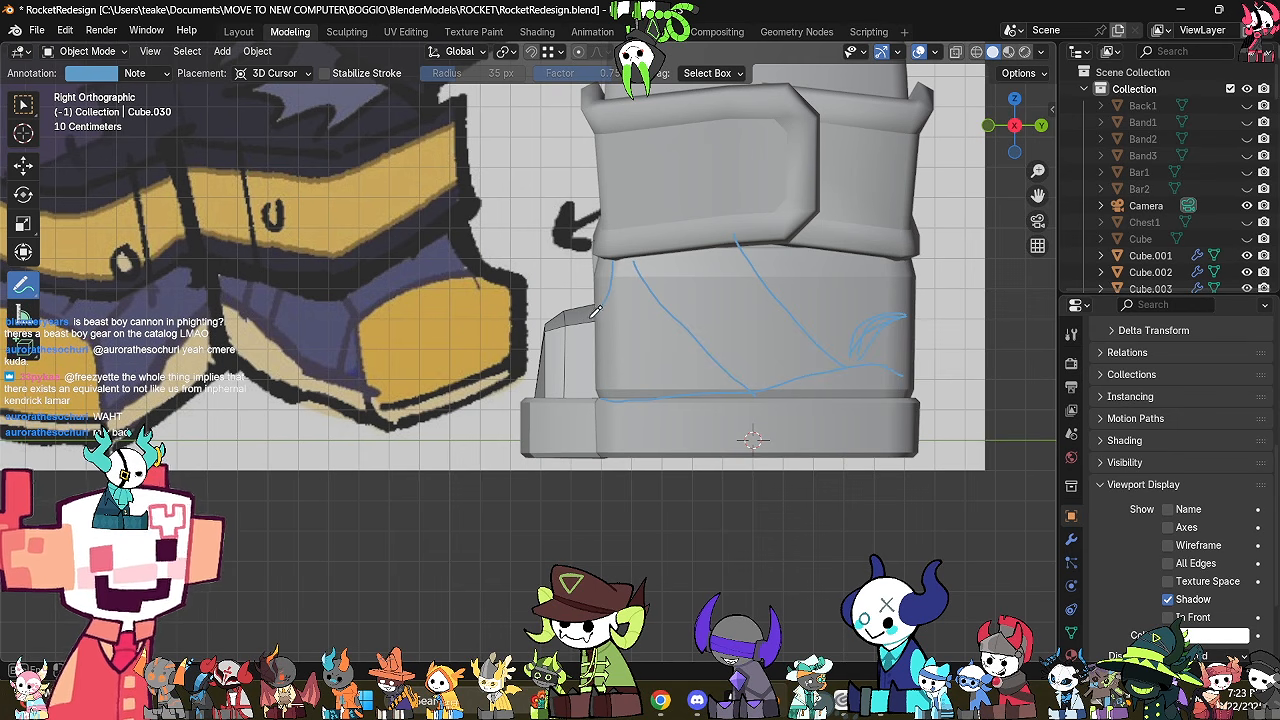
pyautogui.moveTo(592, 322); pyautogui.dragTo(590, 395)
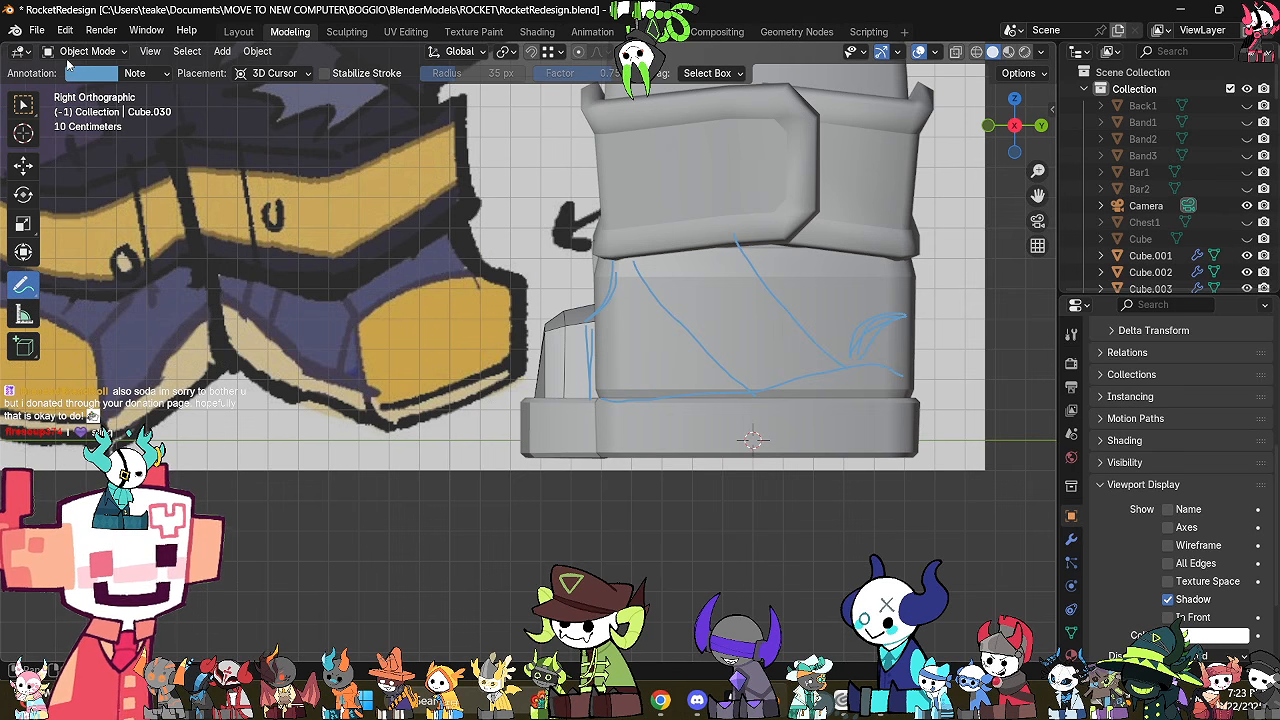
pyautogui.click(24, 286)
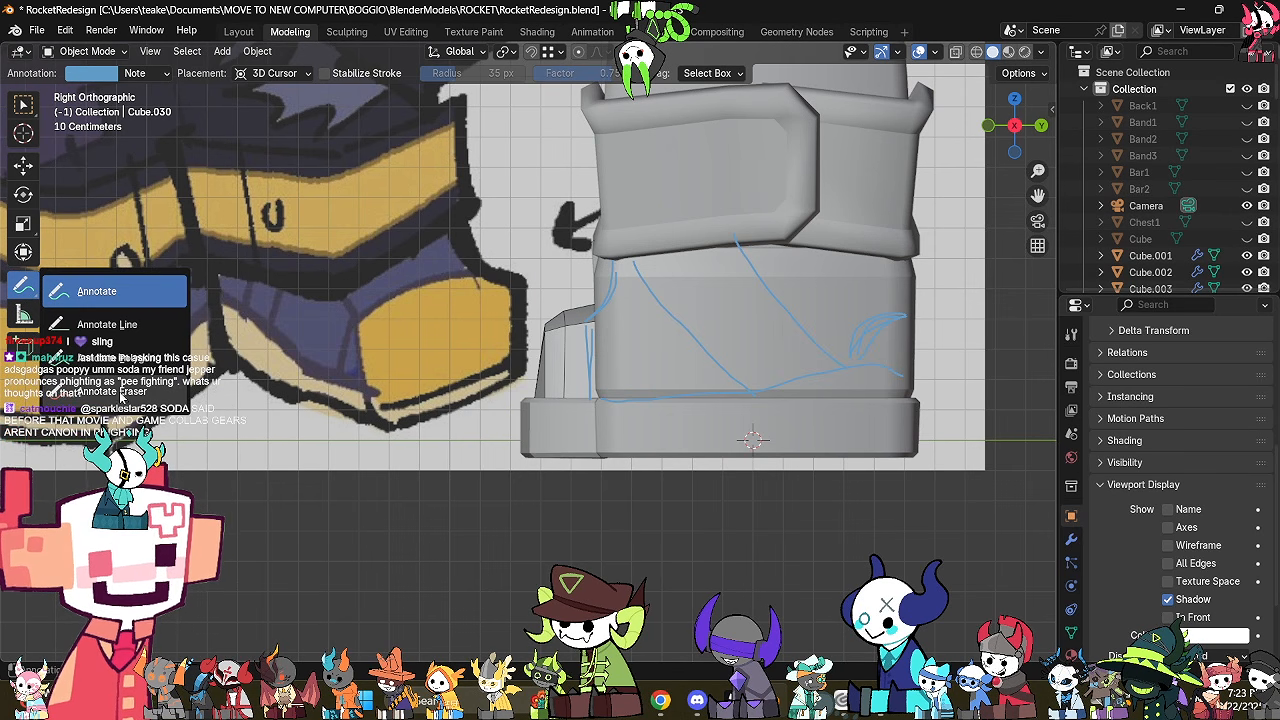
pyautogui.click(120, 393)
pyautogui.moveTo(547, 401); pyautogui.dragTo(518, 397, button='middle')
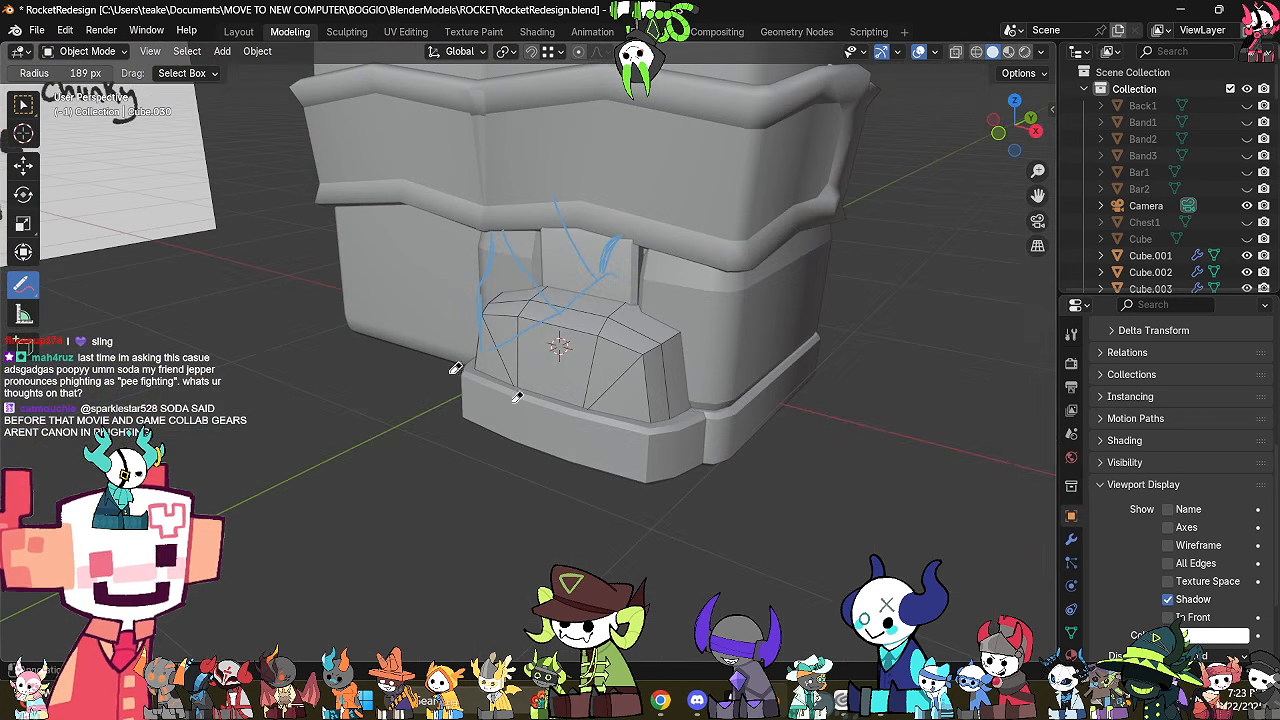
# Add two evenly spaced horizontal loop cuts around the boot's lower body, below the strap.
pyautogui.click(24, 165)
pyautogui.click(700, 332)
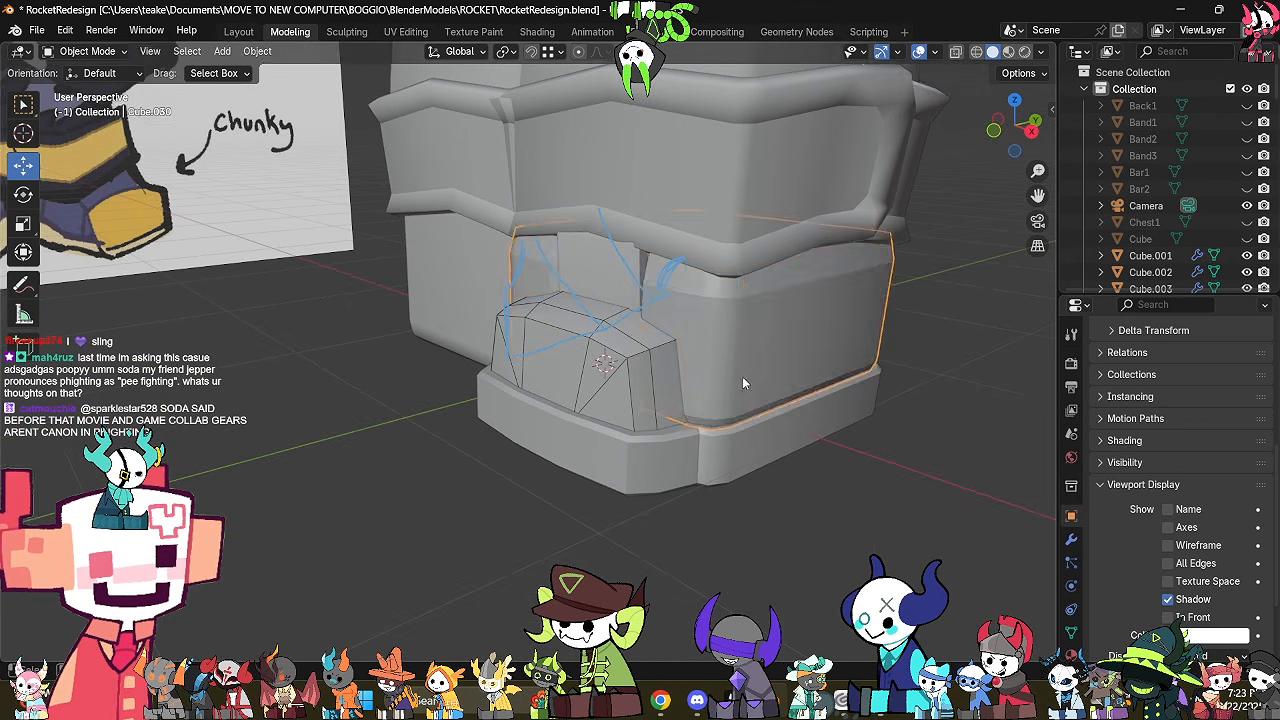
pyautogui.press('Tab')
pyautogui.hotkey('alt', 'z')
pyautogui.hotkey('ctrl', 'r')
pyautogui.scroll(1, 834, 333)
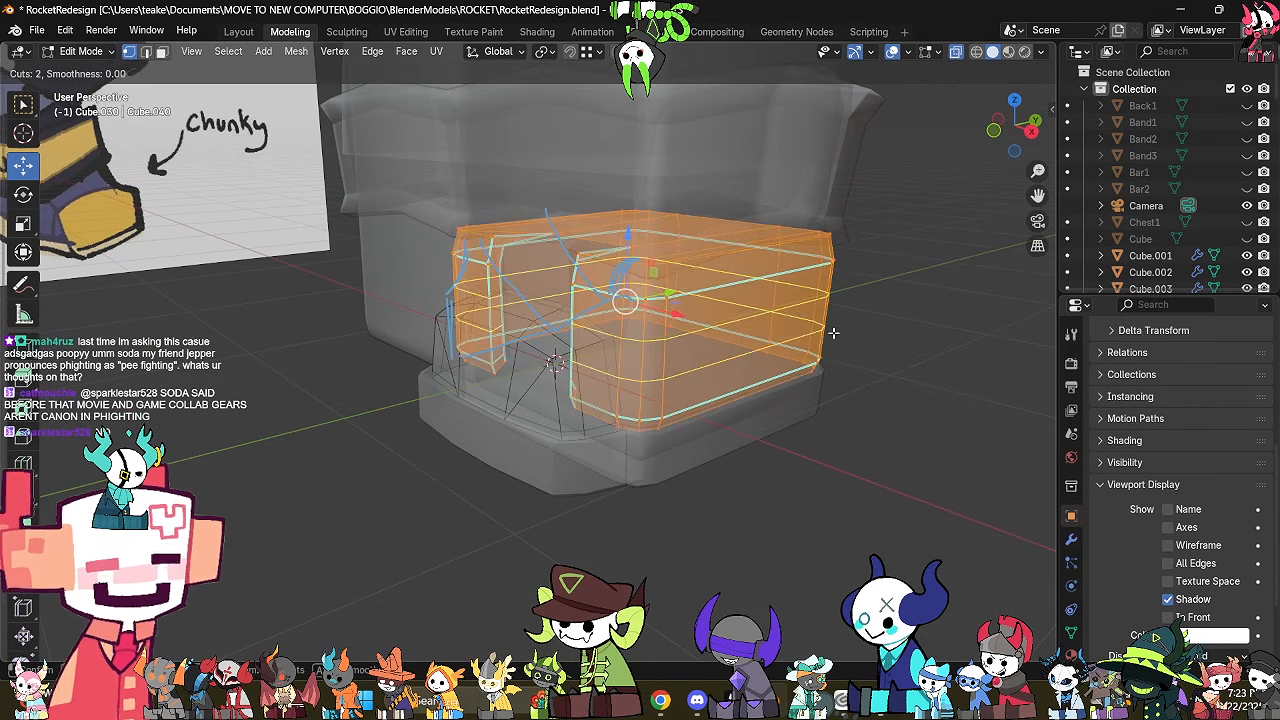
pyautogui.click(832, 334)
pyautogui.rightClick(832, 336)
pyautogui.click(843, 500)
# Dissolve the lower of the two new horizontal edge loops on the boot's lower body.
pyautogui.press('2')
pyautogui.moveTo(770, 470); pyautogui.dragTo(725, 458, button='middle')
pyautogui.moveTo(647, 450); pyautogui.dragTo(600, 438, button='middle')
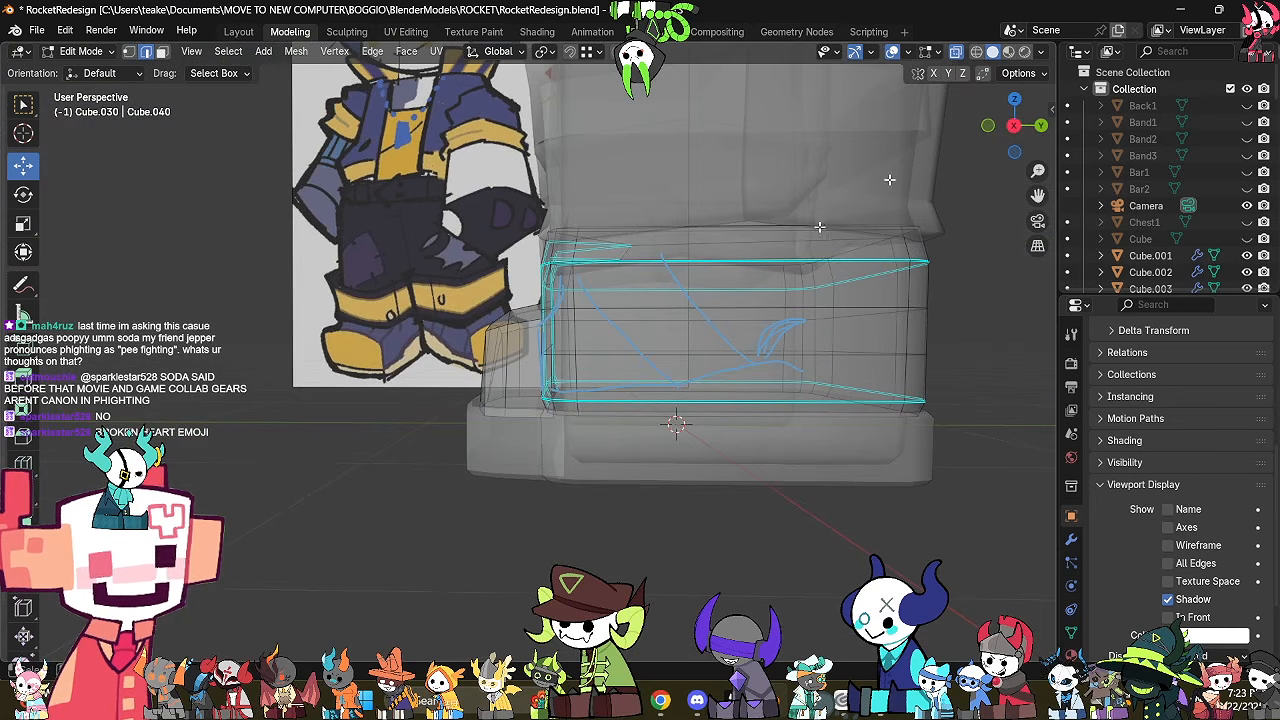
pyautogui.click(1015, 128)
pyautogui.click(1015, 128)
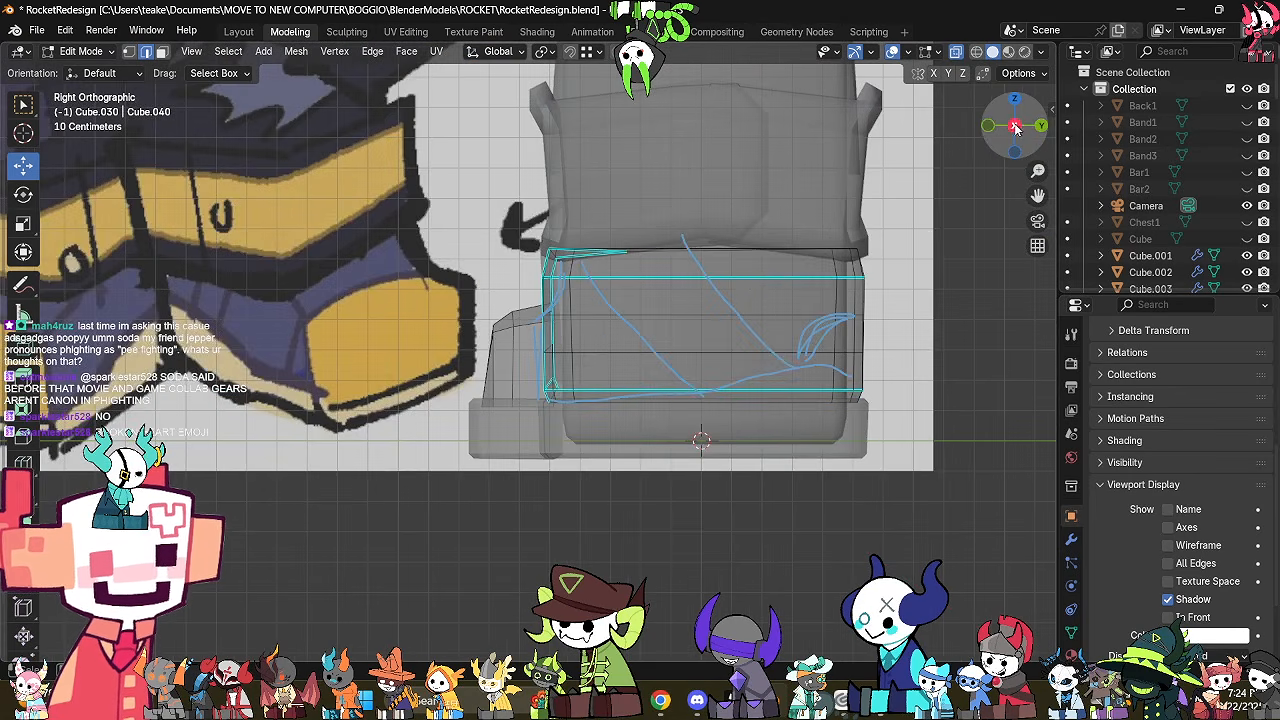
pyautogui.scroll(4, 619, 429)
pyautogui.scroll(-2, 607, 361)
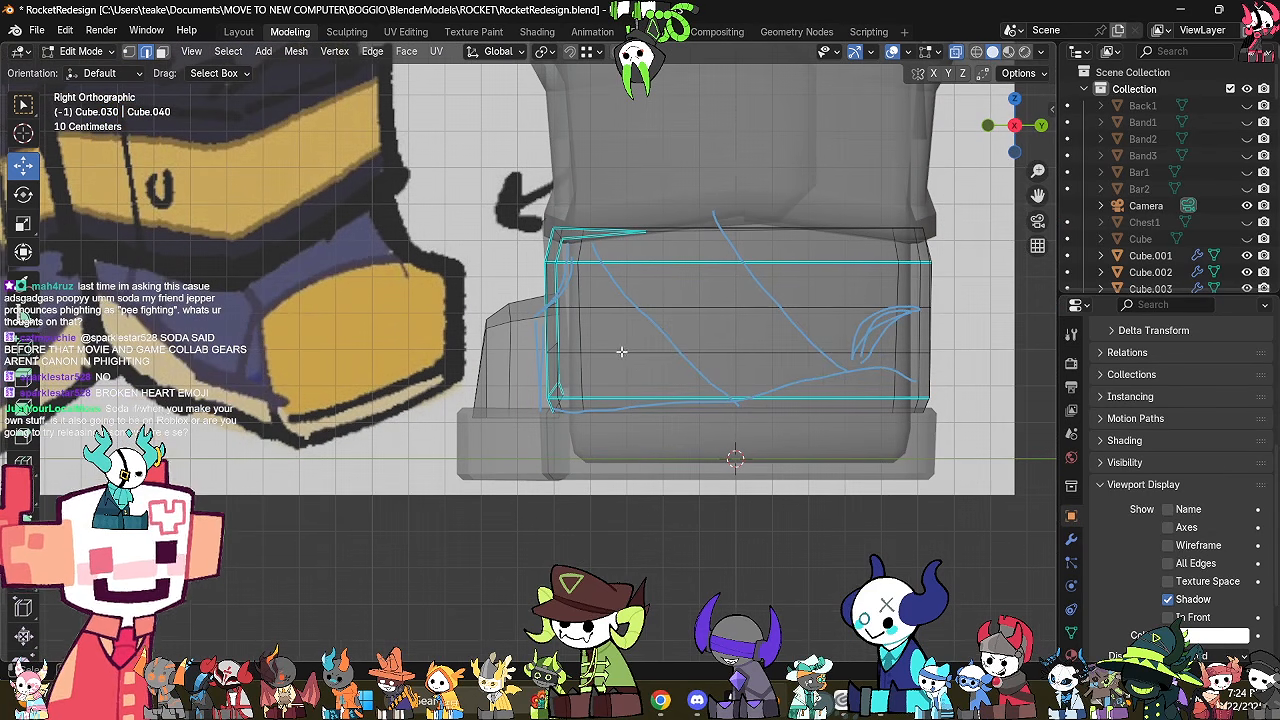
pyautogui.rightClick(642, 354)
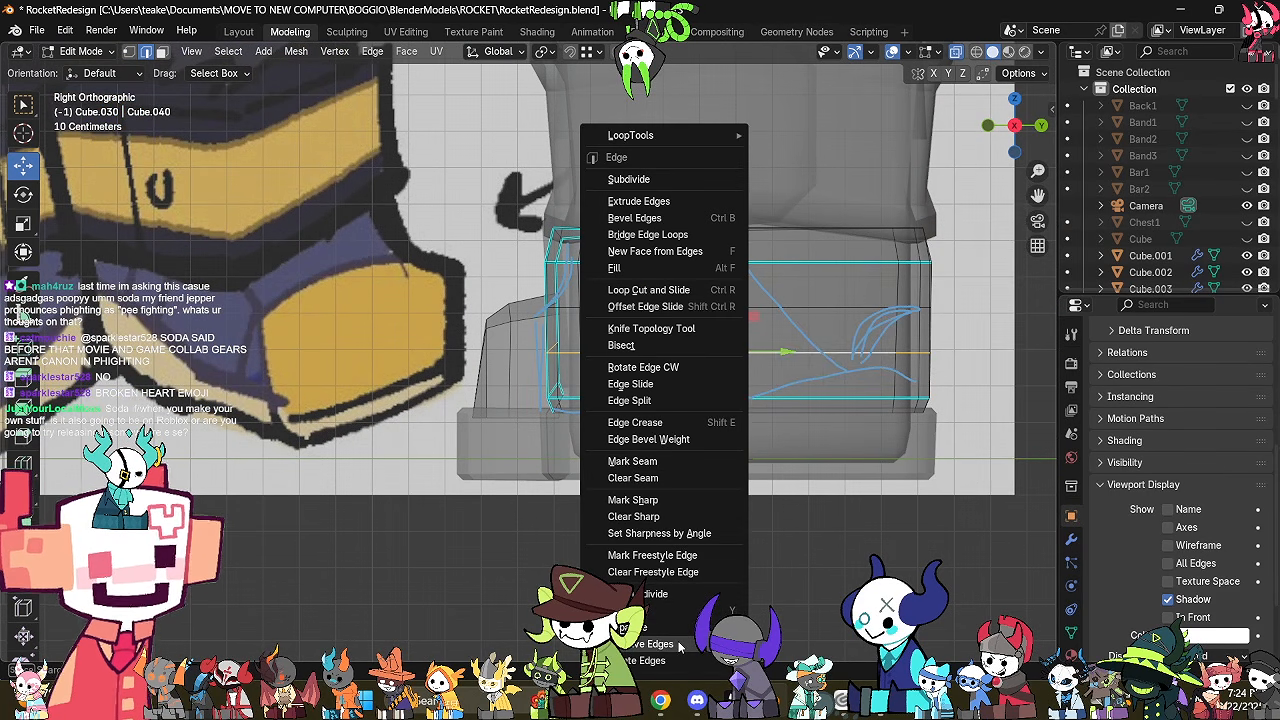
pyautogui.click(598, 642)
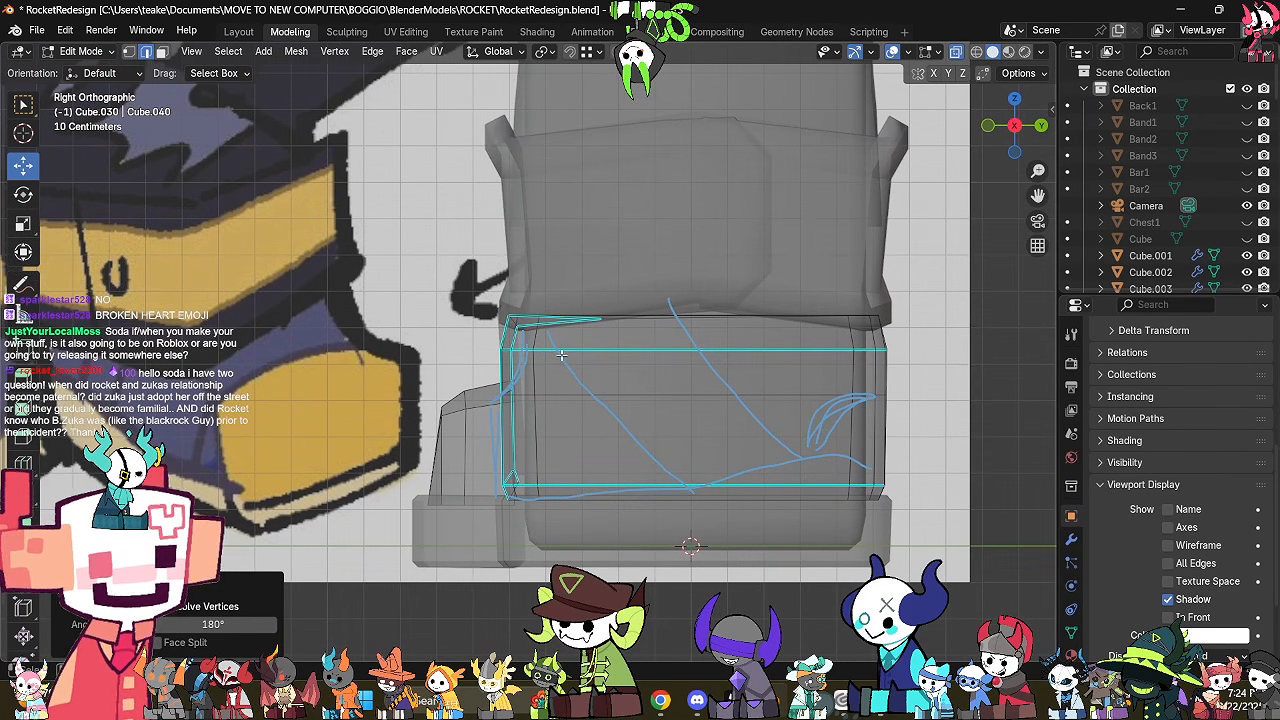
# Move the lower body's upper front vertices slightly back in the right view so the front edge slopes above the middle loop.
pyautogui.hotkey('alt', 'z')
pyautogui.hotkey('alt', 'z')
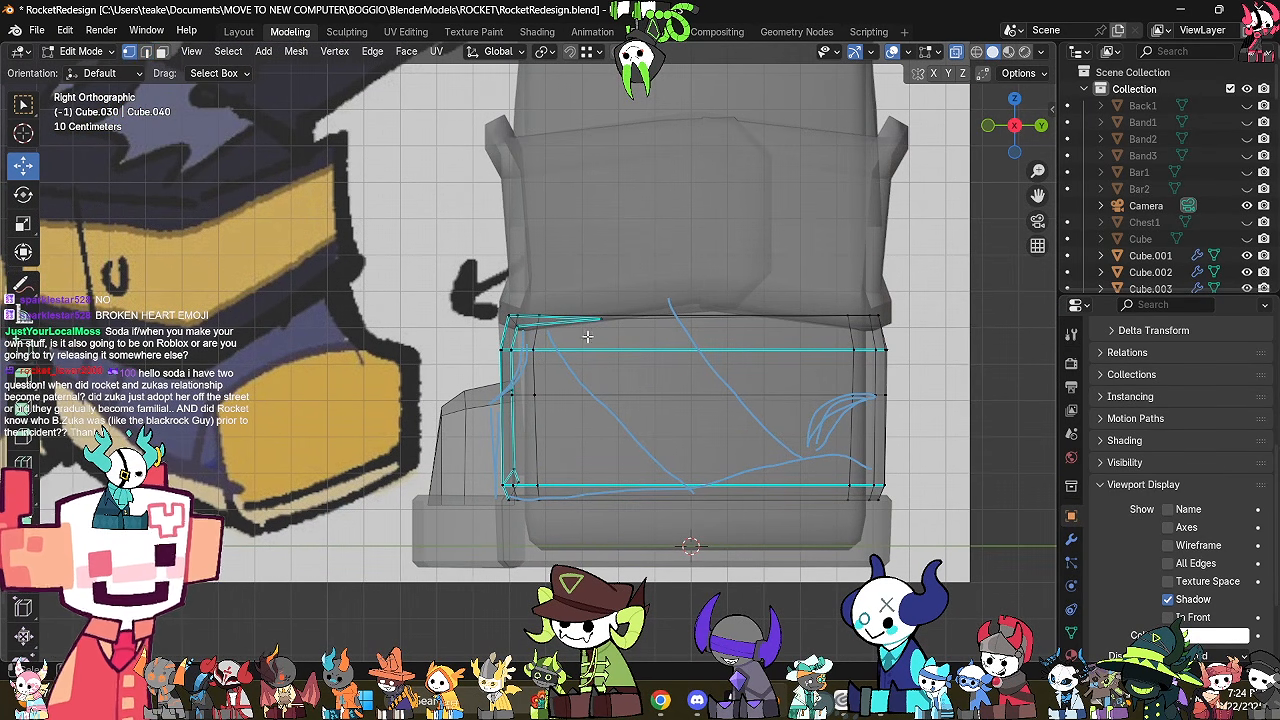
pyautogui.click(585, 333)
pyautogui.press('g')
pyautogui.moveTo(583, 340); pyautogui.dragTo(596, 343)
pyautogui.moveTo(527, 374); pyautogui.dragTo(471, 429)
pyautogui.press('2')
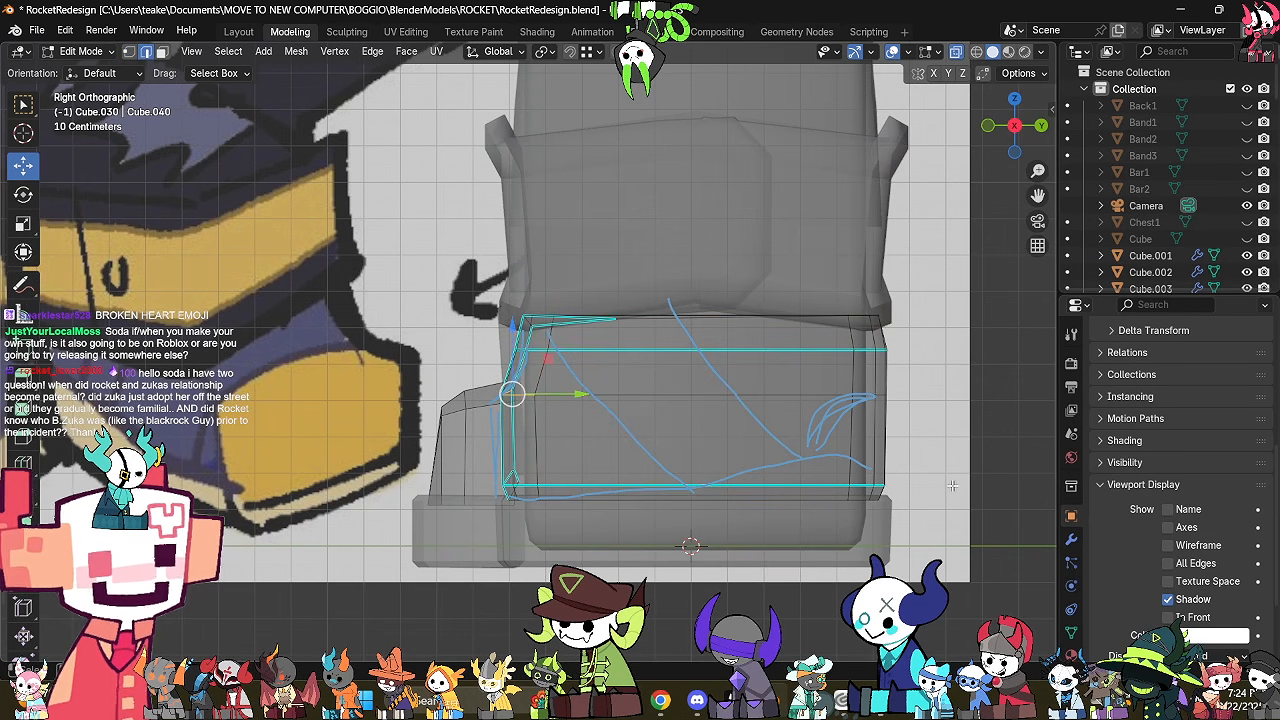
pyautogui.keyDown('shift'); pyautogui.moveTo(952, 486); pyautogui.dragTo(883, 443, button='middle'); pyautogui.keyUp('shift')
pyautogui.click(912, 522)
# Raise the lower body's middle horizontal edge loop slightly along Z.
pyautogui.keyDown('shift'); pyautogui.moveTo(751, 424); pyautogui.dragTo(790, 446, button='middle'); pyautogui.keyUp('shift')
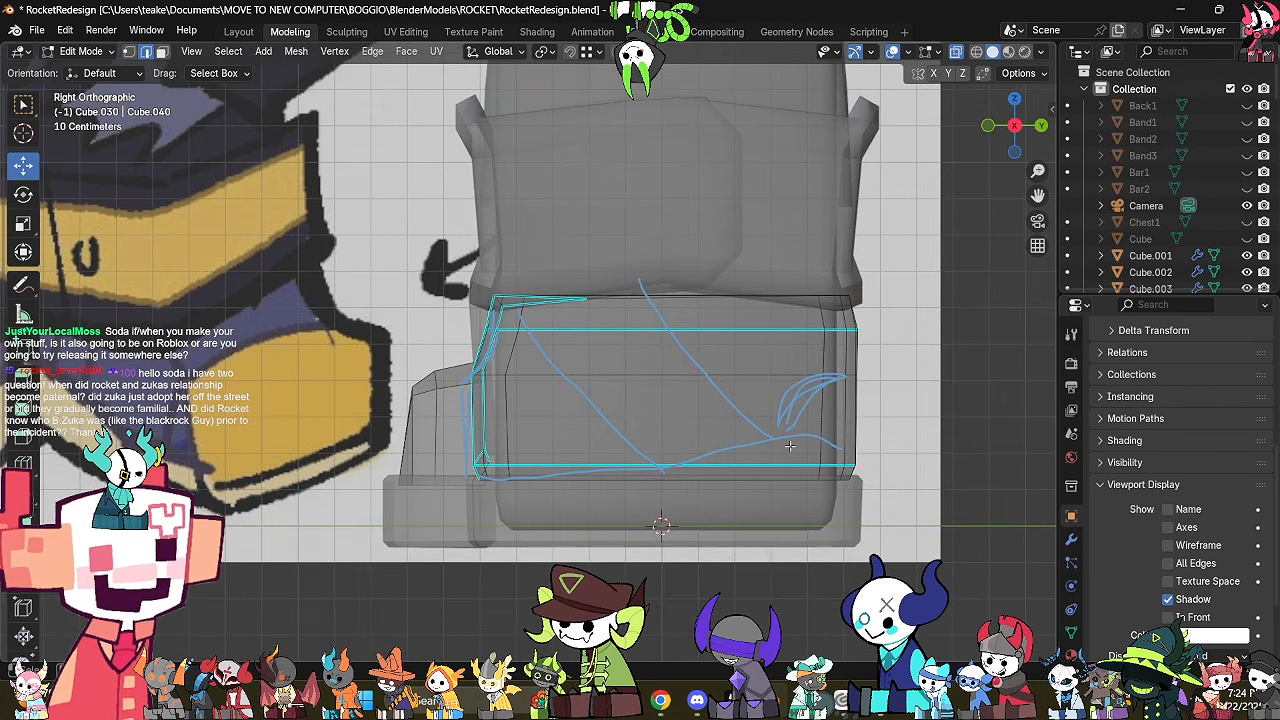
pyautogui.scroll(1, 790, 446)
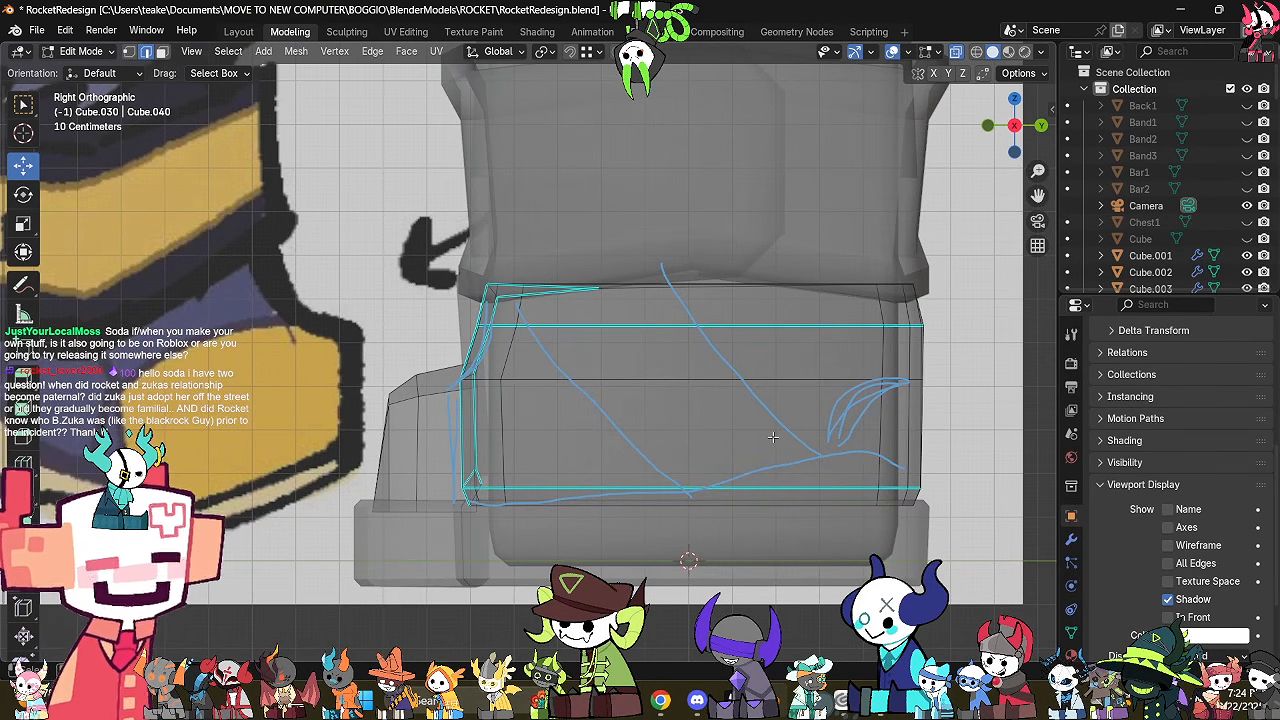
pyautogui.click(653, 388)
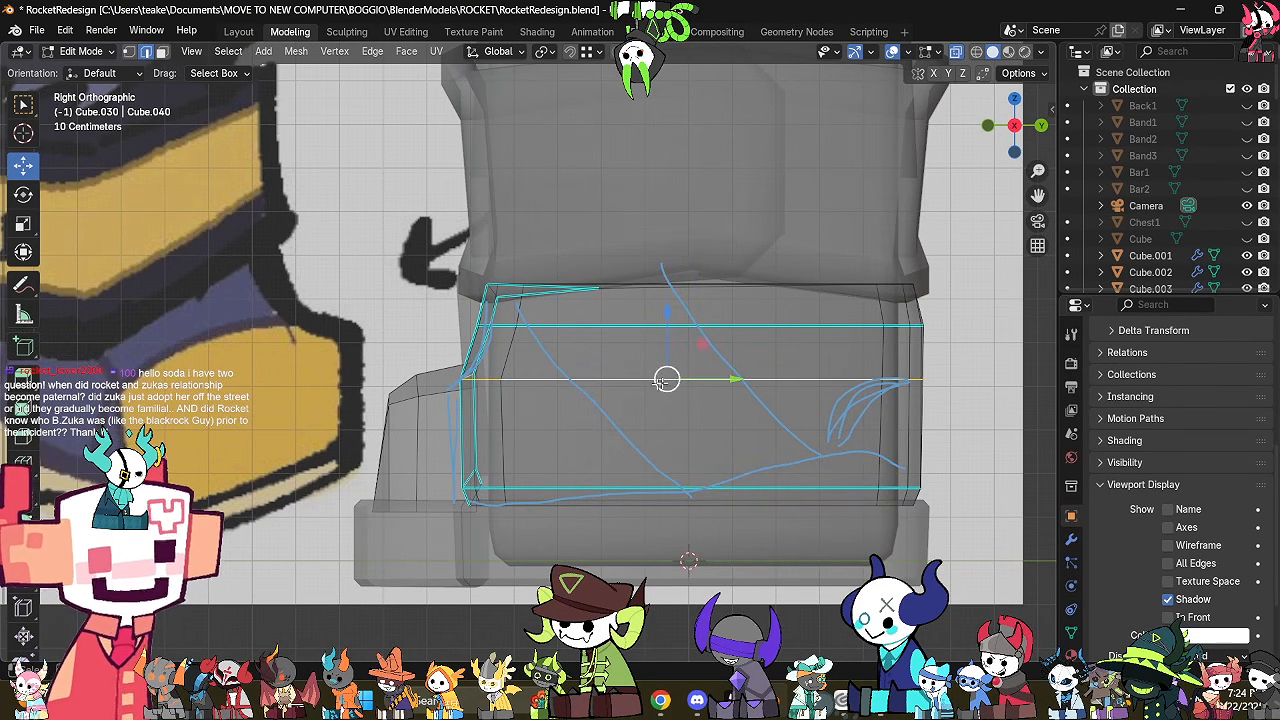
pyautogui.press('g')
pyautogui.click(673, 328)
pyautogui.hotkey('ctrl', 'z')
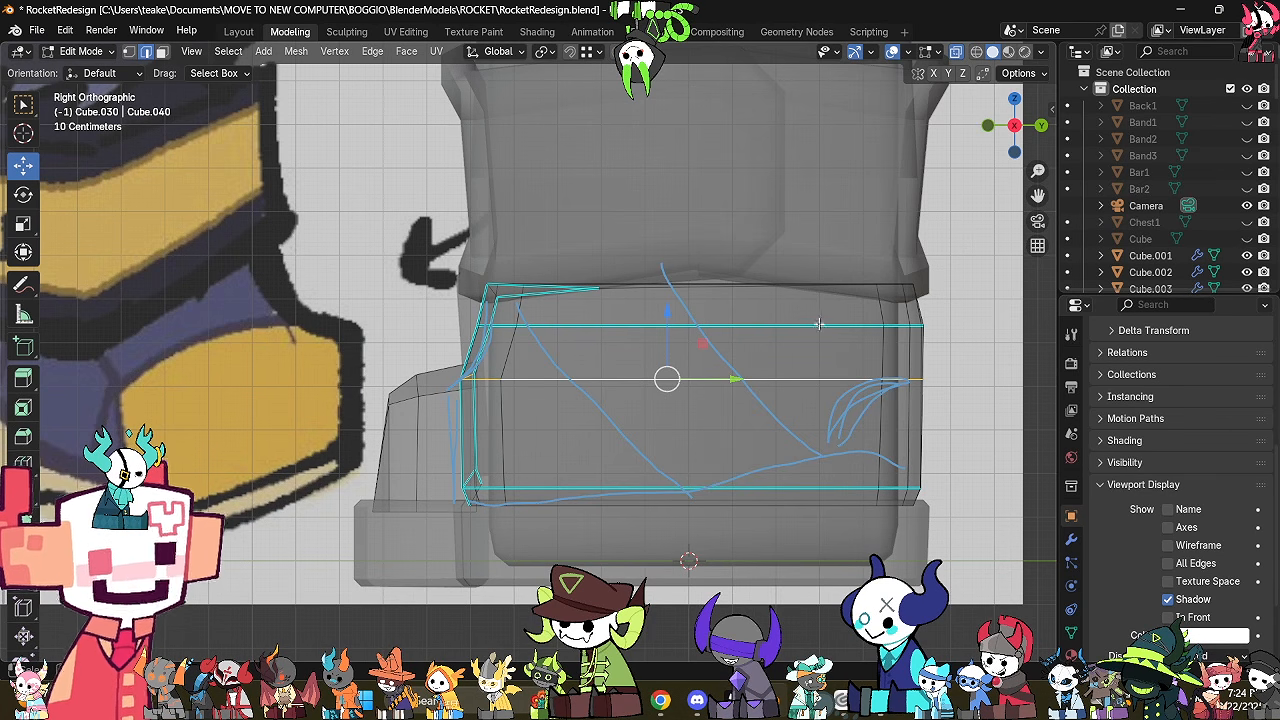
pyautogui.moveTo(666, 329); pyautogui.dragTo(667, 315)
# Try scaling the lower body's upper sharp edge loop to 0.965.
pyautogui.moveTo(667, 317); pyautogui.dragTo(900, 346, button='middle')
pyautogui.hotkey('alt', 'z')
pyautogui.click(939, 493)
pyautogui.press('s')
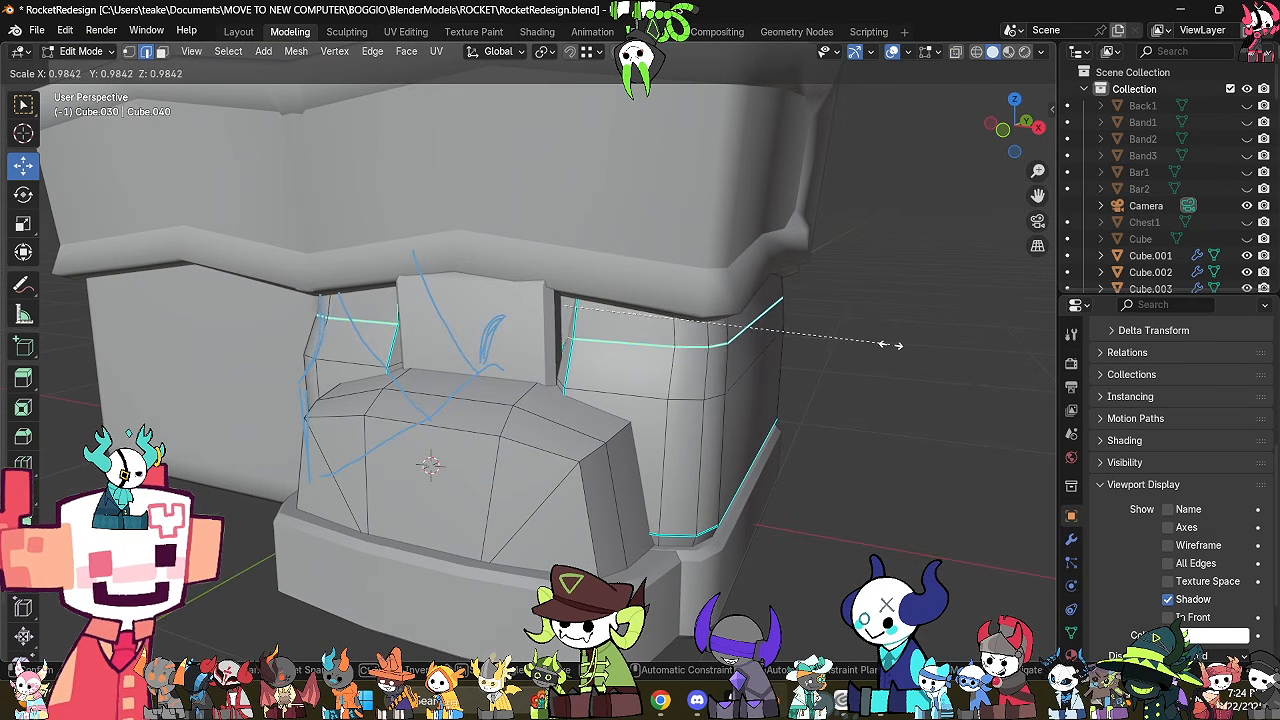
pyautogui.click(884, 346)
pyautogui.moveTo(877, 394); pyautogui.dragTo(748, 346, button='middle')
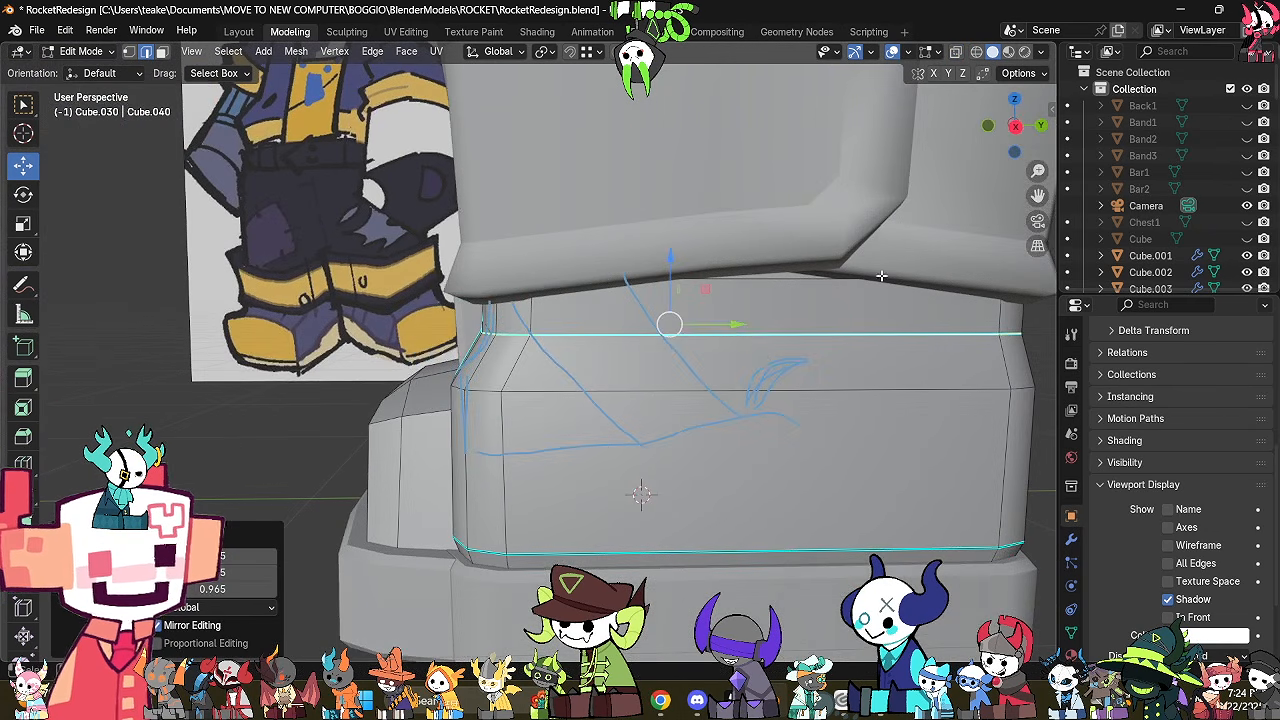
pyautogui.hotkey('ctrl', 'z')
# Clear the sharp marking from the lower body's upper edge loop.
pyautogui.click(1015, 126)
pyautogui.rightClick(800, 405)
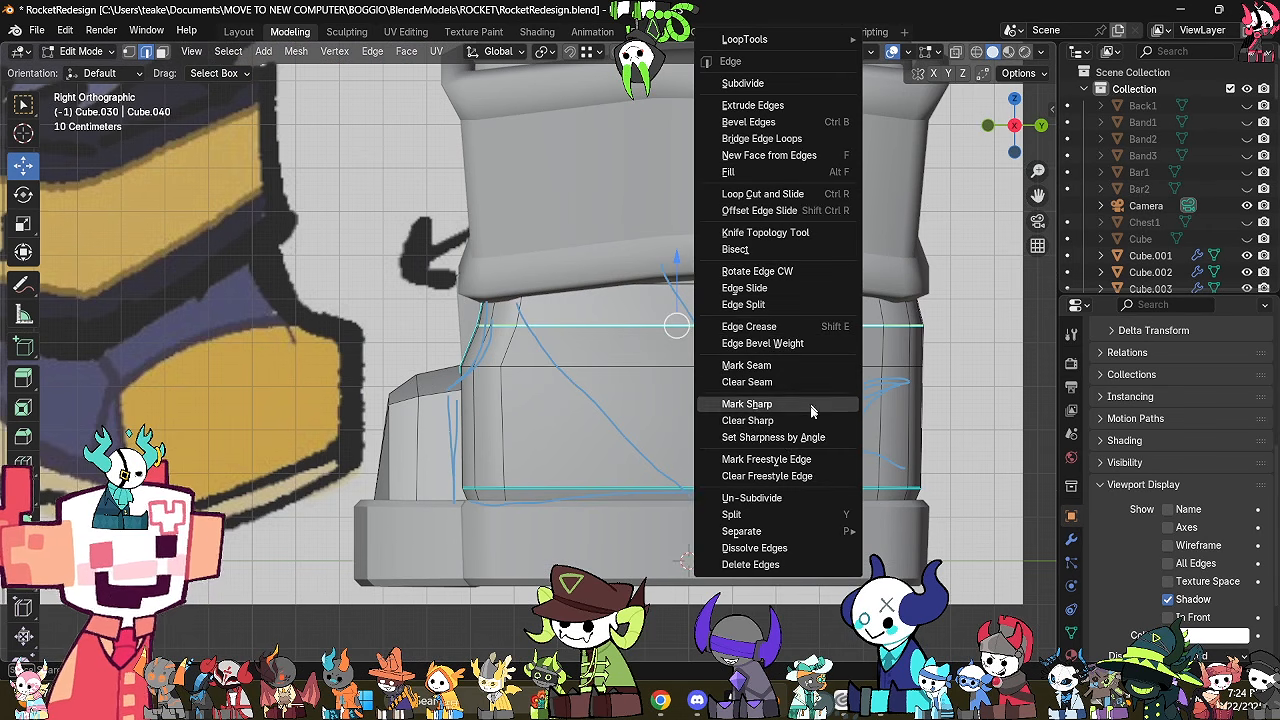
pyautogui.click(776, 418)
# Move the front vertices of the lower body's upper loop slightly back and down in the right view.
pyautogui.press('1')
pyautogui.hotkey('alt', 'z')
pyautogui.moveTo(562, 307); pyautogui.dragTo(434, 349)
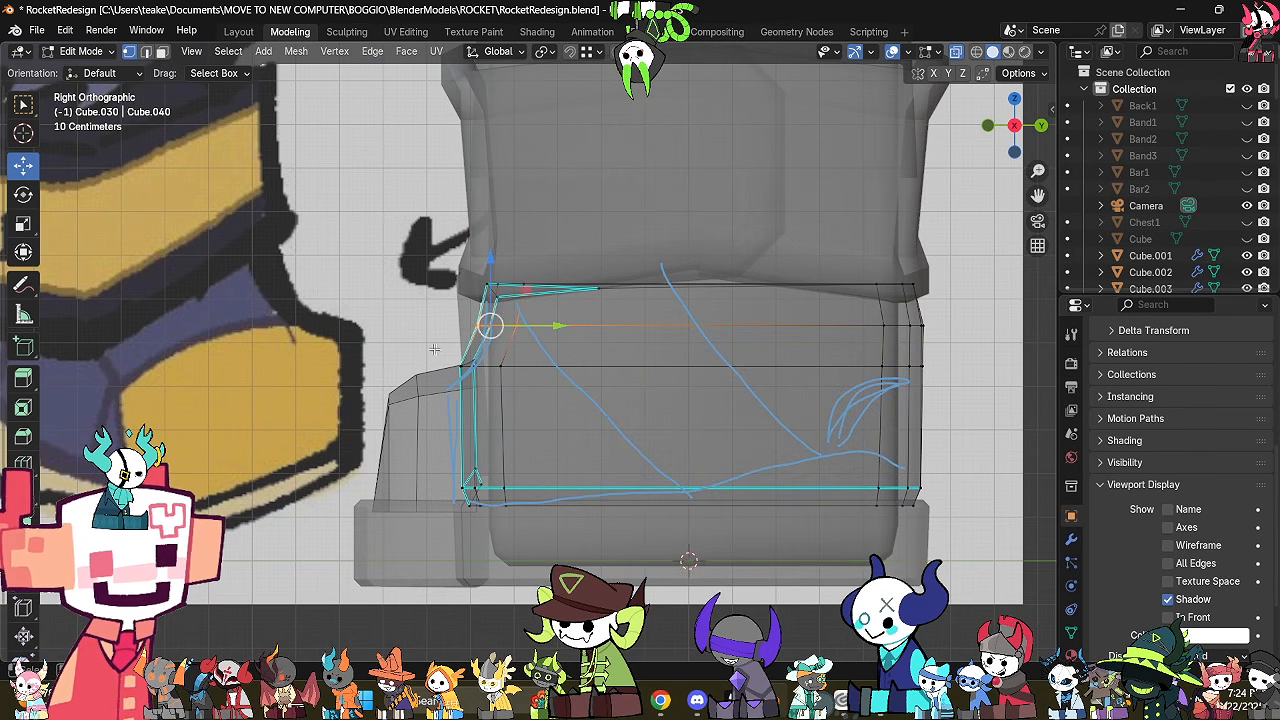
pyautogui.press('g')
pyautogui.click(622, 321)
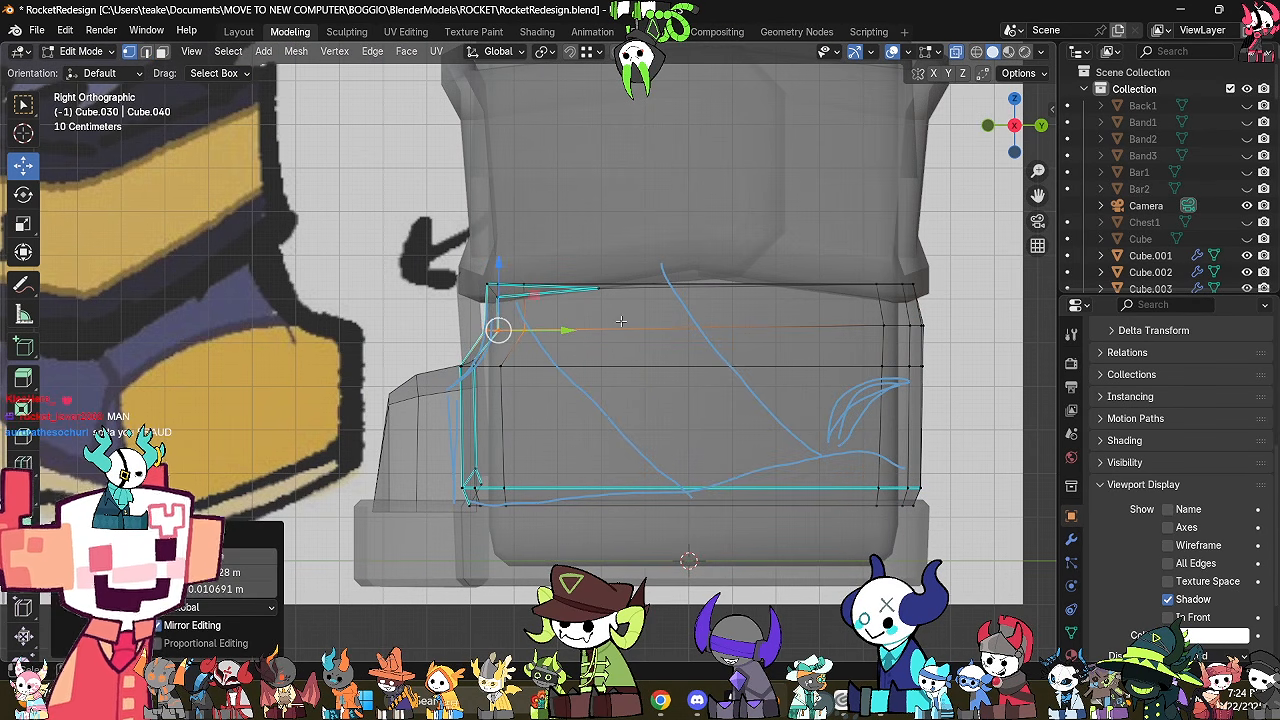
pyautogui.hotkey('alt', 'z')
pyautogui.moveTo(488, 353); pyautogui.dragTo(574, 417, button='middle')
pyautogui.press('Tab')
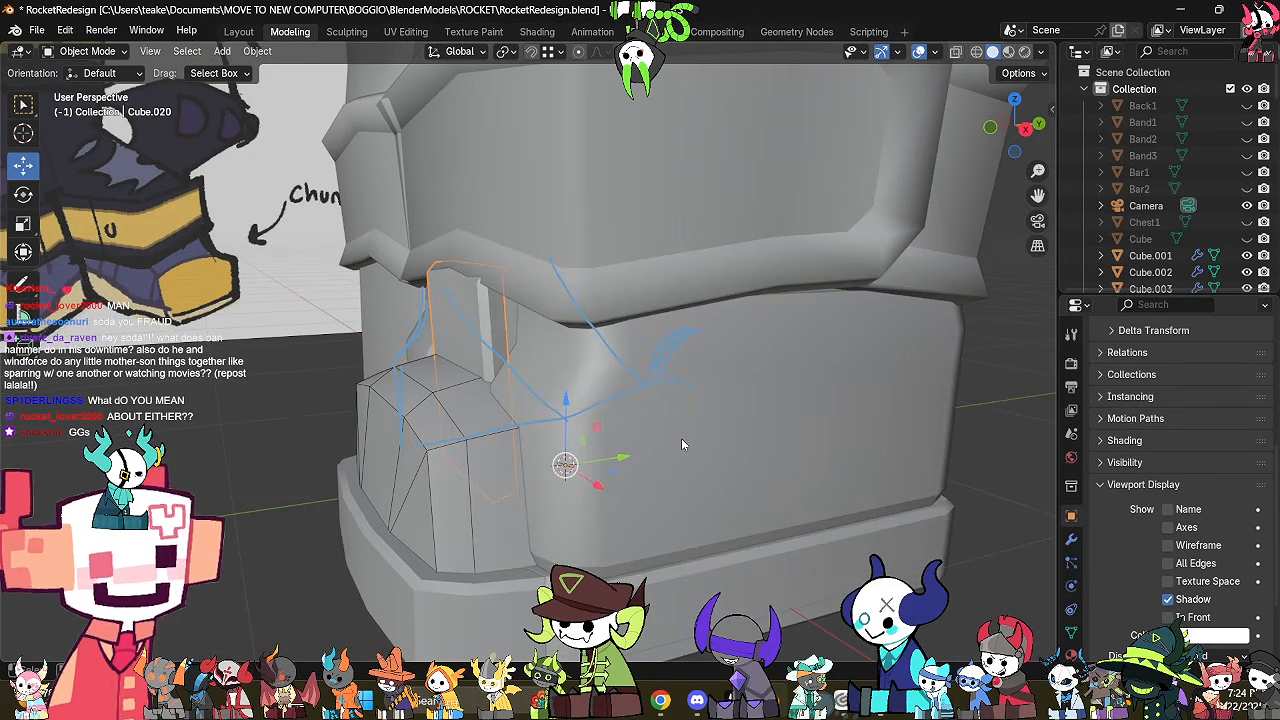
pyautogui.click(682, 439)
pyautogui.press('Tab')
pyautogui.moveTo(686, 438); pyautogui.dragTo(766, 440, button='middle')
pyautogui.press('Tab')
# Add a horizontal loop cut to the front panel behind the toe cap and slide it toward the panel's upper part.
pyautogui.click(507, 364)
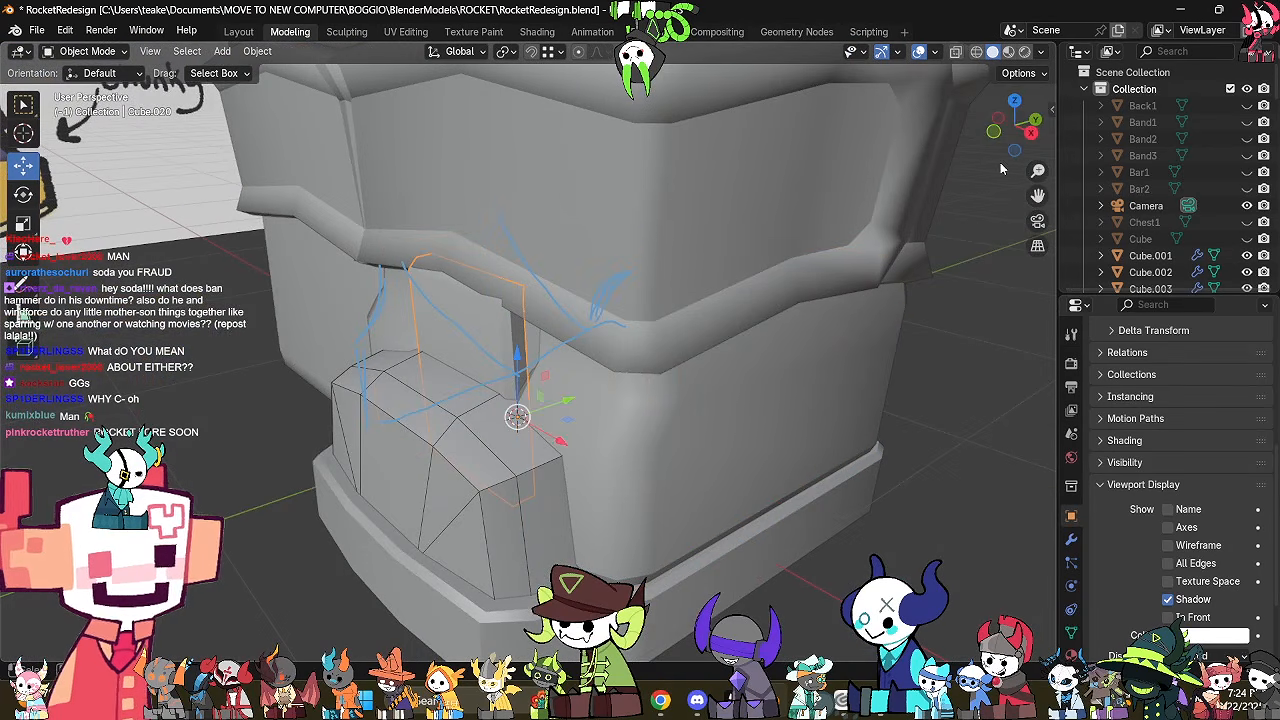
pyautogui.click(1031, 133)
pyautogui.press('Tab')
pyautogui.hotkey('alt', 'z')
pyautogui.click(690, 349)
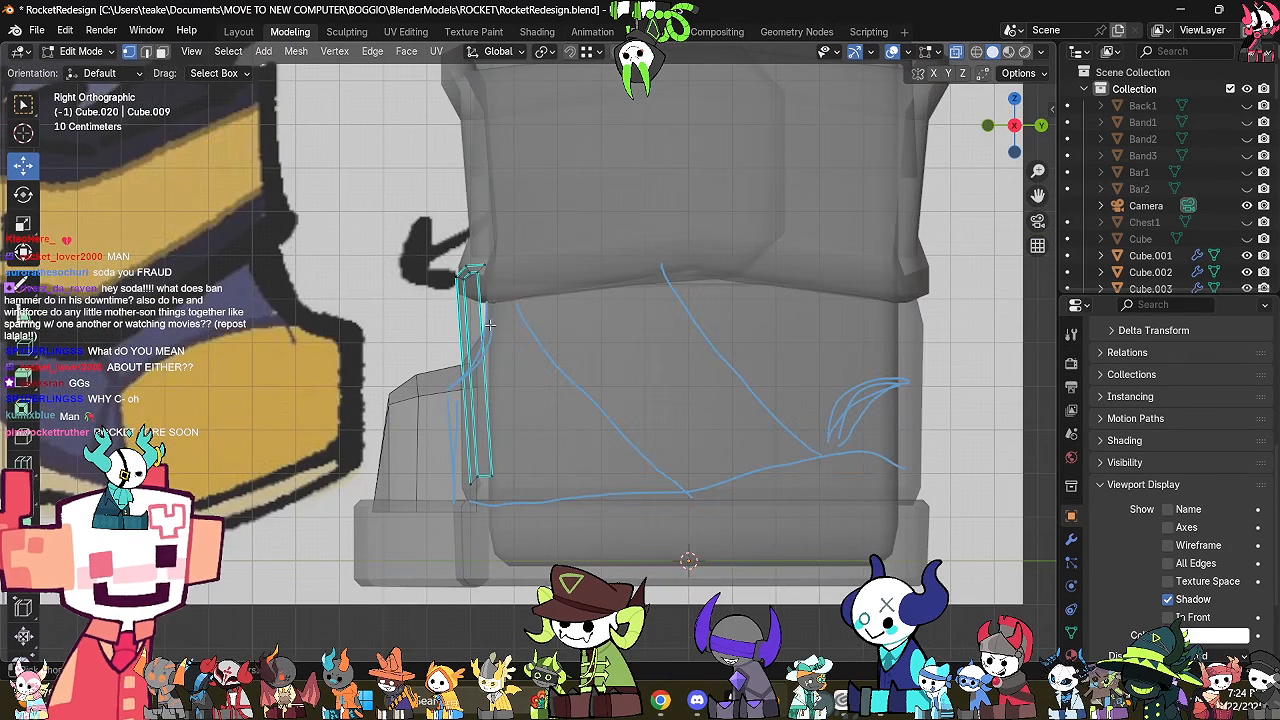
pyautogui.hotkey('ctrl', 'r')
pyautogui.click(489, 324)
pyautogui.click(507, 281)
# Move the front panel's bottom vertices up and shift its middle loop slightly back toward the boot.
pyautogui.keyDown('shift'); pyautogui.moveTo(507, 333); pyautogui.dragTo(604, 370, button='middle'); pyautogui.keyUp('shift')
pyautogui.scroll(2, 530, 345)
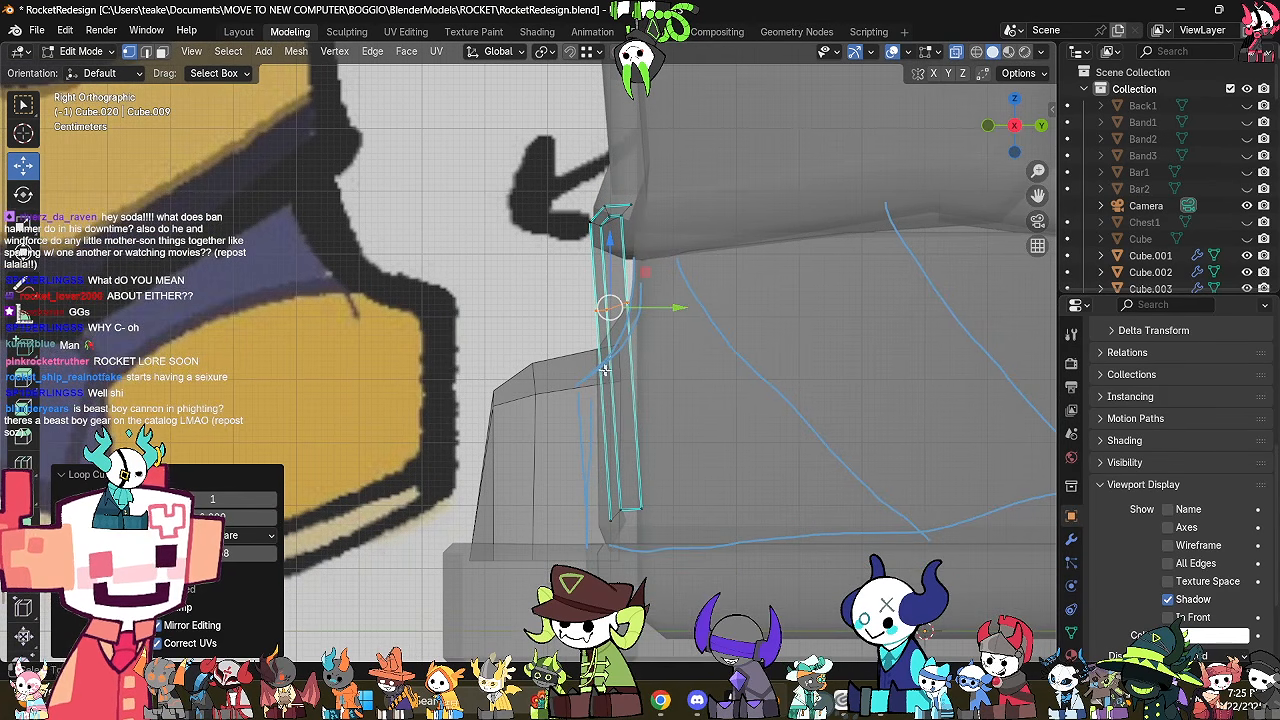
pyautogui.press('g')
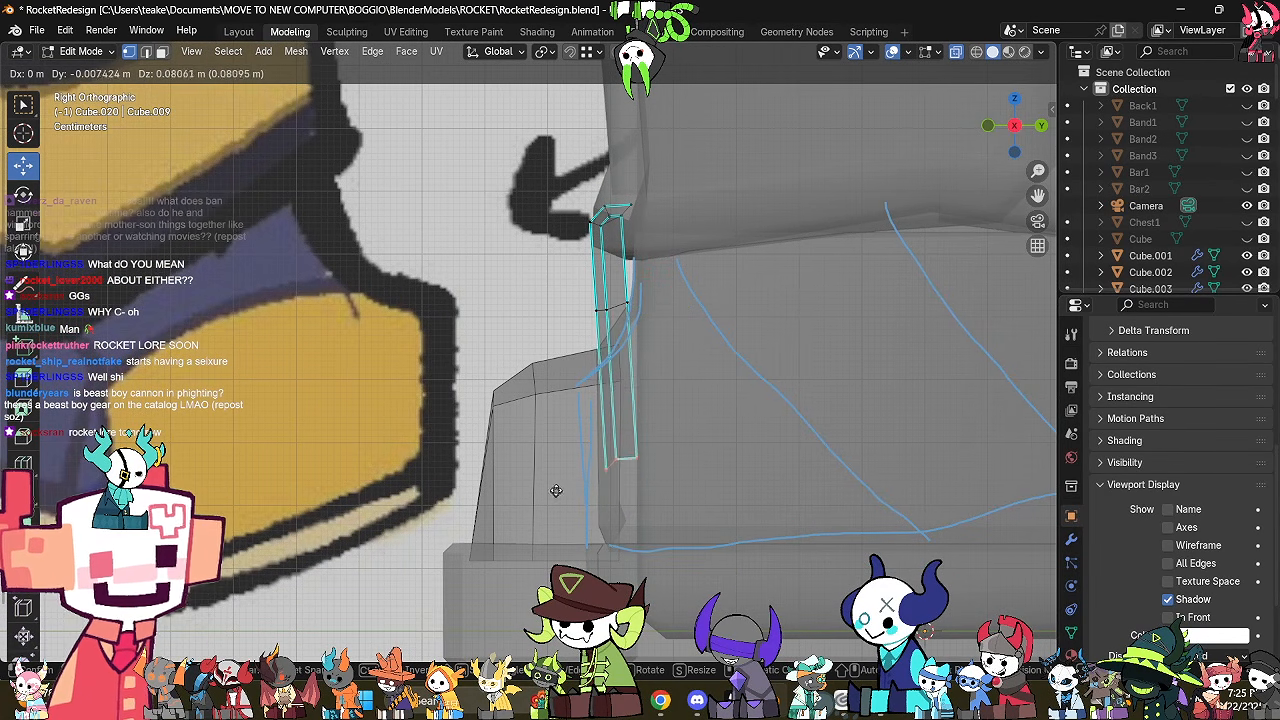
pyautogui.click(545, 447)
pyautogui.moveTo(643, 267); pyautogui.dragTo(570, 344)
pyautogui.press('g')
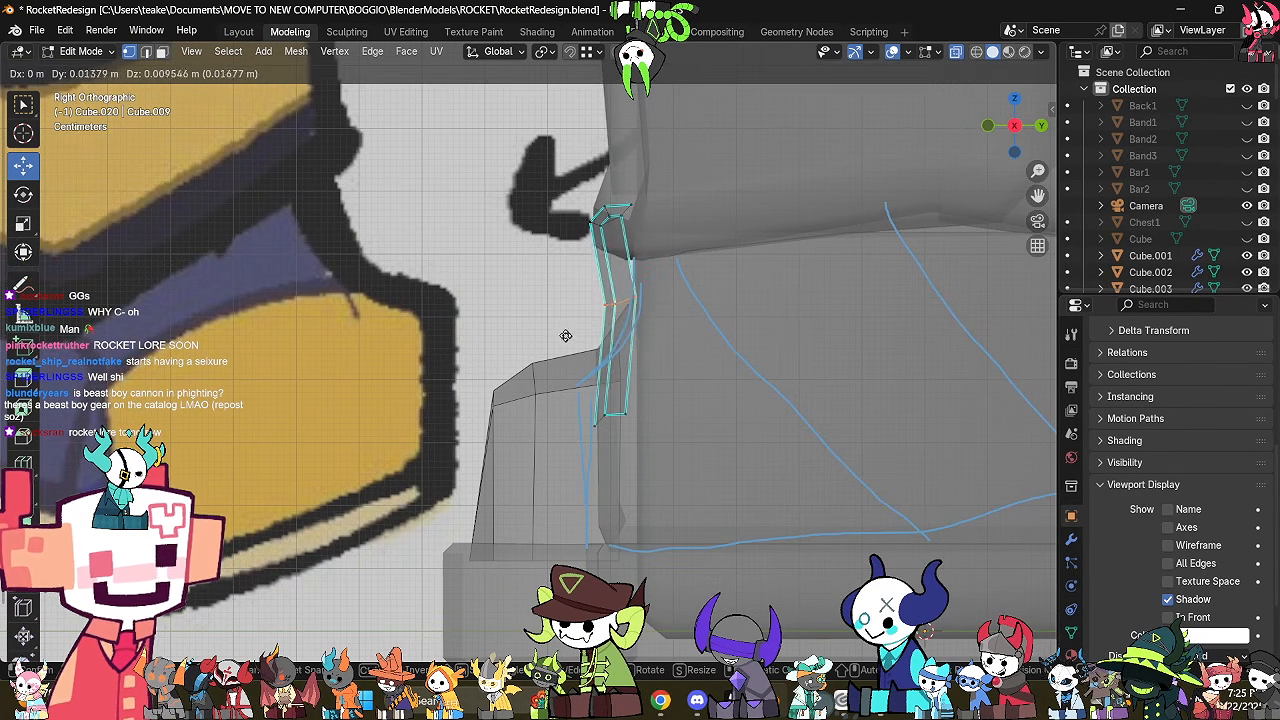
pyautogui.click(564, 334)
# Move the front panel's top vertices down and rotate them slightly, and move its bottom vertices up in the right view.
pyautogui.moveTo(668, 165); pyautogui.dragTo(574, 235)
pyautogui.press('g')
pyautogui.click(572, 260)
pyautogui.press('r')
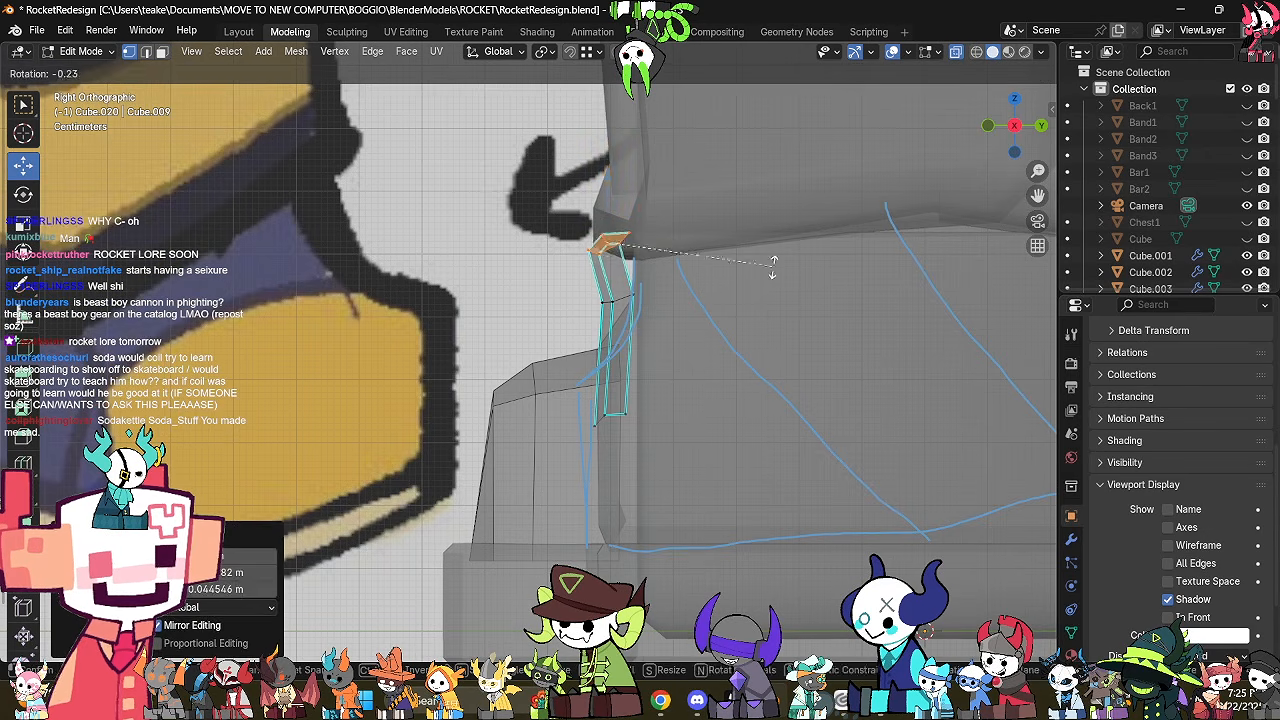
pyautogui.click(679, 347)
pyautogui.moveTo(652, 382); pyautogui.dragTo(560, 440)
pyautogui.press('g')
pyautogui.click(562, 411)
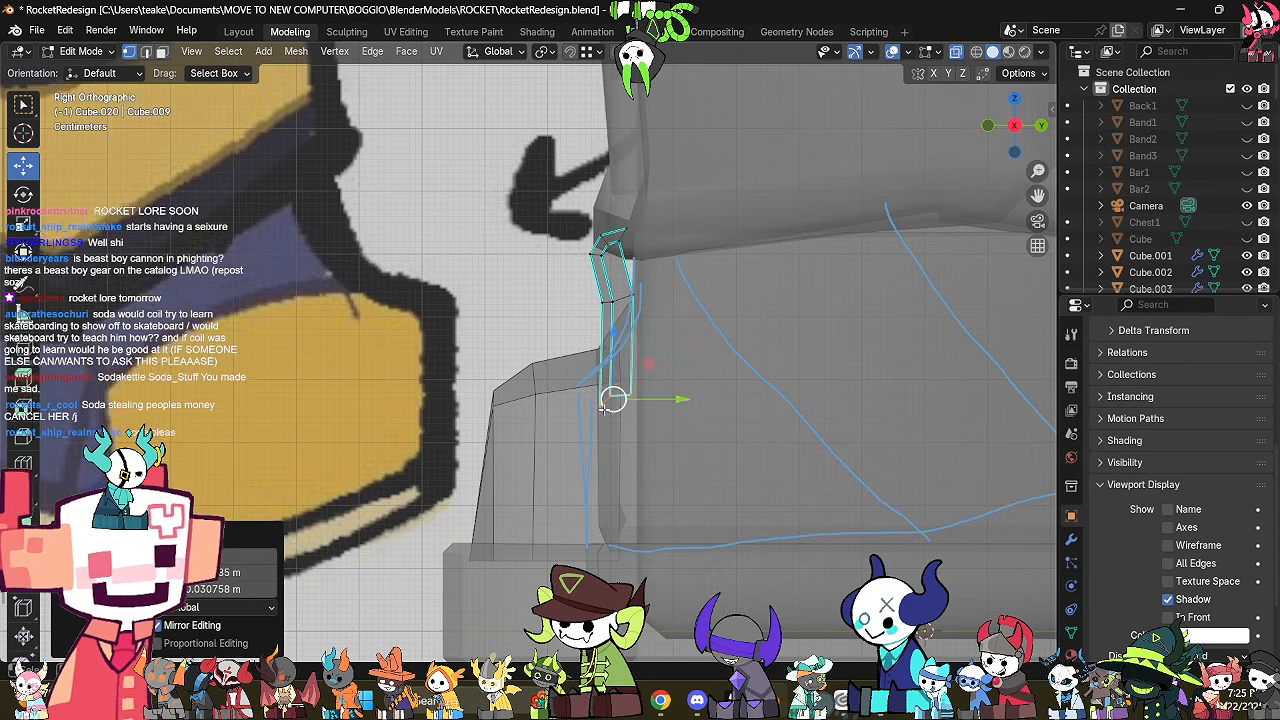
# Select the whole front panel mesh and scale it up uniformly by 1.054.
pyautogui.hotkey('alt', 'z')
pyautogui.moveTo(561, 410); pyautogui.dragTo(671, 438, button='middle')
pyautogui.hotkey('alt', 'z')
pyautogui.hotkey('alt', 'z')
pyautogui.moveTo(717, 395); pyautogui.dragTo(775, 429, button='middle')
pyautogui.hotkey('ctrl', 'l')
pyautogui.moveTo(688, 443); pyautogui.dragTo(641, 339, button='middle')
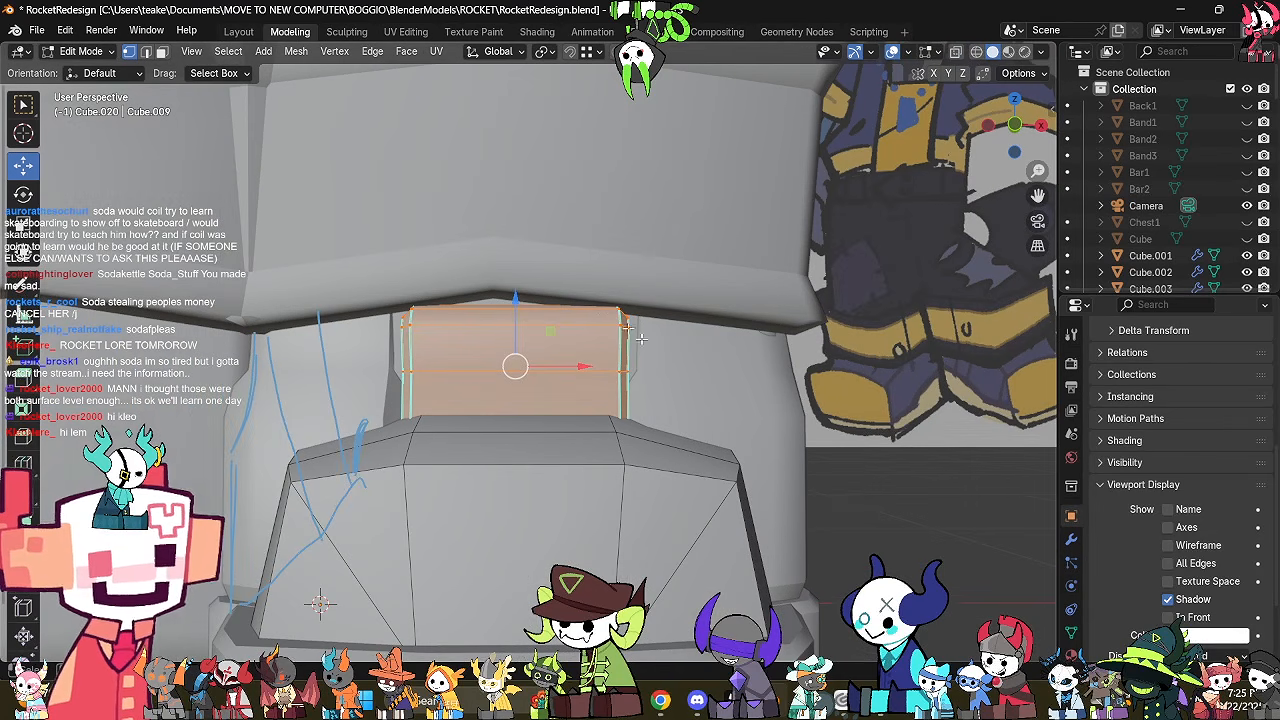
pyautogui.moveTo(509, 299)
pyautogui.mouseDown()
pyautogui.moveTo(549, 282)
pyautogui.moveTo(522, 311)
pyautogui.mouseUp()
pyautogui.hotkey('ctrl', 'z')
pyautogui.moveTo(686, 300); pyautogui.dragTo(613, 310, button='middle')
pyautogui.press('s')
pyautogui.click(727, 350)
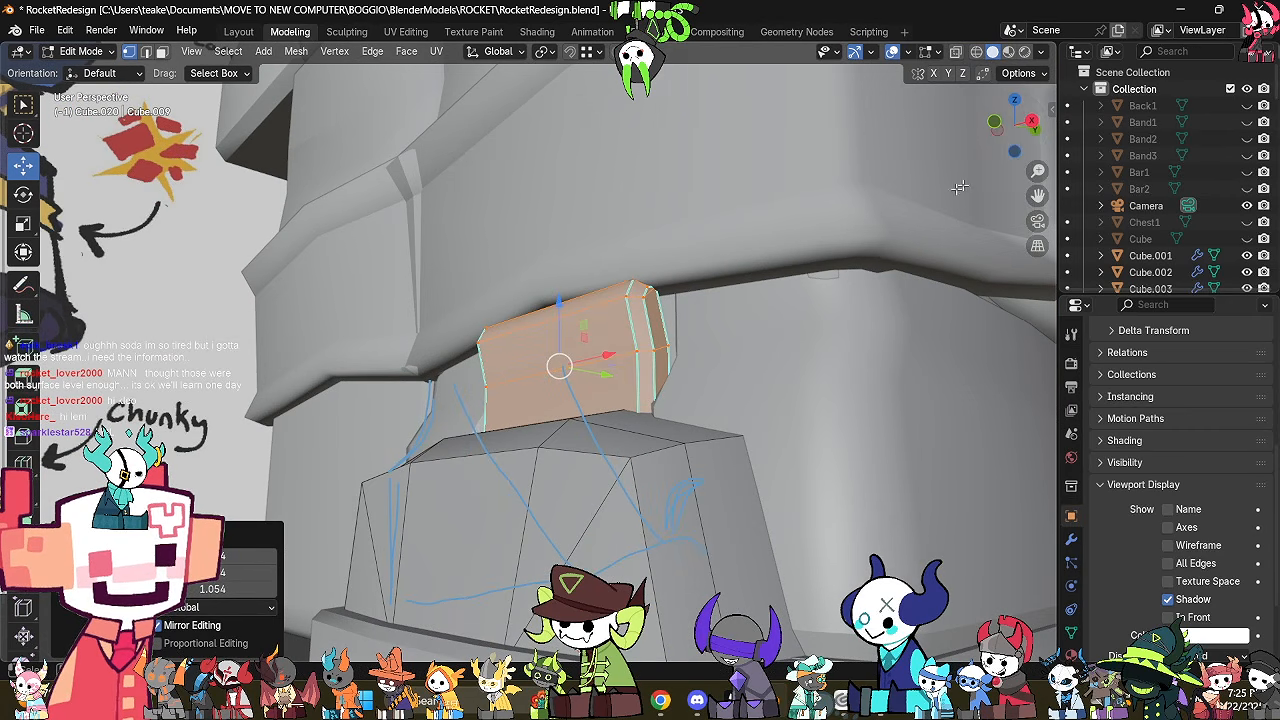
# Reposition and slightly rotate the front panel against the boot in the right view.
pyautogui.click(1030, 122)
pyautogui.press('g')
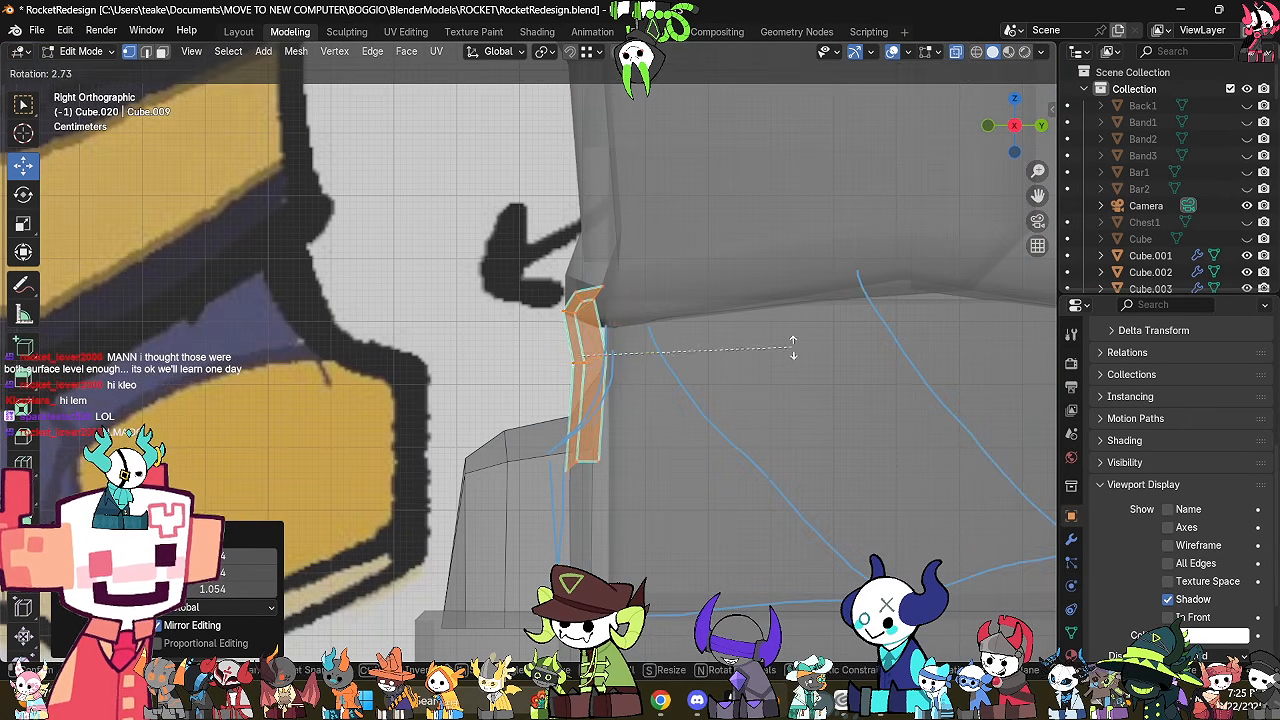
pyautogui.click(779, 379)
pyautogui.hotkey('alt', 'z')
pyautogui.moveTo(646, 377); pyautogui.dragTo(779, 334, button='middle')
pyautogui.hotkey('alt', 'z')
# Add a centered vertical loop cut to the front panel and raise the new loop slightly.
pyautogui.hotkey('ctrl', 'r')
pyautogui.click(514, 263)
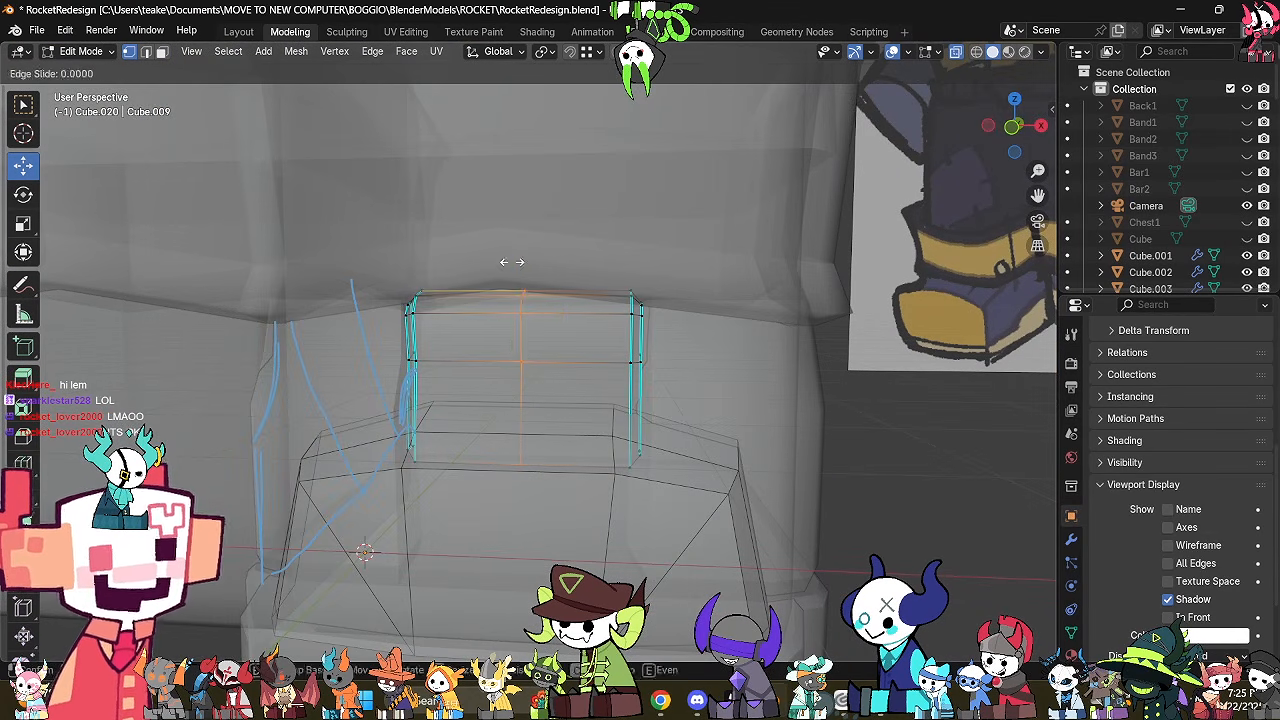
pyautogui.click(531, 291)
pyautogui.moveTo(523, 284); pyautogui.dragTo(577, 275)
pyautogui.hotkey('alt', 'z')
pyautogui.press('Tab')
pyautogui.moveTo(601, 340); pyautogui.dragTo(734, 389, button='middle')
# Rotate the whole front panel a few degrees in the left view so its lower end tilts outward.
pyautogui.press('Tab')
pyautogui.press('a')
pyautogui.hotkey('alt', 'z')
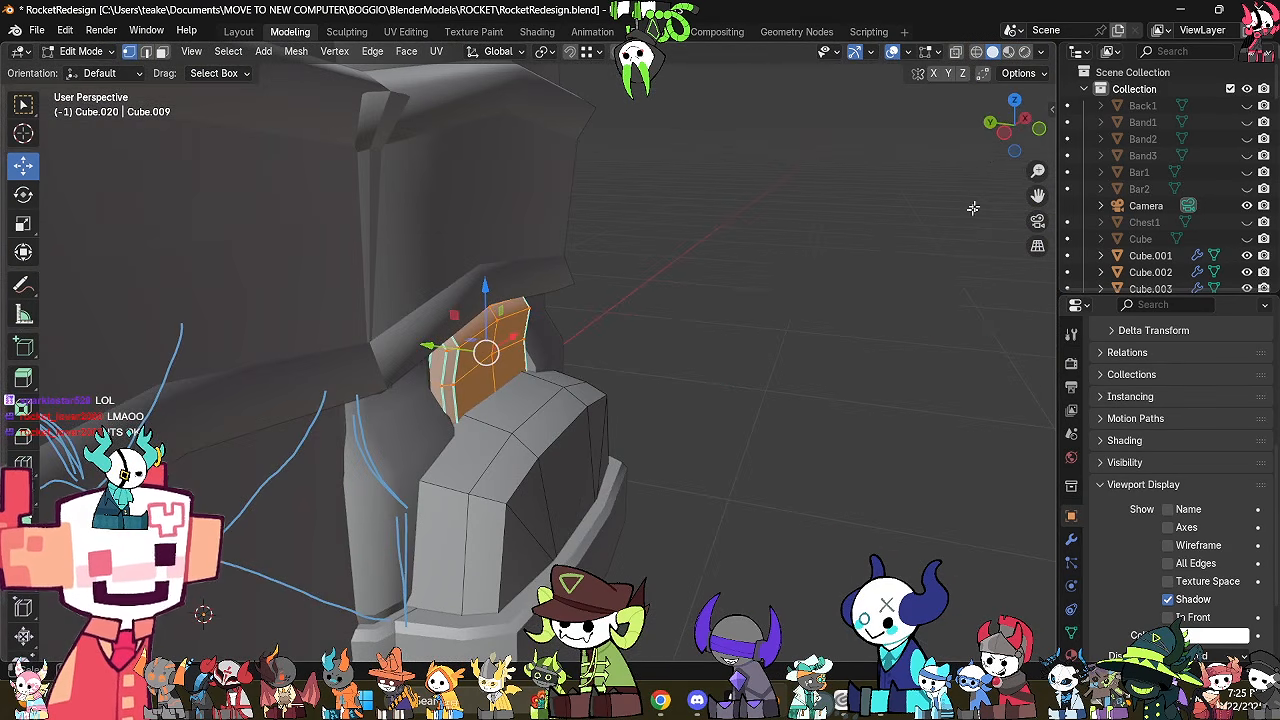
pyautogui.click(995, 130)
pyautogui.press('r')
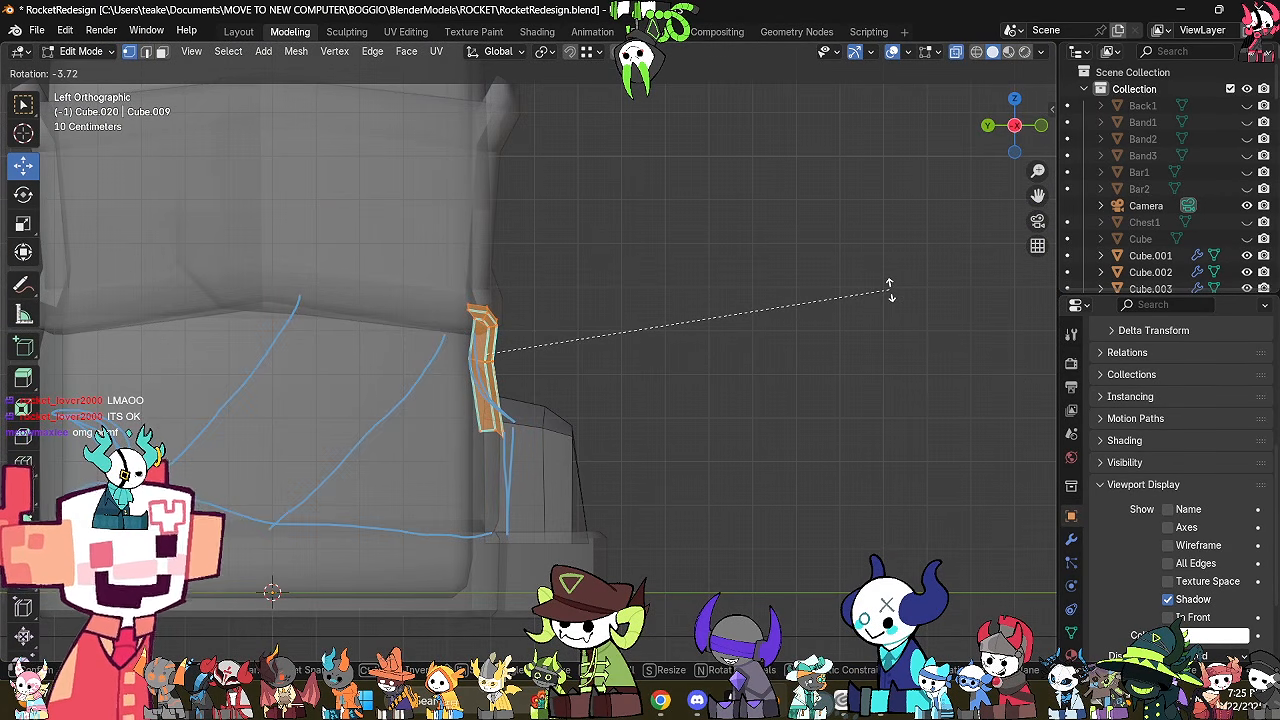
pyautogui.click(890, 290)
pyautogui.hotkey('alt', 'z')
pyautogui.moveTo(889, 290); pyautogui.dragTo(698, 403, button='middle')
# Try to widen the front panel by scaling it to about 1.05 along X.
pyautogui.press('Tab')
pyautogui.hotkey('alt', 'z')
pyautogui.click(771, 382)
pyautogui.click(567, 371)
pyautogui.hotkey('alt', 'z')
pyautogui.press('Tab')
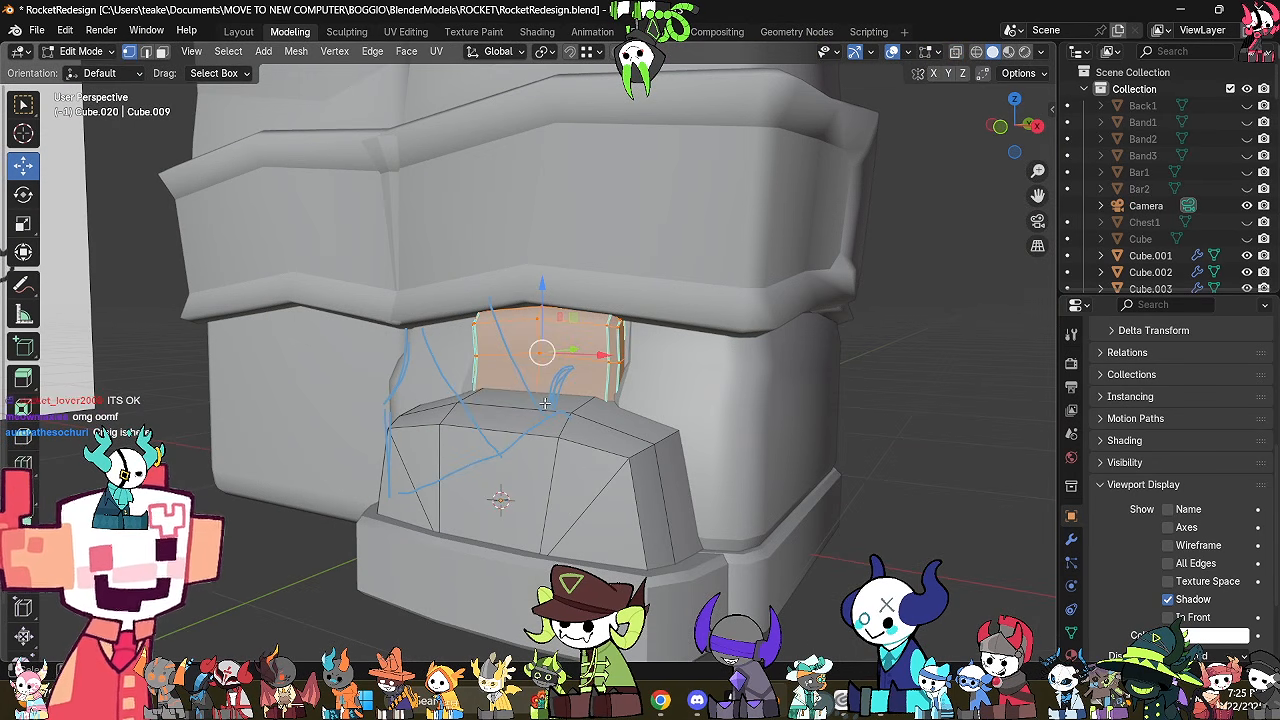
pyautogui.press('s')
pyautogui.press('x')
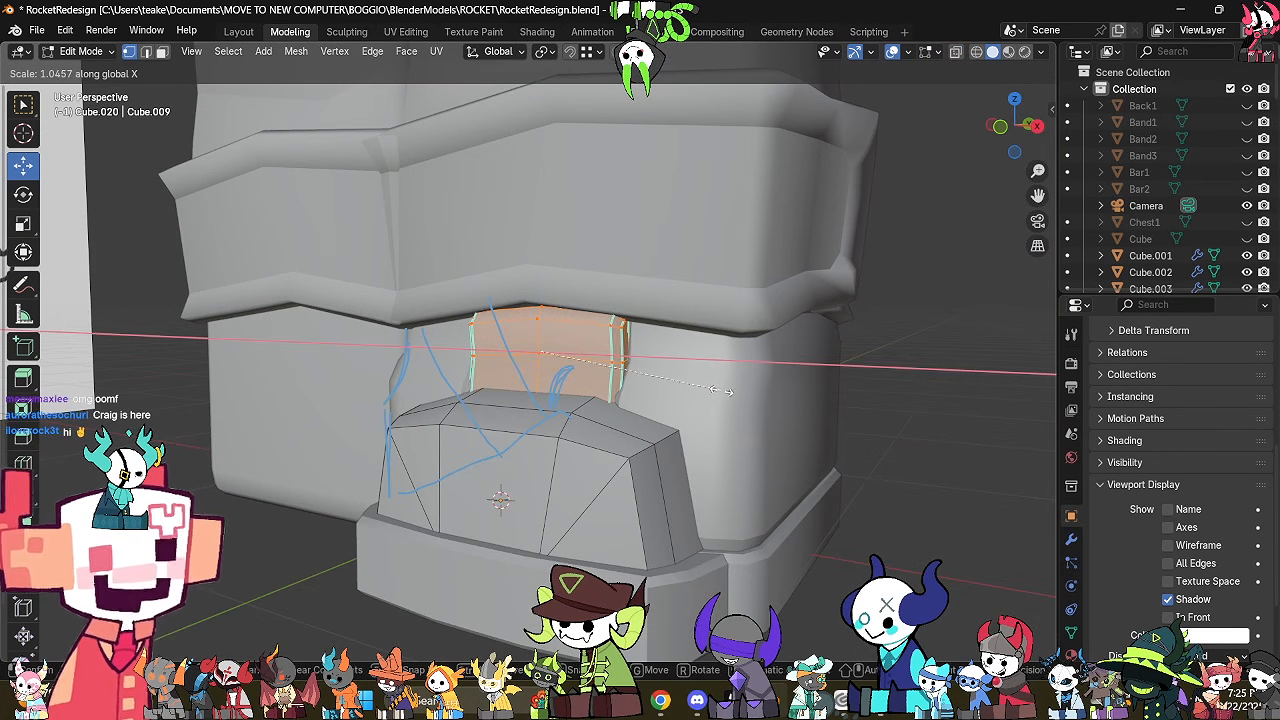
pyautogui.click(723, 393)
pyautogui.moveTo(723, 393); pyautogui.dragTo(590, 344, button='middle')
pyautogui.hotkey('ctrl', 'z')
# Tilt the front panel about 5 degrees further in the right view and nudge it into place behind the toe cap.
pyautogui.scroll(1, 734, 382)
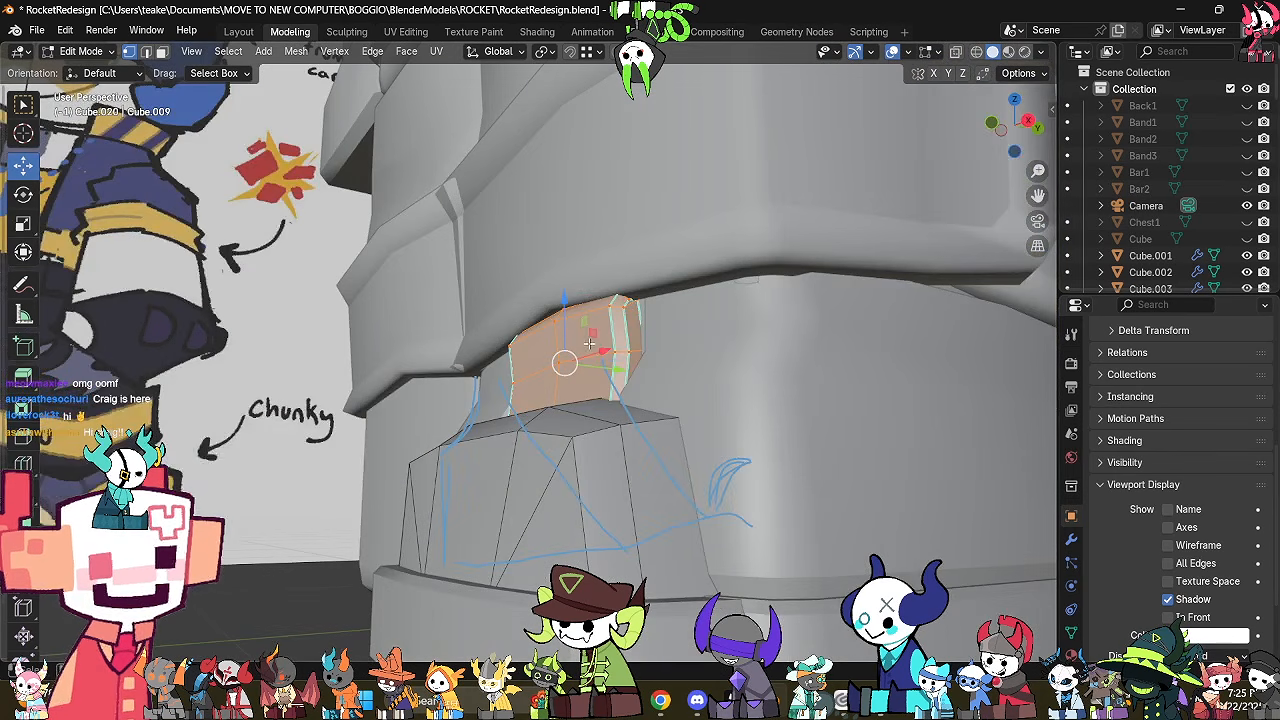
pyautogui.click(1027, 121)
pyautogui.press('r')
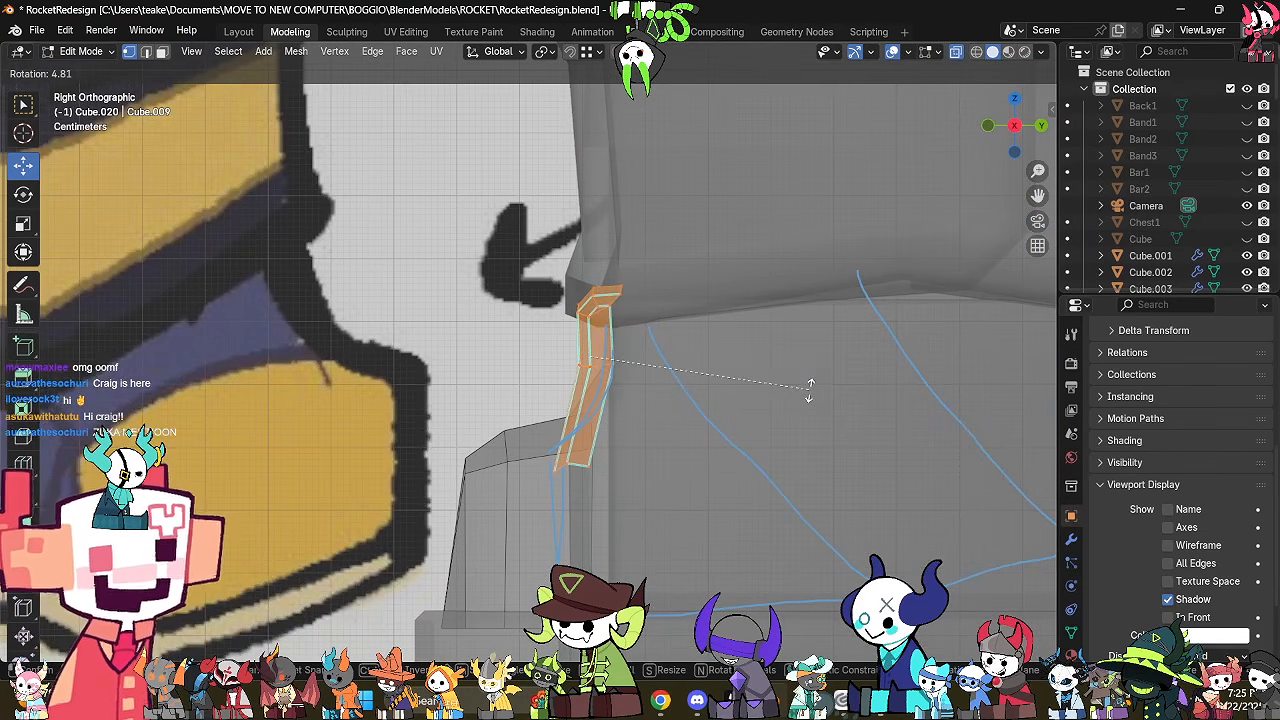
pyautogui.click(806, 393)
pyautogui.press('g')
pyautogui.click(815, 370)
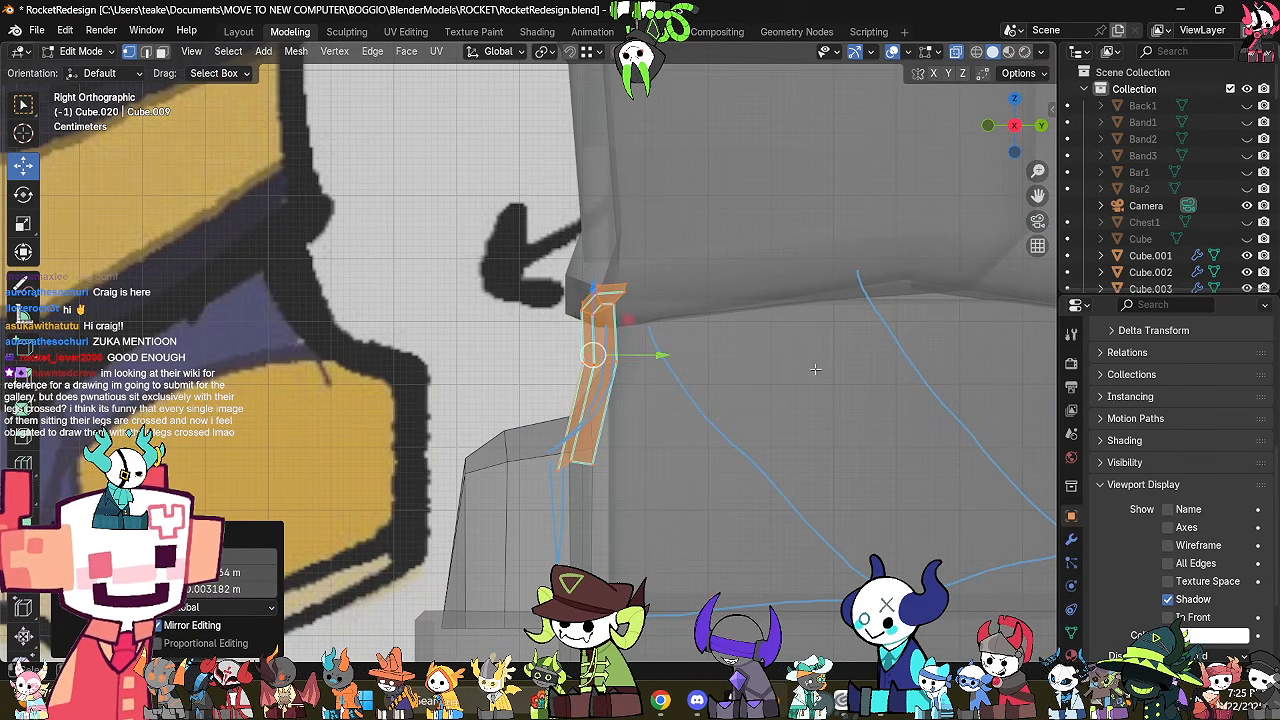
pyautogui.moveTo(815, 370); pyautogui.dragTo(719, 397, button='middle')
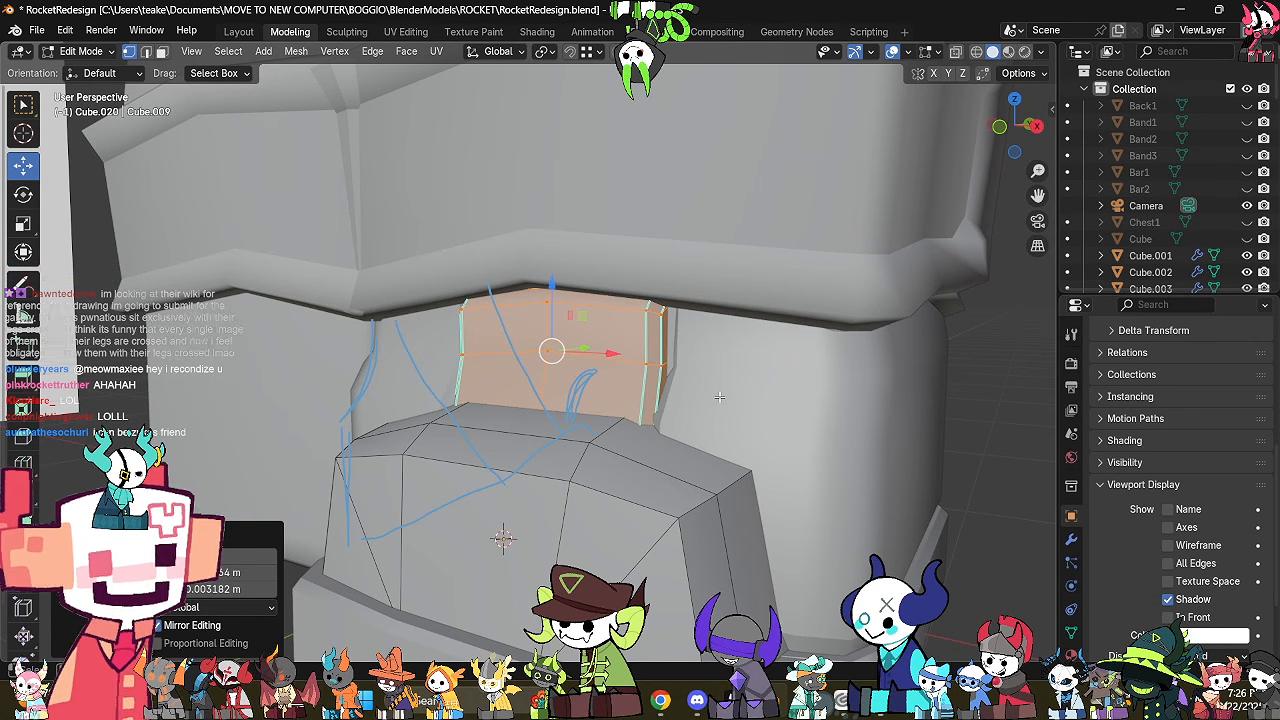
pyautogui.moveTo(719, 397); pyautogui.dragTo(756, 434, button='middle')
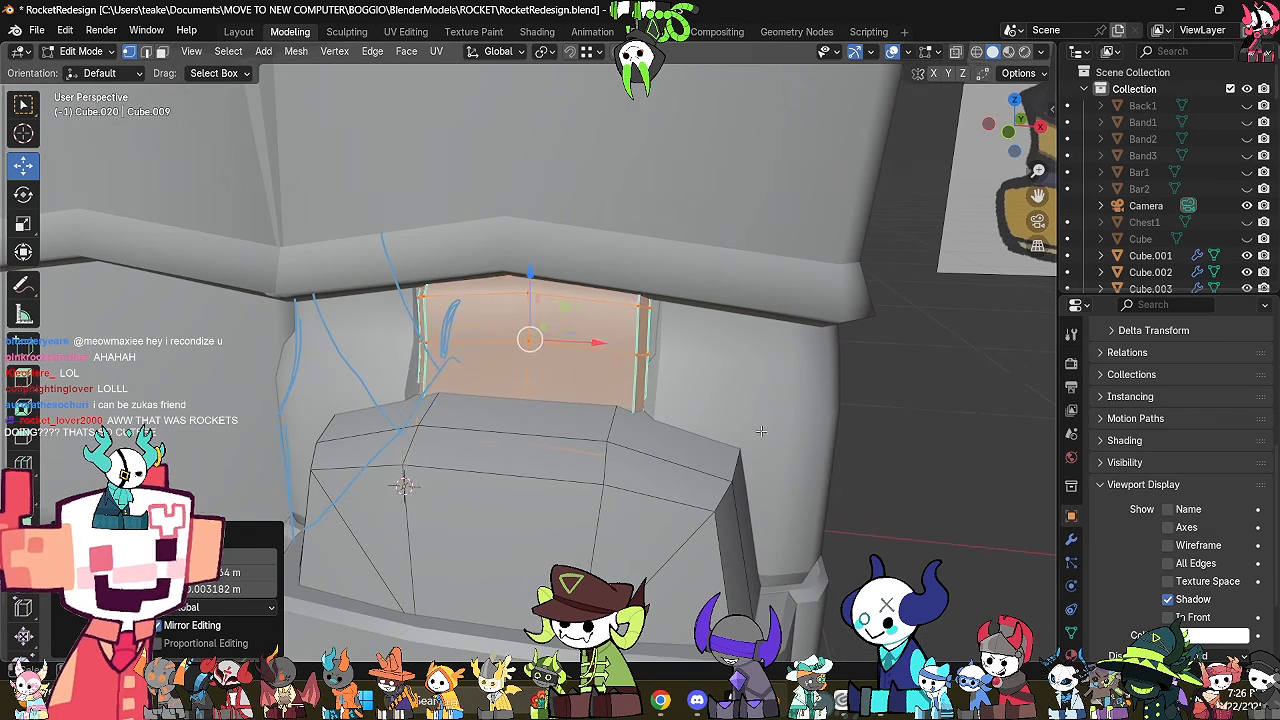
pyautogui.press('Tab')
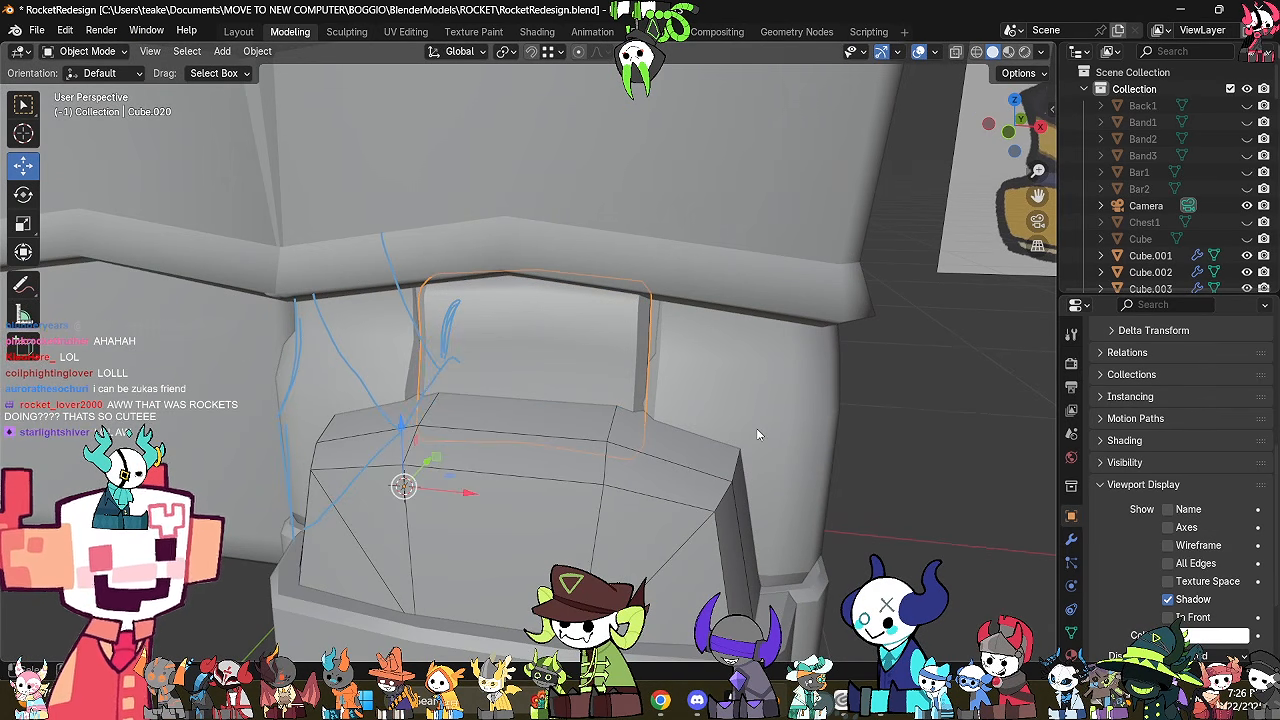
# Move the front panel's middle horizontal edge loop slightly down along Z.
pyautogui.press('Tab')
pyautogui.hotkey('alt', 'z')
pyautogui.moveTo(699, 364); pyautogui.dragTo(764, 363, button='middle')
pyautogui.click(827, 365)
pyautogui.hotkey('alt', 'z')
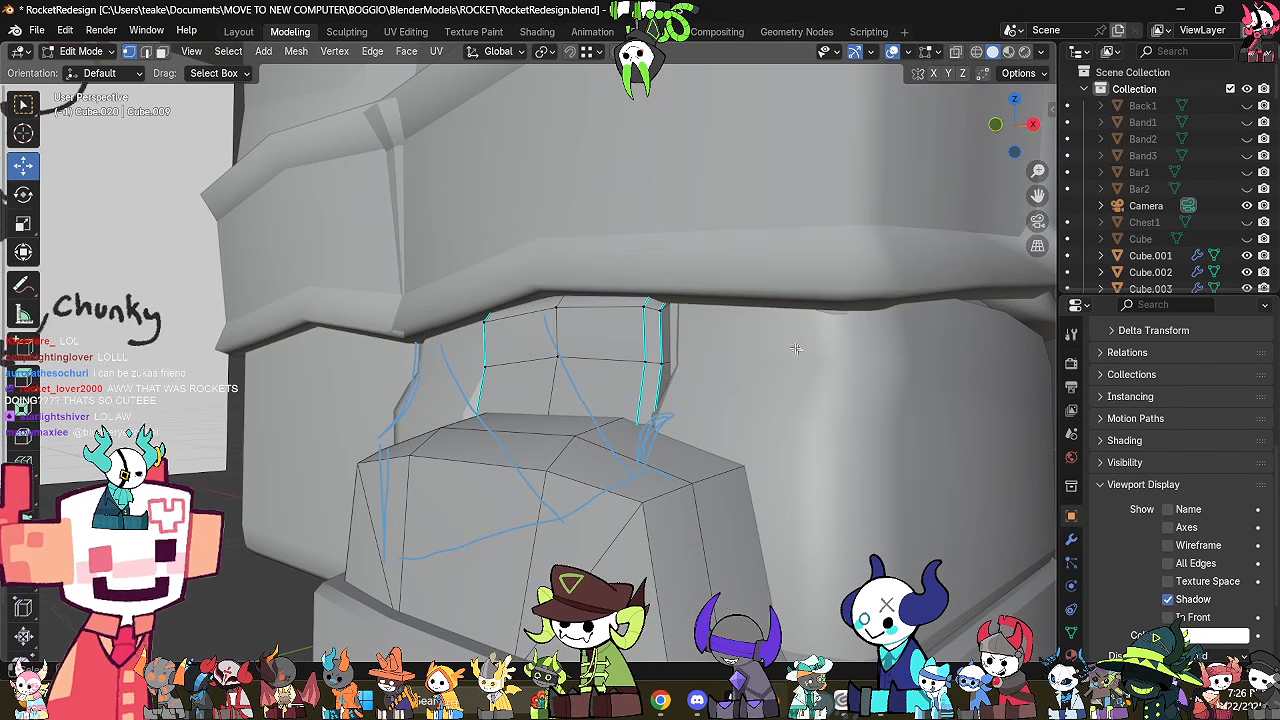
pyautogui.hotkey('alt', 'z')
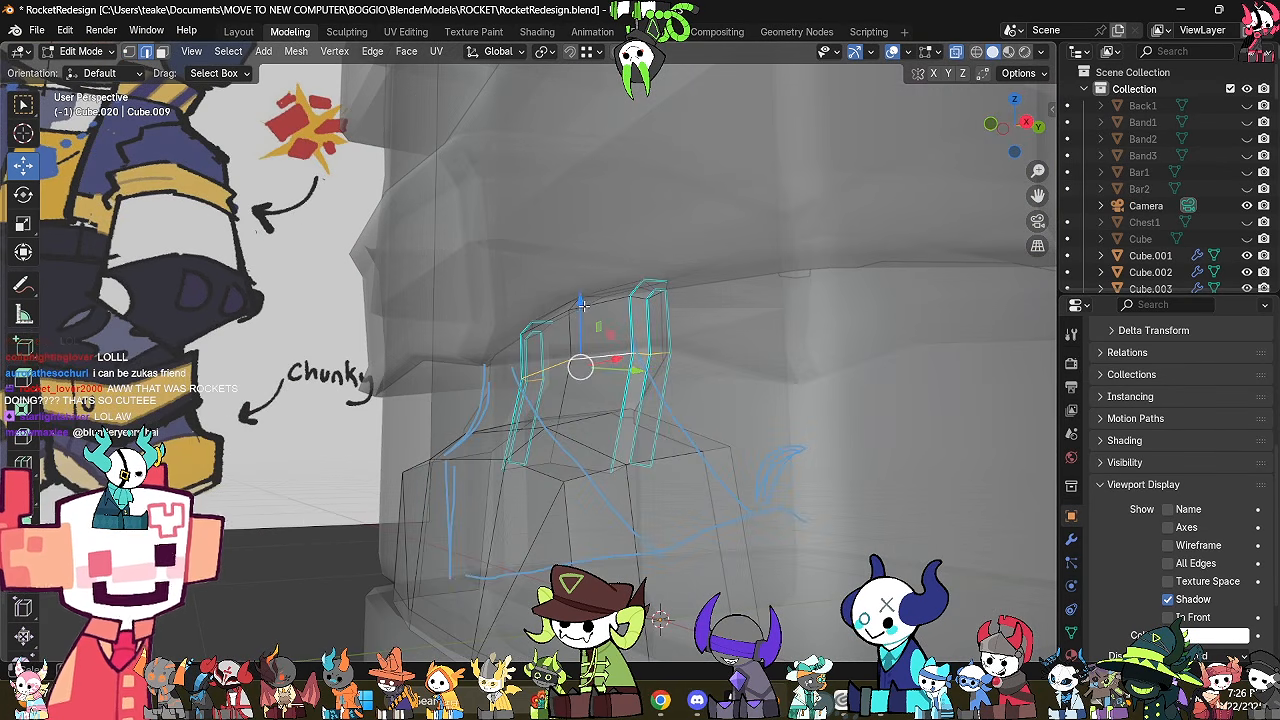
pyautogui.press('g')
pyautogui.press('z')
pyautogui.moveTo(582, 318); pyautogui.dragTo(582, 318)
pyautogui.hotkey('alt', 'z')
pyautogui.moveTo(584, 320); pyautogui.dragTo(848, 340, button='middle')
# Inspect how the front panel fits between the band and the toe cap from several angles.
pyautogui.press('Tab')
pyautogui.click(837, 334)
pyautogui.scroll(-3, 837, 334)
pyautogui.hotkey('alt', 'z')
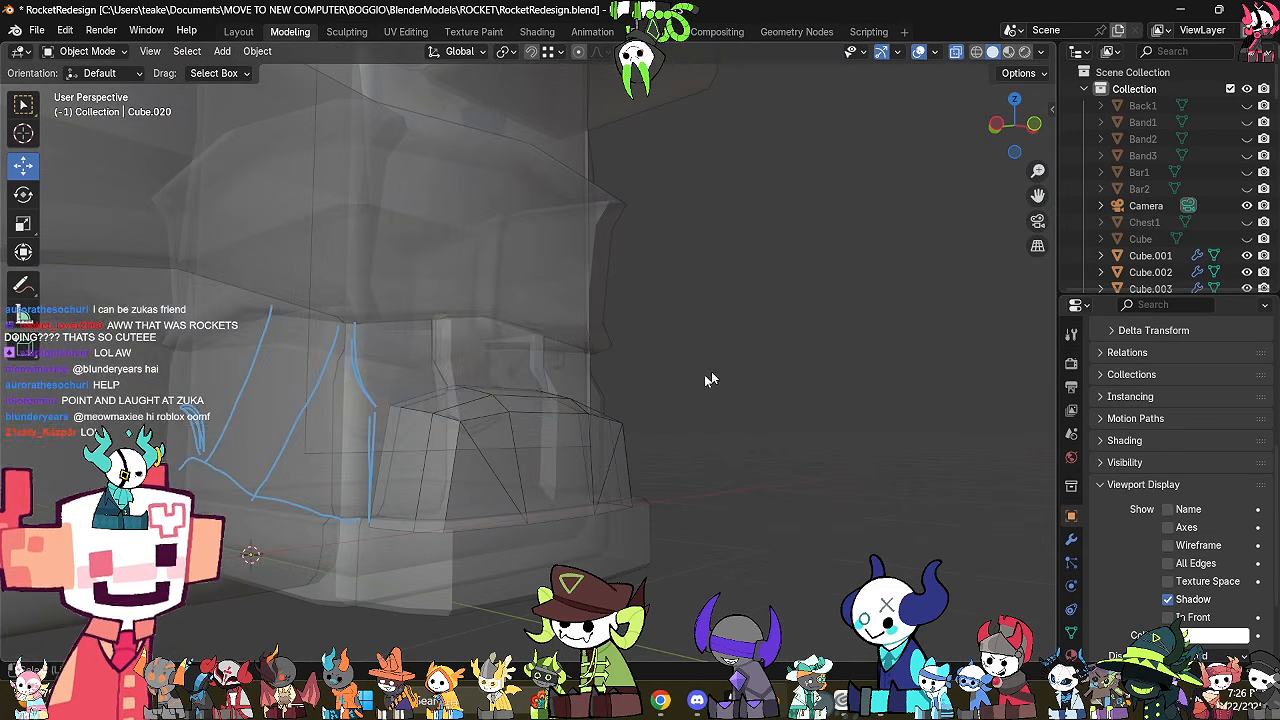
pyautogui.press('Tab')
pyautogui.hotkey('alt', 'z')
pyautogui.press('Tab')
pyautogui.moveTo(678, 421); pyautogui.dragTo(571, 466, button='middle')
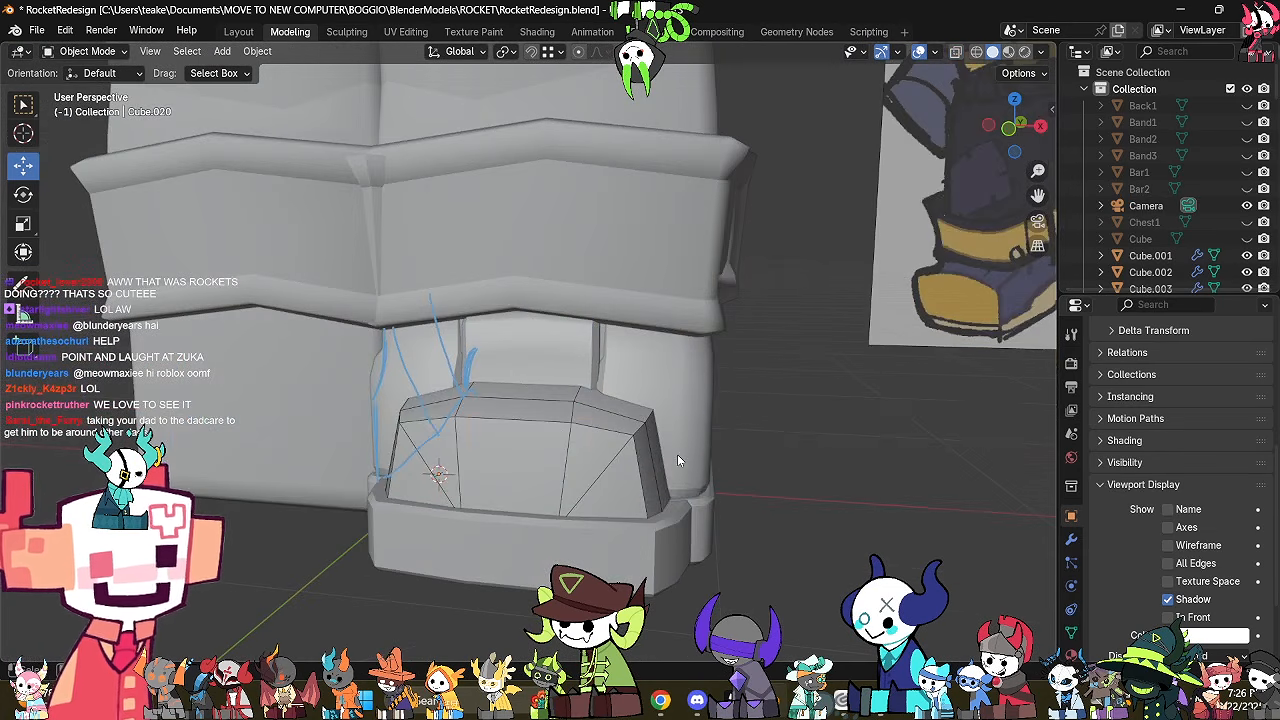
# Open the lower body for editing and select its upper front vertices in the right view.
pyautogui.click(677, 454)
pyautogui.moveTo(657, 469); pyautogui.dragTo(534, 438, button='middle')
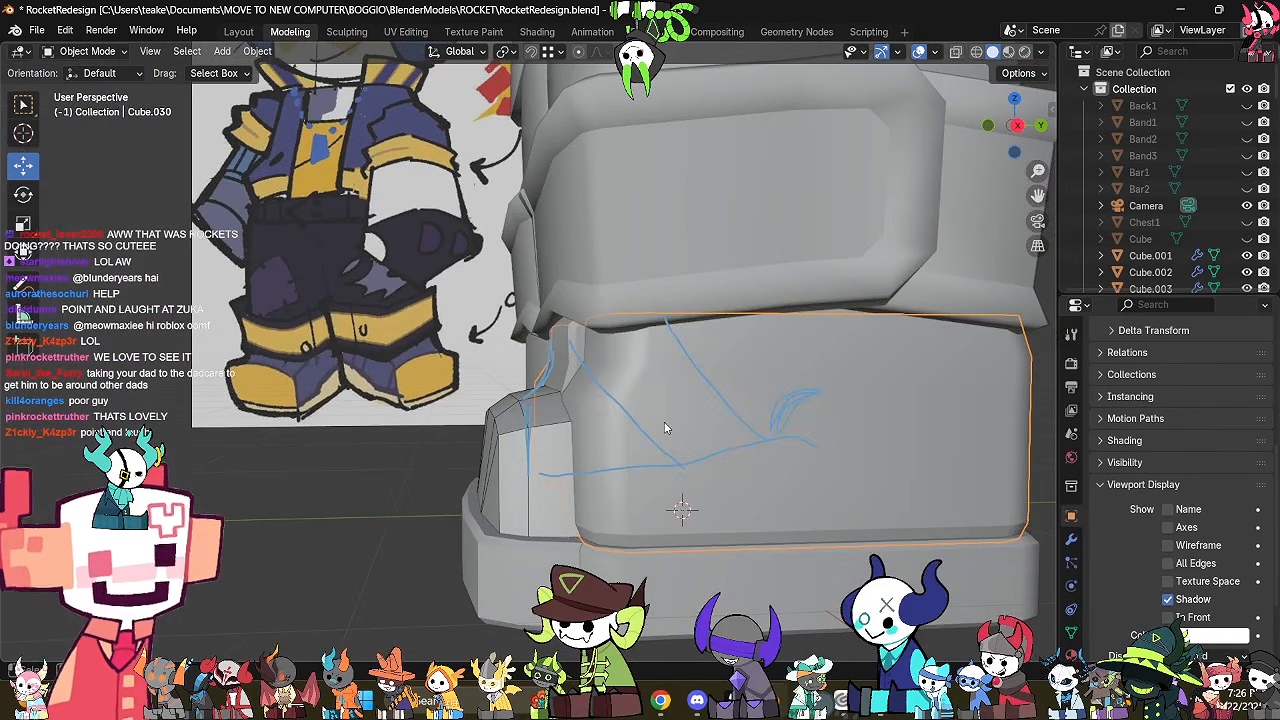
pyautogui.press('Tab')
pyautogui.moveTo(666, 429); pyautogui.dragTo(570, 412, button='middle')
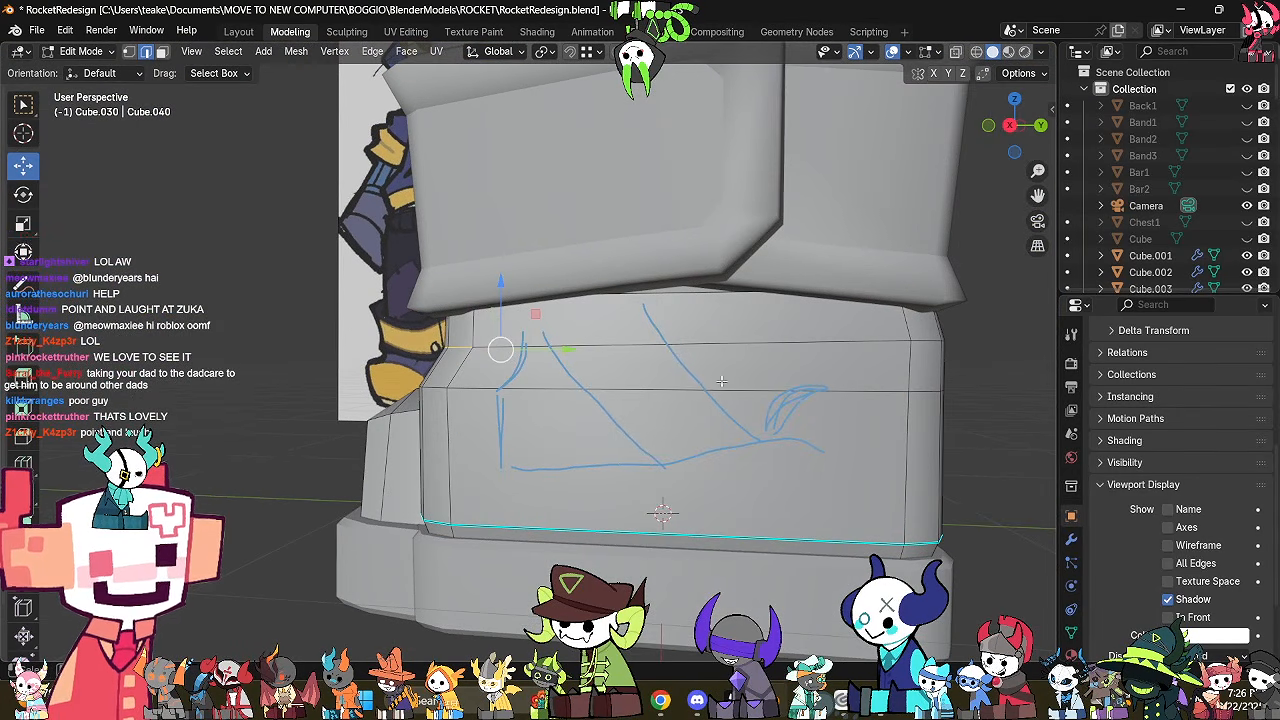
pyautogui.click(1012, 133)
pyautogui.hotkey('alt', 'z')
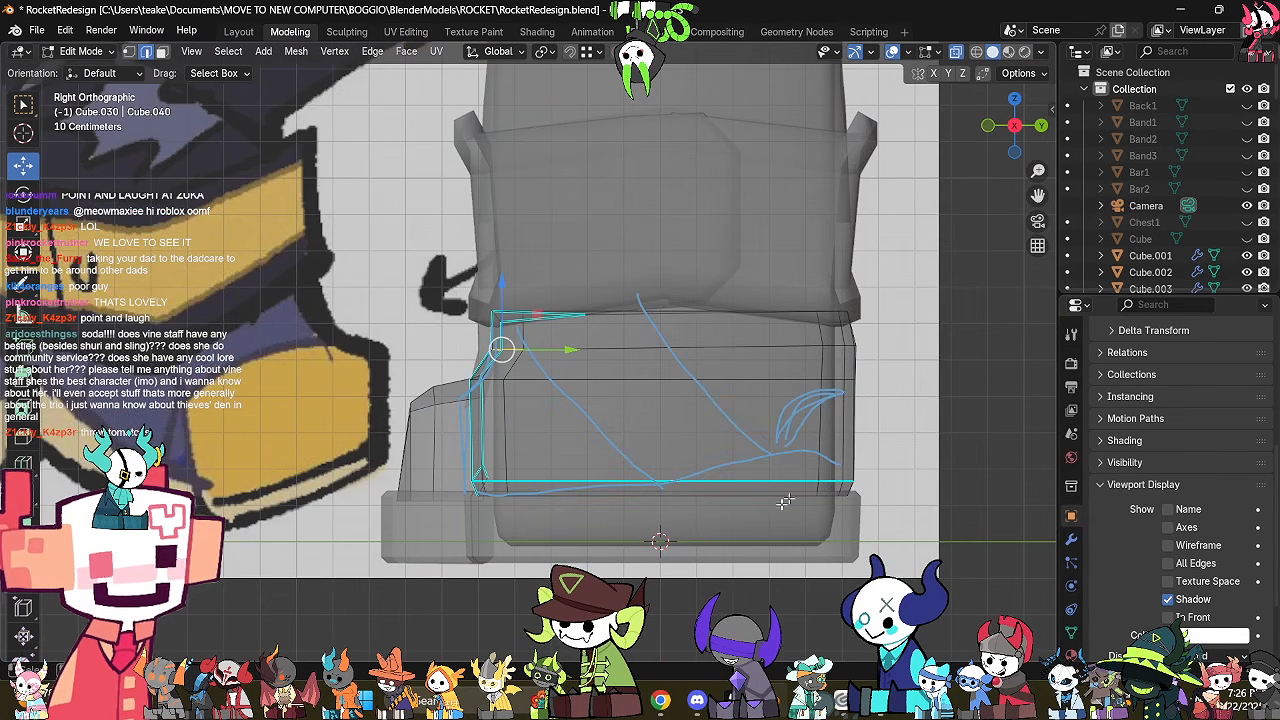
pyautogui.keyDown('shift'); pyautogui.moveTo(801, 443); pyautogui.dragTo(748, 432, button='middle'); pyautogui.keyUp('shift')
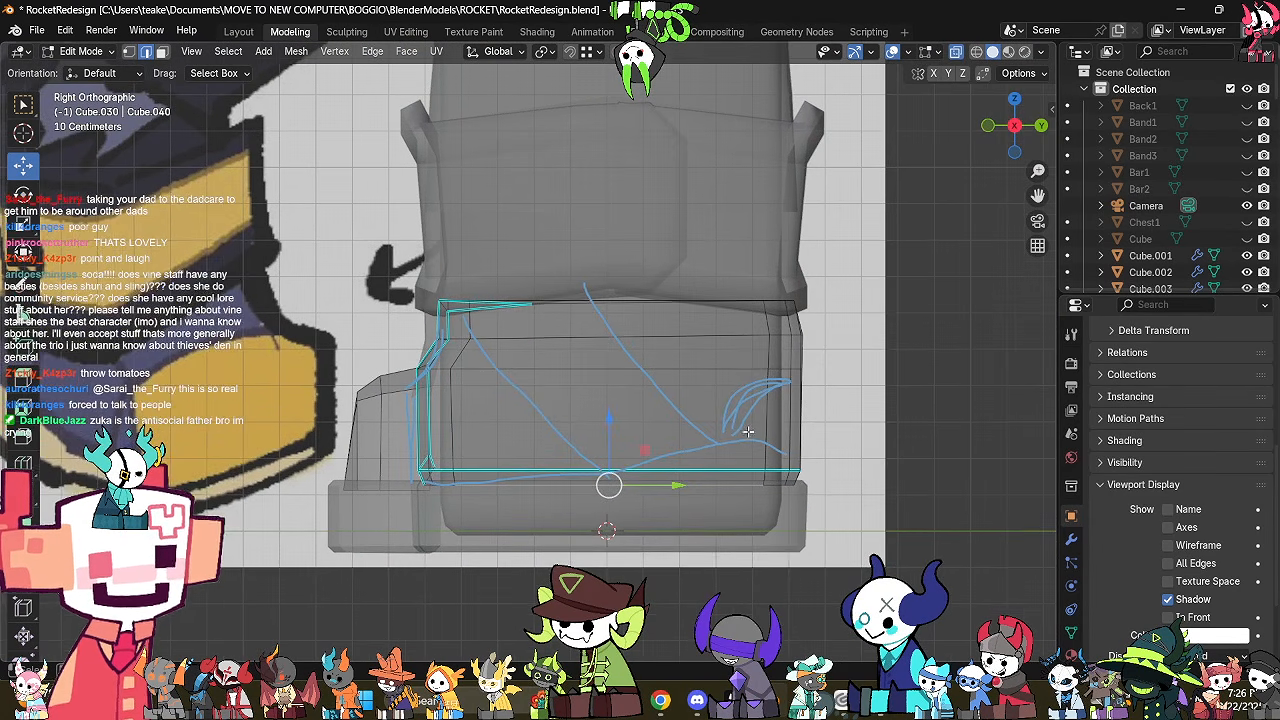
pyautogui.scroll(1, 521, 271)
pyautogui.click(432, 313)
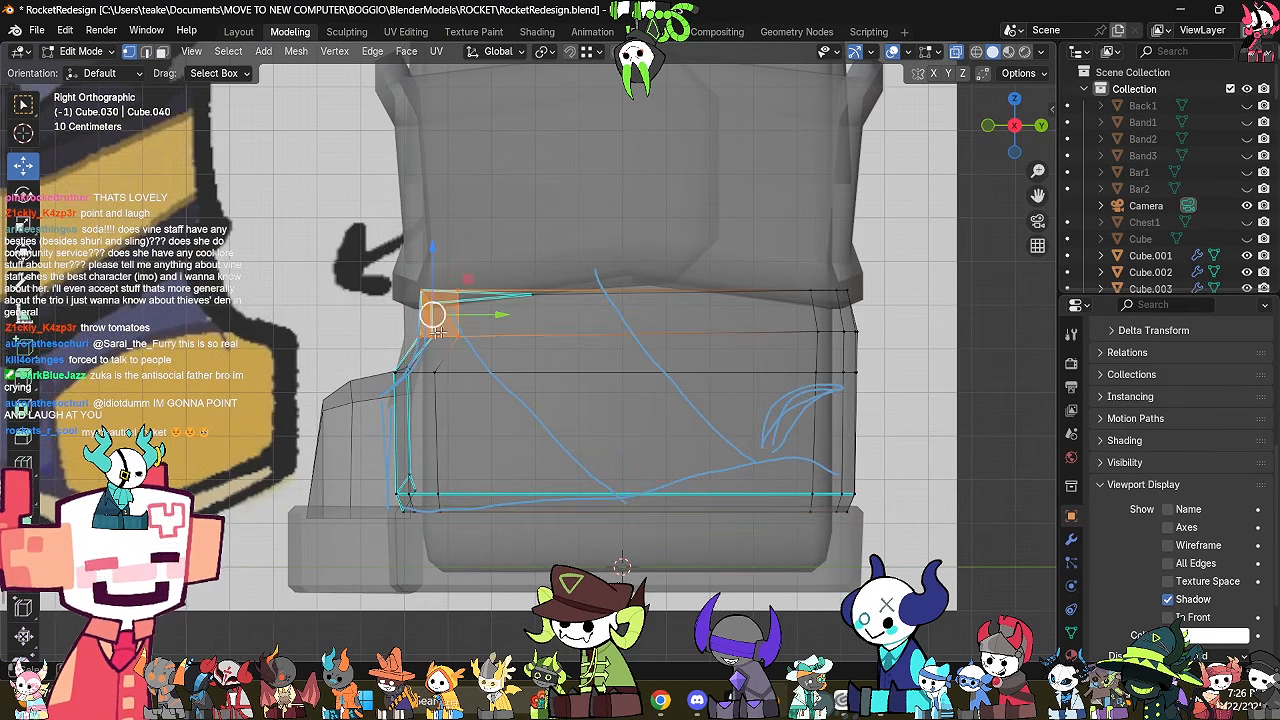
pyautogui.hotkey('alt', 'z')
pyautogui.moveTo(499, 314); pyautogui.dragTo(552, 317, button='middle')
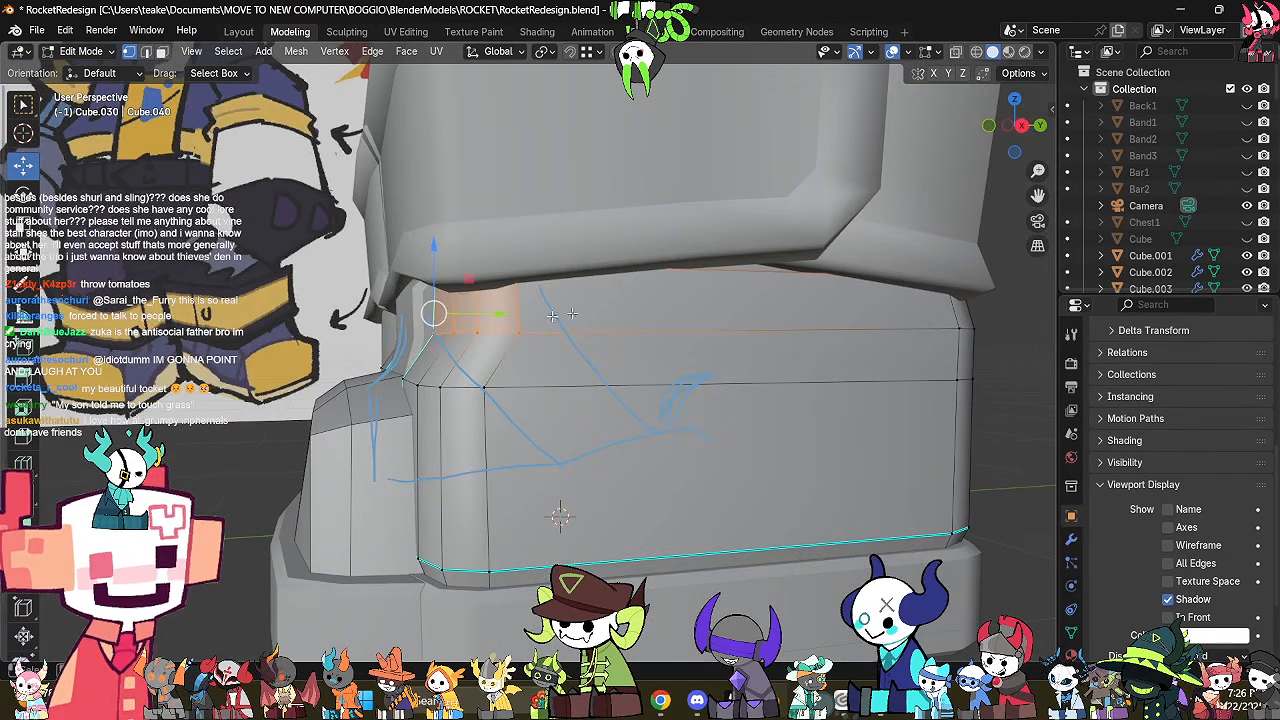
pyautogui.click(1014, 134)
pyautogui.click(1025, 134)
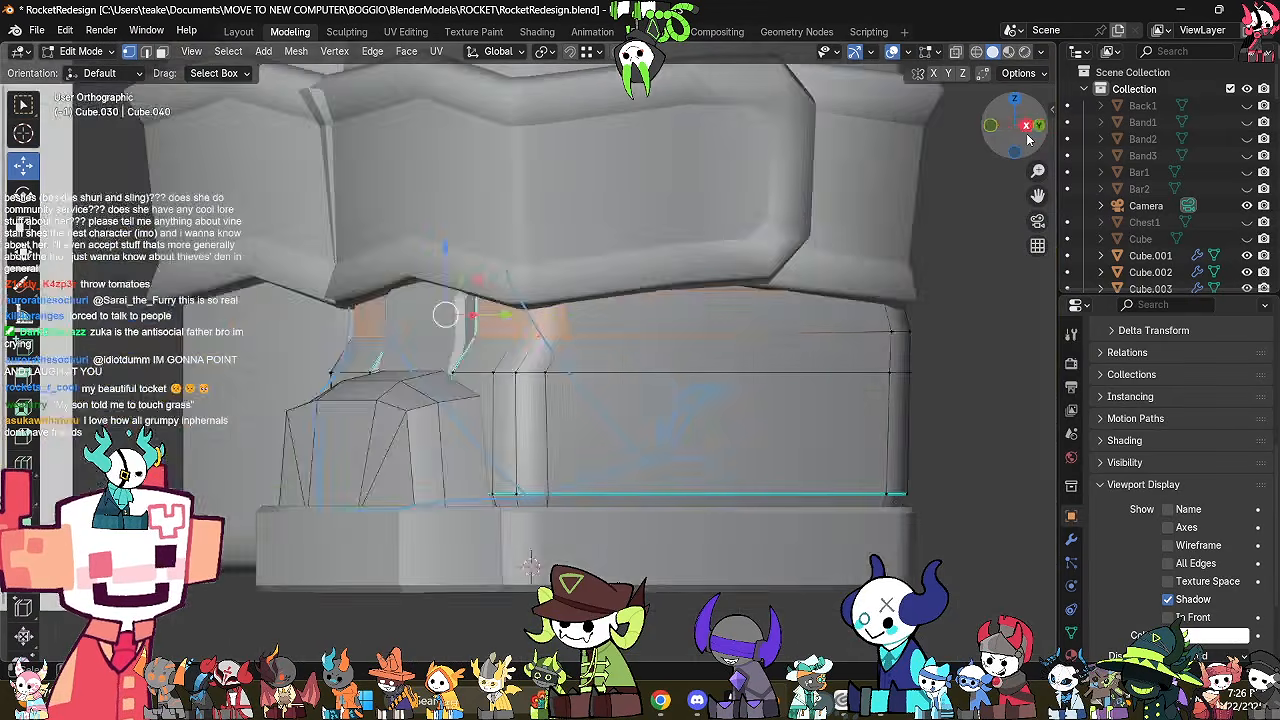
pyautogui.hotkey('alt', 'z')
pyautogui.moveTo(395, 347); pyautogui.dragTo(397, 346)
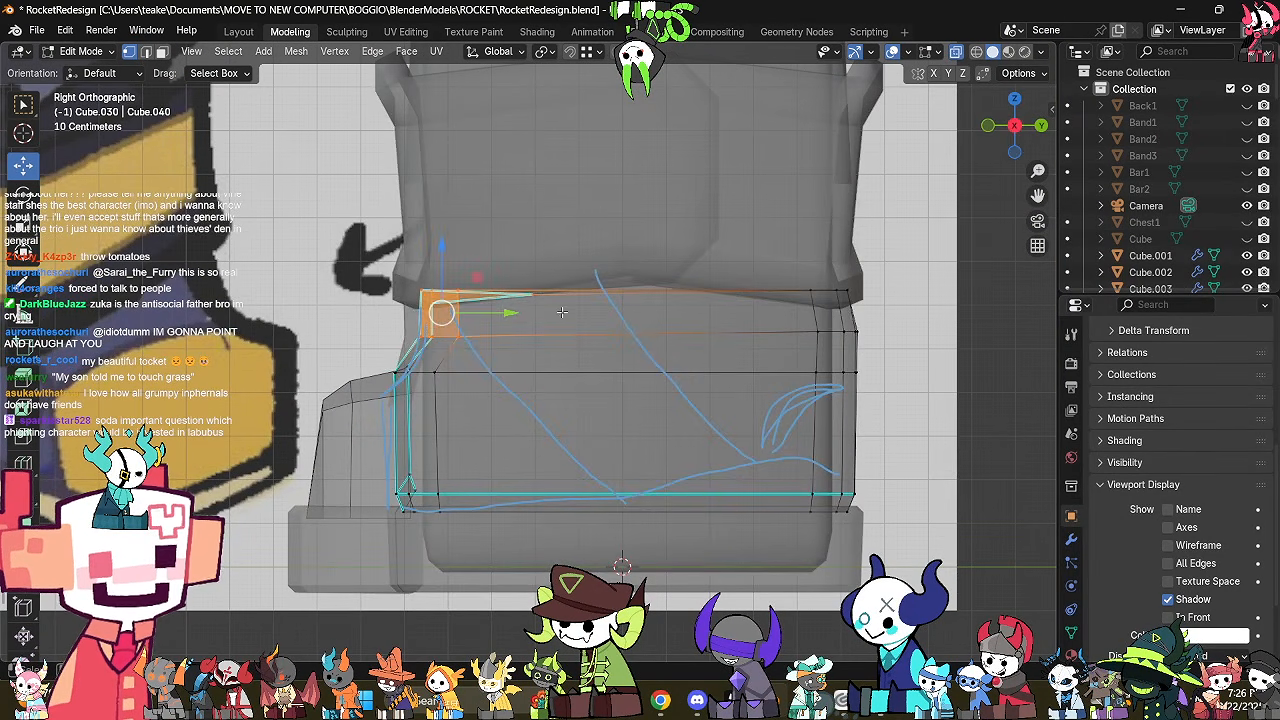
pyautogui.hotkey('alt', 'z')
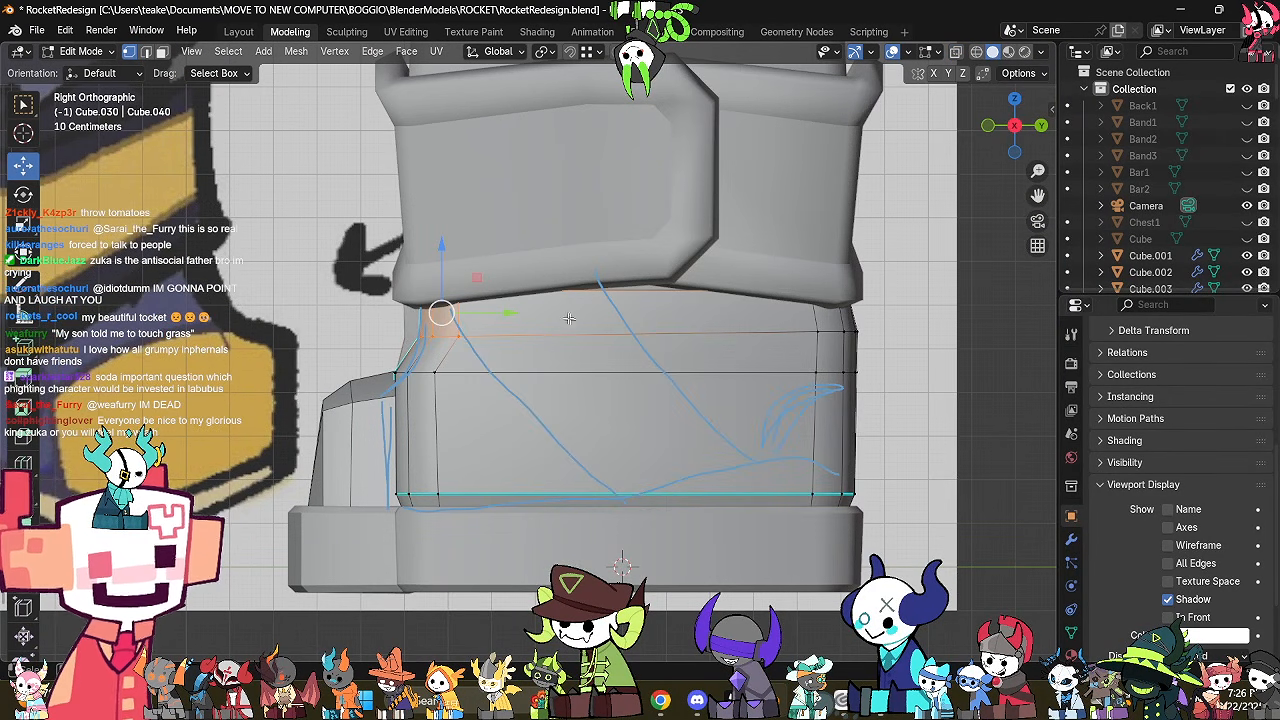
# Select all of the lower body's front vertices and move them slightly forward along Y.
pyautogui.moveTo(508, 316); pyautogui.dragTo(386, 540)
pyautogui.hotkey('alt', 'z')
pyautogui.hotkey('alt', 'z')
pyautogui.moveTo(485, 398); pyautogui.dragTo(464, 400)
pyautogui.press('Tab')
# Move the whole toe cap mesh slightly forward along Y to match the lower body's front.
pyautogui.click(353, 490)
pyautogui.press('Tab')
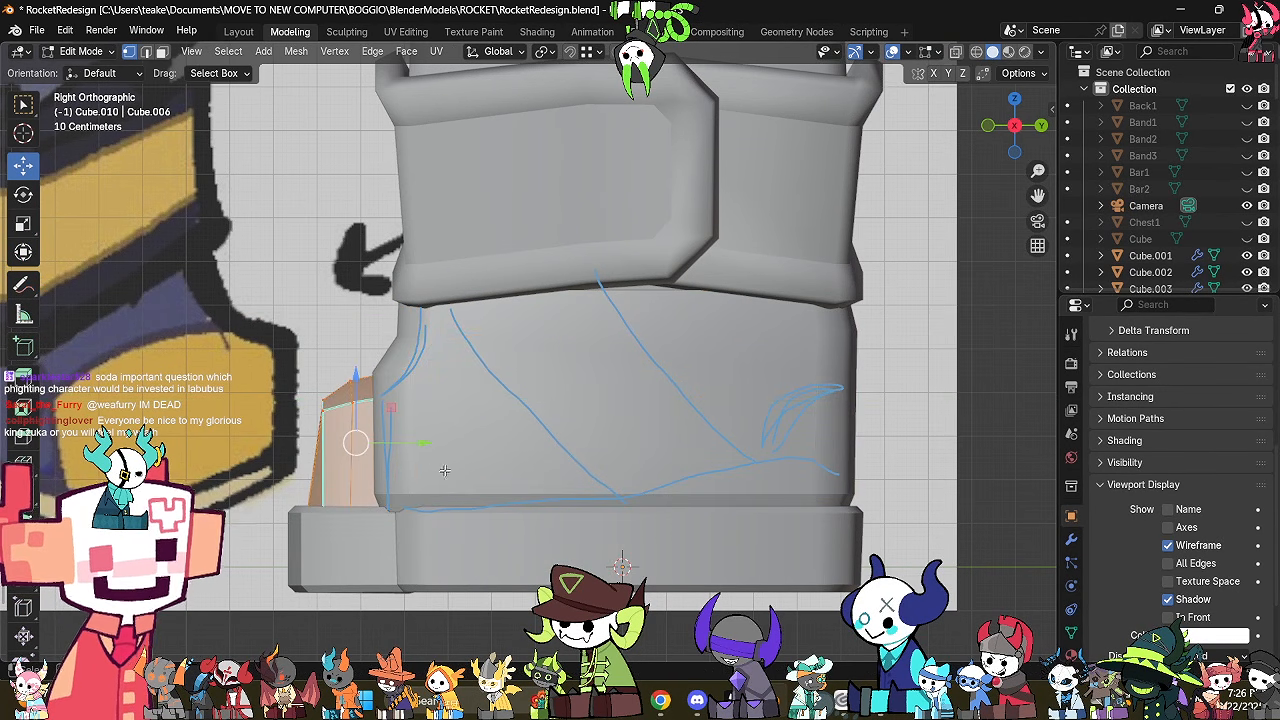
pyautogui.moveTo(426, 444); pyautogui.dragTo(404, 442)
pyautogui.press('Tab')
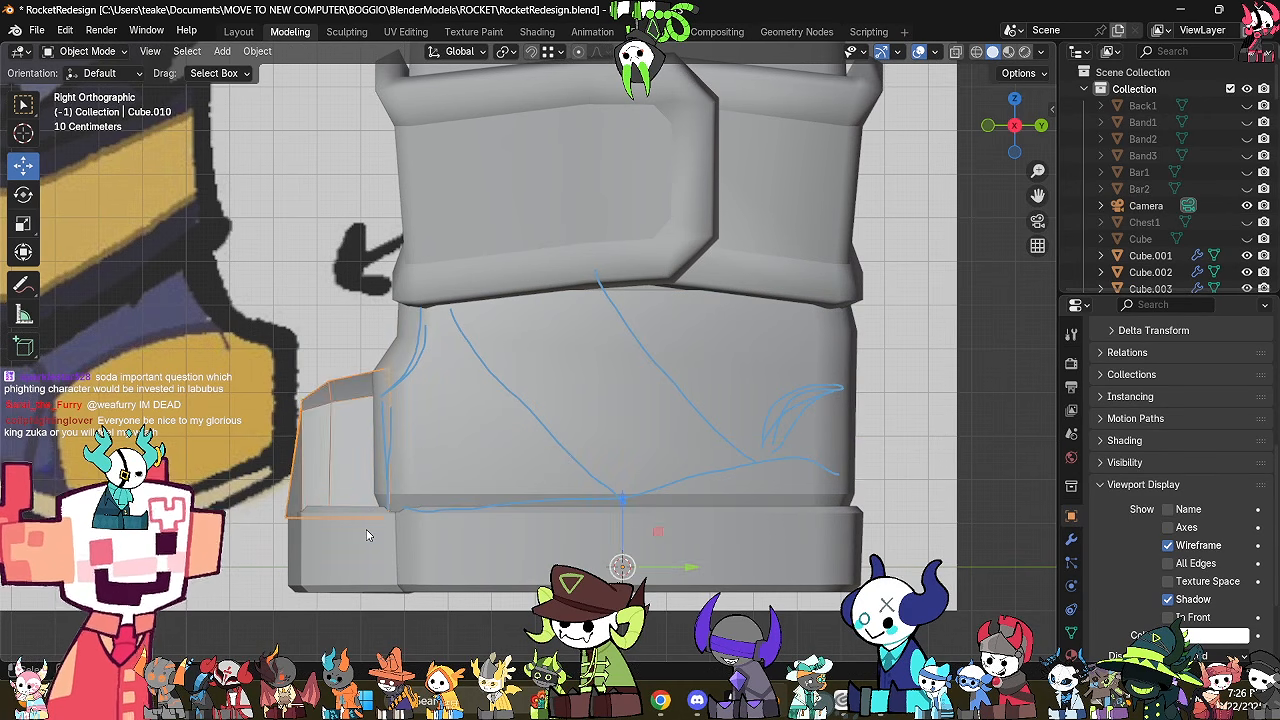
# Move the front sole piece's foremost vertices slightly forward along Y so the sole reaches under the toe cap.
pyautogui.click(366, 529)
pyautogui.keyDown('shift'); pyautogui.moveTo(366, 529); pyautogui.dragTo(524, 469, button='middle'); pyautogui.keyUp('shift')
pyautogui.press('Tab')
pyautogui.hotkey('alt', 'z')
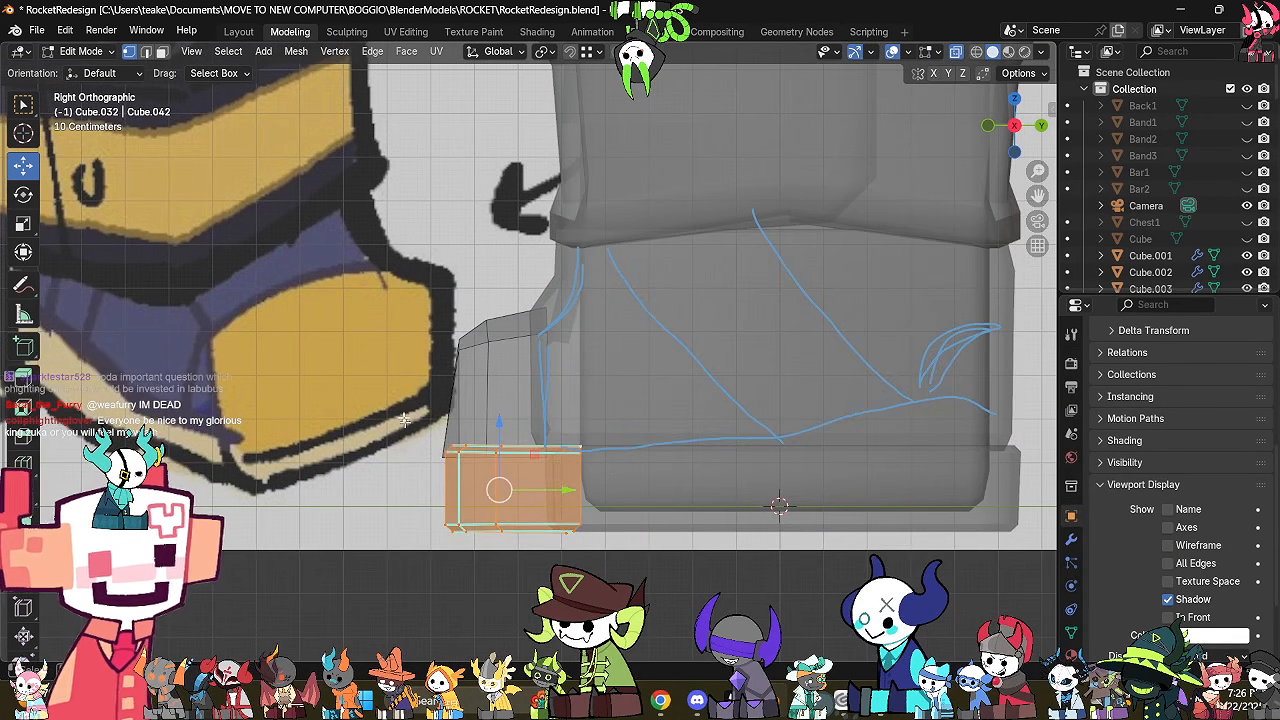
pyautogui.moveTo(400, 404); pyautogui.dragTo(525, 606)
pyautogui.hotkey('alt', 'z')
pyautogui.moveTo(539, 488); pyautogui.dragTo(518, 487)
pyautogui.press('Tab')
pyautogui.moveTo(517, 489); pyautogui.dragTo(832, 450, button='middle')
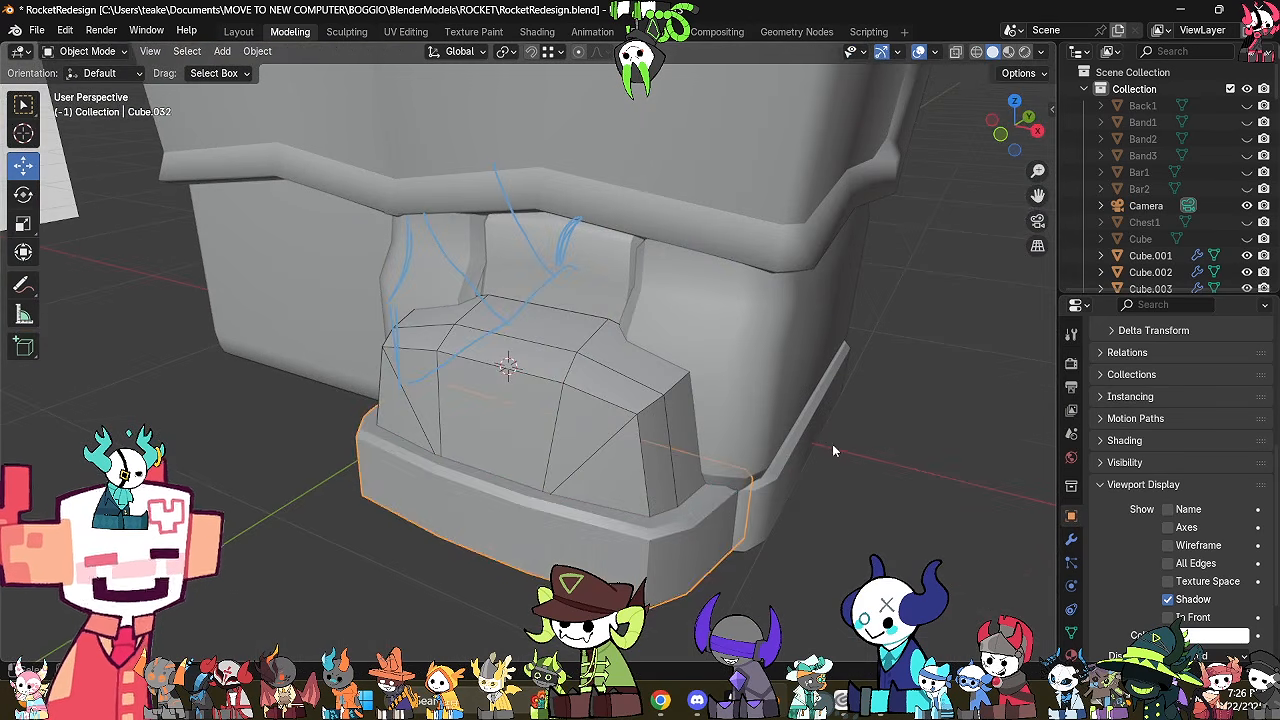
pyautogui.click(834, 448)
pyautogui.moveTo(950, 452); pyautogui.dragTo(879, 480, button='middle')
pyautogui.click(788, 379)
pyautogui.press('Tab')
pyautogui.click(879, 483)
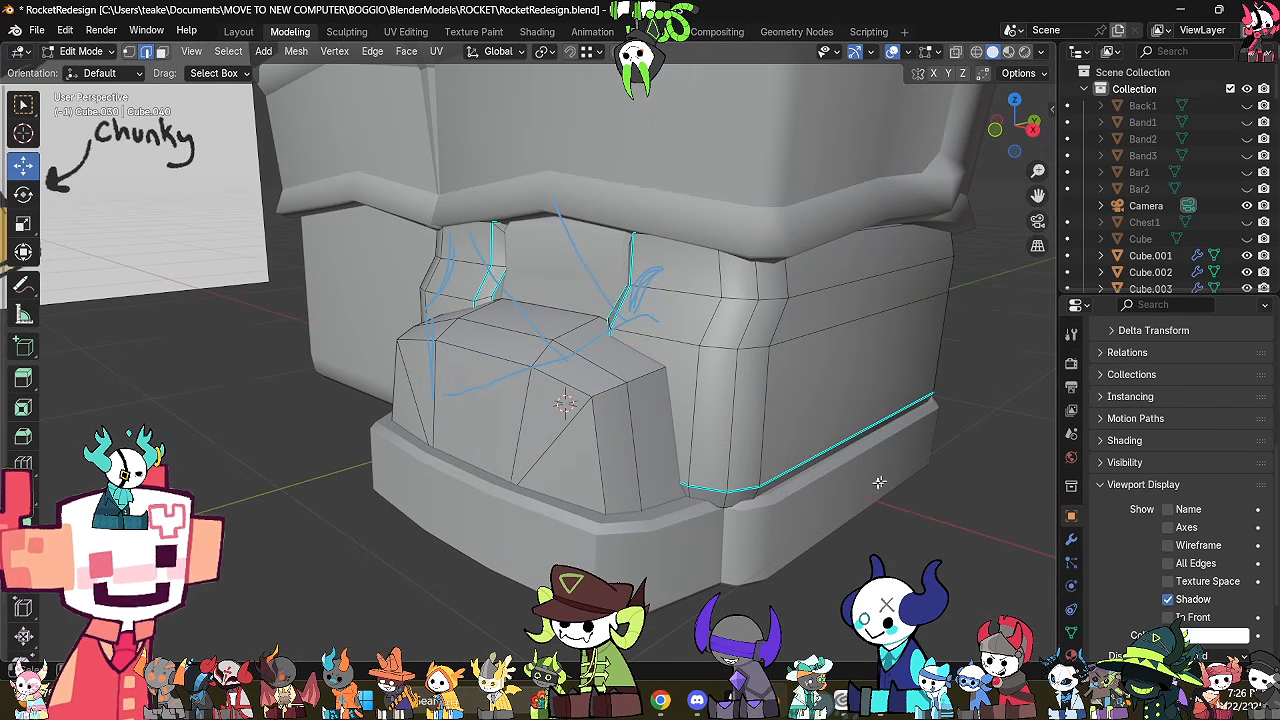
pyautogui.moveTo(841, 312); pyautogui.dragTo(876, 313, button='middle')
pyautogui.press('Tab')
# Delete the existing front panel object above the toe cap.
pyautogui.click(613, 272)
pyautogui.press('Tab')
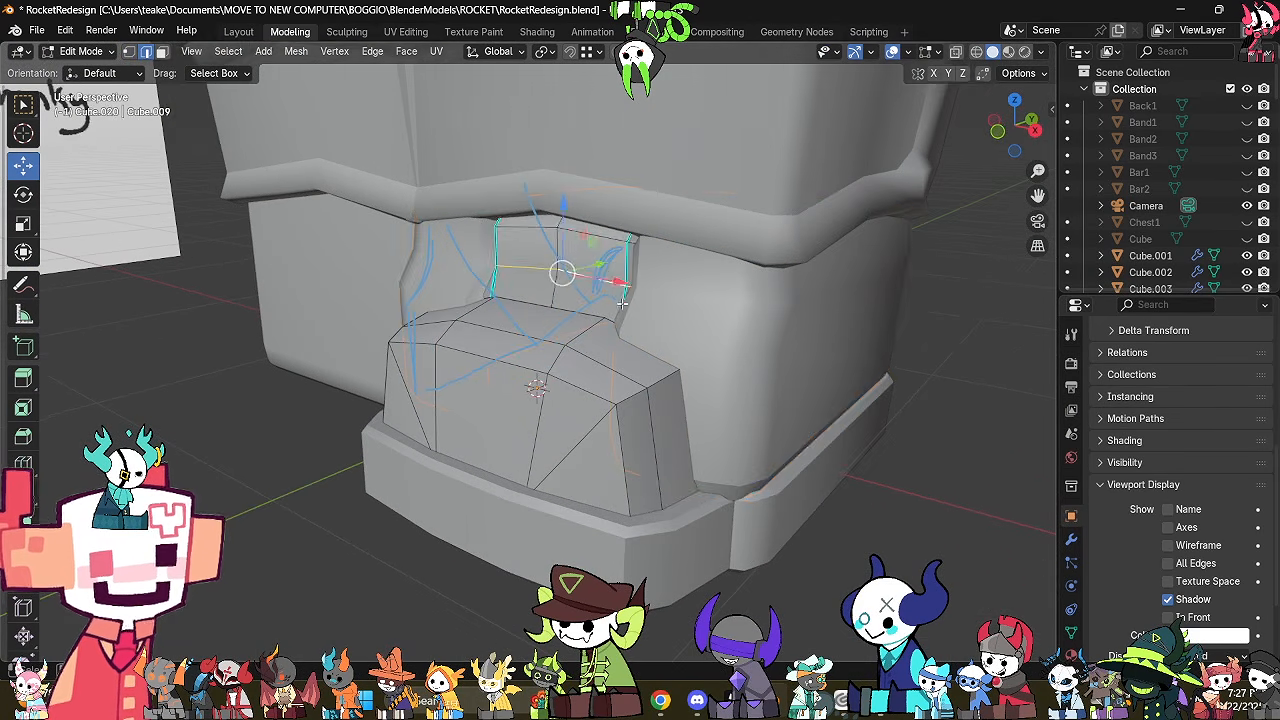
pyautogui.moveTo(613, 272); pyautogui.dragTo(849, 331, button='middle')
pyautogui.press('Tab')
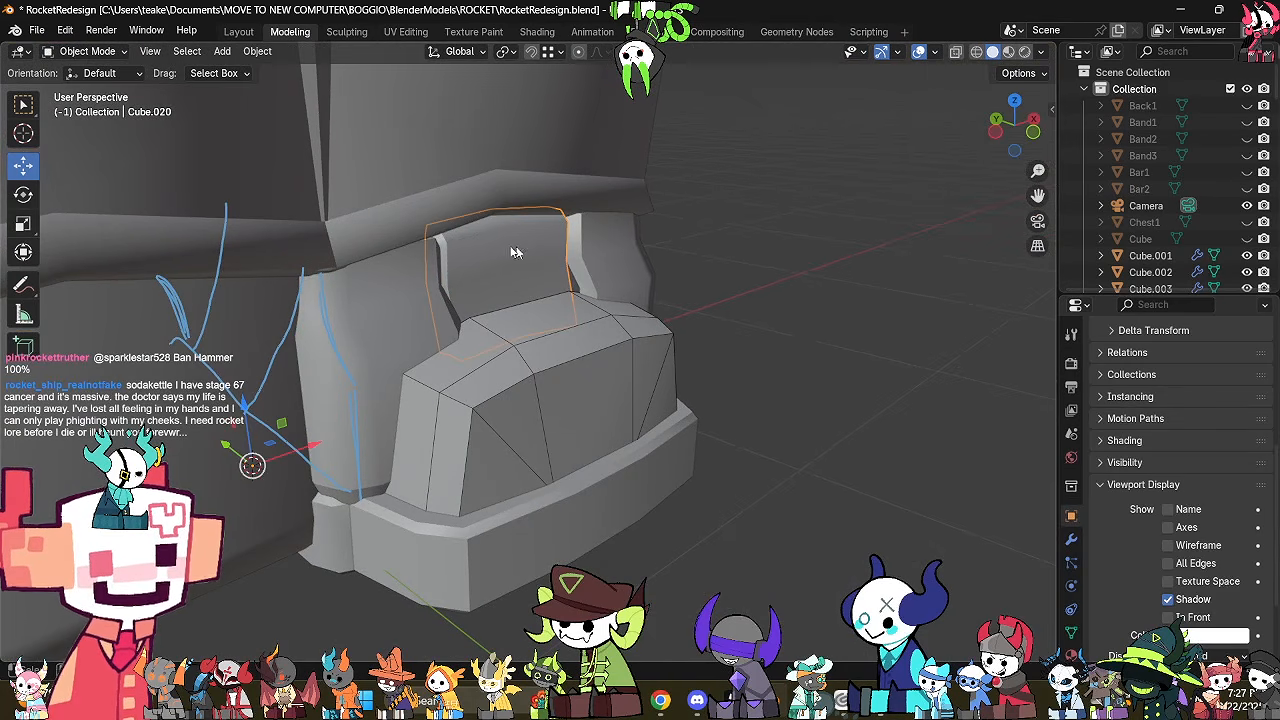
pyautogui.press('Delete')
# Open the lower body for editing in see-through display and select the edges of its recessed front above the toe cap.
pyautogui.click(620, 256)
pyautogui.press('Tab')
pyautogui.moveTo(620, 256); pyautogui.dragTo(651, 442, button='middle')
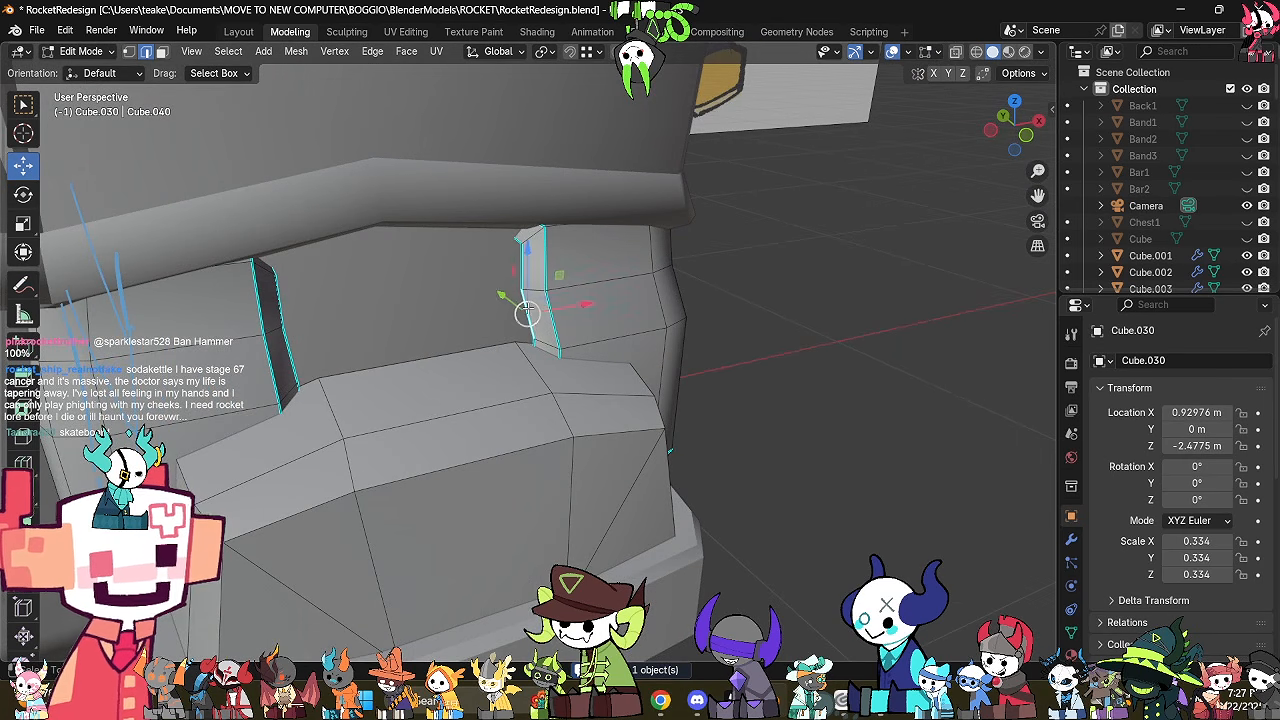
pyautogui.keyDown('shift'); pyautogui.moveTo(545, 318); pyautogui.dragTo(495, 467, button='middle'); pyautogui.keyUp('shift')
pyautogui.hotkey('alt', 'z')
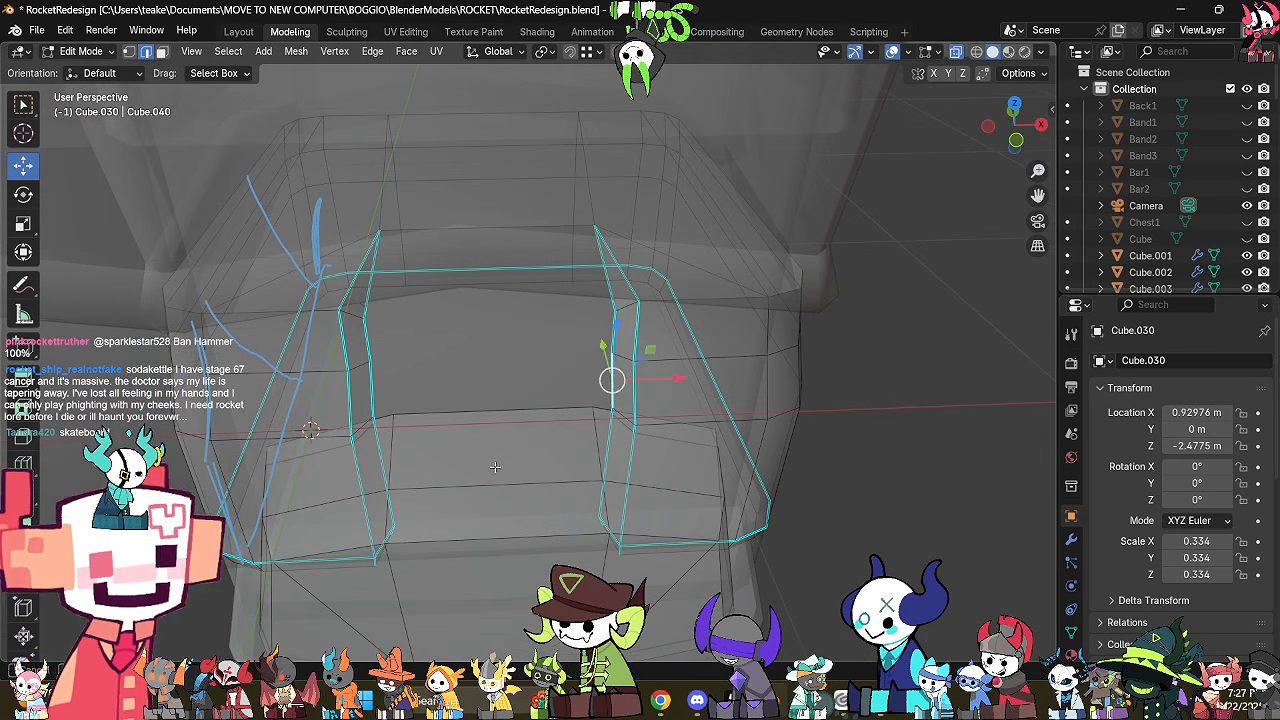
pyautogui.keyDown('alt'); pyautogui.click(380, 383); pyautogui.keyUp('alt')
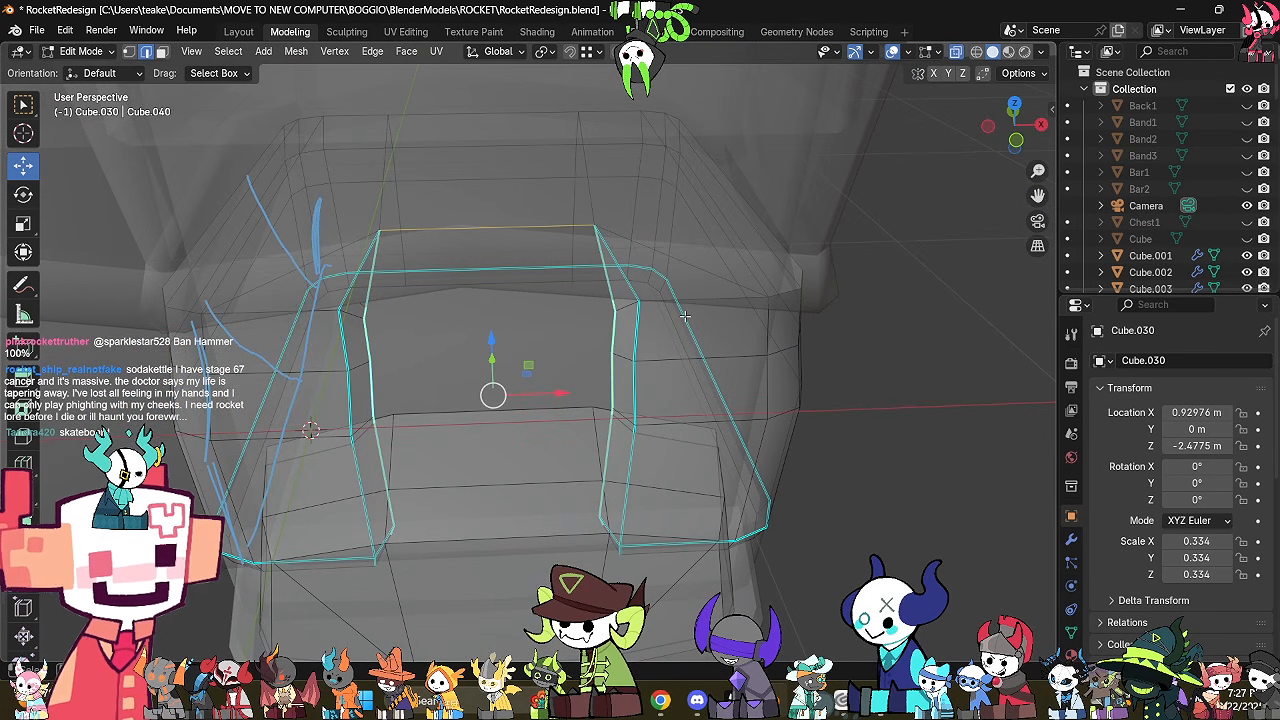
pyautogui.click(376, 335)
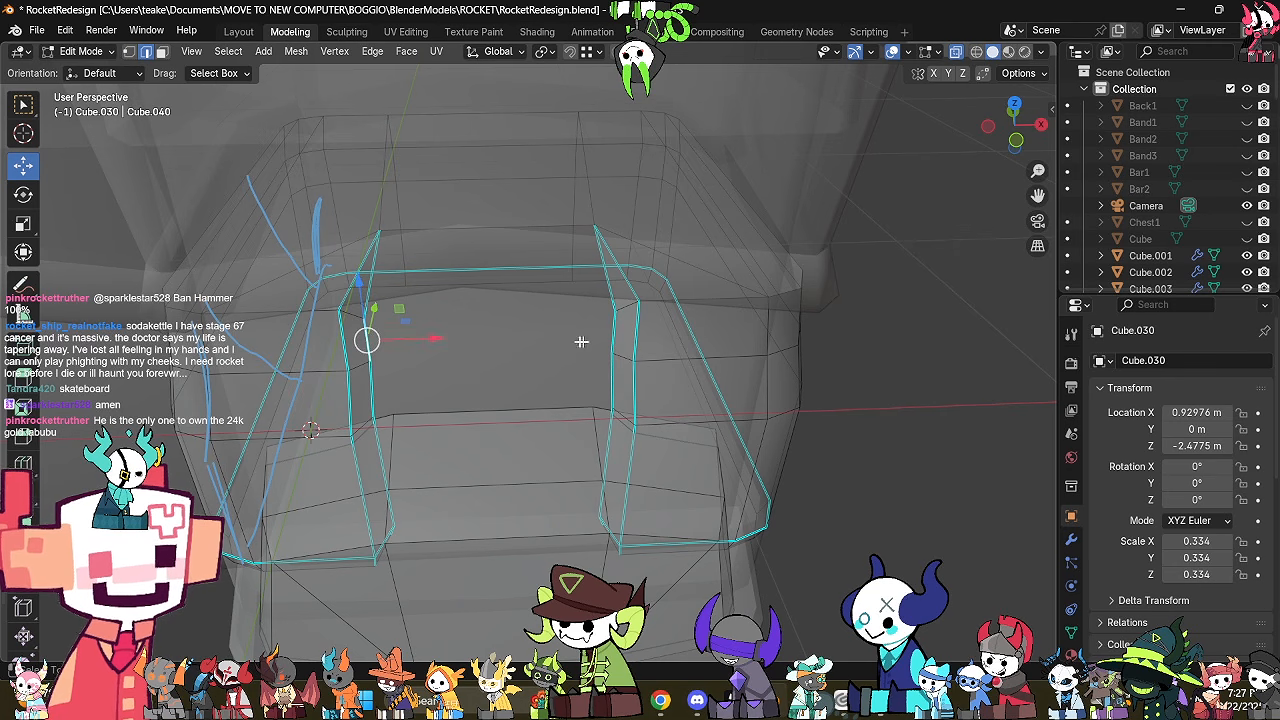
pyautogui.click(610, 345)
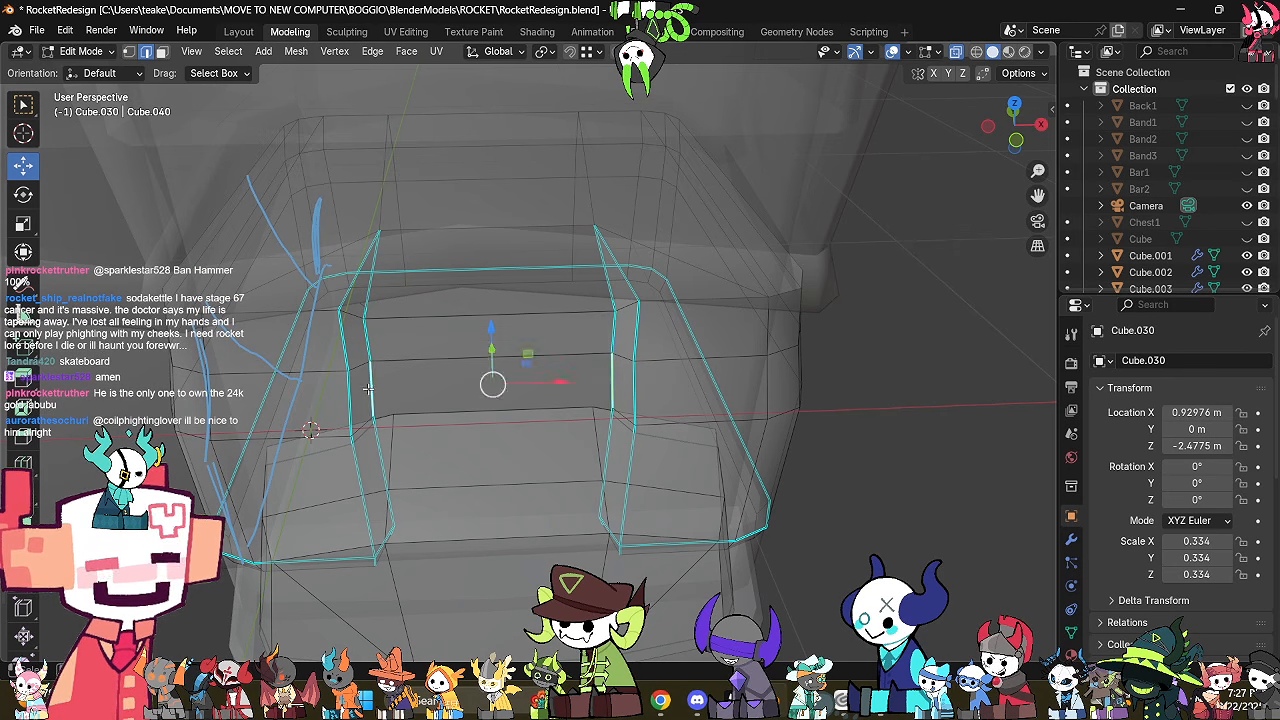
pyautogui.click(386, 468)
pyautogui.hotkey('alt', 'z')
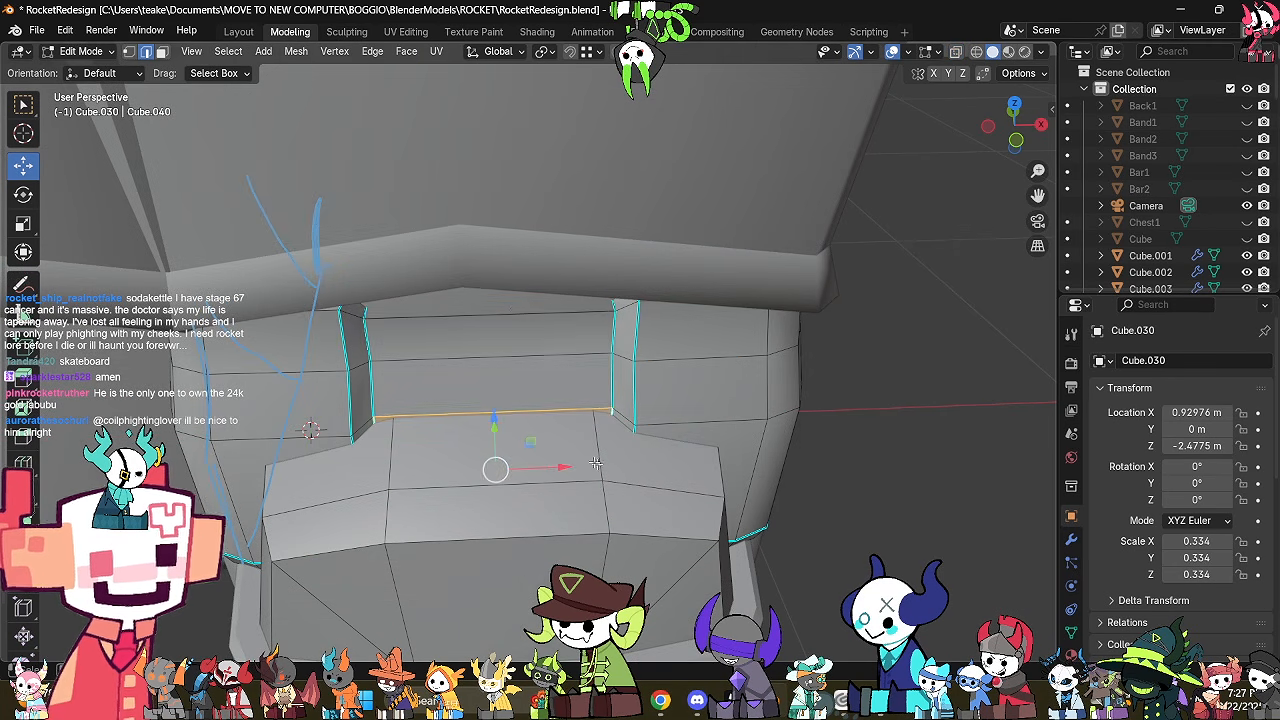
# Duplicate the lower body's recessed front faces in place and separate the copy into its own object.
pyautogui.moveTo(530, 569); pyautogui.dragTo(524, 580)
pyautogui.hotkey('alt', 'z')
pyautogui.hotkey('shift', 'd')
pyautogui.rightClick(630, 316)
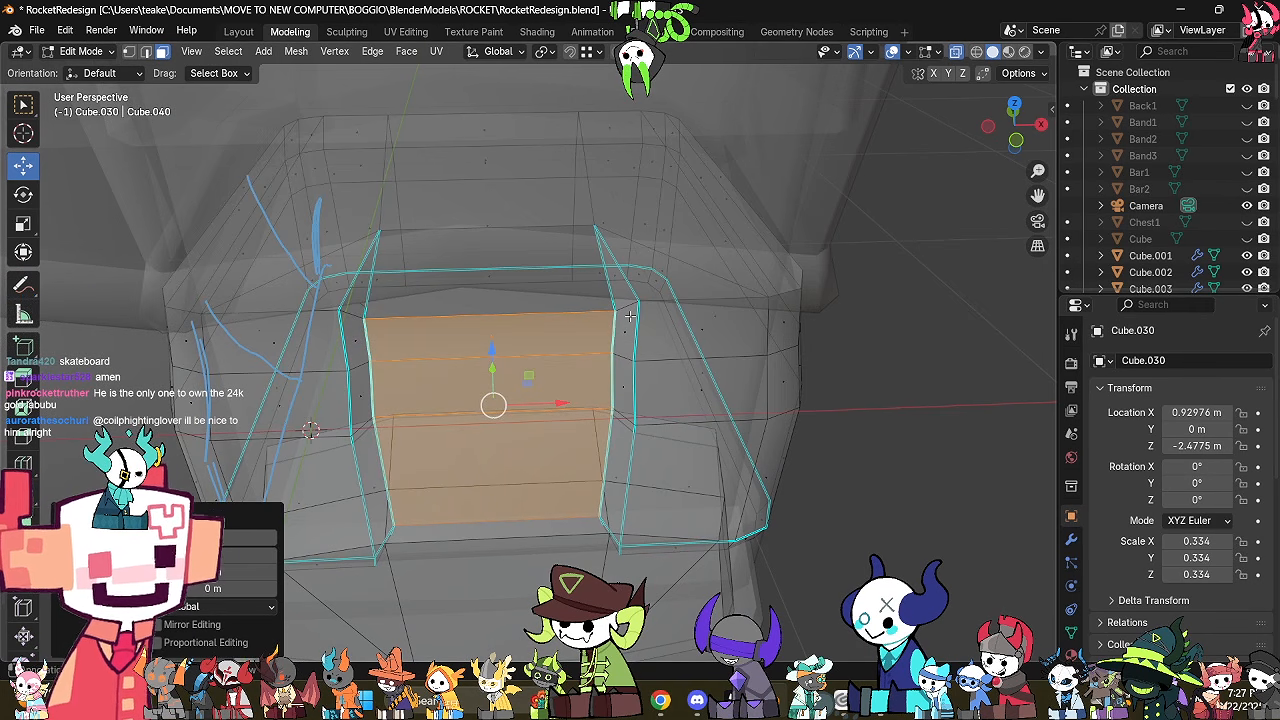
pyautogui.press('p')
pyautogui.click(560, 314)
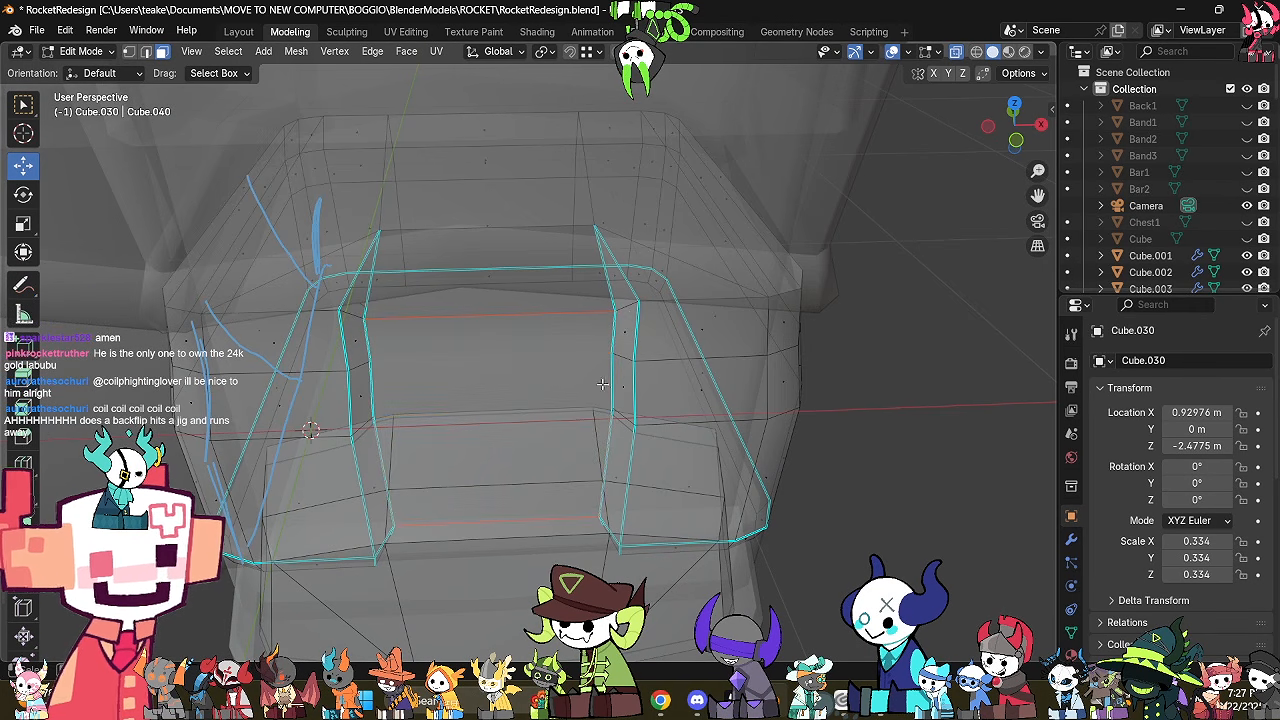
# Open the separated front panel for editing and extrude its faces outward to give it thickness.
pyautogui.press('Tab')
pyautogui.hotkey('alt', 'z')
pyautogui.click(573, 364)
pyautogui.press('Tab')
pyautogui.moveTo(742, 424); pyautogui.dragTo(822, 378, button='middle')
pyautogui.press('e')
pyautogui.click(680, 430)
pyautogui.click(858, 419)
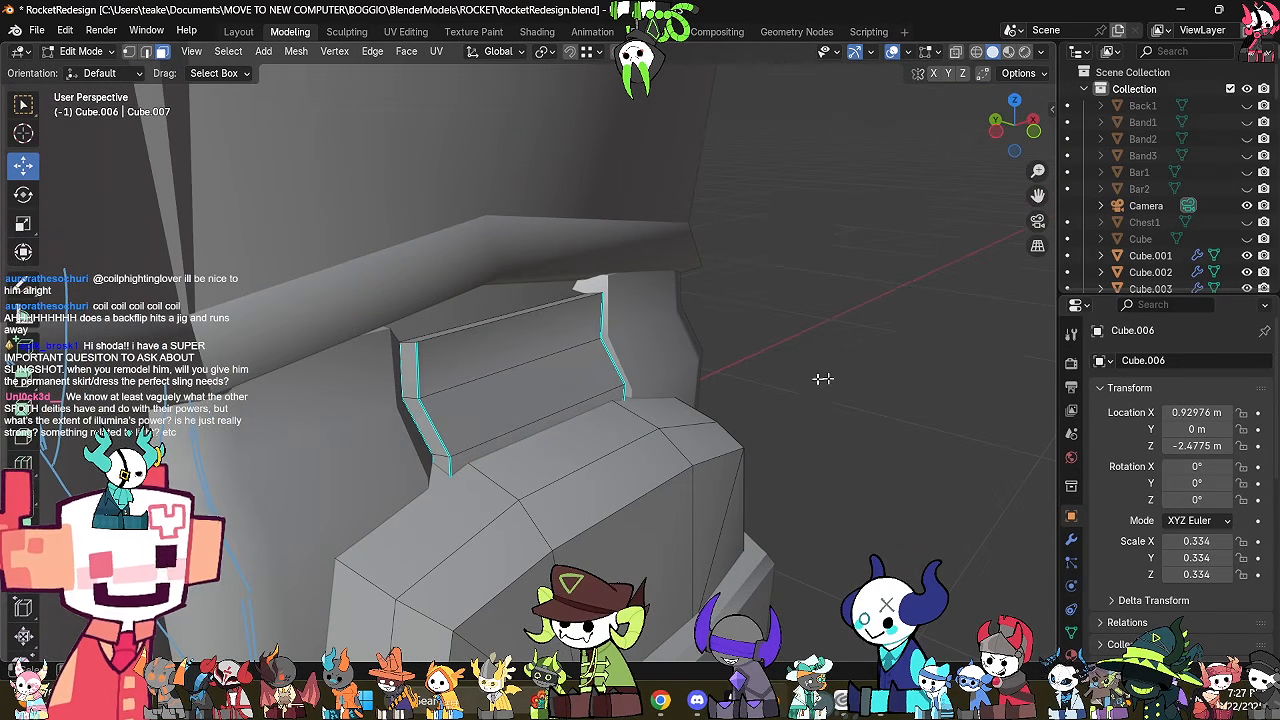
# Select the front panel's side edges and scale them along X to fit its width to the recess.
pyautogui.keyDown('shift'); pyautogui.click(442, 438); pyautogui.keyUp('shift')
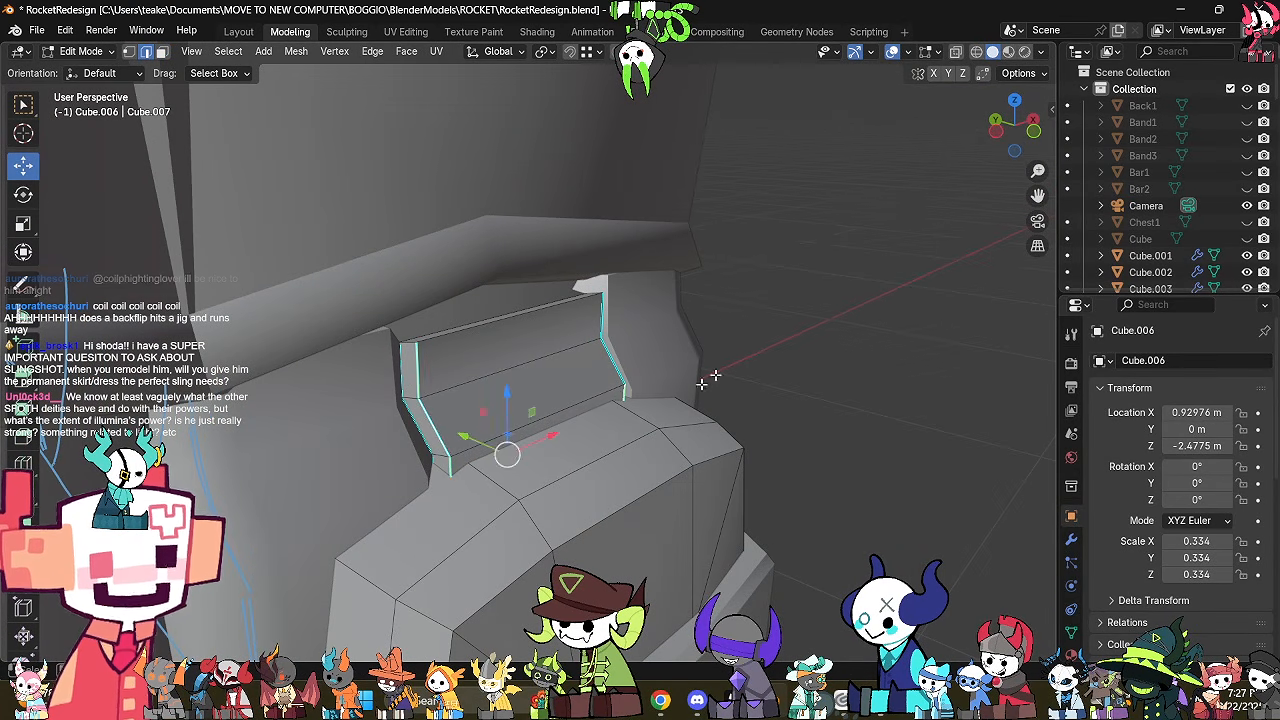
pyautogui.moveTo(572, 432); pyautogui.dragTo(503, 453, button='middle')
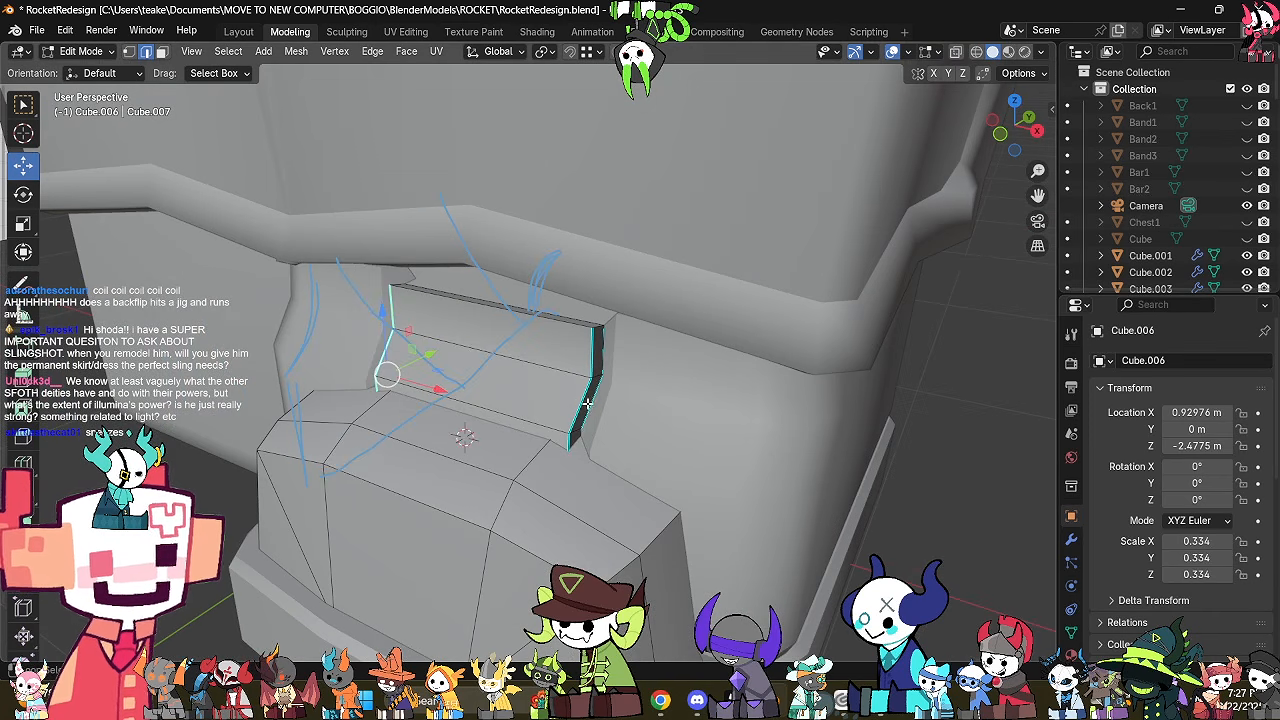
pyautogui.press('s')
pyautogui.press('x')
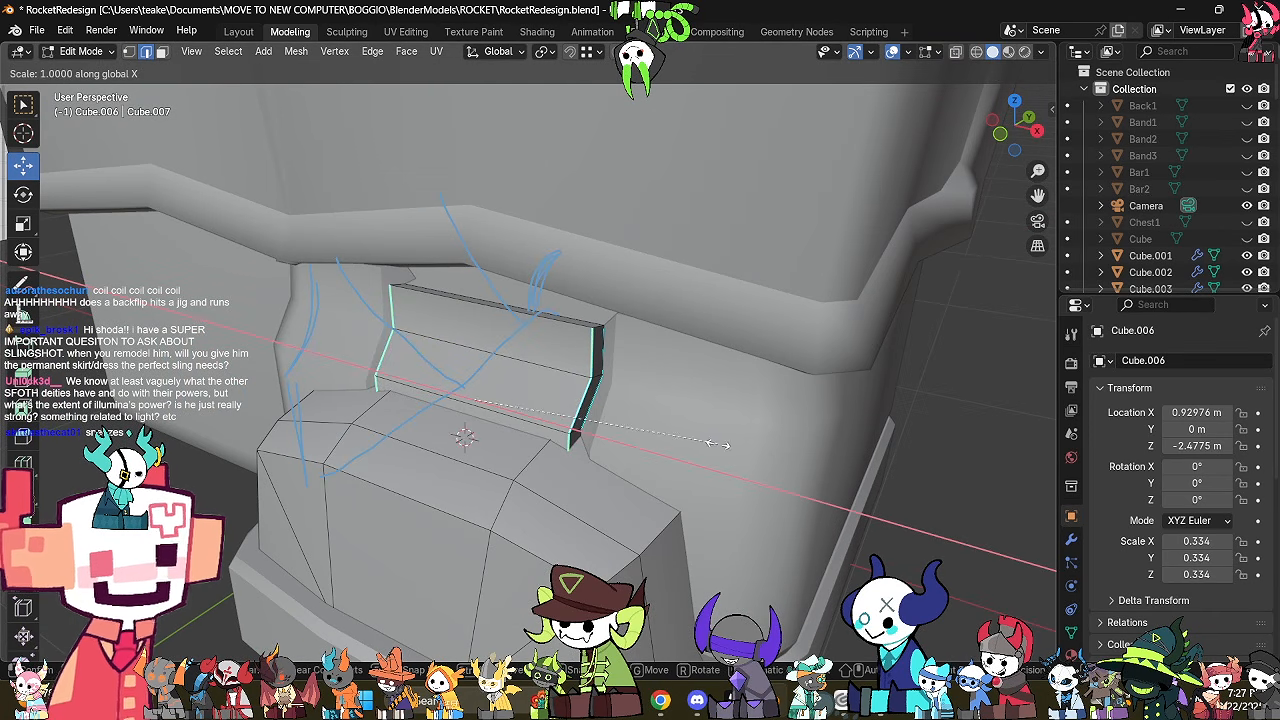
pyautogui.click(699, 434)
pyautogui.moveTo(699, 434); pyautogui.dragTo(653, 484, button='middle')
# Leave the panel's editing mode and turn off the wireframe display on the toe cap.
pyautogui.press('Tab')
pyautogui.click(856, 412)
pyautogui.scroll(-3, 856, 412)
pyautogui.click(634, 408)
pyautogui.click(653, 489)
pyautogui.scroll(-5, 1200, 500)
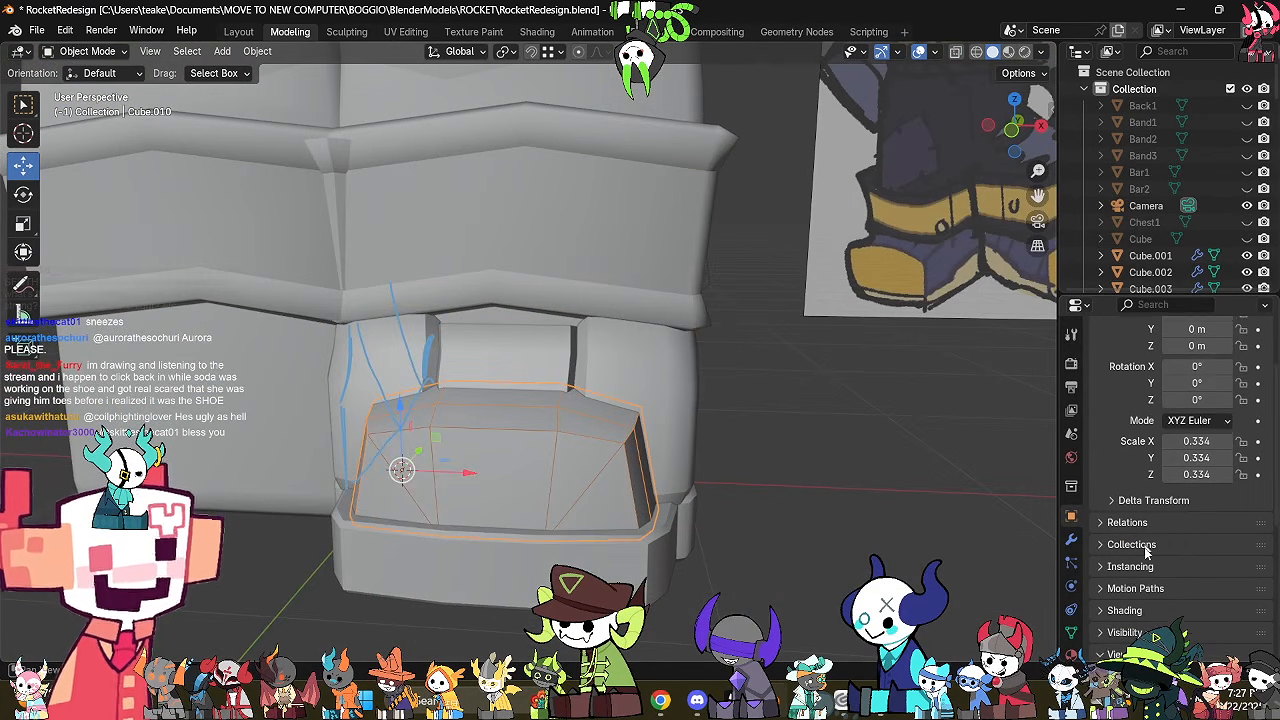
pyautogui.click(1160, 555)
pyautogui.moveTo(880, 475)
pyautogui.mouseDown(button='middle')
pyautogui.moveTo(740, 492)
pyautogui.moveTo(775, 508)
pyautogui.moveTo(890, 498)
pyautogui.mouseUp(button='middle')
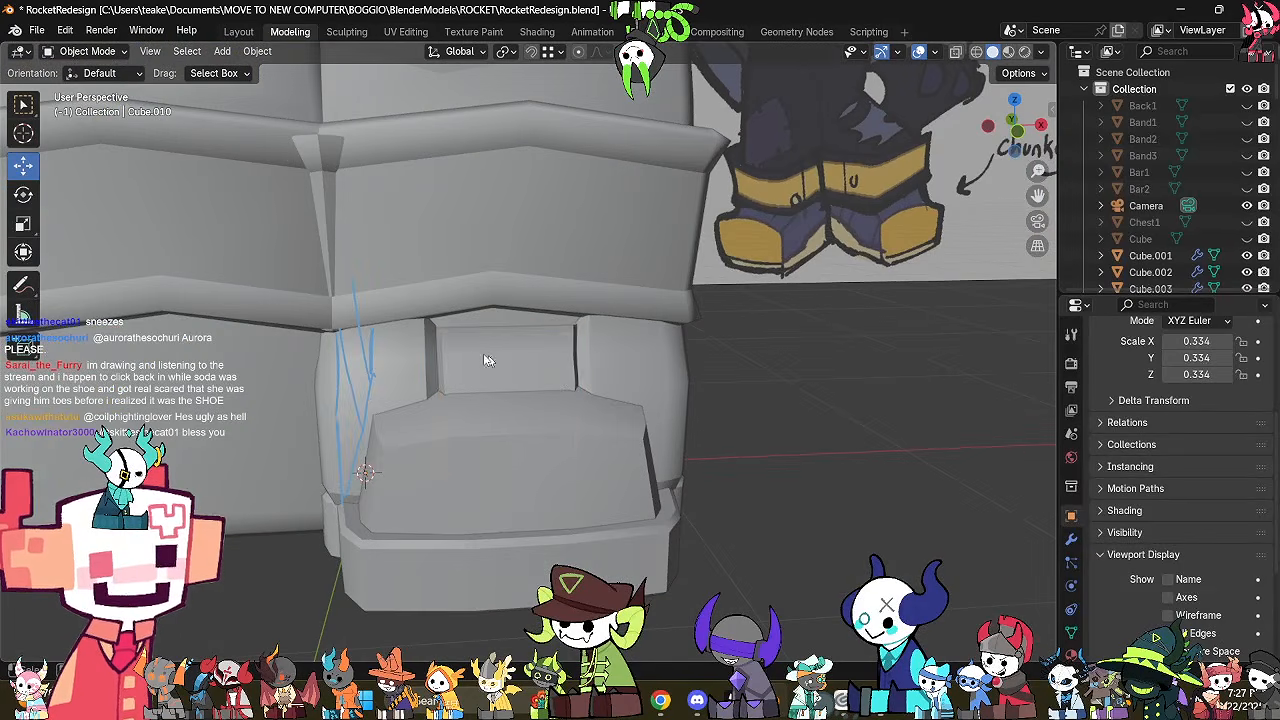
# Add two evenly spaced vertical loop cuts to the front panel.
pyautogui.click(485, 360)
pyautogui.press('Tab')
pyautogui.hotkey('alt', 'z')
pyautogui.moveTo(640, 475); pyautogui.dragTo(796, 508, button='middle')
pyautogui.scroll(2, 796, 508)
pyautogui.hotkey('ctrl', 'r')
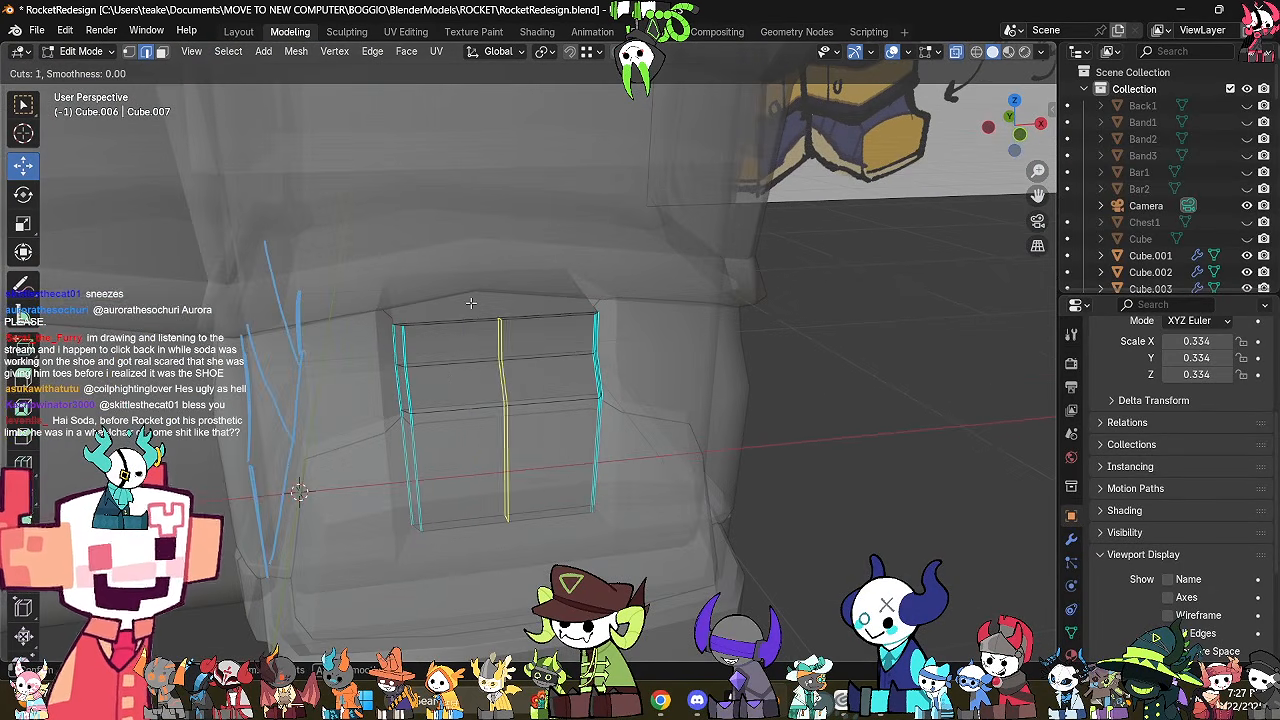
pyautogui.scroll(1, 471, 304)
pyautogui.click(471, 304)
pyautogui.rightClick(471, 304)
# Raise the front panel's top middle face about 0.034 m along Z to follow the band's peak.
pyautogui.press('3')
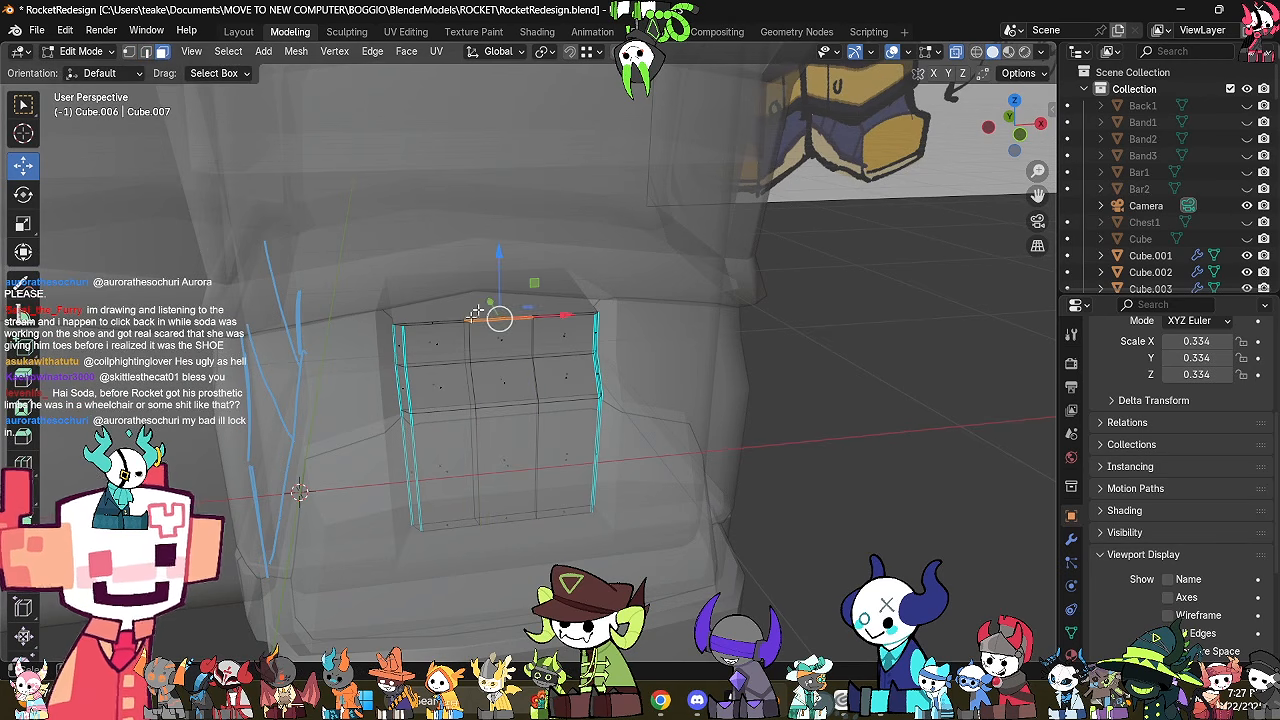
pyautogui.hotkey('alt', 'z')
pyautogui.press('g')
pyautogui.press('z')
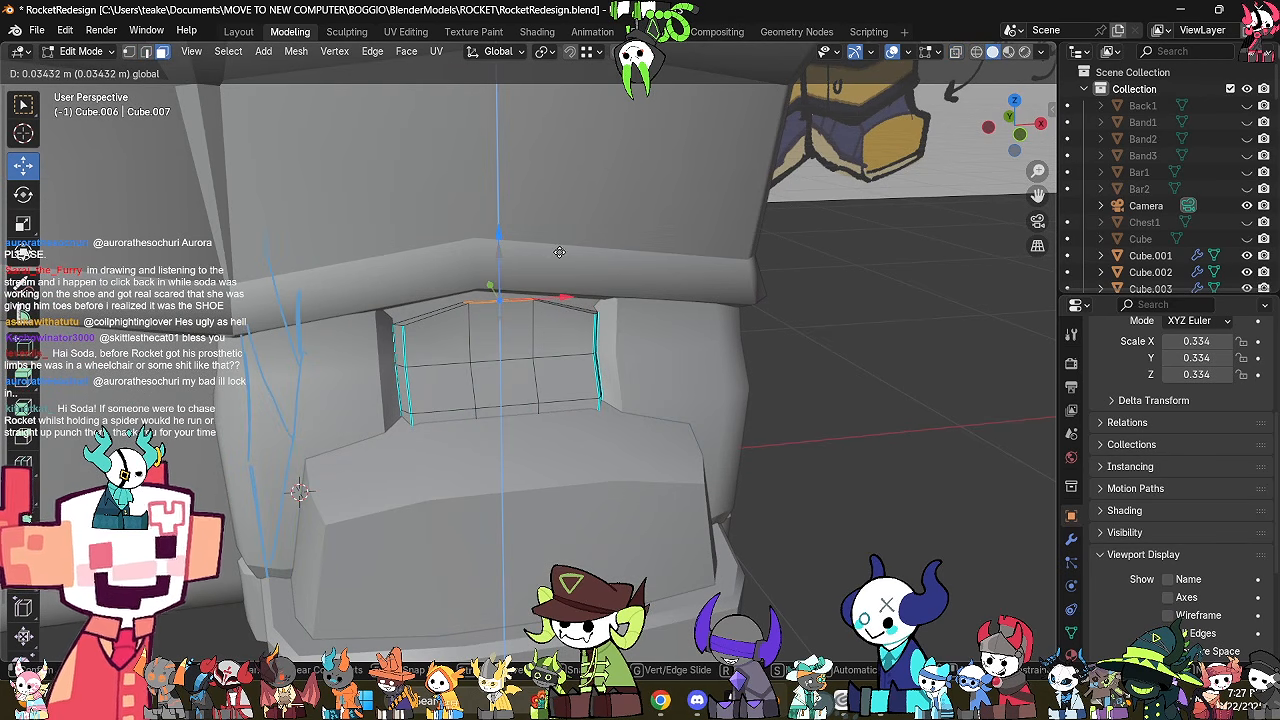
pyautogui.click(560, 251)
pyautogui.moveTo(649, 349); pyautogui.dragTo(615, 368, button='middle')
pyautogui.scroll(3, 628, 398)
pyautogui.hotkey('alt', 'z')
pyautogui.hotkey('alt', 'z')
pyautogui.scroll(-4, 615, 368)
pyautogui.press('Tab')
# Compare the boot's front and side with the reference drawing.
pyautogui.click(787, 314)
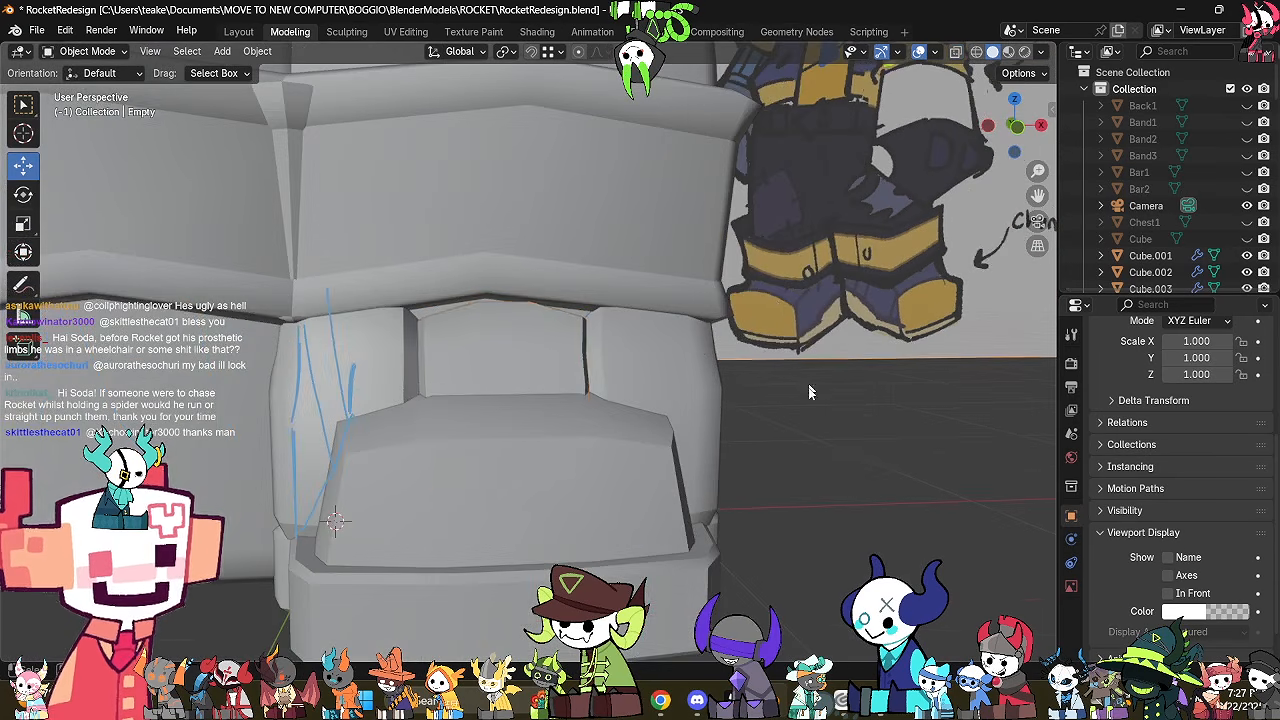
pyautogui.moveTo(809, 386); pyautogui.dragTo(775, 378, button='middle')
pyautogui.moveTo(593, 315); pyautogui.dragTo(423, 347, button='middle')
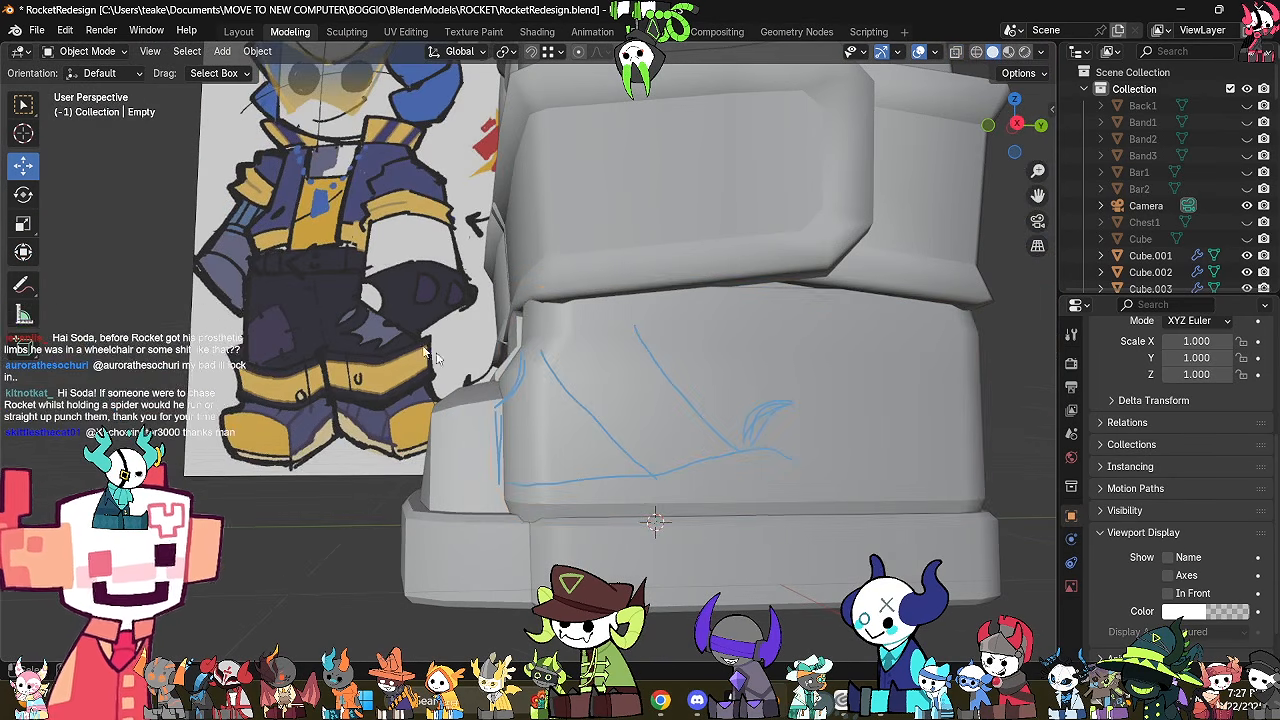
pyautogui.click(828, 407)
pyautogui.press('Tab')
pyautogui.moveTo(828, 407); pyautogui.dragTo(668, 435, button='middle')
pyautogui.press('Tab')
# Move the main sole piece's front vertices about 0.064 m forward along Y in the right view.
pyautogui.click(822, 464)
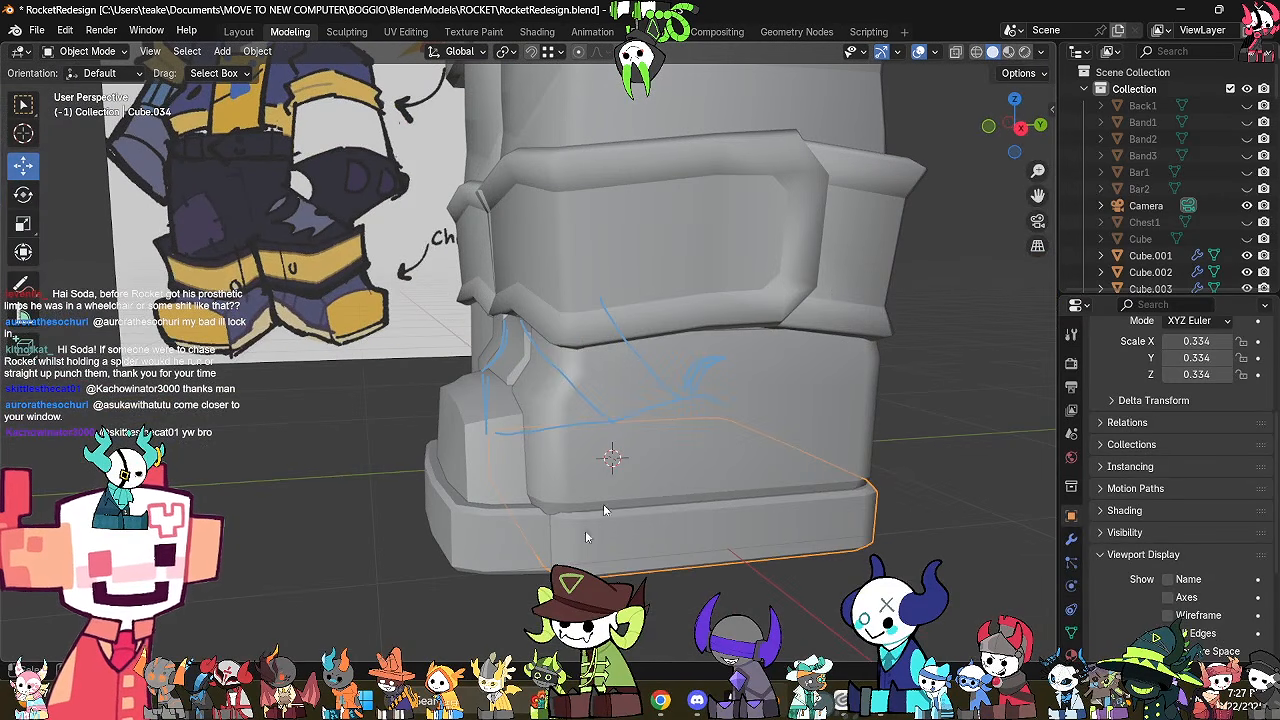
pyautogui.click(1021, 130)
pyautogui.press('Tab')
pyautogui.hotkey('alt', 'z')
pyautogui.moveTo(619, 449); pyautogui.dragTo(506, 562)
pyautogui.hotkey('alt', 'z')
pyautogui.press('g')
pyautogui.press('y')
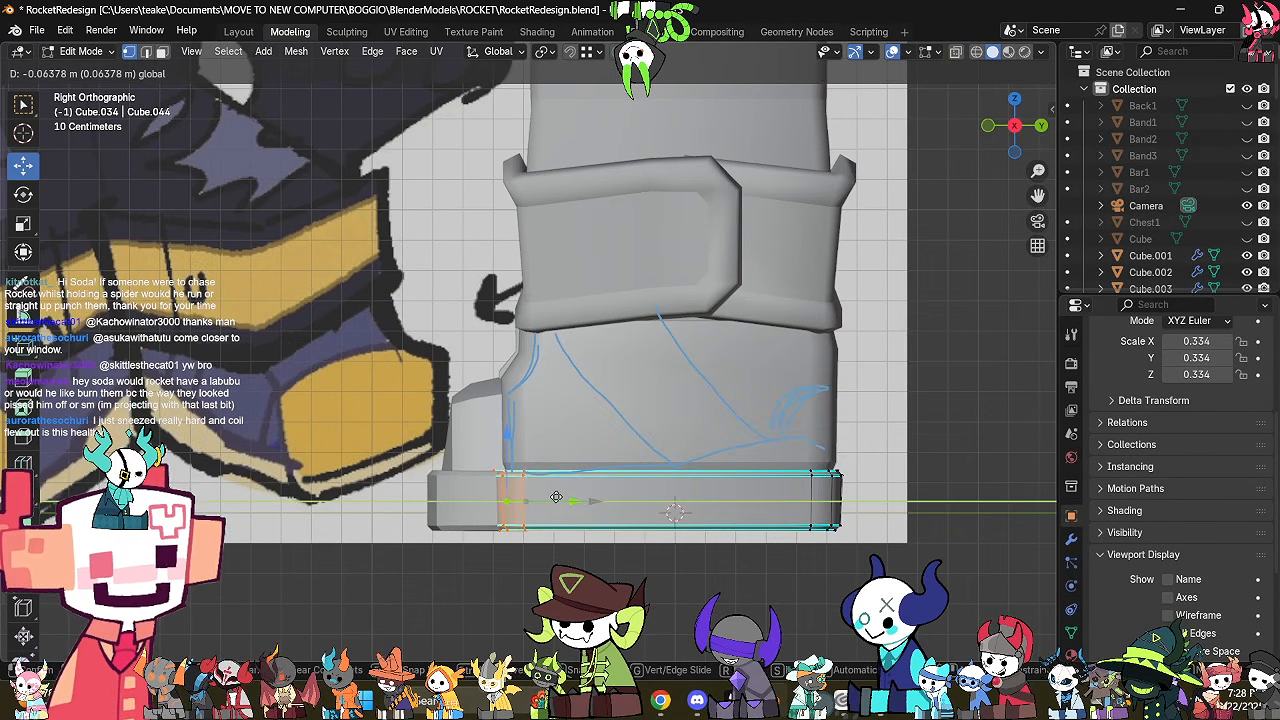
pyautogui.moveTo(556, 497); pyautogui.dragTo(555, 497)
pyautogui.moveTo(545, 400); pyautogui.dragTo(597, 428, button='middle')
pyautogui.press('Tab')
# Nudge the main sole piece's front vertices about 0.009 m back along Y.
pyautogui.moveTo(603, 537); pyautogui.dragTo(589, 446, button='middle')
pyautogui.press('Tab')
pyautogui.press('g')
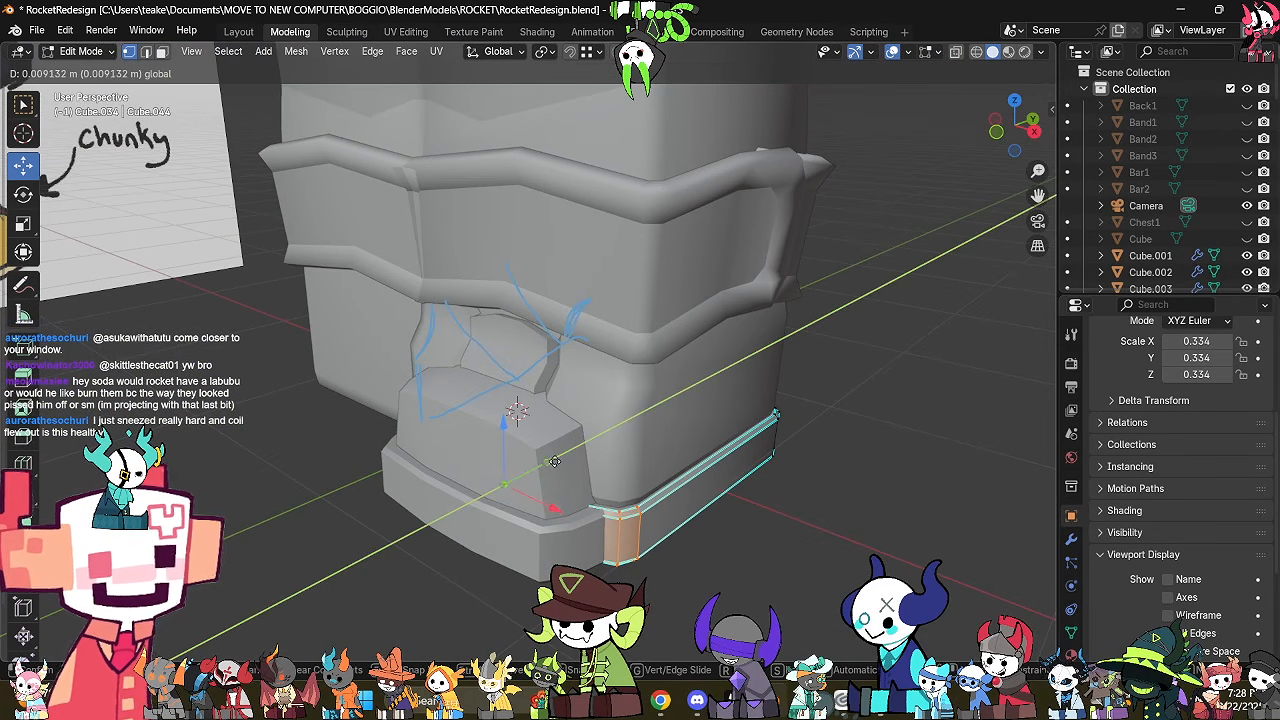
pyautogui.click(554, 461)
pyautogui.press('Tab')
pyautogui.moveTo(720, 500); pyautogui.dragTo(808, 525, button='middle')
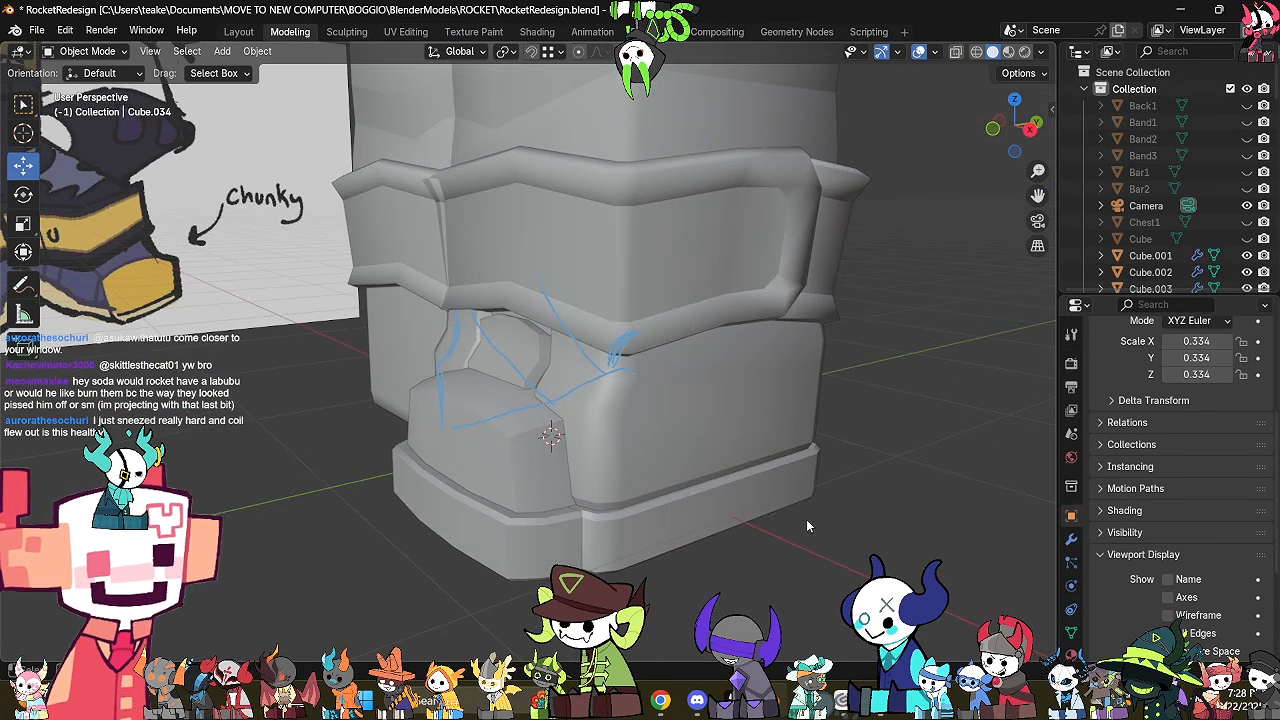
# Add a vertical loop cut through the middle of the lower body's side and shift it slightly backward along Y.
pyautogui.click(800, 426)
pyautogui.press('Tab')
pyautogui.moveTo(891, 446); pyautogui.dragTo(846, 428, button='middle')
pyautogui.hotkey('ctrl', 'r')
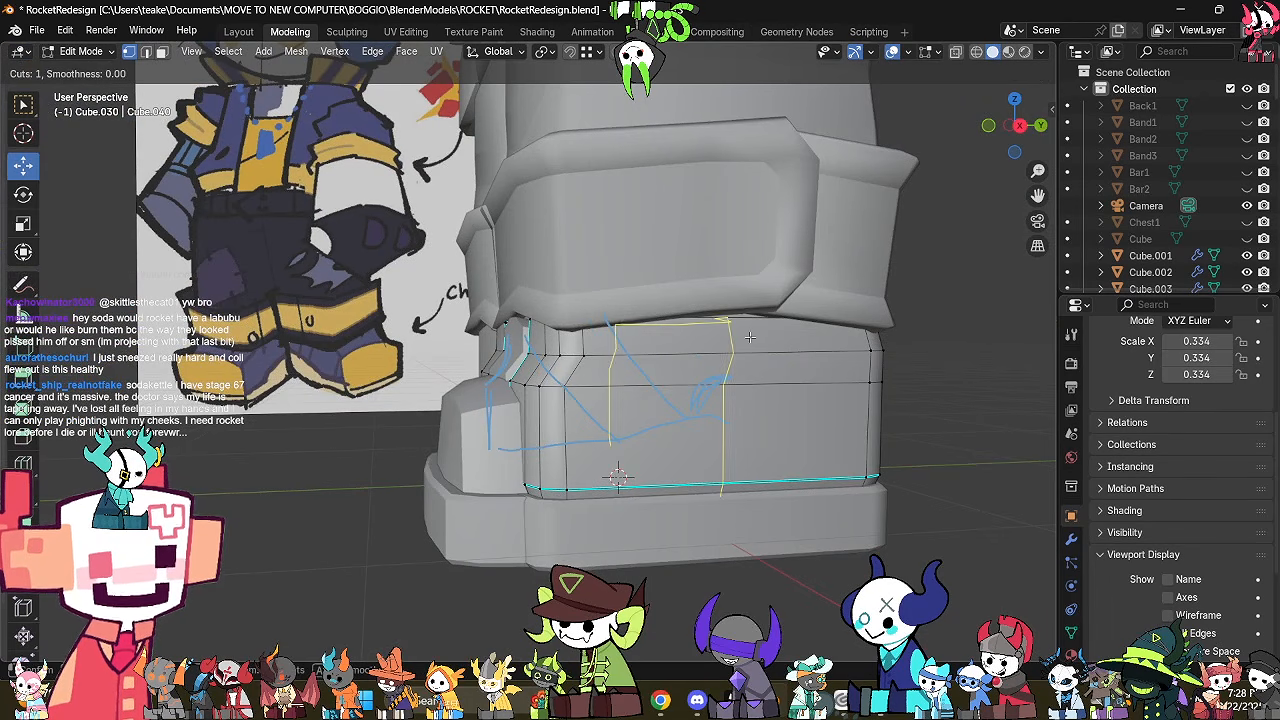
pyautogui.click(750, 337)
pyautogui.moveTo(752, 340); pyautogui.dragTo(822, 381, button='middle')
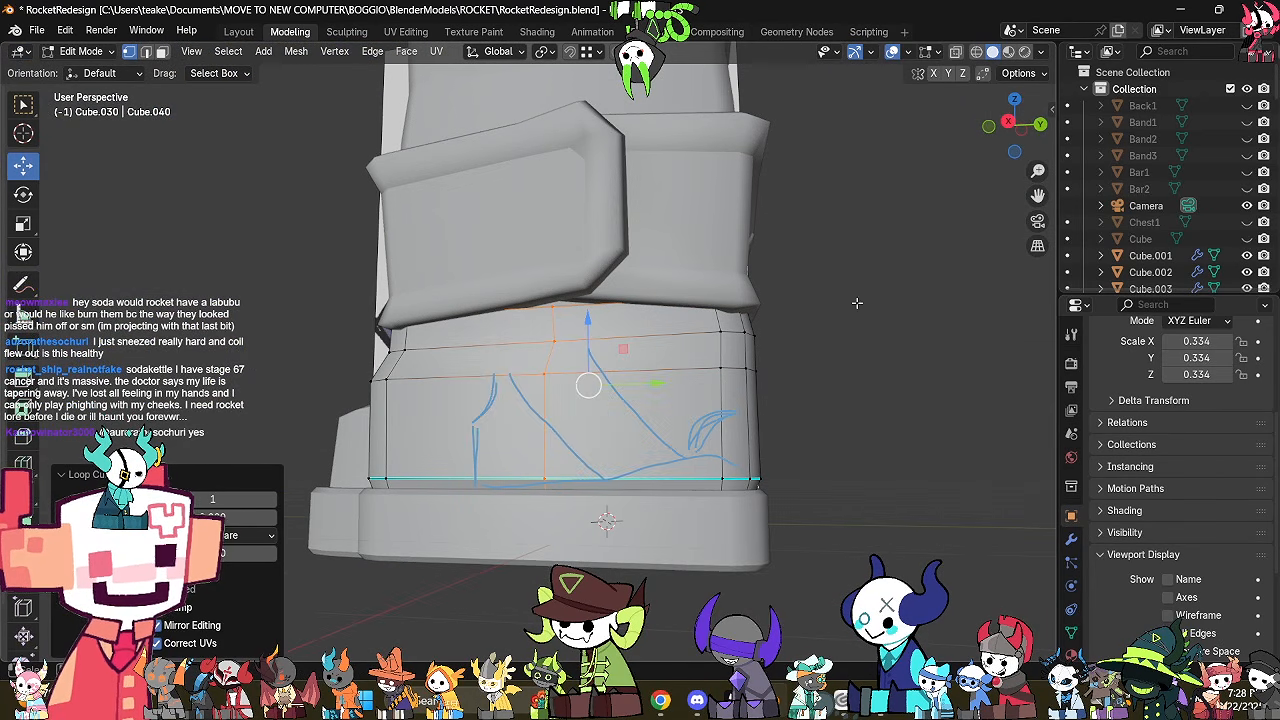
pyautogui.click(1008, 121)
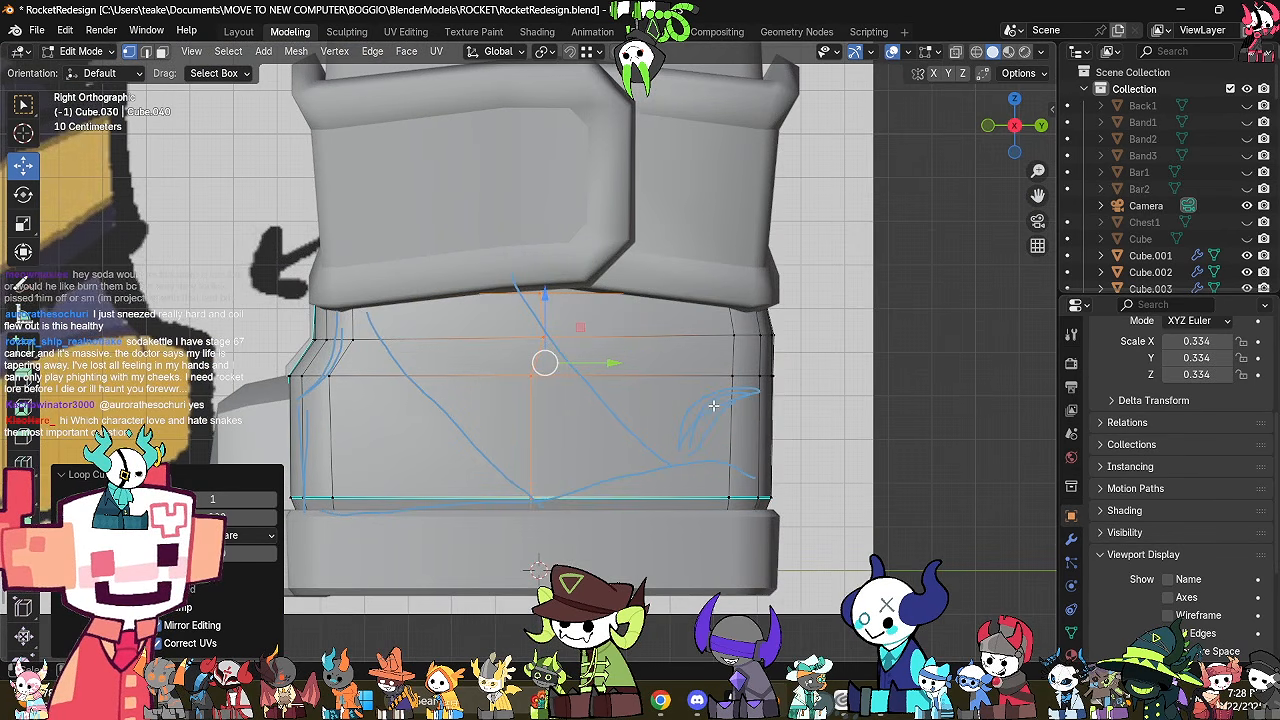
pyautogui.hotkey('alt', 'z')
pyautogui.moveTo(613, 363); pyautogui.dragTo(622, 362)
# Raise the lower body's rear bottom vertices about 0.073 m along Z to follow the sketched sole line.
pyautogui.click(760, 500)
pyautogui.hotkey('alt', 'z')
pyautogui.press('g')
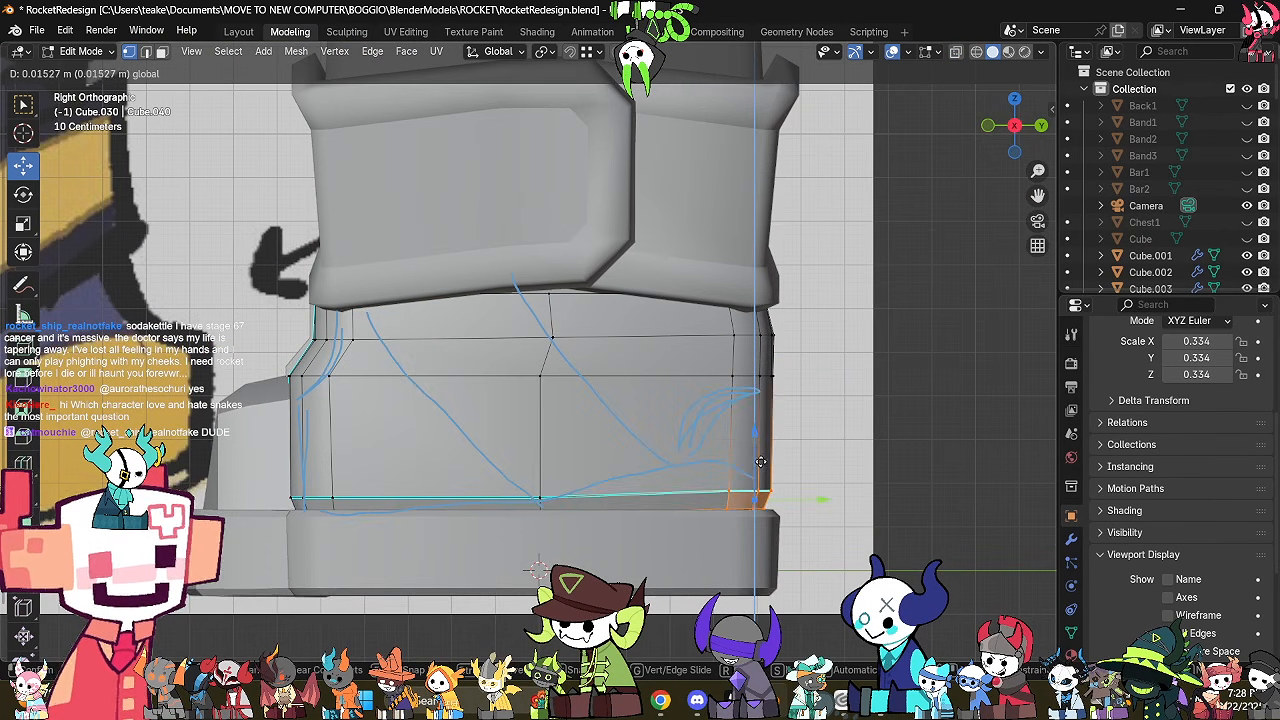
pyautogui.click(750, 516)
pyautogui.hotkey('alt', 'z')
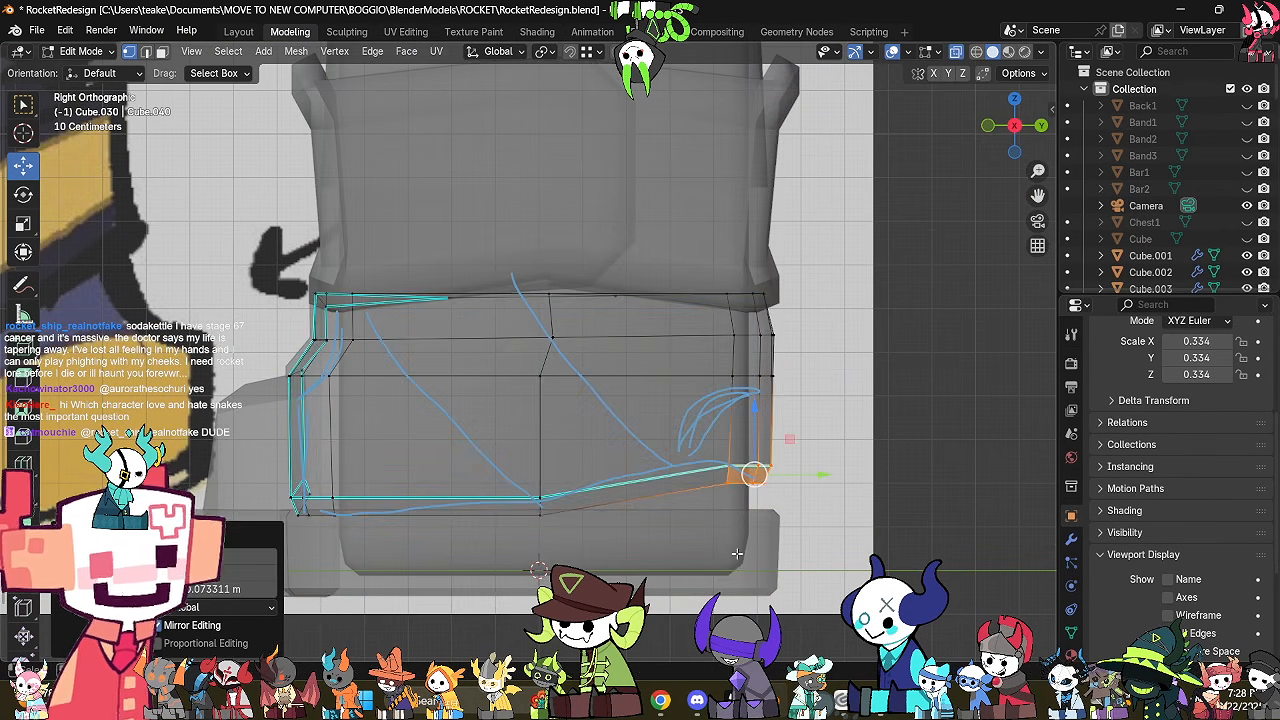
# Add a vertical loop cut to the main sole piece and slide it into line with the lower body's middle loop.
pyautogui.press('Tab')
pyautogui.click(732, 559)
pyautogui.press('Tab')
pyautogui.click(854, 452)
pyautogui.hotkey('ctrl', 'r')
pyautogui.click(561, 518)
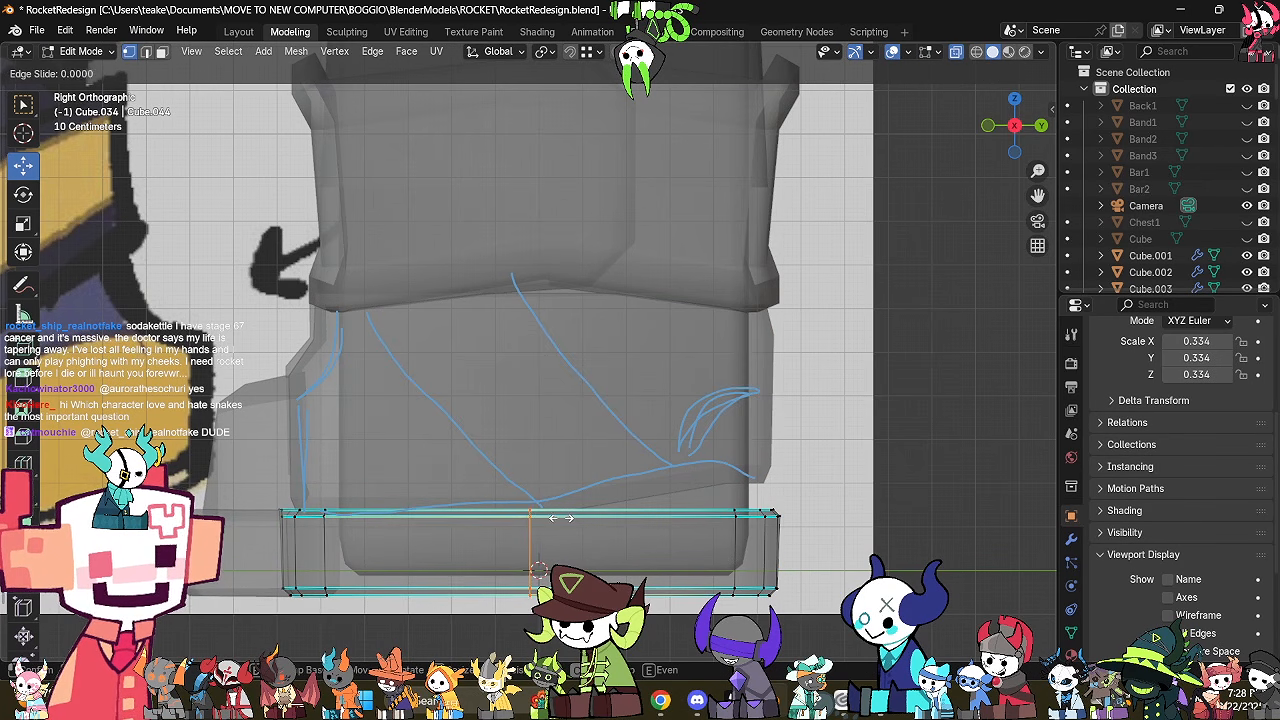
pyautogui.click(573, 525)
# Raise the main sole piece's rear top vertices along Z to meet the lower body's slanted bottom edge.
pyautogui.moveTo(745, 510); pyautogui.dragTo(690, 549)
pyautogui.hotkey('alt', 'z')
pyautogui.moveTo(761, 468); pyautogui.dragTo(789, 437)
pyautogui.press('Tab')
# Turn on the wireframe display for the lower body and the main sole piece.
pyautogui.click(601, 468)
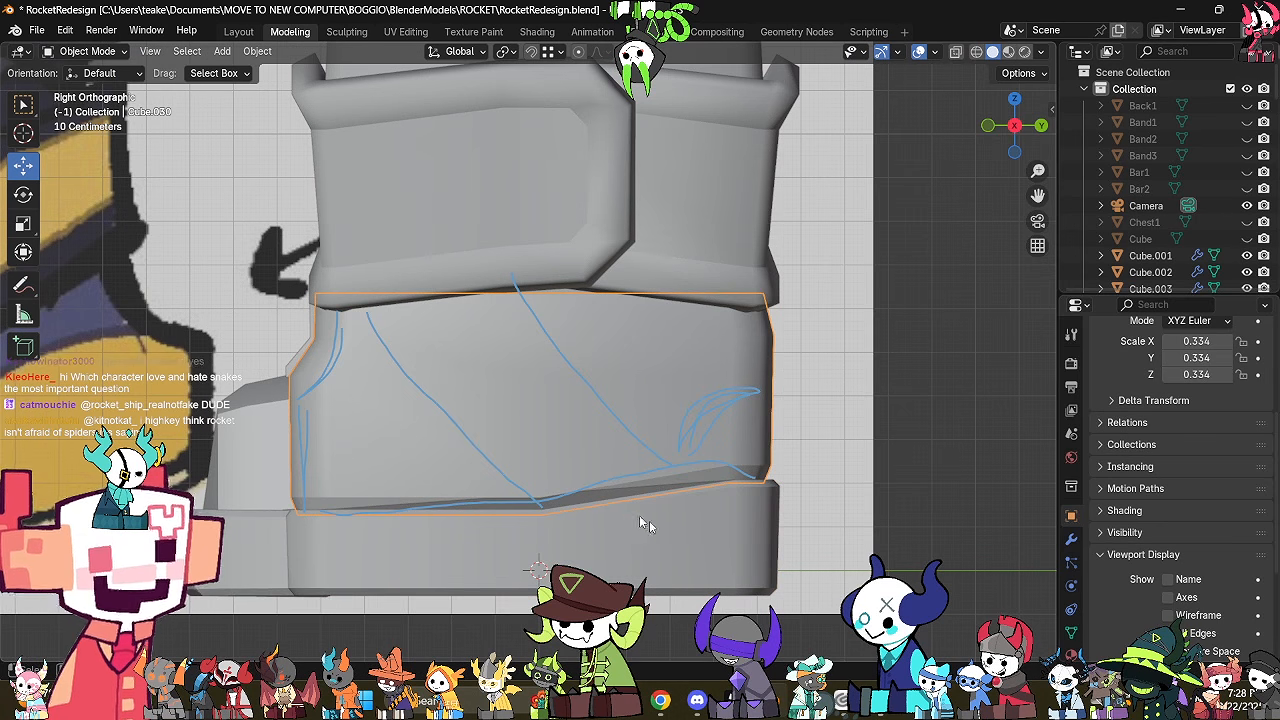
pyautogui.click(1190, 618)
pyautogui.click(654, 565)
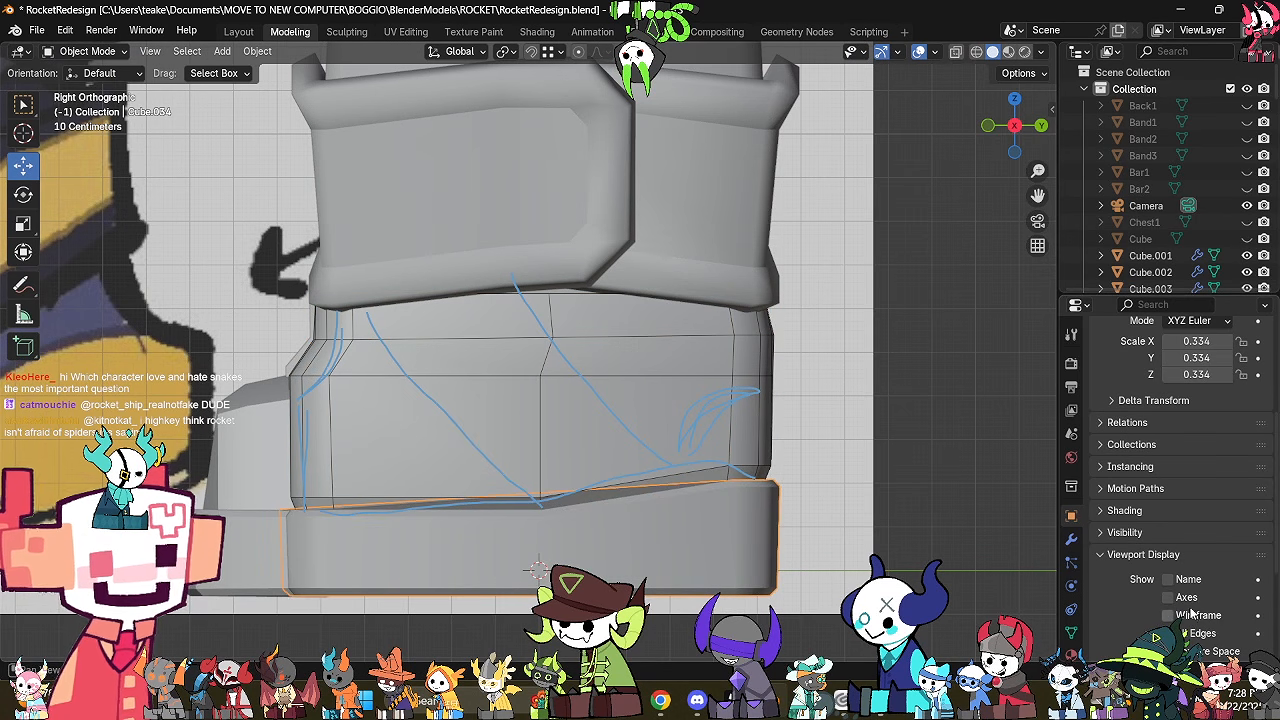
# Straighten the lower body's middle vertical loop by scaling its vertices flat along the Y axis.
pyautogui.click(531, 413)
pyautogui.press('Tab')
pyautogui.click(753, 472)
pyautogui.hotkey('alt', 'z')
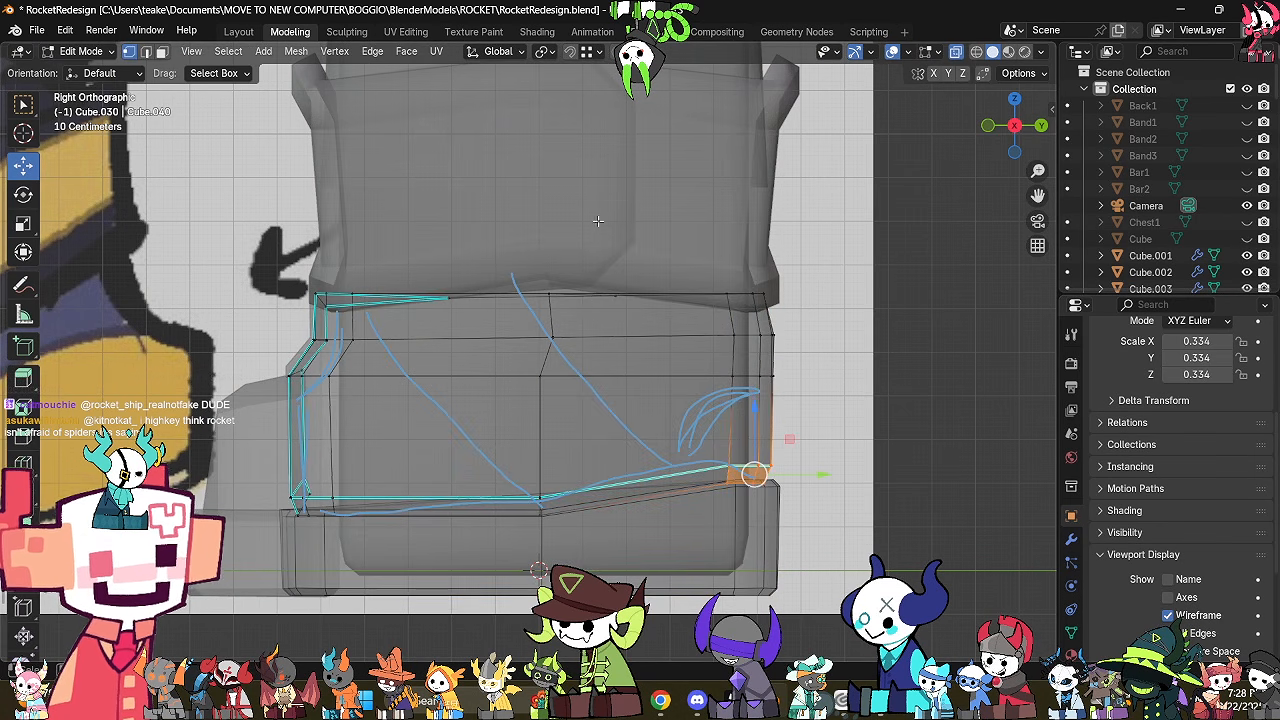
pyautogui.moveTo(580, 232); pyautogui.dragTo(506, 532)
pyautogui.moveTo(522, 500); pyautogui.dragTo(525, 528, button='middle')
pyautogui.moveTo(722, 272); pyautogui.dragTo(720, 319, button='middle')
pyautogui.press('s')
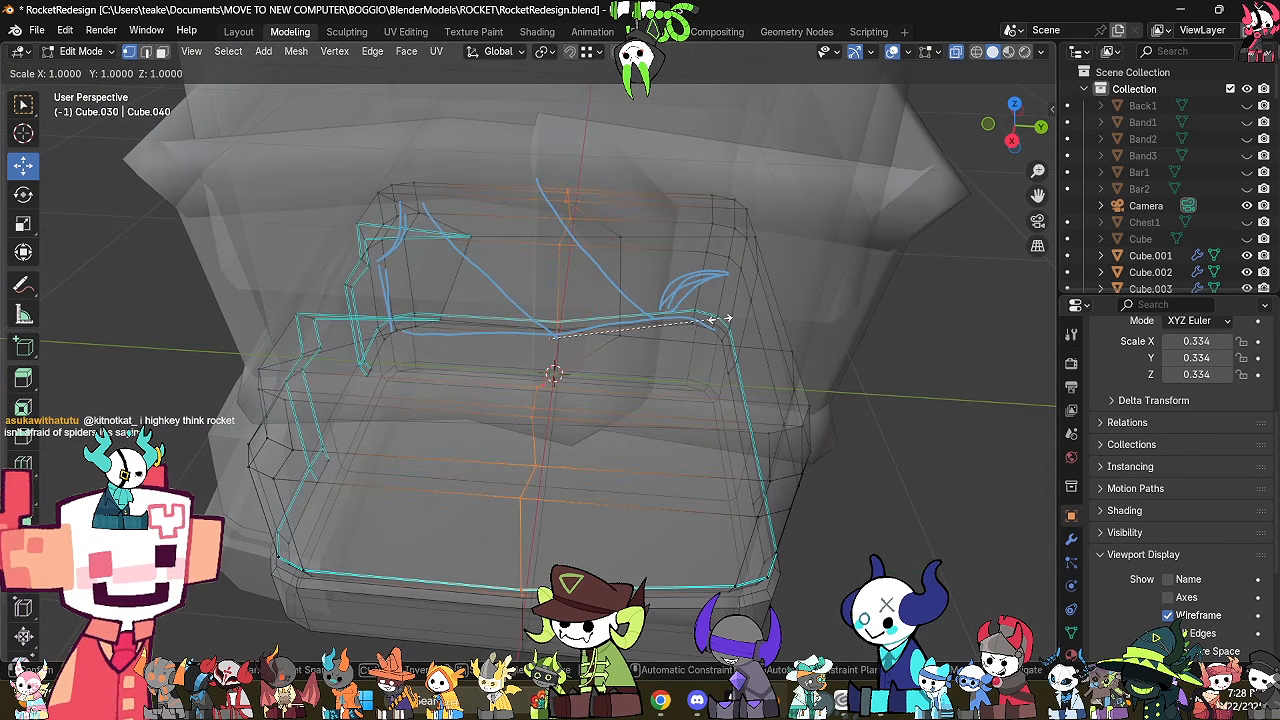
pyautogui.press('x')
pyautogui.press('y')
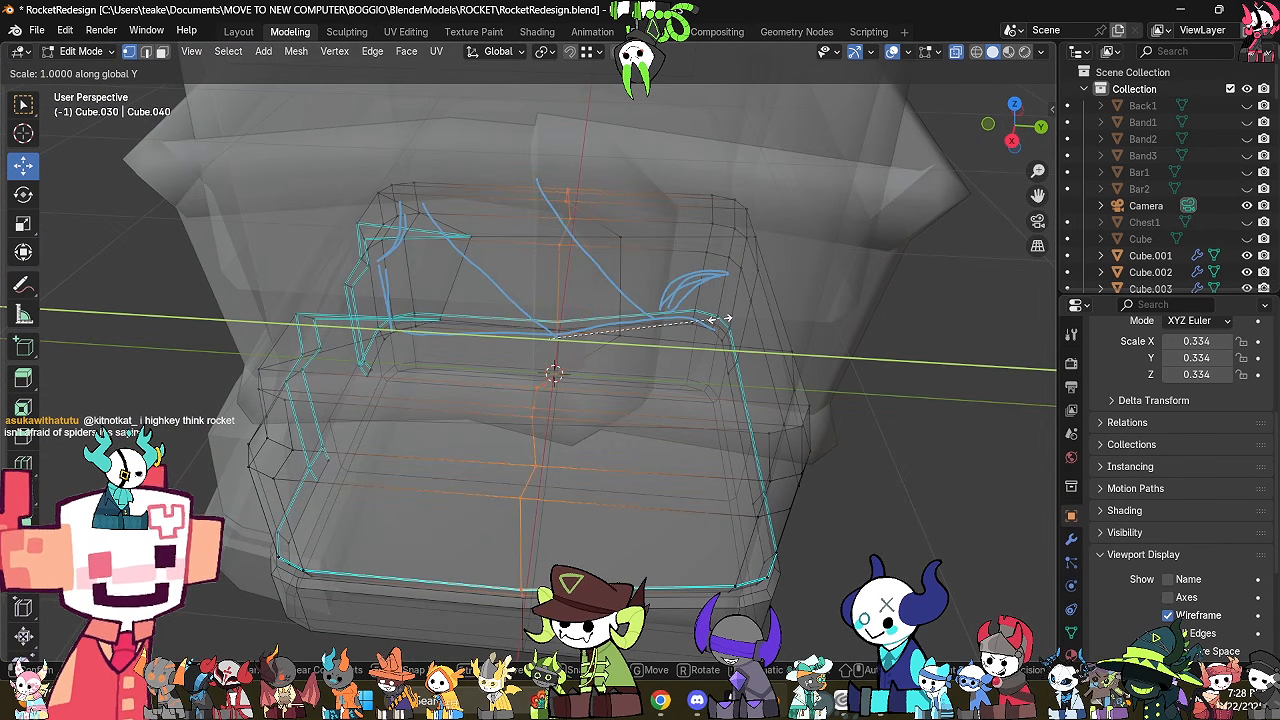
pyautogui.click(720, 319)
# Turn on the Statistics overlay in the viewport.
pyautogui.click(908, 51)
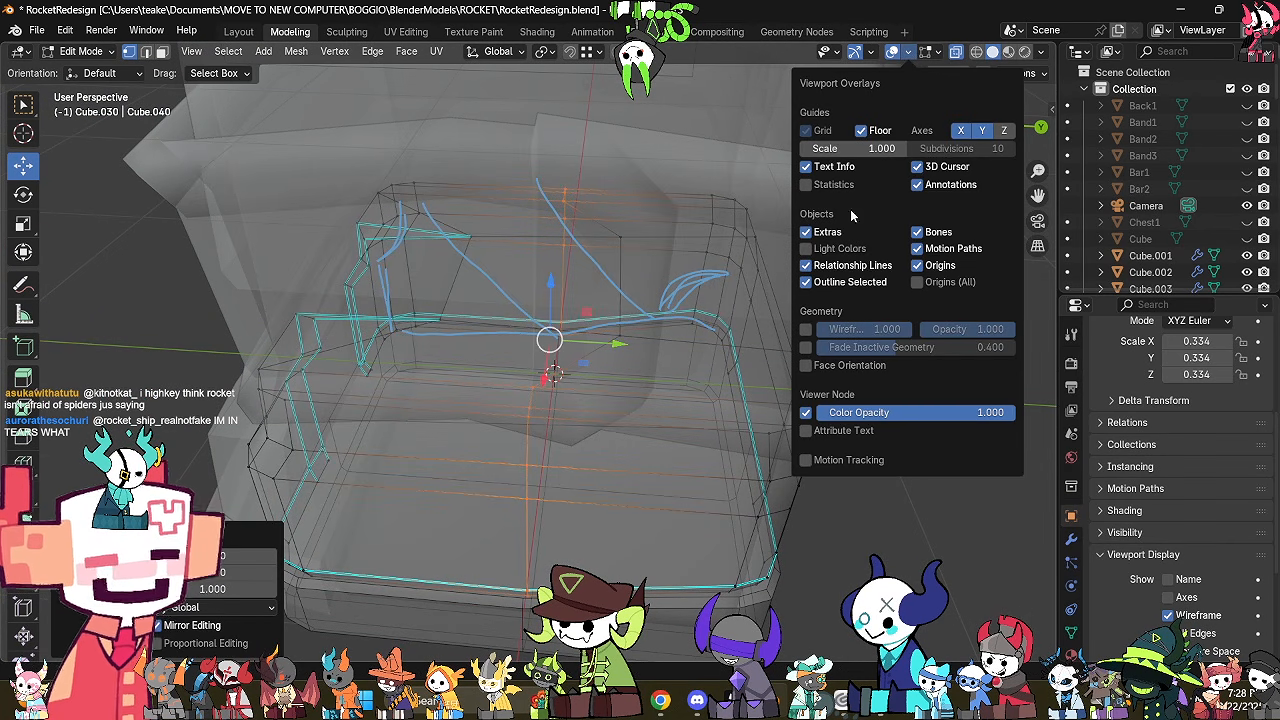
pyautogui.click(805, 186)
pyautogui.press('Tab')
pyautogui.moveTo(589, 405); pyautogui.dragTo(734, 444, button='middle')
pyautogui.click(906, 441)
pyautogui.hotkey('alt', 'z')
pyautogui.click(734, 444)
pyautogui.press('Tab')
pyautogui.hotkey('alt', 'z')
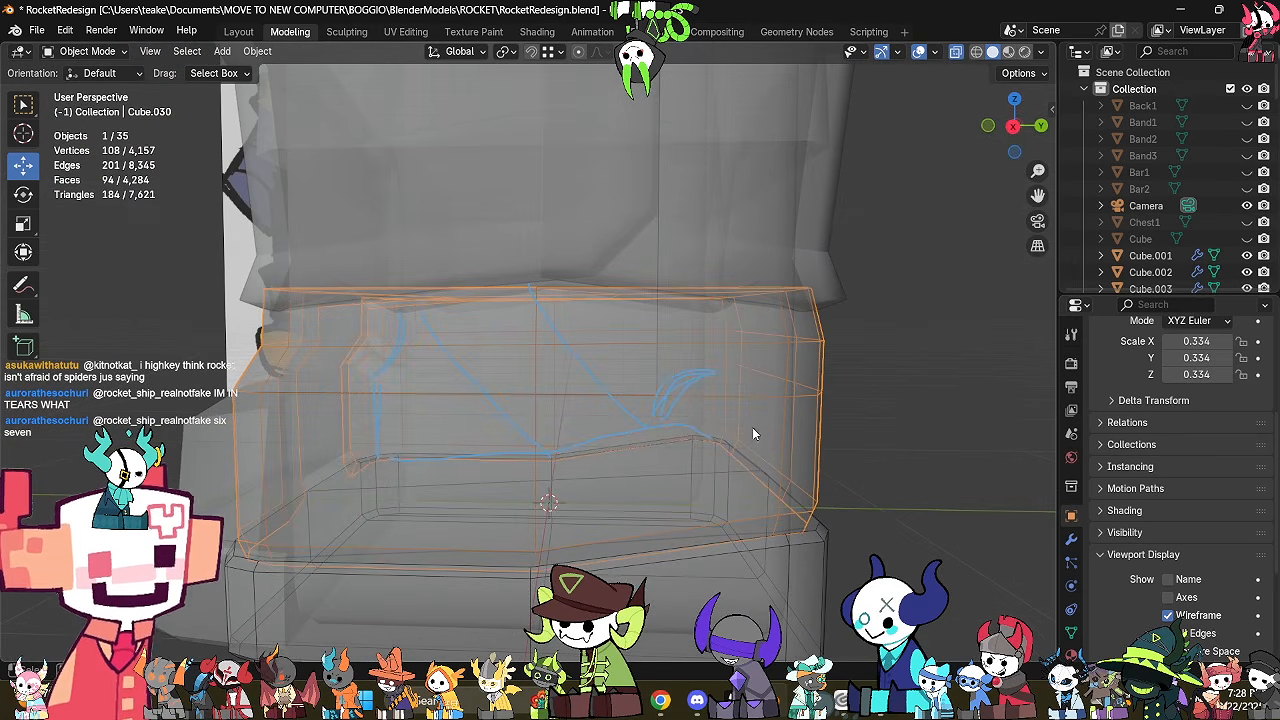
# Enable snapping and move the main sole piece's middle vertices into line with the lower body's middle loop.
pyautogui.click(1010, 130)
pyautogui.press('Tab')
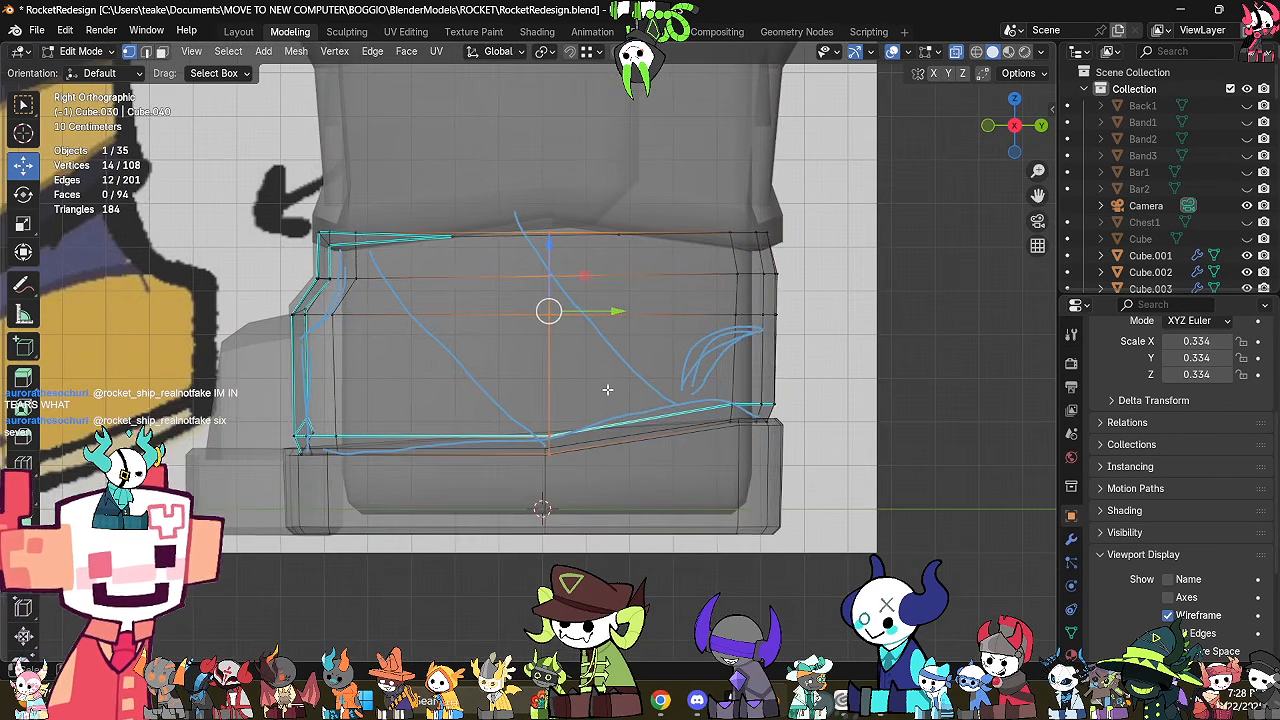
pyautogui.hotkey('alt', 'z')
pyautogui.click(647, 480)
pyautogui.press('Tab')
pyautogui.hotkey('alt', 'z')
pyautogui.moveTo(515, 388); pyautogui.dragTo(554, 431)
pyautogui.click(574, 54)
pyautogui.hotkey('alt', 'z')
pyautogui.moveTo(880, 372); pyautogui.dragTo(907, 408, button='middle')
pyautogui.press('Tab')
pyautogui.click(770, 436)
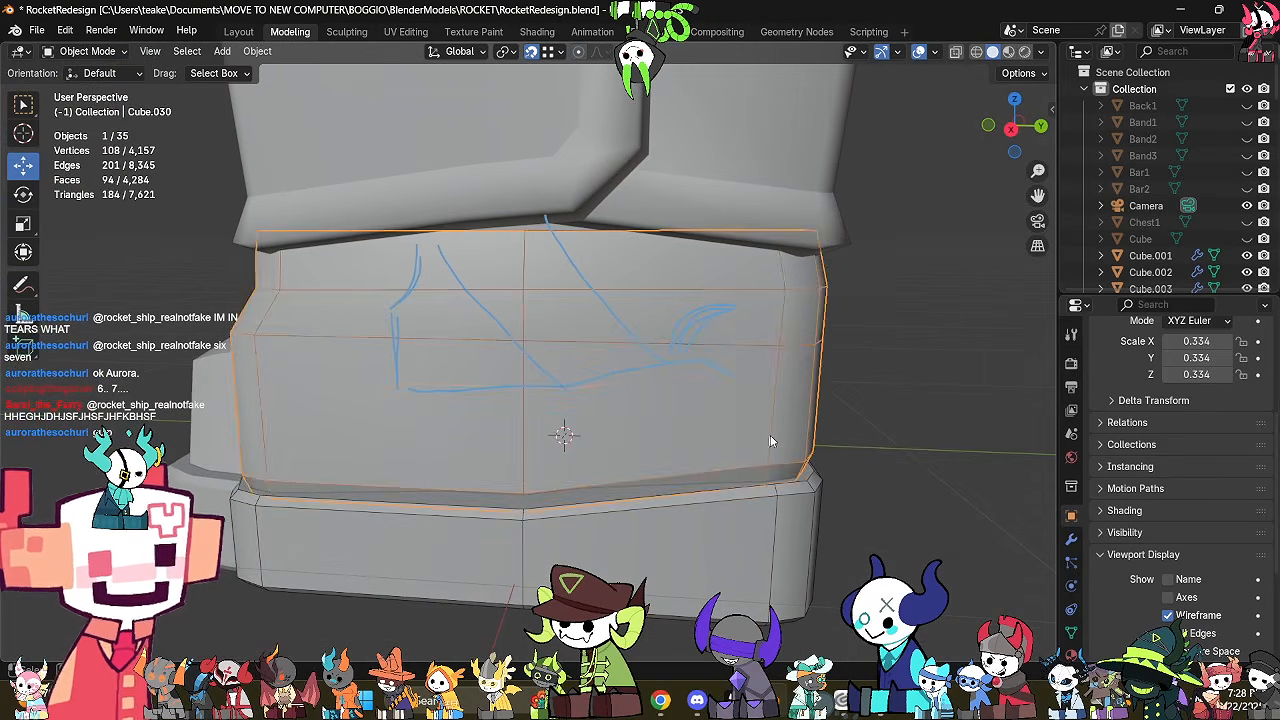
# Inspect how the boot's lower body meets the sole from the side, rear and front, in solid and see-through shading.
pyautogui.press('Tab')
pyautogui.moveTo(770, 435); pyautogui.dragTo(986, 170, button='middle')
pyautogui.hotkey('alt', 'z')
pyautogui.hotkey('alt', 'z')
pyautogui.press('Tab')
pyautogui.click(787, 471)
pyautogui.scroll(-4, 787, 471)
pyautogui.click(1012, 126)
pyautogui.scroll(2, 547, 290)
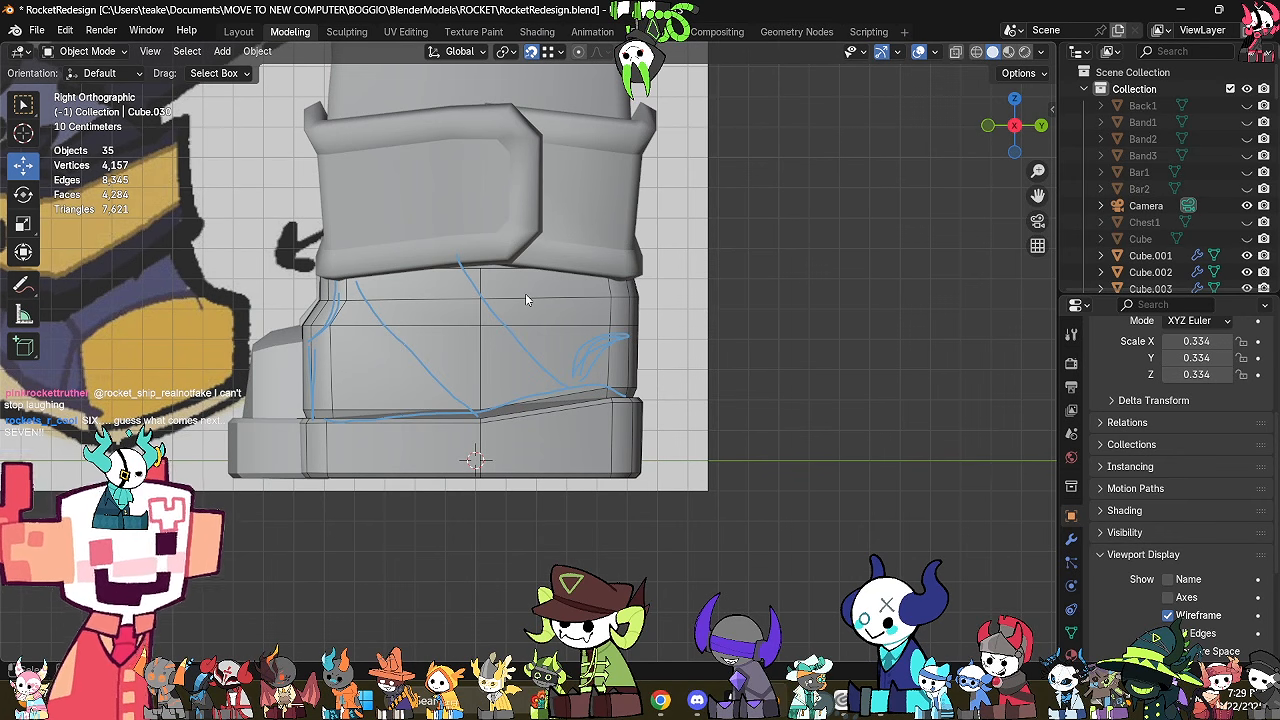
pyautogui.moveTo(343, 230); pyautogui.dragTo(383, 245, button='middle')
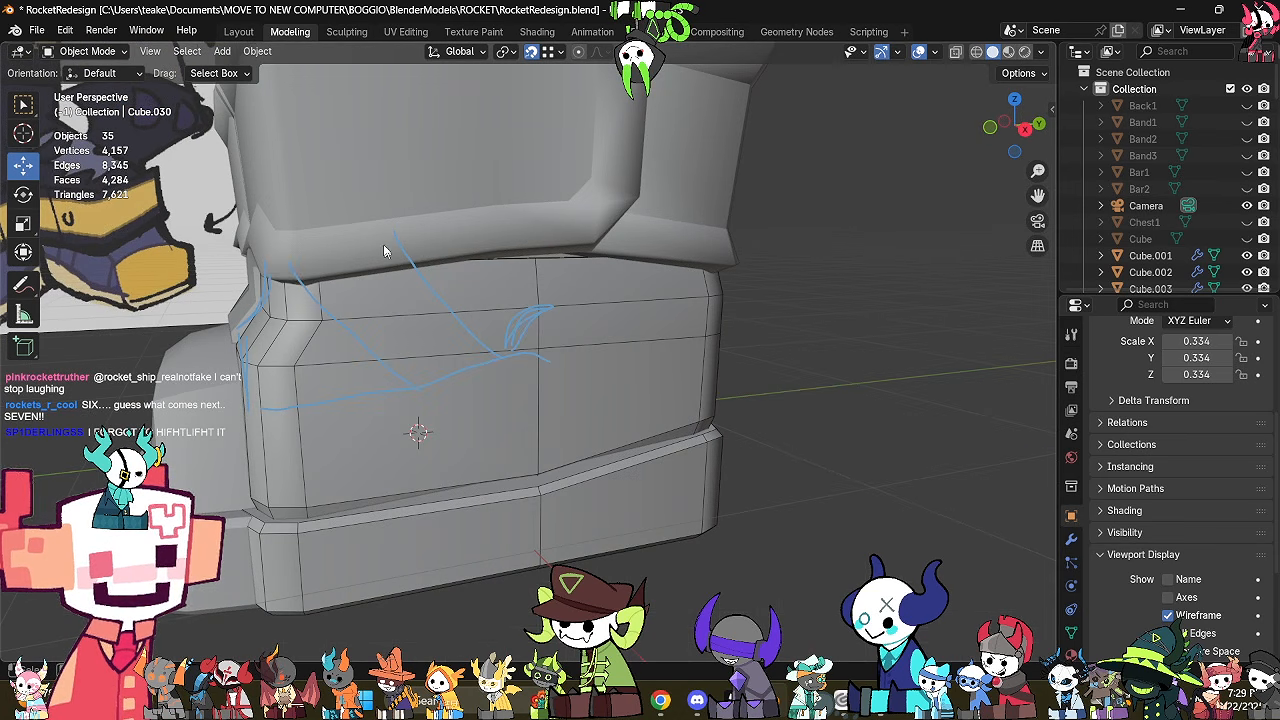
pyautogui.hotkey('alt', 'z')
pyautogui.moveTo(367, 340); pyautogui.dragTo(602, 280, button='middle')
pyautogui.scroll(-3, 484, 340)
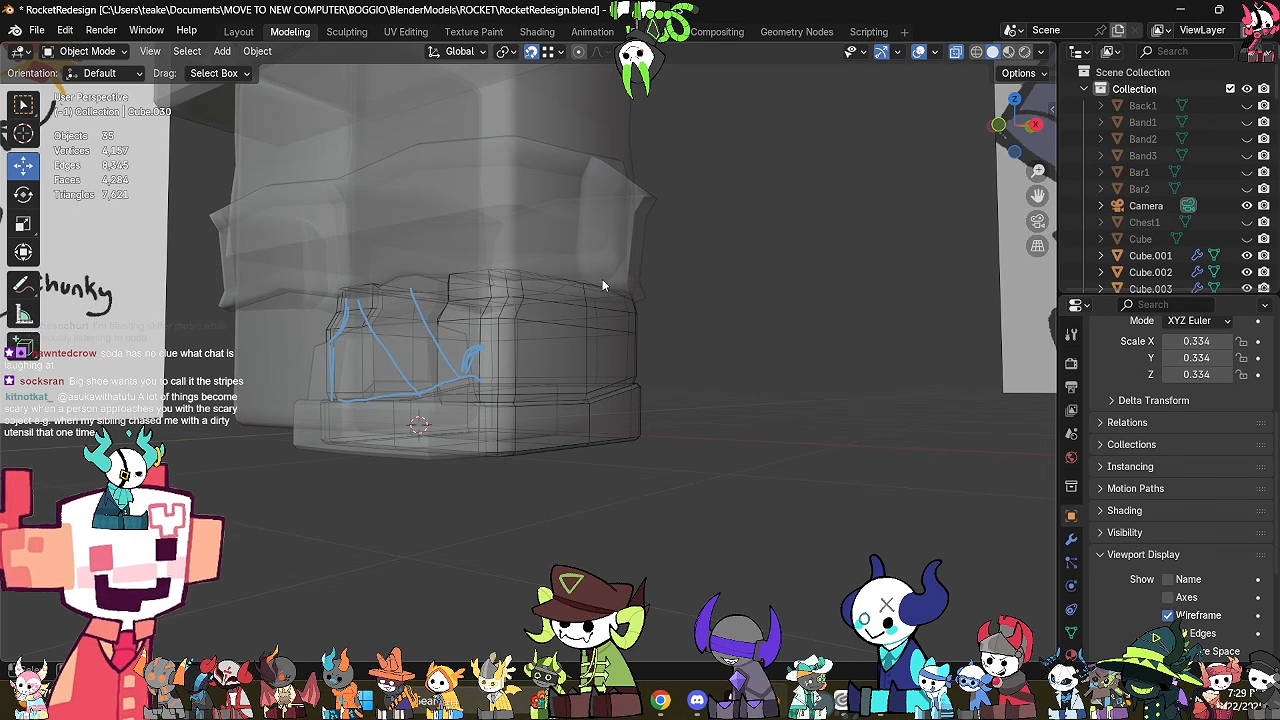
pyautogui.hotkey('alt', 'z')
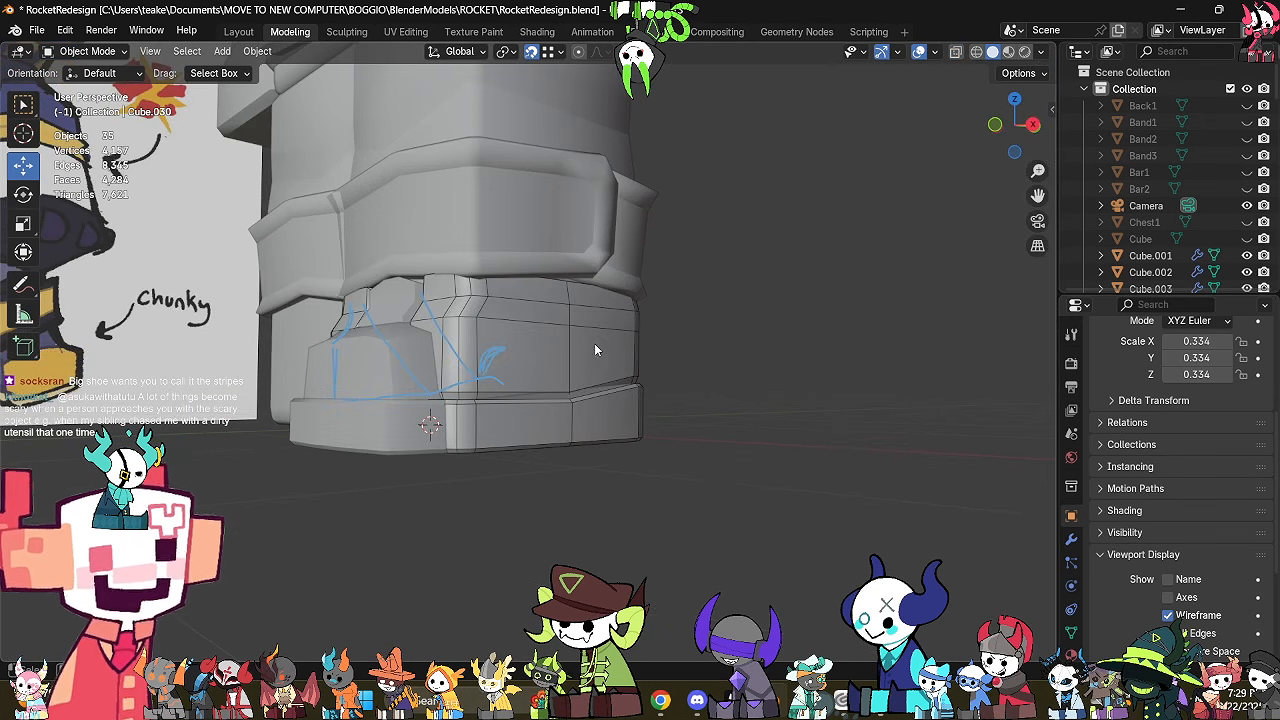
# Examine the lower body's mesh around its bottom edge and inner walls in edit mode.
pyautogui.click(604, 355)
pyautogui.press('Tab')
pyautogui.moveTo(604, 355); pyautogui.dragTo(620, 474, button='middle')
pyautogui.hotkey('alt', 'z')
pyautogui.scroll(2, 669, 416)
pyautogui.press('Tab')
pyautogui.hotkey('alt', 'z')
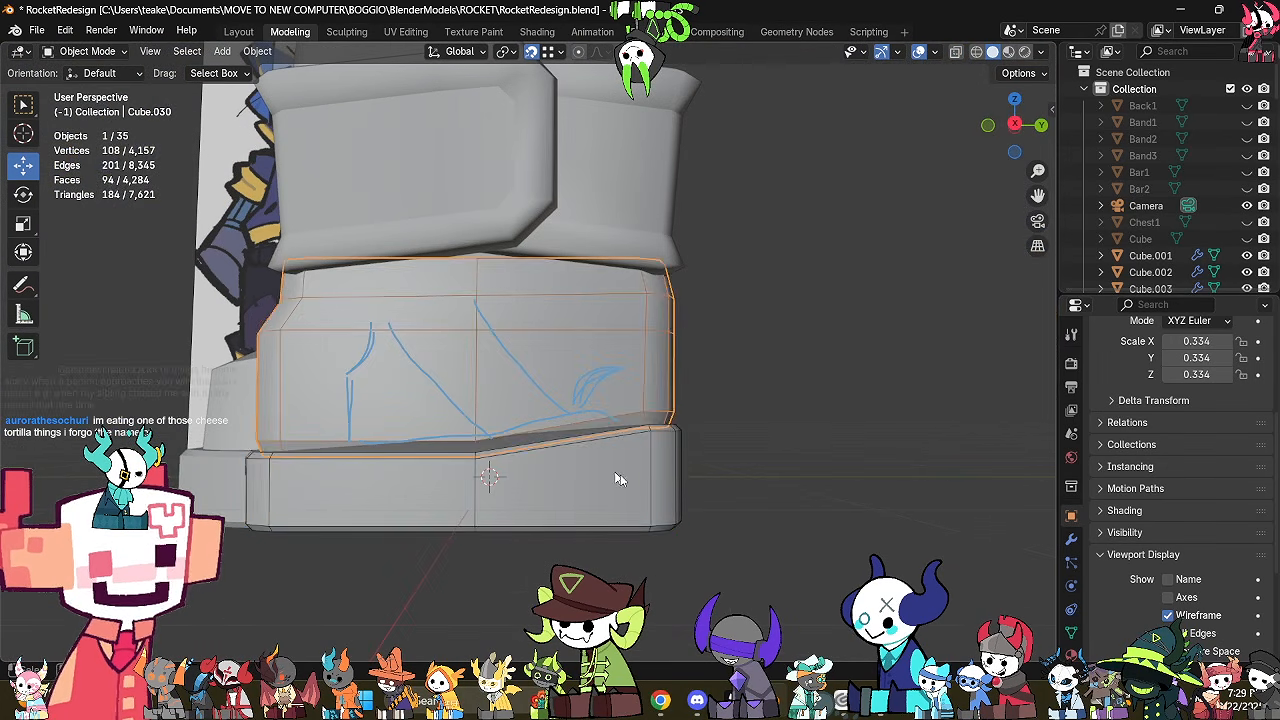
pyautogui.click(672, 505)
pyautogui.click(621, 370)
pyautogui.press('Tab')
pyautogui.moveTo(621, 370); pyautogui.dragTo(646, 409, button='middle')
pyautogui.hotkey('alt', 'z')
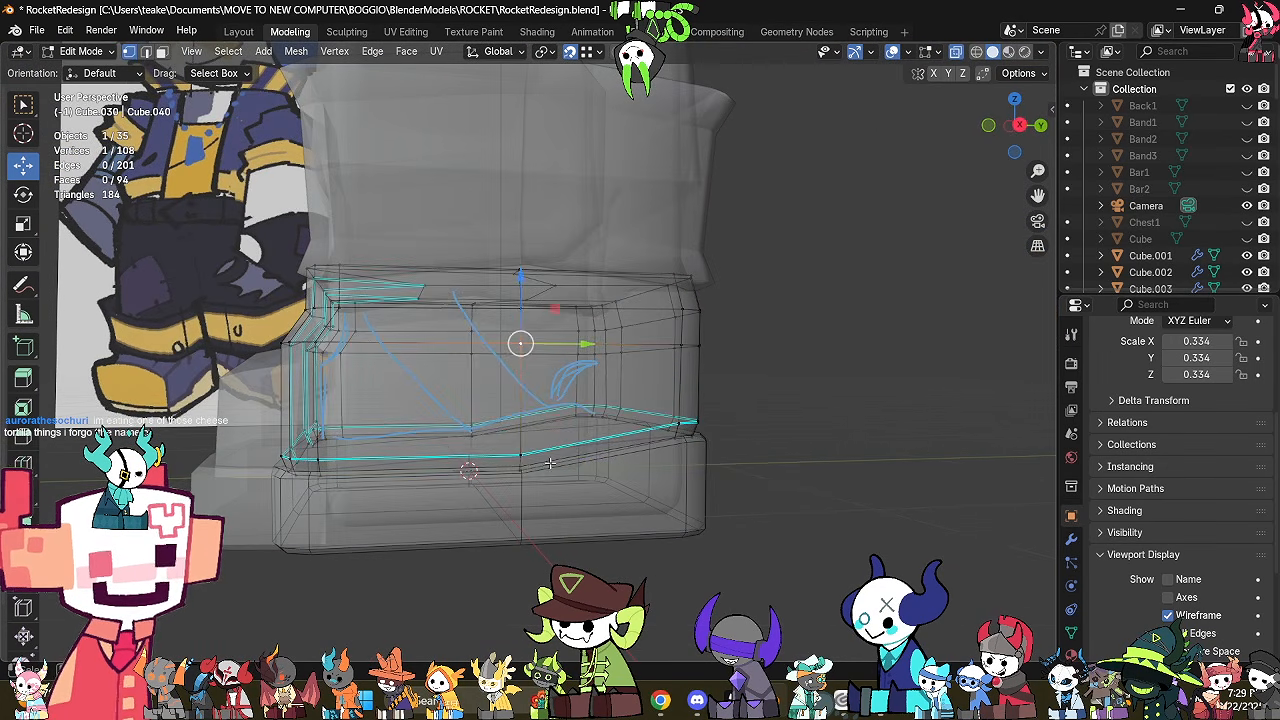
pyautogui.click(545, 461)
pyautogui.moveTo(545, 461); pyautogui.dragTo(683, 483, button='middle')
pyautogui.hotkey('alt', 'z')
pyautogui.hotkey('alt', 'z')
pyautogui.press('2')
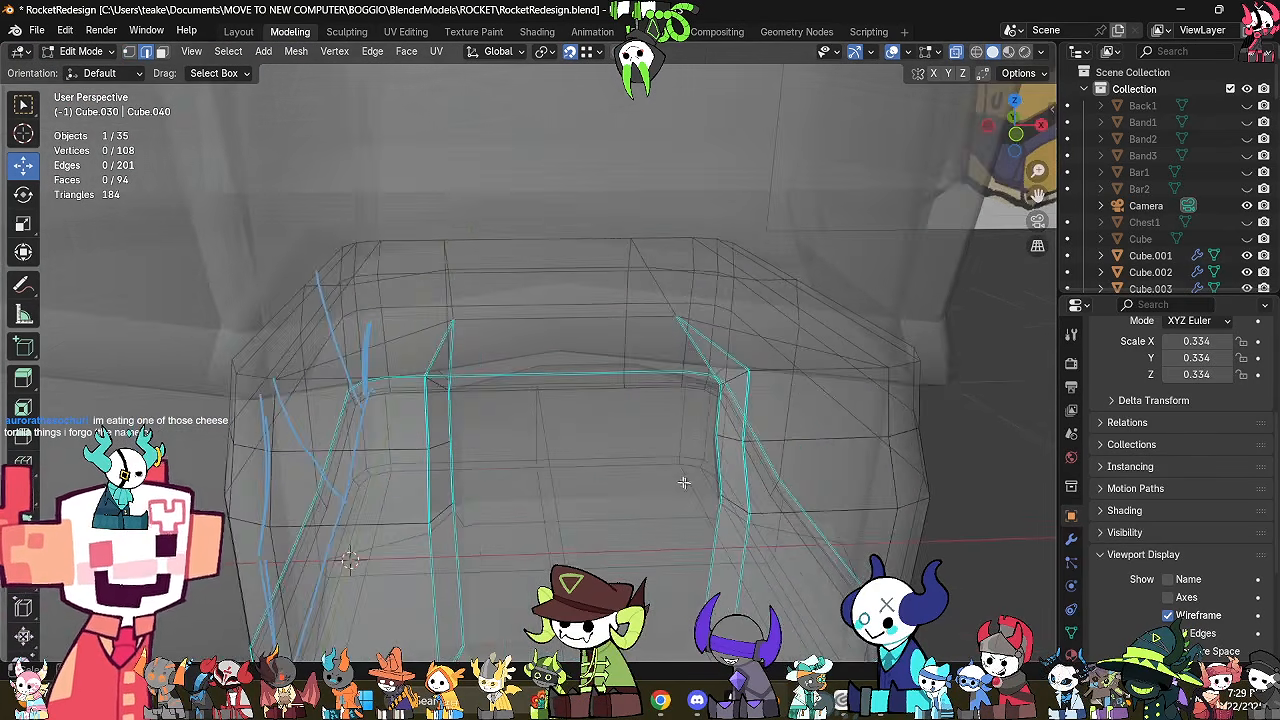
# Select the lower body's sharp bottom edge loop and examine the gap between it and the sole around the boot.
pyautogui.scroll(-2, 683, 482)
pyautogui.moveTo(888, 474); pyautogui.dragTo(661, 422, button='middle')
pyautogui.keyDown('alt'); pyautogui.click(650, 471); pyautogui.keyUp('alt')
pyautogui.hotkey('alt', 'z')
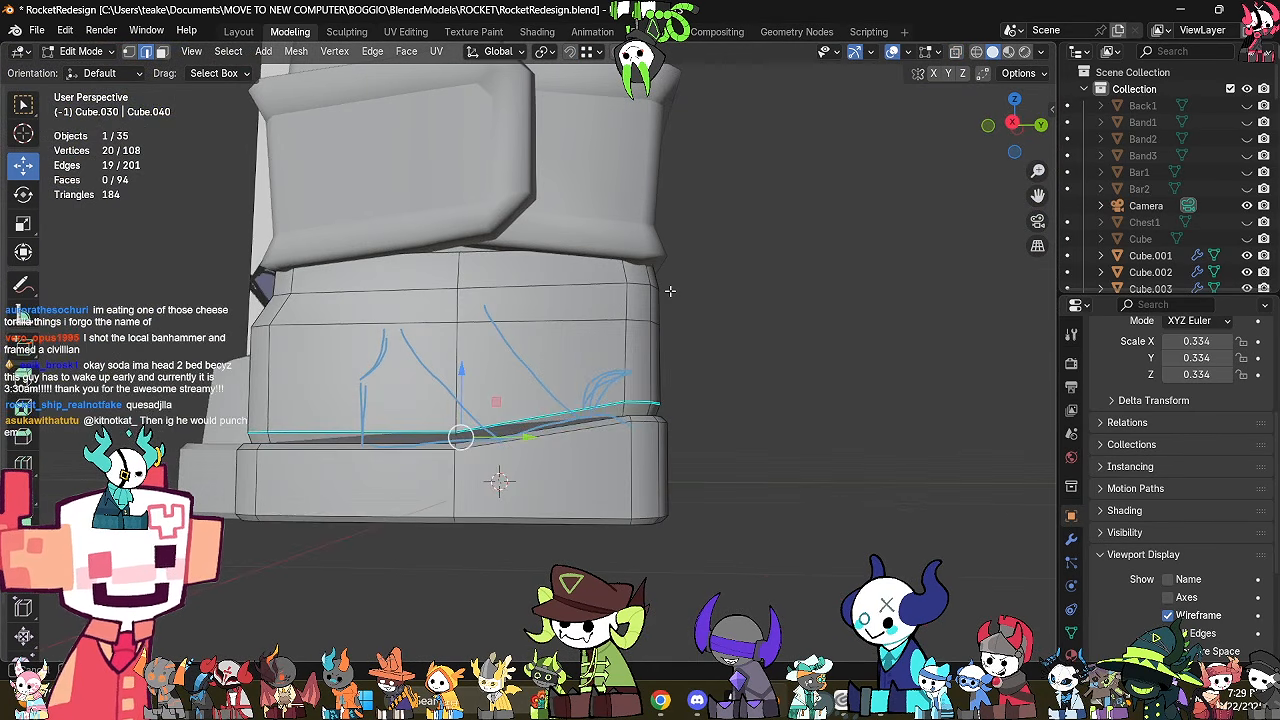
pyautogui.scroll(2, 715, 347)
pyautogui.hotkey('alt', 'z')
pyautogui.moveTo(715, 347); pyautogui.dragTo(751, 374, button='middle')
pyautogui.scroll(-1, 771, 382)
pyautogui.hotkey('alt', 'z')
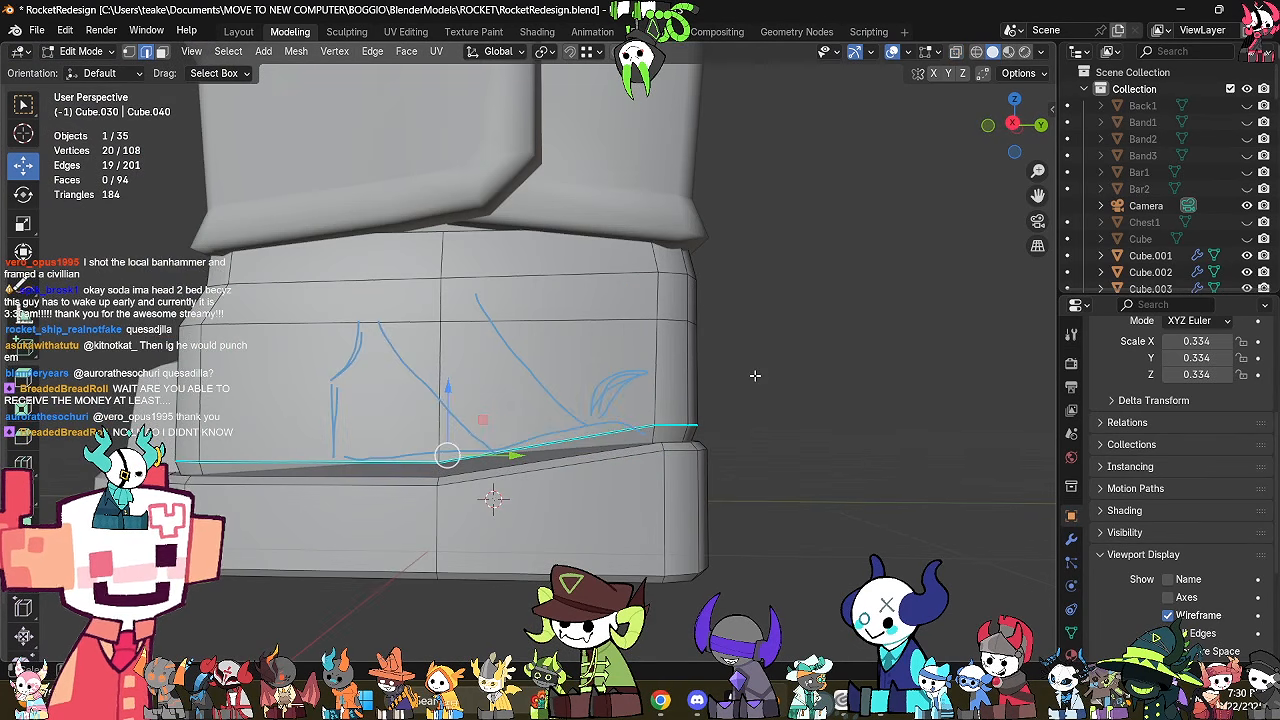
pyautogui.hotkey('alt', 'z')
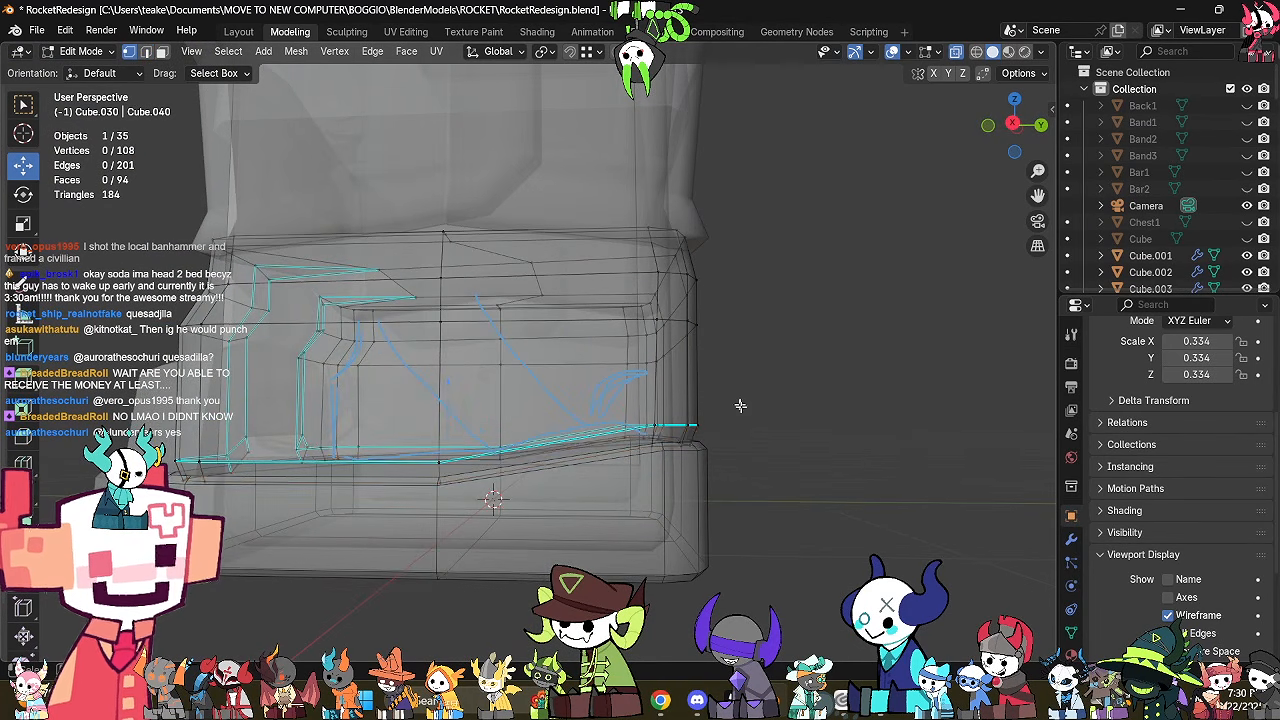
pyautogui.moveTo(740, 405)
pyautogui.mouseDown(button='middle')
pyautogui.moveTo(743, 366)
pyautogui.moveTo(660, 454)
pyautogui.mouseUp(button='middle')
pyautogui.hotkey('alt', 'z')
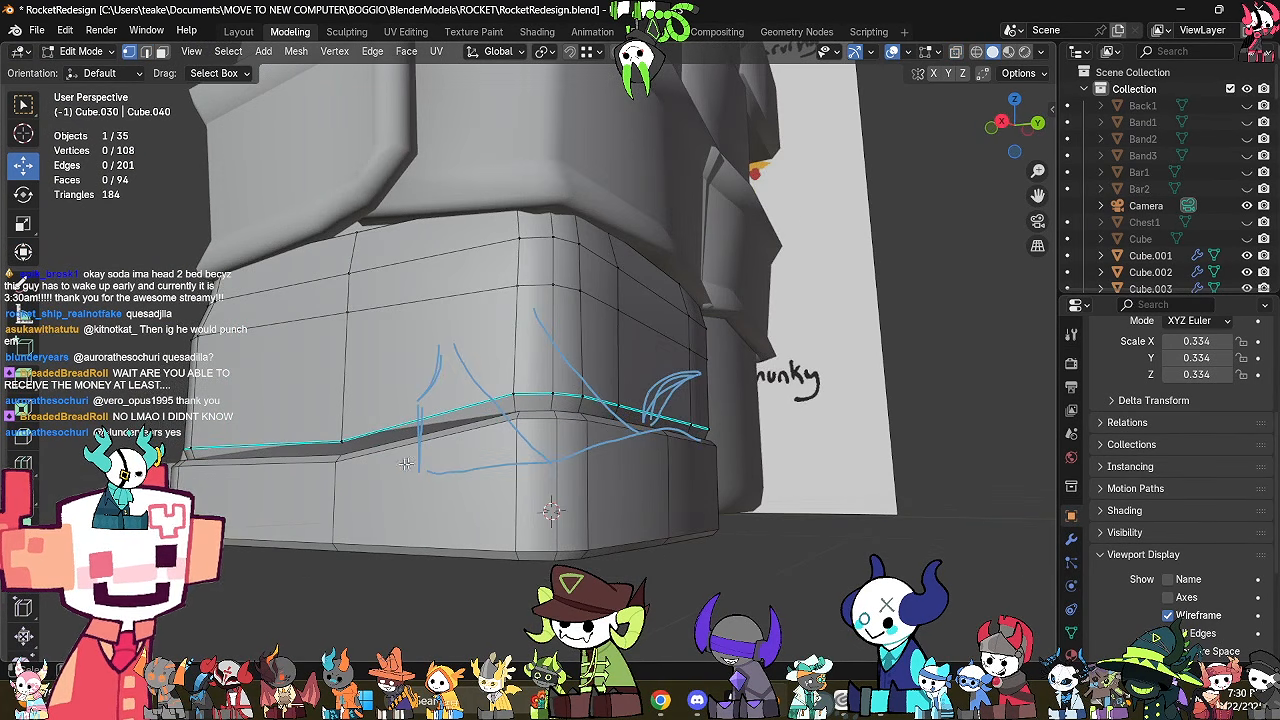
pyautogui.hotkey('alt', 'z')
pyautogui.moveTo(405, 463); pyautogui.dragTo(352, 512, button='middle')
pyautogui.hotkey('alt', 'z')
pyautogui.press('Tab')
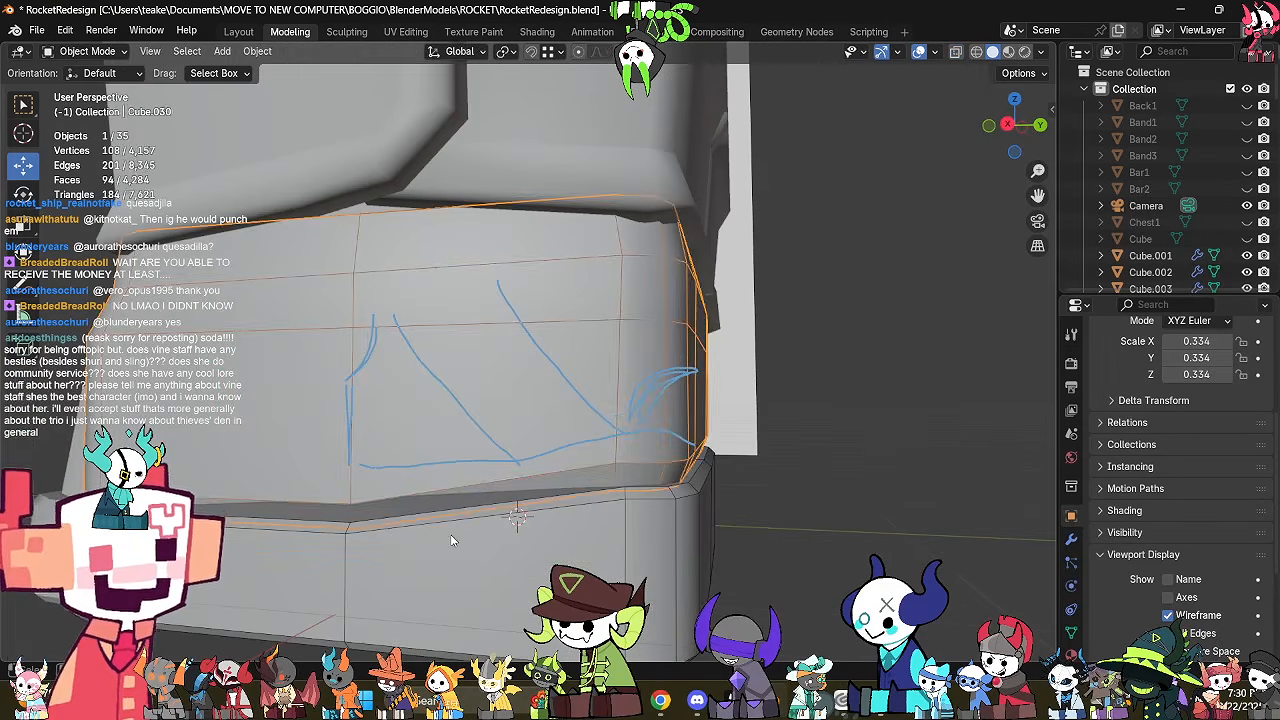
# Connect the main sole piece's two opposite middle side vertices with a new edge path across its top.
pyautogui.click(451, 538)
pyautogui.press('Tab')
pyautogui.hotkey('alt', 'z')
pyautogui.moveTo(451, 540); pyautogui.dragTo(676, 543, button='middle')
pyautogui.click(676, 543)
pyautogui.moveTo(470, 422); pyautogui.dragTo(679, 442, button='middle')
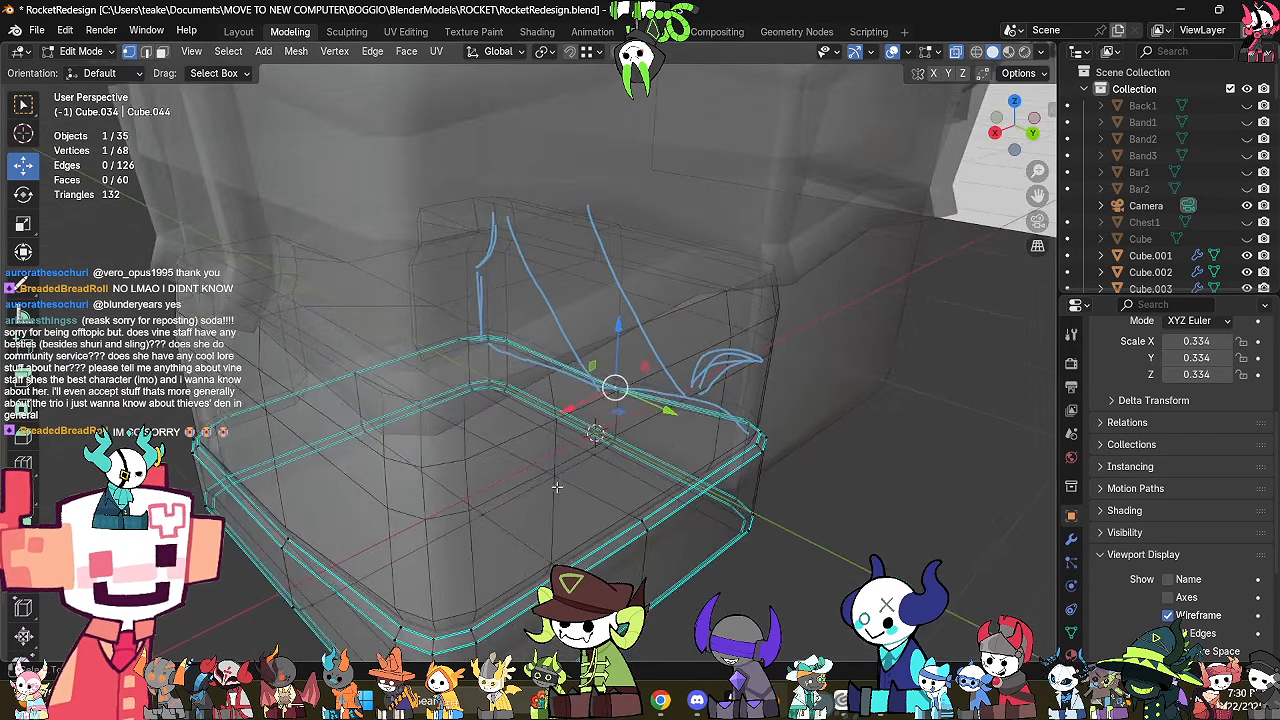
pyautogui.moveTo(558, 488); pyautogui.dragTo(662, 485, button='middle')
pyautogui.keyDown('shift'); pyautogui.click(414, 470); pyautogui.keyUp('shift')
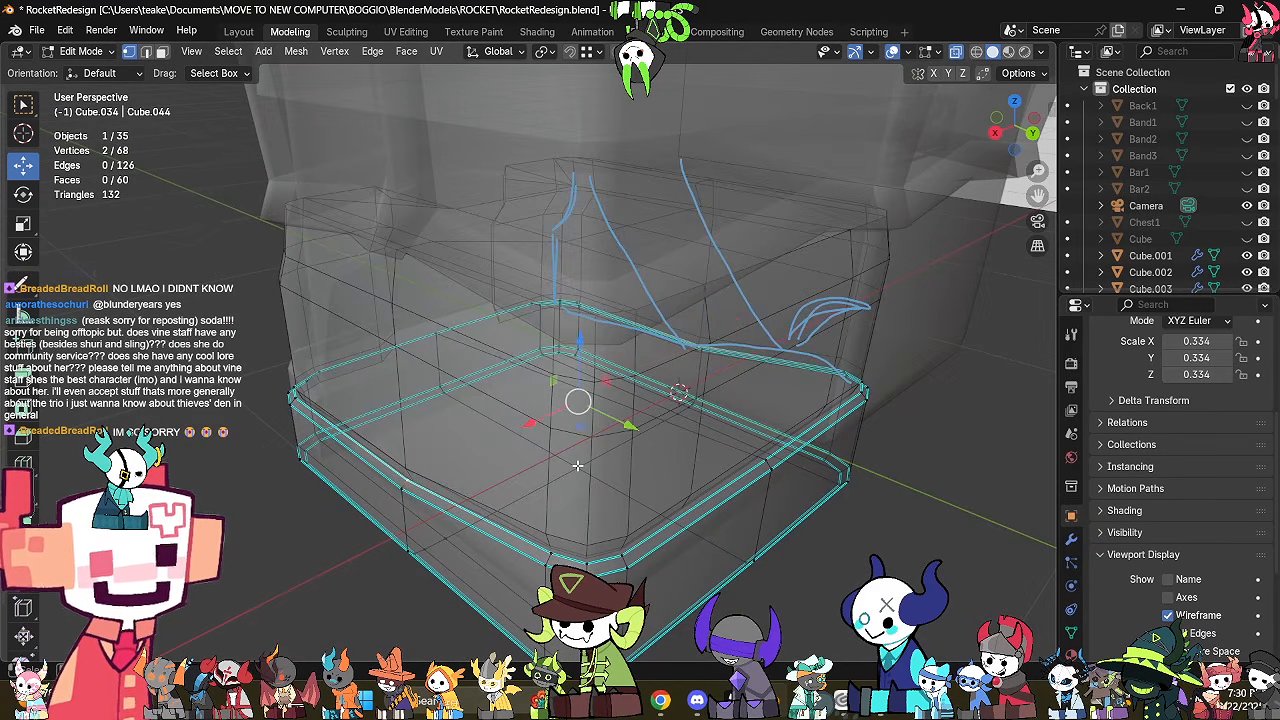
pyautogui.hotkey('alt', 'z')
pyautogui.moveTo(577, 466); pyautogui.dragTo(645, 442, button='middle')
pyautogui.hotkey('alt', 'z')
# Connect the opposite rear vertices of the main sole piece with a second edge path across its top.
pyautogui.click(672, 502)
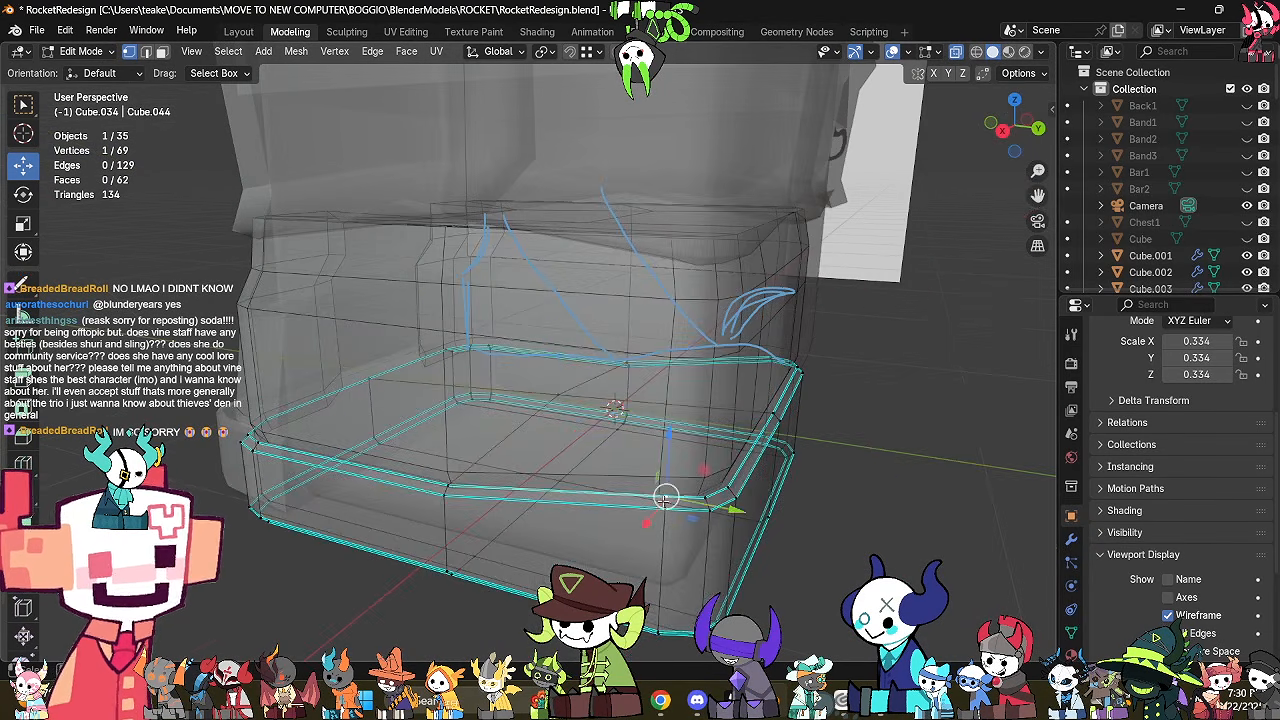
pyautogui.moveTo(762, 478); pyautogui.dragTo(781, 521, button='middle')
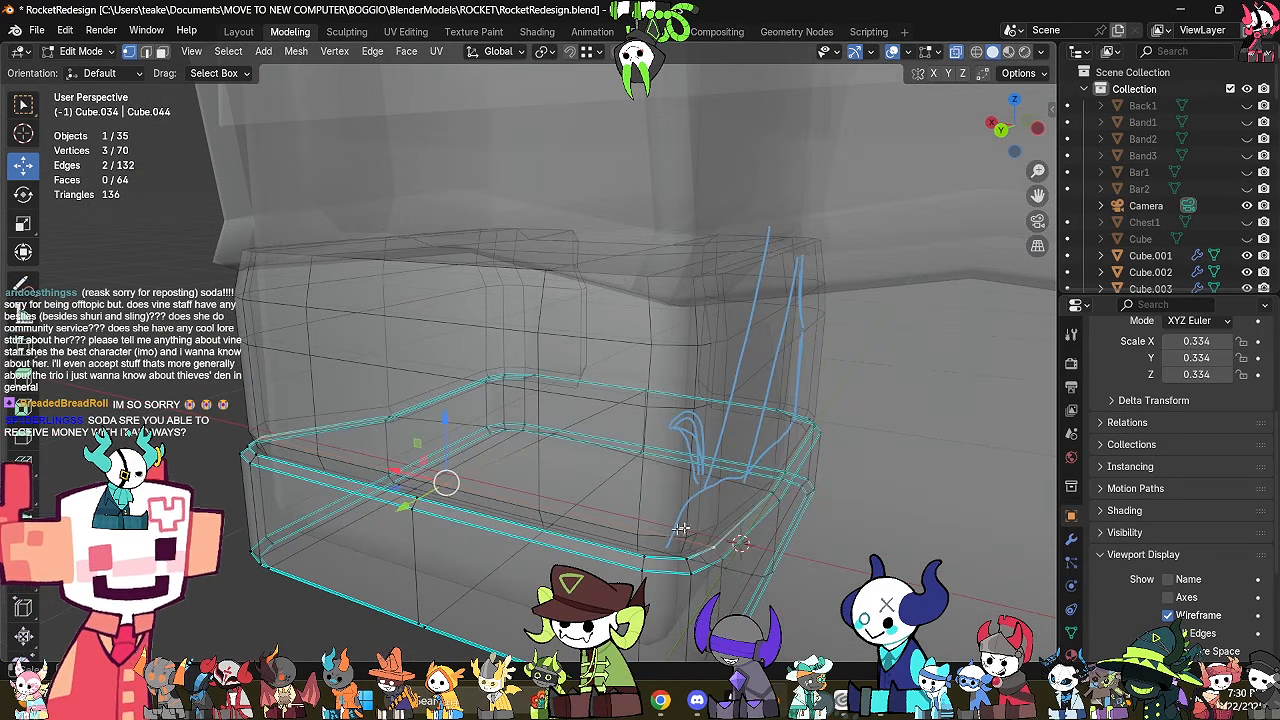
pyautogui.moveTo(686, 556); pyautogui.dragTo(830, 500, button='middle')
pyautogui.scroll(-2, 652, 444)
pyautogui.hotkey('alt', 'z')
pyautogui.press('Tab')
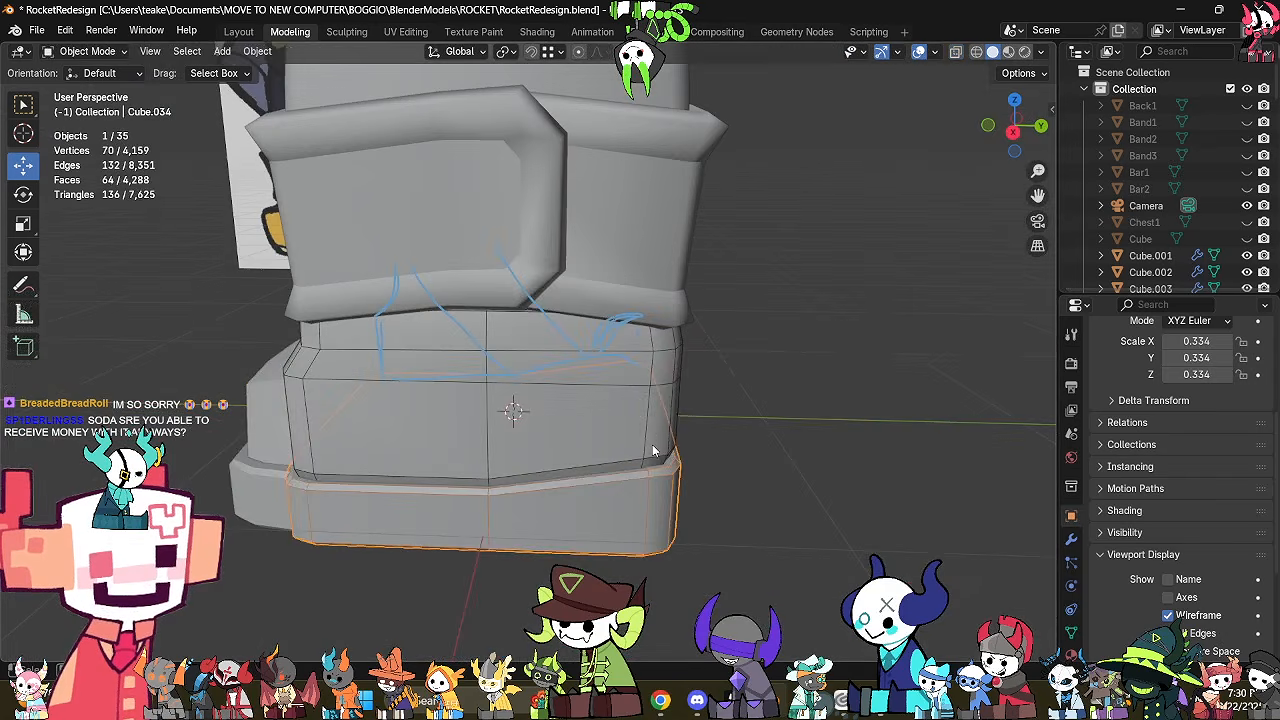
# Collapse the short vertical edges between the lower body's two upper horizontal loops on its middle and rear part into single vertices.
pyautogui.moveTo(652, 444); pyautogui.dragTo(656, 413, button='middle')
pyautogui.click(798, 441)
pyautogui.moveTo(798, 441); pyautogui.dragTo(680, 397, button='middle')
pyautogui.click(529, 309)
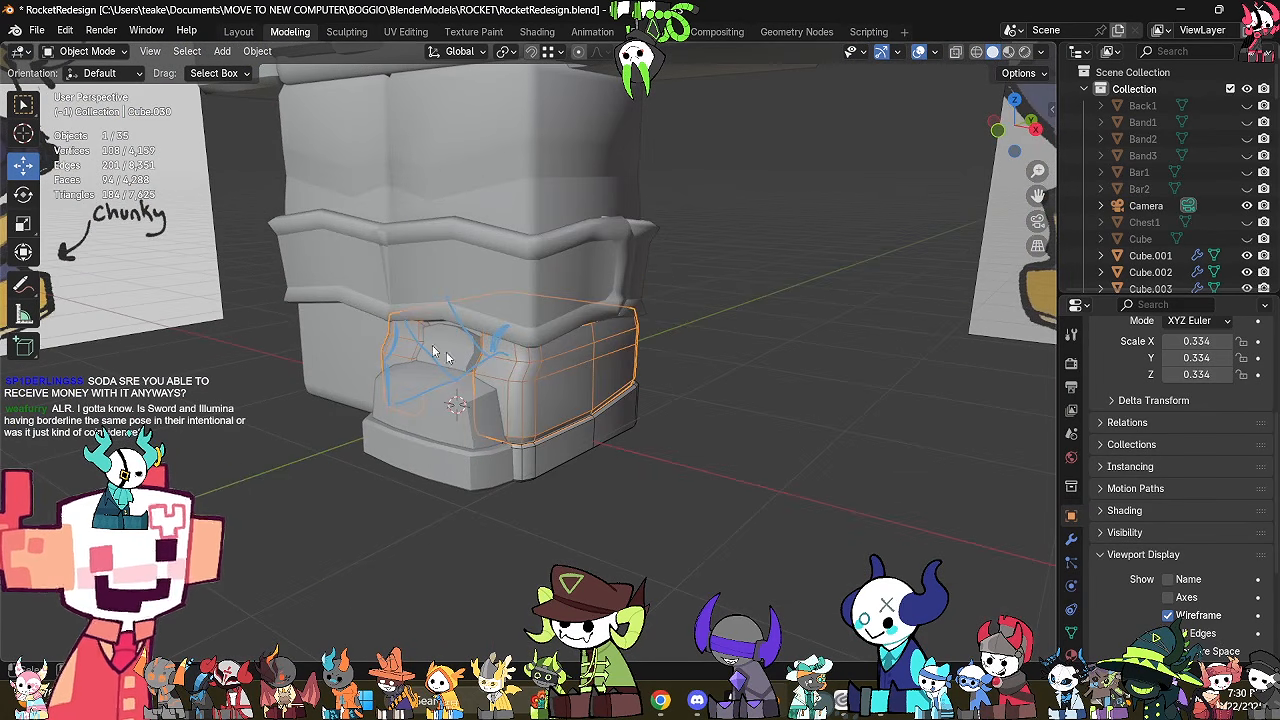
pyautogui.moveTo(779, 360)
pyautogui.mouseDown(button='middle')
pyautogui.moveTo(669, 417)
pyautogui.moveTo(780, 471)
pyautogui.moveTo(830, 445)
pyautogui.moveTo(731, 404)
pyautogui.moveTo(763, 469)
pyautogui.moveTo(720, 466)
pyautogui.moveTo(733, 587)
pyautogui.moveTo(710, 456)
pyautogui.moveTo(729, 523)
pyautogui.moveTo(694, 483)
pyautogui.moveTo(809, 457)
pyautogui.moveTo(678, 428)
pyautogui.moveTo(606, 430)
pyautogui.mouseUp(button='middle')
pyautogui.press('Tab')
pyautogui.hotkey('alt', 'z')
pyautogui.hotkey('alt', 'z')
pyautogui.hotkey('alt', 'z')
pyautogui.keyDown('shift'); pyautogui.click(514, 383); pyautogui.keyUp('shift')
pyautogui.moveTo(514, 383); pyautogui.dragTo(682, 414, button='middle')
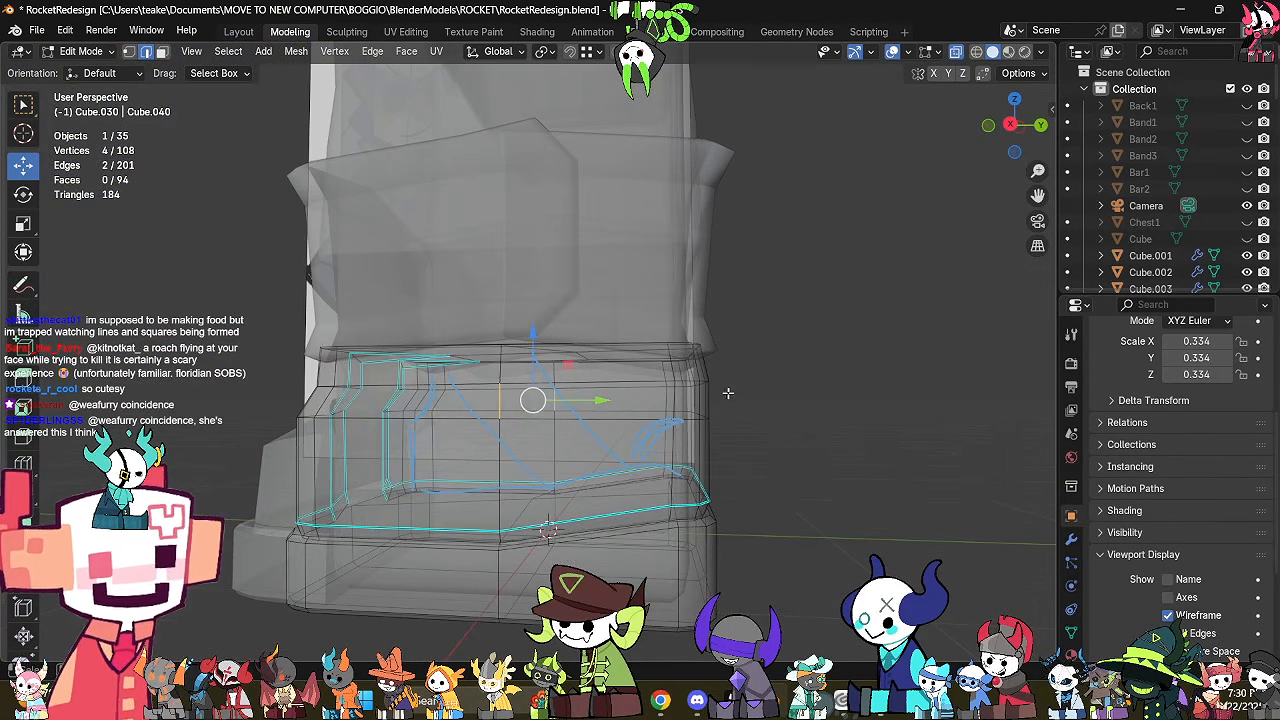
pyautogui.click(1010, 124)
pyautogui.moveTo(727, 391); pyautogui.dragTo(650, 399)
pyautogui.press('m')
pyautogui.click(800, 278)
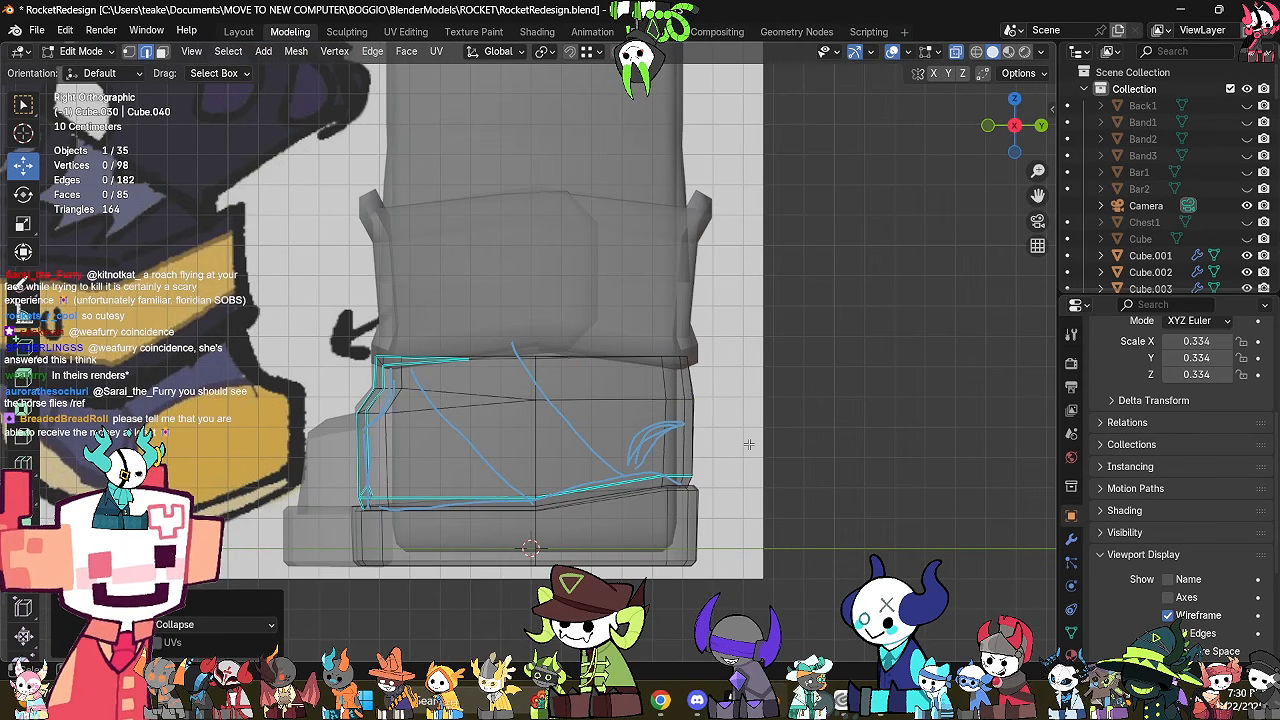
# Raise the merged horizontal edge loop on the lower body's rear half about 0.06 m along Z.
pyautogui.hotkey('alt', 'z')
pyautogui.moveTo(772, 444); pyautogui.dragTo(688, 442, button='middle')
pyautogui.hotkey('alt', 'z')
pyautogui.moveTo(740, 400); pyautogui.dragTo(828, 407, button='middle')
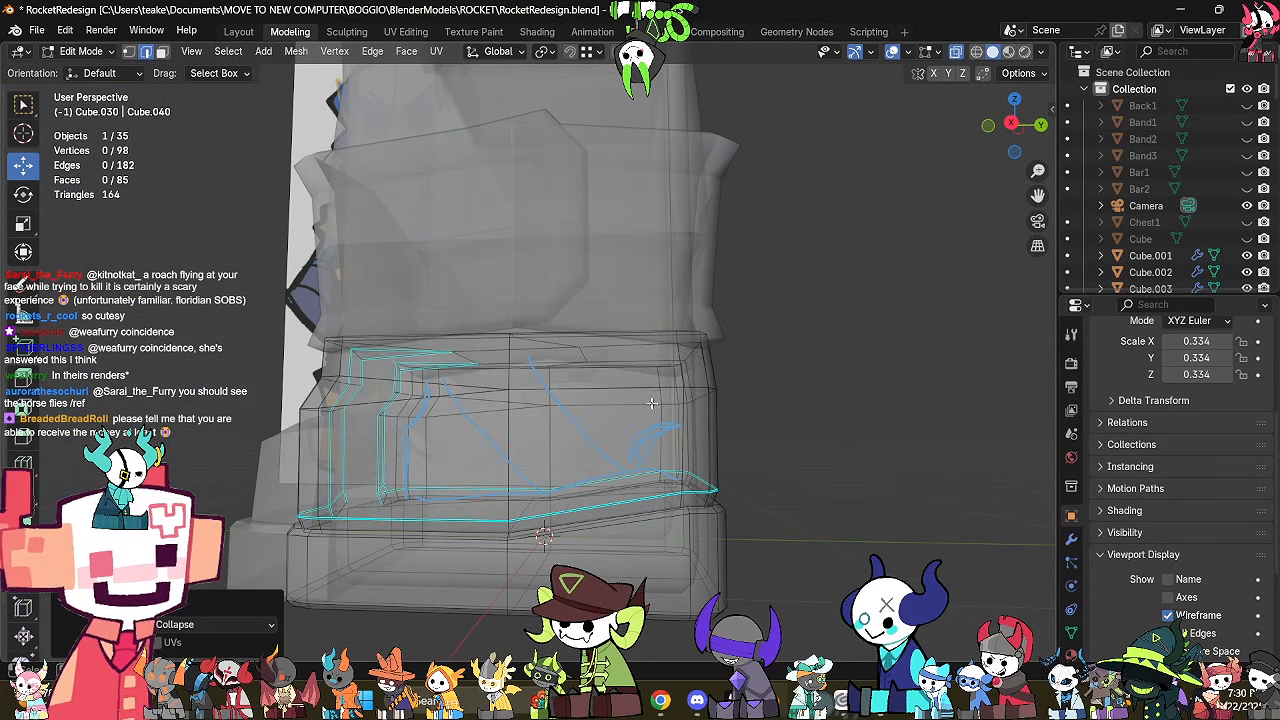
pyautogui.press('a')
pyautogui.hotkey('alt', 'a')
pyautogui.press('2')
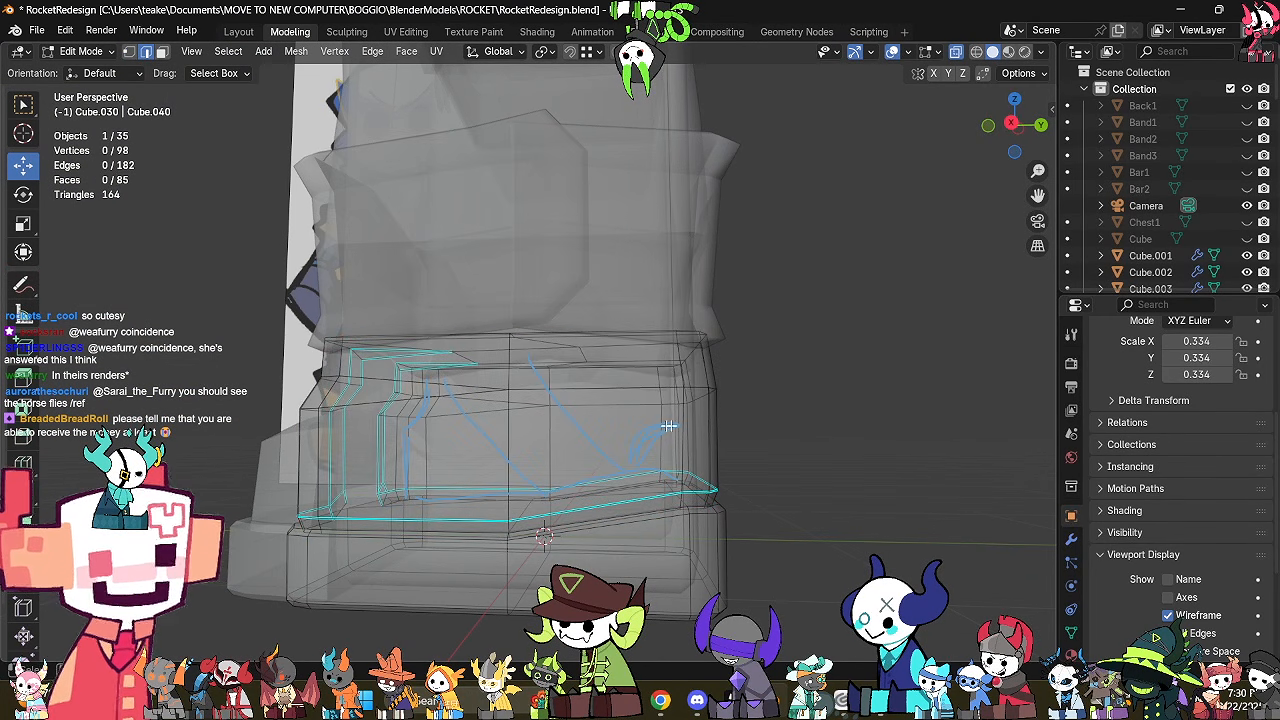
pyautogui.keyDown('alt'); pyautogui.click(635, 387); pyautogui.keyUp('alt')
pyautogui.hotkey('alt', 'z')
pyautogui.press('g')
pyautogui.press('z')
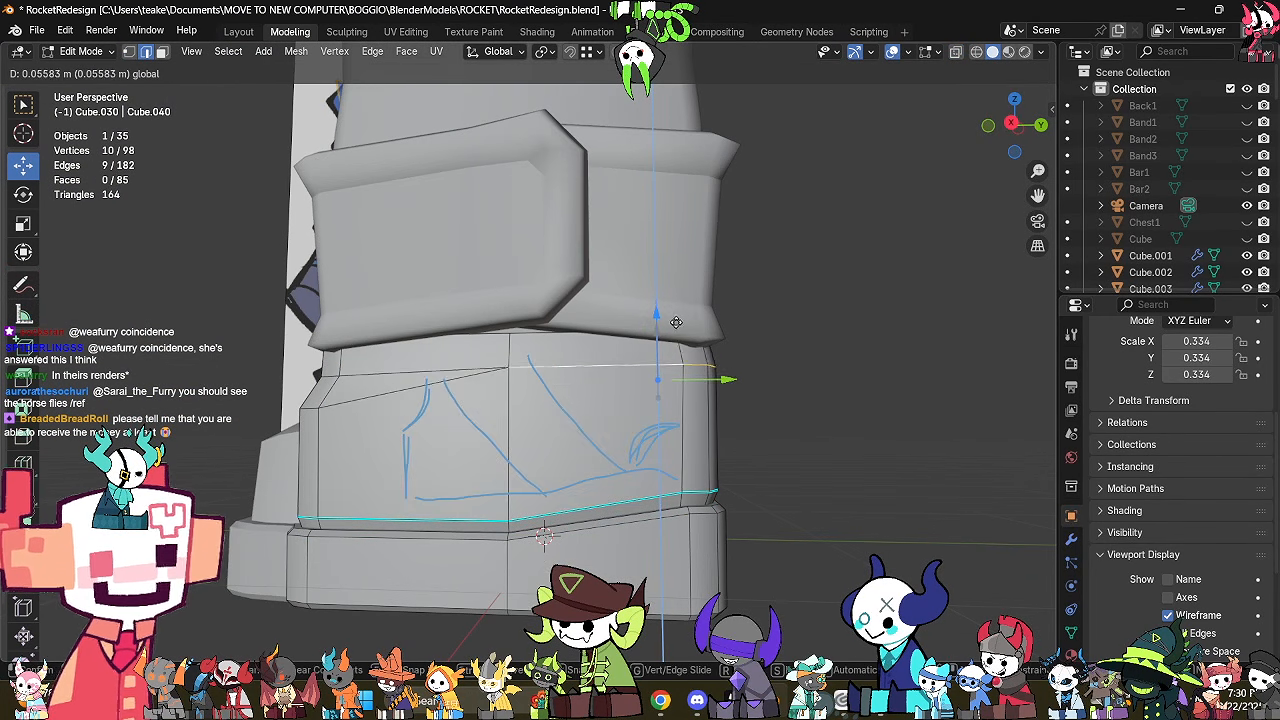
pyautogui.moveTo(679, 318); pyautogui.dragTo(680, 317)
pyautogui.click(806, 394)
pyautogui.moveTo(806, 394); pyautogui.dragTo(606, 414, button='middle')
pyautogui.press('Tab')
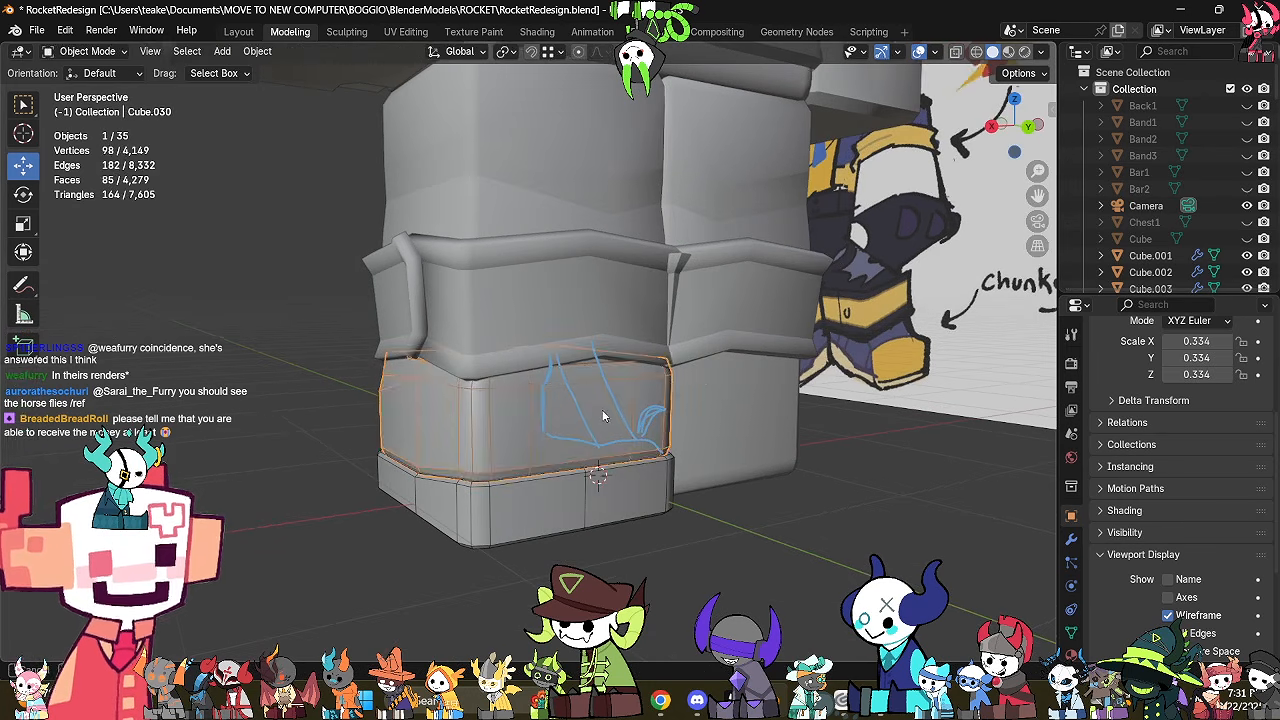
# Mark the lower body's raised rear edge loop as sharp and turn off the object's wireframe display.
pyautogui.press('Tab')
pyautogui.rightClick(764, 422)
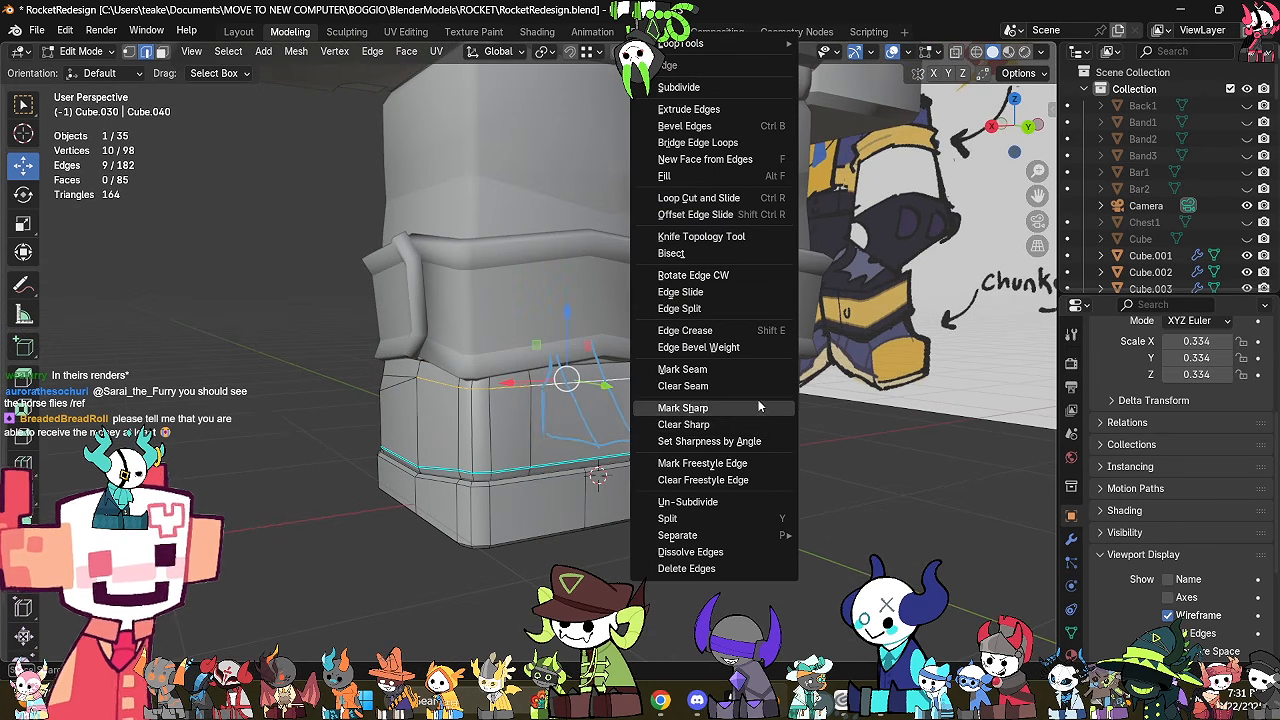
pyautogui.click(758, 399)
pyautogui.press('Tab')
pyautogui.moveTo(730, 420)
pyautogui.mouseDown(button='middle')
pyautogui.moveTo(662, 410)
pyautogui.moveTo(720, 430)
pyautogui.mouseUp(button='middle')
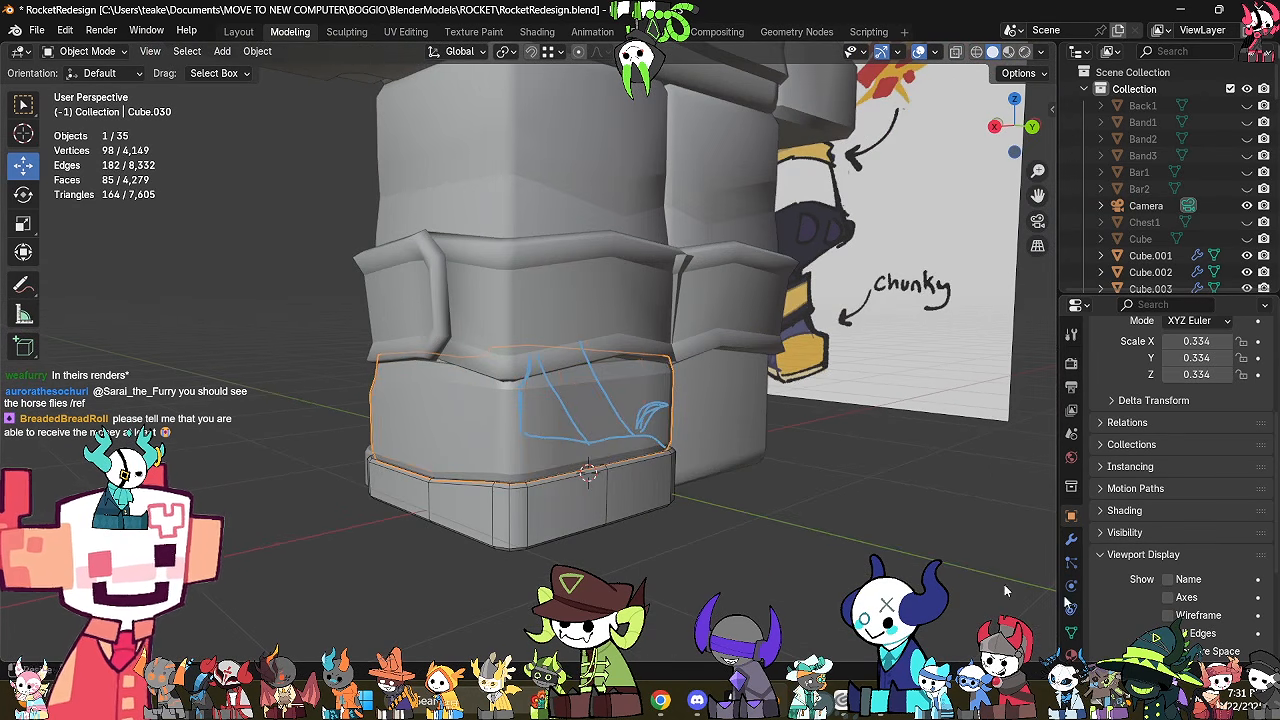
# Mark the horizontal edge loop around the lower body's front side corner as sharp.
pyautogui.moveTo(1004, 590); pyautogui.dragTo(742, 417, button='middle')
pyautogui.press('Tab')
pyautogui.keyDown('alt'); pyautogui.click(562, 403); pyautogui.keyUp('alt')
pyautogui.moveTo(562, 403); pyautogui.dragTo(625, 410, button='middle')
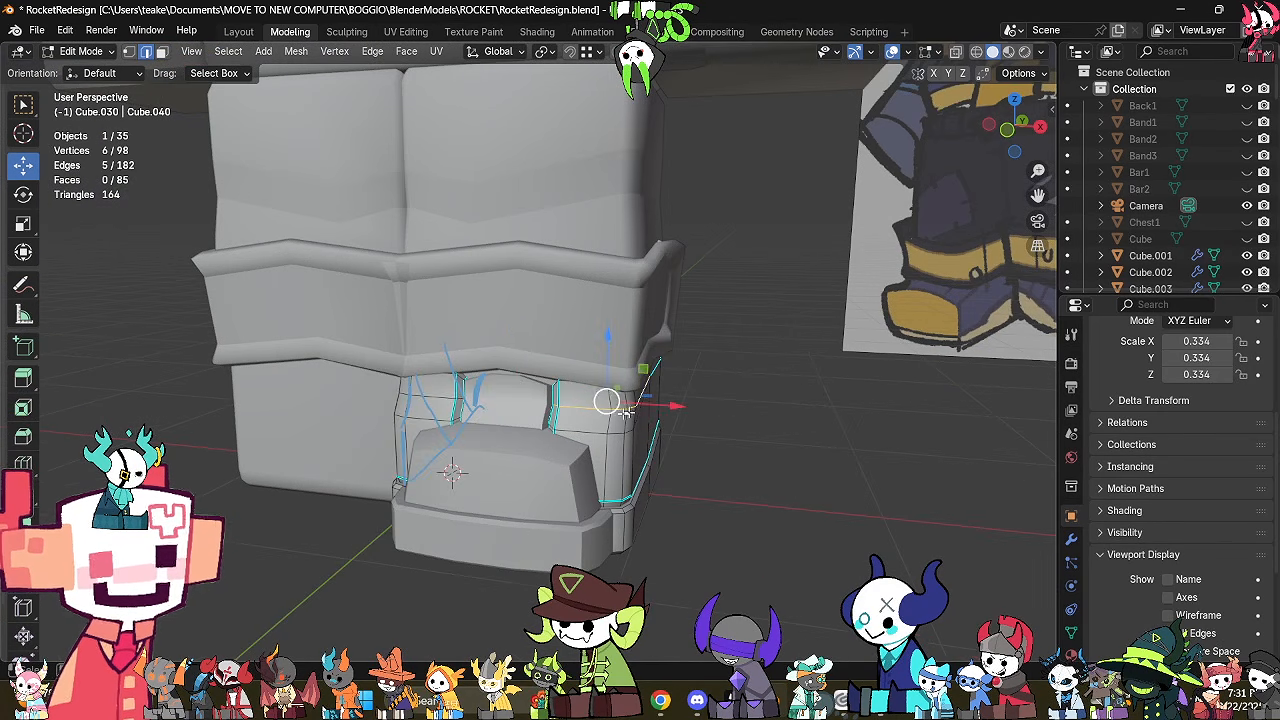
pyautogui.rightClick(770, 461)
pyautogui.click(770, 462)
pyautogui.press('Tab')
# Leave the lower body's mesh editing and turn off the wireframe display of the boot's rear sole object.
pyautogui.moveTo(770, 462); pyautogui.dragTo(469, 496, button='middle')
pyautogui.click(469, 496)
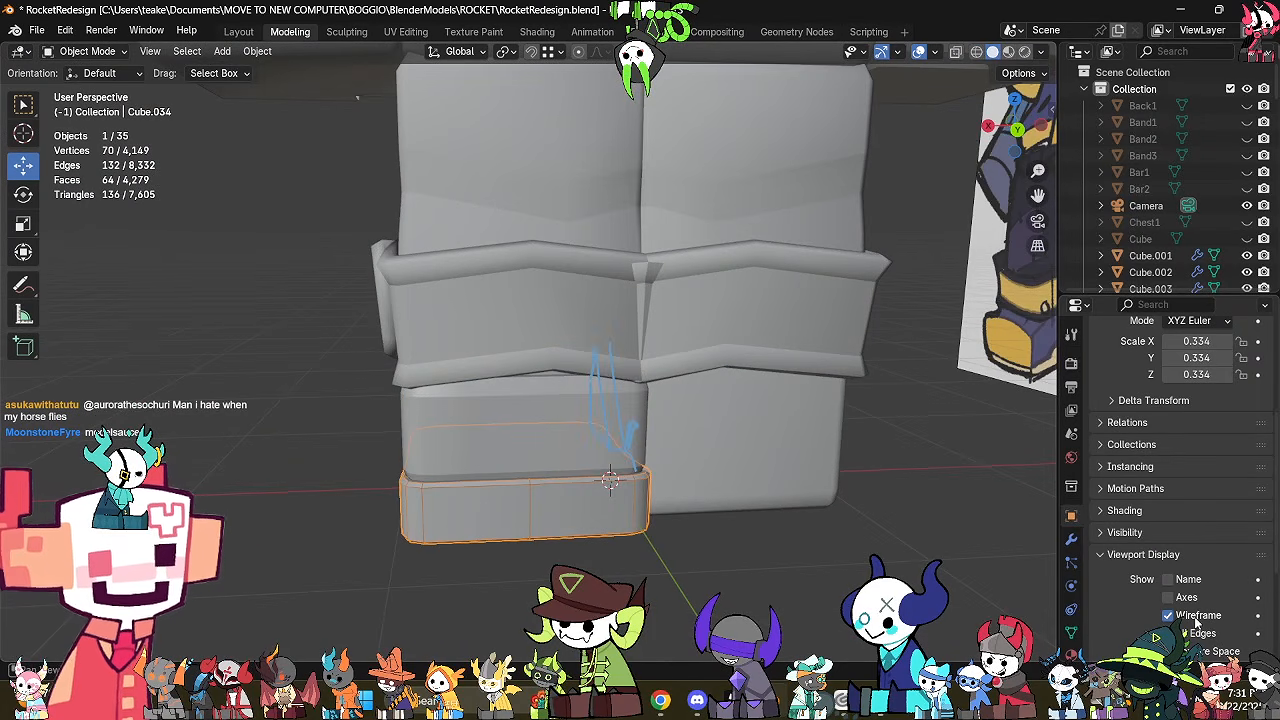
pyautogui.moveTo(548, 524); pyautogui.dragTo(851, 503, button='middle')
pyautogui.click(851, 503)
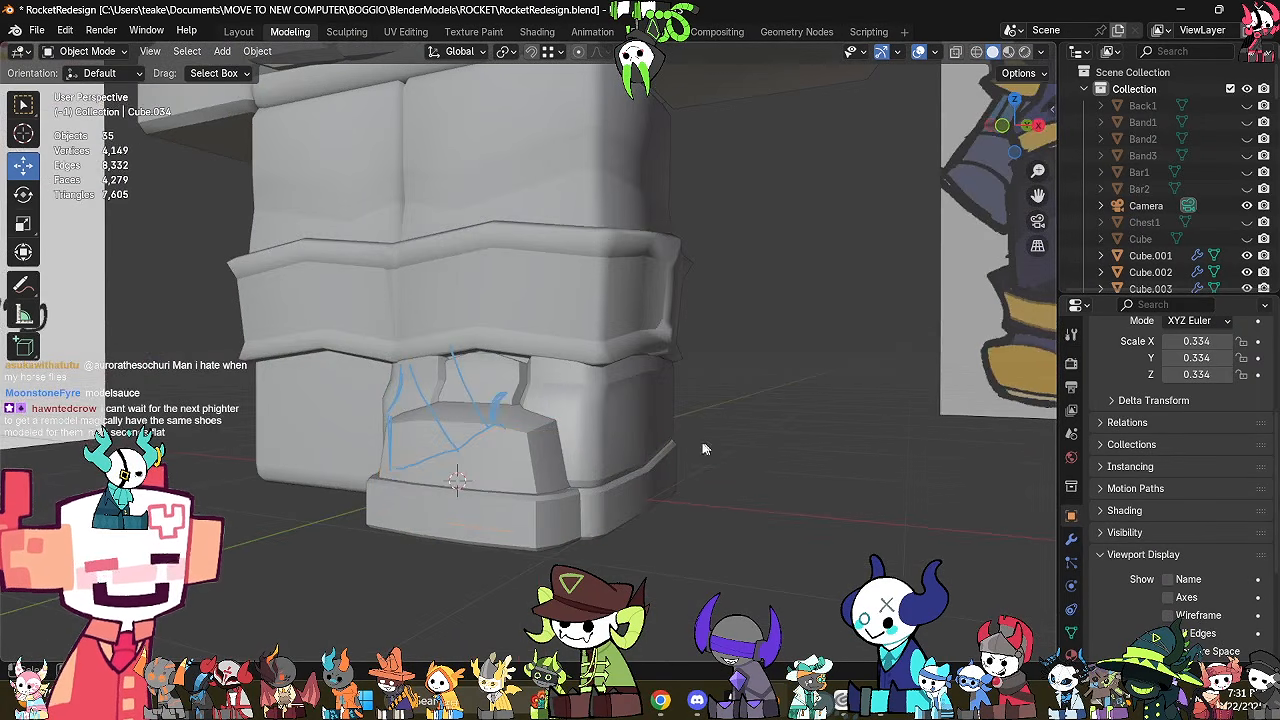
# Erase the blue annotation strokes drawn over the boot in the right orthographic view and return to the Move tool.
pyautogui.moveTo(706, 447); pyautogui.dragTo(575, 450, button='middle')
pyautogui.click(1025, 120)
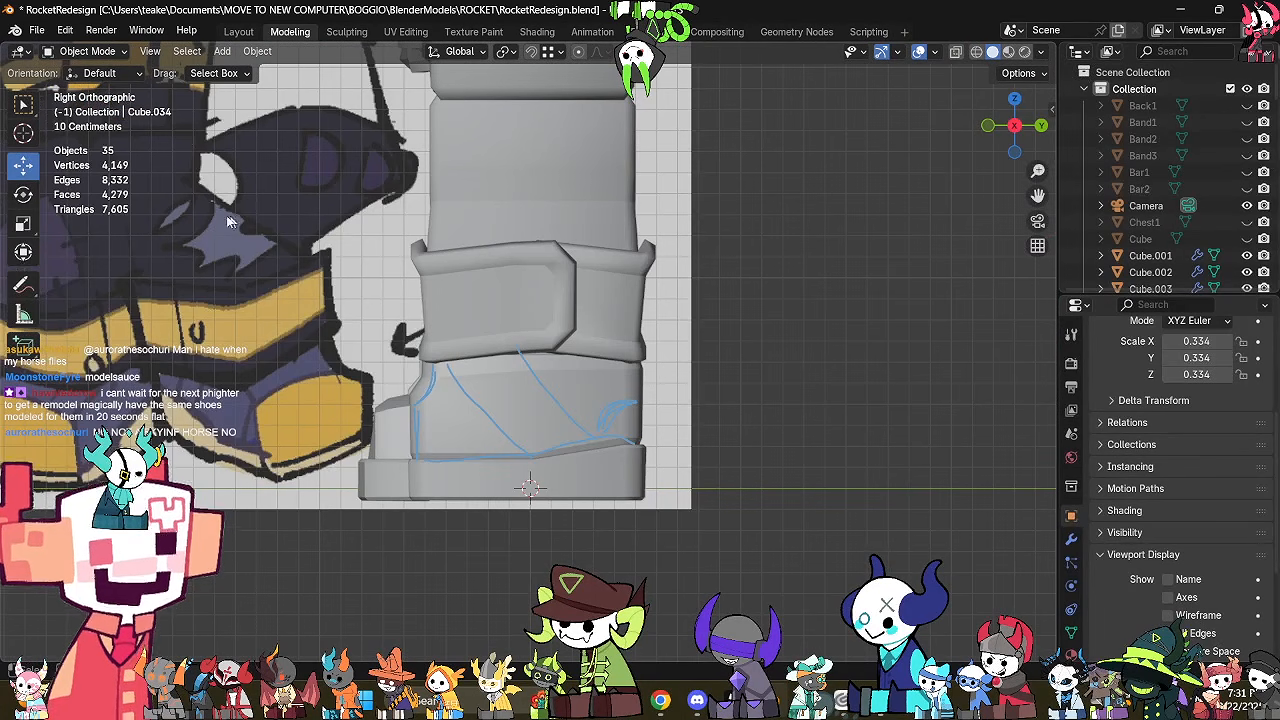
pyautogui.click(24, 285)
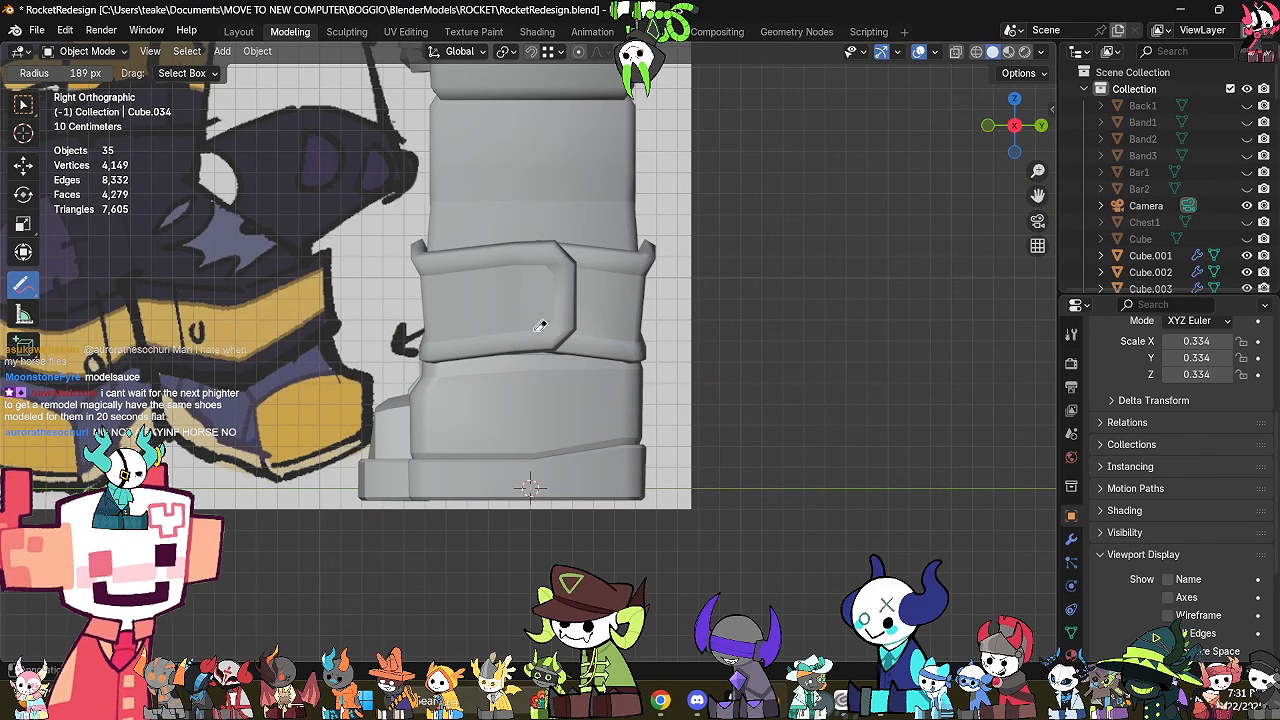
pyautogui.moveTo(540, 326); pyautogui.dragTo(703, 360, button='middle')
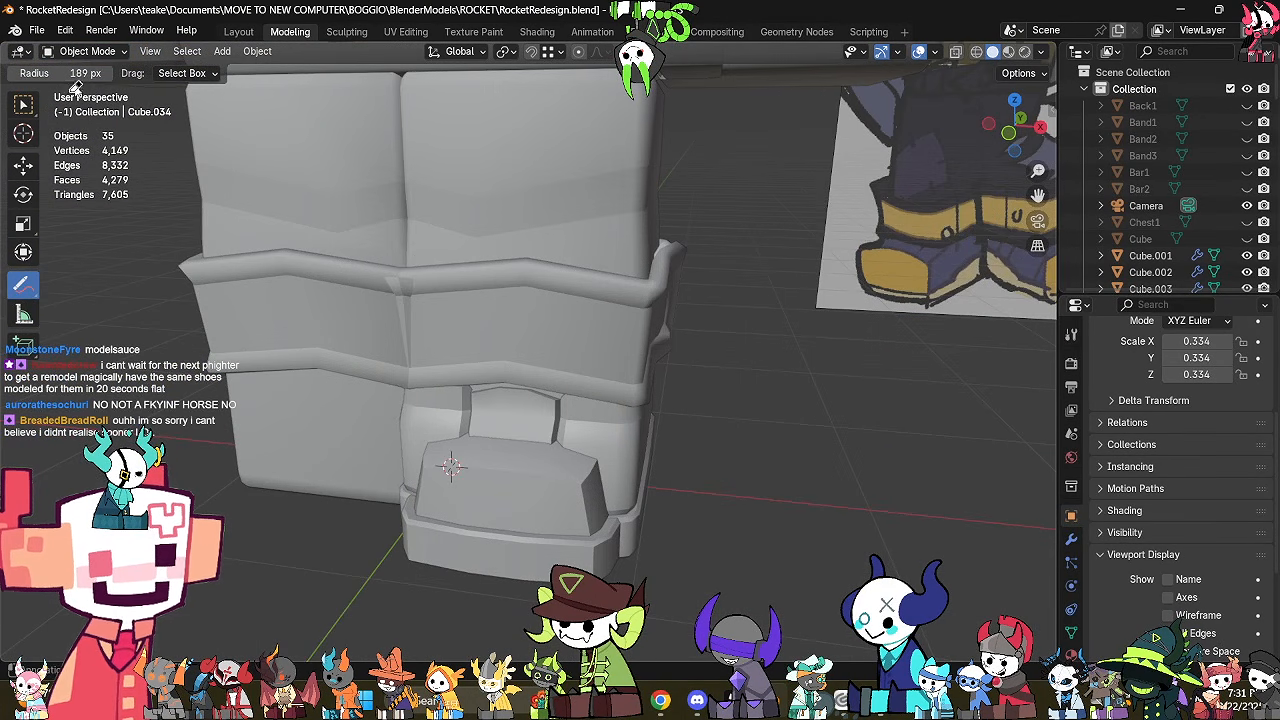
pyautogui.click(24, 166)
# Apply all transforms to the boot's lower body object.
pyautogui.click(80, 52)
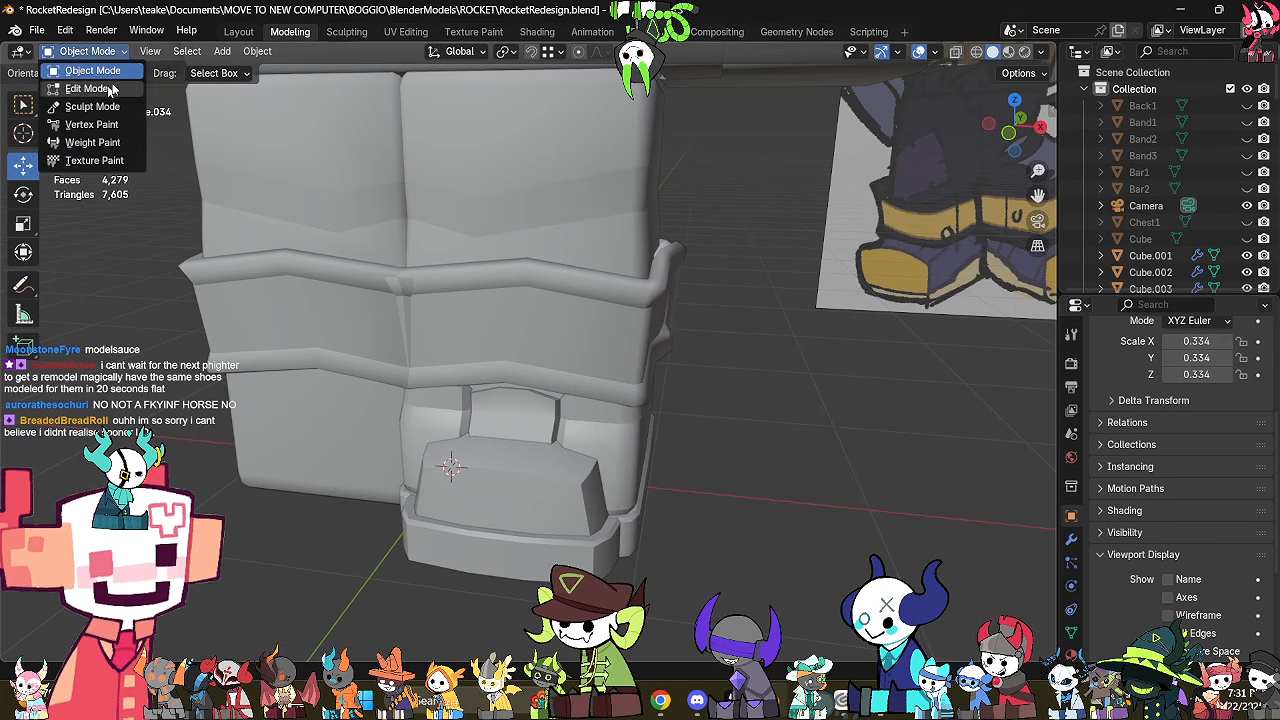
pyautogui.click(626, 446)
pyautogui.moveTo(645, 450); pyautogui.dragTo(571, 424, button='middle')
pyautogui.click(454, 363)
pyautogui.moveTo(456, 365); pyautogui.dragTo(551, 400, button='middle')
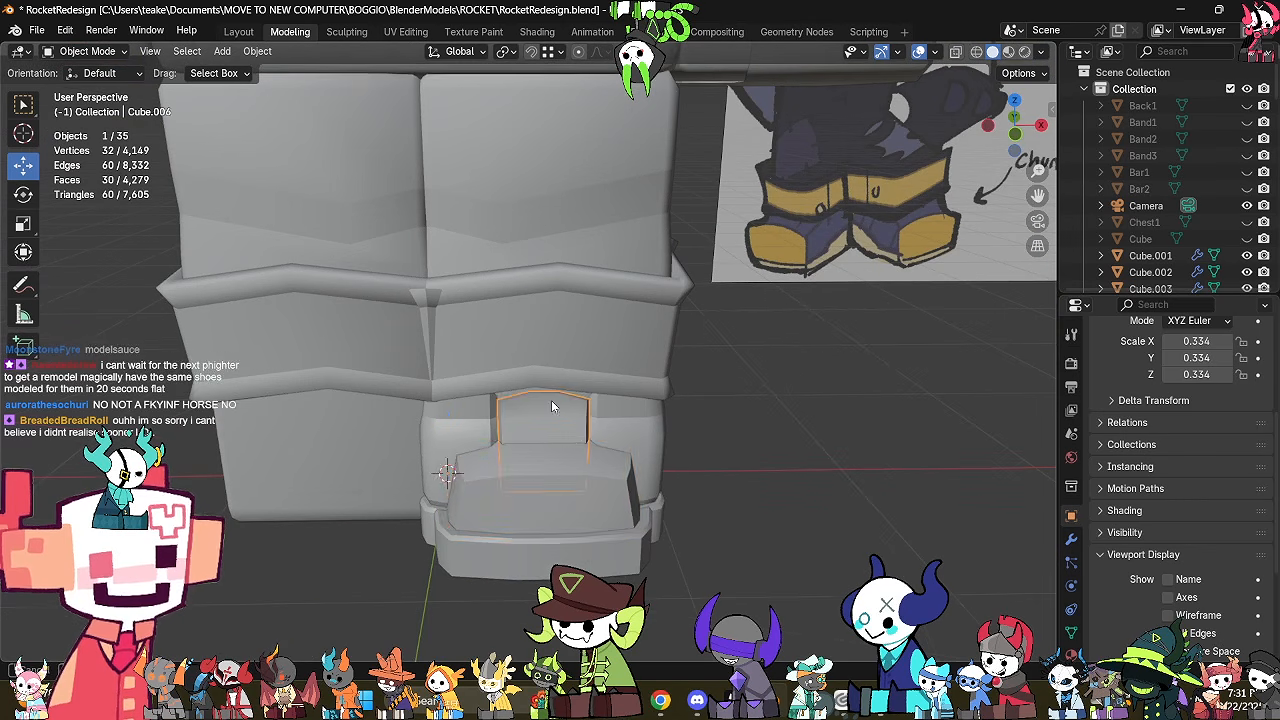
pyautogui.click(551, 400)
pyautogui.hotkey('ctrl', 'a')
pyautogui.click(851, 383)
pyautogui.hotkey('ctrl', 'z')
pyautogui.hotkey('ctrl', 'a')
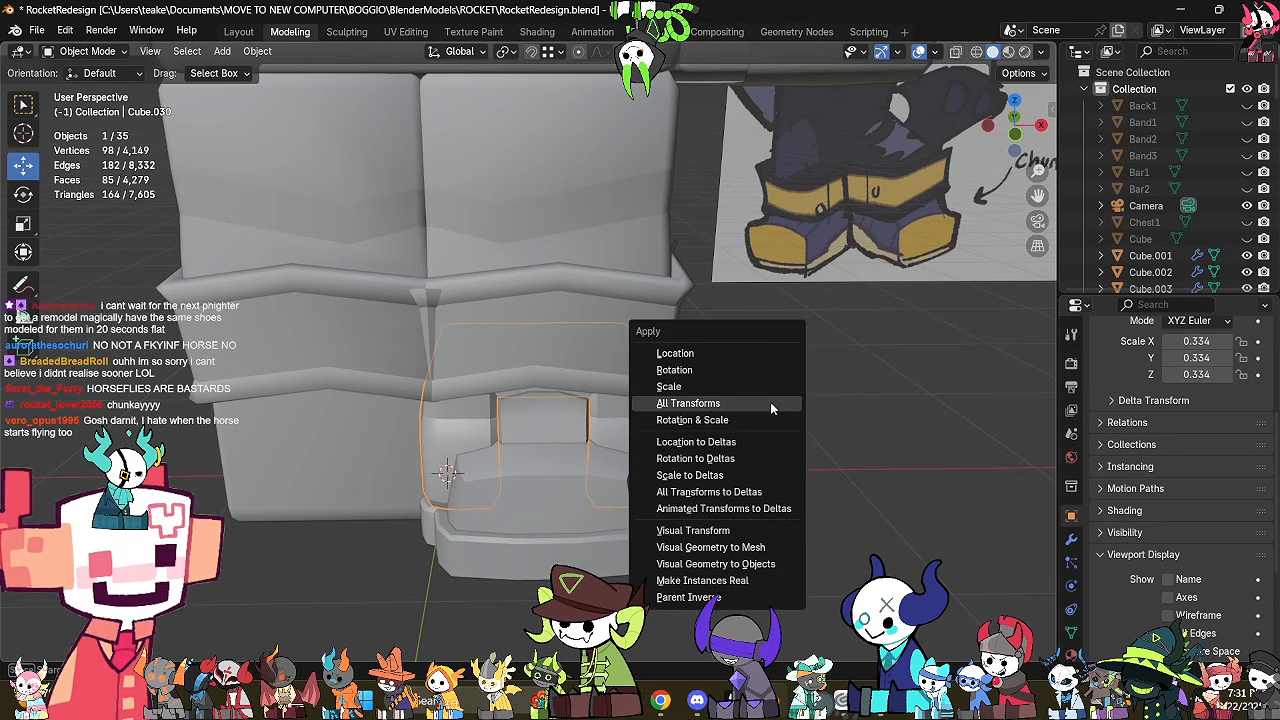
pyautogui.click(770, 403)
# Add a Mirror modifier on the X axis to the boot's toe cap, with its transforms applied.
pyautogui.click(551, 489)
pyautogui.press('Tab')
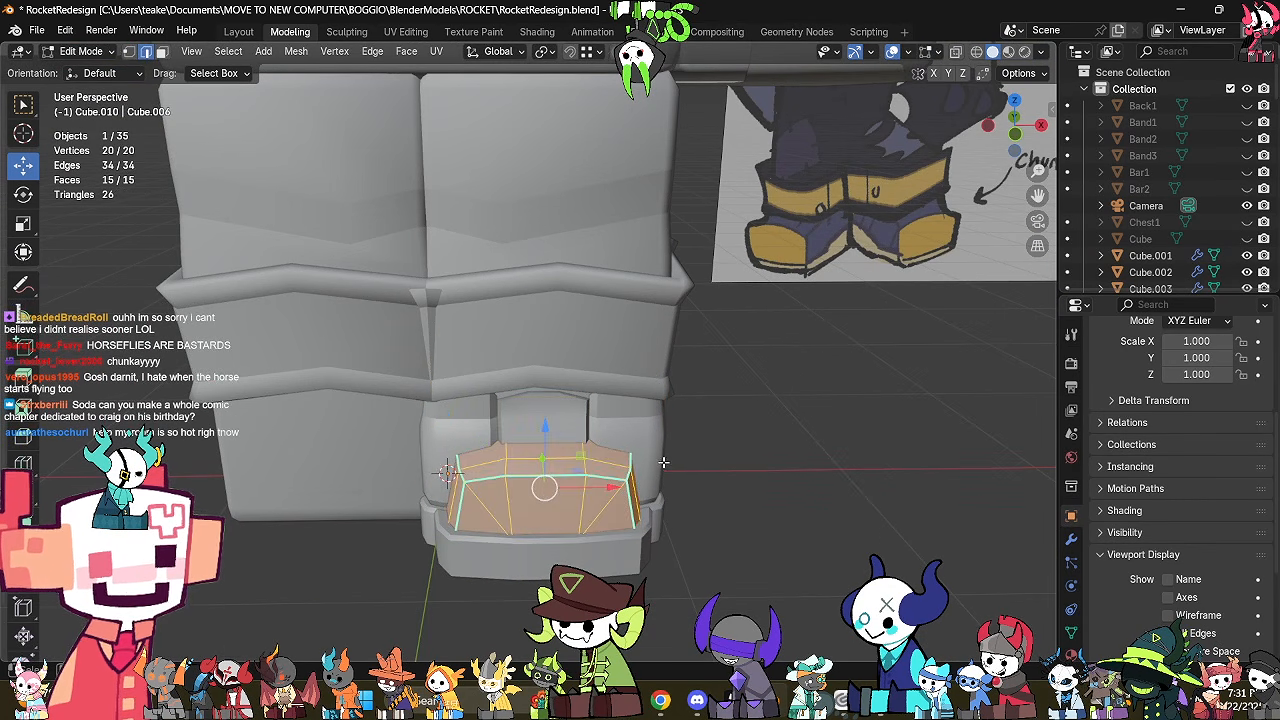
pyautogui.moveTo(663, 461); pyautogui.dragTo(734, 371, button='middle')
pyautogui.hotkey('alt', 'z')
pyautogui.press('Tab')
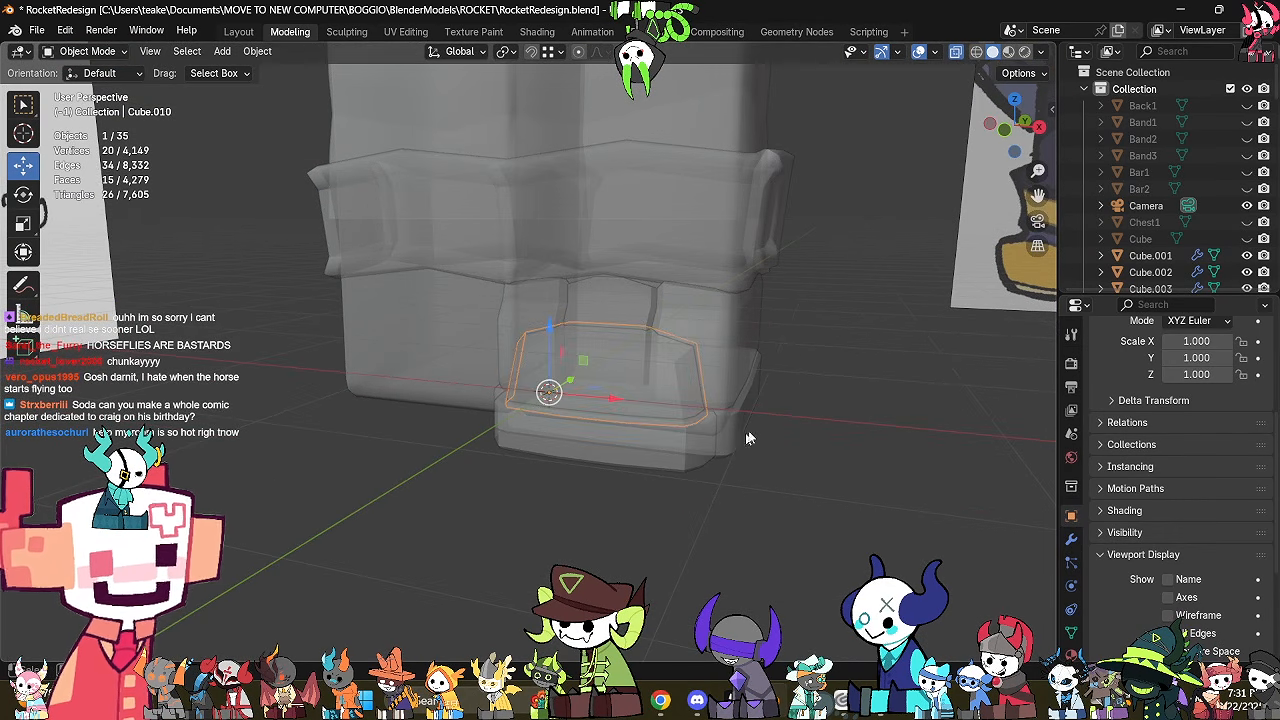
pyautogui.keyDown('shift'); pyautogui.moveTo(788, 407); pyautogui.dragTo(717, 480, button='middle'); pyautogui.keyUp('shift')
pyautogui.press('Tab')
pyautogui.press('Tab')
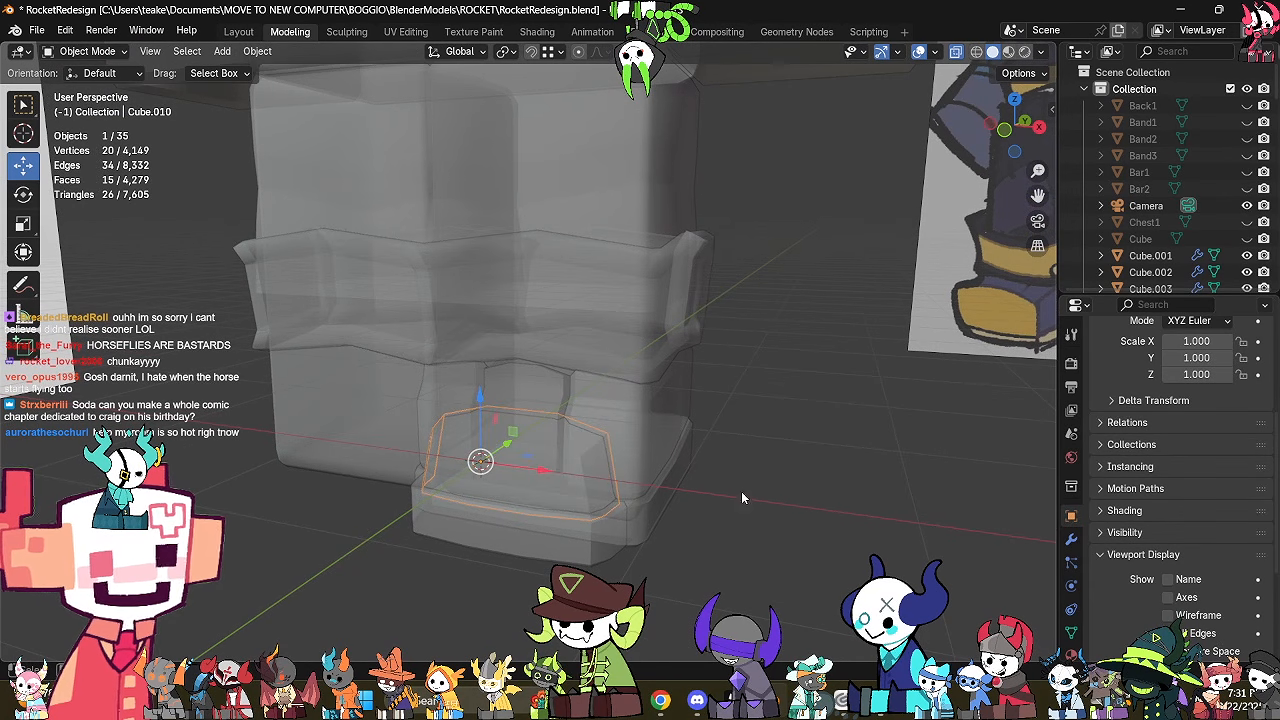
pyautogui.click(1071, 538)
pyautogui.click(1178, 362)
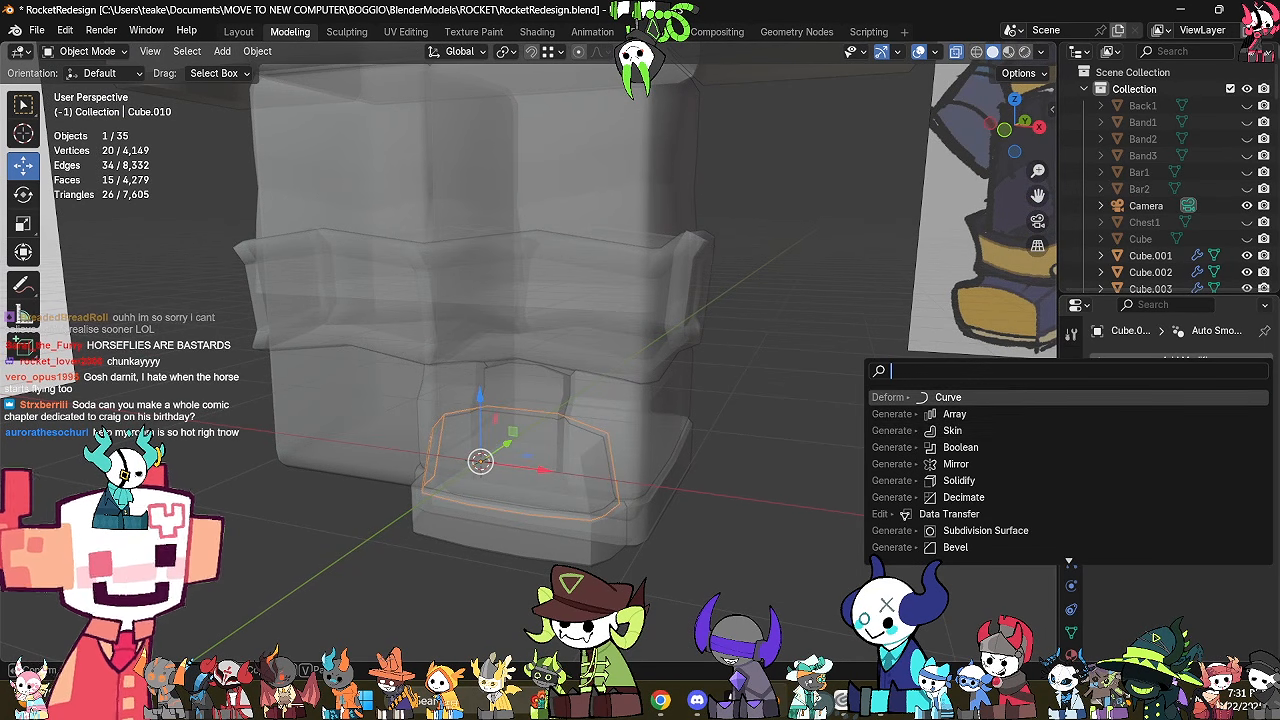
pyautogui.write('m')
pyautogui.press('Return')
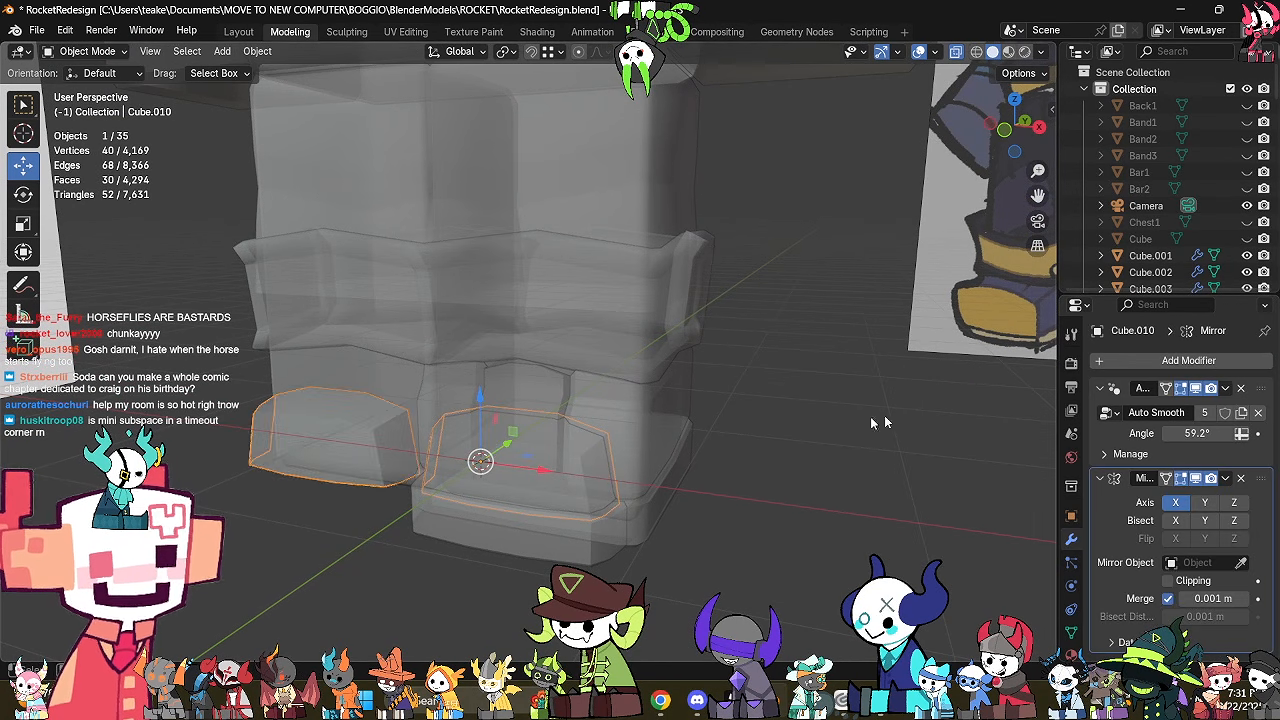
# Turn off X-ray and add a Mirror modifier on the X axis to the boot's lower body.
pyautogui.hotkey('alt', 'z')
pyautogui.click(633, 408)
pyautogui.click(1136, 364)
pyautogui.click(1126, 367)
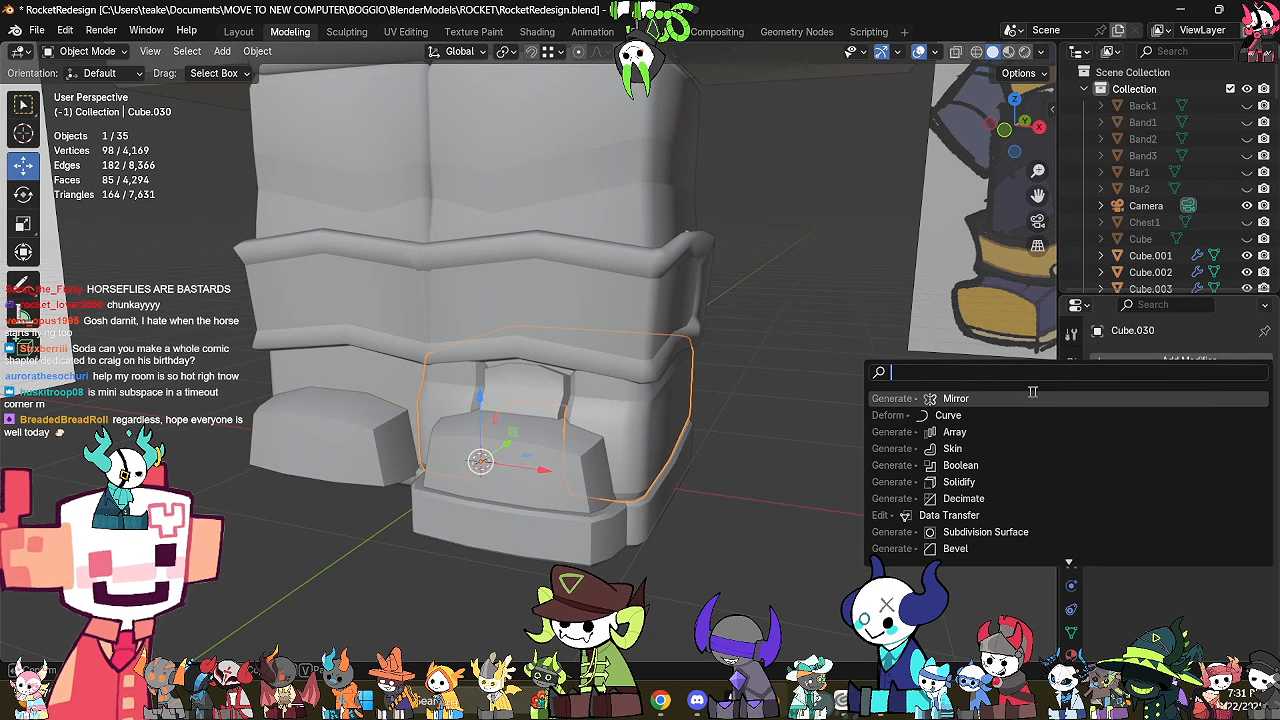
pyautogui.click(967, 398)
# Mirror the boot's rear sole across X with a Mirror modifier and apply all its transforms.
pyautogui.click(652, 516)
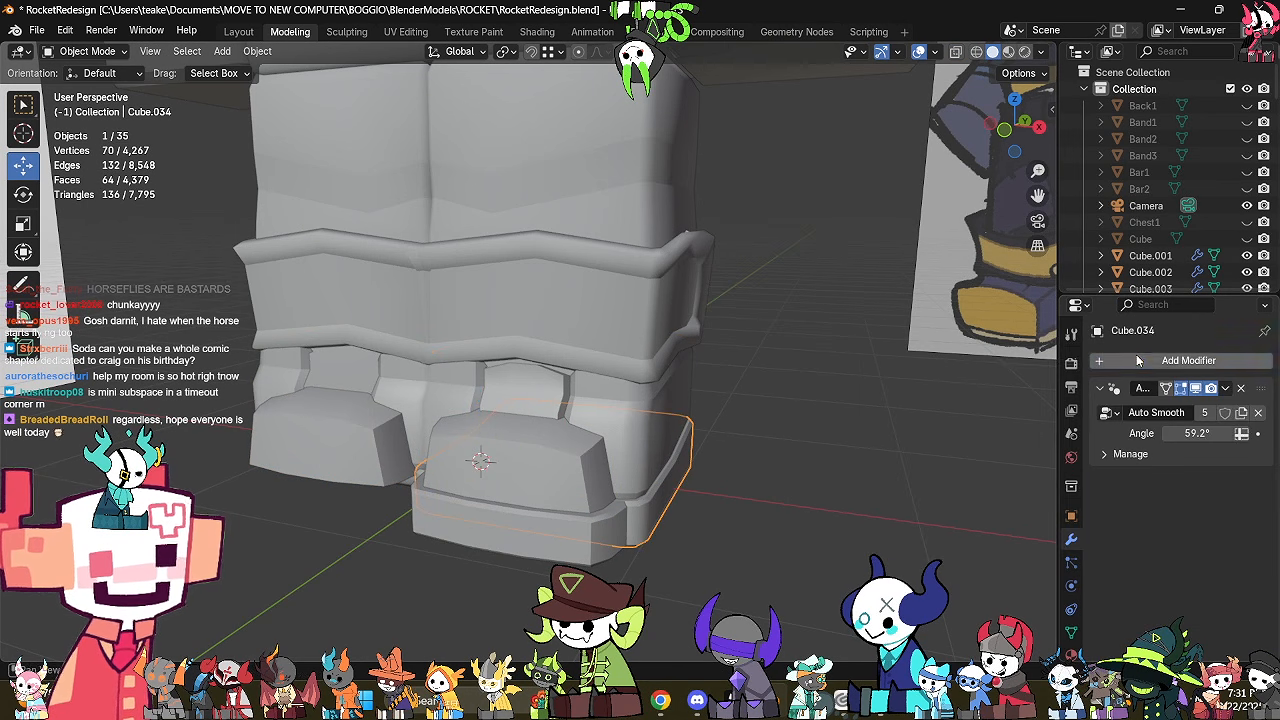
pyautogui.click(1180, 361)
pyautogui.click(1170, 365)
pyautogui.click(955, 385)
pyautogui.hotkey('ctrl', 'z')
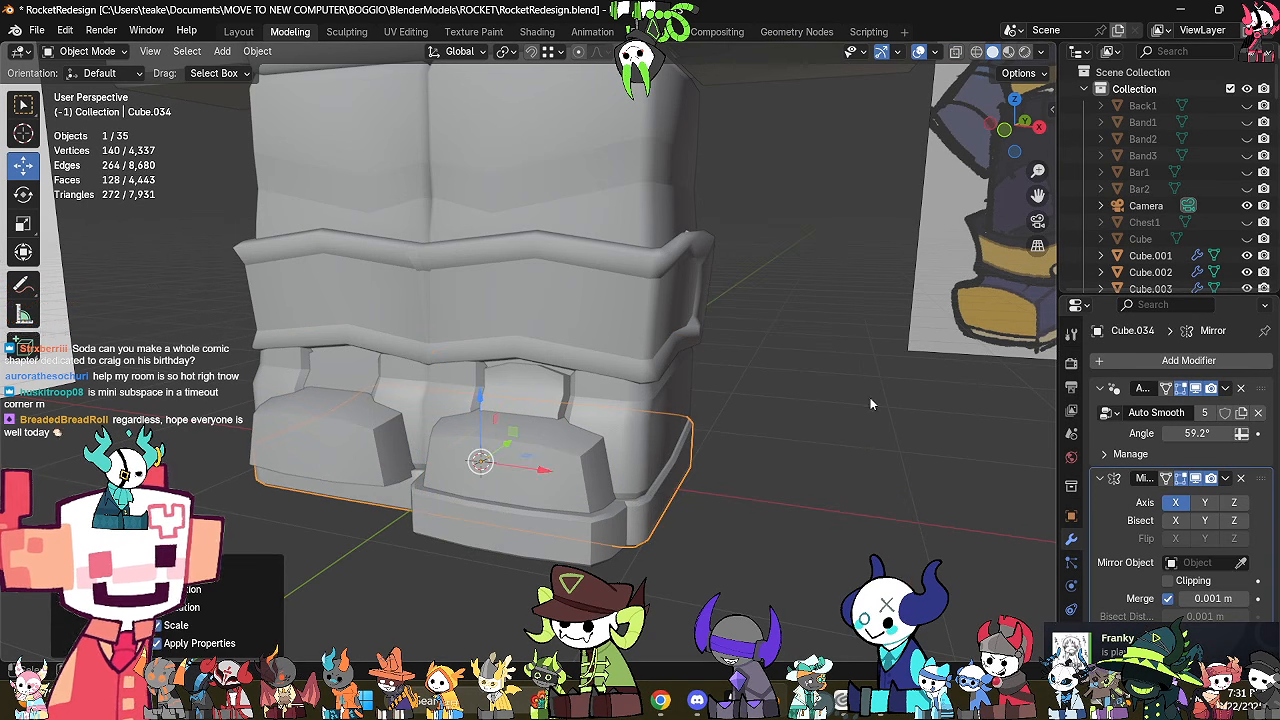
# Mirror the boot's front sole across X with a Mirror modifier and apply all its transforms.
pyautogui.click(1154, 362)
pyautogui.click(1154, 370)
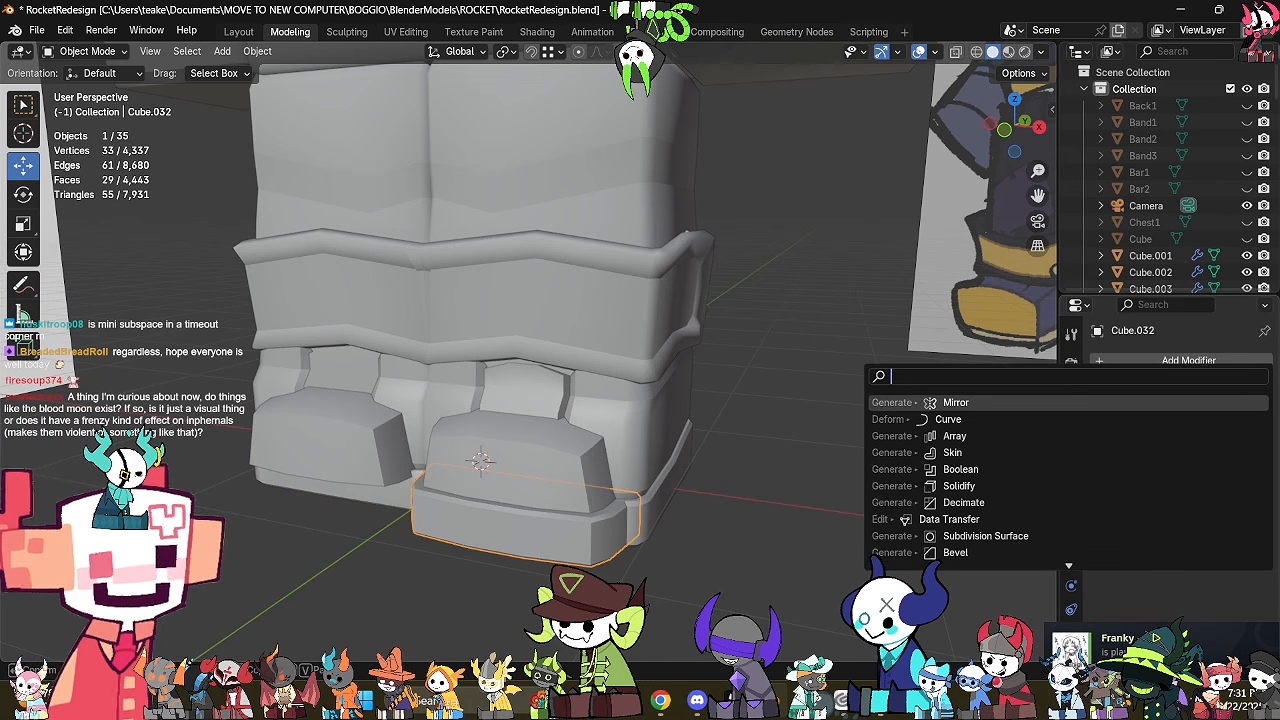
pyautogui.click(953, 402)
pyautogui.hotkey('ctrl', 'a')
pyautogui.click(862, 390)
# Apply all transforms to the tongue piece above the toe cap and mirror it across X with a Mirror modifier.
pyautogui.click(517, 402)
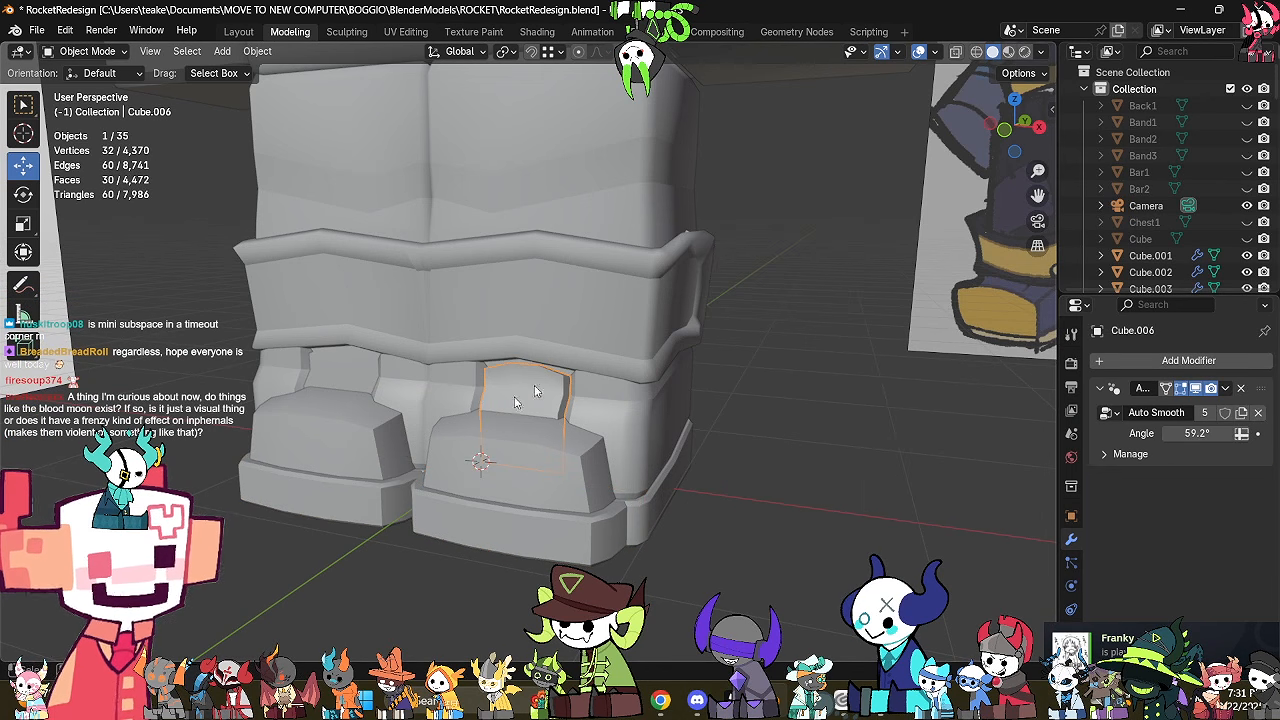
pyautogui.hotkey('ctrl', 'a')
pyautogui.click(825, 394)
pyautogui.click(1188, 362)
pyautogui.click(1035, 392)
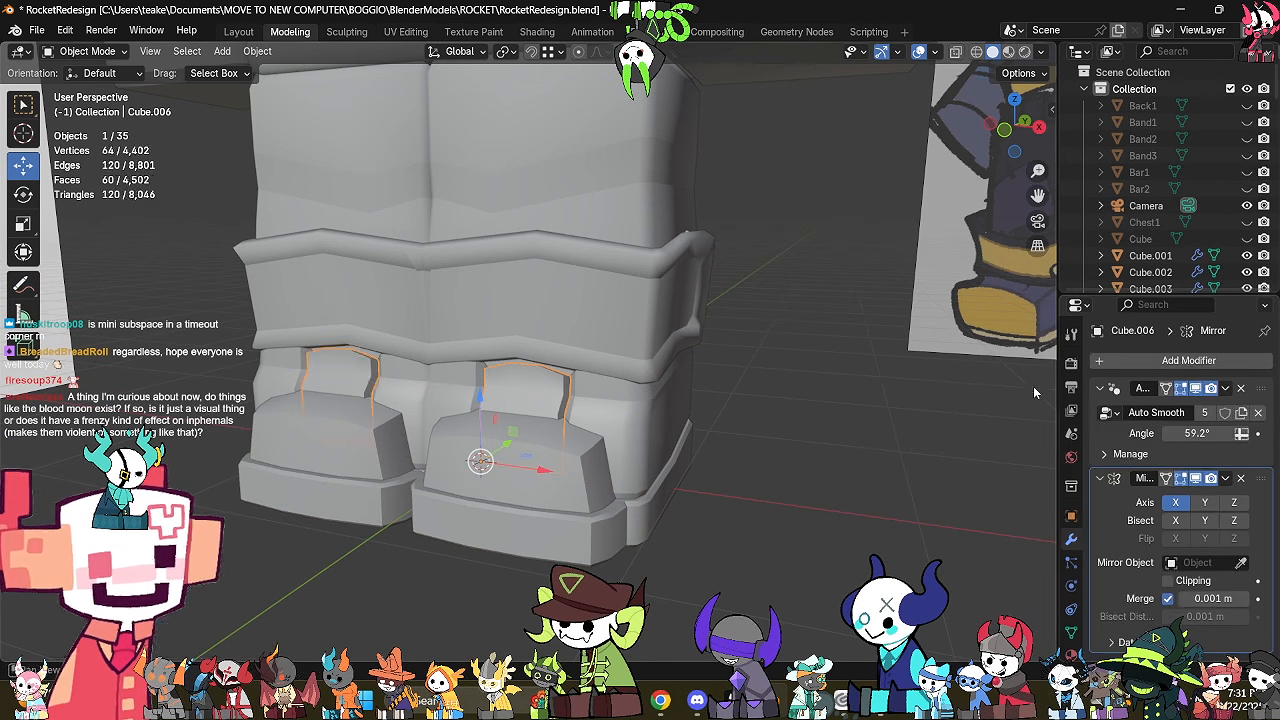
# Examine the mirrored pair of boots and the whole lower body against the reference drawing.
pyautogui.click(876, 407)
pyautogui.moveTo(876, 407); pyautogui.dragTo(892, 382, button='middle')
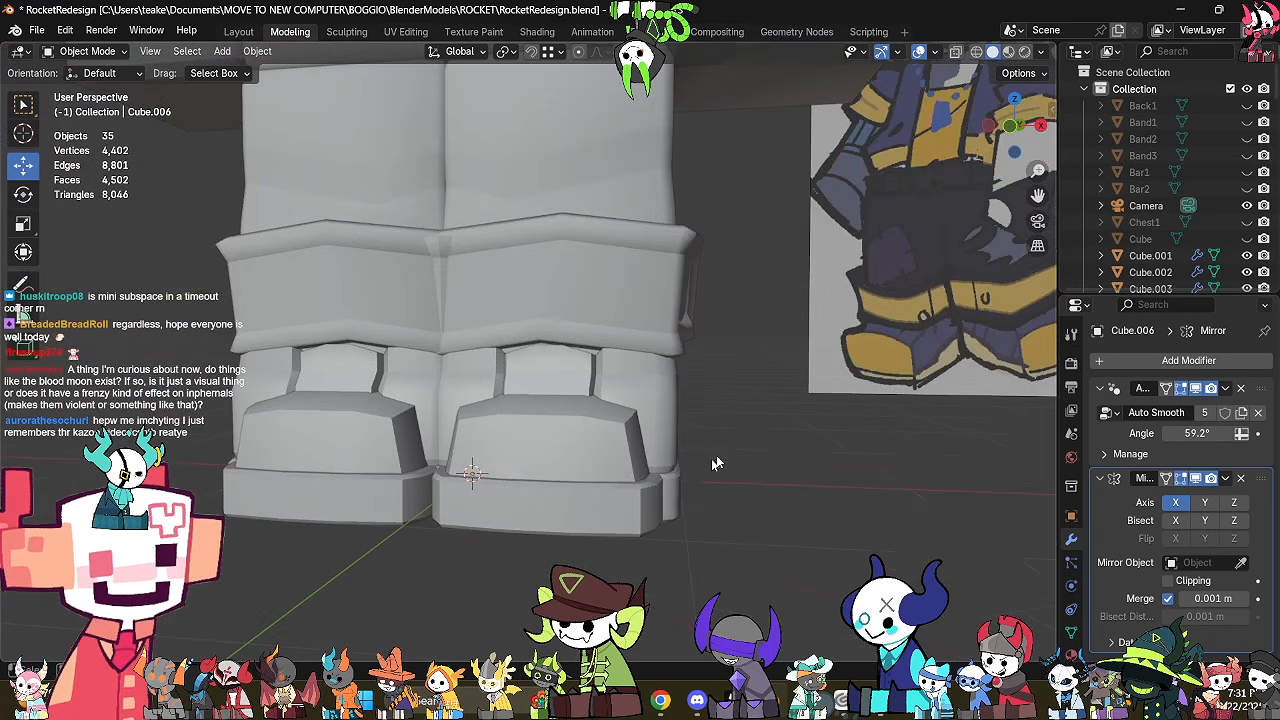
pyautogui.moveTo(713, 462); pyautogui.dragTo(815, 405, button='middle')
pyautogui.scroll(-3, 733, 432)
pyautogui.keyDown('shift'); pyautogui.moveTo(634, 280); pyautogui.dragTo(665, 420, button='middle'); pyautogui.keyUp('shift')
pyautogui.moveTo(665, 420); pyautogui.dragTo(829, 333, button='middle')
pyautogui.scroll(-3, 724, 422)
# Raise the bottom edge loop of the upper leg mesh about 0.2 m along Z.
pyautogui.click(674, 314)
pyautogui.moveTo(678, 314); pyautogui.dragTo(771, 304, button='middle')
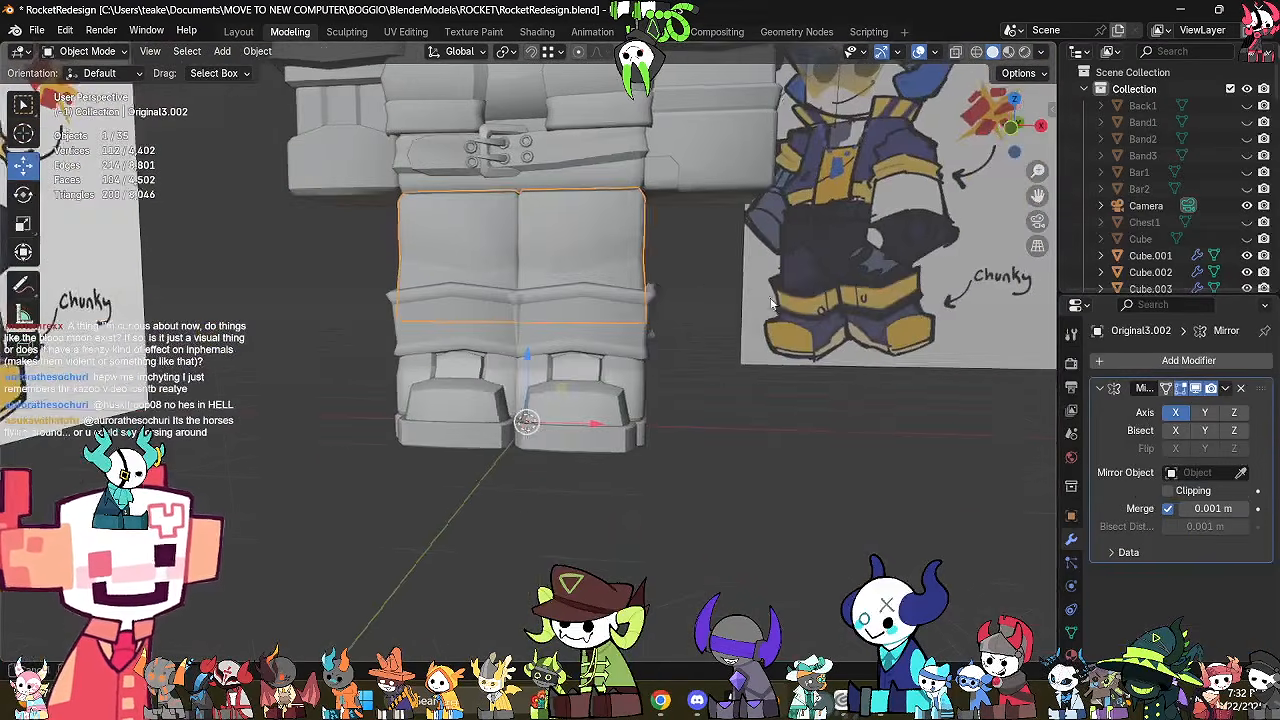
pyautogui.scroll(3, 775, 304)
pyautogui.press('Tab')
pyautogui.hotkey('alt', 'z')
pyautogui.click(863, 417)
pyautogui.keyDown('alt'); pyautogui.click(669, 317); pyautogui.keyUp('alt')
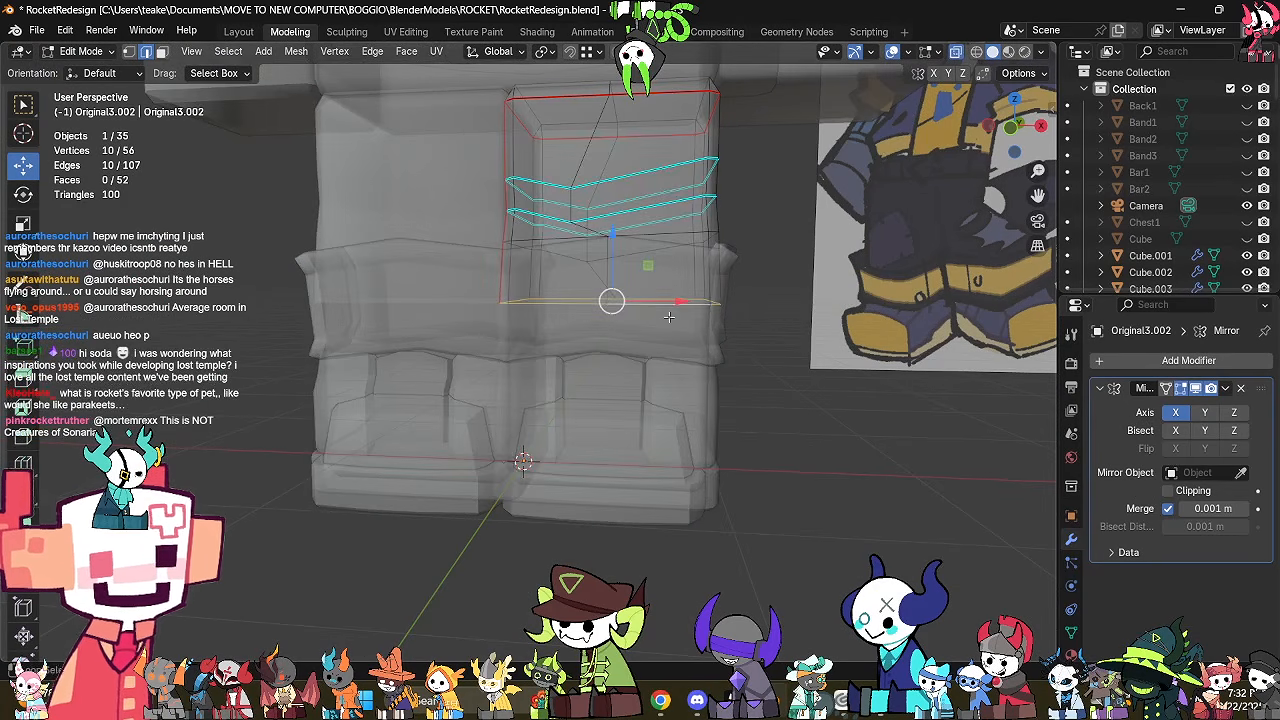
pyautogui.hotkey('alt', 'z')
pyautogui.press('g')
pyautogui.press('g')
pyautogui.click(673, 219)
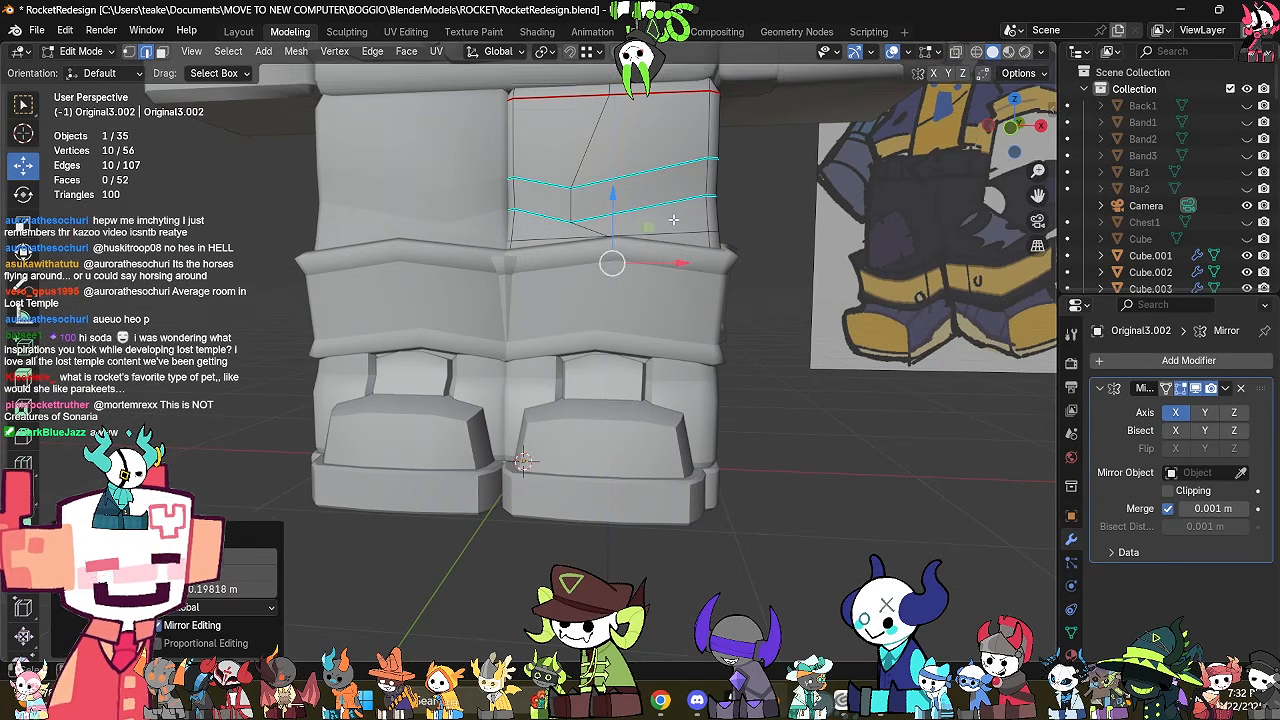
pyautogui.moveTo(609, 263); pyautogui.dragTo(660, 355, button='middle')
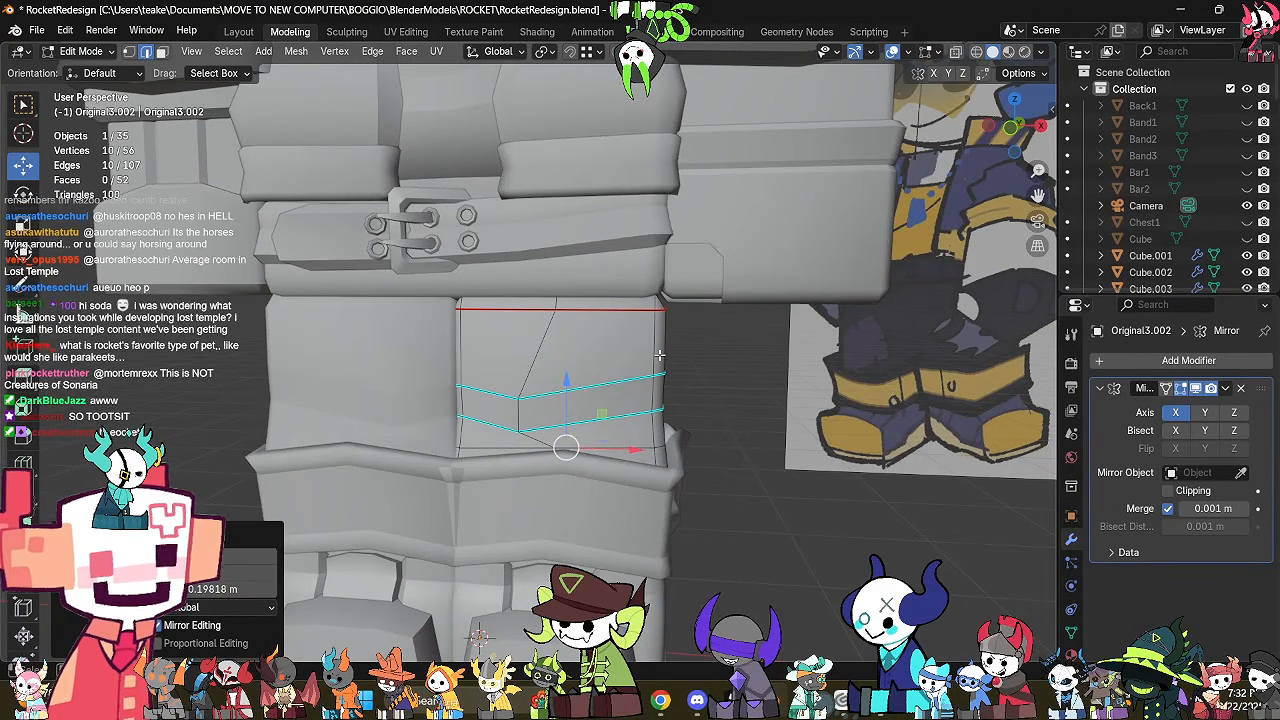
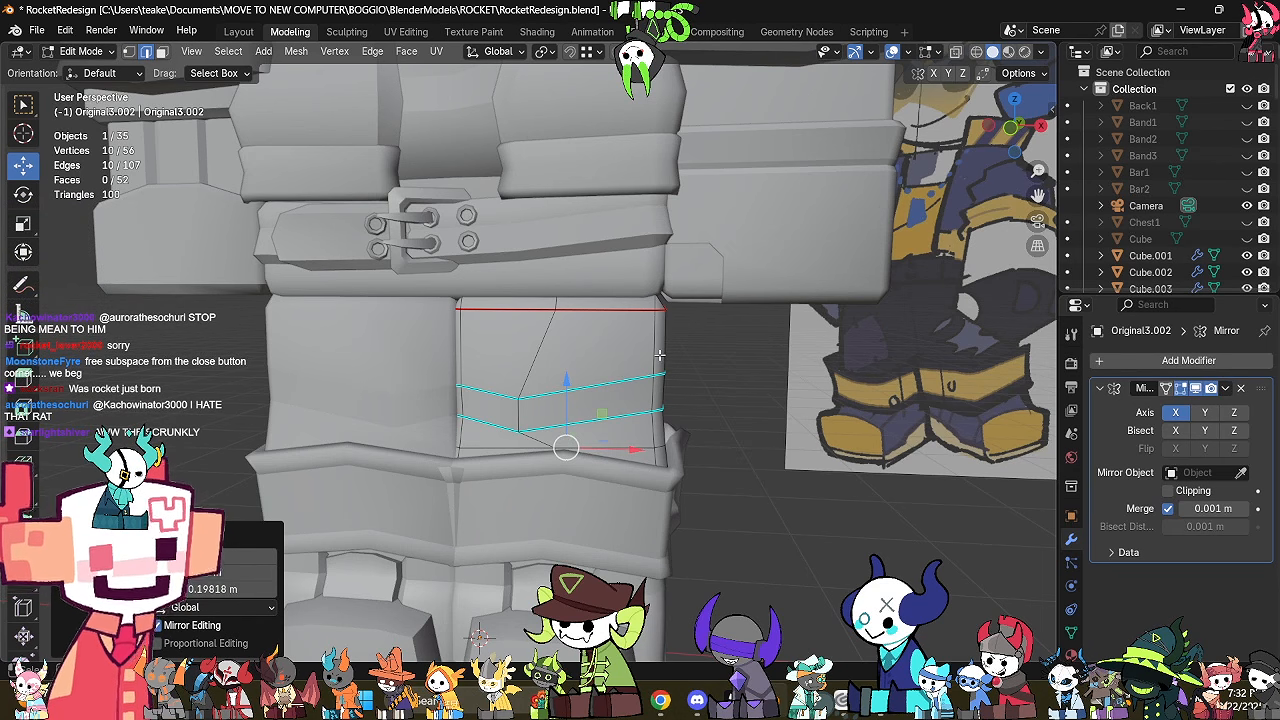
# Mark the middle horizontal edge loop of the jacket's bottom hem band as sharp.
pyautogui.moveTo(648, 312); pyautogui.dragTo(642, 359, button='middle')
pyautogui.press('Tab')
pyautogui.click(663, 374)
pyautogui.press('Tab')
pyautogui.hotkey('alt', 'z')
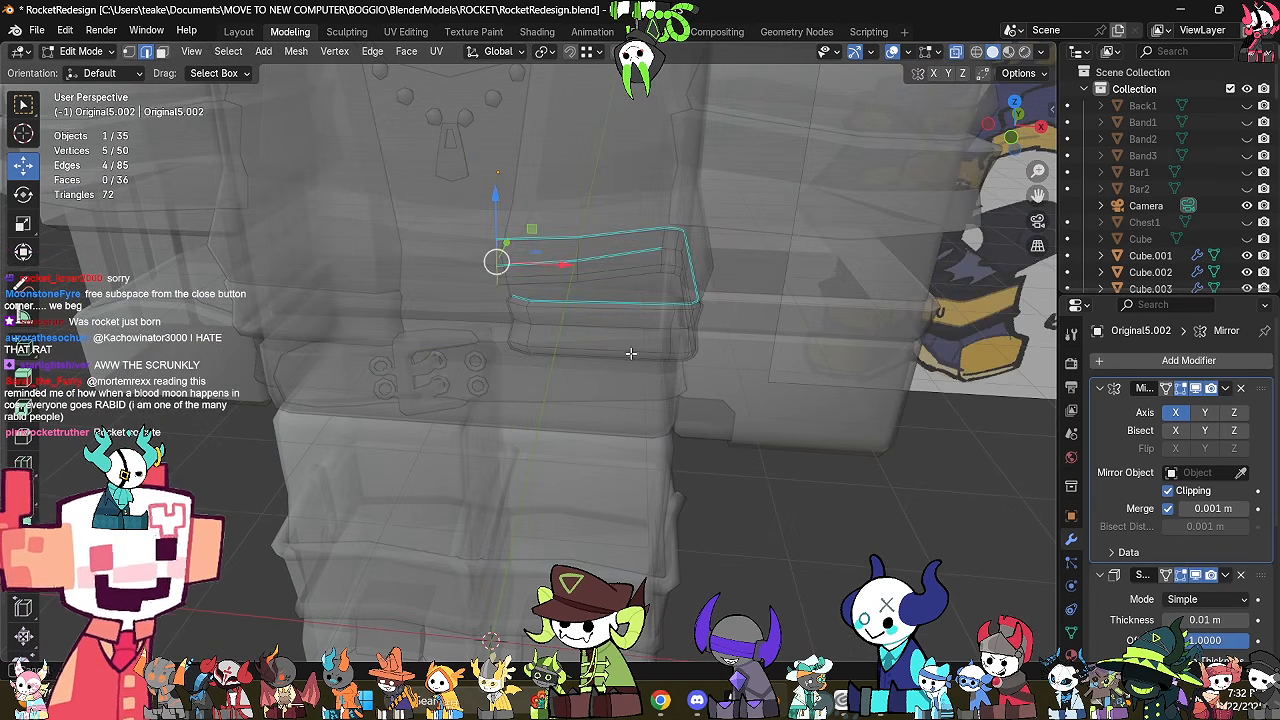
pyautogui.rightClick(719, 387)
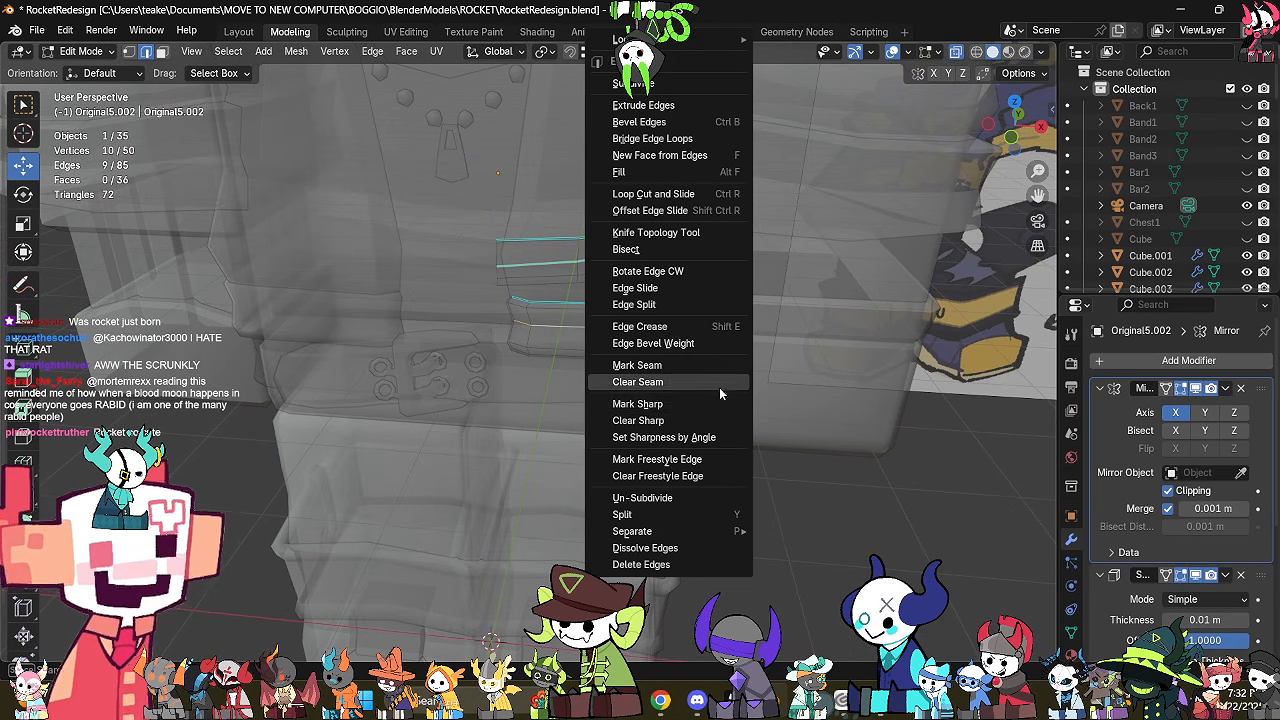
pyautogui.click(705, 401)
pyautogui.keyDown('shift'); pyautogui.moveTo(768, 297); pyautogui.dragTo(751, 383, button='middle'); pyautogui.keyUp('shift')
pyautogui.hotkey('alt', 'z')
pyautogui.scroll(2, 751, 383)
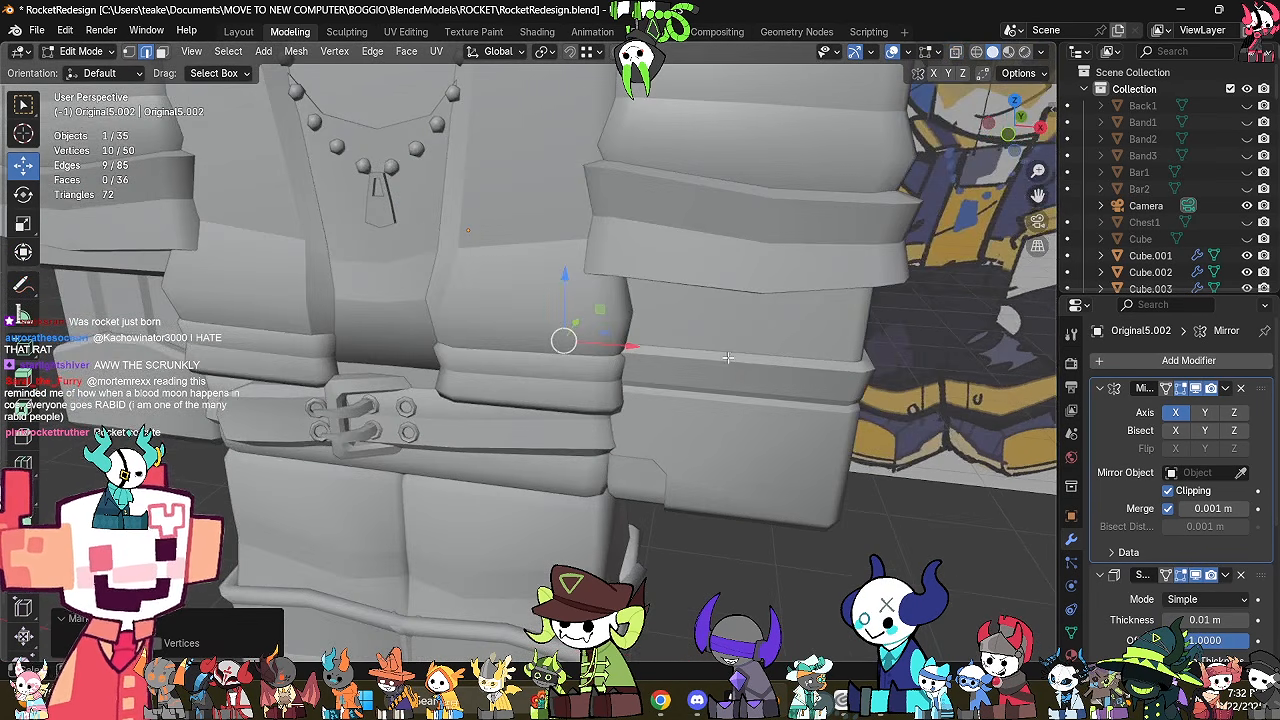
pyautogui.hotkey('alt', 'z')
pyautogui.rightClick(754, 403)
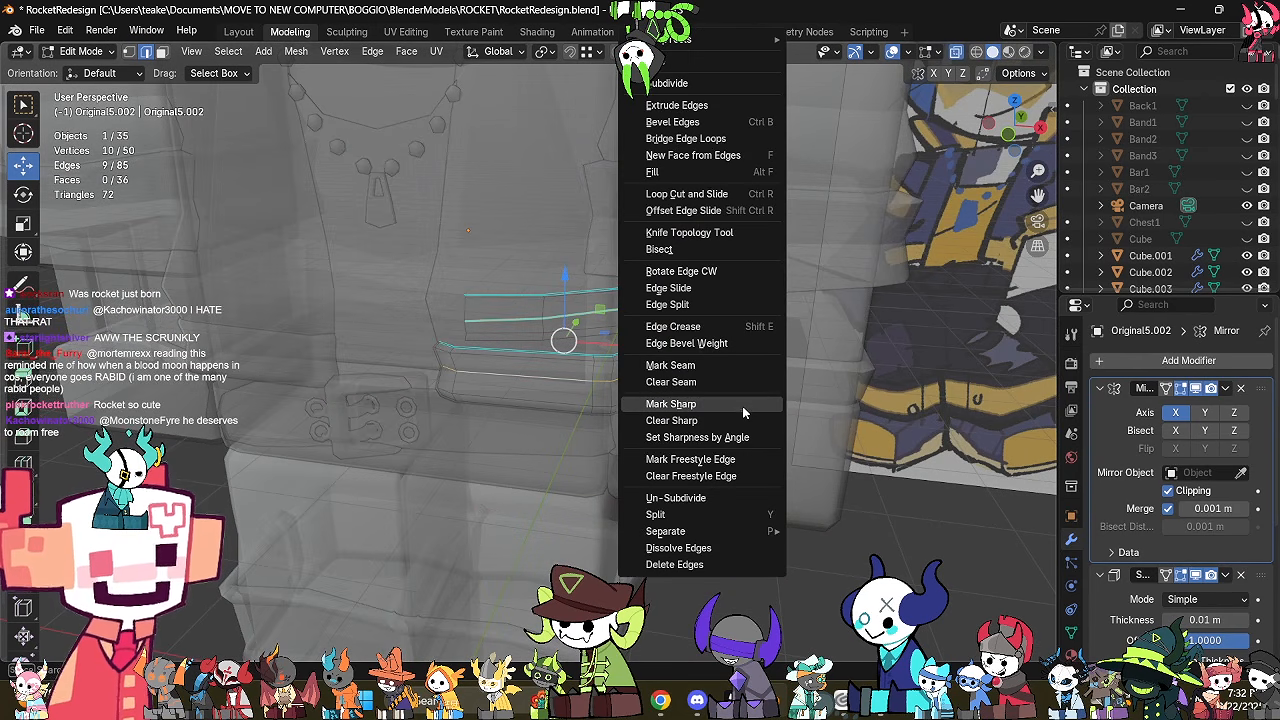
pyautogui.click(742, 408)
# Move the vertices at the front end of the jacket's hem band vertically along Z.
pyautogui.moveTo(680, 443); pyautogui.dragTo(882, 230, button='middle')
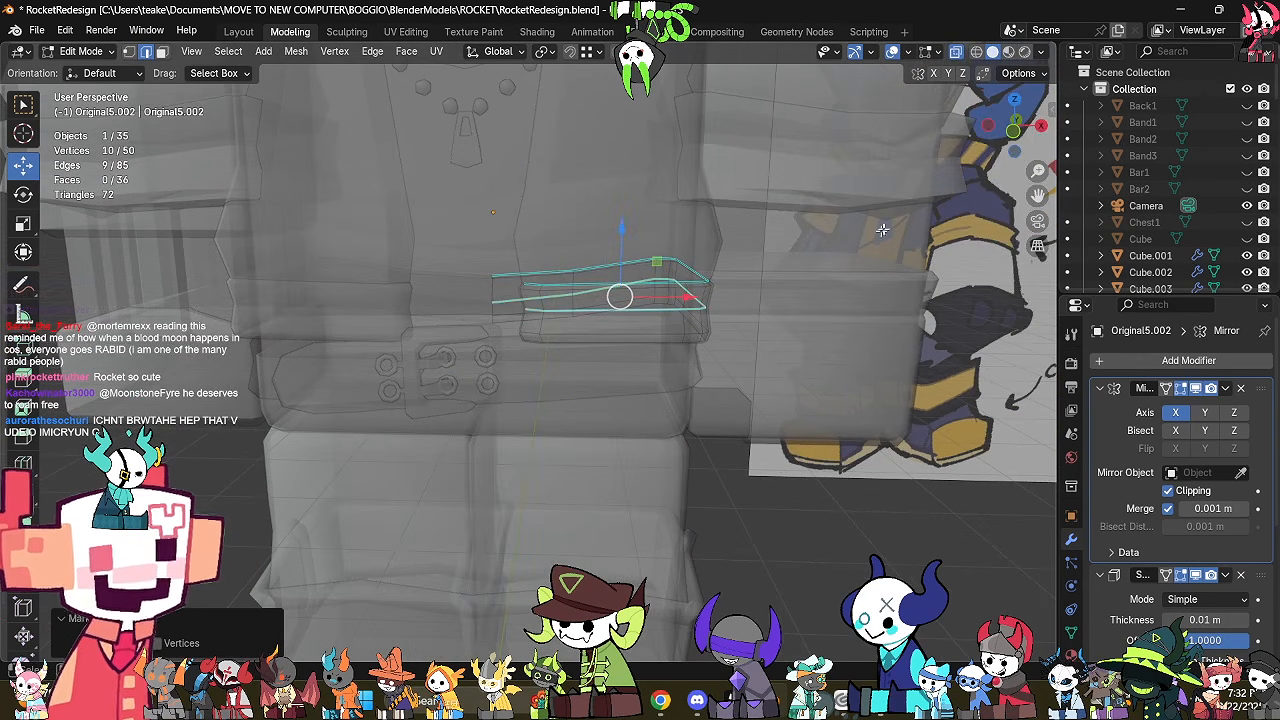
pyautogui.moveTo(1014, 142); pyautogui.dragTo(807, 430)
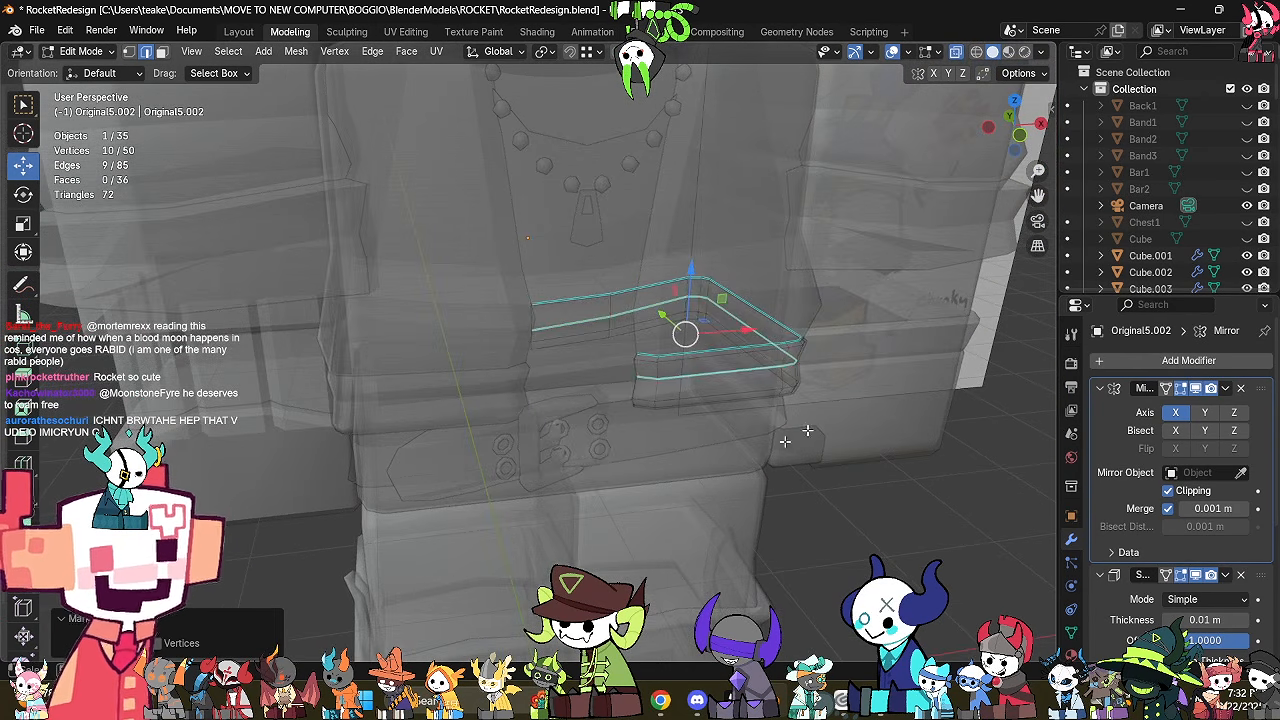
pyautogui.press('1')
pyautogui.moveTo(608, 432); pyautogui.dragTo(669, 372)
pyautogui.moveTo(669, 372); pyautogui.dragTo(680, 300, button='middle')
pyautogui.hotkey('alt', 'z')
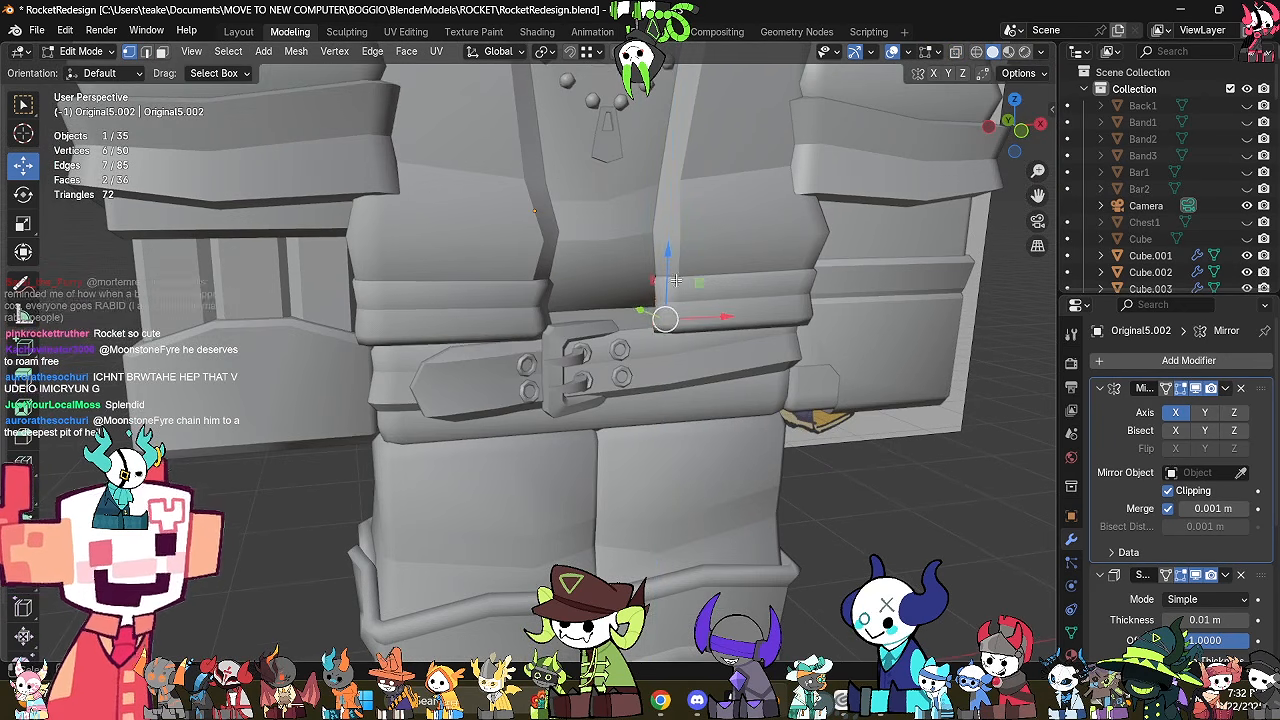
pyautogui.press('g')
pyautogui.press('z')
# Clear the sharp marking from the hem band's middle horizontal edge loop and deselect everything.
pyautogui.hotkey('alt', 'z')
pyautogui.moveTo(750, 352); pyautogui.dragTo(722, 385, button='middle')
pyautogui.click(720, 459)
pyautogui.keyDown('alt'); pyautogui.click(671, 330); pyautogui.keyUp('alt')
pyautogui.hotkey('ctrl', 'e')
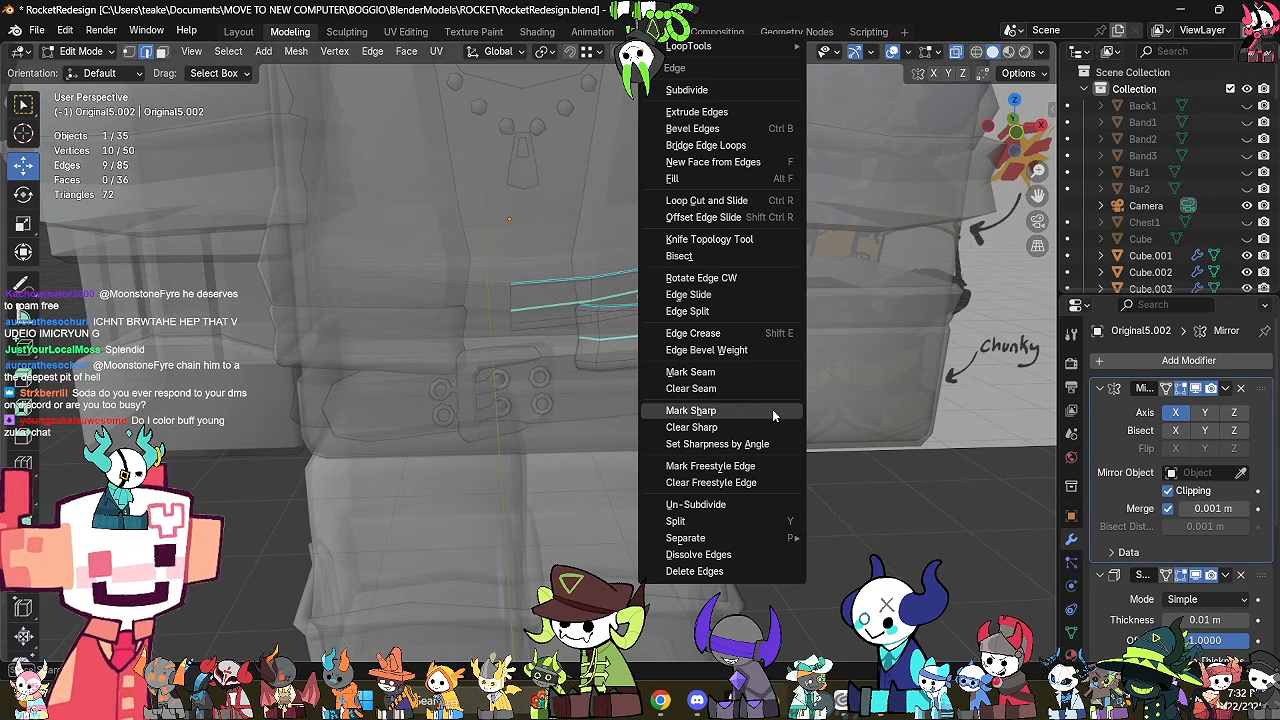
pyautogui.click(774, 424)
pyautogui.hotkey('alt', 'z')
pyautogui.click(774, 427)
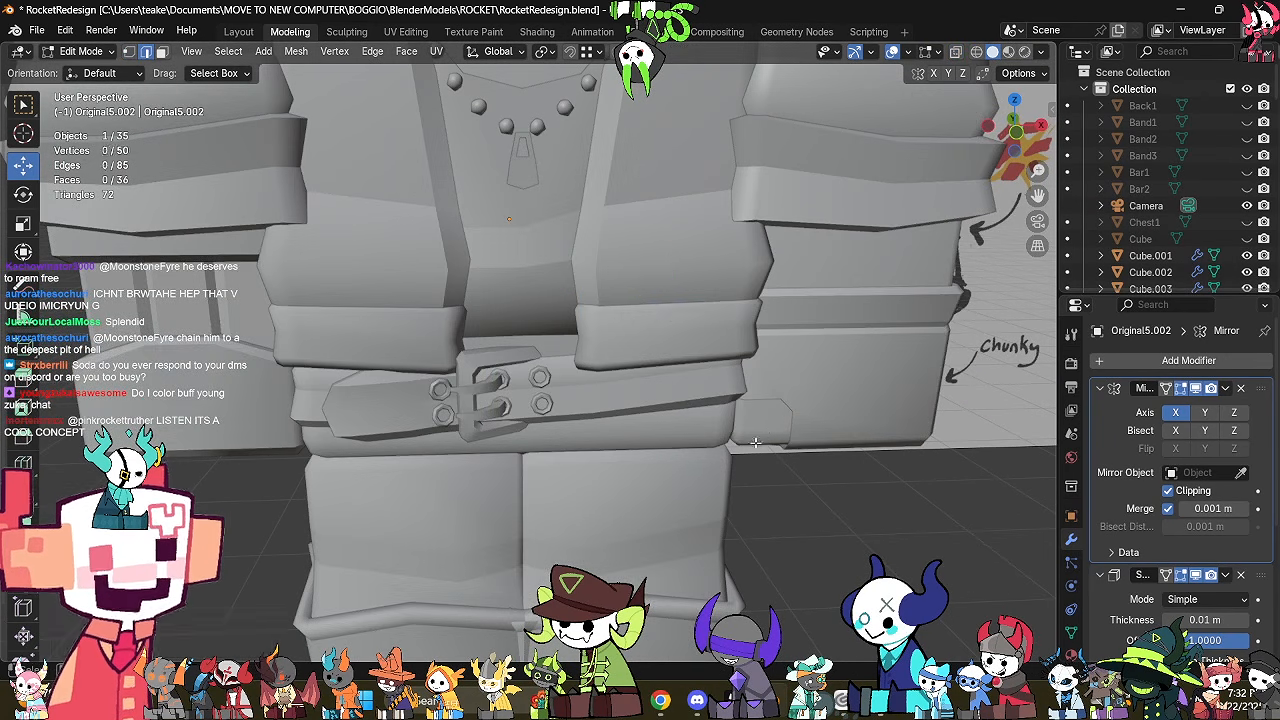
# Mark the four edges running along the middle of the jacket's bottom hem band, around its outer corner, as sharp.
pyautogui.moveTo(772, 427); pyautogui.dragTo(709, 446, button='middle')
pyautogui.scroll(2, 703, 444)
pyautogui.hotkey('alt', 'z')
pyautogui.moveTo(709, 402); pyautogui.dragTo(675, 377, button='middle')
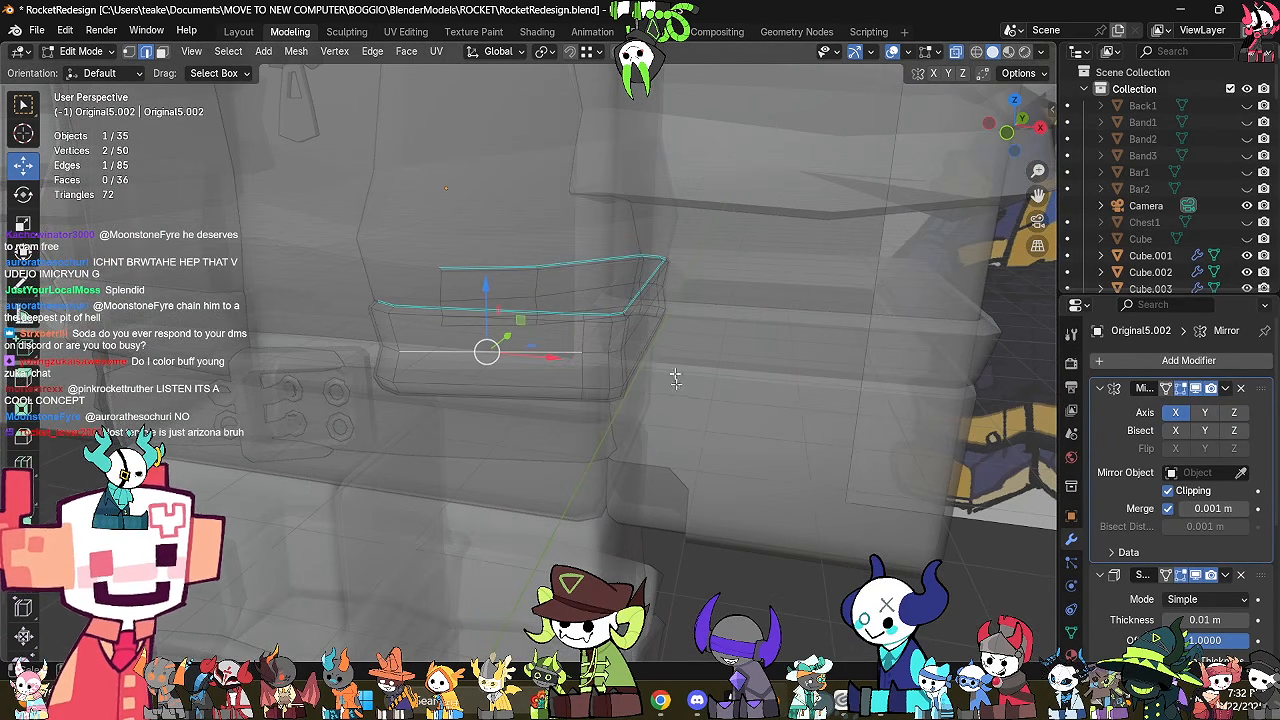
pyautogui.keyDown('shift'); pyautogui.moveTo(611, 361); pyautogui.dragTo(598, 364); pyautogui.keyUp('shift')
pyautogui.moveTo(598, 364); pyautogui.dragTo(493, 375, button='middle')
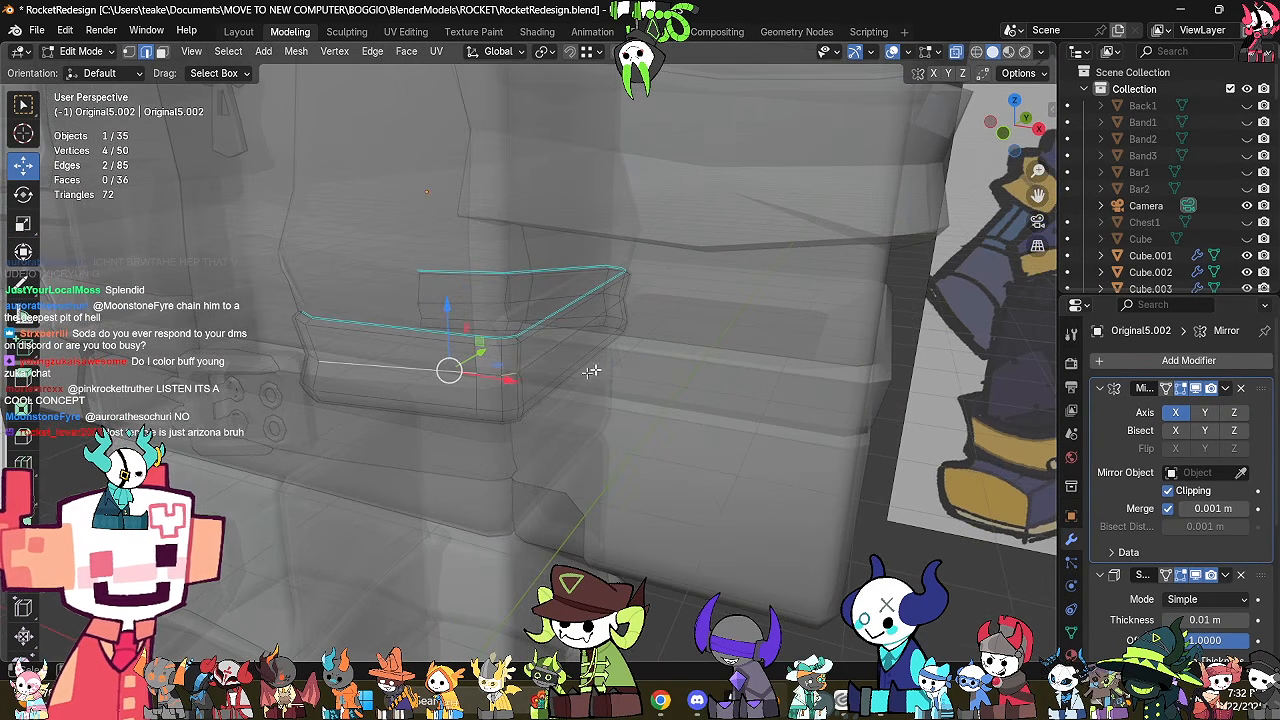
pyautogui.keyDown('shift'); pyautogui.click(536, 358); pyautogui.keyUp('shift')
pyautogui.rightClick(658, 428)
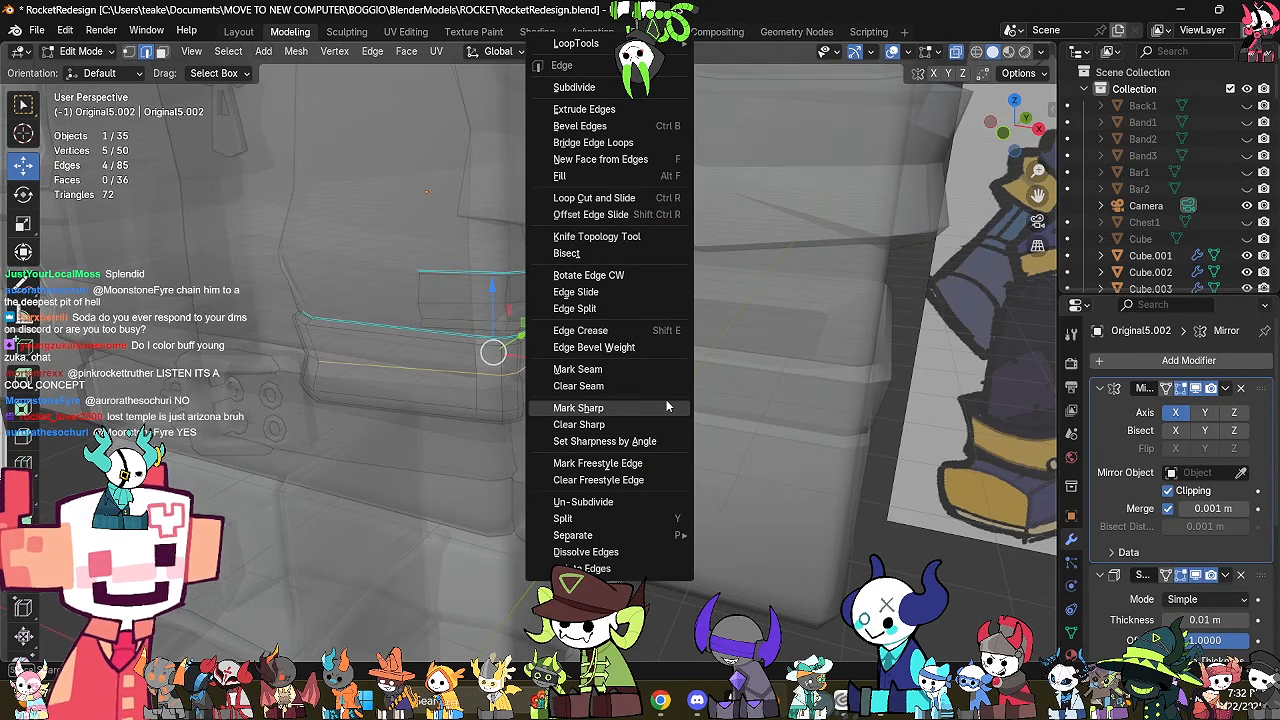
pyautogui.click(667, 405)
pyautogui.hotkey('alt', 'z')
pyautogui.press('Tab')
# Examine the jacket's hem band and its sharp edges from the front, above and behind.
pyautogui.scroll(-3, 659, 418)
pyautogui.moveTo(659, 419); pyautogui.dragTo(775, 405, button='middle')
pyautogui.click(775, 405)
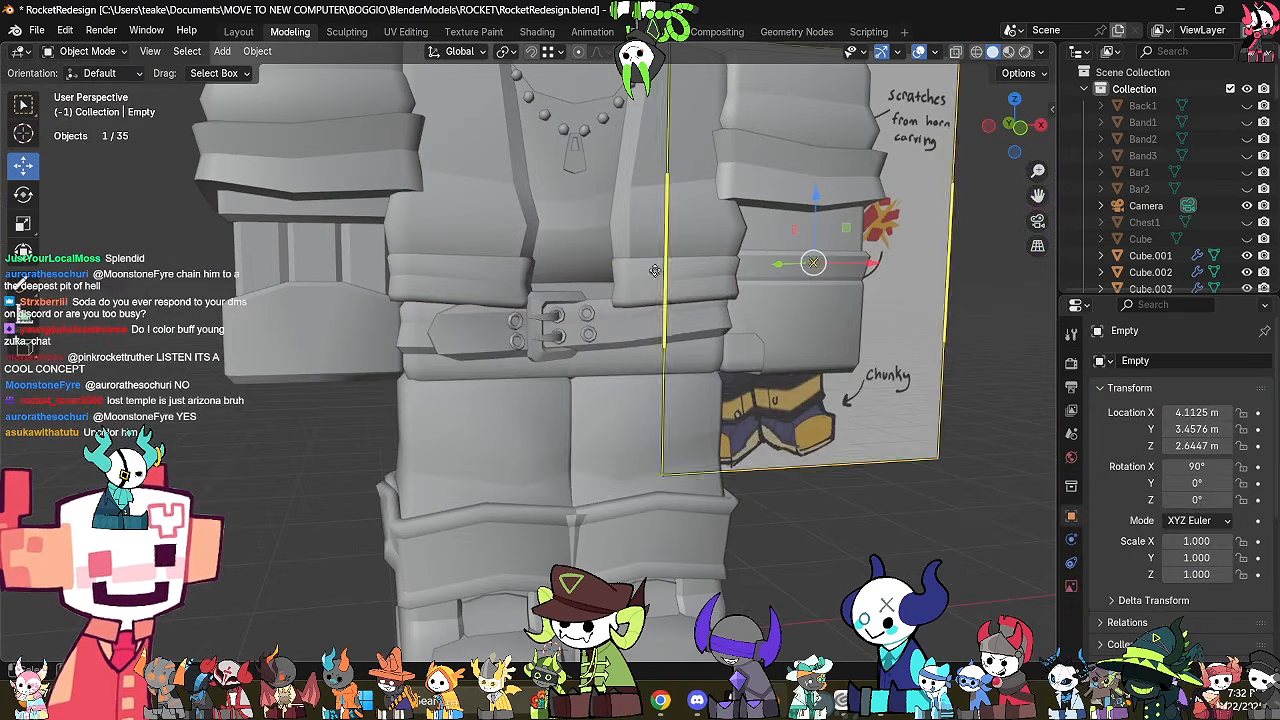
pyautogui.click(645, 312)
pyautogui.moveTo(645, 312); pyautogui.dragTo(651, 438, button='middle')
pyautogui.press('Tab')
pyautogui.hotkey('alt', 'z')
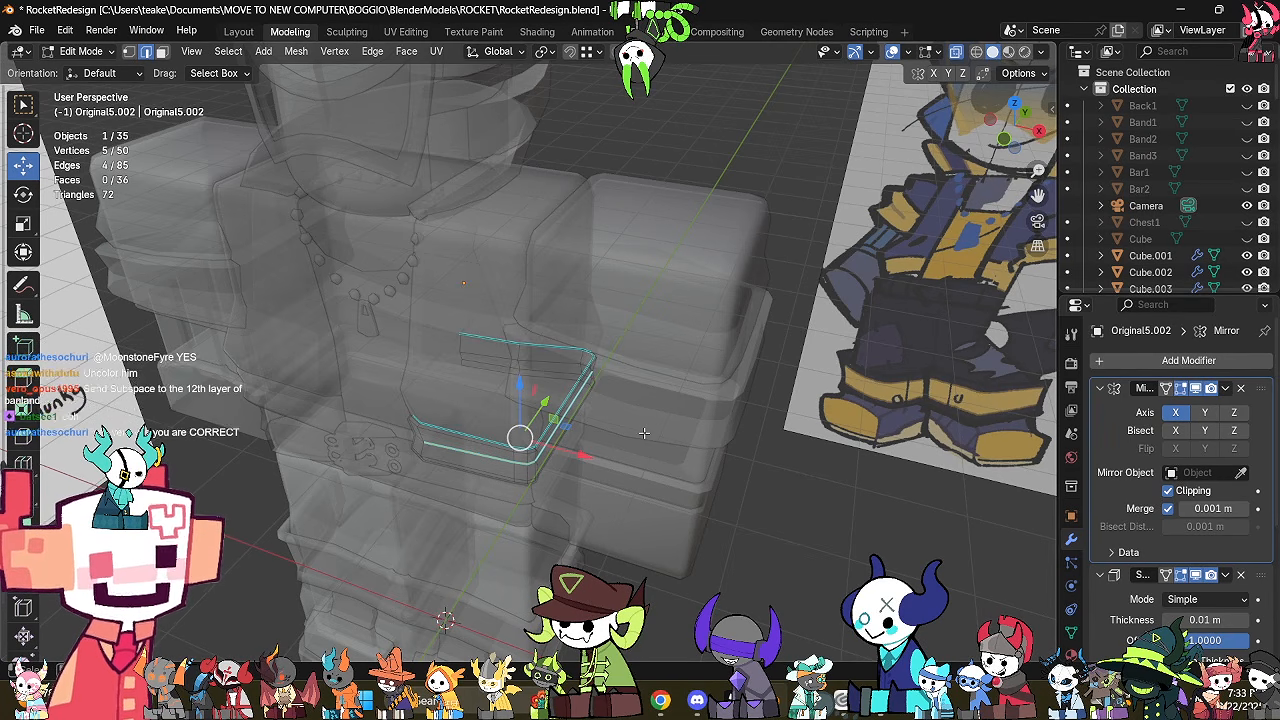
pyautogui.moveTo(499, 237); pyautogui.dragTo(762, 346, button='middle')
pyautogui.hotkey('alt', 'z')
pyautogui.press('Tab')
pyautogui.scroll(-2, 625, 319)
pyautogui.scroll(3, 760, 346)
pyautogui.press('Tab')
pyautogui.moveTo(640, 375); pyautogui.dragTo(700, 368, button='middle')
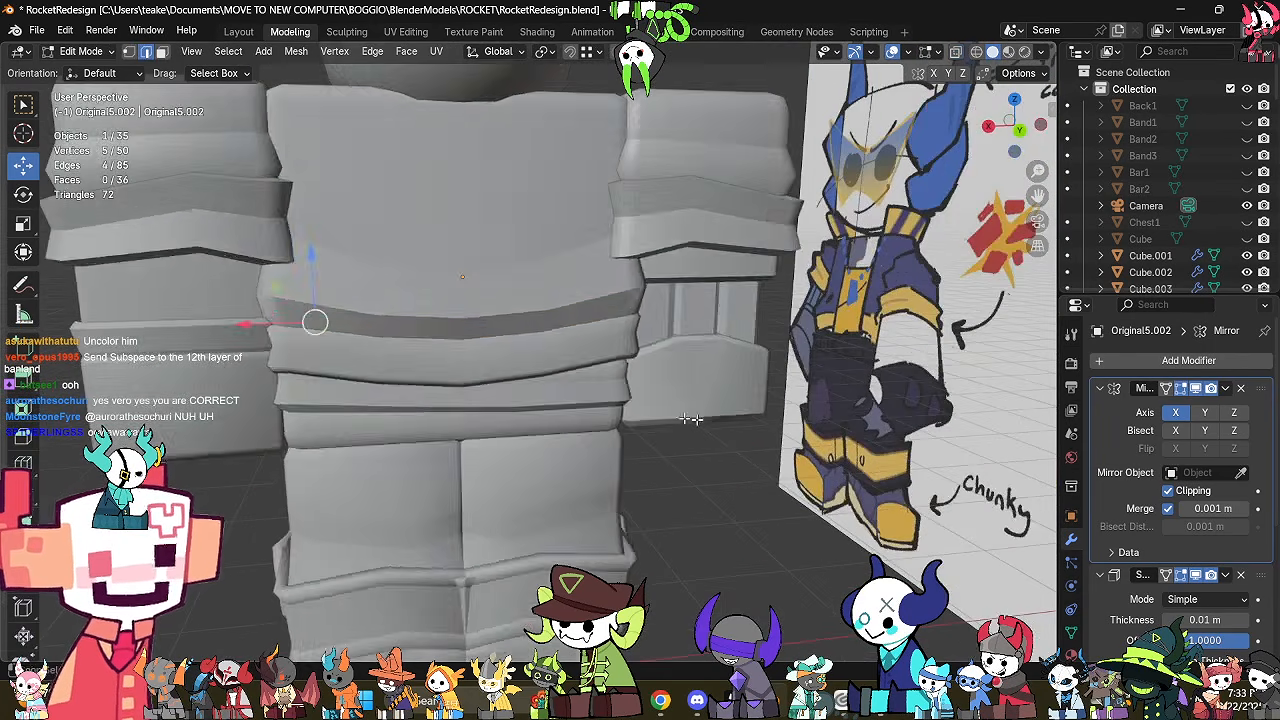
pyautogui.hotkey('alt', 'z')
pyautogui.keyDown('shift'); pyautogui.moveTo(575, 400); pyautogui.dragTo(635, 395, button='middle'); pyautogui.keyUp('shift')
pyautogui.moveTo(529, 398); pyautogui.dragTo(683, 391, button='middle')
pyautogui.hotkey('alt', 'z')
pyautogui.press('Tab')
# Examine the belt mesh and how it sits between the jacket hem and the upper legs.
pyautogui.click(488, 424)
pyautogui.moveTo(488, 424); pyautogui.dragTo(653, 381, button='middle')
pyautogui.press('Tab')
pyautogui.hotkey('alt', 'z')
pyautogui.press('Tab')
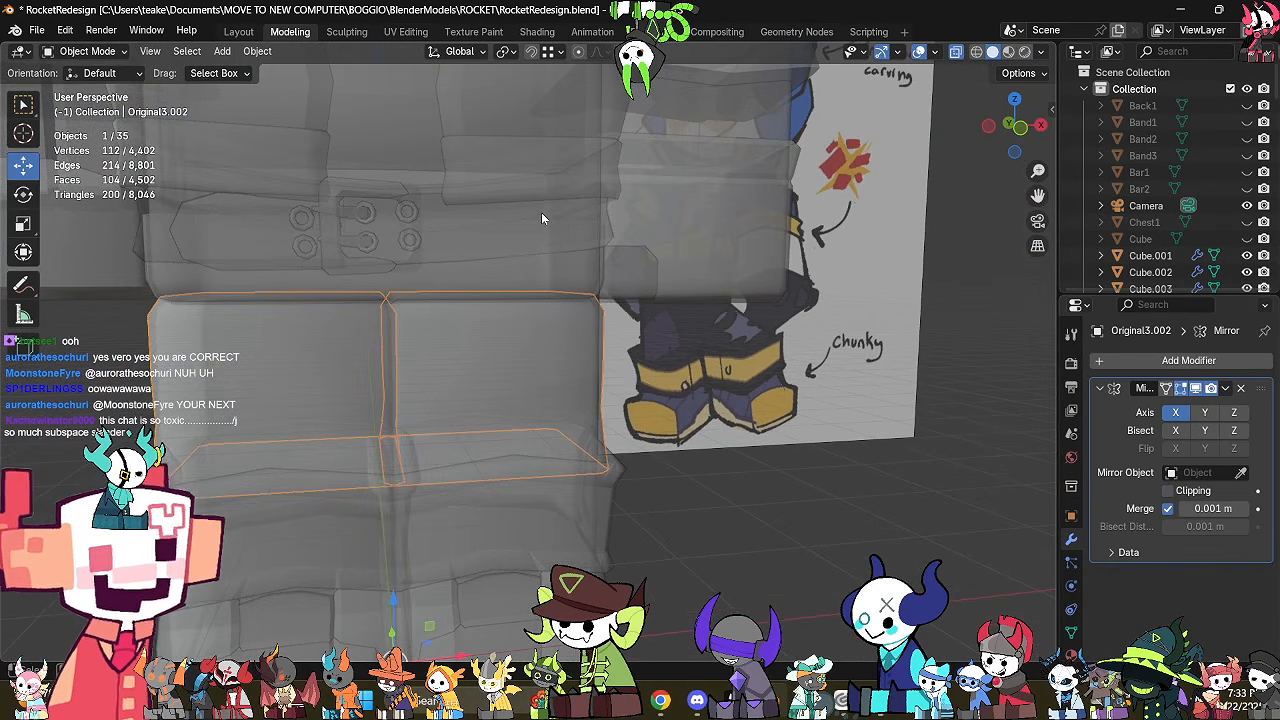
pyautogui.click(540, 212)
pyautogui.hotkey('alt', 'z')
pyautogui.moveTo(540, 212); pyautogui.dragTo(672, 343, button='middle')
pyautogui.press('Tab')
pyautogui.press('Tab')
pyautogui.press('Tab')
pyautogui.keyDown('shift'); pyautogui.moveTo(598, 274); pyautogui.dragTo(676, 326, button='middle'); pyautogui.keyUp('shift')
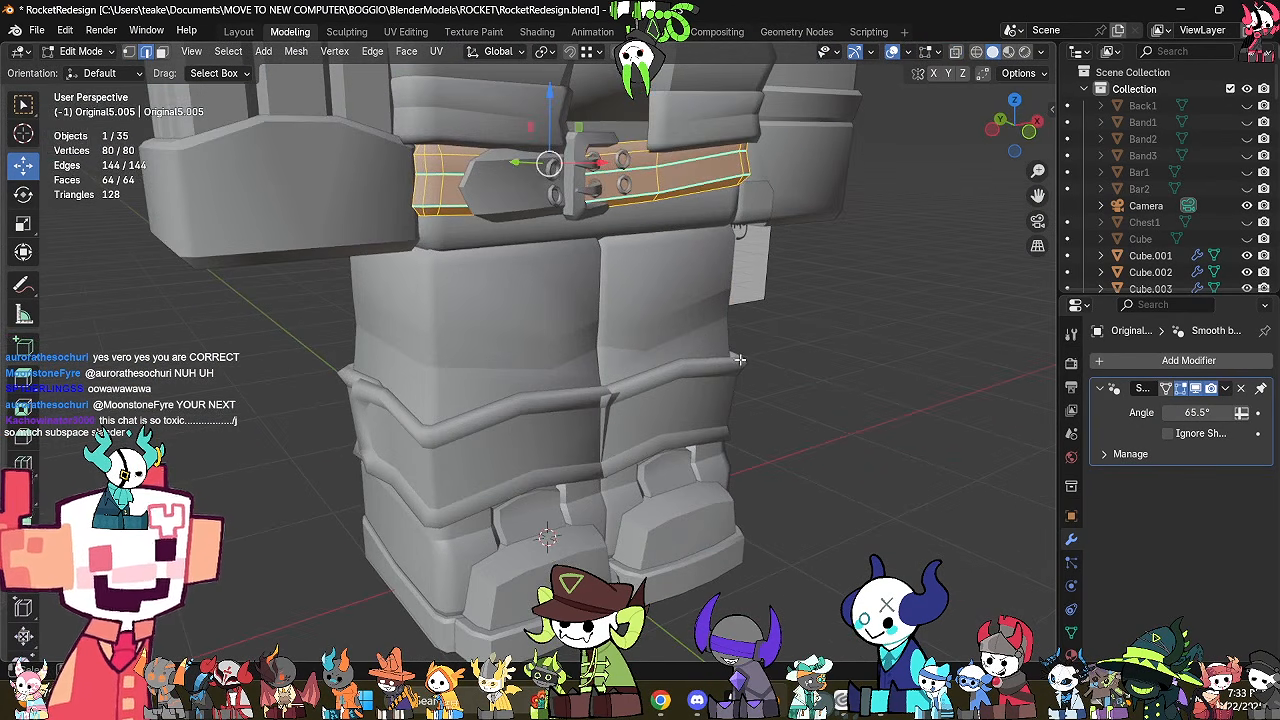
pyautogui.hotkey('alt', 'z')
pyautogui.moveTo(738, 359); pyautogui.dragTo(797, 378, button='middle')
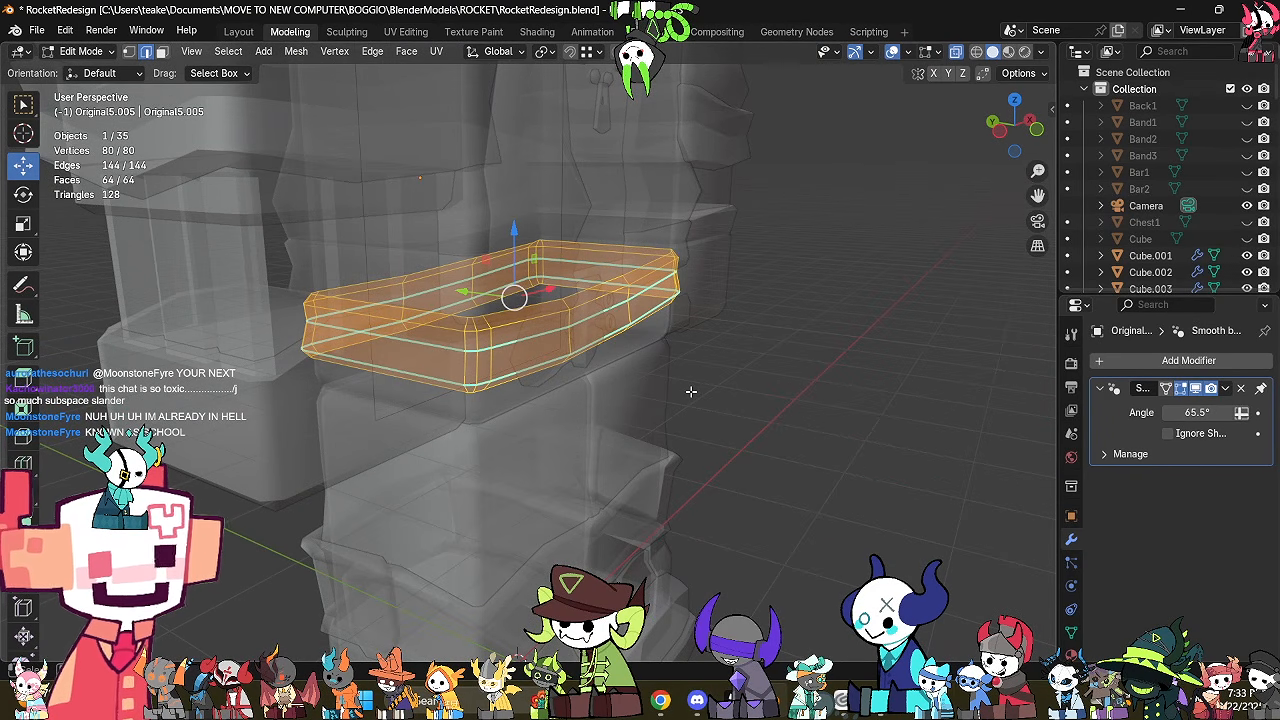
pyautogui.moveTo(691, 391); pyautogui.dragTo(551, 284, button='middle')
pyautogui.hotkey('alt', 'z')
pyautogui.press('Tab')
# Examine the upper leg mesh's edge loops and compare the whole figure with the reference drawing.
pyautogui.click(660, 423)
pyautogui.moveTo(660, 423); pyautogui.dragTo(576, 401, button='middle')
pyautogui.press('Tab')
pyautogui.scroll(1, 576, 401)
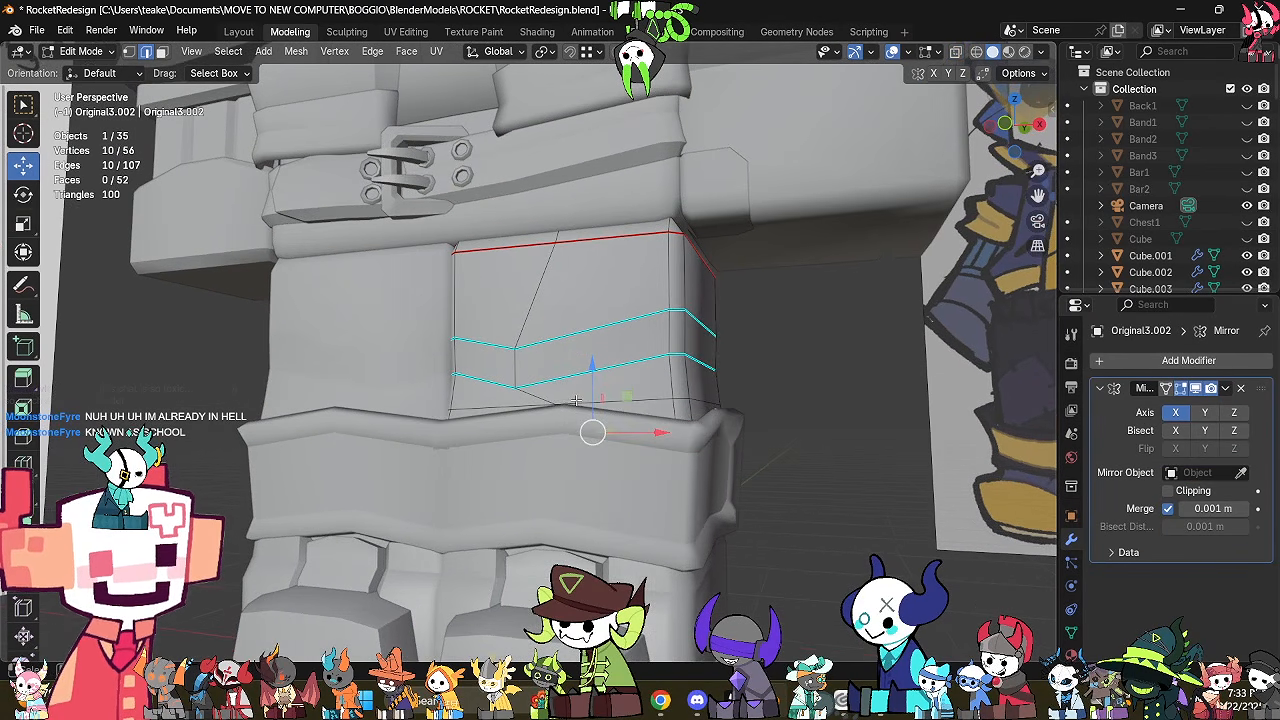
pyautogui.scroll(-2, 604, 481)
pyautogui.moveTo(604, 481); pyautogui.dragTo(682, 545, button='middle')
pyautogui.scroll(-4, 395, 386)
pyautogui.press('Tab')
pyautogui.scroll(4, 540, 462)
pyautogui.keyDown('shift'); pyautogui.moveTo(635, 337); pyautogui.dragTo(598, 440, button='middle'); pyautogui.keyUp('shift')
pyautogui.moveTo(560, 424); pyautogui.dragTo(517, 398, button='middle')
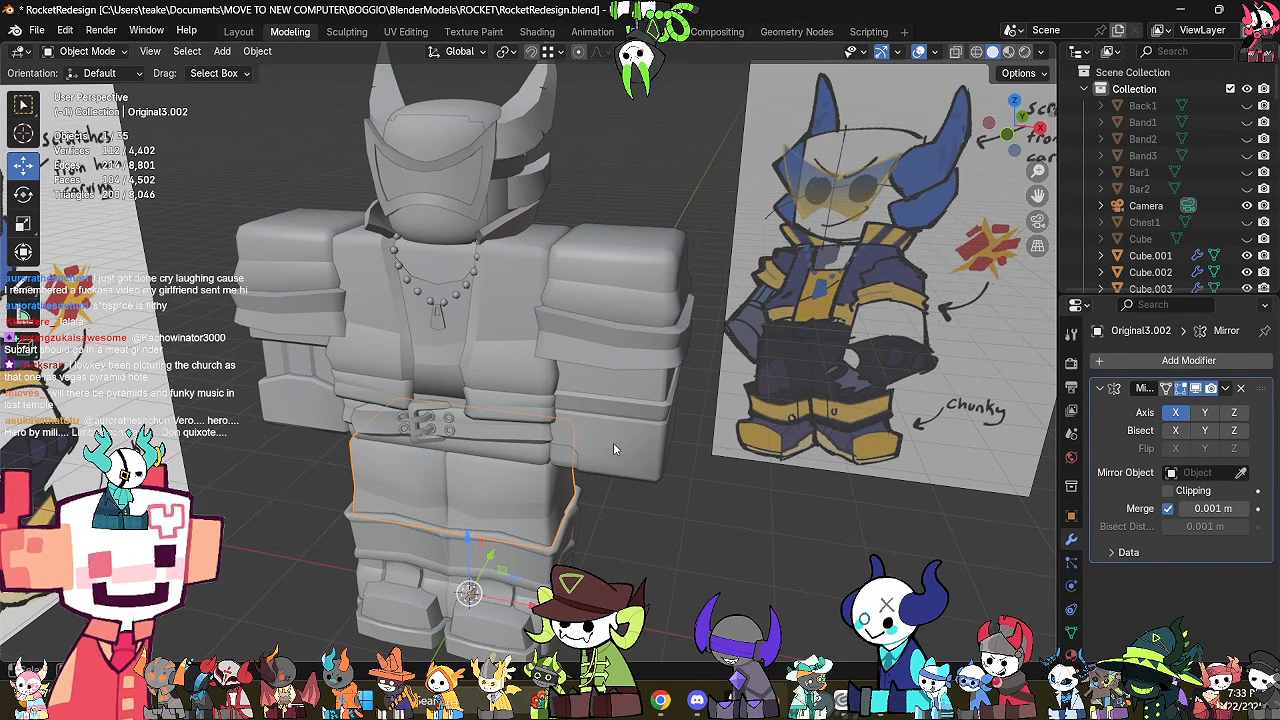
# Try separating a copy of the lower arm's single outer side face into its own object and delete the copy.
pyautogui.moveTo(613, 442); pyautogui.dragTo(497, 398, button='middle')
pyautogui.click(497, 398)
pyautogui.press('Tab')
pyautogui.scroll(5, 540, 402)
pyautogui.moveTo(603, 411); pyautogui.dragTo(662, 424, button='middle')
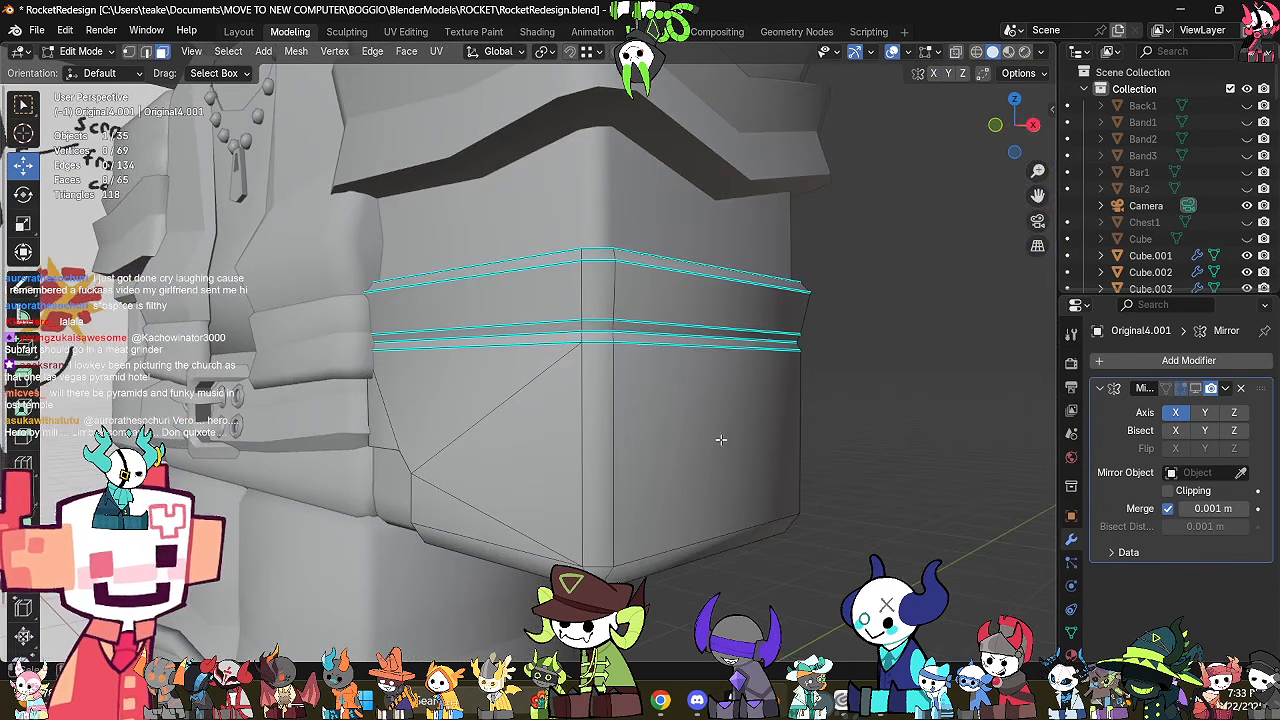
pyautogui.click(720, 439)
pyautogui.press('p')
pyautogui.click(722, 415)
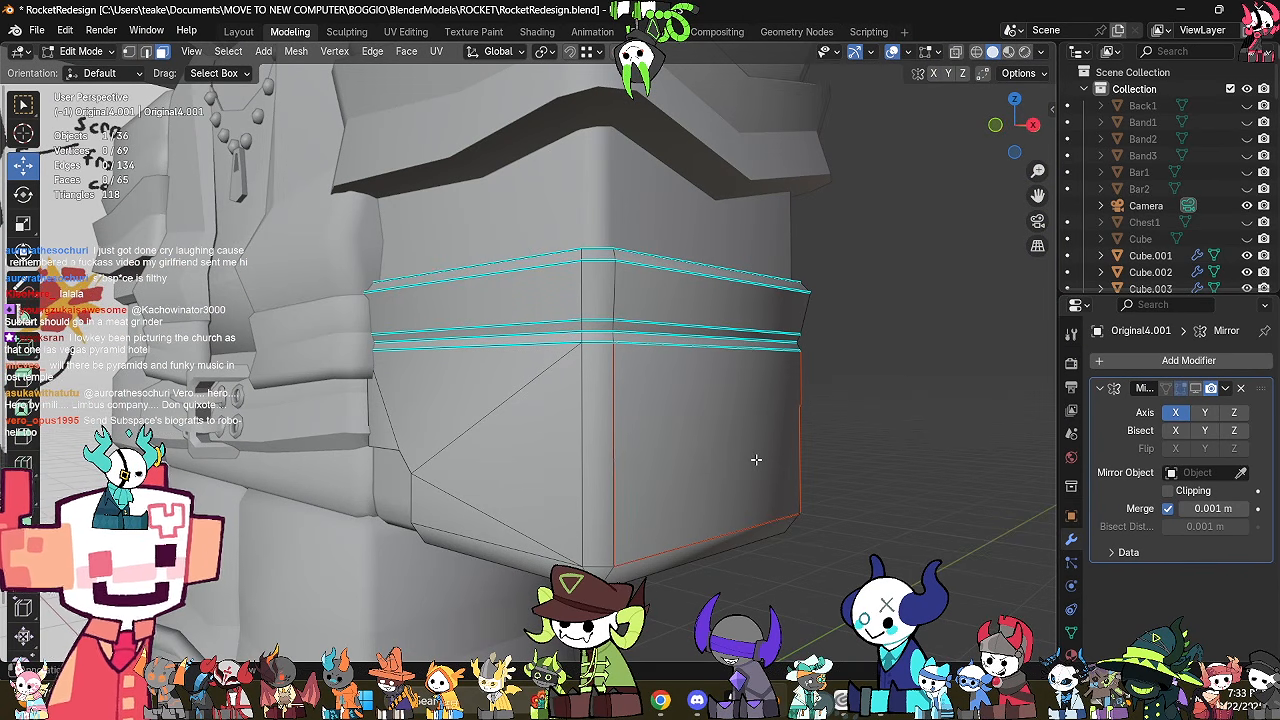
pyautogui.click(756, 459)
pyautogui.press('x')
pyautogui.press('Escape')
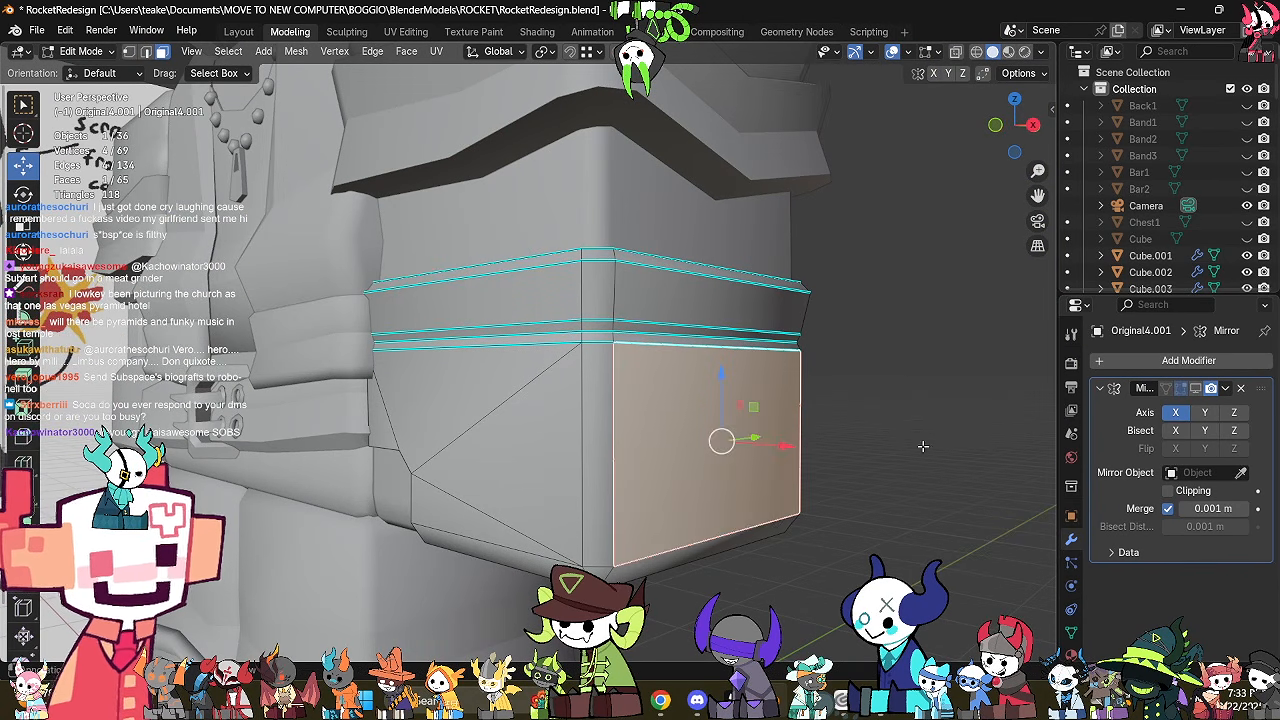
pyautogui.press('Tab')
pyautogui.click(732, 451)
pyautogui.press('Delete')
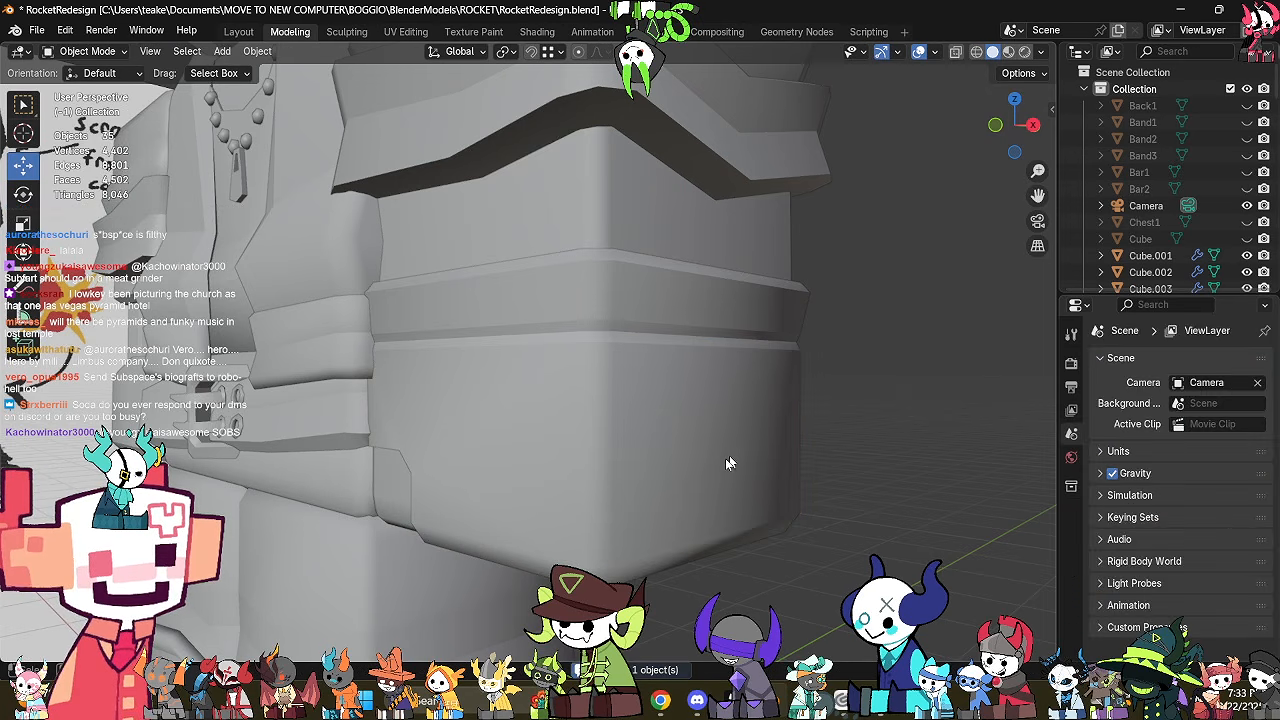
# Duplicate the lower arm's outer side face with its two adjoining corner faces and separate the copy into a new object.
pyautogui.click(795, 475)
pyautogui.press('Tab')
pyautogui.moveTo(797, 473); pyautogui.dragTo(898, 430, button='middle')
pyautogui.hotkey('alt', 'z')
pyautogui.moveTo(830, 490); pyautogui.dragTo(851, 397, button='middle')
pyautogui.moveTo(910, 310); pyautogui.dragTo(925, 284, button='middle')
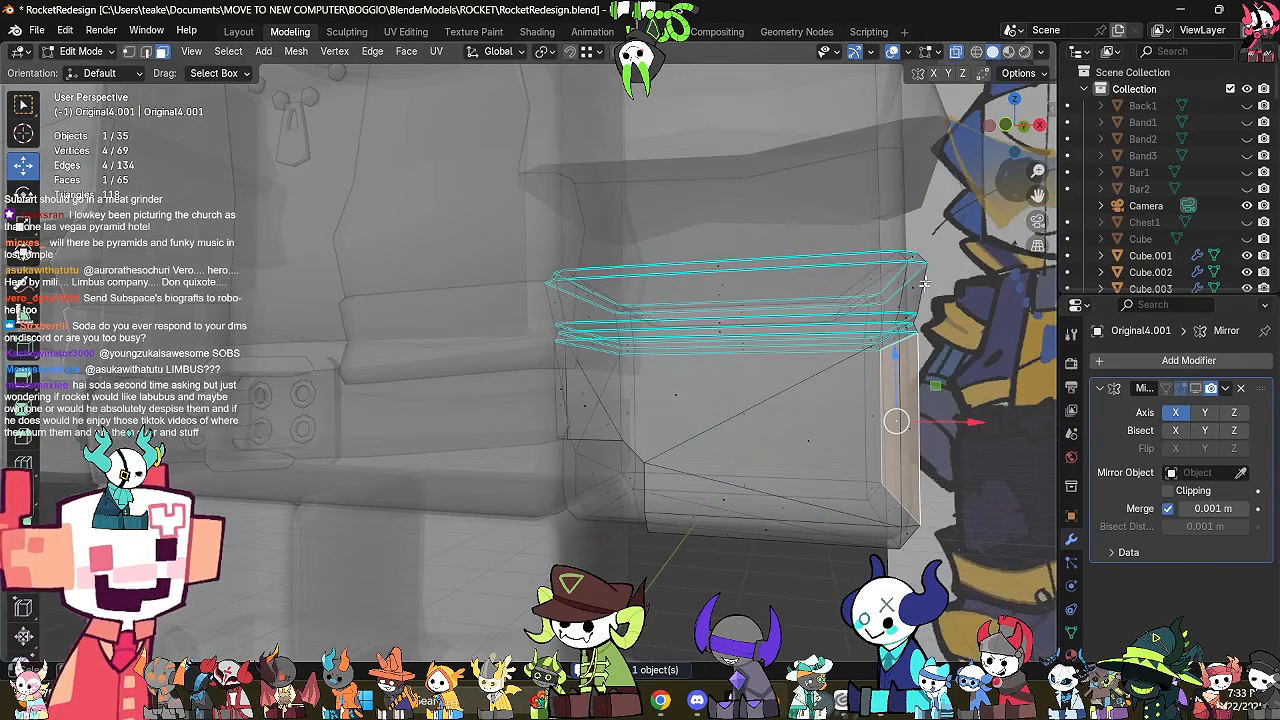
pyautogui.click(1006, 125)
pyautogui.keyDown('shift'); pyautogui.moveTo(711, 492); pyautogui.dragTo(491, 446, button='middle'); pyautogui.keyUp('shift')
pyautogui.scroll(3, 491, 446)
pyautogui.hotkey('alt', 'z')
pyautogui.hotkey('alt', 'z')
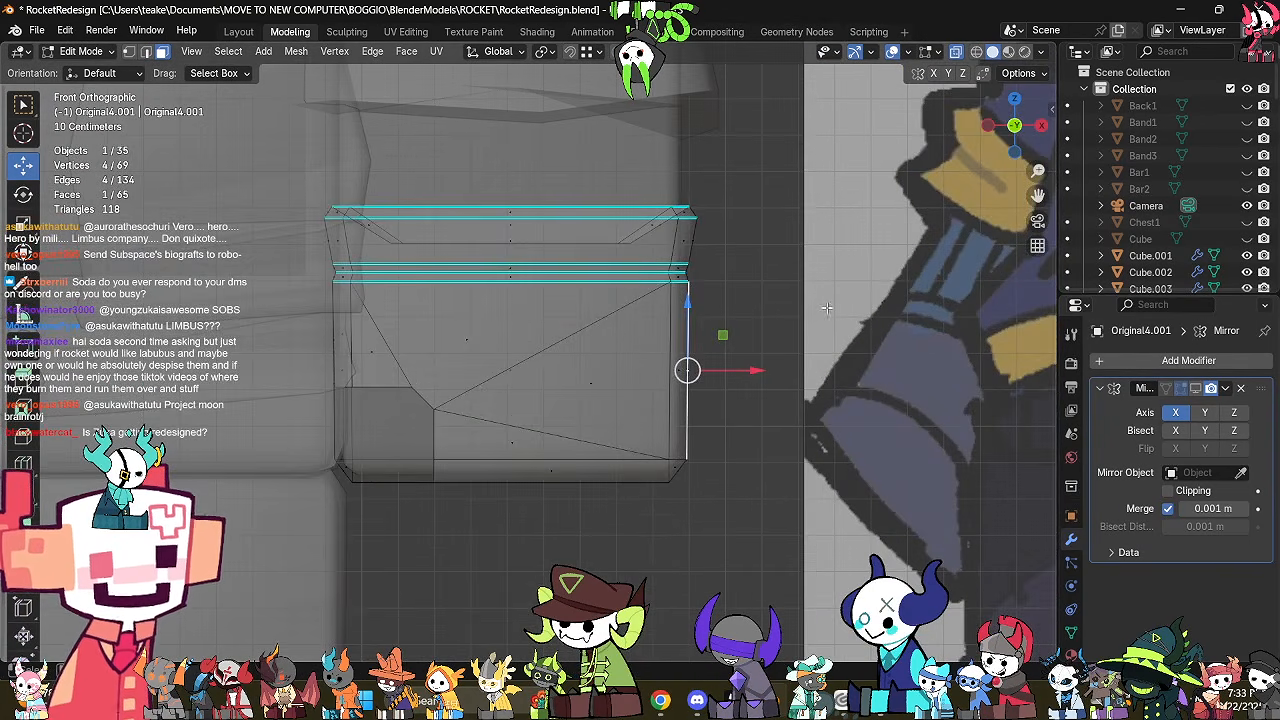
pyautogui.moveTo(802, 310); pyautogui.dragTo(642, 387)
pyautogui.hotkey('alt', 'z')
pyautogui.moveTo(835, 412)
pyautogui.mouseDown(button='middle')
pyautogui.moveTo(760, 406)
pyautogui.moveTo(818, 404)
pyautogui.mouseUp(button='middle')
pyautogui.press('e')
pyautogui.rightClick(818, 404)
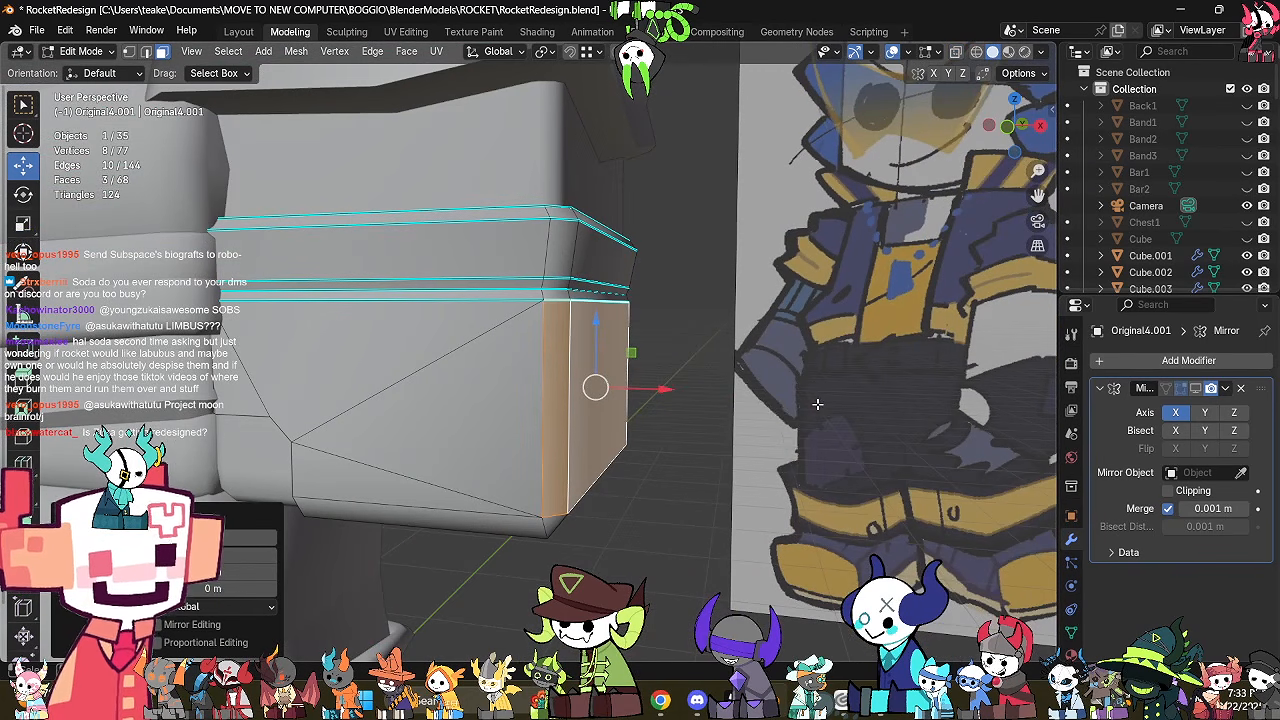
pyautogui.press('p')
pyautogui.click(800, 398)
pyautogui.press('Tab')
# Scale the separated arm patch to about 0.6 along Z and apply its location, rotation and scale.
pyautogui.click(604, 375)
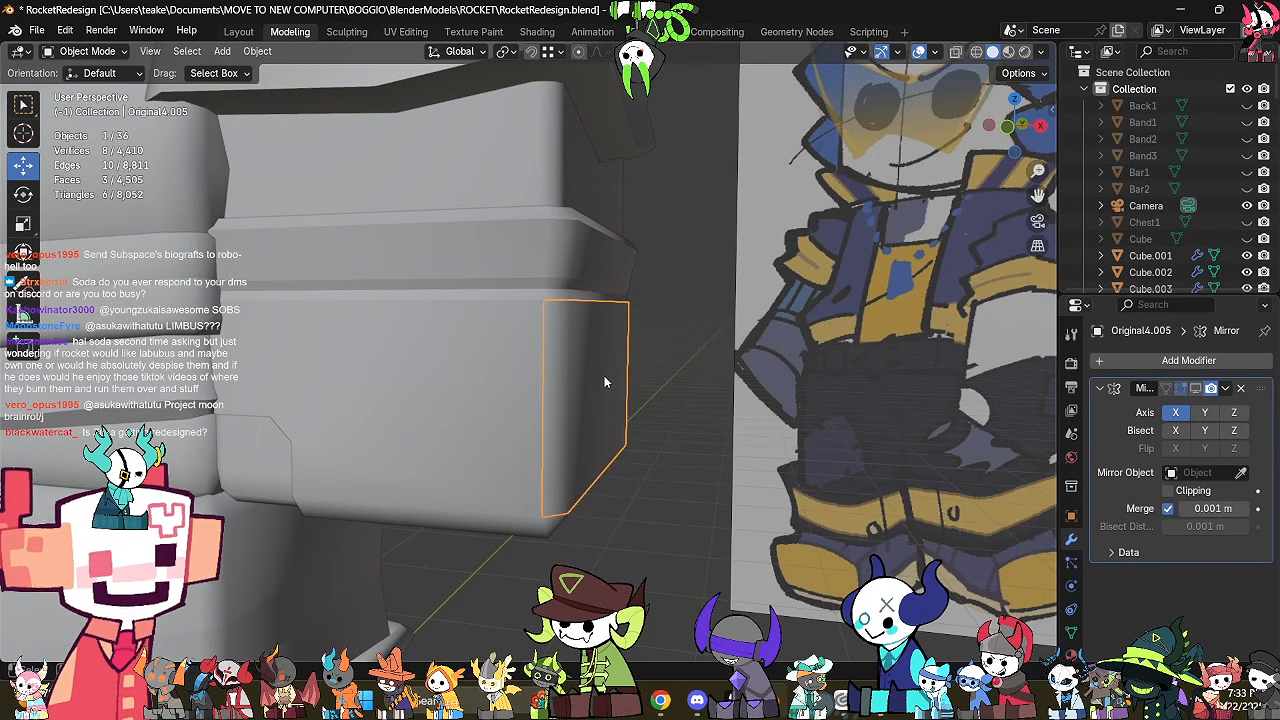
pyautogui.press('Tab')
pyautogui.press('a')
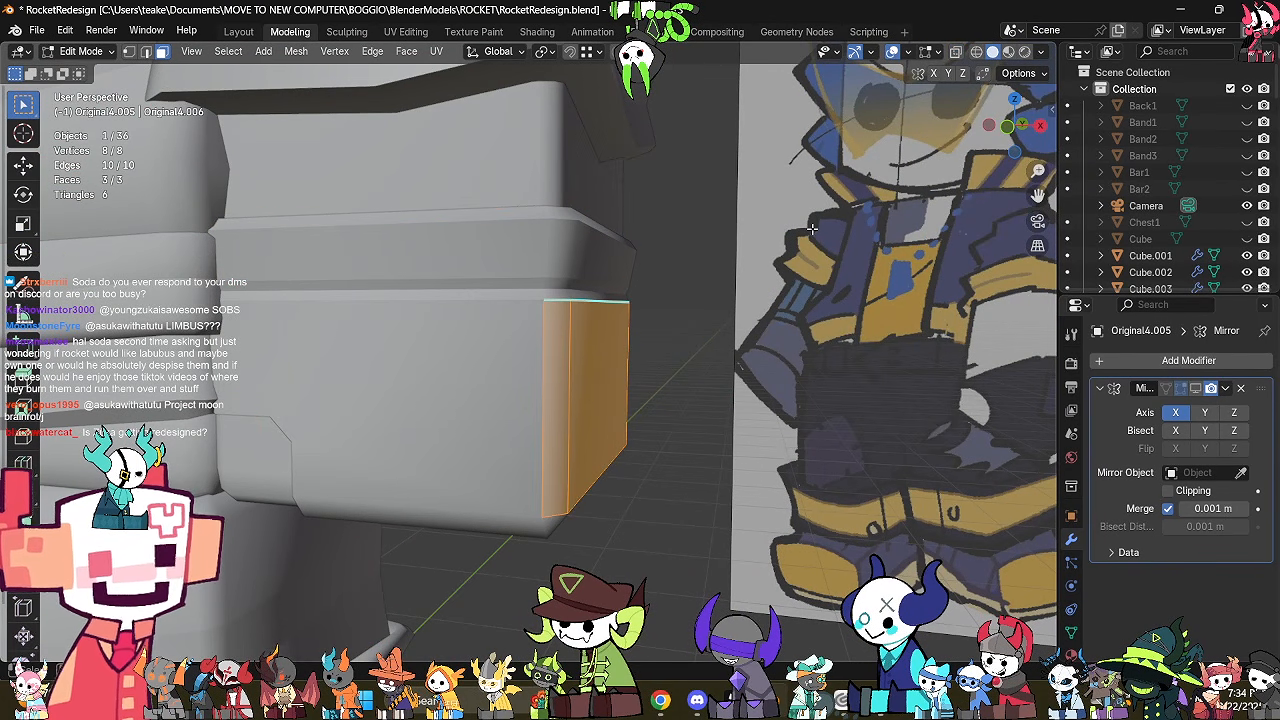
pyautogui.press('s')
pyautogui.press('z')
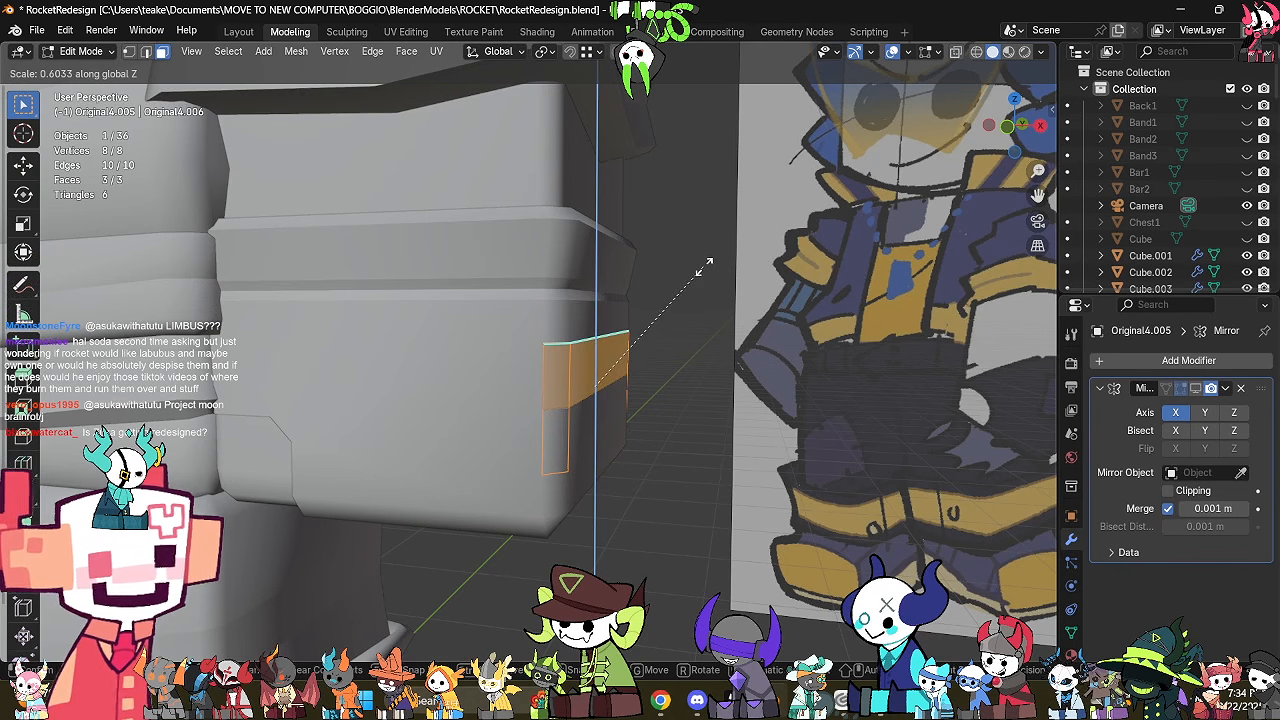
pyautogui.click(704, 267)
pyautogui.press('Tab')
pyautogui.hotkey('ctrl', 'a')
pyautogui.click(704, 268)
# Add a Solidify modifier to the arm patch with a thickness of -0.03 m.
pyautogui.scroll(-2, 900, 358)
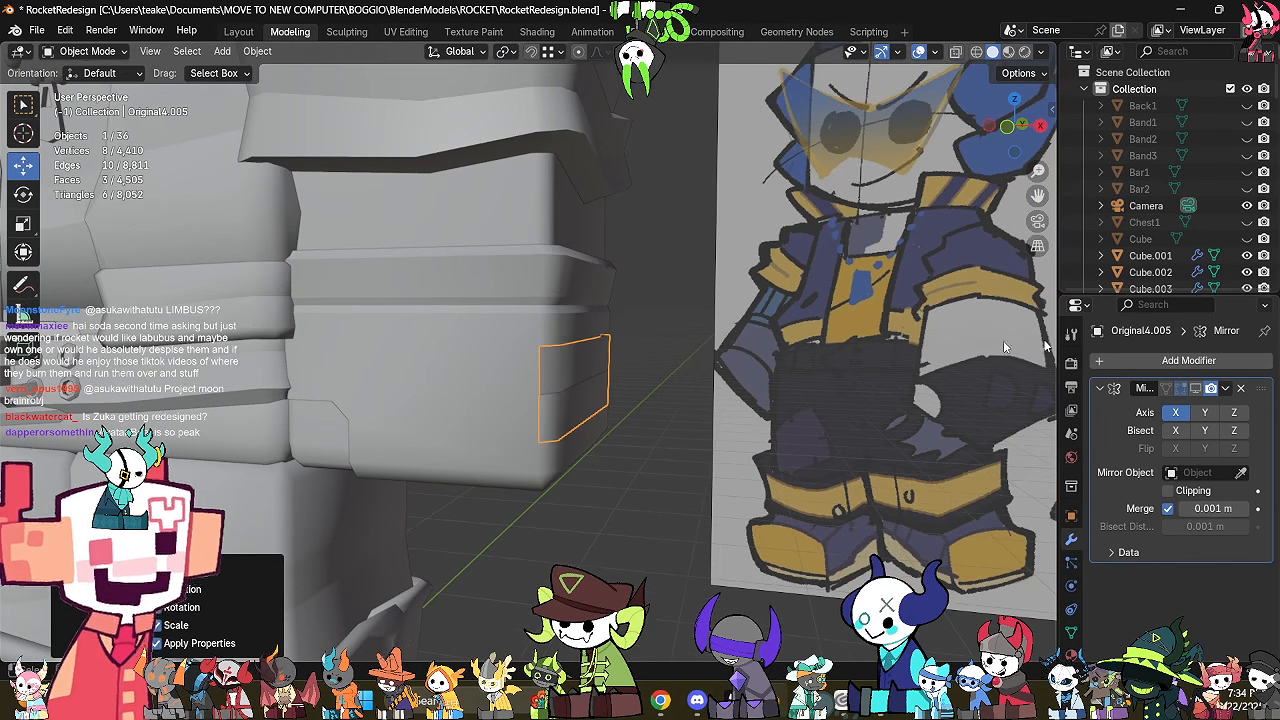
pyautogui.click(1188, 360)
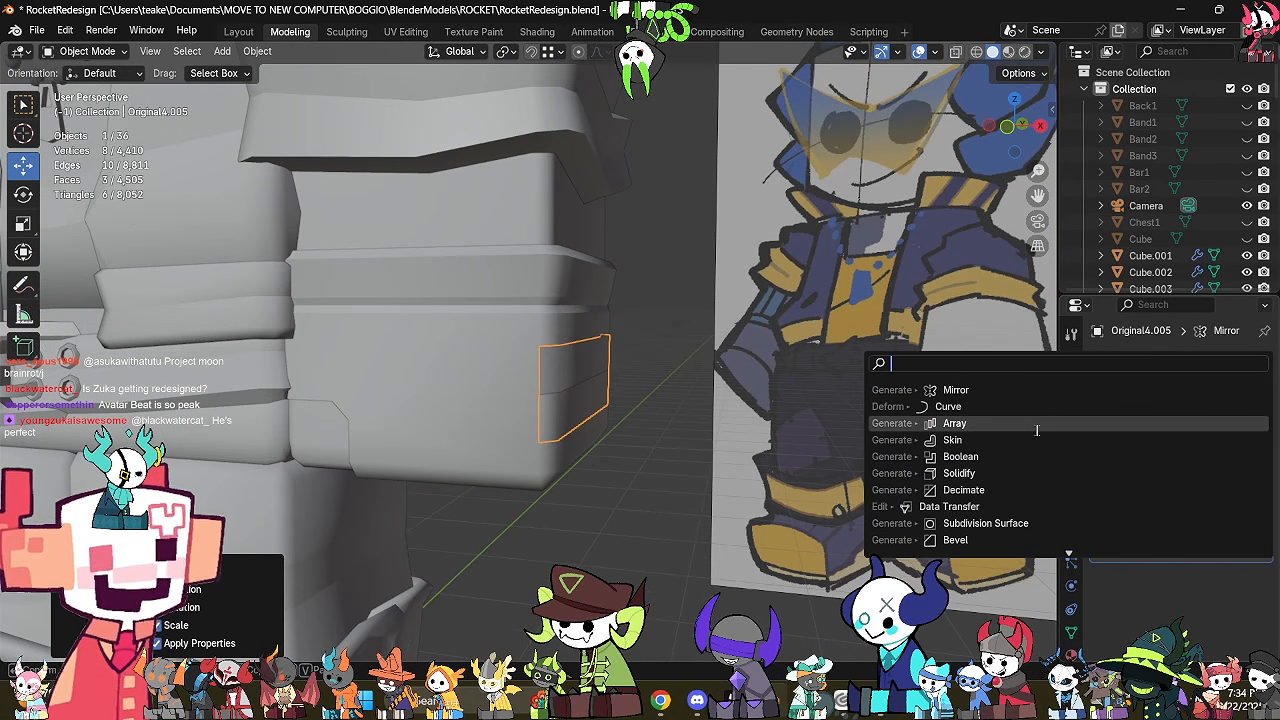
pyautogui.click(1020, 473)
pyautogui.scroll(2, 755, 562)
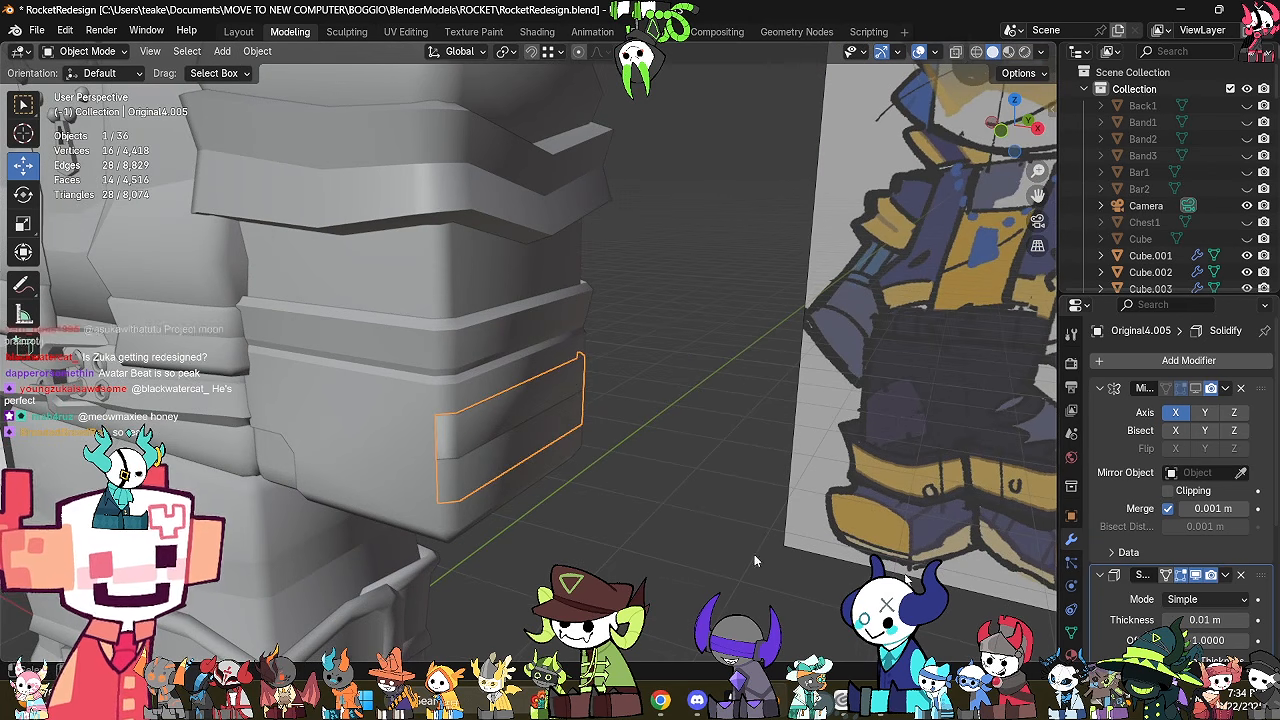
pyautogui.moveTo(1205, 620); pyautogui.dragTo(1165, 620)
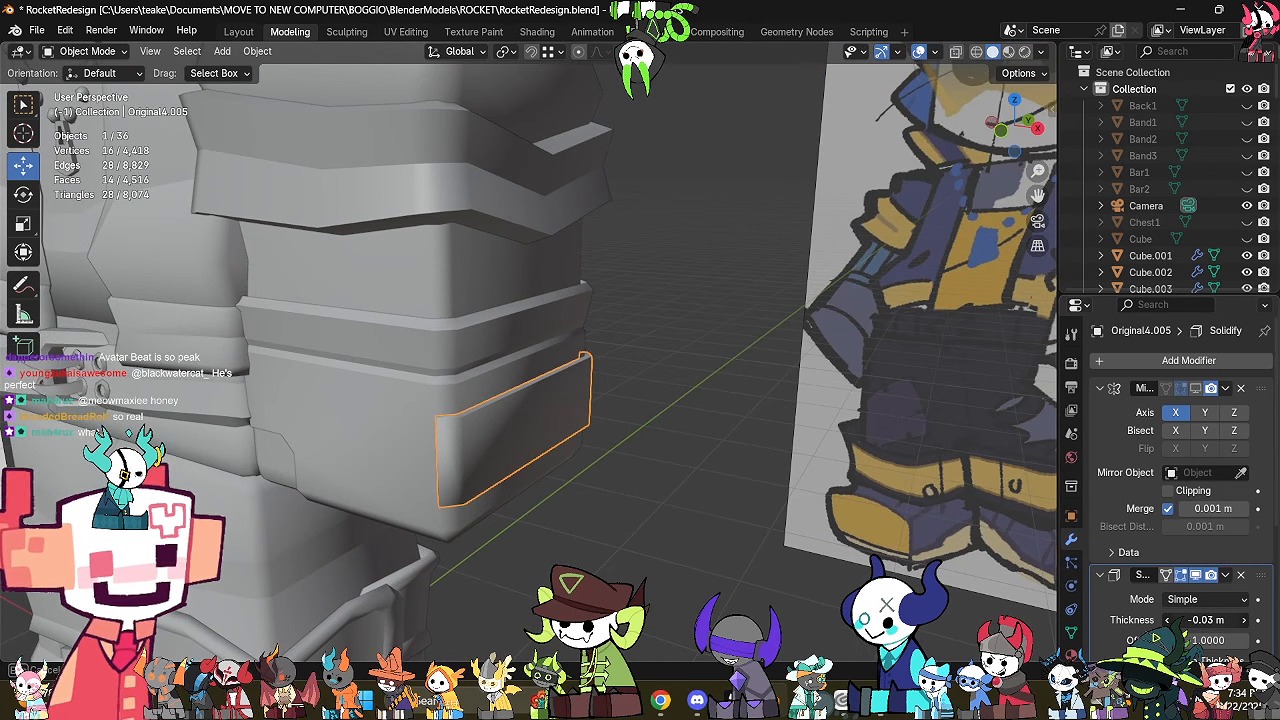
# Shade the arm patch with Auto Smooth and raise the smoothing angle above 30°.
pyautogui.rightClick(703, 325)
pyautogui.click(721, 339)
pyautogui.moveTo(689, 406); pyautogui.dragTo(656, 398, button='middle')
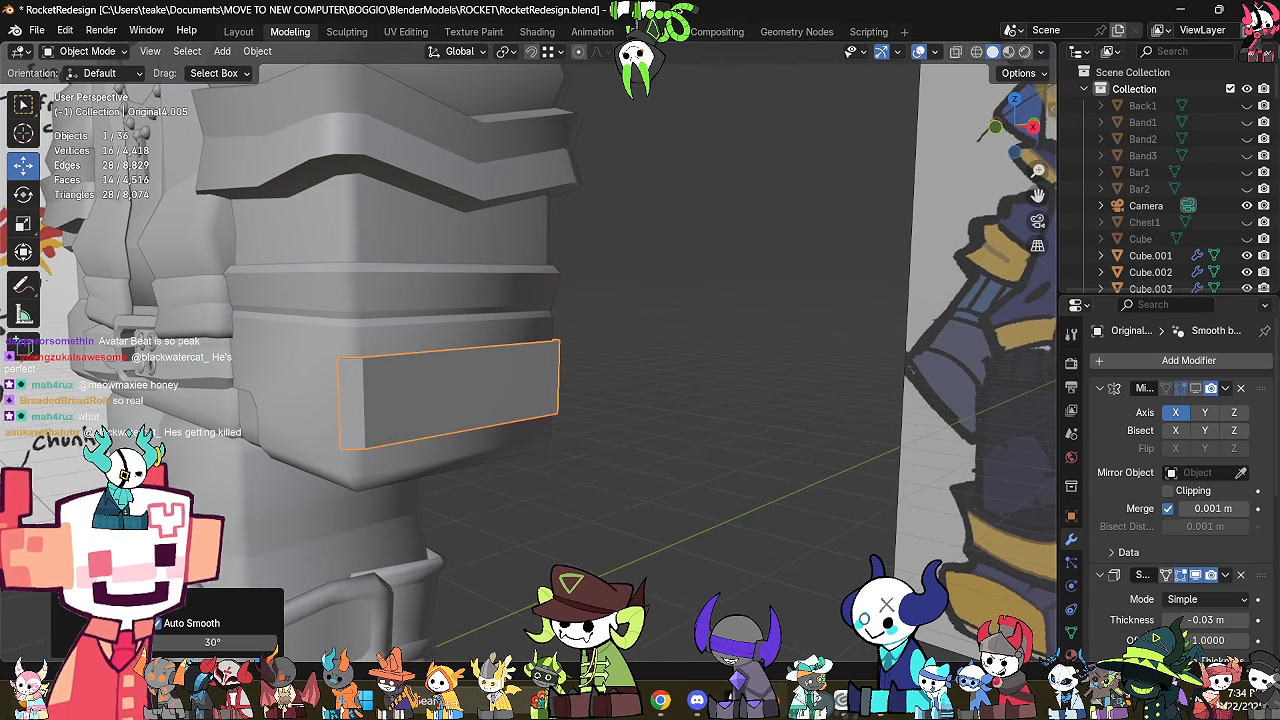
pyautogui.moveTo(212, 643); pyautogui.dragTo(262, 643)
pyautogui.moveTo(622, 400); pyautogui.dragTo(657, 358, button='middle')
pyautogui.click(631, 338)
# Select the arm patch's two vertical end edges and scale them slightly inward along X.
pyautogui.press('Tab')
pyautogui.moveTo(656, 441); pyautogui.dragTo(639, 447, button='middle')
pyautogui.hotkey('alt', 'z')
pyautogui.click(682, 510)
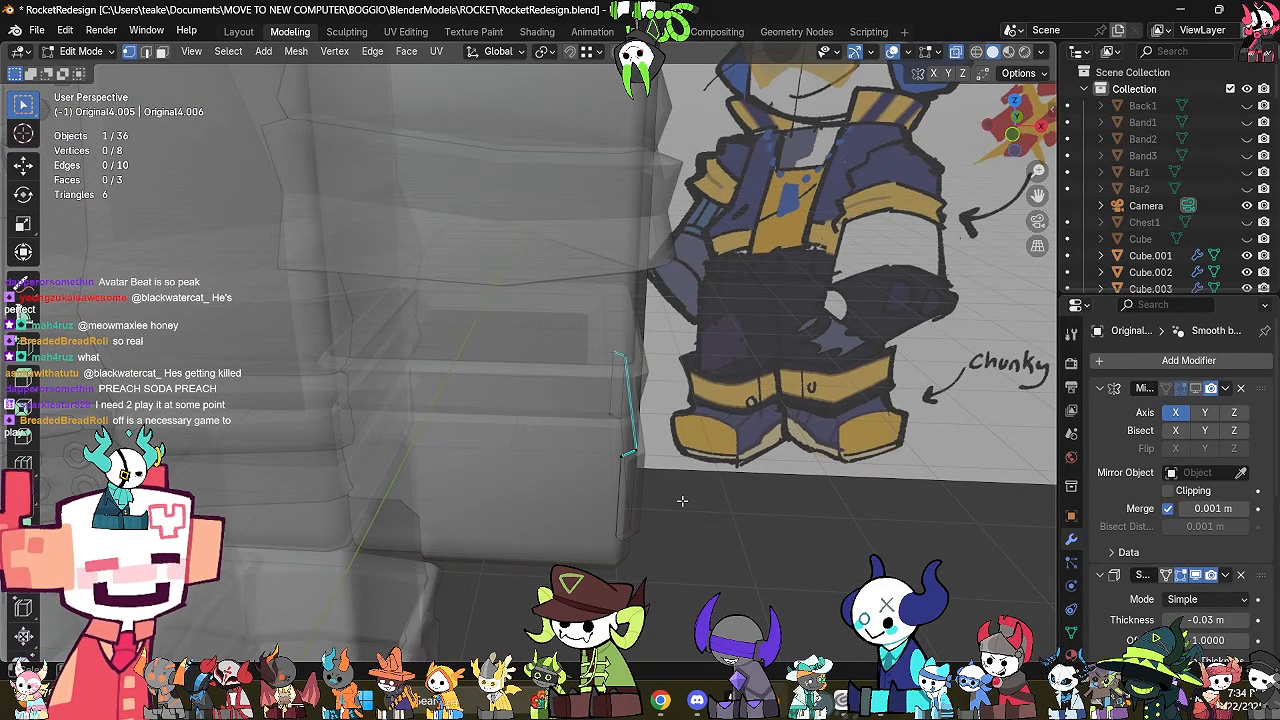
pyautogui.press('2')
pyautogui.moveTo(681, 504); pyautogui.dragTo(662, 508, button='middle')
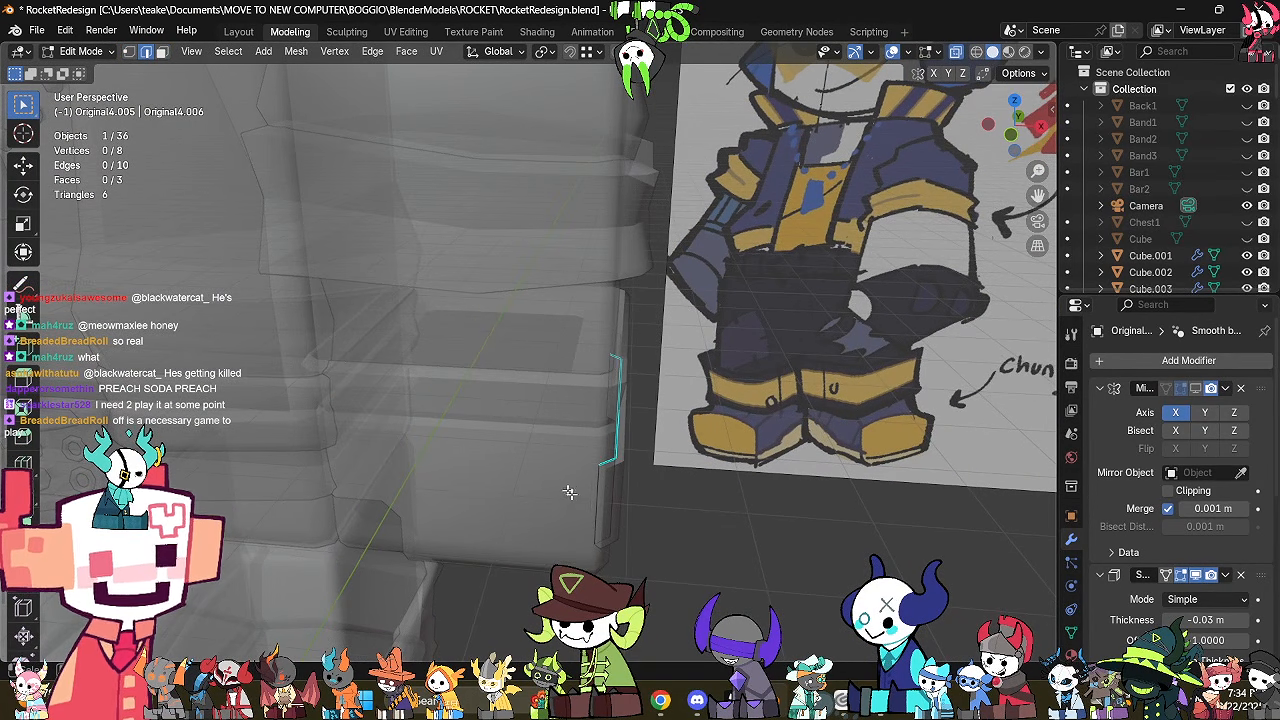
pyautogui.moveTo(582, 483); pyautogui.dragTo(615, 401, button='middle')
pyautogui.keyDown('shift'); pyautogui.click(593, 398); pyautogui.keyUp('shift')
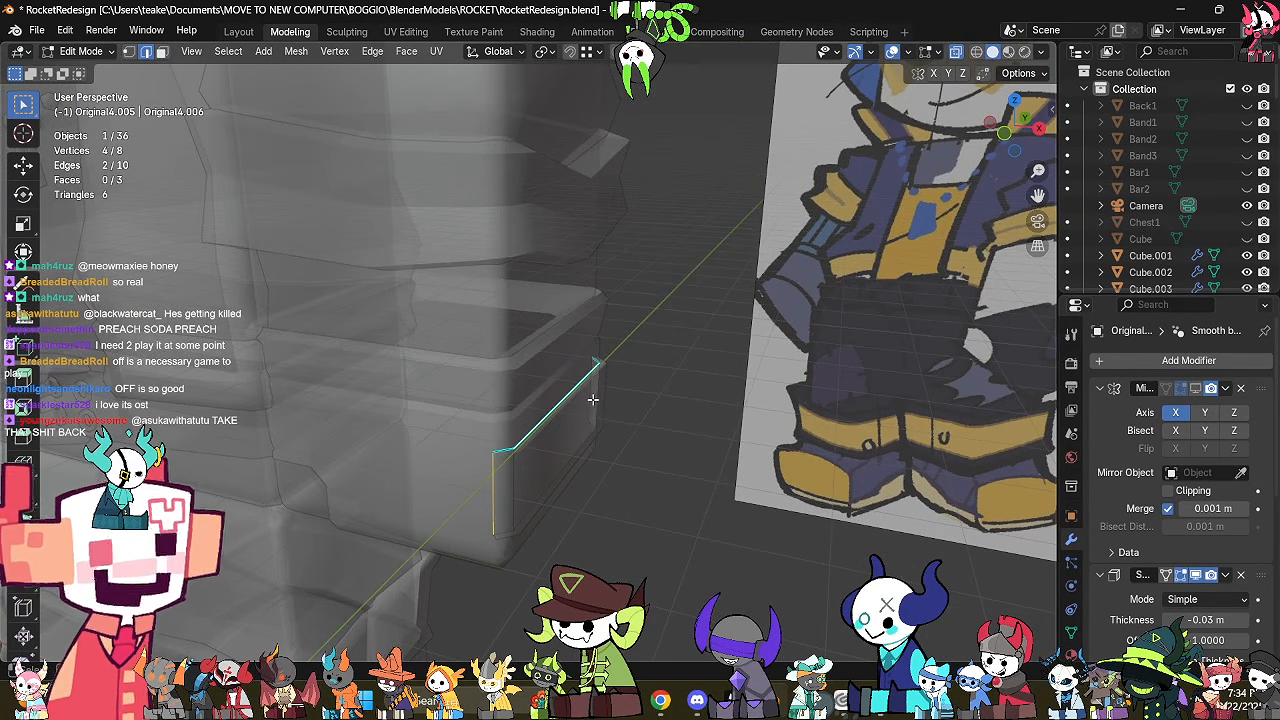
pyautogui.press('s')
pyautogui.press('x')
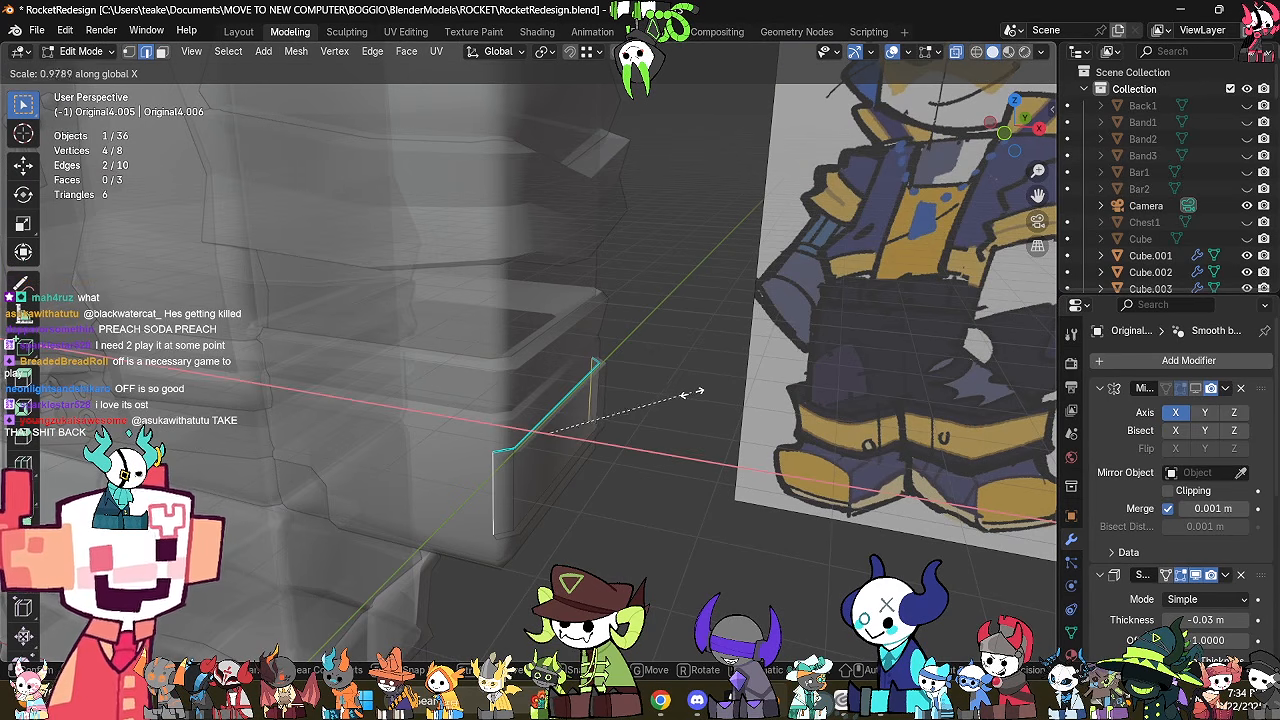
pyautogui.click(650, 396)
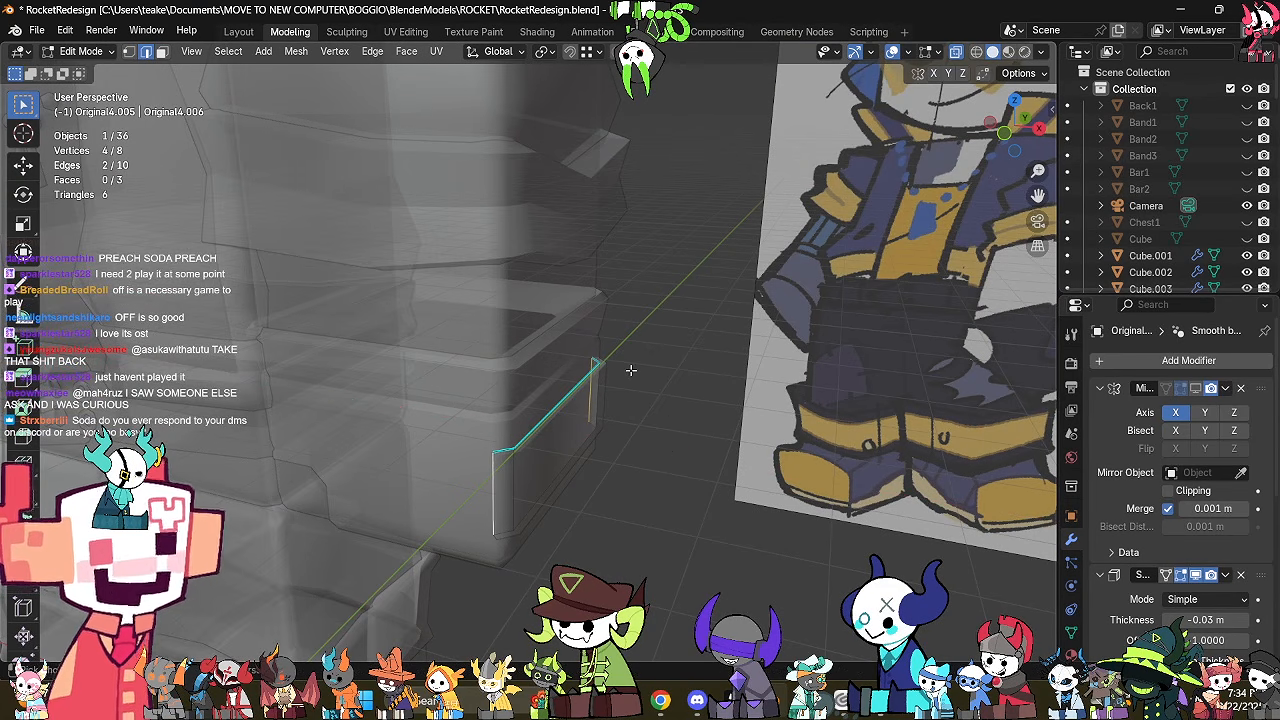
# Extrude the arm patch's two vertical end edges about 0.2 m along X toward the body.
pyautogui.press('e')
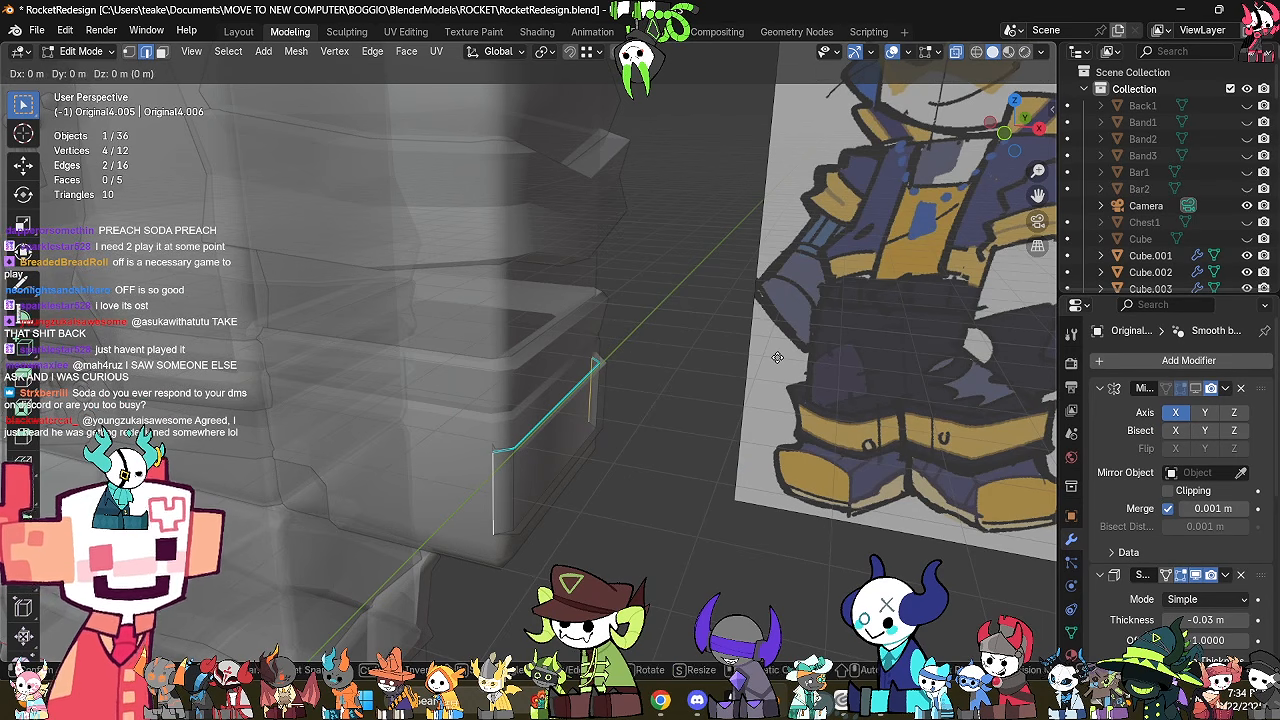
pyautogui.press('z')
pyautogui.press('x')
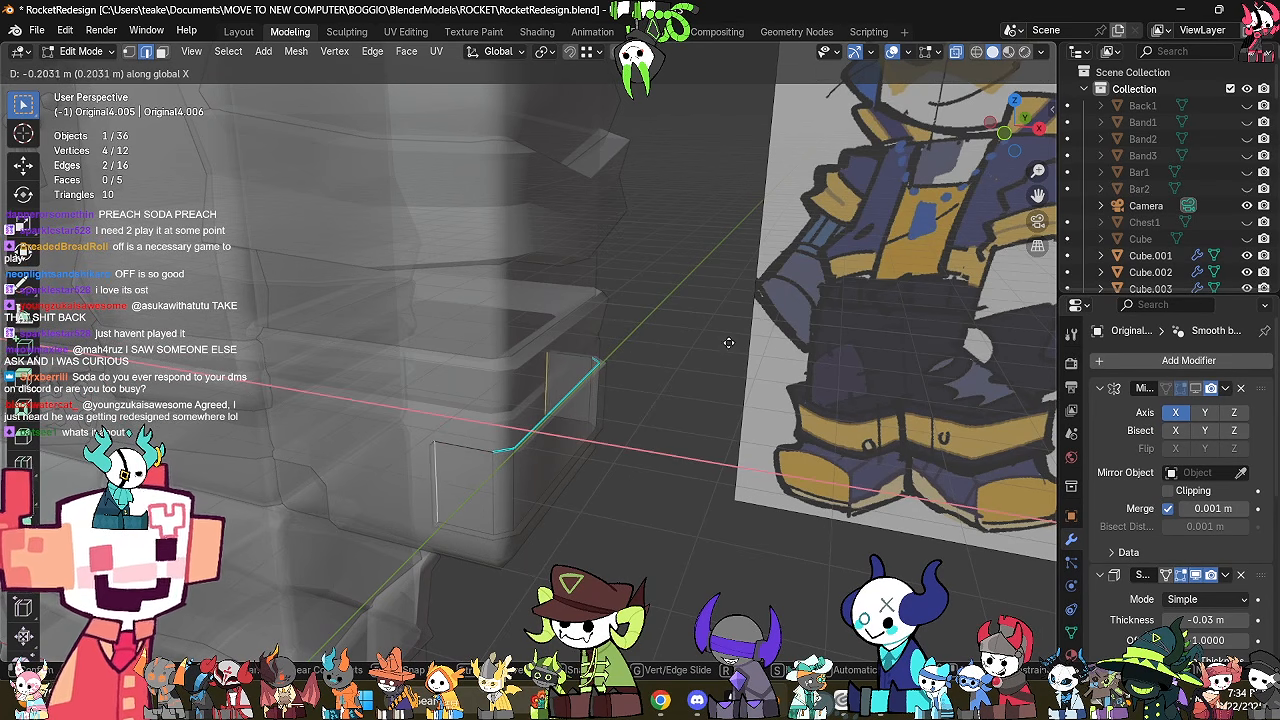
pyautogui.click(717, 337)
pyautogui.moveTo(722, 448); pyautogui.dragTo(652, 410, button='middle')
pyautogui.hotkey('alt', 'z')
pyautogui.press('Tab')
pyautogui.click(650, 408)
pyautogui.click(434, 404)
# Add two horizontal loop cuts around the arm patch and spread them apart by scaling along Z.
pyautogui.press('Tab')
pyautogui.hotkey('alt', 'z')
pyautogui.moveTo(460, 420); pyautogui.dragTo(640, 492, button='middle')
pyautogui.hotkey('ctrl', 'r')
pyautogui.scroll(1, 608, 372)
pyautogui.click(608, 371)
pyautogui.rightClick(609, 369)
pyautogui.press('s')
pyautogui.press('z')
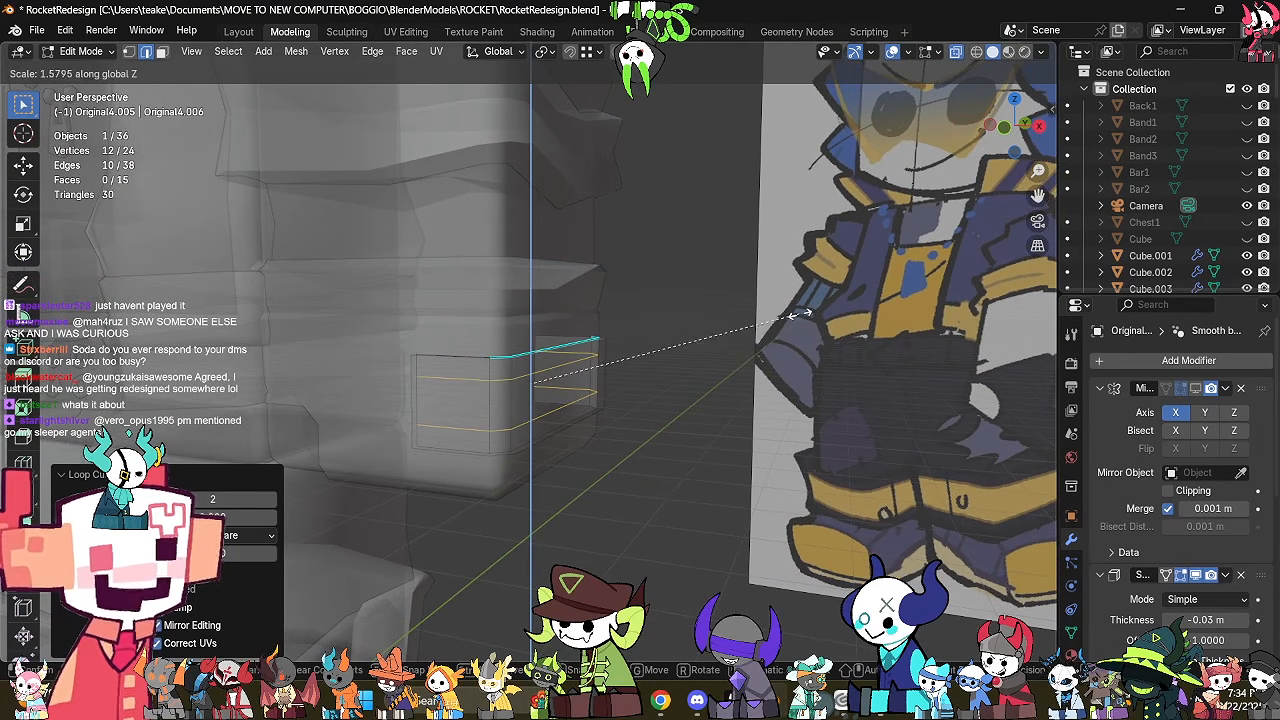
pyautogui.click(757, 402)
# Move the middle segments of the arm patch's front and back end edges slightly outward along X to taper its ends.
pyautogui.moveTo(660, 425); pyautogui.dragTo(692, 440, button='middle')
pyautogui.click(580, 377)
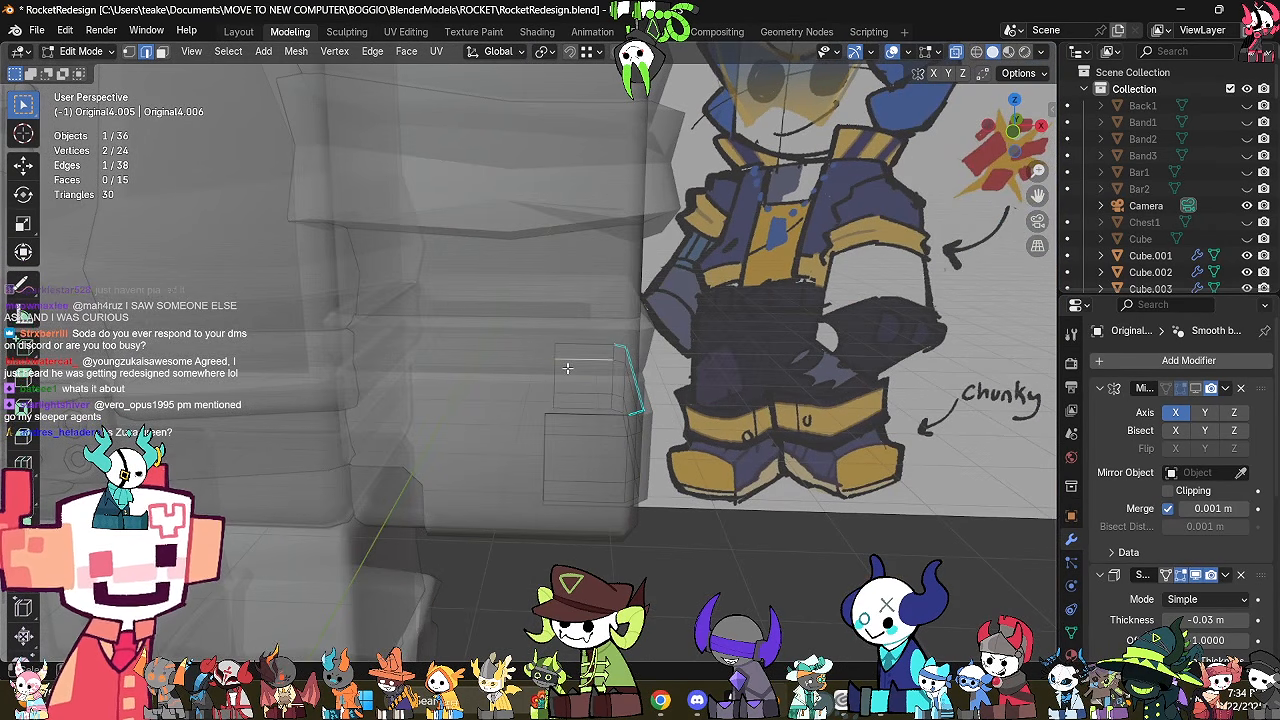
pyautogui.click(557, 371)
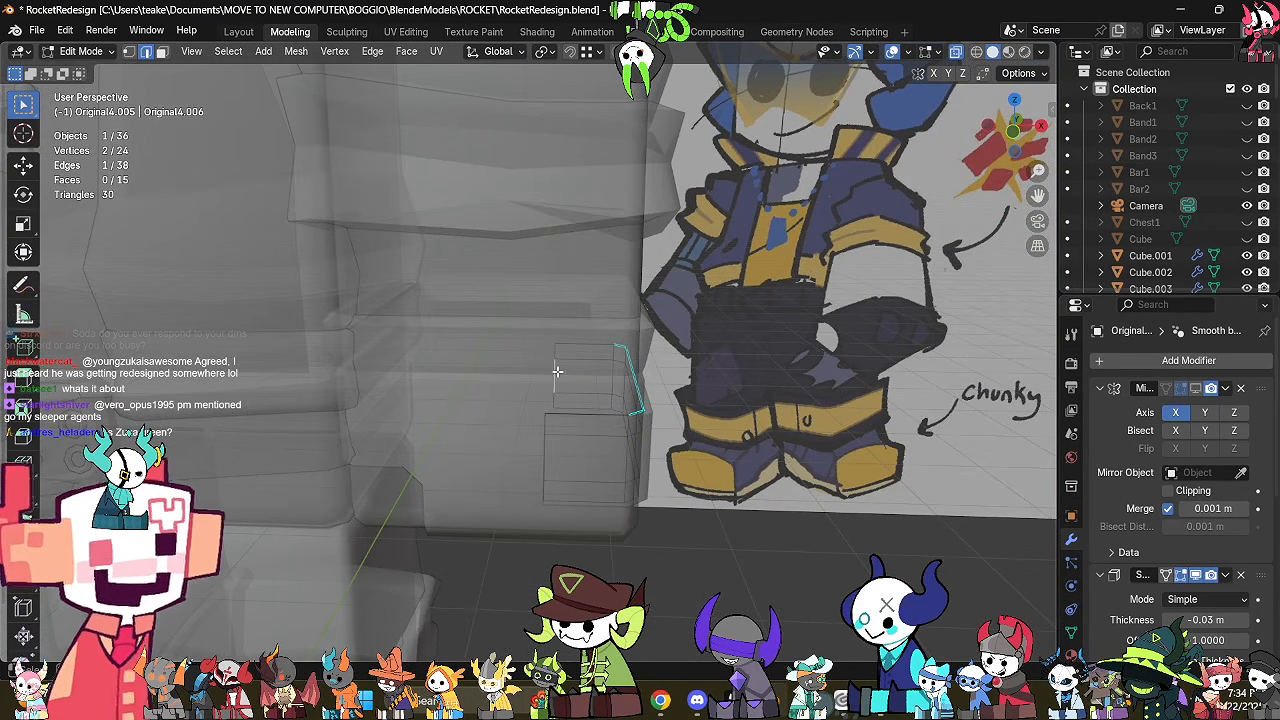
pyautogui.click(24, 164)
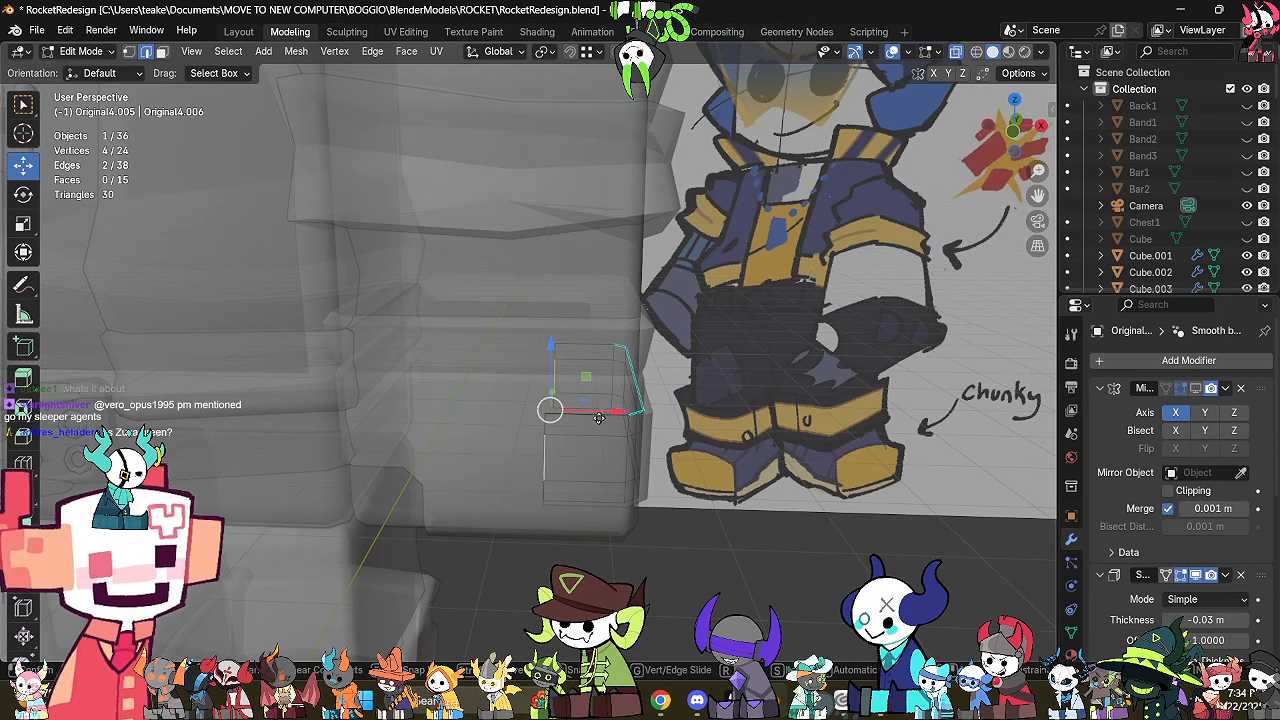
pyautogui.moveTo(598, 417); pyautogui.dragTo(584, 419)
pyautogui.hotkey('alt', 'z')
pyautogui.press('Tab')
pyautogui.moveTo(648, 440); pyautogui.dragTo(677, 474, button='middle')
pyautogui.click(613, 460)
pyautogui.click(575, 423)
# Select the middle band of faces around the arm patch and scale it down slightly, to about 0.98.
pyautogui.press('Tab')
pyautogui.press('3')
pyautogui.hotkey('alt', 'z')
pyautogui.keyDown('alt'); pyautogui.click(589, 381); pyautogui.keyUp('alt')
pyautogui.hotkey('alt', 'z')
pyautogui.press('s')
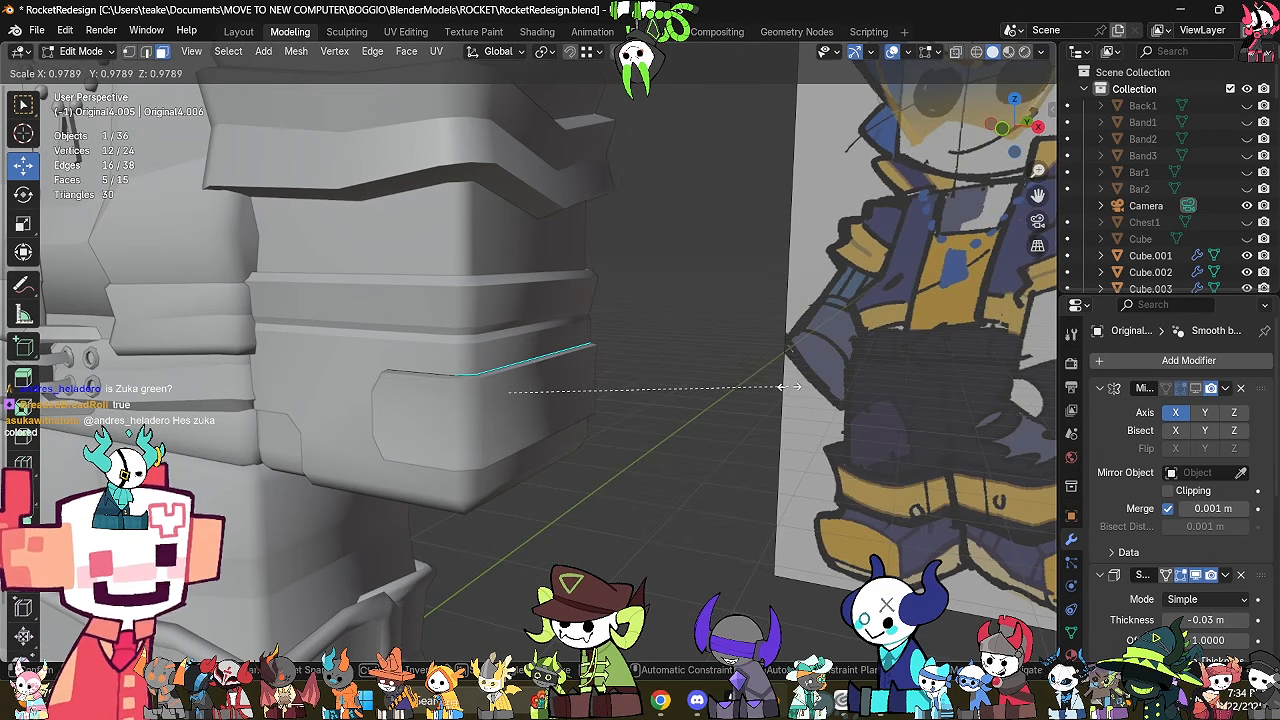
pyautogui.click(787, 387)
# Select the two inner horizontal edge loops around the arm patch and bring up the edge operations for them.
pyautogui.press('2')
pyautogui.moveTo(680, 462); pyautogui.dragTo(603, 467, button='middle')
pyautogui.click(640, 477)
pyautogui.hotkey('alt', 'z')
pyautogui.keyDown('alt'); pyautogui.click(504, 431); pyautogui.keyUp('alt')
pyautogui.keyDown('alt'); pyautogui.keyDown('shift'); pyautogui.click(495, 387); pyautogui.keyUp('shift'); pyautogui.keyUp('alt')
pyautogui.hotkey('ctrl', 'e')
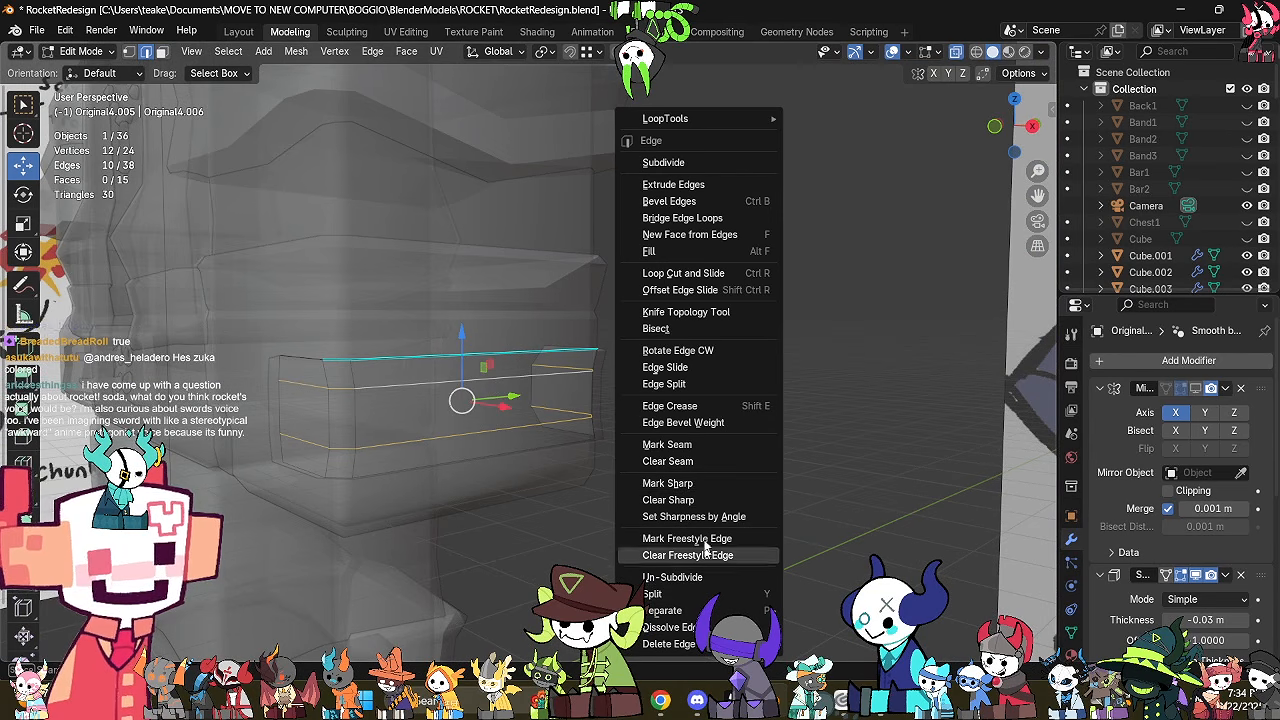
# Mark the two selected horizontal edge loops on the forearm plate as sharp.
pyautogui.click(709, 487)
pyautogui.hotkey('alt', 'z')
pyautogui.press('Tab')
pyautogui.scroll(-3, 706, 489)
# Scale the whole forearm plate's mesh slightly along the Z axis.
pyautogui.press('Tab')
pyautogui.press('a')
pyautogui.press('s')
pyautogui.press('z')
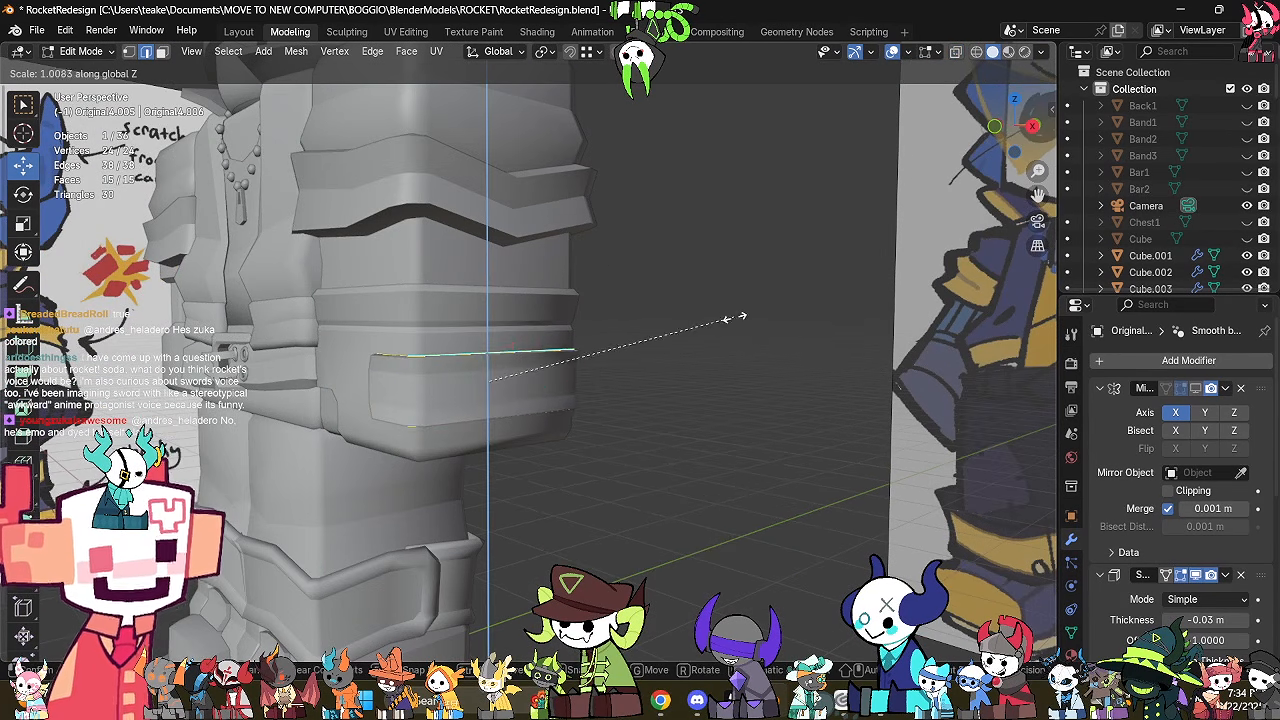
pyautogui.click(780, 291)
pyautogui.press('Tab')
pyautogui.moveTo(757, 335); pyautogui.dragTo(741, 414, button='middle')
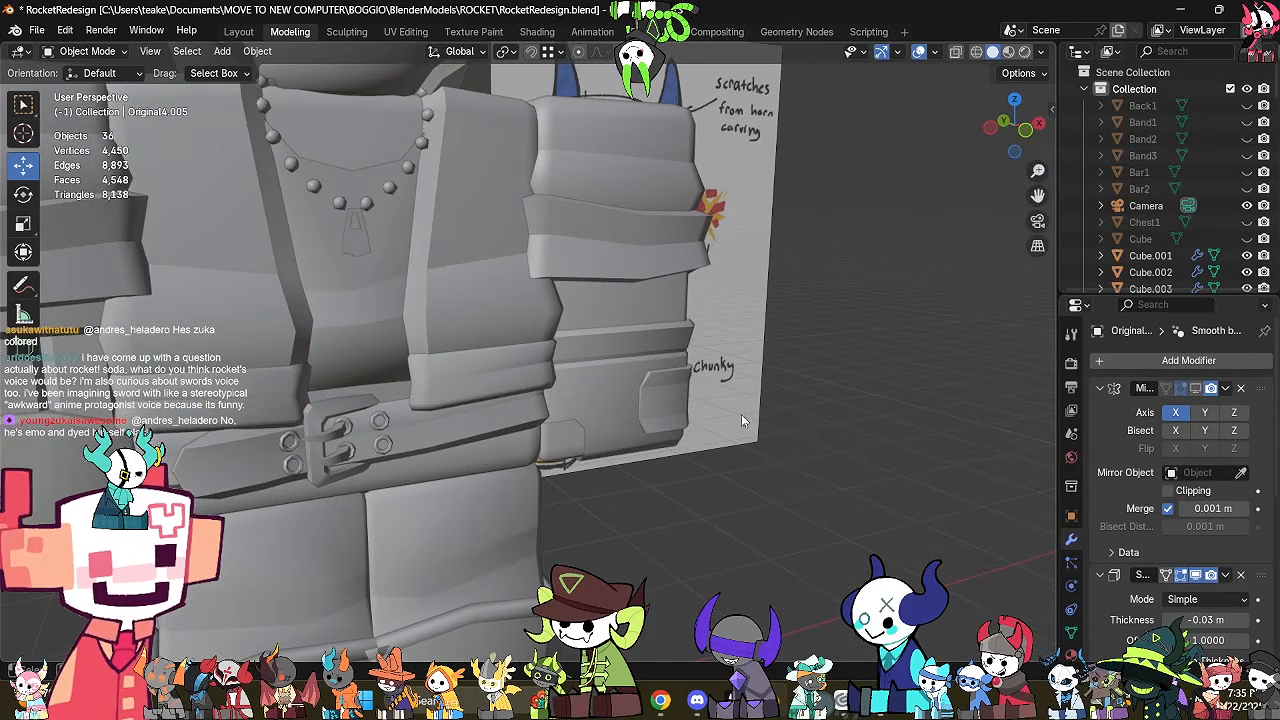
pyautogui.press('Tab')
pyautogui.hotkey('alt', 'a')
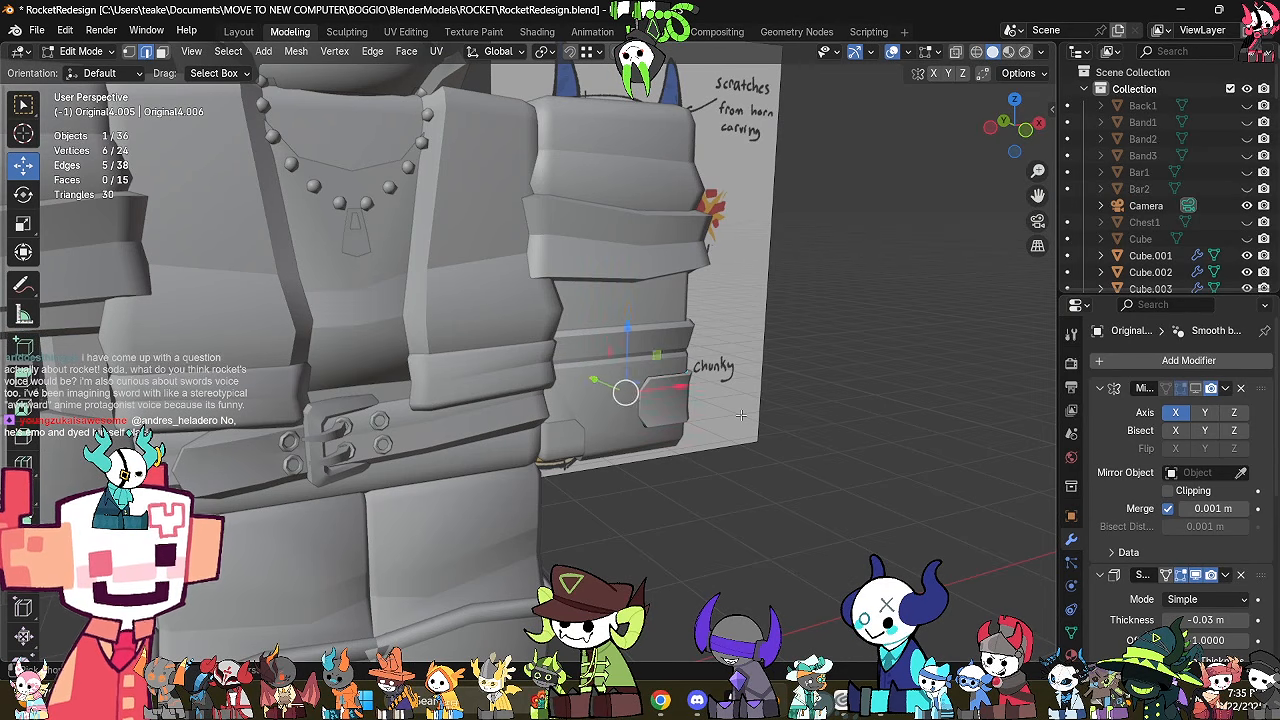
pyautogui.press('Tab')
pyautogui.moveTo(741, 414); pyautogui.dragTo(647, 423, button='middle')
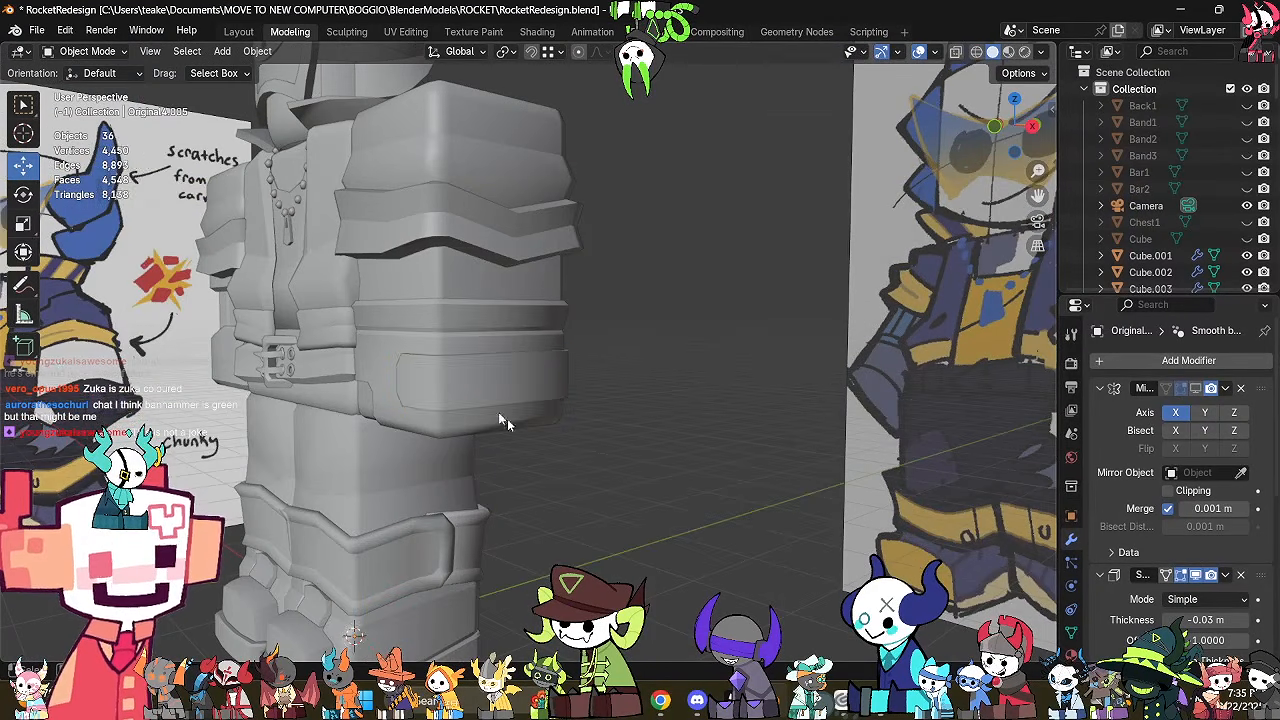
# Collapse the short vertical edges between the two horizontal edge loops of the forearm plate with Merge.
pyautogui.press('Tab')
pyautogui.moveTo(641, 480); pyautogui.dragTo(670, 498, button='middle')
pyautogui.hotkey('alt', 'z')
pyautogui.hotkey('alt', 'a')
pyautogui.scroll(2, 670, 498)
pyautogui.scroll(1, 670, 498)
pyautogui.press('2')
pyautogui.moveTo(472, 462); pyautogui.dragTo(481, 462, button='middle')
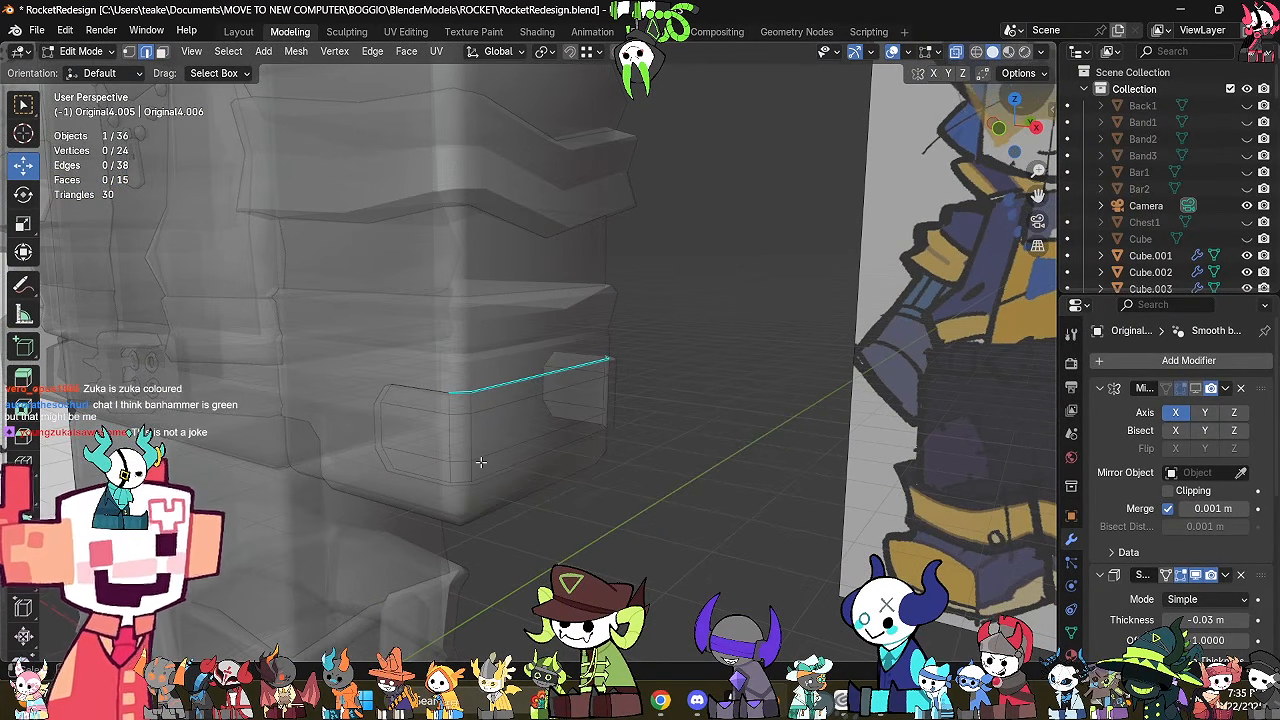
pyautogui.keyDown('shift'); pyautogui.click(465, 434); pyautogui.keyUp('shift')
pyautogui.moveTo(634, 447); pyautogui.dragTo(478, 421, button='middle')
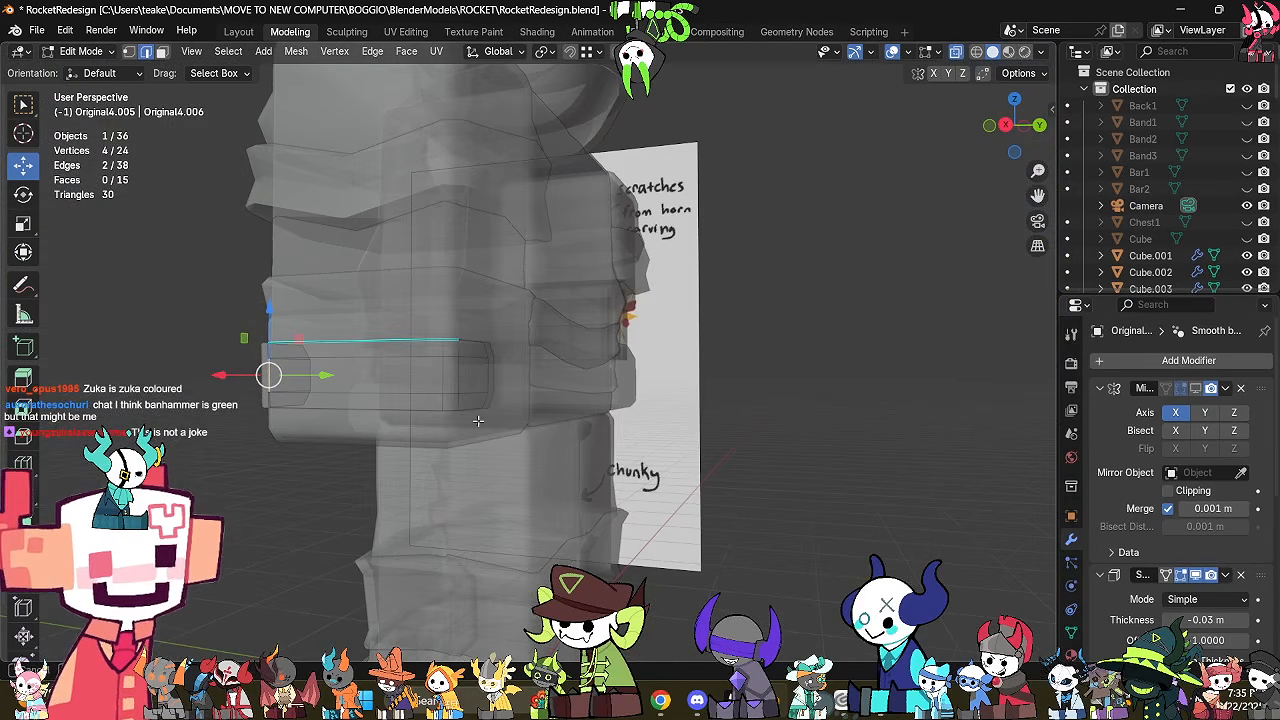
pyautogui.keyDown('shift'); pyautogui.click(459, 372); pyautogui.keyUp('shift')
pyautogui.moveTo(445, 375); pyautogui.dragTo(586, 508, button='middle')
pyautogui.press('m')
pyautogui.click(650, 372)
pyautogui.press('Tab')
pyautogui.press('Tab')
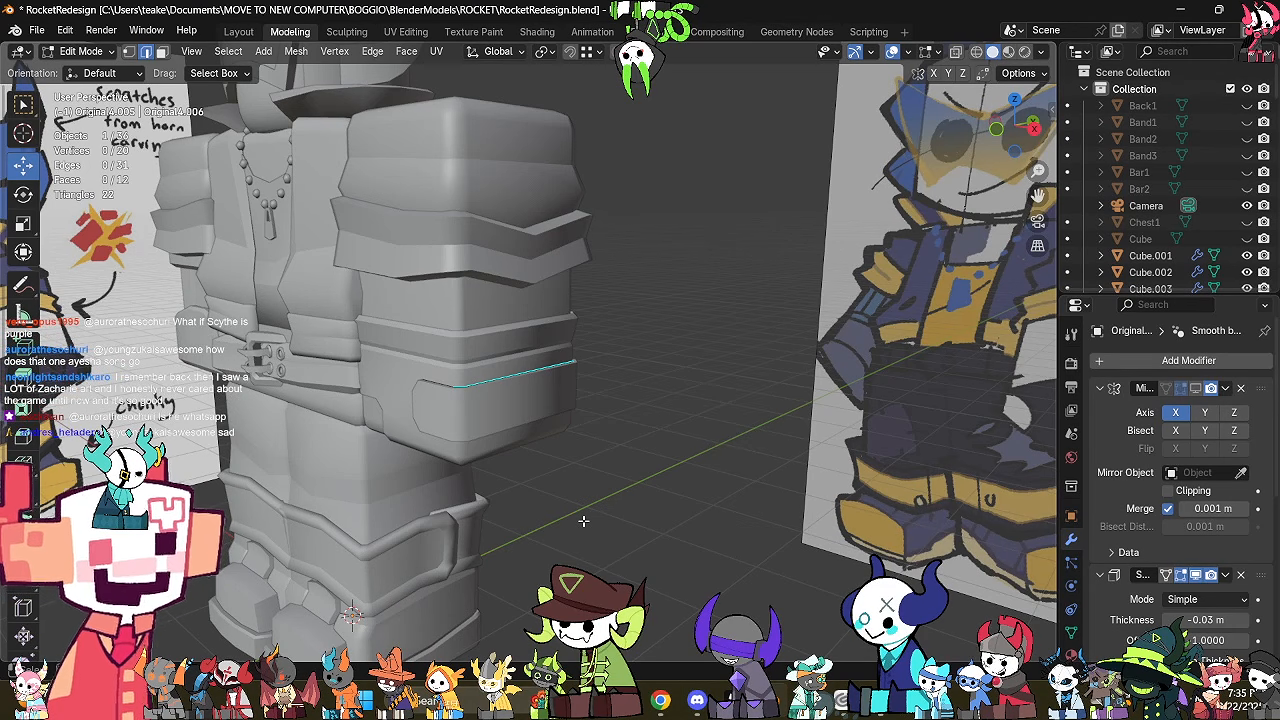
# Examine the forearm plate's simplified mesh from several angles in both solid and see-through shading.
pyautogui.moveTo(583, 521); pyautogui.dragTo(577, 433, button='middle')
pyautogui.hotkey('alt', 'z')
pyautogui.press('Tab')
pyautogui.press('Tab')
pyautogui.press('1')
pyautogui.press('2')
pyautogui.hotkey('alt', 'z')
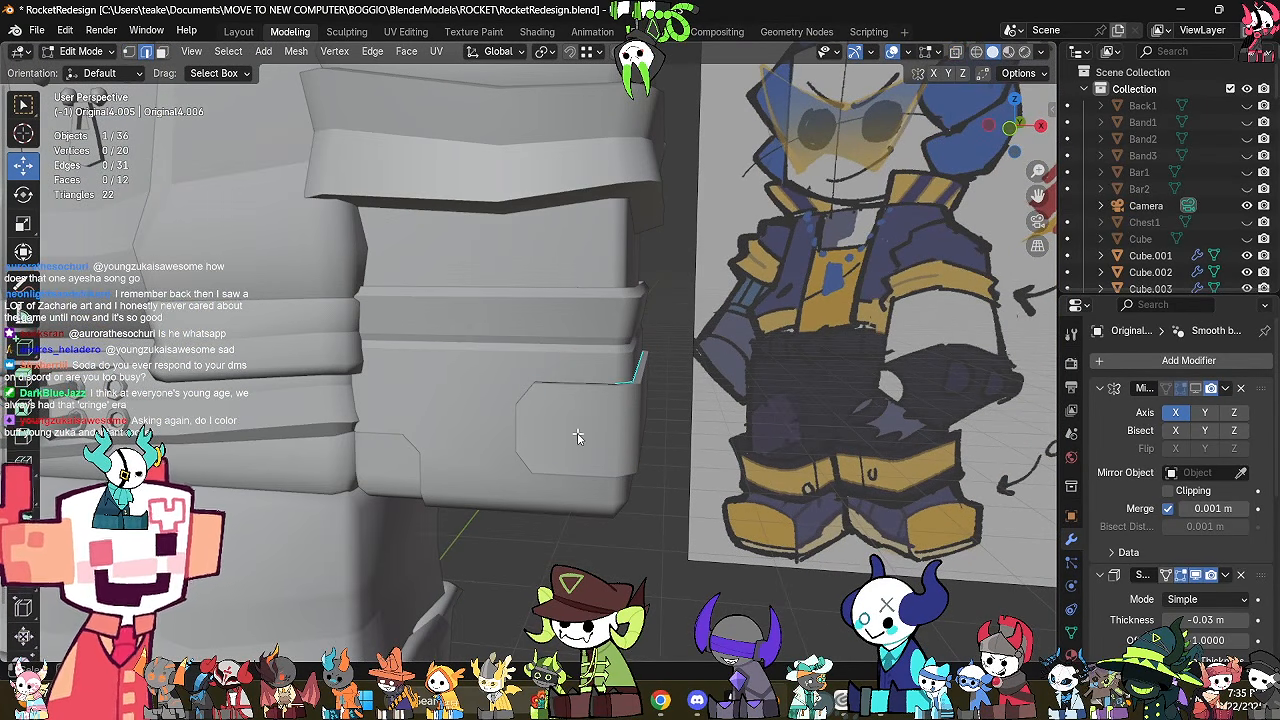
pyautogui.press('Tab')
pyautogui.hotkey('alt', 'z')
pyautogui.press('Tab')
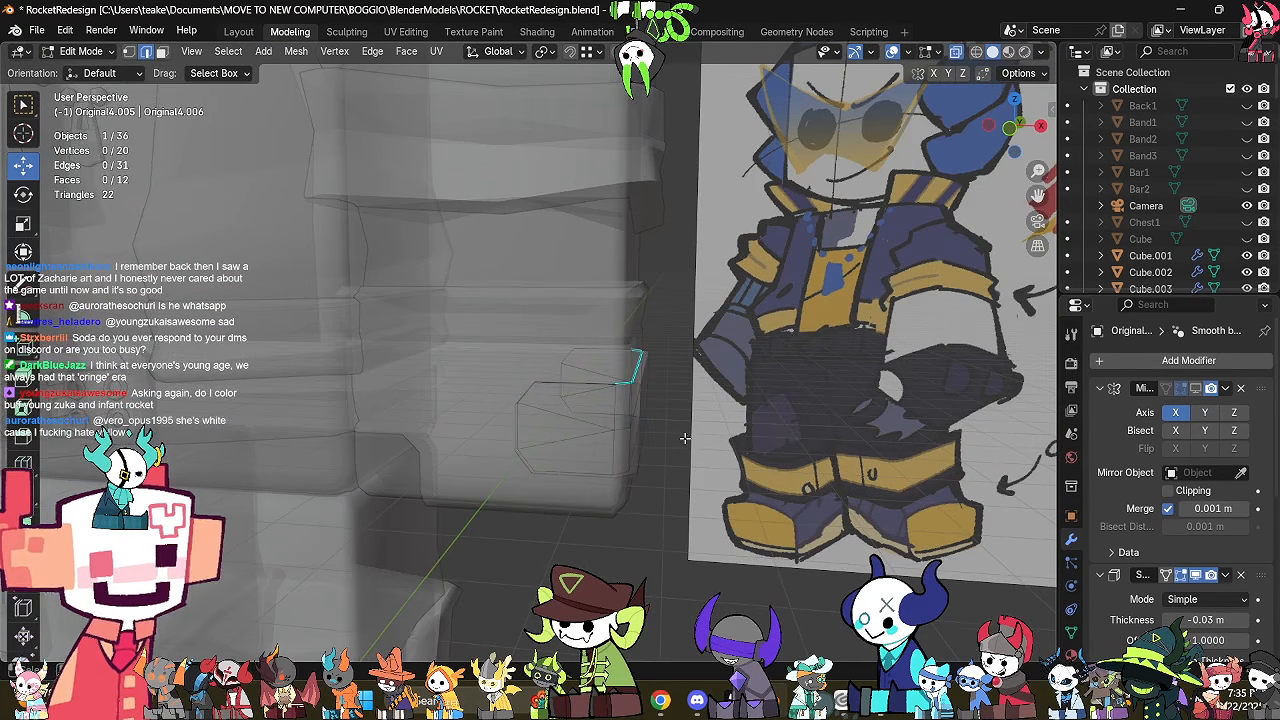
pyautogui.moveTo(685, 438); pyautogui.dragTo(612, 411, button='middle')
pyautogui.press('Tab')
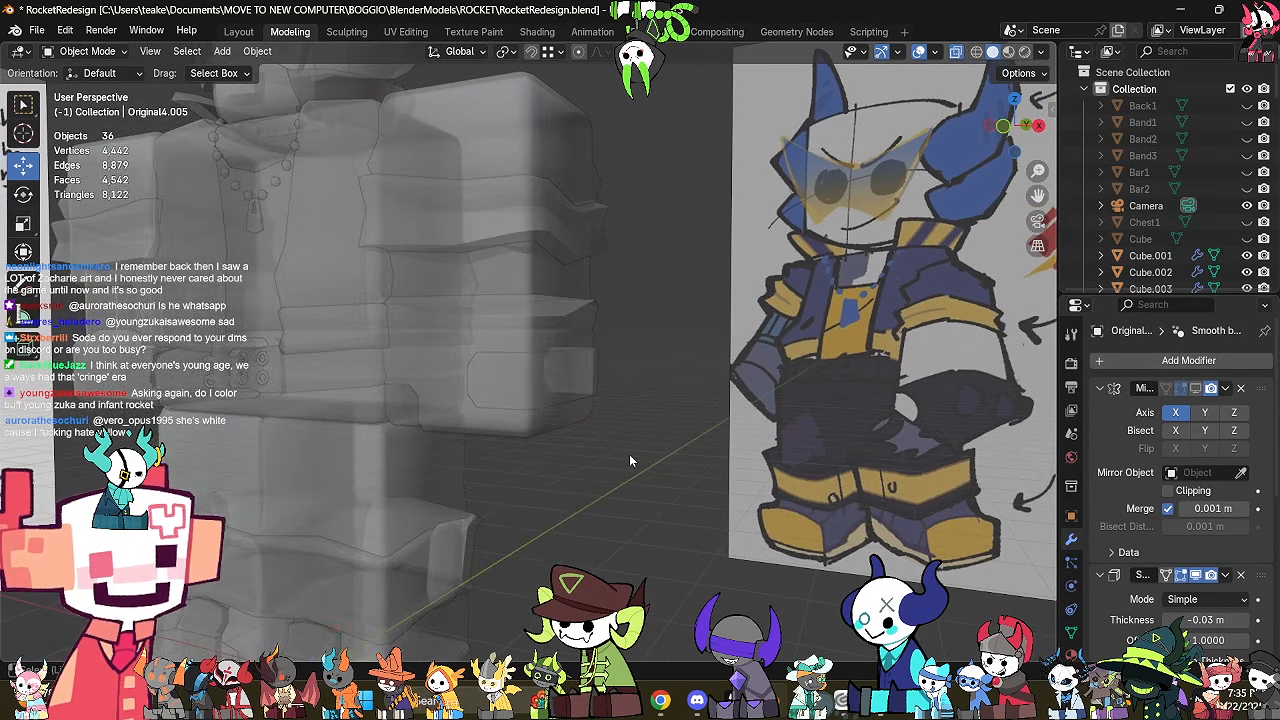
pyautogui.hotkey('alt', 'z')
pyautogui.scroll(3, 577, 380)
pyautogui.hotkey('shift', 'a')
pyautogui.moveTo(619, 310)
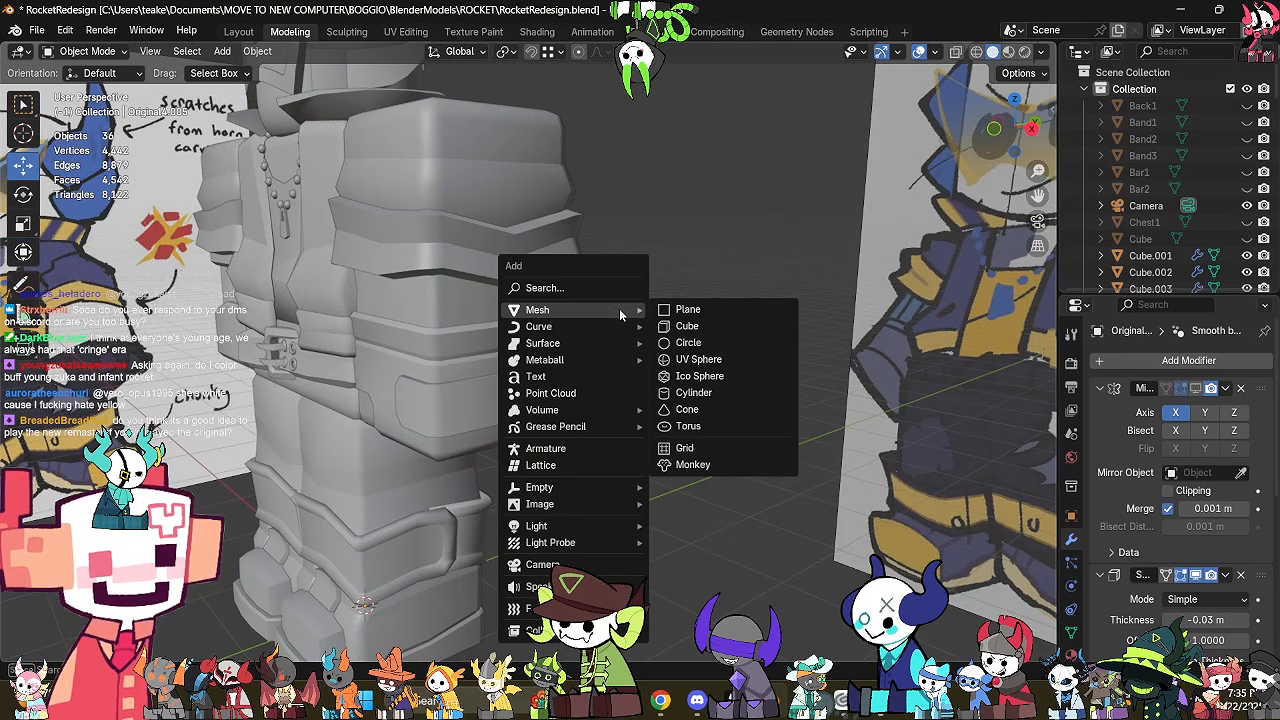
pyautogui.click(680, 343)
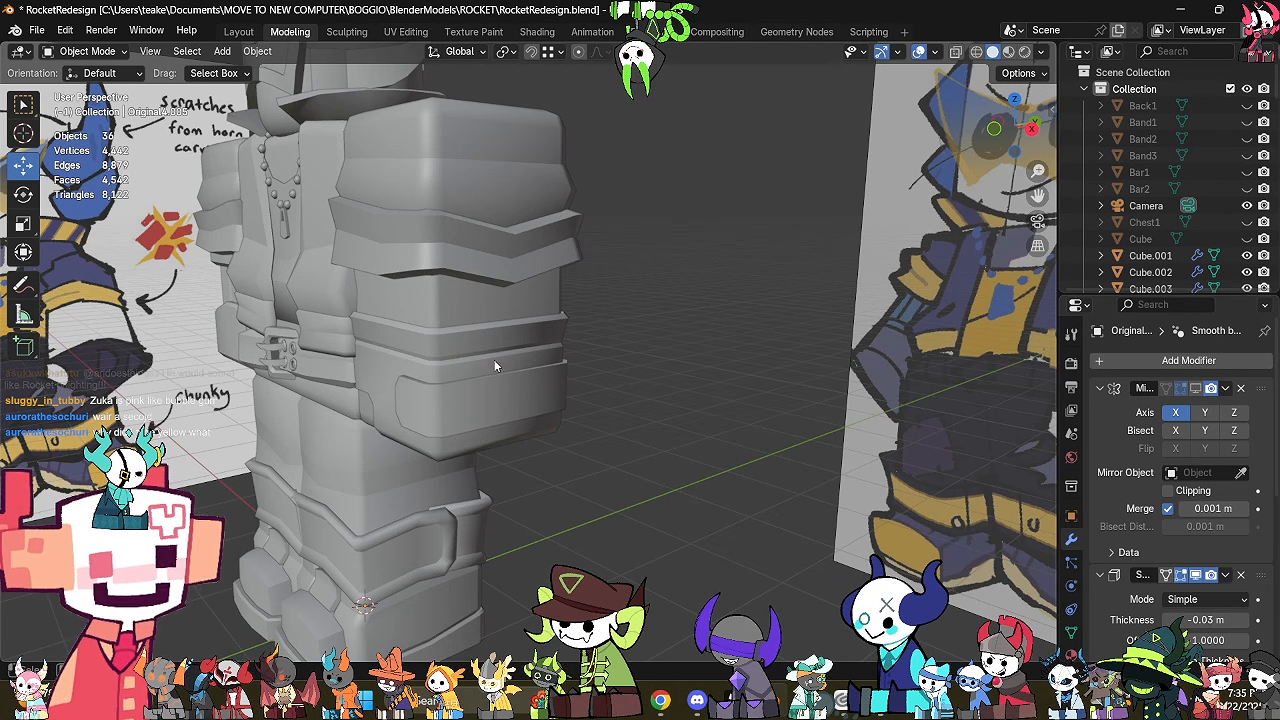
pyautogui.click(491, 403)
pyautogui.press('Tab')
pyautogui.hotkey('alt', 'z')
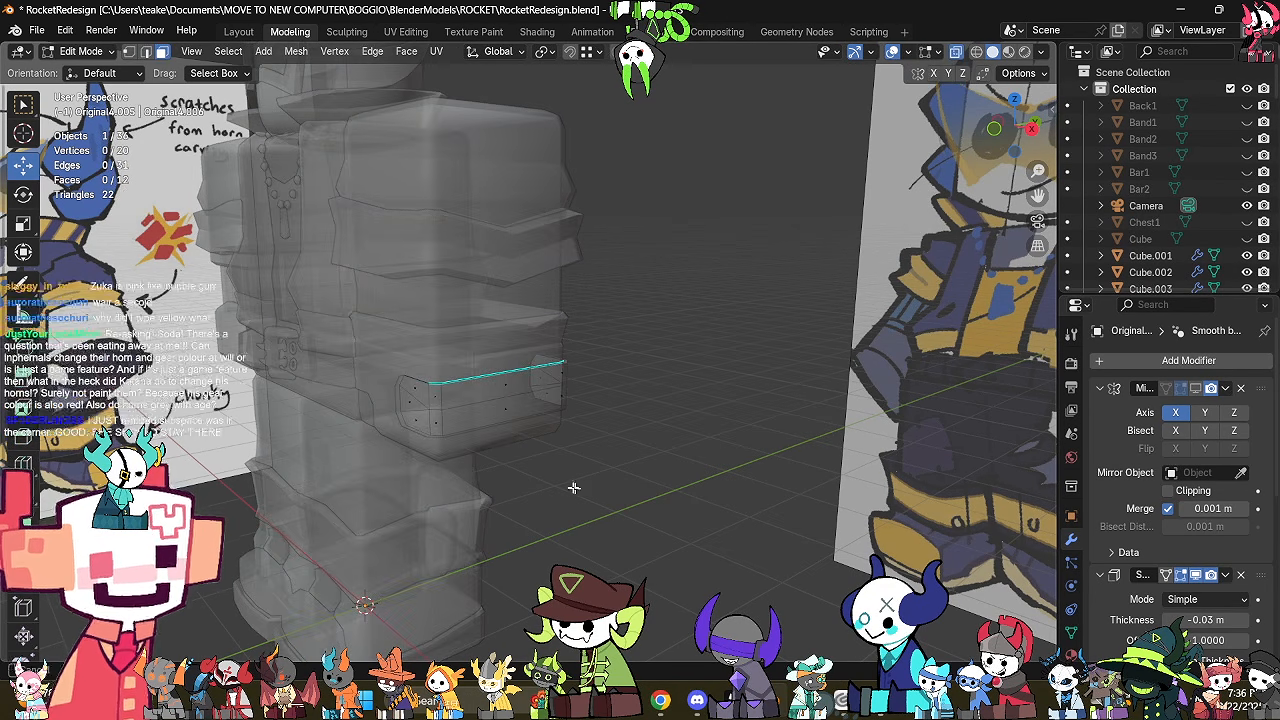
pyautogui.keyDown('shift'); pyautogui.moveTo(572, 488); pyautogui.dragTo(669, 442, button='middle'); pyautogui.keyUp('shift')
pyautogui.click(502, 371)
pyautogui.press('Tab')
pyautogui.press('Tab')
pyautogui.press('2')
# Add a new cube mesh to the scene.
pyautogui.hotkey('shift', 'a')
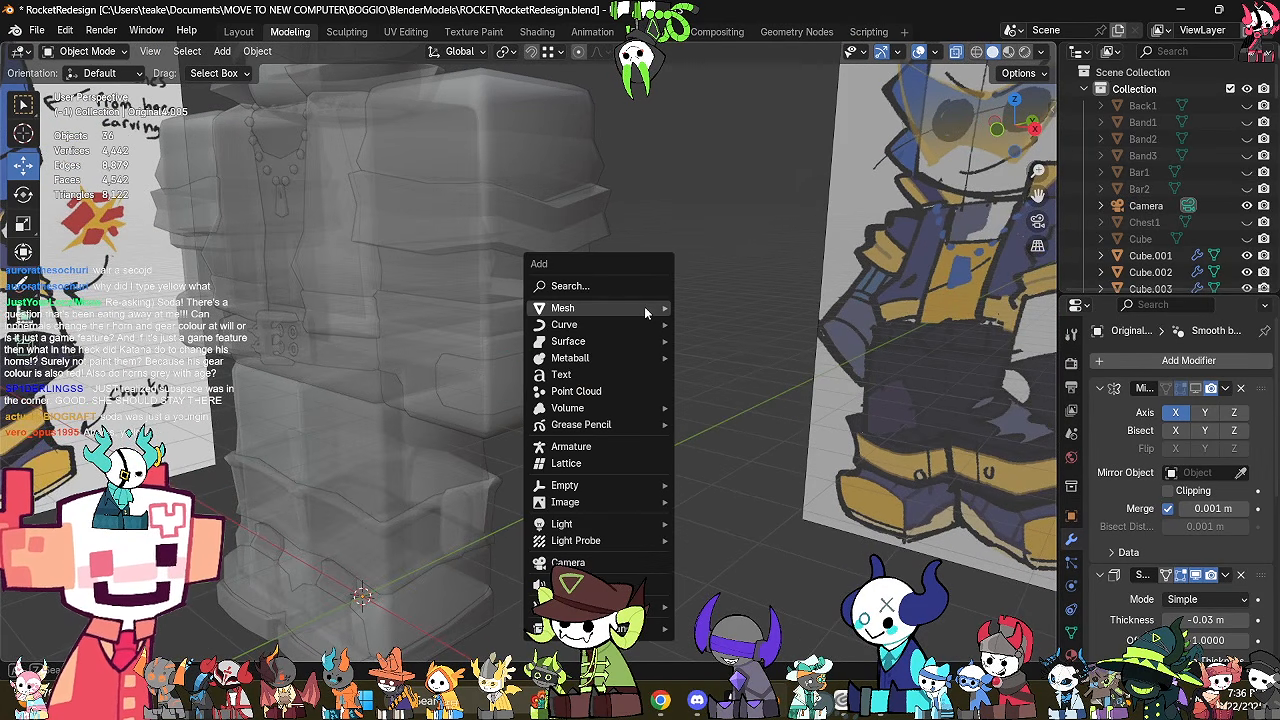
pyautogui.moveTo(655, 306)
pyautogui.click(705, 334)
pyautogui.scroll(-3, 669, 377)
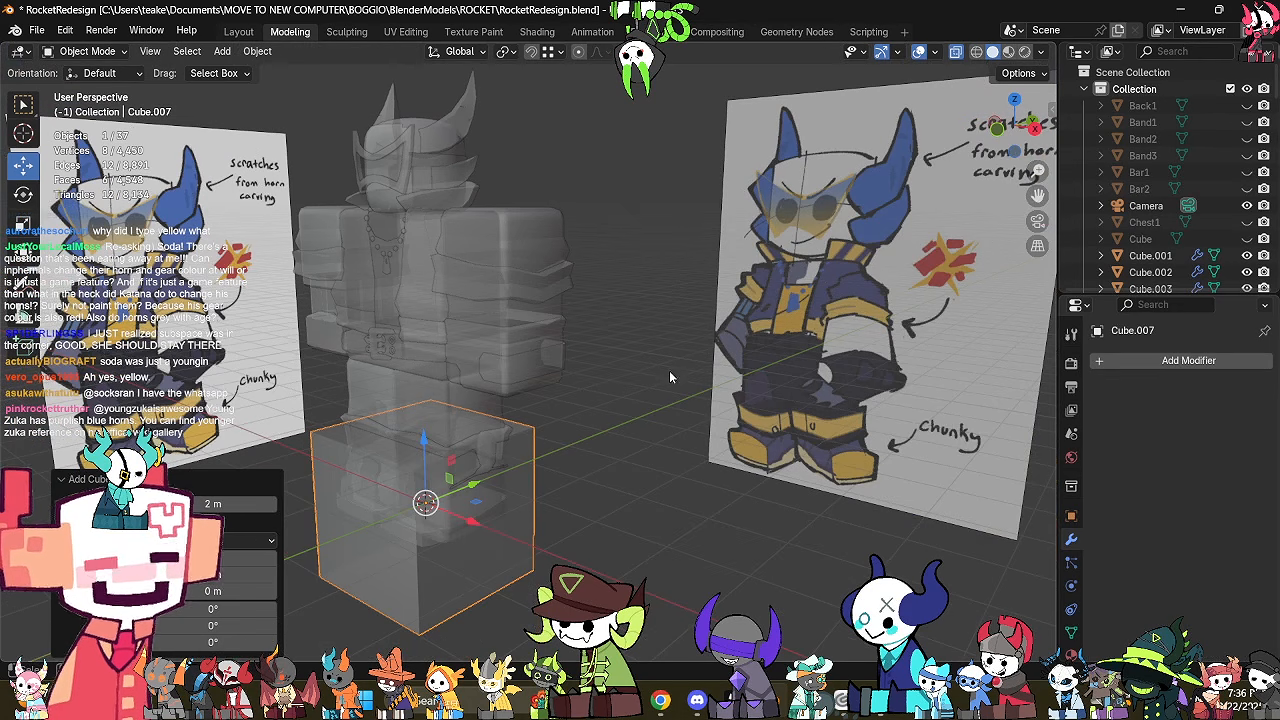
# Add a Bevel modifier to the cube with an amount of 0.36 m.
pyautogui.click(1188, 360)
pyautogui.click(1120, 385)
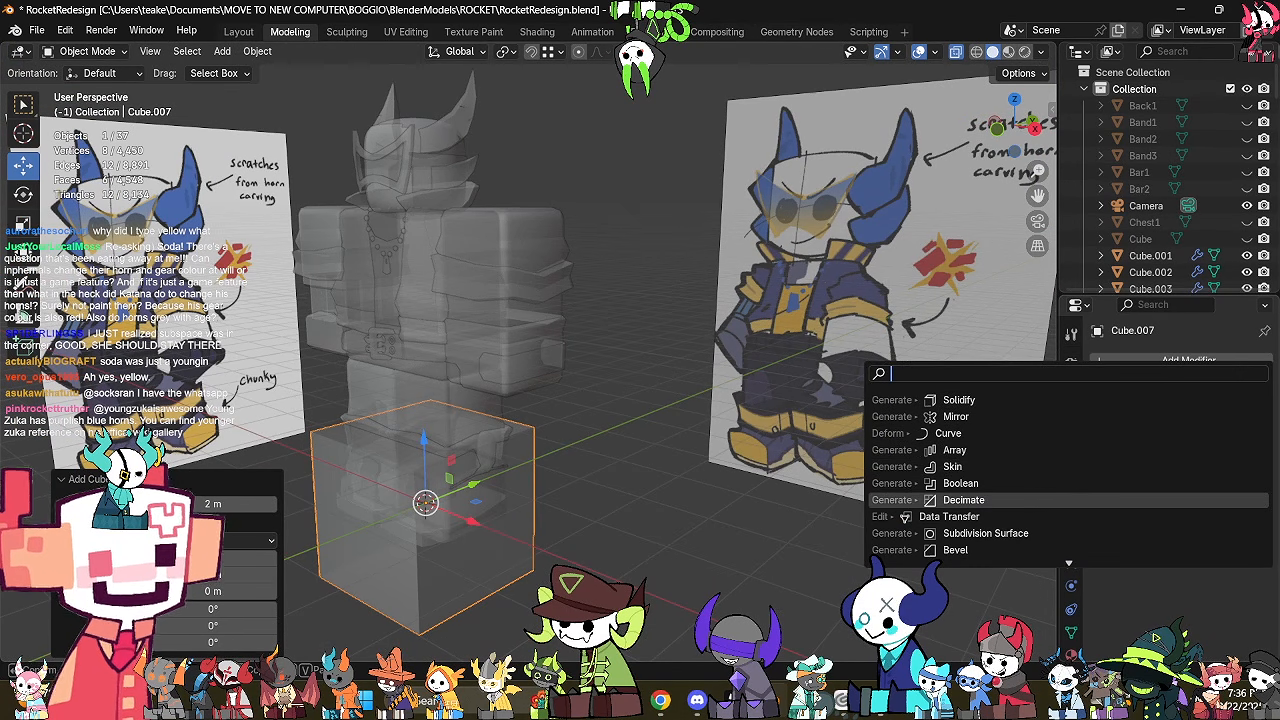
pyautogui.write('b')
pyautogui.click(988, 417)
pyautogui.hotkey('alt', 'z')
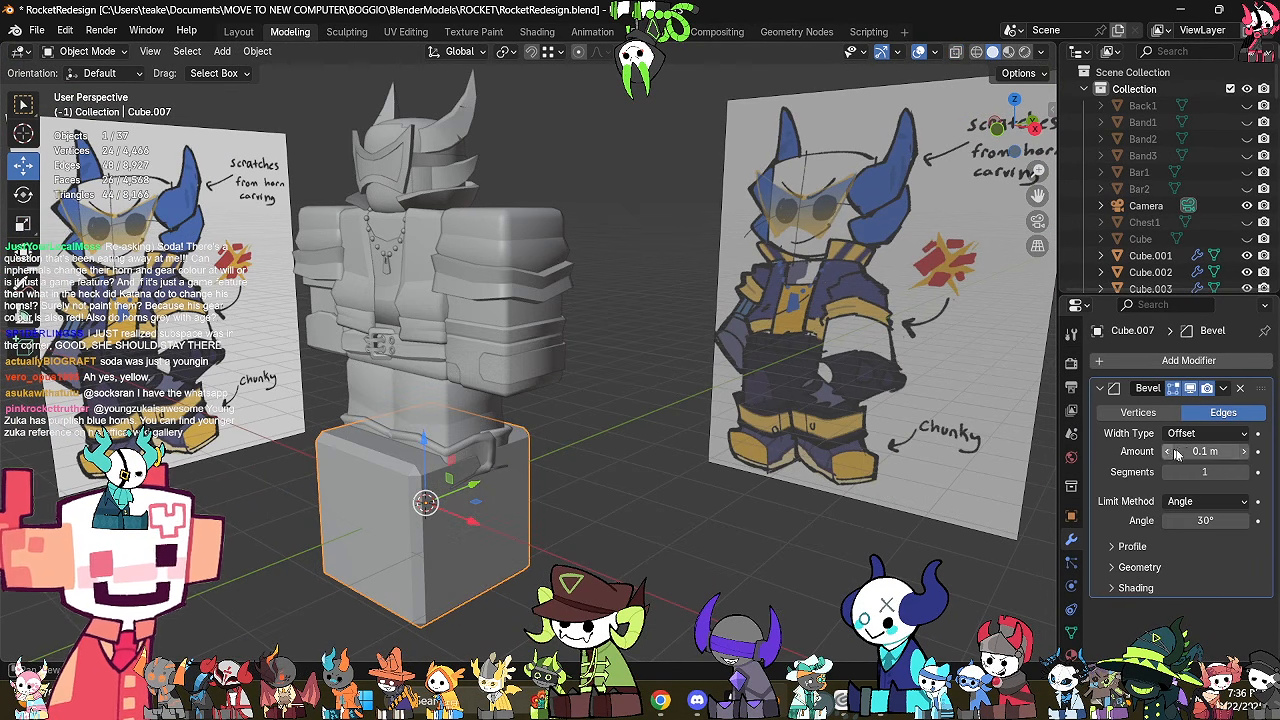
pyautogui.moveTo(1175, 452); pyautogui.dragTo(1206, 452)
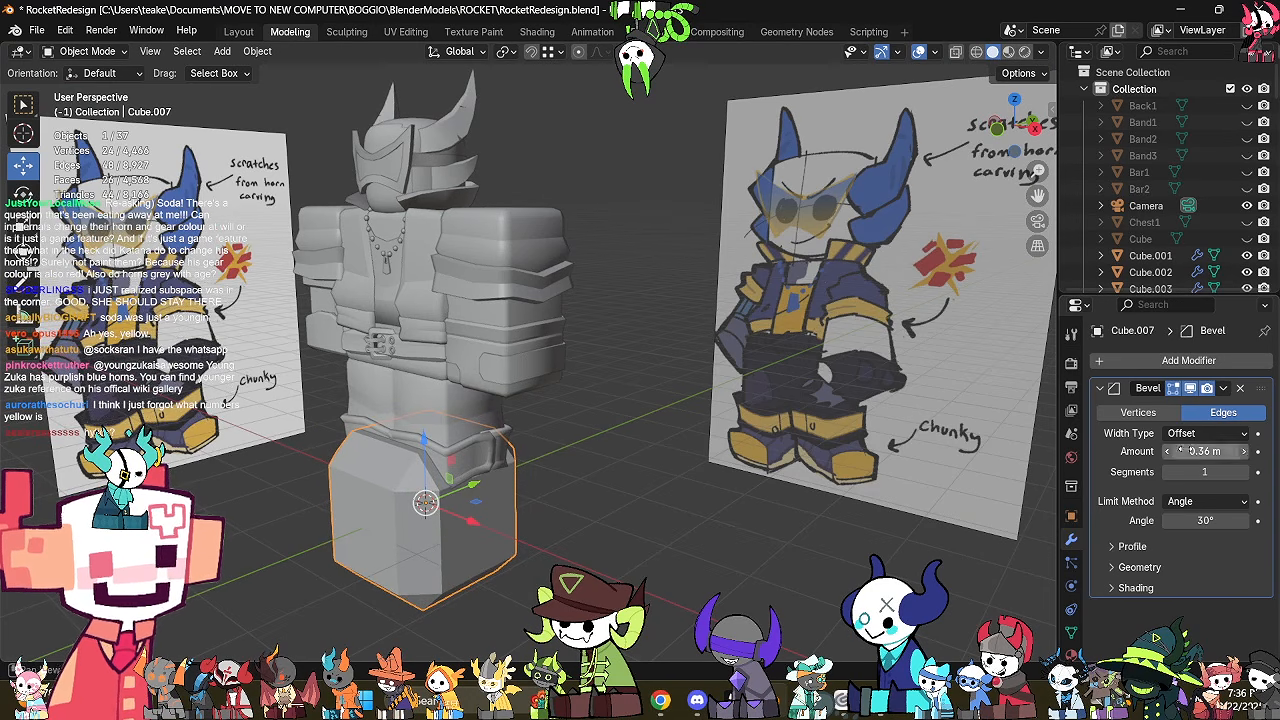
pyautogui.moveTo(560, 410); pyautogui.dragTo(606, 416, button='middle')
pyautogui.press('Tab')
pyautogui.press('Tab')
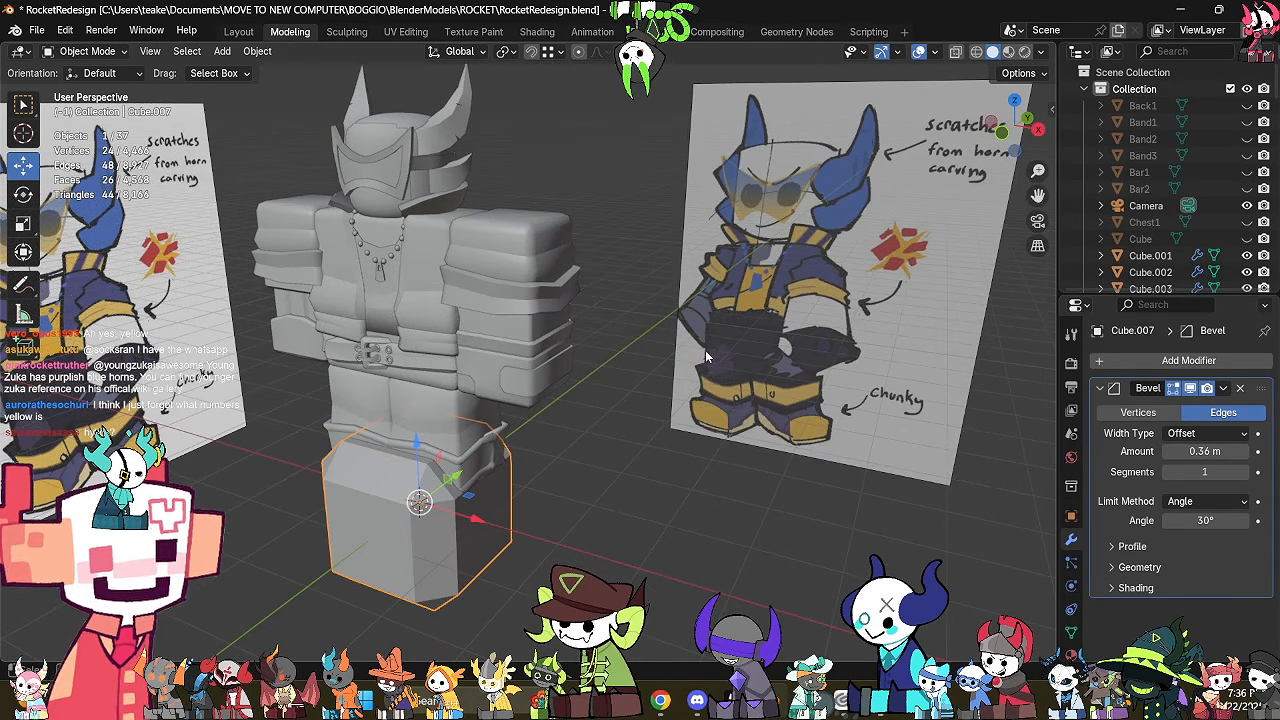
# In front view, move the cube's geometry up to the outer side of the forearm and scale it to about 0.174.
pyautogui.hotkey('ctrl', 'a')
pyautogui.click(705, 350)
pyautogui.click(1001, 132)
pyautogui.press('Tab')
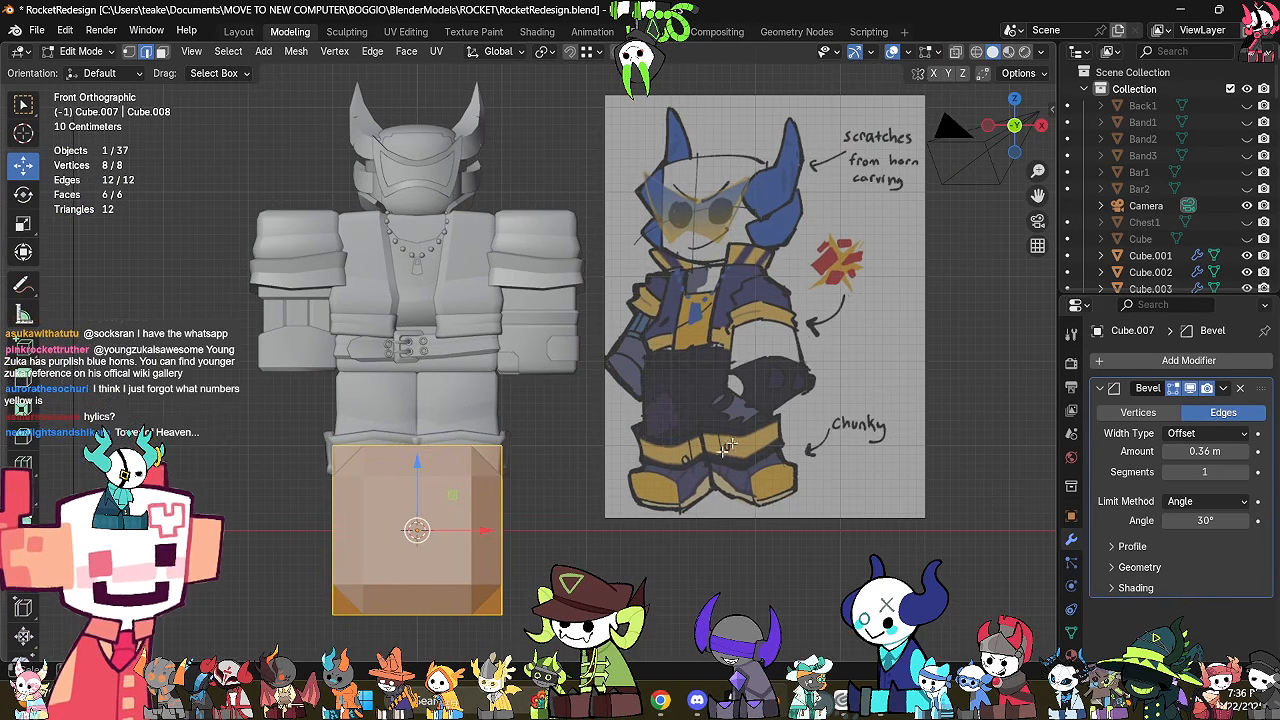
pyautogui.press('g')
pyautogui.click(790, 360)
pyautogui.press('s')
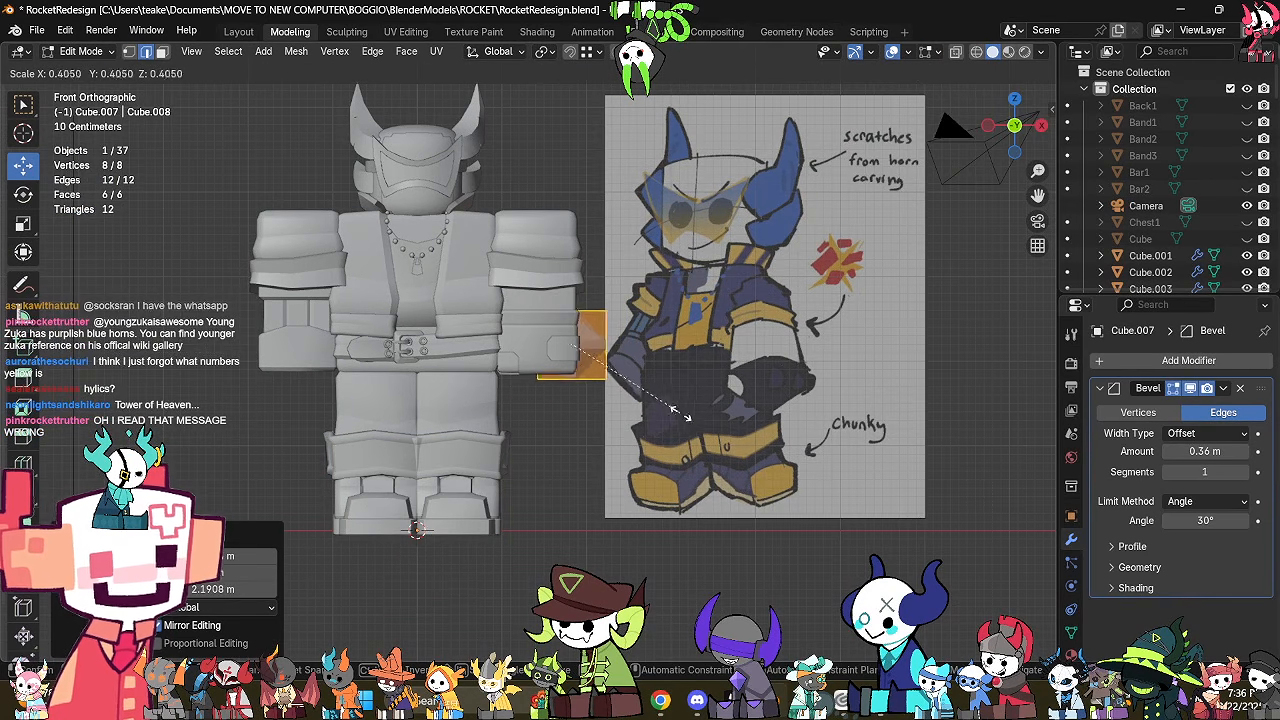
pyautogui.click(622, 376)
# Scale the cube's geometry by a further 0.783 and set its bevel amount to 0.05 m.
pyautogui.scroll(4, 622, 376)
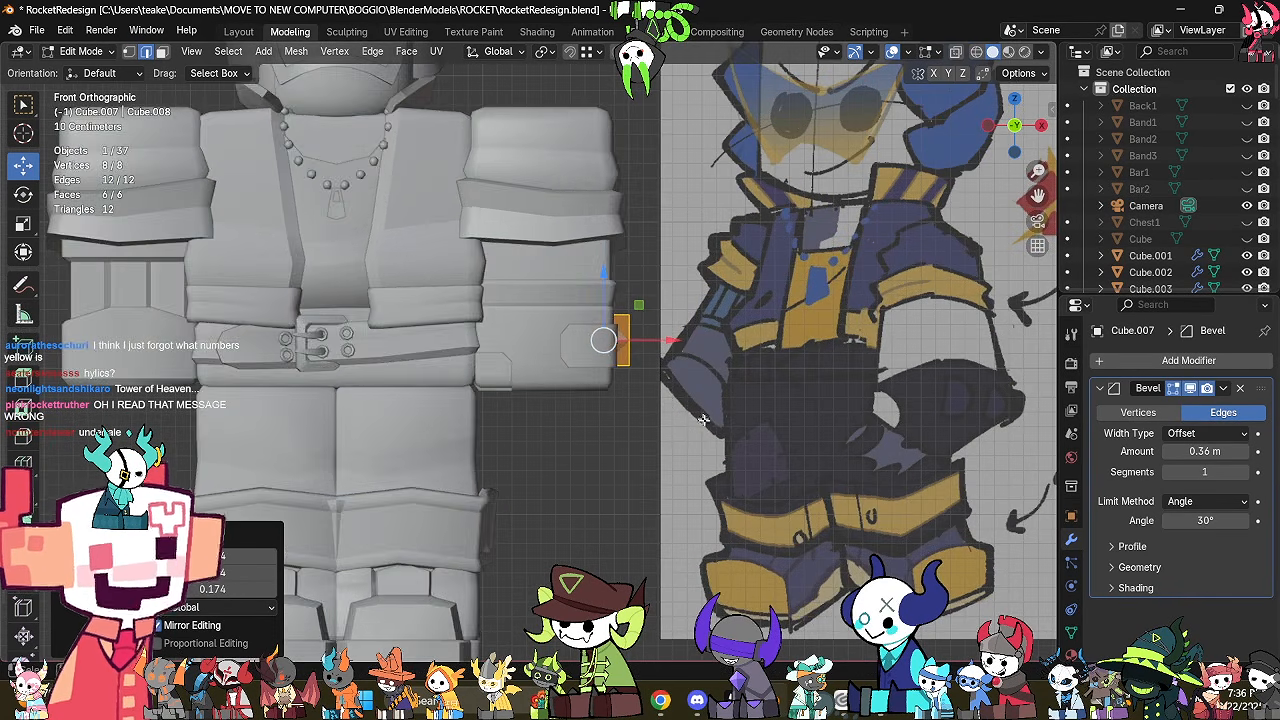
pyautogui.scroll(3, 706, 424)
pyautogui.press('s')
pyautogui.click(890, 450)
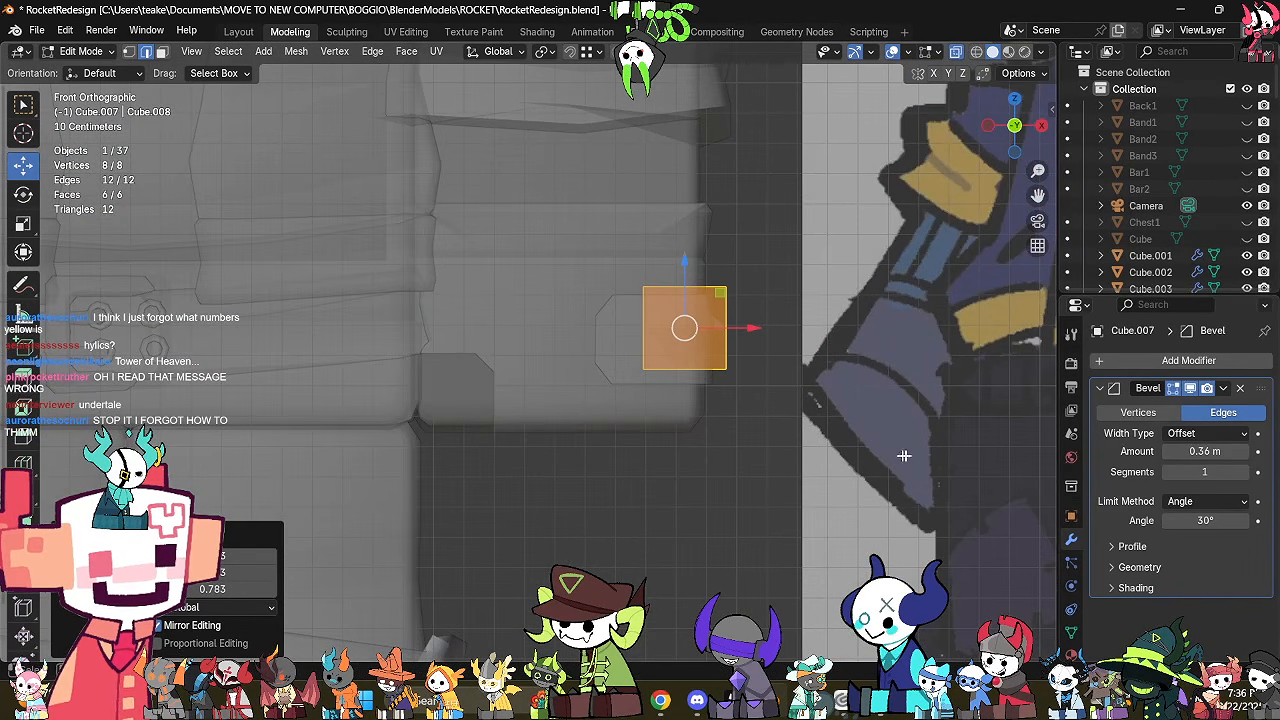
pyautogui.moveTo(1203, 452); pyautogui.dragTo(1167, 452)
pyautogui.moveTo(622, 425); pyautogui.dragTo(455, 420, button='middle')
pyautogui.hotkey('alt', 'z')
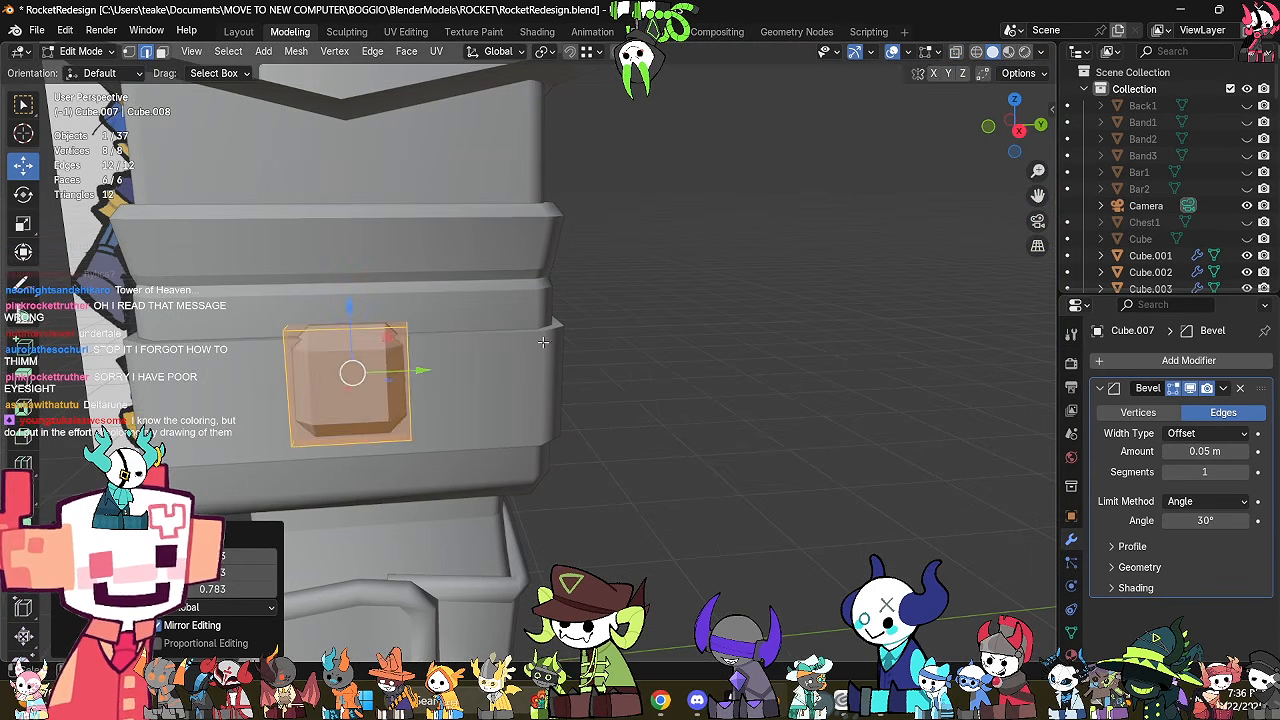
# Resize the beveled cube and position it as a protruding stud on the front part of the forearm plate's outer face.
pyautogui.press('s')
pyautogui.click(500, 355)
pyautogui.keyDown('shift'); pyautogui.moveTo(430, 379); pyautogui.dragTo(502, 394, button='middle'); pyautogui.keyUp('shift')
pyautogui.moveTo(486, 390); pyautogui.dragTo(374, 410)
pyautogui.moveTo(316, 332); pyautogui.dragTo(318, 349)
pyautogui.scroll(1, 345, 374)
pyautogui.moveTo(354, 382); pyautogui.dragTo(418, 374, button='middle')
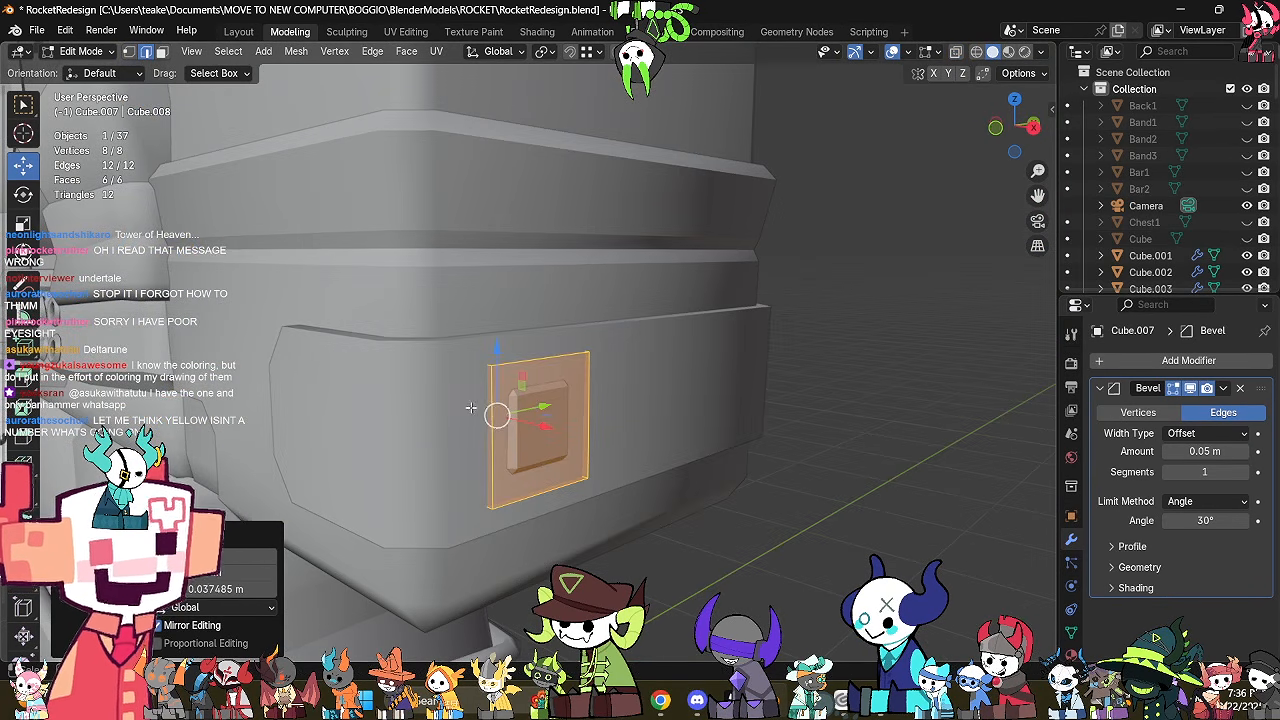
pyautogui.moveTo(538, 428); pyautogui.dragTo(559, 433)
pyautogui.scroll(-3, 558, 433)
pyautogui.moveTo(558, 433); pyautogui.dragTo(503, 437, button='middle')
pyautogui.press('Tab')
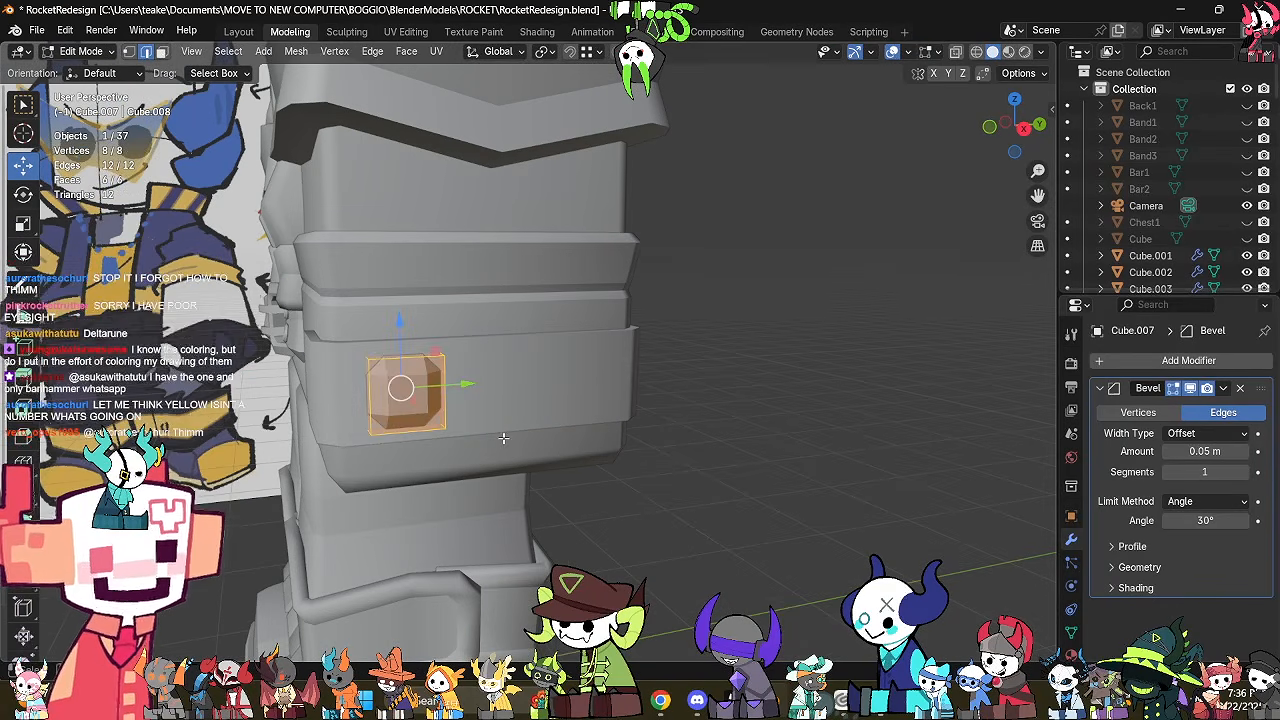
# Duplicate the stud as a separate object and move the copy along Y toward the back of the forearm plate.
pyautogui.hotkey('shift', 'd')
pyautogui.press('Tab')
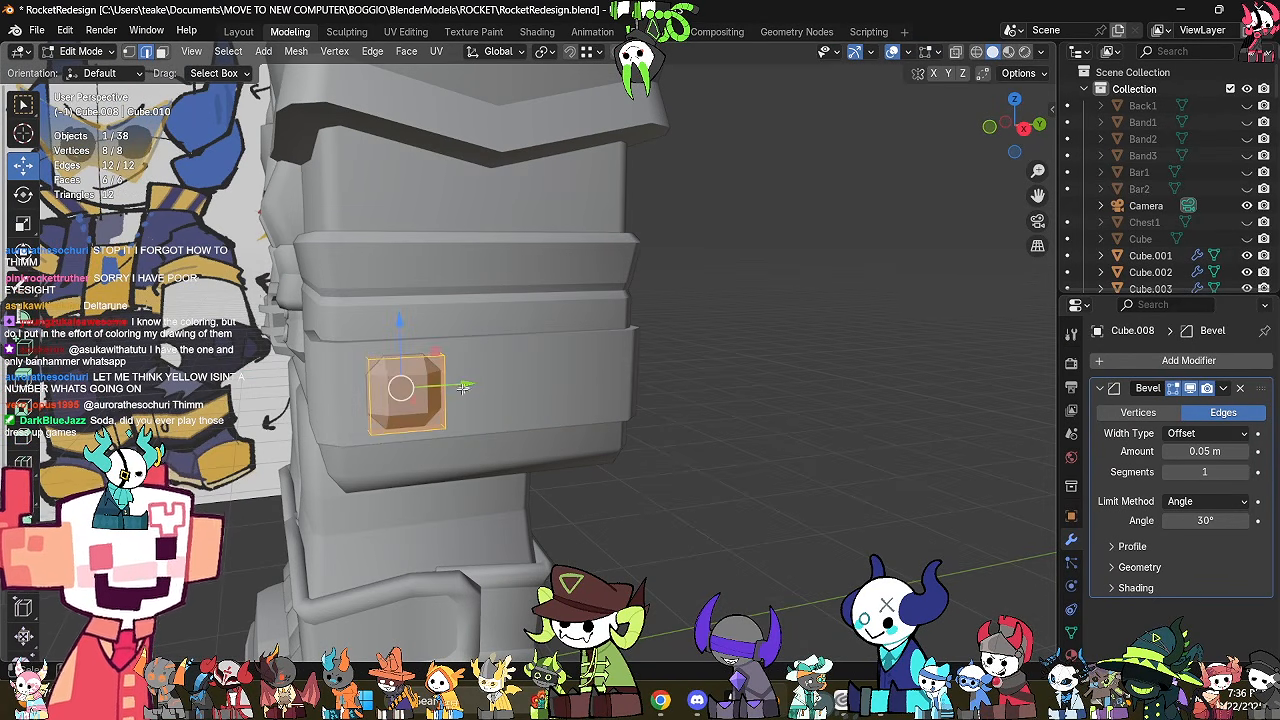
pyautogui.moveTo(463, 388); pyautogui.dragTo(641, 388)
# Duplicate the second stud and place the copy along Y near the rear edge of the forearm plate.
pyautogui.press('Tab')
pyautogui.hotkey('shift', 'd')
pyautogui.press('Tab')
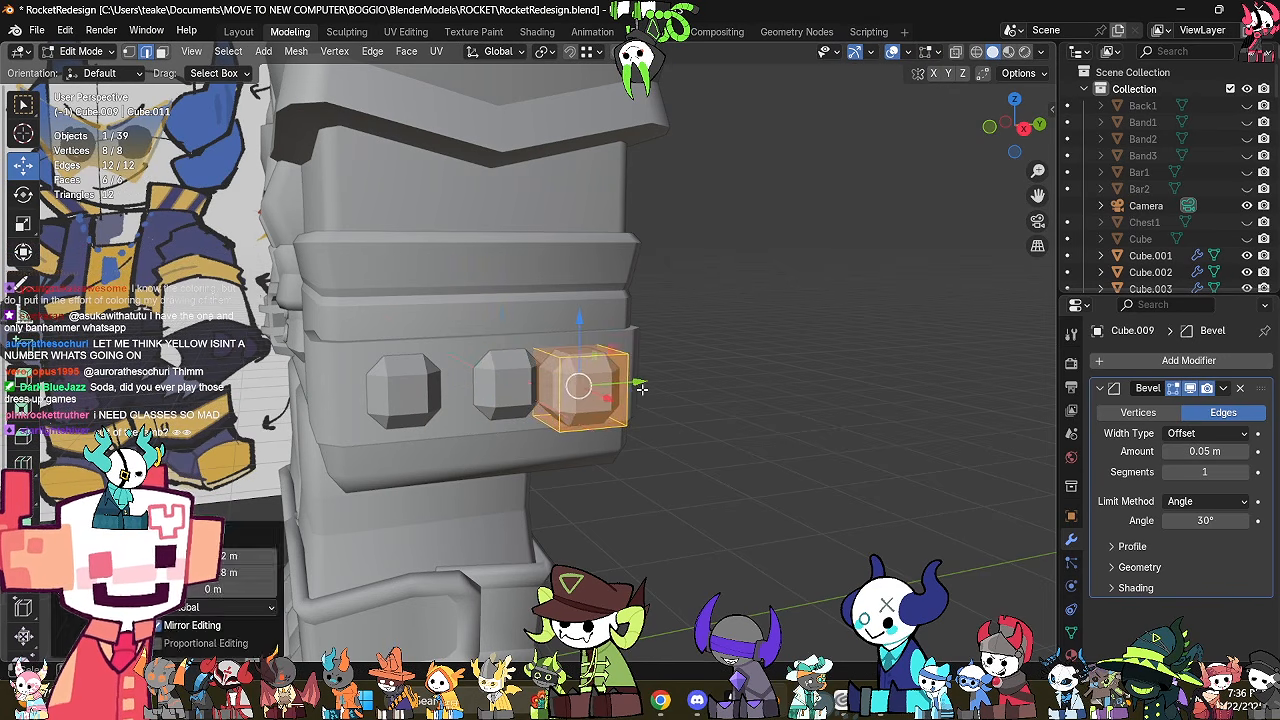
pyautogui.hotkey('ctrl', 'z')
pyautogui.moveTo(564, 380); pyautogui.dragTo(640, 372)
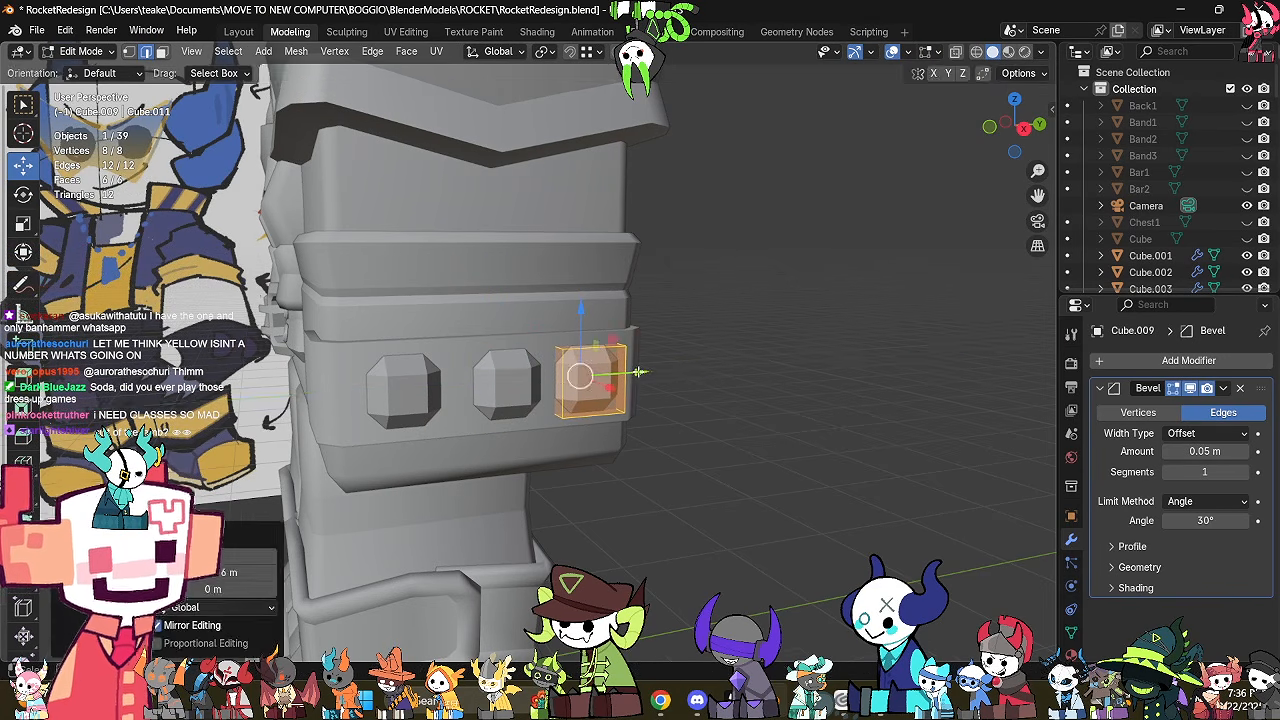
pyautogui.press('Tab')
# Delete the third stud nearest the rear edge of the forearm plate.
pyautogui.scroll(-5, 660, 386)
pyautogui.click(662, 388)
pyautogui.moveTo(662, 388); pyautogui.dragTo(610, 370, button='middle')
pyautogui.scroll(2, 610, 370)
pyautogui.click(616, 360)
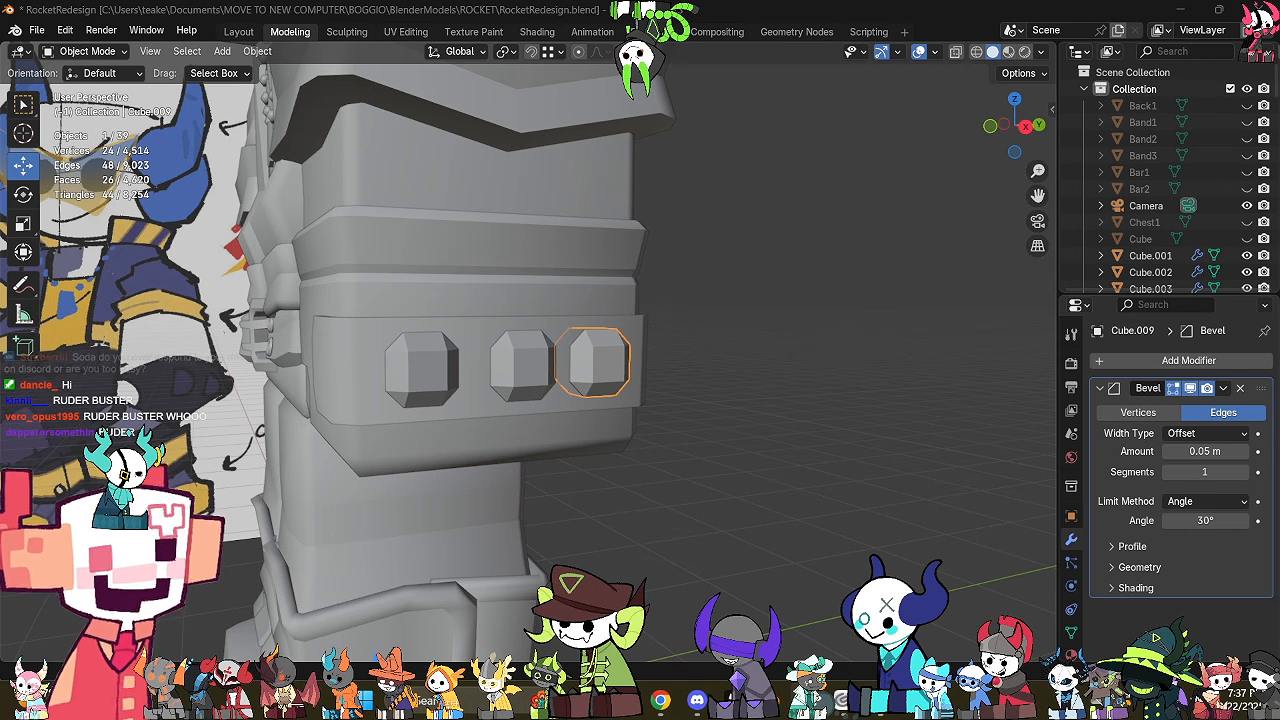
pyautogui.moveTo(289, 284); pyautogui.dragTo(386, 320, button='middle')
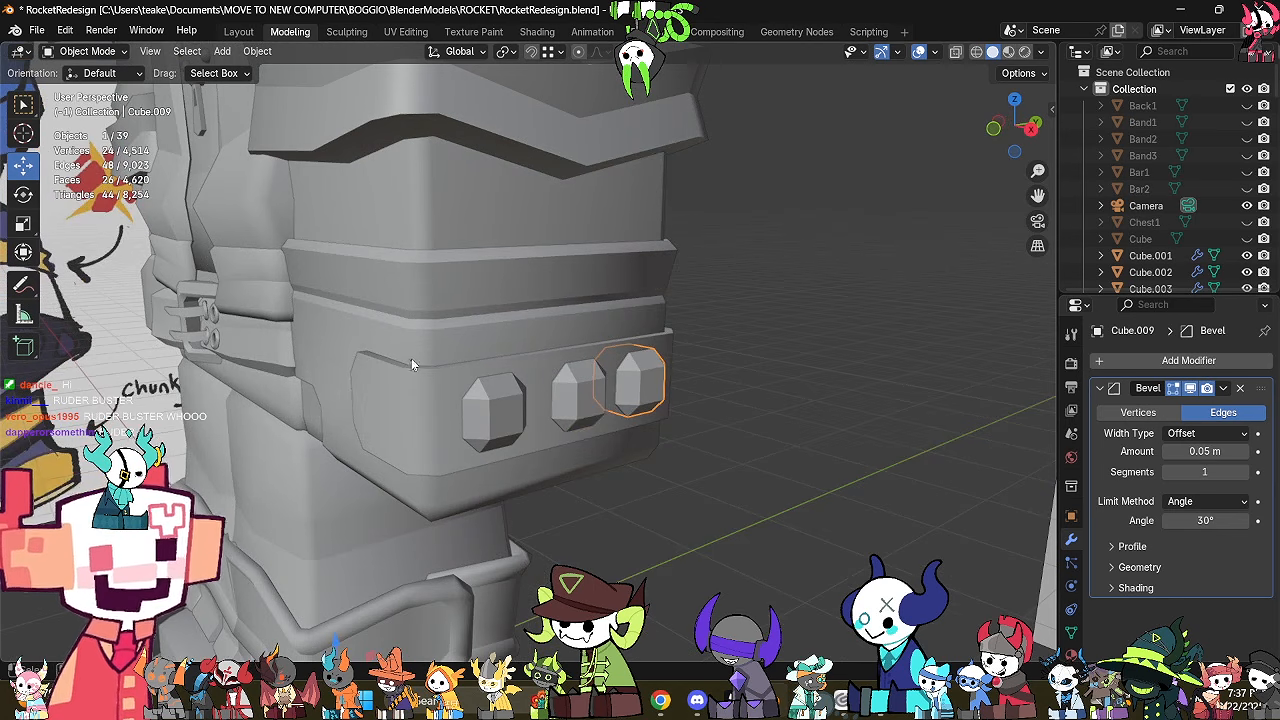
pyautogui.moveTo(600, 401); pyautogui.dragTo(586, 391, button='middle')
pyautogui.press('Delete')
# Rescale the front stud's geometry slightly and check how deeply it sits in the forearm.
pyautogui.click(552, 392)
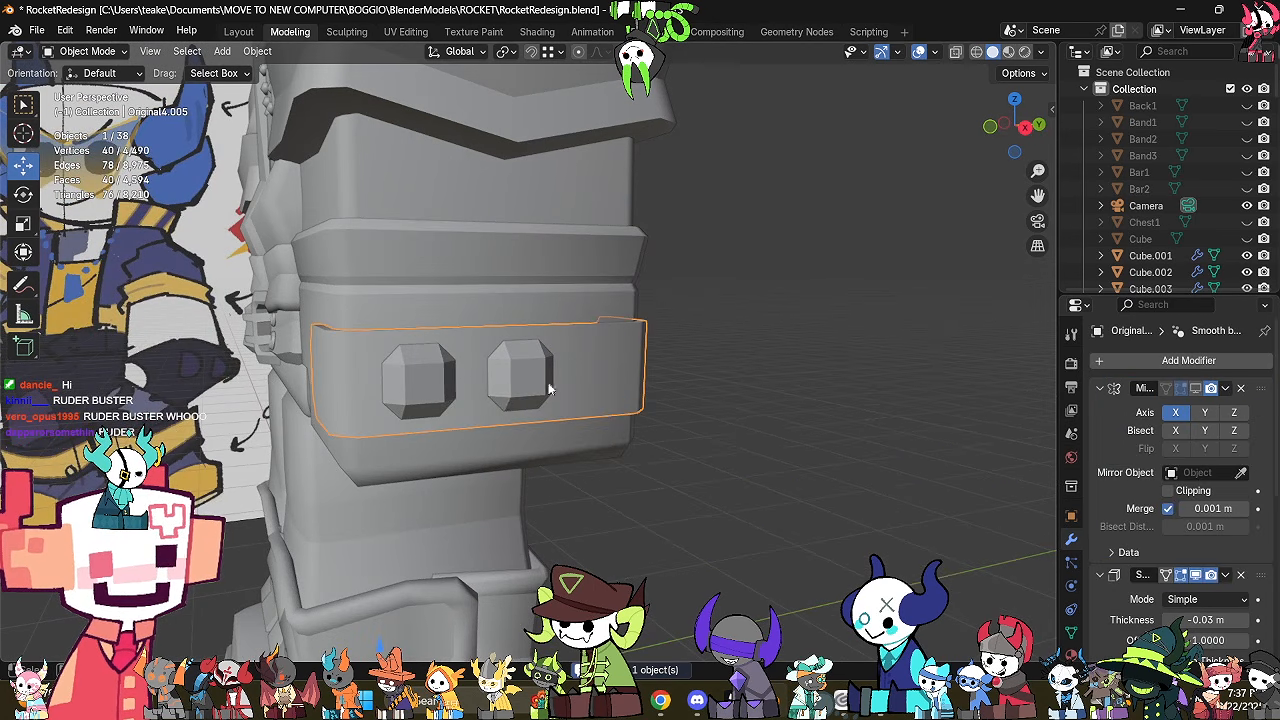
pyautogui.click(505, 395)
pyautogui.click(448, 384)
pyautogui.press('Tab')
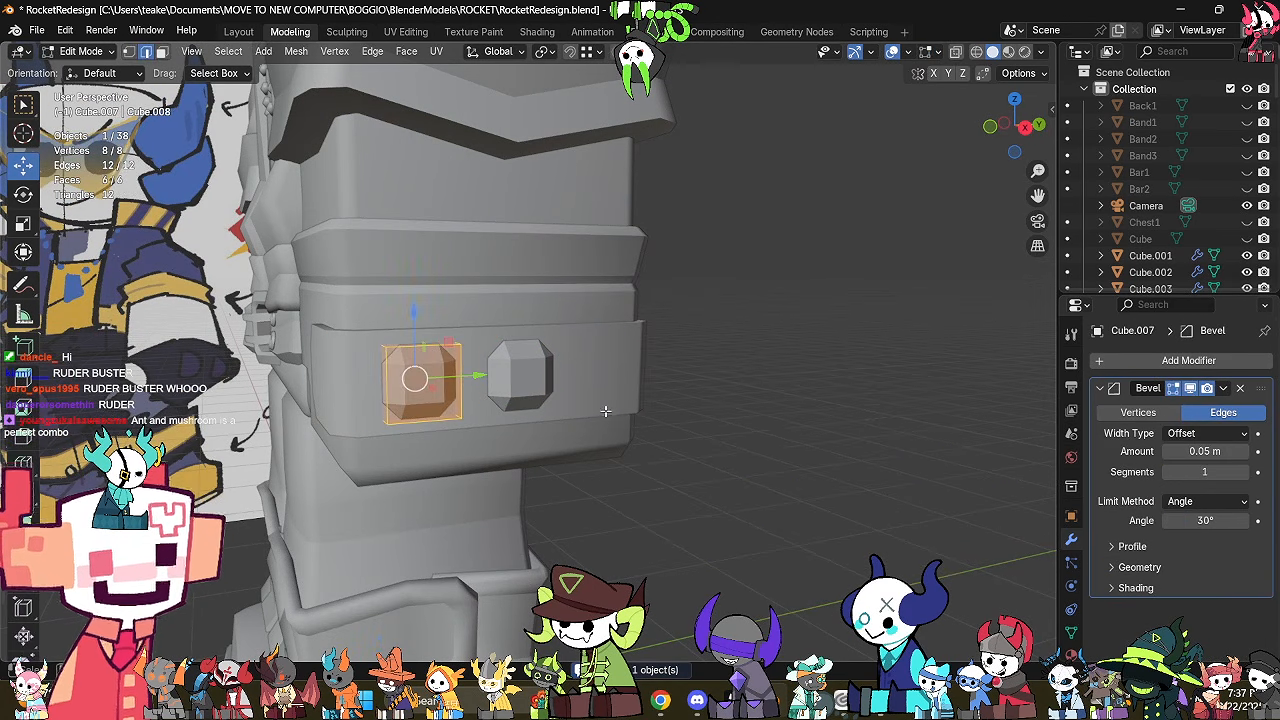
pyautogui.scroll(2, 480, 385)
pyautogui.press('s')
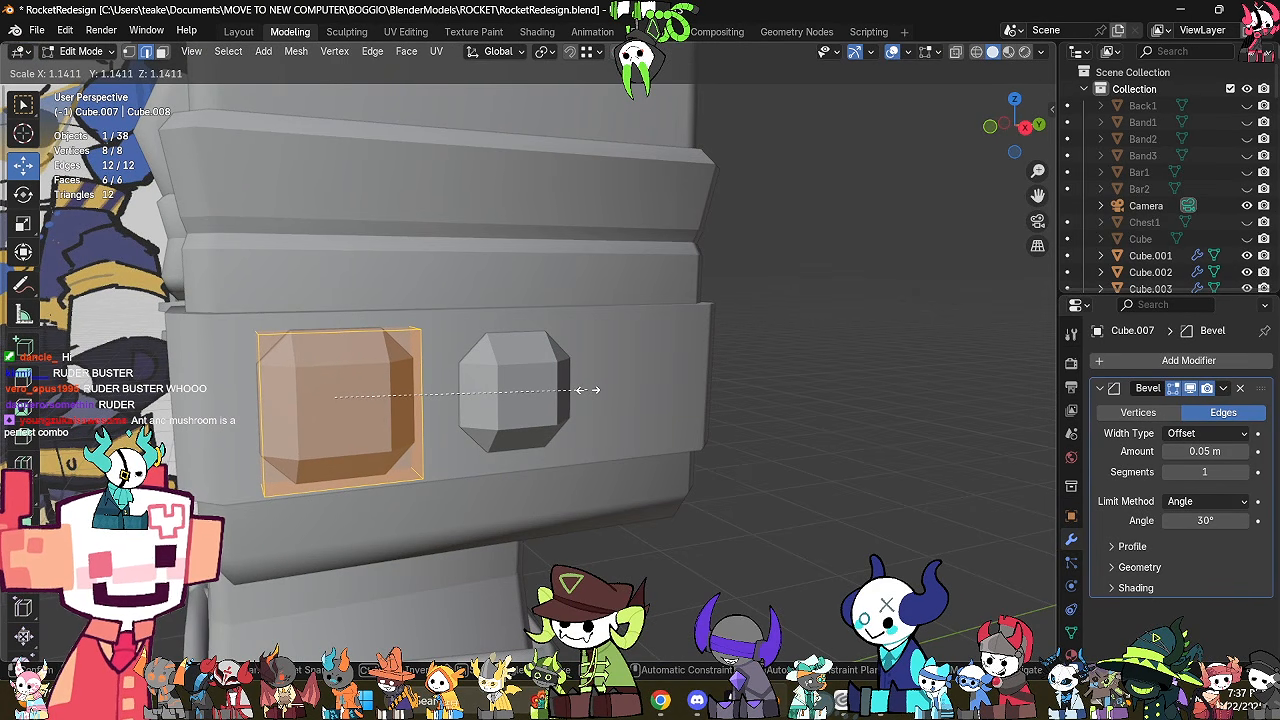
pyautogui.click(560, 403)
pyautogui.press('Tab')
pyautogui.moveTo(560, 401); pyautogui.dragTo(632, 391, button='middle')
pyautogui.press('Tab')
pyautogui.moveTo(735, 421); pyautogui.dragTo(789, 443, button='middle')
pyautogui.hotkey('alt', 'z')
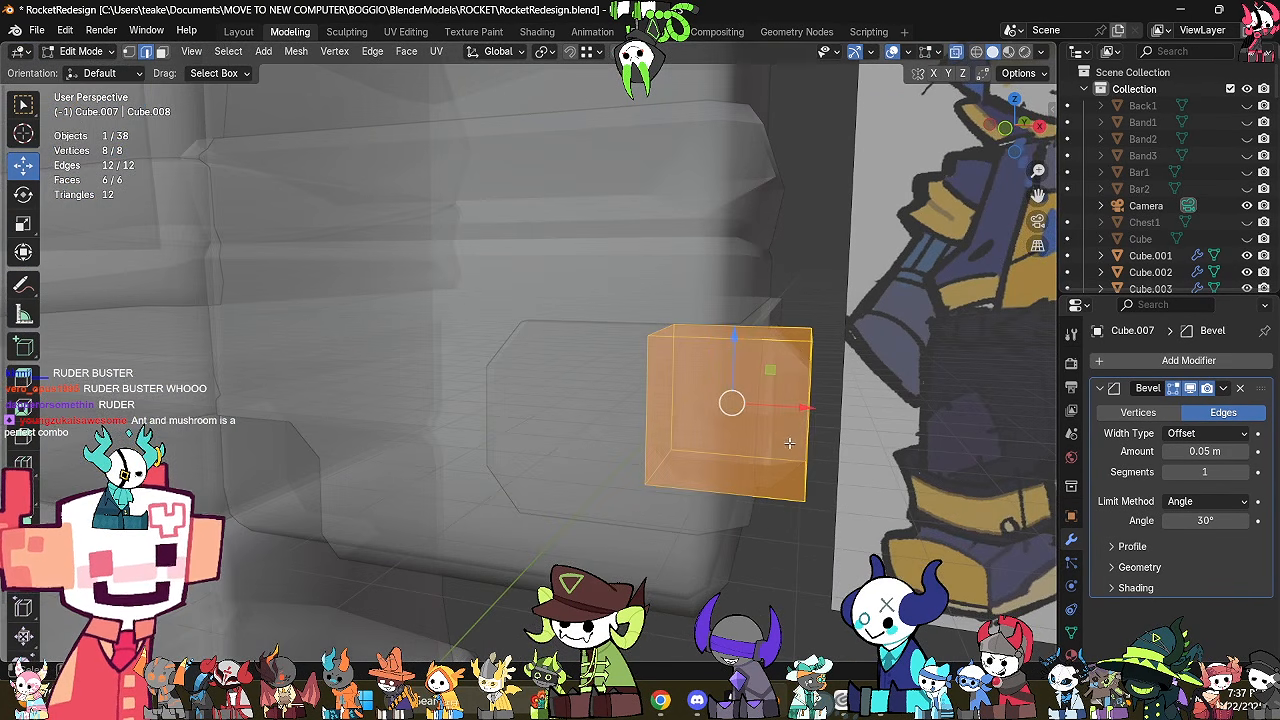
# Delete the front stud's hidden inner face and remove the second stud behind it on the forearm plate.
pyautogui.press('3')
pyautogui.click(777, 446)
pyautogui.rightClick(777, 446)
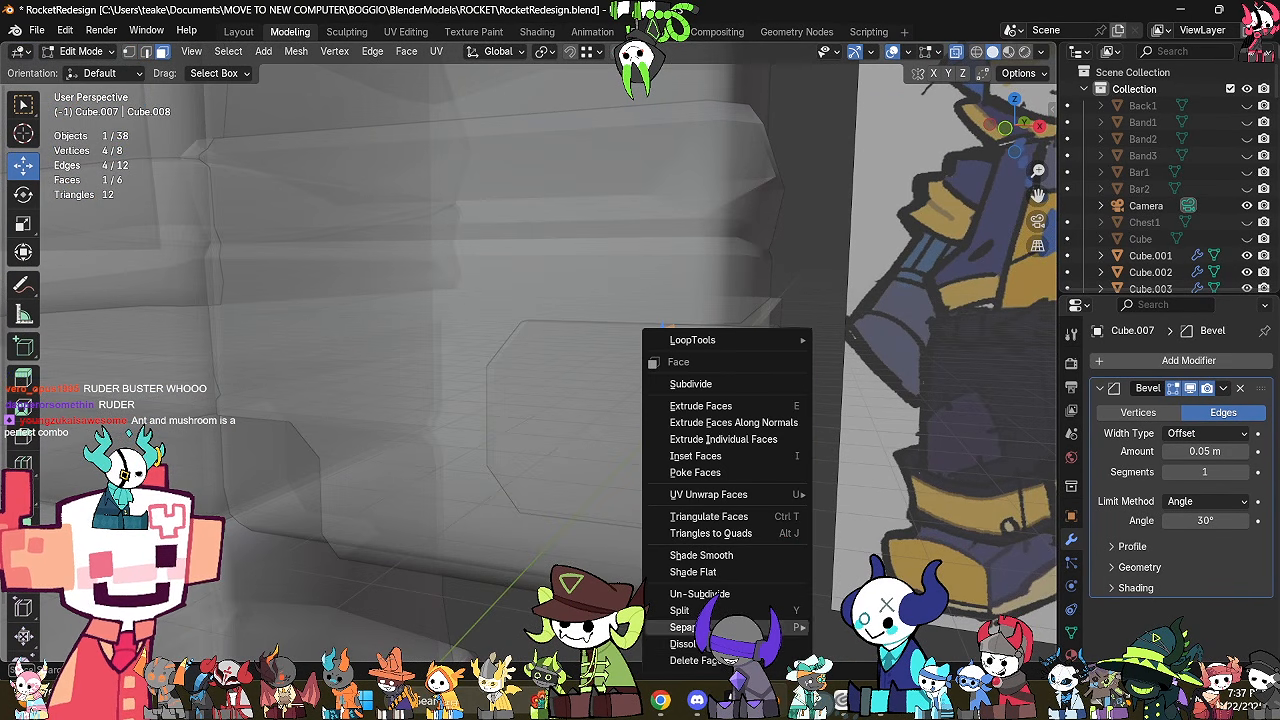
pyautogui.click(690, 660)
pyautogui.moveTo(793, 522); pyautogui.dragTo(648, 404, button='middle')
pyautogui.hotkey('alt', 'z')
pyautogui.press('Tab')
pyautogui.click(658, 388)
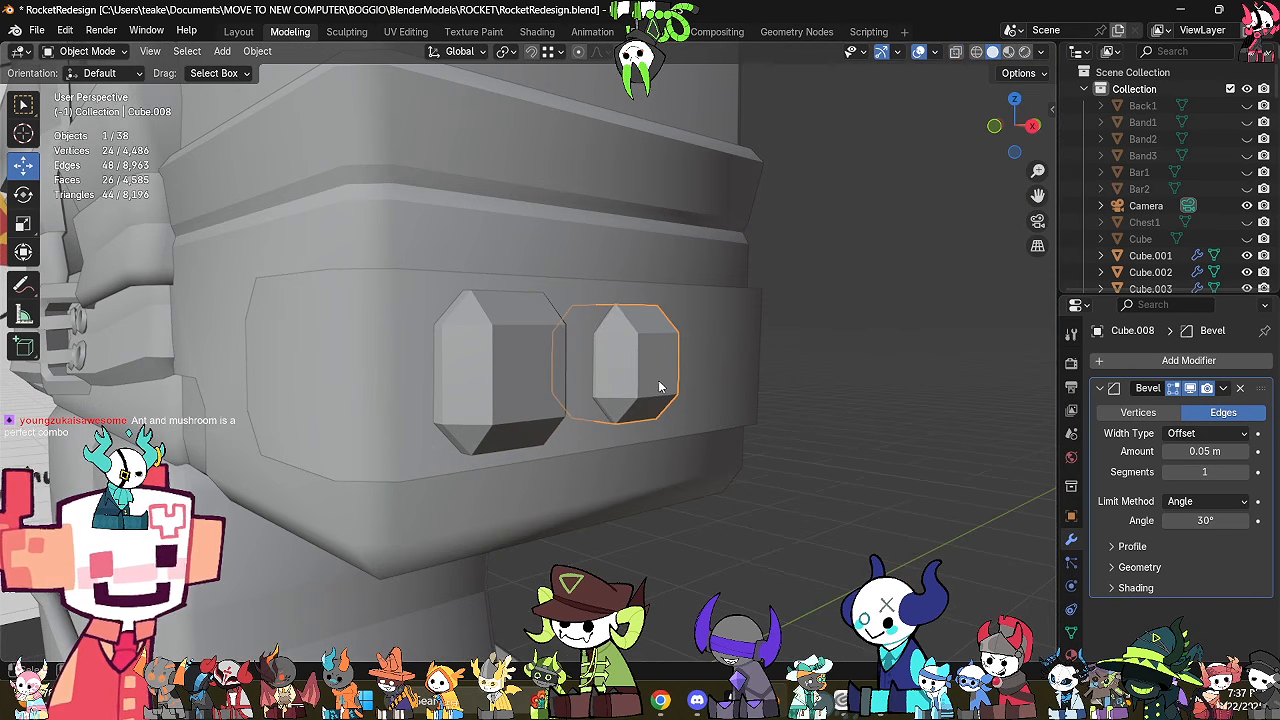
pyautogui.press('Delete')
# Try bevel amounts of 0.07 m and 0.04 m on the remaining stud, and set the amount back to 0.05 m.
pyautogui.click(530, 392)
pyautogui.click(529, 392)
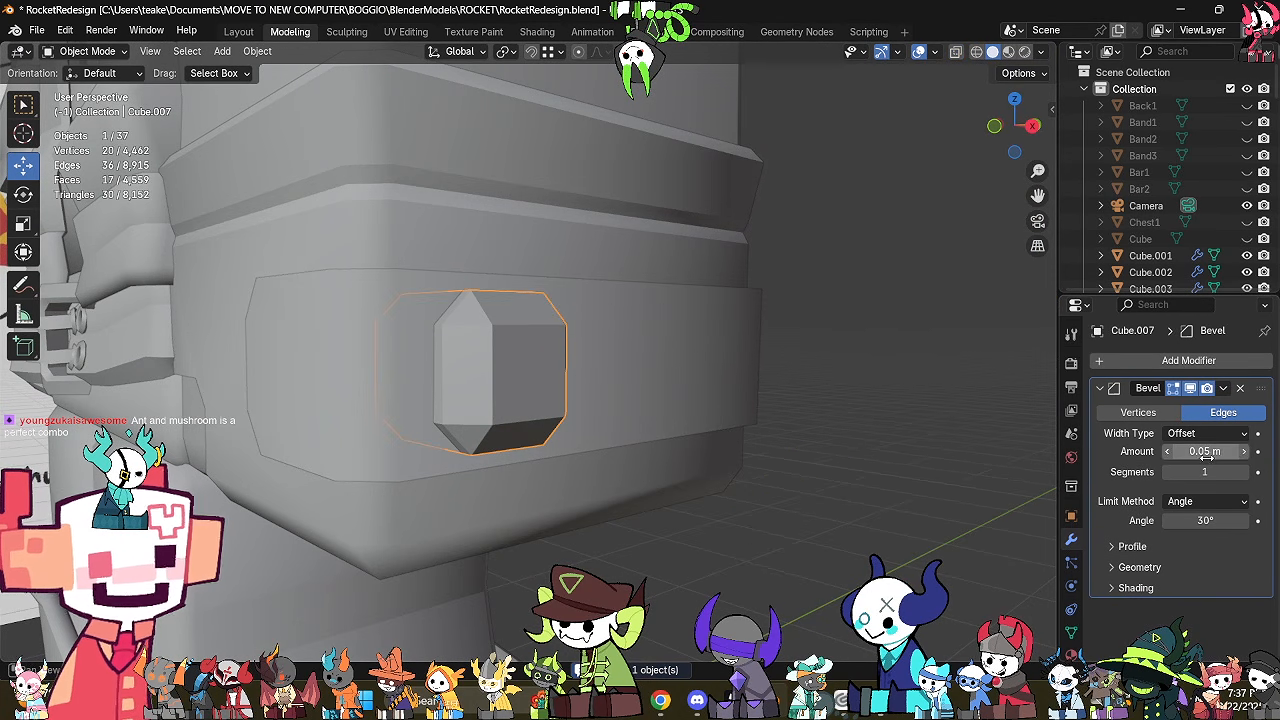
pyautogui.moveTo(1205, 452)
pyautogui.mouseDown()
pyautogui.moveTo(1180, 452)
pyautogui.moveTo(1215, 452)
pyautogui.mouseUp()
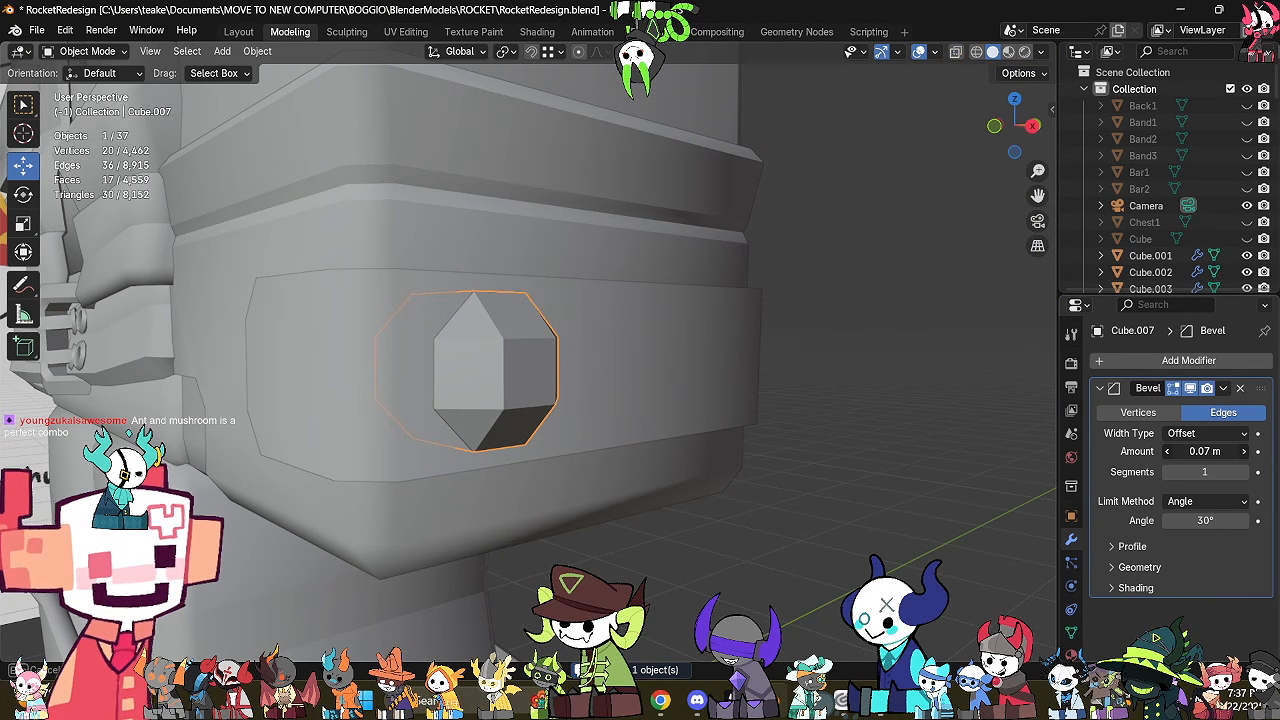
pyautogui.moveTo(580, 330); pyautogui.dragTo(651, 369, button='middle')
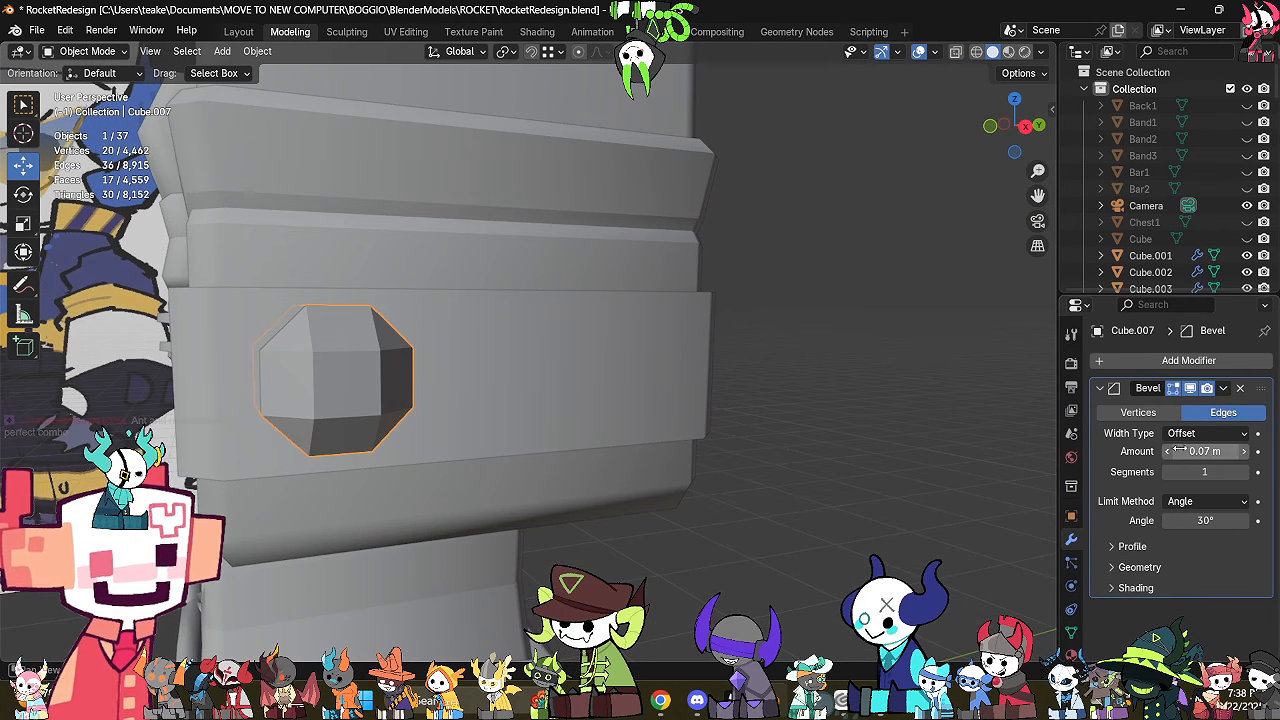
pyautogui.moveTo(1180, 451); pyautogui.dragTo(1153, 451)
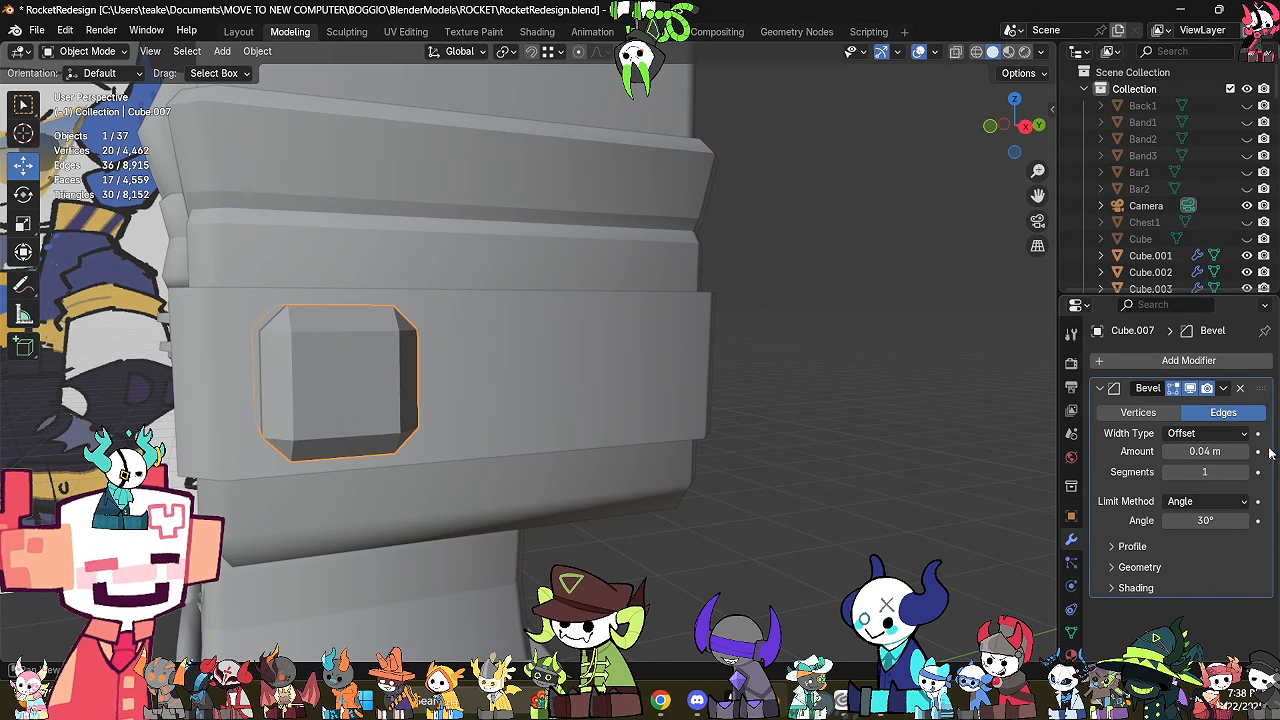
pyautogui.click(1248, 451)
# Move the stud's geometry about -0.03 m along X, so it sits deeper in the forearm plate.
pyautogui.scroll(-4, 723, 351)
pyautogui.moveTo(723, 351); pyautogui.dragTo(748, 360, button='middle')
pyautogui.hotkey('ctrl', 'a')
pyautogui.click(748, 361)
pyautogui.press('Tab')
pyautogui.moveTo(566, 331); pyautogui.dragTo(674, 428, button='middle')
pyautogui.press('g')
pyautogui.press('g')
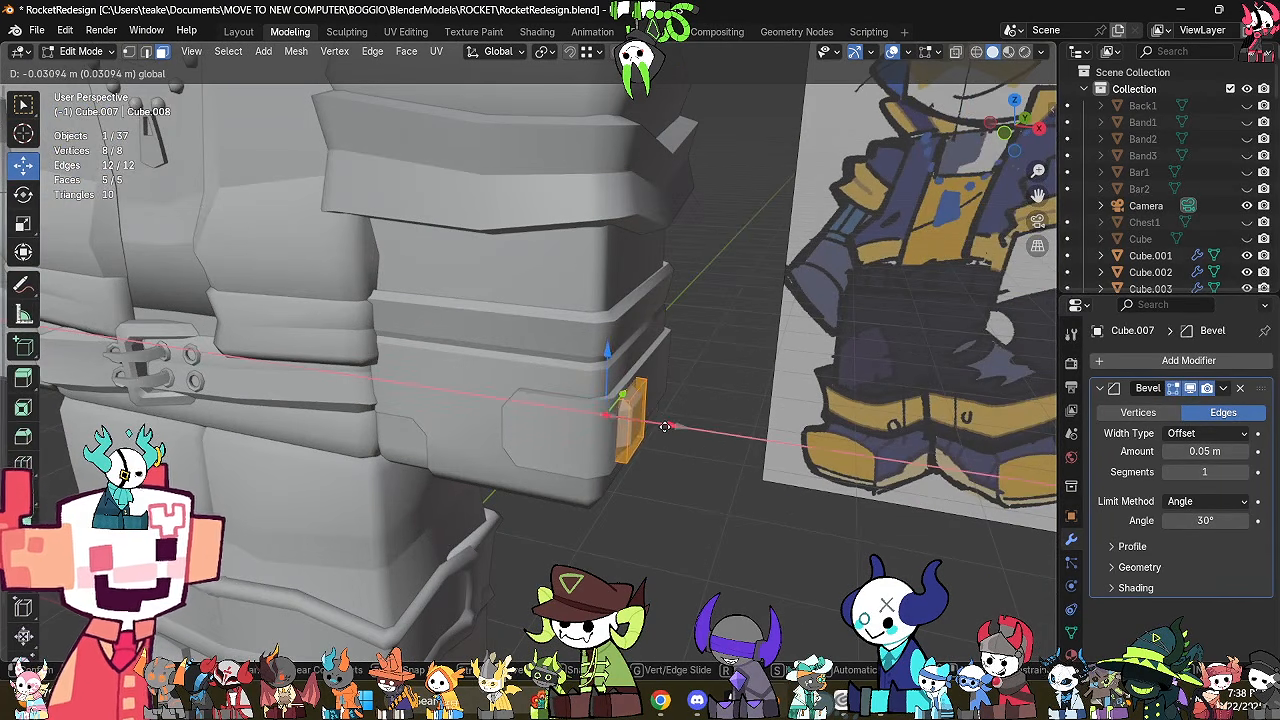
pyautogui.moveTo(665, 427); pyautogui.dragTo(664, 427)
pyautogui.press('Tab')
pyautogui.click(790, 455)
pyautogui.moveTo(790, 455); pyautogui.dragTo(731, 429, button='middle')
pyautogui.scroll(1, 731, 429)
# Duplicate the open-backed stud as a separate object and shift the copy's geometry along Y toward the plate's middle.
pyautogui.click(477, 349)
pyautogui.scroll(2, 652, 357)
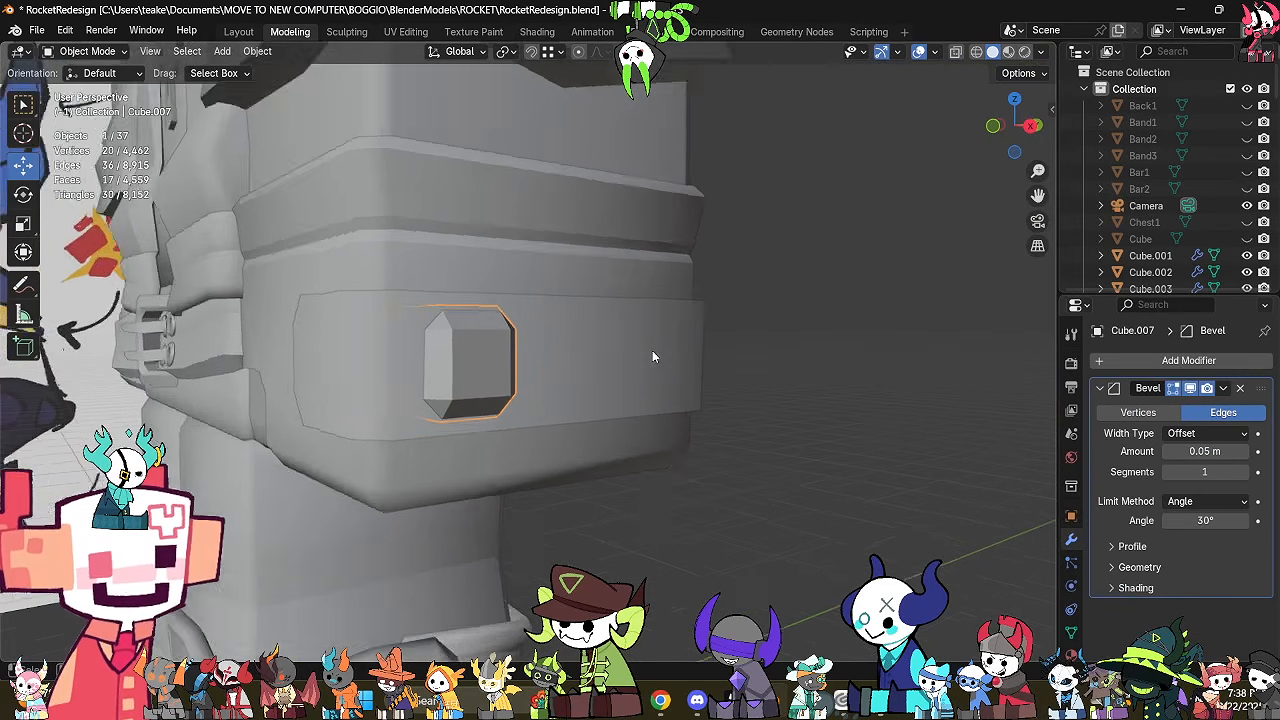
pyautogui.scroll(2, 654, 357)
pyautogui.hotkey('shift', 'd')
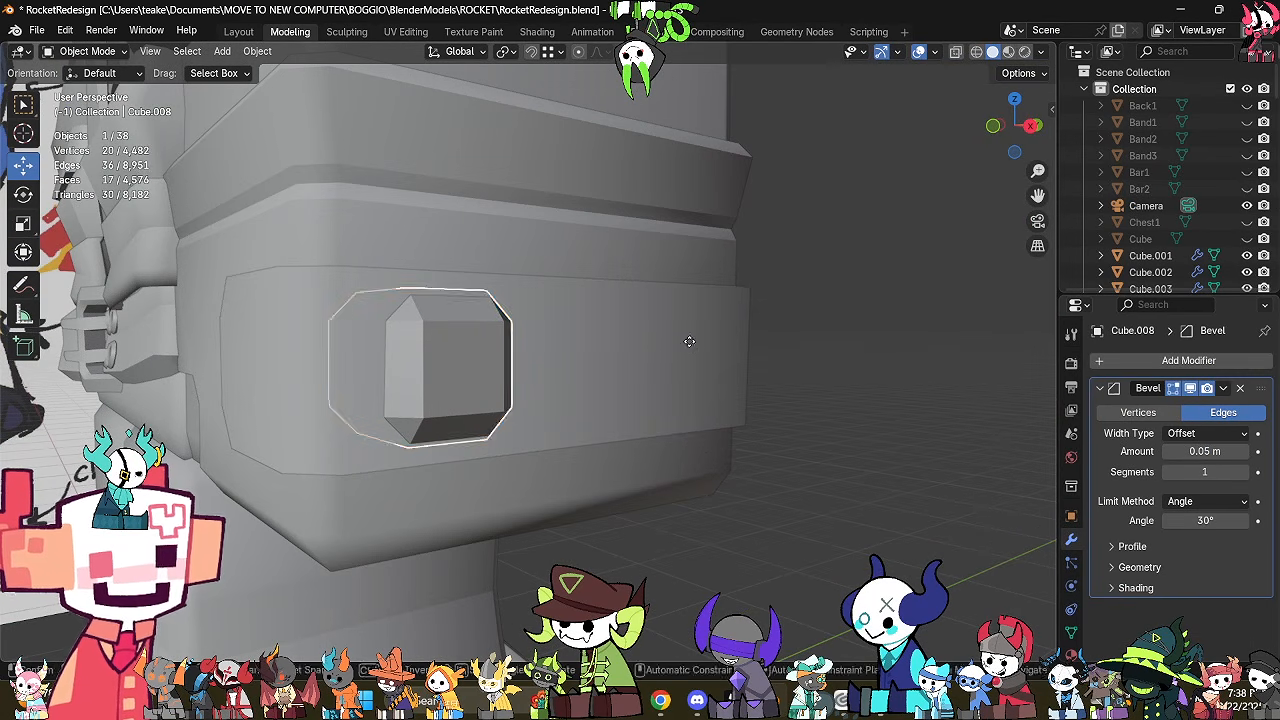
pyautogui.rightClick(689, 342)
pyautogui.press('Tab')
pyautogui.moveTo(689, 343); pyautogui.dragTo(663, 354, button='middle')
pyautogui.moveTo(386, 396); pyautogui.dragTo(657, 427)
pyautogui.press('Tab')
pyautogui.scroll(-4, 736, 425)
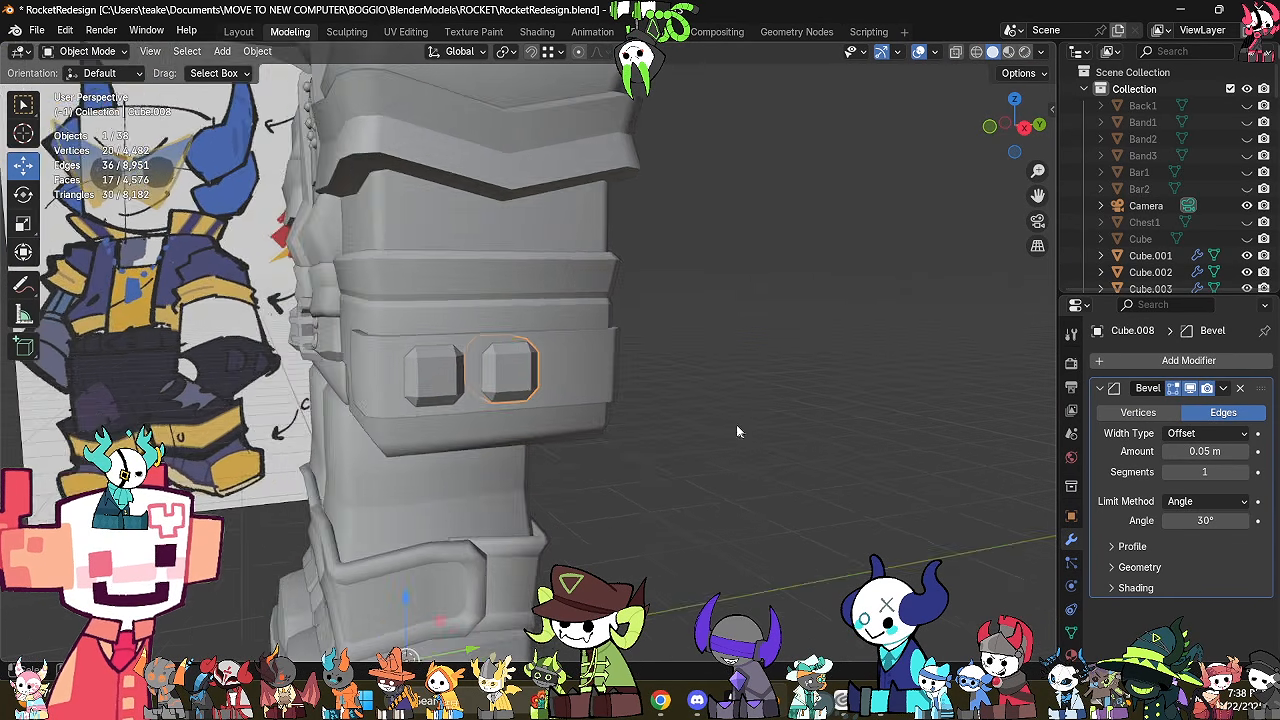
# Duplicate the middle stud as a separate object and shift the copy's geometry along Y near the plate's rear edge.
pyautogui.moveTo(736, 425); pyautogui.dragTo(690, 398, button='middle')
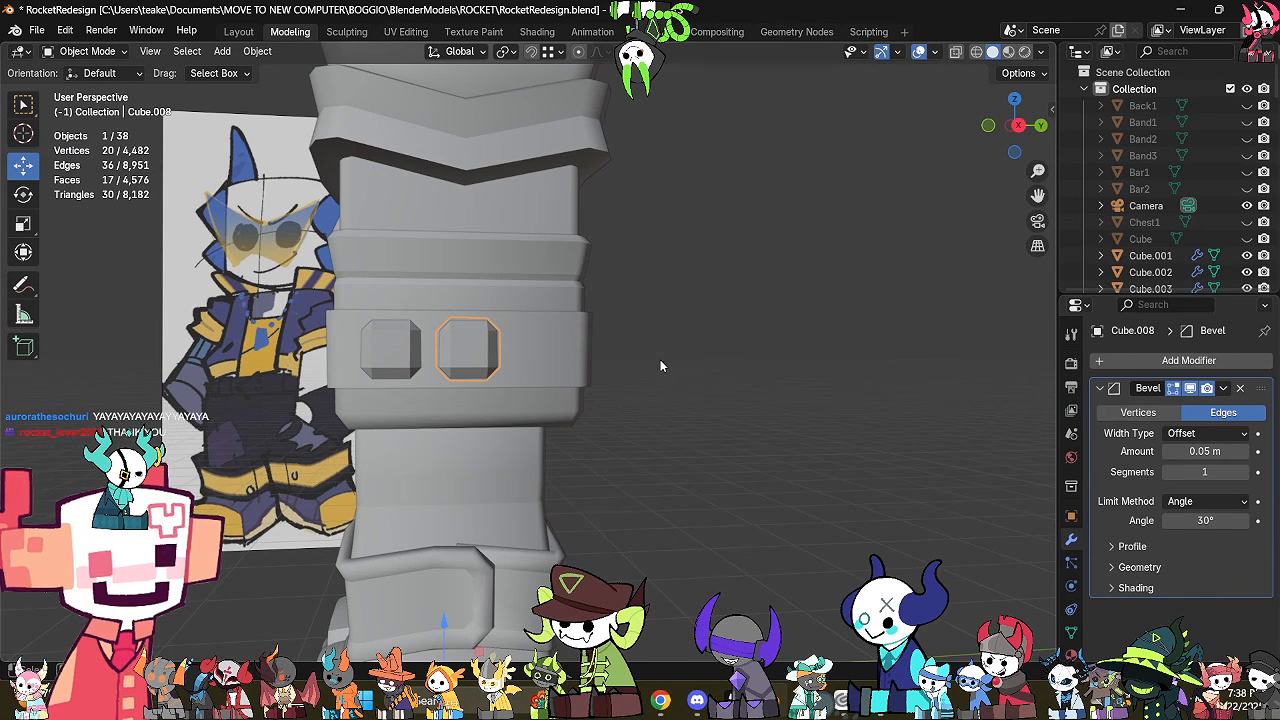
pyautogui.hotkey('shift', 'd')
pyautogui.rightClick(662, 360)
pyautogui.press('Tab')
pyautogui.moveTo(527, 347); pyautogui.dragTo(596, 357)
pyautogui.press('Tab')
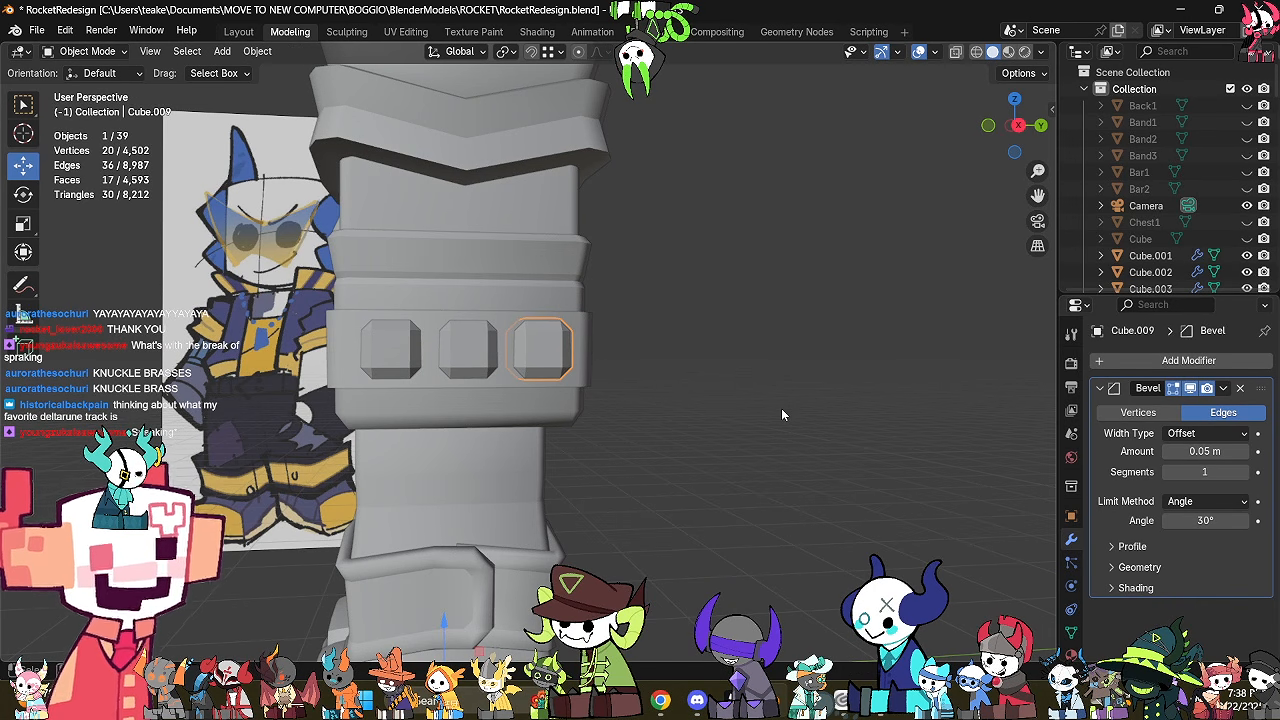
# Nudge the front stud's geometry along Y toward the front of the plate to even out the stud spacing.
pyautogui.moveTo(740, 423); pyautogui.dragTo(718, 432, button='middle')
pyautogui.click(716, 433)
pyautogui.scroll(2, 685, 437)
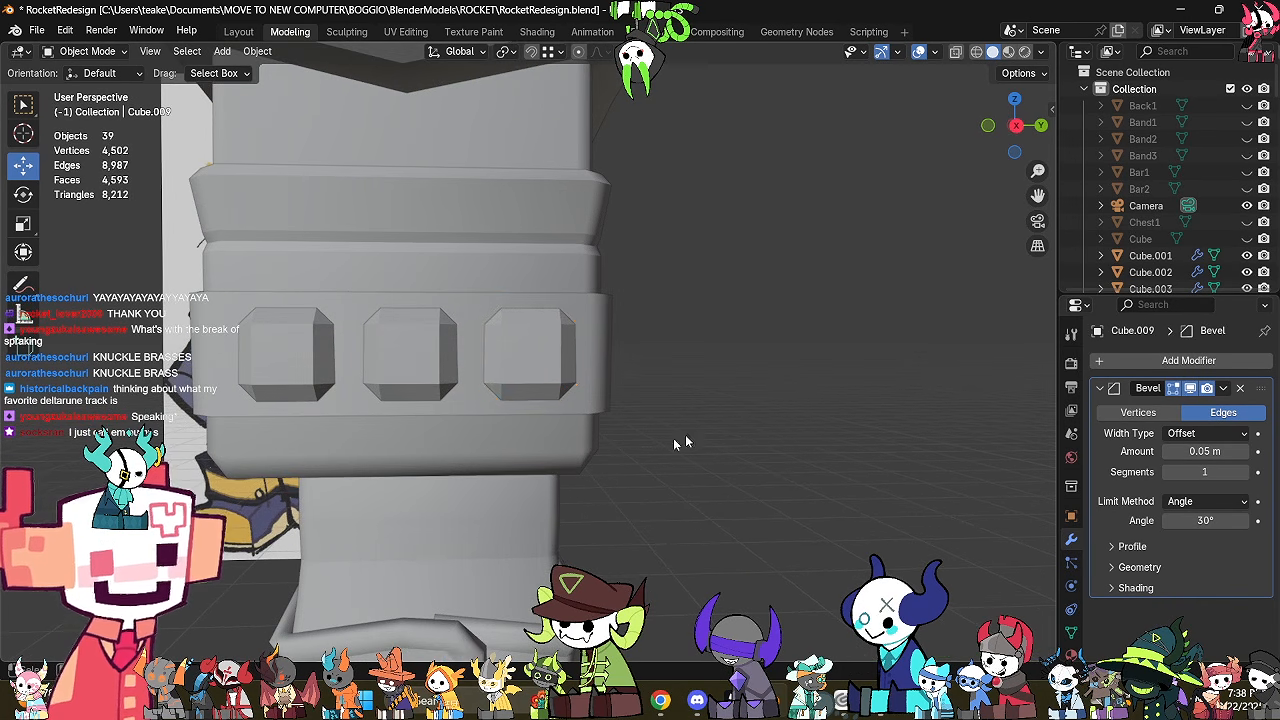
pyautogui.click(557, 376)
pyautogui.click(438, 352)
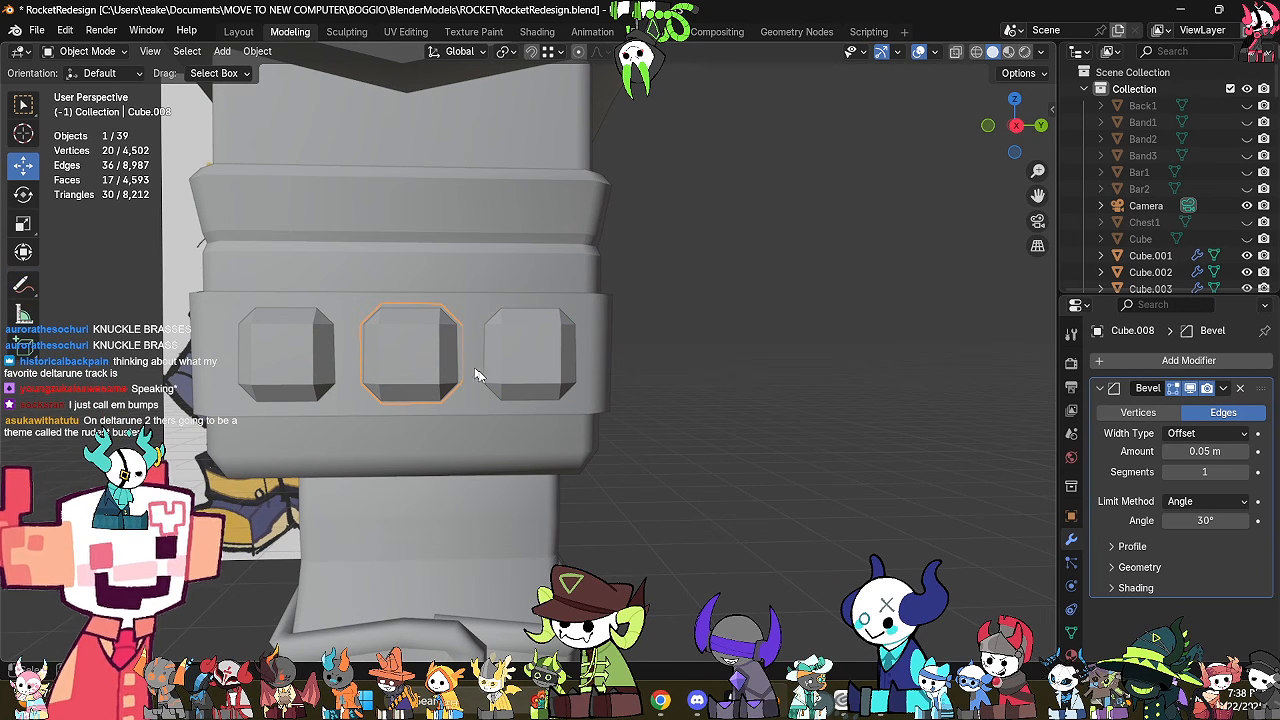
pyautogui.click(300, 365)
pyautogui.moveTo(337, 358); pyautogui.dragTo(378, 370, button='middle')
pyautogui.press('Tab')
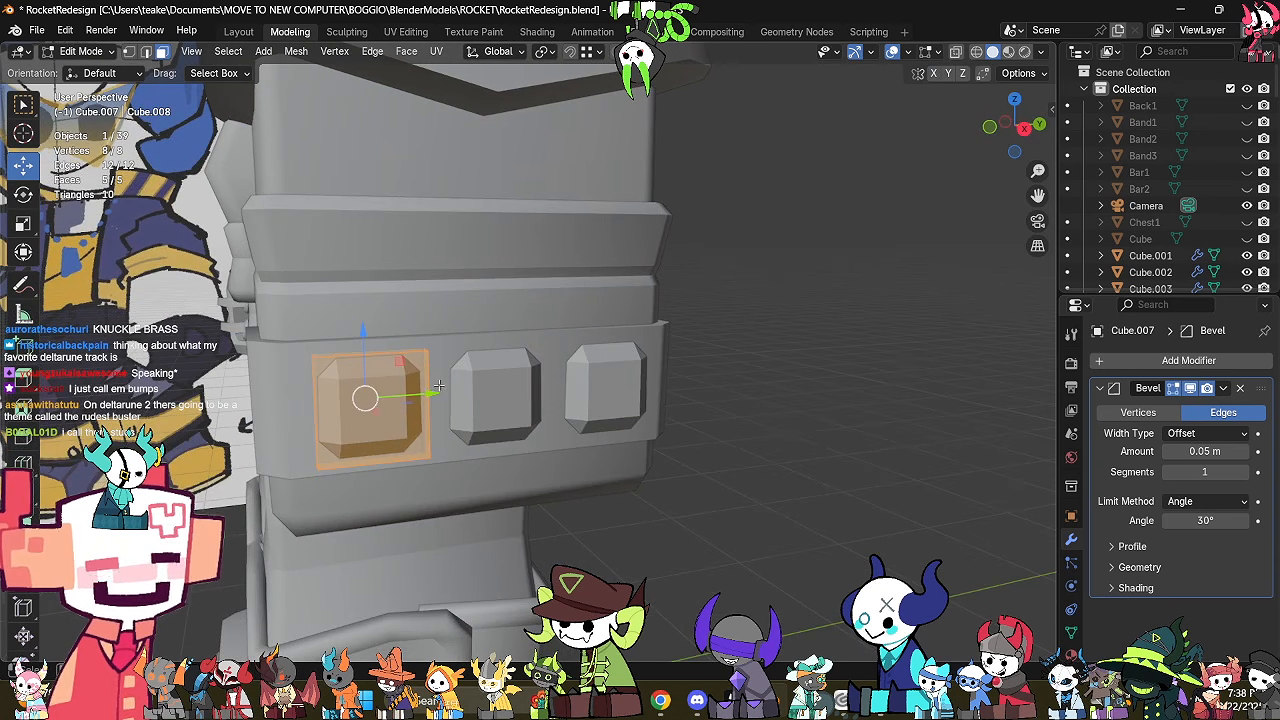
pyautogui.moveTo(433, 388); pyautogui.dragTo(418, 388)
pyautogui.press('Tab')
# Nudge the middle stud's geometry slightly forward along Y so it is centred between the other two studs.
pyautogui.click(529, 392)
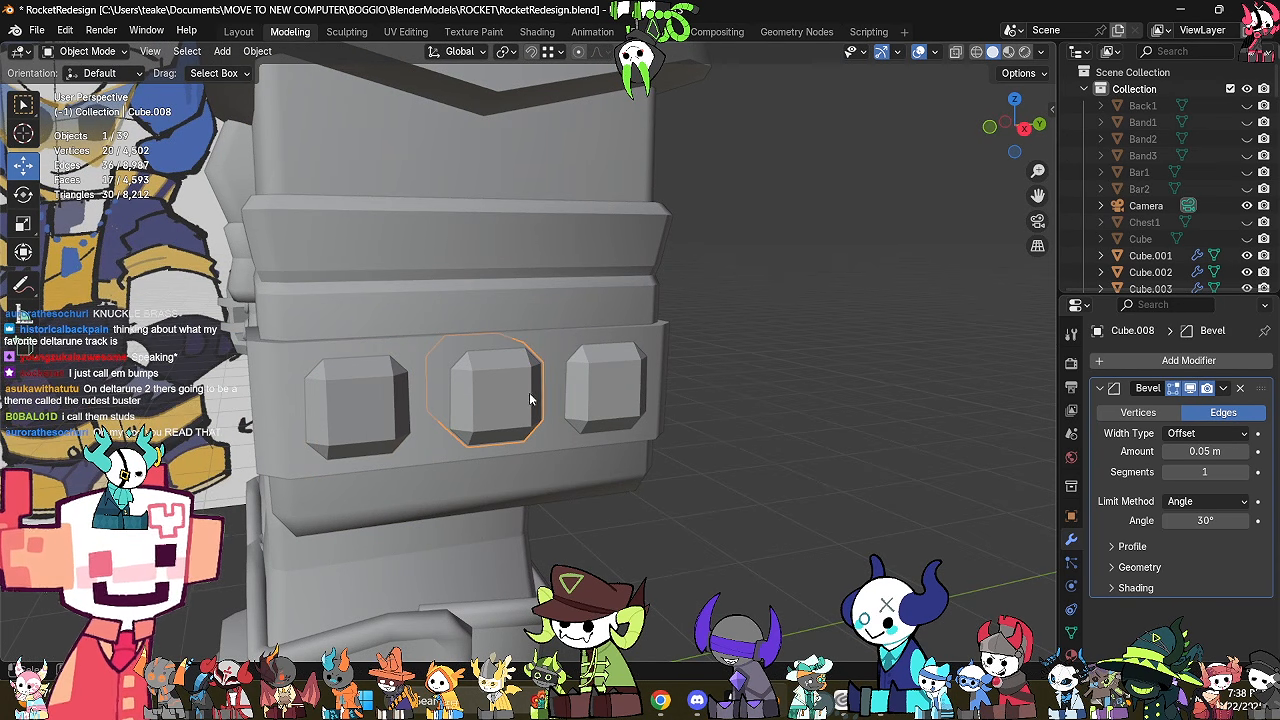
pyautogui.press('Tab')
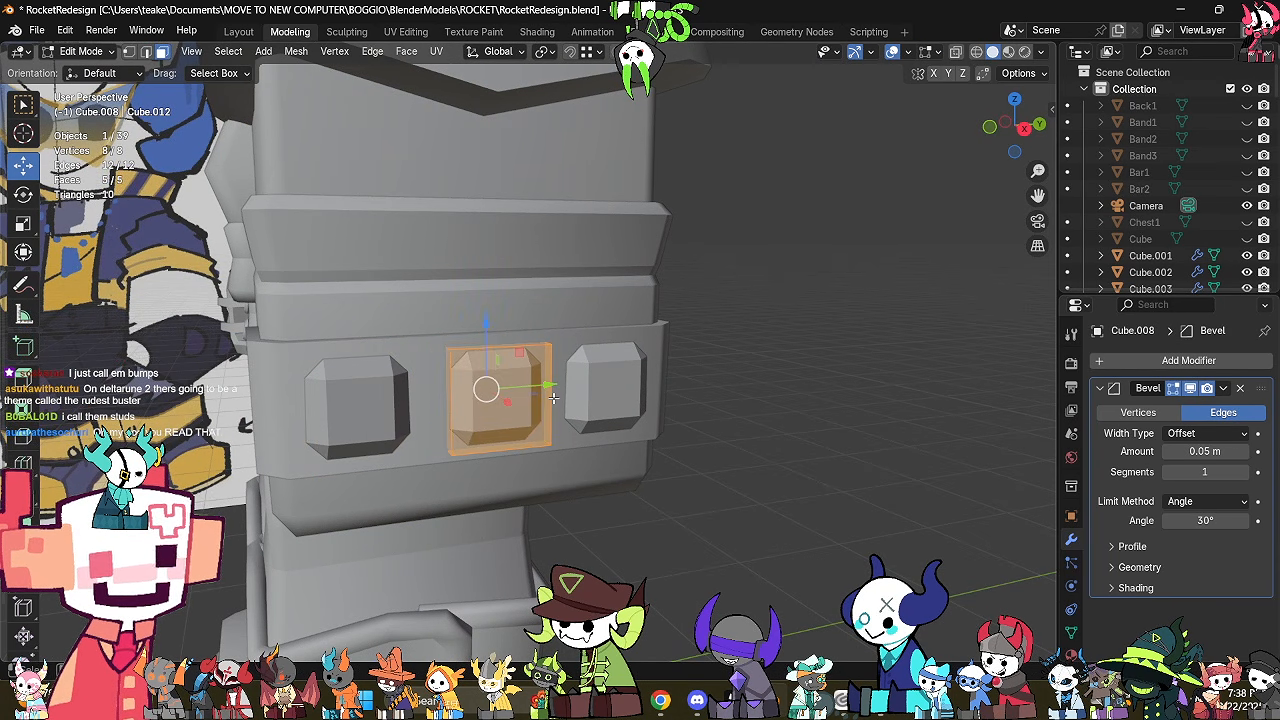
pyautogui.moveTo(553, 397); pyautogui.dragTo(537, 393, button='middle')
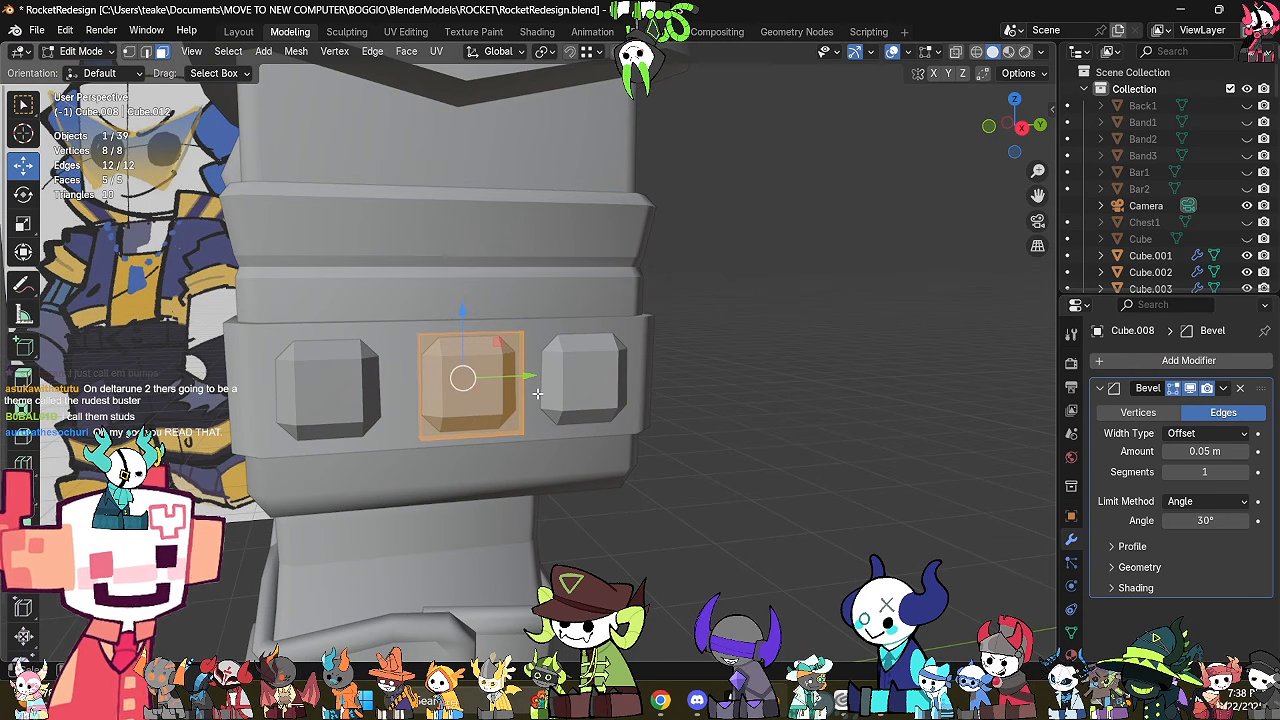
pyautogui.moveTo(521, 380); pyautogui.dragTo(515, 380)
pyautogui.press('Tab')
pyautogui.click(701, 427)
pyautogui.moveTo(701, 427); pyautogui.dragTo(734, 445, button='middle')
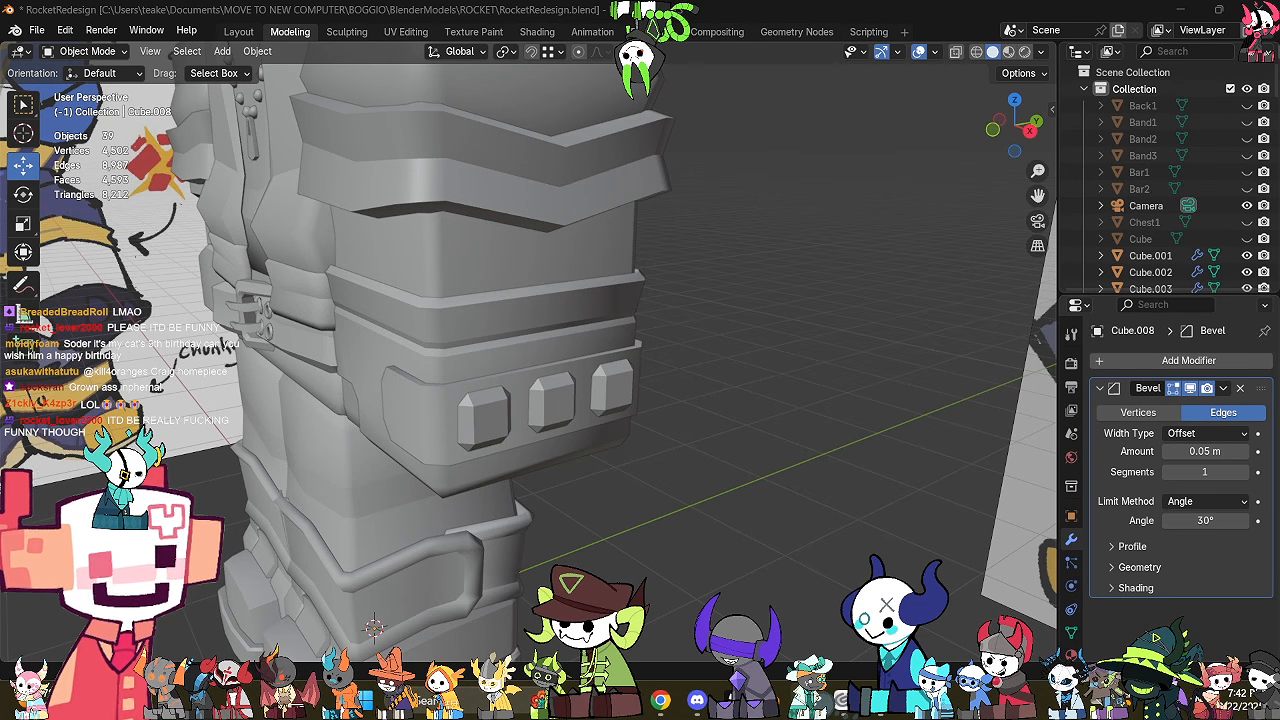
# Examine the studded forearm plate and its mesh from several angles, with and without see-through display.
pyautogui.moveTo(312, 368); pyautogui.dragTo(380, 372, button='middle')
pyautogui.keyDown('shift'); pyautogui.moveTo(558, 234); pyautogui.dragTo(636, 278, button='middle'); pyautogui.keyUp('shift')
pyautogui.click(684, 389)
pyautogui.moveTo(684, 389); pyautogui.dragTo(605, 370, button='middle')
pyautogui.press('Tab')
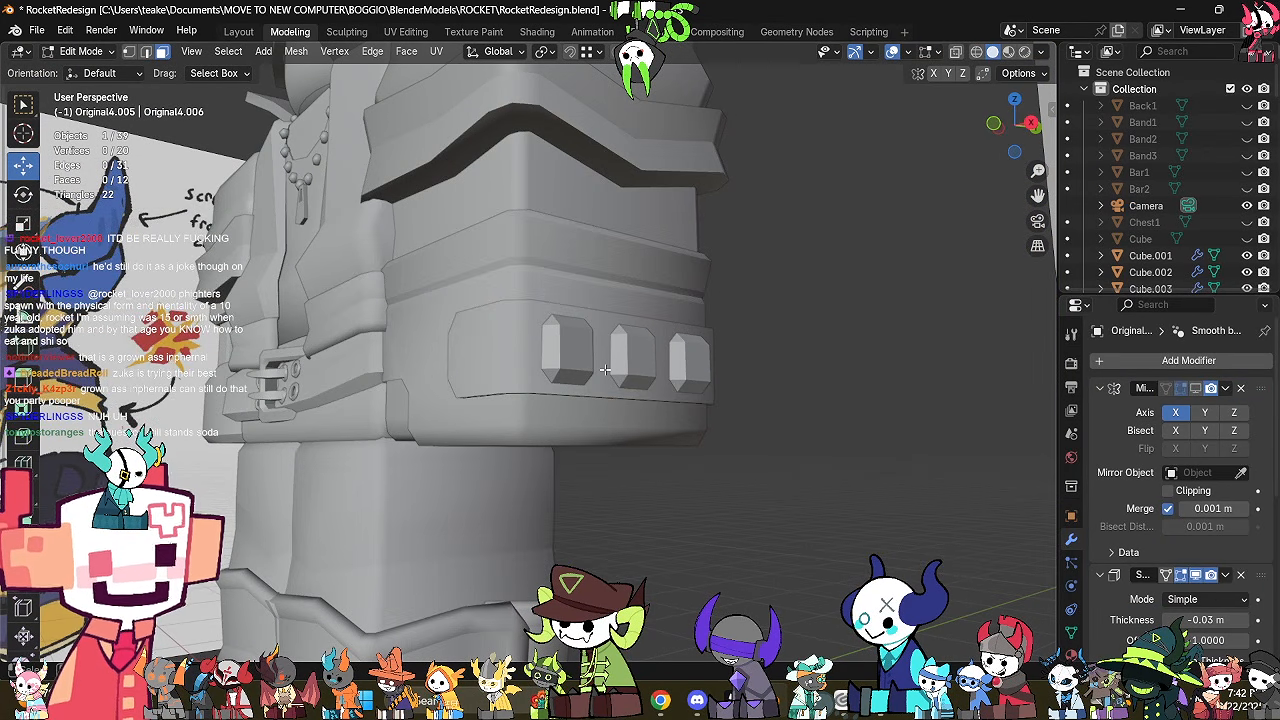
pyautogui.moveTo(605, 370); pyautogui.dragTo(588, 411, button='middle')
pyautogui.hotkey('alt', 'z')
pyautogui.scroll(-3, 588, 411)
pyautogui.press('Tab')
pyautogui.hotkey('alt', 'z')
pyautogui.moveTo(509, 445); pyautogui.dragTo(616, 452, button='middle')
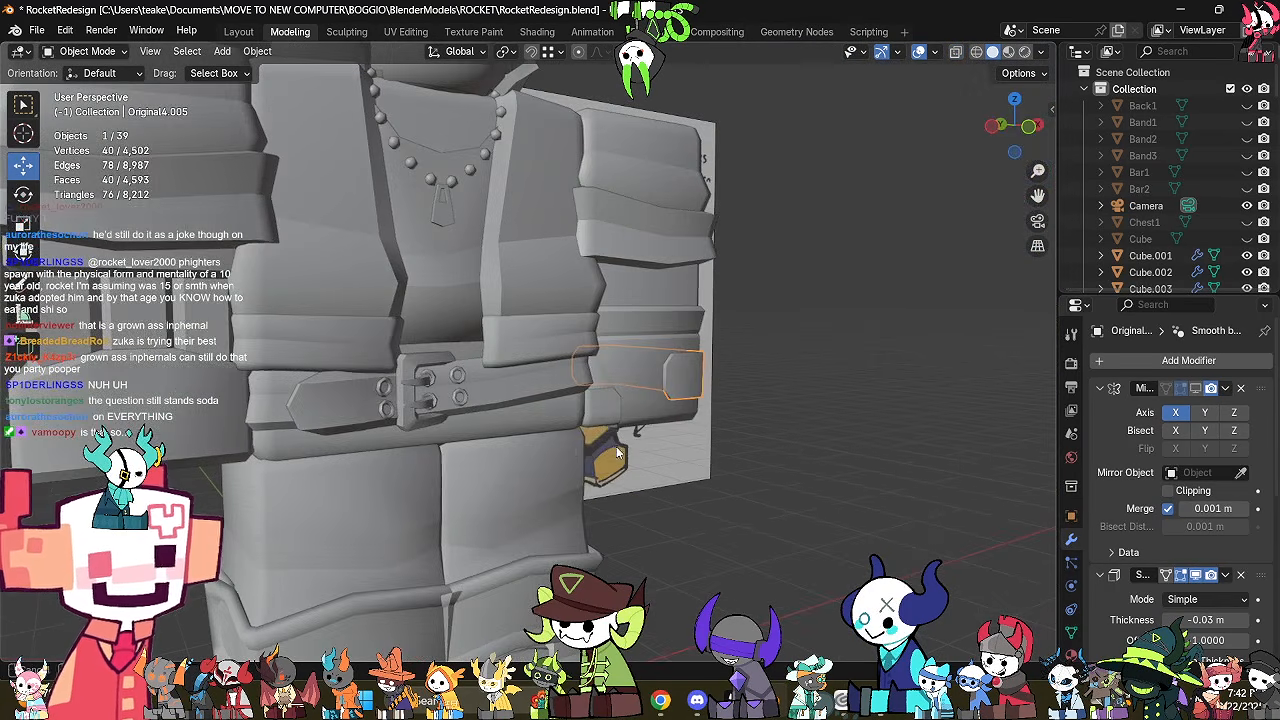
# Examine the opposite arm's mesh and the jacket hem from the front of the character.
pyautogui.scroll(-3, 606, 452)
pyautogui.moveTo(511, 485); pyautogui.dragTo(481, 483, button='middle')
pyautogui.click(484, 414)
pyautogui.press('Tab')
pyautogui.scroll(2, 434, 483)
pyautogui.scroll(2, 423, 486)
pyautogui.press('Tab')
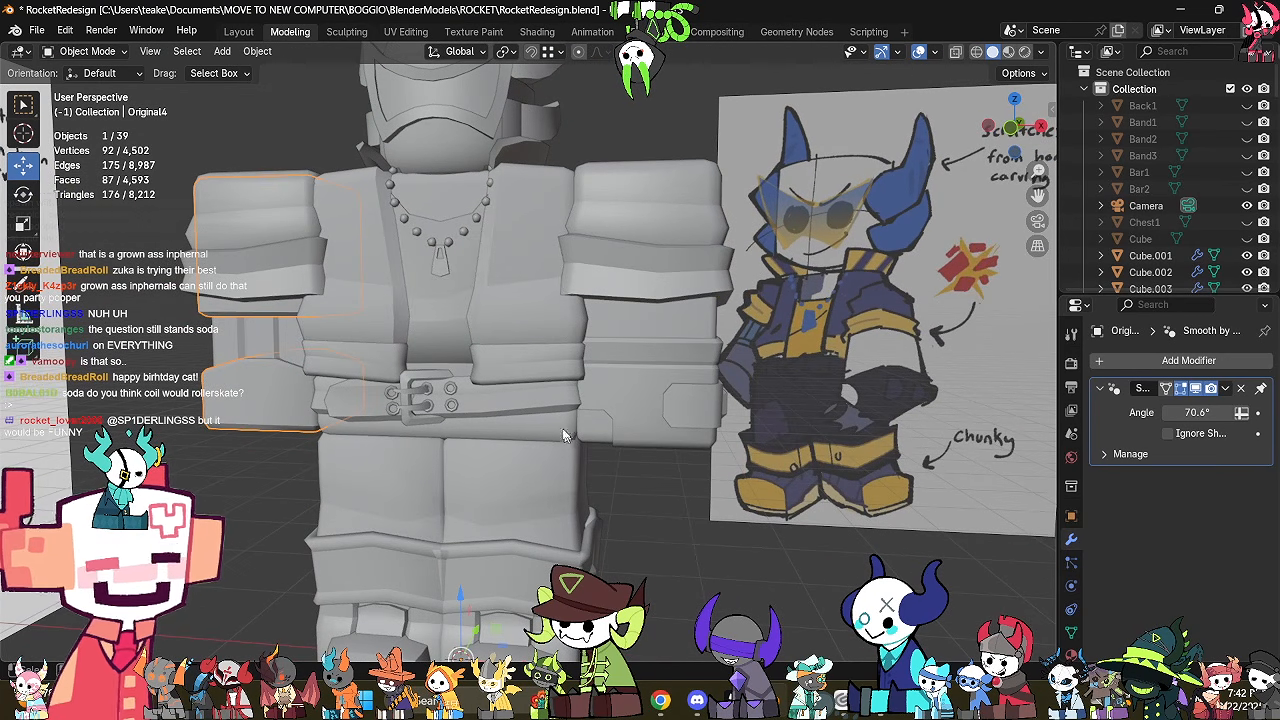
pyautogui.click(559, 369)
pyautogui.press('KP_Decimal')
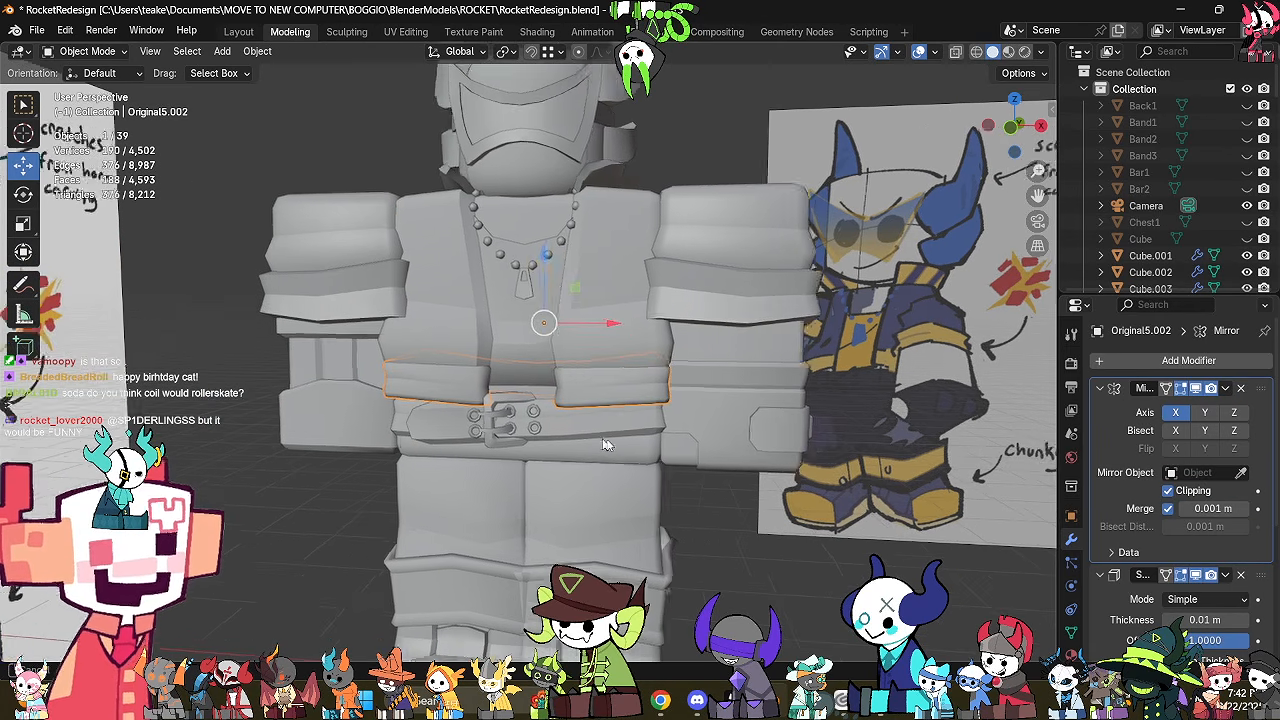
# Select the extra bevel edges along the bottom and corners of the waist piece beneath the belt and dissolve their vertices.
pyautogui.click(633, 448)
pyautogui.press('Tab')
pyautogui.hotkey('alt', 'z')
pyautogui.press('a')
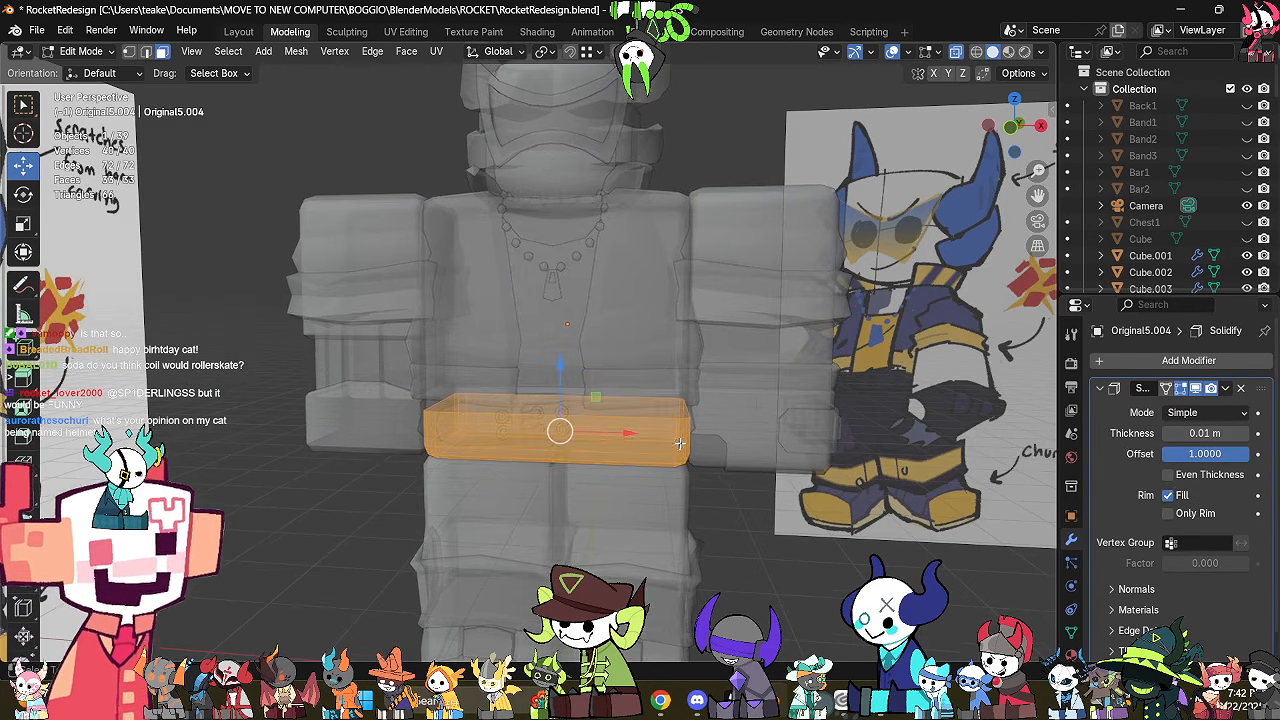
pyautogui.moveTo(623, 458); pyautogui.dragTo(797, 449, button='middle')
pyautogui.press('2')
pyautogui.hotkey('alt', 'a')
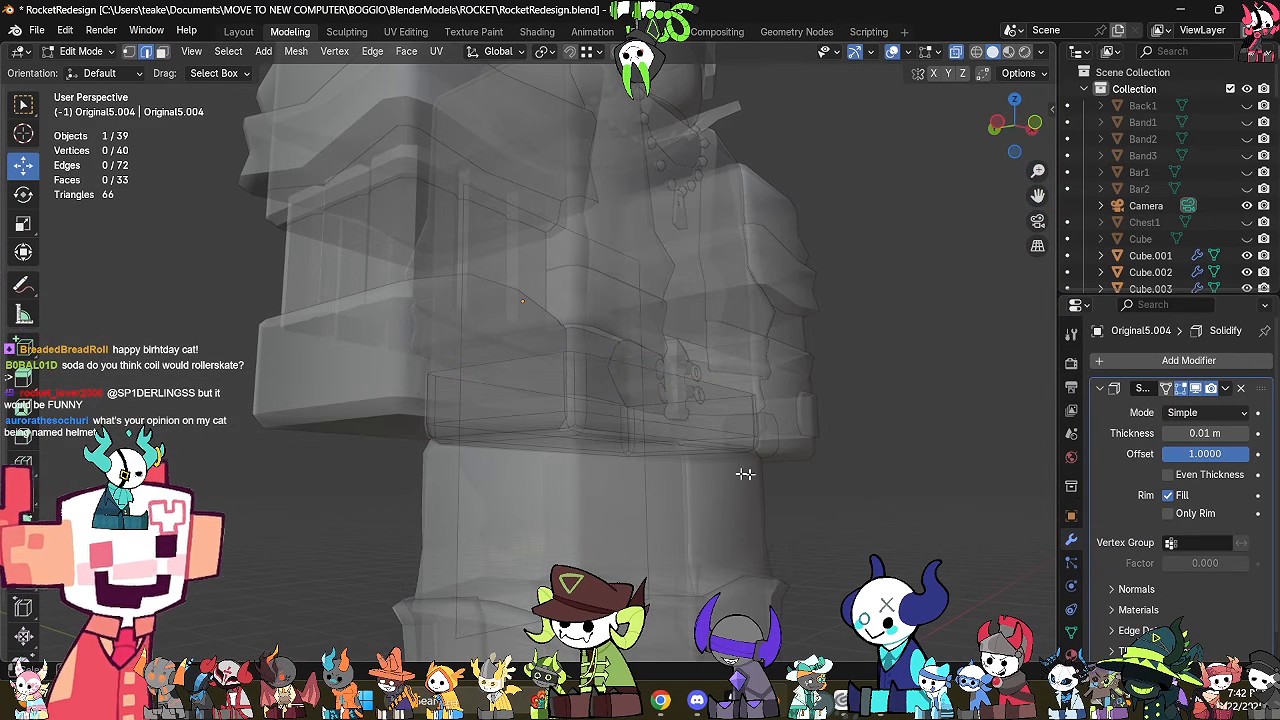
pyautogui.keyDown('alt'); pyautogui.keyDown('shift'); pyautogui.click(576, 386); pyautogui.keyUp('shift'); pyautogui.keyUp('alt')
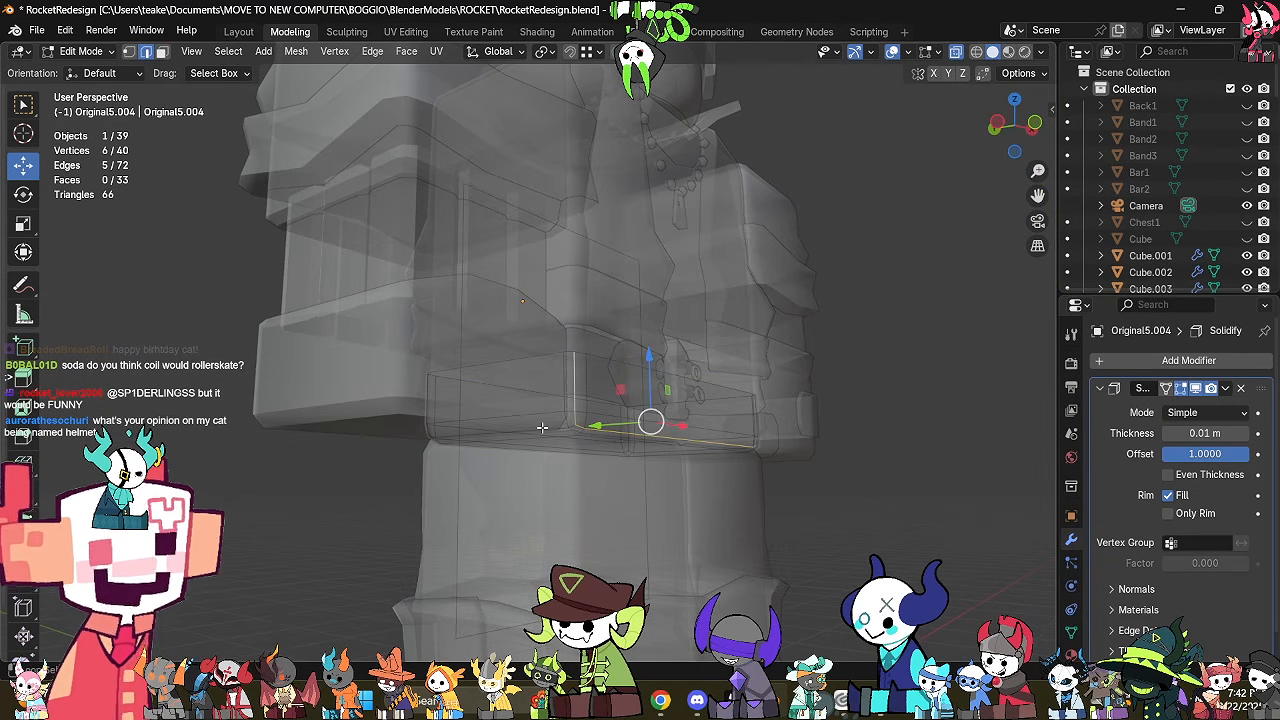
pyautogui.keyDown('alt'); pyautogui.keyDown('shift'); pyautogui.click(542, 431); pyautogui.keyUp('shift'); pyautogui.keyUp('alt')
pyautogui.moveTo(568, 427); pyautogui.dragTo(688, 420, button='middle')
pyautogui.scroll(2, 584, 406)
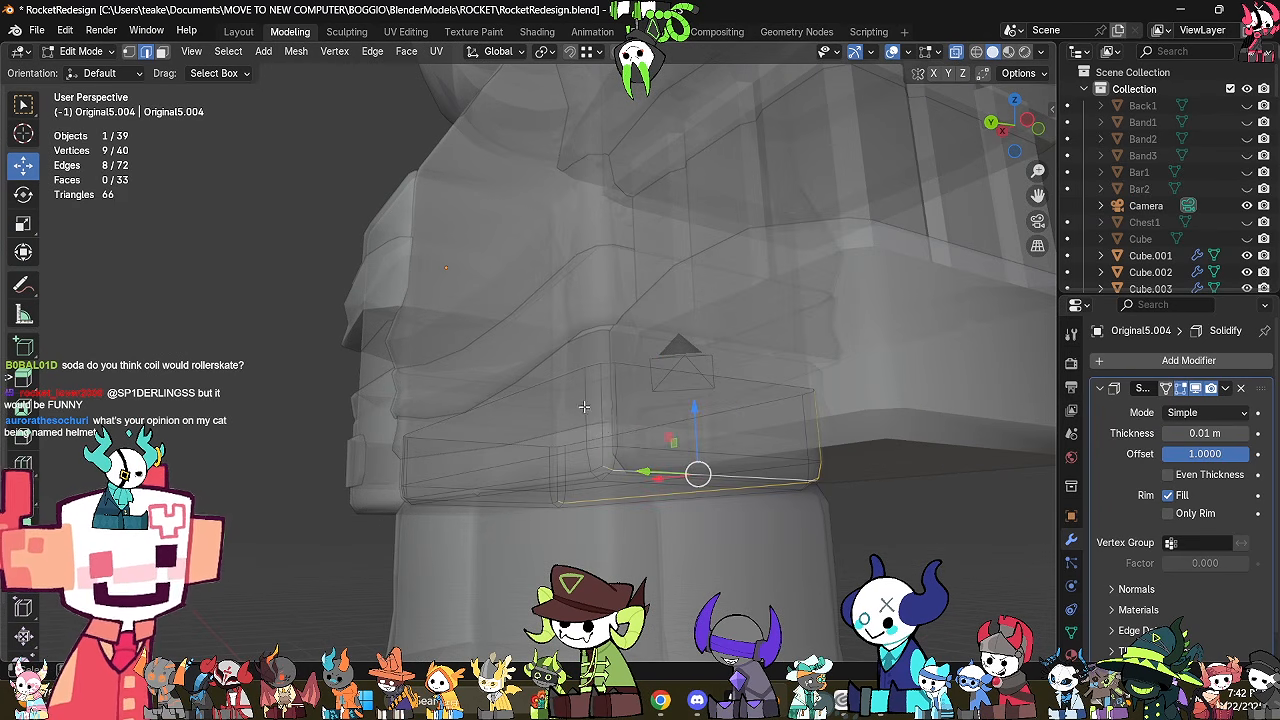
pyautogui.keyDown('alt'); pyautogui.keyDown('shift'); pyautogui.click(601, 422); pyautogui.keyUp('shift'); pyautogui.keyUp('alt')
pyautogui.moveTo(557, 450); pyautogui.dragTo(726, 481, button='middle')
pyautogui.keyDown('alt'); pyautogui.keyDown('shift'); pyautogui.click(584, 476); pyautogui.keyUp('shift'); pyautogui.keyUp('alt')
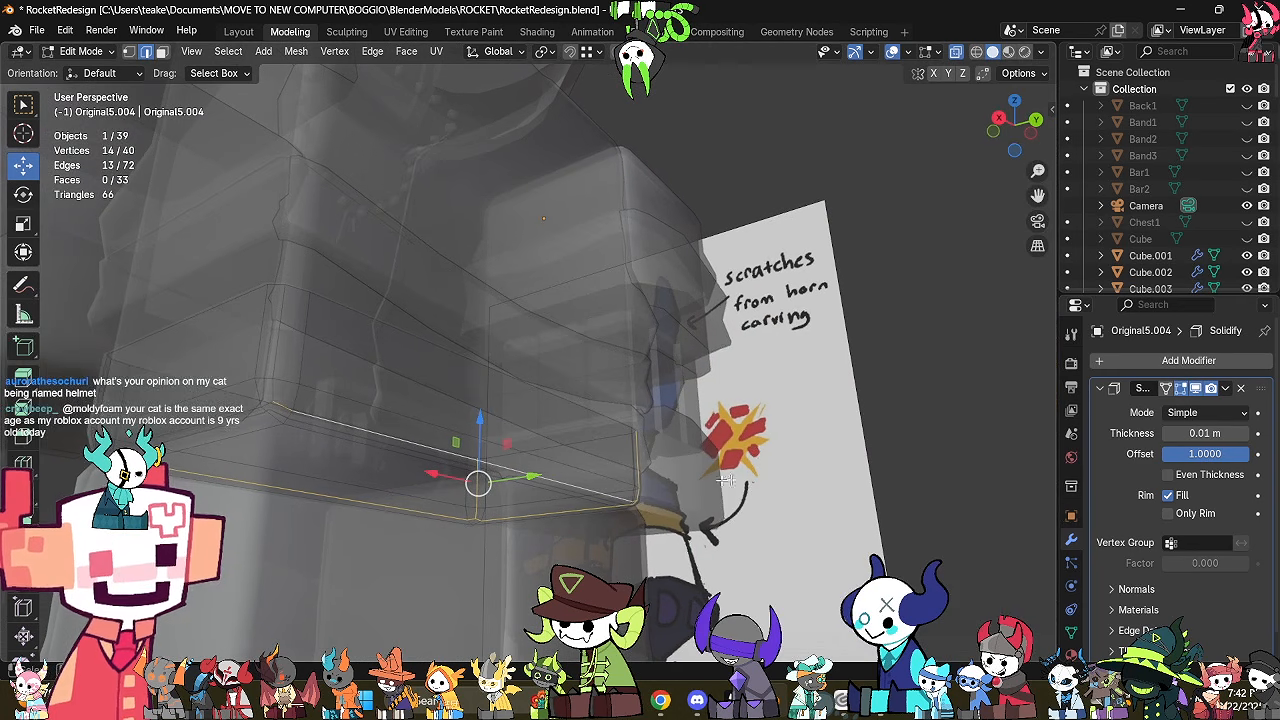
pyautogui.keyDown('alt'); pyautogui.keyDown('shift'); pyautogui.click(279, 372); pyautogui.keyUp('shift'); pyautogui.keyUp('alt')
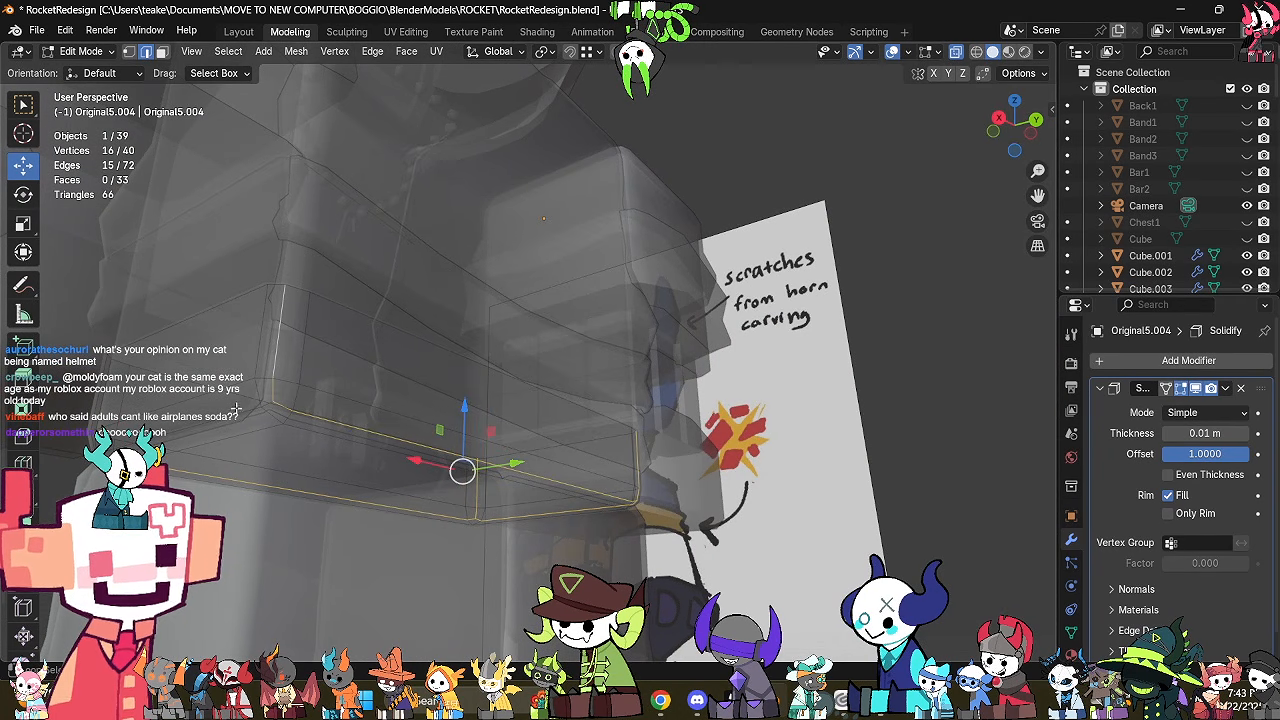
pyautogui.keyDown('alt'); pyautogui.keyDown('shift'); pyautogui.click(238, 409); pyautogui.keyUp('shift'); pyautogui.keyUp('alt')
pyautogui.rightClick(563, 458)
pyautogui.click(540, 642)
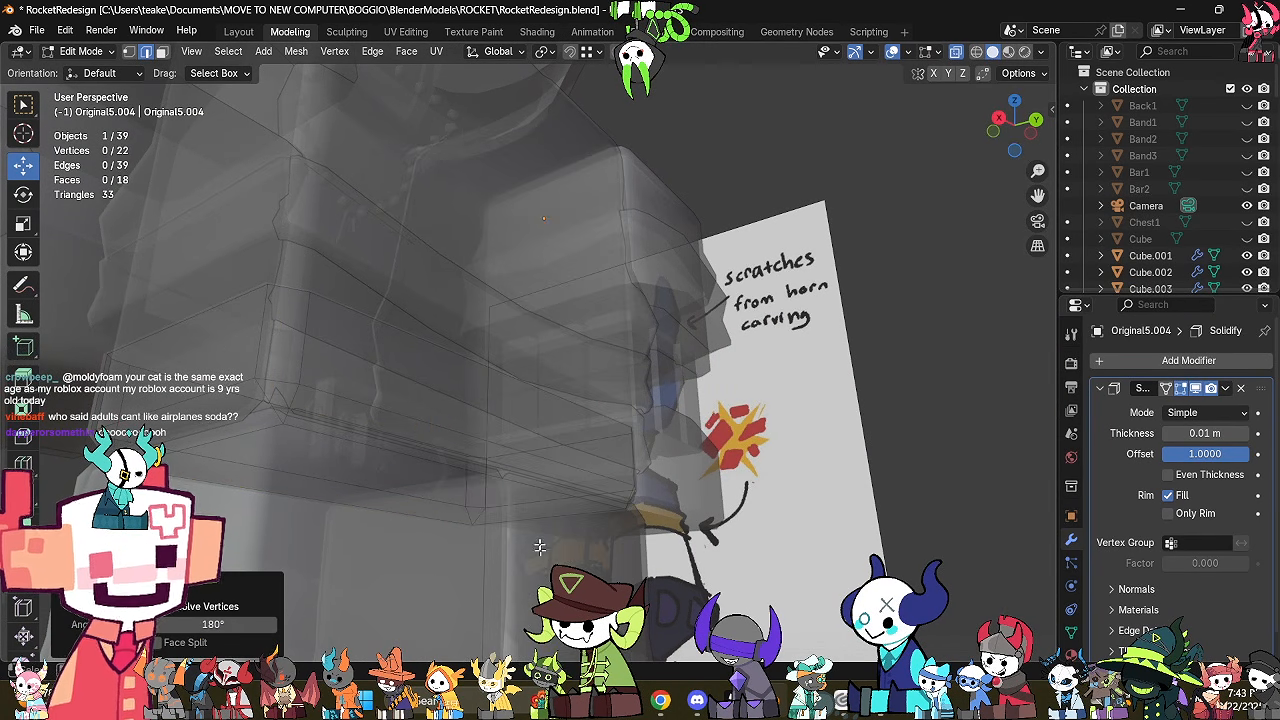
# Try moving the whole waist piece slightly down along Z.
pyautogui.moveTo(539, 546); pyautogui.dragTo(610, 421, button='middle')
pyautogui.hotkey('alt', 'z')
pyautogui.press('a')
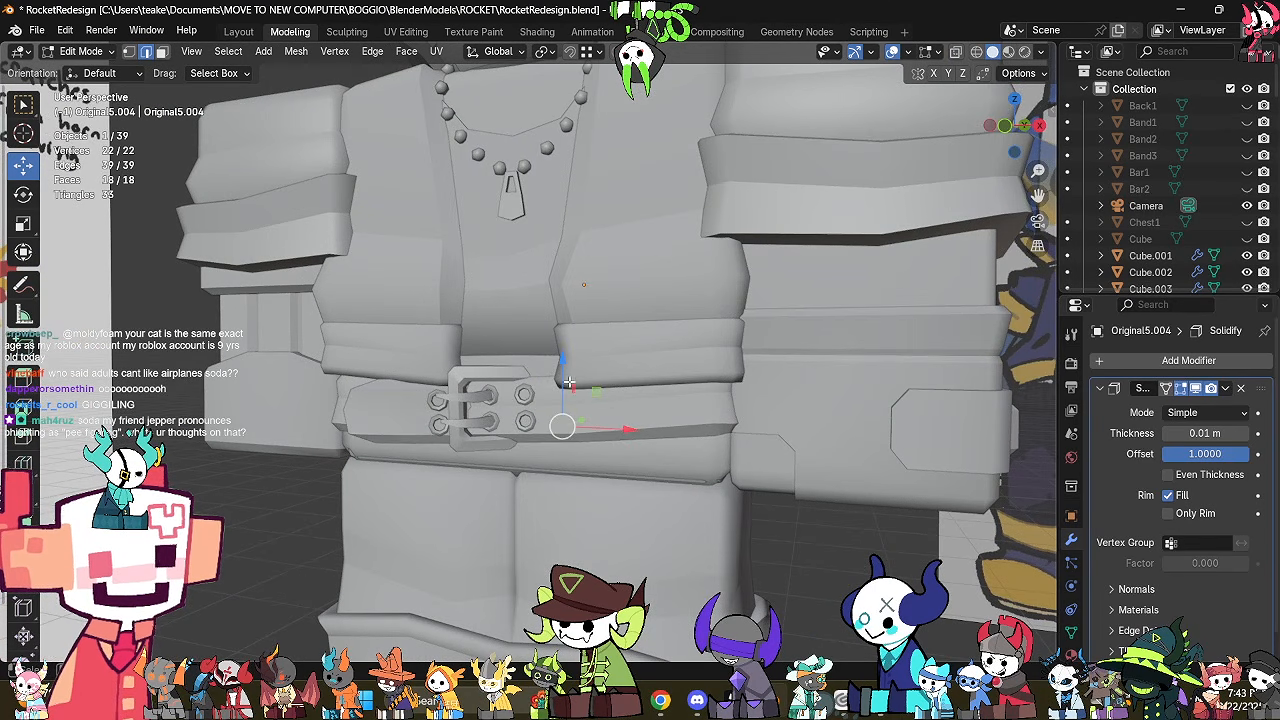
pyautogui.moveTo(570, 383)
pyautogui.mouseDown()
pyautogui.moveTo(580, 392)
pyautogui.moveTo(568, 394)
pyautogui.mouseUp()
pyautogui.hotkey('ctrl', 'z')
# Check how the simplified waist piece fits against the belt and the tops of the legs.
pyautogui.hotkey('alt', 'z')
pyautogui.moveTo(600, 430); pyautogui.dragTo(717, 512, button='middle')
pyautogui.click(739, 492)
pyautogui.scroll(-3, 739, 494)
pyautogui.hotkey('alt', 'z')
pyautogui.press('Tab')
pyautogui.click(739, 511)
pyautogui.scroll(2, 705, 513)
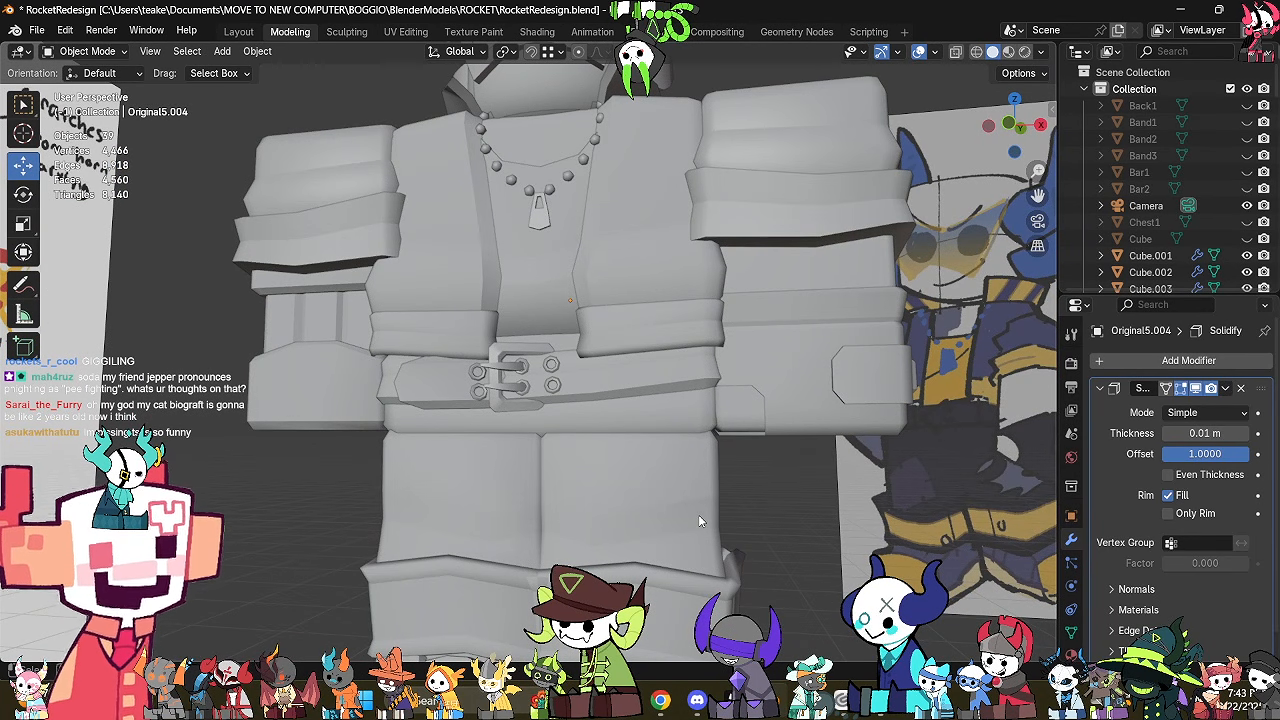
# Move the waist piece's bottom face along Z by about 0.041 m and check its fit with the legs.
pyautogui.press('Tab')
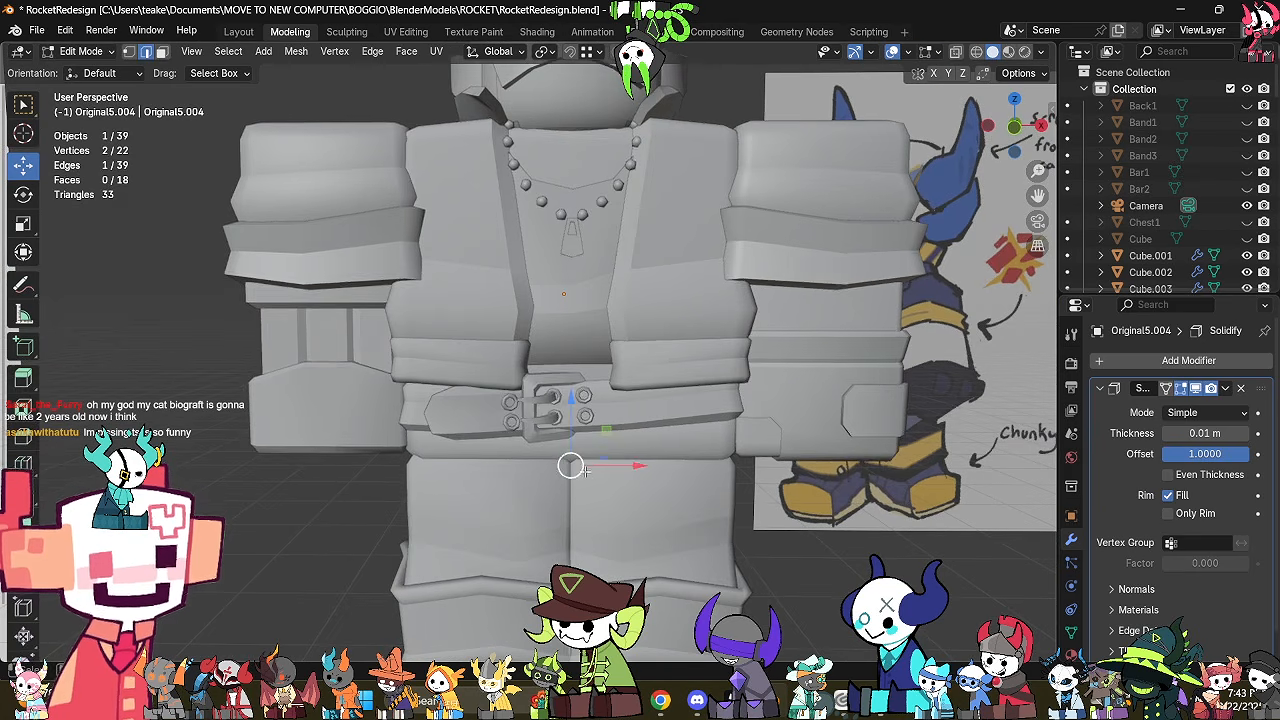
pyautogui.hotkey('alt', 'z')
pyautogui.moveTo(622, 481); pyautogui.dragTo(592, 469, button='middle')
pyautogui.press('3')
pyautogui.click(567, 440)
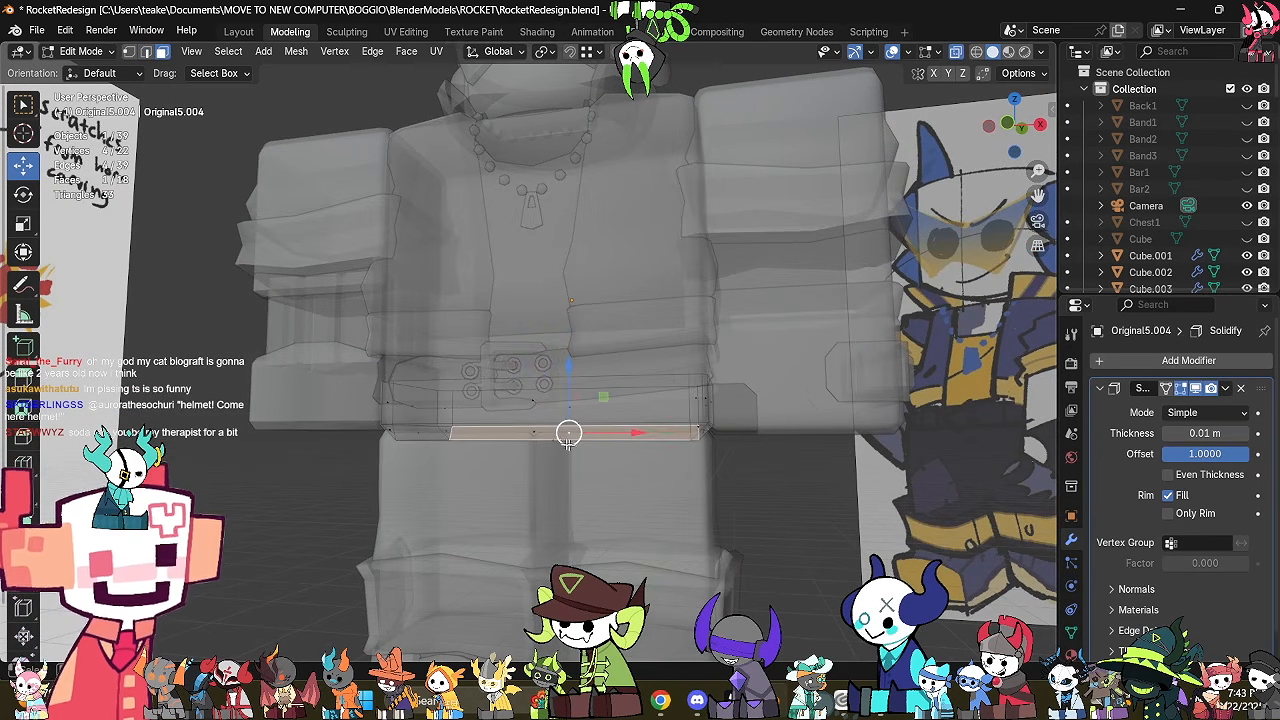
pyautogui.click(559, 446)
pyautogui.hotkey('alt', 'z')
pyautogui.moveTo(555, 397); pyautogui.dragTo(555, 390)
pyautogui.hotkey('alt', 'z')
pyautogui.moveTo(555, 400); pyautogui.dragTo(604, 485, button='middle')
pyautogui.hotkey('alt', 'z')
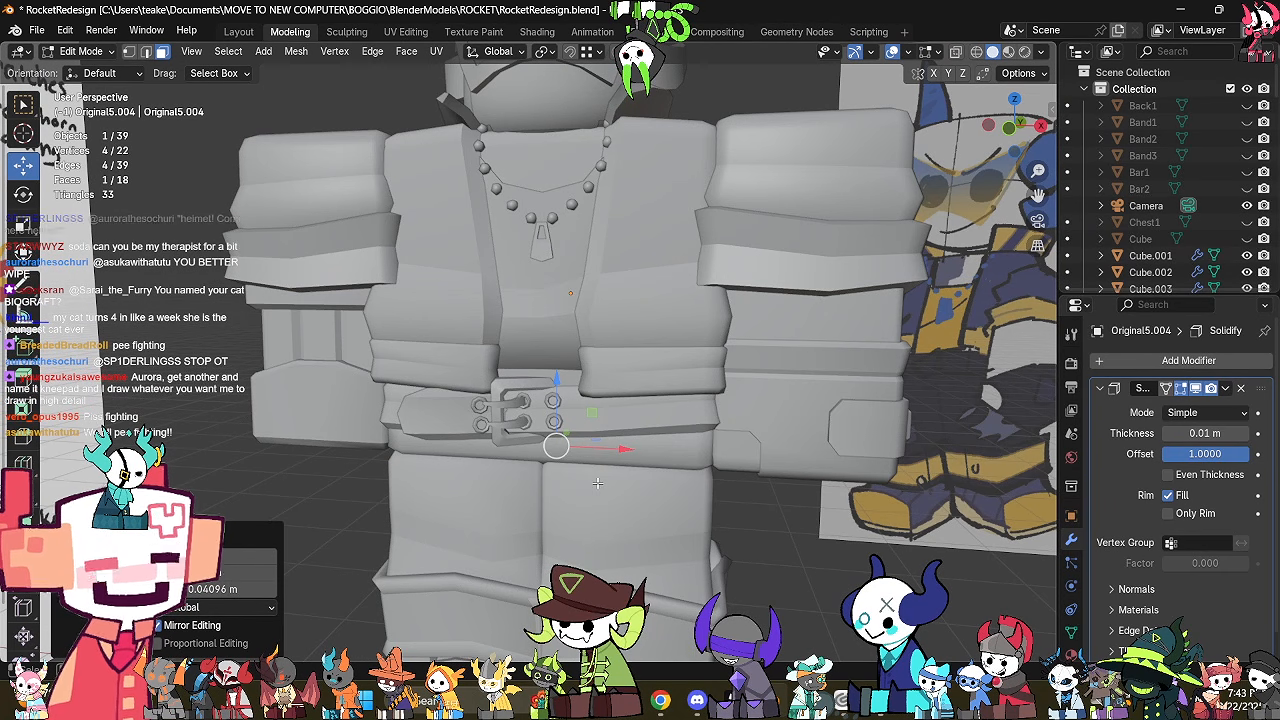
# Select the upper vertices of the waist piece in front view and move them up along Z by about 0.032 m.
pyautogui.moveTo(597, 483)
pyautogui.mouseDown(button='middle')
pyautogui.moveTo(583, 464)
pyautogui.moveTo(600, 473)
pyautogui.mouseUp(button='middle')
pyautogui.hotkey('alt', 'z')
pyautogui.click(599, 472)
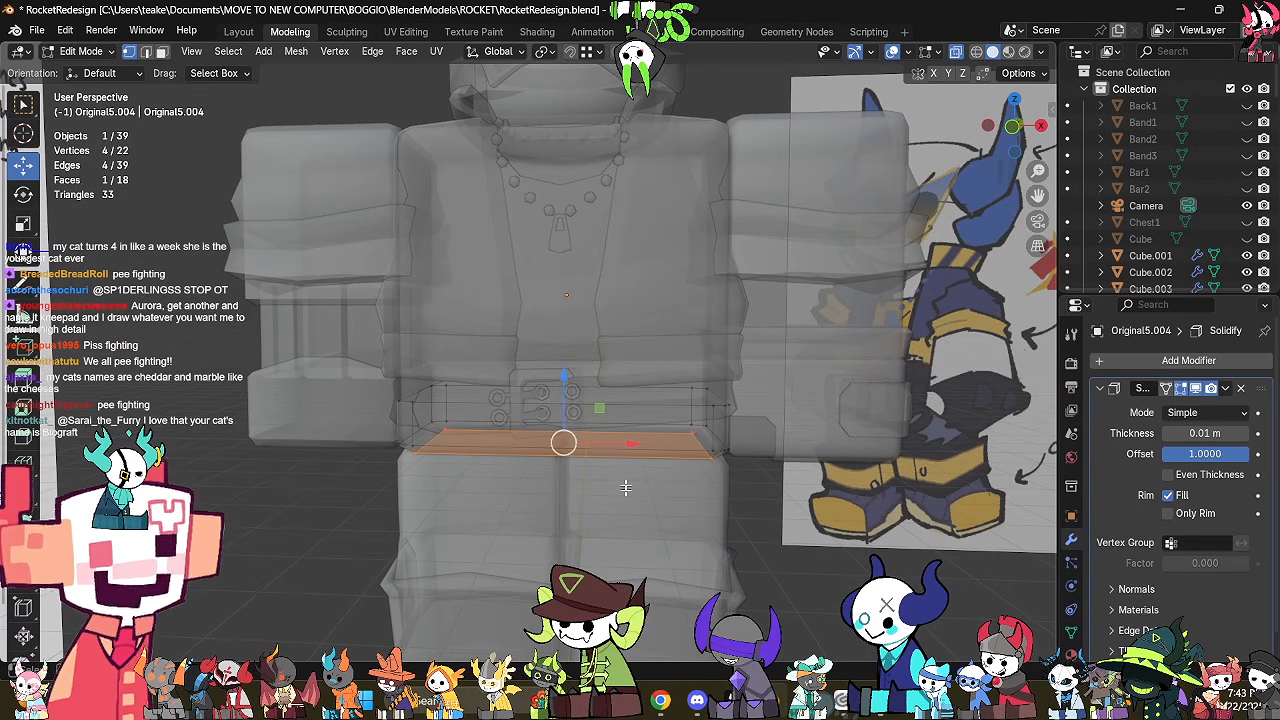
pyautogui.click(1019, 140)
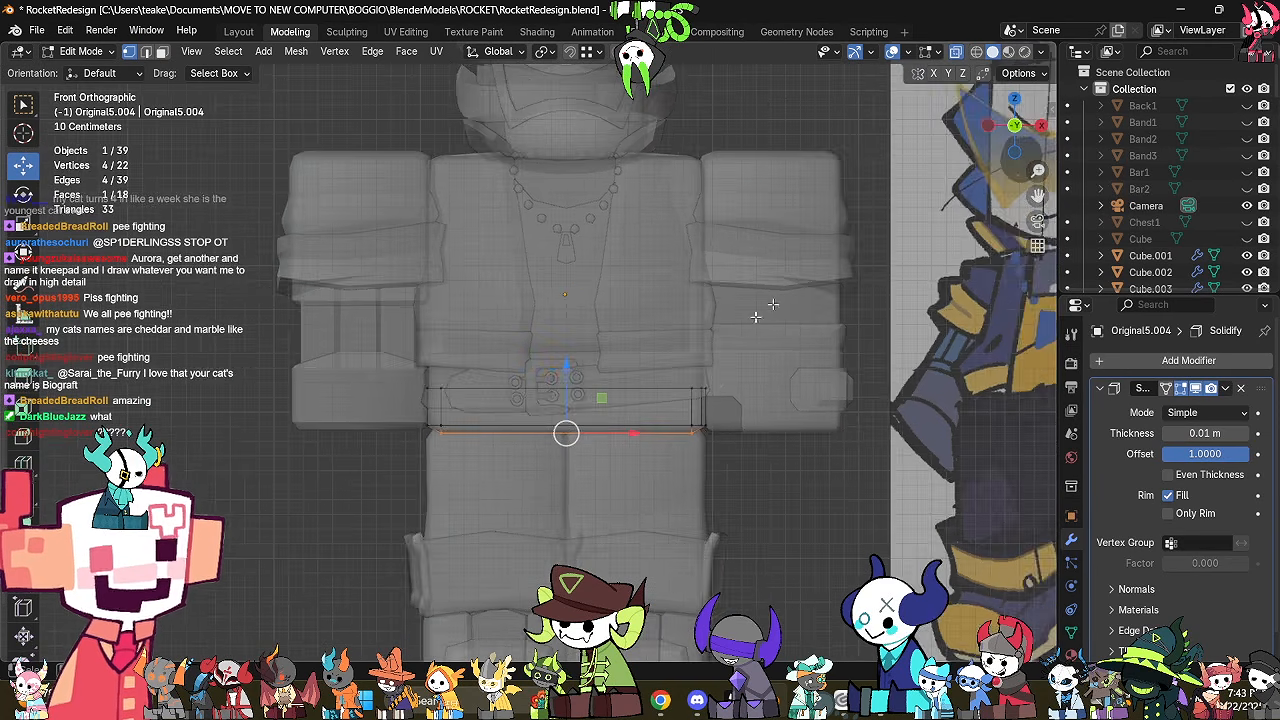
pyautogui.scroll(2, 775, 373)
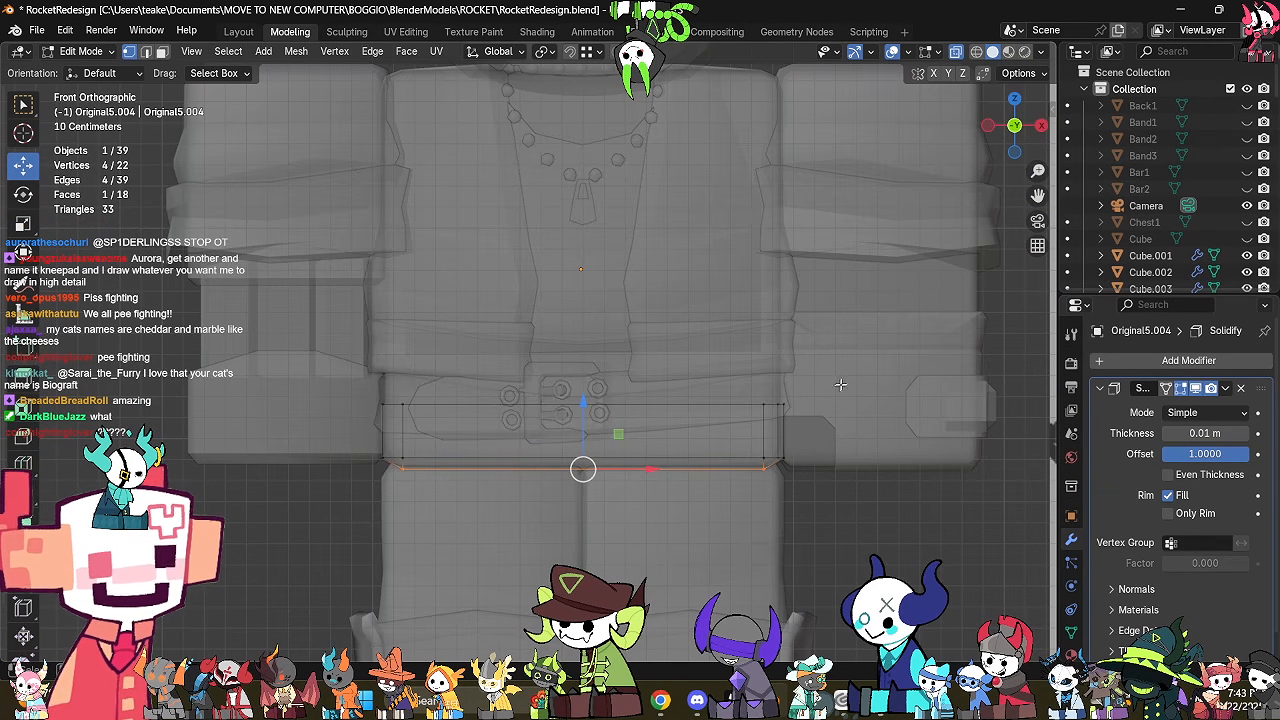
pyautogui.moveTo(900, 298); pyautogui.dragTo(364, 460)
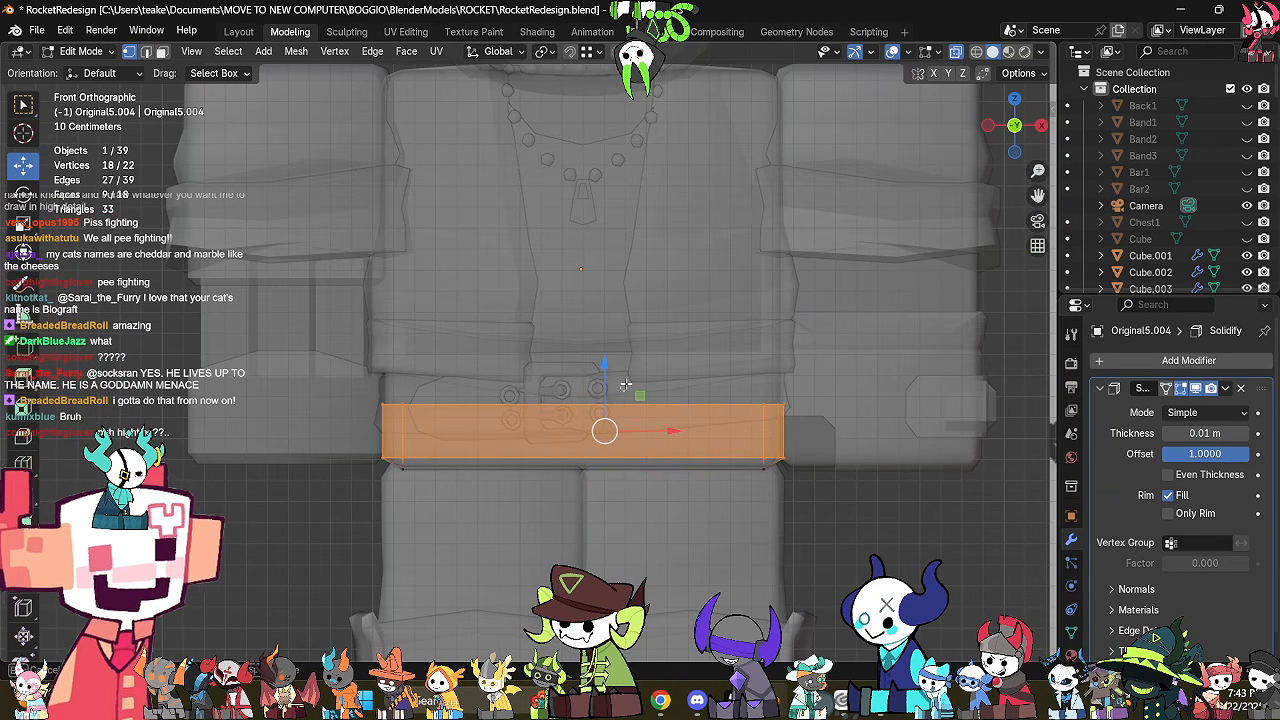
pyautogui.moveTo(837, 335); pyautogui.dragTo(240, 453)
pyautogui.hotkey('alt', 'z')
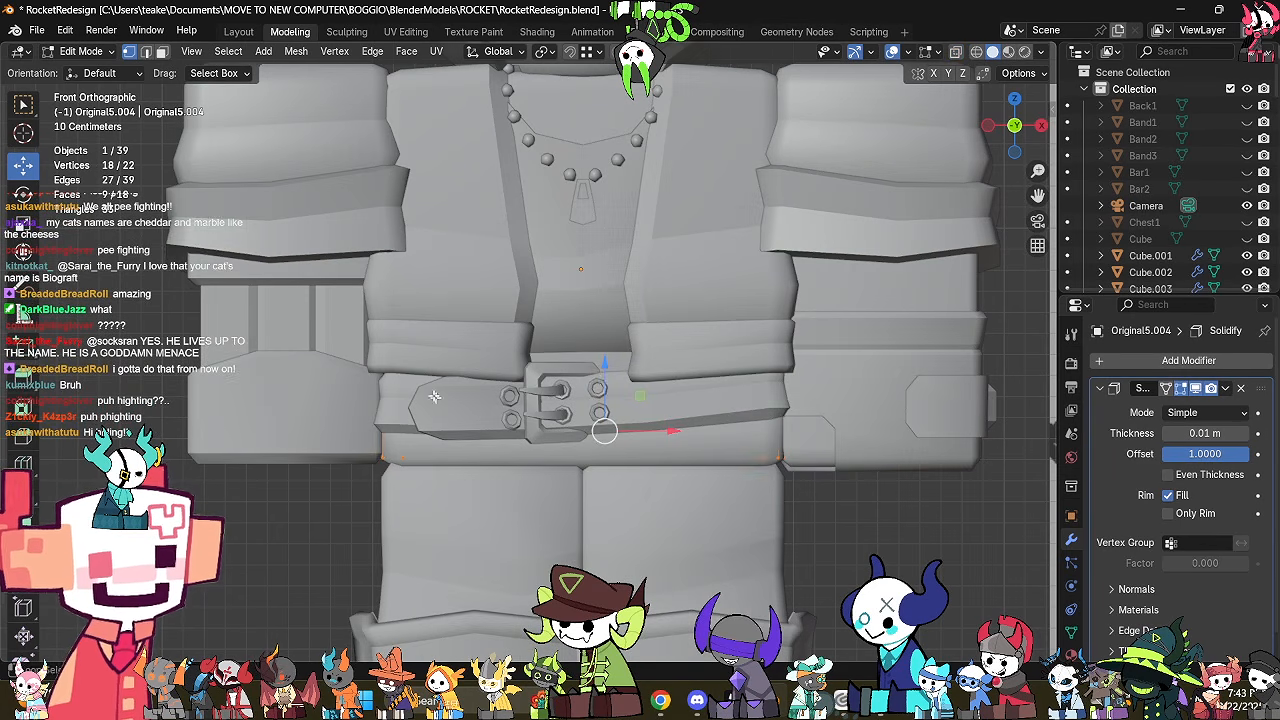
pyautogui.press('g')
pyautogui.press('z')
pyautogui.click(612, 369)
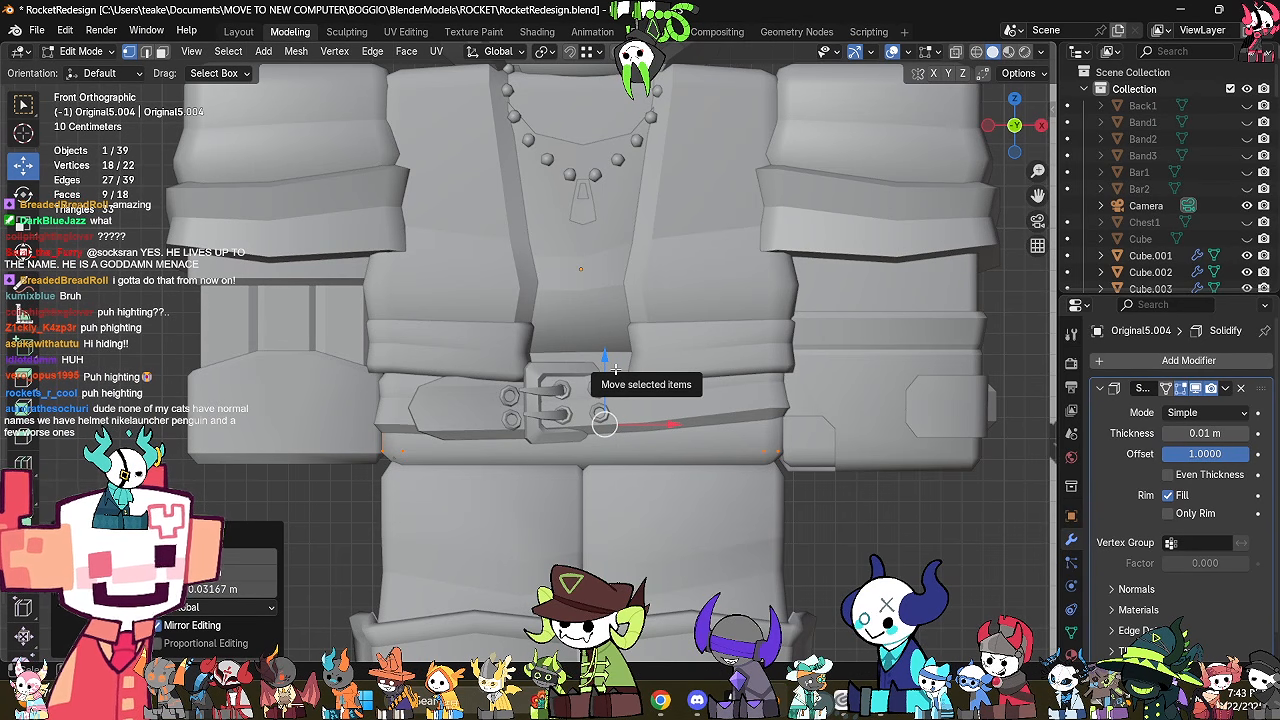
pyautogui.scroll(-4, 615, 369)
pyautogui.press('Tab')
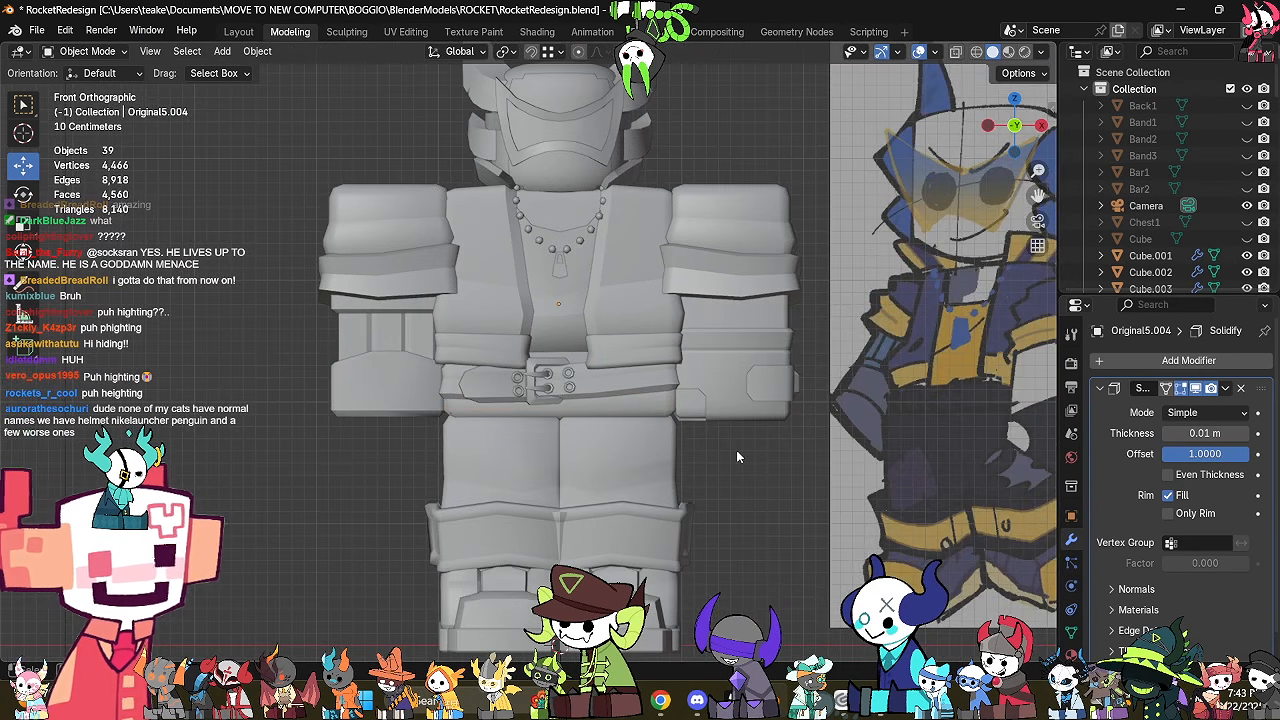
# Open the forearm armor's mesh for editing and select the edge loop around the chamfered opening at its inner bottom corner.
pyautogui.moveTo(736, 450); pyautogui.dragTo(562, 364, button='middle')
pyautogui.click(740, 377)
pyautogui.press('Tab')
pyautogui.hotkey('alt', 'z')
pyautogui.hotkey('alt', 'z')
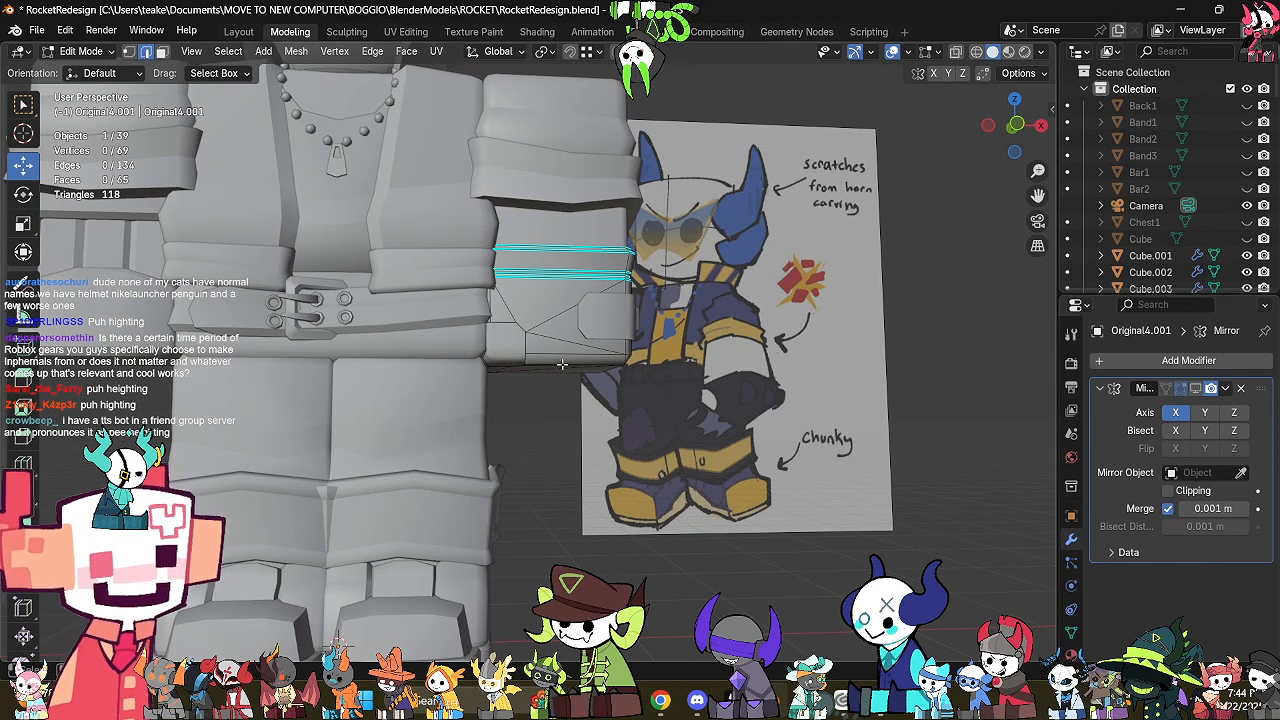
pyautogui.moveTo(562, 364); pyautogui.dragTo(562, 410, button='middle')
pyautogui.hotkey('alt', 'z')
pyautogui.scroll(3, 549, 434)
pyautogui.moveTo(546, 466); pyautogui.dragTo(587, 463, button='middle')
pyautogui.click(587, 466)
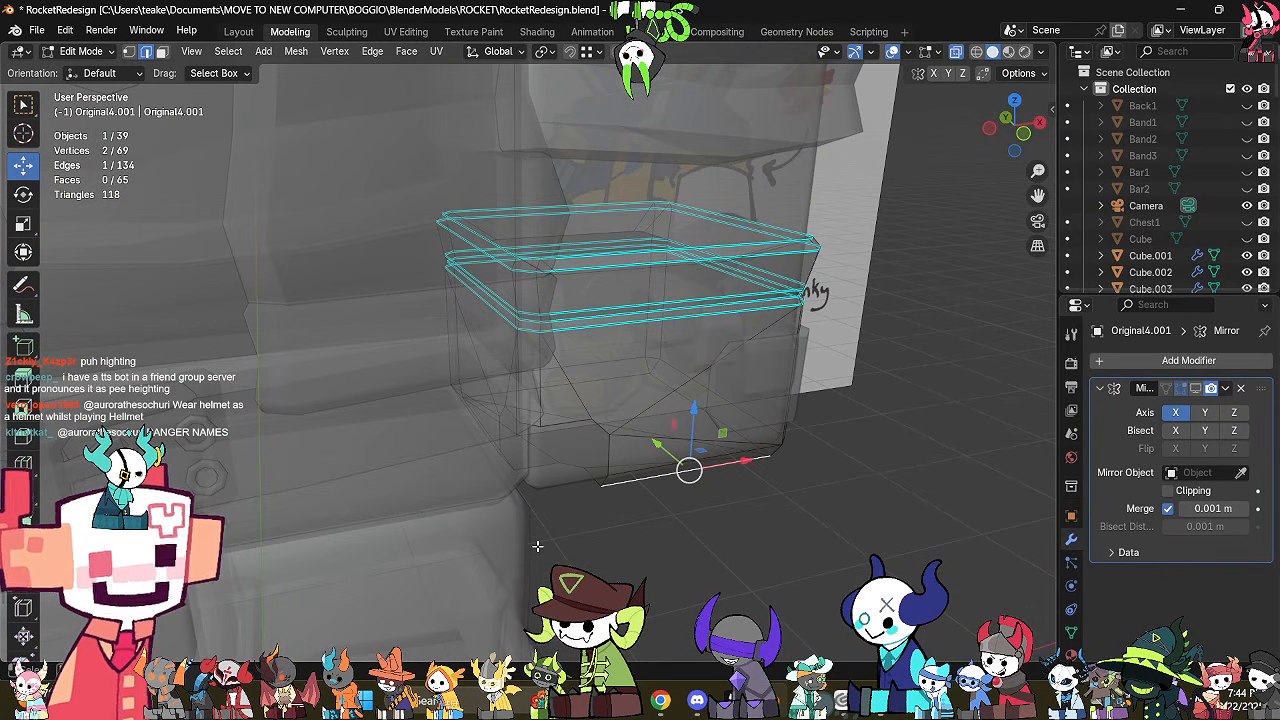
pyautogui.keyDown('alt'); pyautogui.click(534, 471); pyautogui.keyUp('alt')
pyautogui.moveTo(534, 471); pyautogui.dragTo(563, 466, button='middle')
# Extrude the opening's edge loop inward with a scale of 0.839, and rescale the extruded loop by 0.968.
pyautogui.hotkey('alt', 'e')
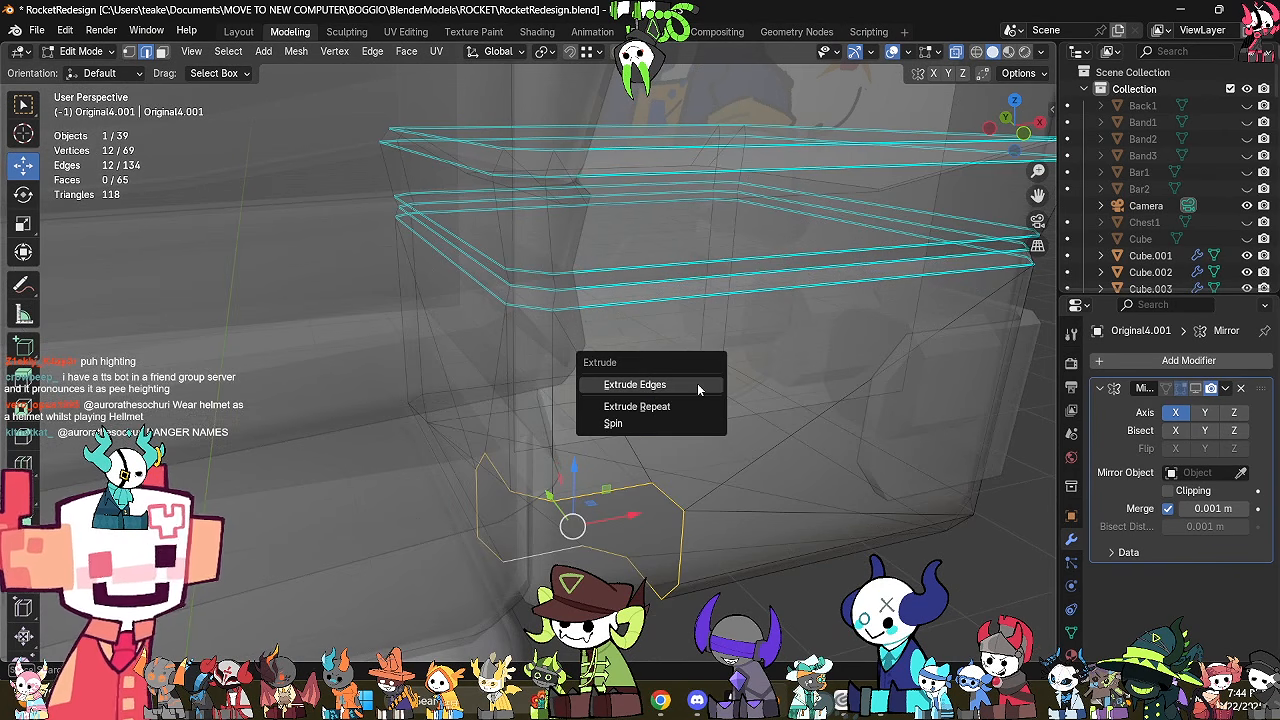
pyautogui.click(698, 389)
pyautogui.press('s')
pyautogui.click(768, 426)
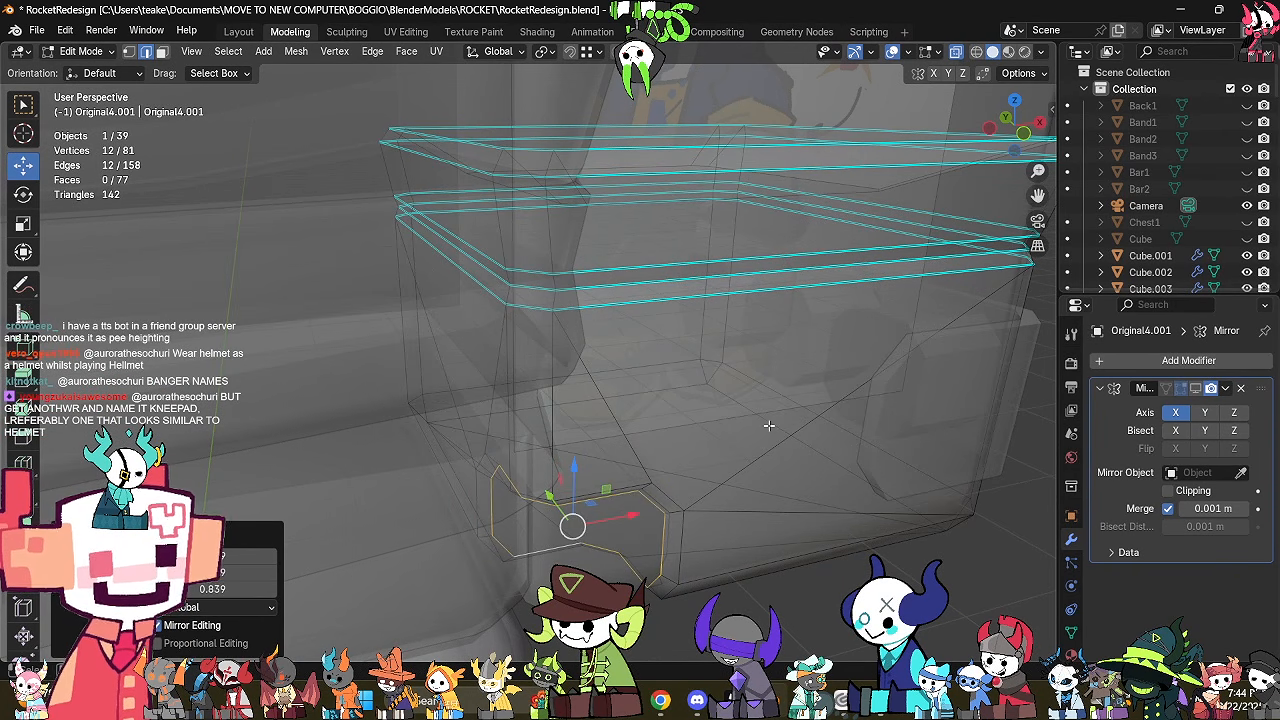
pyautogui.press('m')
pyautogui.moveTo(597, 489); pyautogui.dragTo(709, 455, button='middle')
pyautogui.hotkey('alt', 'z')
pyautogui.press('s')
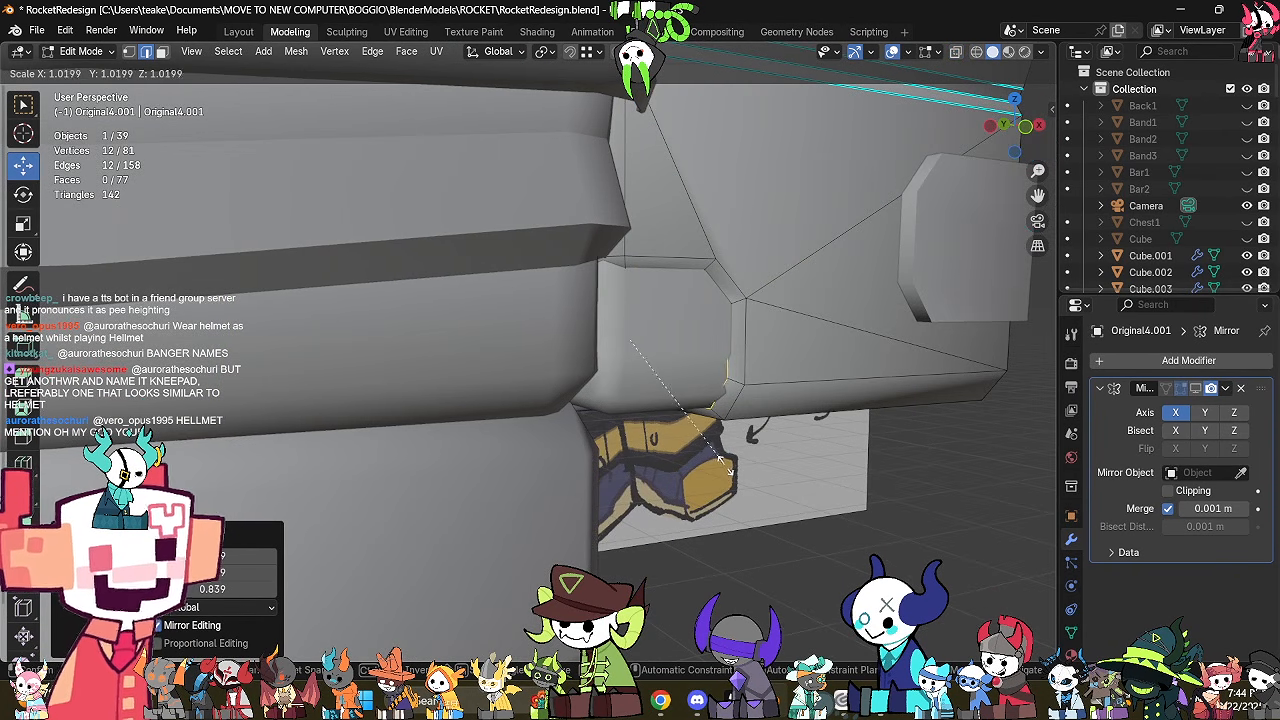
pyautogui.click(717, 461)
# Mark the inner and outer edge loops around the forearm armor's corner opening as sharp.
pyautogui.hotkey('ctrl', 'e')
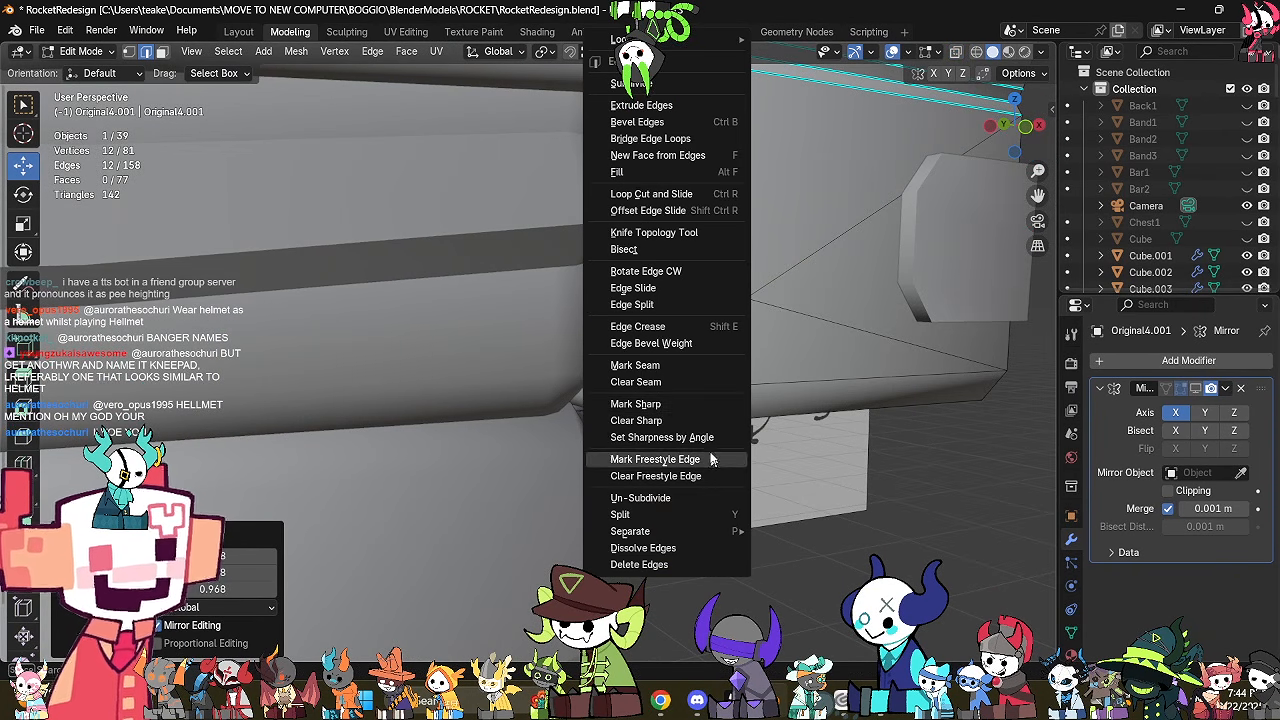
pyautogui.click(689, 406)
pyautogui.click(762, 437)
pyautogui.keyDown('alt'); pyautogui.click(752, 367); pyautogui.keyUp('alt')
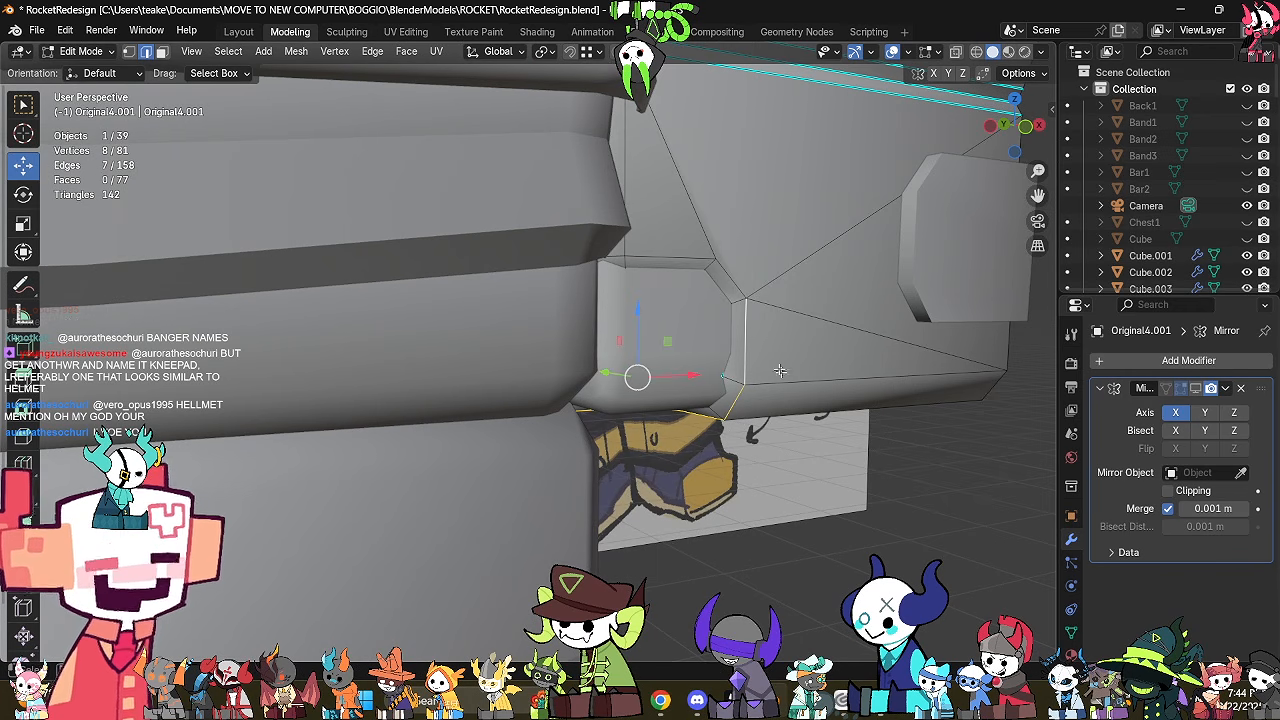
pyautogui.keyDown('alt'); pyautogui.click(690, 264); pyautogui.keyUp('alt')
pyautogui.hotkey('alt', 'z')
pyautogui.moveTo(690, 264); pyautogui.dragTo(672, 411, button='middle')
pyautogui.hotkey('ctrl', 'e')
pyautogui.click(768, 390)
# Scale the opening's inner edge loop up by 1.119 to narrow the rim, and check its look on the whole arm.
pyautogui.hotkey('alt', 'z')
pyautogui.press('s')
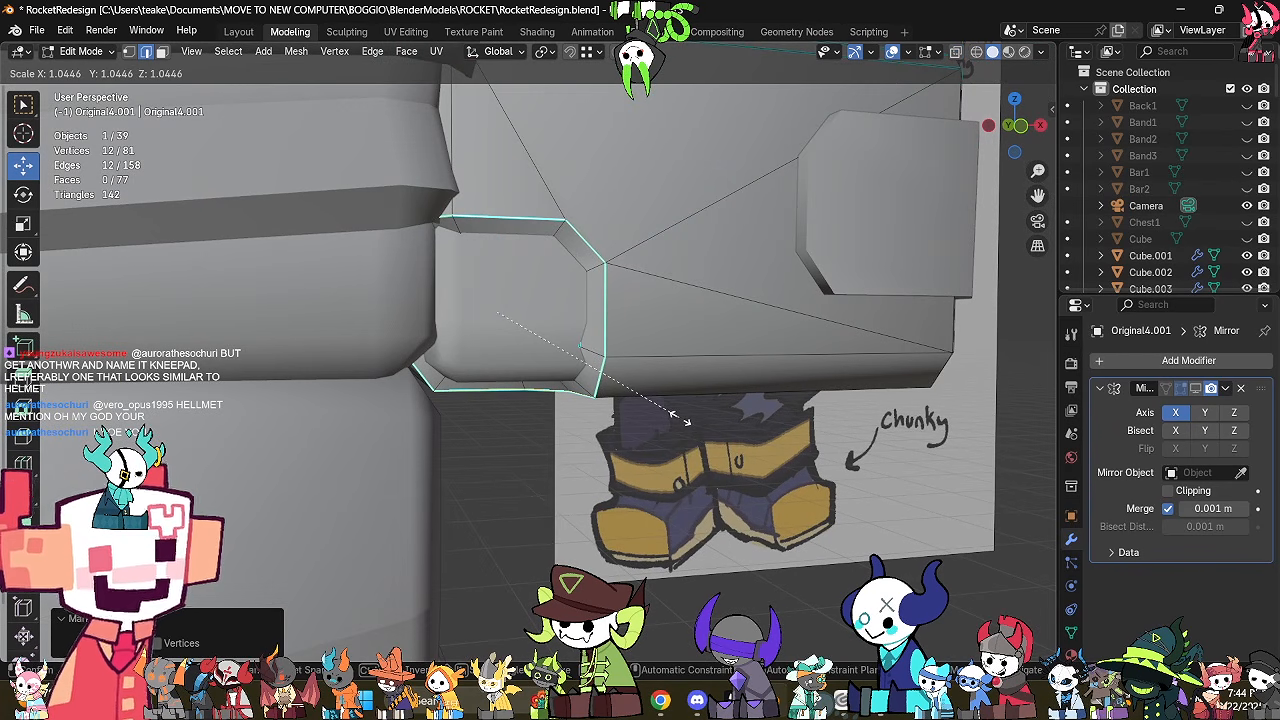
pyautogui.click(686, 421)
pyautogui.hotkey('alt', 'z')
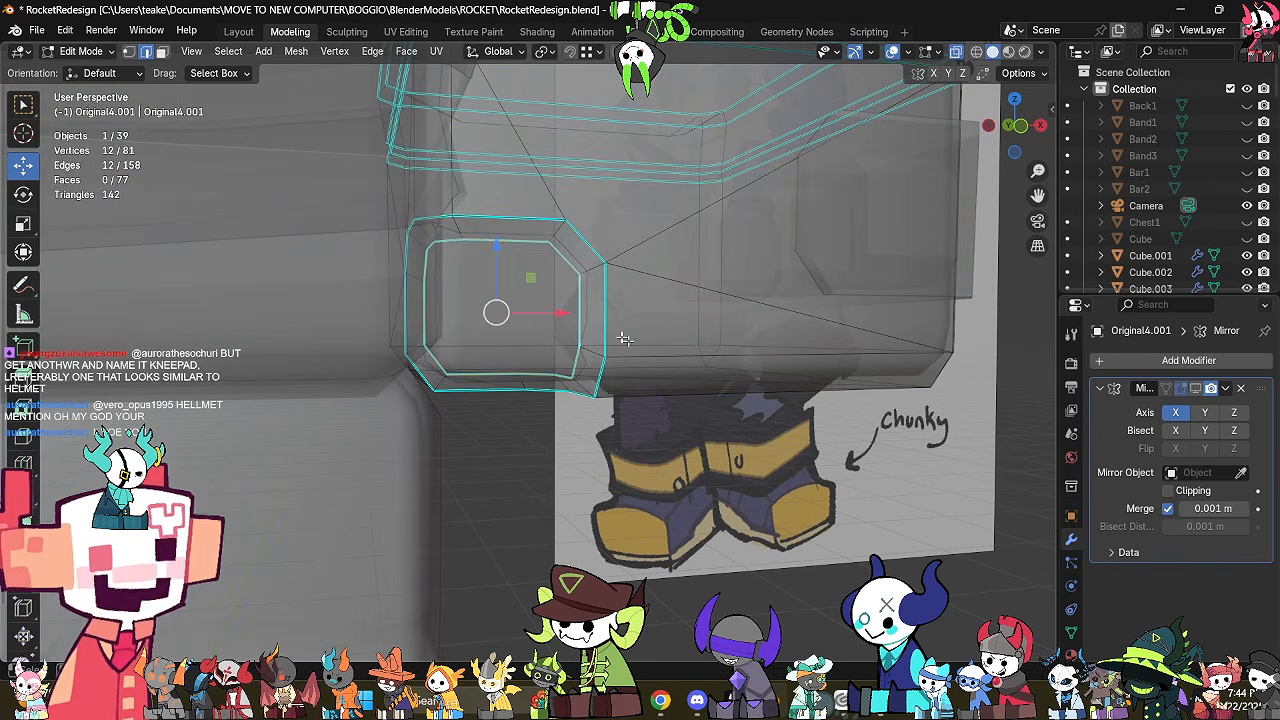
pyautogui.hotkey('alt', 'z')
pyautogui.press('s')
pyautogui.moveTo(622, 340); pyautogui.dragTo(703, 400, button='middle')
pyautogui.click(703, 380)
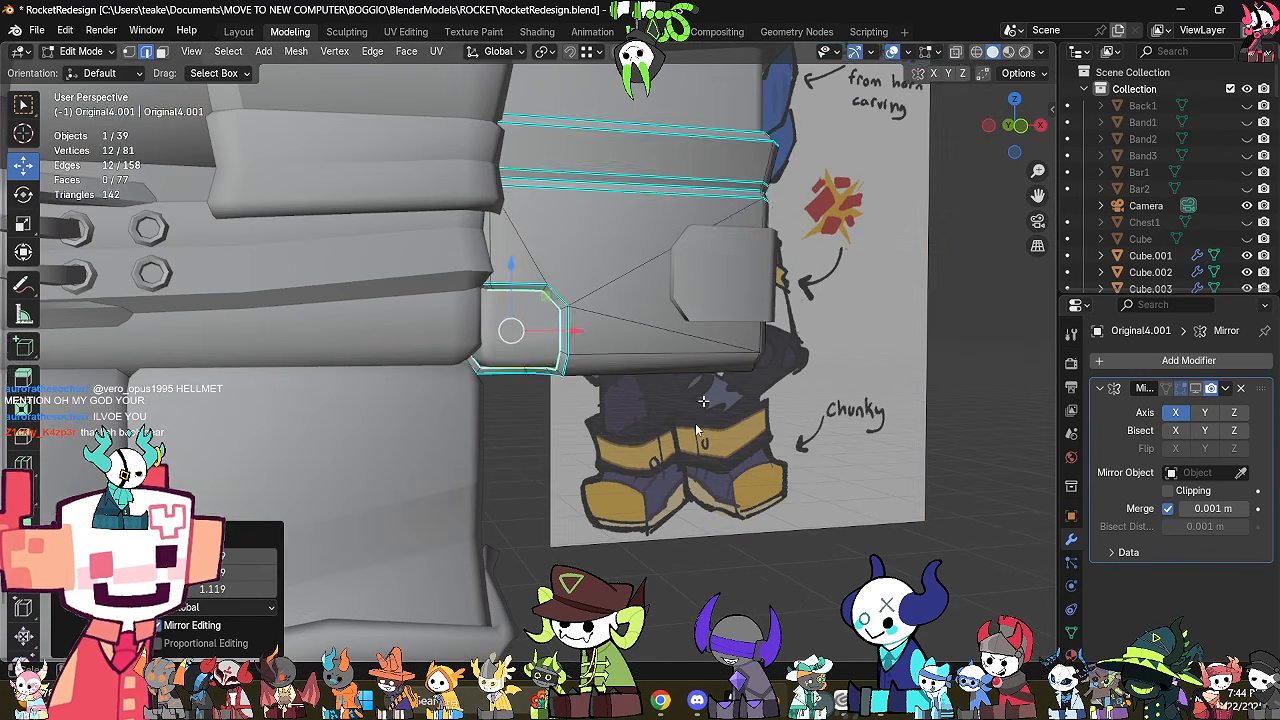
pyautogui.press('Tab')
pyautogui.click(696, 427)
pyautogui.scroll(-3, 586, 277)
pyautogui.click(586, 277)
pyautogui.scroll(6, 570, 303)
pyautogui.press('Tab')
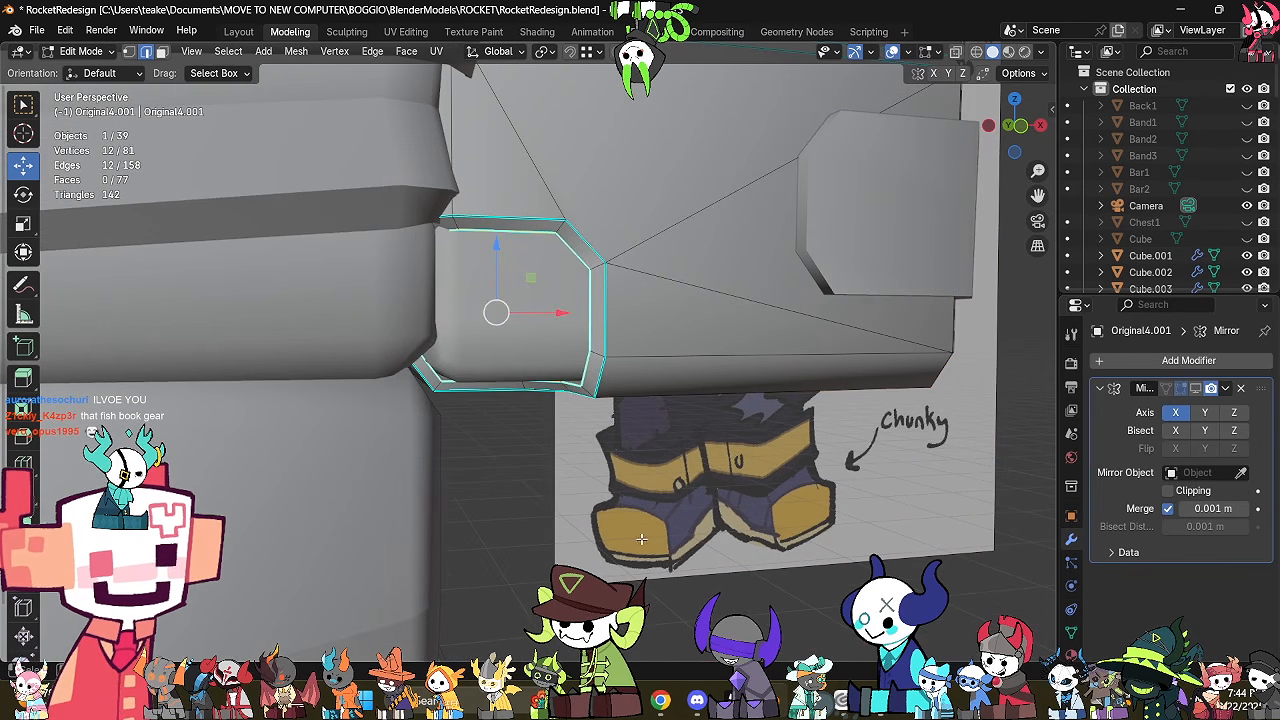
# Try enlarging the outer edge loop around the corner opening in front view and undo the last change.
pyautogui.keyDown('alt'); pyautogui.click(605, 330); pyautogui.keyUp('alt')
pyautogui.hotkey('alt', 'z')
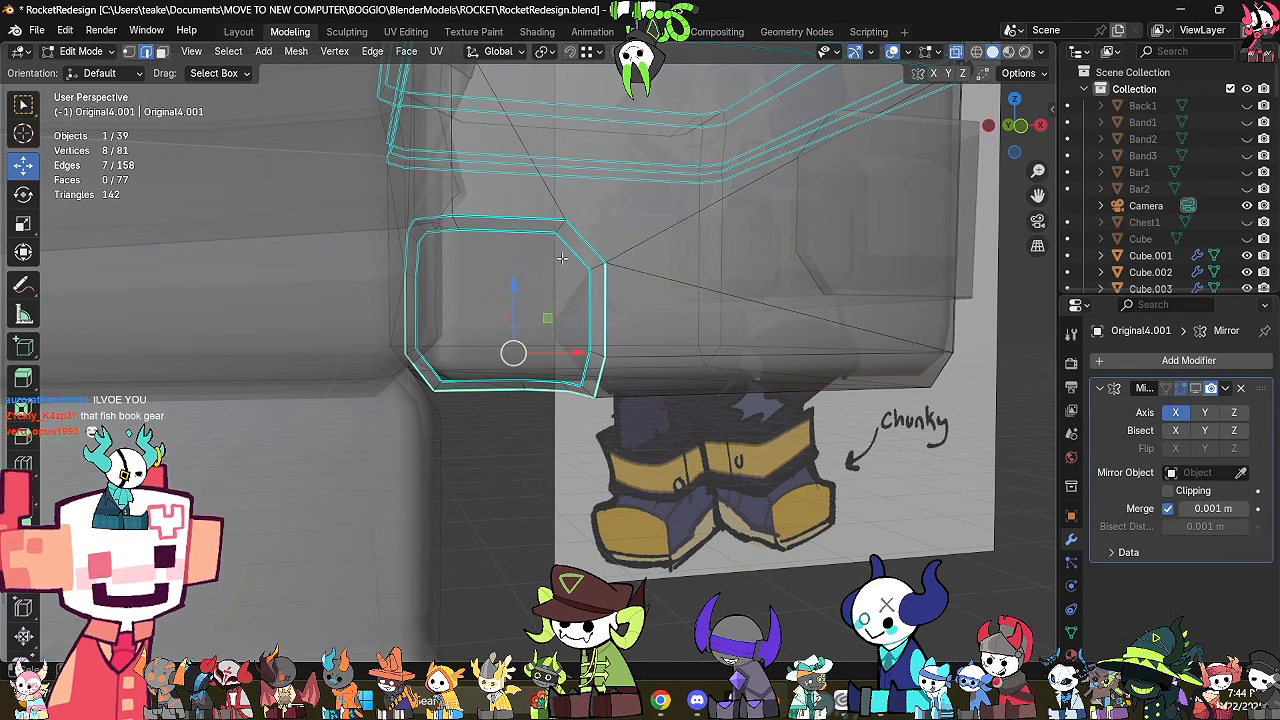
pyautogui.keyDown('alt'); pyautogui.click(511, 218); pyautogui.keyUp('alt')
pyautogui.hotkey('alt', 'z')
pyautogui.press('KP_1')
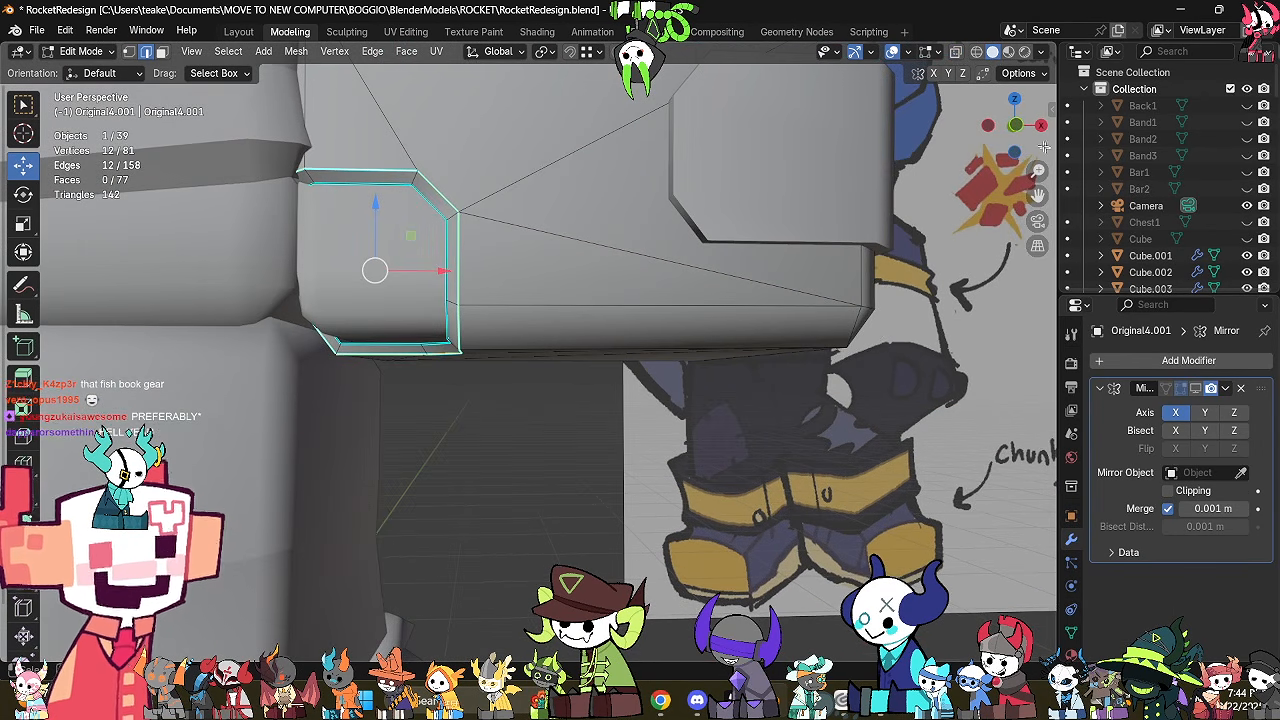
pyautogui.scroll(1, 771, 259)
pyautogui.scroll(2, 771, 259)
pyautogui.press('s')
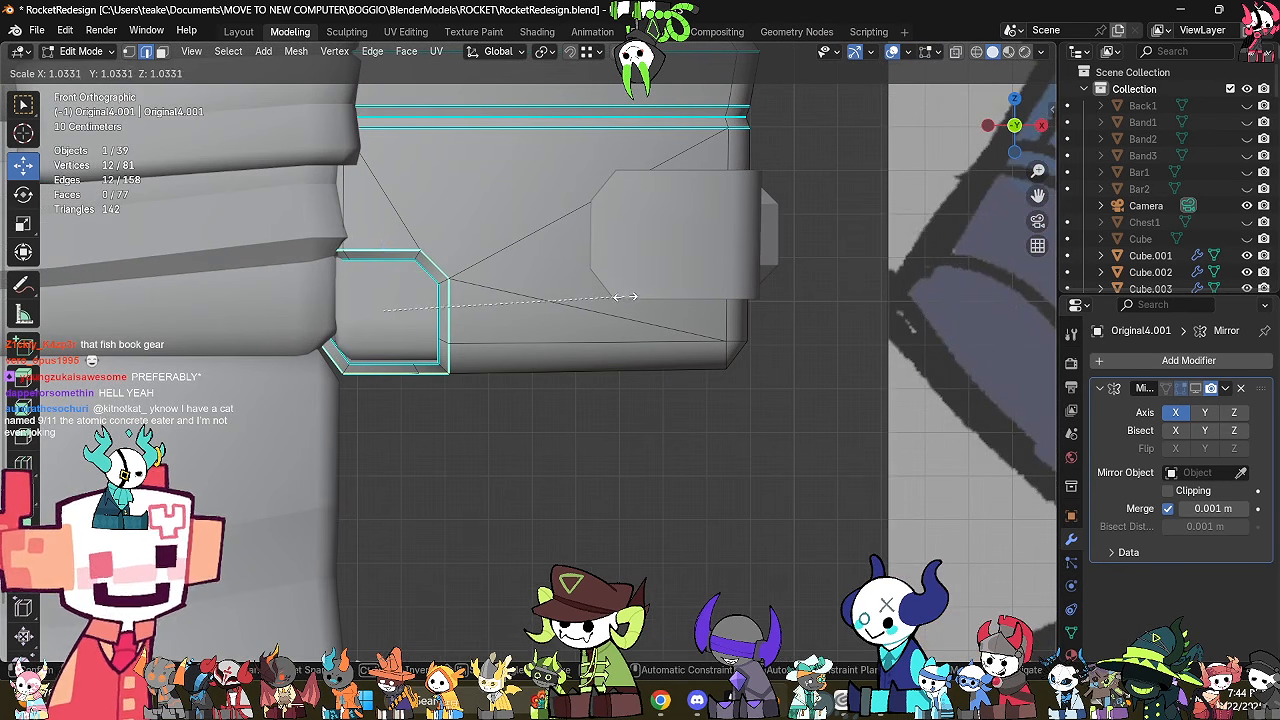
pyautogui.click(385, 265)
pyautogui.moveTo(383, 252); pyautogui.dragTo(384, 247)
pyautogui.hotkey('ctrl', 'z')
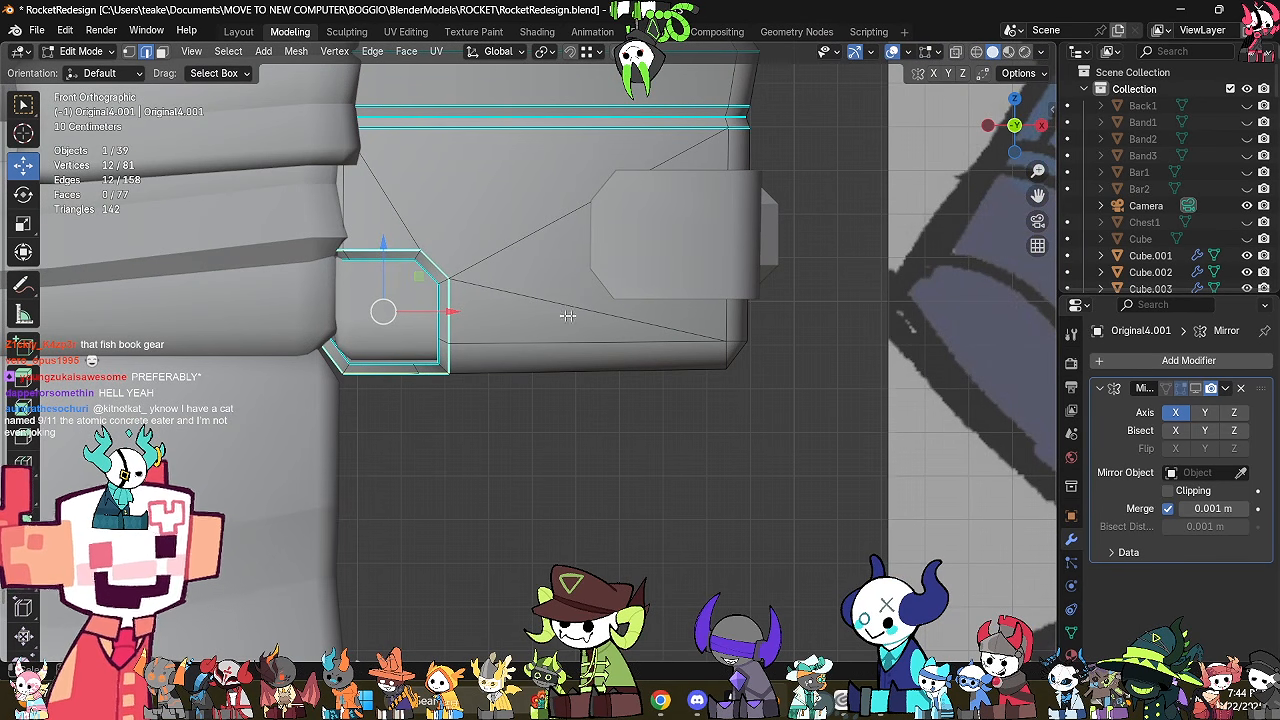
# Try rescaling the inner edge loop of the corner opening and undo the scaling.
pyautogui.keyDown('shift'); pyautogui.moveTo(582, 328); pyautogui.dragTo(643, 466, button='middle'); pyautogui.keyUp('shift')
pyautogui.hotkey('alt', 'z')
pyautogui.hotkey('alt', 'z')
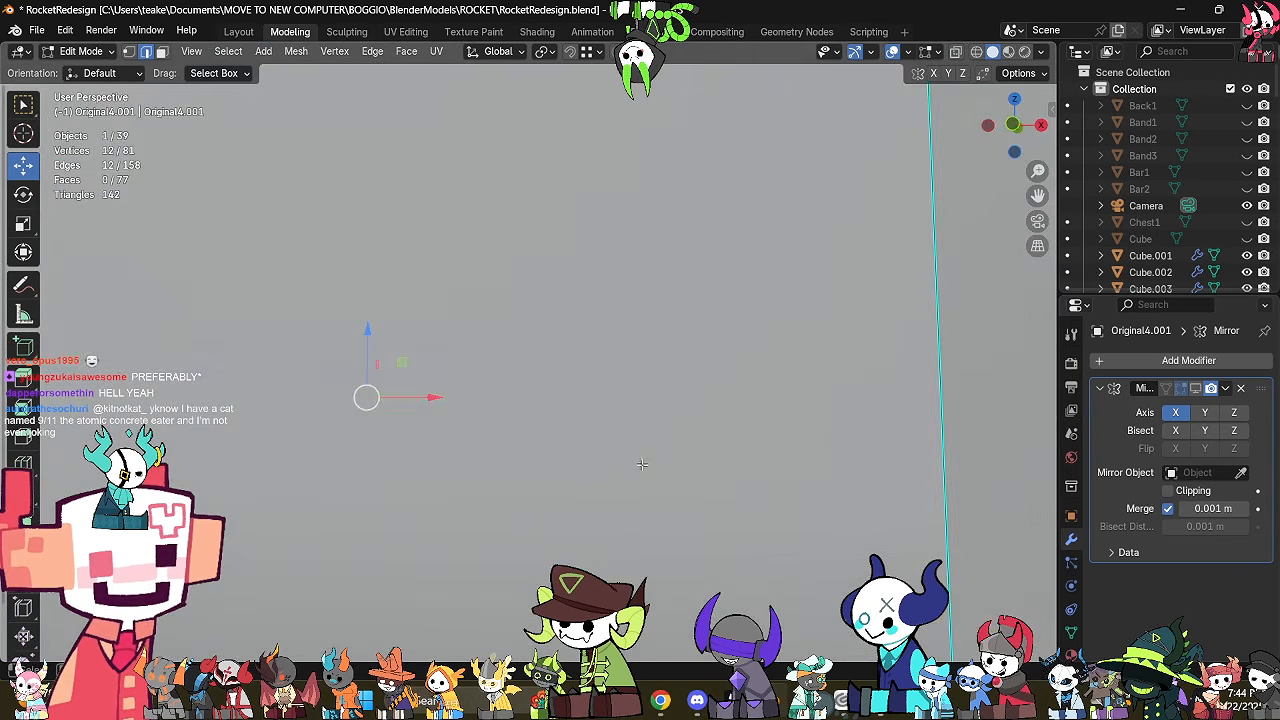
pyautogui.scroll(-4, 647, 467)
pyautogui.click(573, 521)
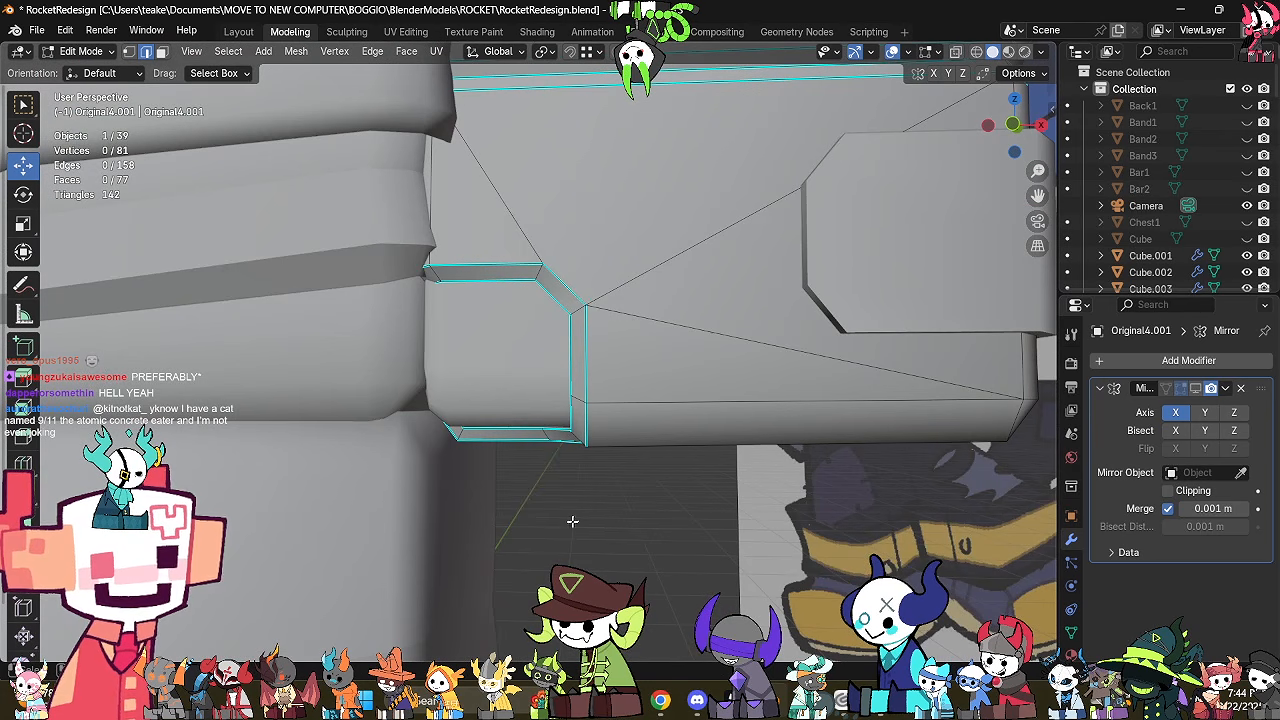
pyautogui.keyDown('alt'); pyautogui.click(498, 431); pyautogui.keyUp('alt')
pyautogui.moveTo(570, 440); pyautogui.dragTo(648, 465, button='middle')
pyautogui.press('s')
pyautogui.click(680, 472)
pyautogui.hotkey('ctrl', 'z')
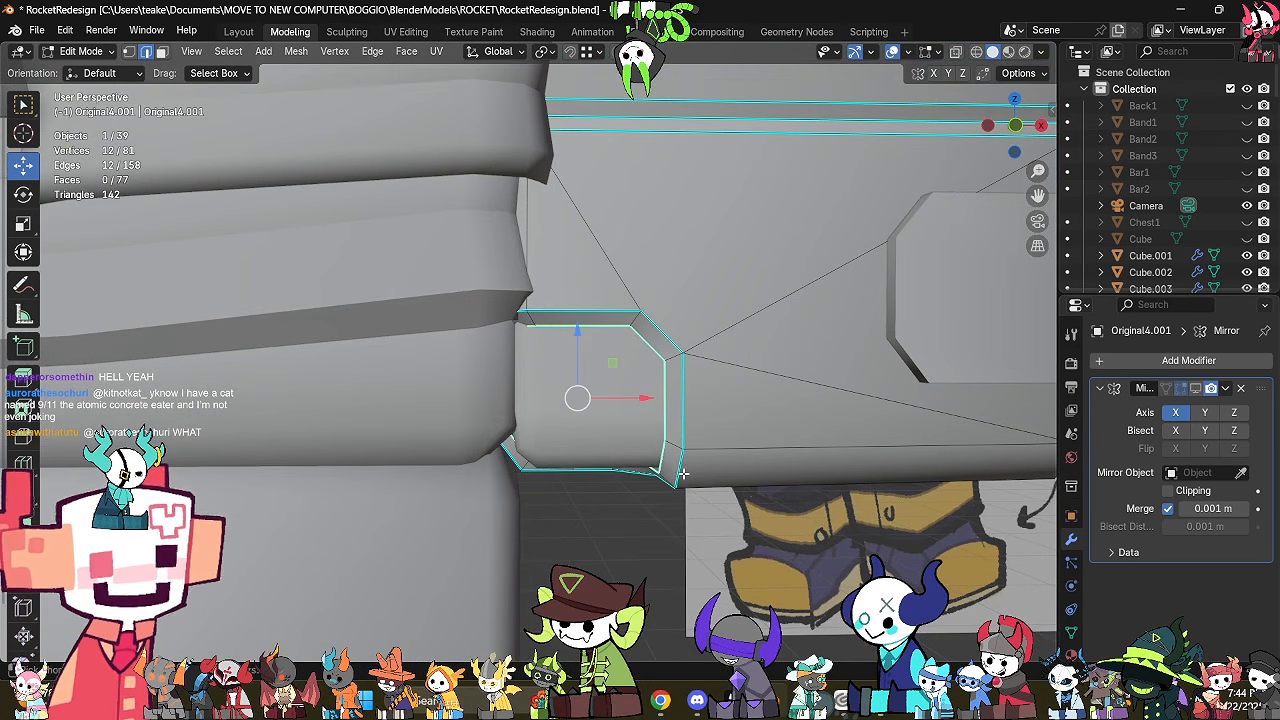
# Examine the forearm armor from below and from its studded outer side, in both solid and see-through display.
pyautogui.press('Tab')
pyautogui.scroll(-4, 600, 507)
pyautogui.moveTo(630, 528); pyautogui.dragTo(553, 479, button='middle')
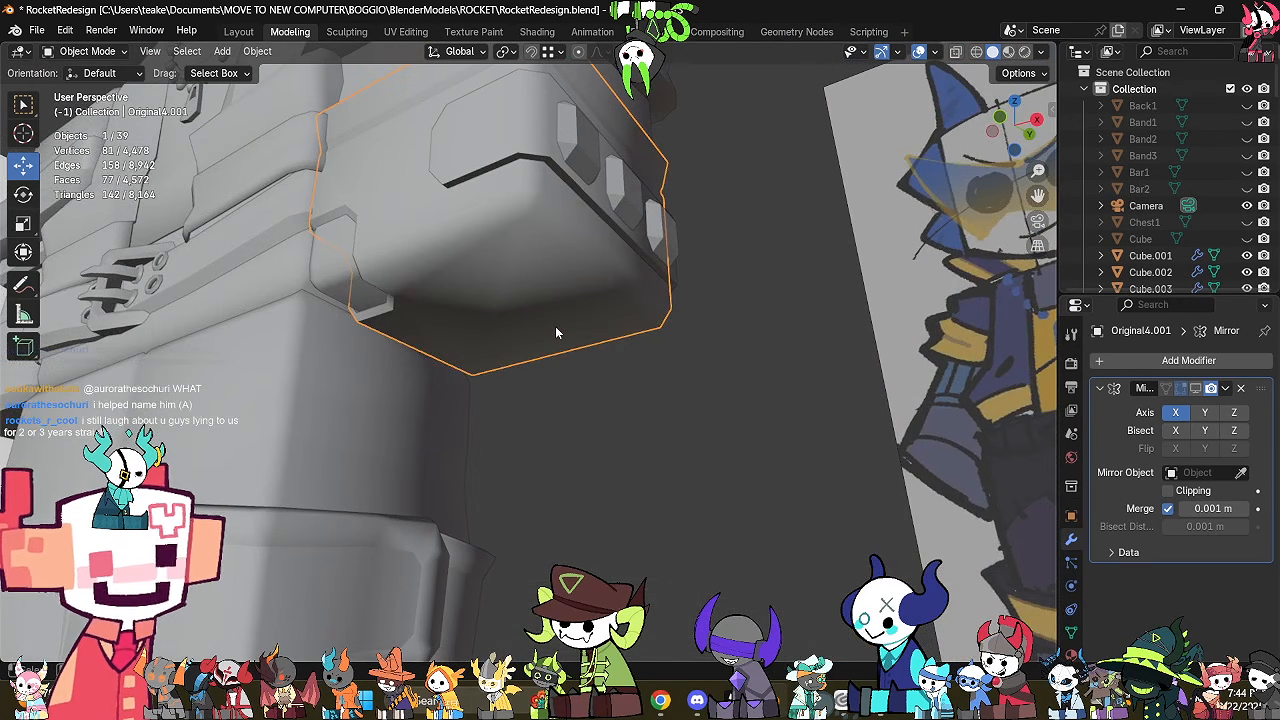
pyautogui.press('Tab')
pyautogui.moveTo(554, 326); pyautogui.dragTo(660, 375, button='middle')
pyautogui.scroll(3, 614, 417)
pyautogui.press('Tab')
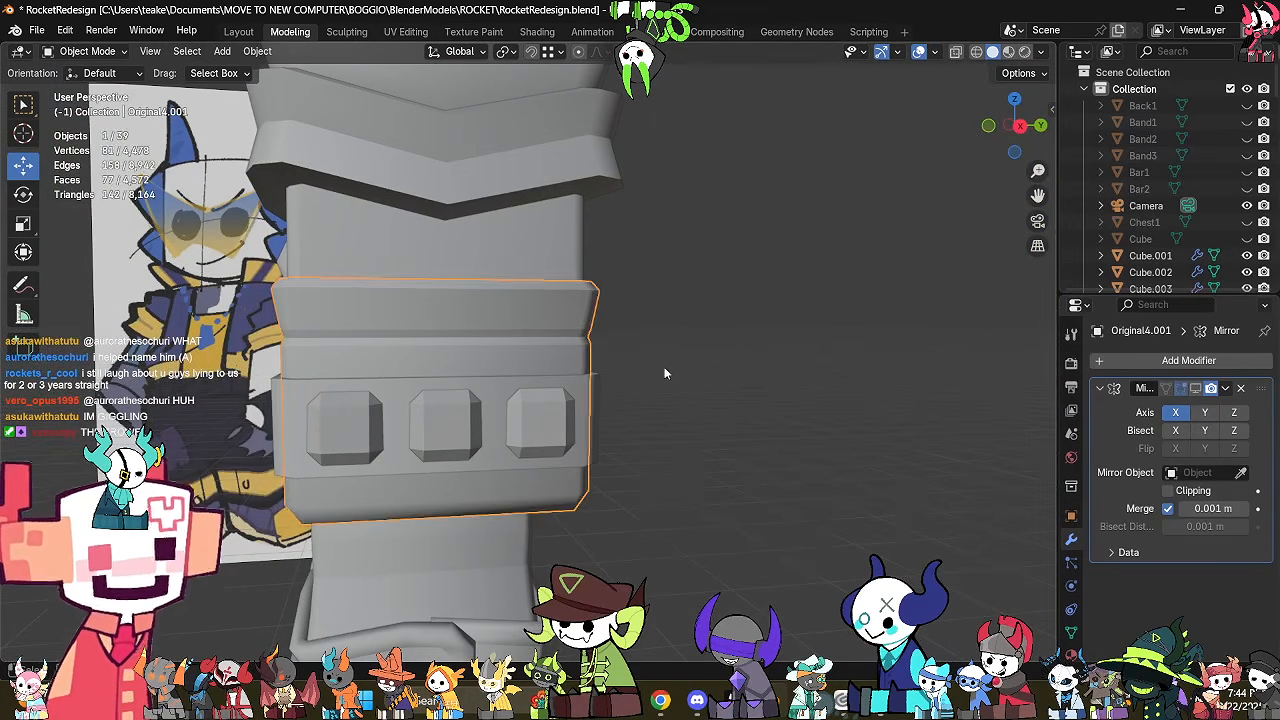
pyautogui.click(665, 369)
pyautogui.click(520, 355)
pyautogui.press('Tab')
pyautogui.moveTo(509, 362); pyautogui.dragTo(585, 378, button='middle')
pyautogui.click(754, 425)
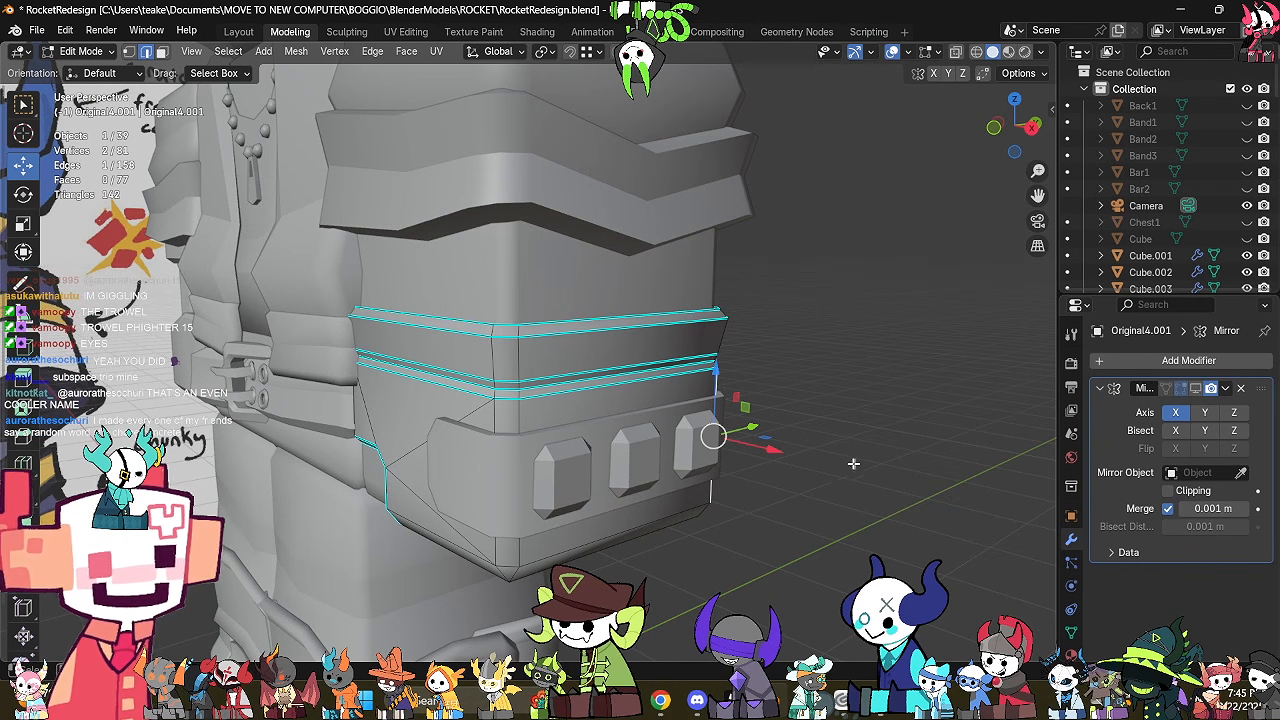
pyautogui.hotkey('alt', 'z')
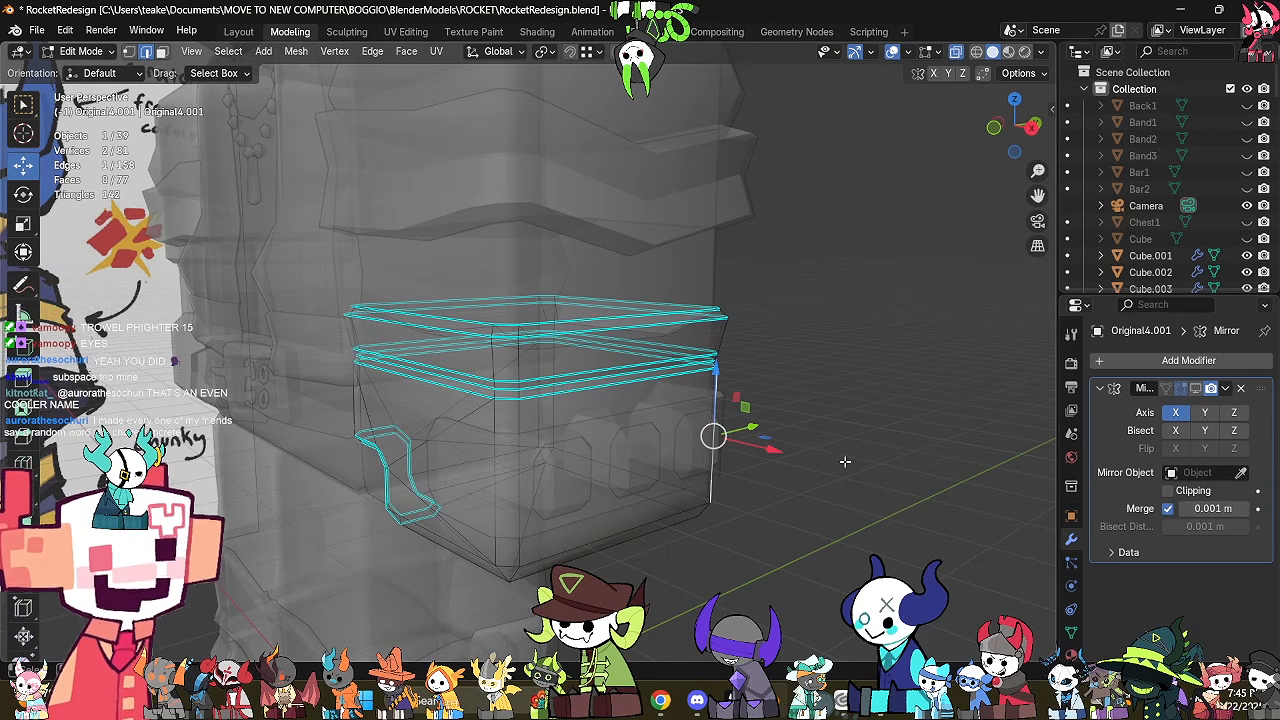
pyautogui.moveTo(845, 461); pyautogui.dragTo(786, 474, button='middle')
pyautogui.hotkey('alt', 'z')
pyautogui.click(773, 482)
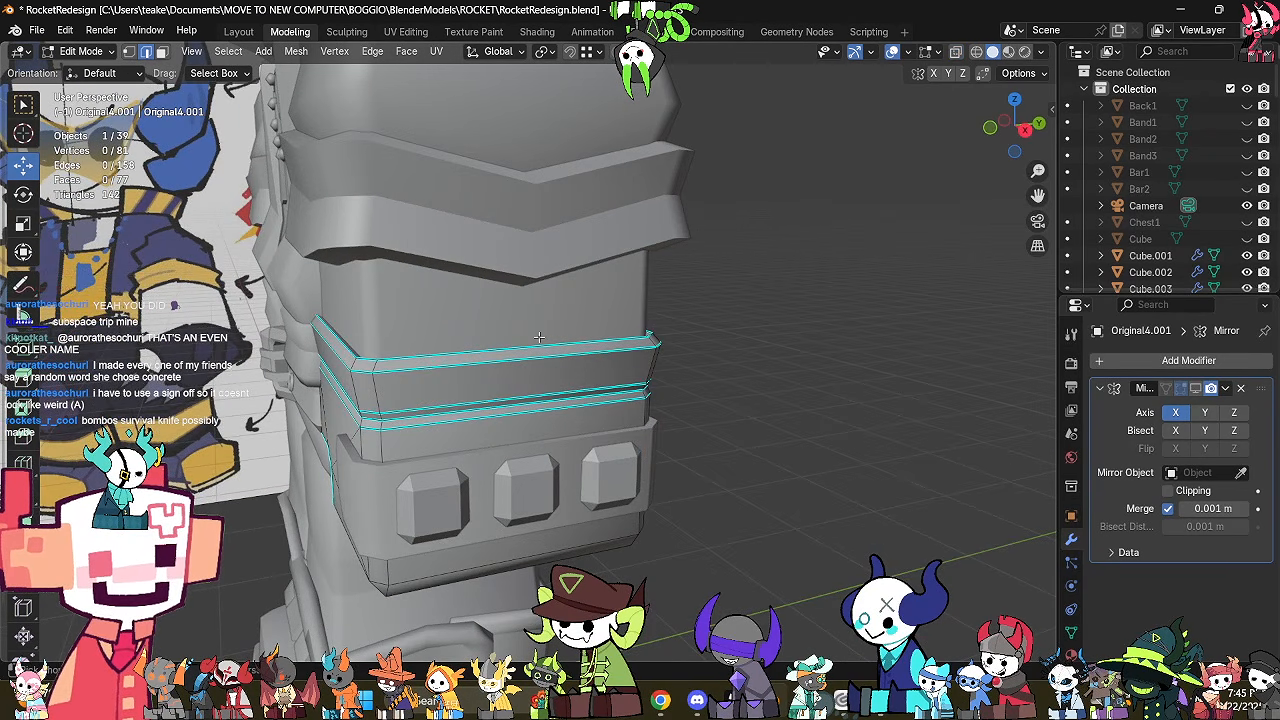
# Add two evenly spaced vertical loop cuts across the studded outer side of the forearm armor.
pyautogui.hotkey('ctrl', 'r')
pyautogui.scroll(1, 511, 435)
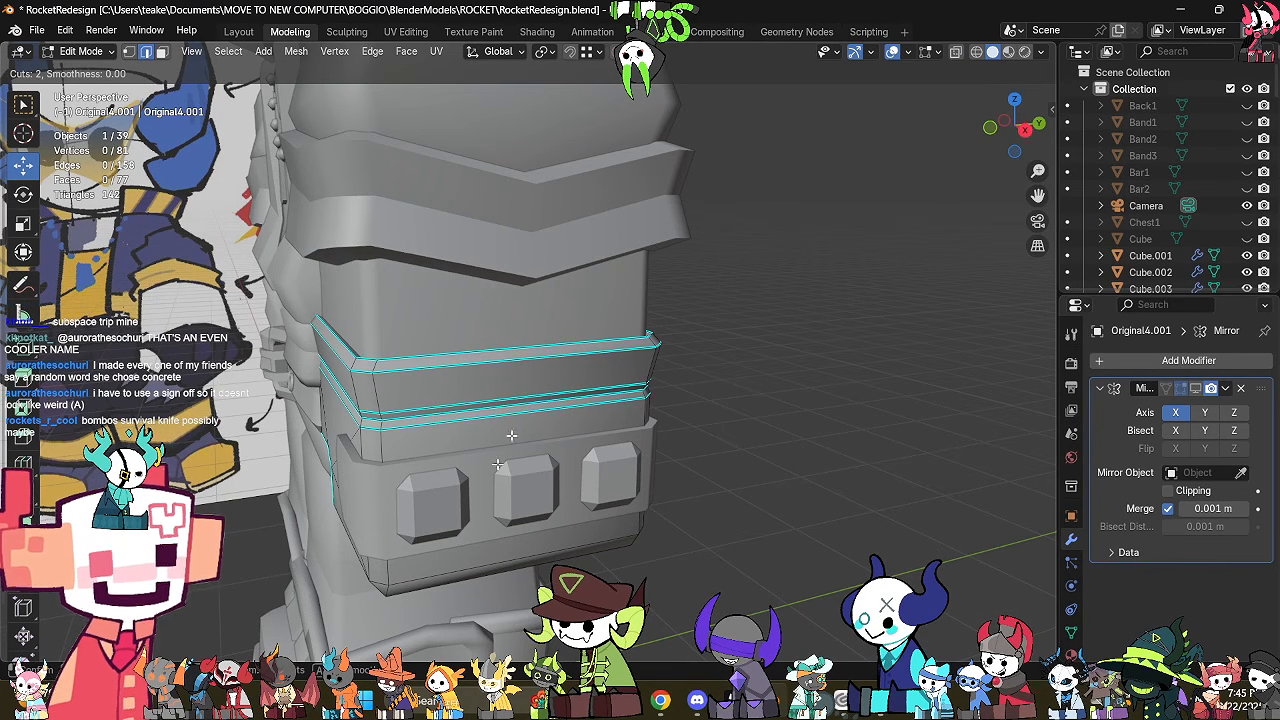
pyautogui.click(509, 368)
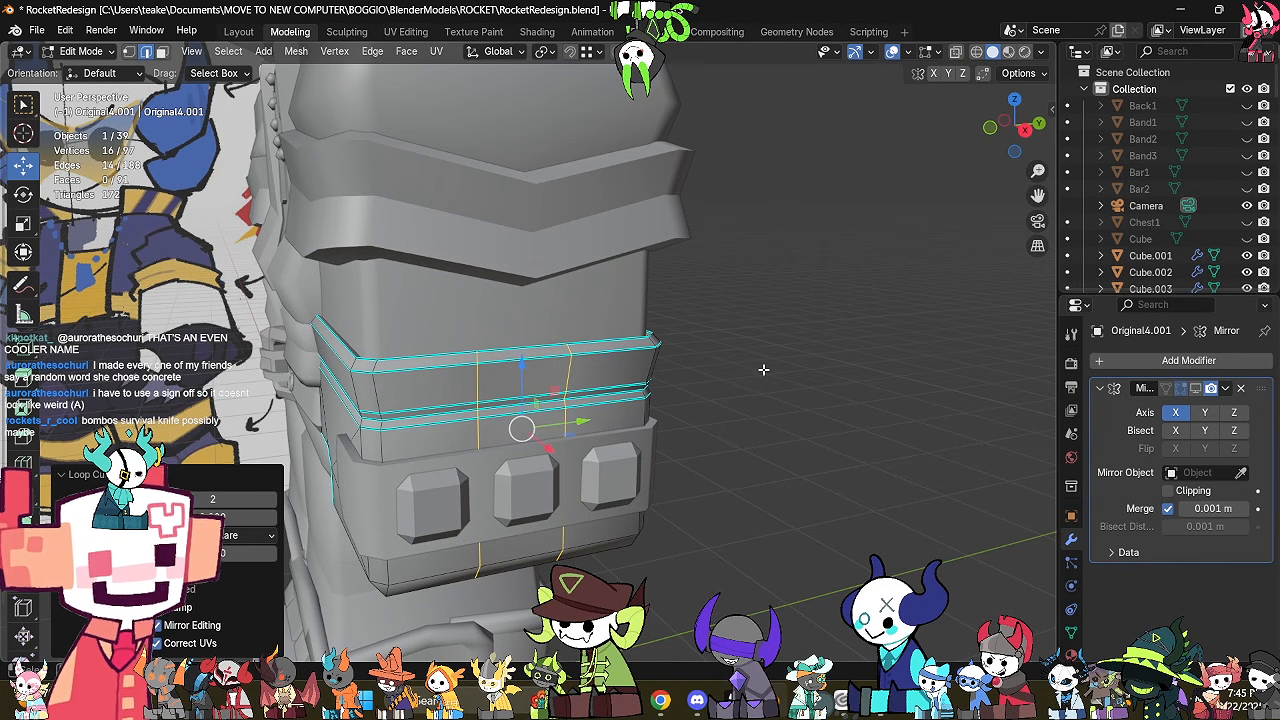
# Try raising the selected top rim edges of the forearm armor along Z and undo the move.
pyautogui.keyDown('alt'); pyautogui.click(521, 369); pyautogui.keyUp('alt')
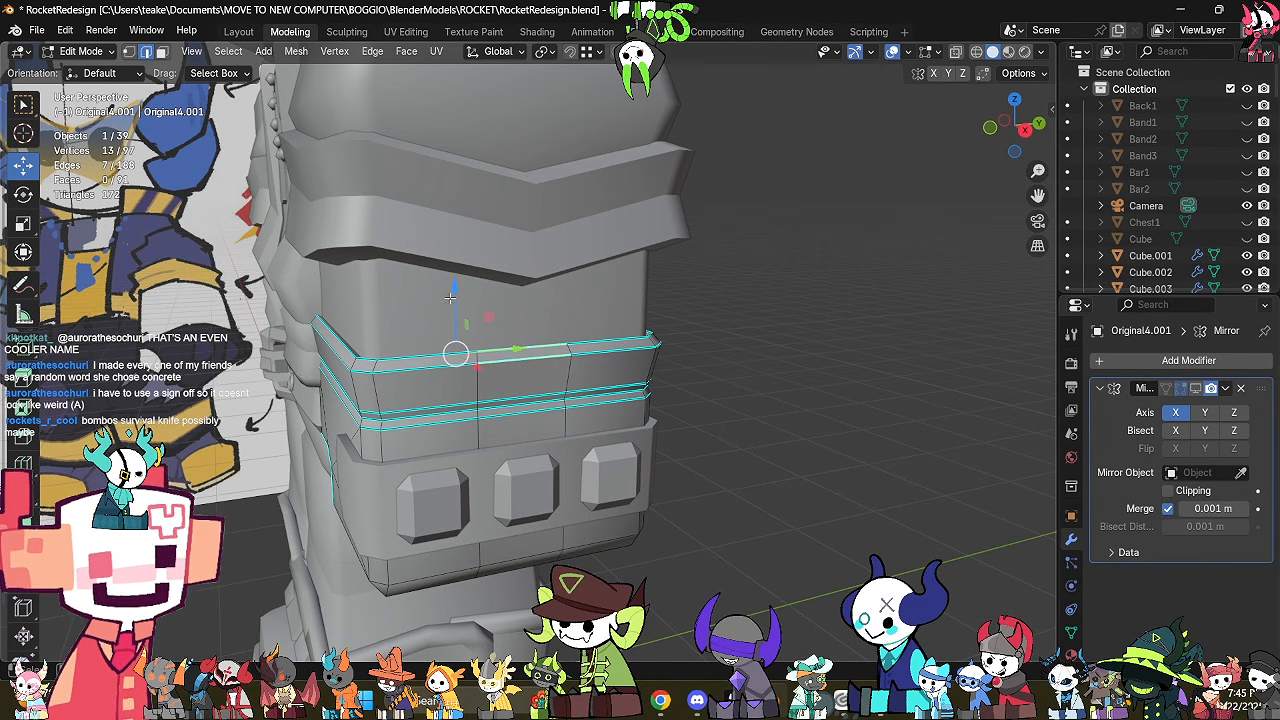
pyautogui.moveTo(450, 298); pyautogui.dragTo(450, 273)
pyautogui.moveTo(480, 300); pyautogui.dragTo(540, 298, button='middle')
pyautogui.hotkey('ctrl', 'z')
# Select the middle edges between the two new cuts on the armor's outer side and move them along Z by about 0.068 m.
pyautogui.click(735, 384)
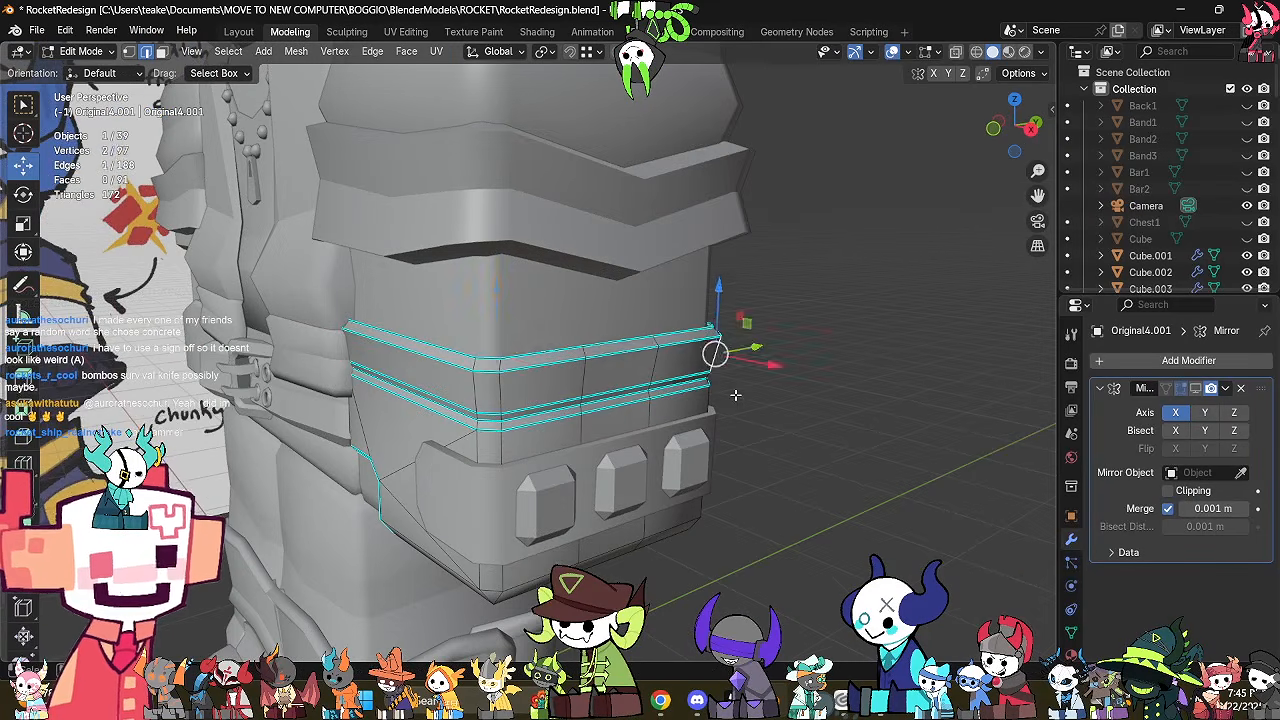
pyautogui.moveTo(735, 395); pyautogui.dragTo(540, 291, button='middle')
pyautogui.hotkey('alt', 'a')
pyautogui.keyDown('alt'); pyautogui.click(480, 454); pyautogui.keyUp('alt')
pyautogui.moveTo(549, 236); pyautogui.dragTo(604, 218)
pyautogui.moveTo(627, 318)
pyautogui.mouseDown(button='middle')
pyautogui.moveTo(689, 381)
pyautogui.moveTo(671, 380)
pyautogui.moveTo(644, 439)
pyautogui.moveTo(668, 455)
pyautogui.moveTo(703, 451)
pyautogui.moveTo(692, 444)
pyautogui.mouseUp(button='middle')
pyautogui.hotkey('alt', 'z')
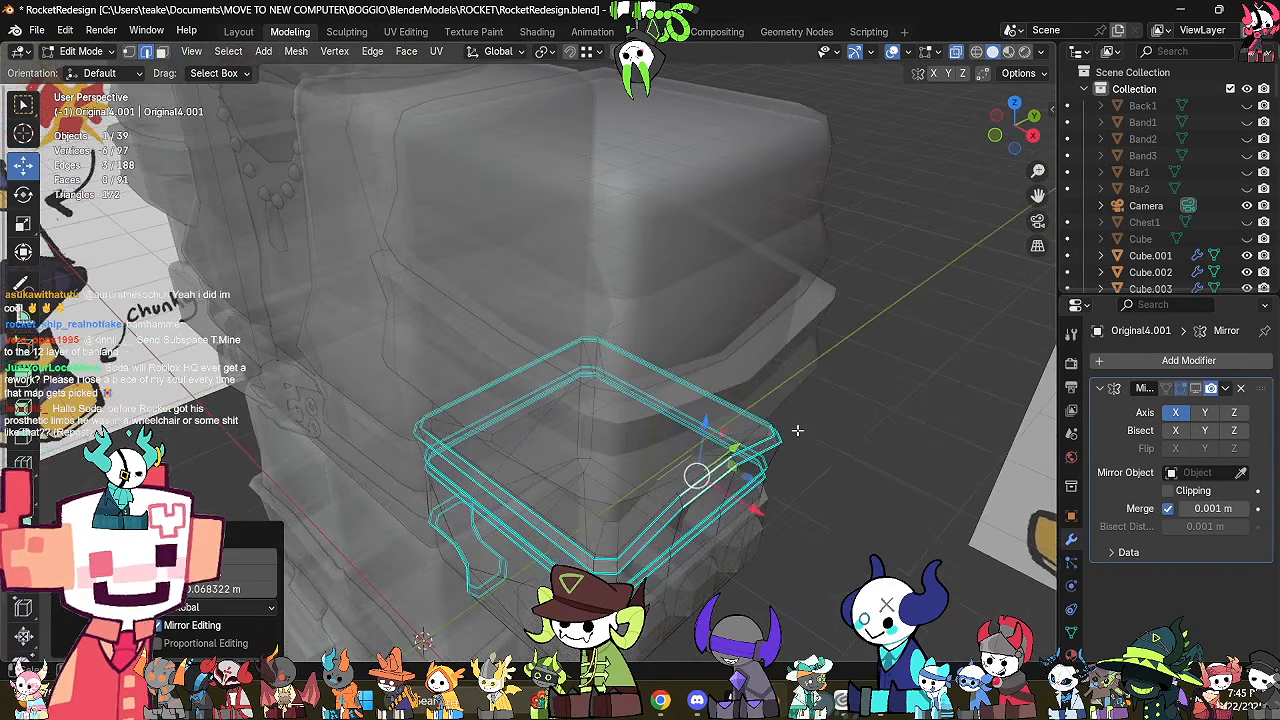
# Select the five middle horizontal edges of the lower grooves and bottom rim on the forearm armor's outer side and merge them with Collapse.
pyautogui.moveTo(797, 430)
pyautogui.mouseDown(button='middle')
pyautogui.moveTo(886, 472)
pyautogui.moveTo(693, 463)
pyautogui.mouseUp(button='middle')
pyautogui.hotkey('alt', 'z')
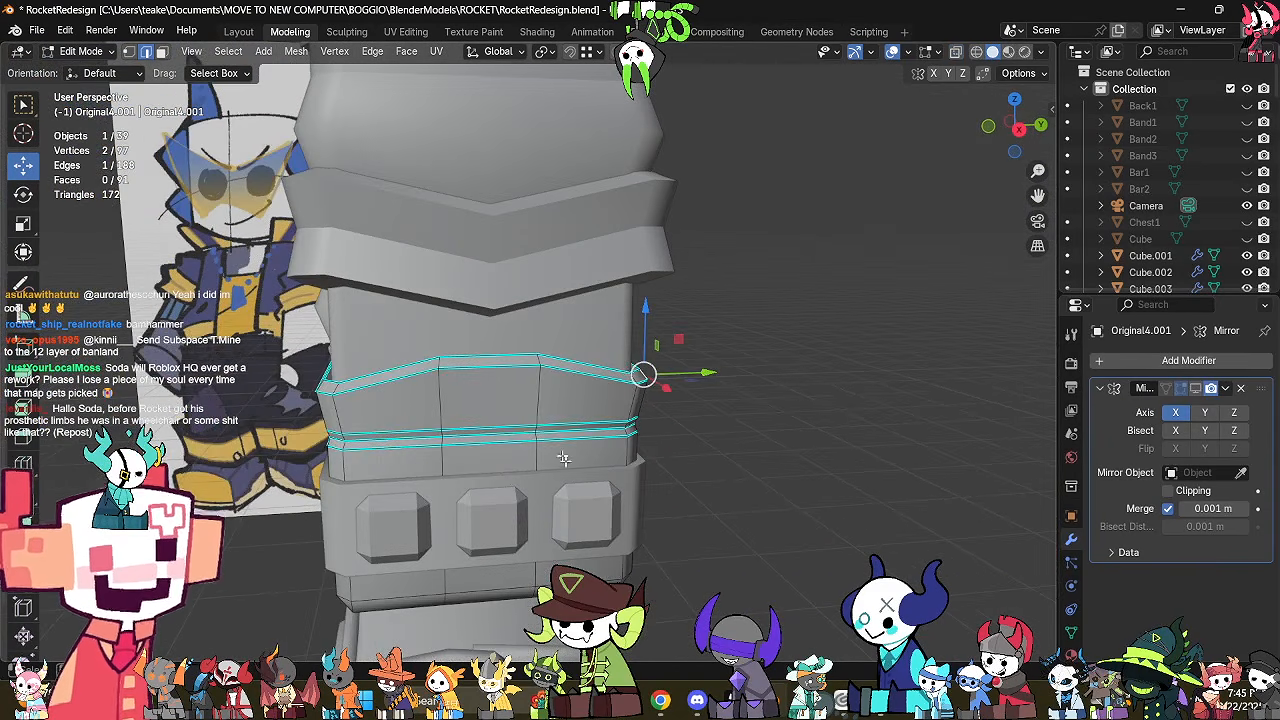
pyautogui.scroll(2, 512, 446)
pyautogui.click(511, 448)
pyautogui.moveTo(511, 448); pyautogui.dragTo(453, 411, button='middle')
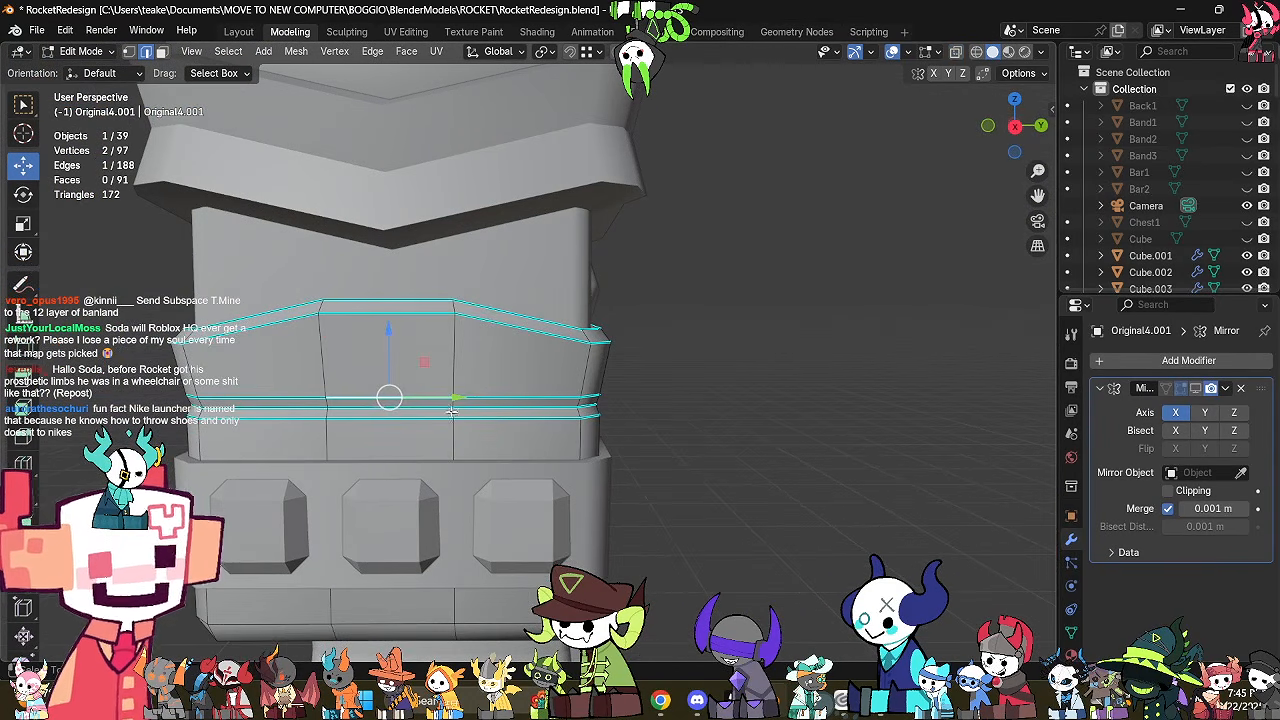
pyautogui.keyDown('shift'); pyautogui.click(450, 409); pyautogui.keyUp('shift')
pyautogui.keyDown('shift'); pyautogui.click(448, 417); pyautogui.keyUp('shift')
pyautogui.keyDown('shift'); pyautogui.moveTo(434, 585); pyautogui.dragTo(575, 499, button='middle'); pyautogui.keyUp('shift')
pyautogui.hotkey('alt', 'z')
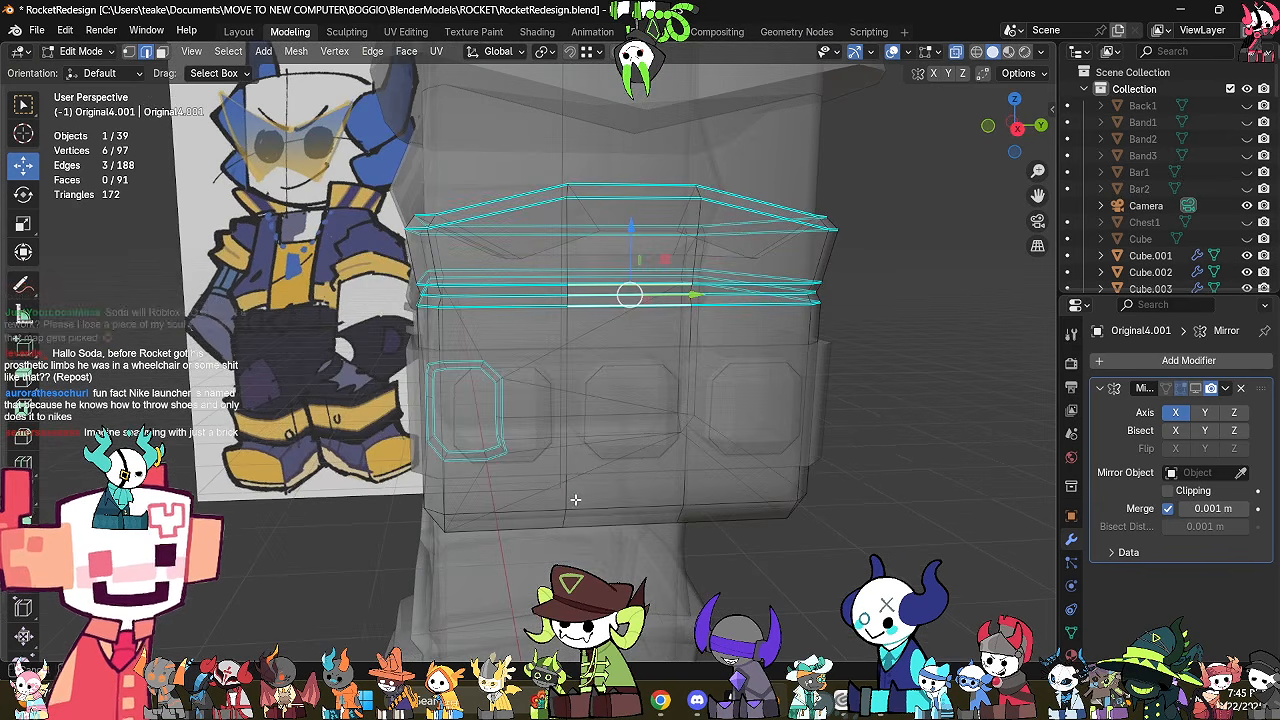
pyautogui.keyDown('shift'); pyautogui.click(622, 508); pyautogui.keyUp('shift')
pyautogui.keyDown('shift'); pyautogui.click(622, 512); pyautogui.keyUp('shift')
pyautogui.press('m')
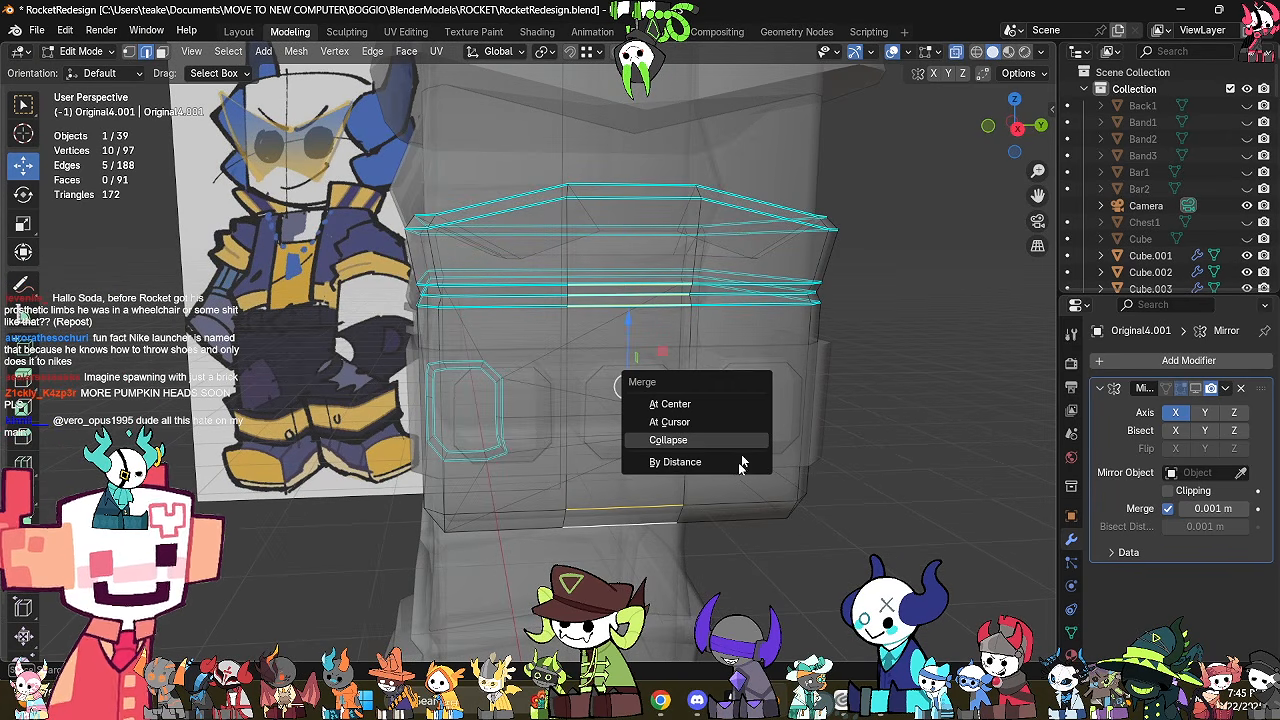
pyautogui.click(717, 438)
pyautogui.moveTo(717, 438)
pyautogui.mouseDown(button='middle')
pyautogui.moveTo(658, 471)
pyautogui.moveTo(808, 493)
pyautogui.moveTo(732, 458)
pyautogui.moveTo(706, 468)
pyautogui.mouseUp(button='middle')
pyautogui.hotkey('alt', 'z')
pyautogui.press('Tab')
pyautogui.press('Tab')
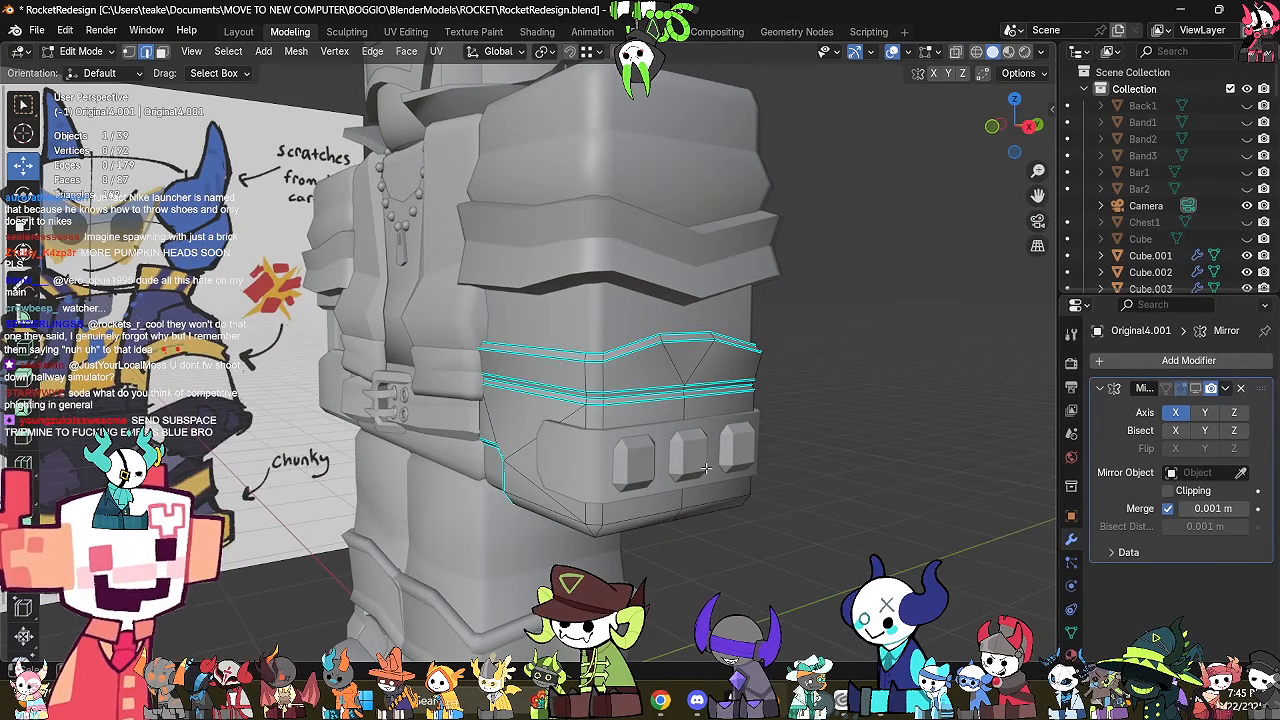
# Select the two middle peak edges of the forearm armor's top rim and raise them along Z by about 0.017 m.
pyautogui.moveTo(602, 369); pyautogui.dragTo(603, 374)
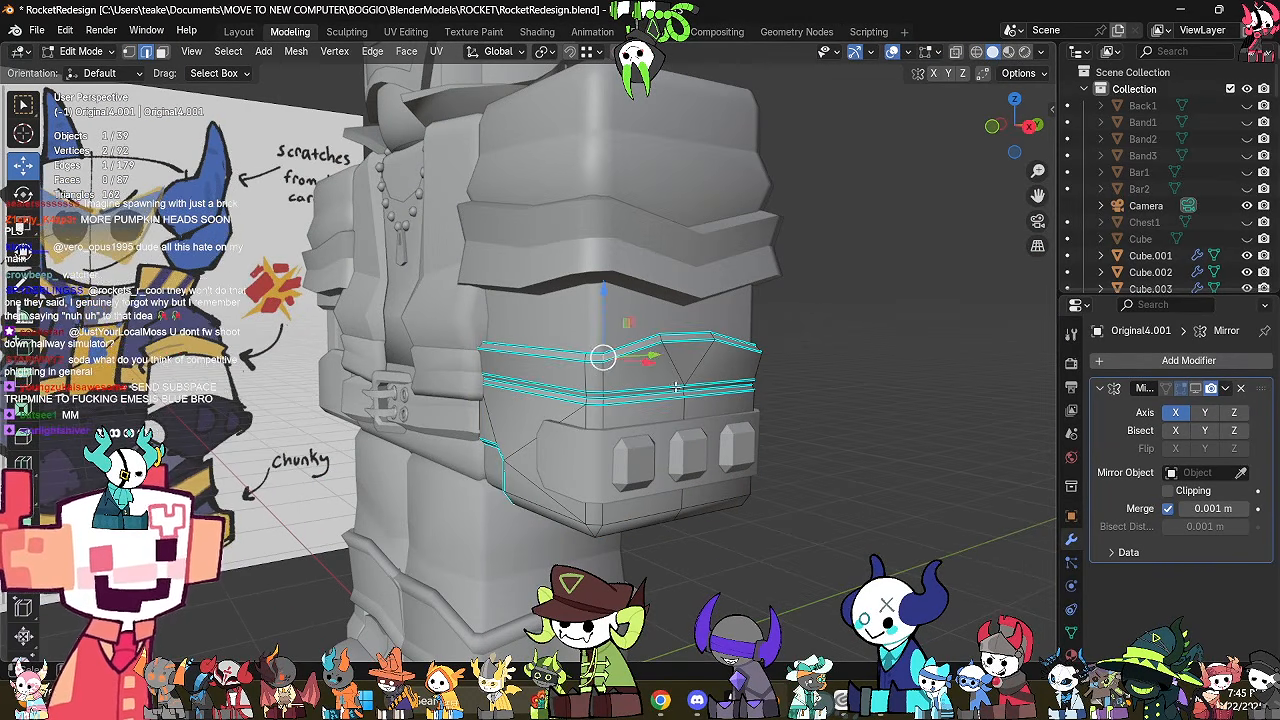
pyautogui.moveTo(603, 374); pyautogui.dragTo(484, 377, button='middle')
pyautogui.scroll(3, 470, 390)
pyautogui.moveTo(337, 476); pyautogui.dragTo(368, 443)
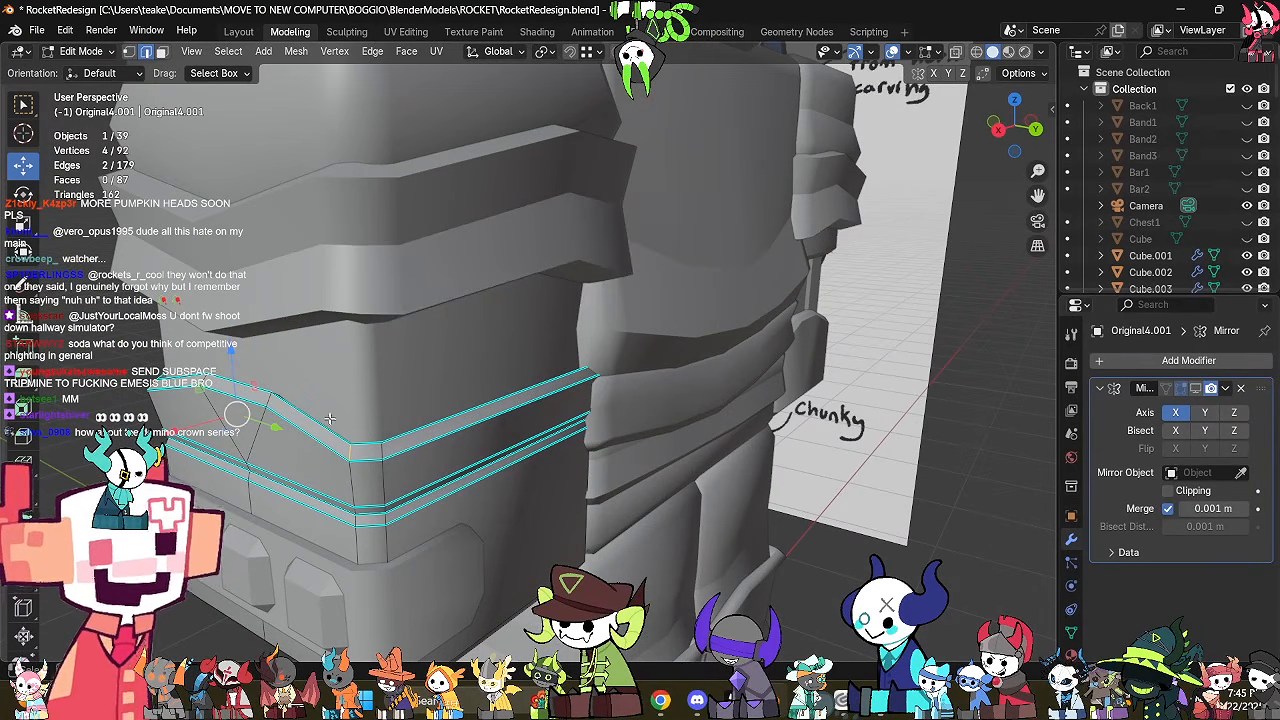
pyautogui.press('g')
pyautogui.press('z')
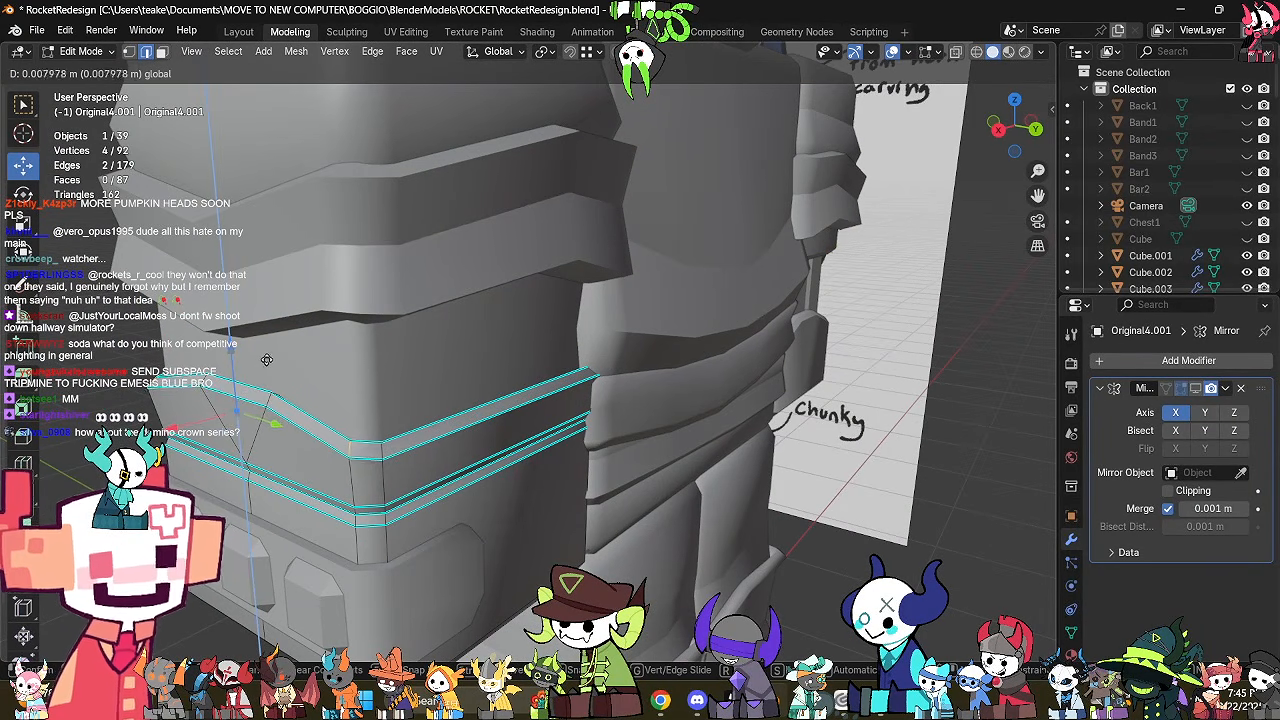
pyautogui.click(290, 356)
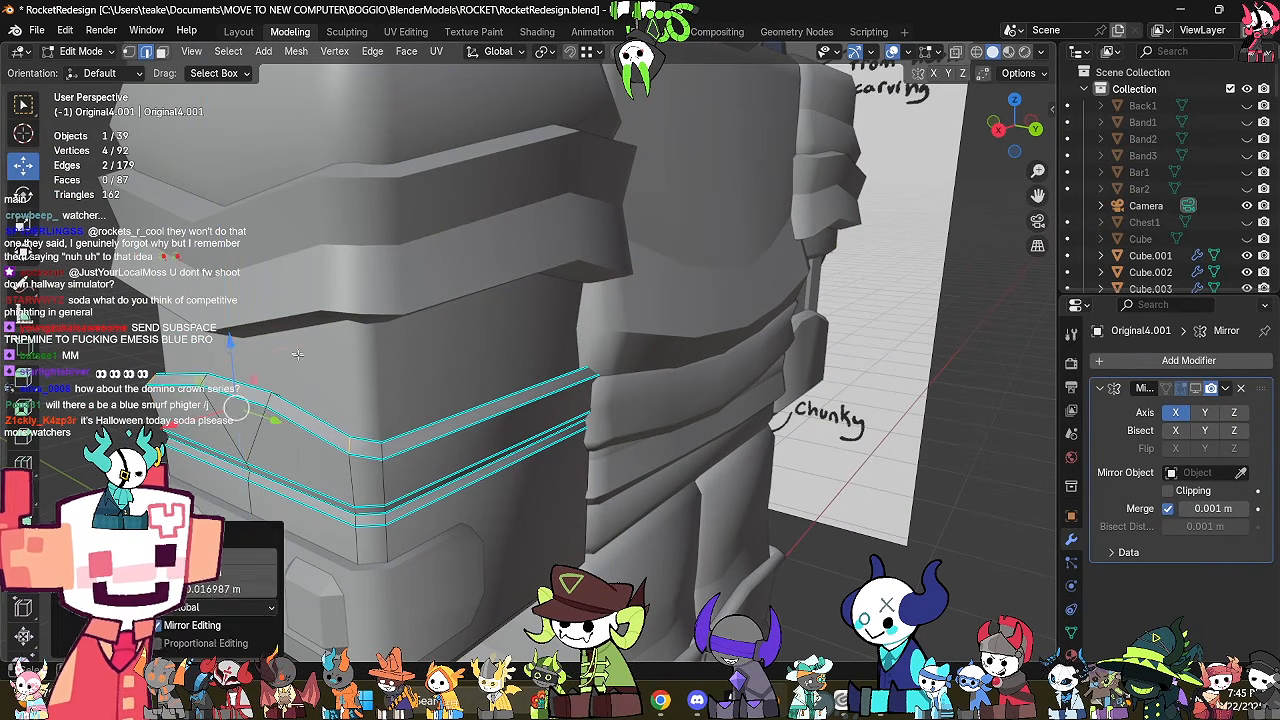
# Examine the reshaped top rim of the forearm armor from the front and from its studded outer side.
pyautogui.press('Tab')
pyautogui.moveTo(281, 408); pyautogui.dragTo(961, 222, button='middle')
pyautogui.press('Tab')
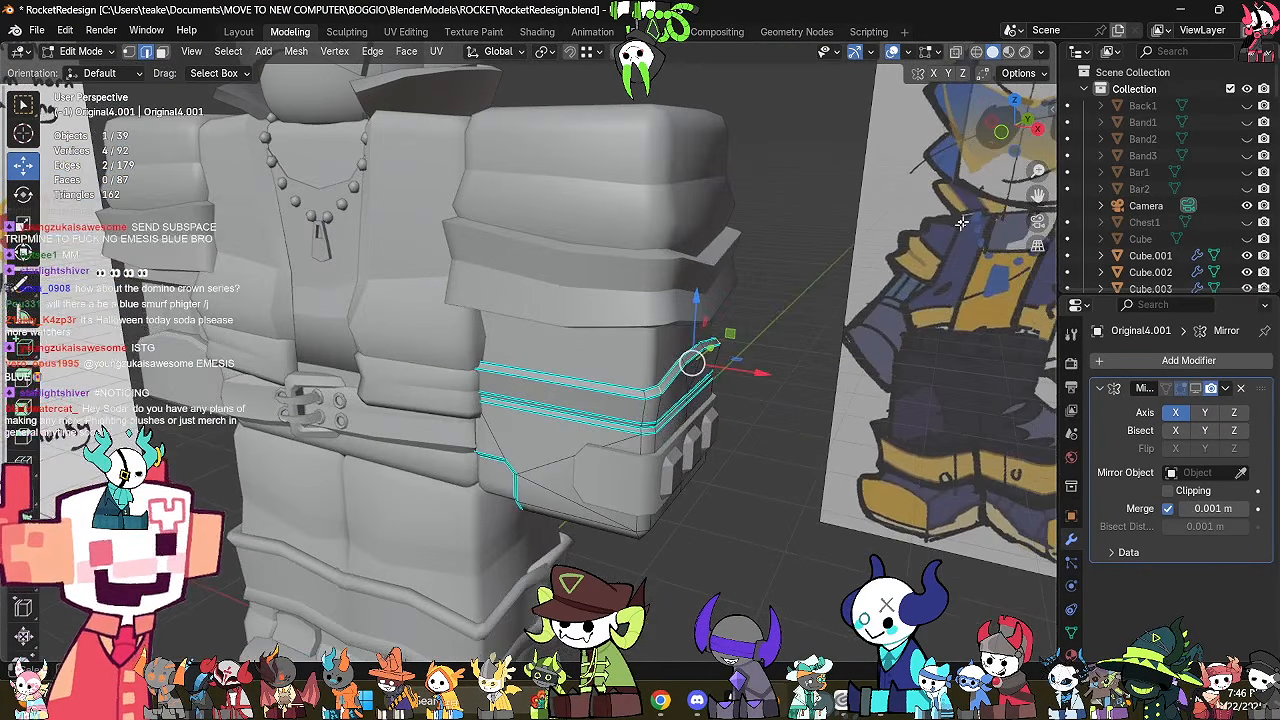
pyautogui.click(1001, 131)
pyautogui.scroll(2, 890, 305)
pyautogui.keyDown('shift'); pyautogui.moveTo(858, 373); pyautogui.dragTo(564, 387, button='middle'); pyautogui.keyUp('shift')
pyautogui.scroll(-2, 808, 405)
pyautogui.hotkey('alt', 'z')
pyautogui.press('Tab')
pyautogui.click(798, 390)
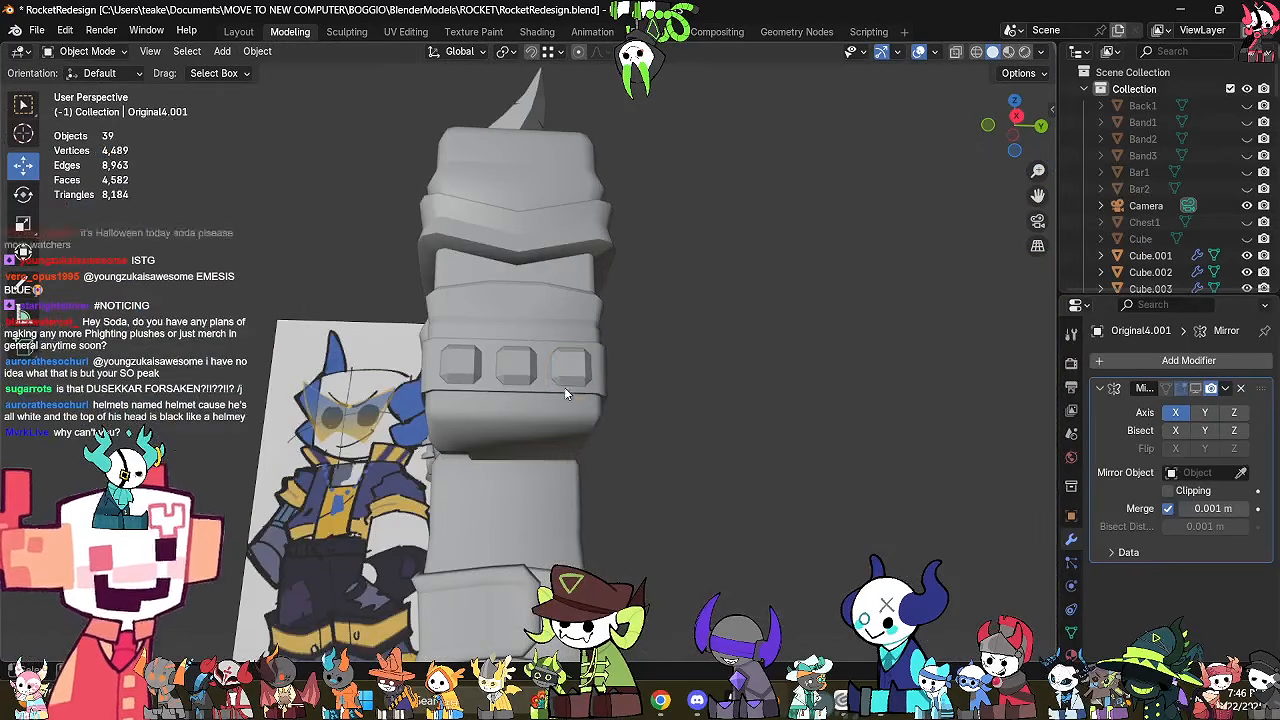
# Select the three studs on the forearm armor and convert them to mesh to apply their bevels.
pyautogui.scroll(1, 610, 435)
pyautogui.click(610, 435)
pyautogui.moveTo(610, 435); pyautogui.dragTo(542, 432, button='middle')
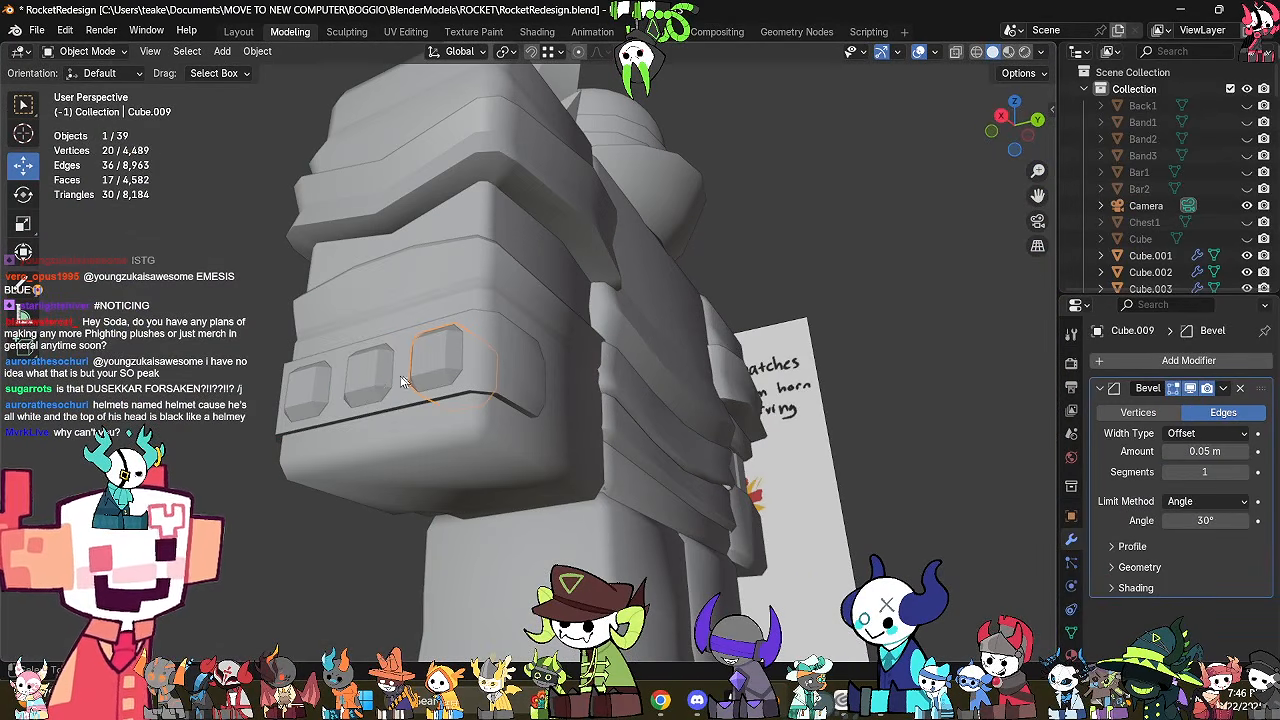
pyautogui.keyDown('shift'); pyautogui.click(310, 390); pyautogui.keyUp('shift')
pyautogui.rightClick(620, 365)
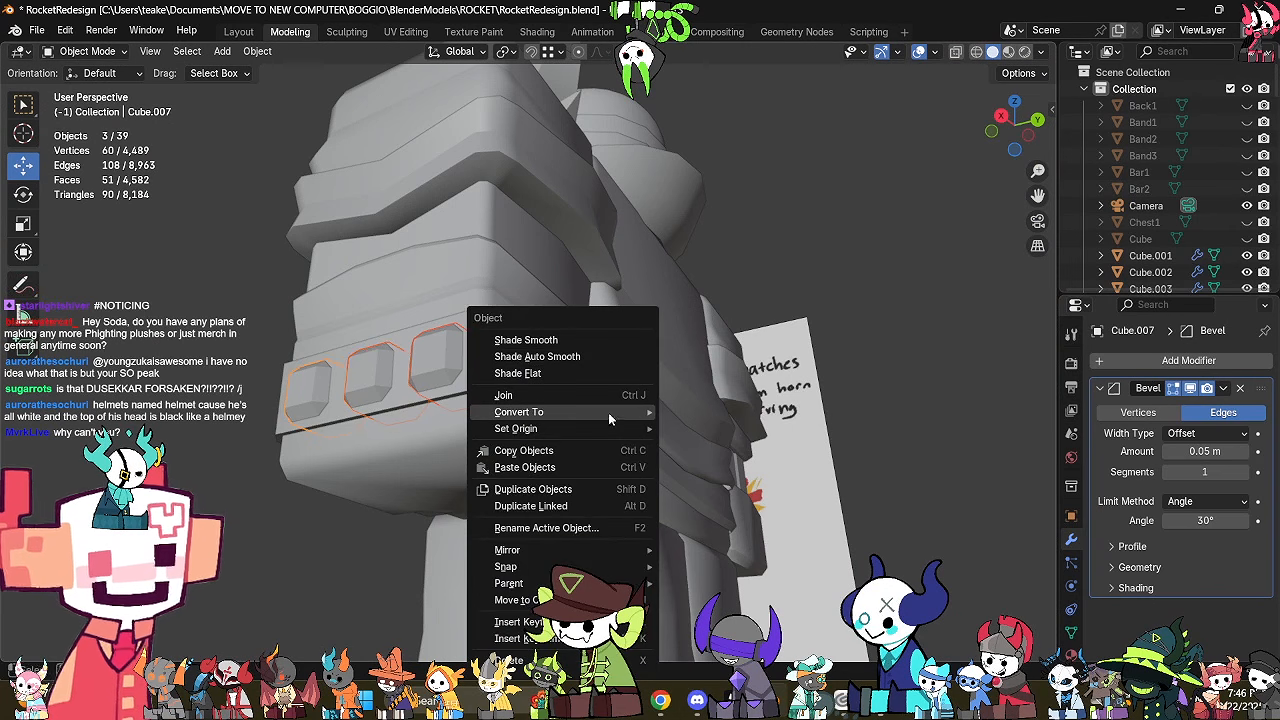
pyautogui.click(682, 411)
pyautogui.moveTo(682, 411); pyautogui.dragTo(820, 462, button='middle')
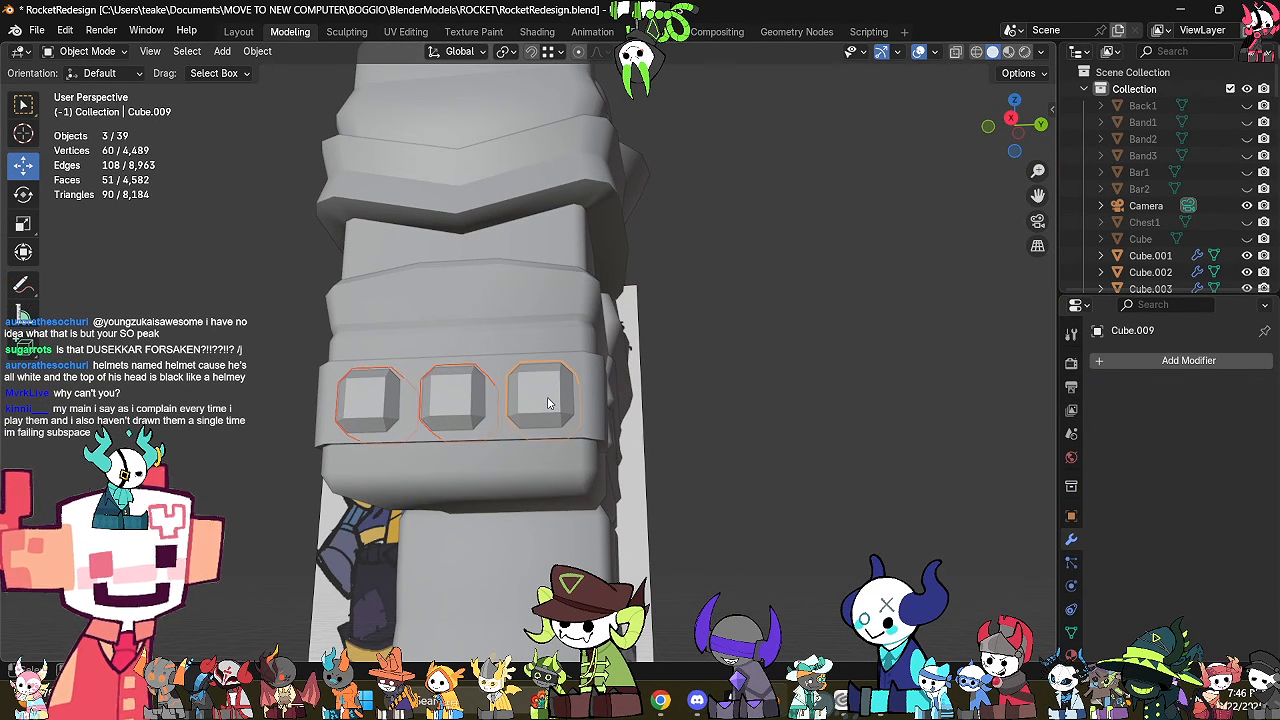
# Join the three forearm studs into one object and deselect it.
pyautogui.press('Tab')
pyautogui.moveTo(548, 403); pyautogui.dragTo(706, 414, button='middle')
pyautogui.hotkey('alt', 'z')
pyautogui.press('3')
pyautogui.hotkey('alt', 'z')
pyautogui.press('Tab')
pyautogui.scroll(-3, 702, 412)
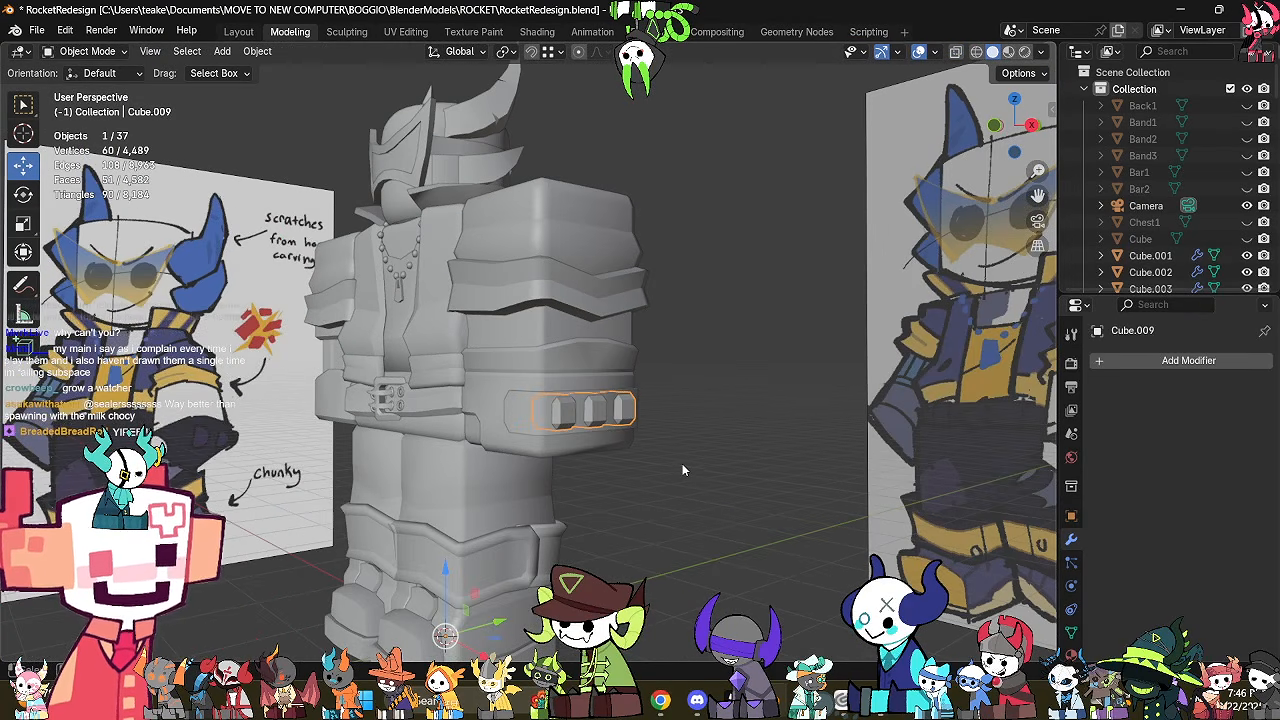
pyautogui.click(695, 484)
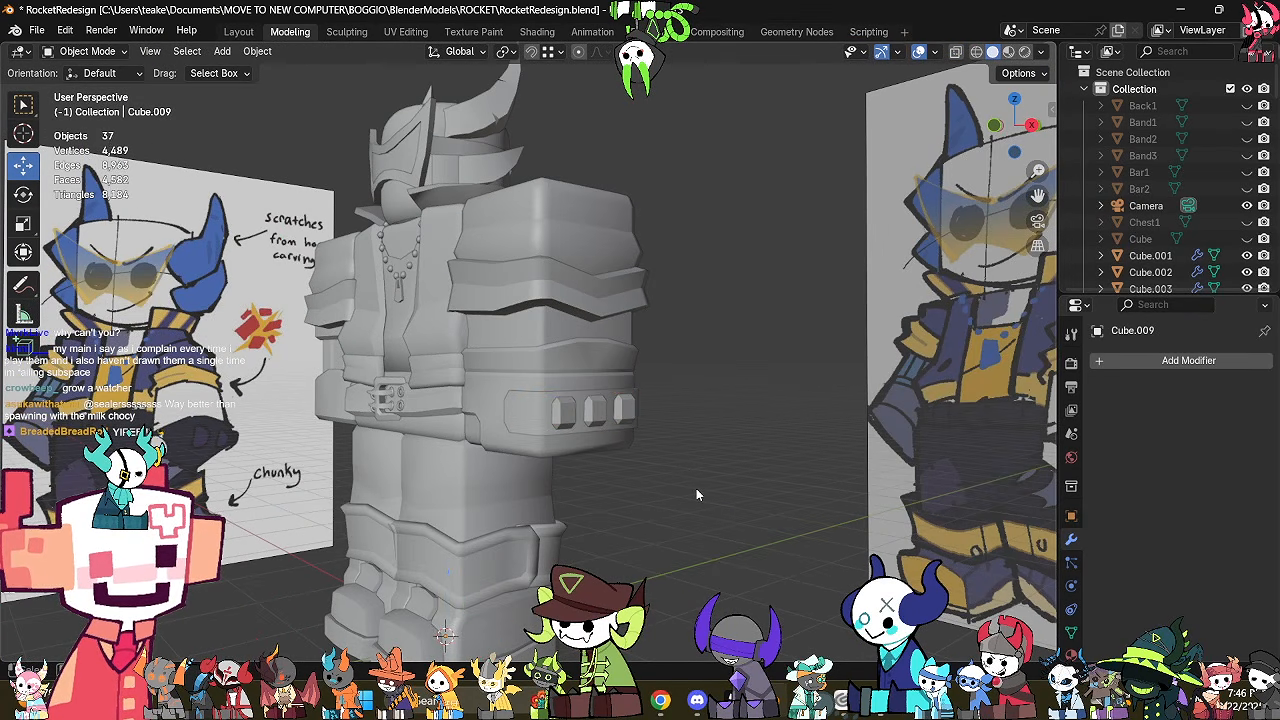
pyautogui.moveTo(696, 488); pyautogui.dragTo(732, 535, button='middle')
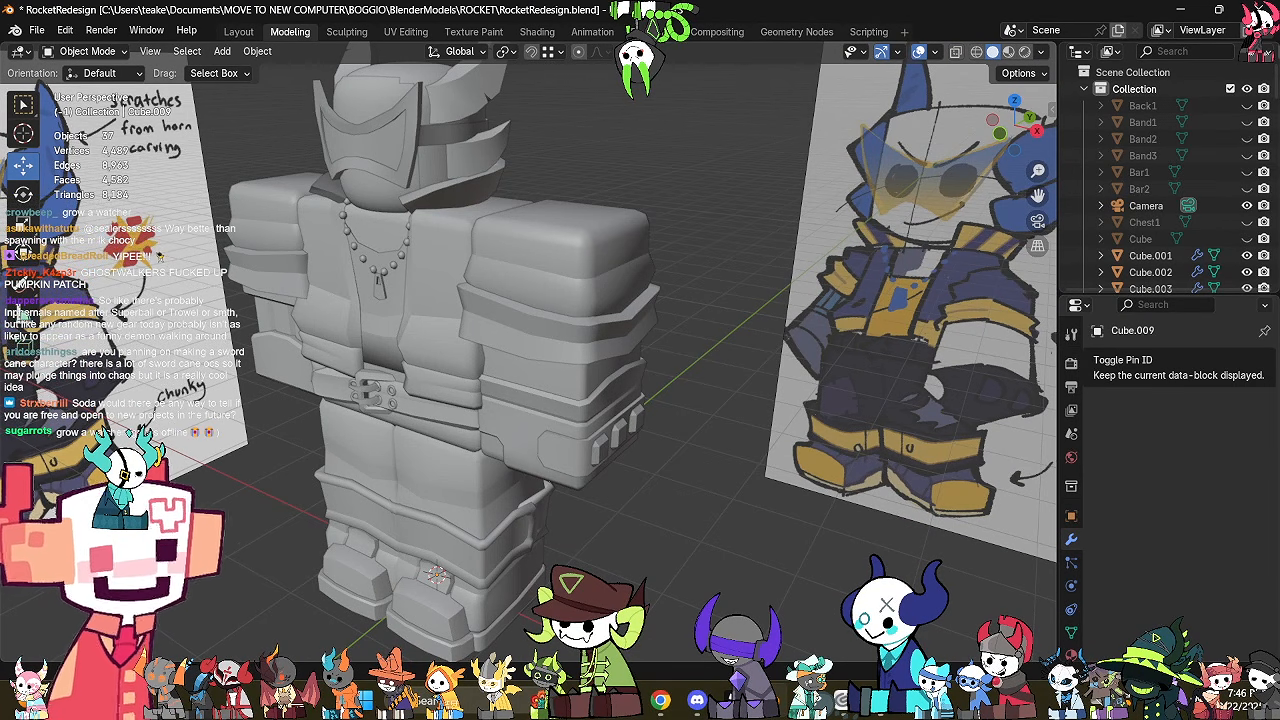
pyautogui.moveTo(669, 449)
pyautogui.mouseDown(button='middle')
pyautogui.moveTo(696, 463)
pyautogui.moveTo(665, 451)
pyautogui.mouseUp(button='middle')
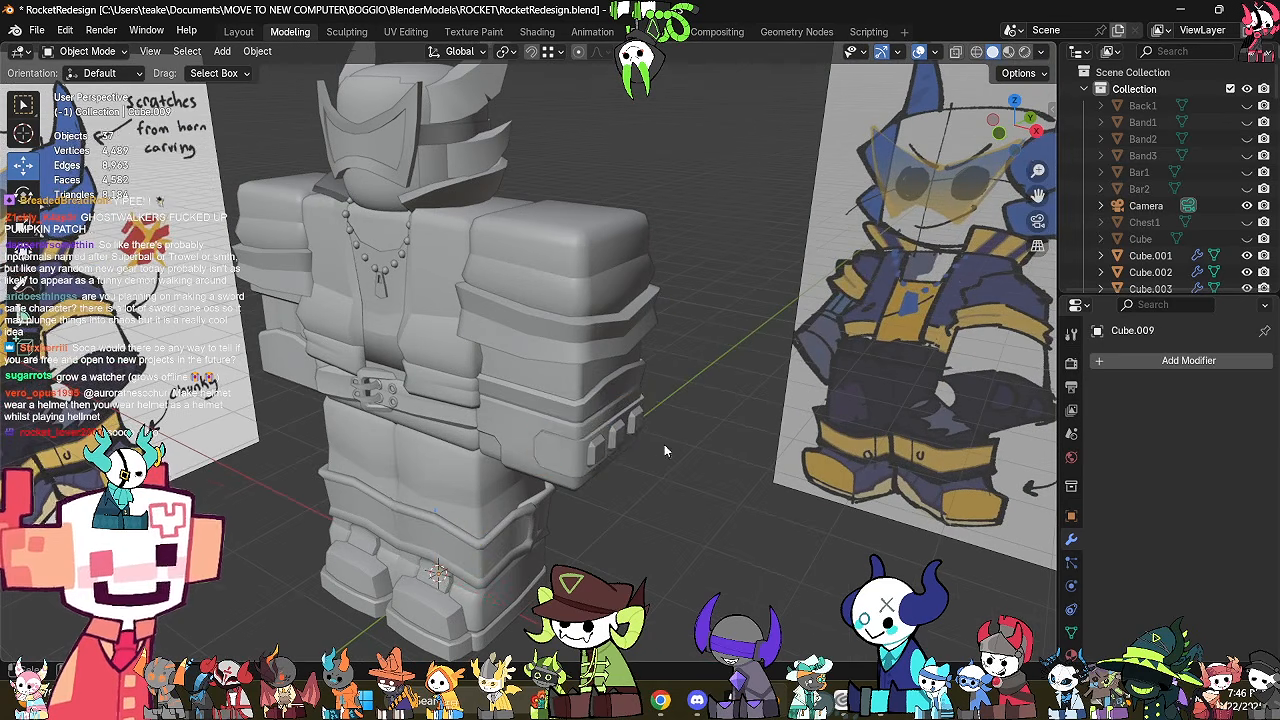
# Convert the plate behind the forearm studs to mesh.
pyautogui.click(613, 443)
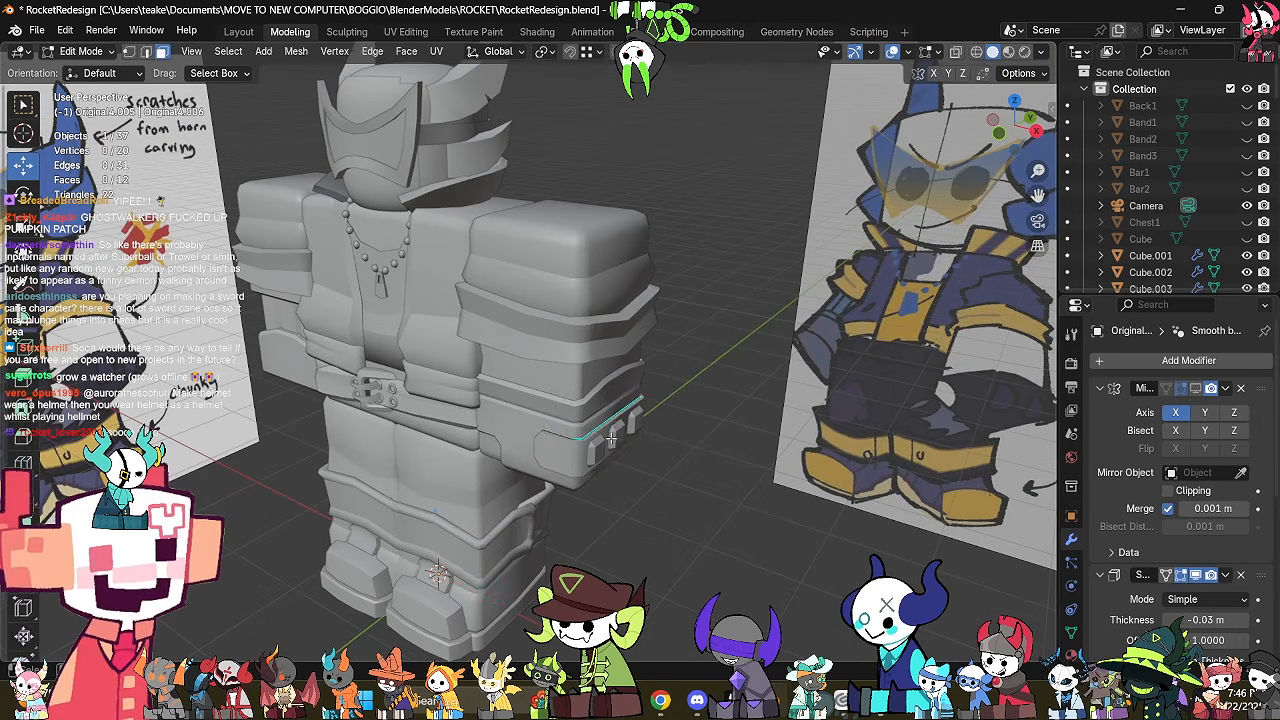
pyautogui.click(557, 478)
pyautogui.rightClick(755, 360)
pyautogui.moveTo(870, 348)
pyautogui.click(961, 345)
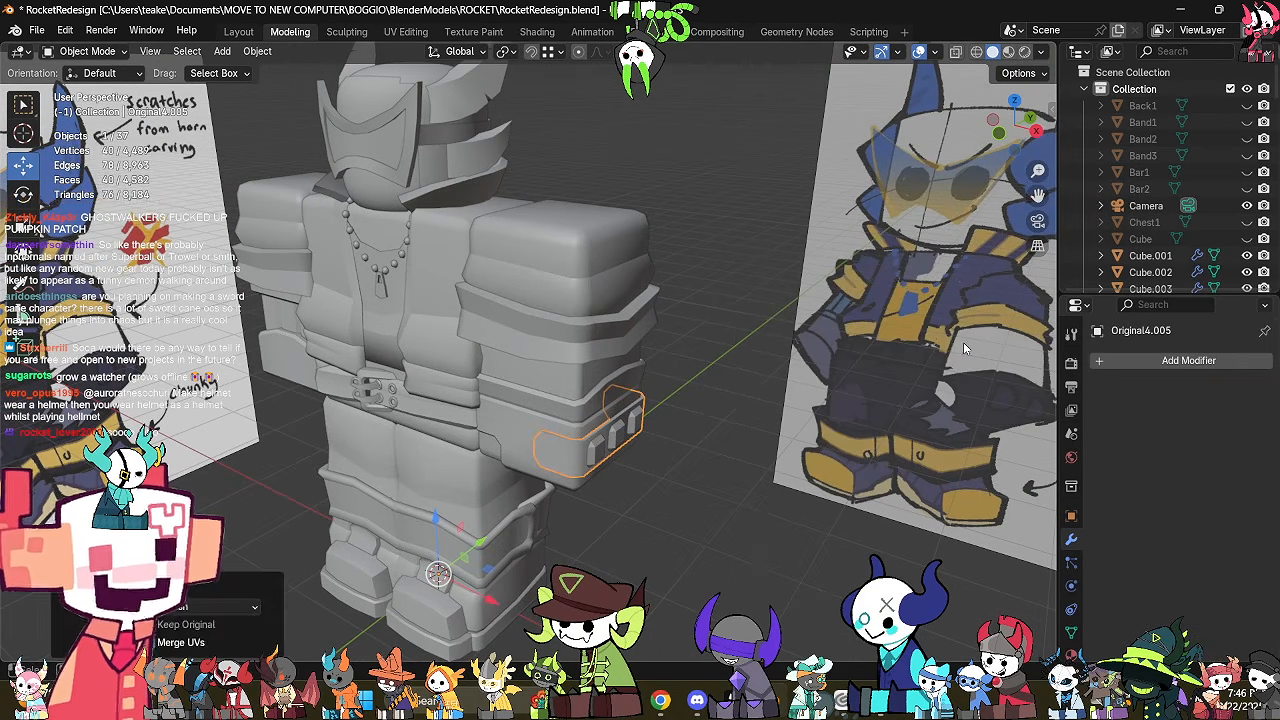
# Select the edge loop around the back face of the stud plate and mark it as a seam.
pyautogui.press('Tab')
pyautogui.moveTo(822, 290); pyautogui.dragTo(759, 295, button='middle')
pyautogui.hotkey('alt', 'z')
pyautogui.scroll(2, 770, 305)
pyautogui.scroll(3, 528, 409)
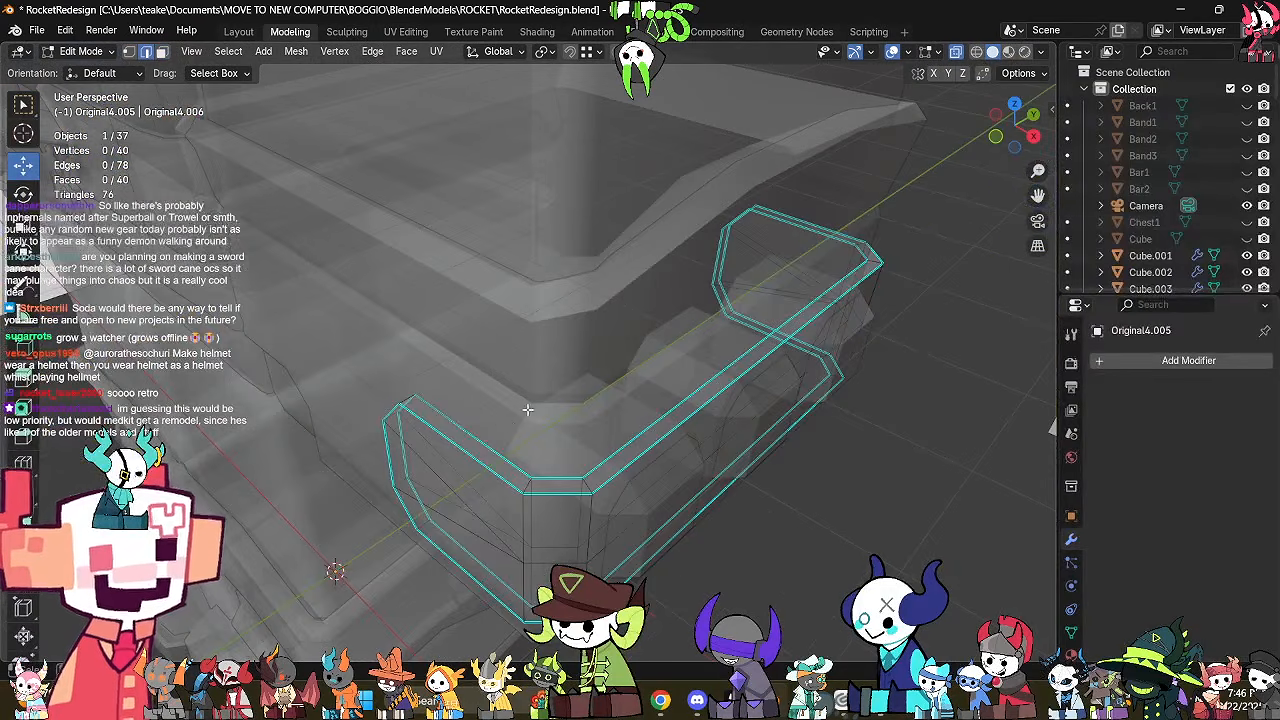
pyautogui.moveTo(535, 401); pyautogui.dragTo(741, 400, button='middle')
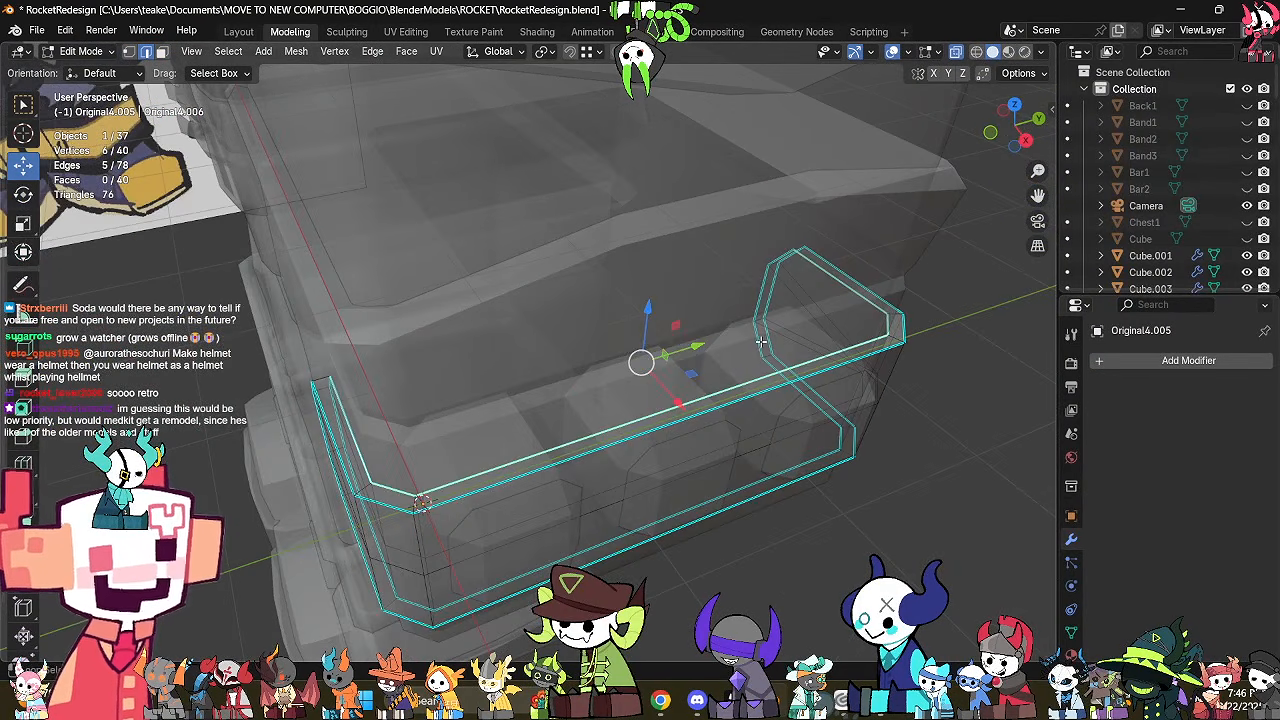
pyautogui.keyDown('ctrl'); pyautogui.click(369, 520); pyautogui.keyUp('ctrl')
pyautogui.moveTo(352, 452); pyautogui.dragTo(420, 411, button='middle')
pyautogui.hotkey('ctrl', 'e')
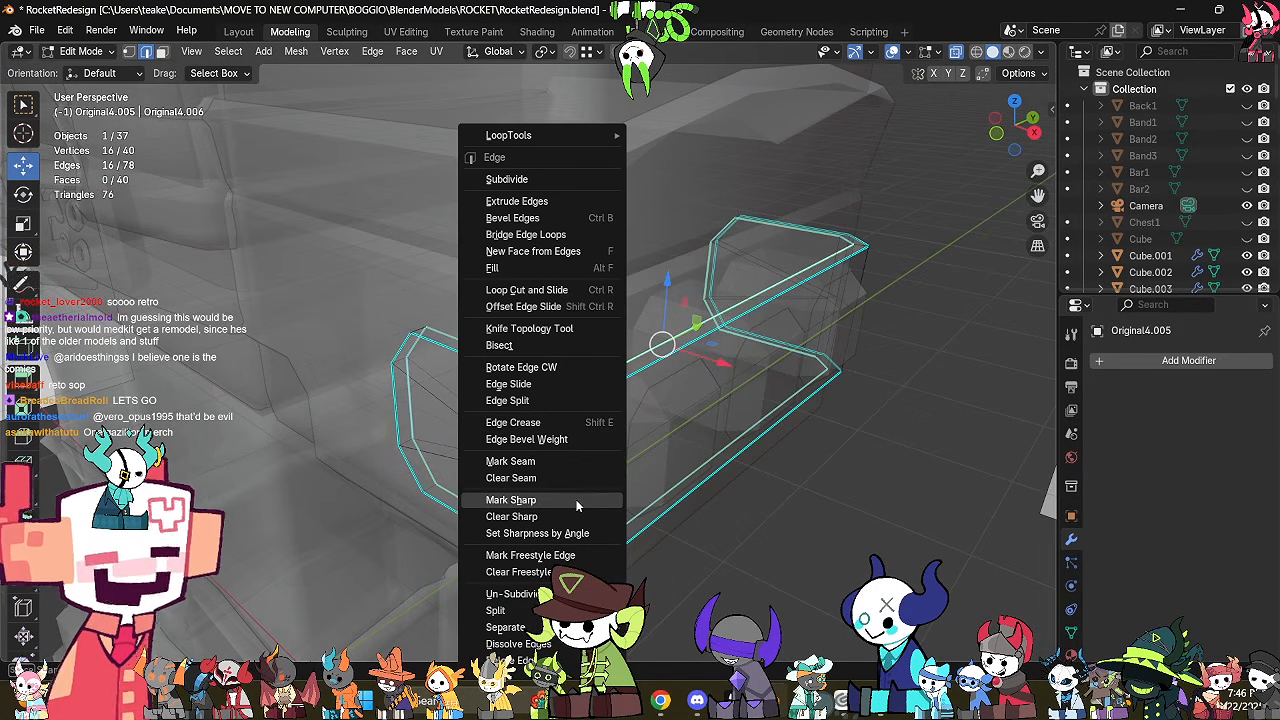
pyautogui.click(560, 455)
# Select the stud plate's hidden back faces as a linked region delimited by seams and delete them.
pyautogui.hotkey('alt', 'a')
pyautogui.moveTo(681, 424); pyautogui.dragTo(770, 445, button='middle')
pyautogui.press('l')
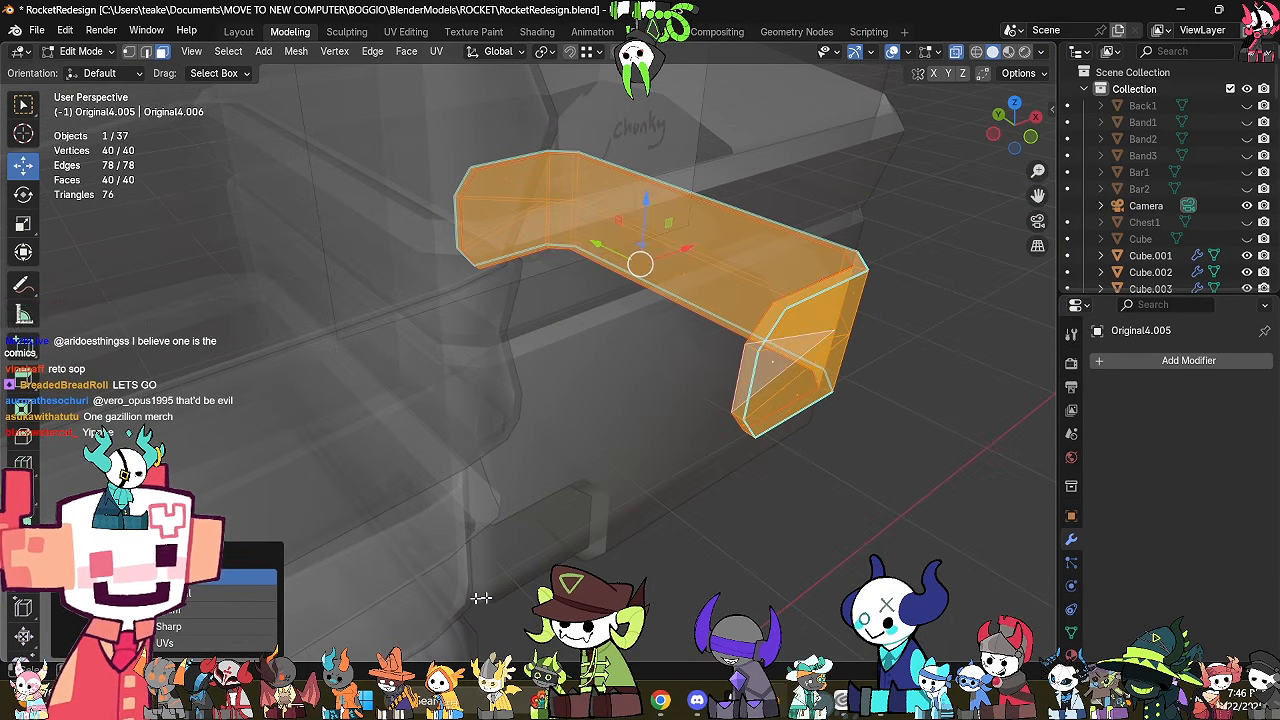
pyautogui.click(252, 609)
pyautogui.rightClick(909, 494)
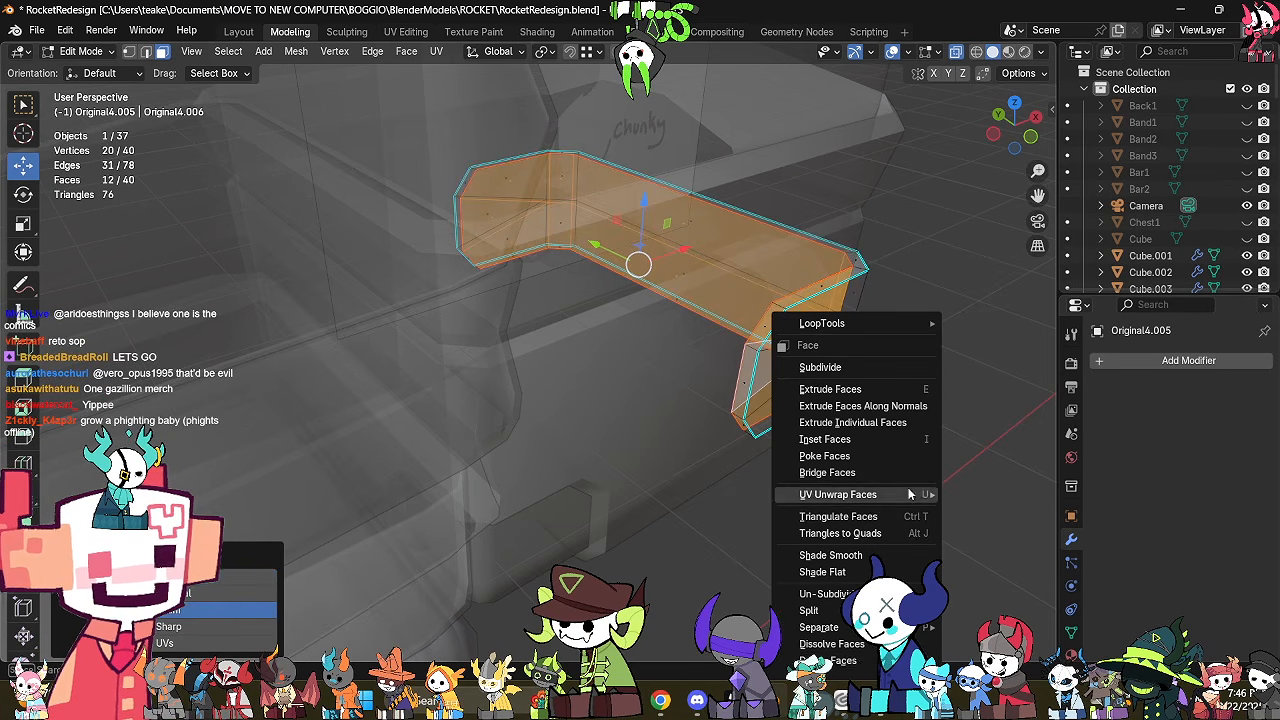
pyautogui.click(860, 664)
# Examine the stud plate and the whole arm from several sides against the reference drawing.
pyautogui.hotkey('alt', 'z')
pyautogui.press('Tab')
pyautogui.moveTo(806, 466); pyautogui.dragTo(663, 400, button='middle')
pyautogui.scroll(-2, 751, 451)
pyautogui.press('Tab')
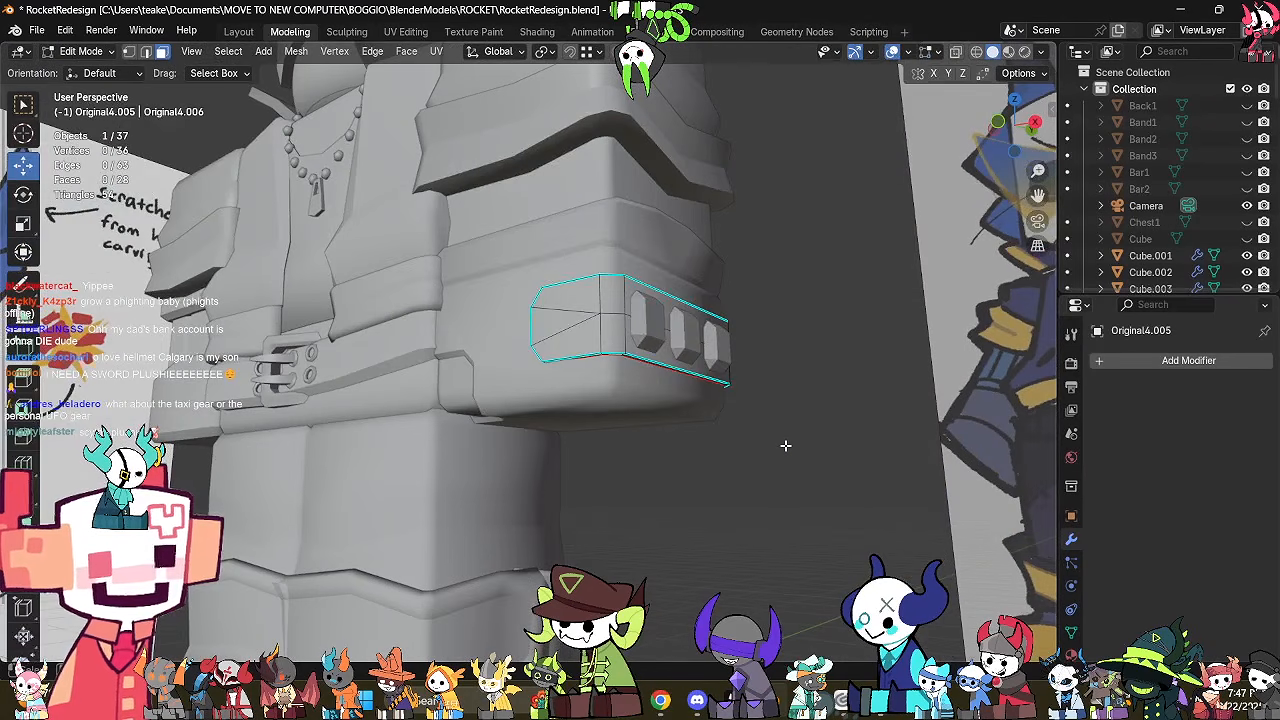
pyautogui.press('Tab')
pyautogui.moveTo(689, 466); pyautogui.dragTo(679, 491, button='middle')
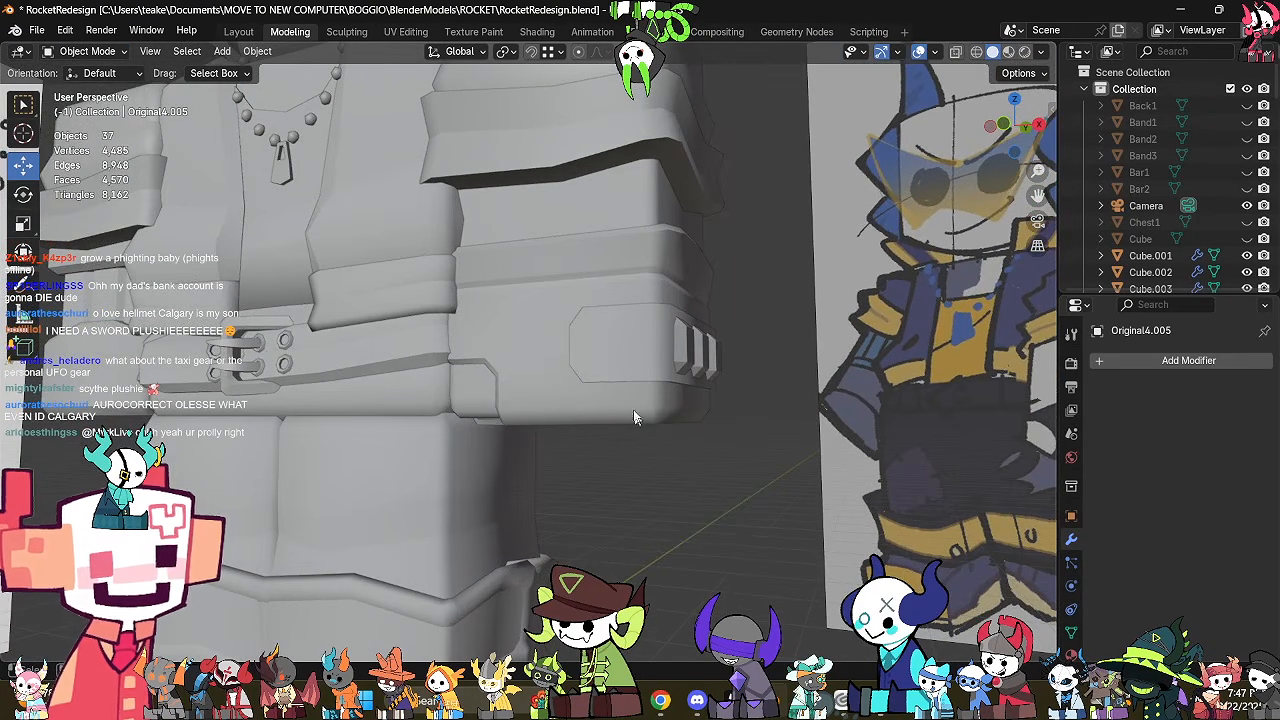
pyautogui.click(604, 379)
pyautogui.moveTo(604, 379); pyautogui.dragTo(655, 477, button='middle')
pyautogui.press('Tab')
pyautogui.press('Tab')
pyautogui.moveTo(585, 284); pyautogui.dragTo(547, 418, button='middle')
pyautogui.scroll(3, 588, 331)
pyautogui.moveTo(588, 331); pyautogui.dragTo(523, 345, button='middle')
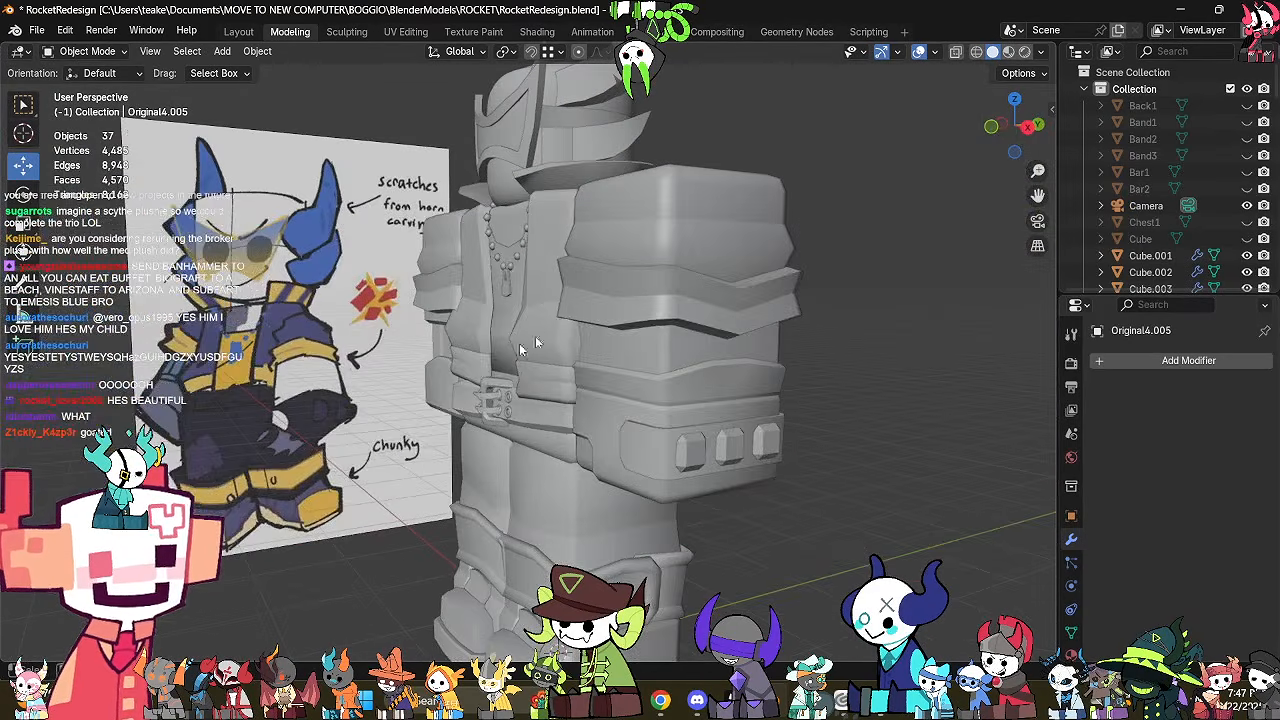
# Convert the flared upper-arm cuff and the upper sleeve to mesh.
pyautogui.click(651, 299)
pyautogui.moveTo(651, 299); pyautogui.dragTo(692, 357, button='middle')
pyautogui.rightClick(706, 360)
pyautogui.moveTo(706, 360)
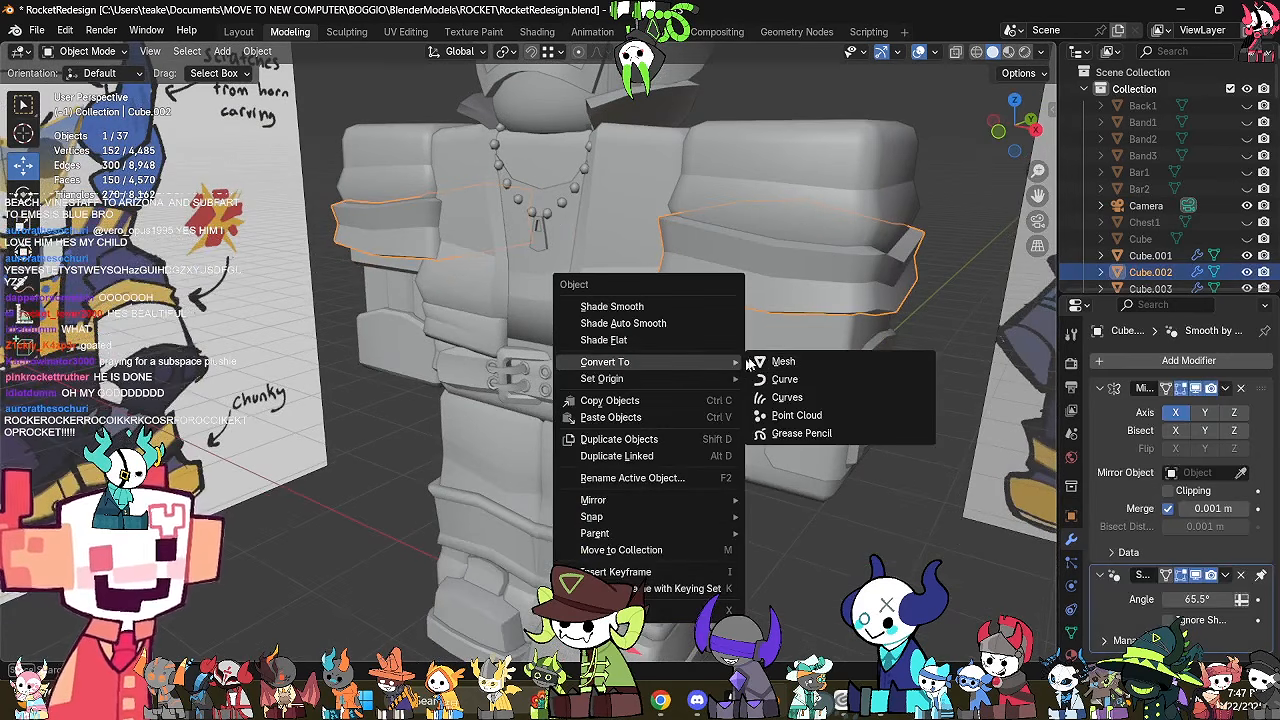
pyautogui.click(762, 361)
pyautogui.click(819, 206)
pyautogui.rightClick(819, 204)
pyautogui.moveTo(819, 206)
pyautogui.click(897, 206)
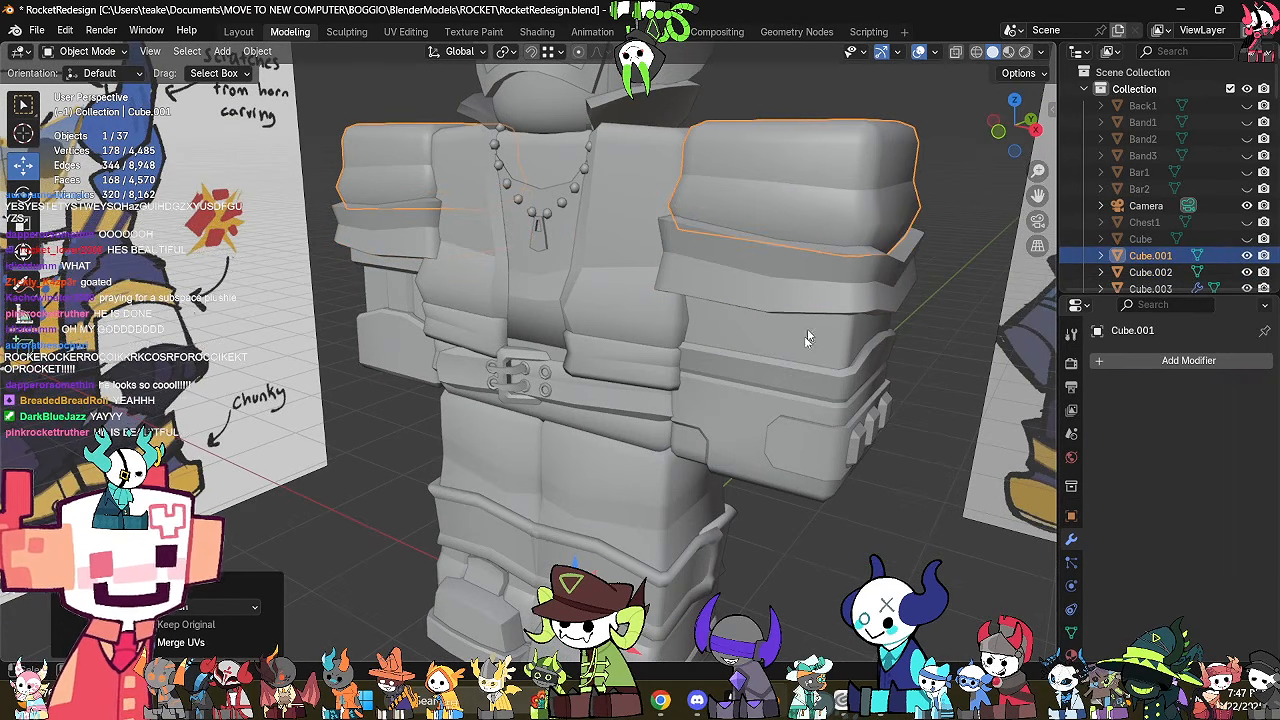
# Convert the forearm armor to mesh to apply its mirror.
pyautogui.click(789, 369)
pyautogui.keyDown('shift'); pyautogui.moveTo(789, 375); pyautogui.dragTo(733, 409, button='middle'); pyautogui.keyUp('shift')
pyautogui.rightClick(735, 370)
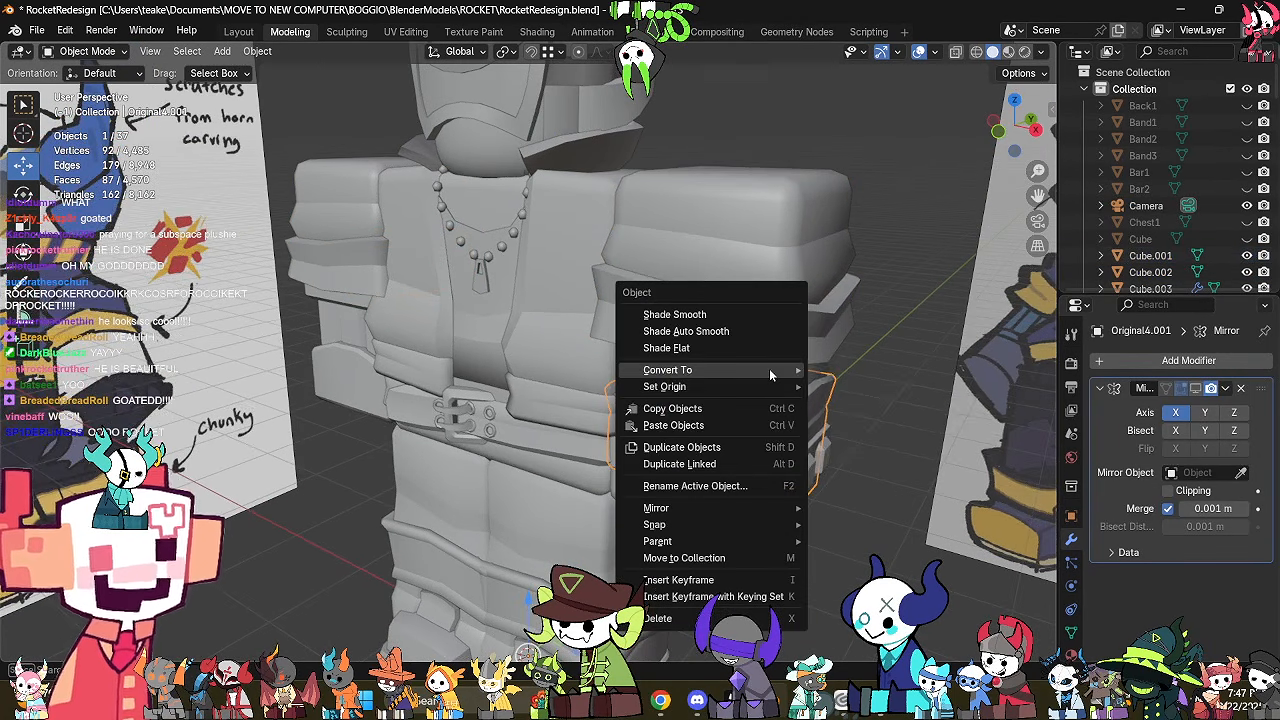
pyautogui.moveTo(769, 370)
pyautogui.click(846, 370)
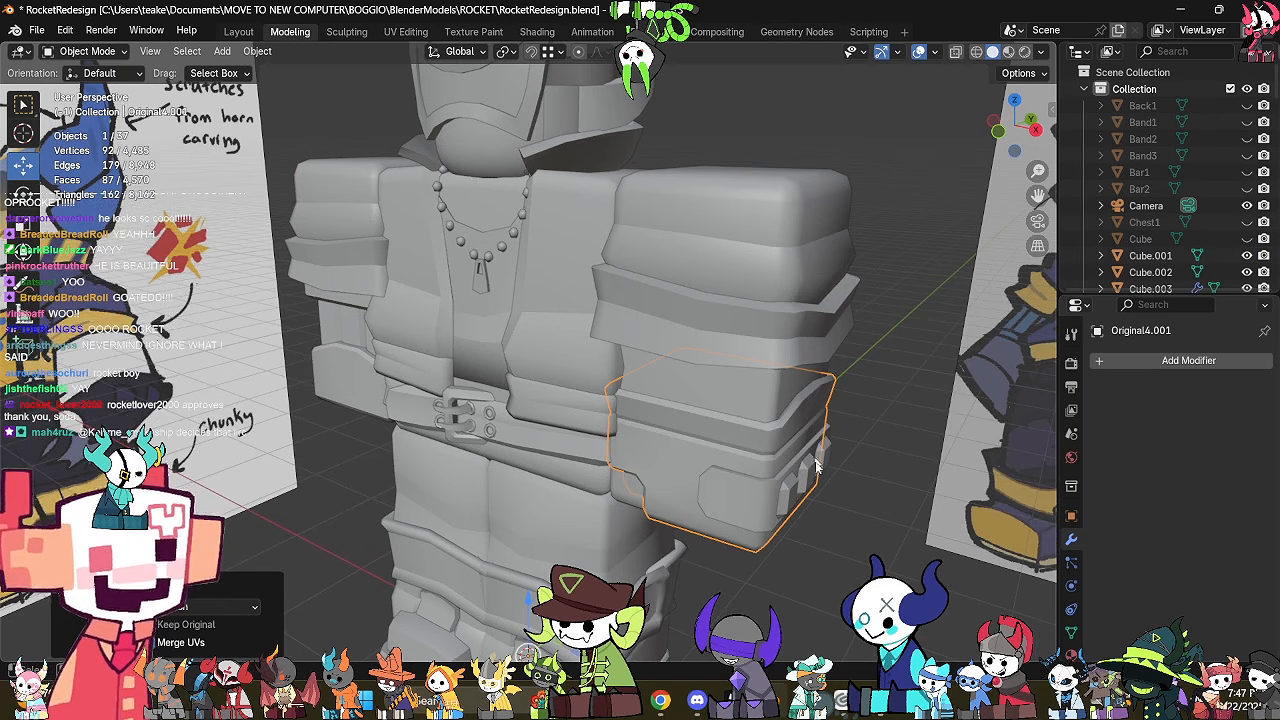
# Convert the open jacket on the torso to mesh and open it for mesh editing.
pyautogui.click(798, 487)
pyautogui.moveTo(786, 467); pyautogui.dragTo(828, 470, button='middle')
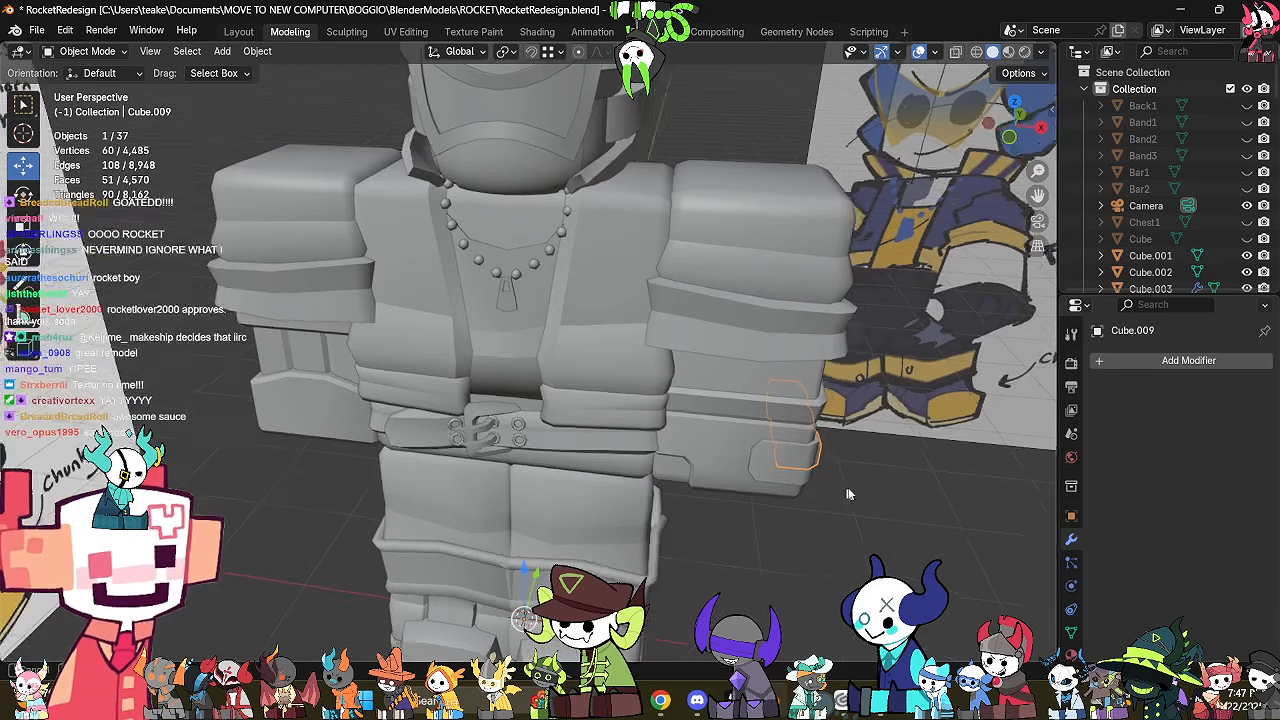
pyautogui.click(594, 388)
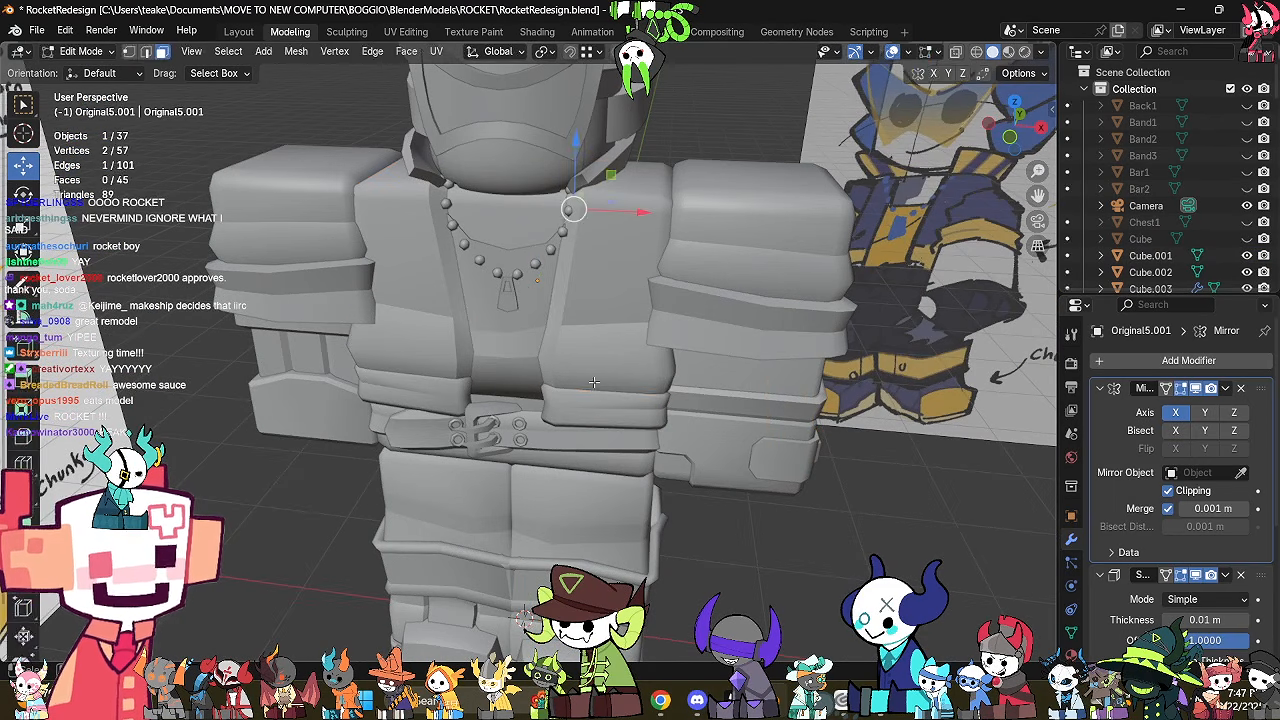
pyautogui.rightClick(703, 316)
pyautogui.moveTo(703, 316)
pyautogui.click(766, 316)
pyautogui.press('Tab')
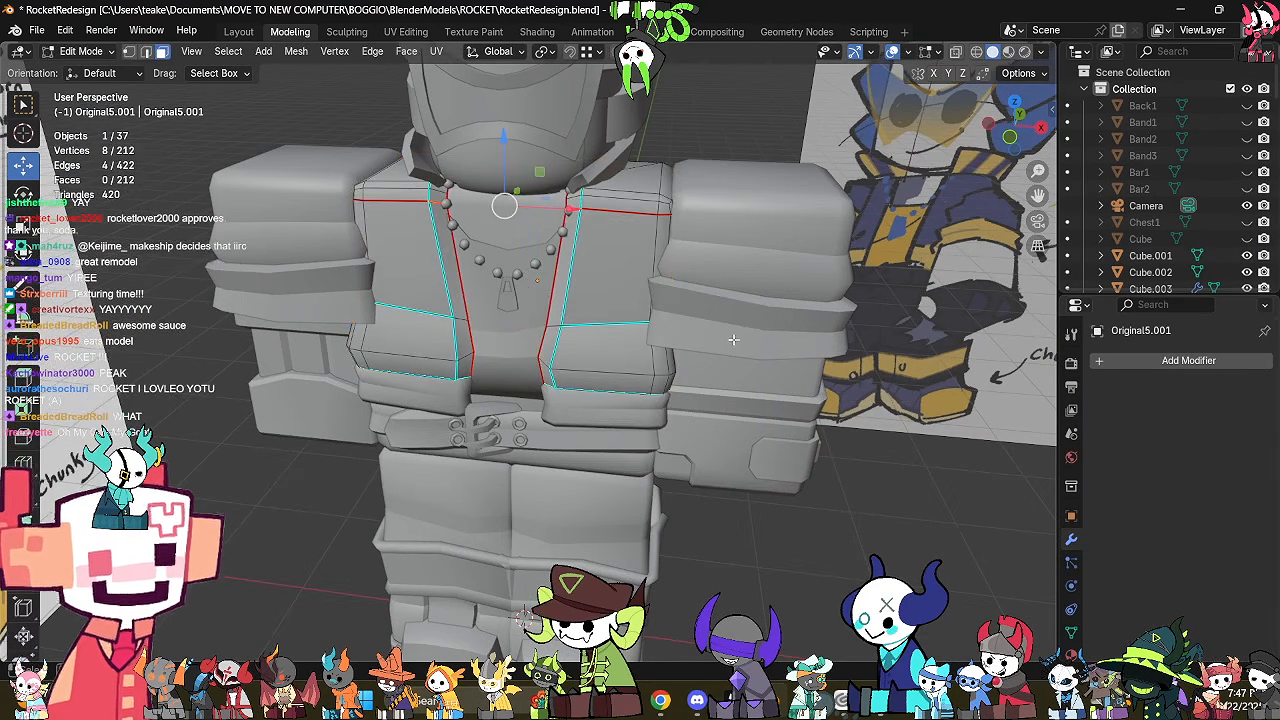
# Convert the rolled hem band below the open jacket to mesh and check its geometry in see-through view.
pyautogui.hotkey('alt', 'z')
pyautogui.moveTo(731, 341); pyautogui.dragTo(697, 419, button='middle')
pyautogui.press('Tab')
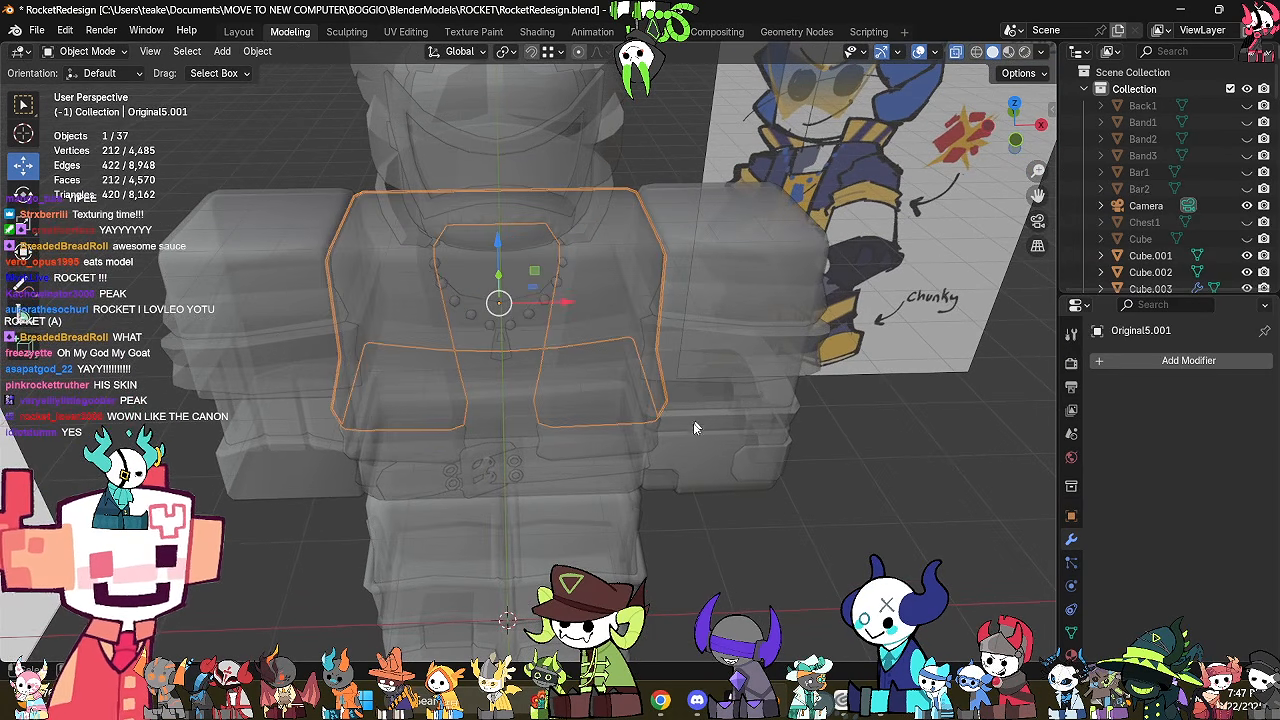
pyautogui.press('Tab')
pyautogui.press('Tab')
pyautogui.click(584, 432)
pyautogui.hotkey('alt', 'z')
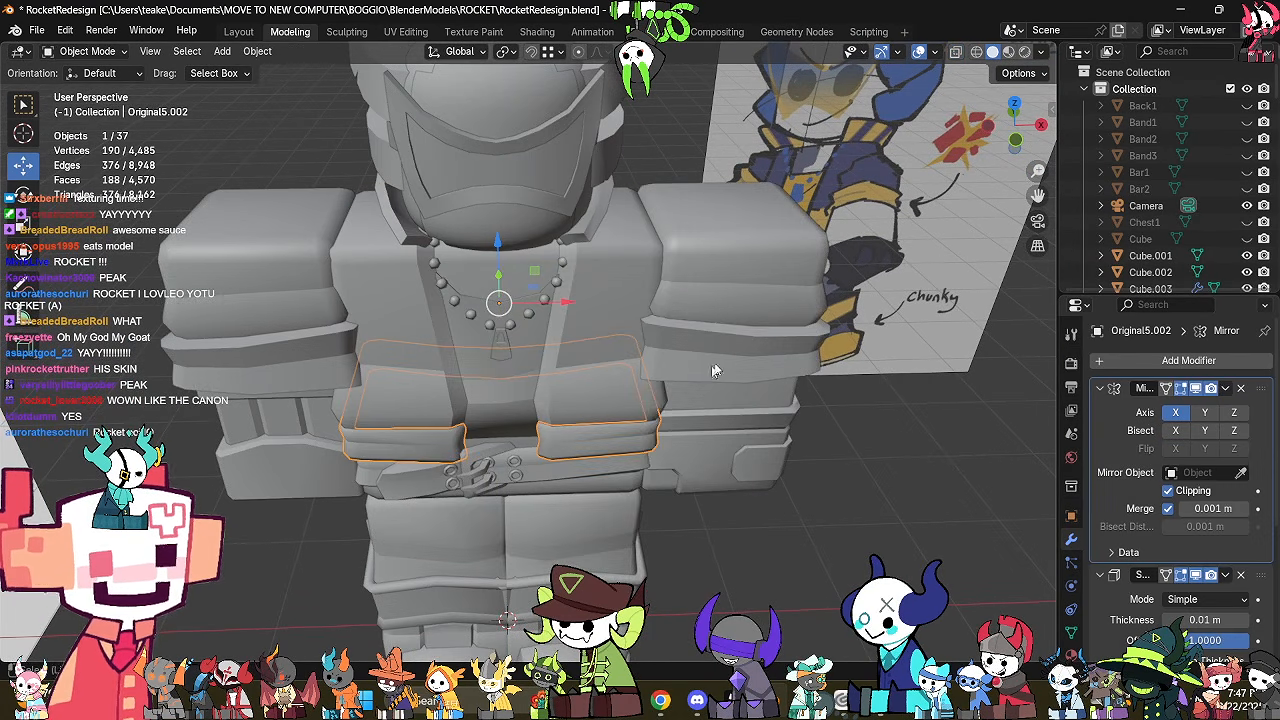
pyautogui.rightClick(728, 355)
pyautogui.moveTo(729, 357)
pyautogui.click(804, 352)
pyautogui.press('Tab')
pyautogui.hotkey('alt', 'z')
pyautogui.moveTo(775, 391); pyautogui.dragTo(763, 373, button='middle')
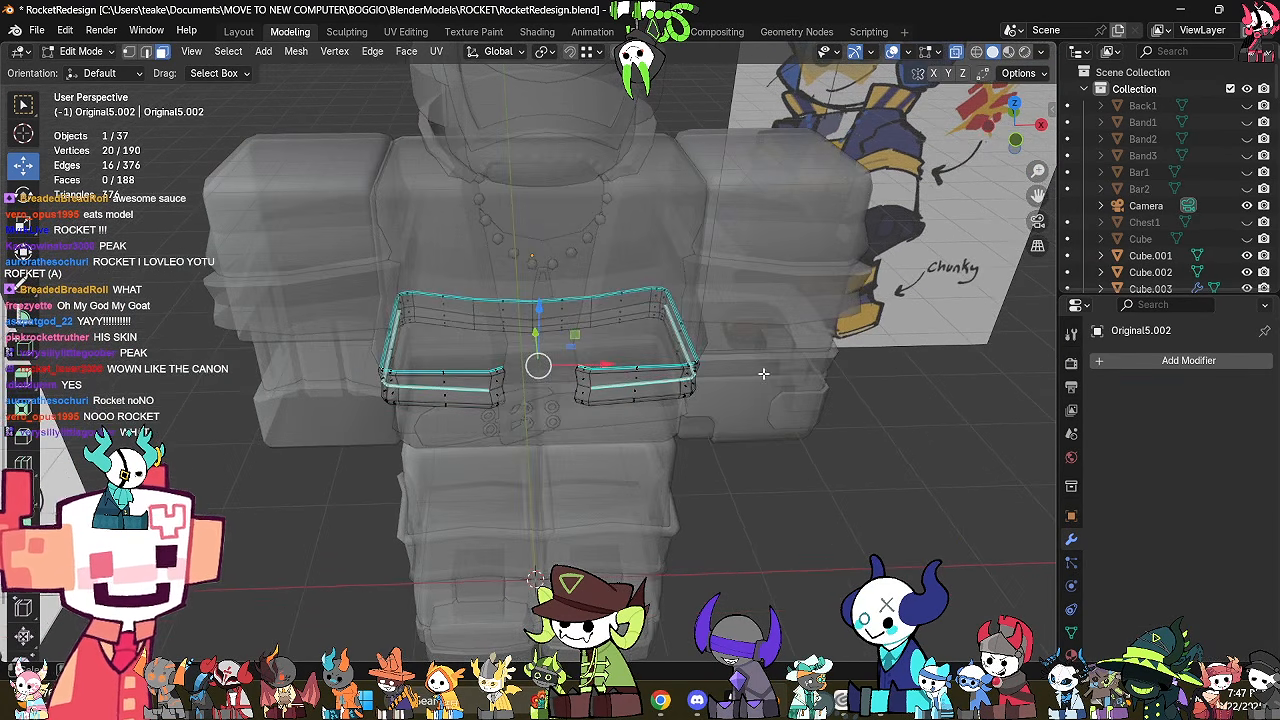
pyautogui.scroll(5, 735, 463)
pyautogui.press('Tab')
pyautogui.hotkey('alt', 'z')
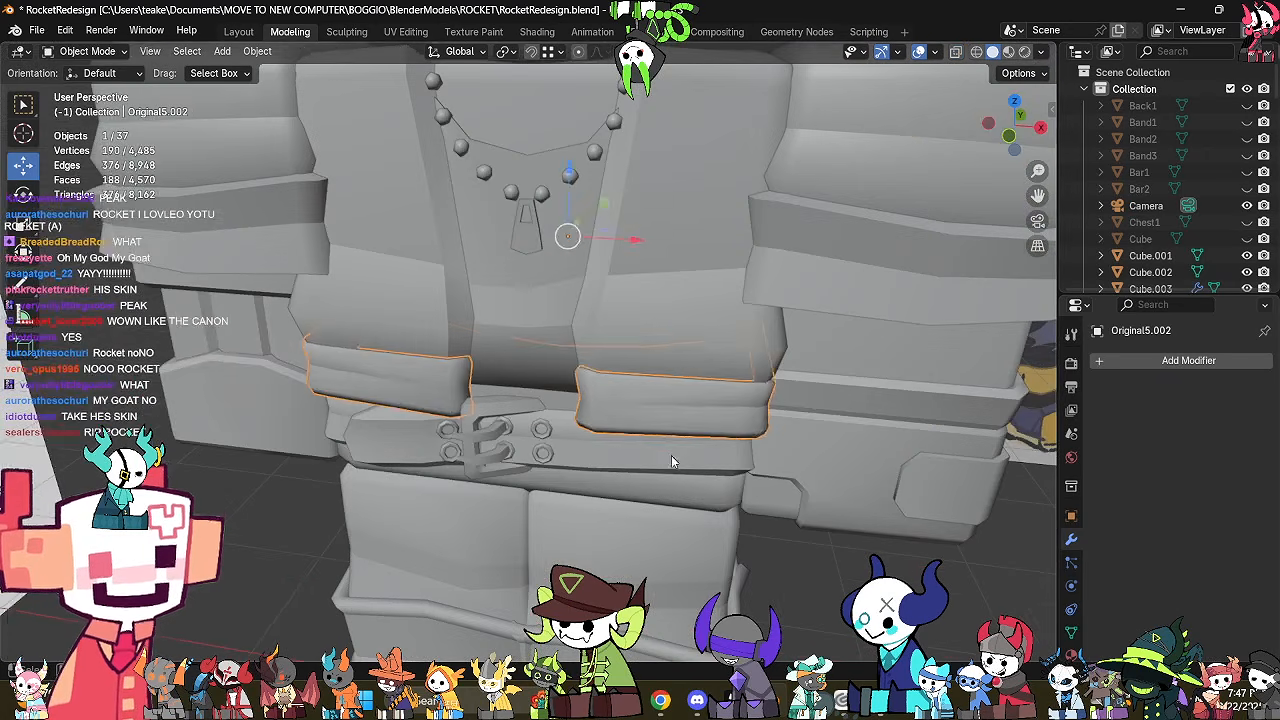
# Examine the topology of the whole character in wireframe from the front, side and back.
pyautogui.scroll(-4, 662, 458)
pyautogui.click(559, 426)
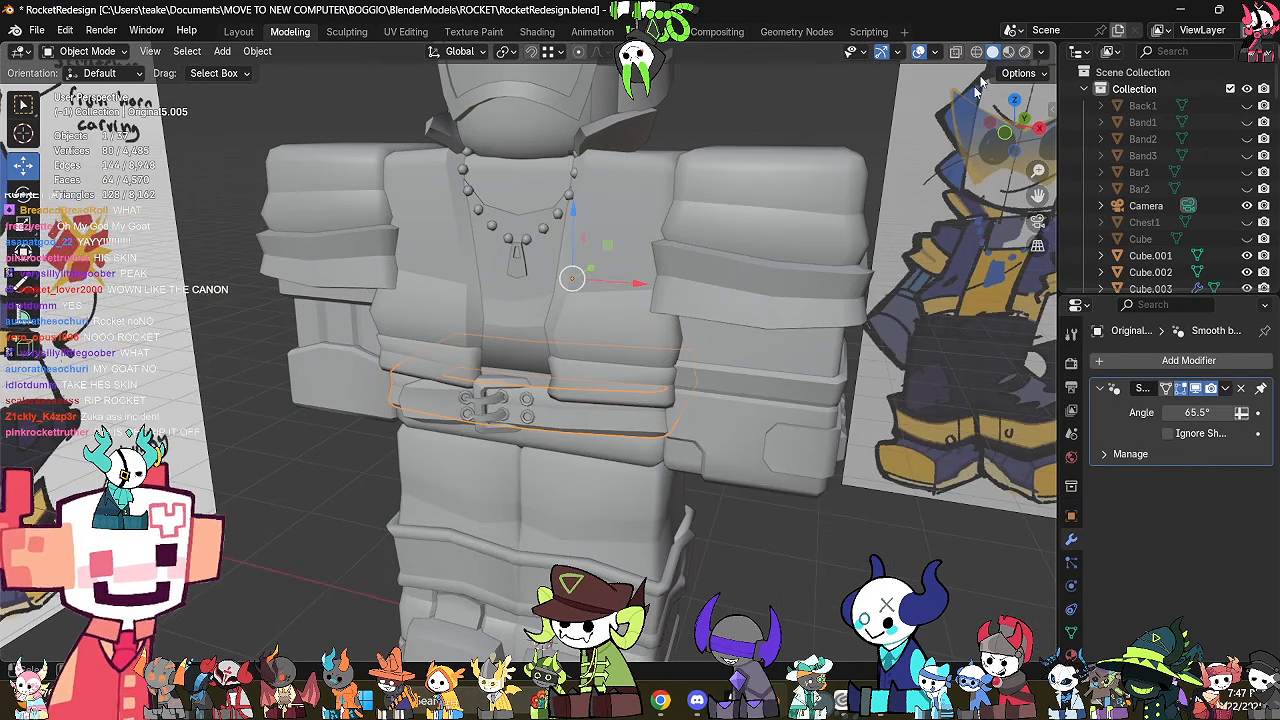
pyautogui.click(976, 51)
pyautogui.scroll(-4, 751, 314)
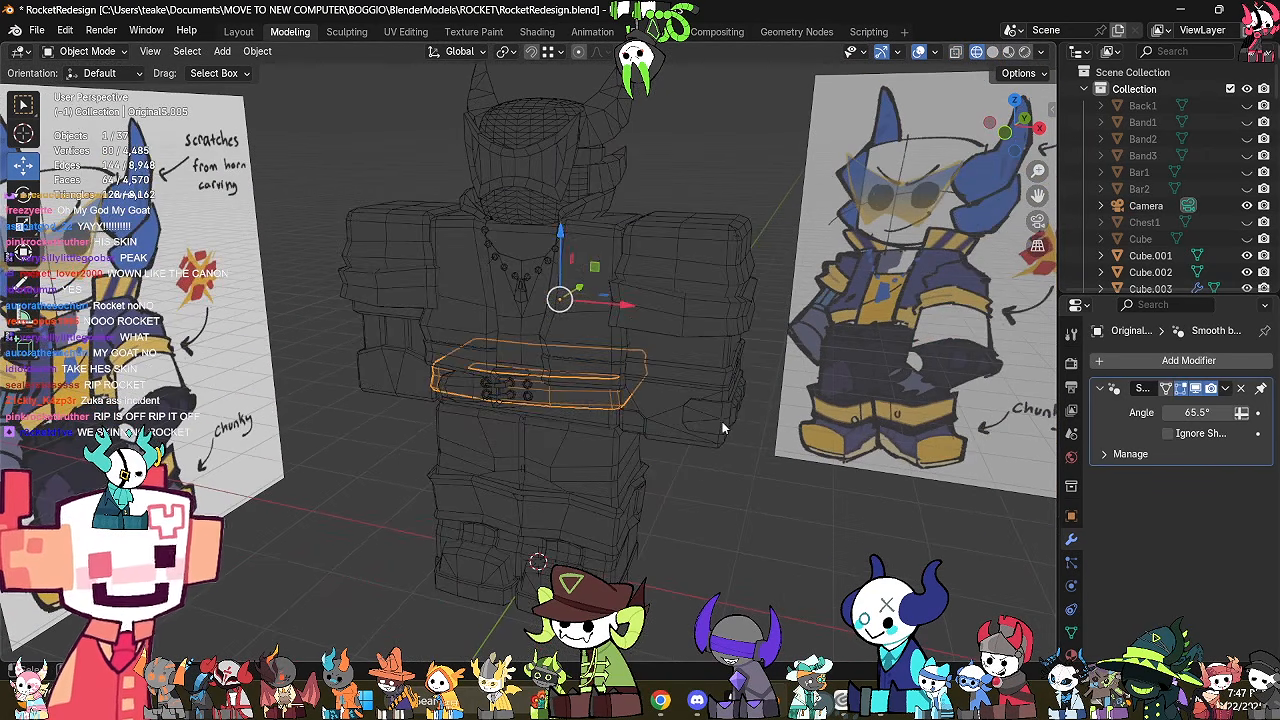
pyautogui.click(726, 428)
pyautogui.click(622, 524)
pyautogui.moveTo(700, 505)
pyautogui.mouseDown(button='middle')
pyautogui.moveTo(373, 494)
pyautogui.moveTo(656, 512)
pyautogui.moveTo(720, 503)
pyautogui.mouseUp(button='middle')
pyautogui.moveTo(480, 274); pyautogui.dragTo(845, 290, button='middle')
pyautogui.click(740, 292)
pyautogui.moveTo(740, 292); pyautogui.dragTo(243, 391, button='middle')
pyautogui.click(238, 385)
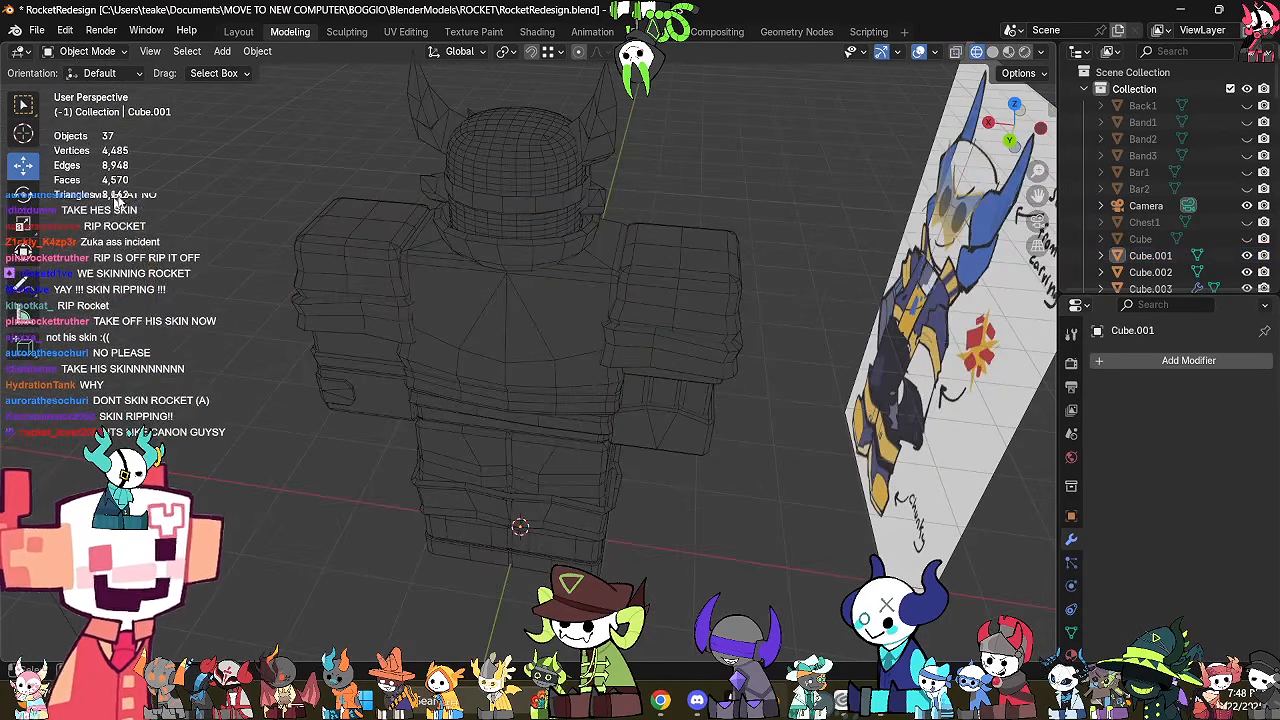
pyautogui.moveTo(183, 270); pyautogui.dragTo(300, 299, button='middle')
pyautogui.moveTo(149, 260); pyautogui.dragTo(690, 180, button='middle')
pyautogui.scroll(2, 478, 366)
pyautogui.moveTo(712, 390); pyautogui.dragTo(665, 380, button='middle')
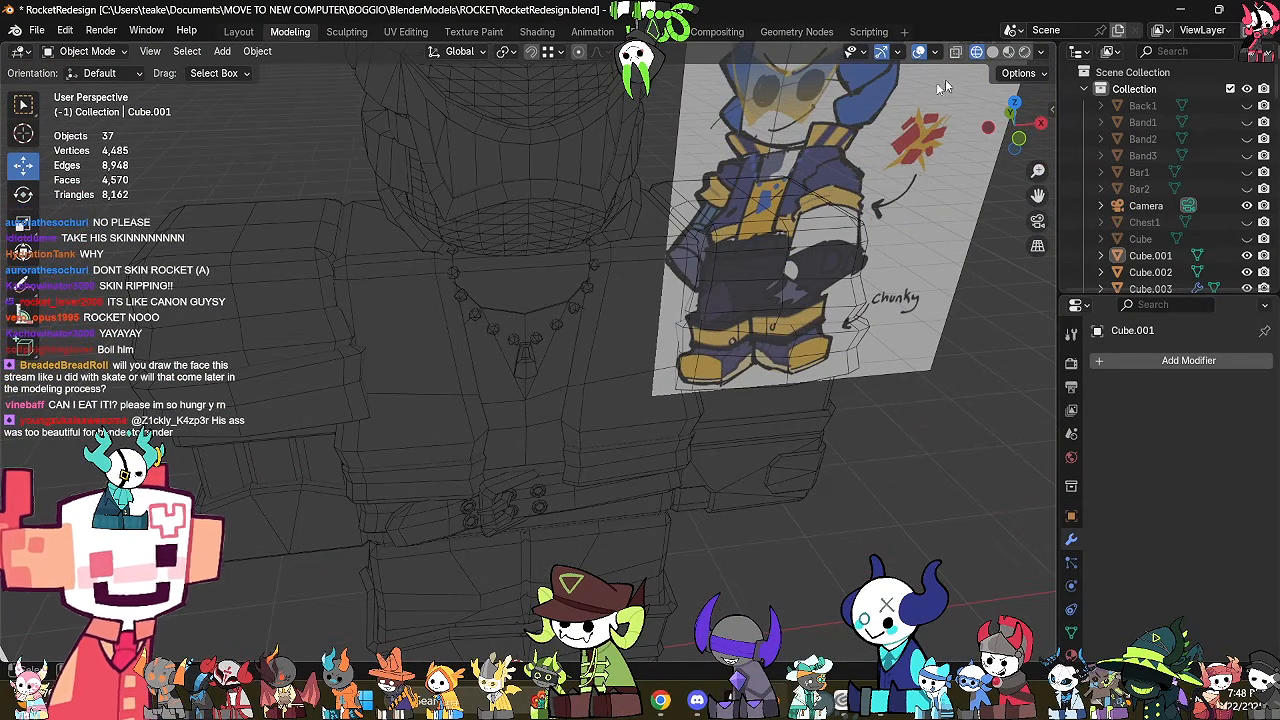
pyautogui.click(992, 53)
pyautogui.moveTo(822, 305); pyautogui.dragTo(667, 300, button='middle')
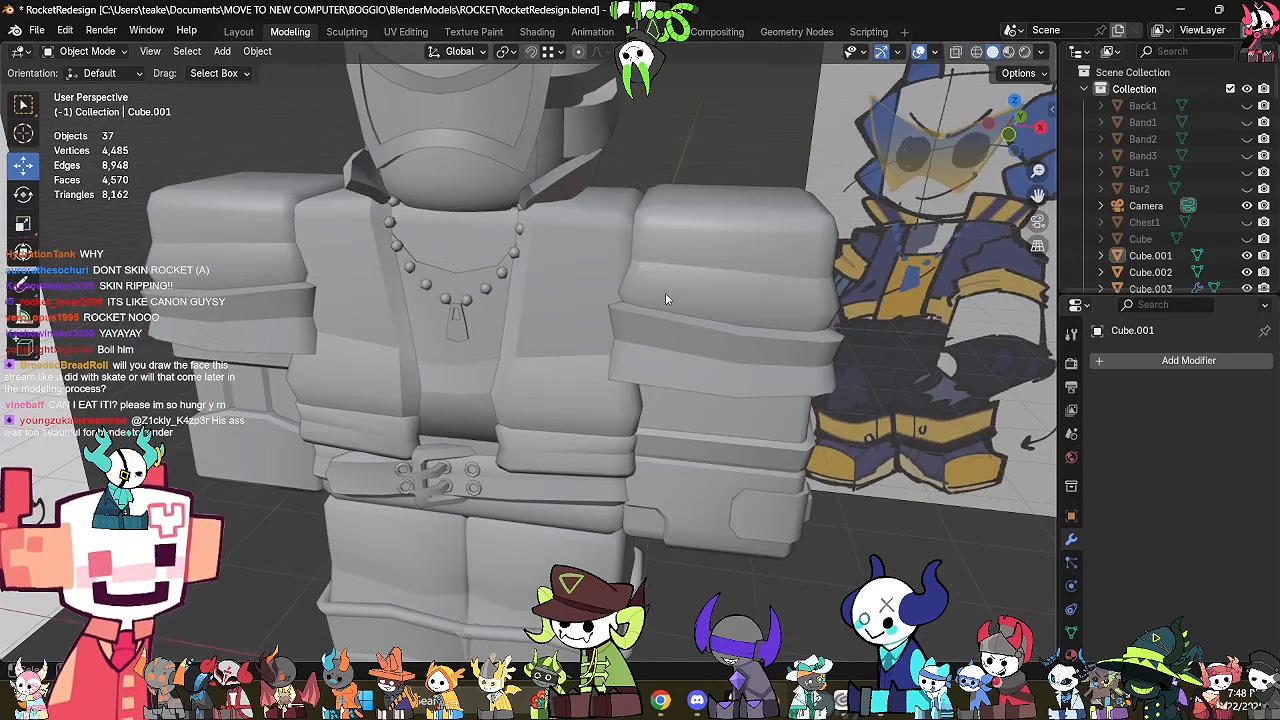
# Examine the jacket's hidden geometry in see-through view and inspect the forearm armor beside it.
pyautogui.click(644, 325)
pyautogui.press('Tab')
pyautogui.hotkey('alt', 'z')
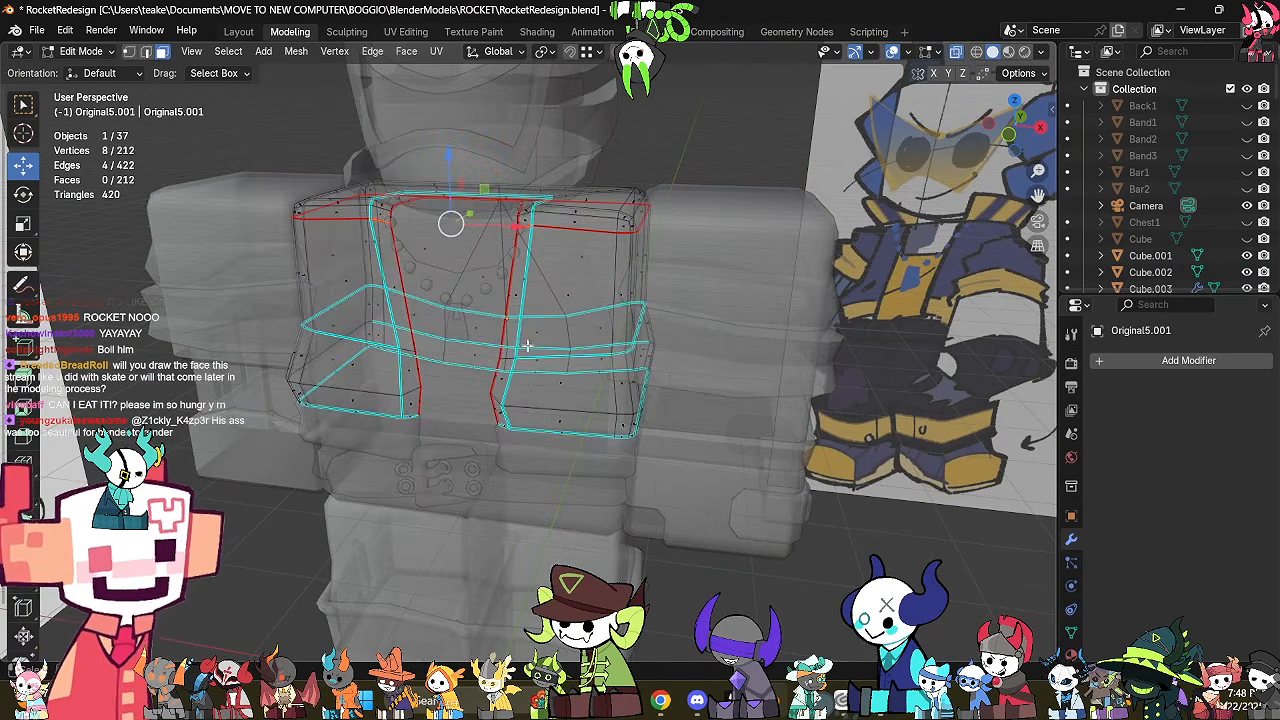
pyautogui.hotkey('alt', 'z')
pyautogui.moveTo(527, 346); pyautogui.dragTo(519, 376, button='middle')
pyautogui.press('Tab')
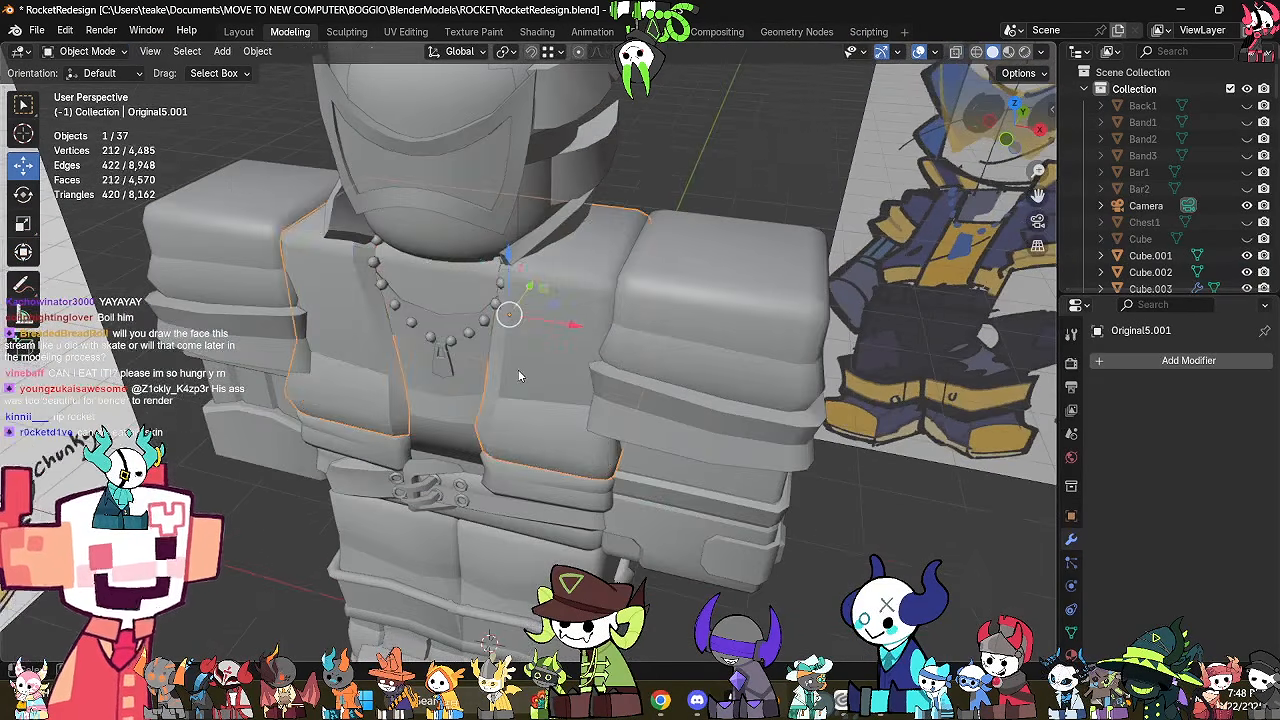
pyautogui.scroll(-3, 519, 376)
pyautogui.click(655, 462)
pyautogui.moveTo(655, 462); pyautogui.dragTo(620, 401, button='middle')
pyautogui.scroll(2, 616, 345)
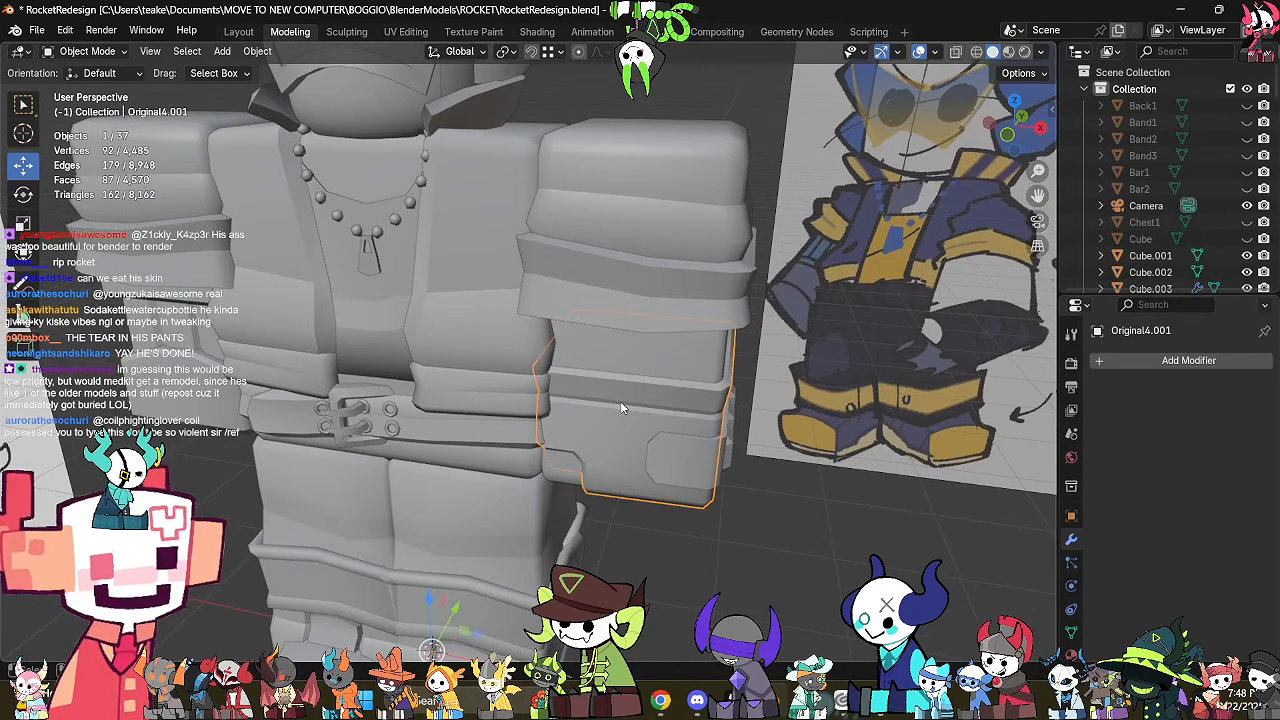
pyautogui.click(671, 479)
pyautogui.moveTo(671, 479); pyautogui.dragTo(684, 456, button='middle')
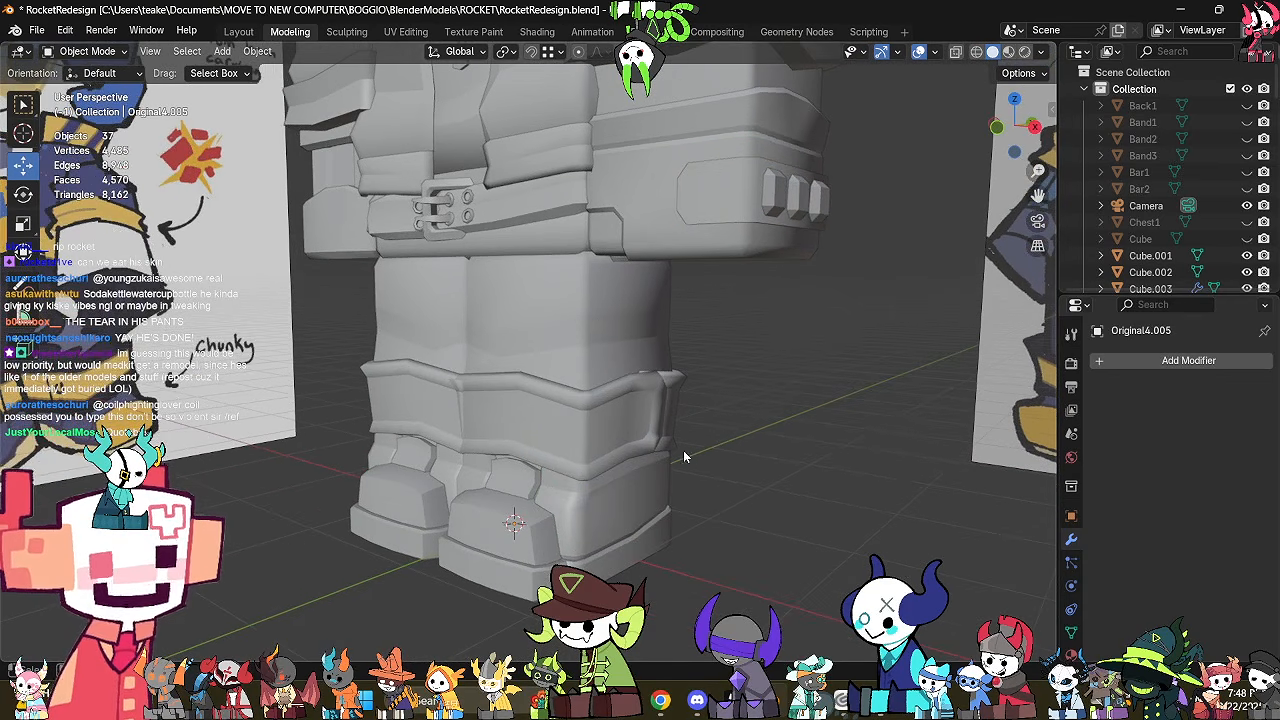
# Apply the Mirror modifier on the upper trouser legs.
pyautogui.click(596, 316)
pyautogui.moveTo(596, 316); pyautogui.dragTo(629, 505, button='middle')
pyautogui.scroll(2, 511, 299)
pyautogui.scroll(-2, 660, 475)
pyautogui.keyDown('shift'); pyautogui.moveTo(695, 446); pyautogui.dragTo(667, 384, button='middle'); pyautogui.keyUp('shift')
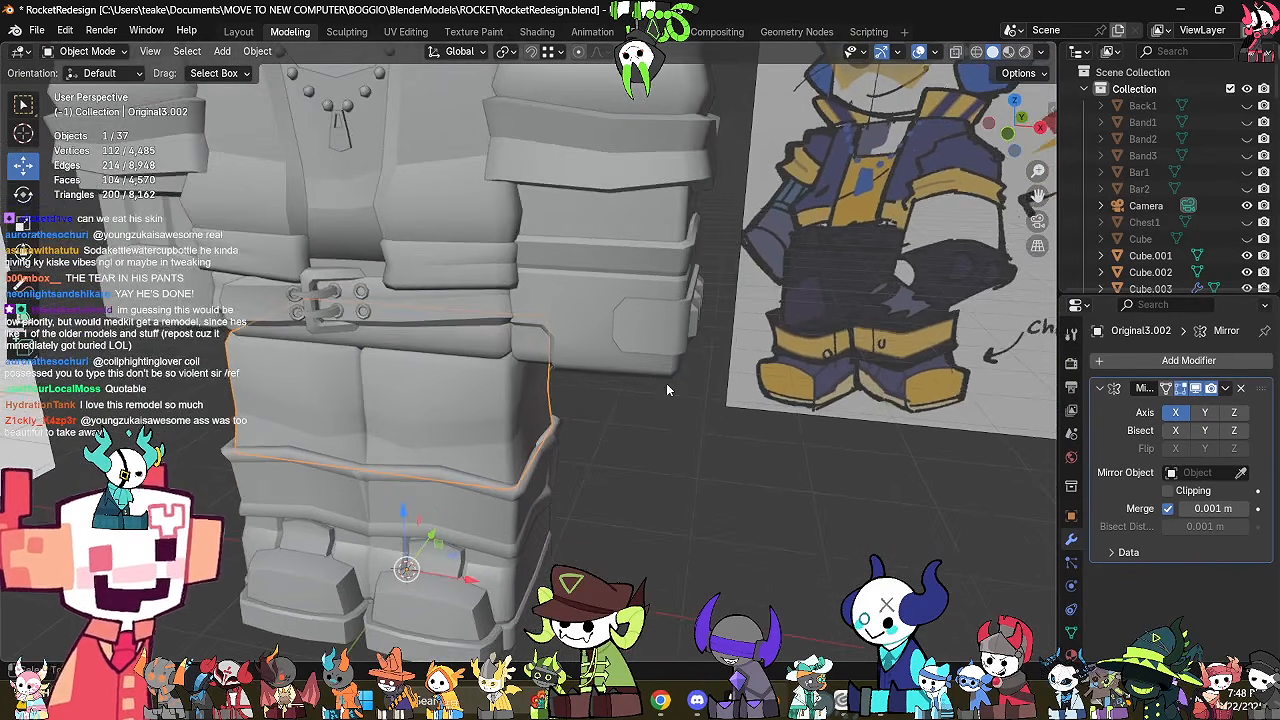
pyautogui.keyDown('shift'); pyautogui.moveTo(450, 420); pyautogui.dragTo(528, 356, button='middle'); pyautogui.keyUp('shift')
pyautogui.scroll(2, 528, 356)
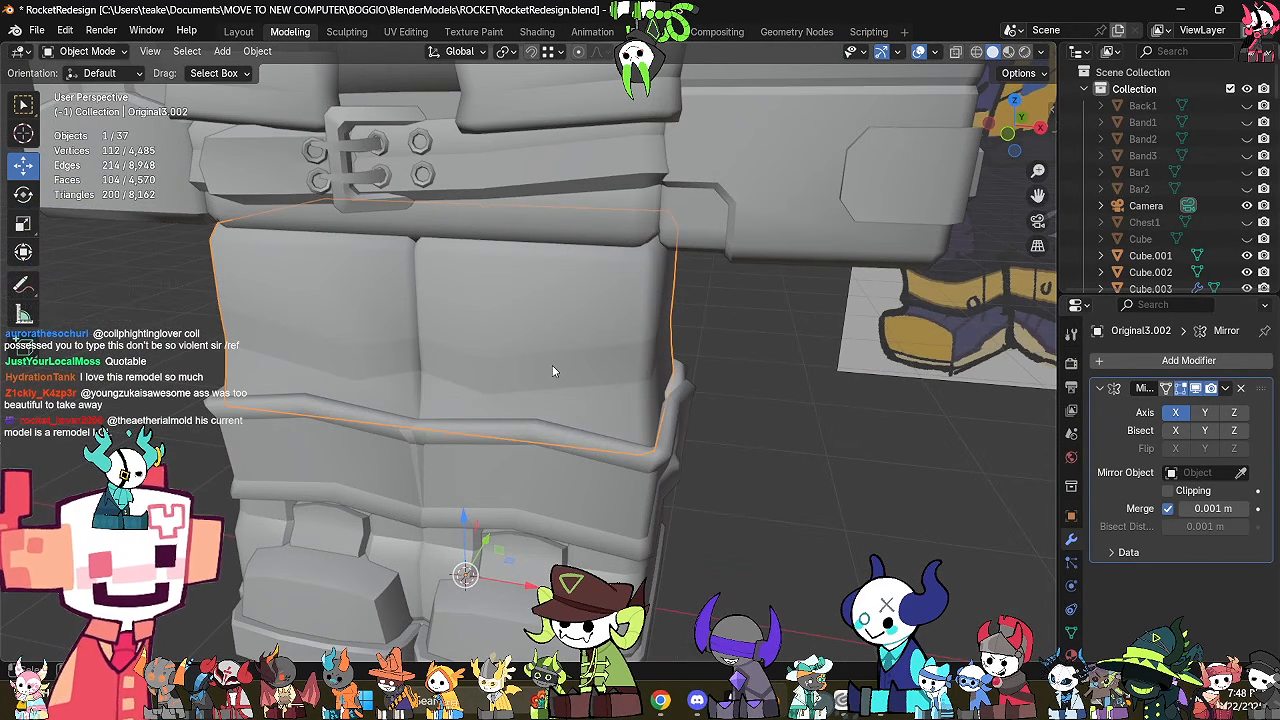
pyautogui.scroll(-2, 552, 365)
pyautogui.keyDown('shift'); pyautogui.moveTo(552, 365); pyautogui.dragTo(569, 470, button='middle'); pyautogui.keyUp('shift')
pyautogui.scroll(2, 678, 408)
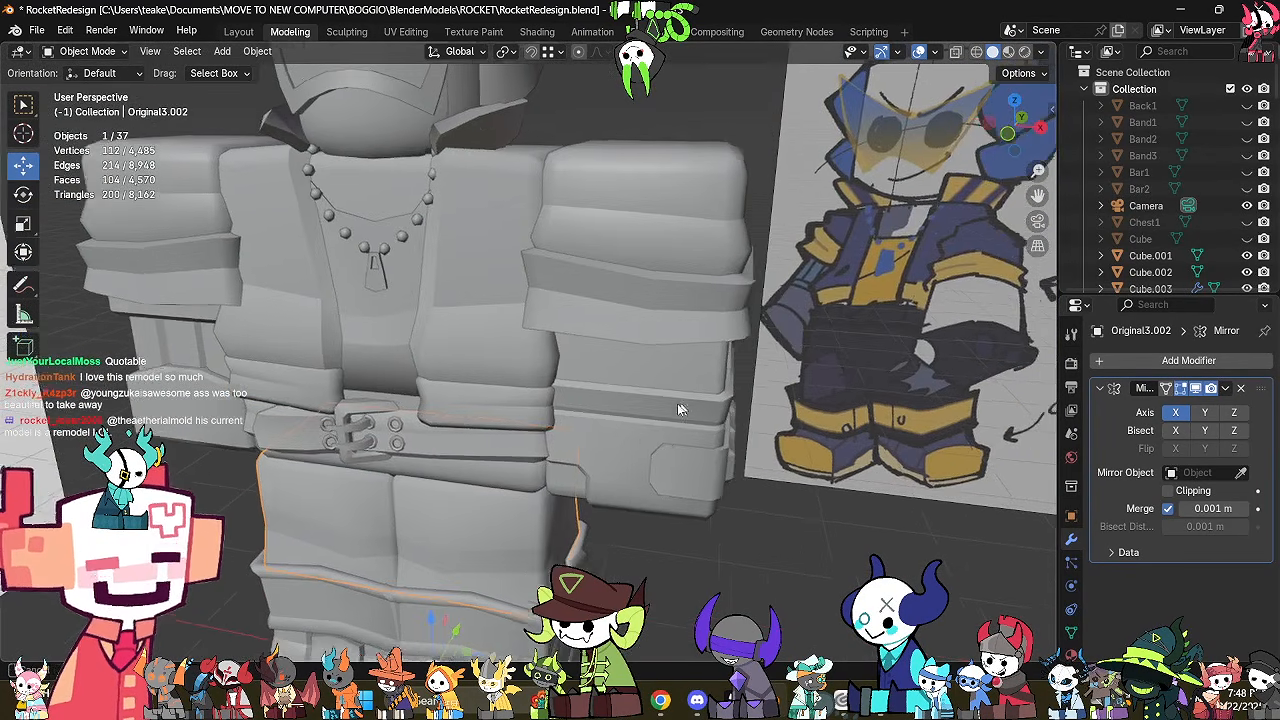
pyautogui.keyDown('shift'); pyautogui.moveTo(678, 408); pyautogui.dragTo(648, 415, button='middle'); pyautogui.keyUp('shift')
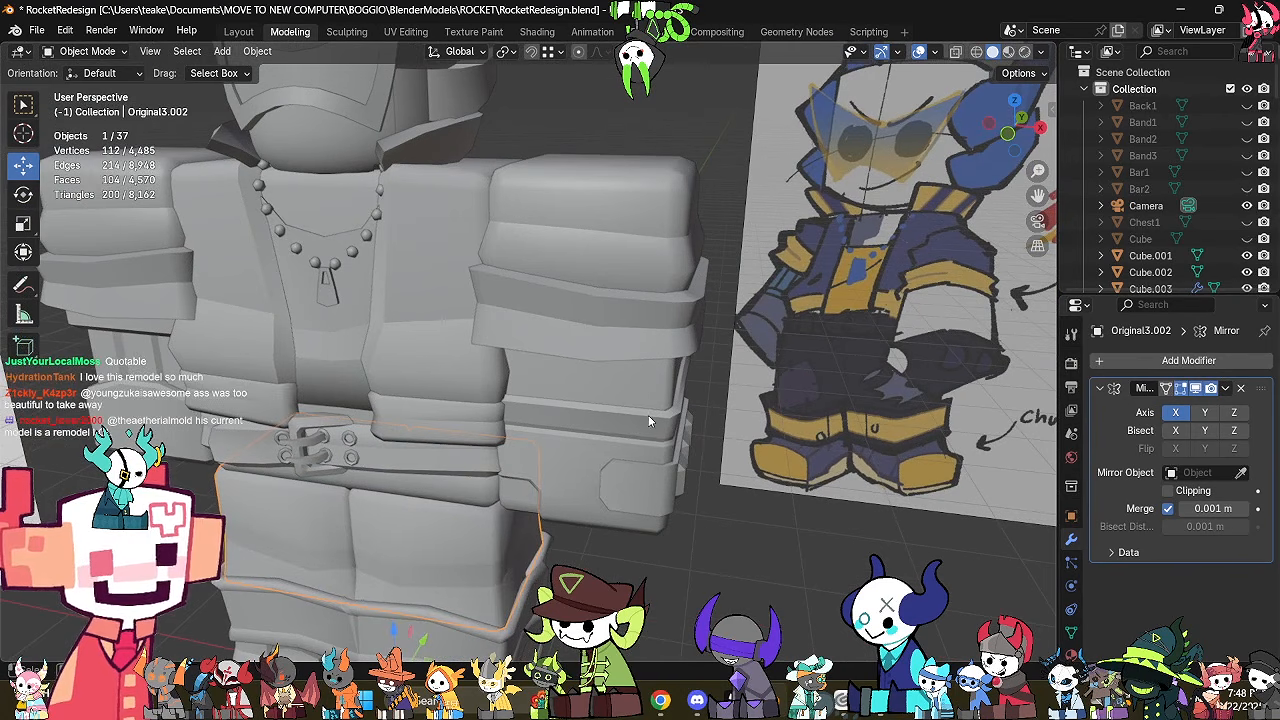
pyautogui.click(1225, 388)
pyautogui.click(1143, 406)
# Separate the trouser leg on the studded-armor side into its own object and select it.
pyautogui.press('Tab')
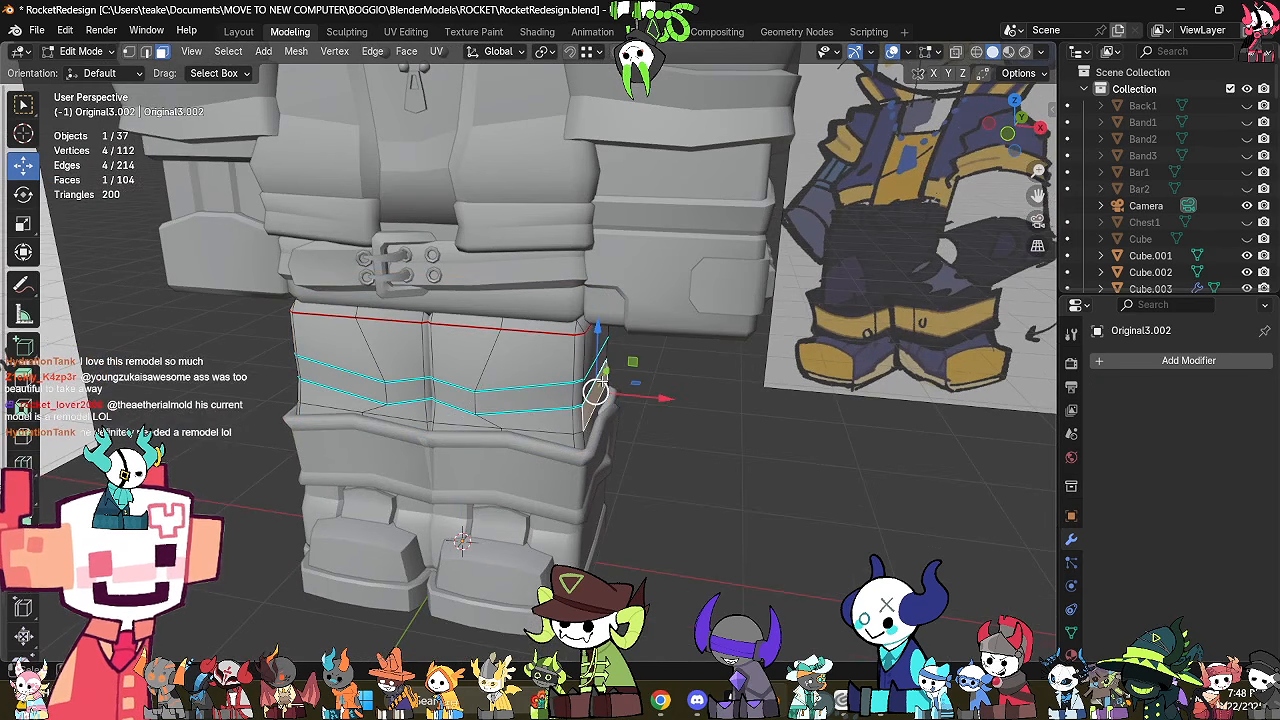
pyautogui.press('l')
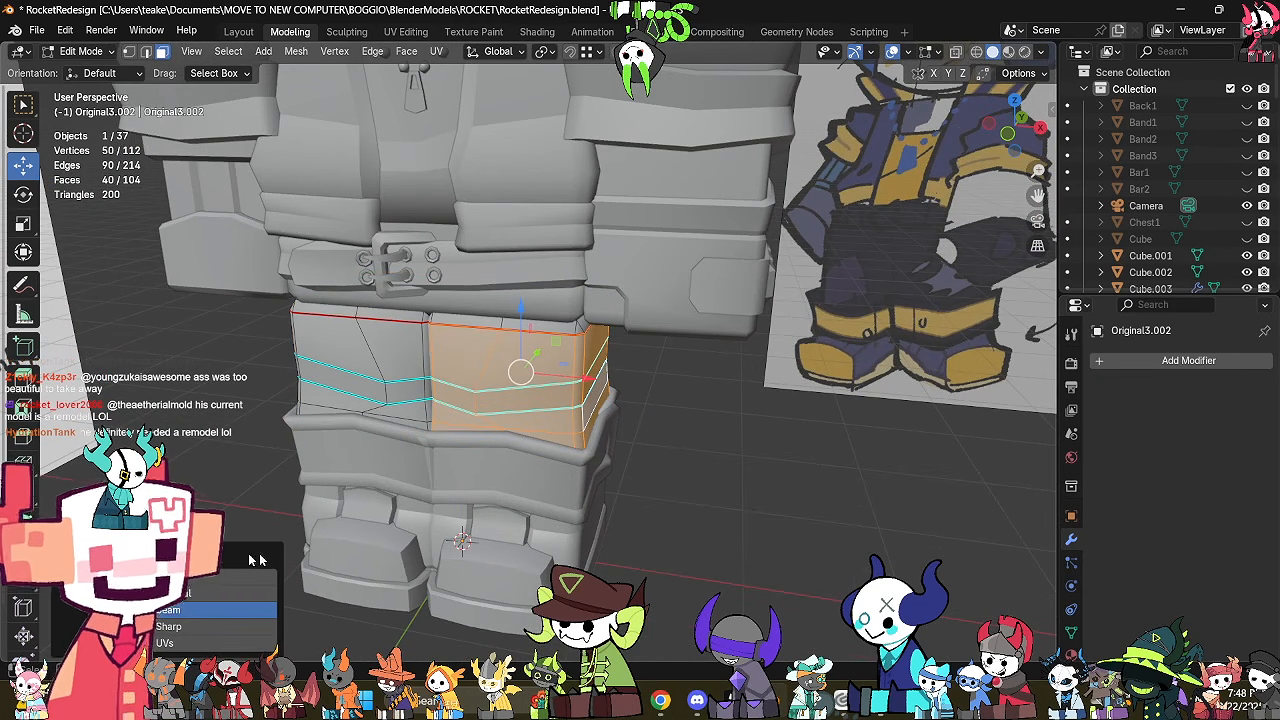
pyautogui.click(614, 224)
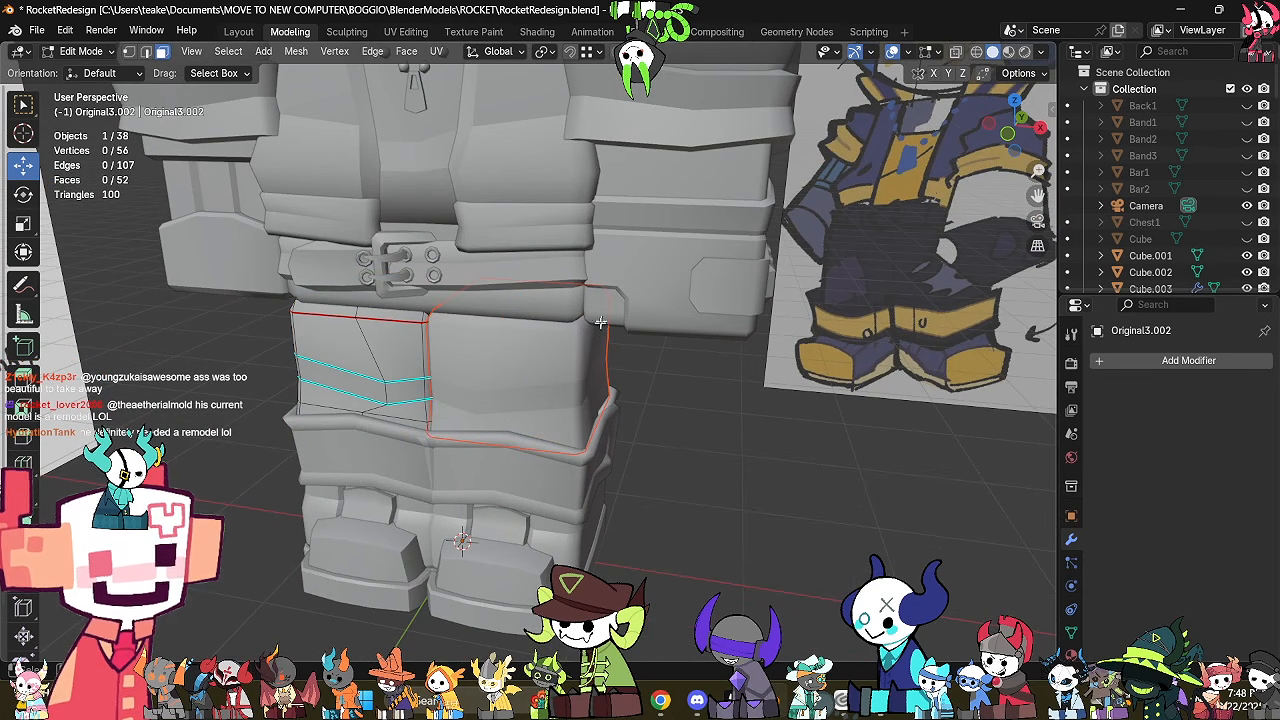
pyautogui.press('Tab')
pyautogui.click(577, 356)
# Examine the arm cuffs, forearm armor and overall silhouette against the reference drawing.
pyautogui.keyDown('shift'); pyautogui.moveTo(738, 382); pyautogui.dragTo(714, 457, button='middle'); pyautogui.keyUp('shift')
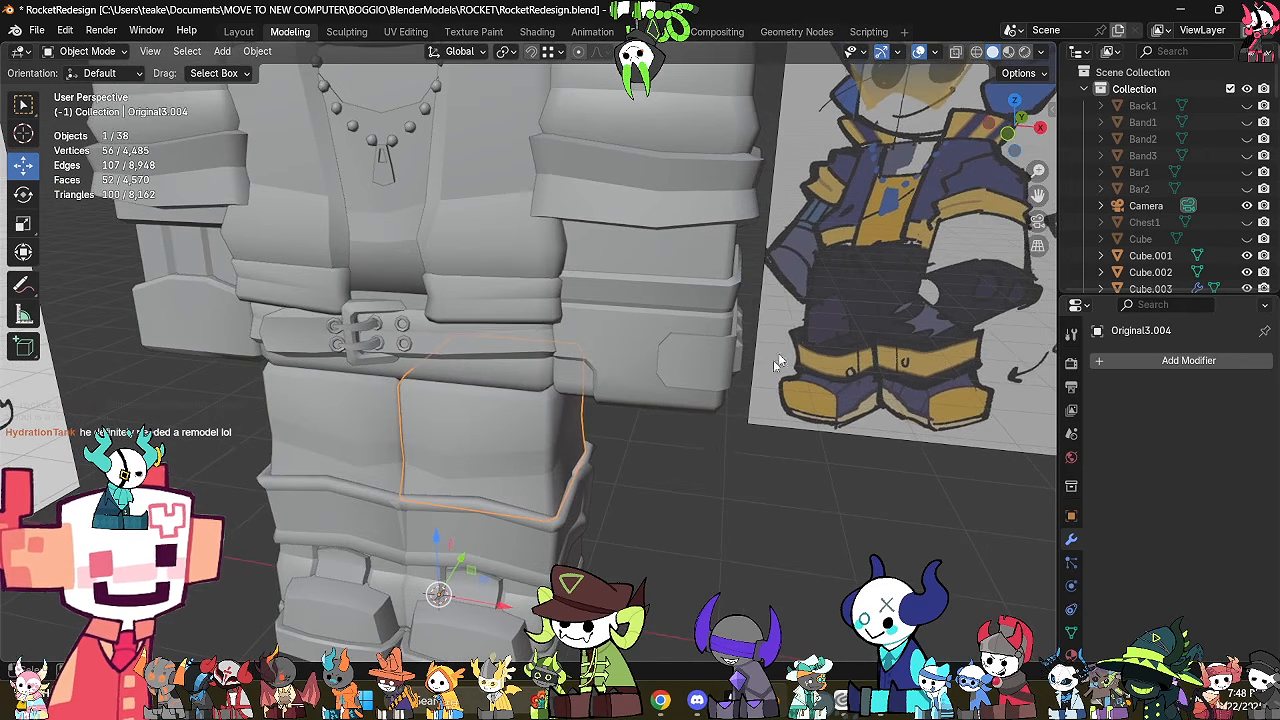
pyautogui.keyDown('shift'); pyautogui.moveTo(778, 353); pyautogui.dragTo(806, 452, button='middle'); pyautogui.keyUp('shift')
pyautogui.click(768, 374)
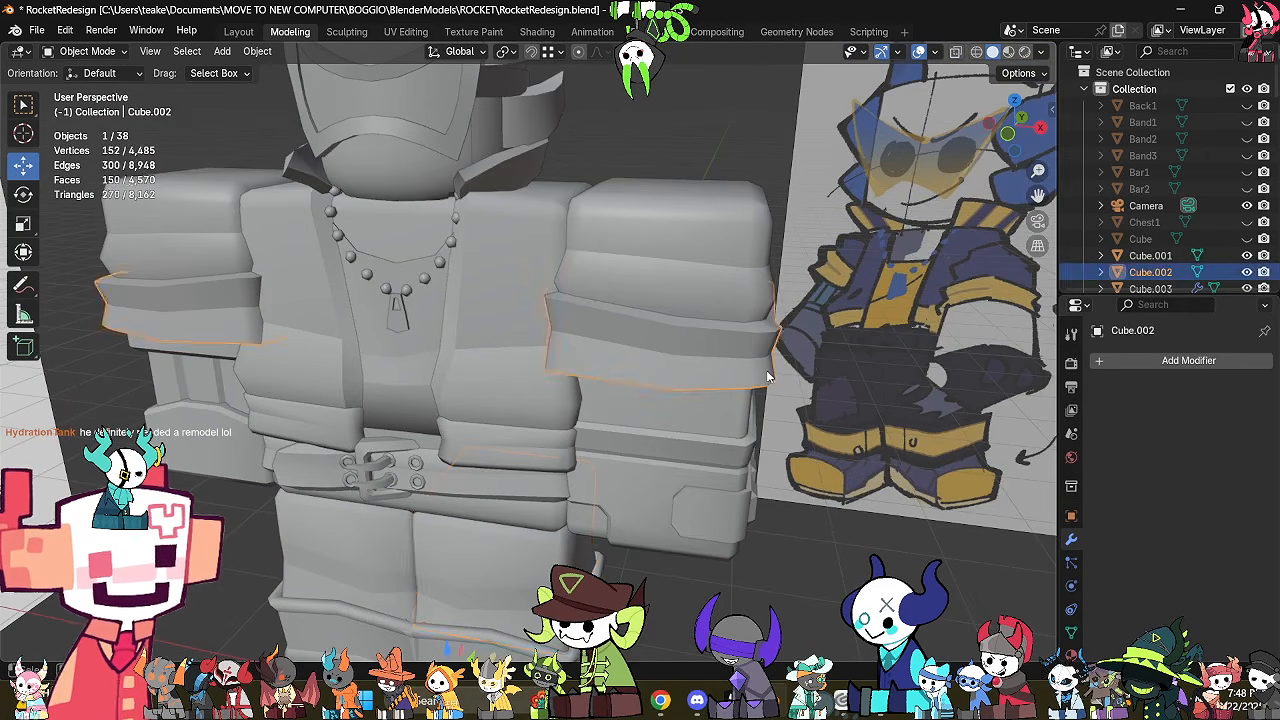
pyautogui.scroll(-4, 765, 378)
pyautogui.moveTo(637, 413)
pyautogui.mouseDown(button='middle')
pyautogui.moveTo(790, 365)
pyautogui.moveTo(729, 343)
pyautogui.moveTo(642, 378)
pyautogui.moveTo(645, 397)
pyautogui.mouseUp(button='middle')
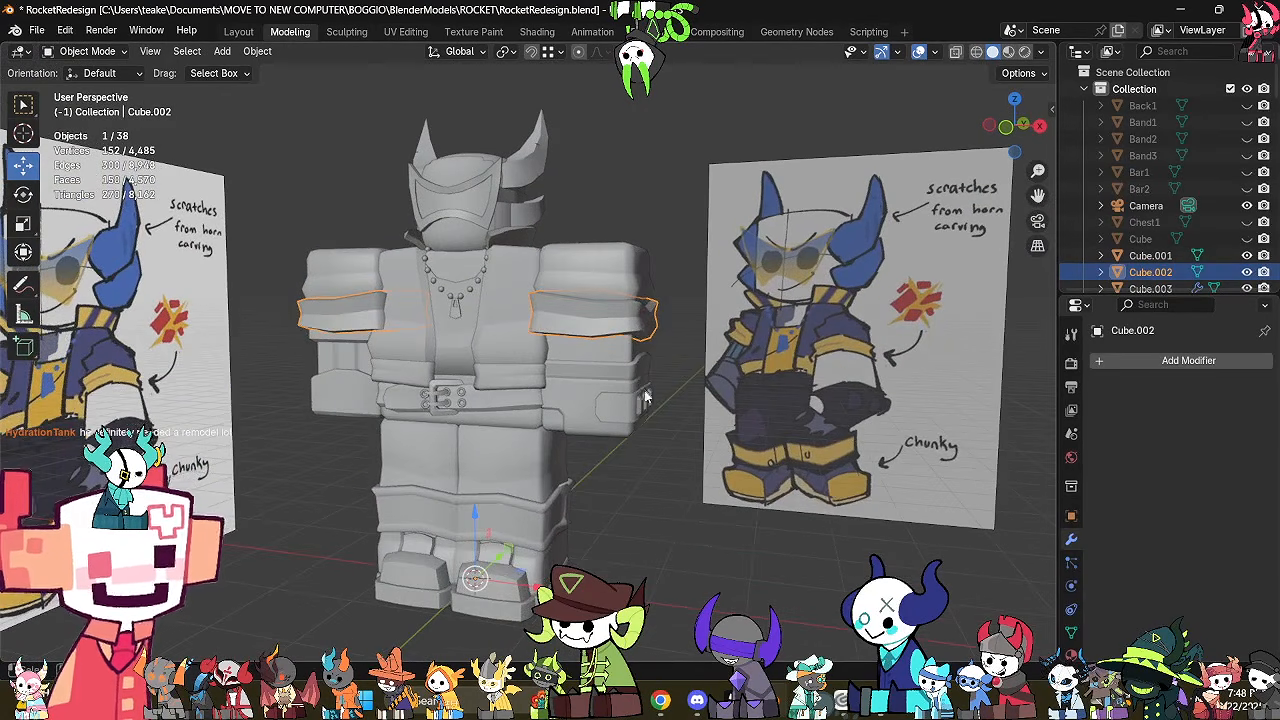
pyautogui.click(668, 522)
pyautogui.scroll(2, 669, 522)
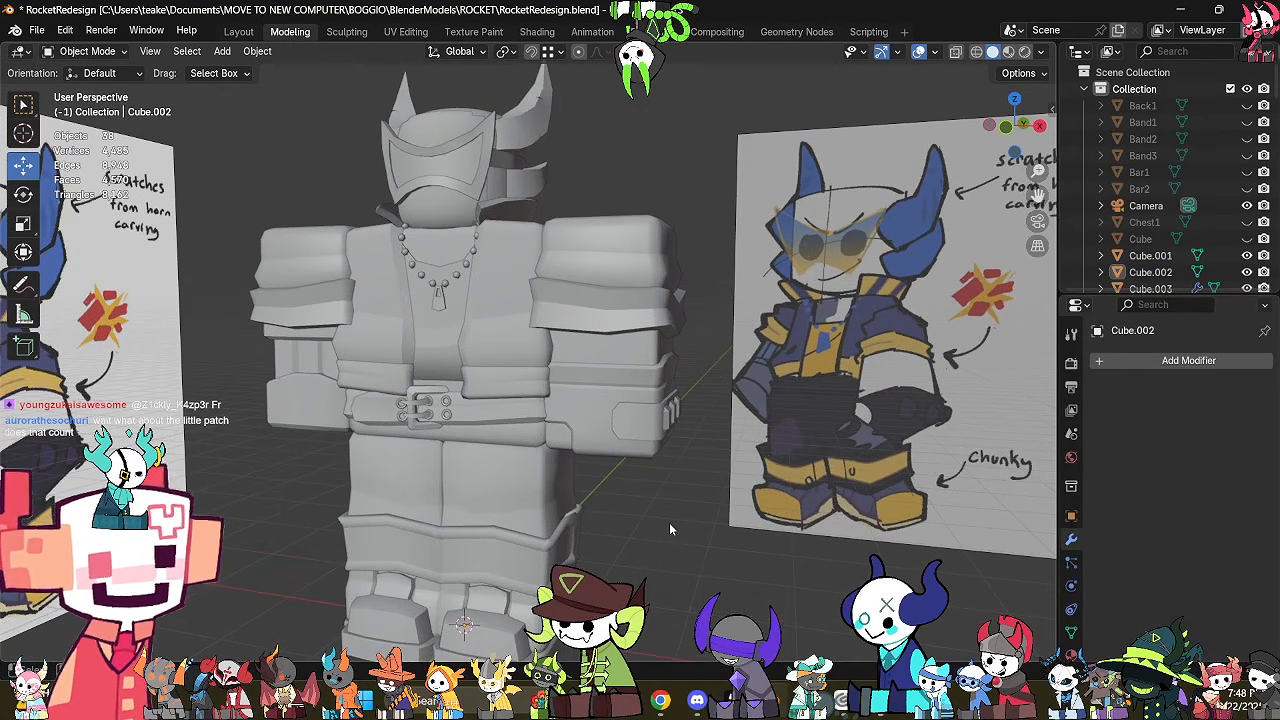
pyautogui.moveTo(669, 522); pyautogui.dragTo(624, 503, button='middle')
pyautogui.click(600, 430)
pyautogui.moveTo(600, 430); pyautogui.dragTo(668, 442, button='middle')
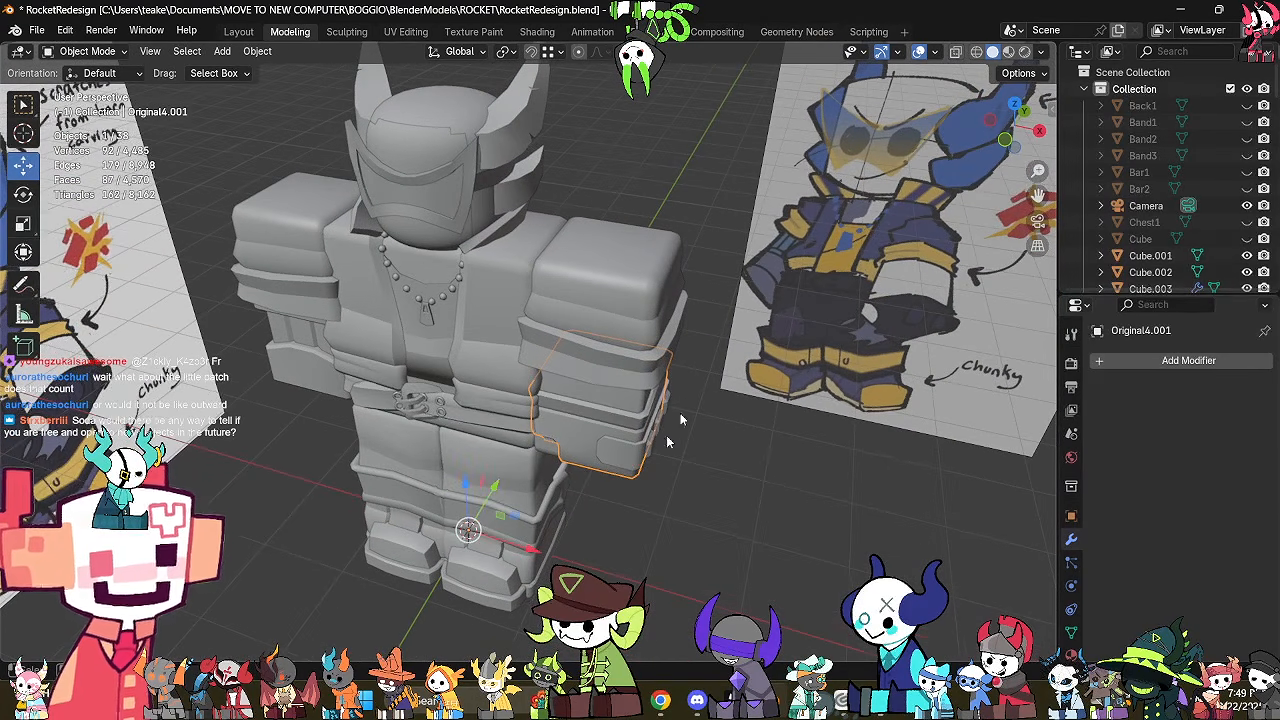
# View the separated trouser leg's UV layout in the UV Editing workspace, then return to the Modeling workspace.
pyautogui.press('Tab')
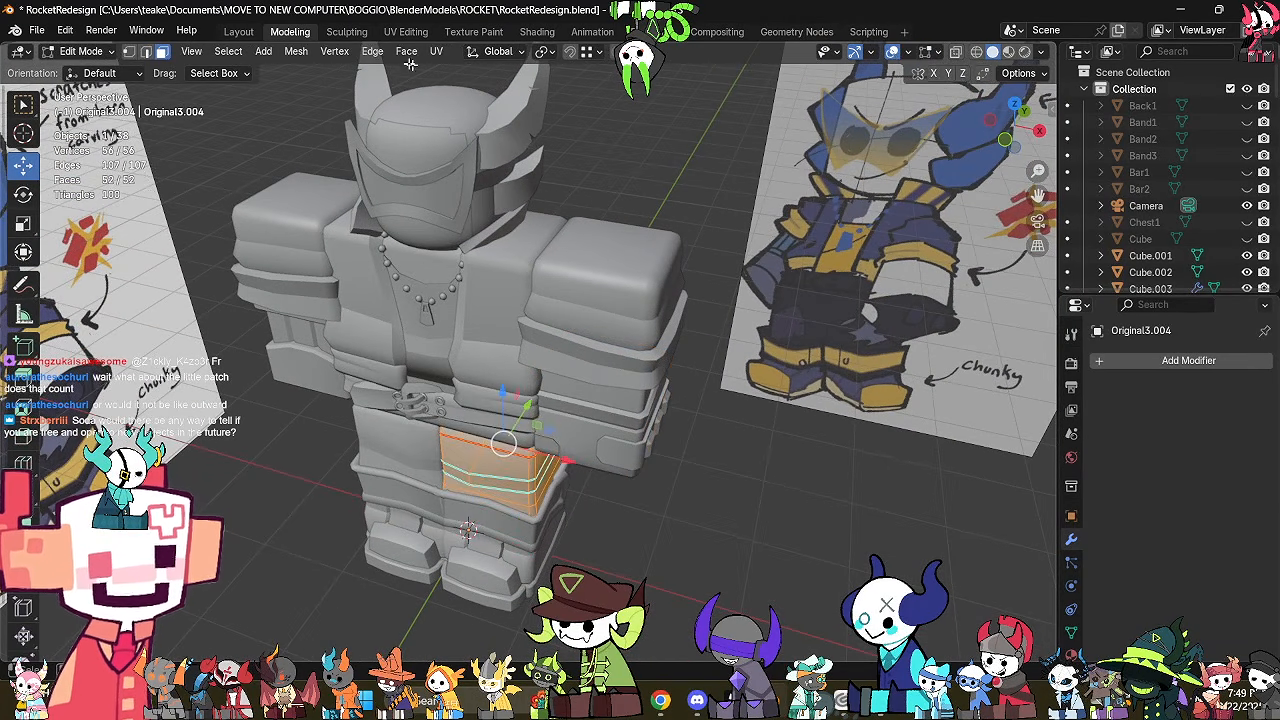
pyautogui.click(406, 32)
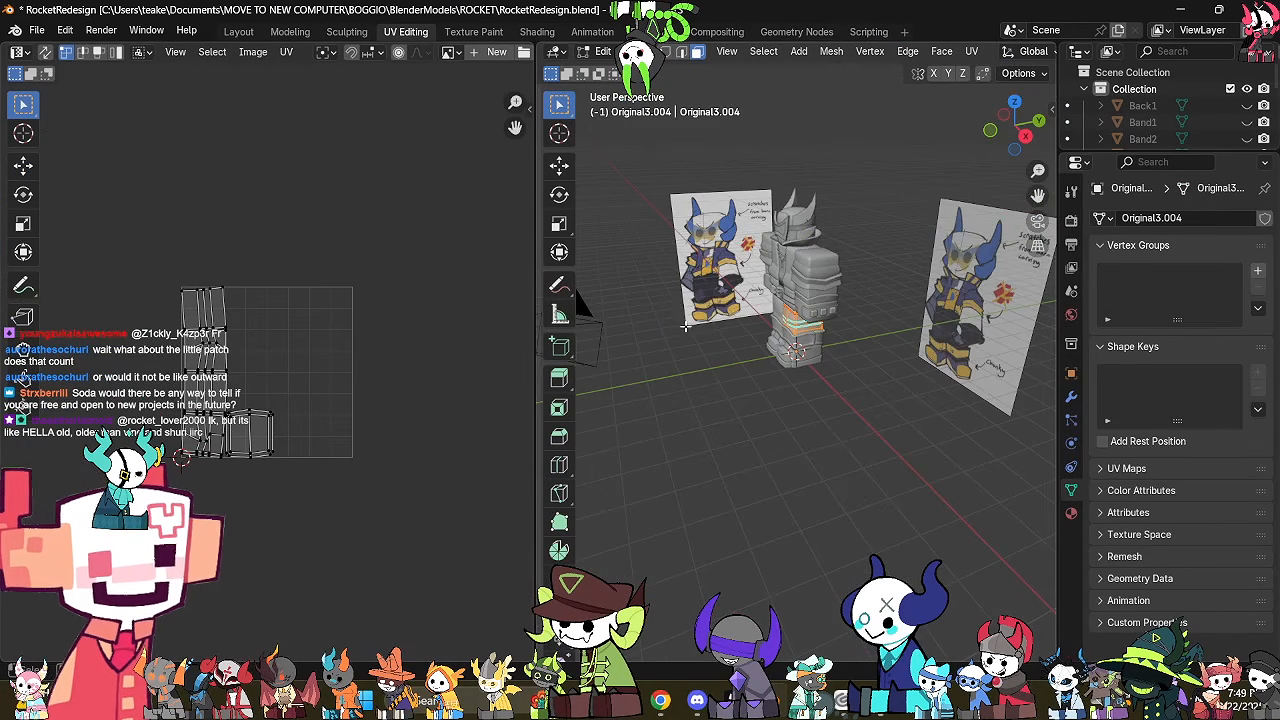
pyautogui.scroll(7, 740, 340)
pyautogui.press('Tab')
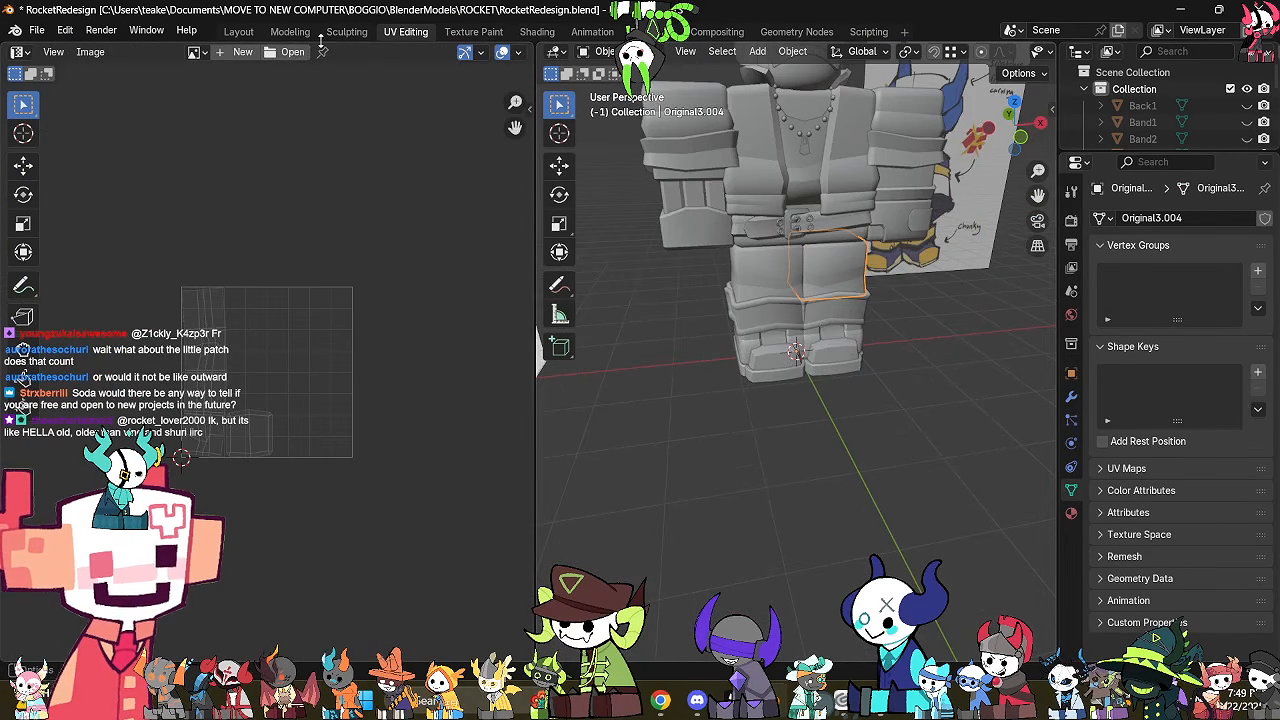
pyautogui.click(290, 32)
# Try to separate one of the two upper sleeve blocks into its own object.
pyautogui.press('Tab')
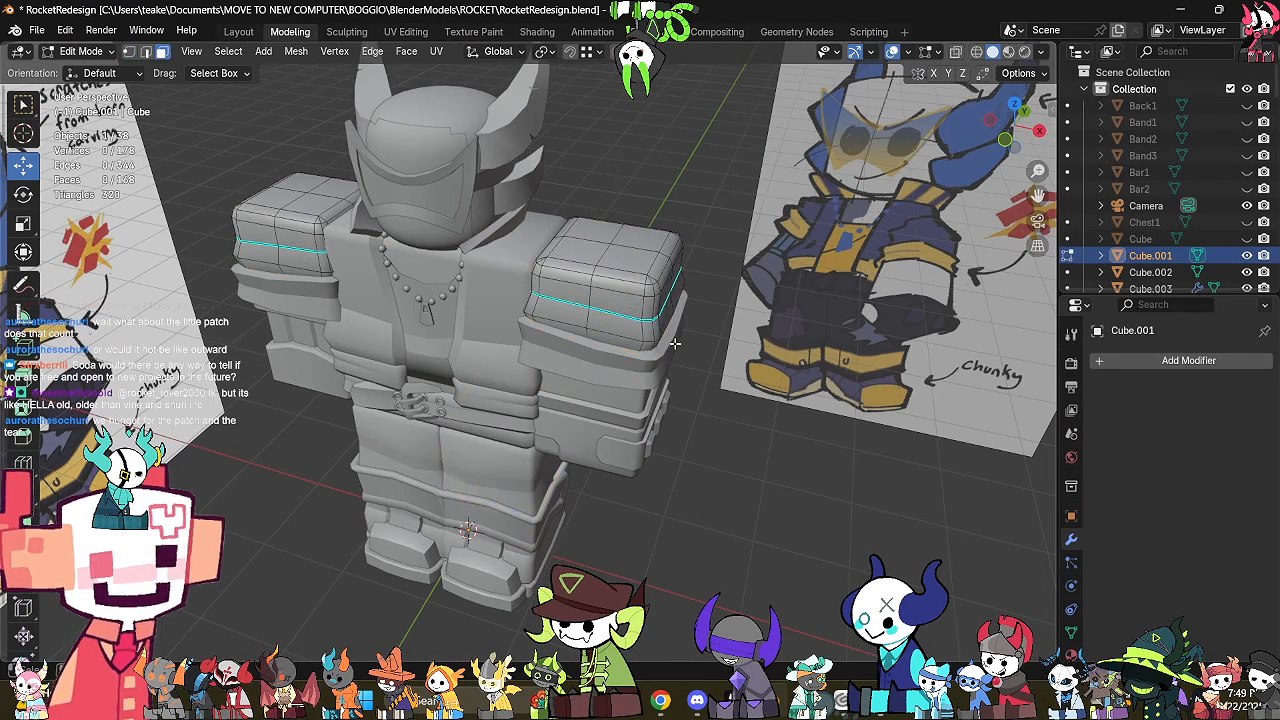
pyautogui.press('1')
pyautogui.hotkey('alt', 'z')
pyautogui.moveTo(500, 168); pyautogui.dragTo(730, 410)
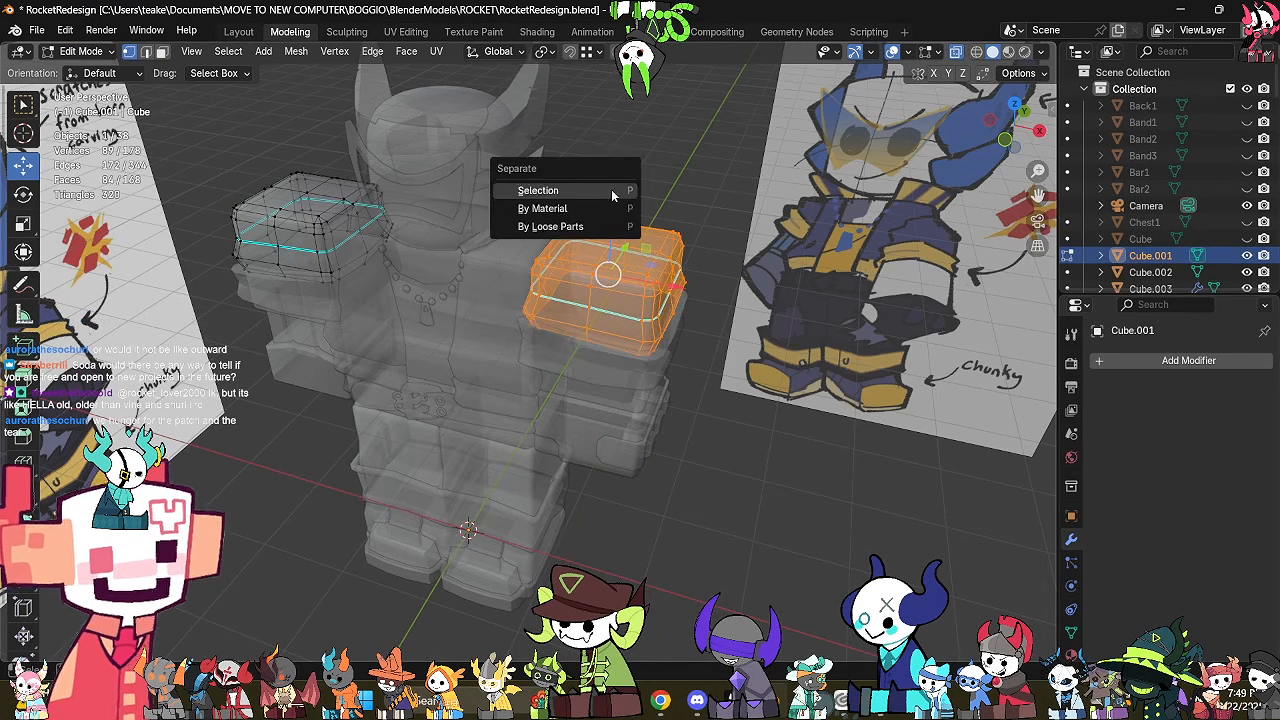
pyautogui.click(612, 195)
pyautogui.hotkey('ctrl', 'z')
pyautogui.hotkey('ctrl', 'z')
pyautogui.hotkey('ctrl', 'z')
# Mark a seam along the horizontal edge loop below the top of both upper sleeve blocks.
pyautogui.scroll(1, 636, 272)
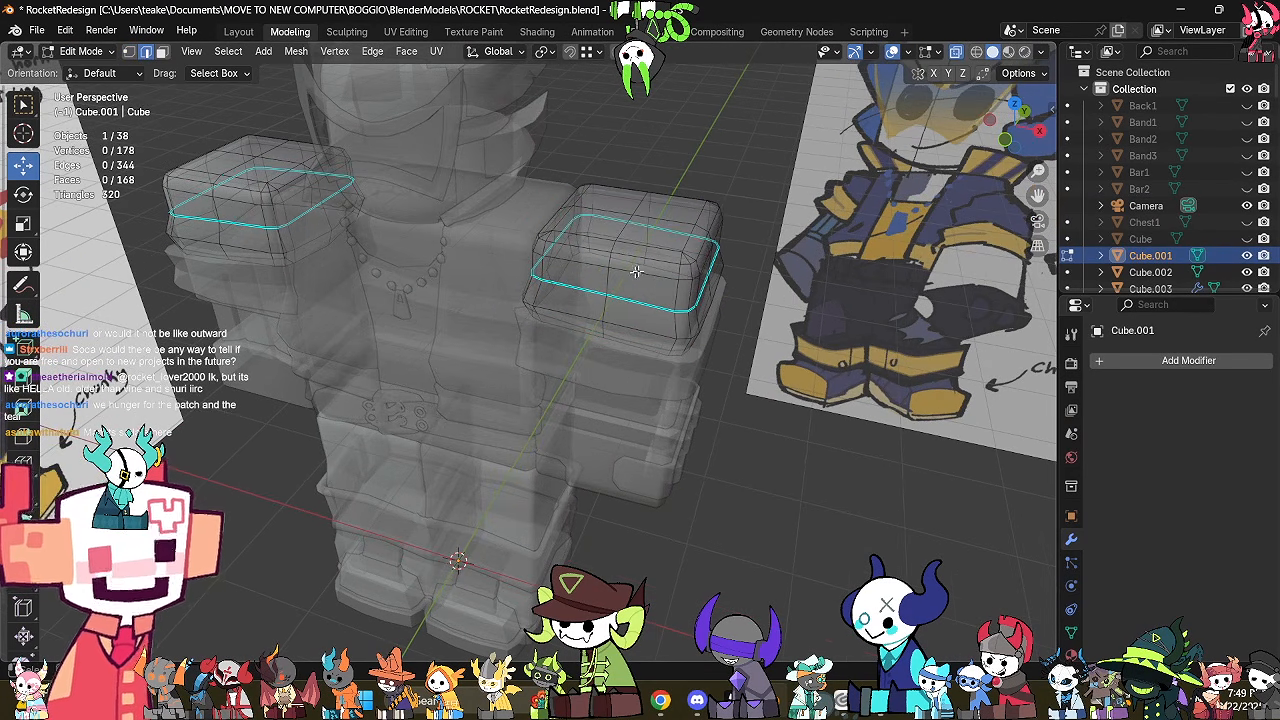
pyautogui.moveTo(645, 332); pyautogui.dragTo(428, 360, button='middle')
pyautogui.hotkey('alt', 'z')
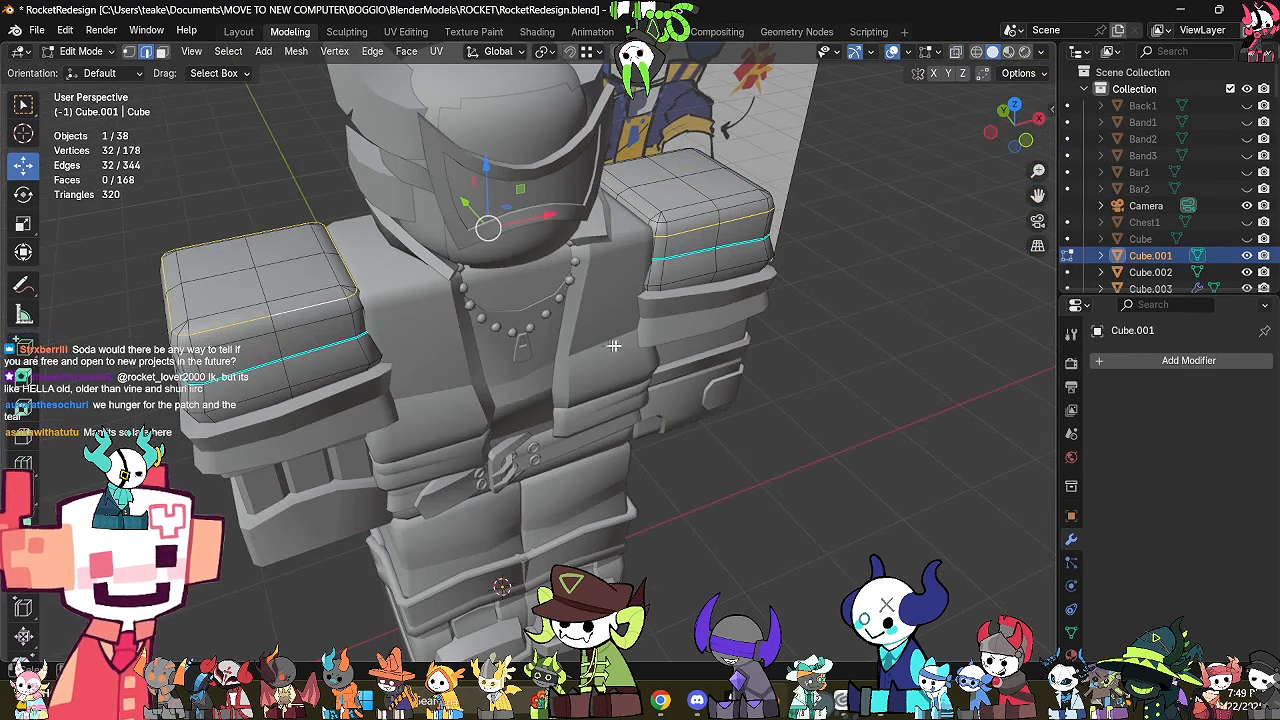
pyautogui.rightClick(598, 403)
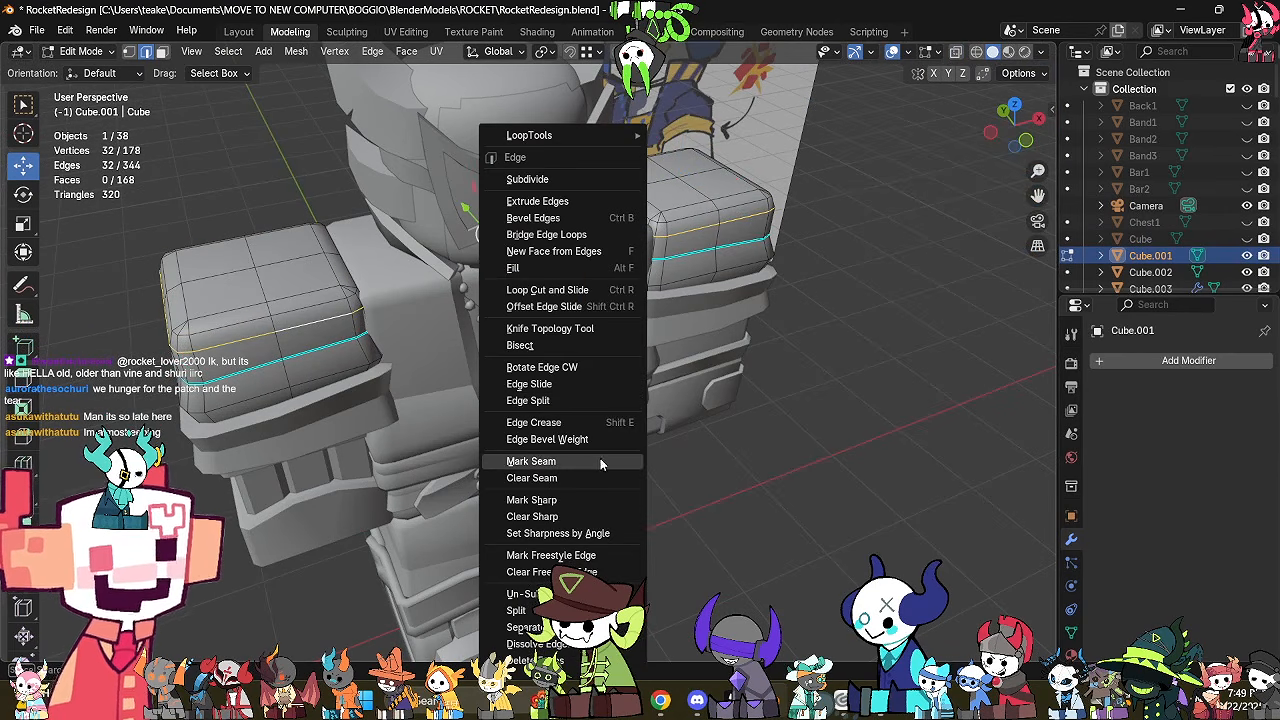
pyautogui.click(600, 459)
pyautogui.moveTo(736, 410); pyautogui.dragTo(566, 536, button='middle')
pyautogui.hotkey('alt', 'z')
pyautogui.hotkey('alt', 'a')
pyautogui.hotkey('alt', 'z')
# Mark a seam along one vertical corner edge running from the horizontal seam to the bottom of each upper sleeve block.
pyautogui.moveTo(552, 514); pyautogui.dragTo(604, 452, button='middle')
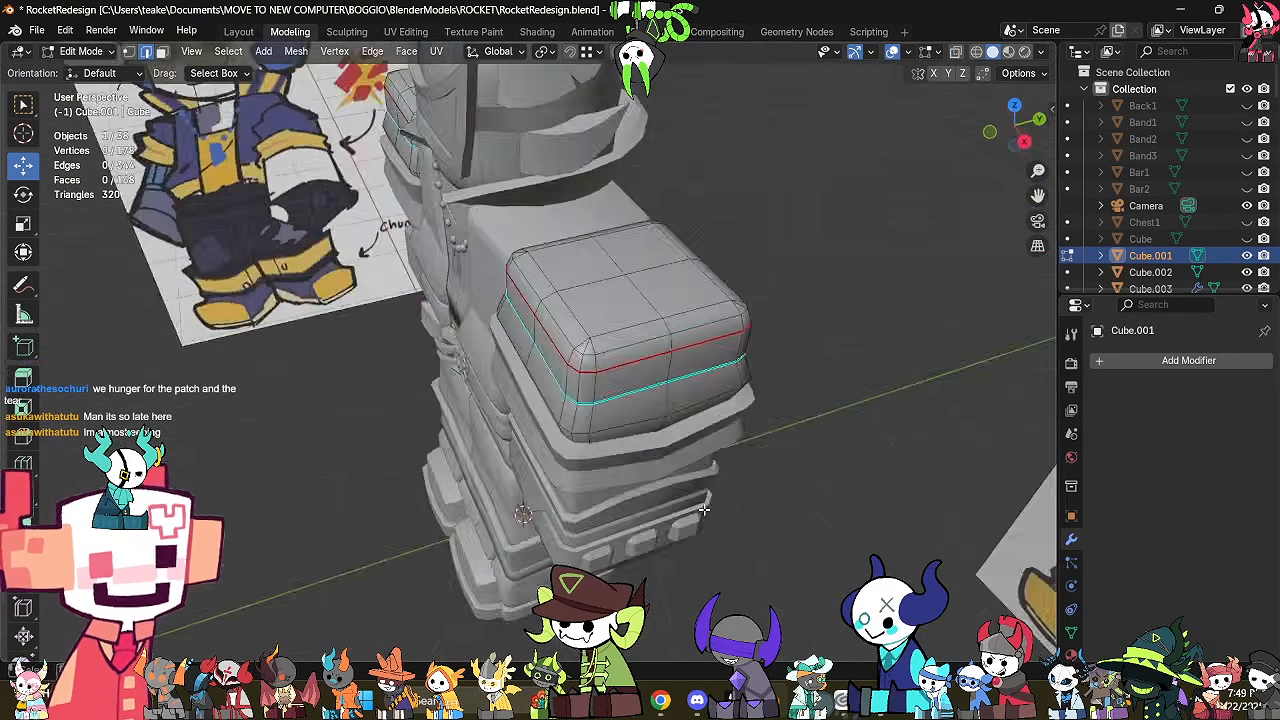
pyautogui.moveTo(584, 405); pyautogui.dragTo(387, 427, button='middle')
pyautogui.scroll(-4, 634, 373)
pyautogui.scroll(2, 696, 376)
pyautogui.click(678, 267)
pyautogui.keyDown('shift'); pyautogui.click(265, 410); pyautogui.keyUp('shift')
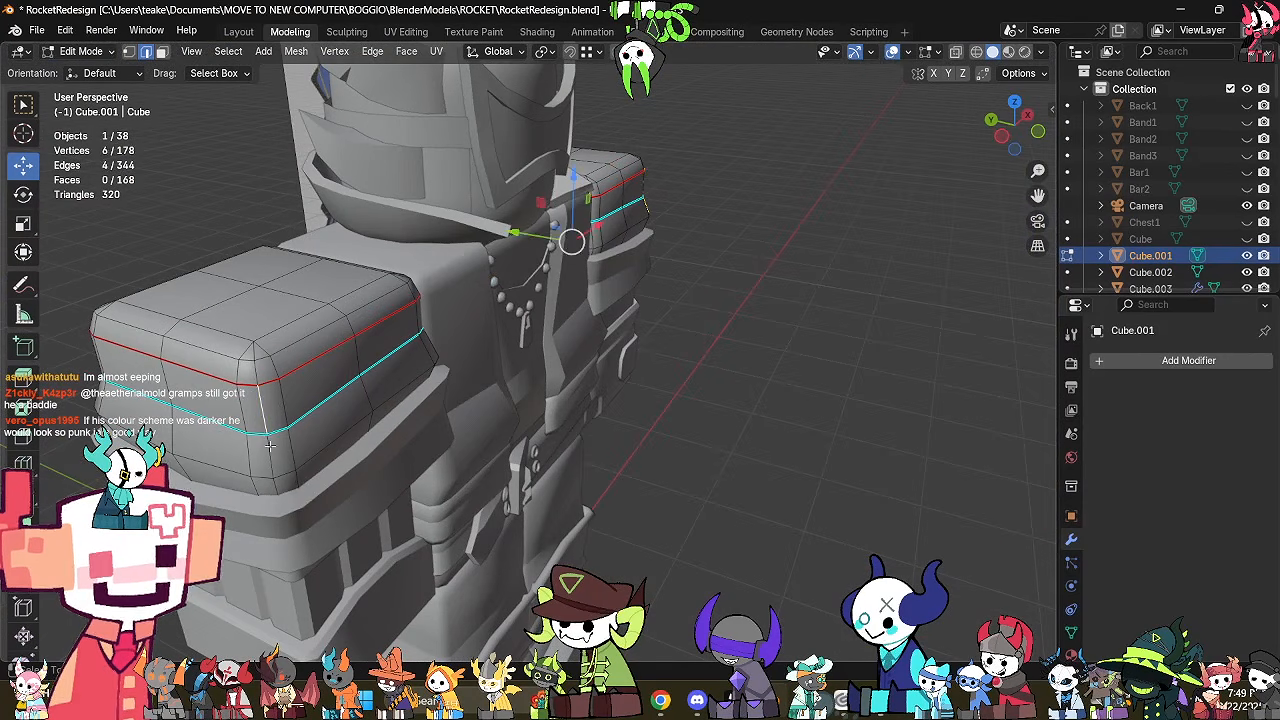
pyautogui.keyDown('shift'); pyautogui.click(271, 460); pyautogui.keyUp('shift')
pyautogui.keyDown('shift'); pyautogui.click(279, 486); pyautogui.keyUp('shift')
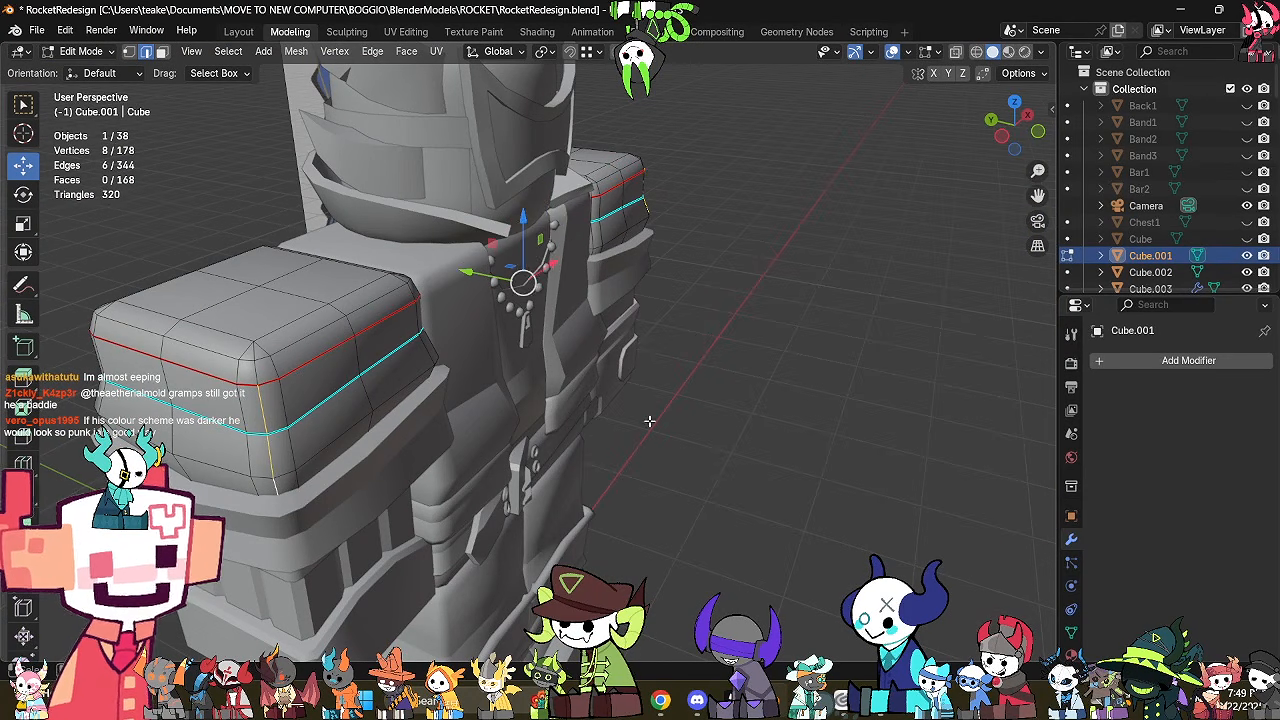
pyautogui.rightClick(651, 423)
pyautogui.click(652, 425)
# Examine the upper sleeve blocks, jacket and arm cuffs in Object and Edit Mode against the reference drawings.
pyautogui.scroll(-4, 708, 440)
pyautogui.press('a')
pyautogui.moveTo(711, 440); pyautogui.dragTo(621, 387, button='middle')
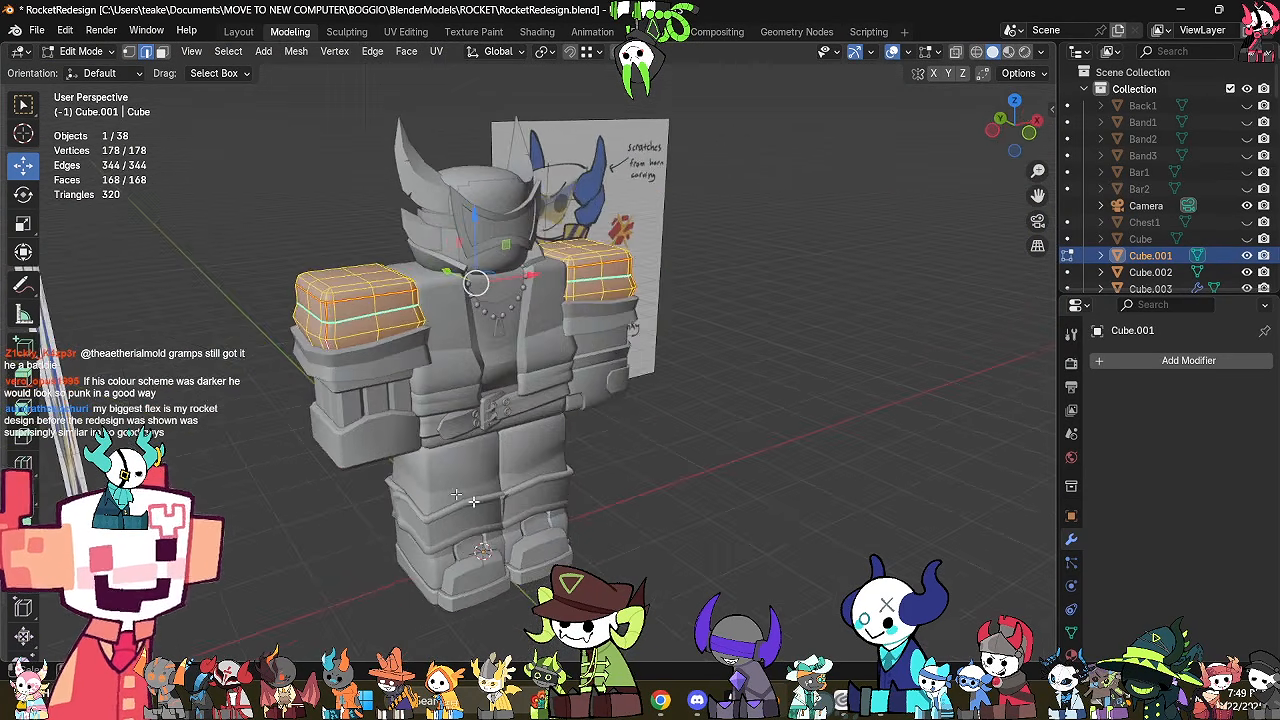
pyautogui.moveTo(735, 416); pyautogui.dragTo(658, 426, button='middle')
pyautogui.keyDown('shift'); pyautogui.moveTo(690, 368); pyautogui.dragTo(661, 434, button='middle'); pyautogui.keyUp('shift')
pyautogui.scroll(3, 728, 446)
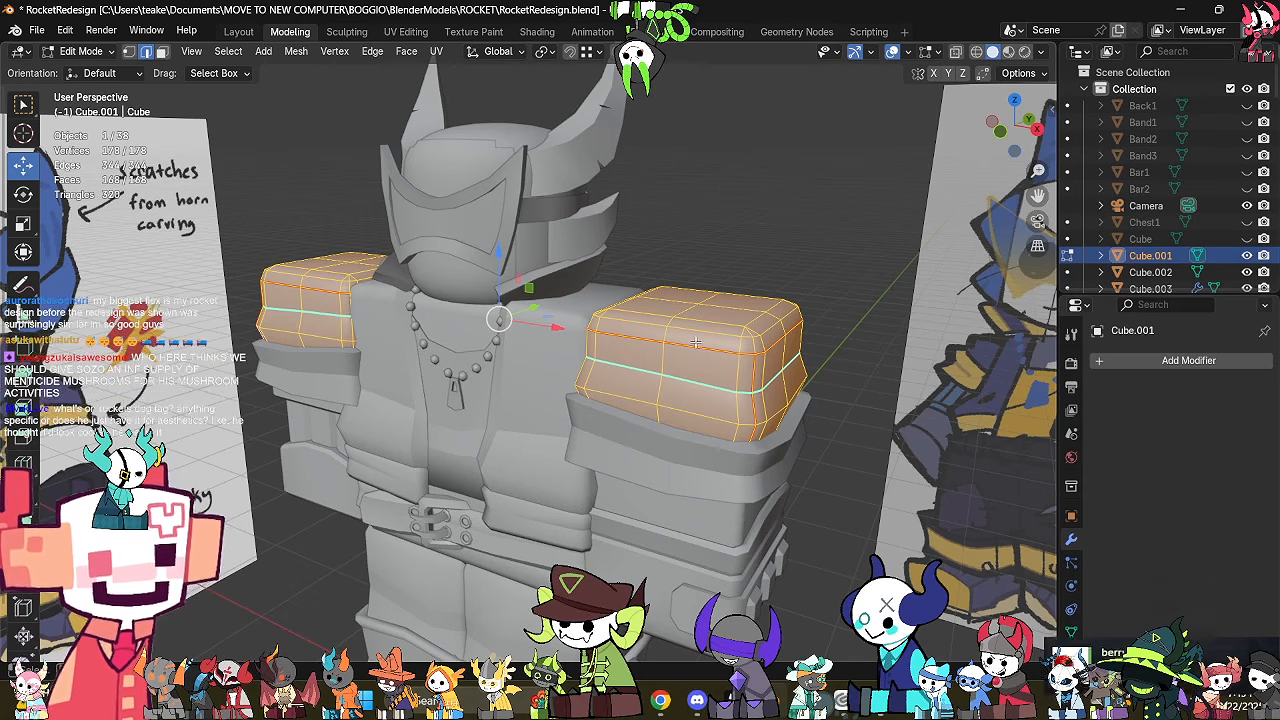
pyautogui.moveTo(748, 372)
pyautogui.mouseDown(button='middle')
pyautogui.moveTo(804, 355)
pyautogui.moveTo(735, 334)
pyautogui.moveTo(743, 378)
pyautogui.mouseUp(button='middle')
pyautogui.press('Tab')
pyautogui.scroll(-4, 440, 340)
pyautogui.scroll(3, 700, 346)
pyautogui.press('Tab')
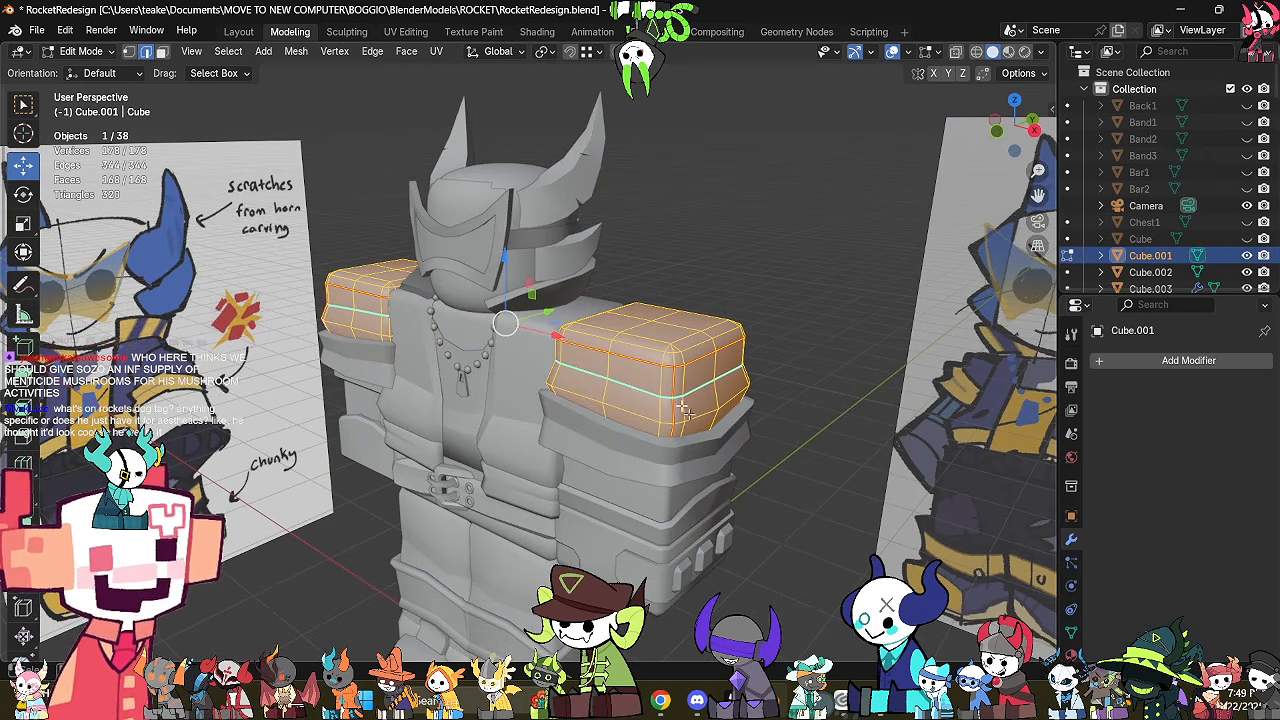
pyautogui.press('Tab')
pyautogui.moveTo(495, 390)
pyautogui.mouseDown(button='middle')
pyautogui.moveTo(460, 370)
pyautogui.moveTo(565, 378)
pyautogui.moveTo(586, 354)
pyautogui.moveTo(764, 382)
pyautogui.moveTo(797, 333)
pyautogui.mouseUp(button='middle')
pyautogui.click(586, 354)
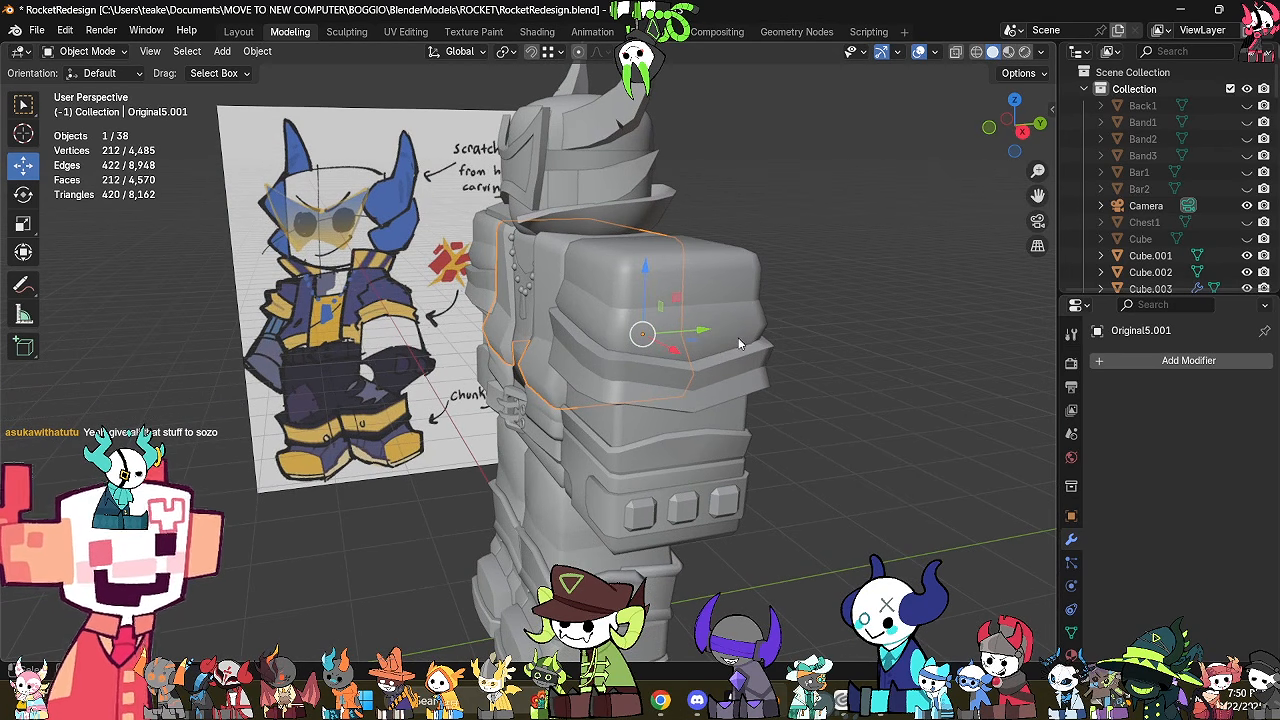
pyautogui.click(718, 376)
pyautogui.scroll(5, 690, 330)
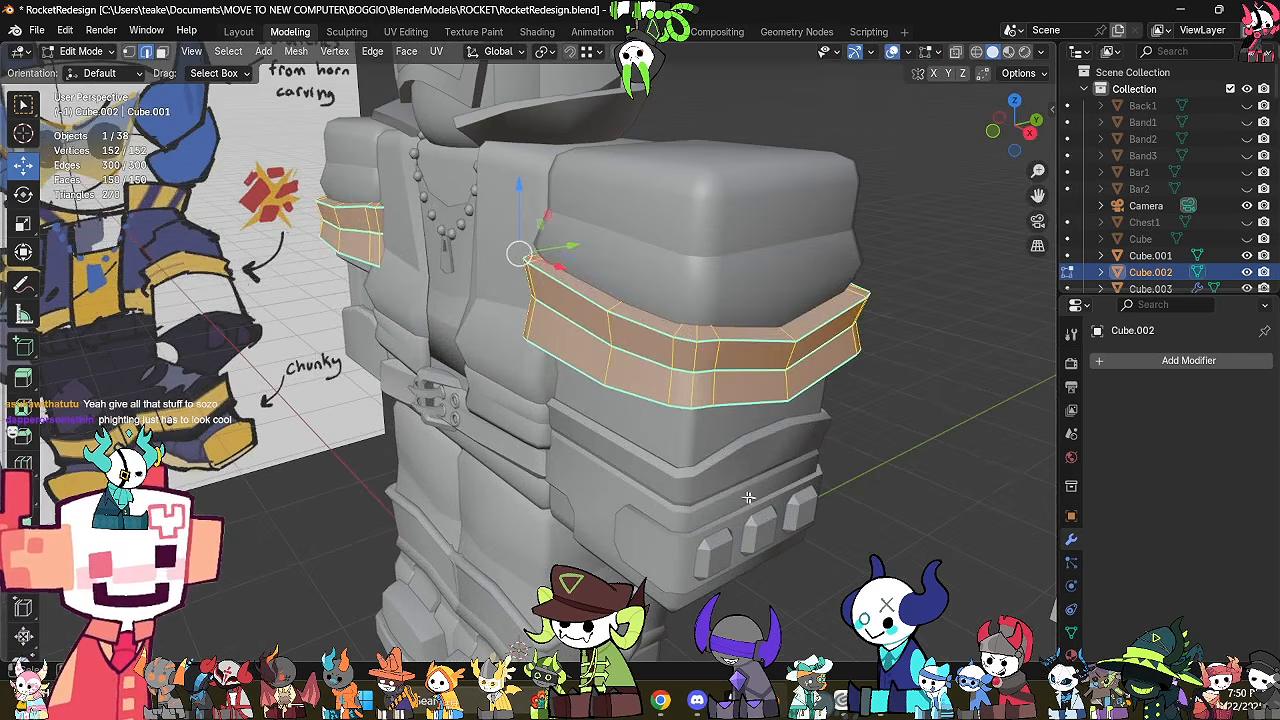
# Unwrap the whole mesh of both upper sleeve blocks in the UV Editing workspace.
pyautogui.click(670, 293)
pyautogui.moveTo(670, 293); pyautogui.dragTo(671, 346, button='middle')
pyautogui.moveTo(530, 210); pyautogui.dragTo(633, 430, button='middle')
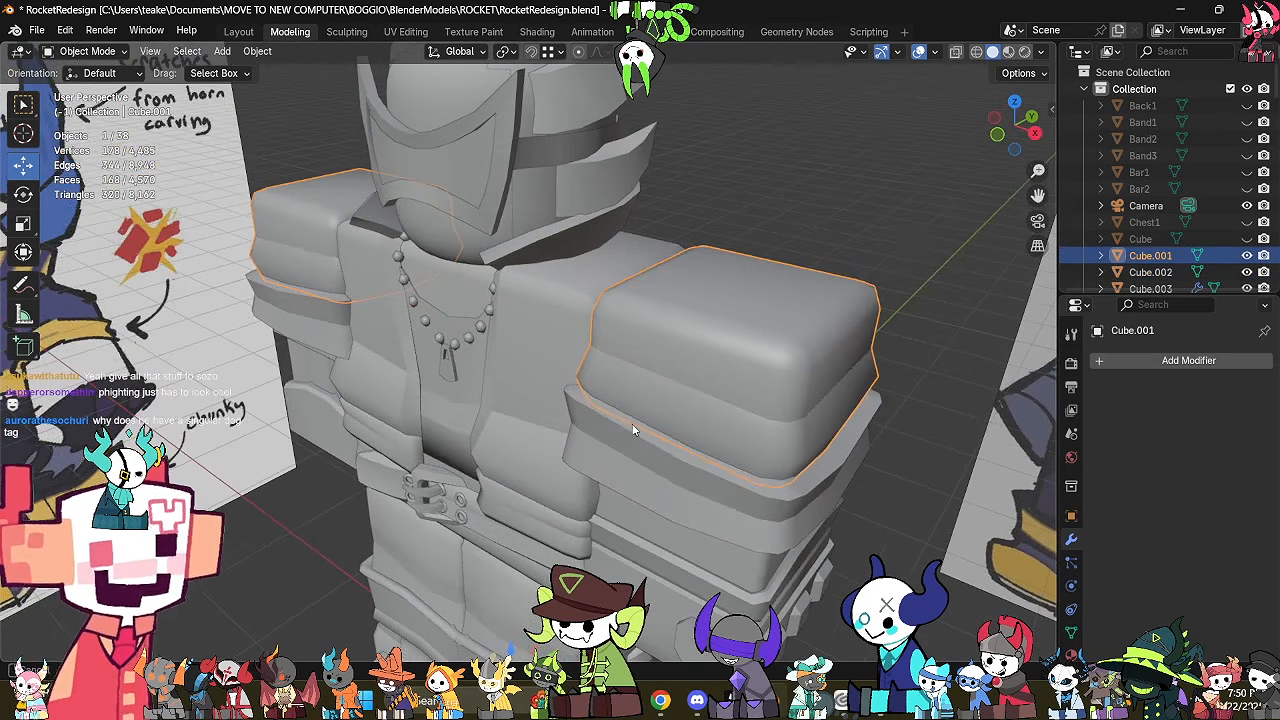
pyautogui.moveTo(722, 465); pyautogui.dragTo(716, 361, button='middle')
pyautogui.press('Tab')
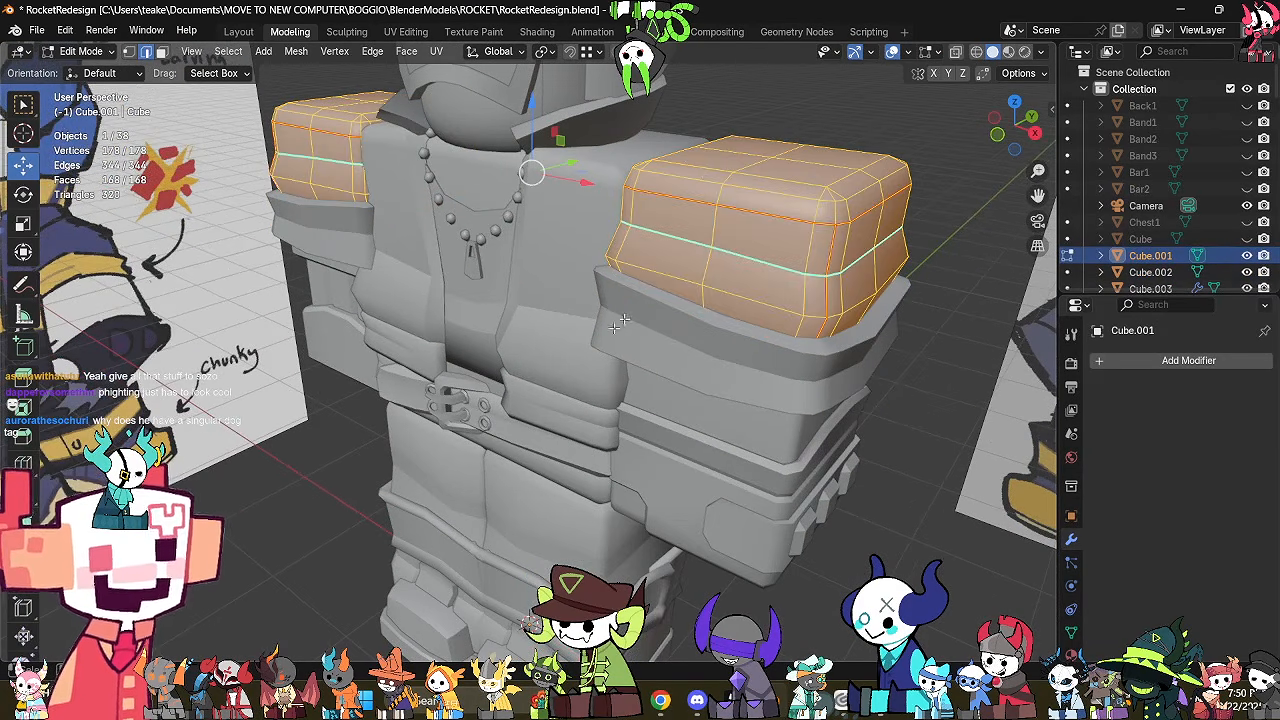
pyautogui.press('Tab')
pyautogui.moveTo(562, 197); pyautogui.dragTo(869, 406, button='middle')
pyautogui.press('Tab')
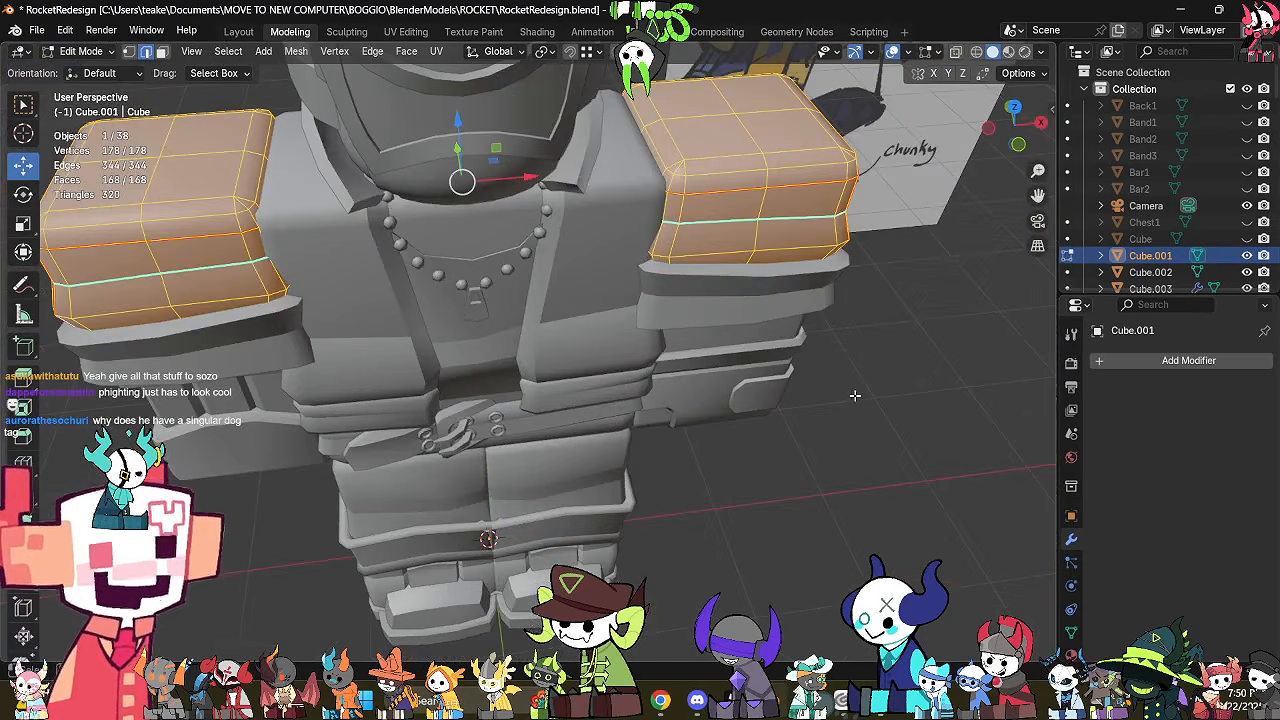
pyautogui.click(497, 37)
pyautogui.click(405, 31)
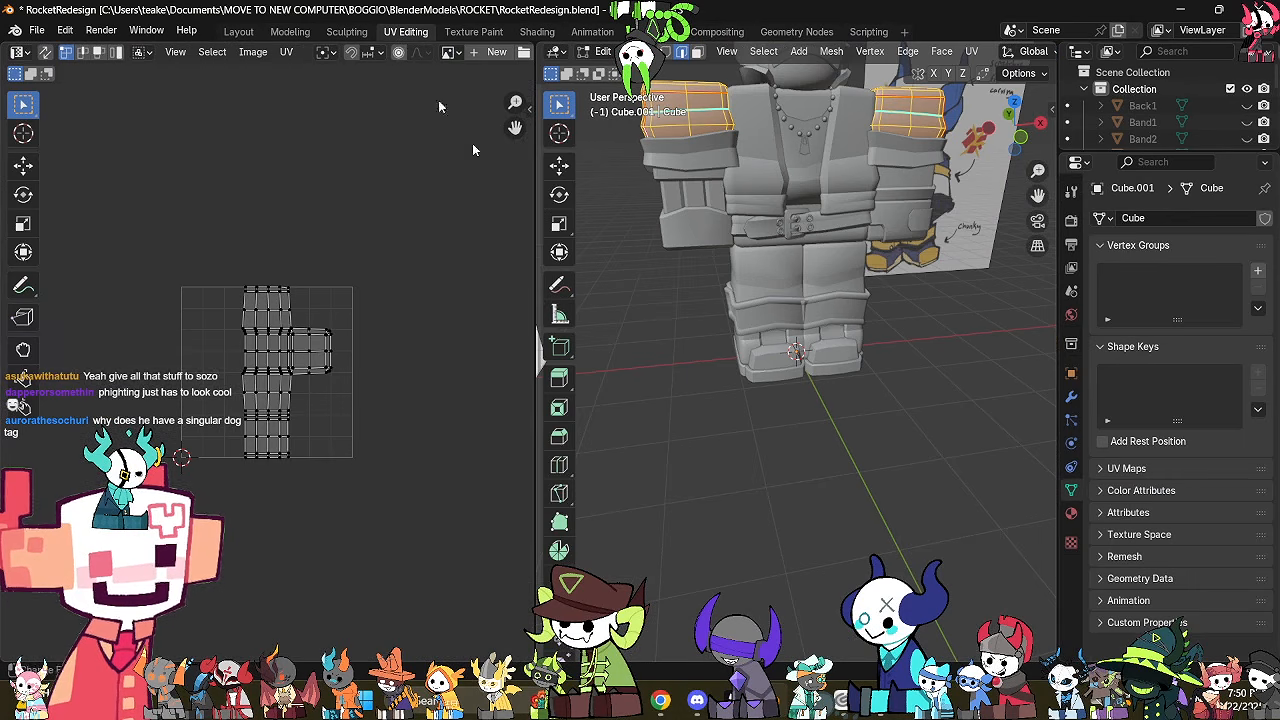
pyautogui.moveTo(903, 245); pyautogui.dragTo(858, 312, button='middle')
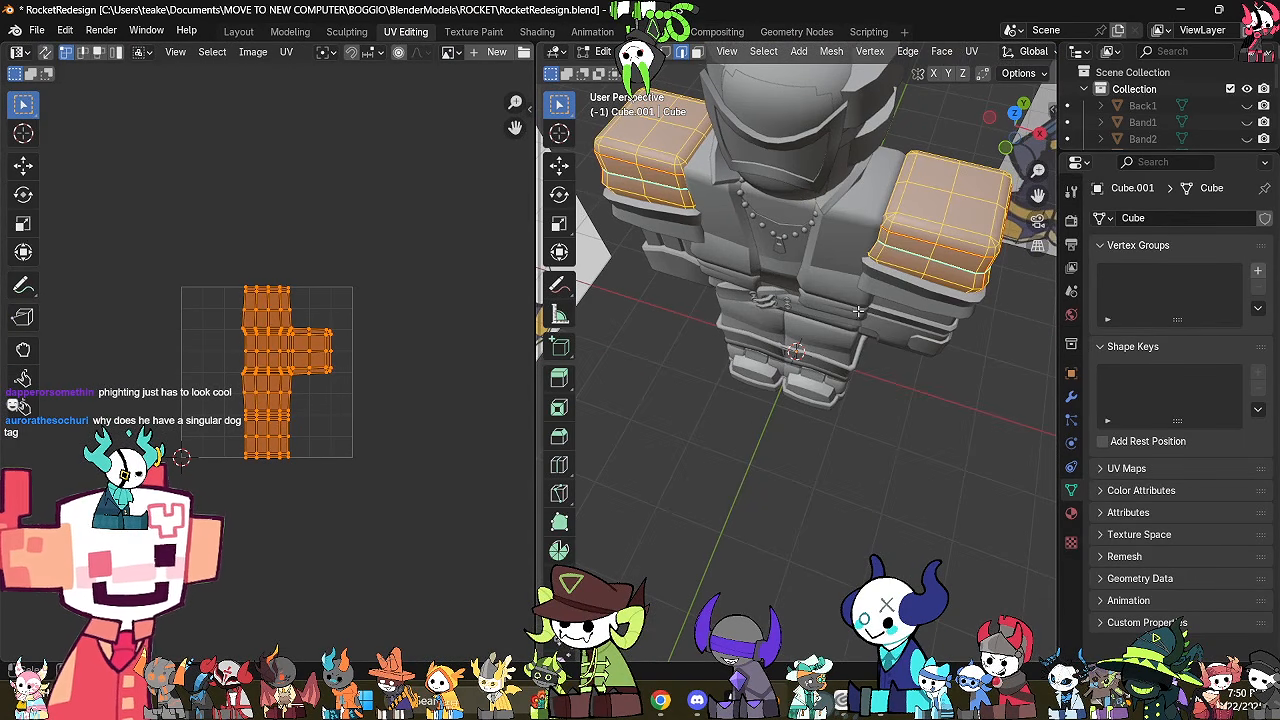
pyautogui.press('u')
pyautogui.click(852, 137)
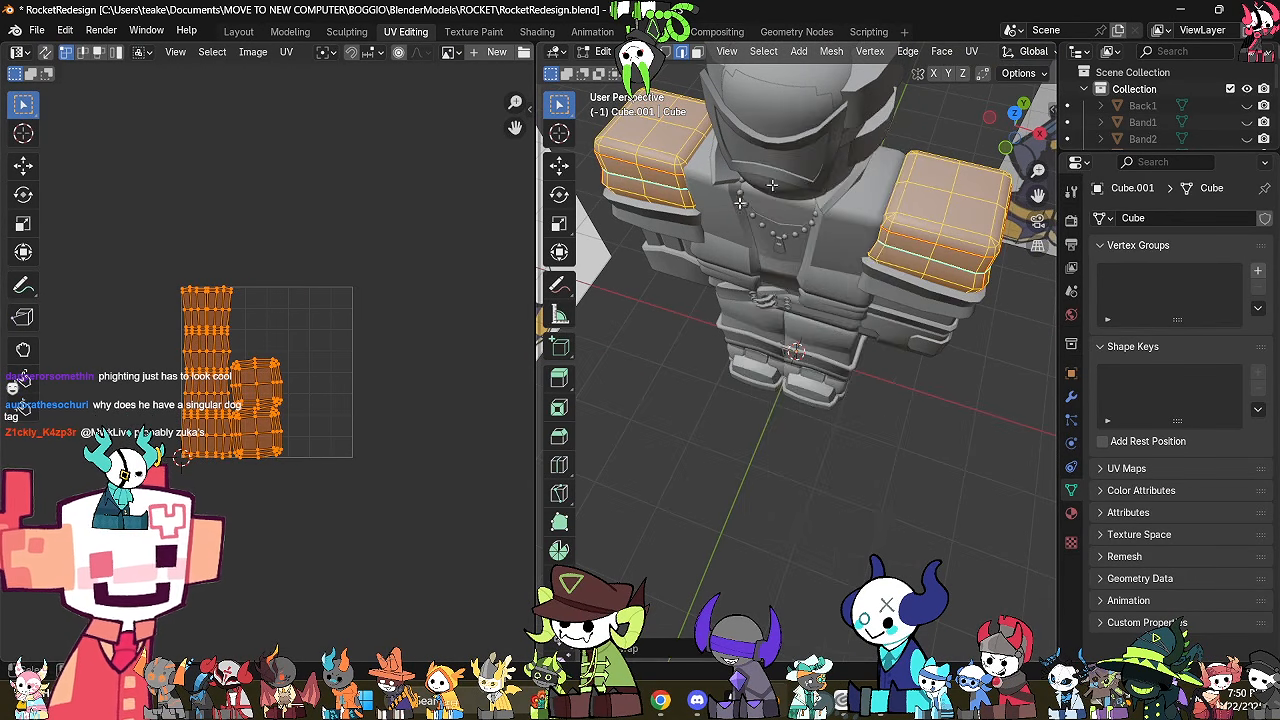
# Separate the upper sleeve block on the character's left arm into its own object.
pyautogui.moveTo(768, 377)
pyautogui.mouseDown(button='middle')
pyautogui.moveTo(853, 298)
pyautogui.moveTo(746, 394)
pyautogui.moveTo(767, 340)
pyautogui.moveTo(777, 400)
pyautogui.mouseUp(button='middle')
pyautogui.hotkey('alt', 'z')
pyautogui.scroll(3, 886, 269)
pyautogui.scroll(-3, 767, 340)
pyautogui.scroll(-1, 777, 400)
pyautogui.keyDown('shift'); pyautogui.moveTo(700, 400); pyautogui.dragTo(794, 404, button='middle'); pyautogui.keyUp('shift')
pyautogui.press('Tab')
pyautogui.press('Tab')
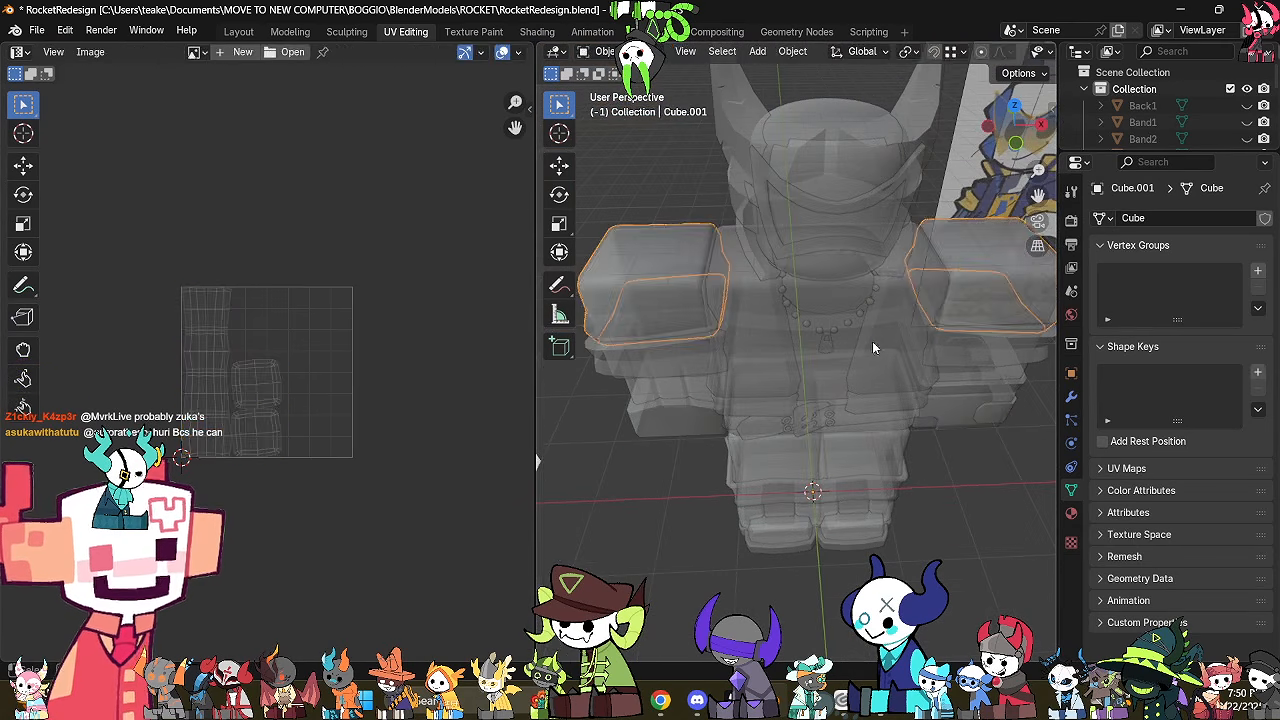
pyautogui.scroll(-2, 838, 362)
pyautogui.moveTo(838, 229); pyautogui.dragTo(1052, 446)
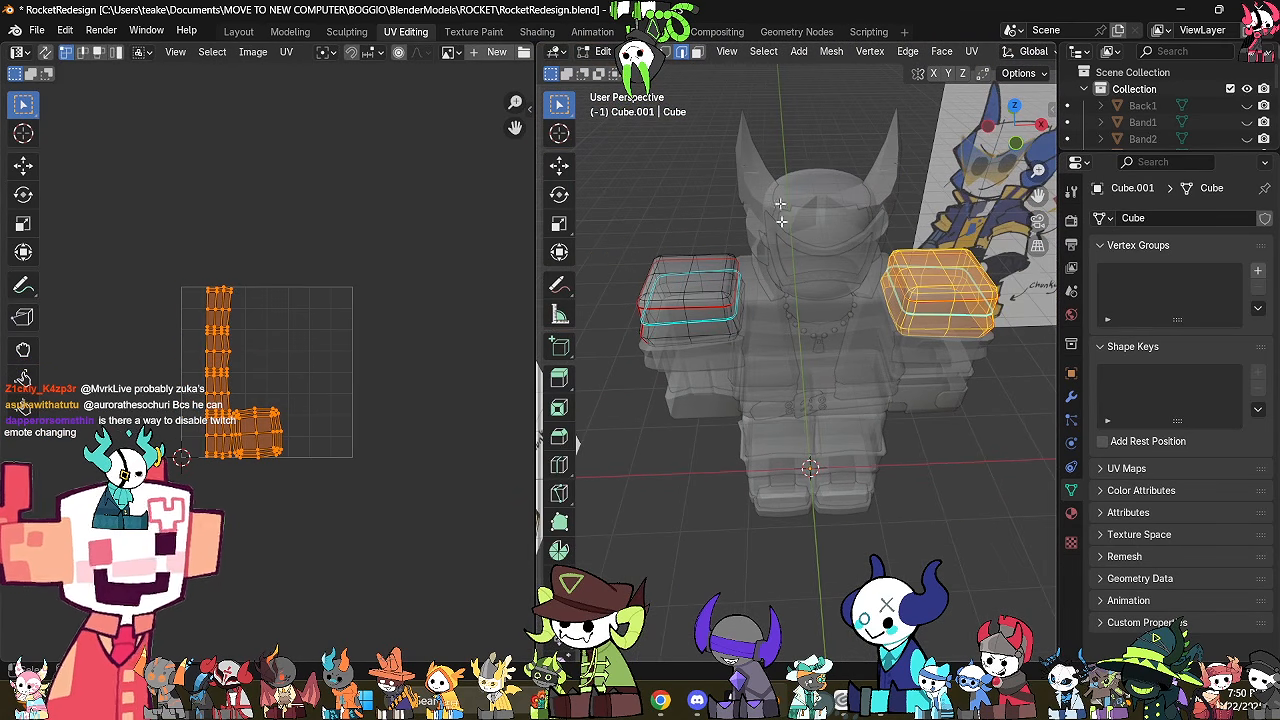
pyautogui.press('p')
pyautogui.click(841, 231)
pyautogui.press('Tab')
pyautogui.click(945, 297)
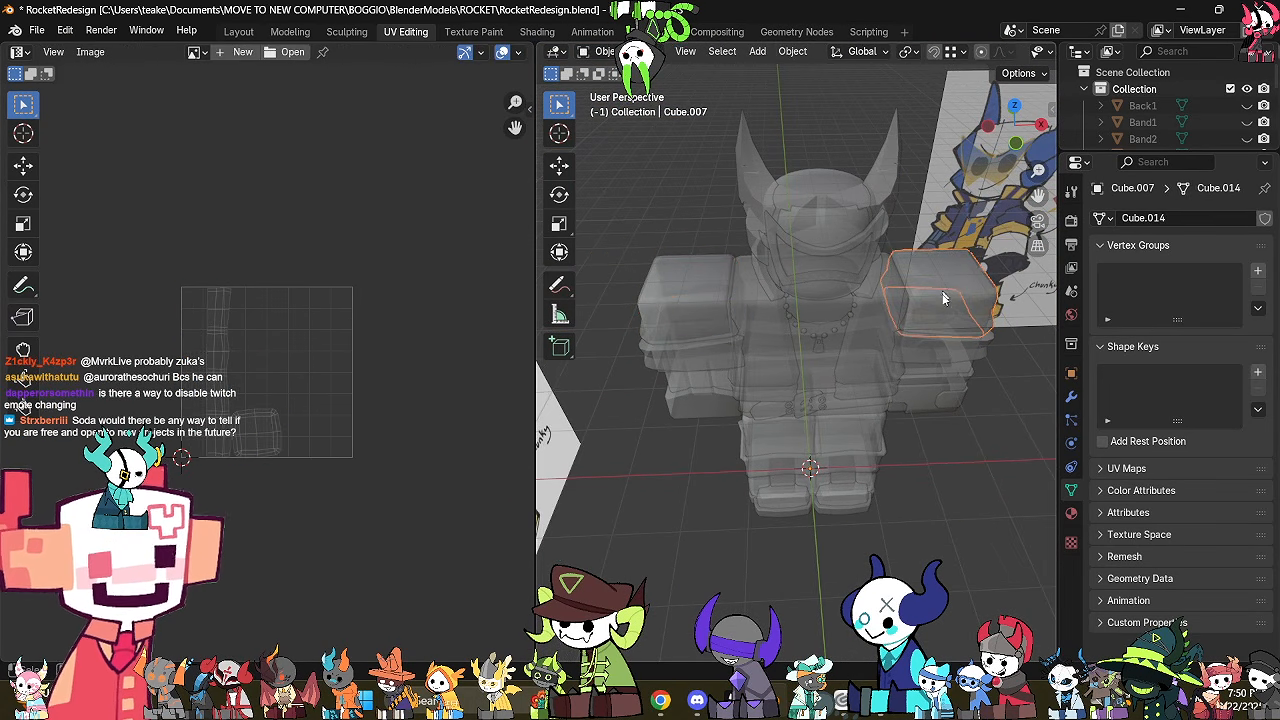
pyautogui.moveTo(945, 297); pyautogui.dragTo(917, 386, button='middle')
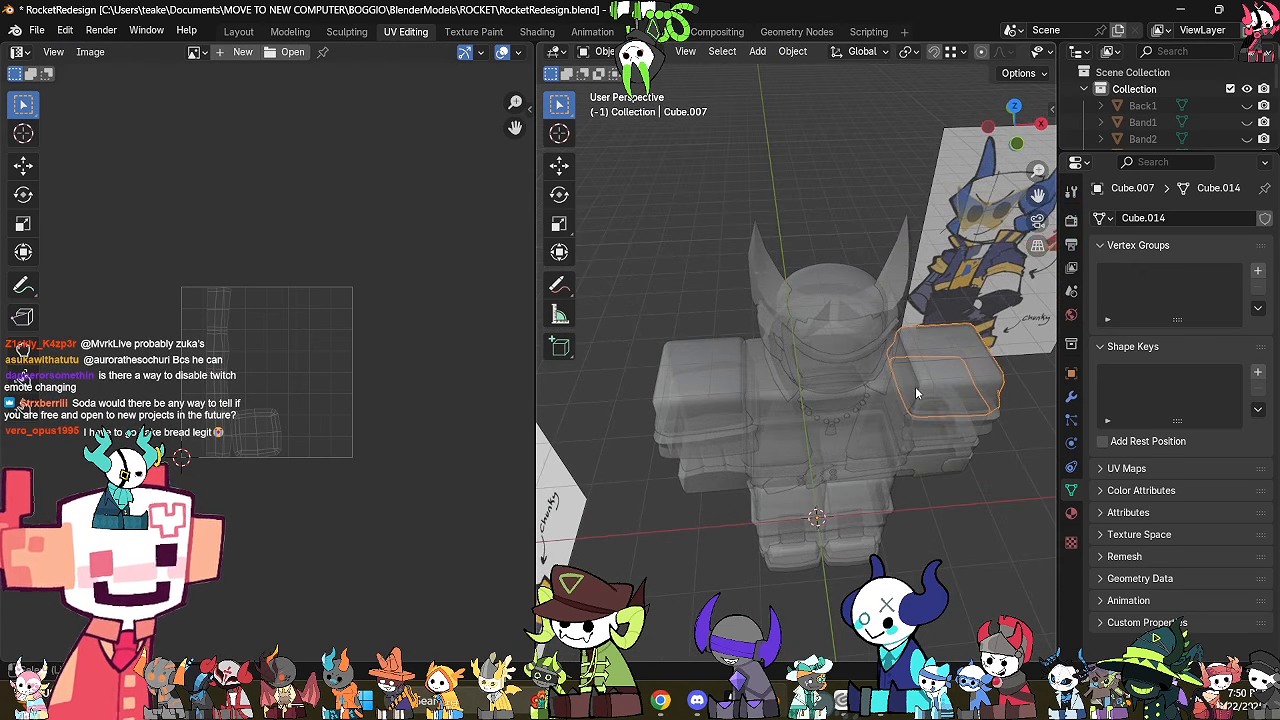
# Unwrap the entire upper jacket mesh and examine its UV islands.
pyautogui.hotkey('alt', 'z')
pyautogui.scroll(3, 874, 330)
pyautogui.click(875, 332)
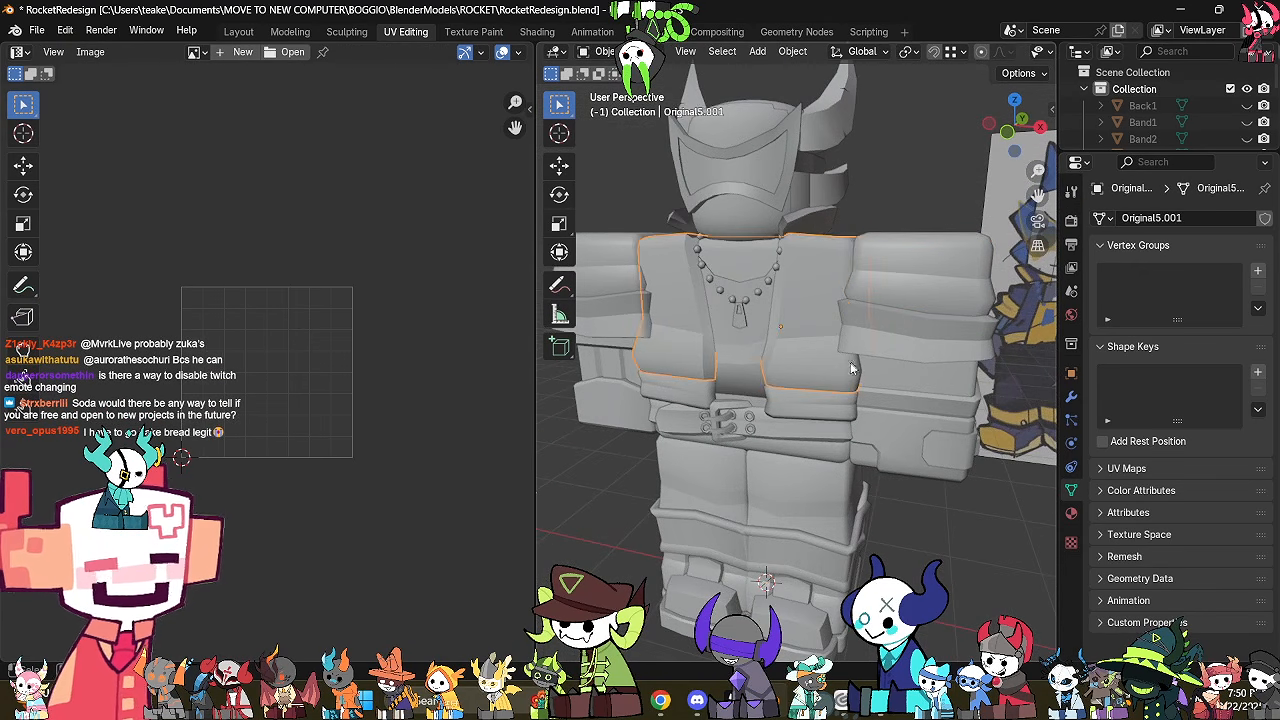
pyautogui.press('Tab')
pyautogui.hotkey('alt', 'z')
pyautogui.moveTo(875, 332); pyautogui.dragTo(858, 408, button='middle')
pyautogui.scroll(4, 800, 540)
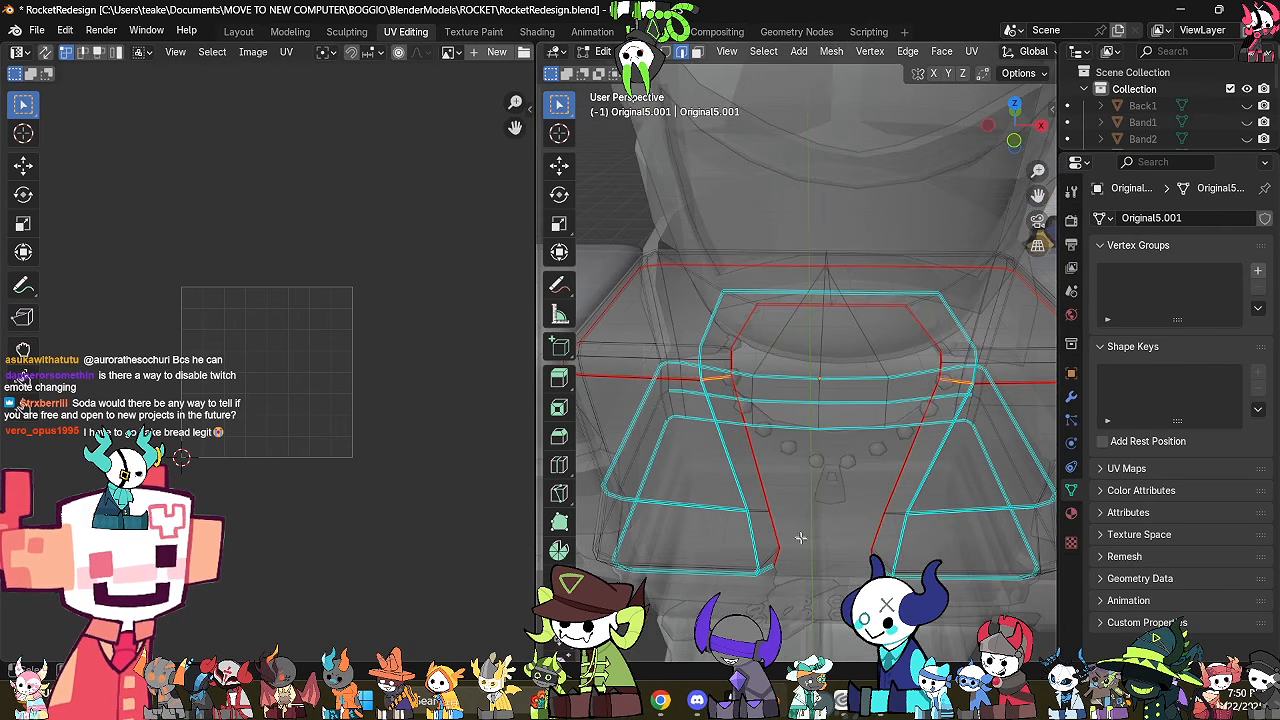
pyautogui.scroll(-2, 800, 560)
pyautogui.press('a')
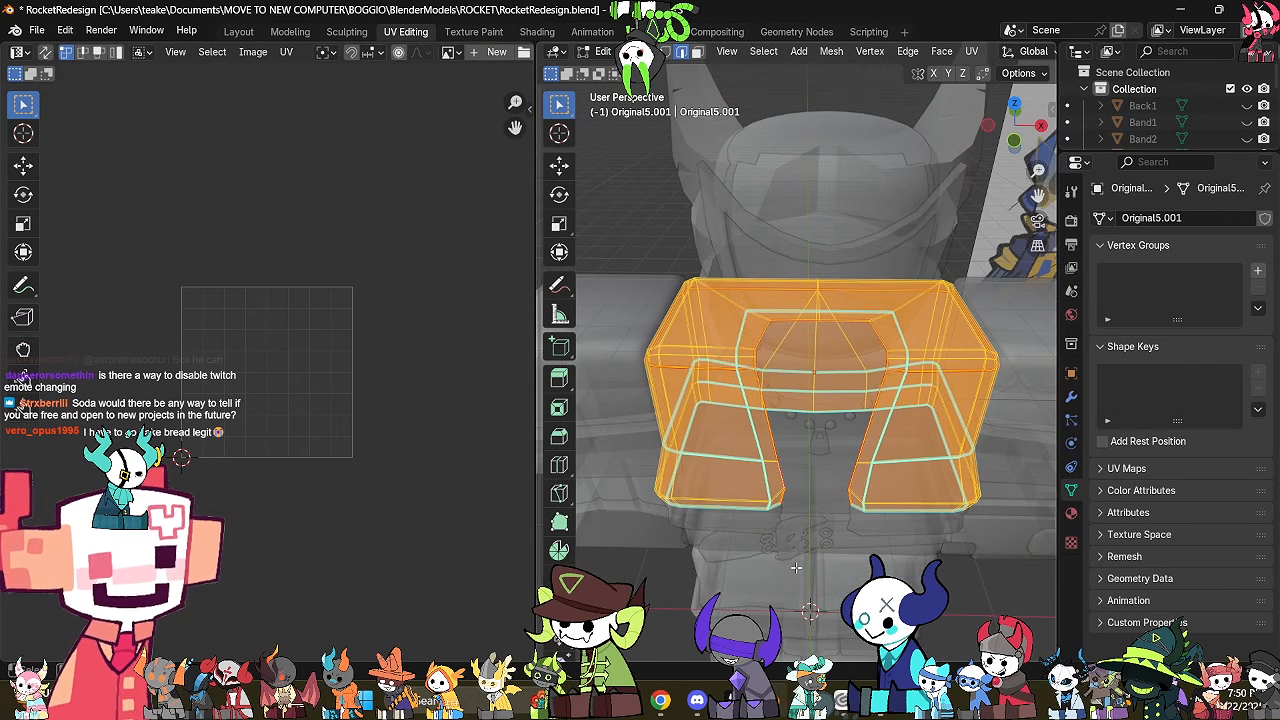
pyautogui.press('u')
pyautogui.click(829, 133)
pyautogui.scroll(6, 398, 431)
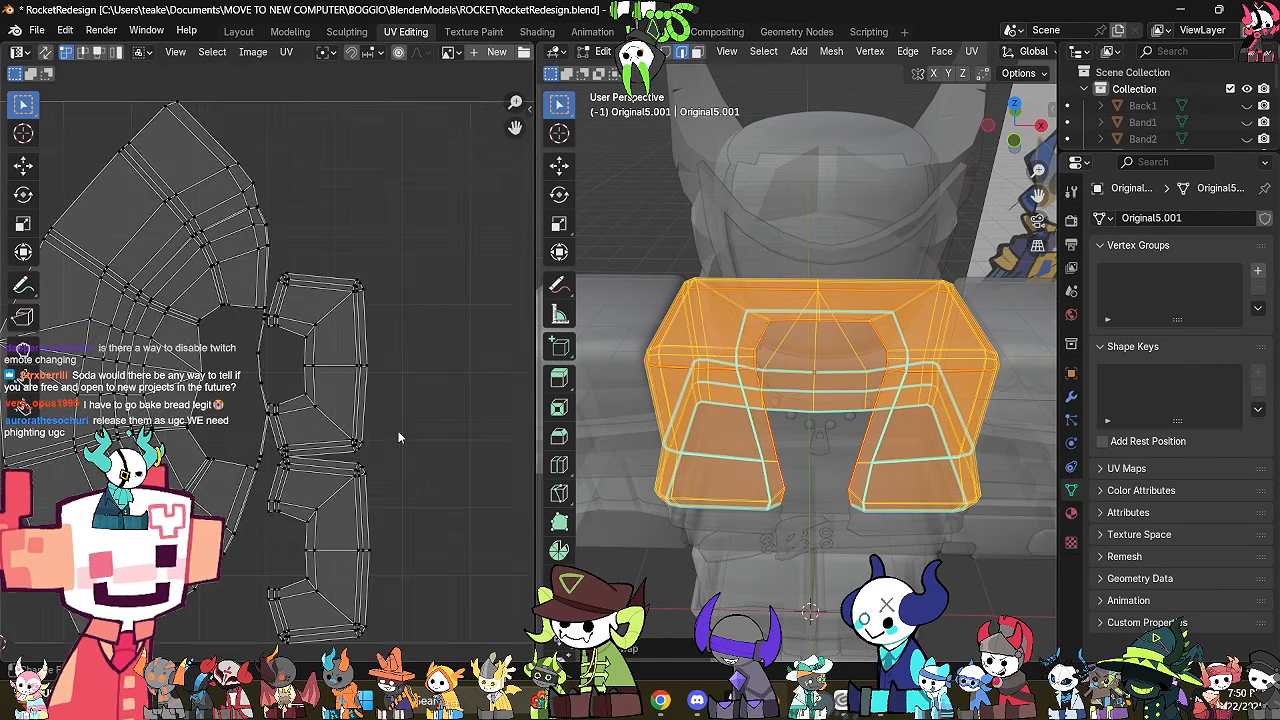
pyautogui.scroll(-6, 398, 432)
# Unwrap the whole lower jacket band using Minimum Stretch.
pyautogui.press('Tab')
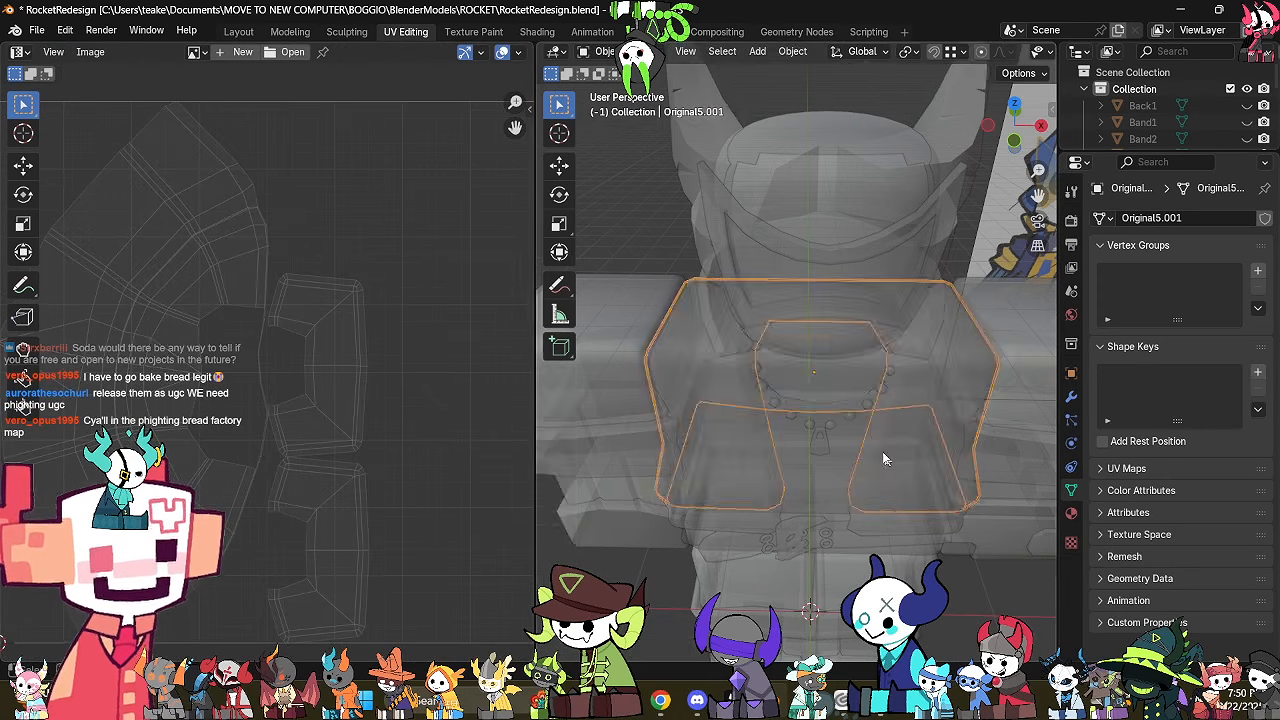
pyautogui.hotkey('alt', 'z')
pyautogui.moveTo(884, 454); pyautogui.dragTo(775, 508, button='middle')
pyautogui.click(863, 359)
pyautogui.press('Tab')
pyautogui.hotkey('alt', 'z')
pyautogui.press('a')
pyautogui.press('u')
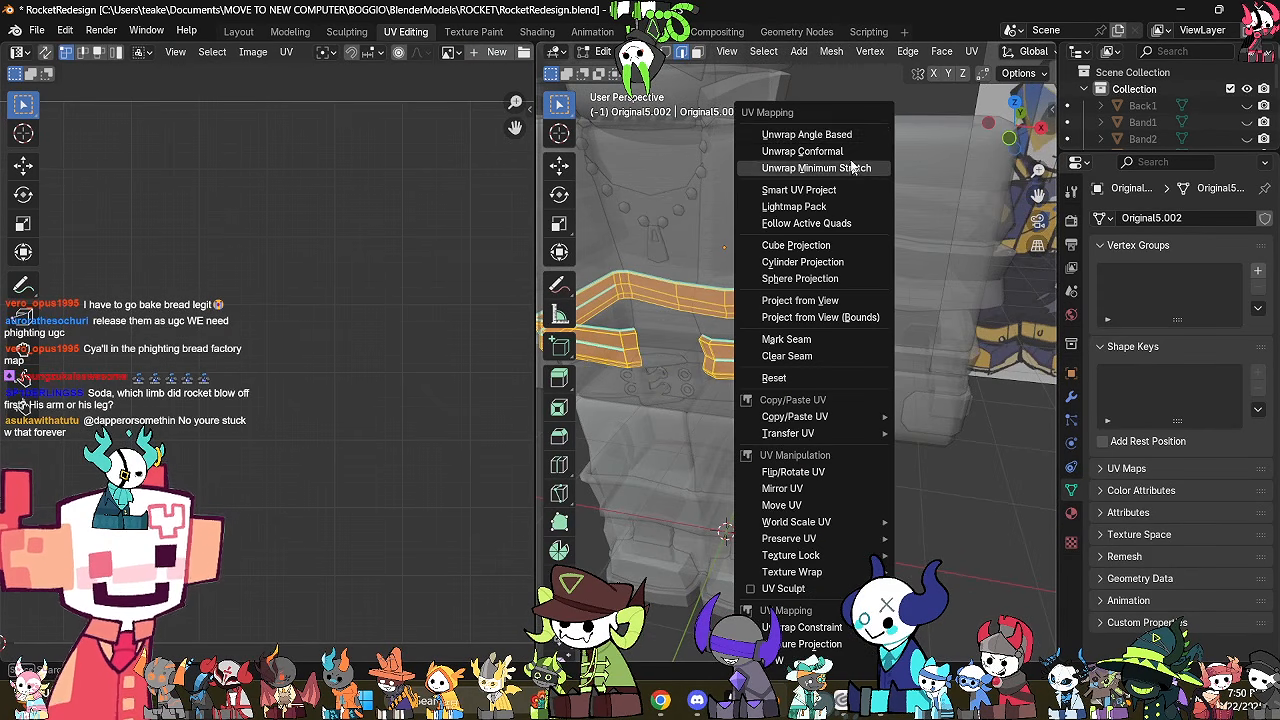
pyautogui.click(840, 166)
pyautogui.scroll(-3, 700, 165)
pyautogui.hotkey('alt', 'z')
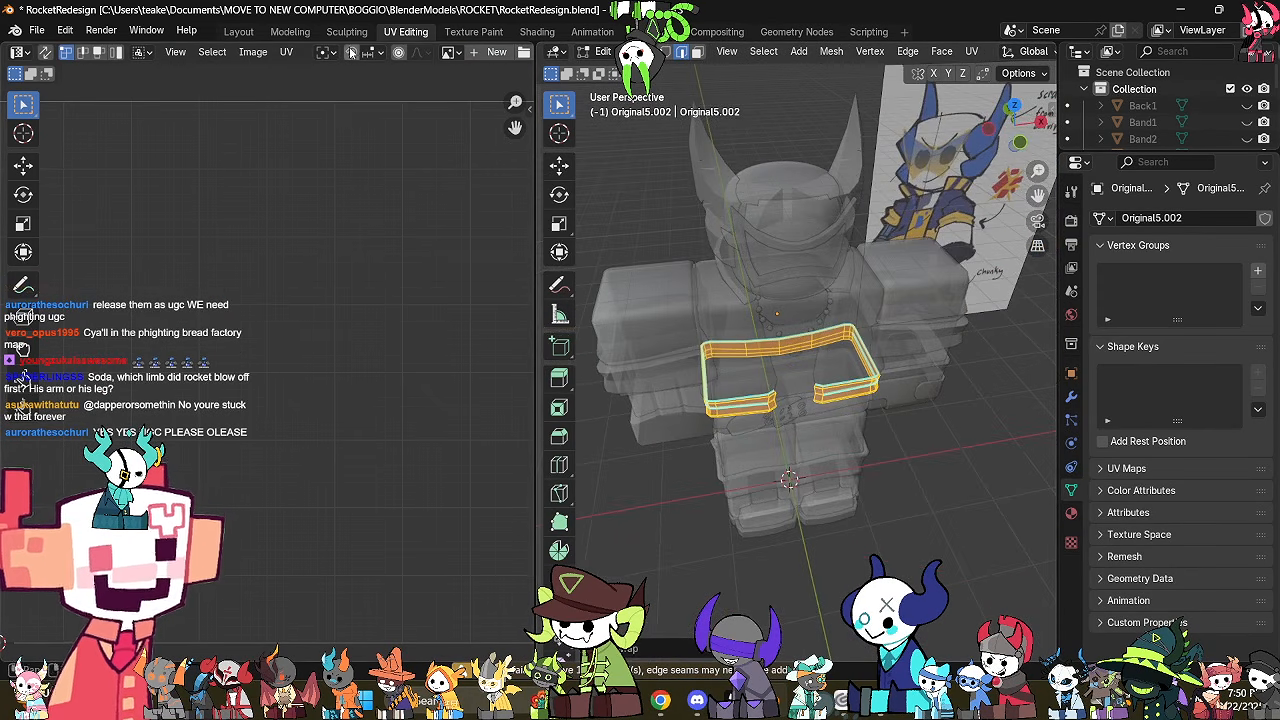
# Return to the Modeling workspace in Object Mode and inspect the three studs on the left forearm armor.
pyautogui.click(290, 31)
pyautogui.press('Tab')
pyautogui.moveTo(687, 300); pyautogui.dragTo(647, 270, button='middle')
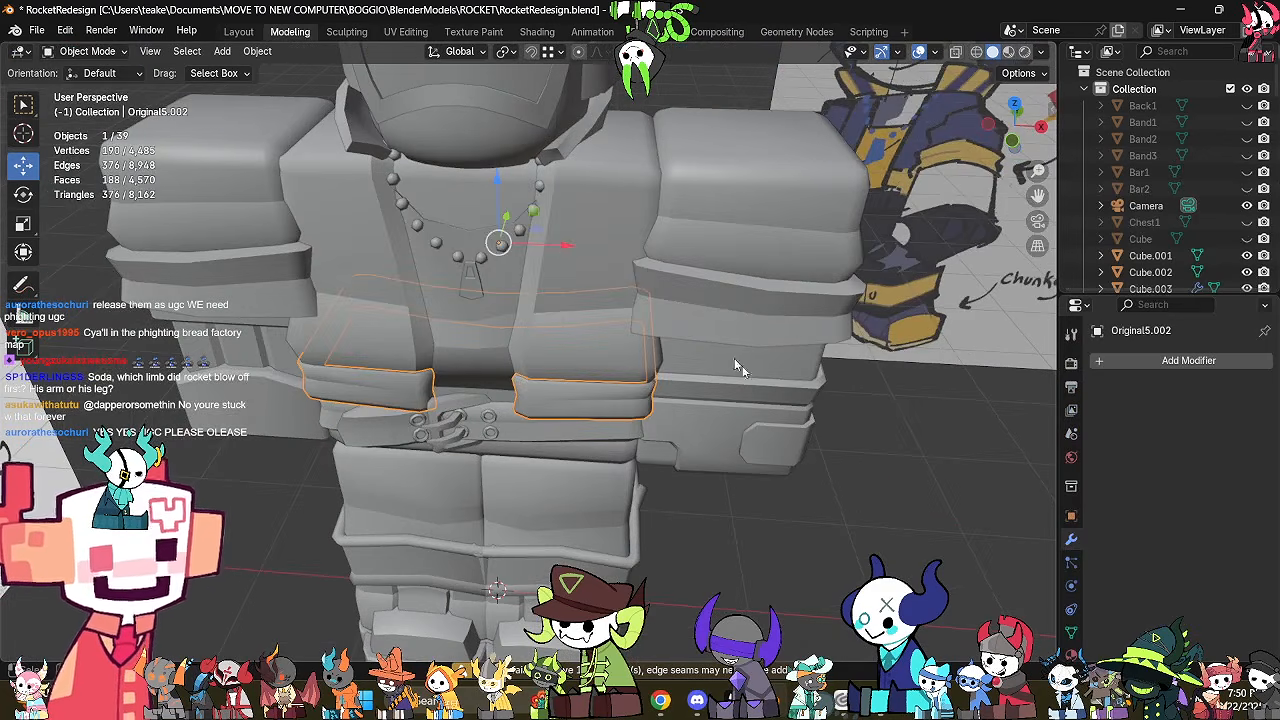
pyautogui.moveTo(734, 368); pyautogui.dragTo(704, 442, button='middle')
pyautogui.click(701, 439)
pyautogui.scroll(2, 691, 438)
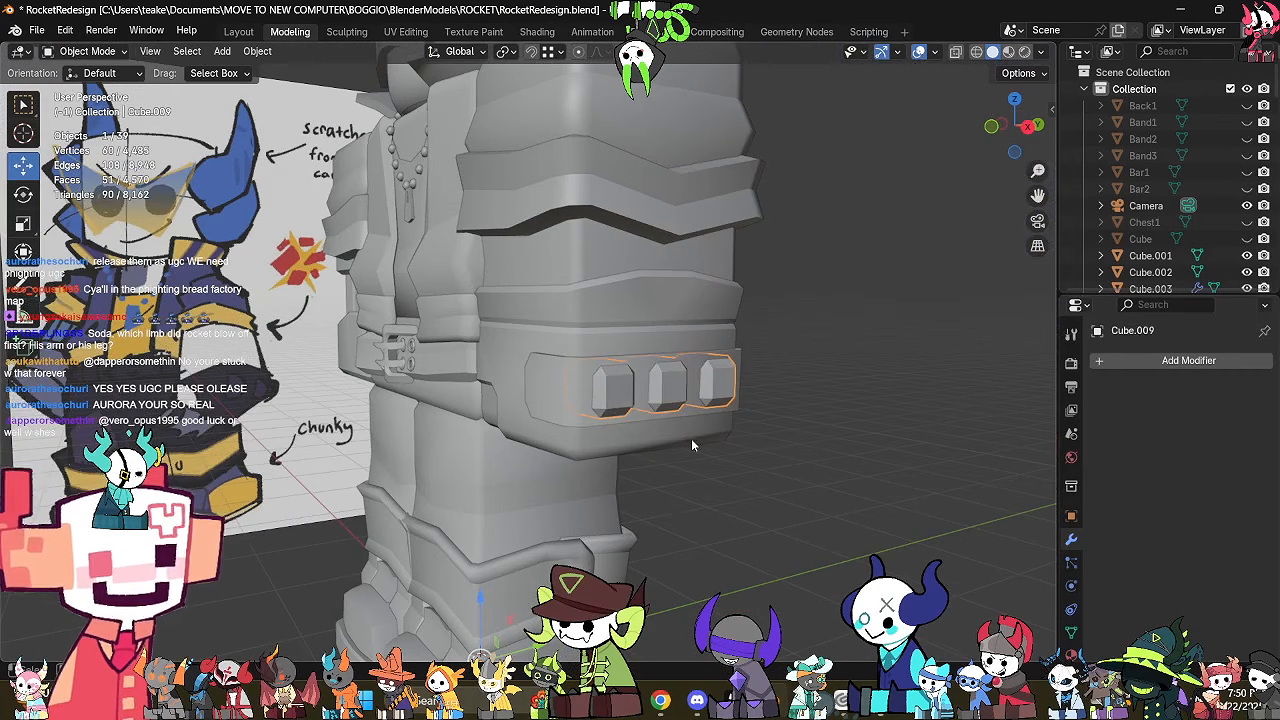
pyautogui.press('Tab')
pyautogui.press('Tab')
# Separate the cuff on the character's right arm from the left arm's cuff into its own object.
pyautogui.click(584, 396)
pyautogui.moveTo(584, 396); pyautogui.dragTo(650, 419, button='middle')
pyautogui.keyDown('shift'); pyautogui.click(556, 385); pyautogui.keyUp('shift')
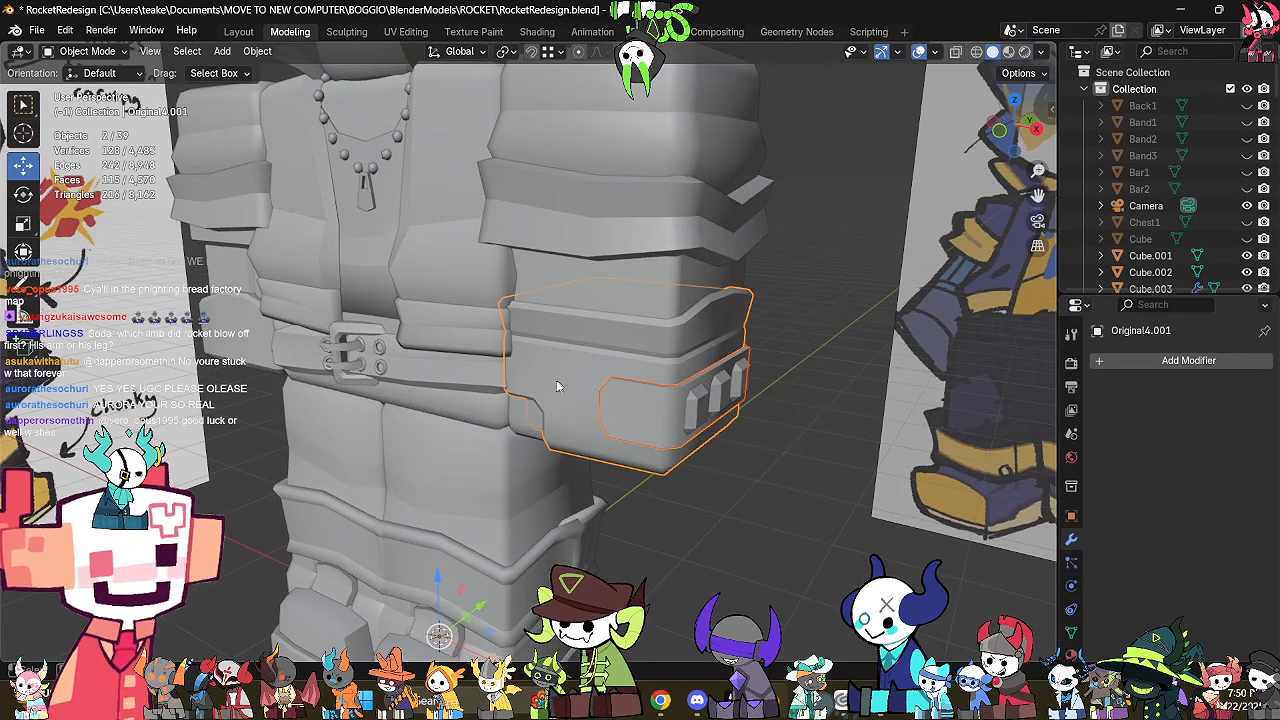
pyautogui.keyDown('shift'); pyautogui.click(648, 217); pyautogui.keyUp('shift')
pyautogui.keyDown('shift'); pyautogui.click(712, 294); pyautogui.keyUp('shift')
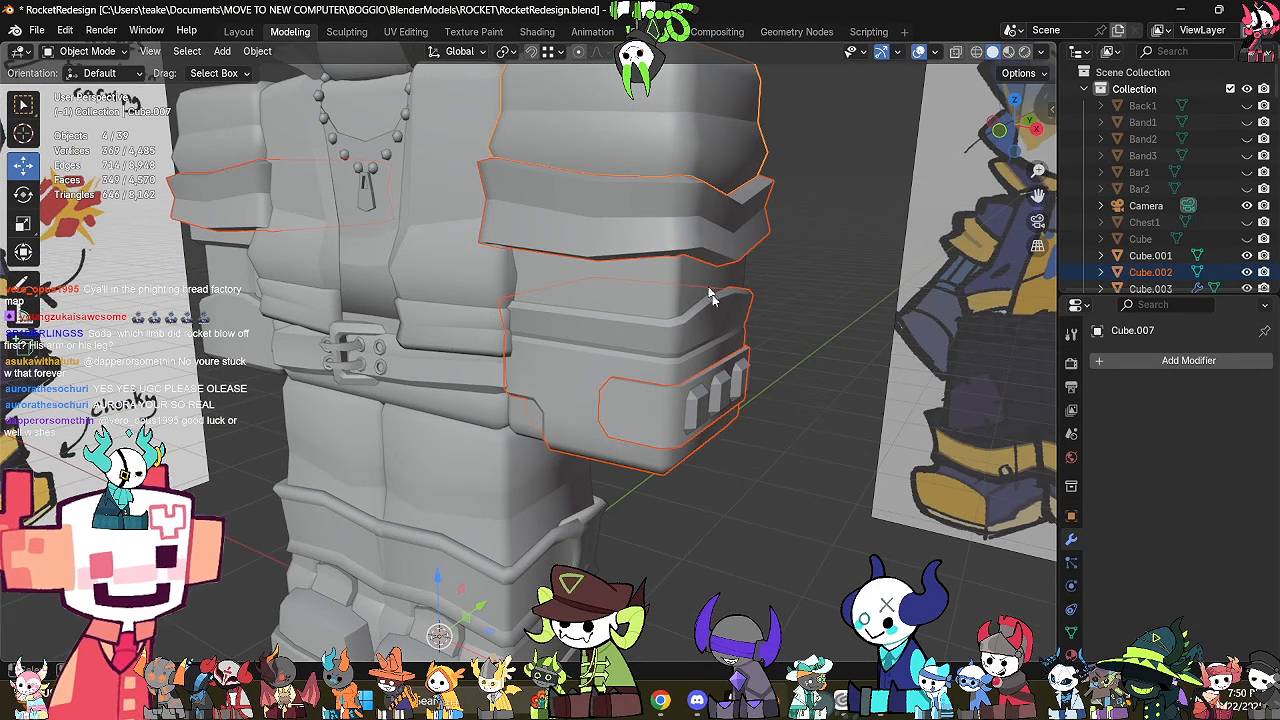
pyautogui.click(725, 205)
pyautogui.press('Tab')
pyautogui.hotkey('alt', 'z')
pyautogui.moveTo(166, 137); pyautogui.dragTo(380, 298)
pyautogui.press('p')
pyautogui.click(411, 92)
pyautogui.press('Tab')
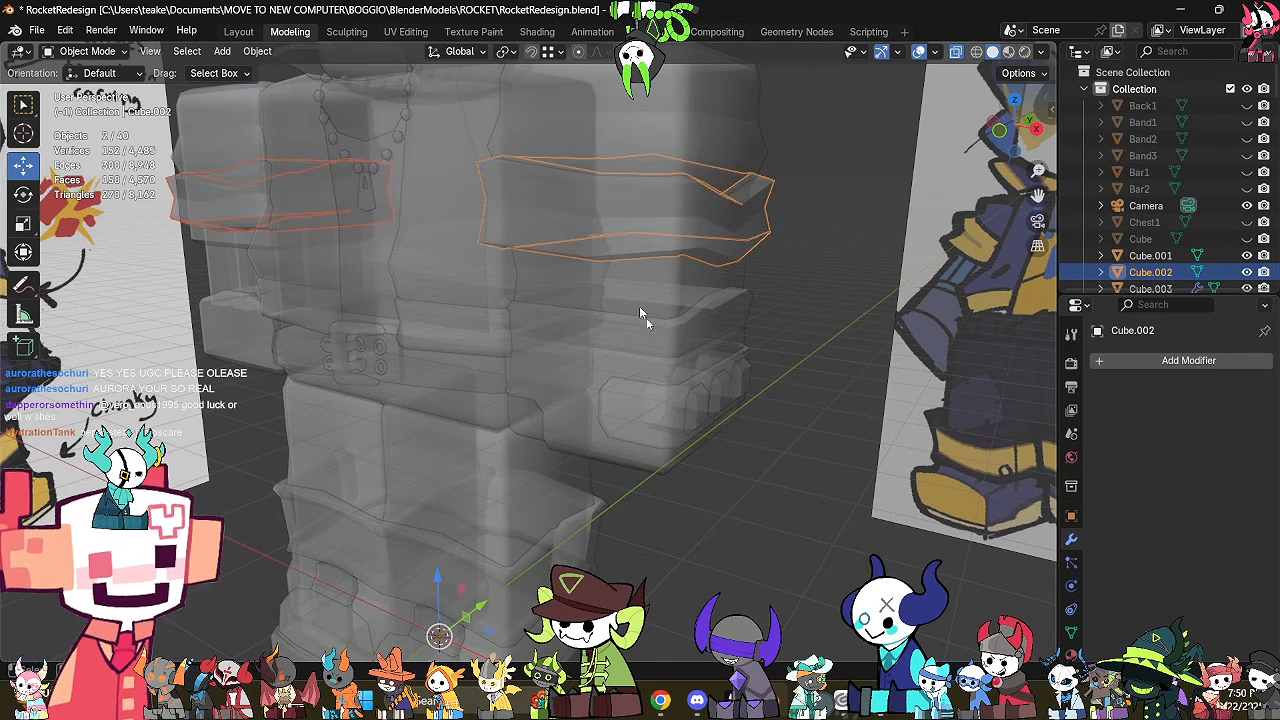
pyautogui.hotkey('alt', 'z')
# Join the three forearm studs to the left forearm armor.
pyautogui.click(686, 392)
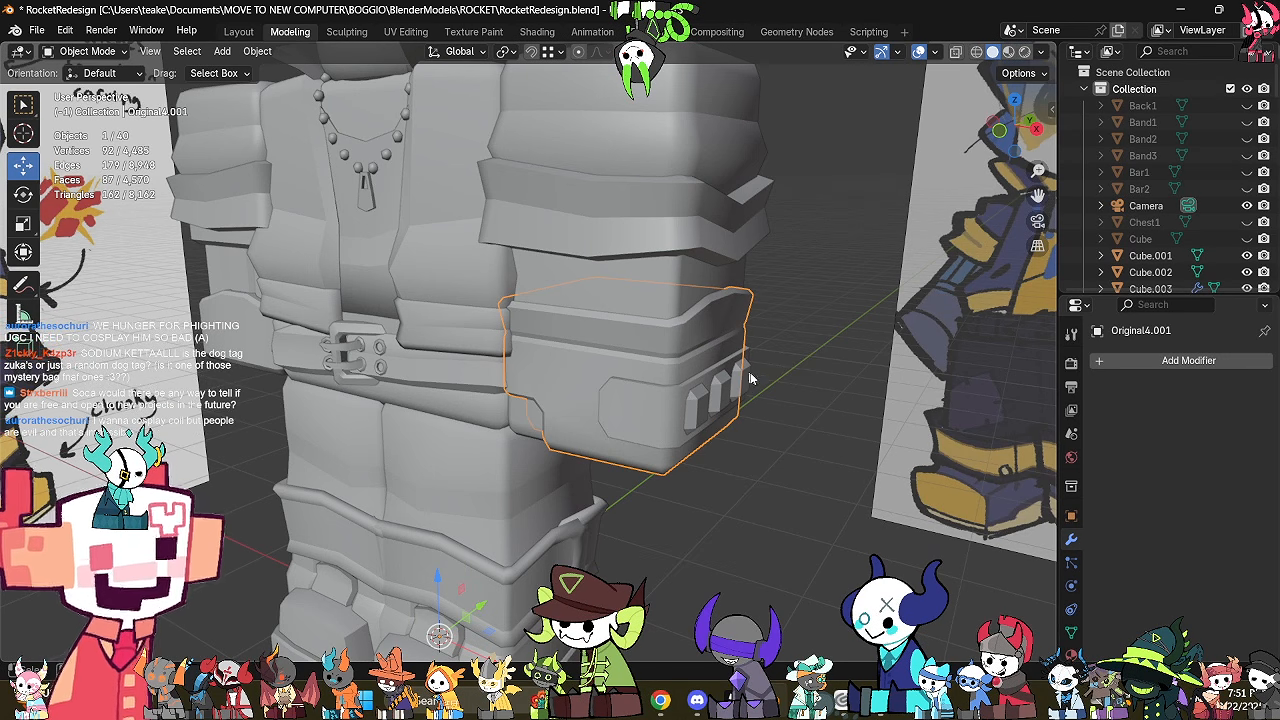
pyautogui.click(778, 384)
pyautogui.click(715, 395)
pyautogui.keyDown('shift'); pyautogui.click(704, 340); pyautogui.keyUp('shift')
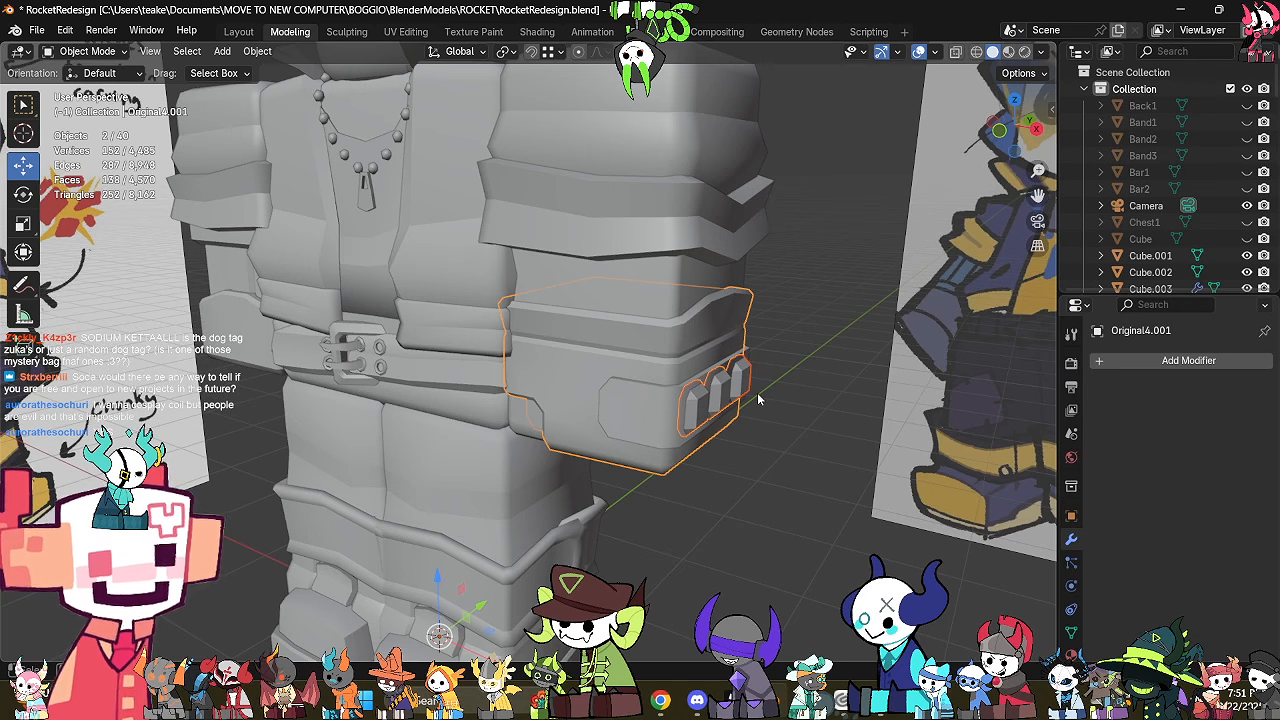
pyautogui.hotkey('ctrl', 'j')
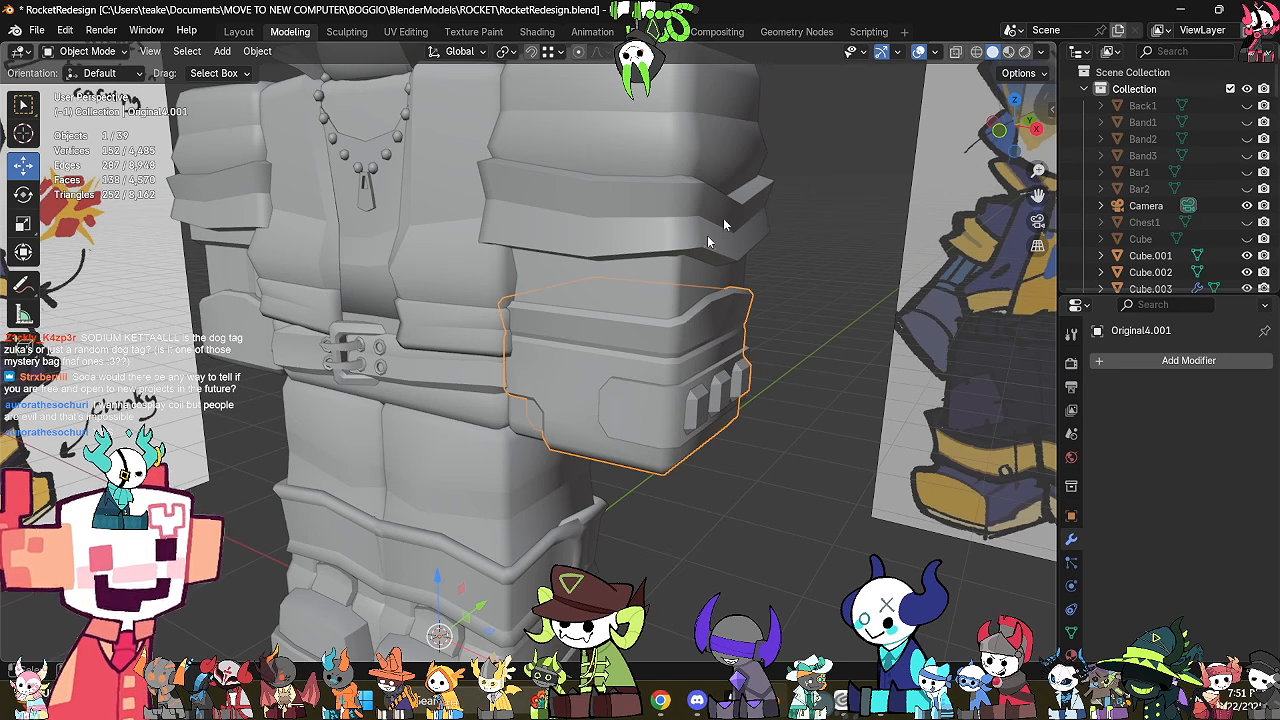
# Join the left arm's cuff to its upper sleeve block, and select the left forearm armor.
pyautogui.click(707, 242)
pyautogui.keyDown('shift'); pyautogui.click(722, 133); pyautogui.keyUp('shift')
pyautogui.hotkey('ctrl', 'j')
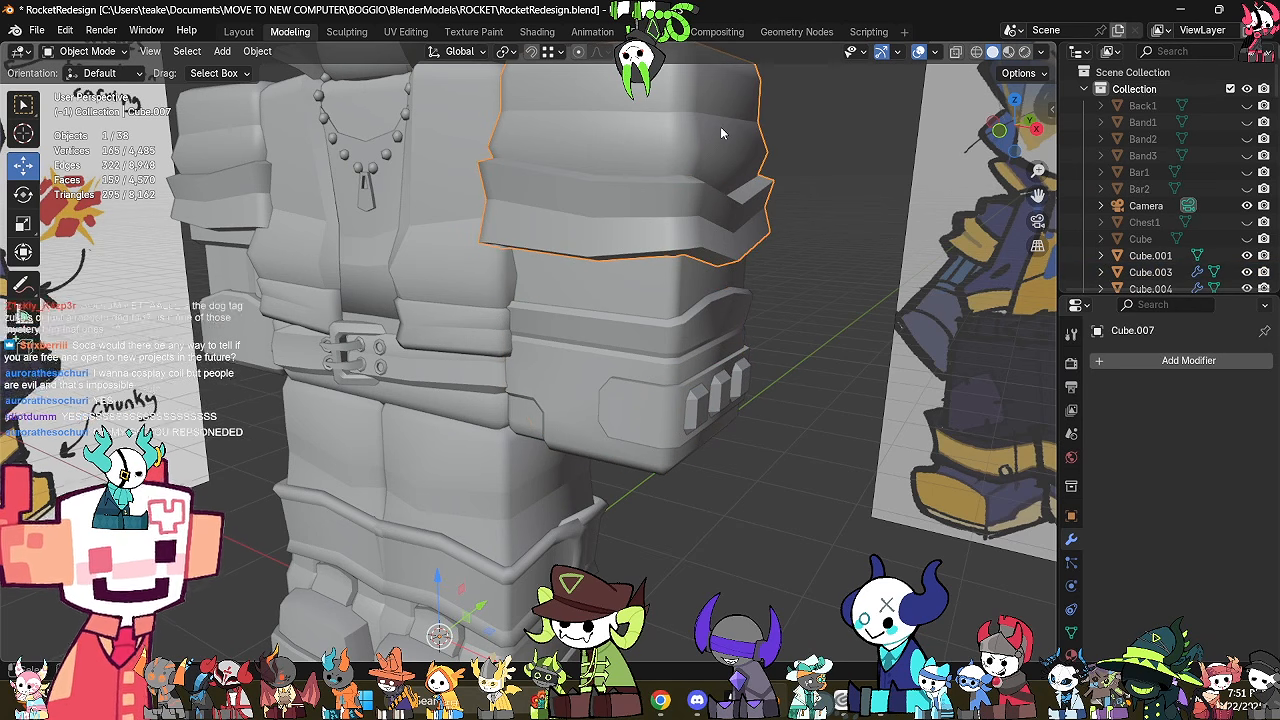
pyautogui.moveTo(695, 212); pyautogui.dragTo(697, 224, button='middle')
pyautogui.click(673, 354)
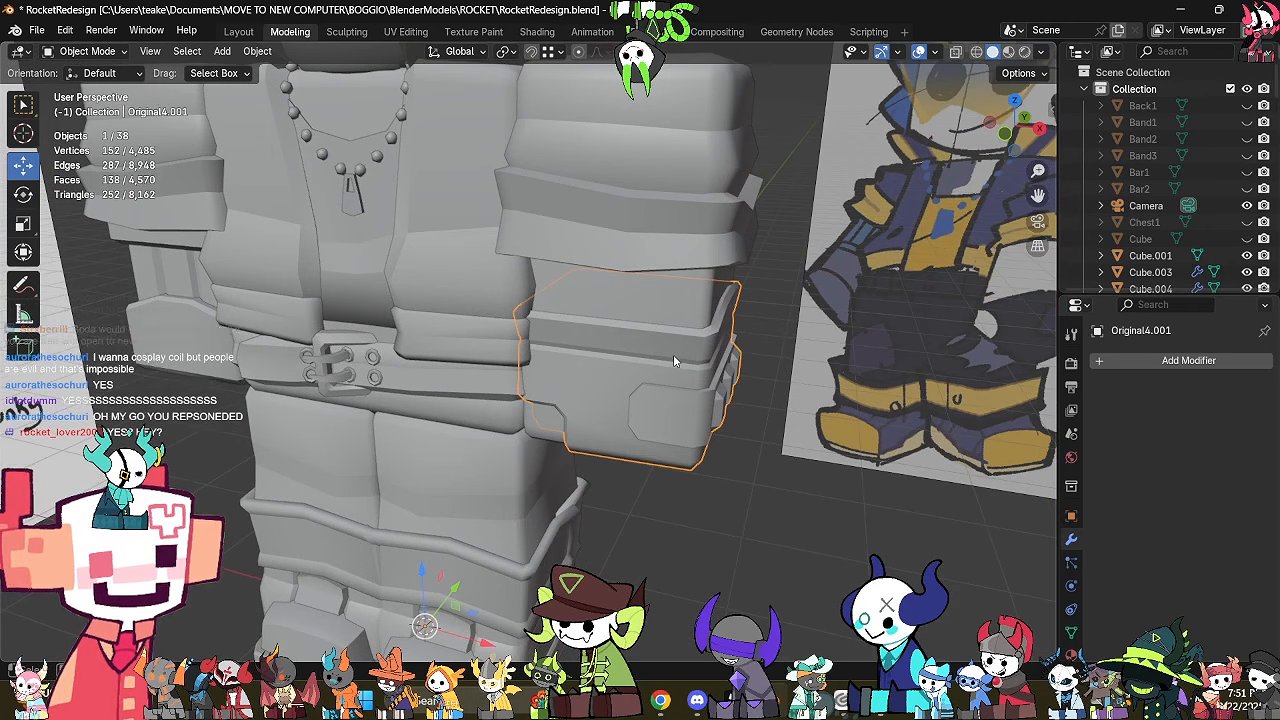
# Join the left forearm armor and its studded plate to the left upper sleeve and cuff object.
pyautogui.keyDown('shift'); pyautogui.click(717, 228); pyautogui.keyUp('shift')
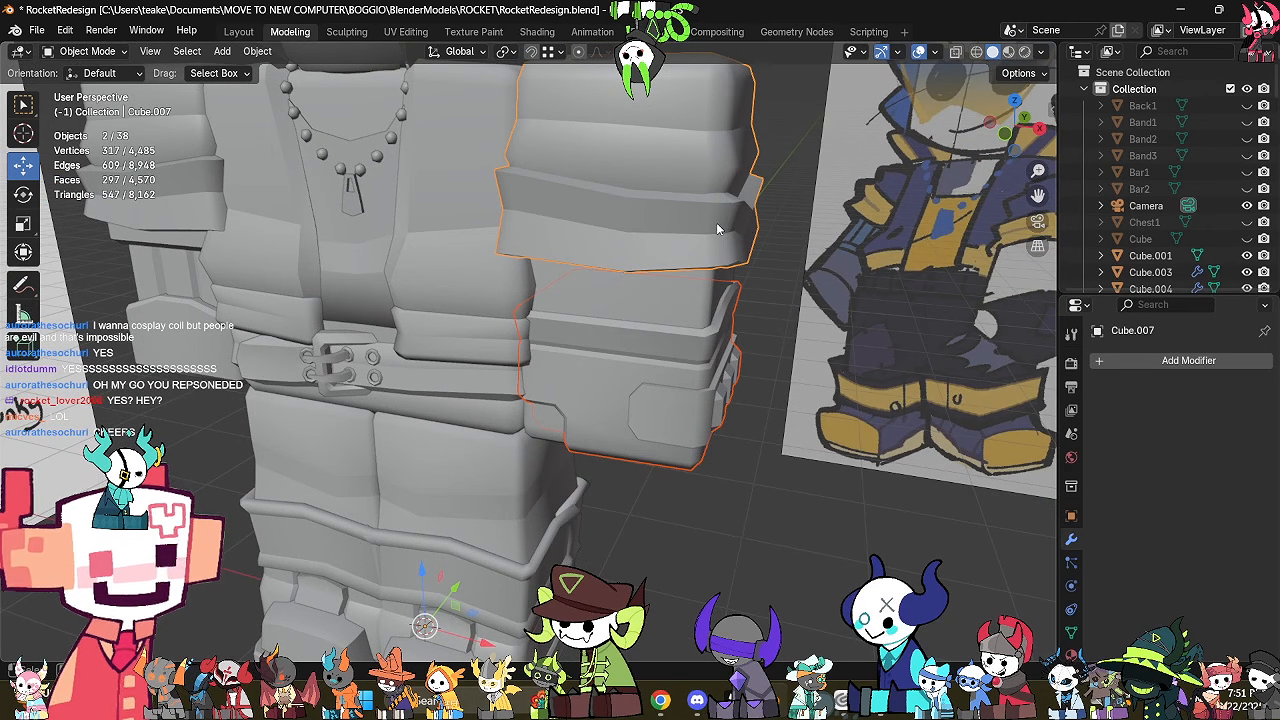
pyautogui.moveTo(721, 286); pyautogui.dragTo(509, 426, button='middle')
pyautogui.hotkey('ctrl', 'j')
pyautogui.press('Tab')
pyautogui.press('Tab')
pyautogui.click(509, 426)
pyautogui.keyDown('shift'); pyautogui.click(554, 354); pyautogui.keyUp('shift')
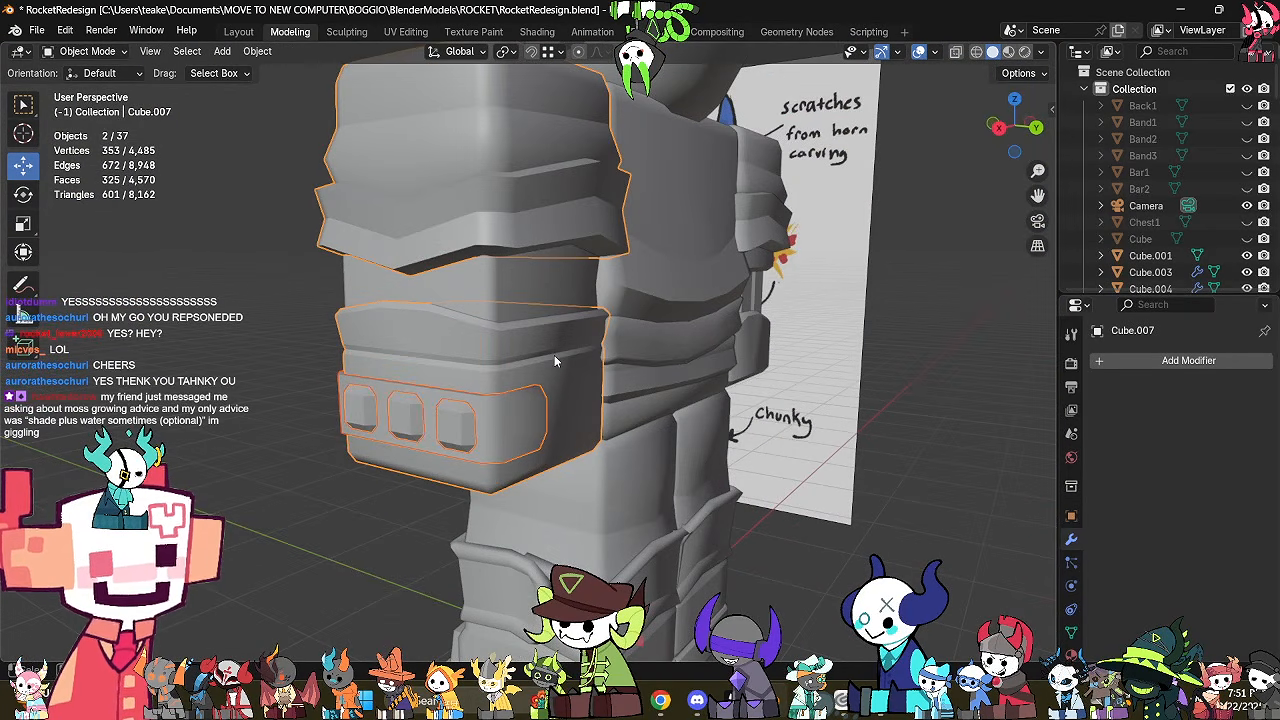
pyautogui.hotkey('ctrl', 'j')
# Inspect the joined left arm mesh in solid and X-ray view, set edge selection, and return to Object Mode.
pyautogui.press('Tab')
pyautogui.moveTo(554, 354)
pyautogui.mouseDown(button='middle')
pyautogui.moveTo(696, 383)
pyautogui.moveTo(709, 348)
pyautogui.moveTo(758, 303)
pyautogui.moveTo(768, 375)
pyautogui.moveTo(736, 424)
pyautogui.mouseUp(button='middle')
pyautogui.press('Tab')
pyautogui.hotkey('alt', 'z')
pyautogui.press('Tab')
pyautogui.hotkey('alt', 'a')
pyautogui.hotkey('alt', 'z')
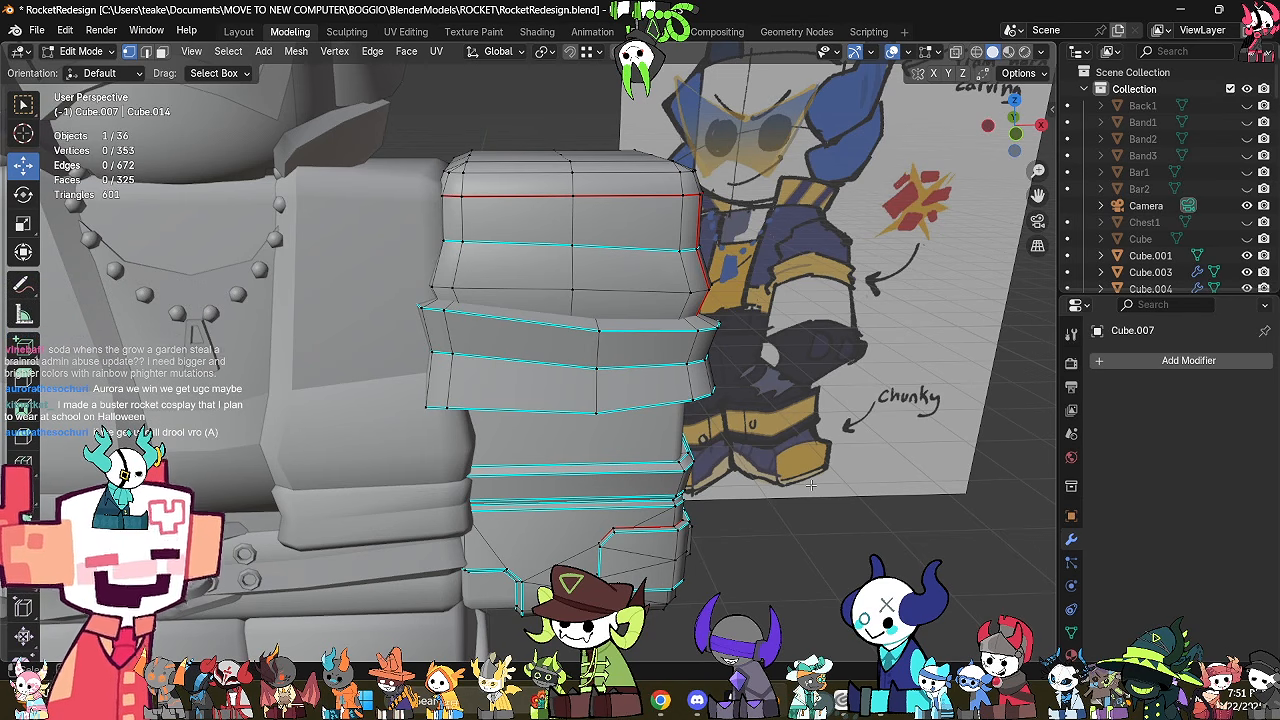
pyautogui.hotkey('alt', 'z')
pyautogui.moveTo(811, 484); pyautogui.dragTo(772, 383, button='middle')
pyautogui.press('2')
pyautogui.hotkey('alt', 'z')
pyautogui.press('Tab')
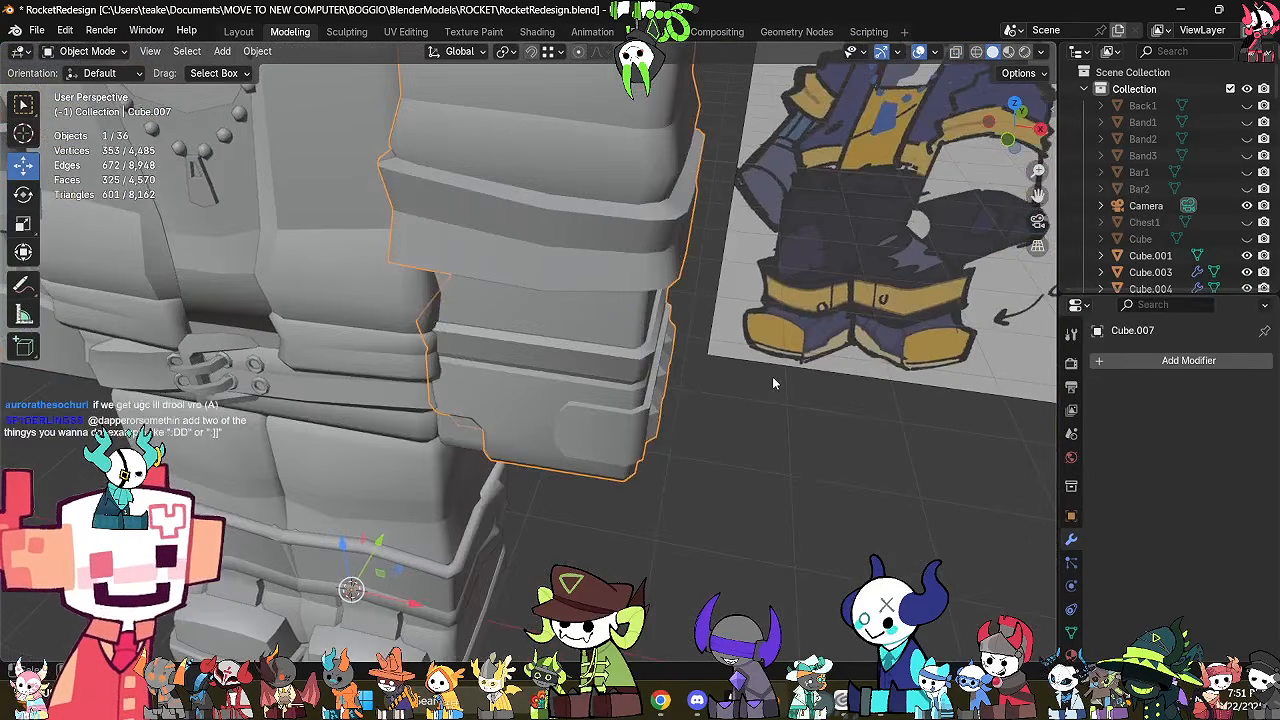
pyautogui.scroll(-5, 772, 383)
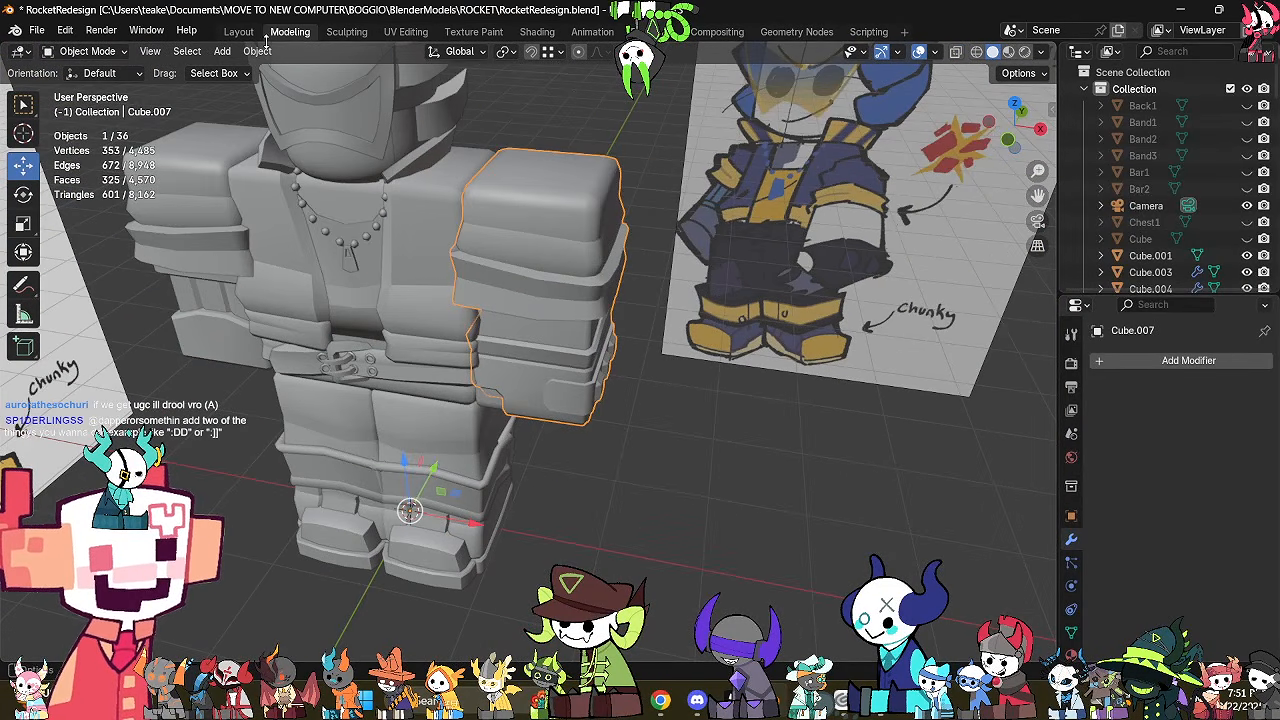
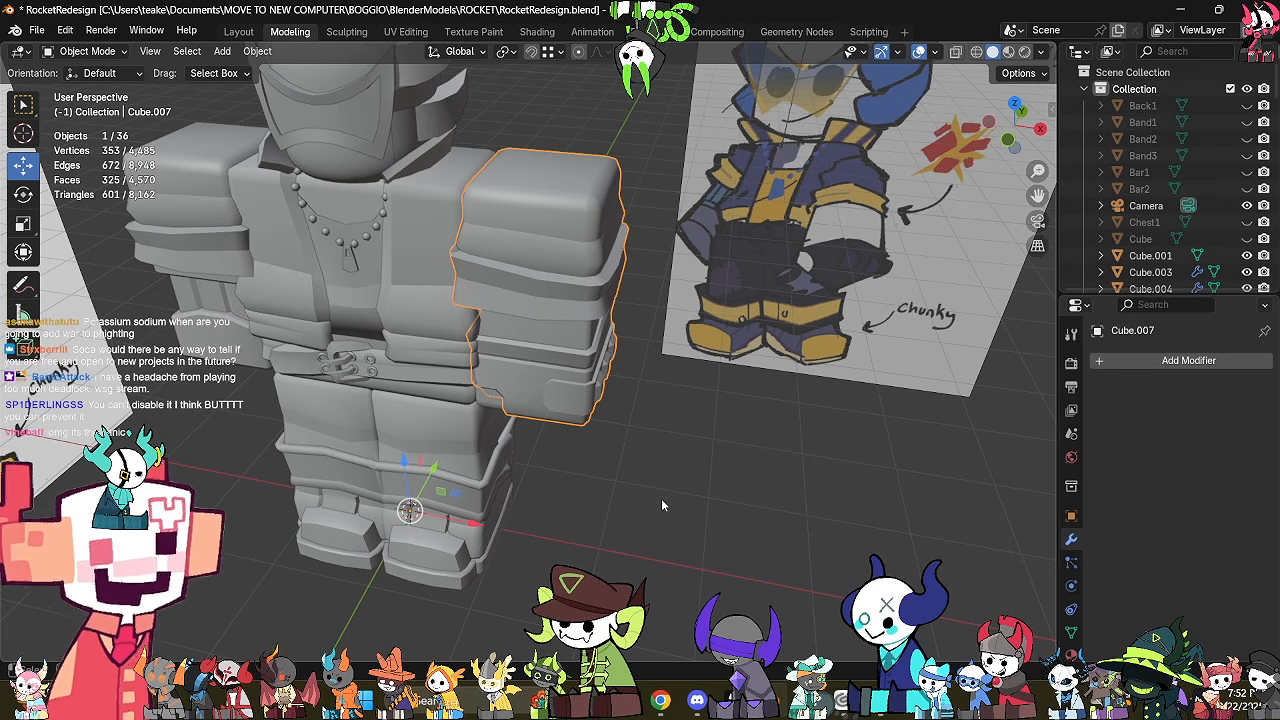
# Examine the seams and sharp edges on the left sleeve and forearm armor in Edit Mode with X-ray.
pyautogui.moveTo(654, 512); pyautogui.dragTo(609, 456, button='middle')
pyautogui.press('Tab')
pyautogui.press('a')
pyautogui.hotkey('alt', 'z')
pyautogui.hotkey('alt', 'z')
pyautogui.scroll(2, 617, 464)
pyautogui.press('Tab')
pyautogui.click(635, 496)
pyautogui.click(603, 463)
pyautogui.press('Tab')
pyautogui.click(686, 423)
pyautogui.hotkey('alt', 'z')
pyautogui.scroll(2, 686, 422)
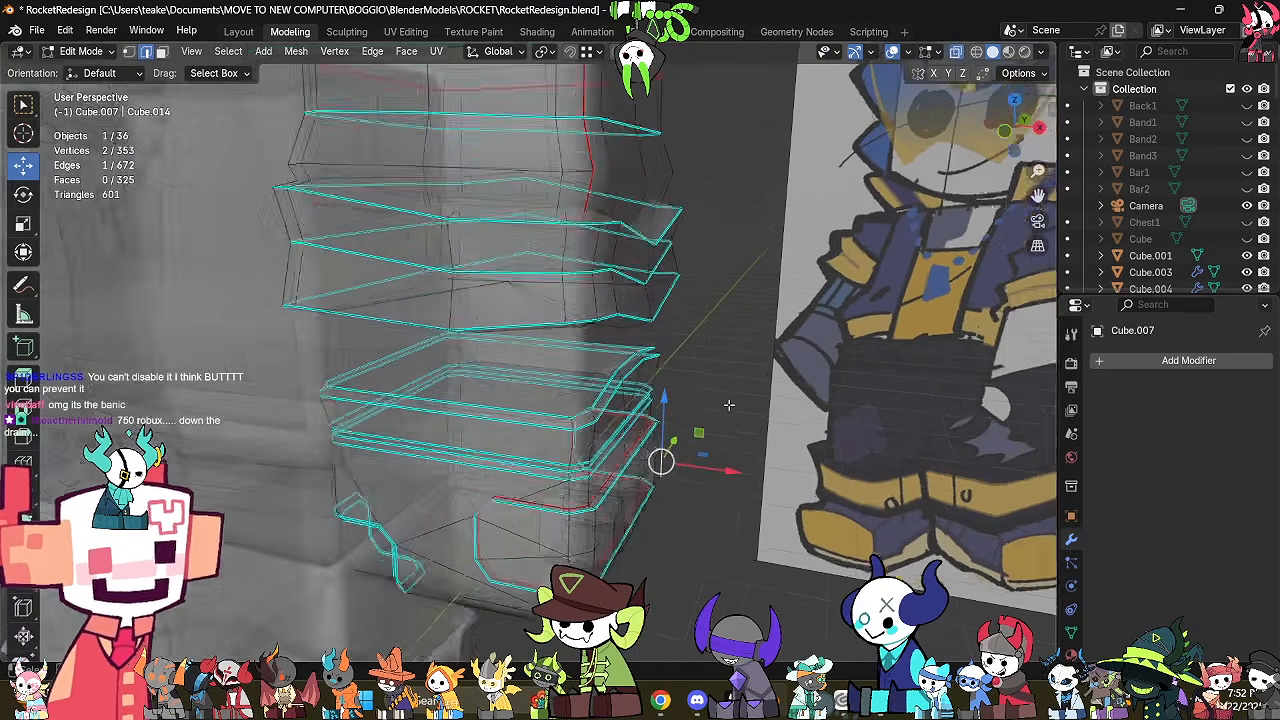
pyautogui.click(779, 374)
pyautogui.moveTo(779, 374); pyautogui.dragTo(746, 417, button='middle')
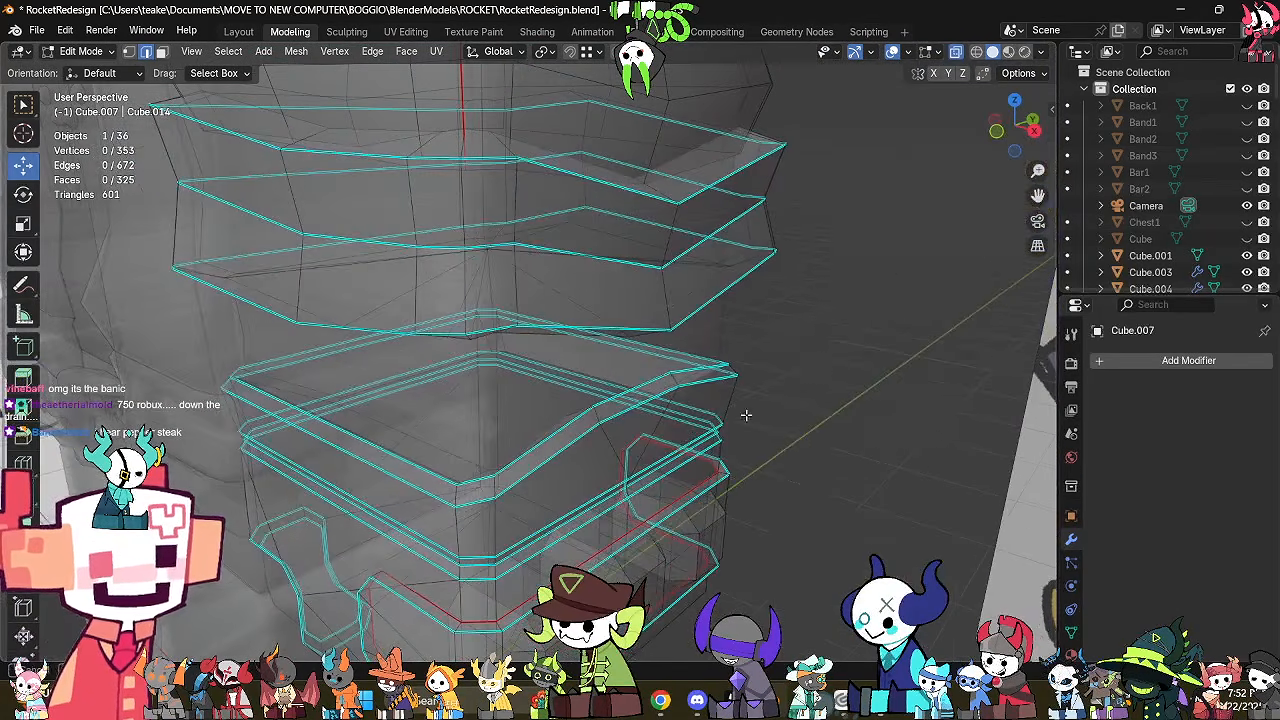
pyautogui.moveTo(573, 474); pyautogui.dragTo(572, 528, button='middle')
pyautogui.hotkey('alt', 'z')
pyautogui.hotkey('alt', 'z')
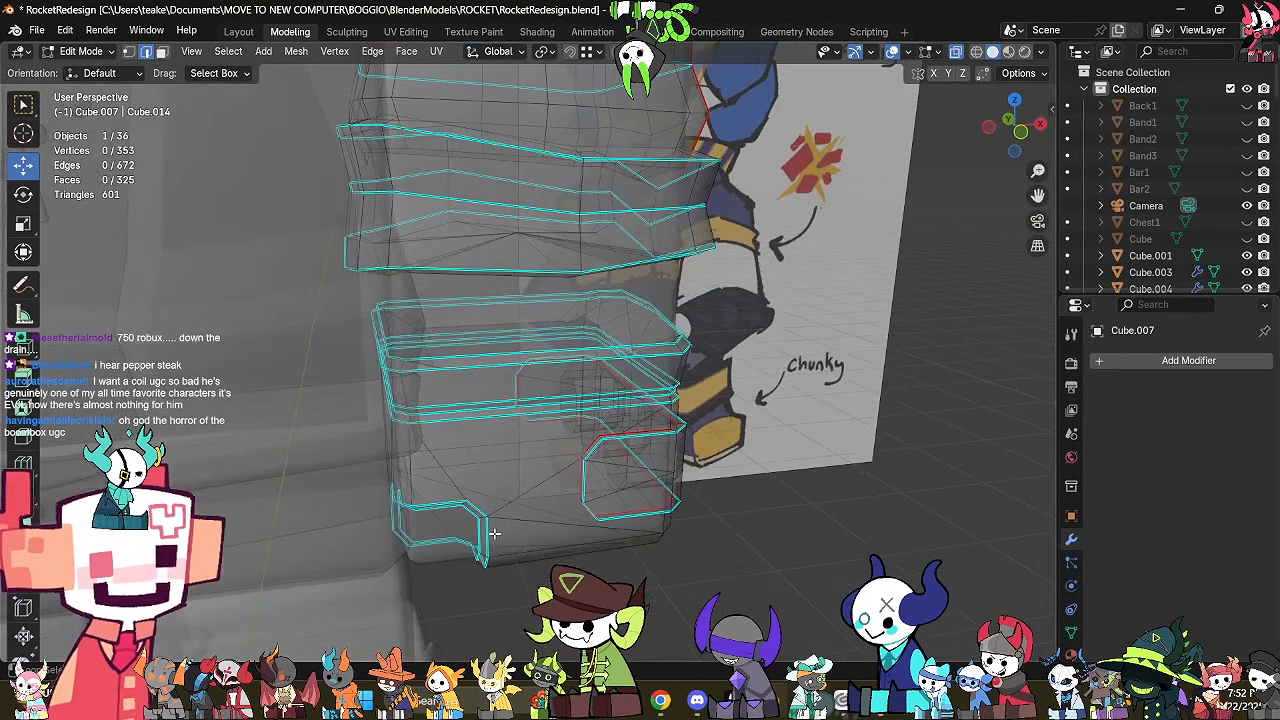
# Mark the outer outline loop of the octagonal inset on the forearm armor's inner lower corner as a seam.
pyautogui.moveTo(494, 534); pyautogui.dragTo(508, 430, button='middle')
pyautogui.keyDown('alt'); pyautogui.click(508, 430); pyautogui.keyUp('alt')
pyautogui.keyDown('alt'); pyautogui.click(508, 422); pyautogui.keyUp('alt')
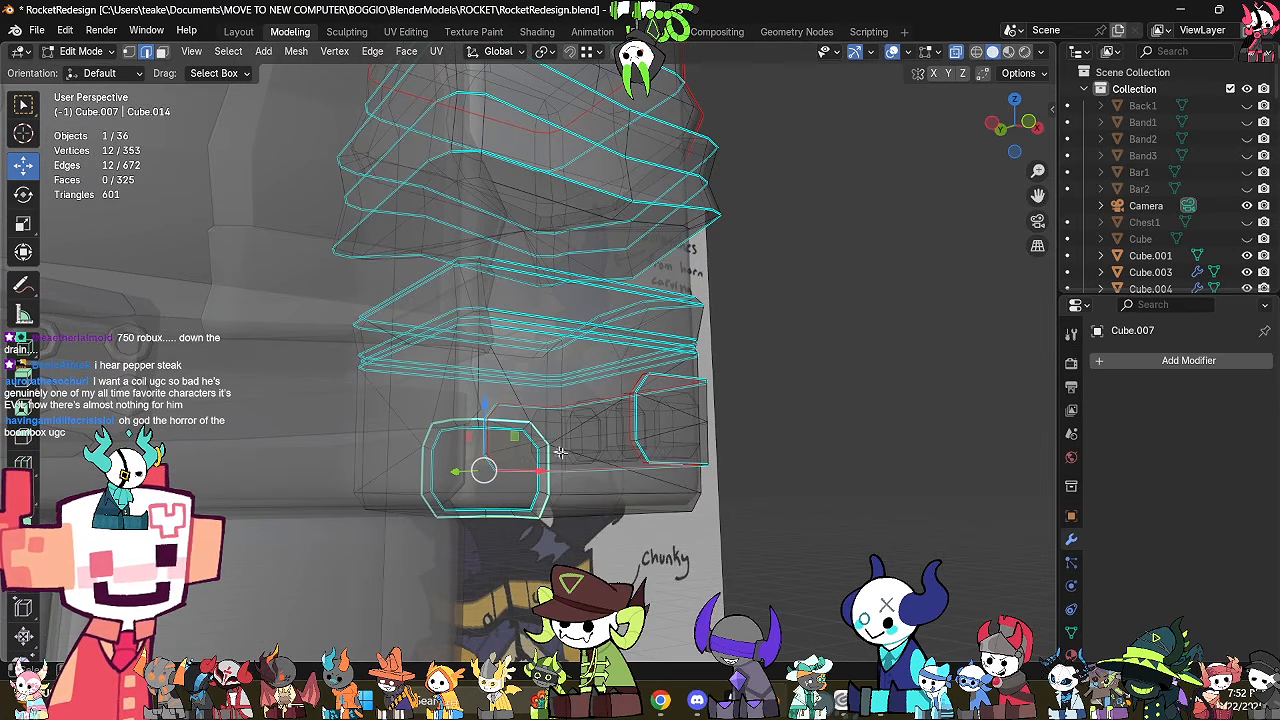
pyautogui.hotkey('ctrl', 'e')
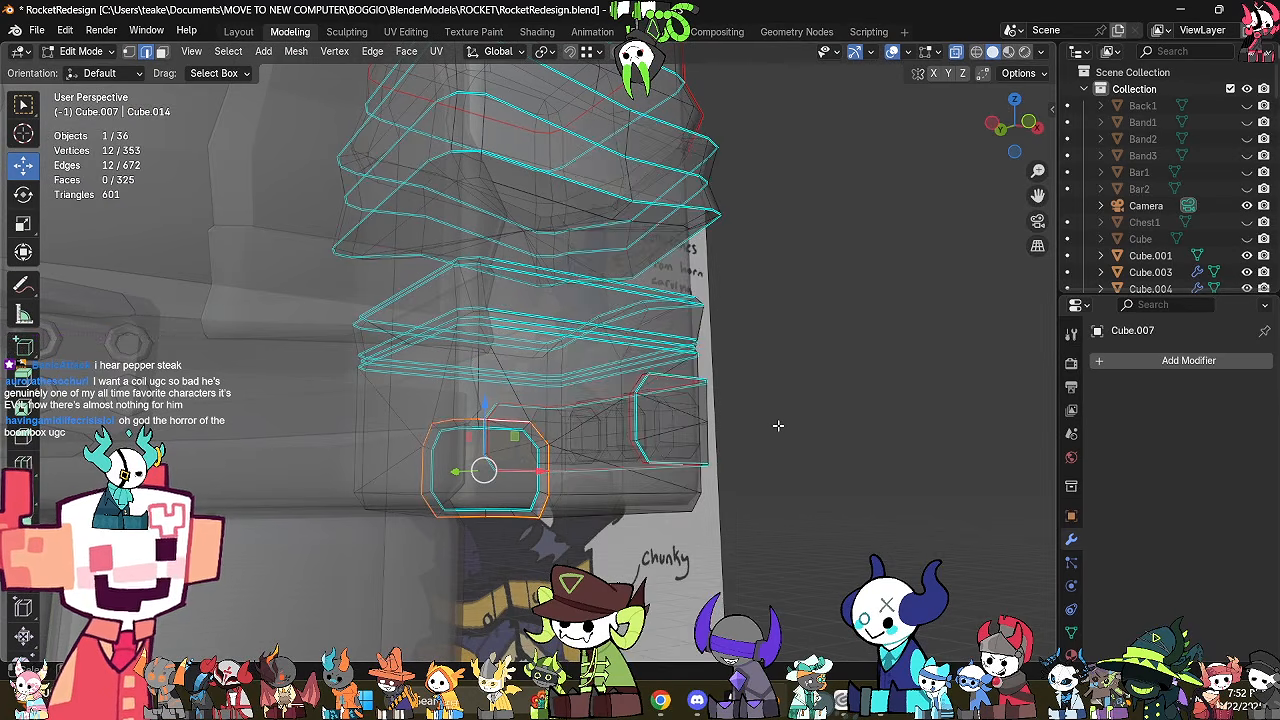
# Check the forearm armor from several sides for edges that still need a seam.
pyautogui.moveTo(778, 426); pyautogui.dragTo(645, 461, button='middle')
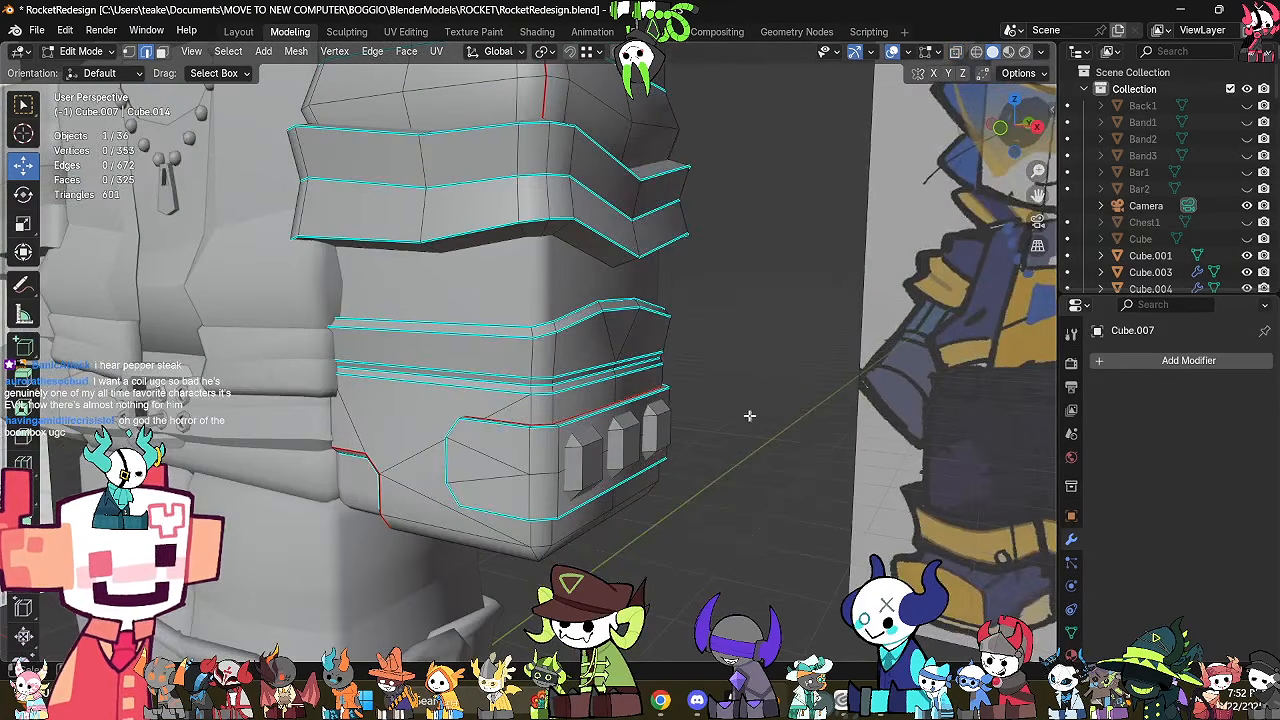
pyautogui.moveTo(749, 415); pyautogui.dragTo(816, 406, button='middle')
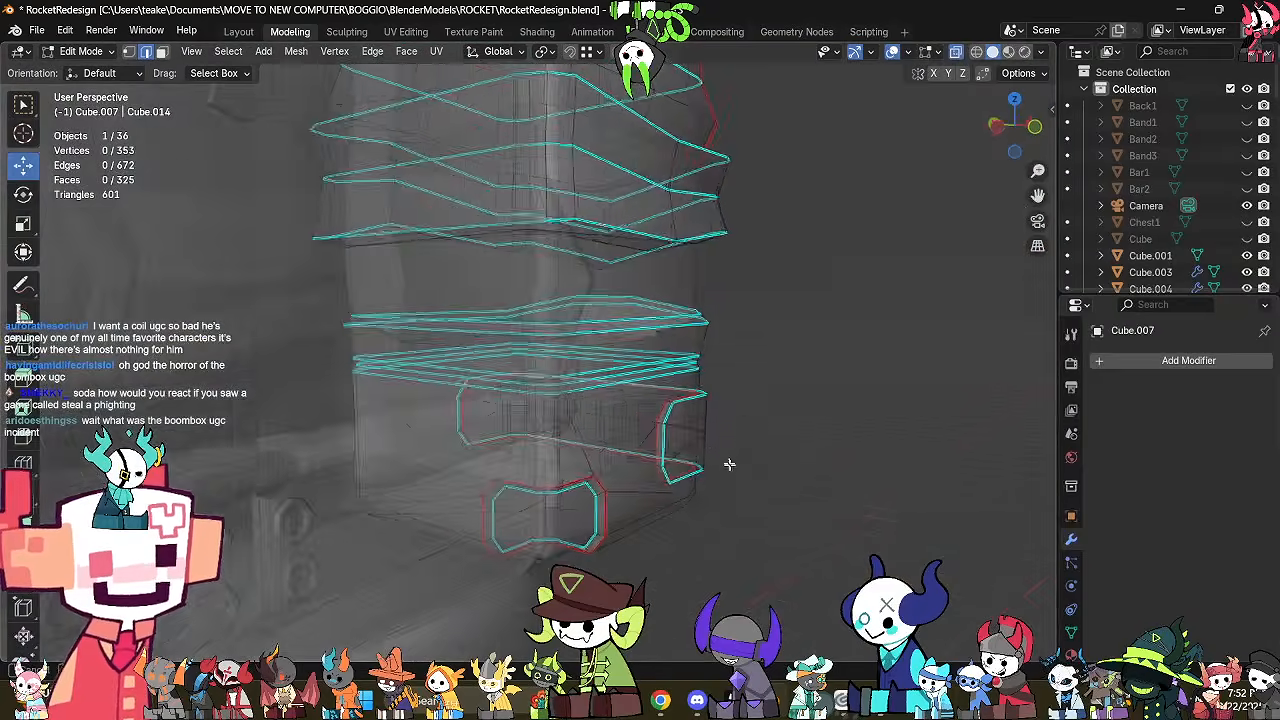
pyautogui.moveTo(692, 520); pyautogui.dragTo(703, 492, button='middle')
pyautogui.hotkey('alt', 'z')
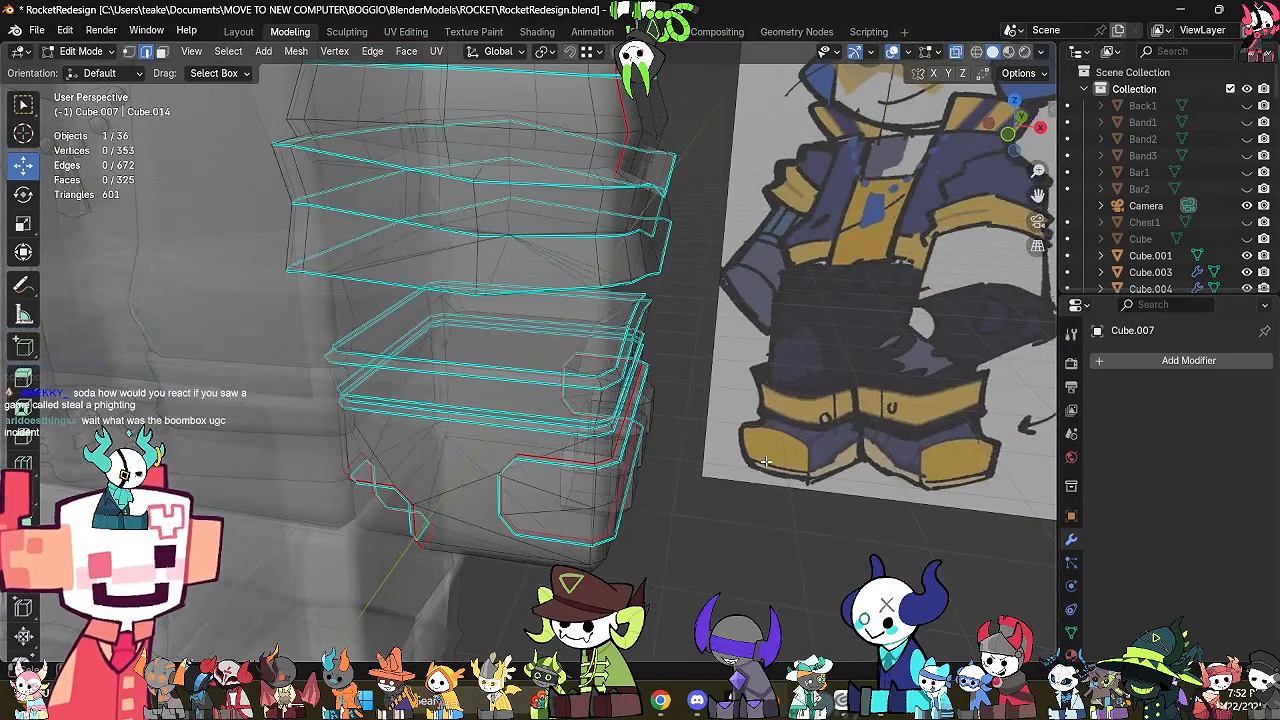
pyautogui.moveTo(765, 461); pyautogui.dragTo(524, 426, button='middle')
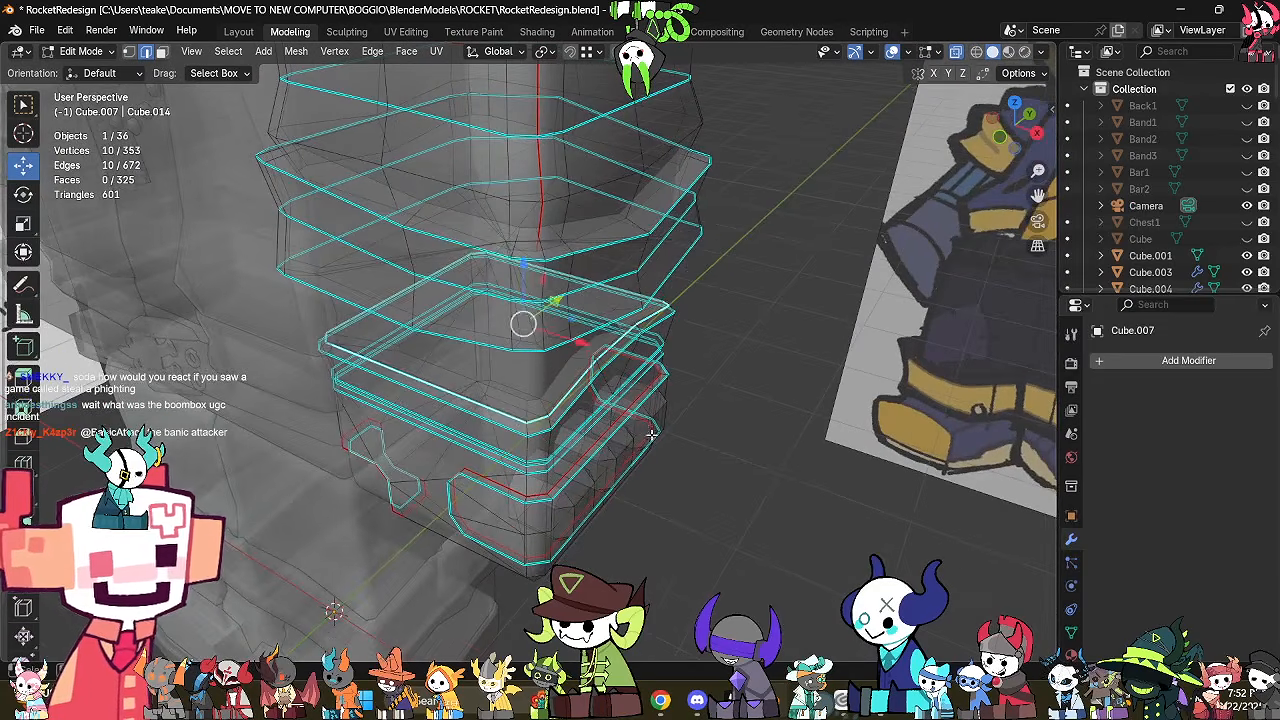
pyautogui.moveTo(651, 434); pyautogui.dragTo(717, 578, button='middle')
pyautogui.click(718, 480)
pyautogui.hotkey('alt', 'z')
pyautogui.hotkey('alt', 'z')
# Mark the vertical edge path on the forearm armor's inner corner, from the upper rim to the octagonal inset, as a seam.
pyautogui.moveTo(585, 543); pyautogui.dragTo(497, 410, button='middle')
pyautogui.keyDown('ctrl'); pyautogui.click(486, 286); pyautogui.keyUp('ctrl')
pyautogui.moveTo(525, 314); pyautogui.dragTo(494, 346, button='middle')
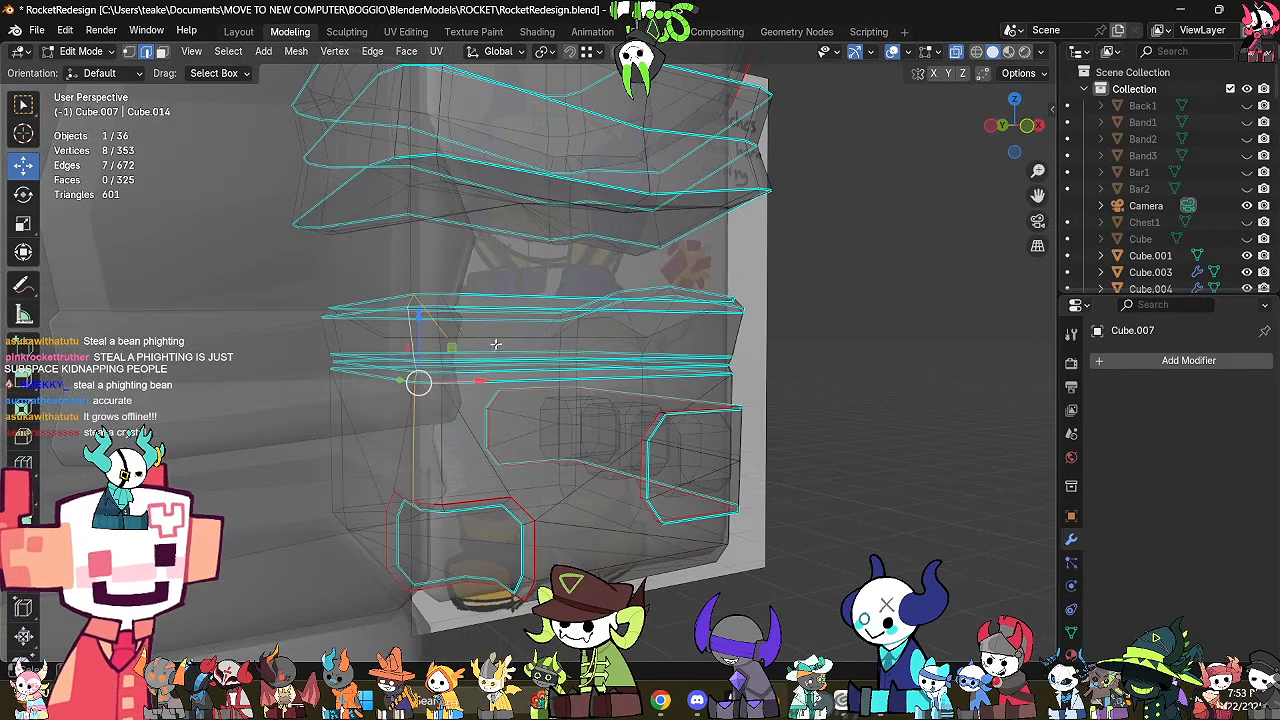
pyautogui.rightClick(620, 456)
pyautogui.click(572, 472)
pyautogui.moveTo(470, 475); pyautogui.dragTo(493, 452, button='middle')
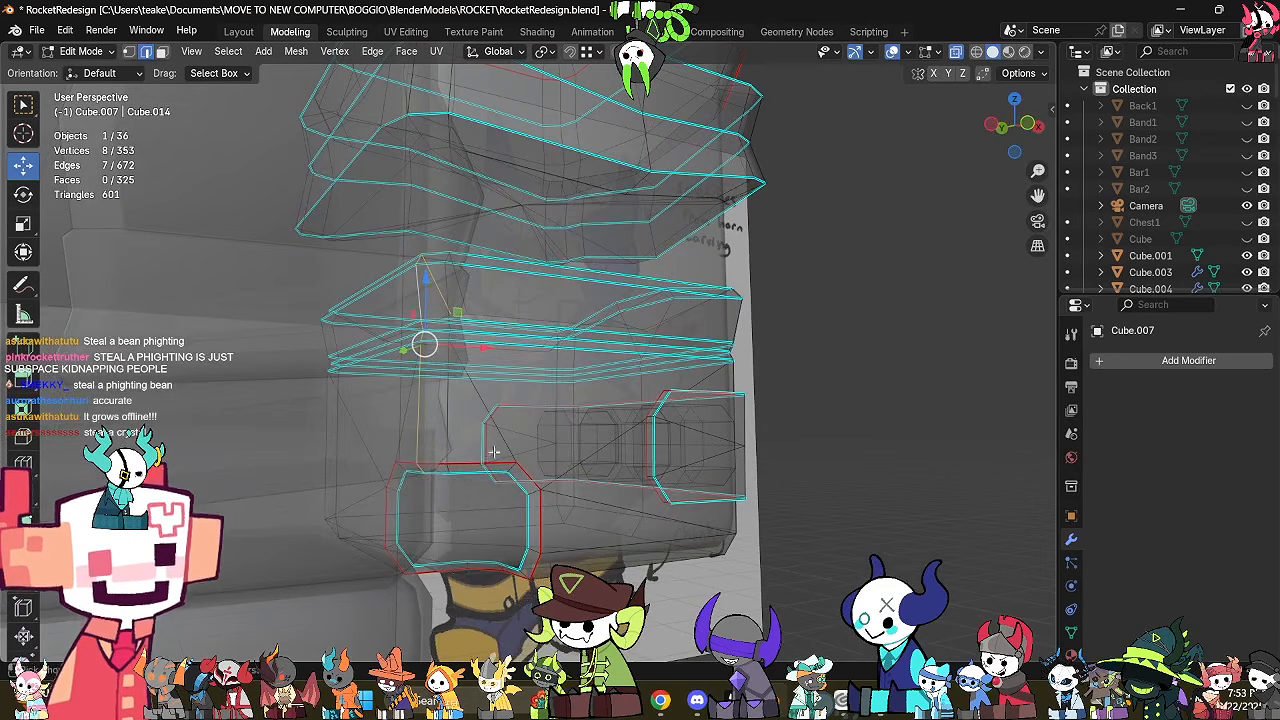
pyautogui.keyDown('shift'); pyautogui.click(396, 482); pyautogui.keyUp('shift')
pyautogui.rightClick(594, 450)
pyautogui.click(594, 441)
pyautogui.scroll(-1, 623, 416)
pyautogui.scroll(-3, 623, 416)
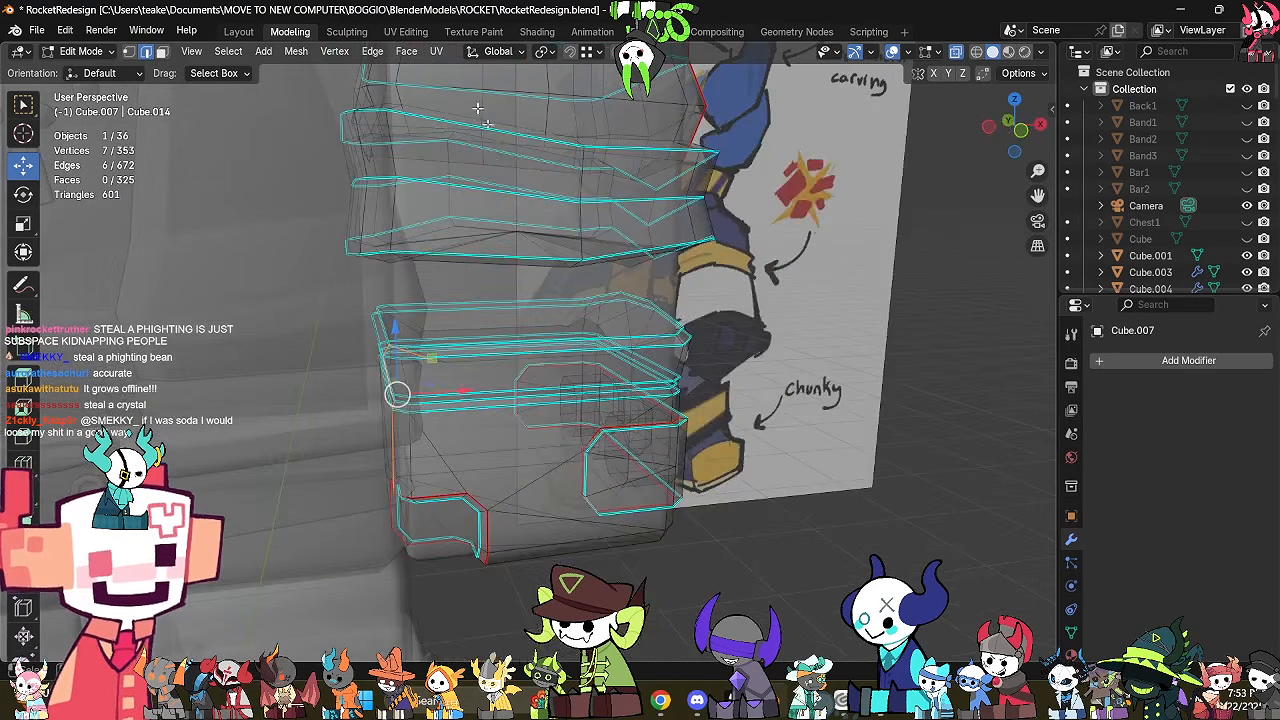
# Switch to the UV Editing workspace and unwrap the whole left arm mesh with Unwrap Conformal.
pyautogui.click(405, 31)
pyautogui.press('u')
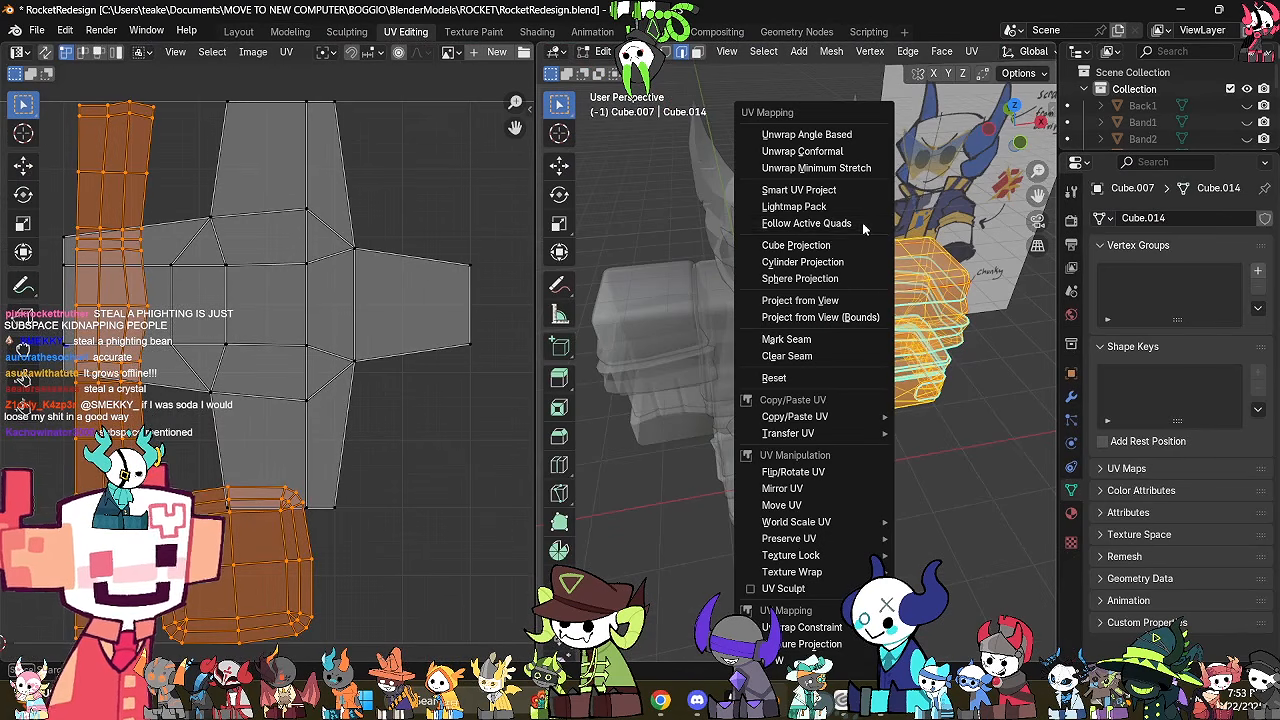
pyautogui.click(810, 154)
pyautogui.scroll(2, 377, 452)
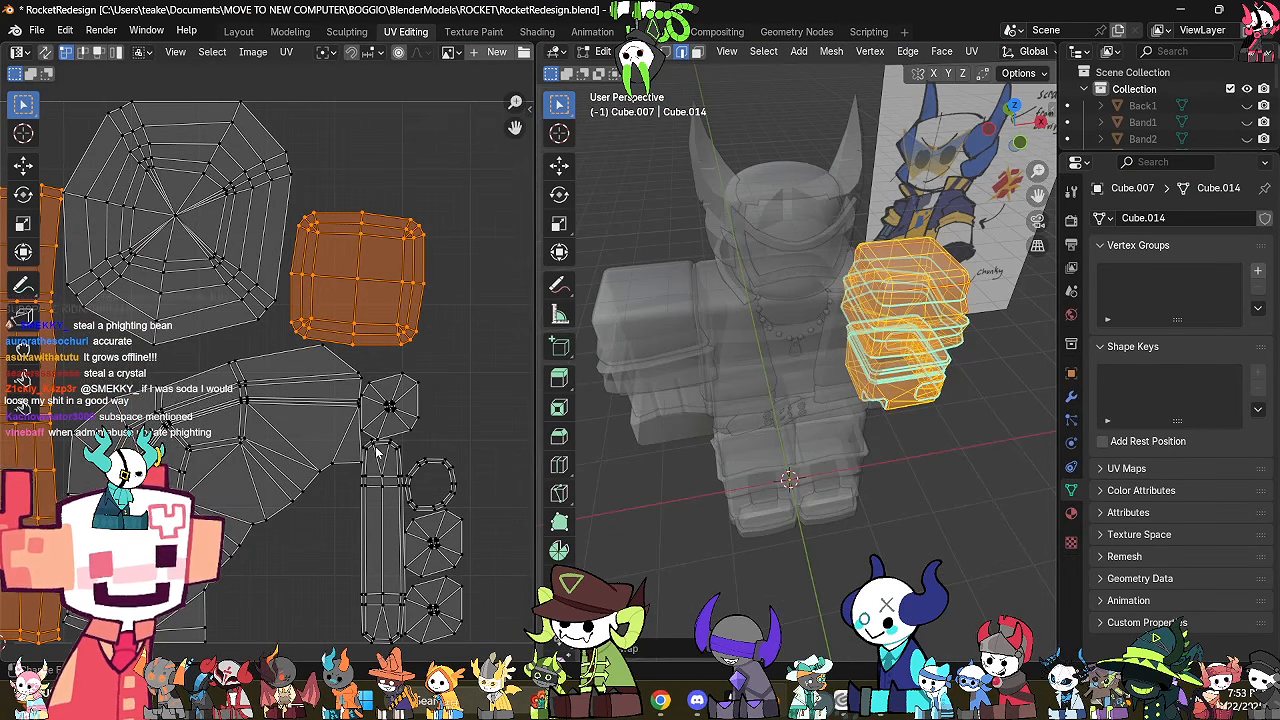
# Compare the unwrapped UV islands with the forearm armor and sleeve geometry, and deselect the mesh.
pyautogui.moveTo(698, 401); pyautogui.dragTo(803, 463, button='middle')
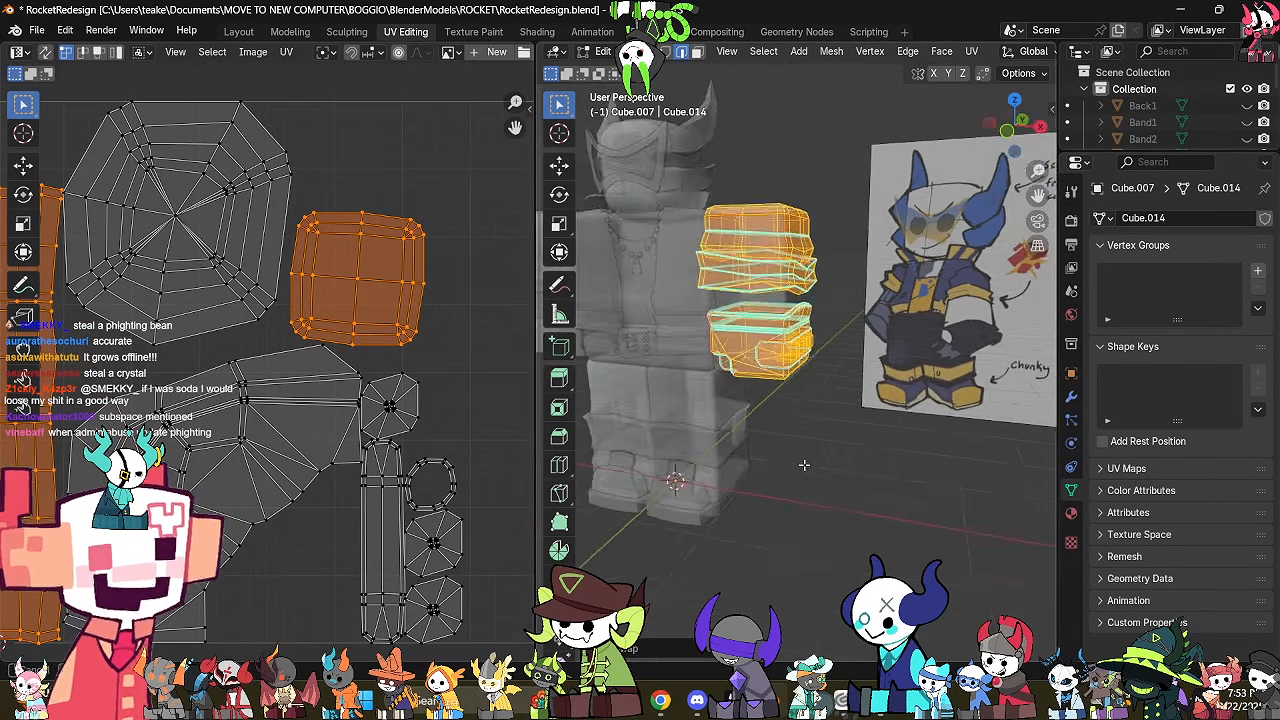
pyautogui.scroll(3, 804, 464)
pyautogui.scroll(3, 804, 464)
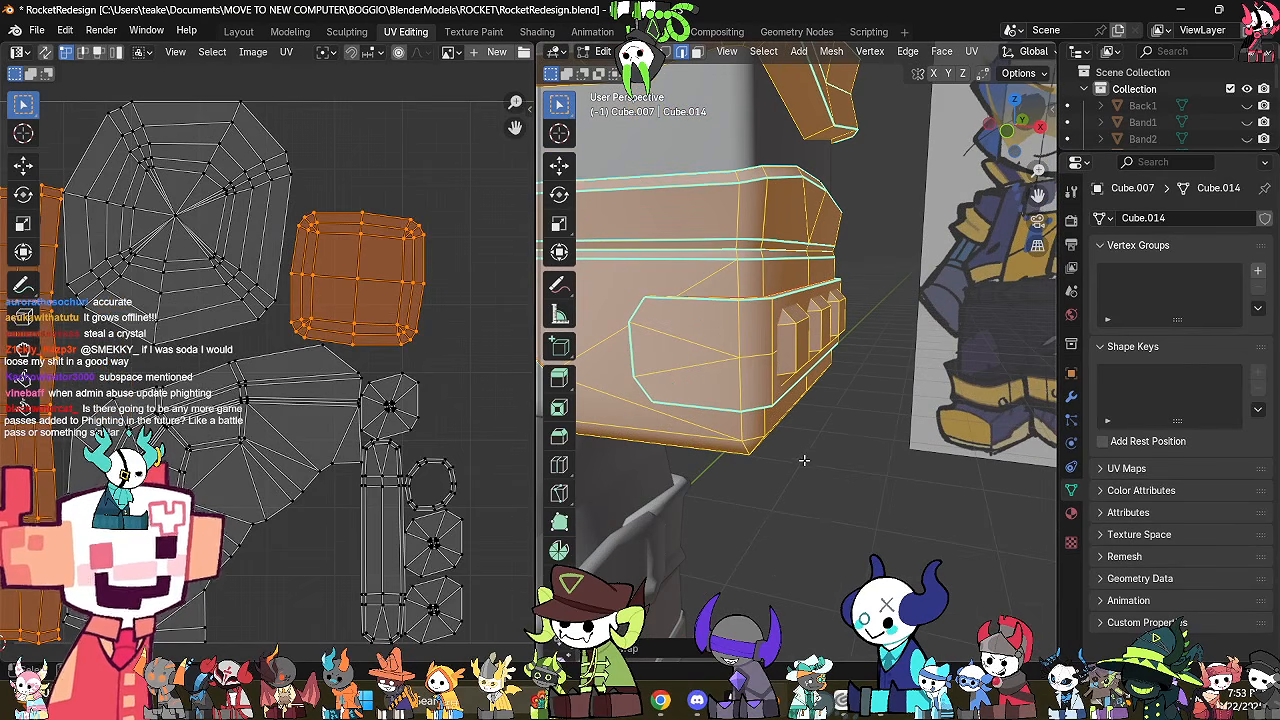
pyautogui.scroll(-2, 305, 524)
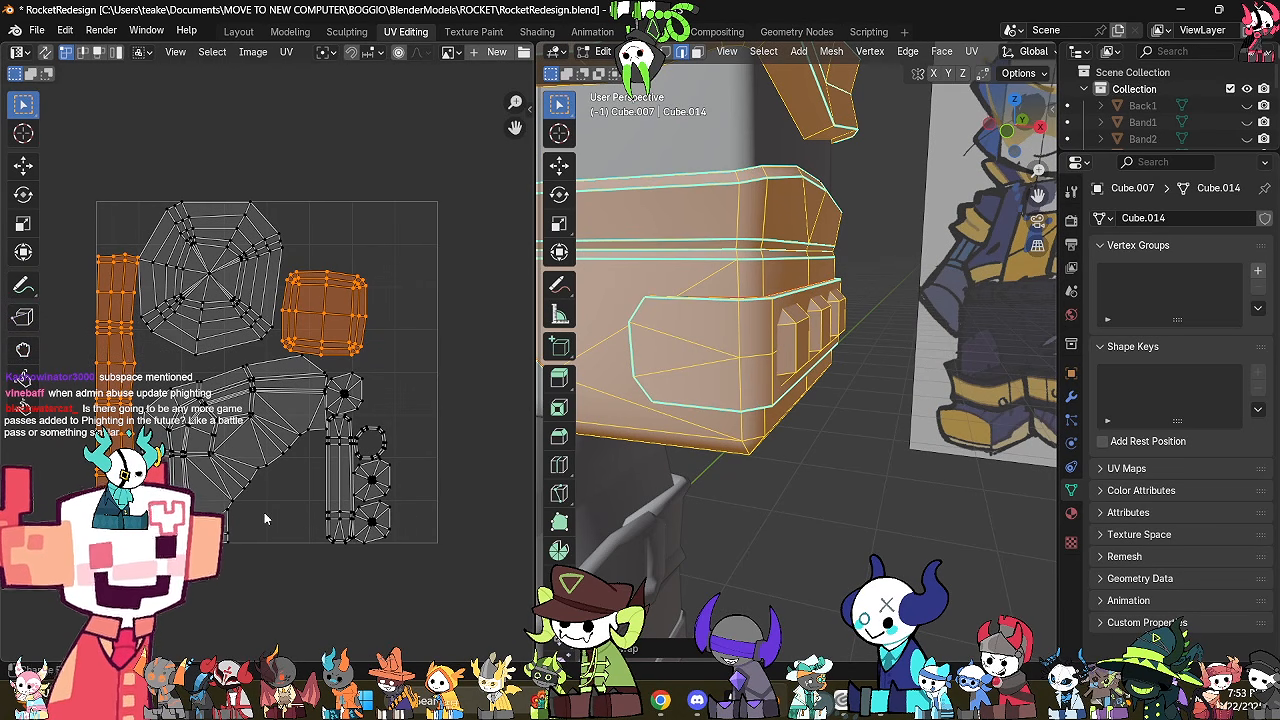
pyautogui.hotkey('alt', 'z')
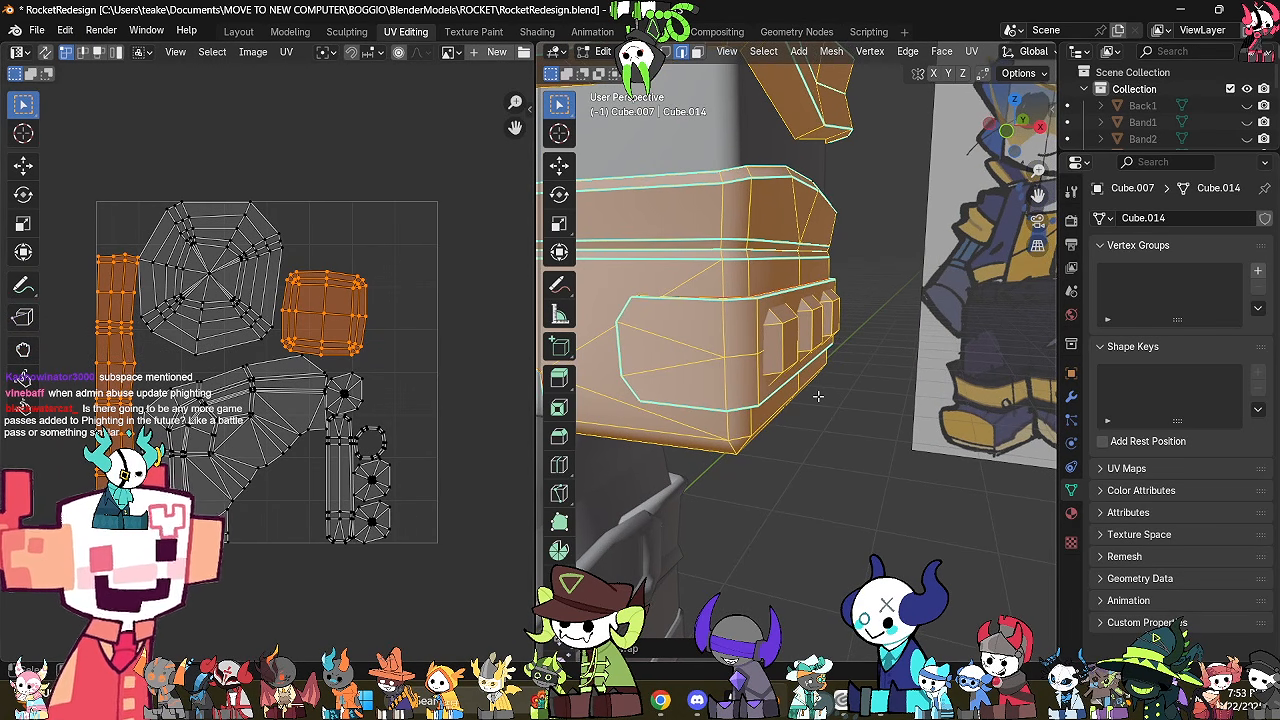
pyautogui.scroll(2, 876, 515)
pyautogui.hotkey('alt', 'a')
pyautogui.scroll(-6, 876, 515)
pyautogui.scroll(3, 860, 460)
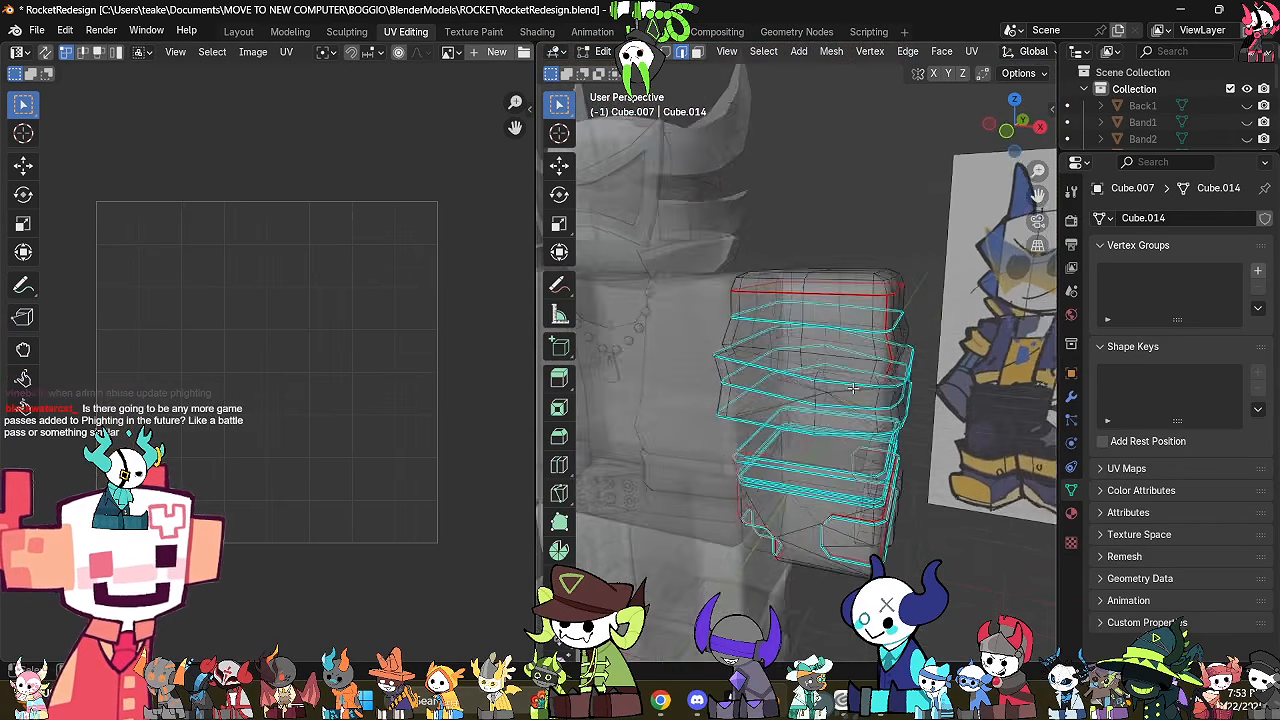
# Mark the lower rim edge loop of the left sleeve's cuff as a seam.
pyautogui.moveTo(850, 440)
pyautogui.mouseDown(button='middle')
pyautogui.moveTo(818, 358)
pyautogui.moveTo(770, 475)
pyautogui.moveTo(751, 454)
pyautogui.moveTo(750, 466)
pyautogui.moveTo(733, 420)
pyautogui.moveTo(935, 427)
pyautogui.moveTo(970, 488)
pyautogui.moveTo(894, 508)
pyautogui.moveTo(960, 415)
pyautogui.moveTo(880, 329)
pyautogui.moveTo(862, 449)
pyautogui.mouseUp(button='middle')
pyautogui.hotkey('alt', 'z')
pyautogui.scroll(2, 770, 475)
pyautogui.hotkey('alt', 'z')
pyautogui.scroll(3, 751, 454)
pyautogui.hotkey('alt', 'z')
pyautogui.keyDown('alt'); pyautogui.click(750, 466); pyautogui.keyUp('alt')
pyautogui.hotkey('alt', 'z')
pyautogui.hotkey('alt', 'z')
pyautogui.scroll(-5, 918, 382)
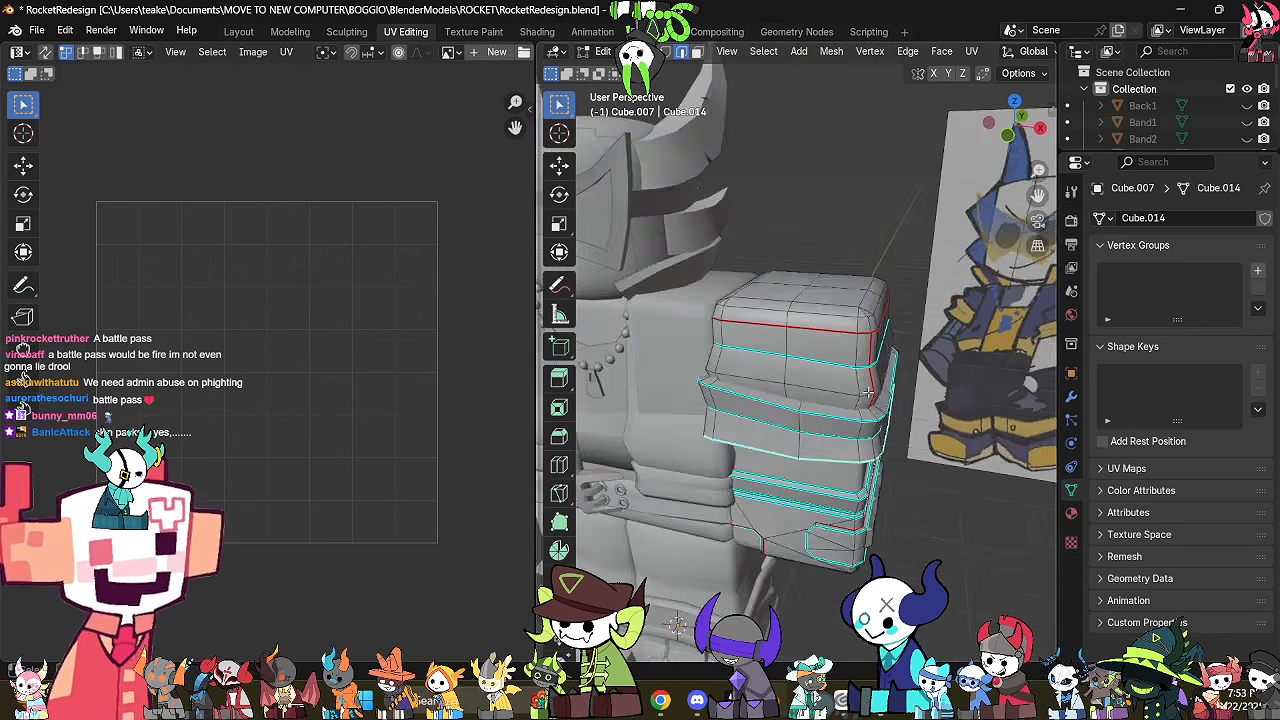
pyautogui.scroll(5, 862, 449)
pyautogui.rightClick(972, 443)
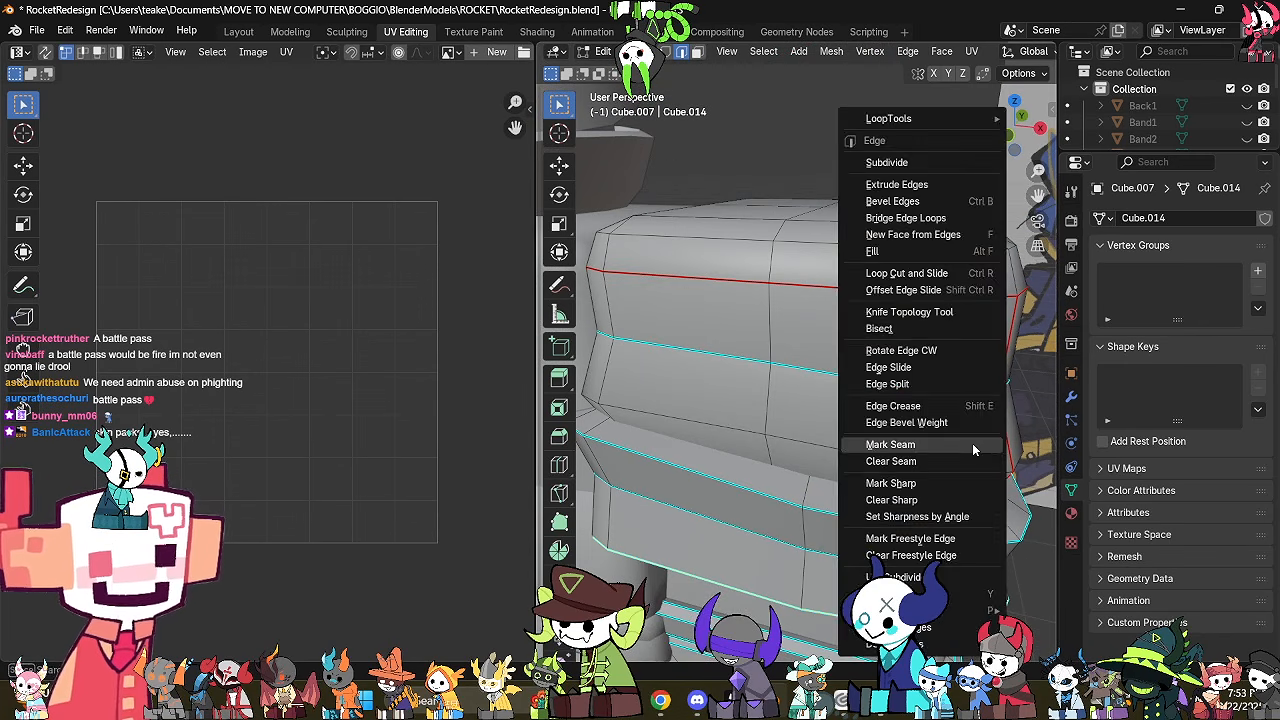
pyautogui.click(972, 443)
# Unwrap the whole left arm mesh again with Unwrap Angle Based and check the resulting islands.
pyautogui.press('a')
pyautogui.press('u')
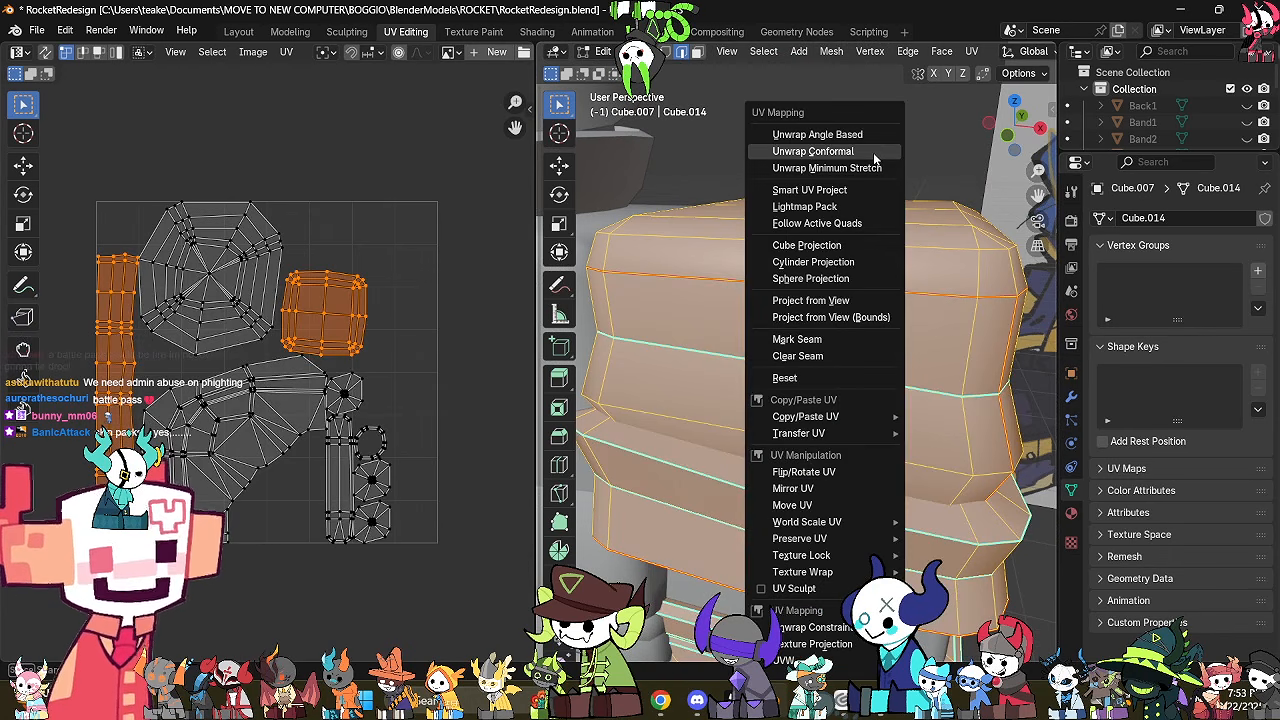
pyautogui.click(868, 136)
pyautogui.scroll(6, 356, 363)
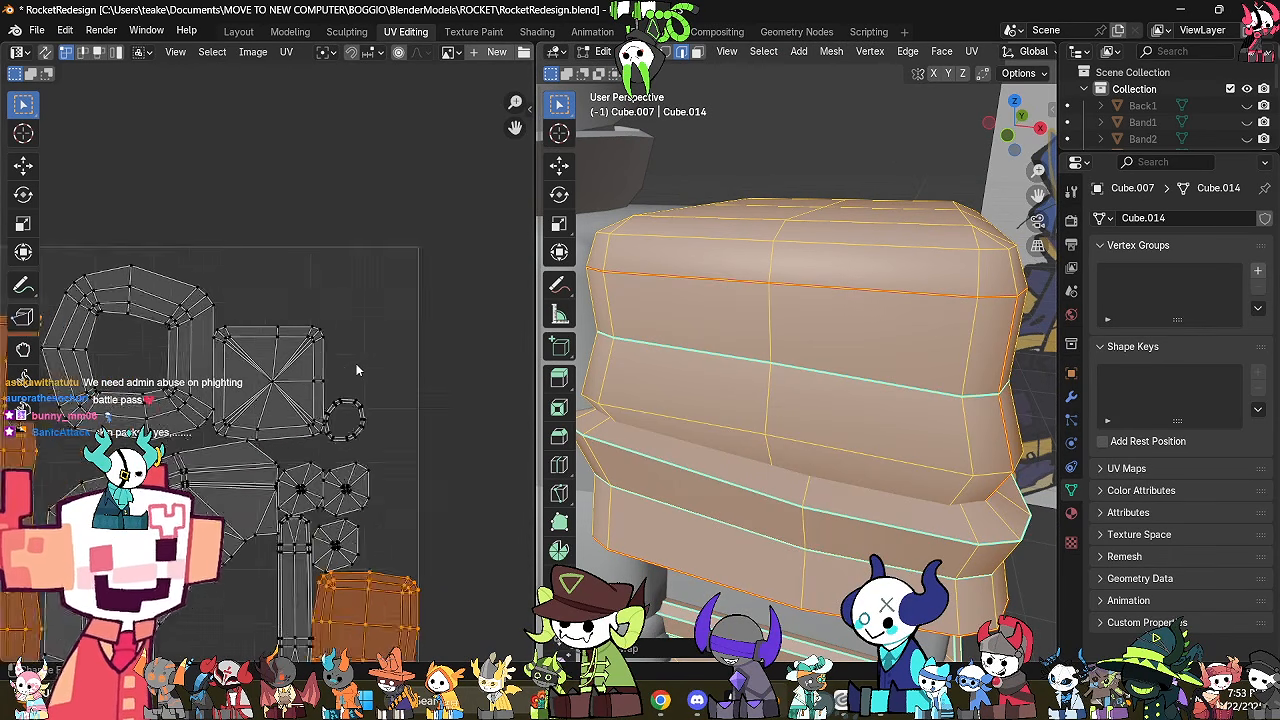
pyautogui.scroll(-4, 806, 452)
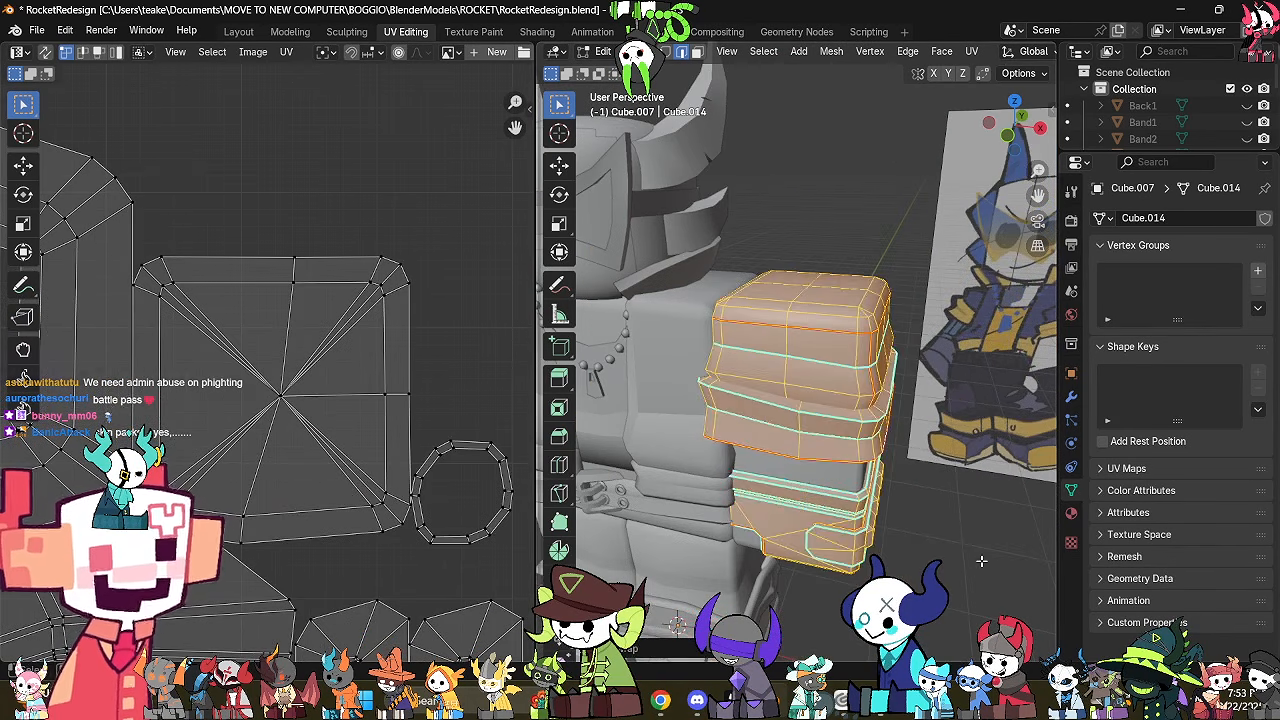
# Examine the seams on the left sleeve, cuff and forearm armor from several angles, and select the whole mesh.
pyautogui.click(981, 561)
pyautogui.moveTo(981, 561); pyautogui.dragTo(924, 484, button='middle')
pyautogui.scroll(8, 923, 475)
pyautogui.scroll(-8, 923, 477)
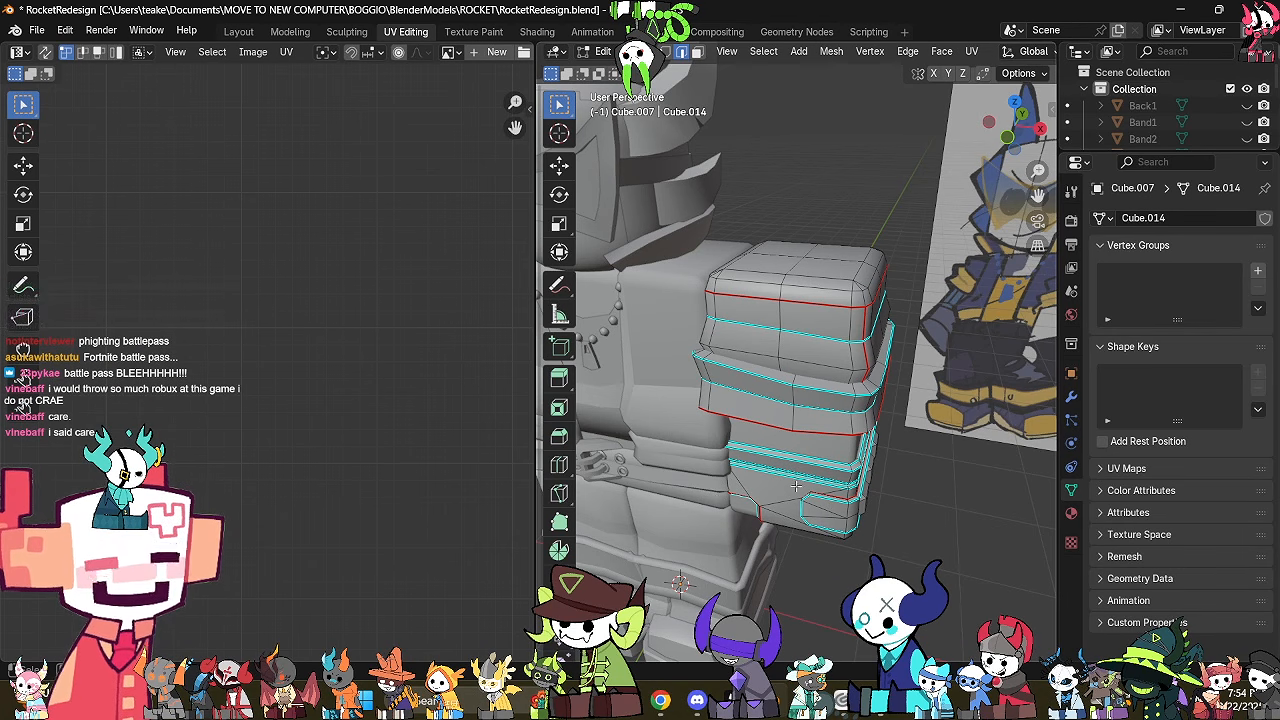
pyautogui.moveTo(824, 440); pyautogui.dragTo(818, 396, button='middle')
pyautogui.scroll(3, 818, 396)
pyautogui.scroll(-1, 818, 396)
pyautogui.scroll(2, 818, 396)
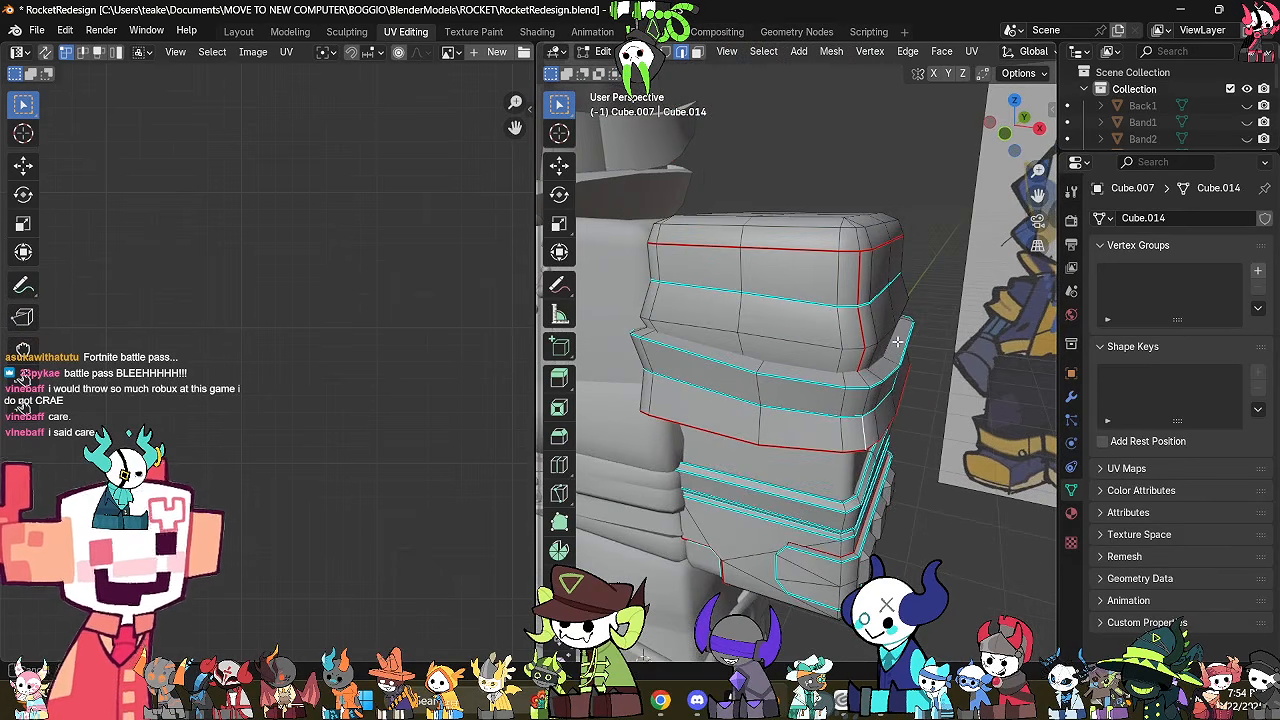
pyautogui.scroll(2, 886, 413)
pyautogui.moveTo(886, 413); pyautogui.dragTo(884, 437, button='middle')
pyautogui.scroll(-3, 885, 436)
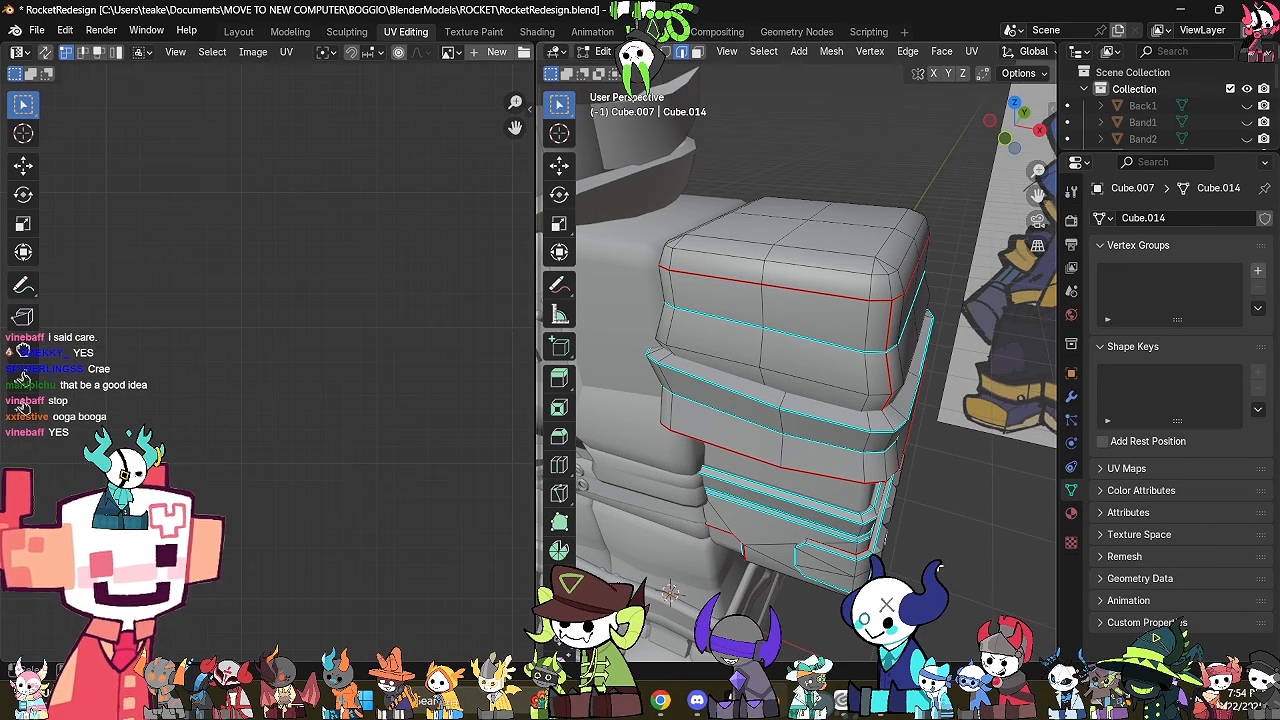
pyautogui.moveTo(896, 479)
pyautogui.mouseDown(button='middle')
pyautogui.moveTo(892, 462)
pyautogui.moveTo(912, 450)
pyautogui.moveTo(942, 486)
pyautogui.moveTo(905, 462)
pyautogui.mouseUp(button='middle')
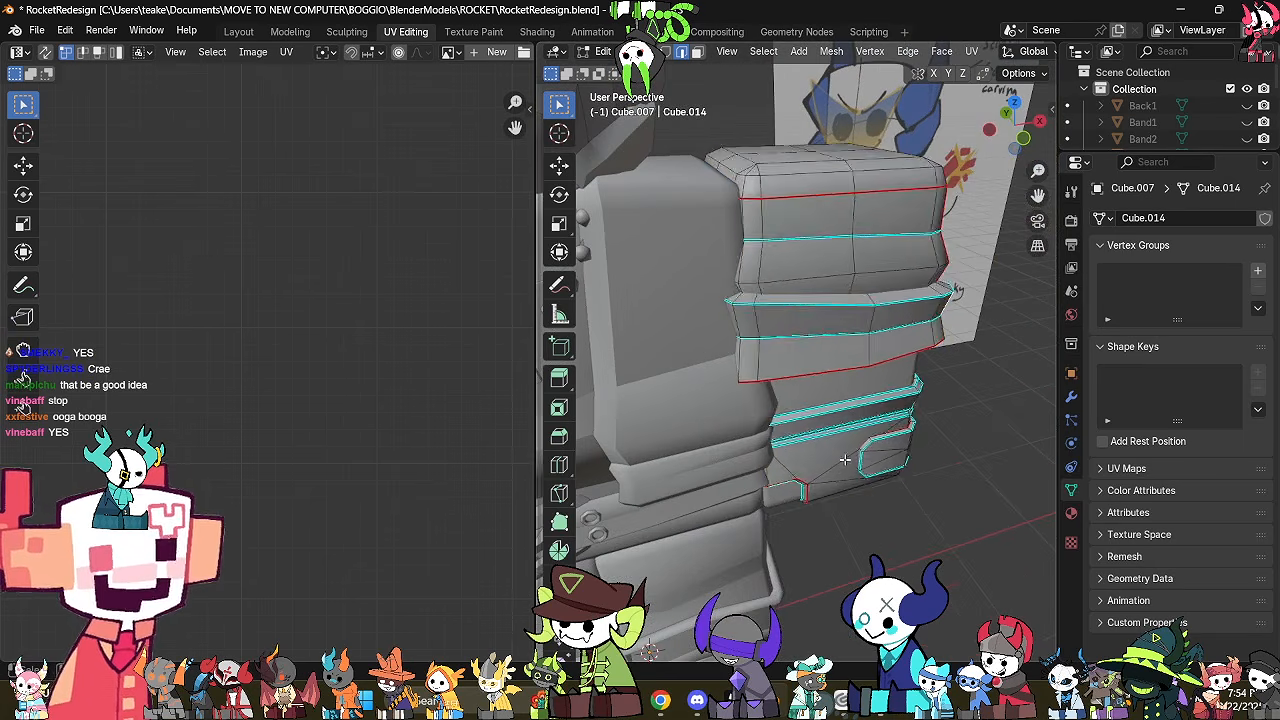
pyautogui.press('a')
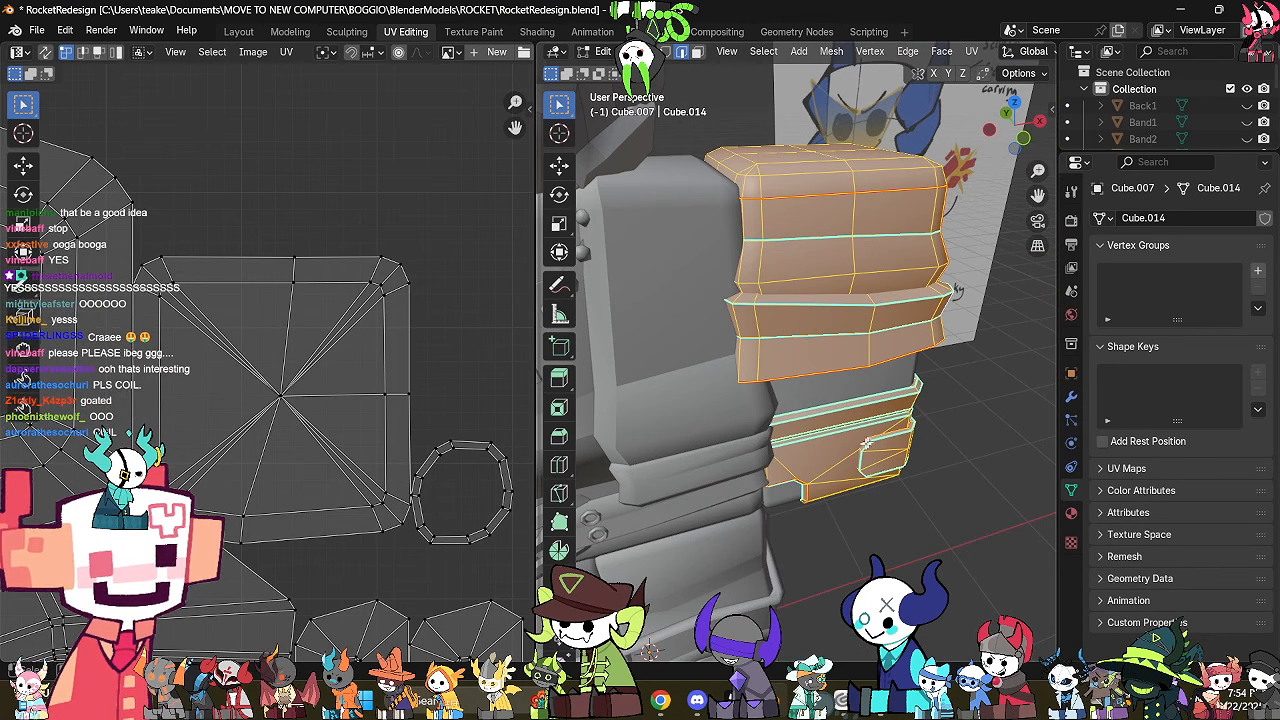
# Deselect the left arm mesh and examine its sleeve, cuff and forearm armor seams from several angles, including with X-ray view.
pyautogui.hotkey('alt', 'a')
pyautogui.press('1')
pyautogui.hotkey('alt', 'z')
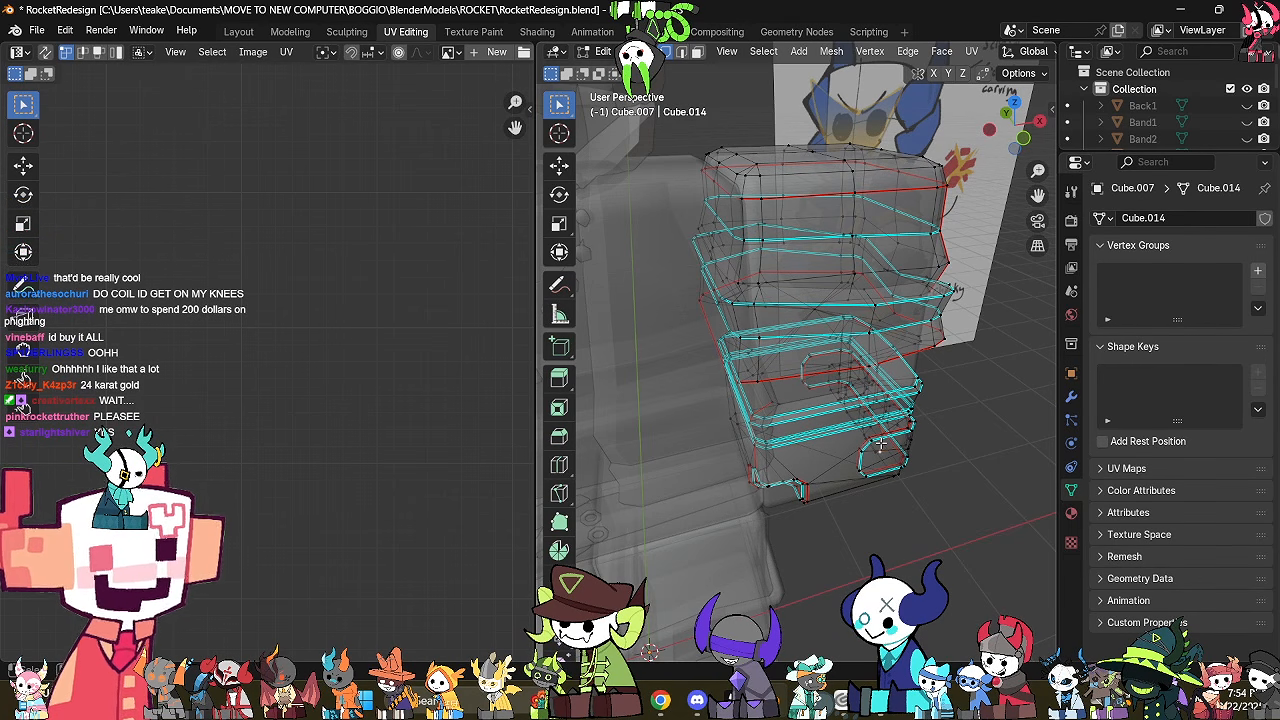
pyautogui.moveTo(940, 438); pyautogui.dragTo(828, 390, button='middle')
pyautogui.hotkey('alt', 'z')
pyautogui.press('2')
pyautogui.scroll(3, 828, 390)
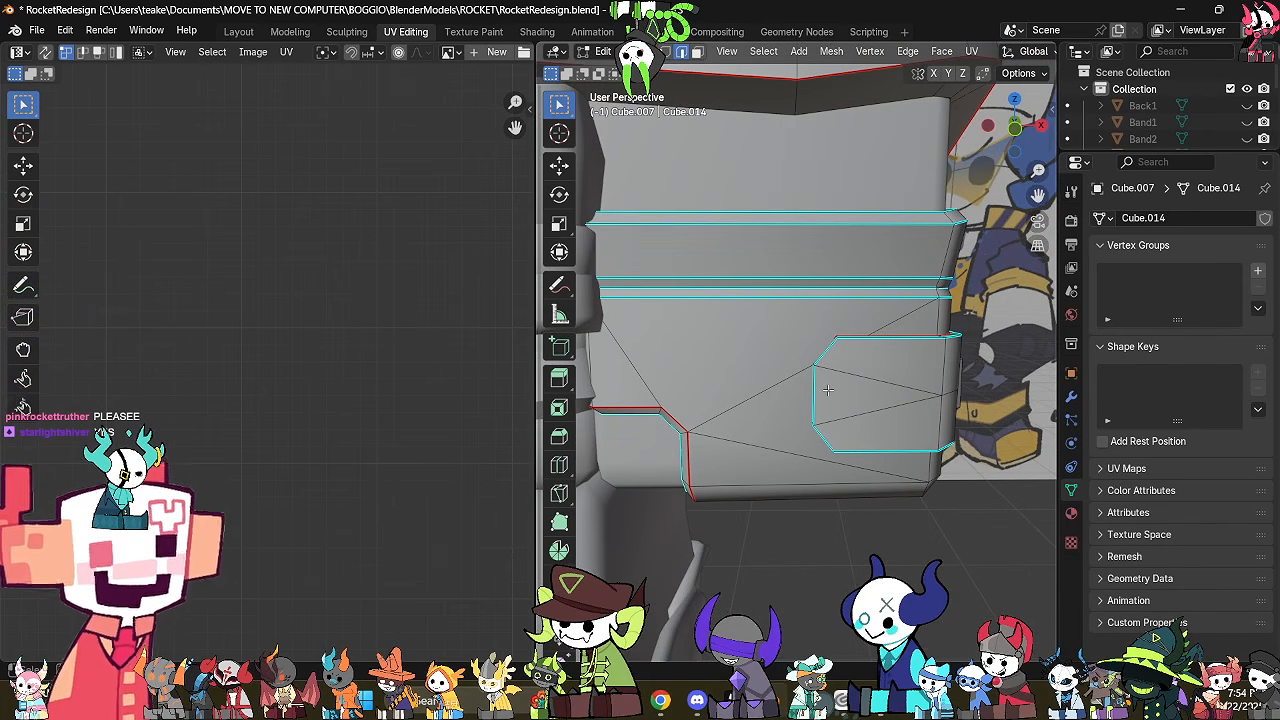
pyautogui.moveTo(918, 292); pyautogui.dragTo(857, 500, button='middle')
pyautogui.scroll(-4, 931, 420)
pyautogui.press('1')
pyautogui.hotkey('alt', 'z')
pyautogui.scroll(3, 900, 522)
pyautogui.scroll(-3, 893, 495)
pyautogui.hotkey('alt', 'z')
pyautogui.moveTo(875, 451)
pyautogui.mouseDown(button='middle')
pyautogui.moveTo(917, 566)
pyautogui.moveTo(867, 561)
pyautogui.mouseUp(button='middle')
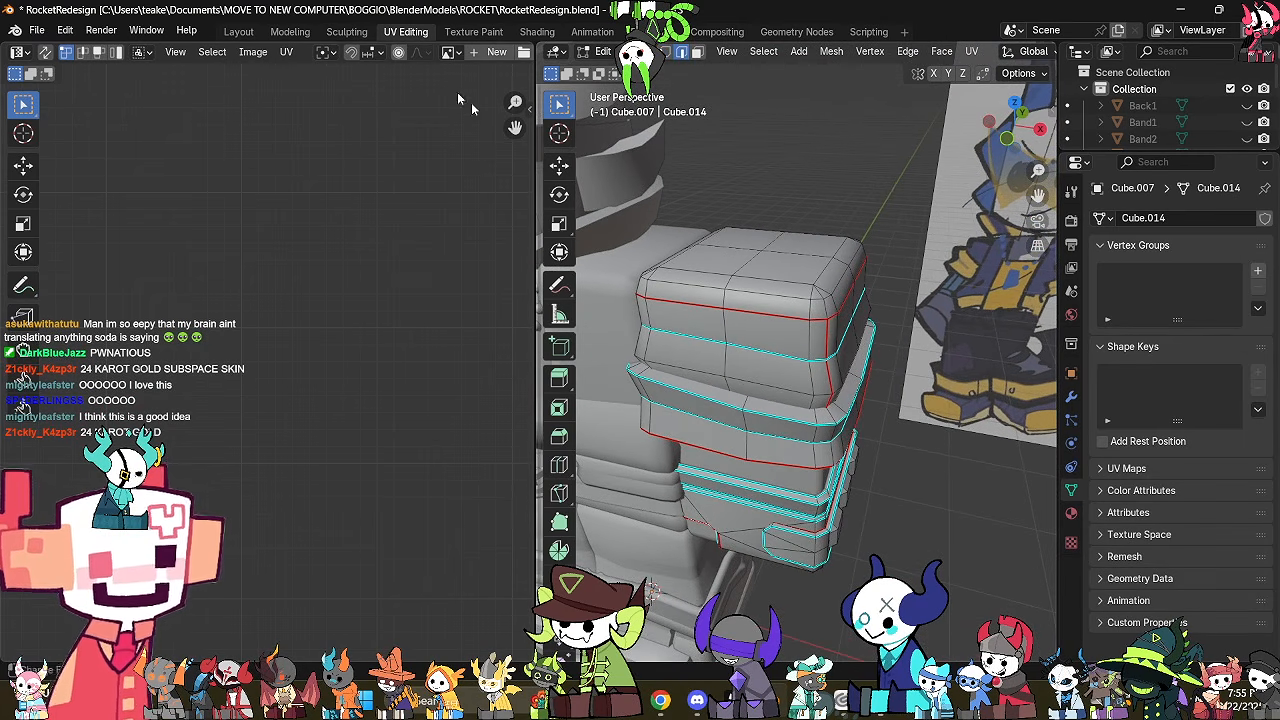
# Switch to the Modeling workspace and inspect the edge loops around the left sleeve and cuff in Edit Mode.
pyautogui.click(291, 36)
pyautogui.press('Tab')
pyautogui.moveTo(640, 415)
pyautogui.mouseDown(button='middle')
pyautogui.moveTo(705, 446)
pyautogui.moveTo(686, 427)
pyautogui.moveTo(687, 443)
pyautogui.mouseUp(button='middle')
pyautogui.press('Tab')
pyautogui.hotkey('alt', 'z')
pyautogui.keyDown('shift'); pyautogui.moveTo(690, 329); pyautogui.dragTo(708, 443, button='middle'); pyautogui.keyUp('shift')
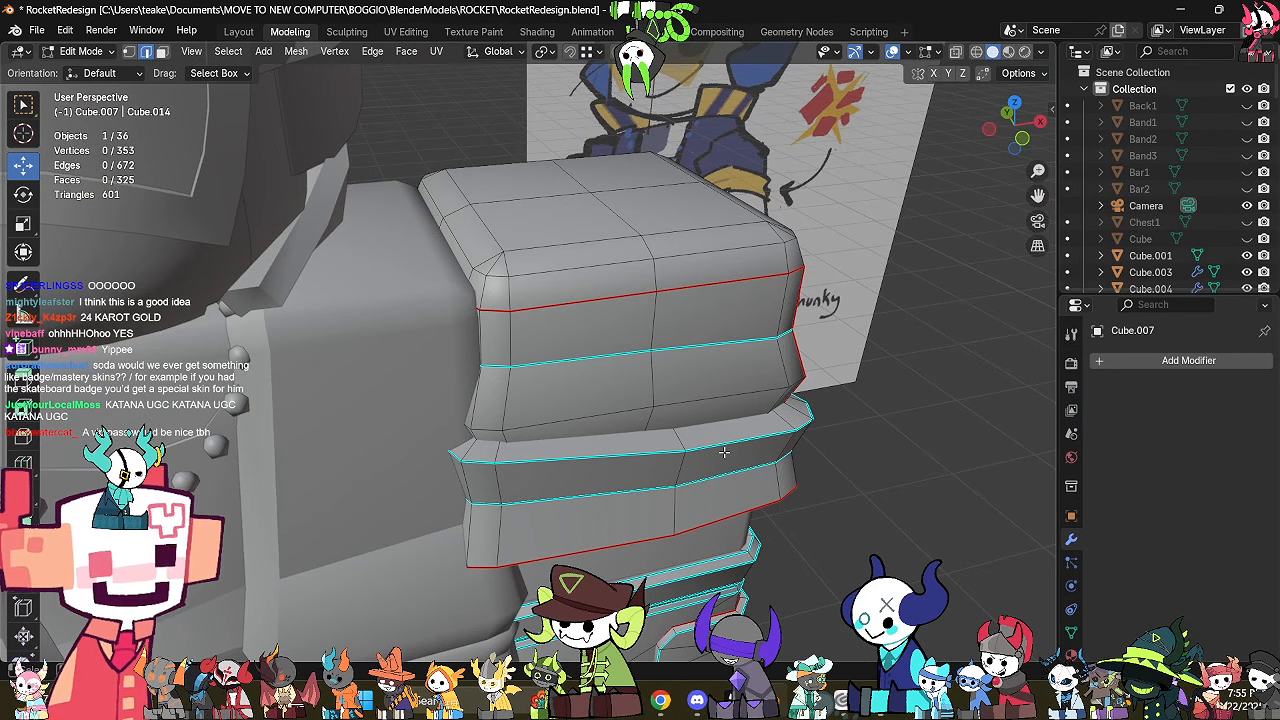
pyautogui.click(712, 345)
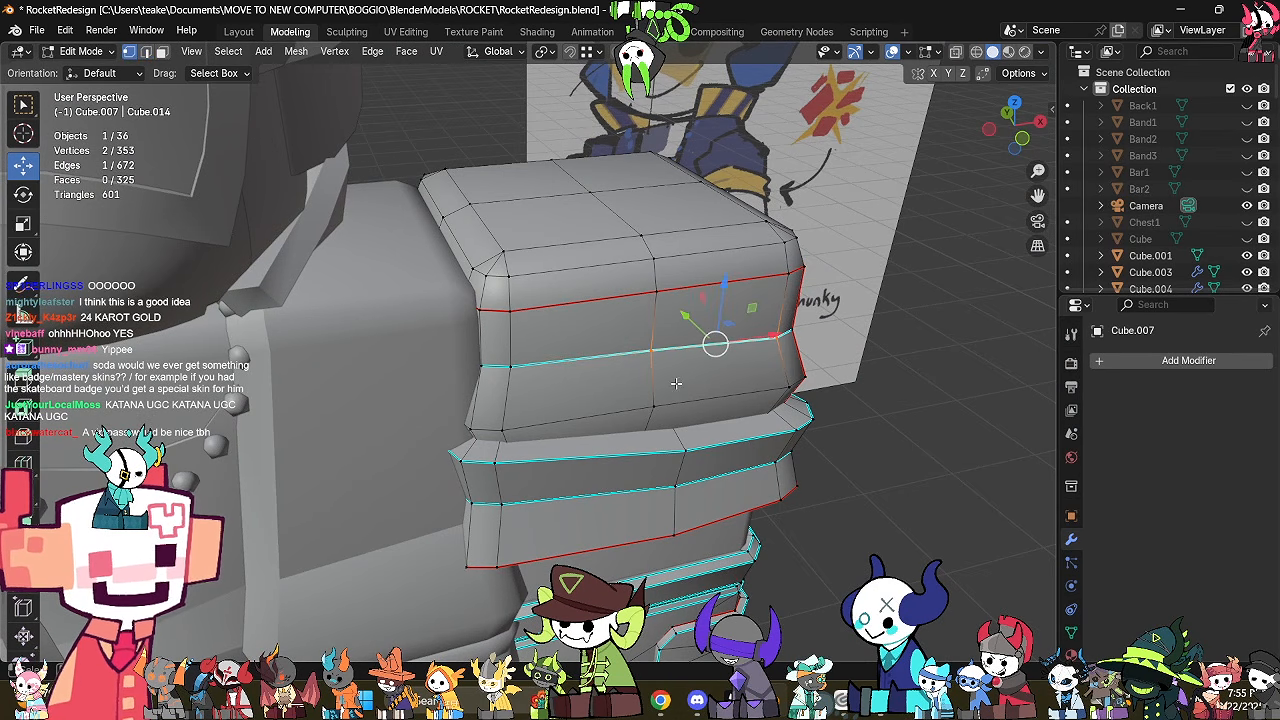
pyautogui.moveTo(676, 383); pyautogui.dragTo(563, 377, button='middle')
pyautogui.press('2')
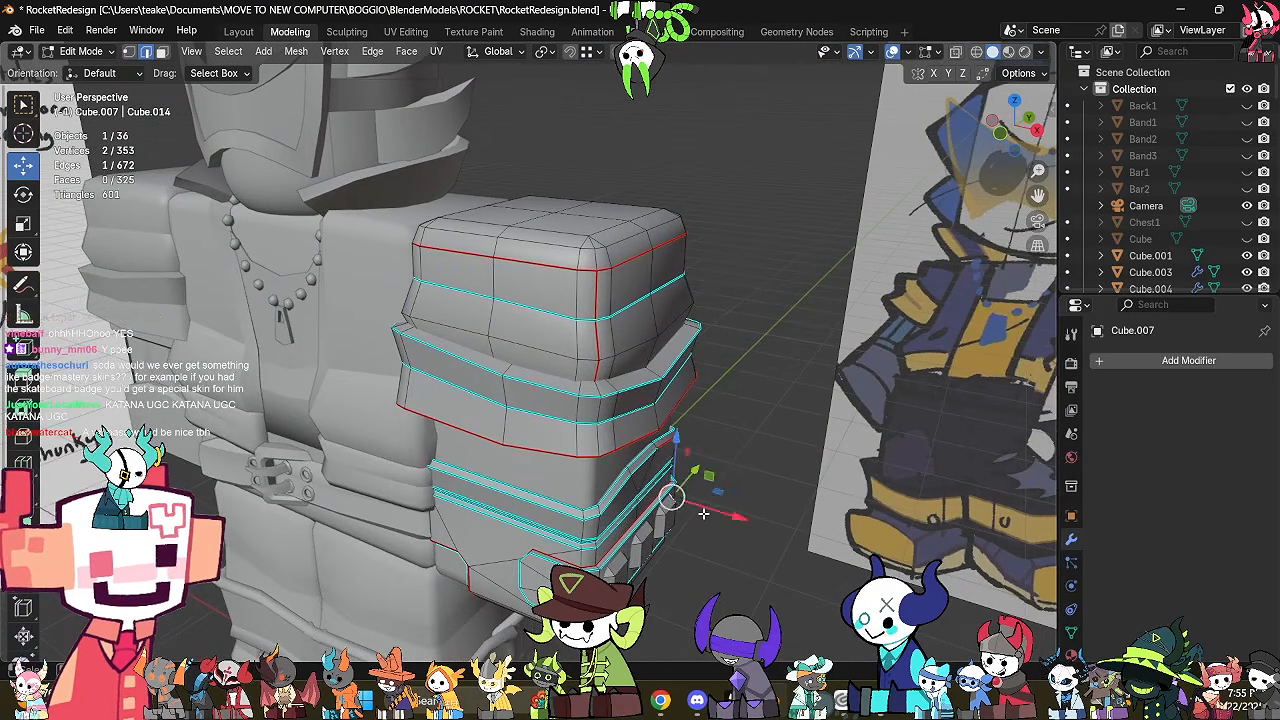
# Select the whole left arm mesh and unwrap it again in the UV Editing workspace.
pyautogui.press('a')
pyautogui.moveTo(677, 514); pyautogui.dragTo(501, 128, button='middle')
pyautogui.click(424, 36)
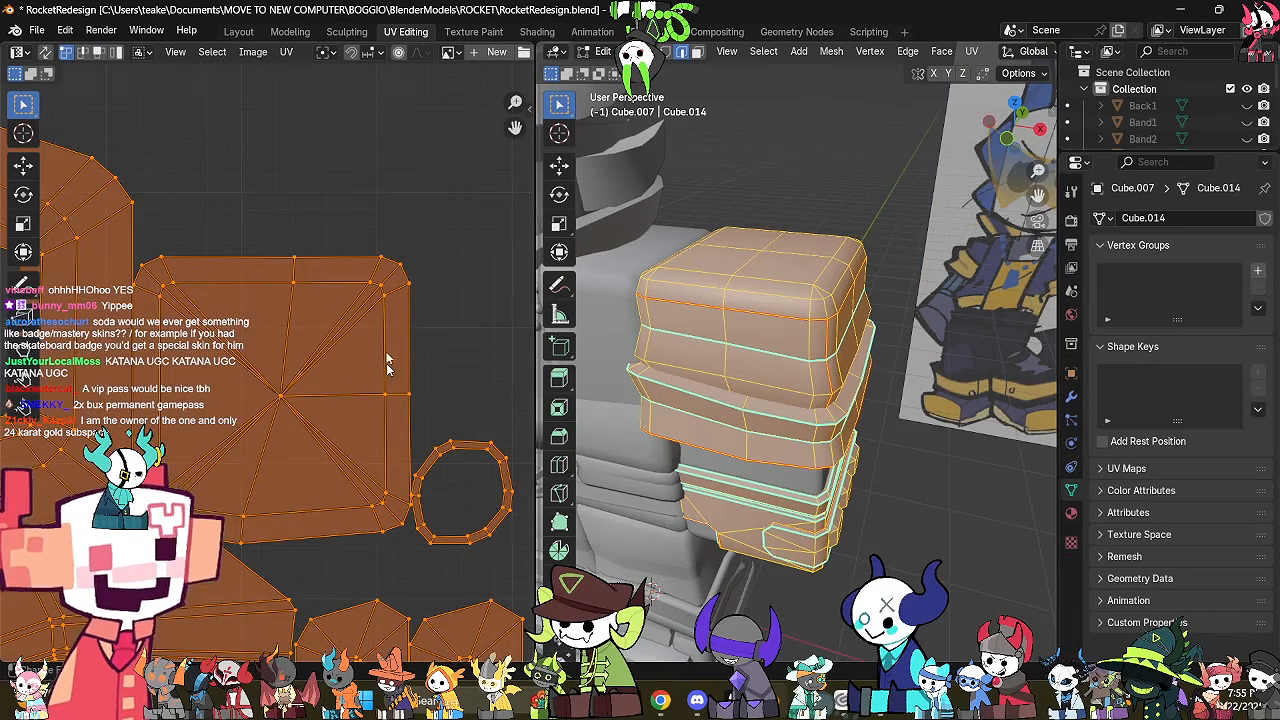
pyautogui.press('u')
pyautogui.click(402, 191)
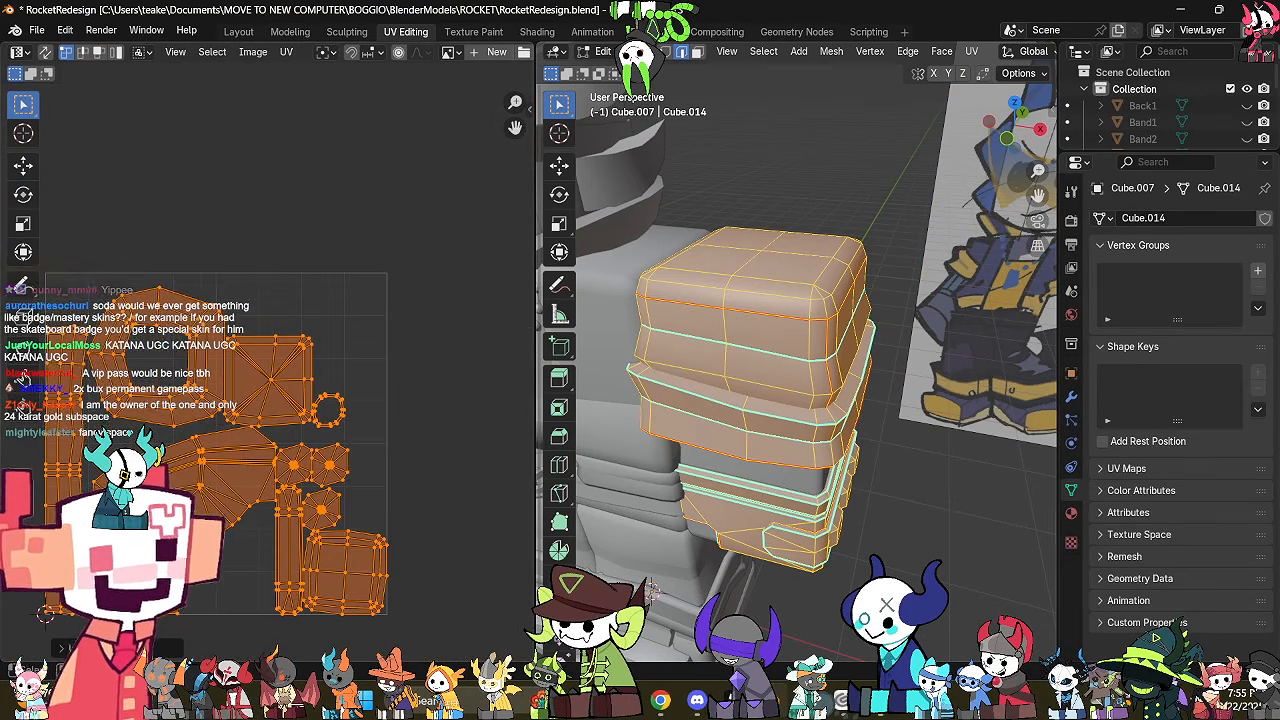
# Give the left arm a new material with an Image Texture node beside the Principled BSDF, and open that node's new image settings.
pyautogui.click(535, 32)
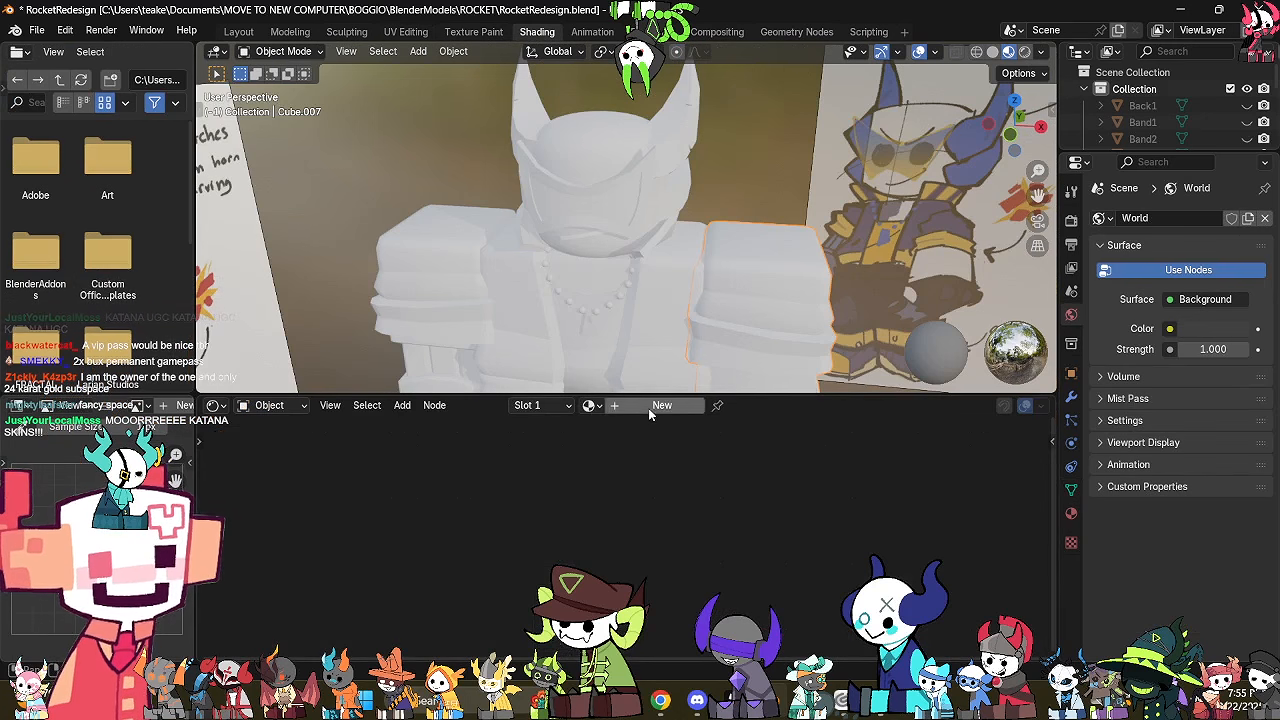
pyautogui.hotkey('shift', 'a')
pyautogui.click(432, 470)
pyautogui.click(540, 501)
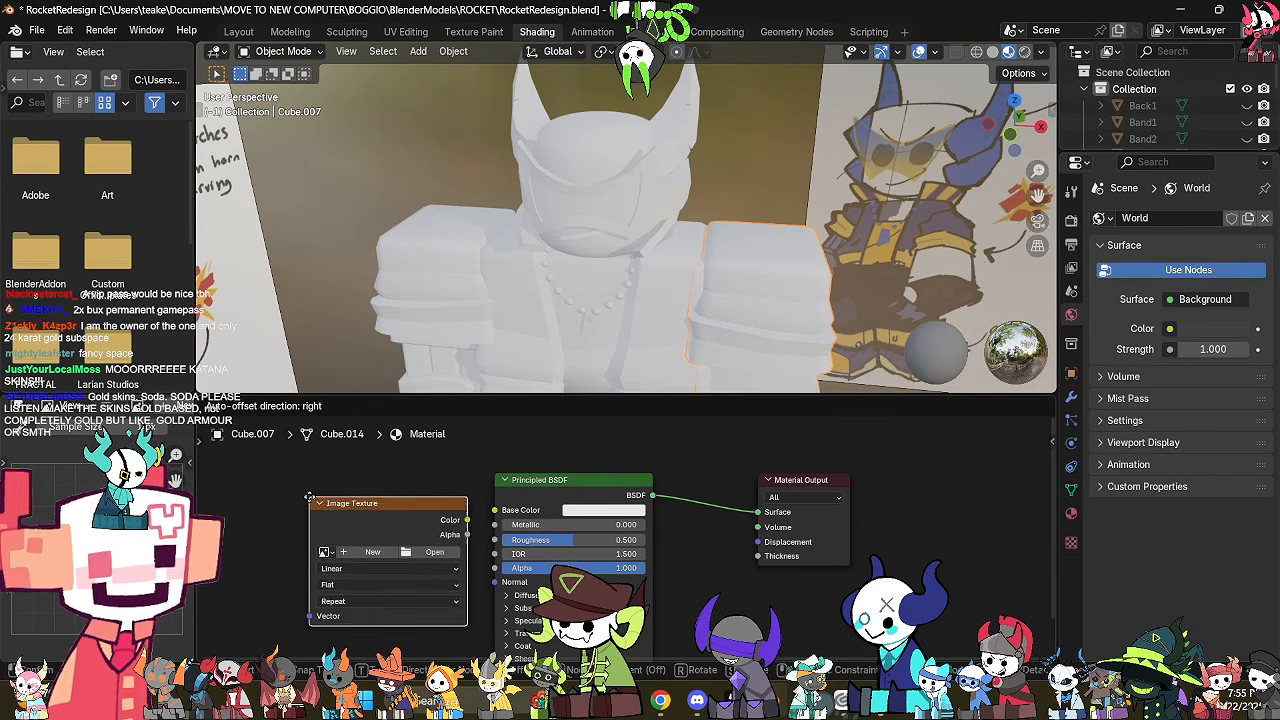
pyautogui.click(338, 566)
pyautogui.click(370, 555)
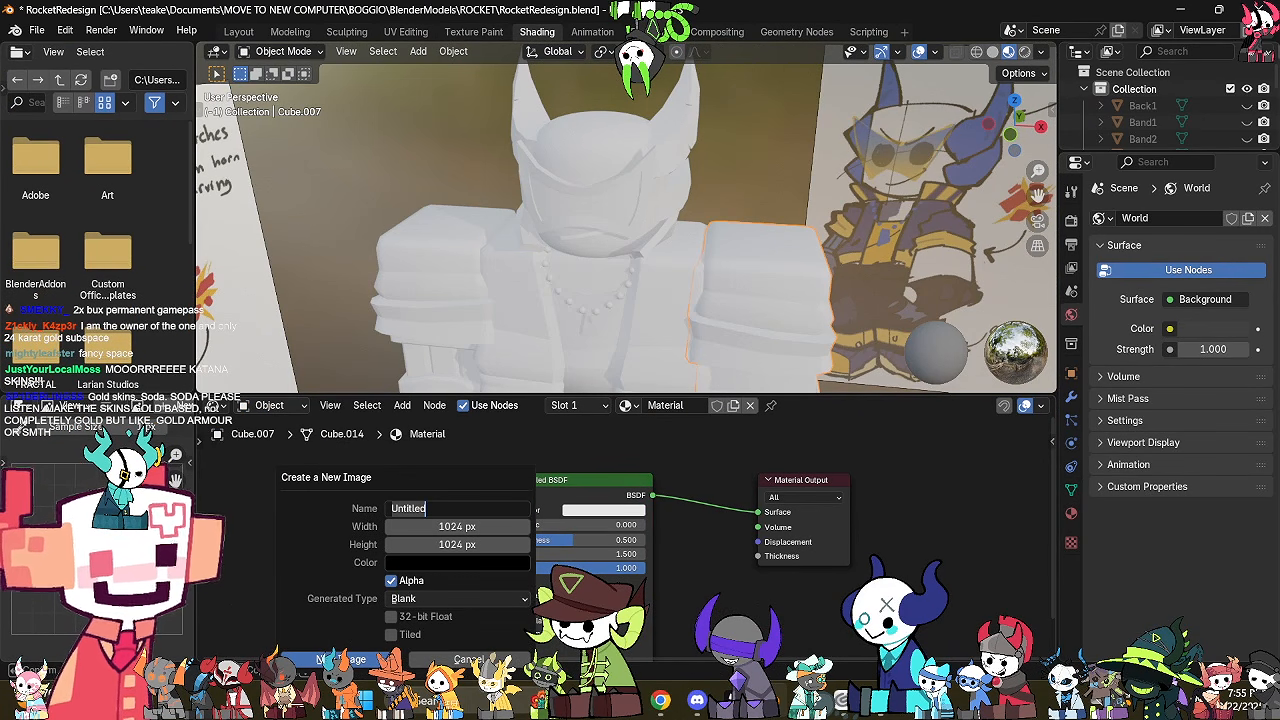
pyautogui.write('Ro')
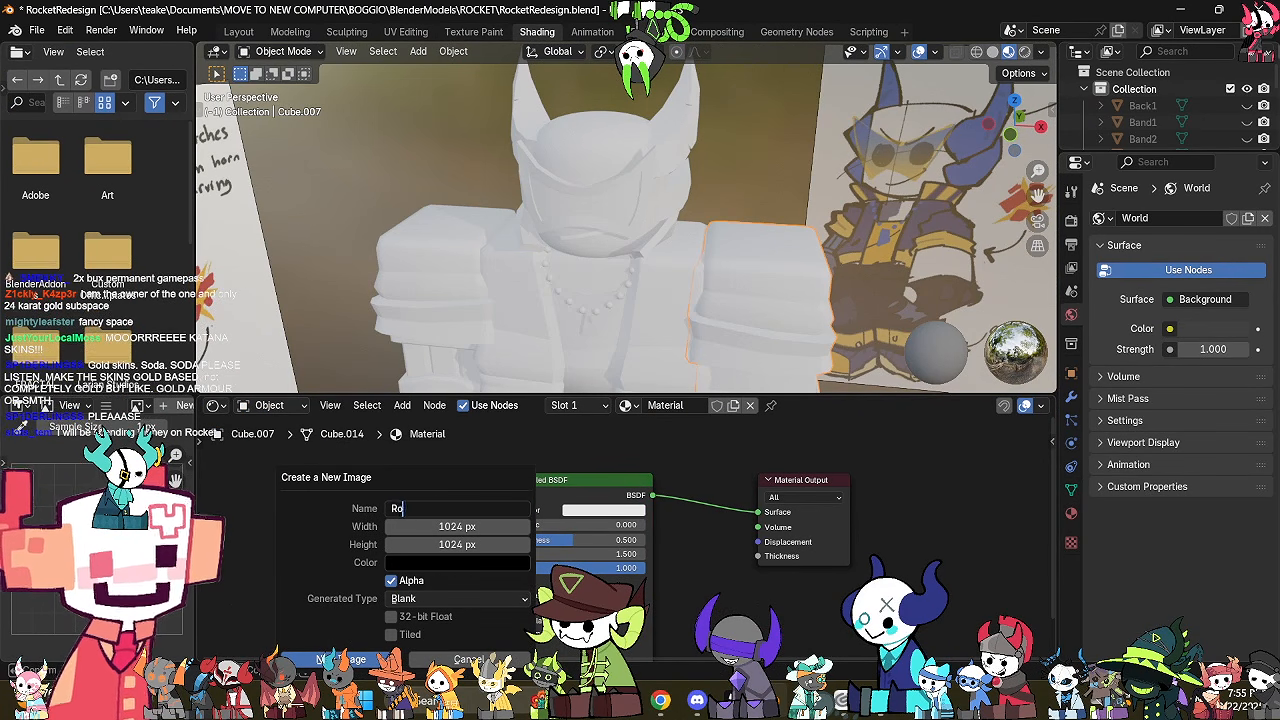
pyautogui.write('ckeyt')
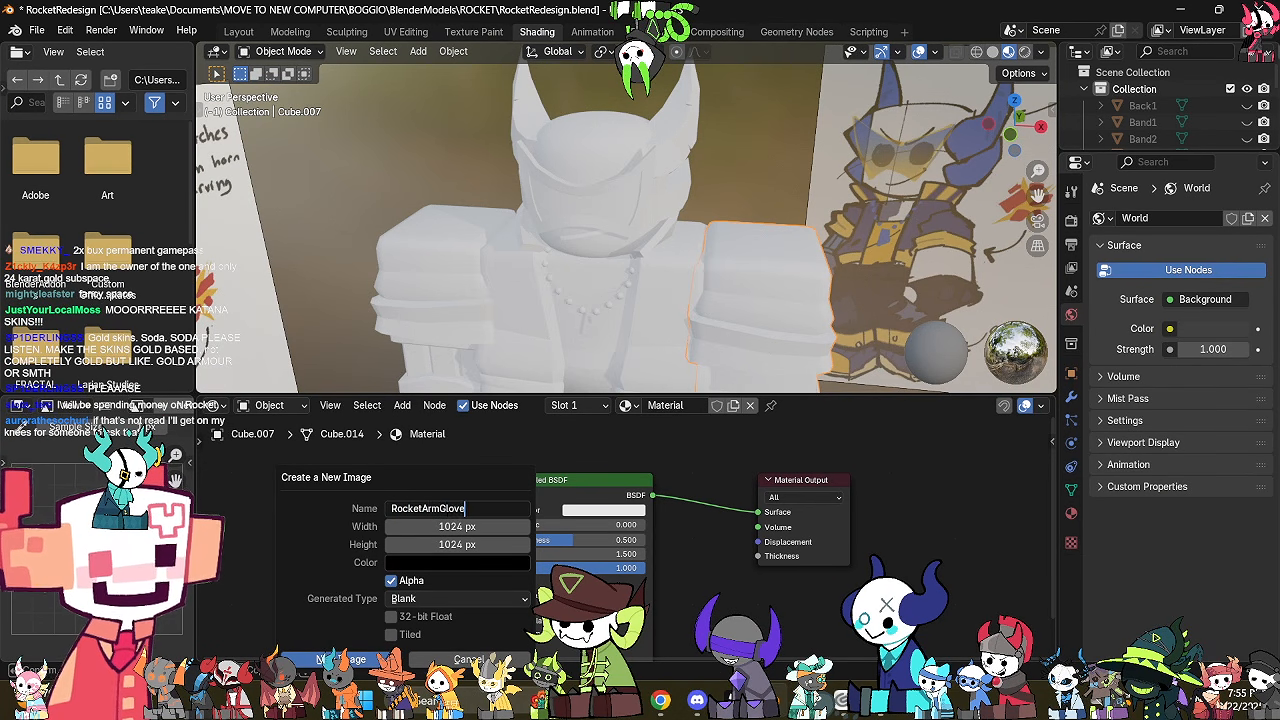
pyautogui.press('Escape')
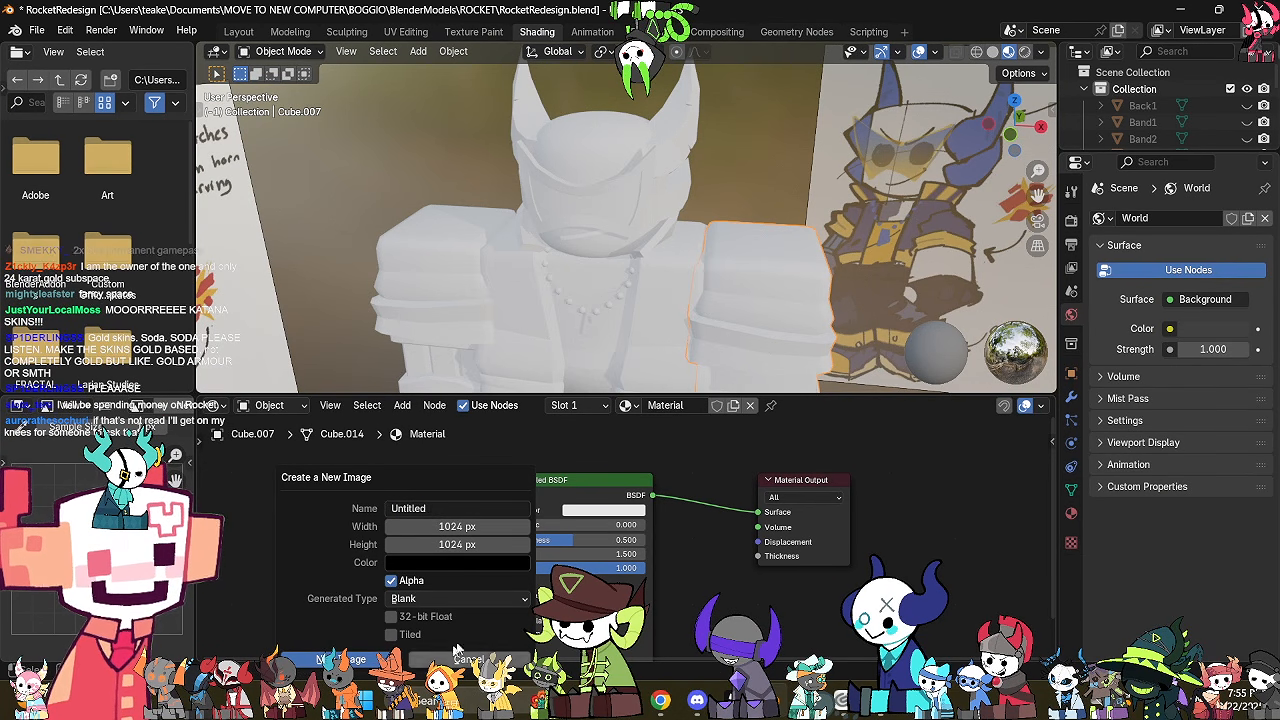
# Create the 1024 × 1024 px image RocketArmGlove and connect its Color output to the Principled BSDF's Base Color.
pyautogui.click(440, 508)
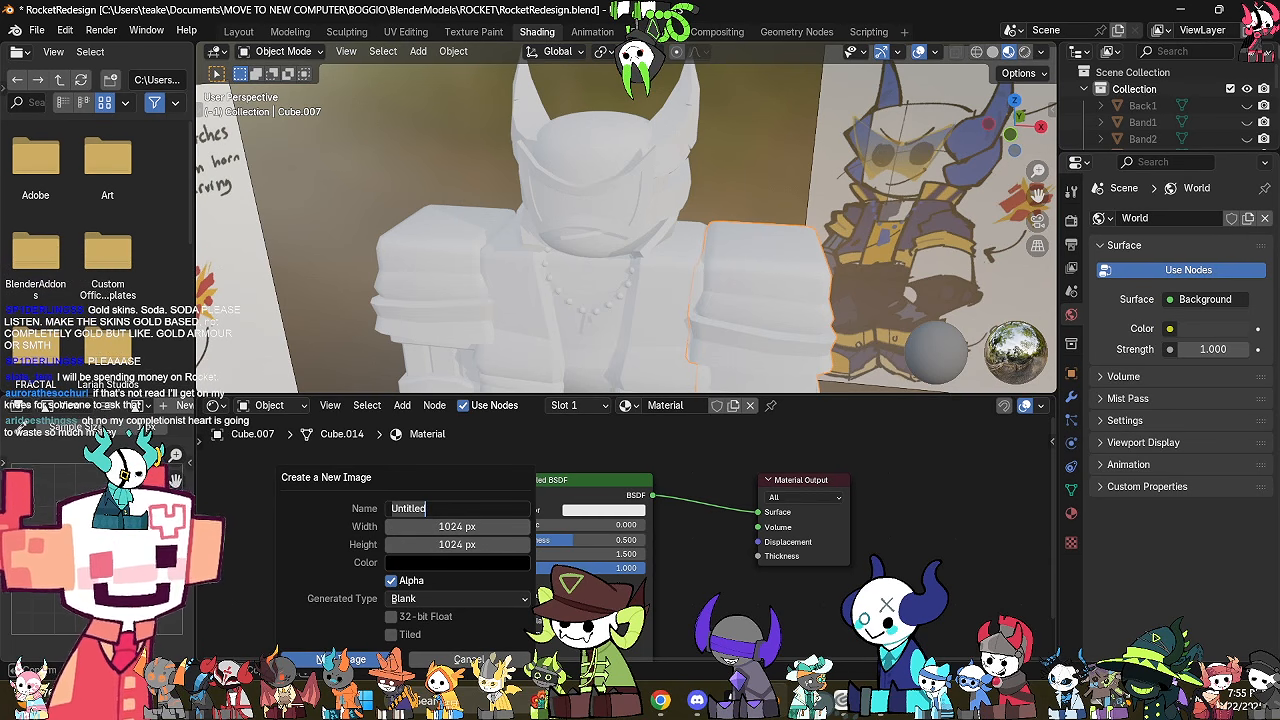
pyautogui.write('RocketArmGlove')
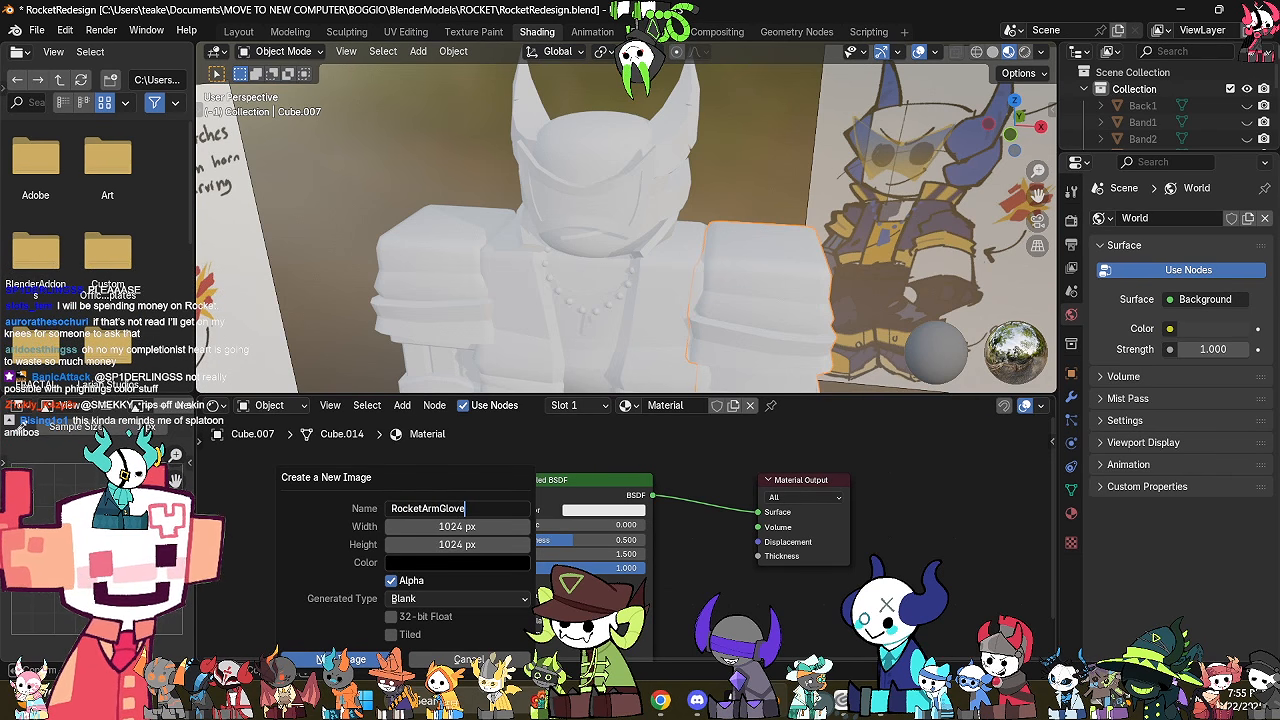
pyautogui.press('Return')
pyautogui.press('Return')
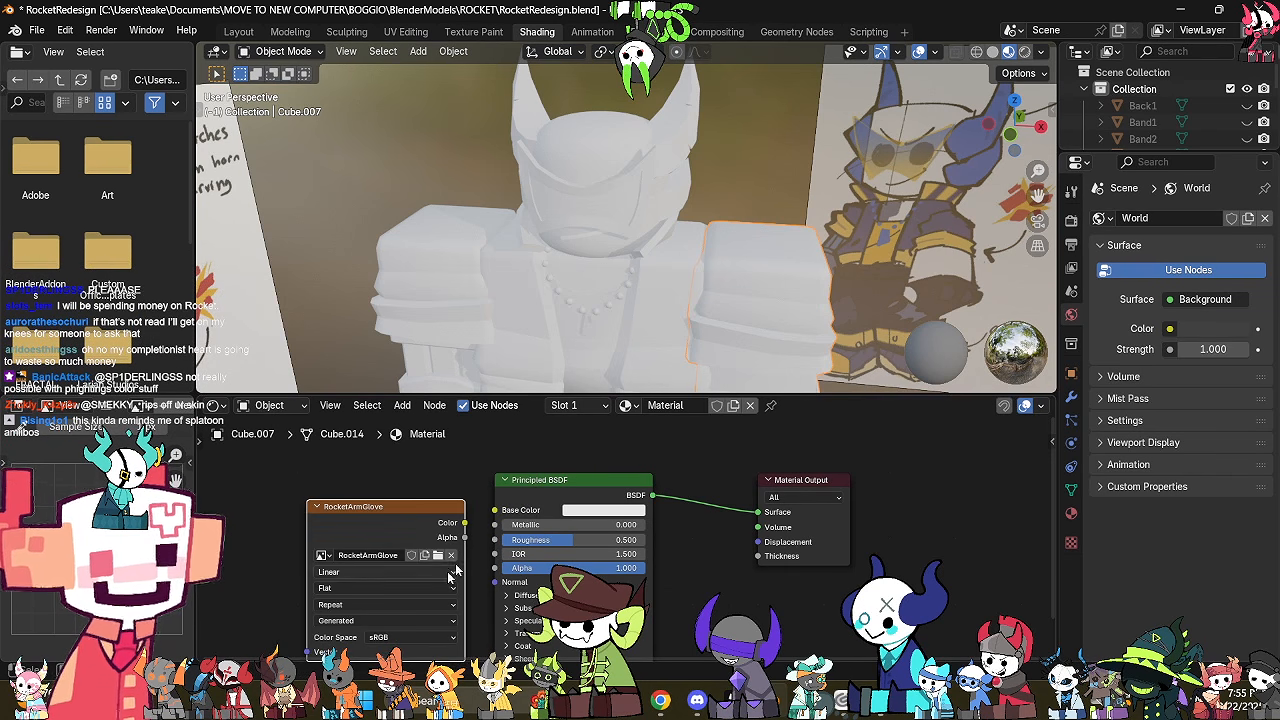
pyautogui.moveTo(465, 523); pyautogui.dragTo(496, 510)
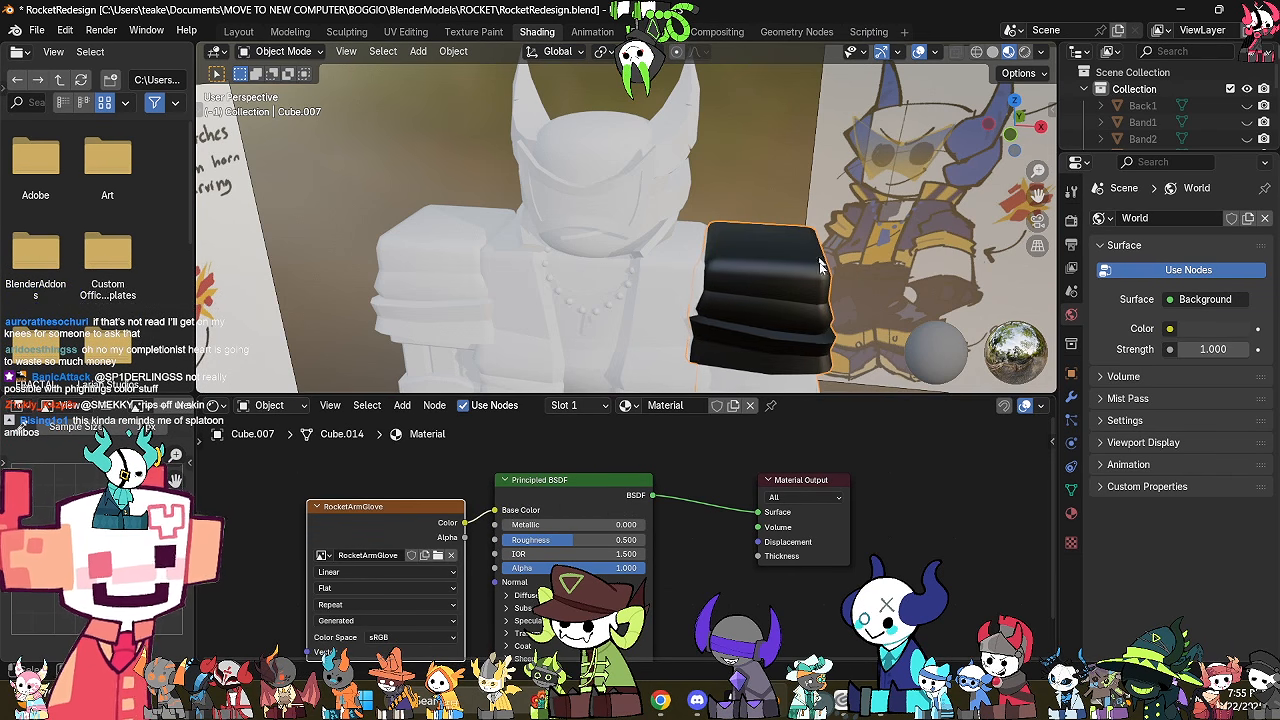
# Remove the Original4Mtl.001 material slot from the left arm and check the whole arm in the material preview.
pyautogui.keyDown('shift'); pyautogui.moveTo(750, 304); pyautogui.dragTo(693, 160, button='middle'); pyautogui.keyUp('shift')
pyautogui.moveTo(697, 300); pyautogui.dragTo(694, 299, button='middle')
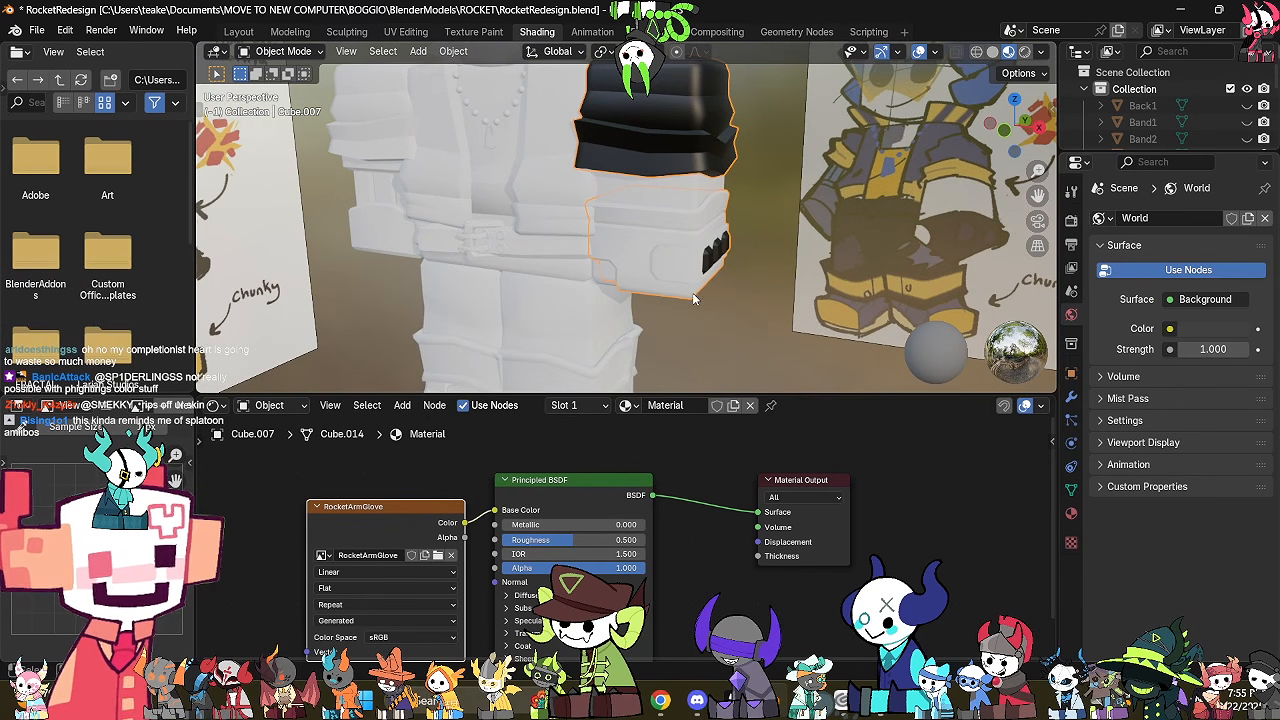
pyautogui.click(1071, 513)
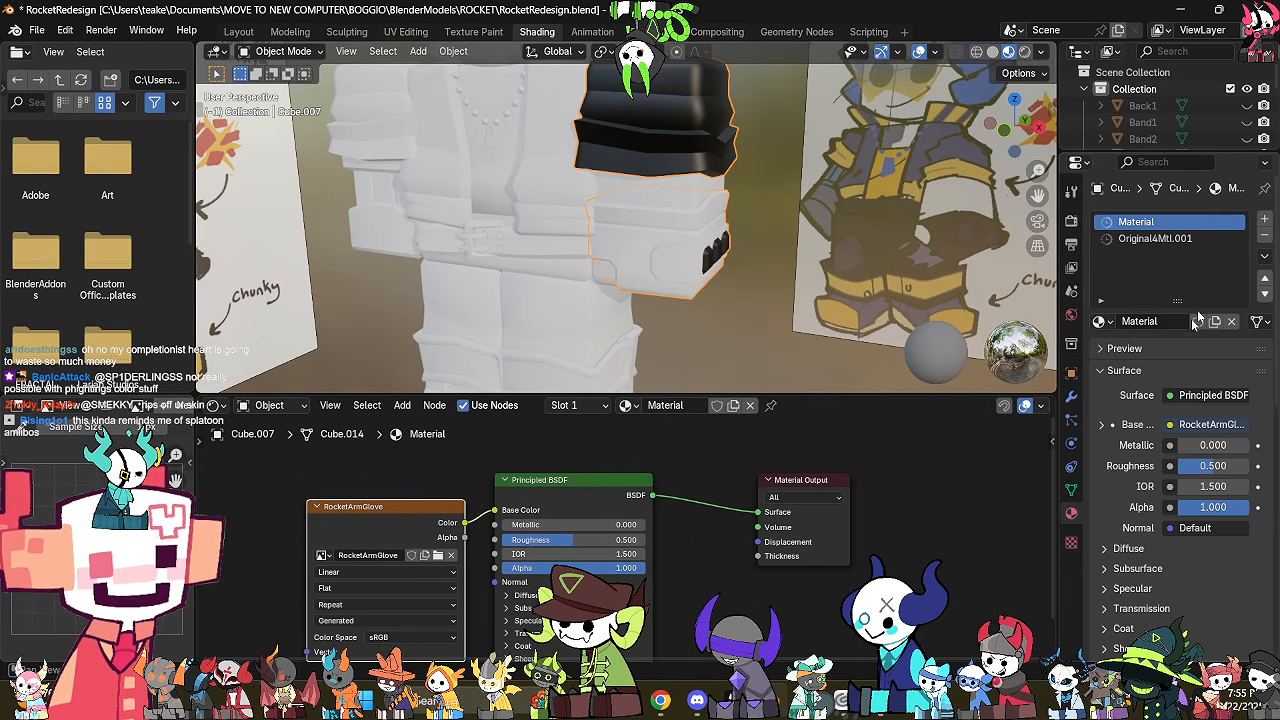
pyautogui.click(1155, 238)
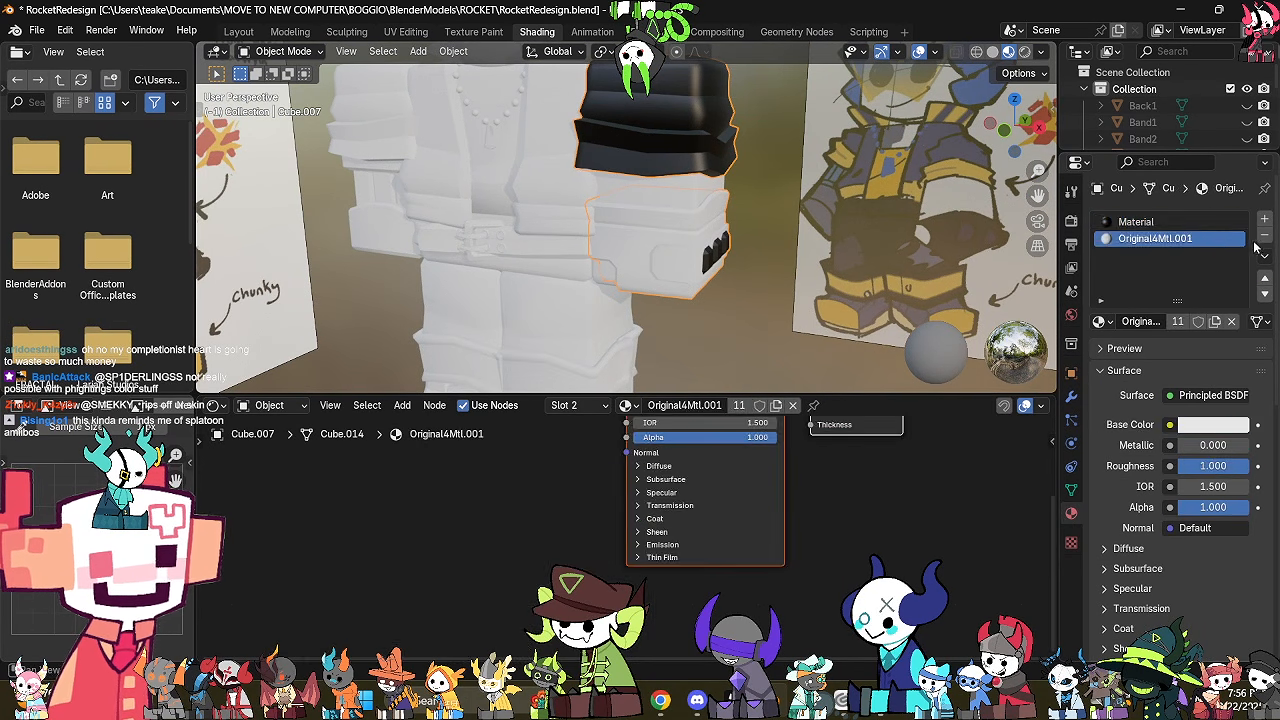
pyautogui.click(1264, 235)
pyautogui.moveTo(600, 240); pyautogui.dragTo(533, 257, button='middle')
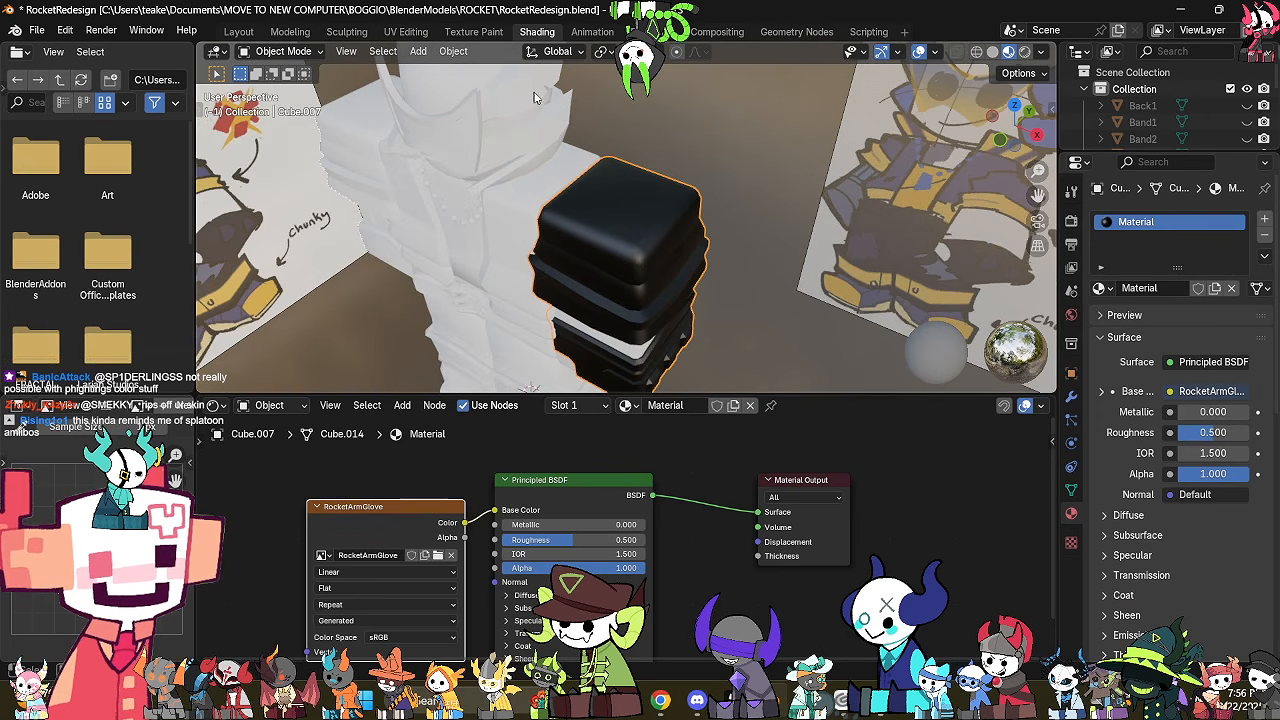
pyautogui.moveTo(535, 97); pyautogui.dragTo(704, 158, button='middle')
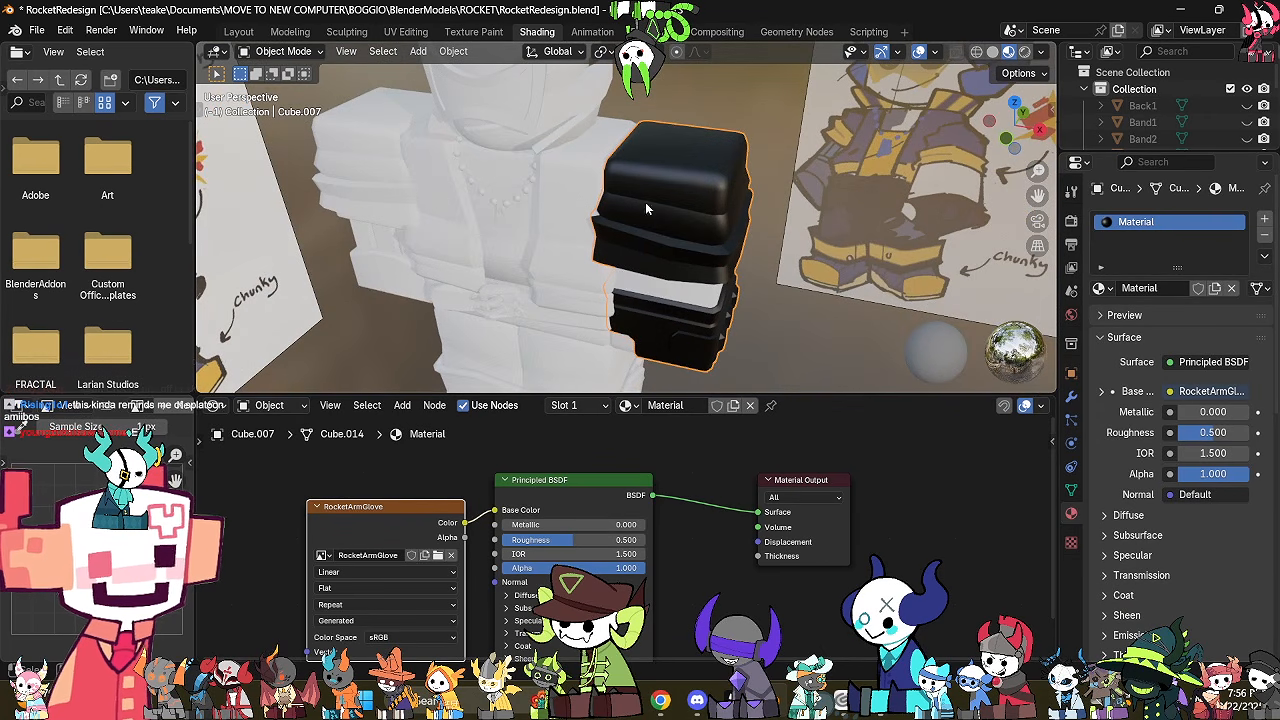
# Open the Texture Paint workspace and view the RocketArmGlove image with the UV layout beside the reference drawing.
pyautogui.click(473, 31)
pyautogui.press('Home')
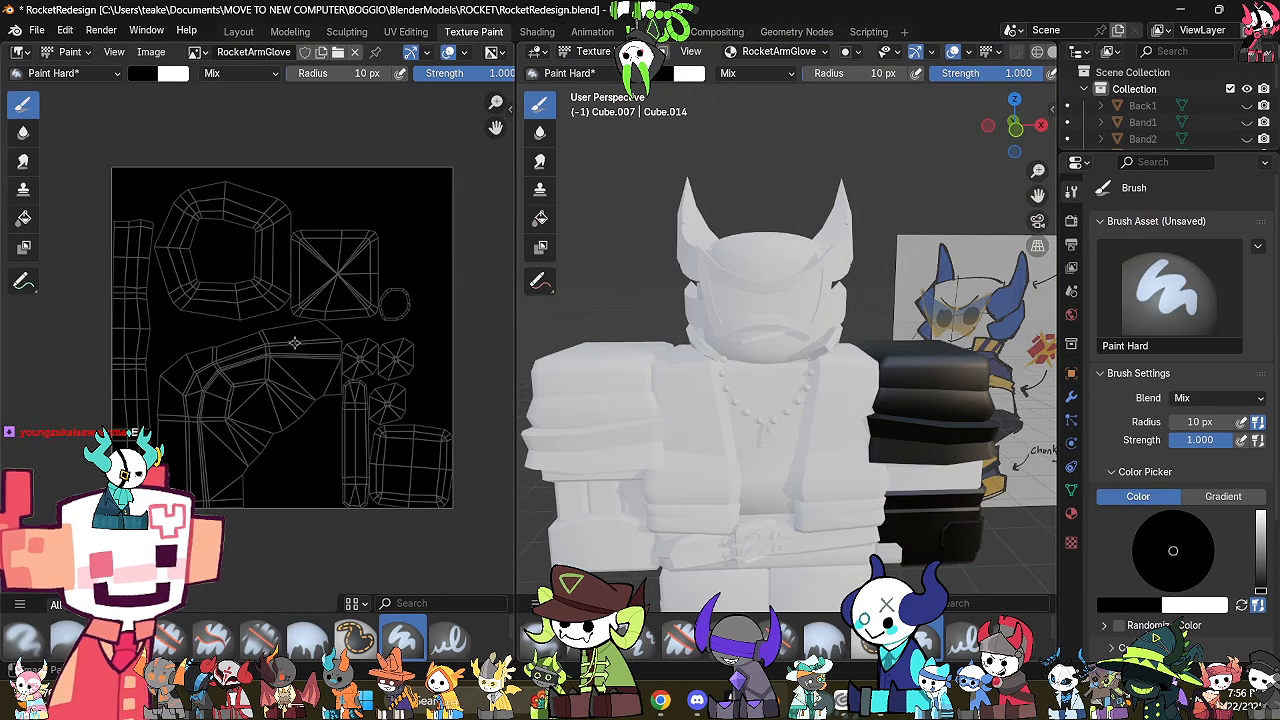
pyautogui.press('KP_0')
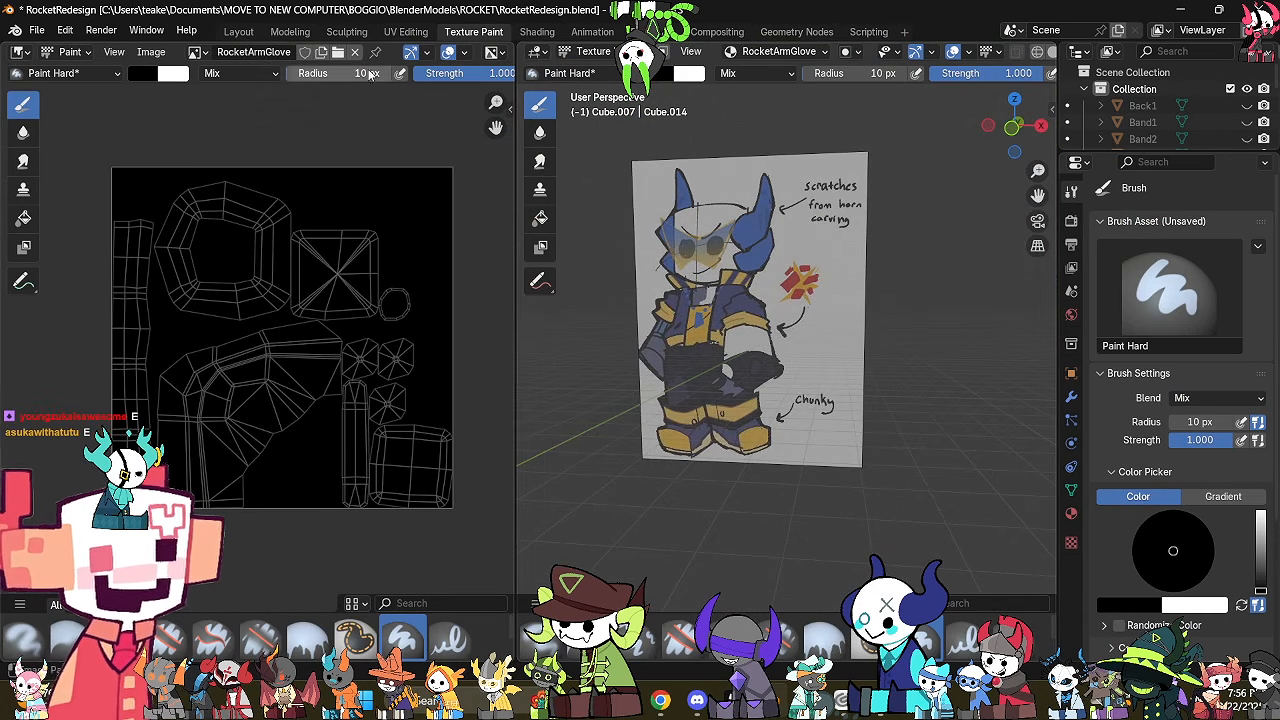
# Select the character reference image in the Modeling workspace's front view and set its opacity to 1.000.
pyautogui.click(287, 31)
pyautogui.moveTo(602, 208); pyautogui.dragTo(662, 230, button='middle')
pyautogui.click(1010, 129)
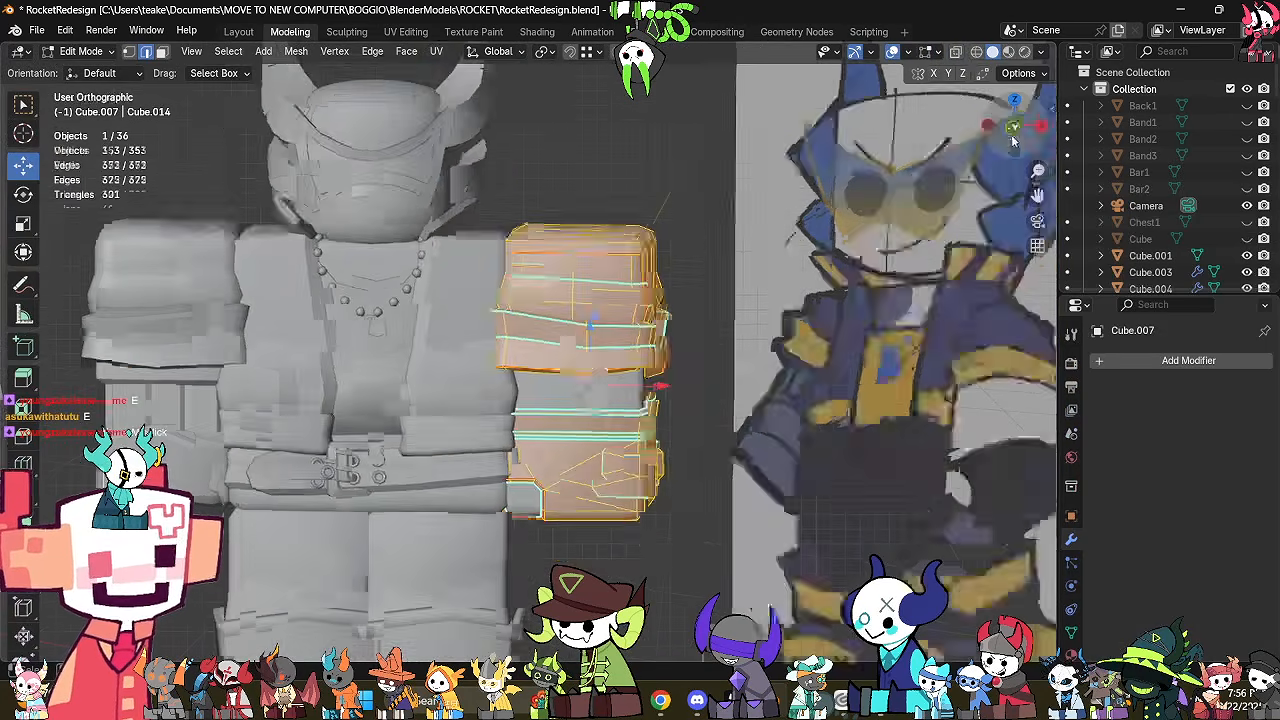
pyautogui.keyDown('shift'); pyautogui.moveTo(948, 253); pyautogui.dragTo(550, 197, button='middle'); pyautogui.keyUp('shift')
pyautogui.press('Tab')
pyautogui.click(780, 300)
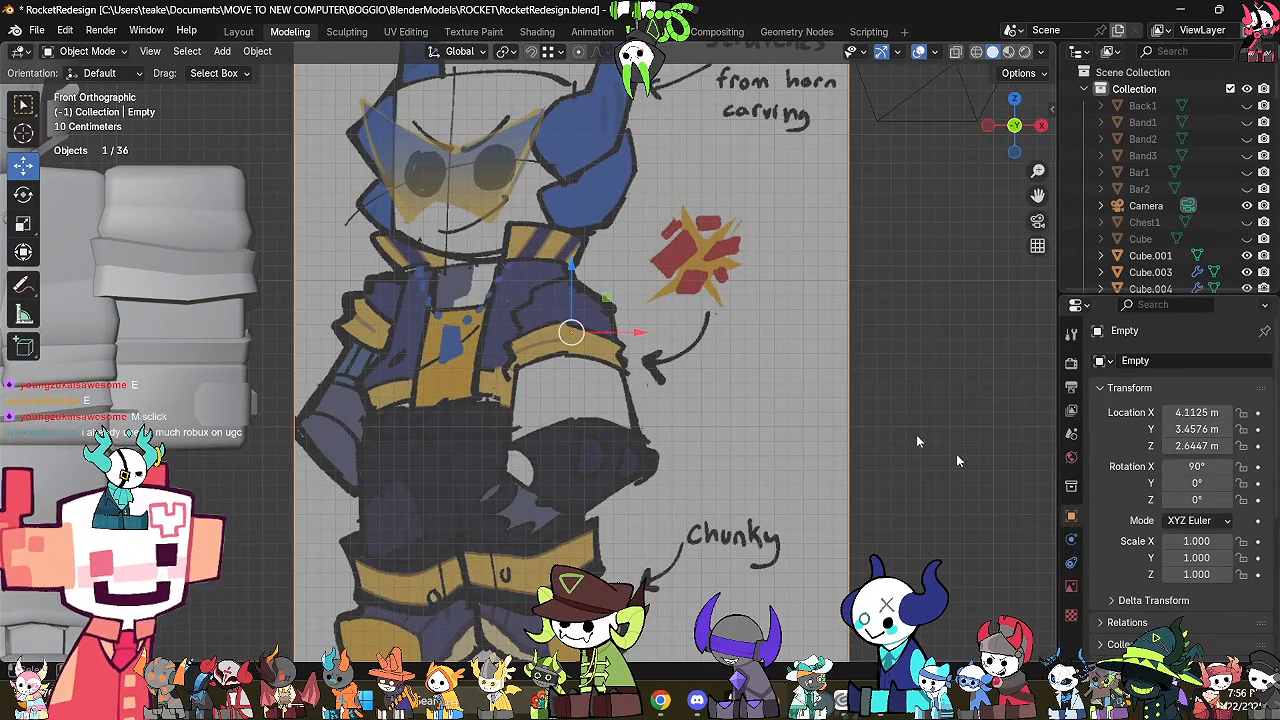
pyautogui.click(1071, 586)
pyautogui.scroll(-1, 1189, 570)
pyautogui.moveTo(1204, 521); pyautogui.dragTo(1250, 520)
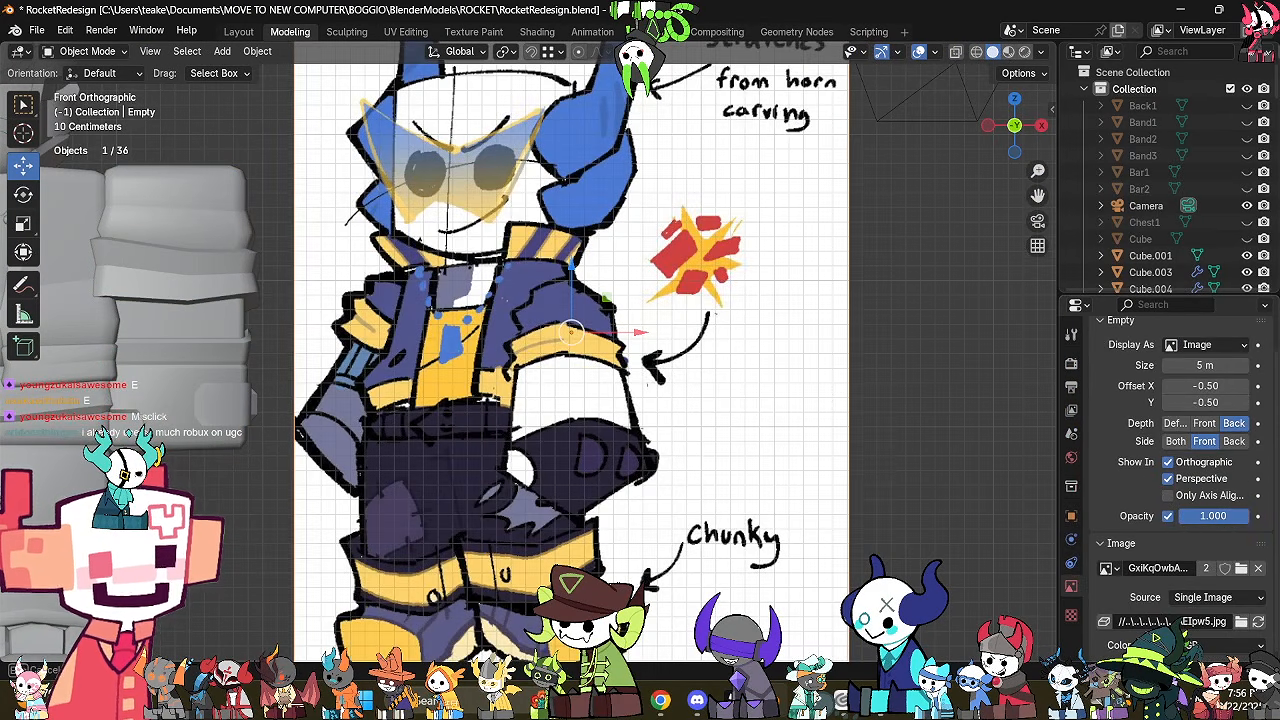
# Reselect the left arm object and return to the Texture Paint workspace with the reference drawing close in view.
pyautogui.keyDown('shift'); pyautogui.moveTo(638, 345); pyautogui.dragTo(975, 400, button='middle'); pyautogui.keyUp('shift')
pyautogui.click(600, 340)
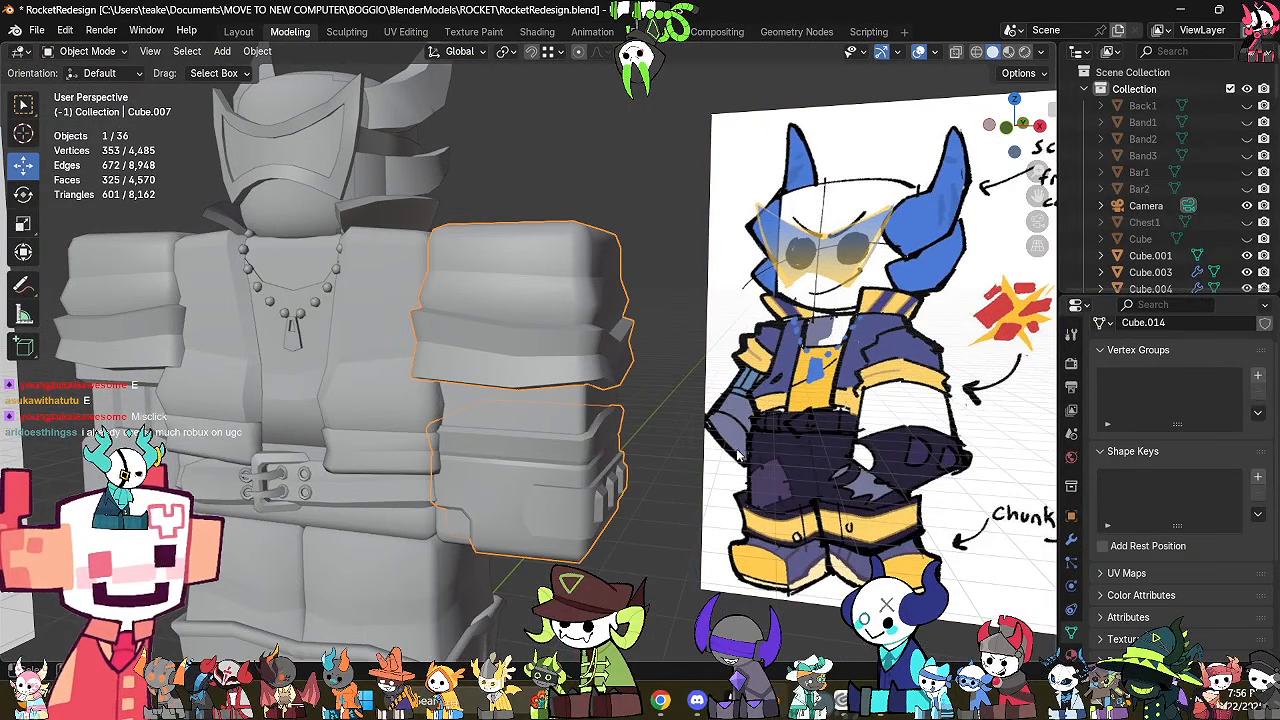
pyautogui.click(395, 32)
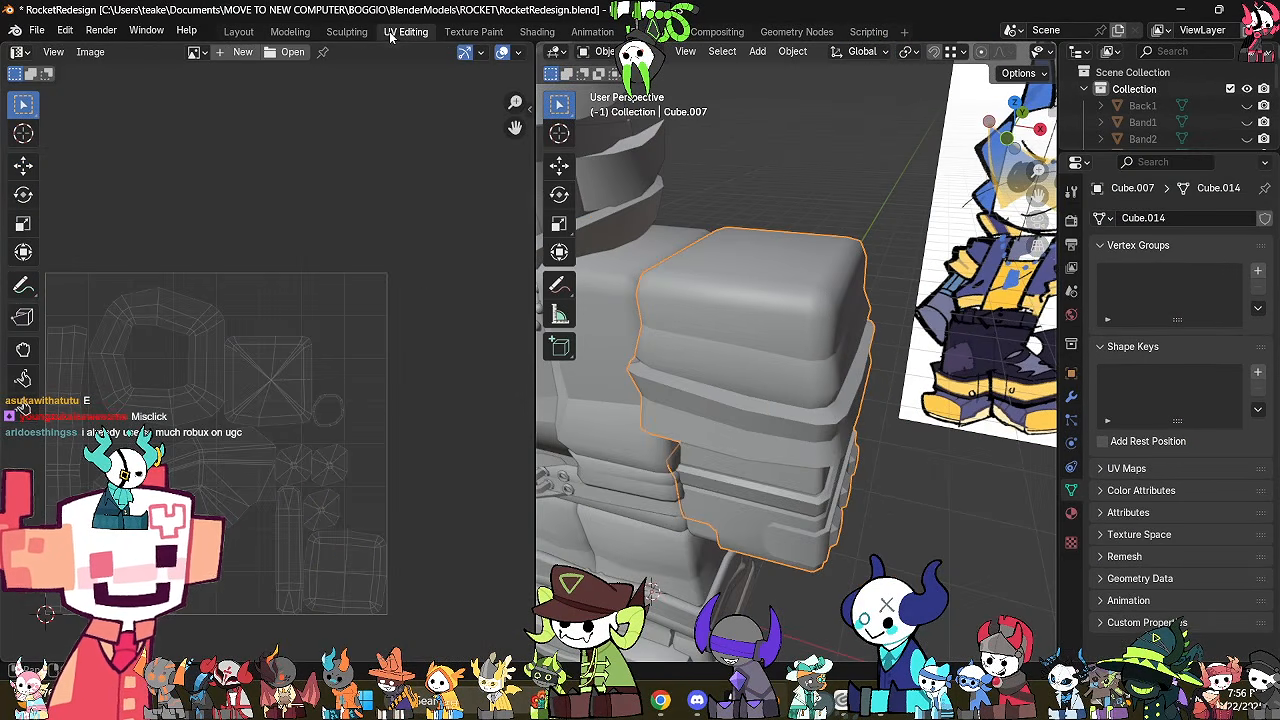
pyautogui.click(462, 32)
pyautogui.scroll(-4, 690, 318)
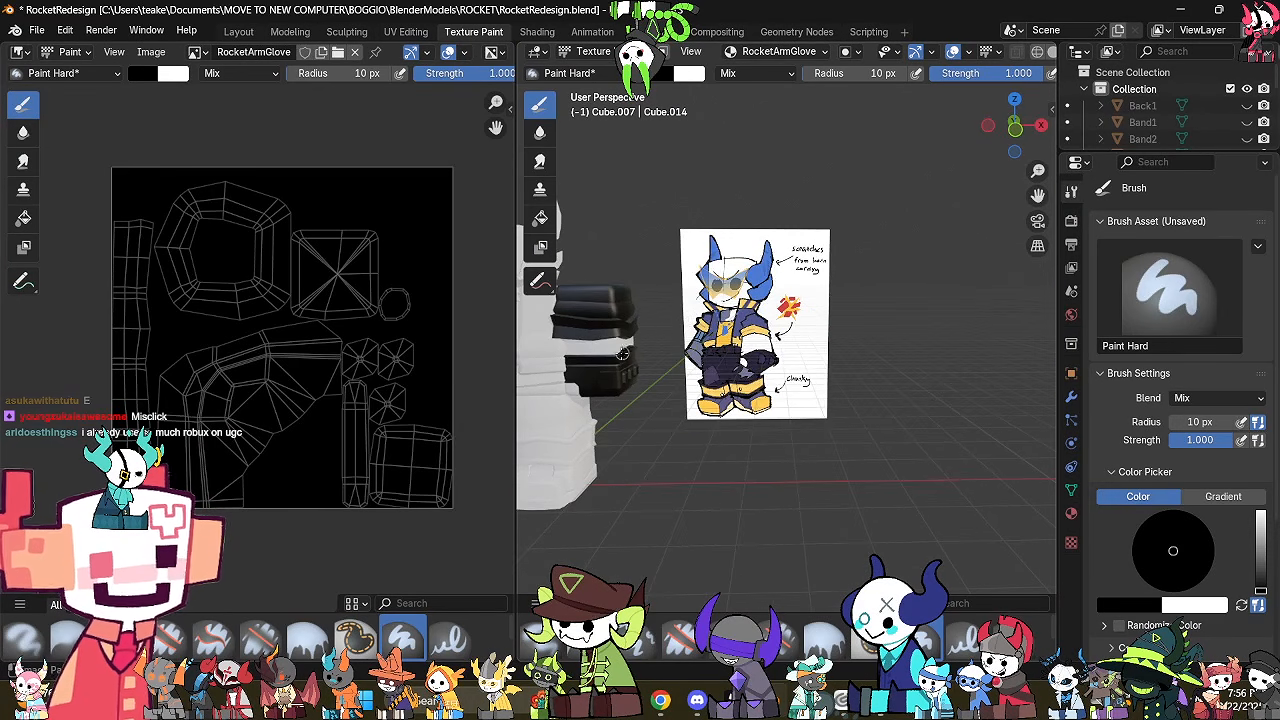
pyautogui.scroll(5, 900, 266)
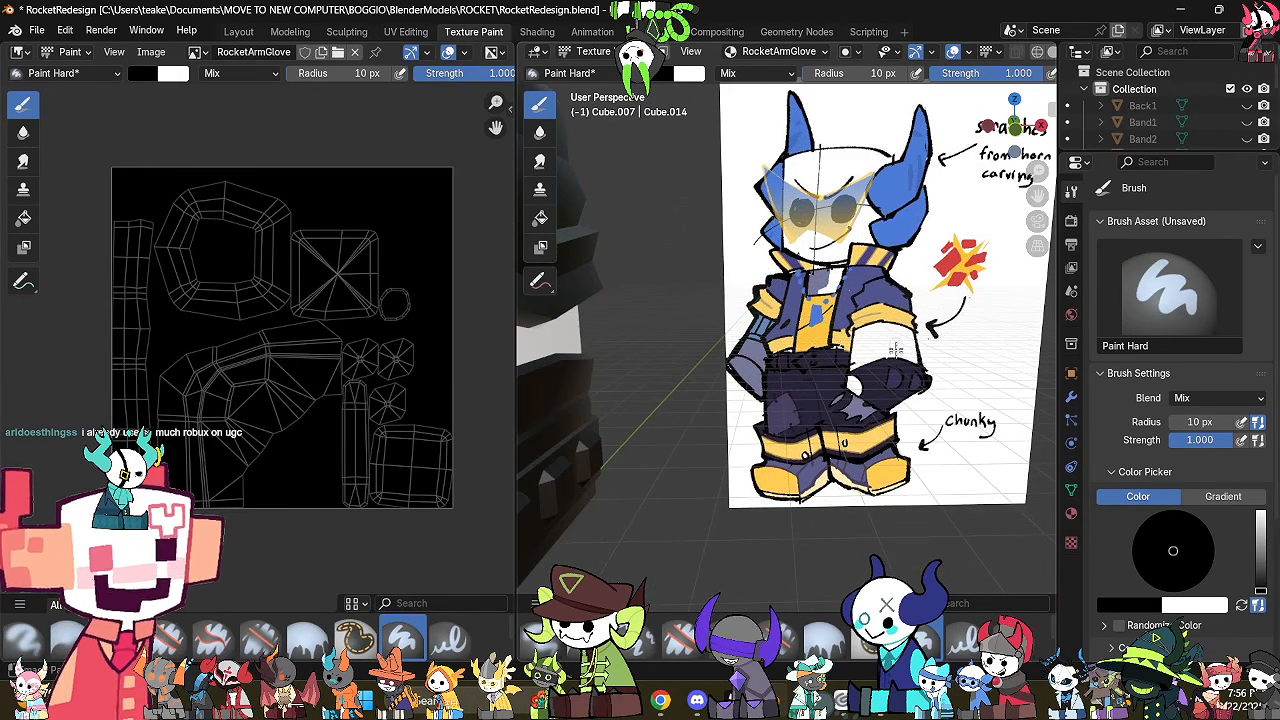
# Sample the jacket's purple from the reference drawing as the brush color and set the brush radius to 107 px.
pyautogui.click(667, 73)
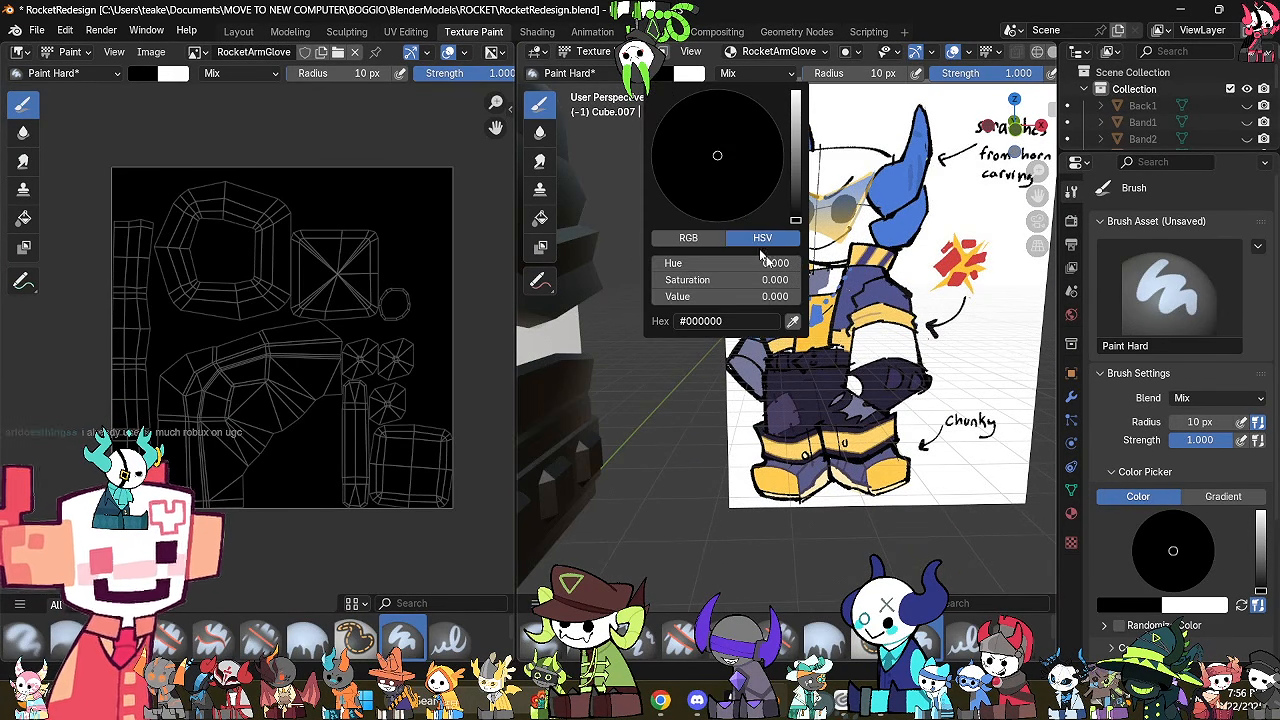
pyautogui.click(795, 321)
pyautogui.click(880, 294)
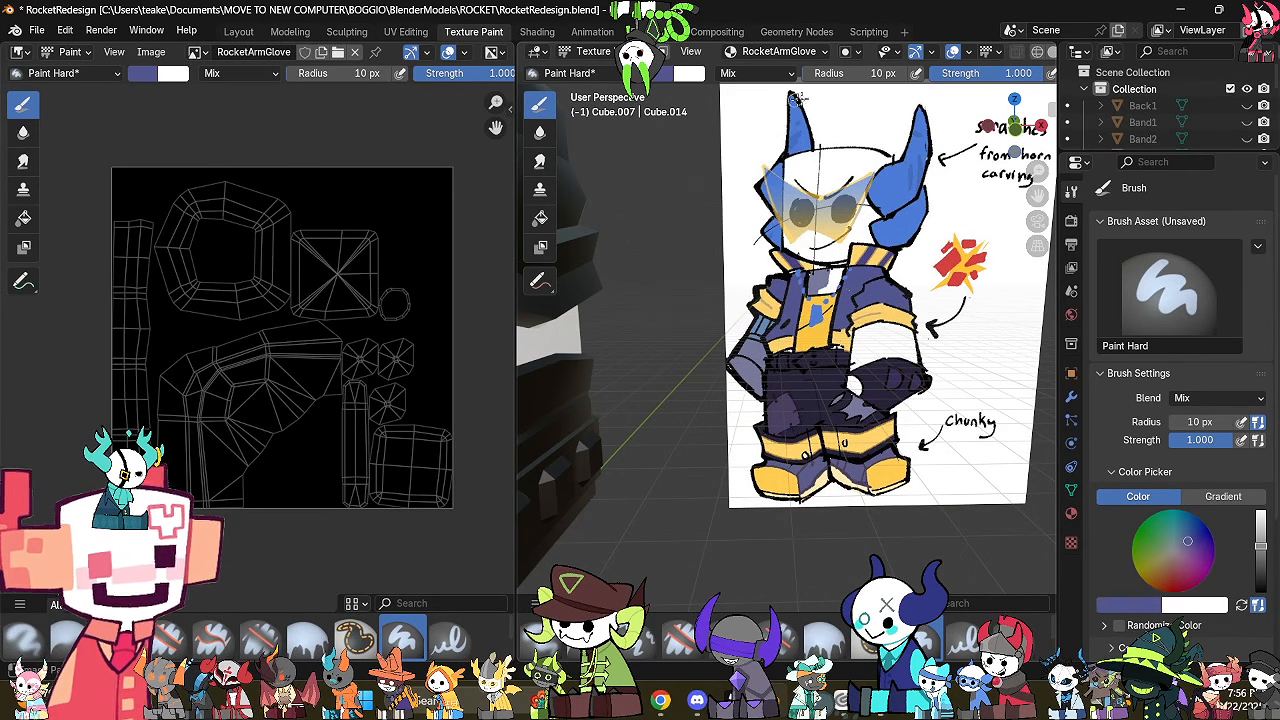
pyautogui.moveTo(848, 73); pyautogui.dragTo(870, 73)
pyautogui.keyDown('shift'); pyautogui.moveTo(710, 268); pyautogui.dragTo(736, 267, button='middle'); pyautogui.keyUp('shift')
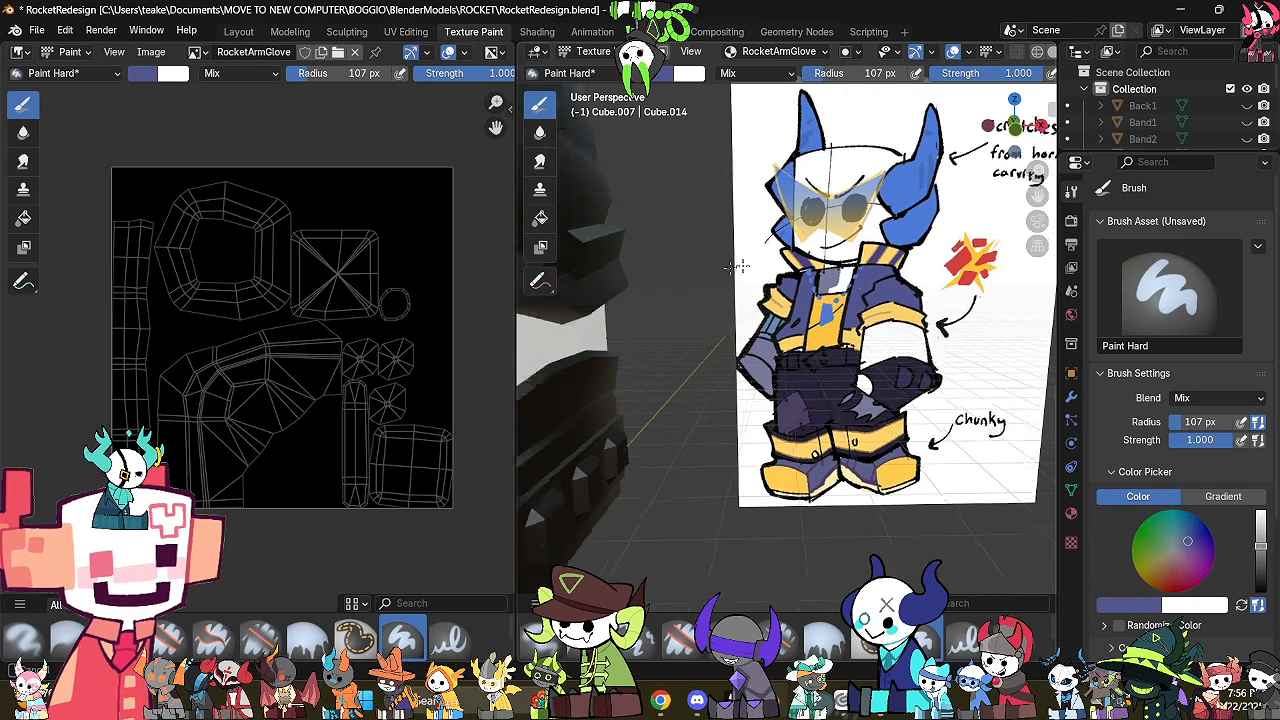
# Set the brush blending mode to Erase Alpha and erase the black background in the lower-right part of the RocketArmGlove texture.
pyautogui.scroll(3, 737, 266)
pyautogui.click(245, 73)
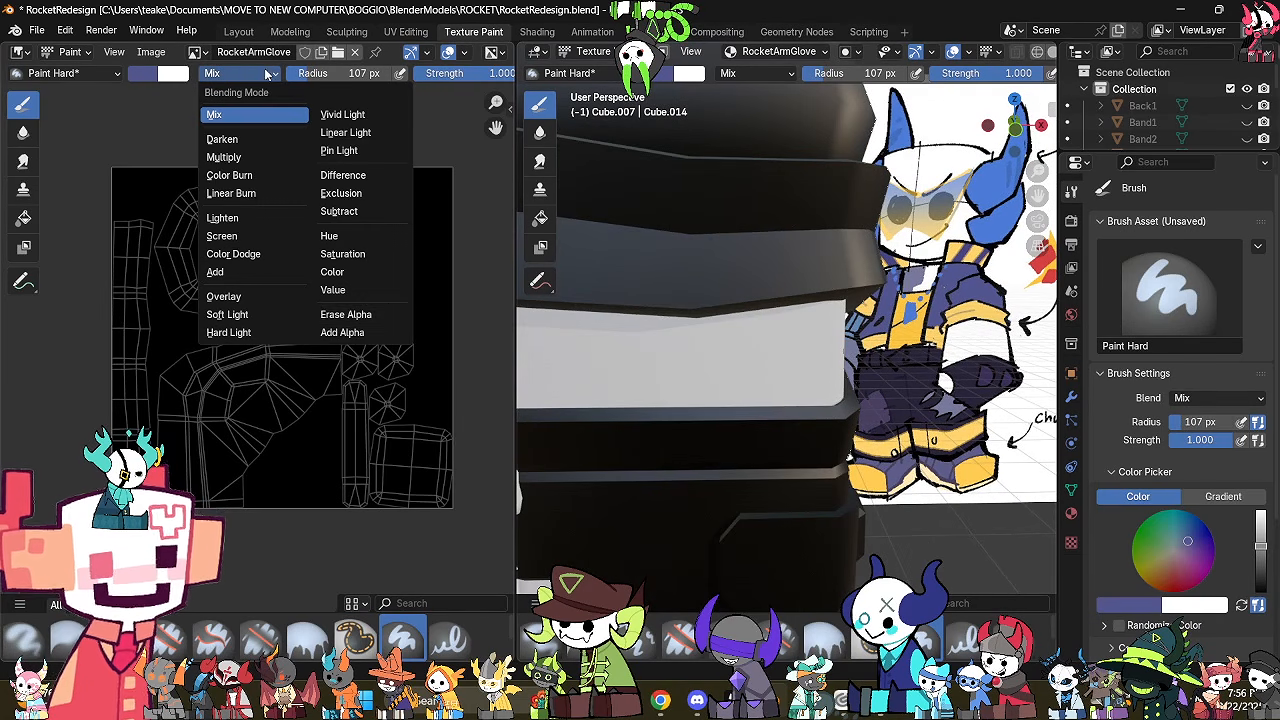
pyautogui.click(387, 318)
pyautogui.moveTo(420, 400)
pyautogui.mouseDown()
pyautogui.moveTo(415, 470)
pyautogui.moveTo(300, 490)
pyautogui.moveTo(410, 420)
pyautogui.mouseUp()
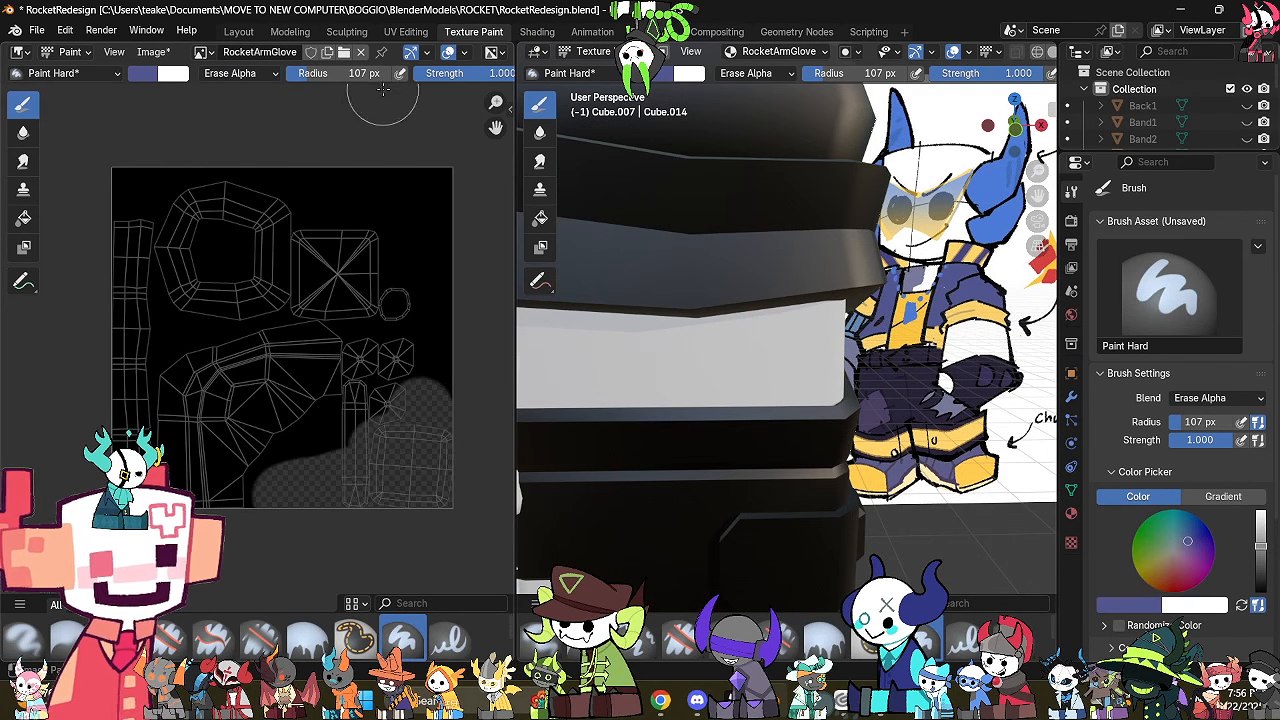
# Review the brush's stroke and falloff settings and apply the flat preset to its falloff curve.
pyautogui.hscroll(5, 380, 73)
pyautogui.click(405, 73)
pyautogui.moveTo(476, 78)
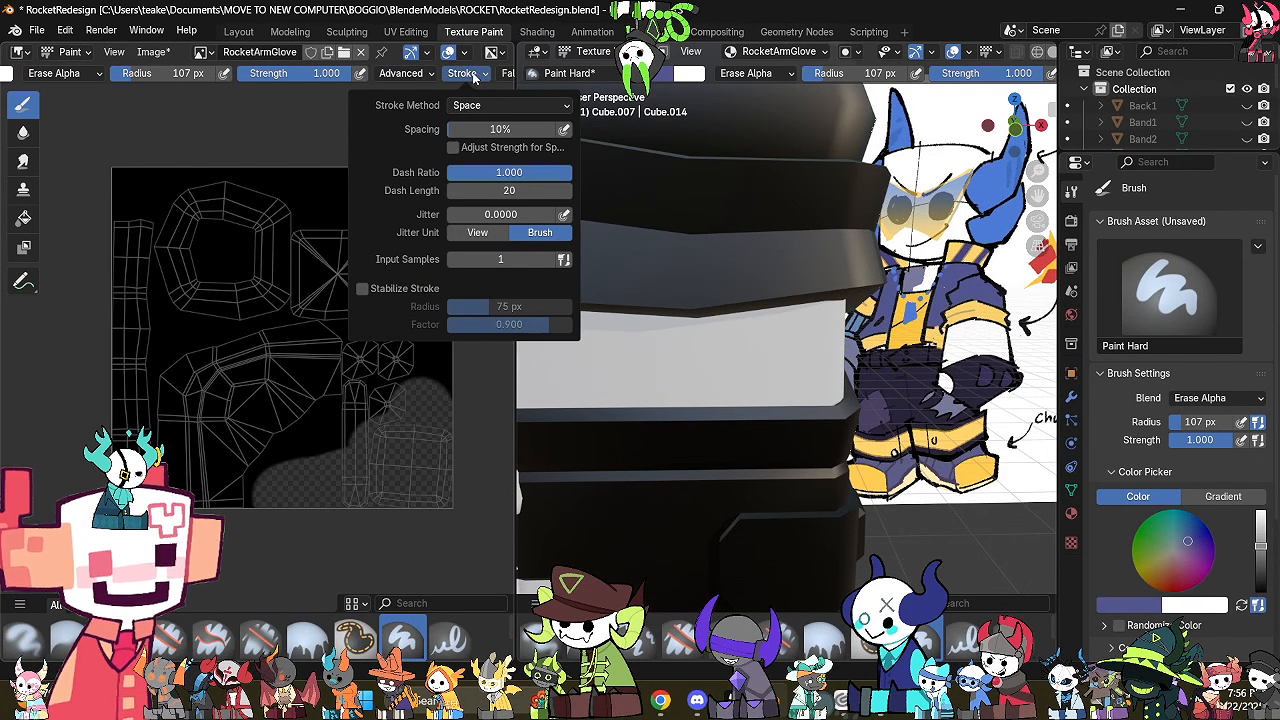
pyautogui.click(472, 106)
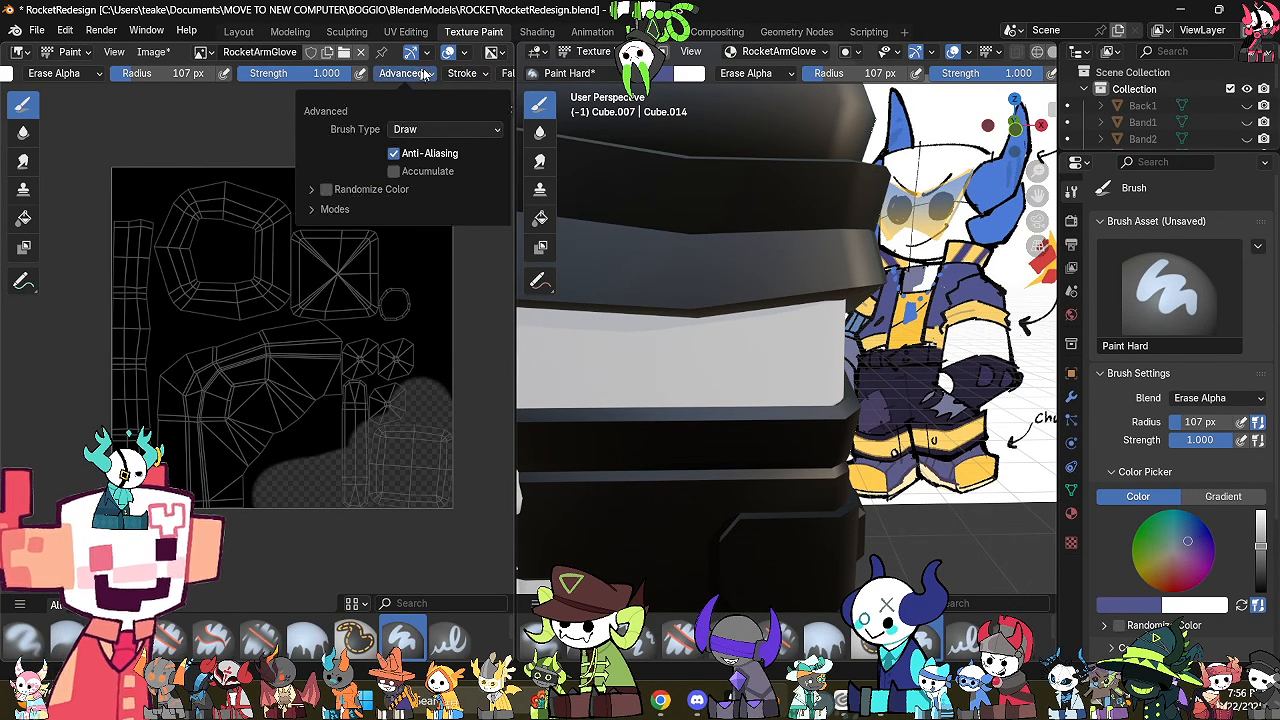
pyautogui.moveTo(434, 88)
pyautogui.mouseDown(button='middle')
pyautogui.moveTo(396, 77)
pyautogui.moveTo(415, 104)
pyautogui.mouseUp(button='middle')
pyautogui.scroll(-3, 392, 75)
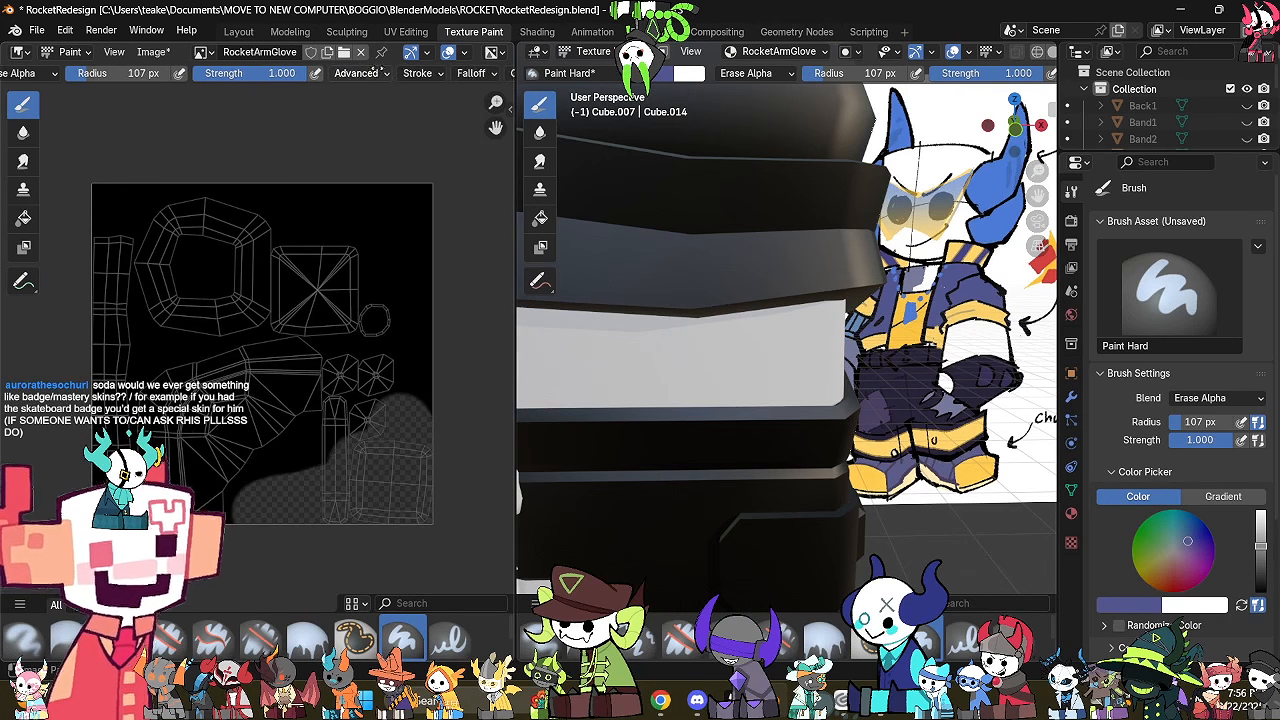
pyautogui.click(380, 74)
pyautogui.click(430, 105)
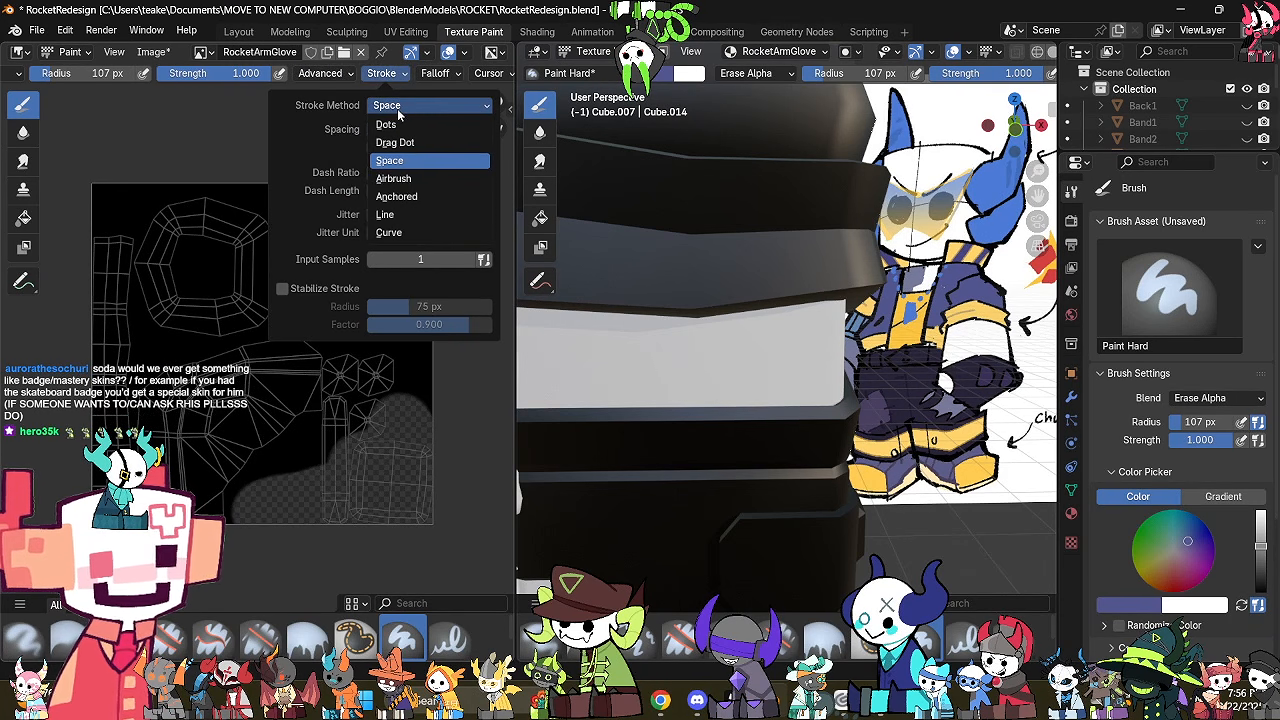
pyautogui.click(435, 73)
pyautogui.click(447, 456)
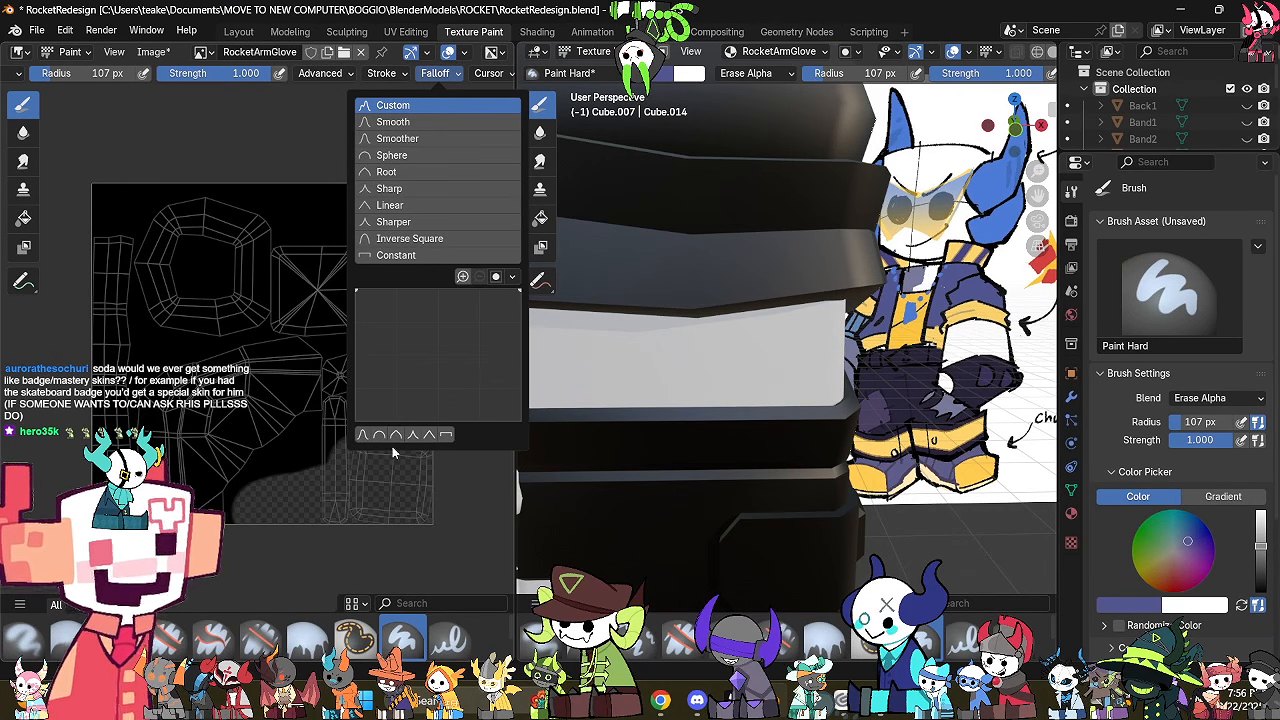
pyautogui.click(396, 436)
pyautogui.click(446, 436)
# Erase the remaining black background so the whole RocketArmGlove texture is transparent.
pyautogui.moveTo(412, 358)
pyautogui.mouseDown()
pyautogui.moveTo(350, 260)
pyautogui.moveTo(220, 400)
pyautogui.moveTo(387, 387)
pyautogui.moveTo(273, 333)
pyautogui.moveTo(423, 242)
pyautogui.moveTo(160, 210)
pyautogui.mouseUp()
pyautogui.scroll(-3, 838, 405)
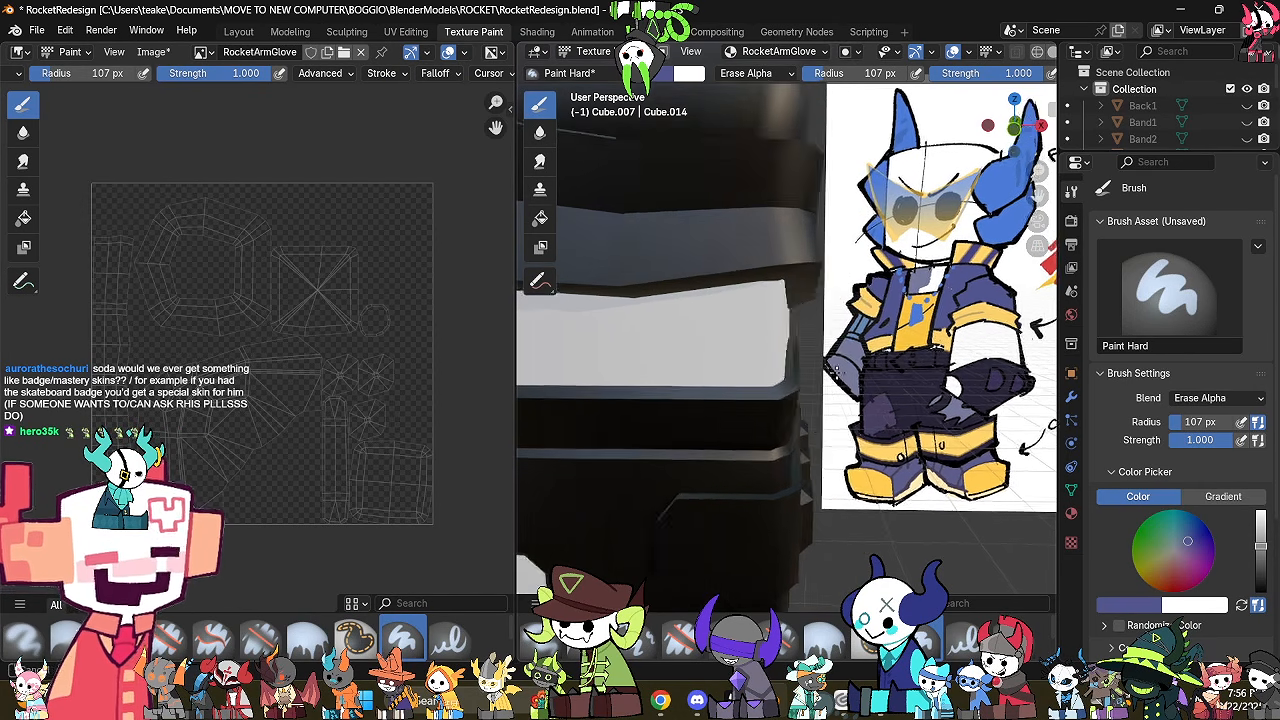
pyautogui.moveTo(838, 405); pyautogui.dragTo(834, 373, button='middle')
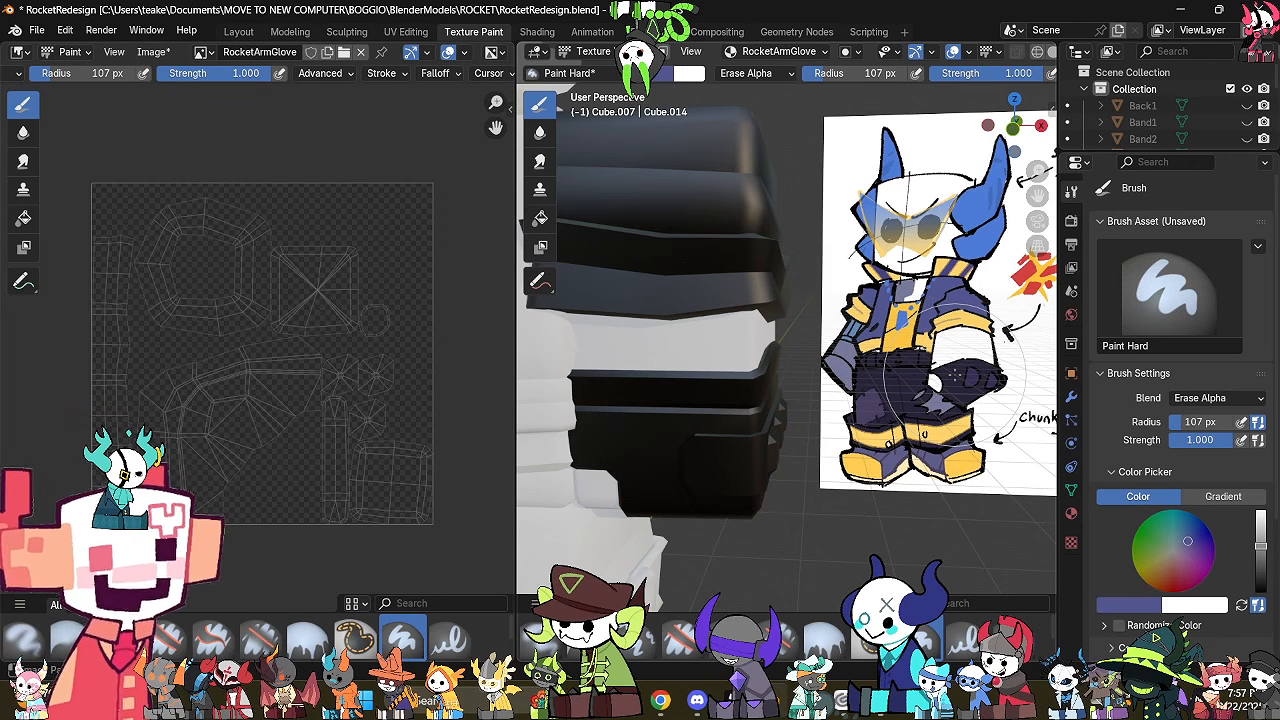
# Set the brush blending mode back to Mix and its radius to 229 px.
pyautogui.scroll(3, 290, 80)
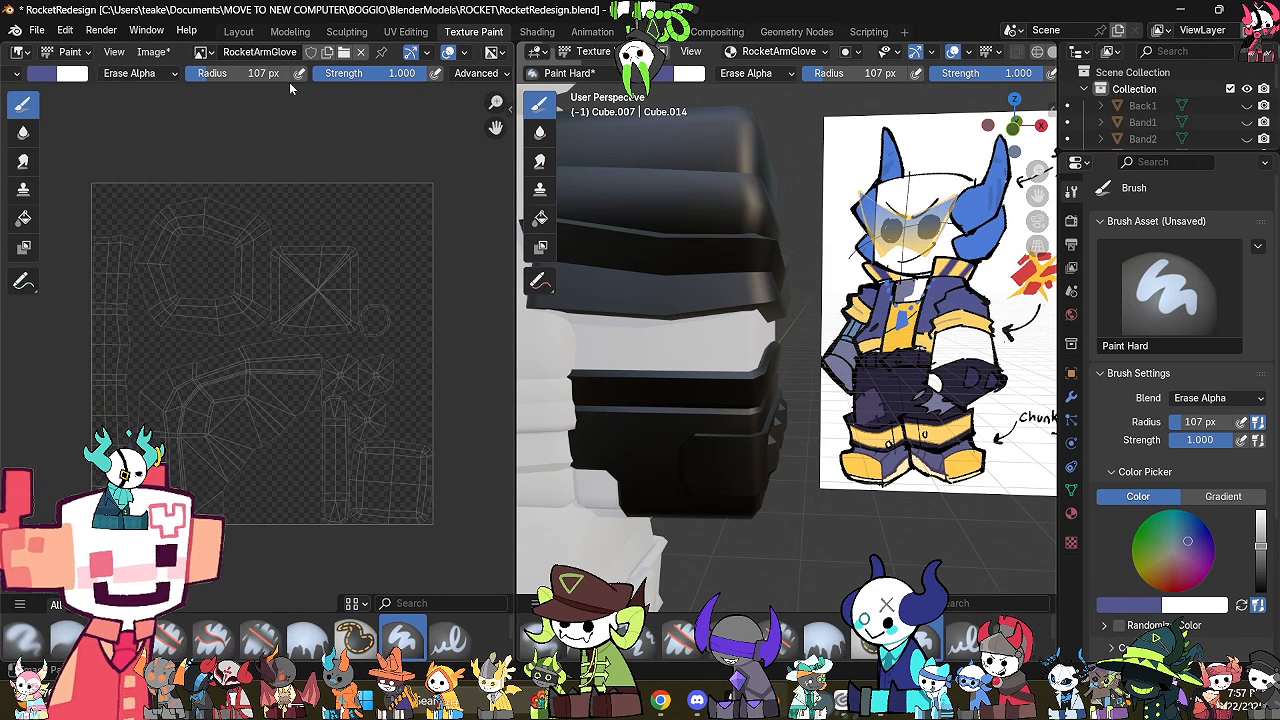
pyautogui.click(116, 80)
pyautogui.click(116, 116)
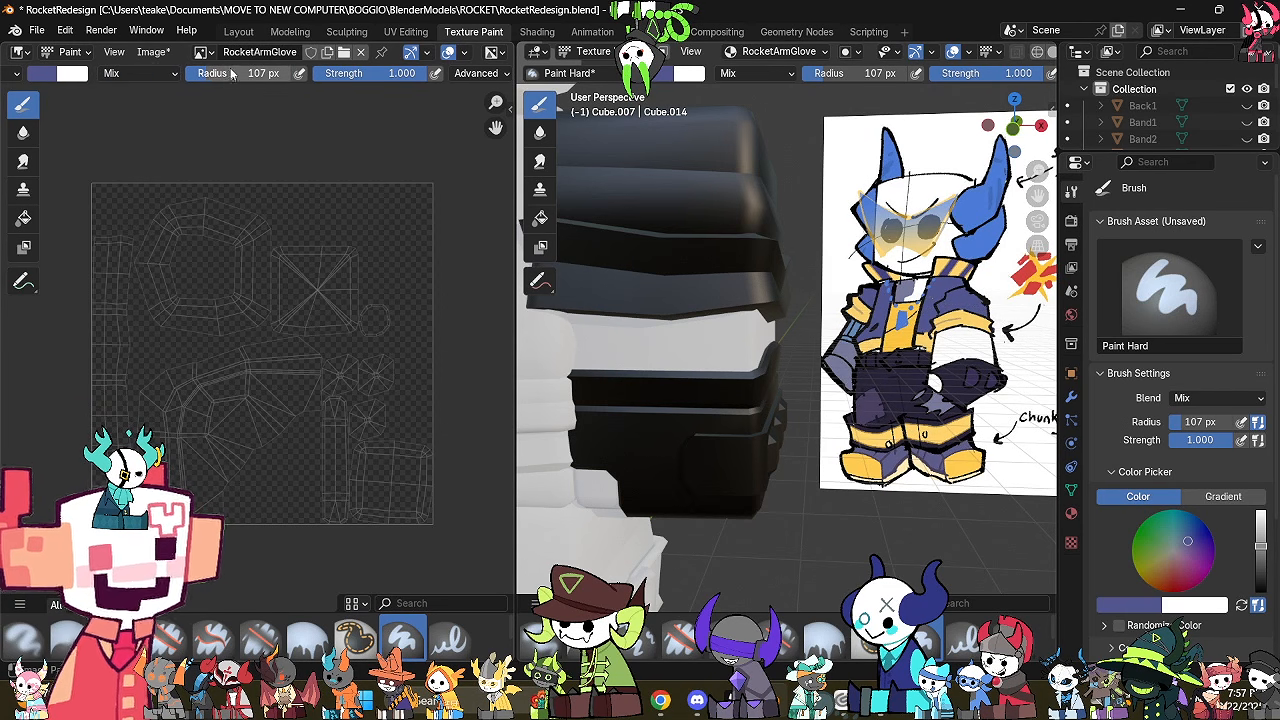
pyautogui.moveTo(230, 76); pyautogui.dragTo(304, 73)
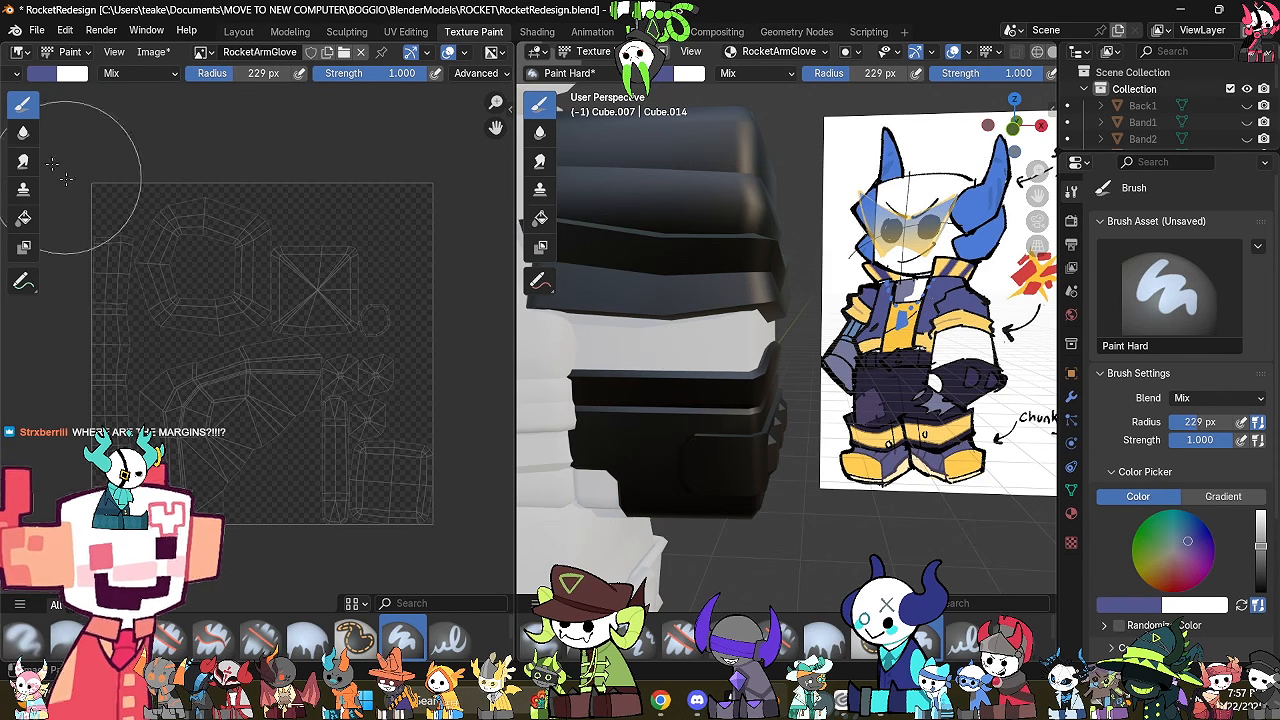
# Paint the right third of the glove texture with the jacket's purple from edge to edge vertically.
pyautogui.click(688, 73)
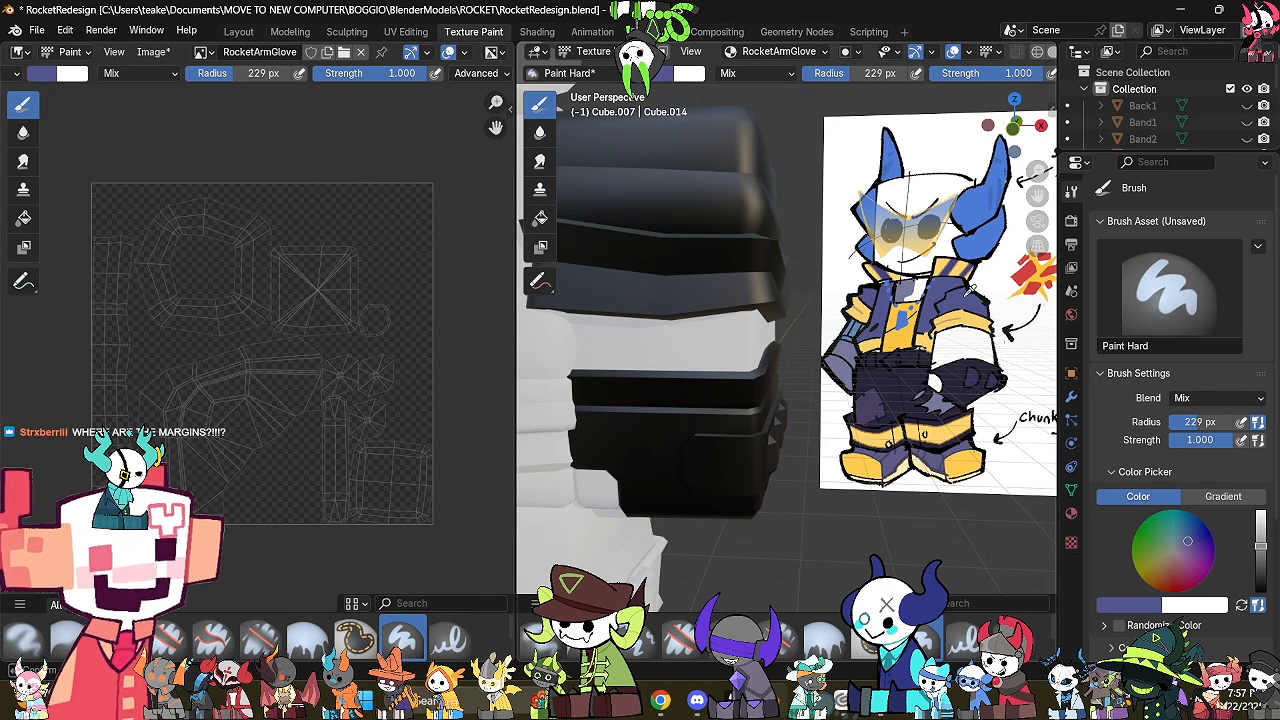
pyautogui.click(372, 248)
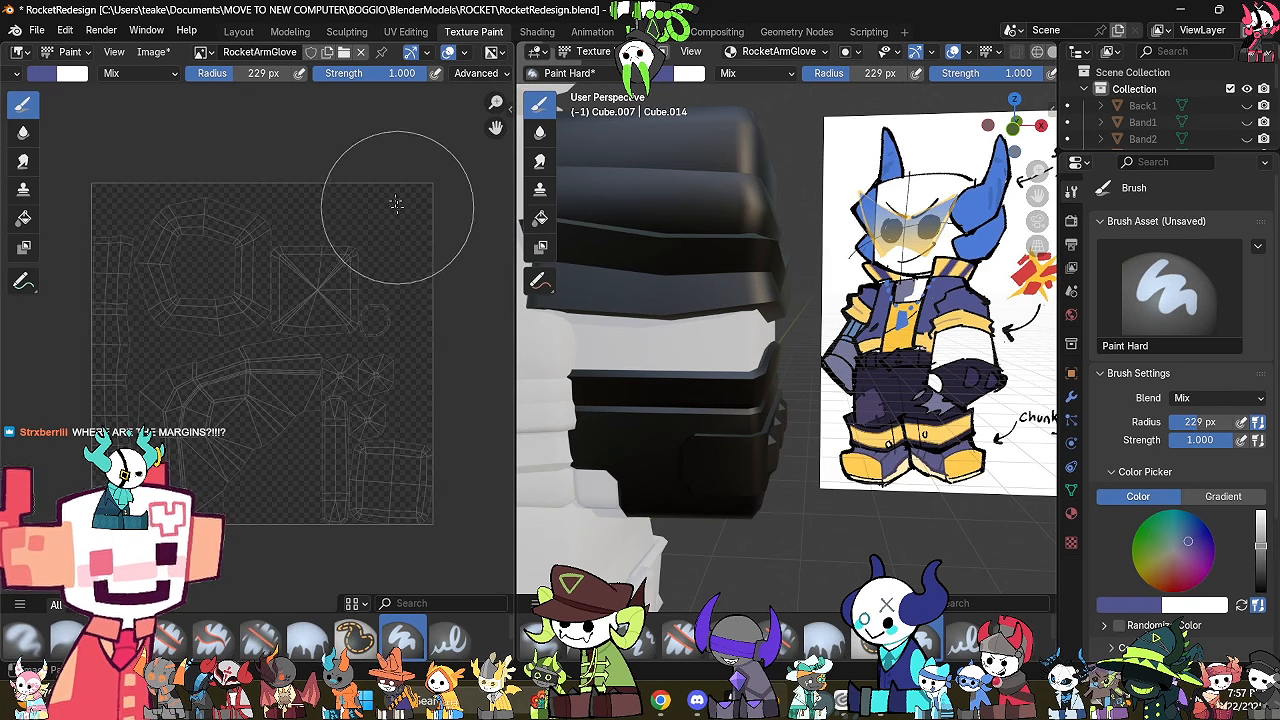
pyautogui.moveTo(400, 175); pyautogui.dragTo(428, 518)
pyautogui.moveTo(393, 170); pyautogui.dragTo(410, 600)
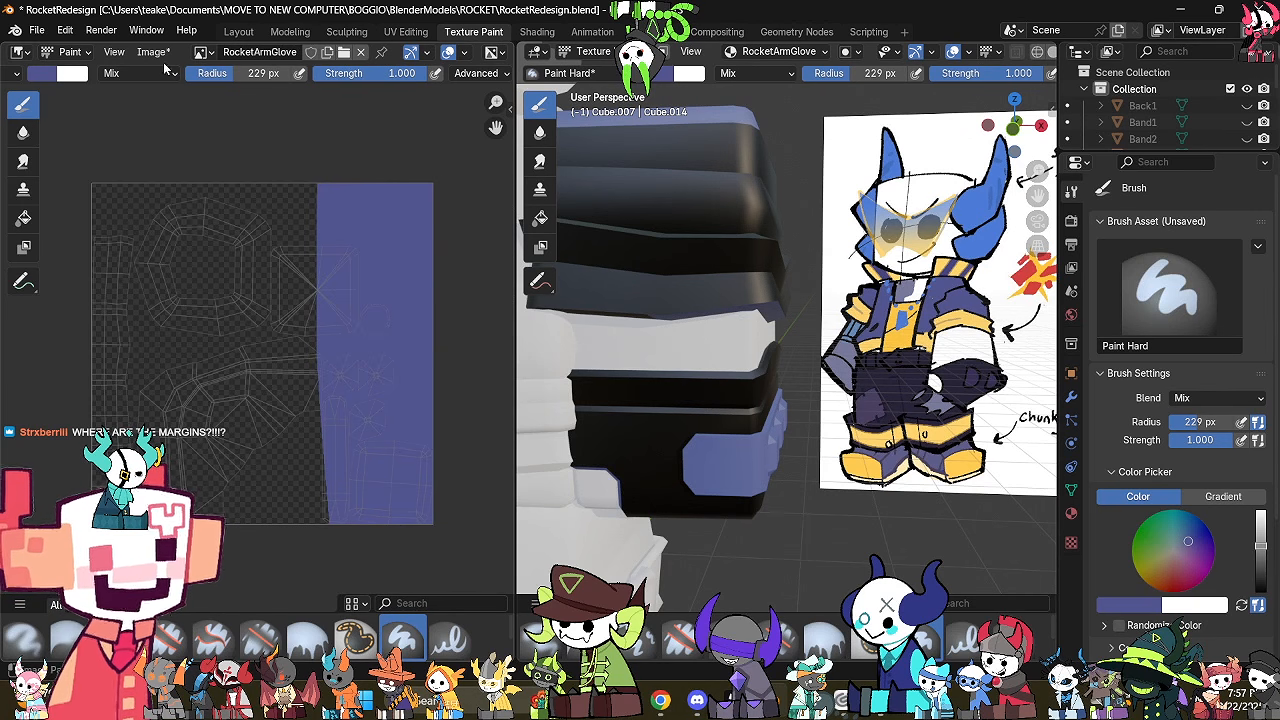
# Sample the sleeve cuff's yellow from the reference drawing and paint a vertical band down the texture's middle with a 179 px radius.
pyautogui.click(57, 74)
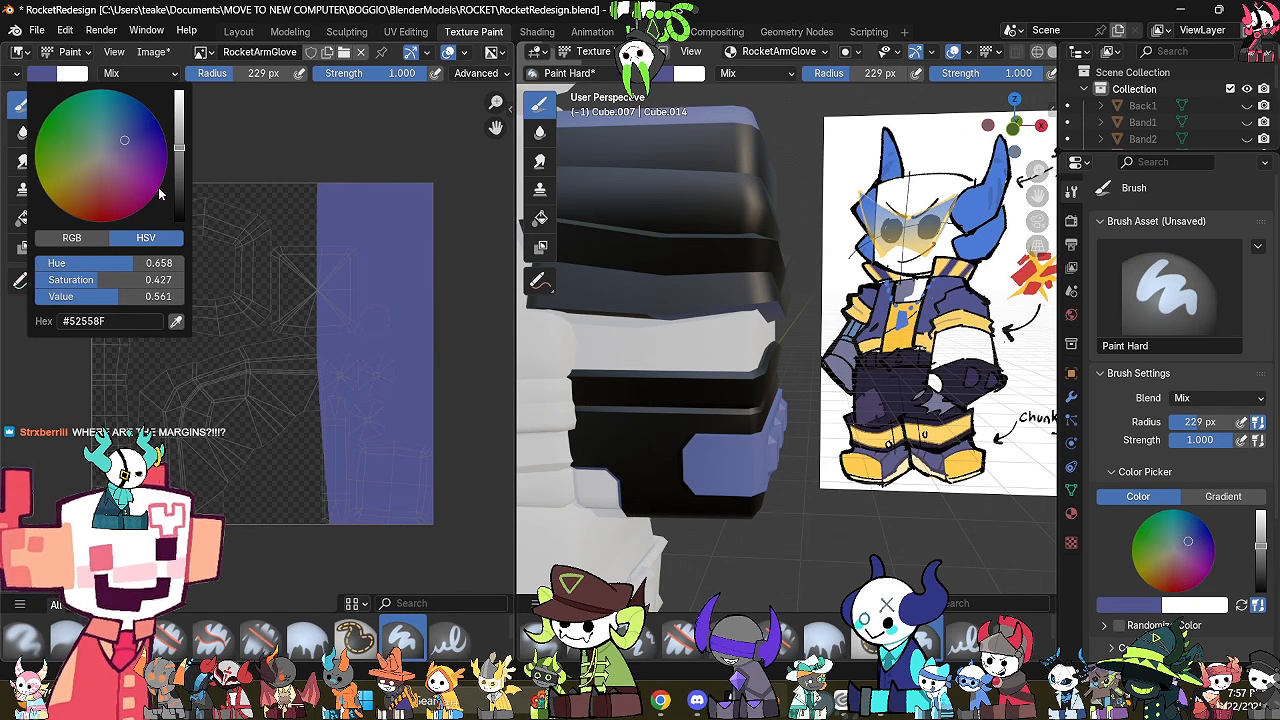
pyautogui.click(178, 322)
pyautogui.click(972, 319)
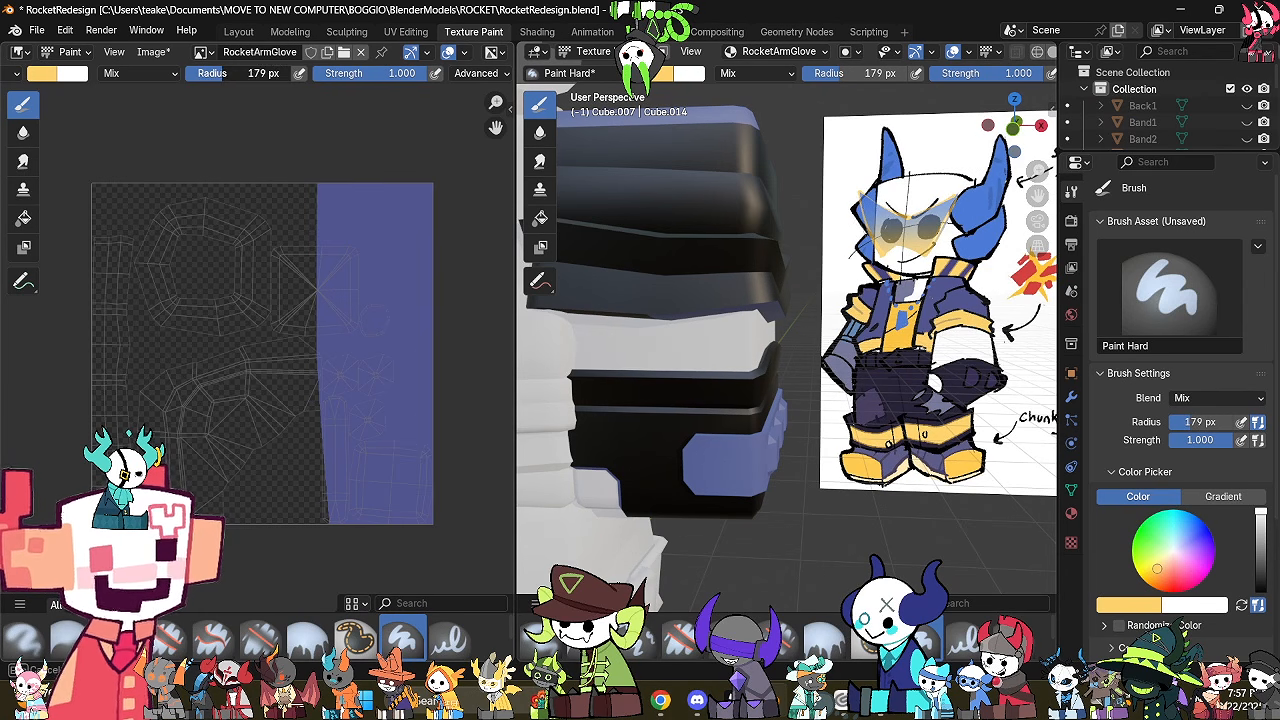
pyautogui.moveTo(284, 176); pyautogui.dragTo(300, 560)
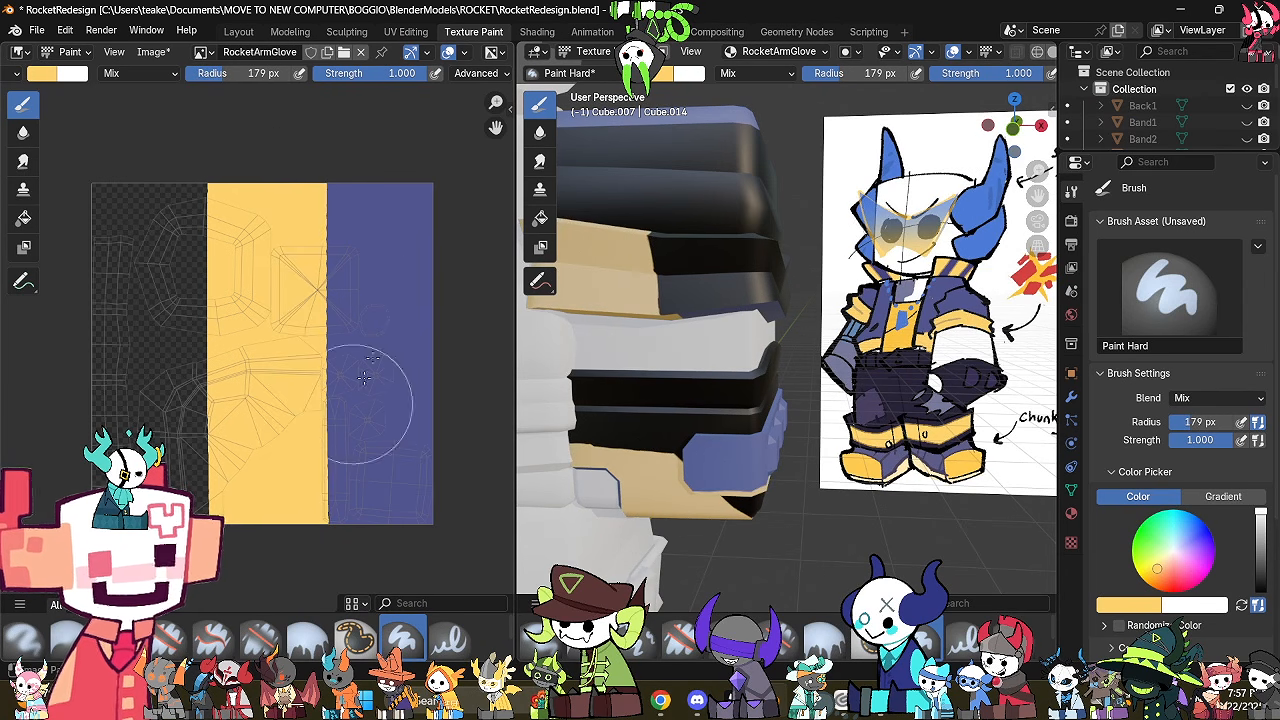
# Sample the dark navy of the glove area in the reference drawing as the brush color.
pyautogui.moveTo(704, 305)
pyautogui.mouseDown(button='middle')
pyautogui.moveTo(655, 330)
pyautogui.moveTo(701, 369)
pyautogui.mouseUp(button='middle')
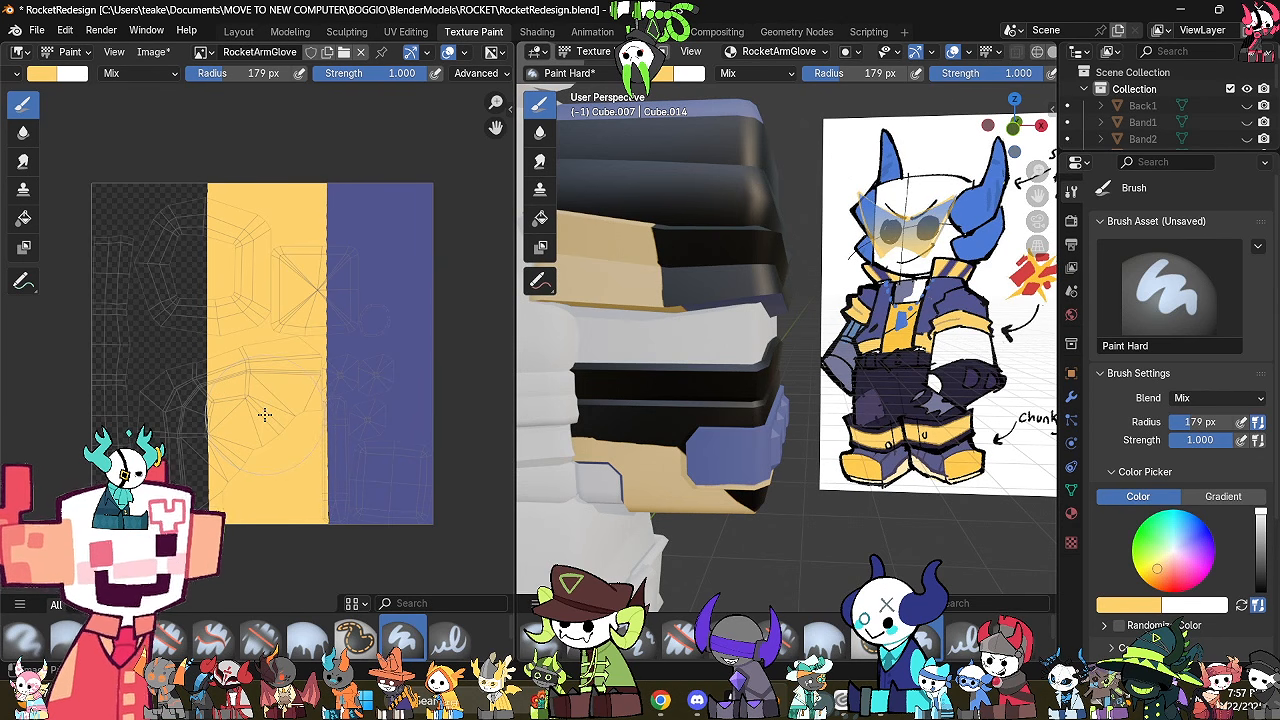
pyautogui.click(662, 76)
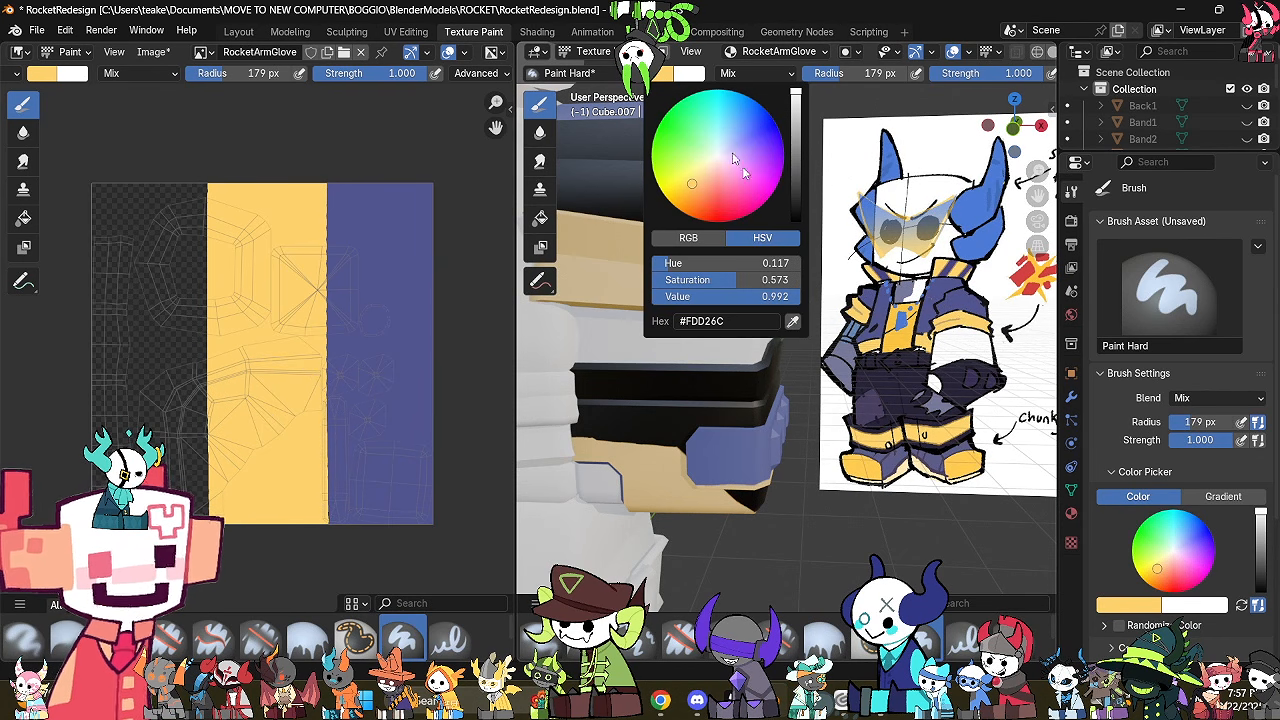
pyautogui.click(792, 321)
pyautogui.click(964, 384)
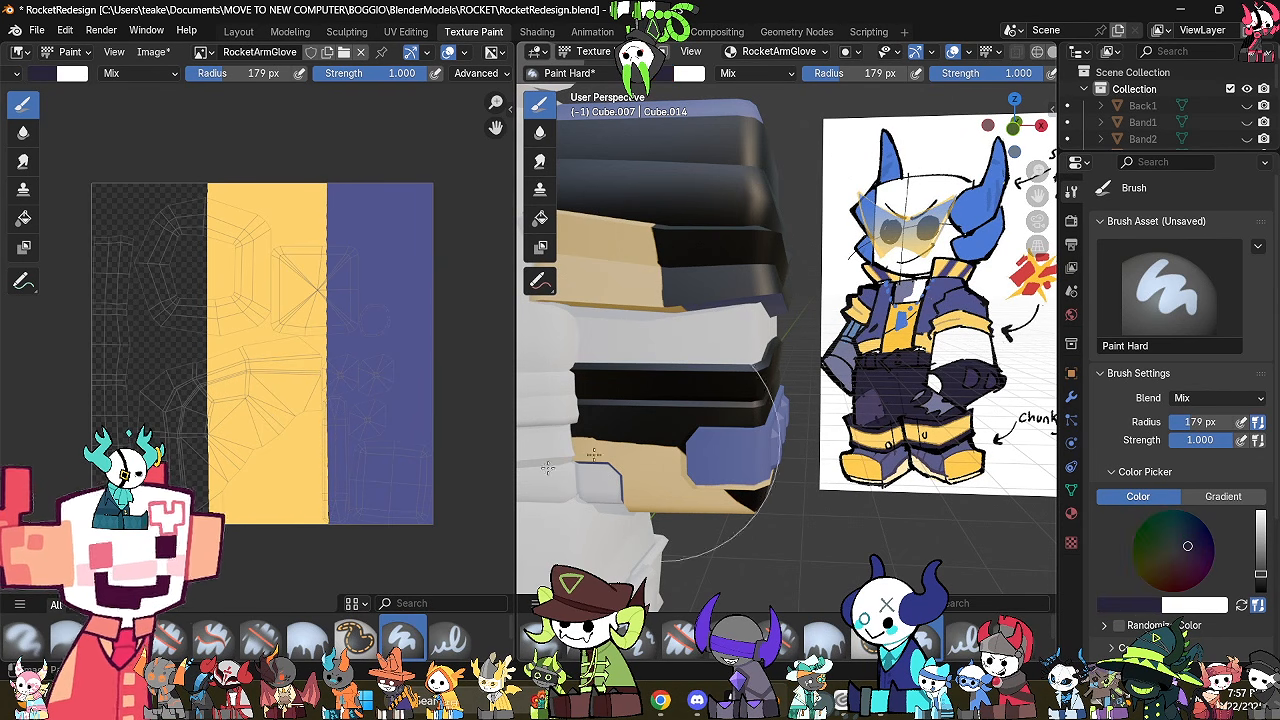
# Paint the remaining left third of the glove texture dark navy, undoing and repeating uneven strokes.
pyautogui.moveTo(172, 410); pyautogui.dragTo(154, 288)
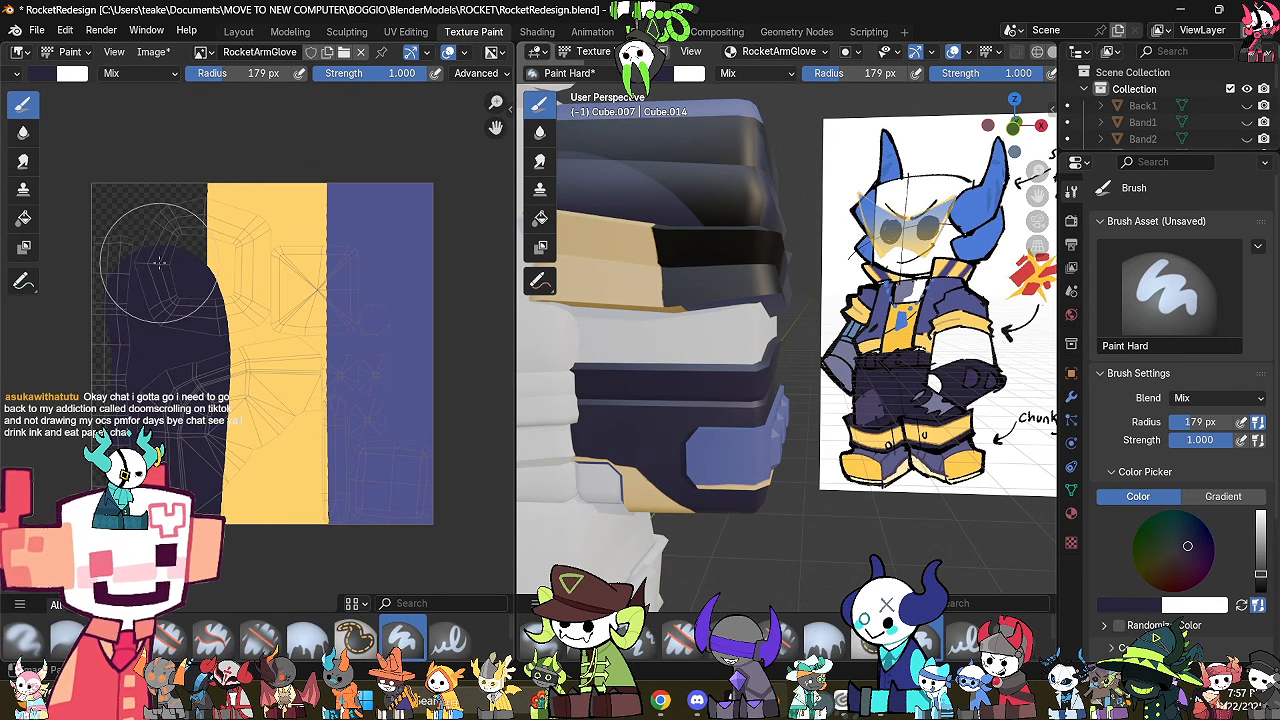
pyautogui.hotkey('ctrl', 'z')
pyautogui.moveTo(155, 200); pyautogui.dragTo(156, 356)
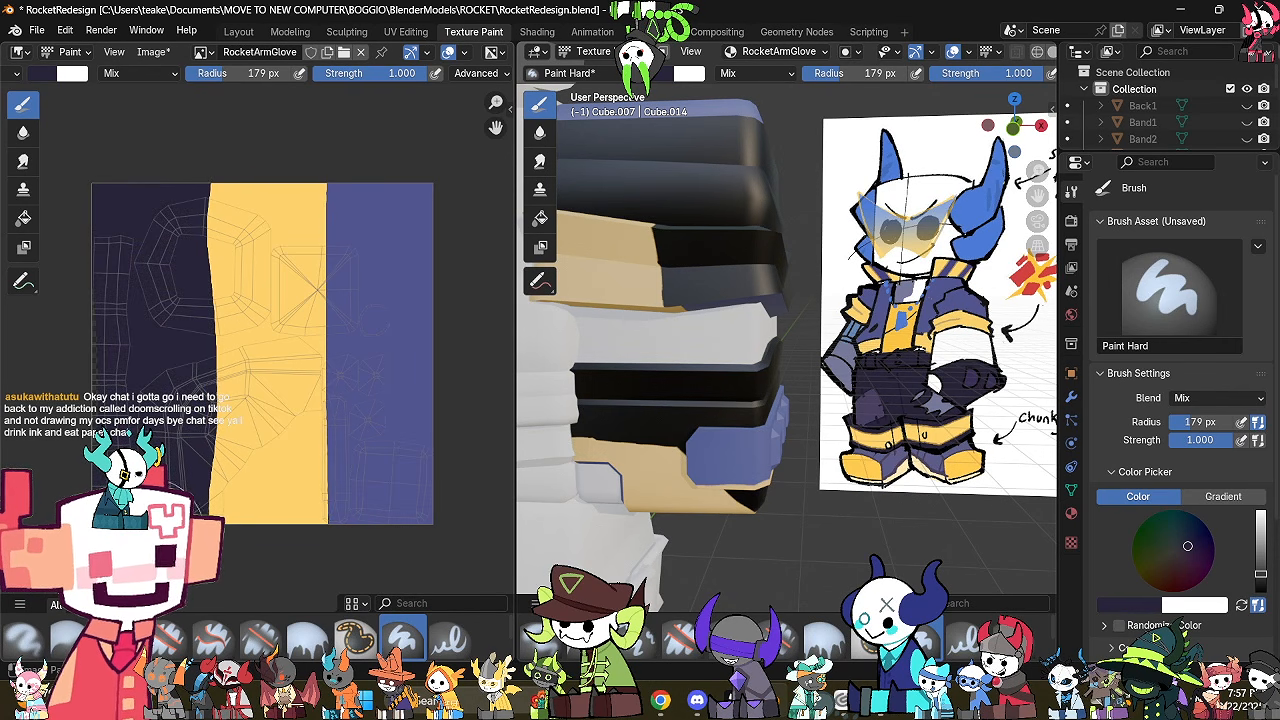
pyautogui.hotkey('ctrl', 'z')
pyautogui.moveTo(155, 187); pyautogui.dragTo(153, 356)
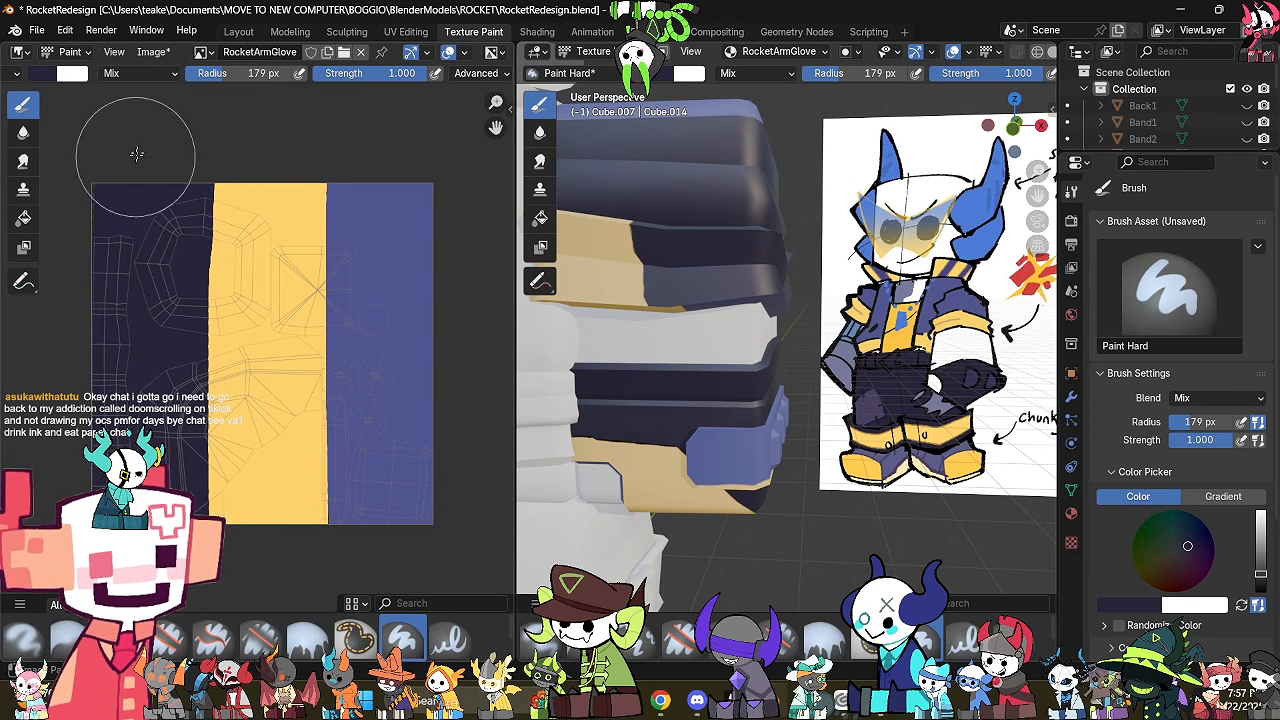
# Set the blending mode to Erase Alpha and erase a round transparent patch in the texture's lower-left area.
pyautogui.click(168, 74)
pyautogui.click(242, 314)
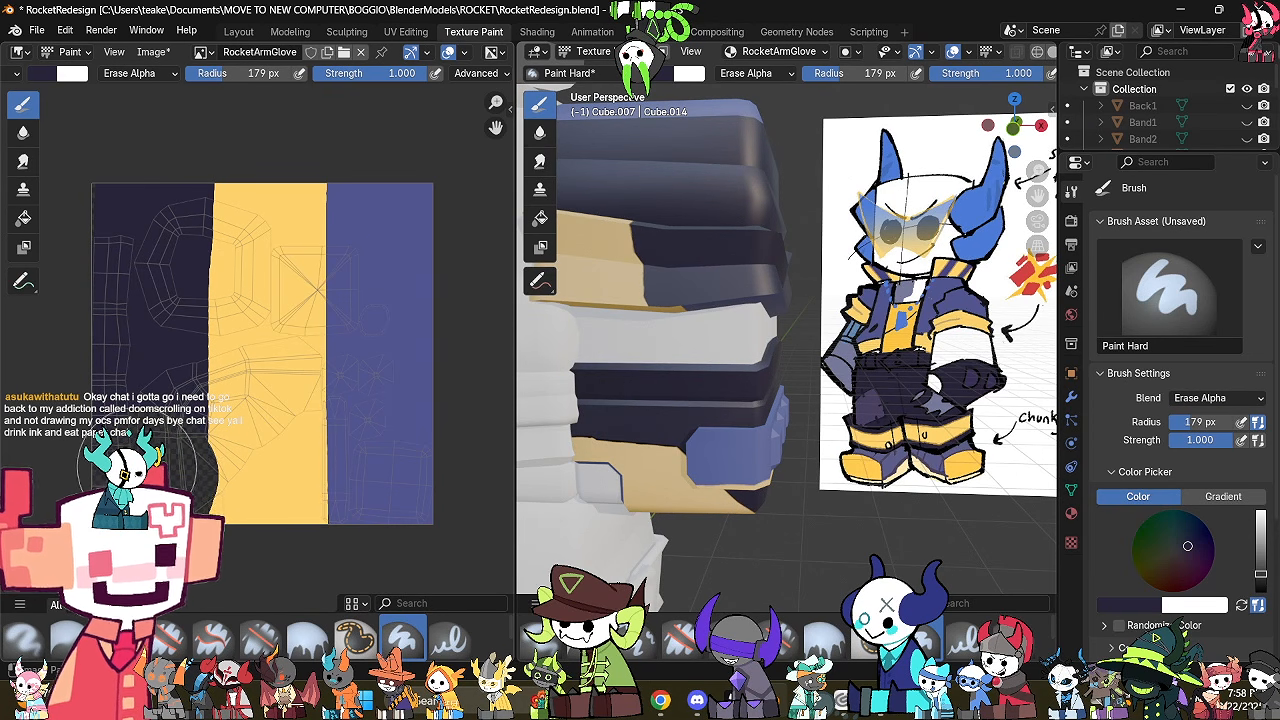
pyautogui.click(186, 481)
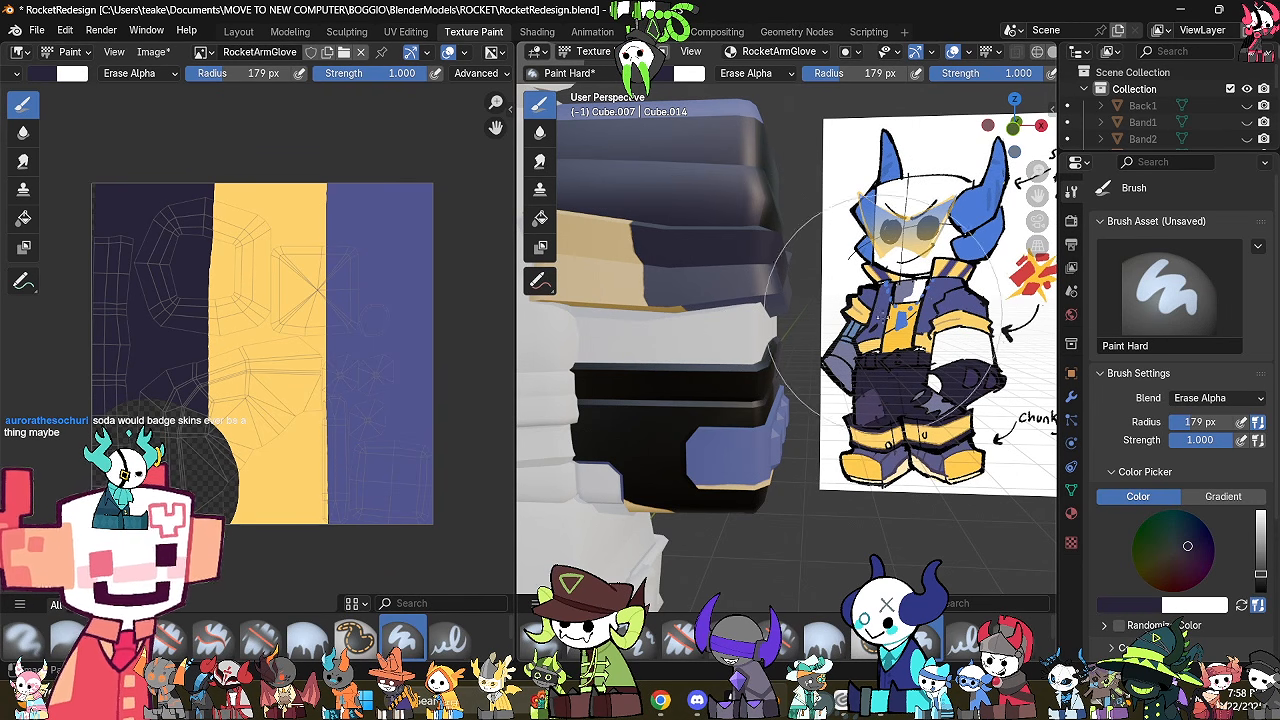
# In the UV Editing workspace, select the arm's whole upper block as linked geometry and unwrap it again.
pyautogui.click(407, 35)
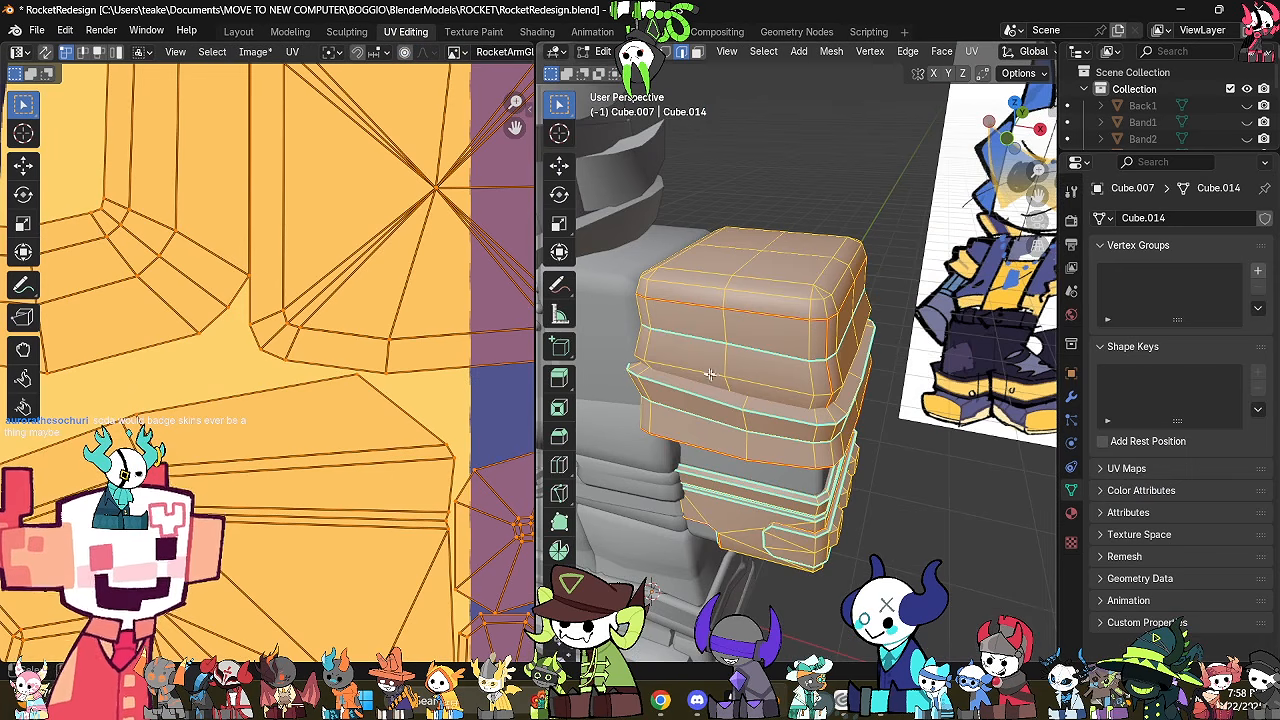
pyautogui.moveTo(759, 338); pyautogui.dragTo(776, 315, button='middle')
pyautogui.scroll(-1, 795, 314)
pyautogui.click(762, 290)
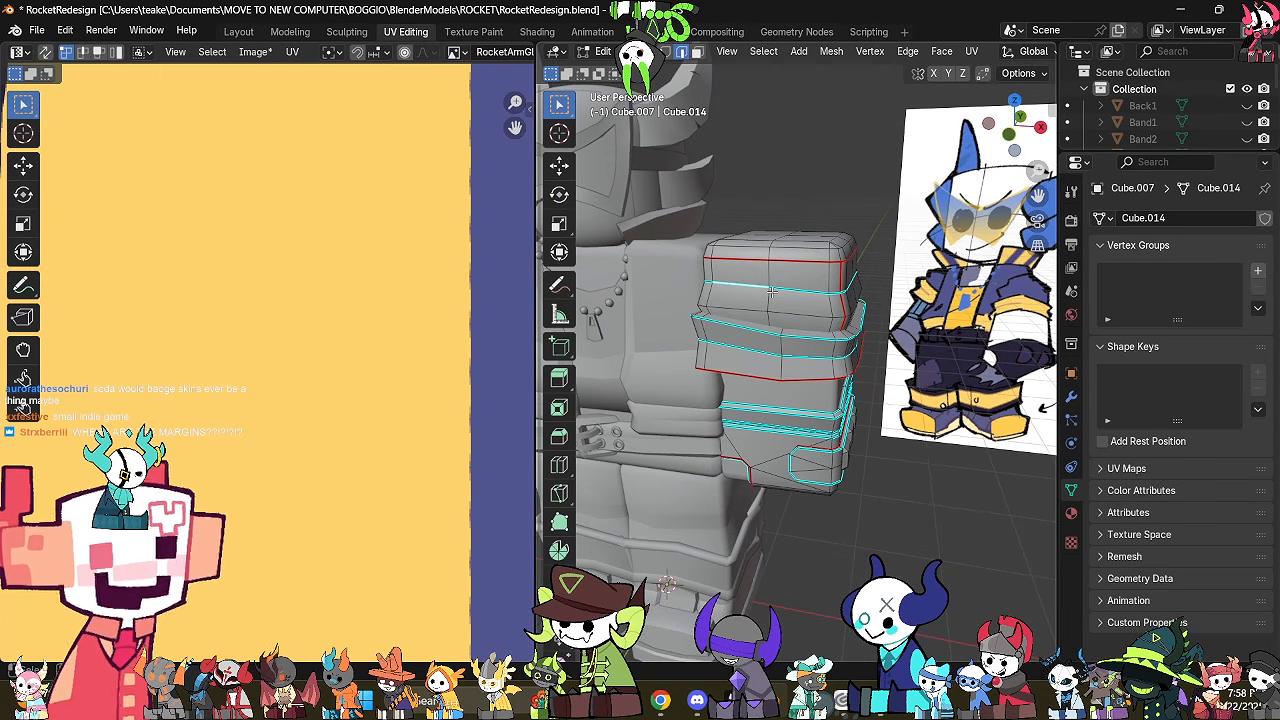
pyautogui.hotkey('ctrl', 'l')
pyautogui.scroll(-12, 277, 176)
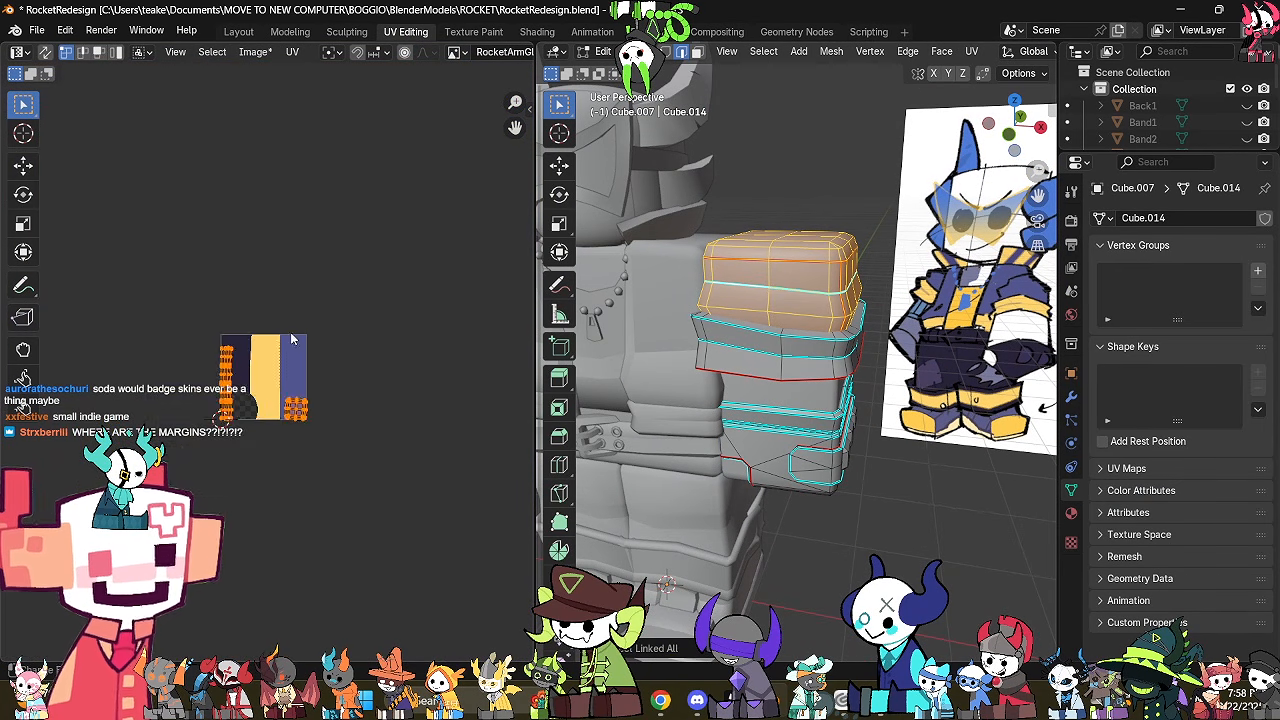
pyautogui.scroll(4, 357, 378)
pyautogui.press('u')
pyautogui.click(434, 214)
pyautogui.scroll(2, 443, 500)
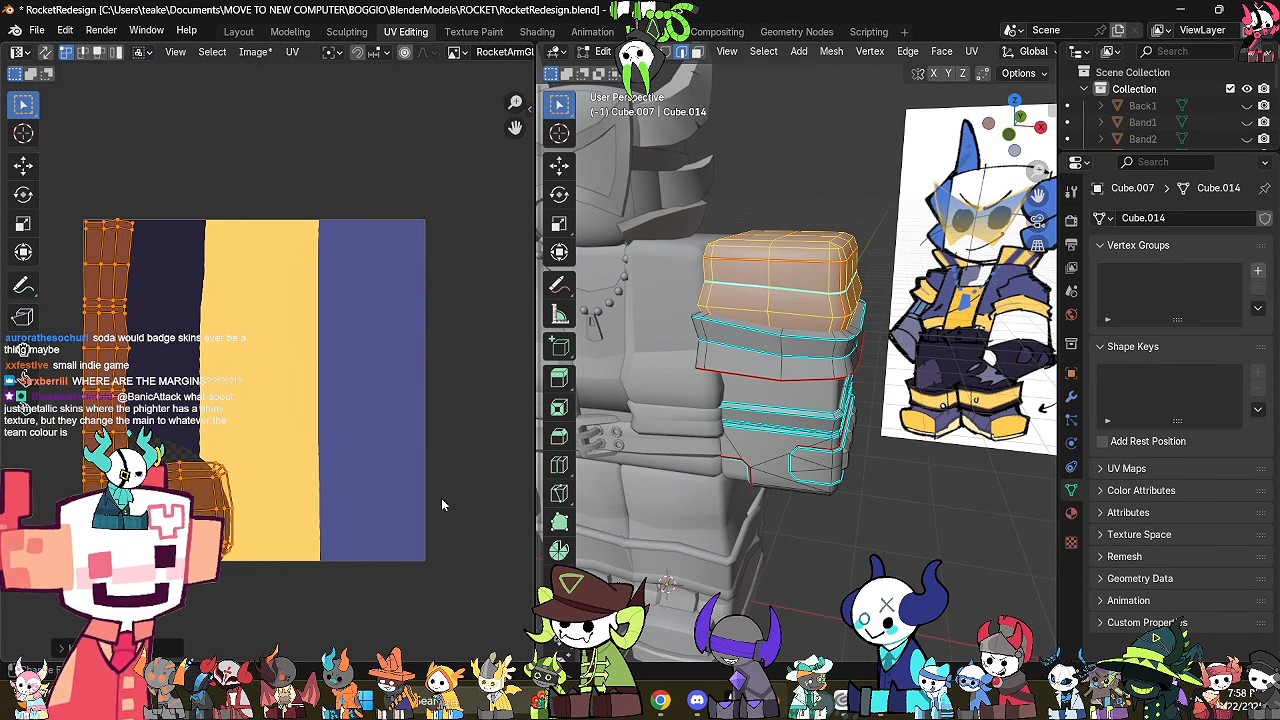
# Scale the upper block's UV islands down and move them onto the erased patch at the texture's lower left.
pyautogui.press('s')
pyautogui.click(245, 391)
pyautogui.press('g')
pyautogui.click(237, 499)
# Leave mesh editing and check the arm's upper block in the Texture Paint workspace against its UV placement.
pyautogui.press('Tab')
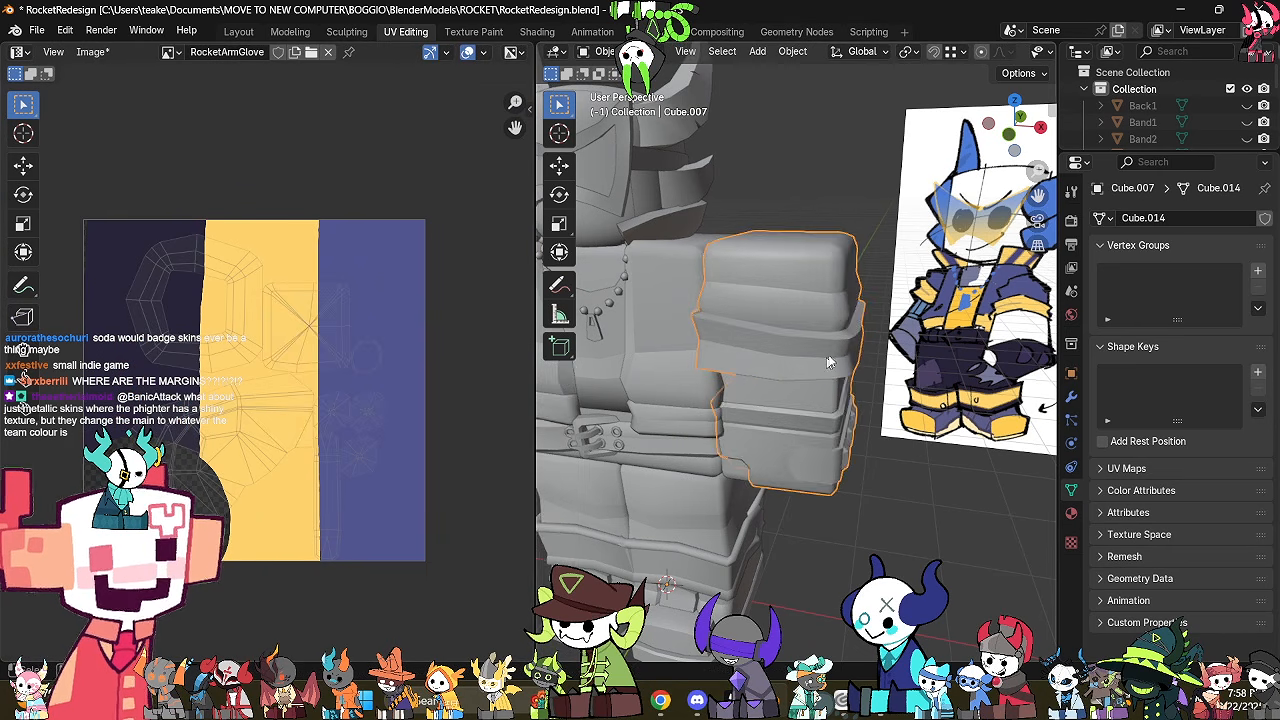
pyautogui.moveTo(831, 363); pyautogui.dragTo(871, 357, button='middle')
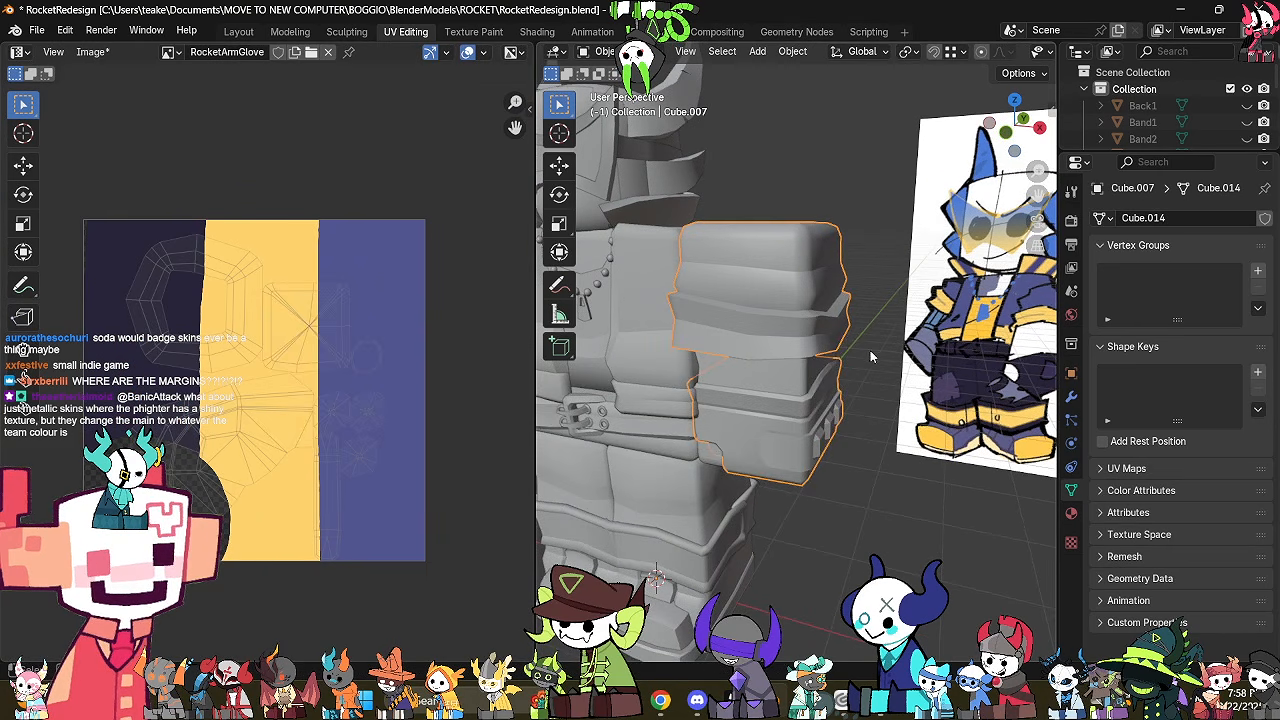
pyautogui.click(470, 32)
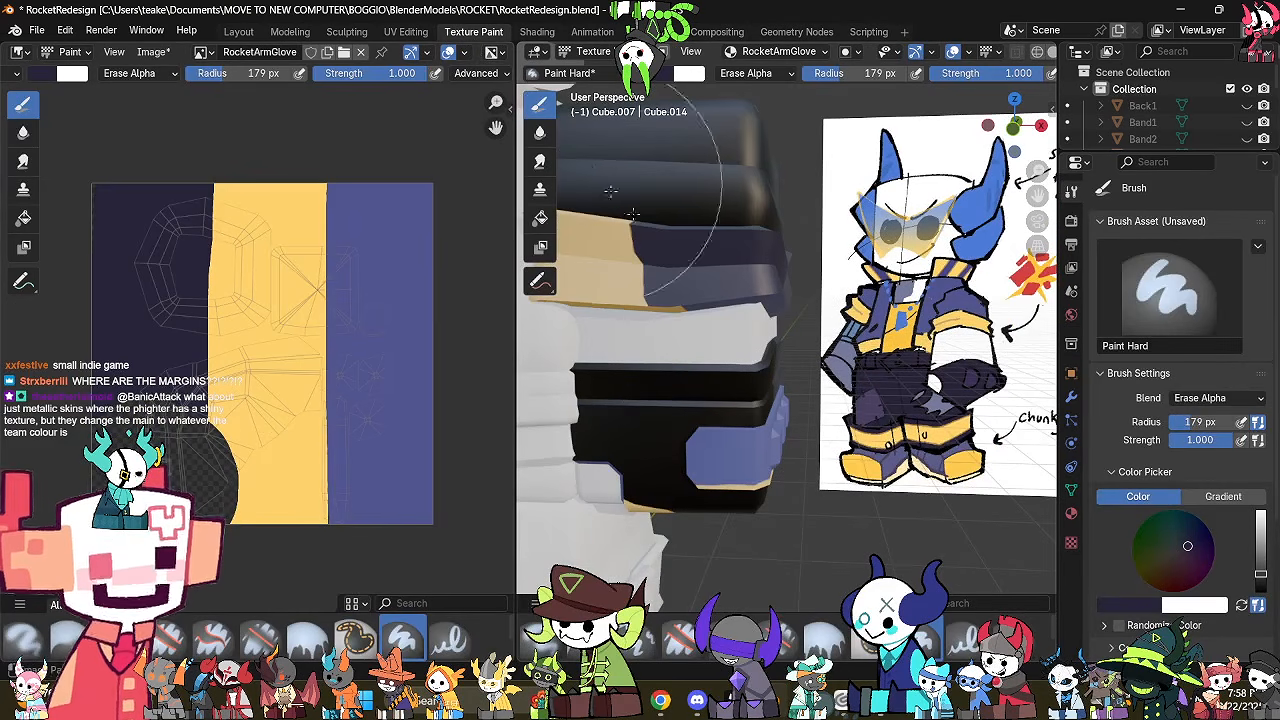
pyautogui.click(407, 32)
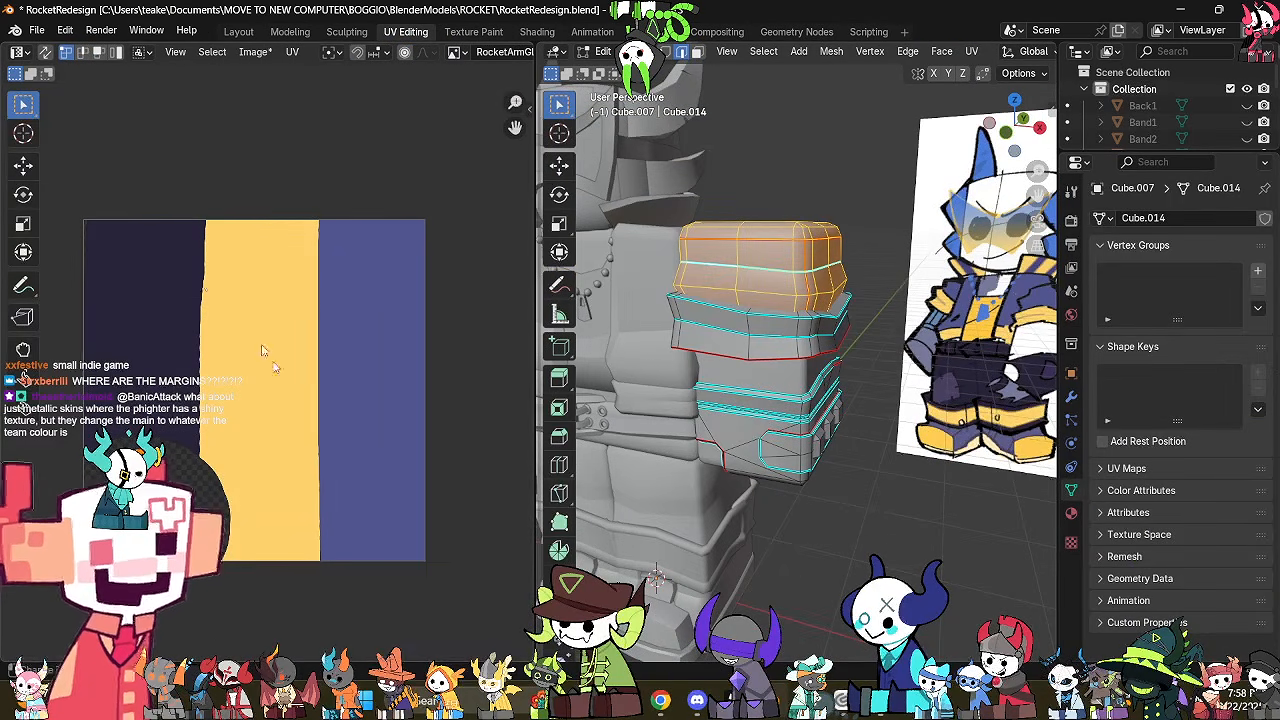
pyautogui.click(470, 32)
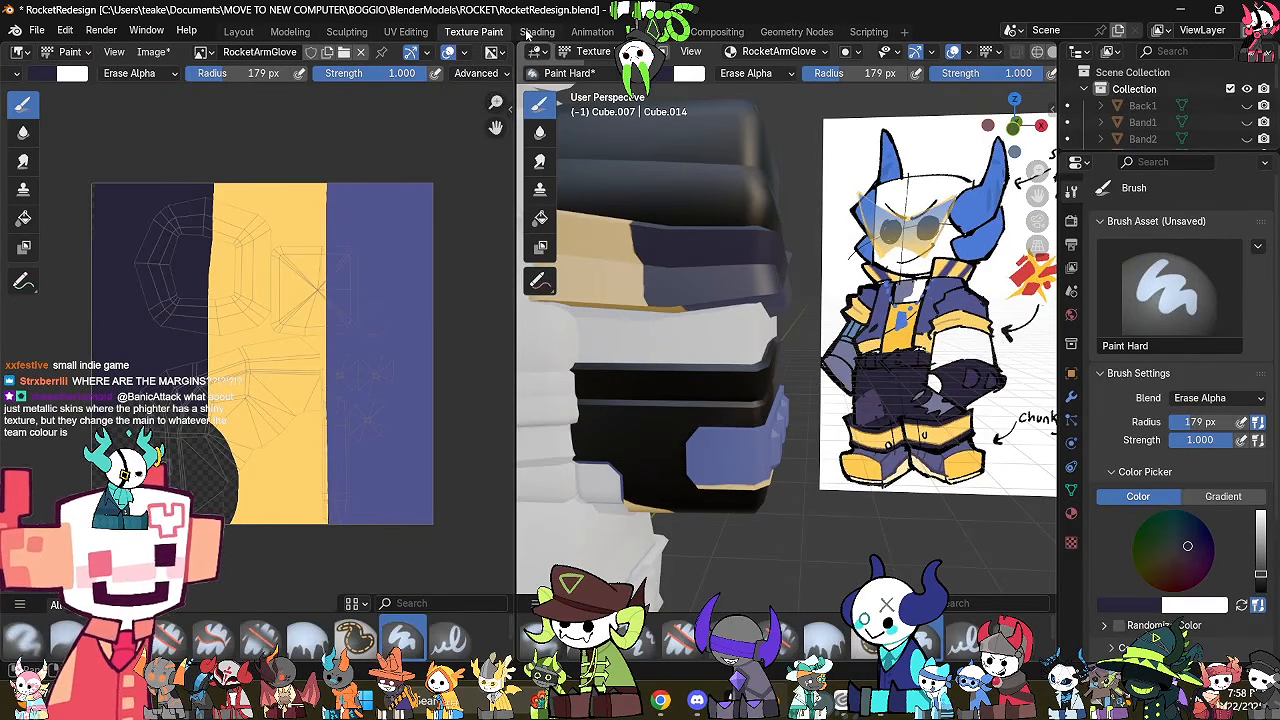
# Set the paint brush's blending mode to Mix in the Texture Paint workspace.
pyautogui.click(530, 32)
pyautogui.click(407, 32)
pyautogui.click(470, 32)
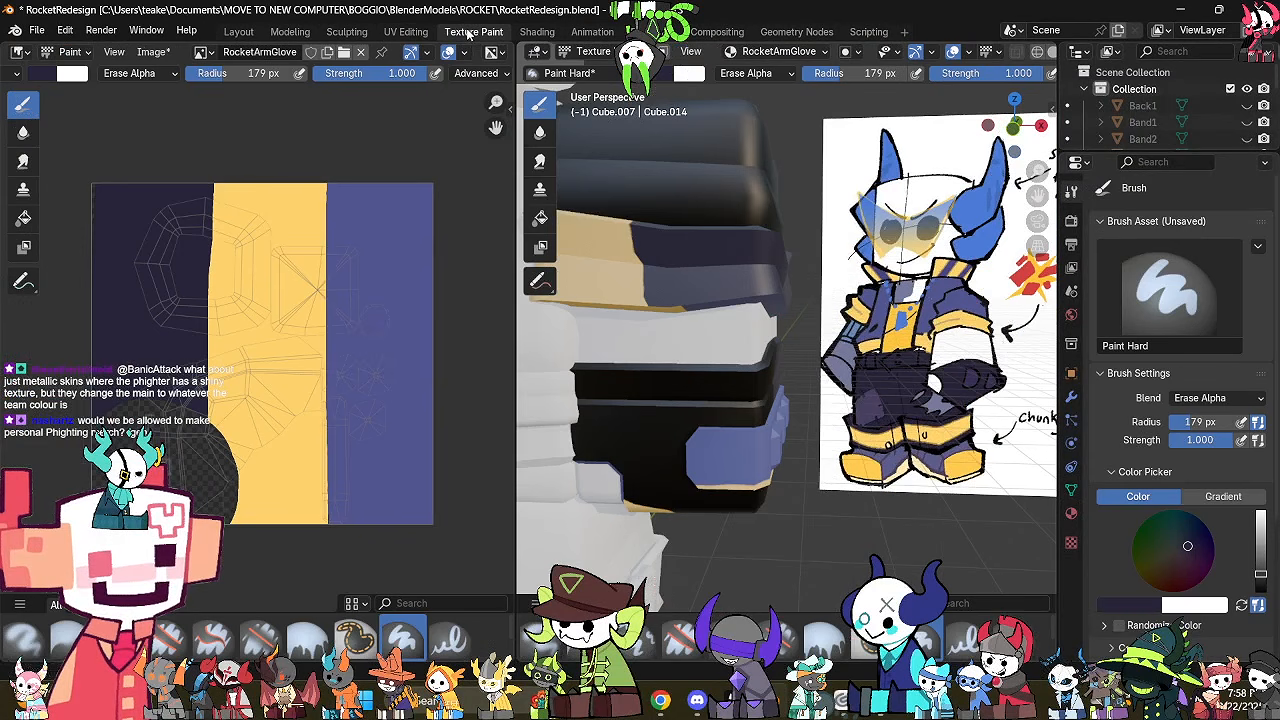
pyautogui.click(746, 73)
pyautogui.click(737, 106)
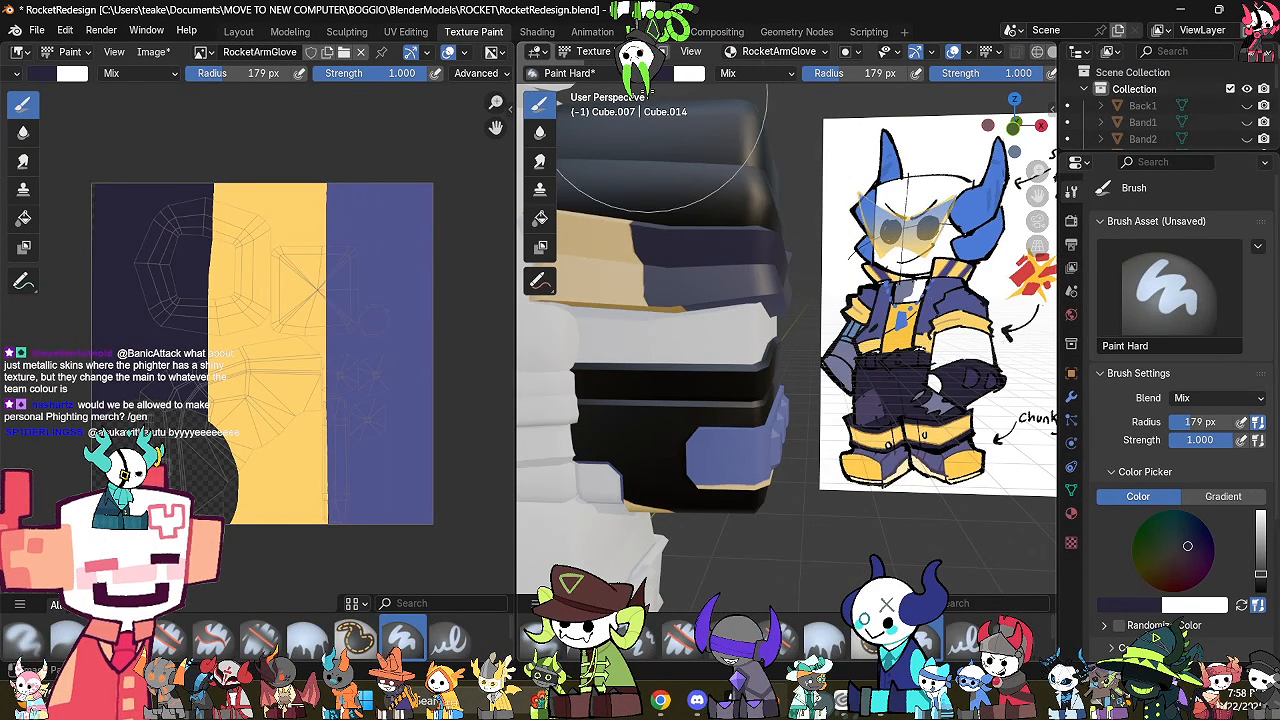
# Sample the texture's yellow band, reduce the color's saturation to 0 (#FDFDFD) and fill the band with it.
pyautogui.click(688, 73)
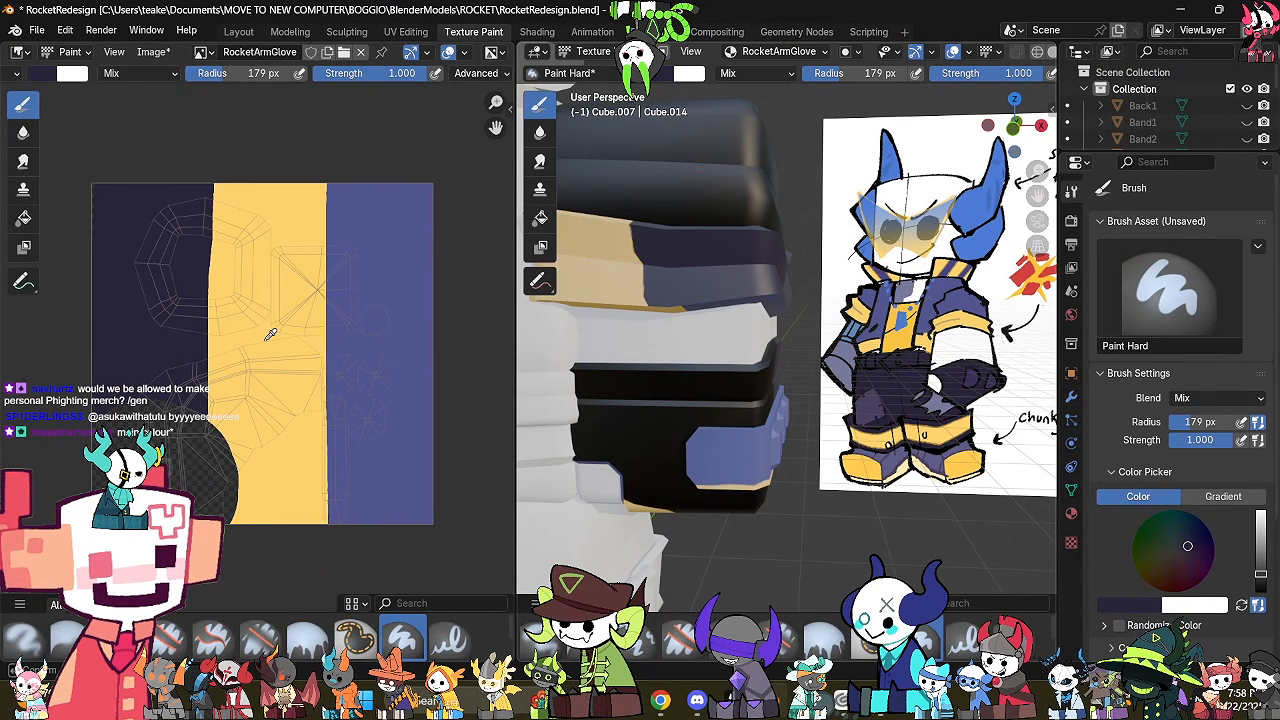
pyautogui.click(266, 338)
pyautogui.click(46, 74)
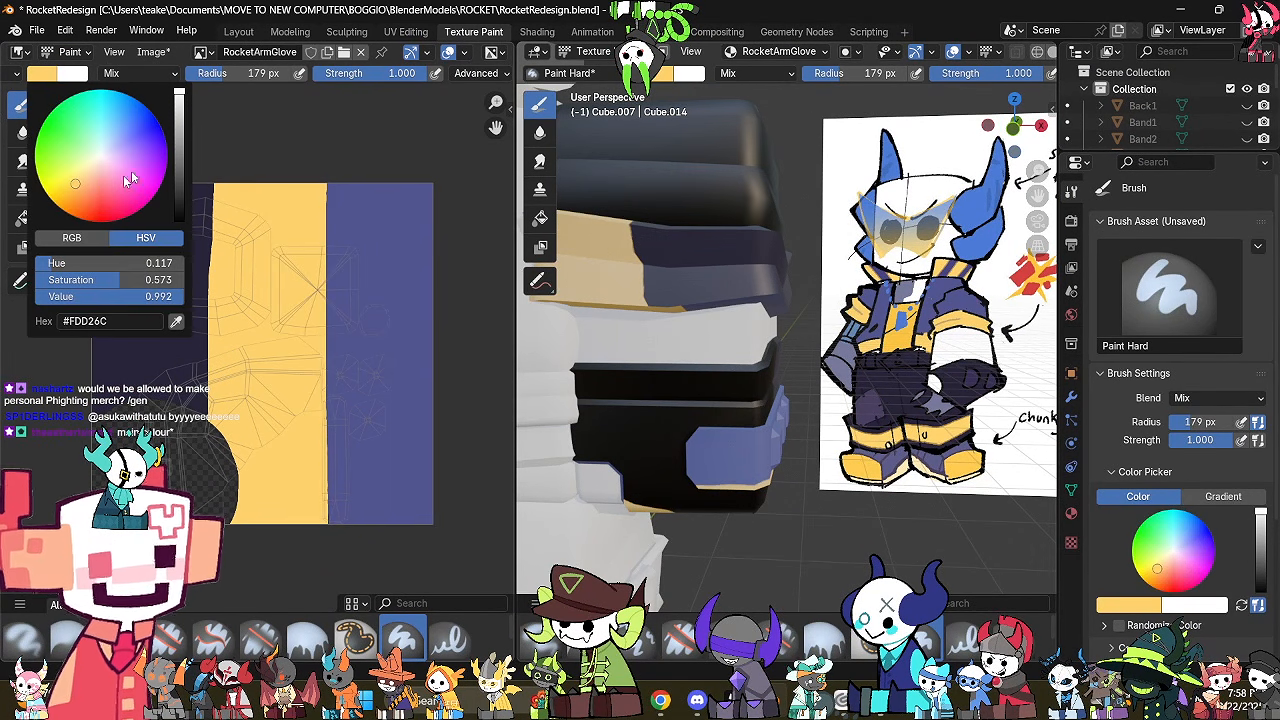
pyautogui.moveTo(101, 281)
pyautogui.mouseDown()
pyautogui.moveTo(18, 281)
pyautogui.moveTo(32, 264)
pyautogui.mouseUp()
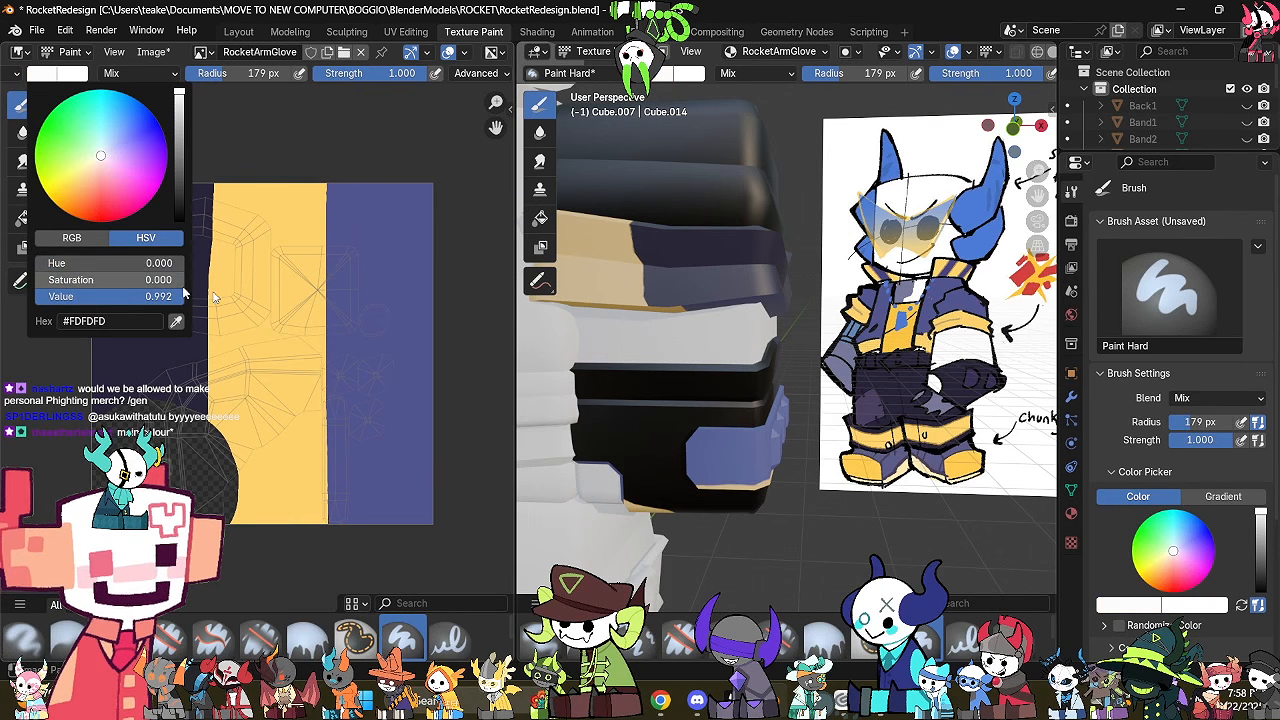
pyautogui.click(23, 218)
pyautogui.click(312, 310)
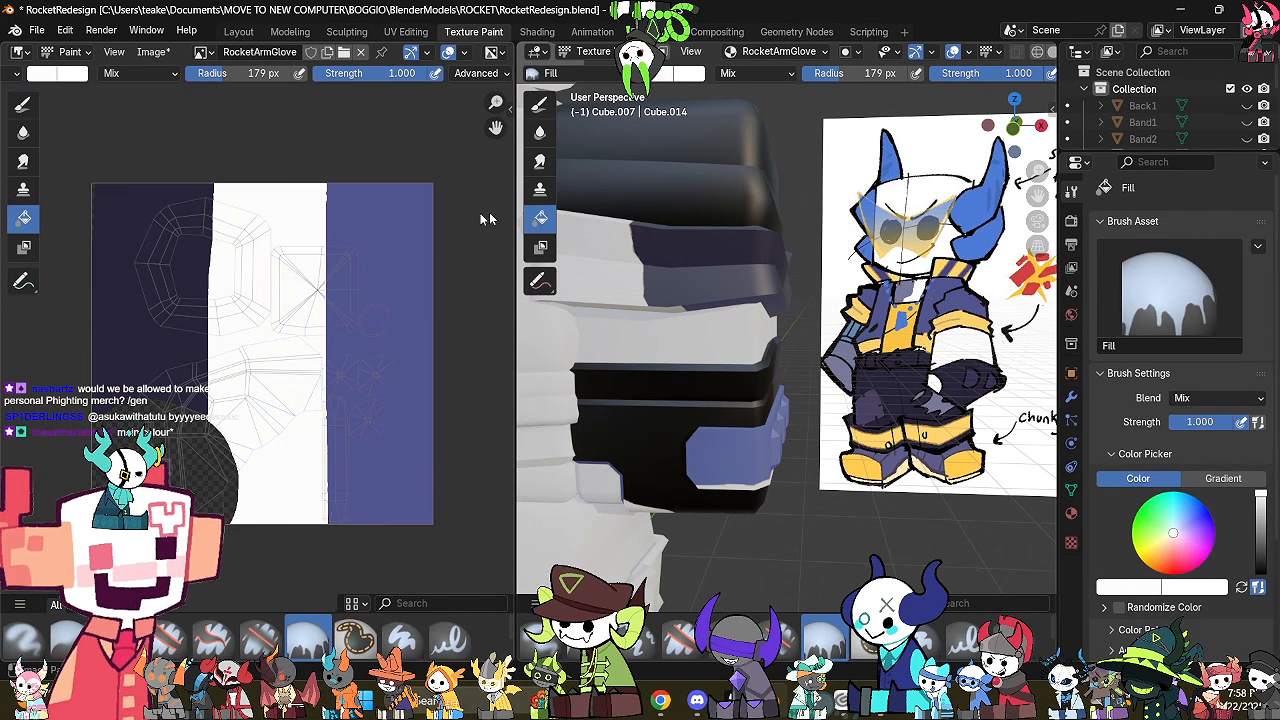
# In the UV Editing workspace, select the arm's flared cuff as linked geometry, scale its UV islands down and move them onto the white band.
pyautogui.click(406, 31)
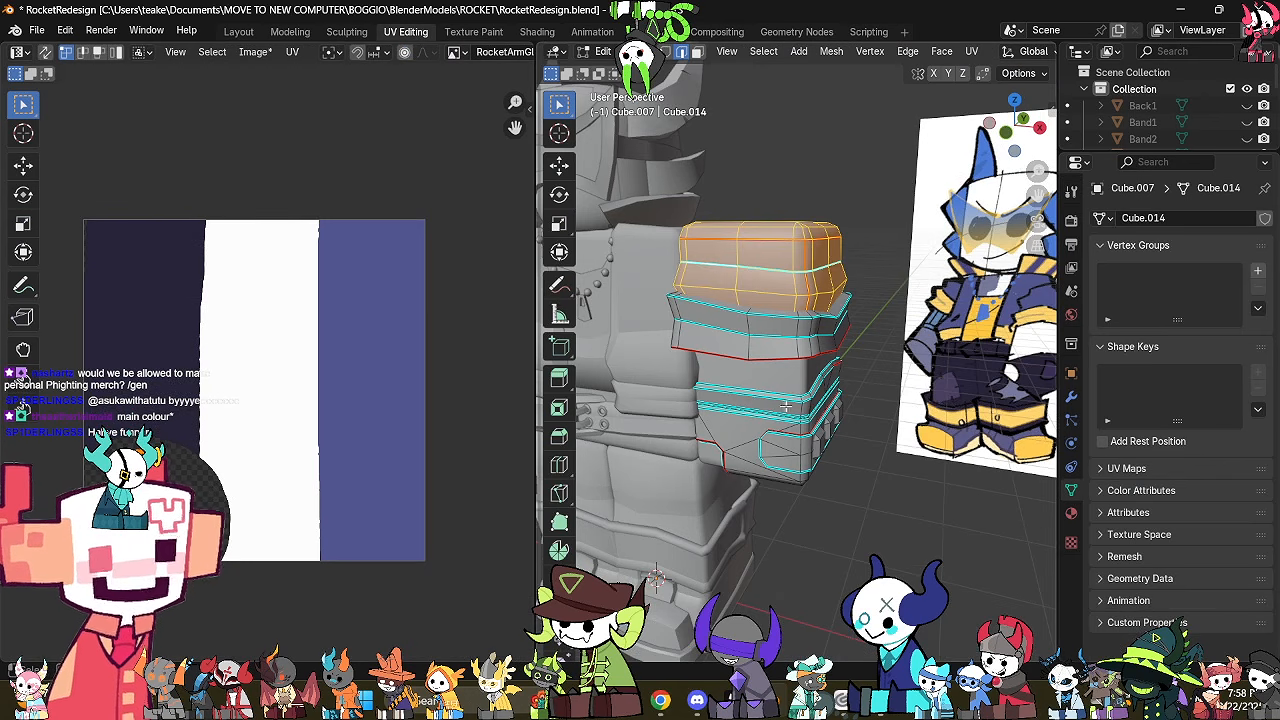
pyautogui.moveTo(787, 406); pyautogui.dragTo(796, 409, button='middle')
pyautogui.click(805, 355)
pyautogui.hotkey('ctrl', 'l')
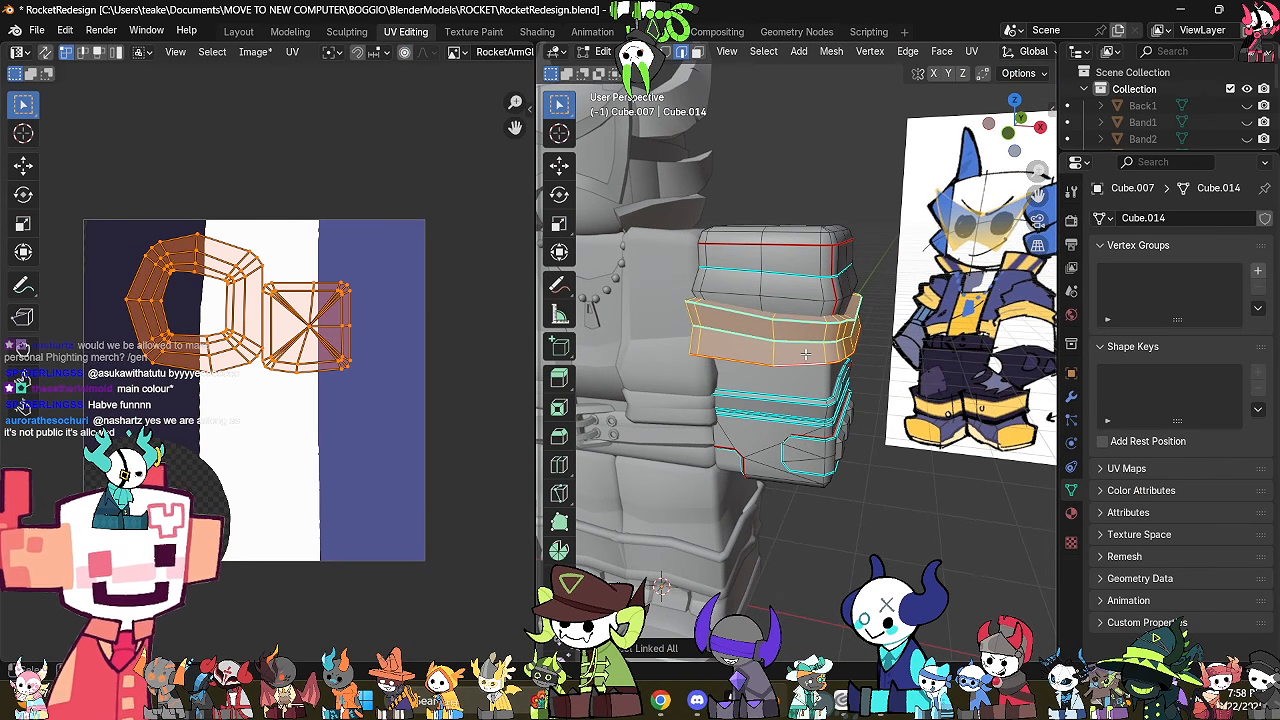
pyautogui.press('s')
pyautogui.click(290, 388)
pyautogui.press('g')
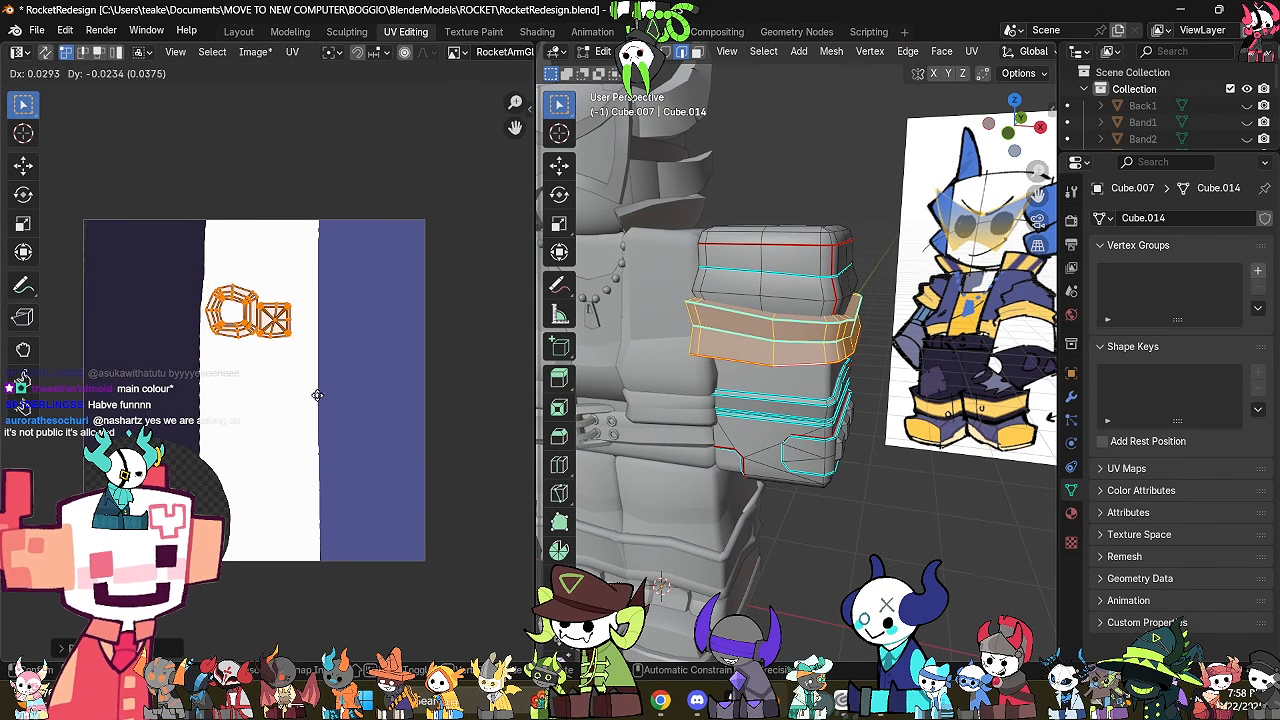
pyautogui.click(320, 491)
# Show the arm in Material Preview shading and check the cuff's texture outside mesh editing.
pyautogui.press('Tab')
pyautogui.press('z')
pyautogui.click(837, 464)
pyautogui.moveTo(836, 458)
pyautogui.mouseDown(button='middle')
pyautogui.moveTo(794, 443)
pyautogui.moveTo(821, 446)
pyautogui.mouseUp(button='middle')
pyautogui.press('Tab')
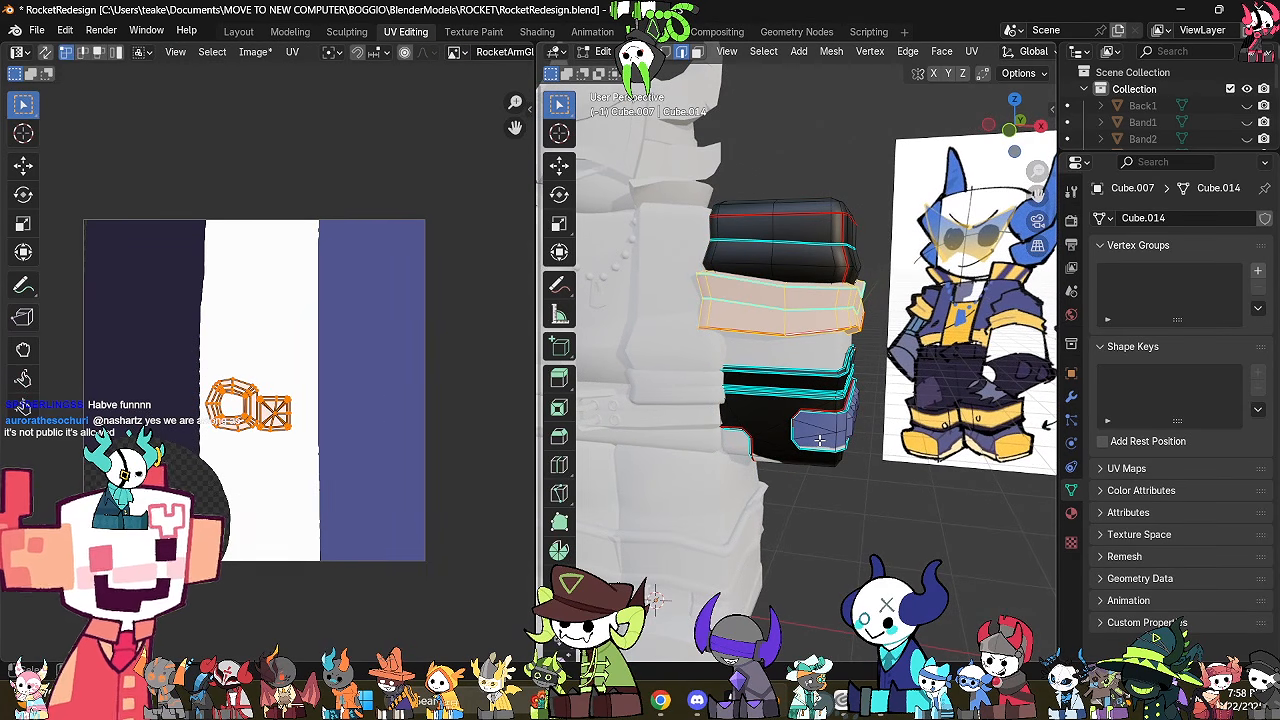
# In the Texture Paint workspace, set the fill color to dark gray #3B3B3B and fill the texture's dark navy band.
pyautogui.click(462, 33)
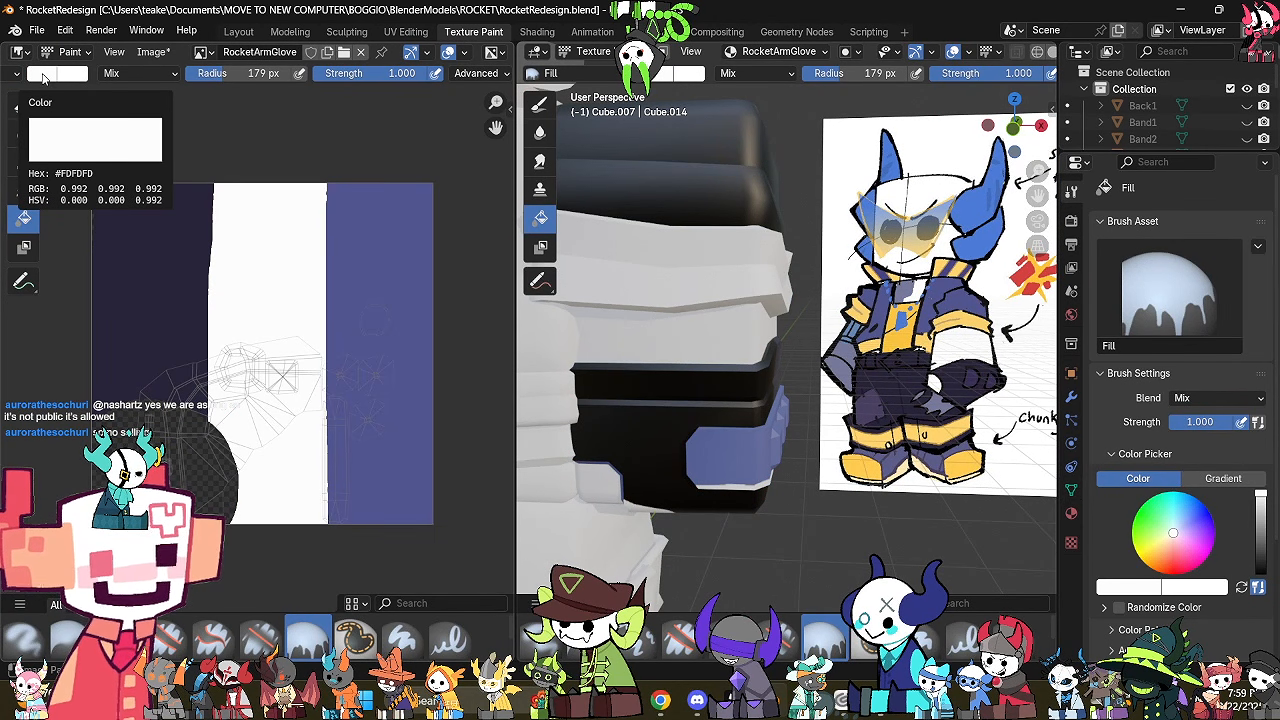
pyautogui.click(44, 78)
pyautogui.moveTo(179, 187); pyautogui.dragTo(179, 191)
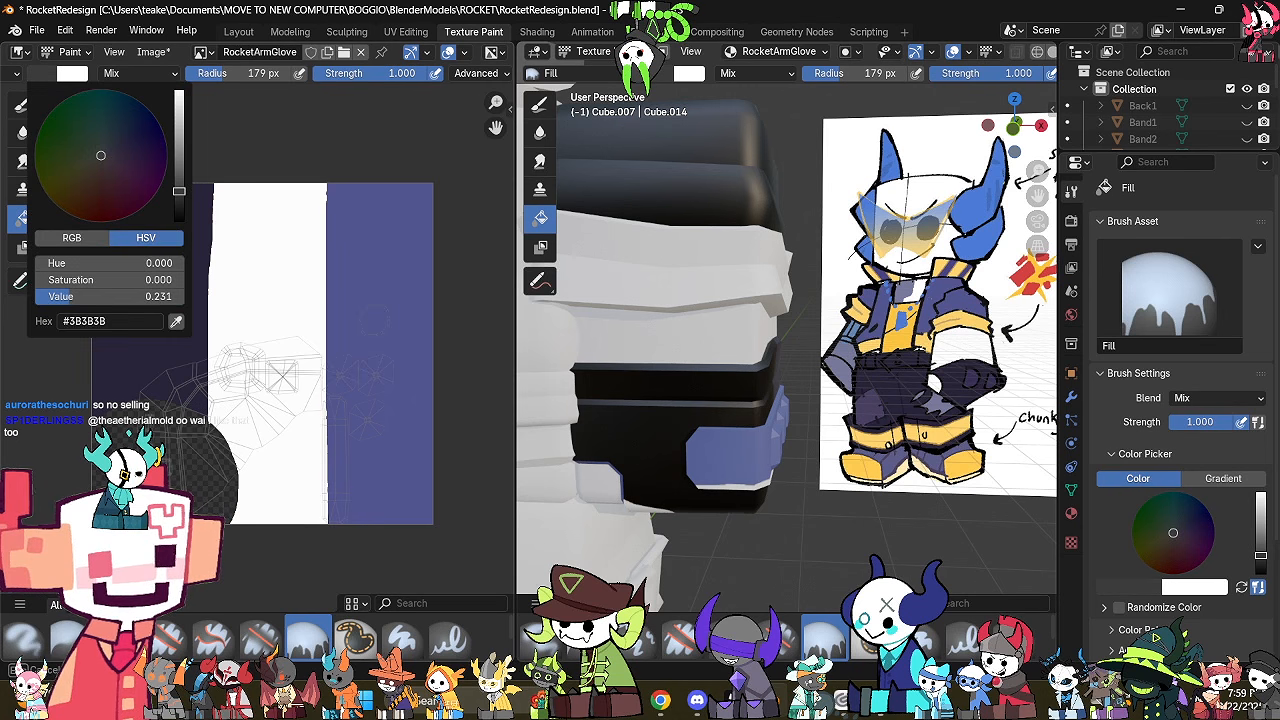
pyautogui.click(172, 246)
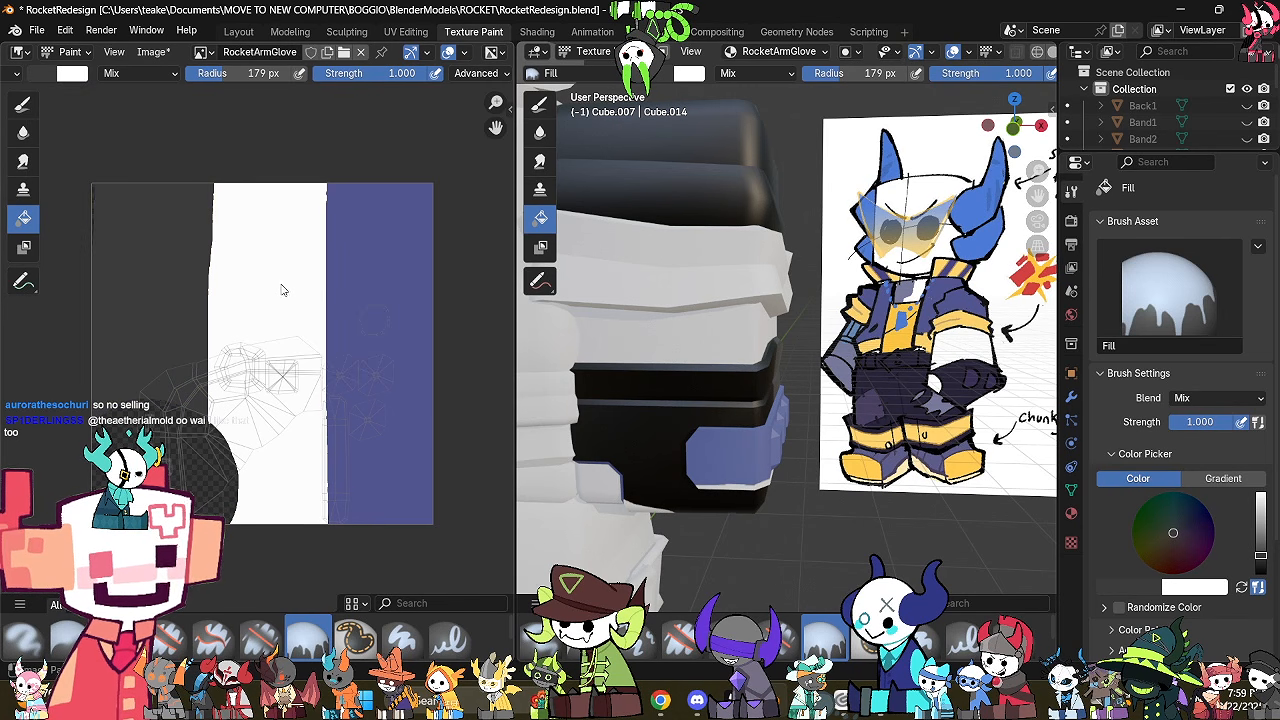
# Lighten the fill color to gray #5C5C5C and fill the texture's blue band.
pyautogui.click(44, 78)
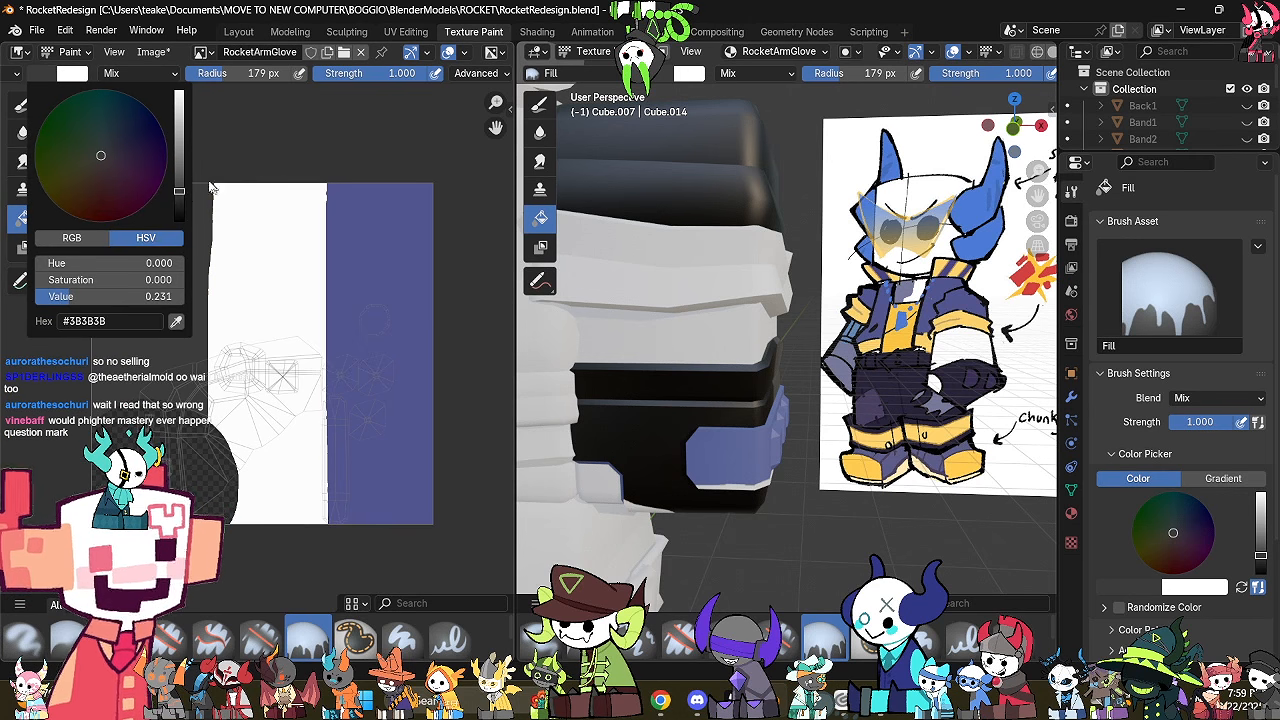
pyautogui.moveTo(181, 201); pyautogui.dragTo(181, 177)
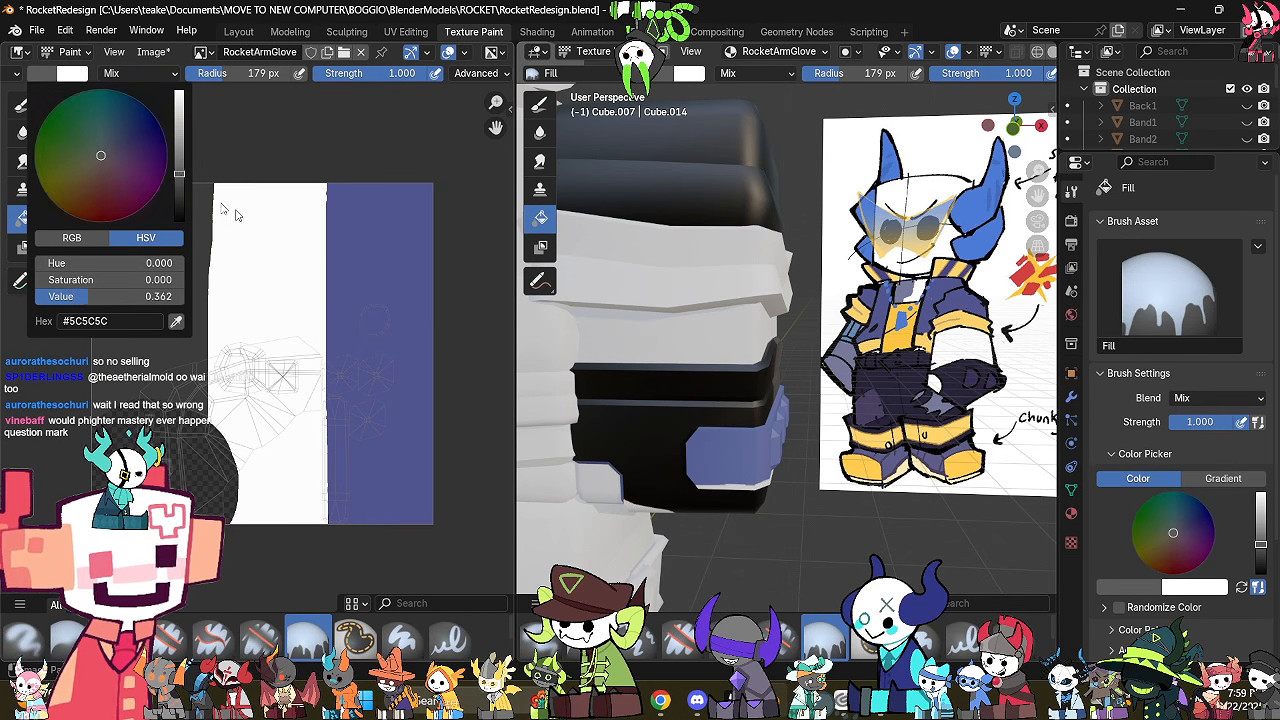
pyautogui.click(421, 290)
# In the UV Editing workspace, select the glove's main body as linked geometry, scale its UV islands down and move them onto the dark gray band.
pyautogui.click(406, 32)
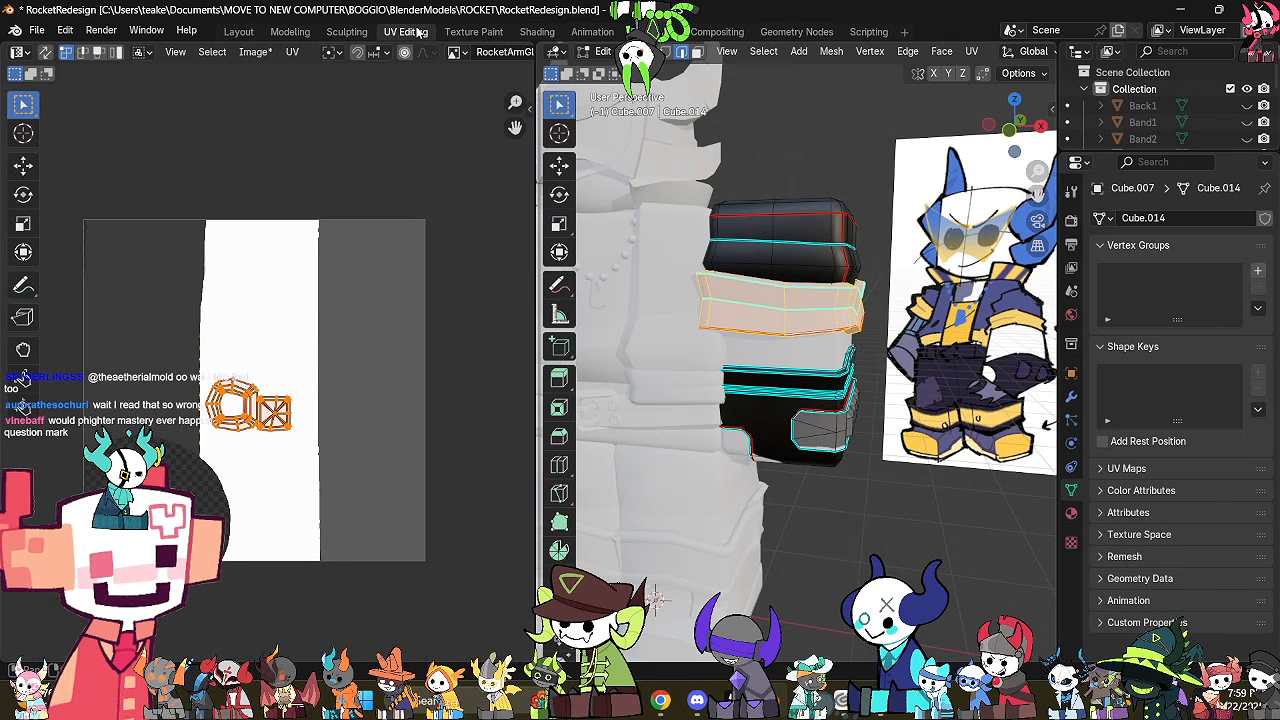
pyautogui.click(760, 420)
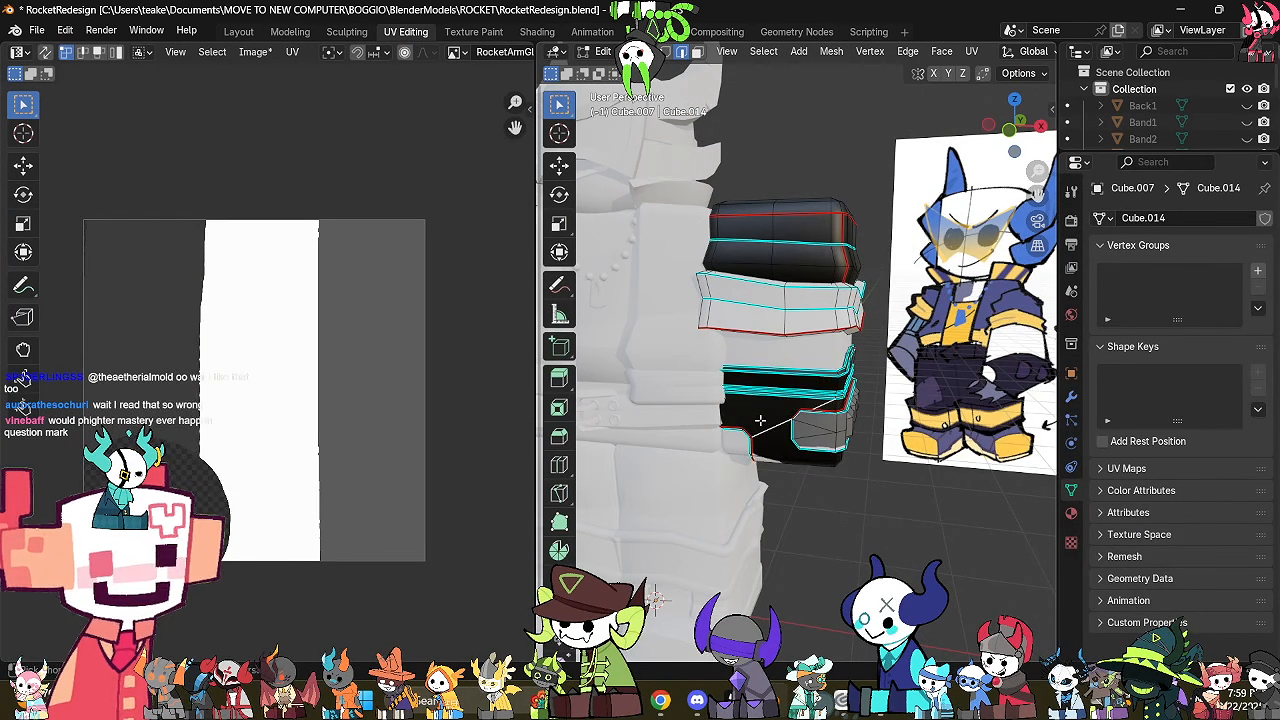
pyautogui.hotkey('ctrl', 'l')
pyautogui.press('s')
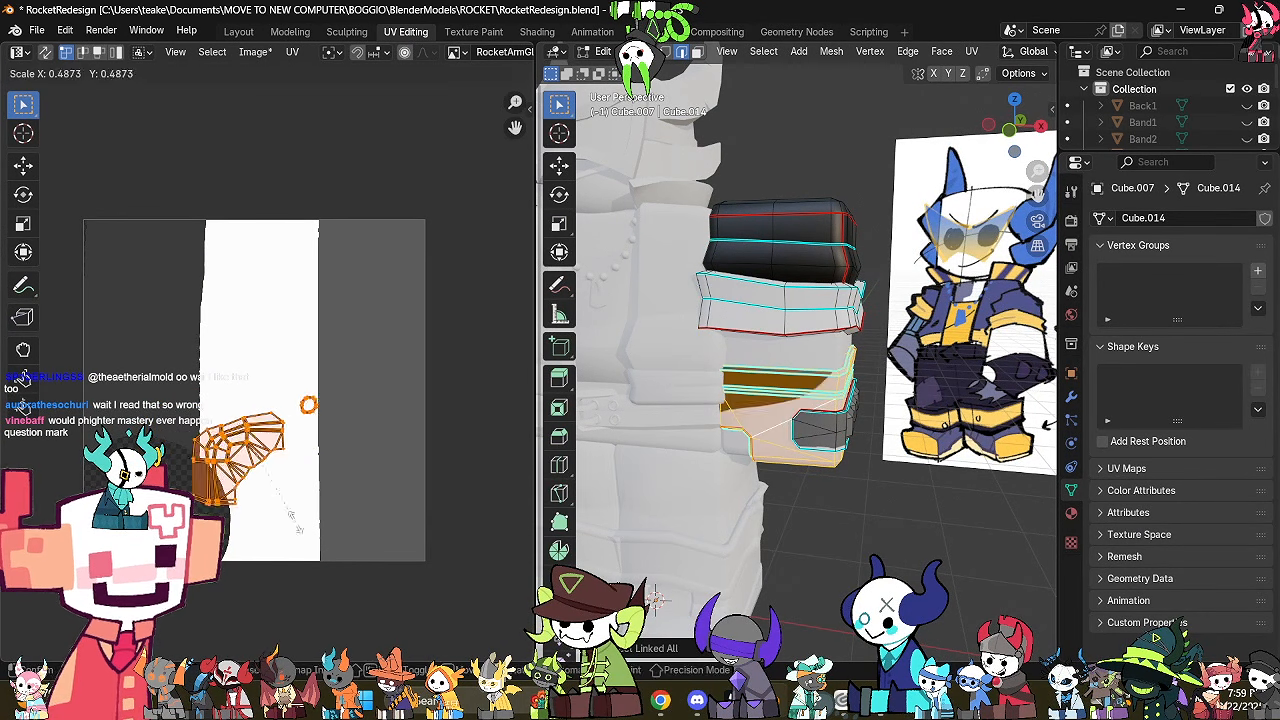
pyautogui.click(295, 515)
pyautogui.press('g')
pyautogui.click(188, 397)
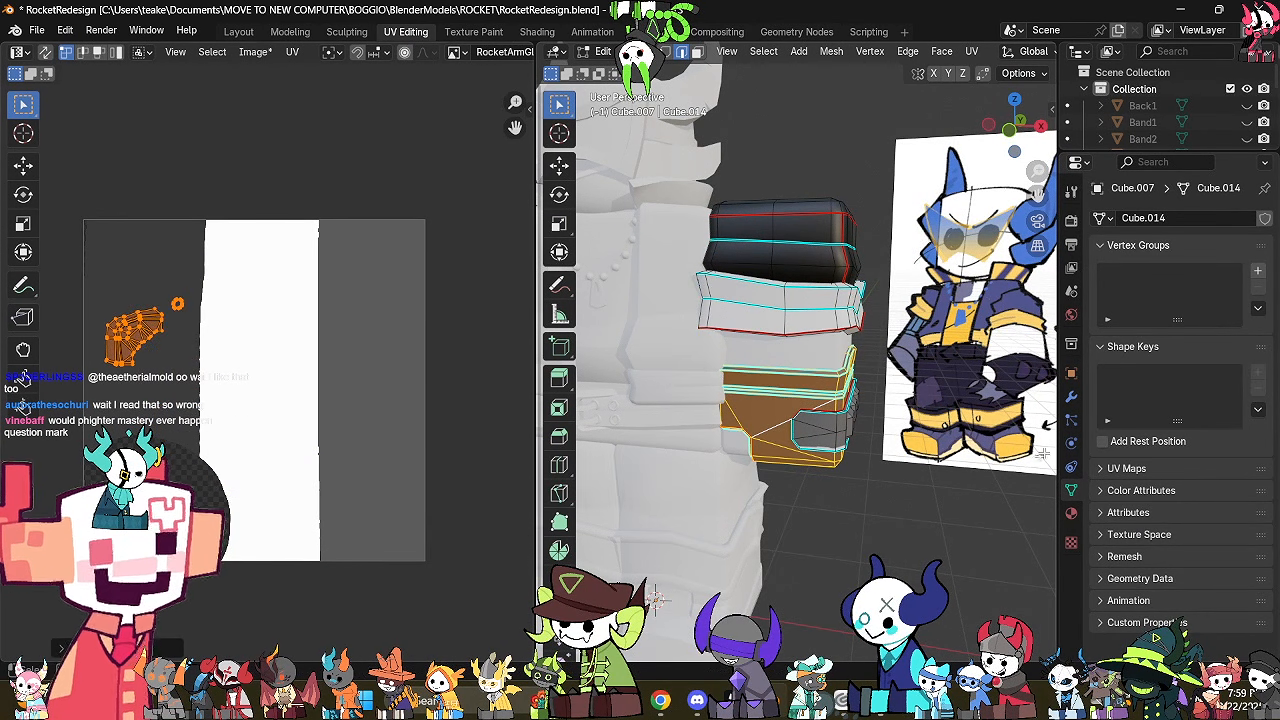
# Select the glove's knuckle panel as linked geometry, move its UV island onto the dark gray band and leave mesh editing.
pyautogui.click(828, 428)
pyautogui.hotkey('ctrl', 'l')
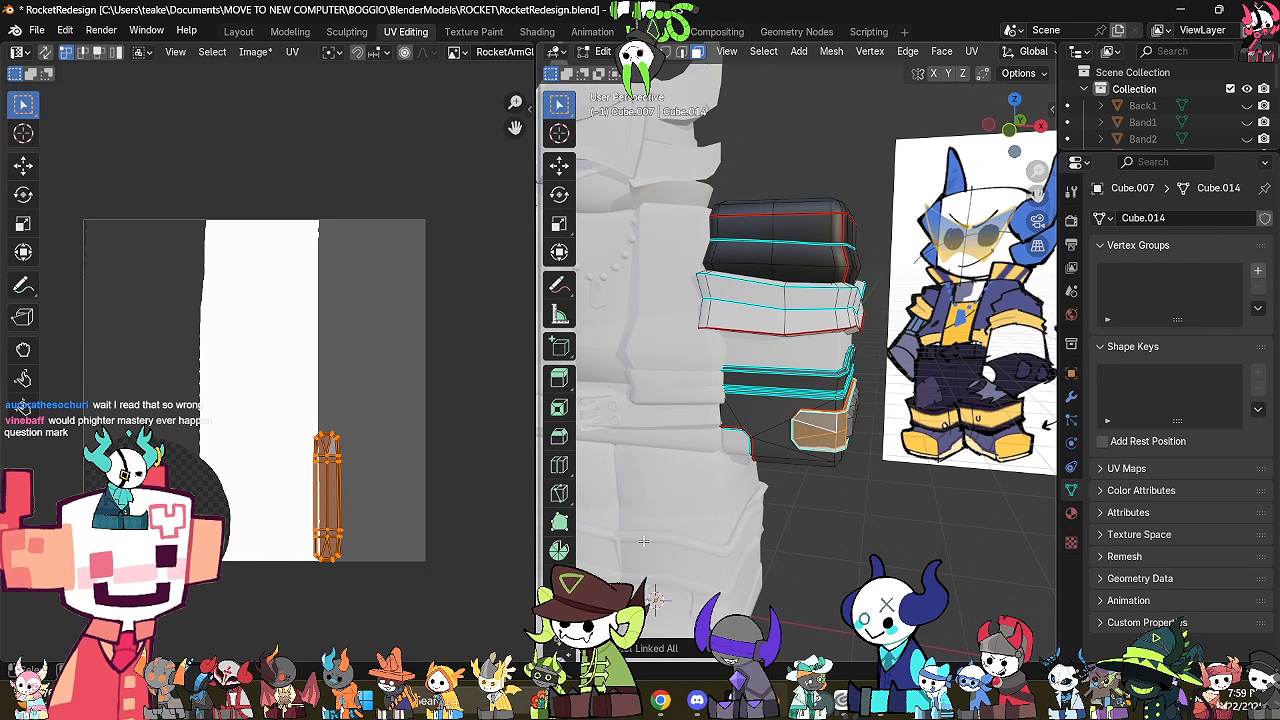
pyautogui.press('g')
pyautogui.click(198, 430)
pyautogui.press('Tab')
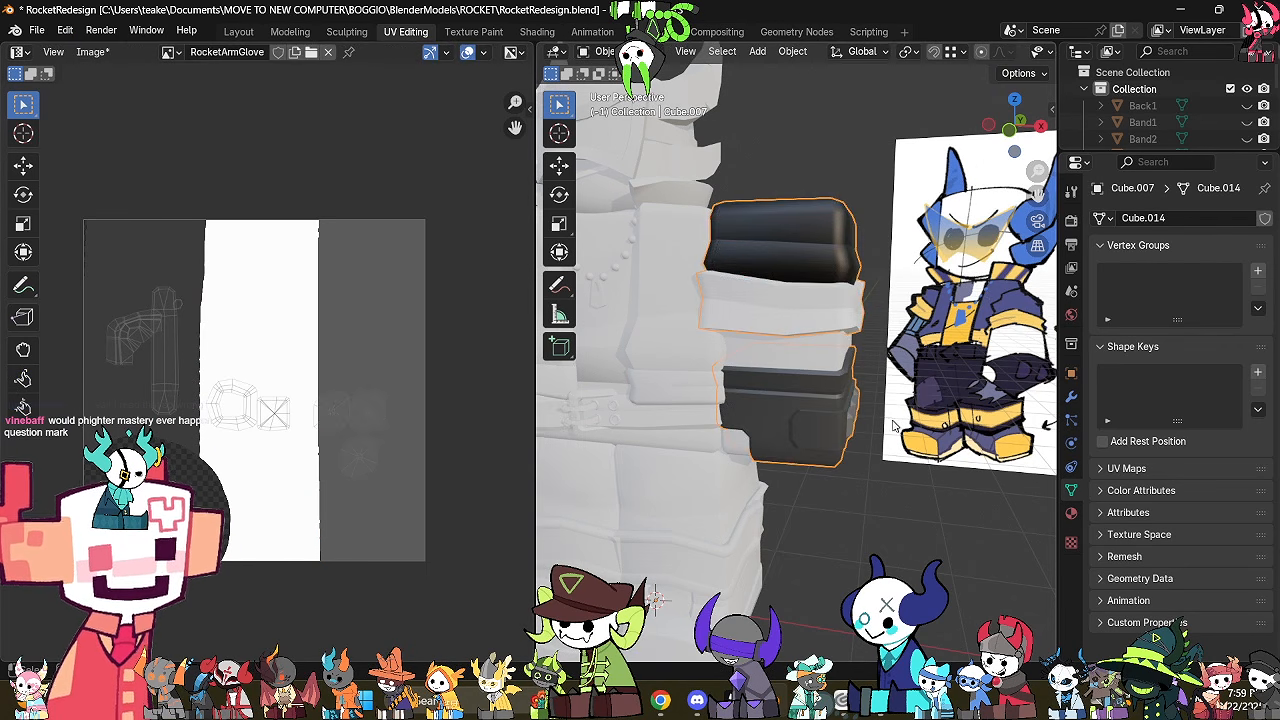
# Select the glove's three knuckle studs as linked geometry and reposition their UV islands within the lighter gray band.
pyautogui.moveTo(873, 414); pyautogui.dragTo(820, 446, button='middle')
pyautogui.press('Tab')
pyautogui.click(775, 401)
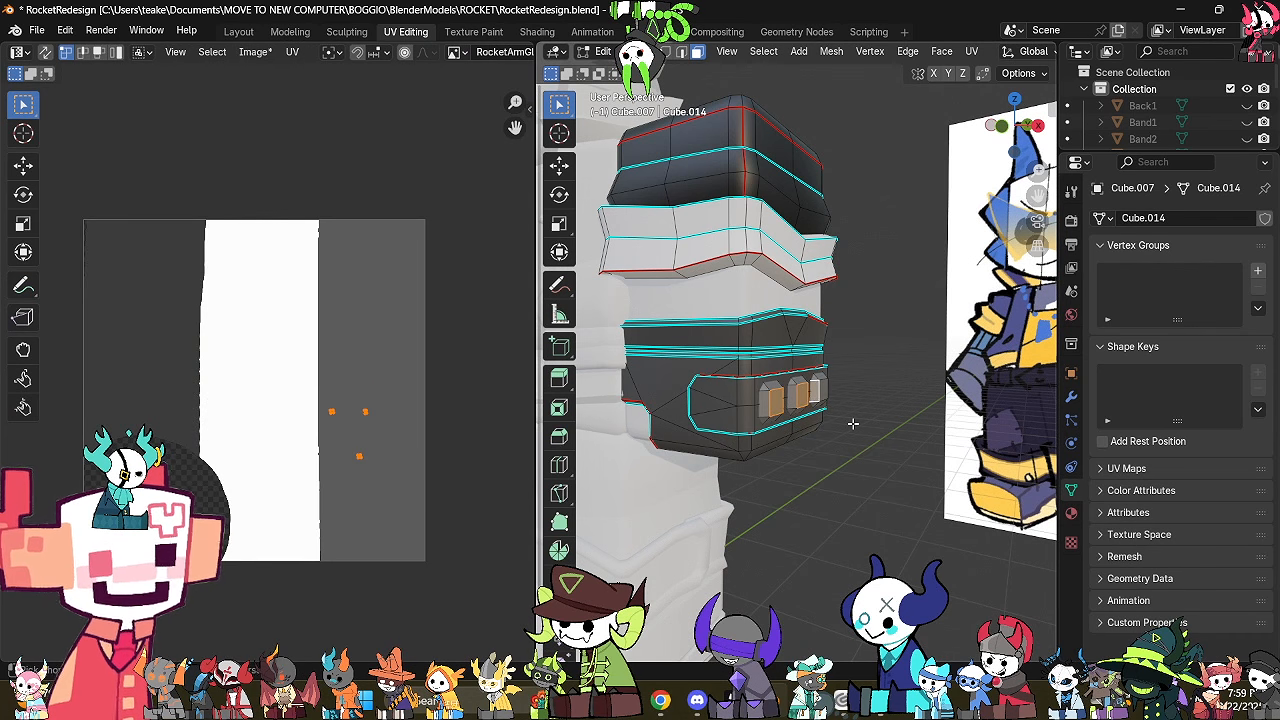
pyautogui.hotkey('ctrl', 'l')
pyautogui.press('g')
pyautogui.click(427, 491)
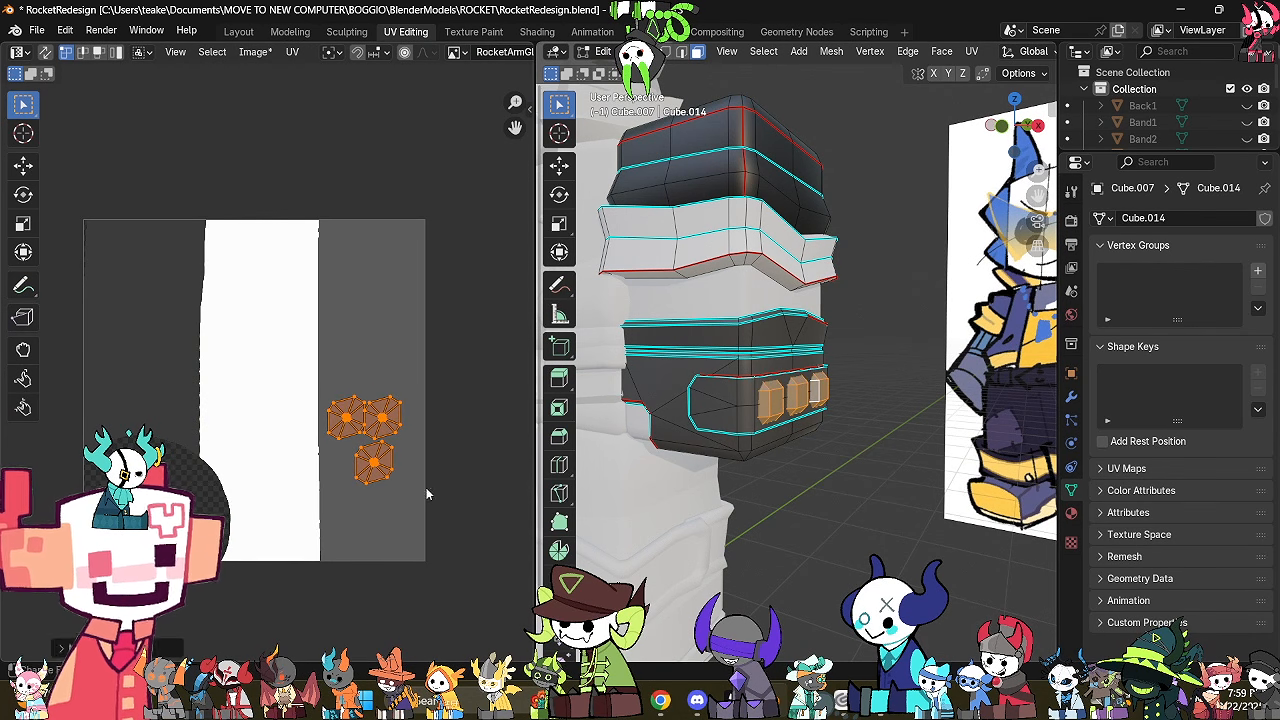
# Examine the full arm's UV layout and compare the textured glove with the character and the reference drawing.
pyautogui.press('a')
pyautogui.scroll(2, 302, 428)
pyautogui.press('Tab')
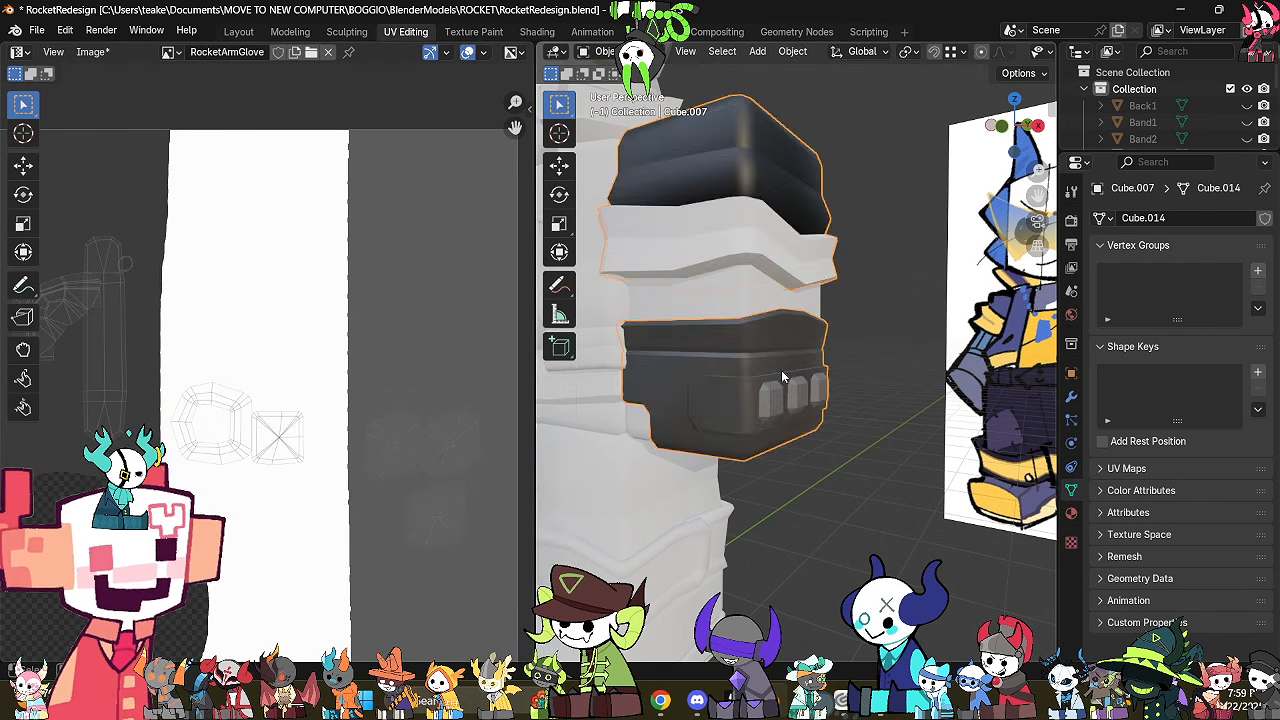
pyautogui.scroll(-5, 783, 377)
pyautogui.moveTo(783, 377); pyautogui.dragTo(818, 392, button='middle')
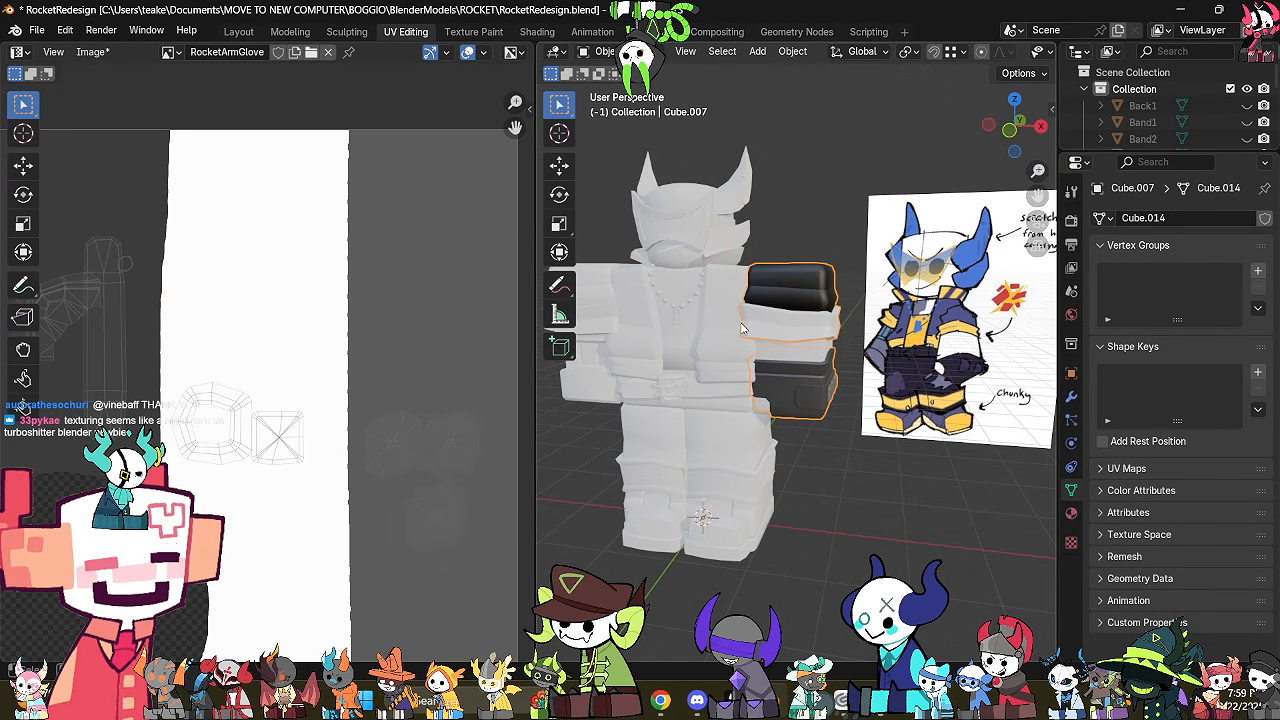
pyautogui.moveTo(745, 330); pyautogui.dragTo(687, 340, button='middle')
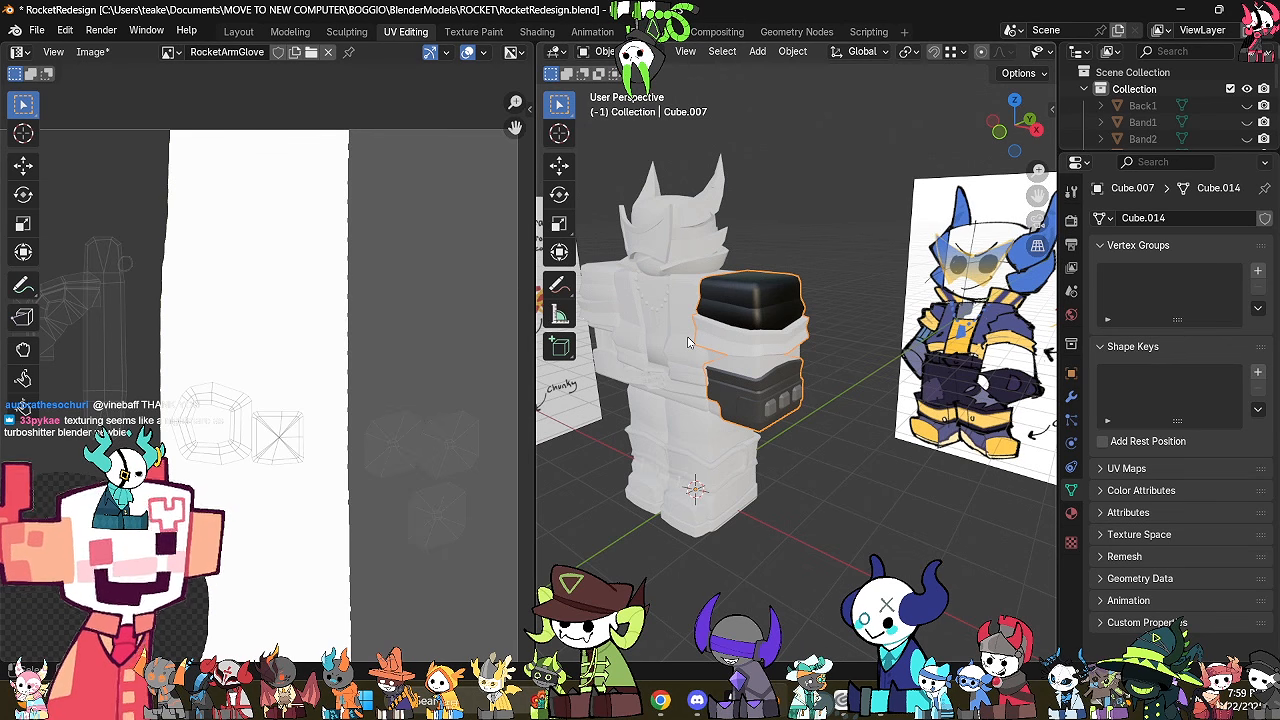
pyautogui.moveTo(766, 364); pyautogui.dragTo(806, 422, button='middle')
pyautogui.press('Tab')
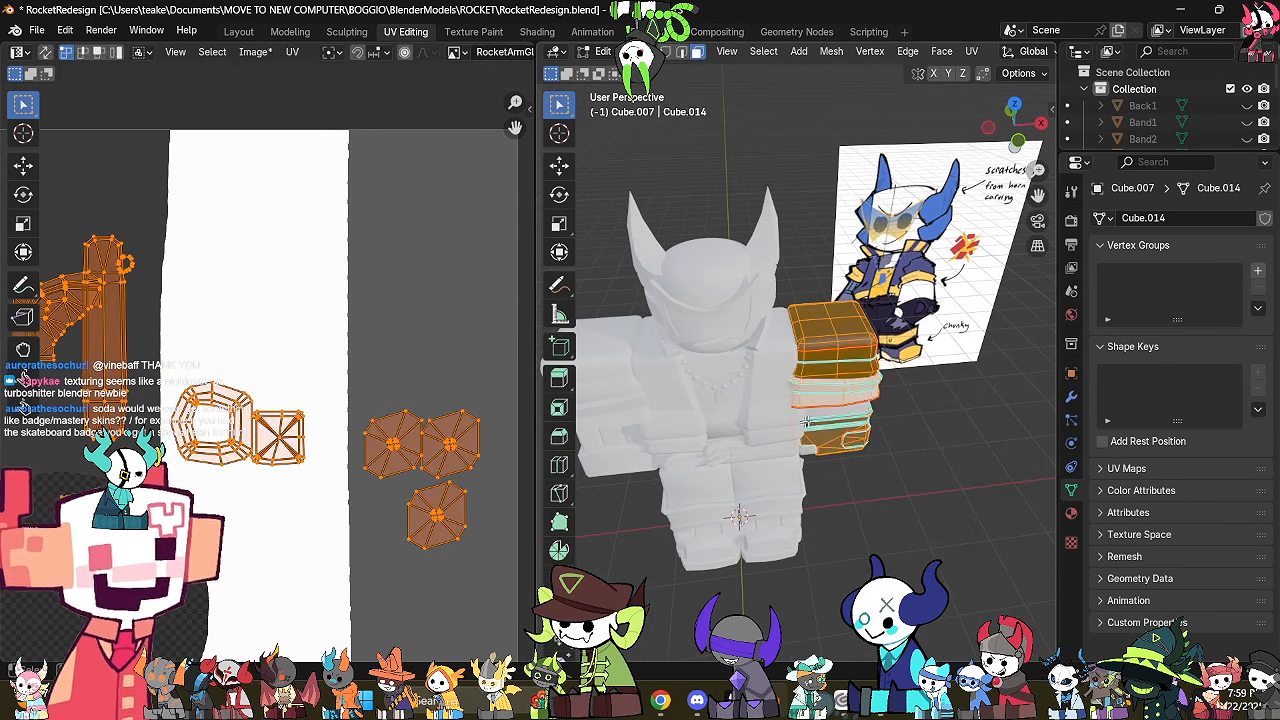
pyautogui.press('Tab')
pyautogui.moveTo(812, 318)
pyautogui.mouseDown(button='middle')
pyautogui.moveTo(797, 307)
pyautogui.moveTo(822, 318)
pyautogui.mouseUp(button='middle')
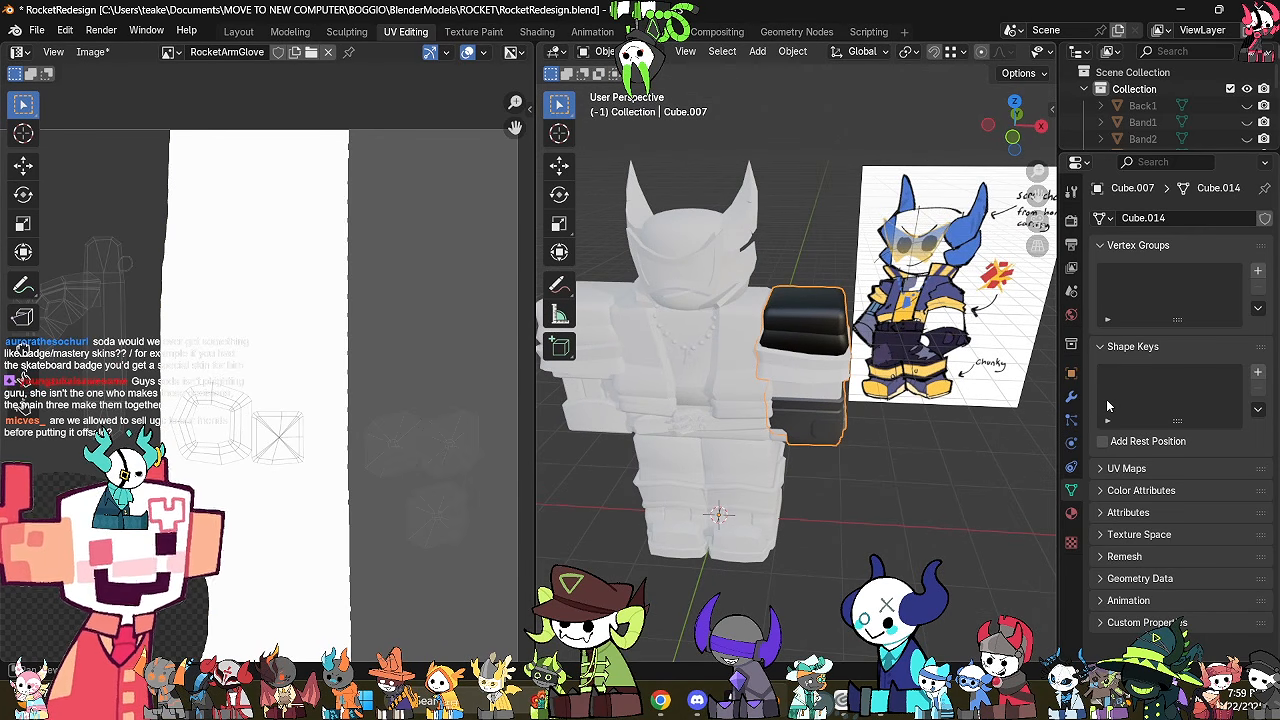